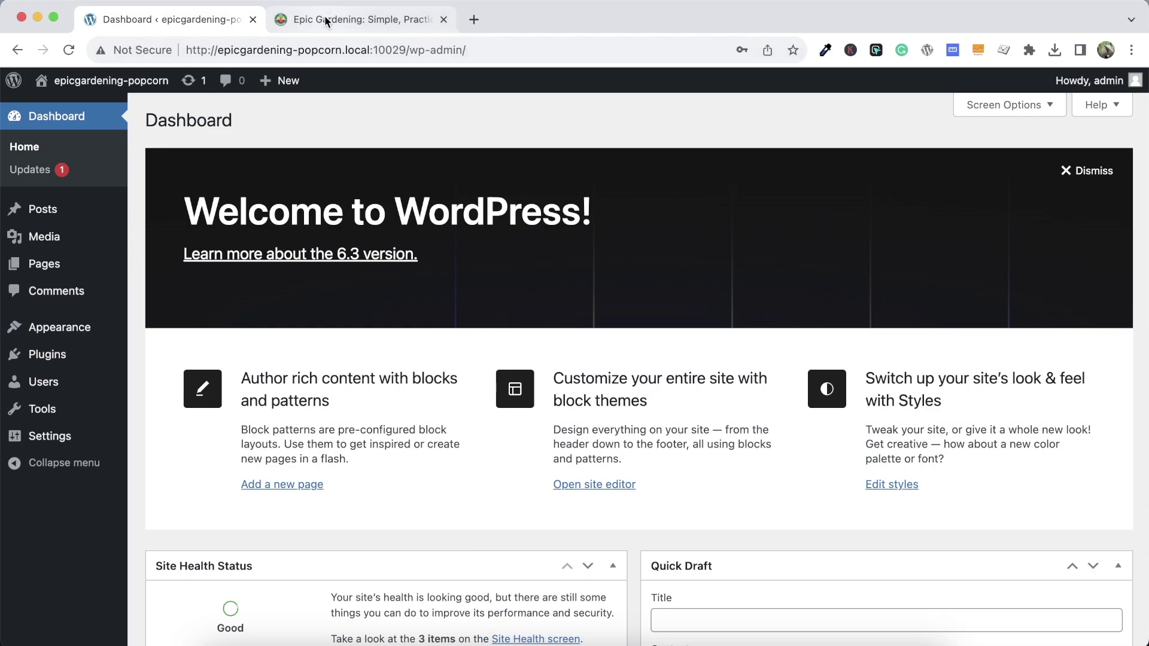
Look through the Epic Gardening homepage from its header to the footer and return to its start
scroll(747, 267, down, 7)
scroll(748, 267, down, 5)
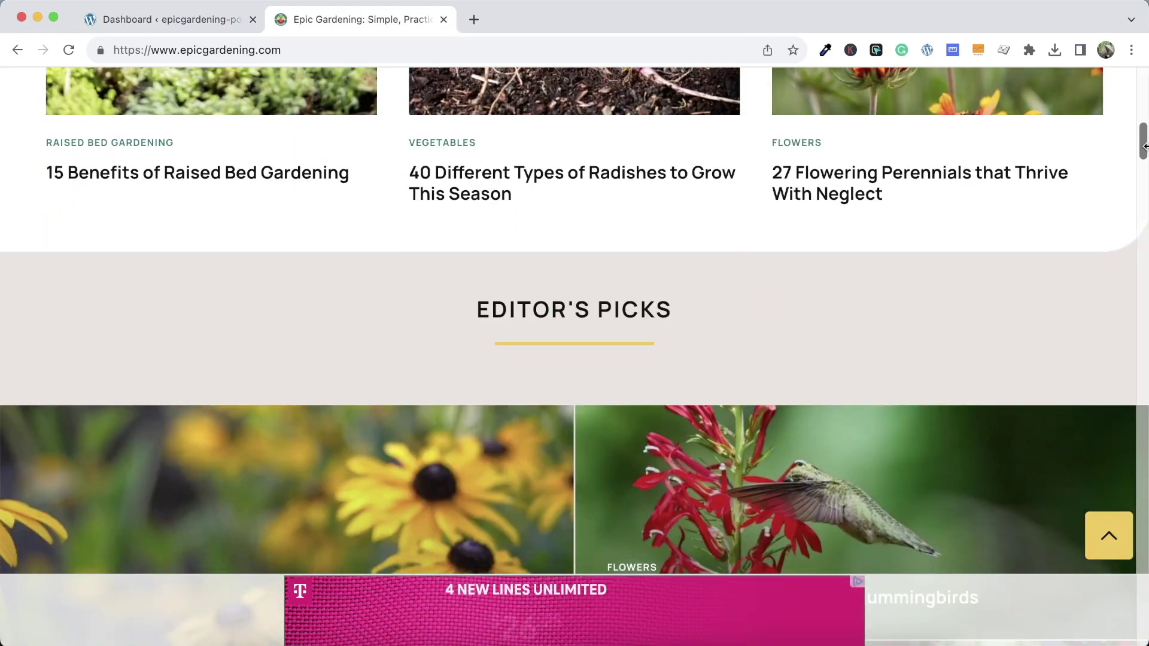
scroll(748, 267, down, 10)
drag(1144, 210, 1147, 628)
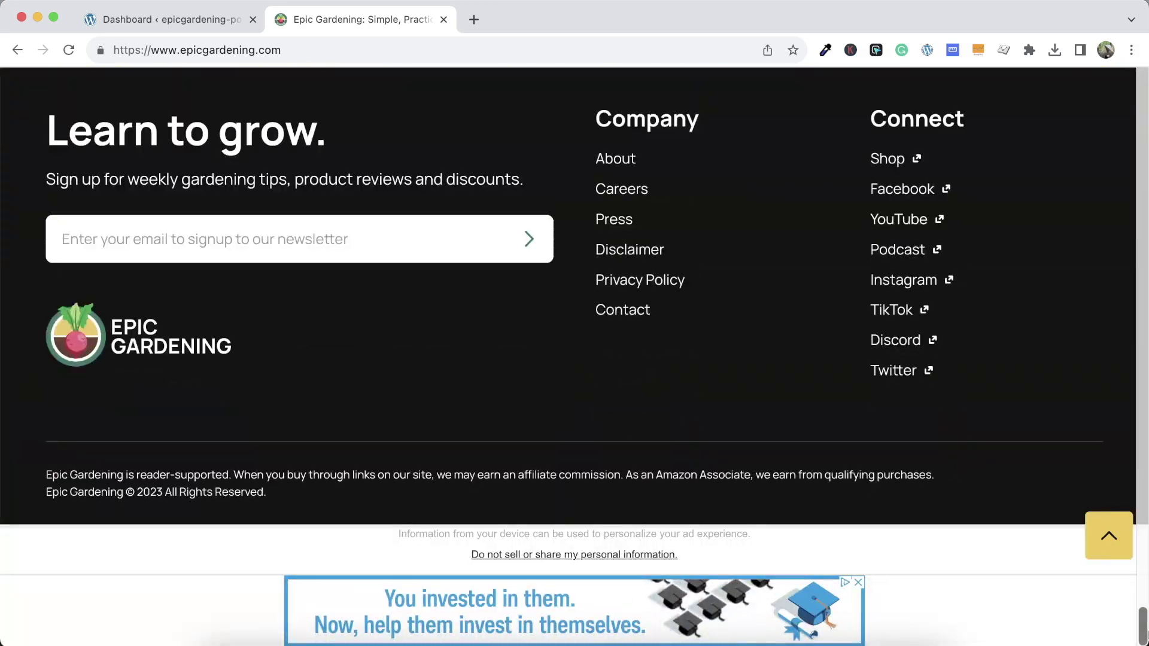
click(1109, 536)
Open the WordPress updates of the local site and update the outdated theme
click(195, 24)
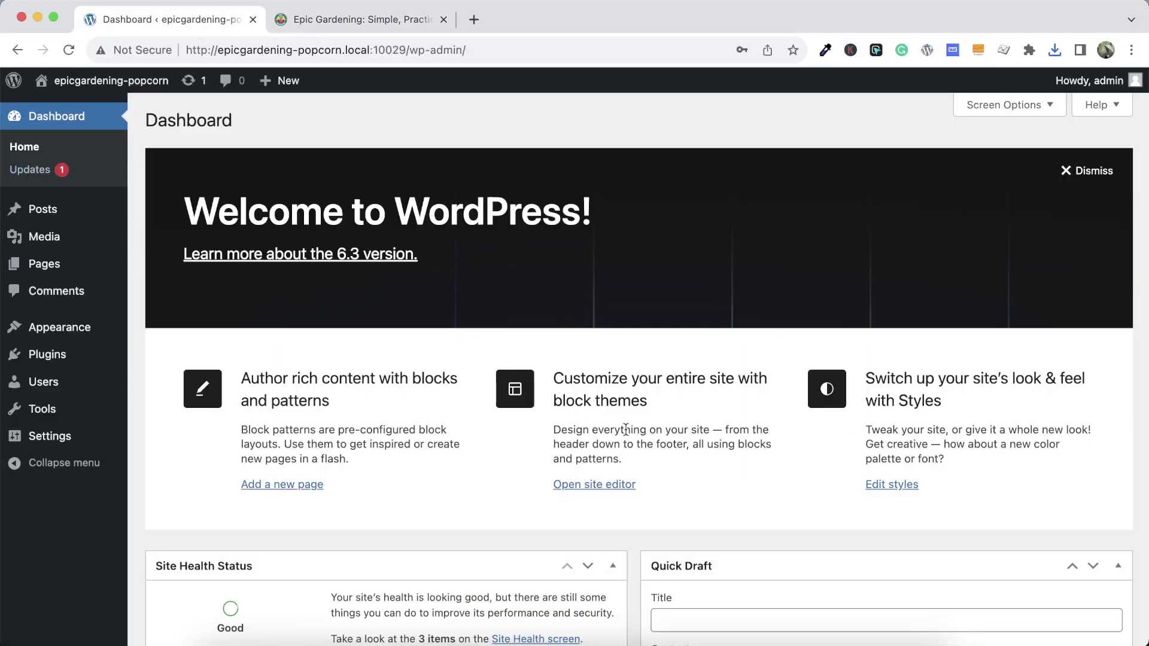
click(26, 171)
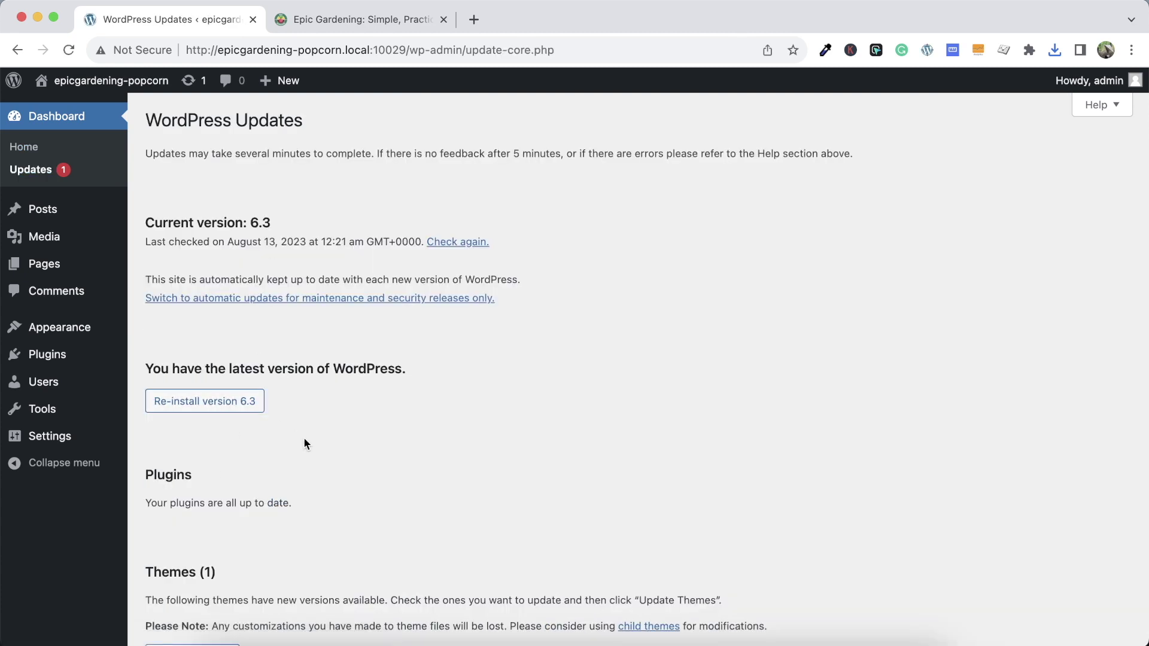
scroll(303, 440, down, 5)
click(180, 412)
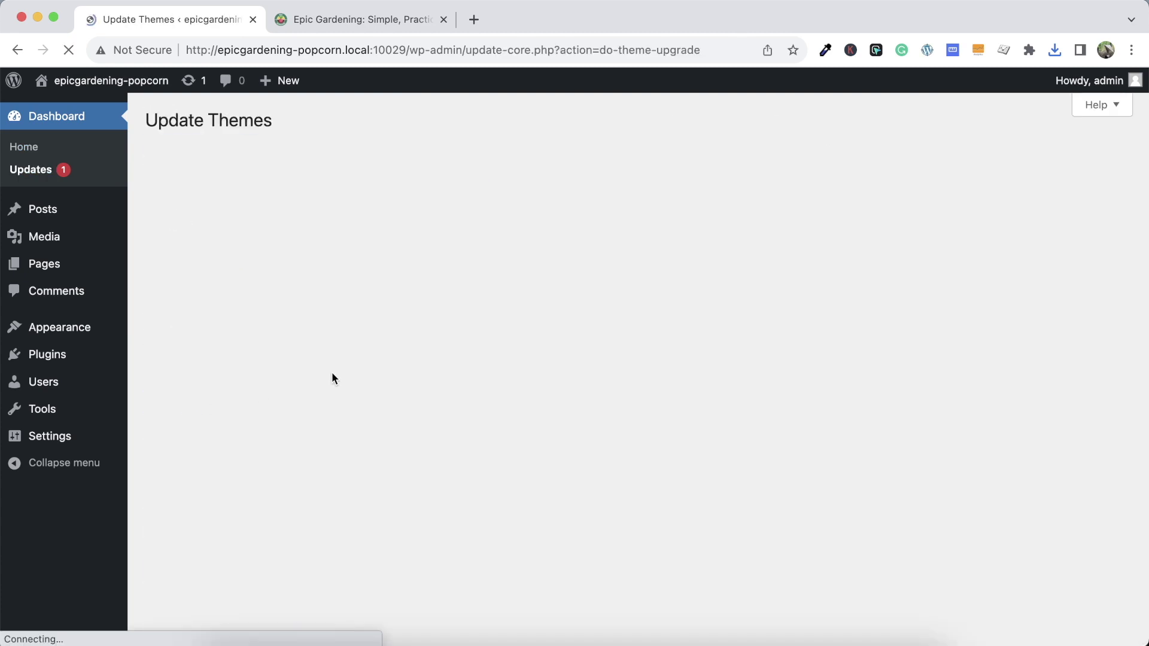
Delete the inactive Twenty Twenty-One and Twenty Twenty-Two themes from the installed themes
mouse_move(96, 321)
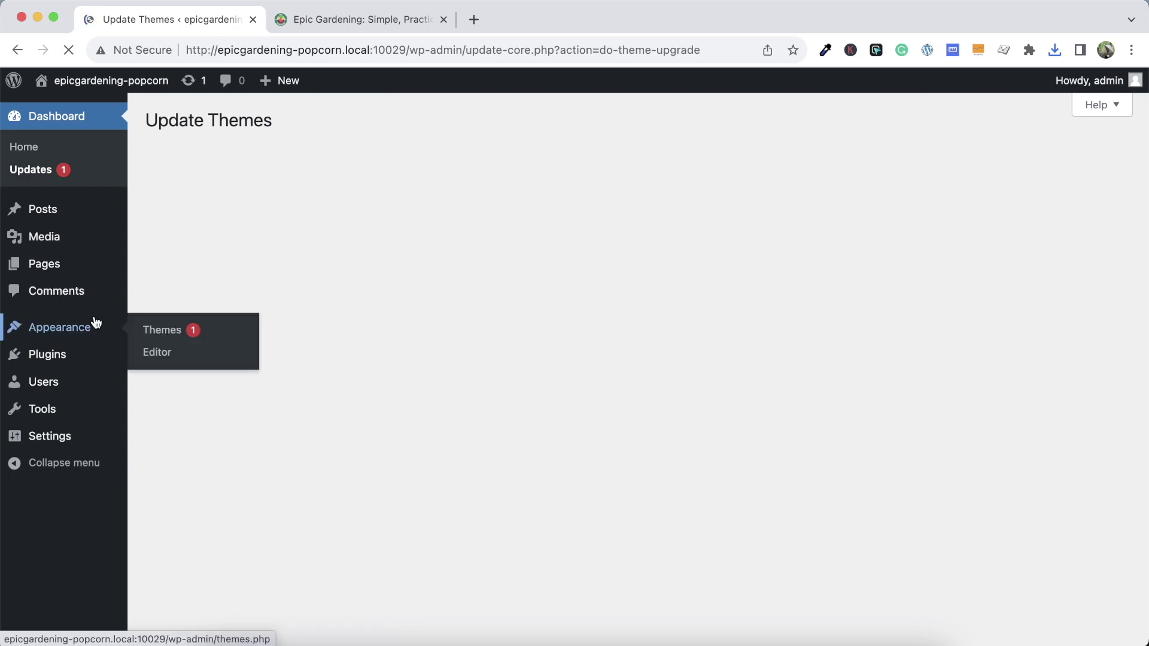
click(153, 327)
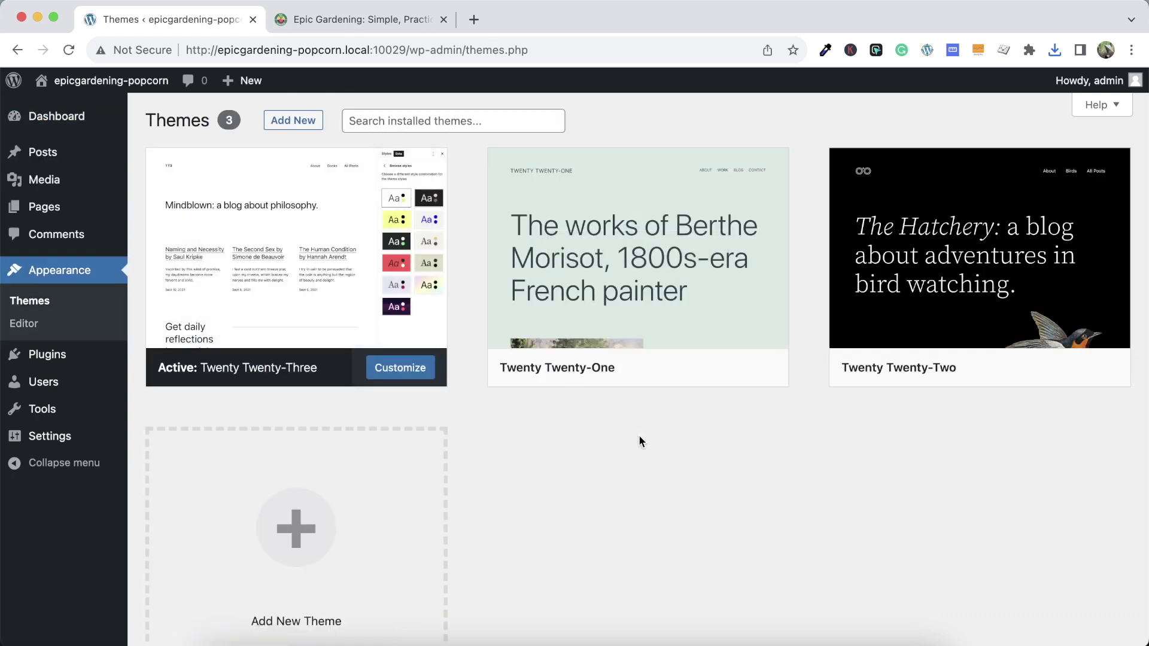
click(643, 265)
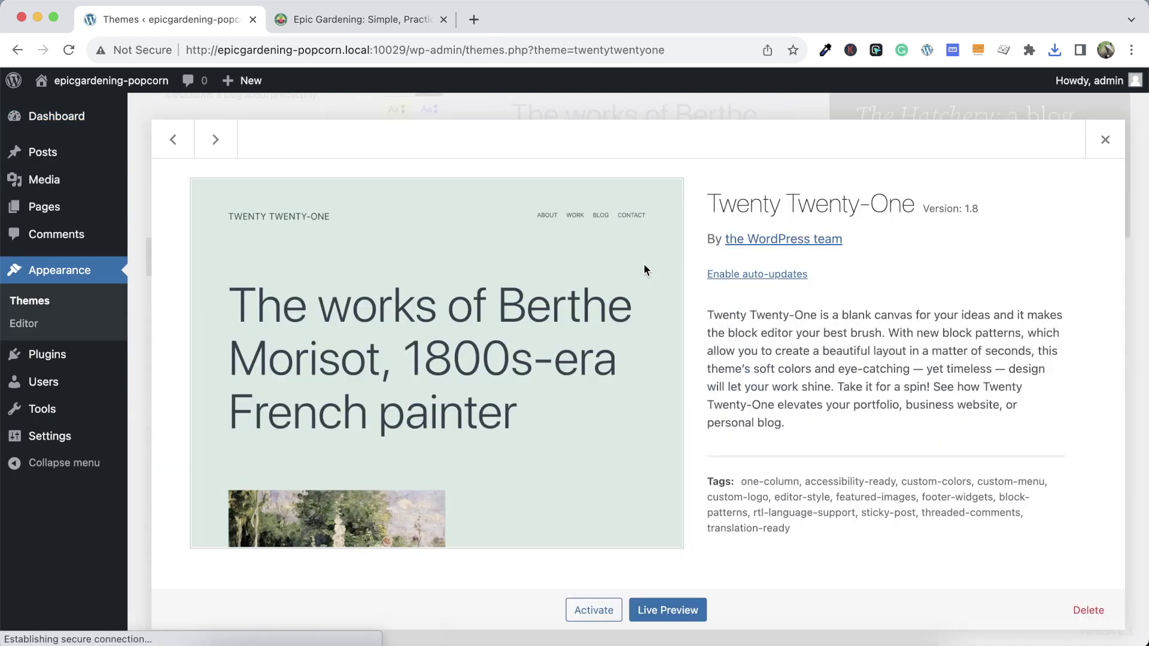
click(1087, 610)
click(711, 172)
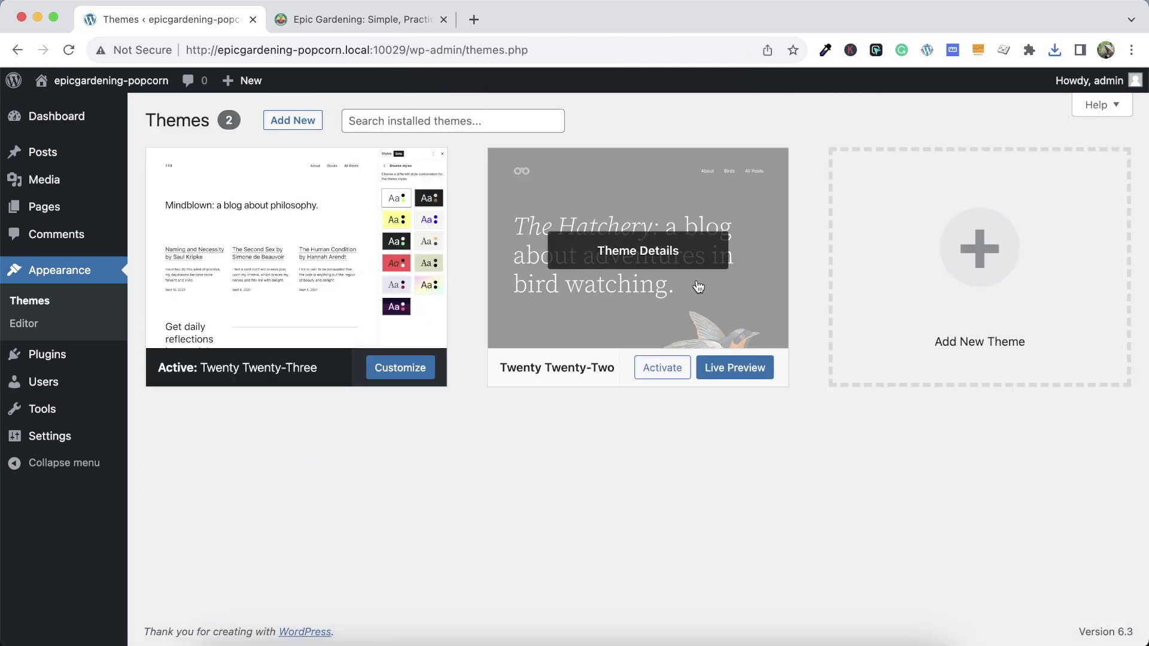
click(660, 244)
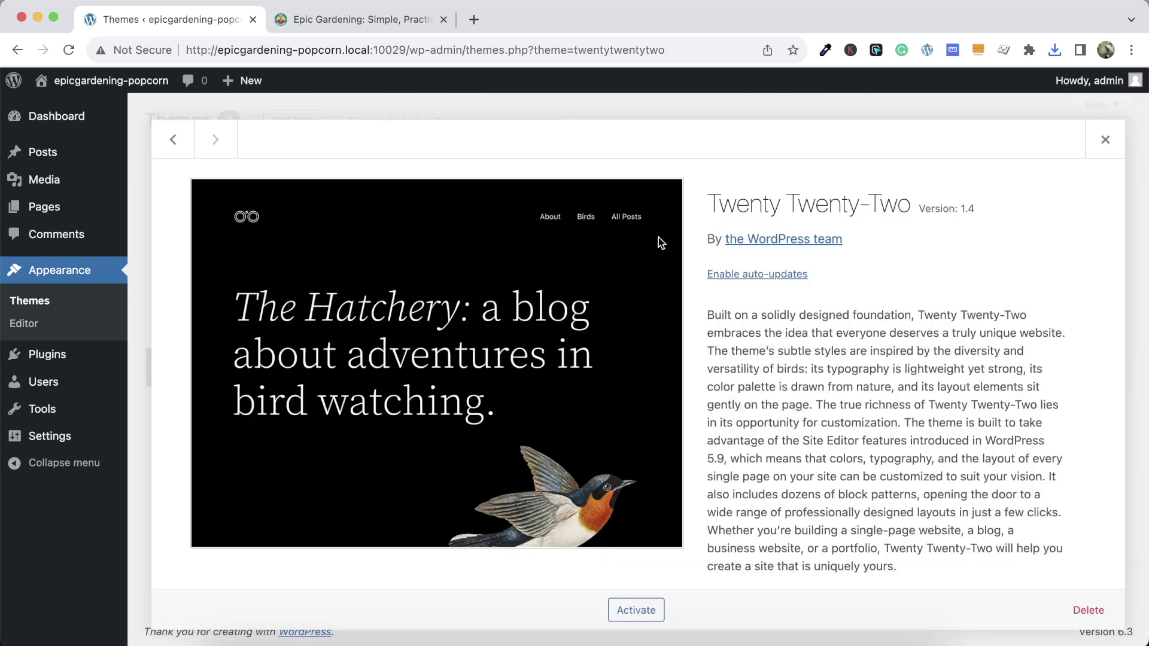
click(1087, 609)
click(705, 171)
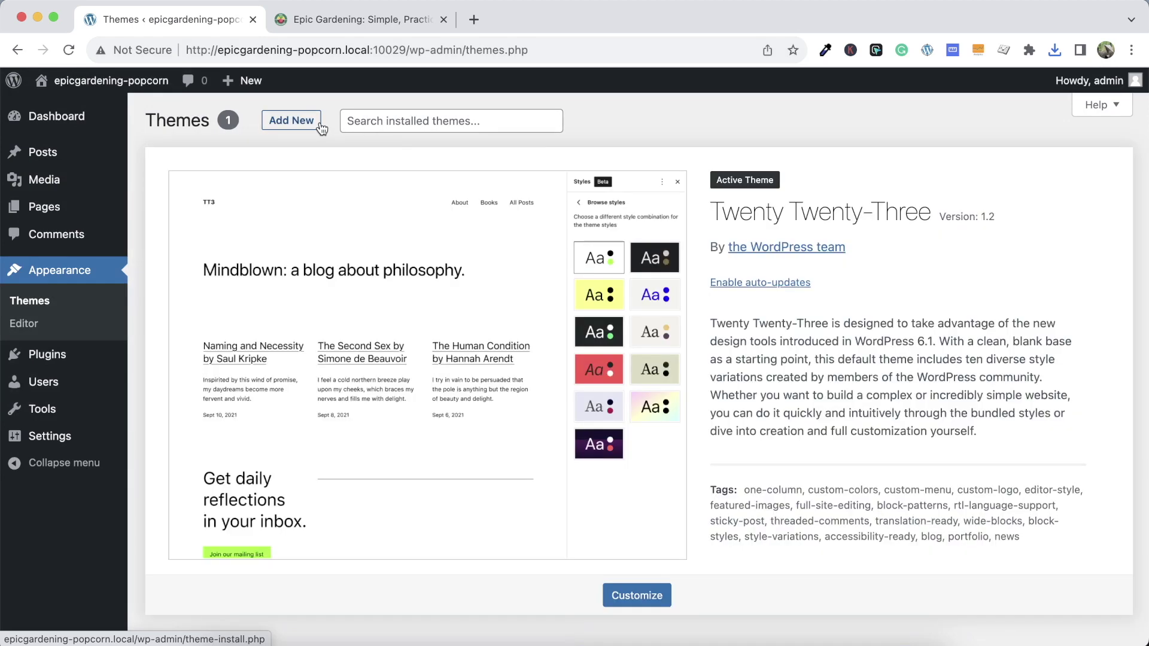
Start adding a new theme by uploading a theme file
click(295, 122)
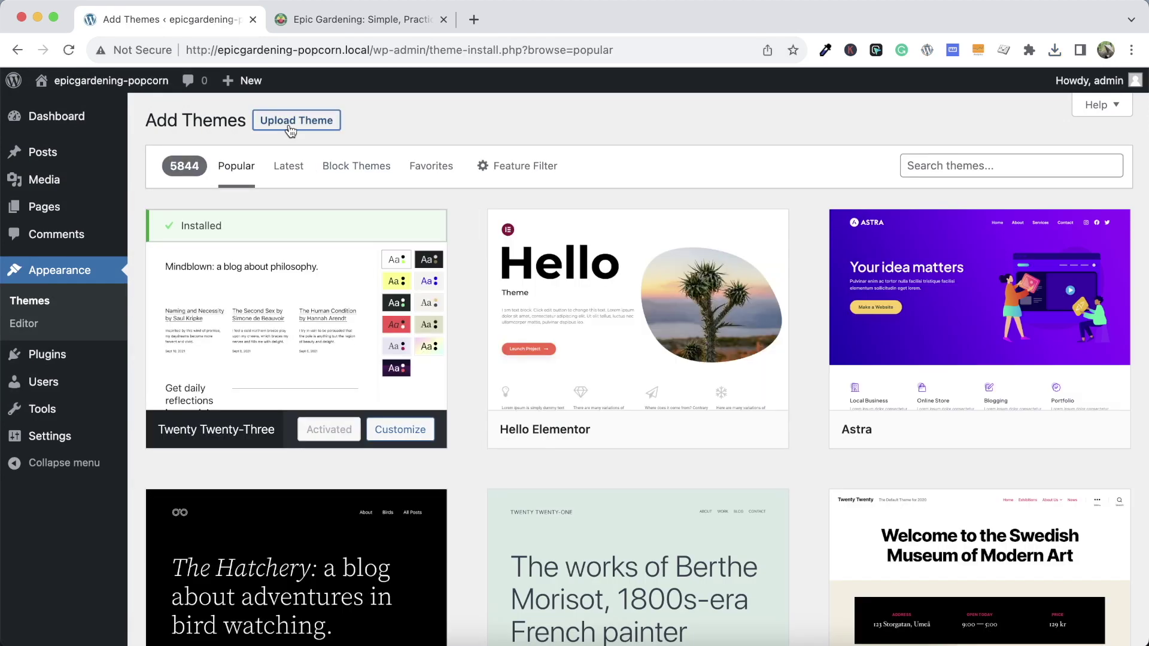
click(296, 120)
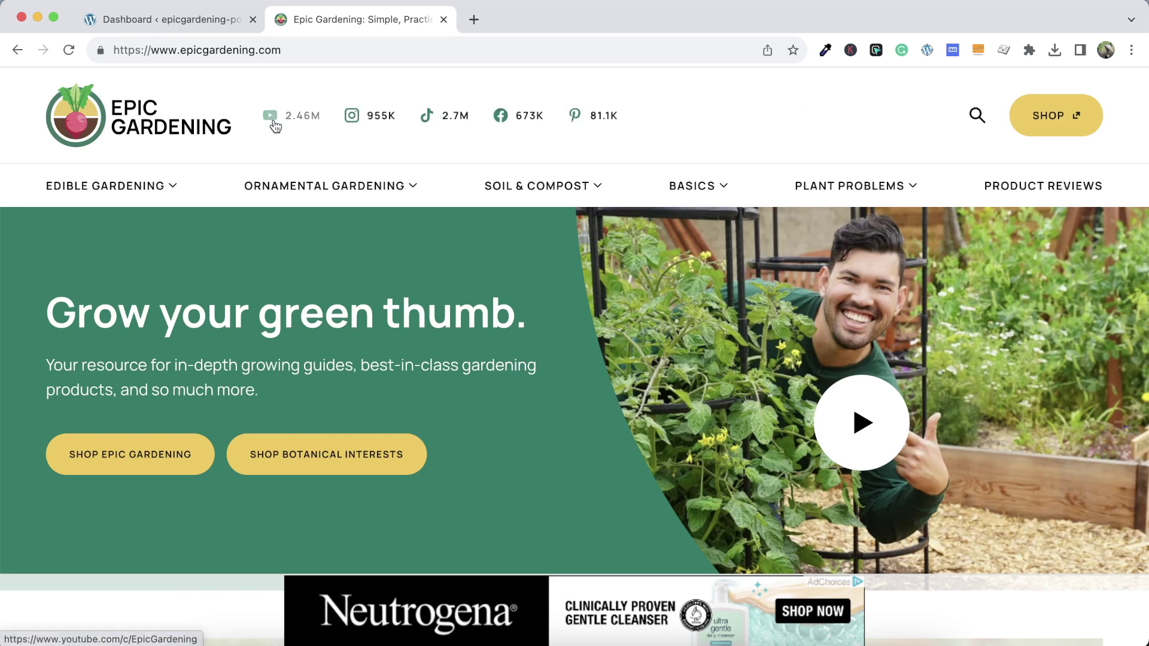
Examine the Epic Gardening homepage's header, Basics submenu, Editor's Picks, Featured Reads, Product Reviews and article sections
click(66, 121)
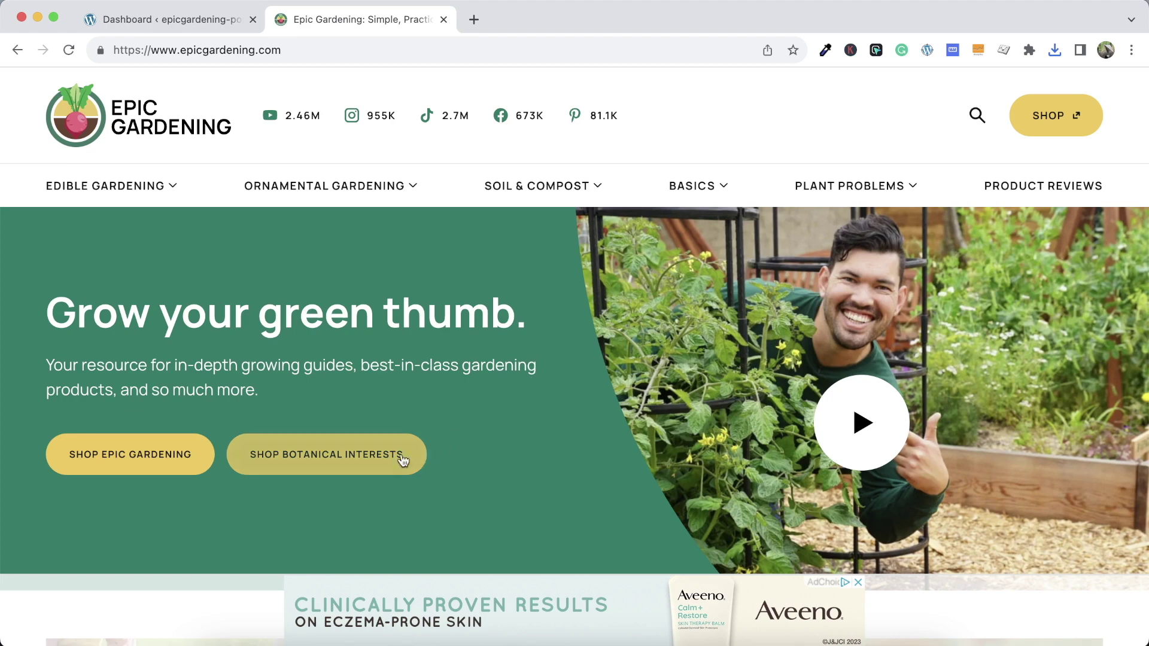
mouse_move(694, 186)
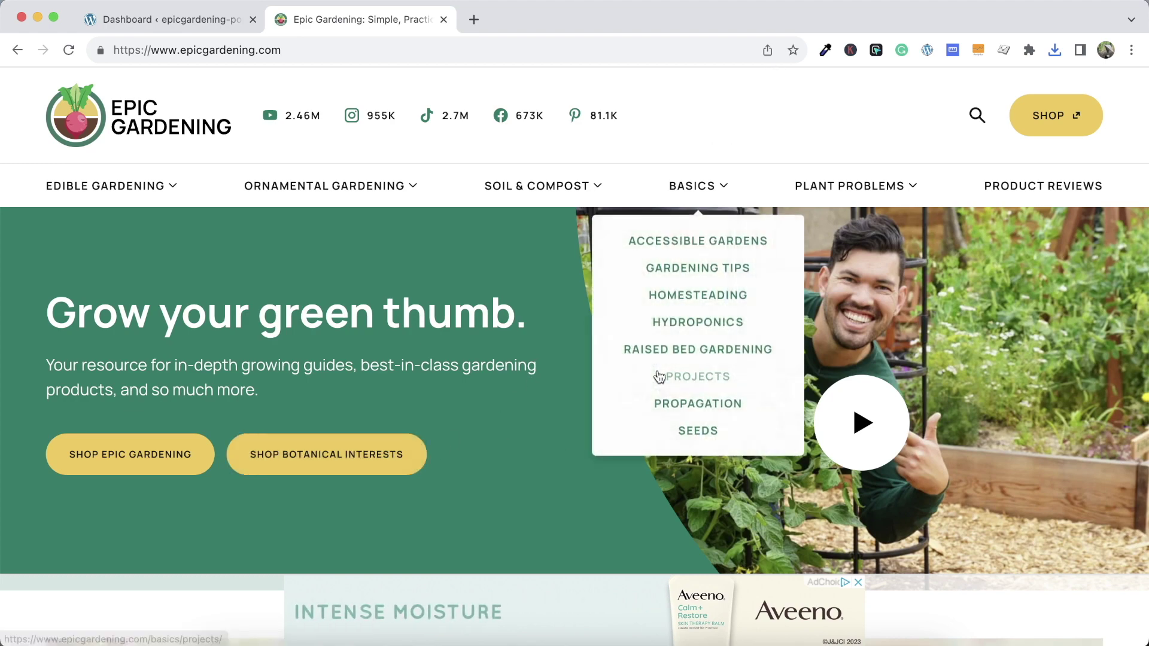
scroll(658, 377, down, 12)
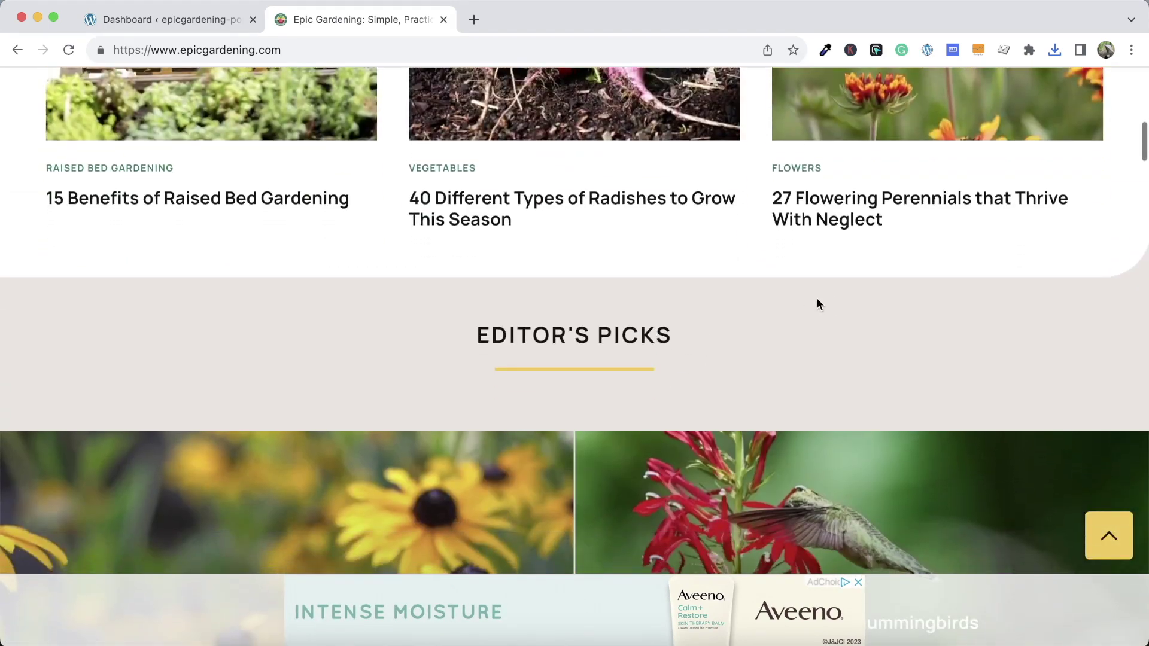
scroll(812, 329, down, 12)
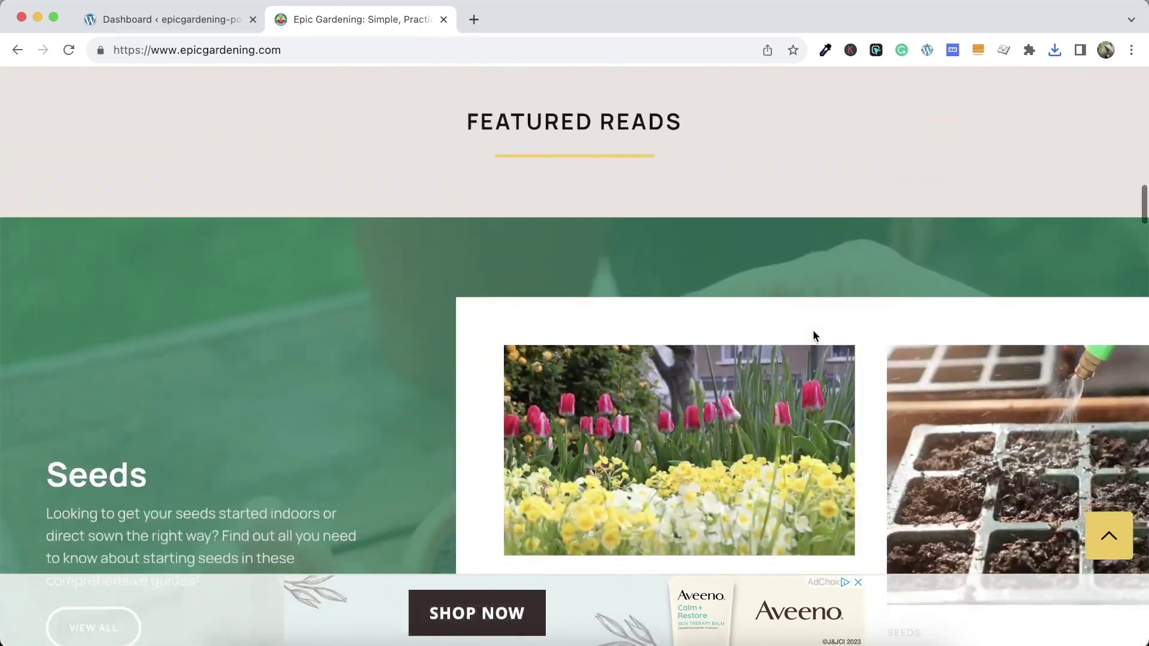
scroll(812, 330, down, 15)
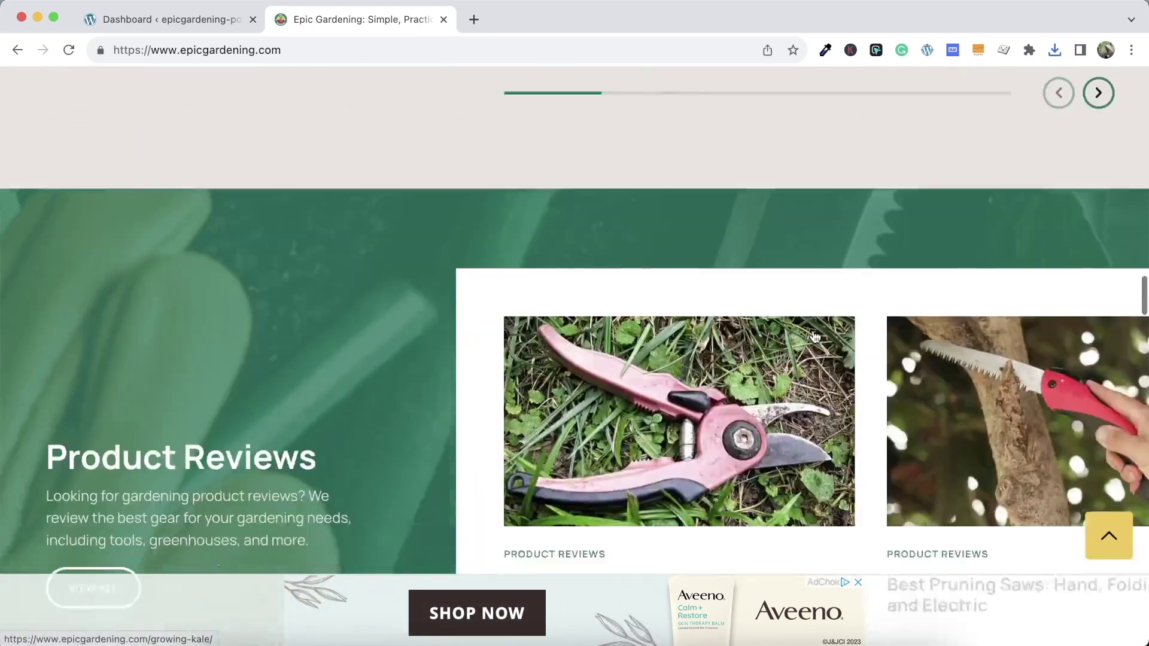
scroll(815, 337, down, 7)
scroll(815, 337, up, 5)
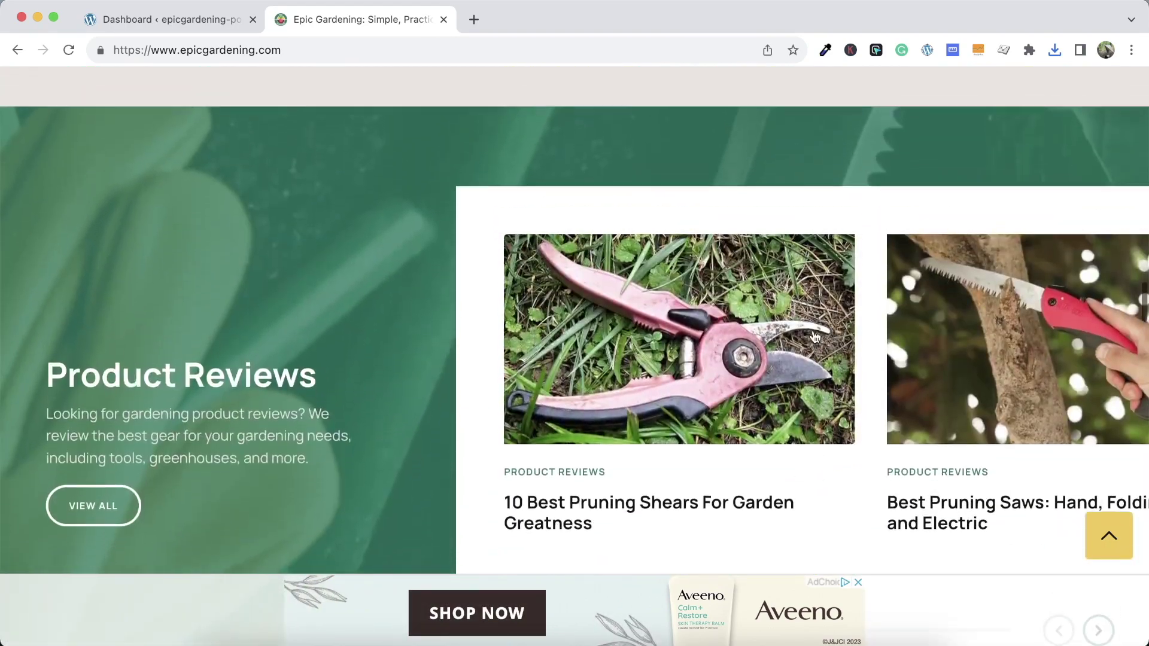
scroll(815, 337, down, 12)
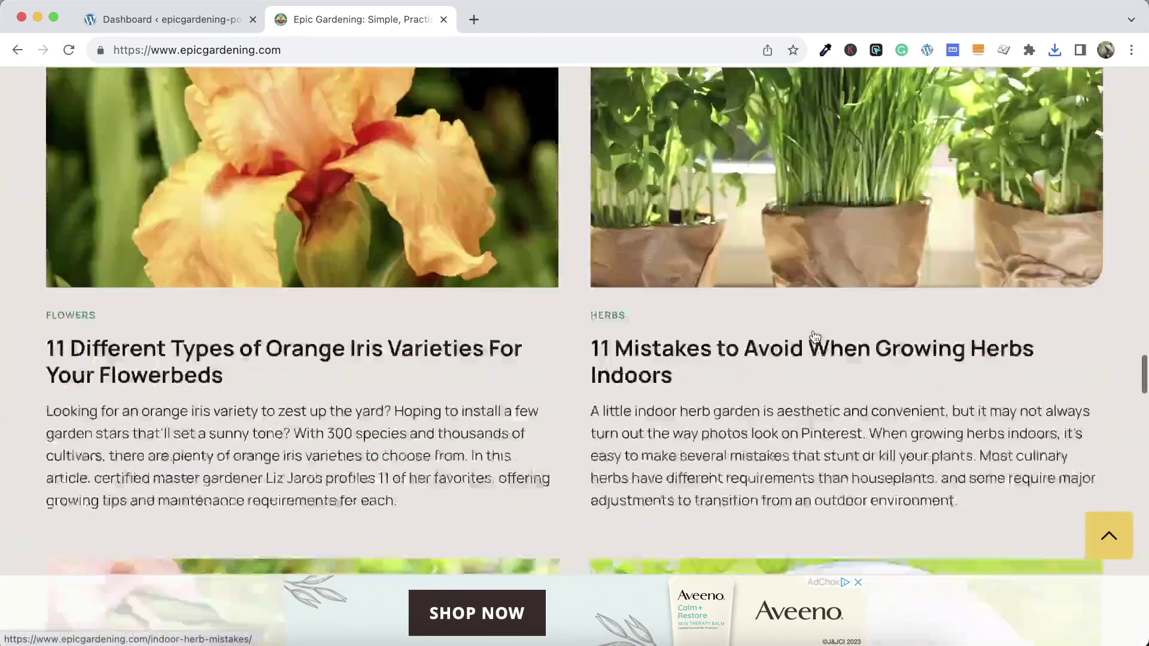
scroll(815, 336, down, 15)
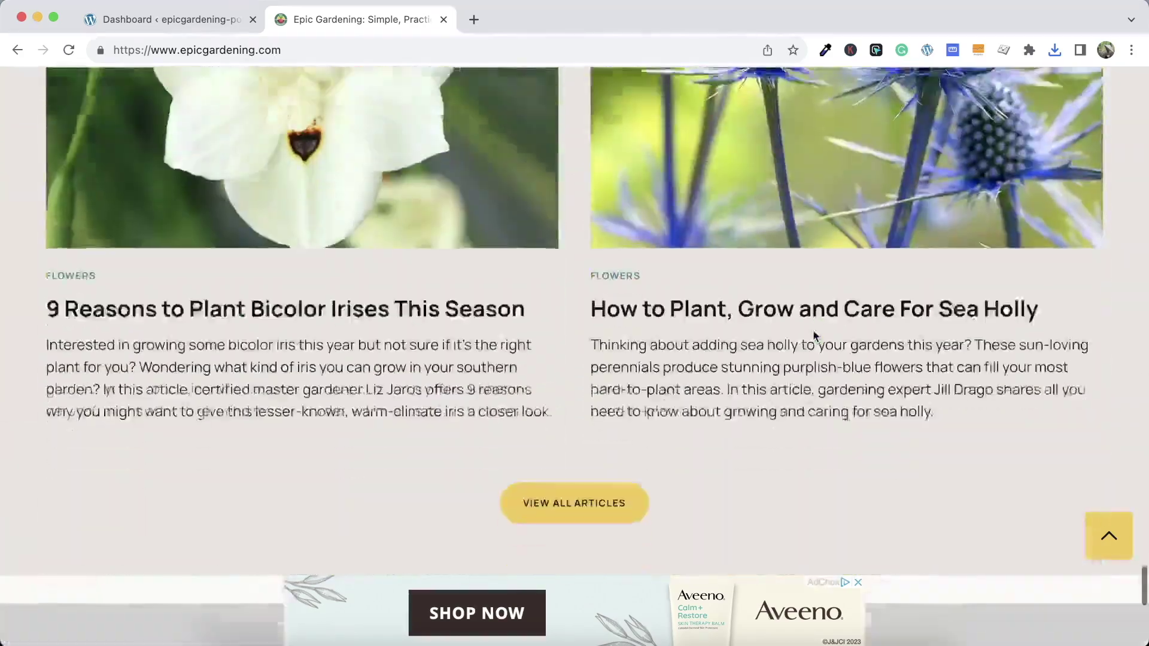
scroll(812, 329, down, 15)
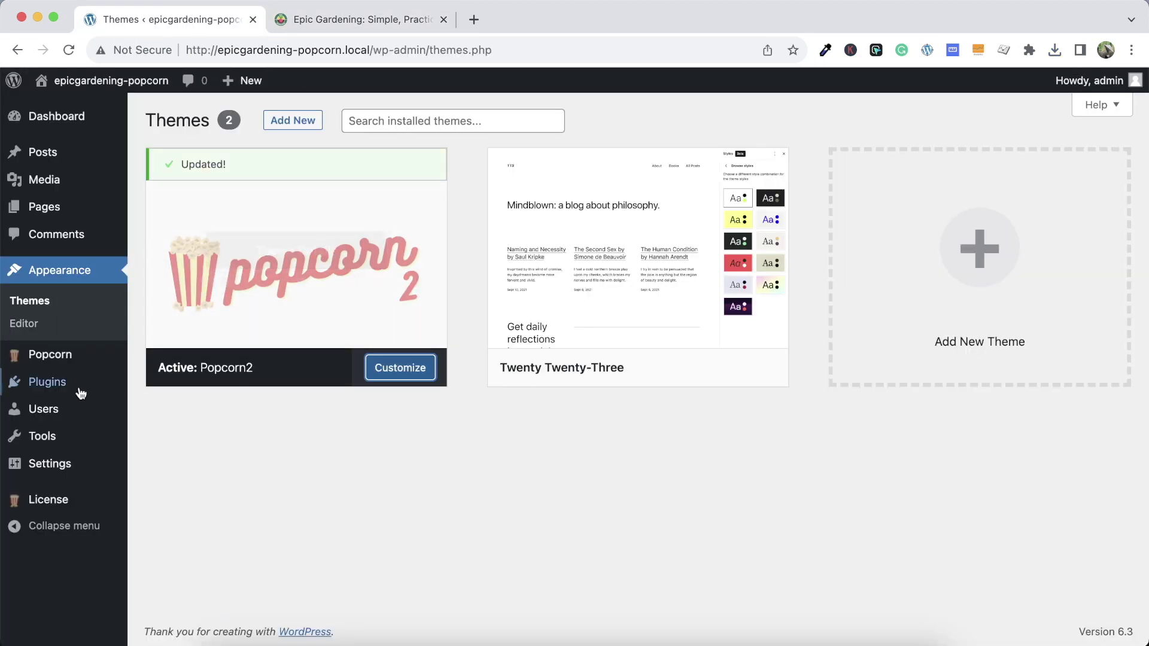
Search the plugin directory for "gutenberg", then install and activate the Gutenberg plugin
click(13, 386)
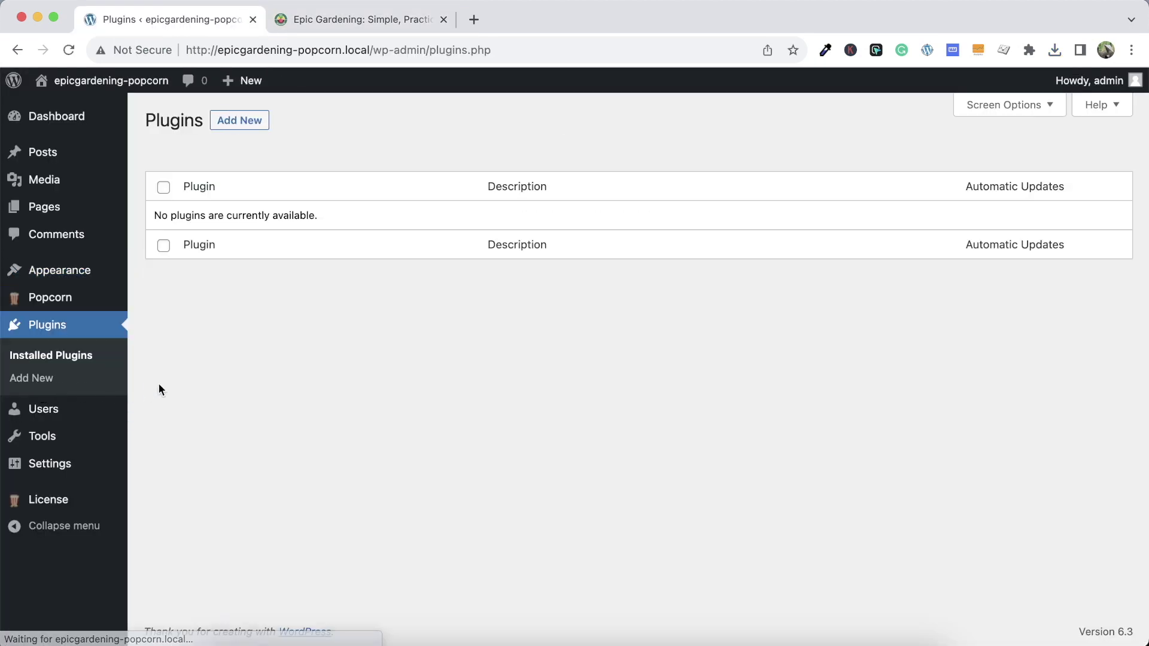
click(237, 123)
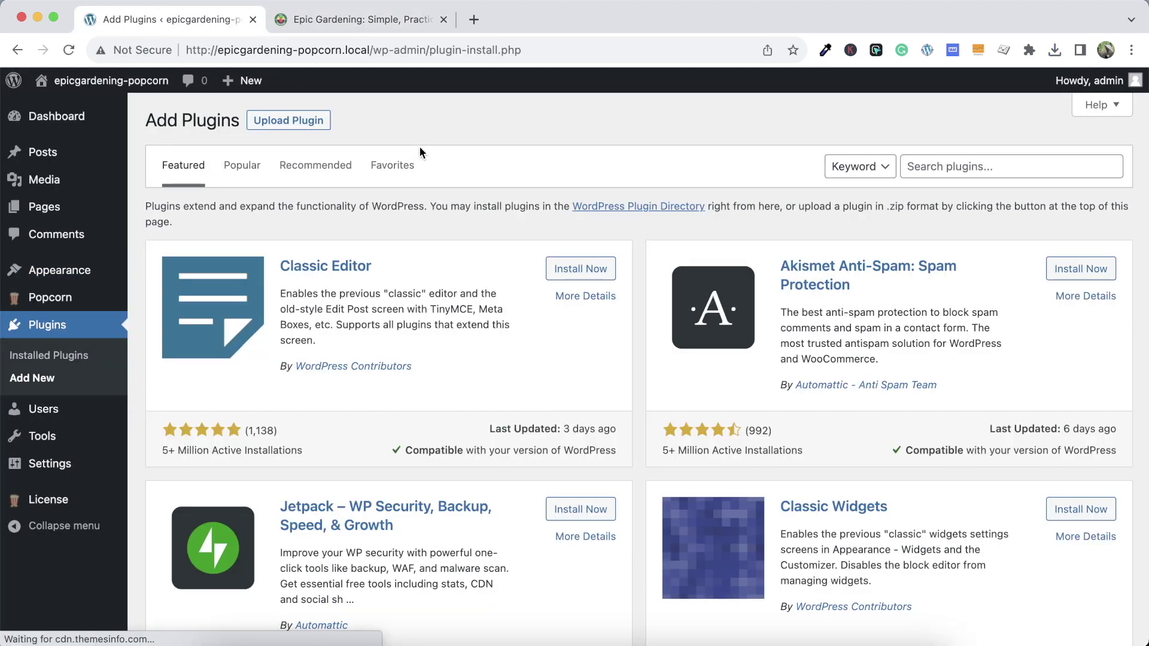
click(937, 164)
text(gutenberg)
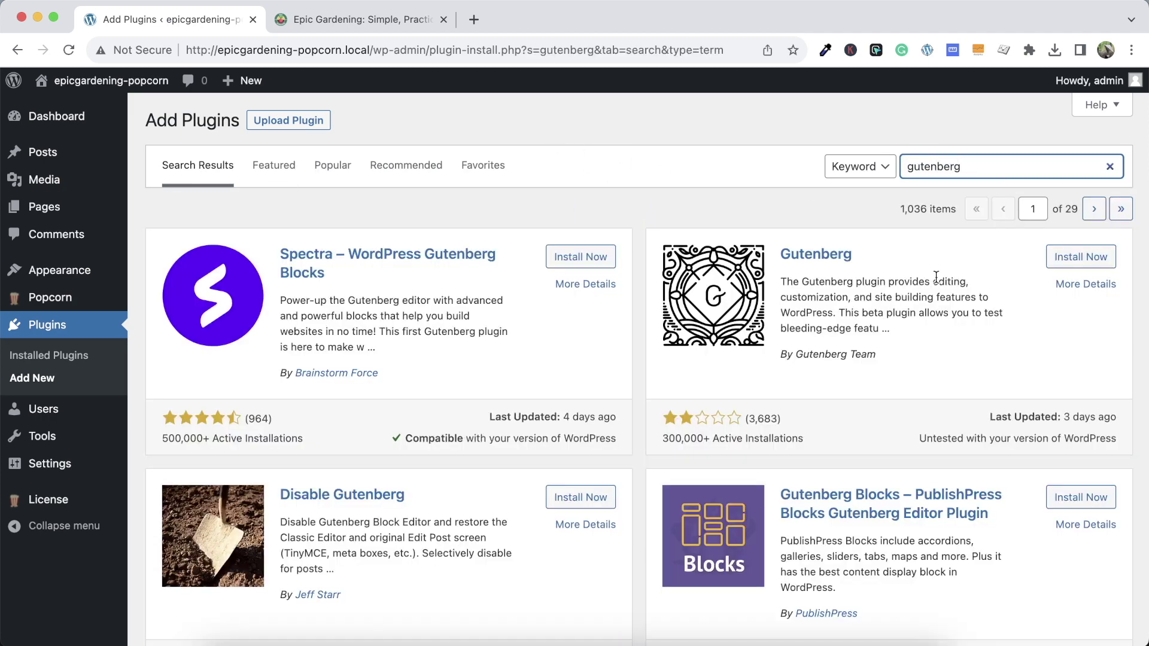
click(1080, 257)
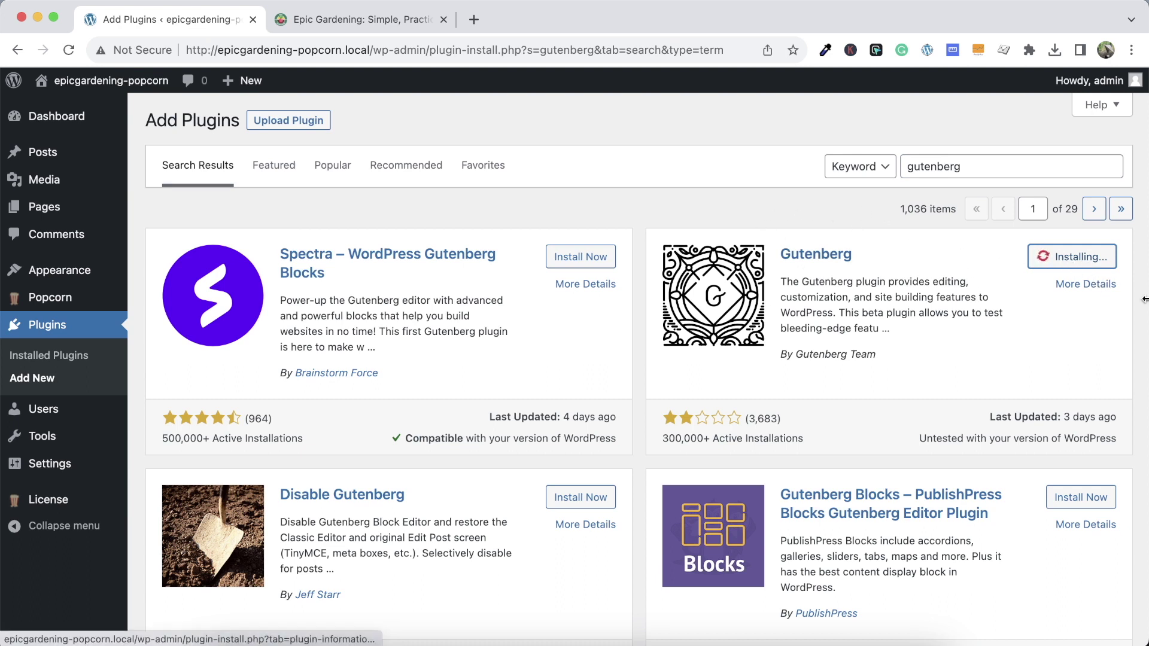
click(1088, 261)
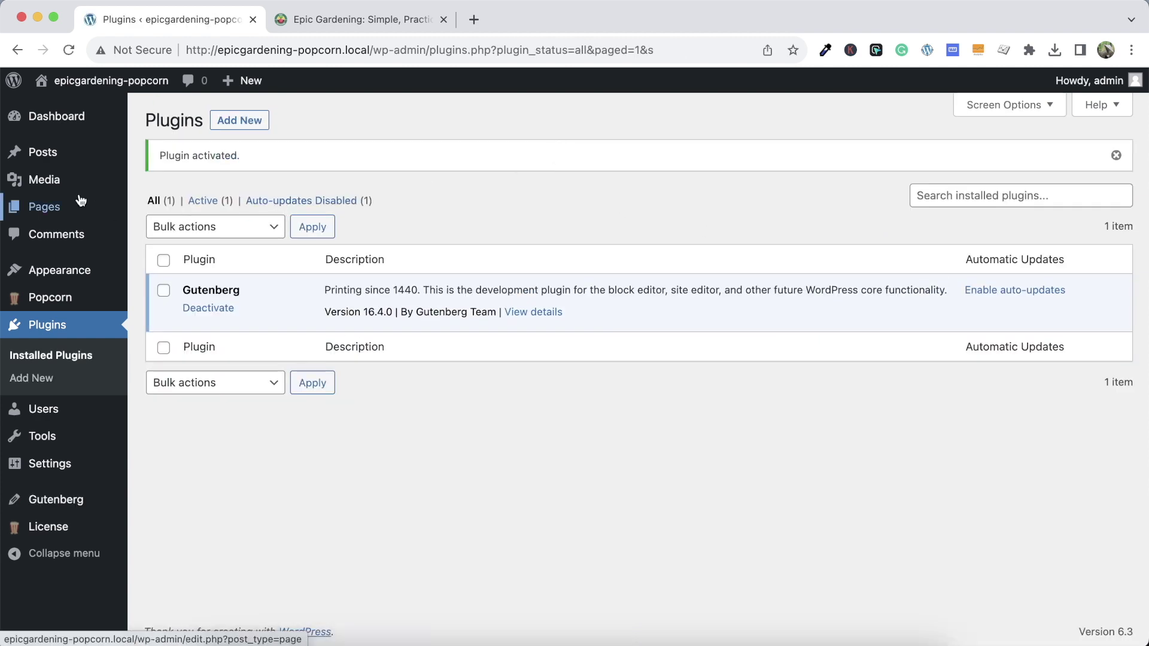
In the site's media settings, turn off organizing uploads into month- and year-based folders
mouse_move(57, 171)
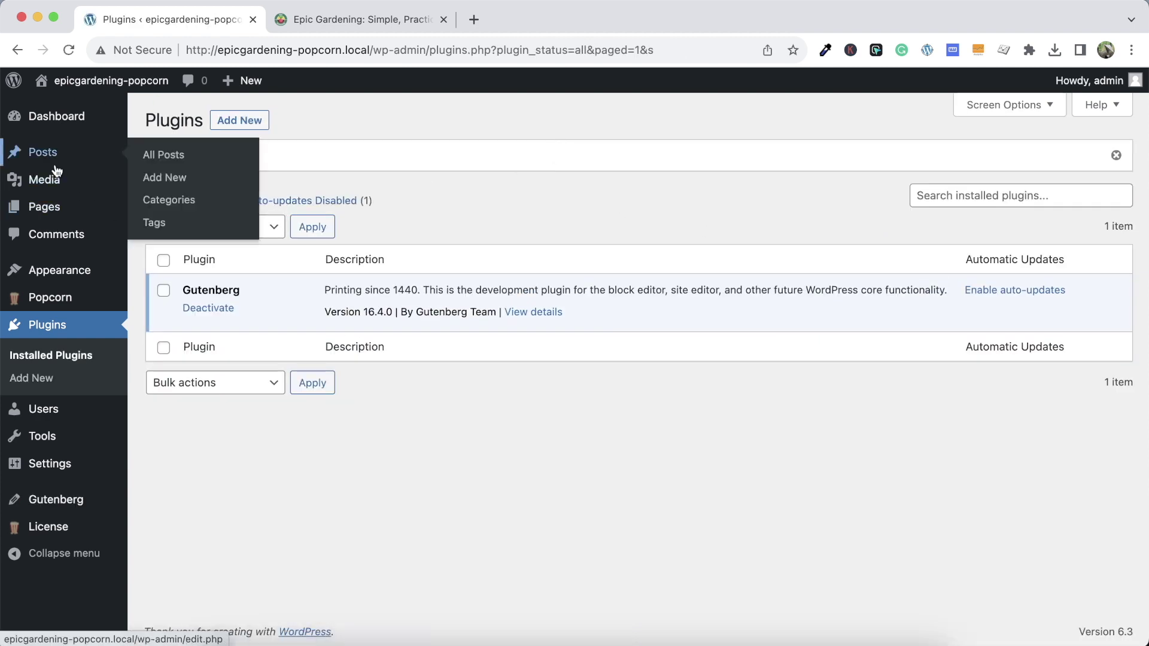
mouse_move(46, 284)
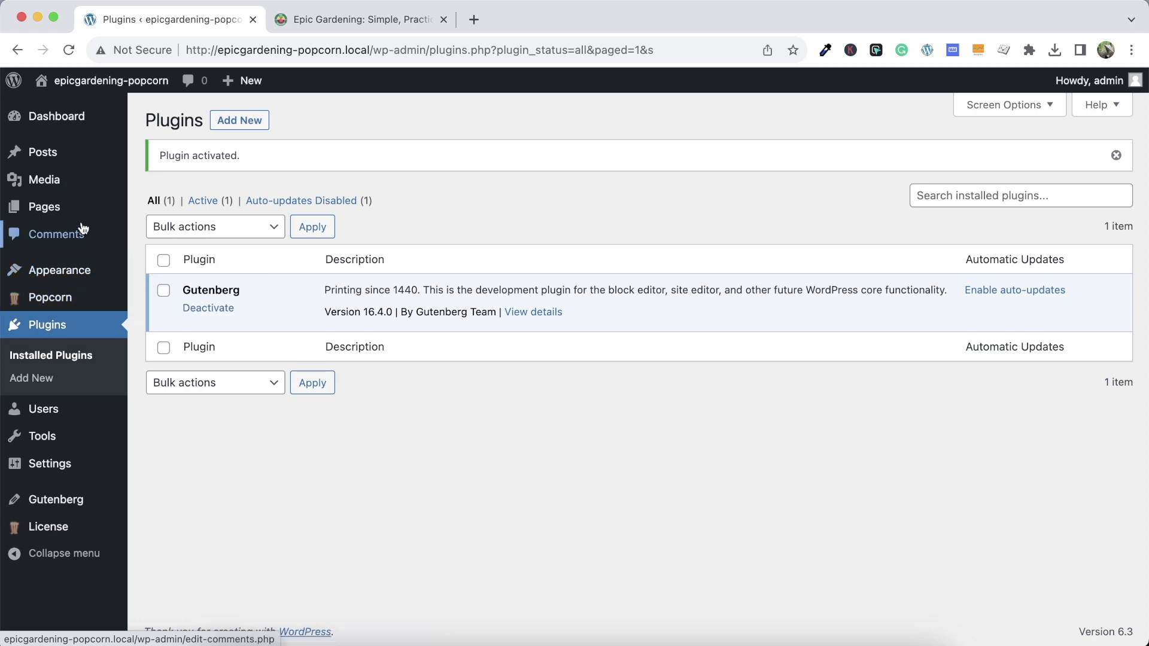
click(60, 189)
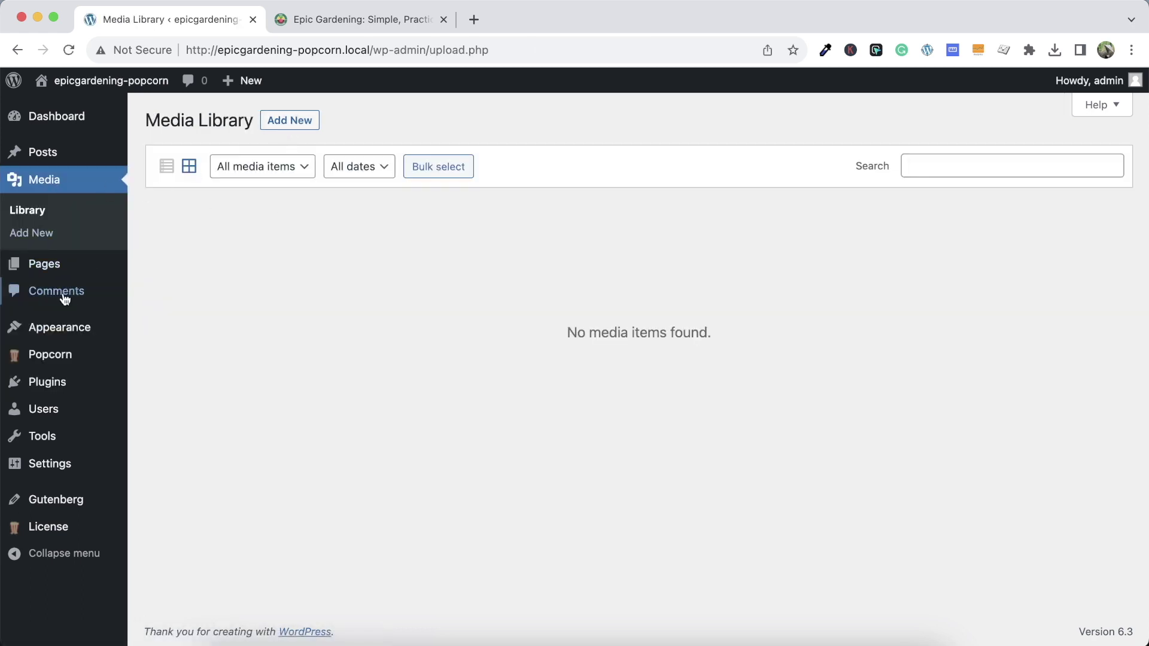
mouse_move(57, 464)
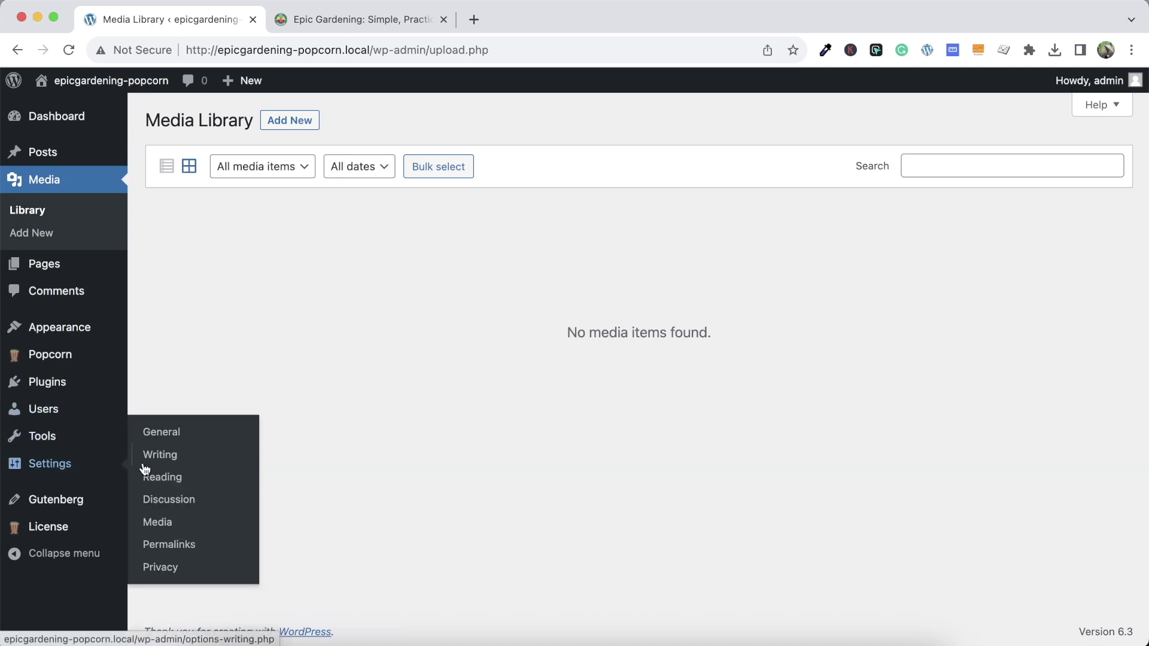
click(155, 526)
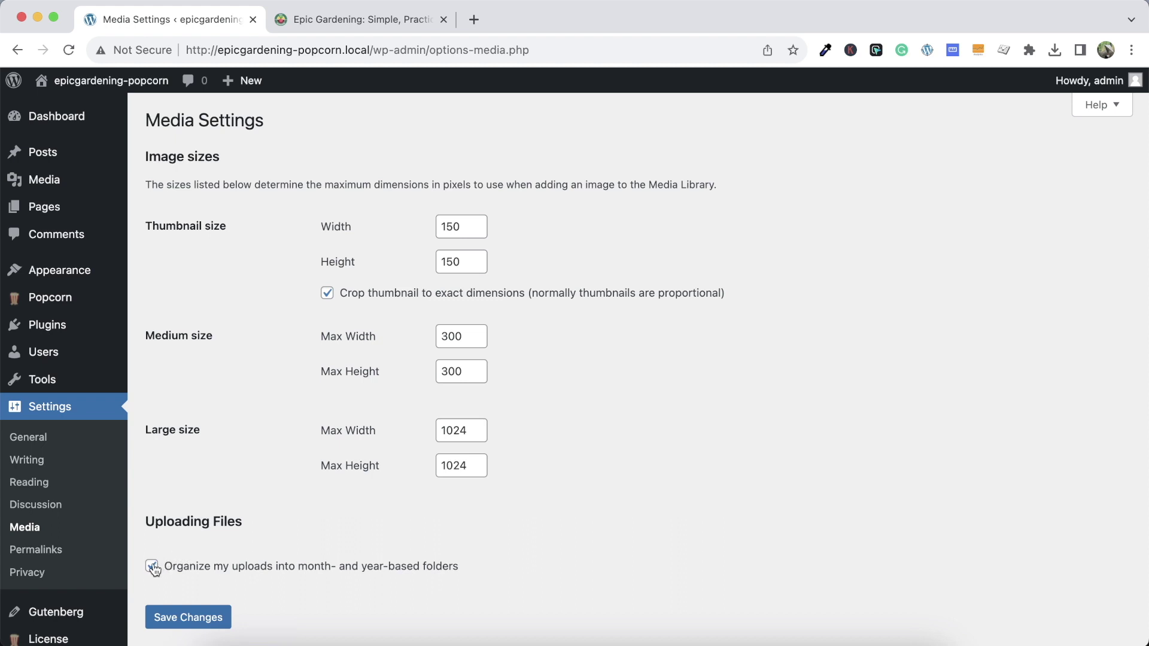
Set the thumbnail size to a width of 640 and a height of 480
click(449, 228)
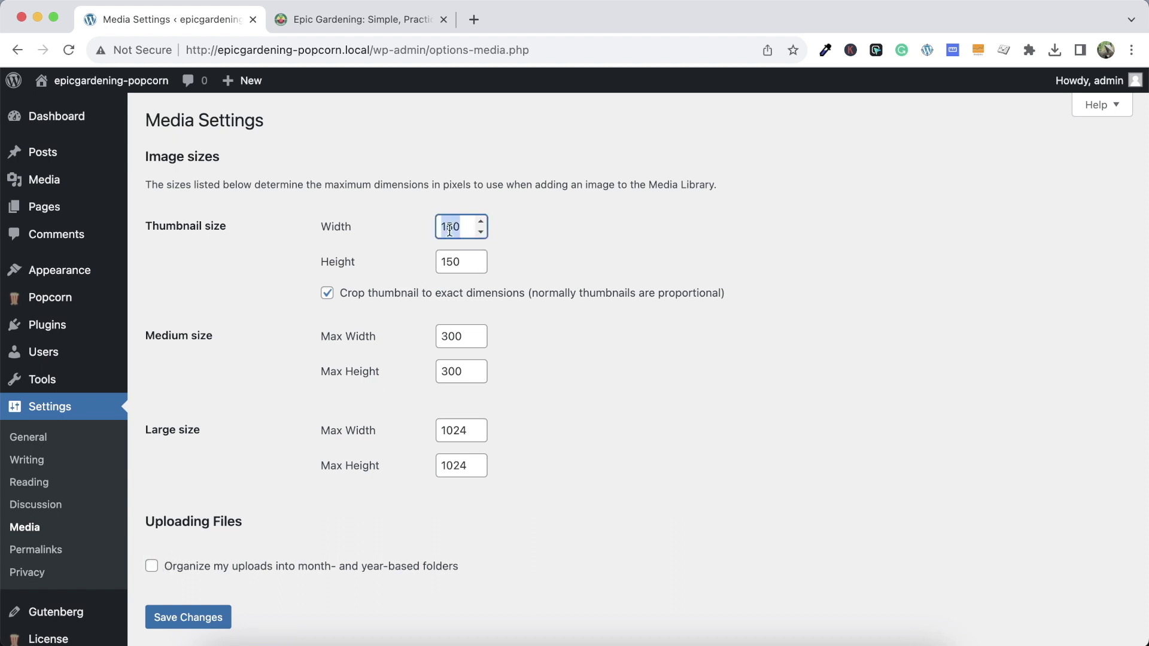
text(640)
key(Tab)
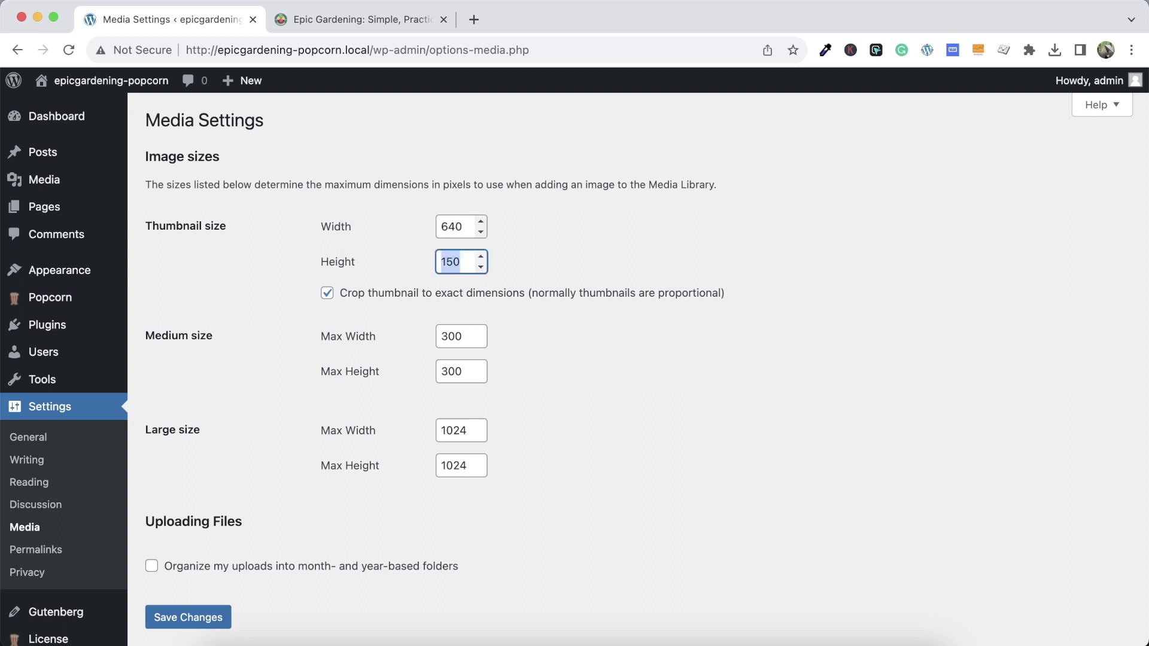
key(Tab)
key(Tab)
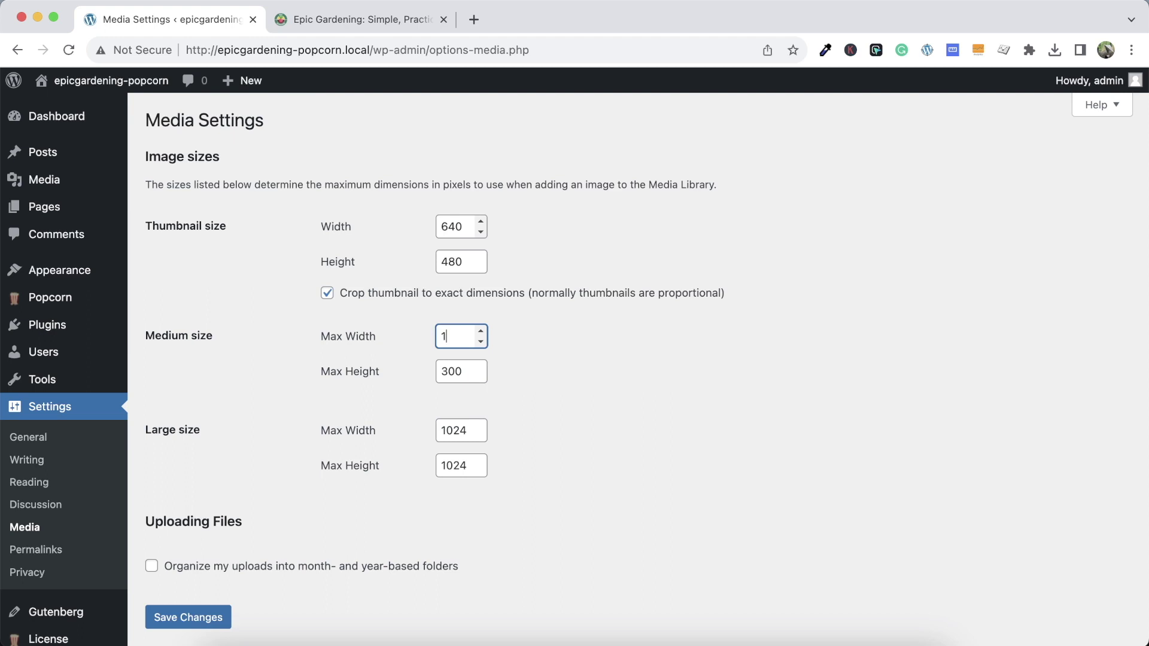
Set the medium size to a maximum of 1280 by 960 and the large size to 1400 by 925, and save the media settings
key(Tab)
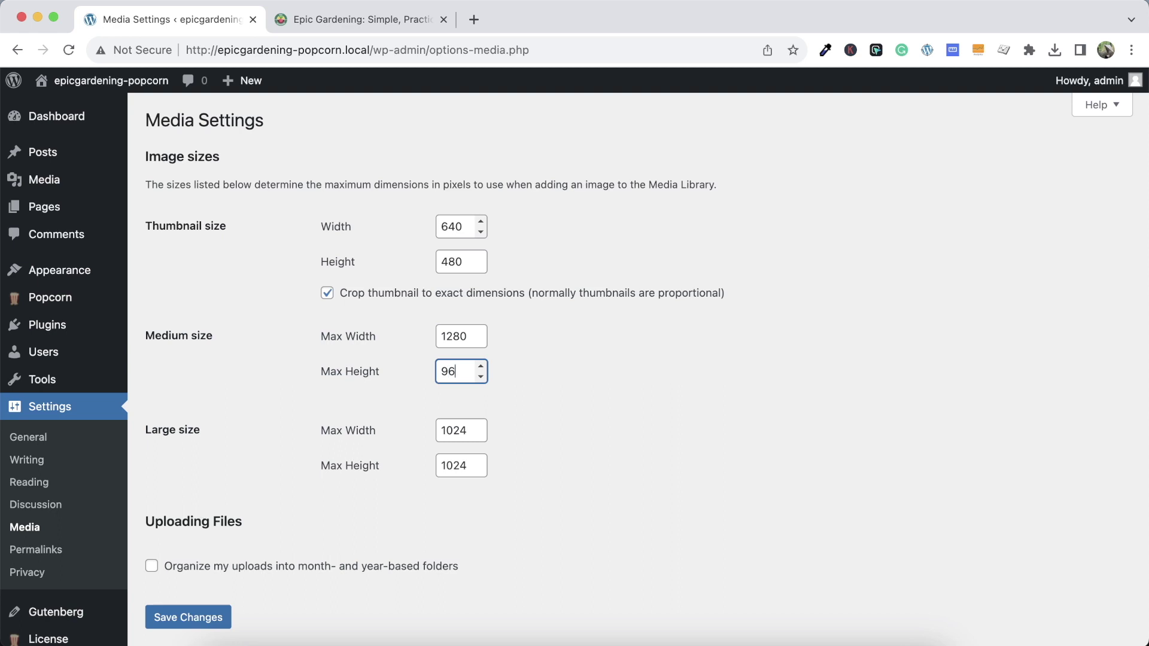
key(Tab)
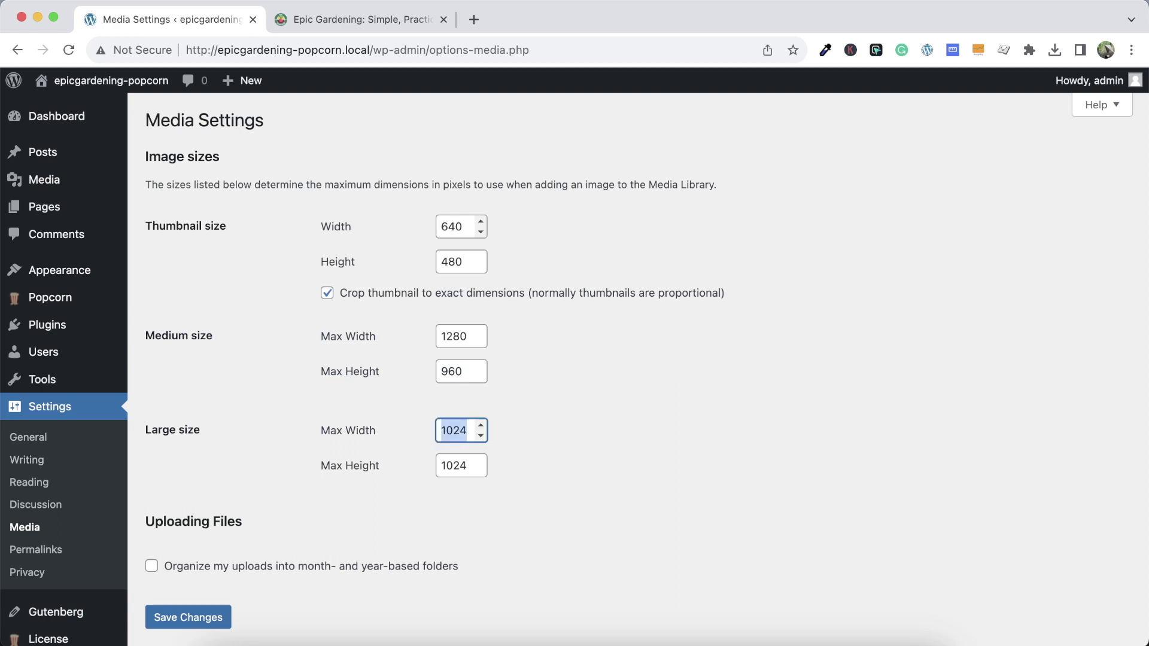
text(1400)
key(Tab)
text(9)
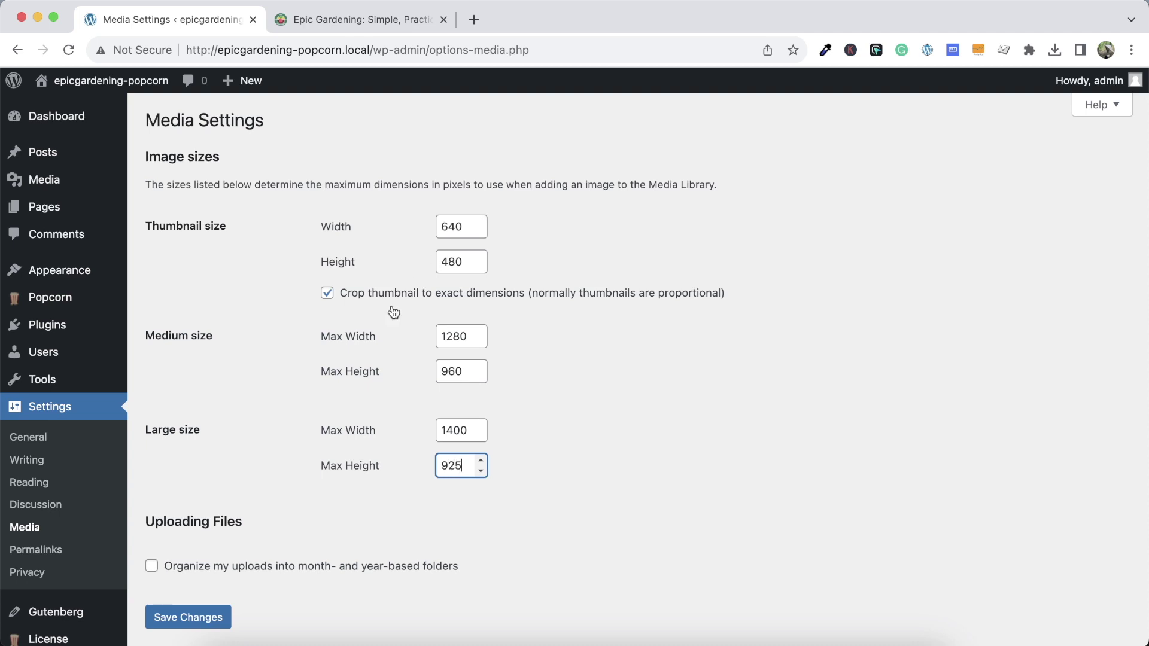
click(190, 616)
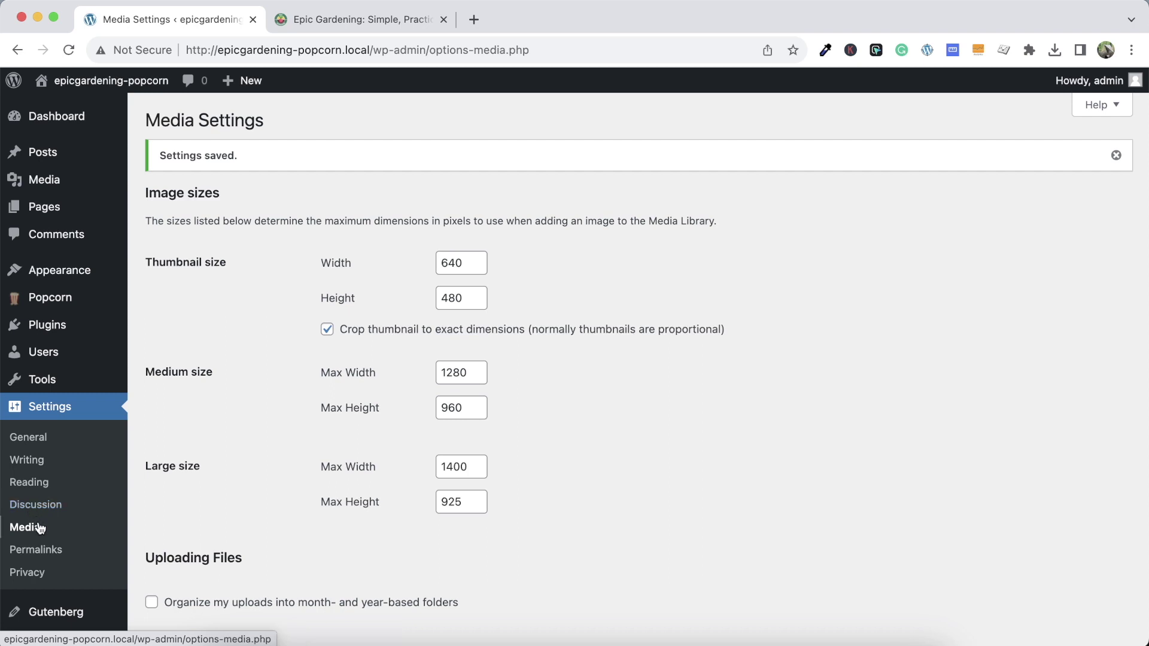
Open the Front Page template for editing in the site editor and dismiss the welcome guide
mouse_move(52, 273)
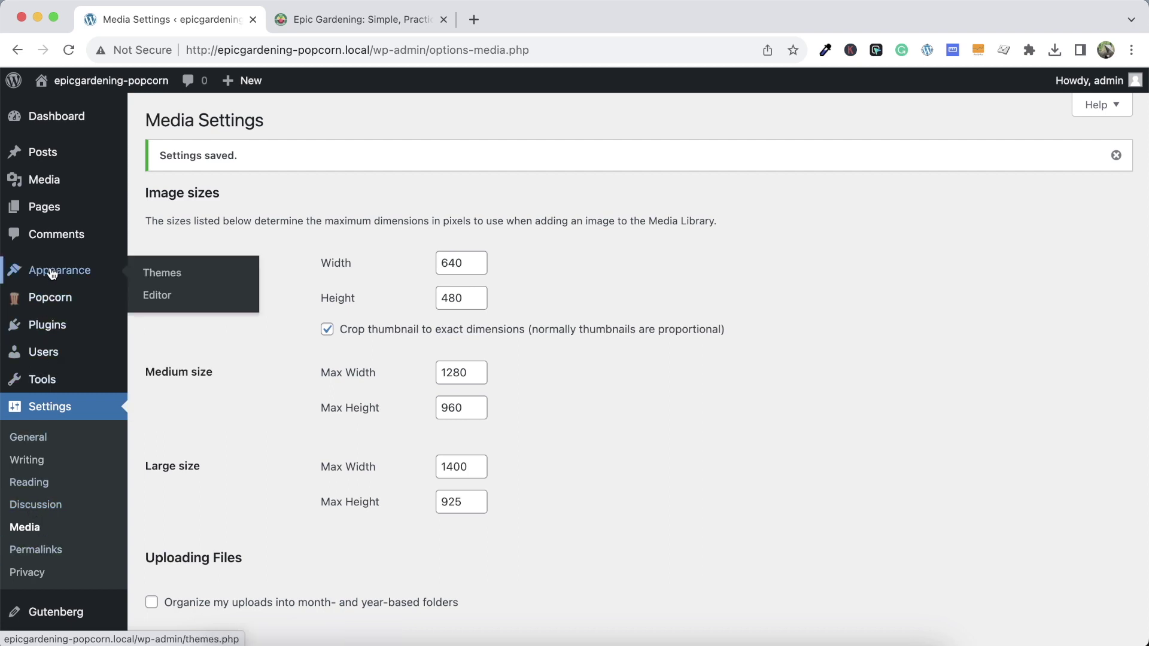
click(159, 295)
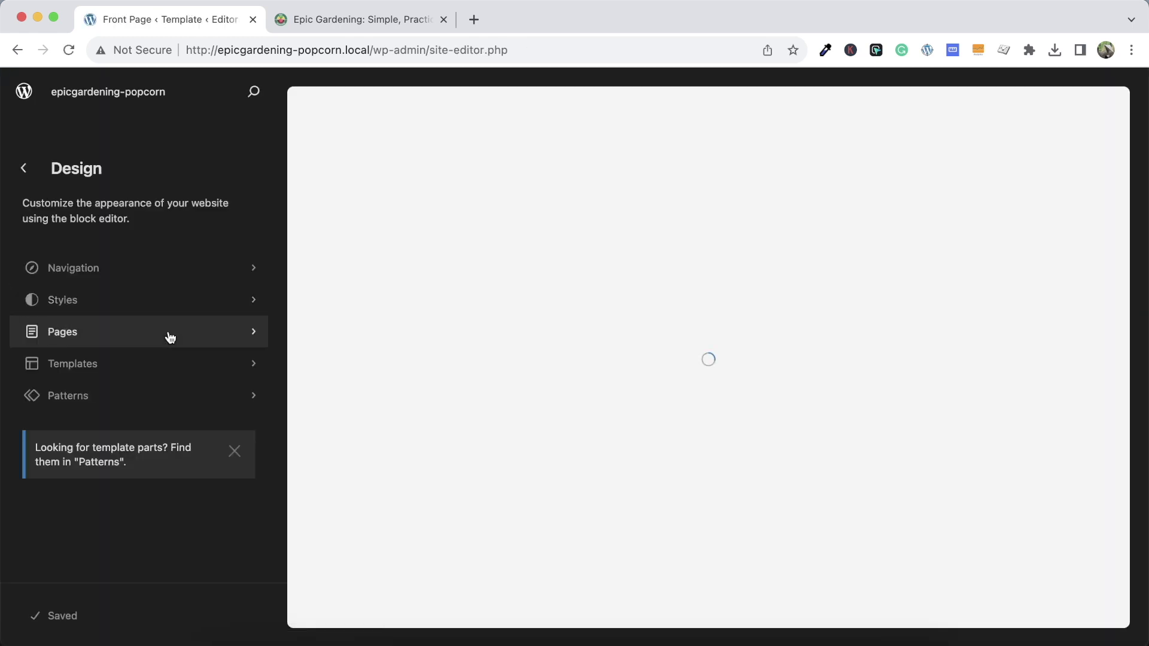
click(156, 359)
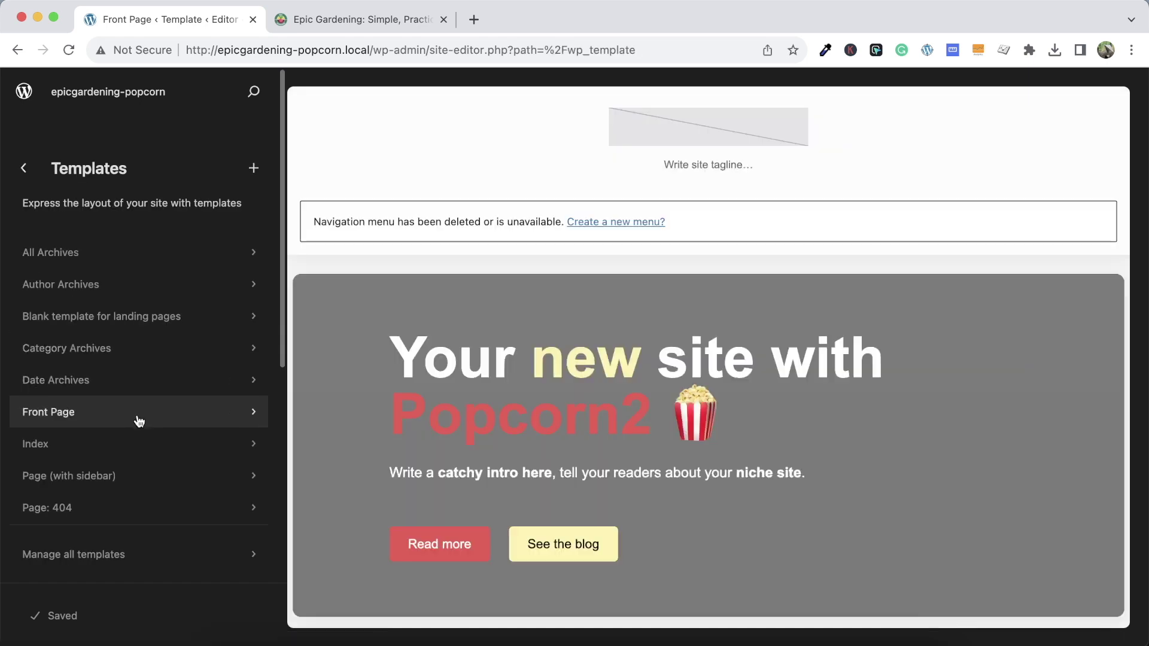
click(139, 419)
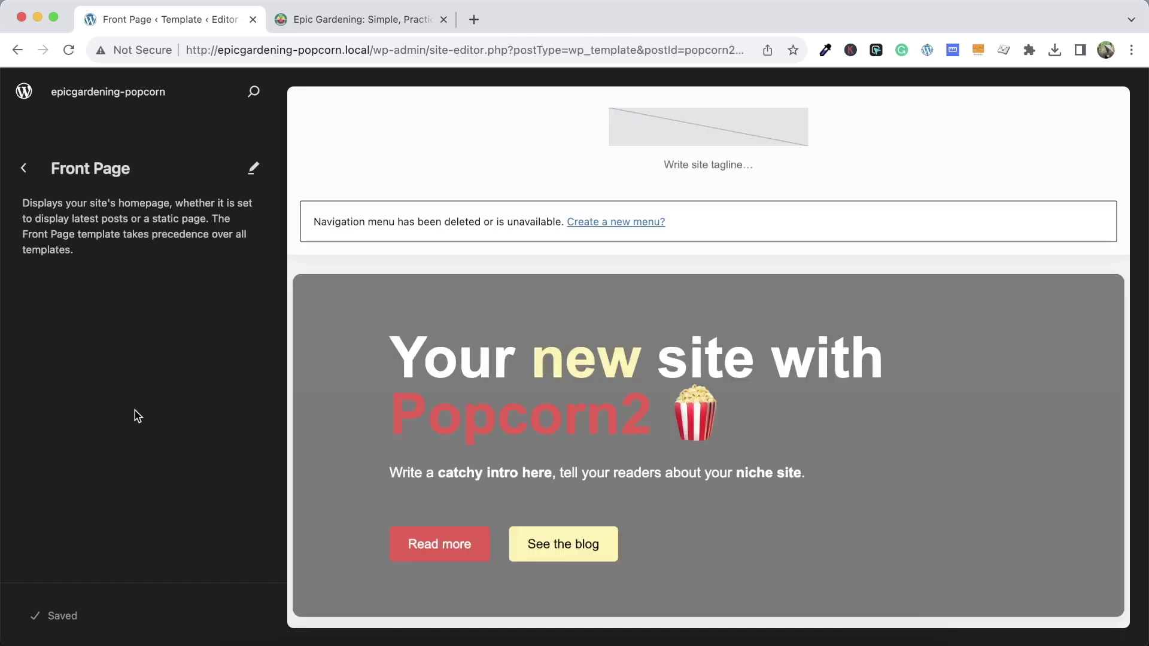
click(251, 168)
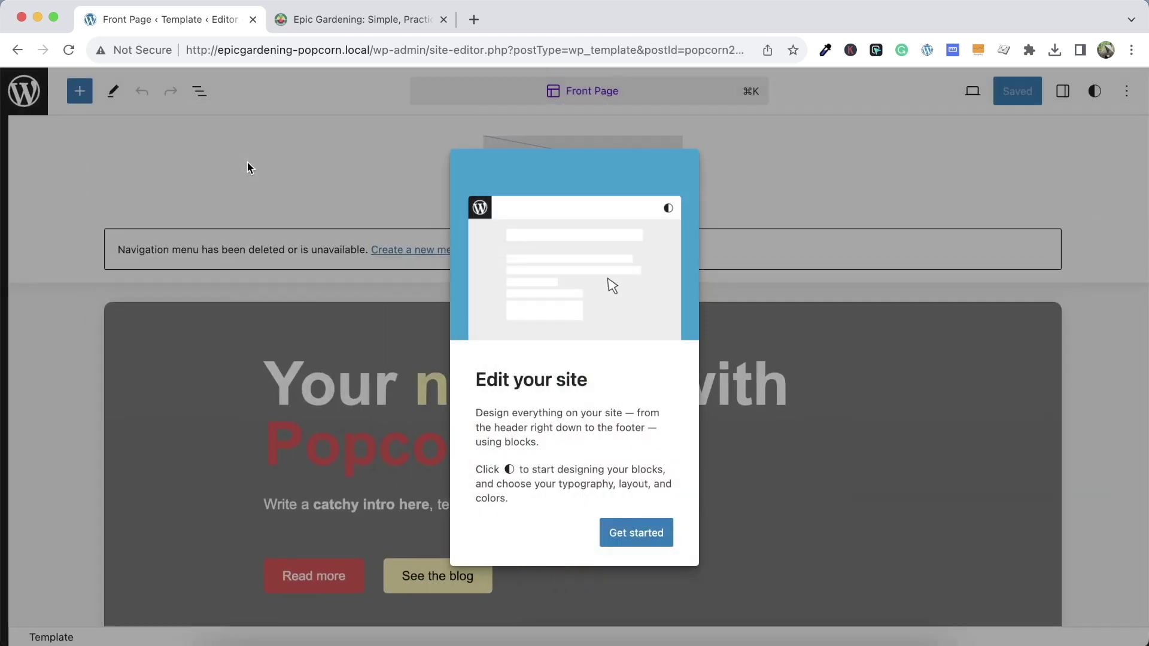
click(646, 538)
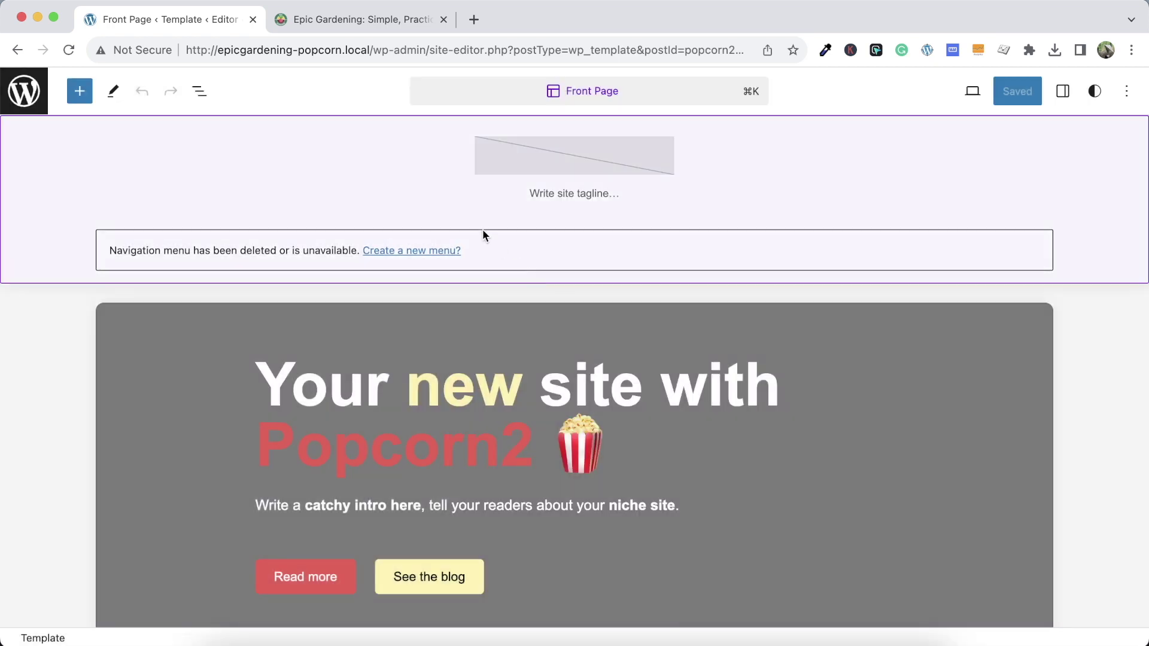
Replace the Stacked header (default) template part inside the Header Container with the existing Header (Inline) template part
click(448, 194)
click(391, 180)
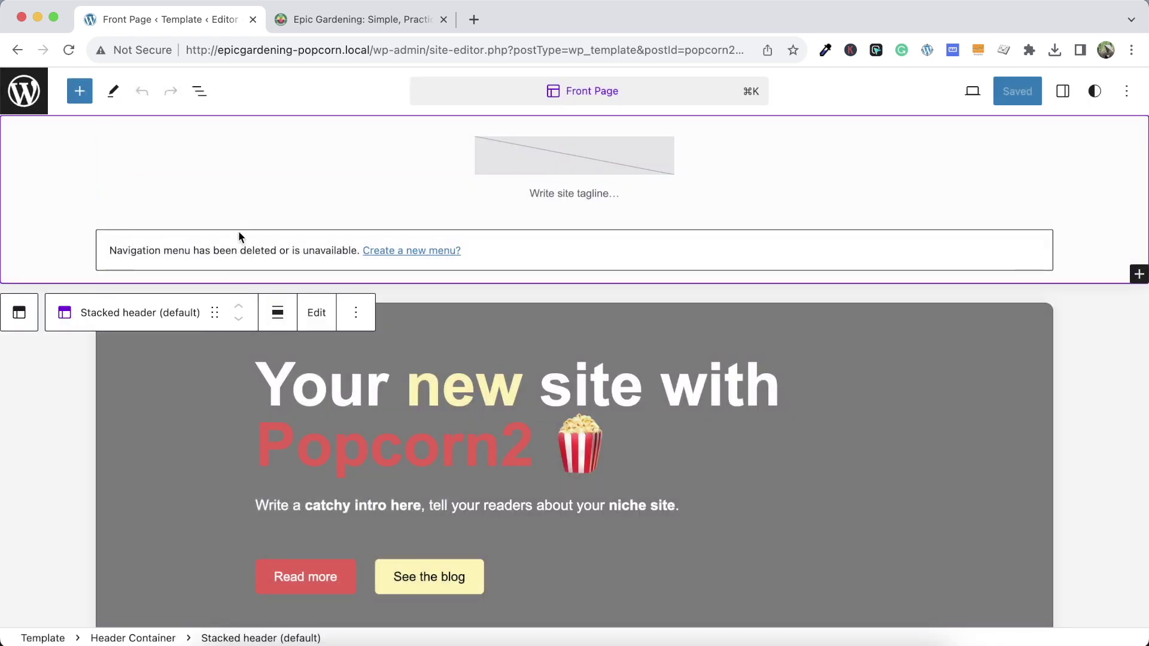
click(203, 89)
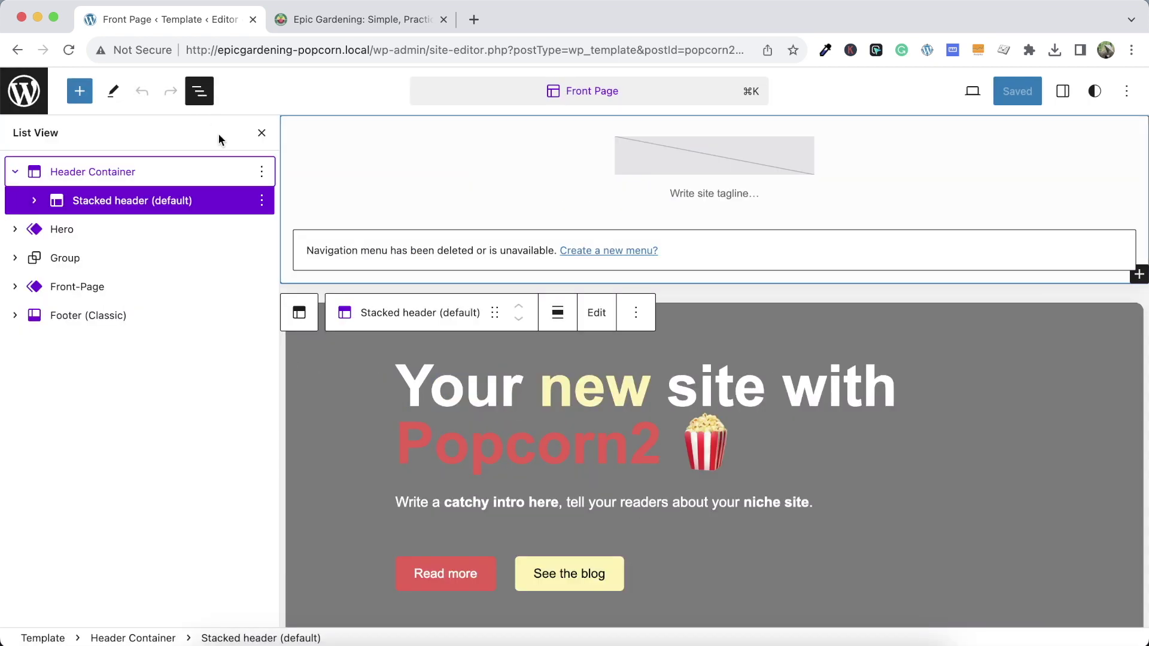
click(263, 202)
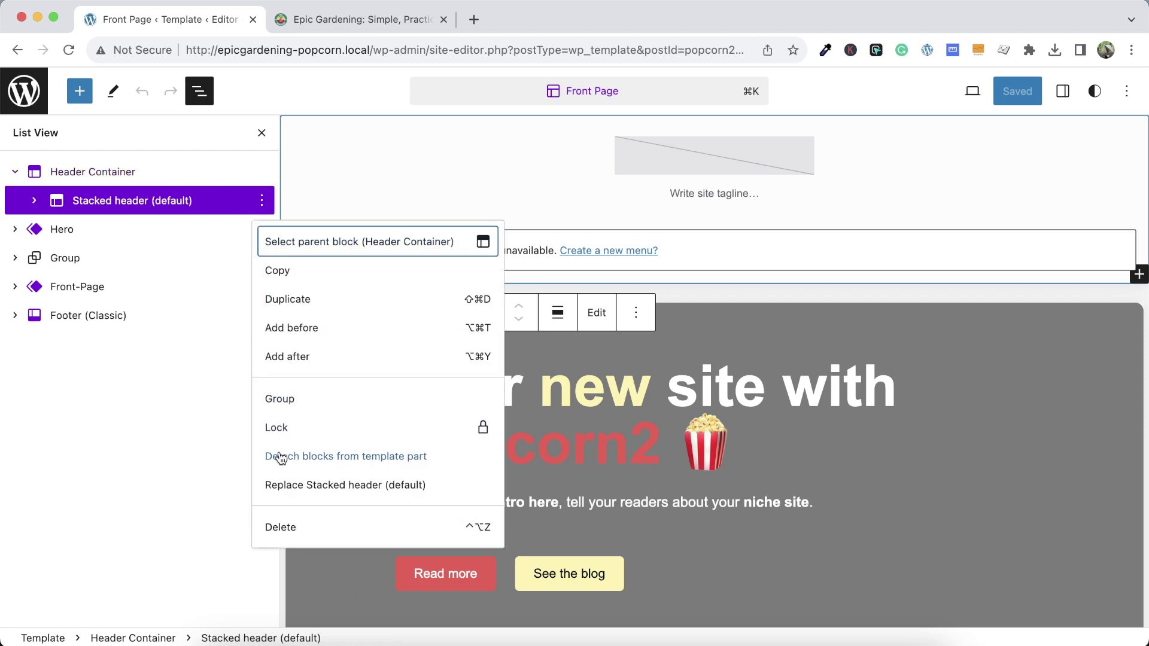
click(283, 486)
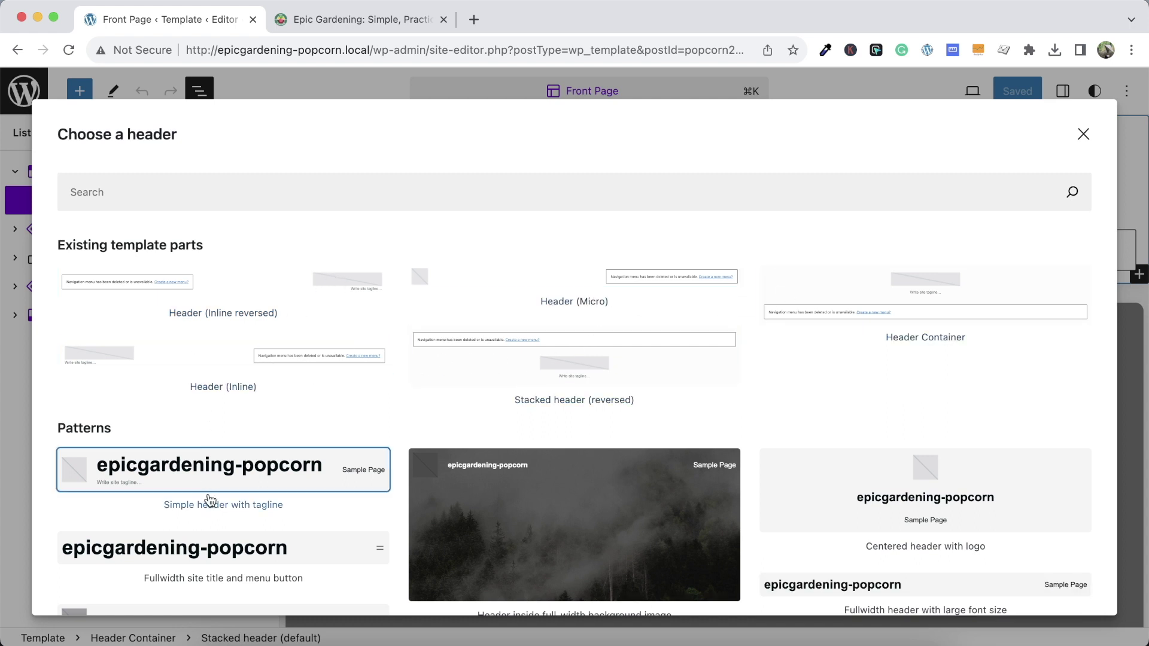
scroll(210, 499, down, 5)
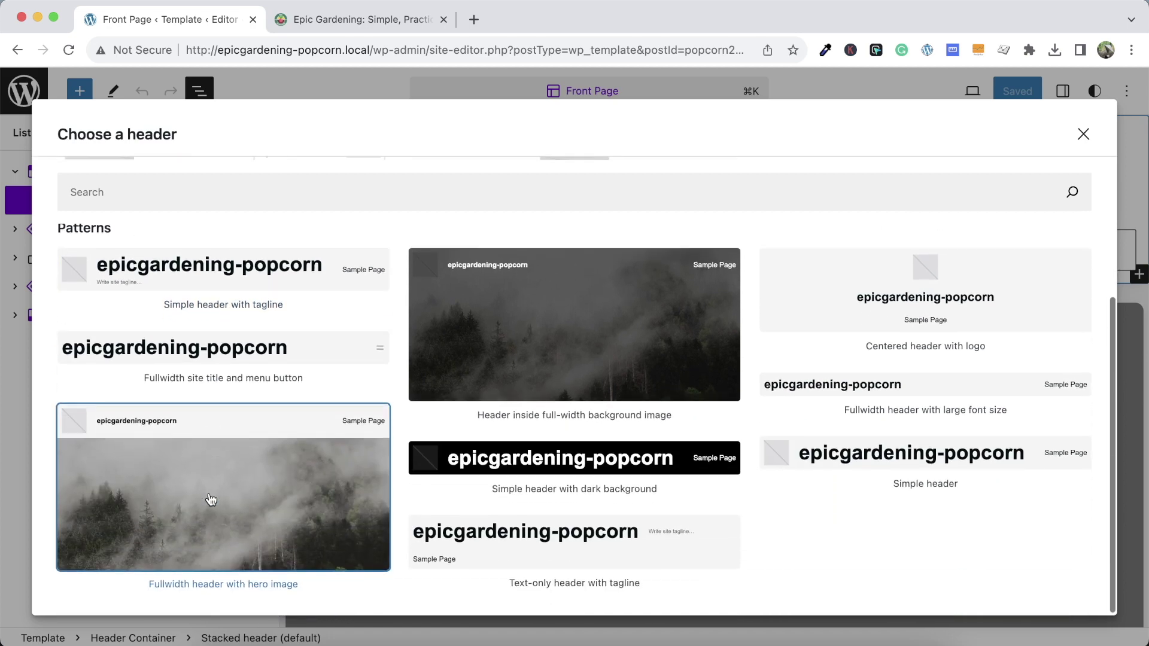
scroll(501, 455, up, 1)
scroll(501, 456, up, 5)
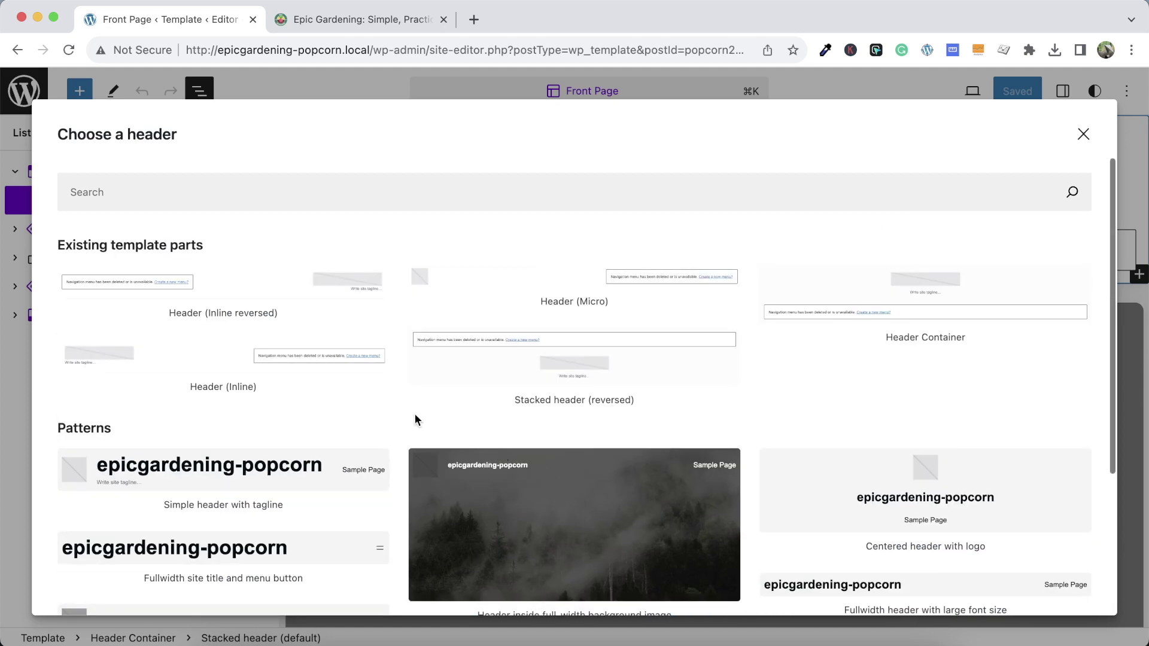
click(206, 367)
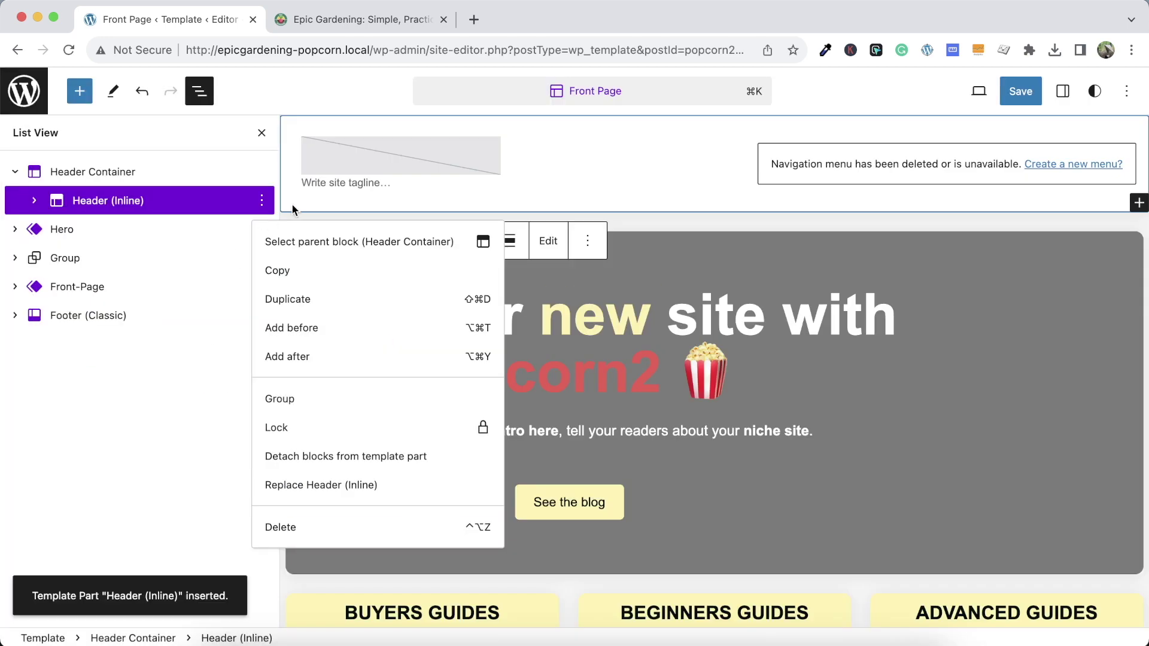
click(262, 133)
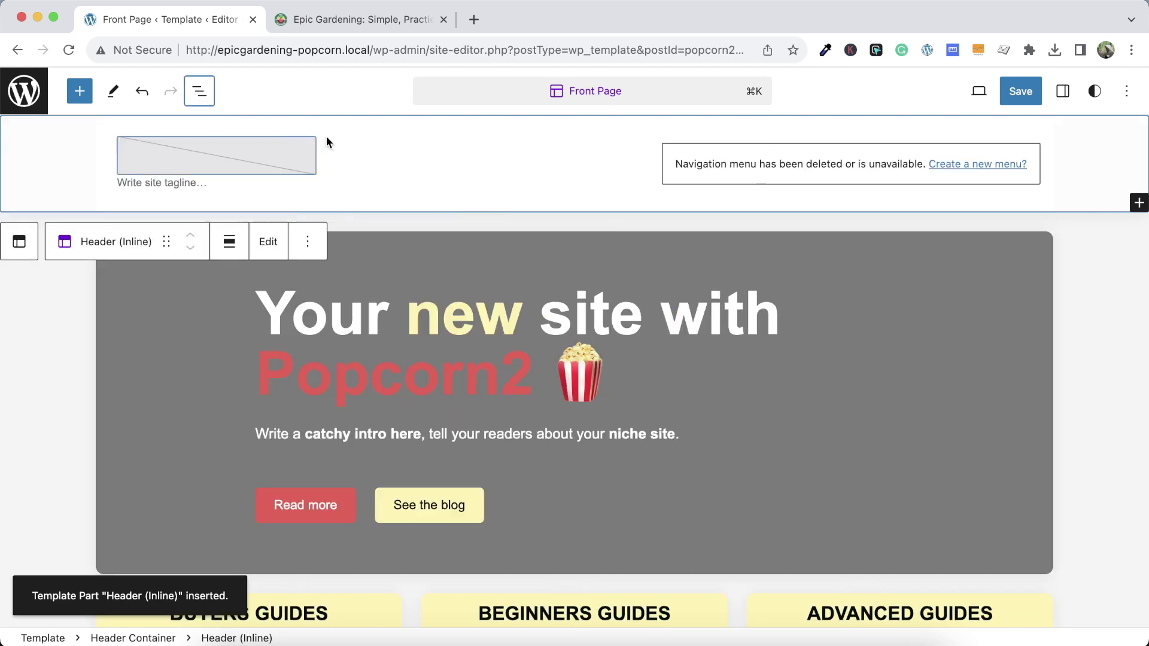
Duplicate the Row block inside the Header (Inline) template part's group
click(389, 147)
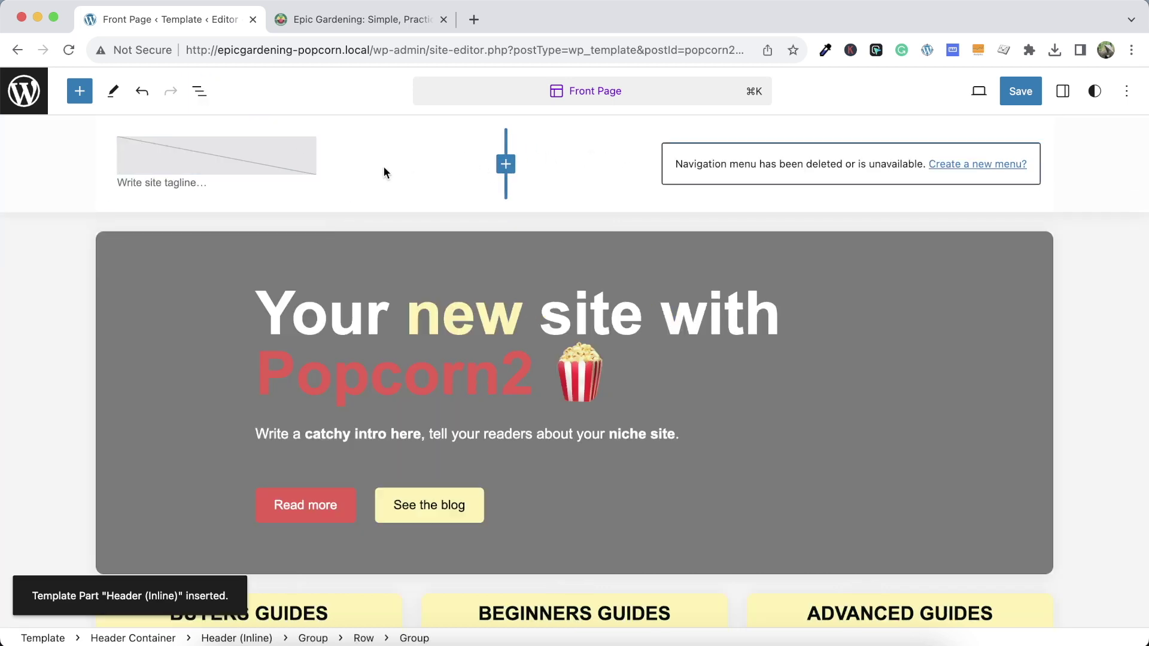
click(199, 91)
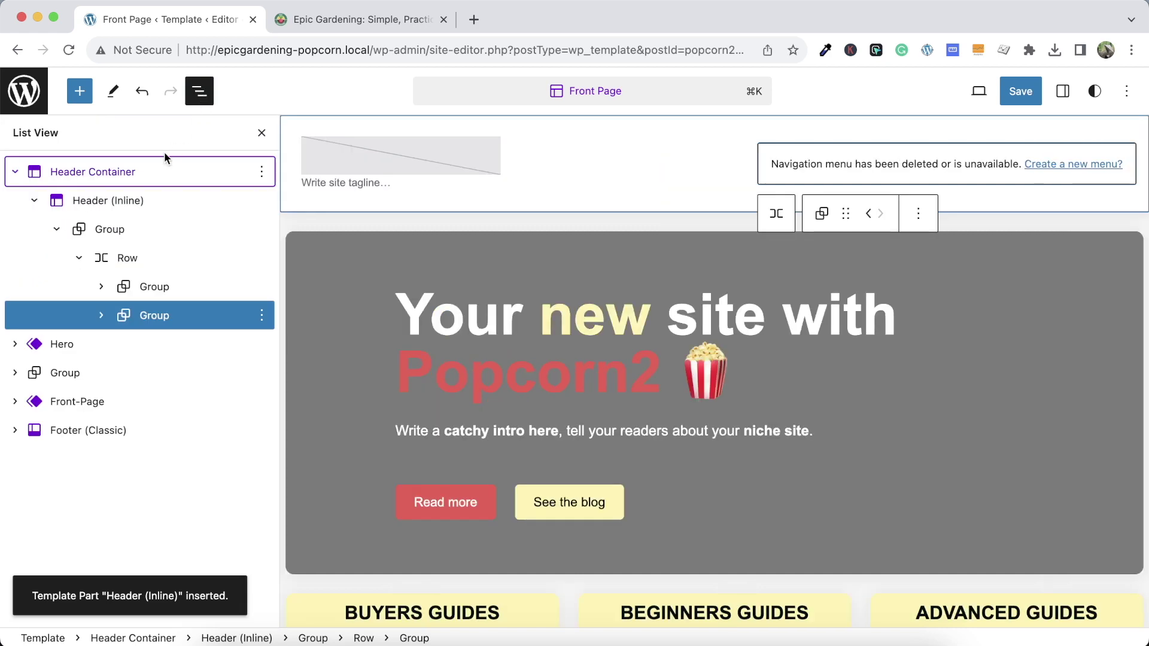
click(126, 258)
click(164, 286)
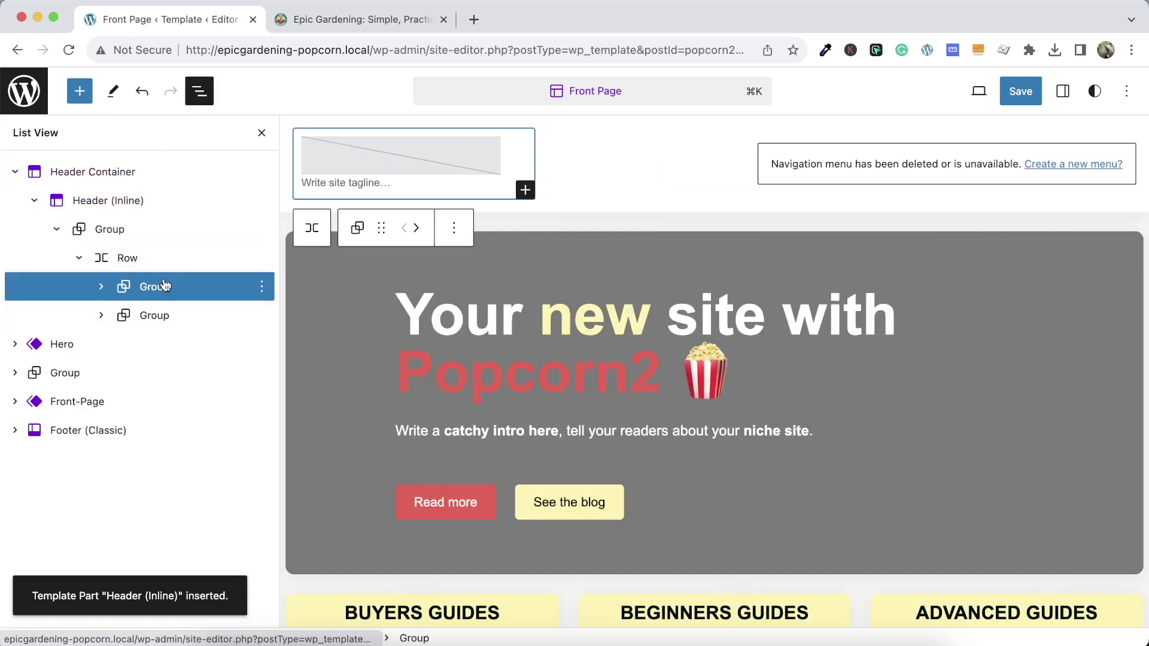
click(188, 315)
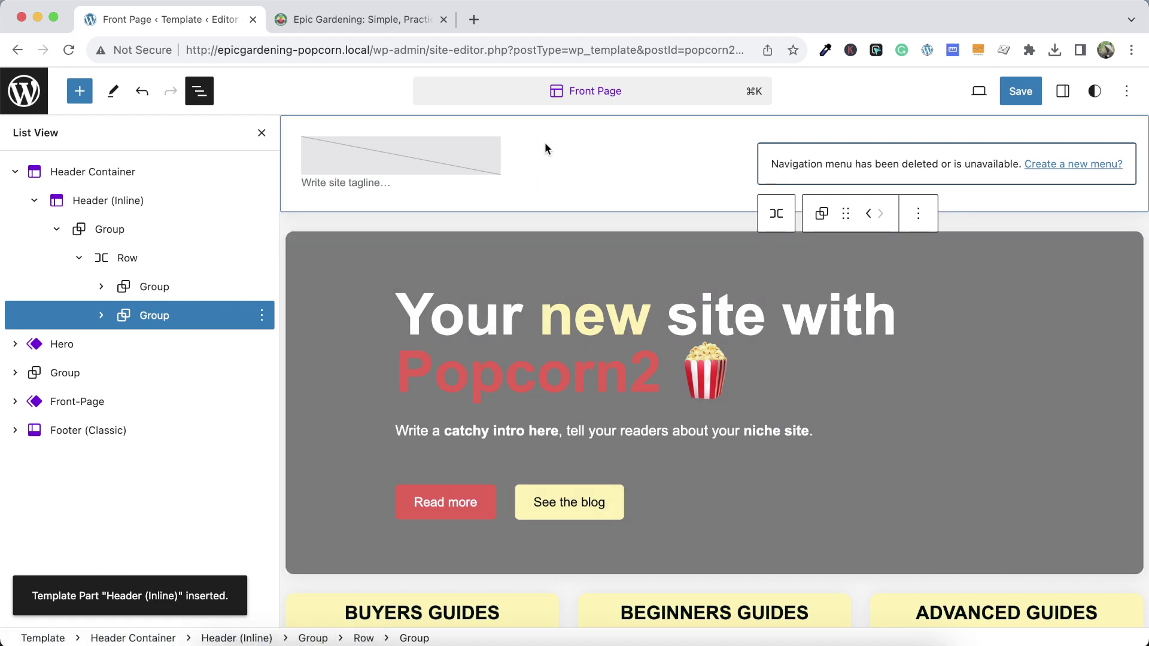
click(161, 264)
click(262, 258)
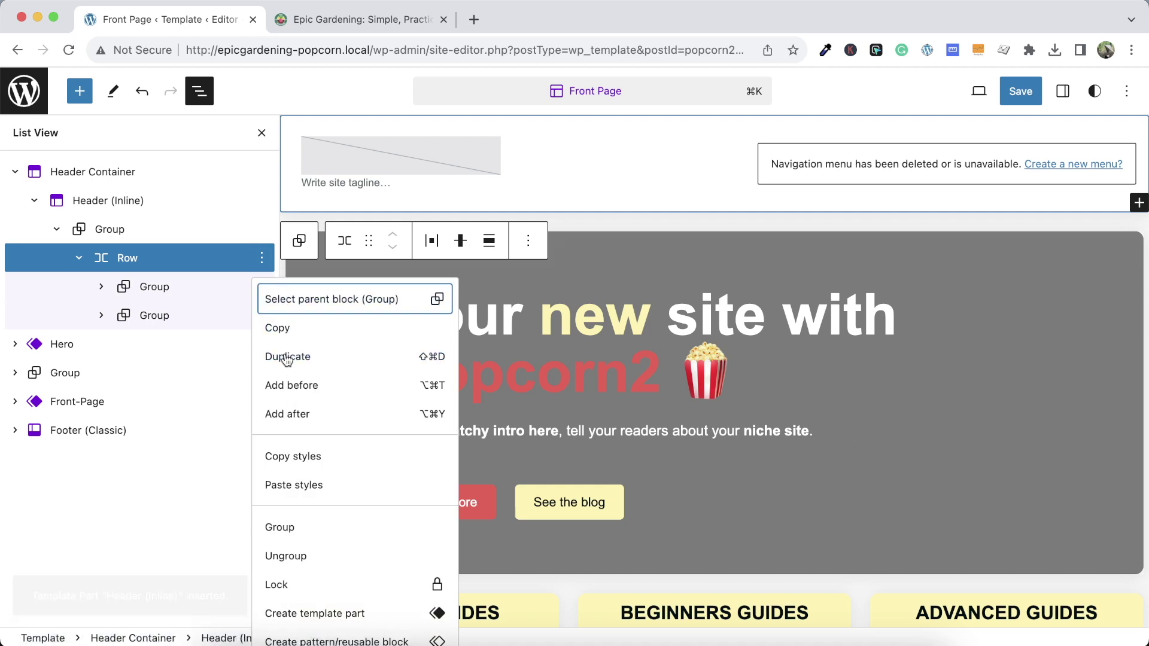
click(286, 353)
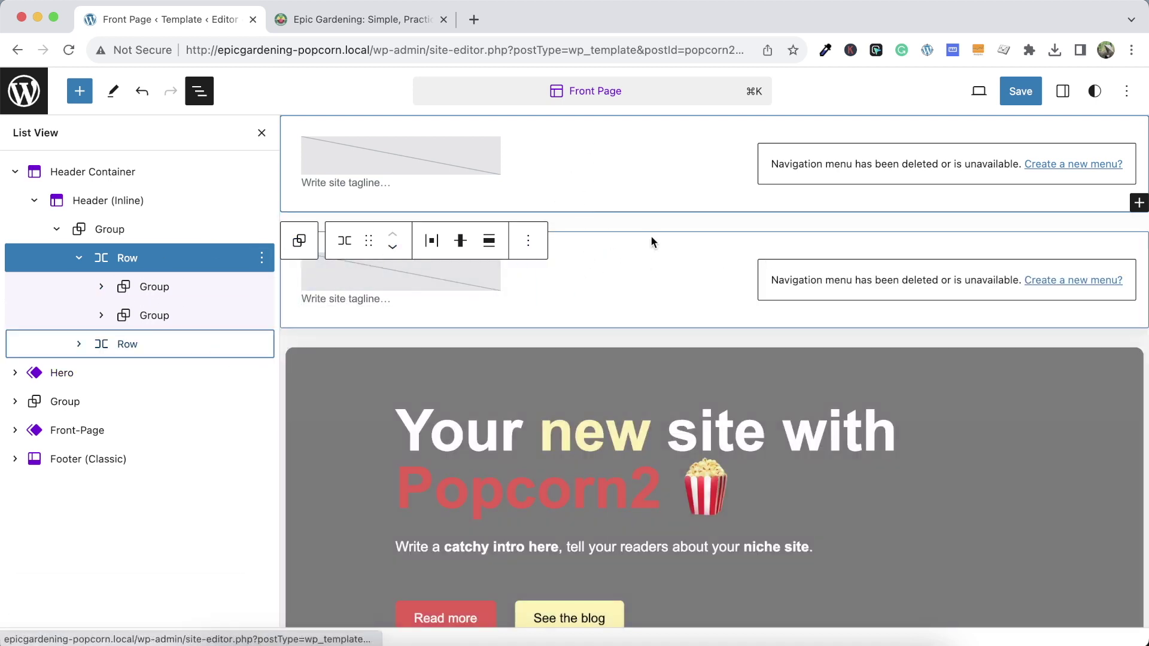
Compare with the Epic Gardening header and delete the logo and tagline group from the second header row
click(346, 24)
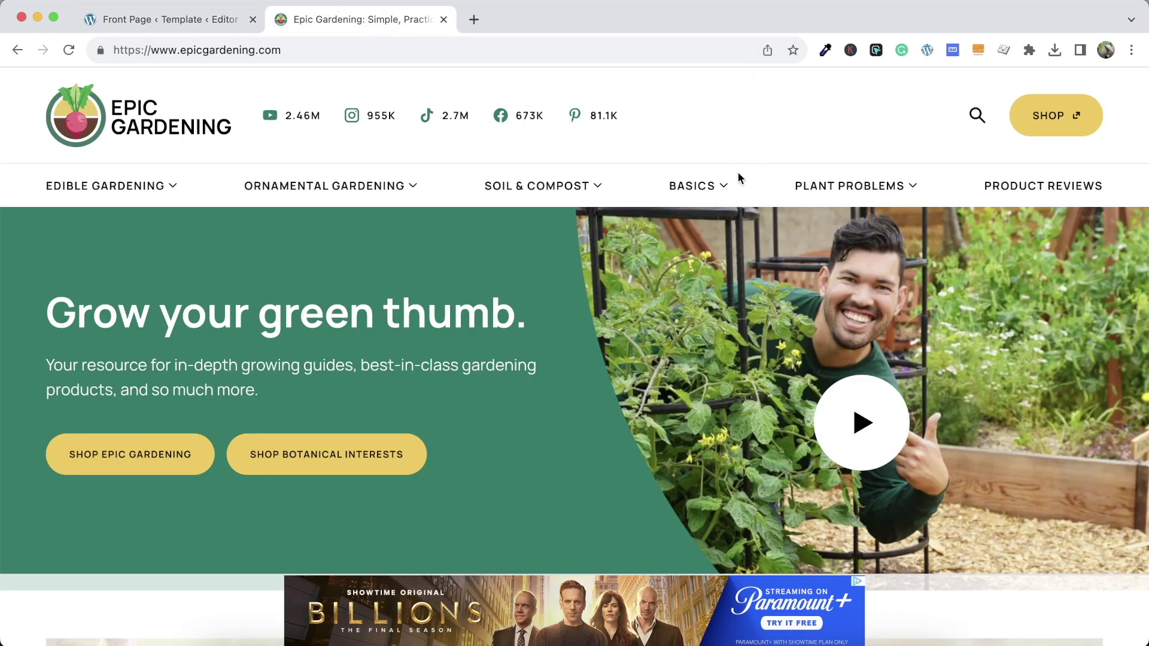
click(209, 13)
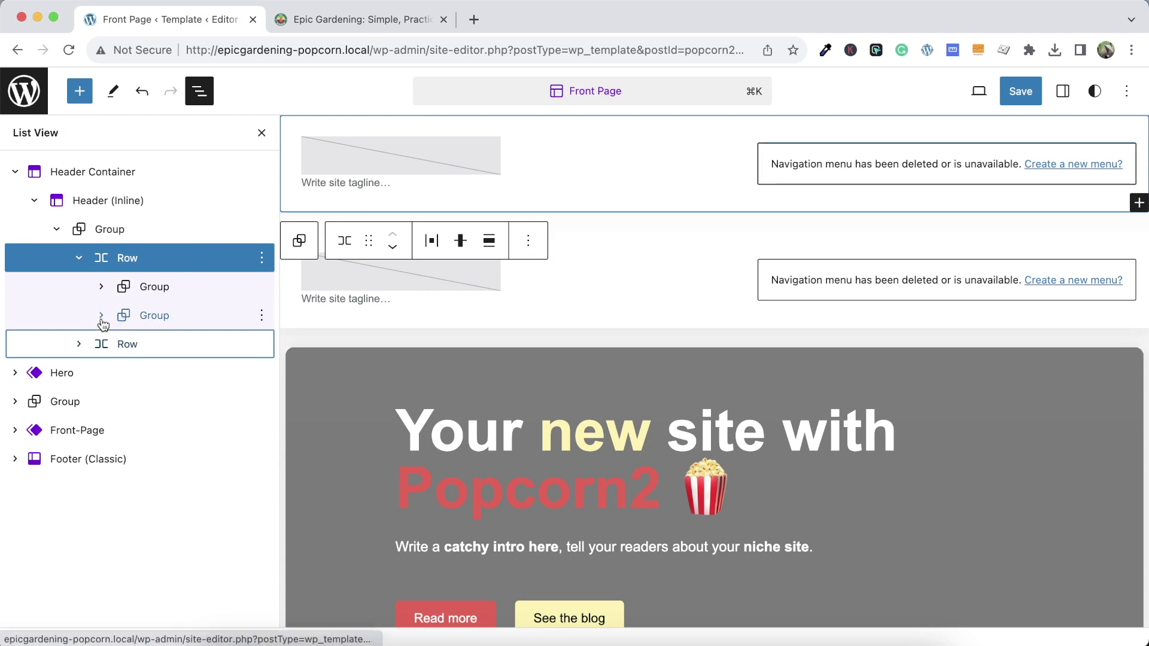
click(79, 344)
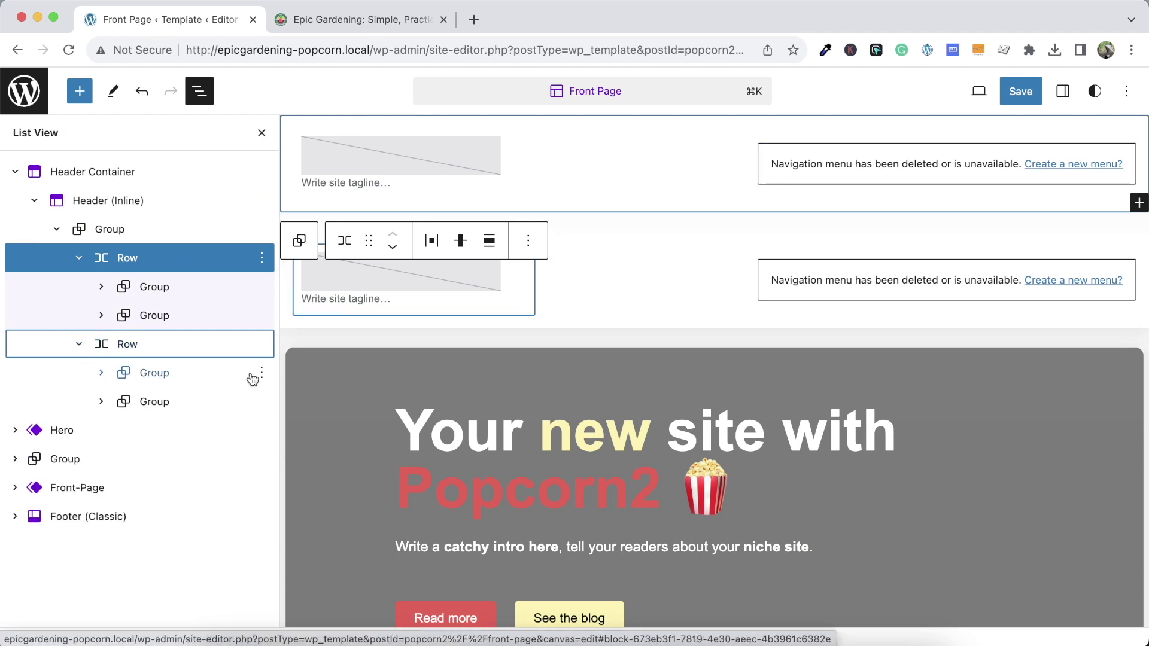
click(261, 373)
scroll(290, 317, down, 3)
scroll(292, 318, down, 2)
click(285, 330)
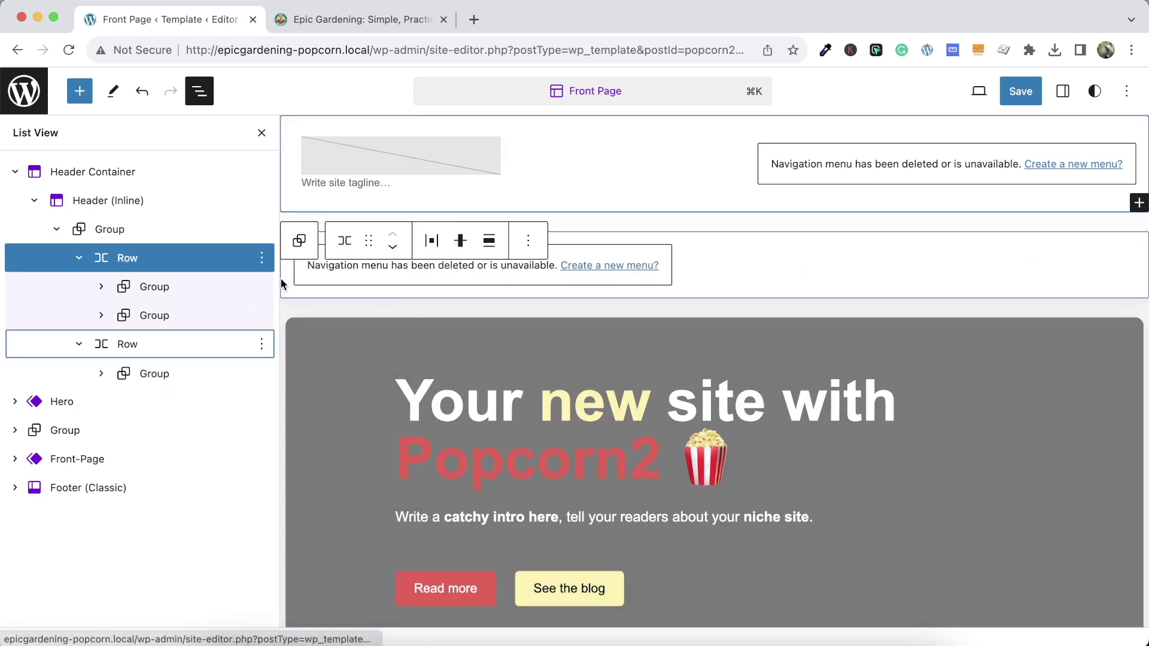
Justify the items of the second header row to the center
click(226, 374)
click(214, 353)
click(432, 203)
click(459, 282)
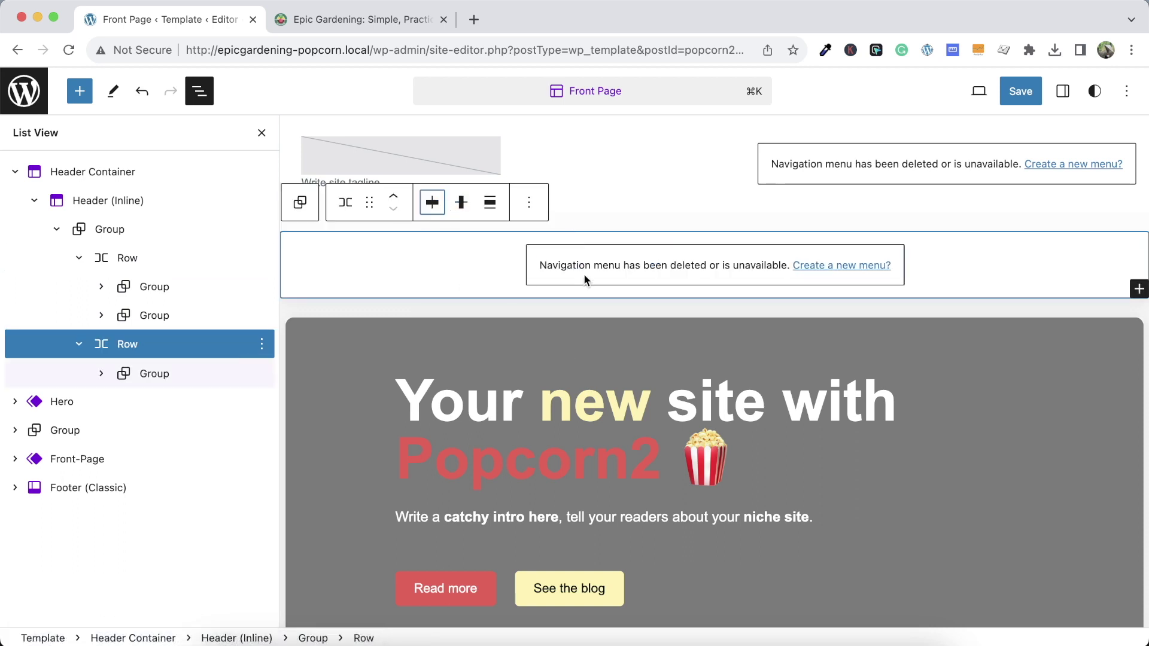
Delete the Site Tagline block from the logo group in the first header row, checking the Epic Gardening header for reference
click(154, 316)
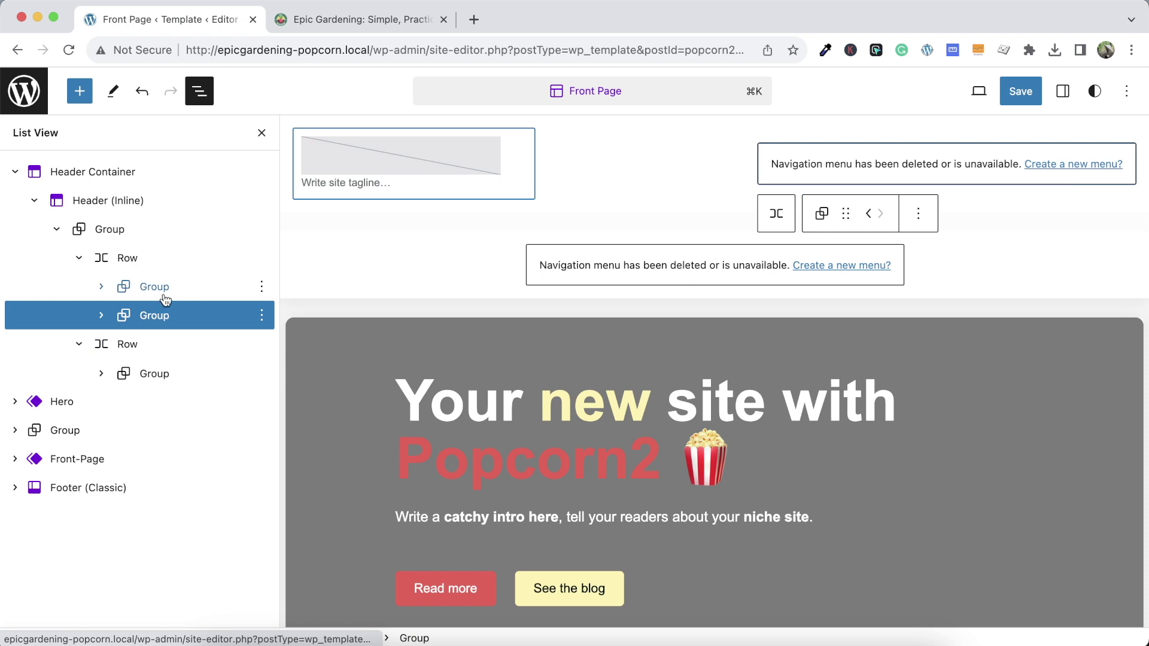
click(102, 289)
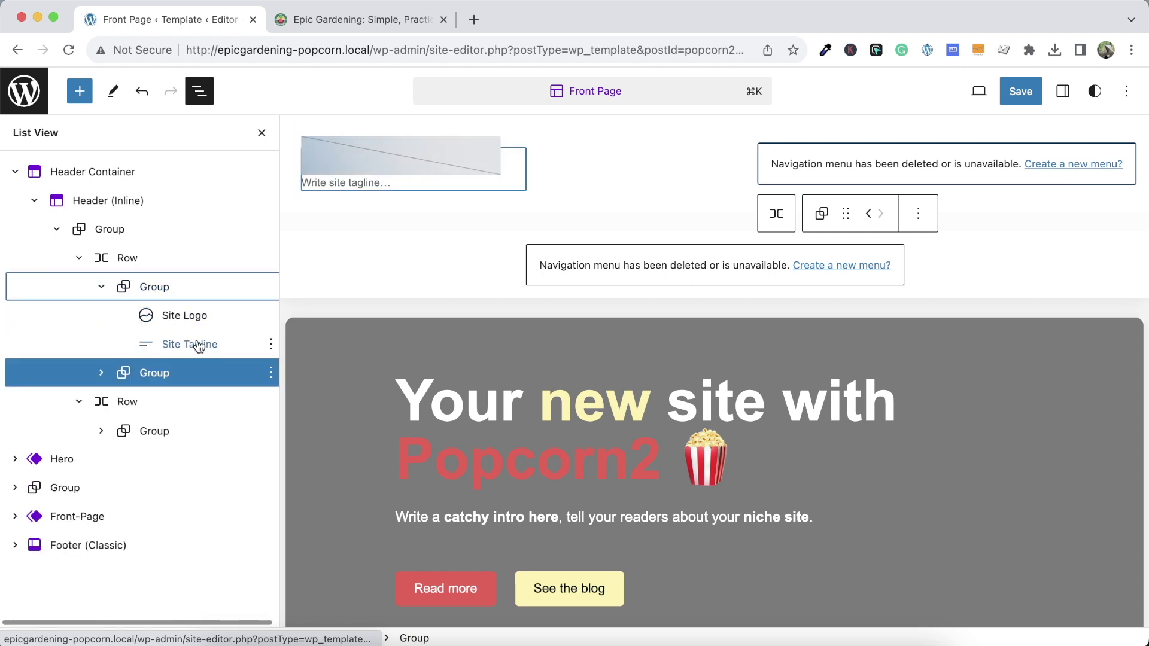
click(384, 19)
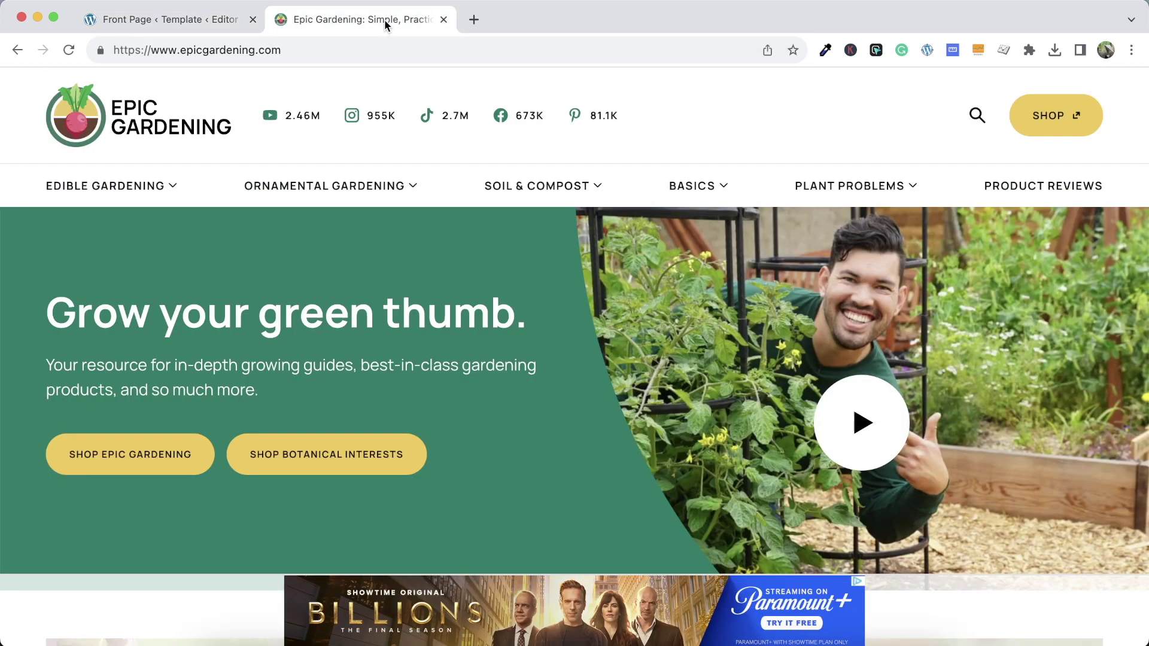
click(222, 20)
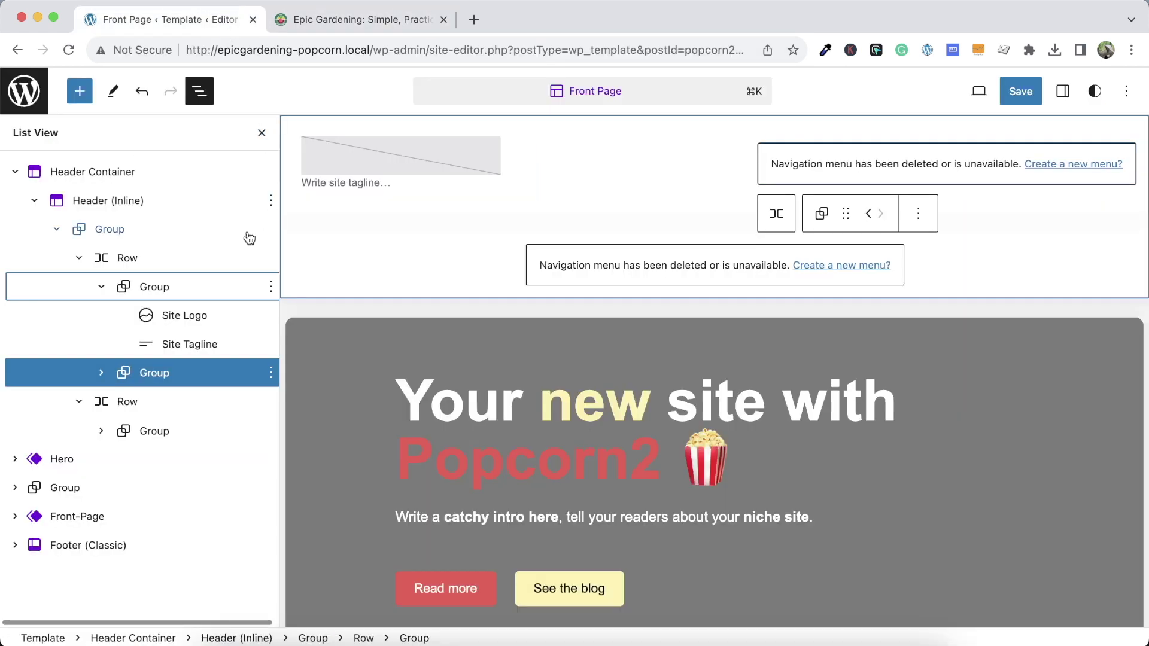
click(271, 345)
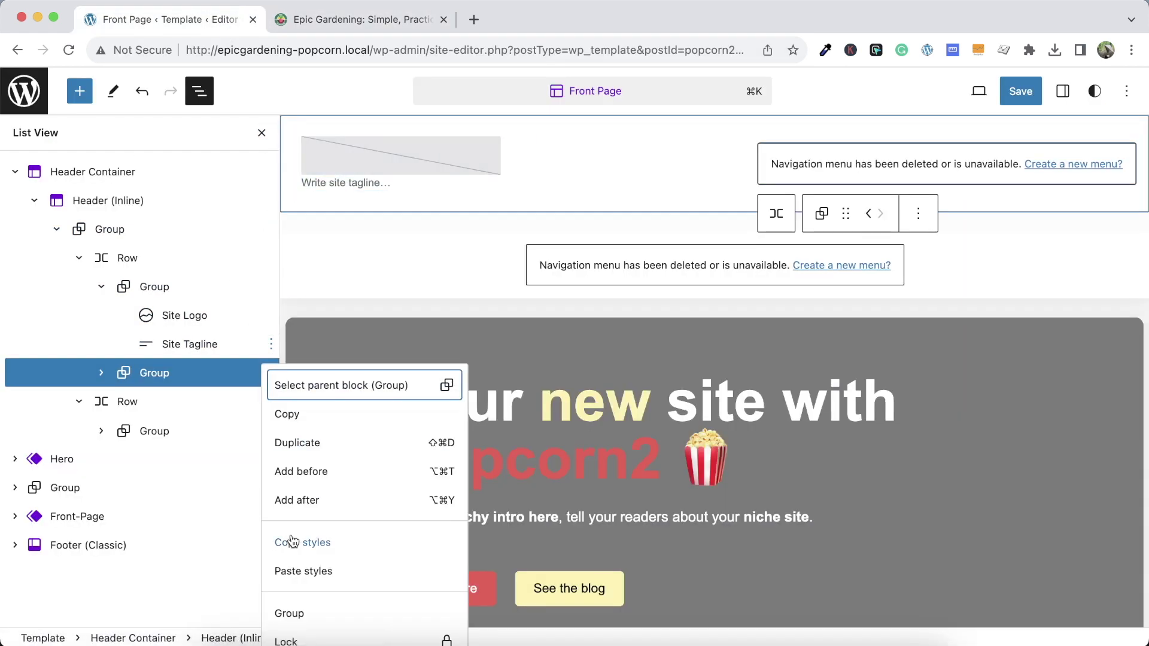
scroll(295, 538, down, 5)
click(300, 628)
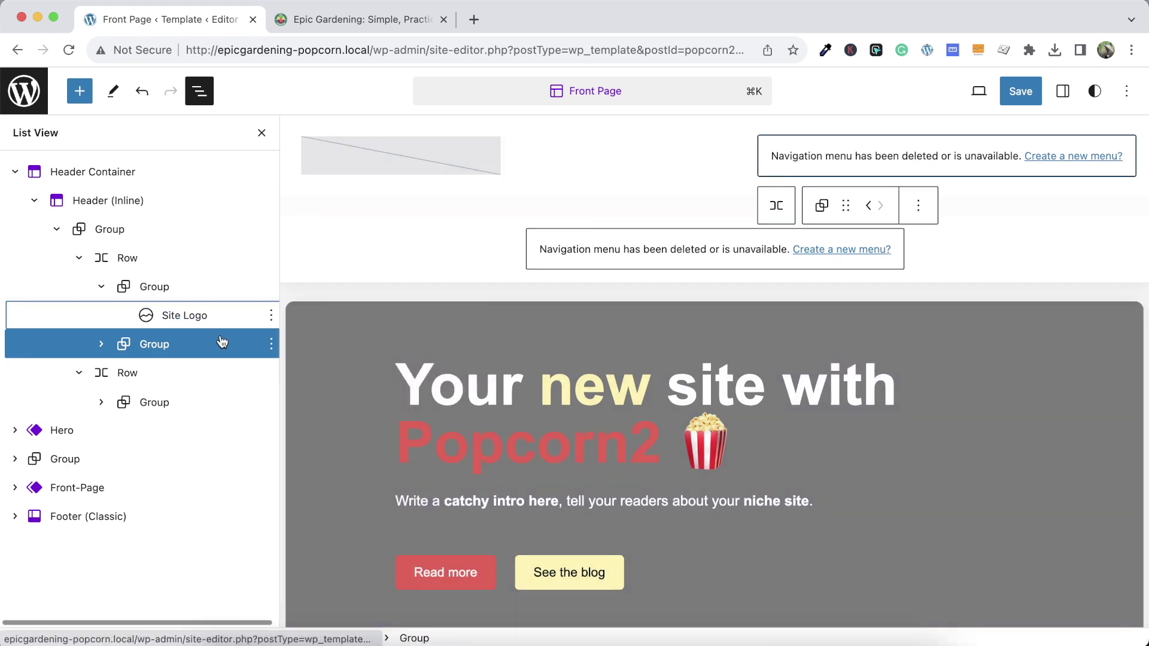
Add an empty Paragraph block after the Site Logo inside the first header row's logo group
click(271, 344)
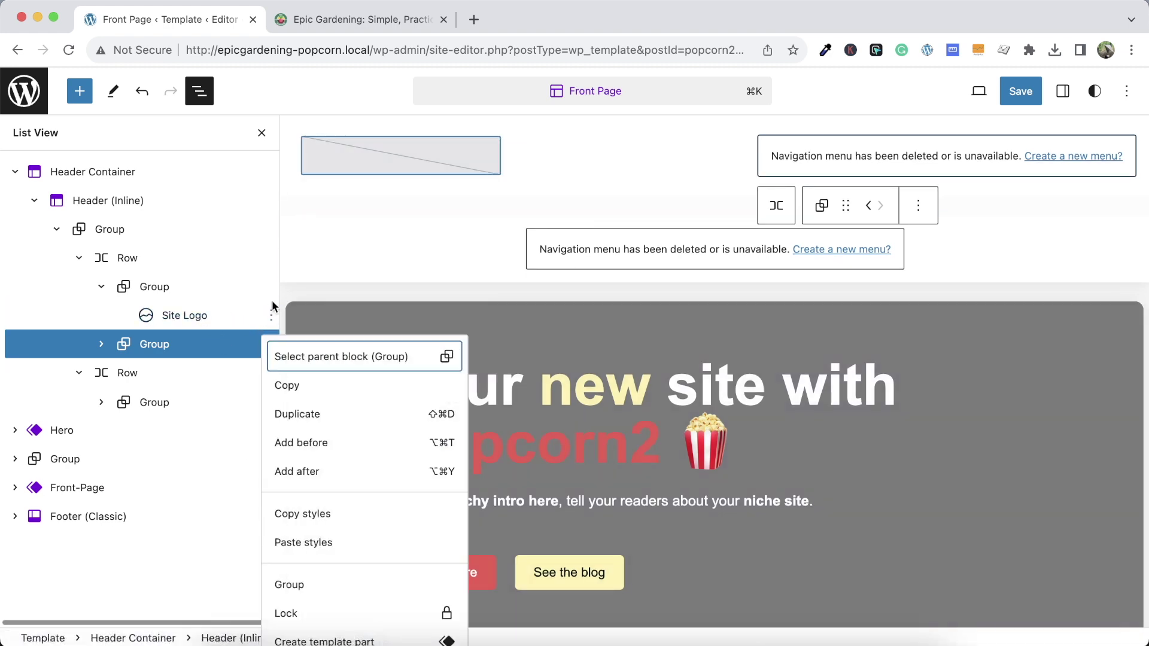
scroll(341, 547, down, 3)
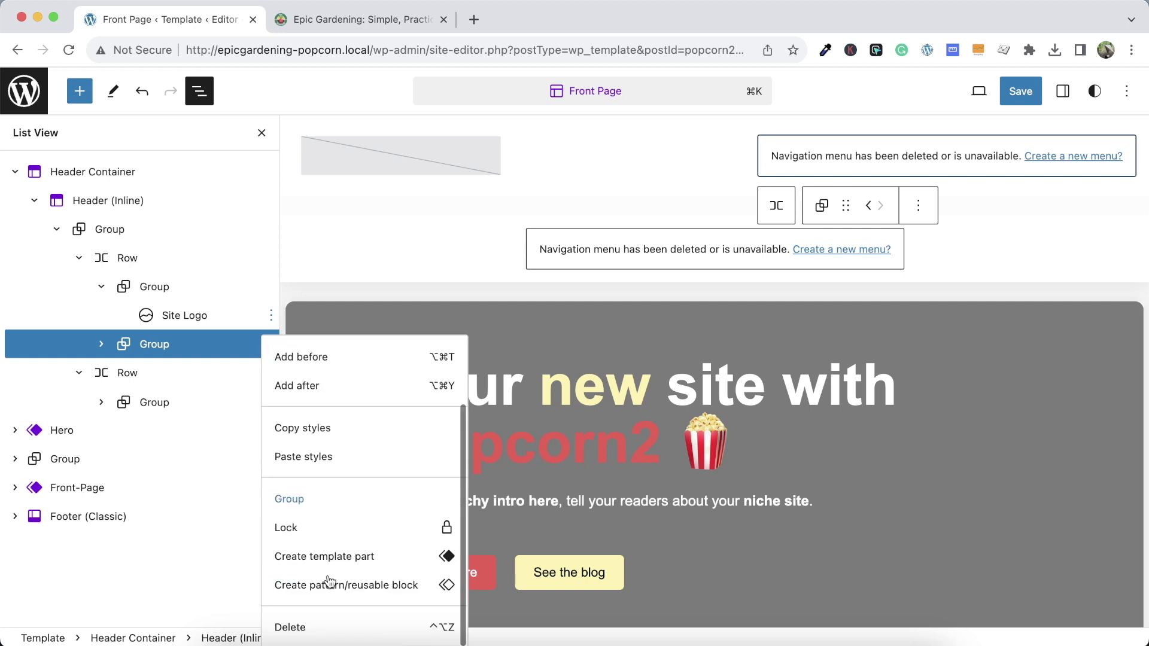
scroll(313, 477, up, 1)
scroll(309, 443, up, 2)
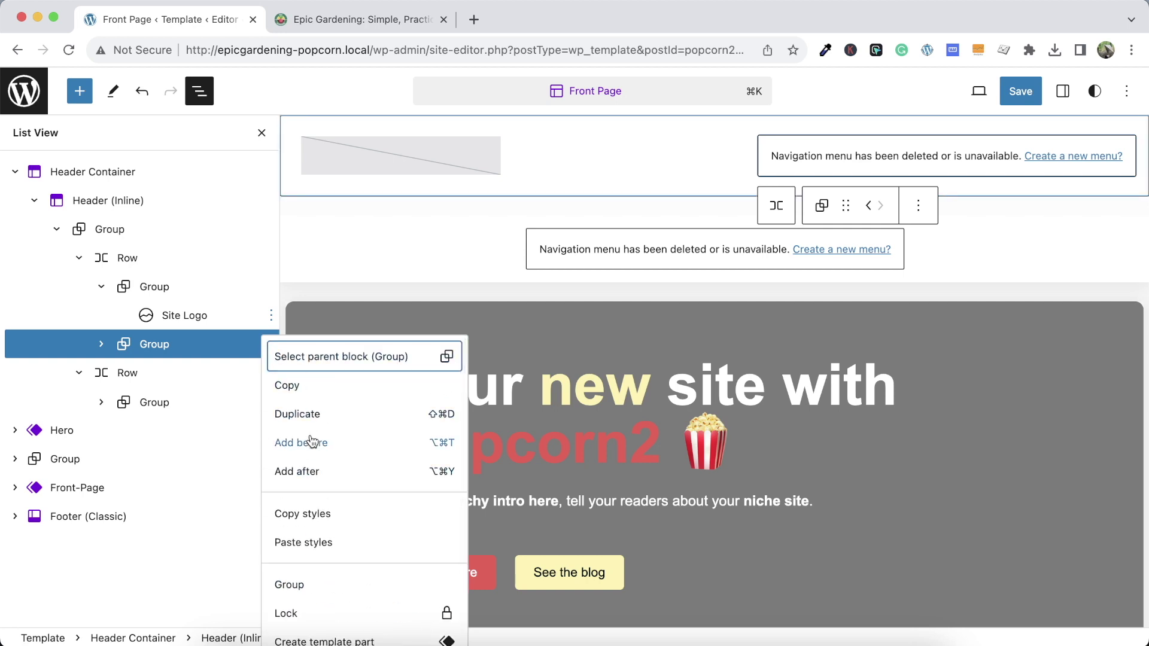
scroll(311, 441, down, 2)
click(313, 417)
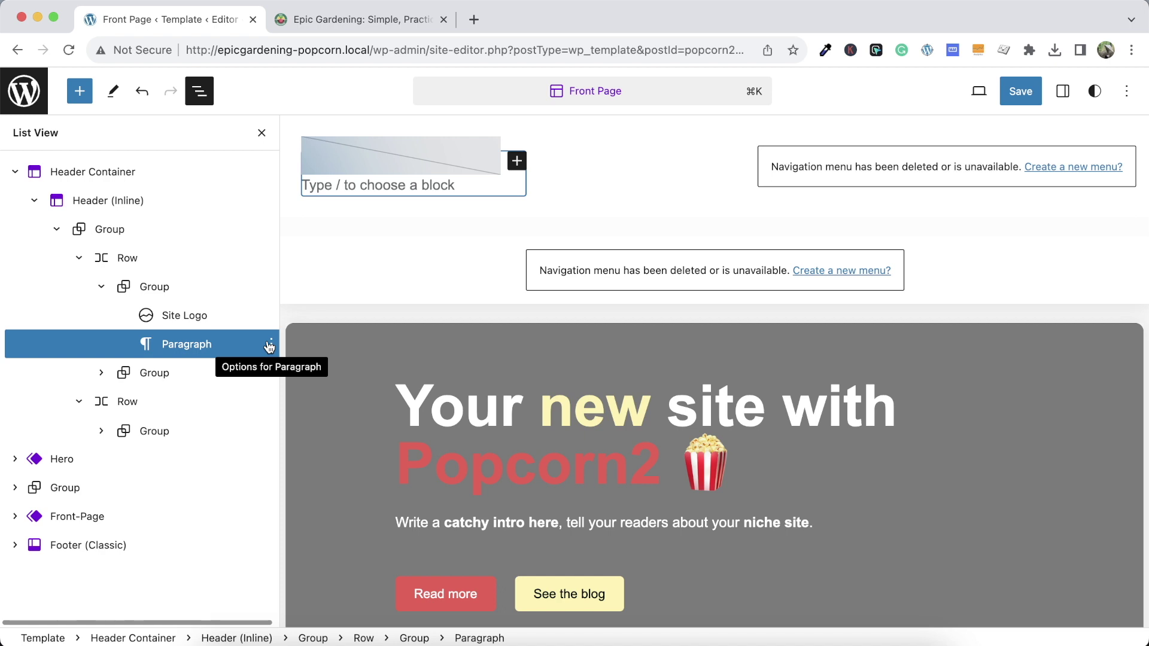
Convert the group holding the Site Logo and paragraph into a Row so its blocks sit side by side
click(215, 288)
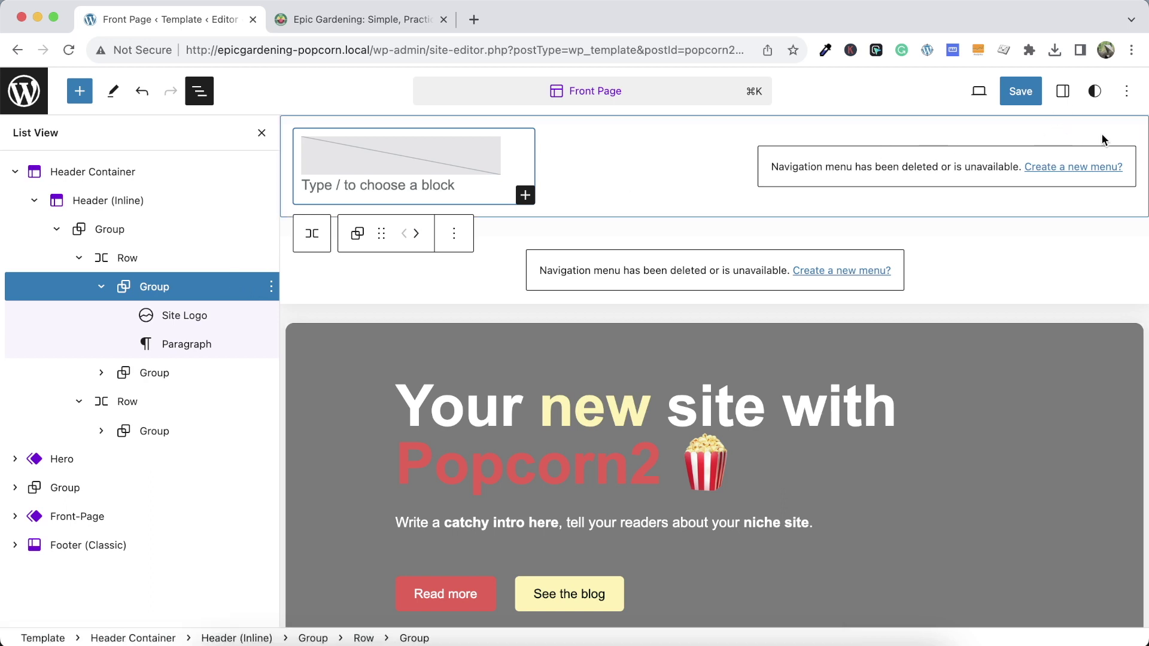
click(1126, 91)
click(1061, 91)
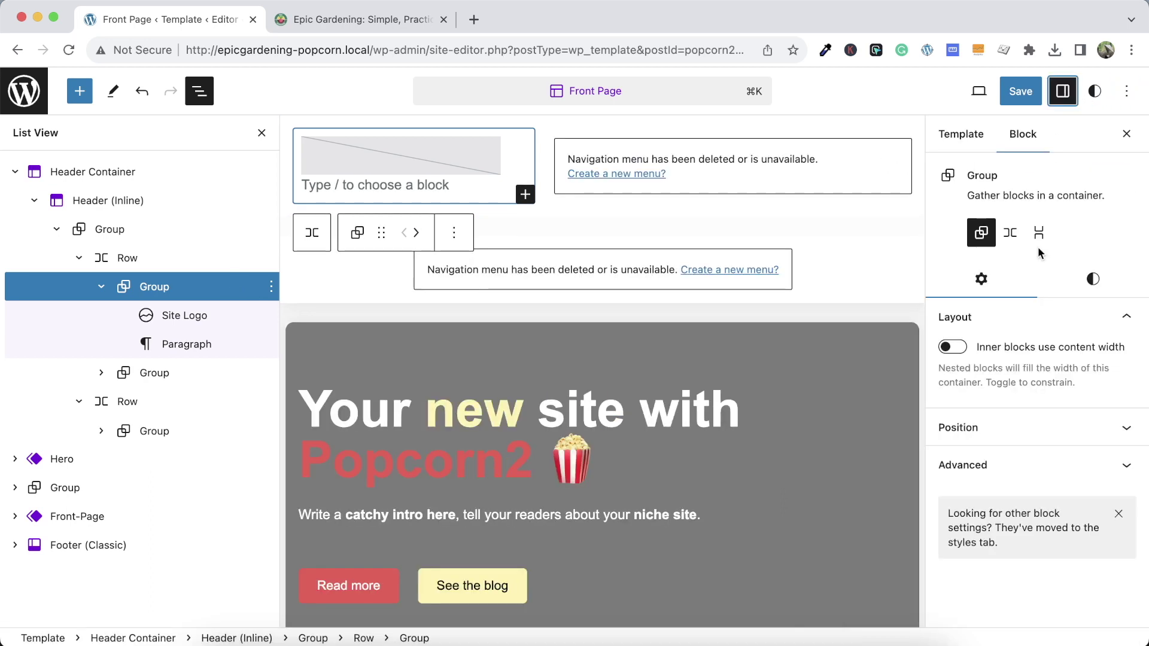
click(1010, 232)
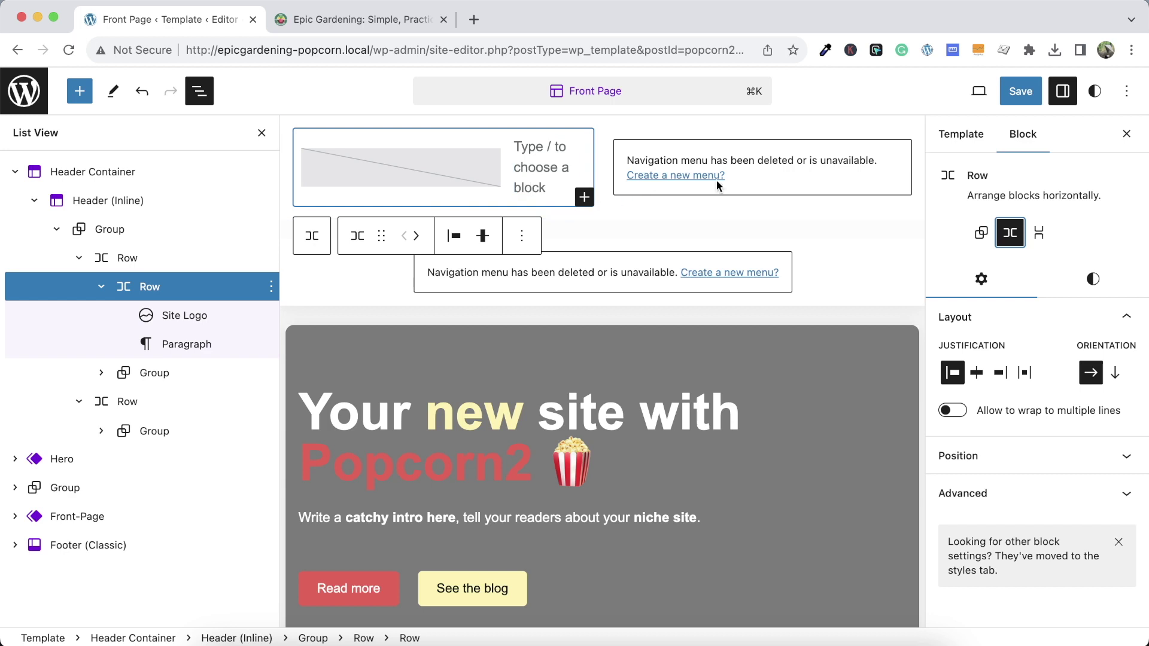
click(1125, 137)
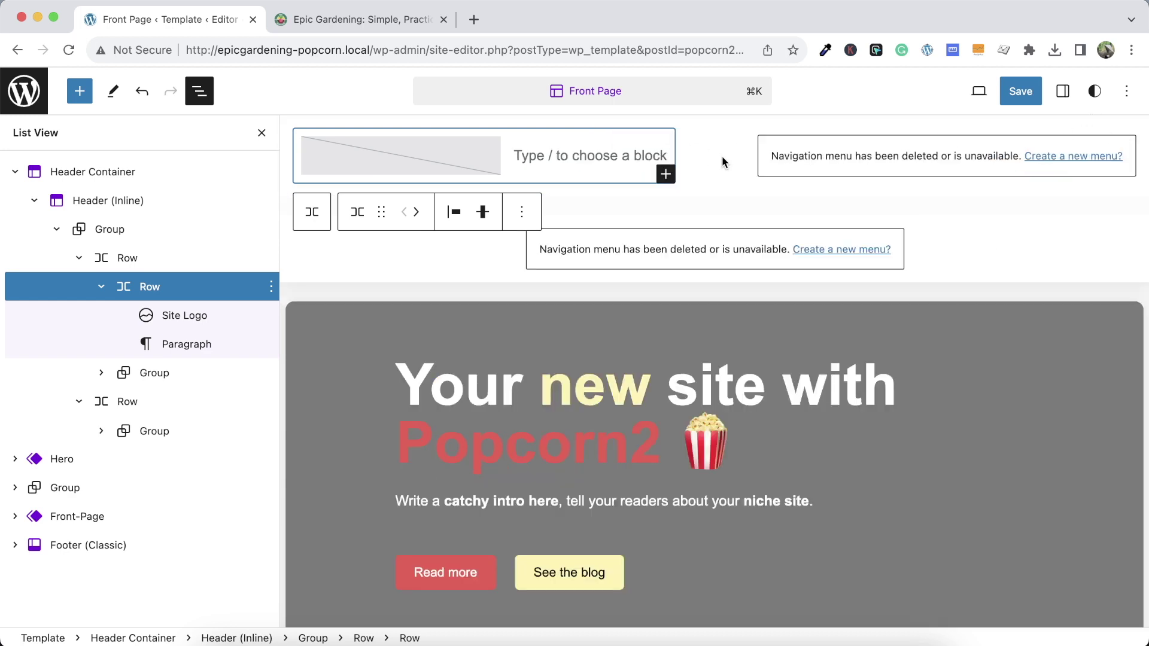
click(100, 263)
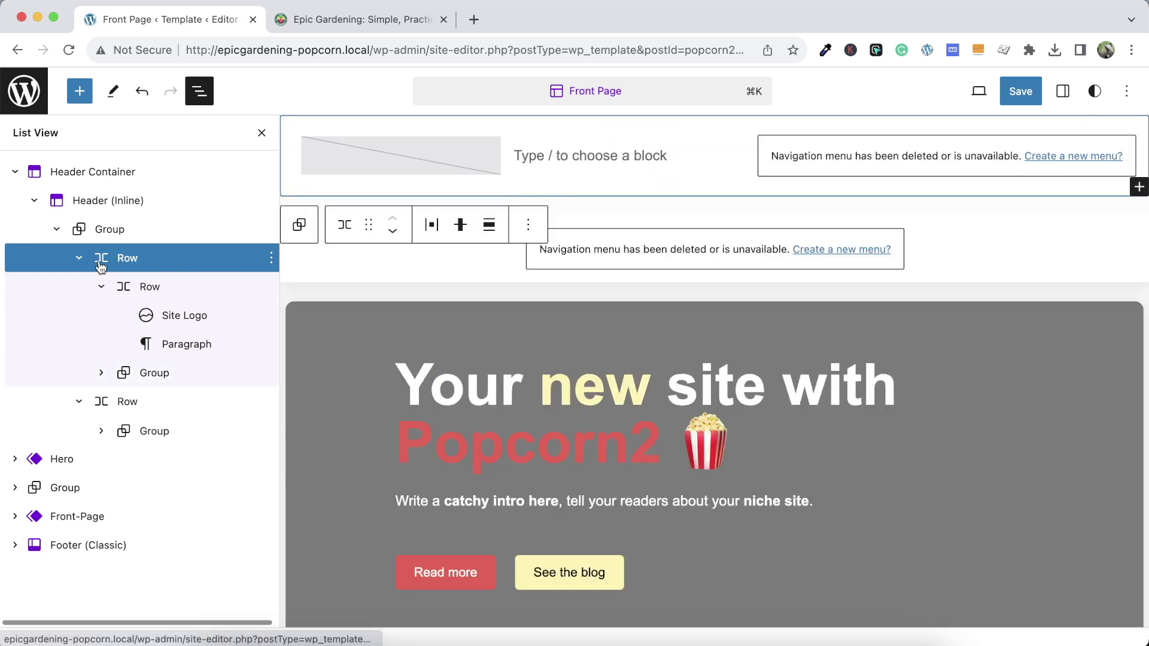
click(138, 286)
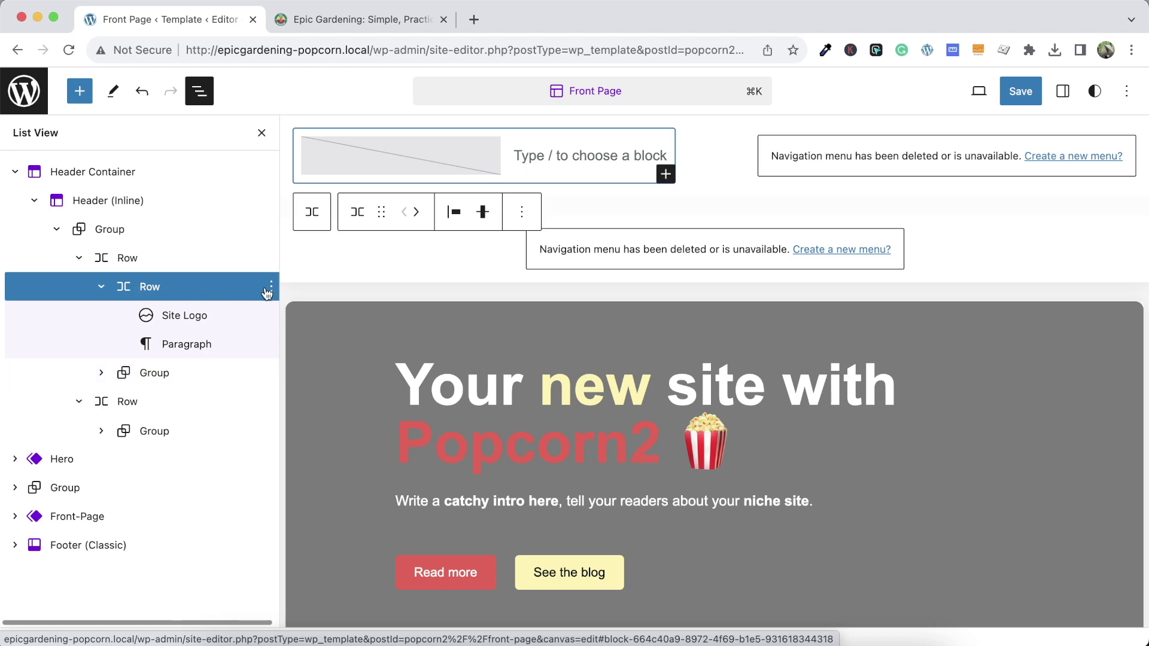
click(123, 370)
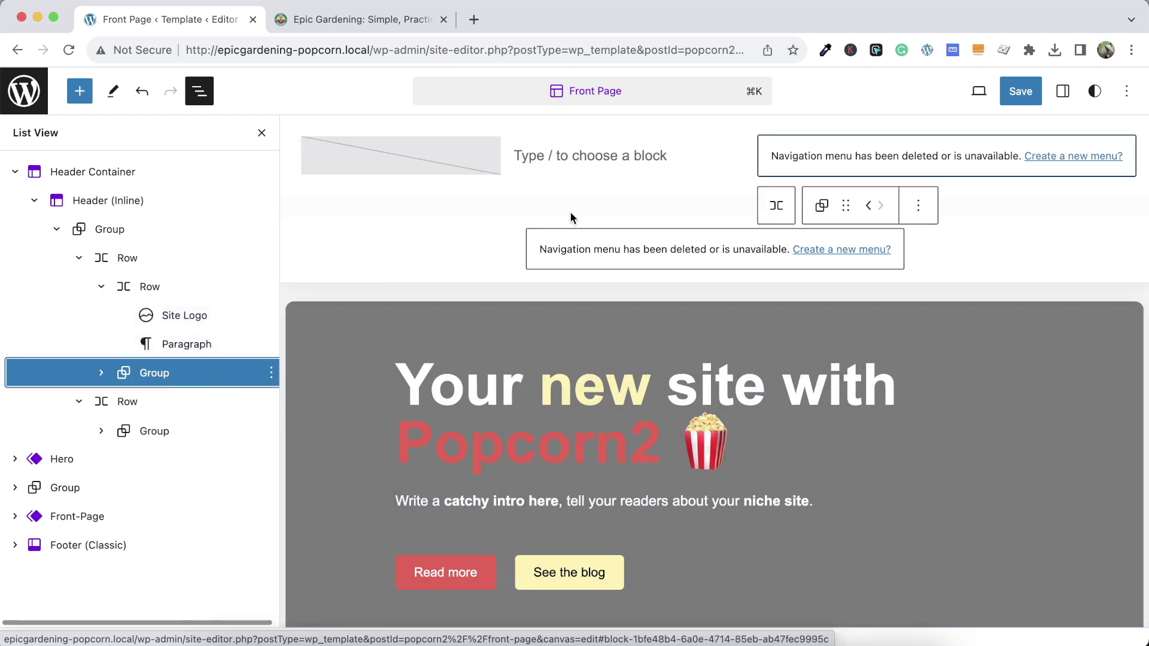
click(144, 230)
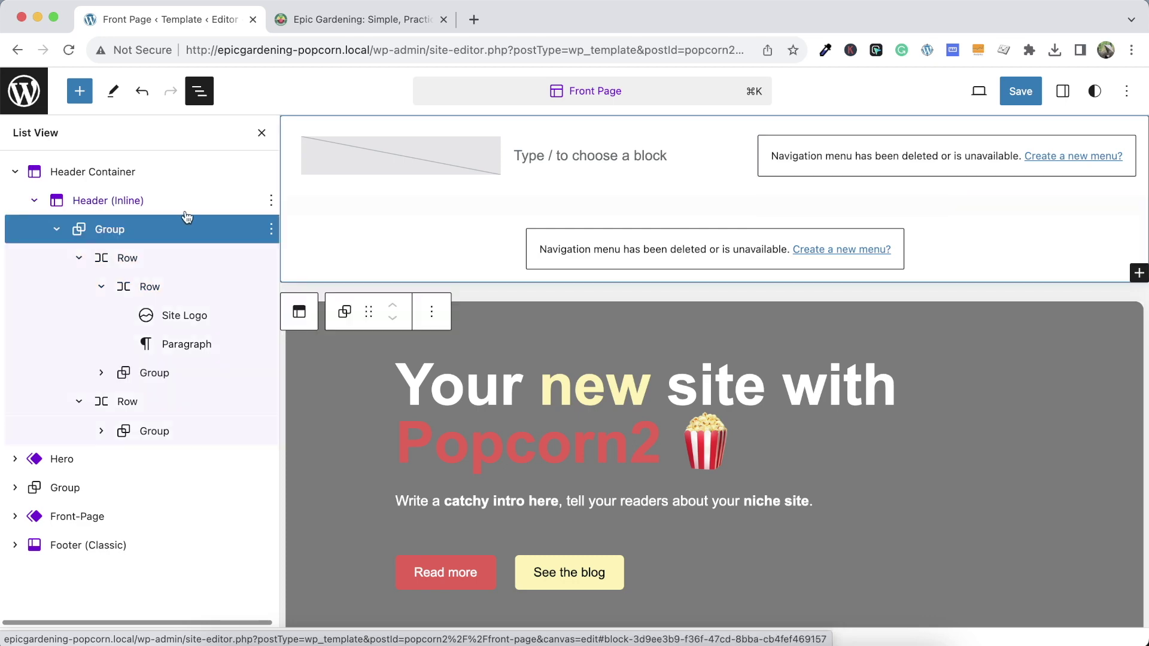
Set the top and bottom padding of the first header row to 0
click(161, 259)
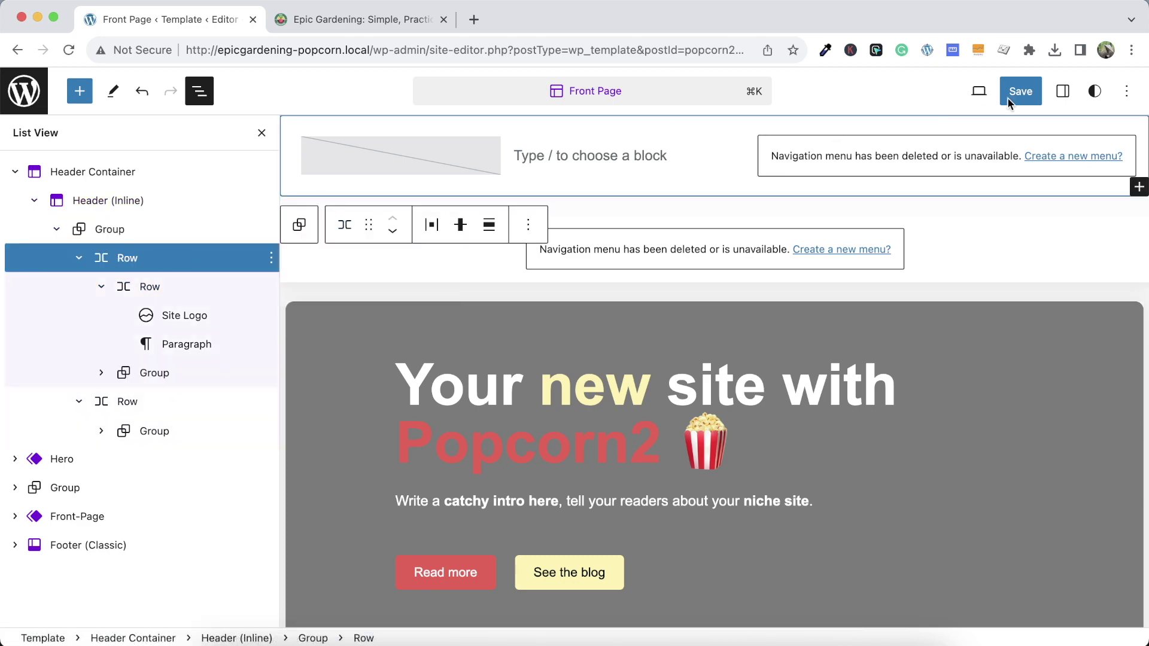
click(1094, 91)
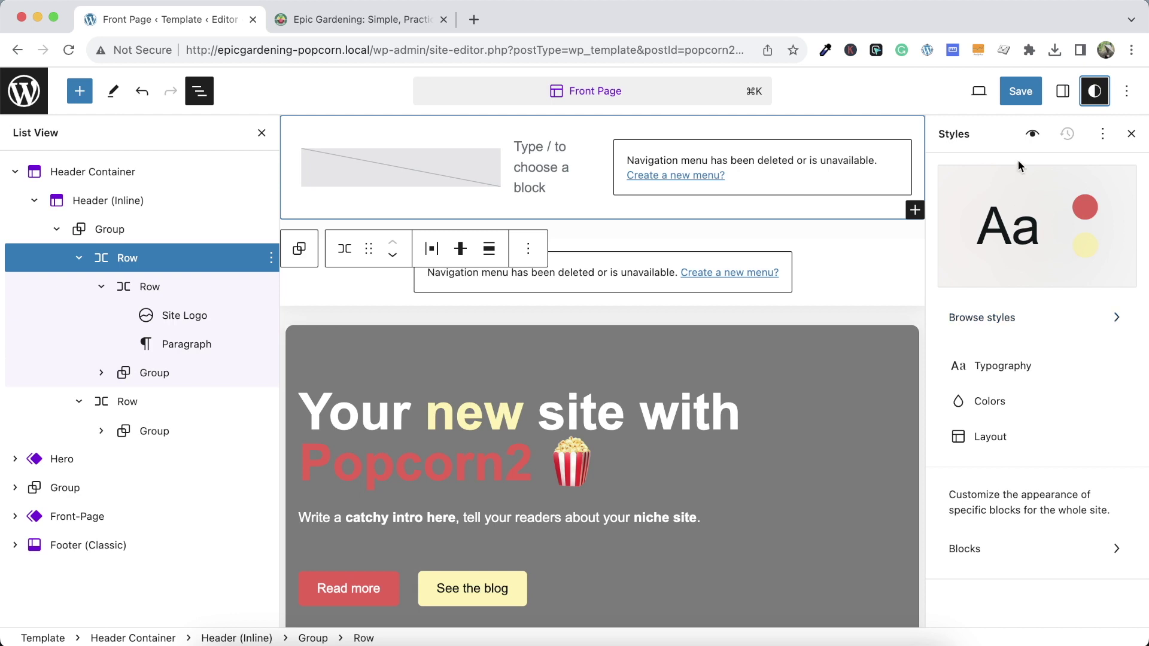
click(1062, 91)
click(1092, 279)
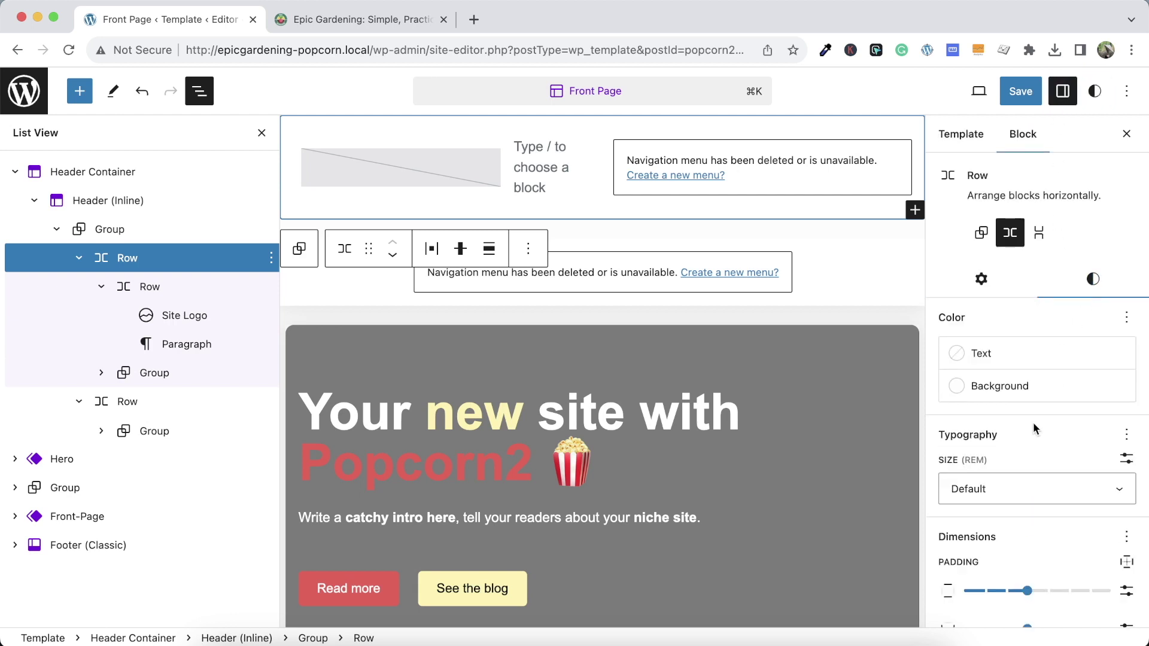
scroll(1030, 431, down, 3)
drag(1023, 467, 928, 469)
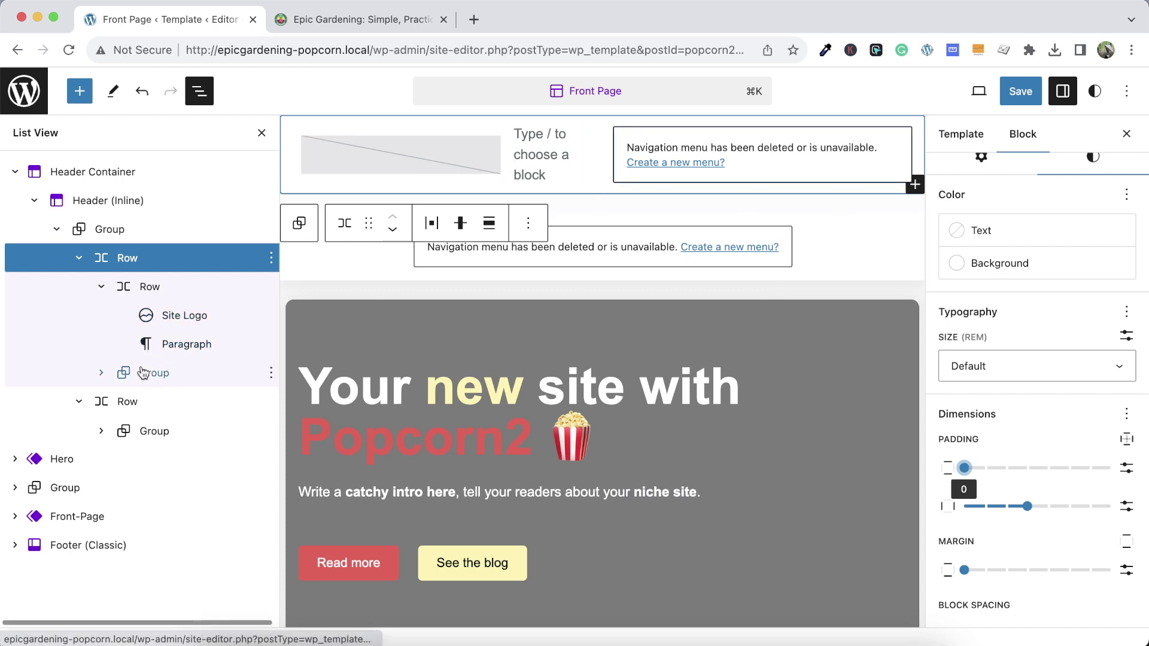
Set the top and bottom padding of the second header row to 0
click(130, 403)
click(1090, 279)
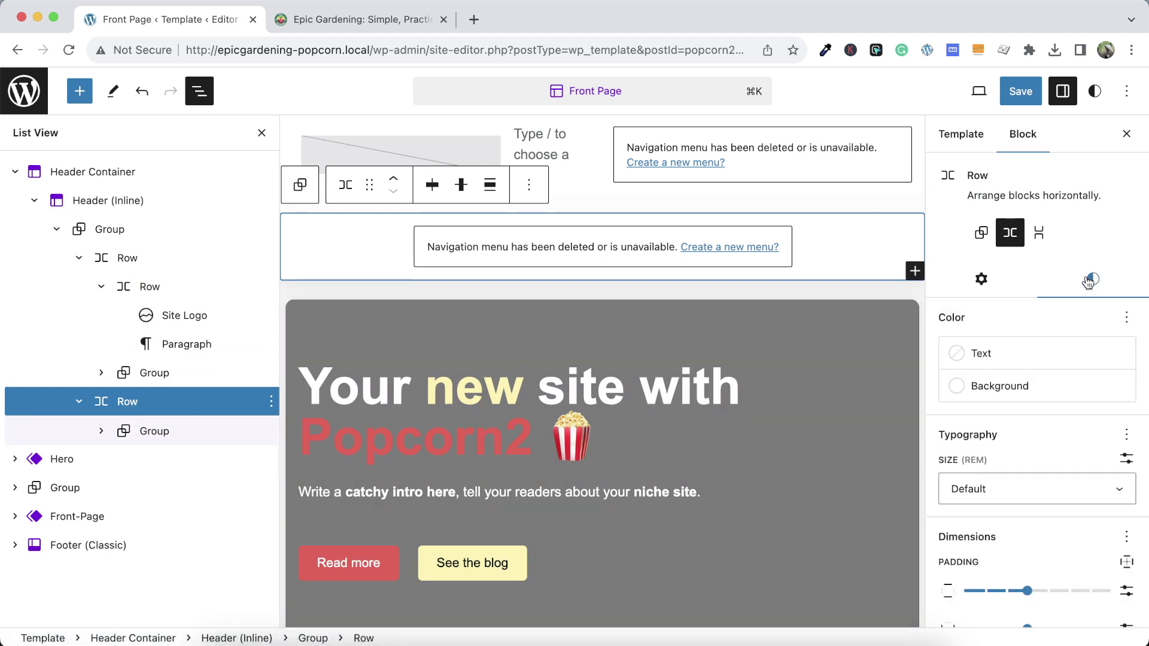
drag(1026, 590, 952, 592)
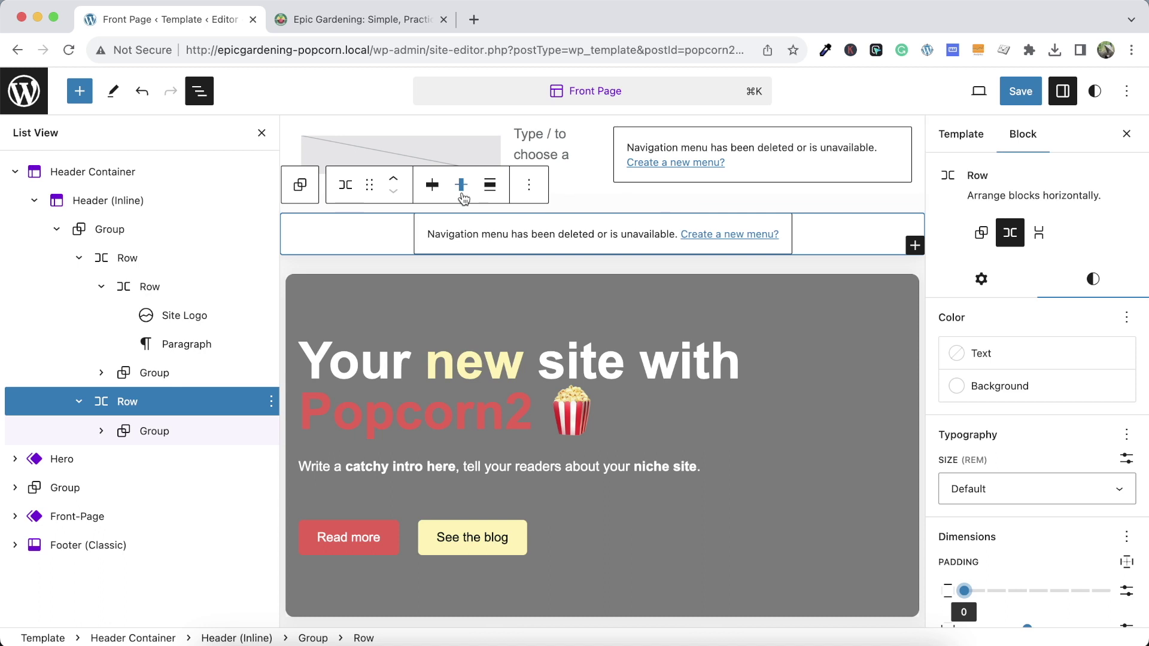
Set the site-wide block spacing in the global layout styles to 12 px
click(188, 373)
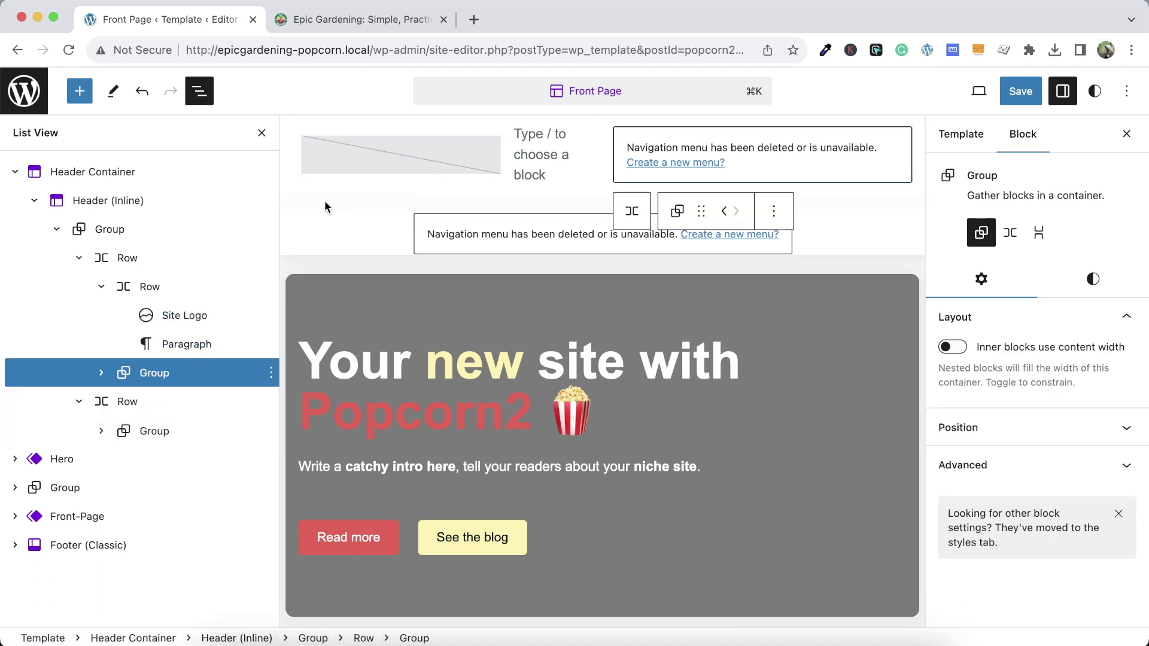
click(140, 200)
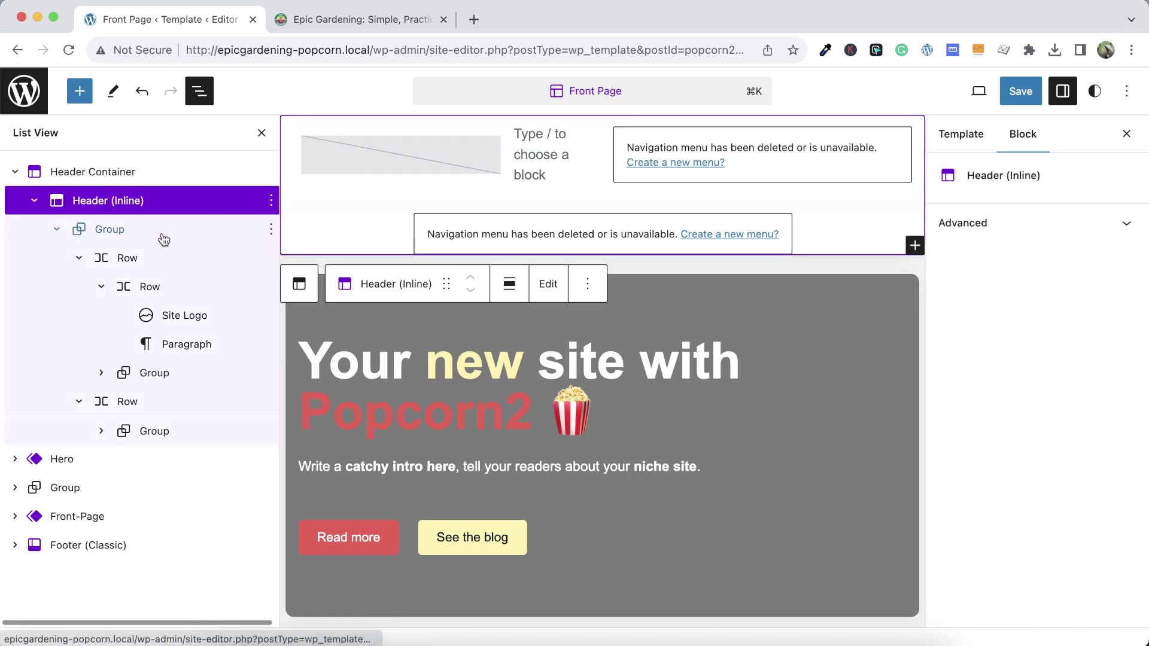
click(1094, 91)
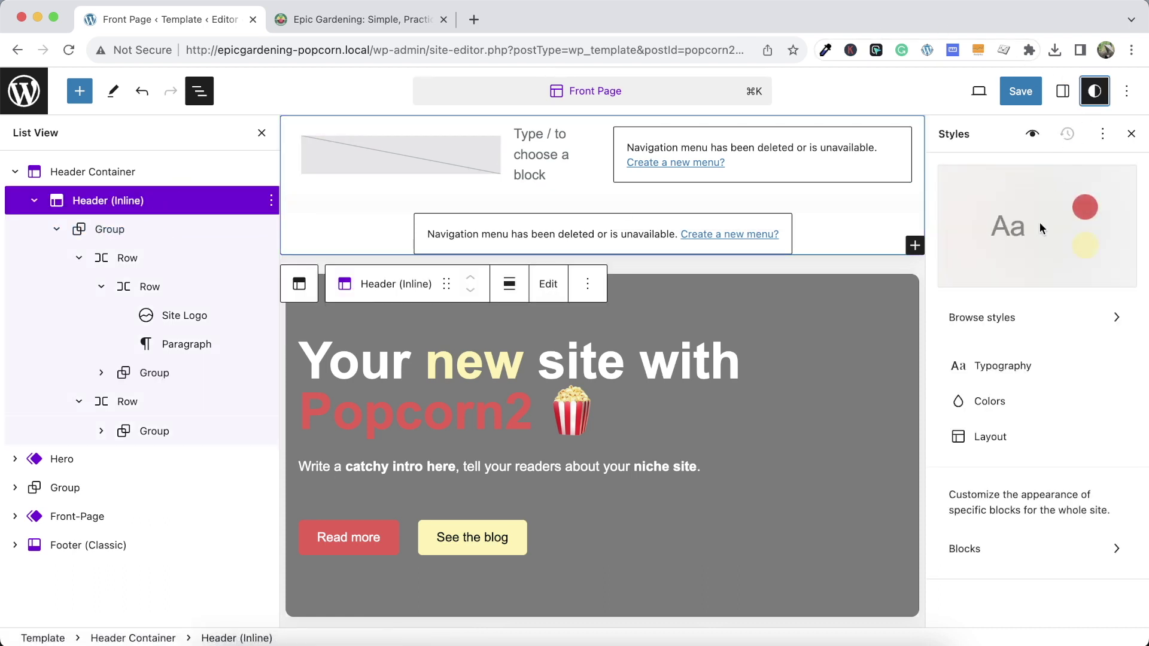
click(989, 439)
click(955, 450)
text(12)
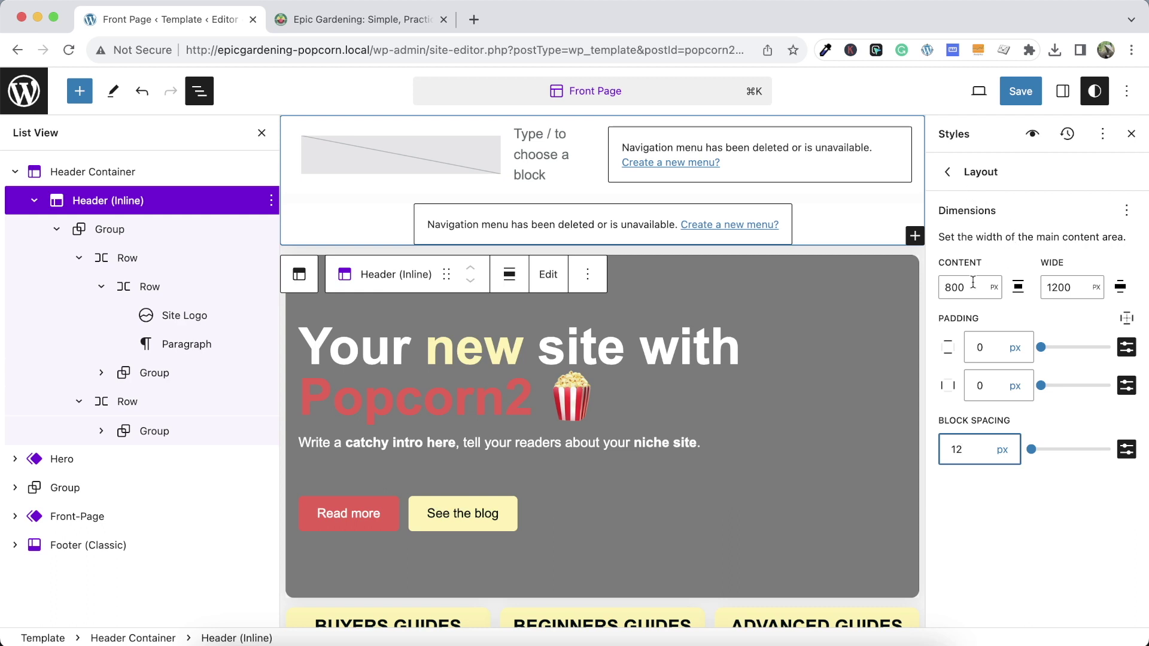
click(953, 288)
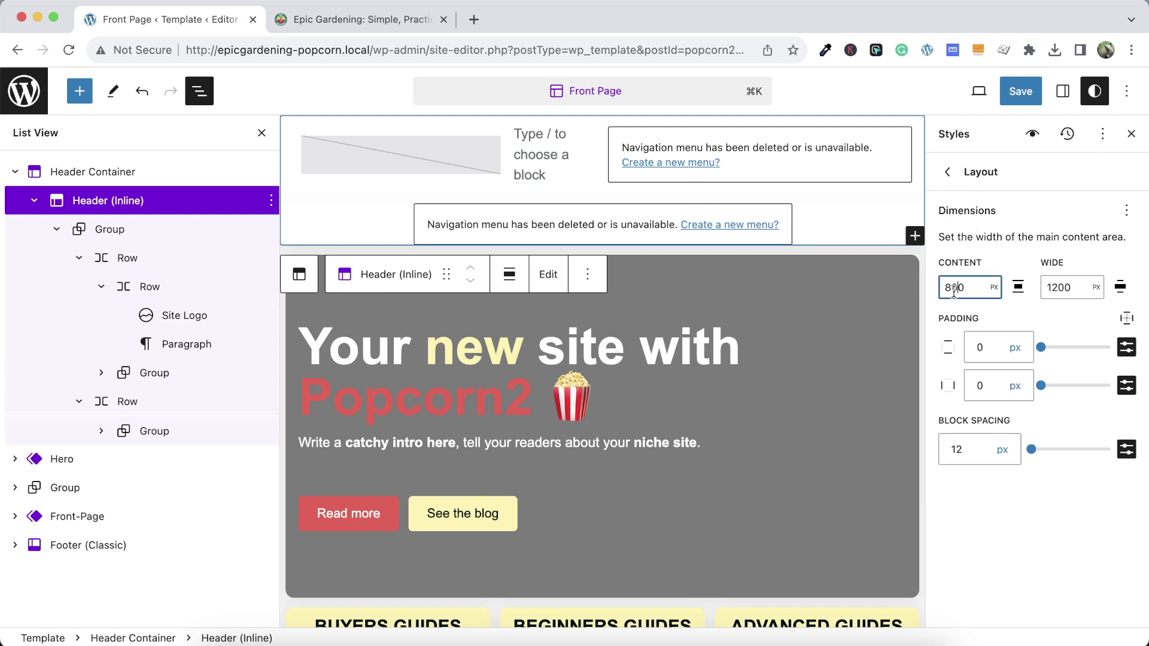
Replace the first theme palette color with #047E66, sampled from the green hero background of the Epic Gardening page
click(947, 172)
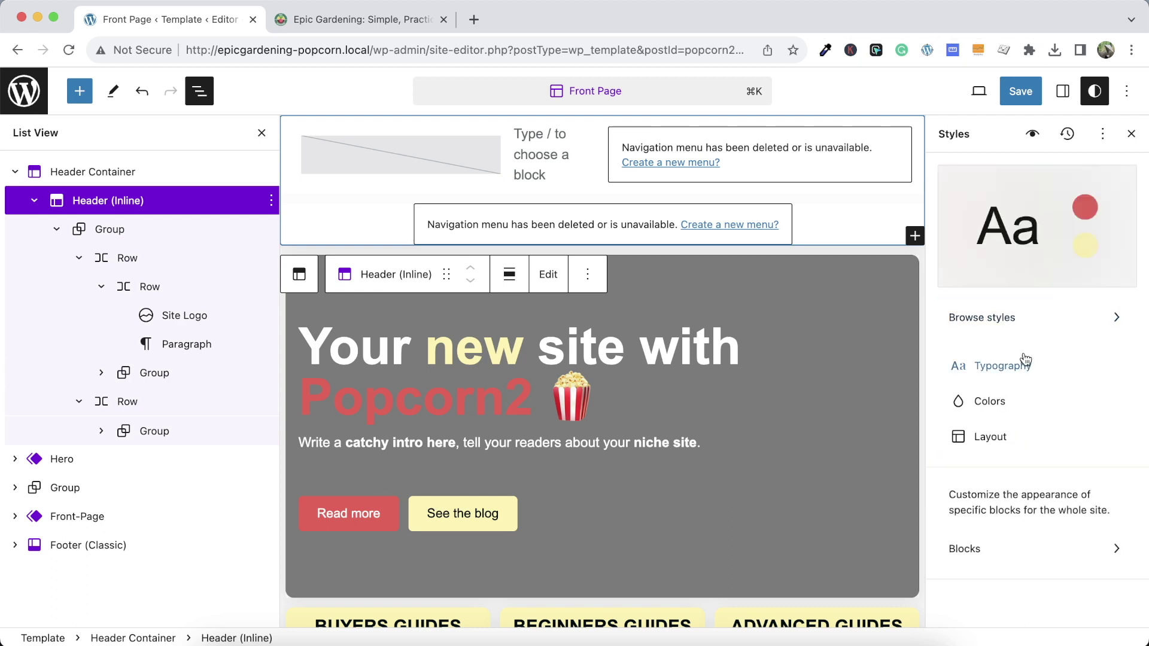
click(981, 400)
click(957, 289)
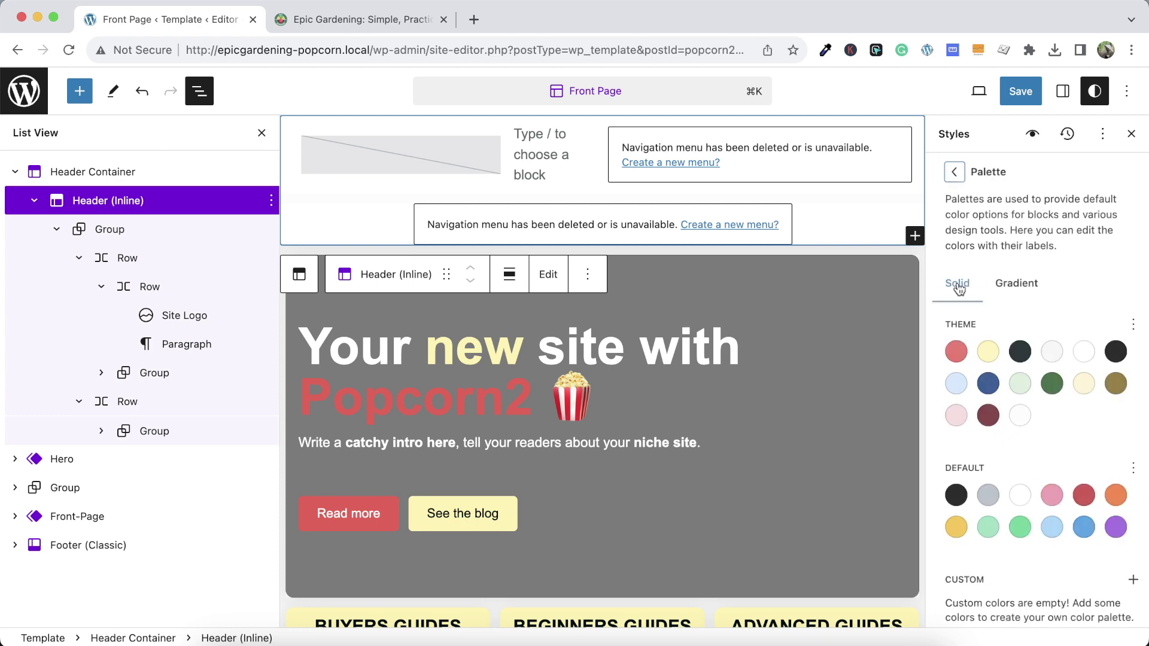
click(950, 355)
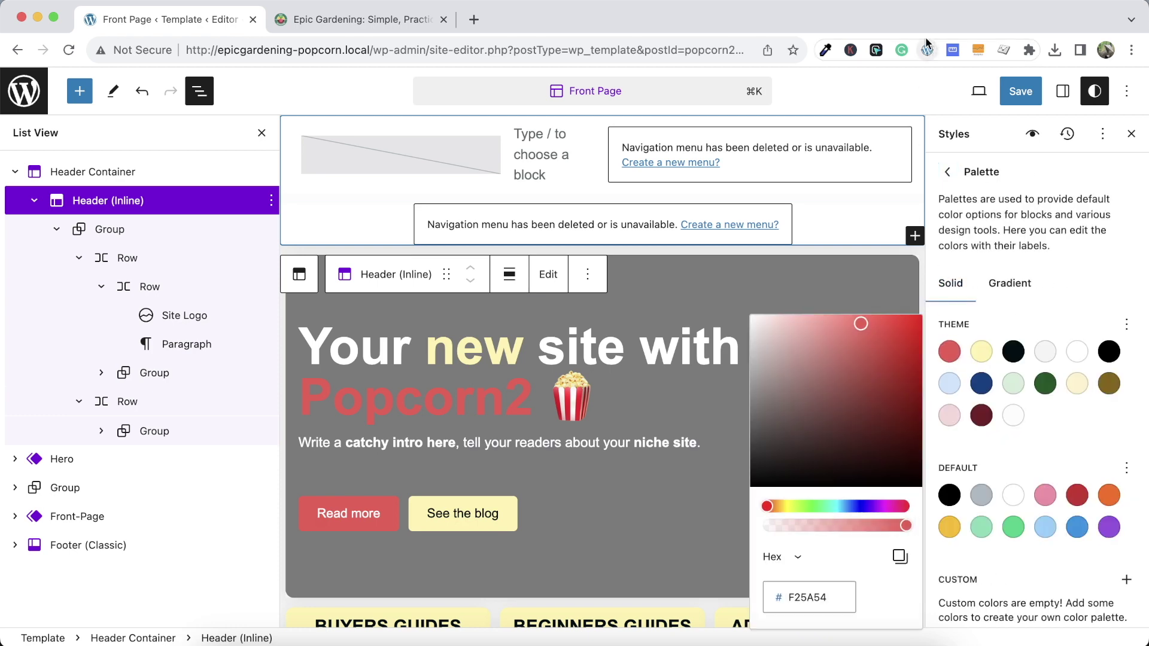
click(424, 25)
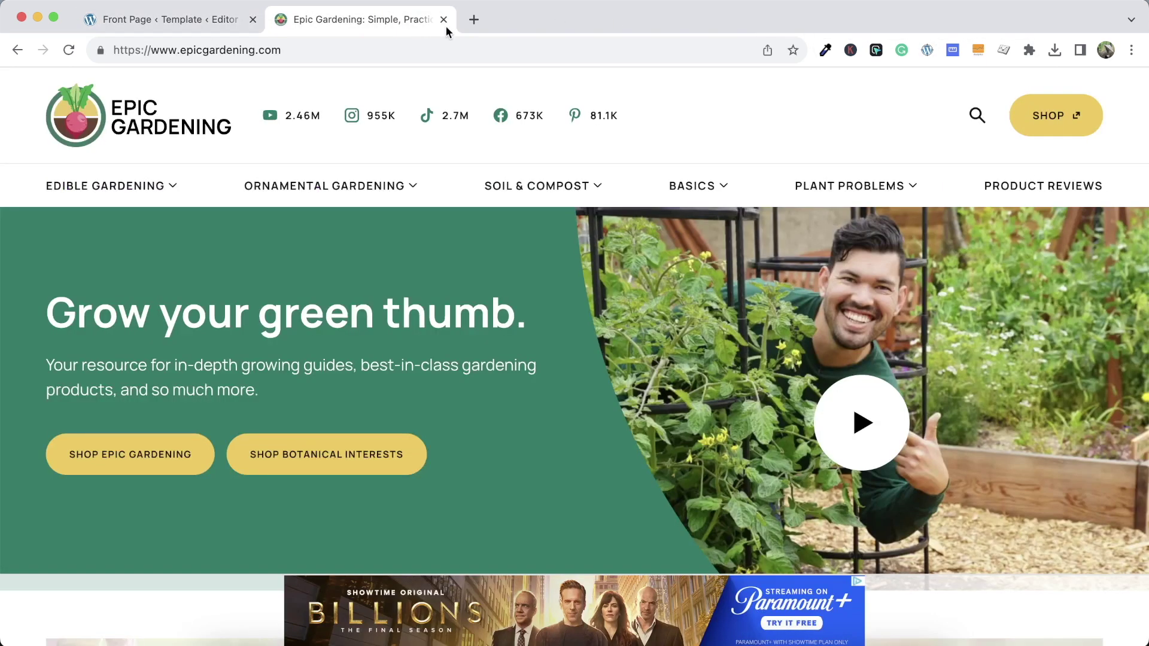
click(826, 50)
click(787, 73)
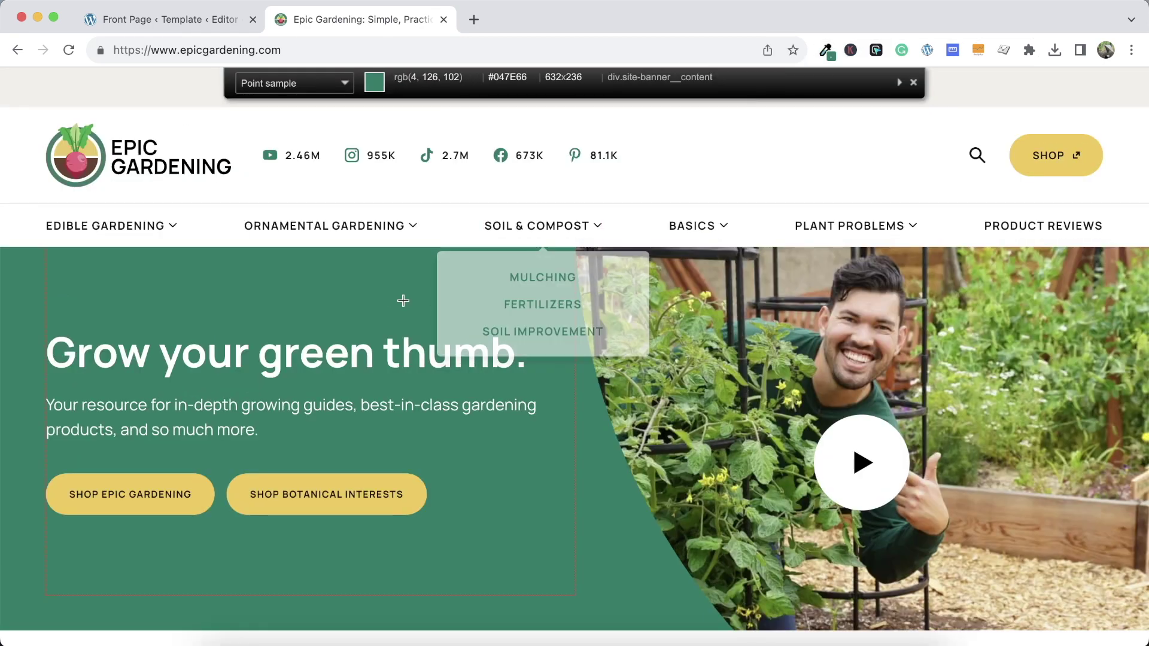
click(363, 292)
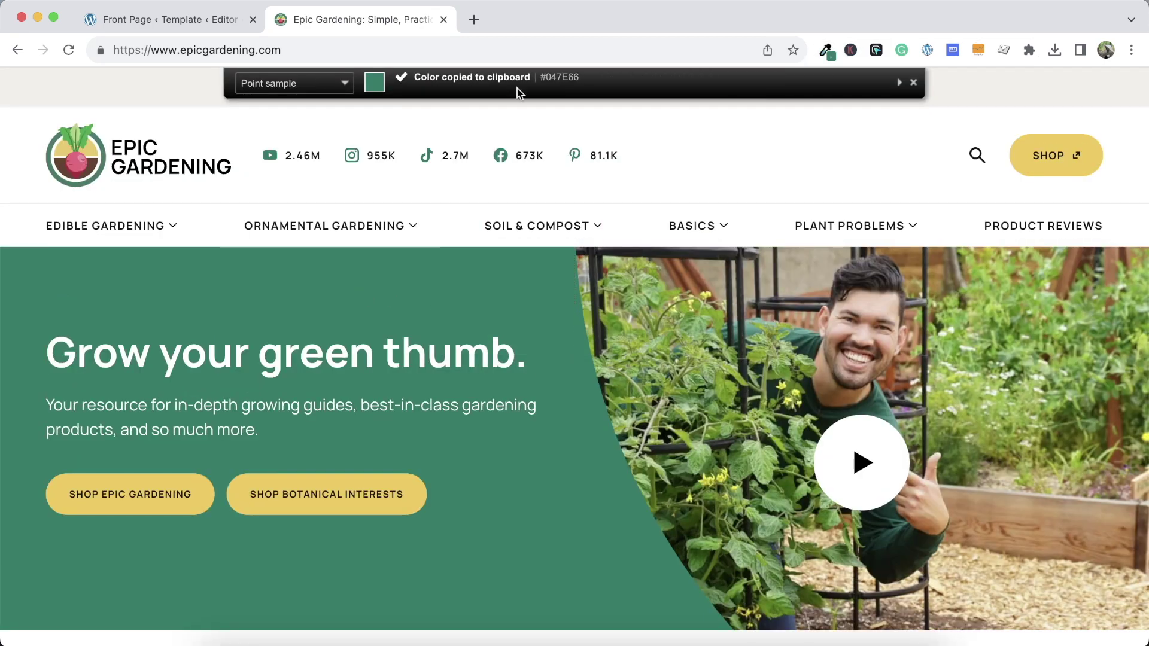
click(210, 21)
click(806, 597)
key(super+v)
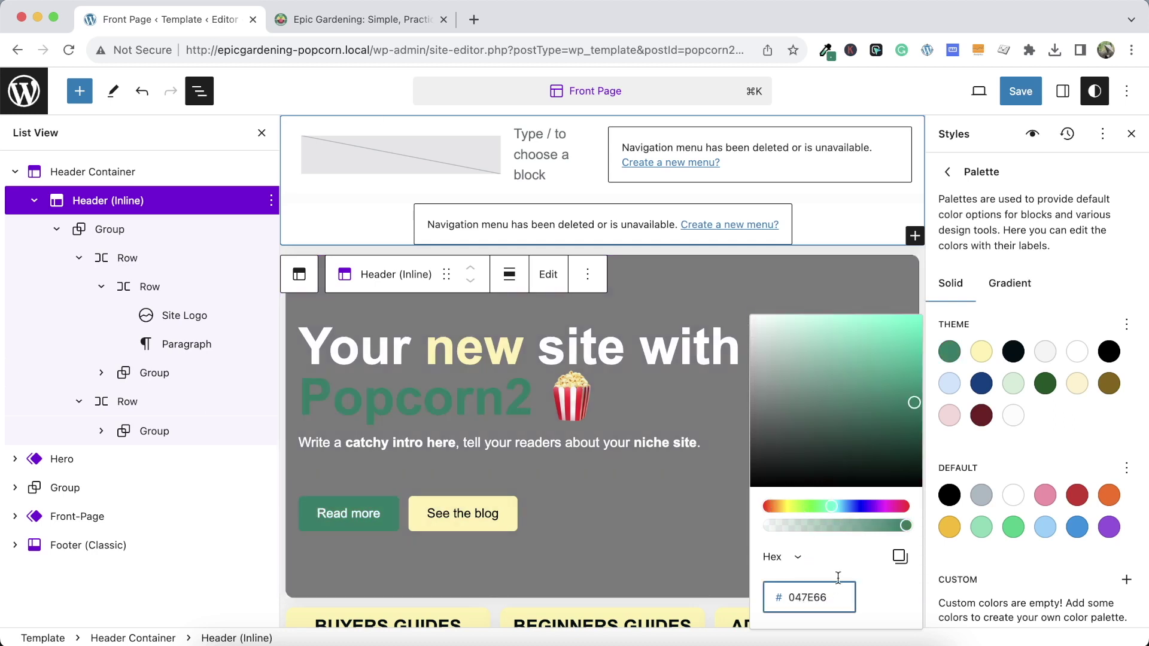
click(688, 518)
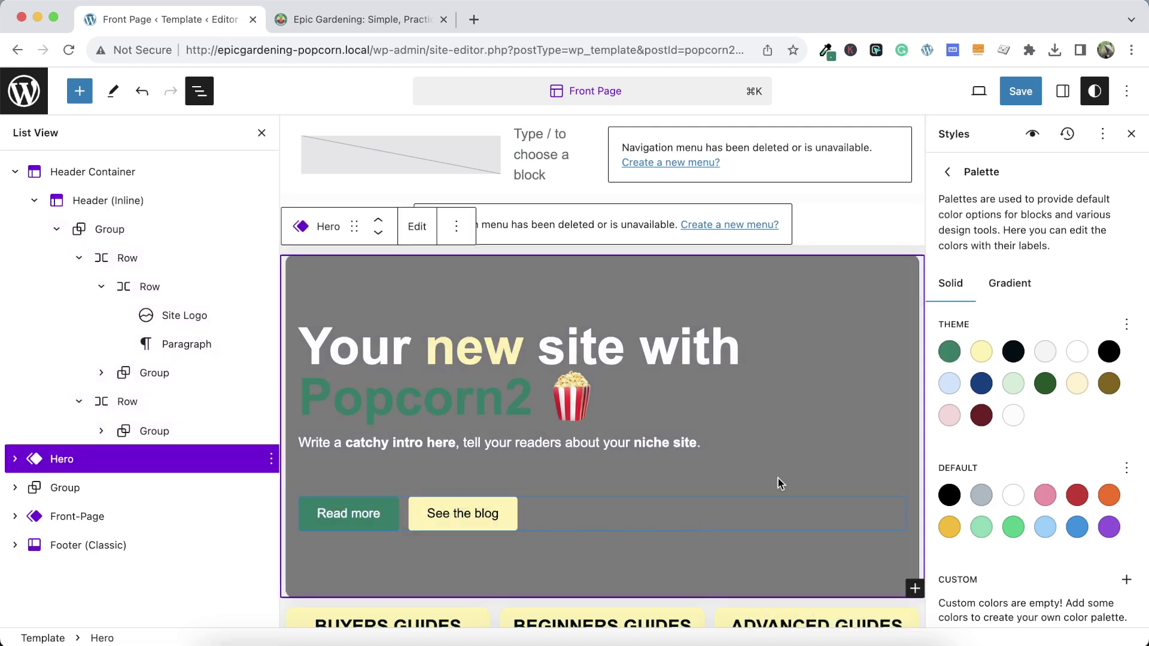
Replace the second theme palette color with #F4C850, sampled from the yellow underline below the Editor's Picks heading on the Epic Gardening page
click(983, 351)
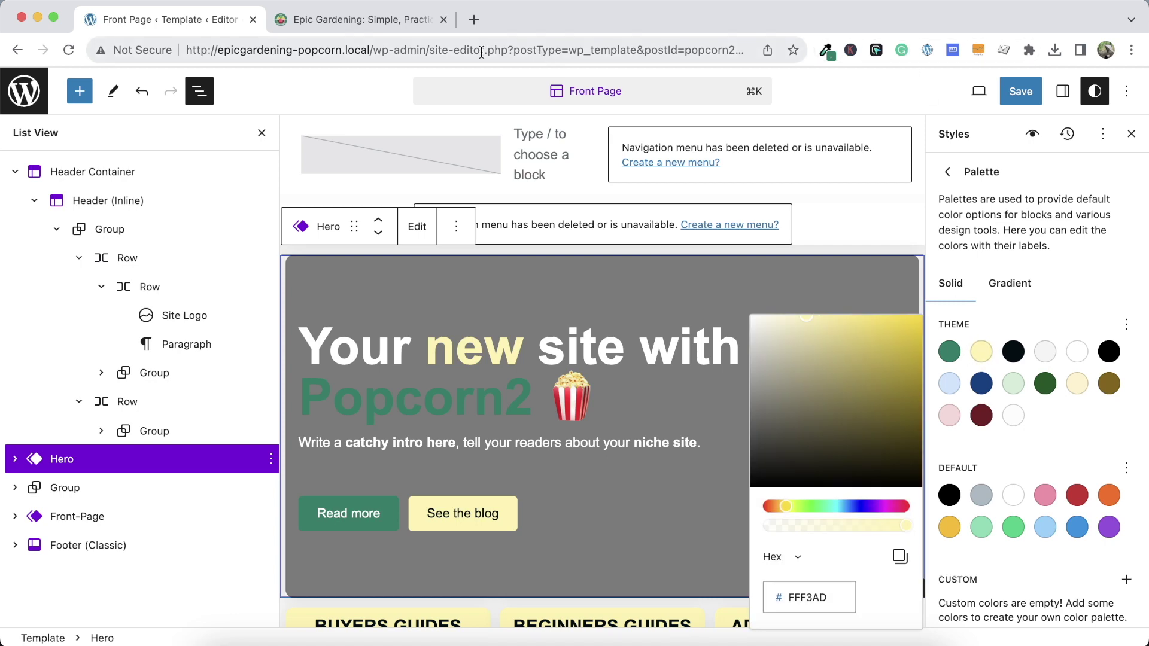
click(383, 19)
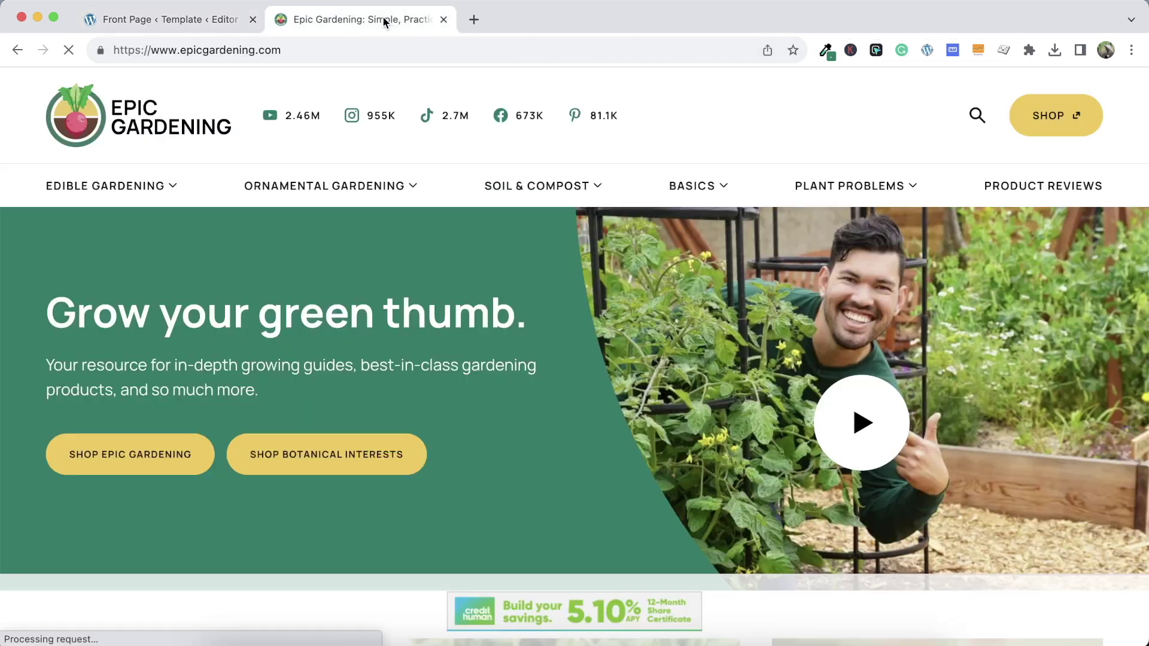
click(827, 50)
click(795, 72)
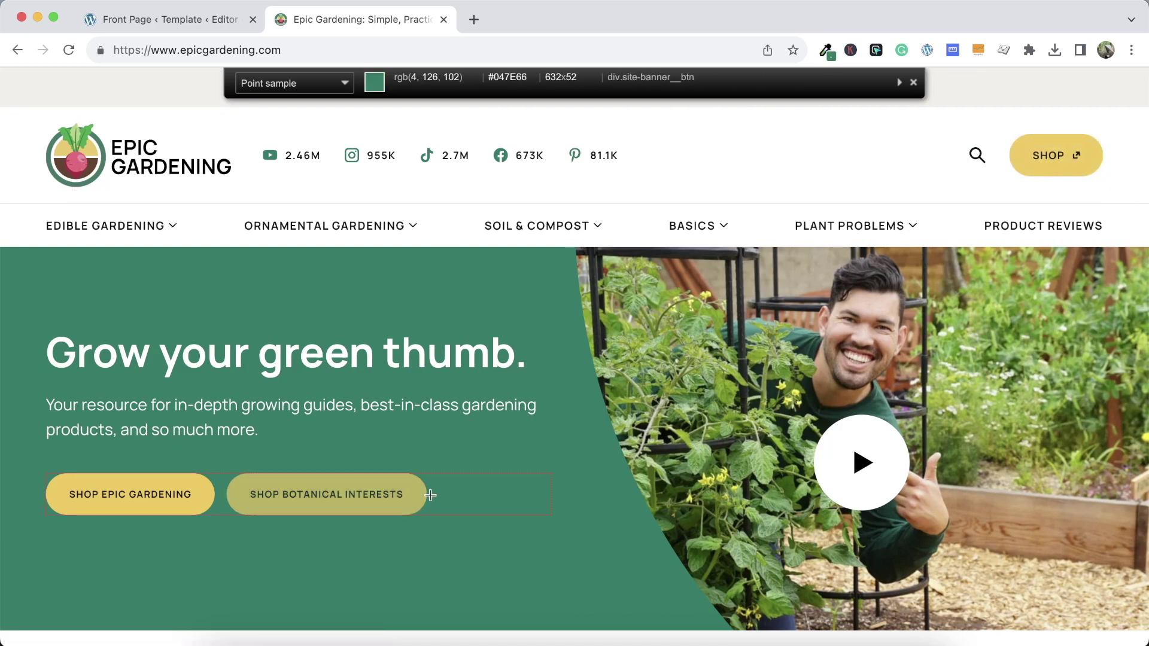
scroll(430, 494, down, 15)
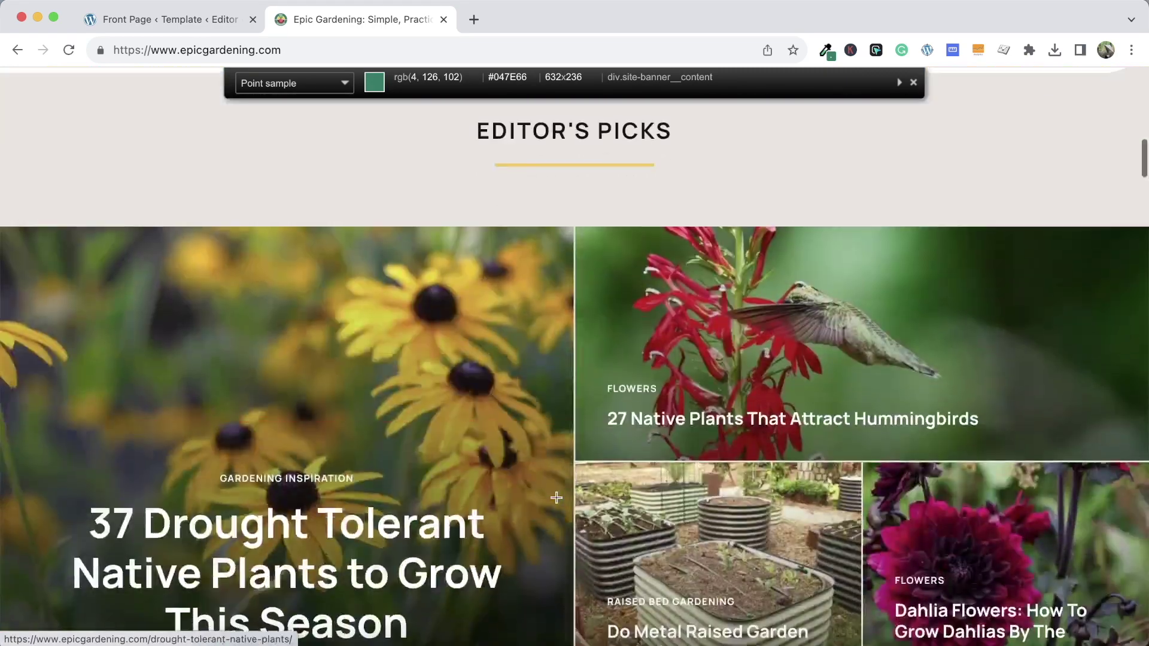
click(587, 163)
scroll(431, 300, up, 15)
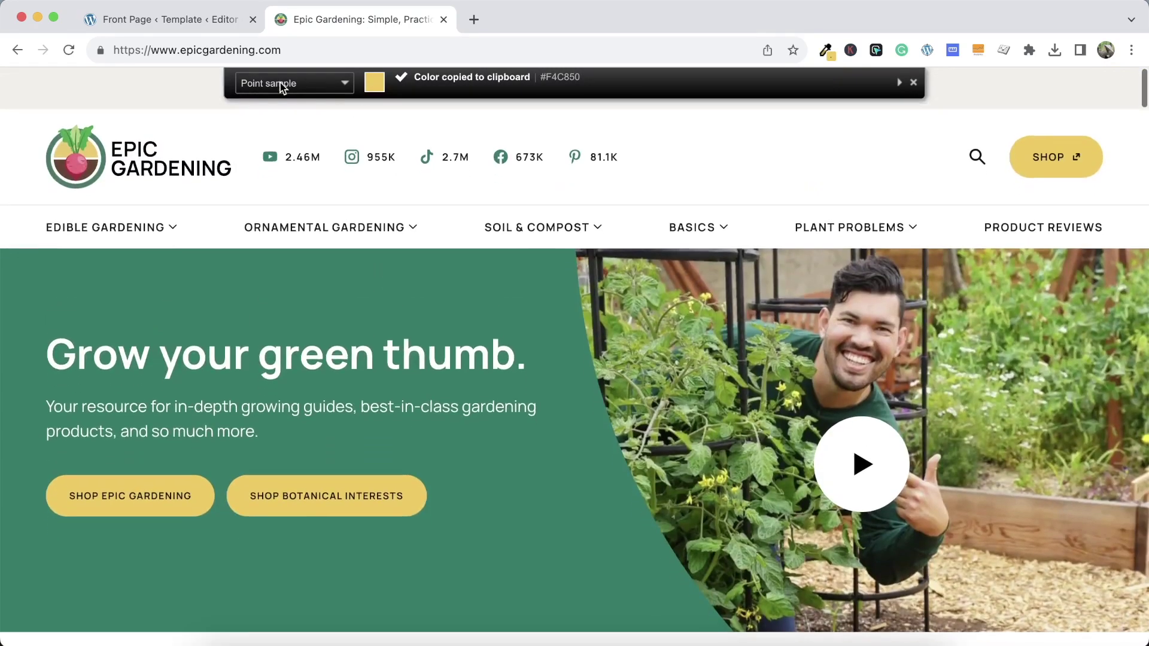
click(185, 21)
double_click(825, 597)
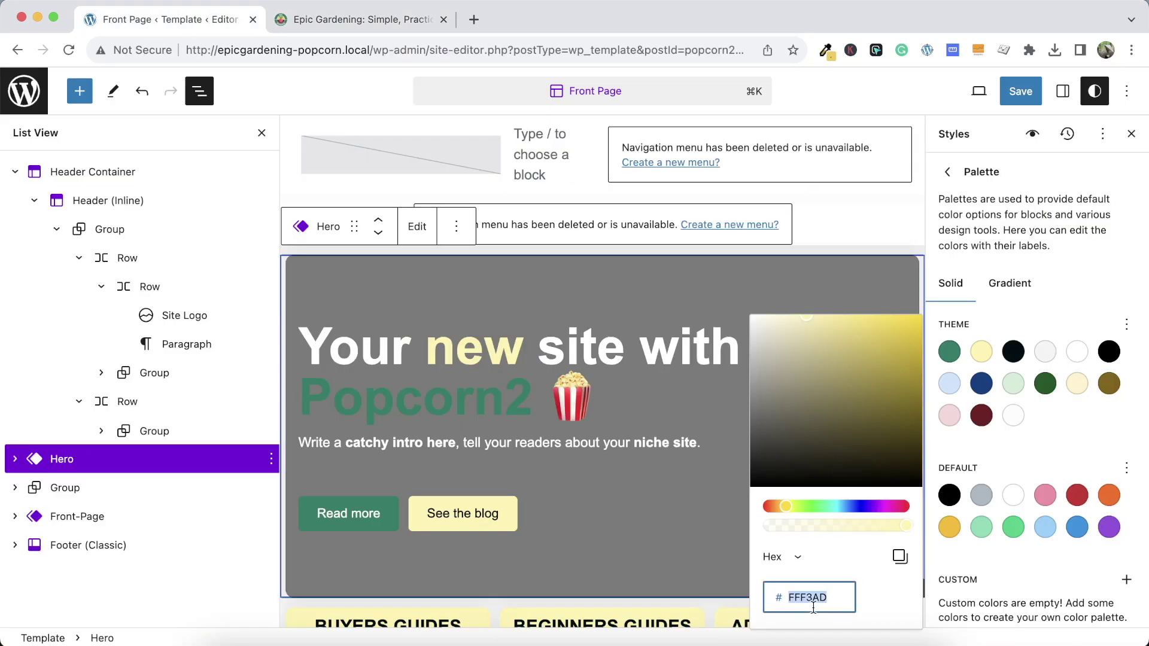
key(super+v)
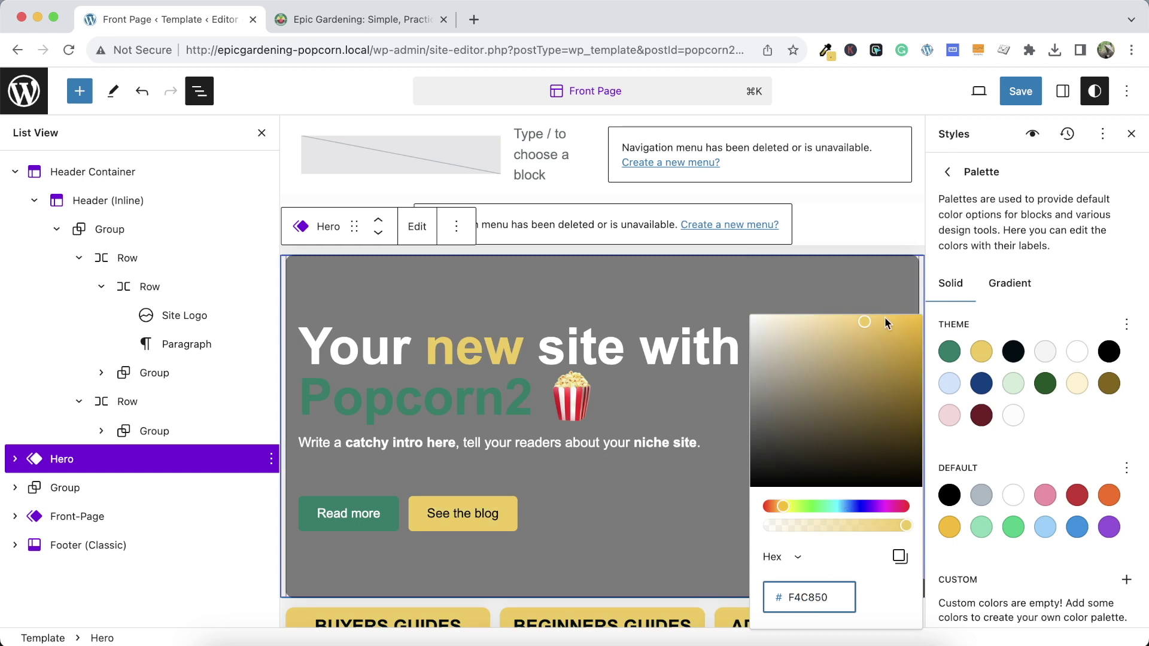
Try to replace the third theme palette color with another color sampled from the Epic Gardening page
click(1019, 360)
click(1019, 360)
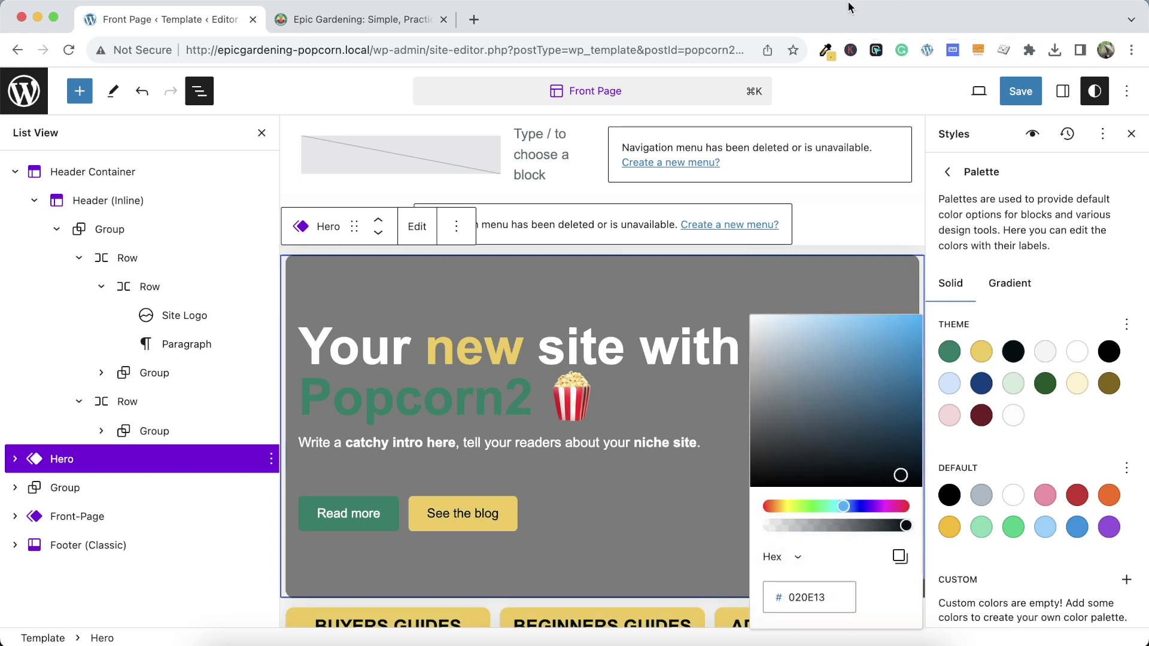
click(368, 18)
click(825, 50)
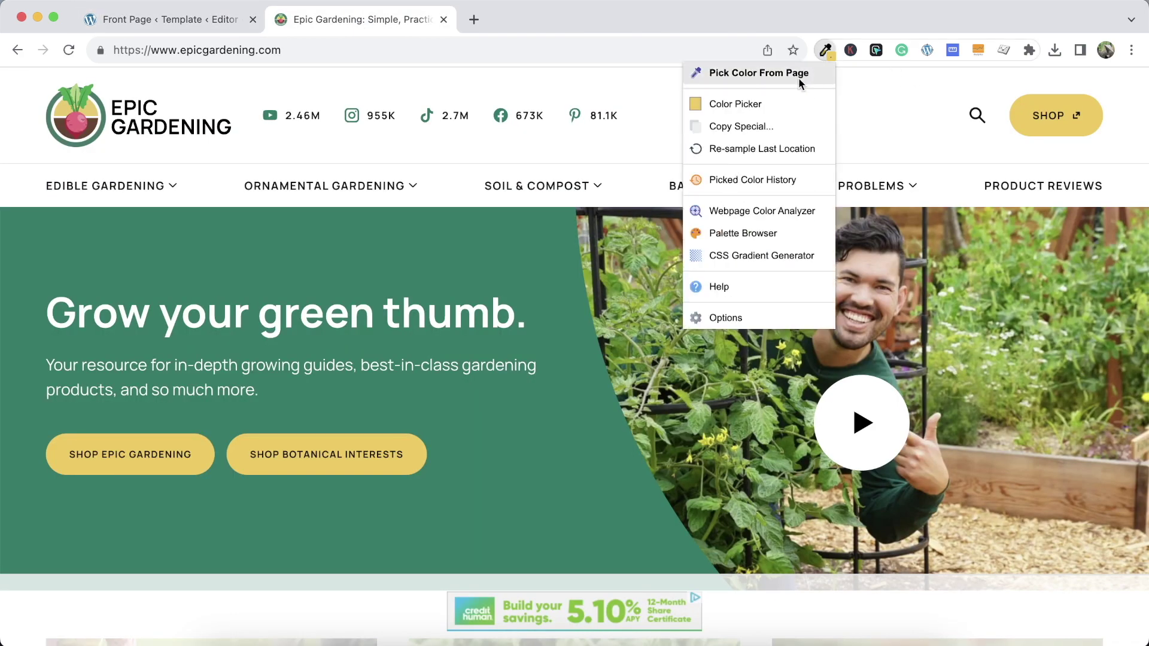
click(799, 77)
scroll(727, 318, down, 7)
scroll(727, 318, down, 7)
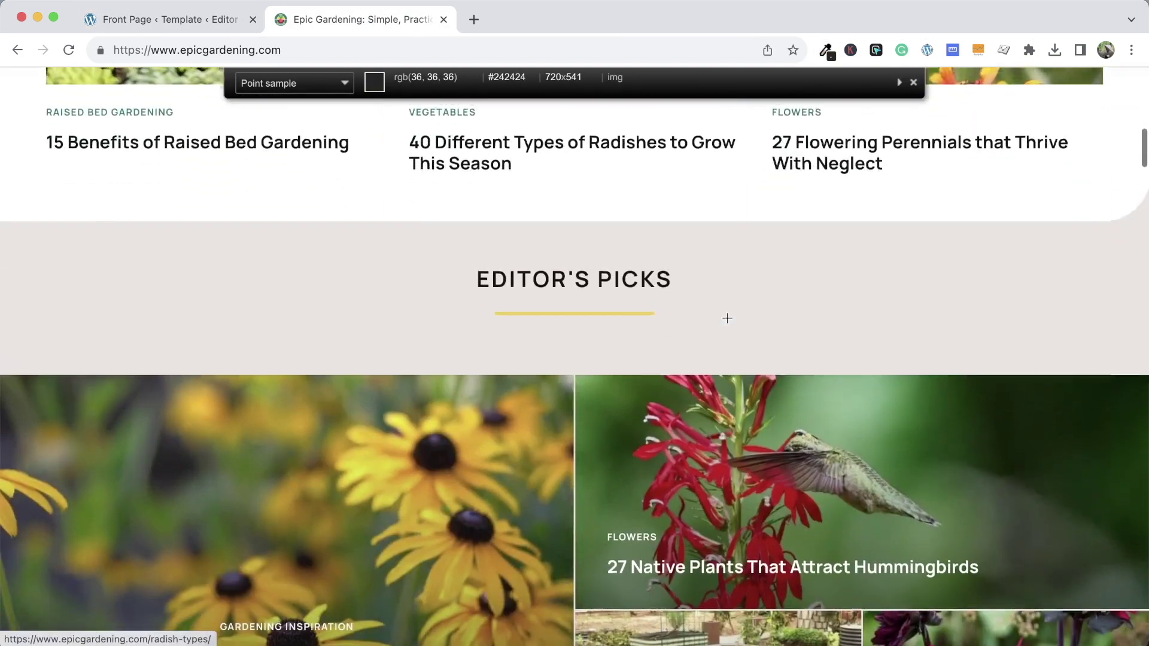
key(ctrl+shift+Tab)
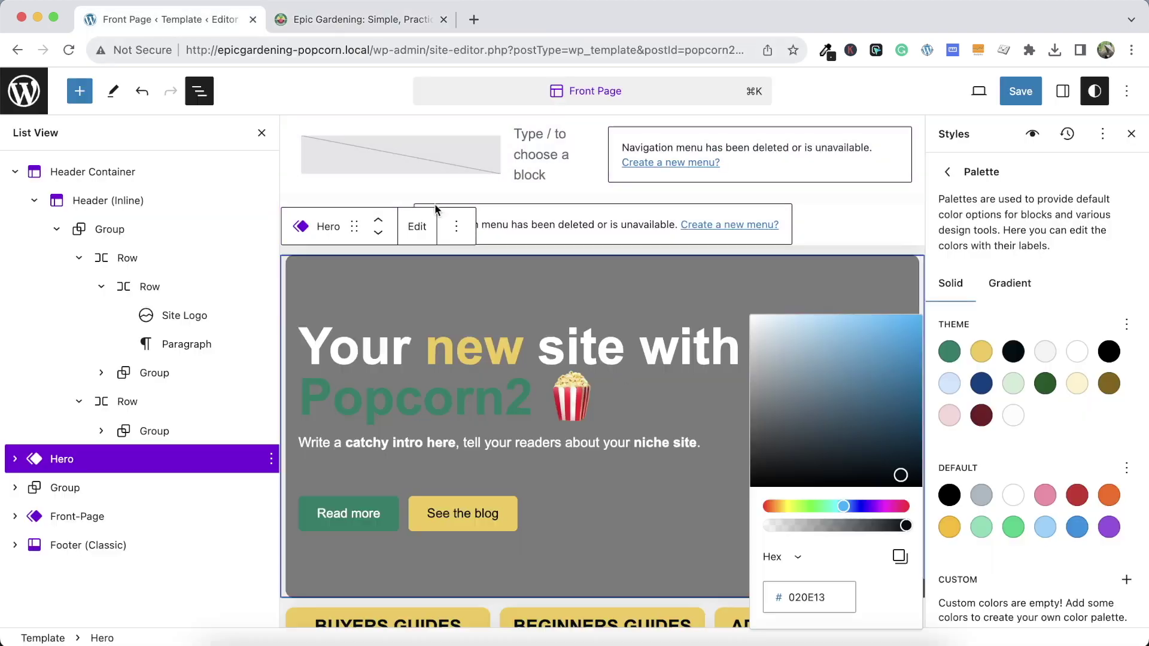
double_click(837, 597)
key(super+v)
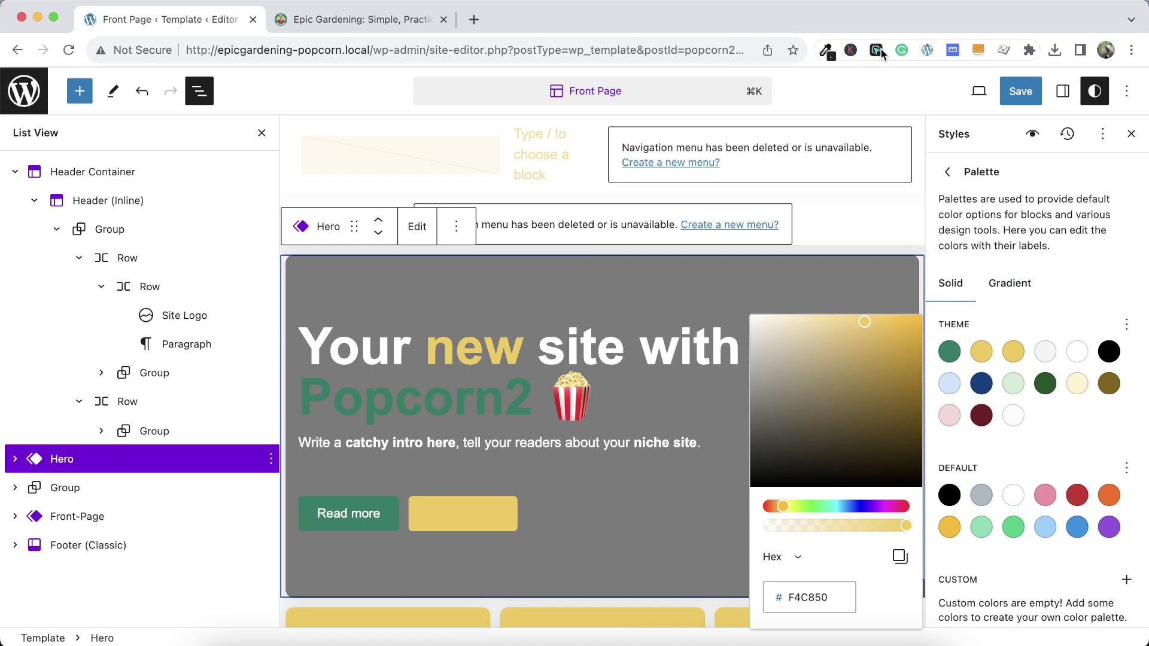
Replace the third theme palette color with #EAE5E0, sampled from the beige background around the Editor's Picks heading on the Epic Gardening page
click(337, 4)
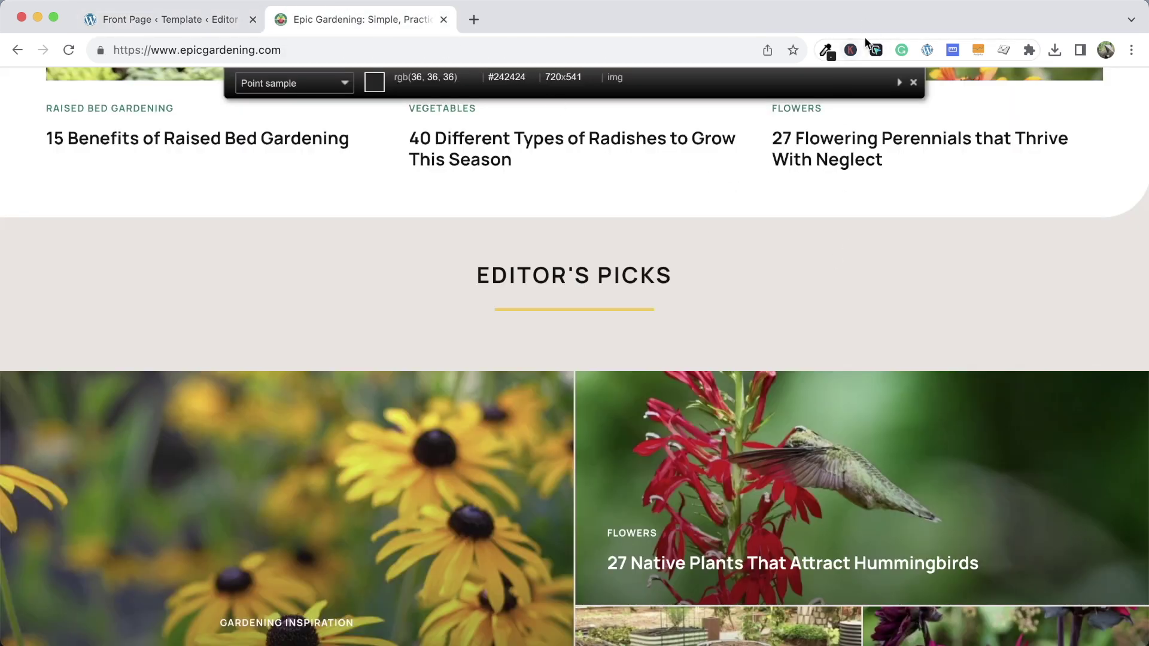
click(826, 49)
click(742, 72)
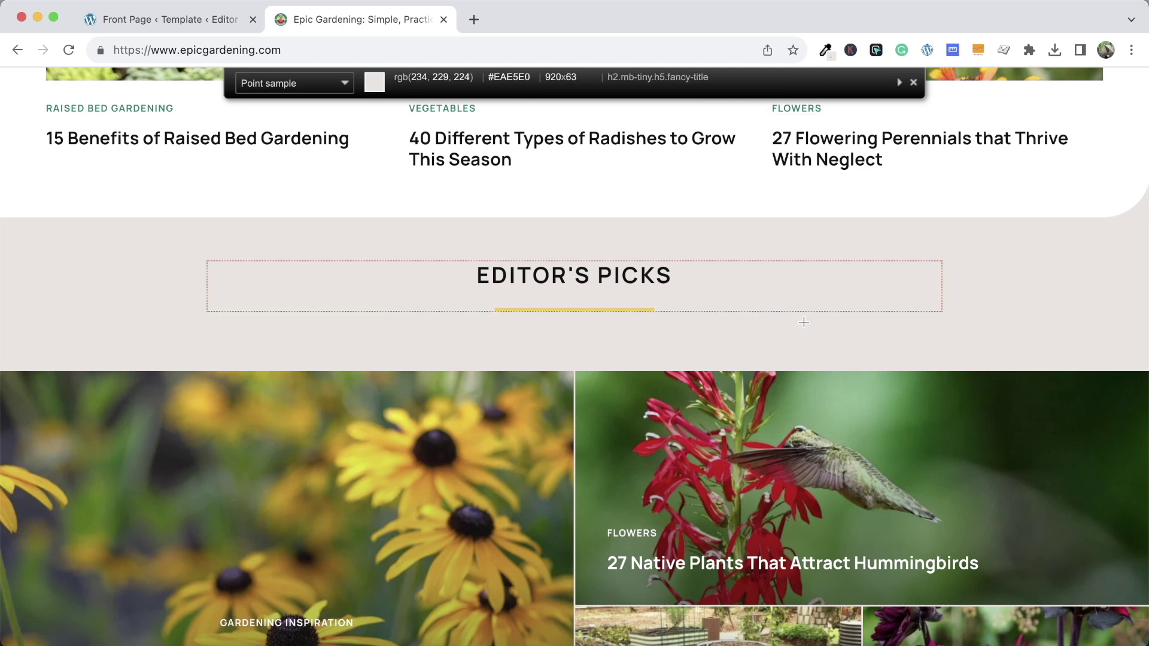
click(865, 336)
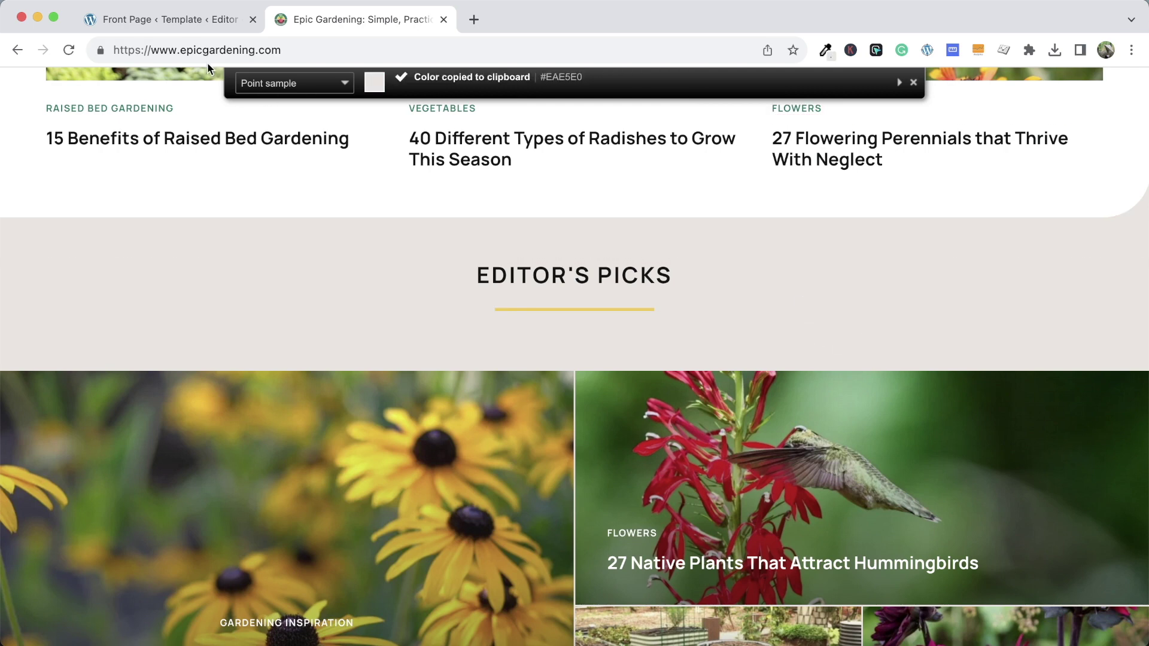
click(178, 19)
click(809, 597)
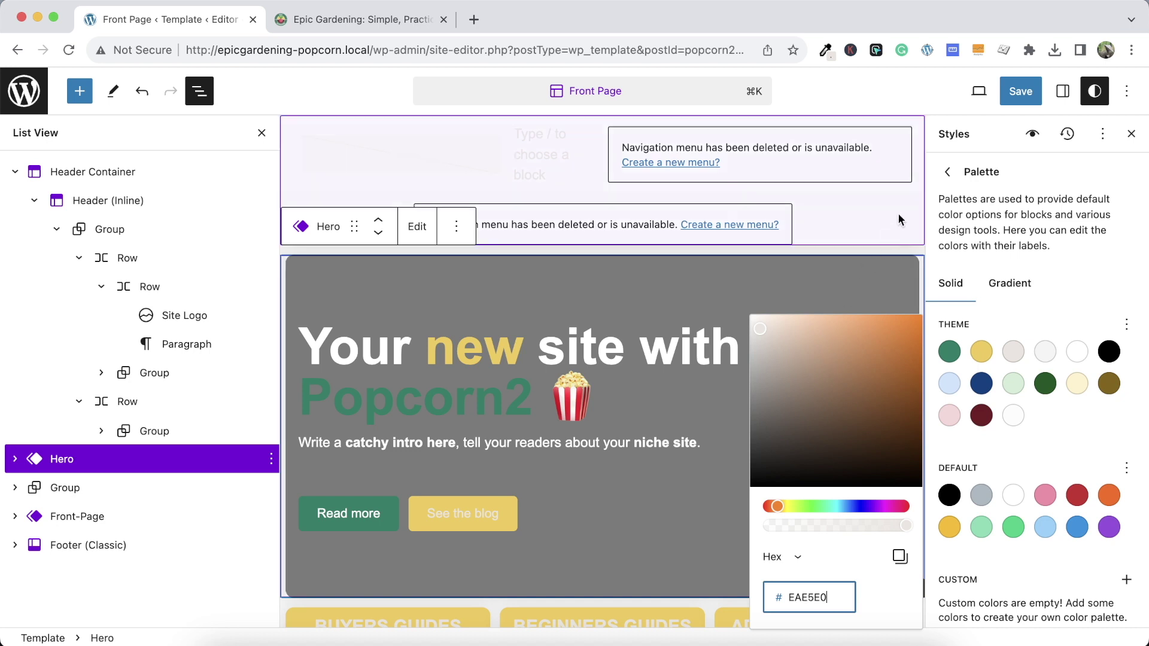
Examine the rest of the Epic Gardening homepage down to its footer for further colors to use in the fourth theme palette slot
click(1045, 353)
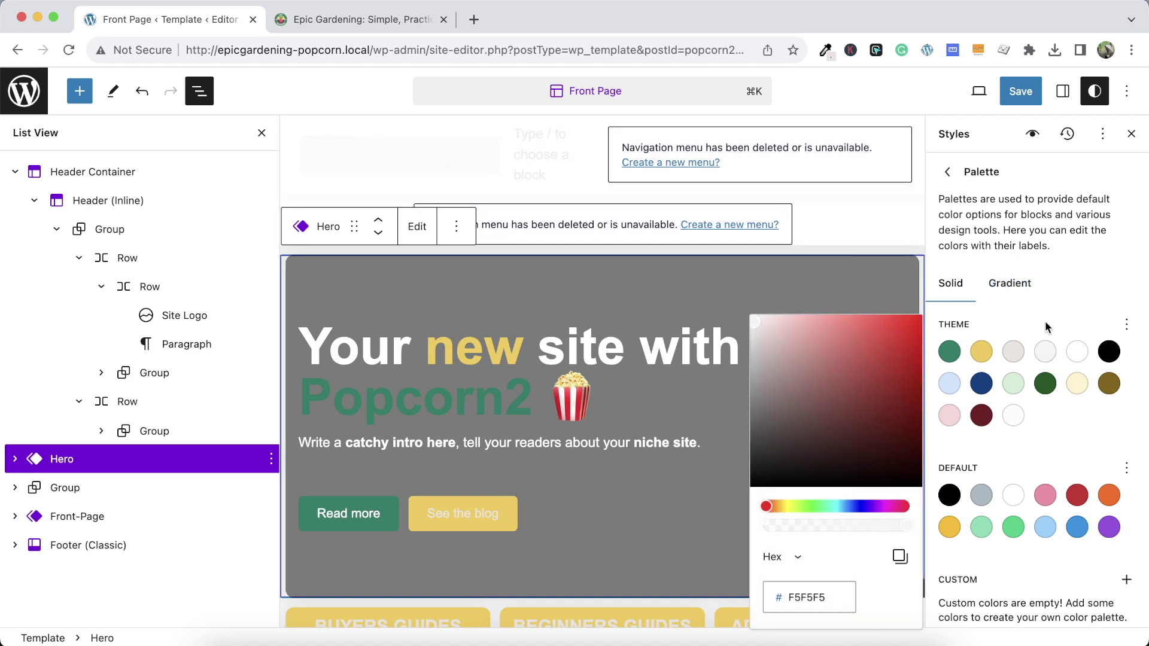
scroll(1046, 327, down, 1)
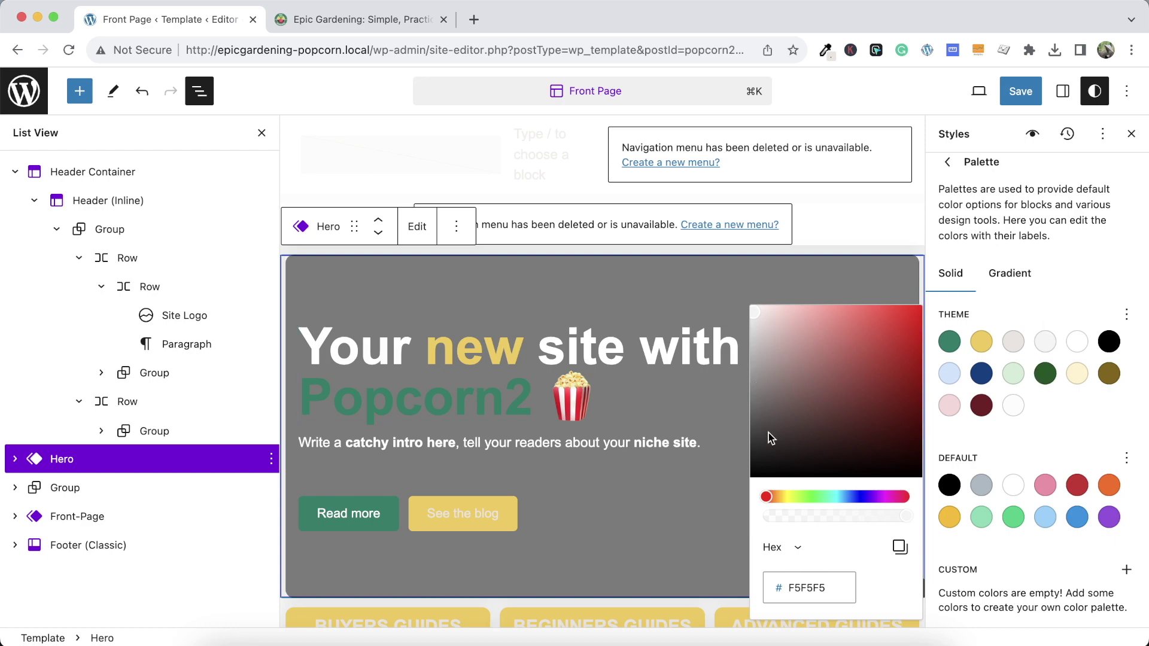
click(346, 18)
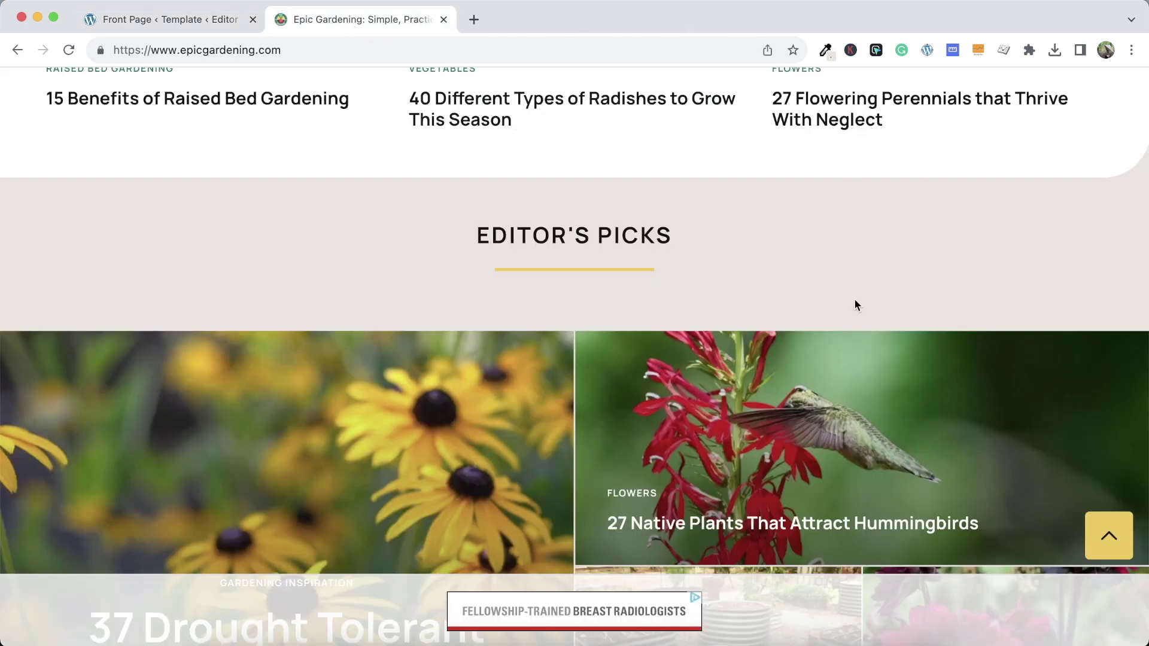
scroll(854, 305, down, 20)
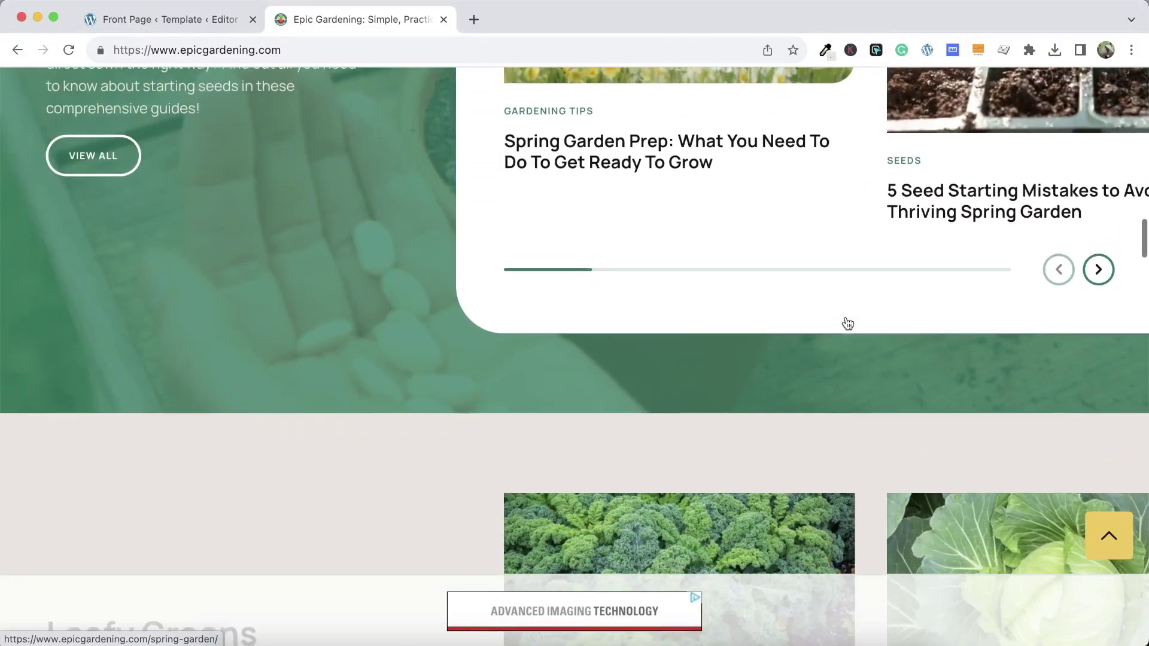
scroll(716, 270, down, 5)
scroll(717, 275, down, 15)
scroll(717, 275, down, 15)
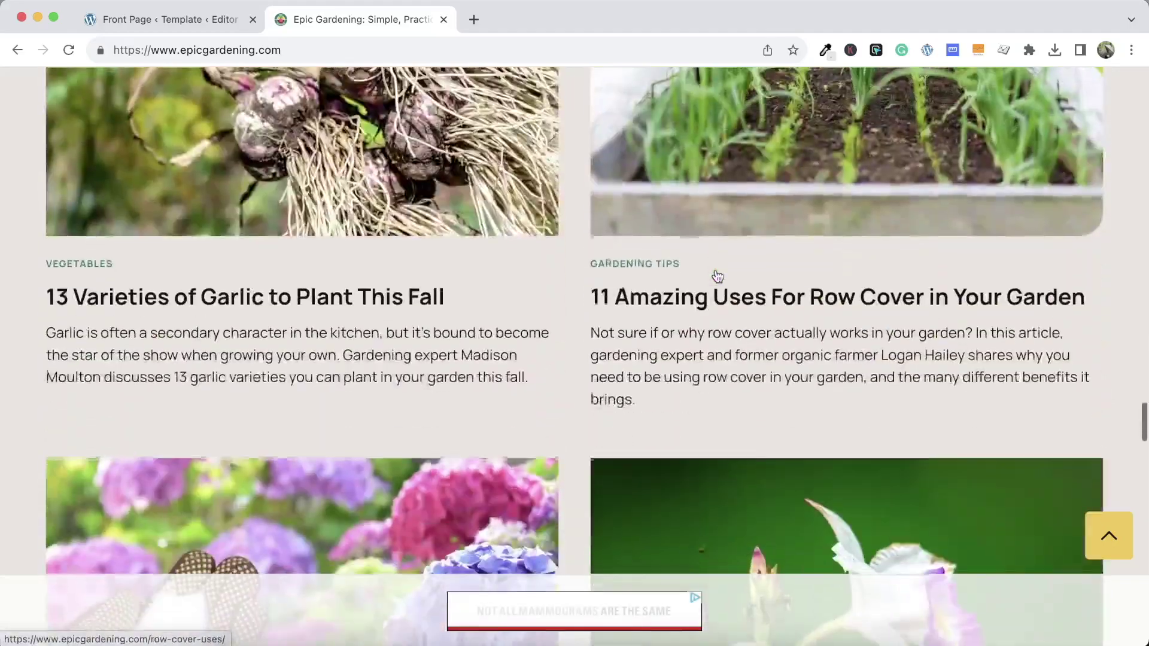
scroll(717, 276, down, 15)
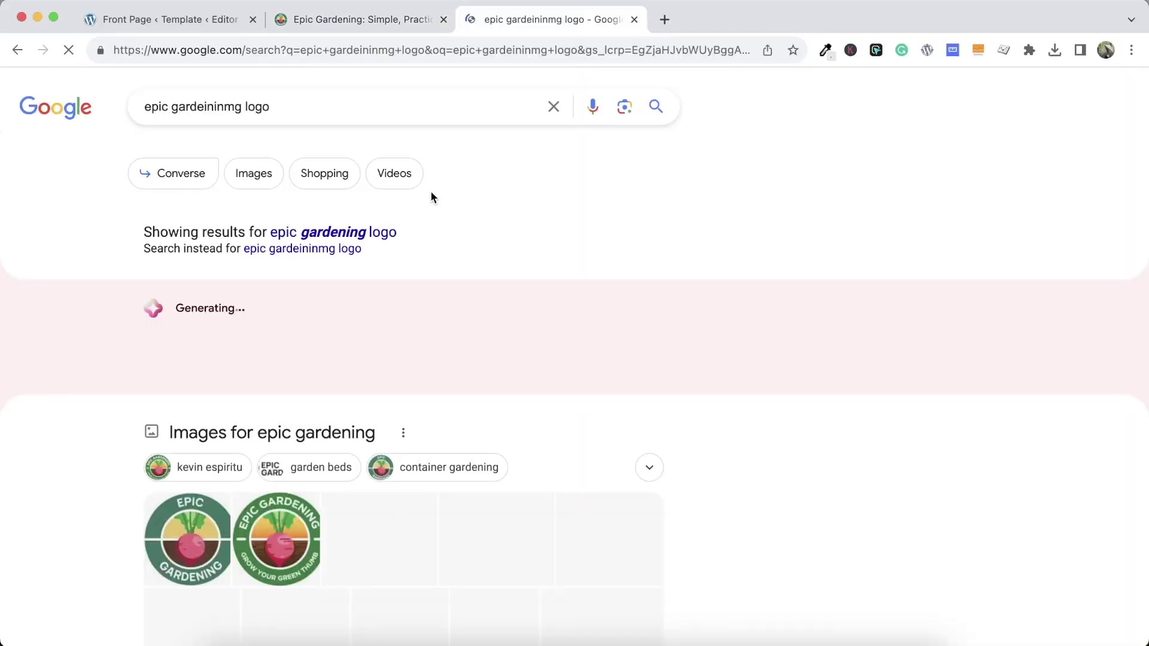
Save the transparent Epic Gardening logo with wordmark from the Google image results to Downloads as "epic gardening logo"
scroll(513, 256, down, 5)
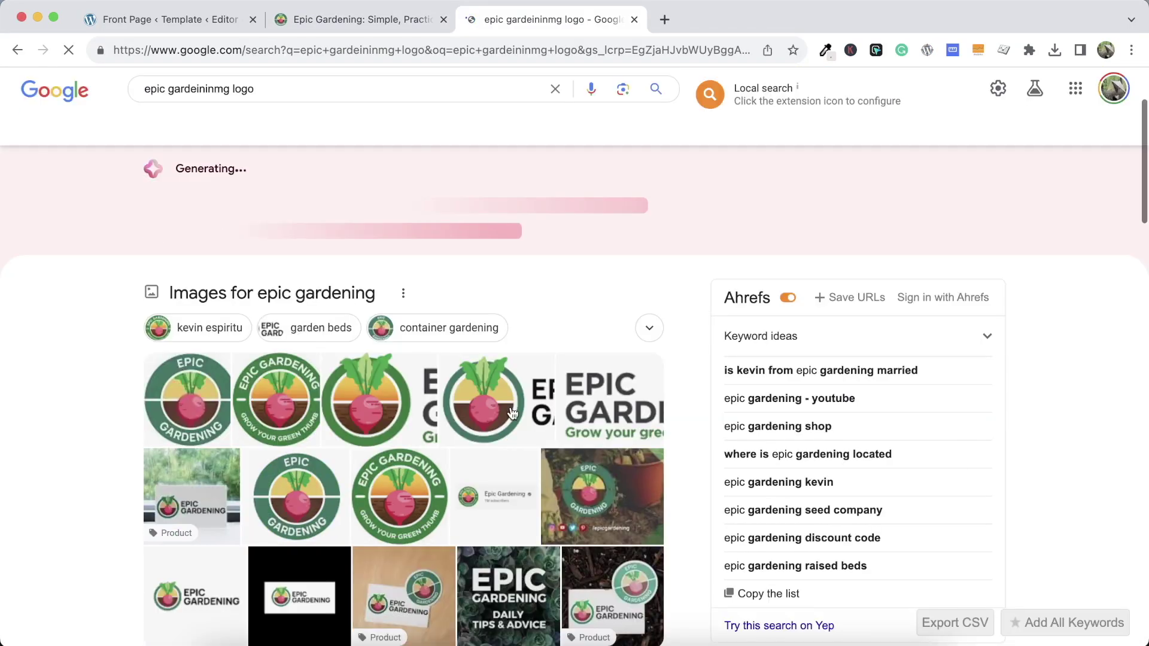
click(513, 413)
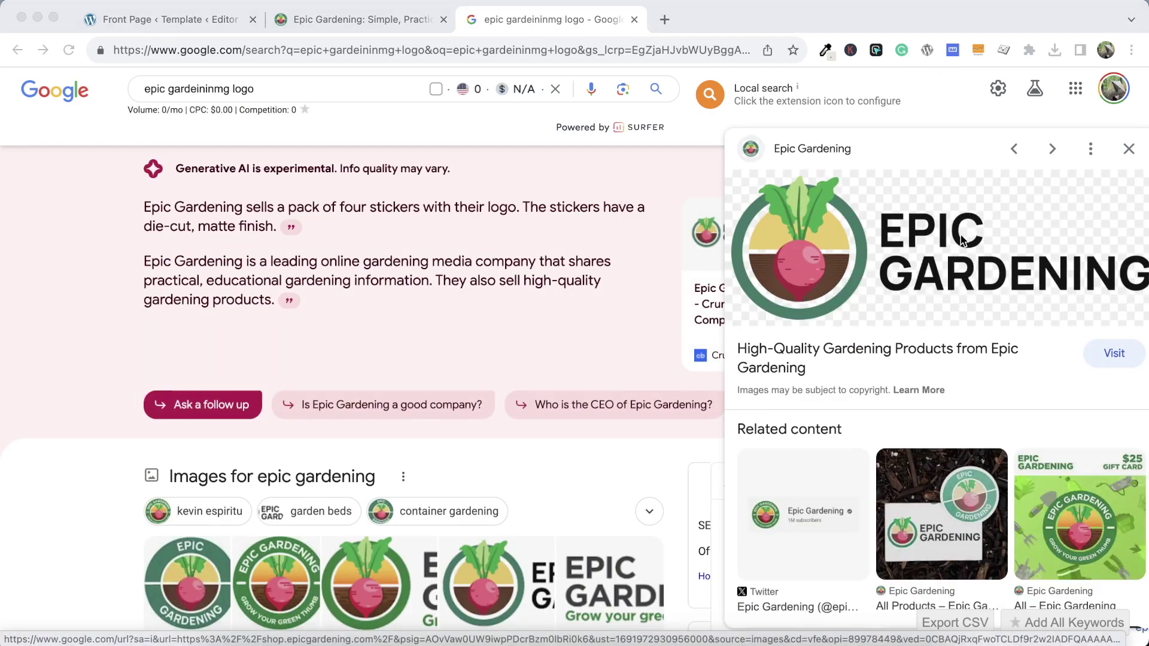
right_click(932, 245)
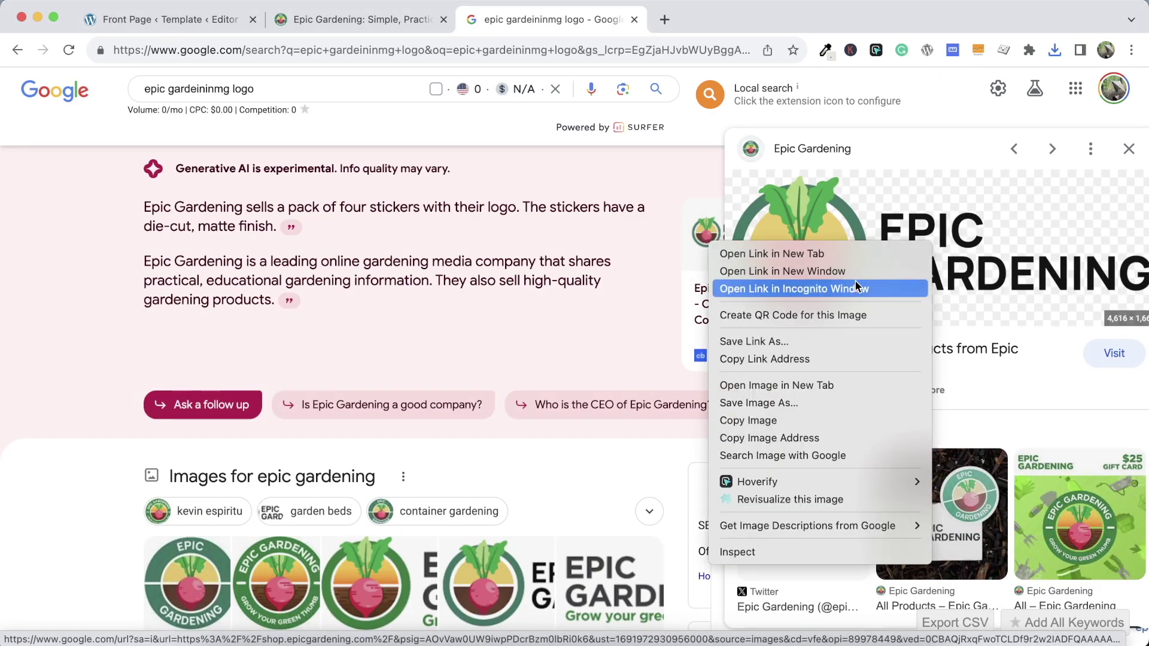
click(781, 405)
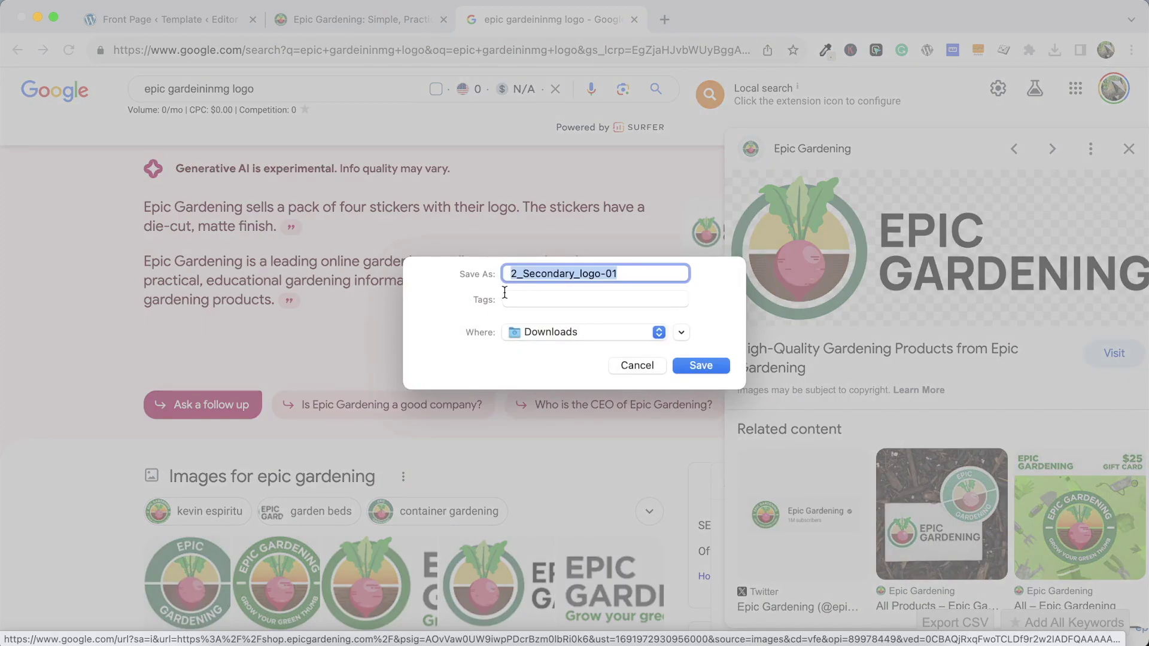
text(epic gardening logo)
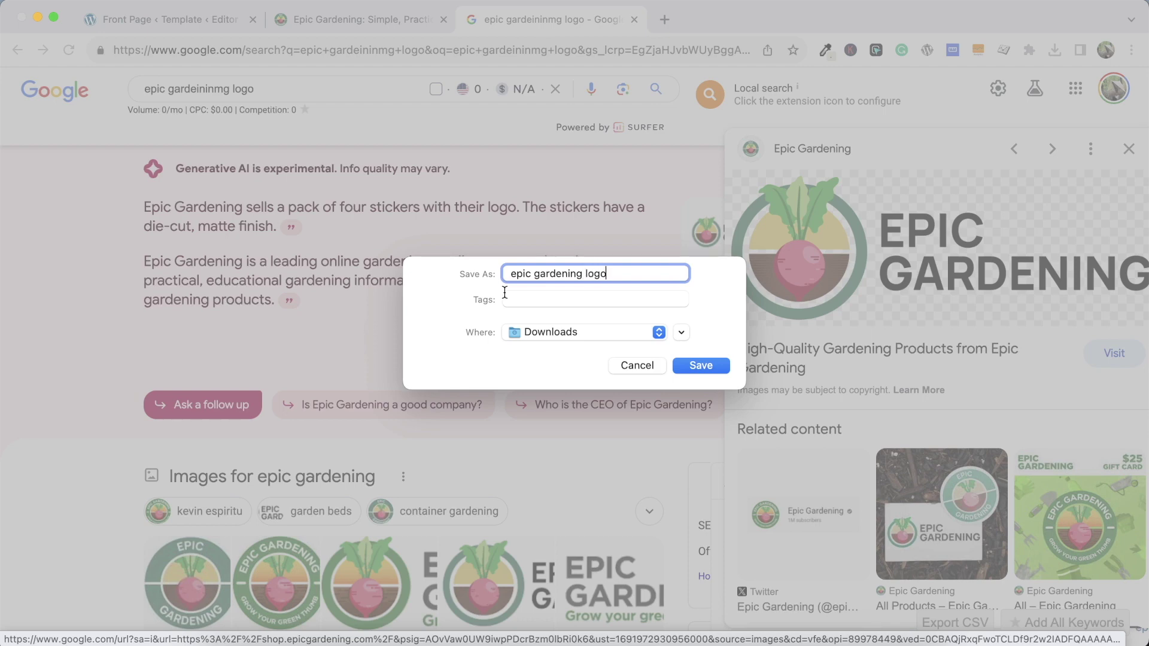
key(Return)
Upload the saved Epic Gardening logo into the Site Logo block of the first header row and close the block settings
click(197, 15)
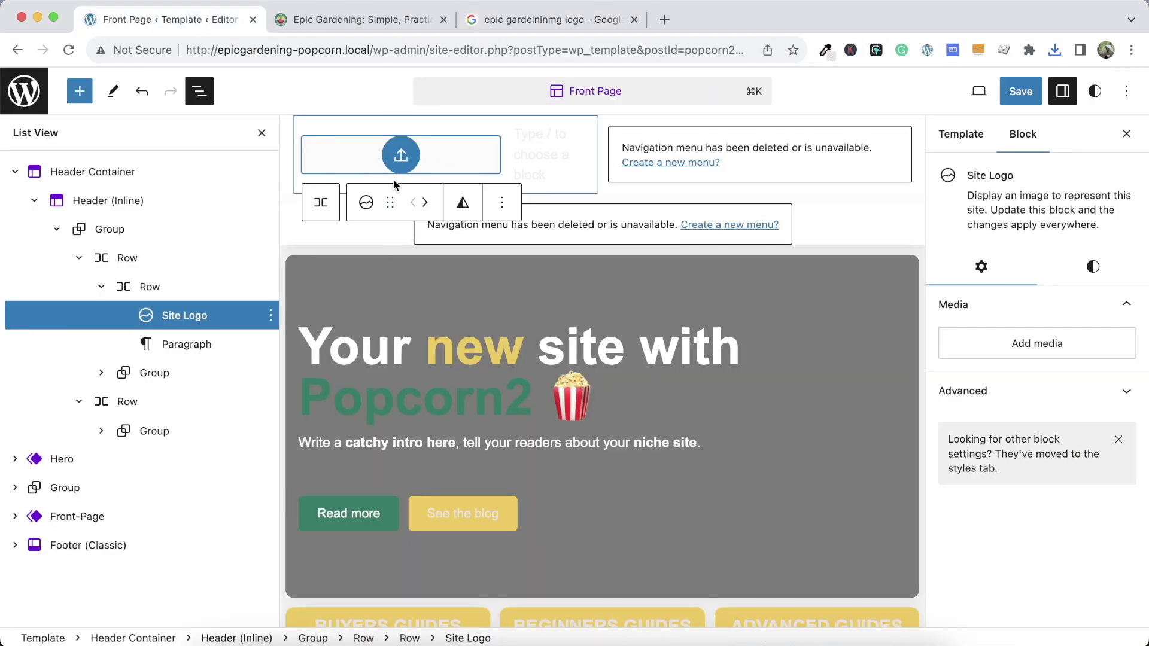
click(408, 156)
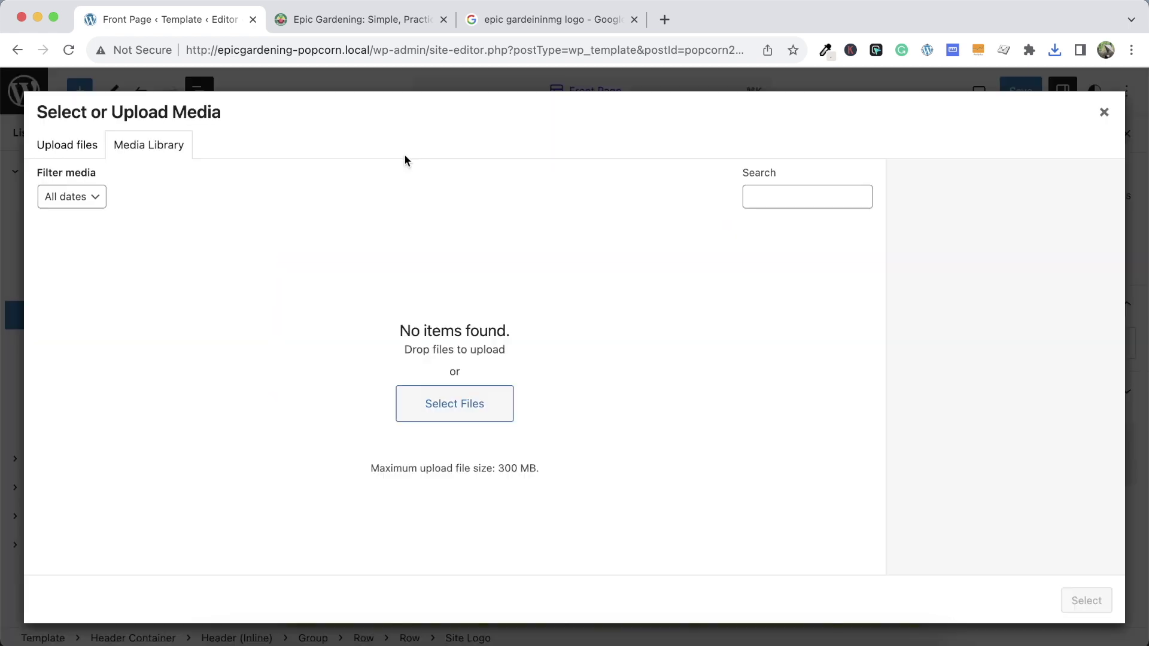
click(441, 403)
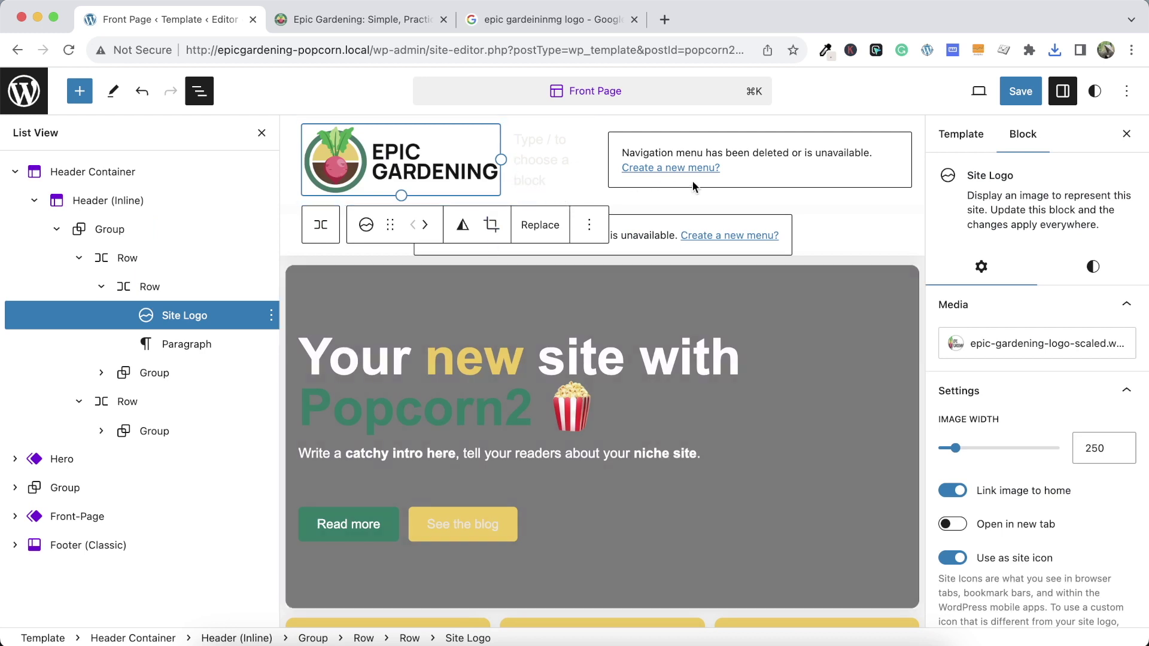
click(1125, 135)
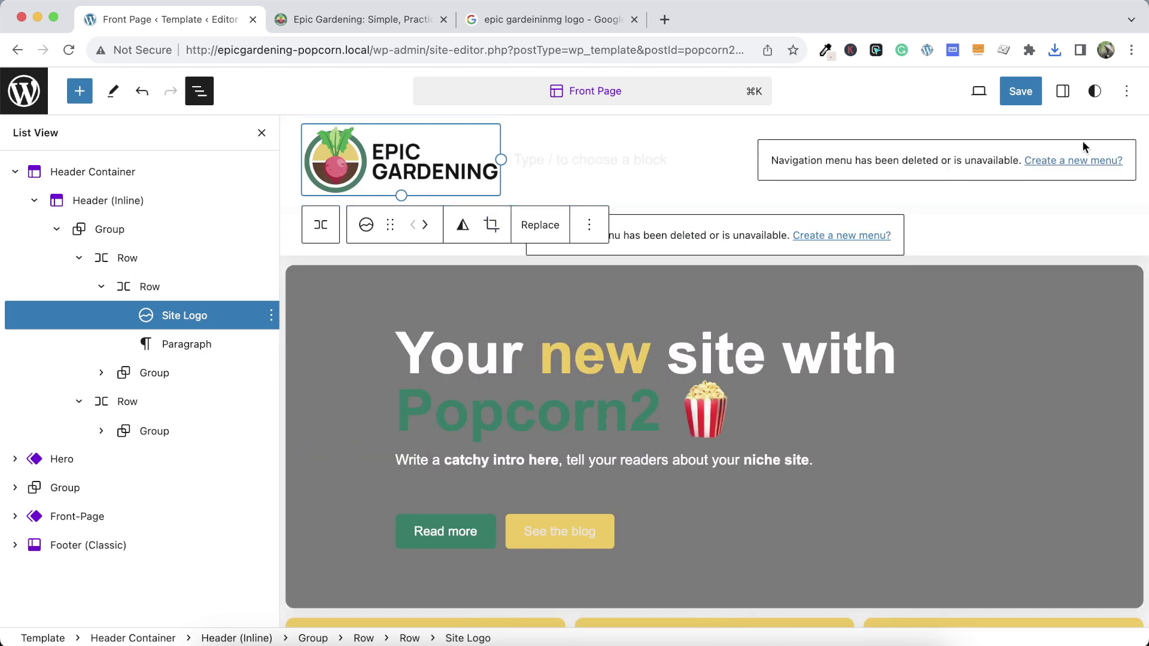
Select the navigation block in the first header row and review the header layout of the Epic Gardening page for comparison
click(936, 157)
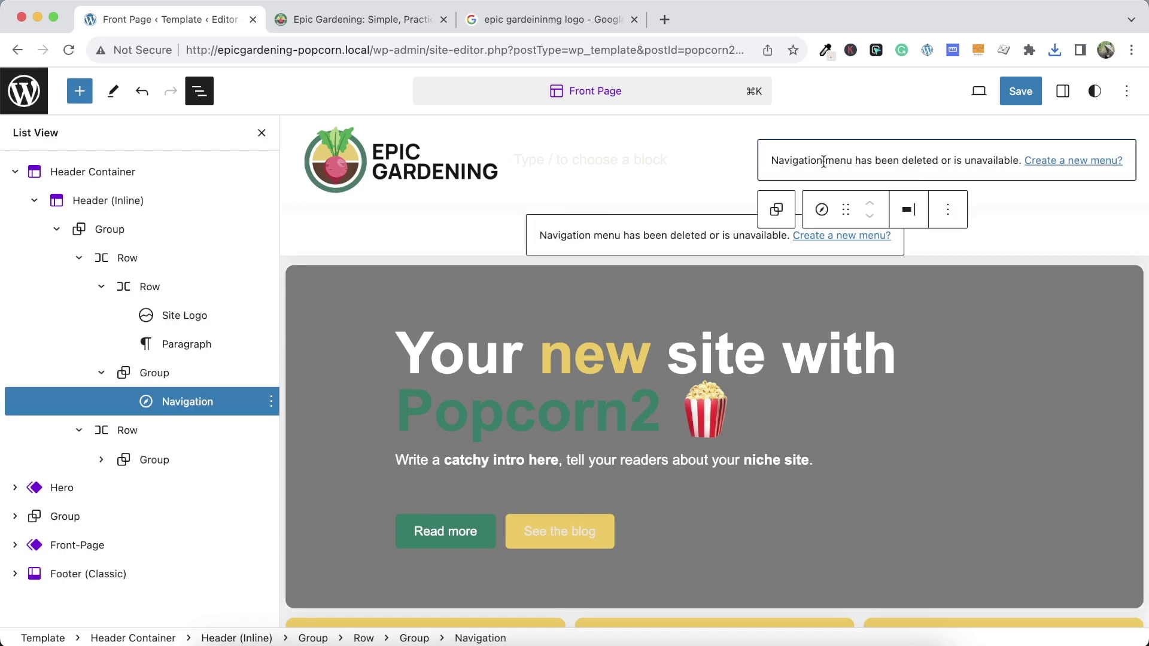
click(321, 22)
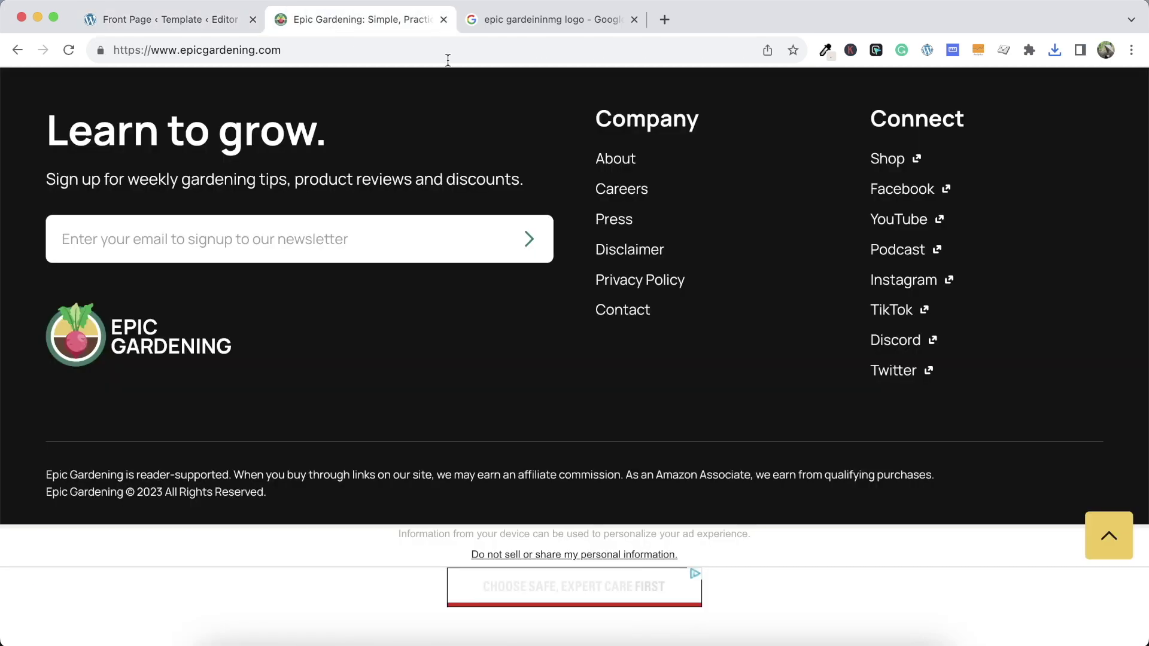
scroll(566, 88, up, 15)
scroll(565, 93, up, 5)
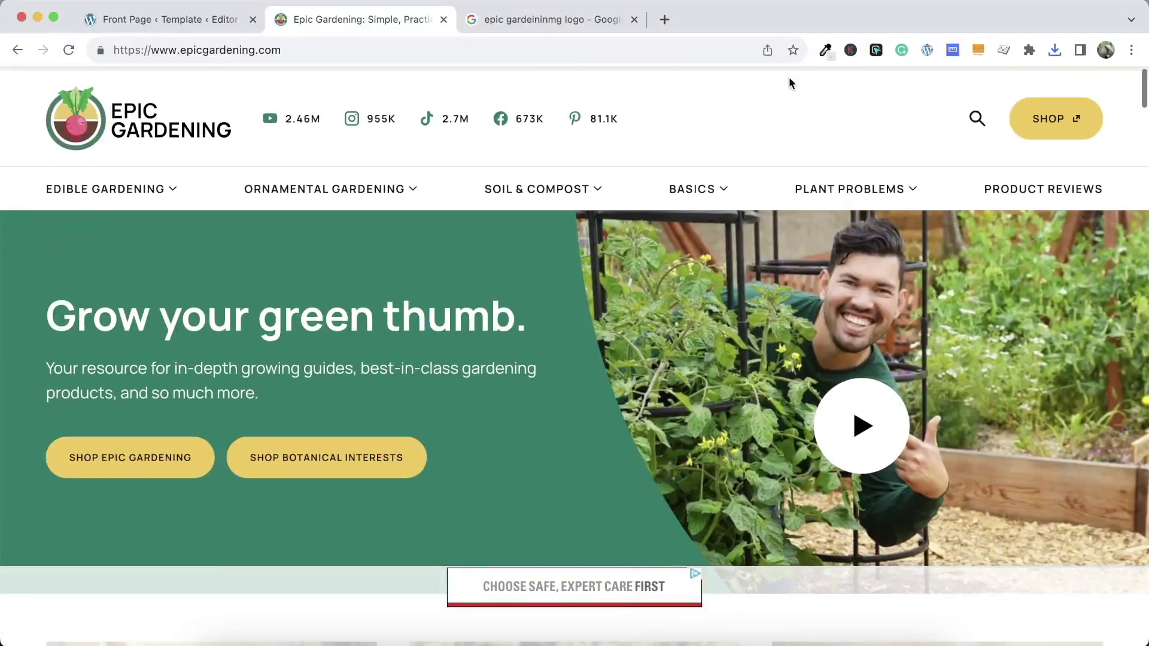
click(197, 18)
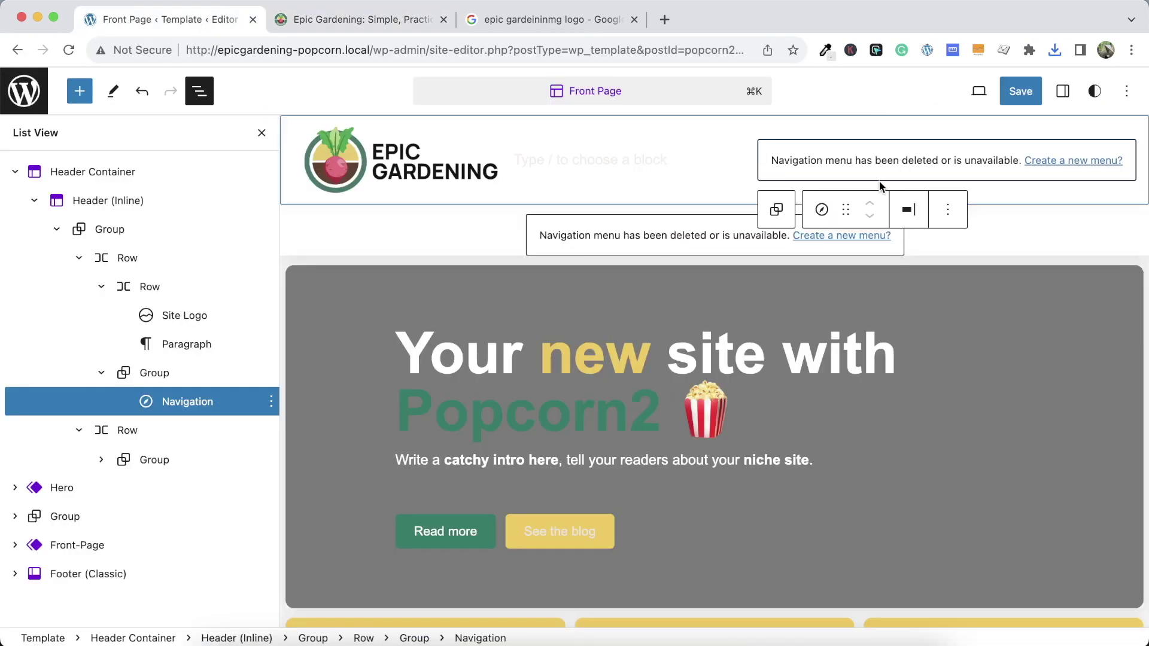
Add an empty paragraph before the navigation block in the first header row, and delete that navigation block
click(272, 400)
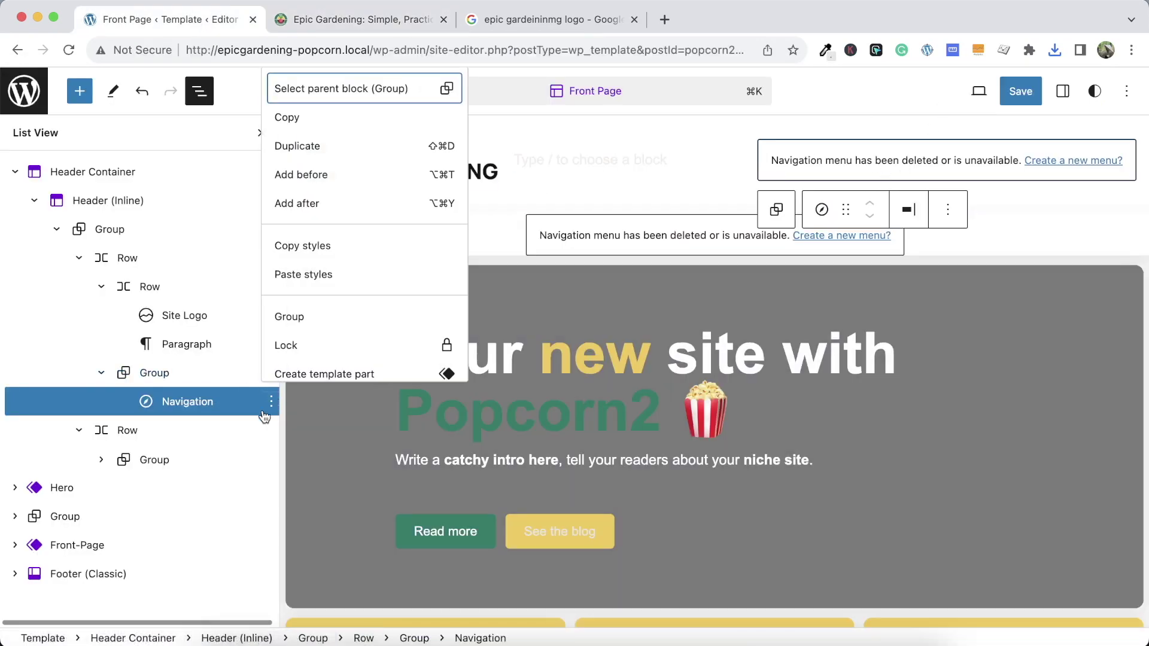
click(323, 175)
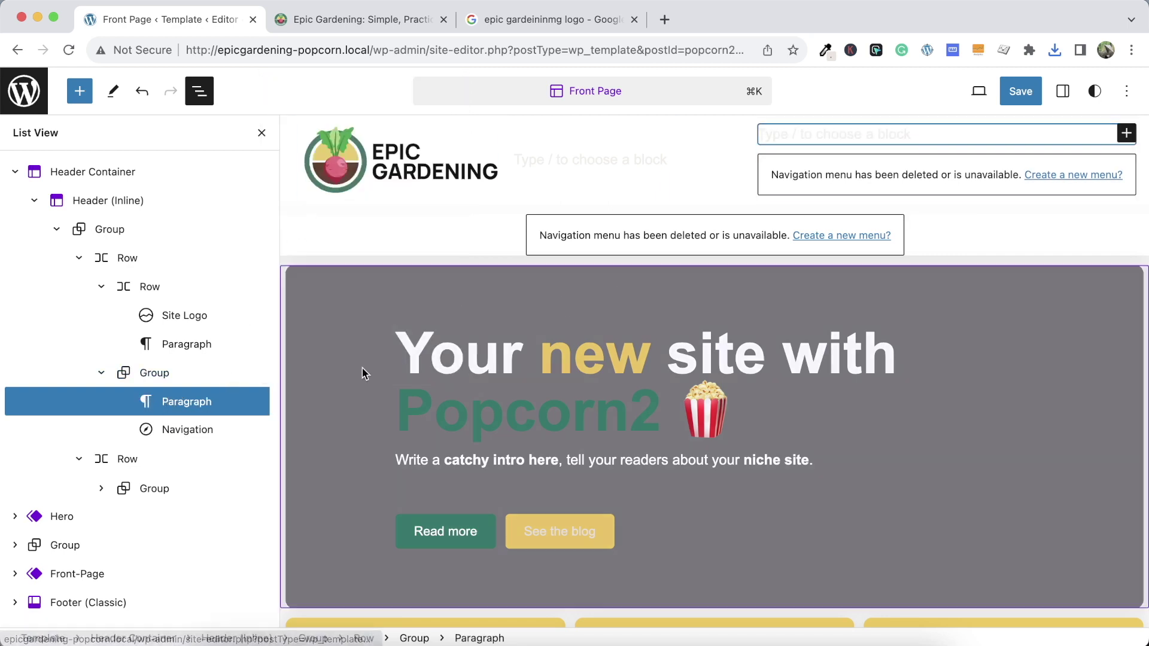
click(256, 431)
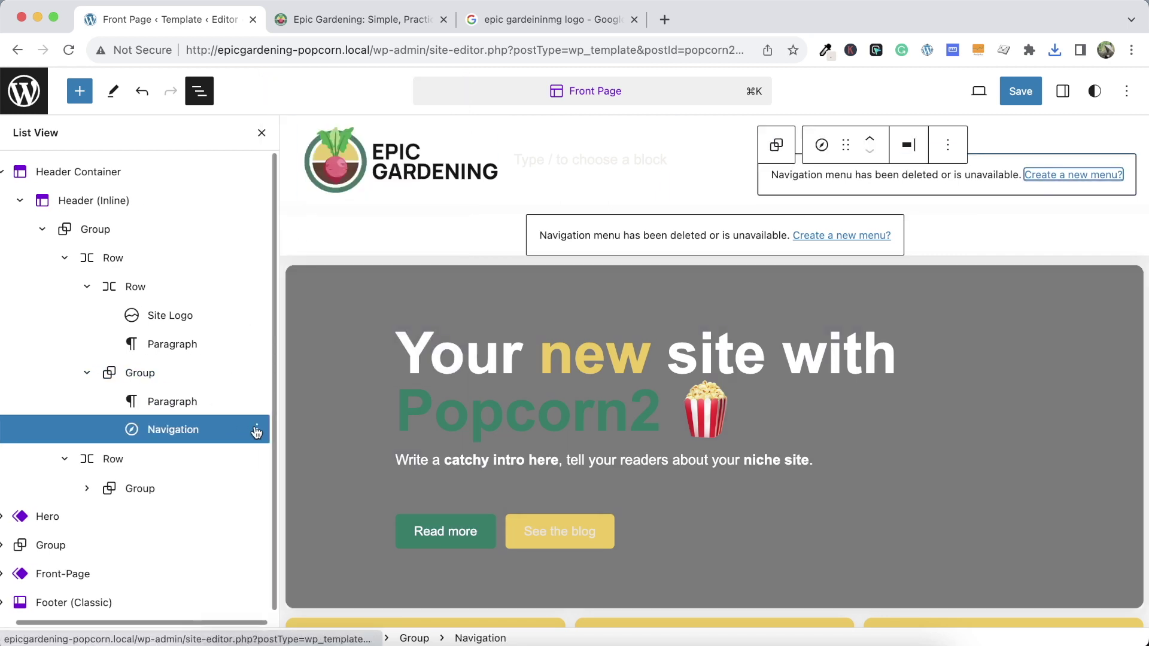
click(256, 429)
scroll(267, 397, down, 3)
click(271, 388)
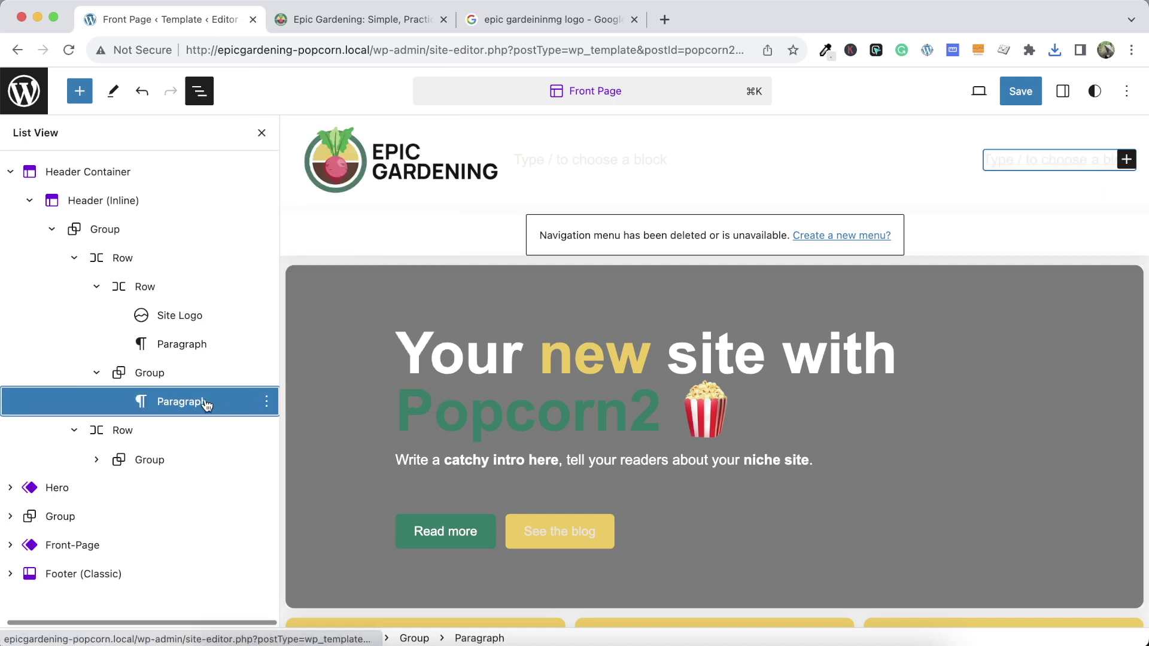
Add a block before the empty paragraph in the first header row's group and make it a Search block
click(267, 401)
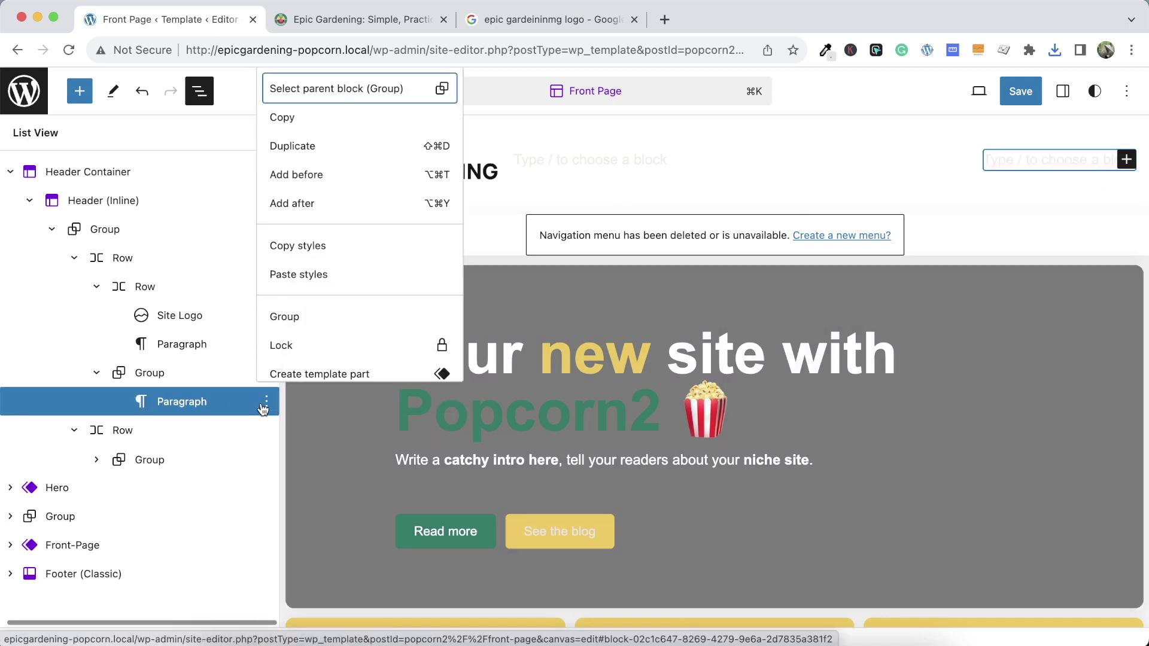
scroll(281, 326, down, 3)
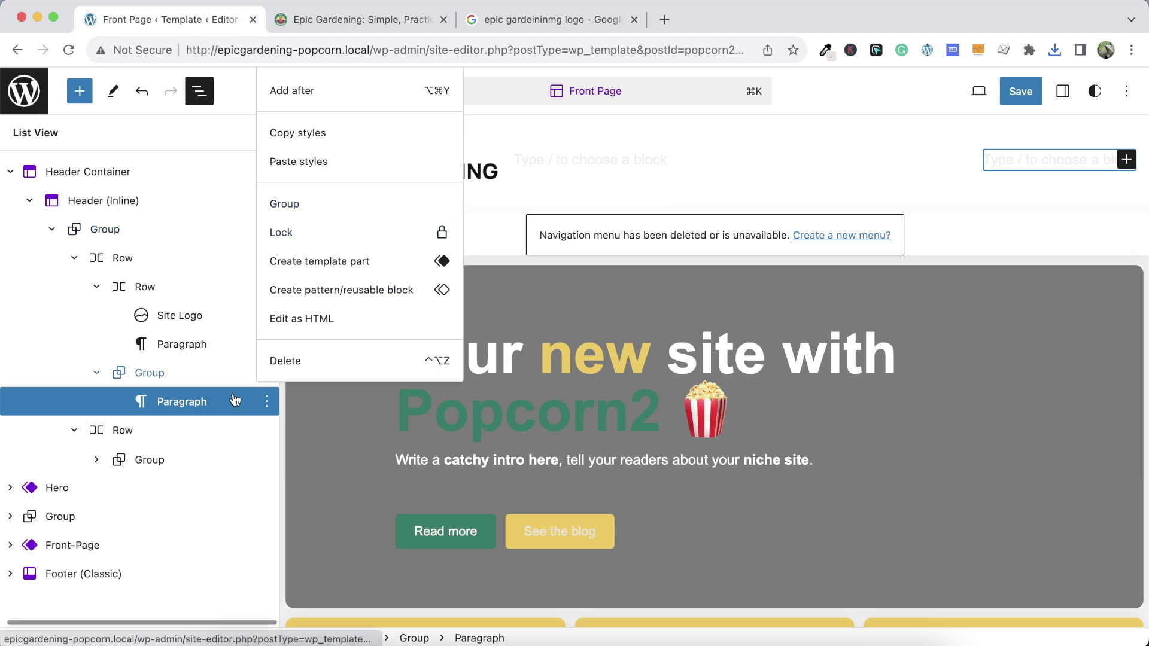
click(270, 400)
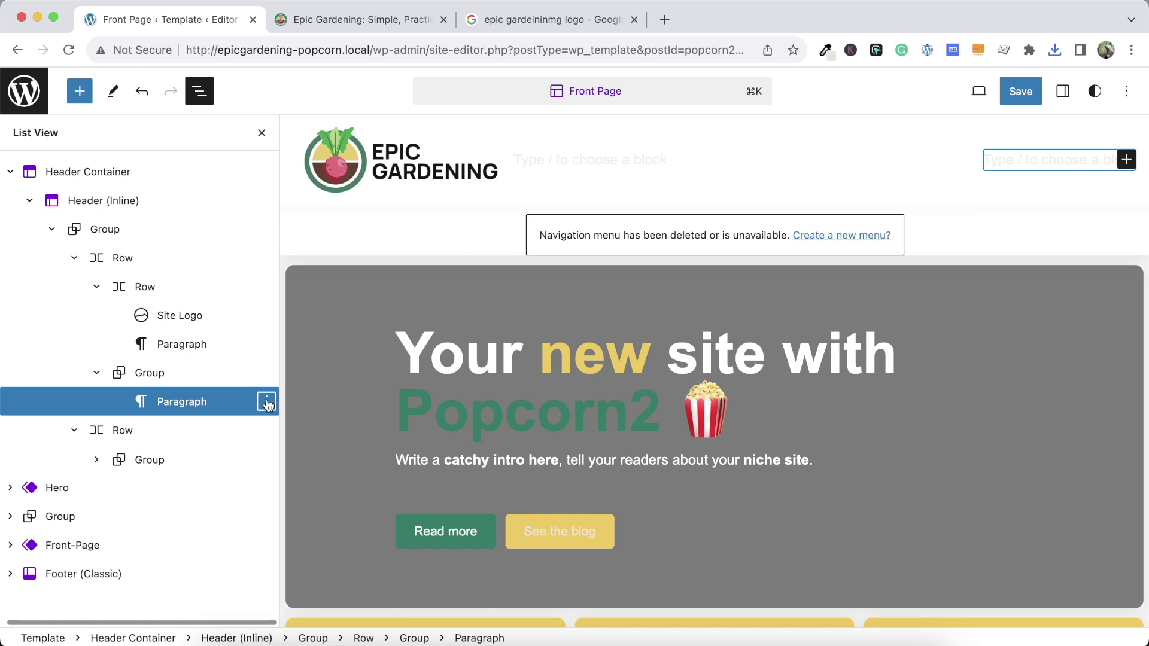
click(267, 402)
click(313, 180)
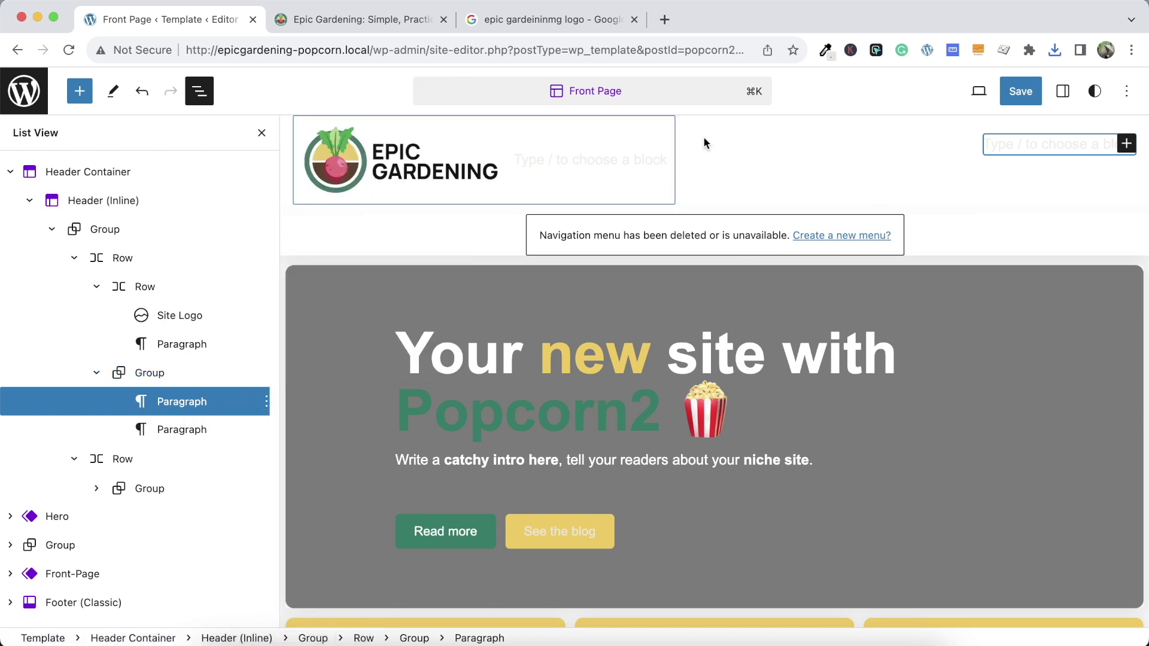
text(/sea)
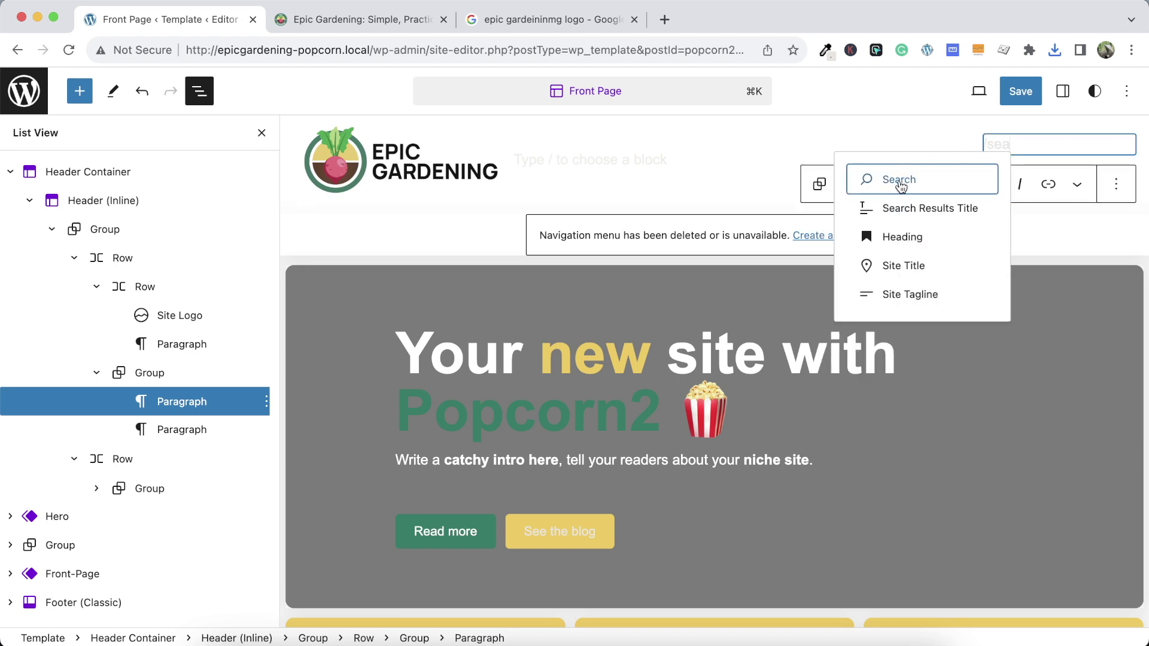
click(900, 180)
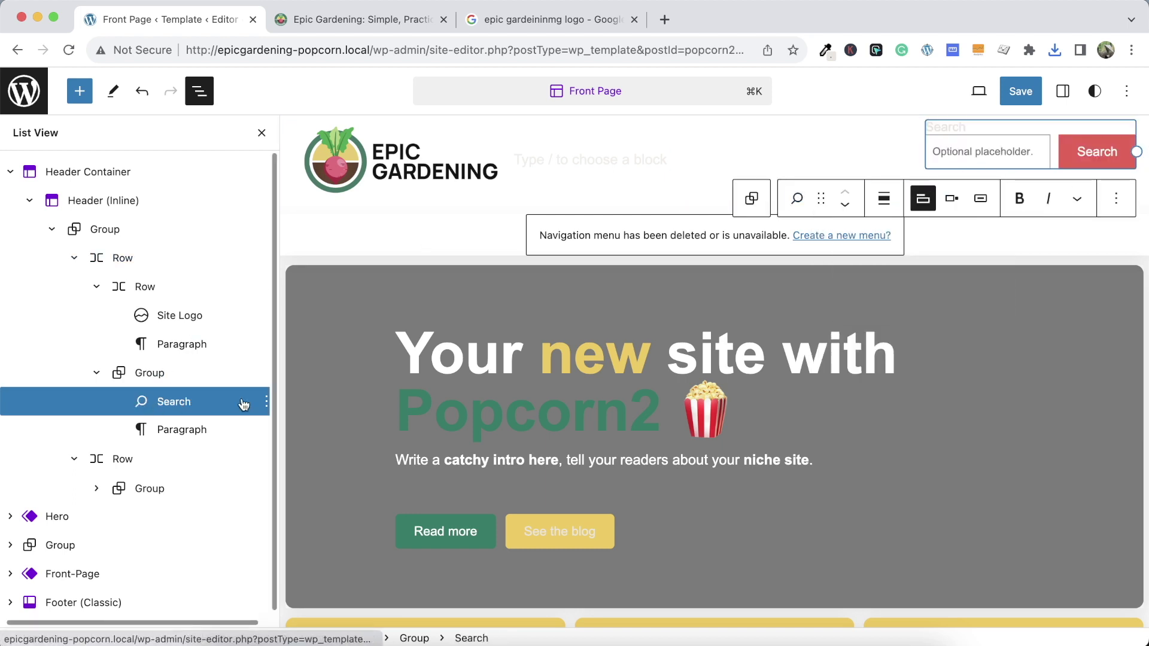
Convert the group holding the Search block into a row and show the search as a button only, without its label
click(1063, 91)
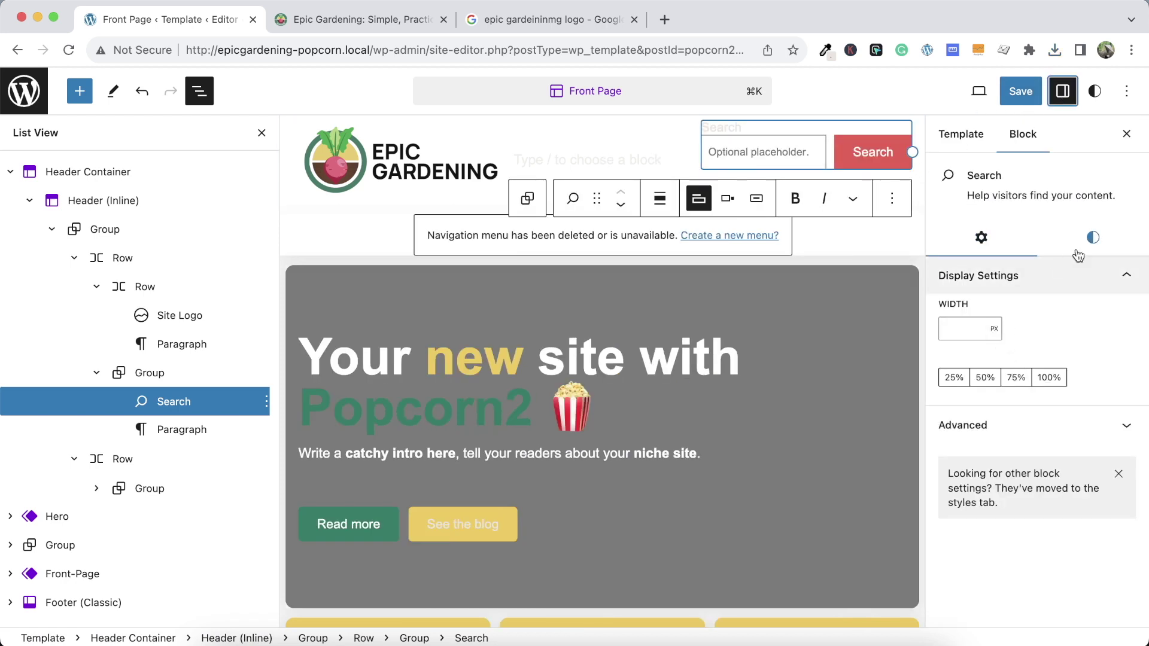
click(1092, 238)
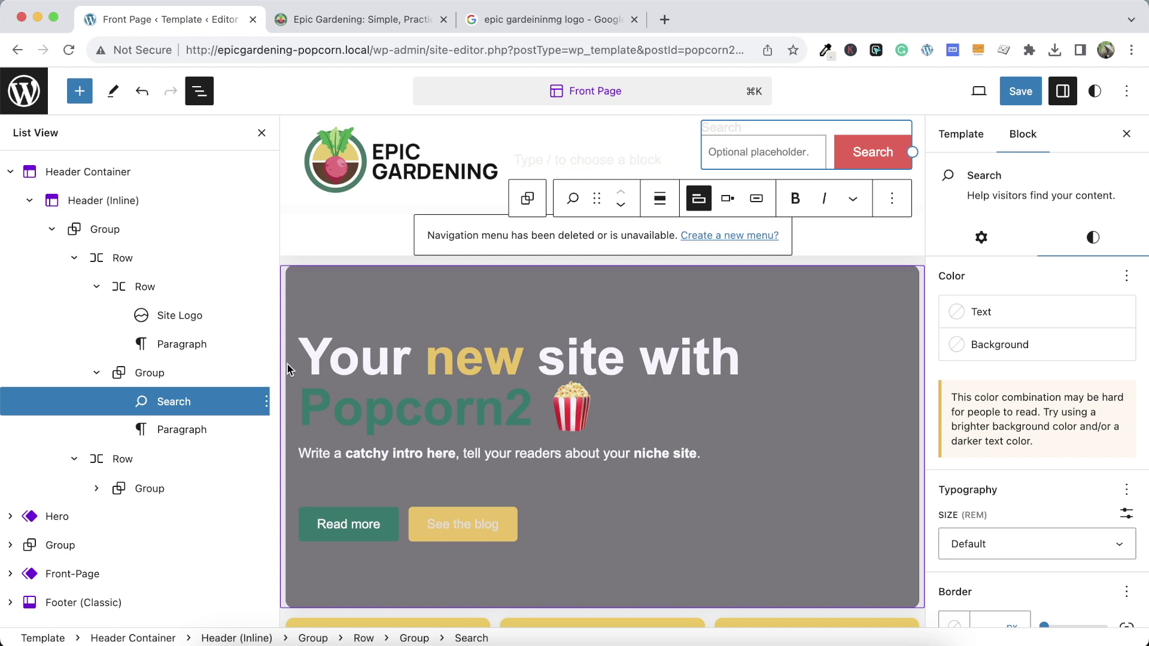
scroll(43, 403, right, 2)
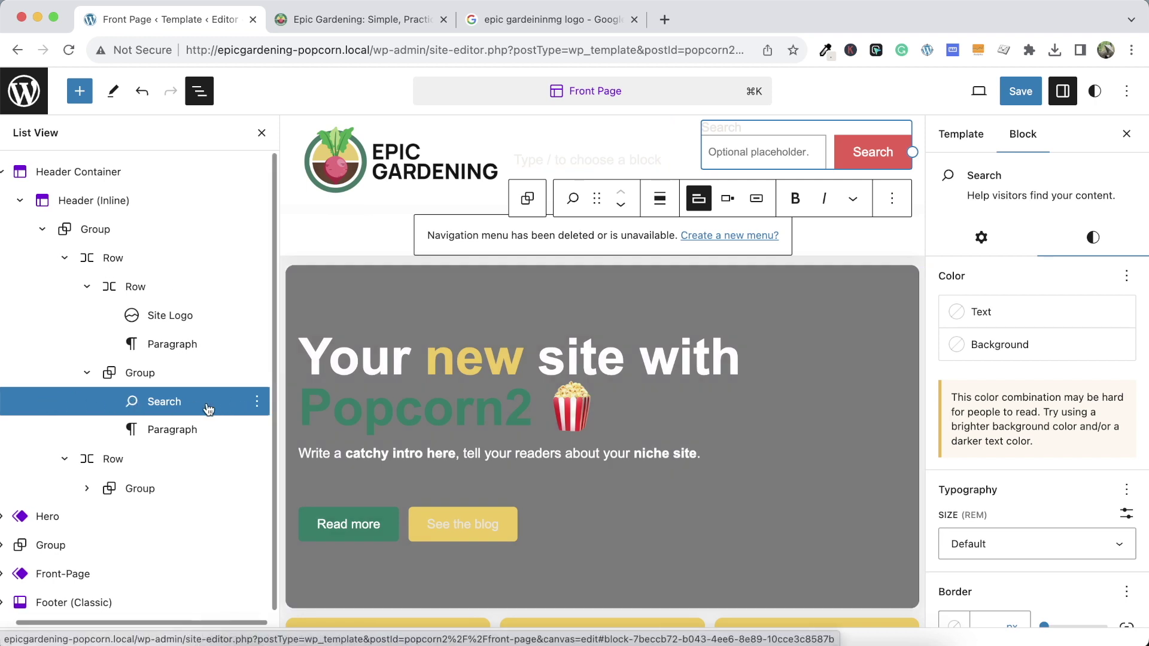
click(256, 401)
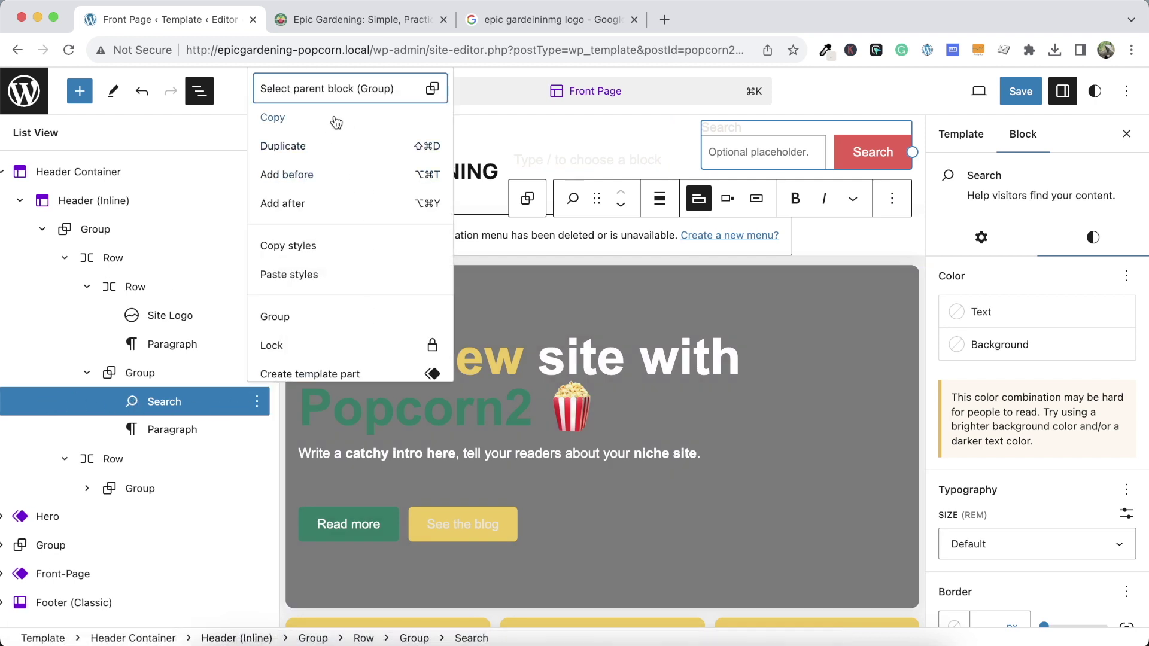
scroll(353, 206, down, 3)
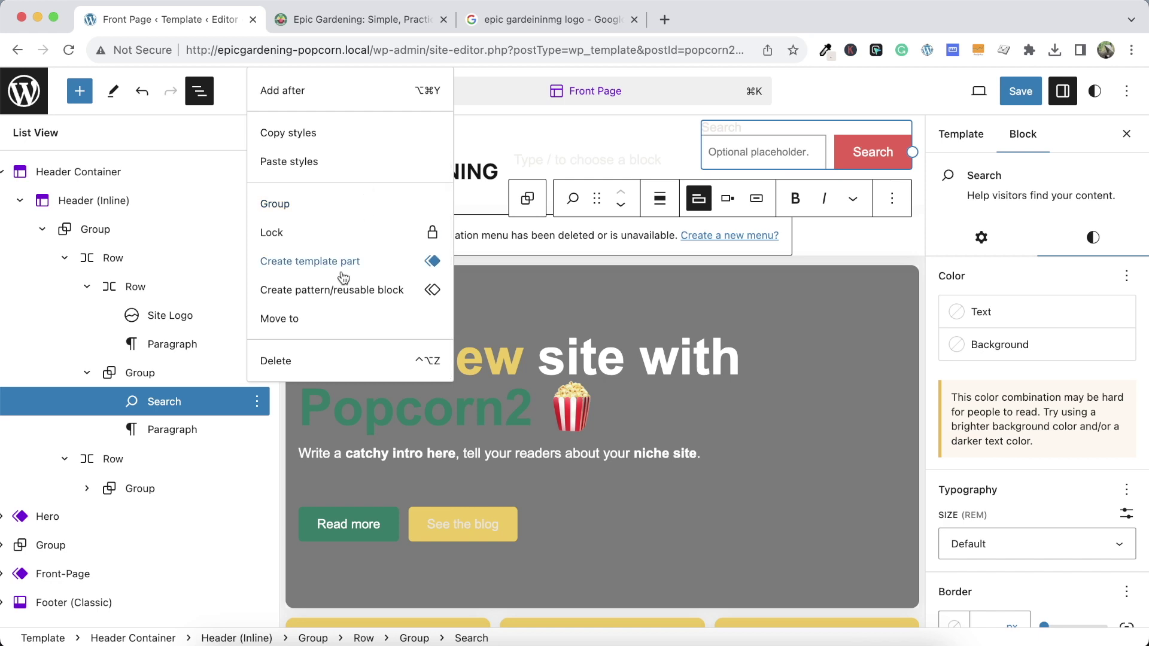
scroll(343, 277, up, 3)
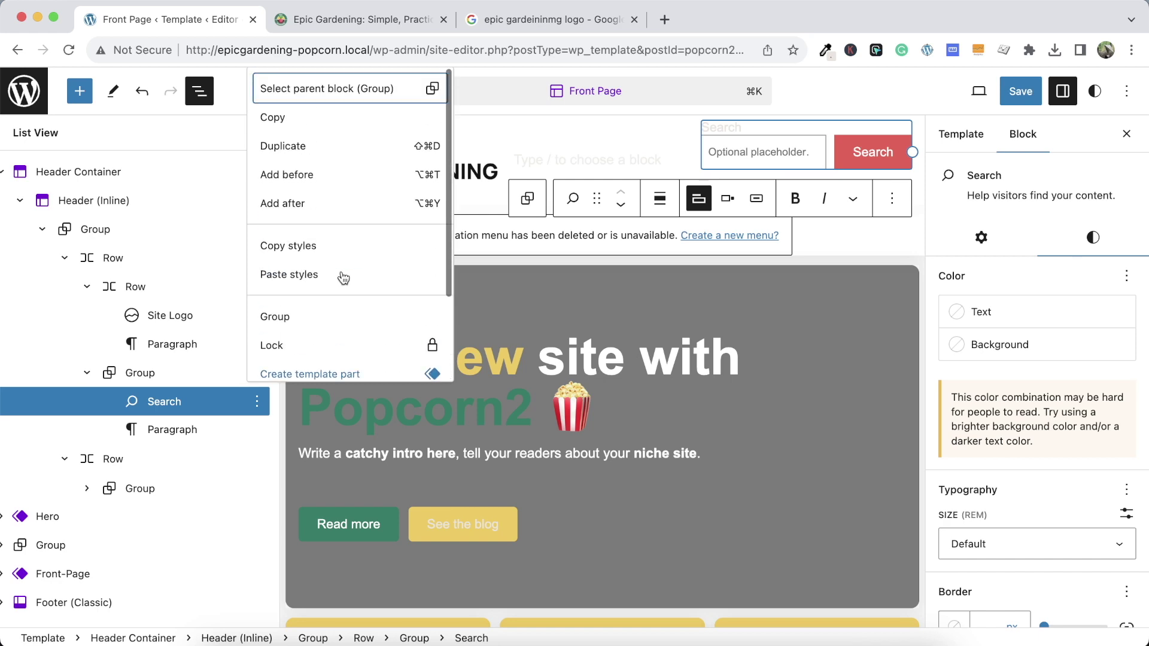
click(311, 120)
click(157, 381)
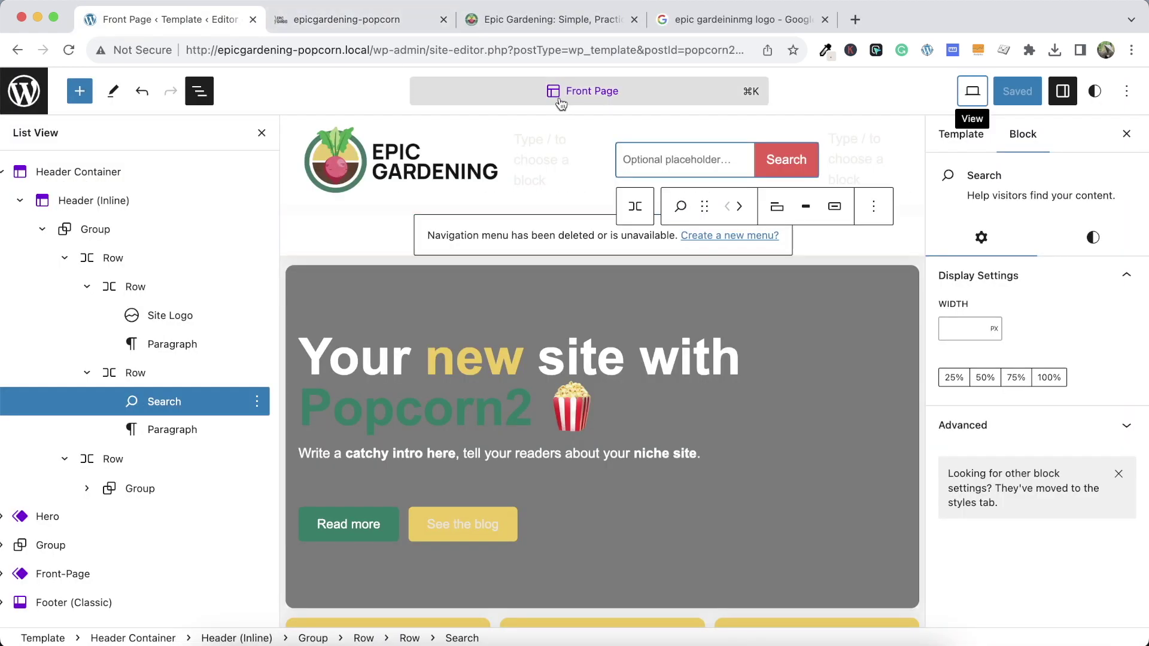
Replace the empty paragraph after the Search block with a Buttons block containing one button
click(853, 151)
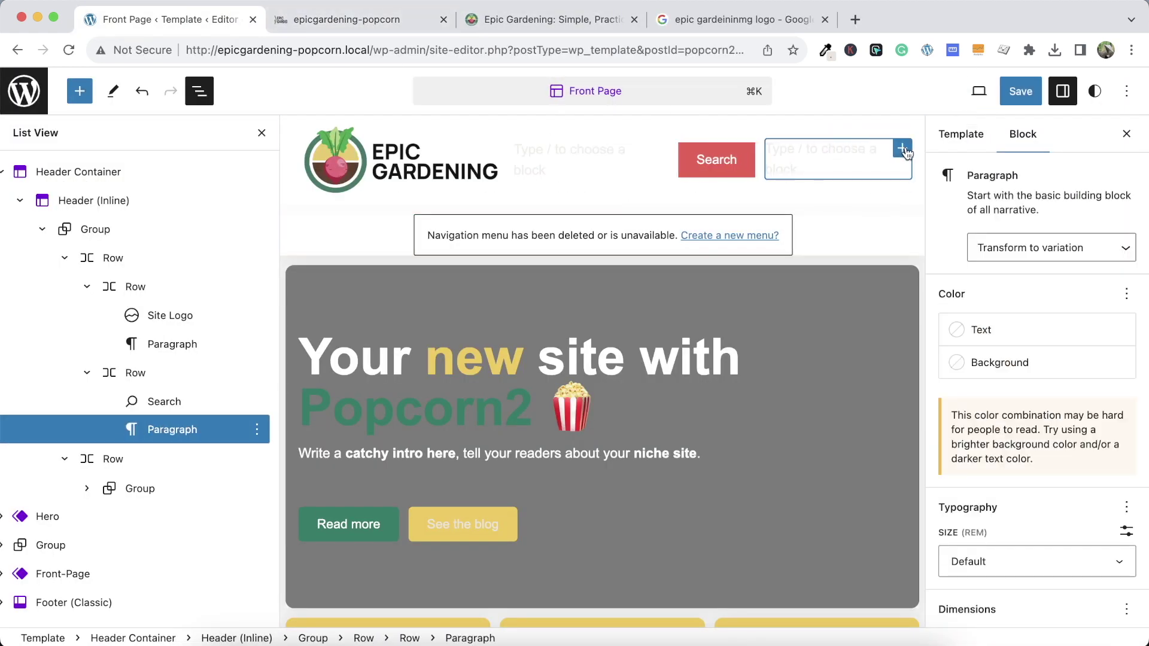
click(903, 150)
text(butt)
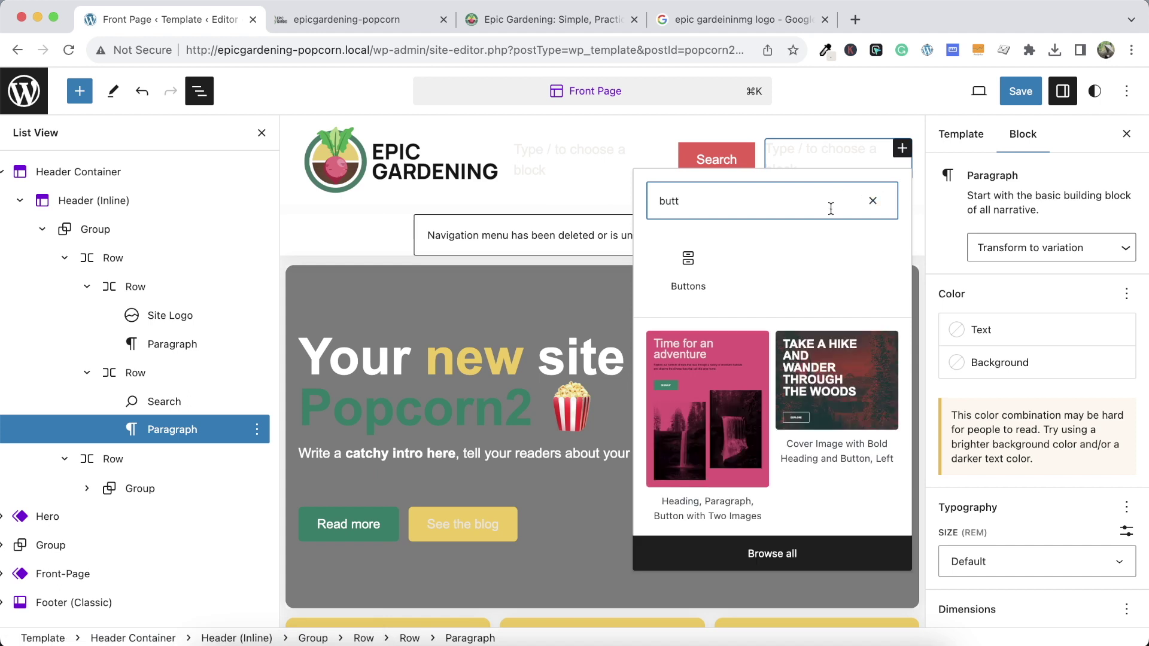
double_click(697, 272)
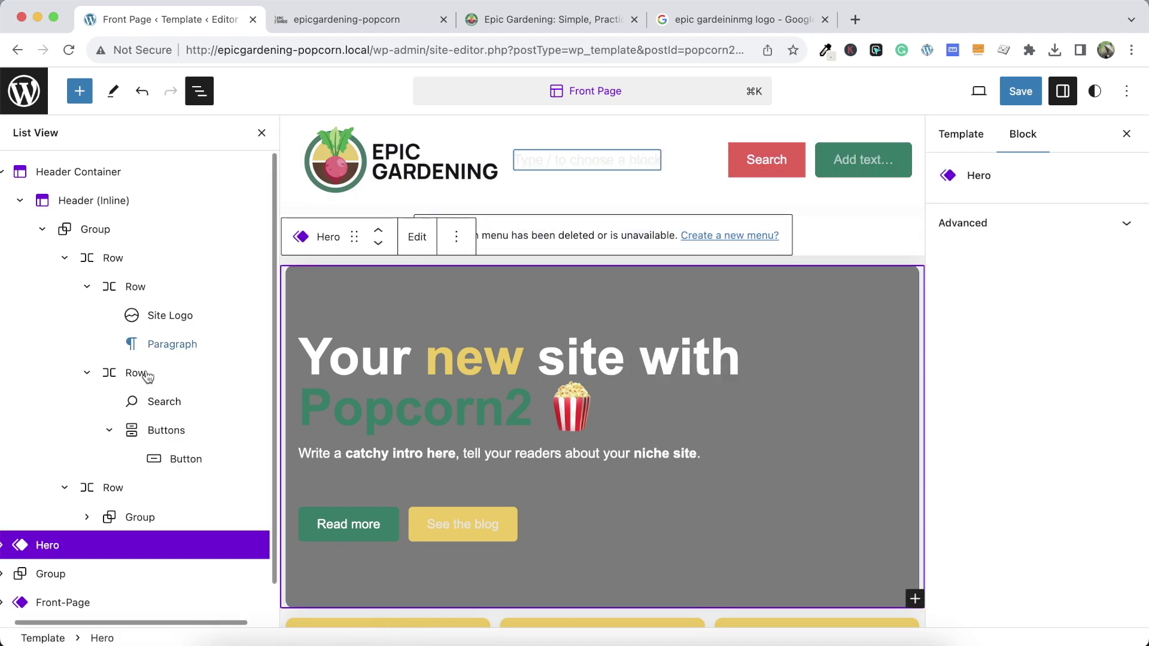
click(113, 518)
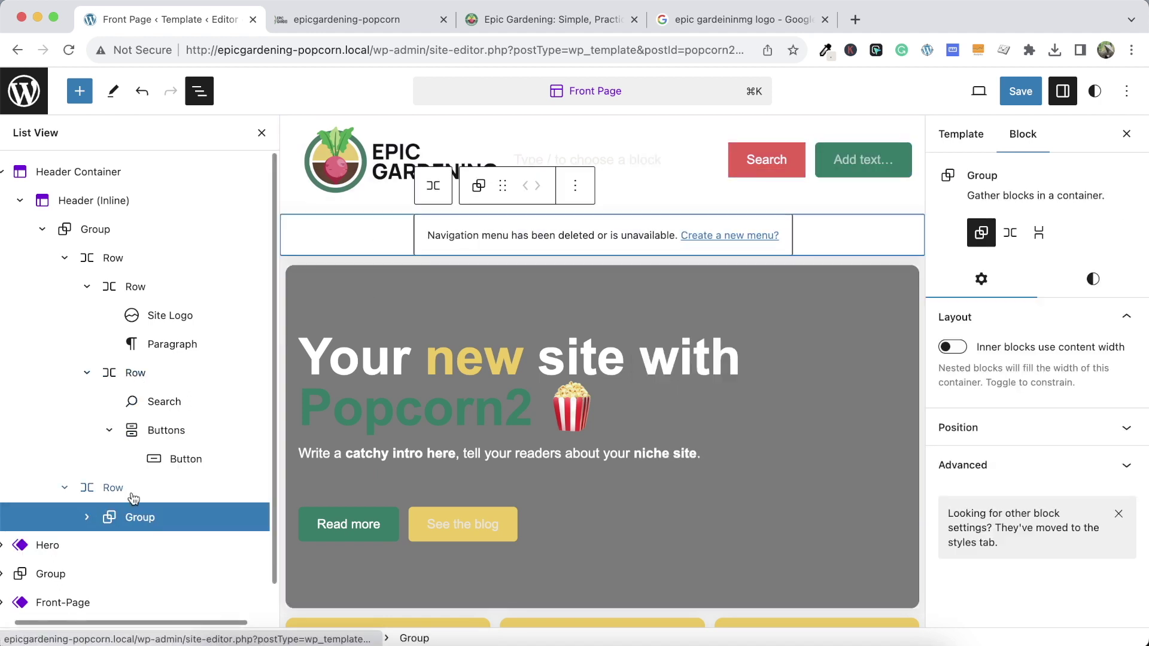
click(116, 487)
click(108, 516)
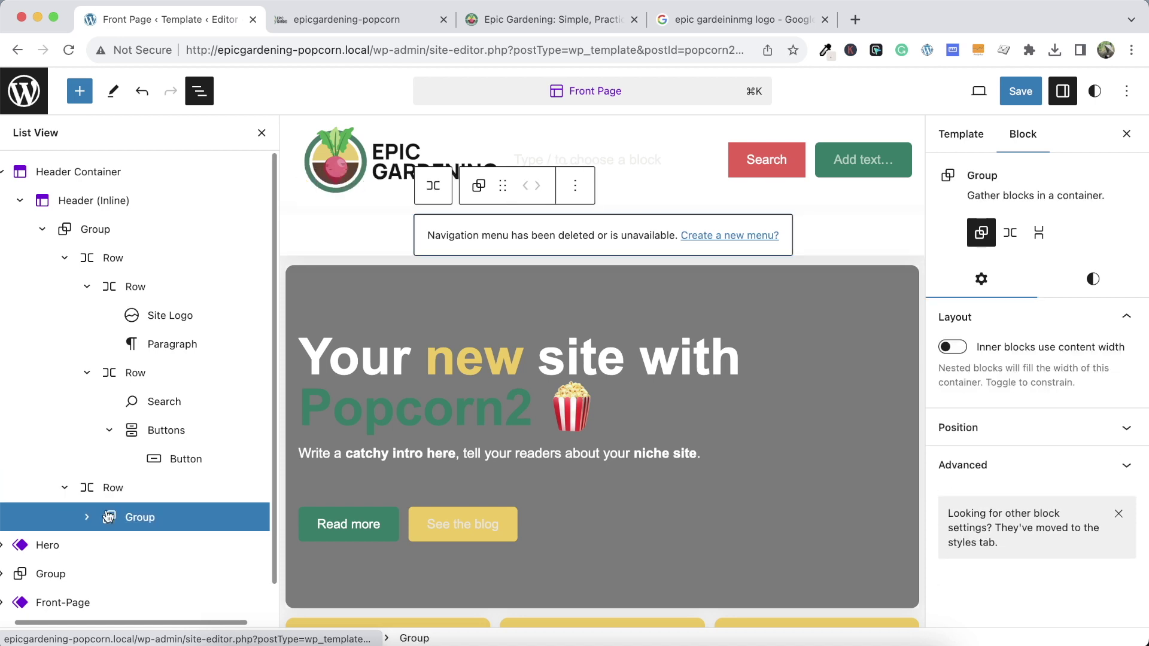
Set the background of the new button in the first header row to the yellow theme color
click(188, 458)
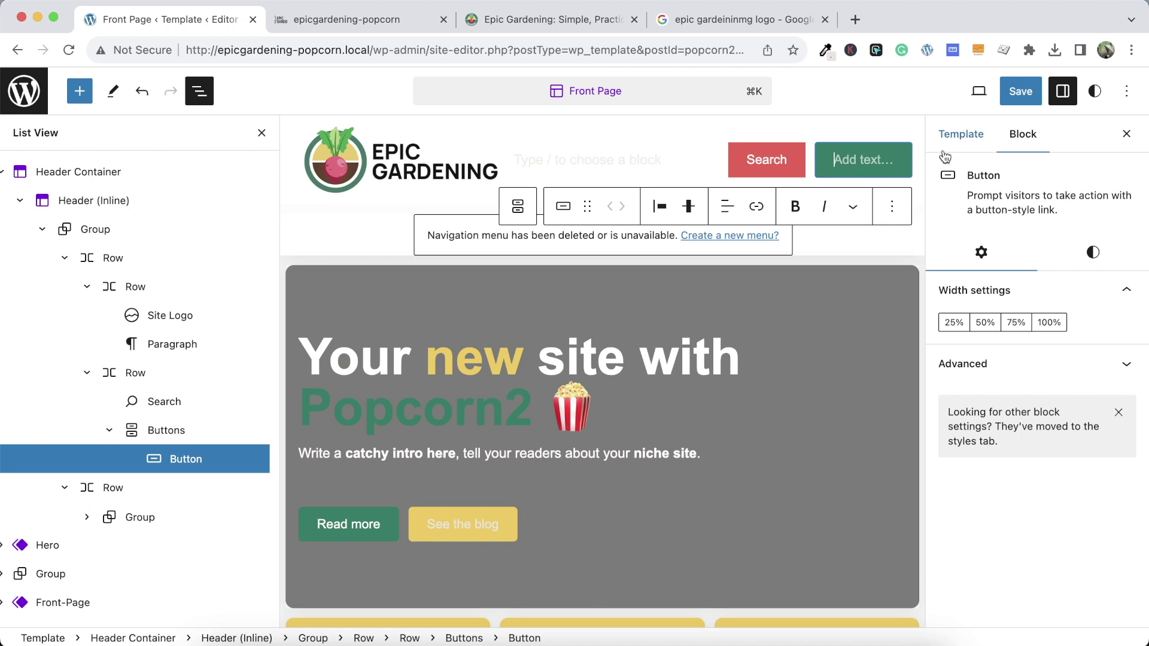
click(1092, 251)
scroll(1029, 403, down, 5)
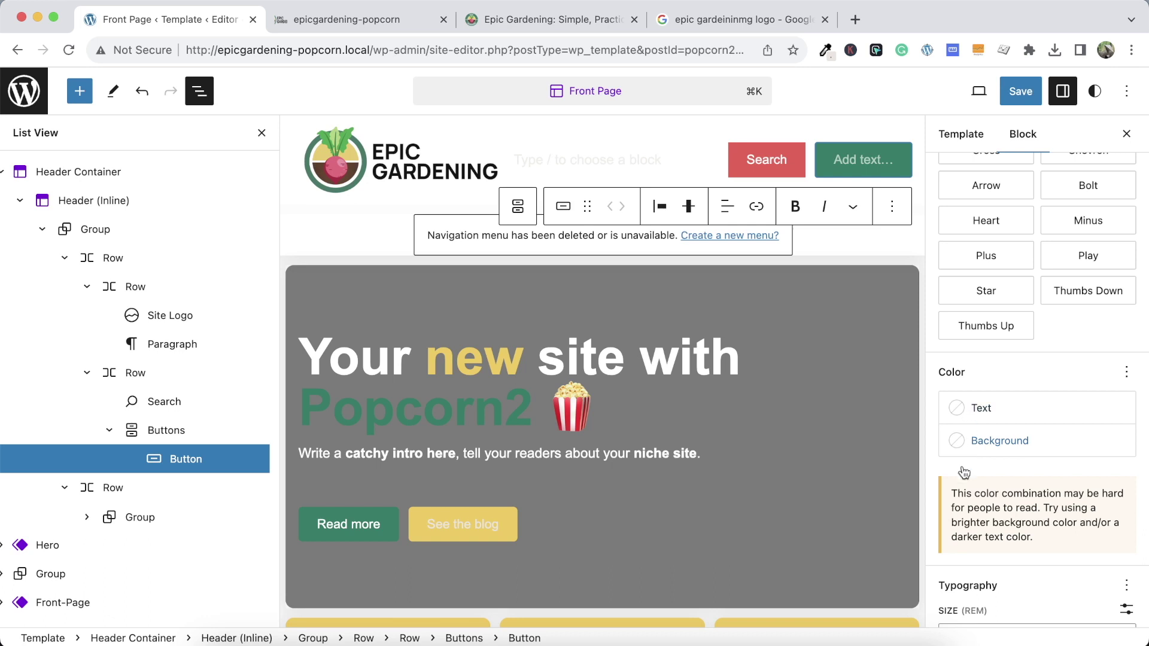
scroll(963, 477, down, 2)
scroll(963, 410, up, 3)
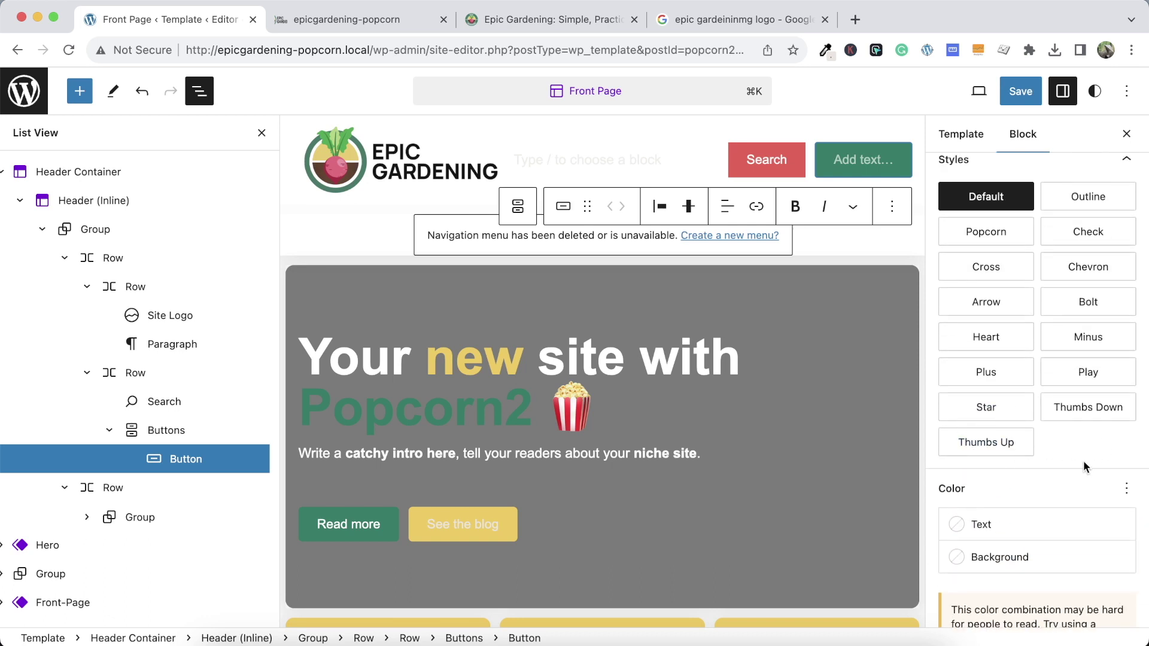
scroll(1083, 461, down, 3)
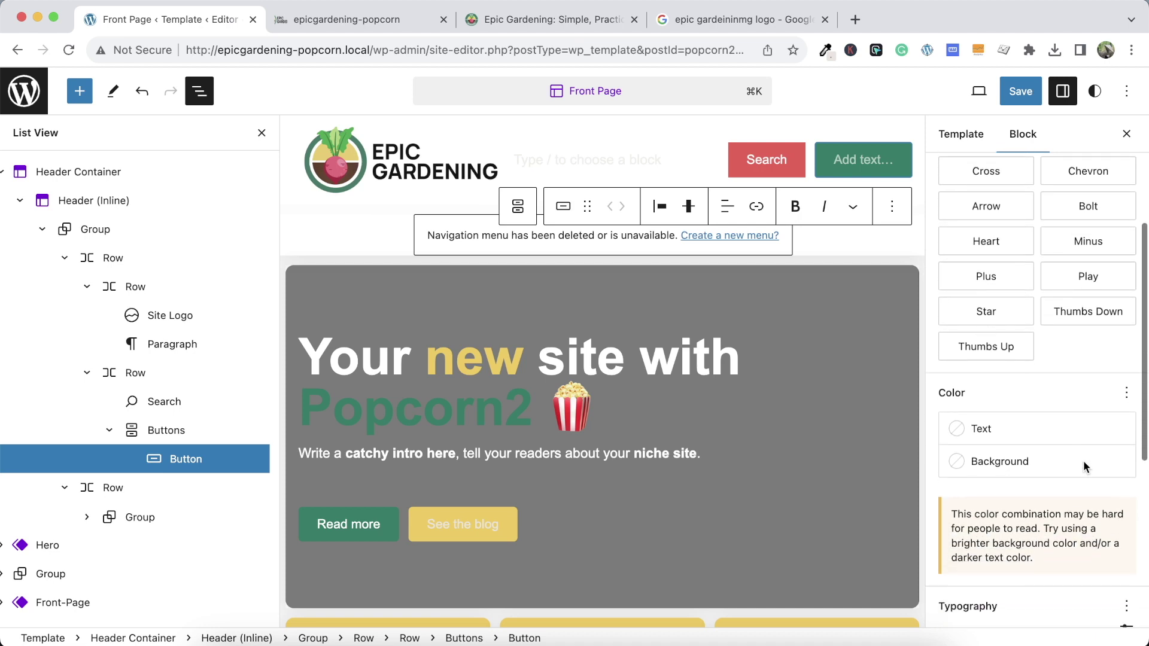
click(963, 461)
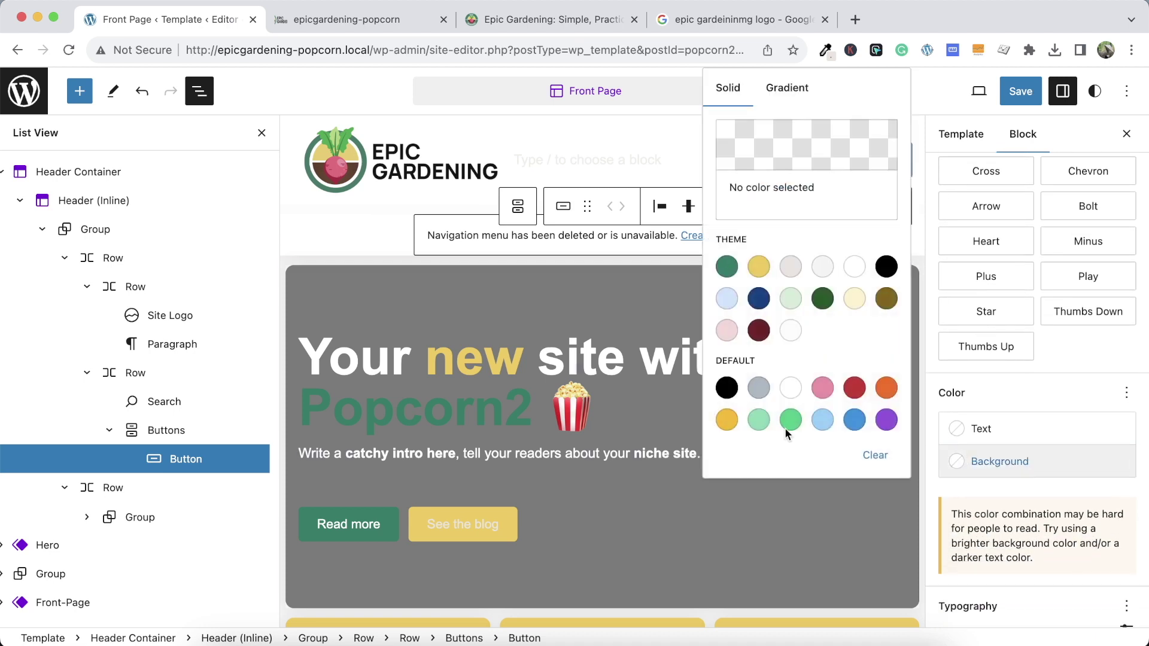
click(755, 269)
click(1029, 378)
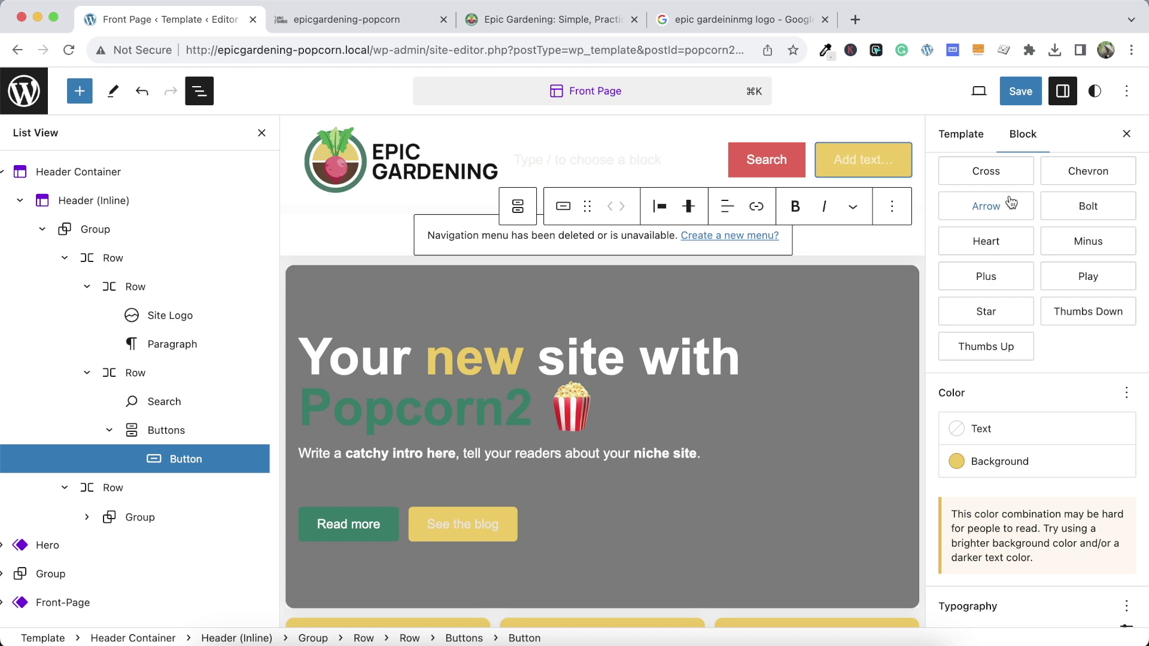
Check the shop button on the Epic Gardening page and label the yellow header button "Shop"
click(568, 24)
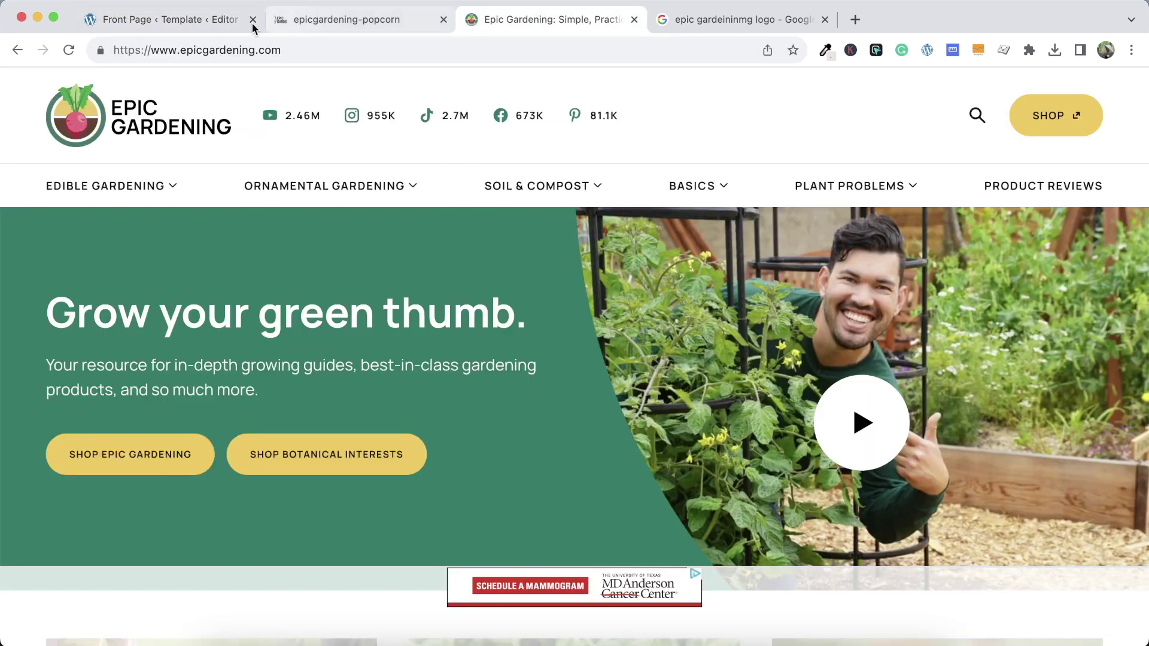
click(204, 20)
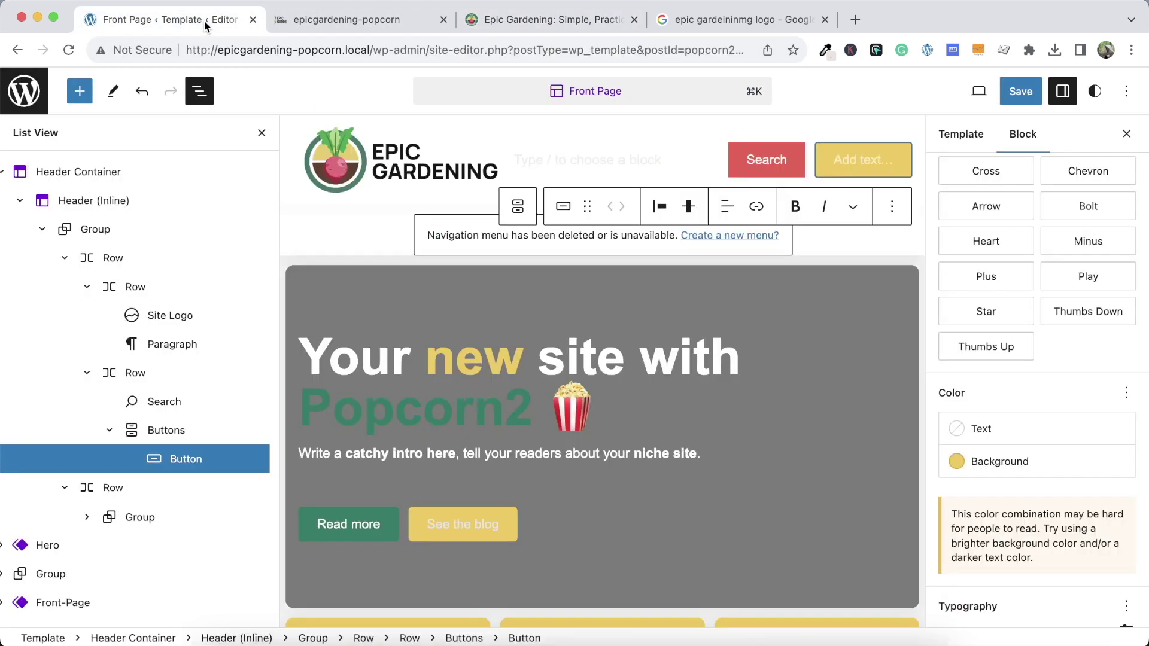
click(859, 162)
text(Shop)
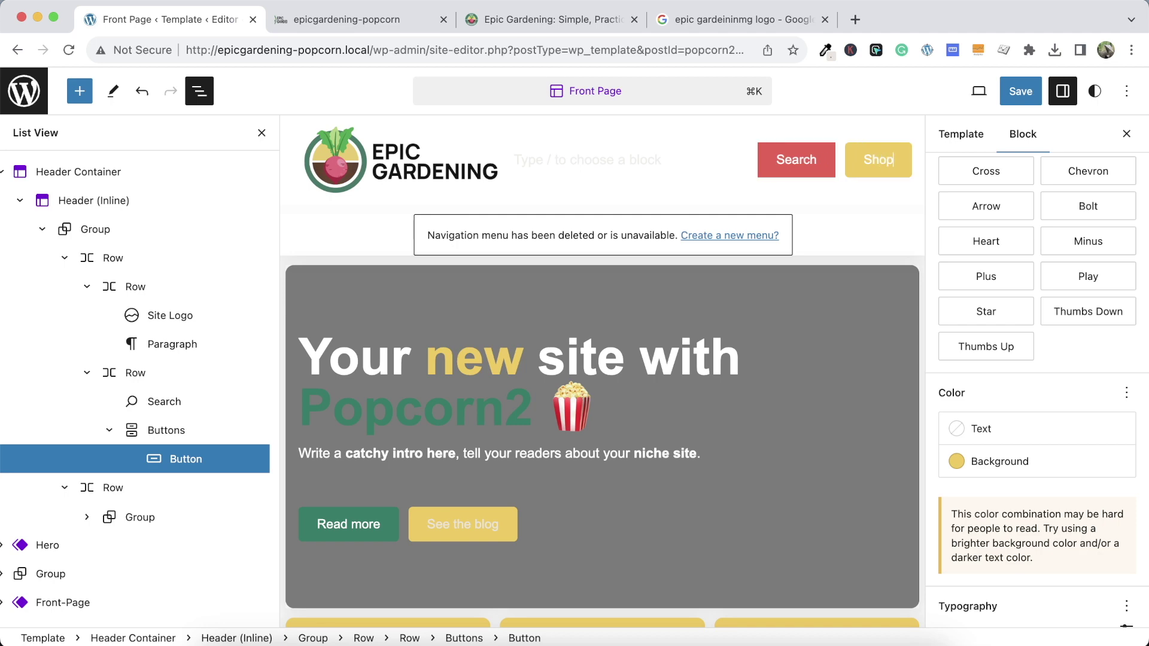
Compare with the Epic Gardening page again and set the Shop button's text color to black
click(610, 20)
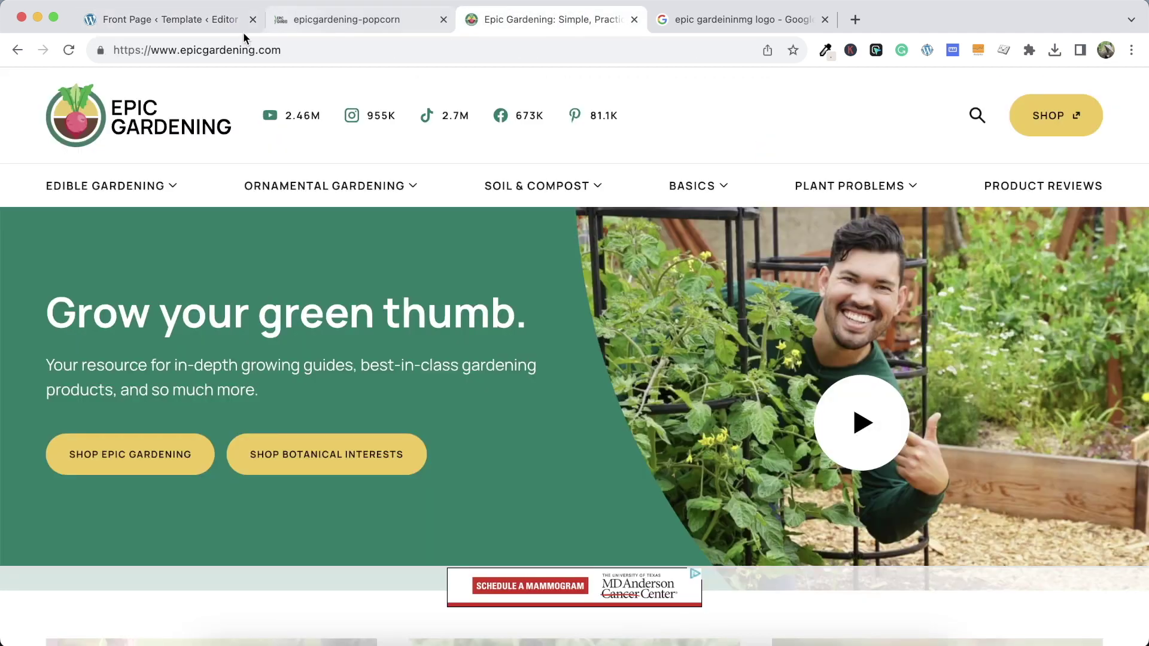
click(197, 20)
click(1017, 441)
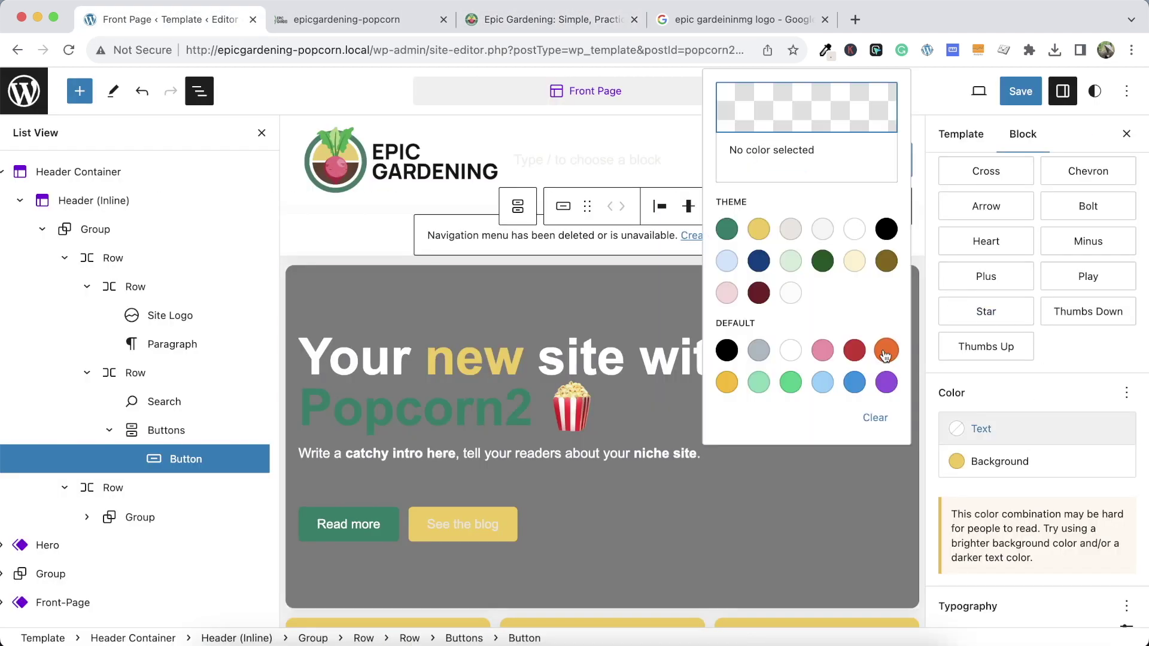
click(727, 350)
click(1104, 404)
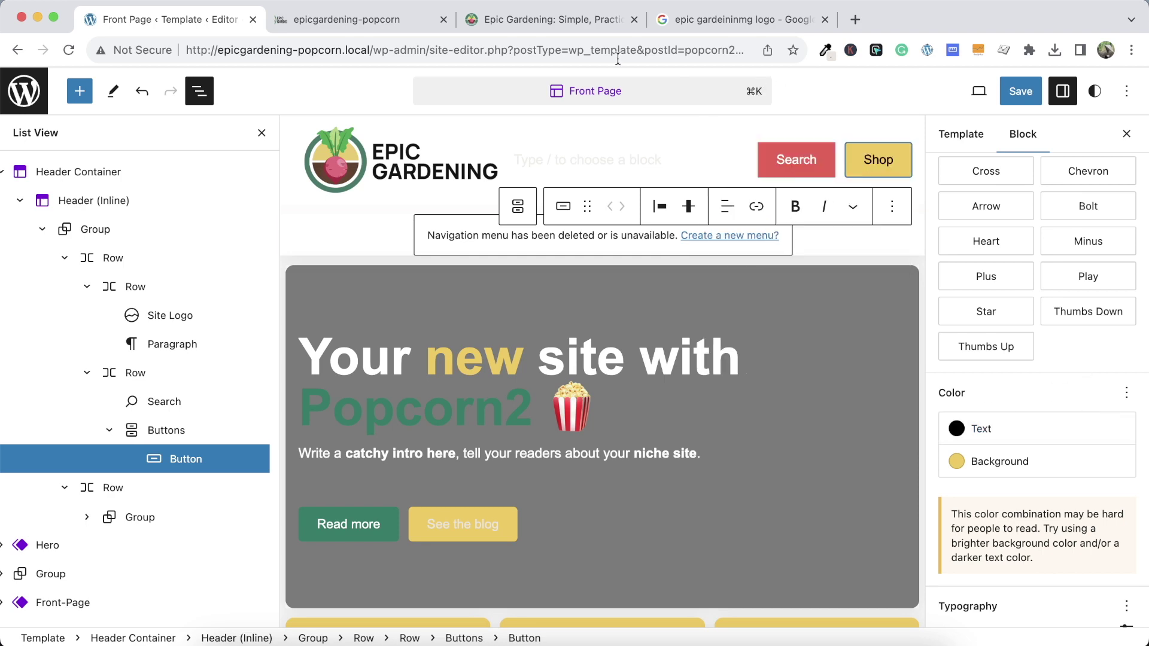
Round the Shop button's corners like the one on the Epic Gardening page by setting its border radius to 45 px
click(486, 18)
click(88, 3)
scroll(1000, 400, down, 5)
scroll(1030, 447, down, 2)
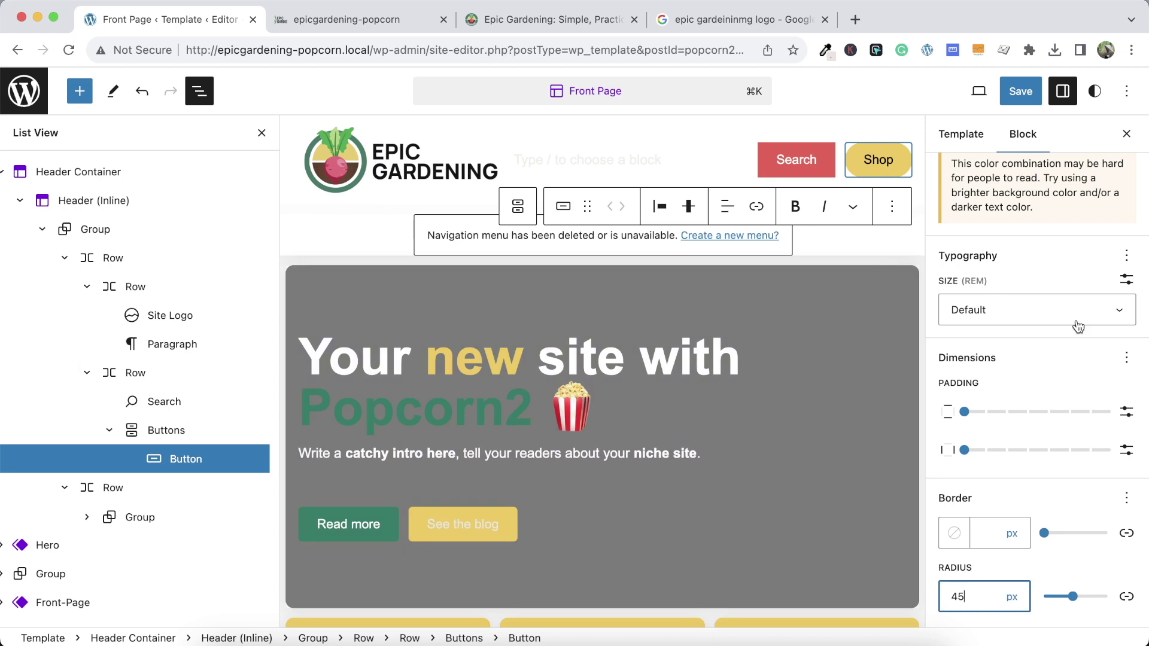
Compare with the Epic Gardening shop button and set the Shop button's vertical padding to 3 and horizontal padding to 5
drag(981, 449, 1045, 443)
click(347, 19)
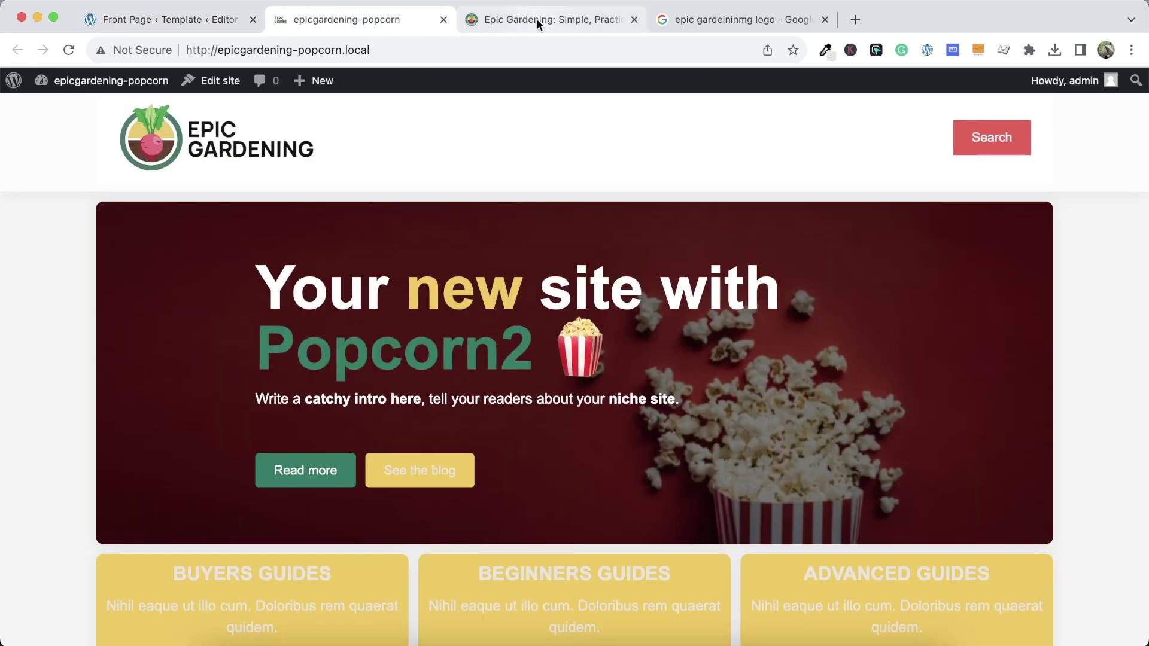
click(537, 19)
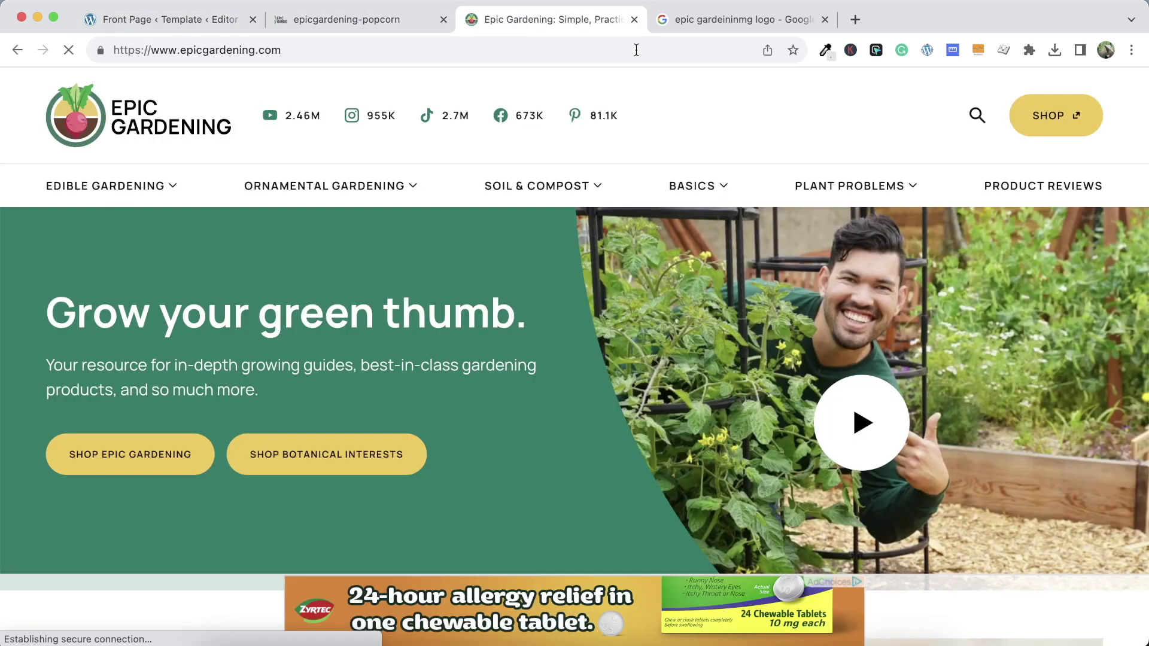
click(90, 19)
drag(964, 411, 1026, 417)
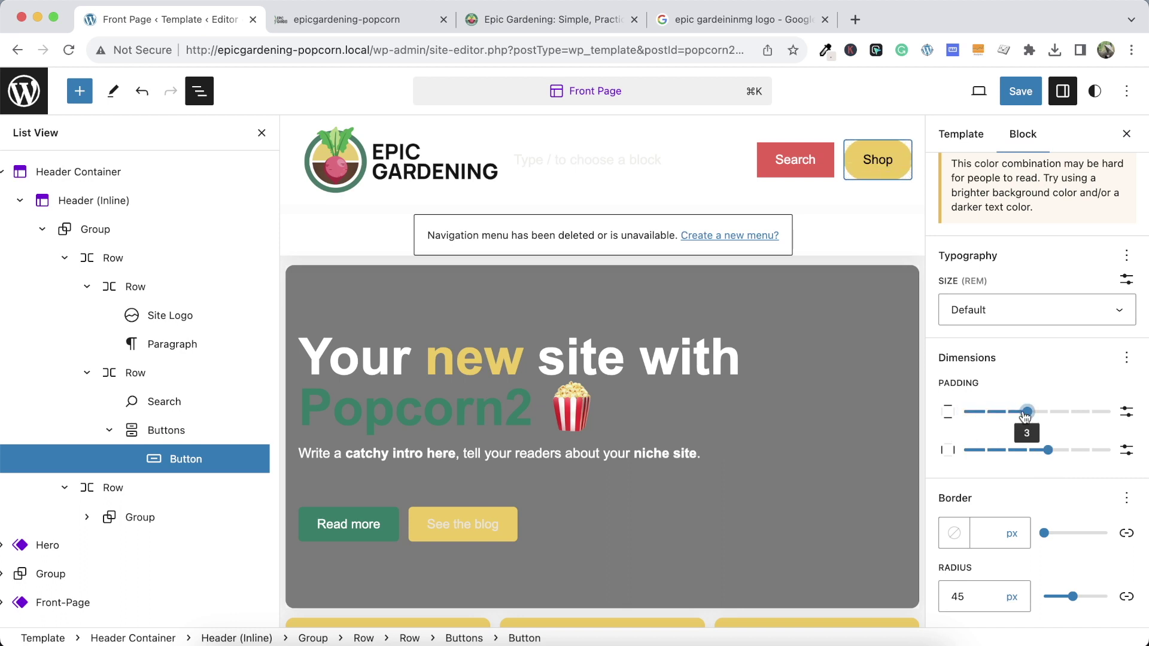
drag(1063, 456, 1067, 452)
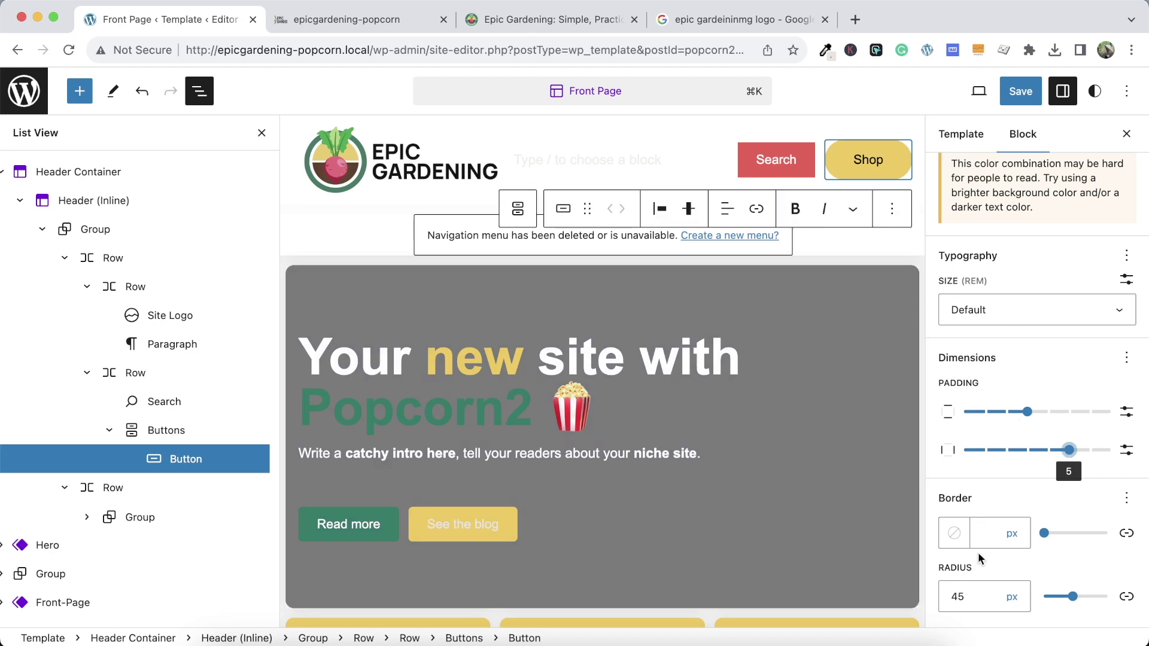
Save the template and compare the Shop button on the local site with the one on the Epic Gardening page
click(849, 217)
click(819, 265)
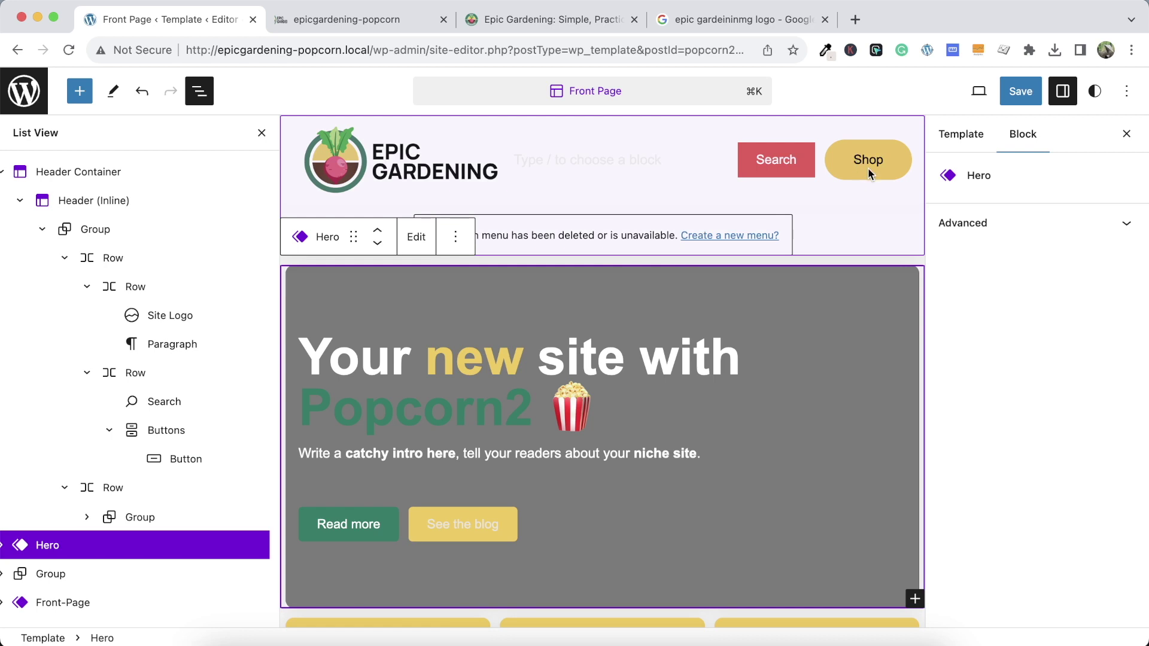
key(ctrl+Tab)
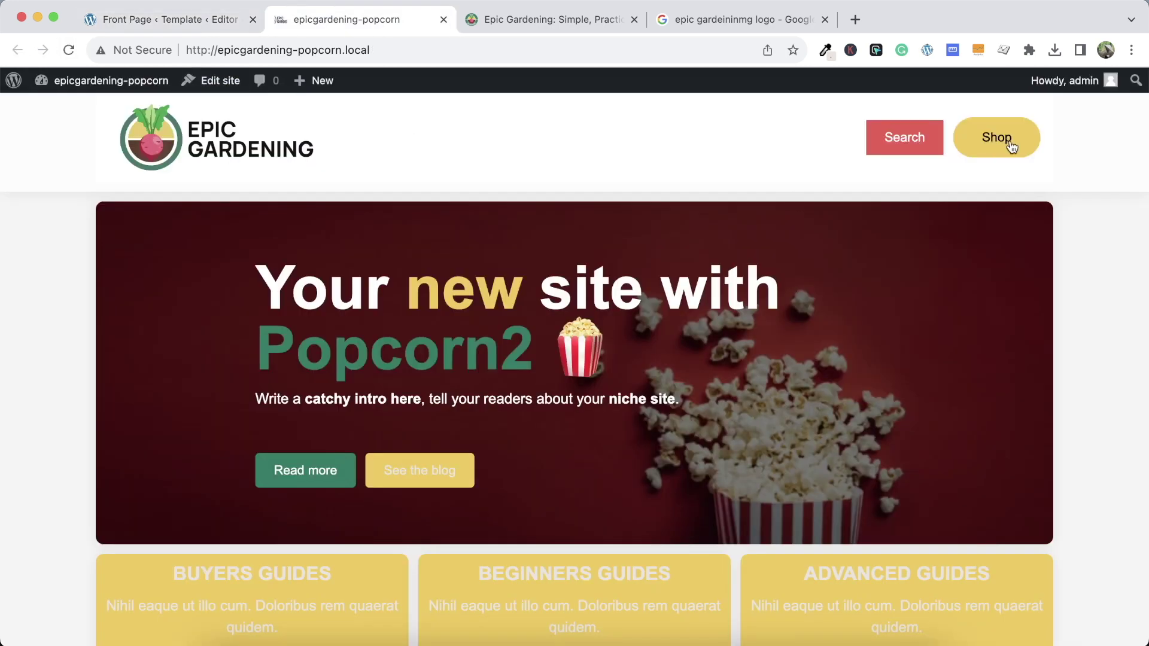
click(601, 16)
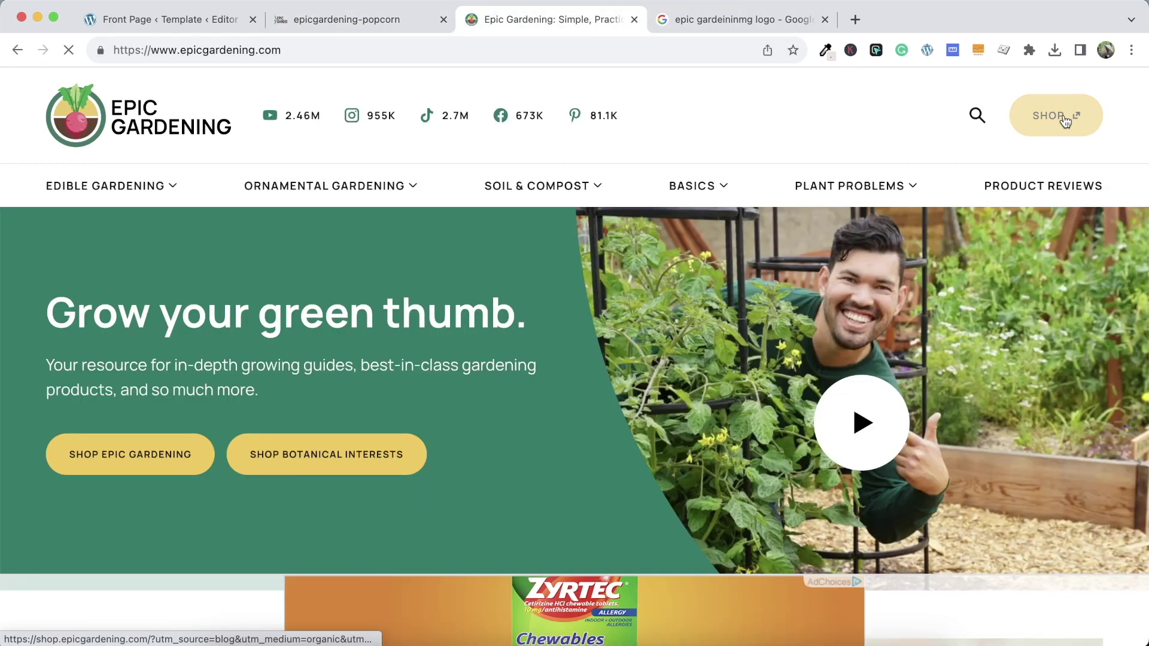
click(377, 18)
click(207, 19)
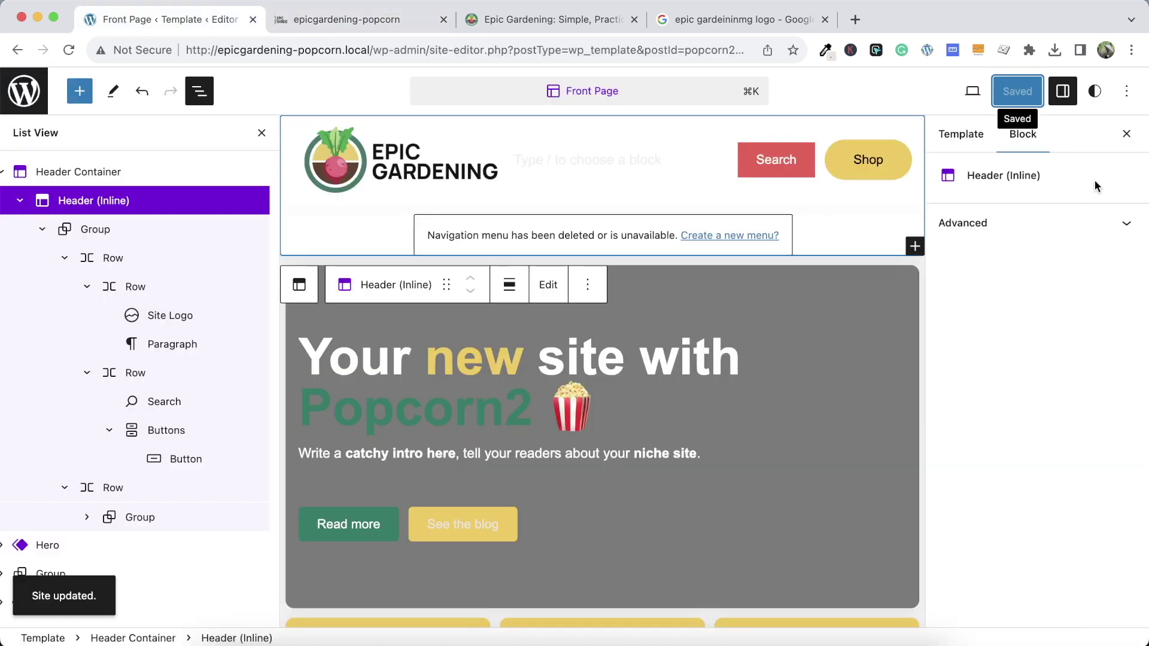
Review the Shop button's color, typography, padding and border style settings
click(887, 168)
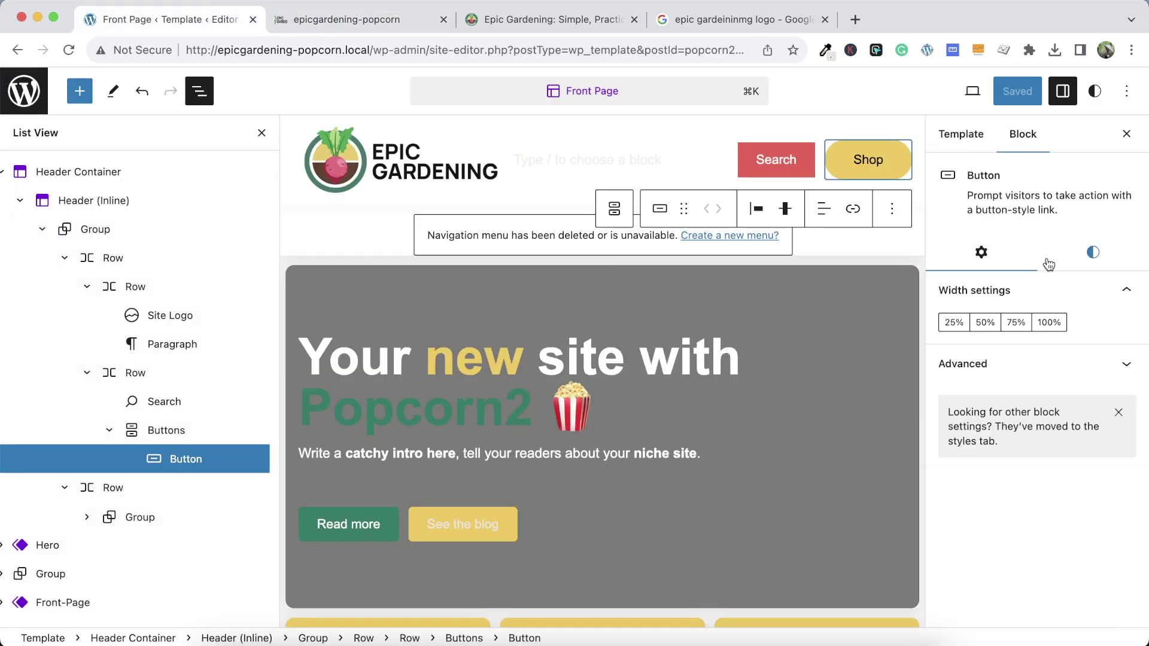
click(1093, 252)
scroll(1023, 477, down, 3)
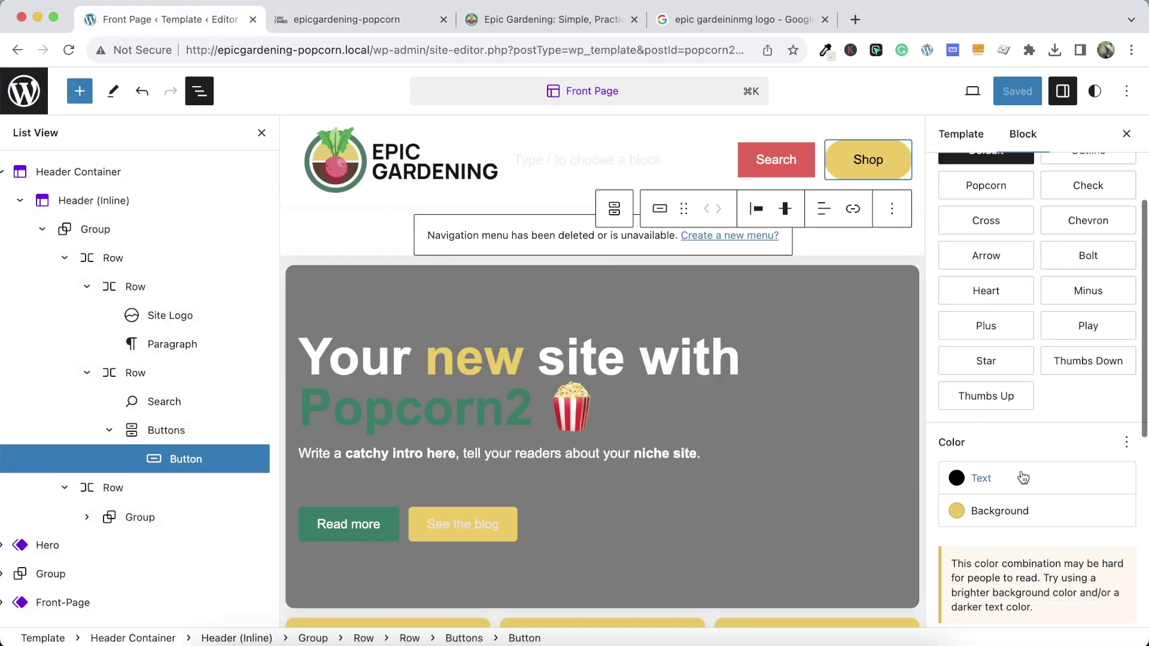
click(1124, 445)
click(1086, 437)
scroll(1085, 437, down, 5)
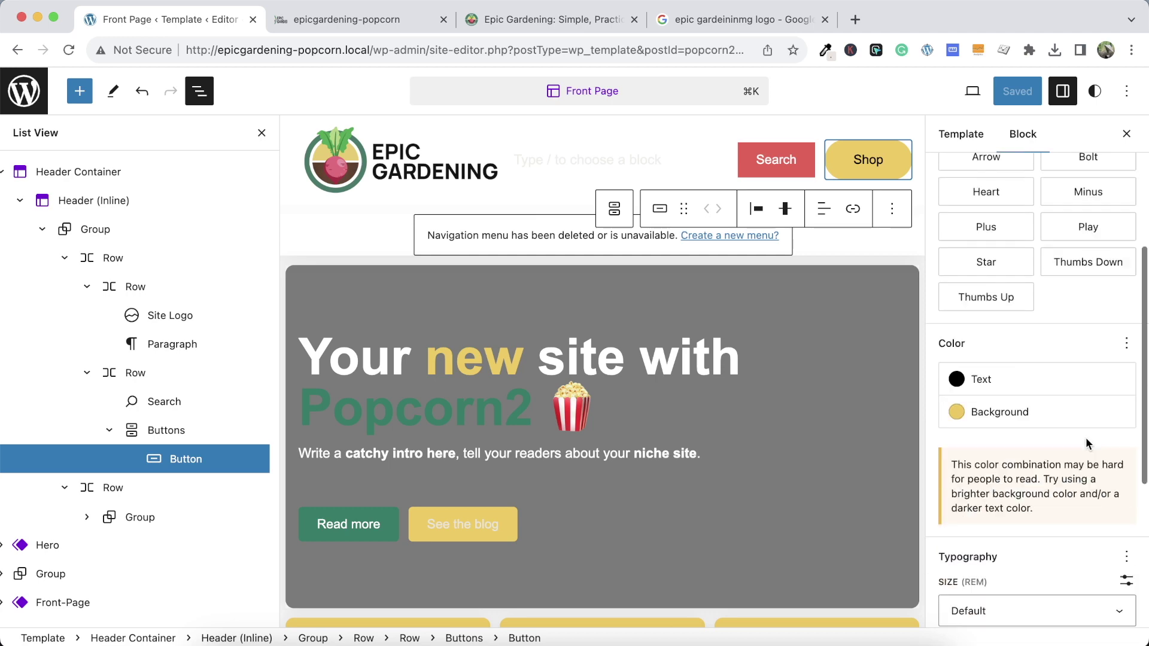
scroll(1053, 372, down, 2)
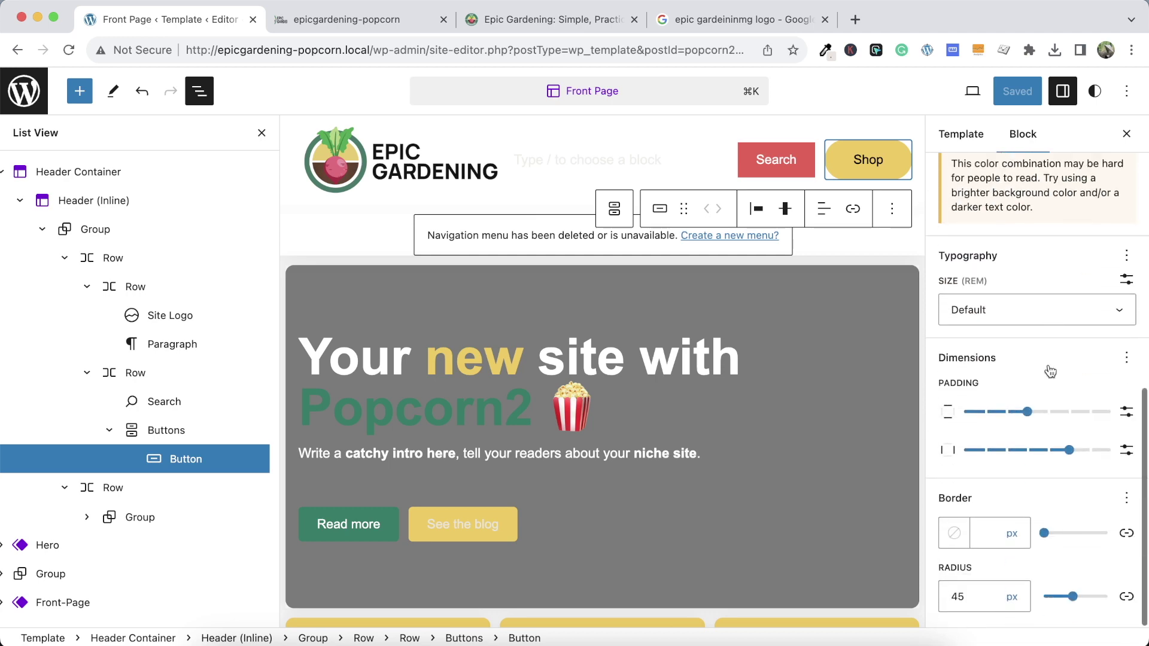
Check the header on the local site and replace the empty paragraph beside the logo with Social Icons whose links open in a new tab
click(349, 19)
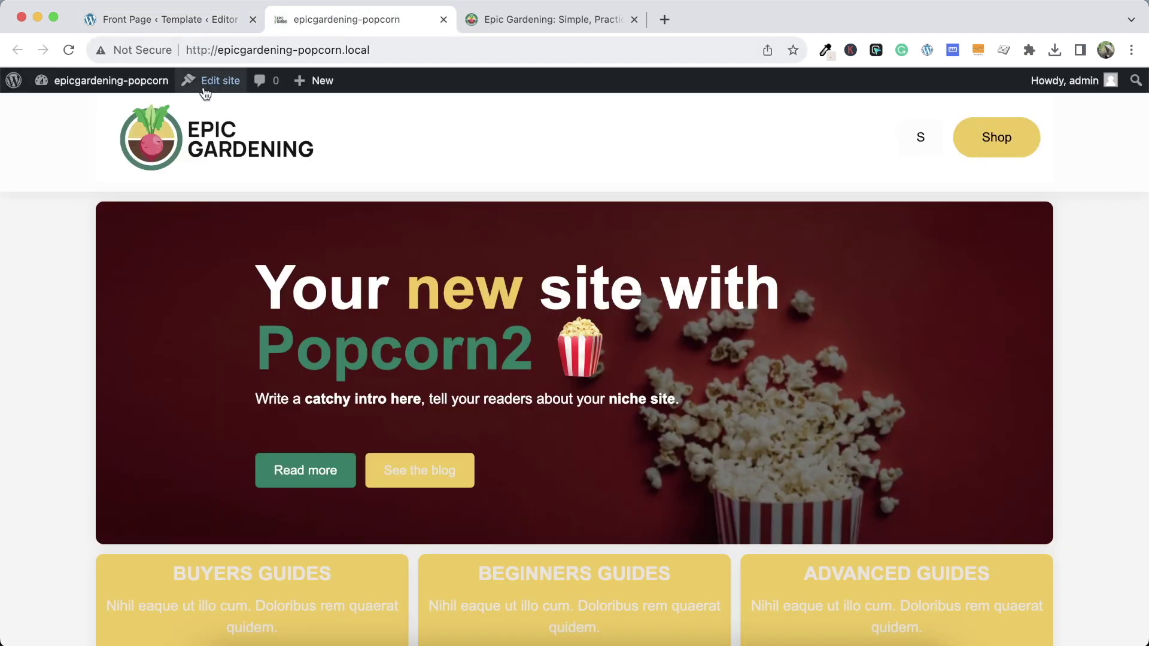
click(171, 19)
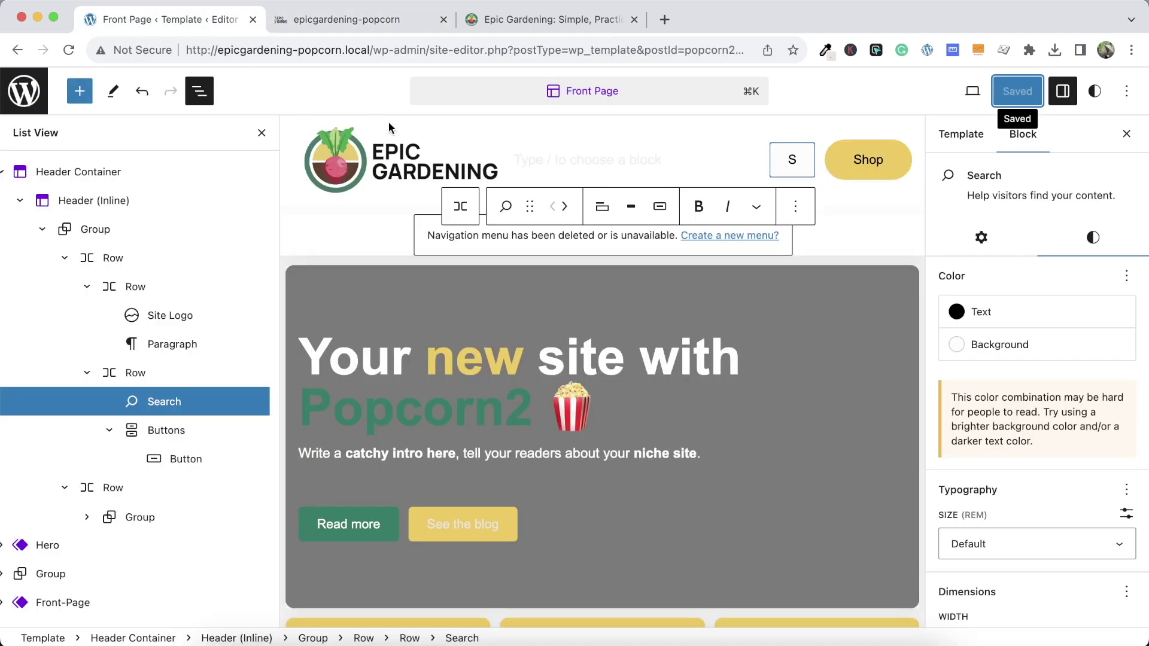
click(525, 155)
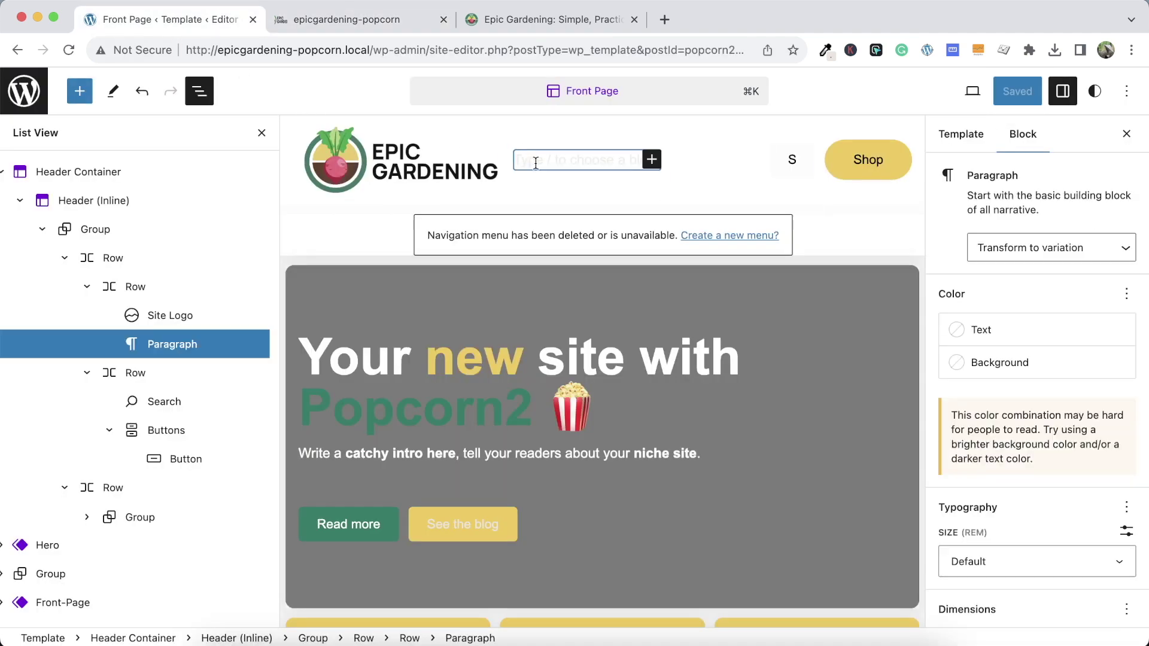
text(/soc)
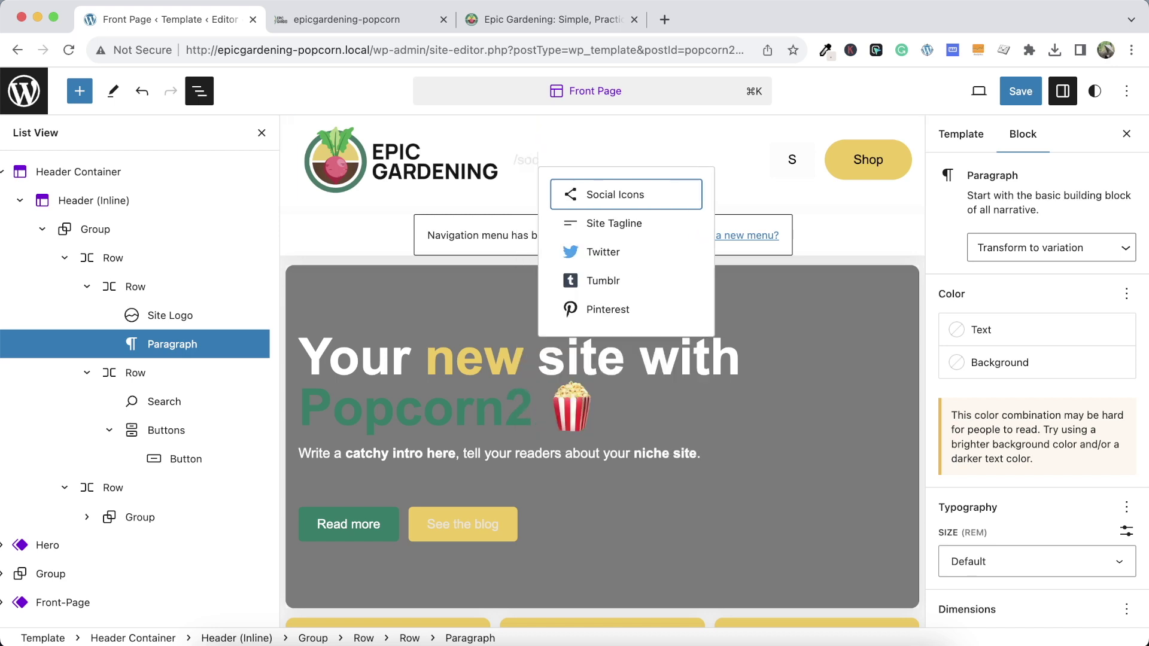
click(616, 204)
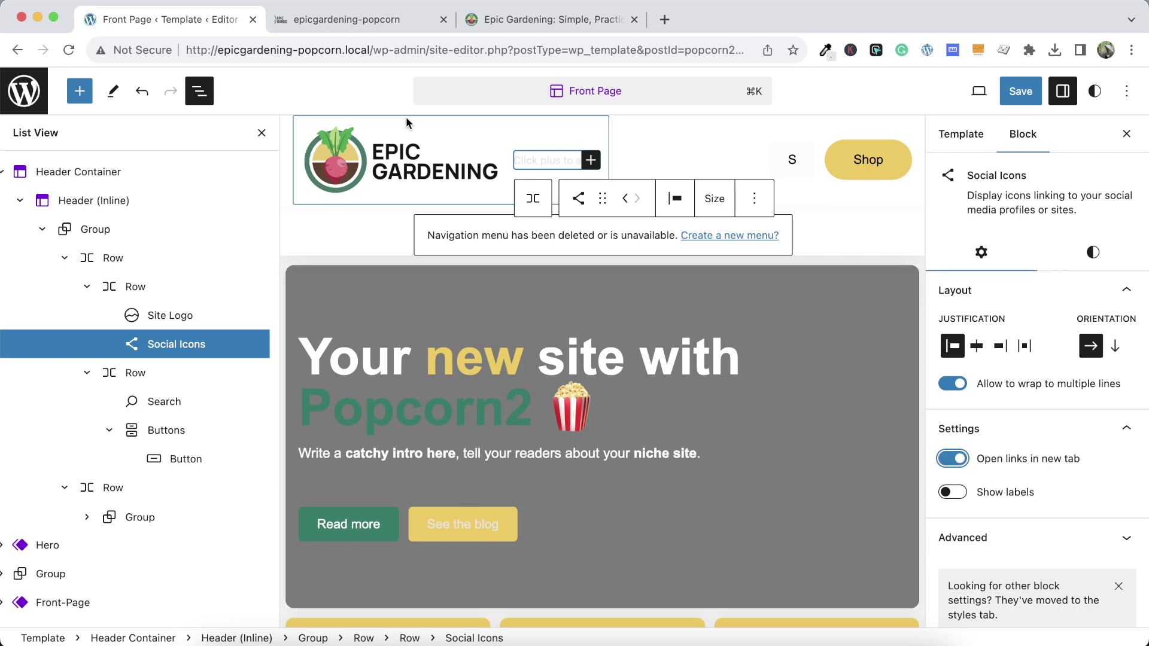
Check the social icons in the Epic Gardening header and add a YouTube icon to the Social Icons block
key(super+3)
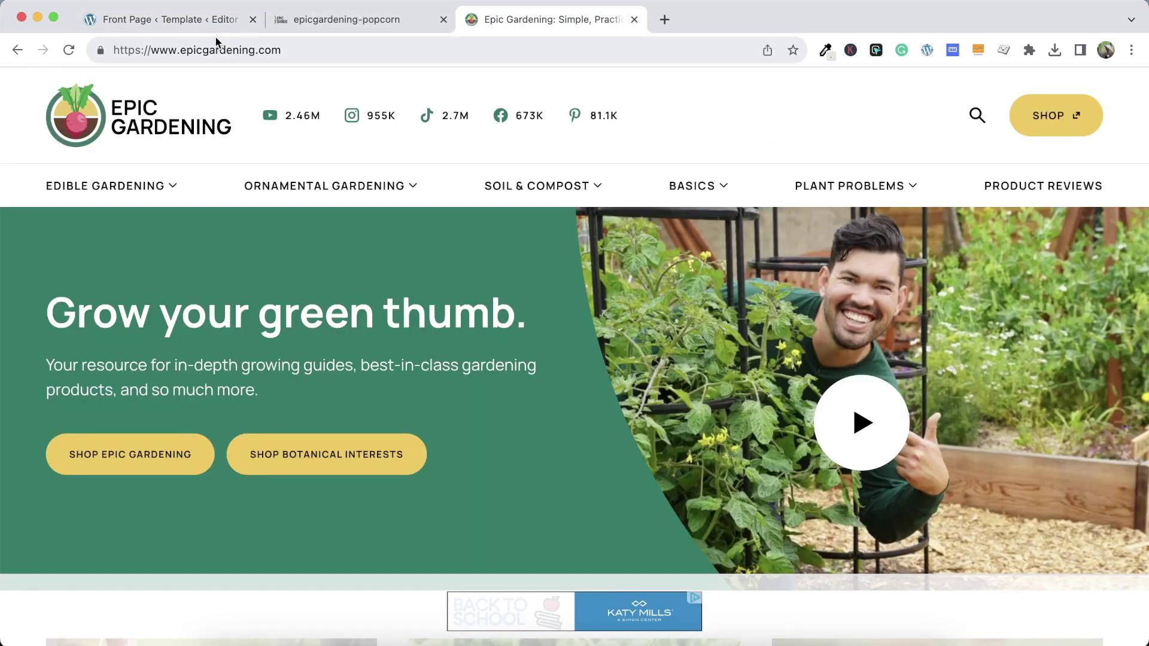
click(192, 19)
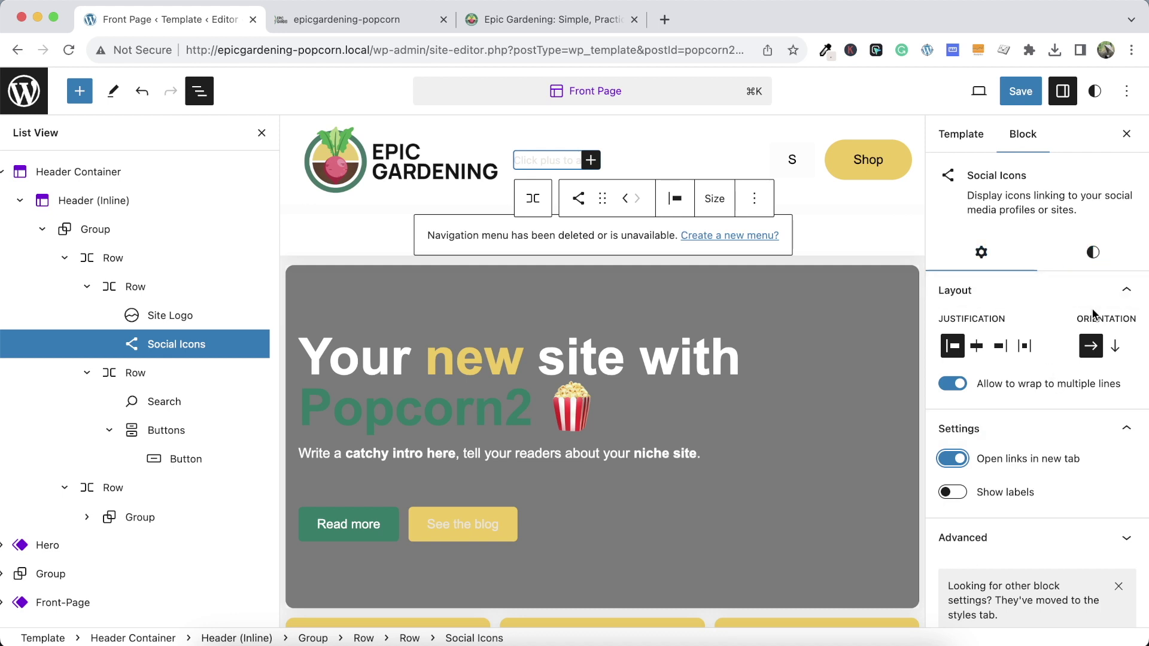
scroll(1093, 313, down, 1)
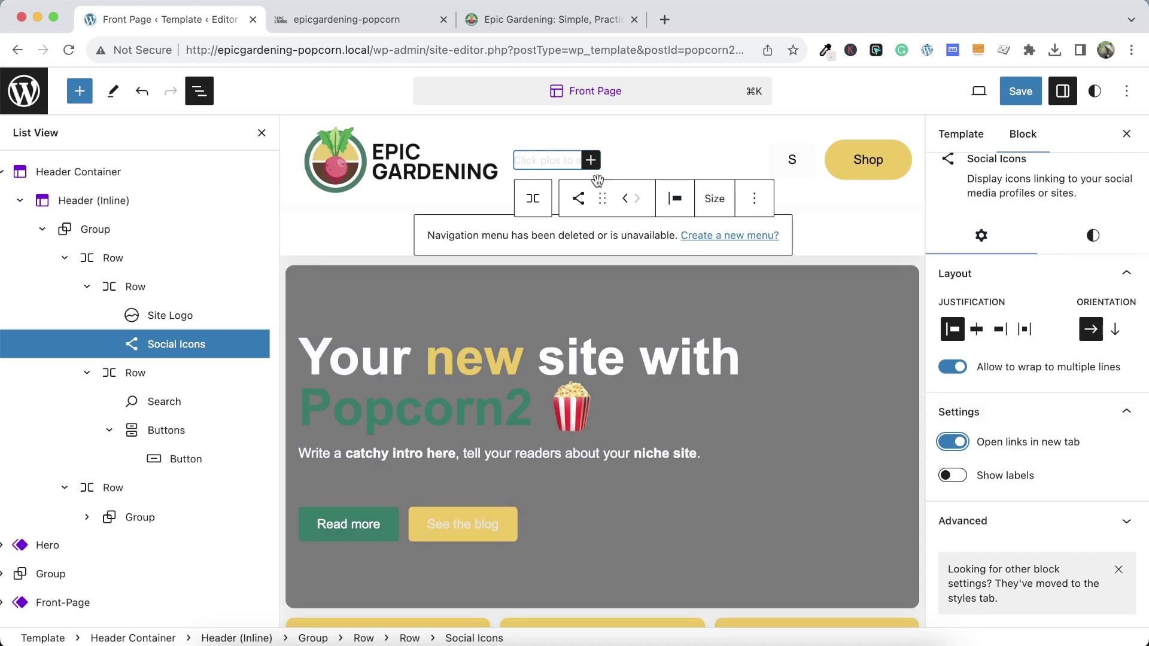
click(590, 161)
text(you)
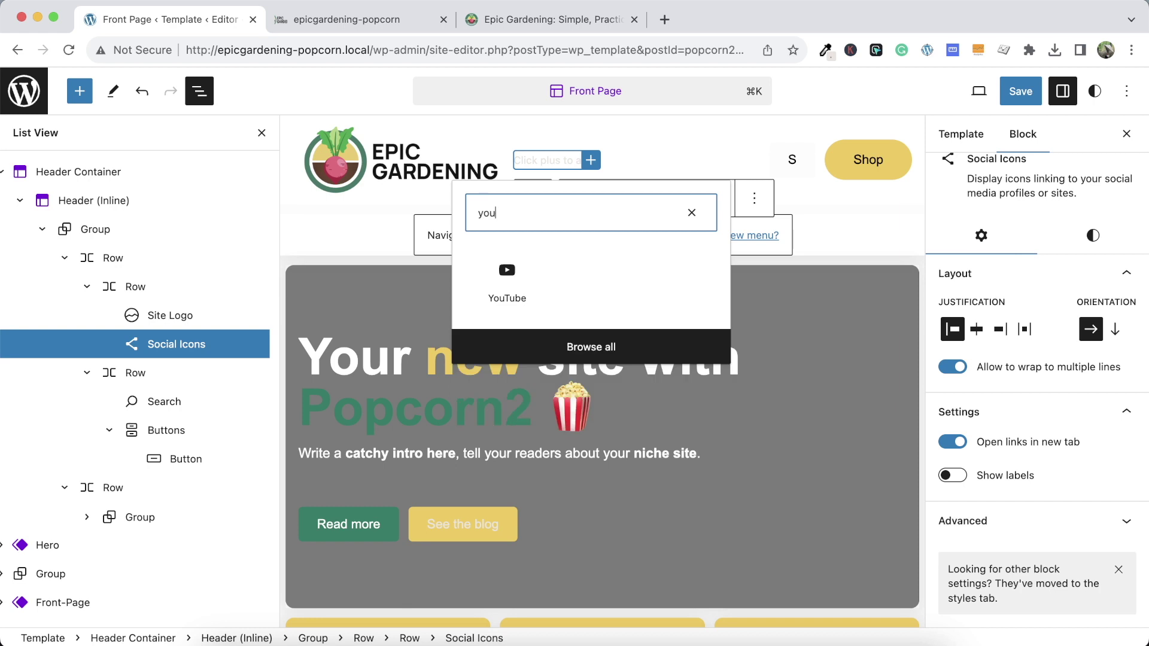
click(509, 274)
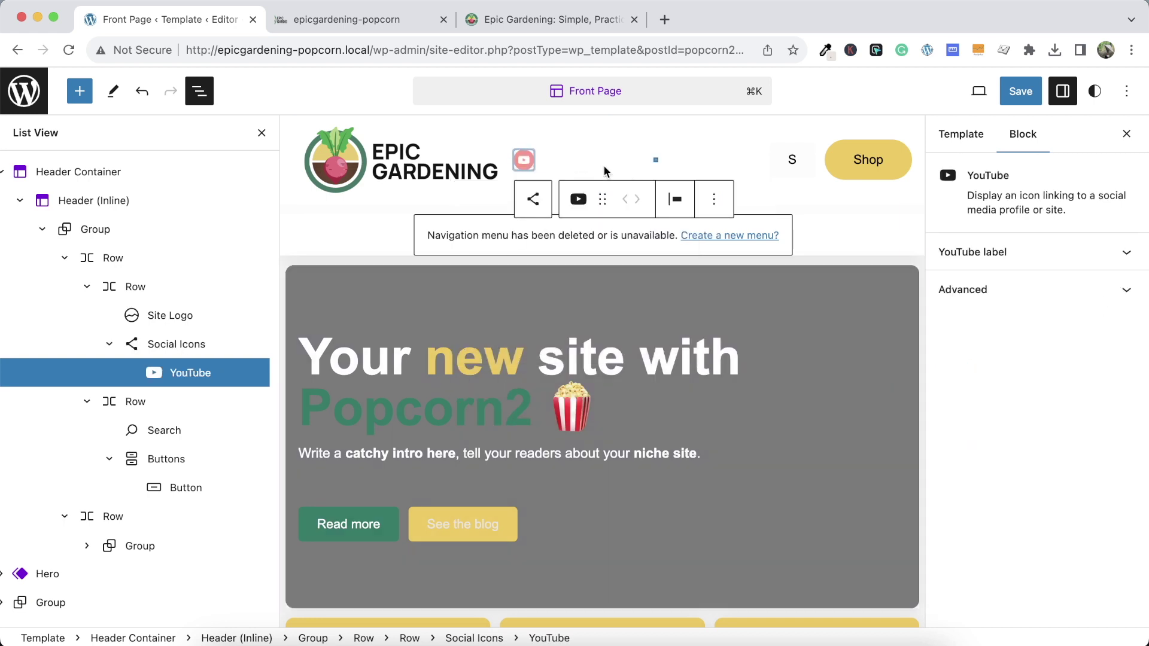
click(524, 159)
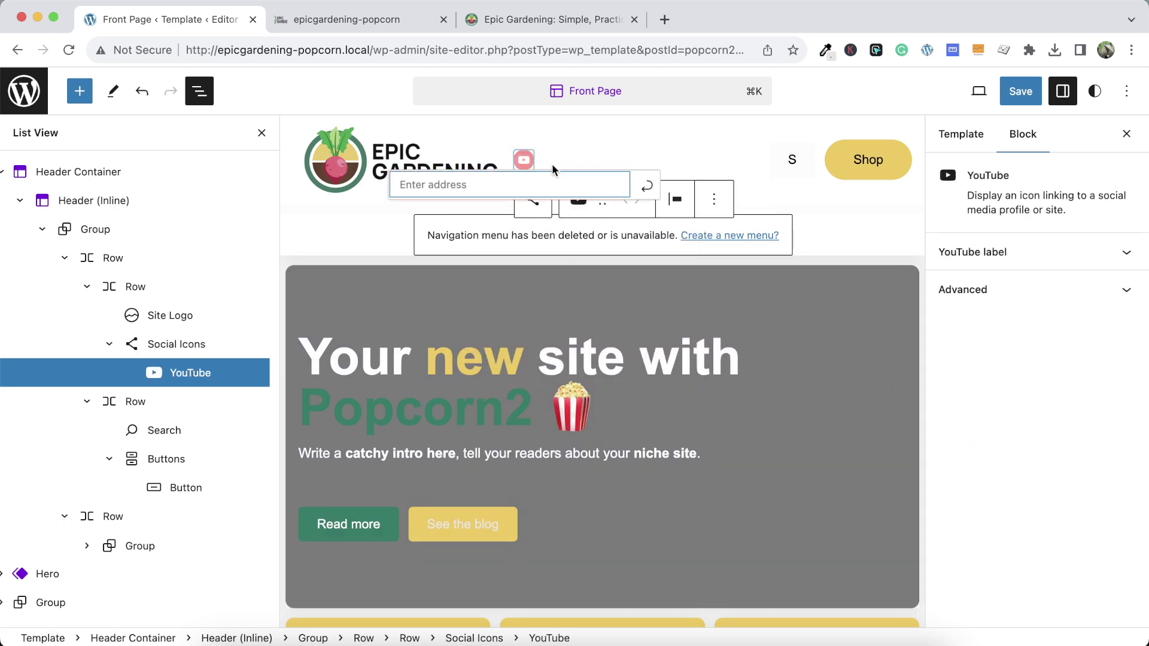
Add an Instagram icon after the YouTube icon, matching the order in the Epic Gardening header
click(176, 344)
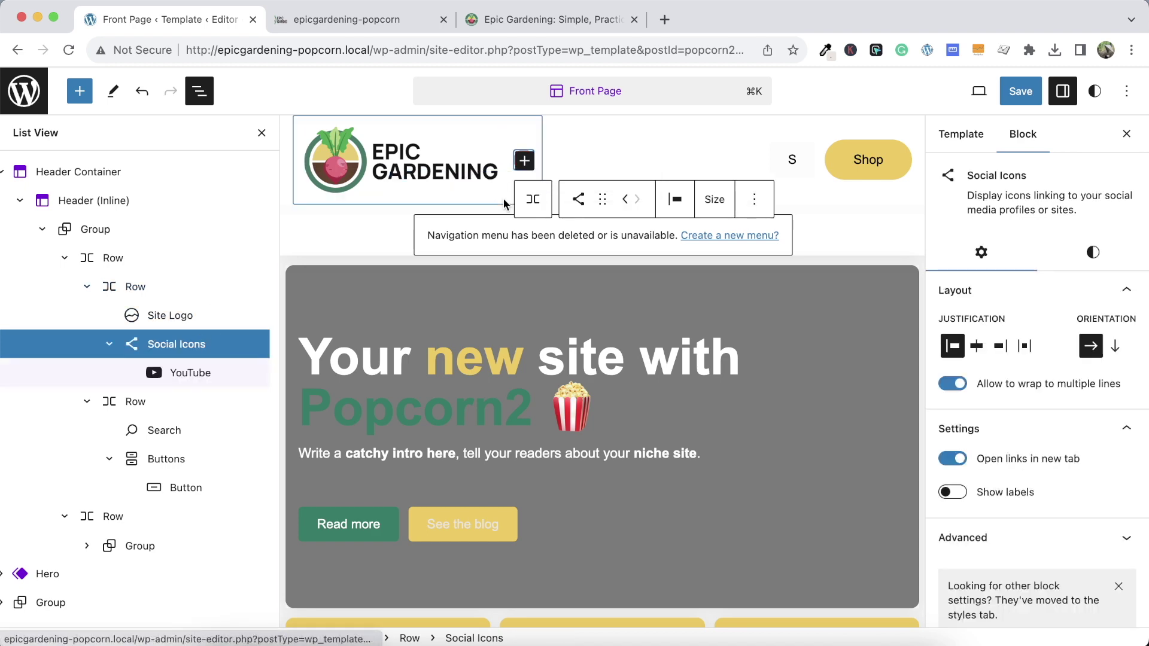
click(524, 160)
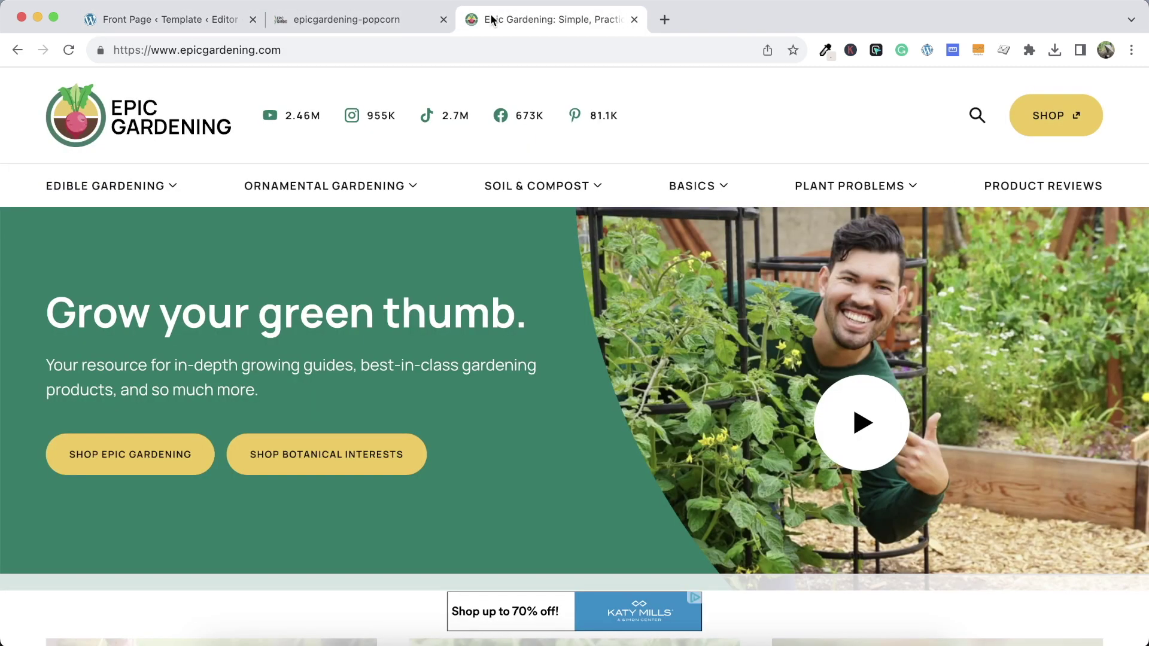
click(539, 19)
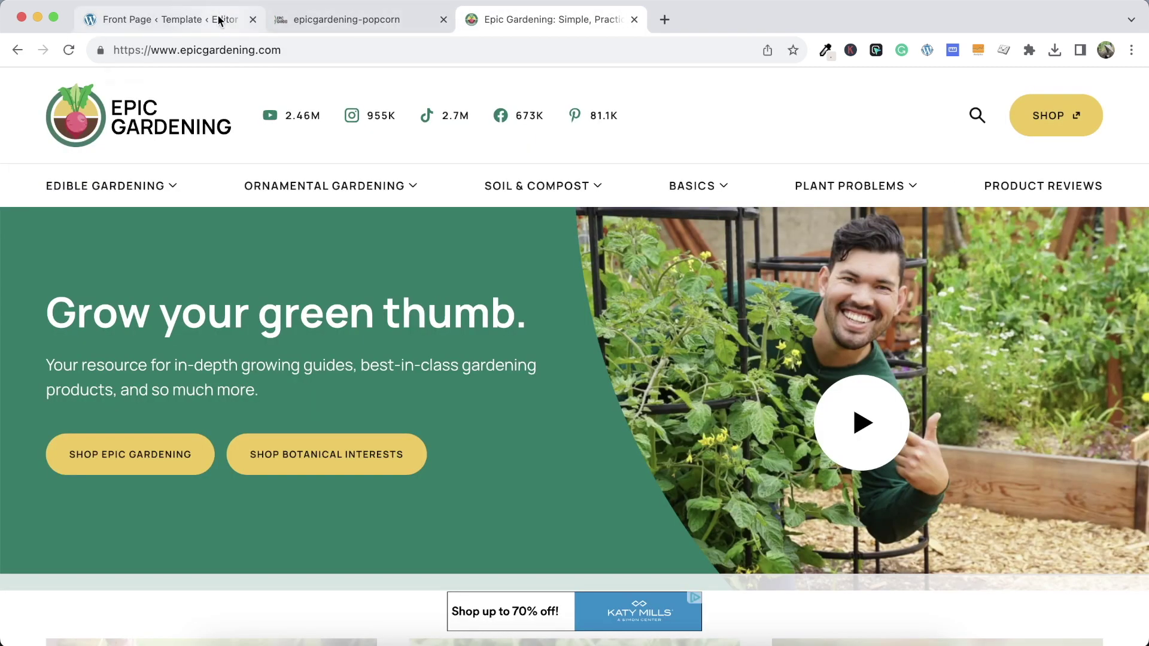
click(219, 21)
text(inst)
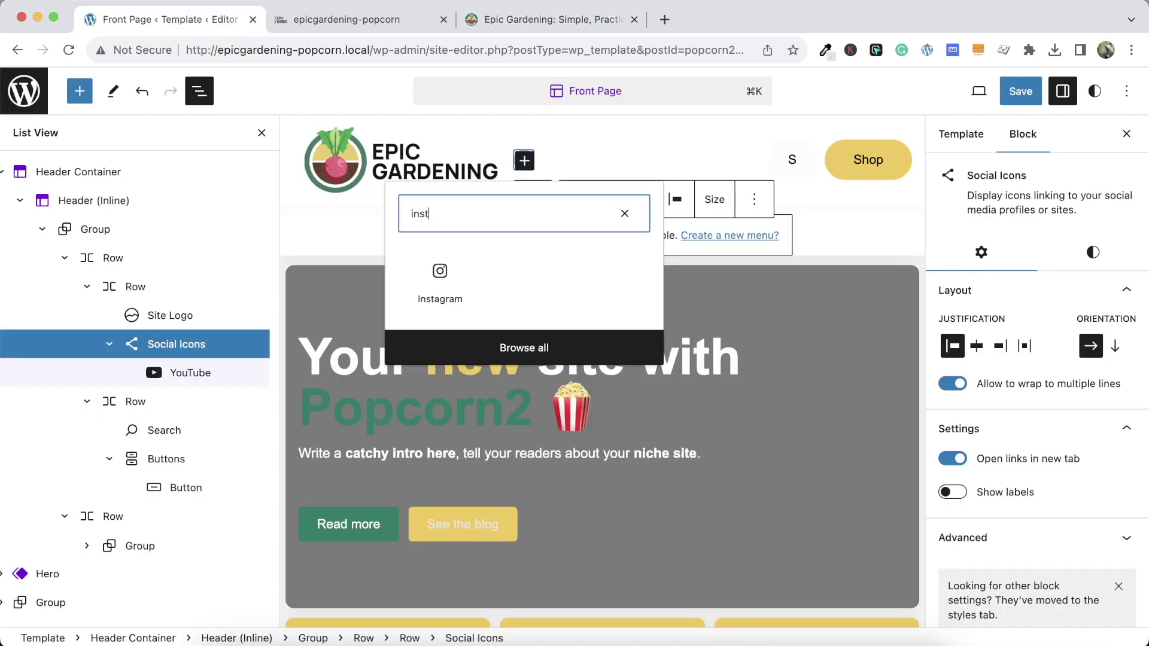
click(466, 286)
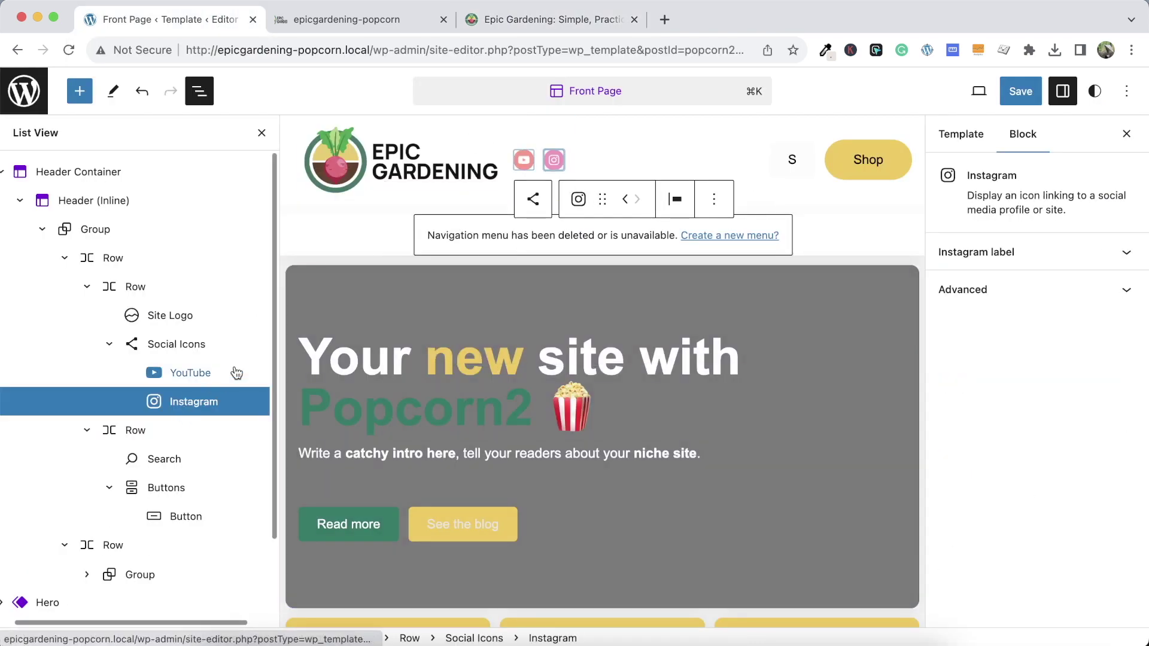
Add a TikTok icon to the Social Icons block after Instagram
click(236, 349)
click(554, 160)
text(tic)
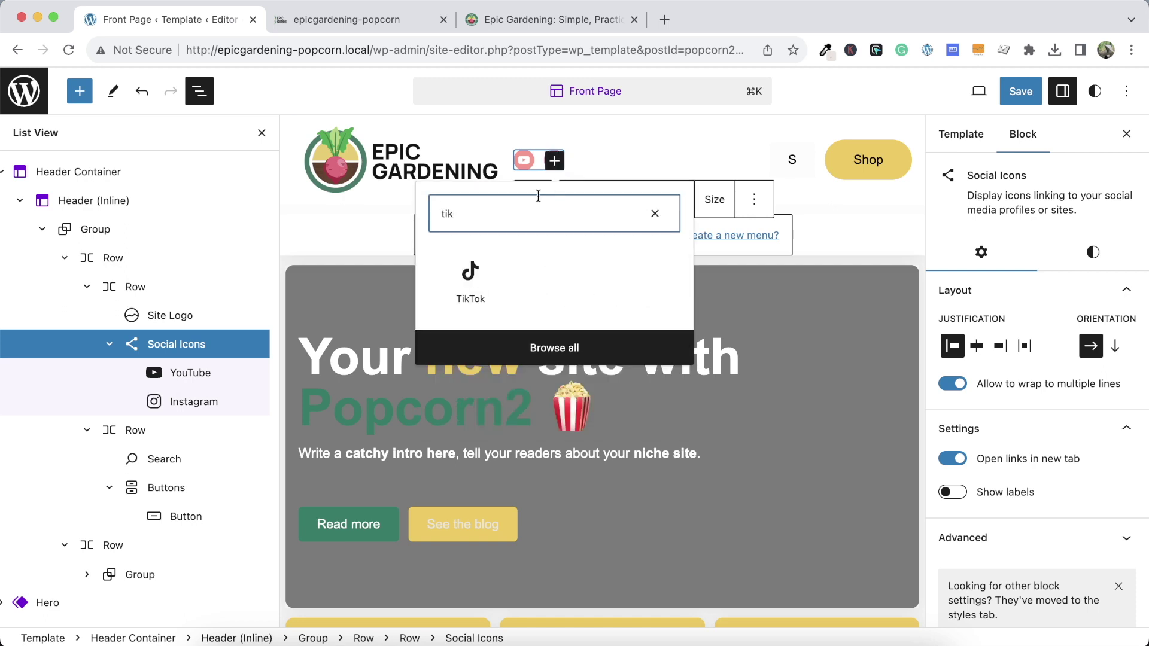
click(484, 273)
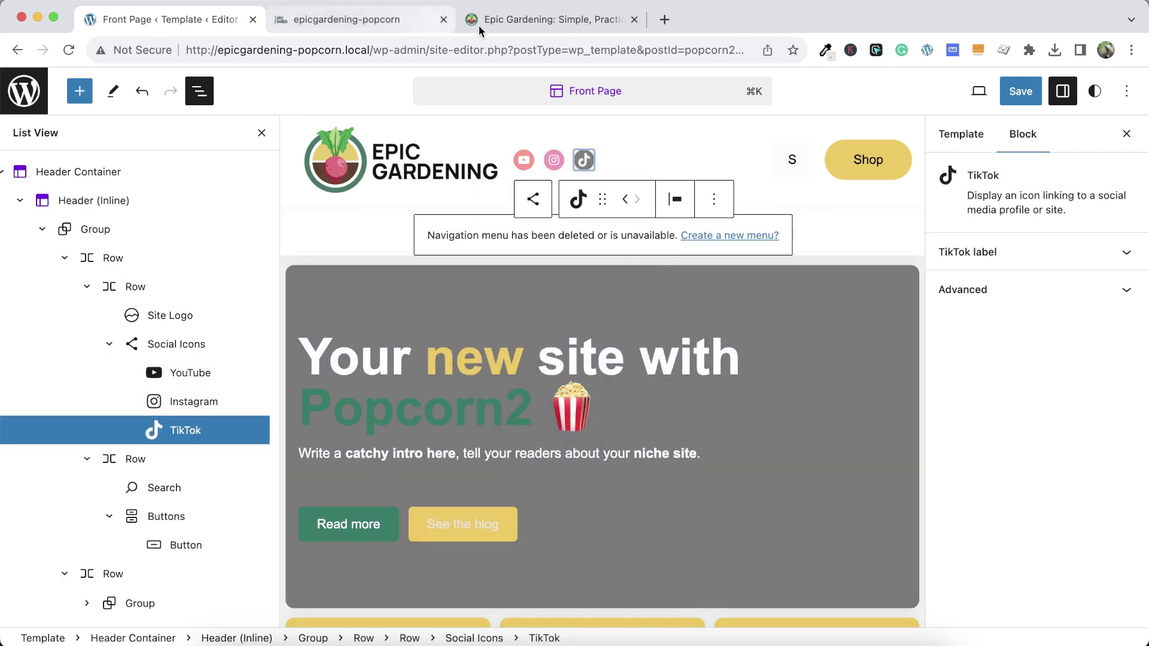
Check the icon order on the Epic Gardening page and add a Facebook icon after TikTok
click(523, 27)
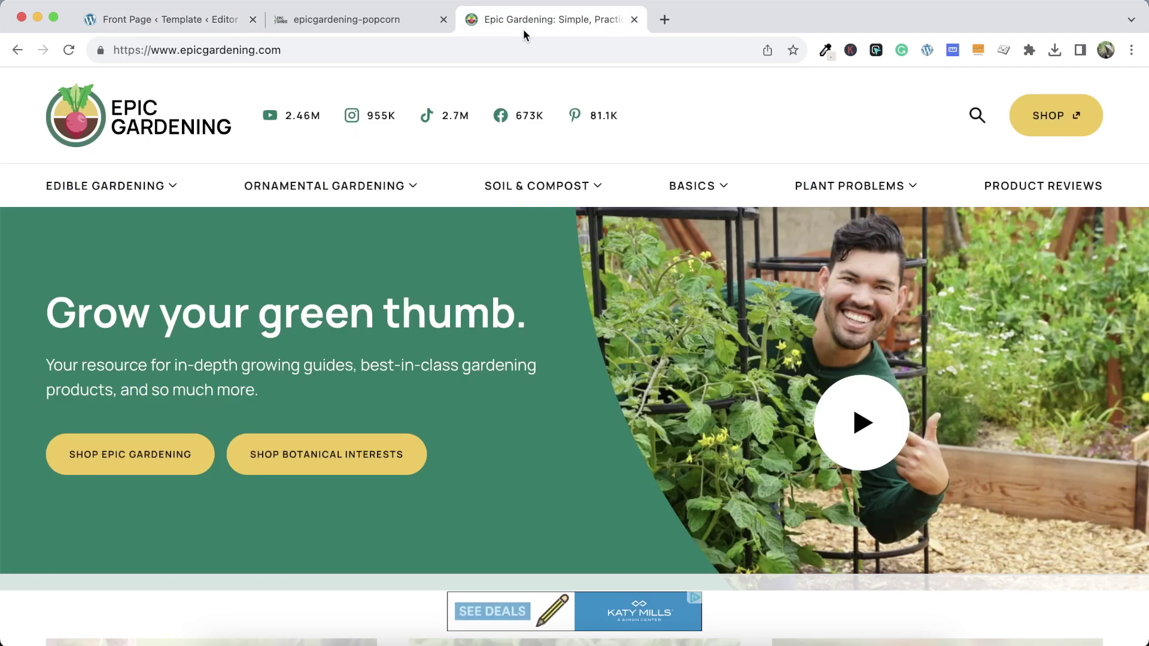
click(202, 21)
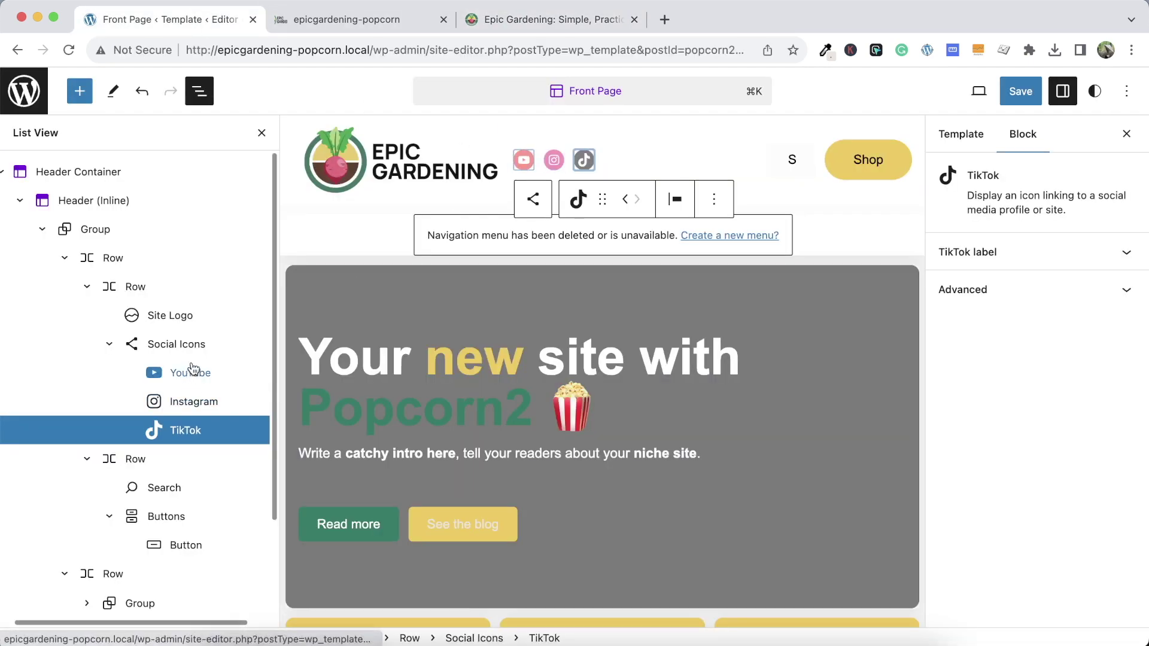
click(176, 344)
click(585, 162)
text(fac)
click(510, 263)
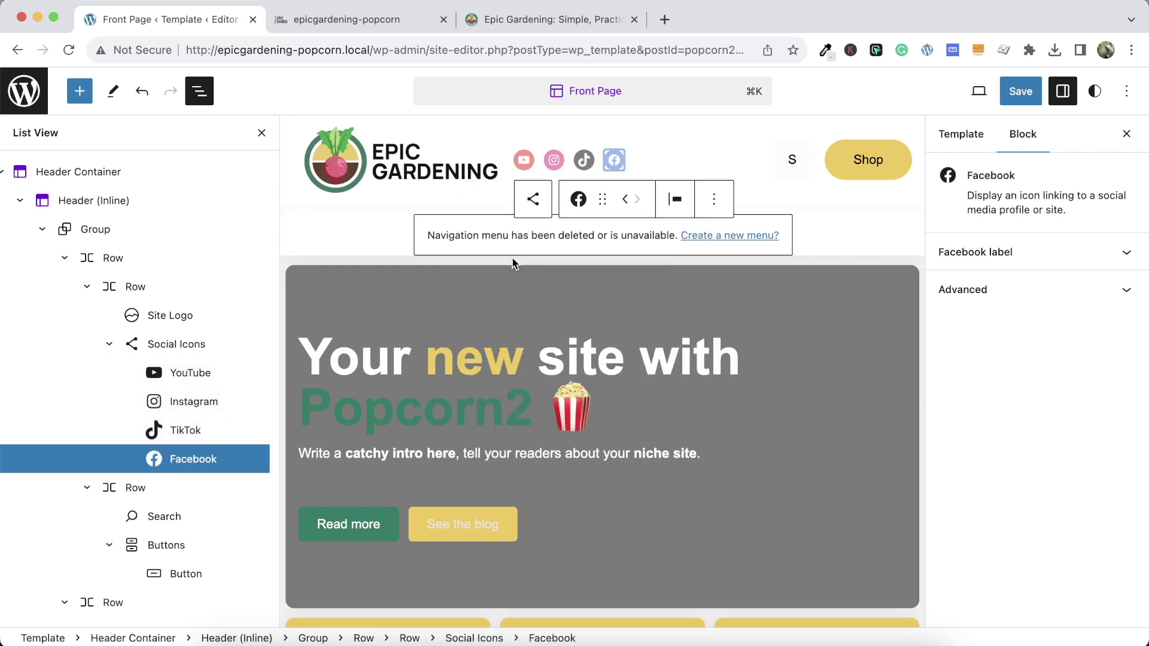
Check the last social icon in the Epic Gardening header and add a Pinterest icon after Facebook in the Social Icons block
click(528, 13)
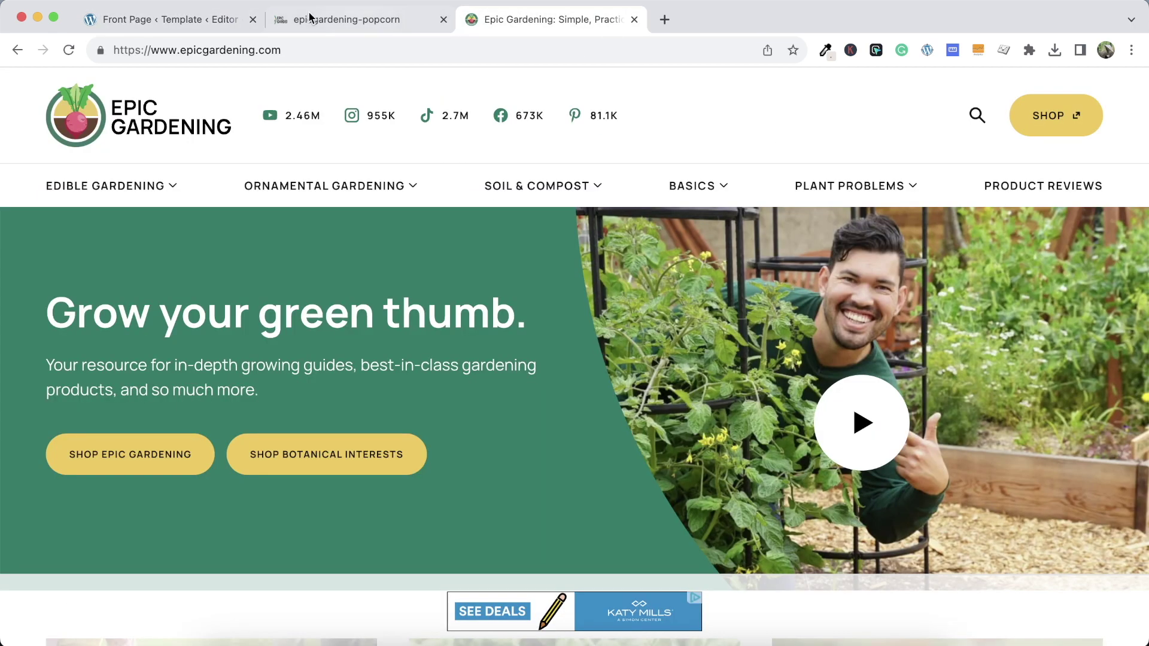
click(190, 19)
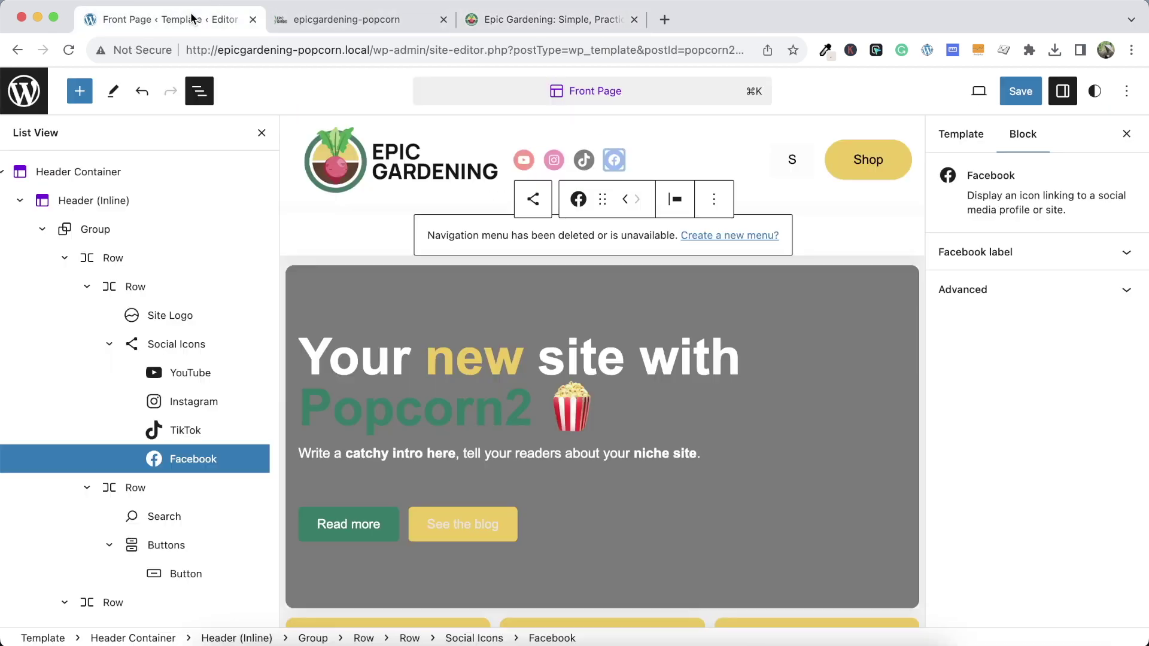
click(204, 345)
click(614, 160)
text(pin)
click(531, 275)
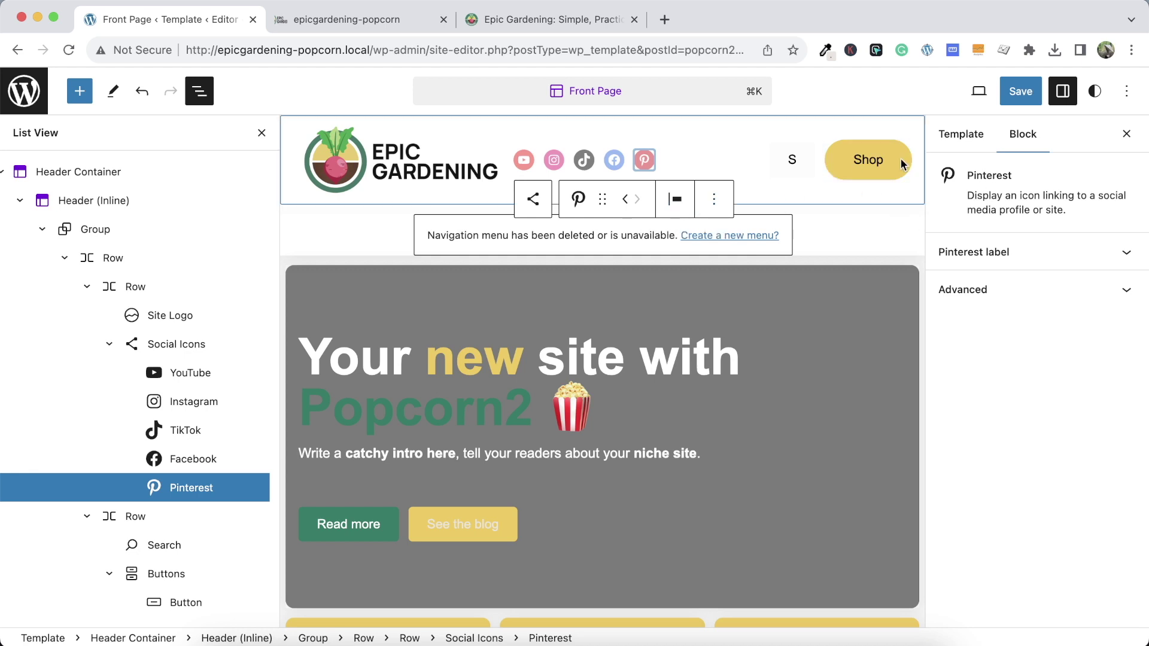
Justify the Social Icons block with space between items and set its width to Fill
click(196, 355)
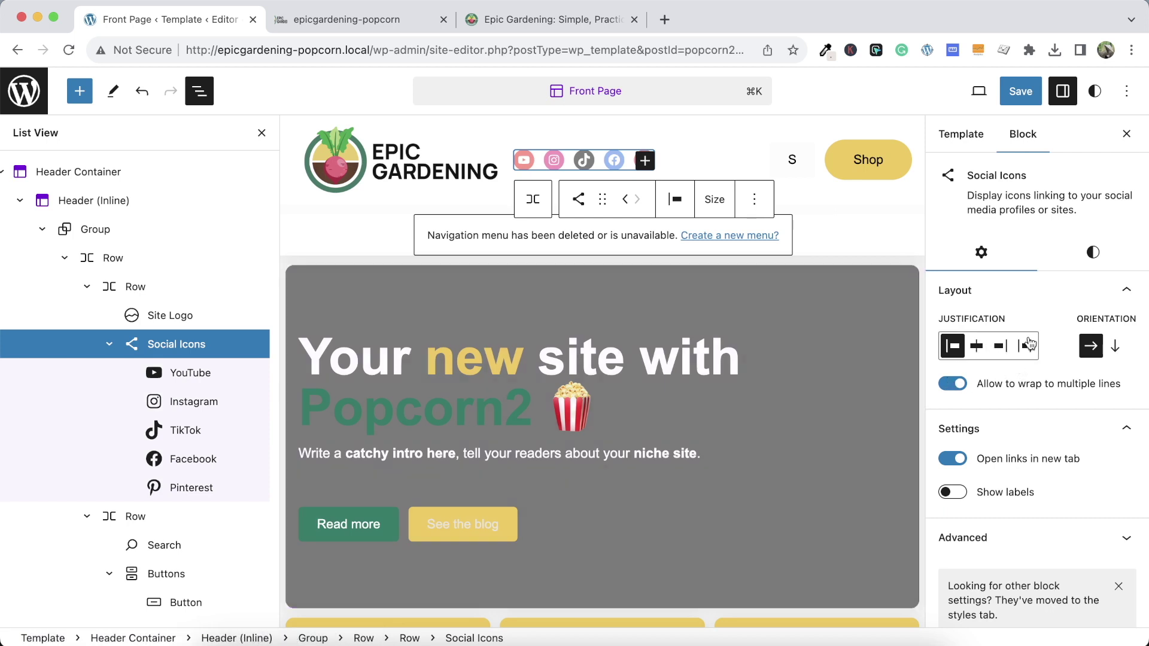
click(1027, 346)
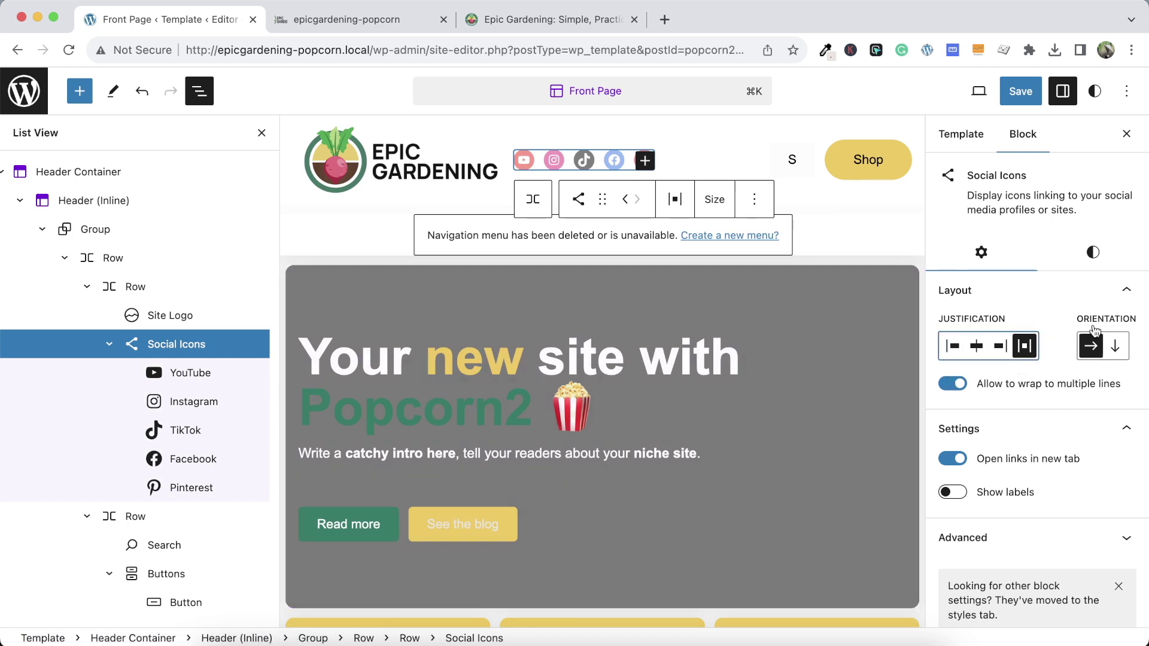
click(1092, 255)
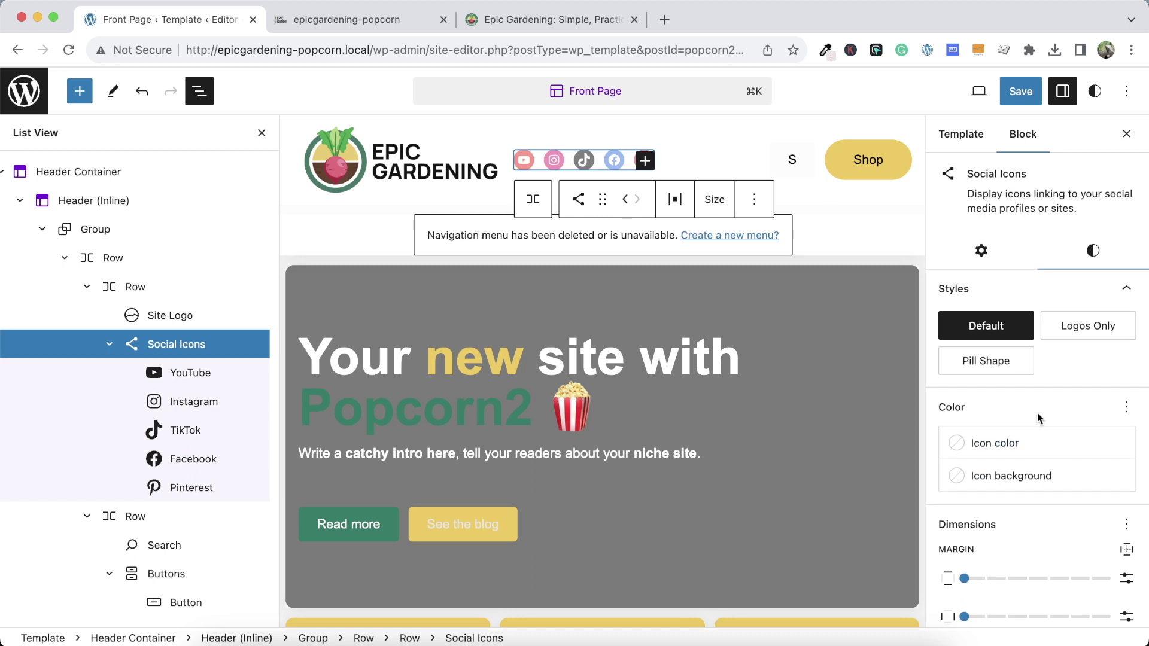
scroll(1047, 455, down, 5)
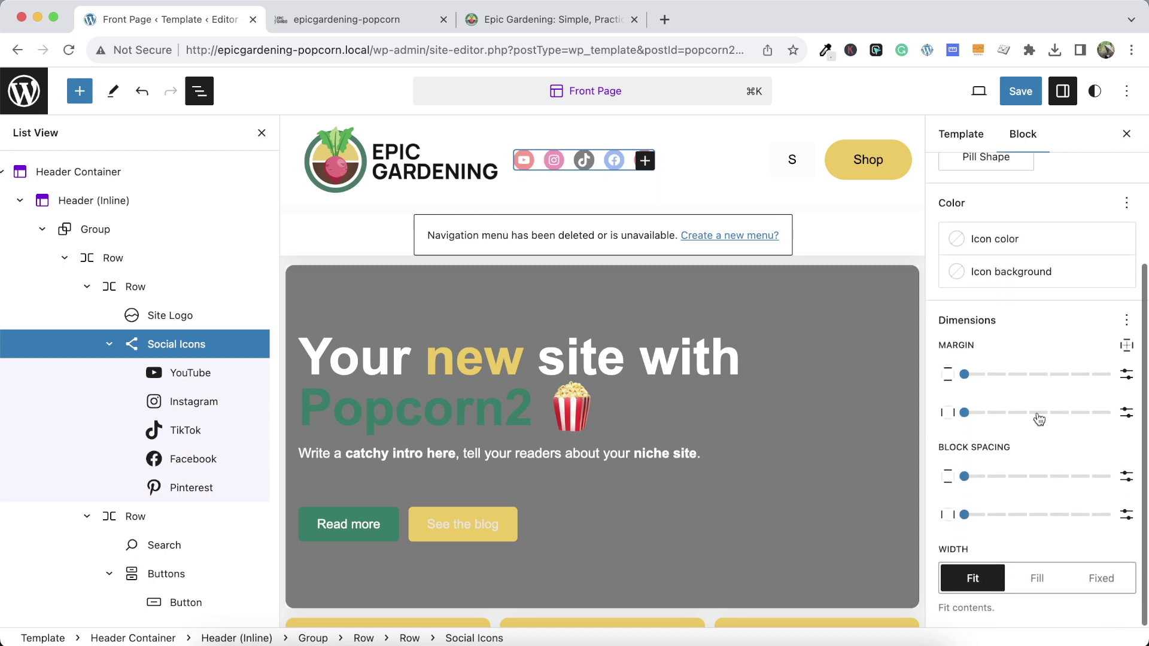
click(1051, 576)
click(1104, 578)
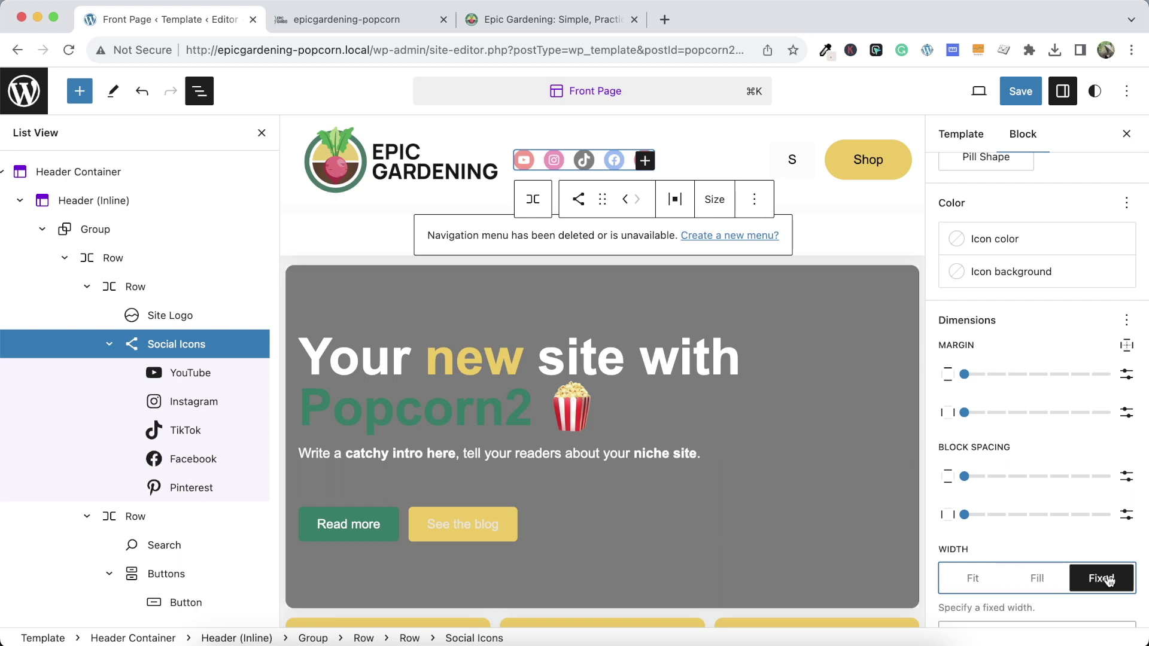
scroll(984, 581, down, 1)
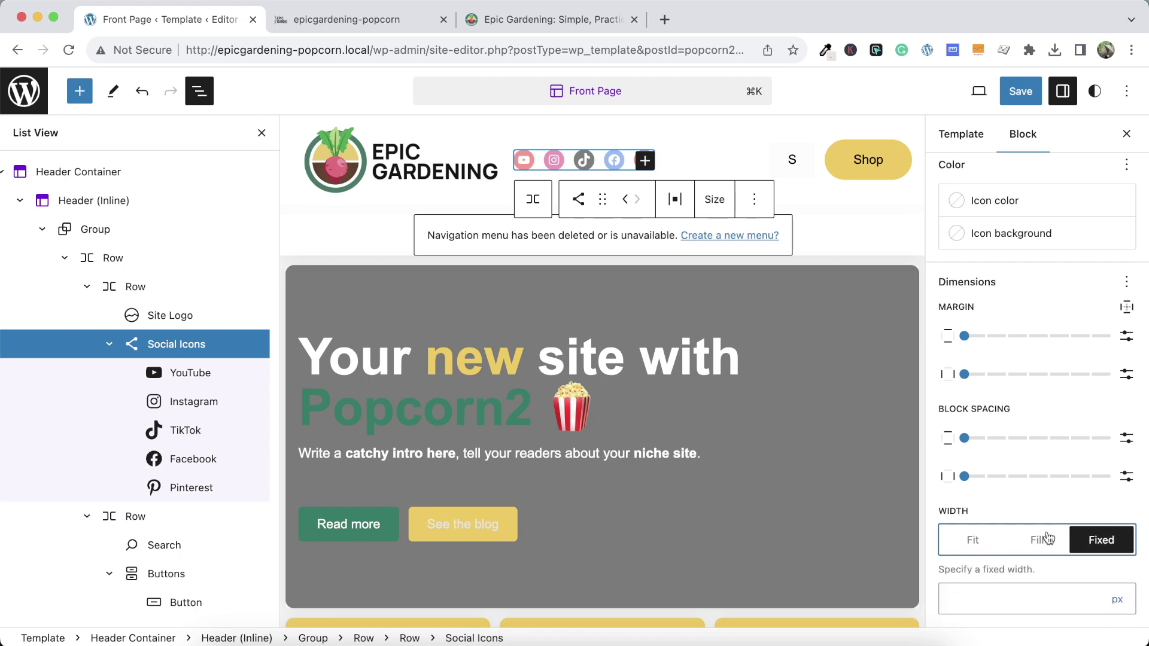
click(1031, 540)
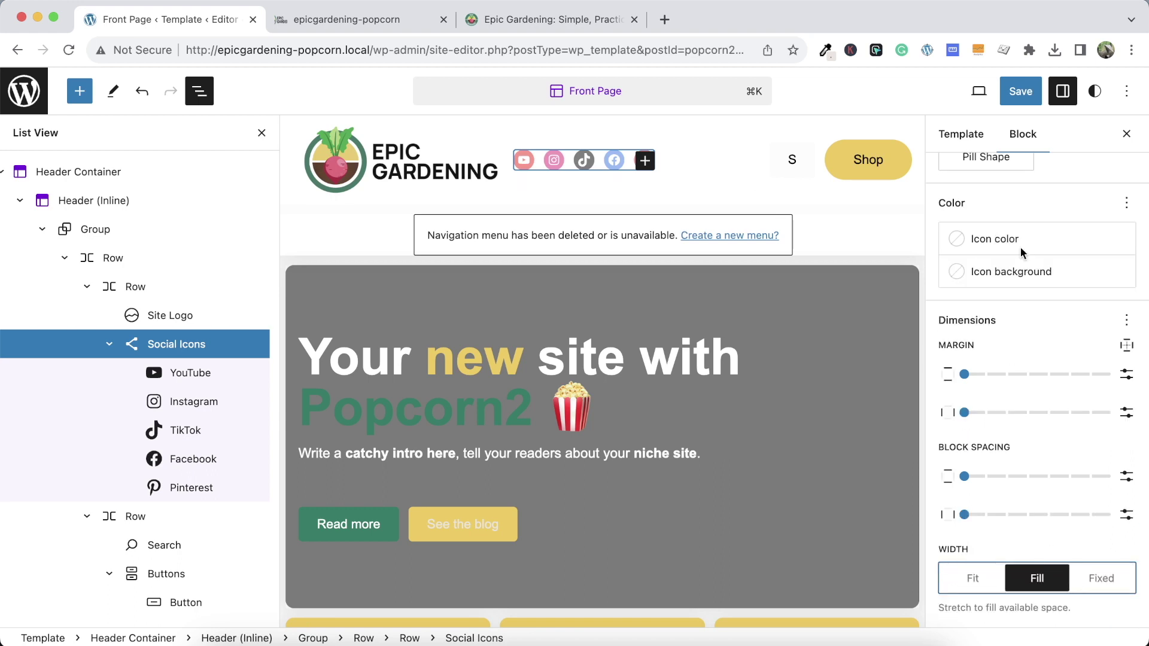
Save the template and reload the epicgardening-popcorn site to check the social icons in the header
click(1020, 91)
click(949, 90)
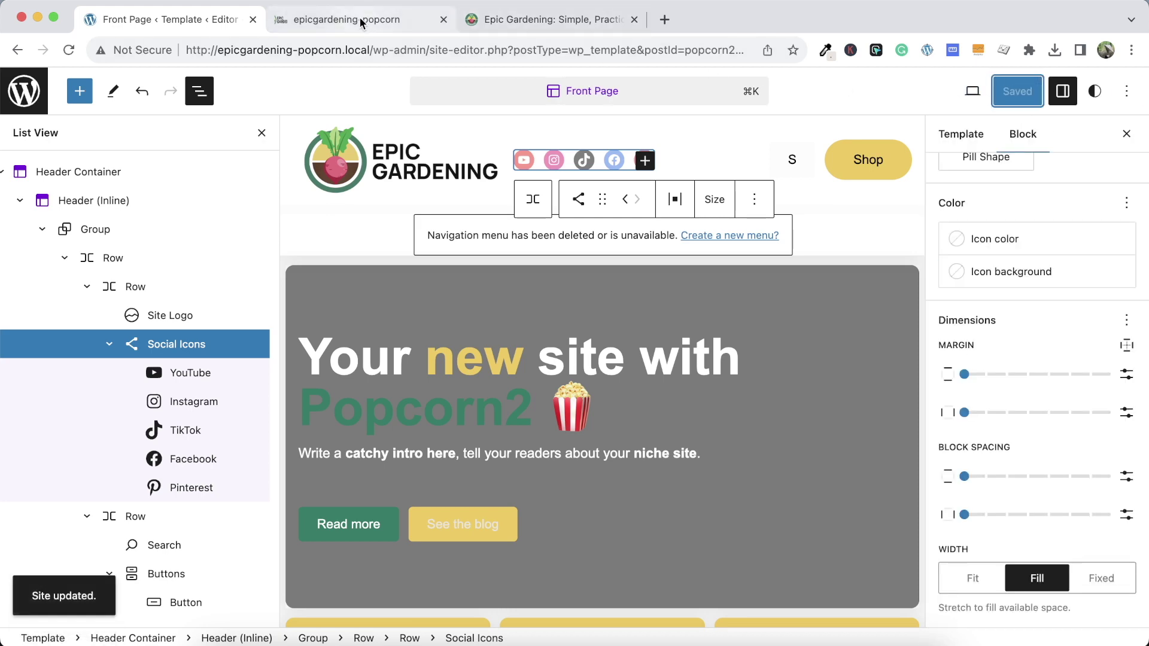
click(360, 16)
click(67, 49)
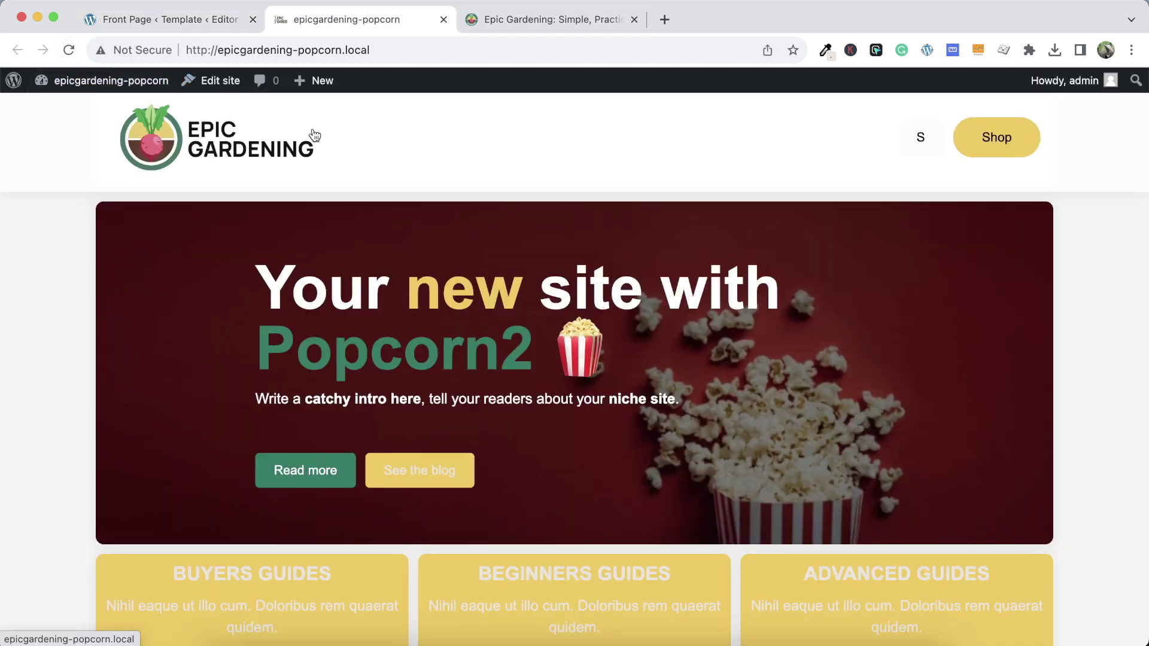
Give the YouTube, Instagram, TikTok, Facebook and Pinterest icons the placeholder link "#" in the header template
click(214, 23)
click(524, 160)
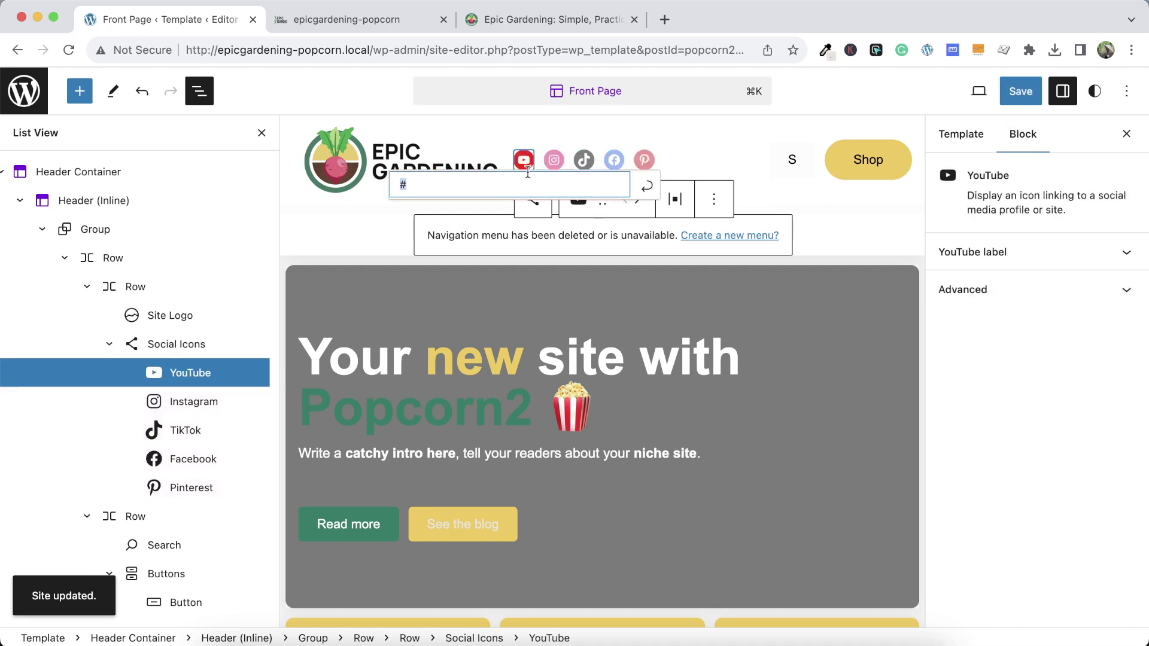
click(554, 160)
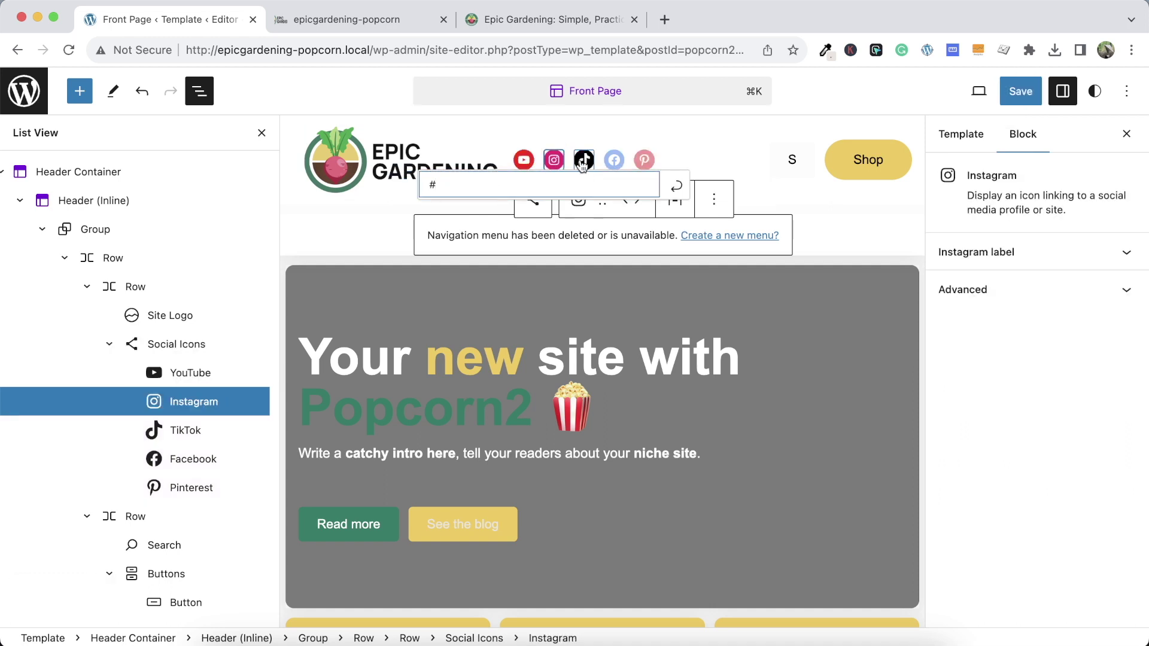
click(583, 160)
click(644, 160)
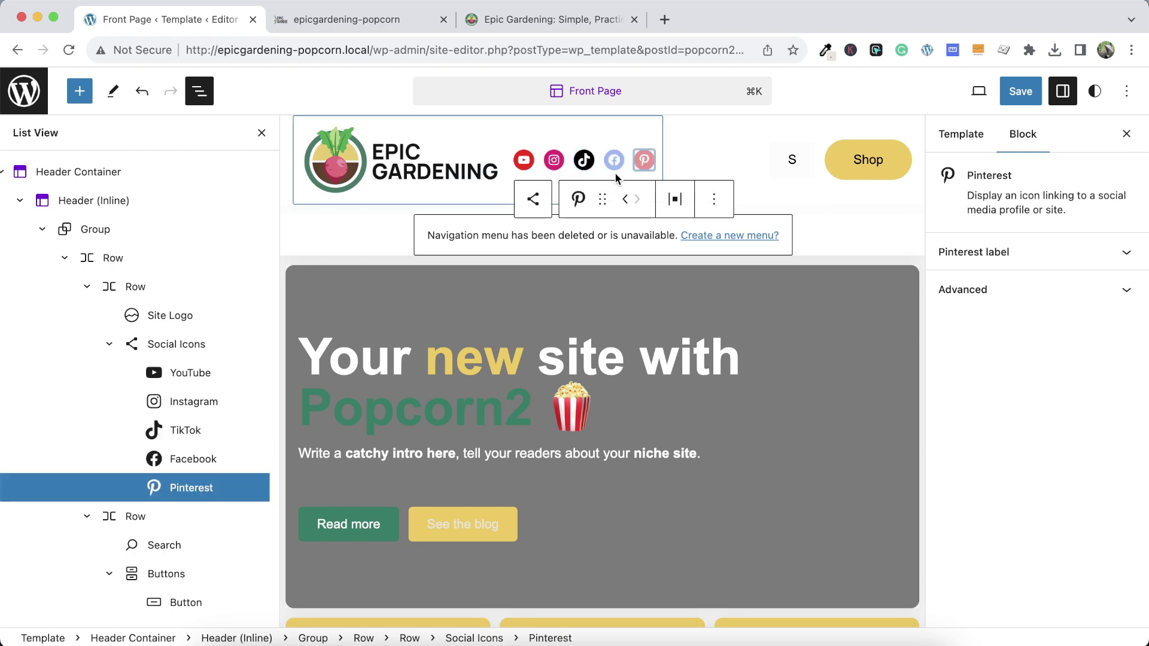
click(615, 160)
click(637, 164)
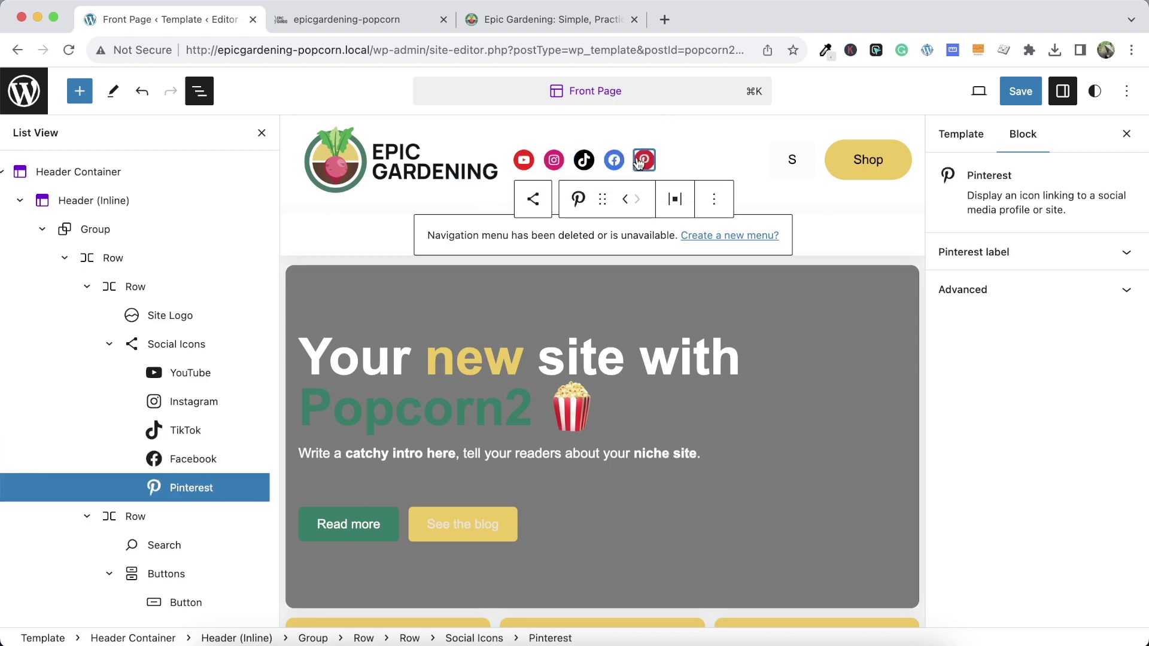
Save the template, reload the live site and compare its social icons with those in the Epic Gardening header
click(1020, 91)
click(981, 91)
click(359, 19)
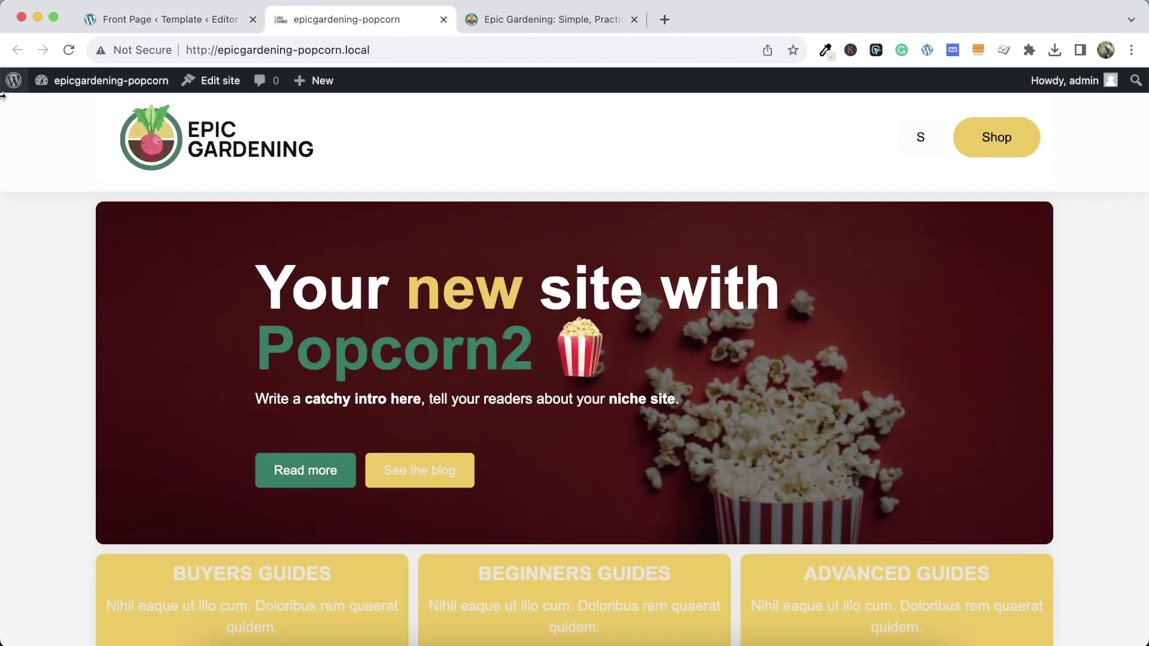
click(67, 50)
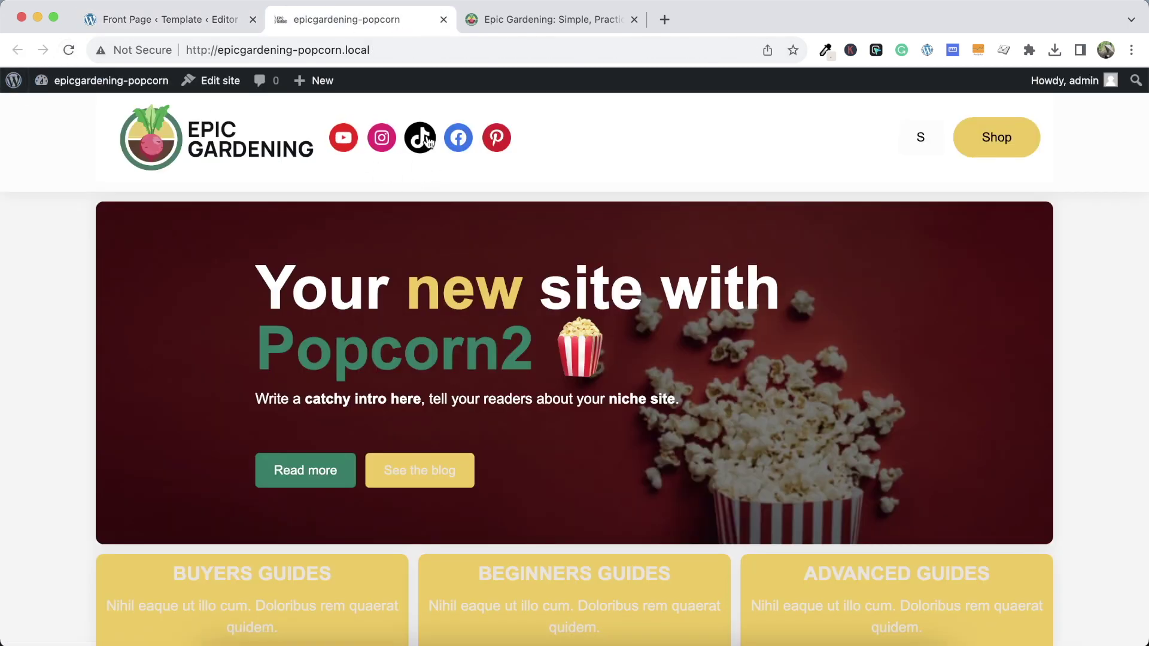
click(517, 21)
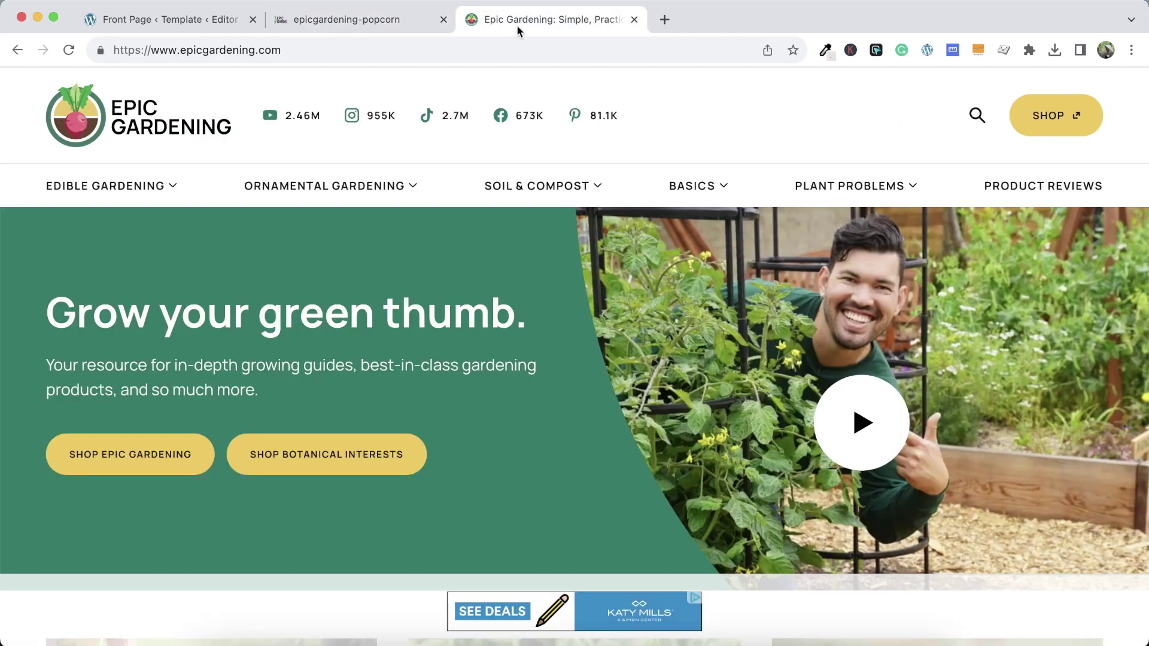
Look through the Pinterest icon's label and advanced settings, and try showing labels on the Social Icons block
click(221, 21)
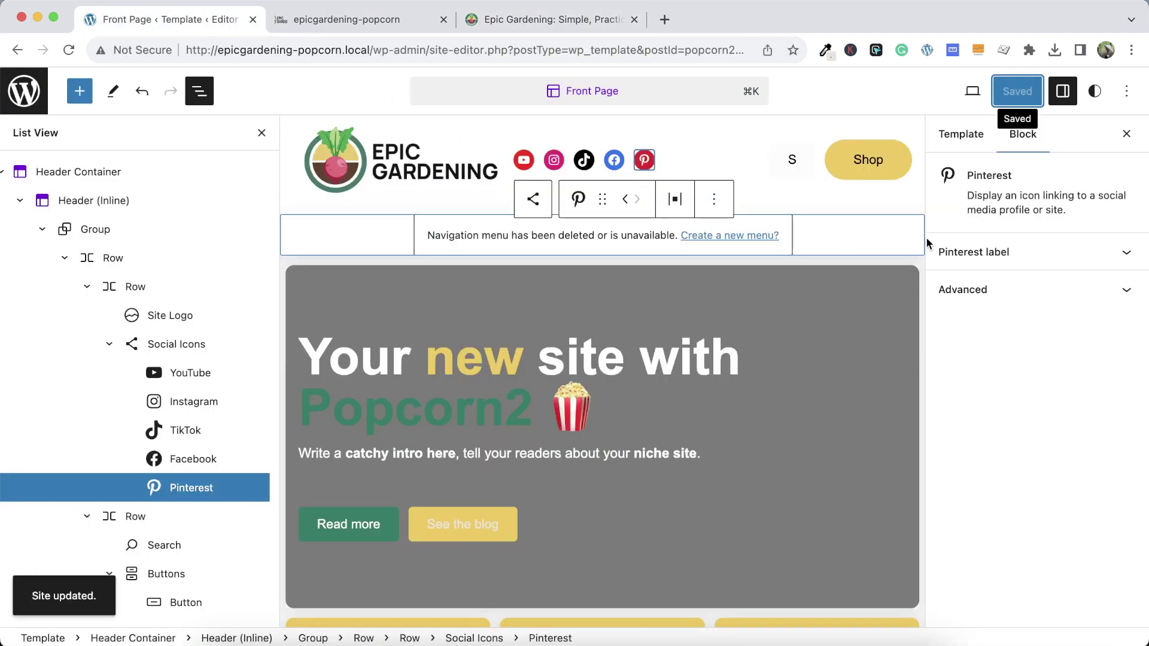
click(985, 256)
click(980, 393)
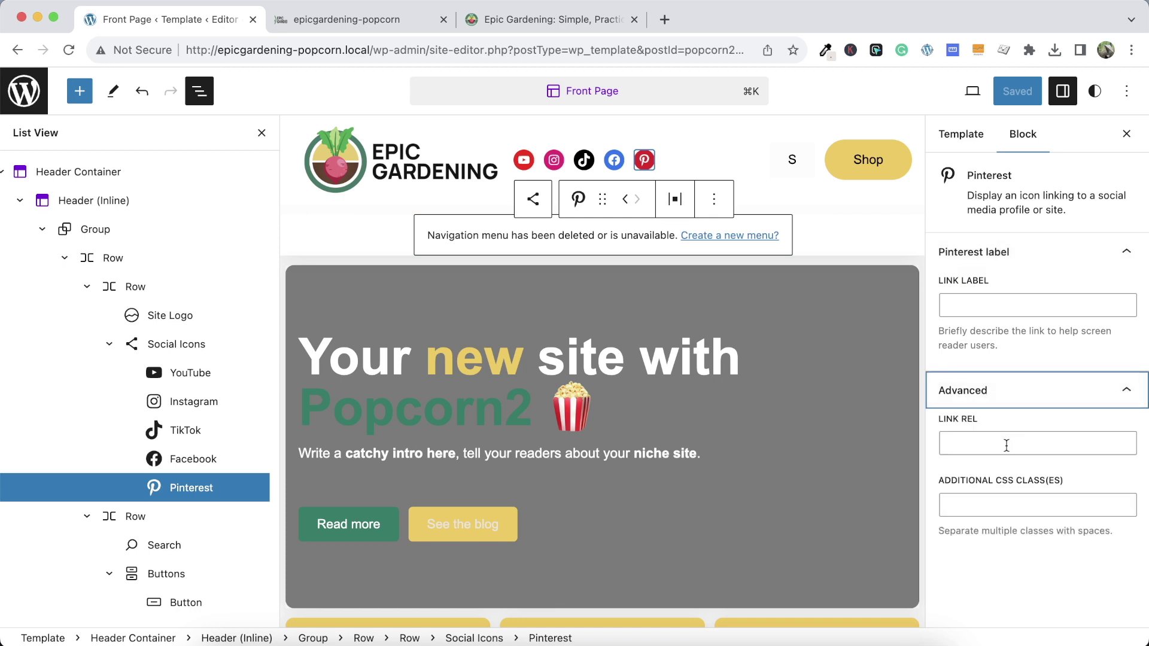
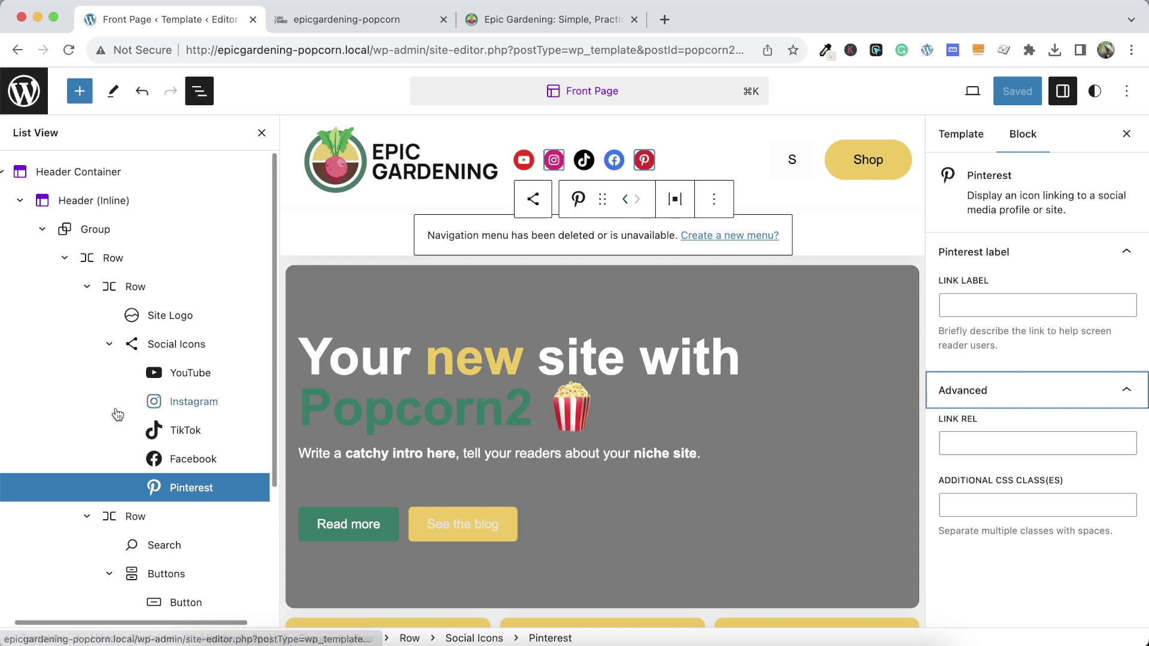
click(122, 343)
scroll(1035, 392, down, 1)
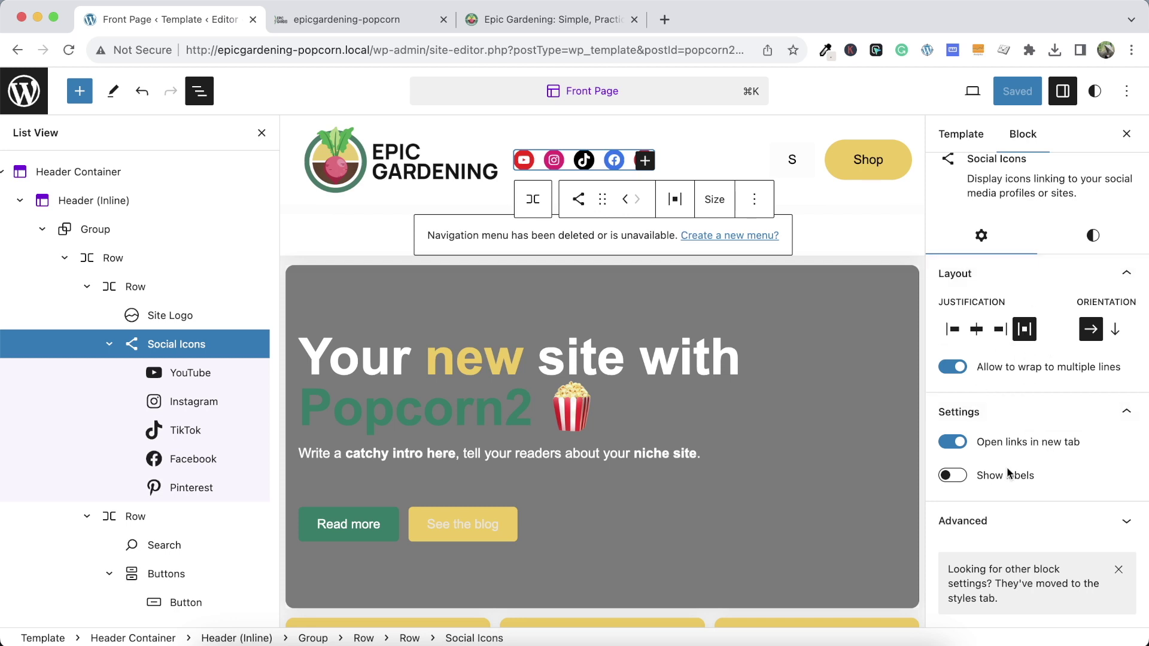
click(954, 476)
click(954, 475)
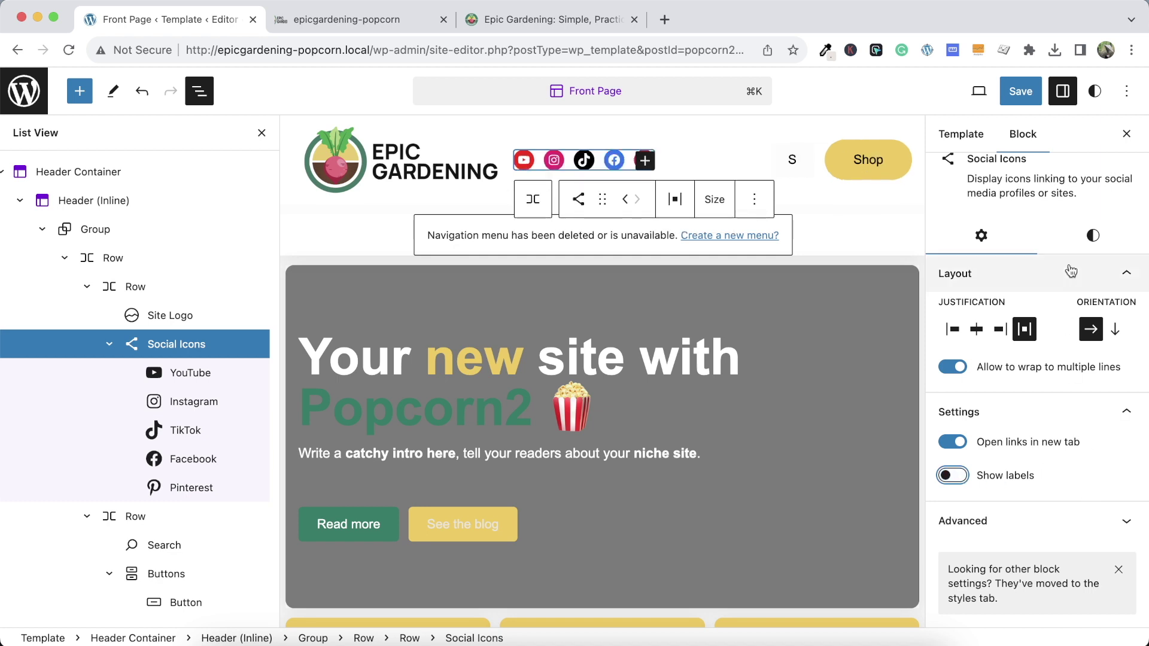
Try the Pill Shape style on the Social Icons block, and apply the Logos Only style
click(1098, 240)
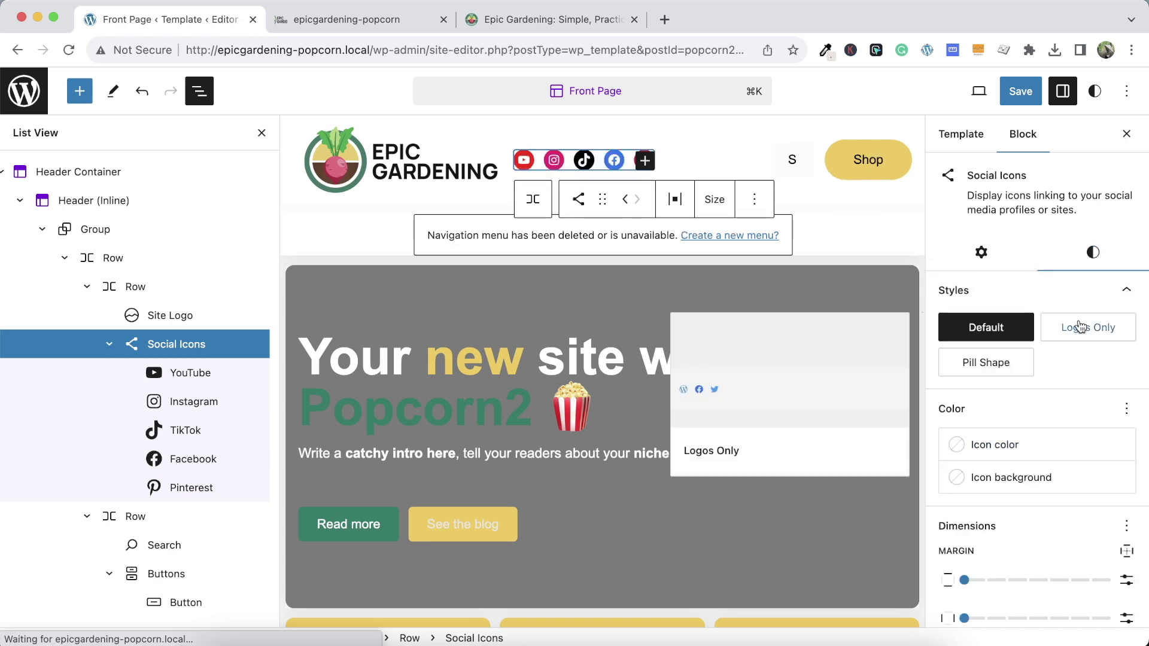
click(1011, 366)
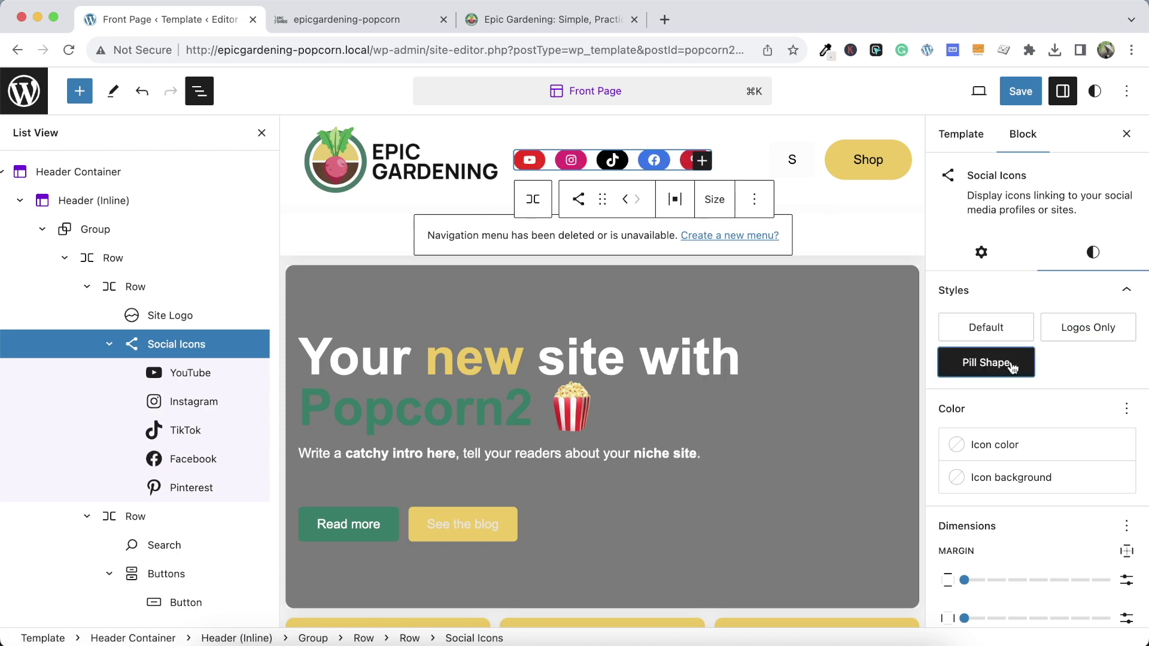
click(1088, 333)
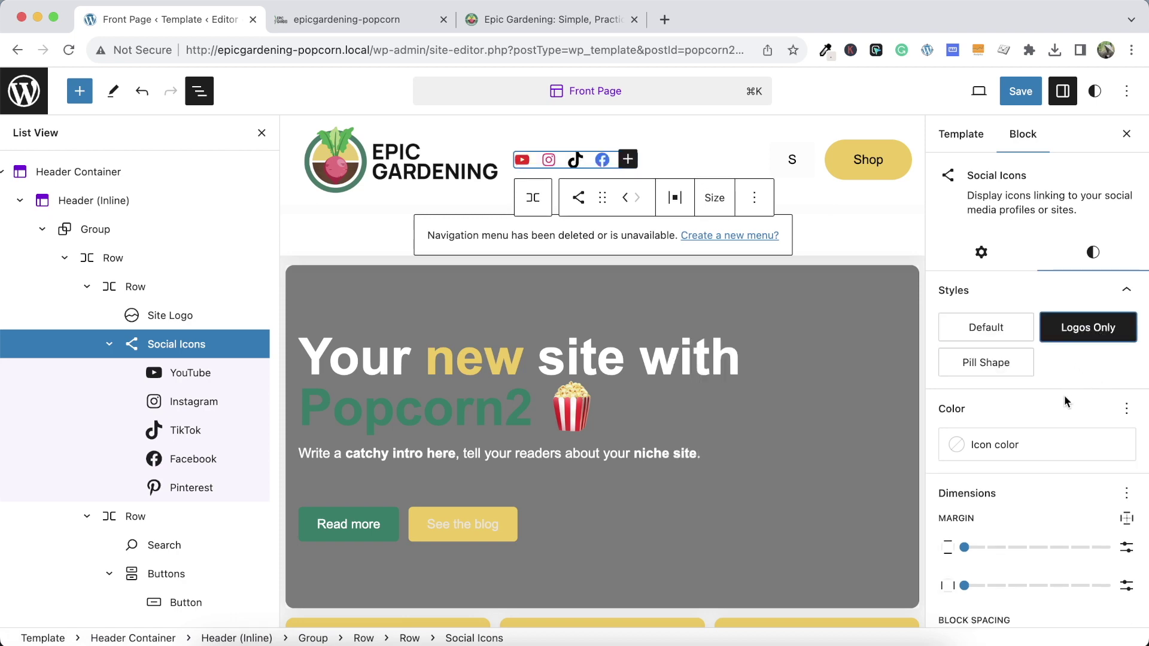
Check the icon colour on the Epic Gardening page and set the Social Icons' icon colour to the theme's Primary green
click(520, 22)
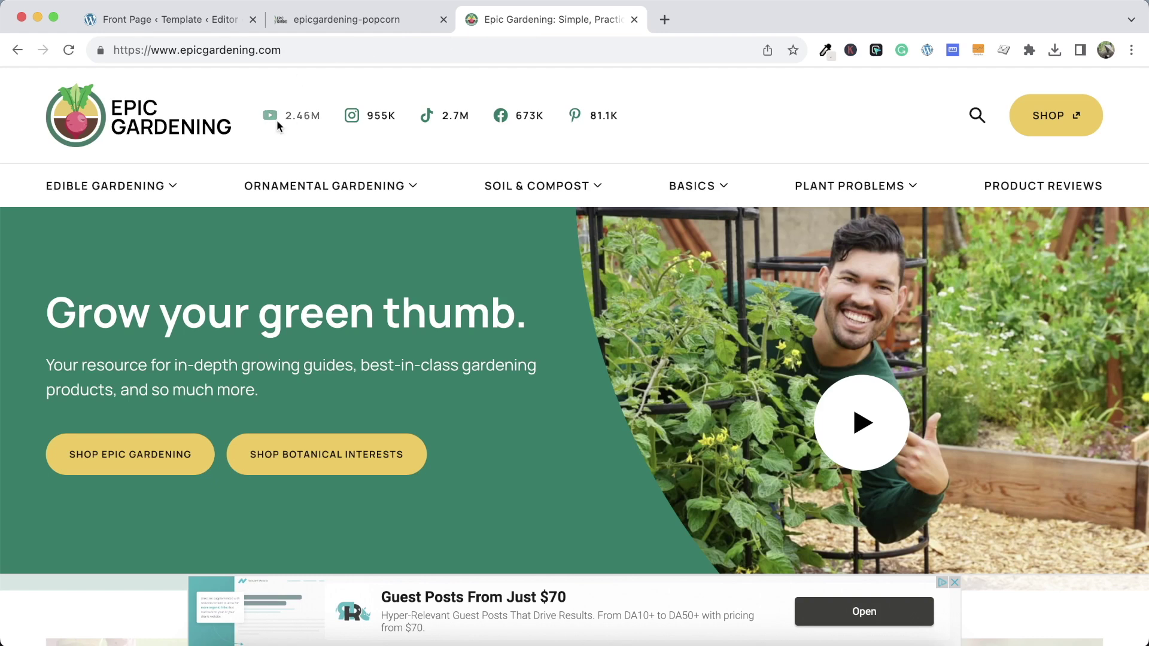
click(207, 26)
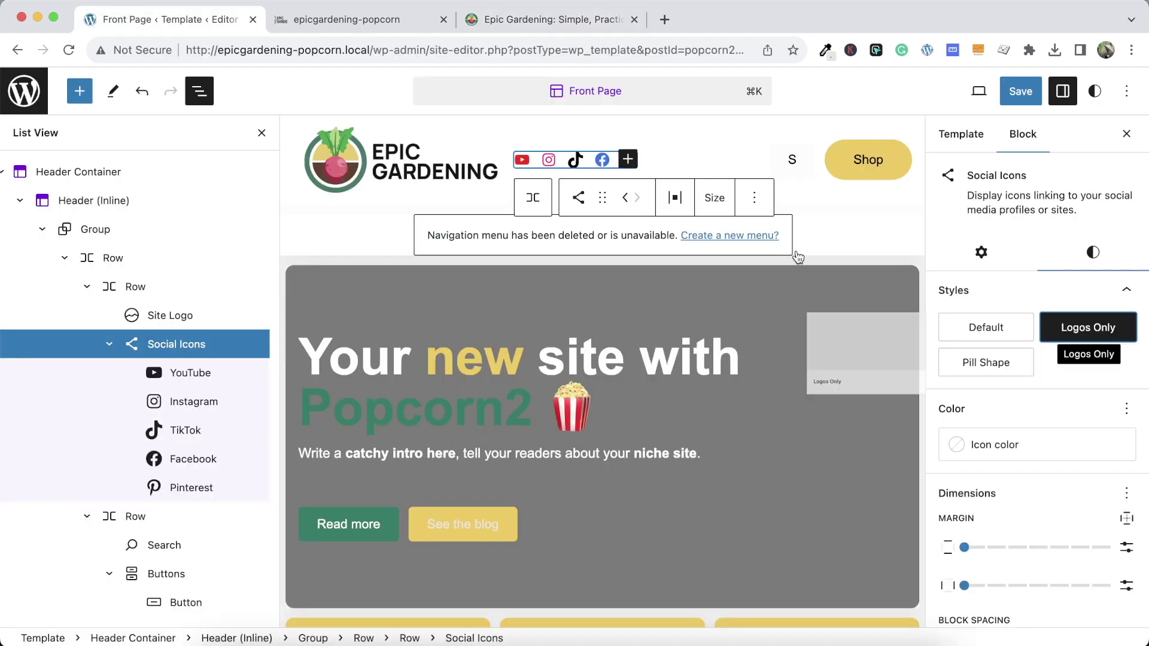
click(971, 448)
click(724, 285)
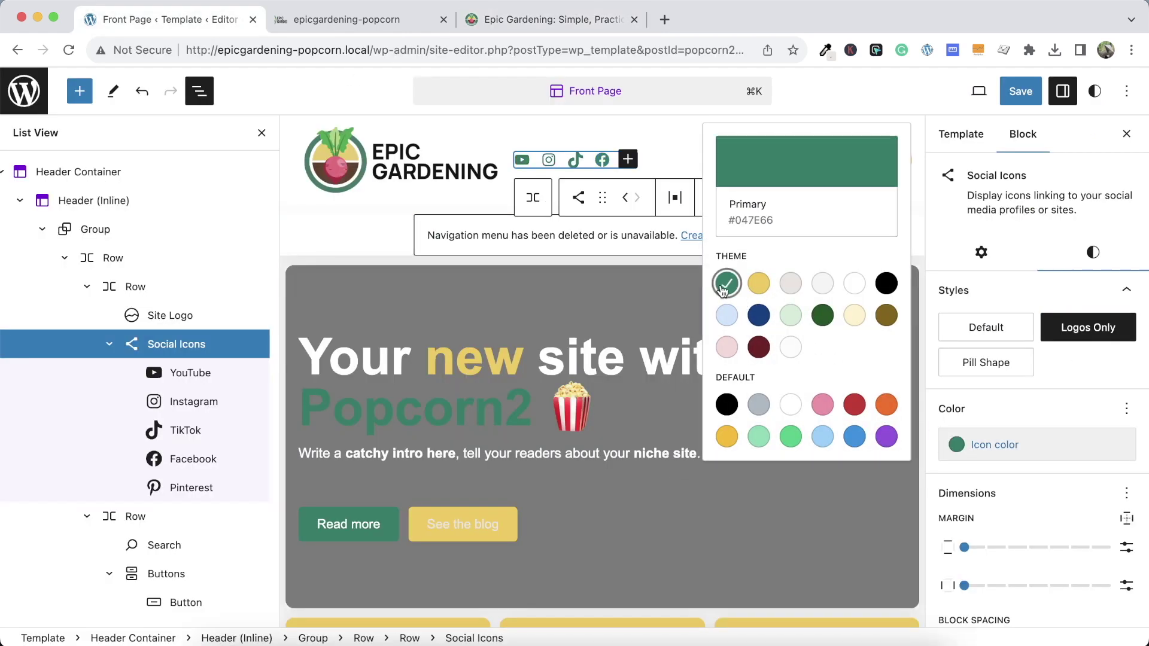
click(1062, 386)
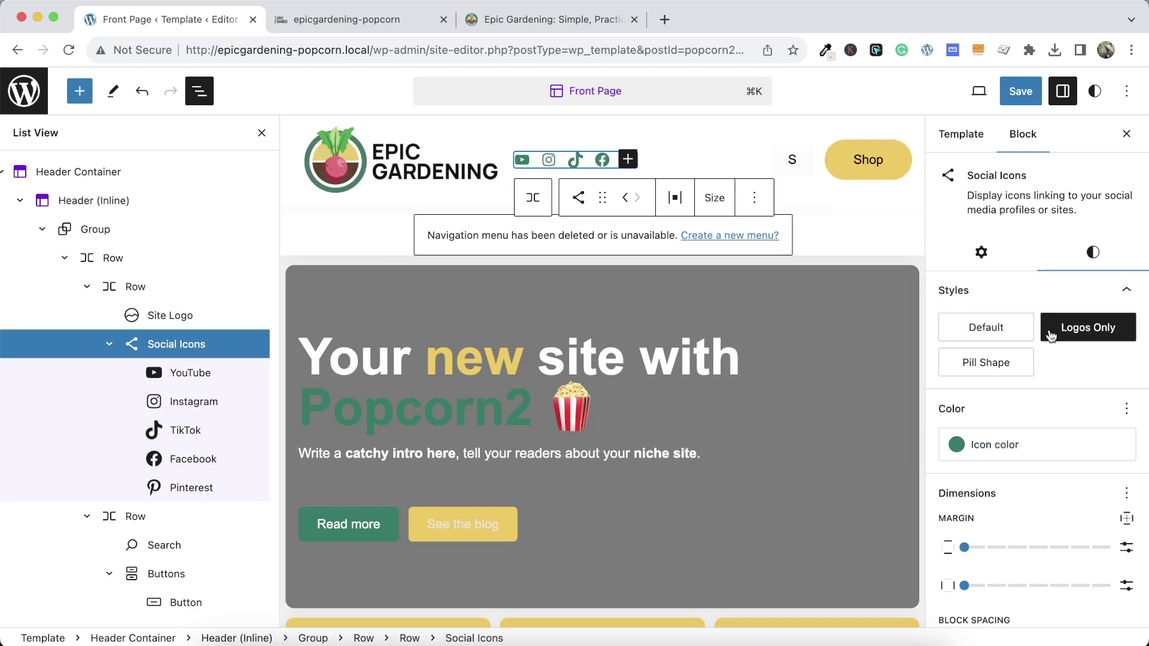
Save the restyled icons and reload the epicgardening-popcorn site to see them in the header
click(1009, 91)
click(963, 92)
click(358, 19)
click(69, 50)
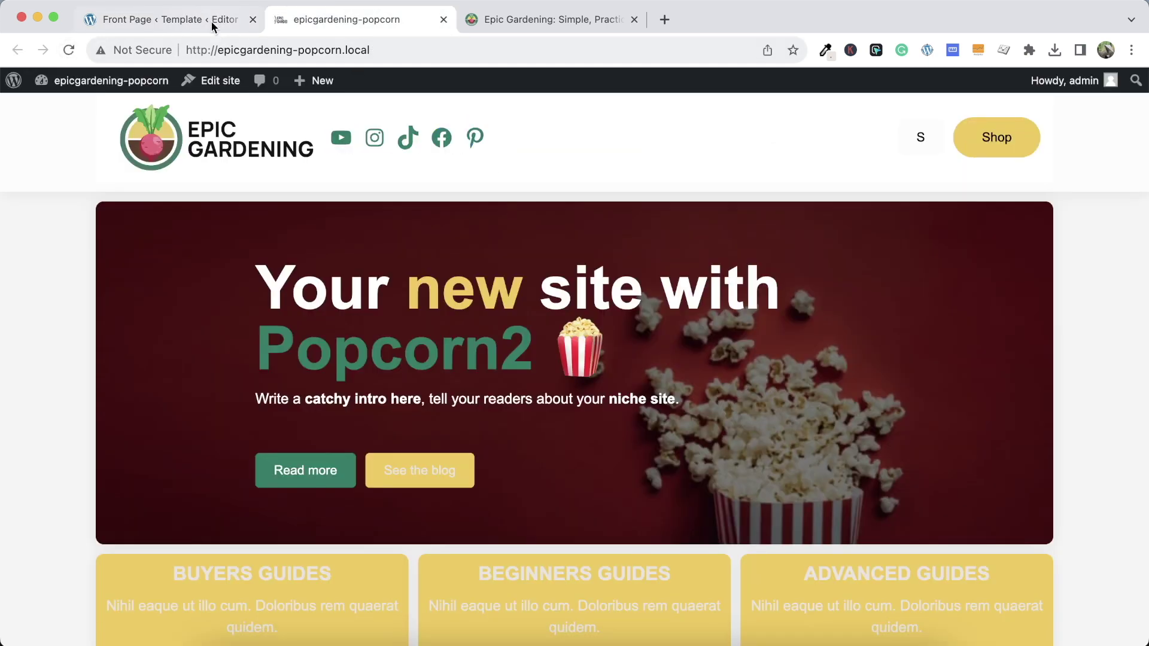
Set the Social Icons size to Small and save the template
click(214, 19)
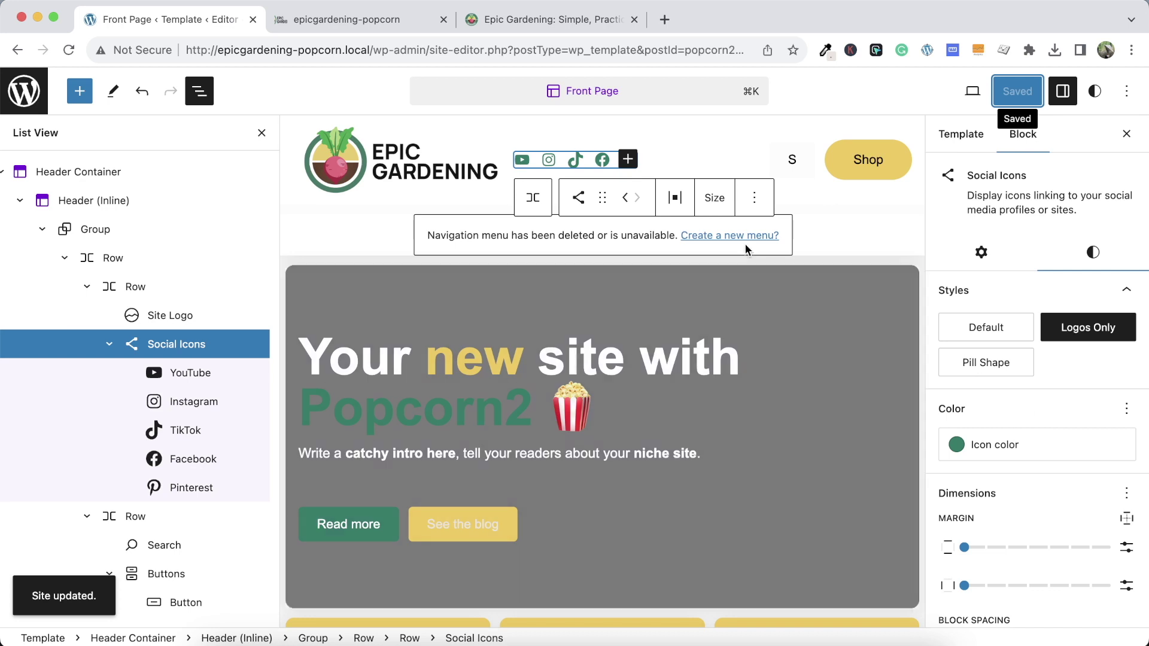
click(714, 197)
click(770, 255)
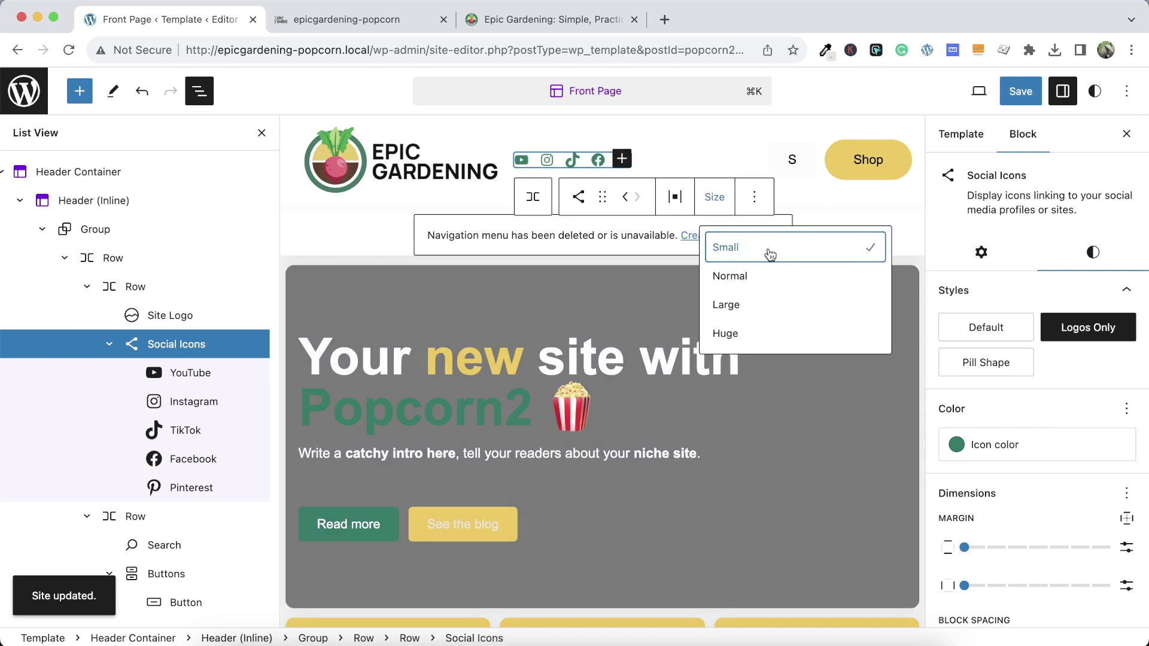
click(1020, 91)
click(981, 90)
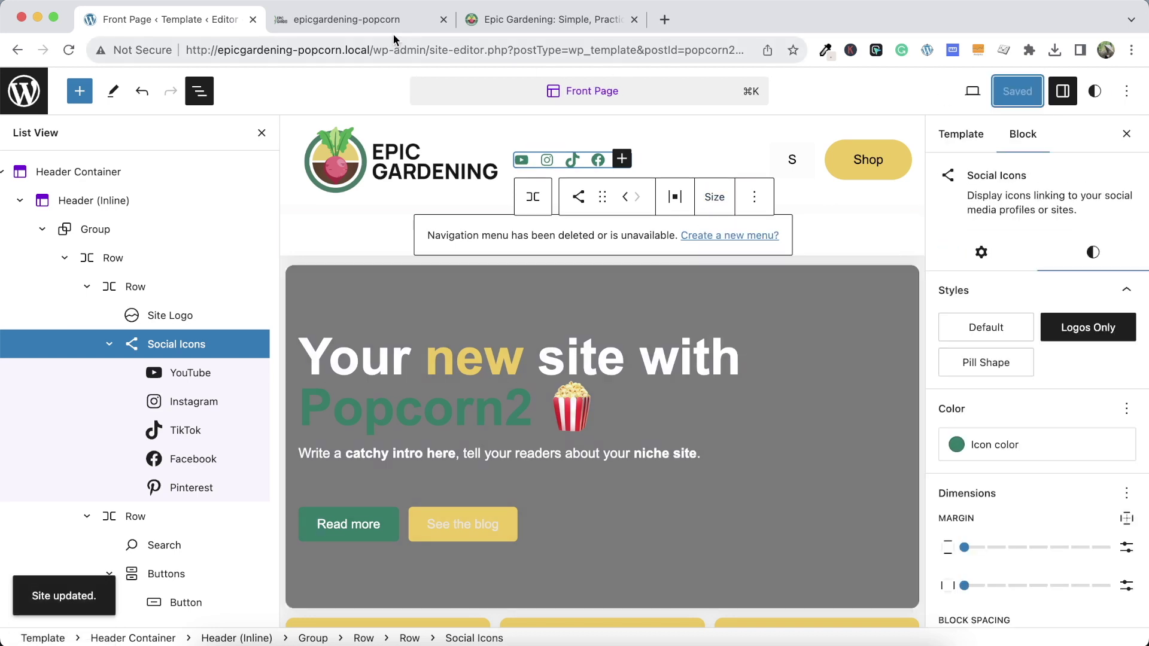
Reload the epicgardening-popcorn site and compare its header's social icons with those on the original Epic Gardening page
click(358, 20)
click(69, 50)
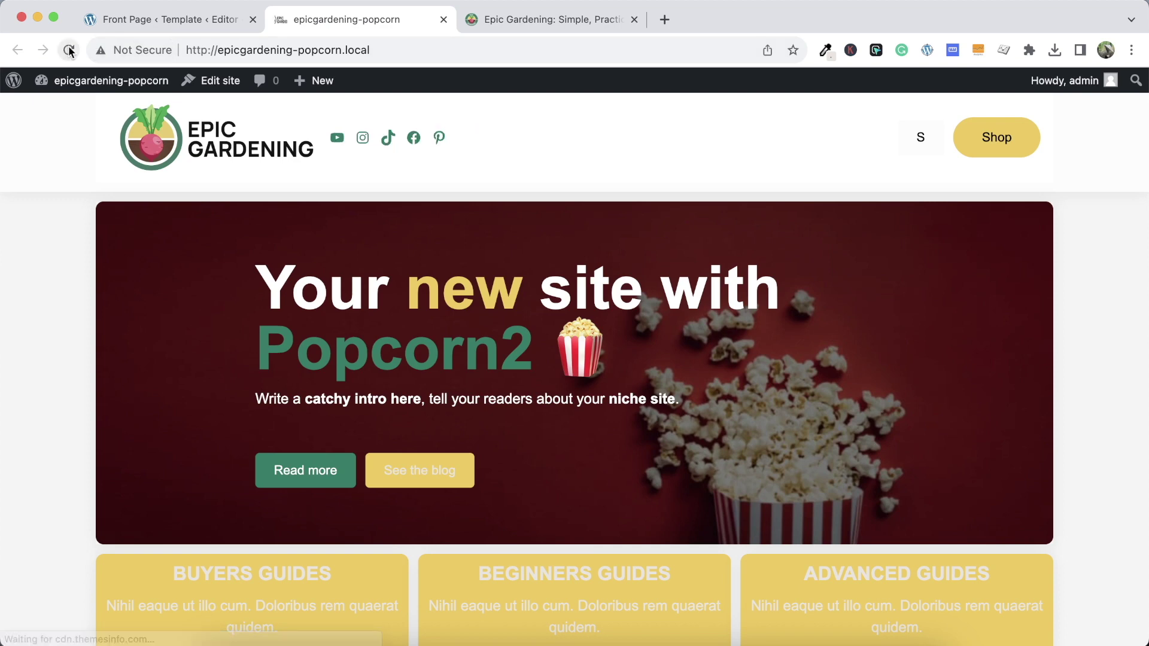
click(523, 16)
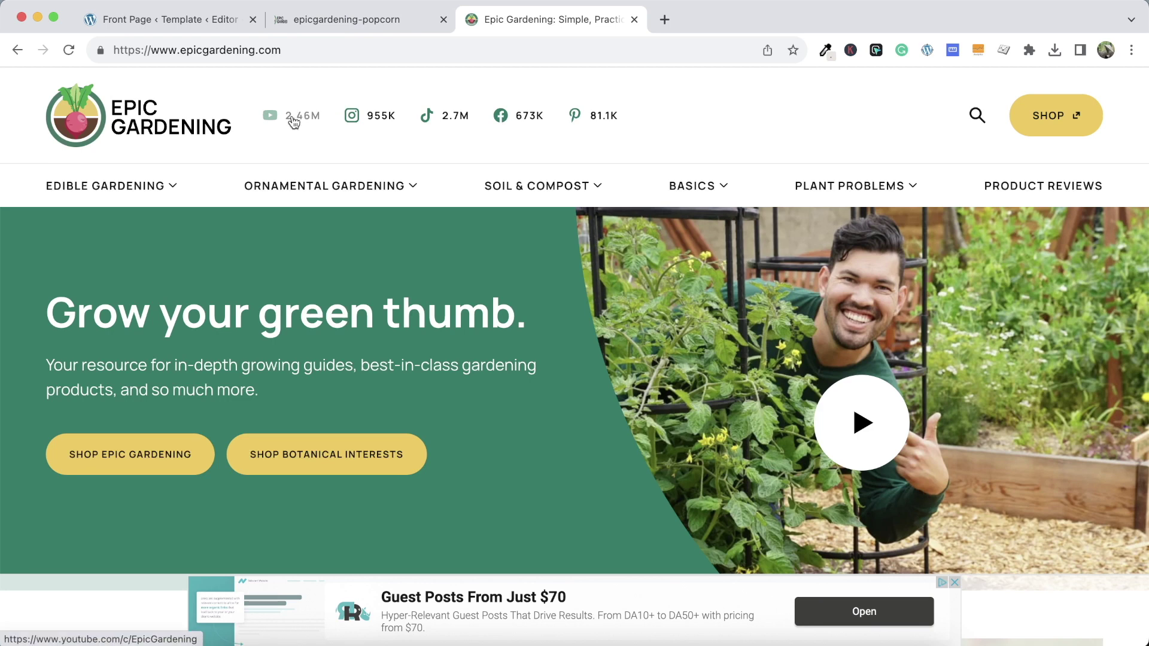
click(213, 19)
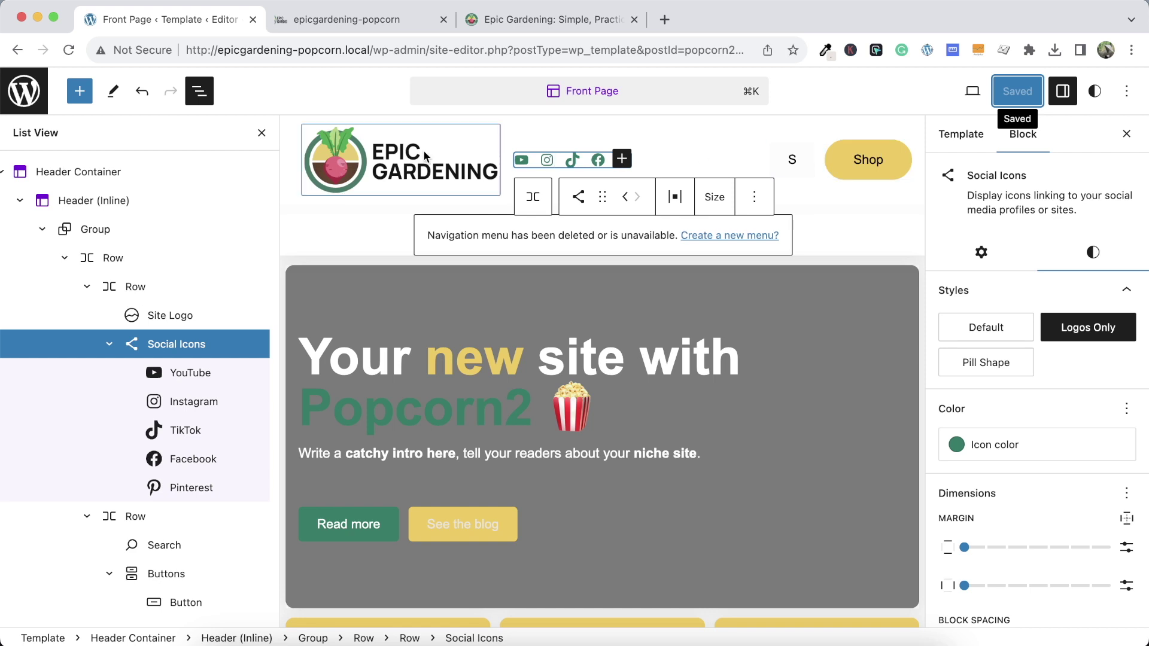
Set the header Shop button's link to # and save the template
click(261, 133)
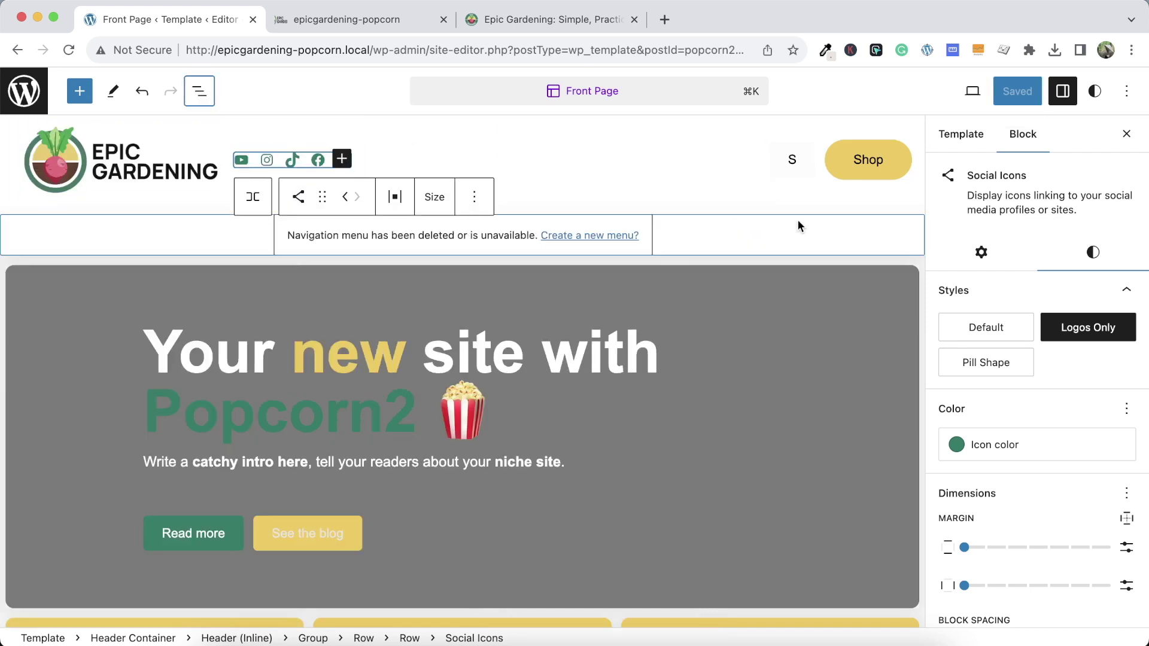
click(872, 170)
click(757, 209)
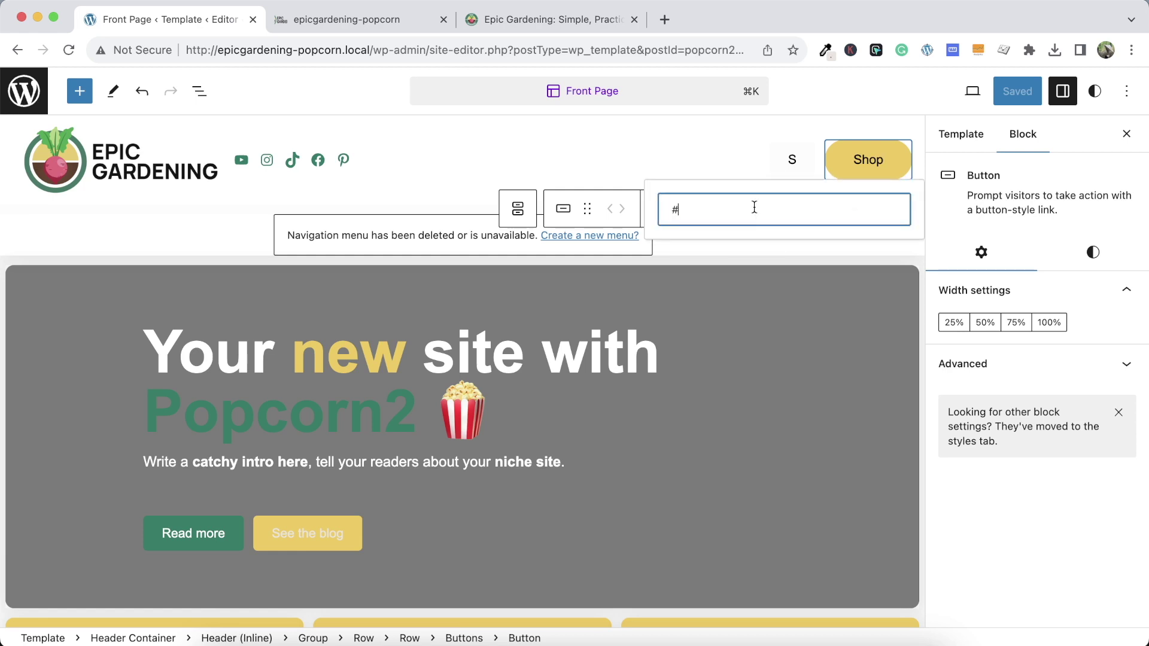
click(773, 160)
click(815, 130)
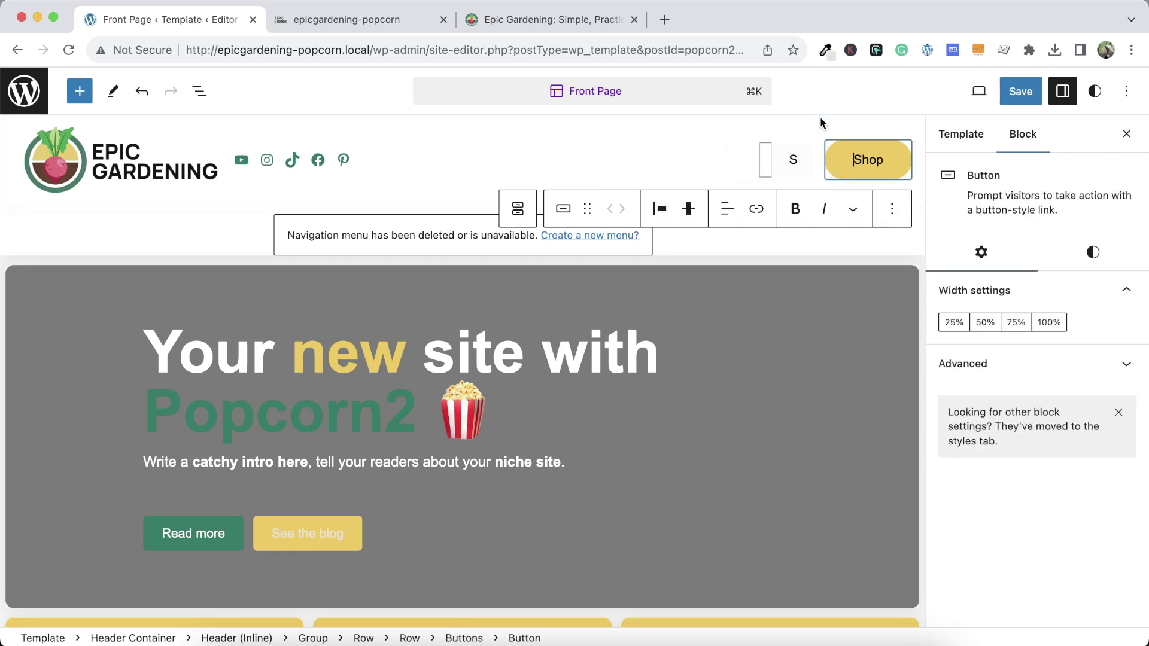
click(798, 154)
click(797, 156)
click(1020, 91)
click(1020, 92)
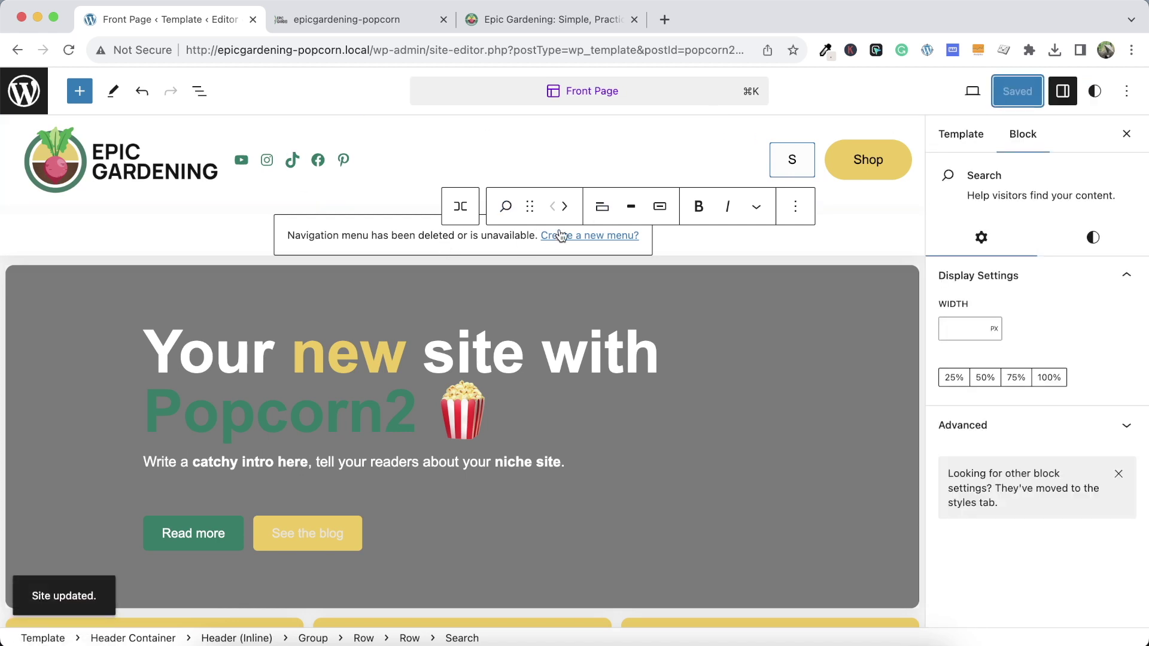
Copy the EDIBLE GARDENING menu title from the original Epic Gardening page for use in the template
click(500, 17)
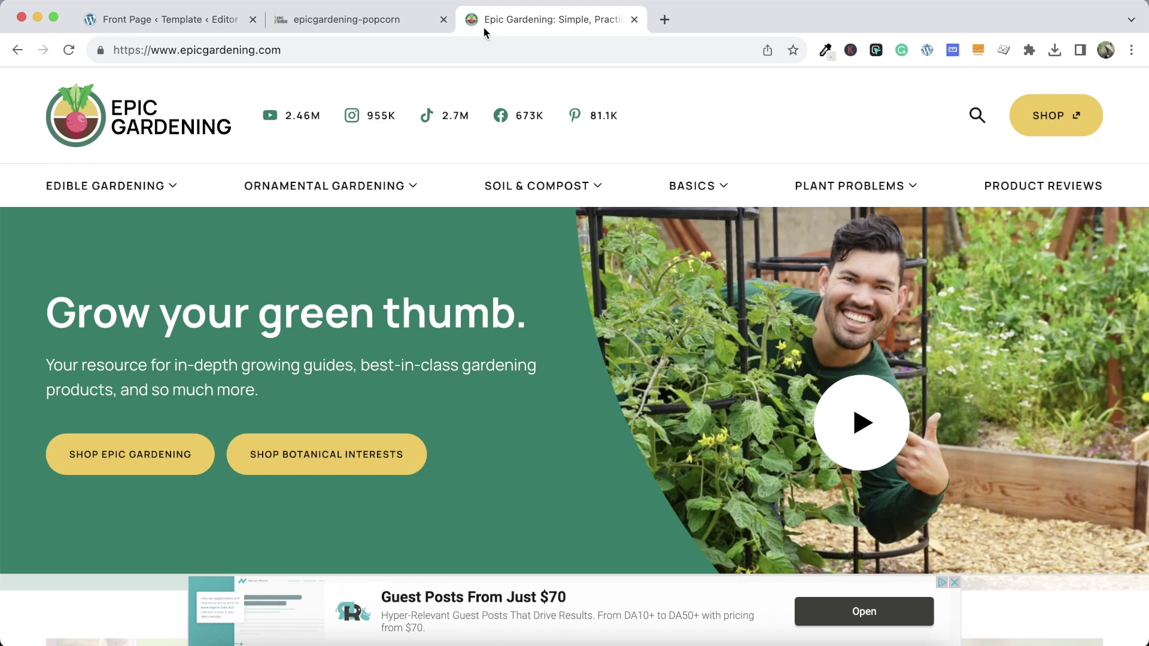
drag(20, 187, 187, 182)
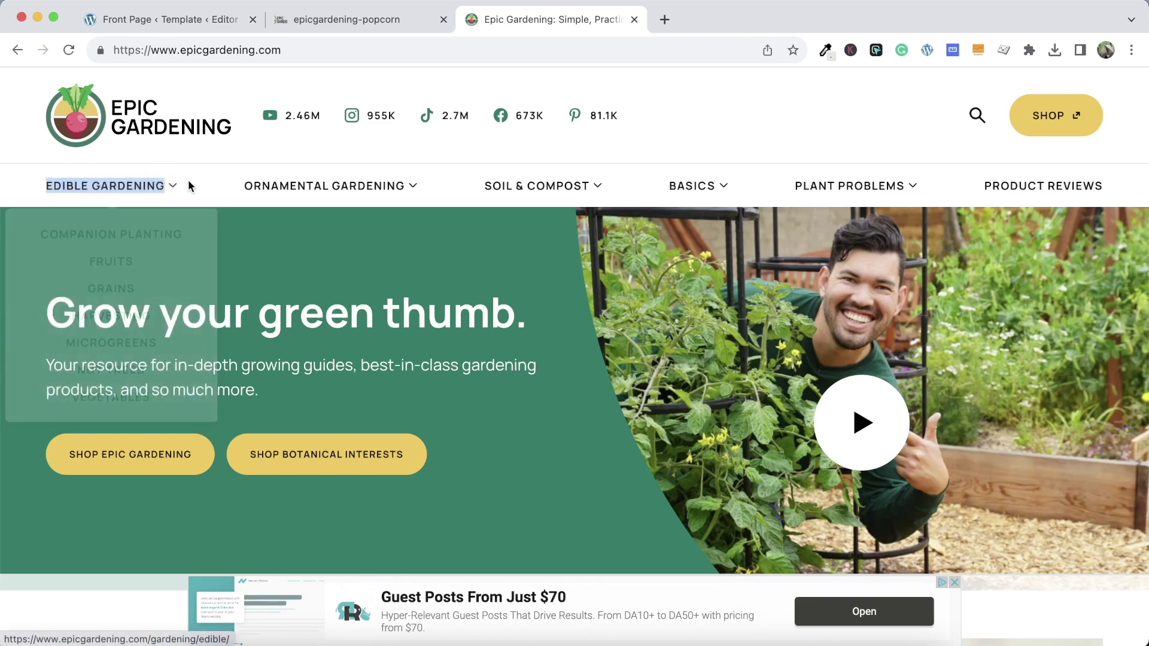
click(298, 21)
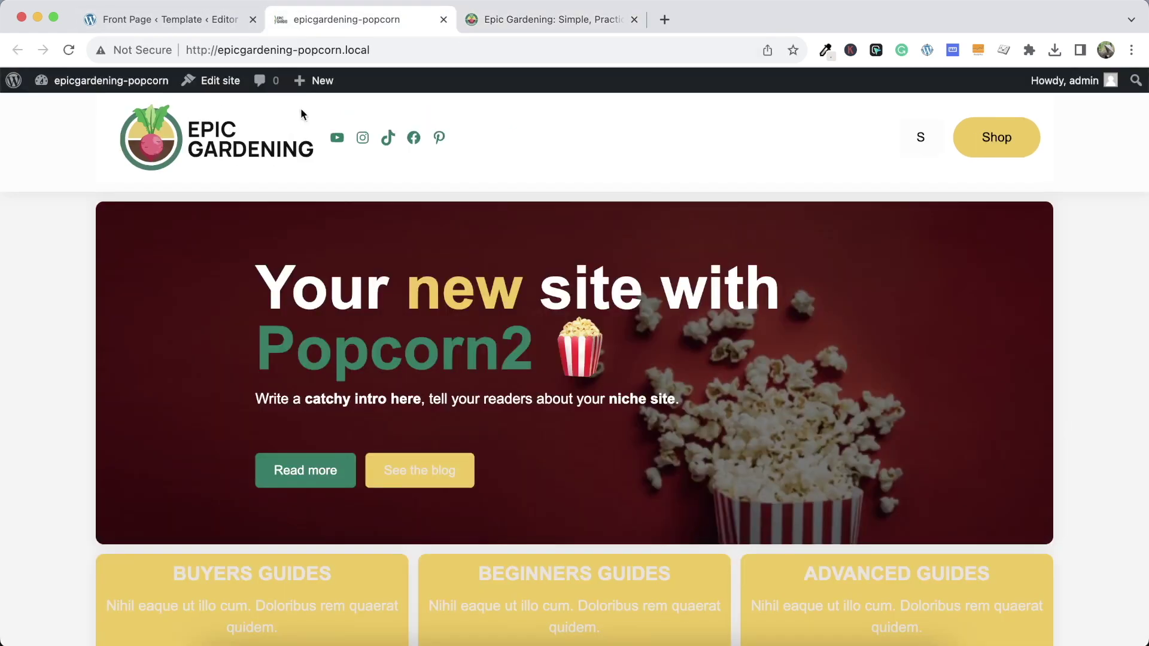
click(216, 19)
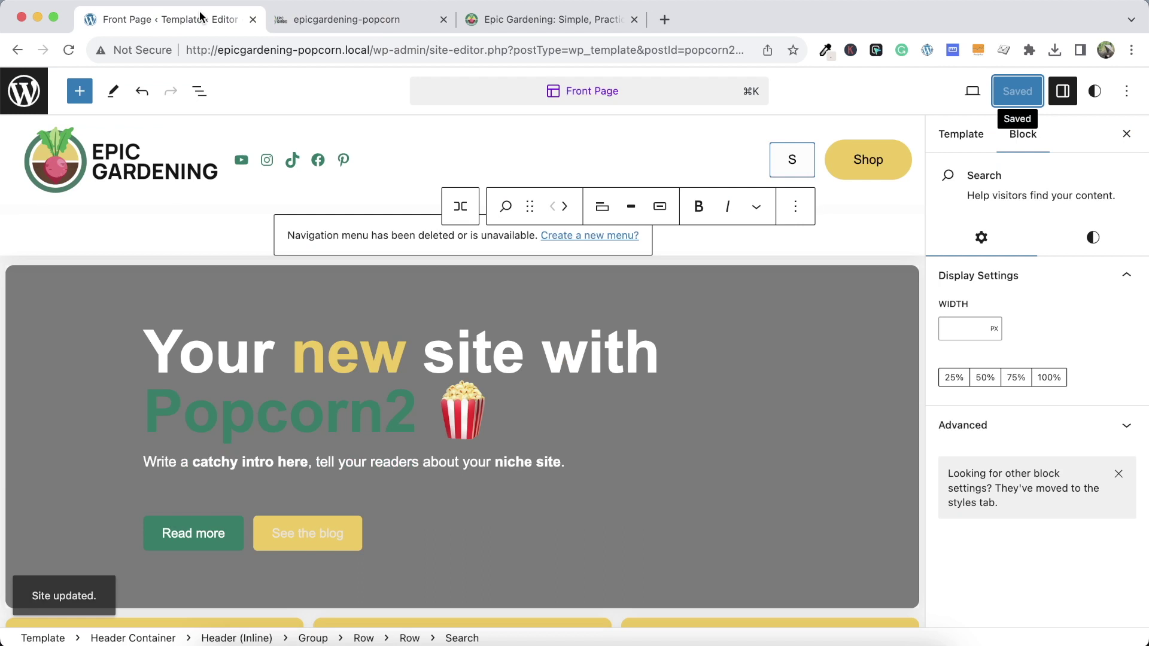
Create a new navigation menu in the header's second row and add a Page Link to it
click(590, 235)
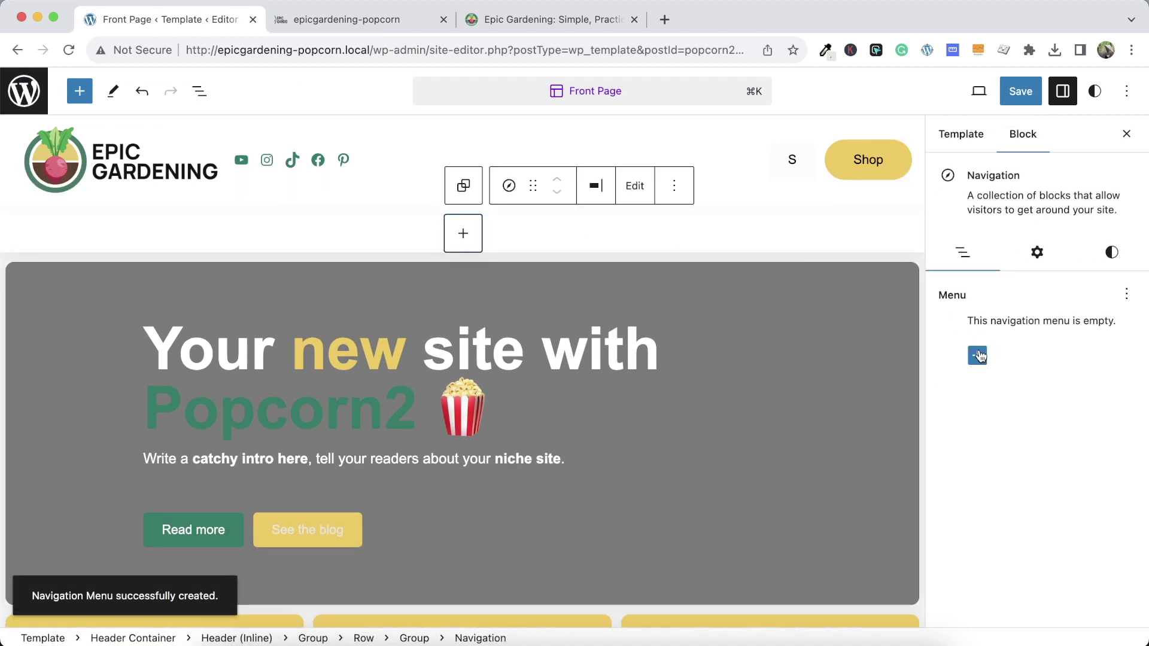
click(978, 356)
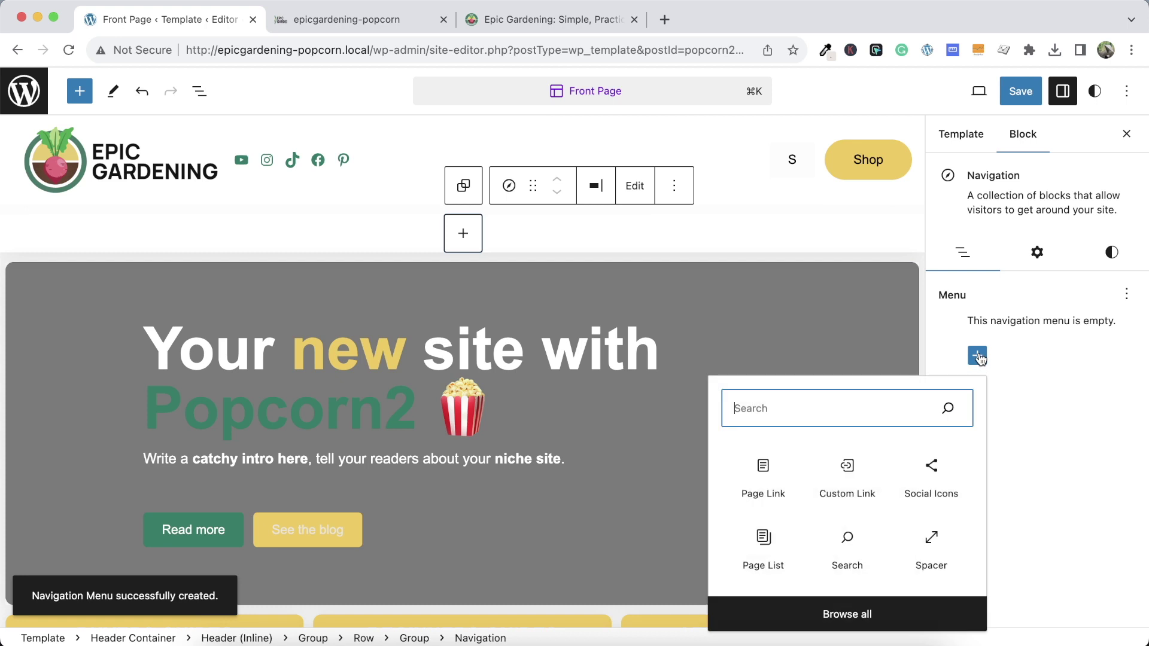
click(769, 466)
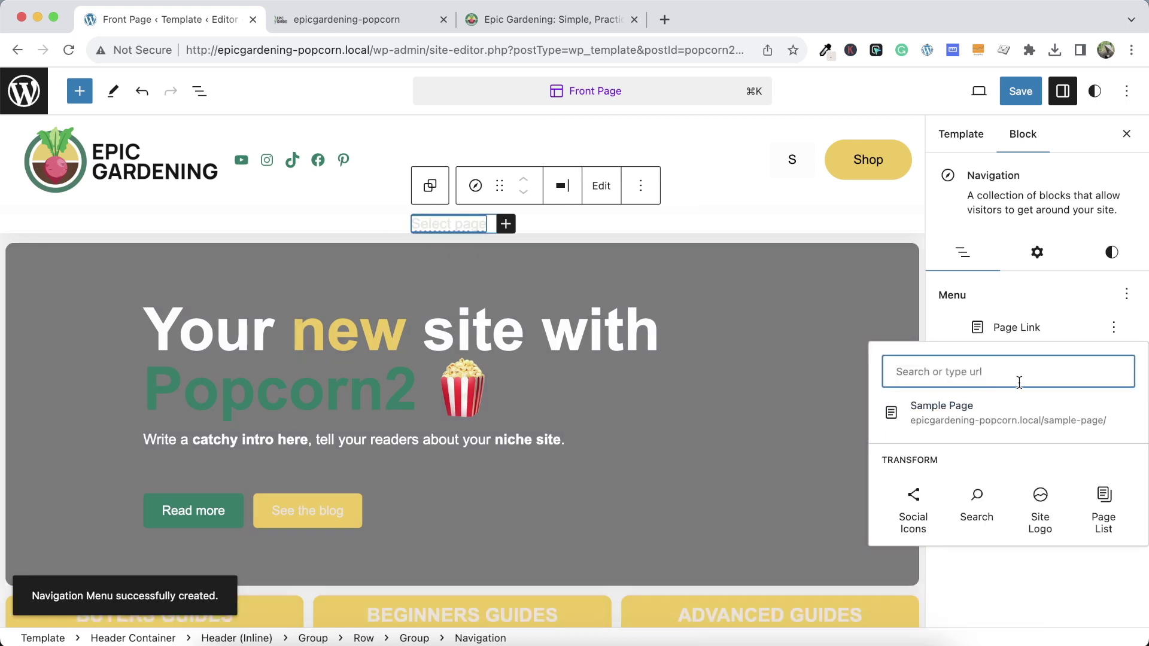
Label the new page link EDIBLE GARDENING and set its URL to #
click(1007, 326)
click(1018, 328)
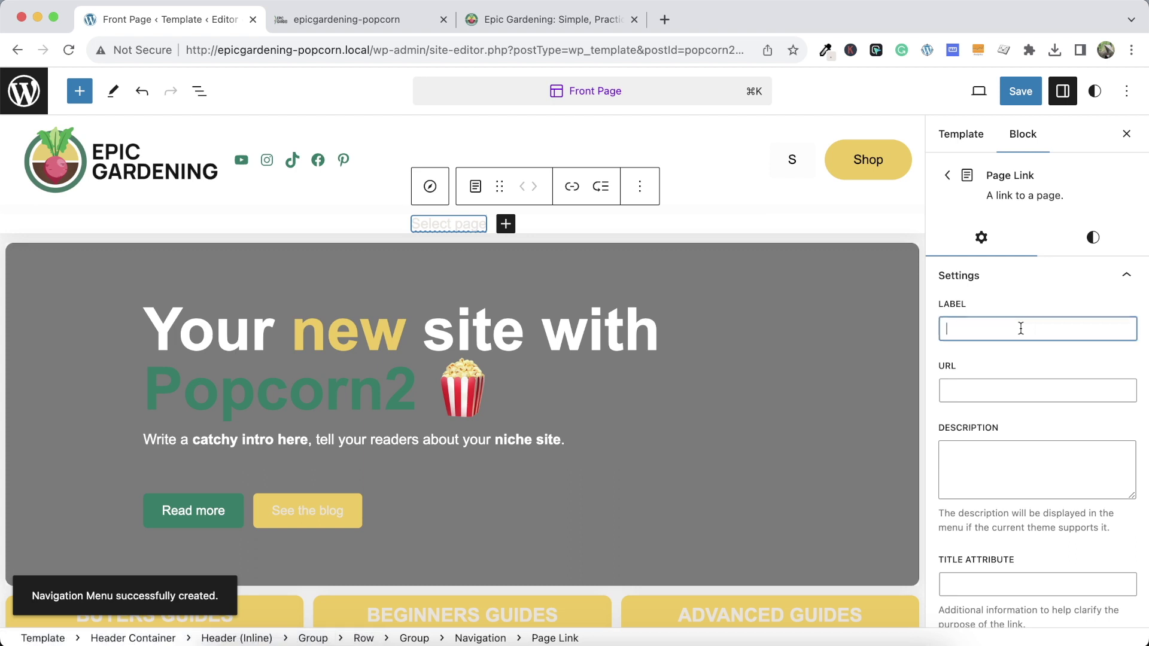
text(EDIBLE GARDENING)
click(982, 390)
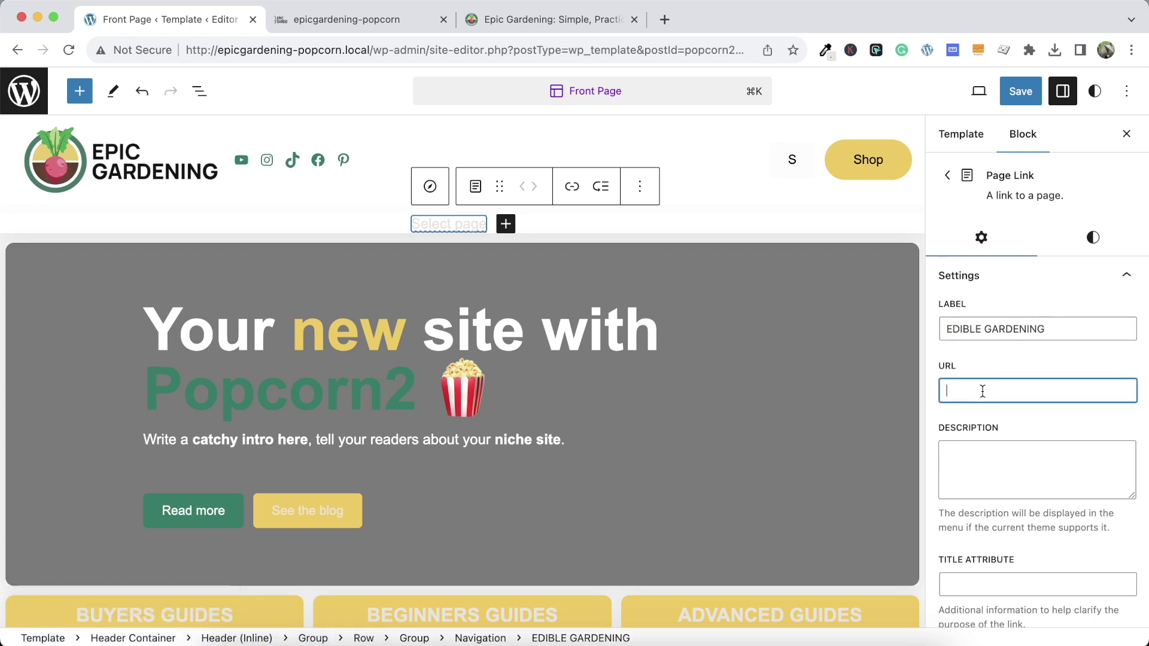
text(#)
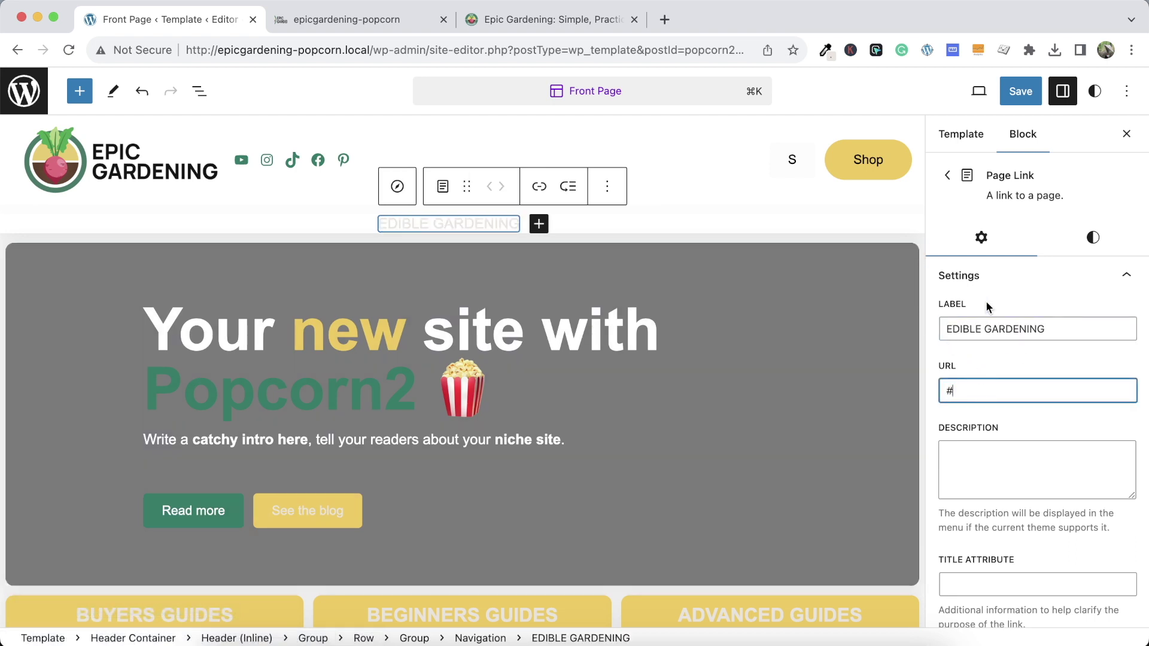
Check the menu on the Epic Gardening page and set the Navigation block's text colour to black
click(561, 20)
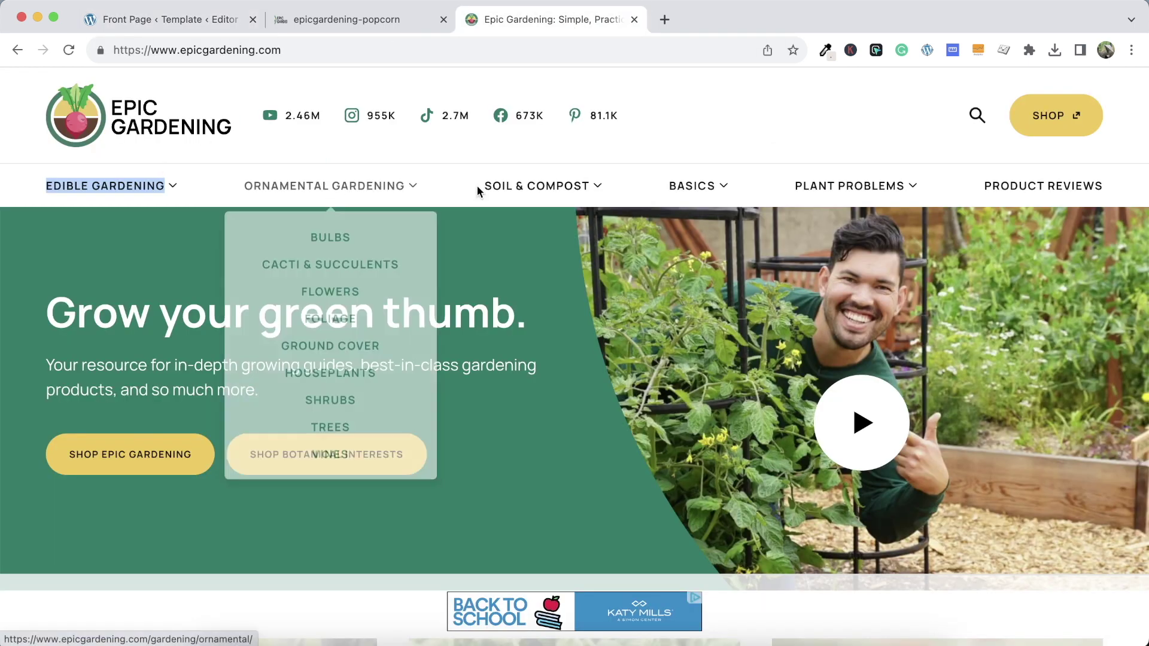
mouse_move(479, 186)
click(198, 19)
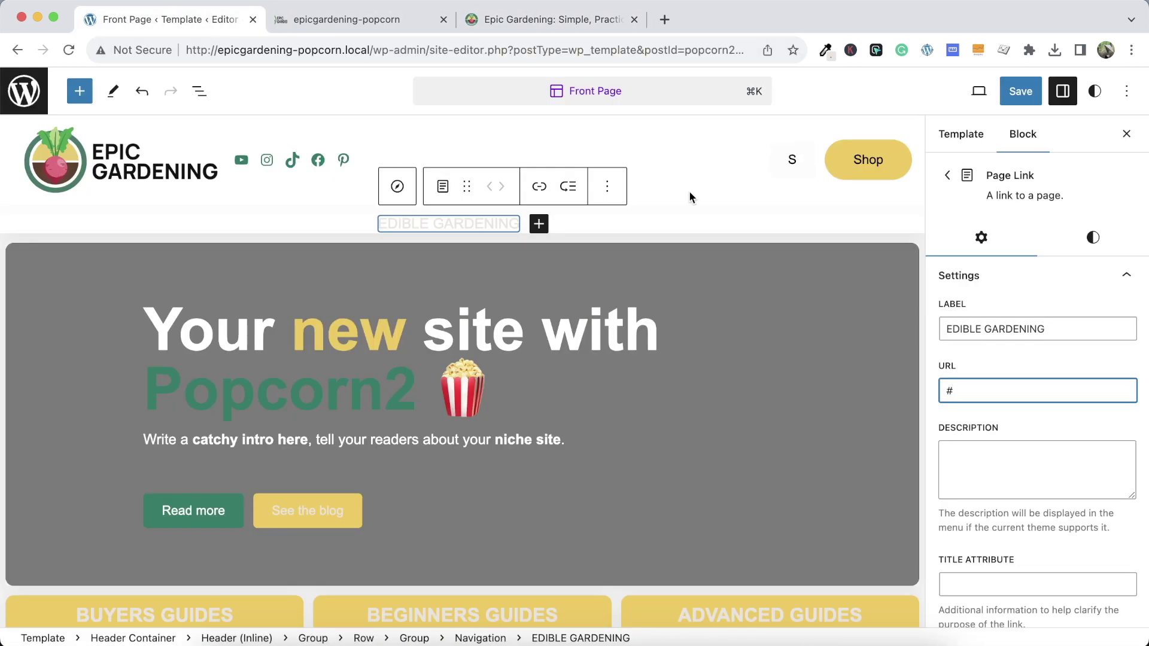
key(ctrl+alt+o)
click(187, 344)
click(969, 327)
click(885, 464)
Set the Navigation block's font size to Small
click(1037, 252)
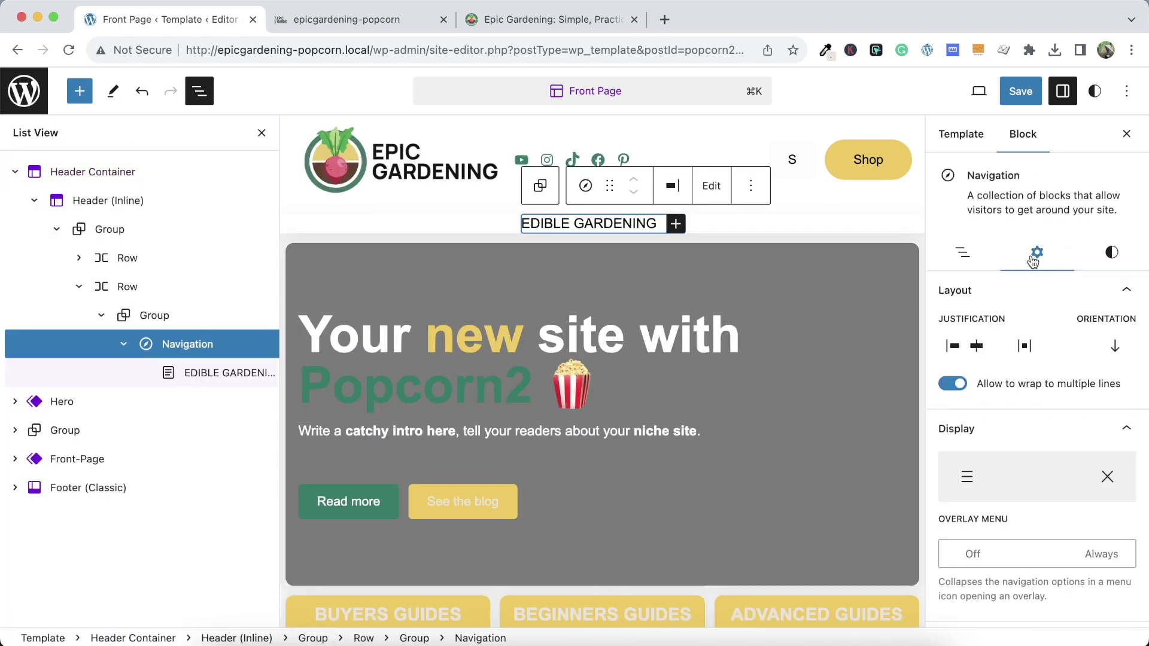
click(1111, 252)
click(1005, 494)
click(982, 520)
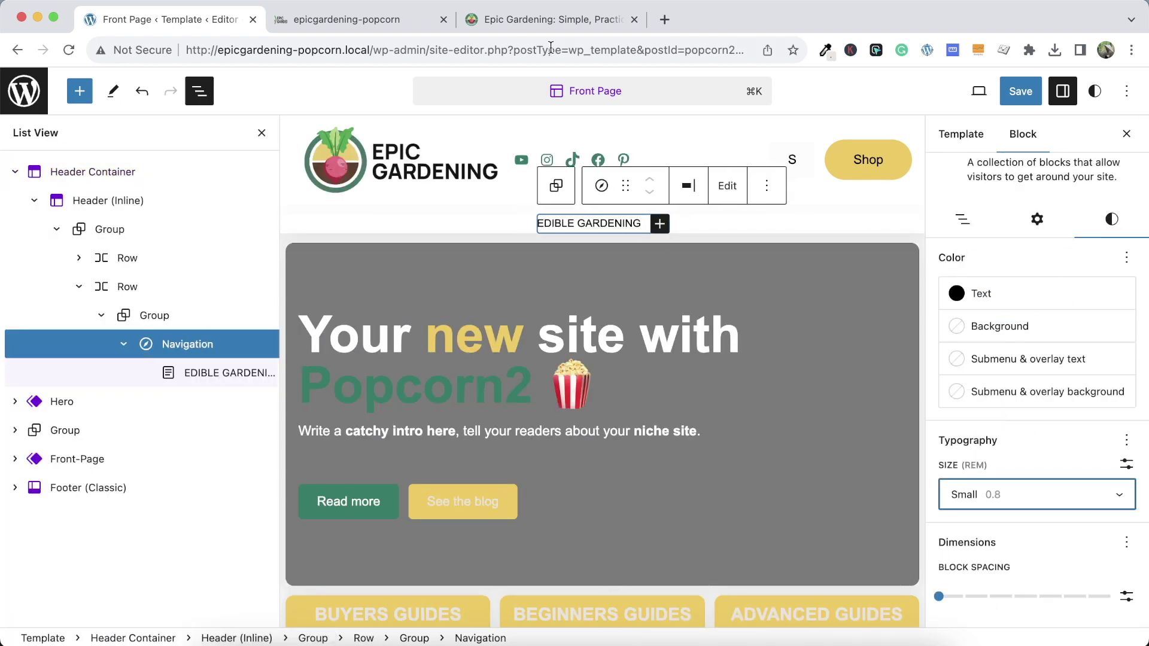
Add ORNAMENTAL GARDENING and SOIL & COMPOST links to the header navigation, using the titles from the Epic Gardening menu
click(551, 19)
click(215, 17)
click(550, 19)
click(197, 19)
click(744, 218)
text(SOIL & COMPOST)
Add a BASICS custom link with URL # to the header navigation
click(551, 19)
click(198, 19)
click(783, 223)
text(BASICS)
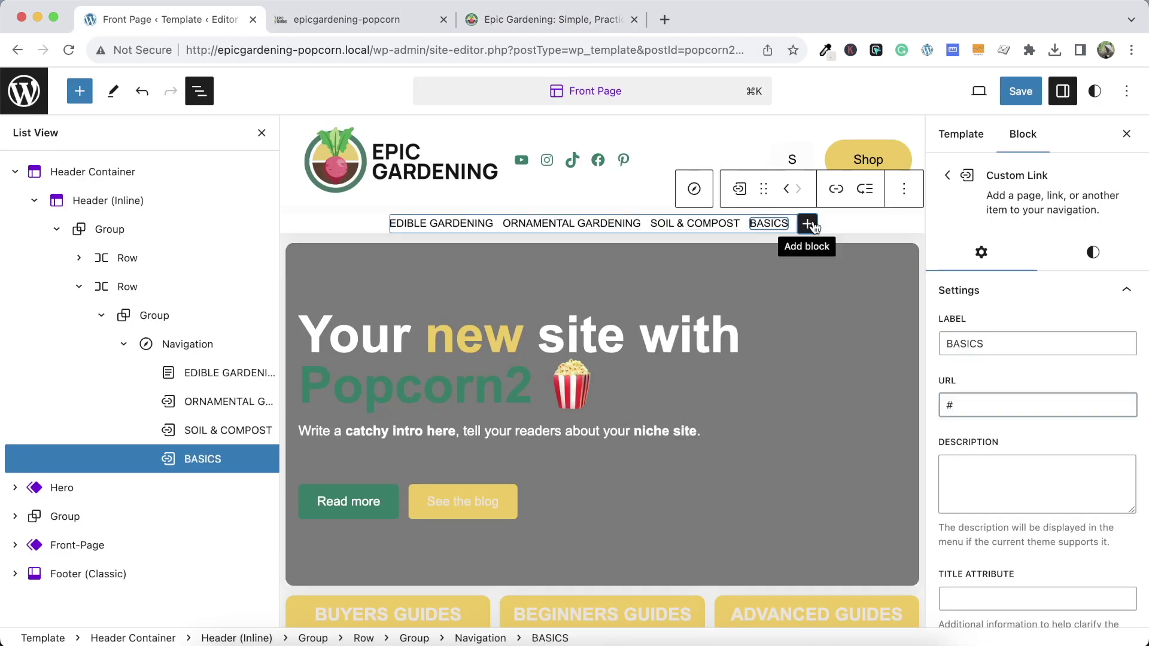
Copy PLANT PROBLEMS from the Epic Gardening menu and add it as a link in the header navigation
click(551, 19)
drag(793, 186, 911, 181)
key(cmd+c)
click(198, 19)
key(cmd+v)
Copy PRODUCT REVIEWS from the Epic Gardening menu and add it as a navigation link with URL #
click(550, 19)
drag(984, 186, 1103, 186)
key(cmd+c)
click(197, 19)
key(cmd+v)
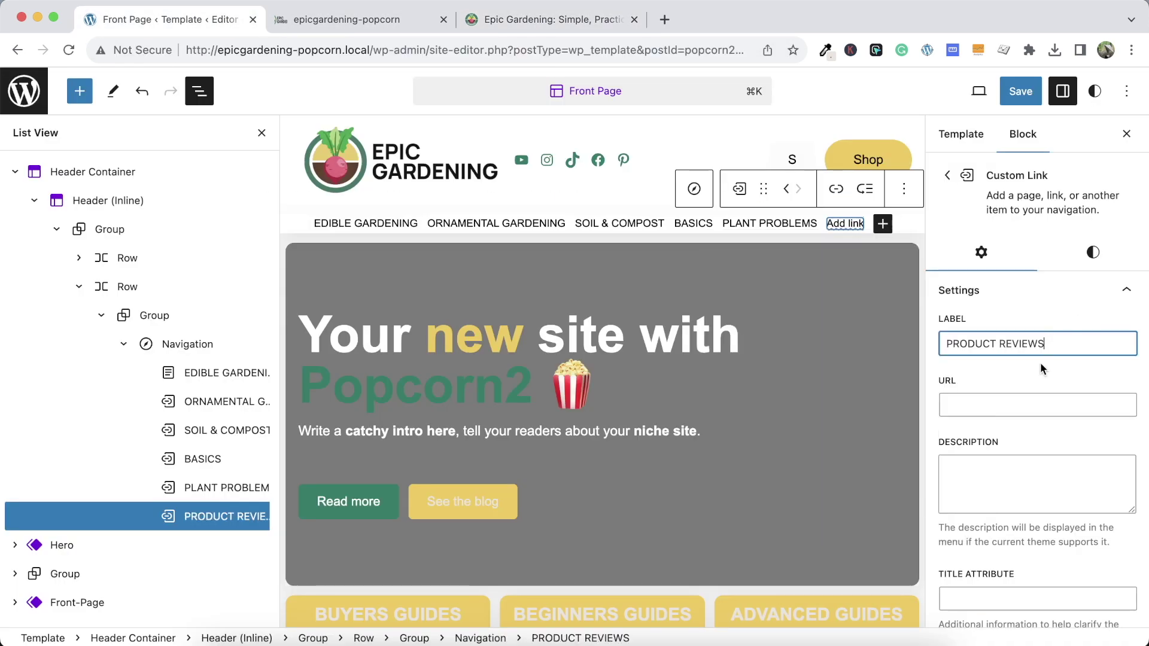
click(1012, 402)
text(#)
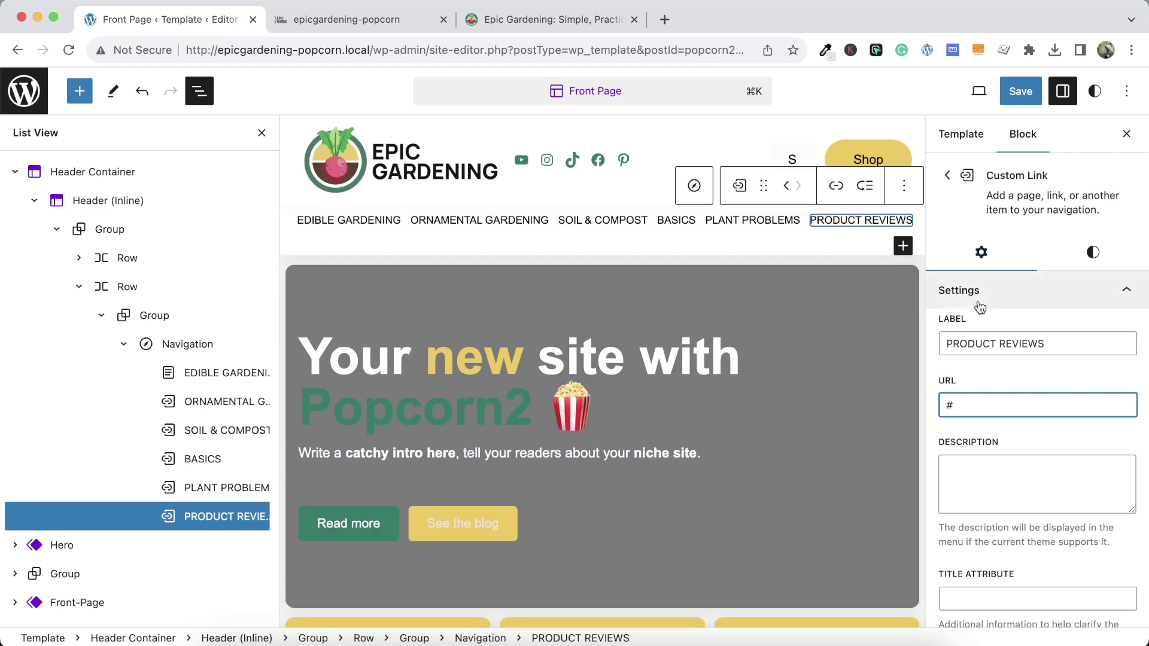
Justify the Navigation block with space between its items and save the template
click(214, 343)
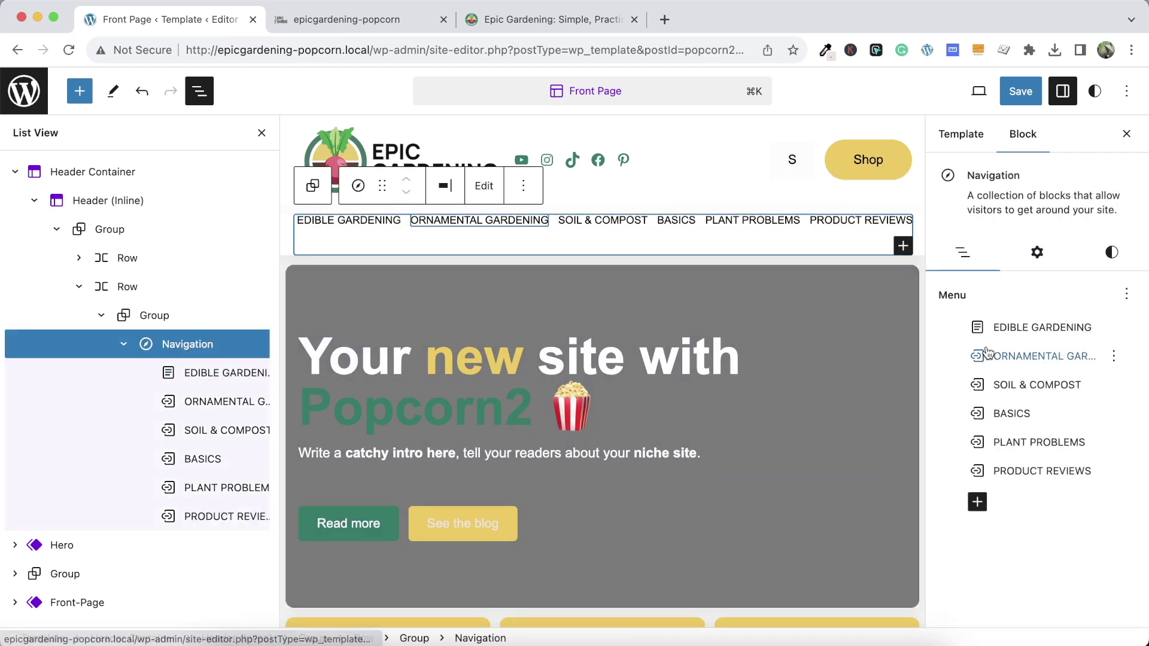
click(1037, 252)
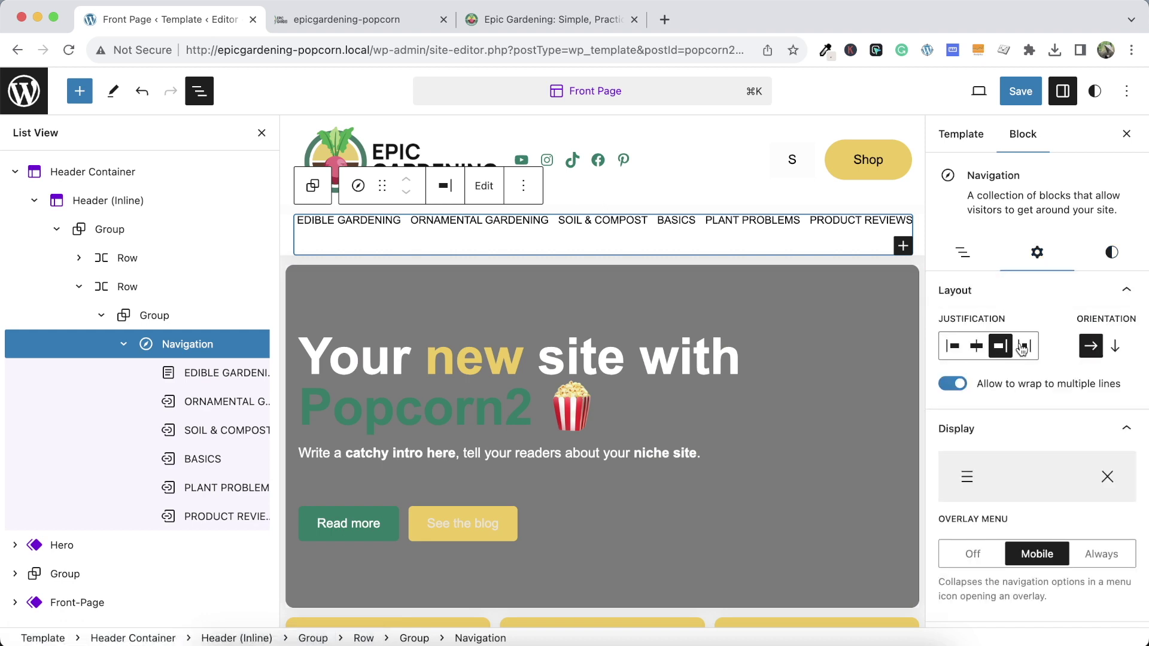
click(1023, 347)
click(1020, 91)
click(1005, 92)
Reload the epicgardening-popcorn site and compare its navigation row with the original Epic Gardening menu
click(372, 19)
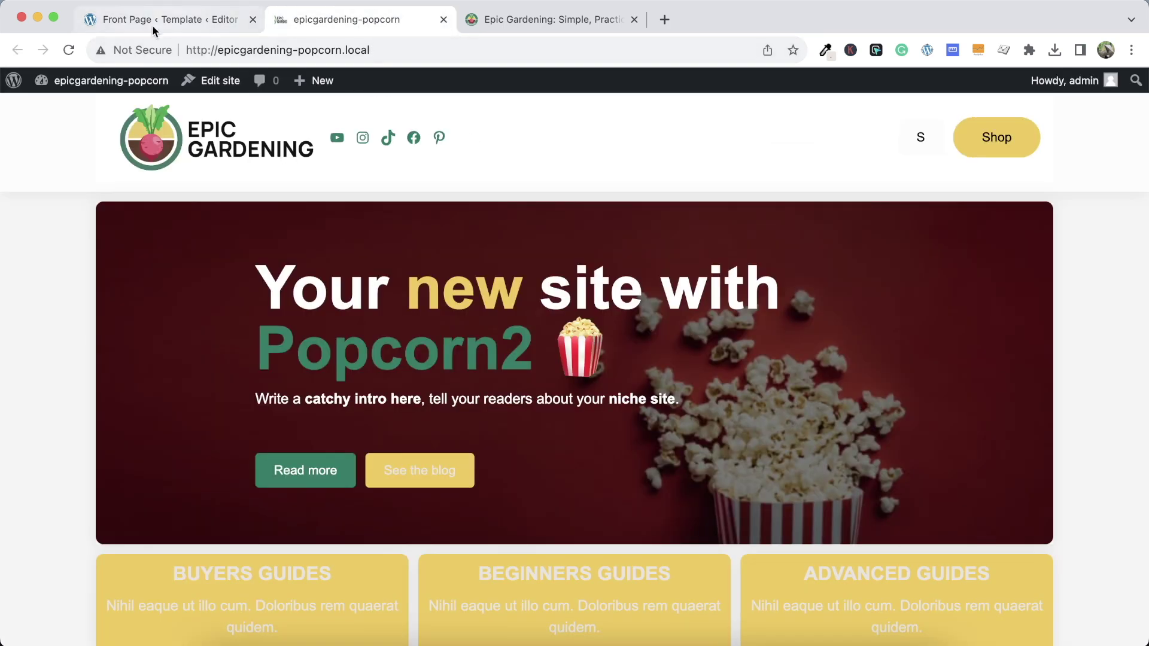
click(69, 51)
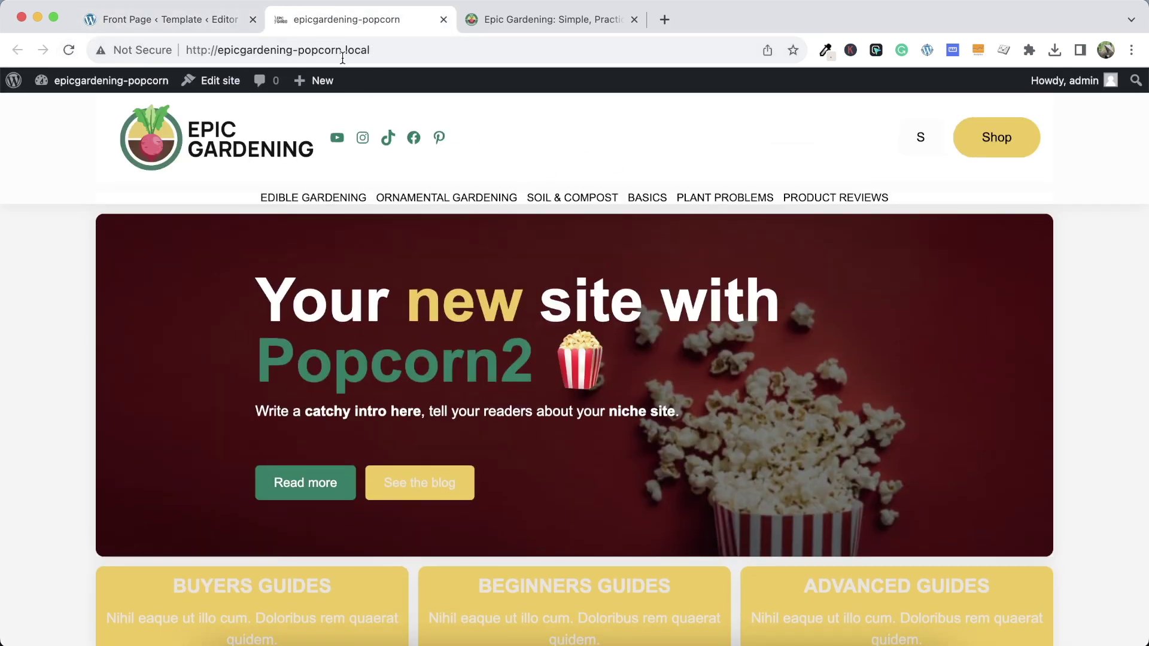
click(475, 29)
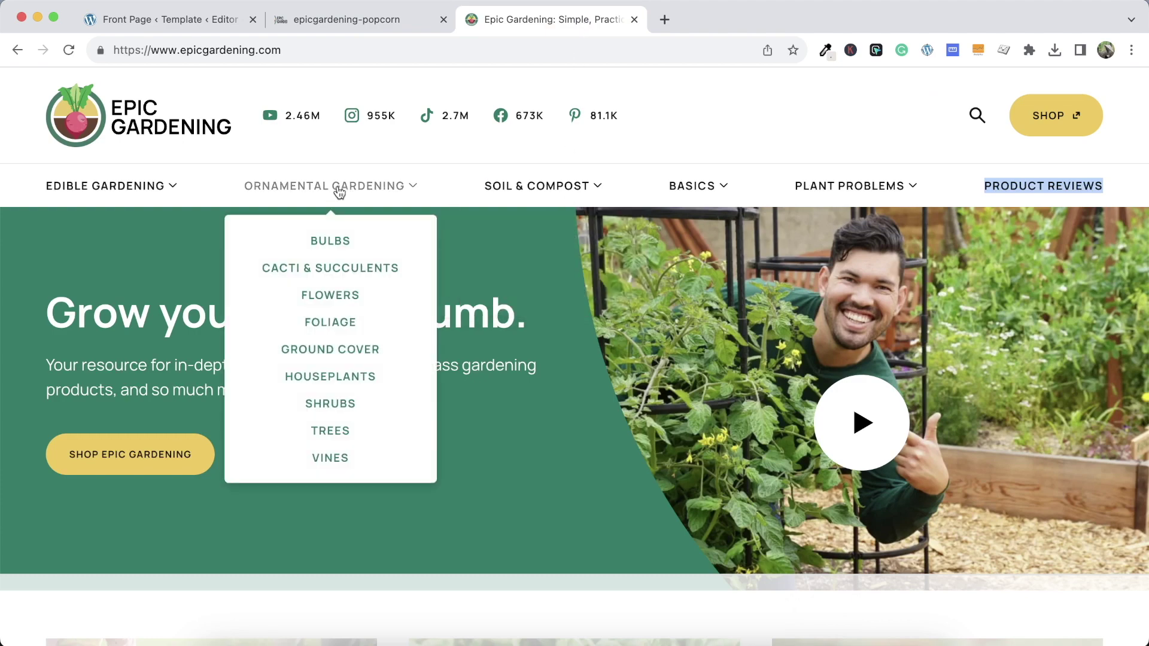
click(235, 21)
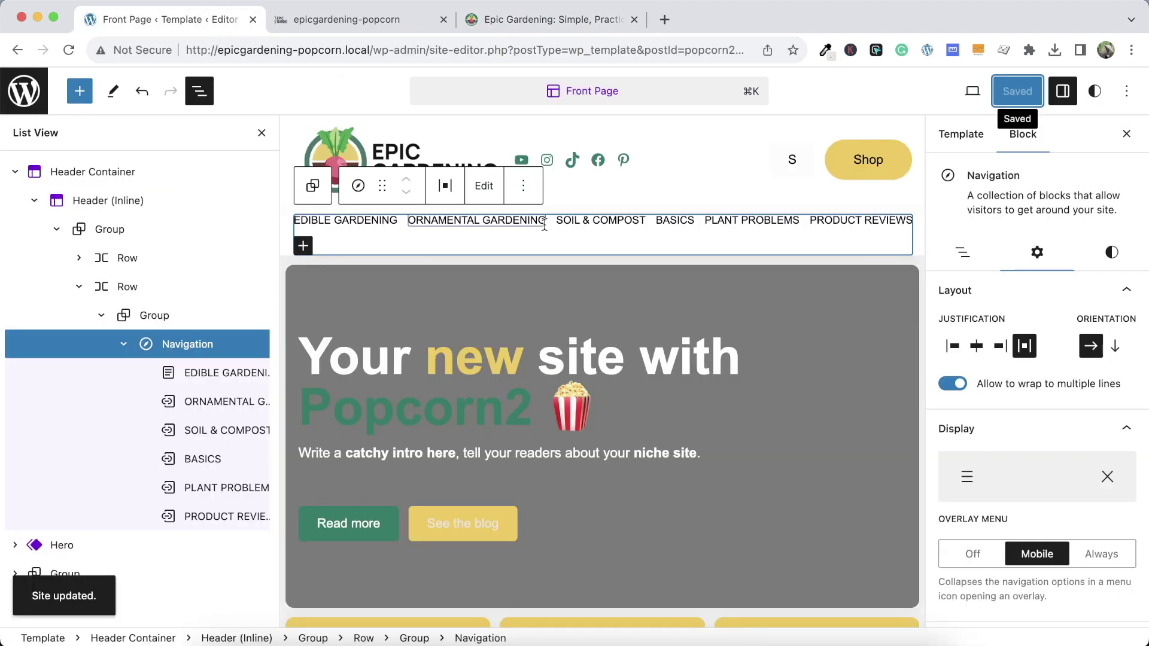
click(149, 18)
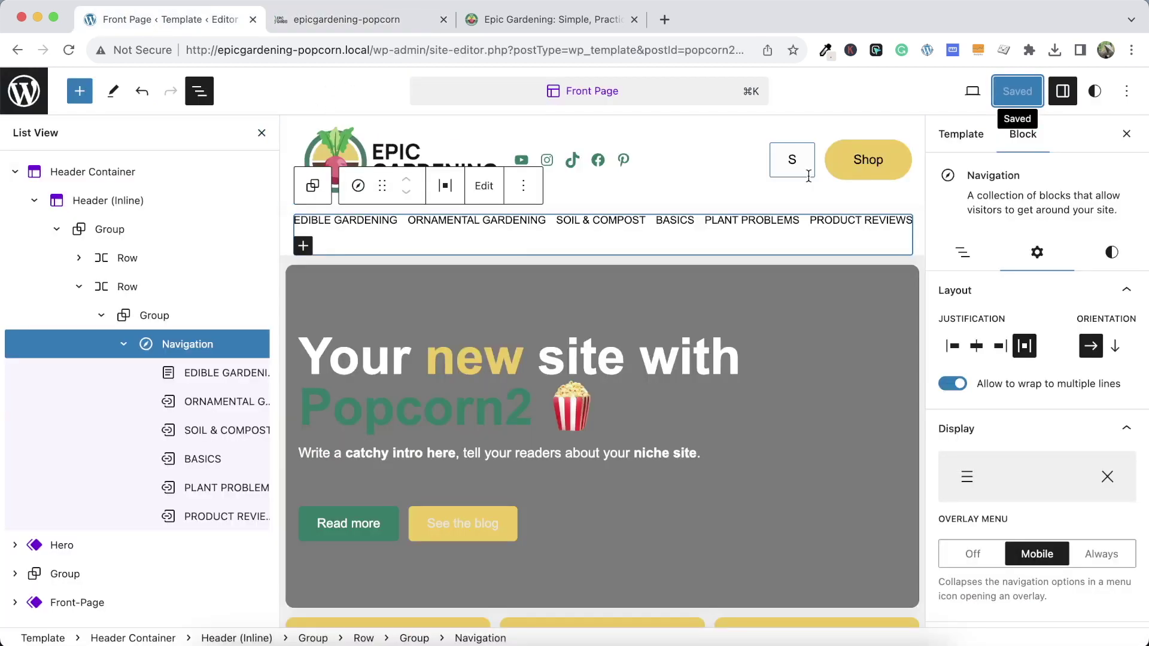
Widen the content area in the site-wide Layout styles
click(1094, 90)
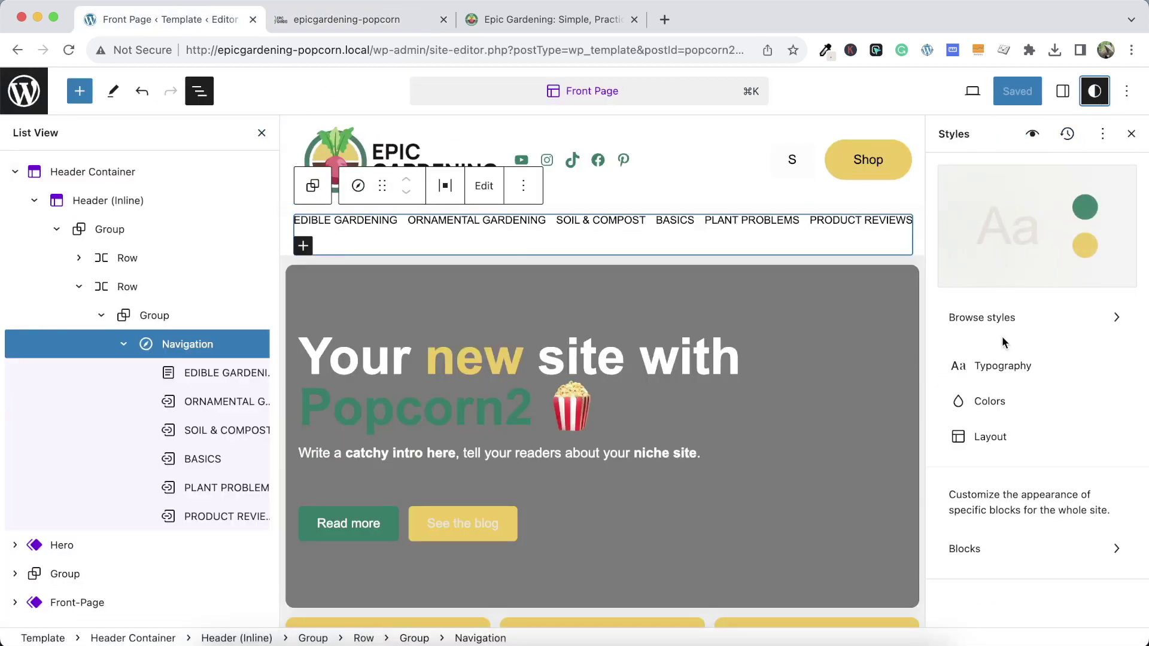
click(988, 437)
click(947, 171)
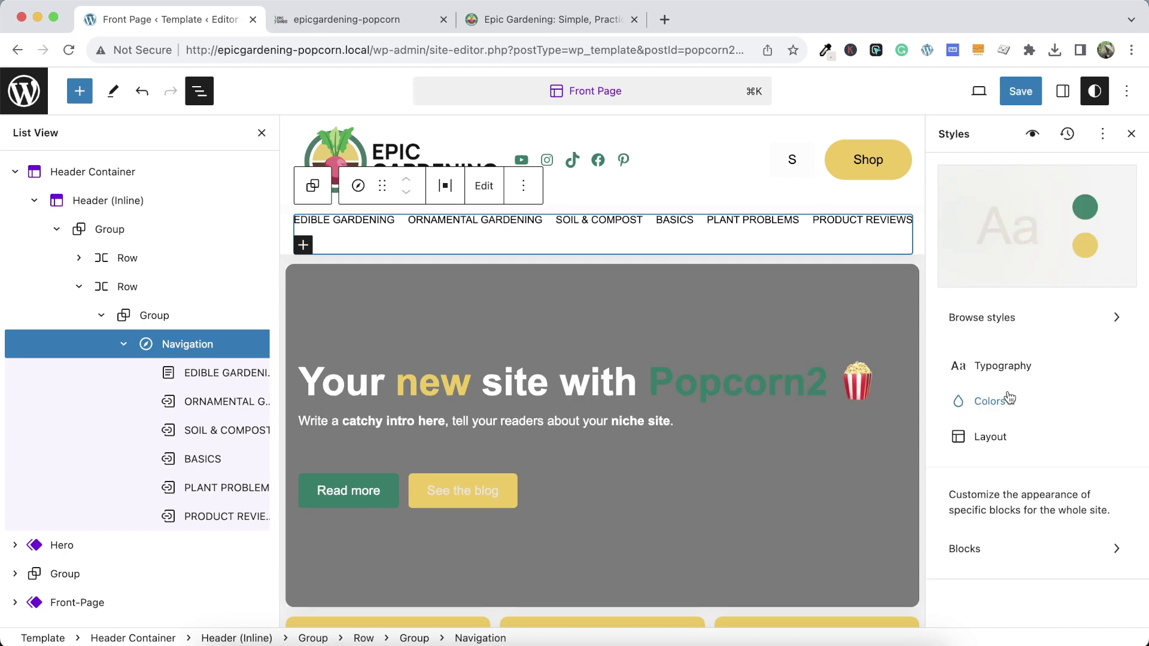
Set the site-wide Typography font for Text to Helvetica, sans-serif and save the site
click(981, 365)
click(989, 281)
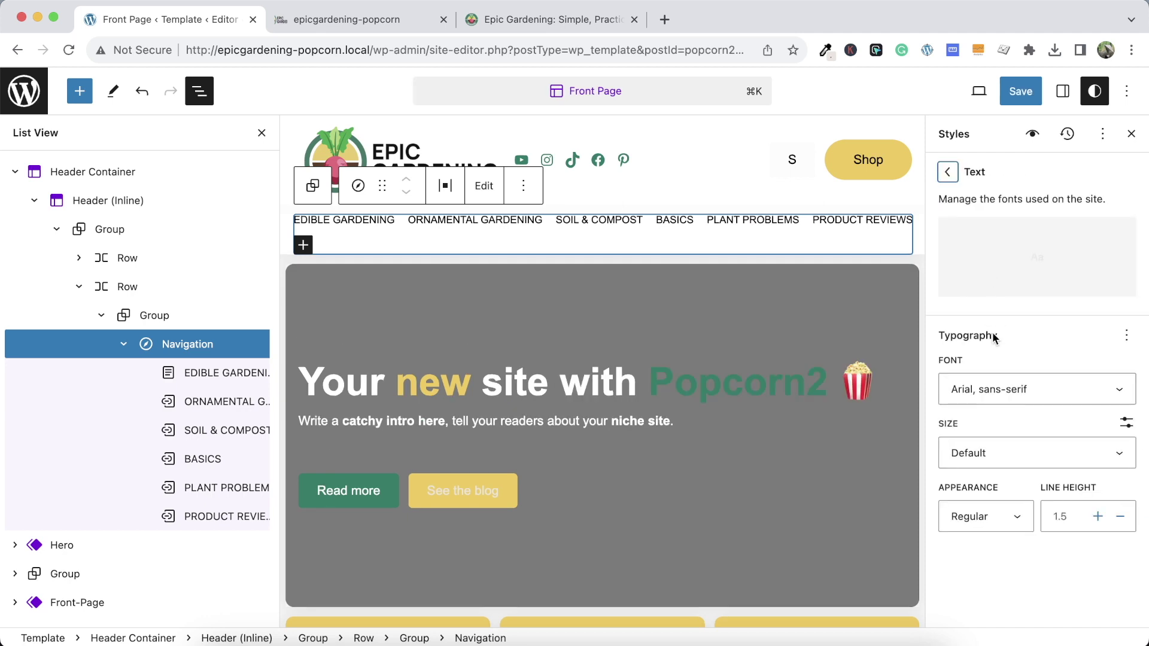
click(1034, 390)
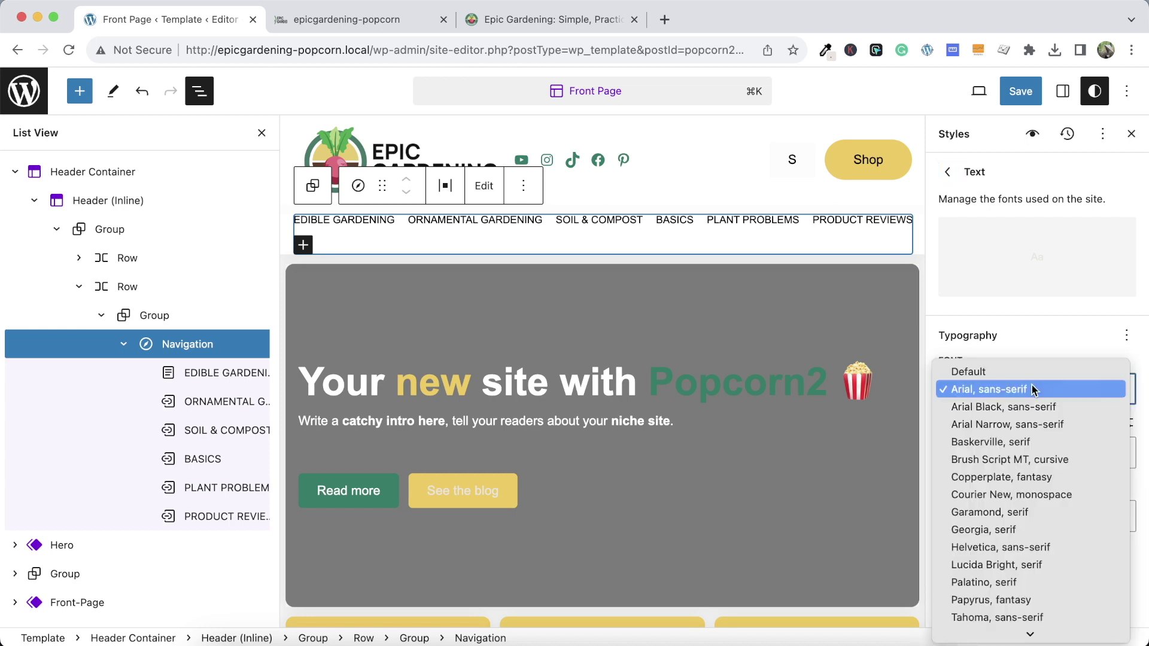
click(1007, 548)
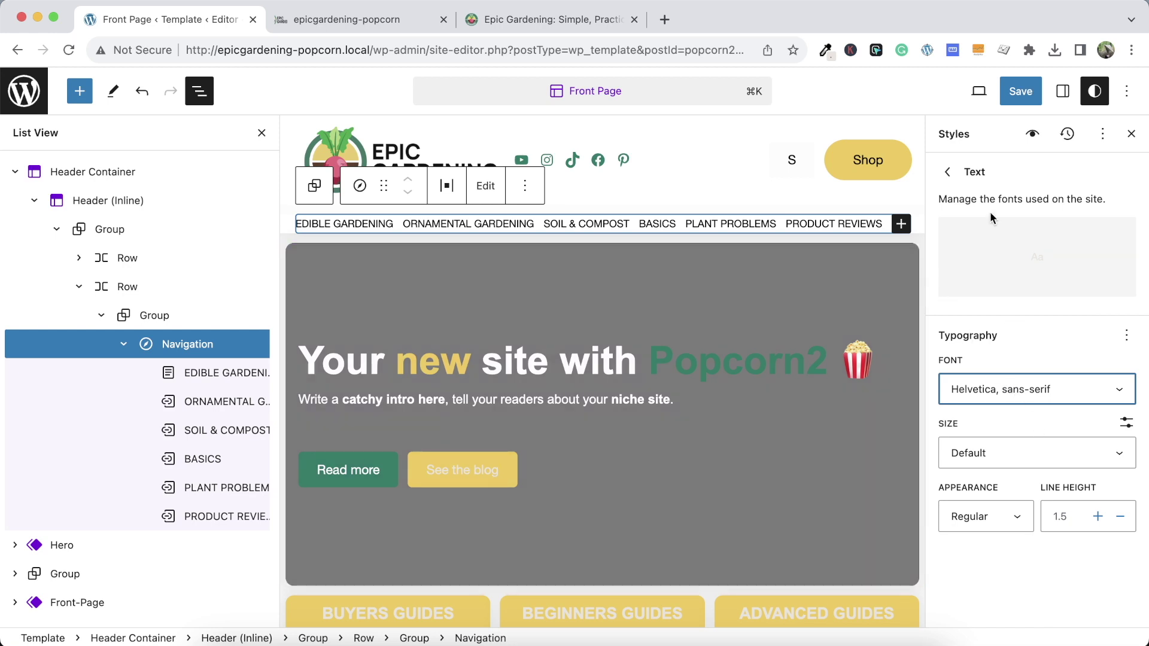
click(1020, 91)
click(981, 91)
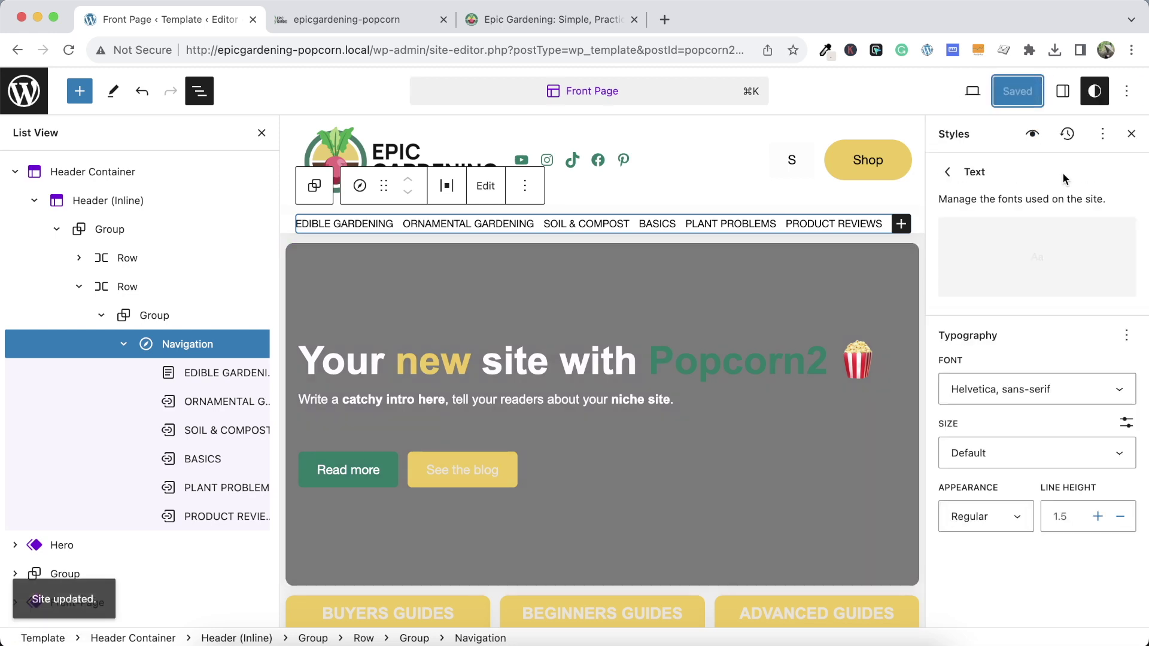
Return to the main Styles settings and reload the epicgardening-popcorn site to check the new font and content width
click(948, 173)
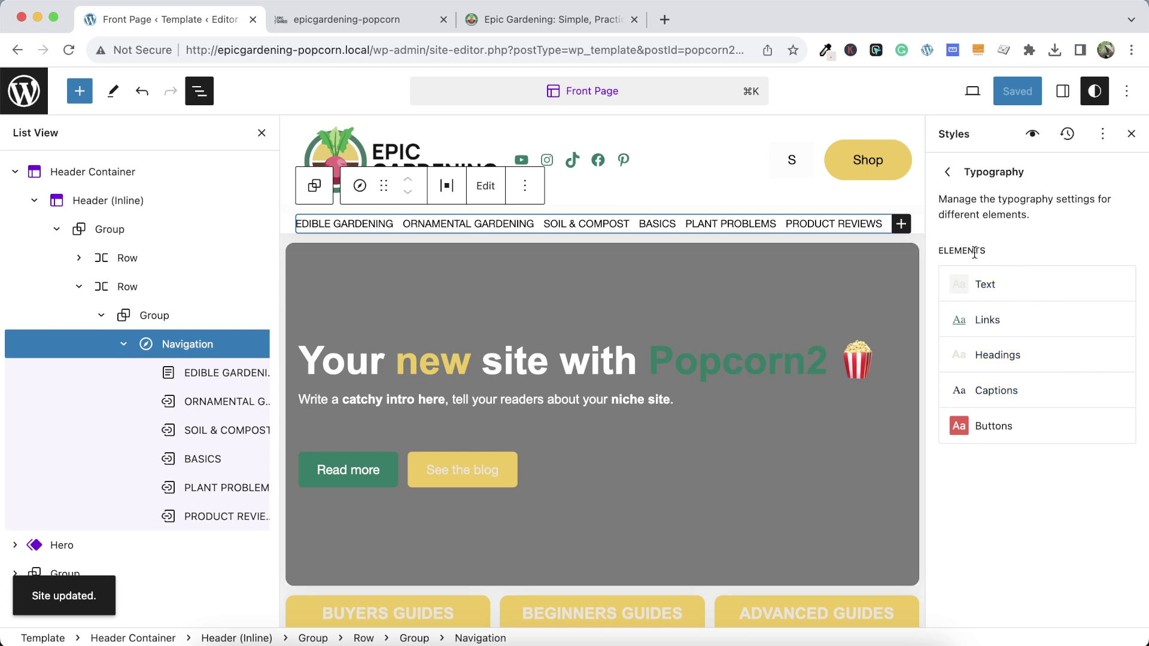
click(949, 172)
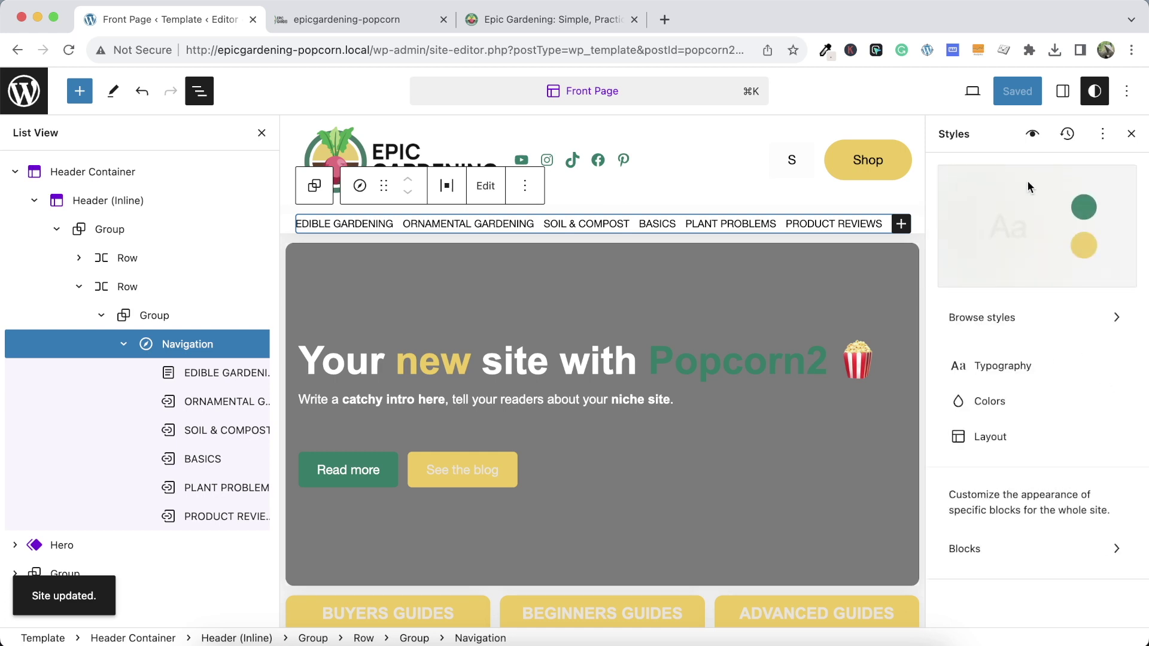
click(347, 19)
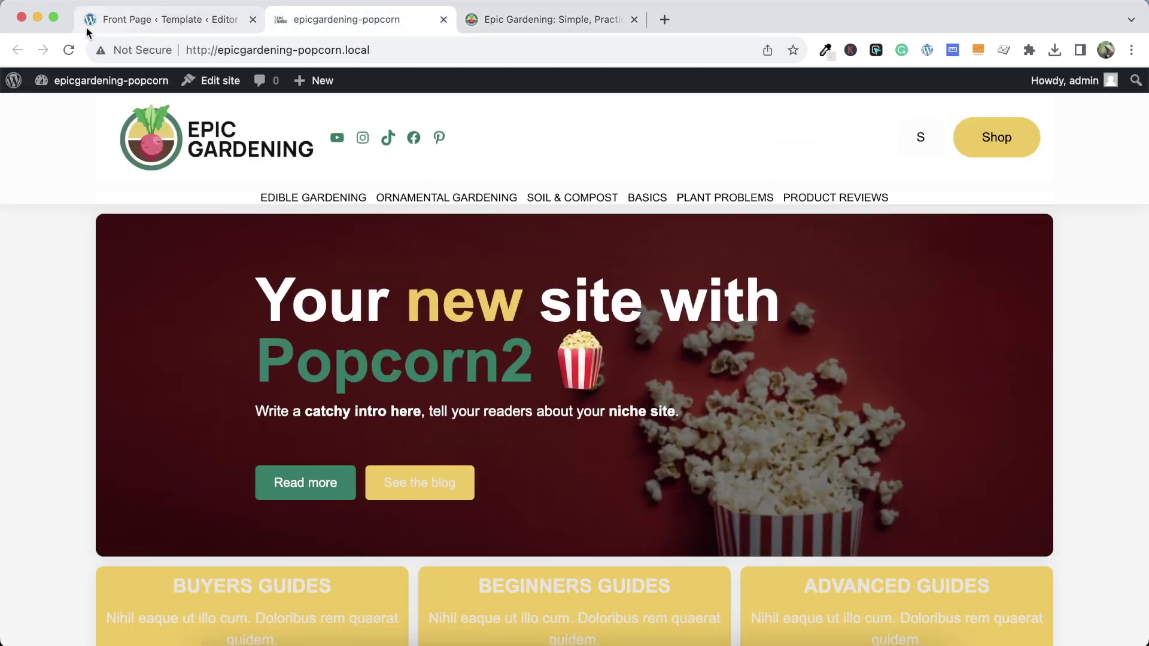
click(67, 50)
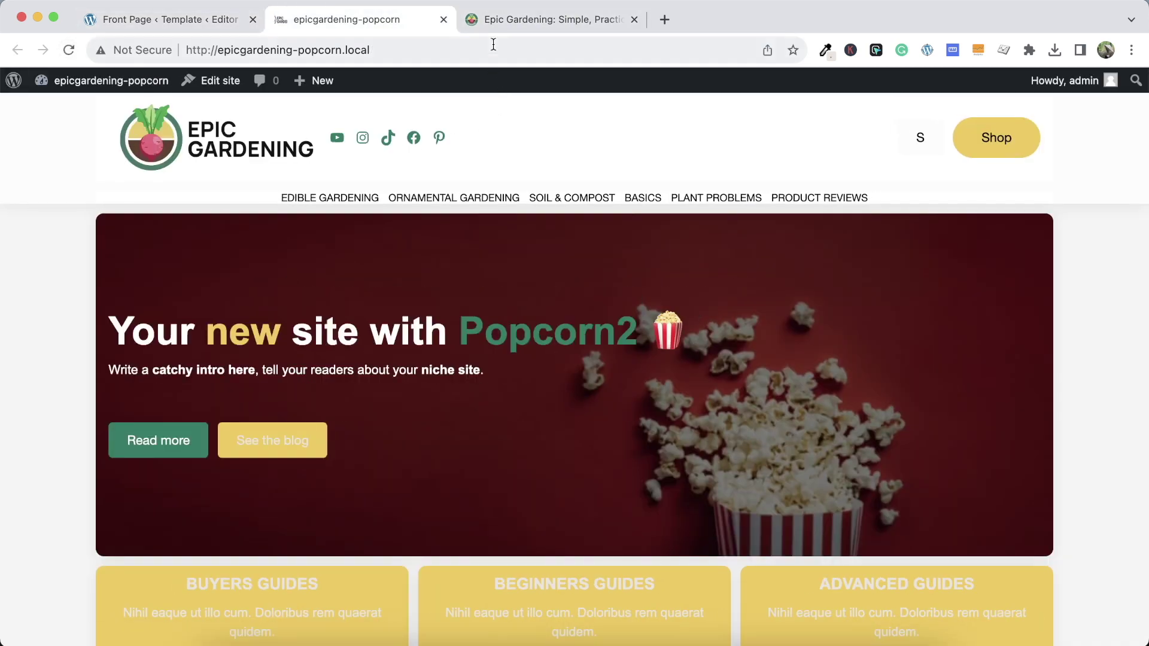
Inspect the ORNAMENTAL GARDENING menu link on the original Epic Gardening site and look up its computed font size
click(527, 19)
mouse_move(378, 179)
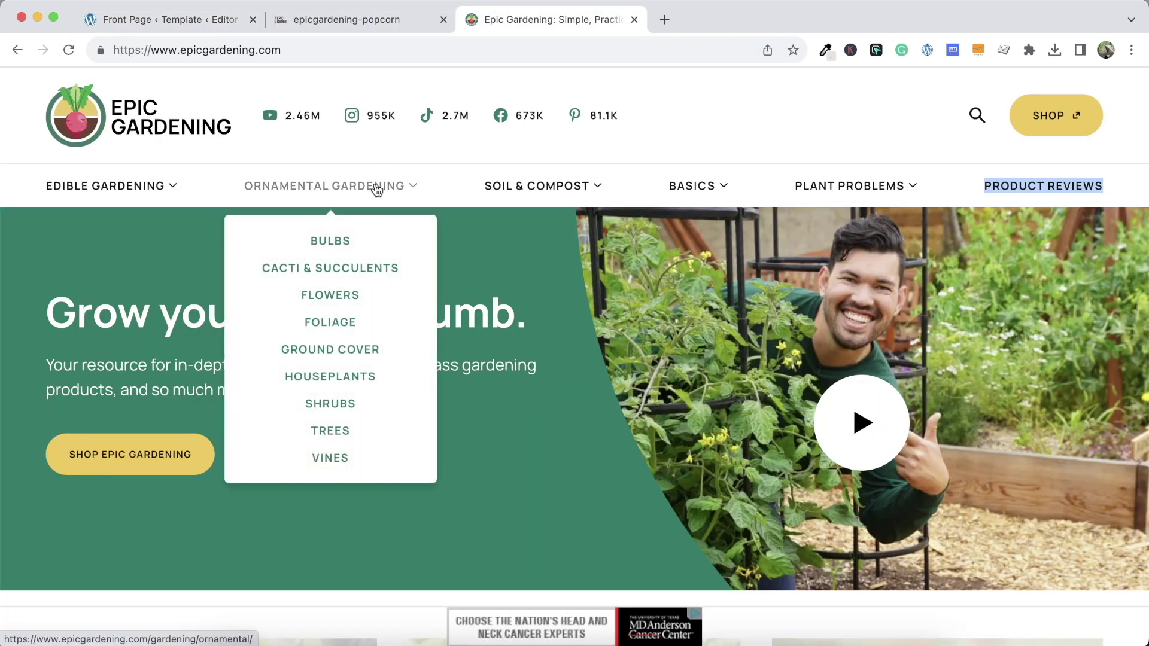
right_click(376, 190)
click(412, 482)
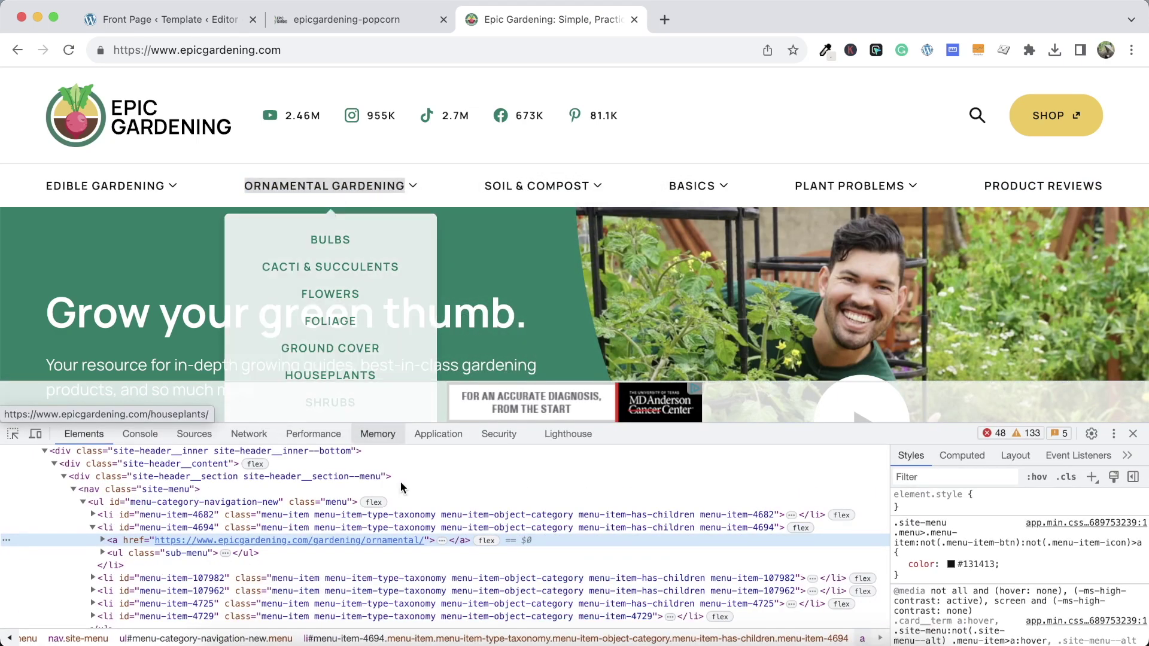
click(947, 458)
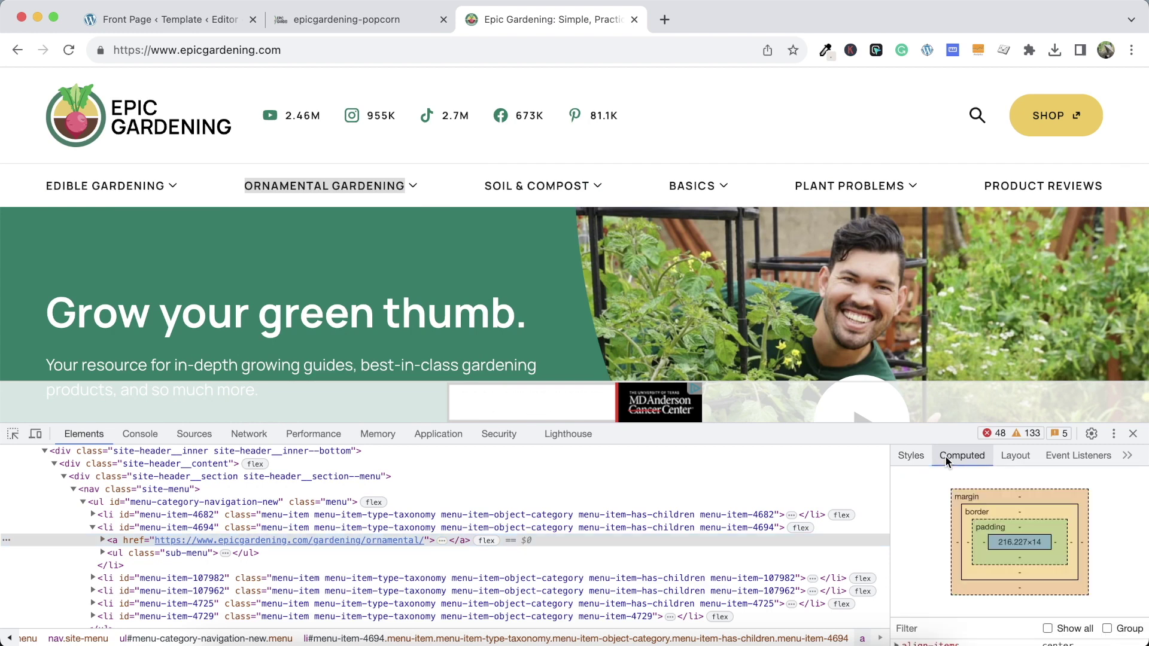
scroll(931, 558, down, 10)
scroll(931, 563, down, 5)
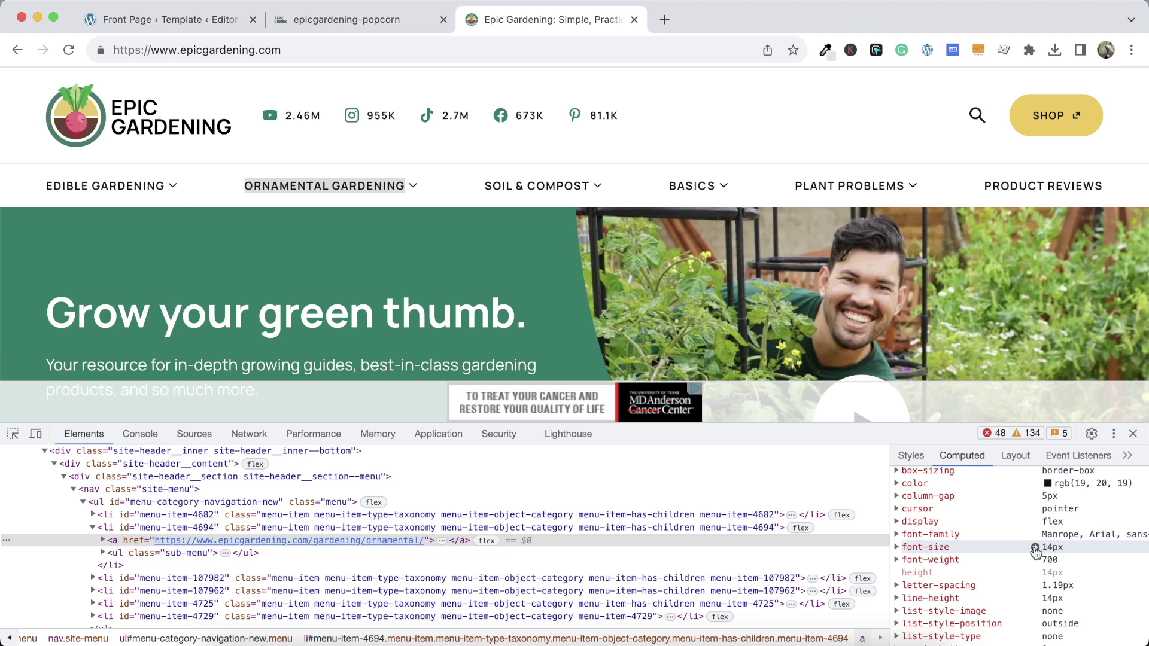
click(1035, 547)
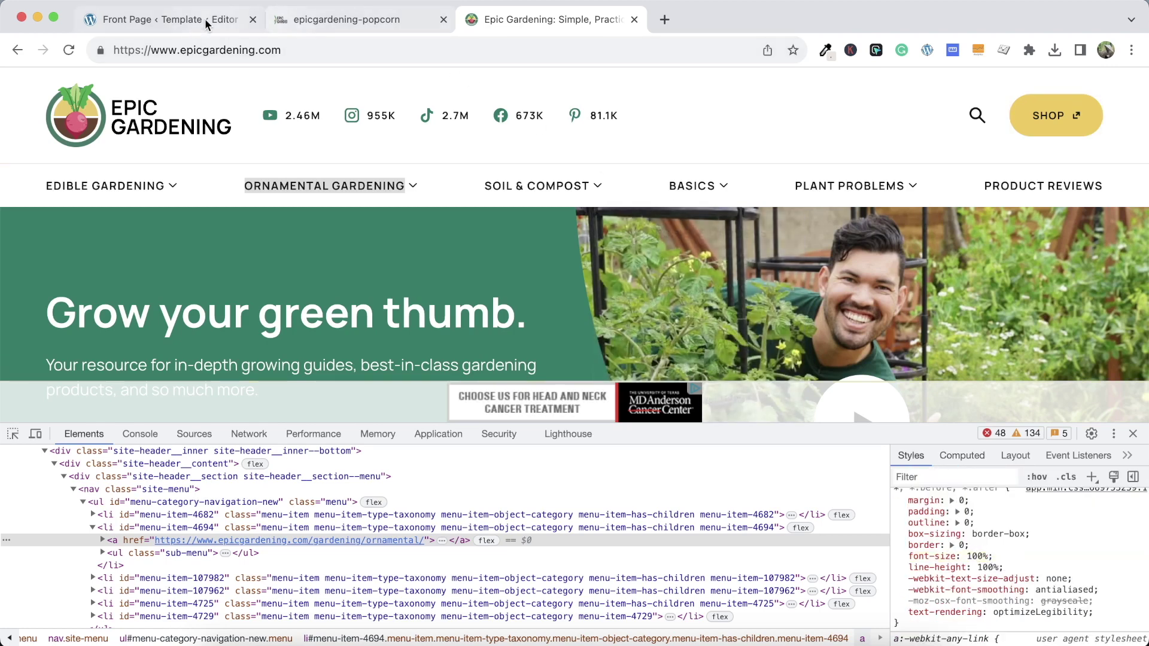
Inspect the ORNAMENTAL GARDENING navigation link on the epicgardening-popcorn site and check its computed font size for comparison
click(181, 22)
click(347, 19)
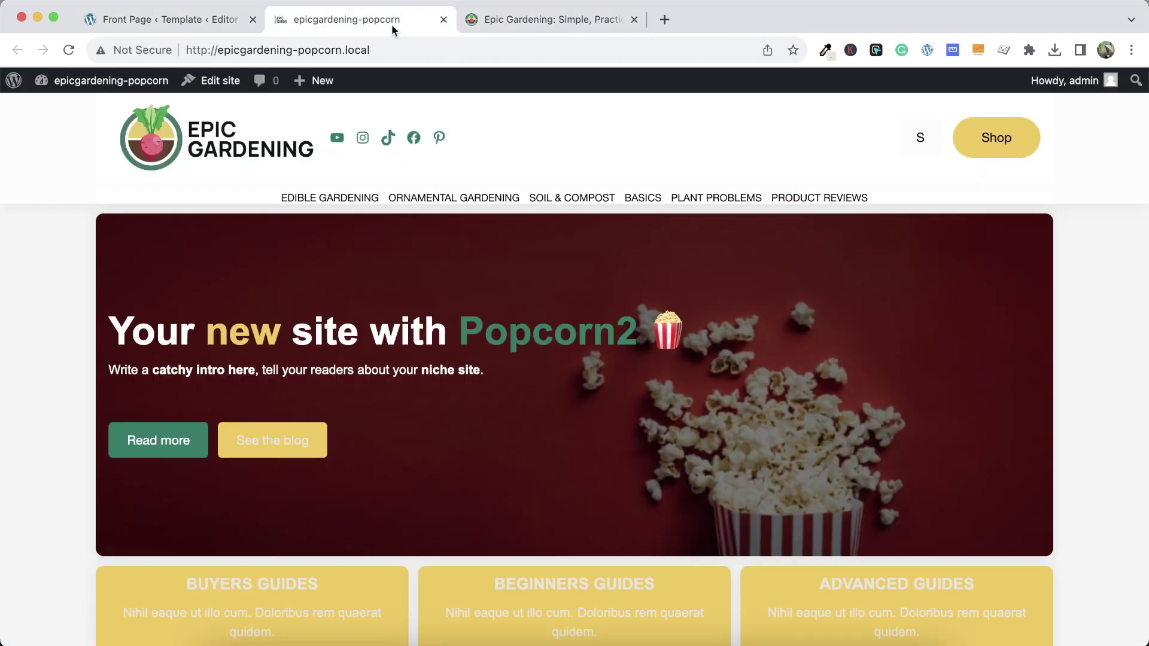
right_click(439, 196)
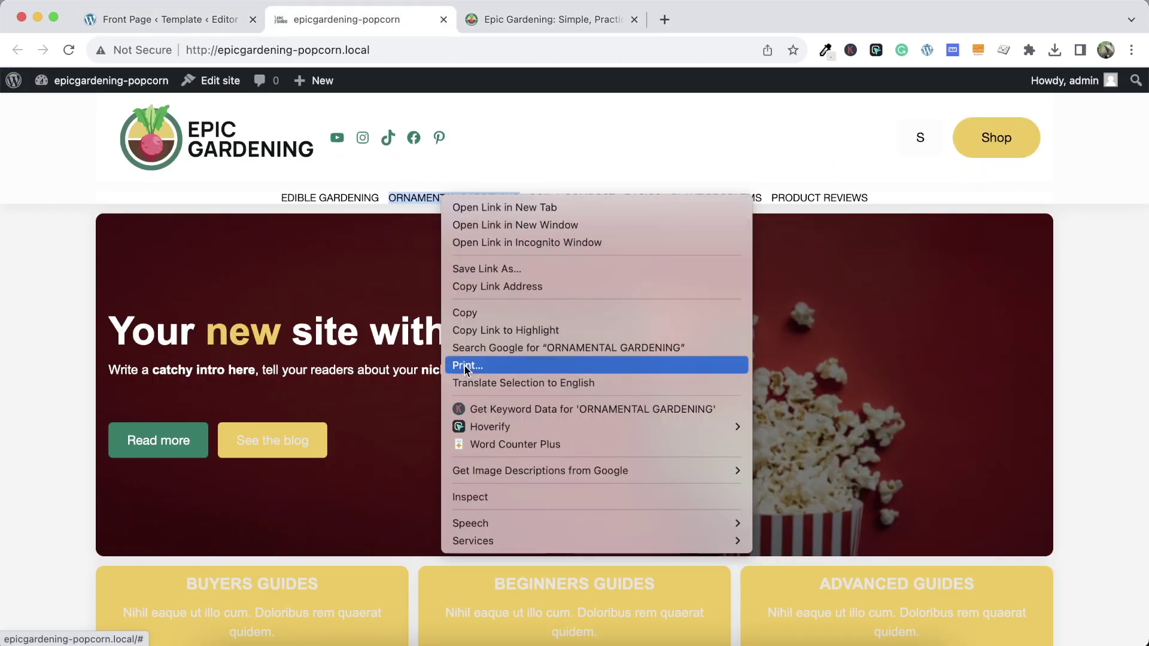
click(478, 497)
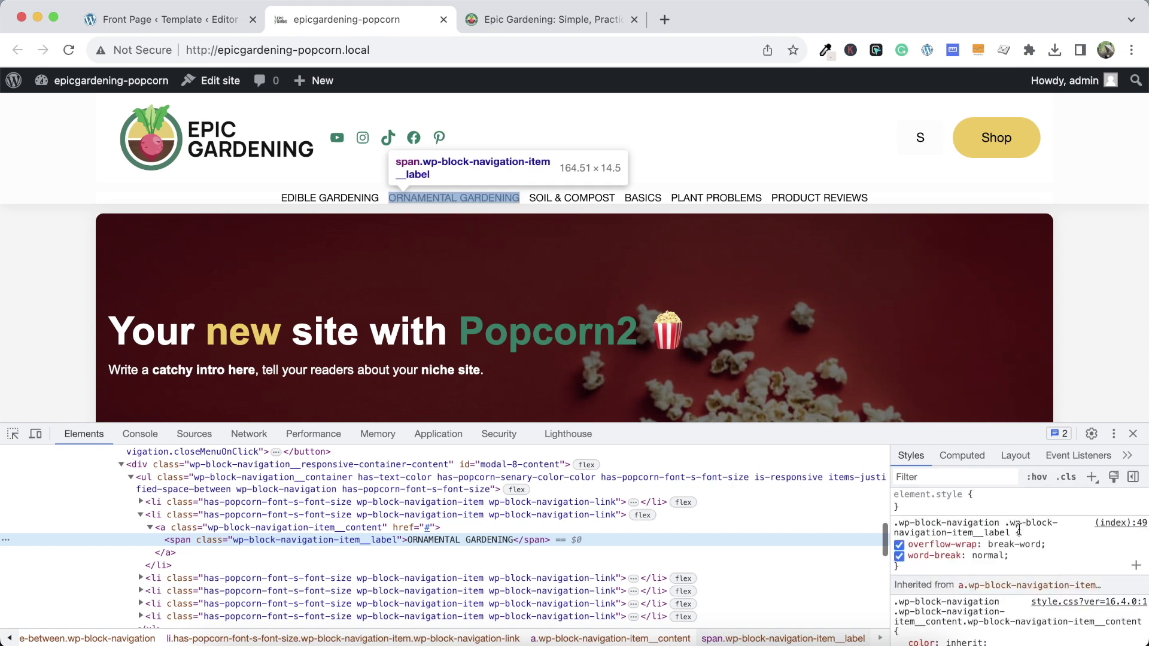
click(961, 455)
scroll(939, 539, down, 5)
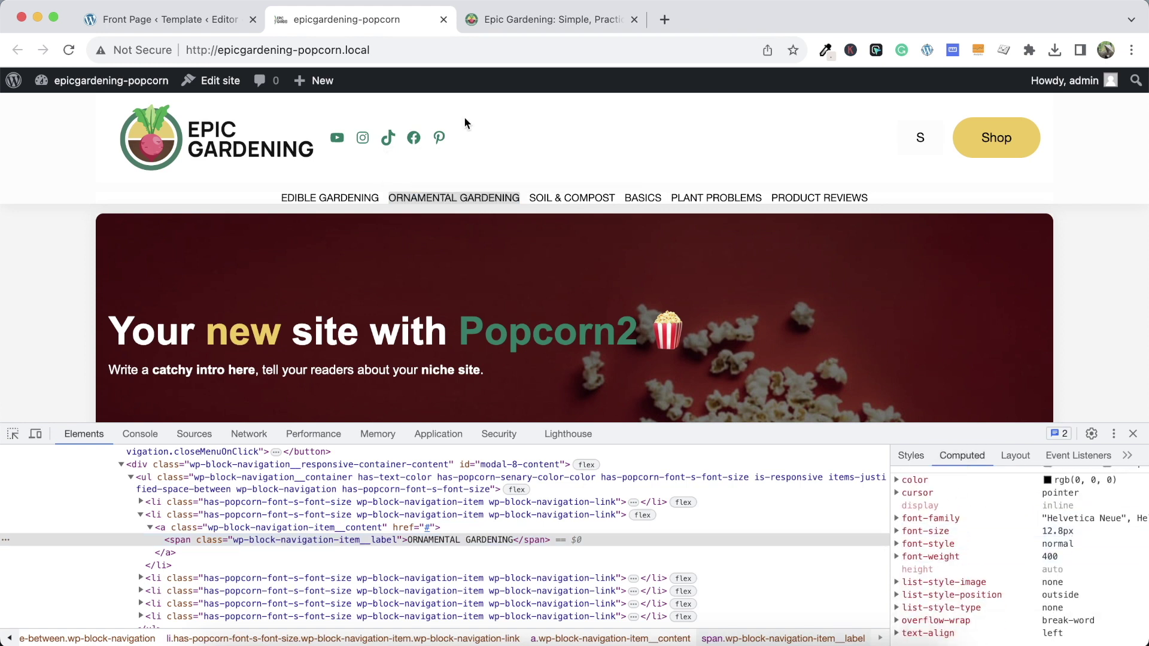
Give the Navigation block in the Front Page template a custom font size of 0.9 rem
click(218, 20)
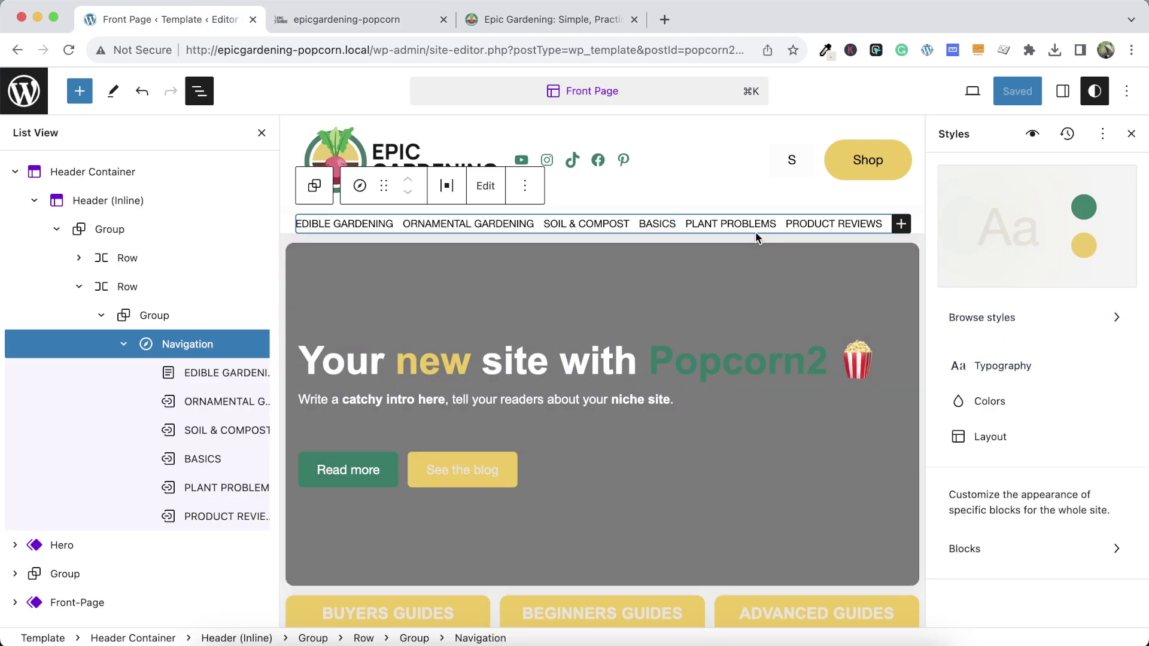
click(730, 223)
click(245, 349)
click(1059, 92)
click(1111, 243)
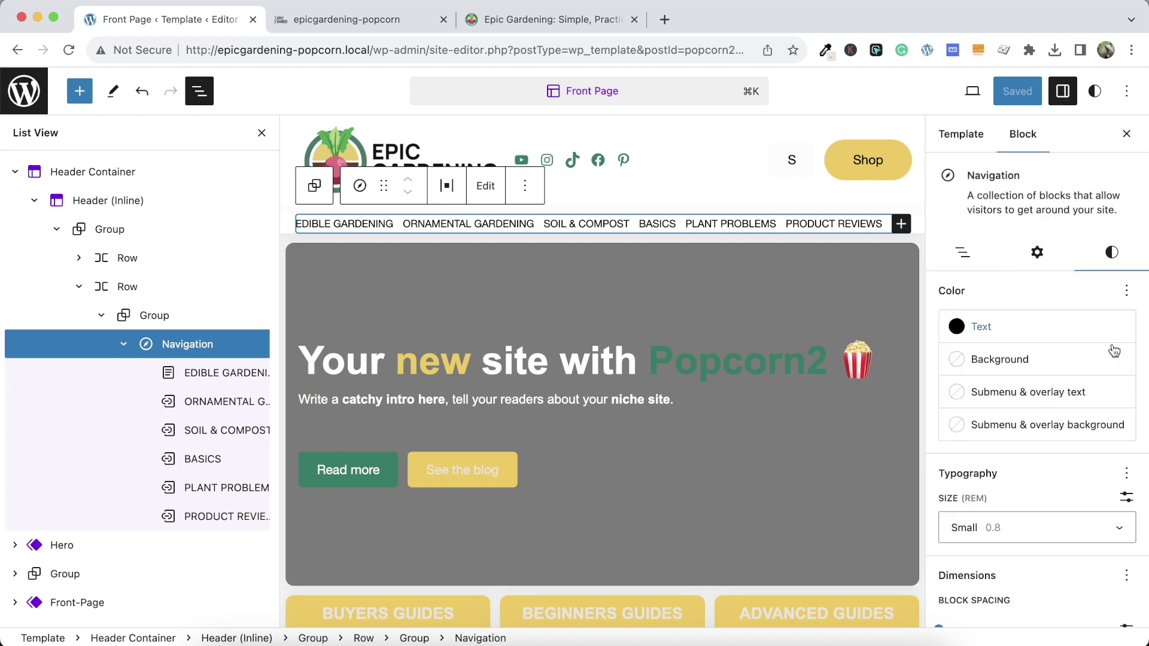
scroll(1068, 472, down, 1)
click(1118, 497)
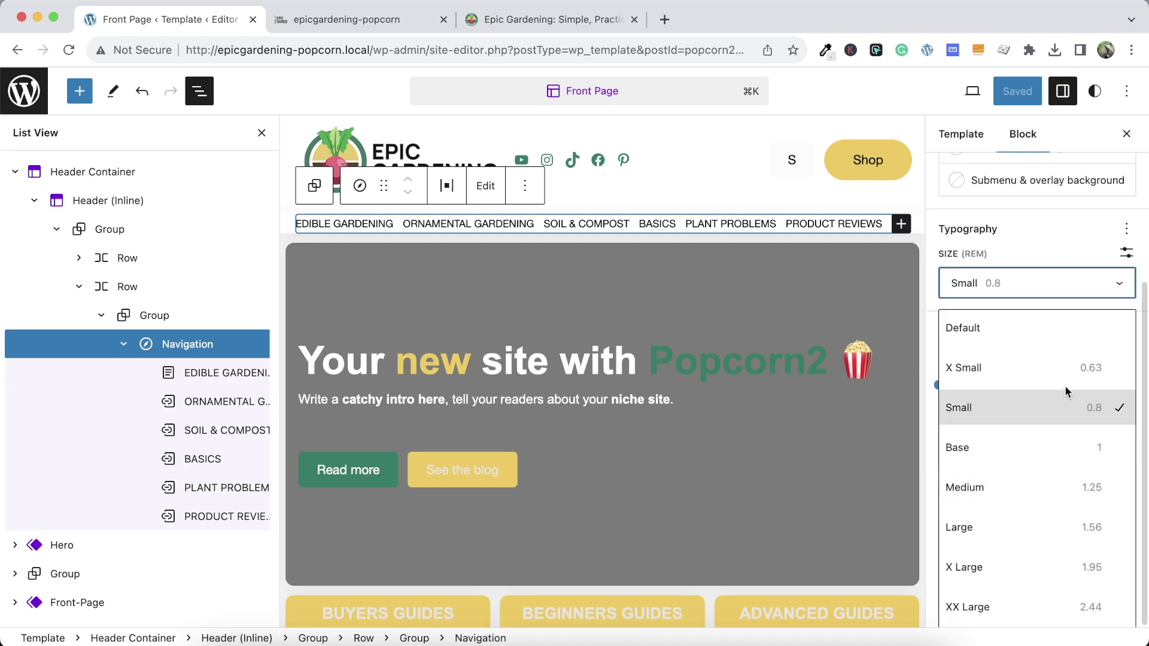
click(1066, 297)
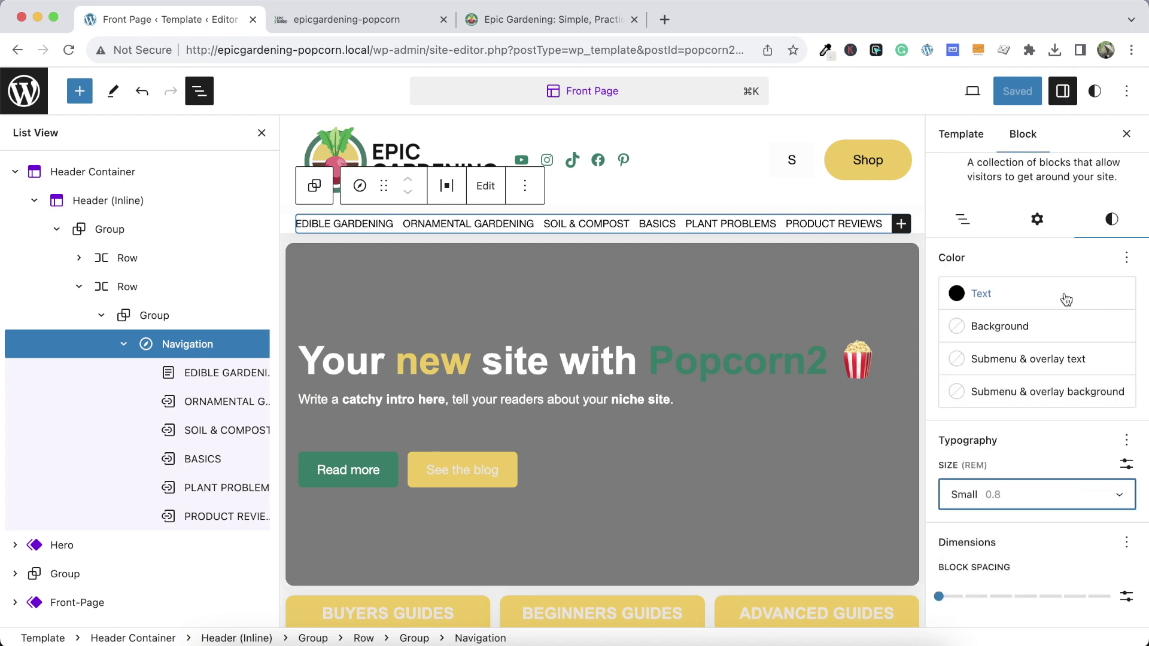
click(1126, 465)
click(981, 494)
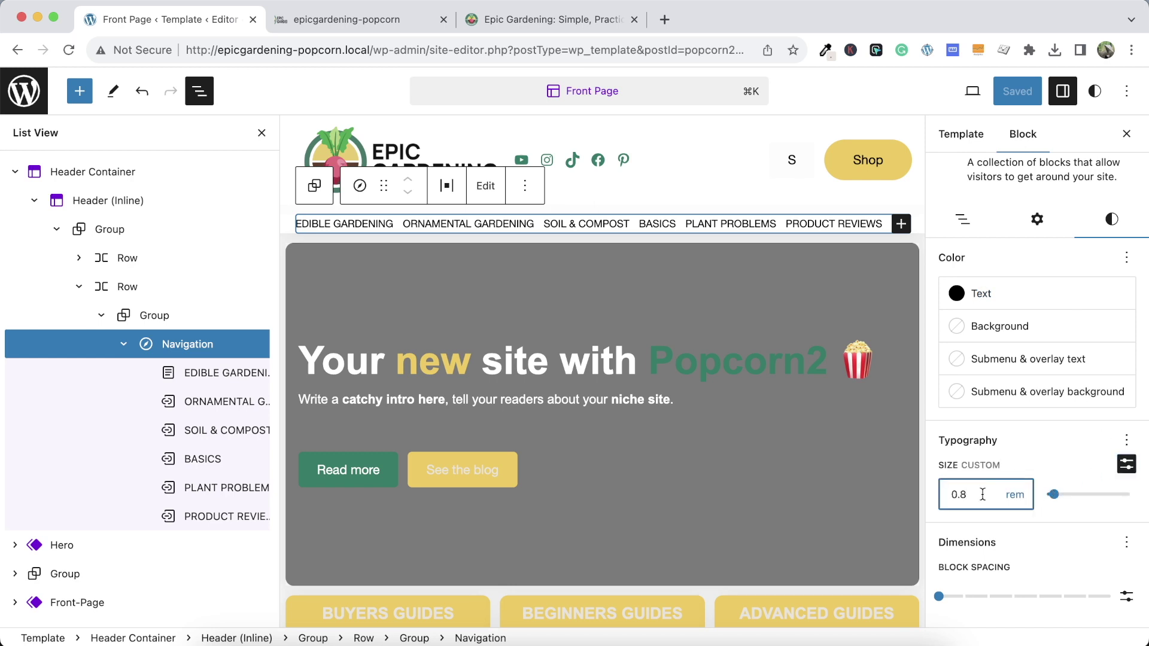
key(BackSpace)
text(9)
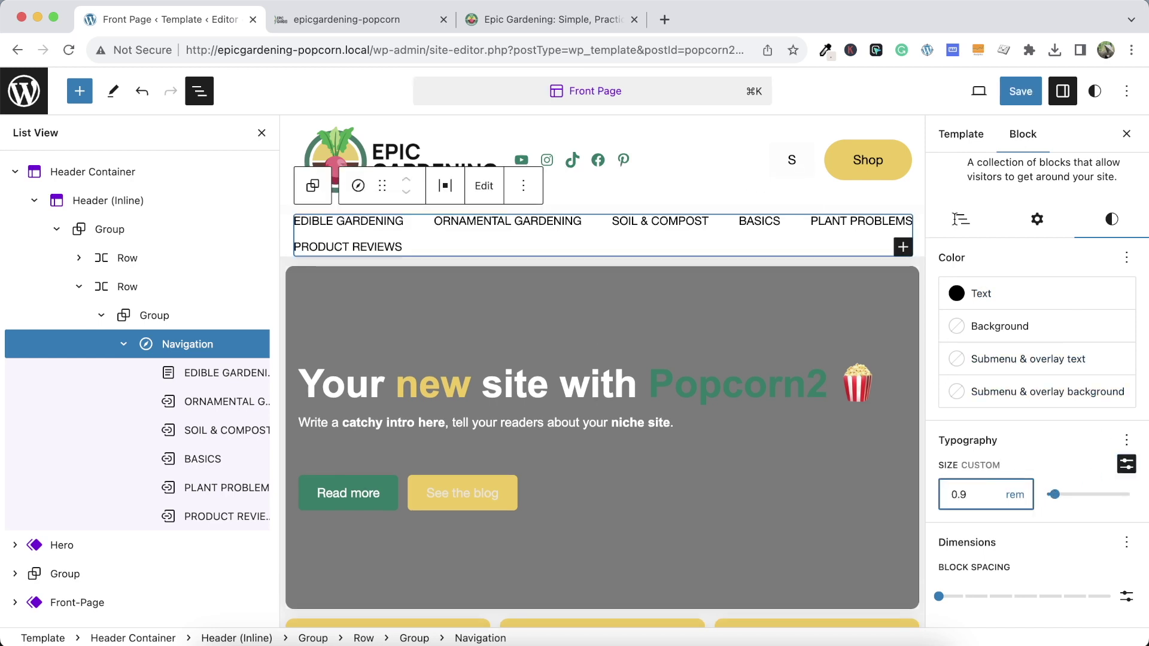
Save the template and reload the epicgardening-popcorn site to check the navigation text size
click(1021, 91)
click(997, 91)
click(379, 19)
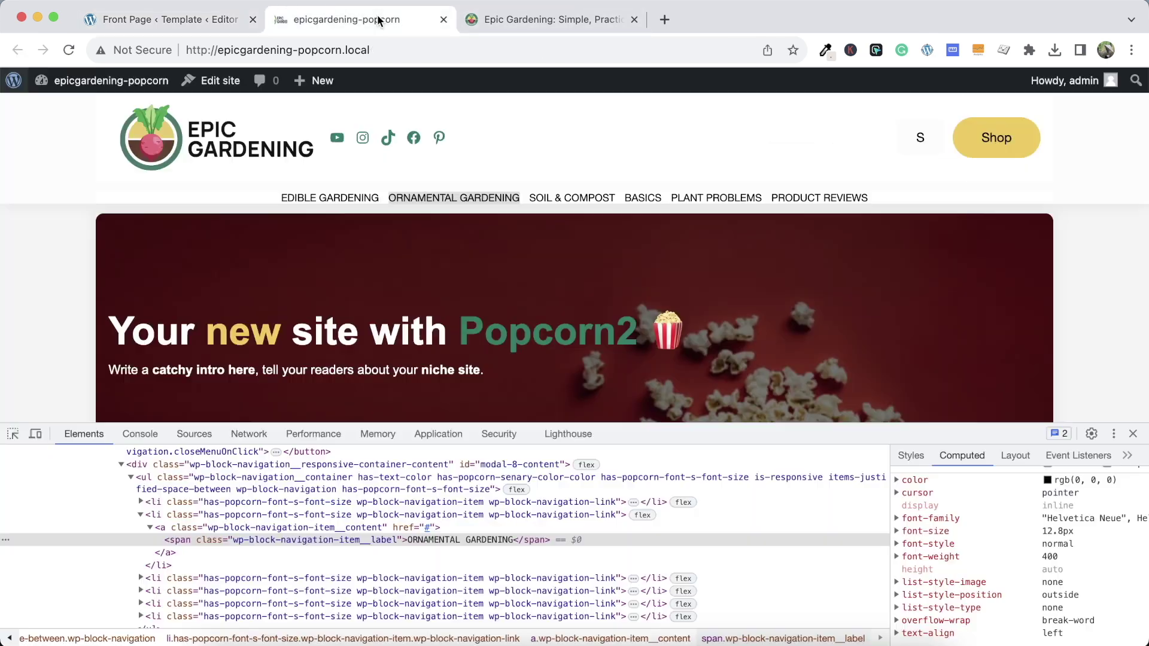
click(68, 52)
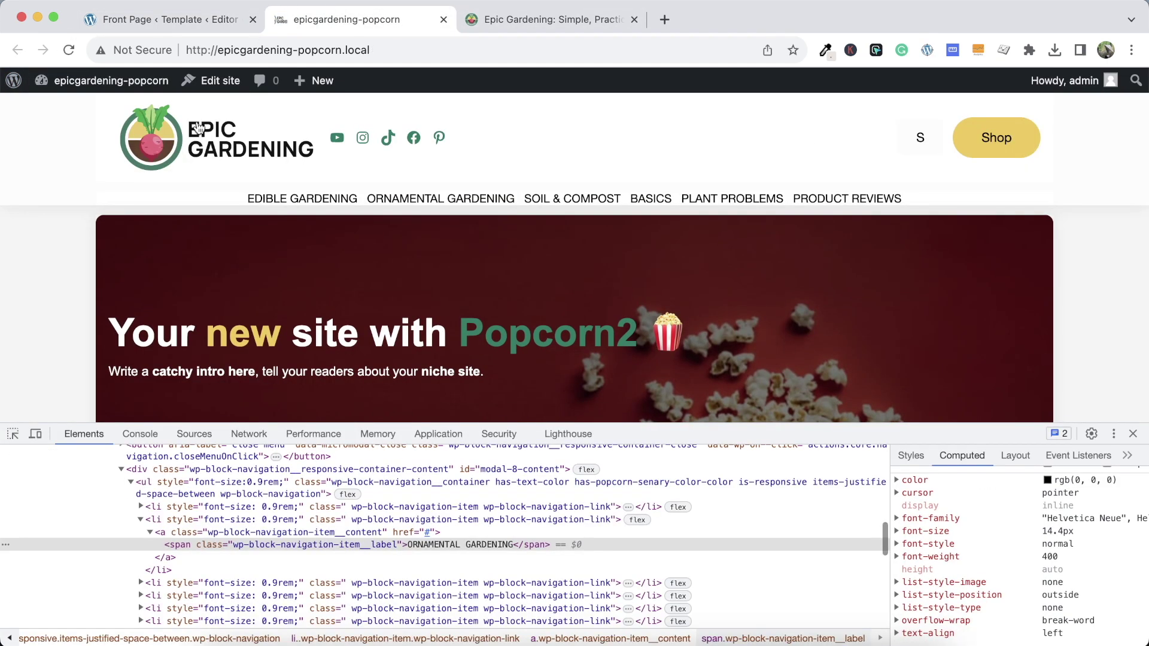
Review the layout settings of the navigation's parent Group and the Navigation block's own layout and display settings
click(186, 21)
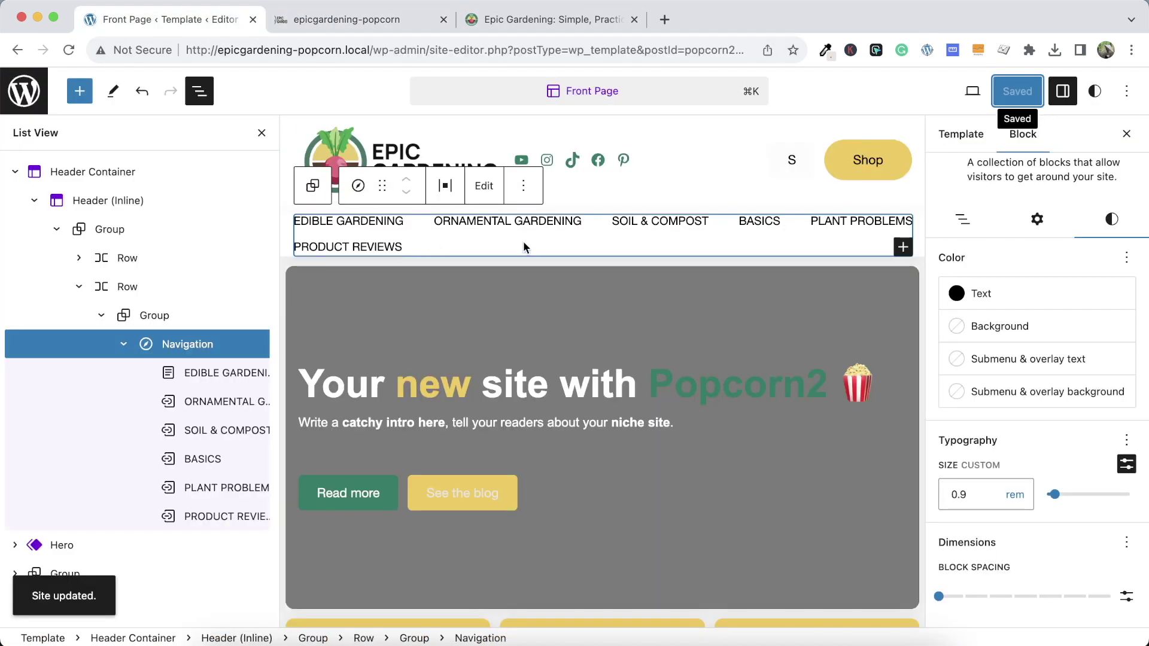
click(206, 323)
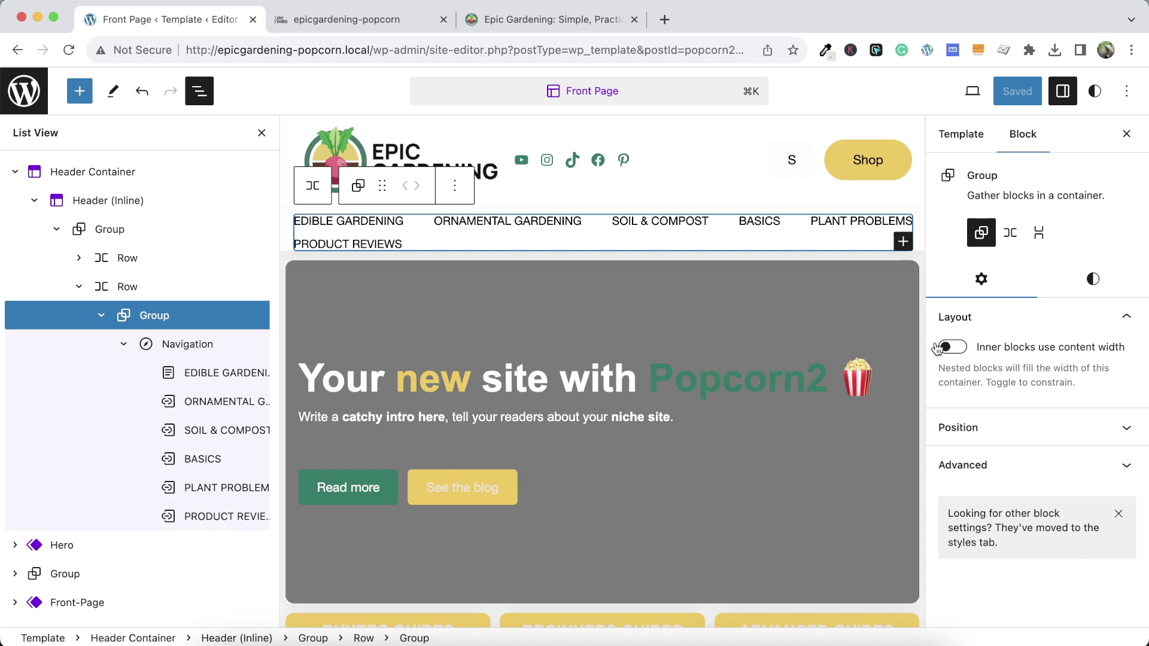
click(219, 347)
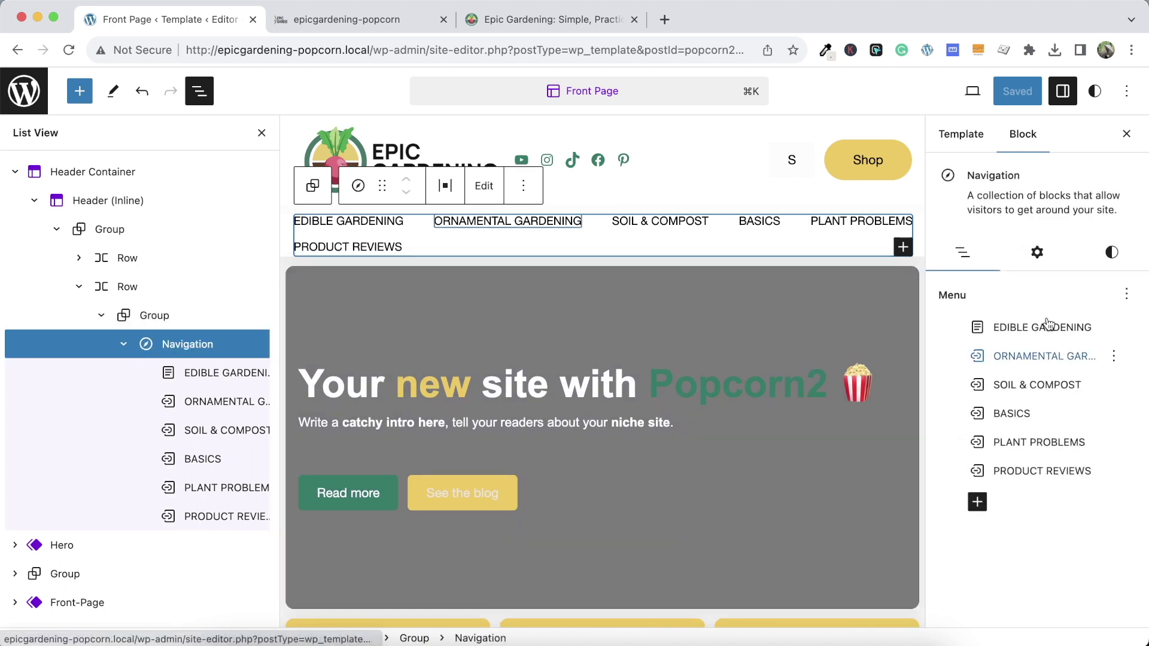
click(1037, 252)
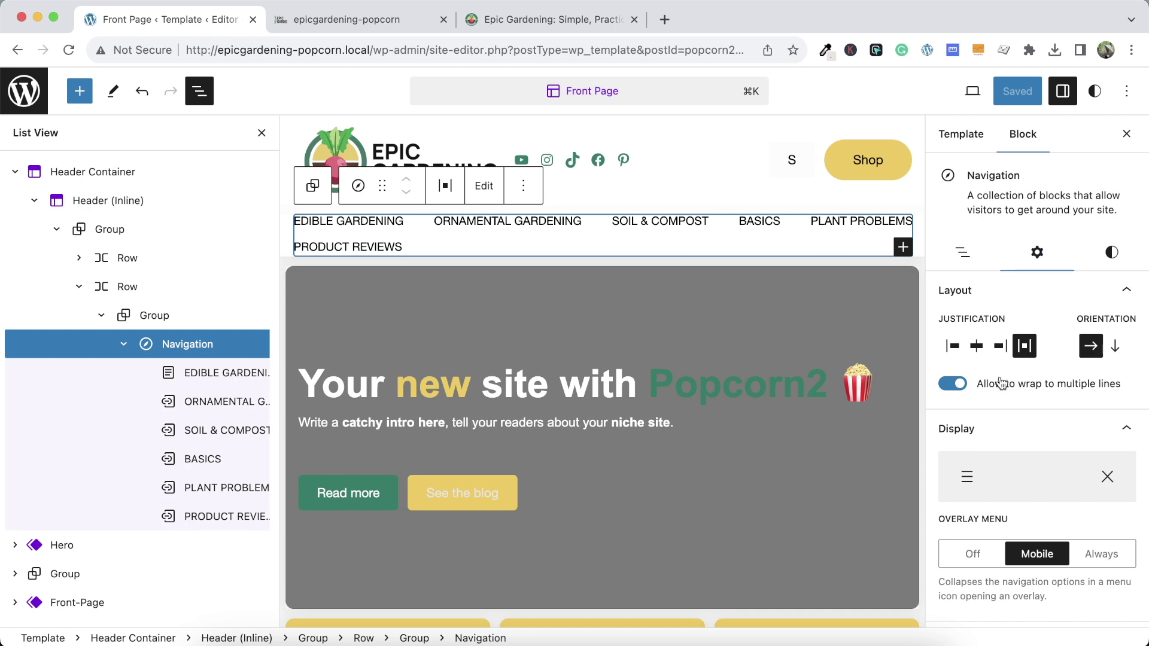
scroll(1013, 438, down, 3)
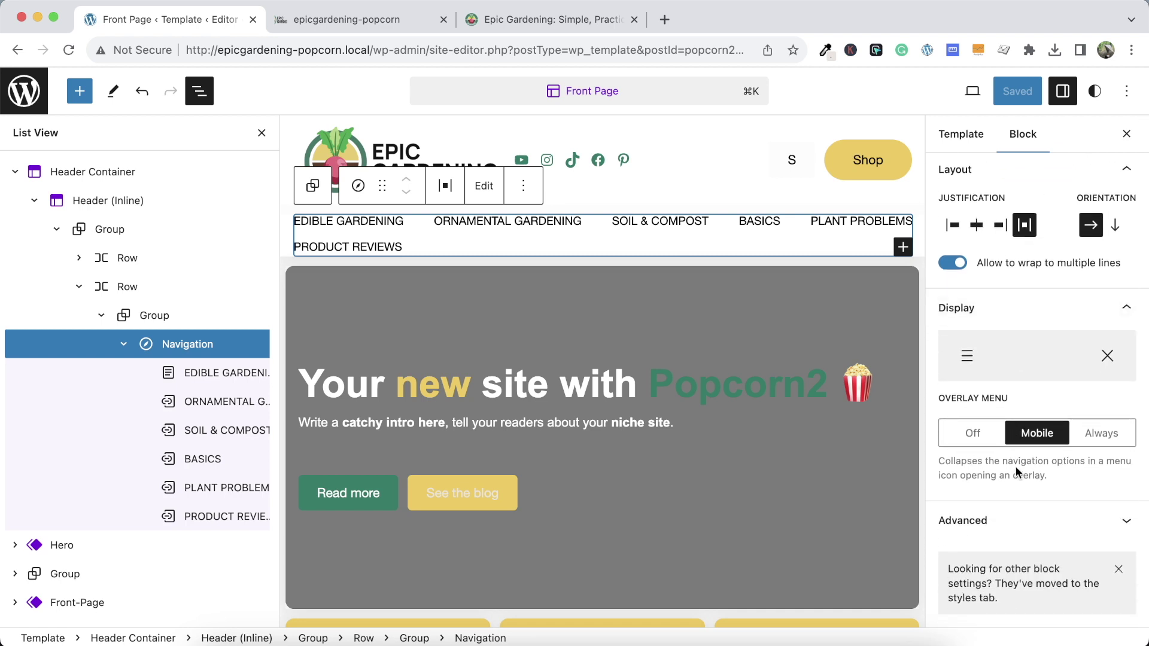
scroll(996, 454, up, 3)
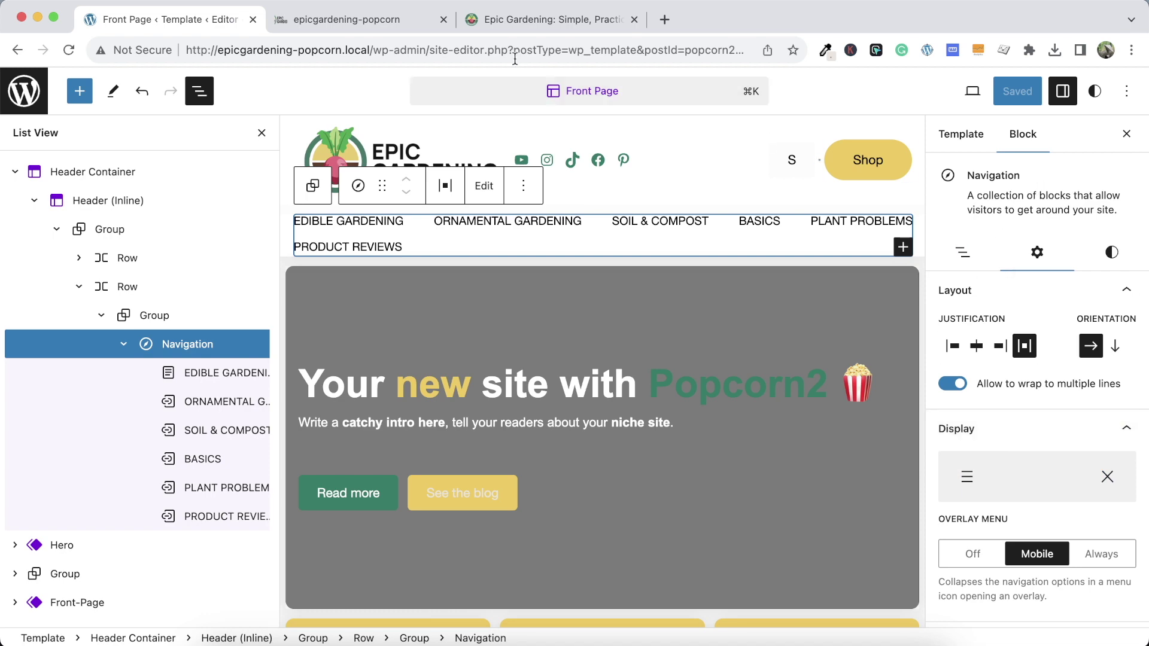
Reload the epicgardening-popcorn site to check the navigation and return to the Front Page template
click(370, 19)
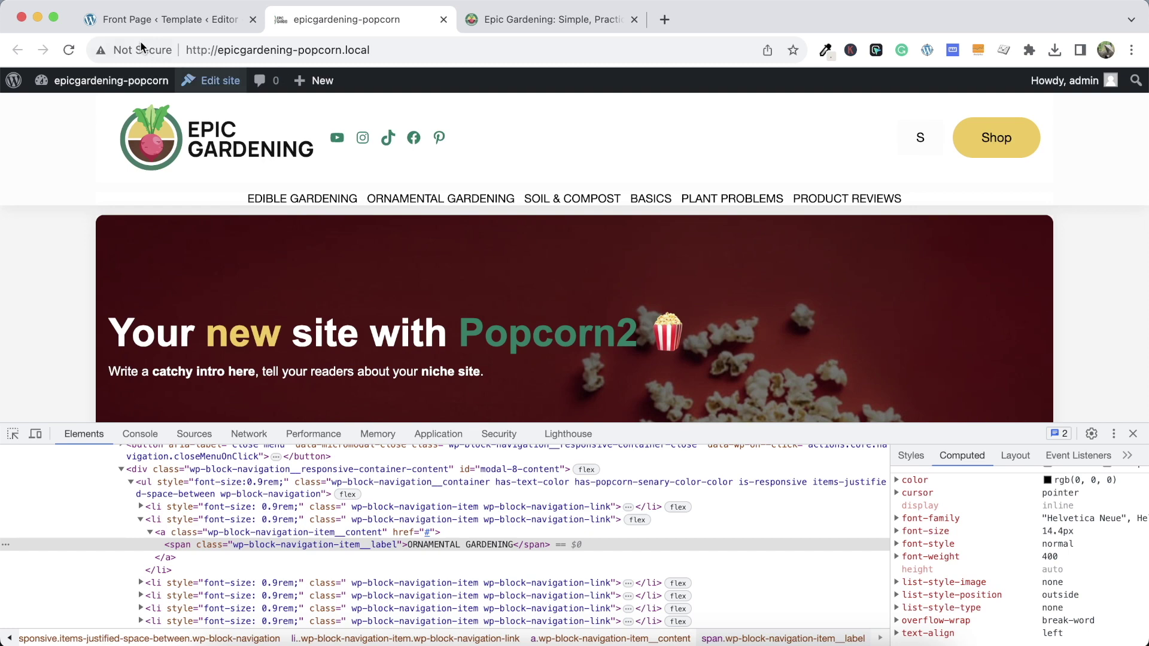
click(69, 50)
click(161, 19)
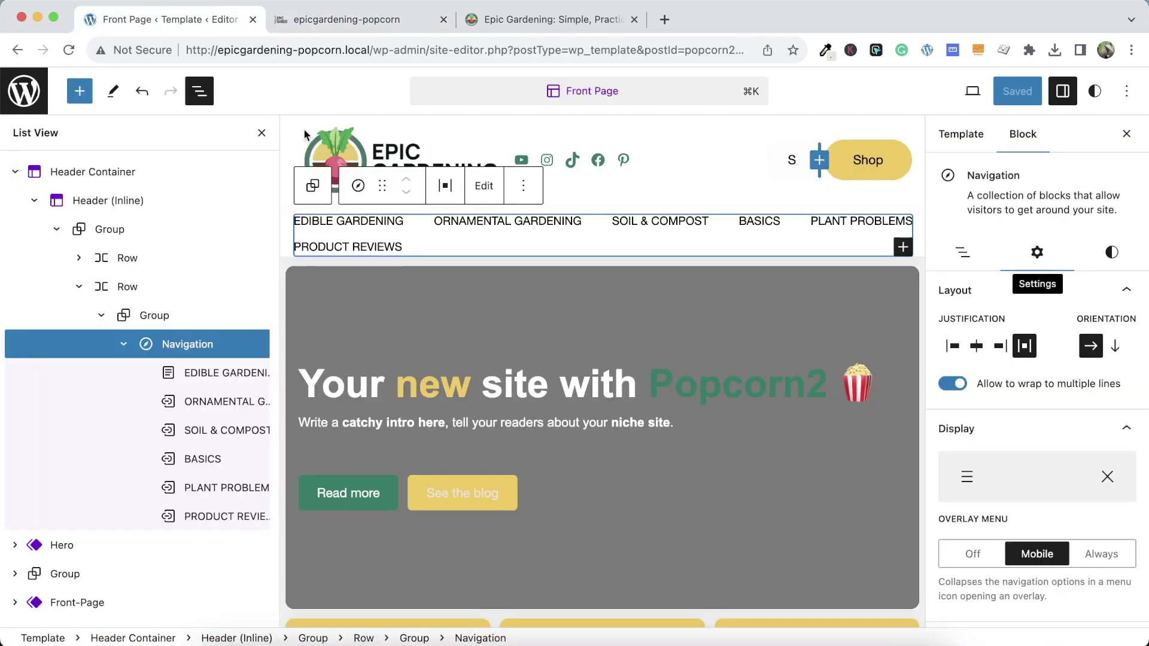
Set the Navigation block's block spacing to 3 in its style dimensions
click(225, 323)
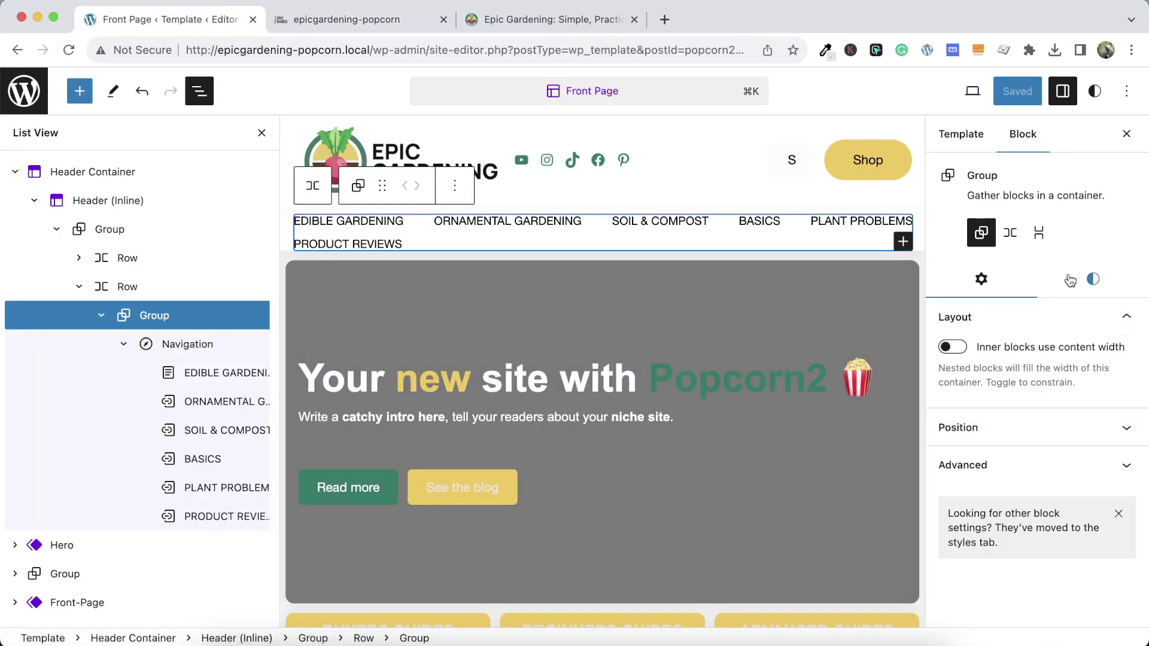
click(1091, 277)
click(200, 344)
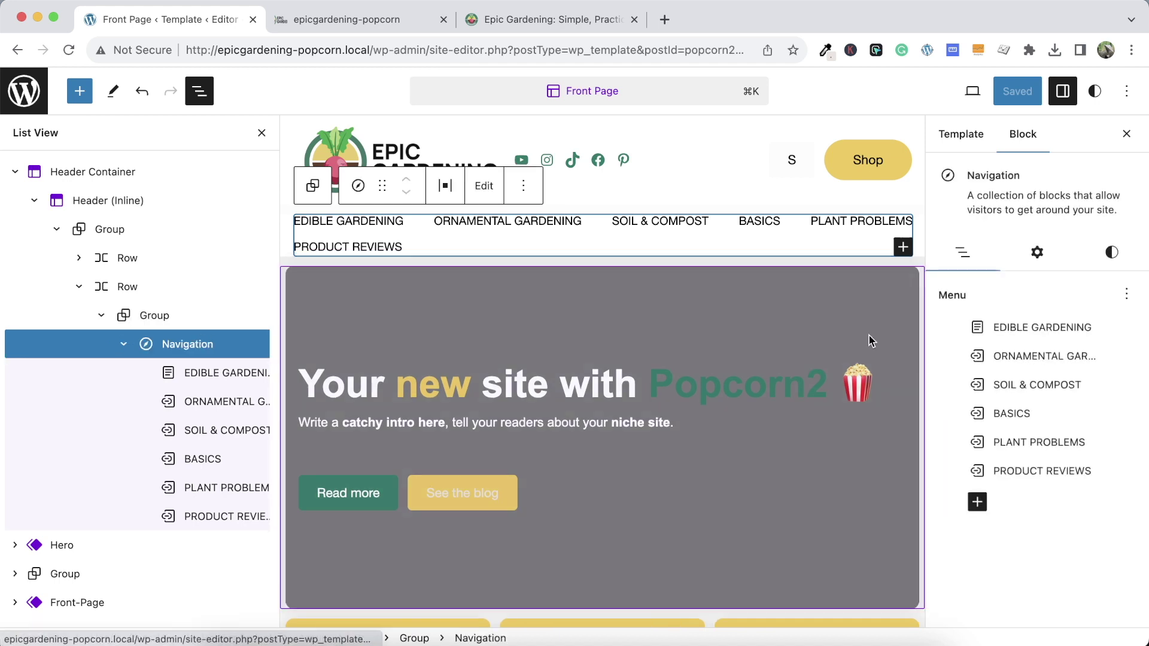
click(1111, 251)
scroll(1042, 511, down, 1)
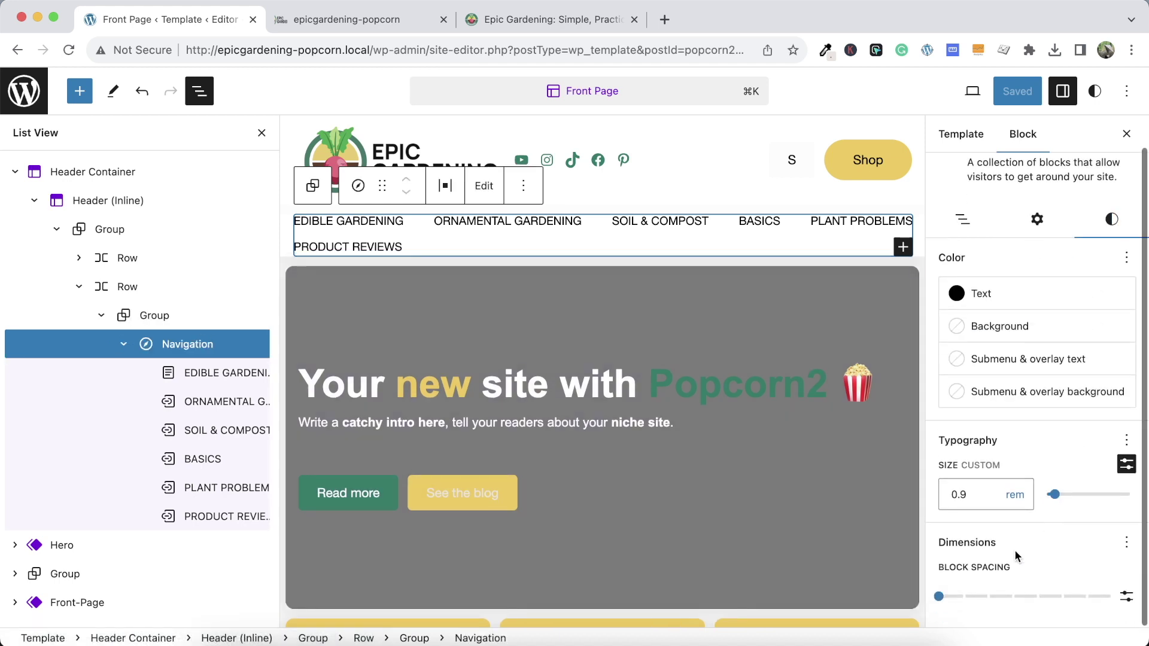
click(963, 597)
click(993, 598)
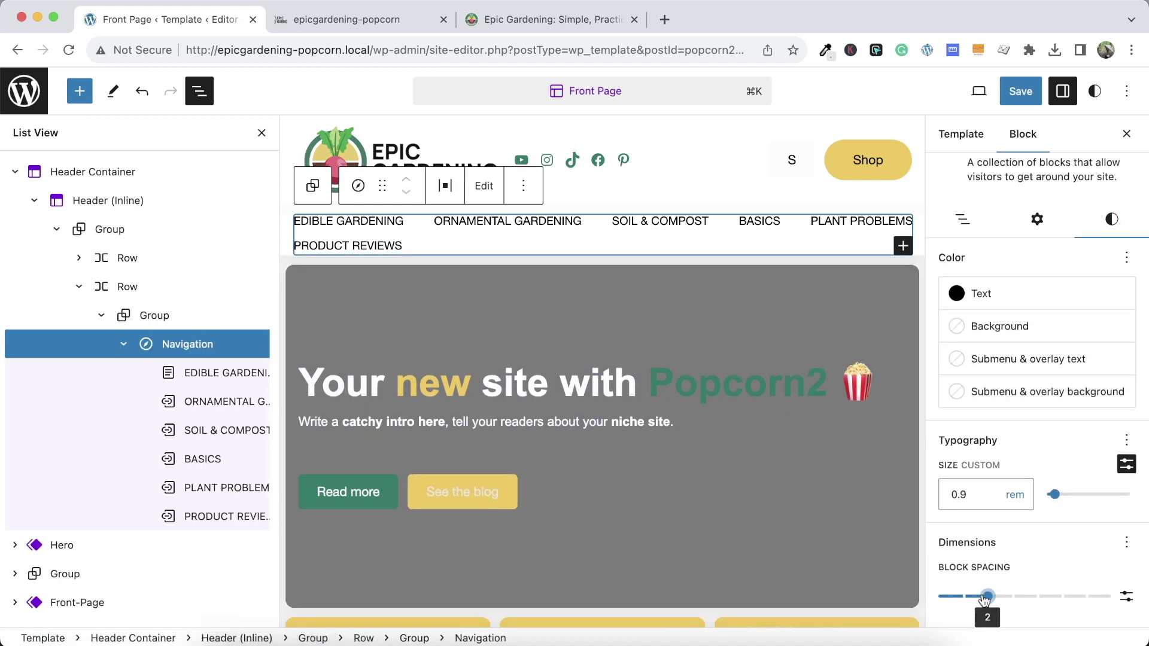
drag(993, 598, 1012, 597)
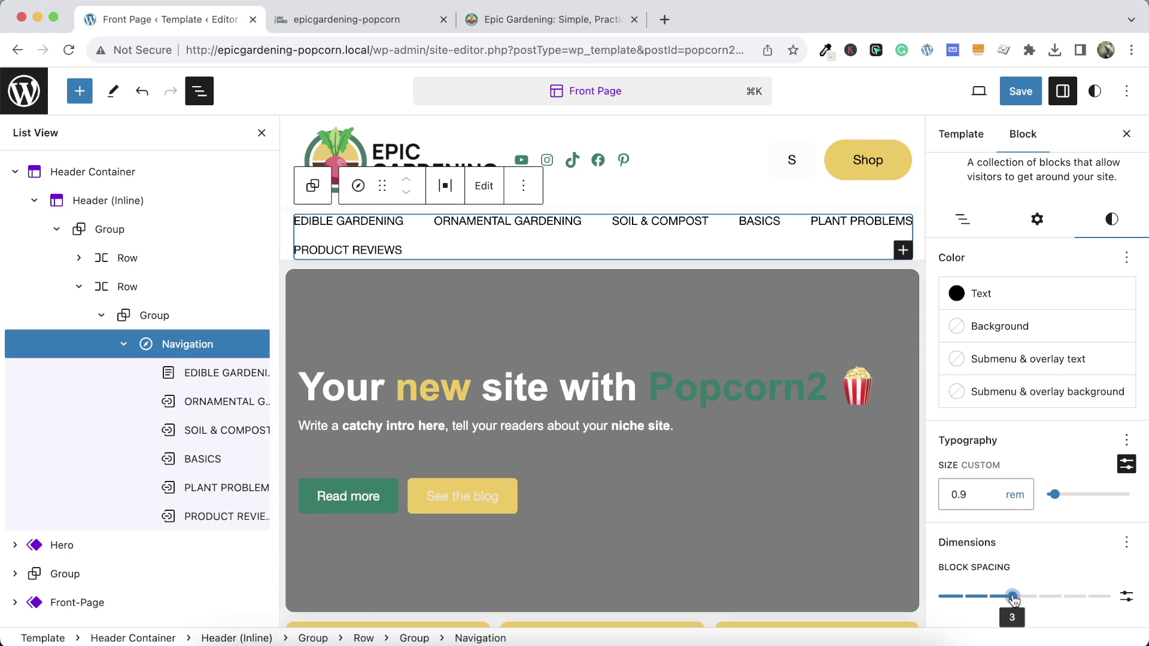
Save the template and reload the epicgardening-popcorn site to check the spacing between navigation items
click(1020, 91)
click(1021, 91)
click(353, 19)
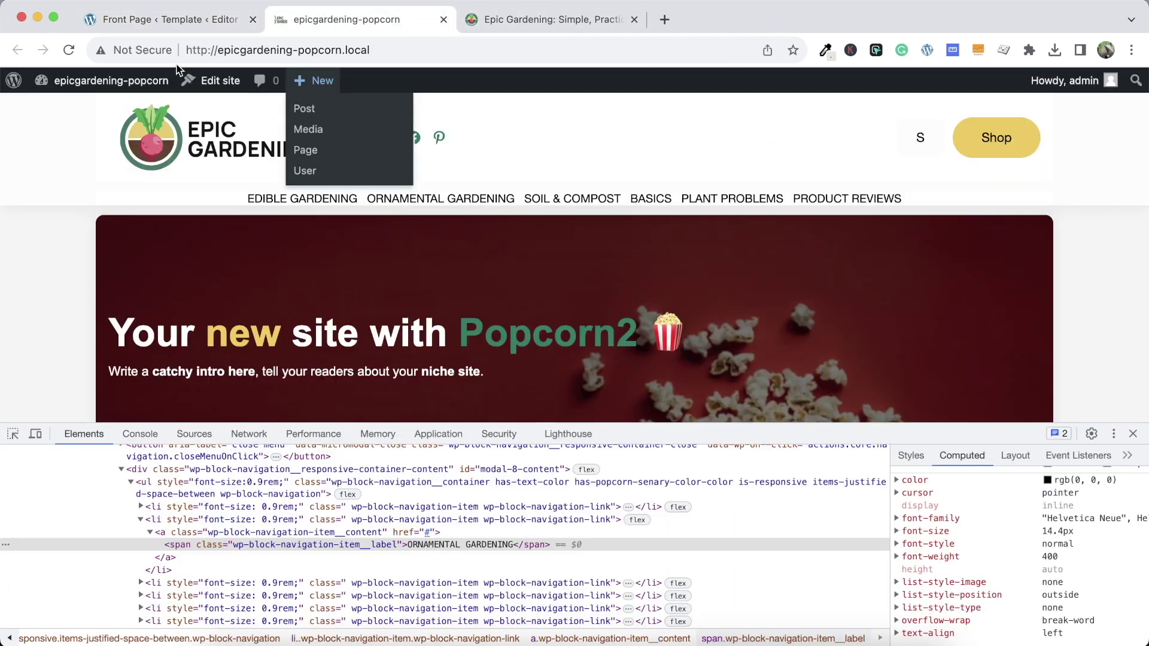
click(67, 52)
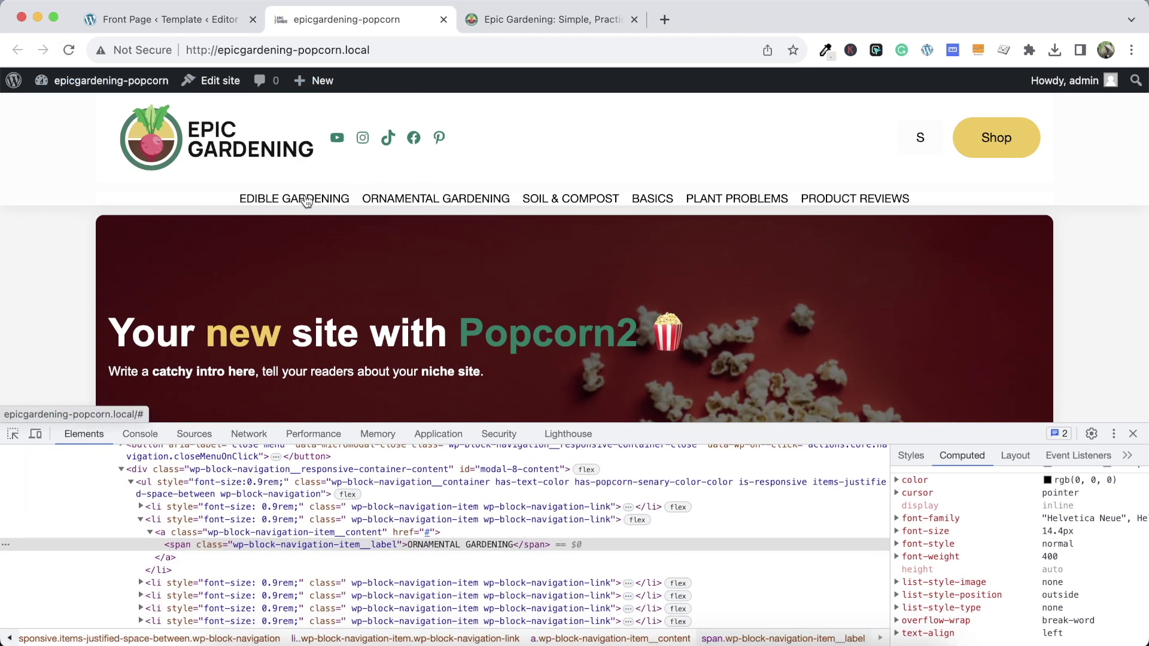
Examine the Navigation block's typography and dimension options and its layout, display and advanced settings for further spacing controls
click(180, 17)
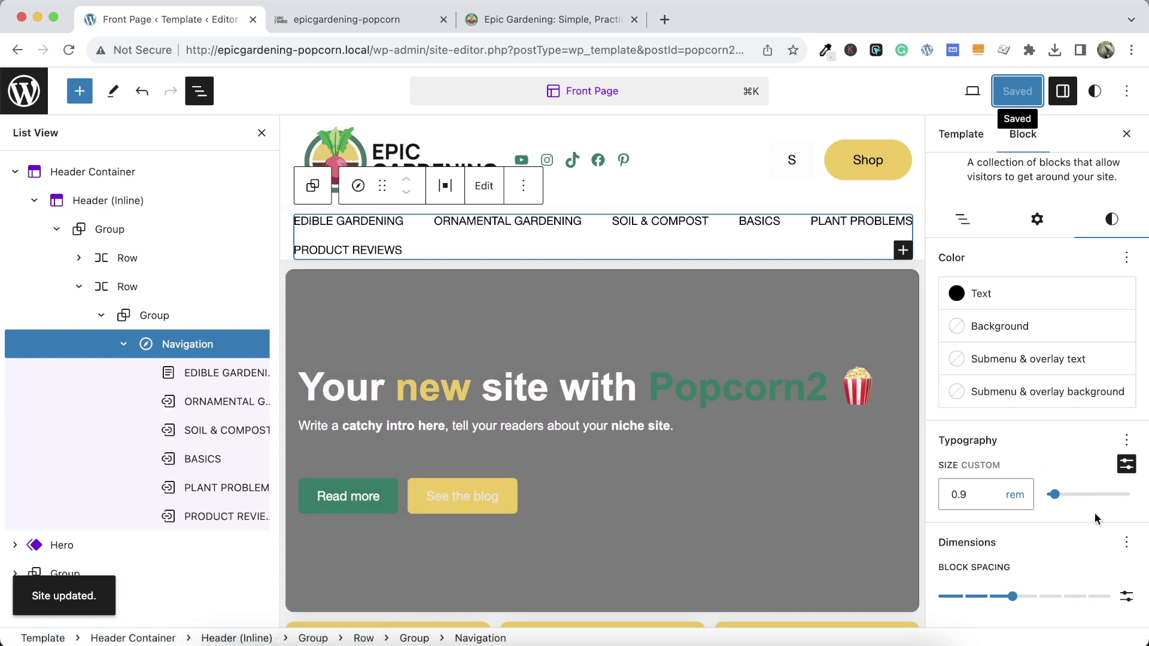
click(1127, 545)
key(Escape)
click(1046, 392)
click(1071, 439)
click(1124, 444)
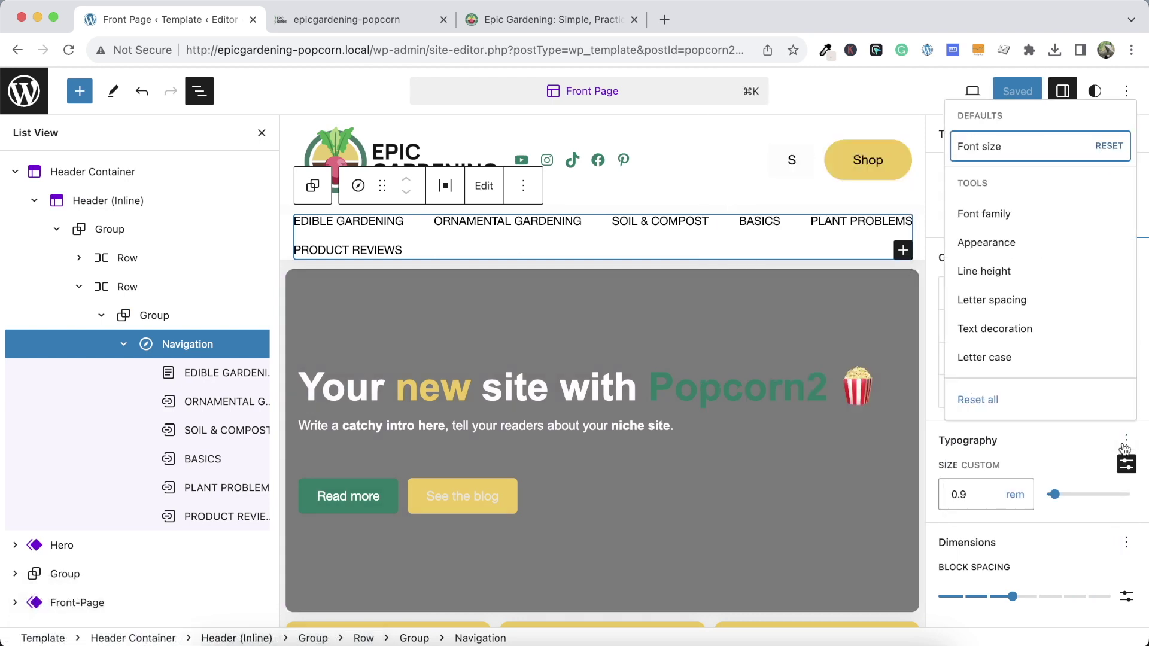
click(1067, 449)
click(1031, 223)
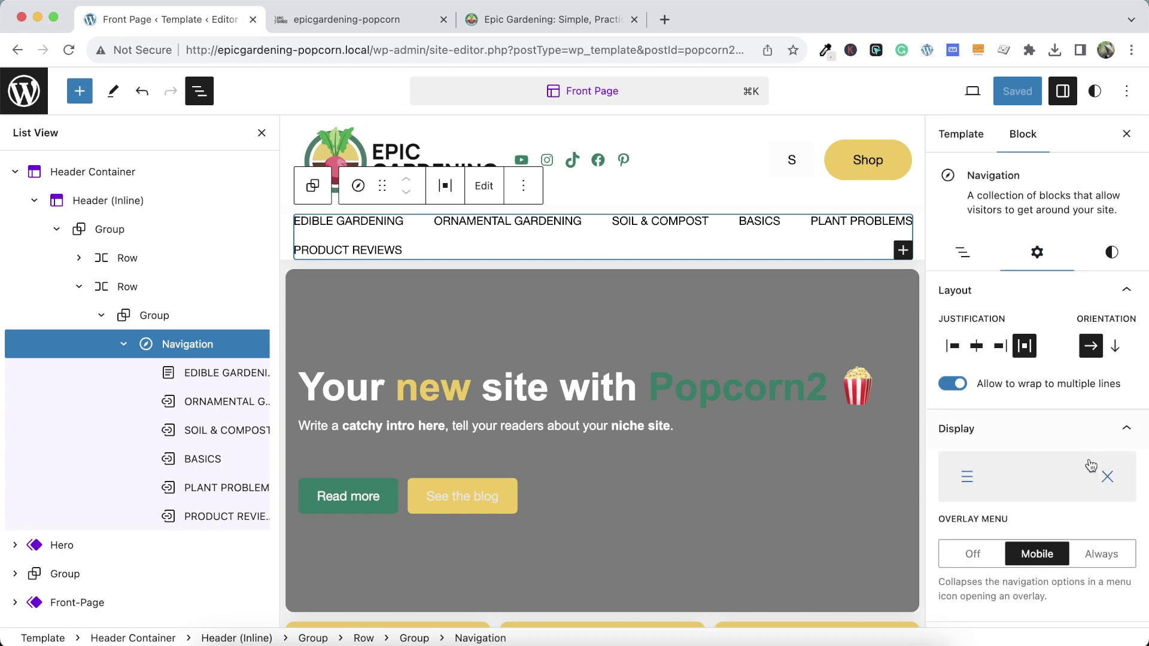
scroll(1087, 463, down, 3)
click(1089, 509)
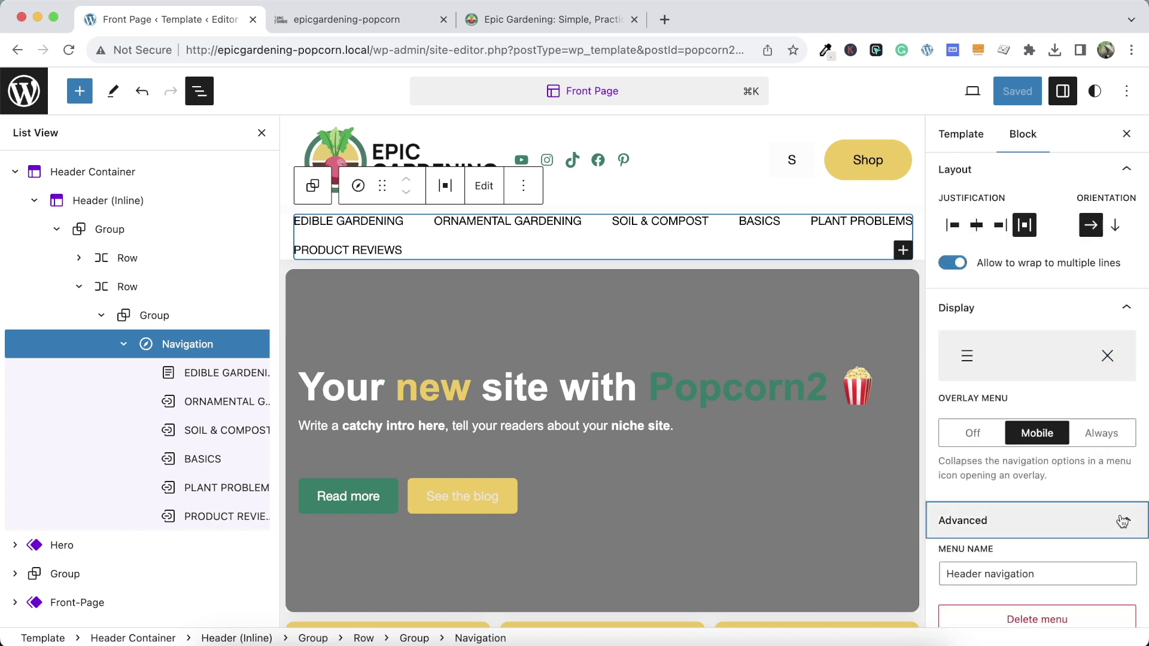
scroll(1089, 479, down, 4)
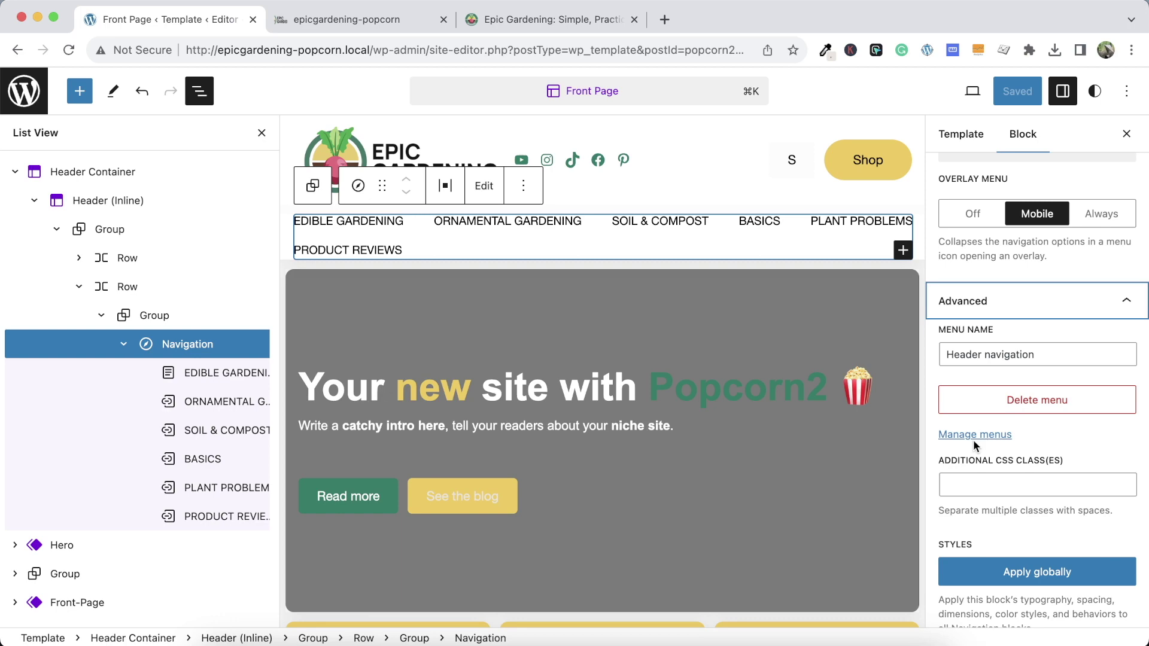
scroll(1029, 433, down, 1)
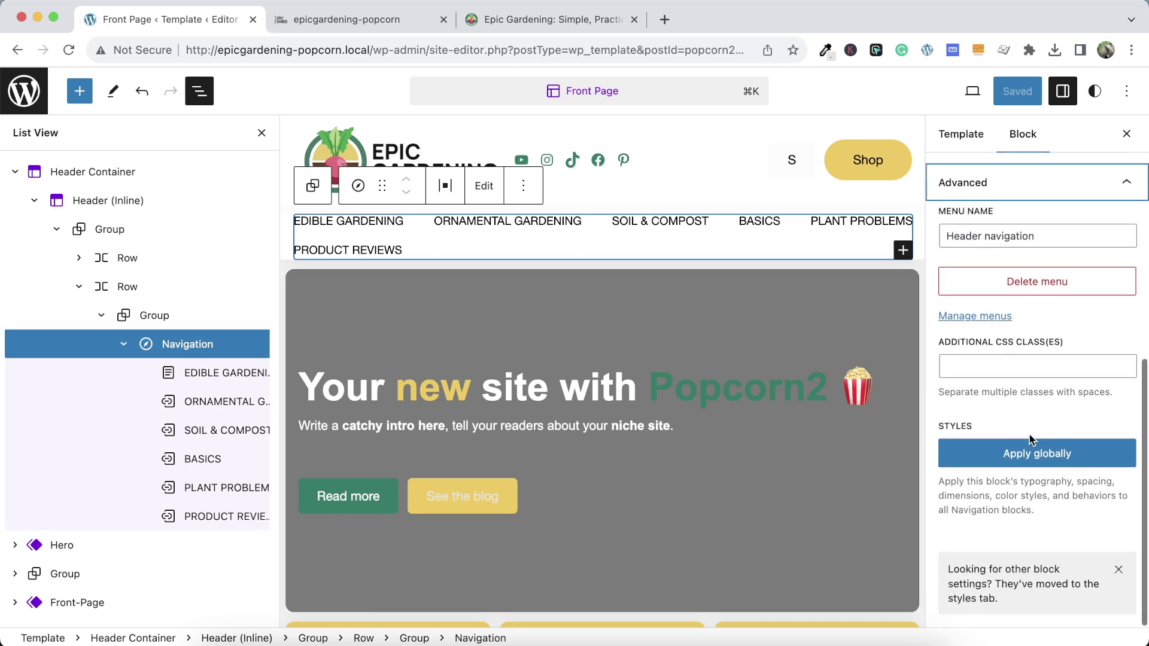
scroll(1030, 435, up, 6)
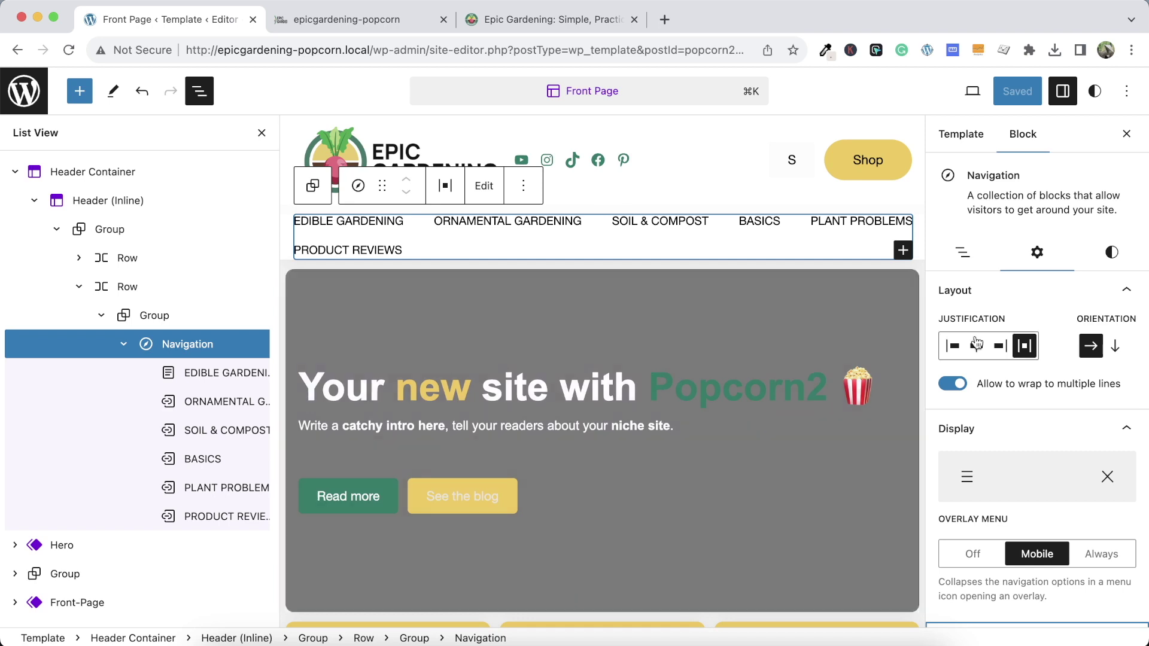
Turn off wrapping to multiple lines for the Navigation block and set its parent Group's vertical padding to 2
click(955, 383)
click(1092, 280)
scroll(1079, 429, down, 3)
scroll(1079, 430, down, 2)
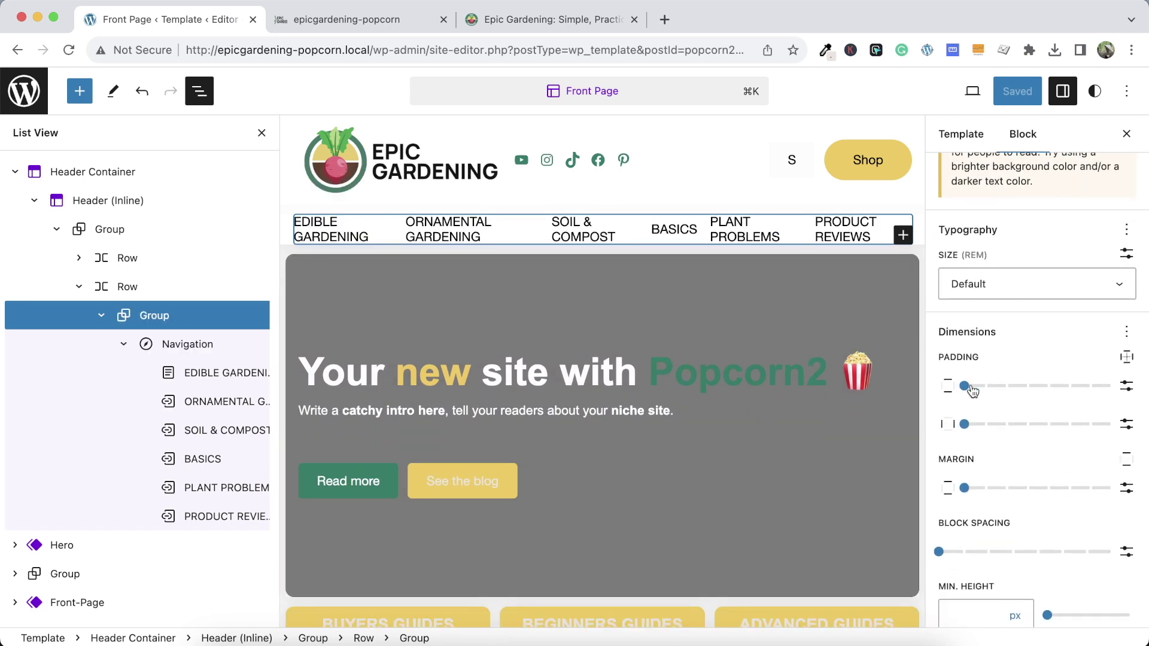
click(964, 385)
drag(972, 387, 1005, 386)
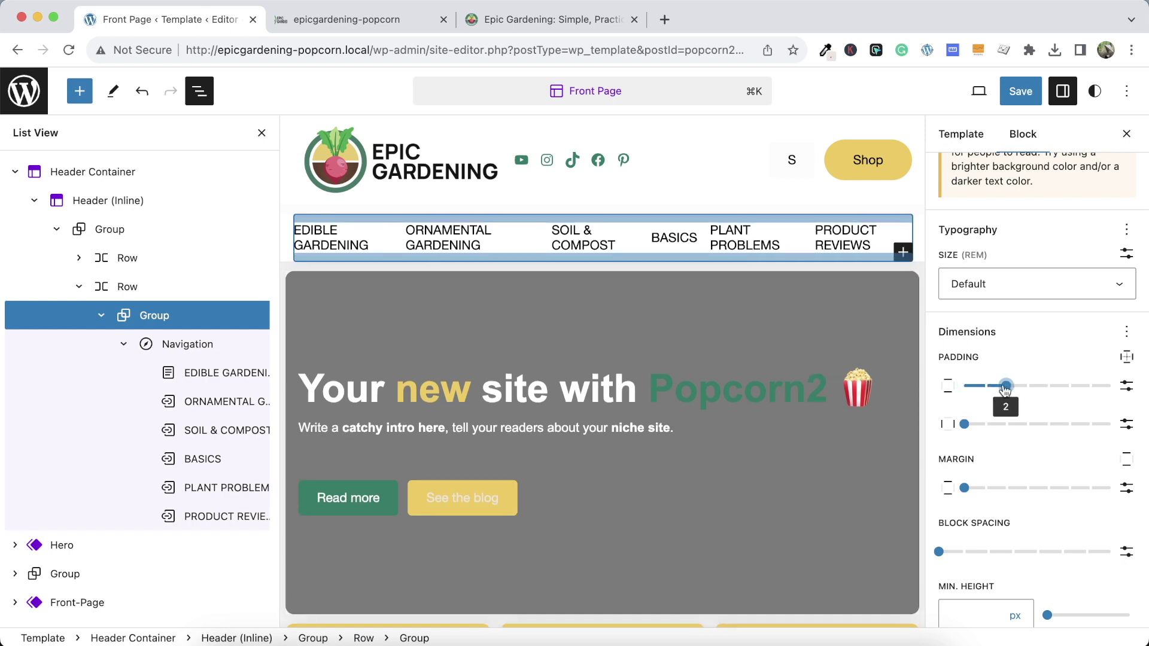
Save the template and reload the epicgardening-popcorn site to check the navigation row's padding
click(1020, 90)
click(982, 89)
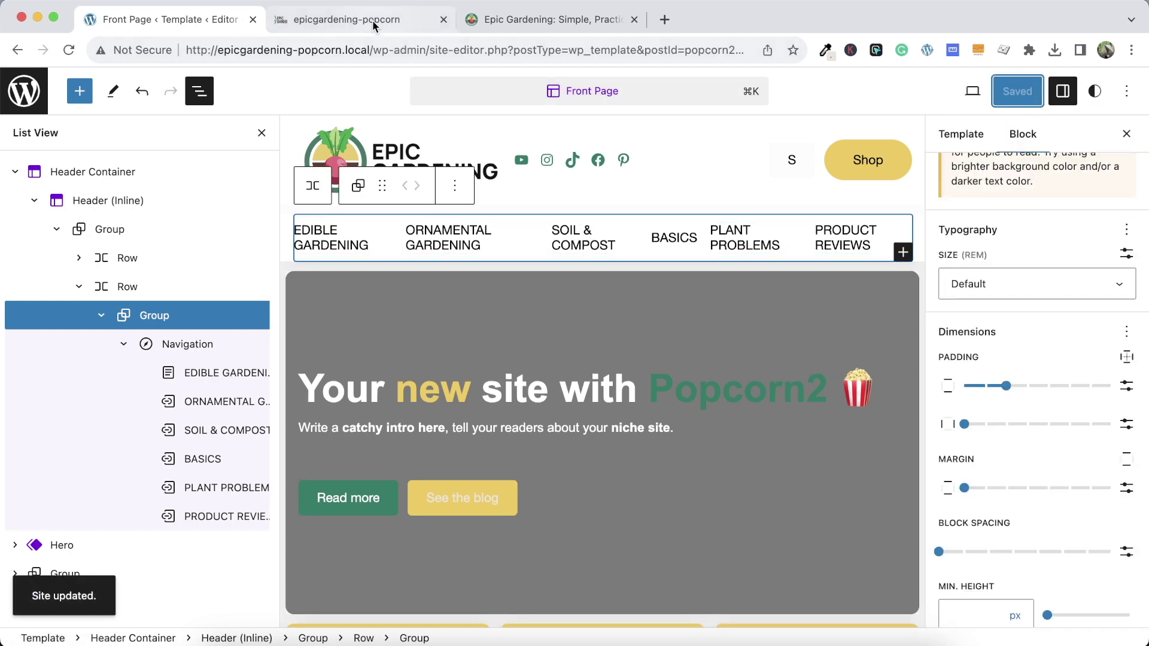
click(359, 20)
click(67, 50)
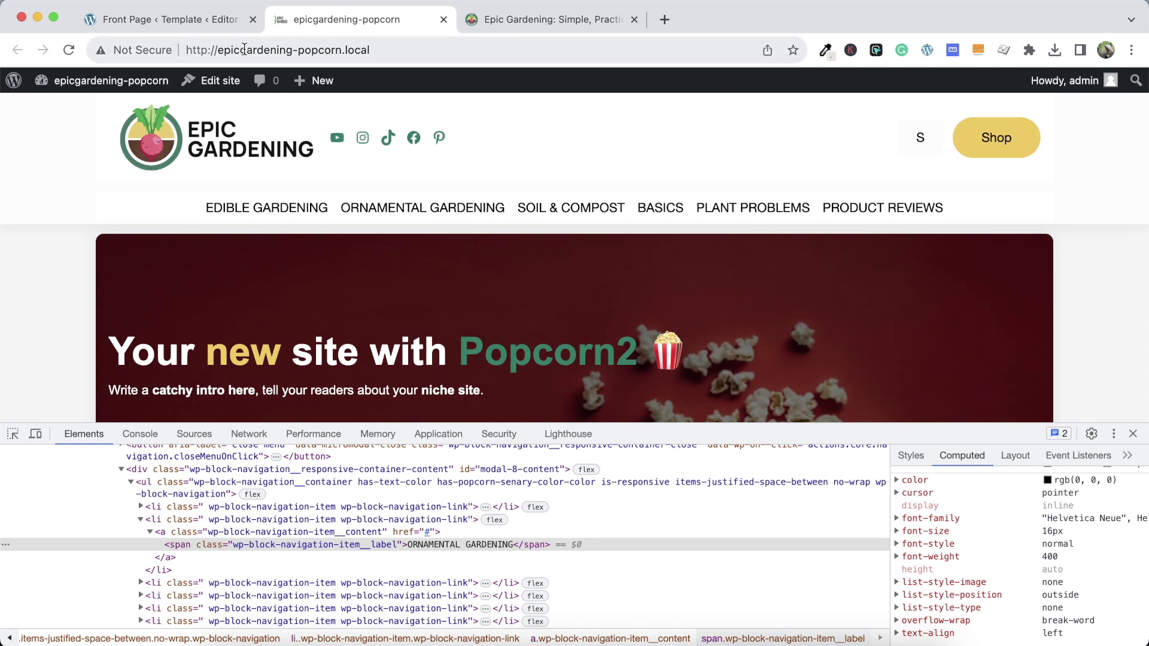
Set the site-wide background color in the global styles to the theme's Quinary white, #FFFFFF
click(198, 20)
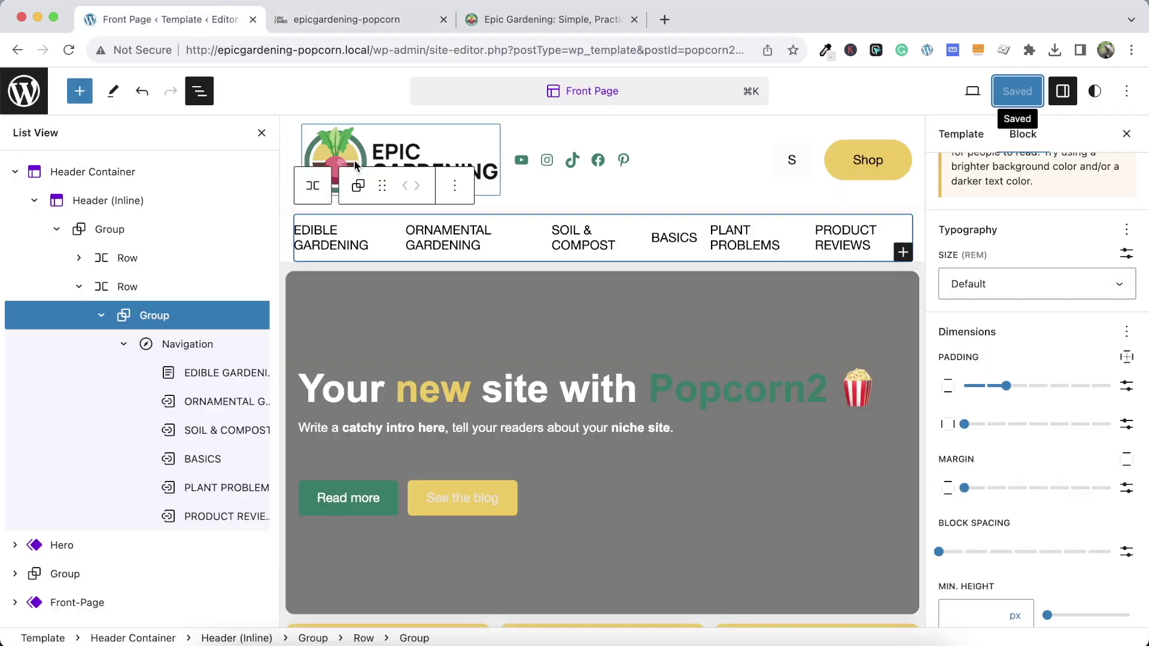
click(671, 208)
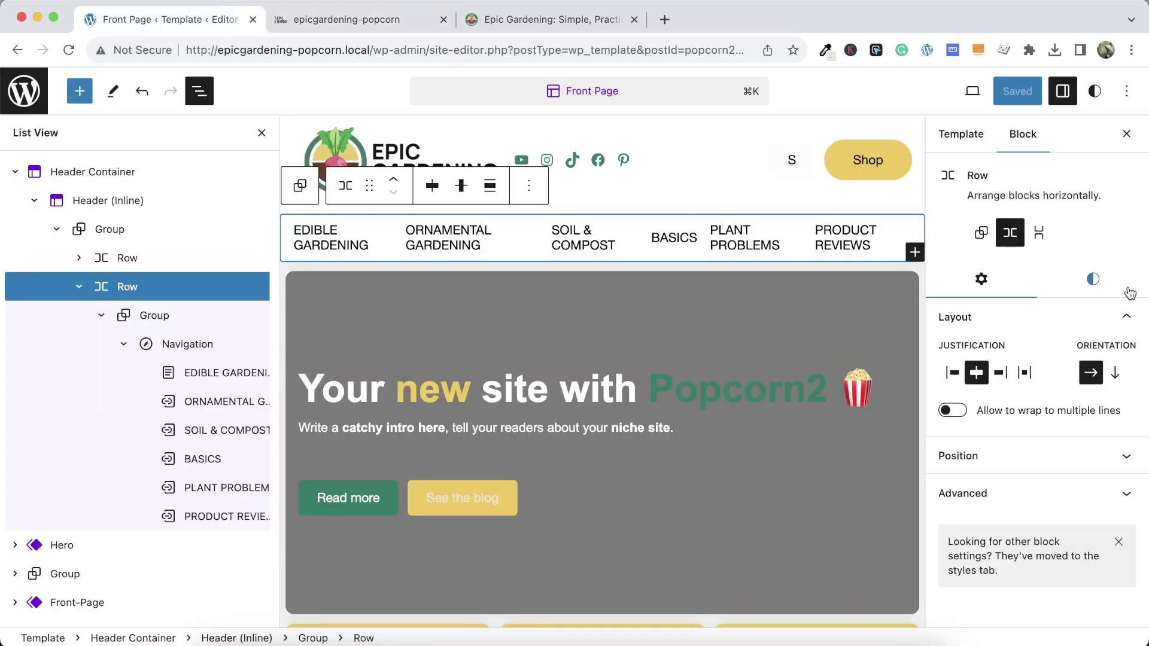
click(1094, 91)
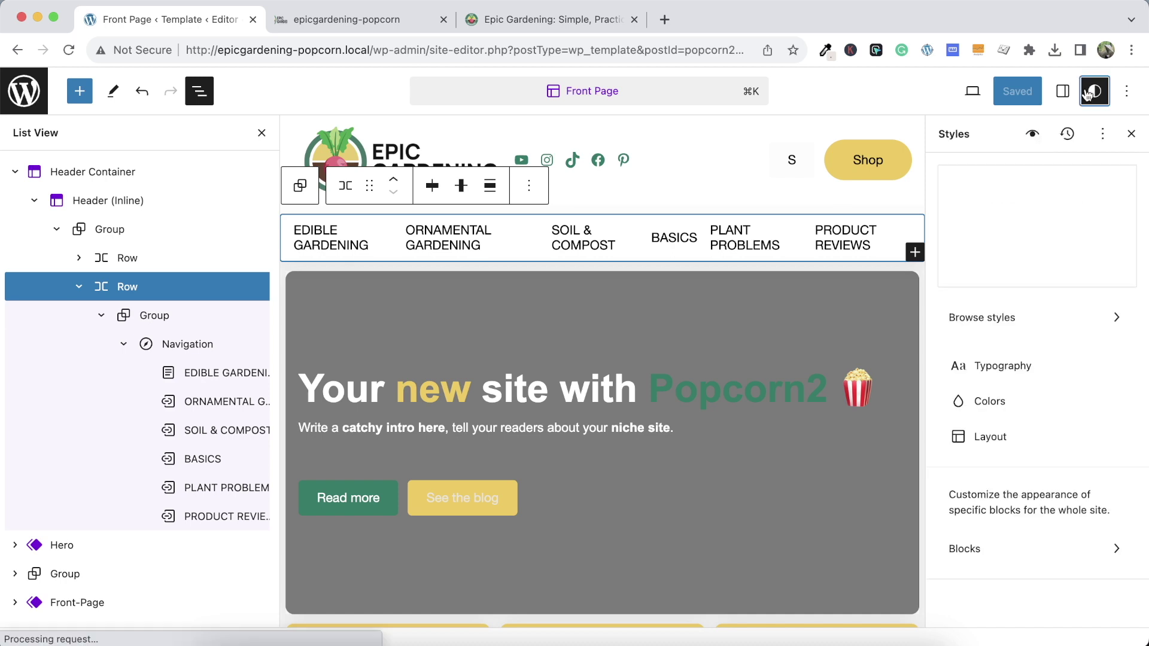
click(1005, 400)
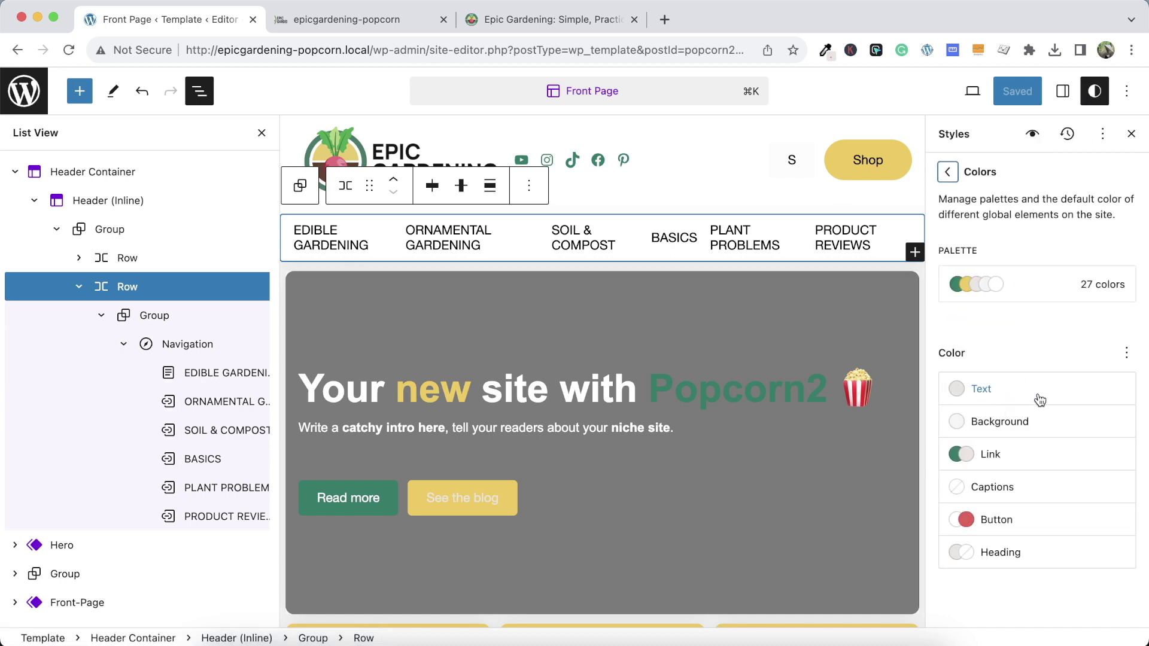
click(993, 421)
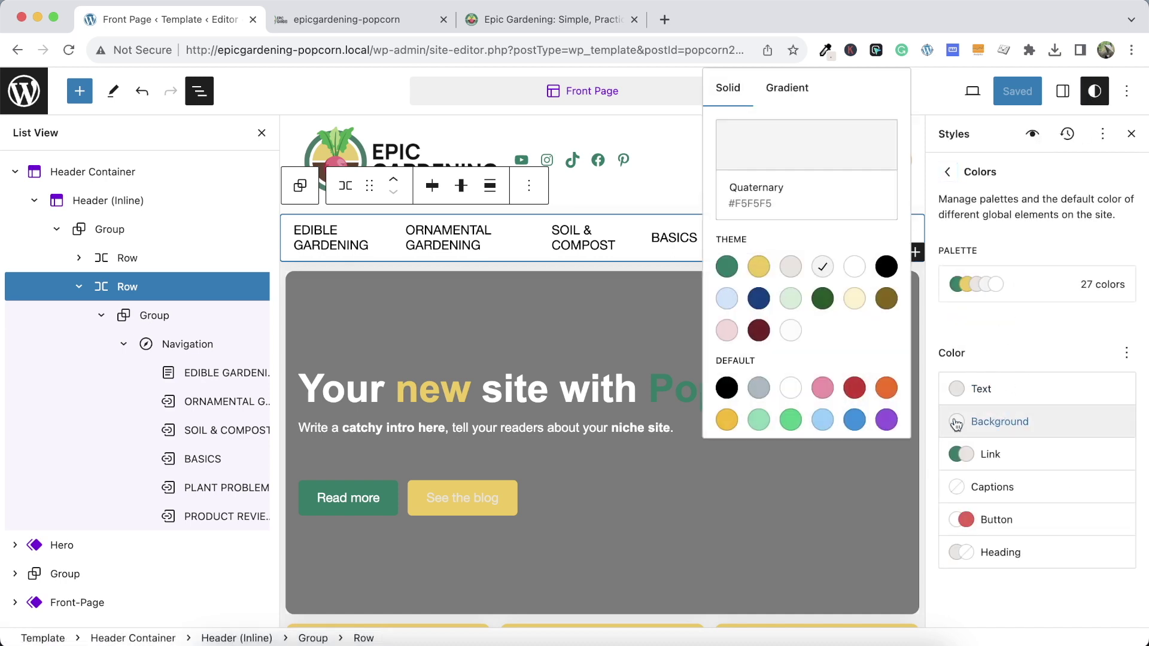
click(791, 332)
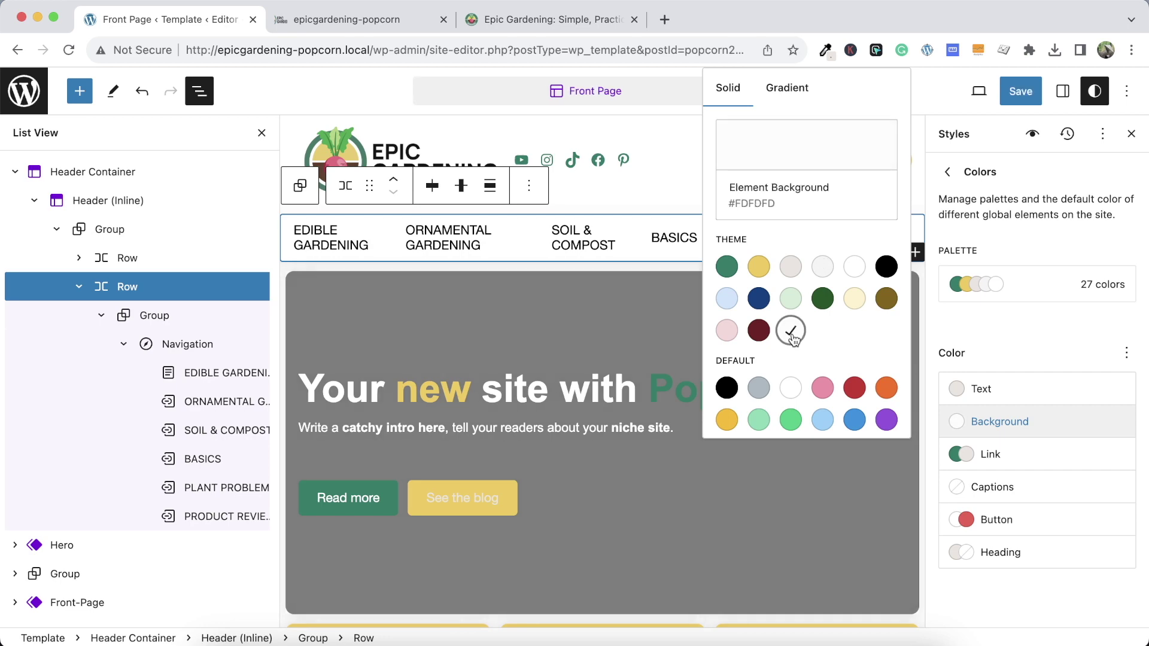
click(853, 268)
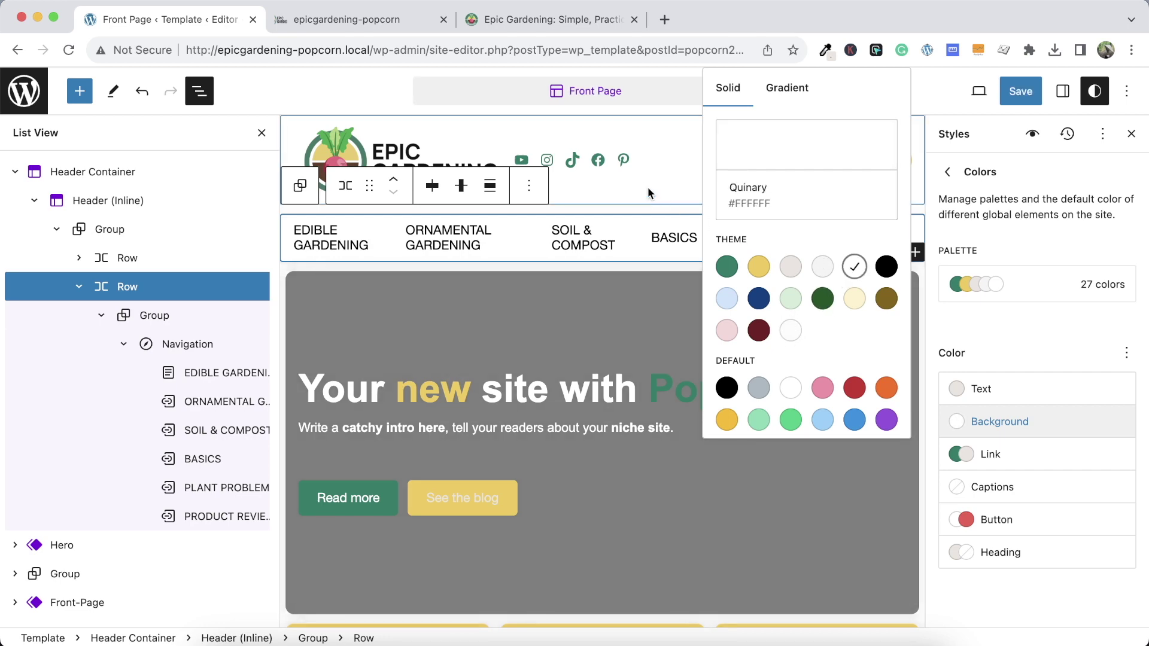
click(918, 174)
Save the style change and reload the epicgardening-popcorn site to check the page background
click(1015, 91)
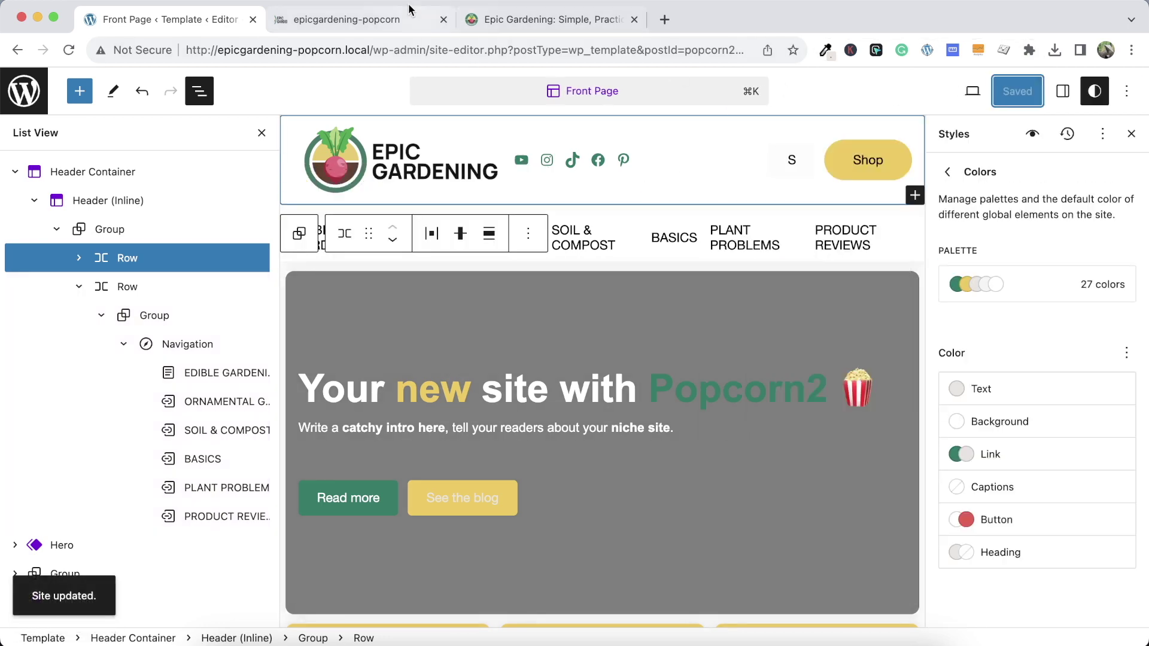
click(383, 14)
click(67, 51)
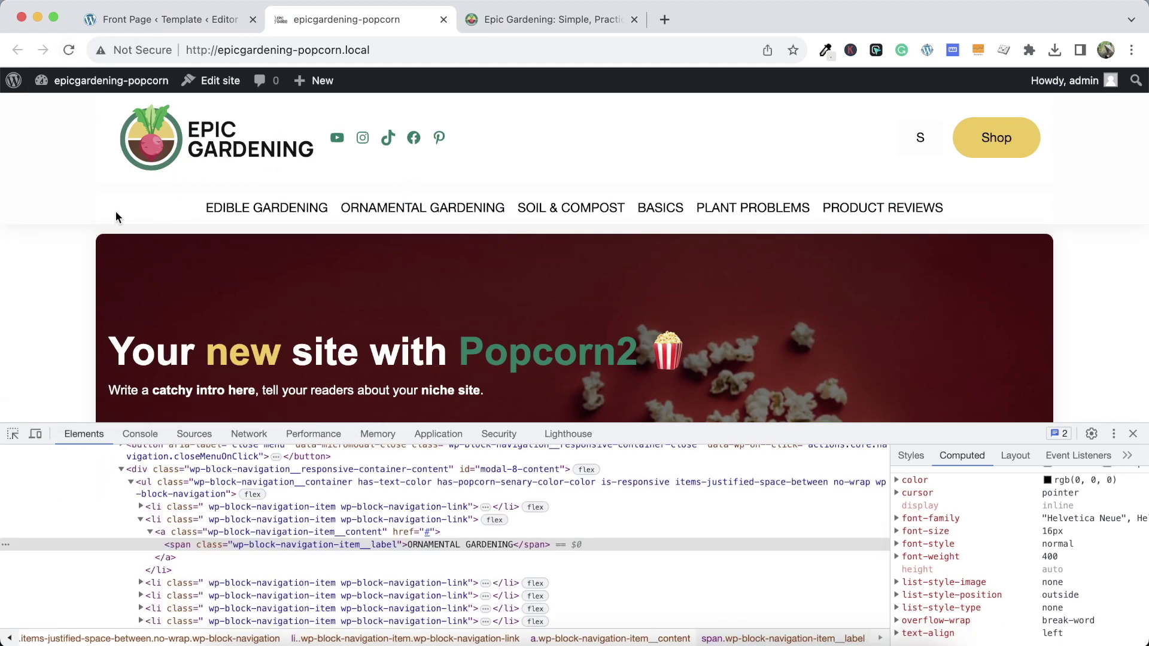
Open the color palette in the global styles, and add a submenu to the EDIBLE GARDENING navigation link
click(183, 24)
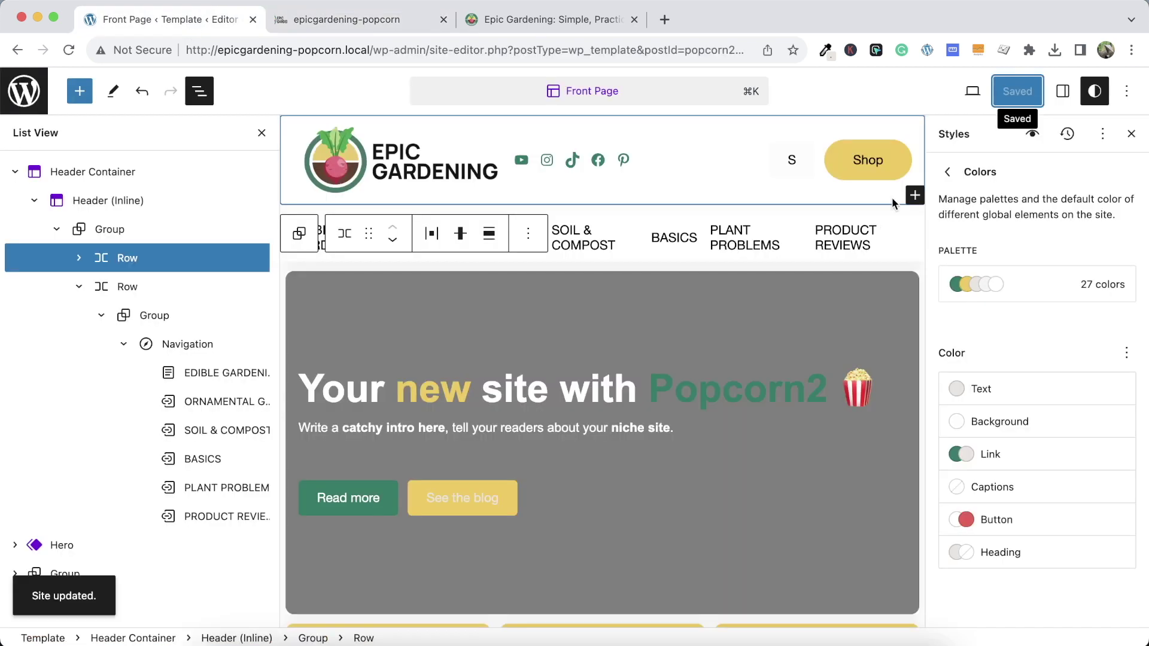
click(1007, 298)
click(597, 257)
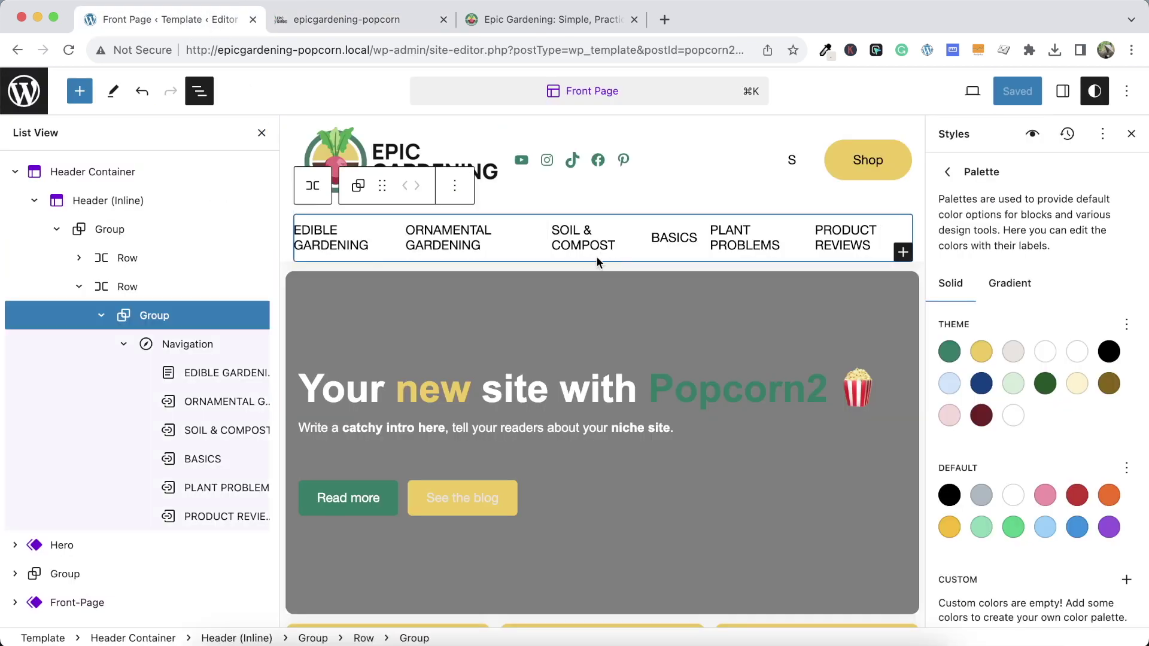
click(351, 234)
click(358, 237)
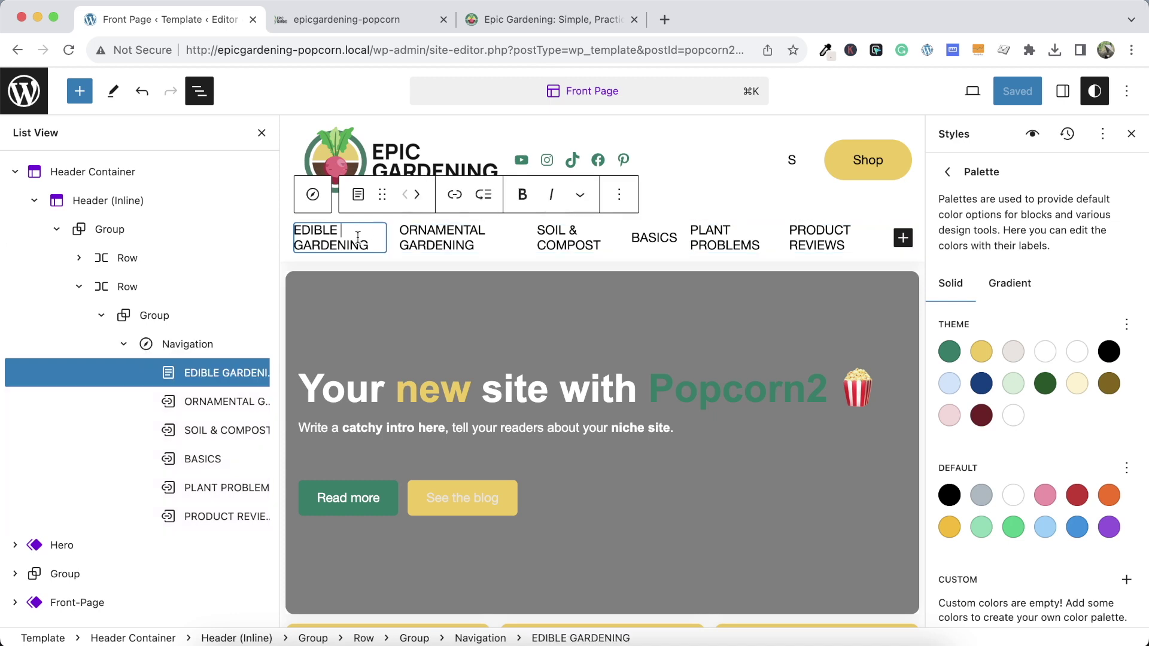
click(484, 195)
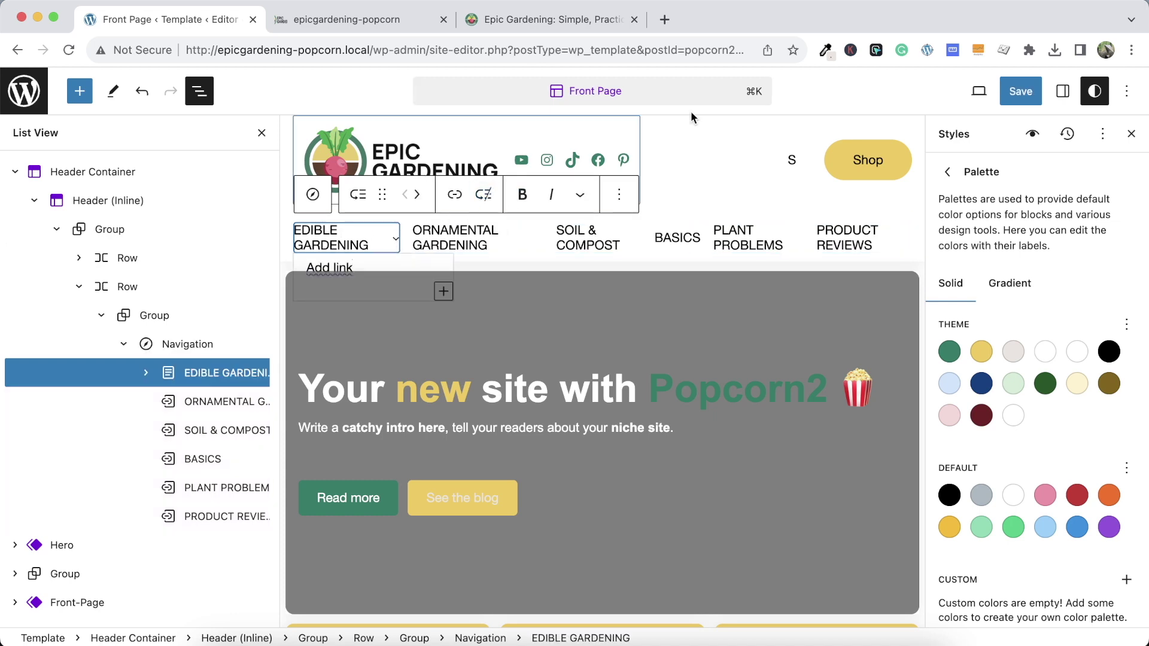
Examine the submenu arrows and header layout on the original Epic Gardening site and return to the Front Page template
click(545, 20)
mouse_move(164, 187)
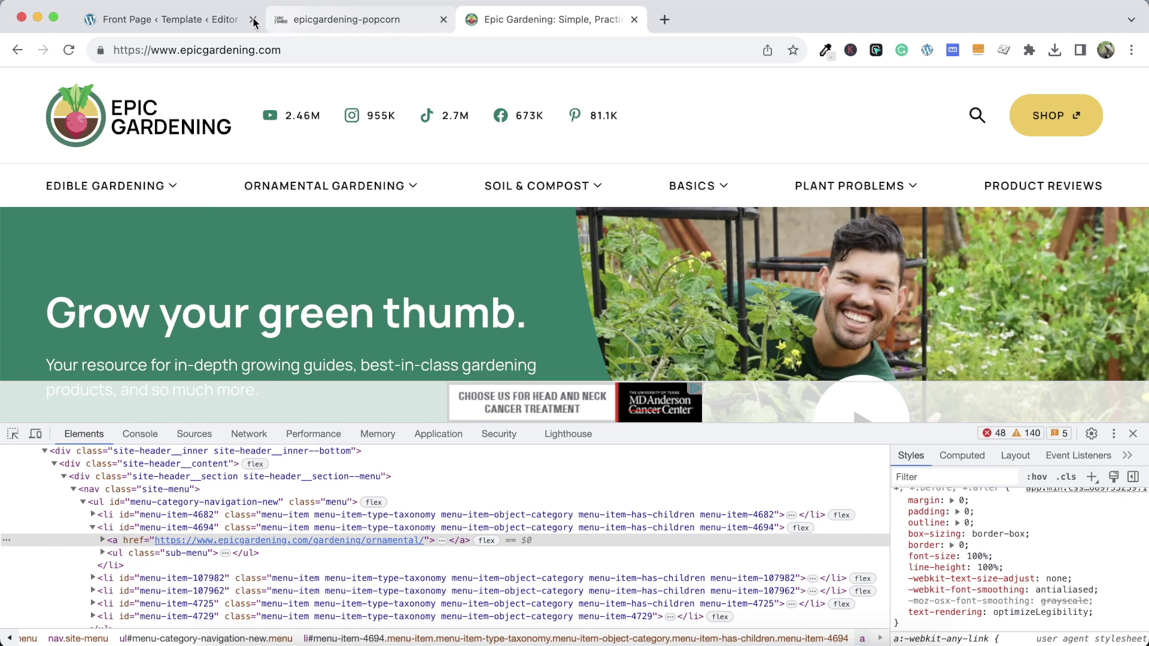
click(174, 19)
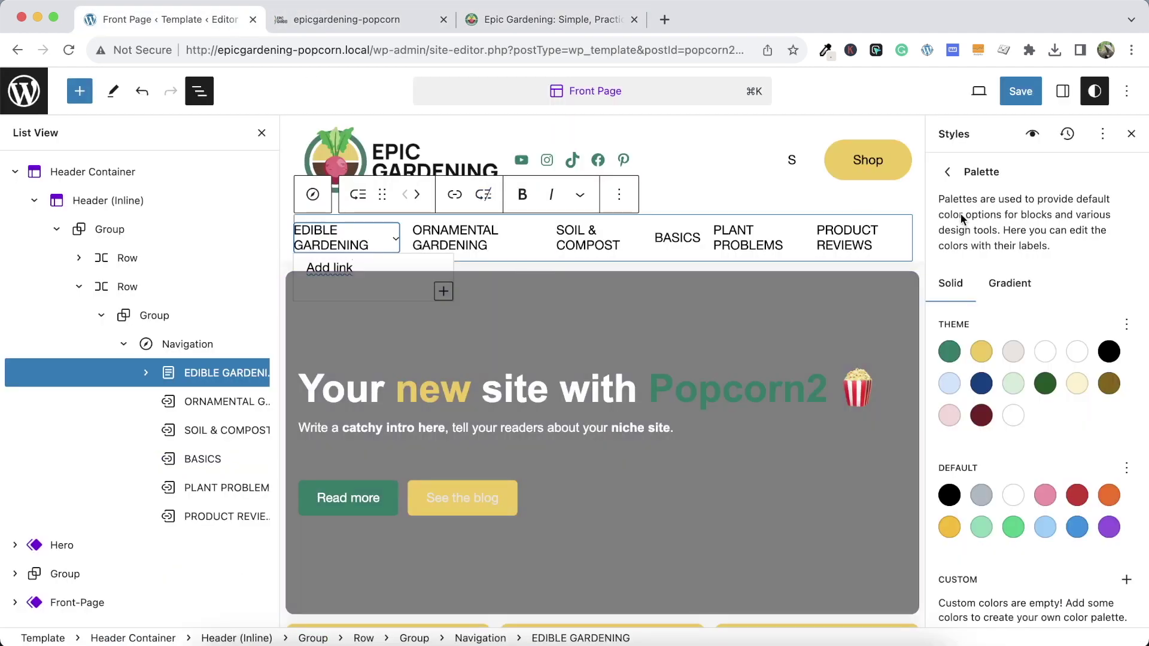
Add a custom link labelled COMPANION PLANTING to the EDIBLE GARDENING submenu, matching the original Epic Gardening site
click(1060, 93)
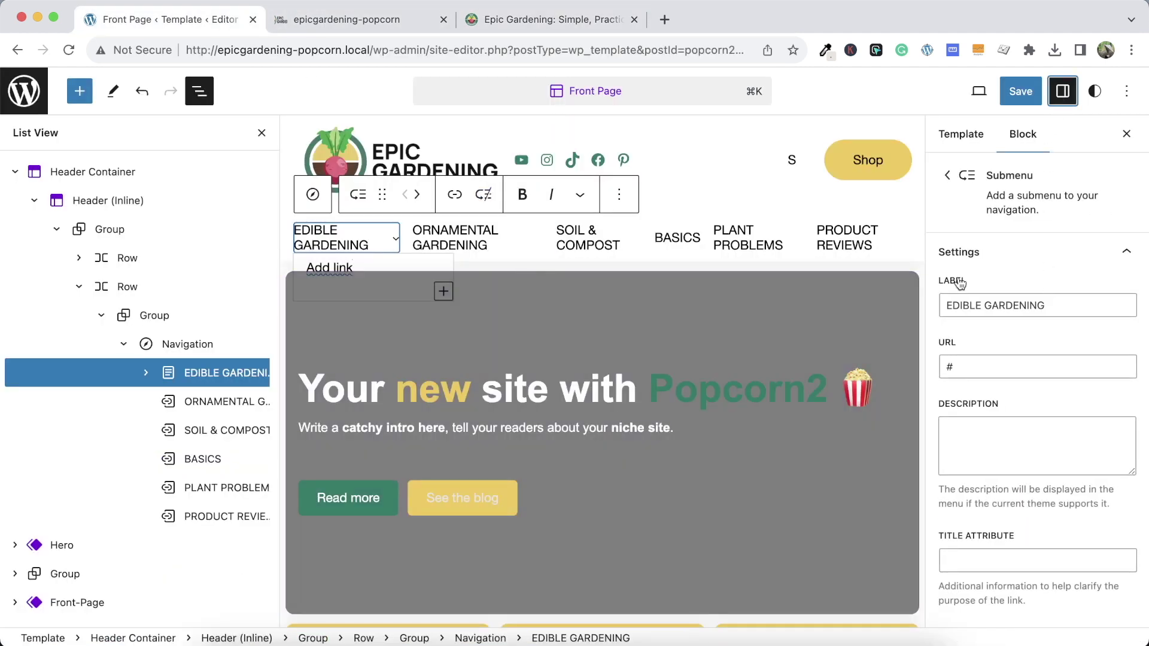
click(357, 264)
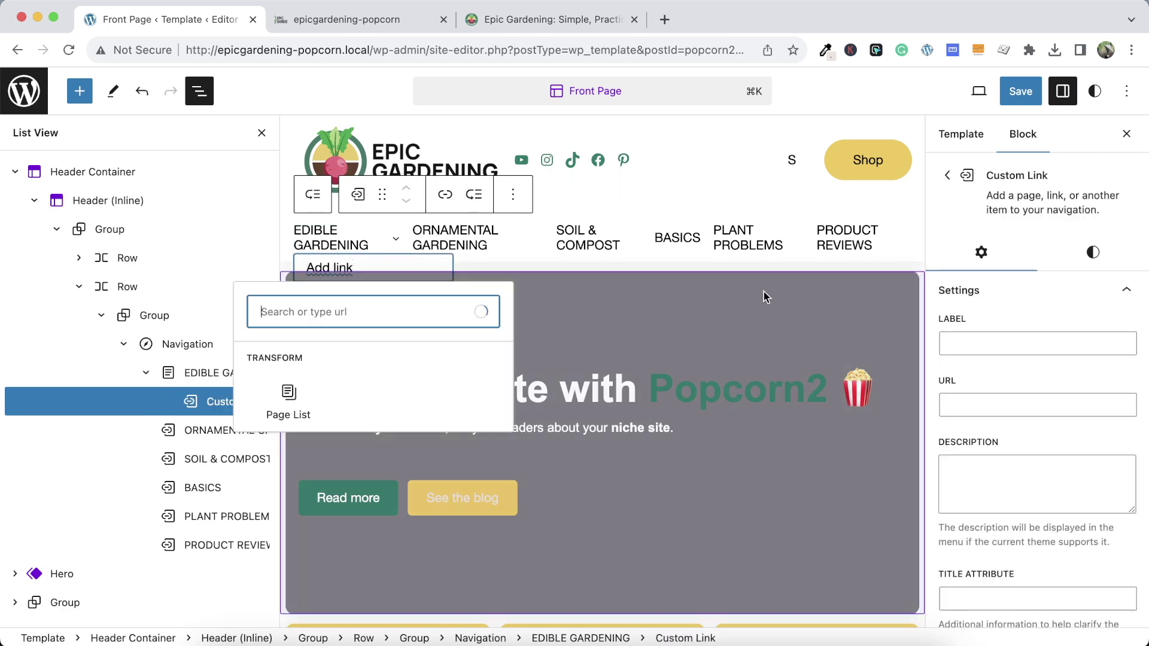
click(1004, 354)
click(1005, 353)
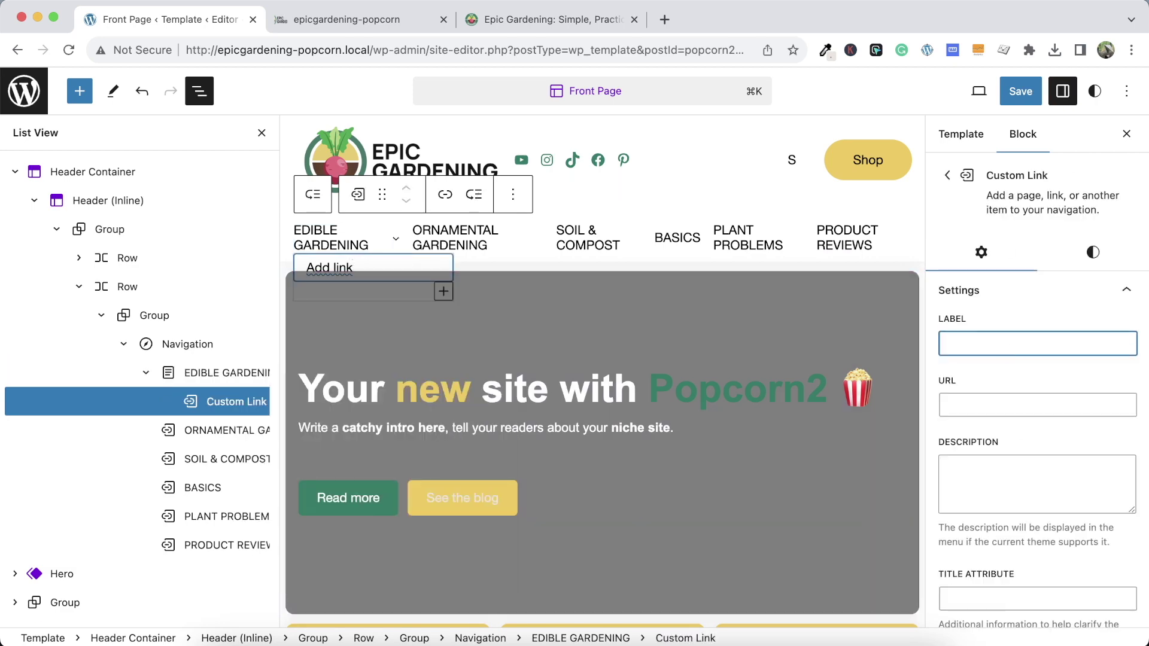
key(ctrl+Tab)
key(ctrl+shift+Tab)
click(362, 231)
click(548, 19)
click(222, 23)
click(1062, 91)
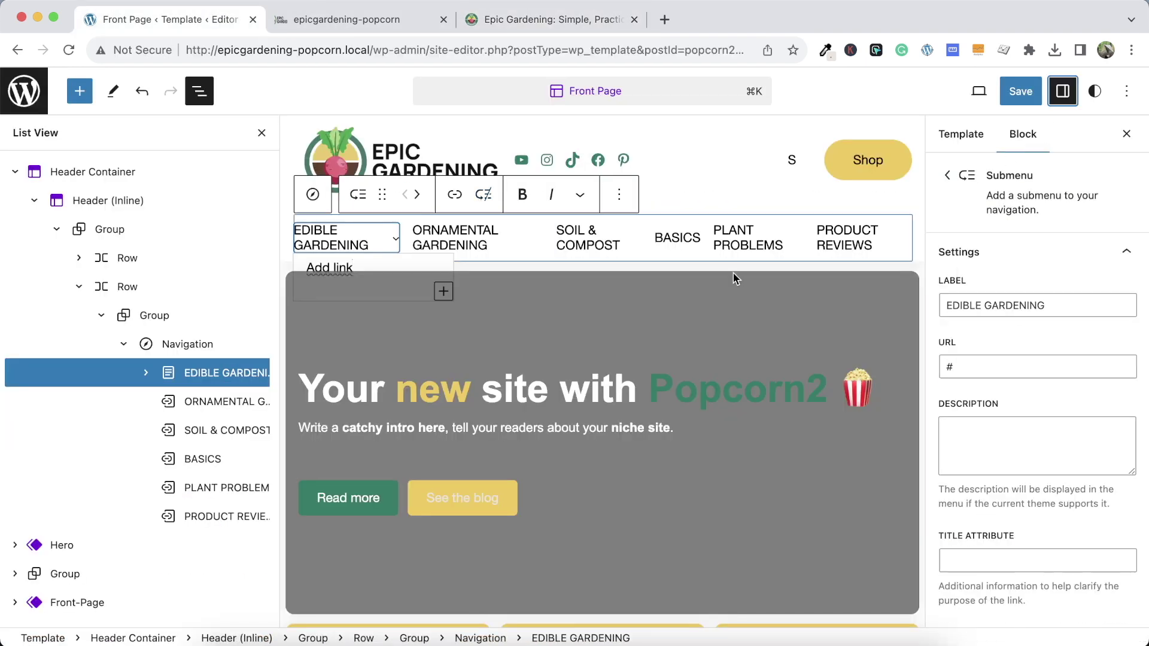
click(1037, 343)
text(companion planting)
key(ctrl+a)
text(COMPANII PLANTING)
Add a submenu to the ORNAMENTAL GARDENING navigation link containing a custom link labelled BULBS
click(548, 19)
click(222, 23)
click(455, 237)
click(592, 194)
click(1037, 343)
text(BULBS)
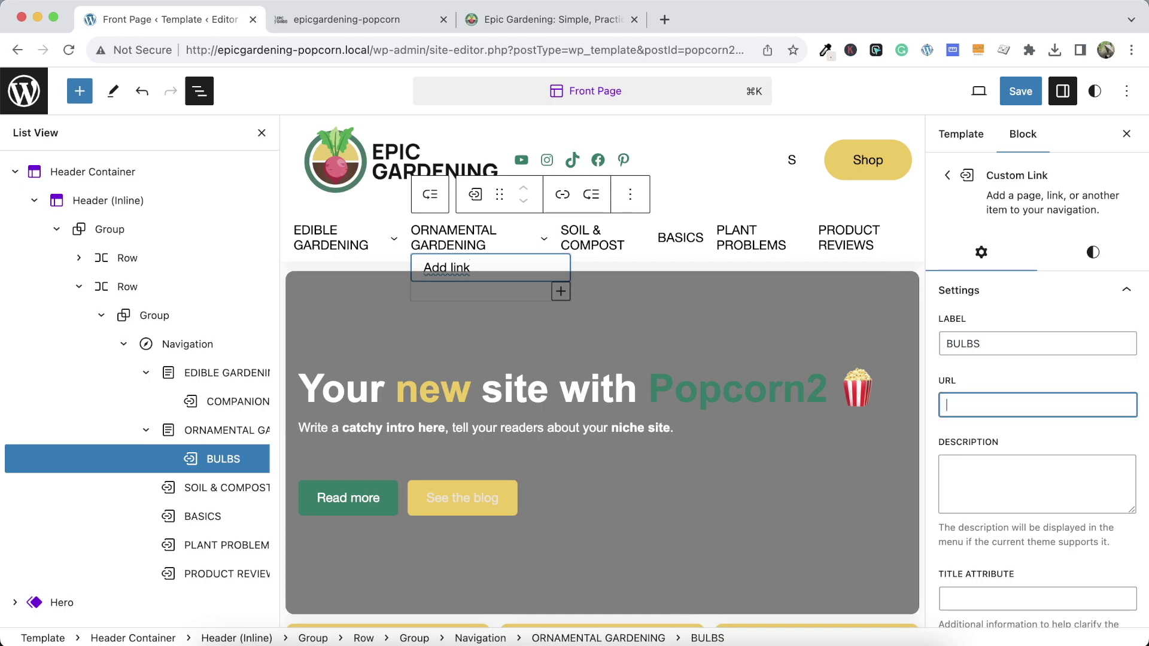
Add a submenu to the SOIL & COMPOST navigation link containing a custom link labelled MULCHING
key(ctrl+Tab)
key(ctrl+Tab)
click(221, 23)
click(590, 237)
click(747, 194)
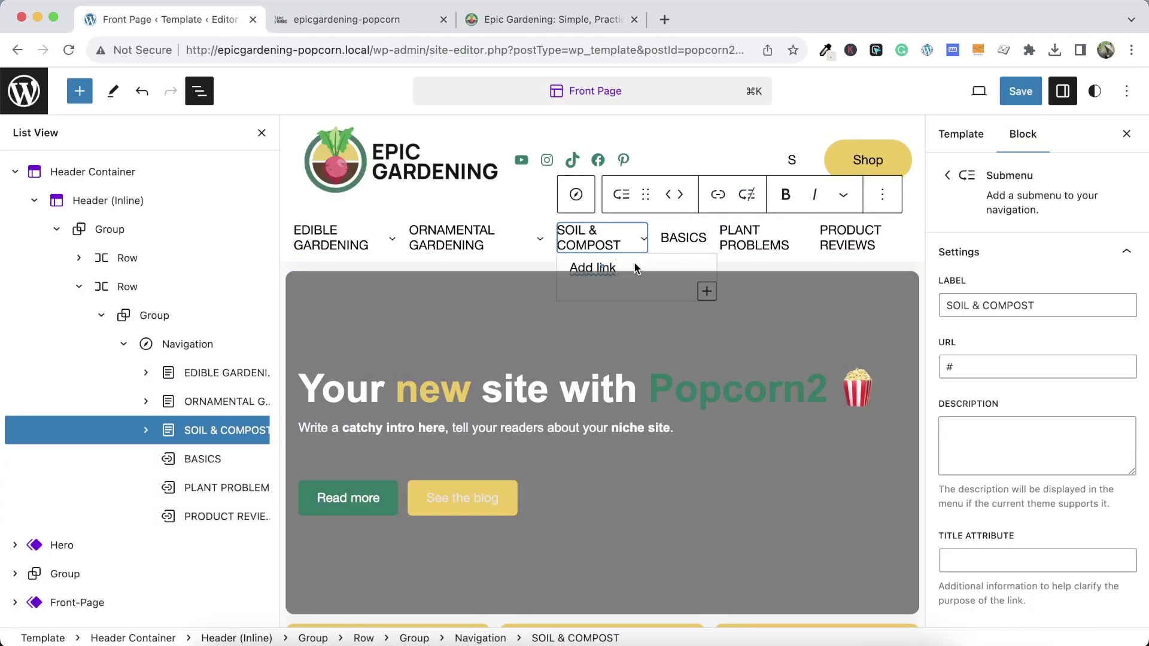
click(639, 267)
click(1037, 343)
text(MULCHING)
Add a submenu to the BASICS navigation link containing a custom link labelled ACCESSIBLE GARDENING
click(683, 237)
click(842, 201)
click(1037, 343)
text(ACCESSIBLE GARDENING)
Add a submenu to the PLANT PROBLEMS navigation link containing a custom link labelled GARDEN PESTS
click(547, 19)
click(167, 20)
click(742, 237)
click(864, 194)
click(1037, 343)
text(GARDEN PESTS)
key(Tab)
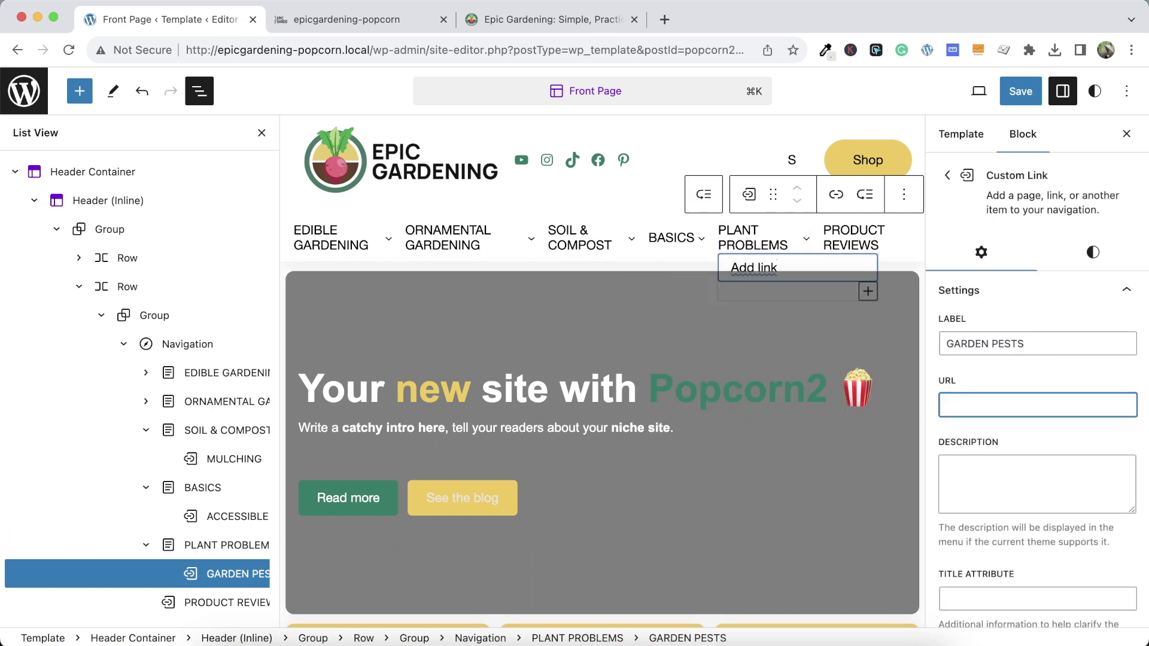
Enable the Letter case typography option for the Navigation block and set it to uppercase
click(203, 346)
click(1110, 250)
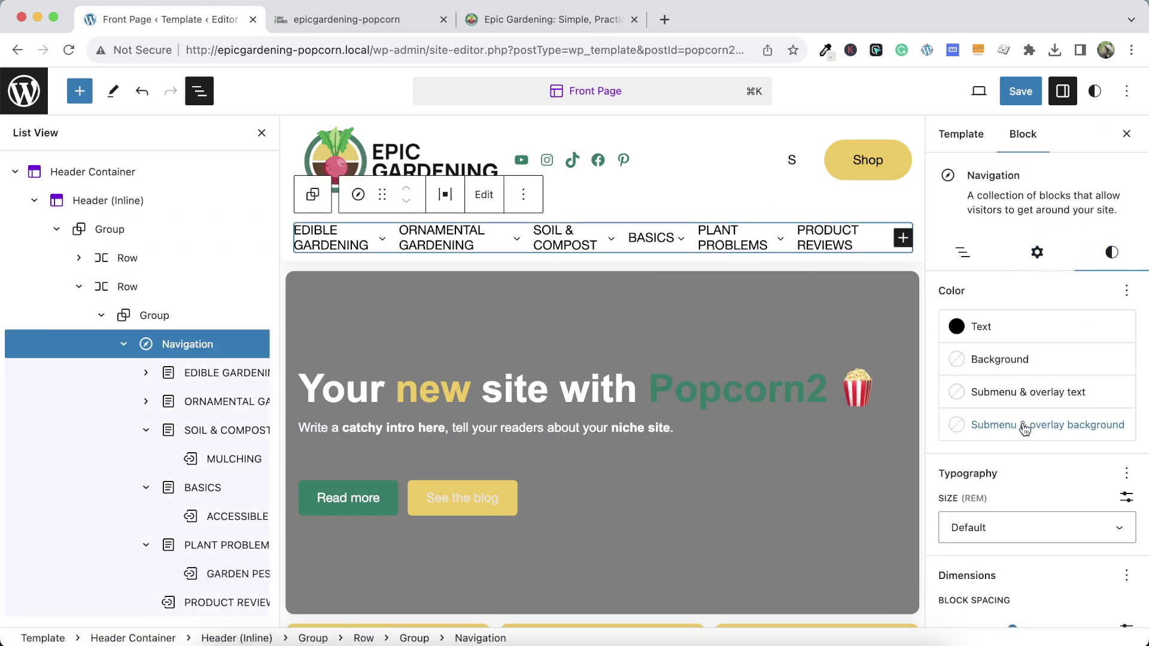
scroll(1025, 428, down, 1)
click(1127, 441)
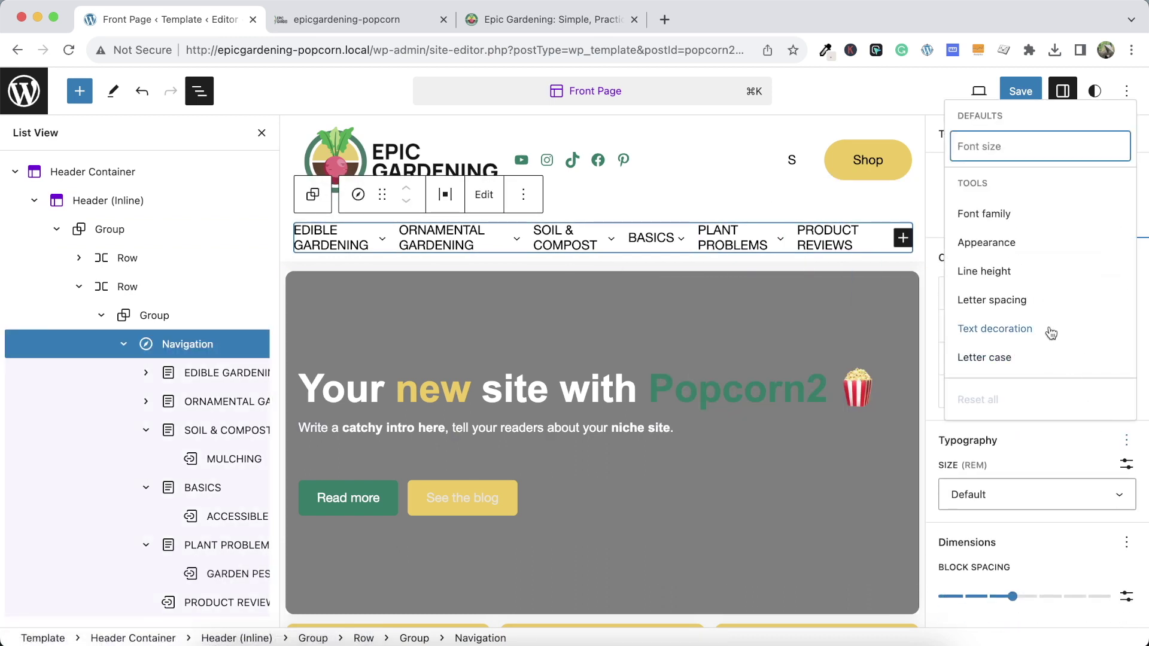
click(996, 358)
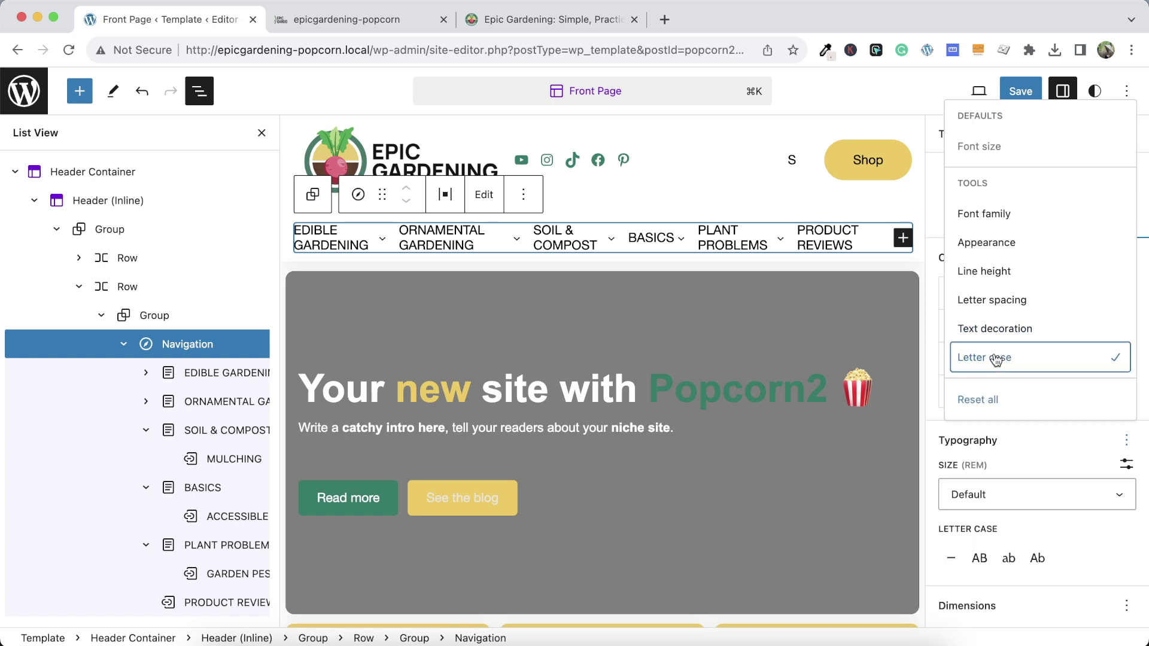
click(979, 559)
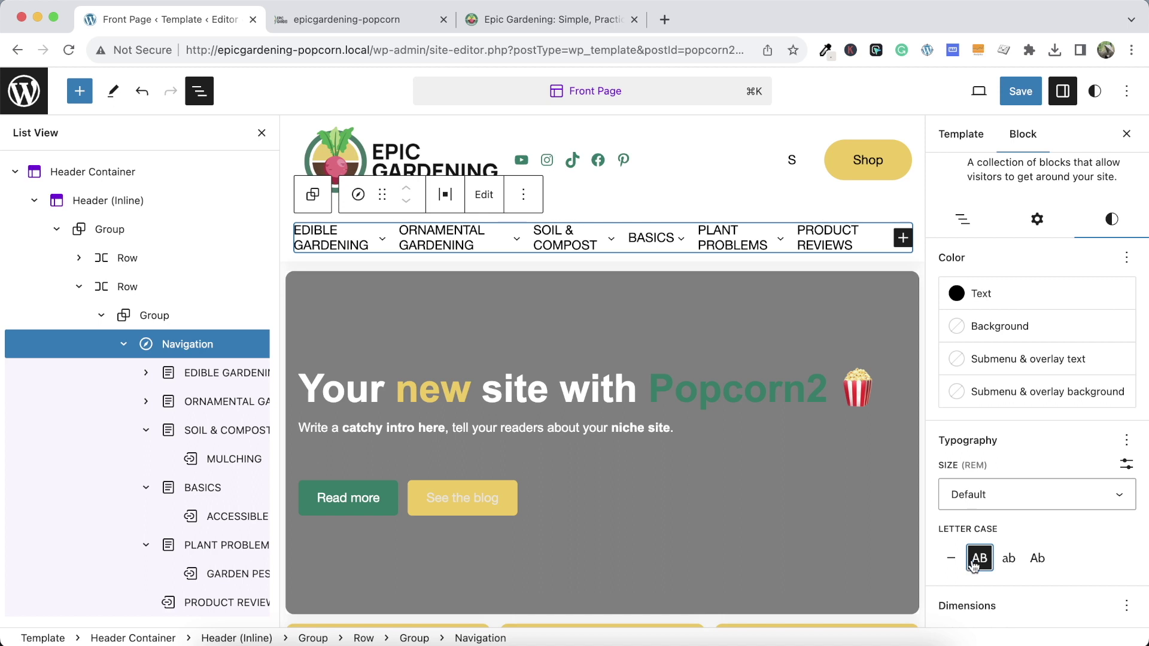
mouse_move(727, 226)
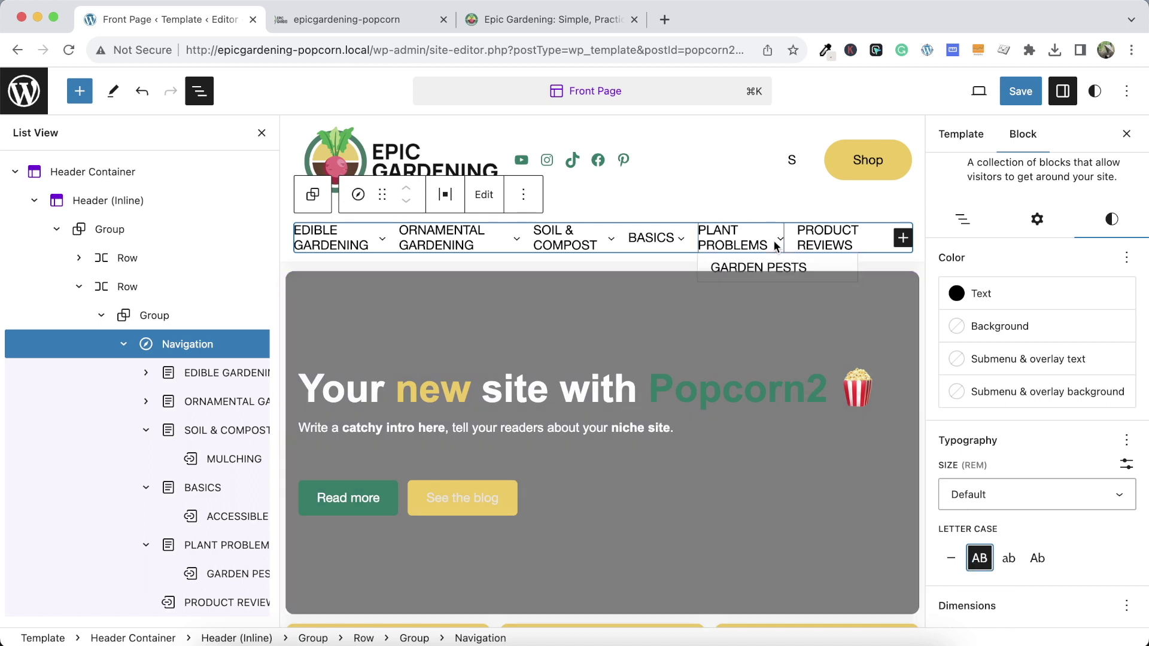
Save the template and compare the submenus on the epicgardening-popcorn site with those on the original Epic Gardening site
click(1021, 91)
click(983, 90)
click(385, 24)
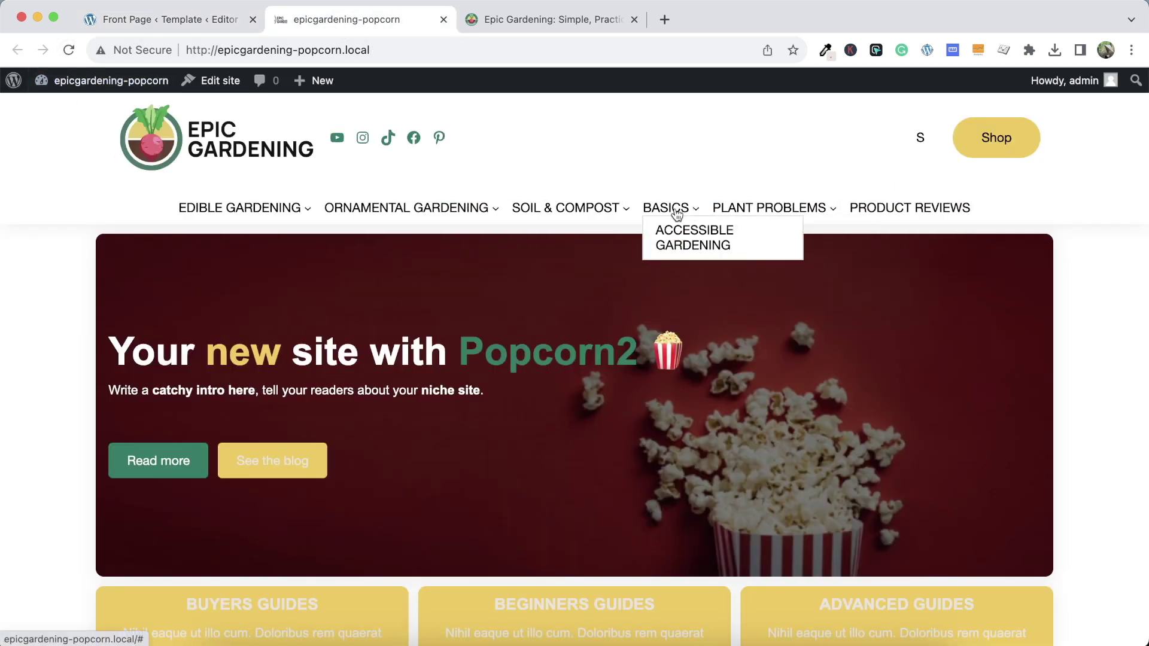
mouse_move(591, 206)
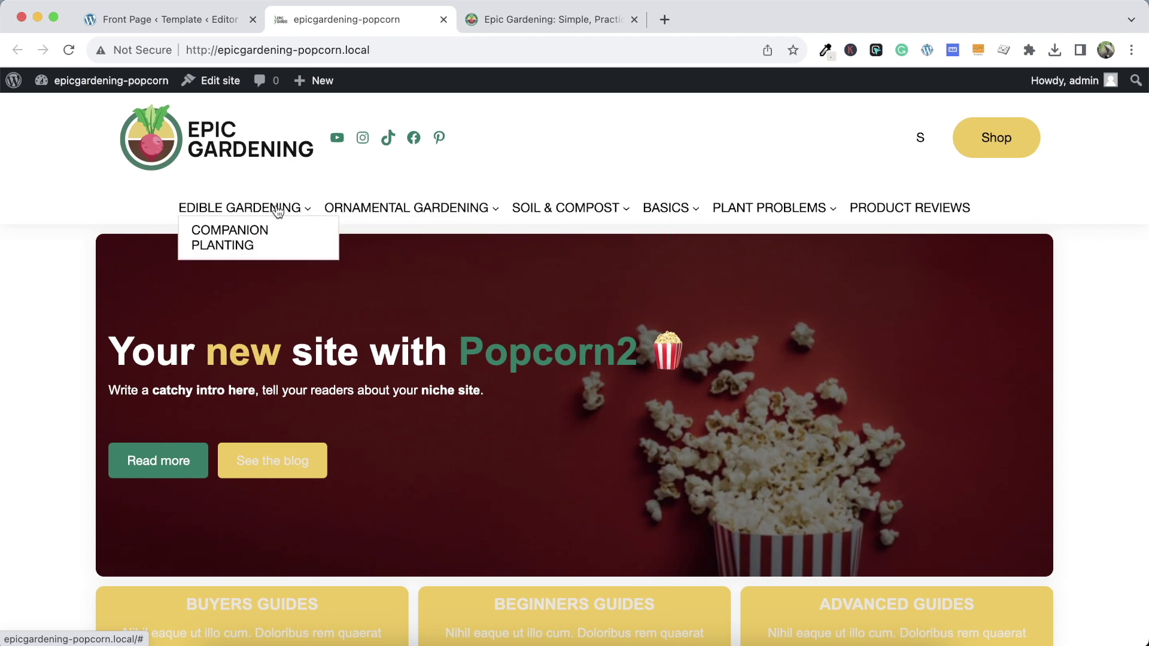
click(537, 14)
mouse_move(305, 188)
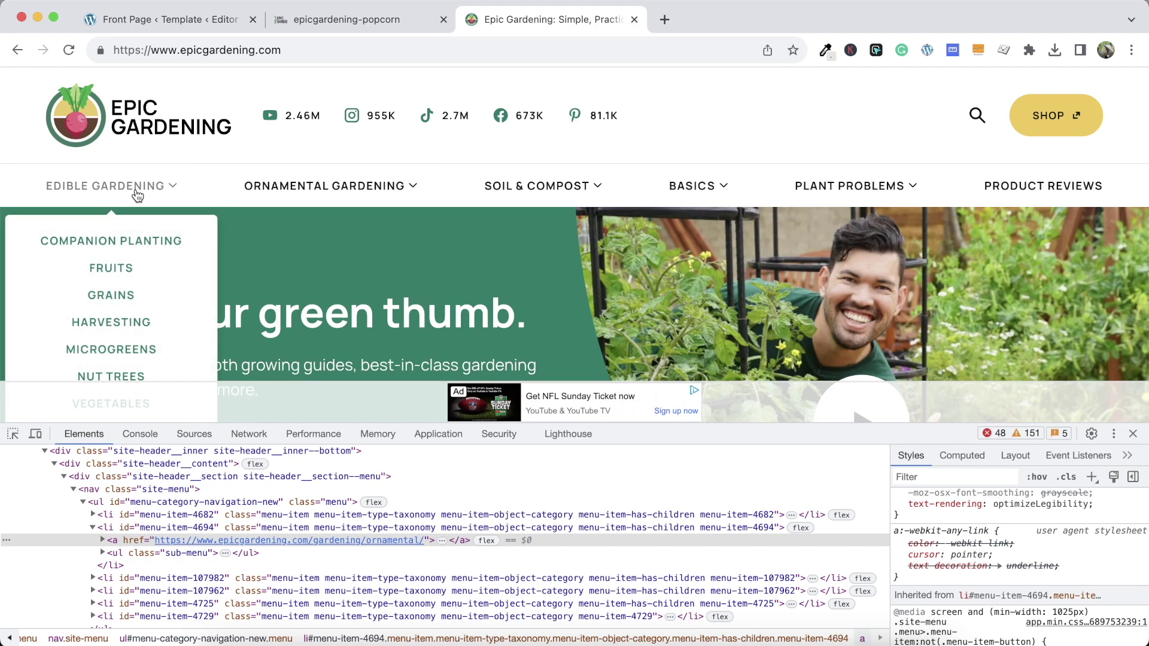
mouse_move(487, 180)
click(214, 22)
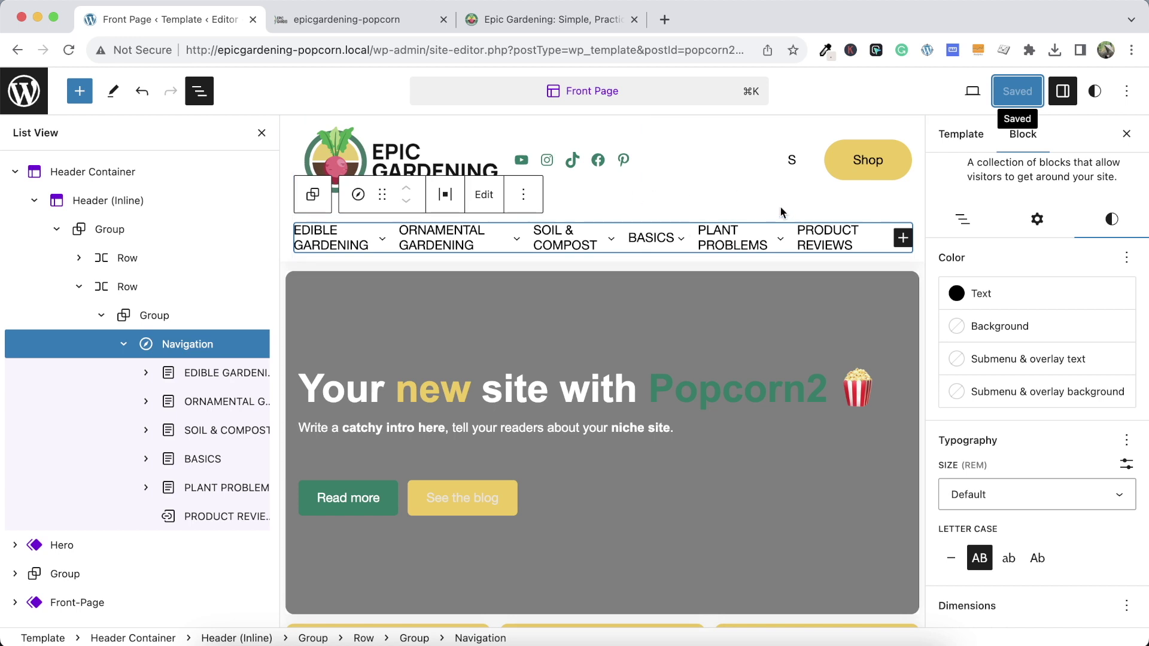
Close the editor's side panels and make the header's Search block use a button with an icon
click(261, 136)
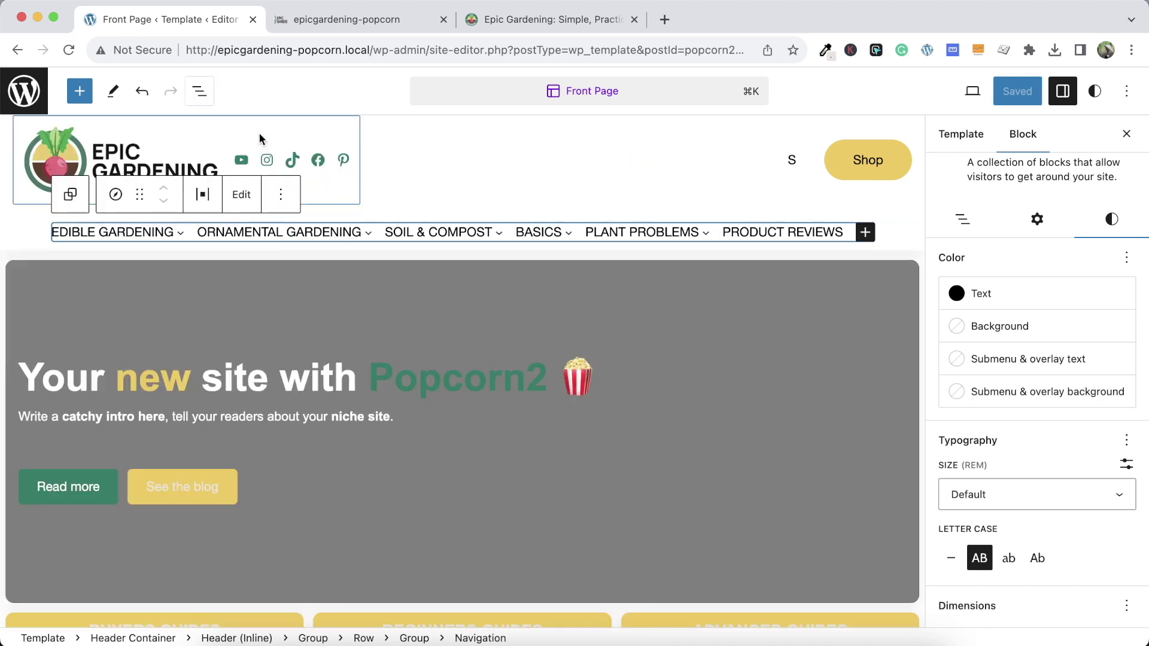
click(1129, 134)
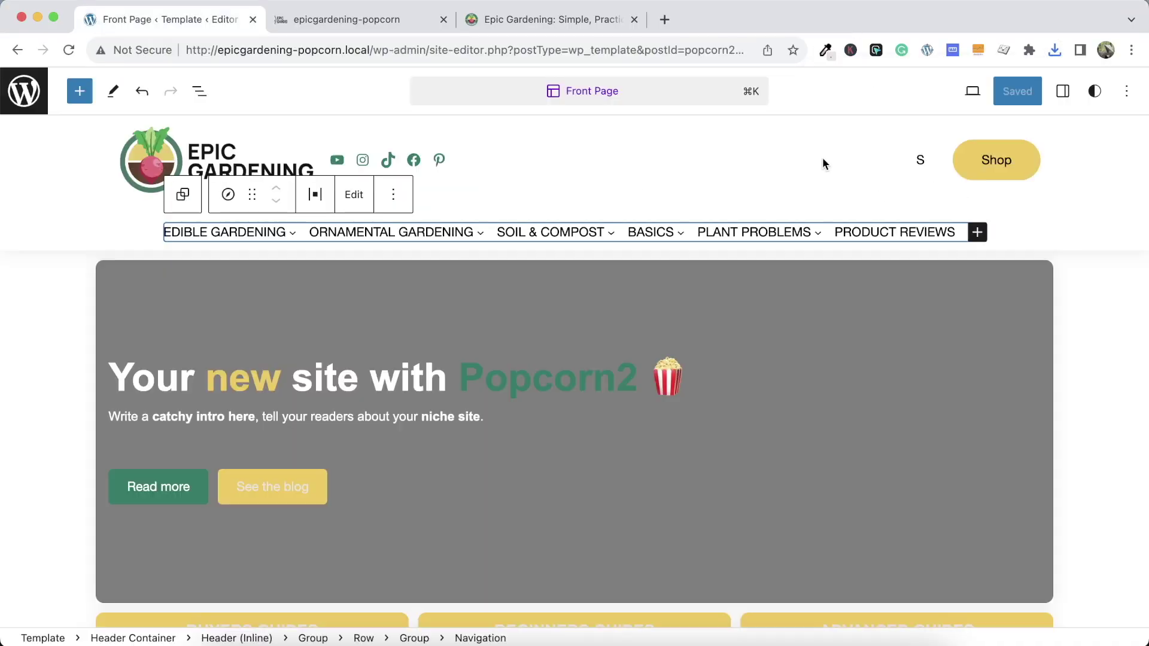
click(882, 205)
click(923, 313)
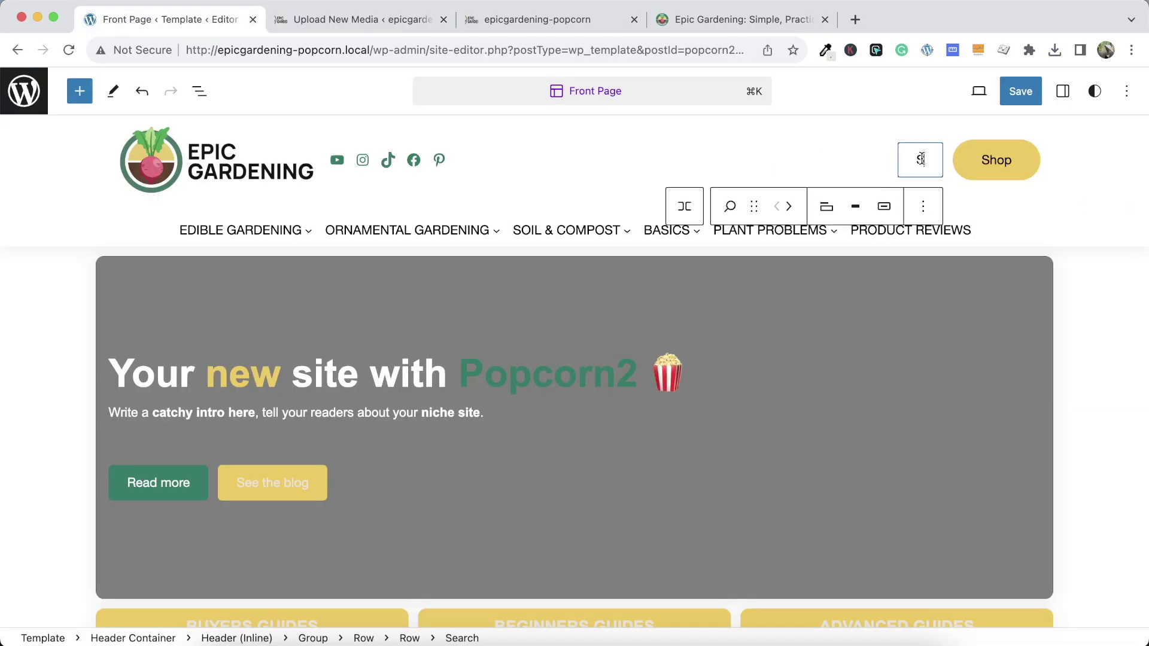
click(860, 208)
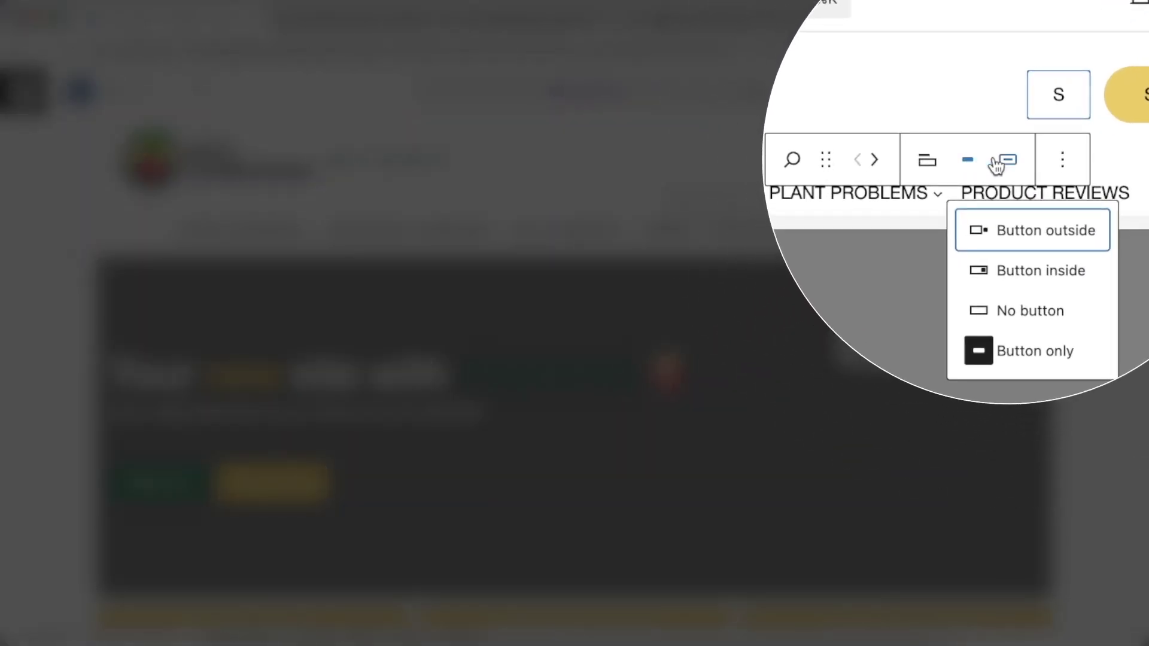
click(1008, 167)
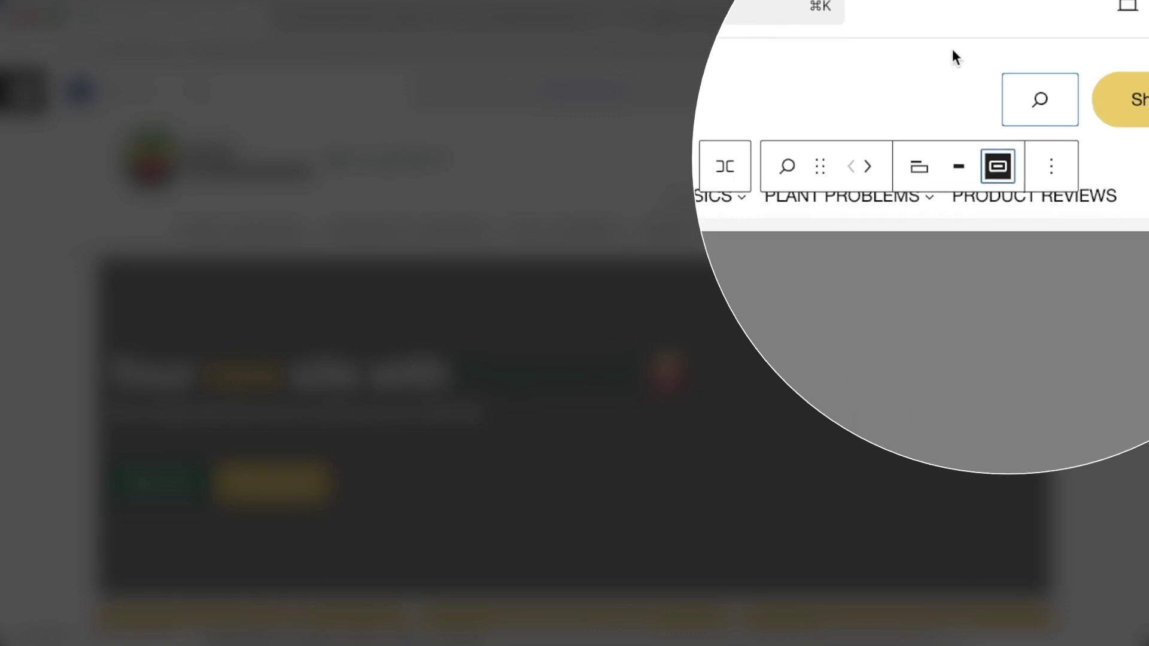
click(992, 119)
click(906, 122)
click(900, 164)
click(904, 165)
click(918, 166)
click(916, 160)
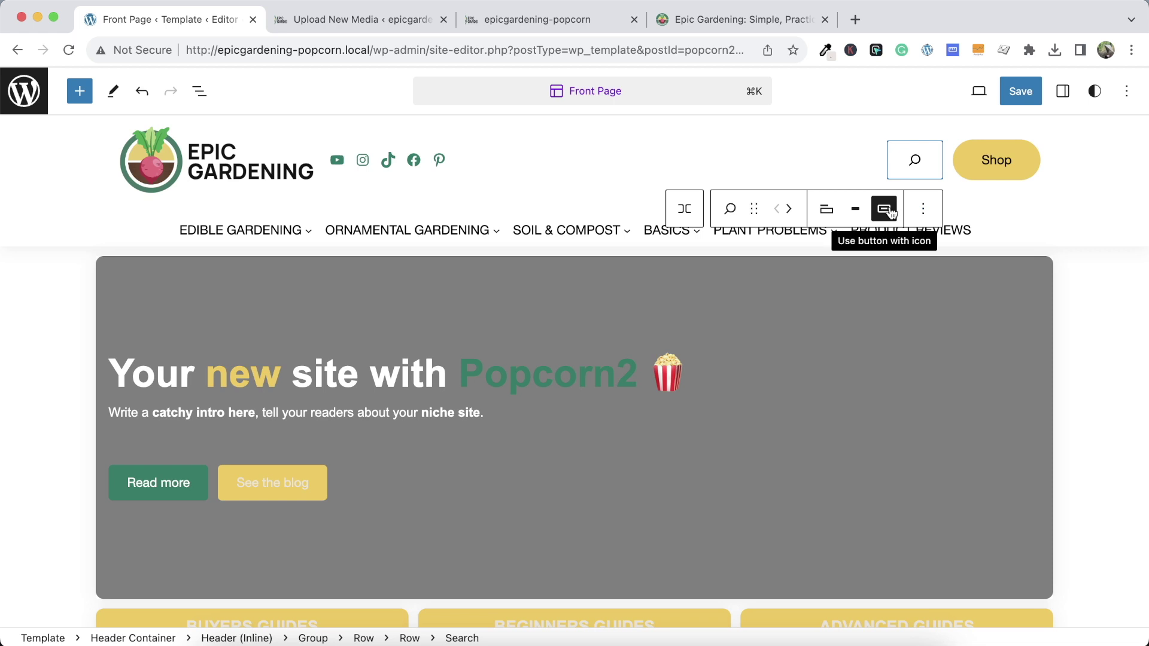
Save the template, then reload the epicgardening-popcorn site and compare its header with the original
click(1020, 91)
click(1013, 93)
middle_click(350, 29)
click(350, 29)
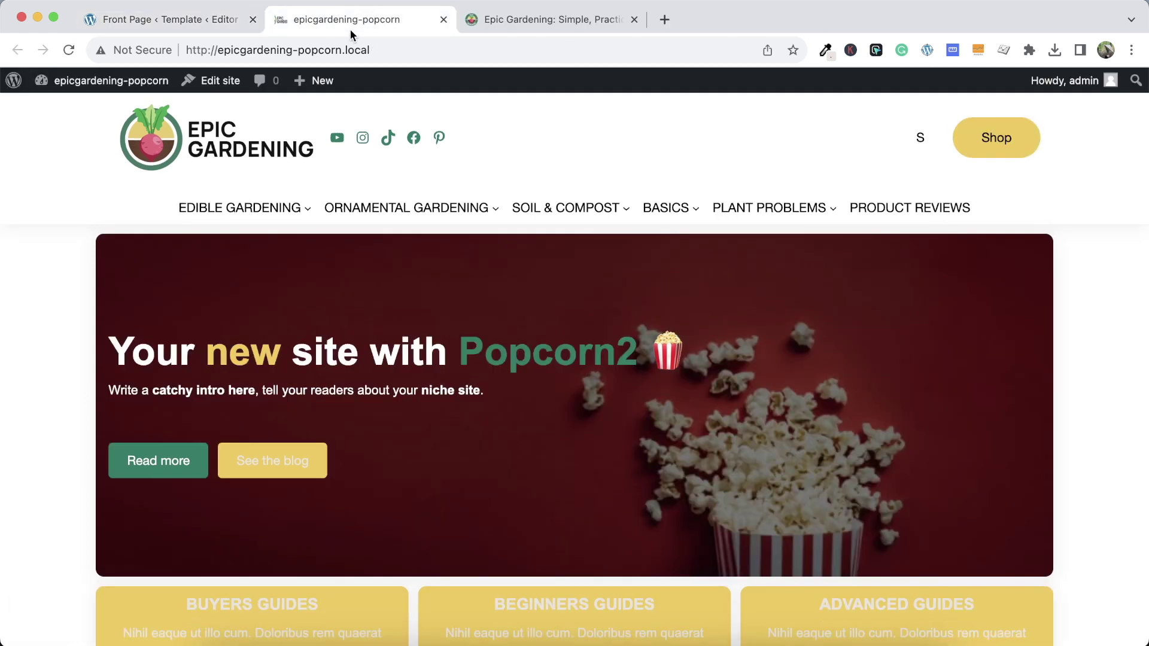
click(68, 50)
click(916, 140)
click(730, 138)
click(536, 19)
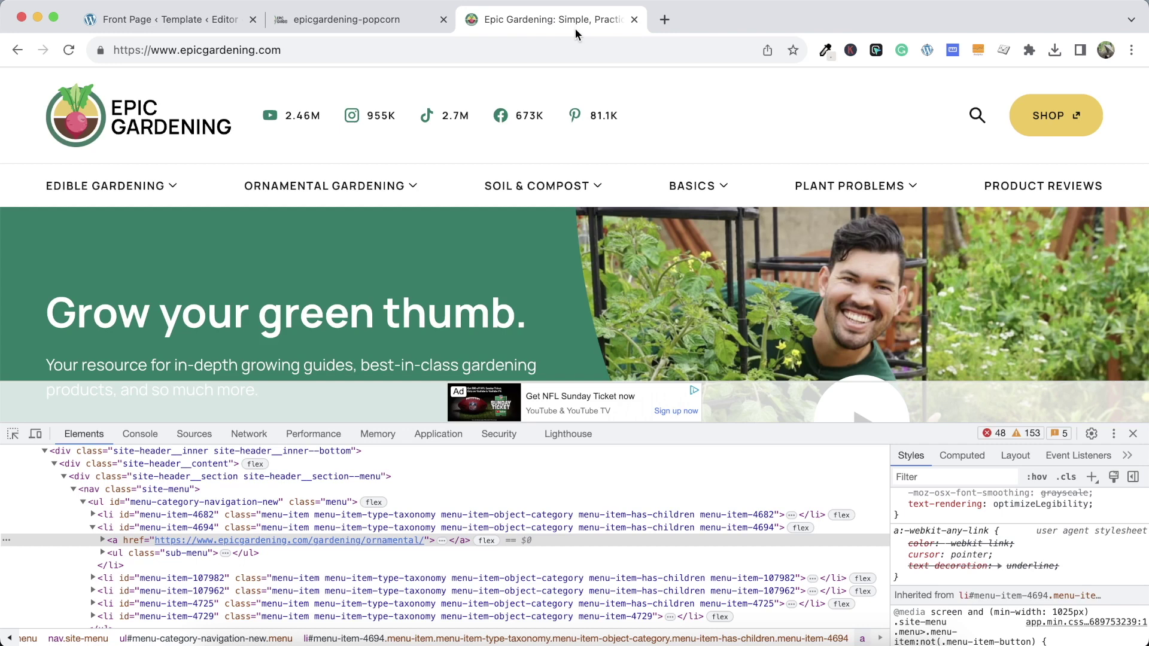
click(383, 20)
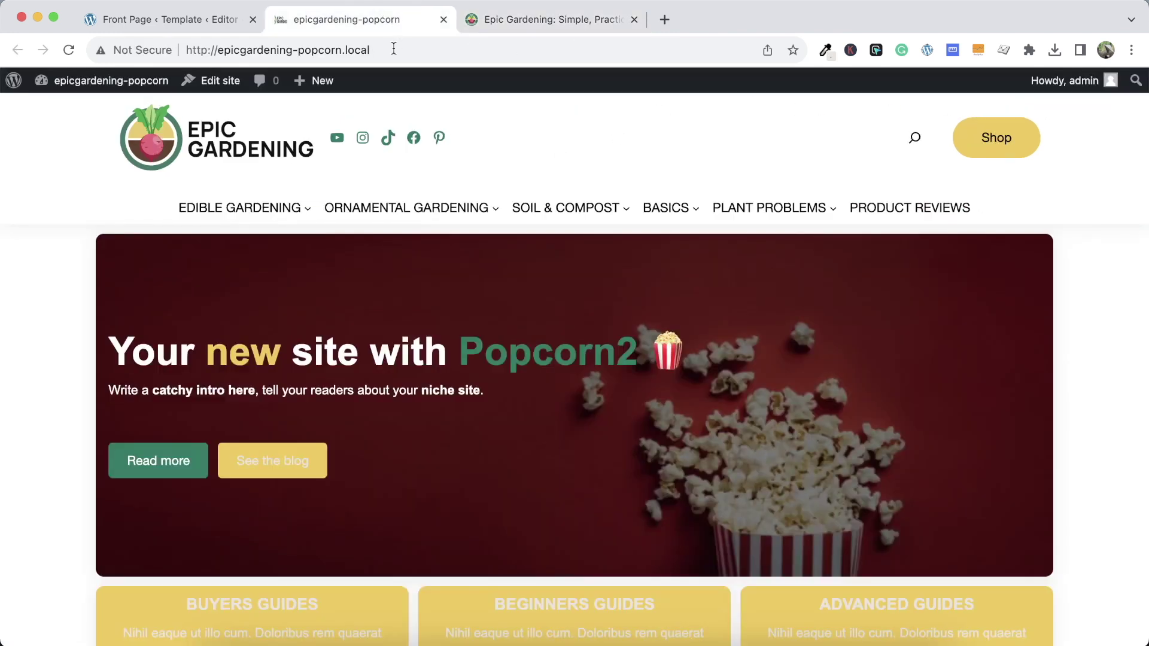
click(195, 20)
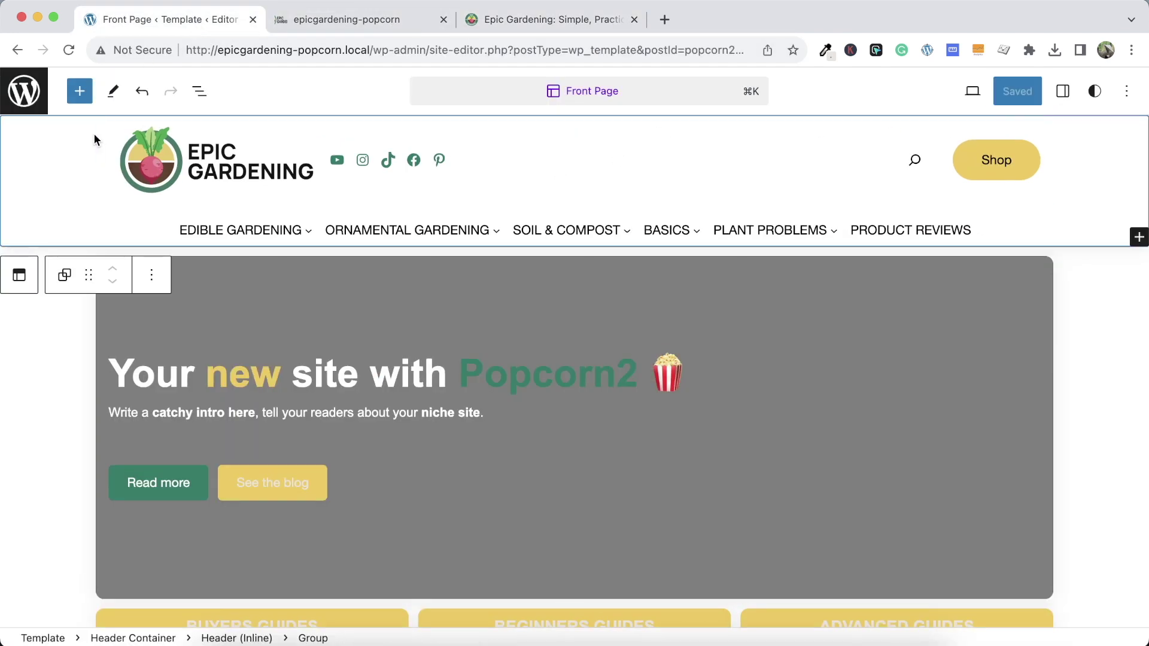
Clear the custom content and wide widths of the header group and save the template
click(1060, 91)
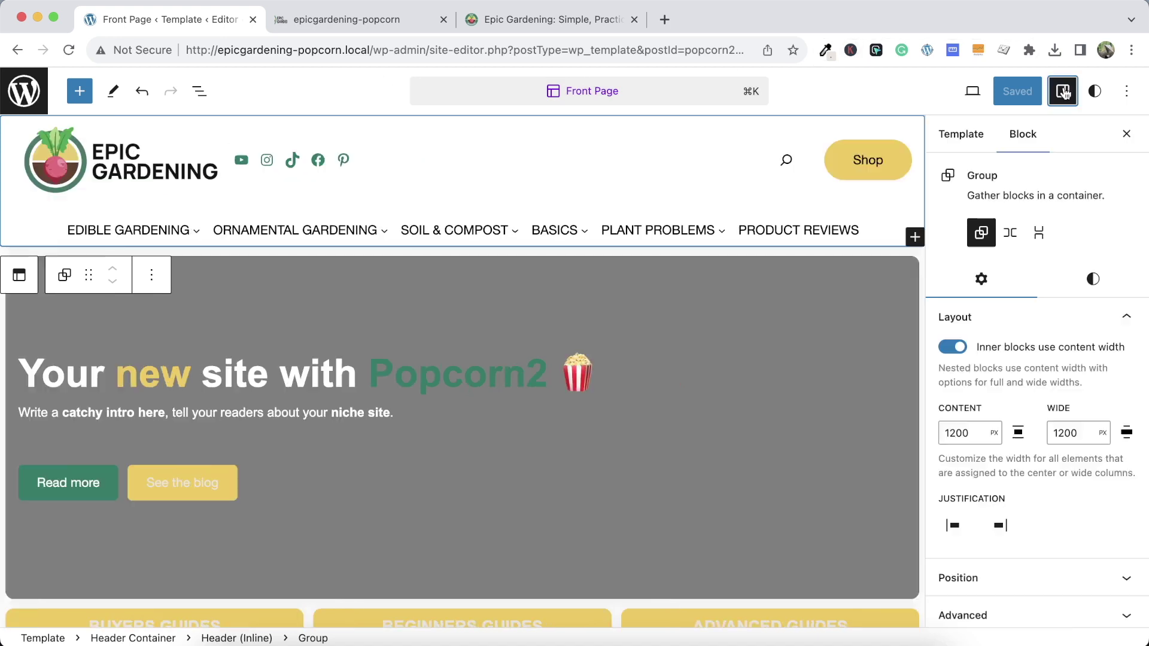
double_click(954, 430)
key(BackSpace)
click(1020, 91)
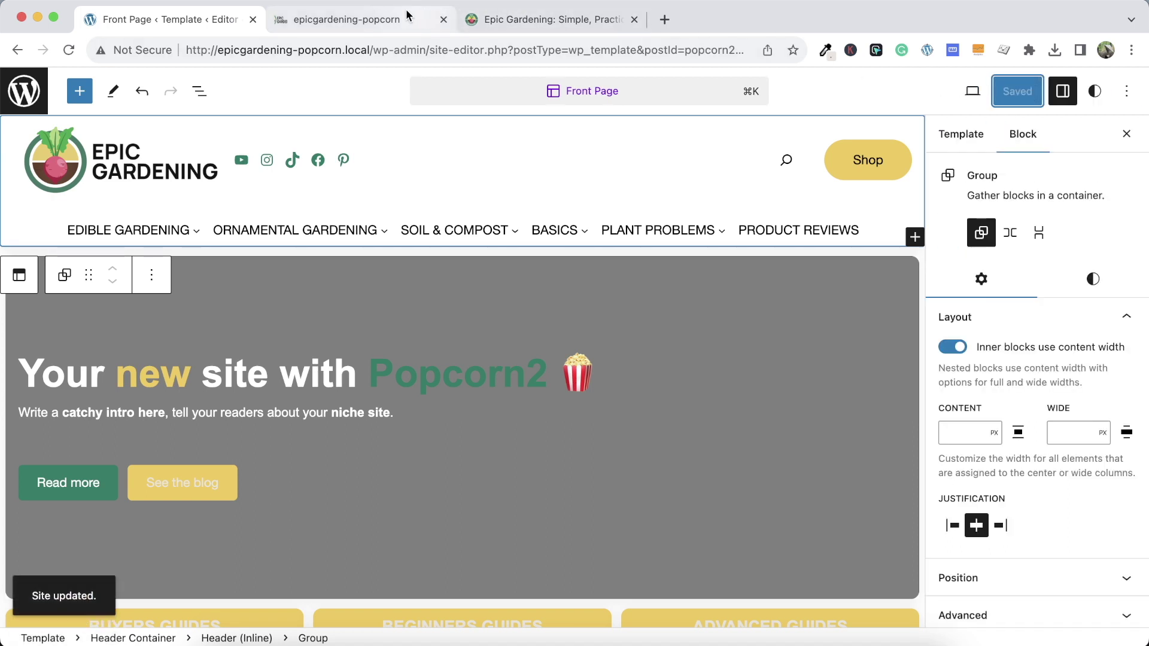
Reload the epicgardening-popcorn site and compare the header's side spacing with the original Epic Gardening site
click(407, 15)
click(69, 49)
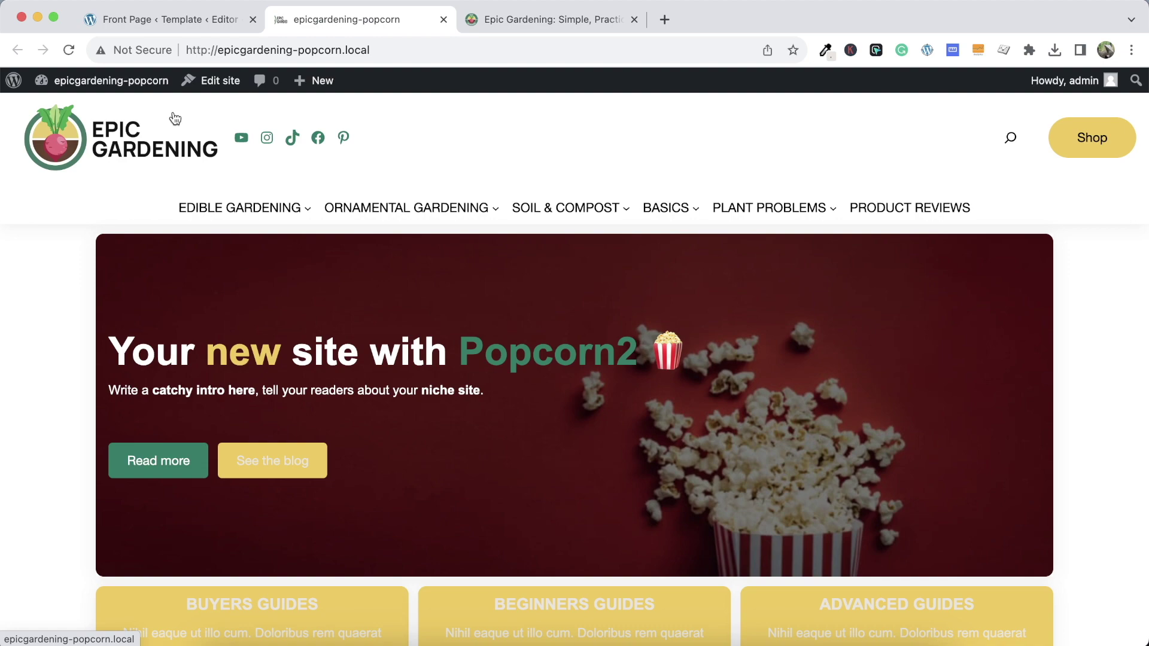
click(510, 16)
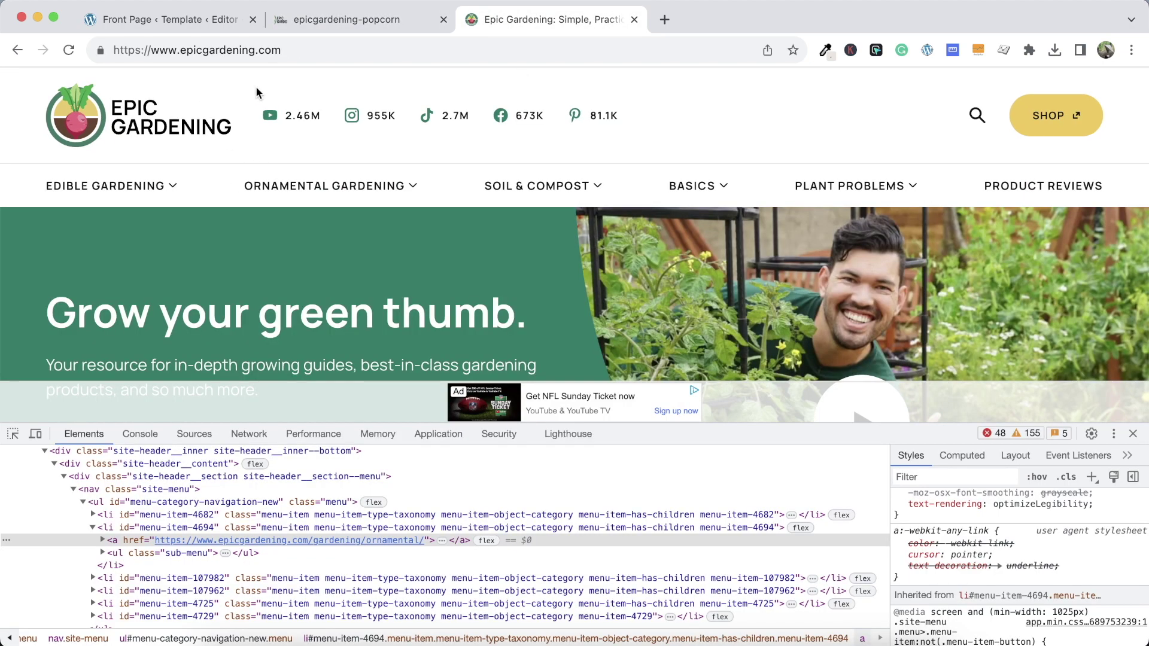
click(397, 20)
click(153, 20)
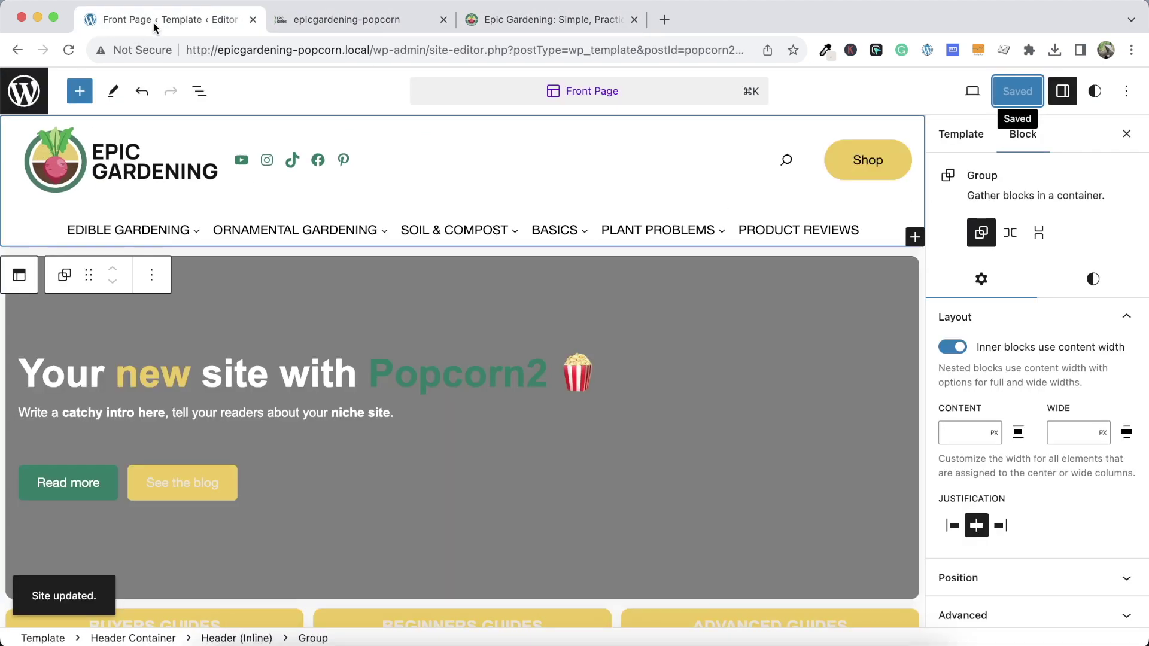
Set the header group's horizontal padding to step 4 in its dimensions settings
click(1095, 279)
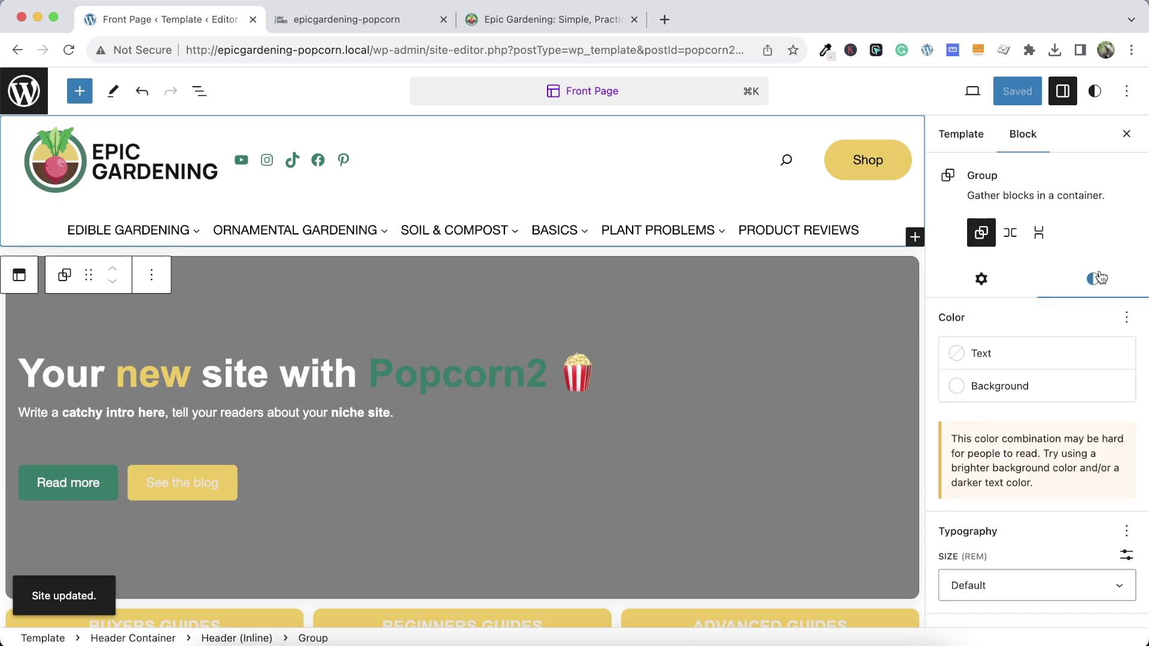
scroll(1020, 472, down, 5)
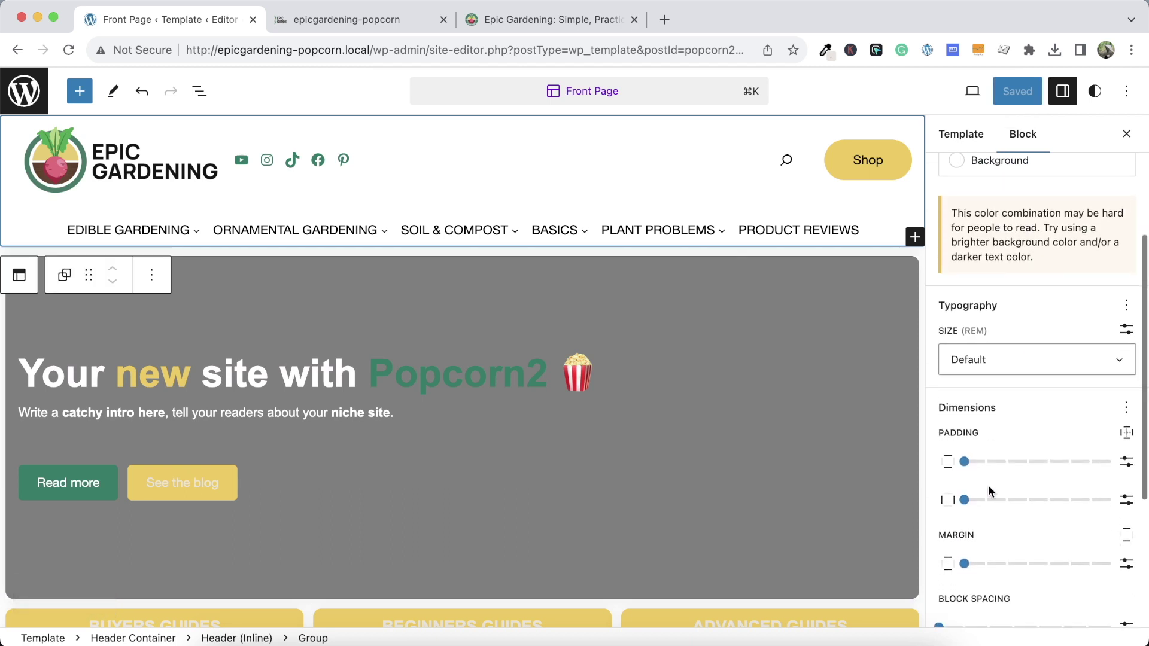
click(965, 500)
drag(971, 501, 1056, 504)
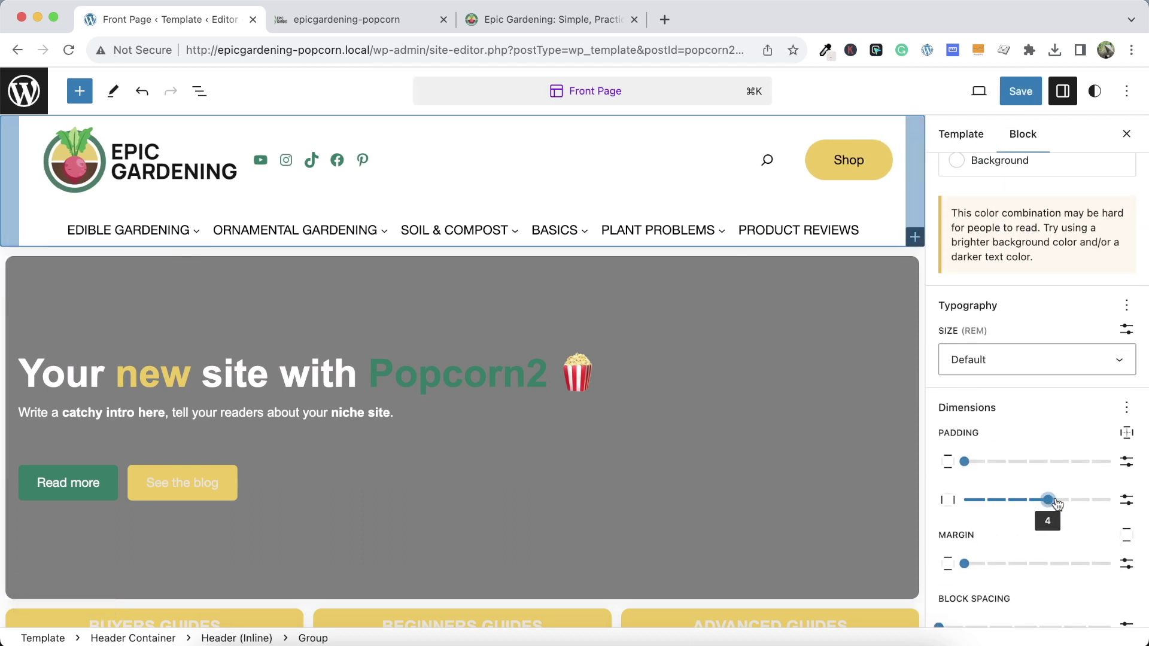
Save the template, then reload the epicgardening-popcorn site and compare its header padding with the original Epic Gardening site
click(1020, 90)
click(1003, 94)
click(369, 18)
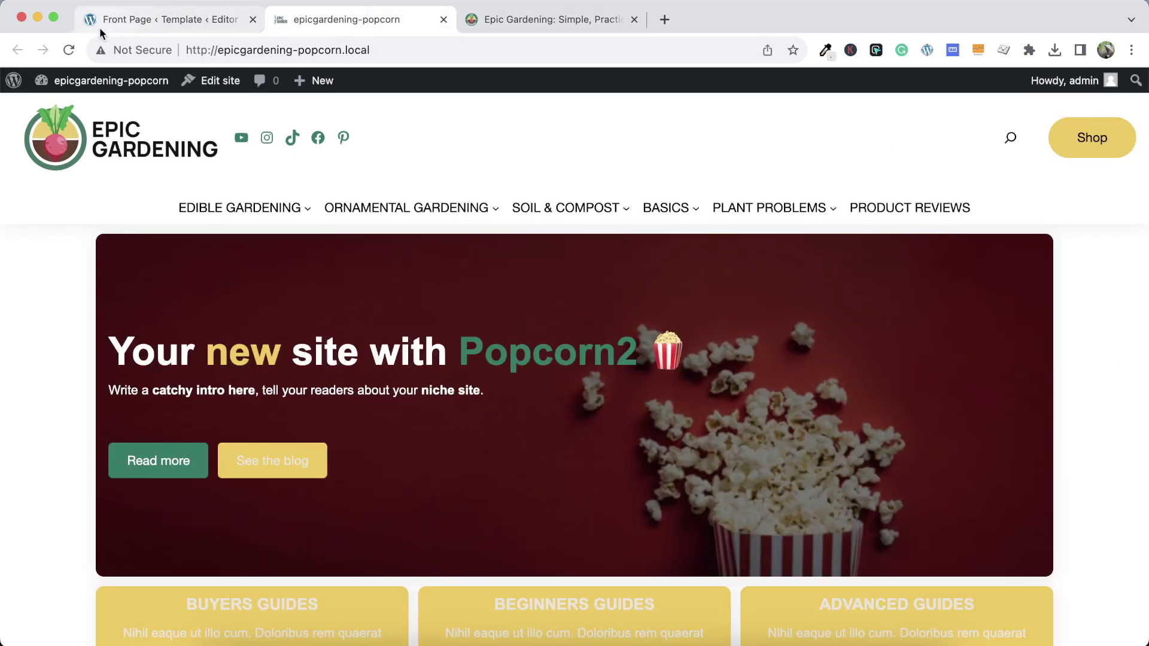
click(70, 51)
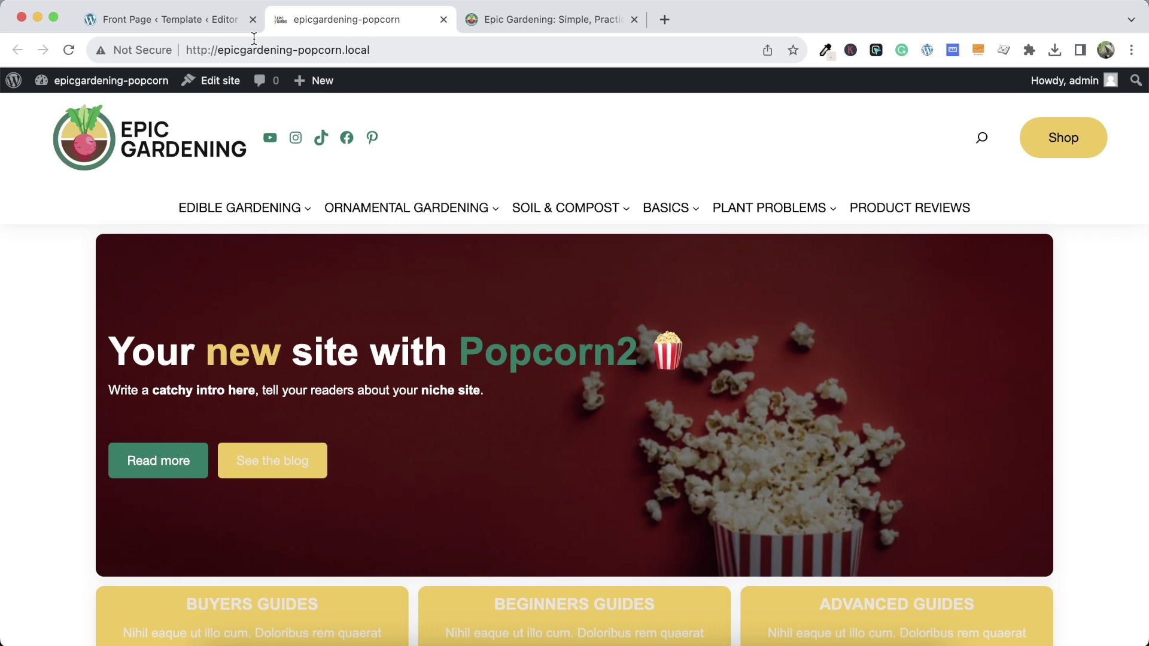
click(496, 20)
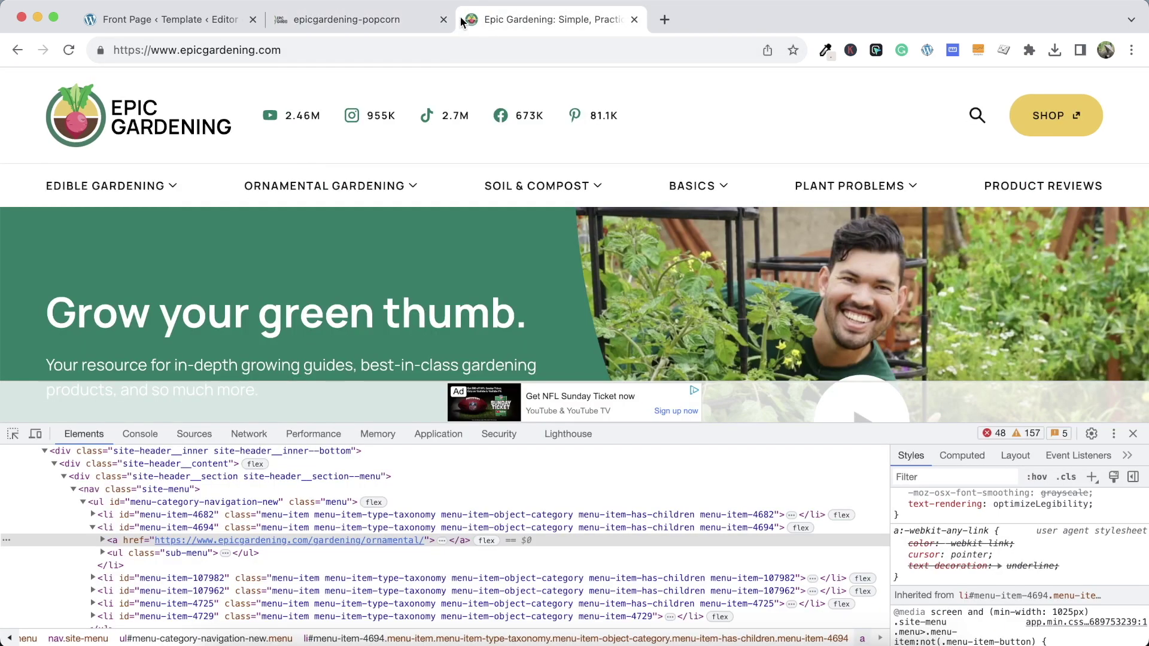
click(371, 20)
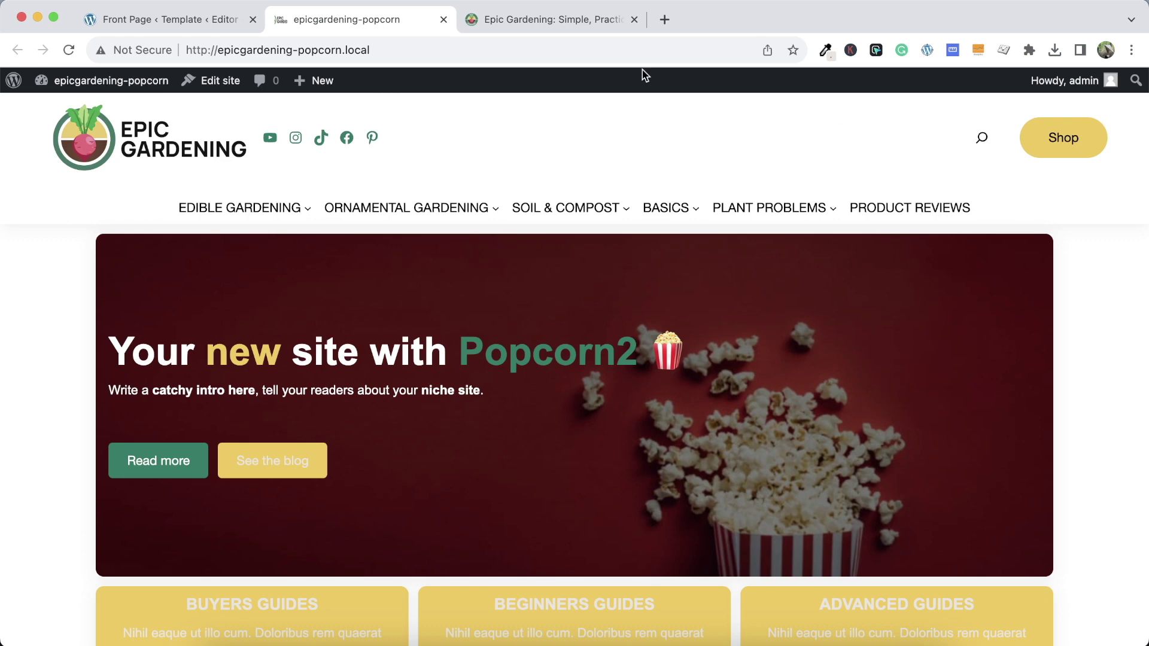
click(522, 23)
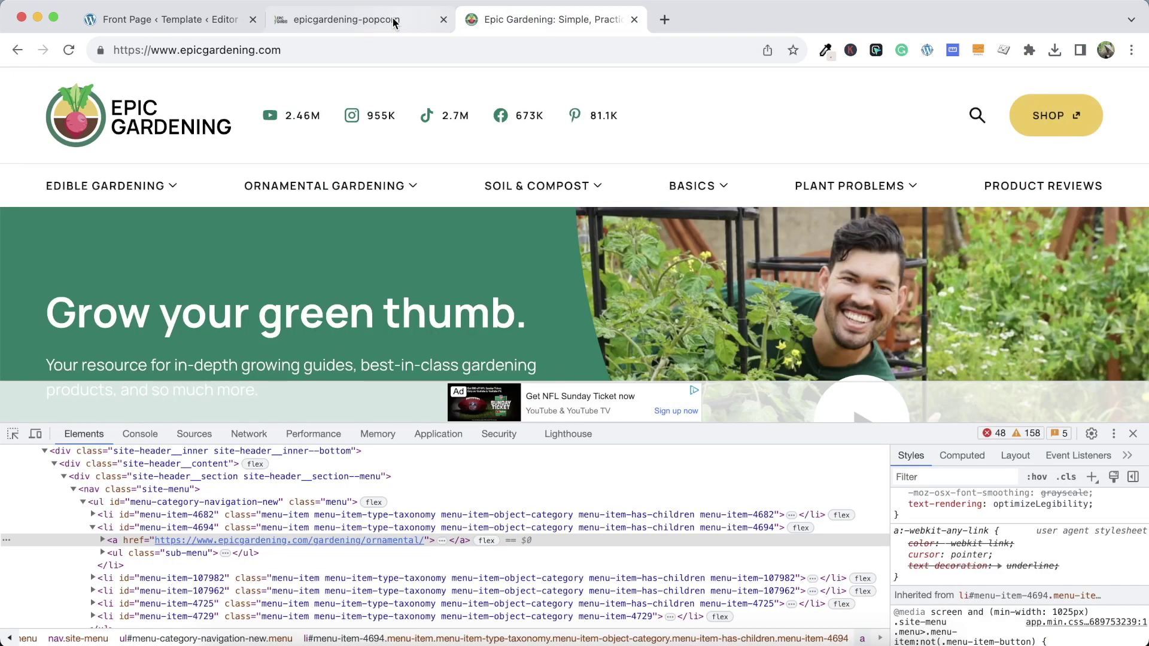
In the template editor, set the header Shop button's letter case to uppercase and save the template
click(247, 25)
click(848, 159)
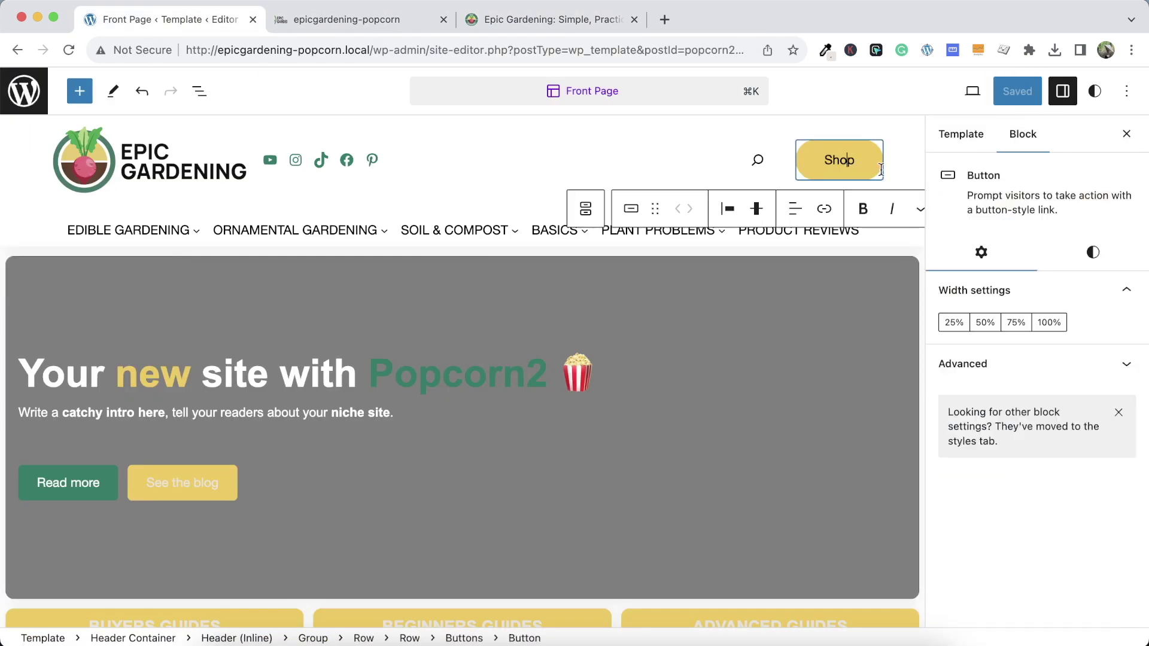
click(1094, 255)
scroll(1033, 522, down, 5)
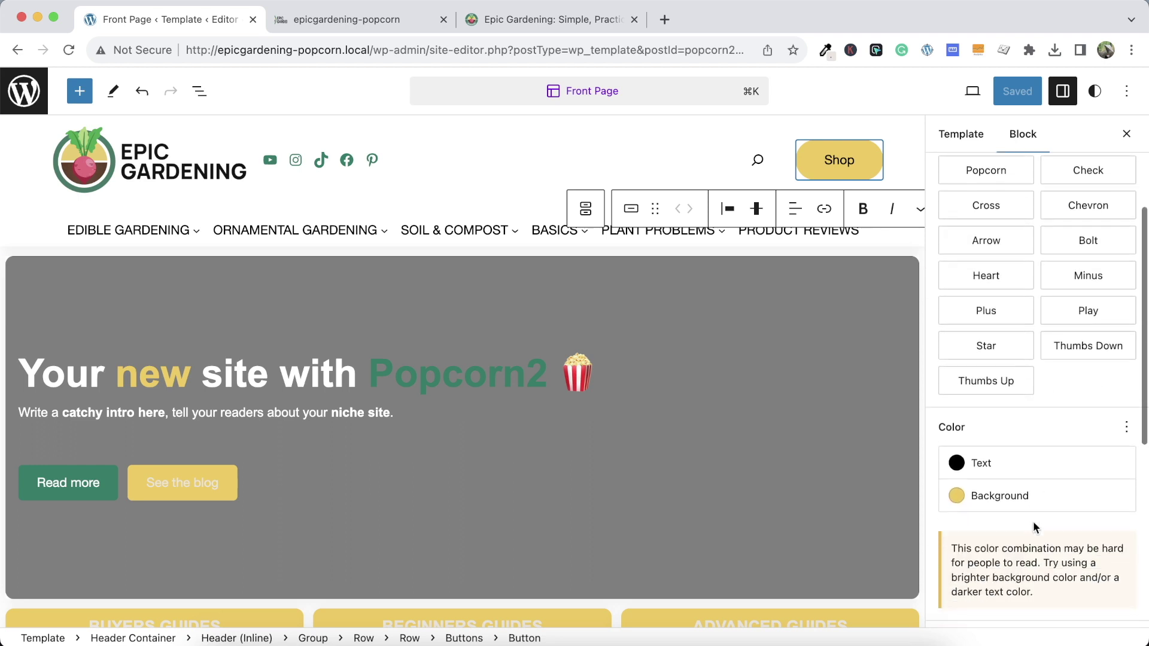
scroll(1032, 522, down, 2)
click(1128, 378)
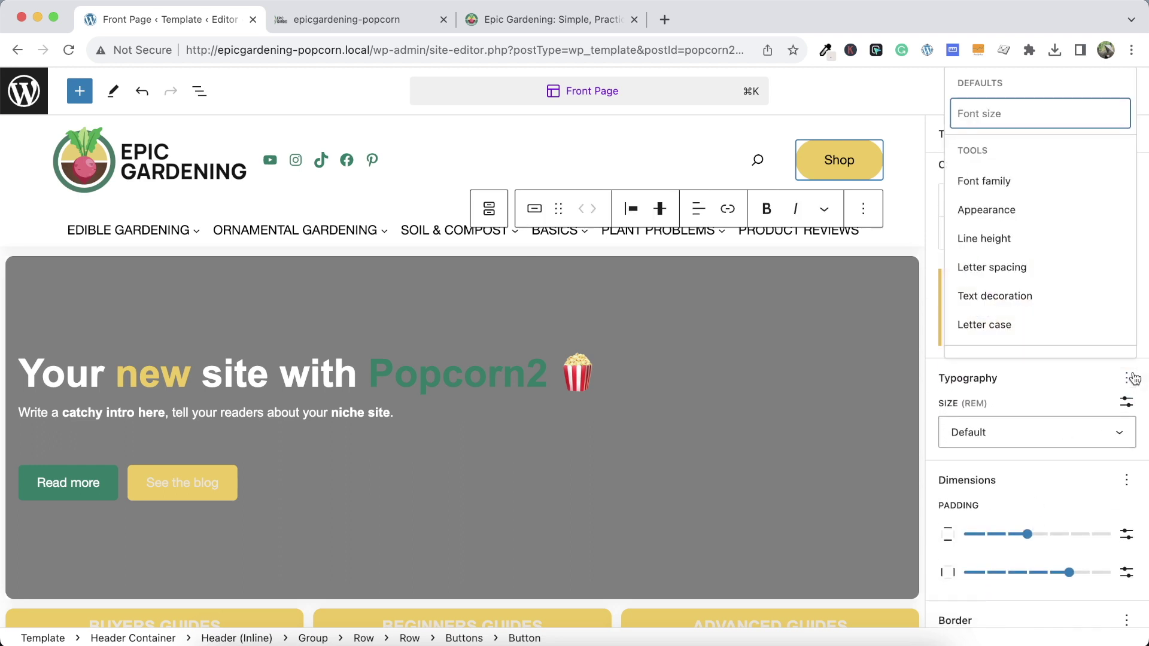
click(1011, 324)
click(980, 496)
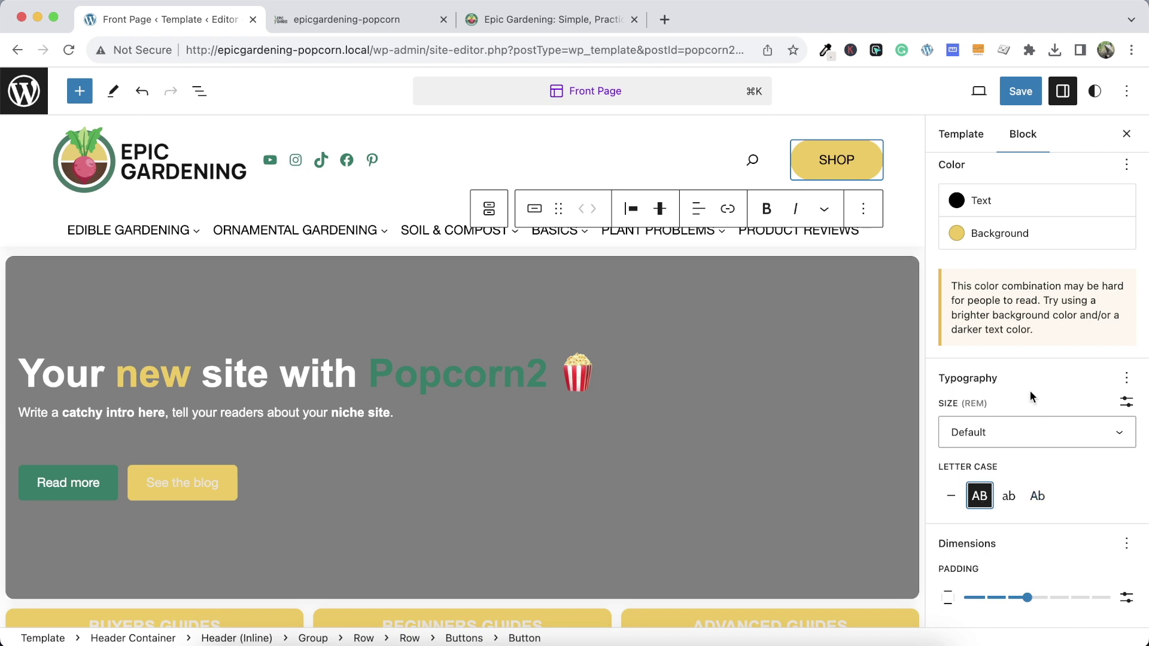
click(854, 158)
click(1011, 93)
click(1010, 91)
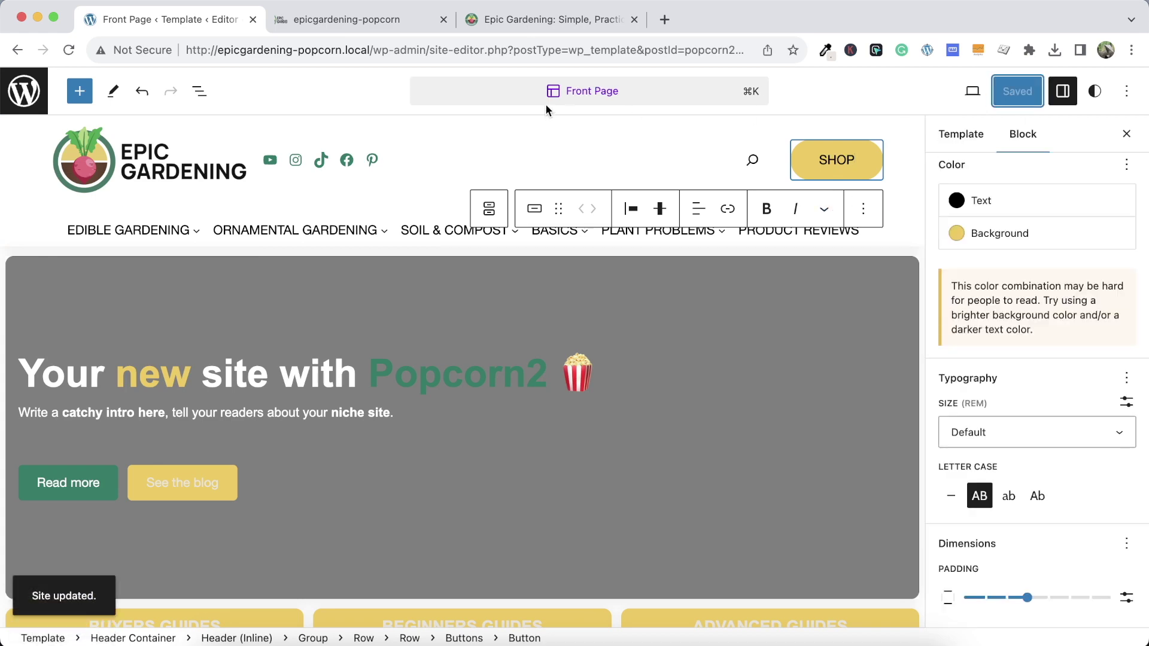
Inspect the Shop button on the original Epic Gardening site and examine its computed font styles
click(522, 18)
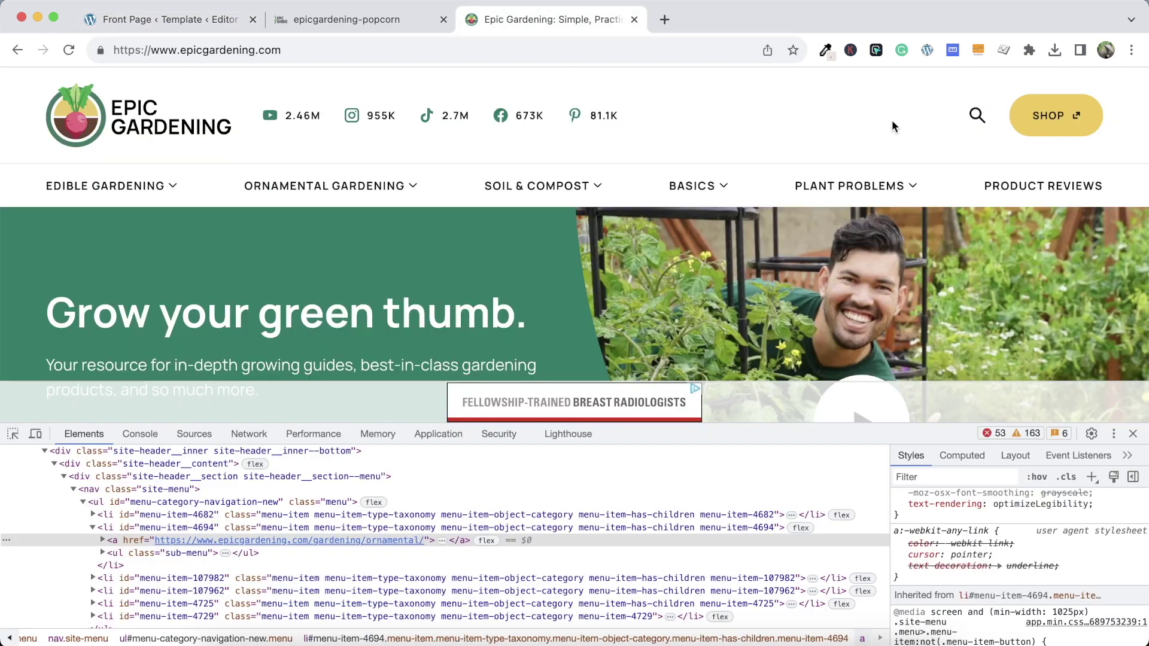
right_click(1051, 121)
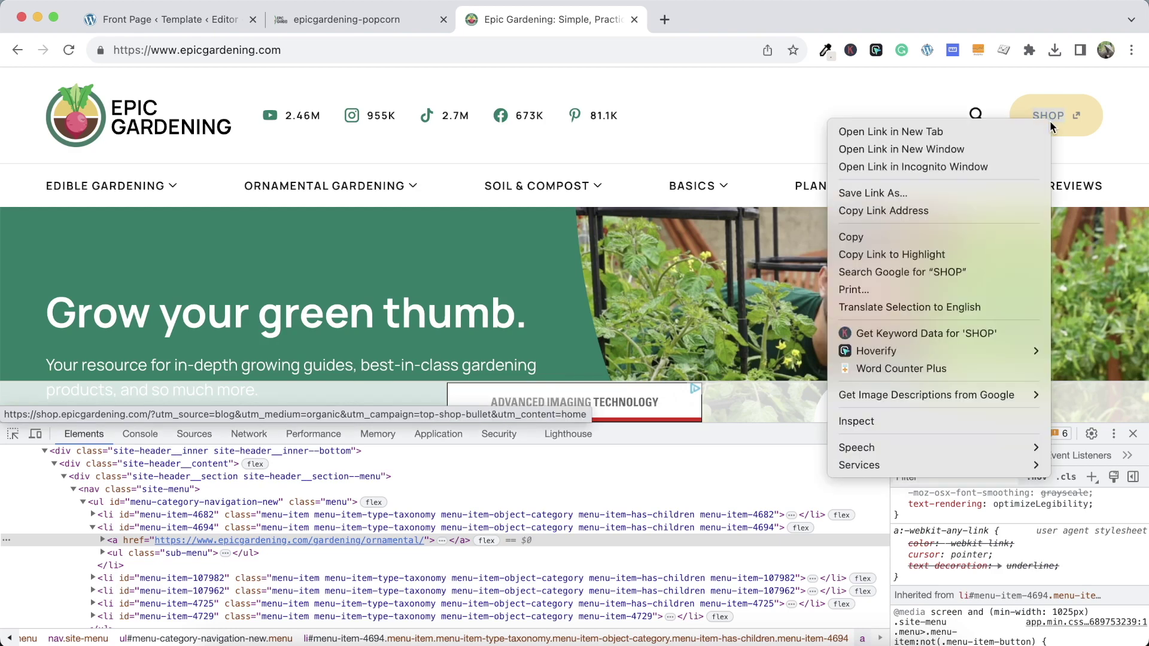
click(877, 421)
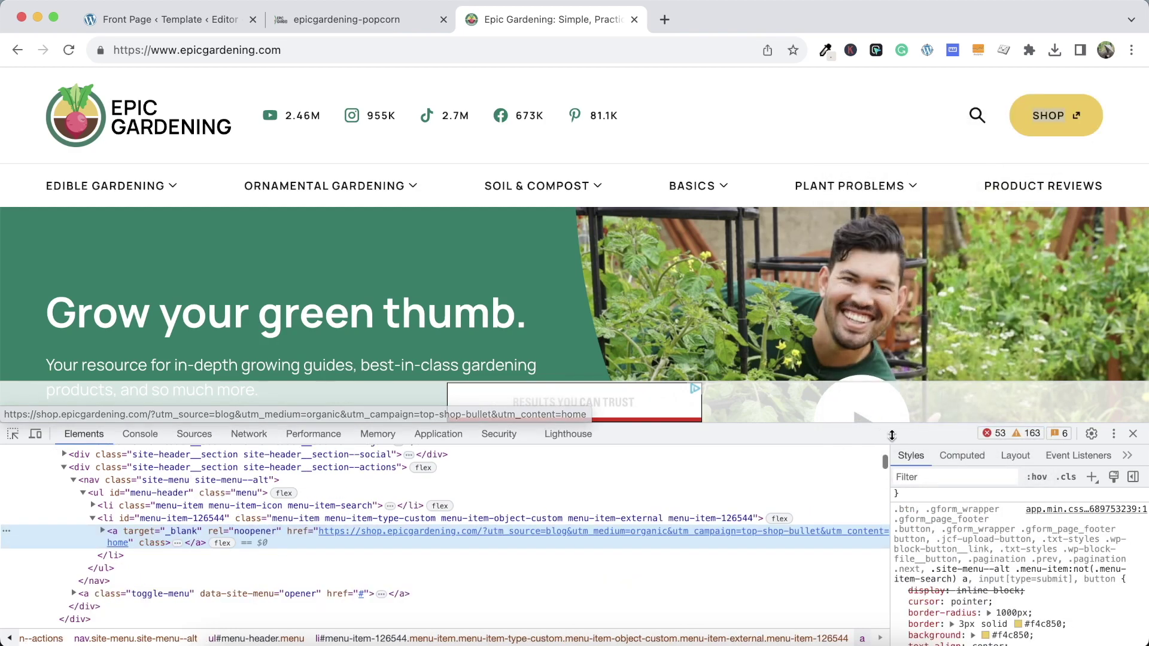
click(958, 458)
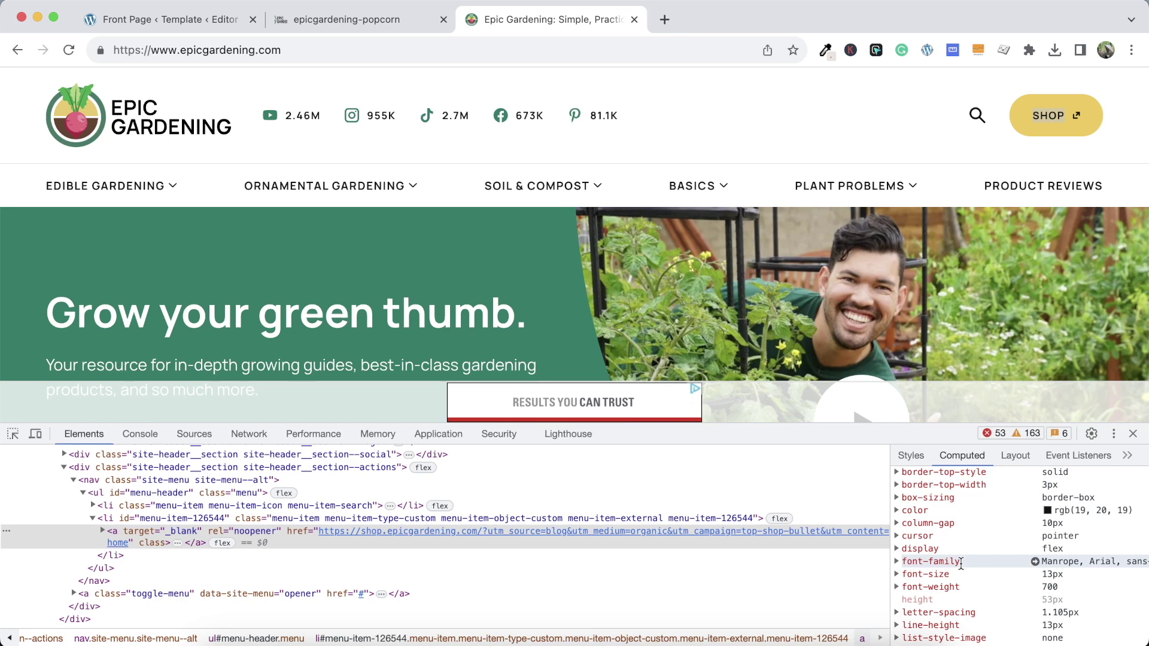
Back in the template editor, set the Shop button's font size to Small (0.8 rem) and save the template
click(197, 20)
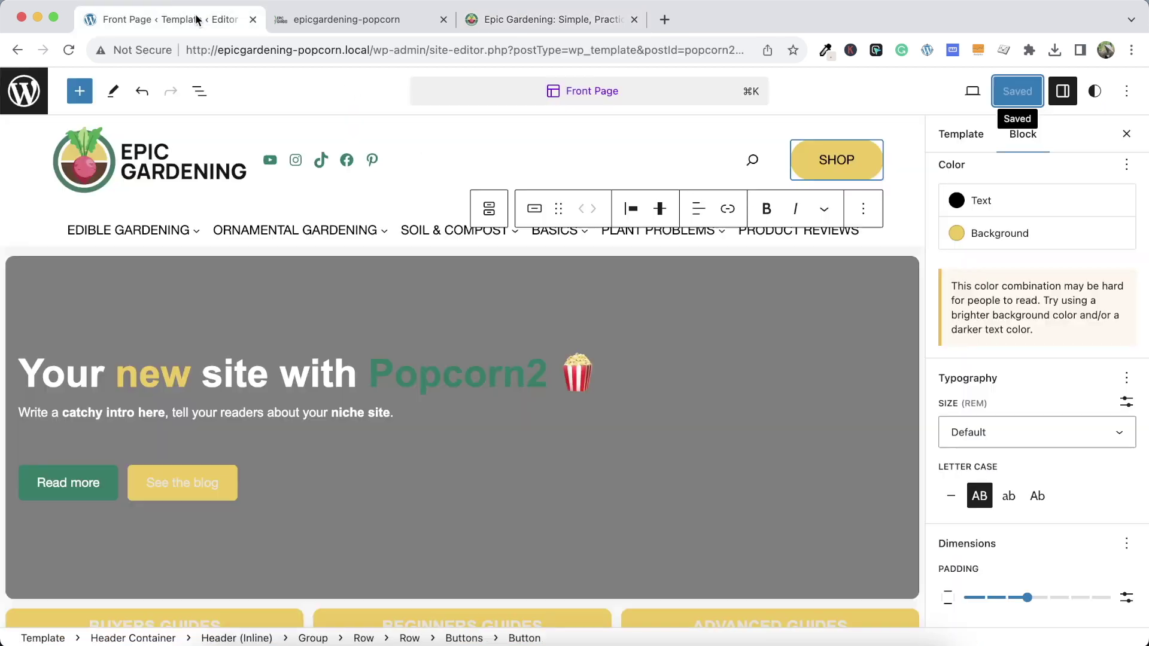
scroll(1057, 394, down, 2)
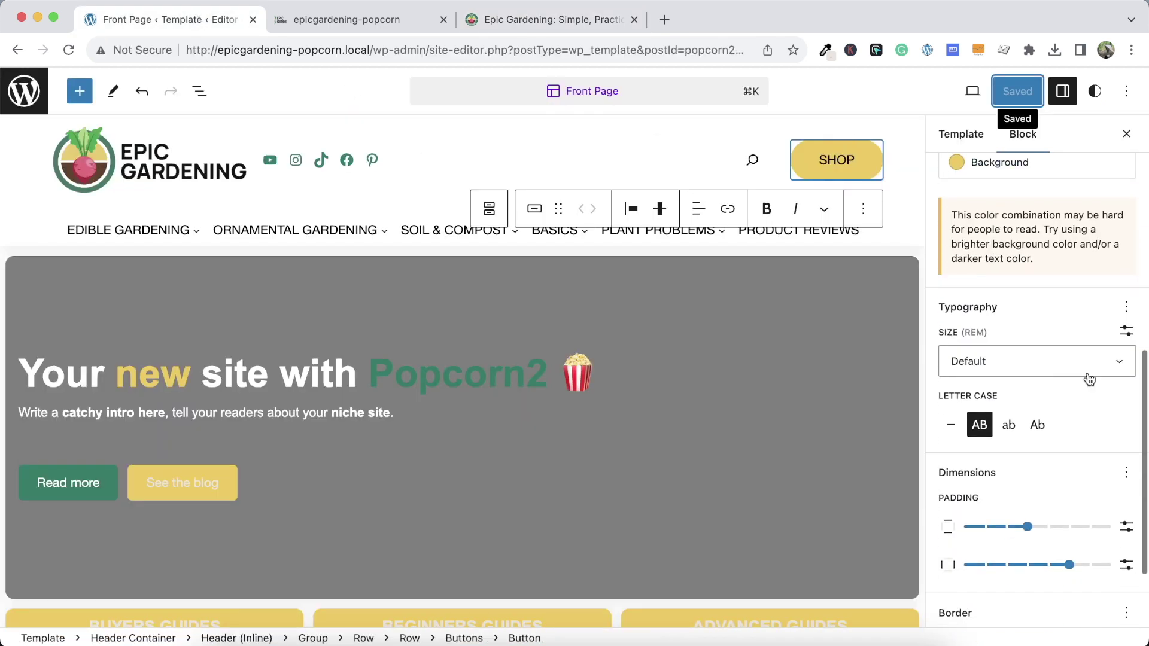
click(1095, 361)
click(1053, 396)
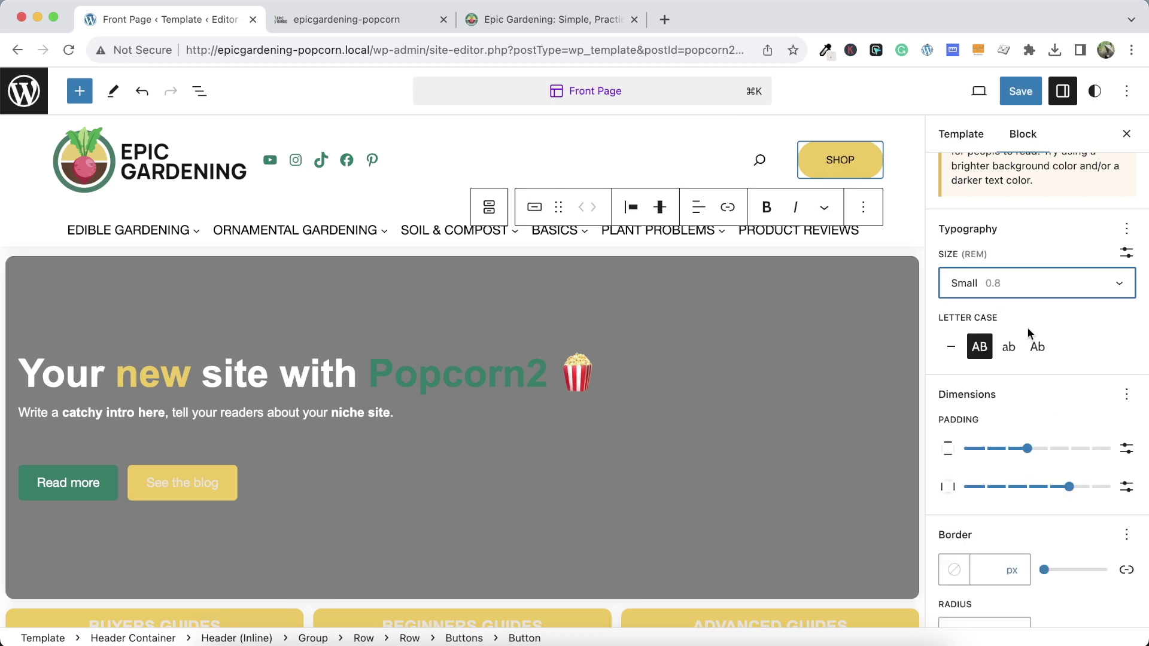
click(1017, 91)
click(1017, 91)
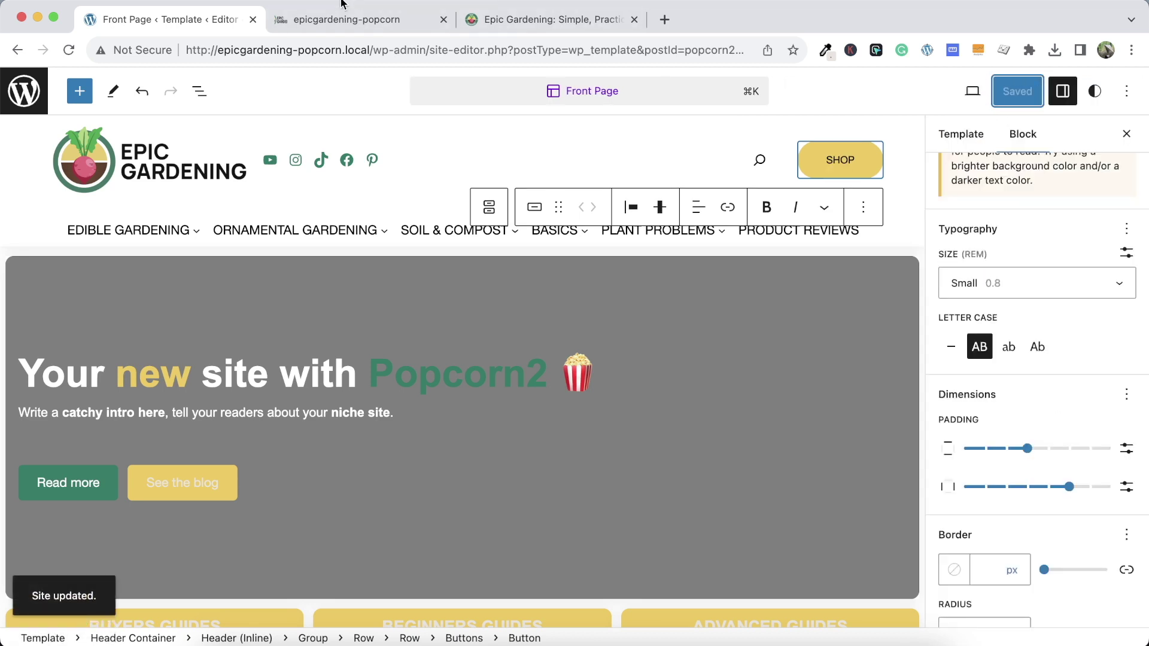
Reload the epicgardening-popcorn site and compare its Shop button with the one on the original site
click(328, 19)
click(67, 50)
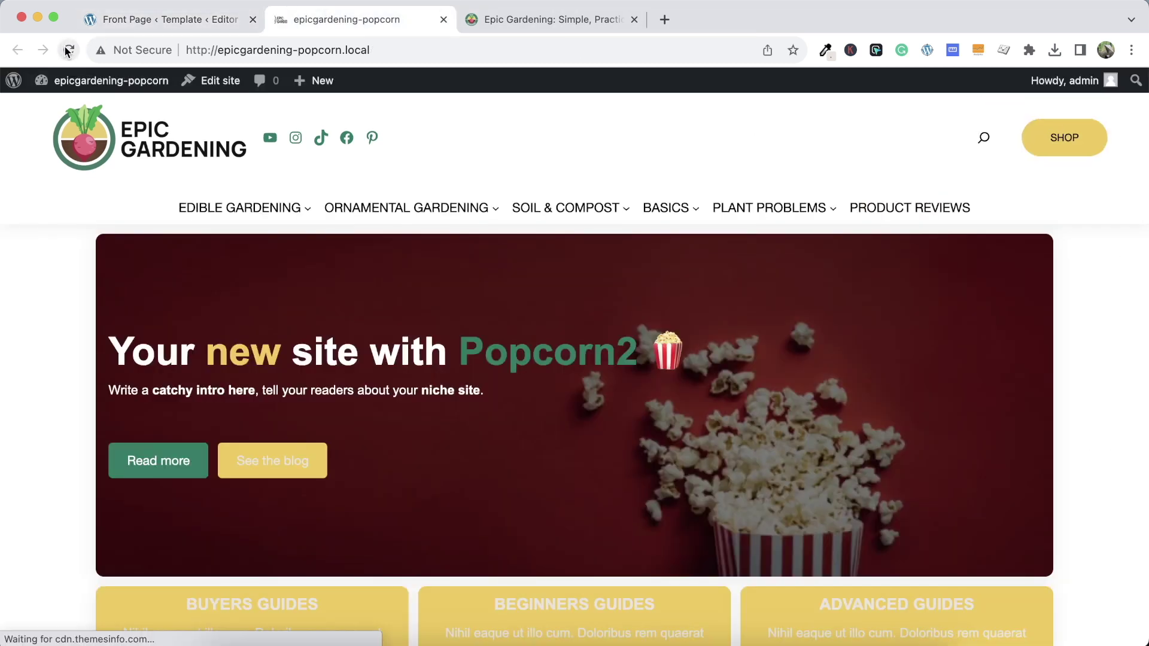
click(518, 18)
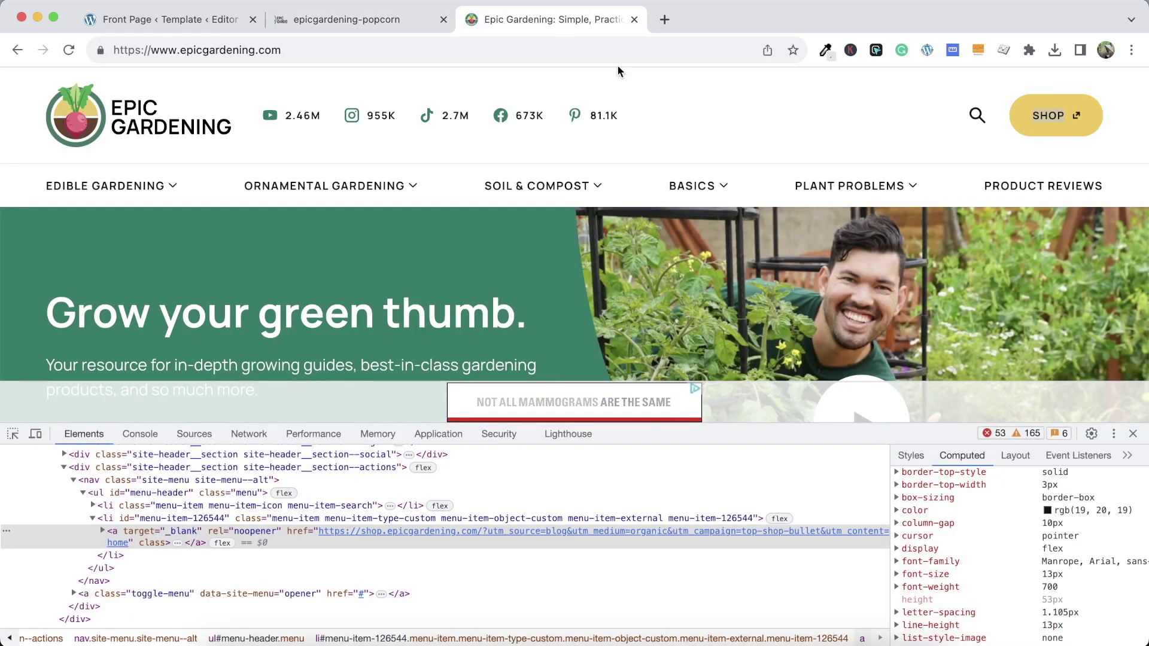
click(371, 20)
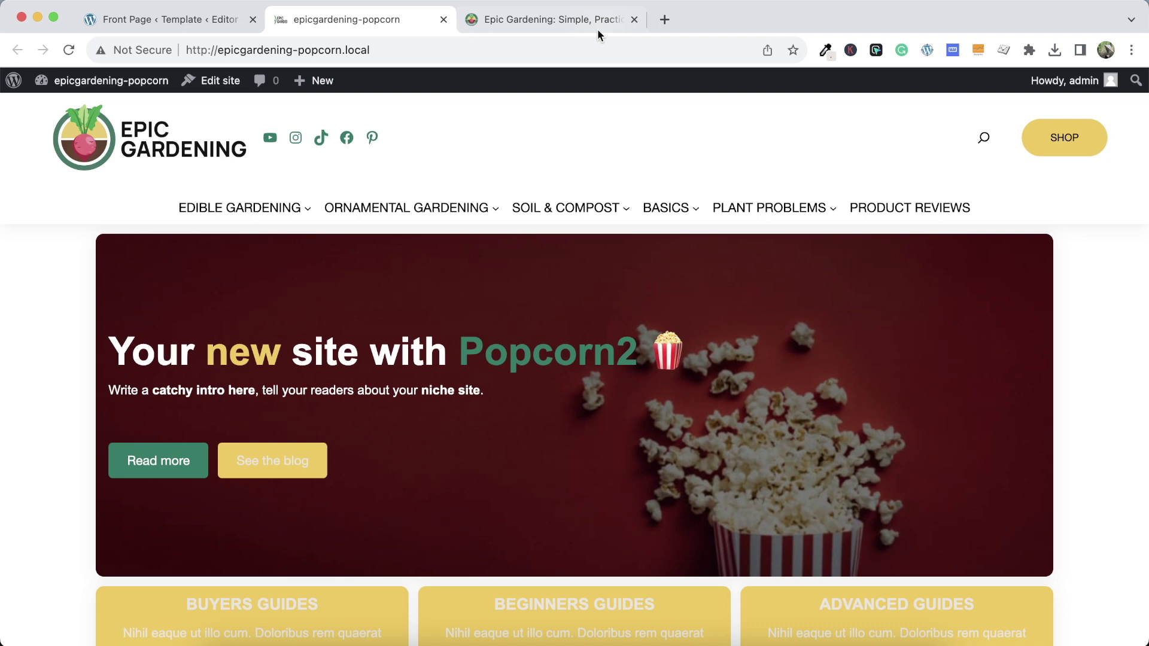
click(562, 18)
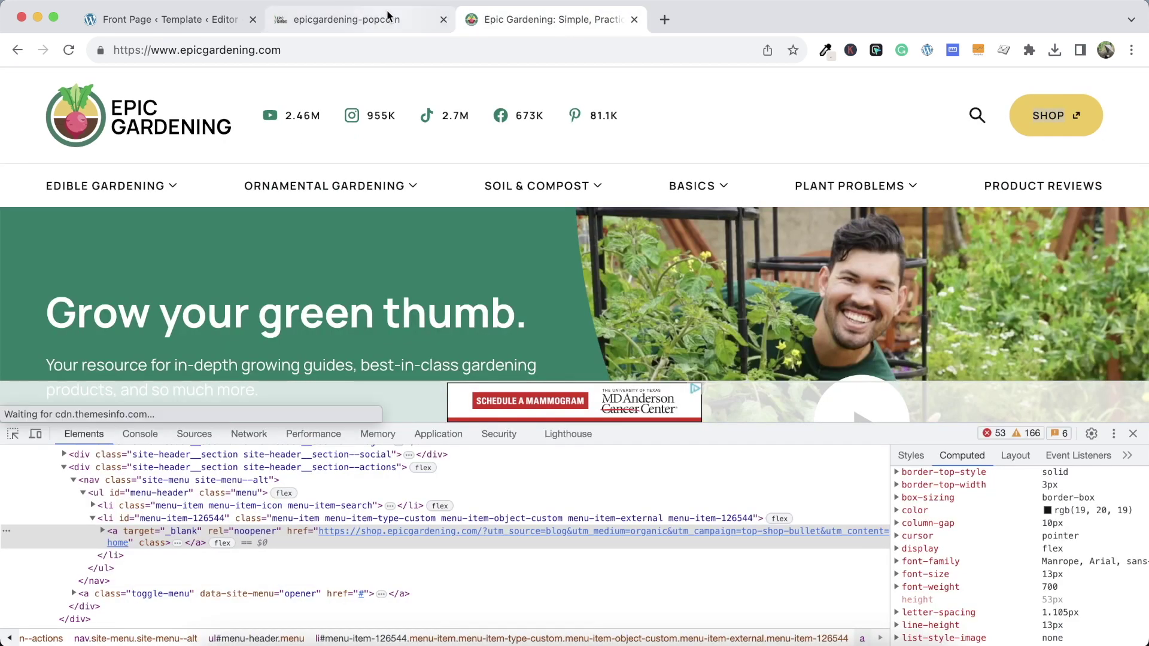
Close the developer tools on the original Epic Gardening site and compare both headers at full page height
click(1132, 437)
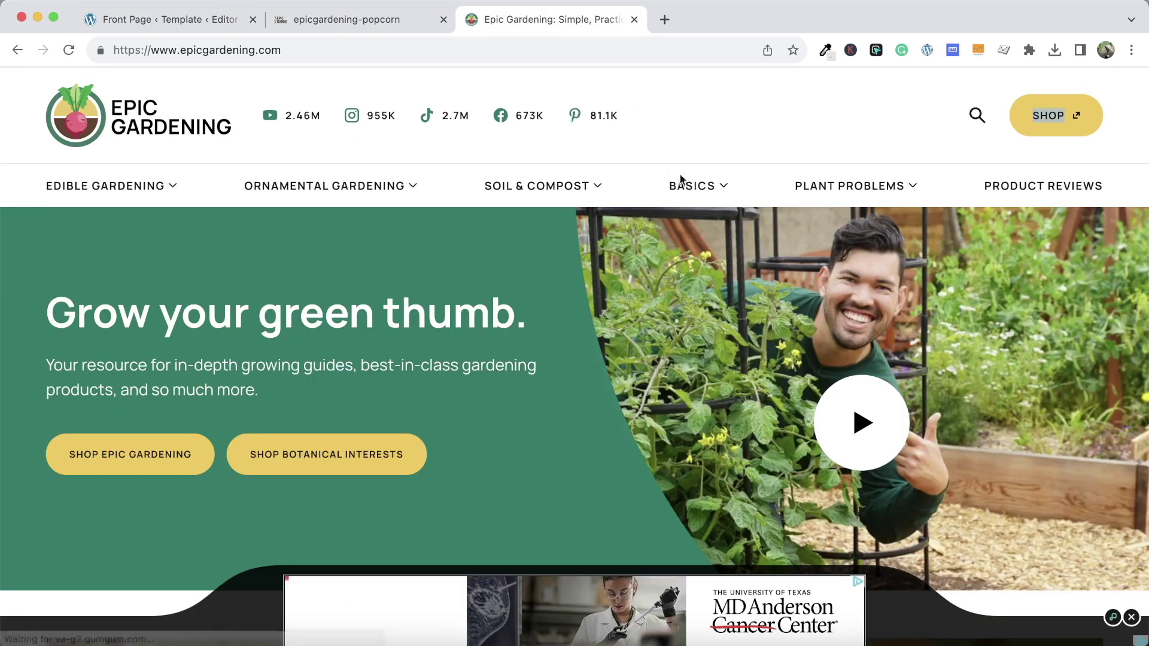
click(378, 22)
click(536, 19)
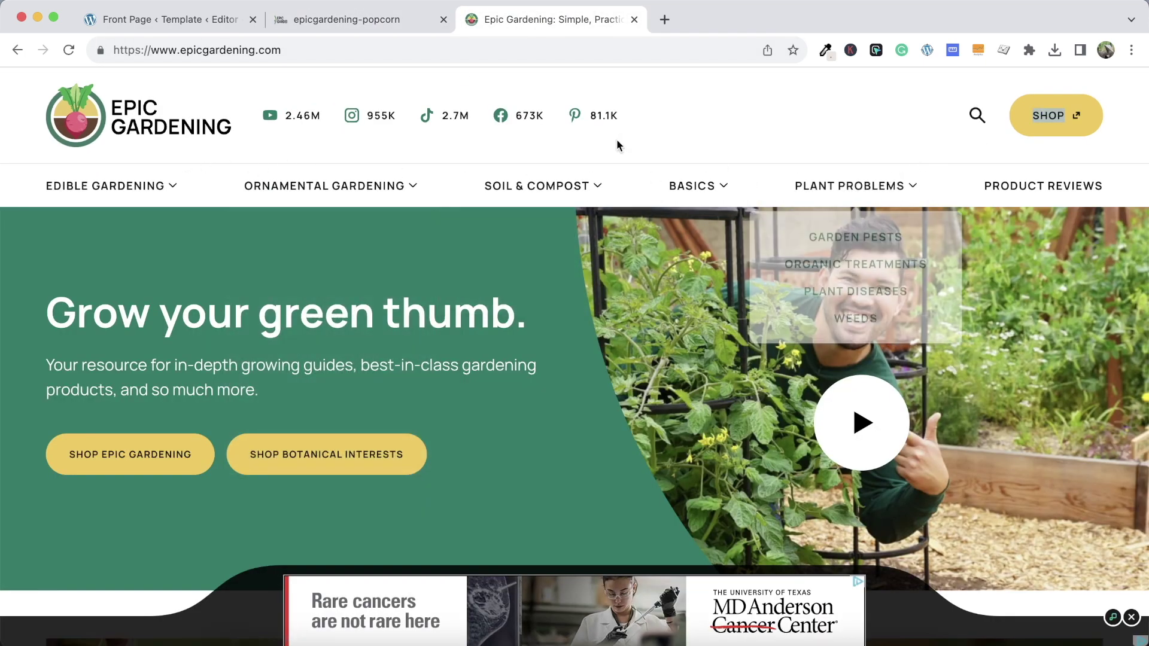
Select the row holding the header's navigation menu in the Front Page template and show its style settings
click(319, 22)
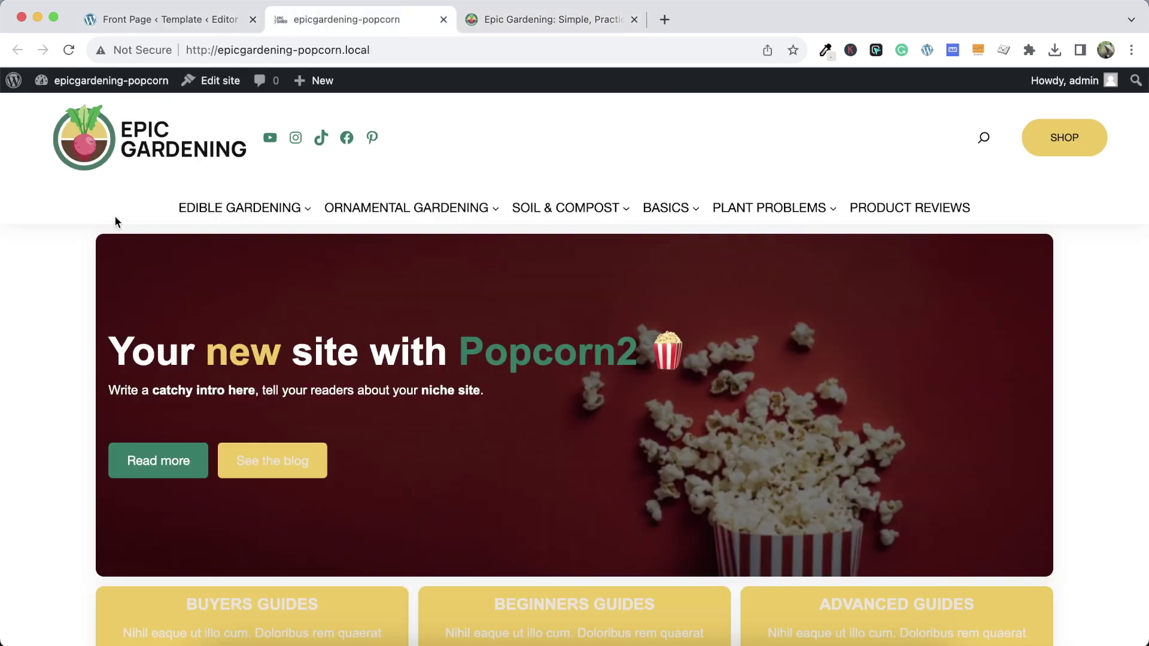
click(200, 20)
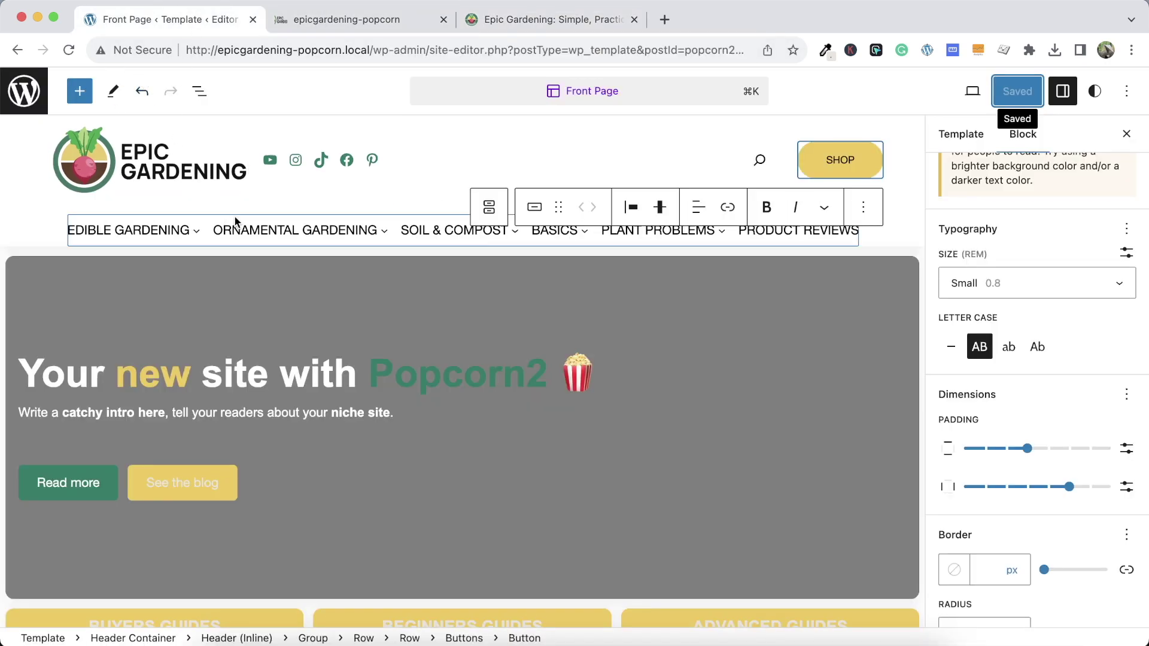
click(32, 230)
click(18, 229)
click(60, 230)
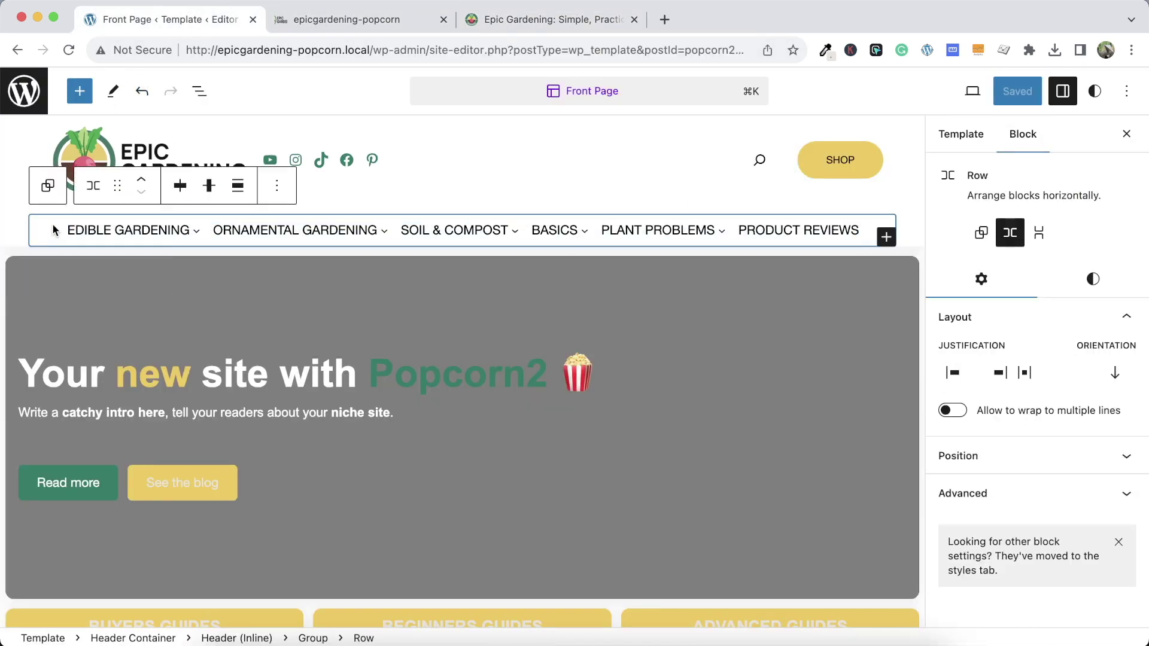
click(199, 91)
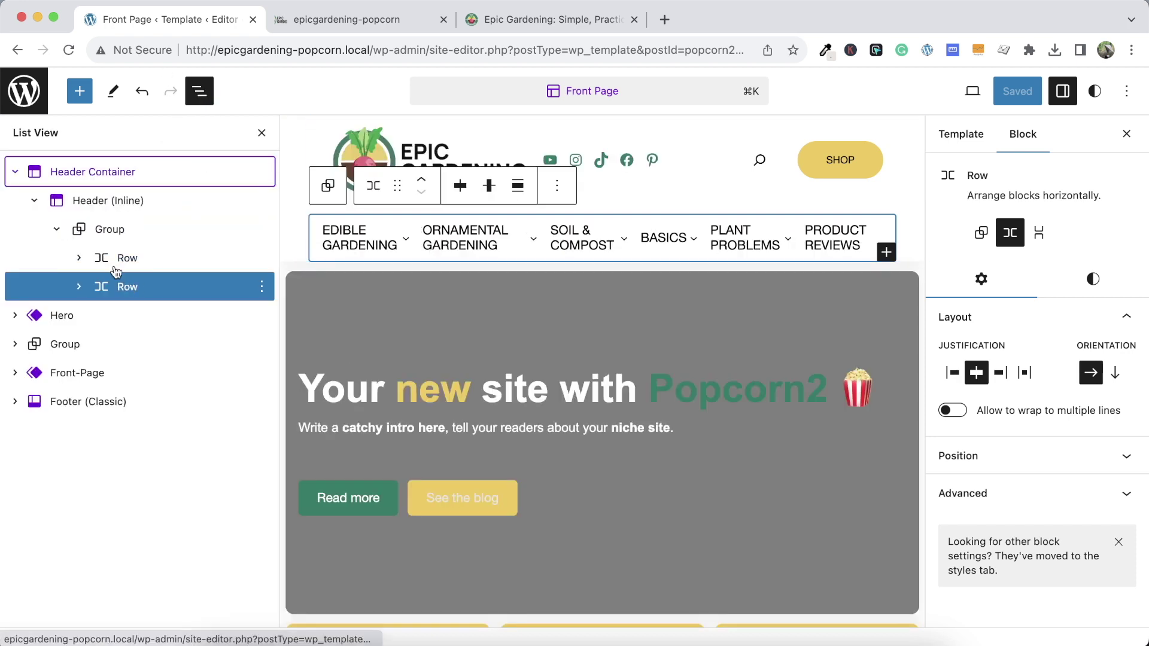
click(115, 238)
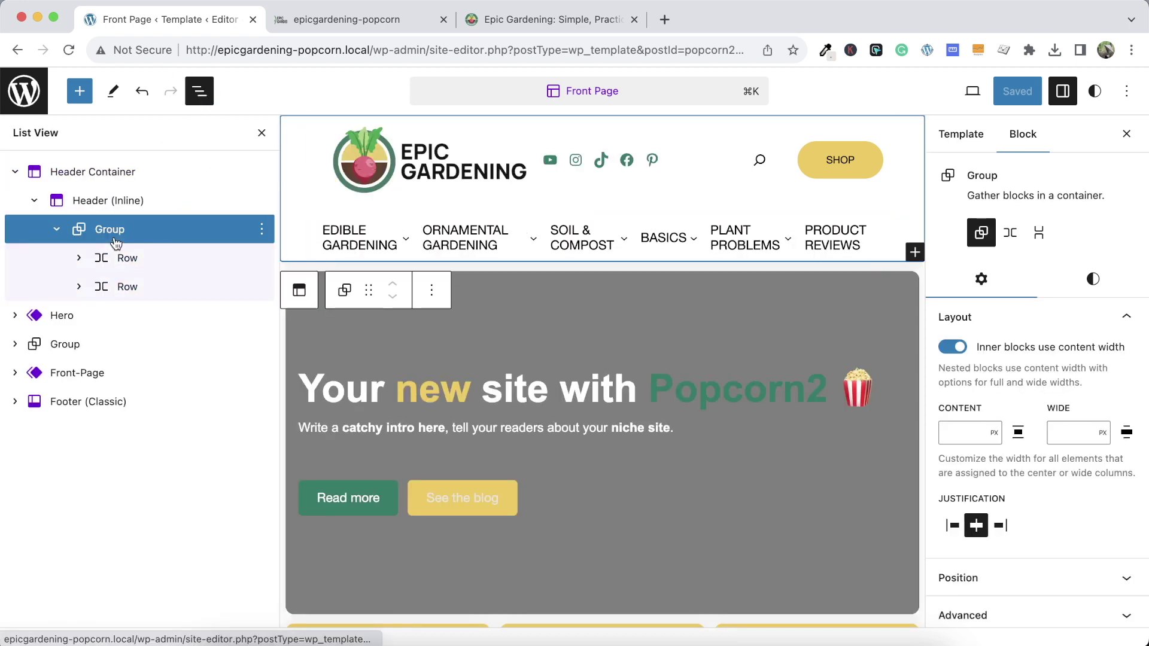
click(117, 287)
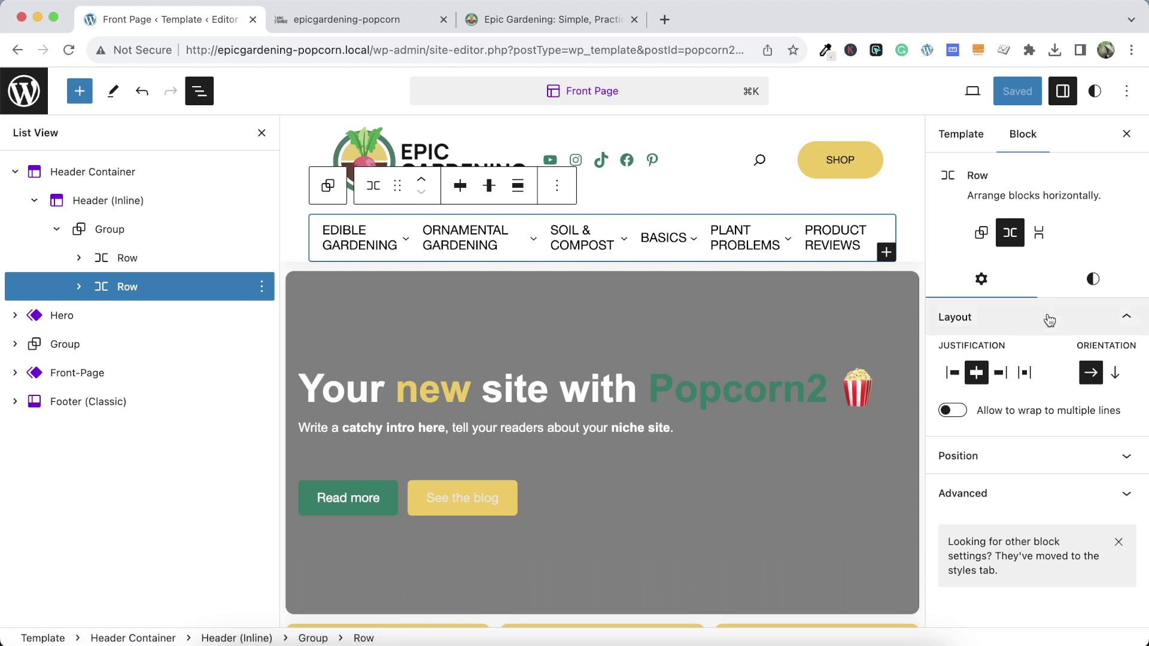
click(1092, 281)
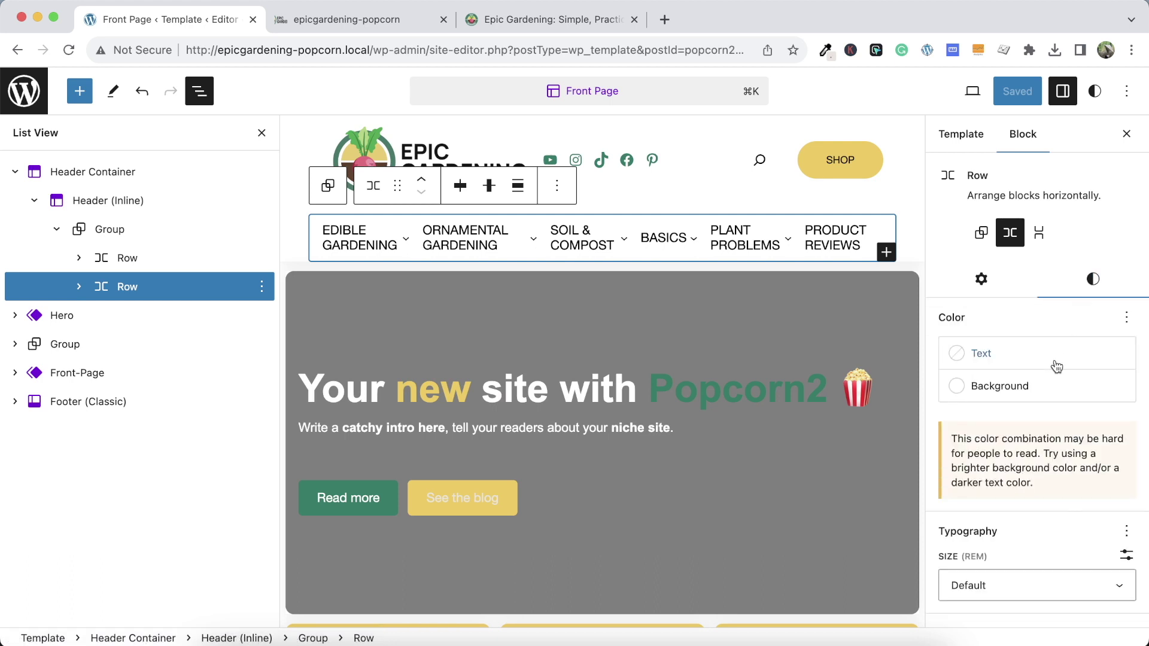
Give the navigation row a top border only, in the Tertiary colour #EAE5E0 and 2 px wide
scroll(1056, 366, down, 5)
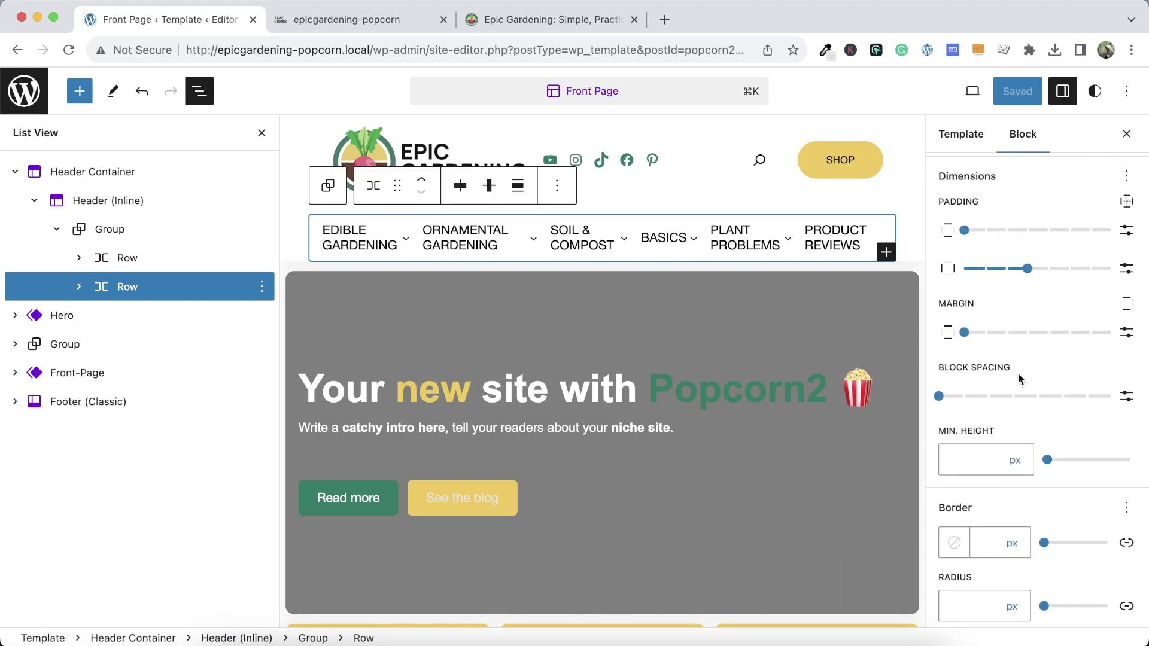
scroll(1018, 377, up, 5)
scroll(1029, 407, down, 5)
scroll(1000, 479, down, 1)
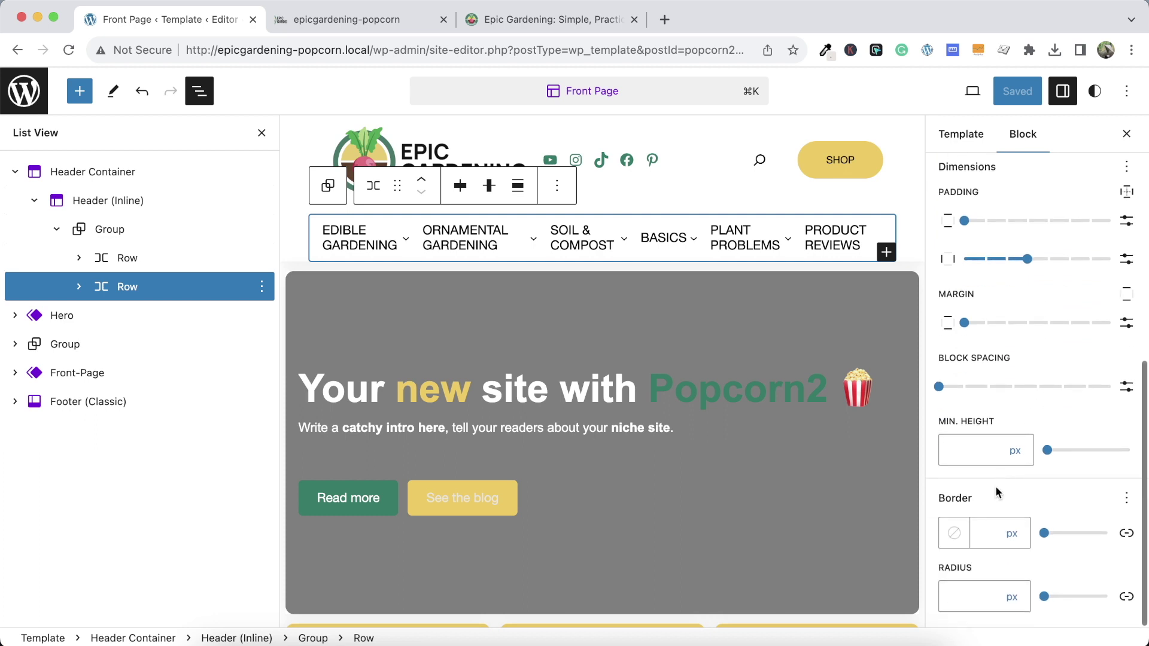
click(1126, 533)
click(1007, 533)
click(786, 398)
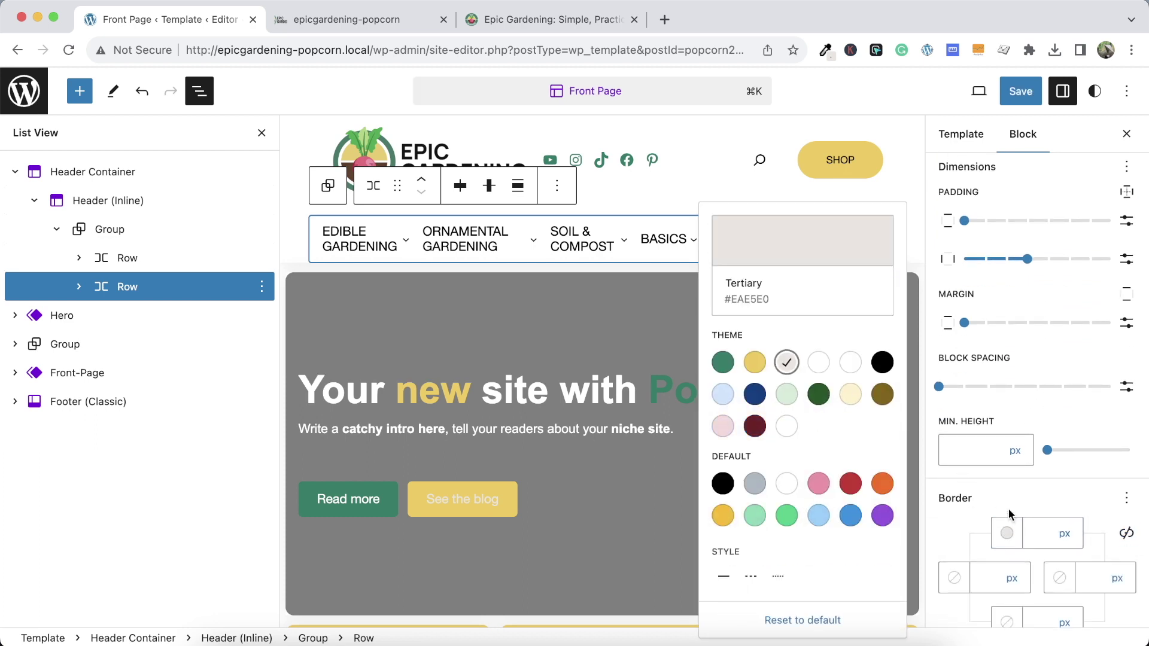
click(1032, 524)
text(2)
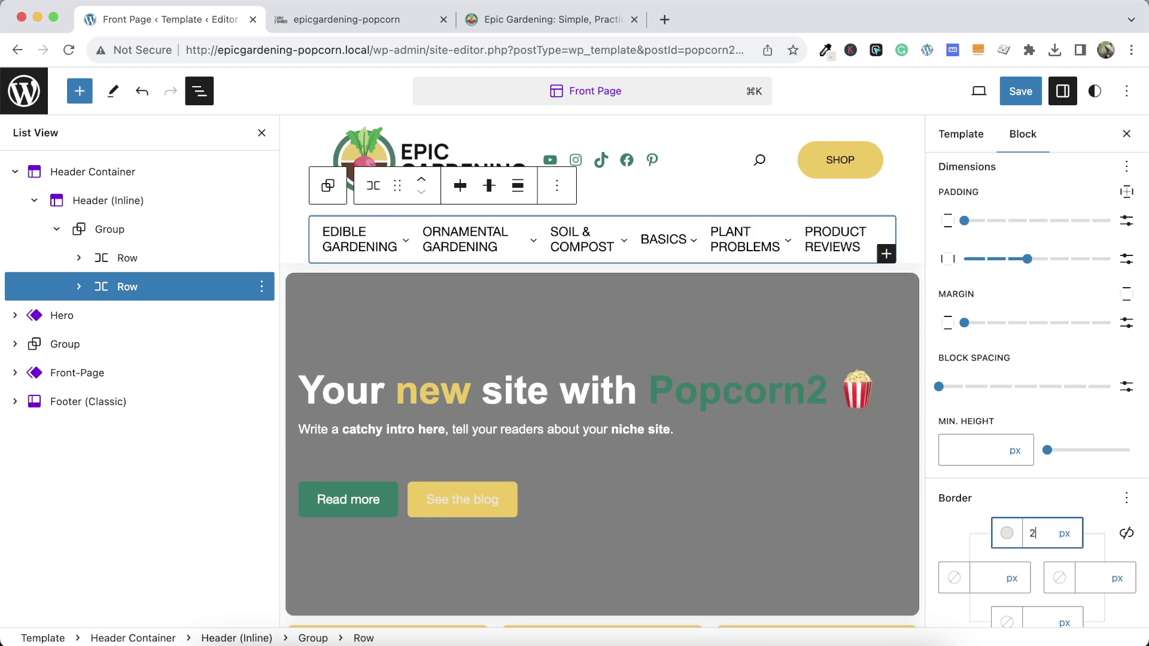
Save the template and reload the live front page to compare its header divider with the original Epic Gardening site
click(1020, 91)
click(963, 91)
click(337, 19)
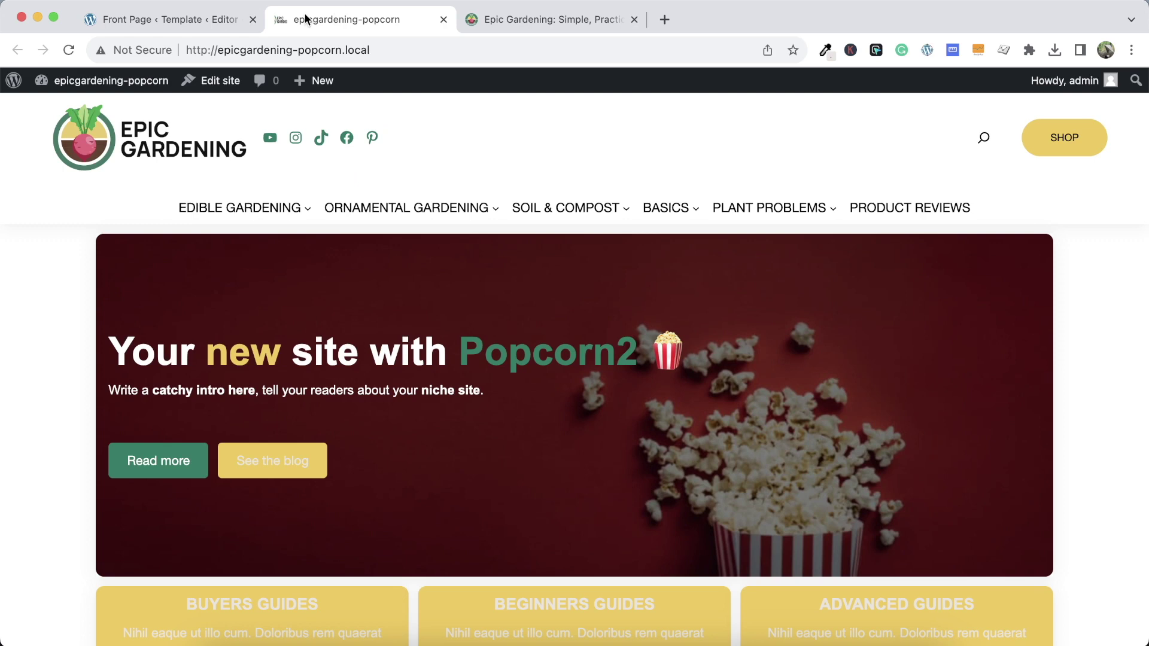
click(67, 49)
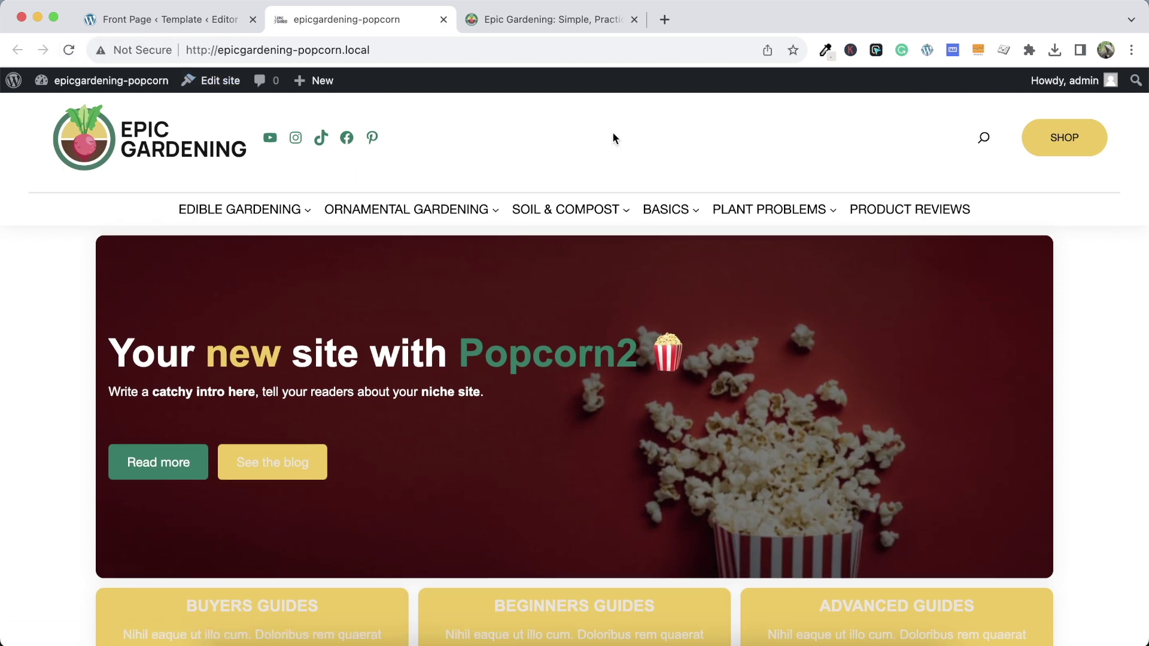
click(530, 17)
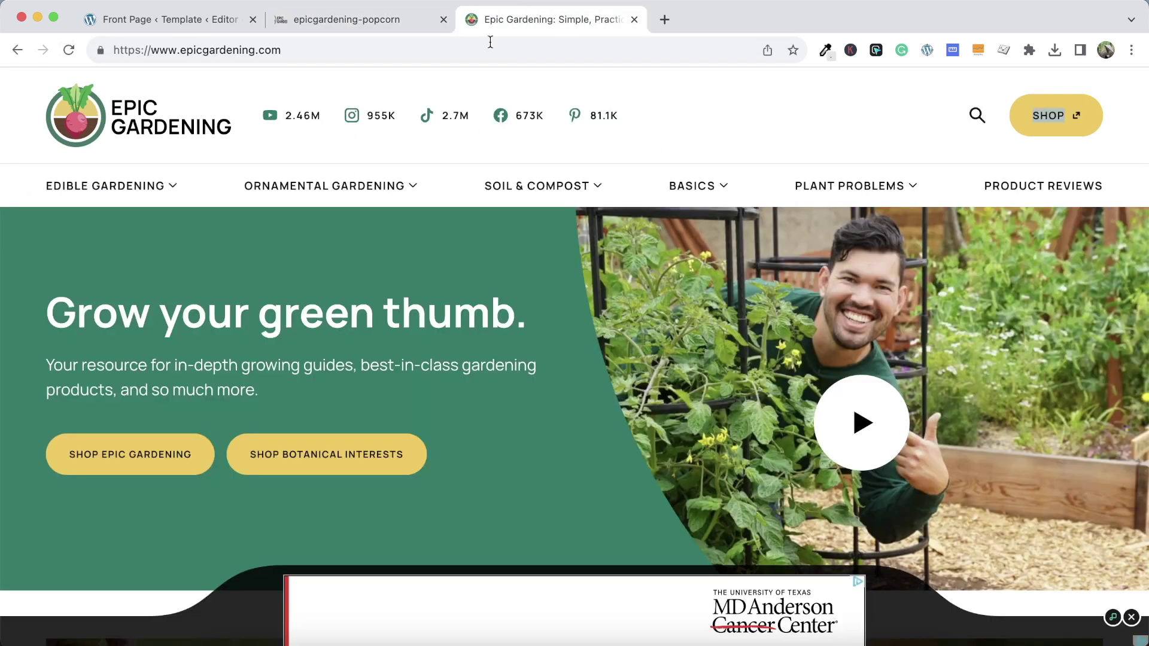
click(235, 18)
click(317, 18)
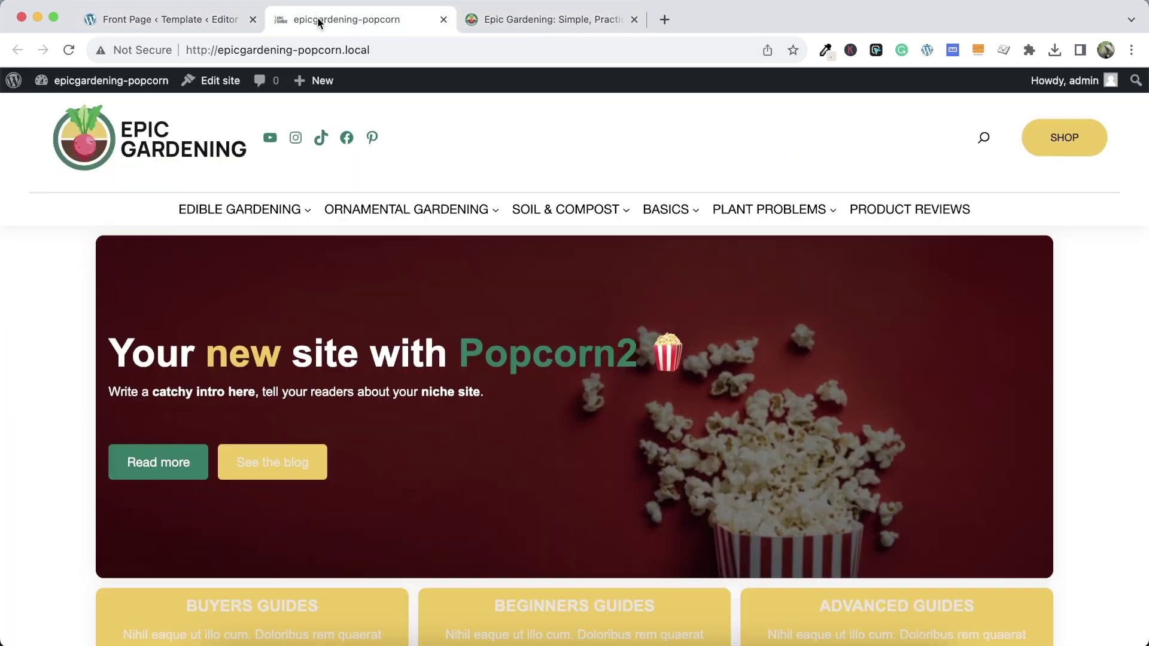
Set the navigation row's vertical padding to 1 and save the template
click(198, 20)
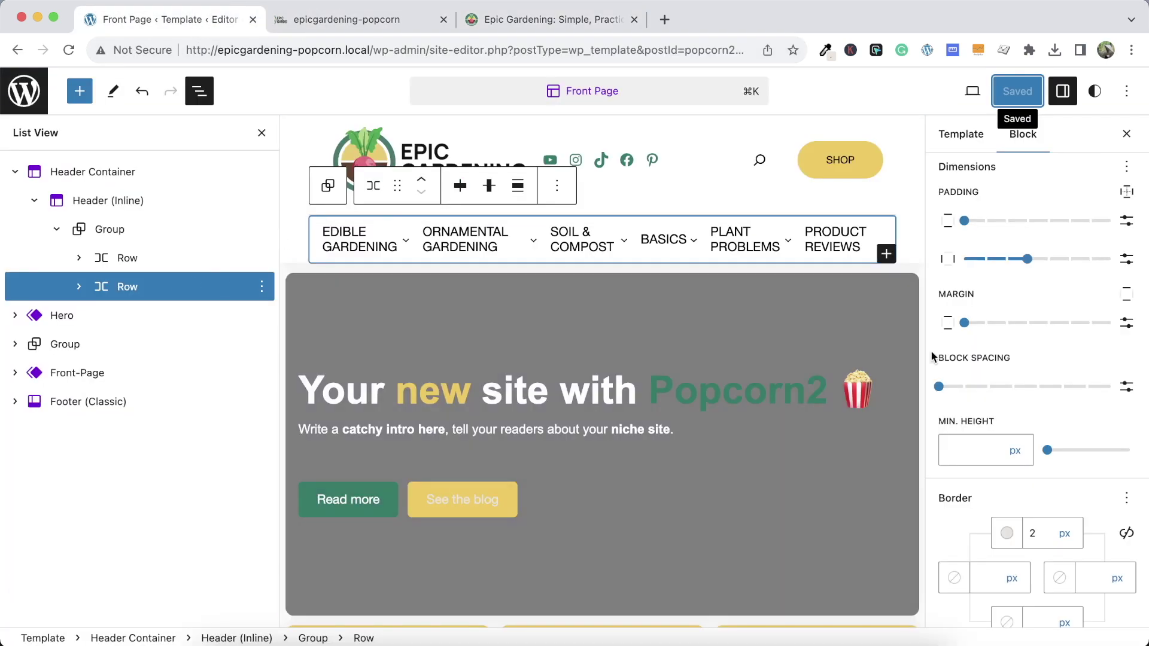
drag(965, 221, 983, 223)
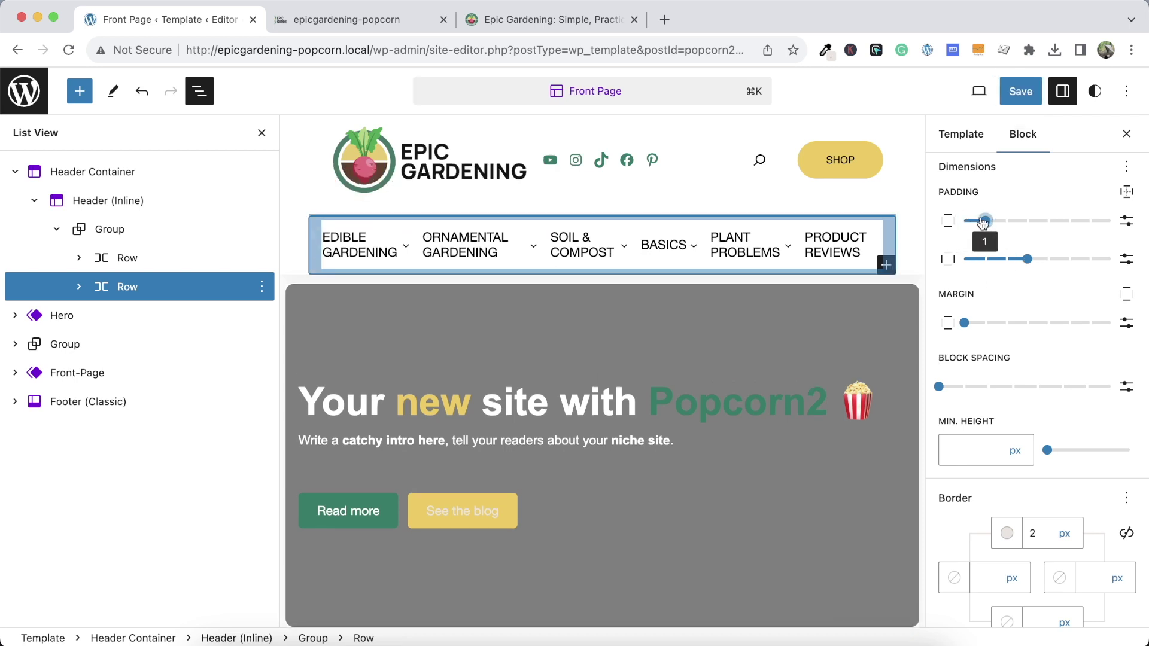
click(1020, 91)
click(981, 91)
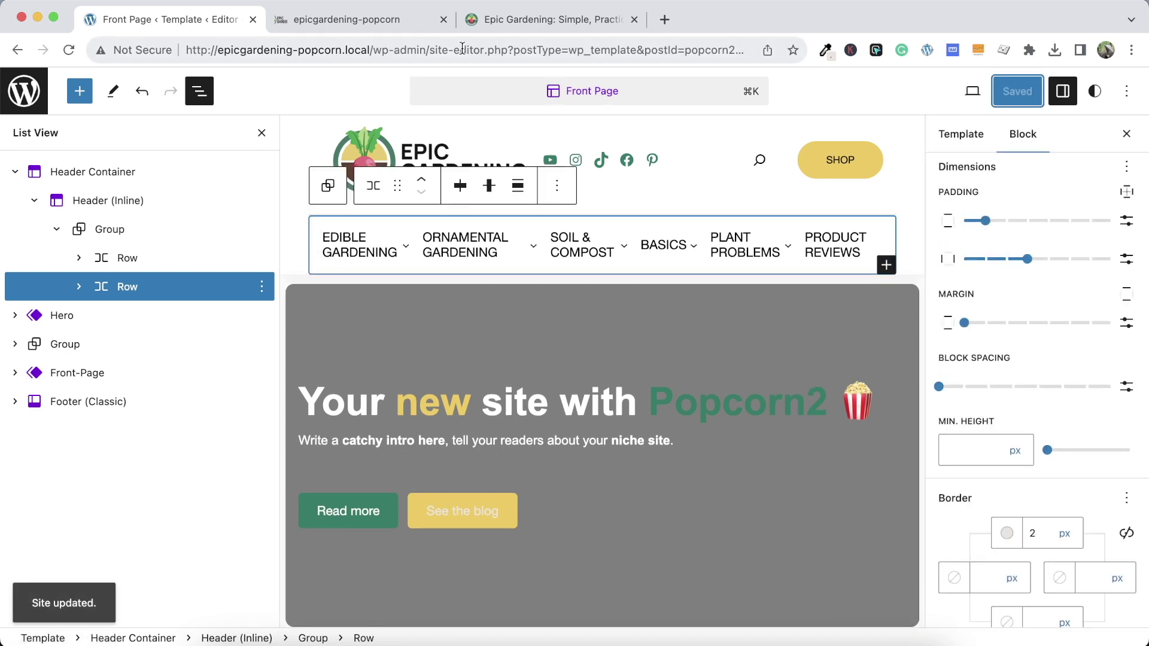
Reload the live front page and compare its navigation menu and dropdowns with those of the original site
click(353, 24)
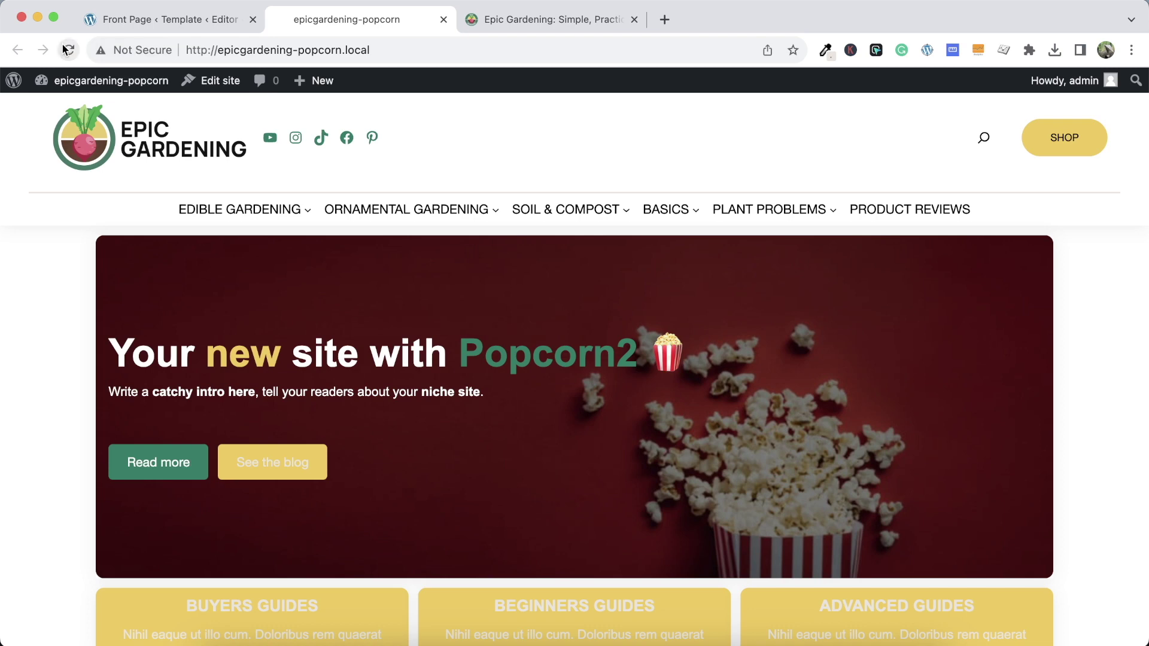
click(64, 48)
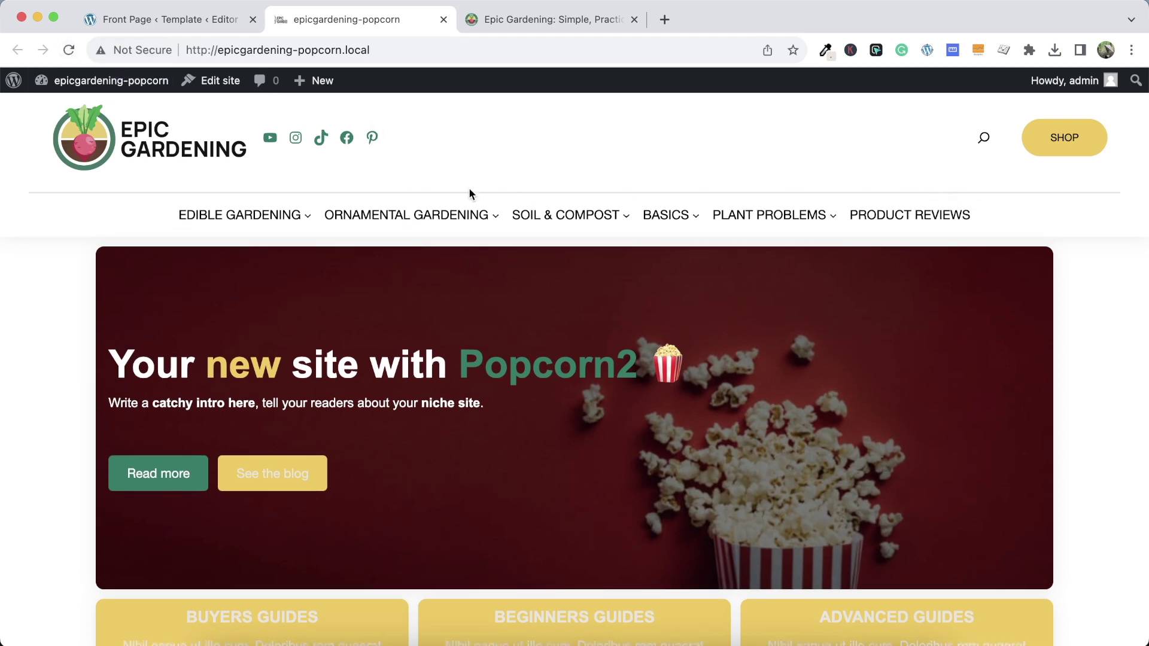
mouse_move(767, 221)
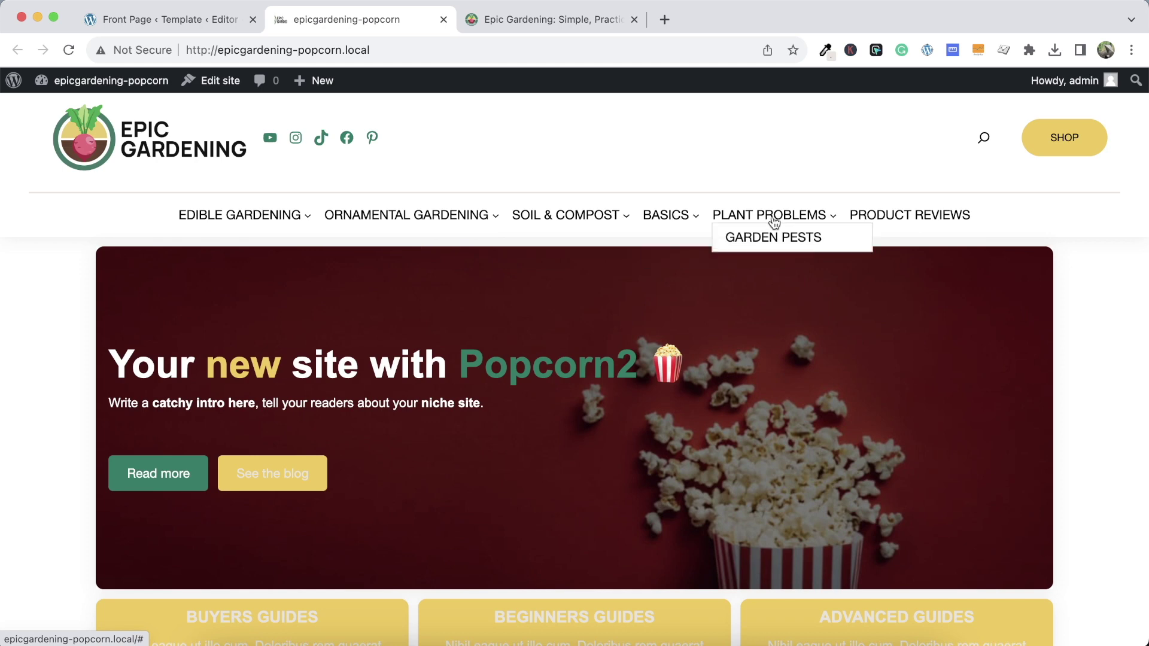
click(541, 19)
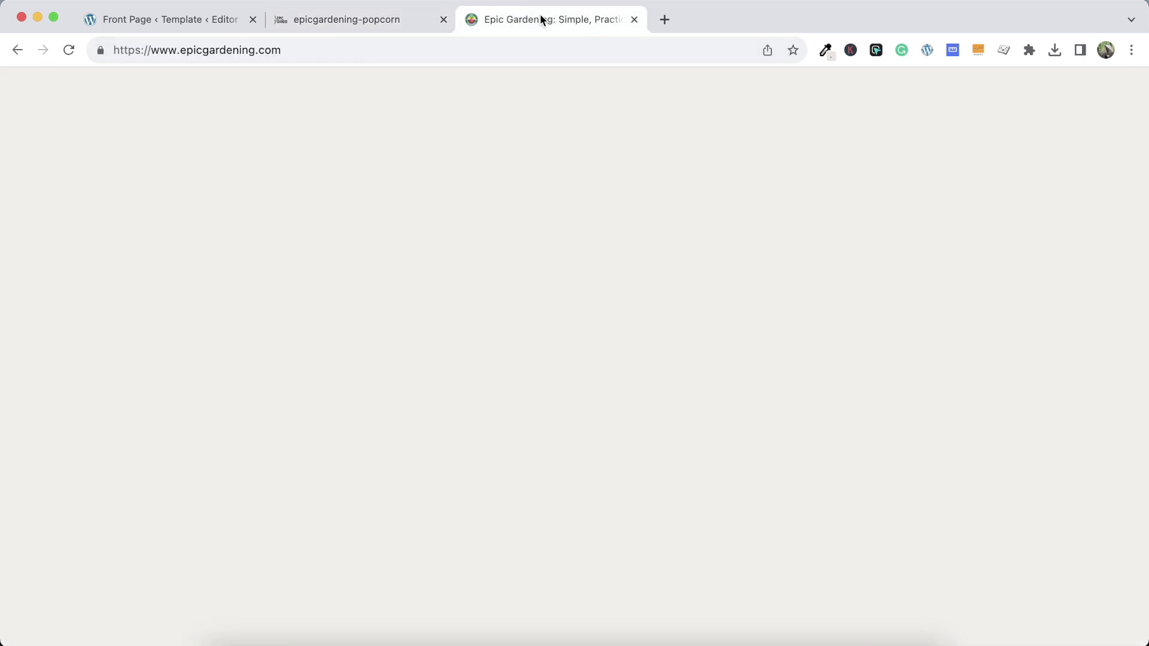
mouse_move(154, 187)
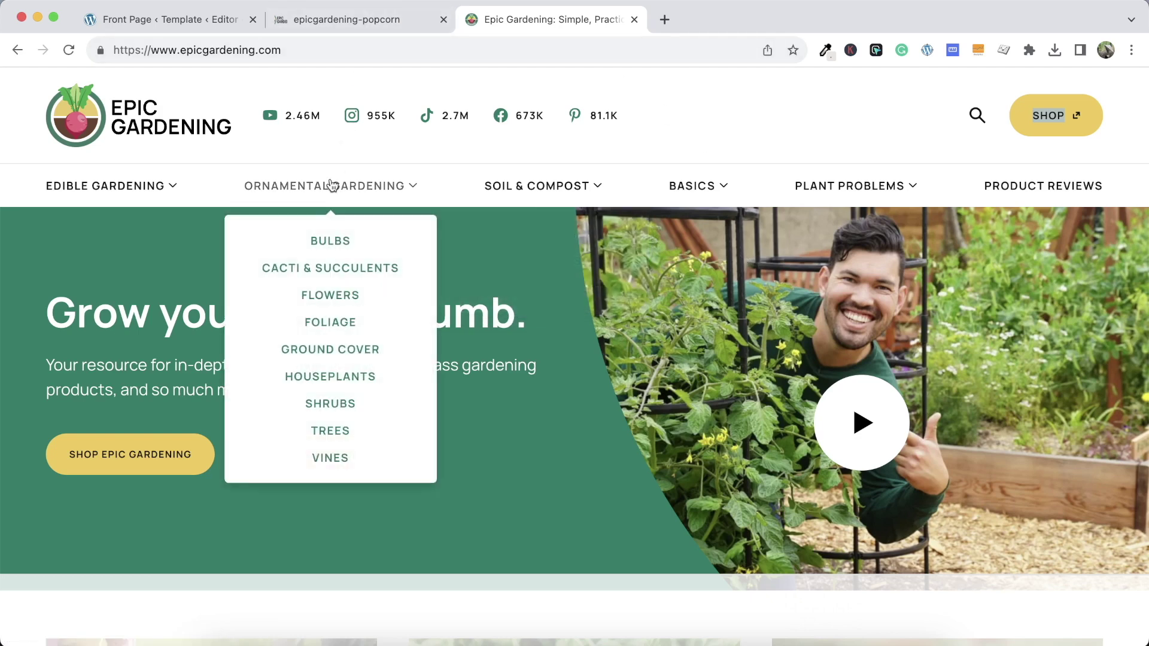
click(312, 17)
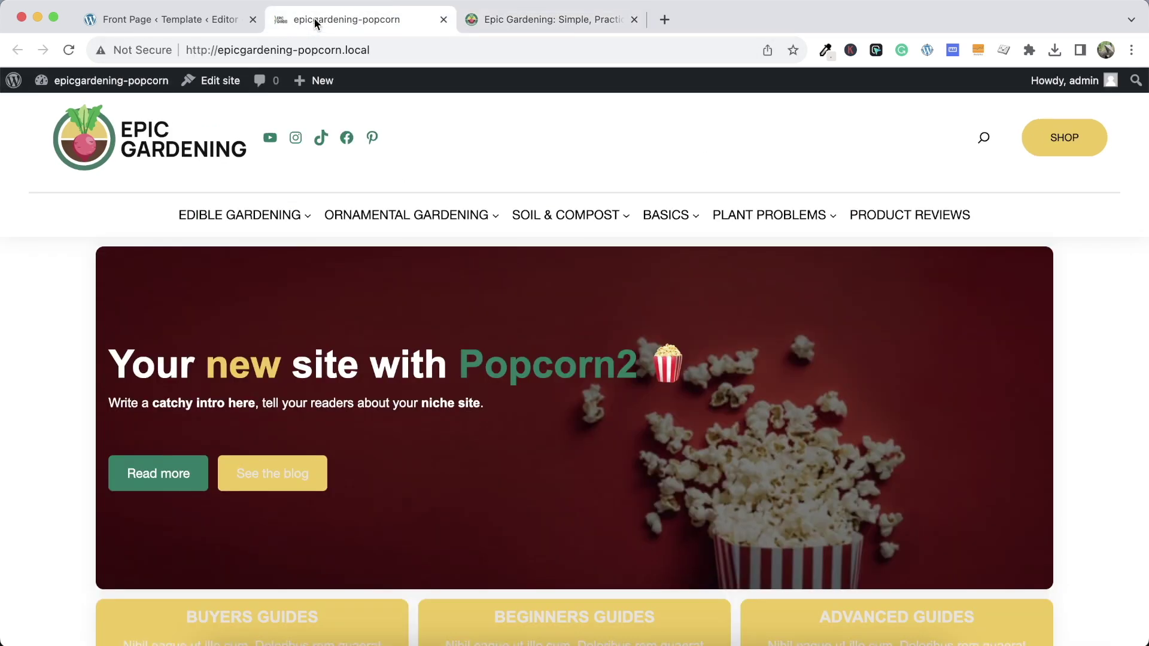
click(511, 17)
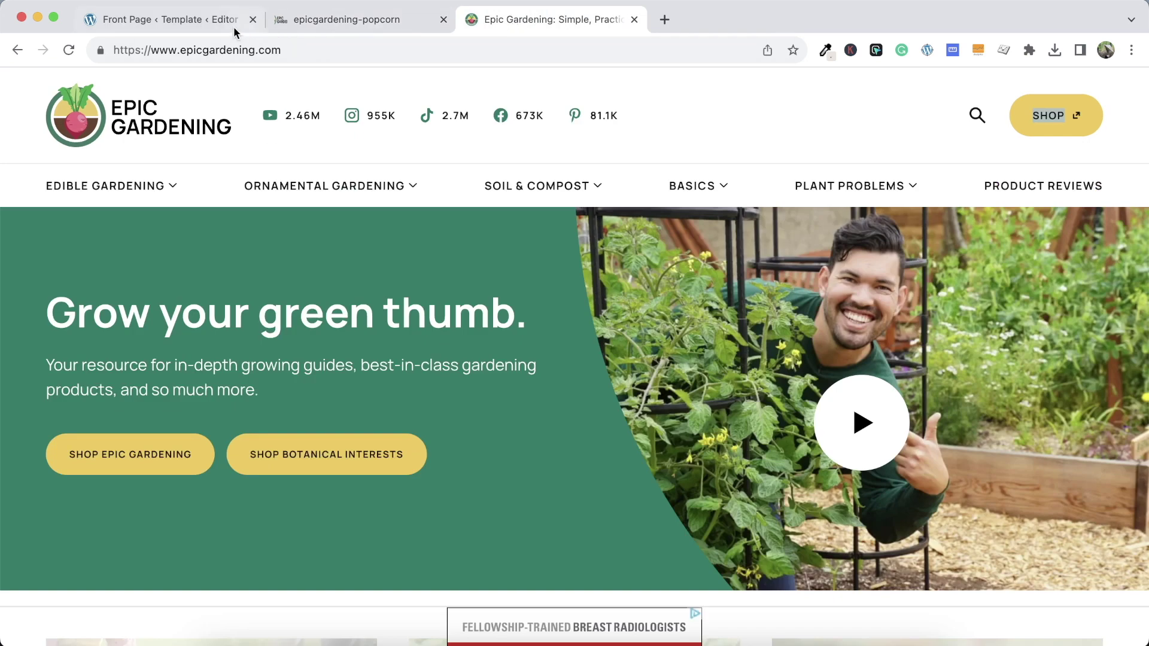
Select the Hero block in the template editor and close the block list and settings to widen the canvas
click(198, 16)
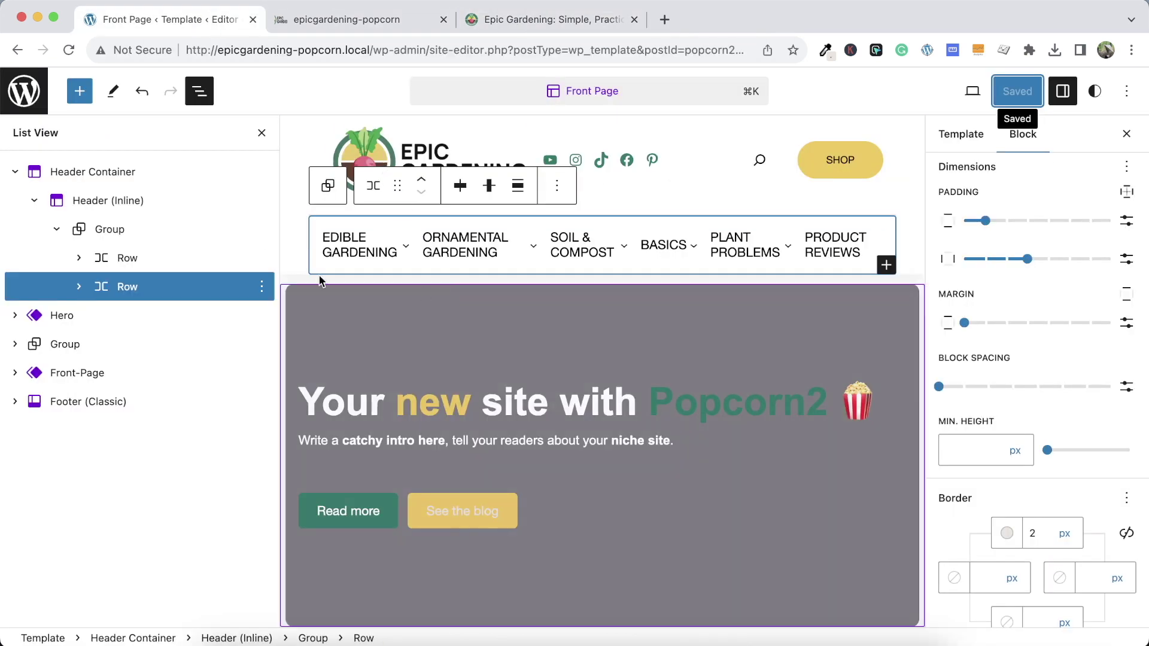
click(15, 171)
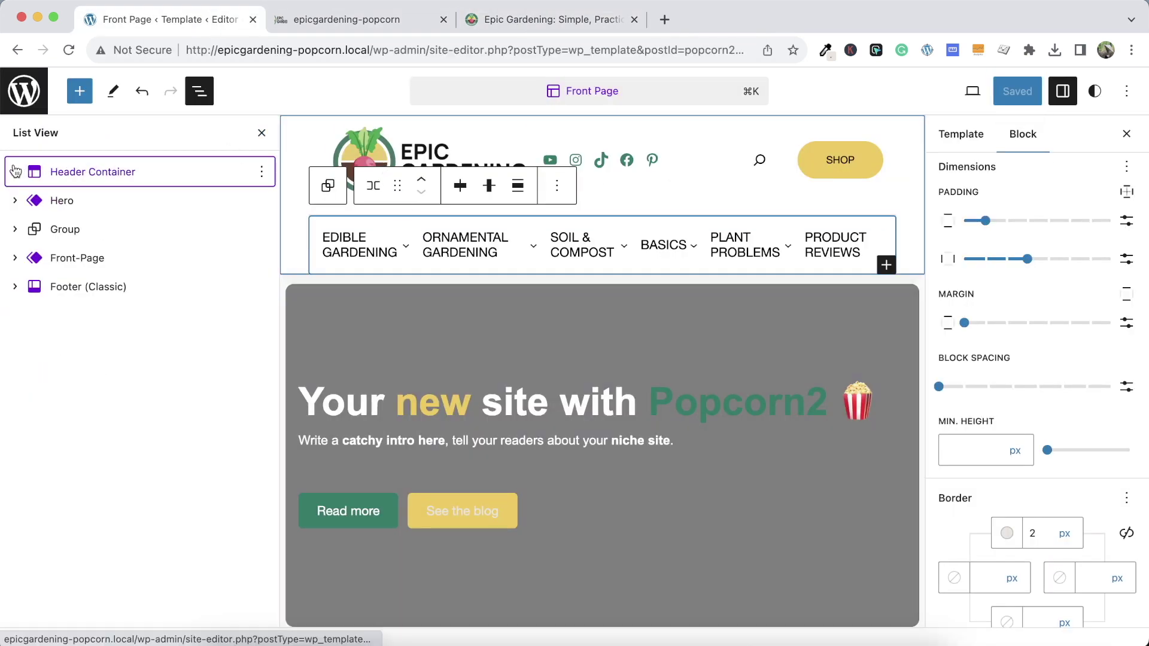
click(169, 203)
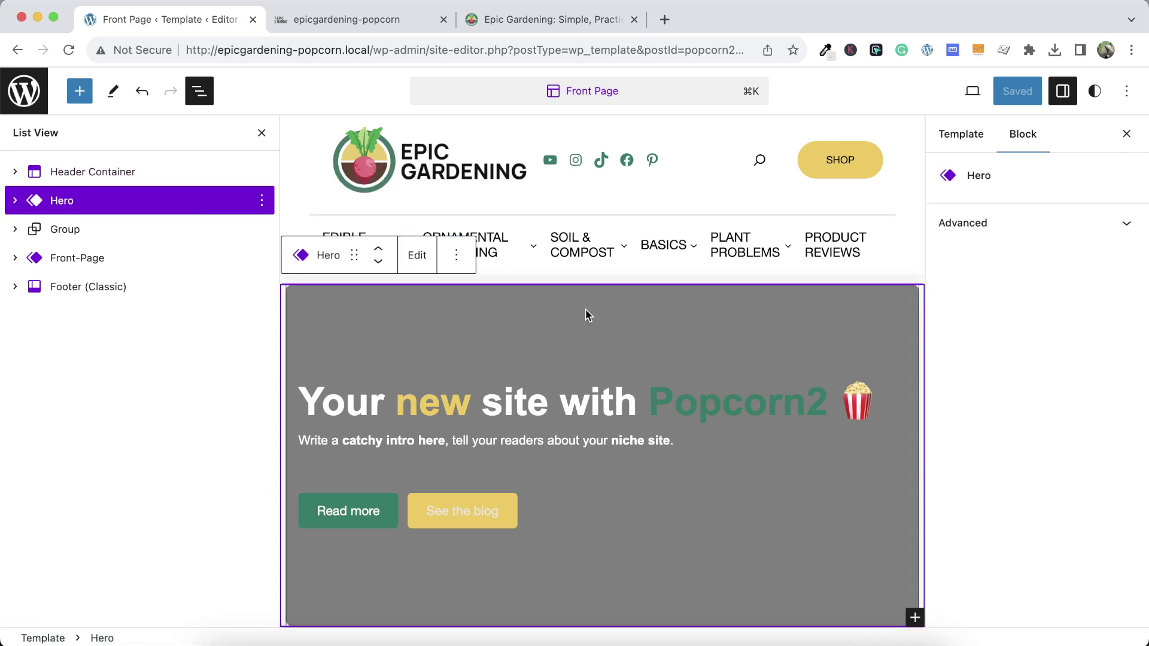
click(259, 133)
click(1125, 132)
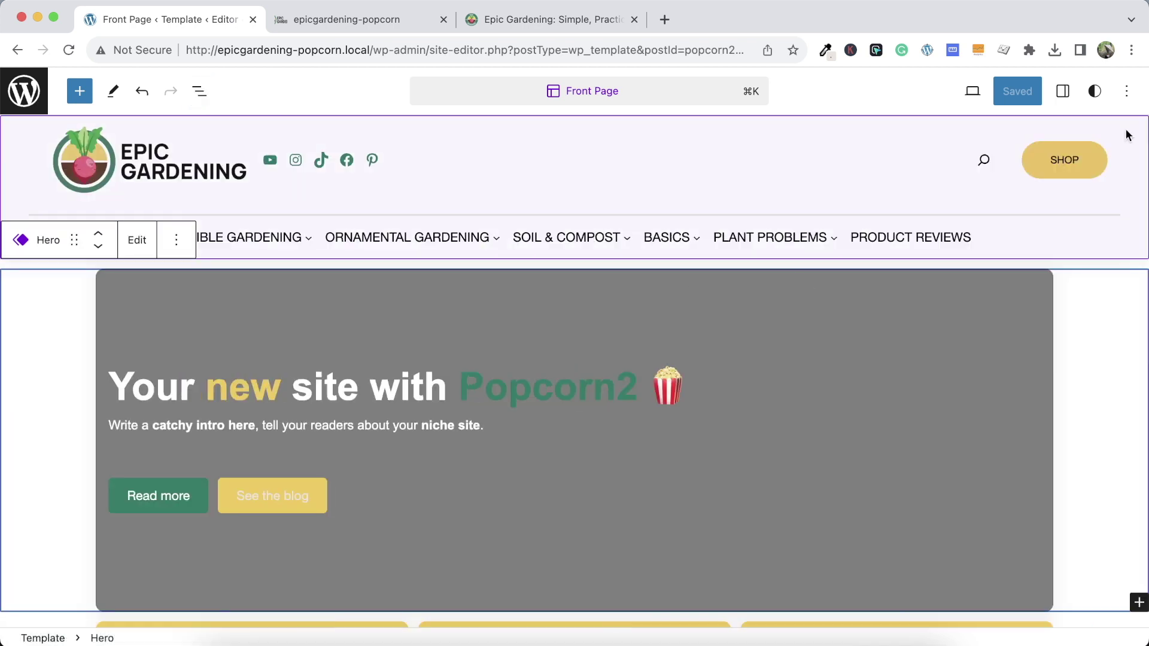
Examine the layout and video button of the original site's hero section
click(566, 10)
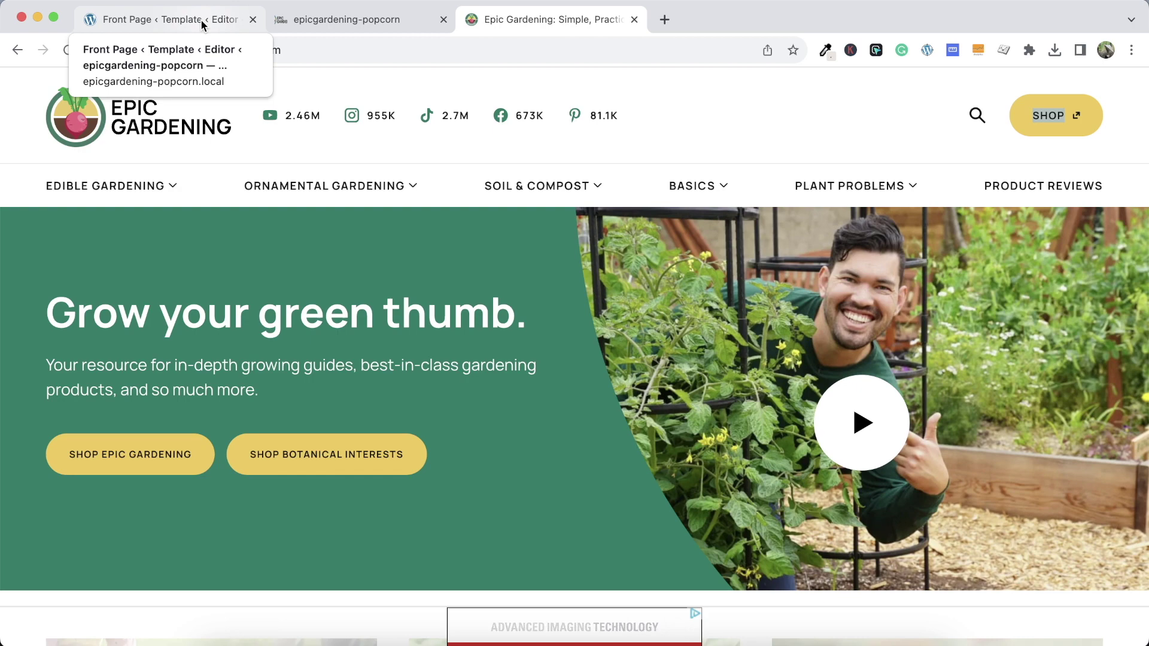
click(855, 415)
click(921, 143)
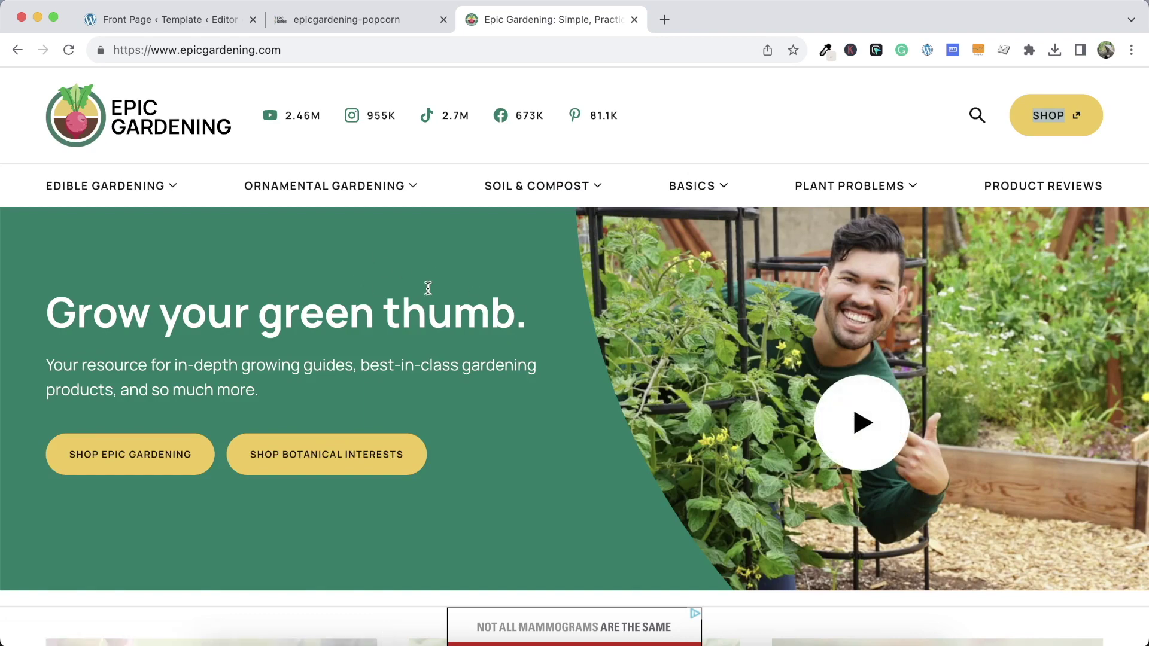
click(389, 28)
Clear the custom content and wide widths of the group block inside the Hero
click(199, 18)
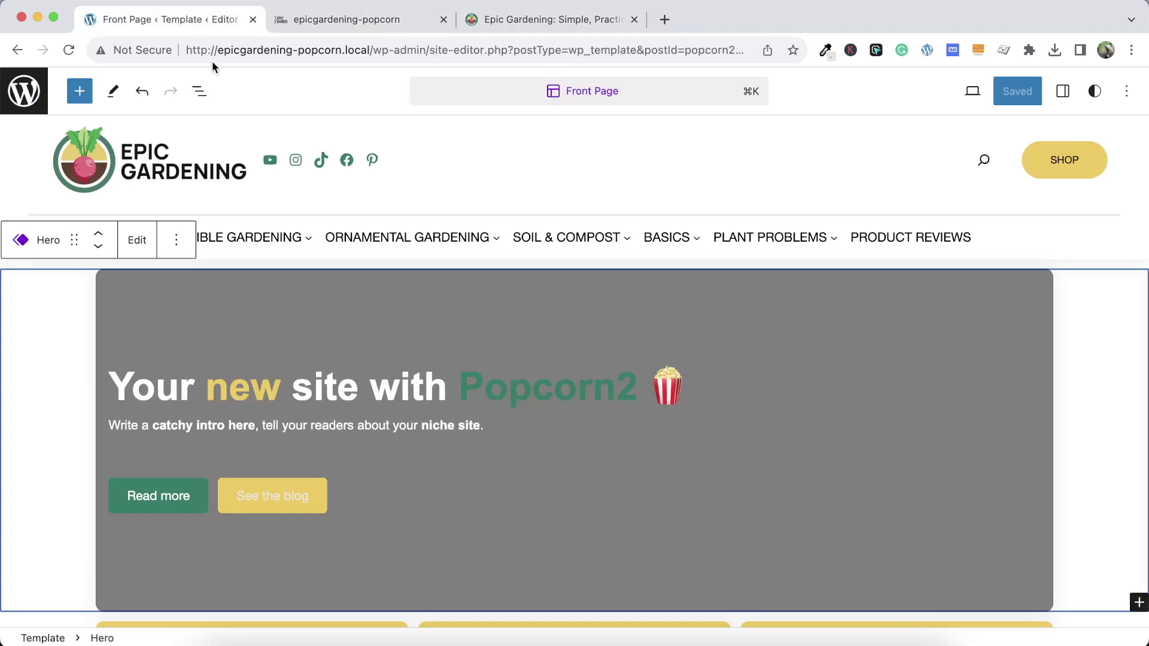
click(74, 332)
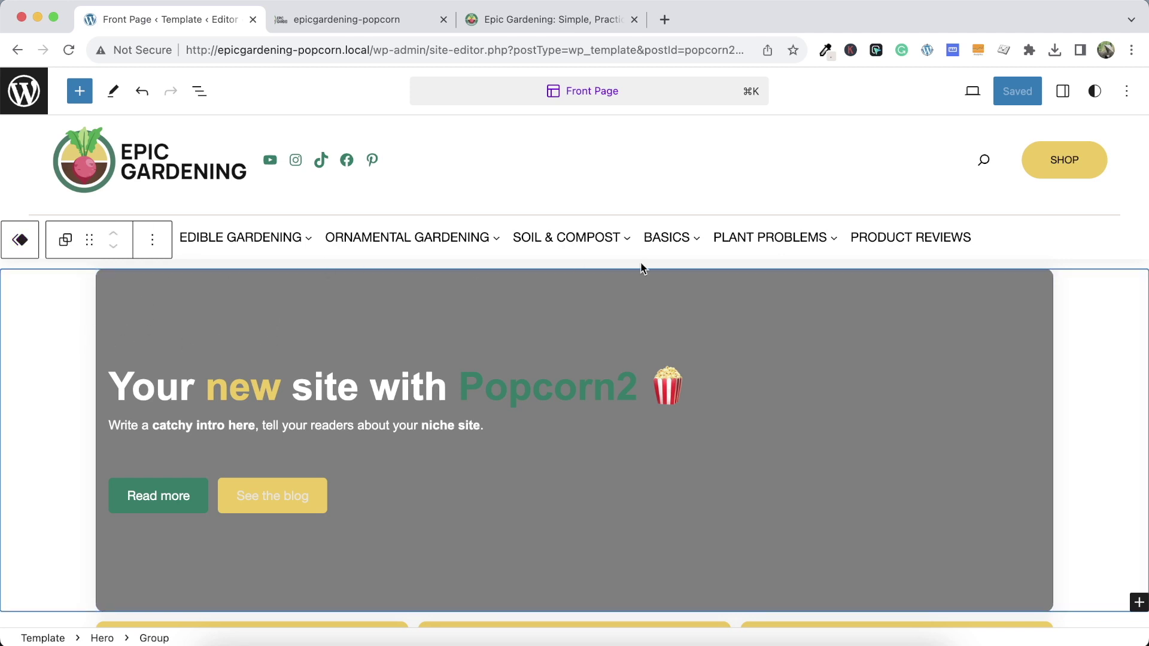
click(1062, 91)
click(957, 431)
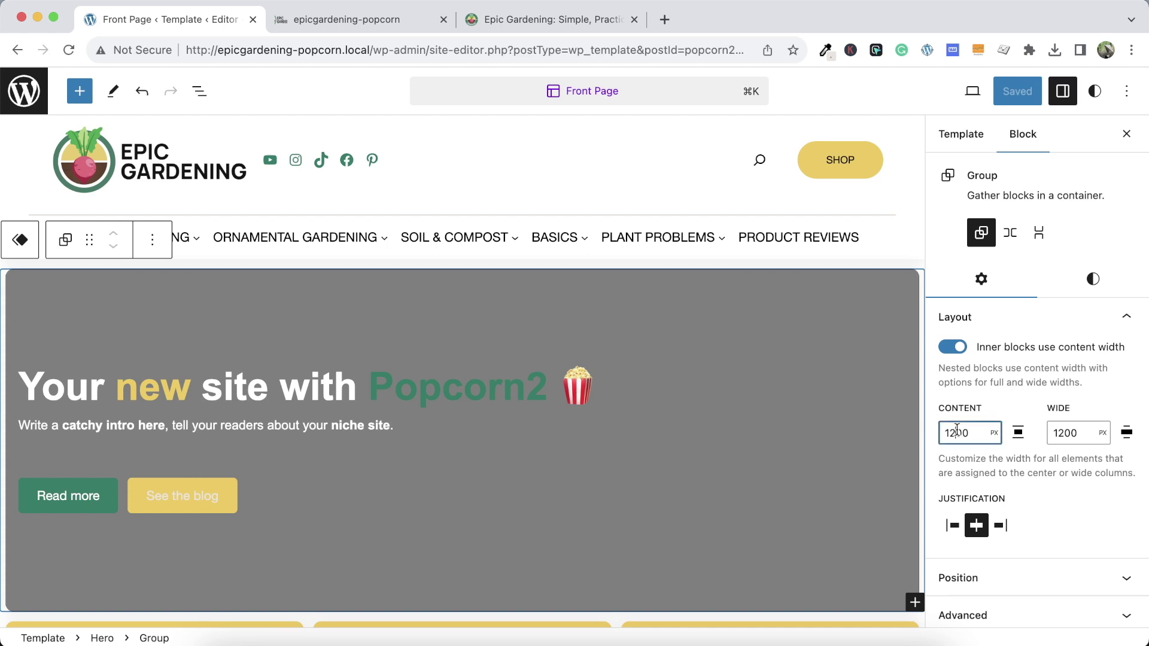
key(BackSpace)
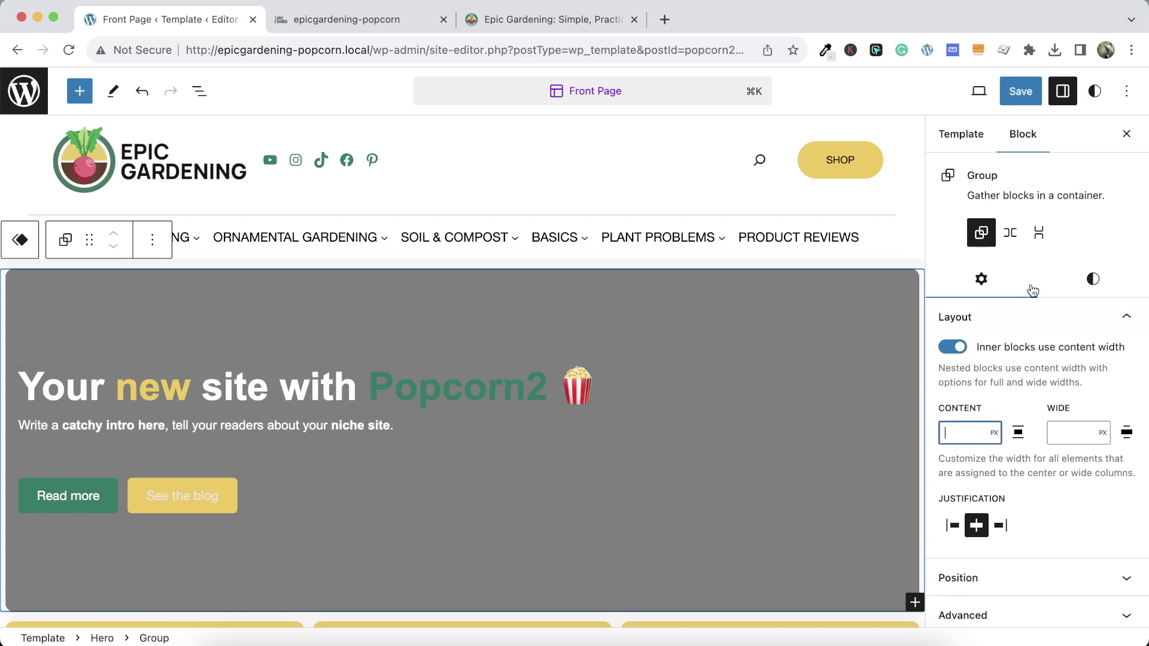
Set the horizontal padding of the Hero's outer group to 0
click(1128, 135)
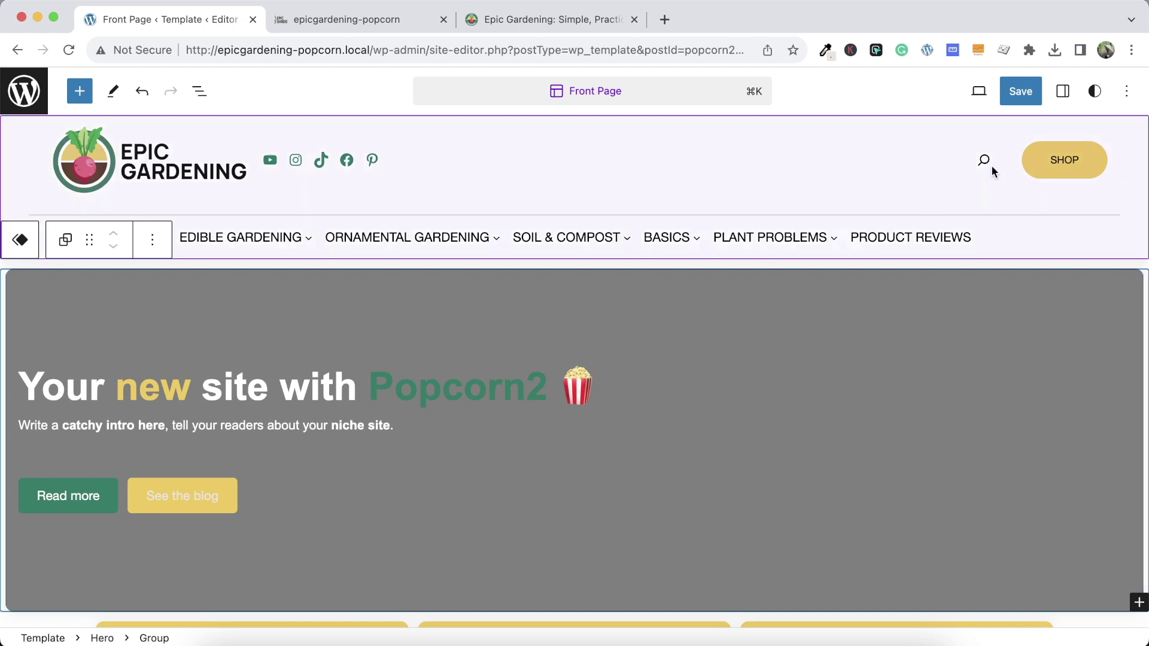
click(1064, 91)
click(1093, 279)
scroll(1056, 419, down, 5)
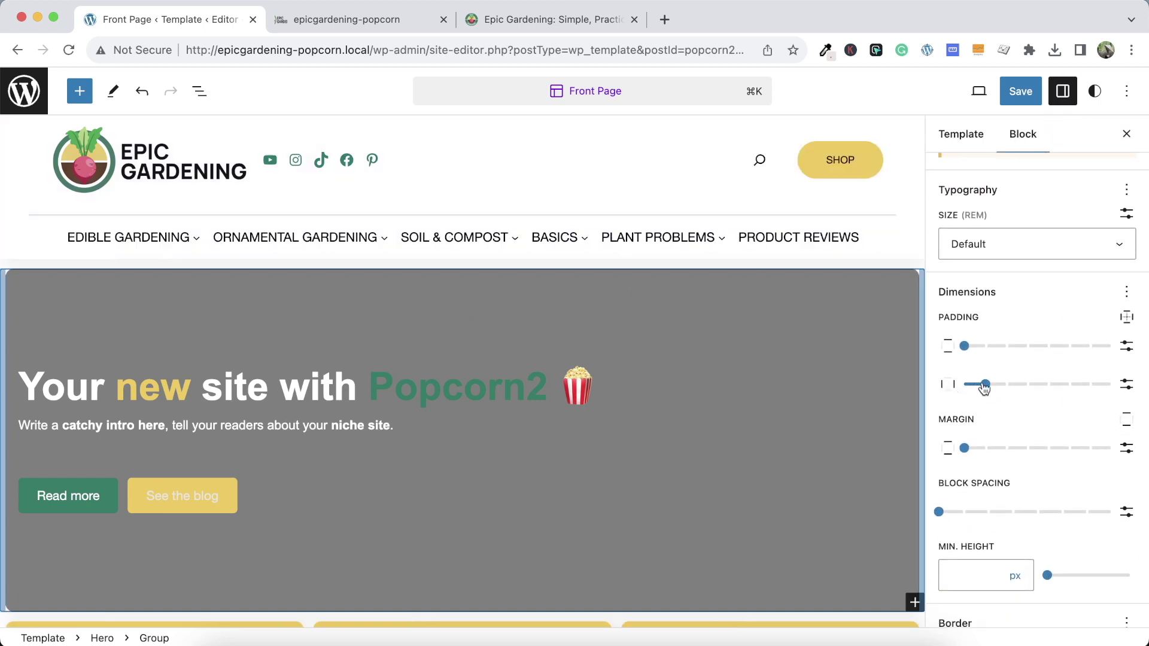
drag(984, 385, 964, 385)
Check the border radius settings of the Hero's outer group and its cover block
scroll(1018, 417, down, 3)
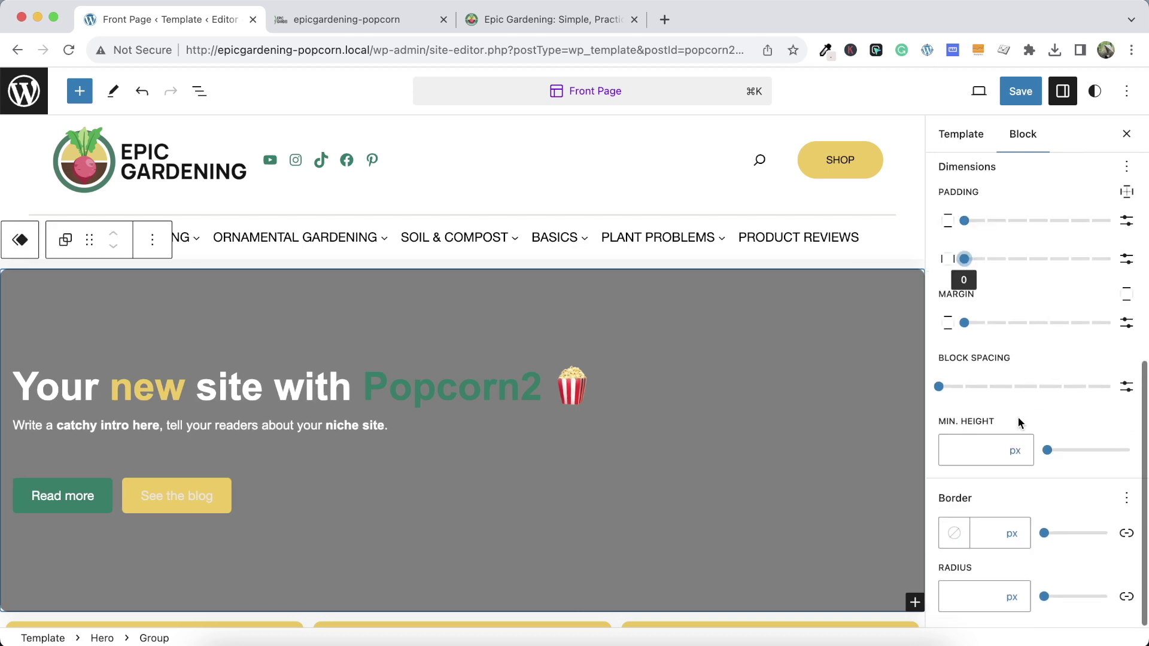
click(960, 587)
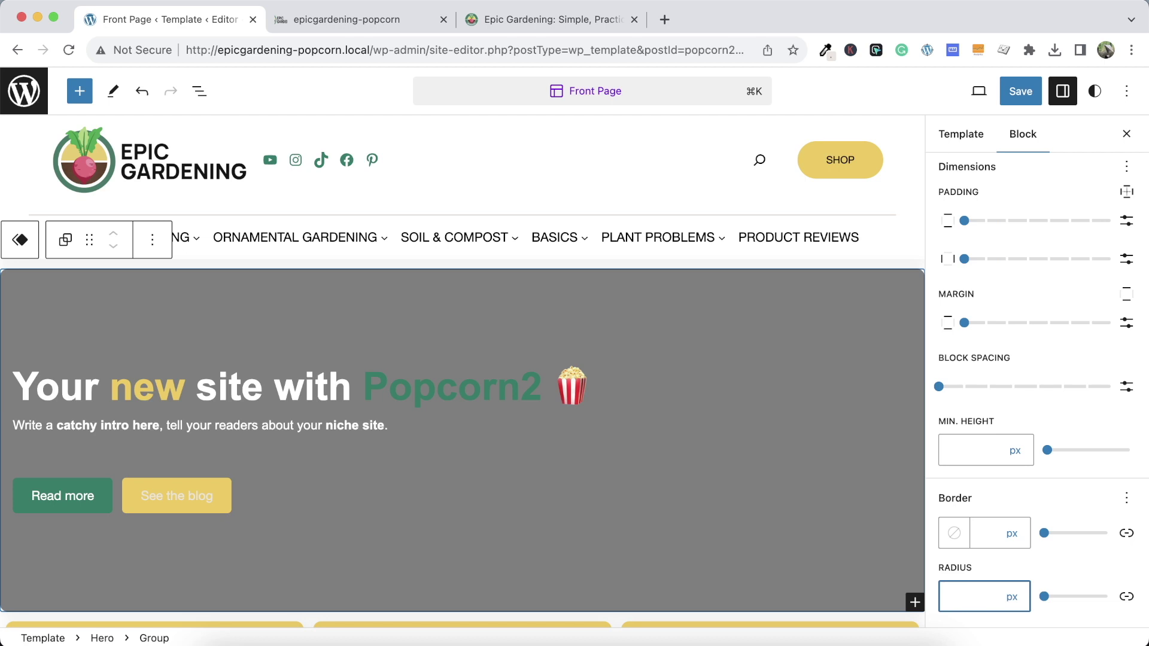
click(893, 343)
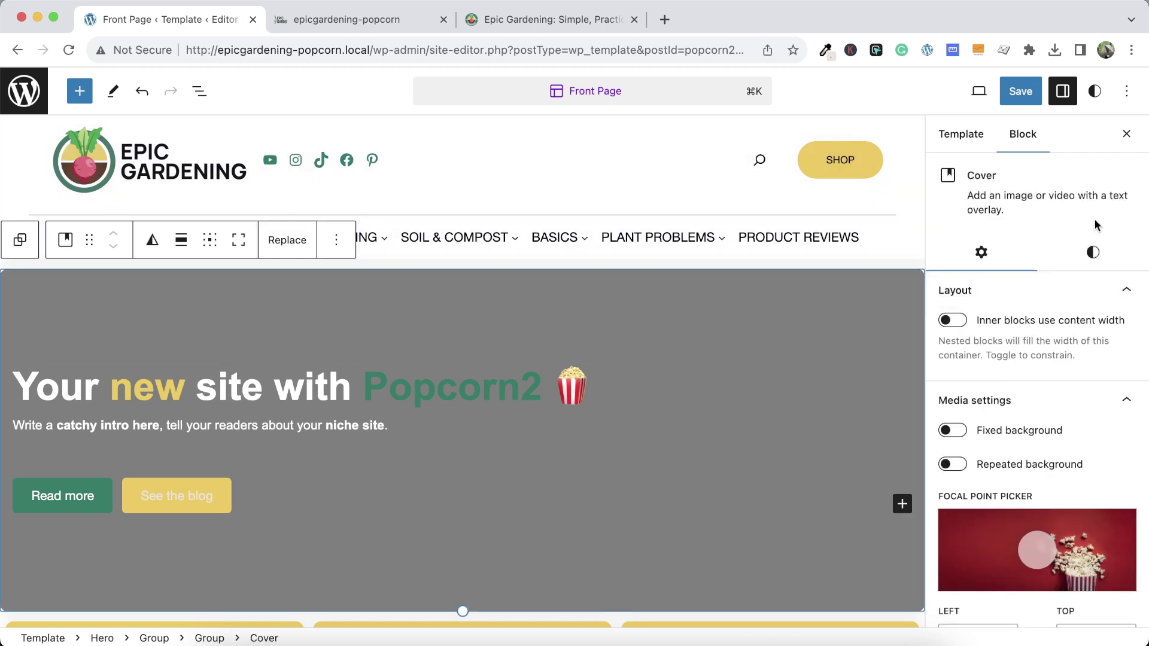
click(1095, 253)
scroll(1052, 483, down, 10)
click(976, 583)
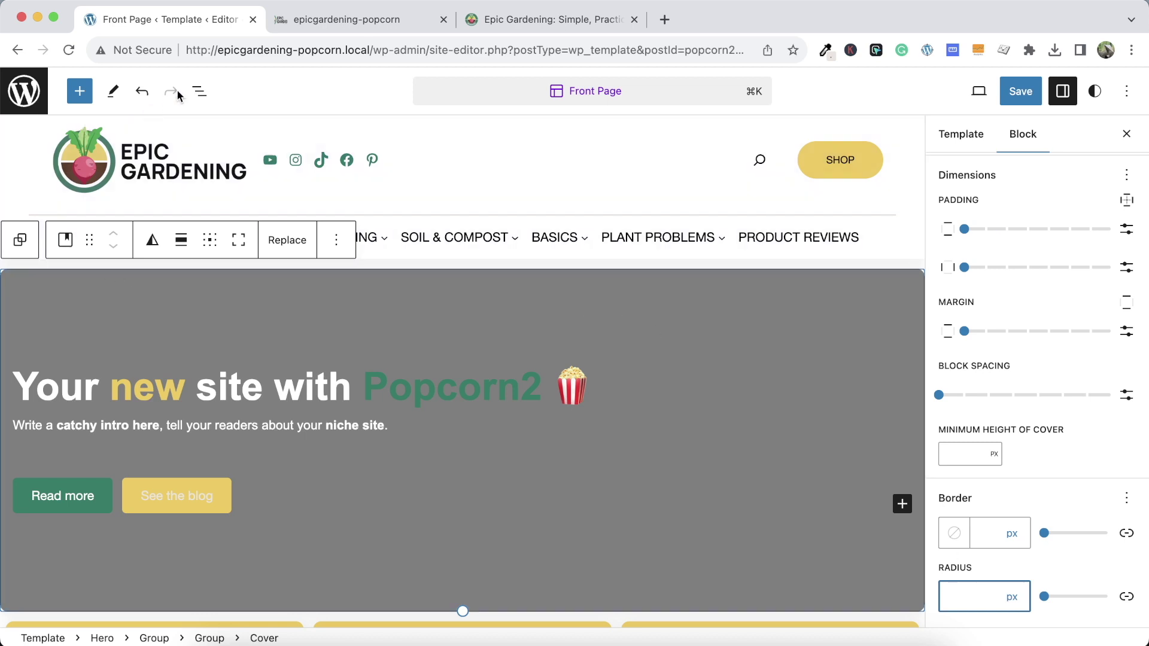
Show the block list and check the border radius settings of the two nested groups that wrap the Hero's cover
click(200, 91)
click(78, 285)
click(78, 286)
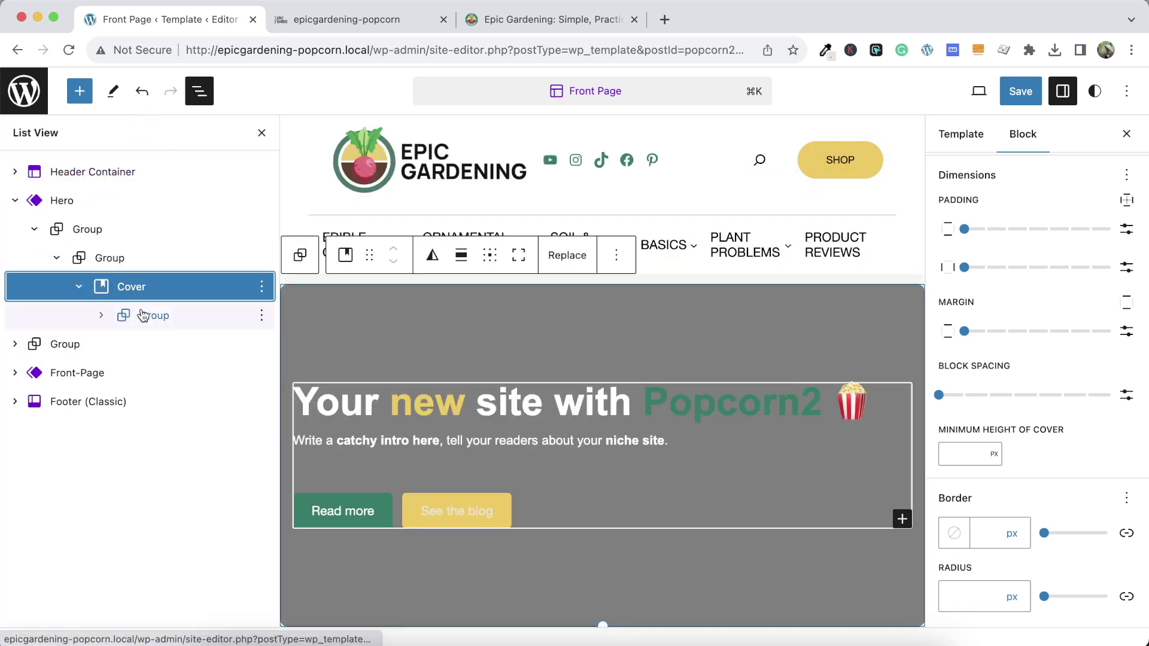
click(134, 314)
click(117, 259)
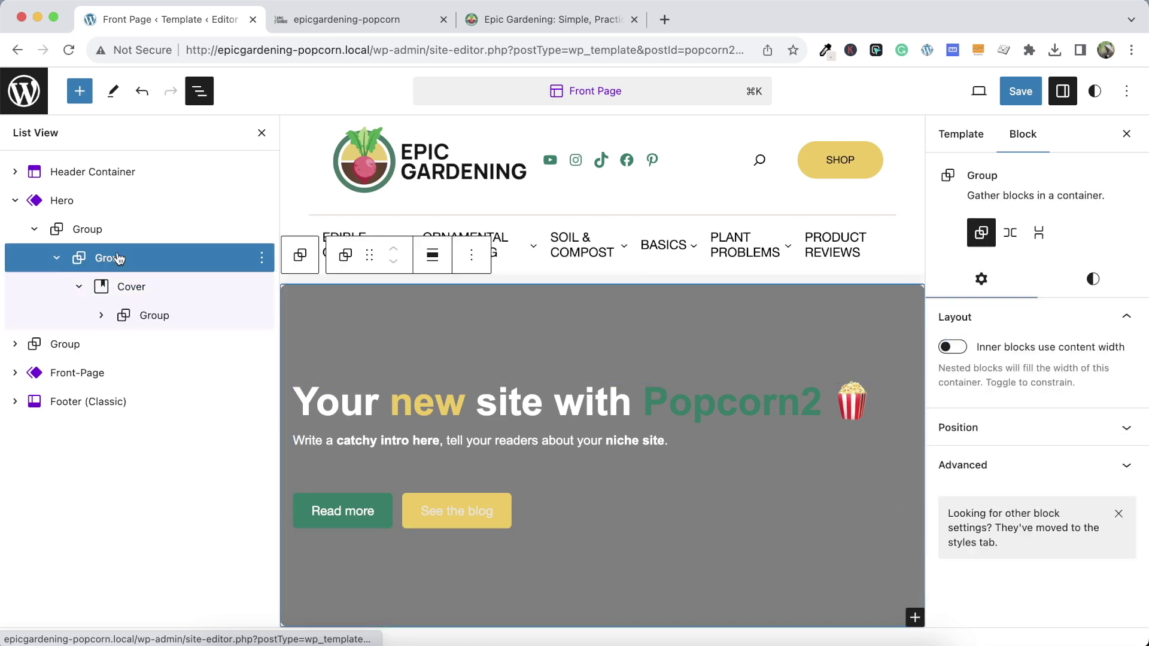
click(1092, 279)
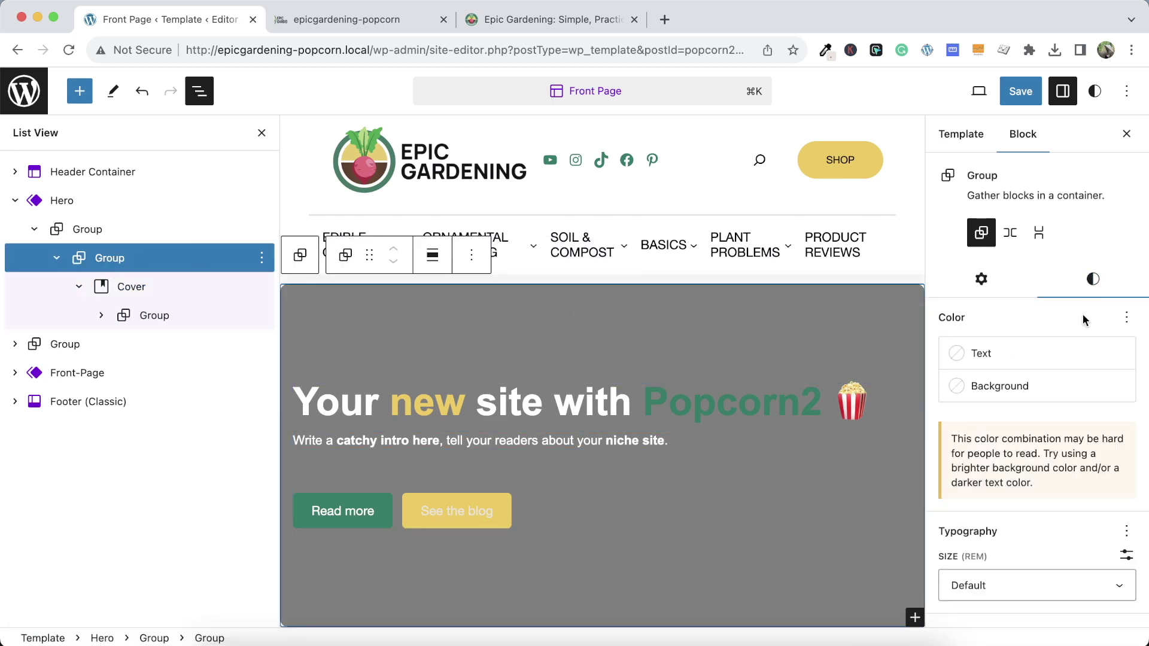
scroll(1071, 495, down, 6)
click(984, 589)
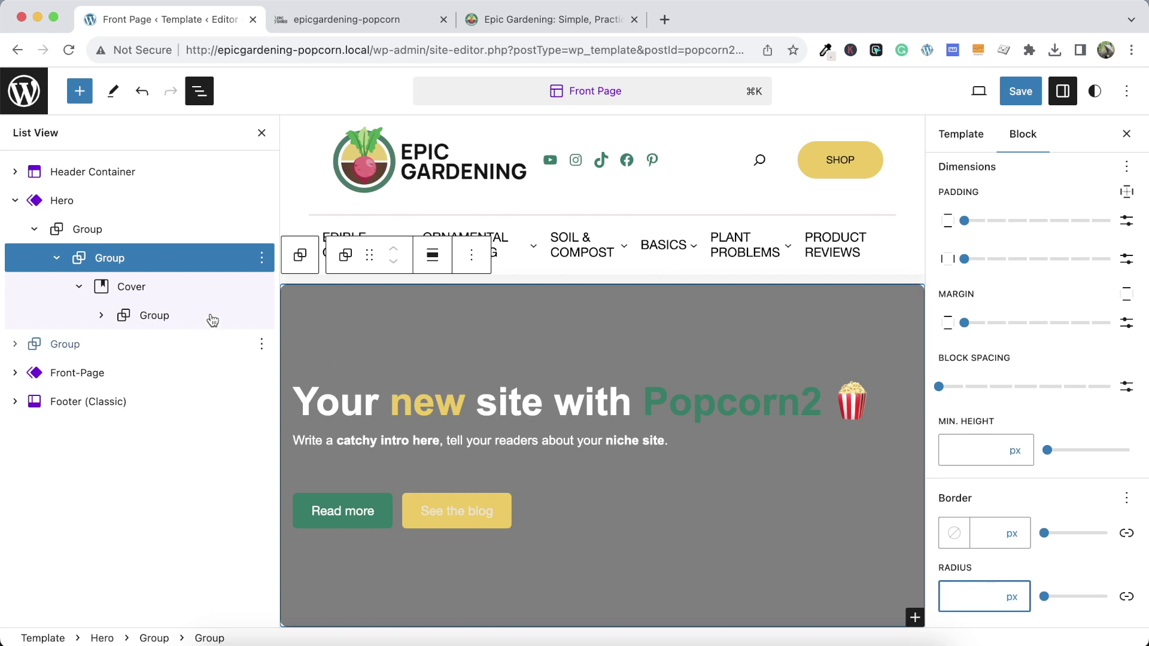
click(87, 229)
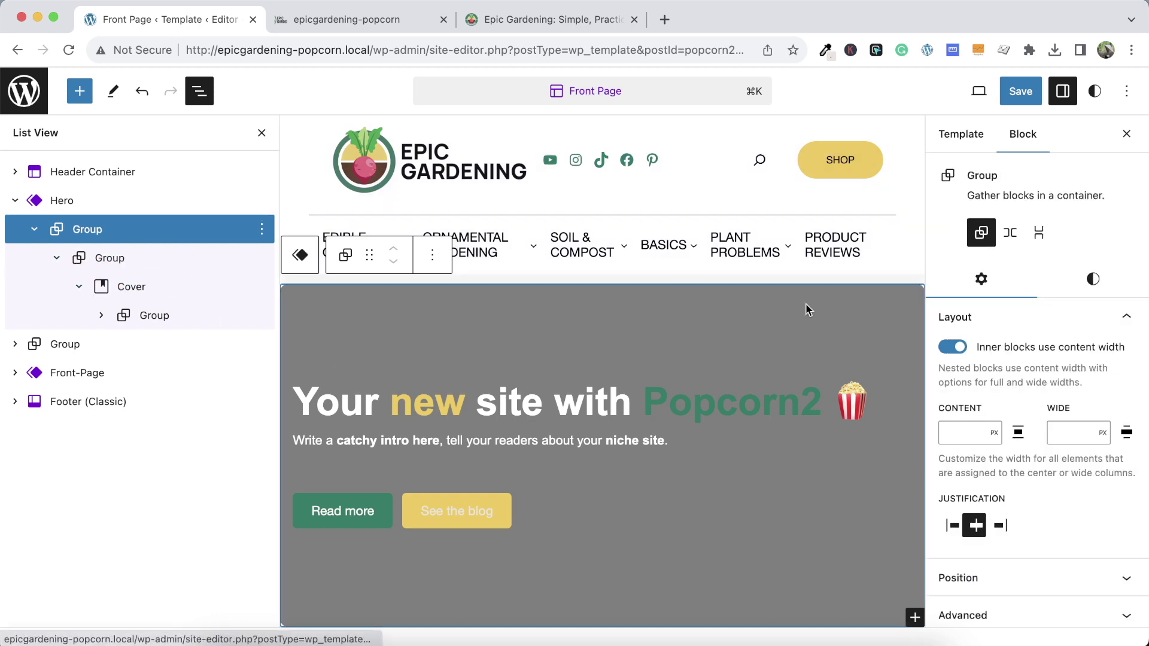
click(1091, 277)
scroll(1071, 479, down, 6)
click(951, 597)
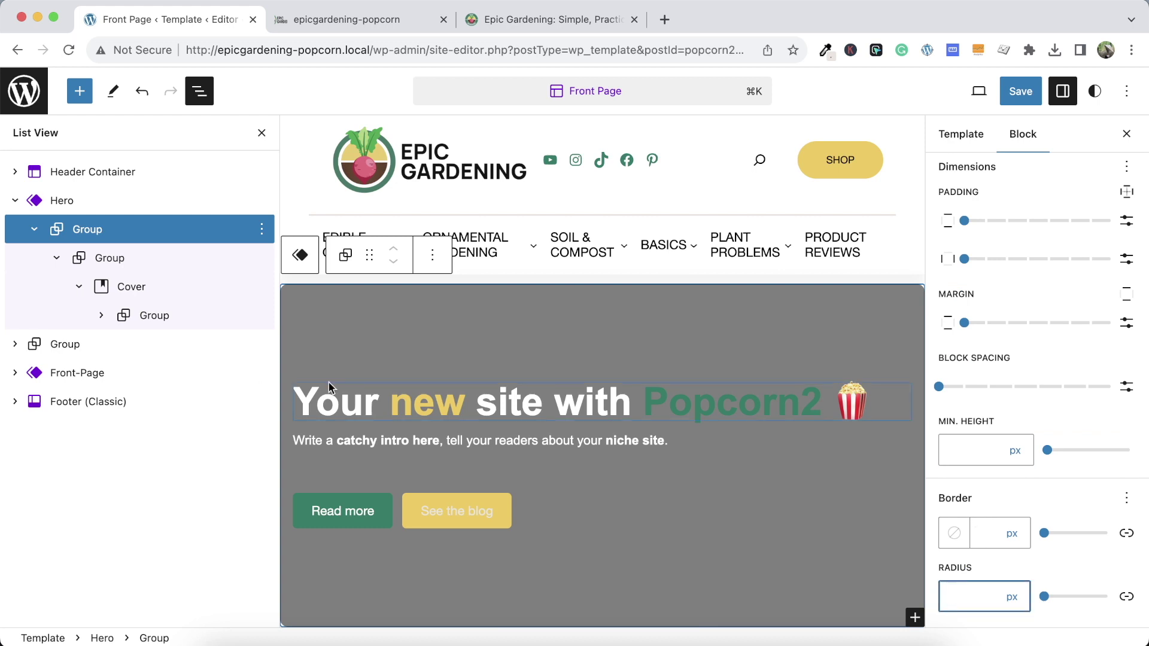
Set the HTML element of the Hero template part to <section>, keeping its area as General
click(191, 202)
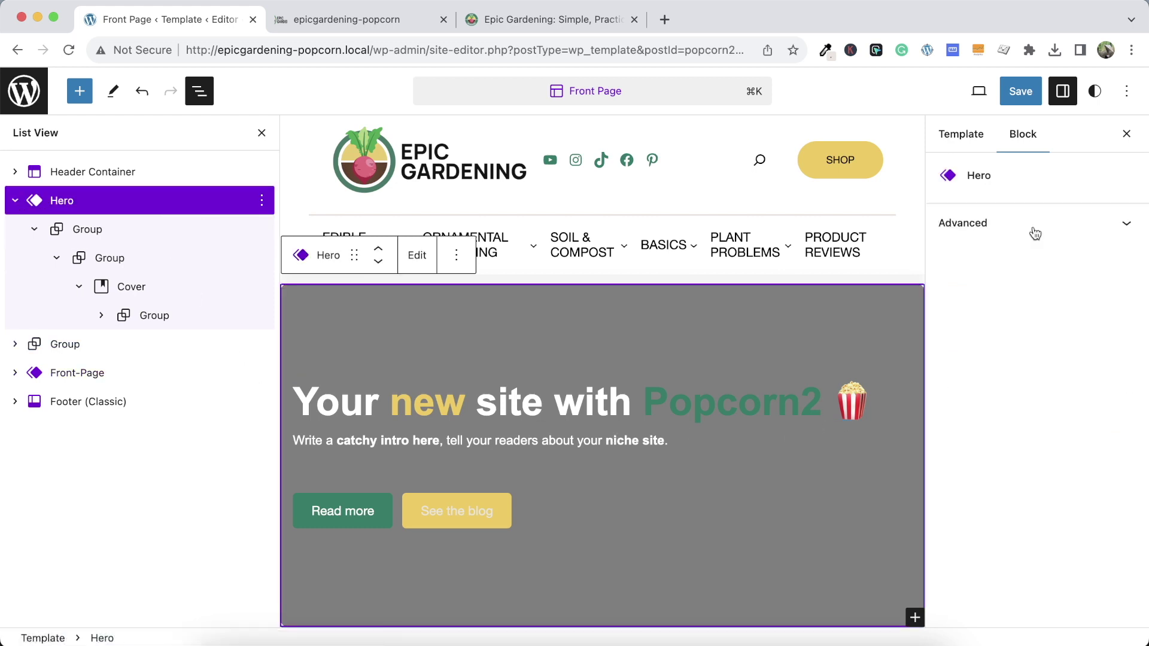
click(1069, 223)
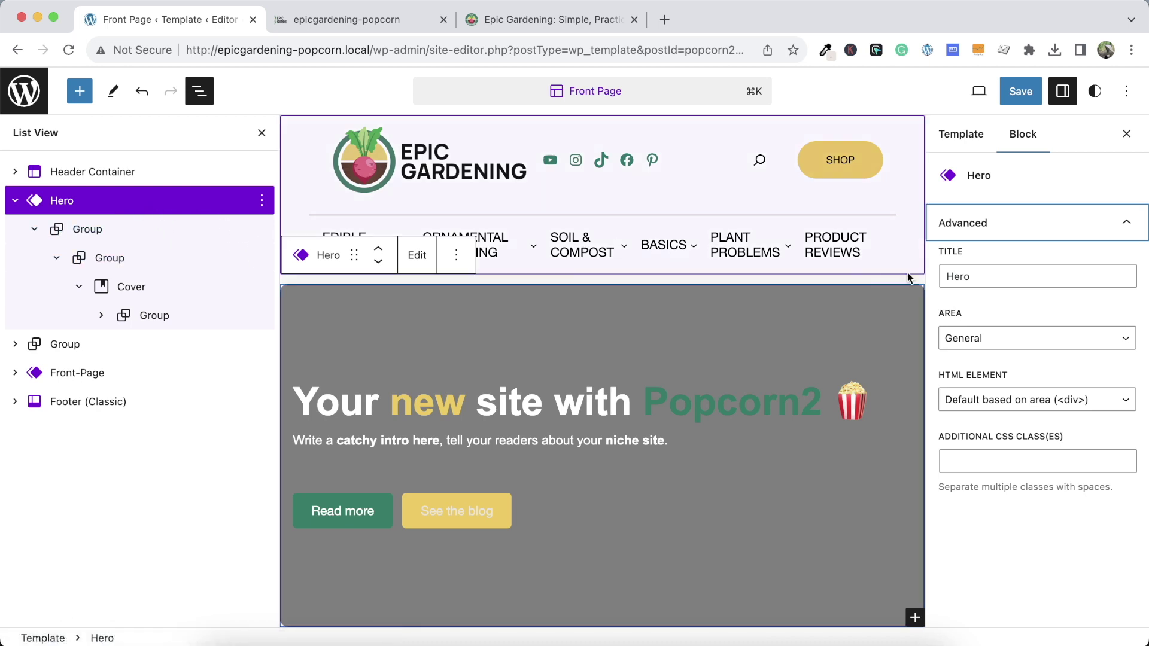
click(1085, 342)
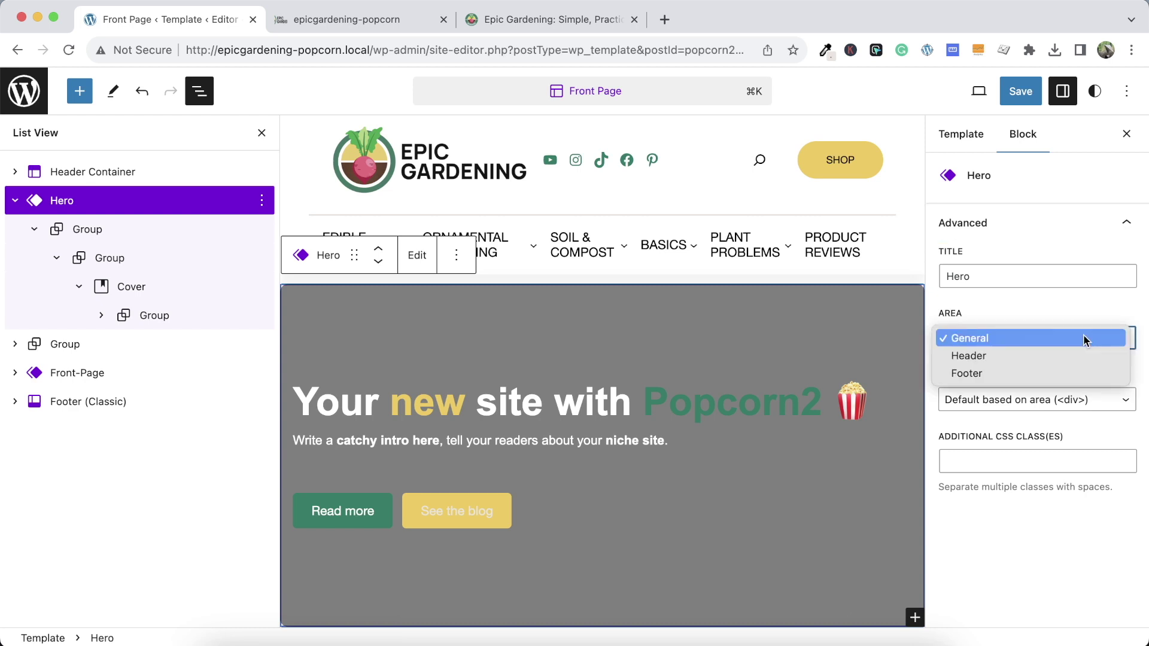
click(1107, 312)
click(1060, 400)
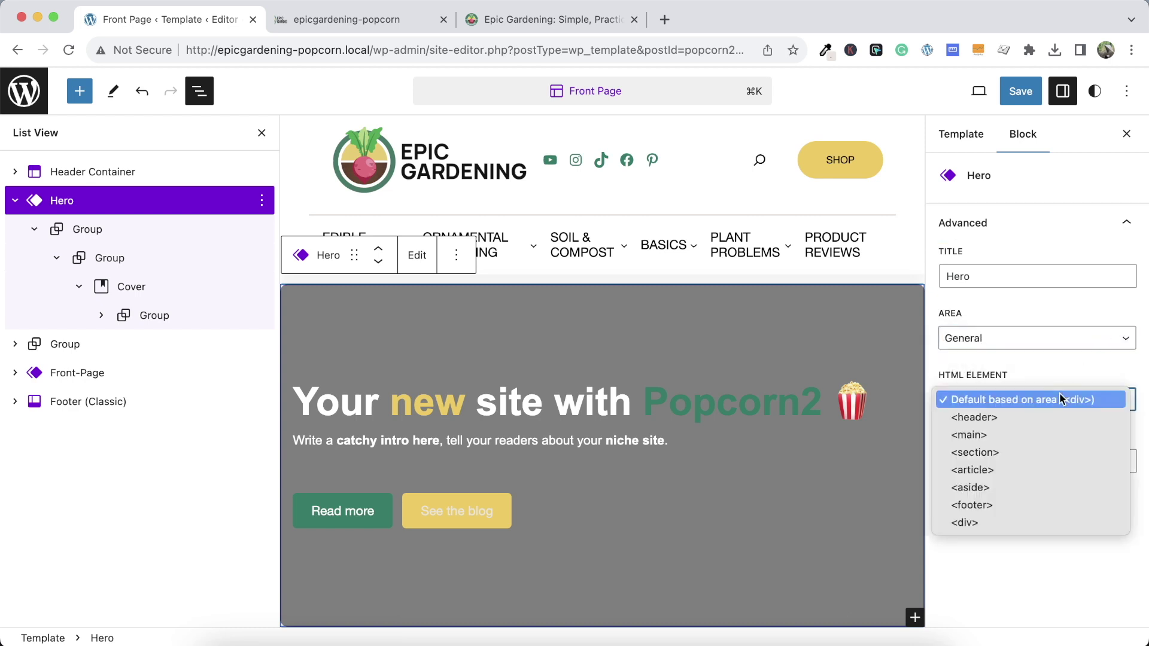
click(1027, 455)
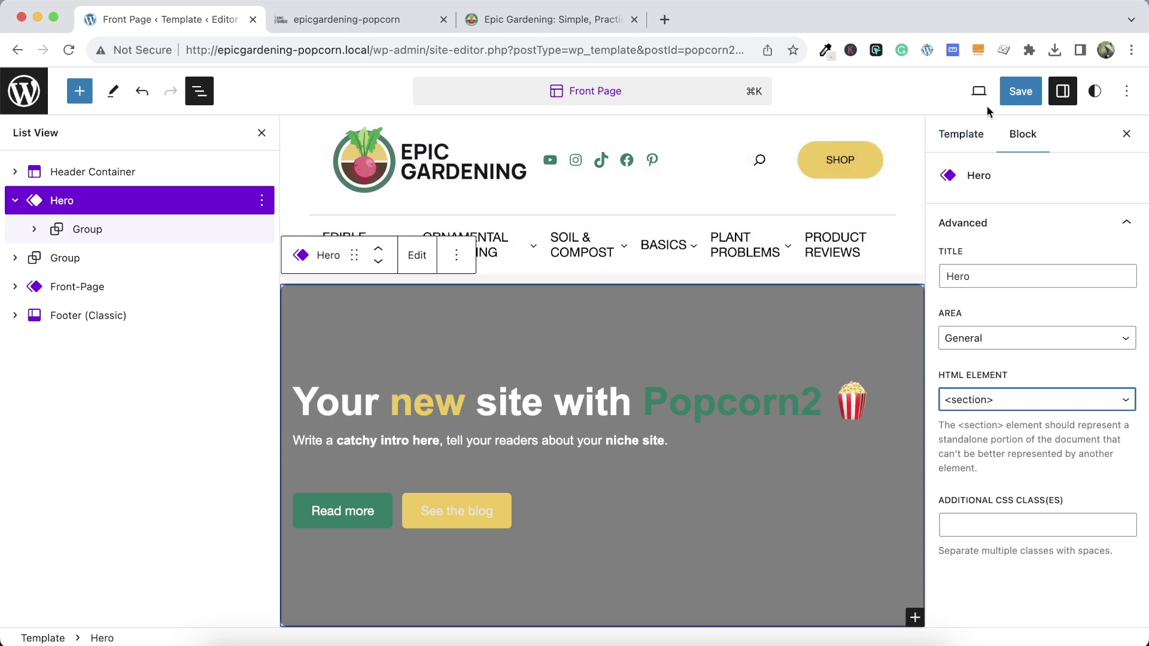
Save the template changes and reload the live front page to check the hero's edges
click(1021, 91)
click(984, 94)
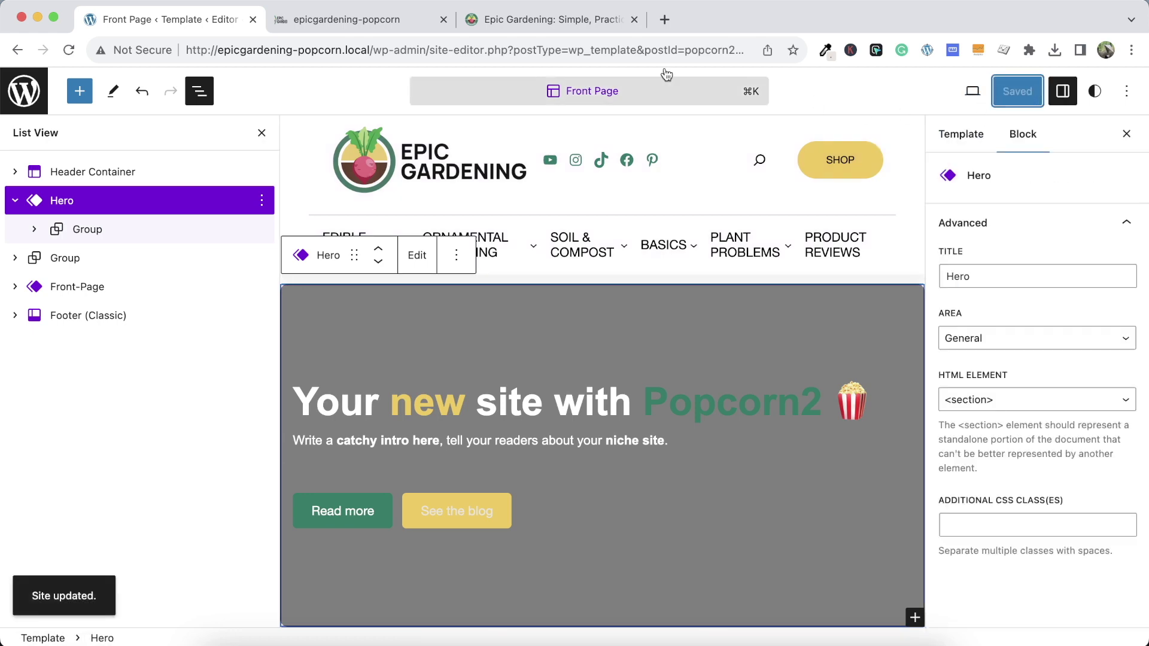
click(347, 19)
click(69, 49)
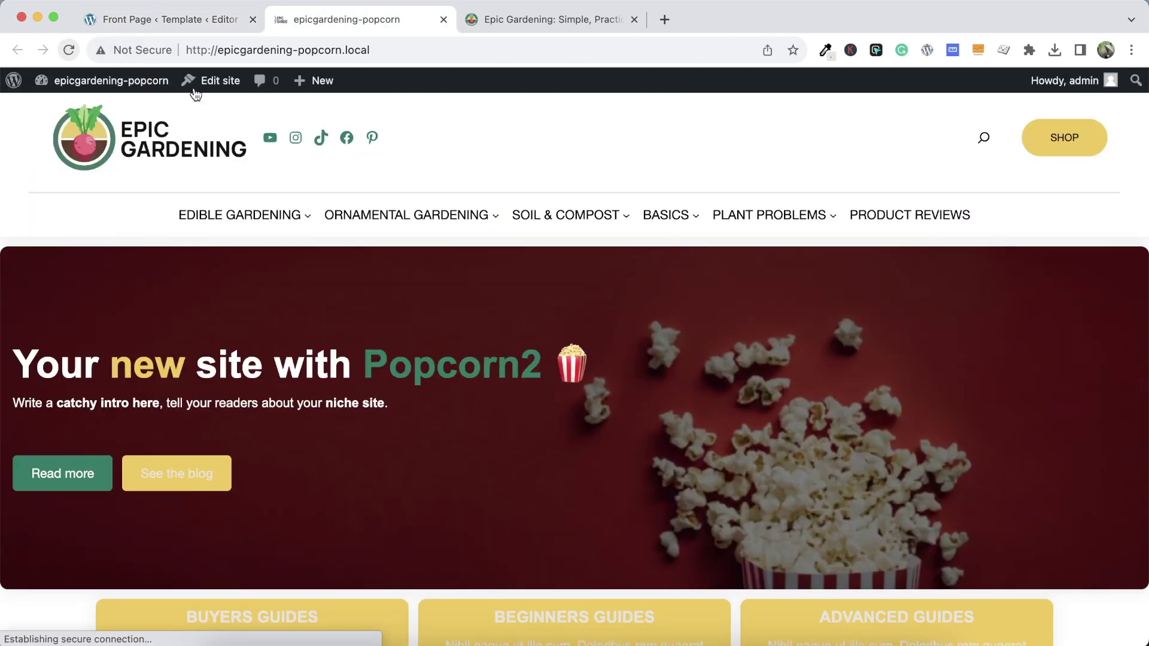
Return to the template editor, expand all nested blocks of the Hero and examine the outer group's advanced settings
click(186, 20)
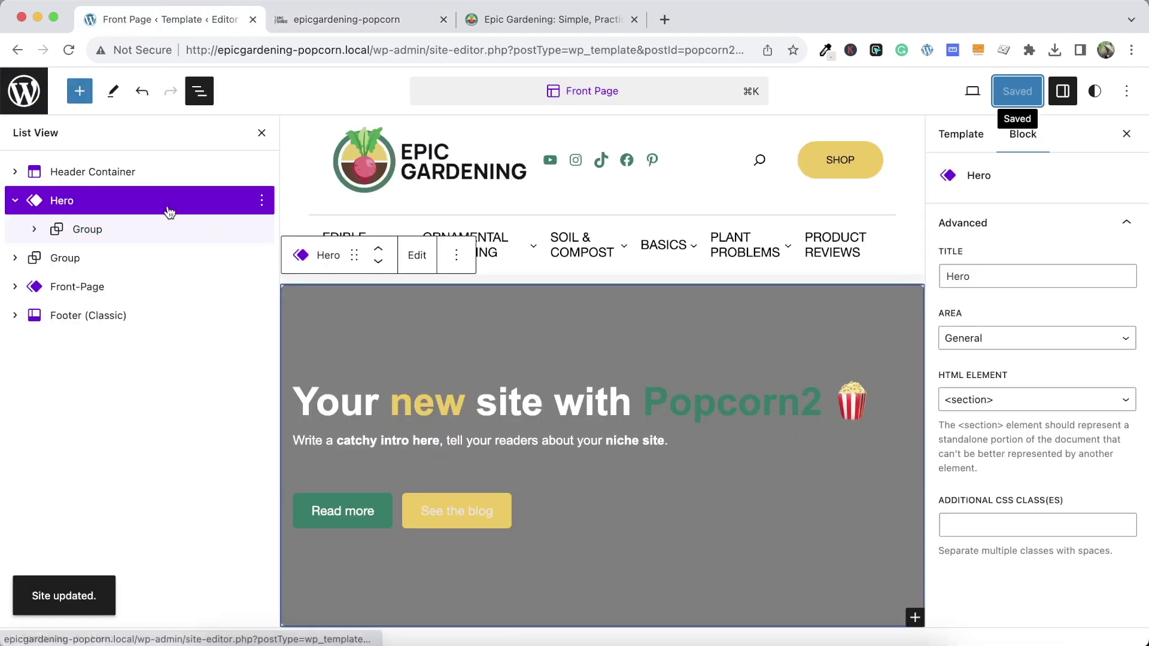
click(95, 229)
click(34, 229)
click(56, 258)
click(80, 287)
click(129, 316)
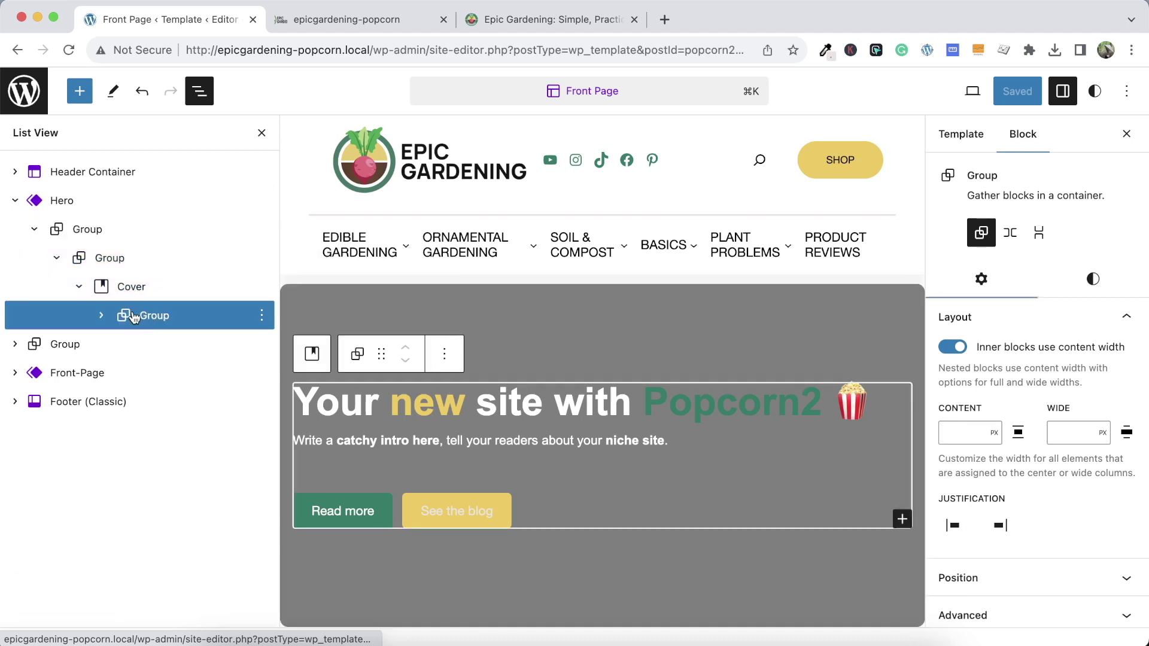
click(101, 315)
click(108, 233)
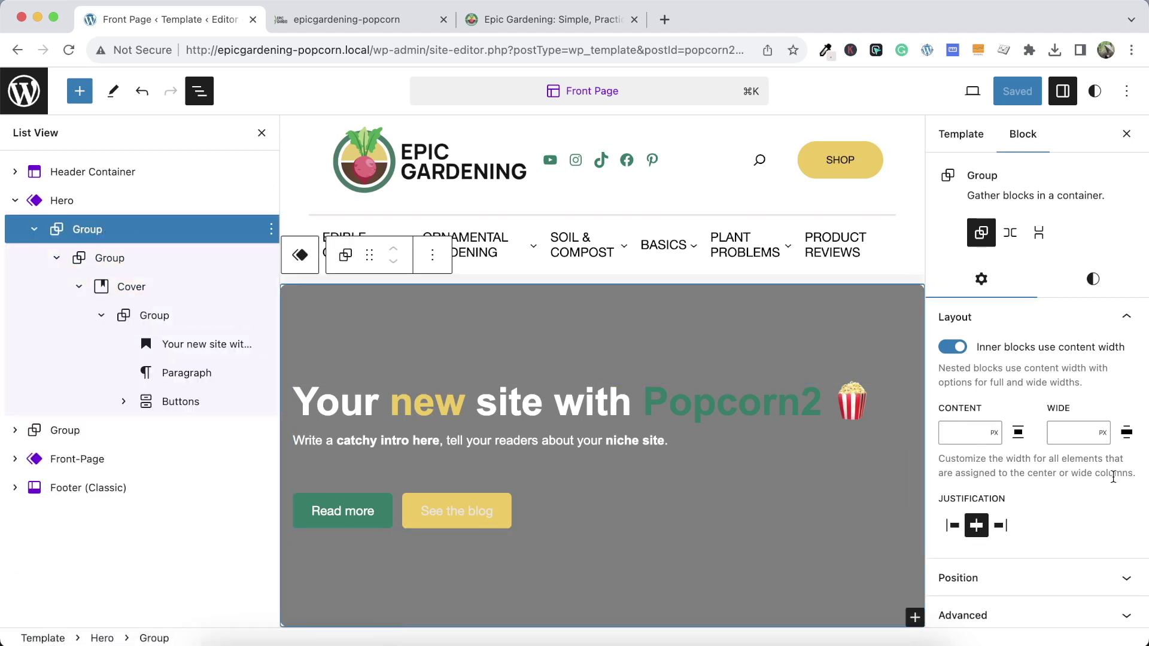
scroll(1121, 490, down, 2)
click(1083, 526)
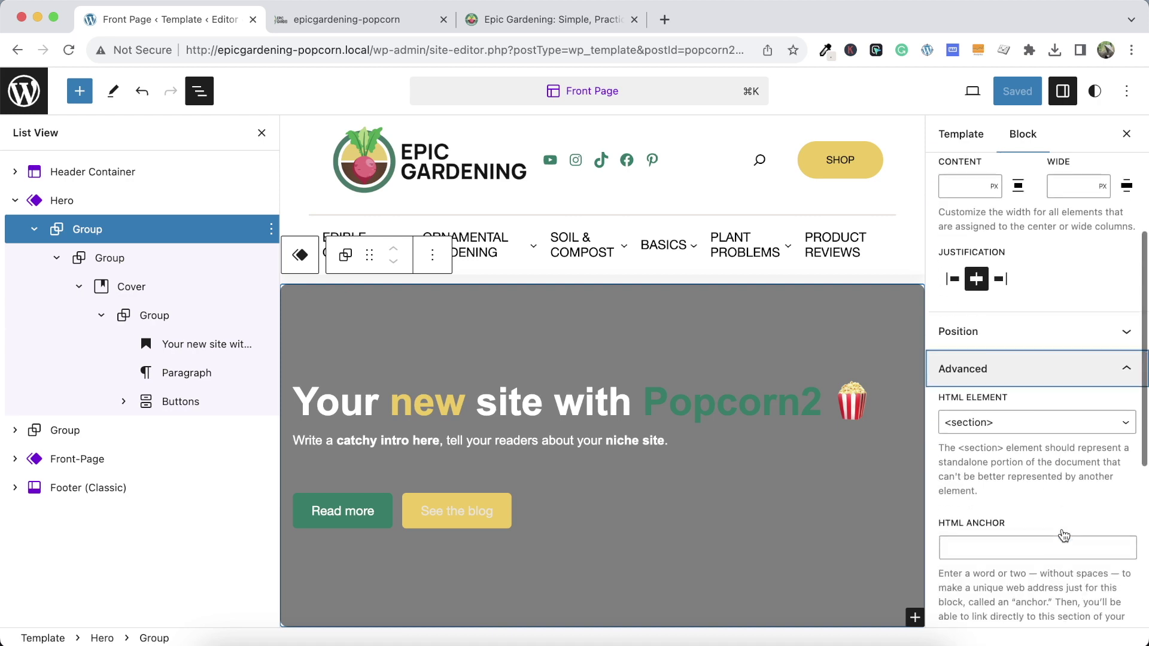
Remove the popcorn-box-shadow CSS class from the group directly around the Hero's cover
click(224, 261)
click(1076, 472)
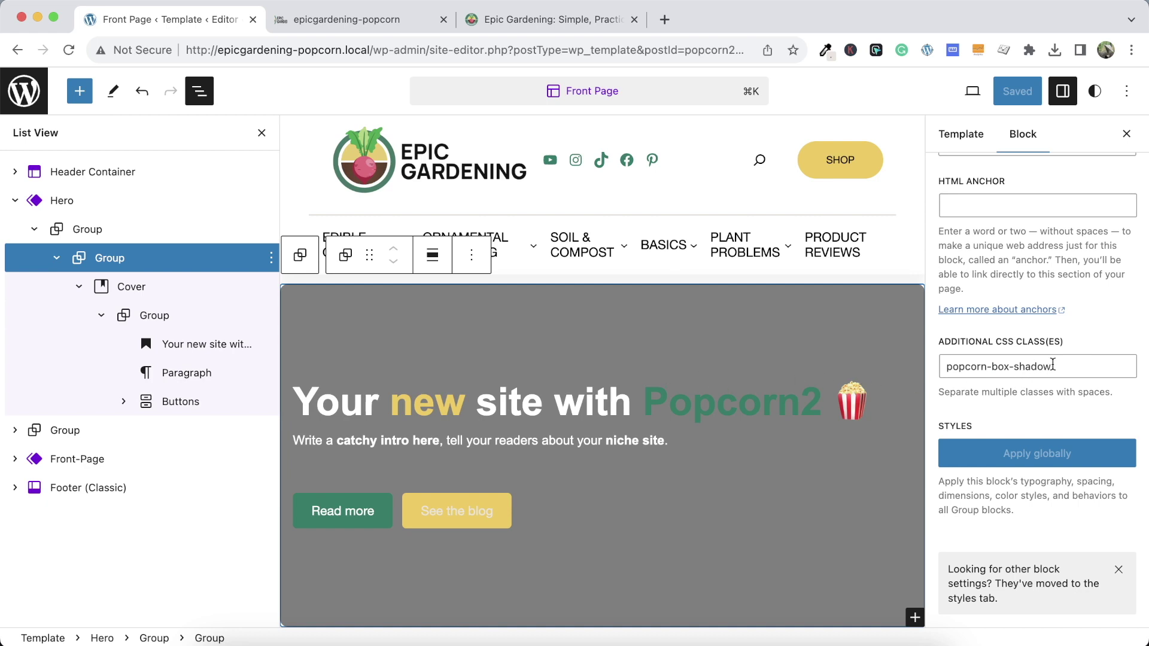
drag(1052, 364, 907, 370)
key(BackSpace)
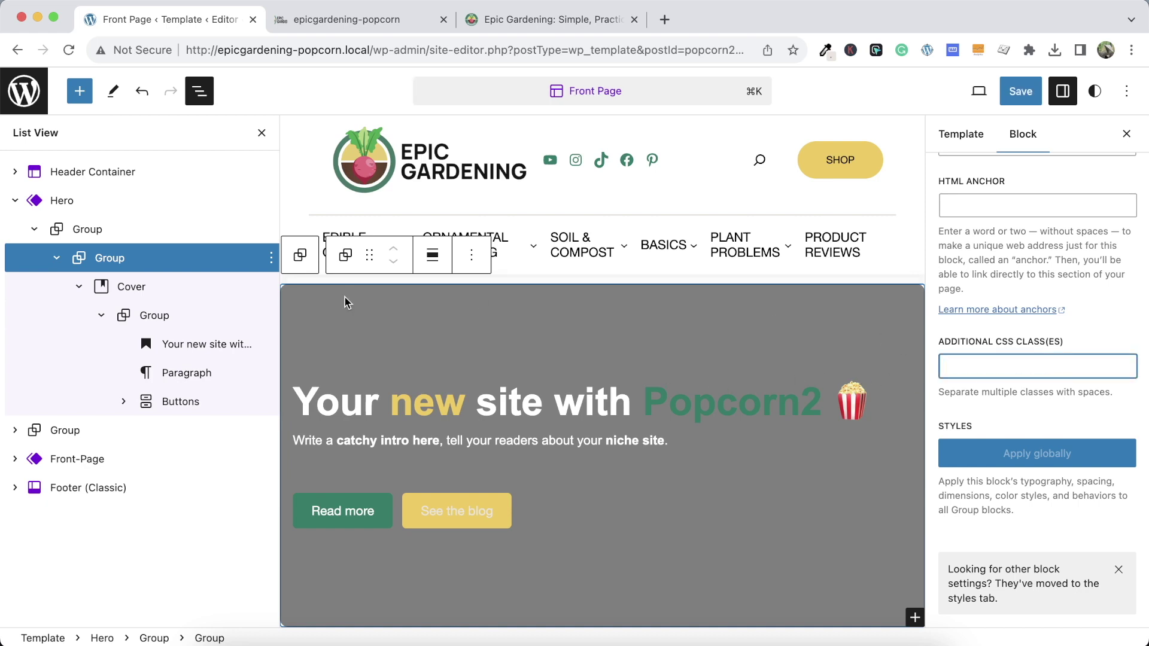
Remove the popcorn-radius-10px CSS class from the Hero's cover block
click(206, 286)
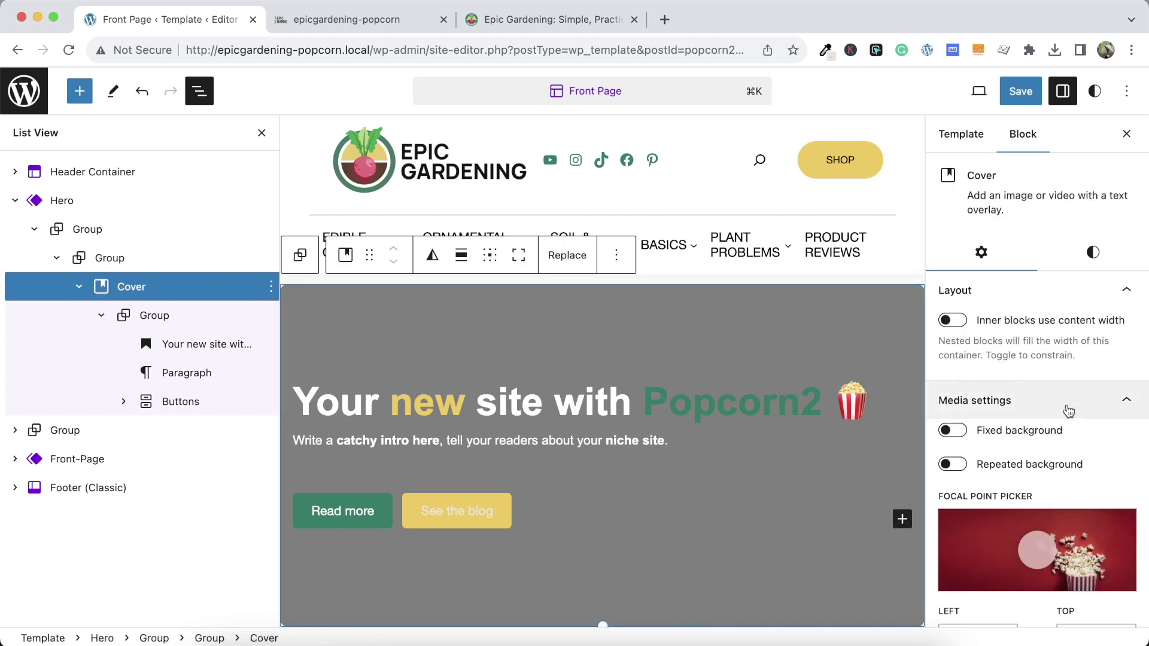
scroll(1068, 411, down, 5)
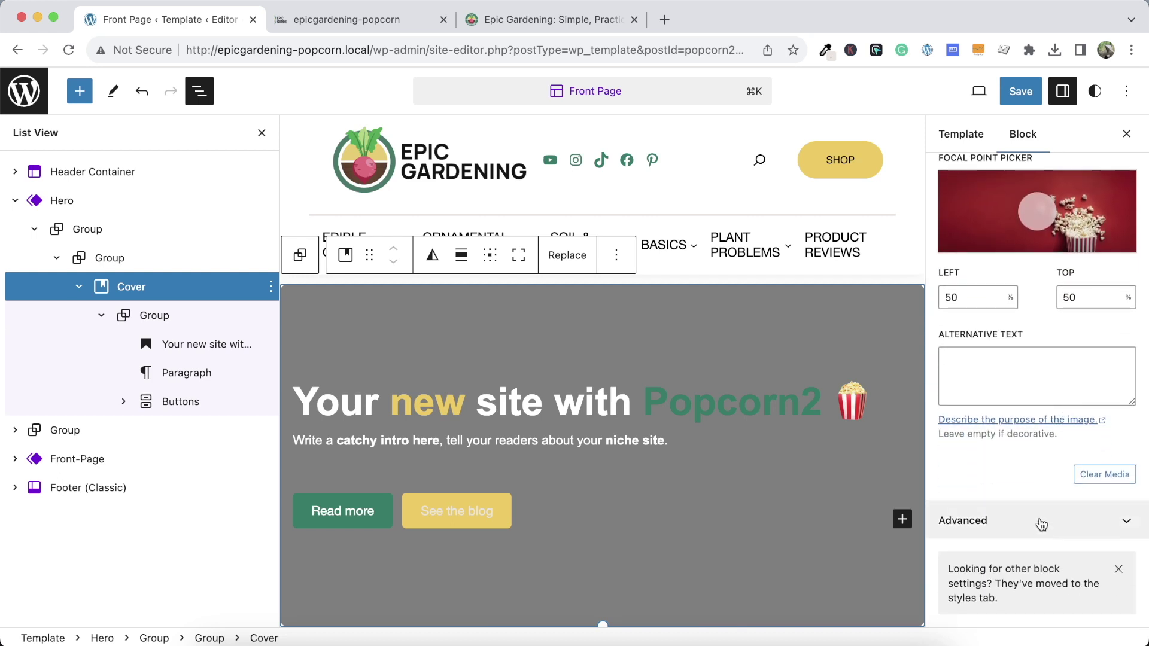
click(1041, 524)
scroll(1044, 514, down, 5)
click(1057, 471)
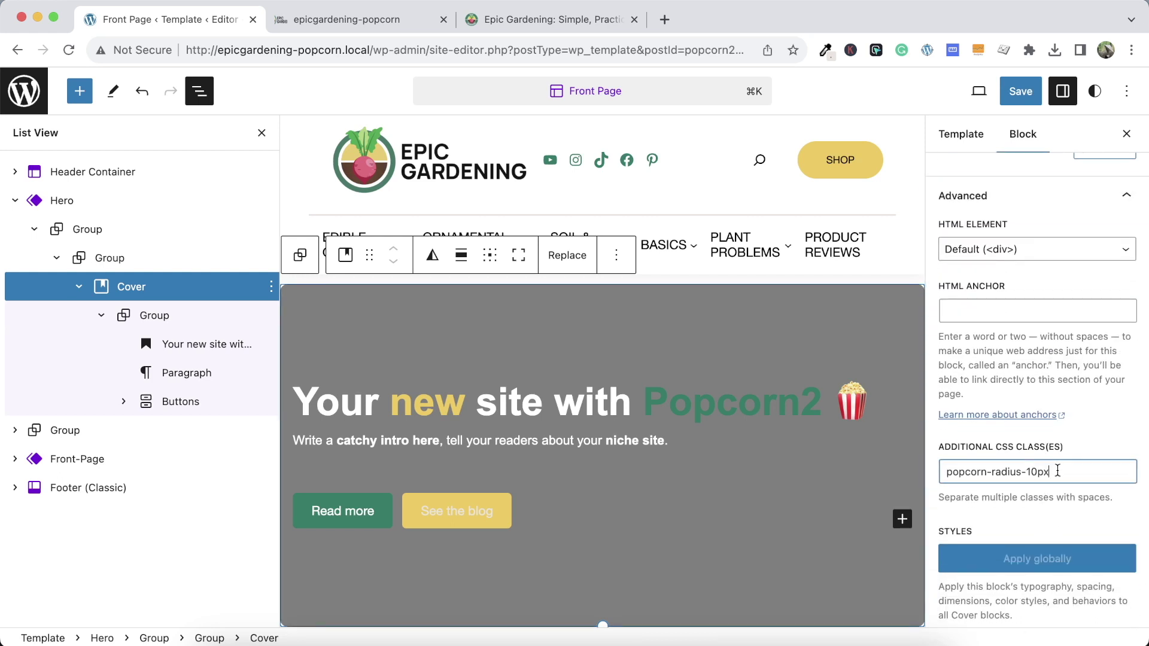
drag(1058, 470, 929, 473)
key(BackSpace)
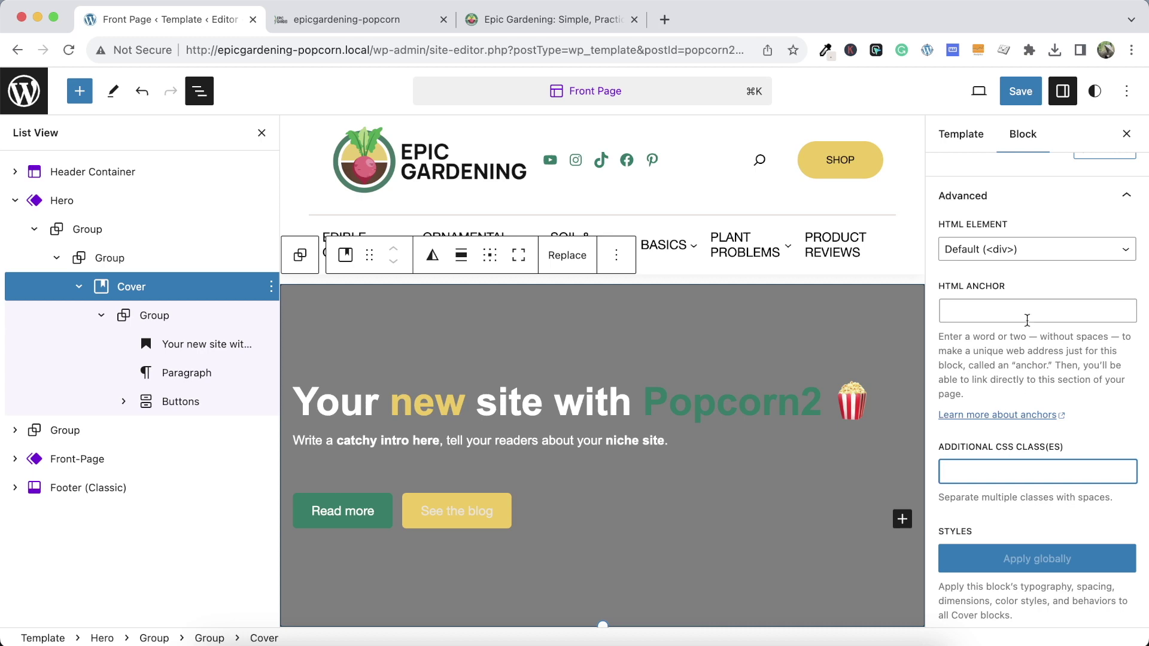
Save the removed CSS classes and reload the live front page to check the hero's corners
click(1019, 89)
click(1006, 91)
click(378, 19)
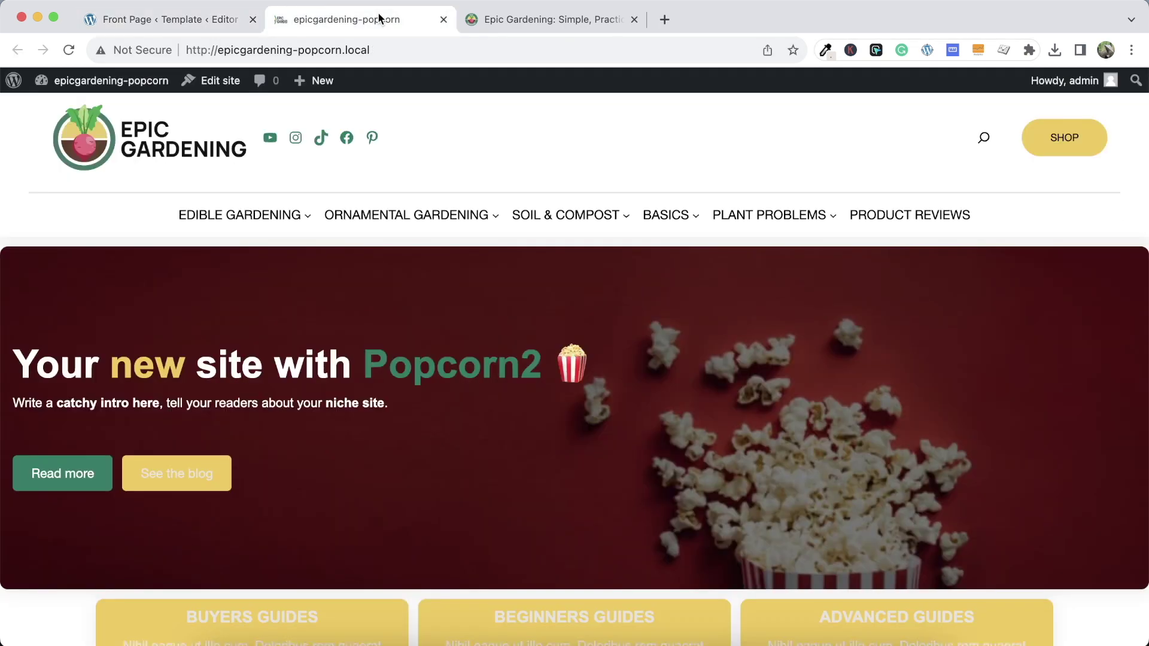
click(69, 50)
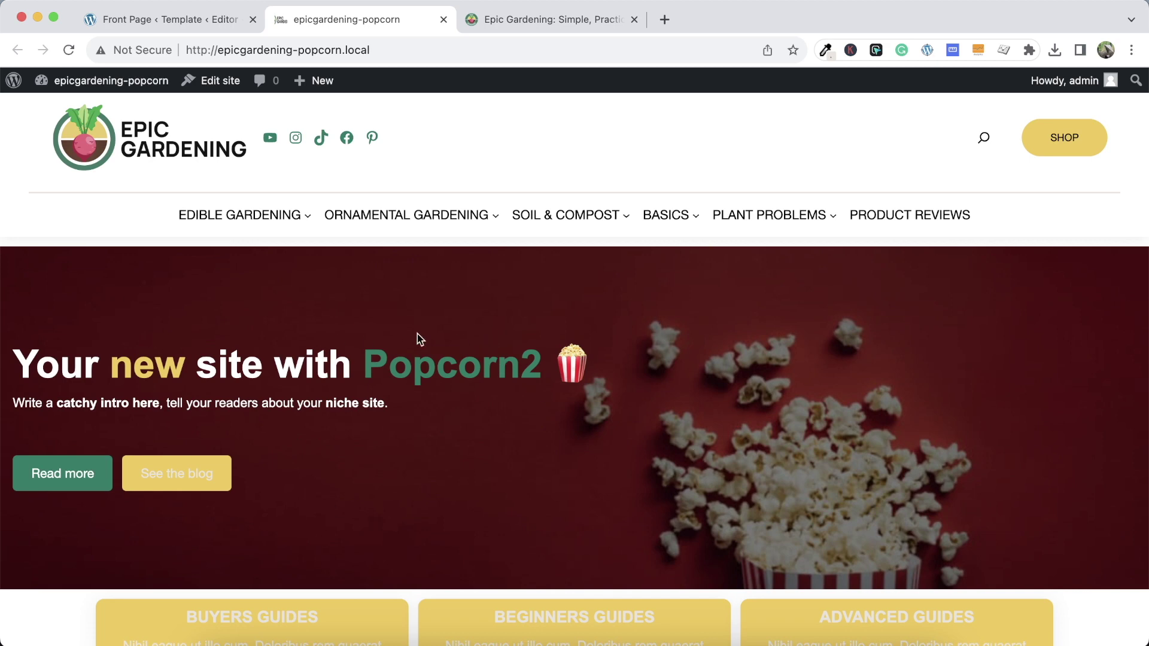
Inspect the original site's hero banner in the developer tools and examine how its content and image containers are structured
click(578, 19)
right_click(612, 417)
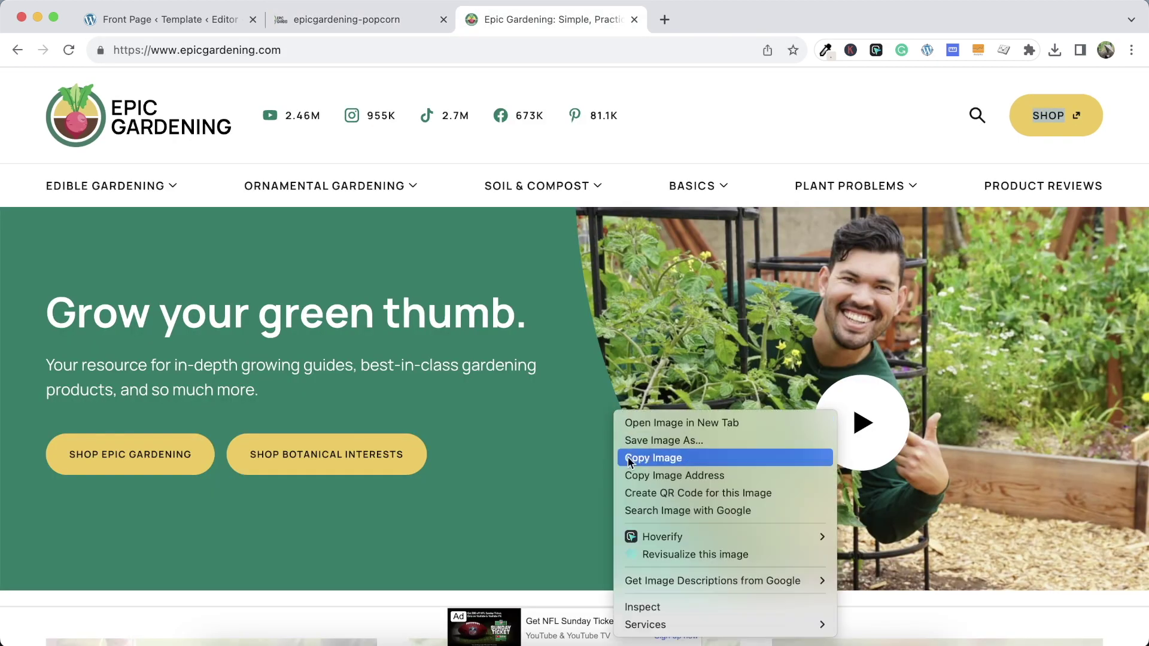
click(641, 604)
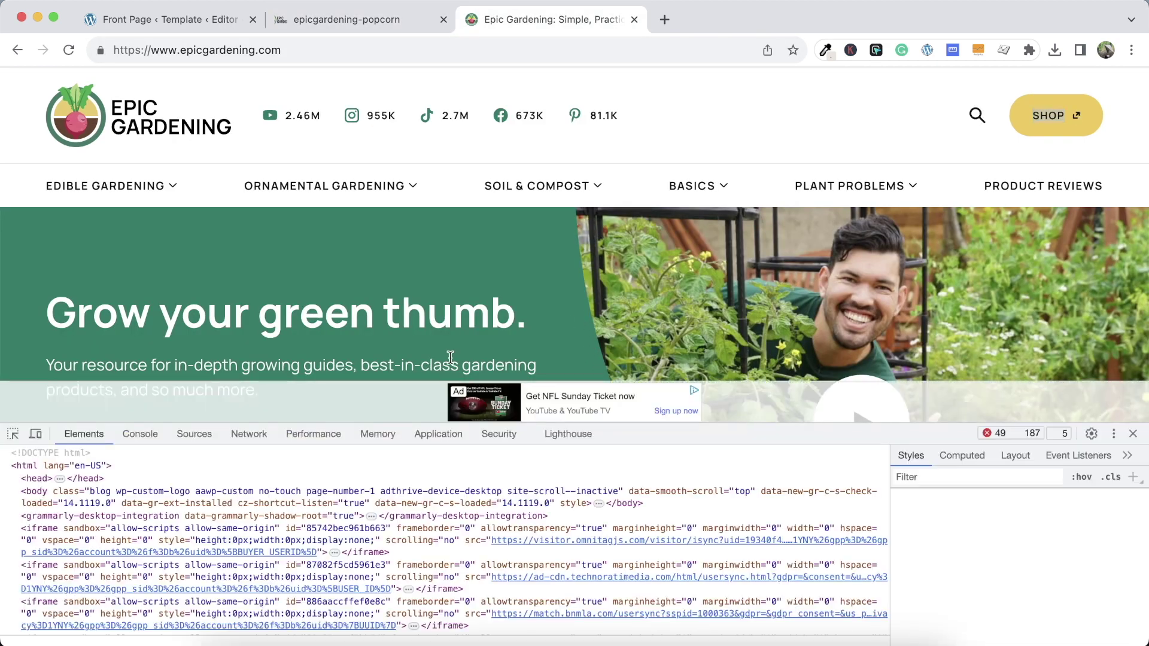
scroll(301, 323, down, 3)
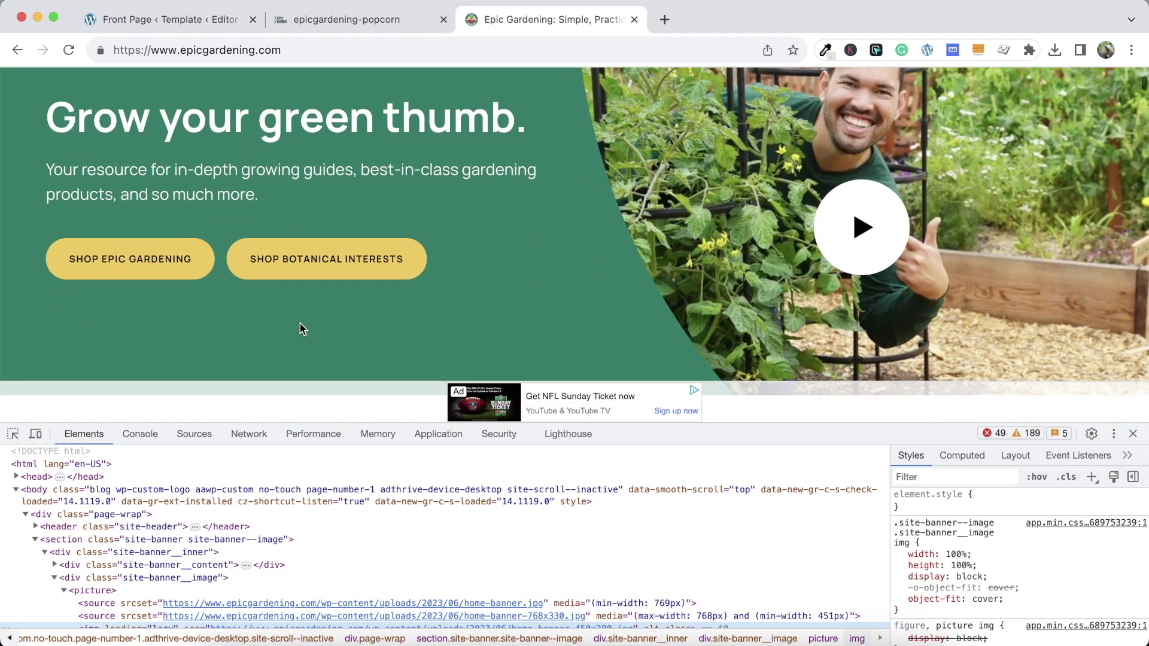
scroll(145, 547, down, 3)
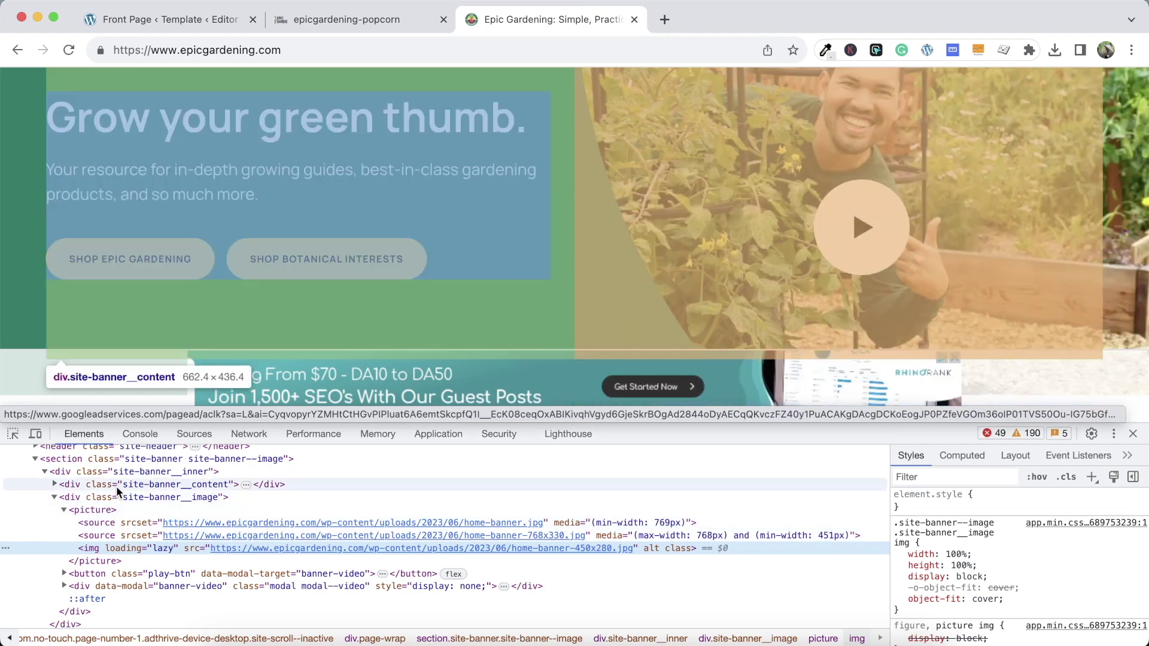
Examine the styles of the original banner's section, site-banner__inner and site-banner__content containers and the elements nested in the content container
click(117, 473)
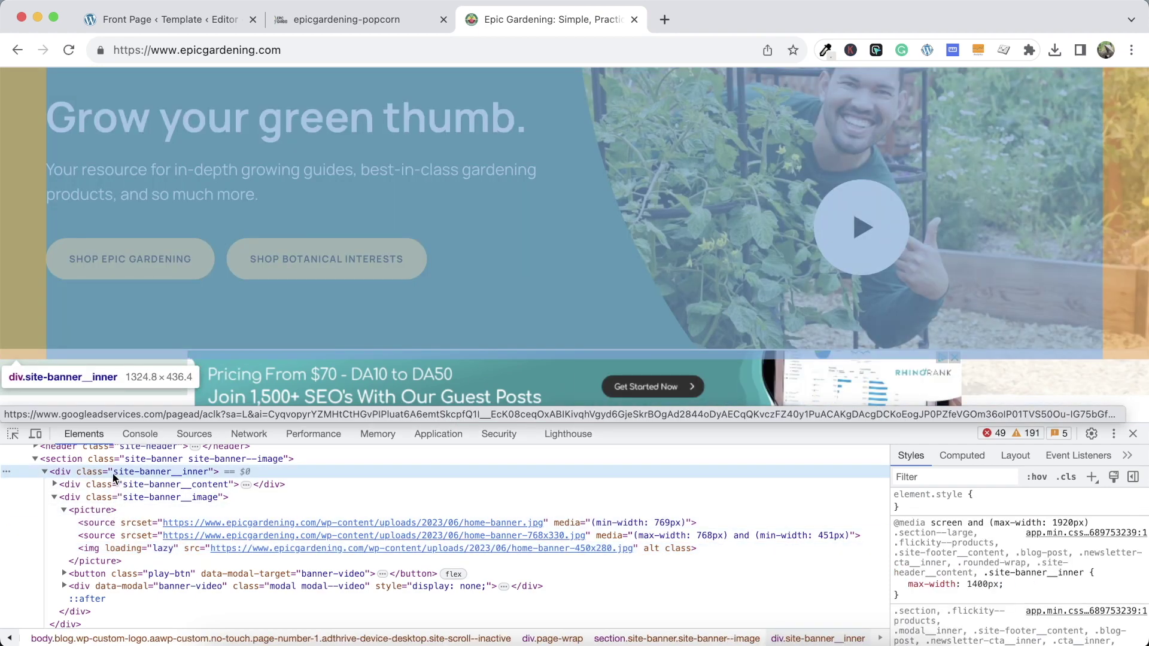
click(48, 485)
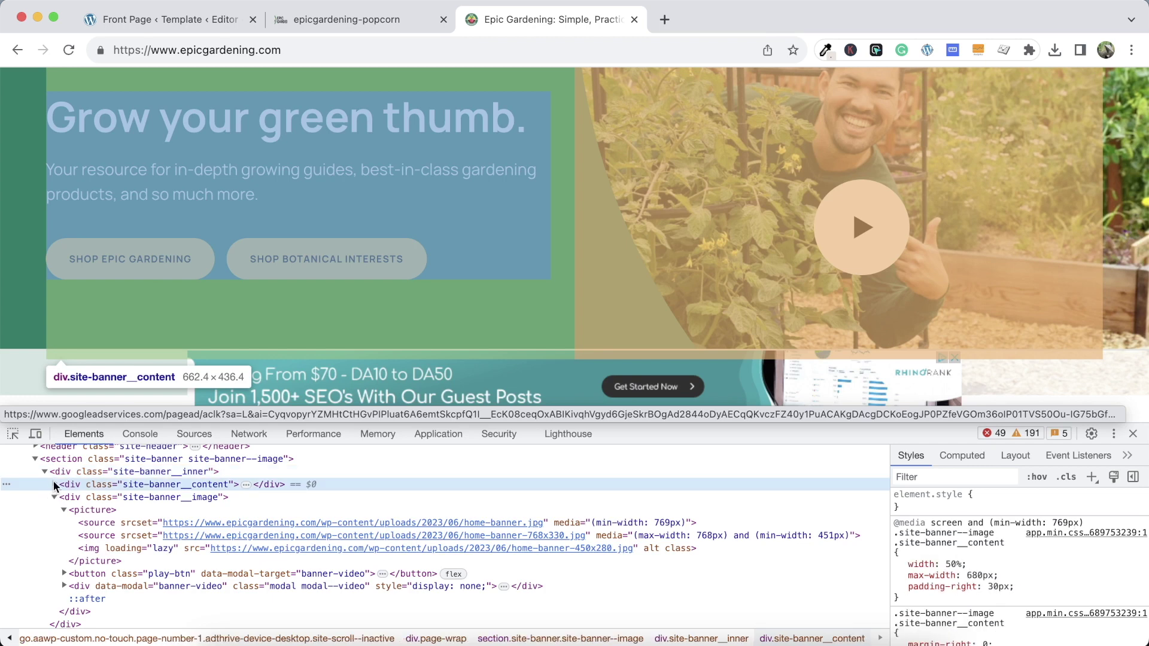
click(54, 483)
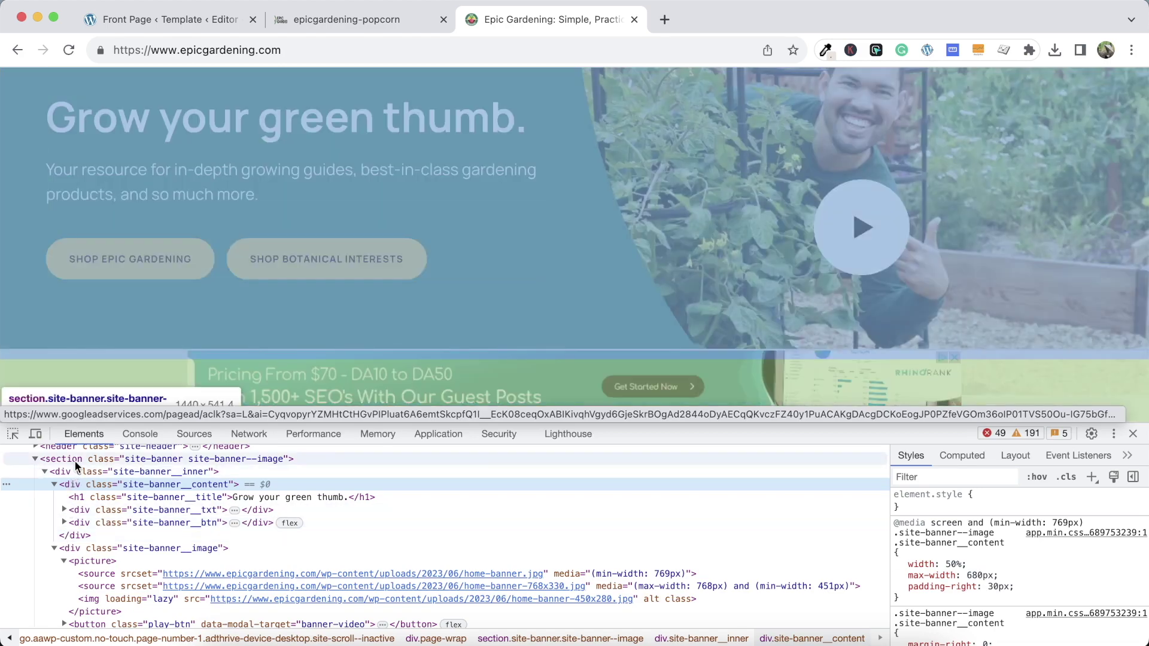
click(75, 461)
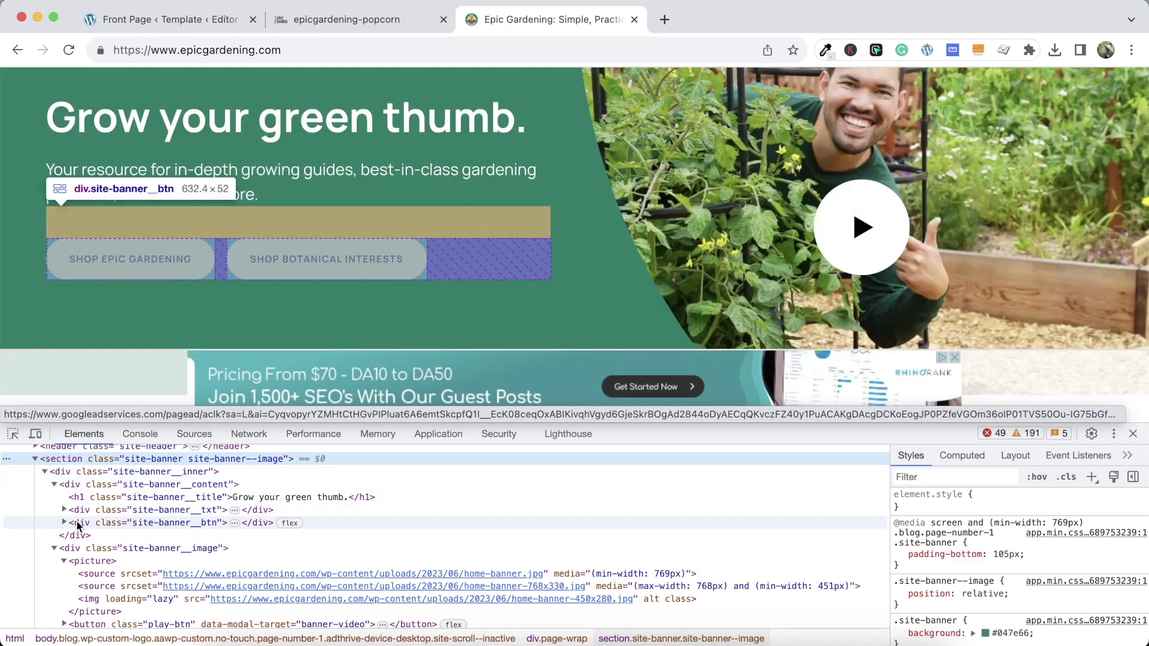
scroll(70, 541, down, 1)
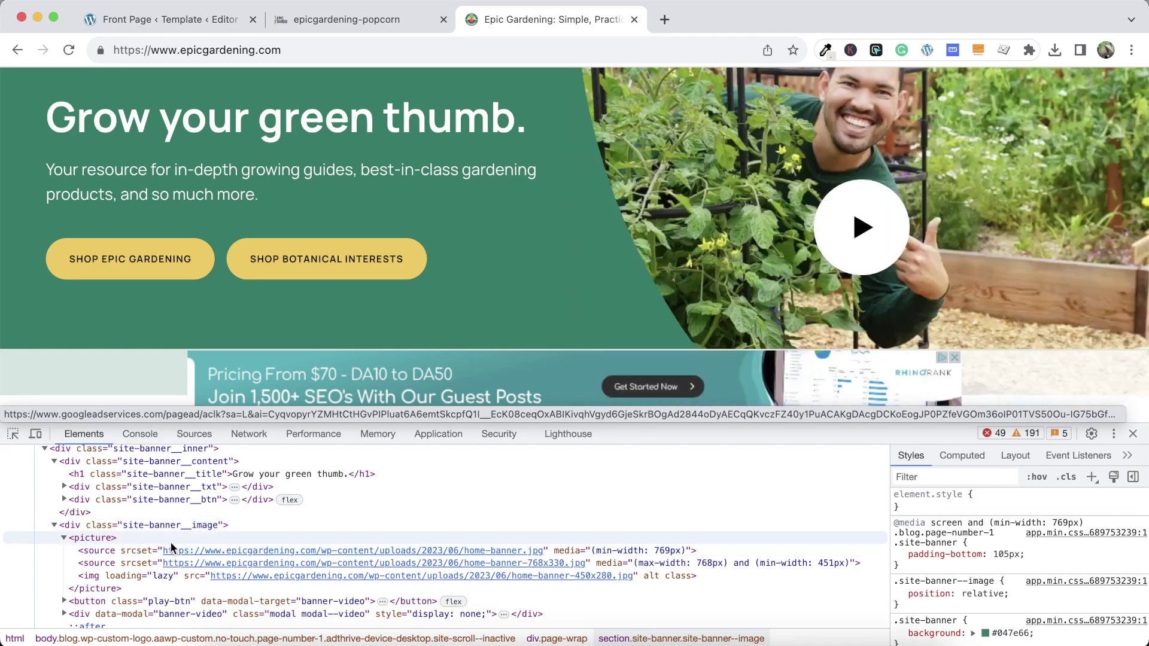
Open the original banner's home-banner.jpg source image in its own tab and save it to the computer
mouse_move(278, 548)
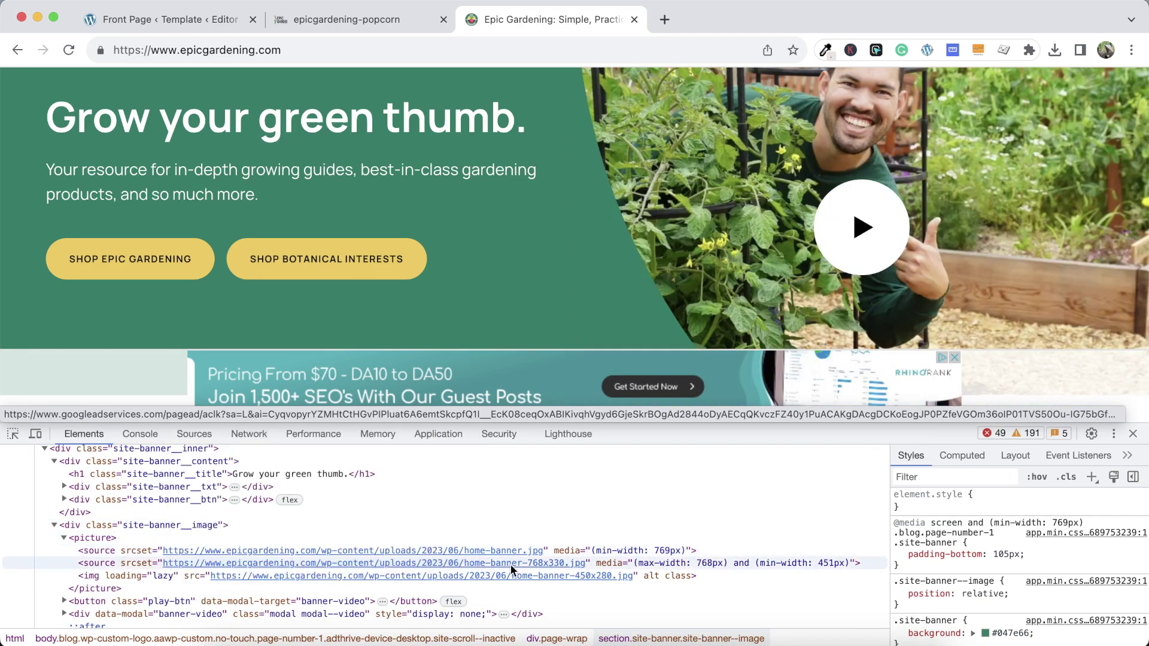
click(429, 560)
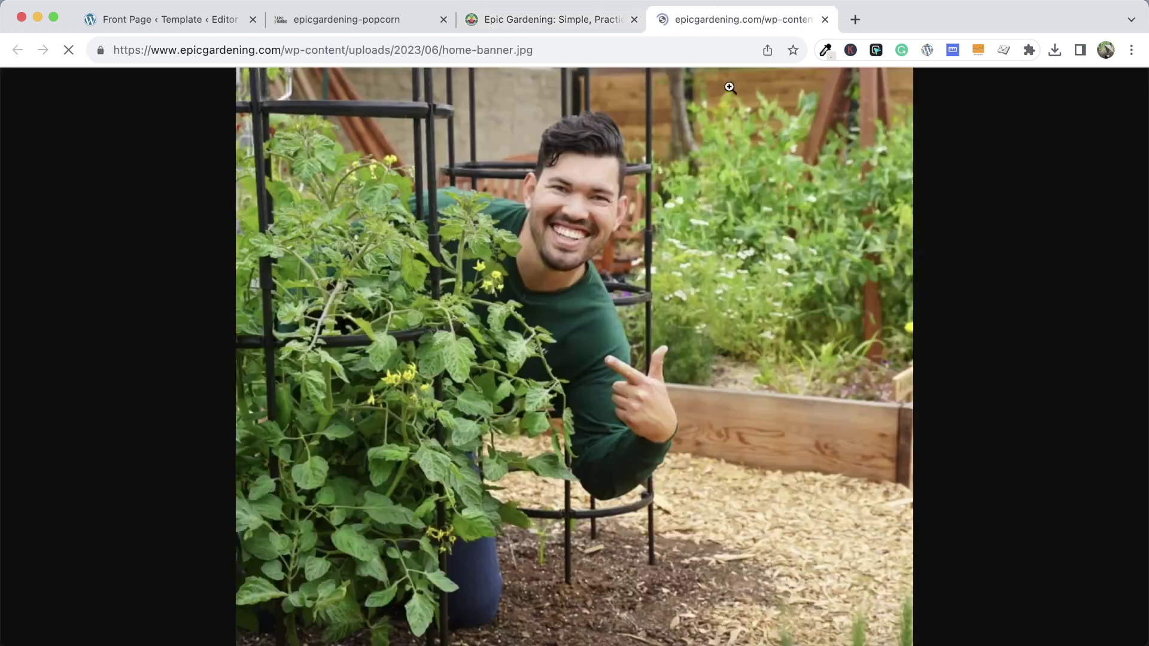
right_click(620, 183)
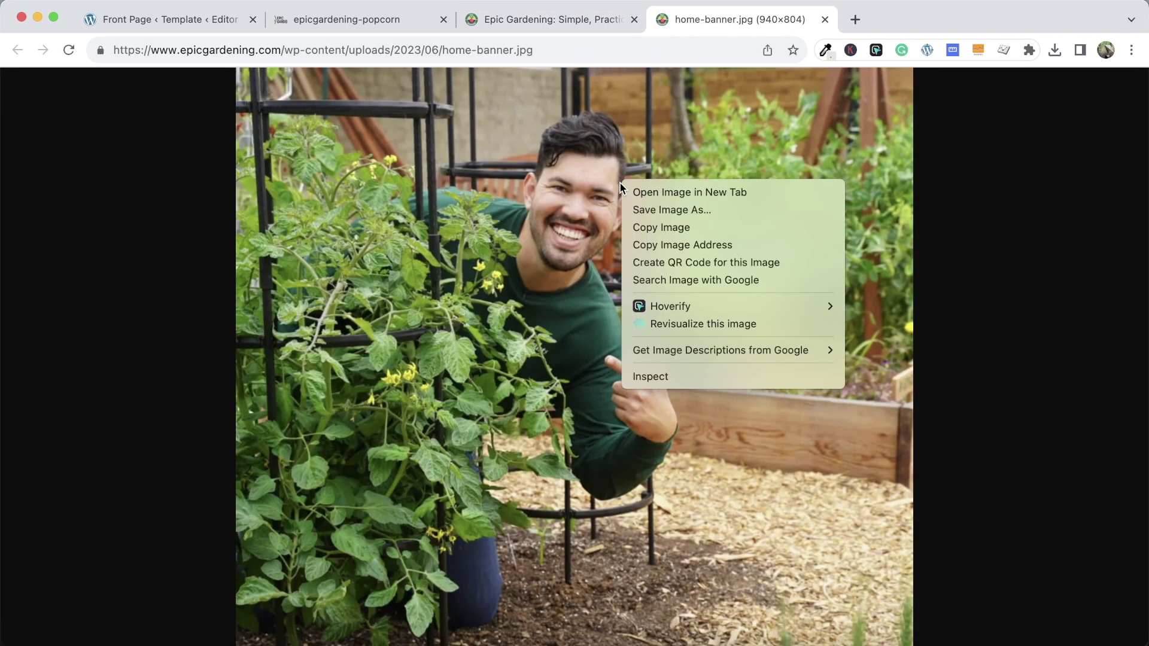
click(637, 210)
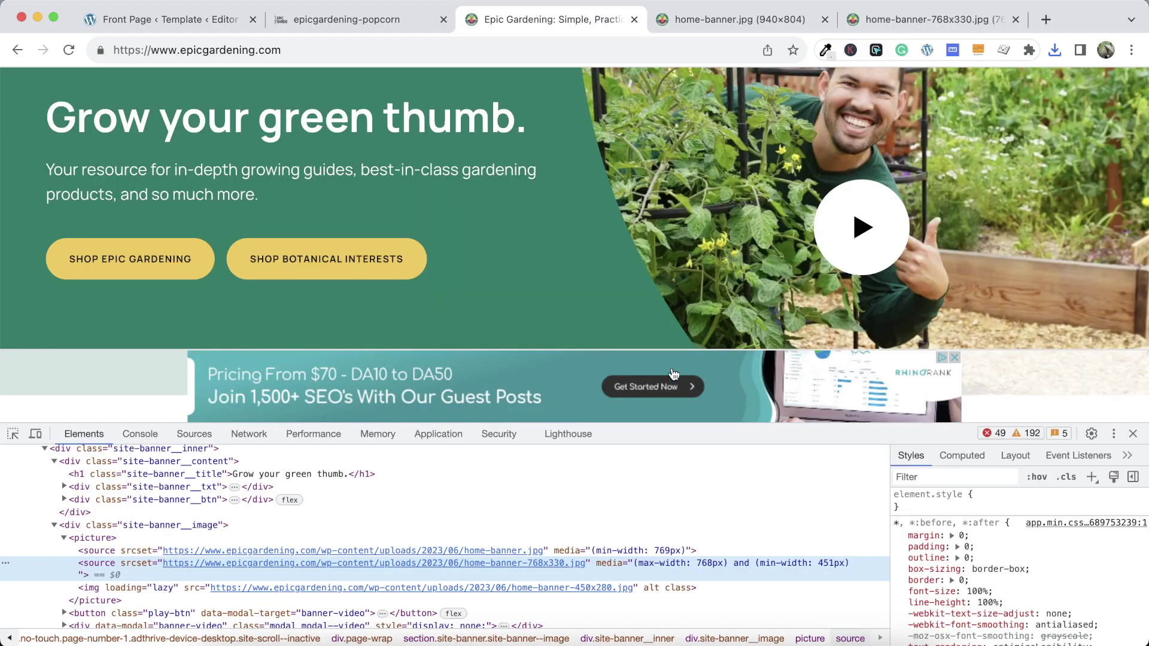
Find the curved overlay in the banner image's ::after styles, open page-curl-bottom-left.svg and save it to the computer
mouse_move(455, 589)
mouse_move(539, 588)
scroll(114, 575, down, 3)
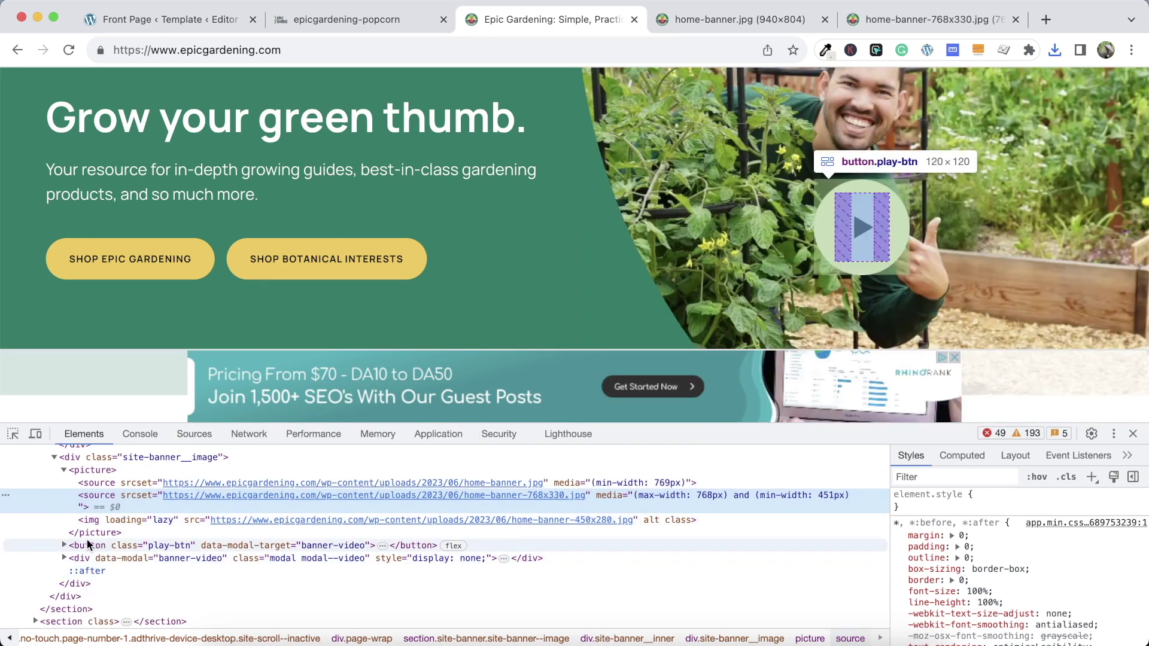
click(81, 572)
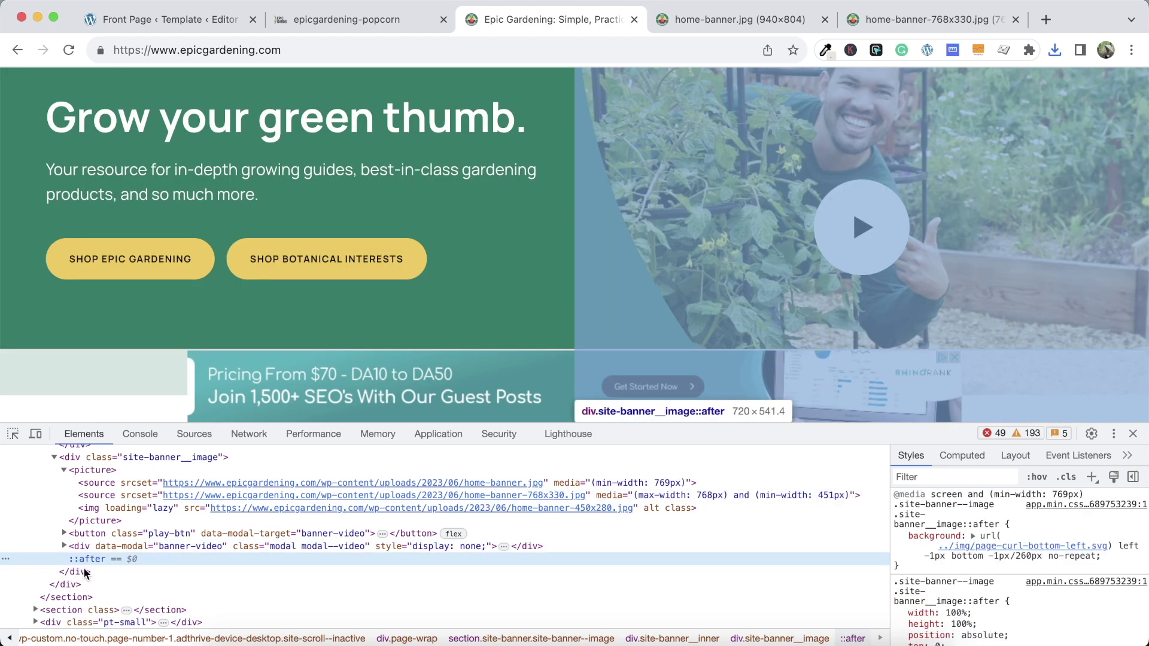
mouse_move(1041, 550)
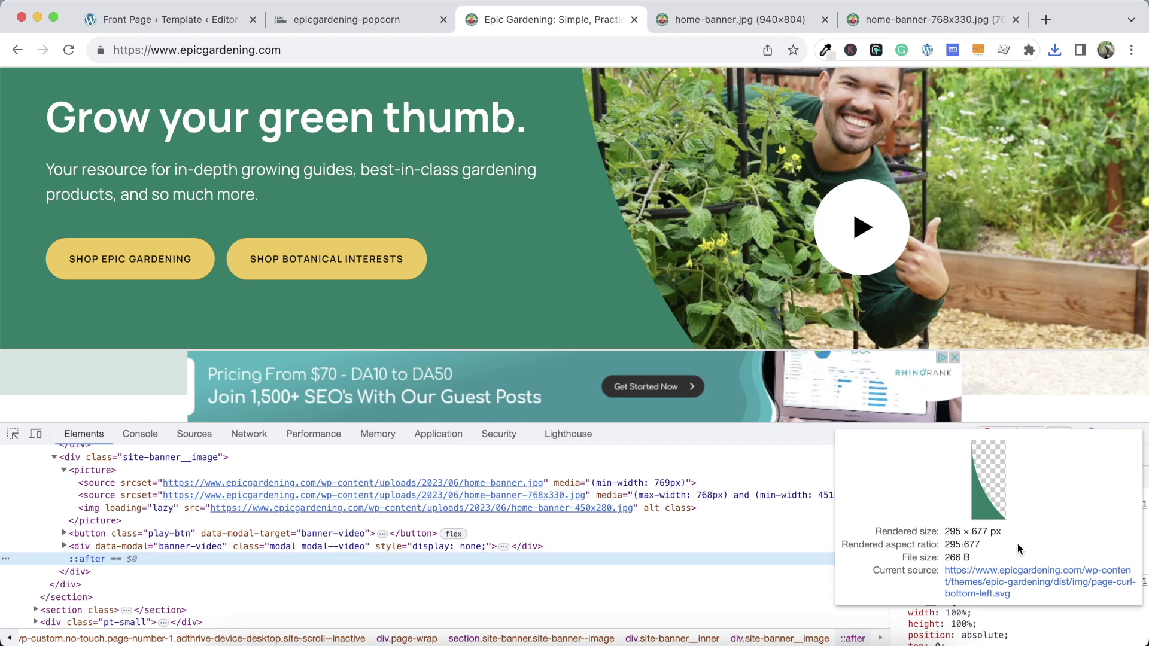
click(1018, 574)
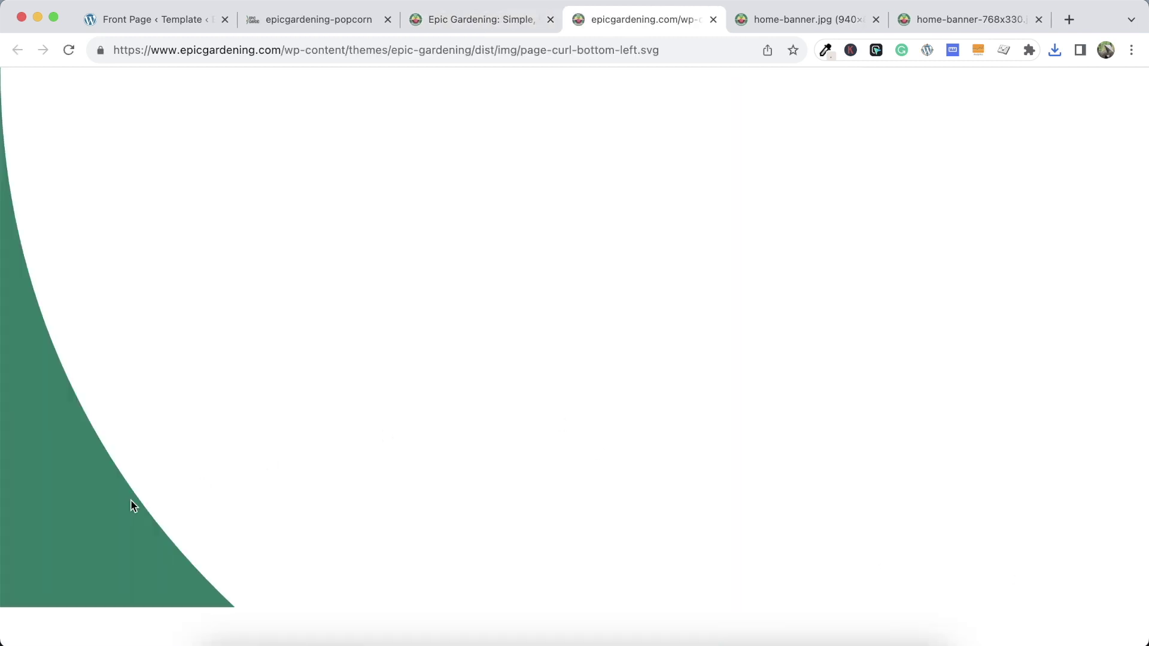
right_click(111, 509)
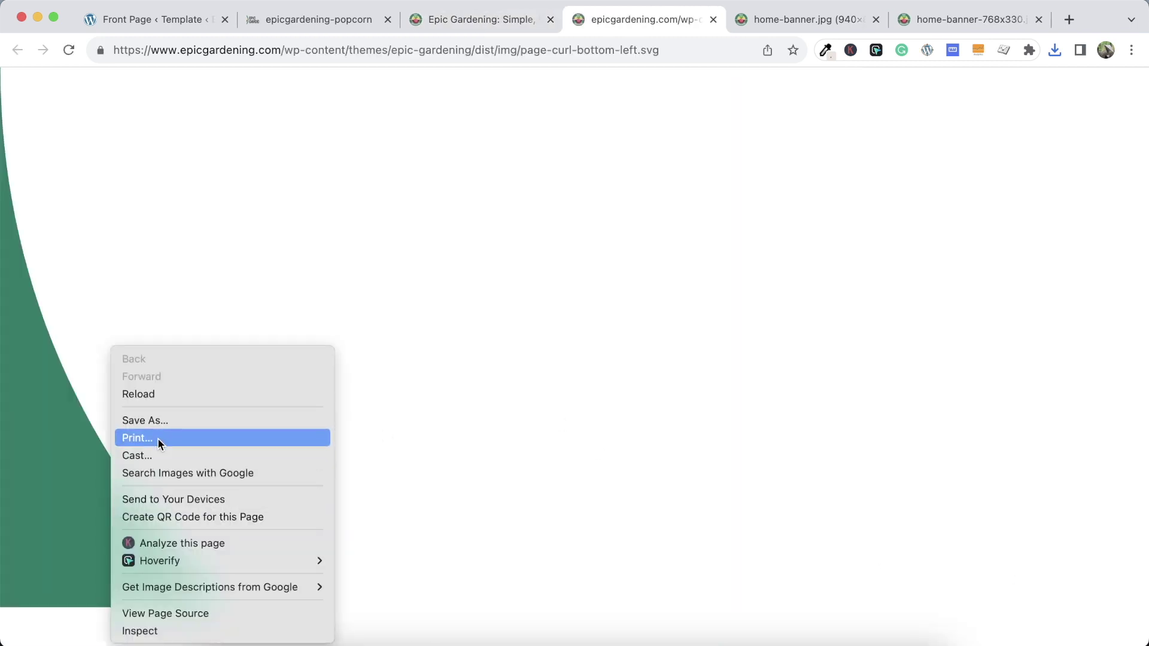
click(171, 419)
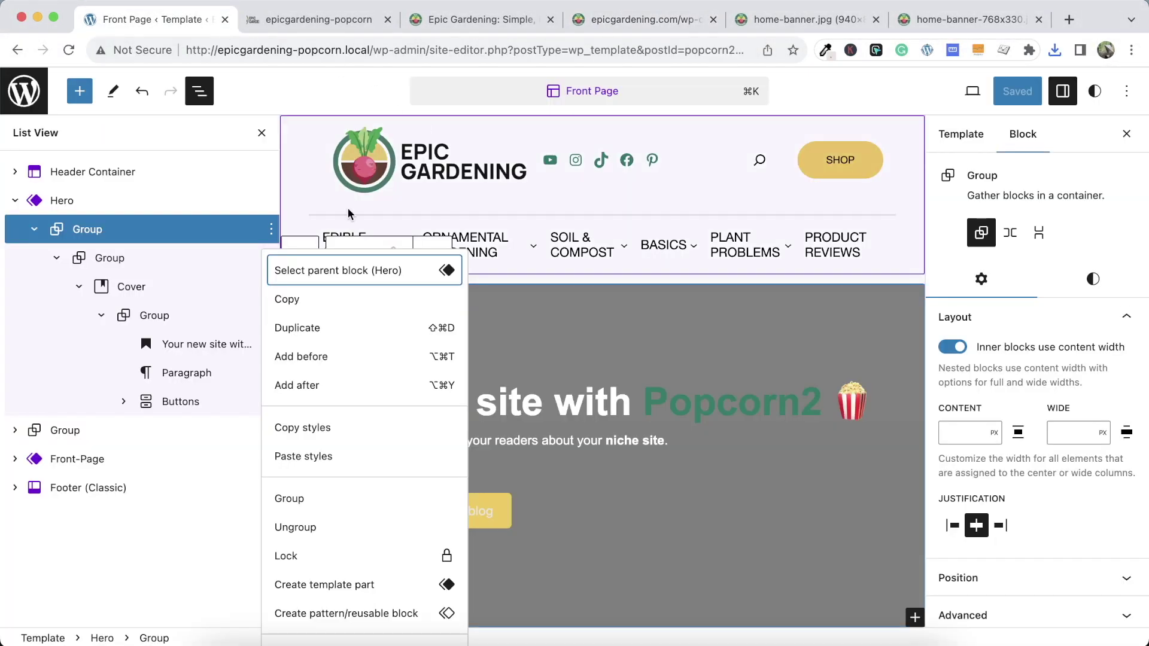
Compare the Hero's cover with the original banner and examine the sizing and positioning styles of its site-banner__image container
click(638, 338)
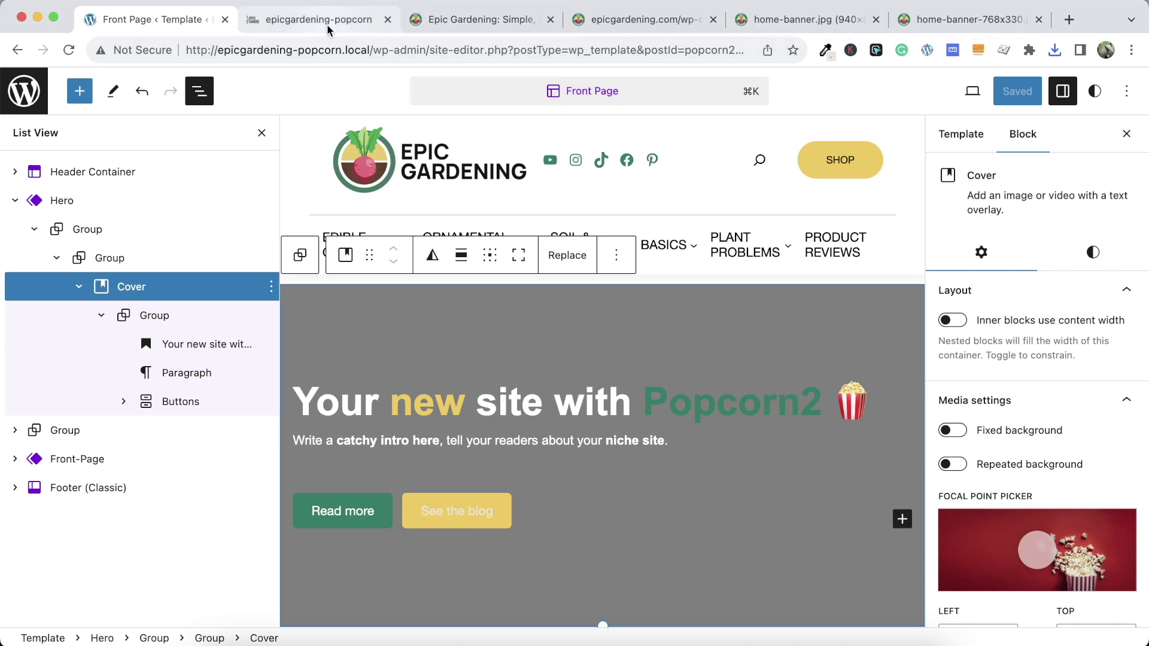
click(494, 19)
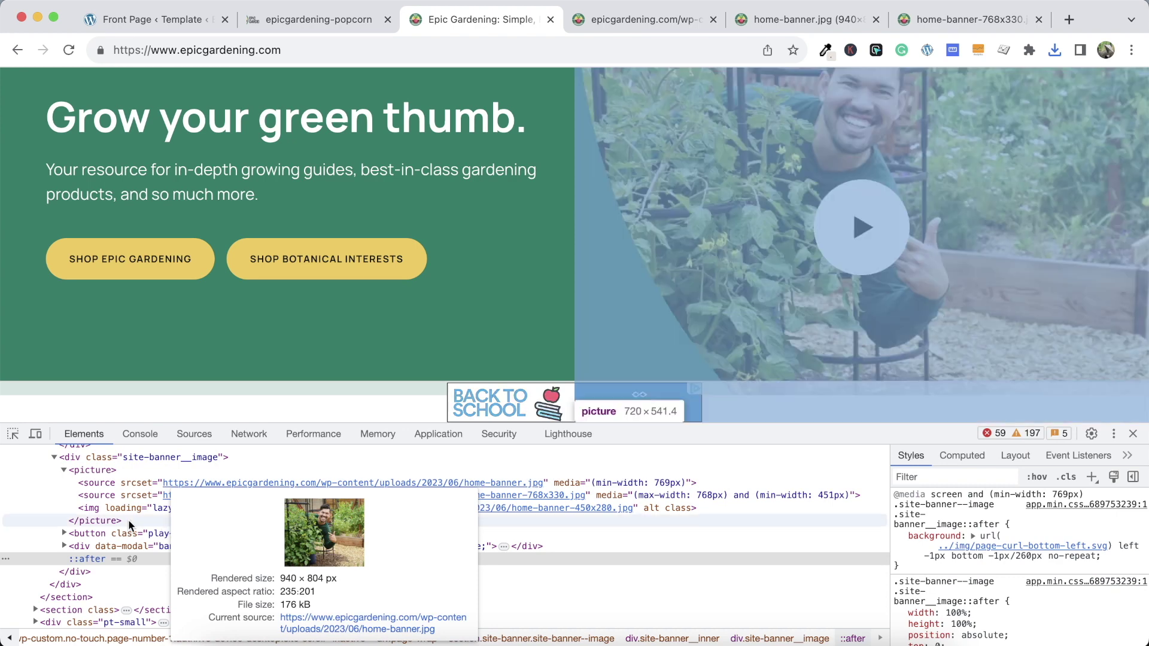
scroll(87, 536, up, 3)
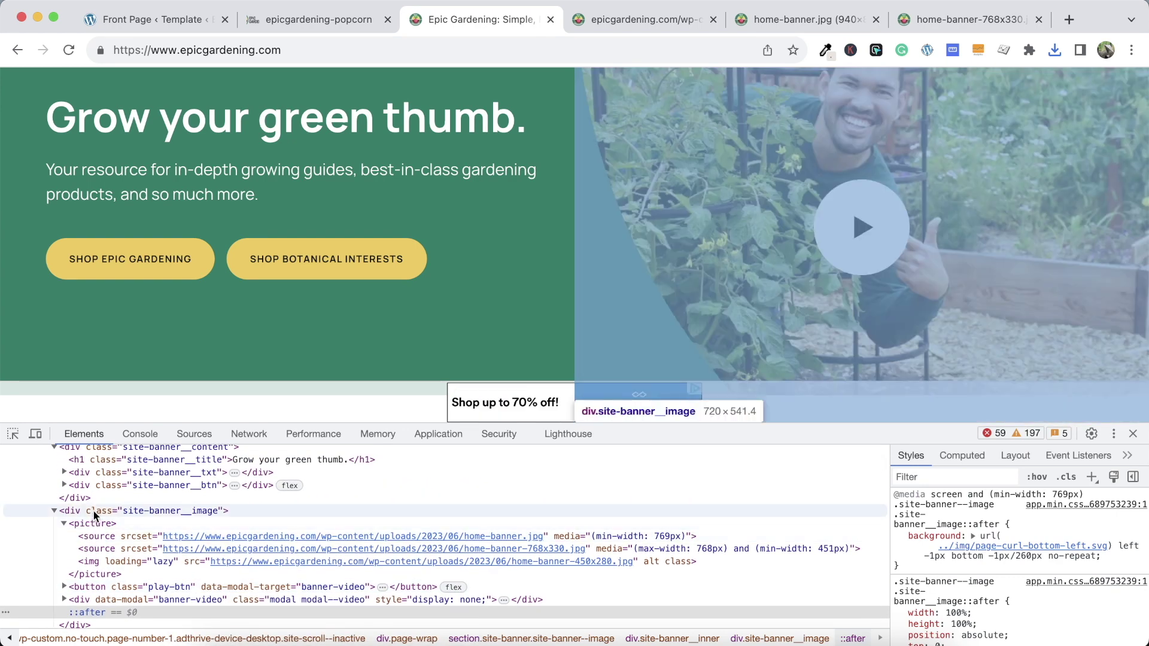
click(93, 511)
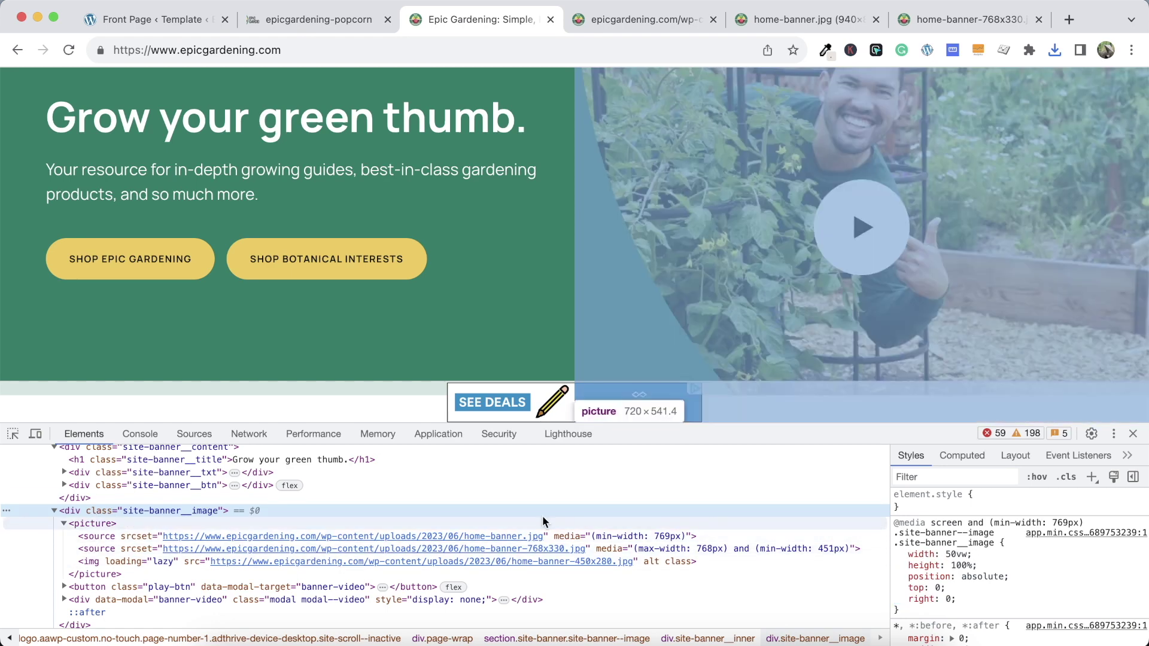
In the Front Page template, add an empty paragraph before the Hero's outer group and move it inside that group, above the inner group
click(189, 20)
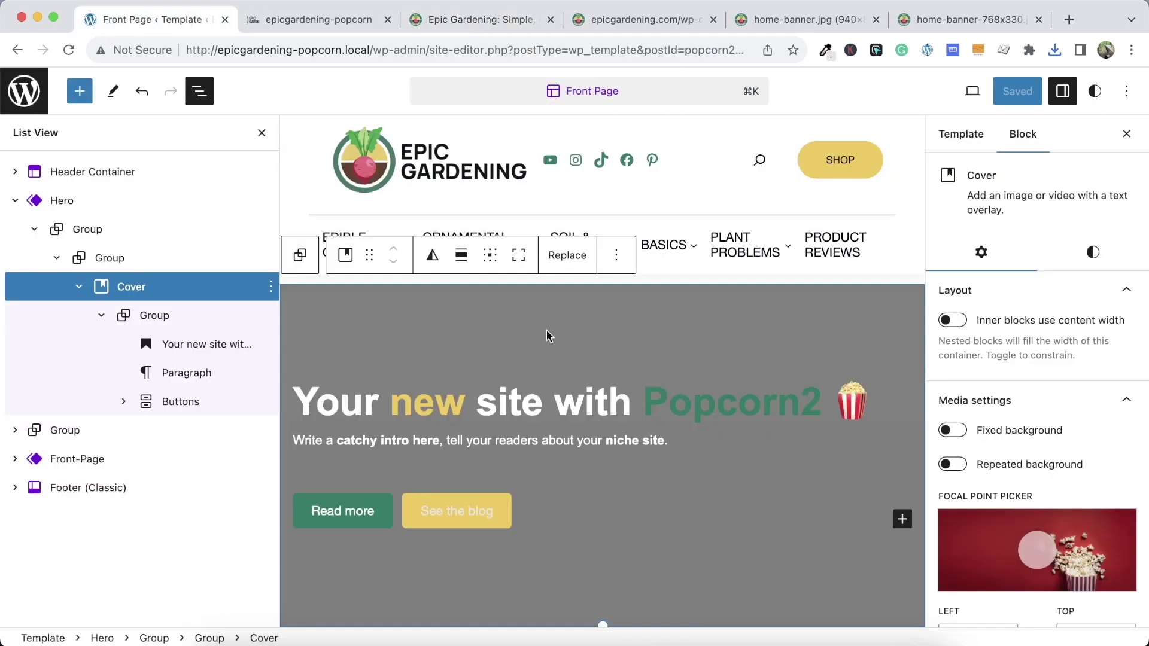
click(267, 259)
click(271, 258)
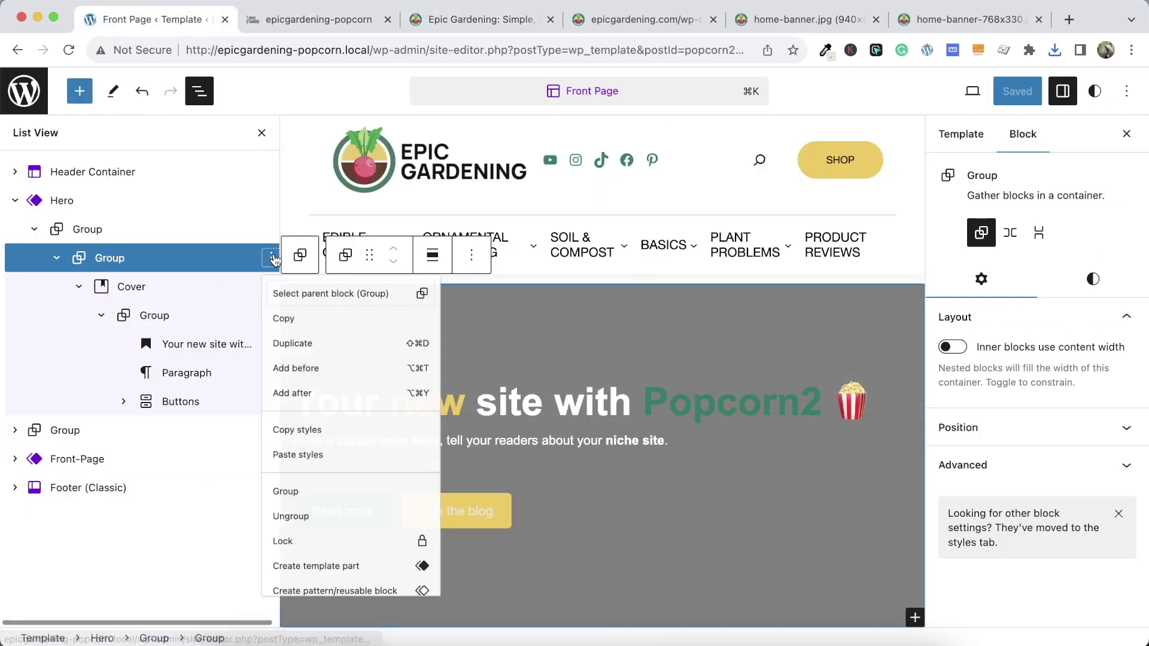
click(250, 239)
click(271, 229)
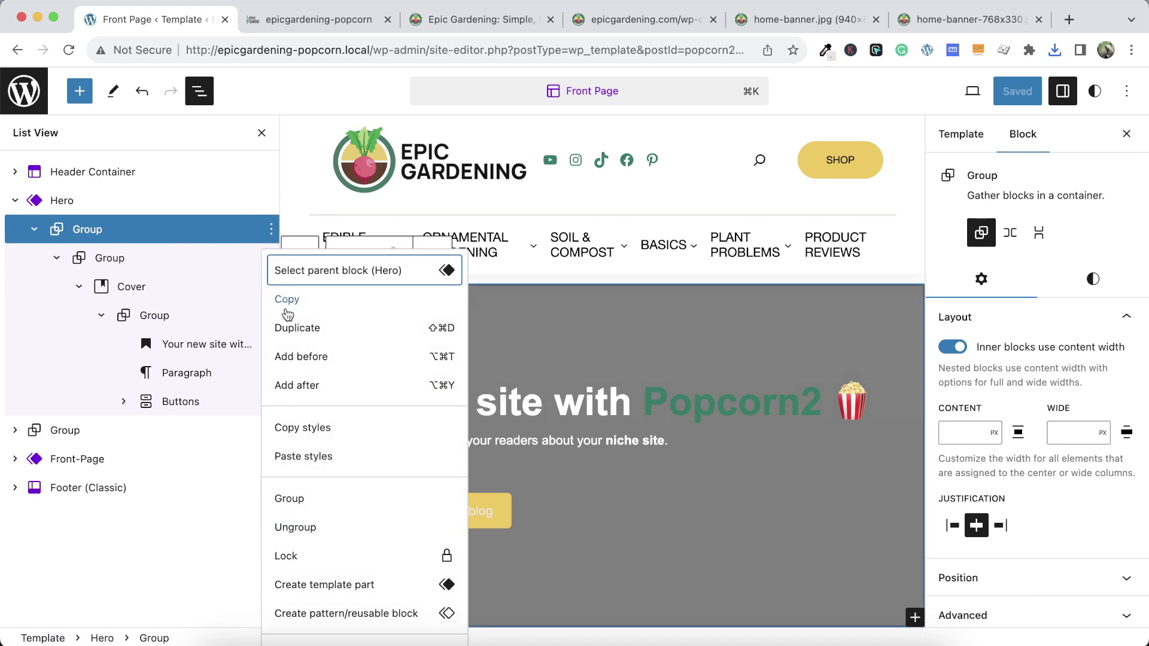
click(302, 357)
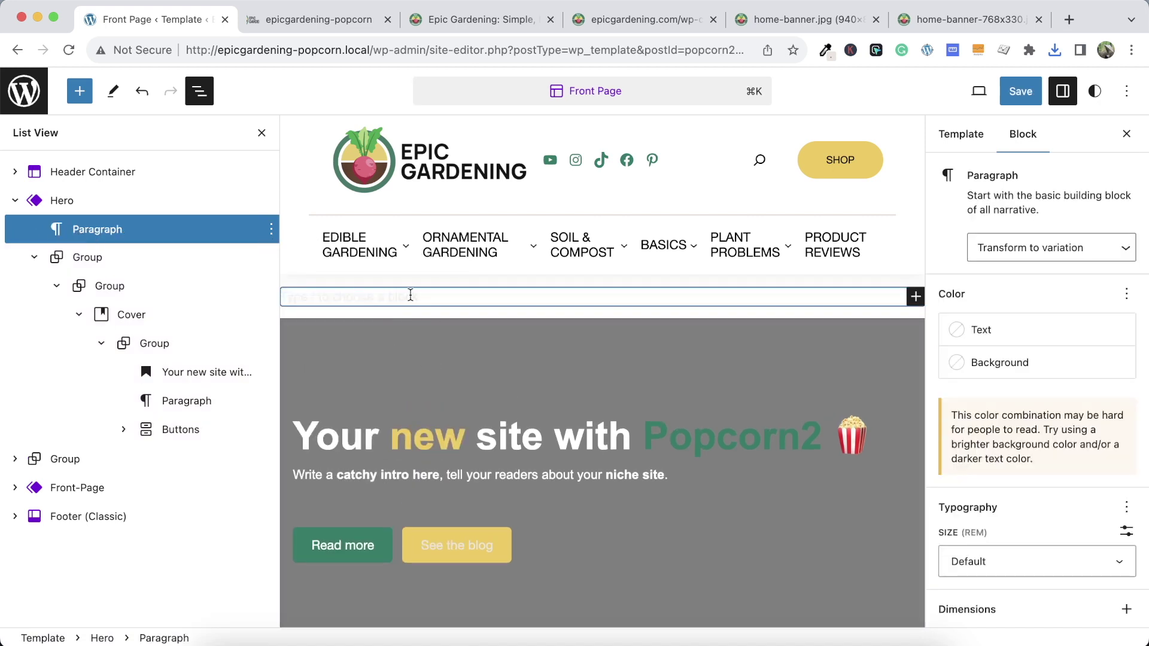
drag(77, 228, 104, 275)
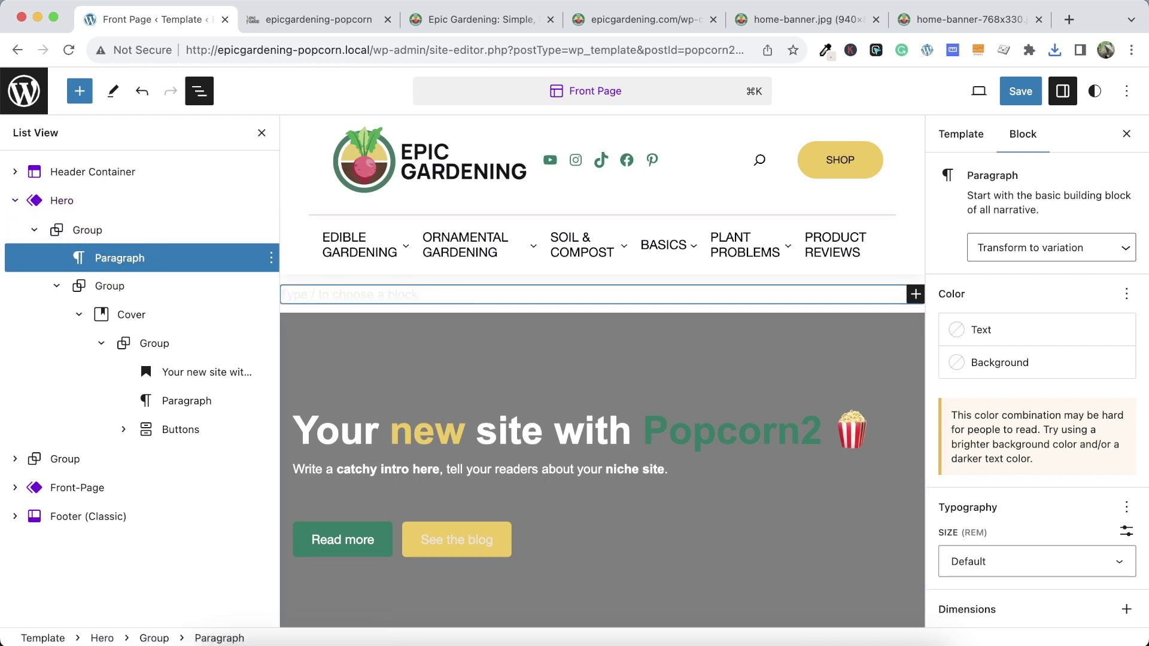
Turn the empty paragraph into a Columns block with two equal columns
text(/col)
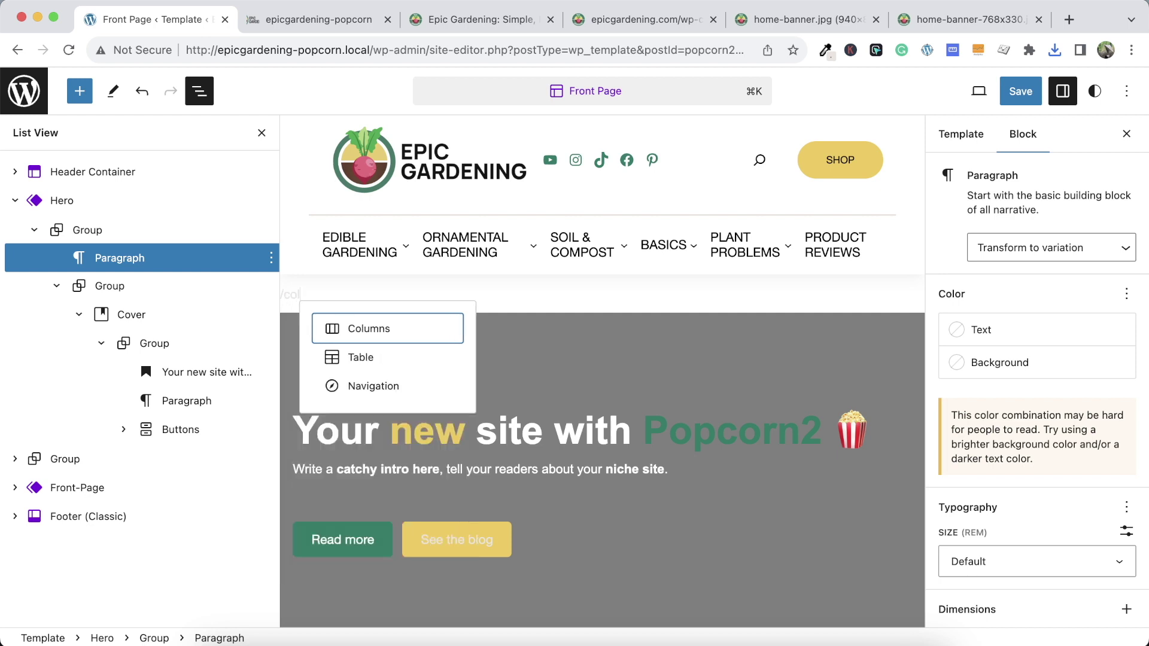
click(392, 331)
click(396, 395)
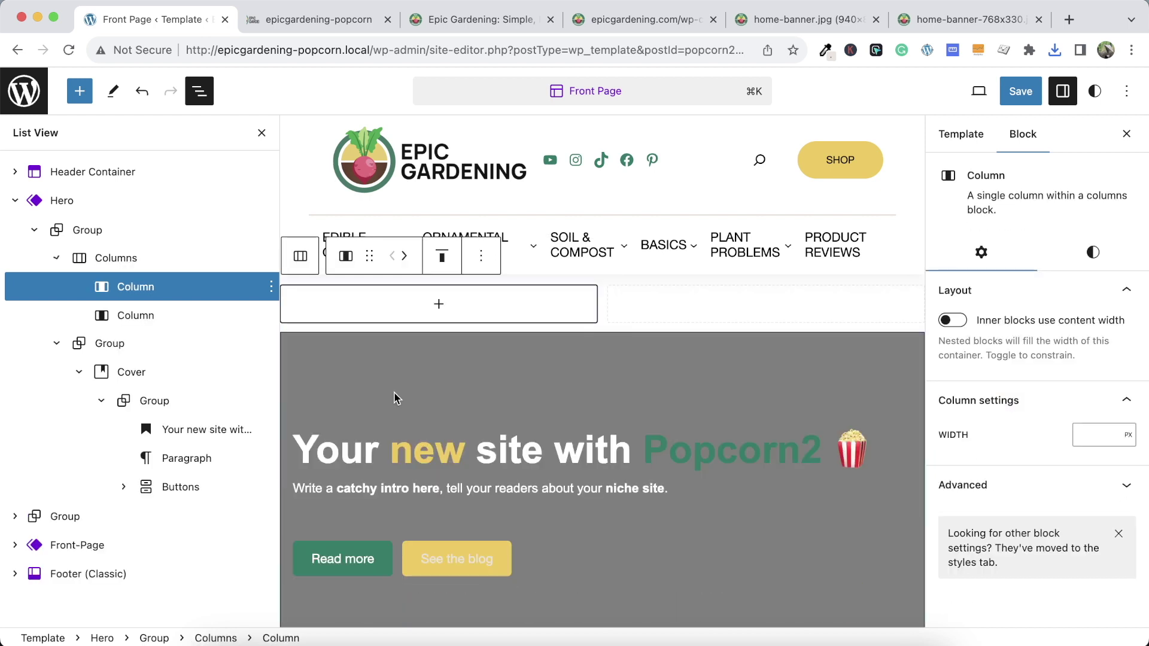
Move the Columns block into the Hero's inner group and on into the Cover, above the group holding the heading, paragraph and buttons
click(146, 345)
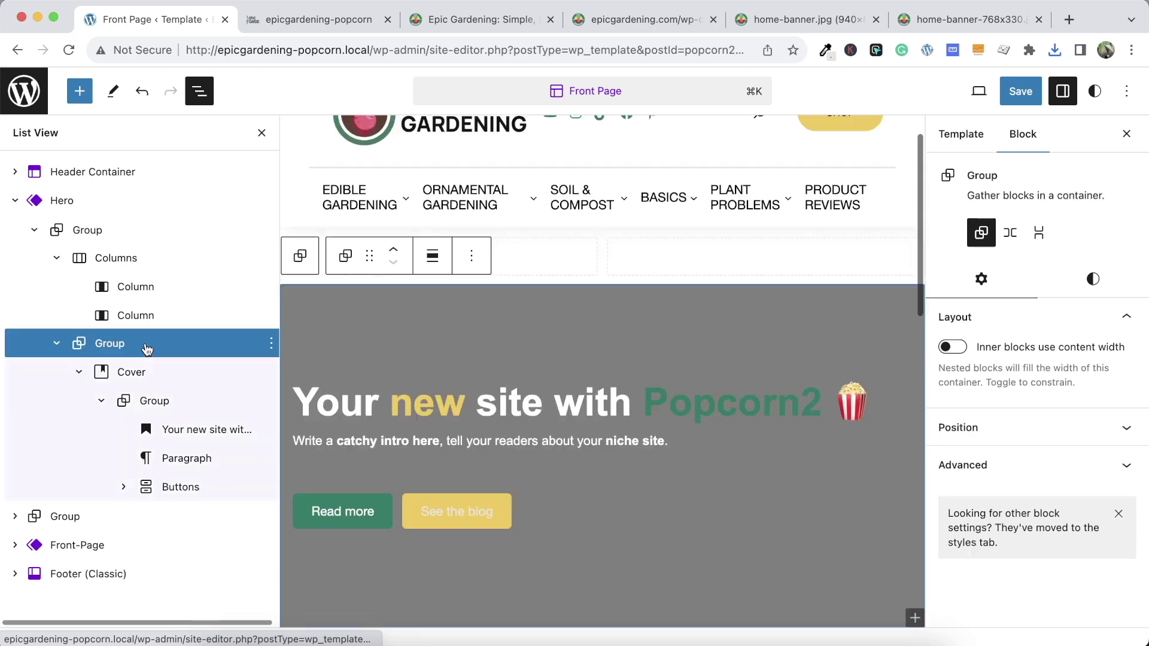
click(137, 258)
drag(137, 257, 158, 365)
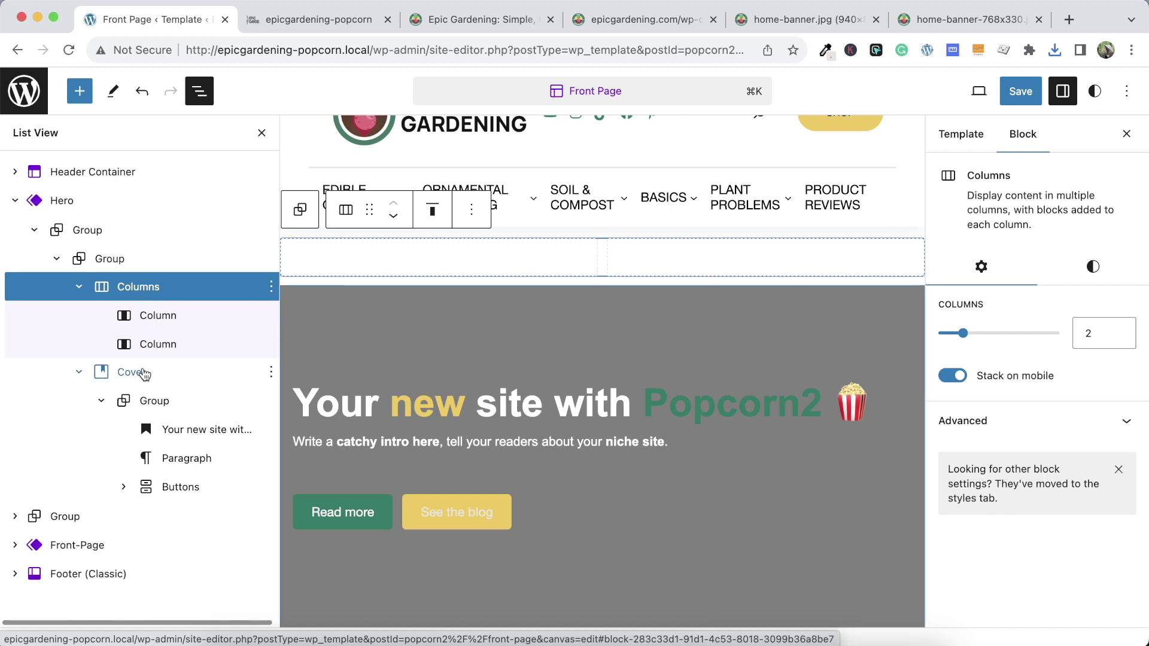
drag(138, 287, 145, 370)
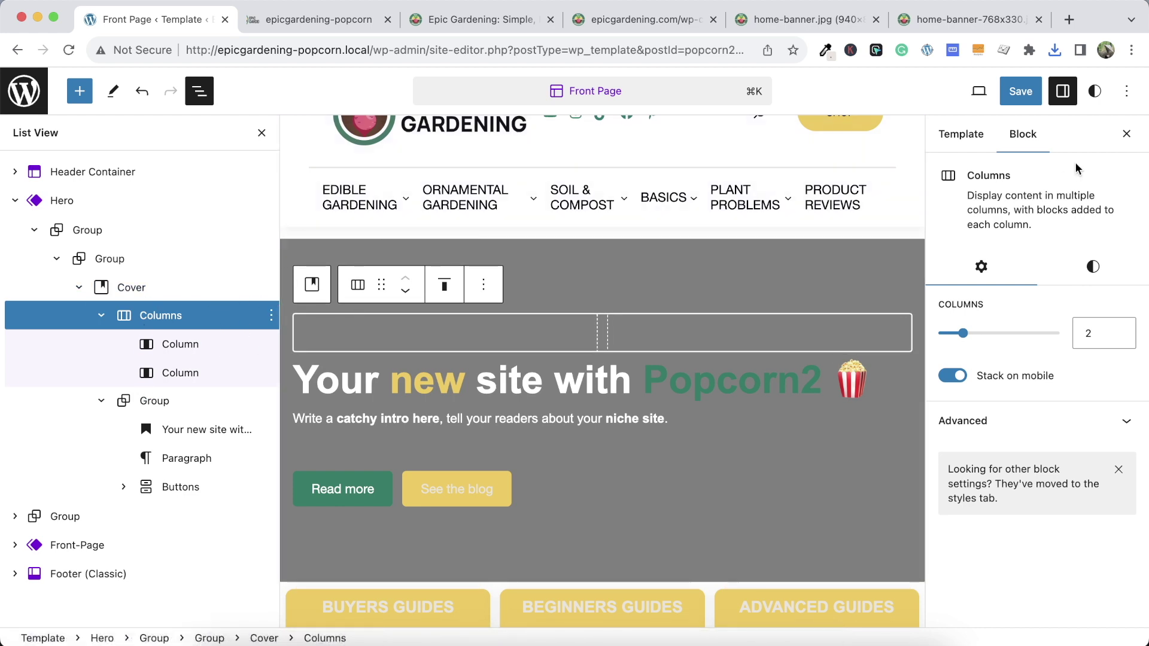
Move the group with the heading, paragraph and buttons into the first column of the Hero's Columns block
click(1126, 136)
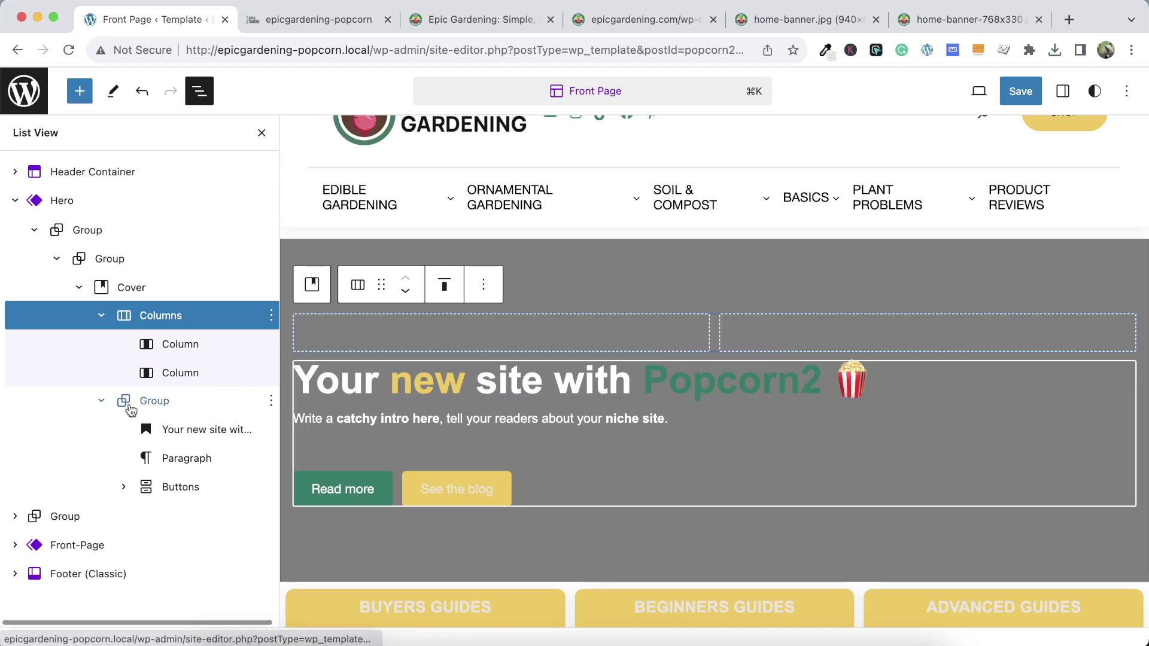
drag(124, 402, 206, 358)
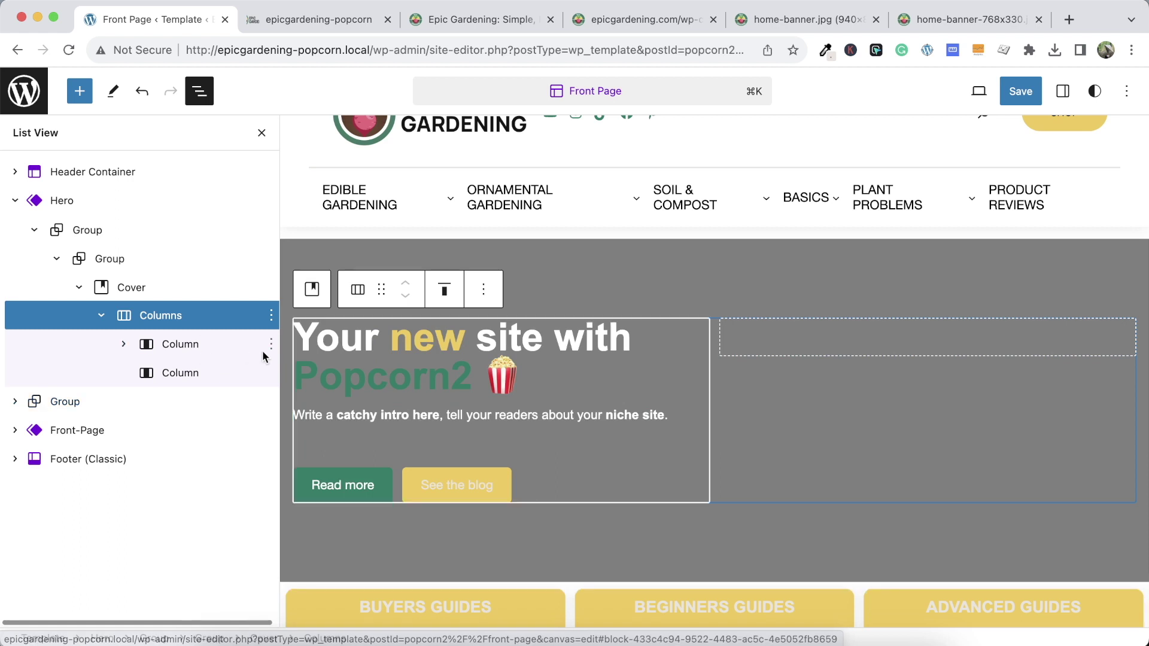
click(262, 133)
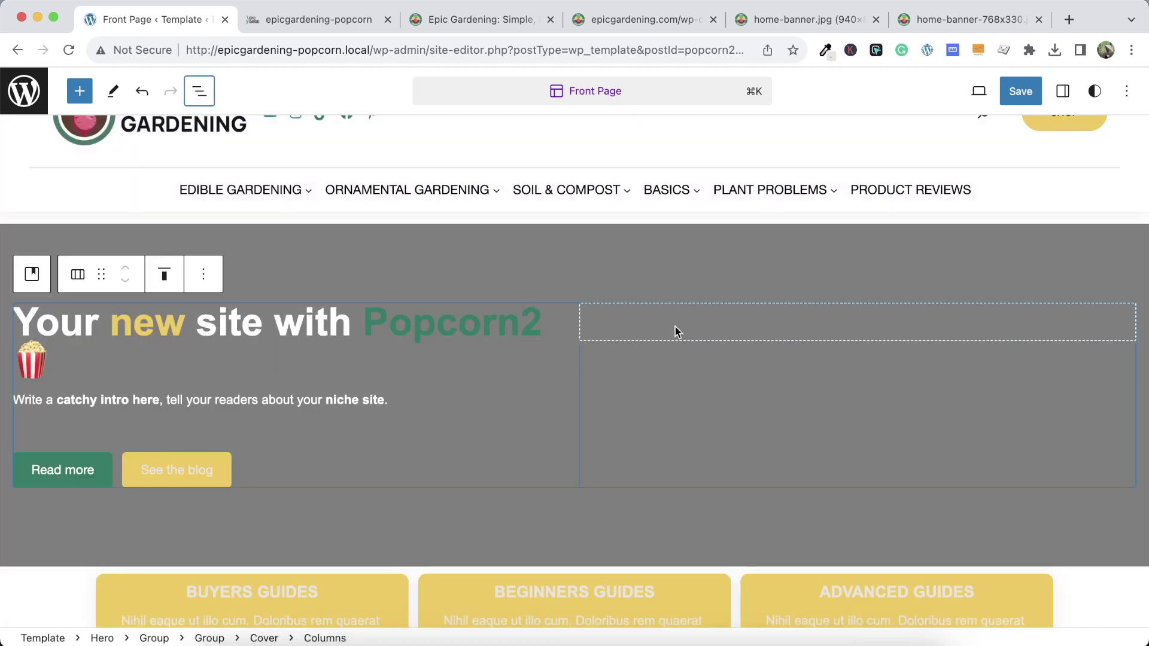
Examine the layout, advanced and dimension settings of the Hero's inner group that wraps the Cover
click(634, 314)
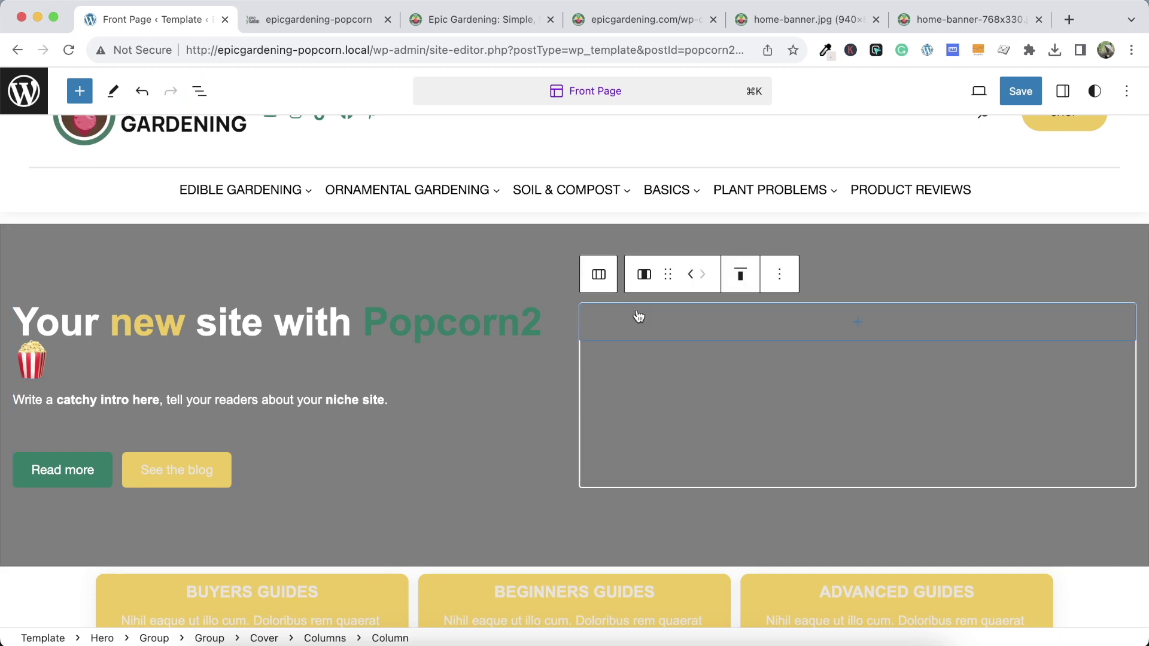
click(519, 341)
click(529, 263)
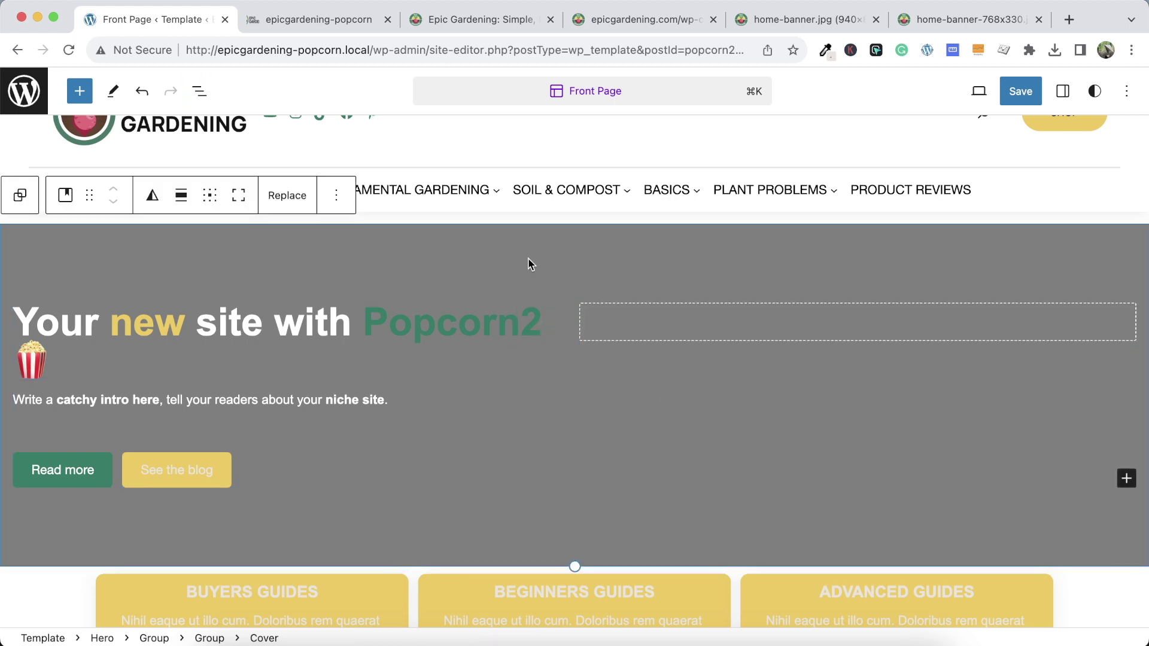
click(199, 91)
click(126, 259)
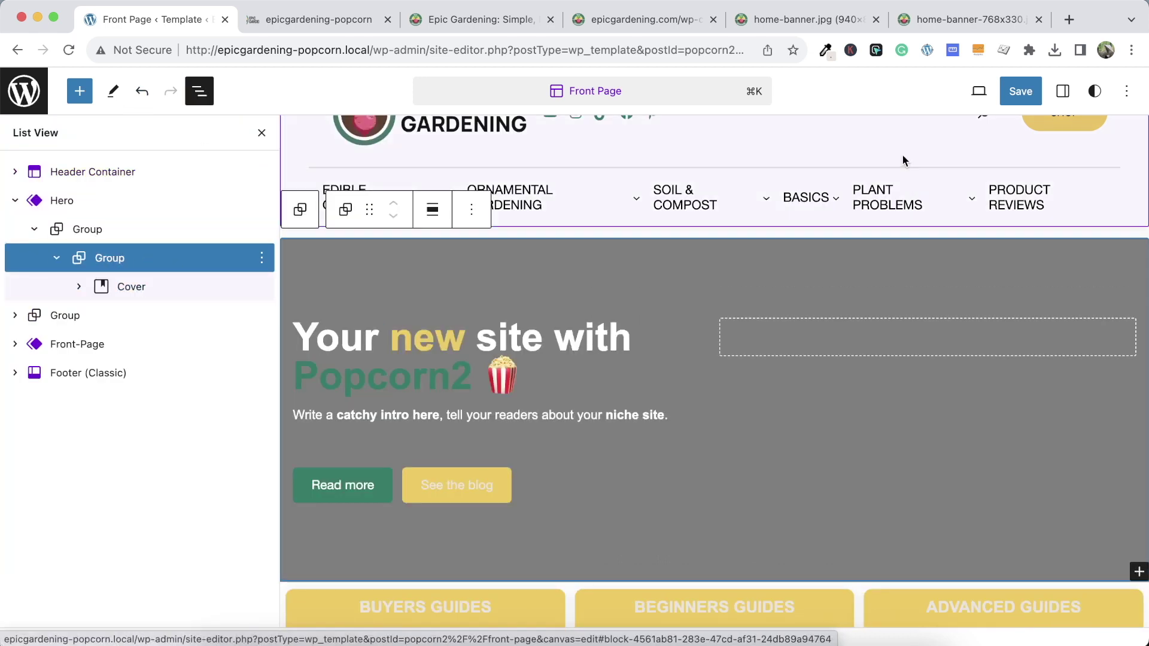
click(1063, 91)
click(1017, 428)
click(1003, 518)
scroll(1012, 419, down, 5)
click(1093, 279)
scroll(1014, 435, down, 5)
scroll(1014, 435, down, 1)
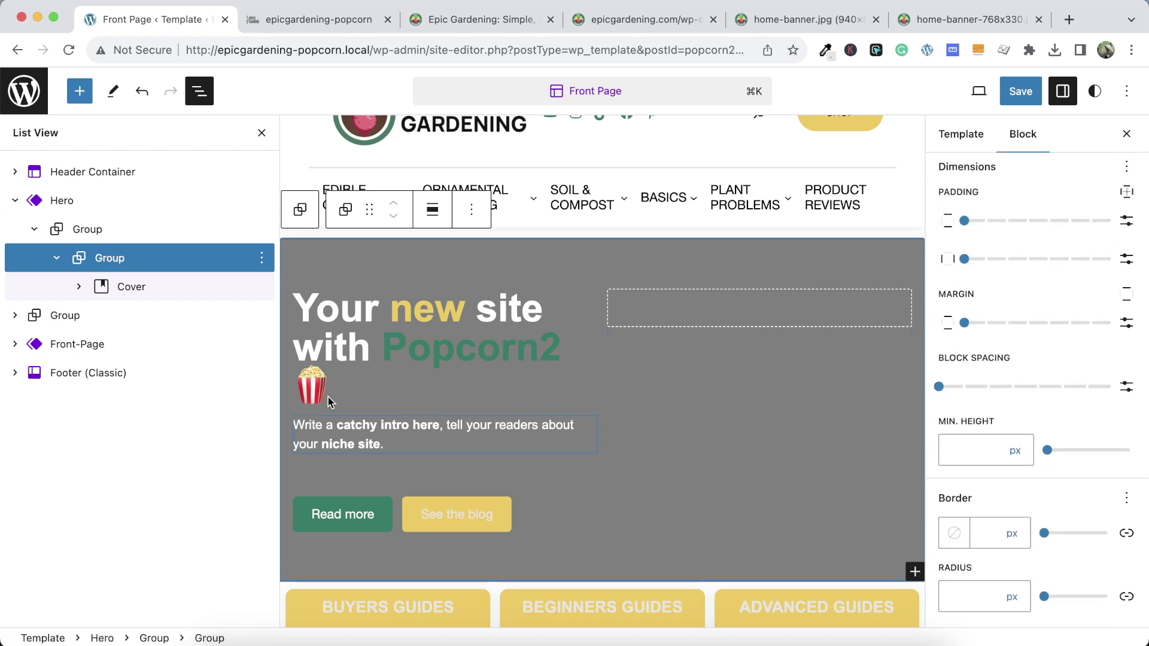
Move the Cover out of the Hero's inner group into the outer group, and delete the emptied inner group
drag(101, 287, 106, 262)
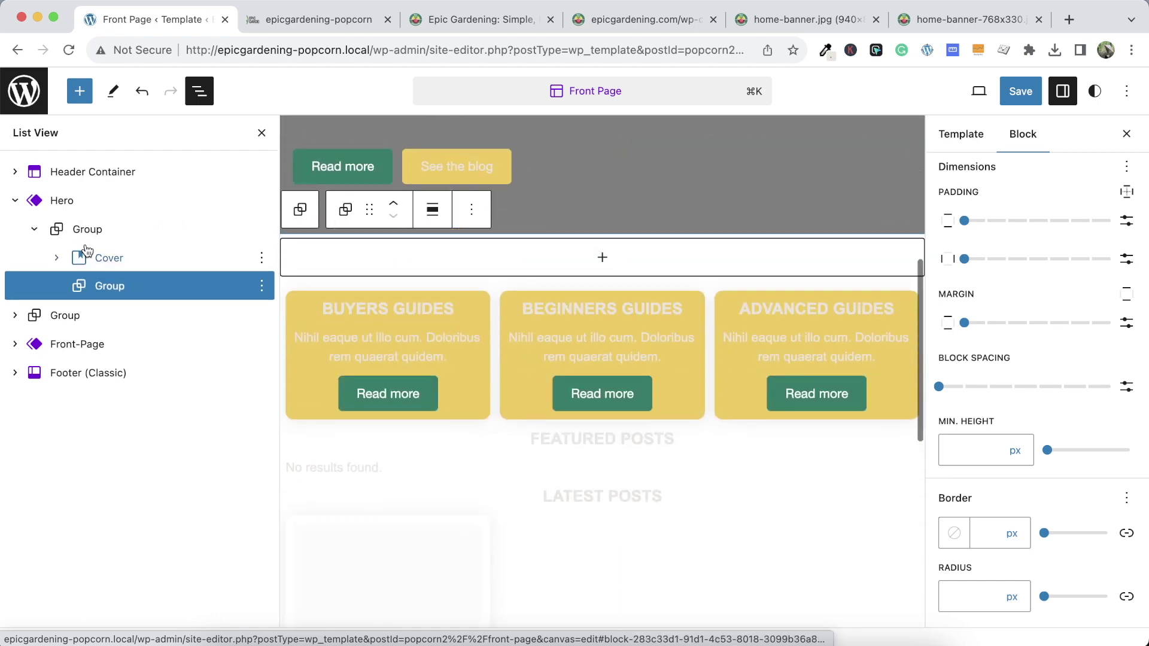
scroll(358, 263, up, 7)
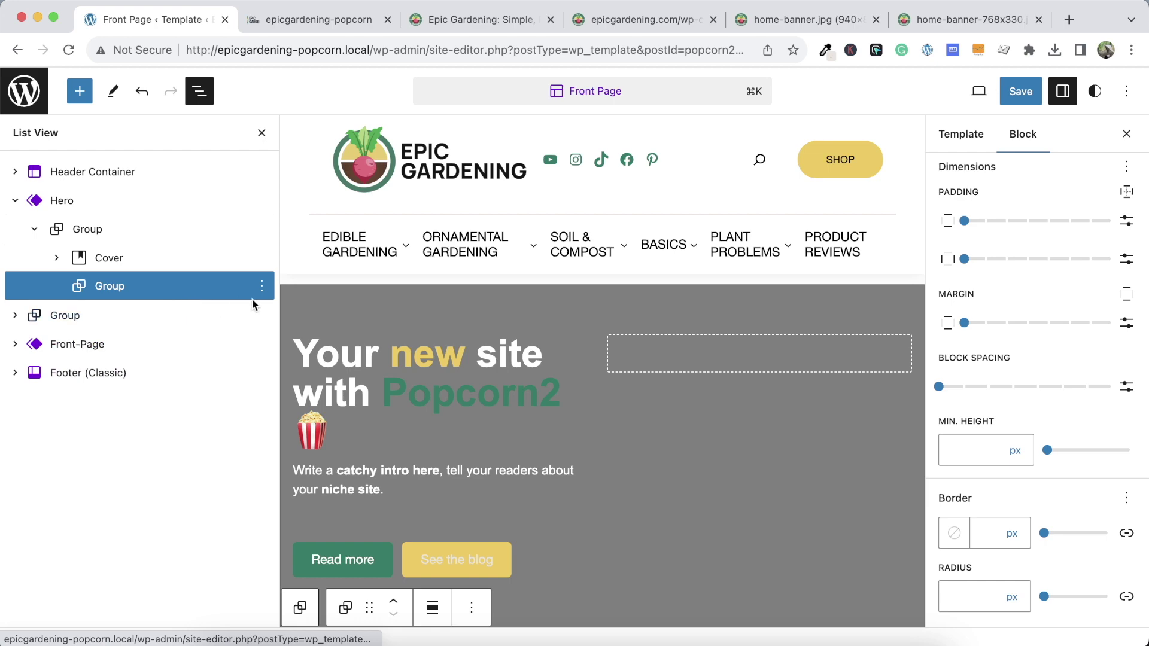
click(261, 286)
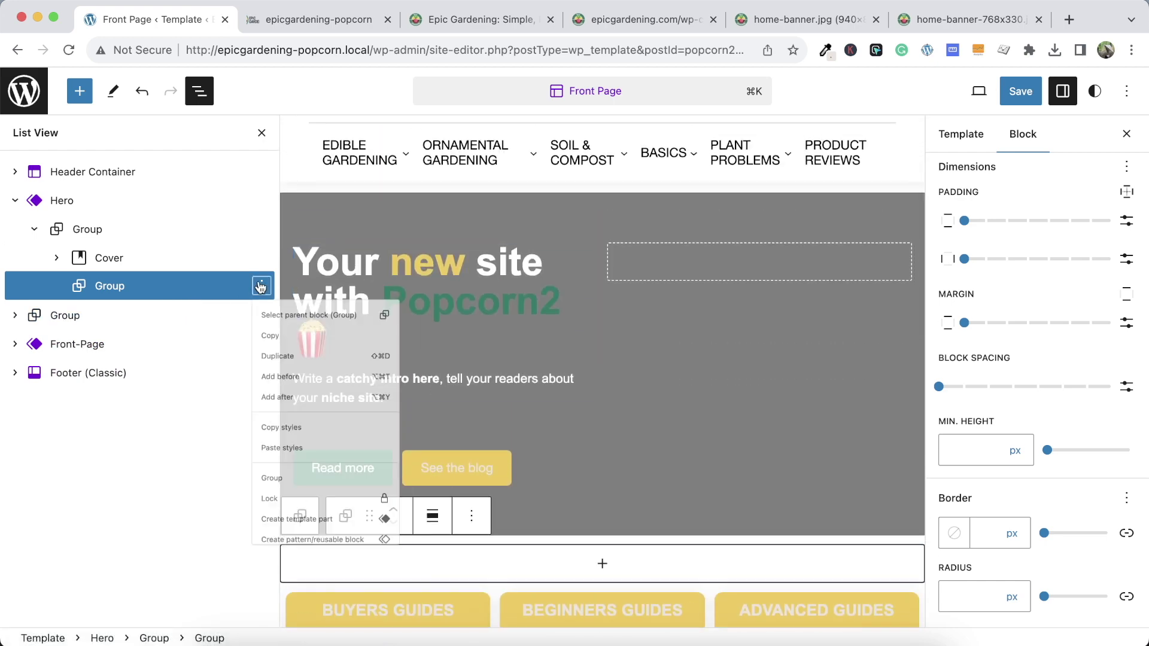
scroll(281, 598, down, 2)
click(281, 622)
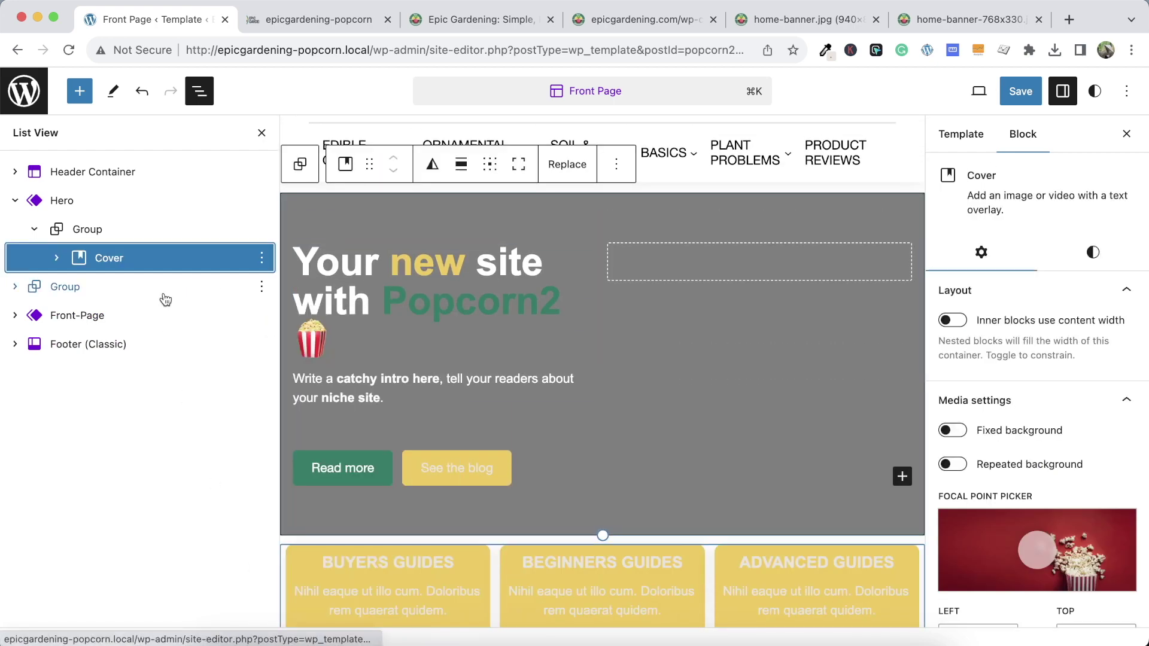
Review the layout and advanced settings of the Hero's remaining group, including its HTML element choice
click(89, 231)
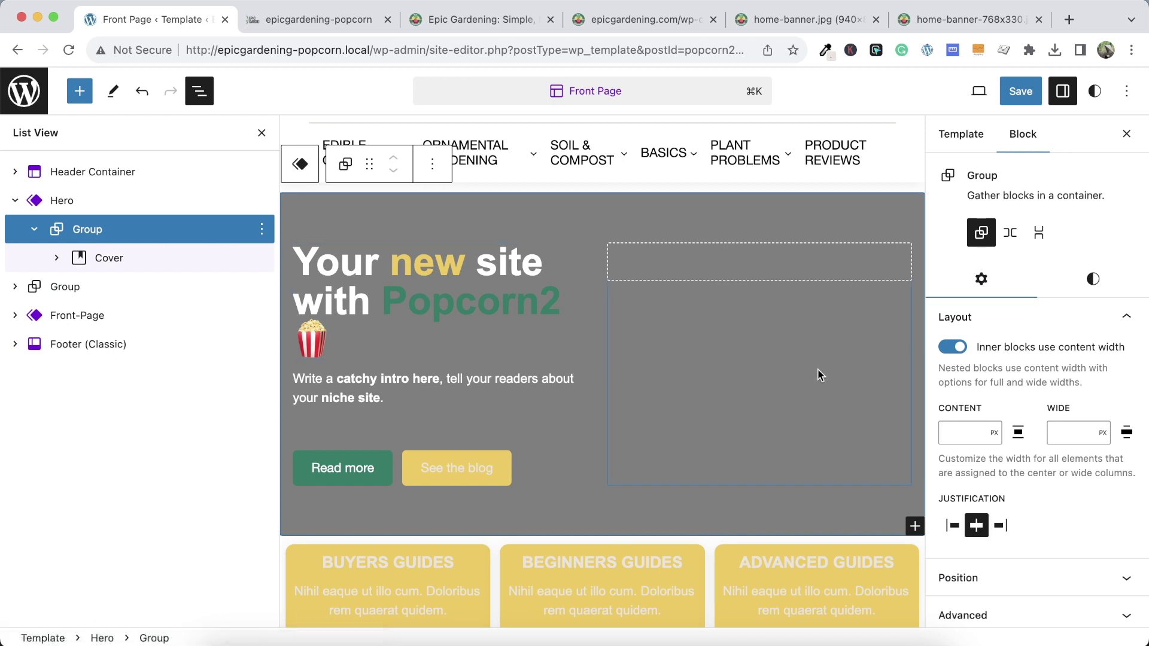
scroll(1044, 422, down, 2)
click(982, 518)
scroll(988, 514, down, 5)
scroll(988, 514, up, 4)
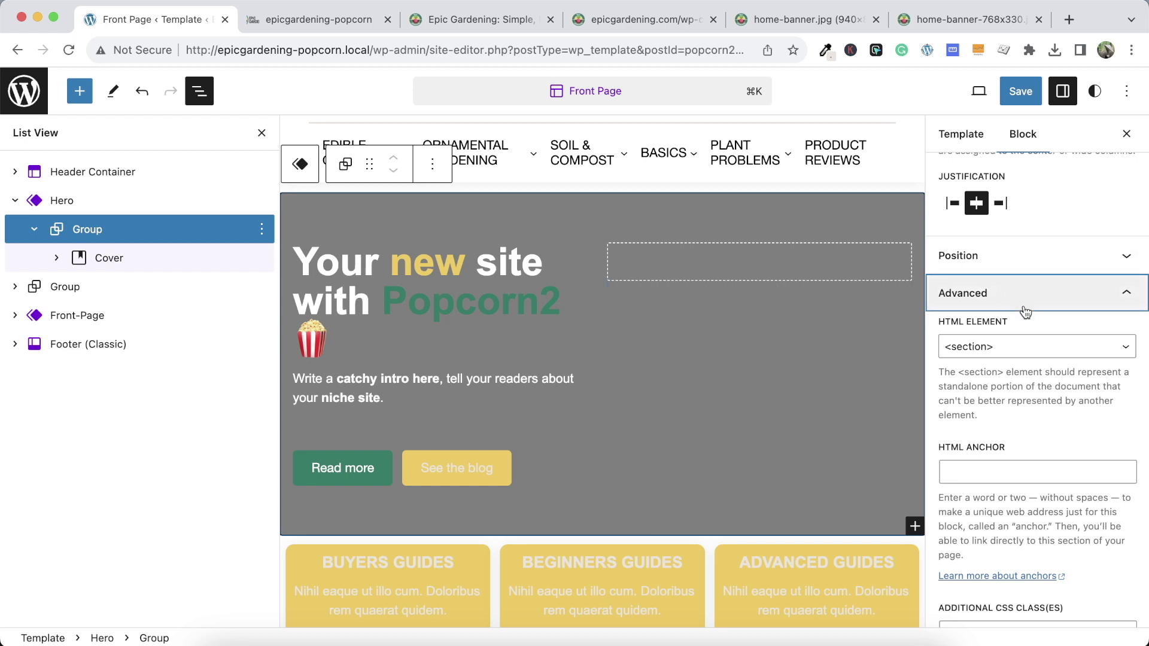
click(1017, 346)
click(1015, 347)
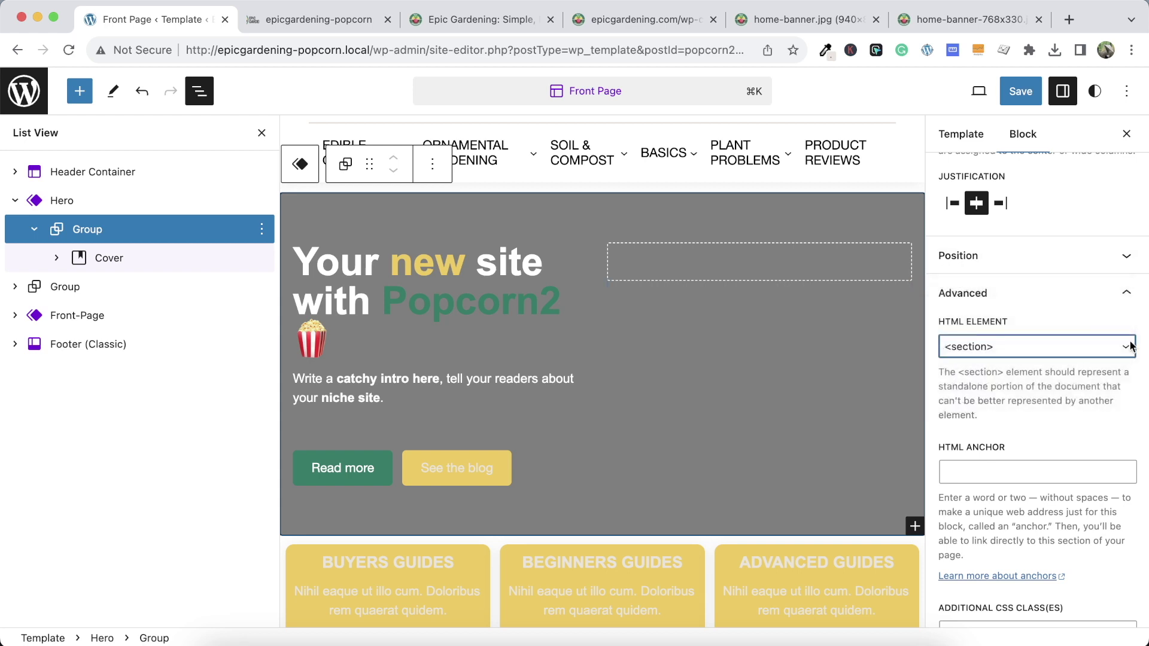
Compare the local front page with the original Epic Gardening banner and save the Hero template part
click(1017, 93)
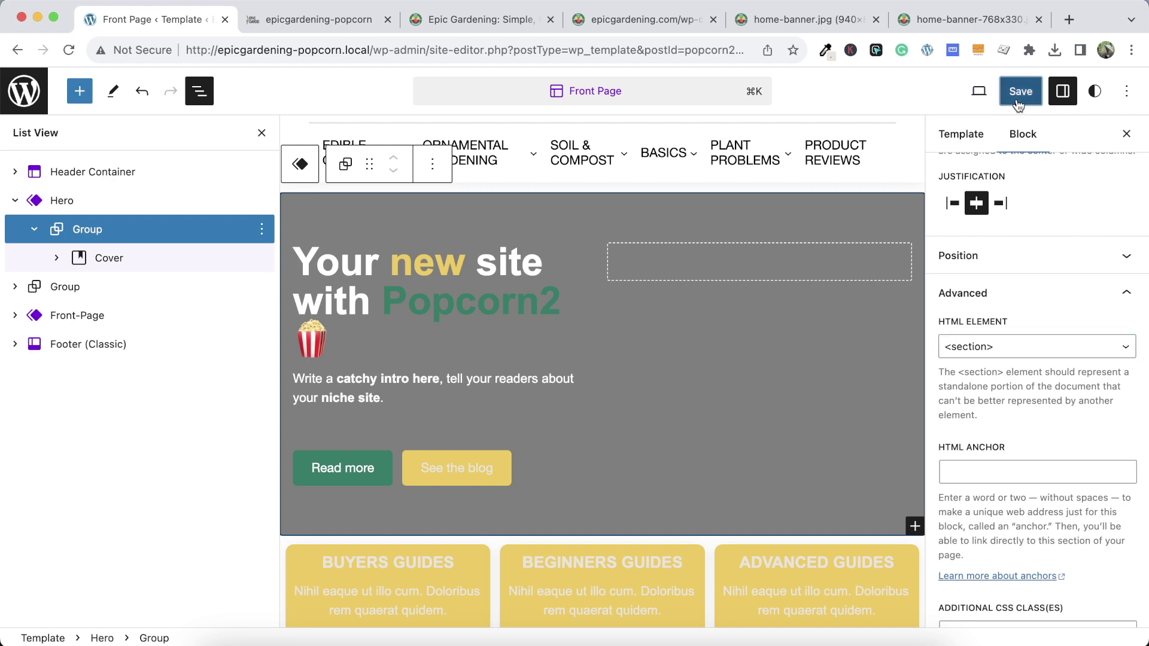
click(292, 18)
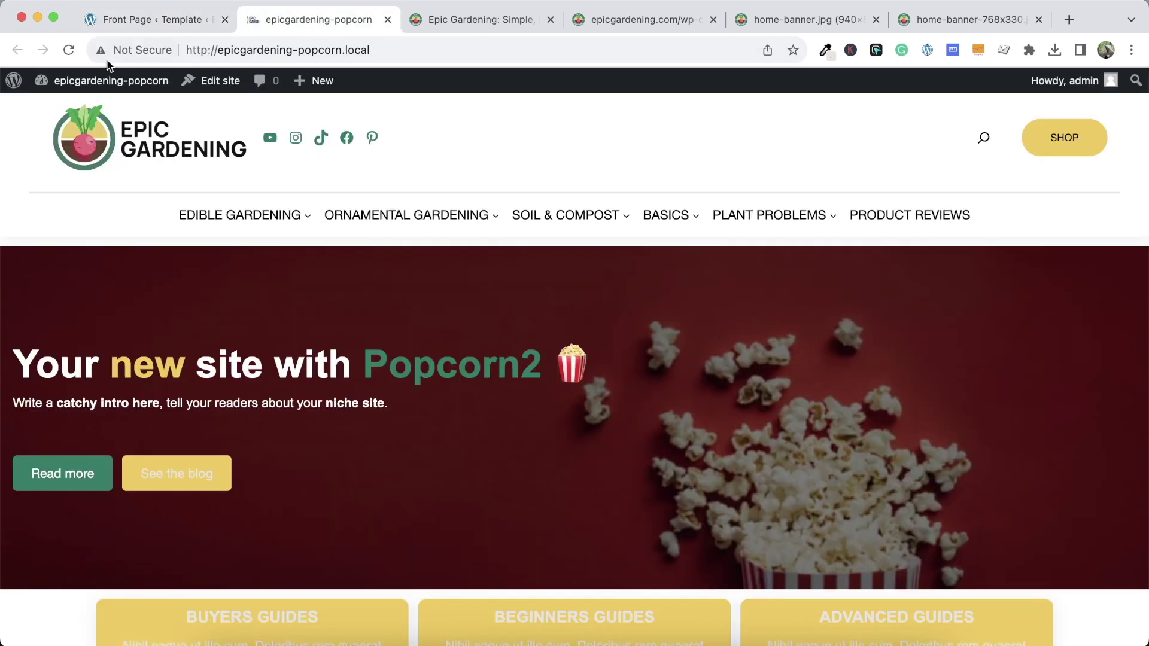
click(70, 57)
click(489, 19)
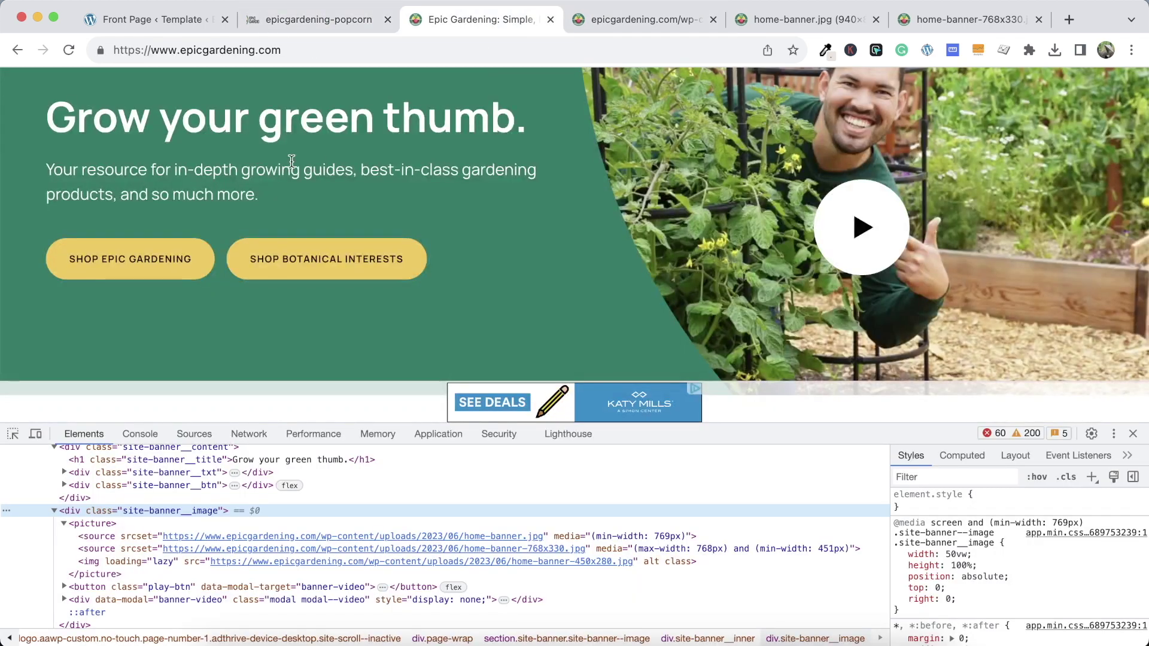
click(193, 19)
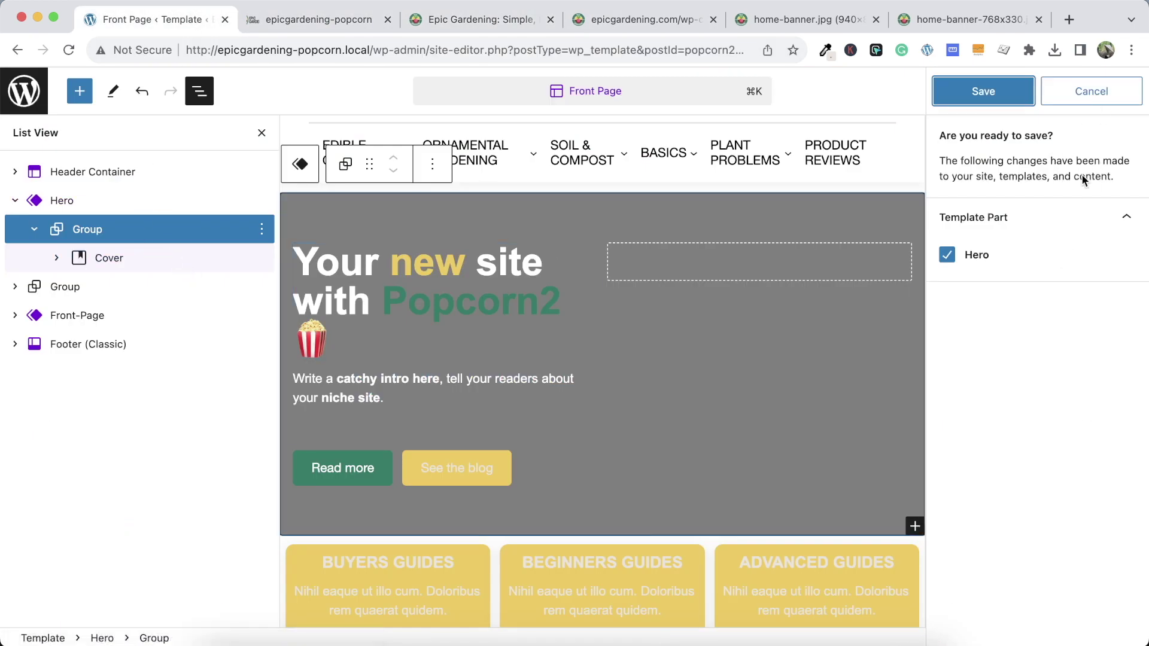
click(983, 96)
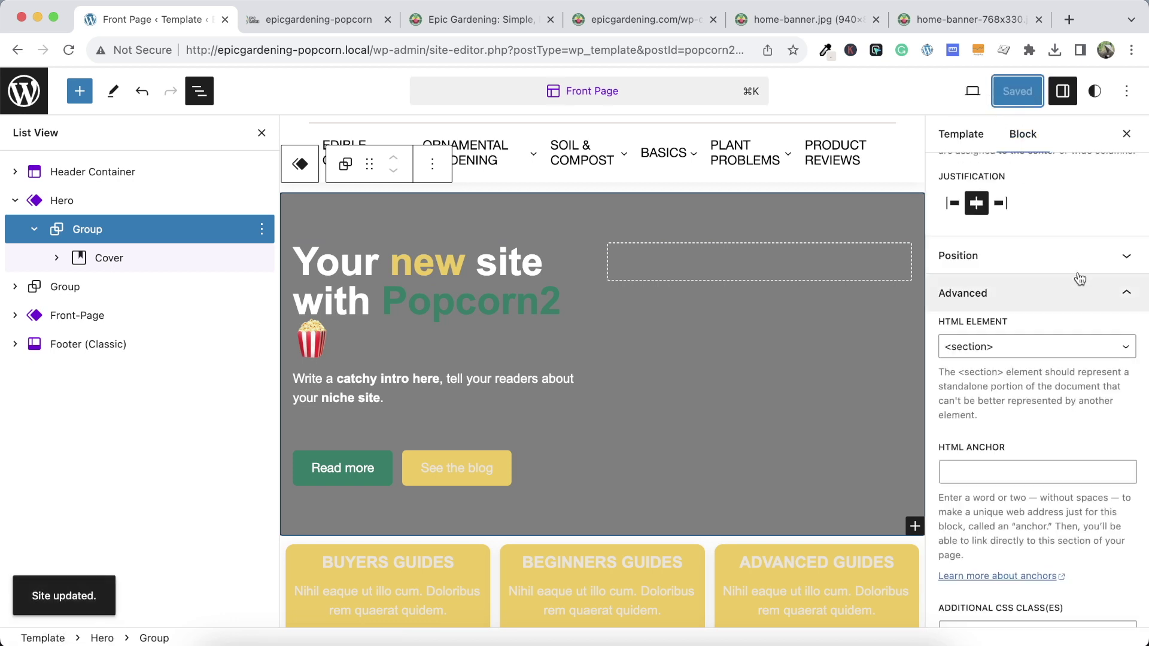
Try adding horizontal padding to the Hero's group around the Cover, and undo it
scroll(1077, 281, up, 5)
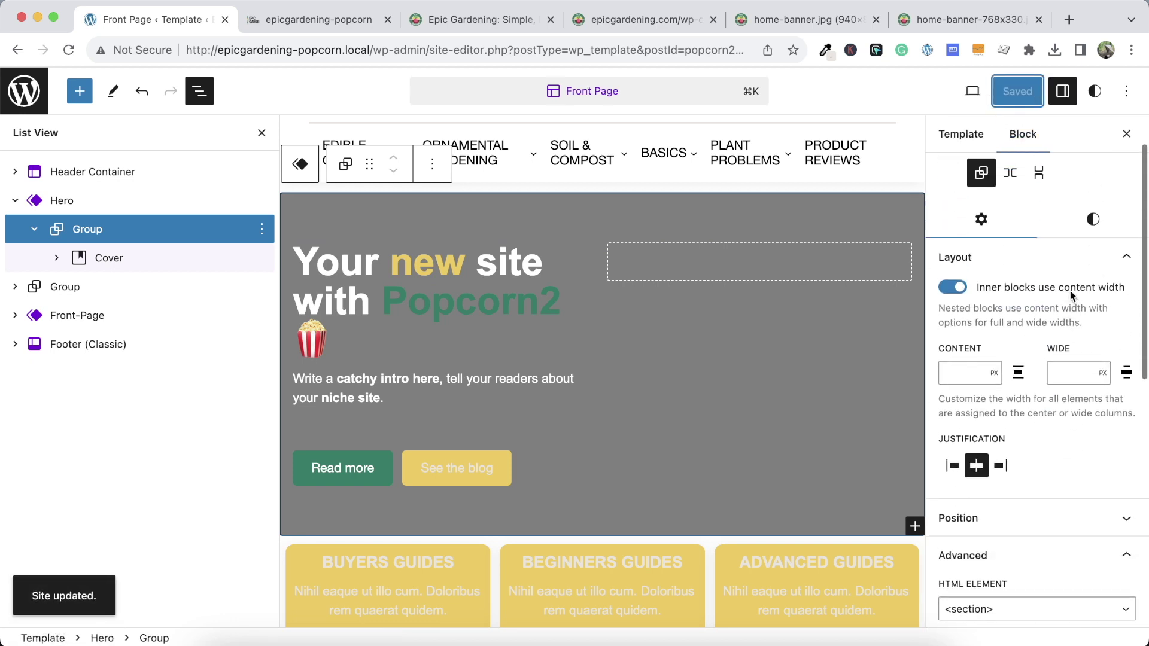
scroll(1071, 295, up, 2)
click(1093, 279)
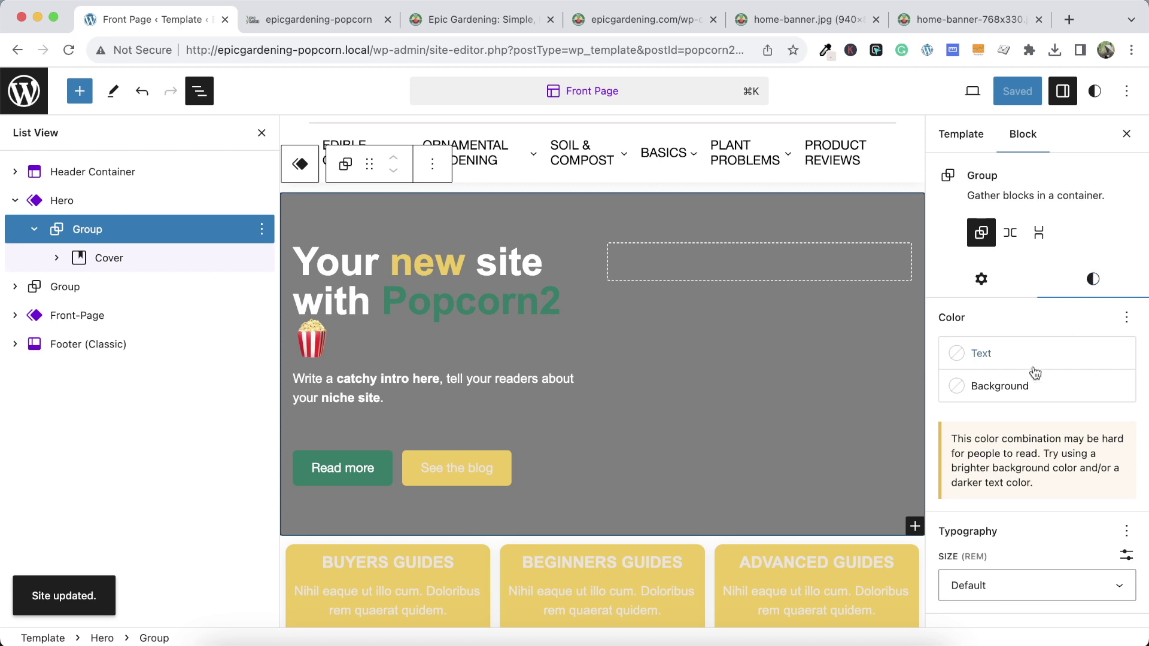
scroll(1030, 571, down, 5)
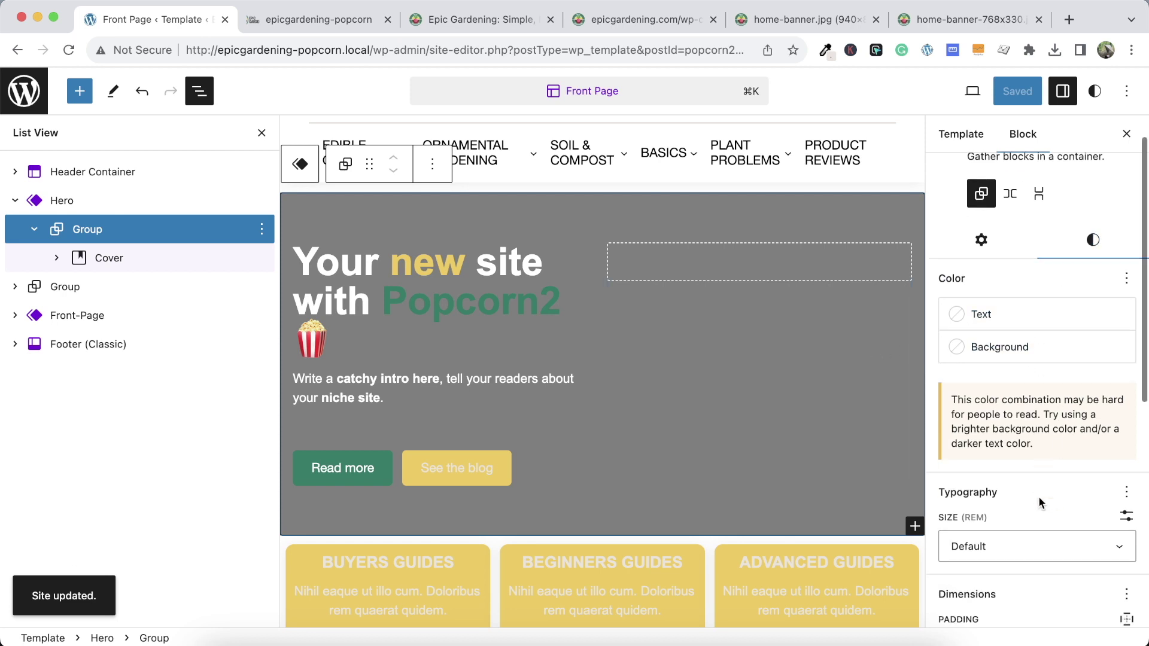
drag(964, 409, 1024, 410)
click(835, 267)
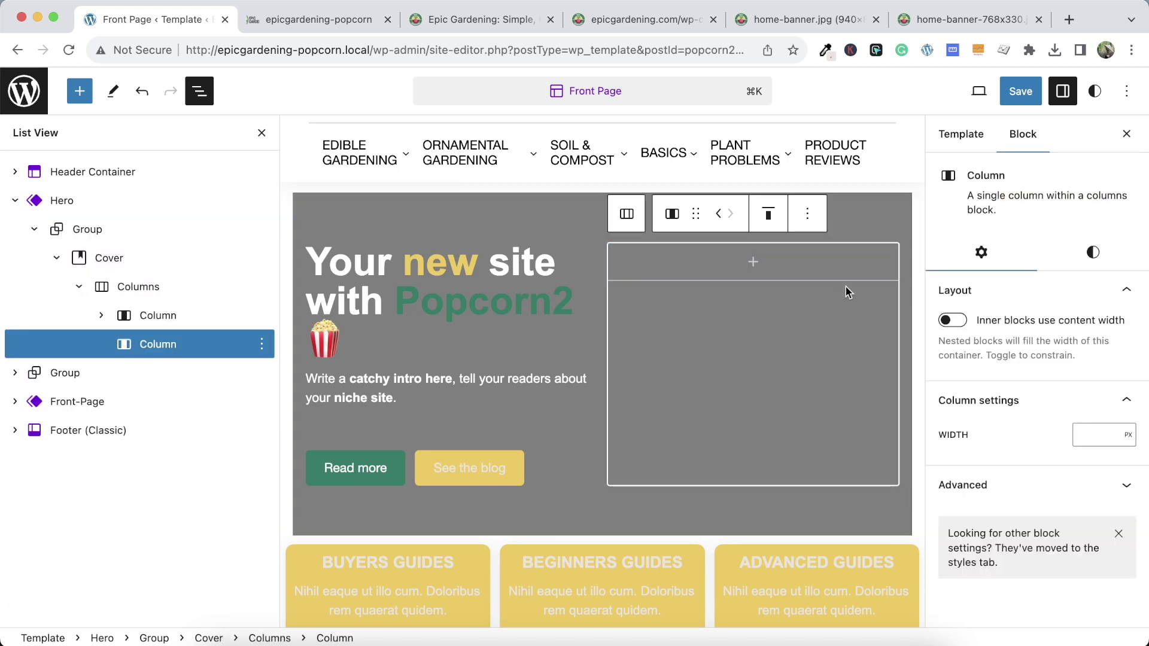
key(super+z)
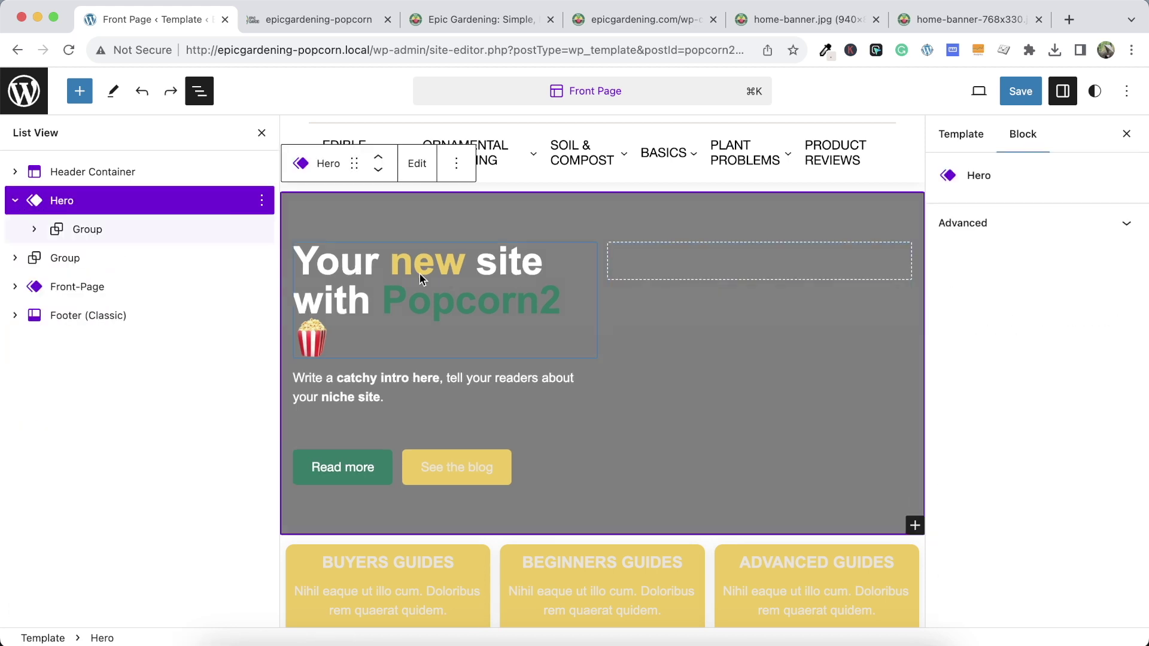
Check the hero on the local front page and set the Cover block's horizontal padding to 0
click(151, 237)
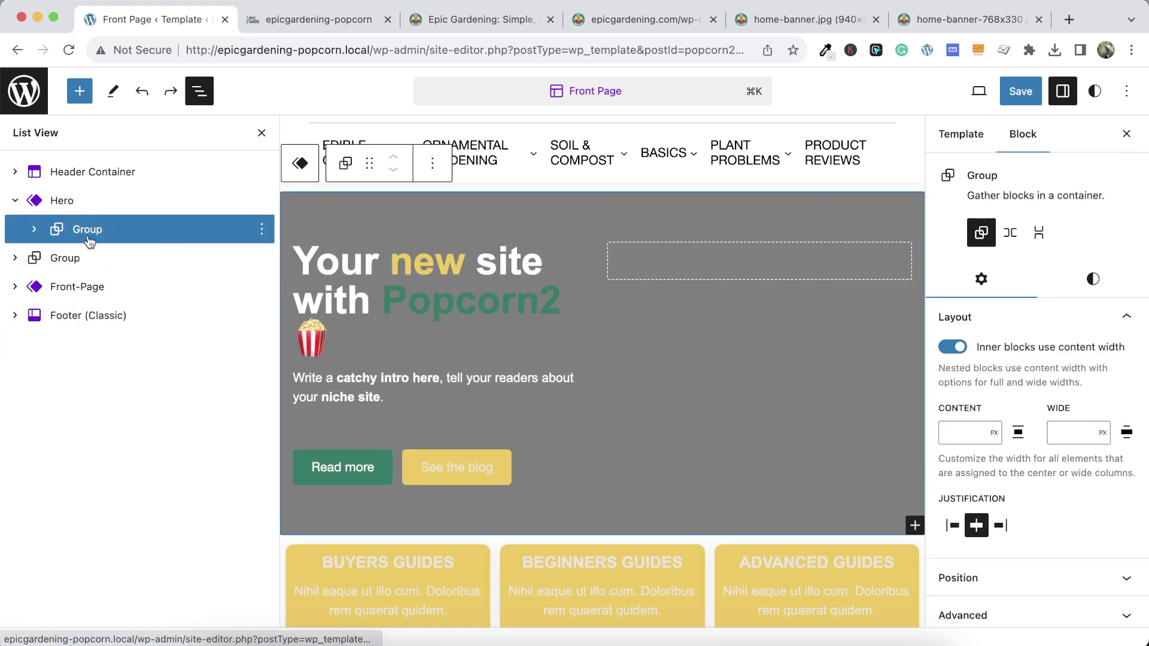
click(34, 229)
click(90, 258)
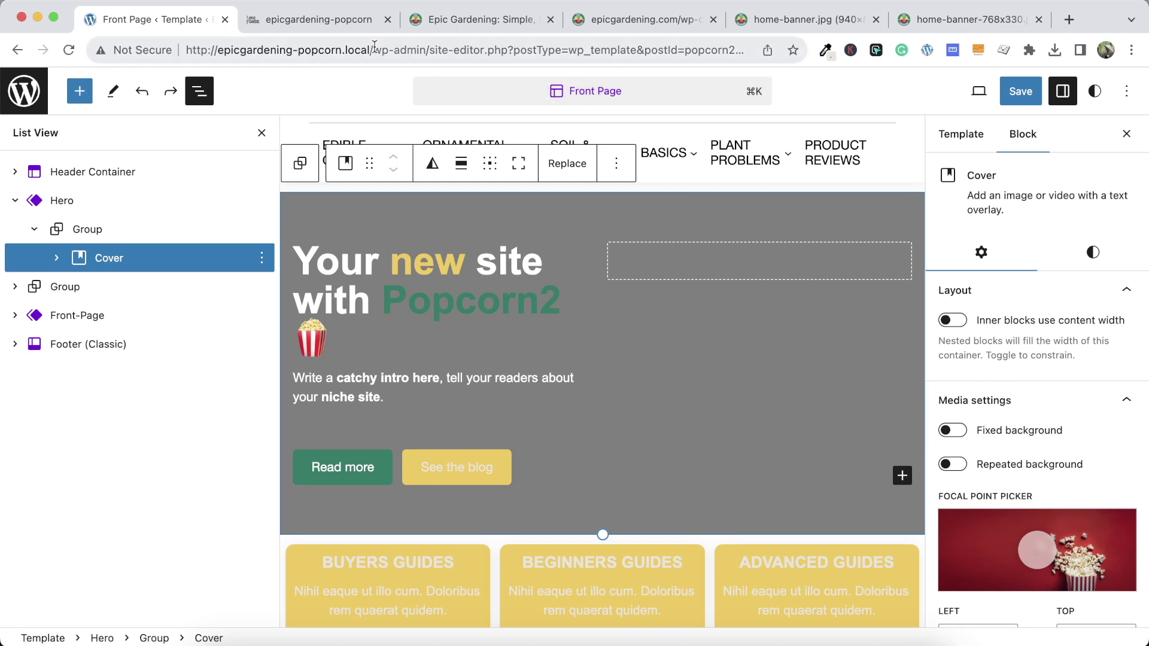
click(357, 24)
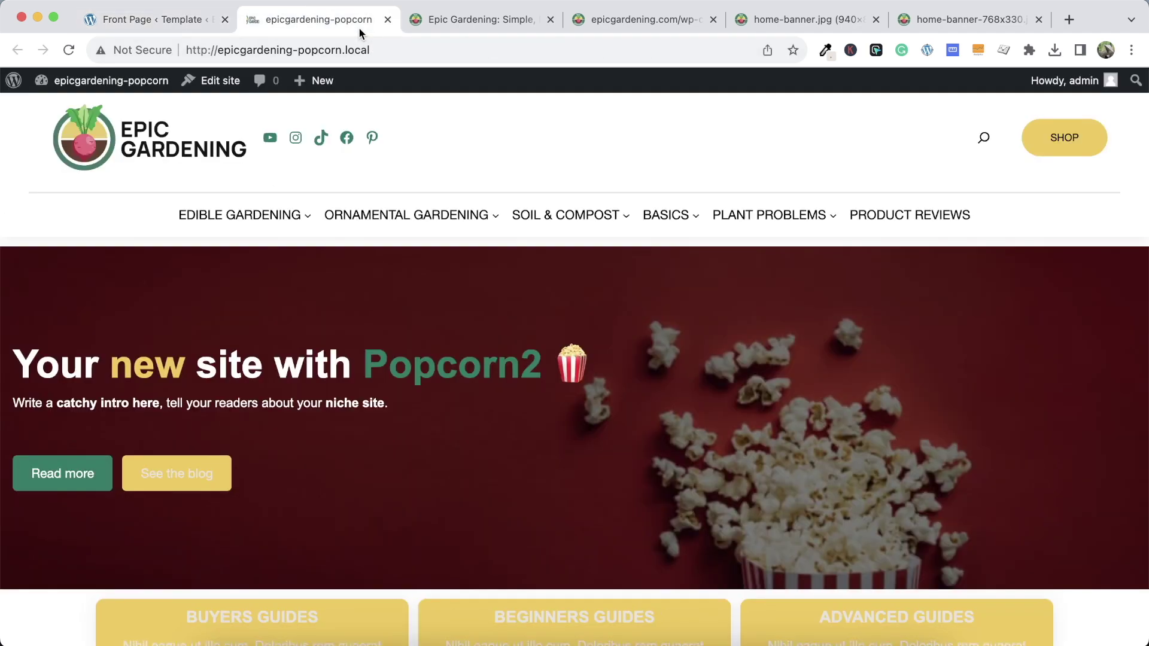
click(140, 17)
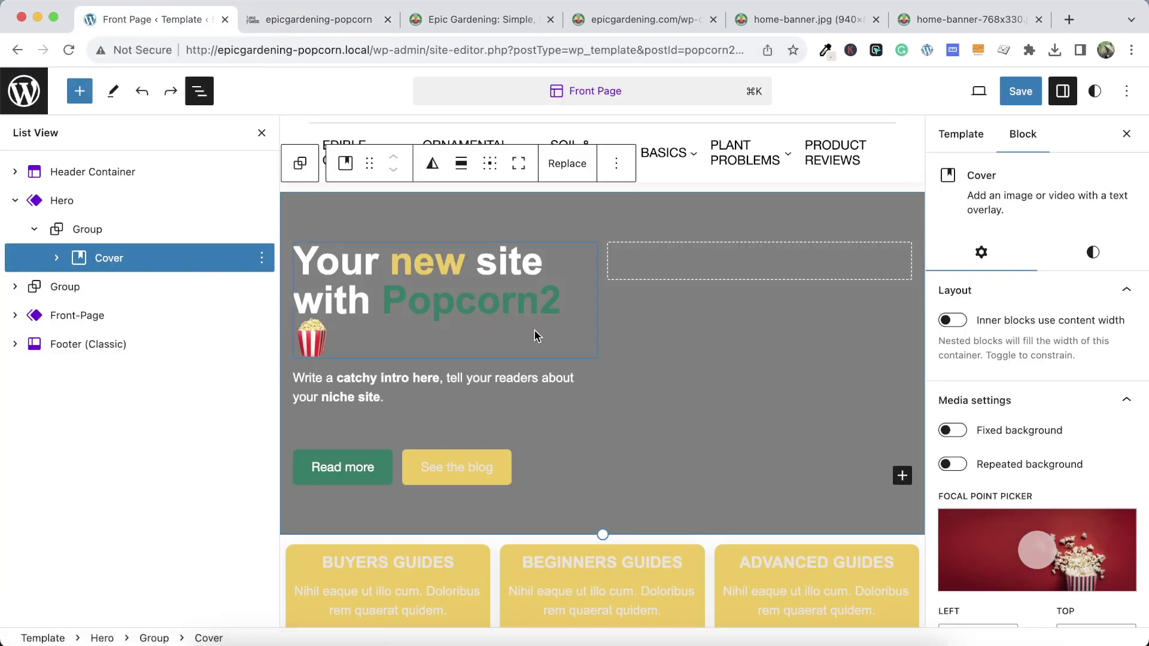
click(1068, 256)
scroll(980, 461, down, 5)
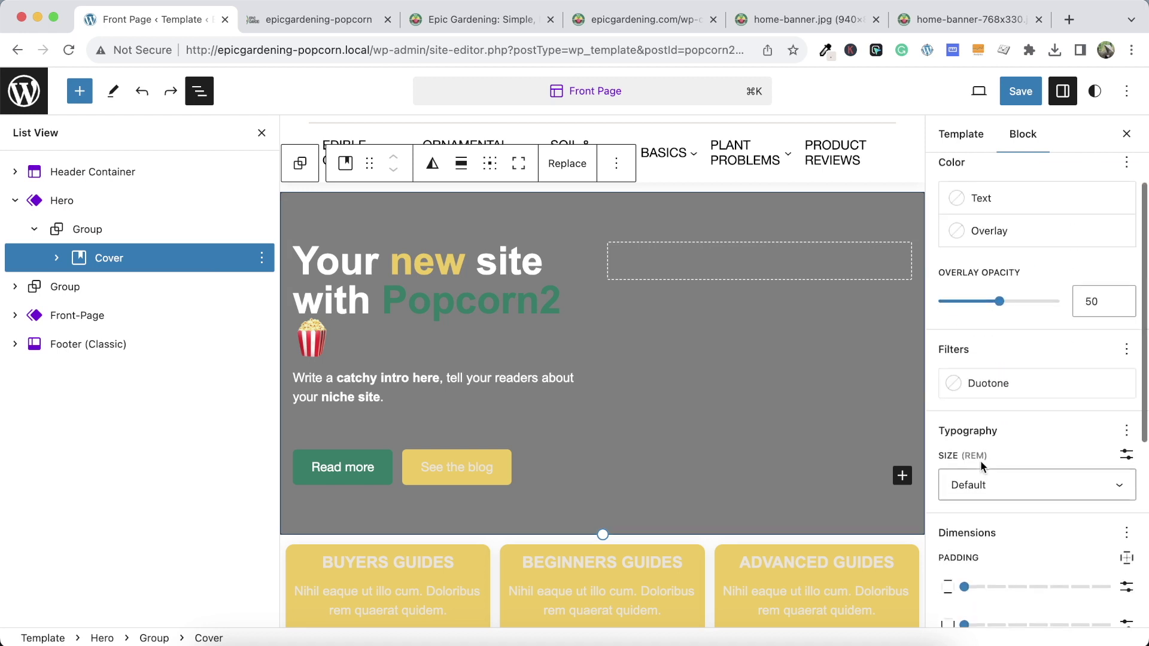
drag(964, 478, 1028, 480)
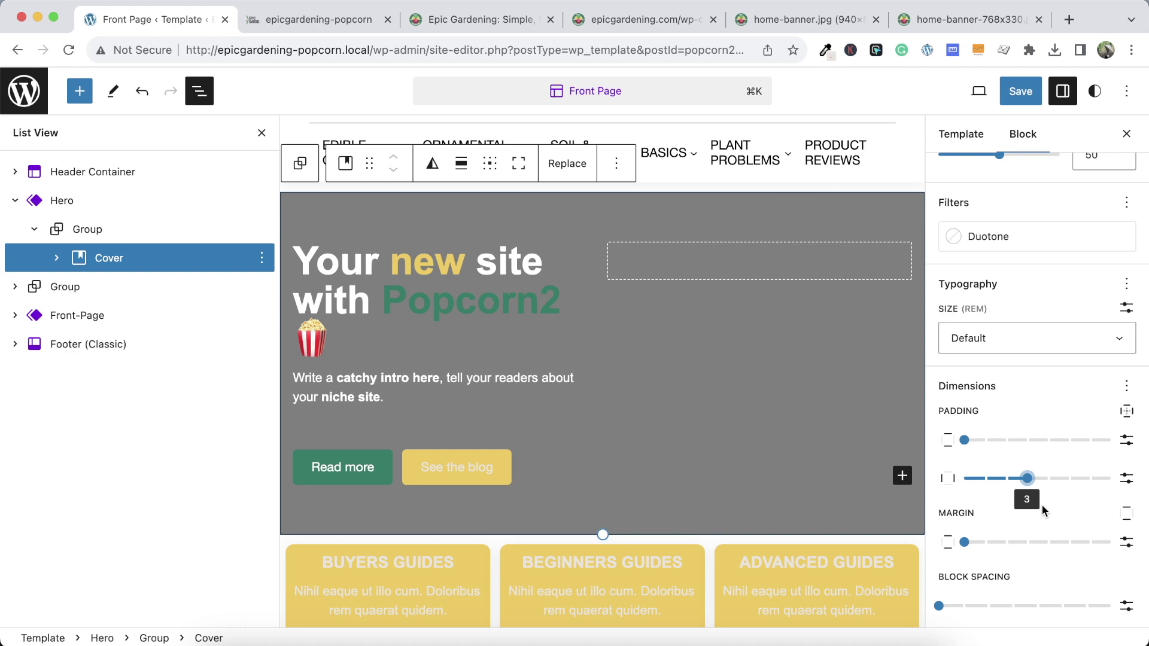
key(Left)
key(Left)
key(Left)
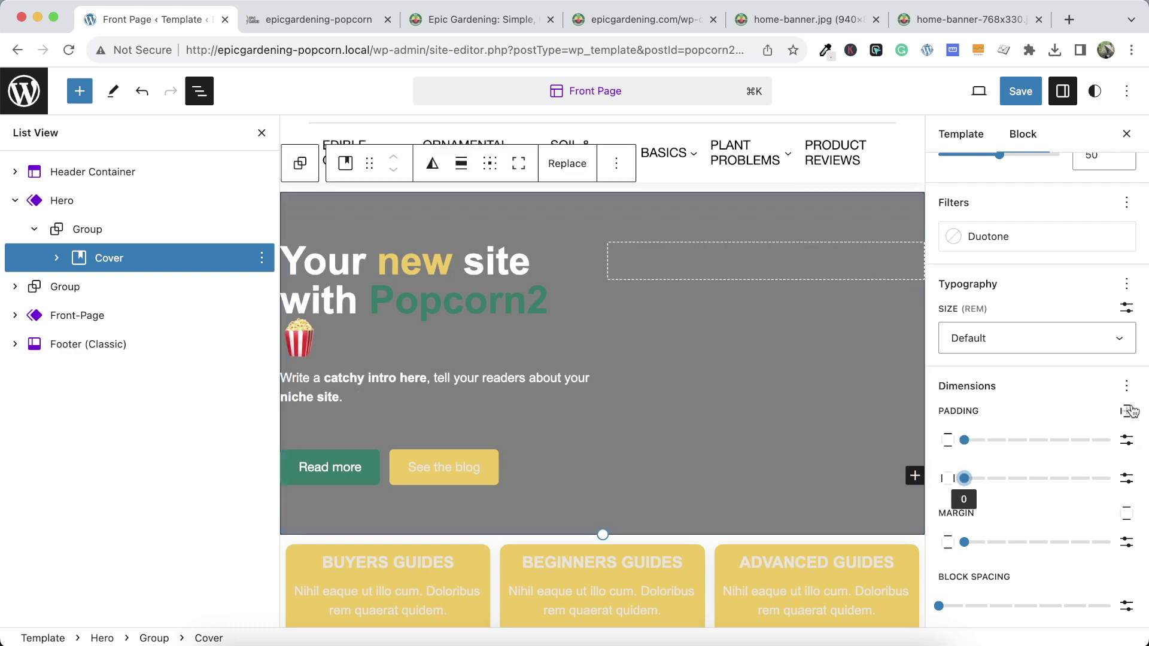
Try the Custom sides option for the Cover's margin and return it to Vertical
click(1127, 387)
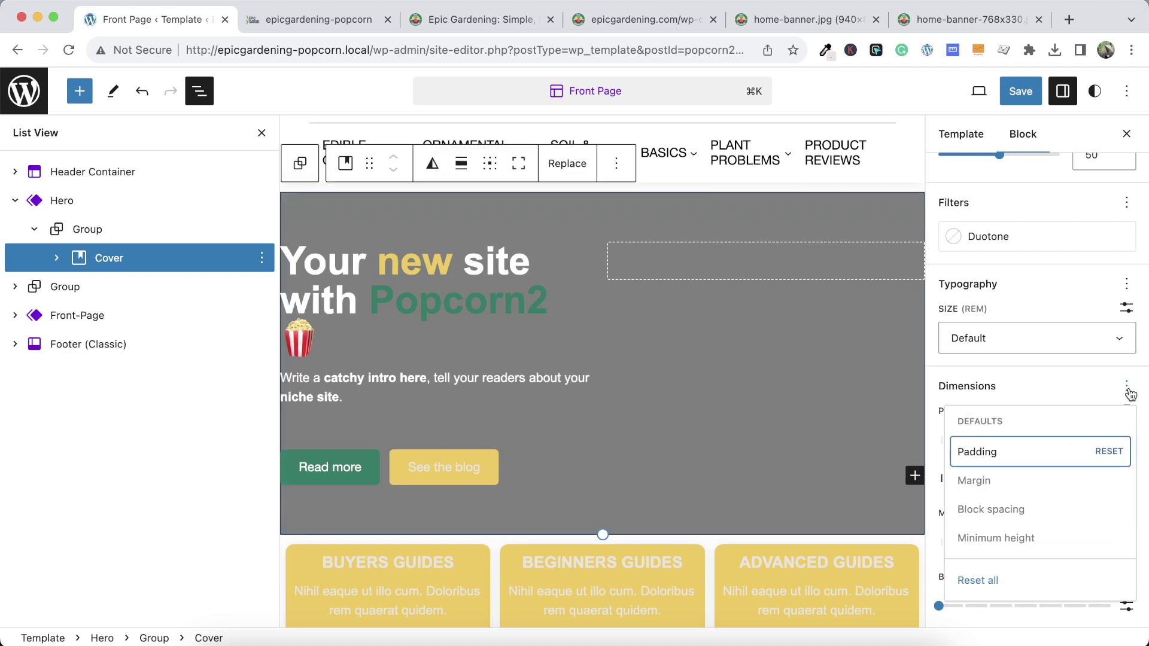
click(1036, 479)
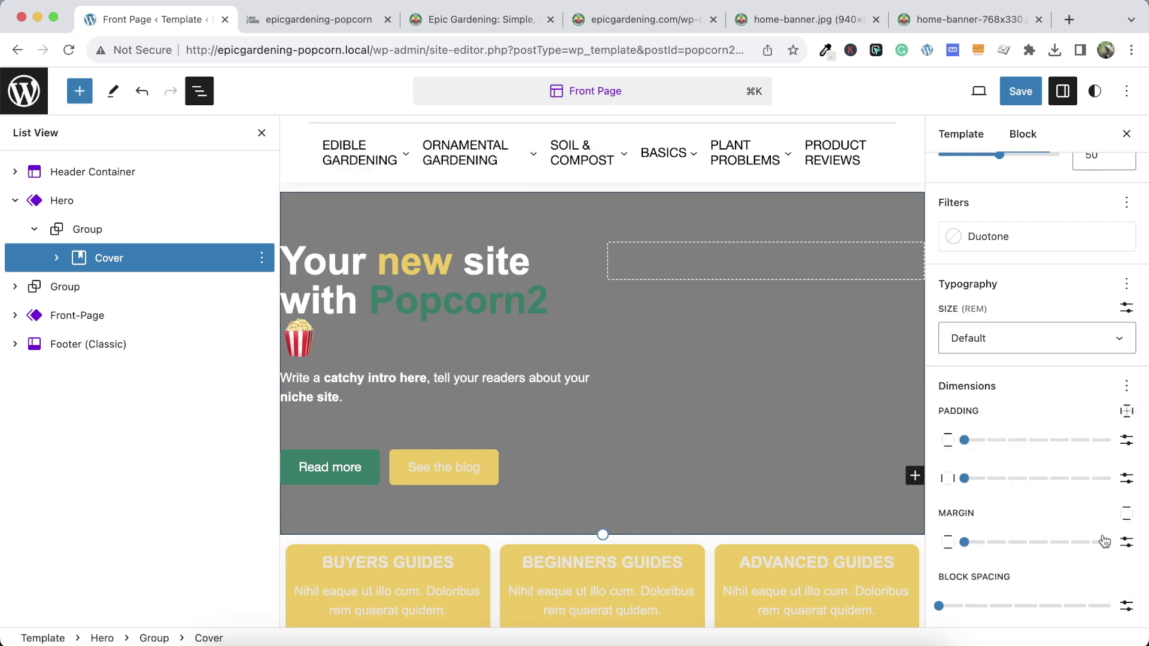
click(1126, 515)
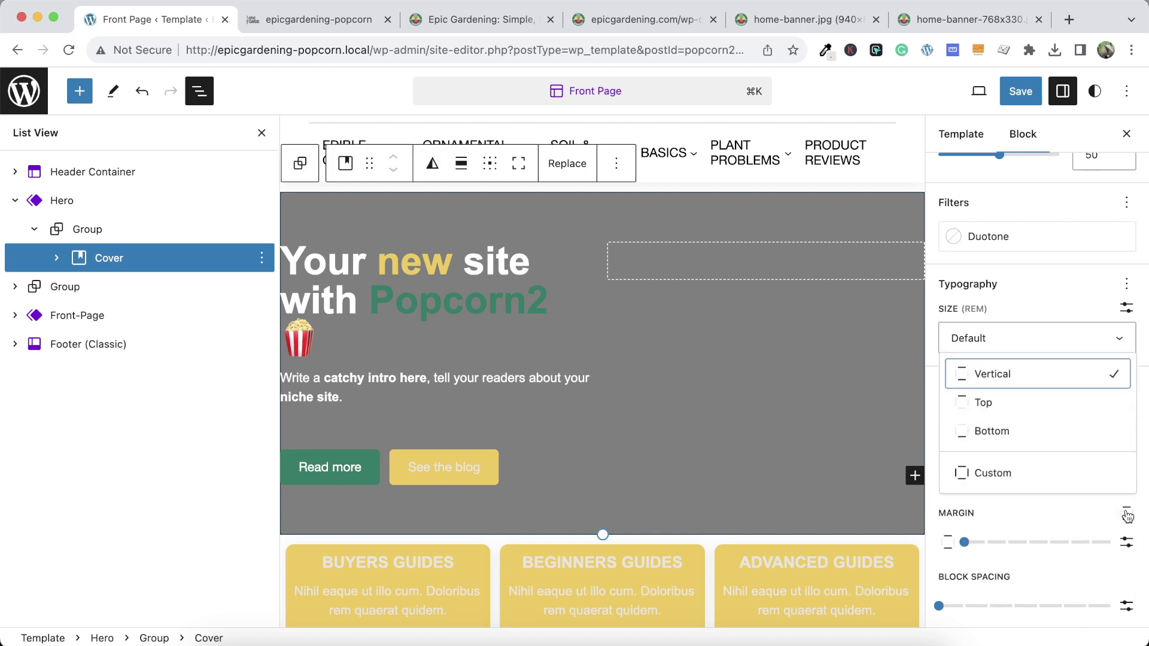
click(1029, 484)
scroll(1005, 556, down, 2)
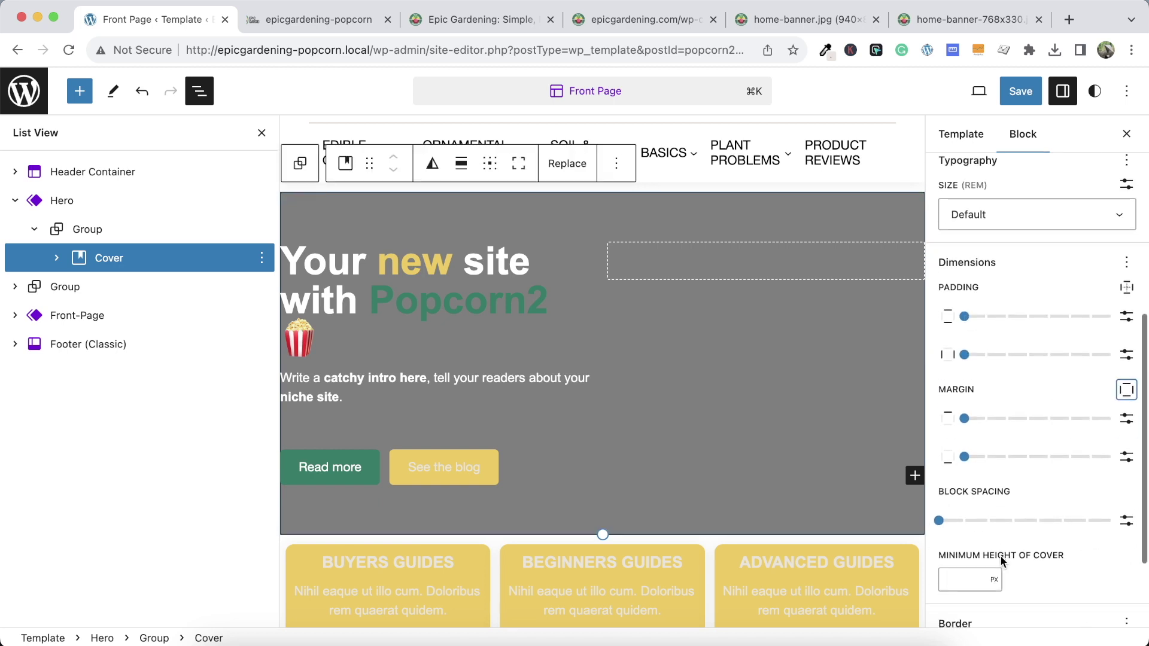
click(1126, 382)
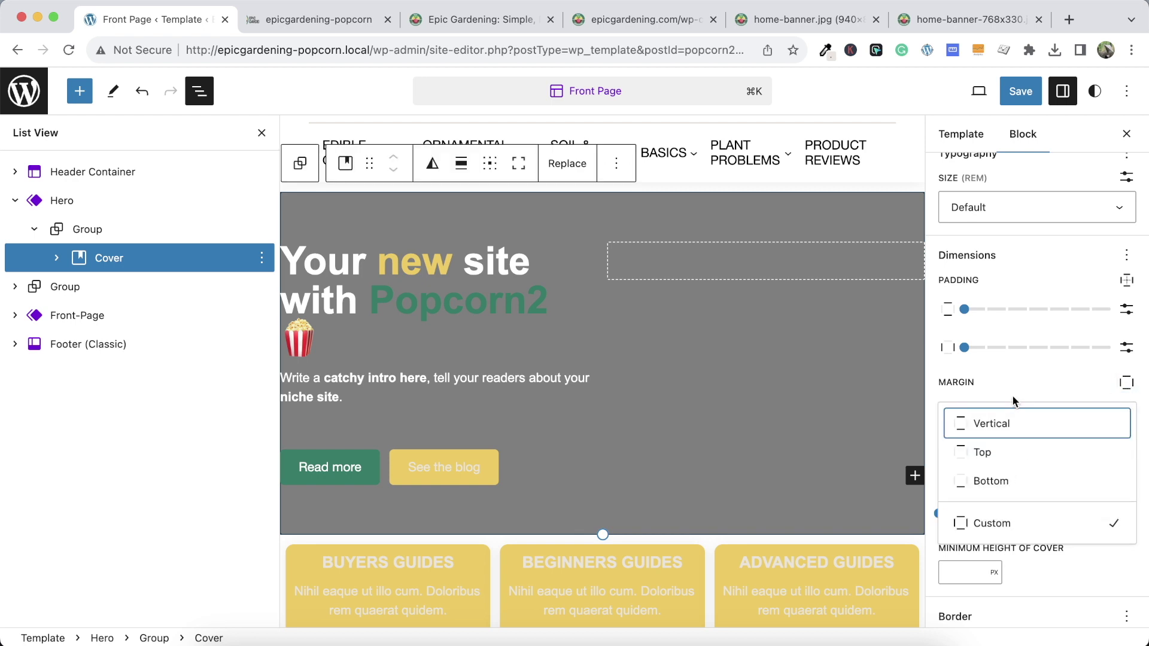
click(998, 423)
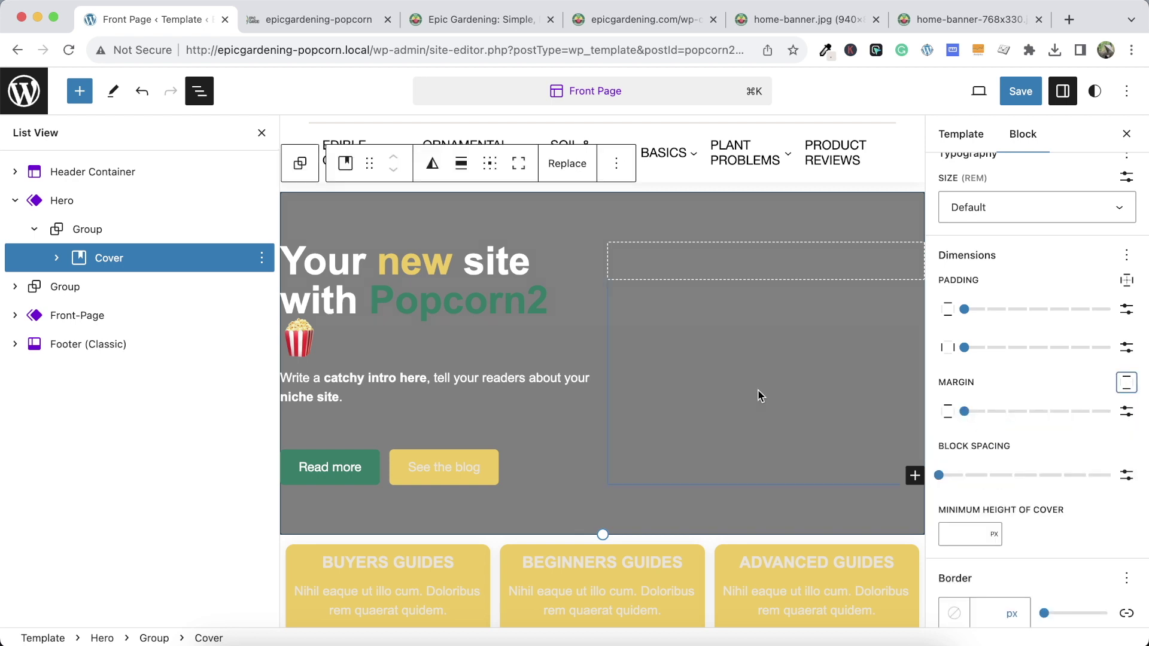
Save the Hero template part and check the hero's edge spacing on the reloaded local front page
click(1020, 91)
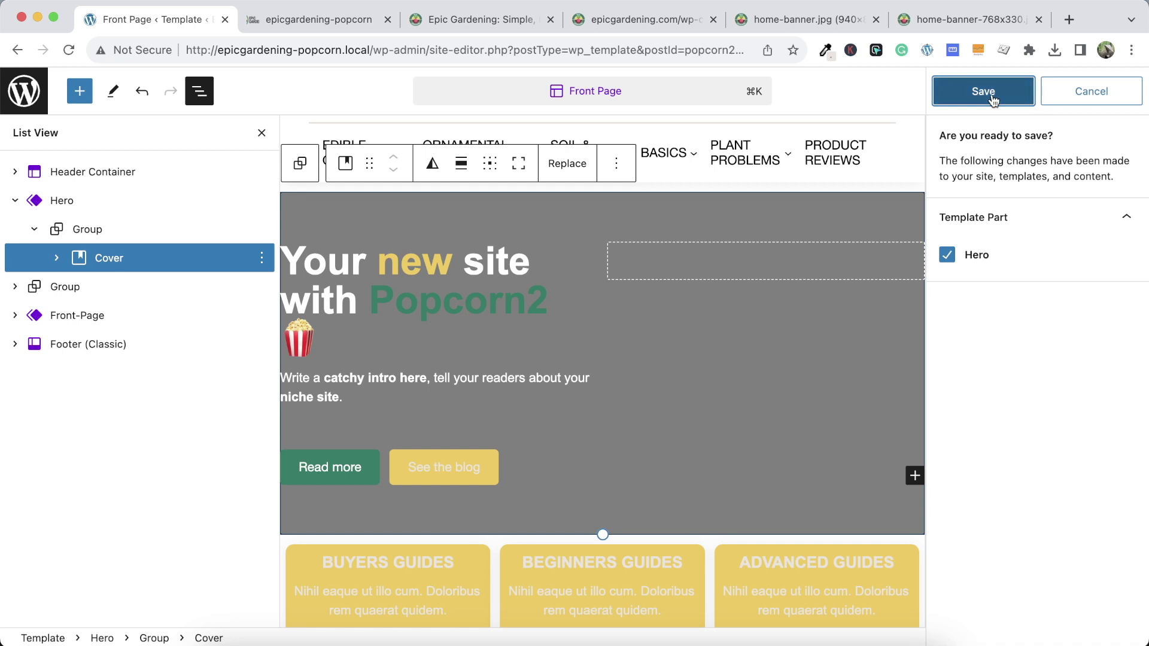
click(982, 91)
click(335, 23)
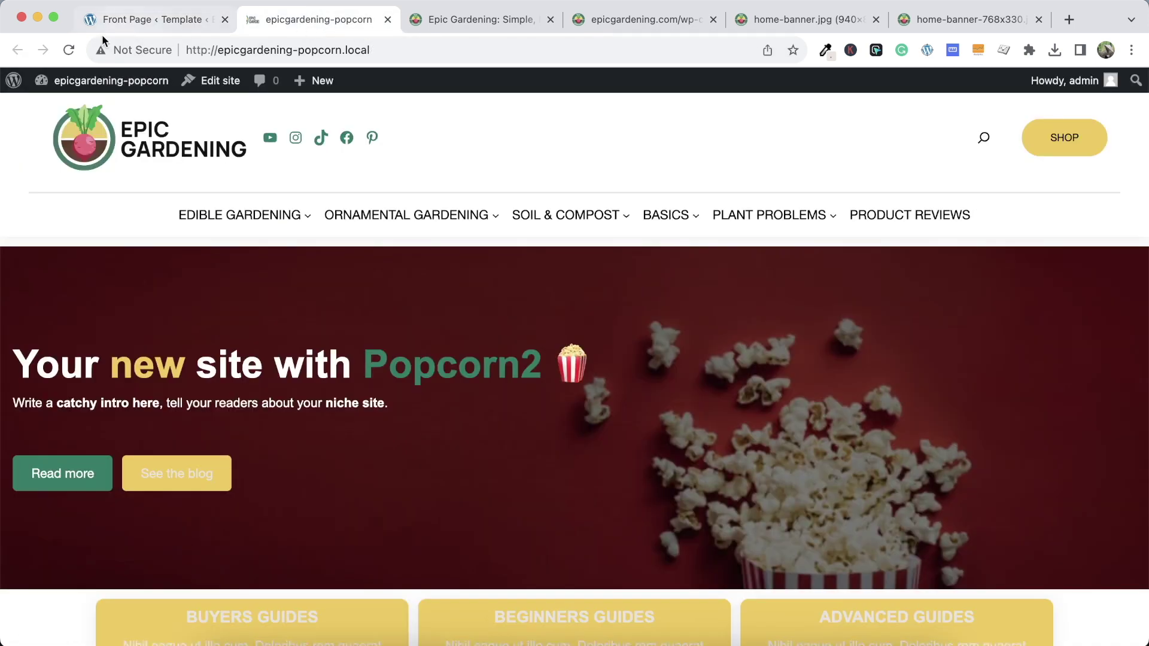
click(70, 50)
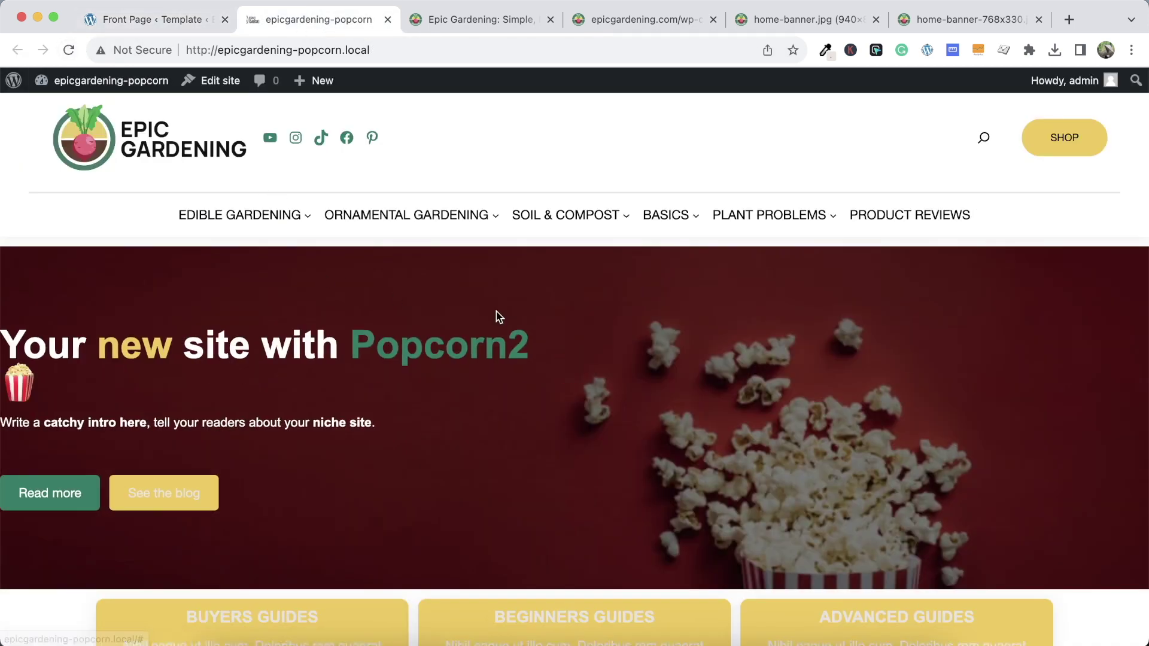
click(207, 27)
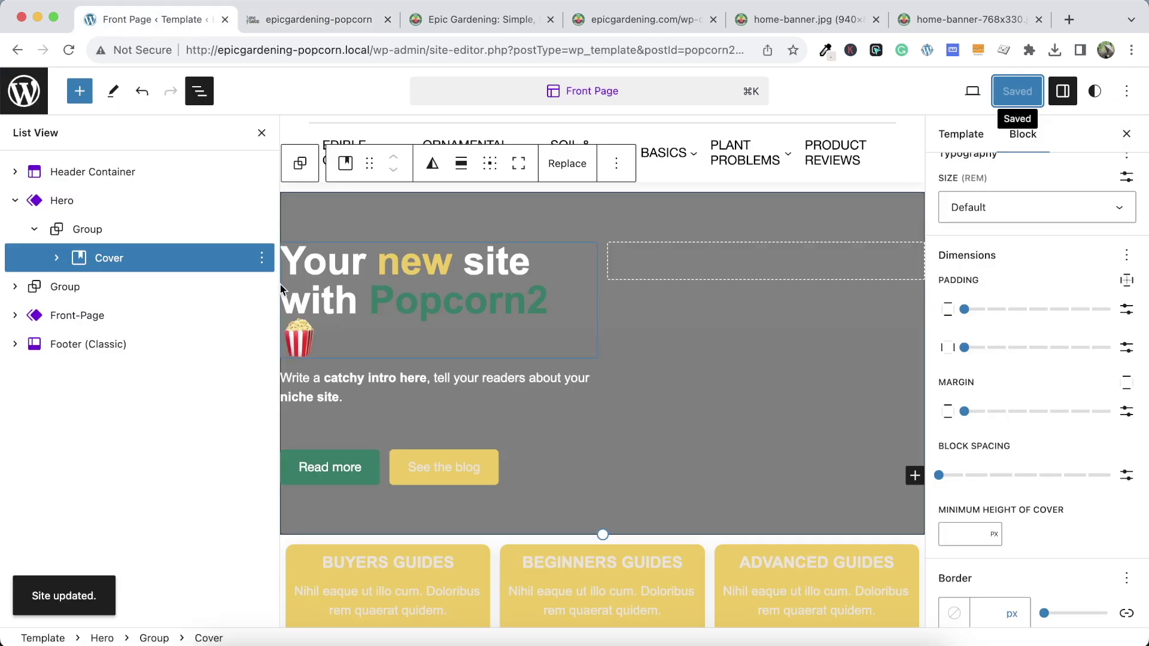
Try a horizontal padding of 3 on the Cover's Columns block, save, and check the local front page
click(66, 258)
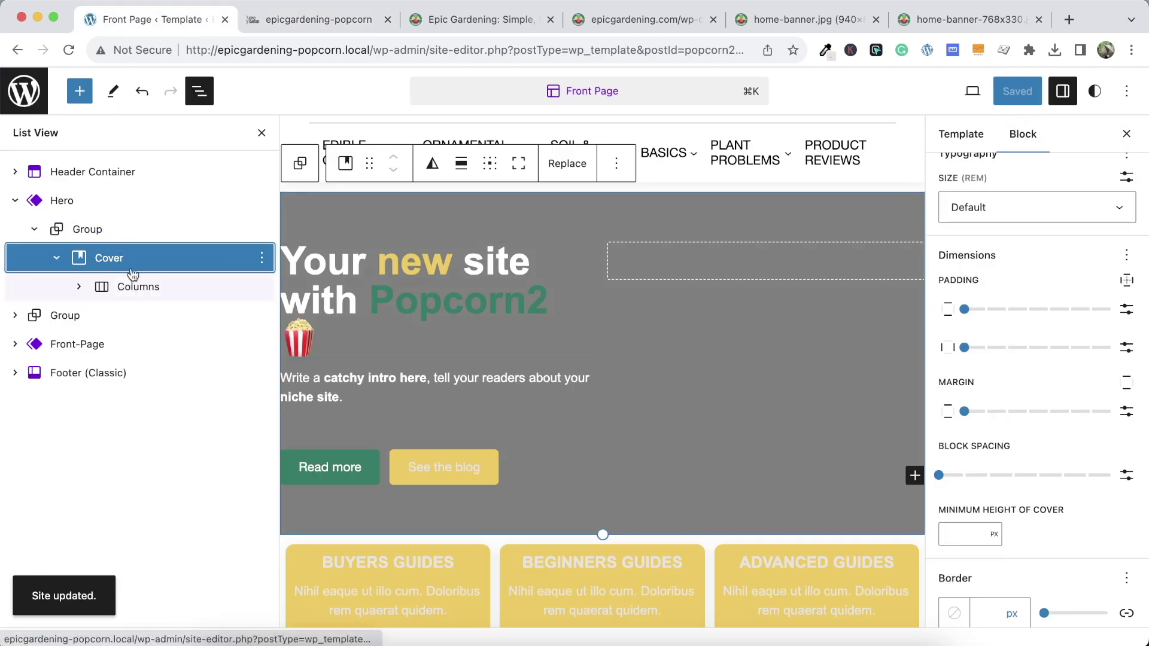
click(110, 288)
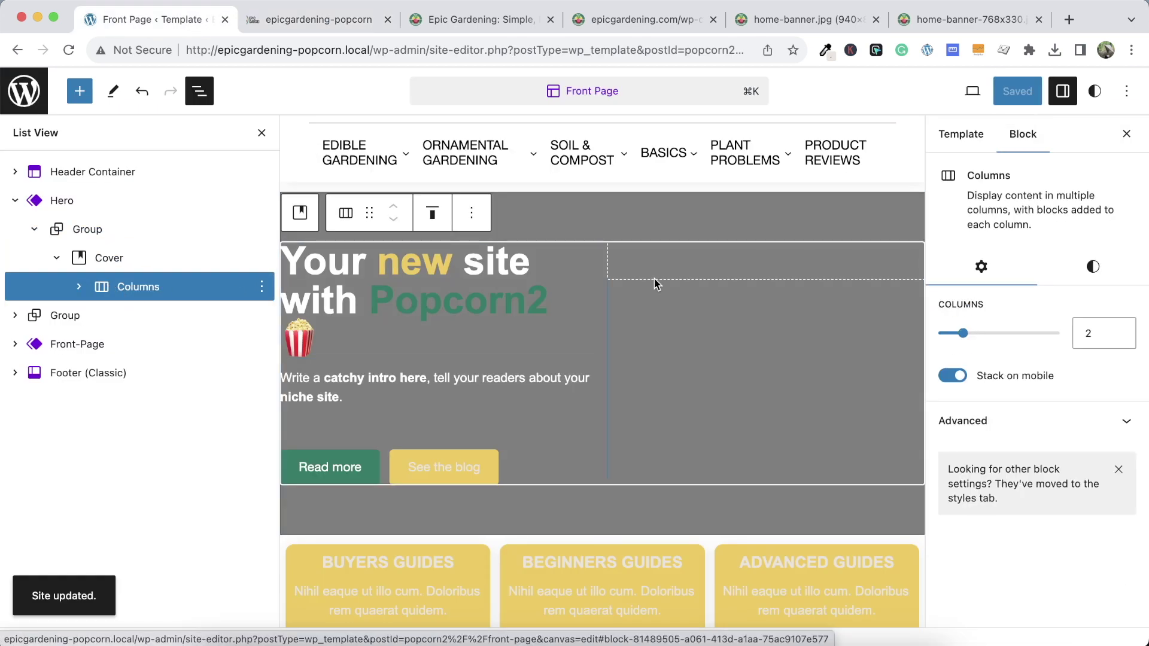
click(1094, 277)
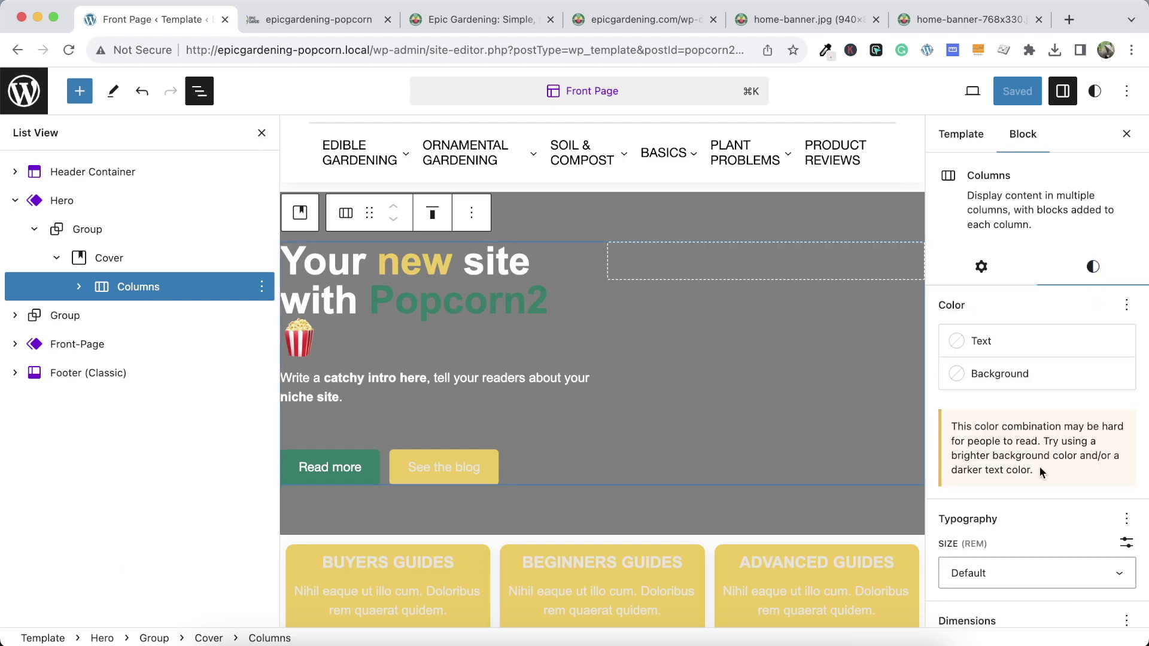
scroll(1041, 473, down, 7)
drag(964, 290, 1022, 293)
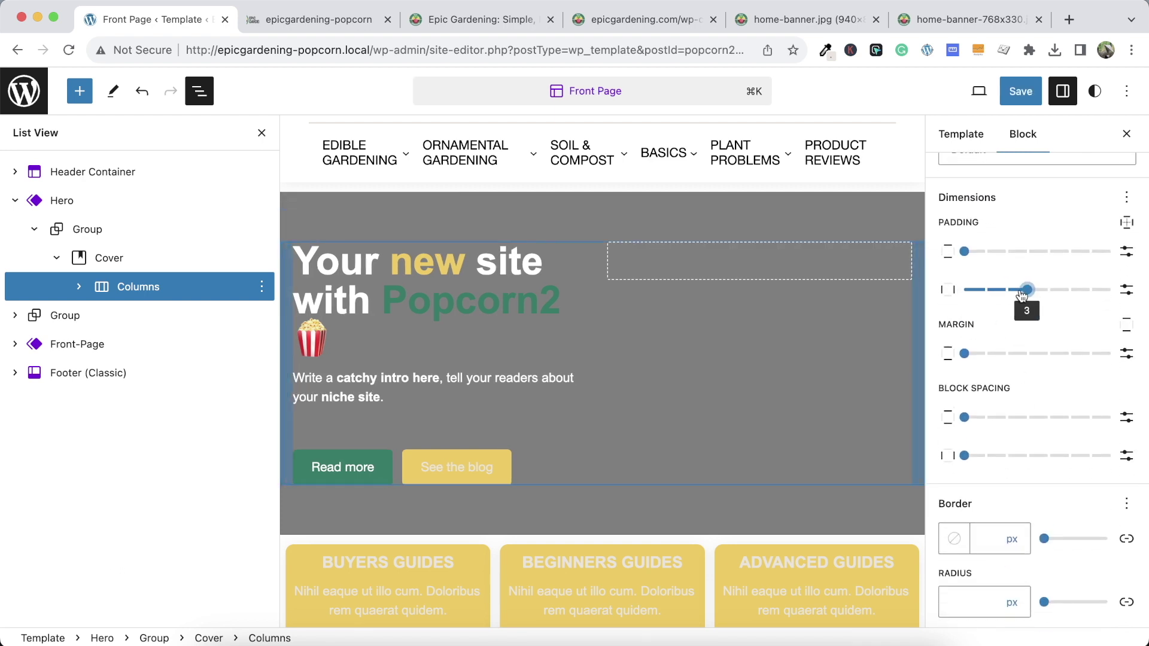
click(1020, 91)
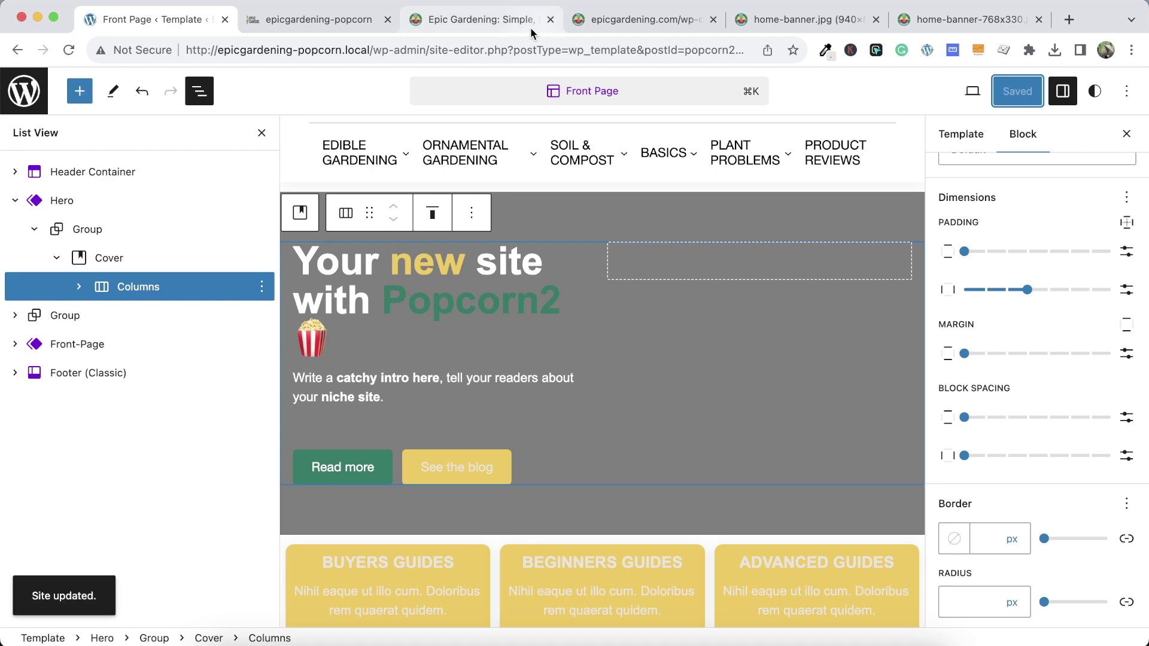
click(360, 10)
click(70, 50)
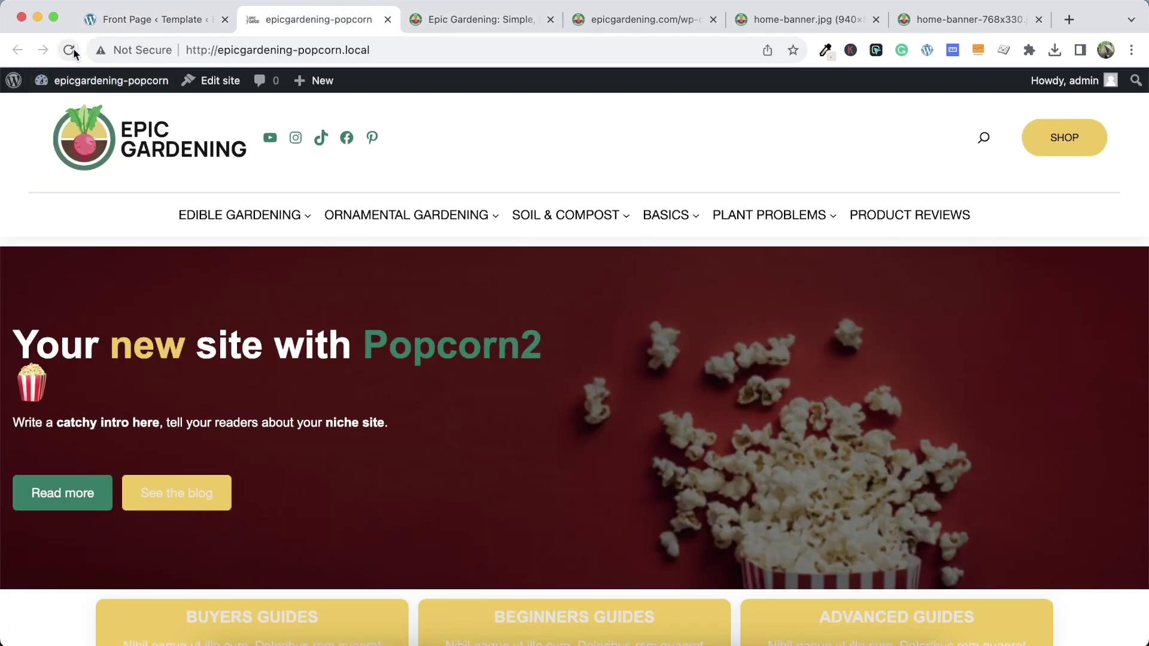
click(172, 20)
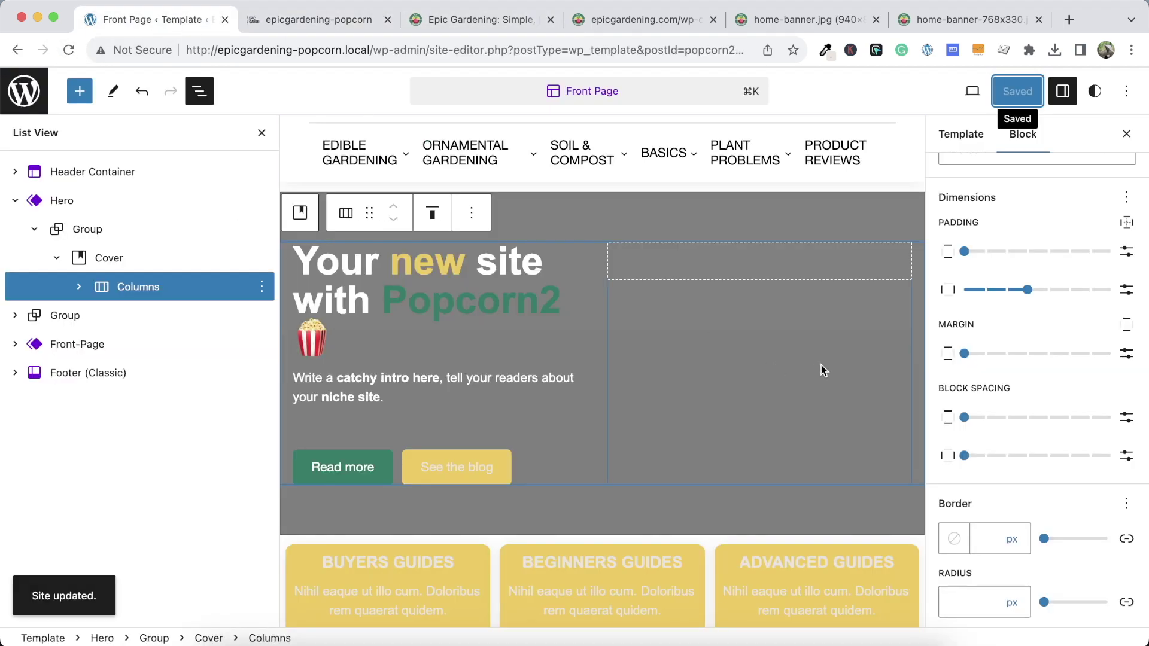
Set the Columns block's horizontal padding to 6, save the template part, and reload the local front page
drag(1026, 289, 1110, 290)
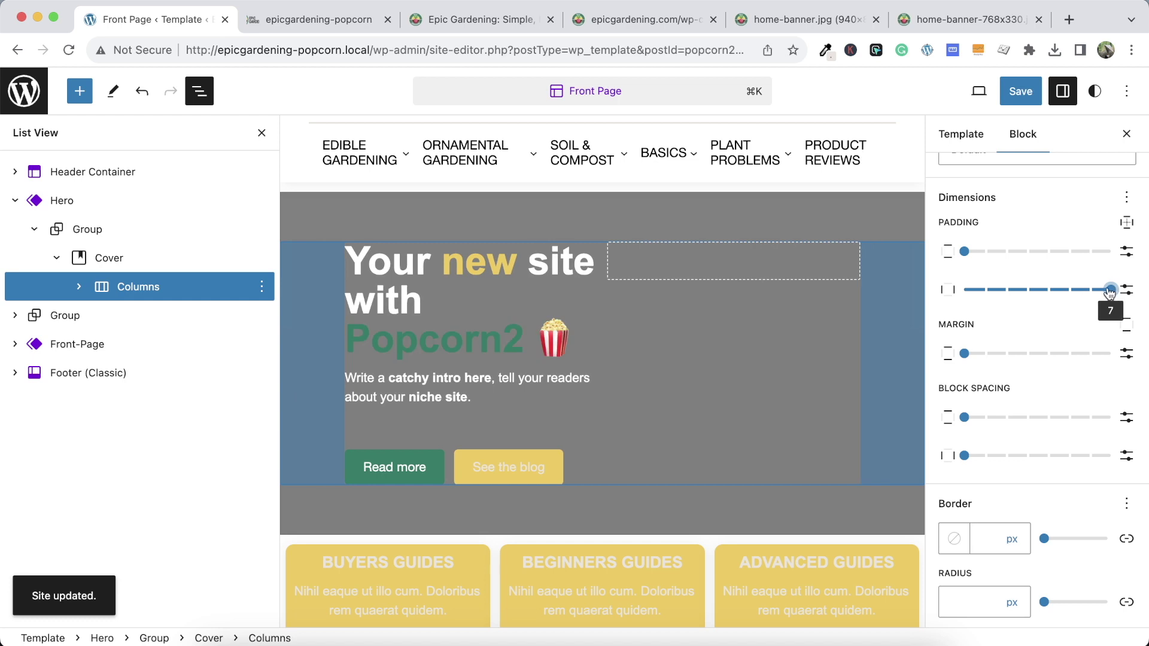
click(1020, 91)
click(975, 92)
click(319, 20)
click(68, 50)
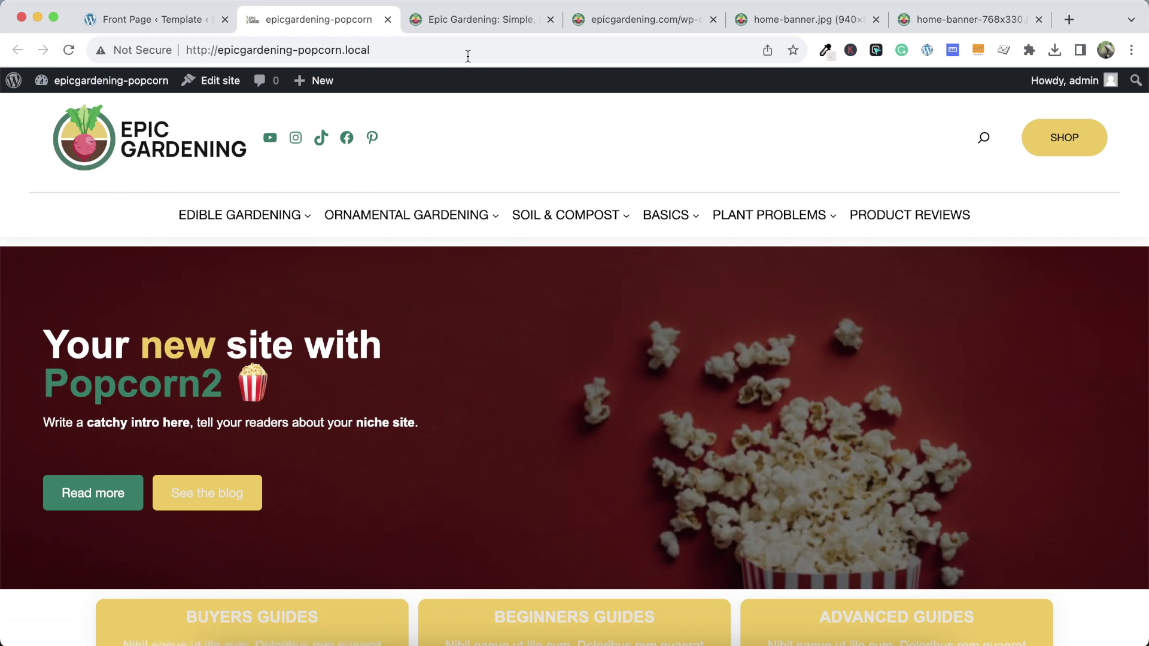
Measure the header's content width on the original Epic Gardening site, from the logo to the Shop button
click(451, 18)
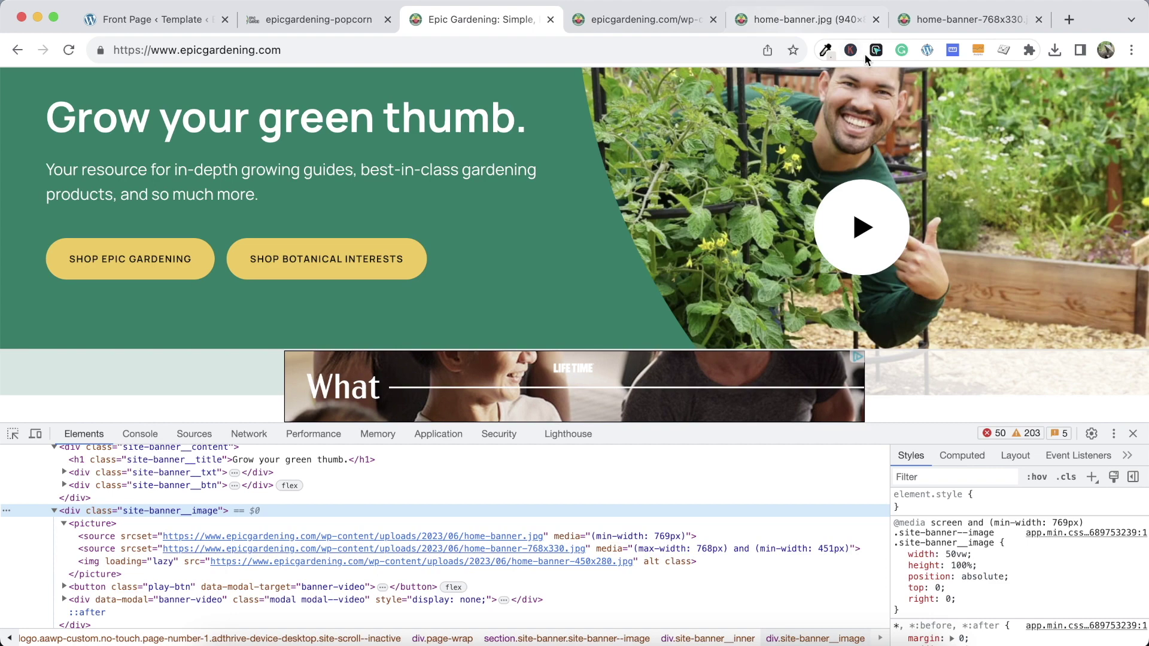
scroll(831, 145, up, 1)
scroll(832, 146, up, 3)
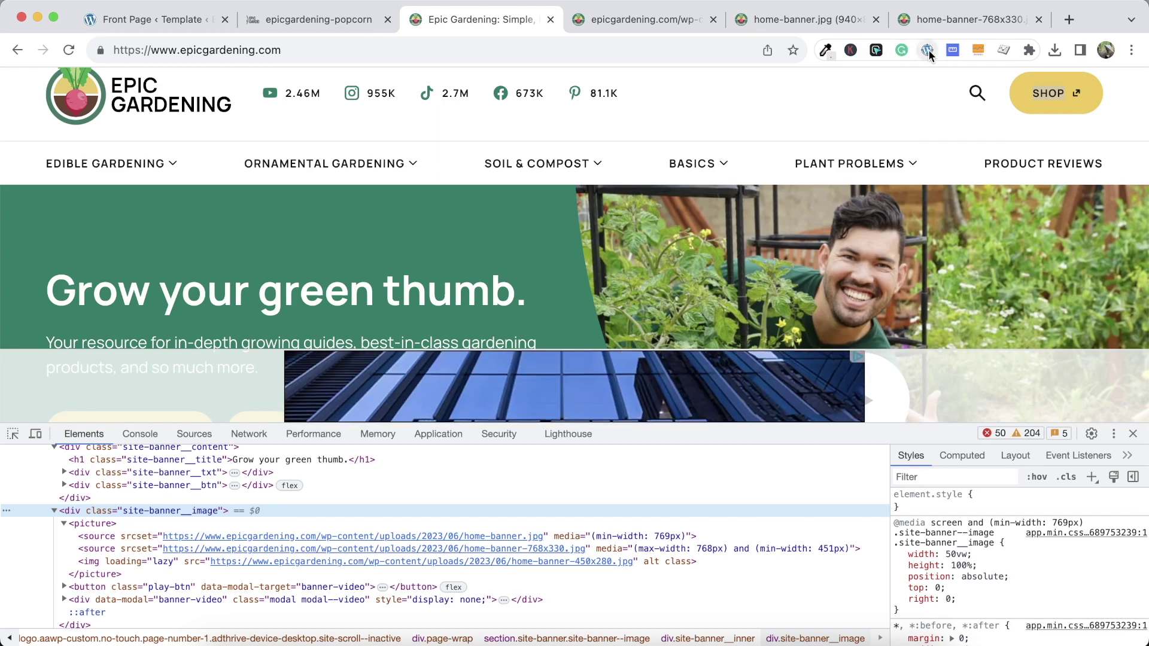
click(953, 51)
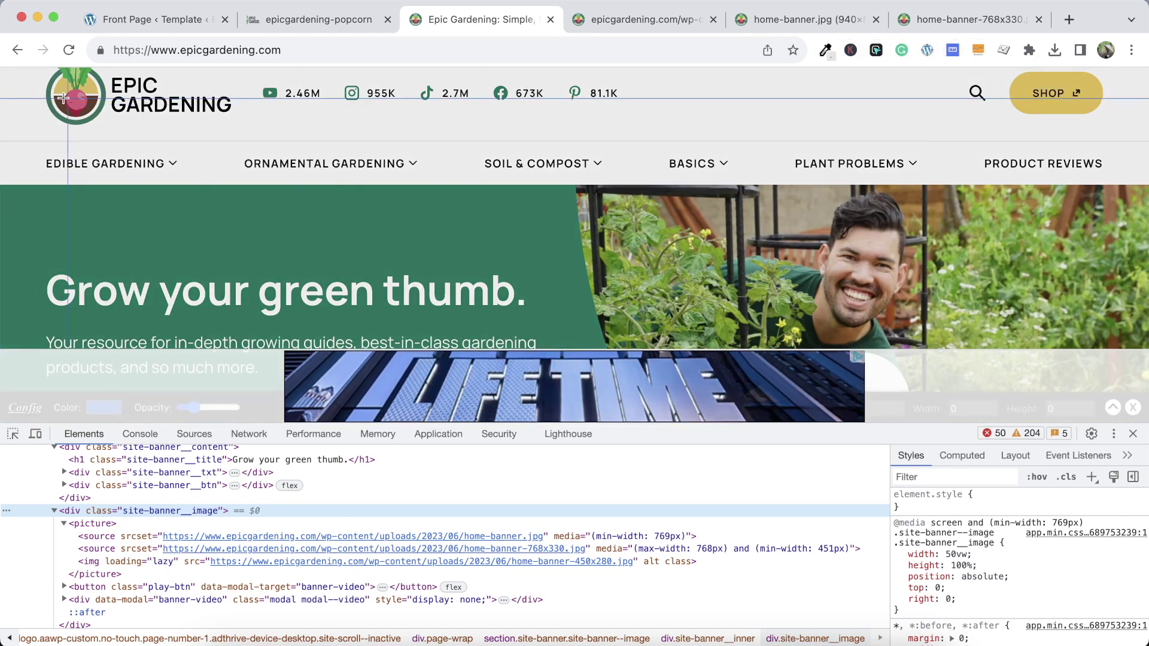
drag(42, 91, 1100, 101)
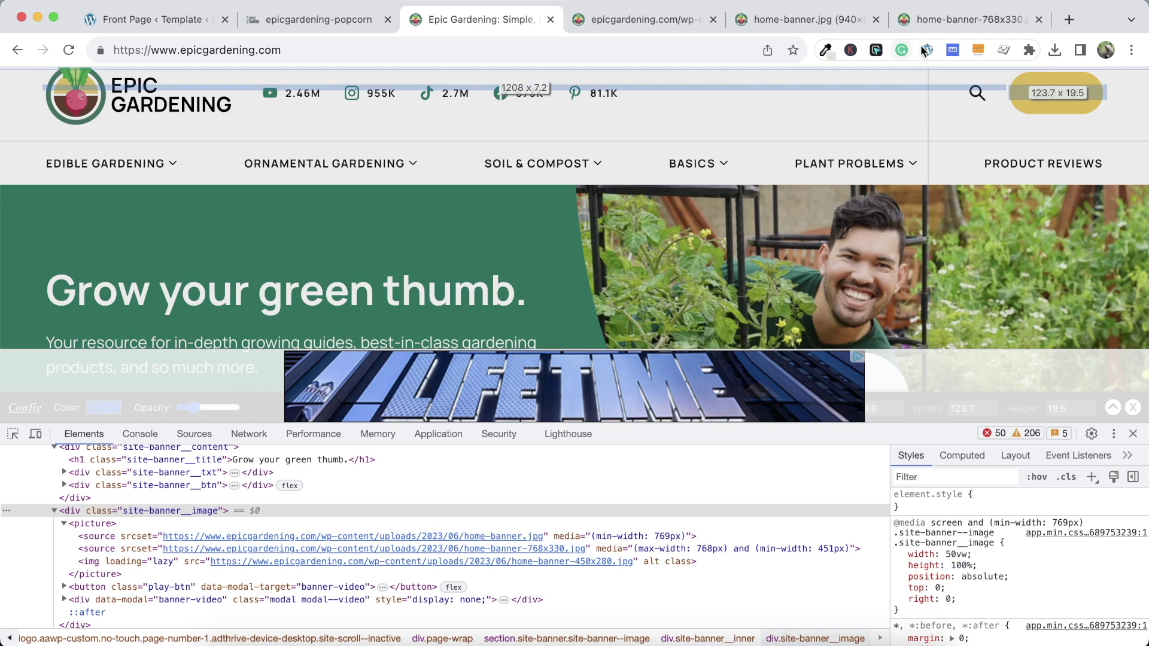
click(951, 51)
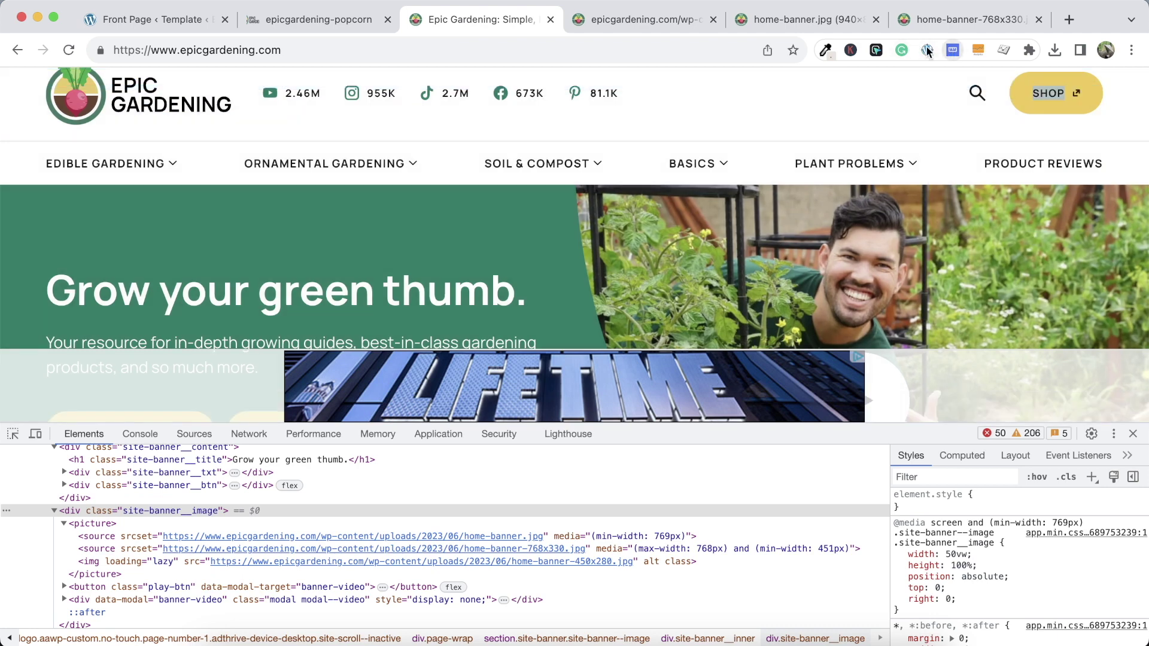
Review the site-wide Layout width settings in Styles and compare the section widths on the local front page
click(339, 18)
click(185, 18)
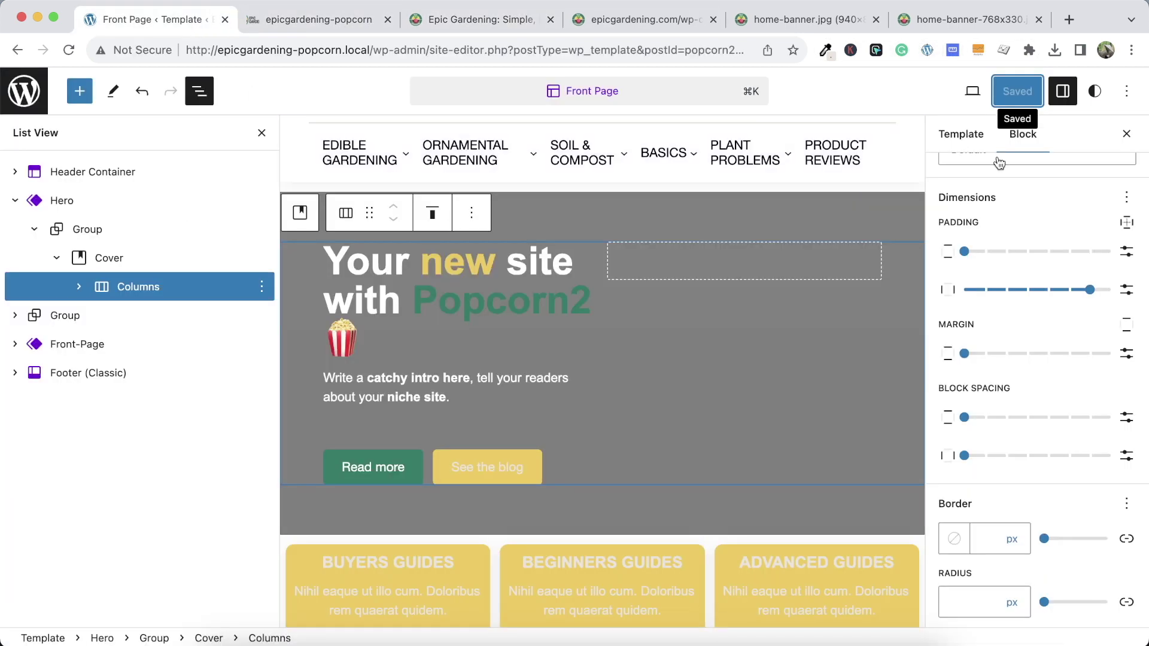
click(1094, 93)
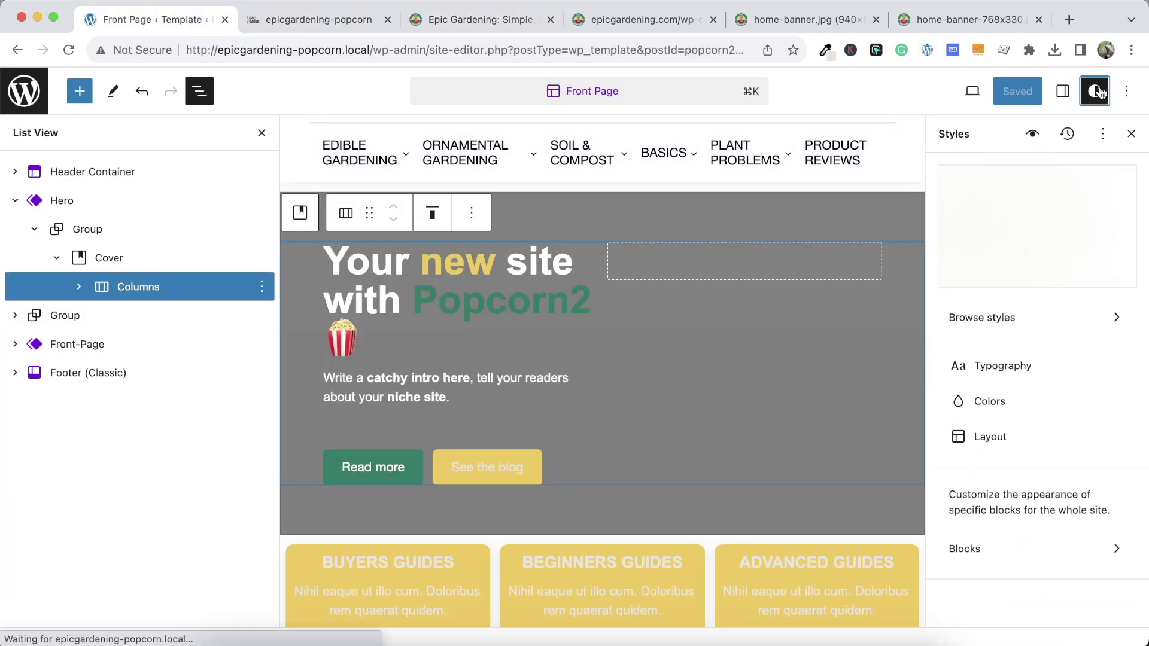
click(991, 433)
click(292, 18)
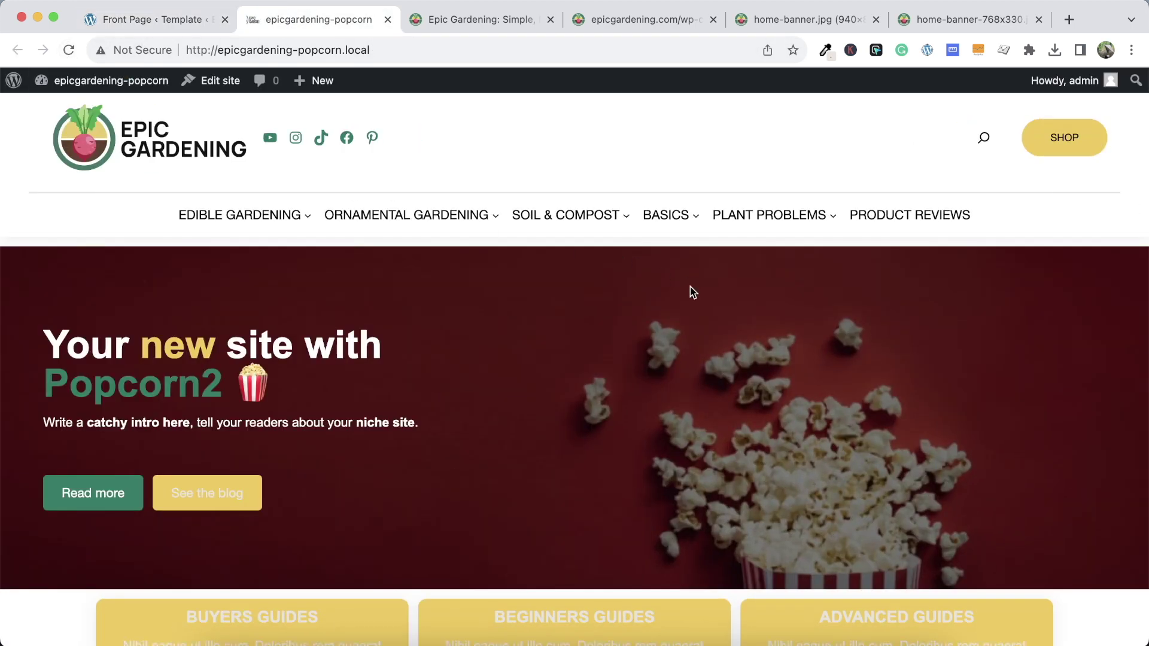
scroll(298, 359, down, 5)
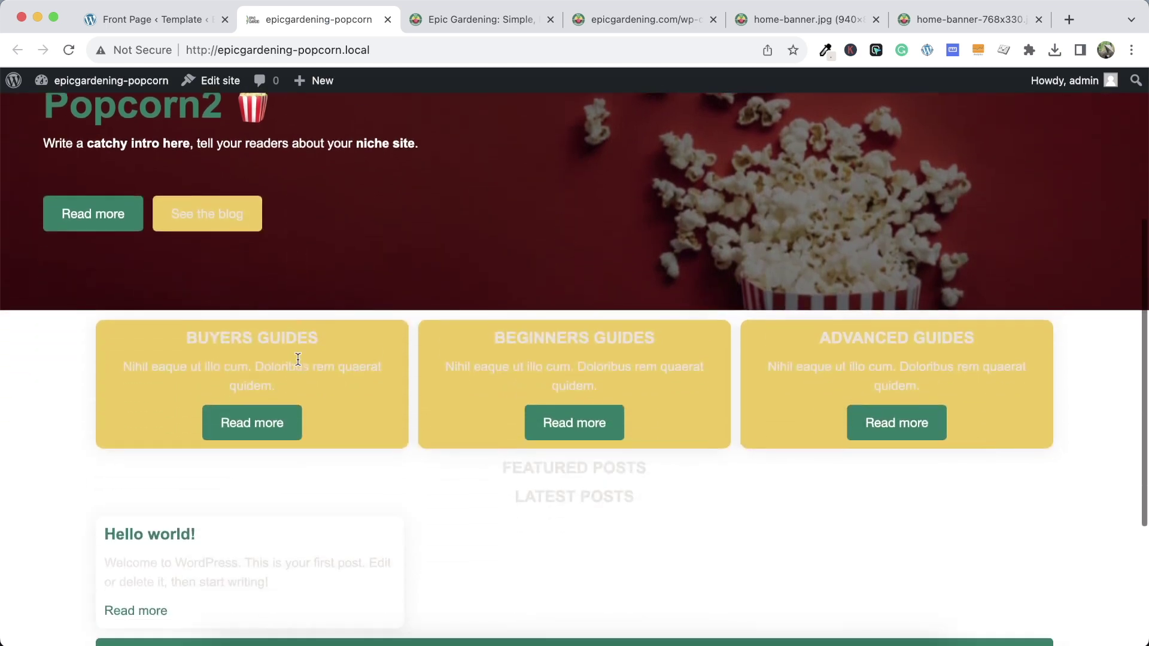
scroll(293, 303, up, 2)
scroll(293, 308, up, 3)
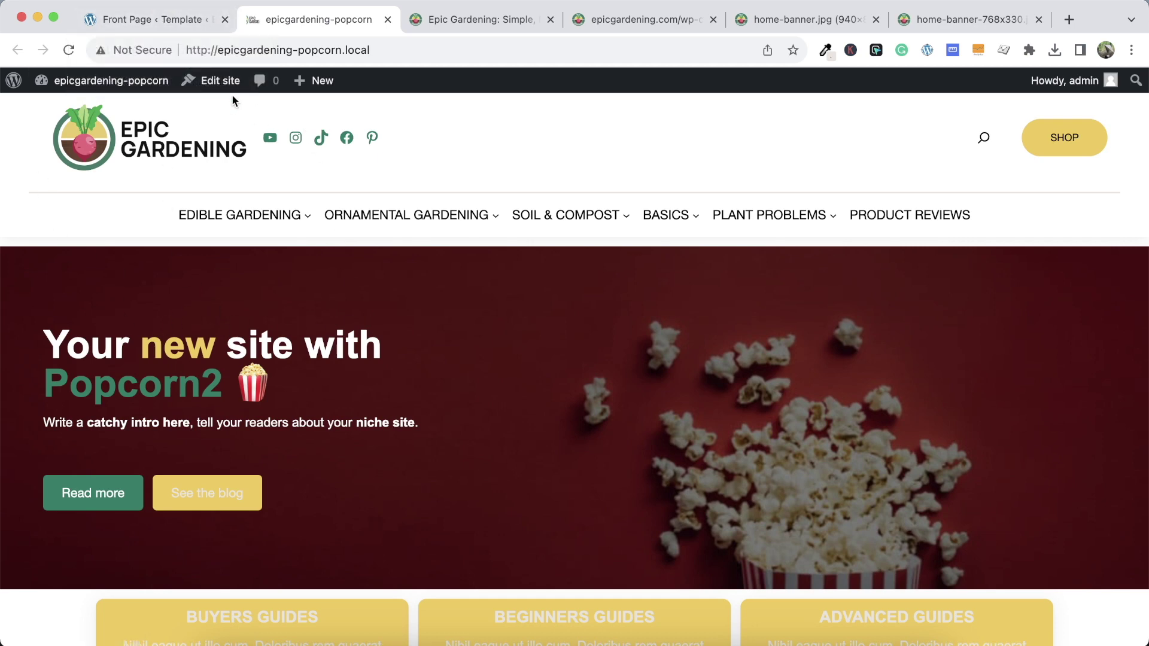
Examine the Hero's nested Group, Cover and Columns blocks alongside the site-wide content width setting
click(166, 21)
click(106, 232)
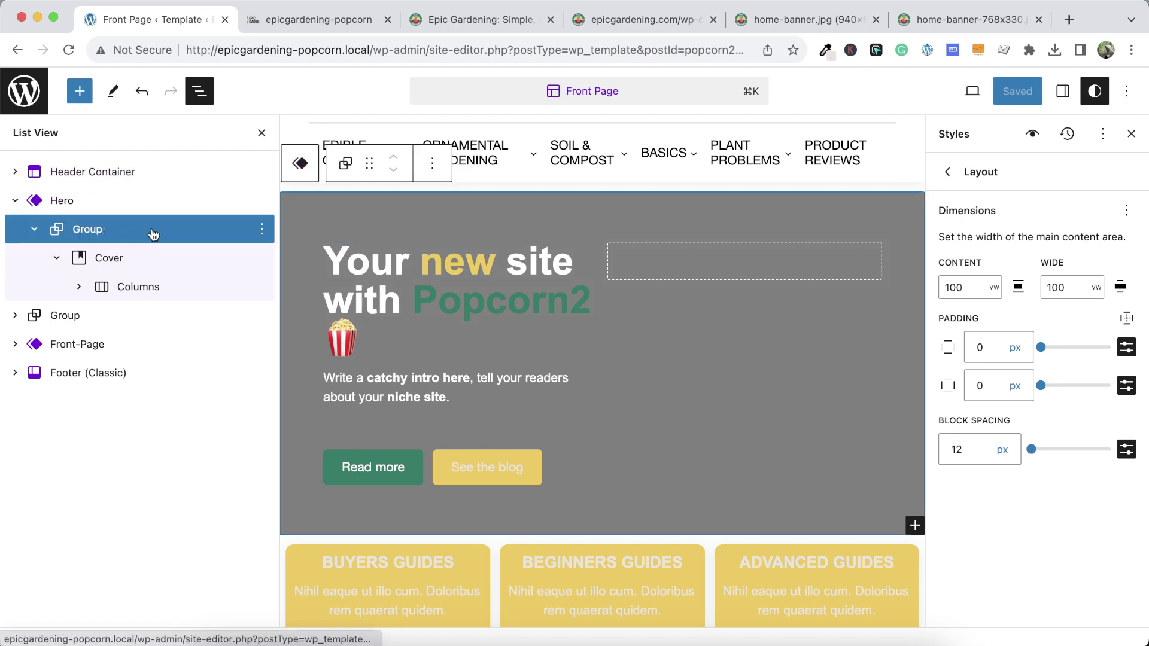
click(262, 132)
click(201, 95)
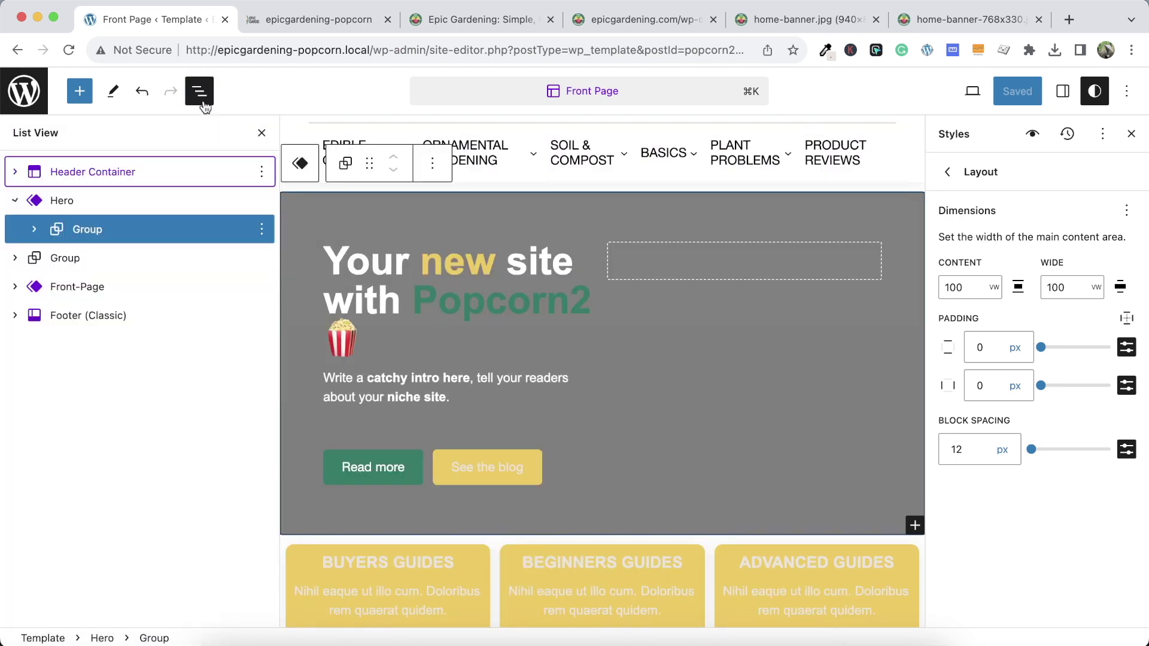
click(34, 229)
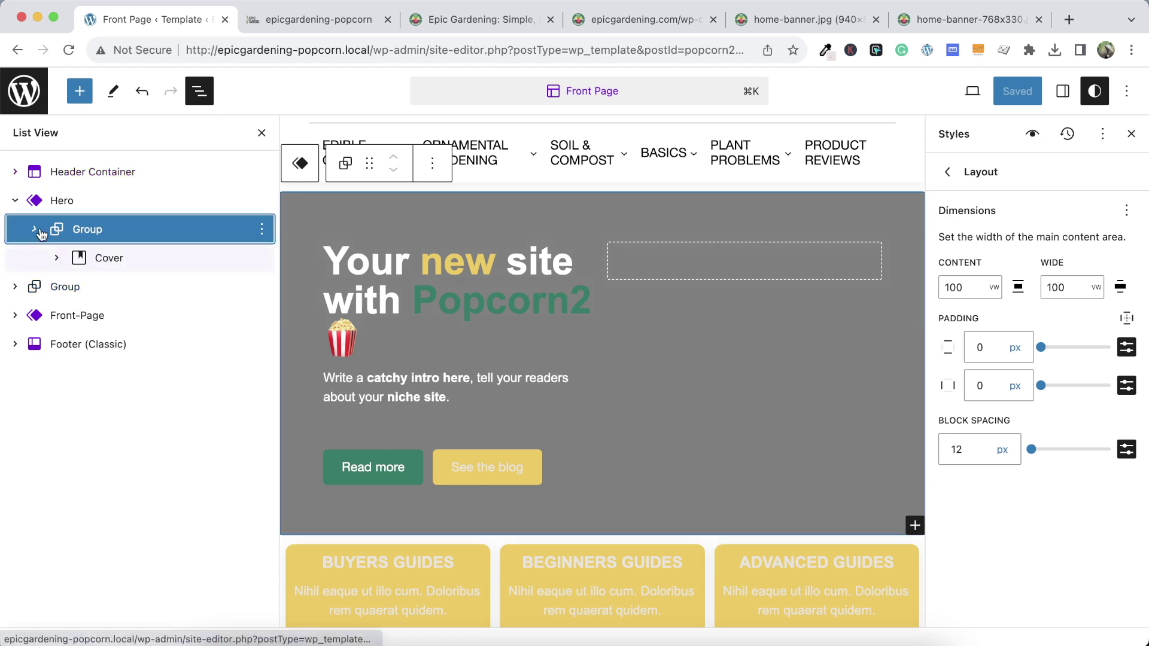
click(108, 261)
click(56, 258)
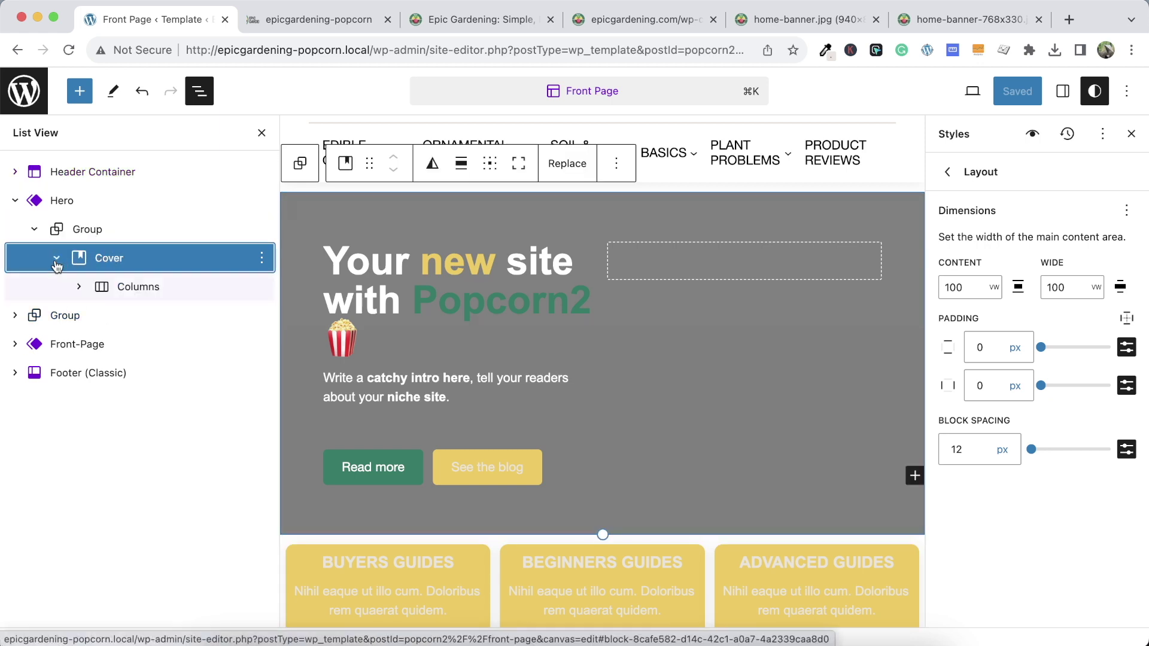
click(118, 286)
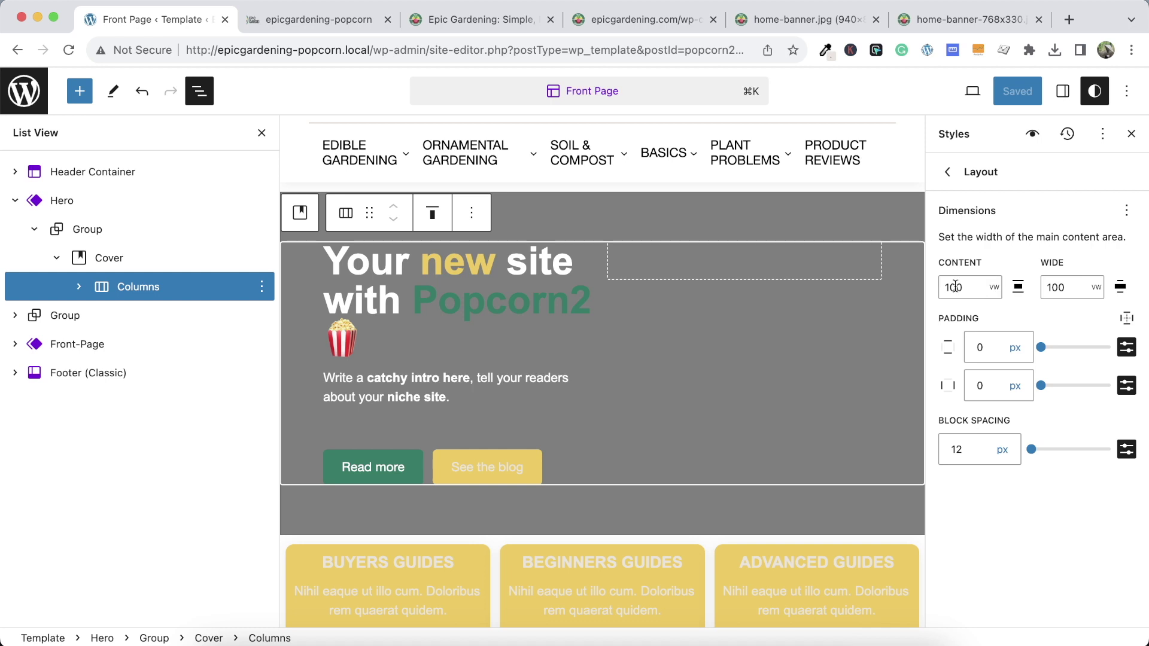
click(122, 259)
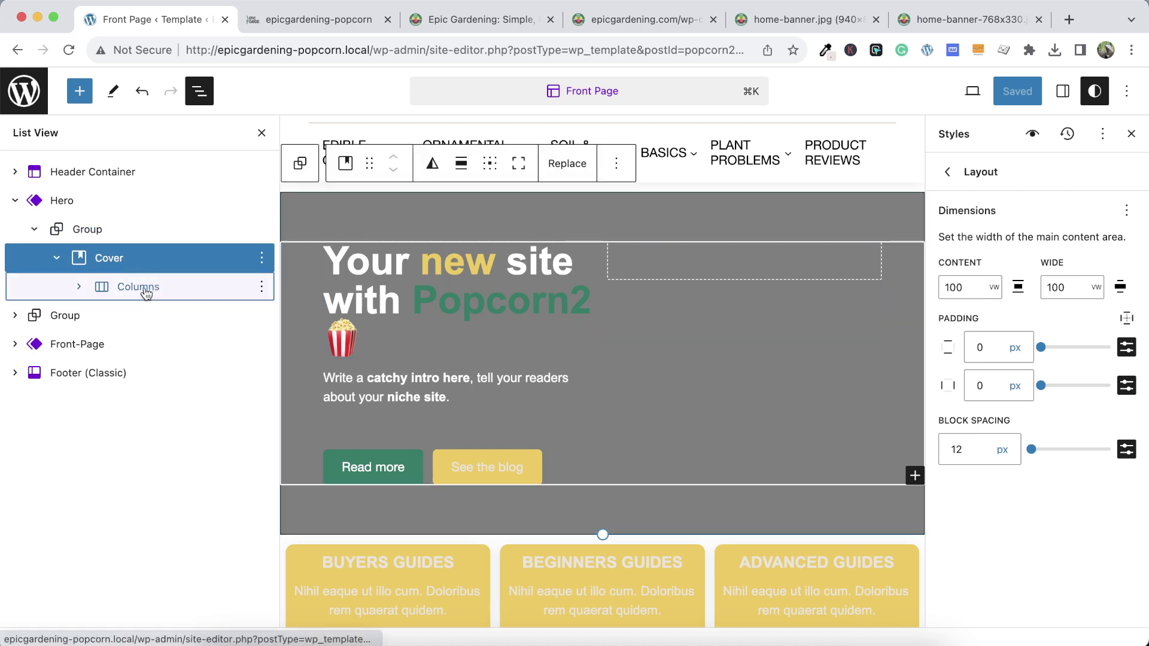
click(140, 288)
click(951, 287)
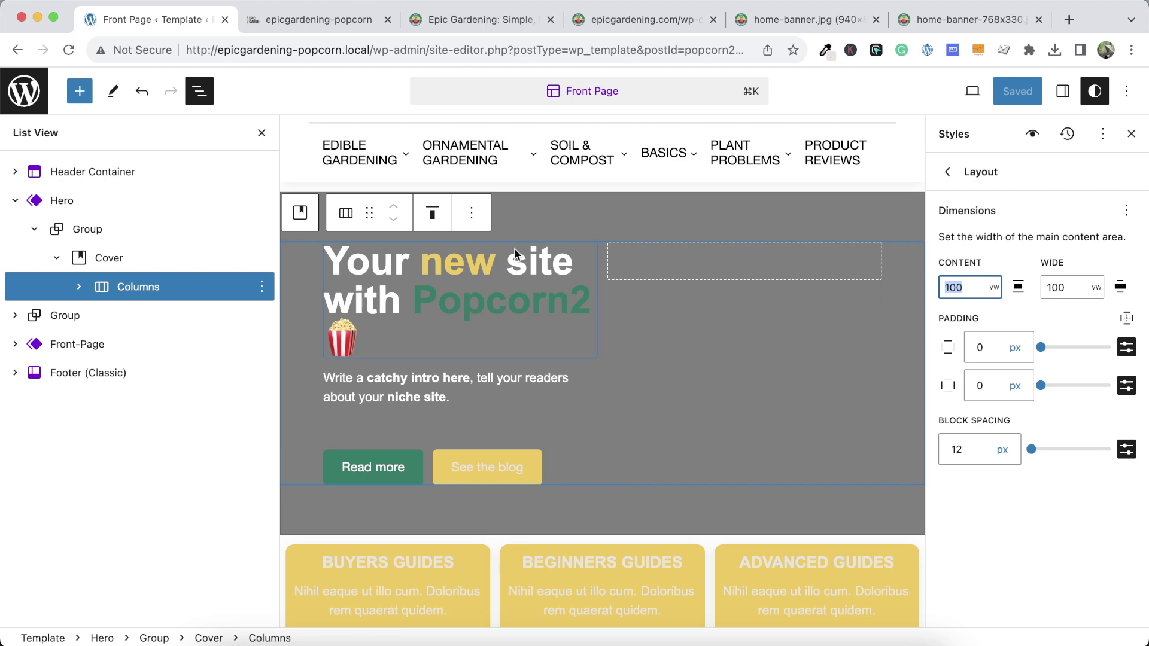
scroll(789, 188, up, 3)
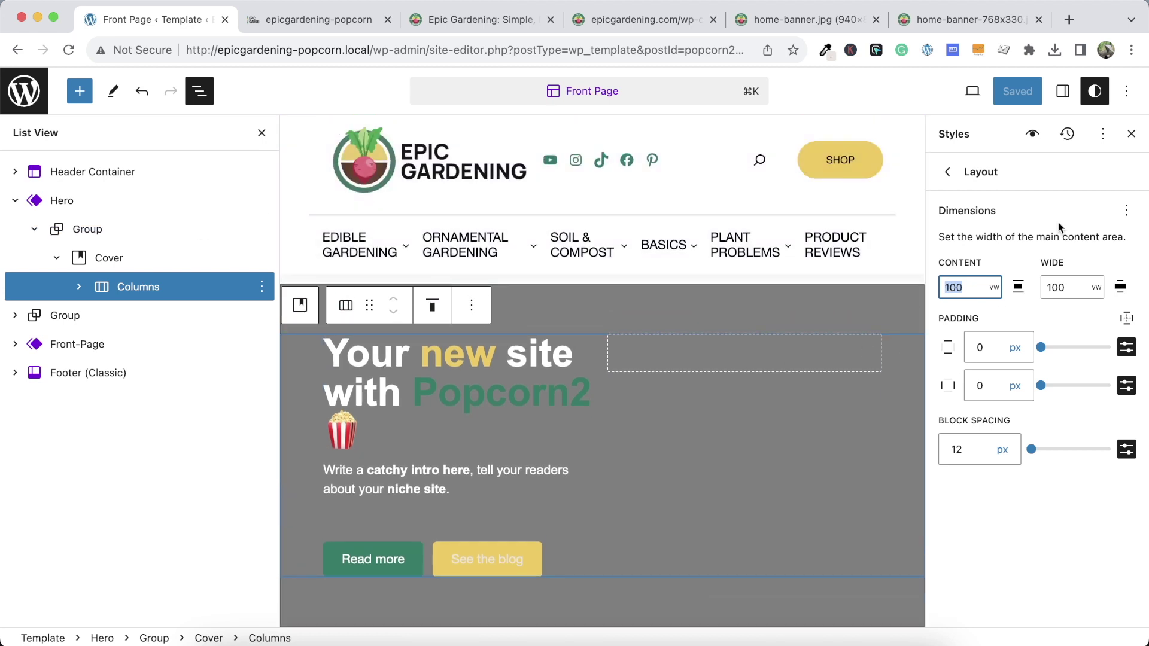
Set the content and wide widths of the Hero's Group block to 1200 px
click(1062, 92)
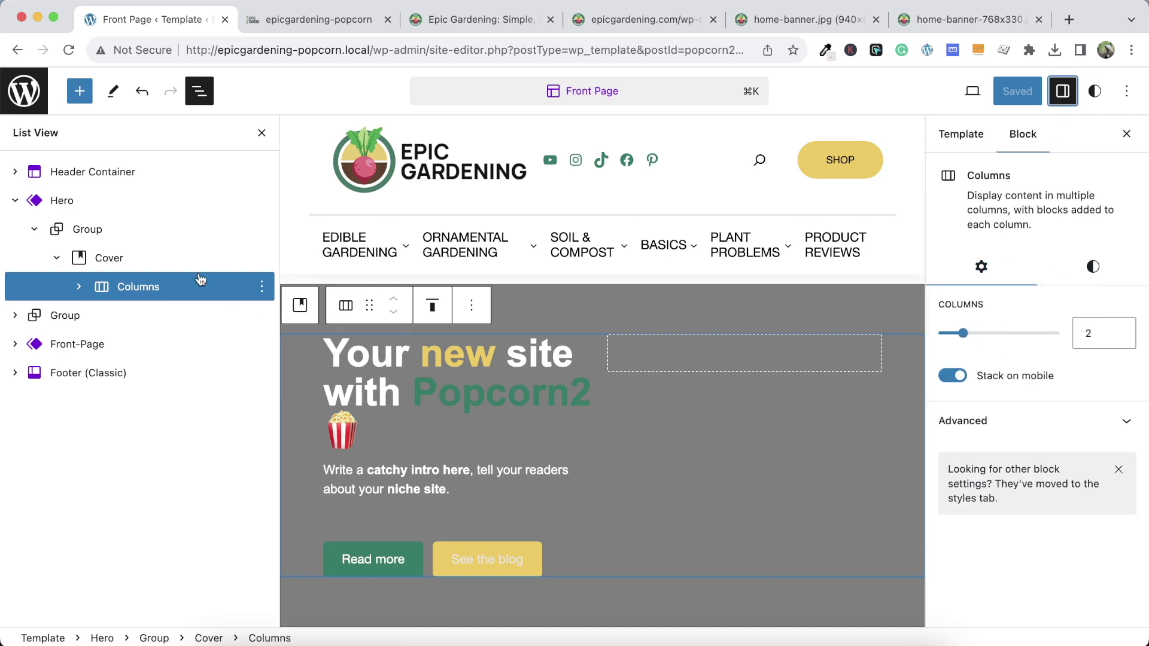
click(109, 257)
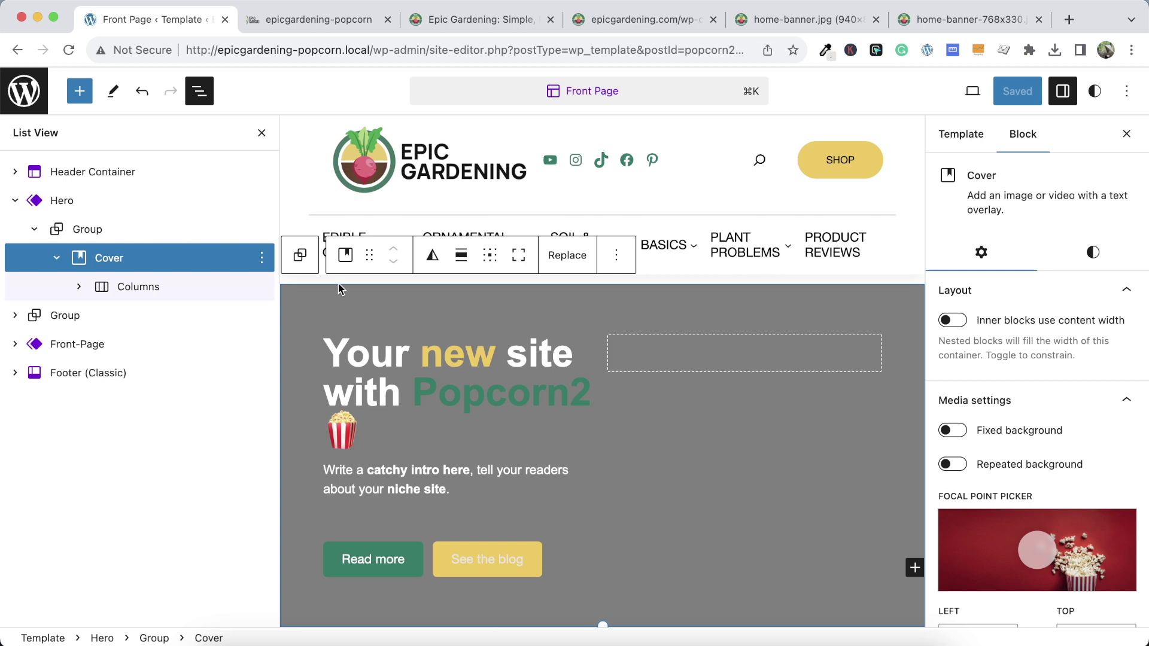
click(200, 231)
click(963, 438)
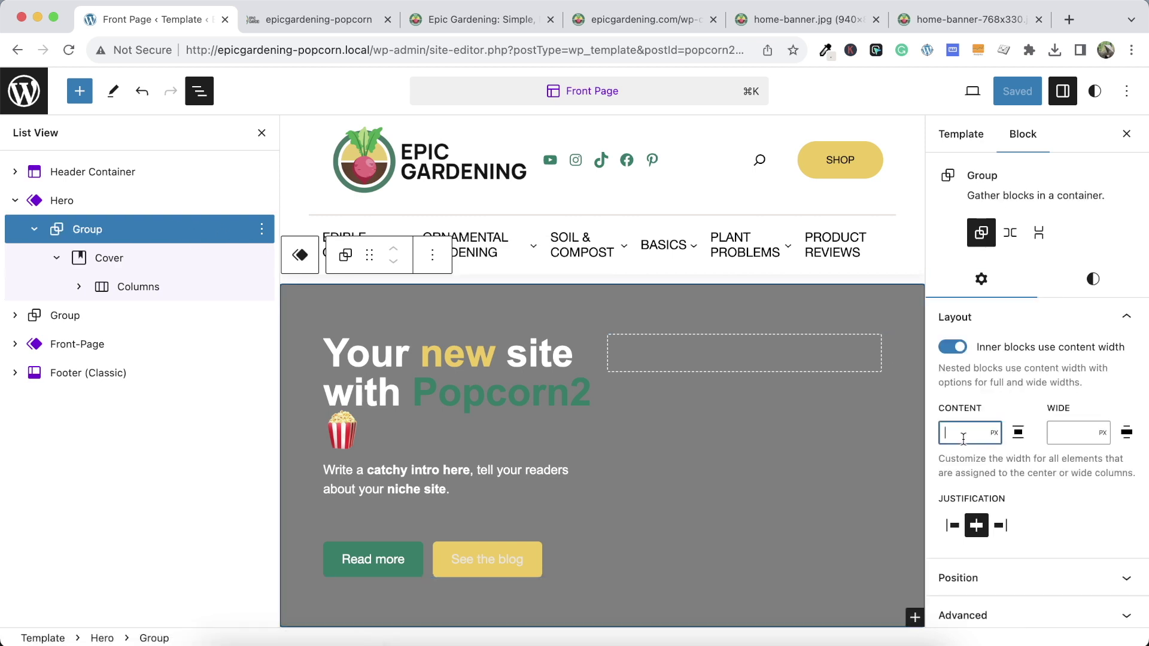
text(1200)
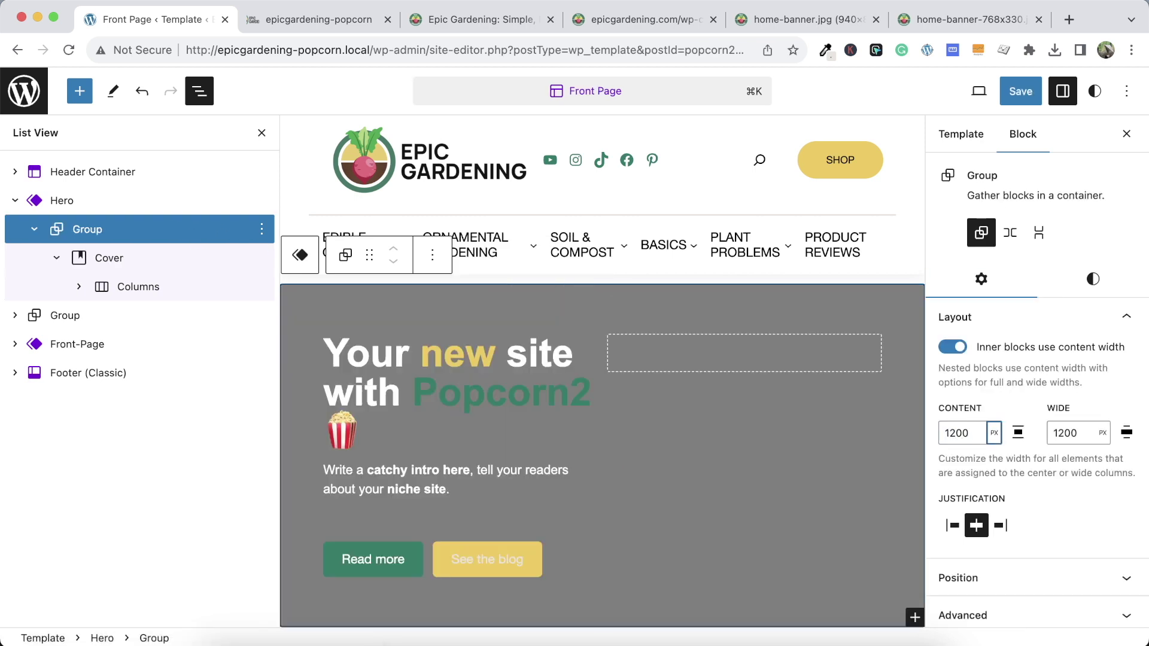
Save the template and check the hero's width on the reloaded local front page
click(1020, 91)
click(982, 90)
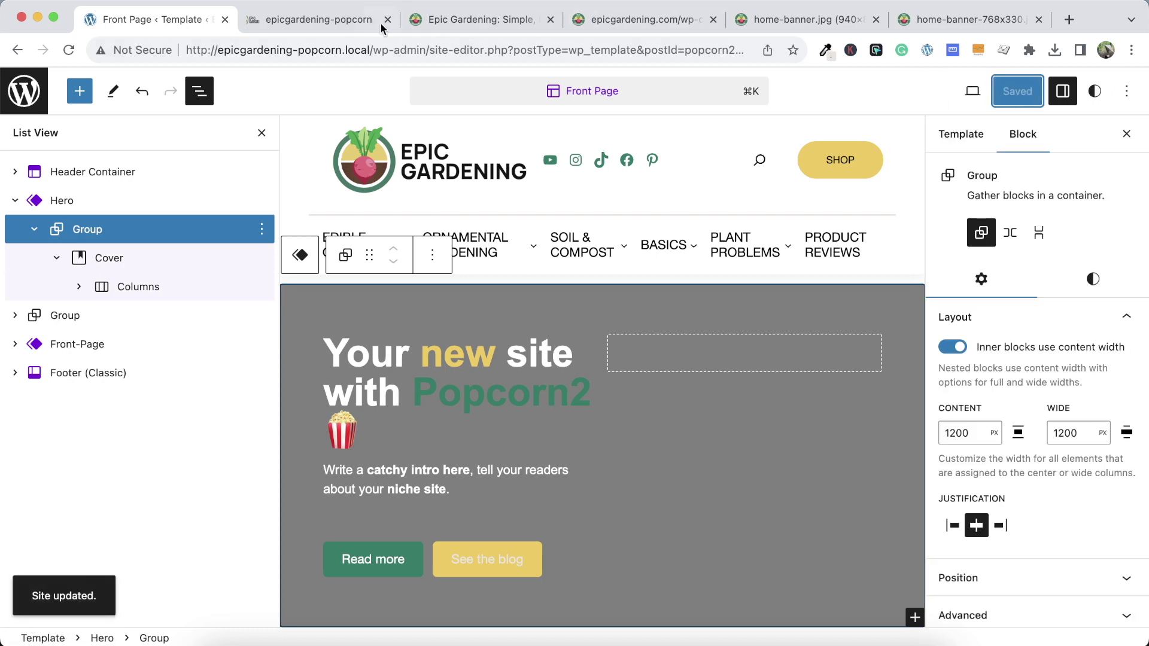
click(354, 20)
click(69, 49)
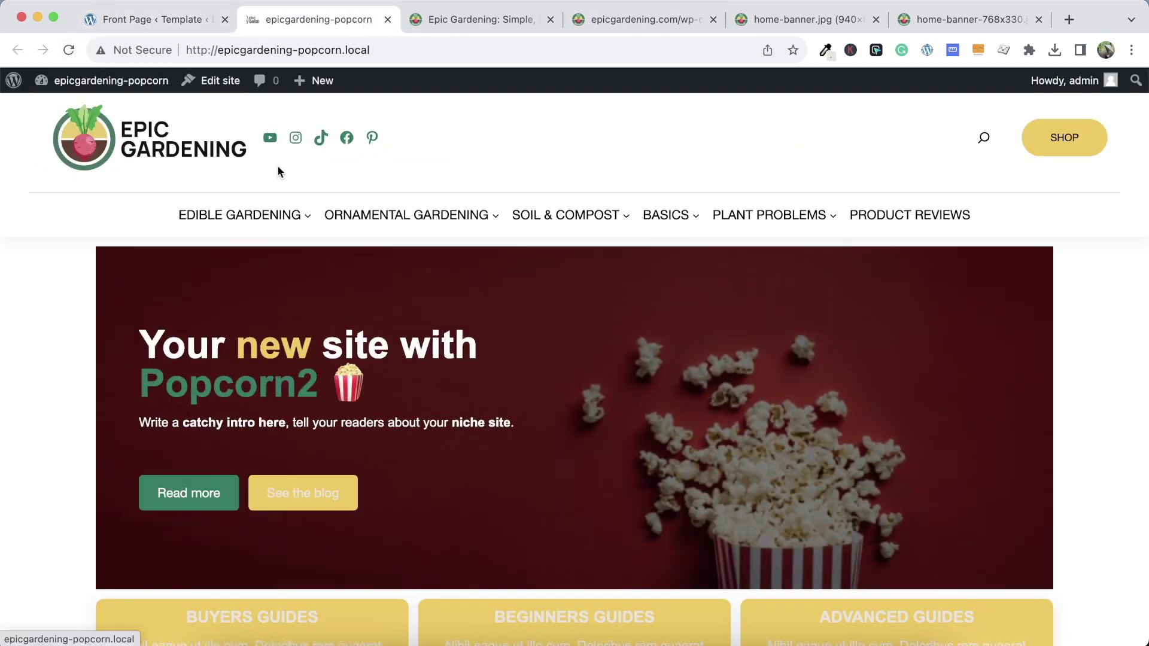
Clear the content and wide width values of the Hero's Group block
click(194, 27)
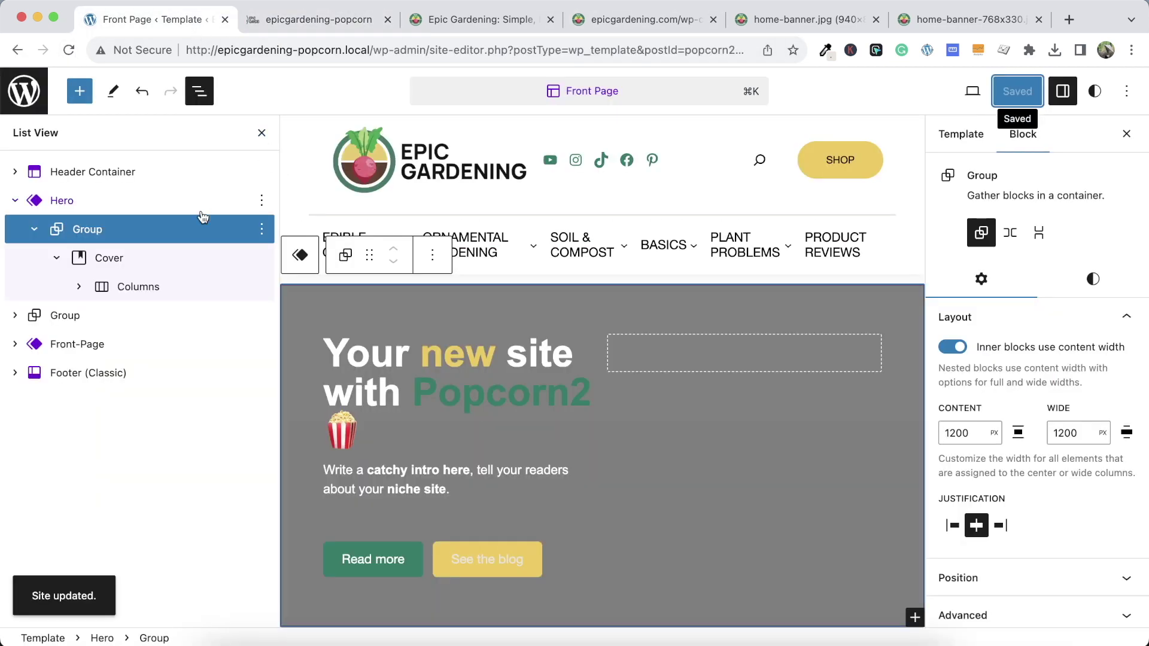
click(954, 425)
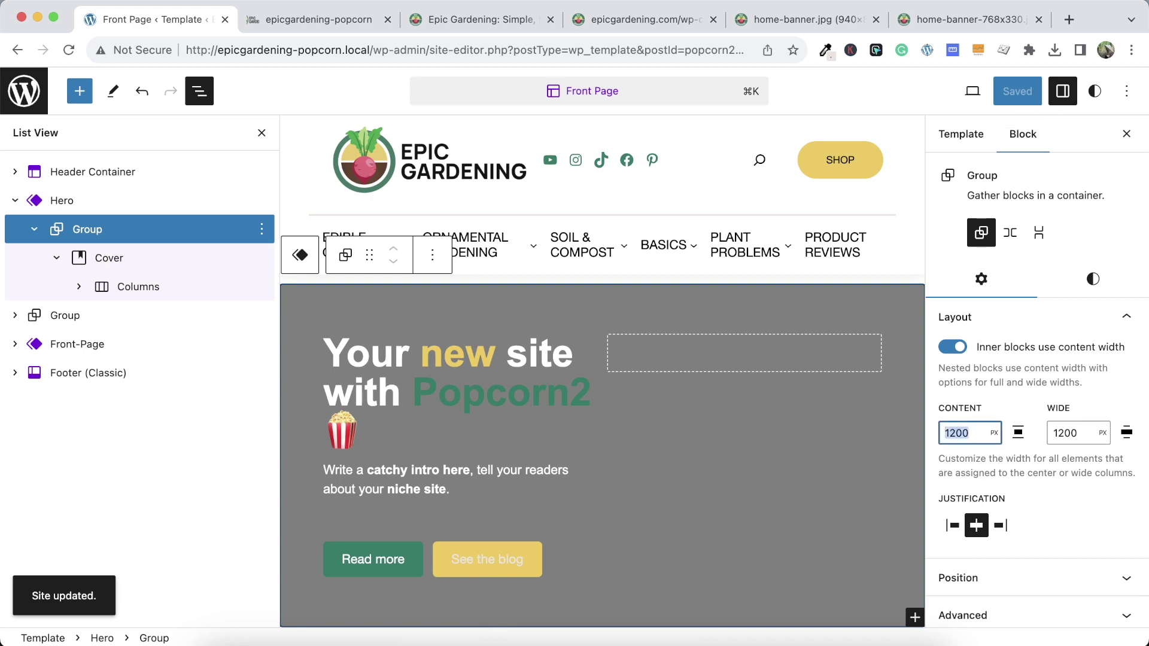
key(BackSpace)
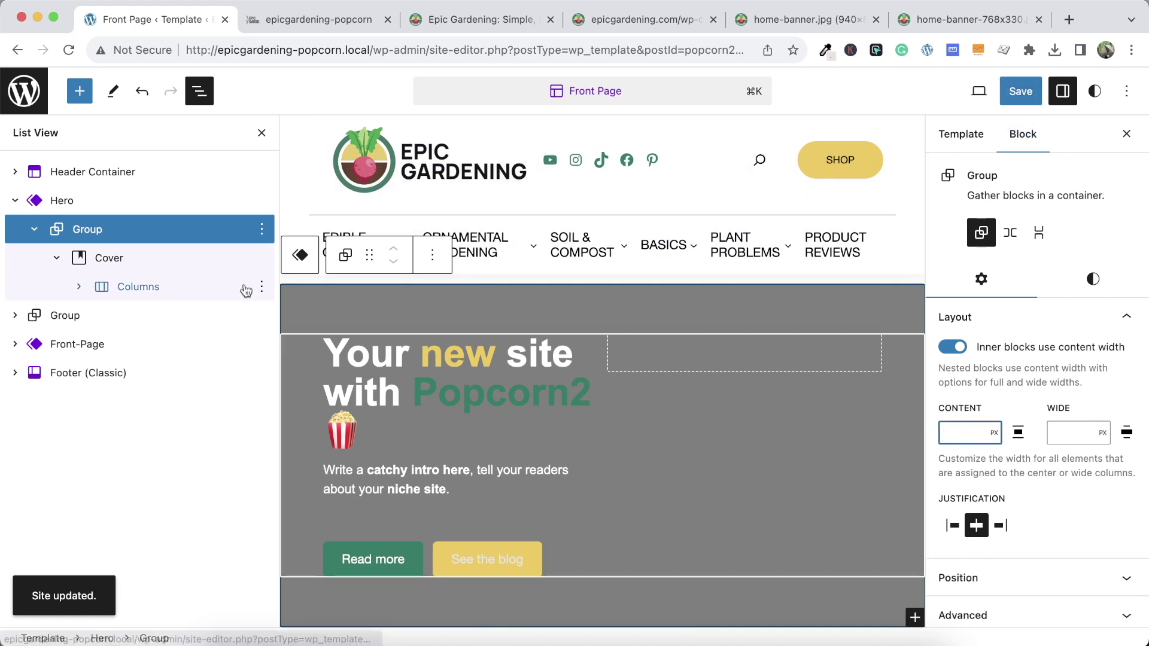
Make the Hero's Cover block constrain its inner blocks, with content and wide widths of 1200 px
click(102, 200)
click(125, 259)
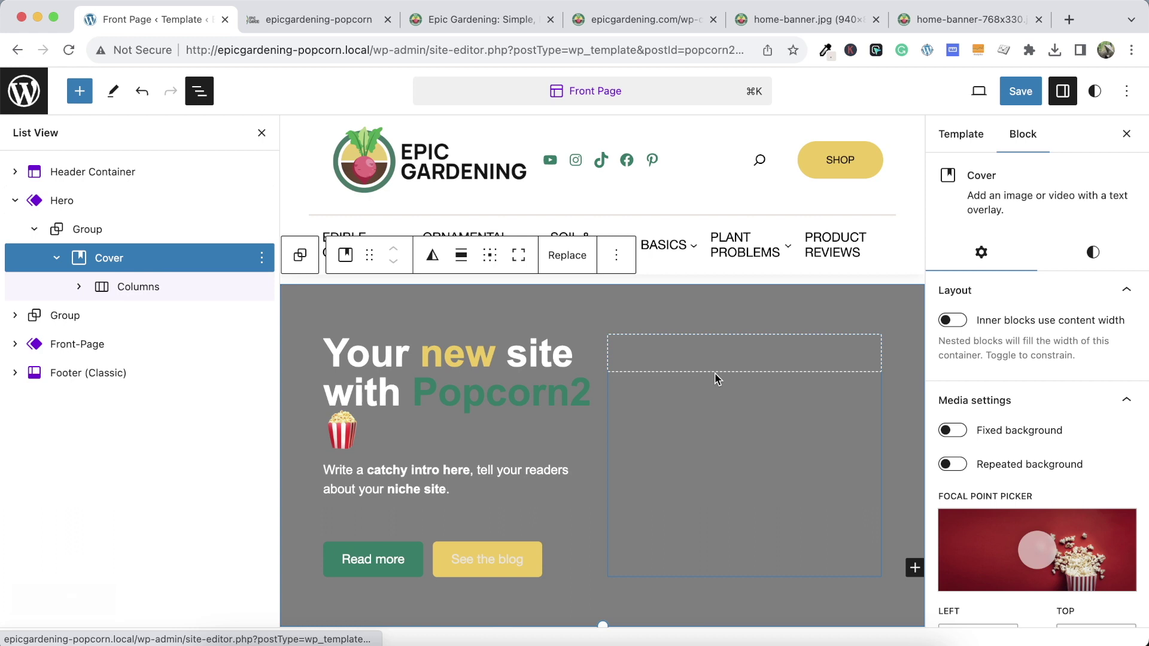
click(952, 322)
text(1200)
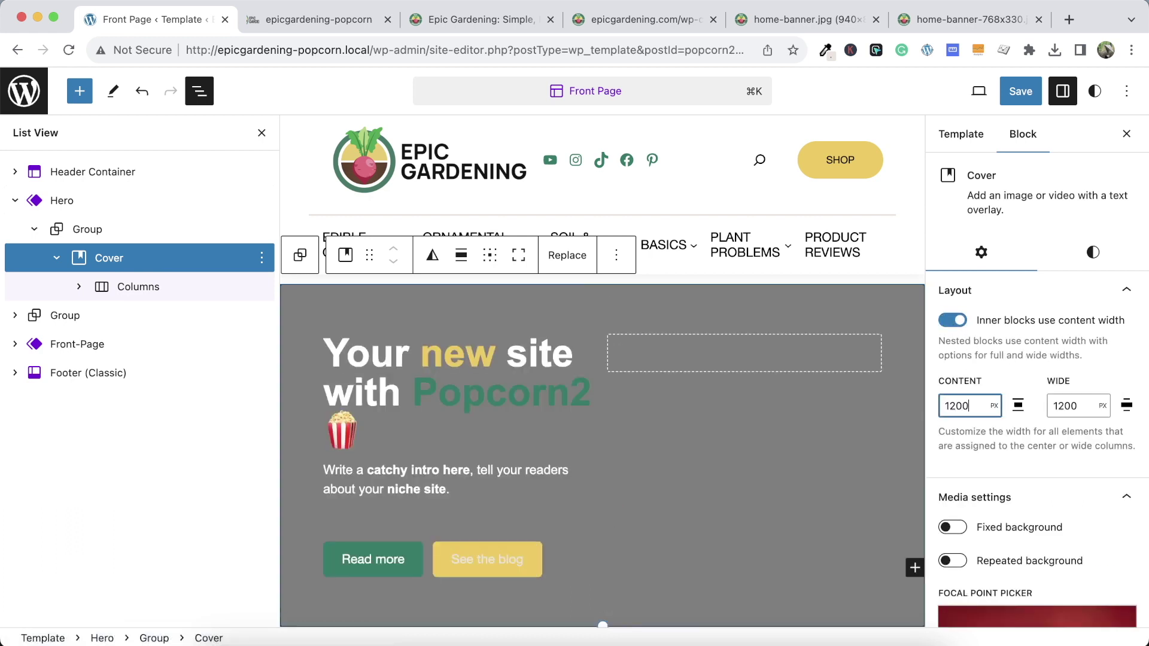
Save the Cover's layout change and check the hero banner on the reloaded local front page
click(1011, 101)
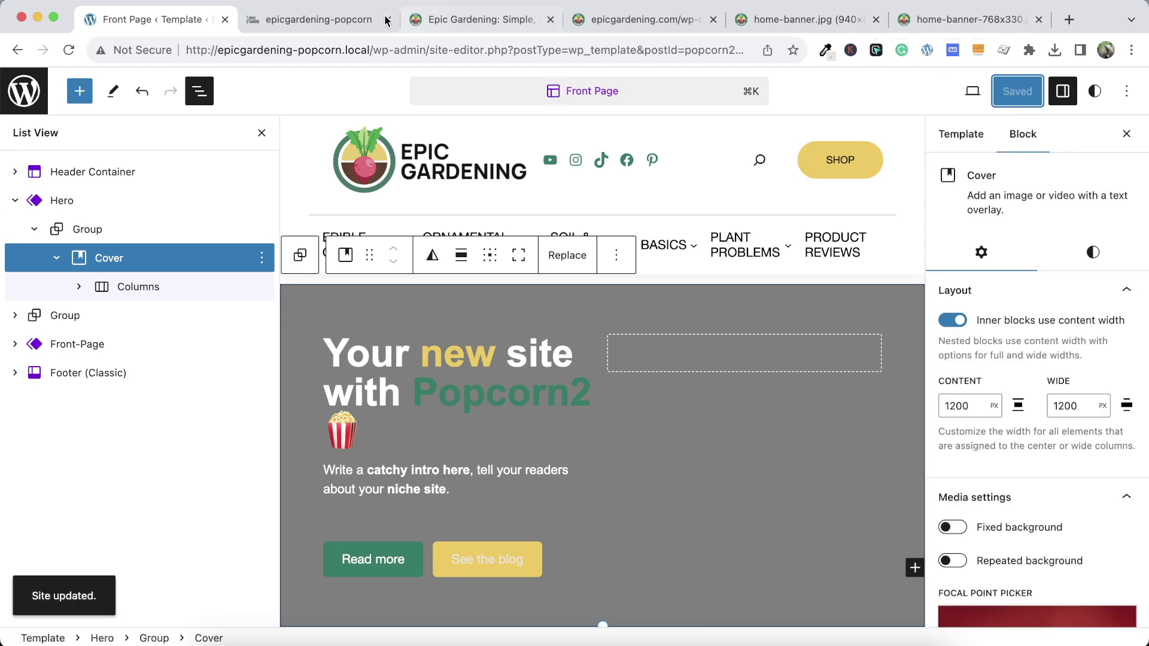
click(352, 12)
click(68, 50)
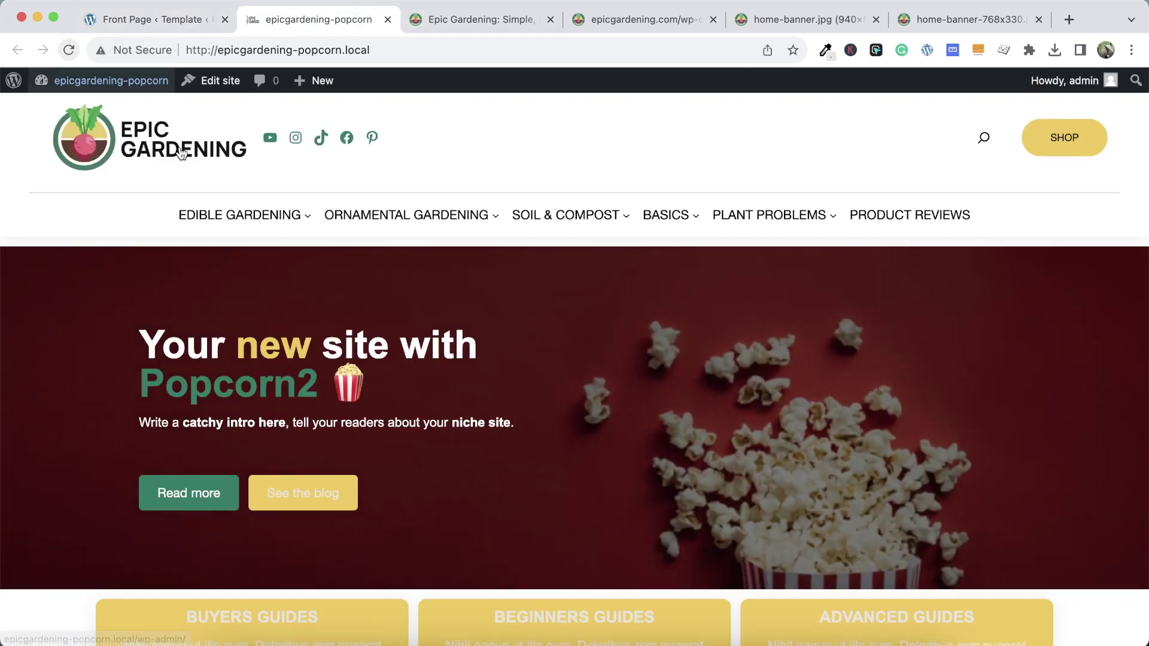
scroll(461, 345, down, 1)
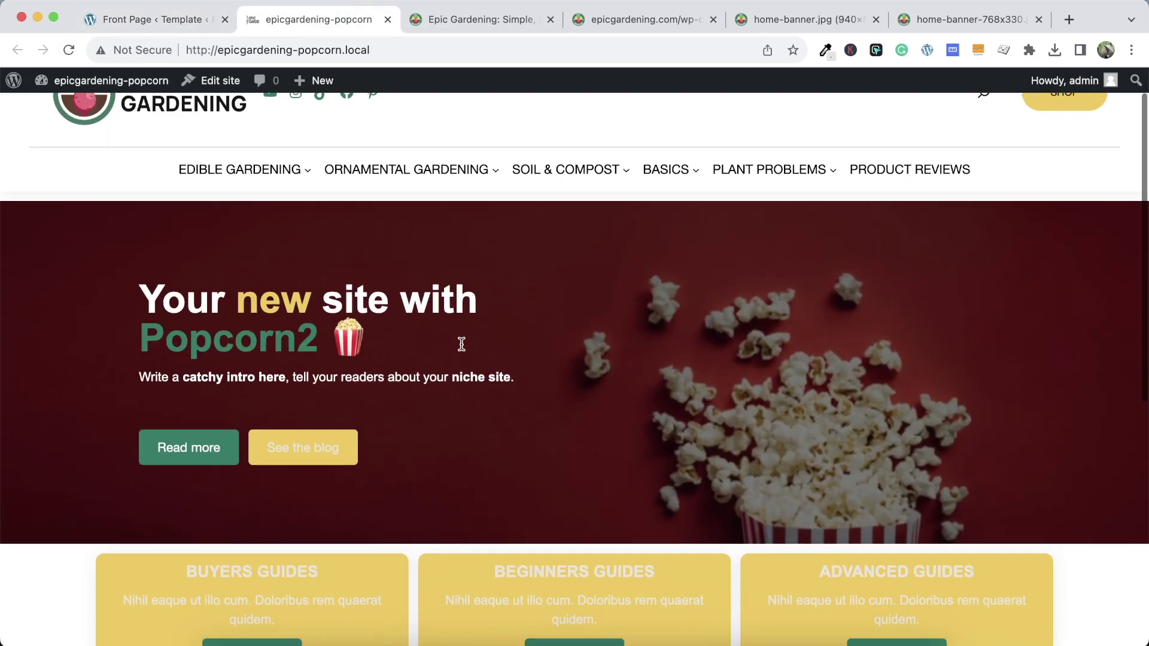
scroll(459, 341, up, 1)
Set the content and wide widths of the Group block inside Header (Inline) to 1200 px
click(191, 20)
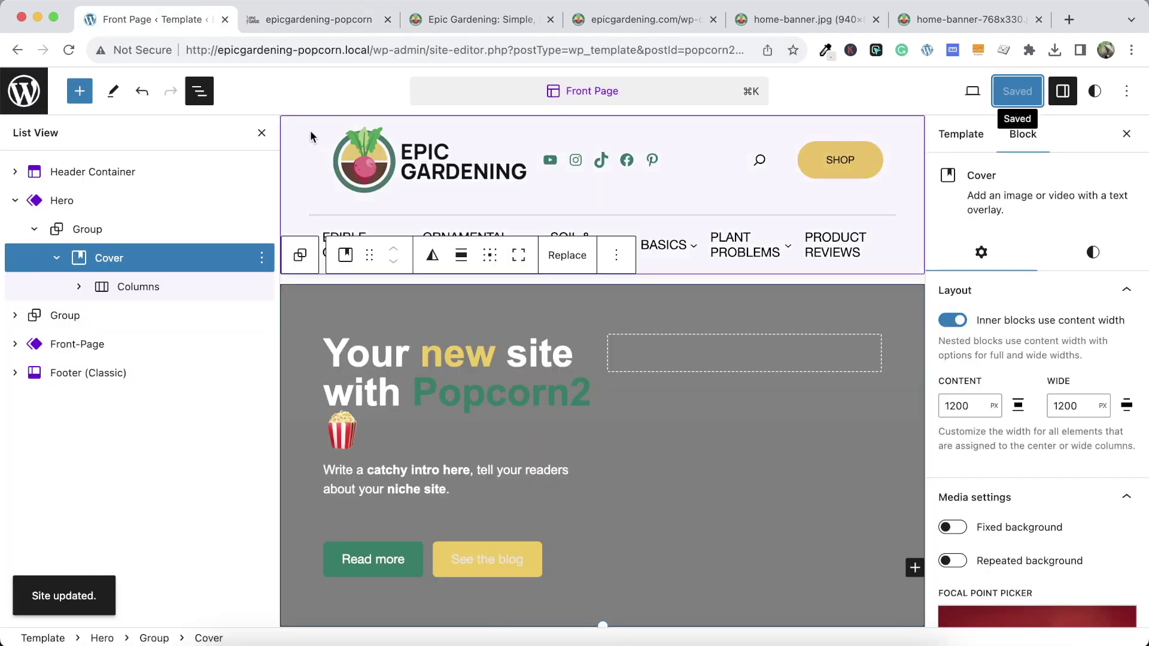
click(308, 160)
click(191, 202)
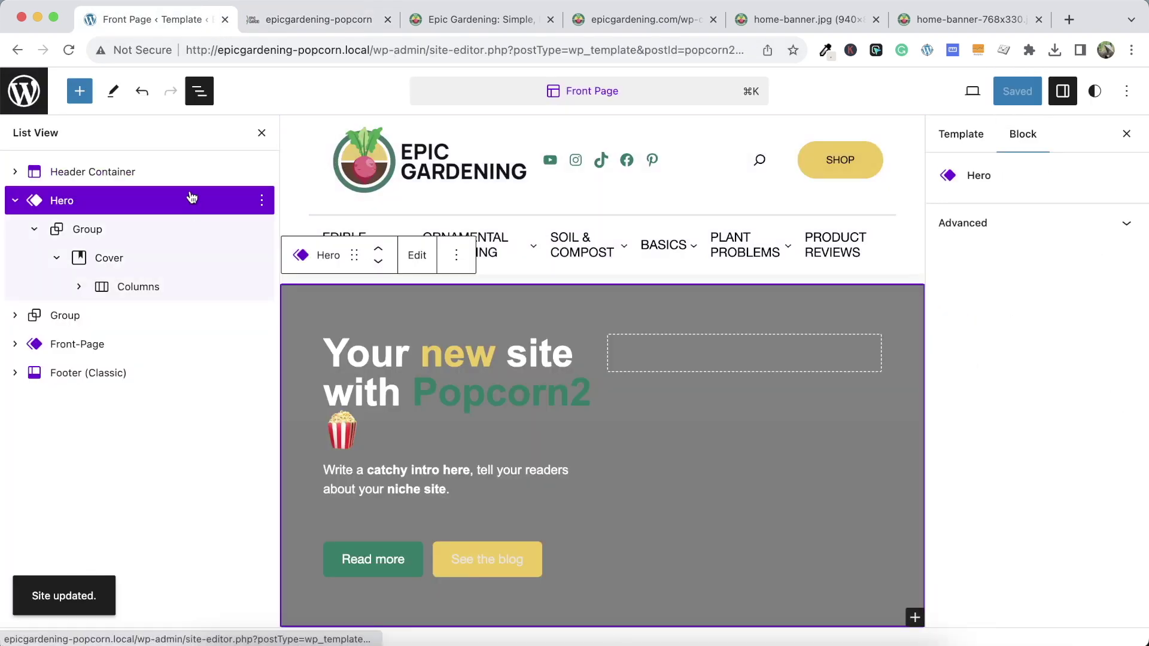
click(14, 171)
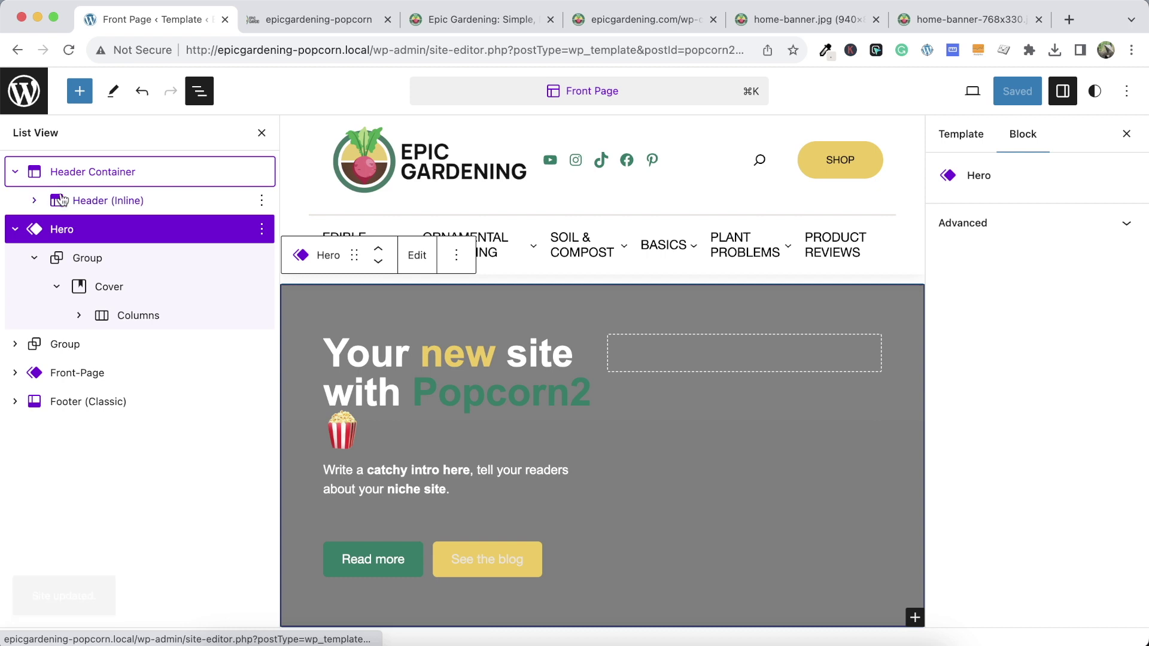
click(90, 200)
click(35, 200)
click(81, 232)
click(57, 229)
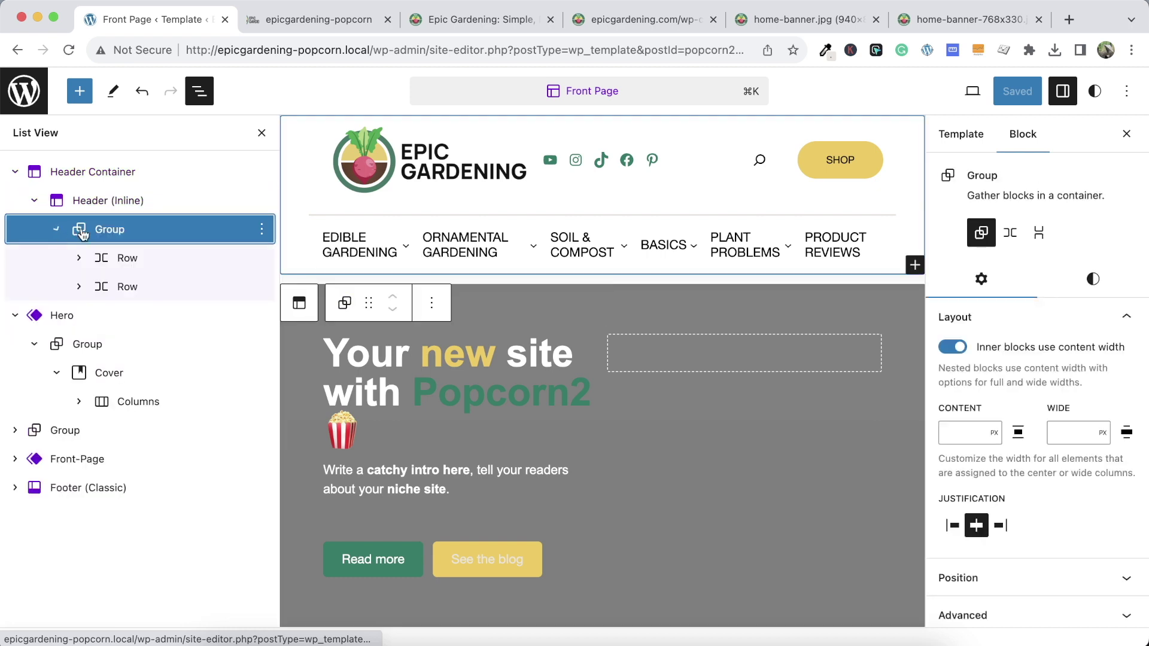
click(127, 257)
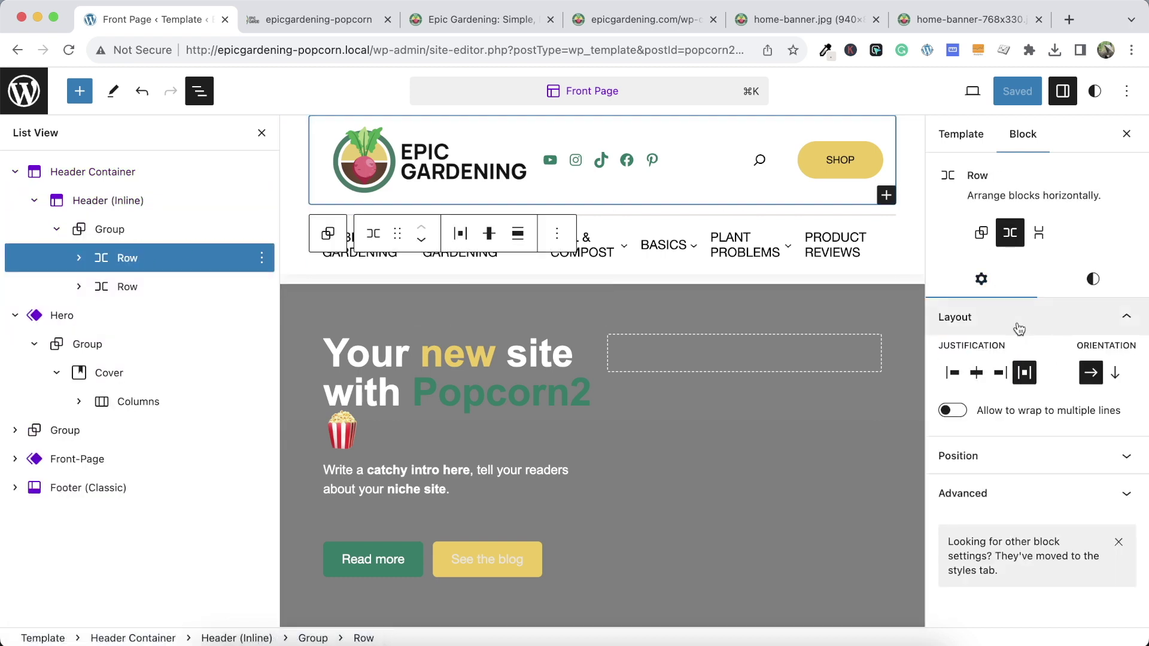
click(327, 233)
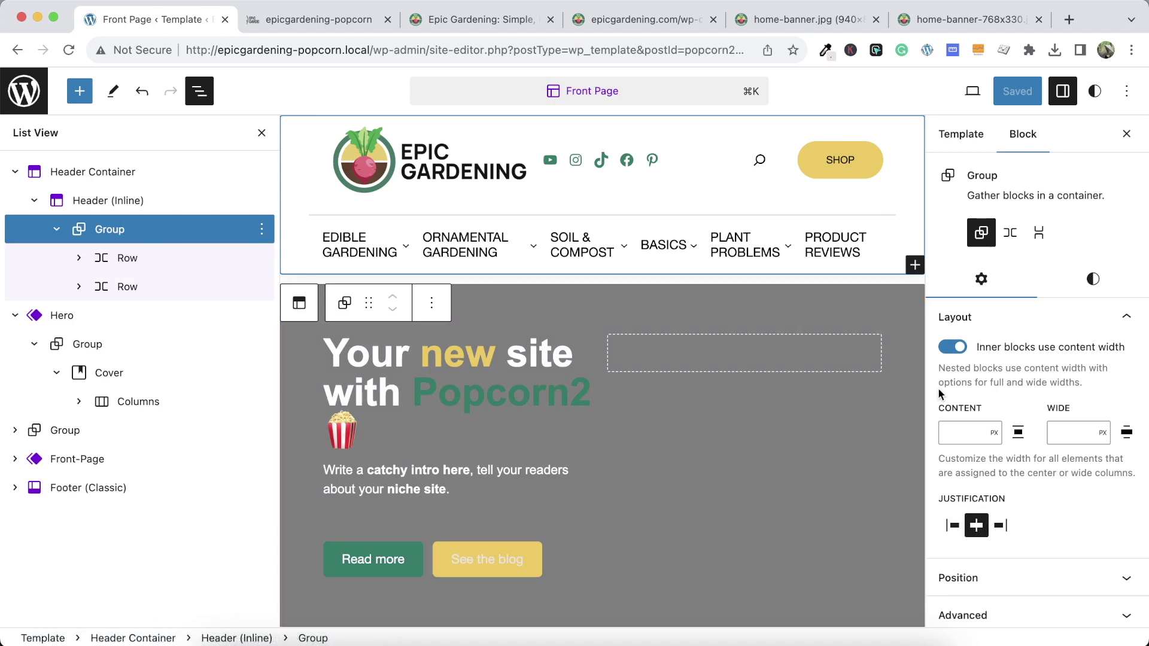
text(1200)
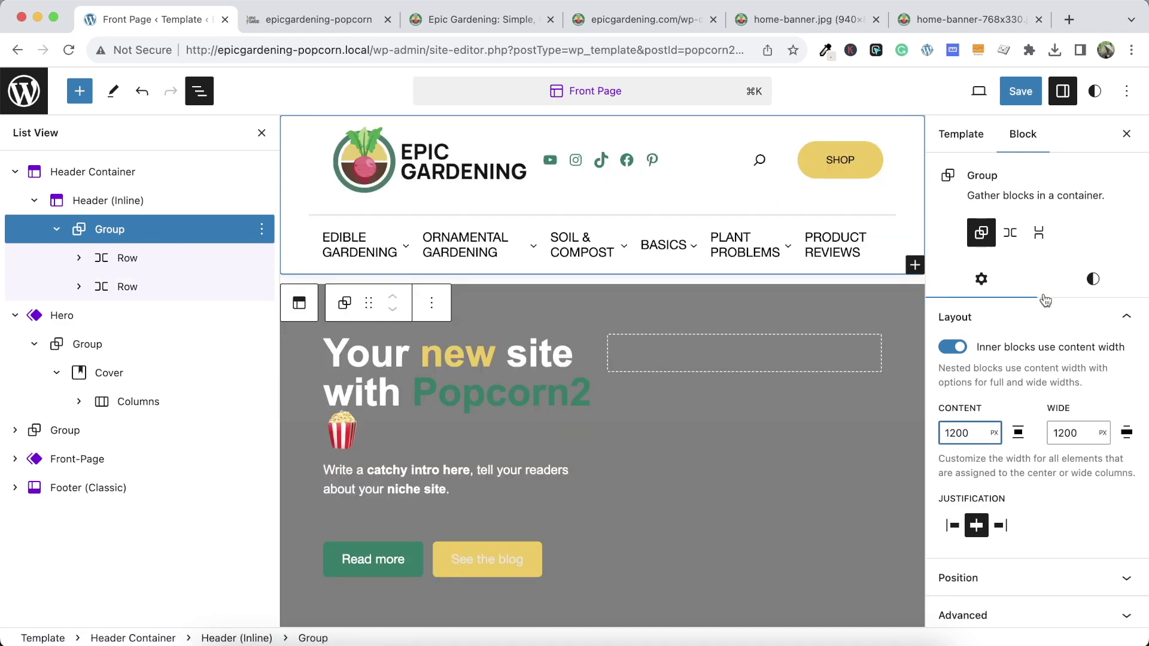
Save the header's width change and compare its alignment with the hero on the local front page
click(1022, 96)
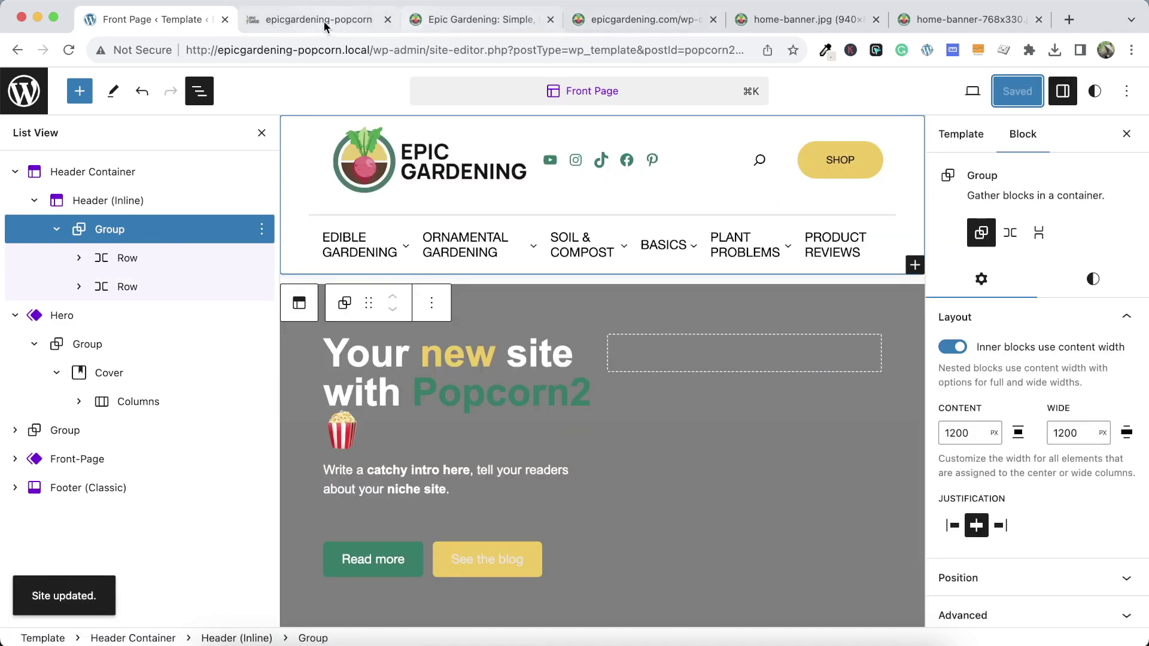
click(324, 21)
click(69, 50)
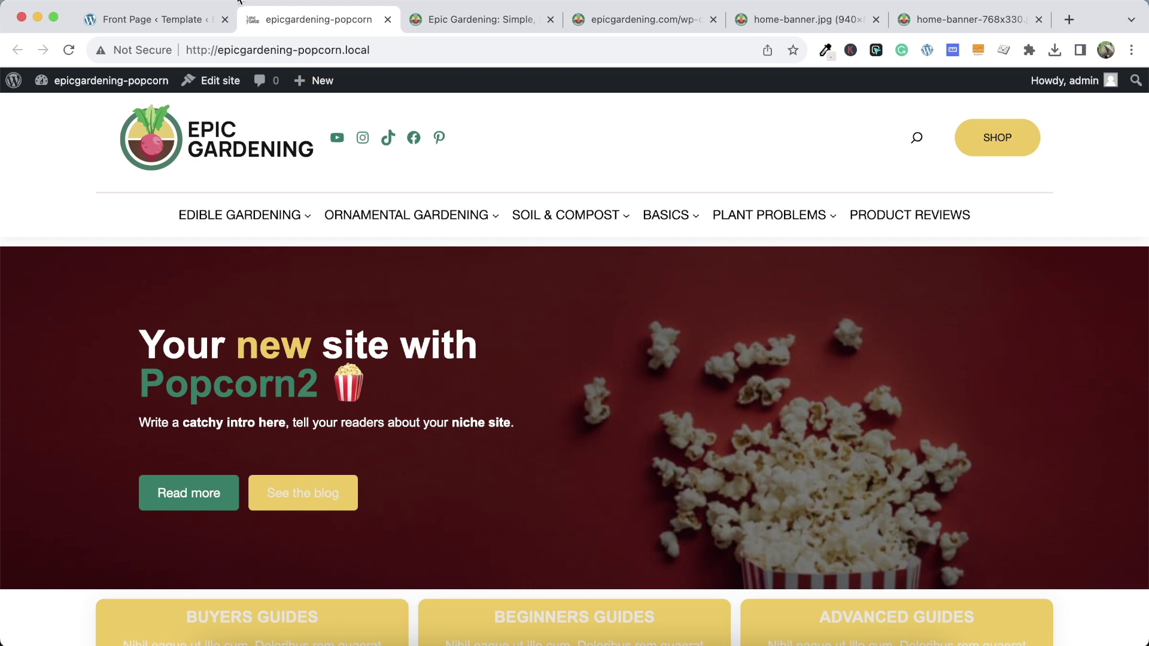
click(180, 20)
click(709, 307)
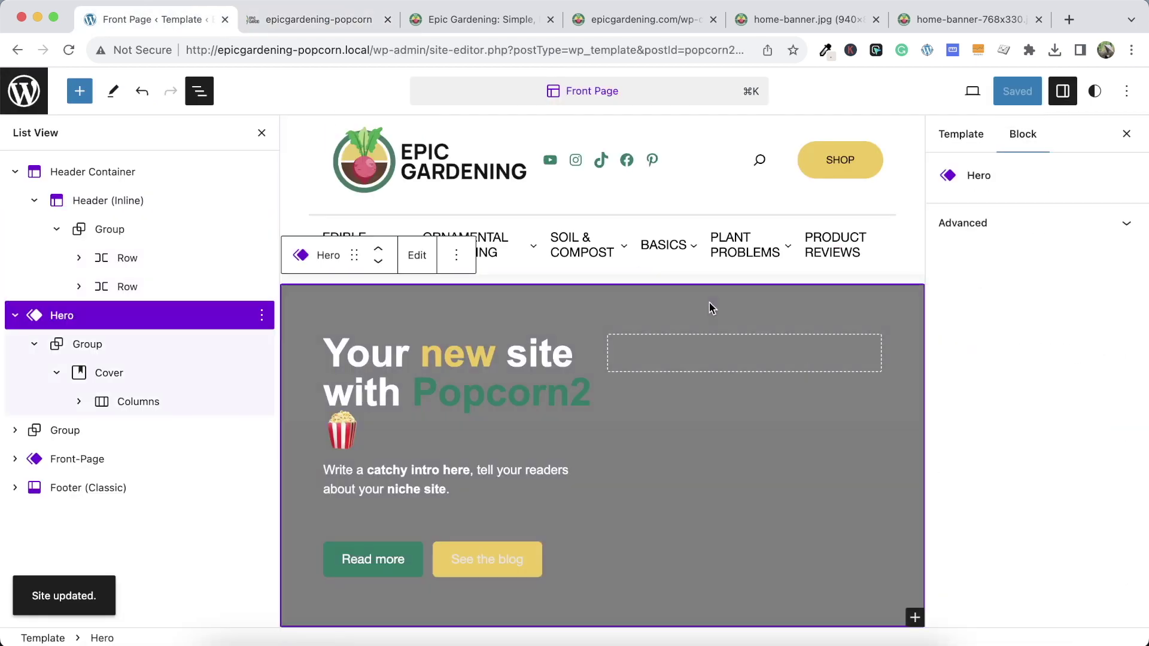
click(16, 173)
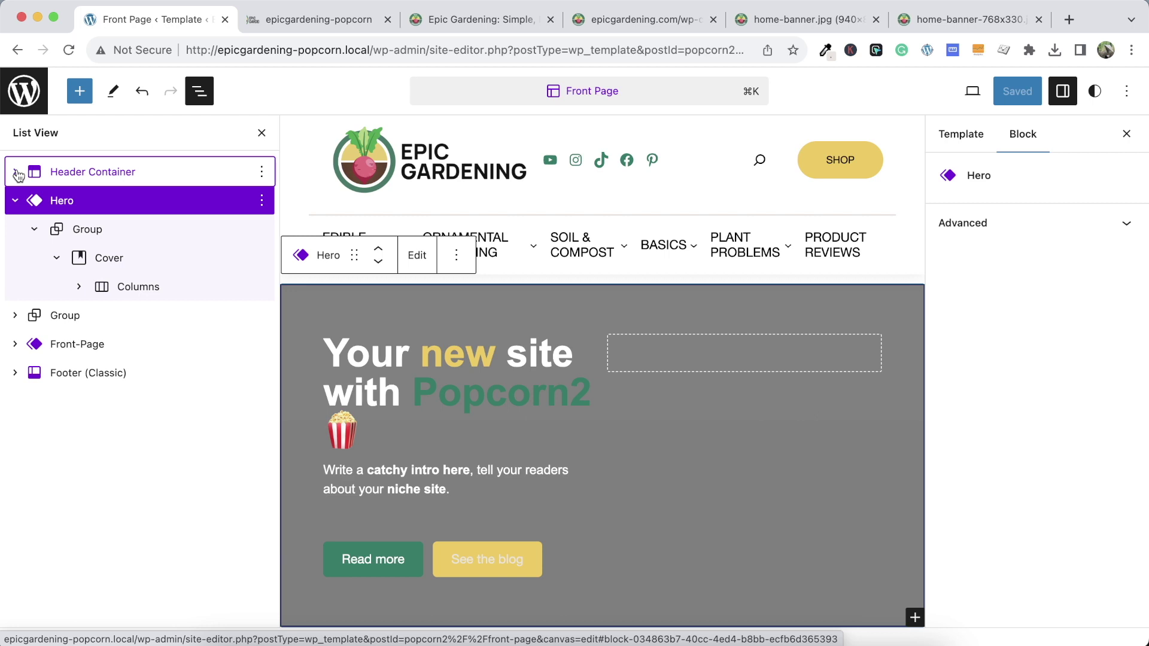
Remove the popcorn background image from the Hero's Cover block
click(710, 355)
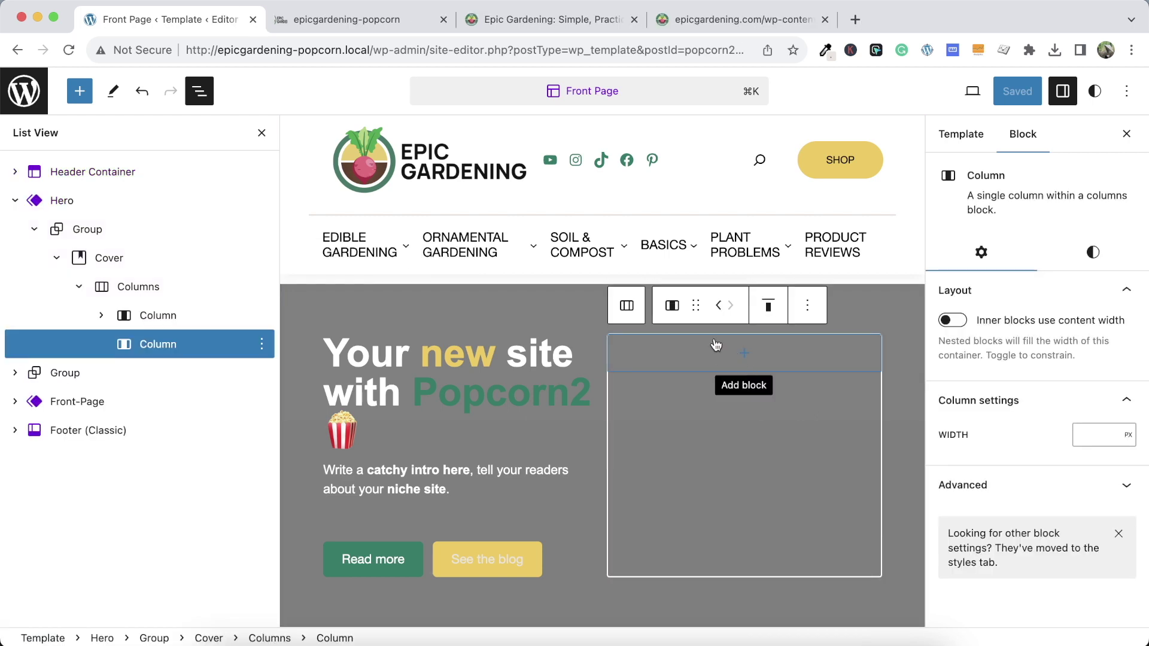
click(174, 309)
click(173, 293)
click(147, 258)
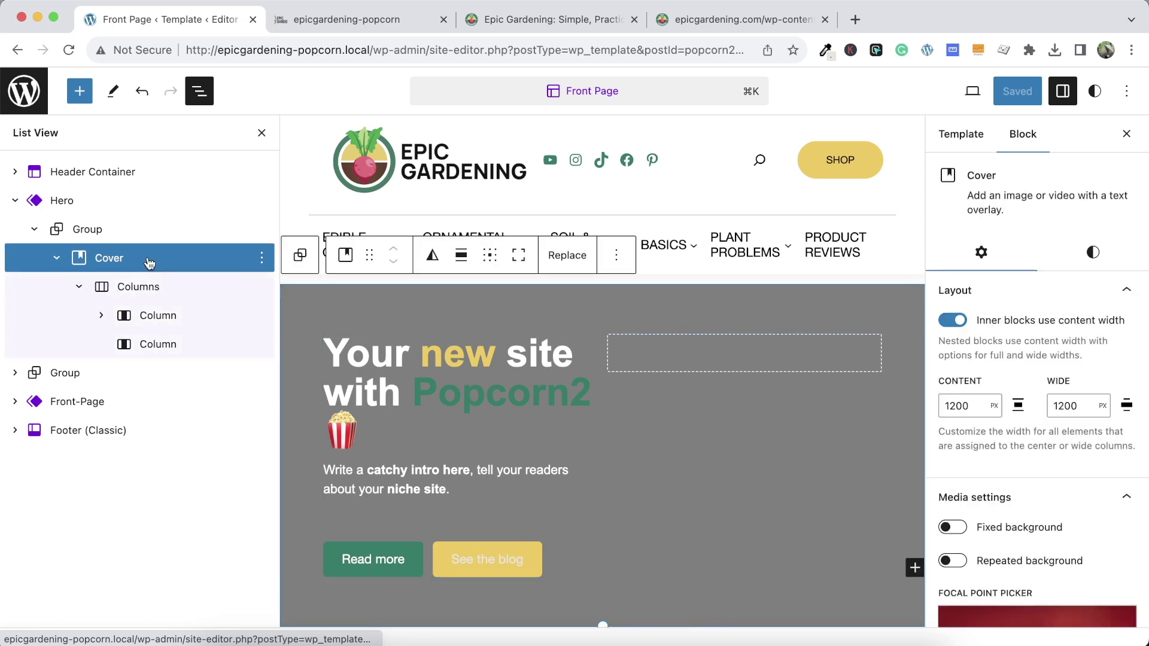
scroll(1071, 419, down, 5)
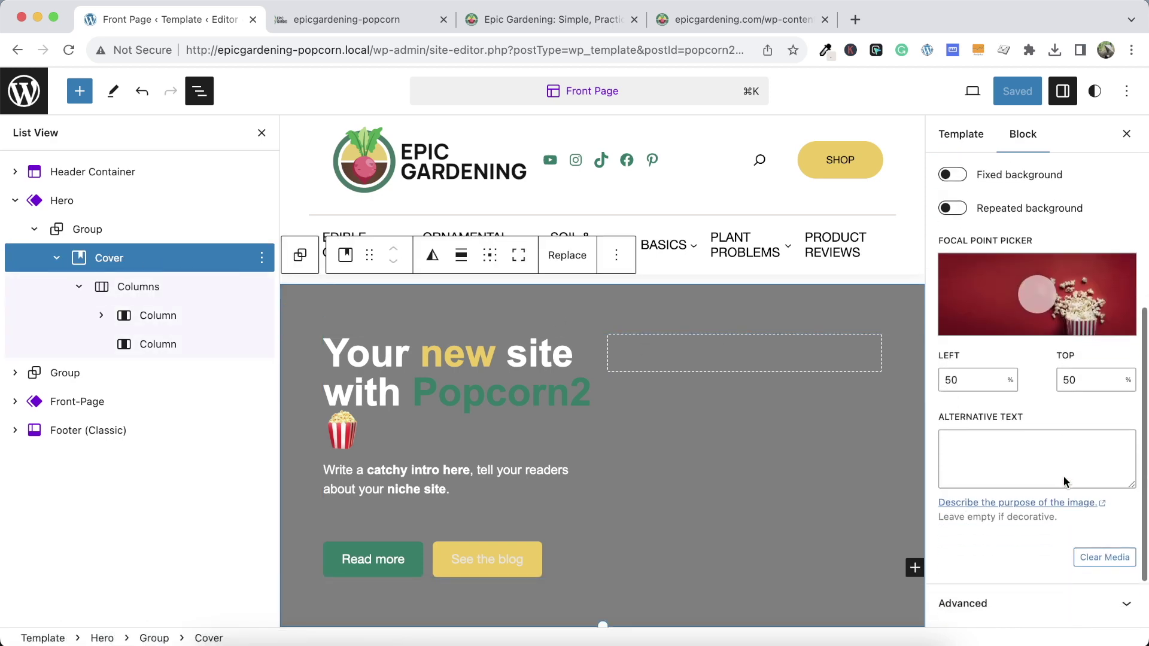
scroll(1077, 299, up, 5)
scroll(1047, 419, down, 7)
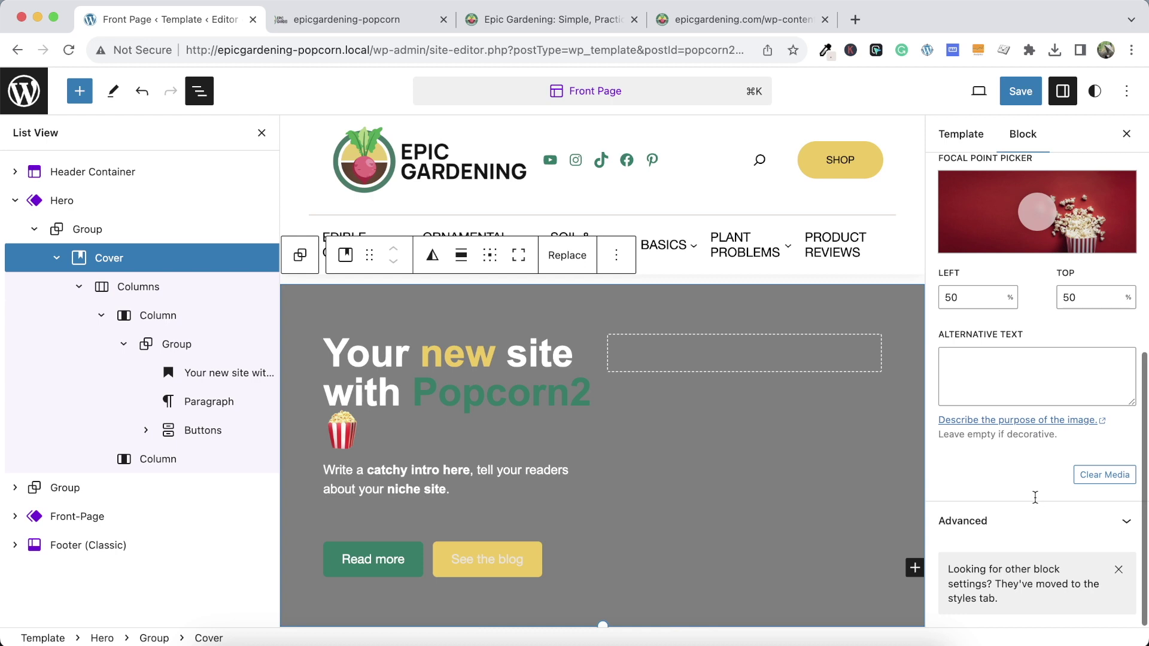
click(1017, 521)
scroll(1021, 531, down, 7)
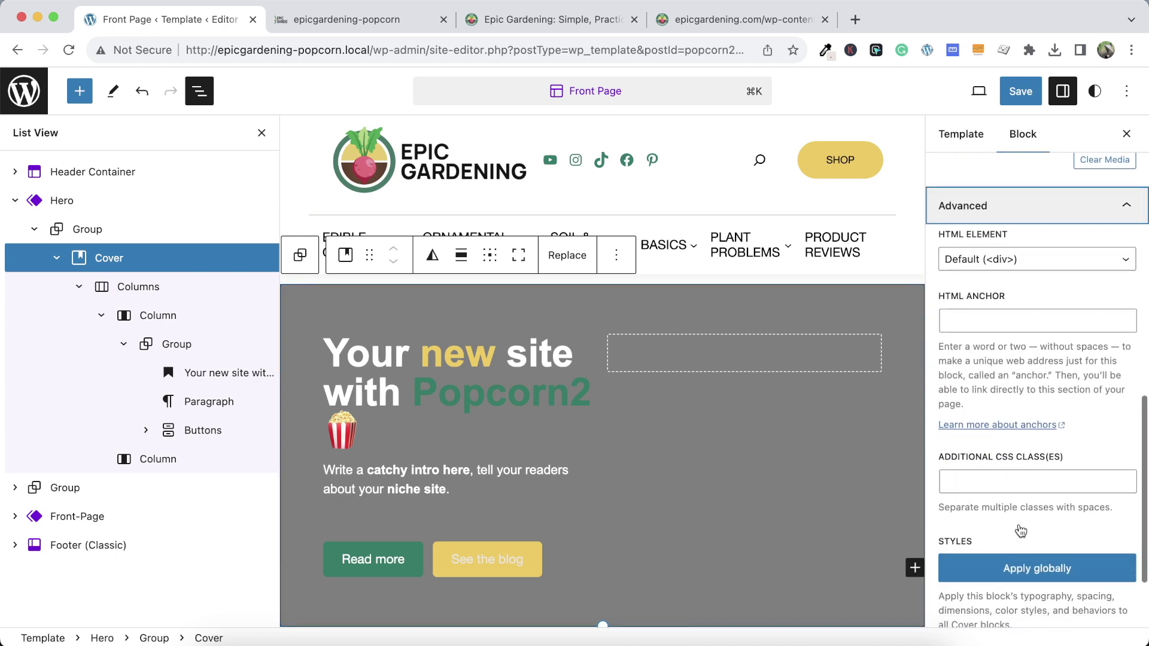
scroll(1021, 531, up, 7)
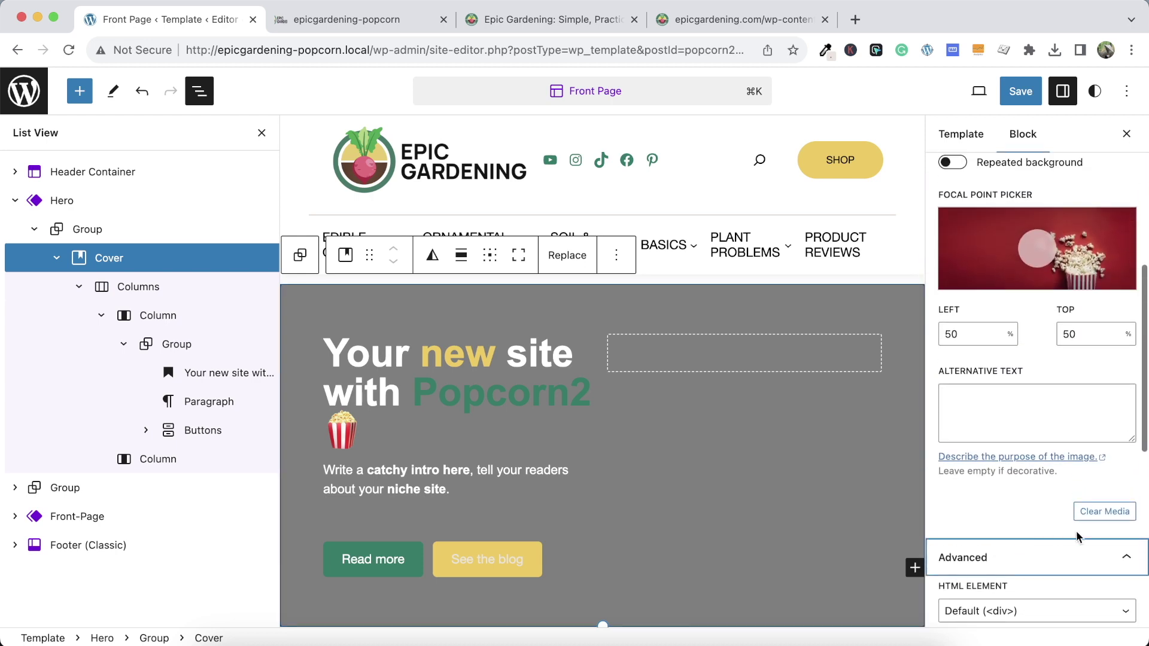
click(1105, 517)
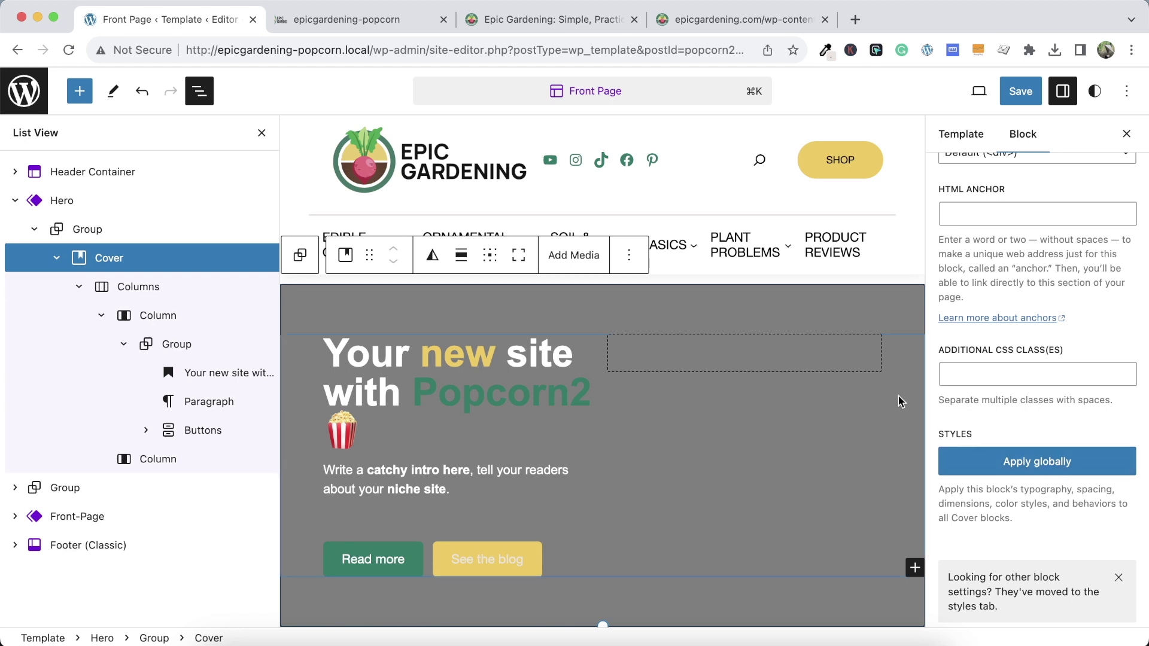
Add a Cover block to the empty second column of the hero
click(694, 344)
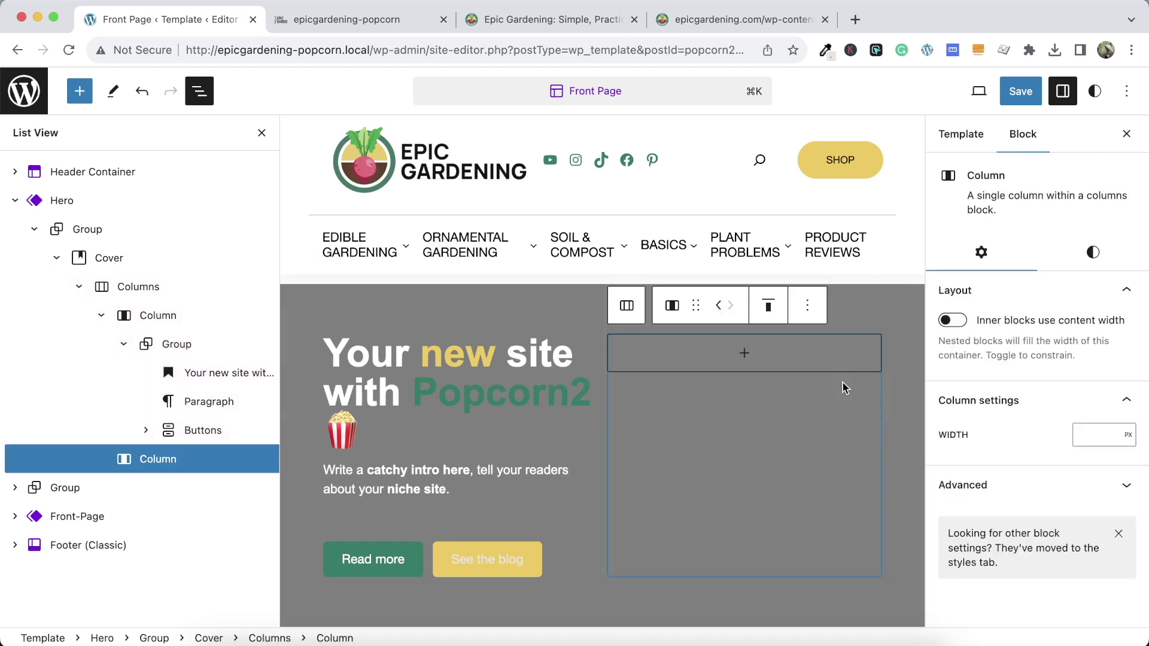
click(744, 353)
text(cov)
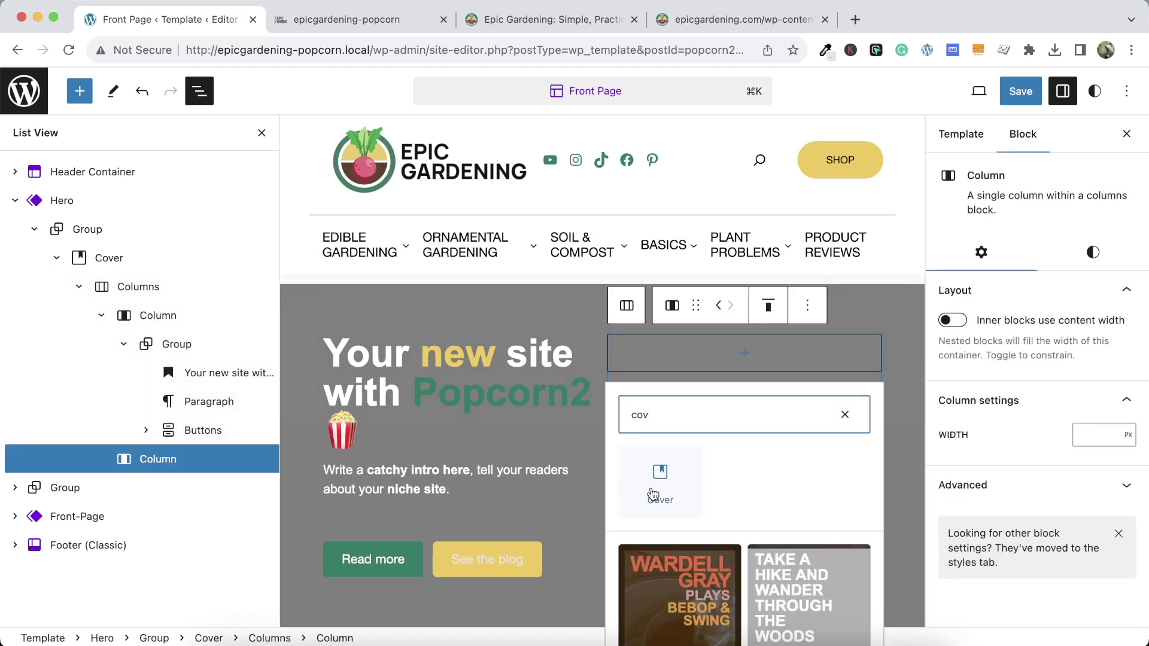
click(653, 495)
Upload home-banner.jpg to the media library and use it as the new Cover block's image
click(656, 430)
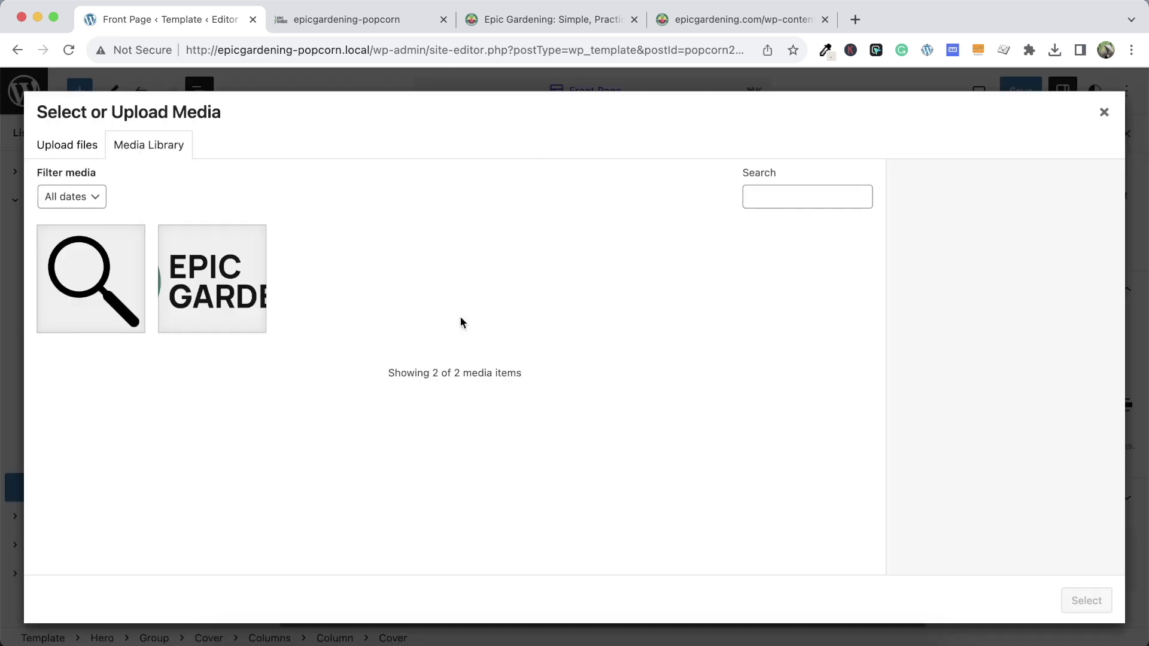
click(47, 139)
click(598, 388)
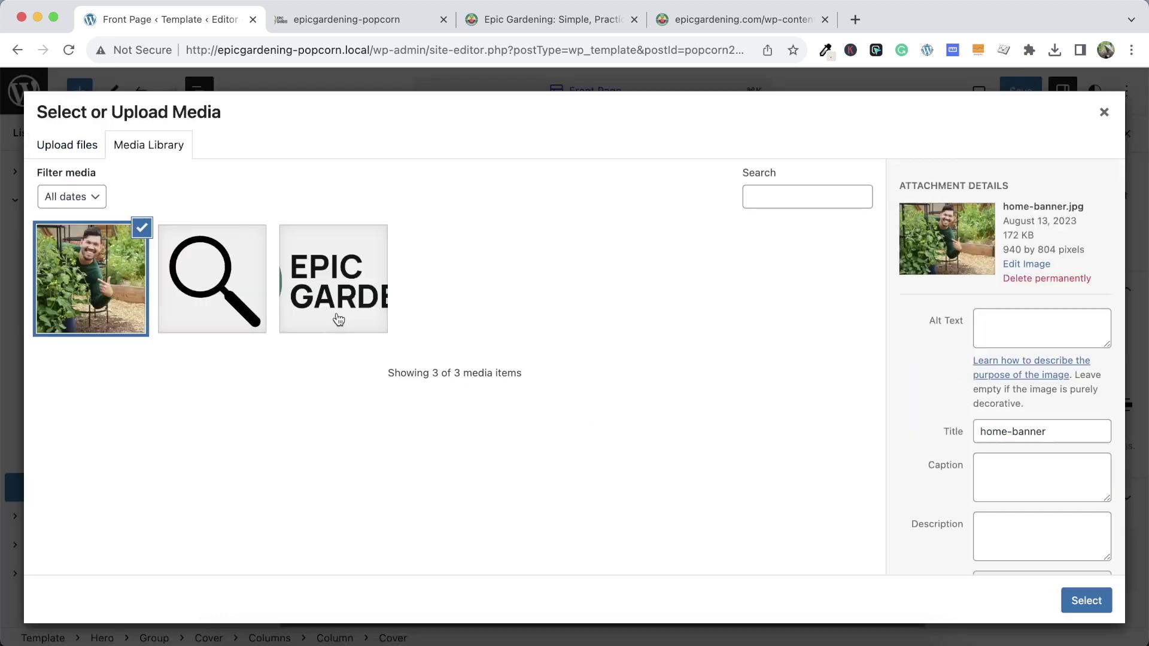
click(1077, 599)
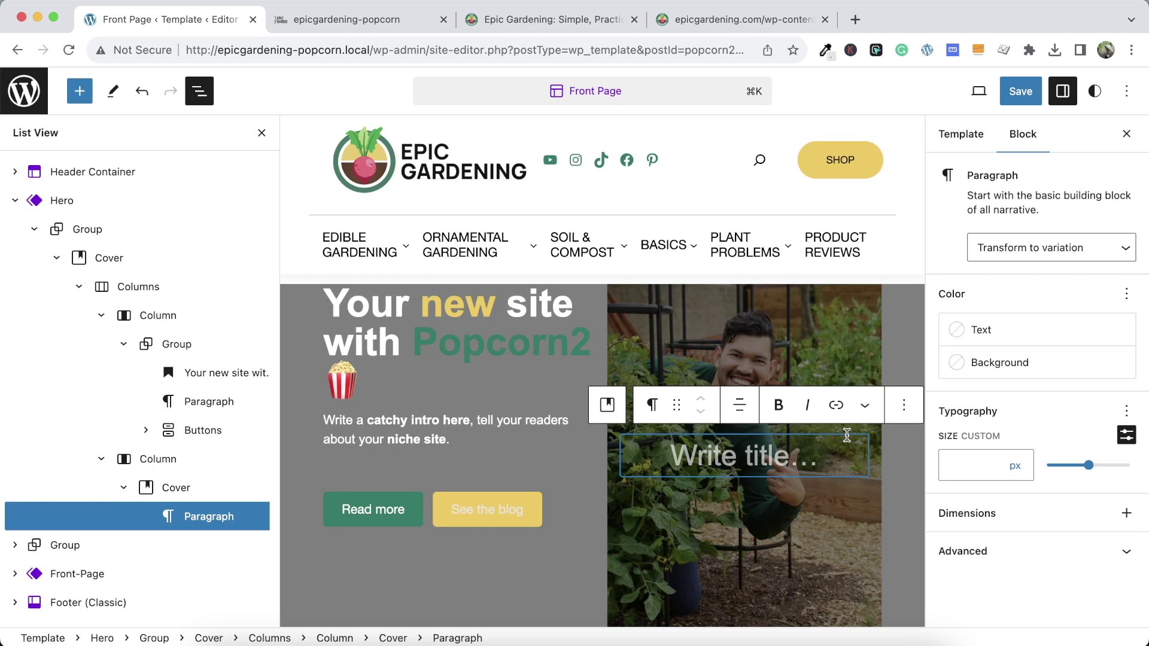
Set the overlay opacity of the Cover block holding the banner photo to 0
click(1092, 252)
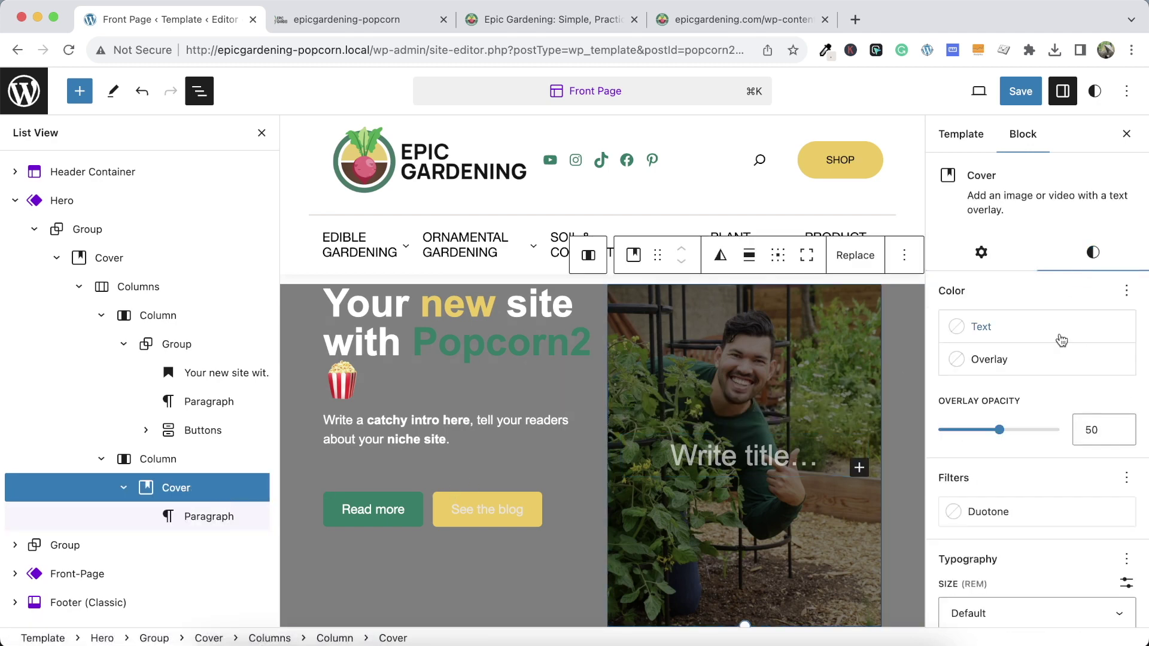
drag(1003, 426, 931, 437)
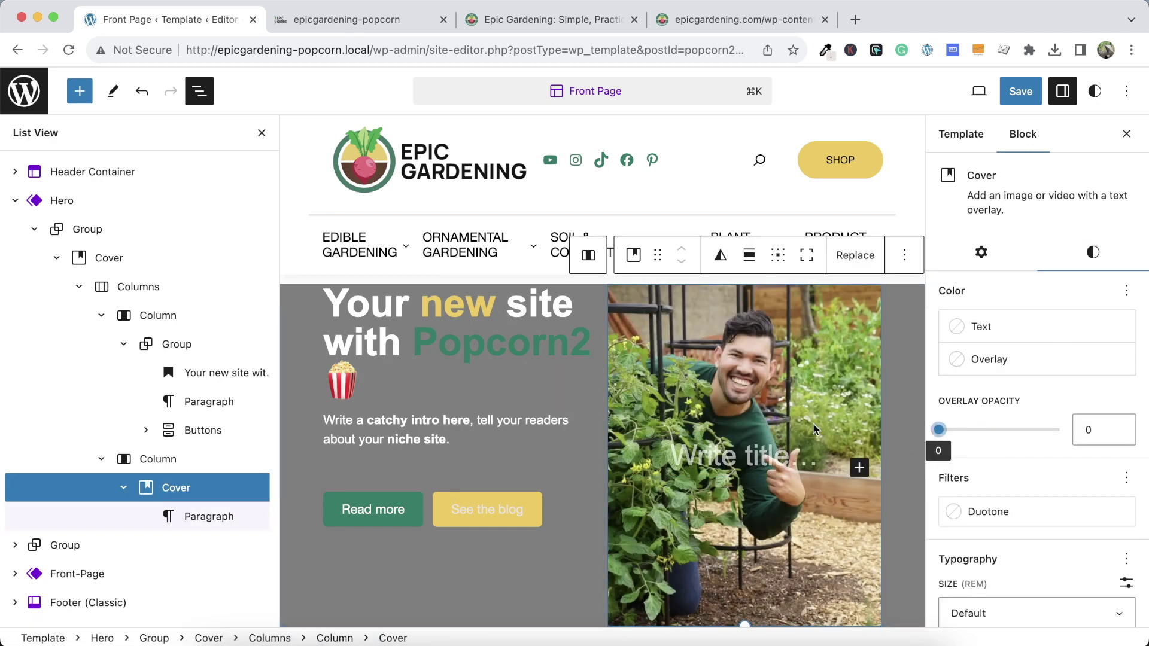
Save the front page template and reload the live homepage to check the banner photo
scroll(1000, 472, down, 6)
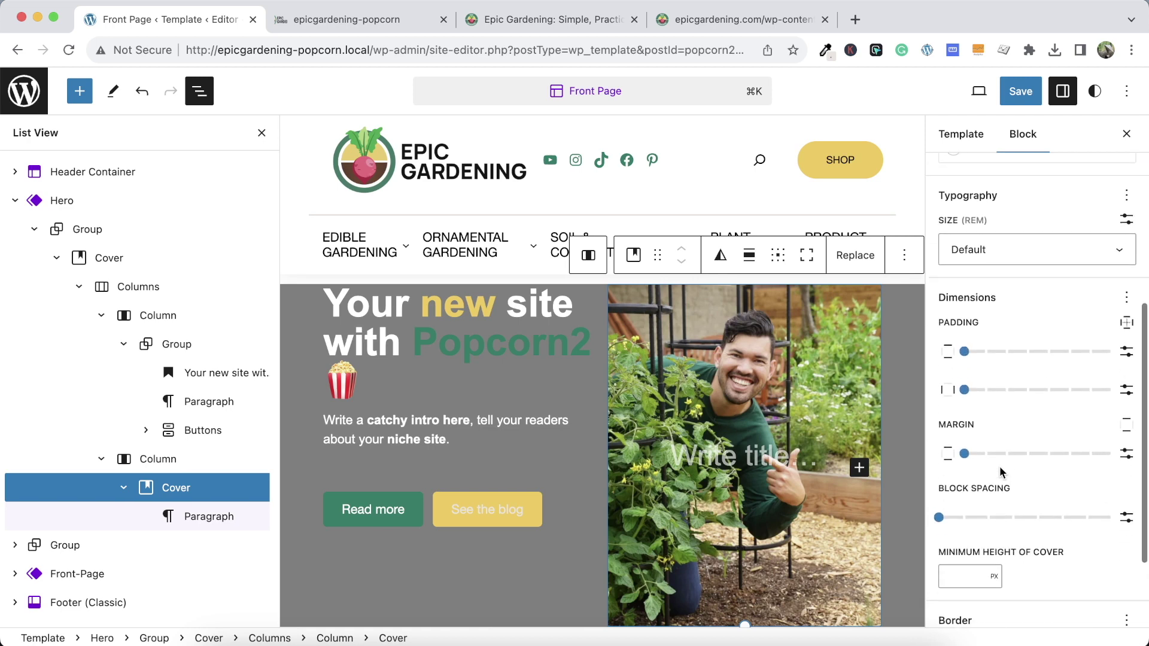
click(1021, 90)
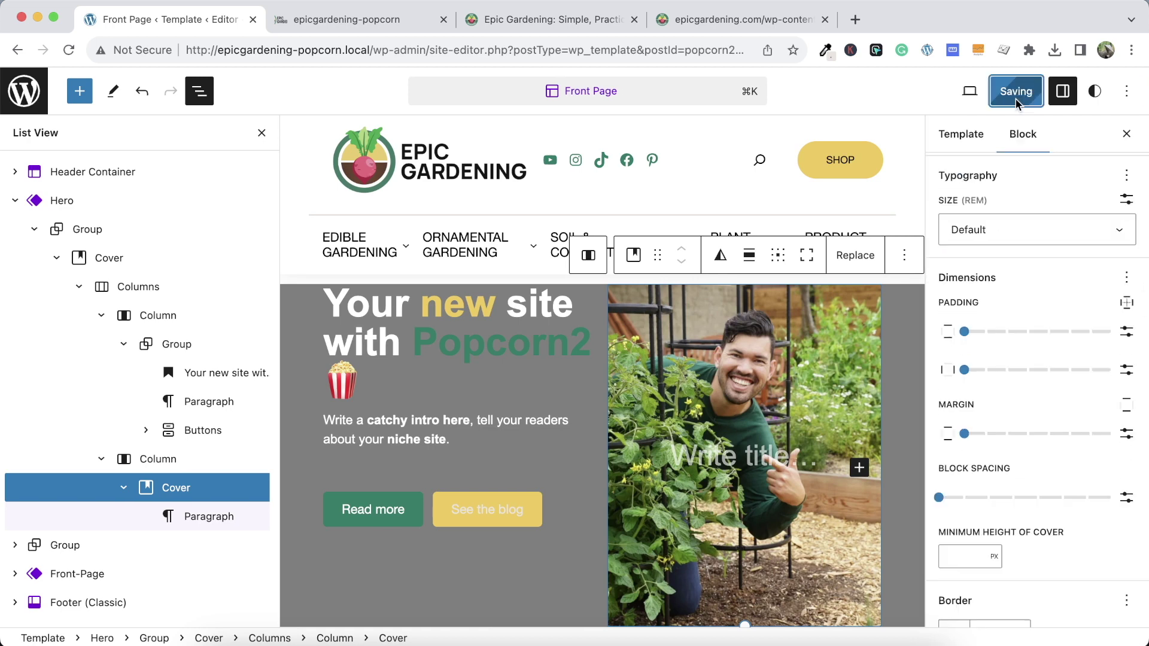
click(359, 19)
click(69, 49)
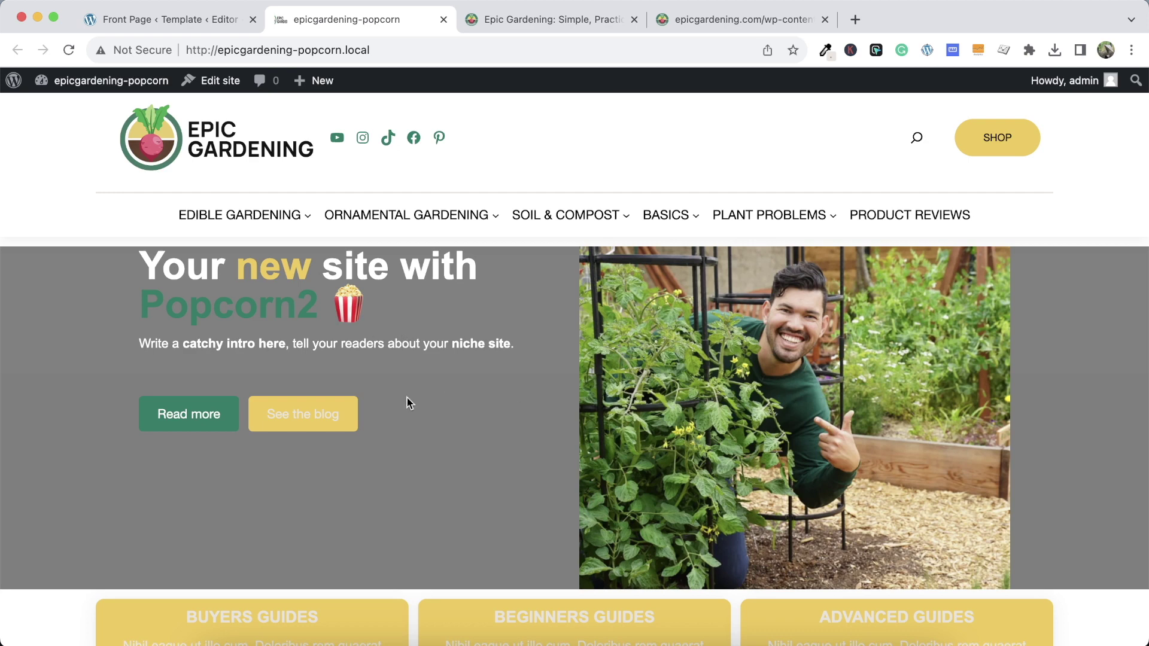
Vertically align the first column of the hero, holding the heading and buttons, to the middle
click(210, 15)
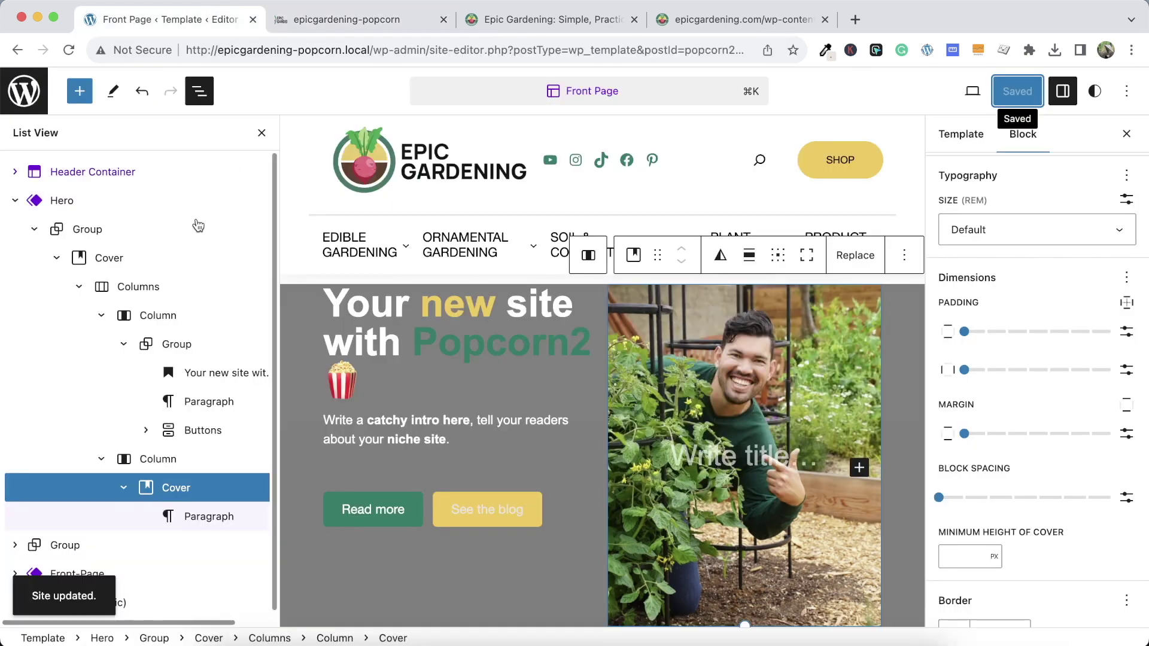
click(158, 315)
click(174, 344)
click(166, 315)
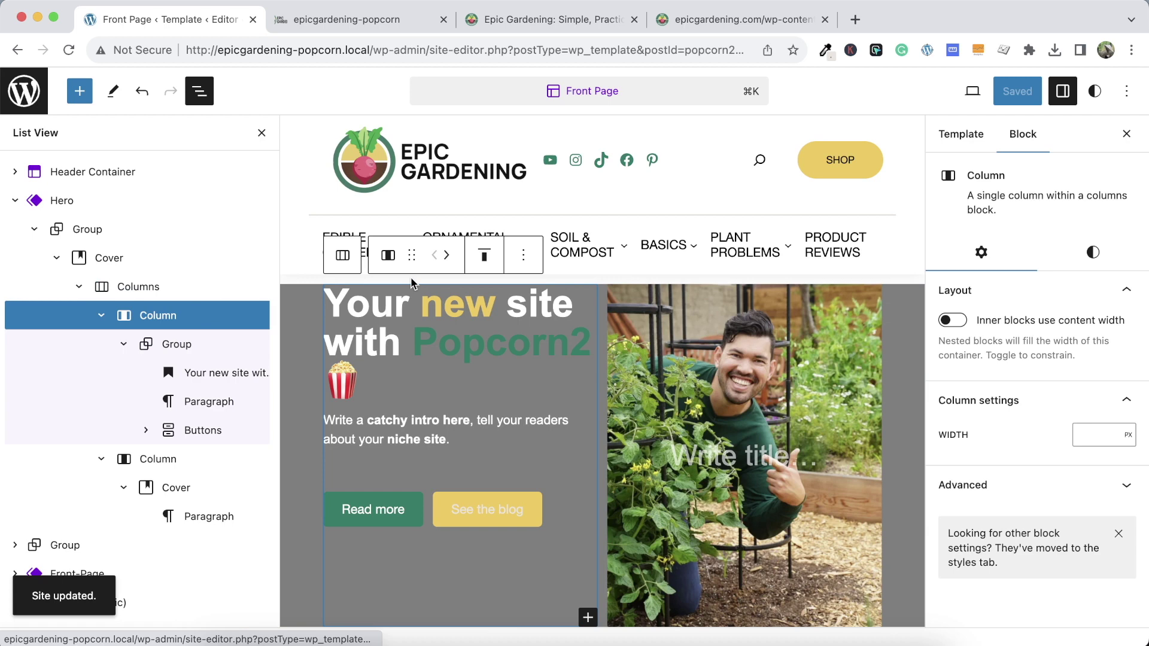
click(484, 255)
click(499, 328)
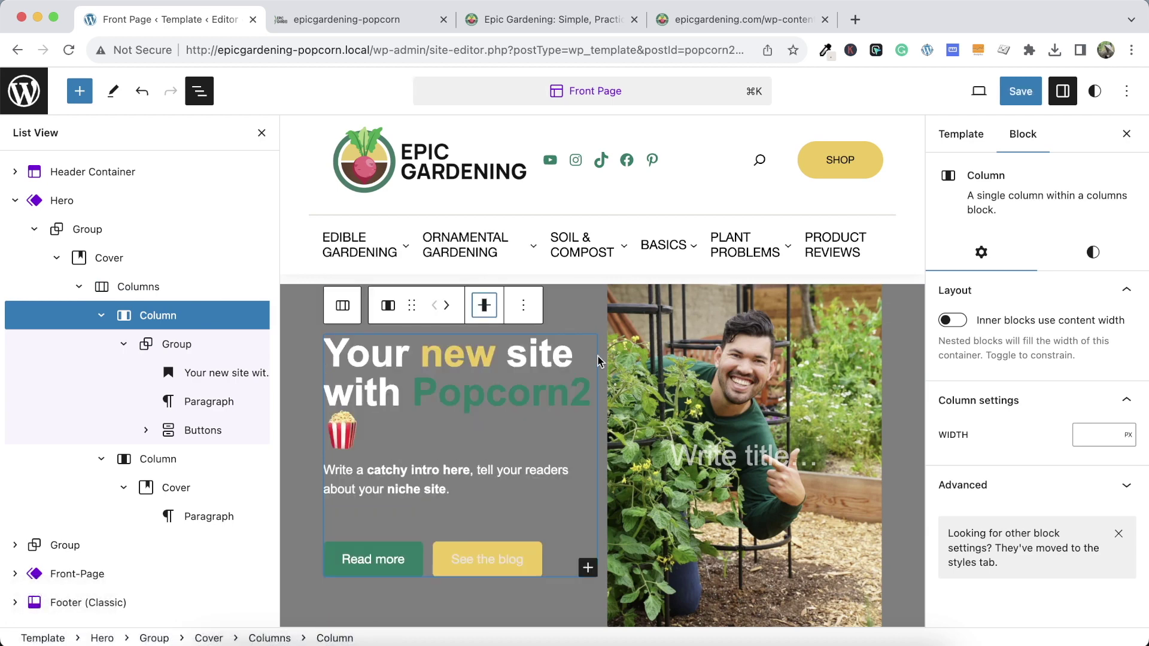
Save the template and check the vertical position of the hero text on the live homepage
click(1020, 91)
click(982, 91)
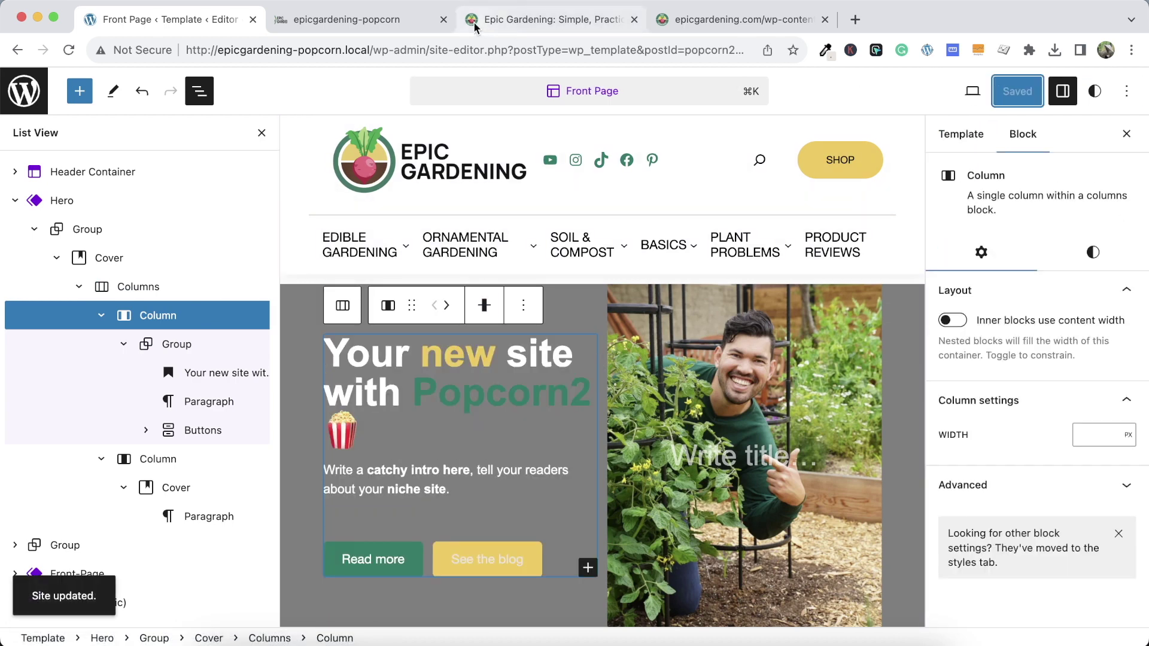
click(359, 20)
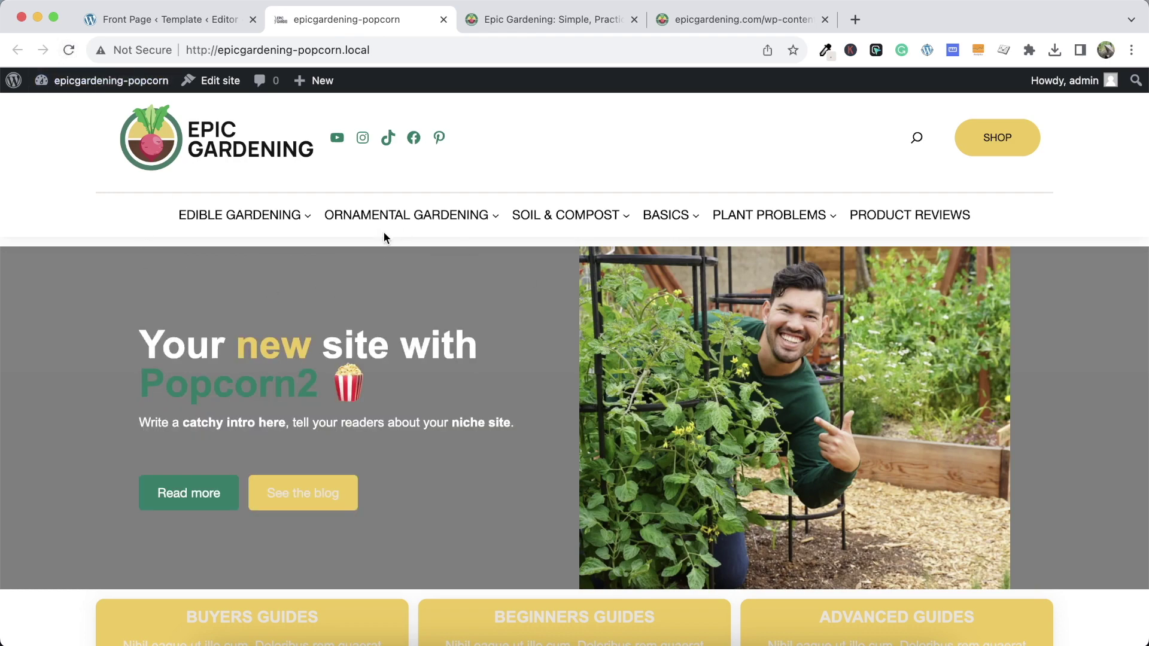
Set the background color of the Hero's Group block to the Primary theme green, #047E66
click(194, 20)
click(87, 229)
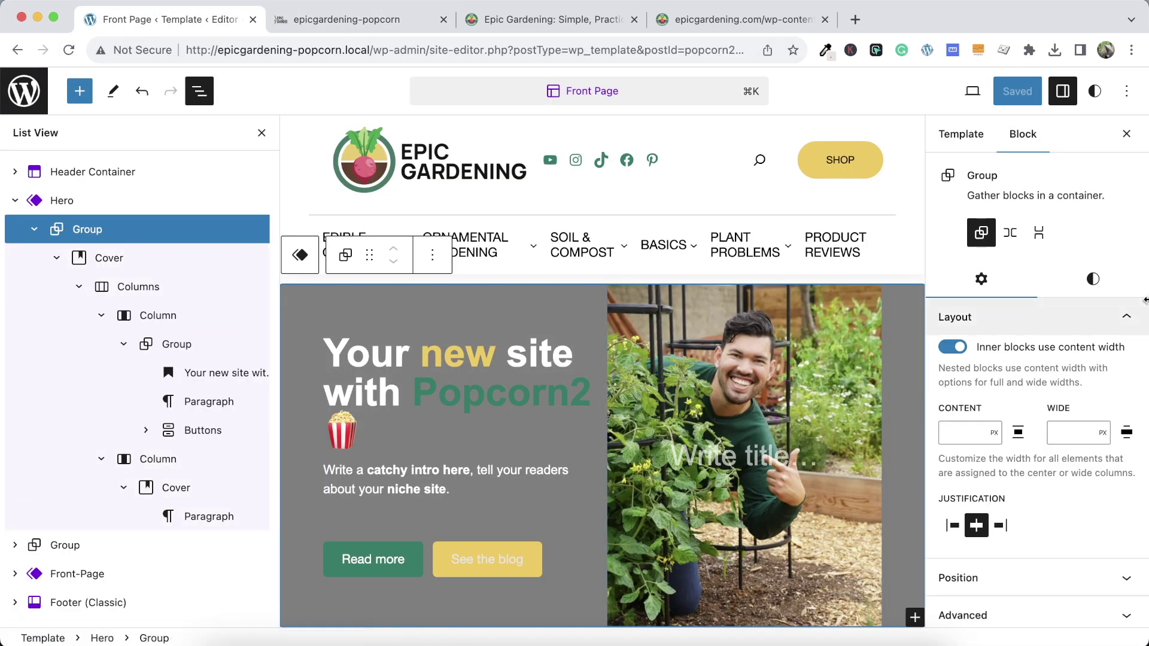
click(1093, 280)
click(975, 387)
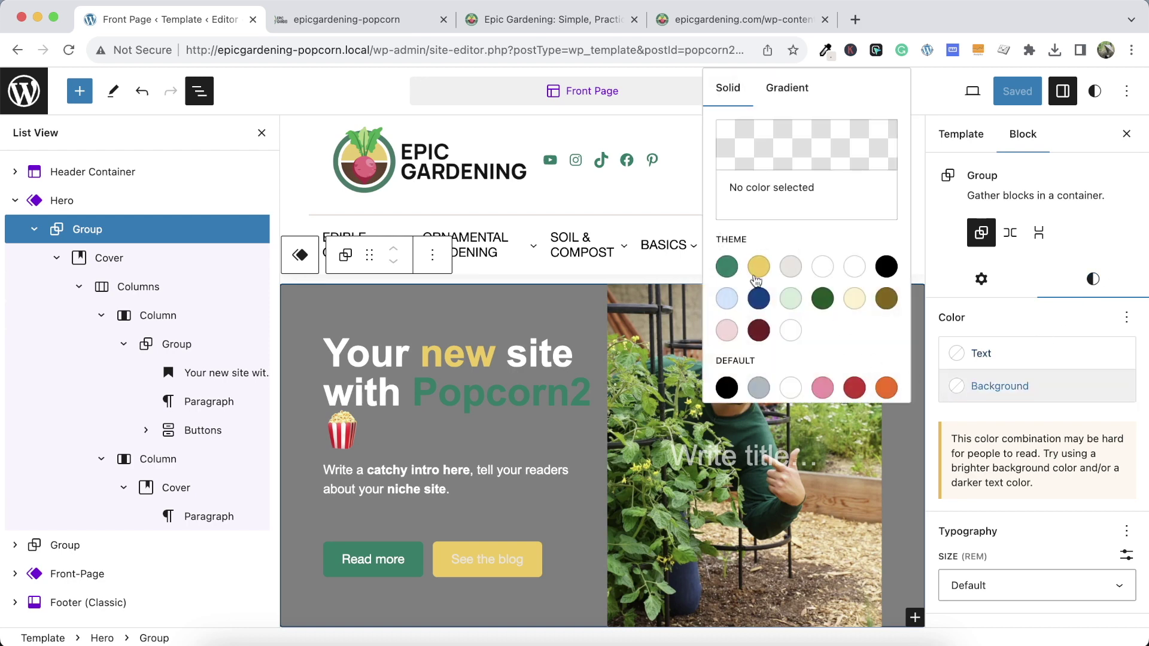
click(727, 267)
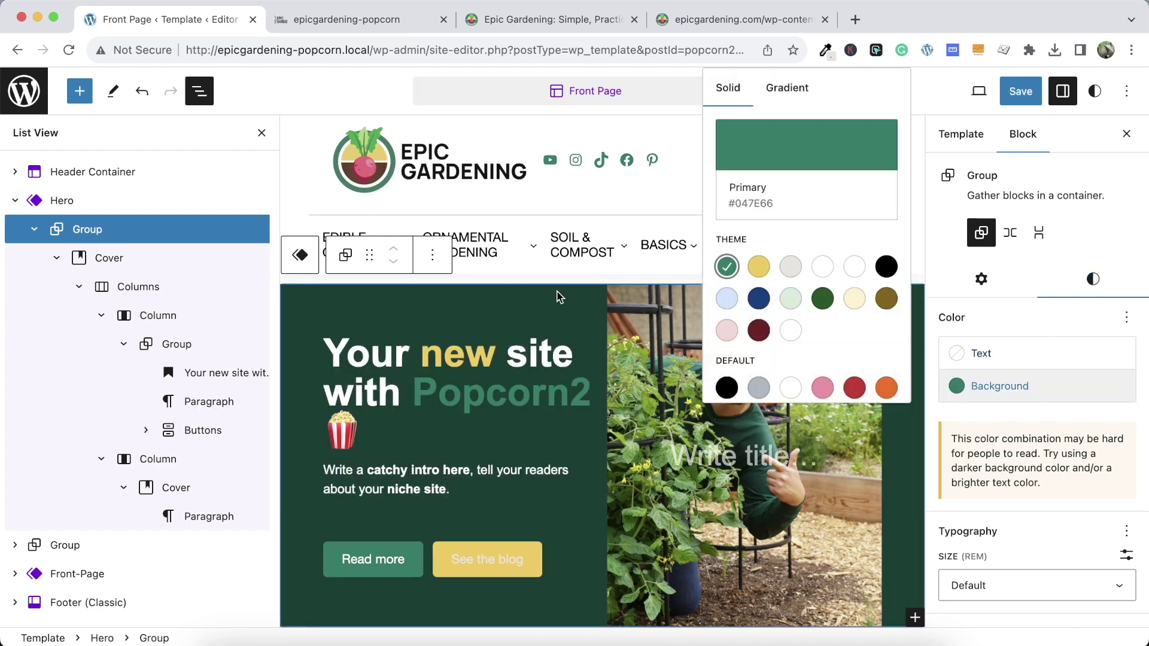
click(579, 318)
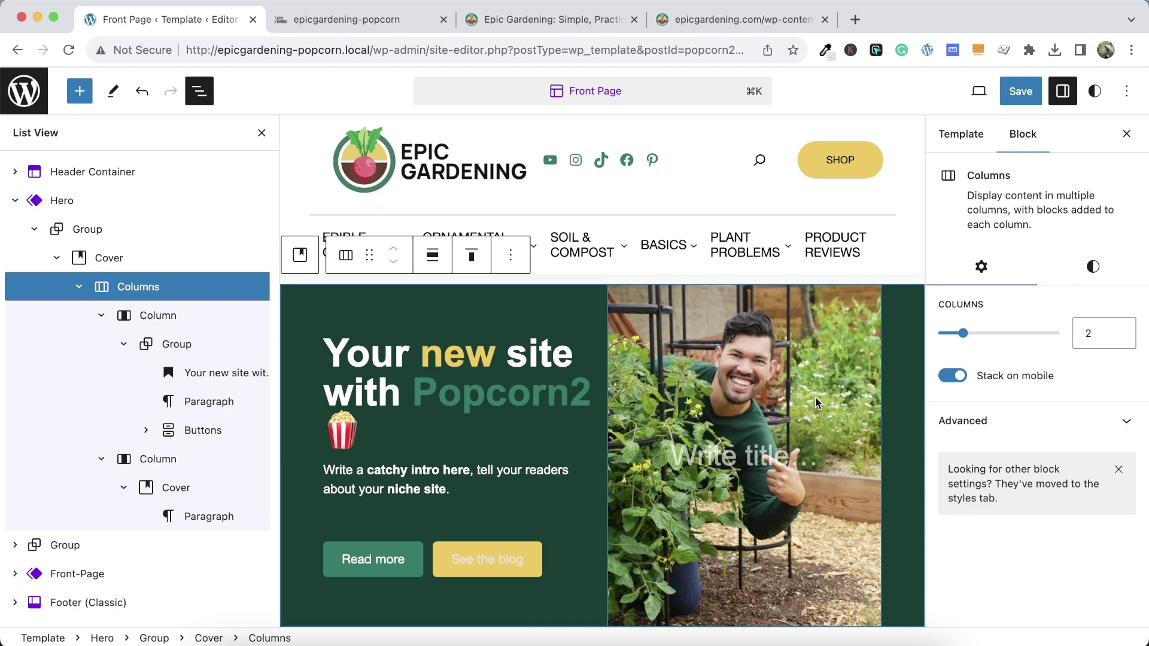
Save the template, reload the live homepage, and compare its green banner with the original epicgardening.com site
click(1020, 91)
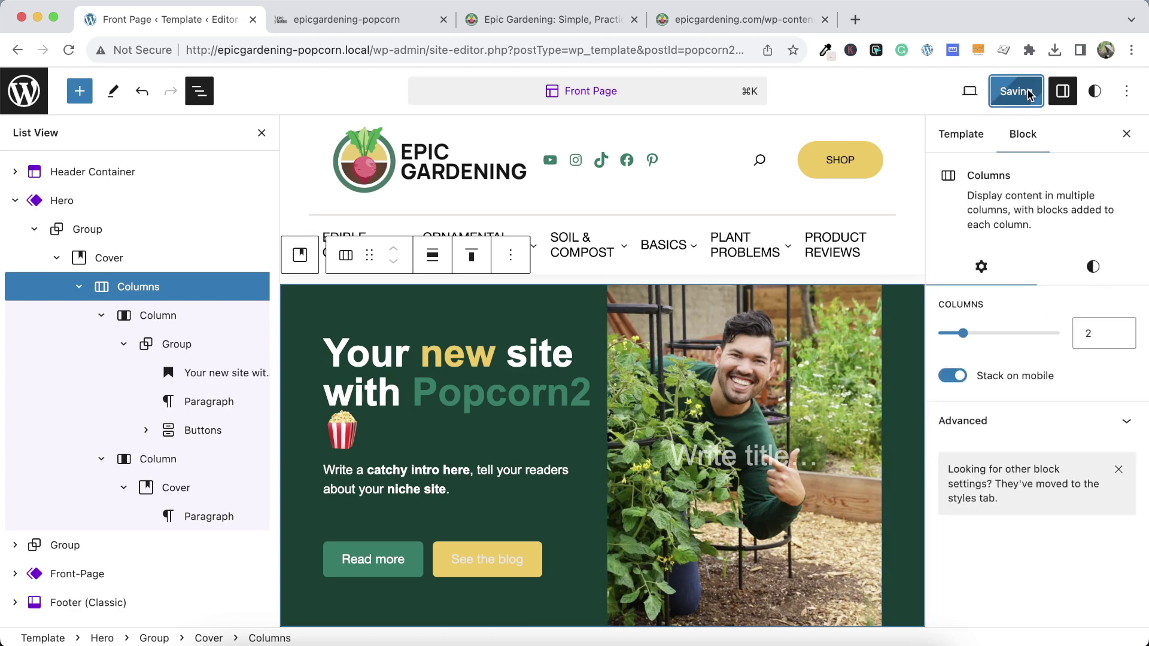
click(360, 19)
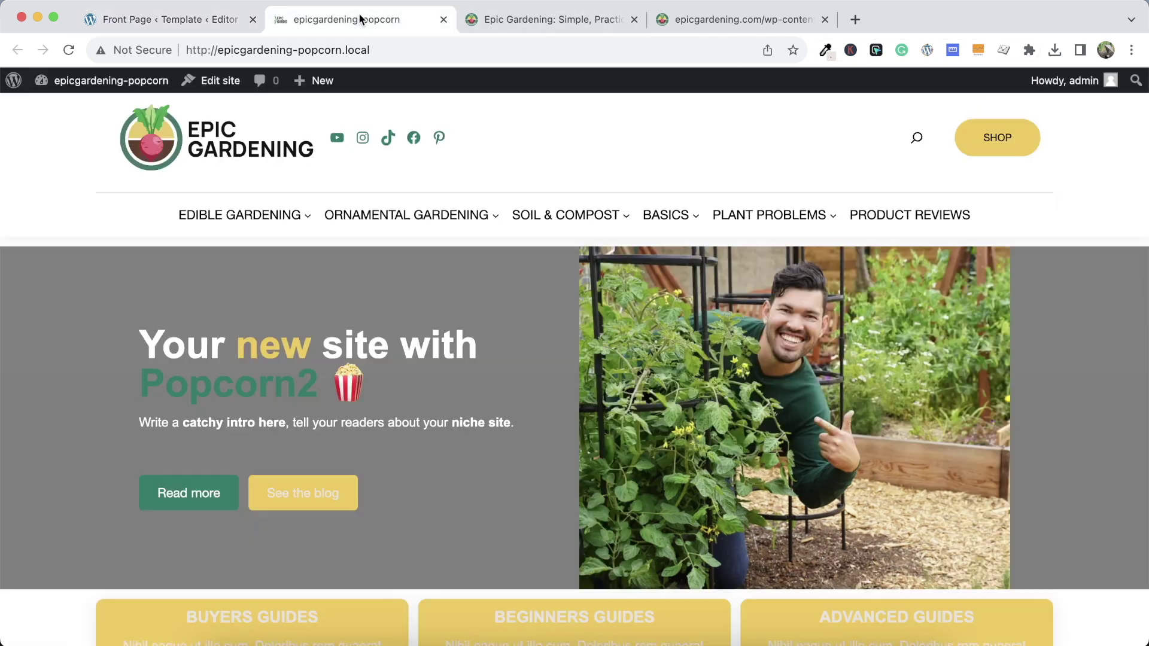
click(69, 50)
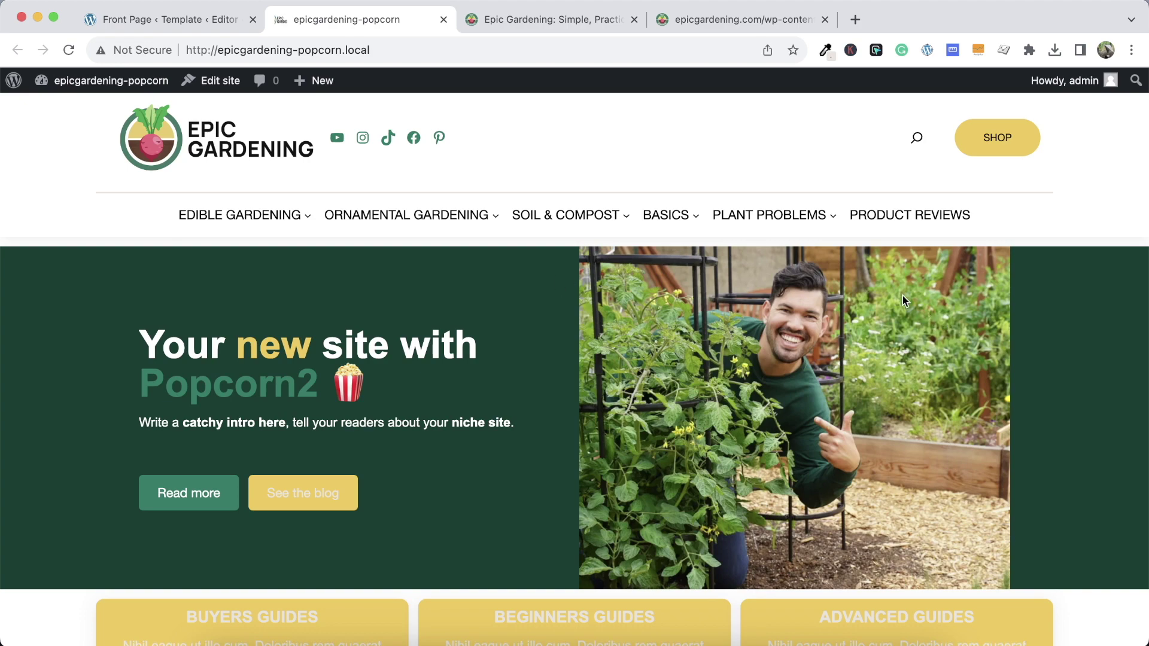
click(581, 18)
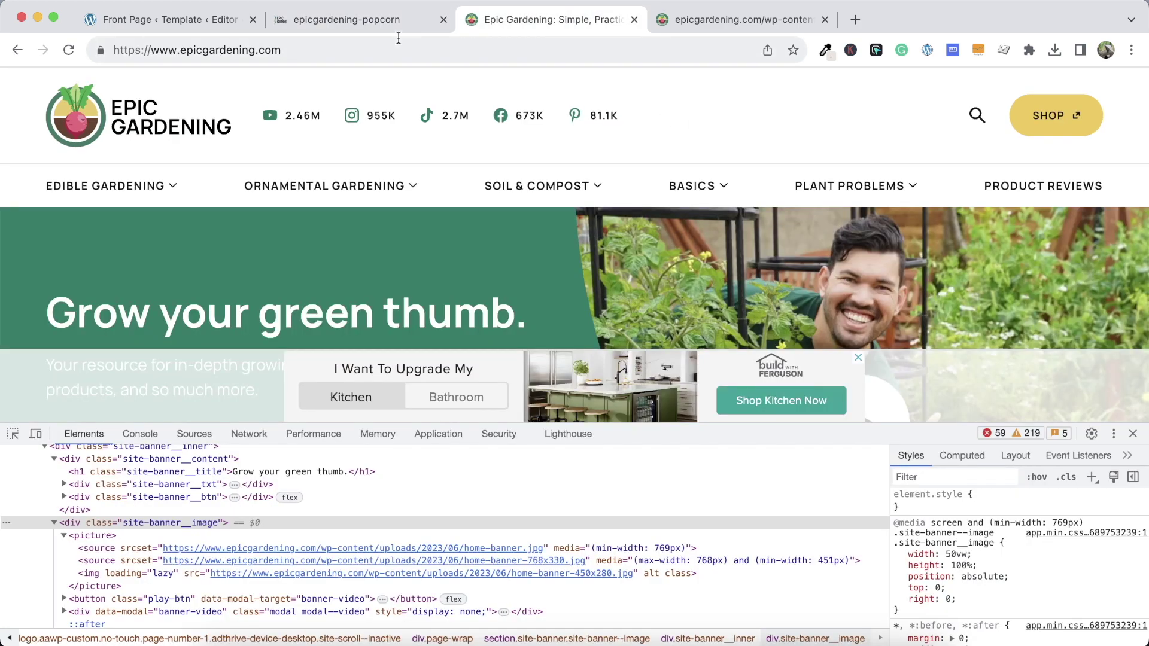
Set the horizontal padding of the hero's Columns block to 0
click(178, 19)
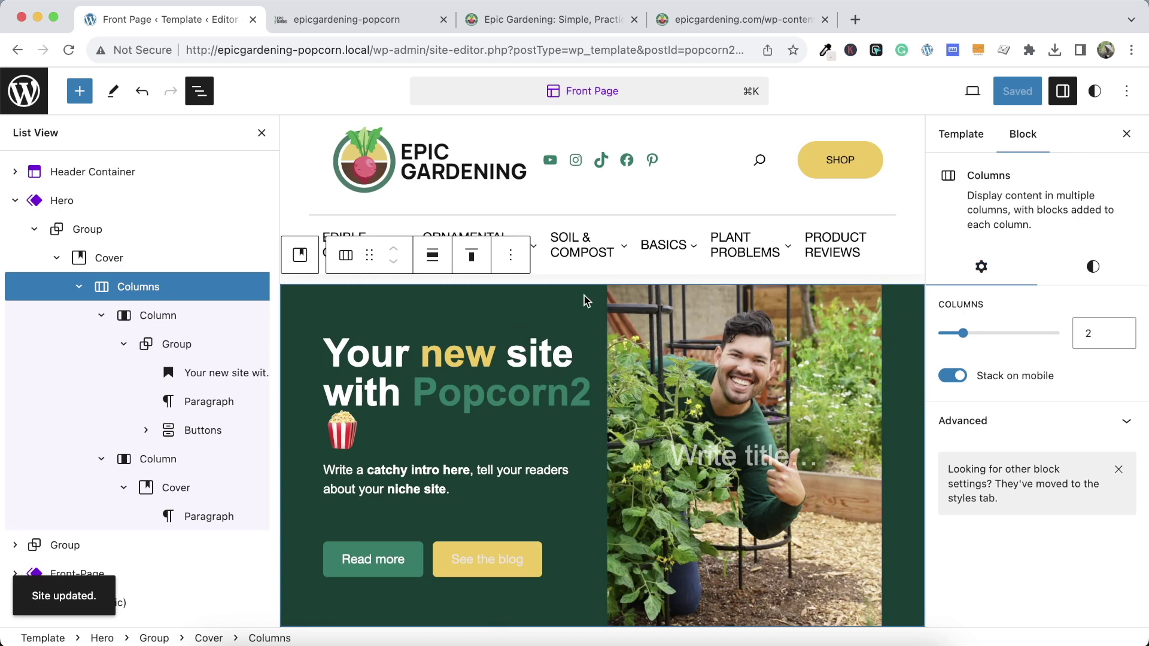
click(1116, 257)
scroll(1071, 431, down, 6)
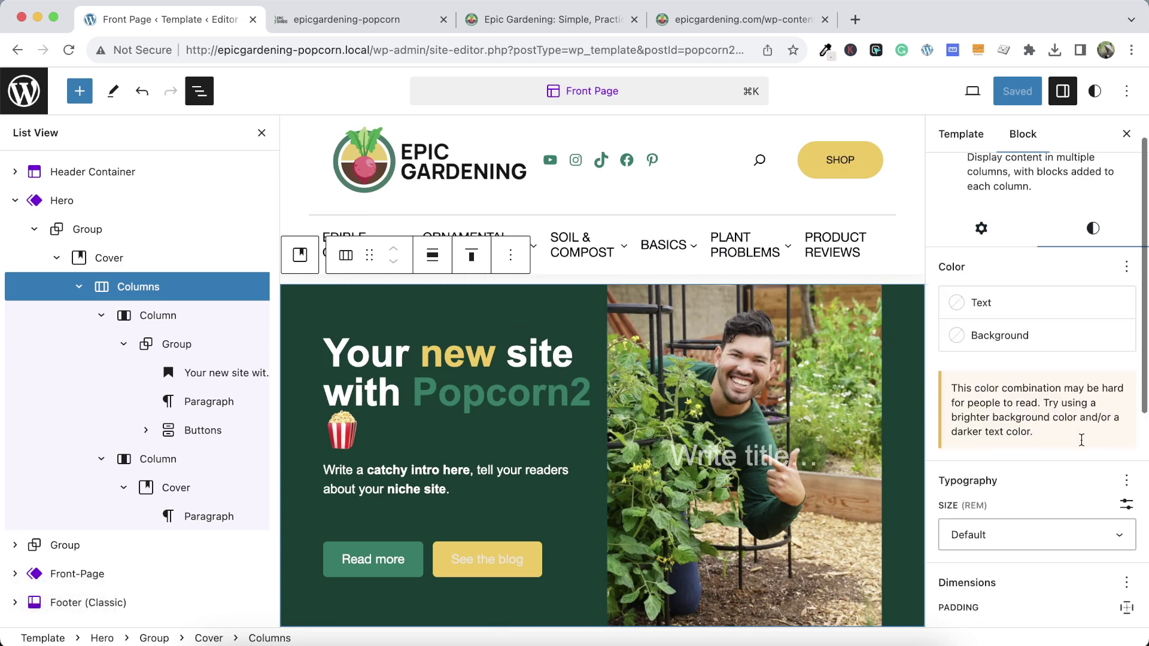
drag(1047, 387, 937, 397)
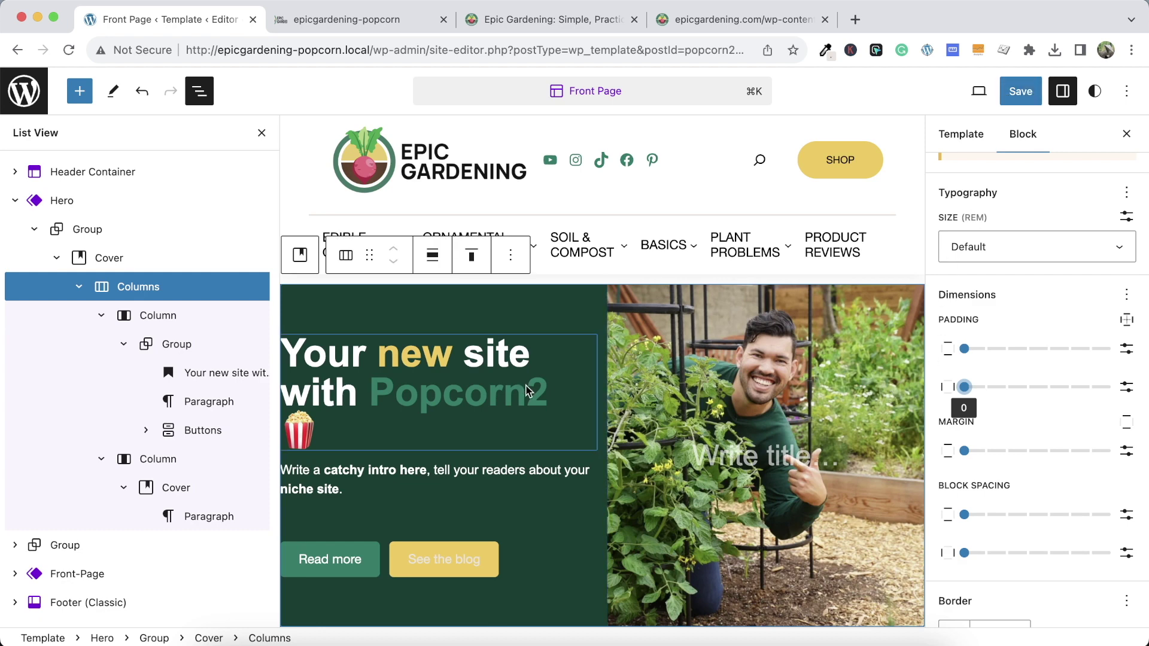
Give the hero's first column left-only padding at the second-largest preset size
click(181, 315)
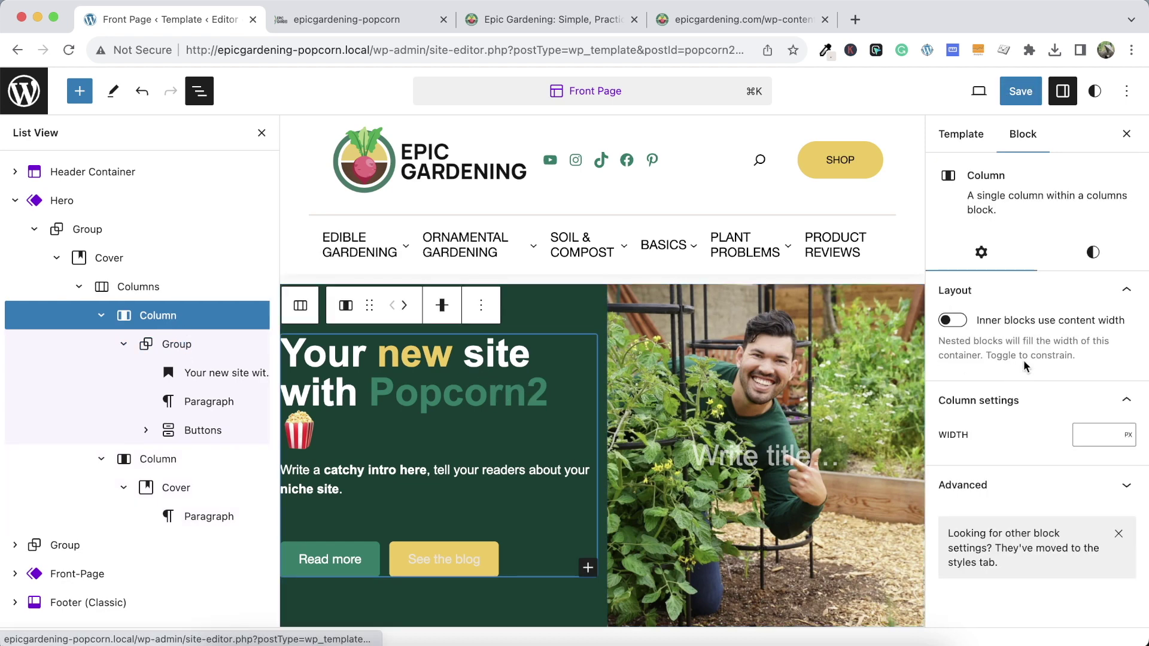
click(1095, 259)
scroll(1023, 490, down, 5)
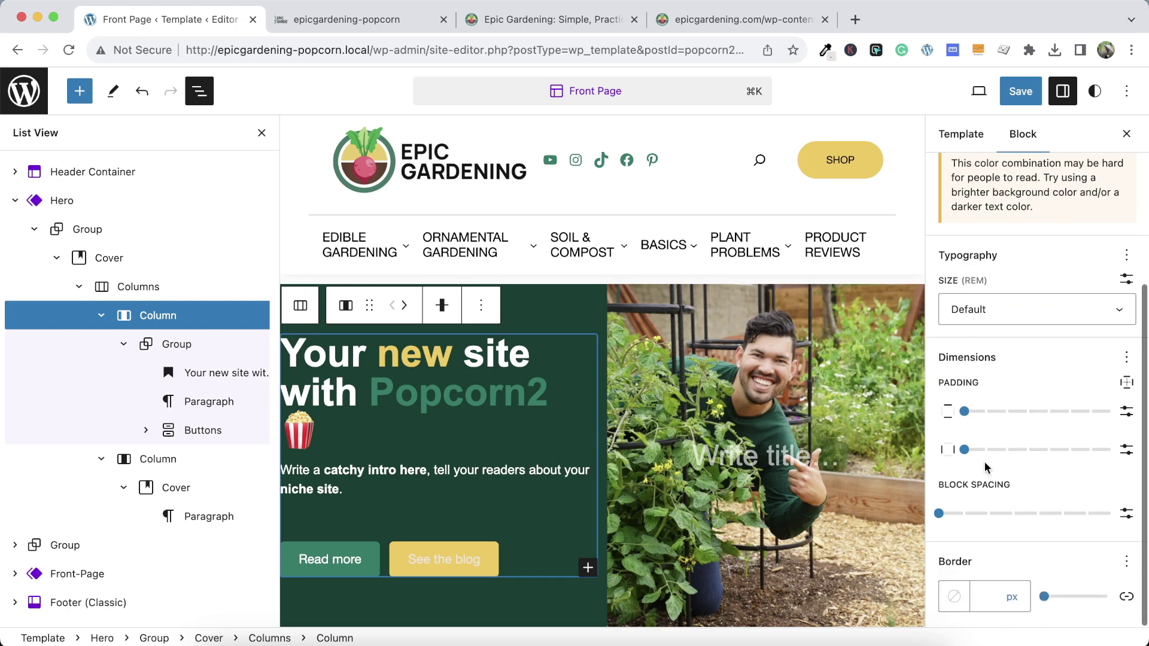
mouse_move(963, 449)
mouse_down()
mouse_move(1039, 448)
mouse_move(963, 449)
mouse_up()
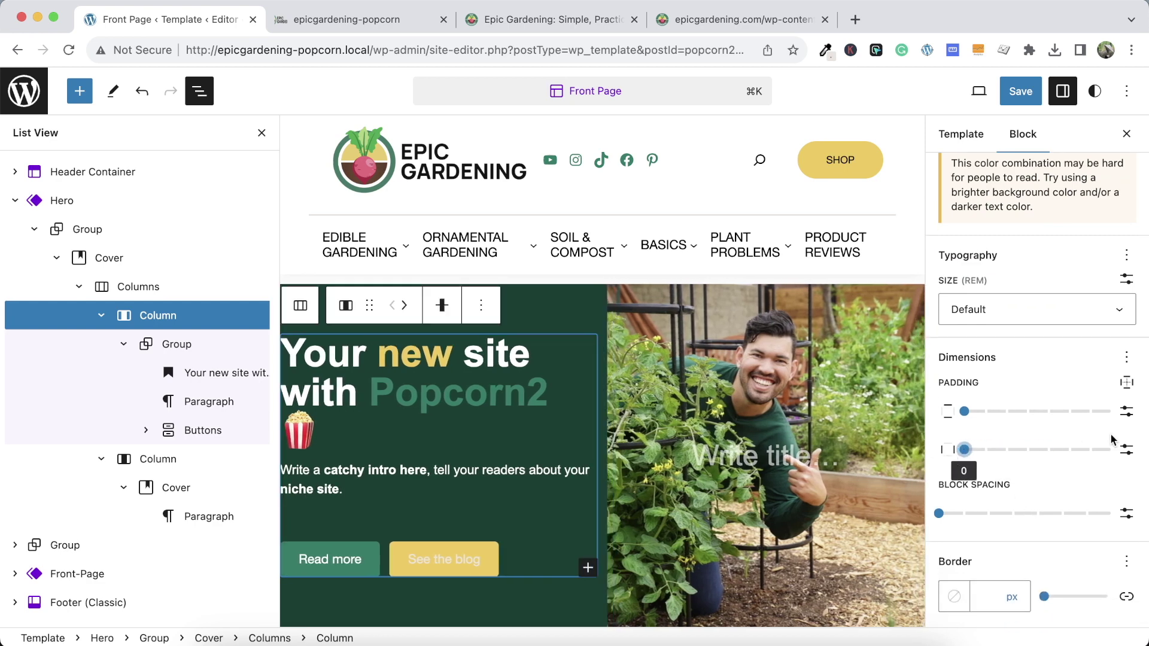
click(1126, 449)
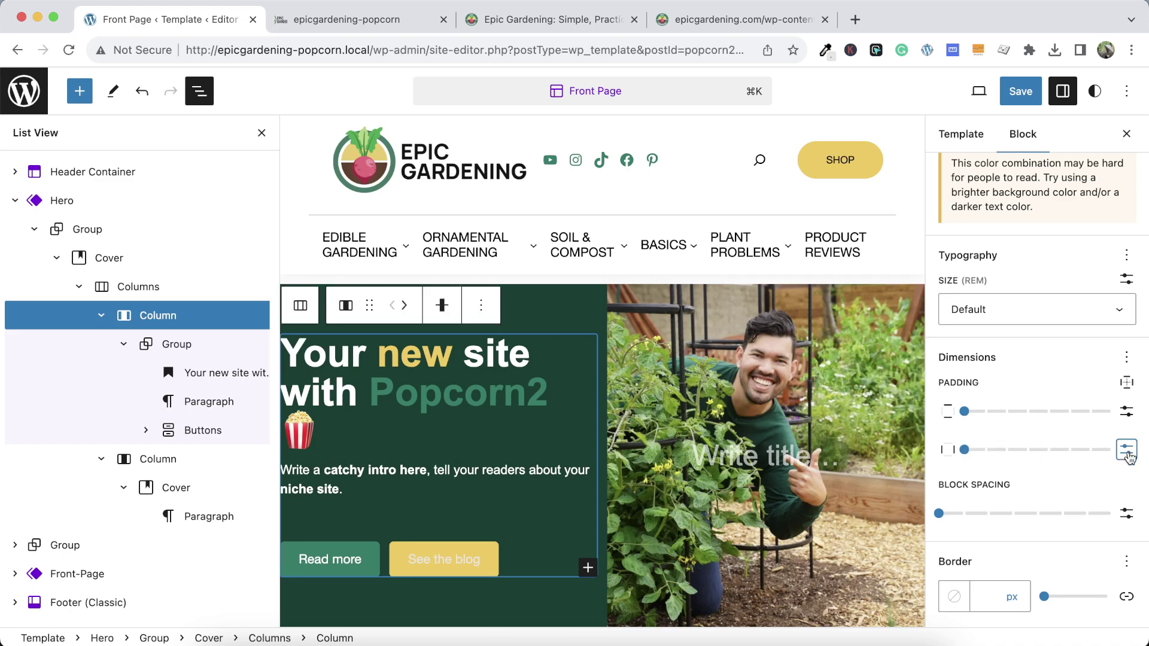
click(1128, 383)
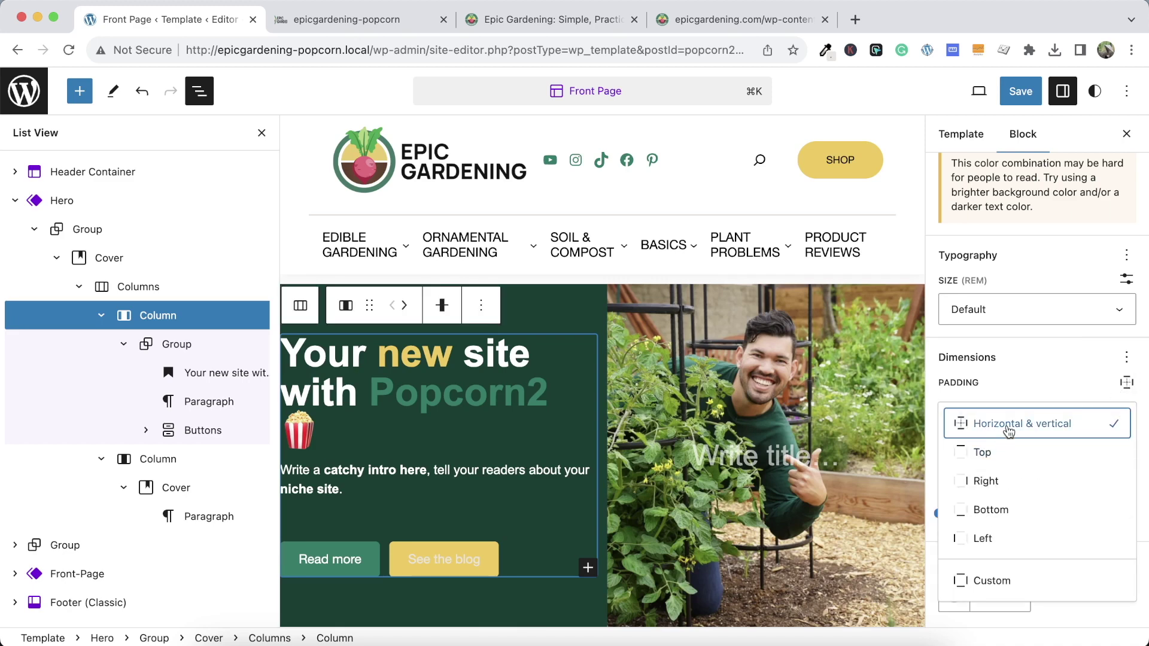
click(985, 538)
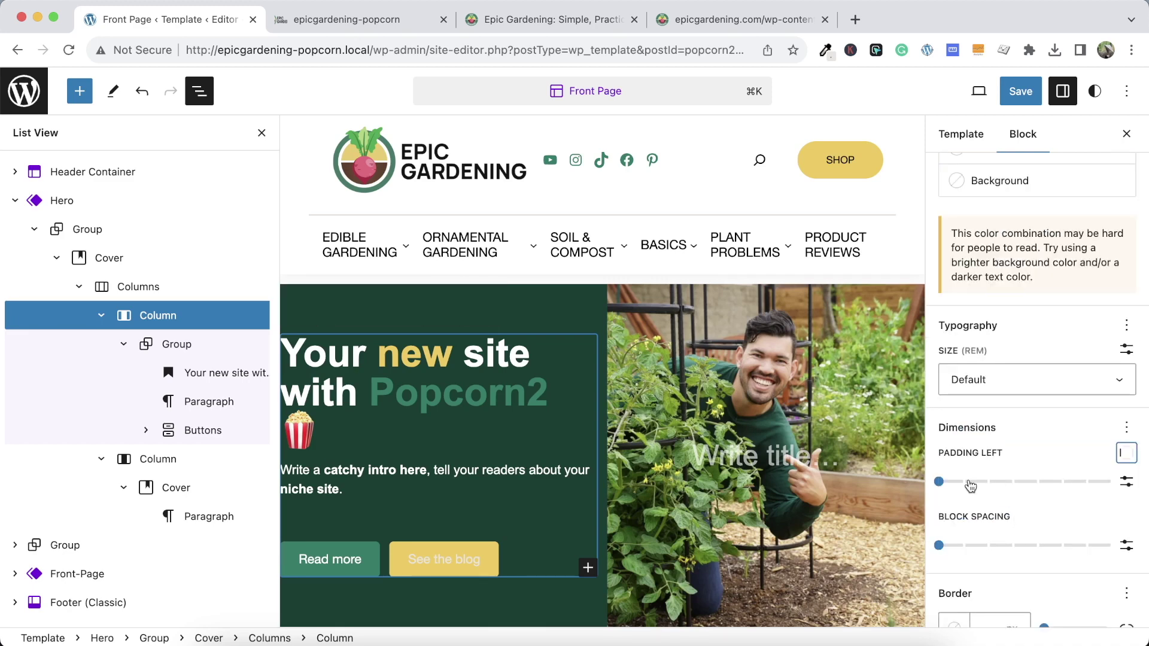
drag(942, 482, 1086, 483)
Save the template and reload the live homepage to compare the banner's alignment with the header
click(1028, 97)
click(1029, 99)
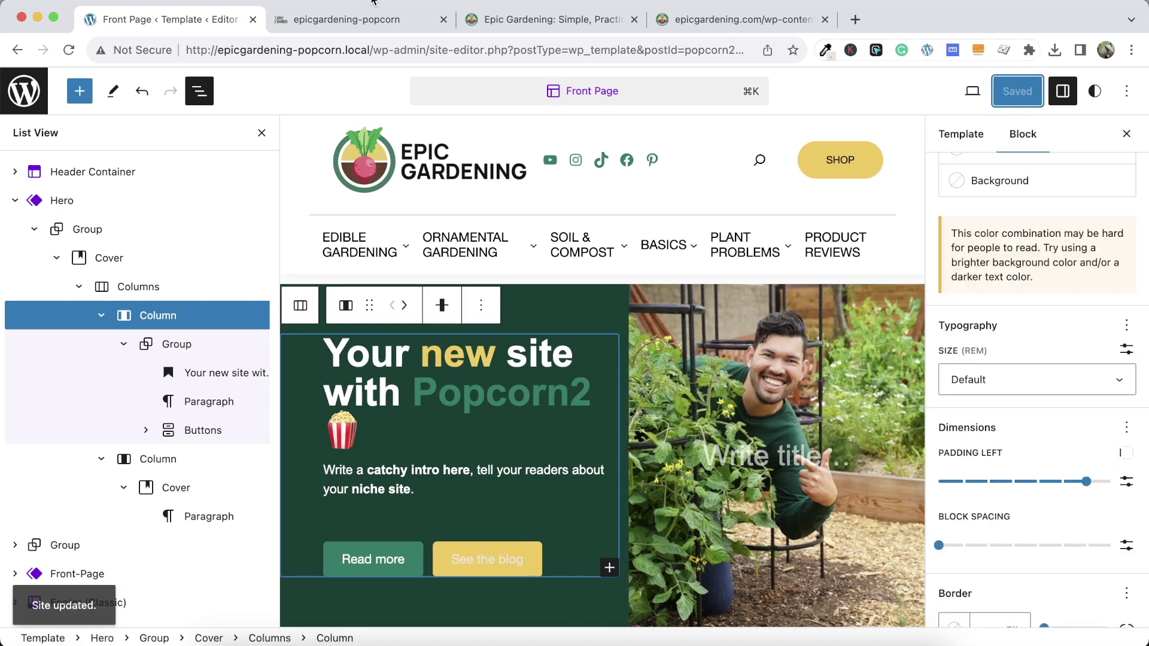
click(307, 24)
click(70, 51)
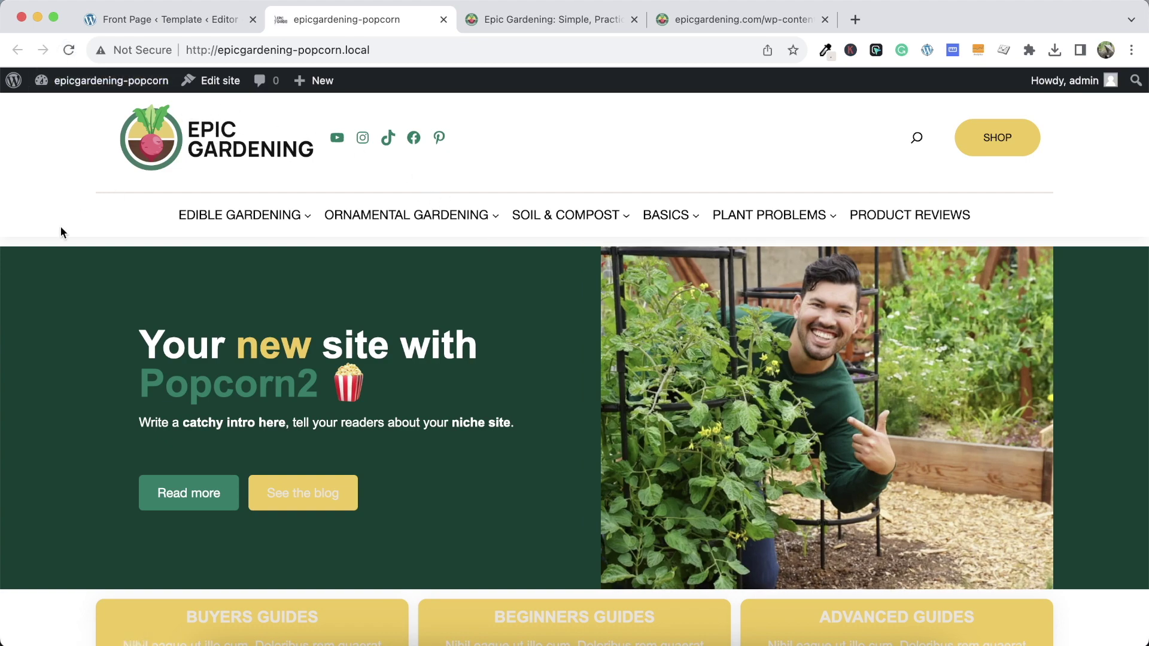
mouse_move(193, 216)
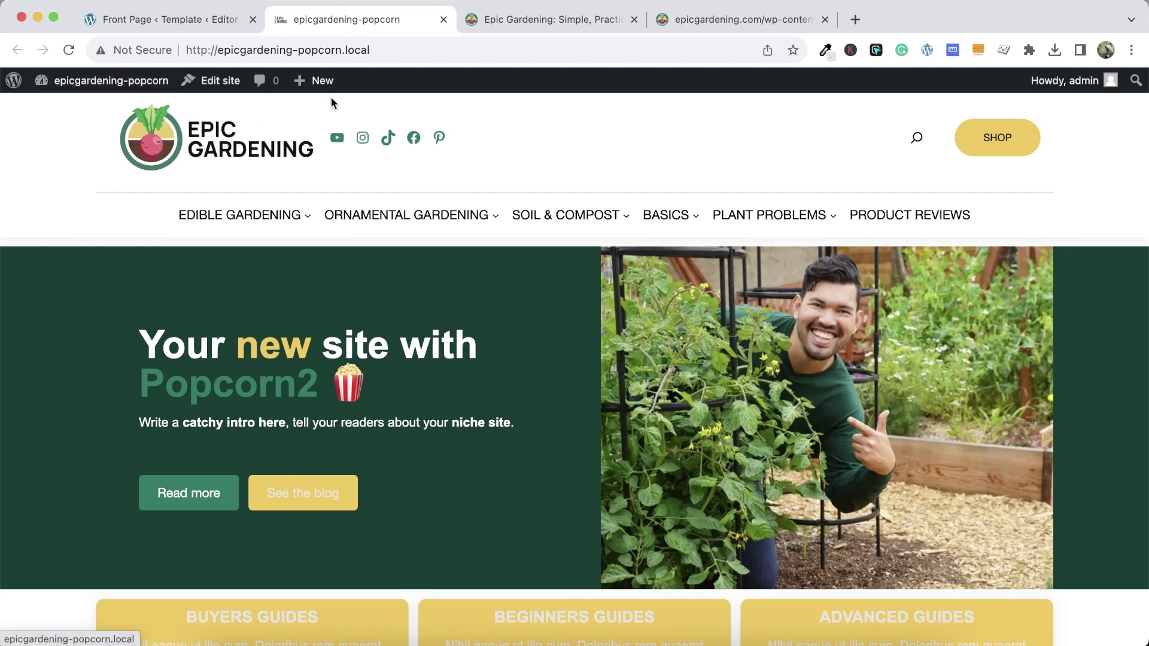
Turn off the content-width limit for inner blocks on the Hero's outer Cover block and save the template
click(179, 20)
click(184, 289)
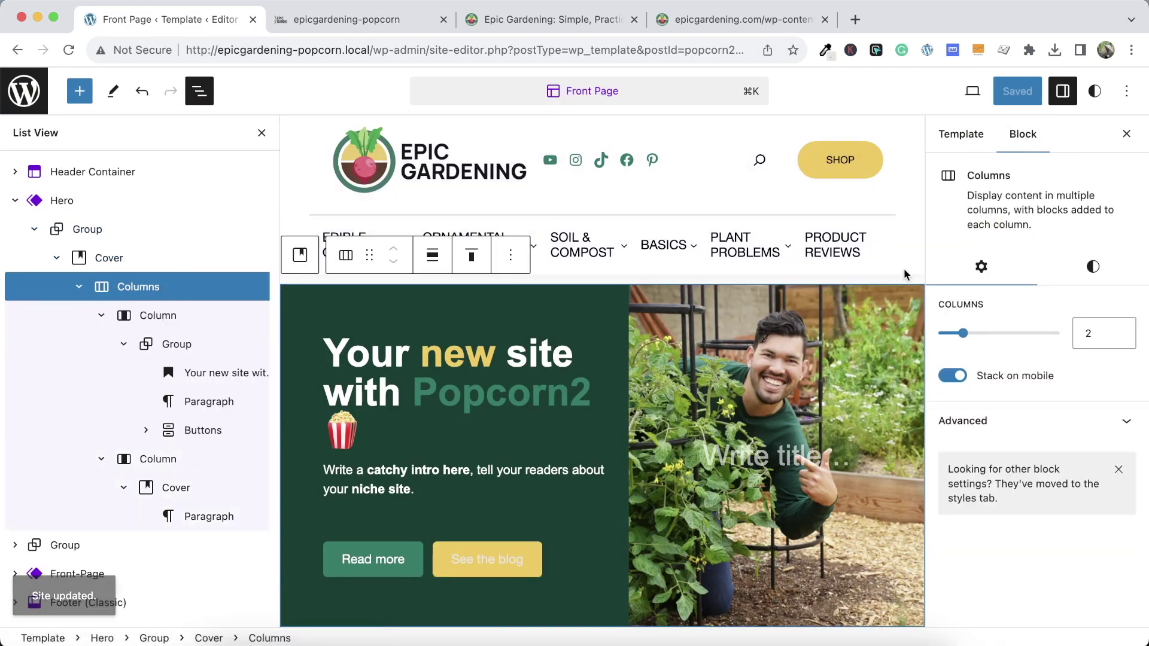
click(1092, 267)
scroll(1112, 412, down, 7)
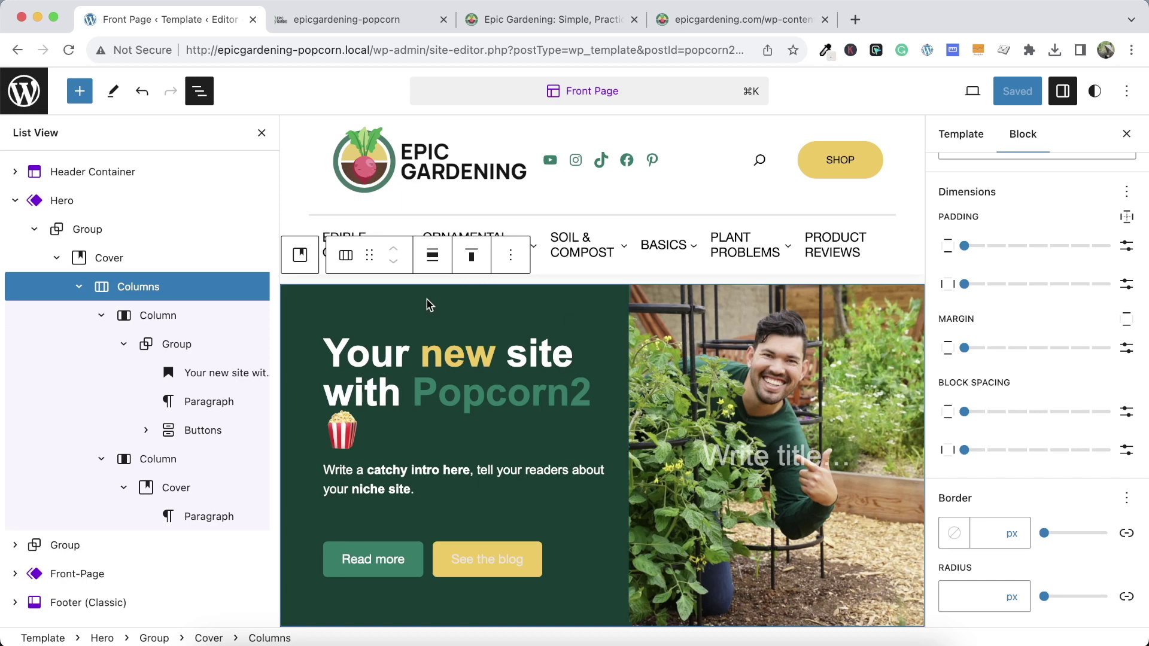
click(158, 460)
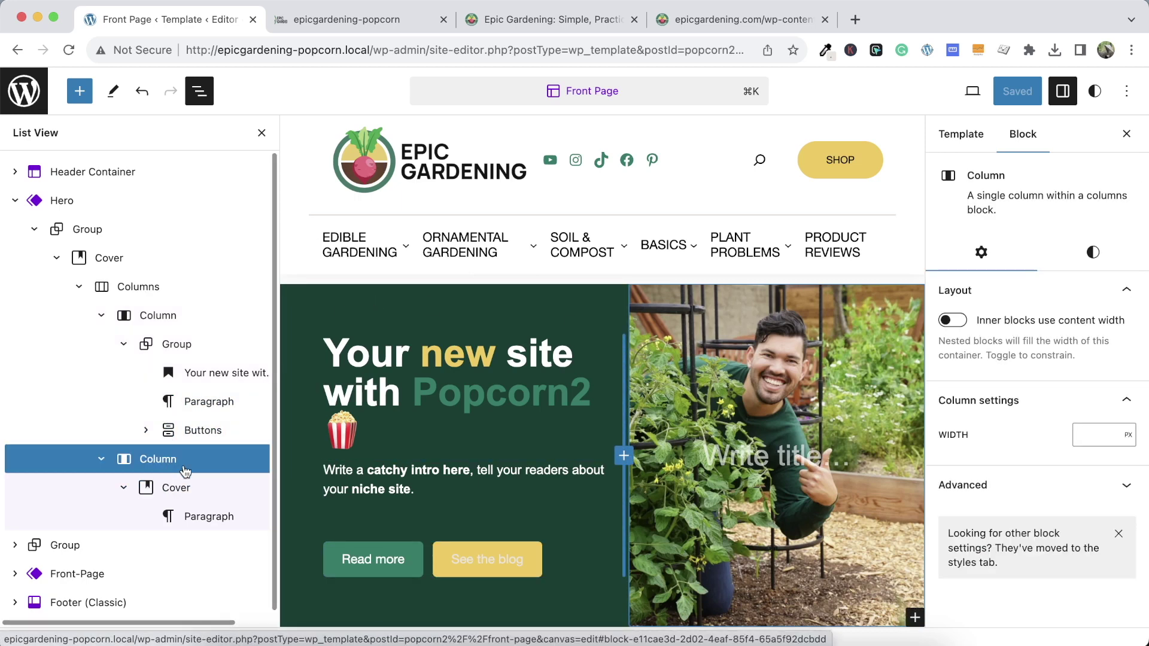
click(175, 290)
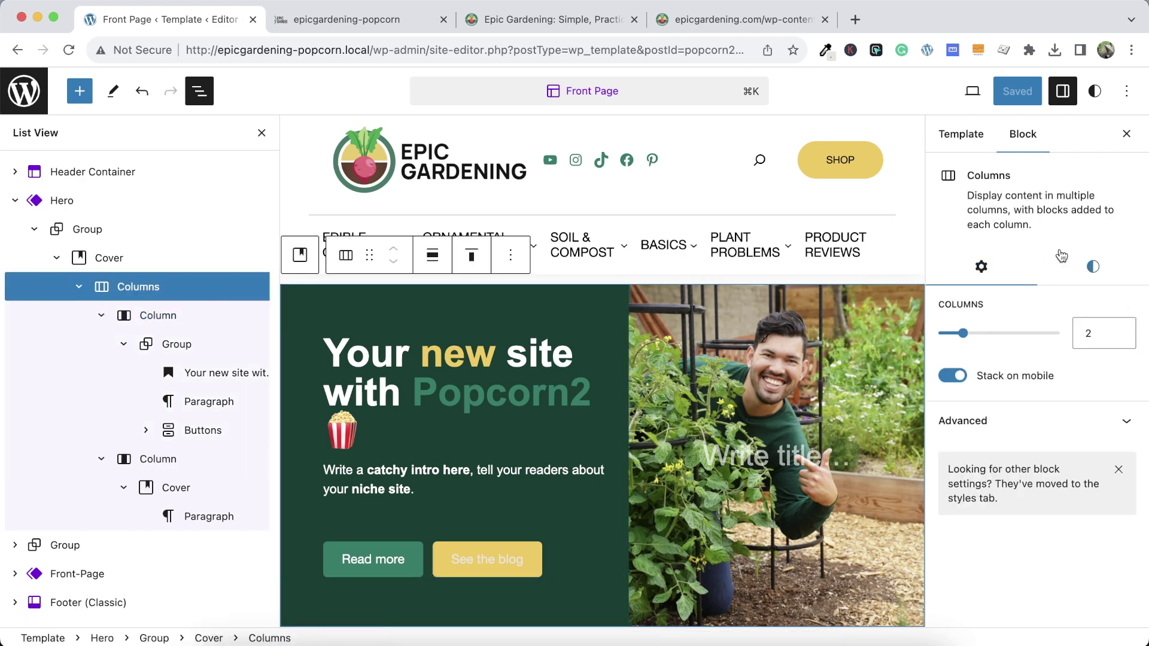
click(210, 259)
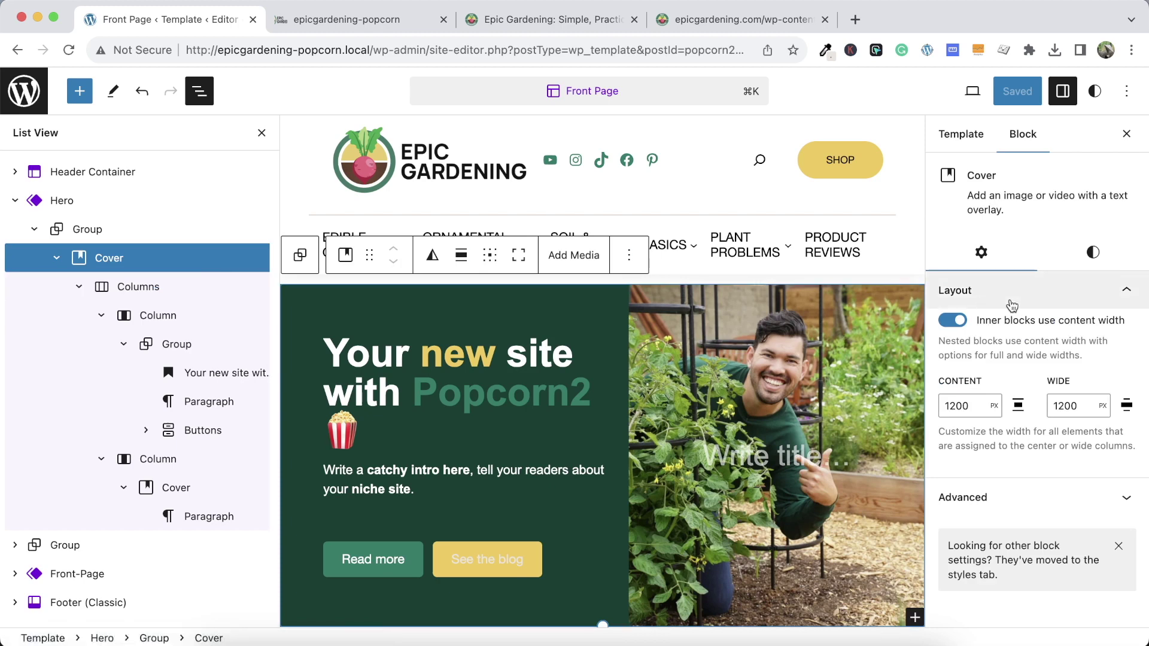
click(953, 321)
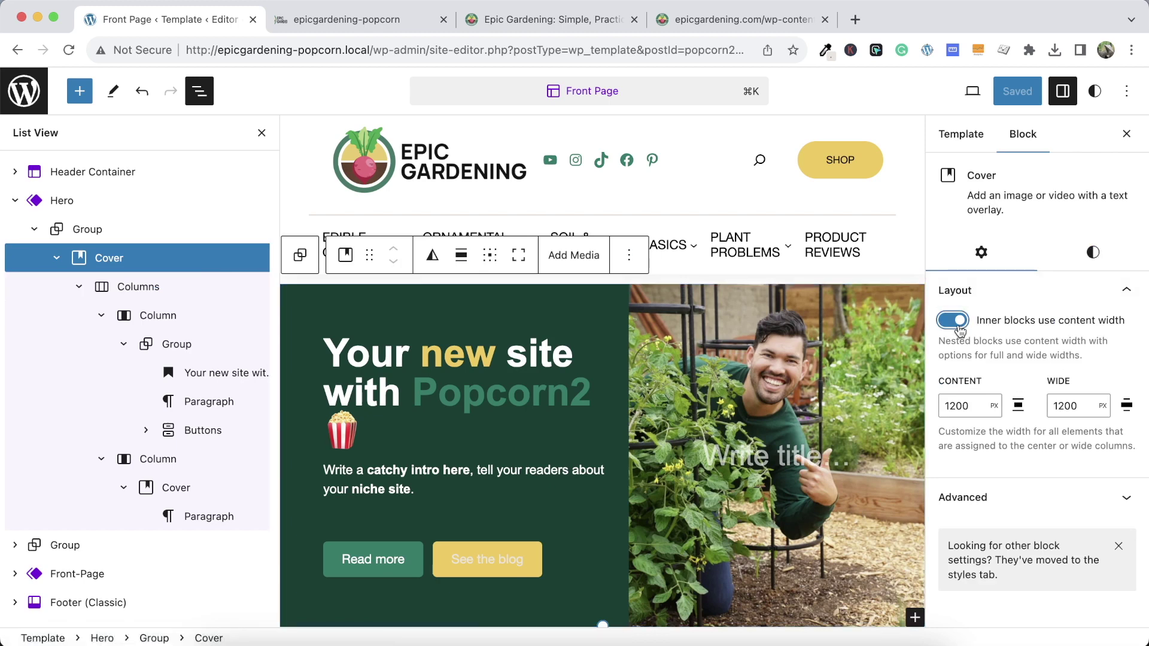
click(1020, 91)
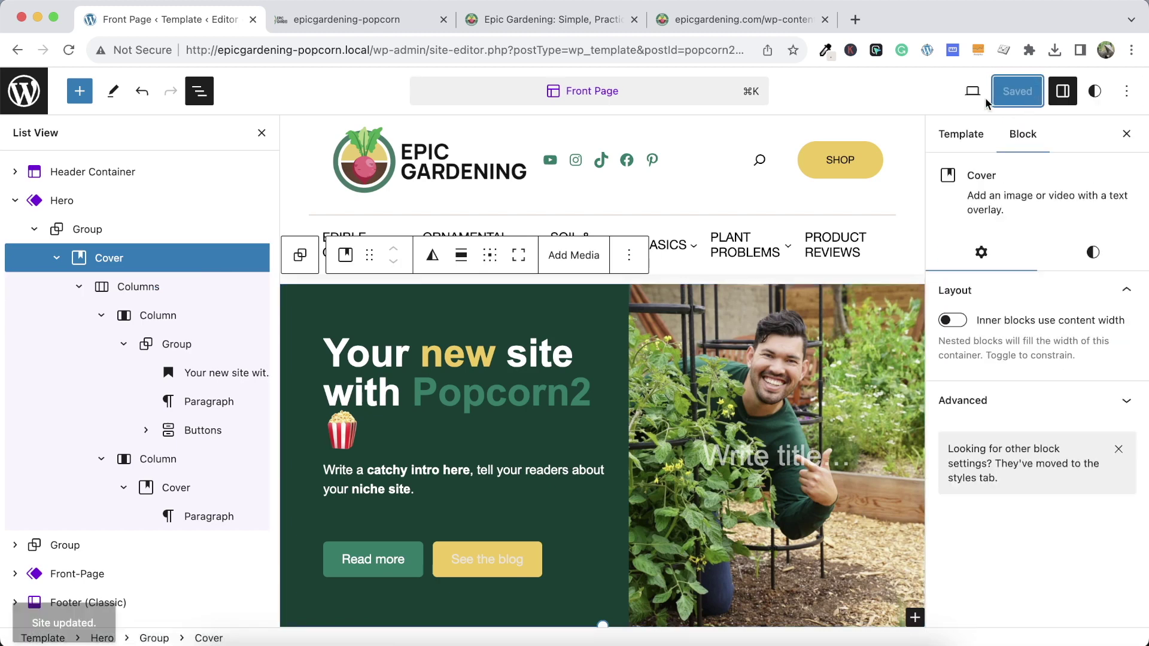
Reload the live homepage to check the hero banner's full-width layout, and return to the template editor
click(351, 21)
click(68, 49)
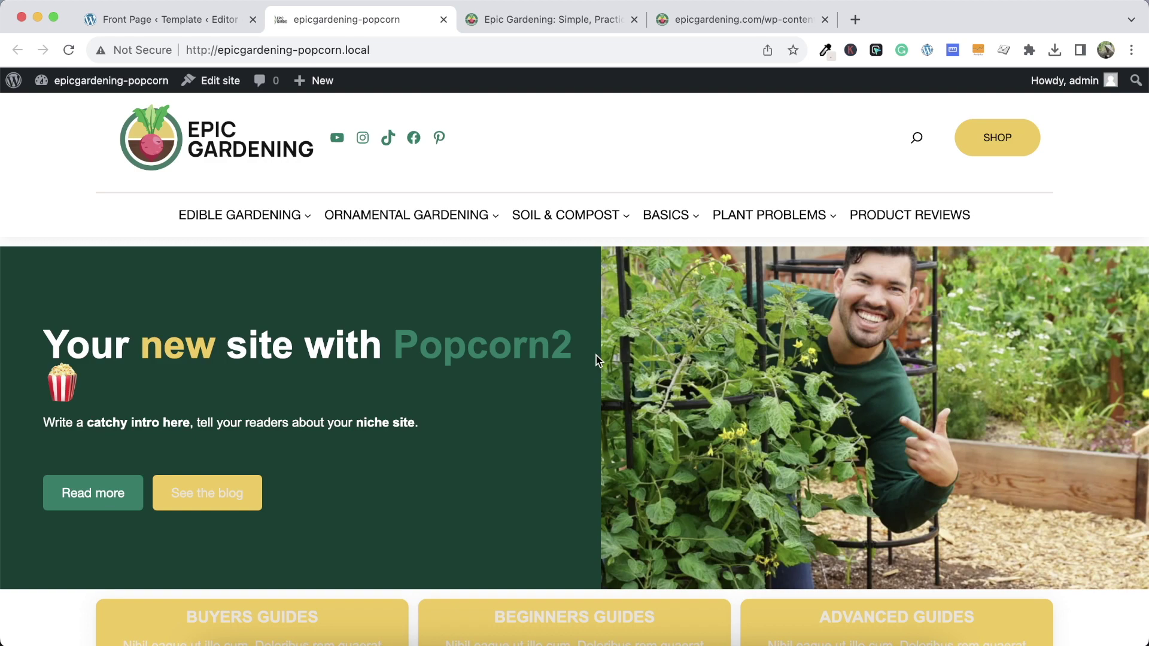
key(ctrl+shift+Tab)
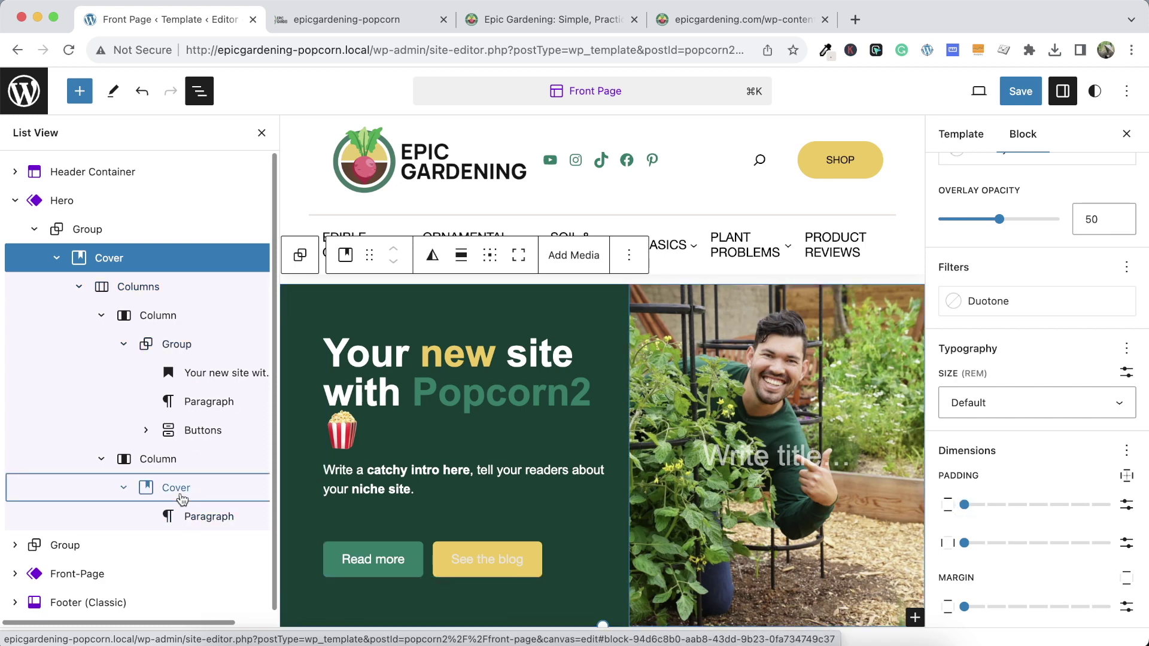
Replace the empty paragraph in the second hero column's Cover block with an Image block
click(182, 490)
scroll(237, 525, right, 2)
click(257, 518)
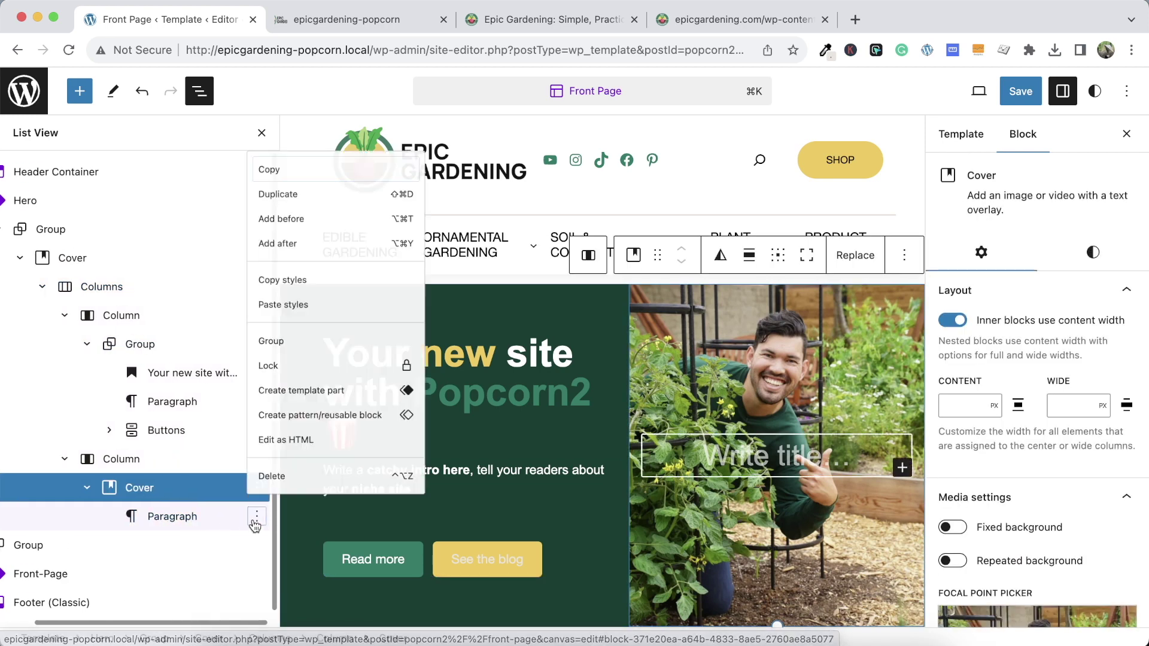
click(272, 479)
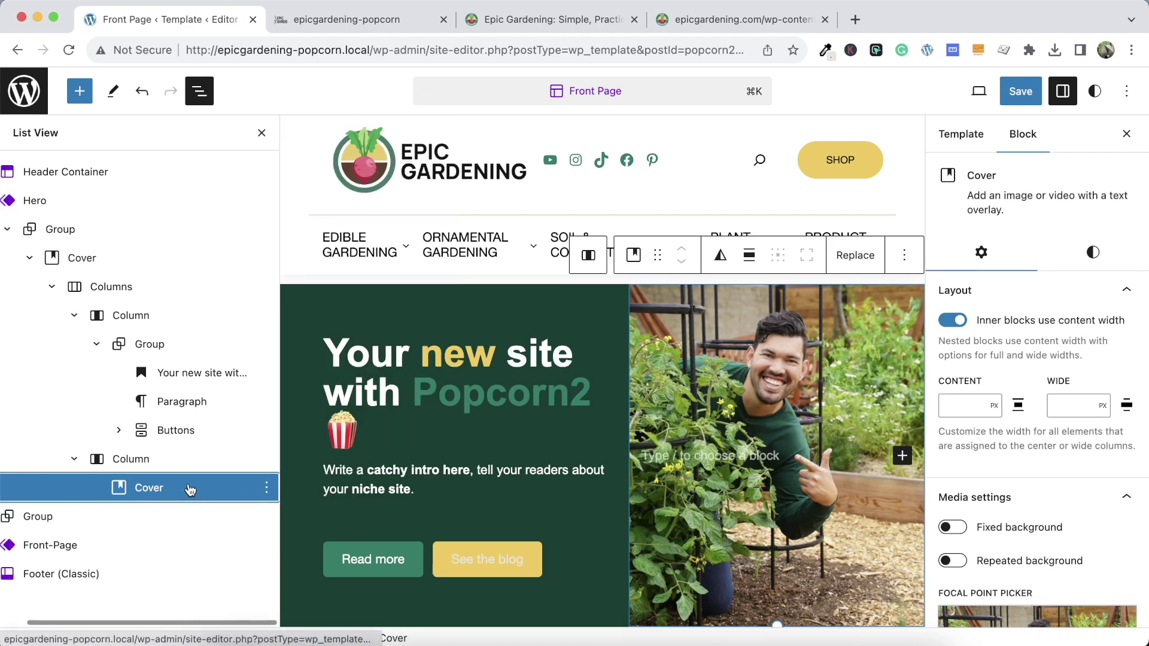
click(727, 456)
text(/ima)
click(732, 198)
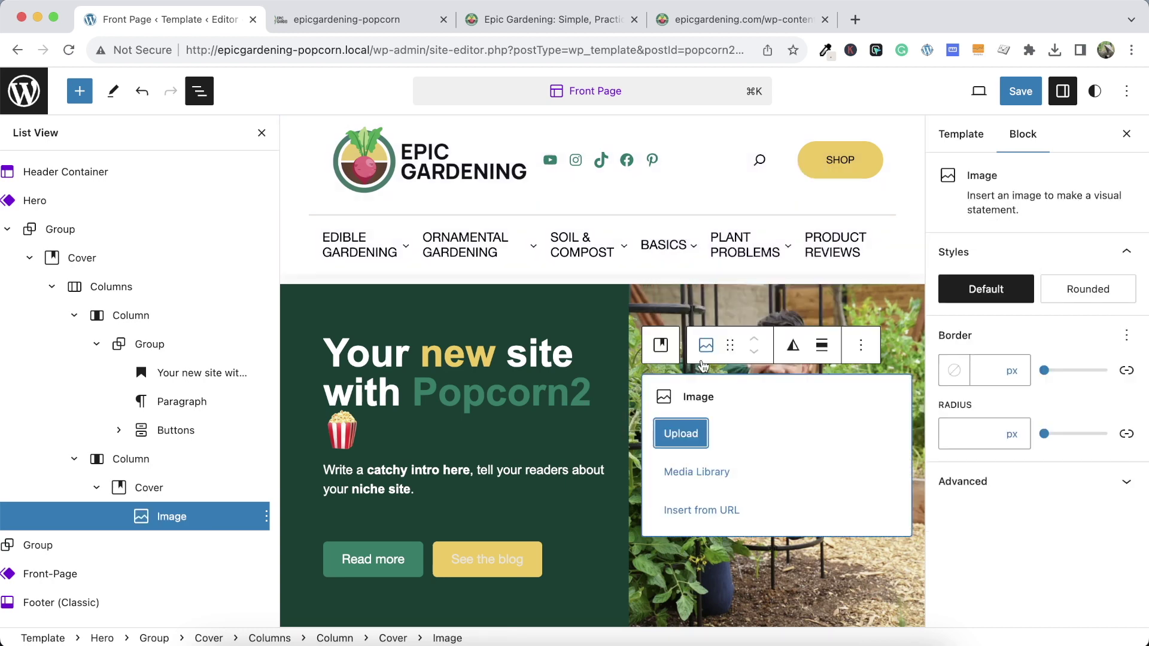
Upload page-curl-bottom-left.svg to the site's Media Library and return to the template editor
click(696, 472)
click(67, 145)
key(ctrl+Tab)
click(293, 120)
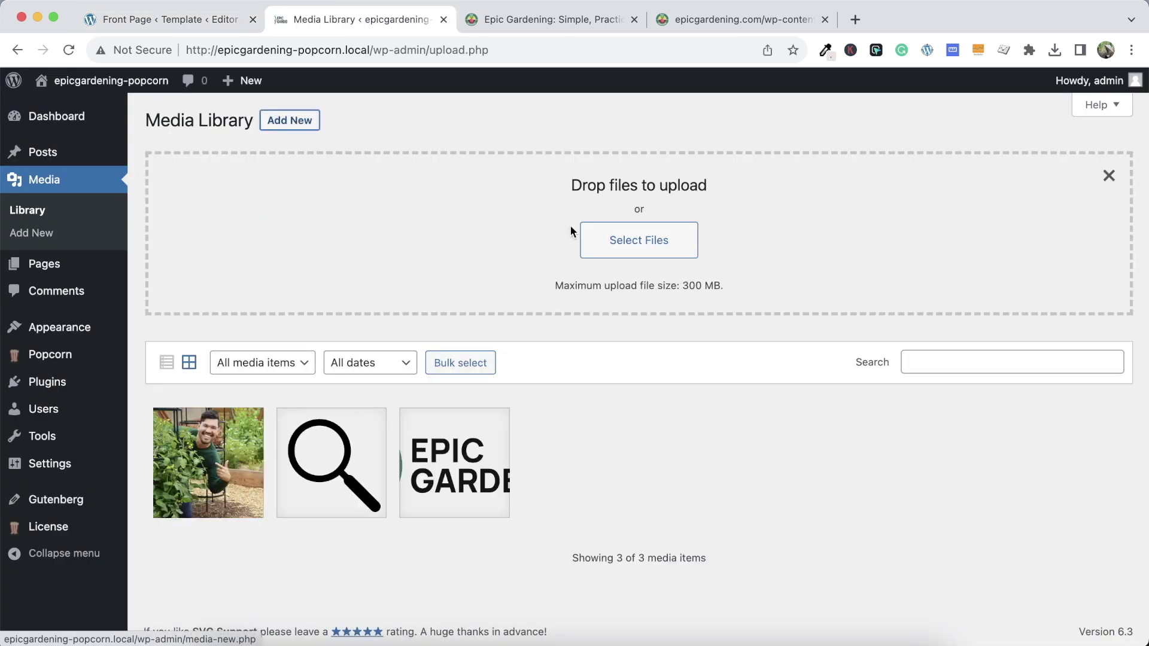
click(625, 240)
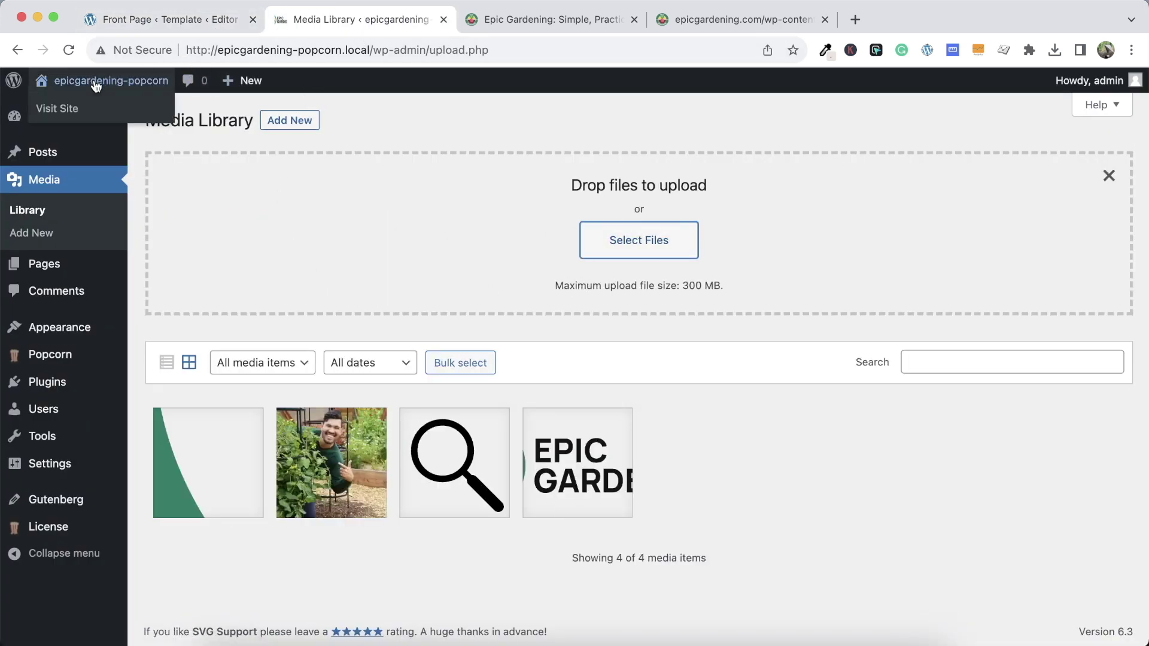
click(55, 108)
key(ctrl+shift+Tab)
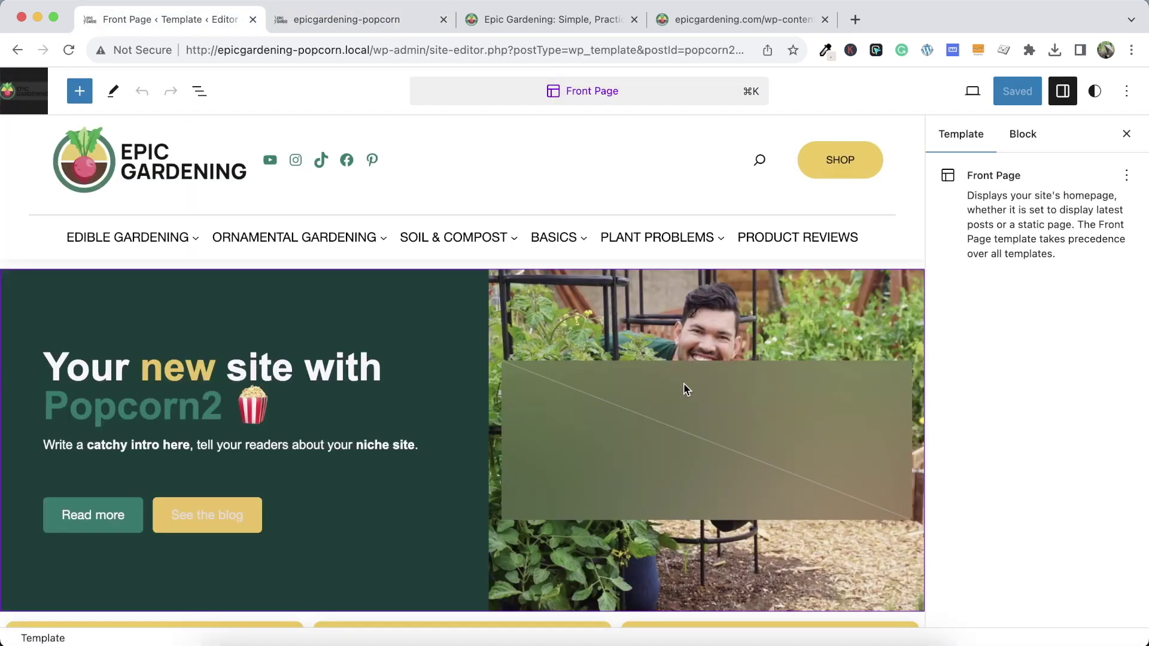
Fill the empty Image block over the banner photo with page-curl-bottom-left.svg from the Media Library
click(670, 401)
click(641, 419)
click(610, 469)
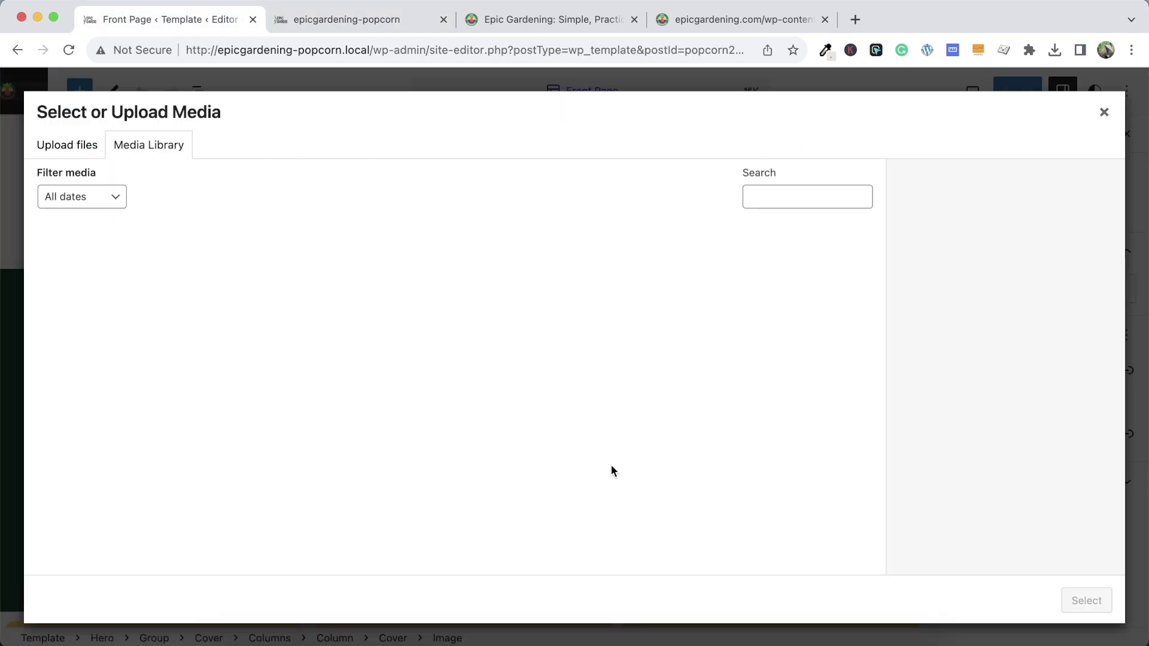
click(121, 292)
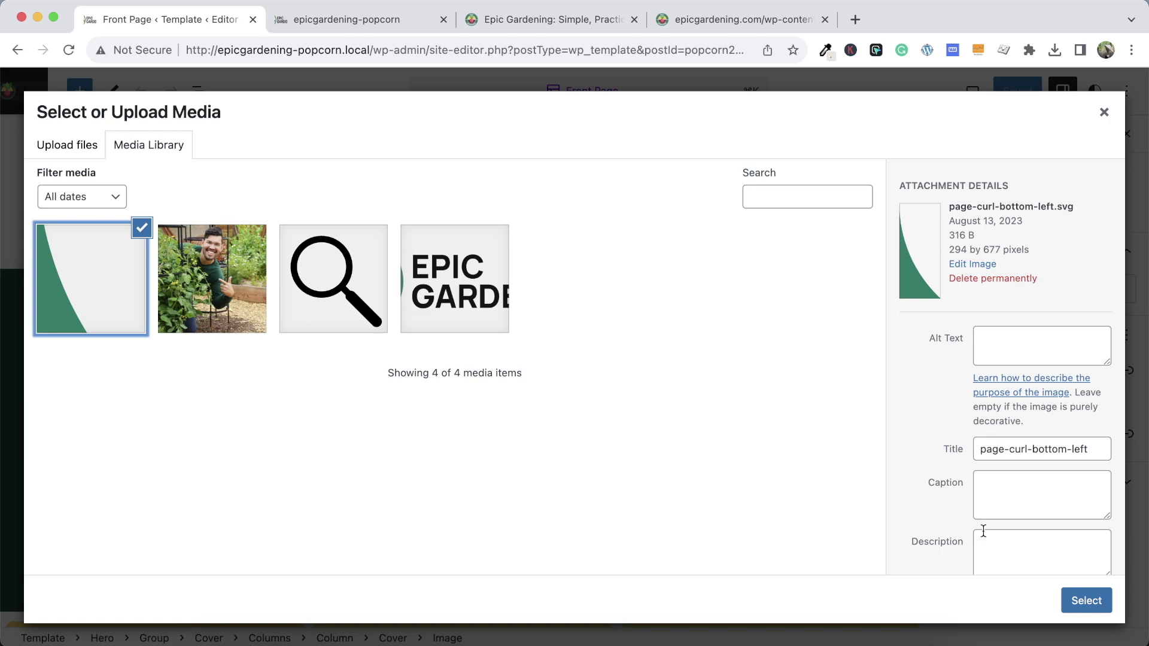
click(1086, 600)
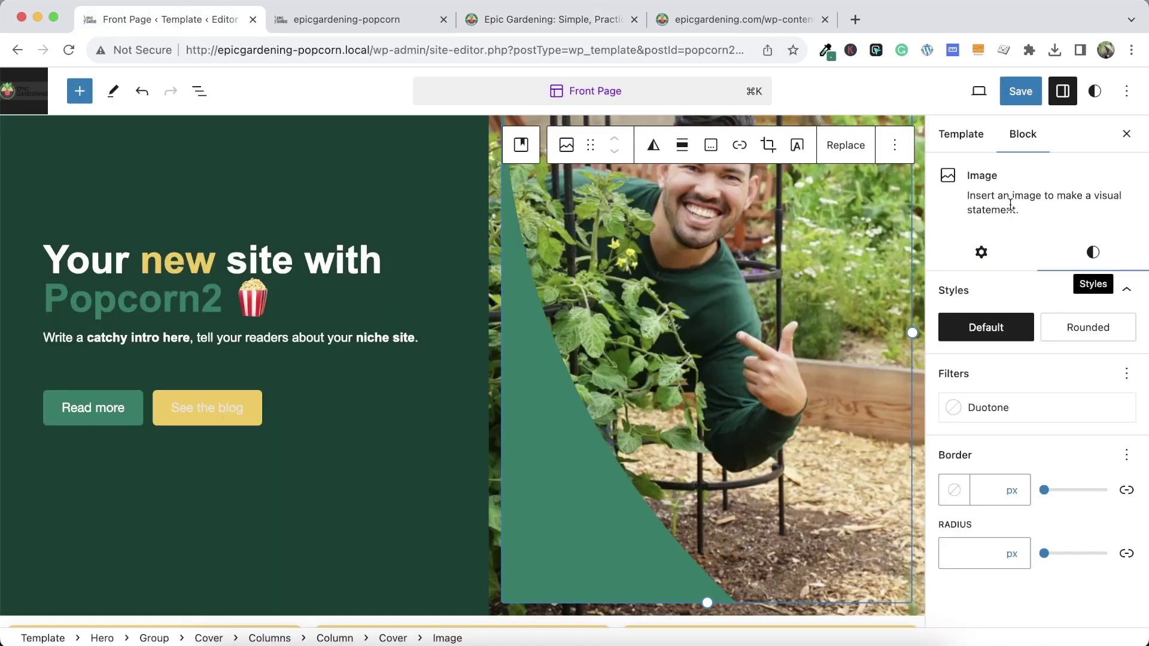
Examine the primary green in the site's theme palette and compare it with the hero's background
click(1095, 91)
click(989, 400)
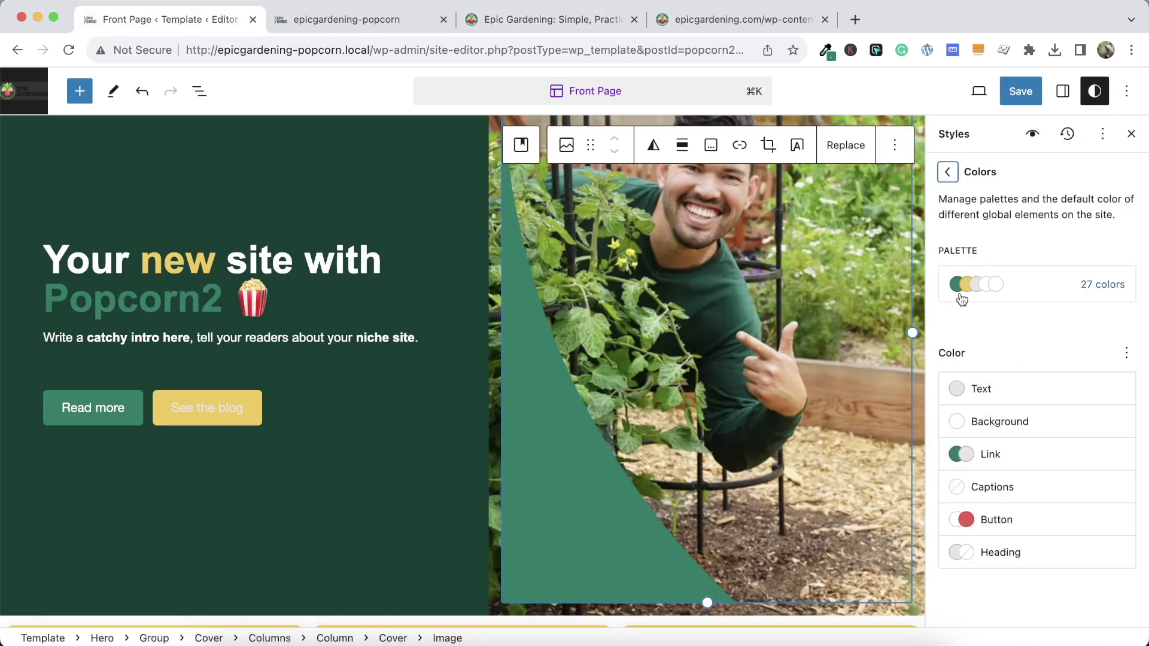
click(970, 282)
click(949, 351)
click(804, 595)
click(426, 414)
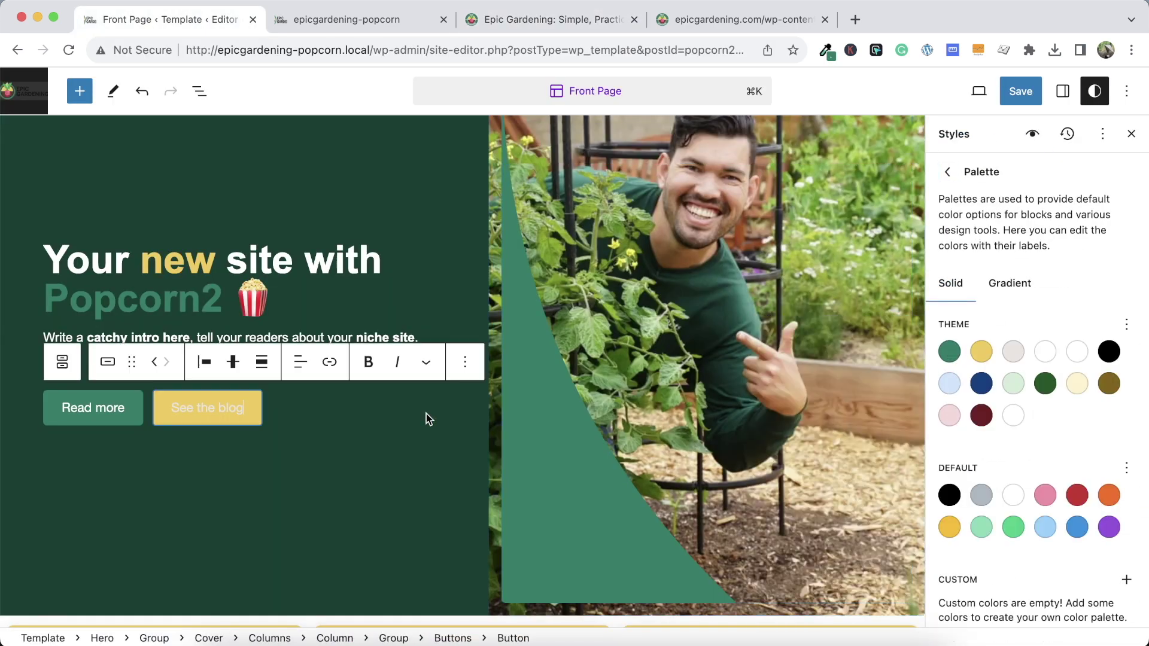
click(409, 348)
click(371, 19)
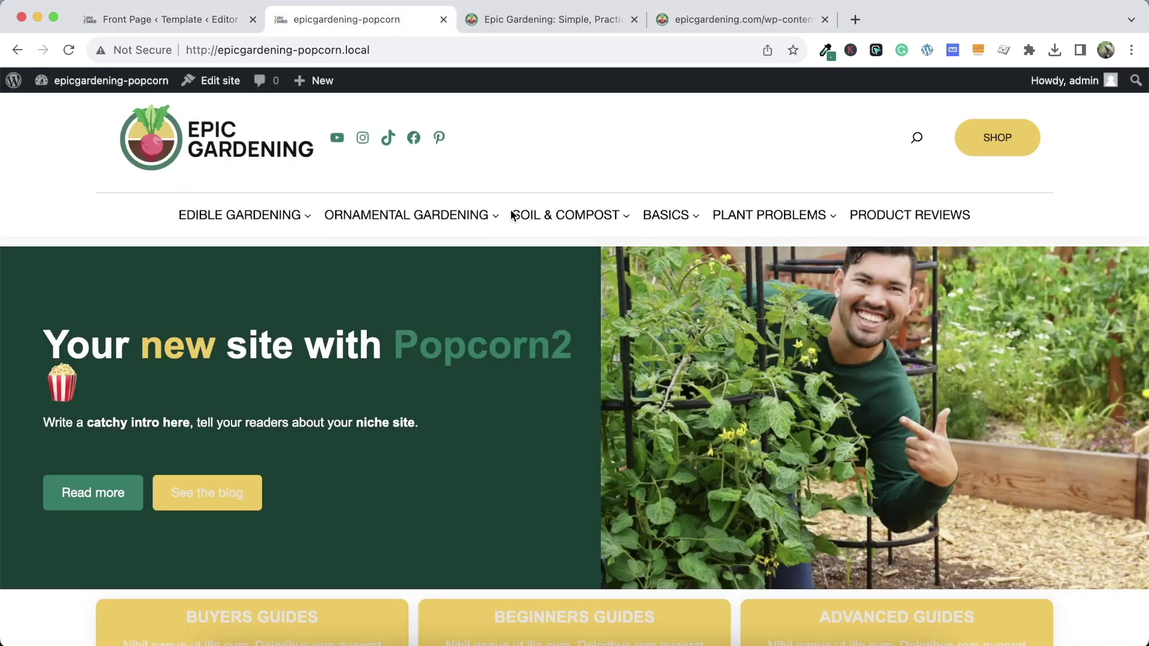
click(215, 19)
click(949, 351)
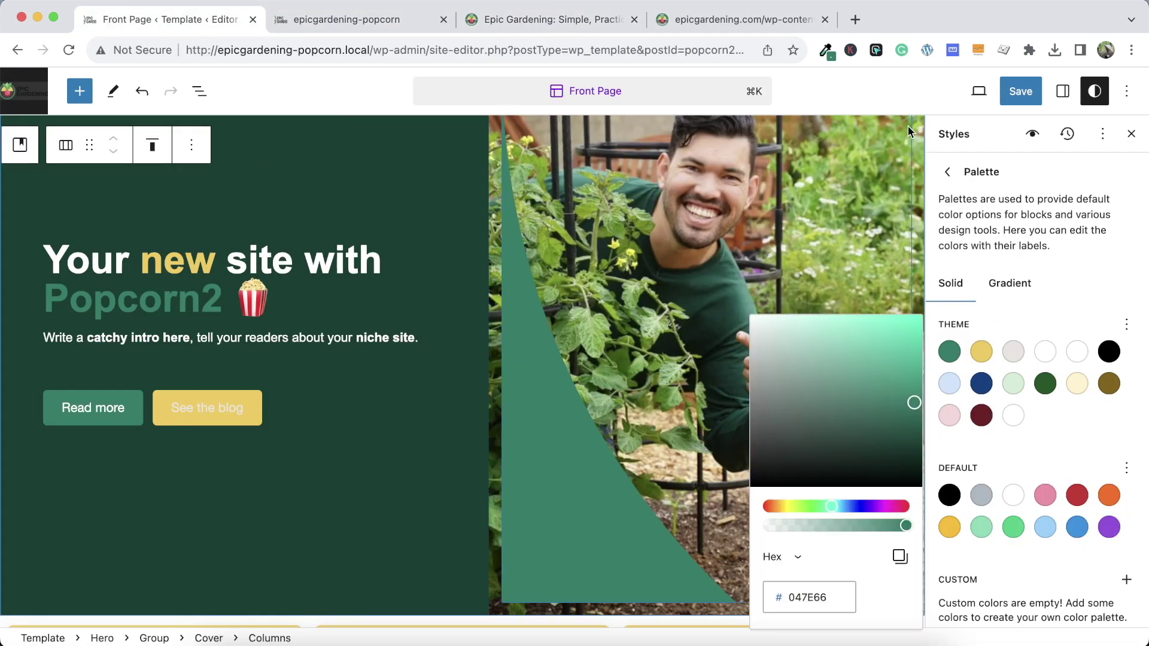
Inspect the background color assigned to the Hero's outer Group block
click(1131, 134)
click(1062, 91)
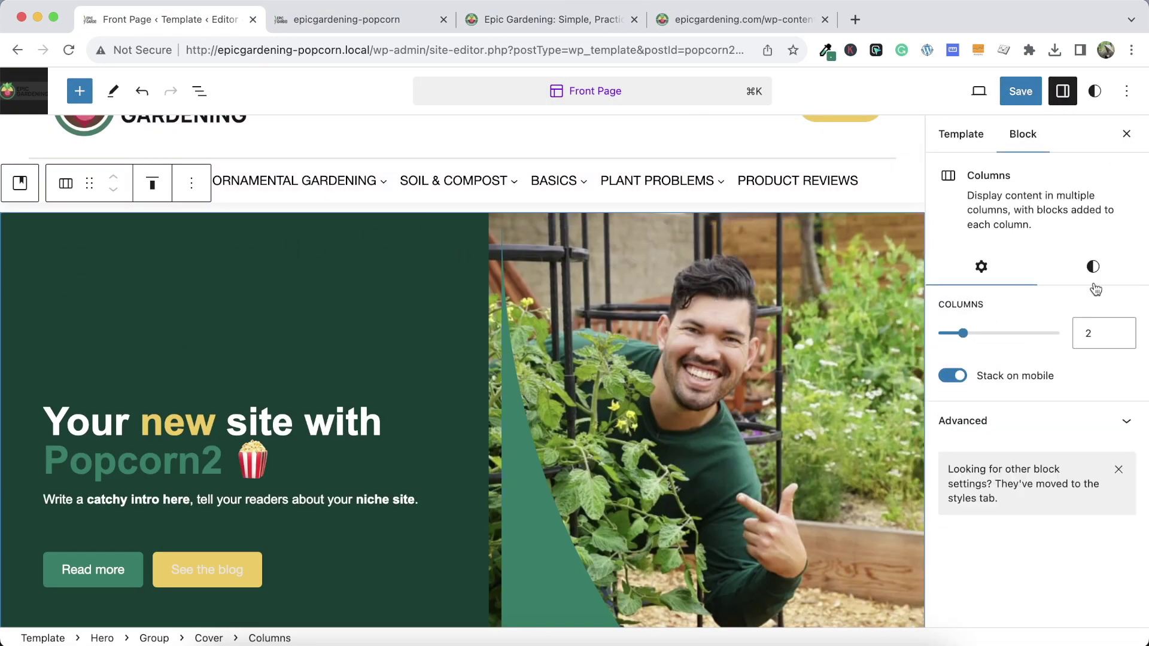
click(1095, 268)
click(199, 91)
click(109, 258)
click(919, 389)
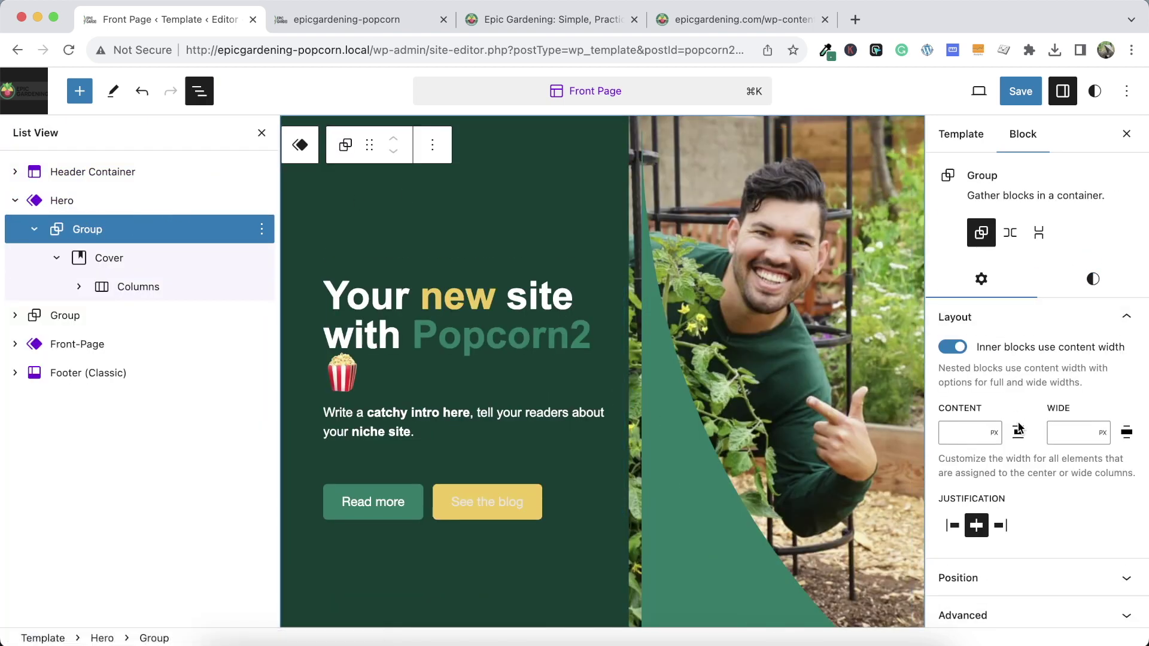
click(965, 387)
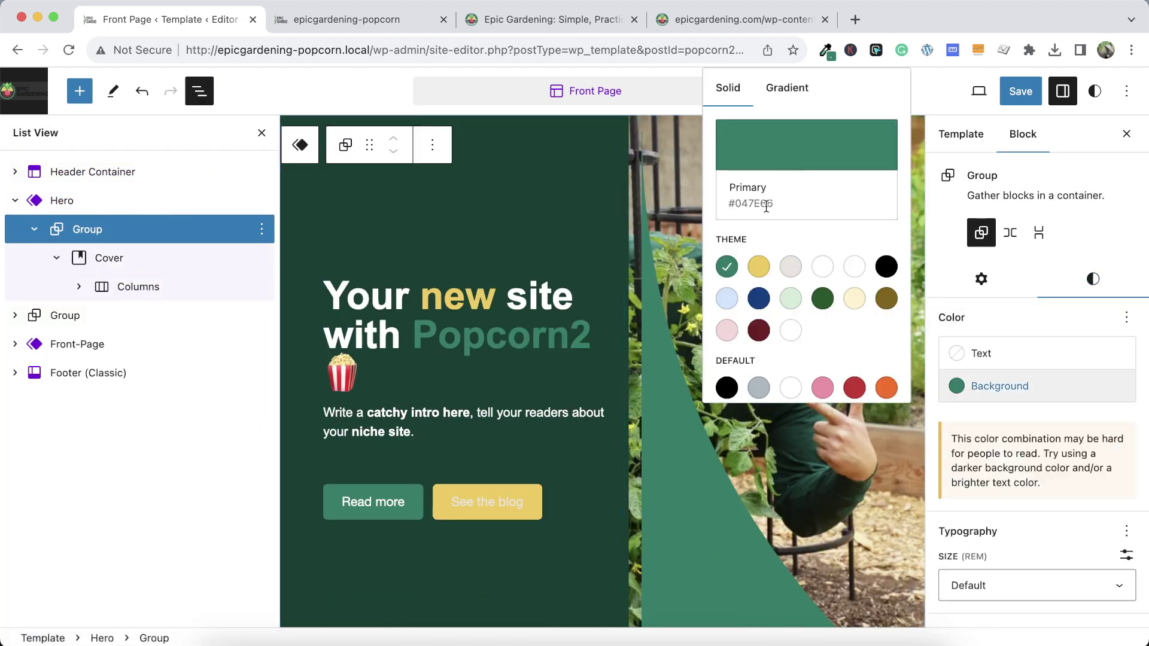
Set the overlay color of the Hero's outer Cover block to Primary (#047E66)
click(239, 259)
click(1084, 261)
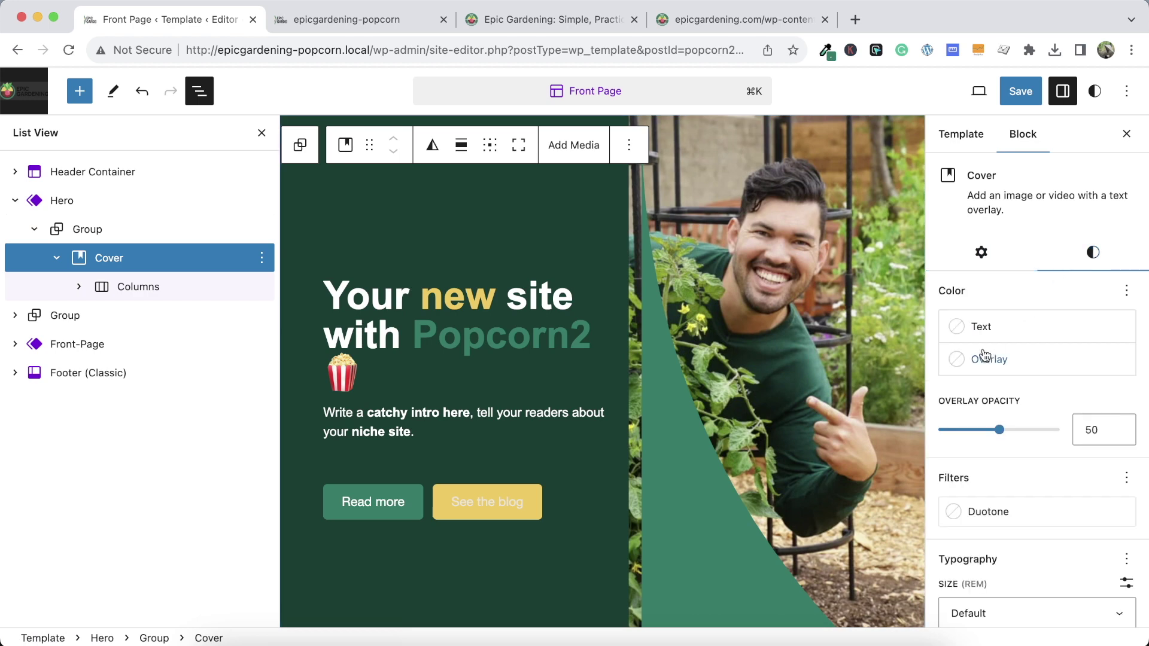
click(954, 366)
click(725, 267)
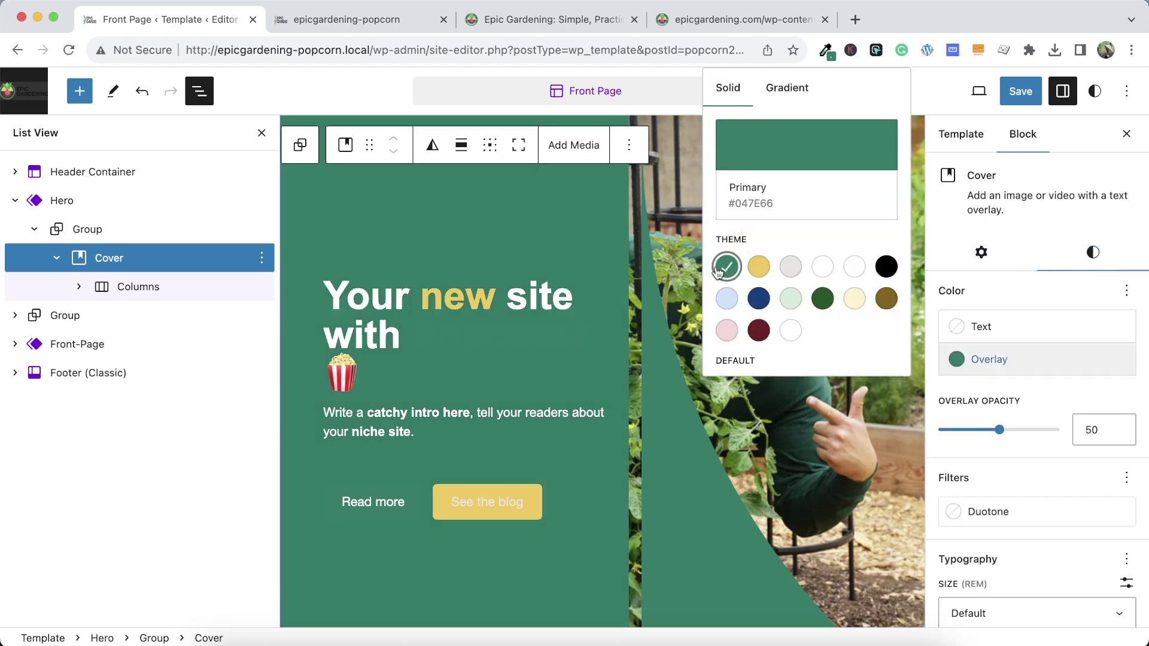
Switch the Hero Group block's Primary background off and on again to compare the hero's green
click(148, 233)
click(1093, 279)
click(993, 386)
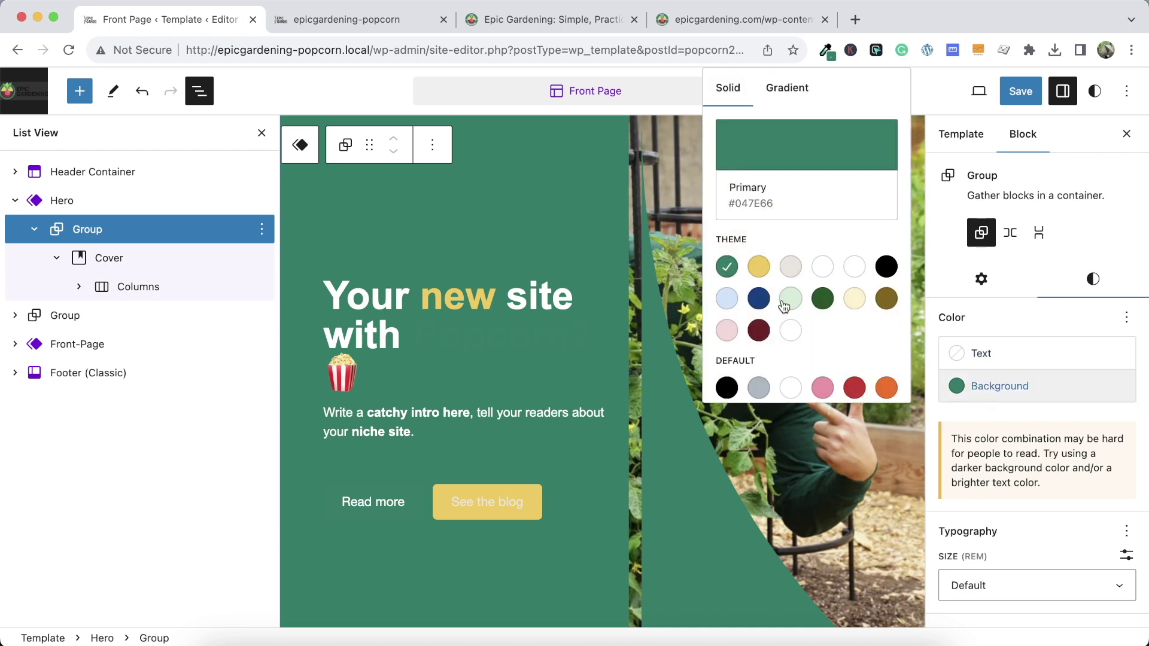
click(720, 271)
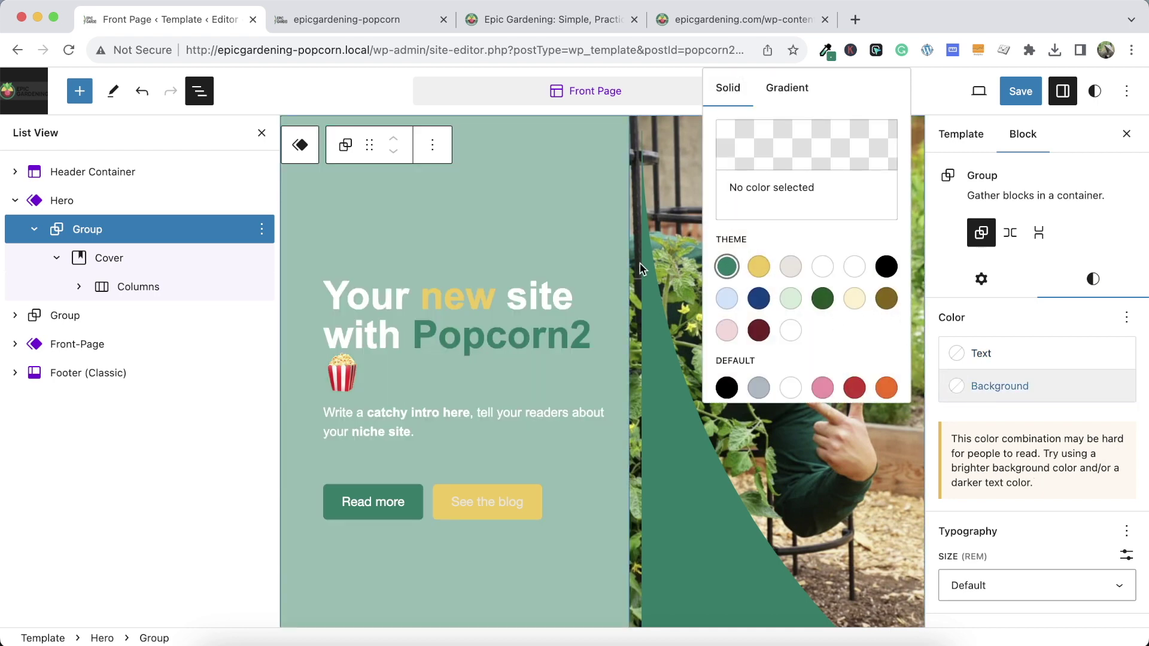
click(727, 266)
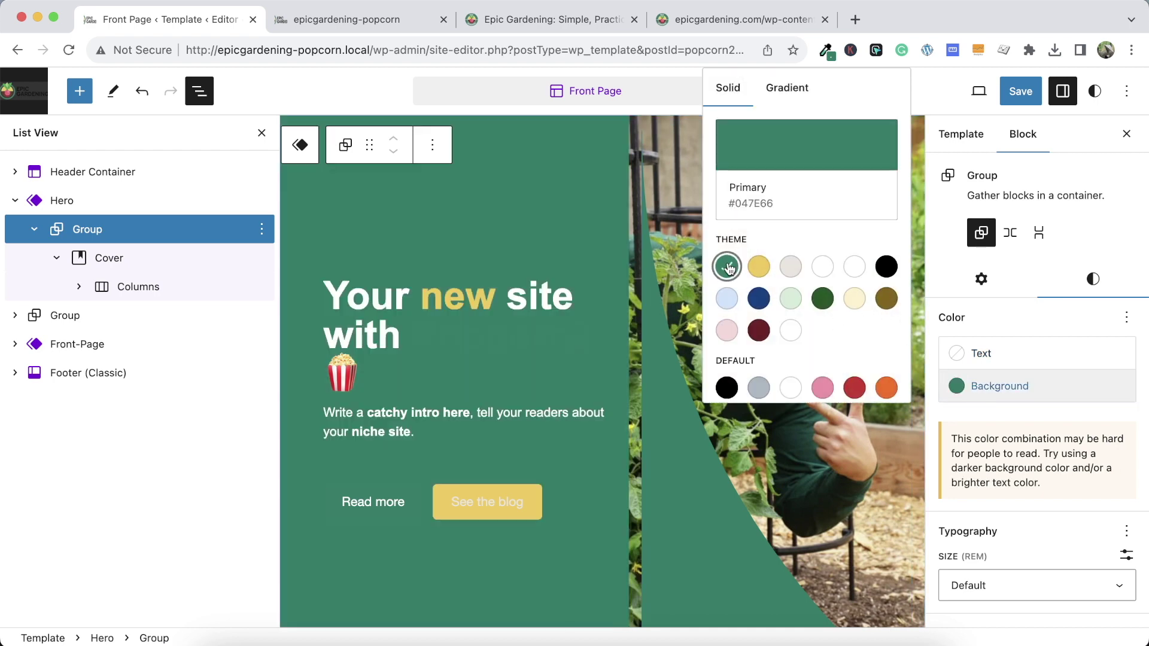
Set the vertical and horizontal padding of the second column's banner Cover block to 0
click(742, 437)
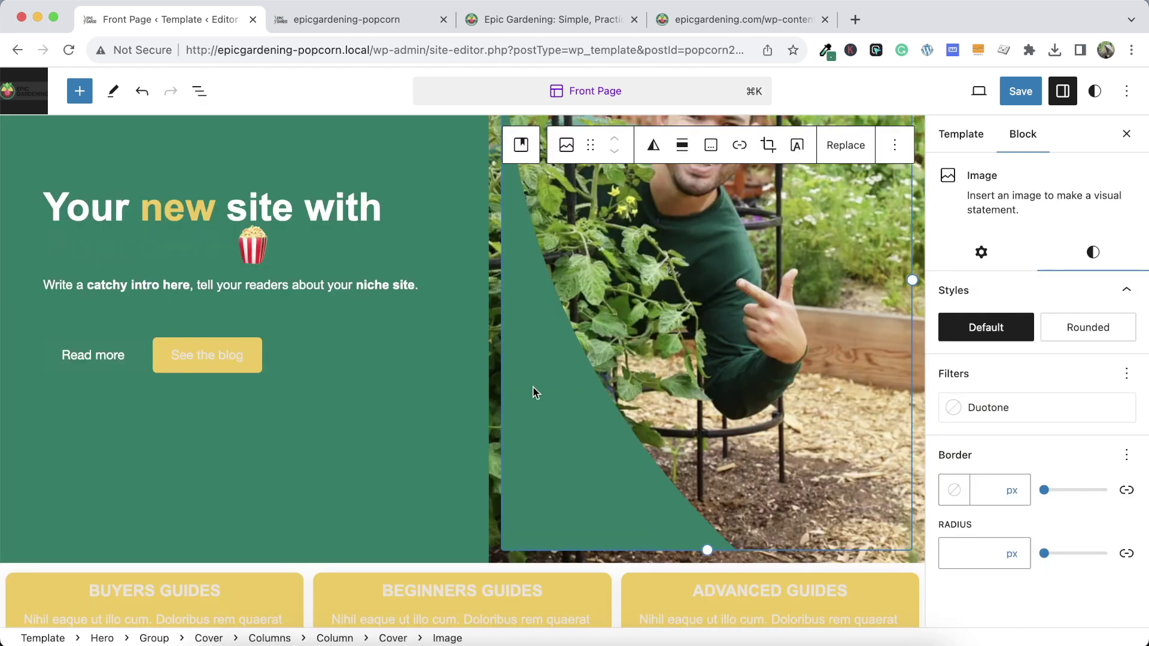
click(492, 377)
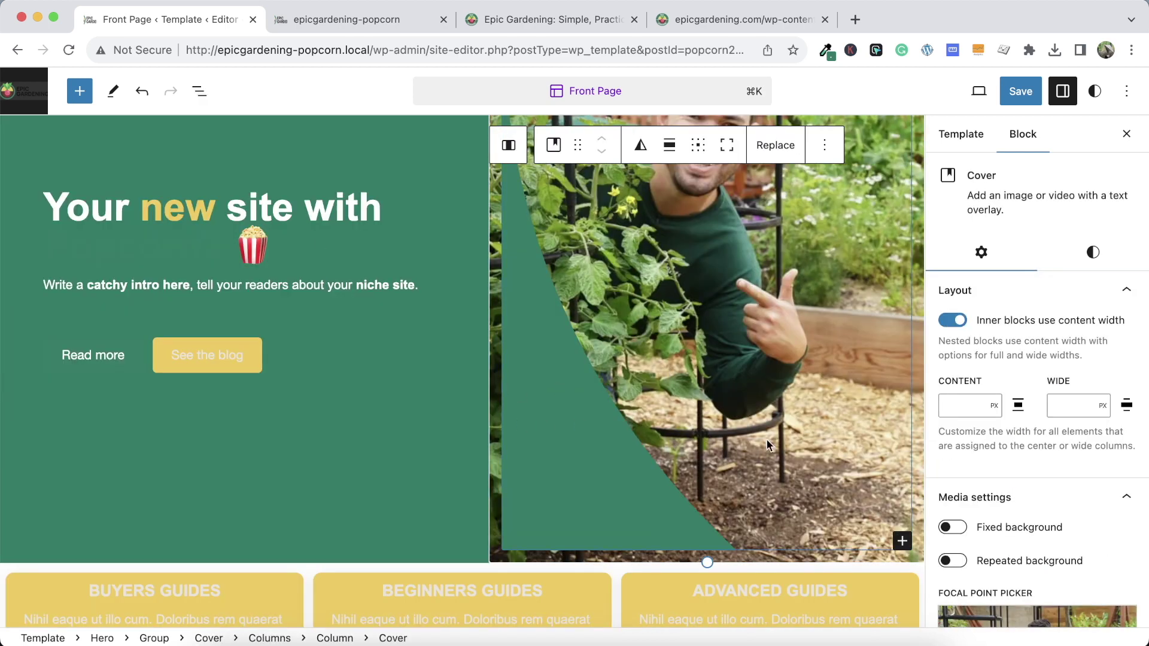
click(1093, 252)
scroll(1041, 371, down, 10)
click(974, 233)
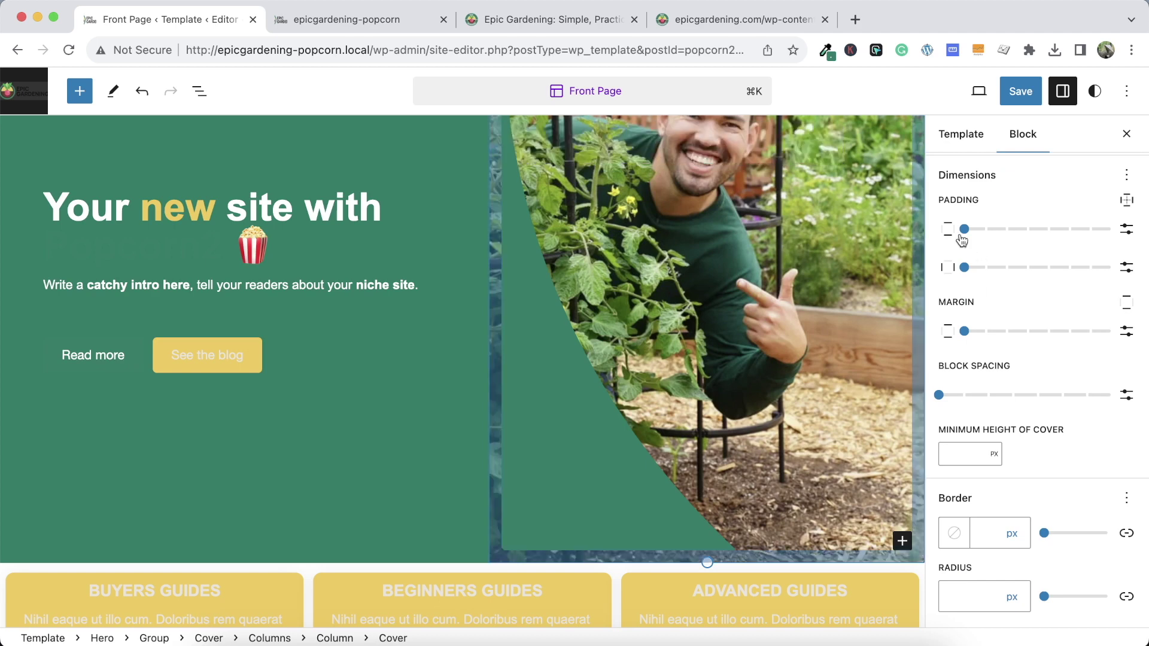
click(964, 269)
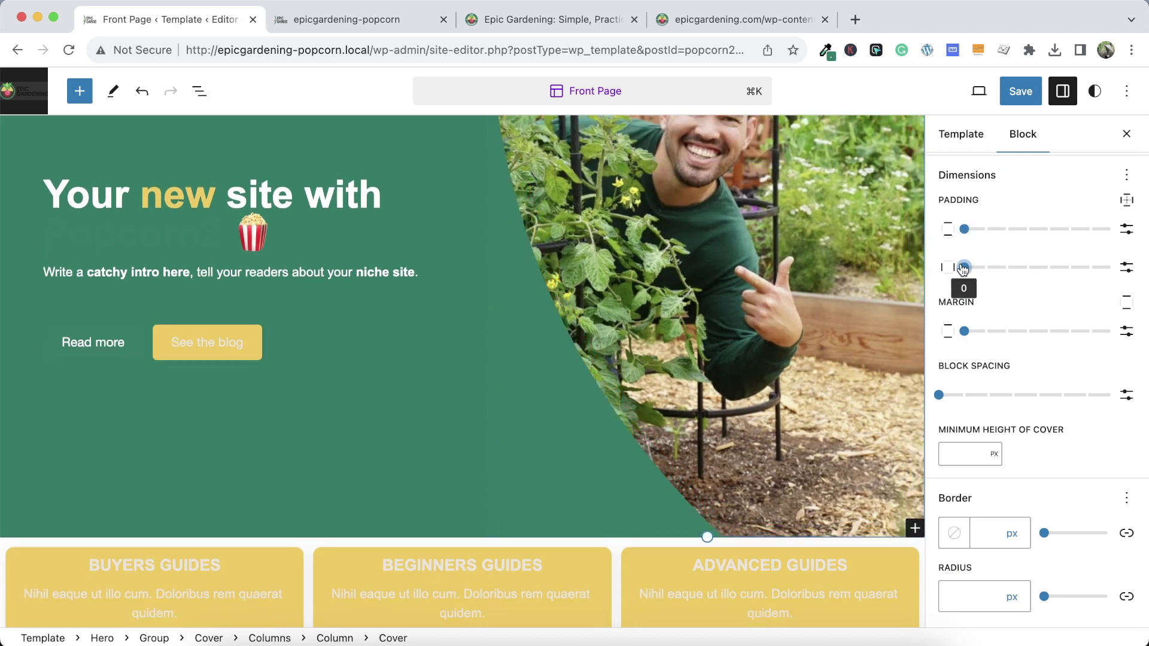
Save the front page template and reload the live homepage
scroll(786, 263, up, 3)
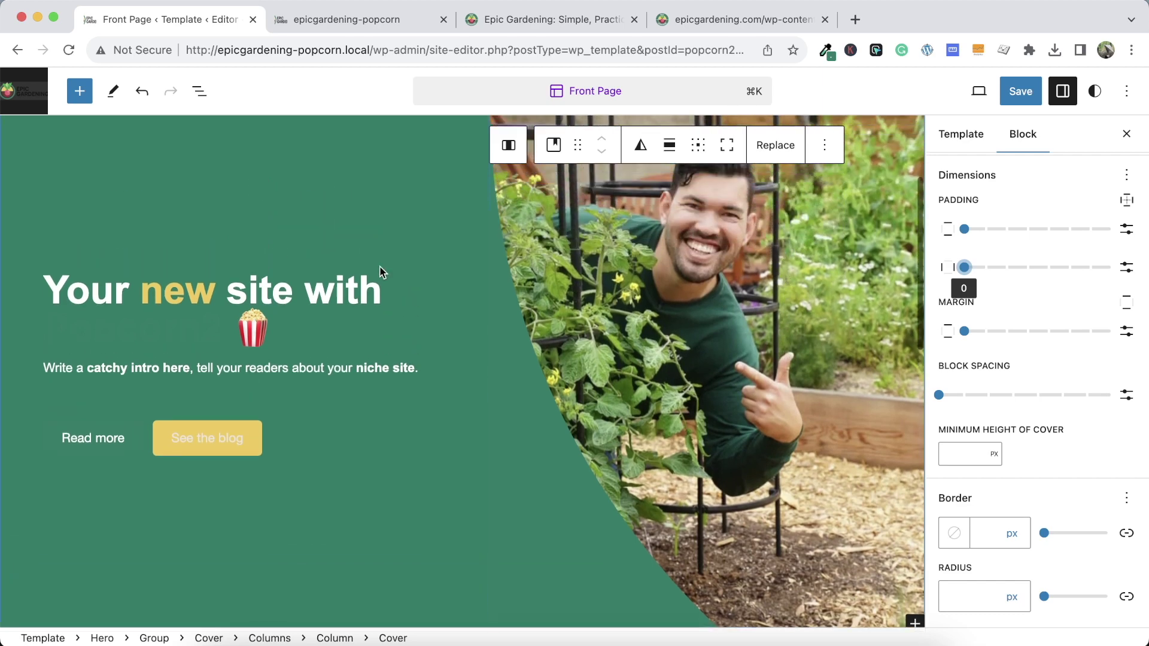
scroll(638, 306, up, 3)
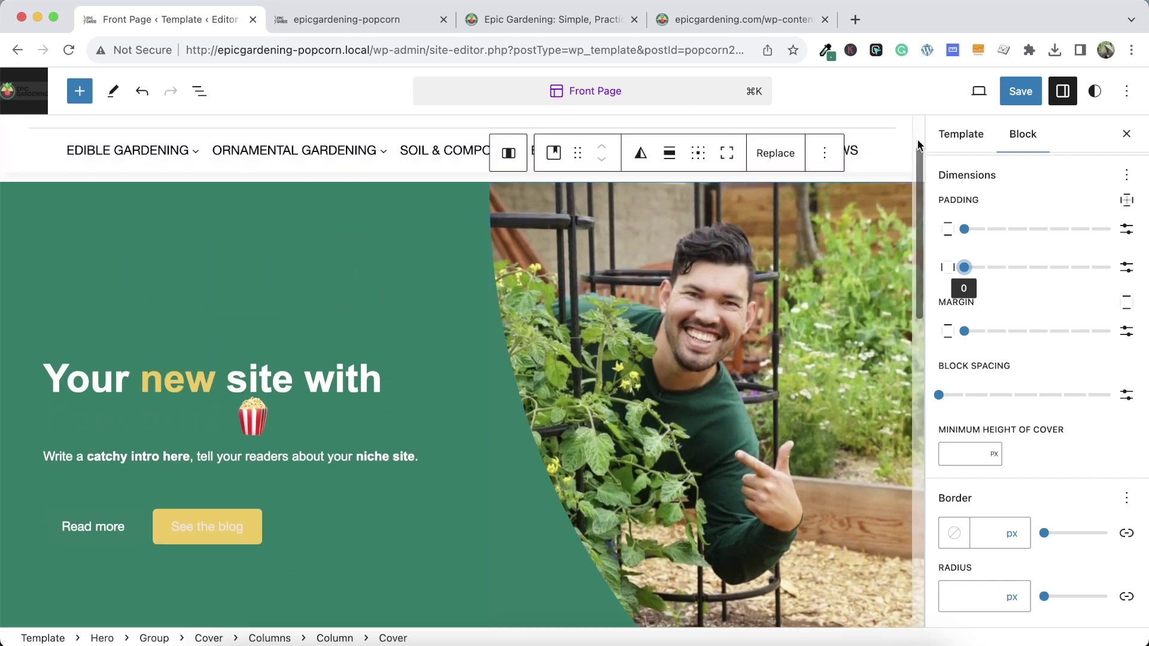
click(1019, 92)
click(1019, 93)
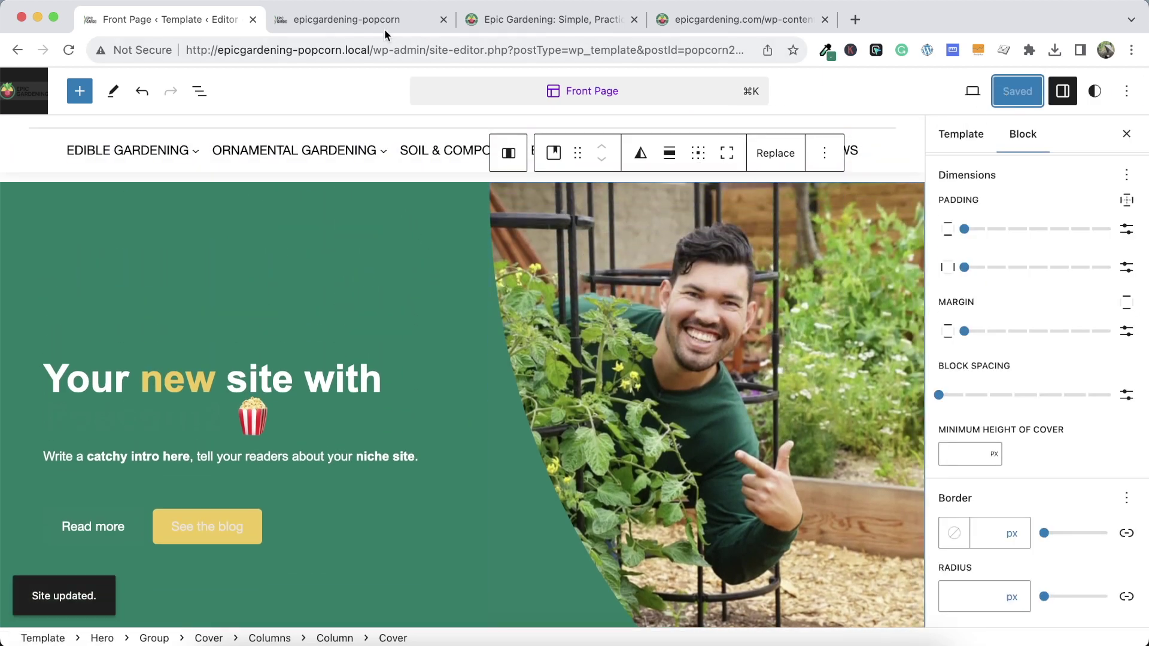
click(359, 20)
click(68, 50)
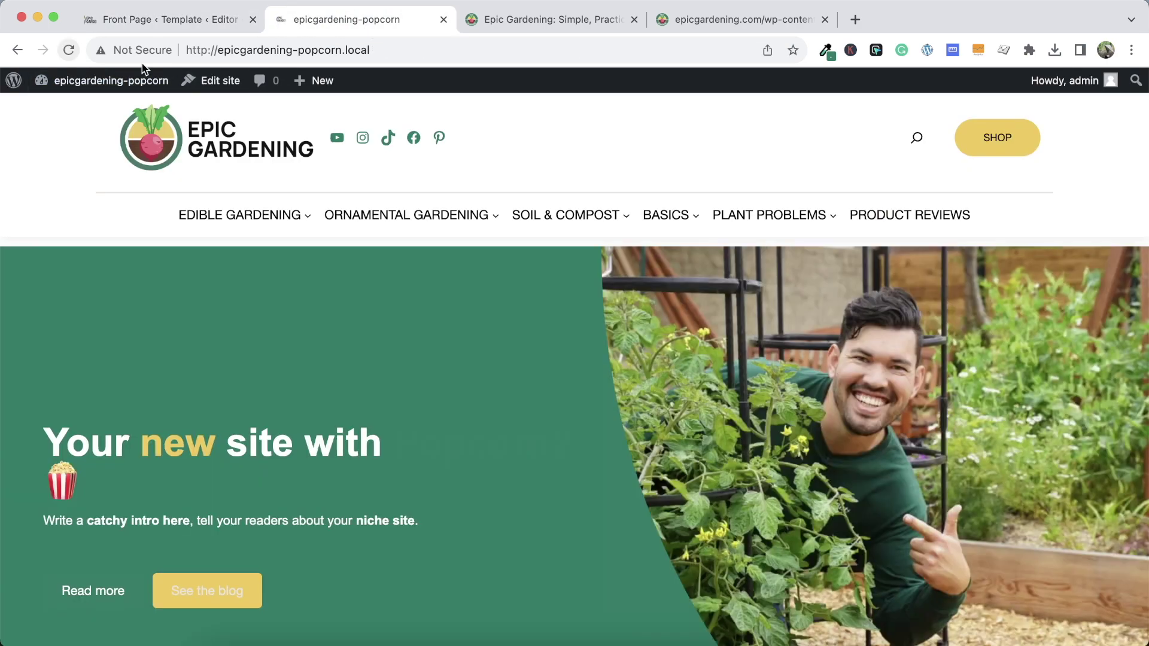
Compare the live hero's curved edge, text and buttons with the original Epic Gardening homepage banner
scroll(548, 376, down, 5)
scroll(549, 376, up, 1)
scroll(550, 407, up, 3)
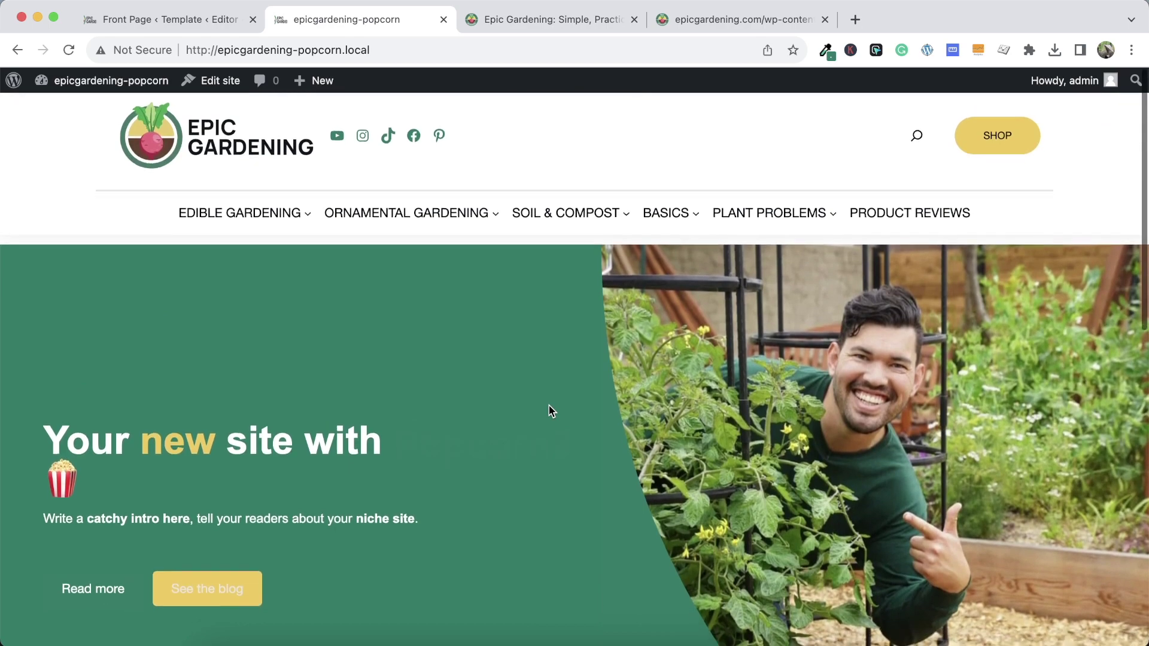
scroll(552, 411, down, 3)
click(688, 19)
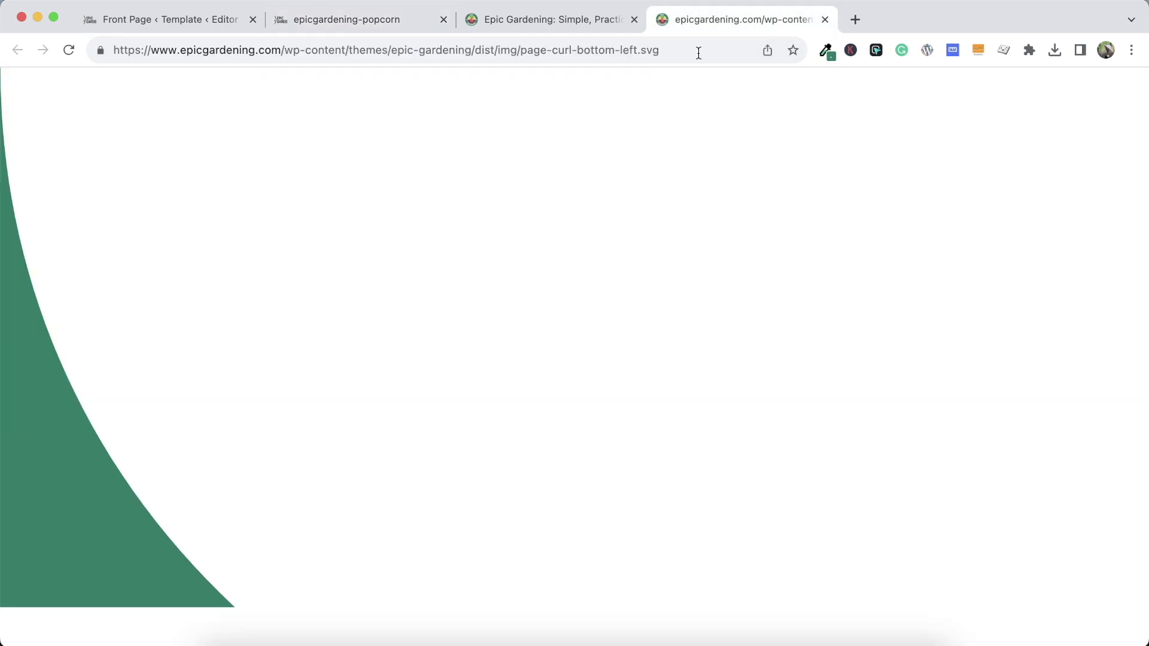
click(580, 20)
scroll(897, 329, down, 2)
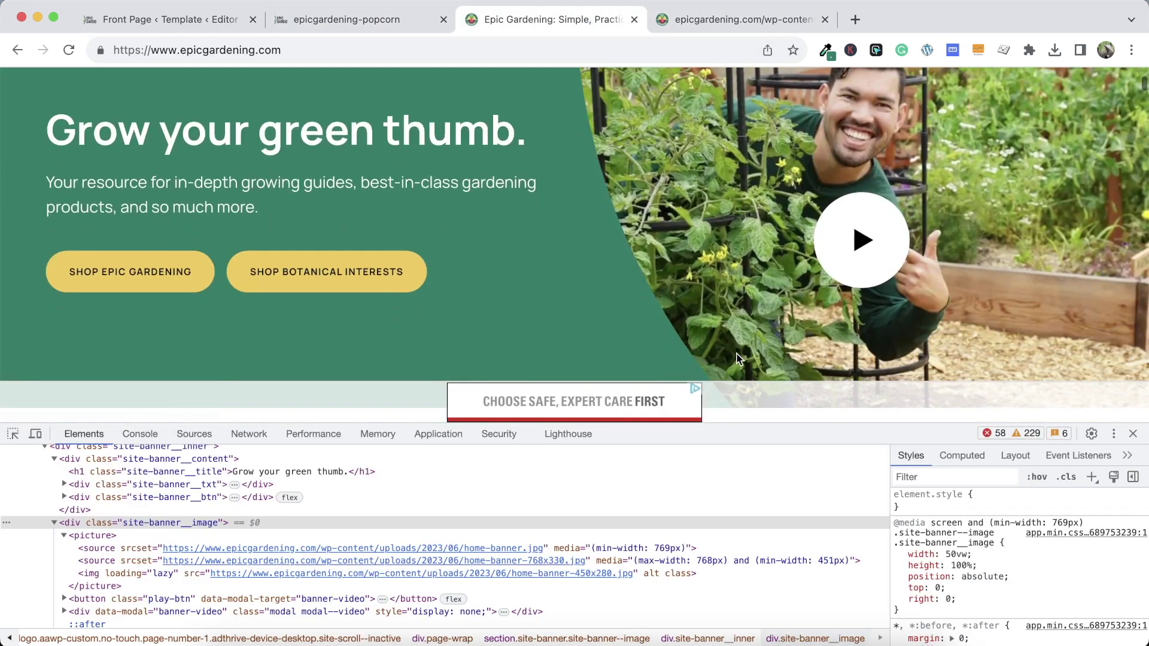
click(1133, 433)
scroll(978, 372, up, 3)
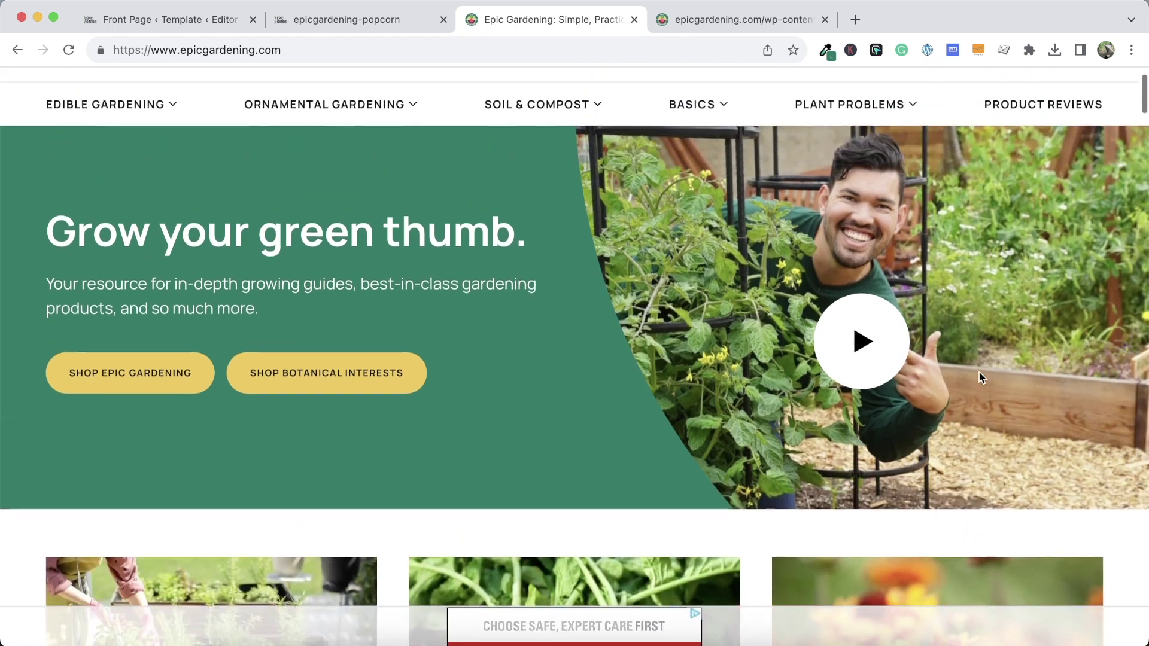
Compare the original and live heroes, and select the banner image in the front page template to check its size settings
scroll(979, 372, up, 1)
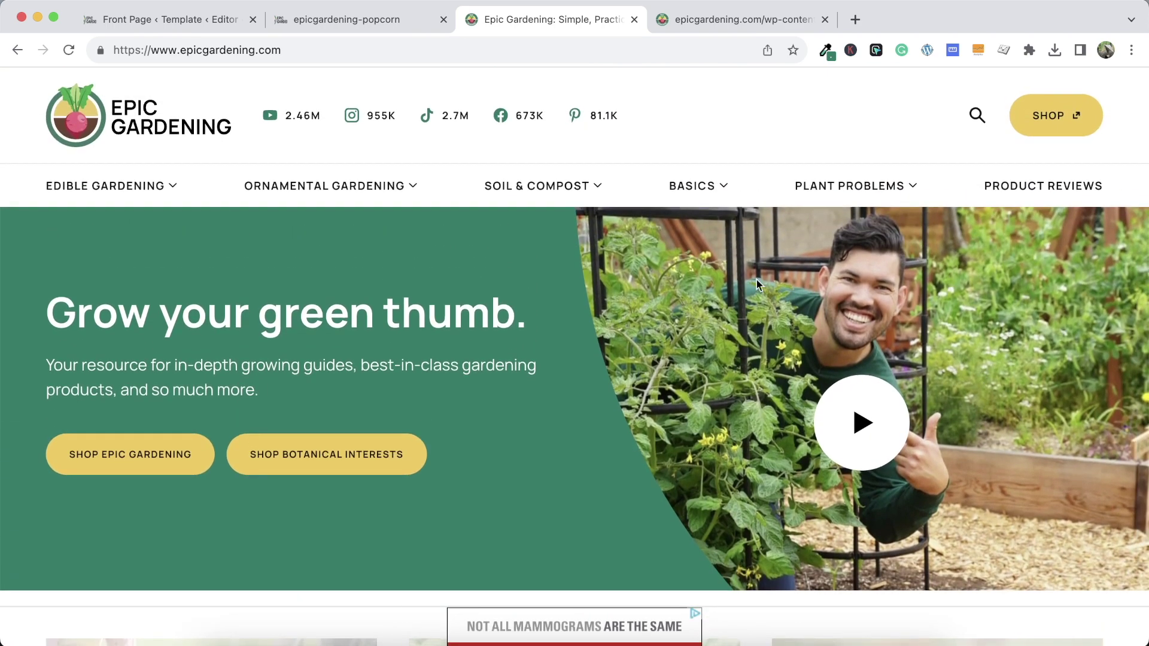
click(382, 23)
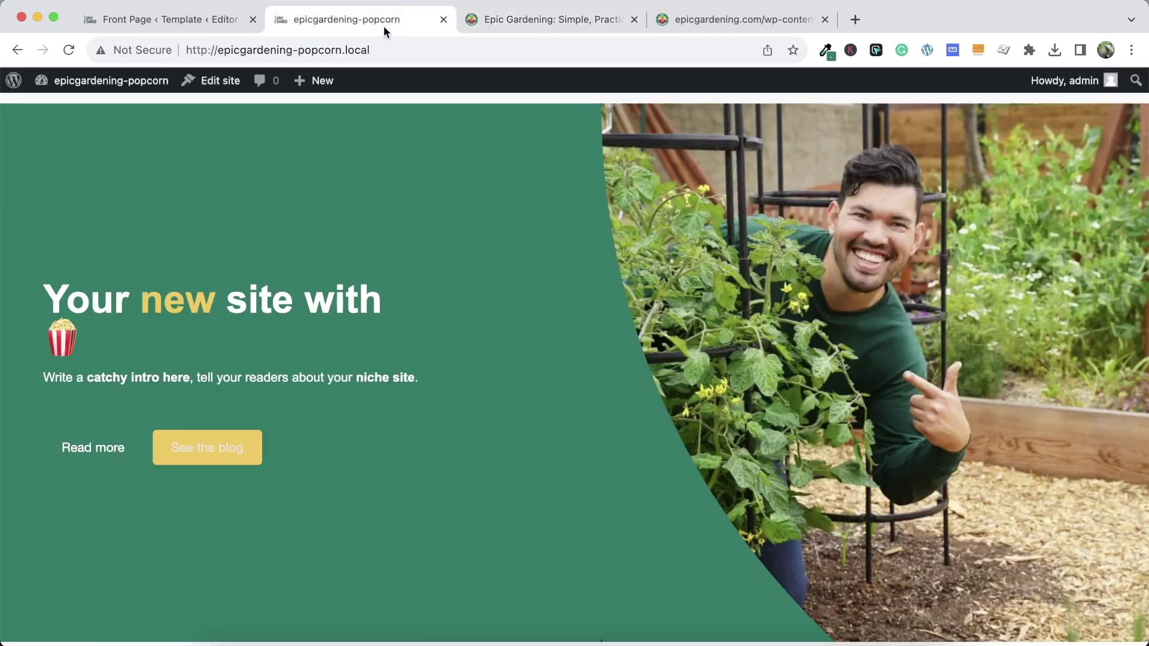
click(163, 20)
click(518, 320)
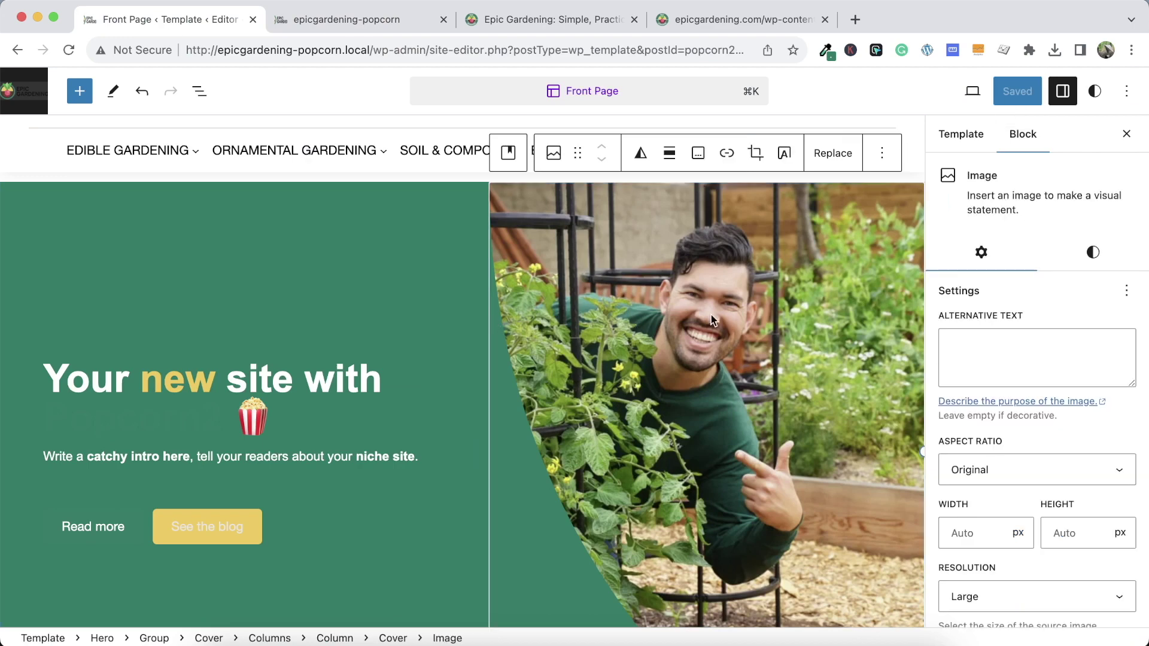
scroll(1081, 449, down, 2)
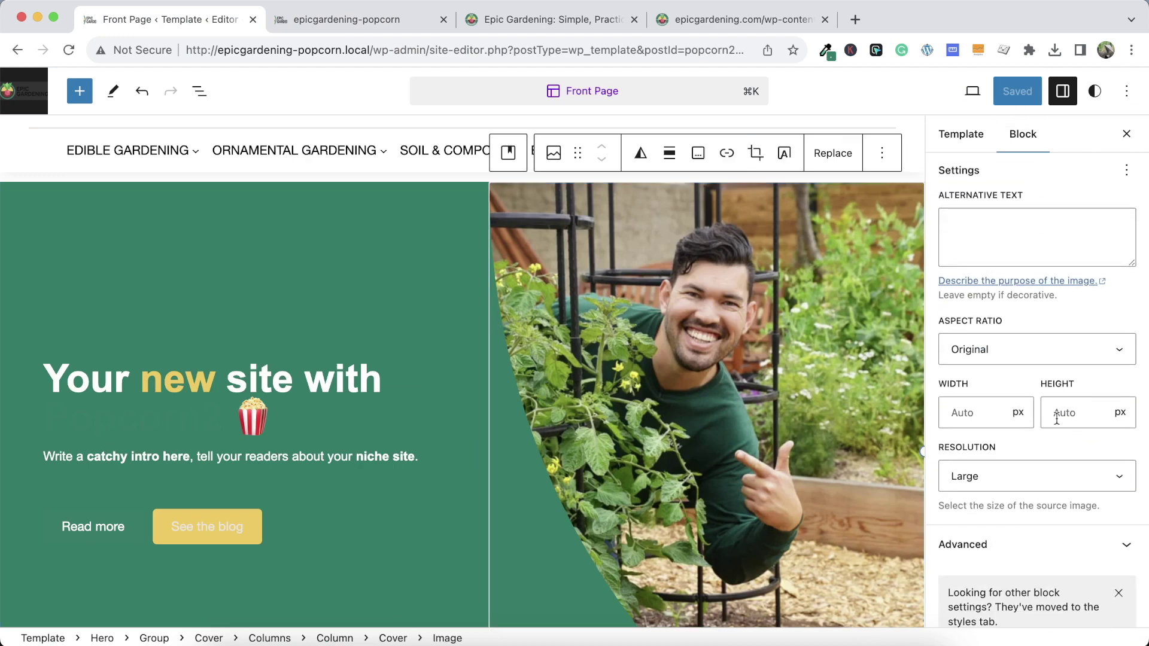
Measure the height of the original Epic Gardening homepage banner with the page ruler
click(733, 19)
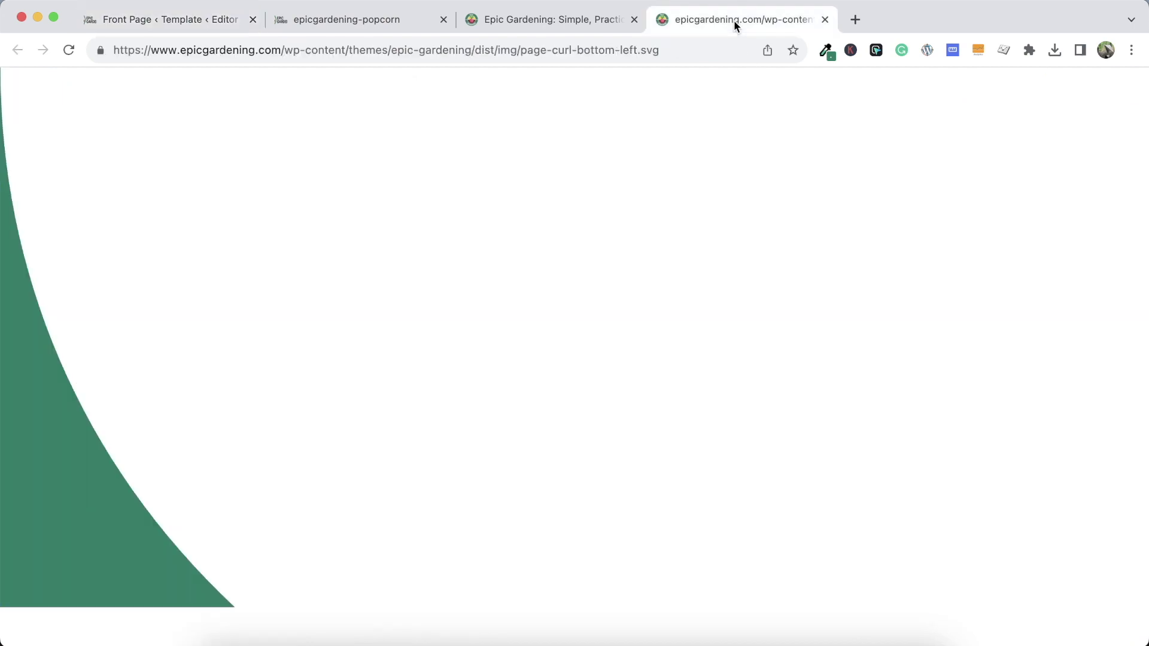
click(515, 19)
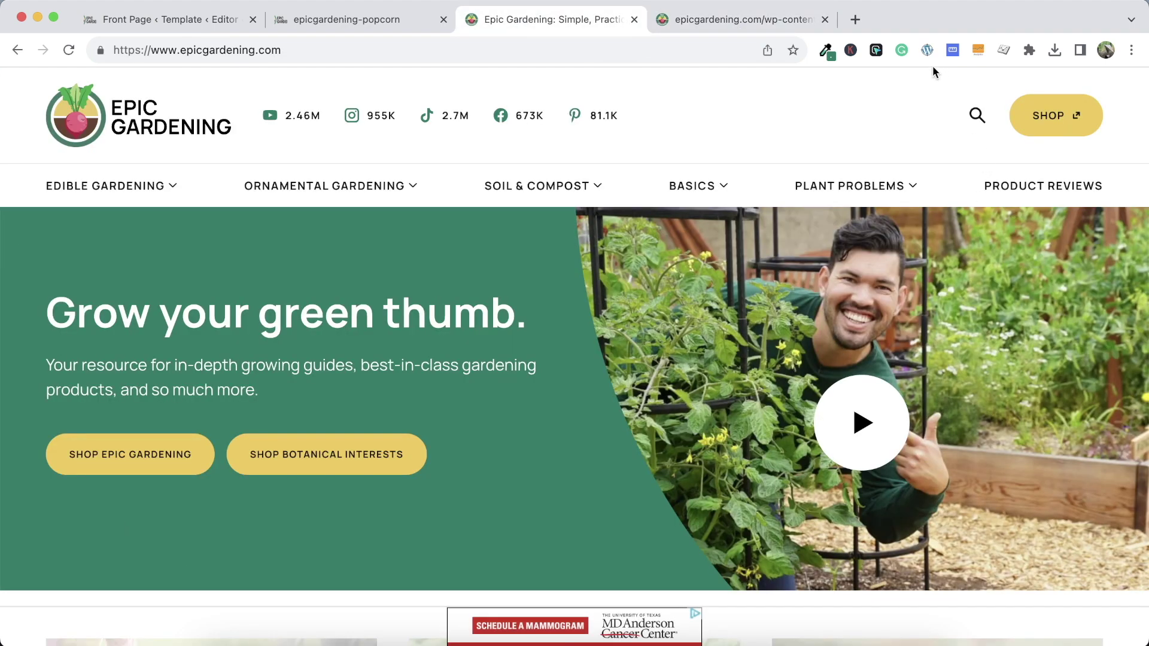
click(952, 50)
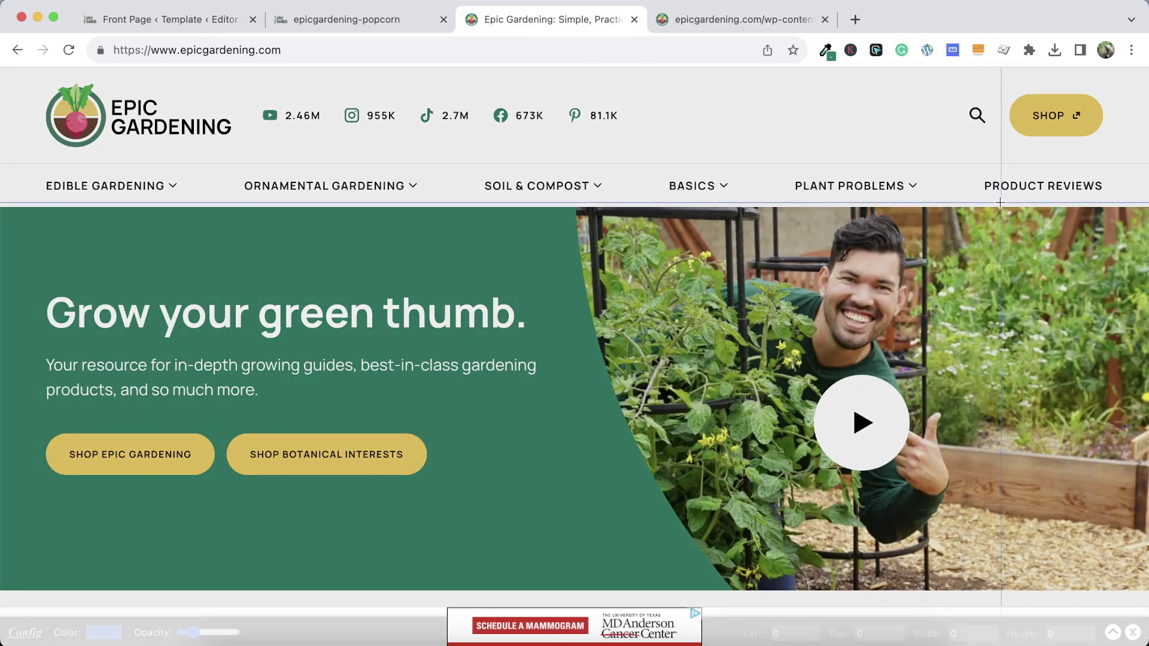
drag(999, 257, 1045, 591)
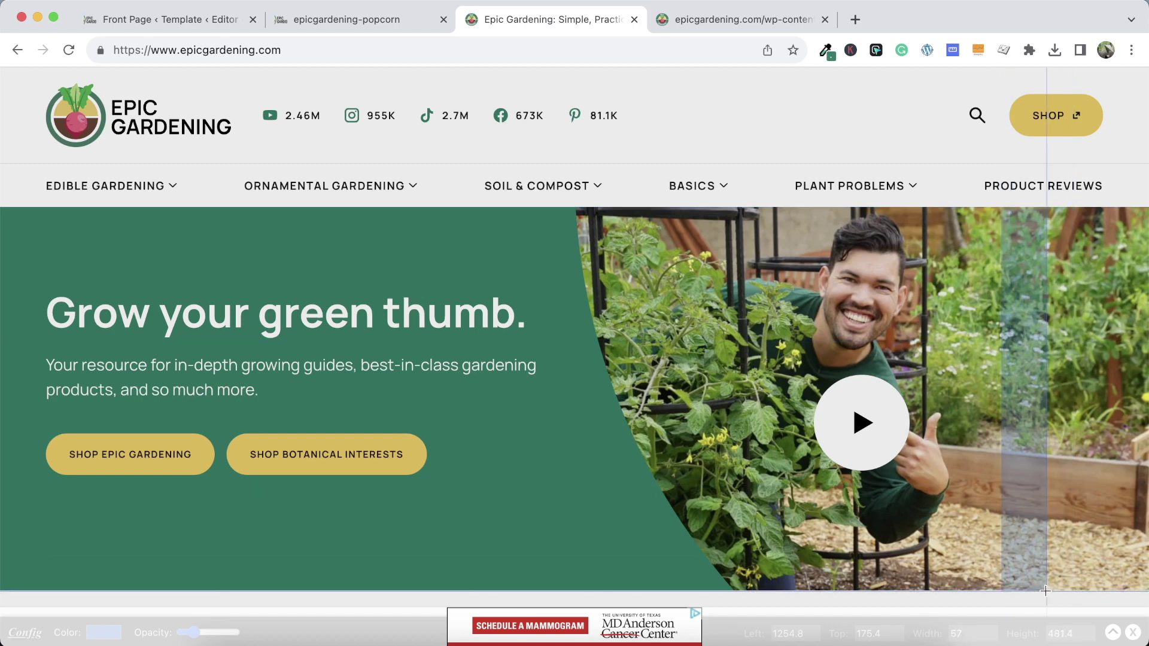
drag(1045, 591, 1045, 591)
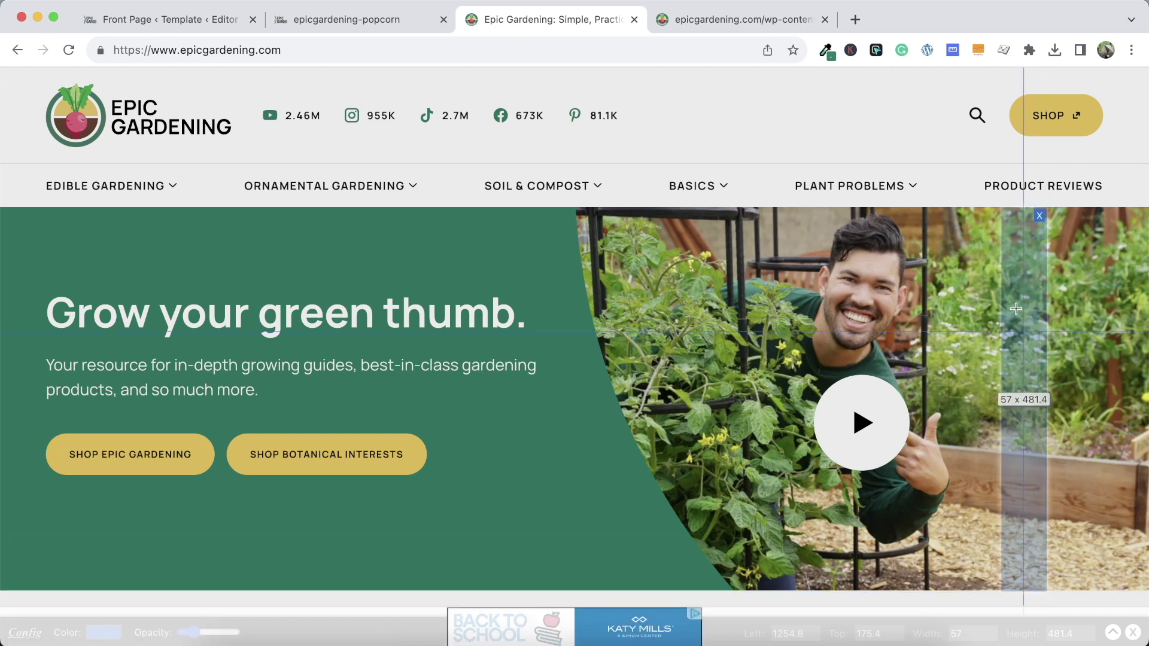
click(953, 51)
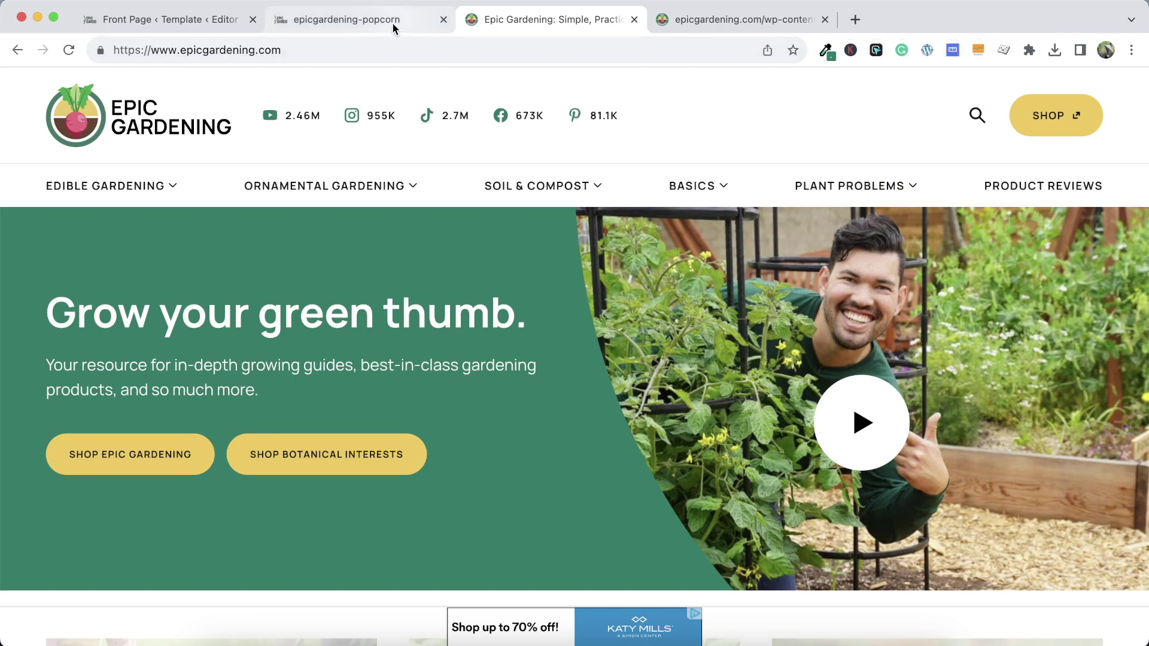
Set the banner image's height to 480 px, save the front page template and reload the live homepage
click(213, 12)
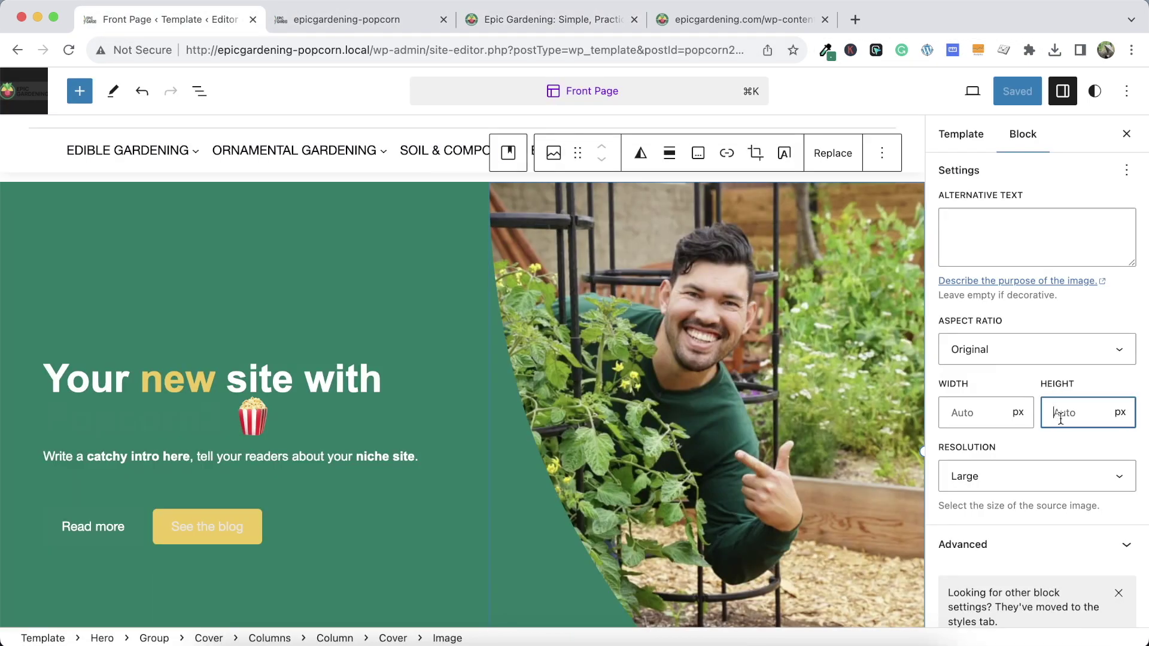
text(480)
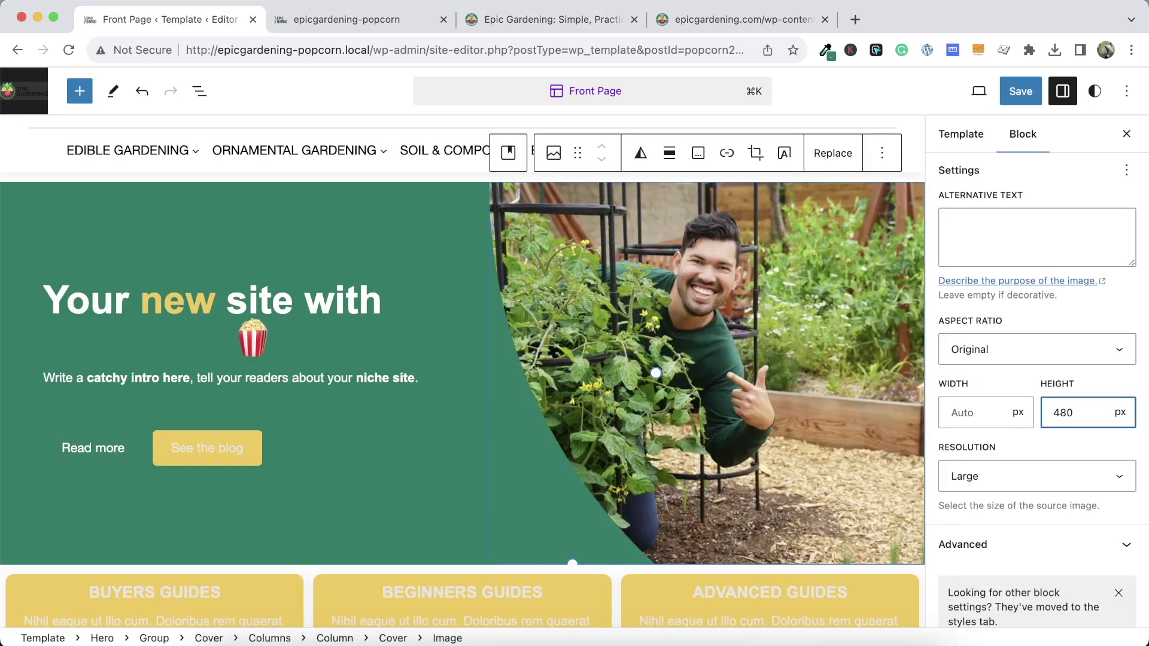
click(1026, 89)
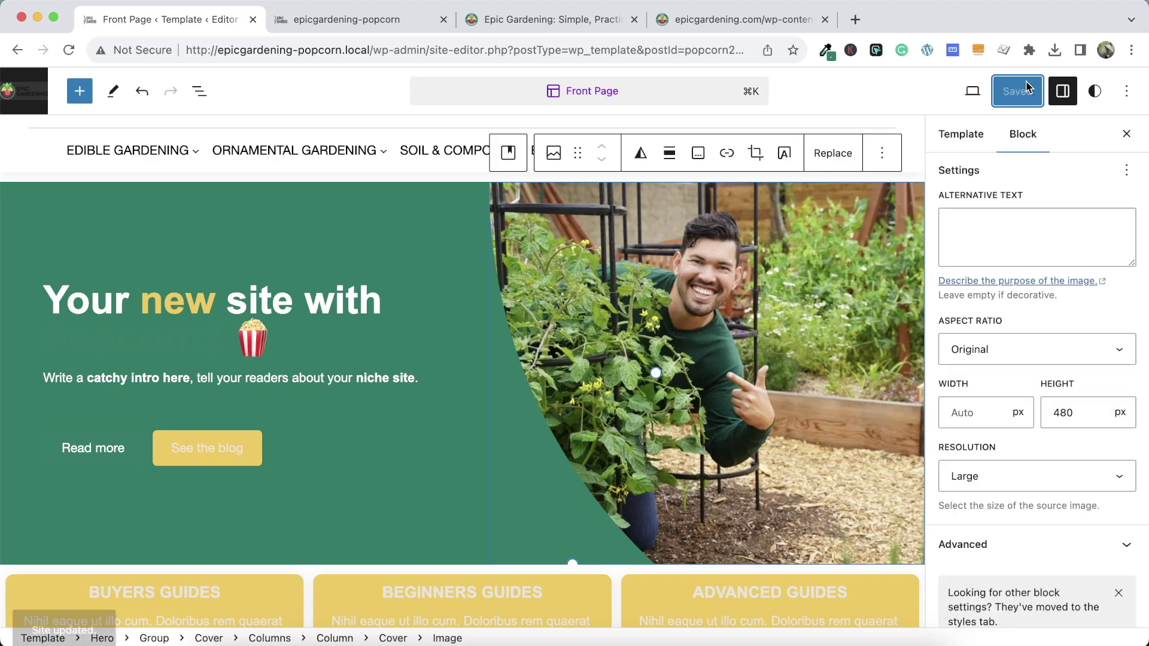
click(389, 19)
click(69, 49)
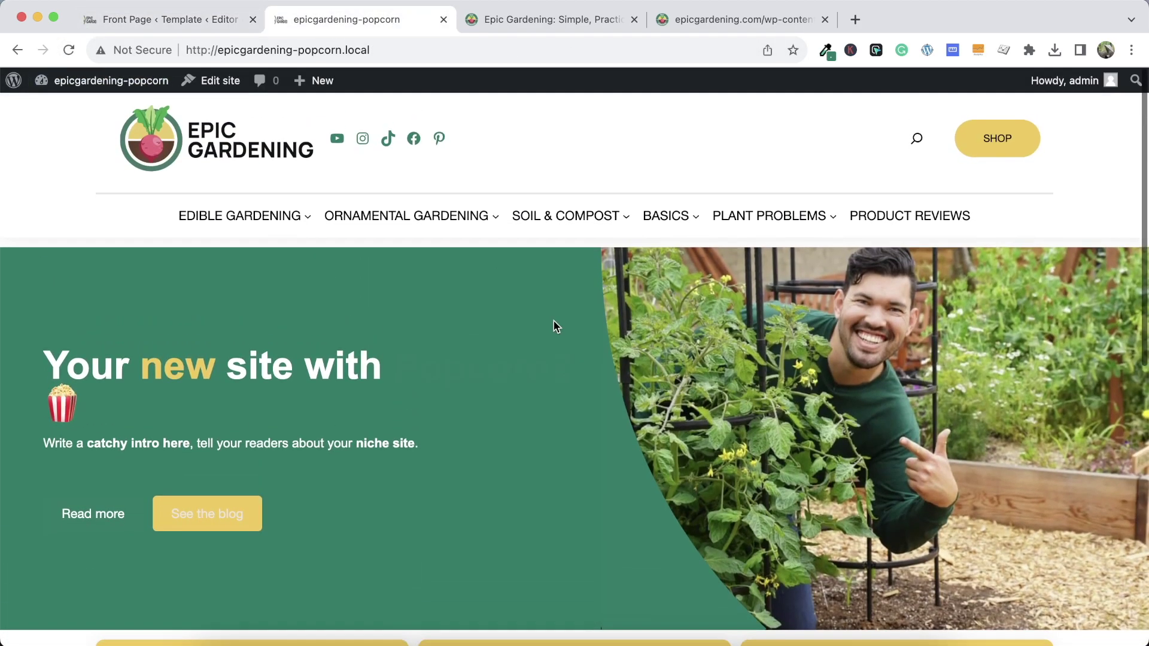
scroll(538, 311, down, 2)
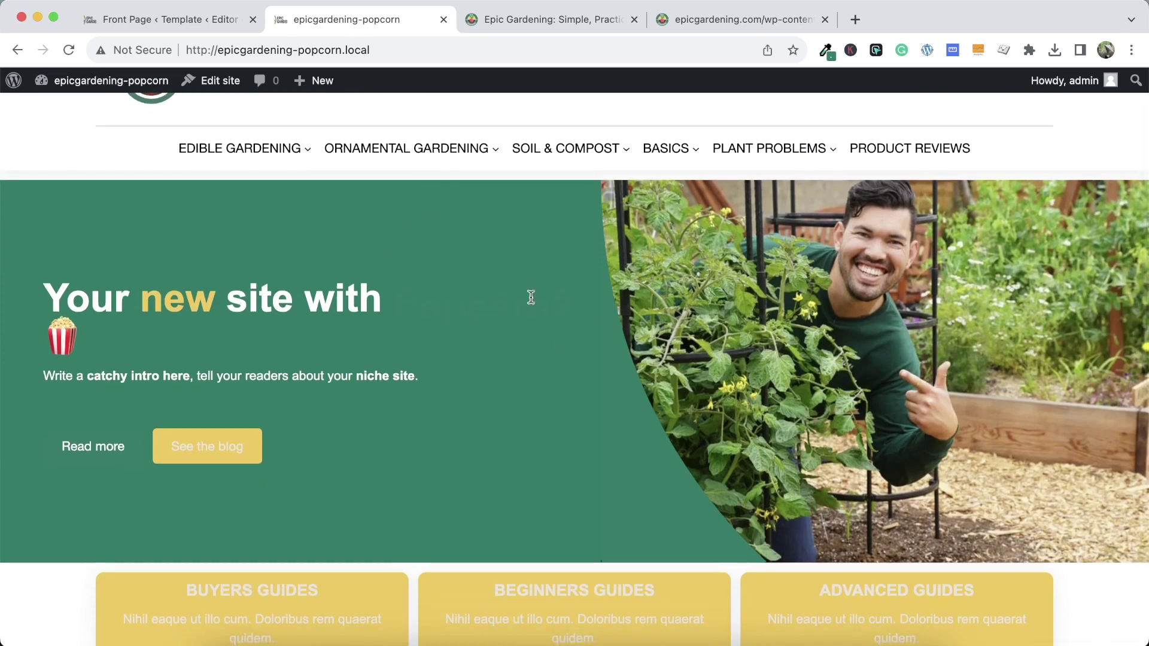
Try adding left padding to the Group block holding the heading, paragraph and buttons in the hero's first column
click(178, 17)
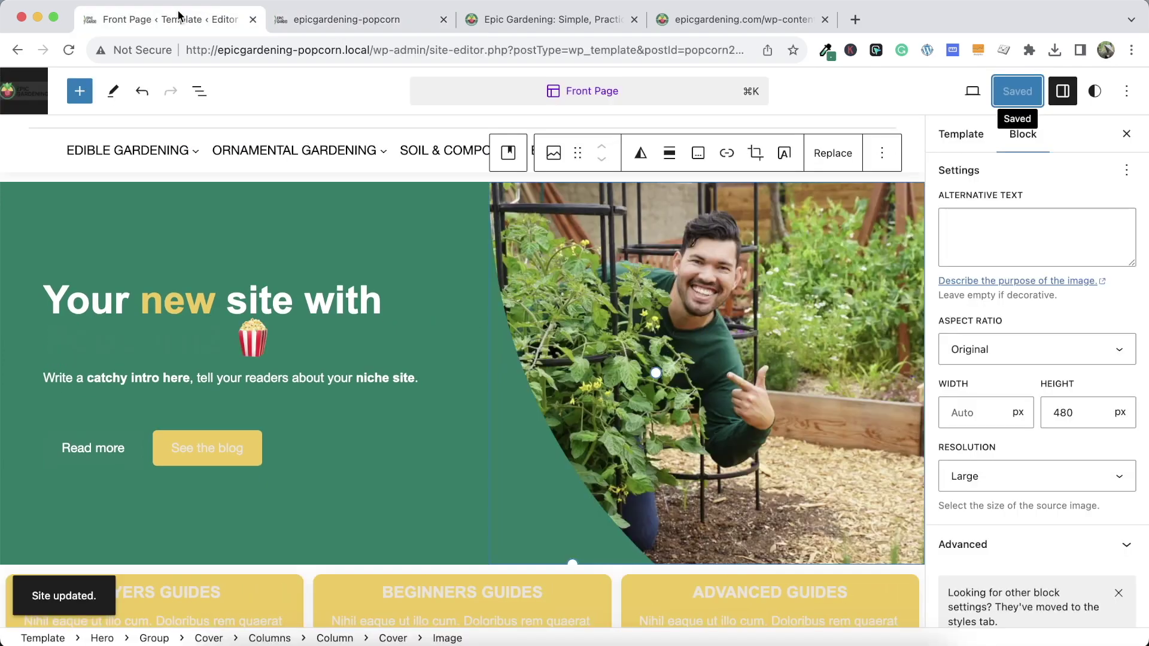
click(112, 262)
click(111, 289)
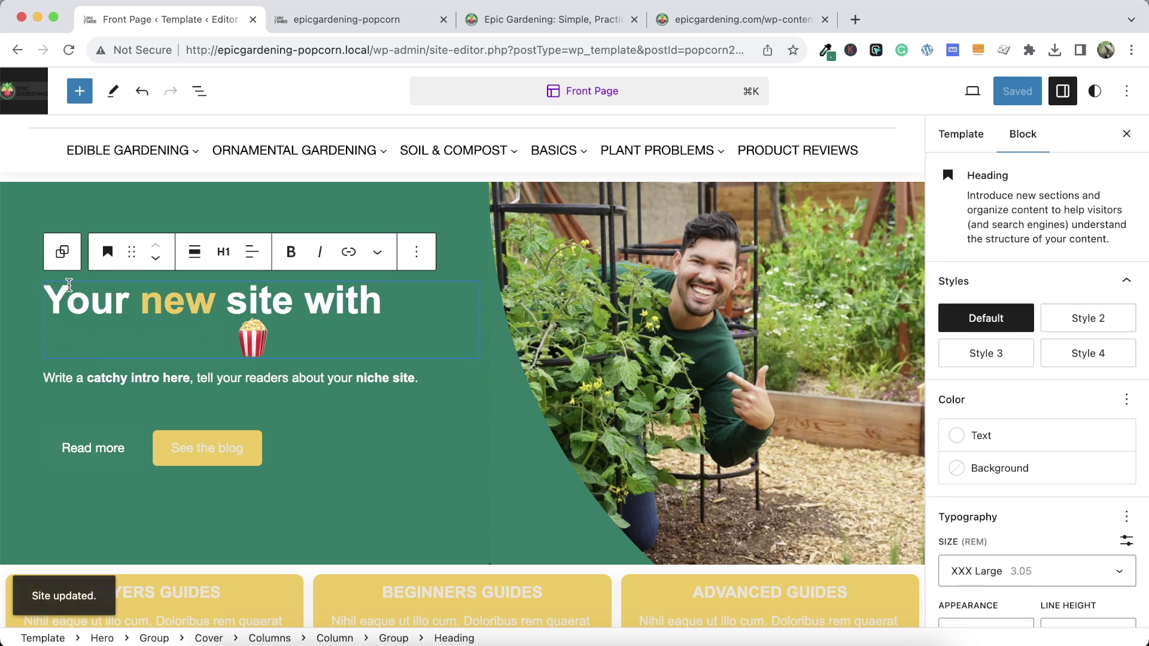
click(199, 91)
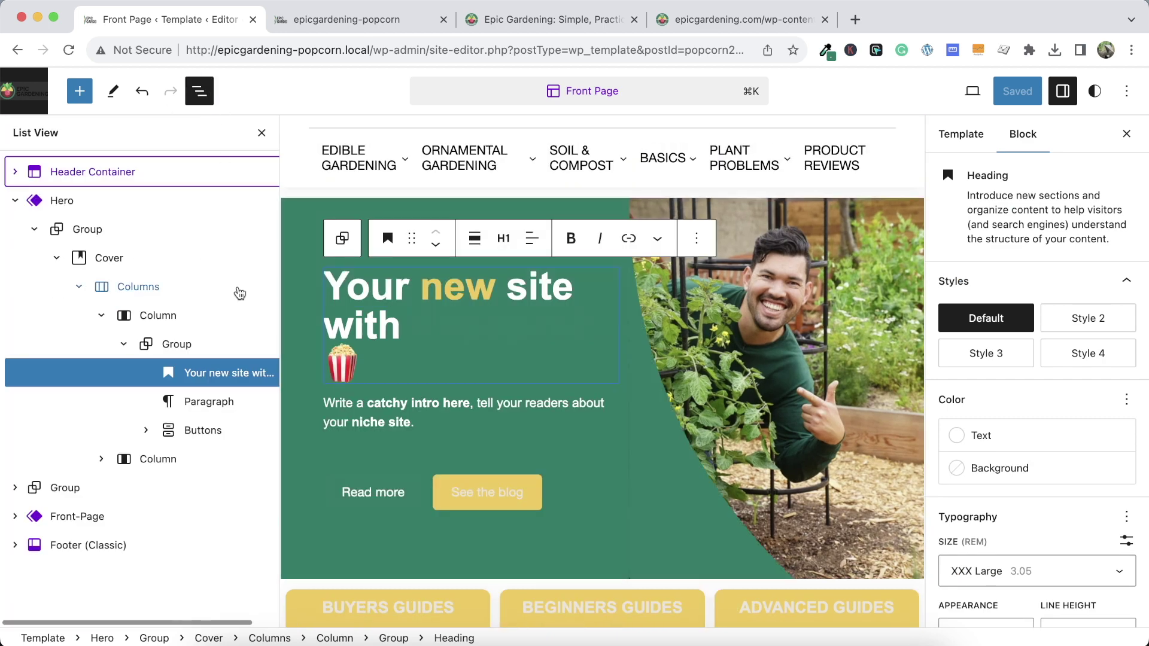
click(180, 346)
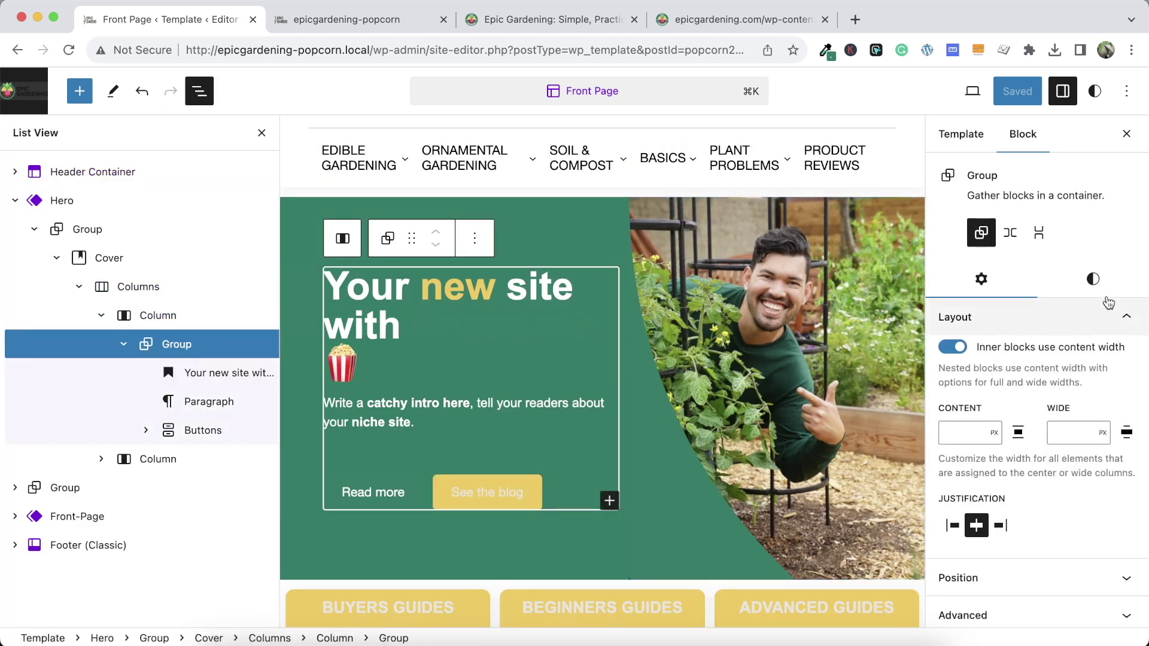
click(1093, 278)
scroll(1121, 426, down, 4)
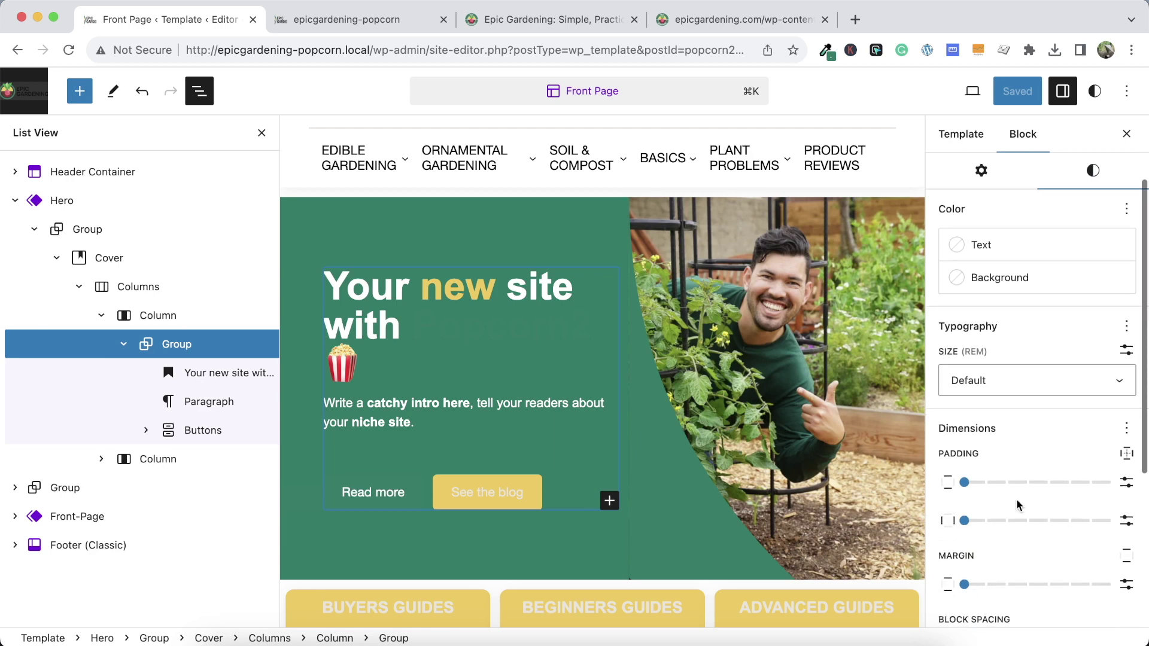
click(1128, 520)
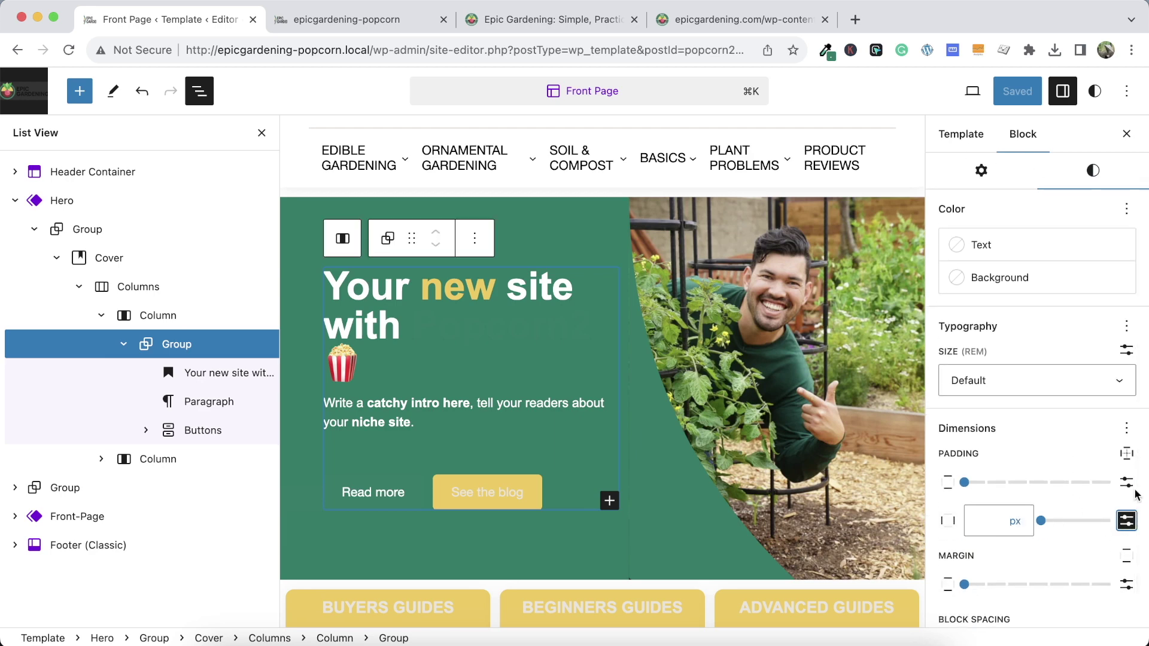
click(1126, 454)
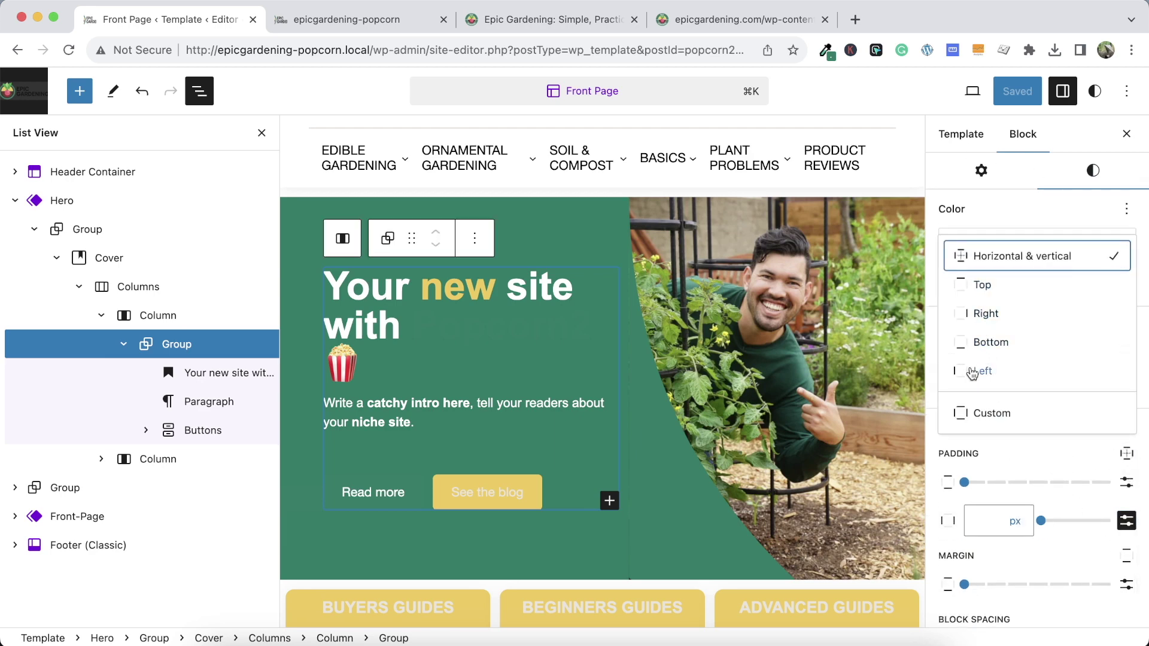
click(973, 371)
drag(982, 482, 1086, 483)
Save the padded template and reload the live homepage to check the hero text's indent
click(1020, 91)
click(983, 90)
click(323, 18)
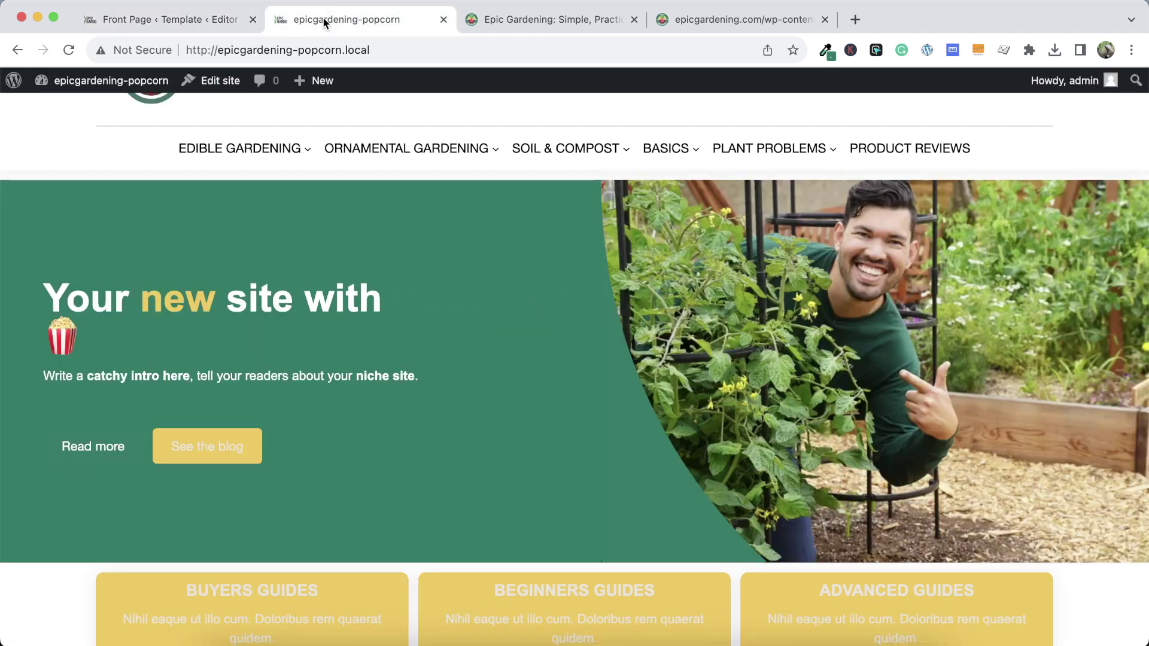
click(69, 49)
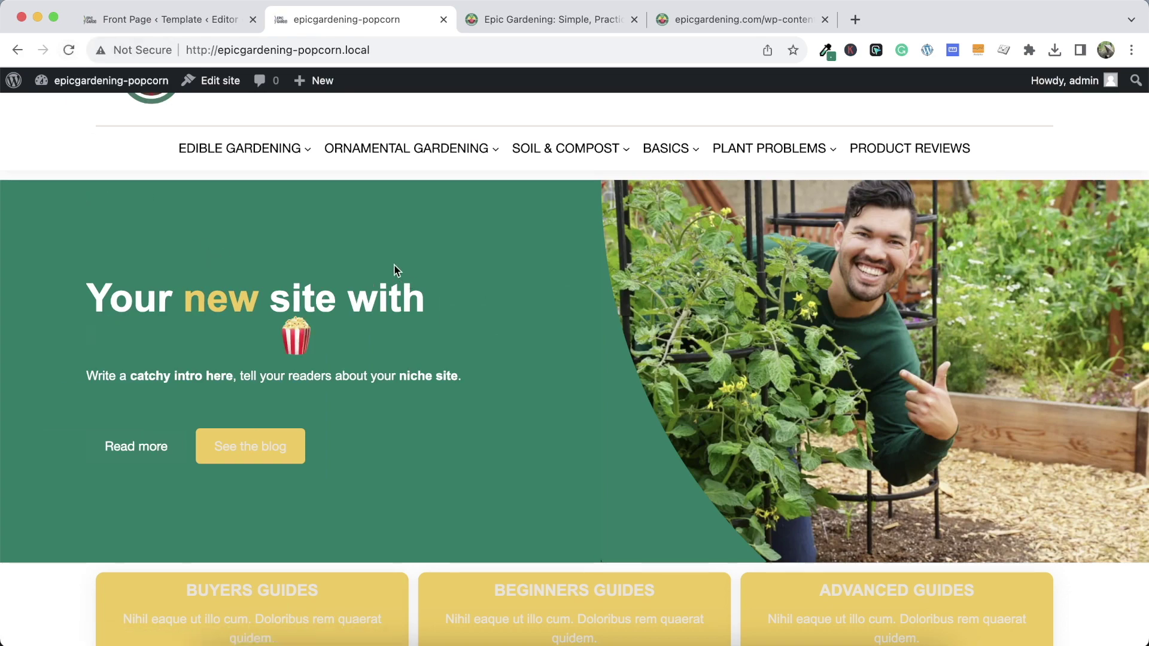
drag(1019, 229, 1123, 228)
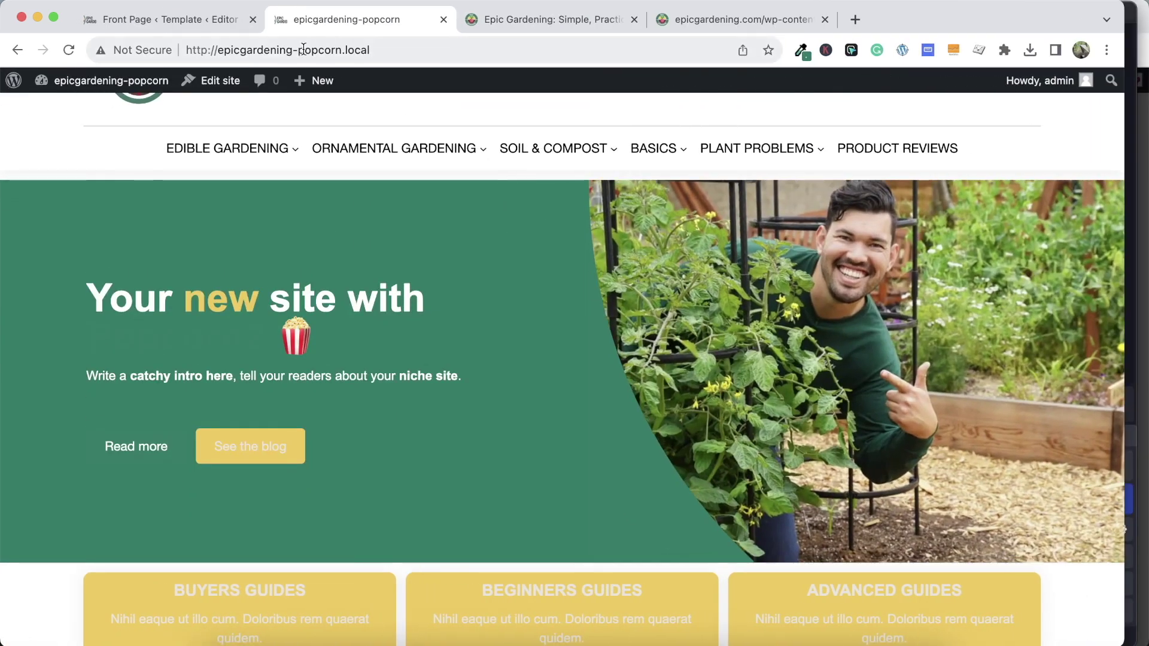
Set the hero text Group's left padding back to 0 and hide the block settings
click(178, 20)
drag(1064, 483, 914, 483)
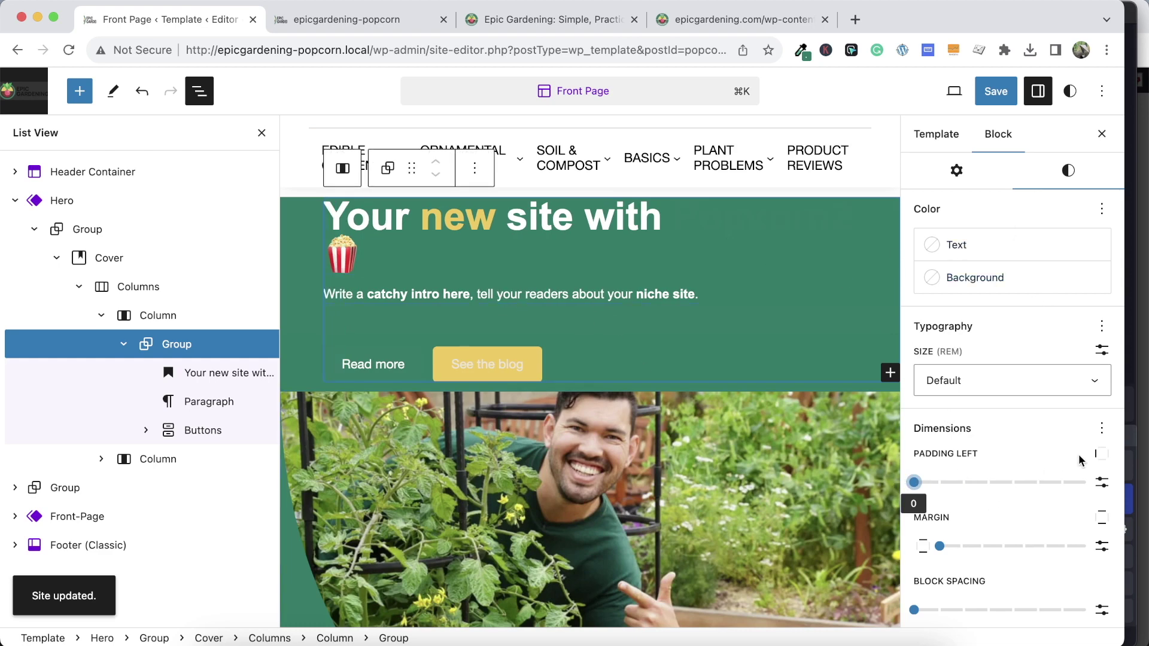
click(1105, 454)
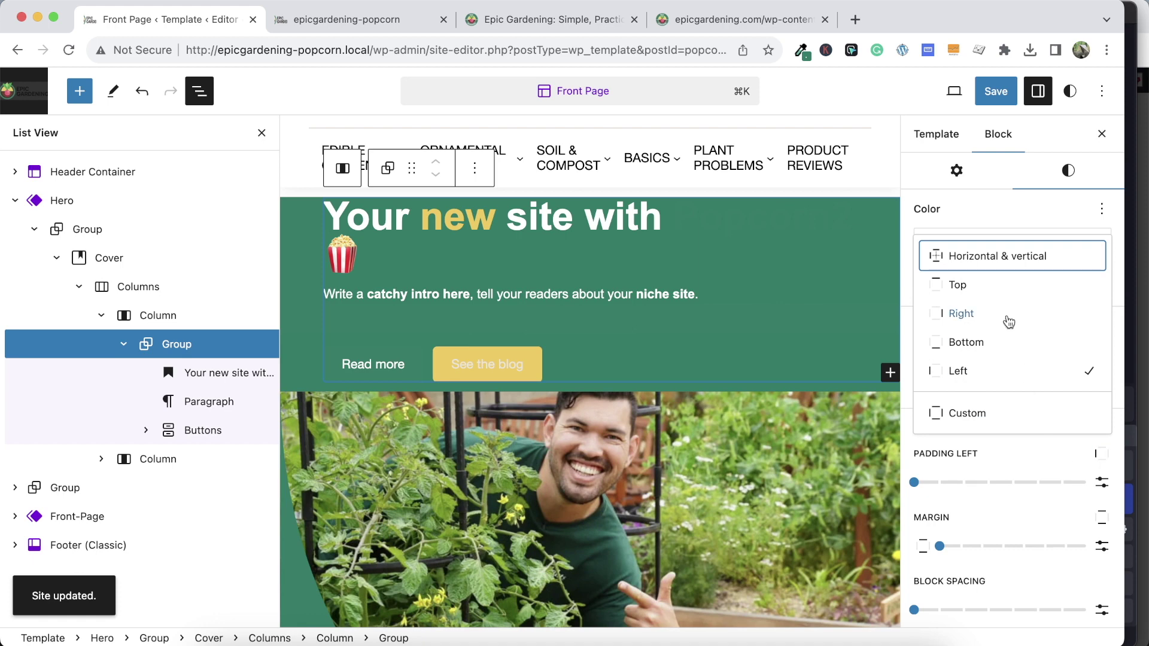
click(996, 257)
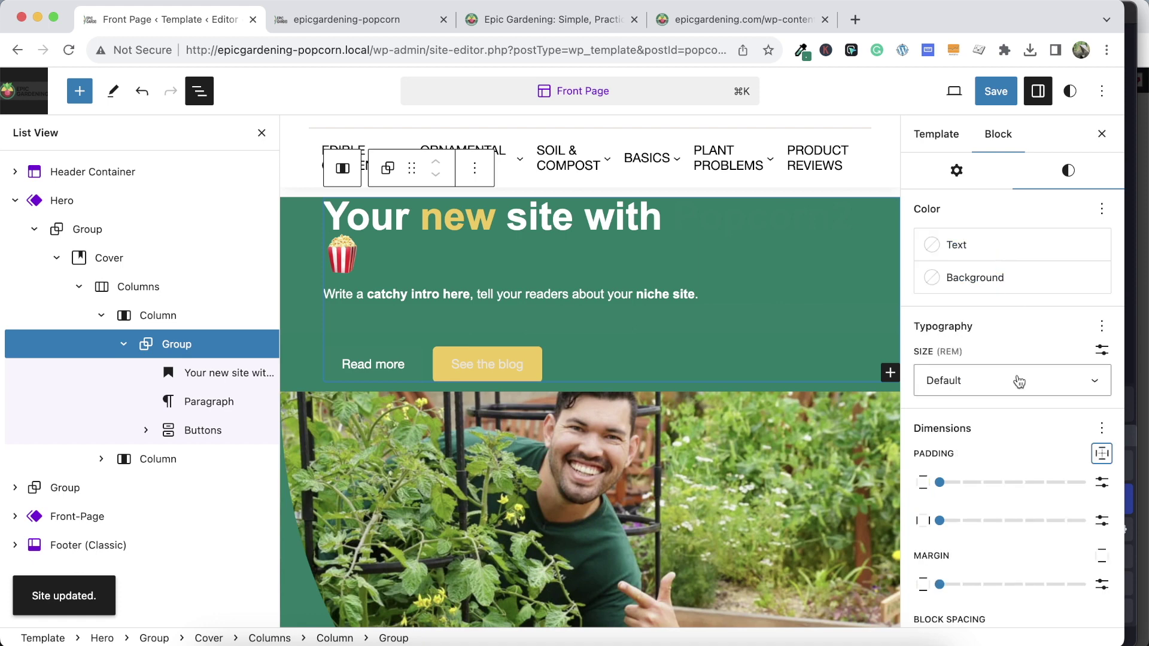
click(1101, 134)
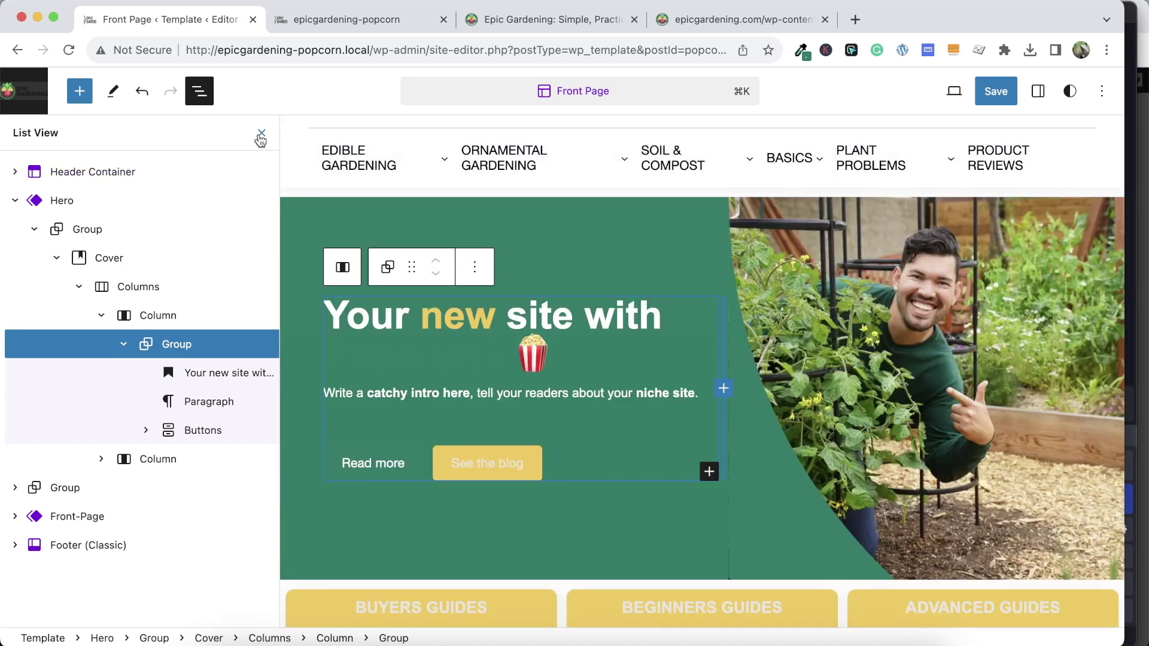
Inspect the extents of the hero's outer Group, Cover and Columns blocks in turn
click(177, 229)
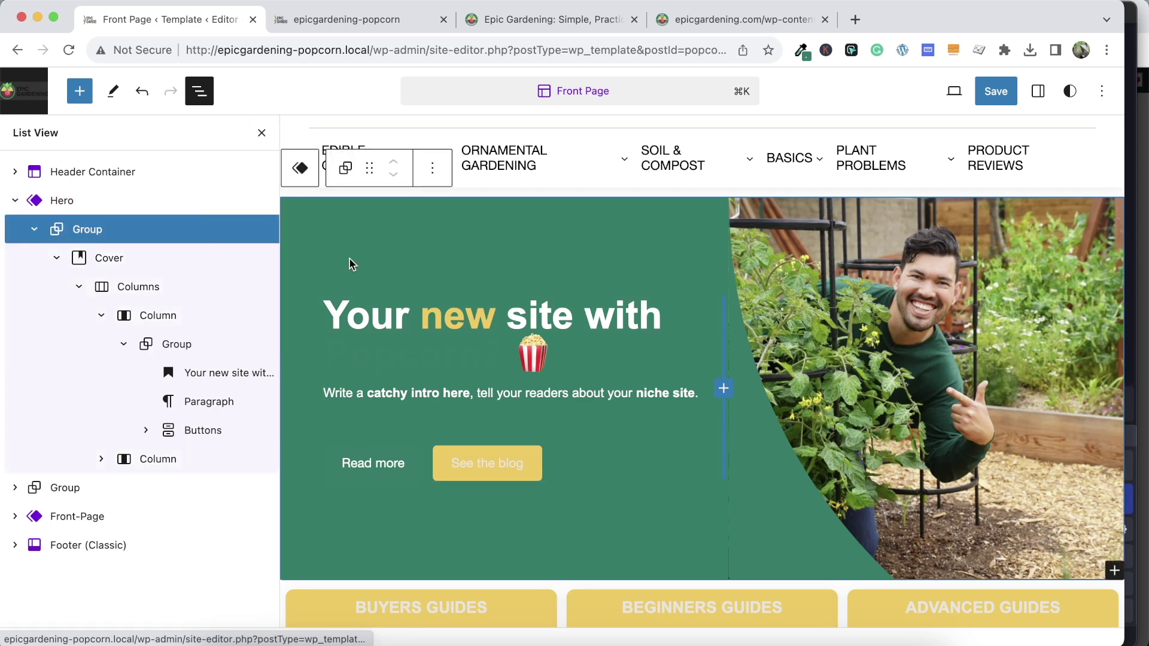
click(109, 261)
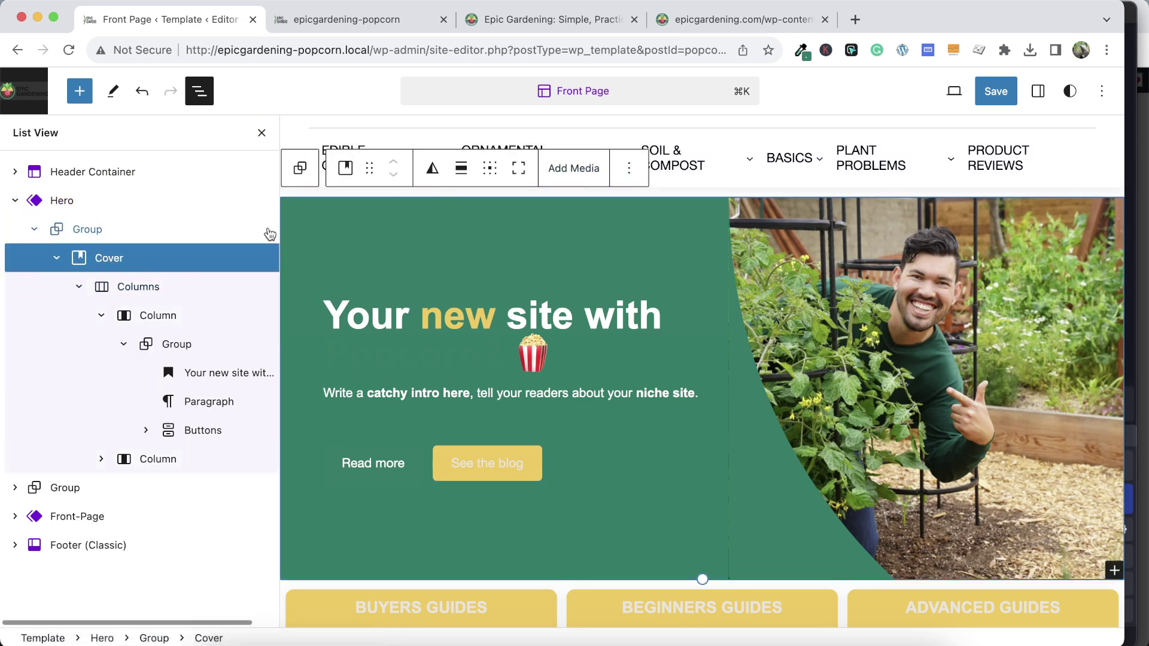
click(150, 288)
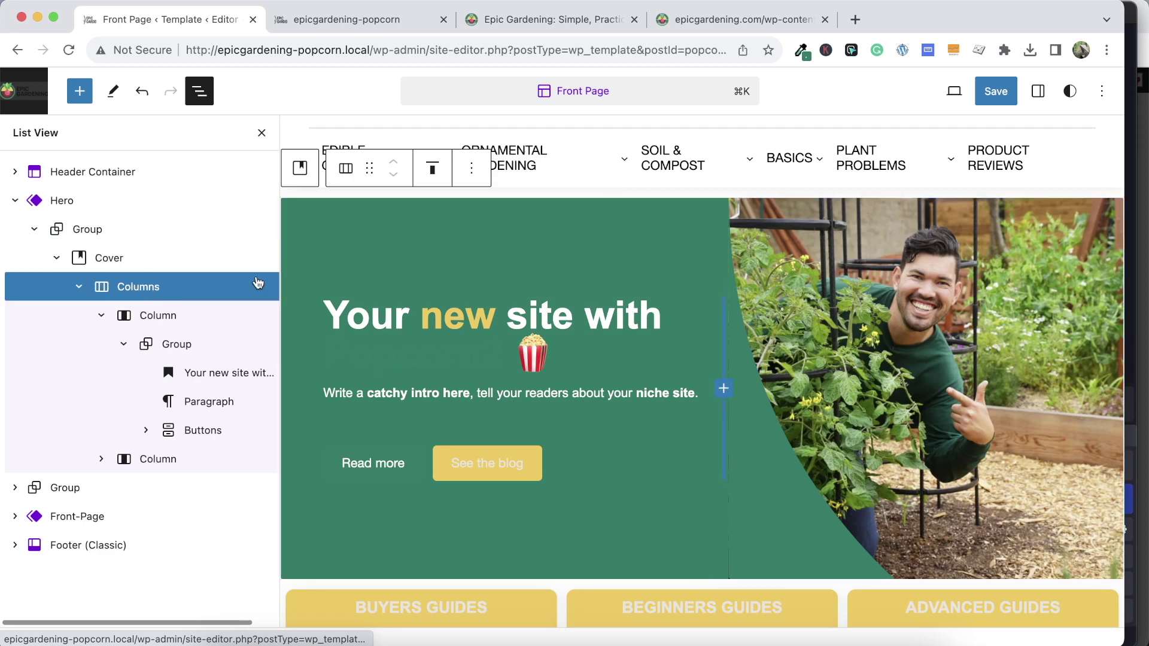
click(218, 259)
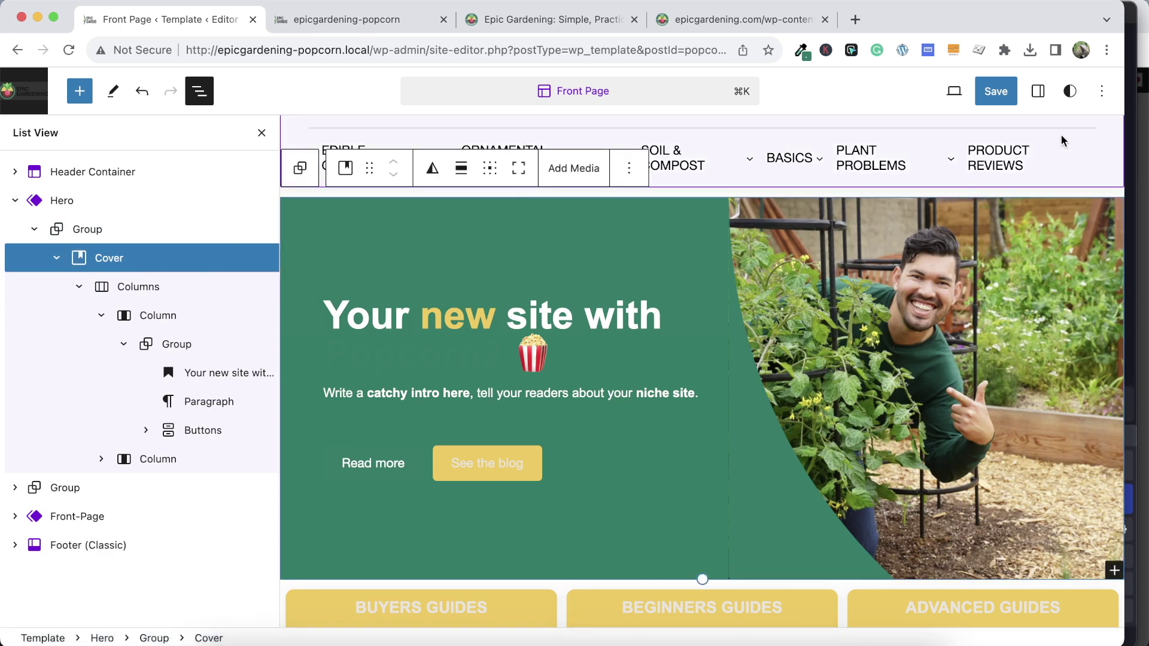
Save the front page template without the text padding, and reload the live homepage to review the hero
drag(1134, 86, 1144, 84)
key(super+s)
key(Return)
click(347, 19)
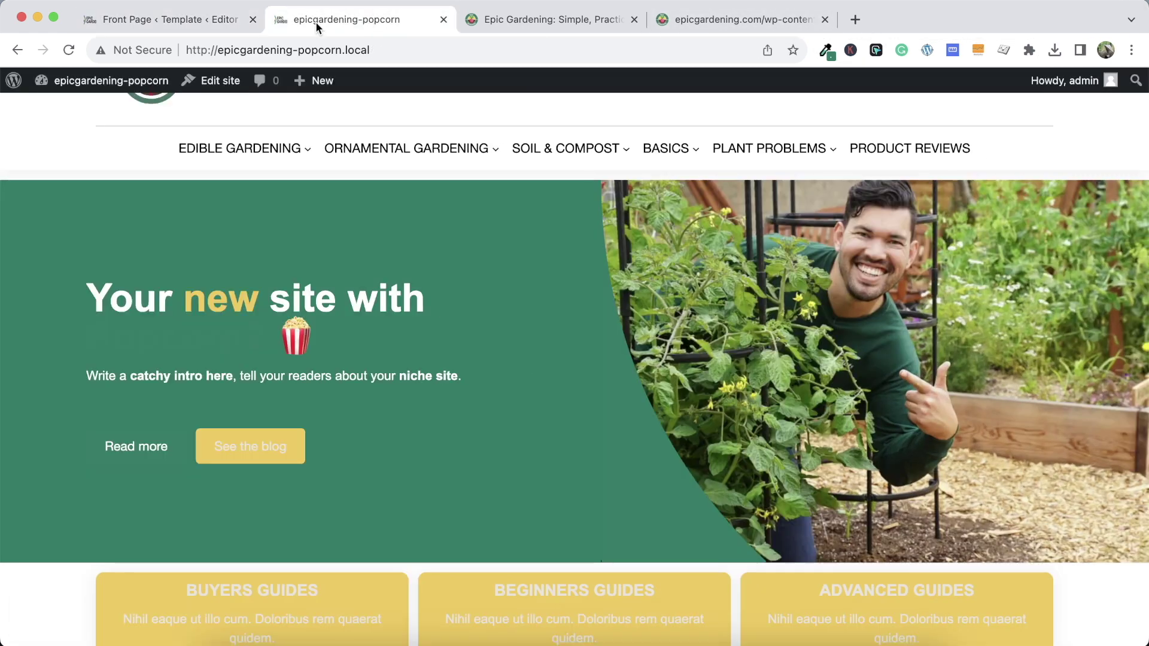
click(61, 49)
scroll(487, 338, up, 1)
scroll(486, 365, down, 2)
scroll(486, 365, up, 2)
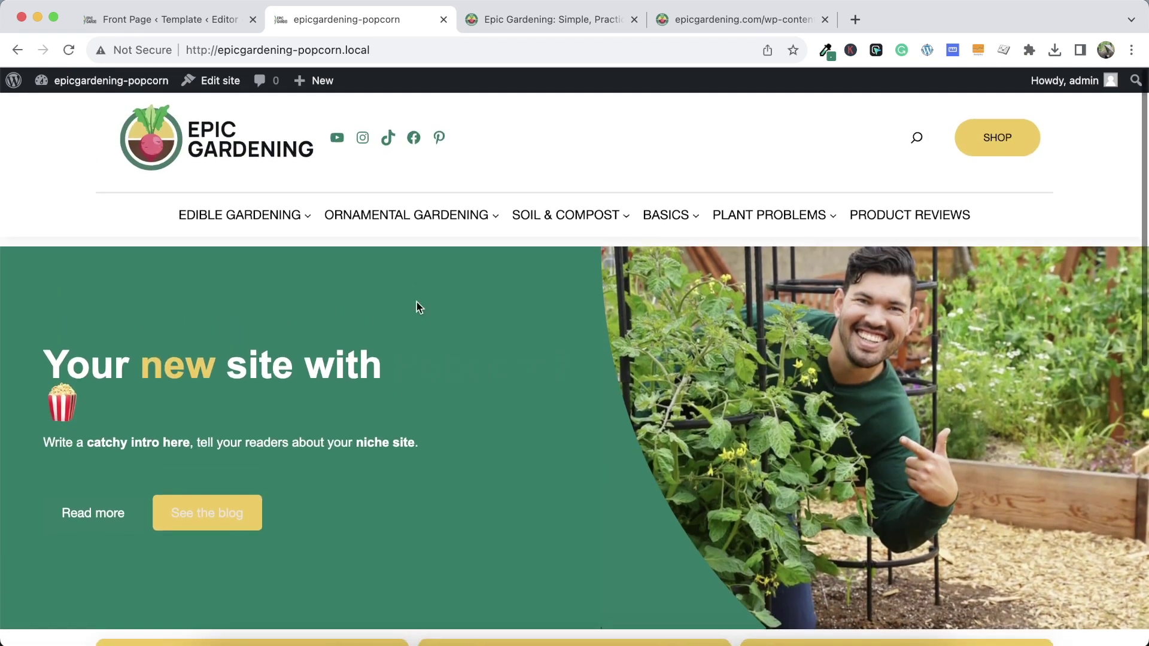
Close the browser tab showing the page-curl SVG image, leaving the original Epic Gardening homepage open
click(709, 23)
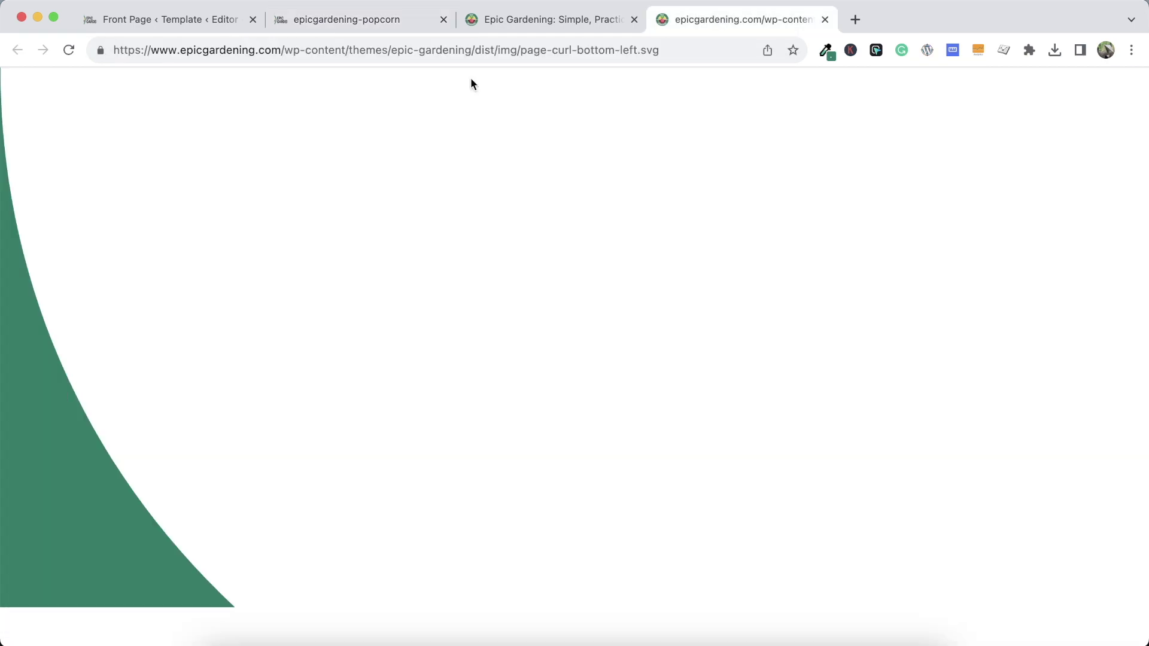
click(559, 15)
click(777, 17)
click(823, 21)
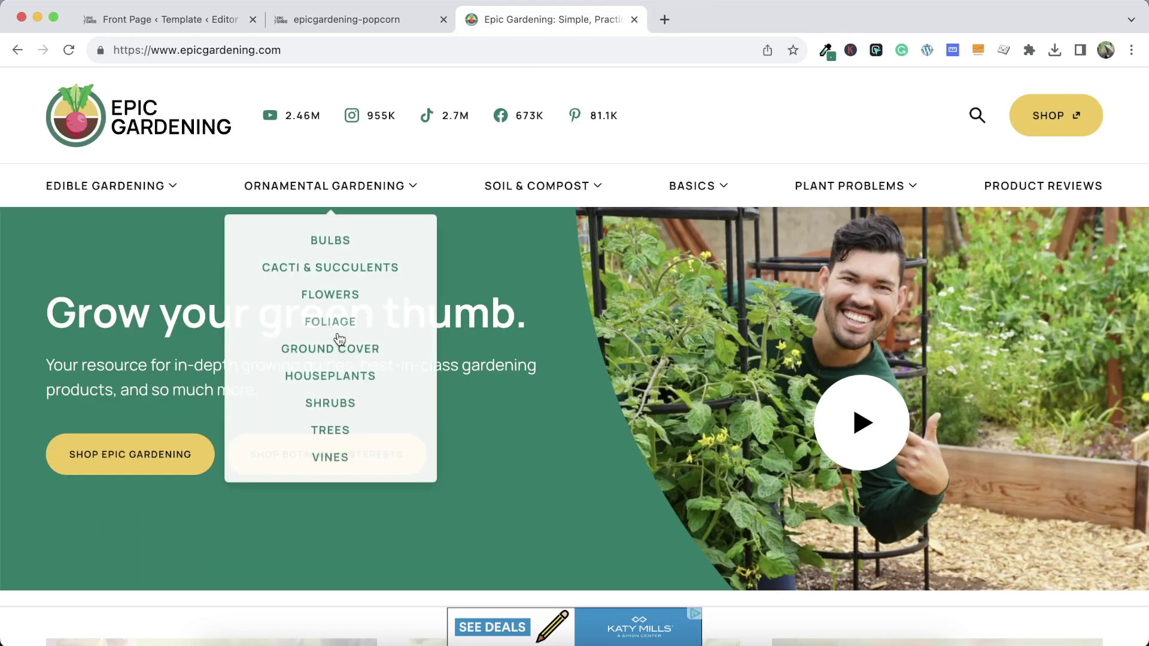
Replace the hero heading in the template with "Grow your green thumb." copied from the original Epic Gardening homepage
drag(533, 318, 59, 311)
key(super+c)
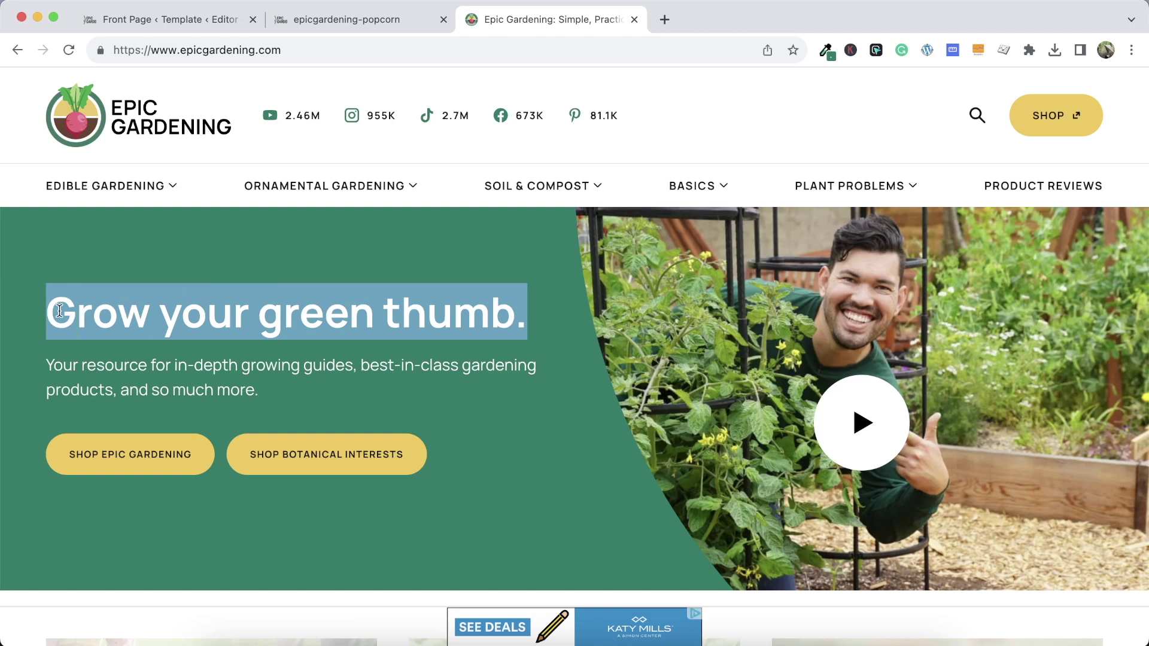
click(186, 19)
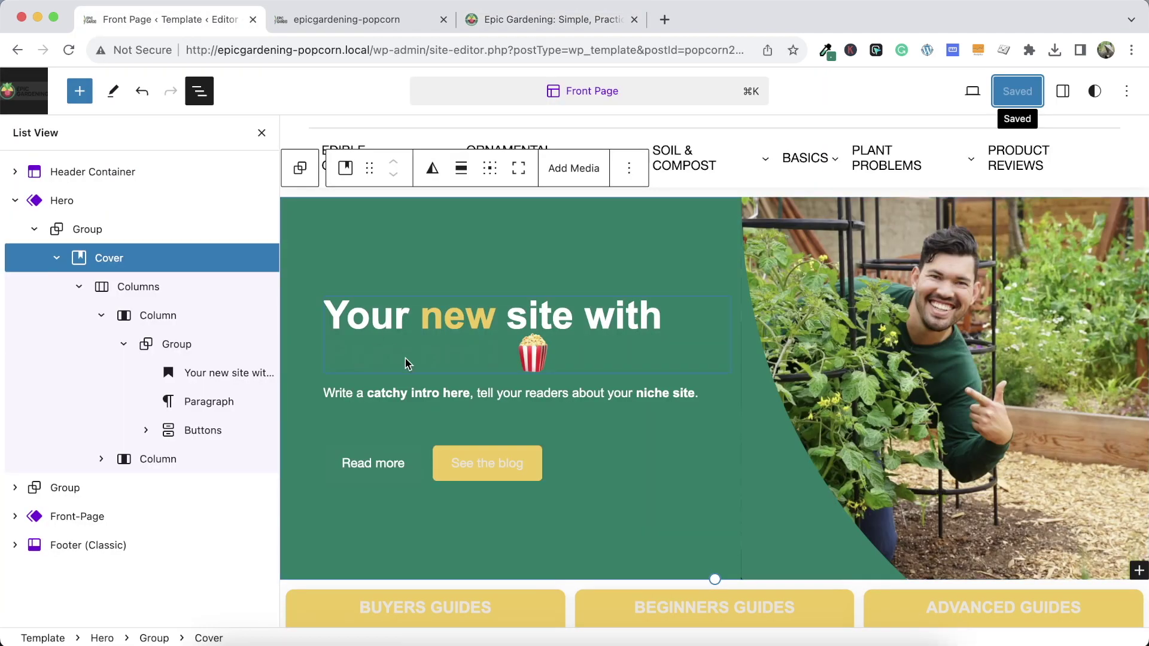
click(404, 333)
key(super+a)
key(super+v)
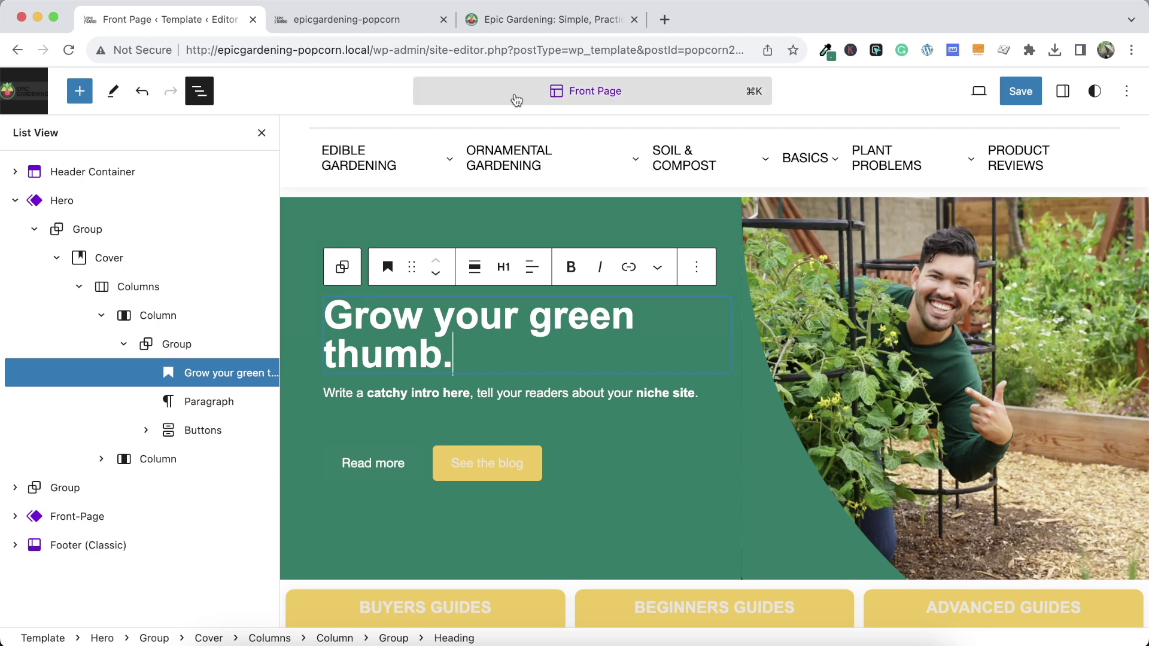
Replace the hero paragraph with the original site's "Your resource for in-depth growing guides, best-in-class gardening products, and so much more."
click(497, 20)
mouse_move(379, 370)
drag(46, 365, 239, 398)
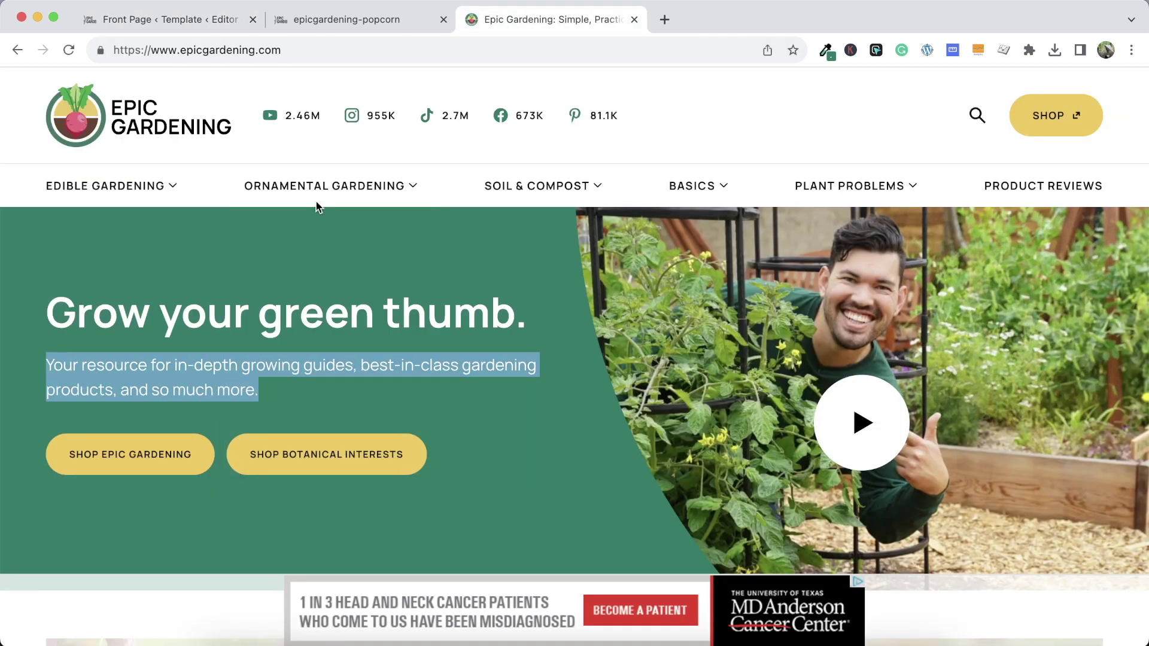
click(200, 20)
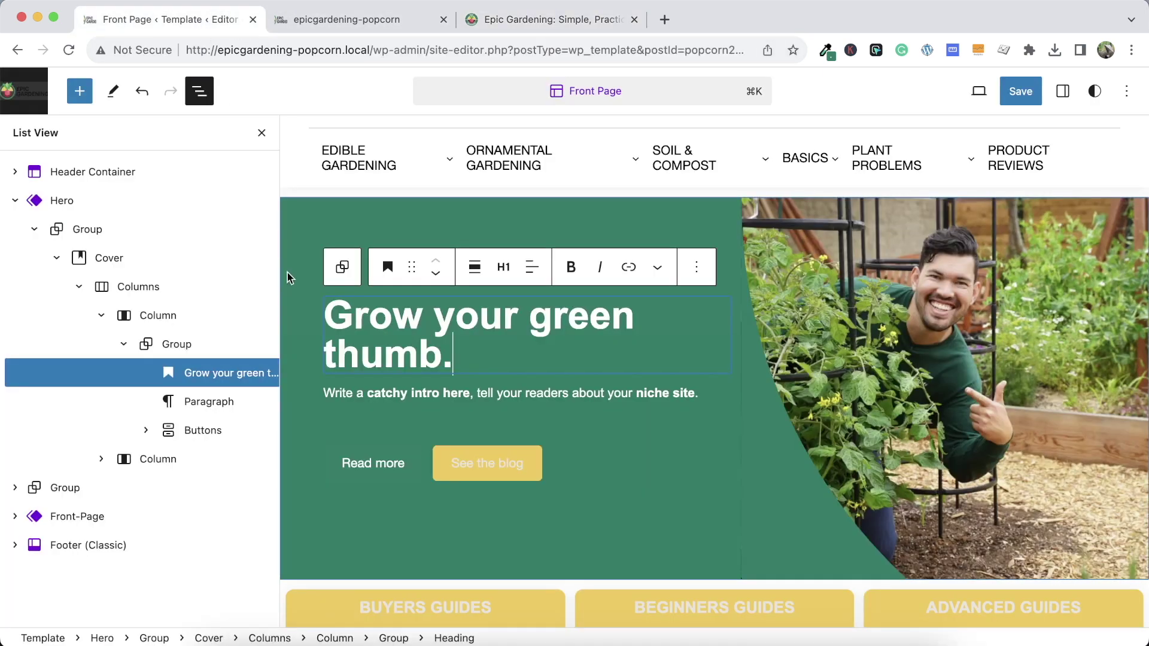
click(379, 394)
key(super+a)
text(Your resource for in-depth growing guides, best-in-class gardening products, and so much more.)
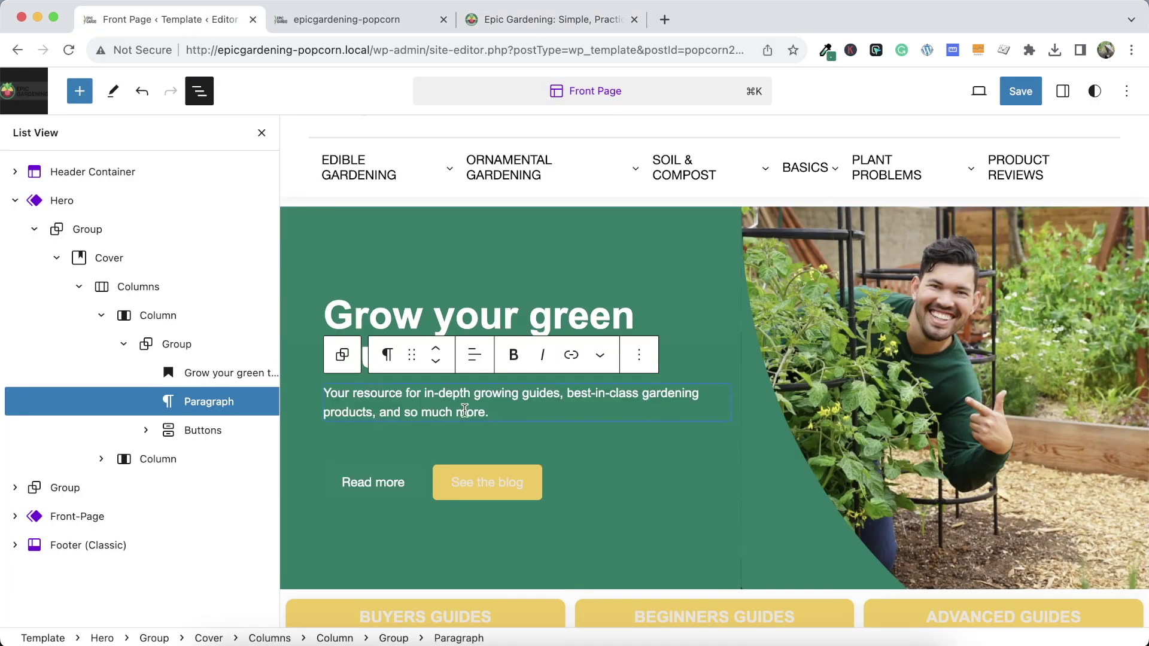
Compare the paragraph with the original site and set the hero paragraph's font size to Medium
click(535, 20)
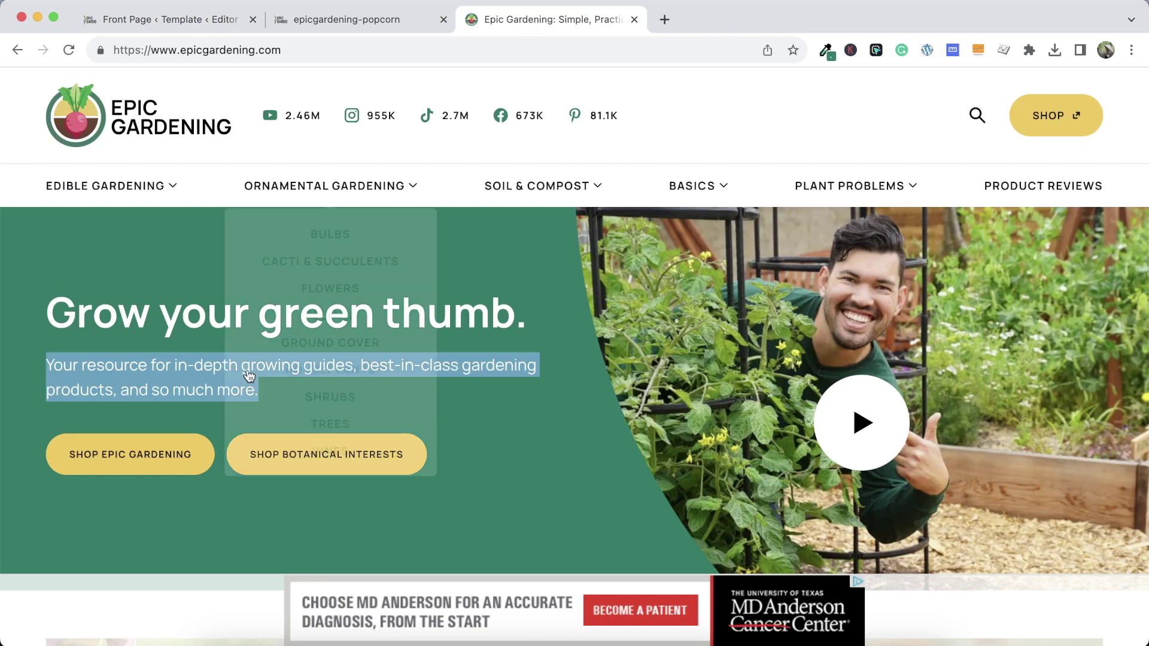
click(183, 23)
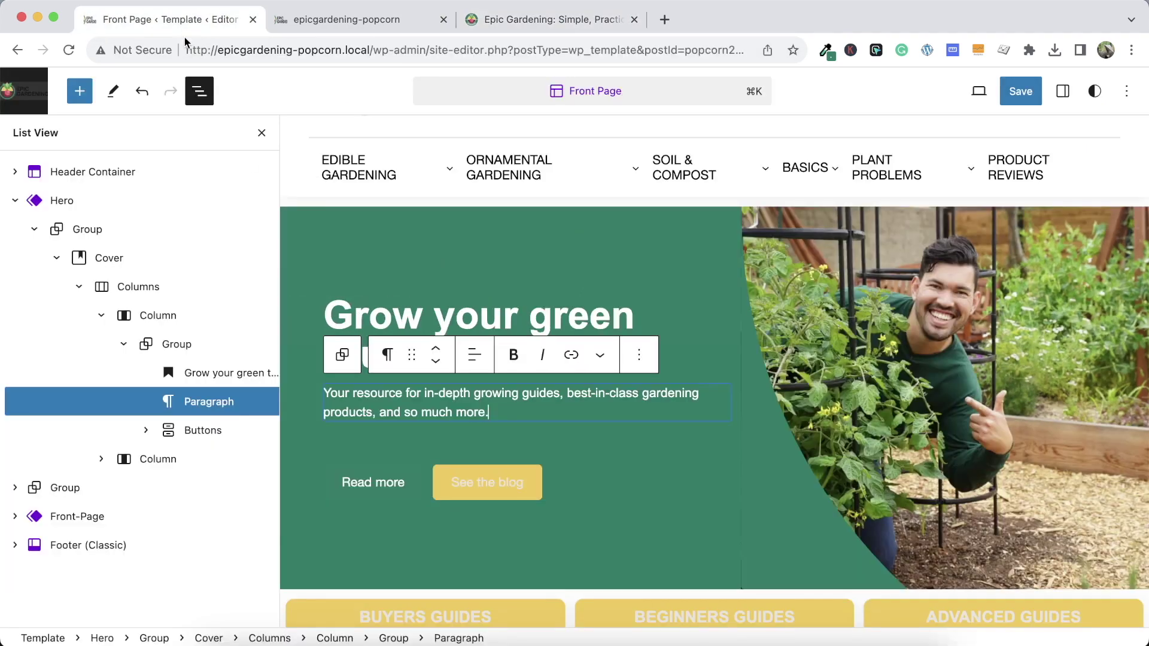
click(1060, 95)
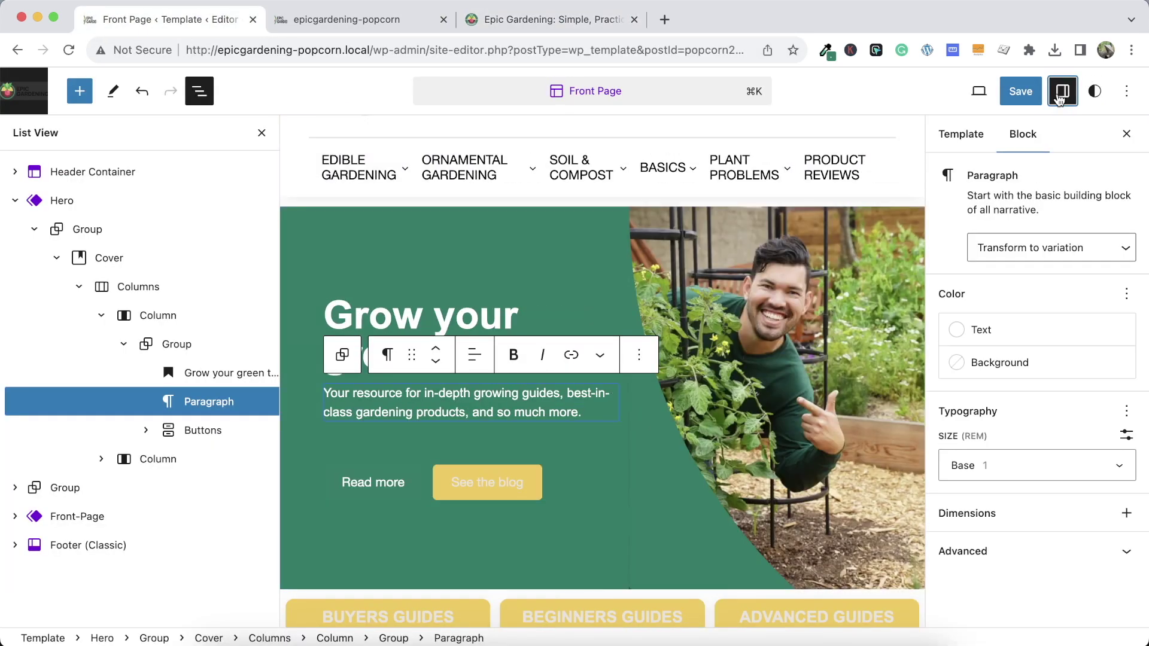
click(1013, 465)
click(993, 487)
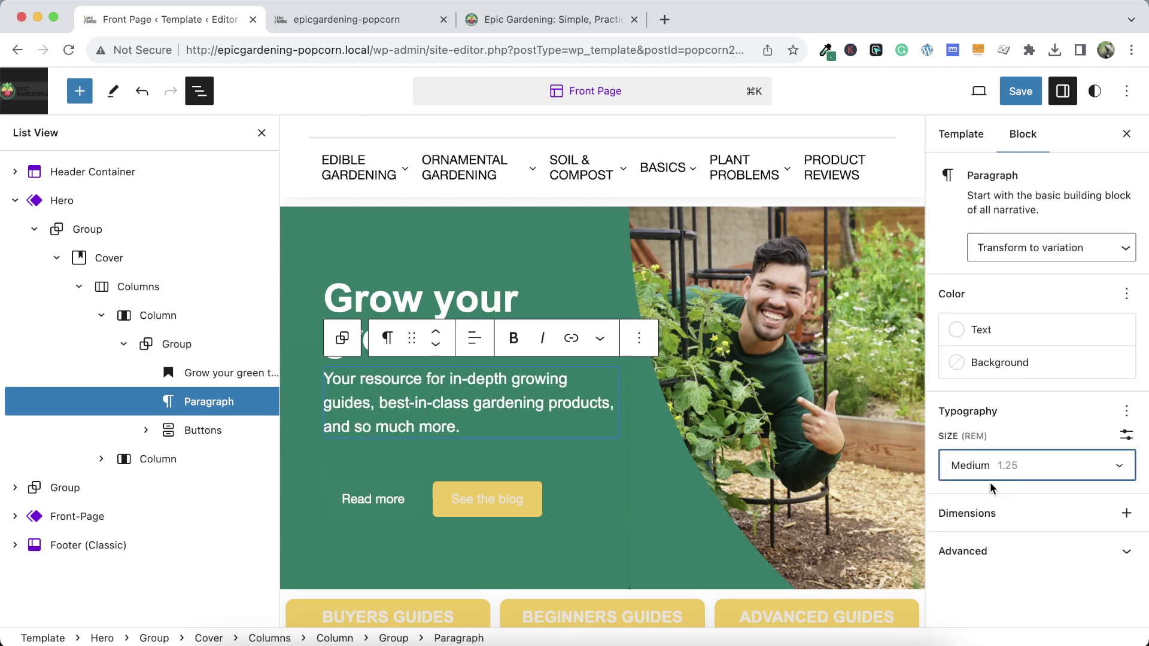
Select the hero heading to check its size and save the front page template
click(453, 308)
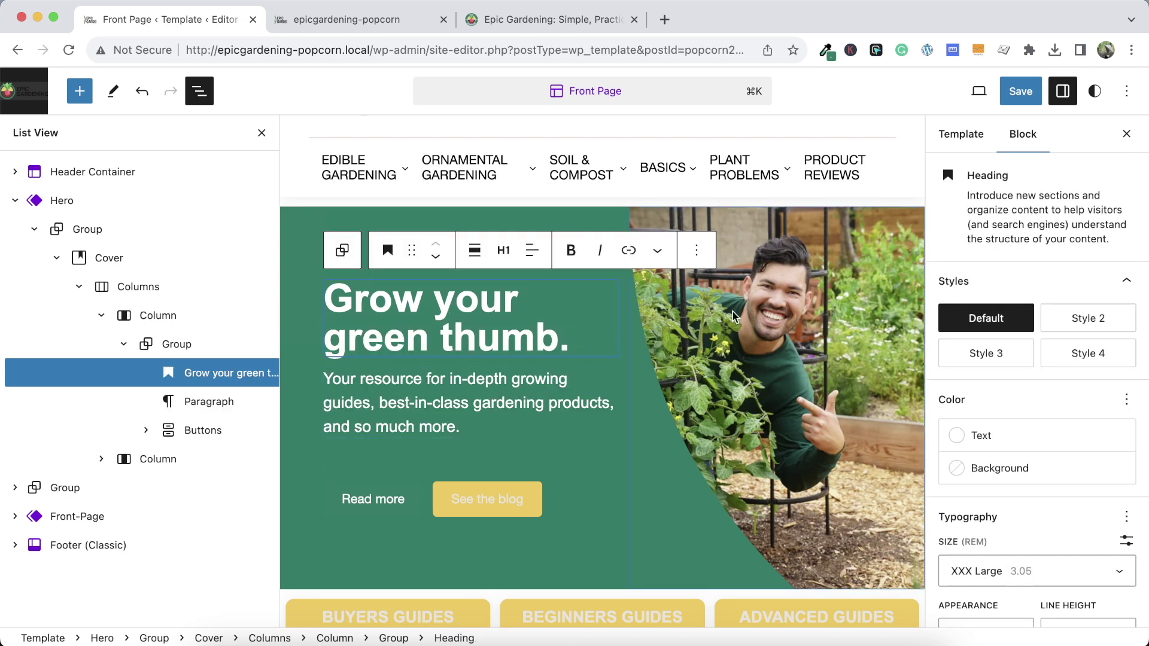
click(1020, 91)
click(982, 90)
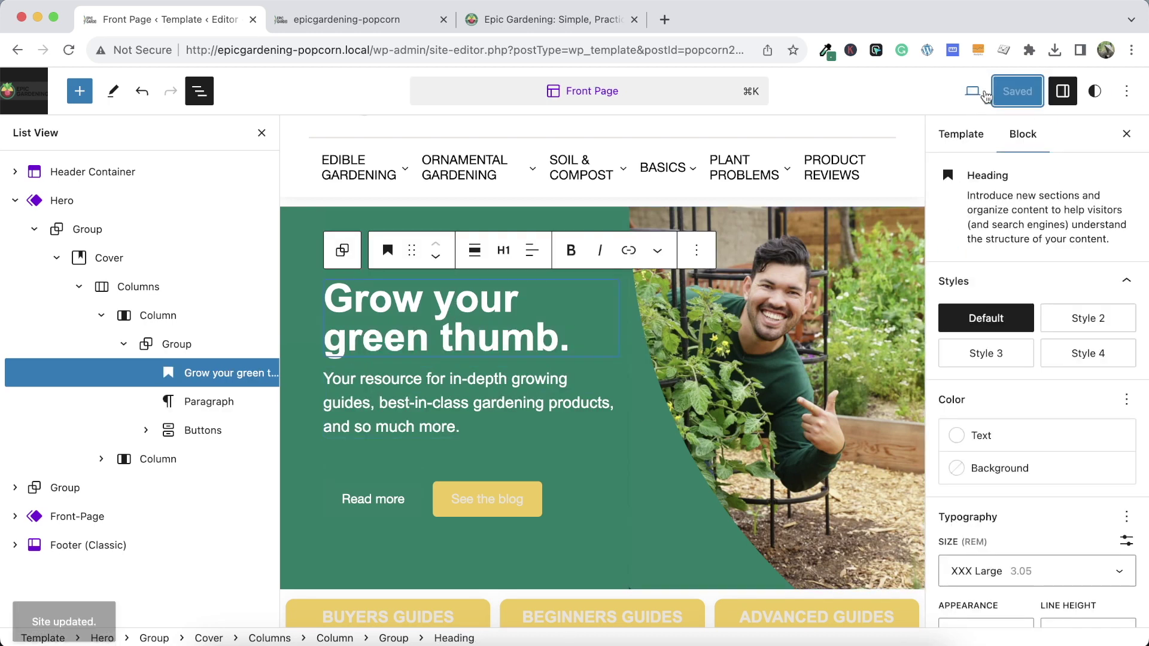
Delete the "Read more" button from the hero's Buttons block
click(403, 499)
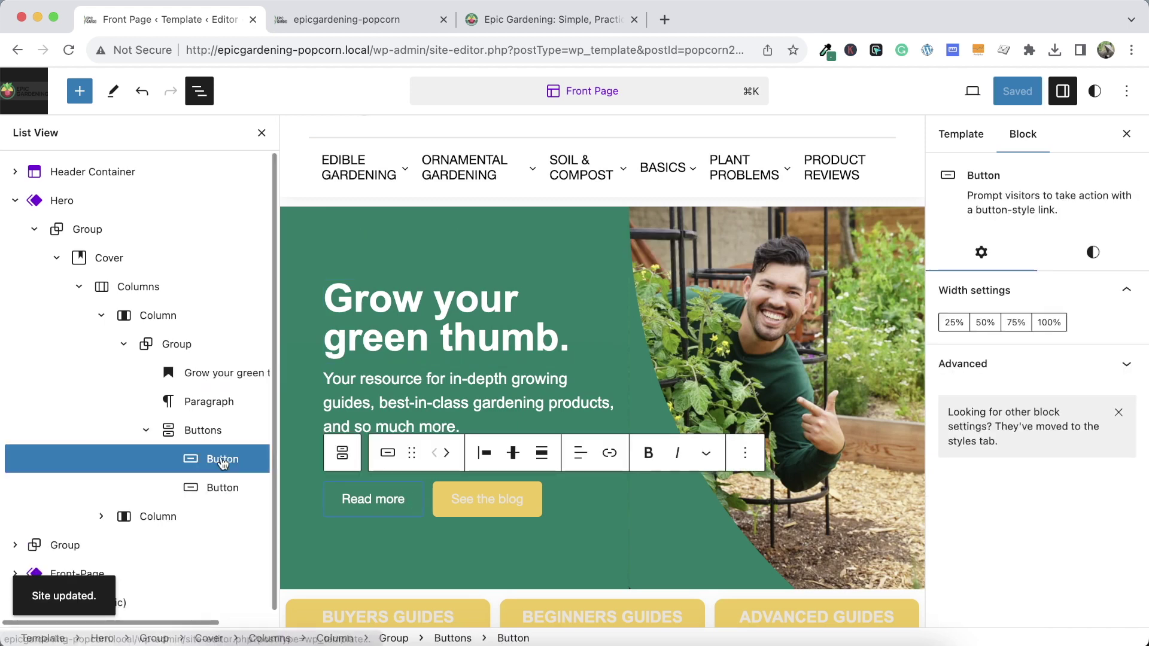
scroll(223, 462, right, 2)
click(257, 458)
click(275, 417)
click(180, 459)
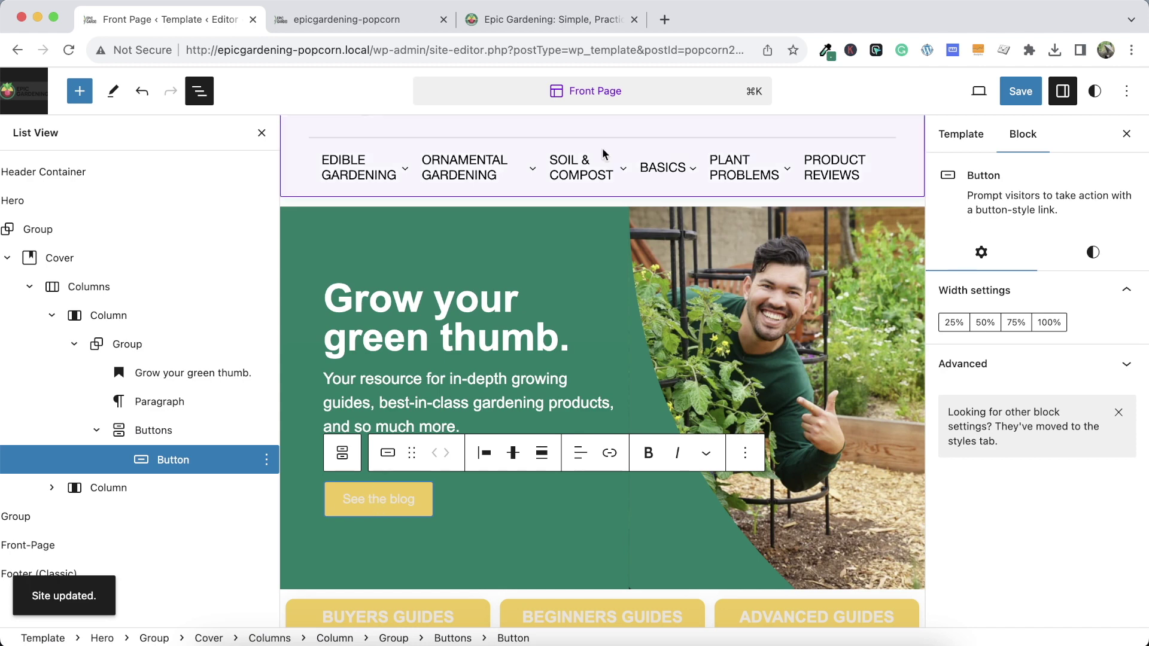
Copy the "SHOP EPIC GARDENING" button label from the original site and return to the template editor
click(533, 19)
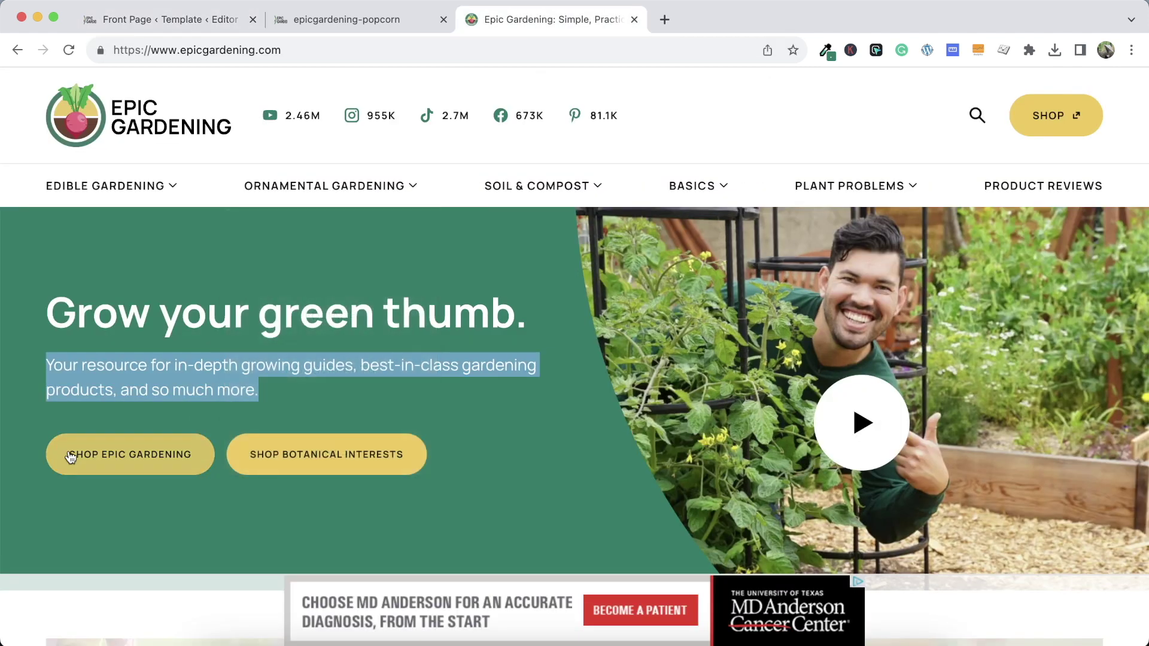
drag(38, 448, 176, 461)
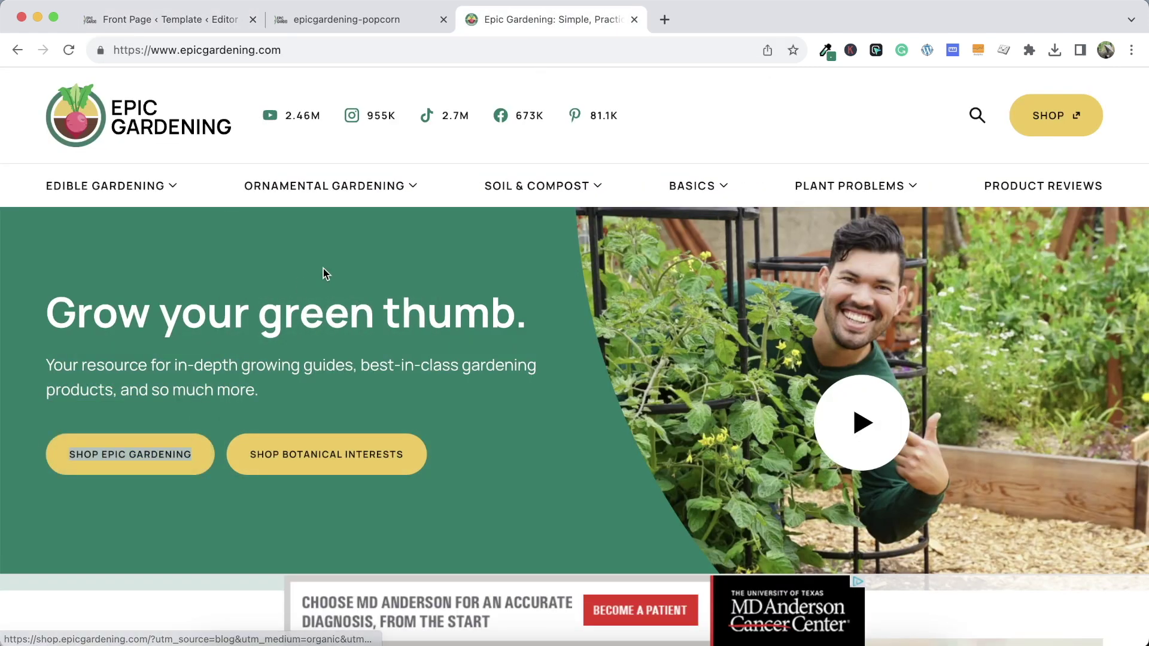
click(212, 22)
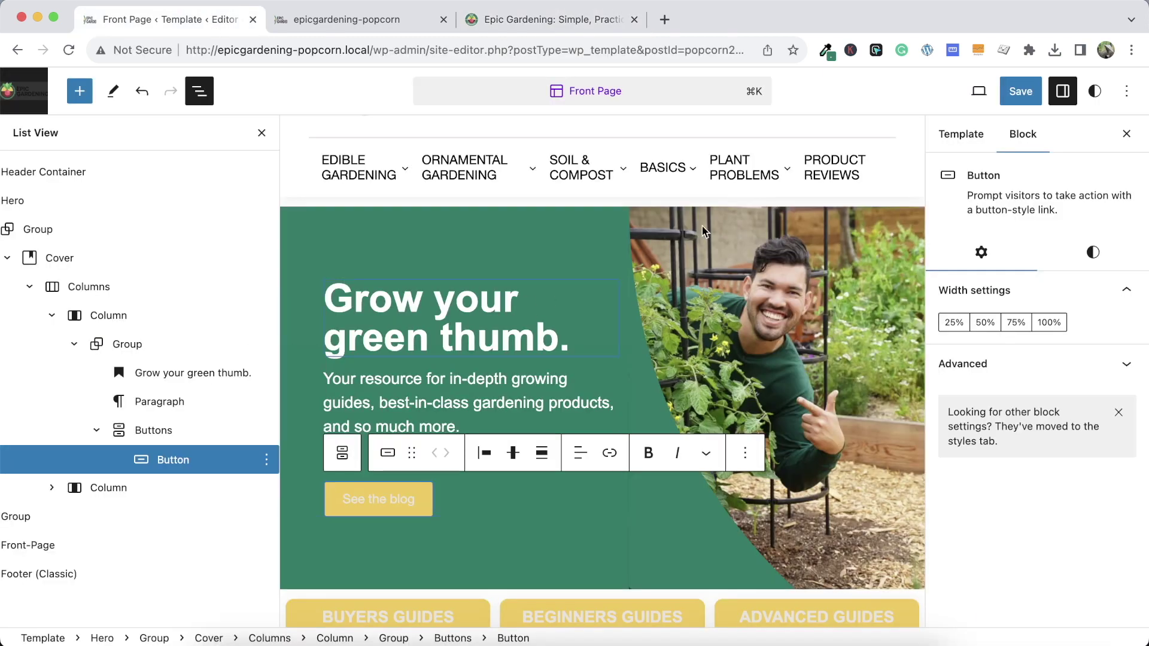
Find the Shop button nested in the header's inline template part and copy the Button block
scroll(871, 180, up, 2)
click(865, 162)
click(876, 159)
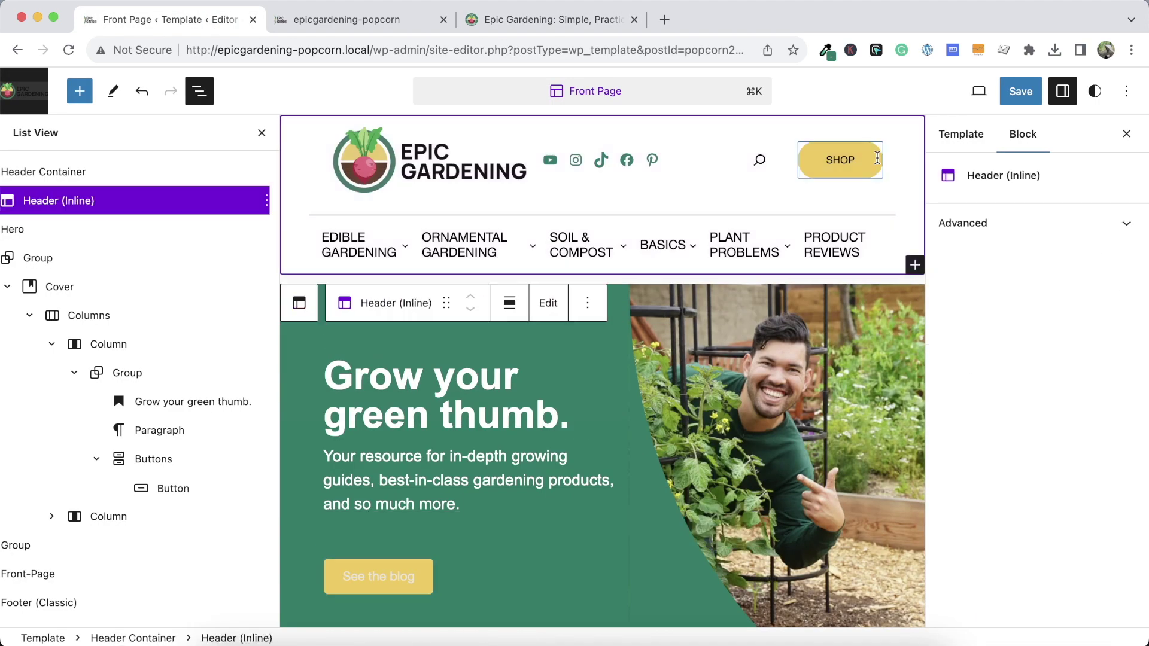
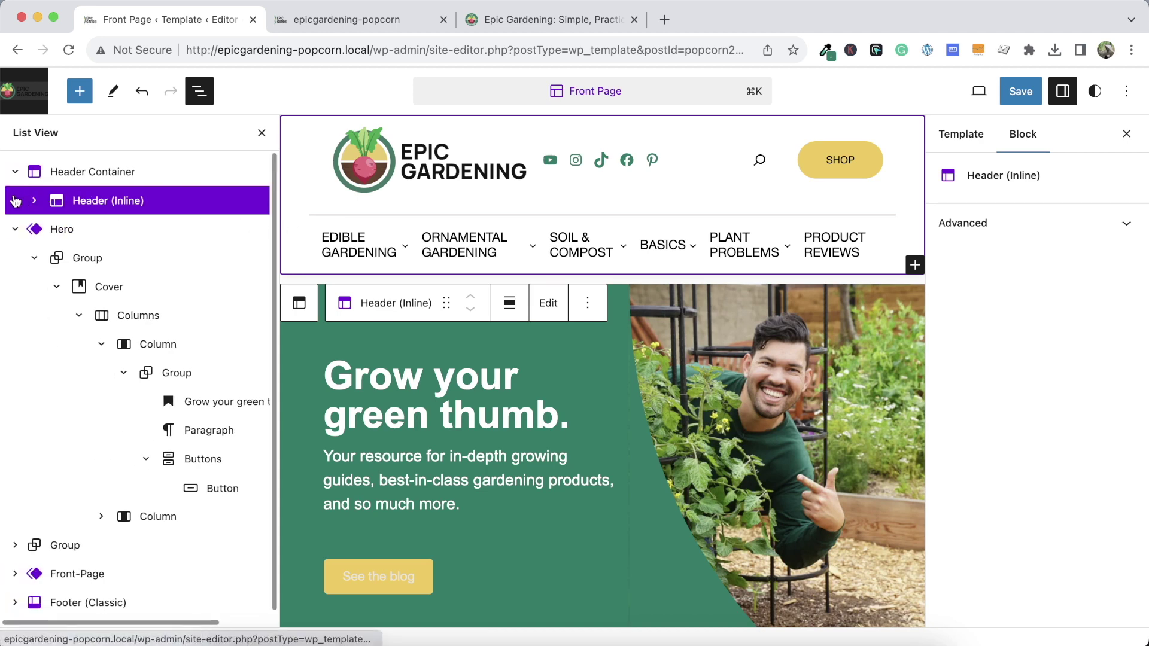
click(34, 202)
click(56, 229)
click(80, 287)
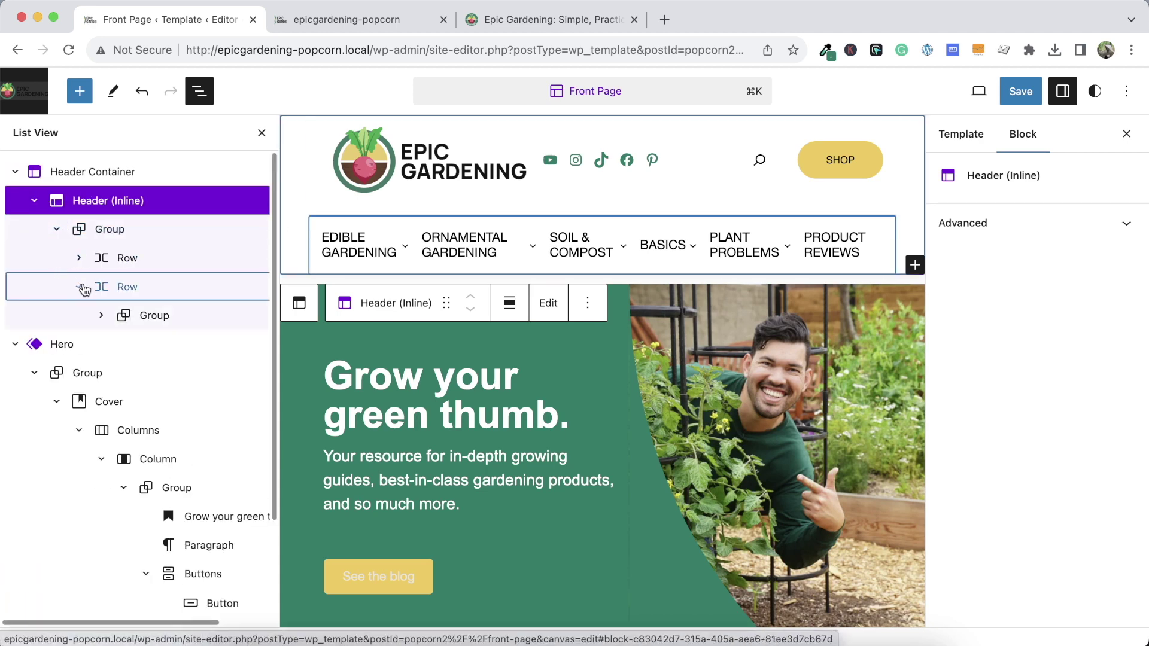
click(78, 258)
click(101, 315)
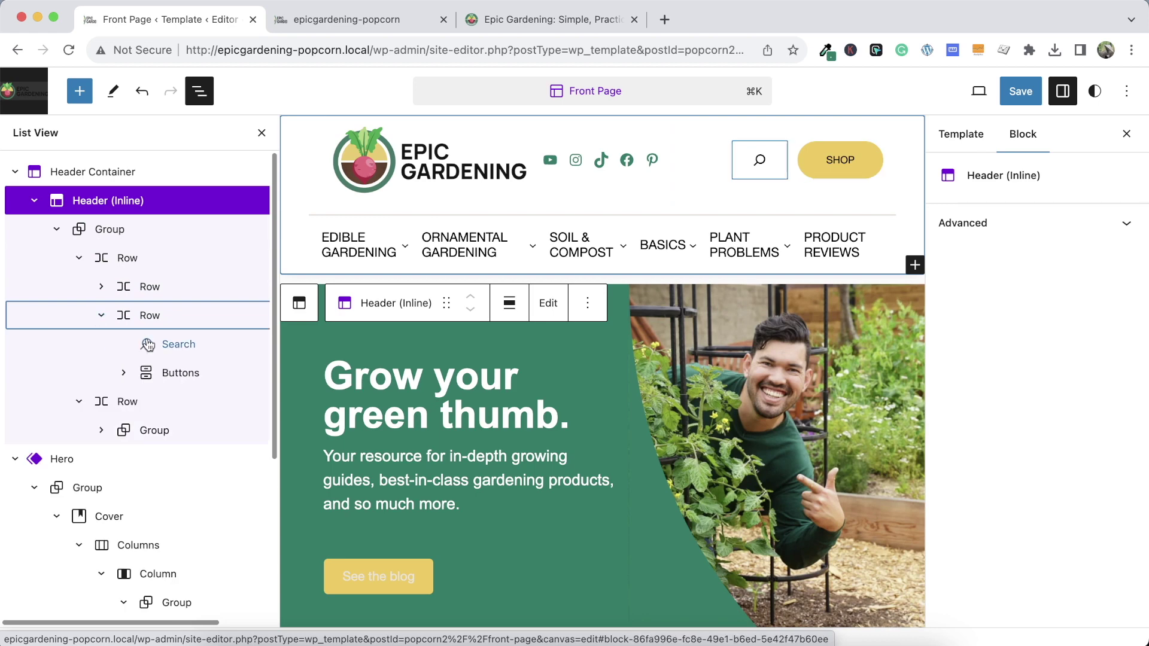
click(124, 373)
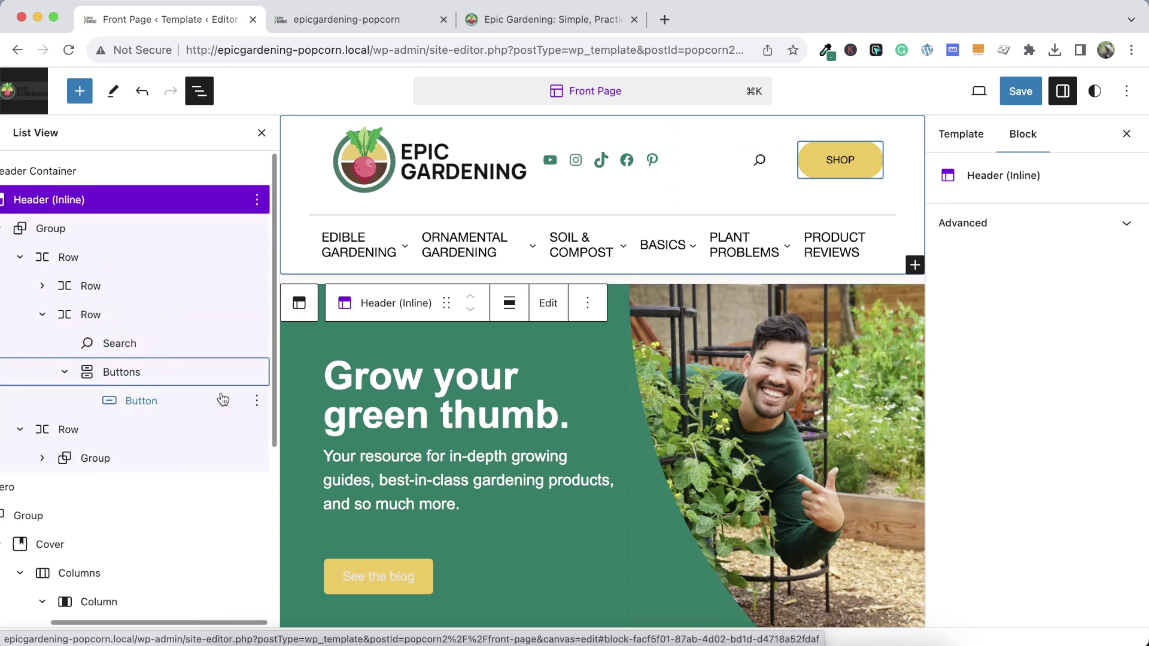
click(257, 401)
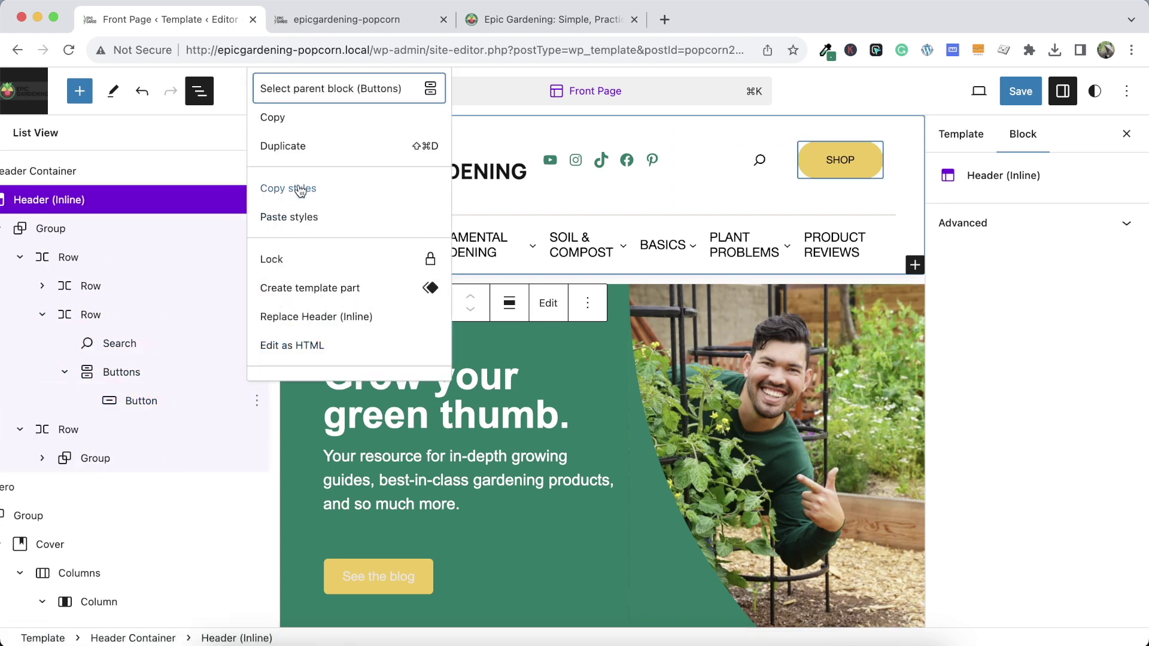
click(300, 132)
Paste the copied Shop button into the hero's Buttons block beside the "See the blog" button
scroll(164, 333, down, 5)
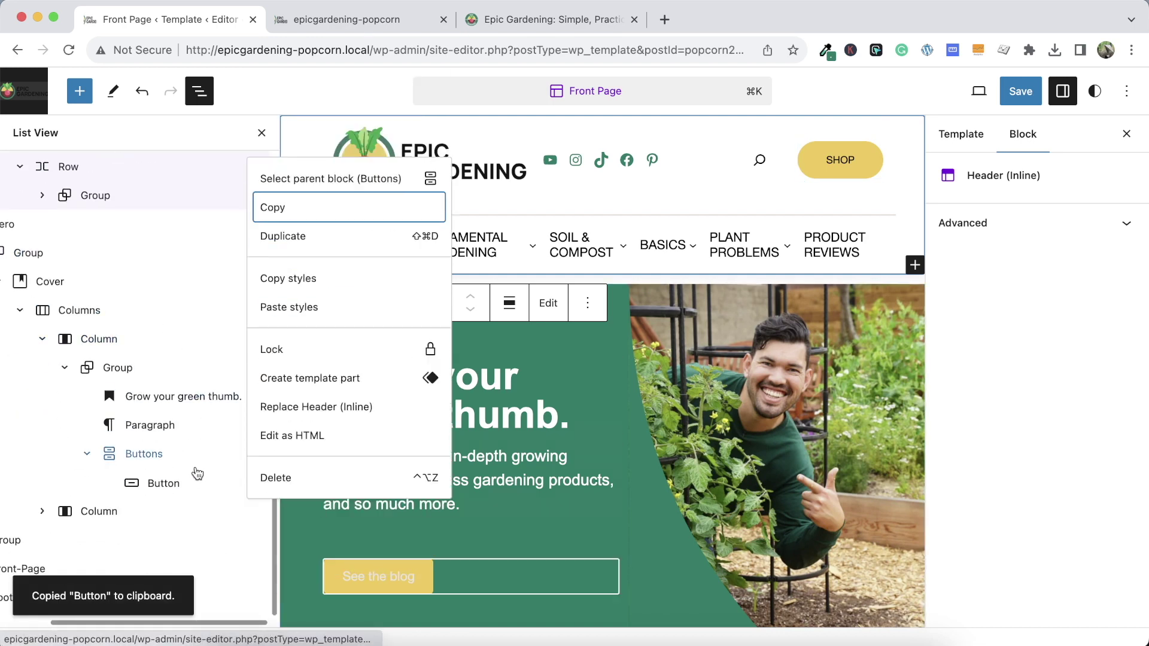
click(183, 488)
click(182, 488)
click(256, 483)
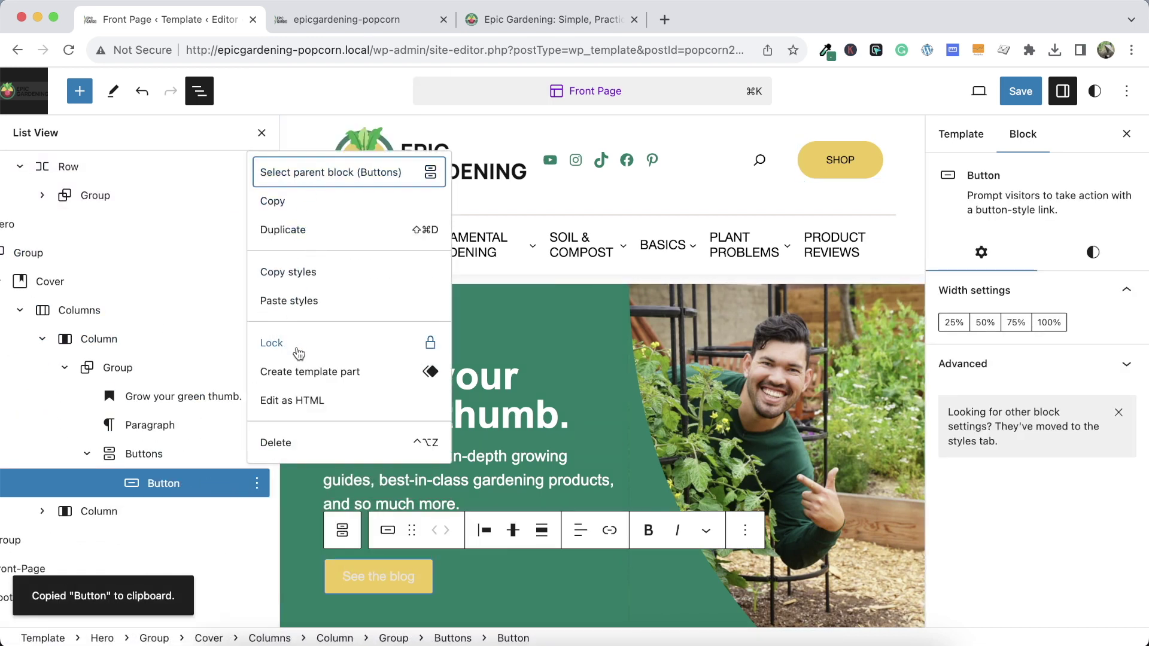
click(197, 458)
click(257, 453)
key(Escape)
click(517, 598)
click(536, 582)
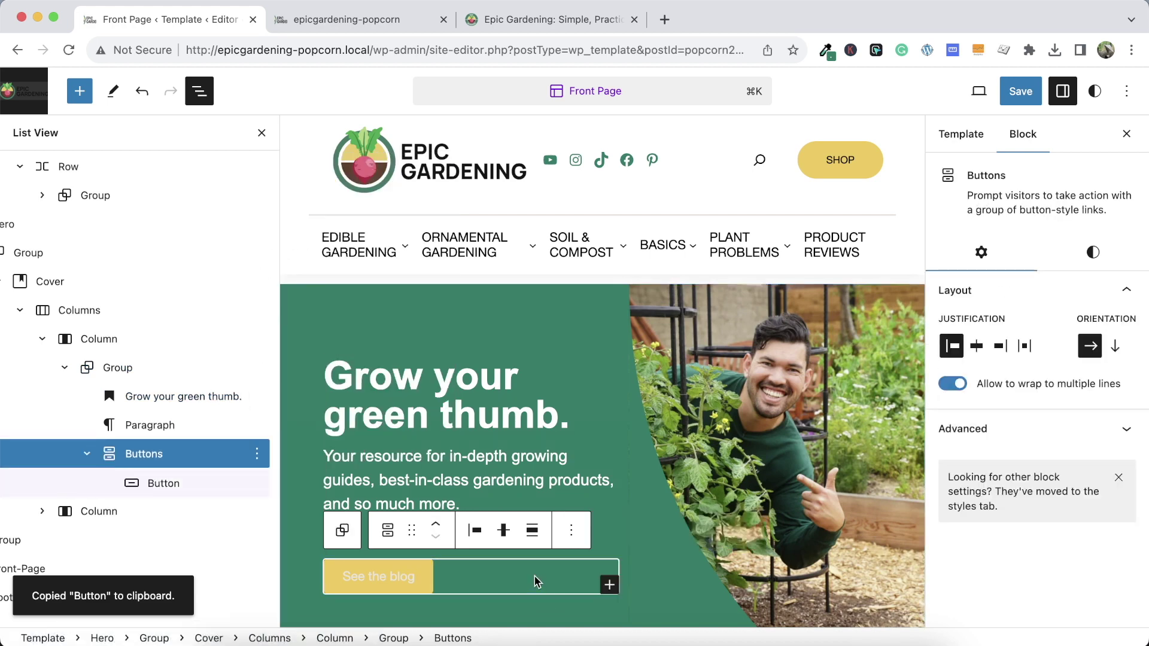
click(609, 584)
key(super+v)
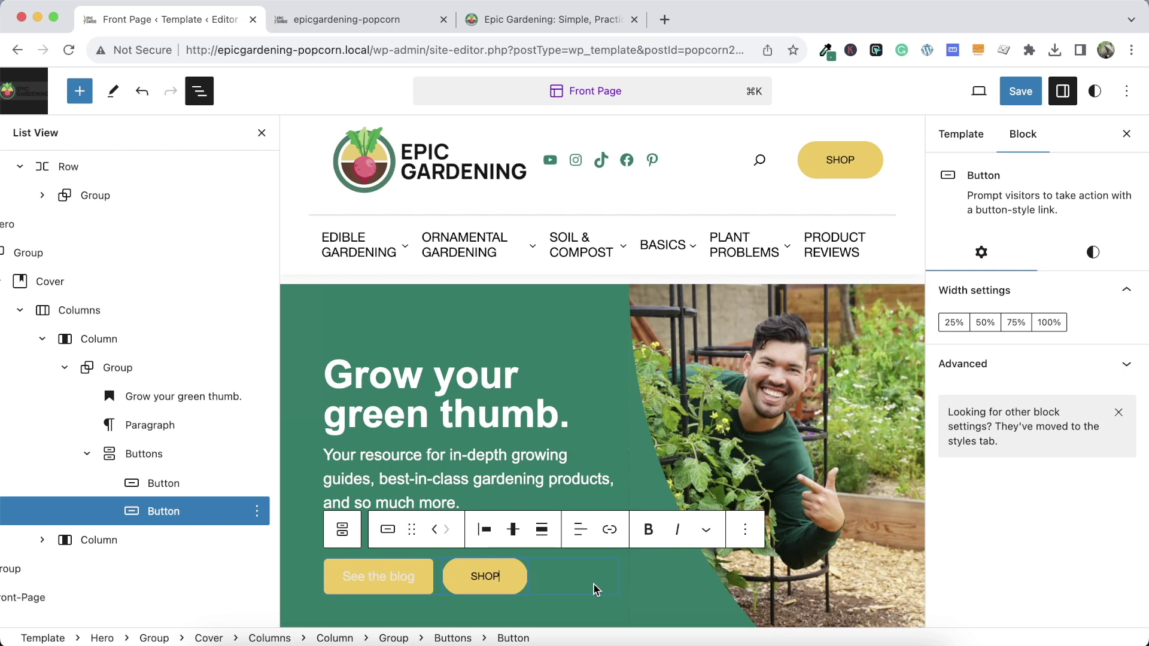
Delete the "See the blog" button from the hero's Buttons block
click(409, 579)
click(257, 483)
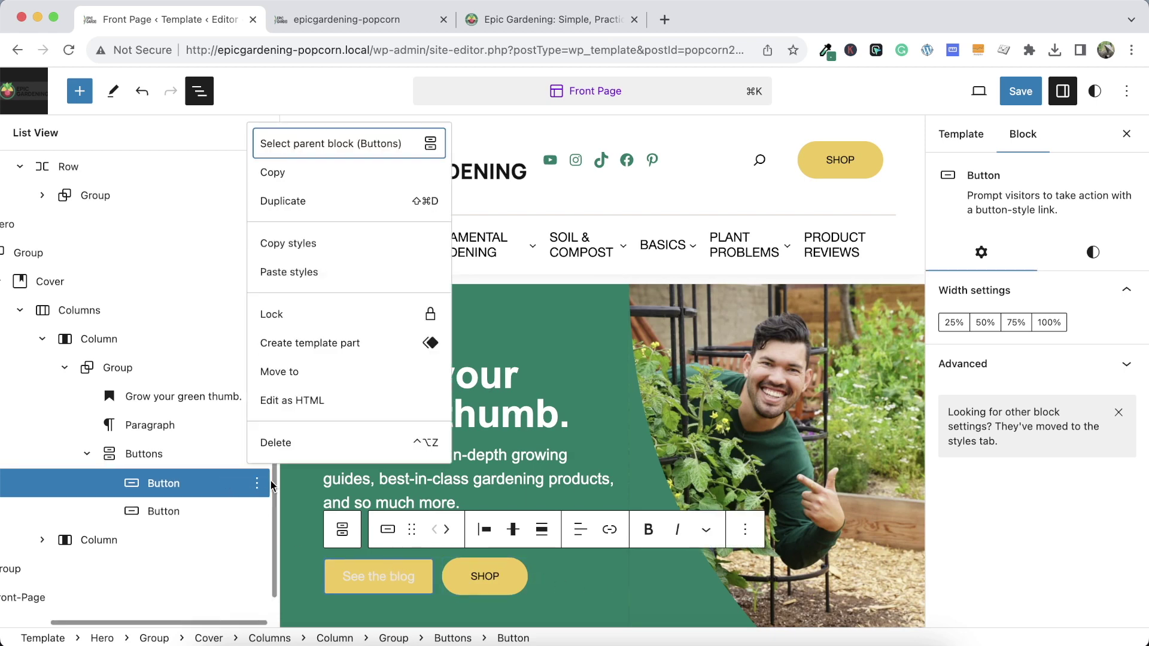
click(281, 441)
Set the border radius of the hero's Shop button to give it fully rounded ends
click(367, 575)
click(1092, 251)
scroll(1029, 419, down, 3)
double_click(966, 597)
double_click(956, 595)
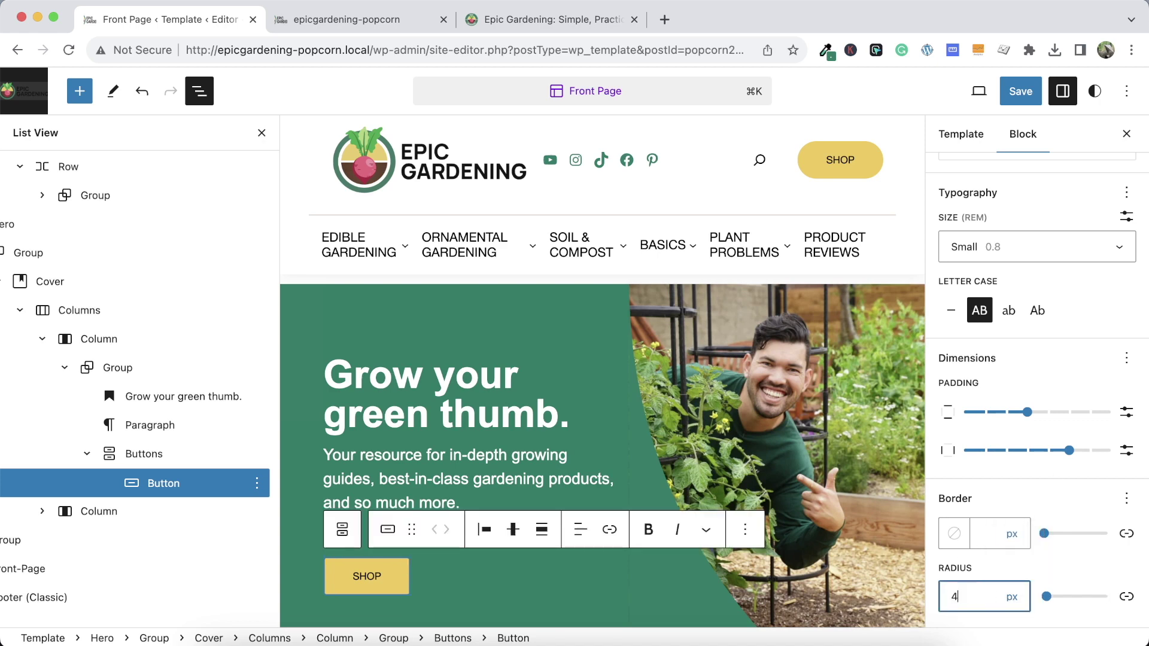
click(985, 249)
Check the original site's button wording and relabel the hero's Shop button "SHOP EPIC GARDENING"
click(551, 20)
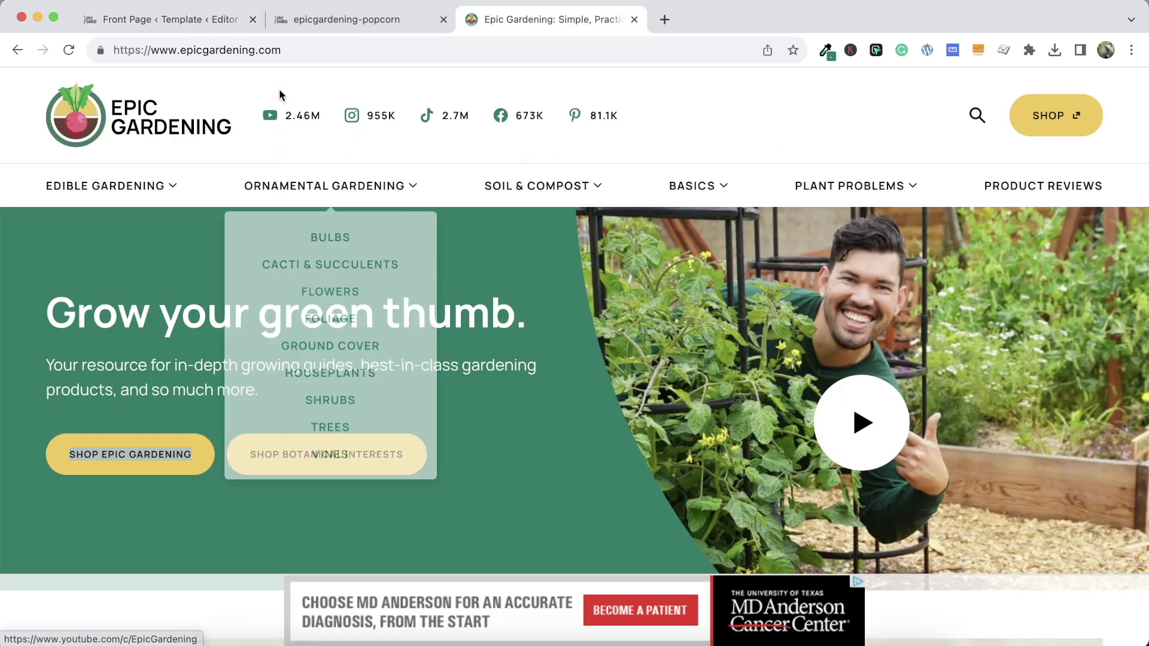
click(218, 18)
click(363, 578)
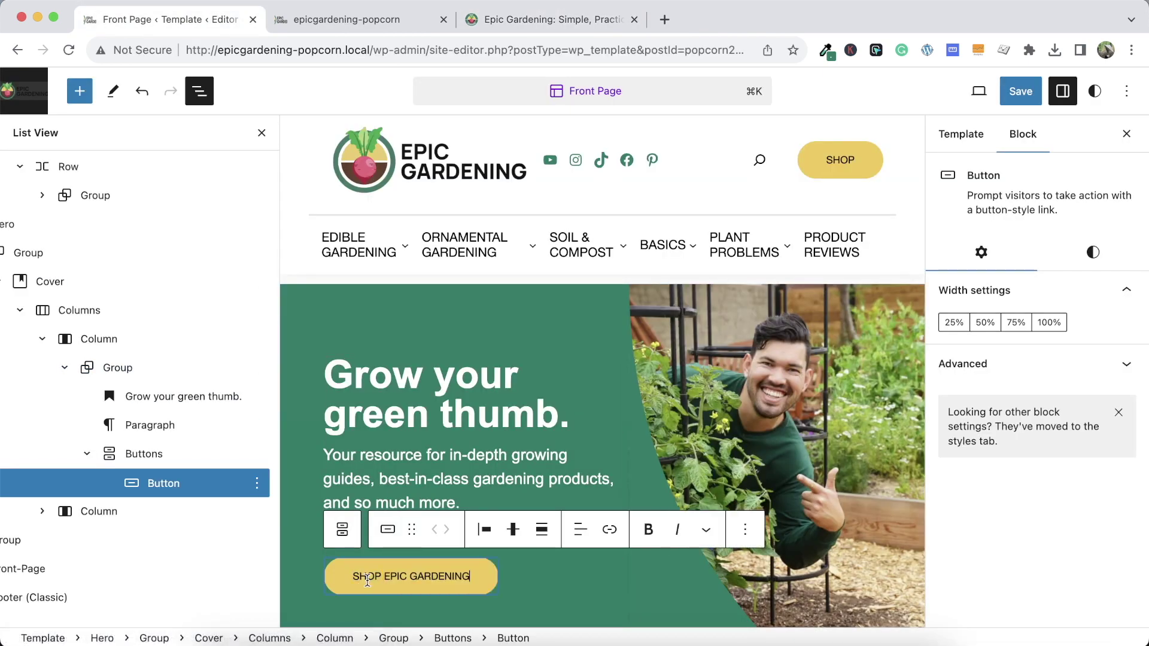
Duplicate the "SHOP EPIC GARDENING" button within the hero's Buttons block
click(448, 494)
click(487, 579)
click(745, 530)
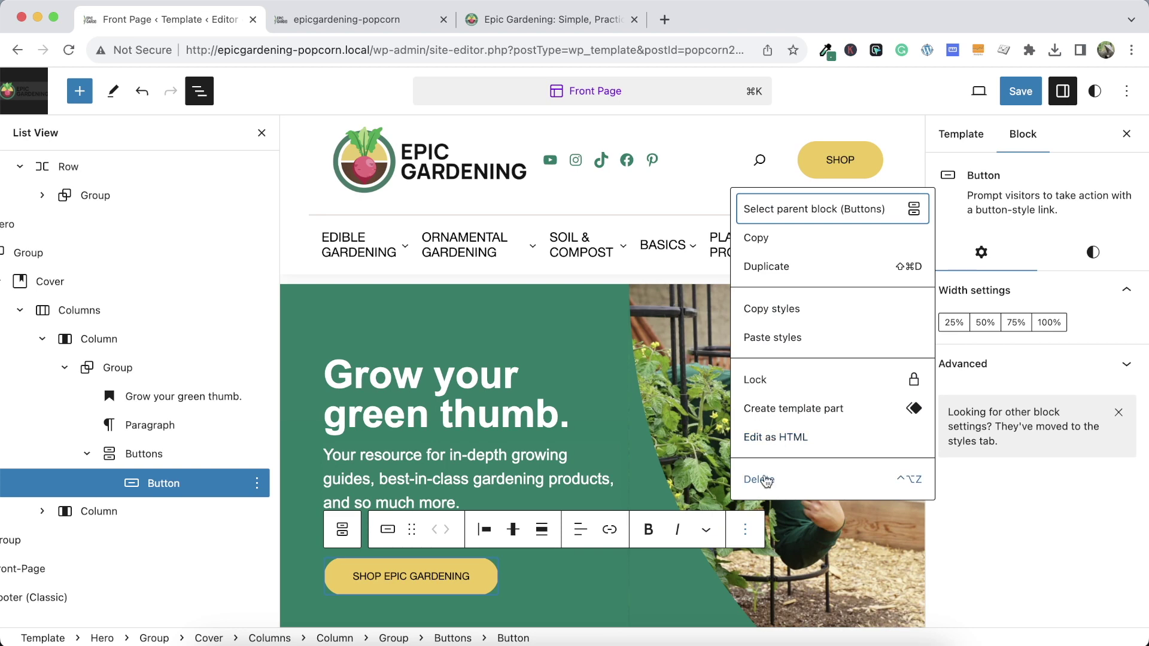
click(766, 266)
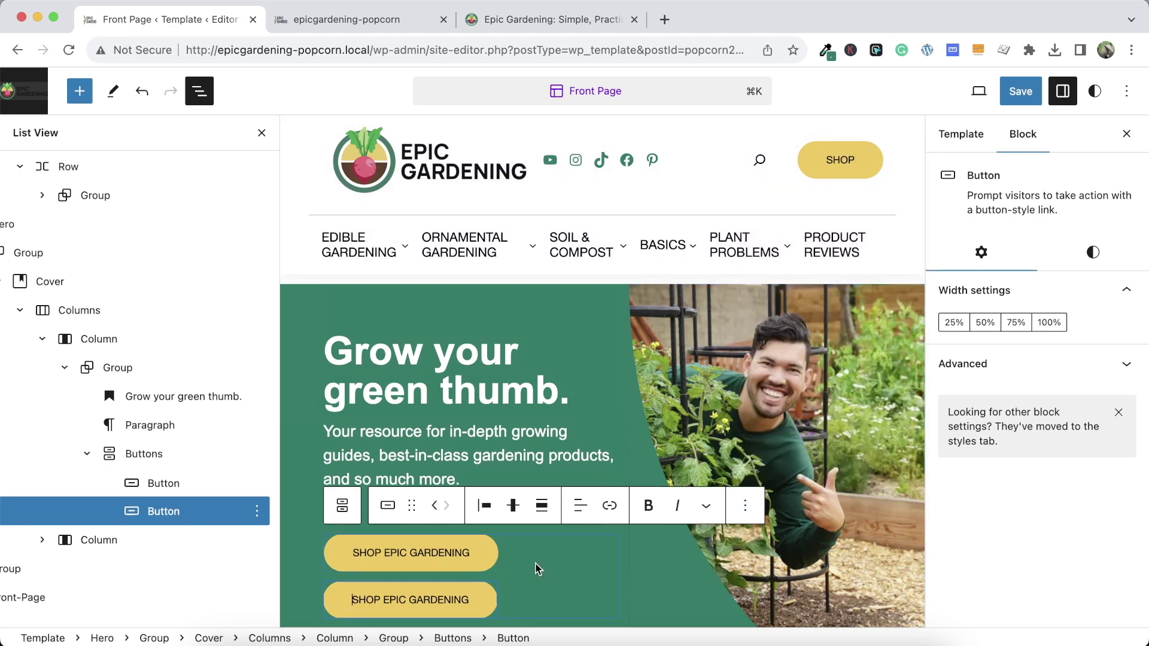
Take the second button's wording from the original site, relabel the duplicated hero button "SHOP BOTANICAL INTERESTS" and save the template
scroll(538, 573, down, 3)
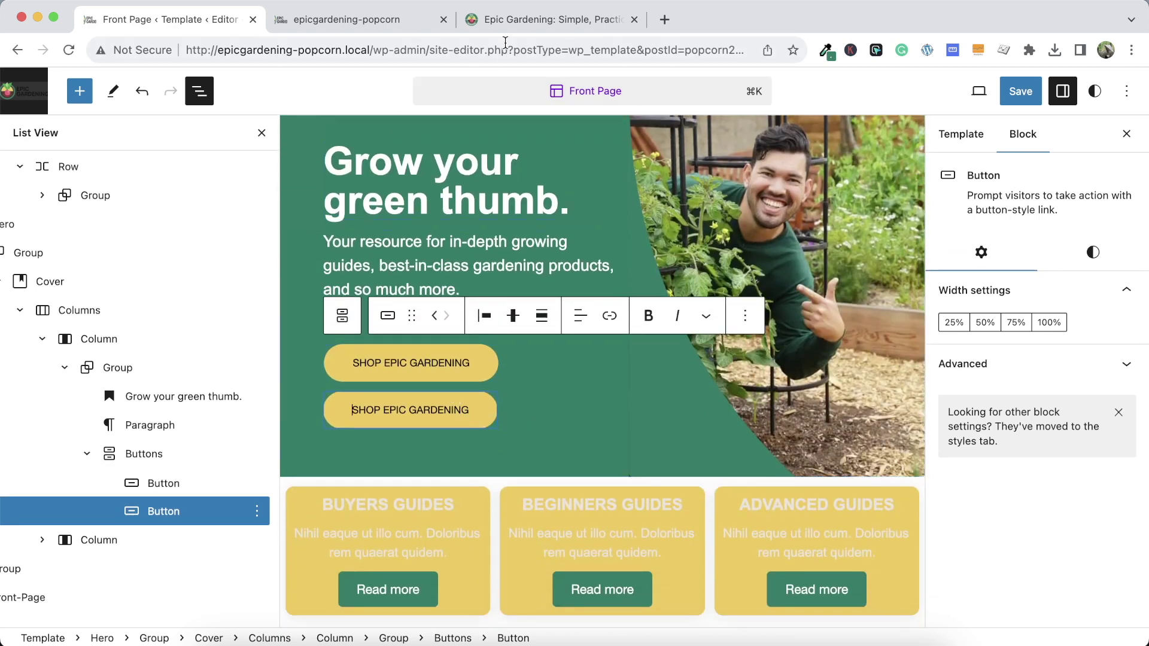
click(509, 19)
drag(472, 458, 242, 454)
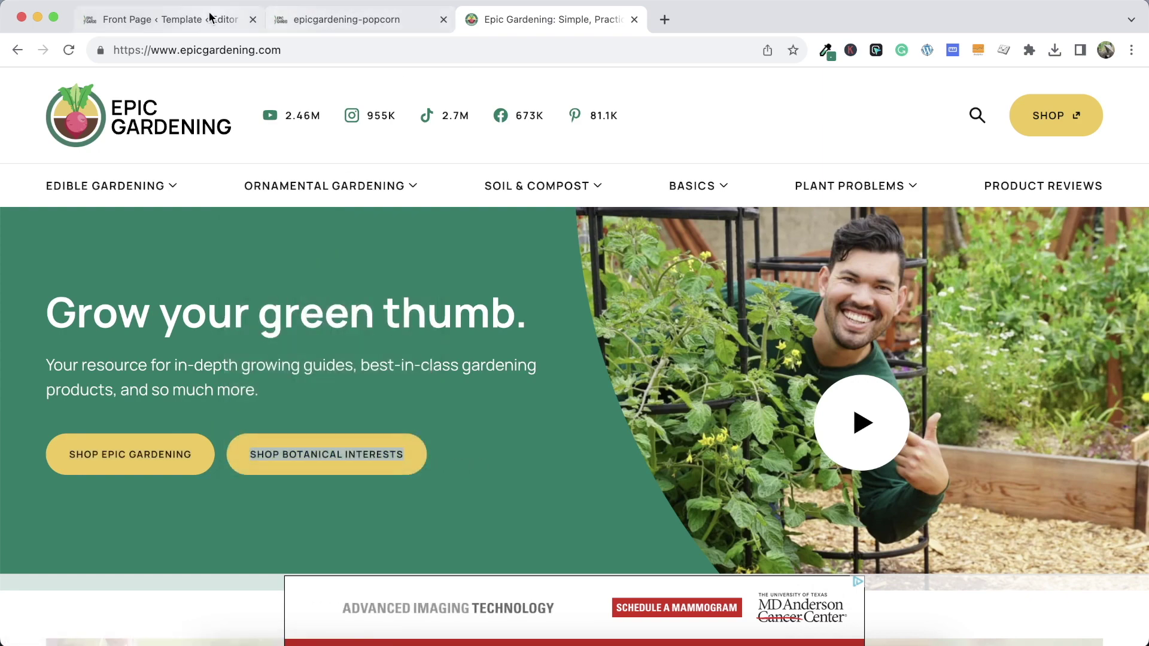
click(211, 18)
key(super+v)
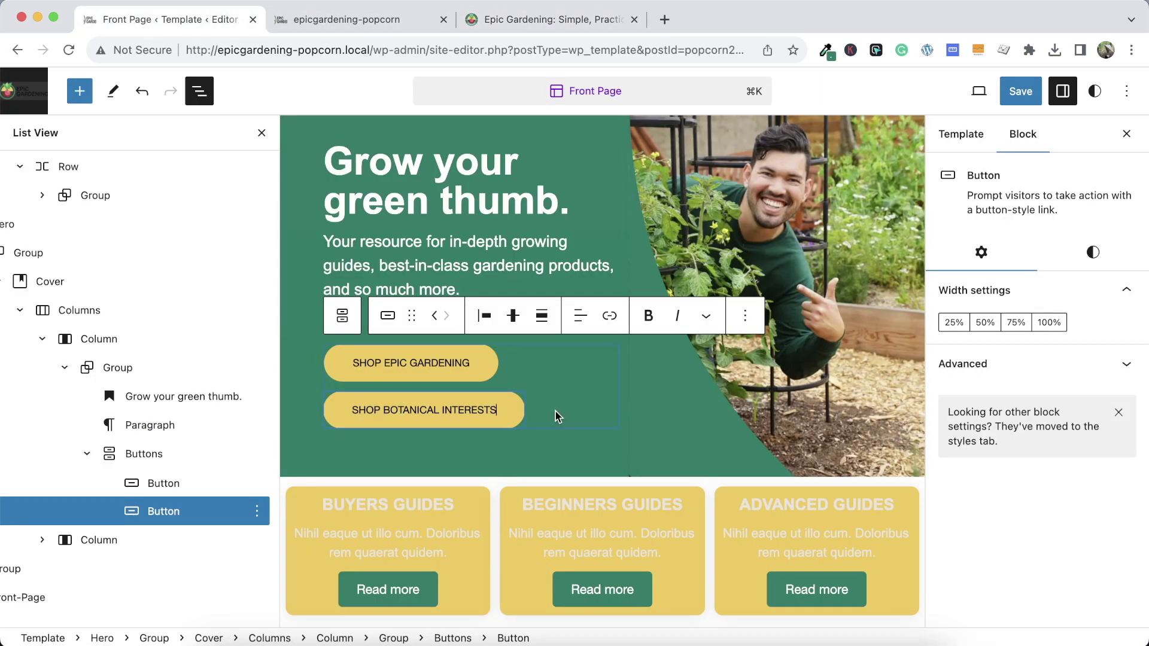
click(597, 402)
click(1020, 91)
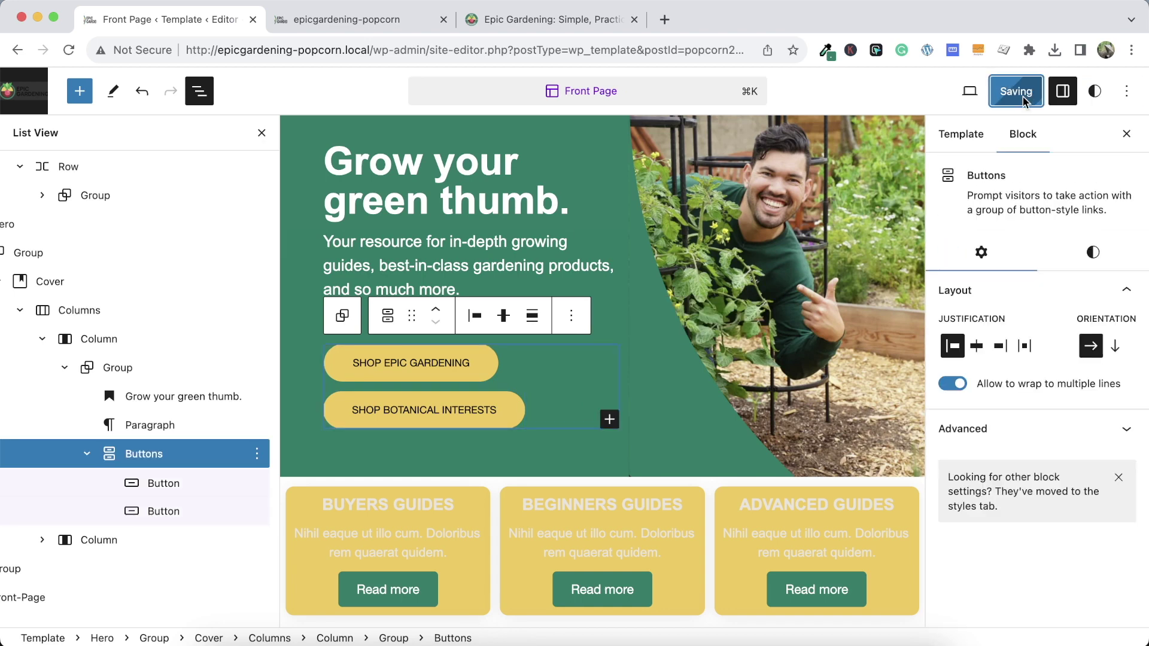
Reload the local homepage and compare its header and hero section with the original Epic Gardening site
click(396, 17)
click(68, 52)
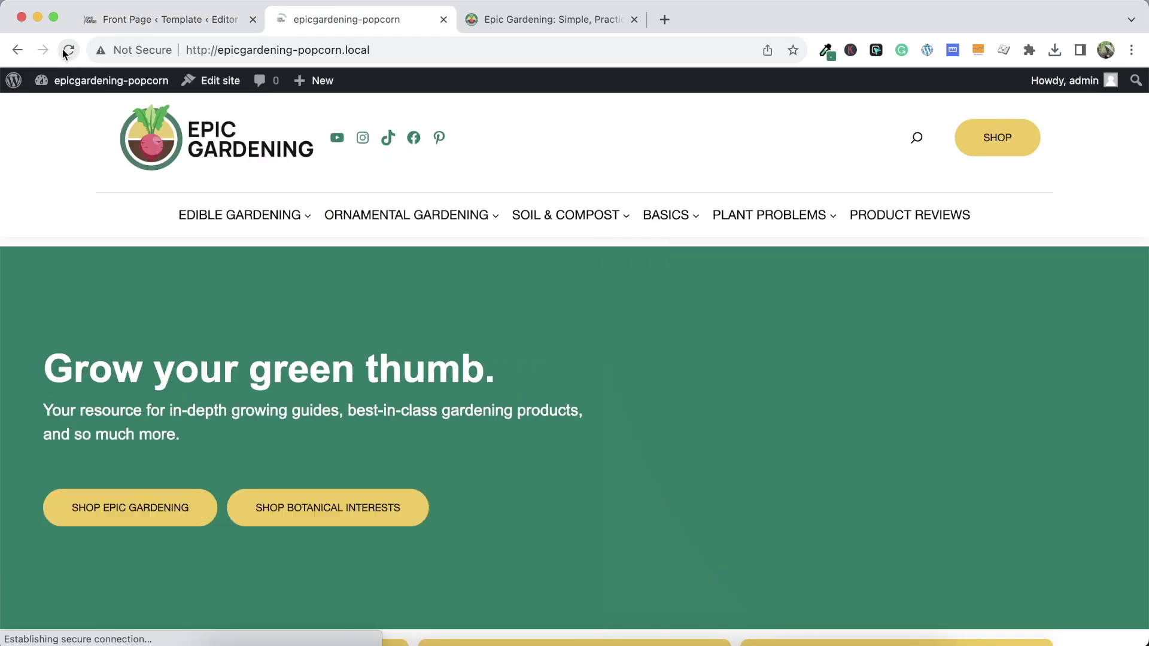
scroll(529, 486, down, 3)
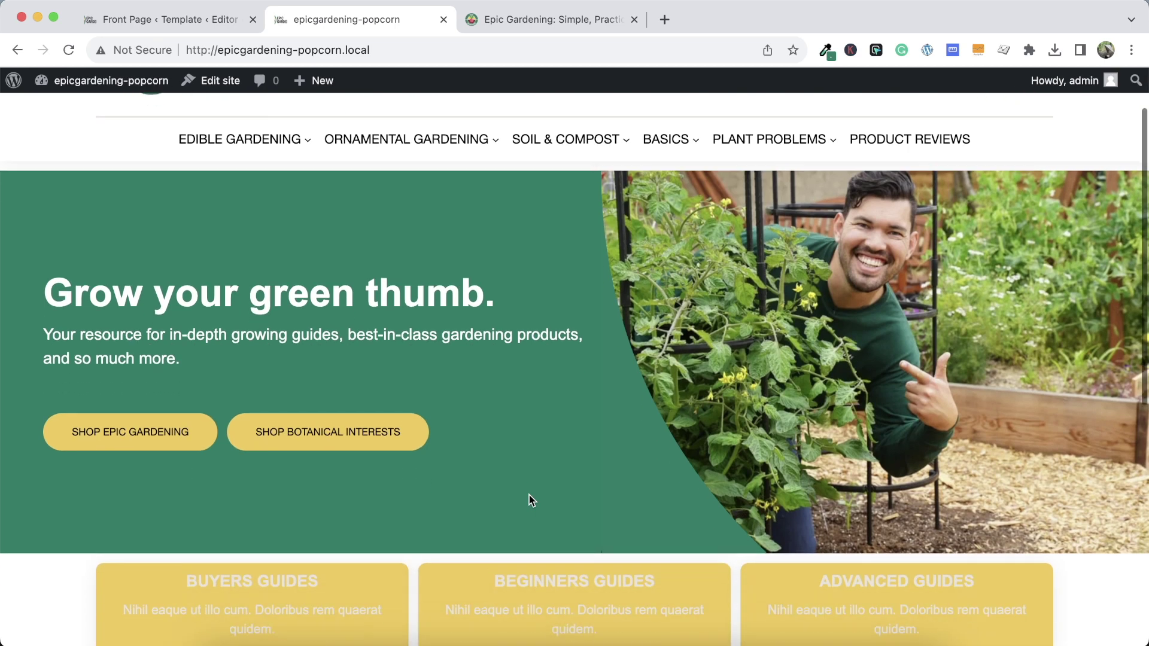
scroll(531, 501, up, 1)
scroll(534, 449, up, 2)
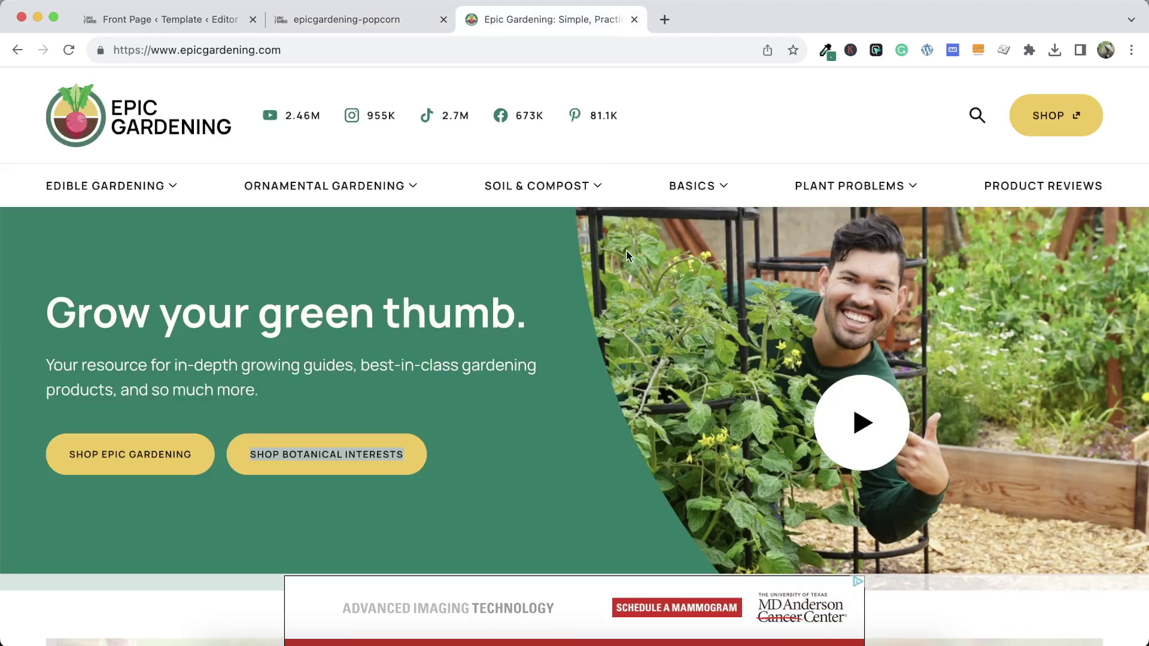
click(378, 21)
click(540, 23)
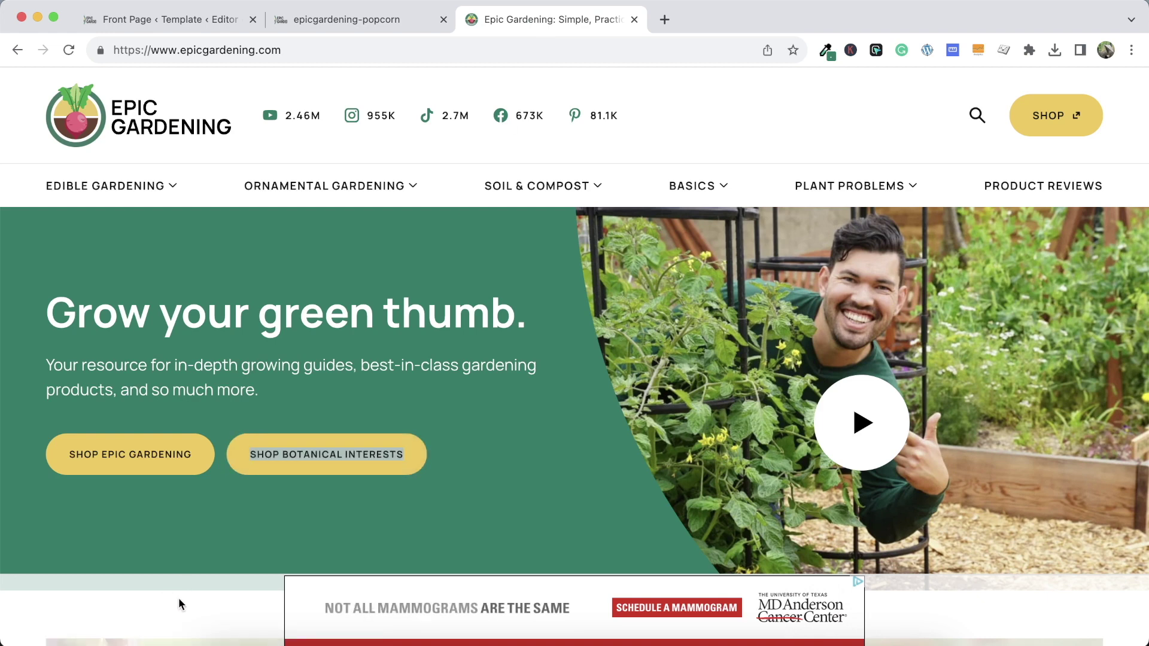
click(367, 24)
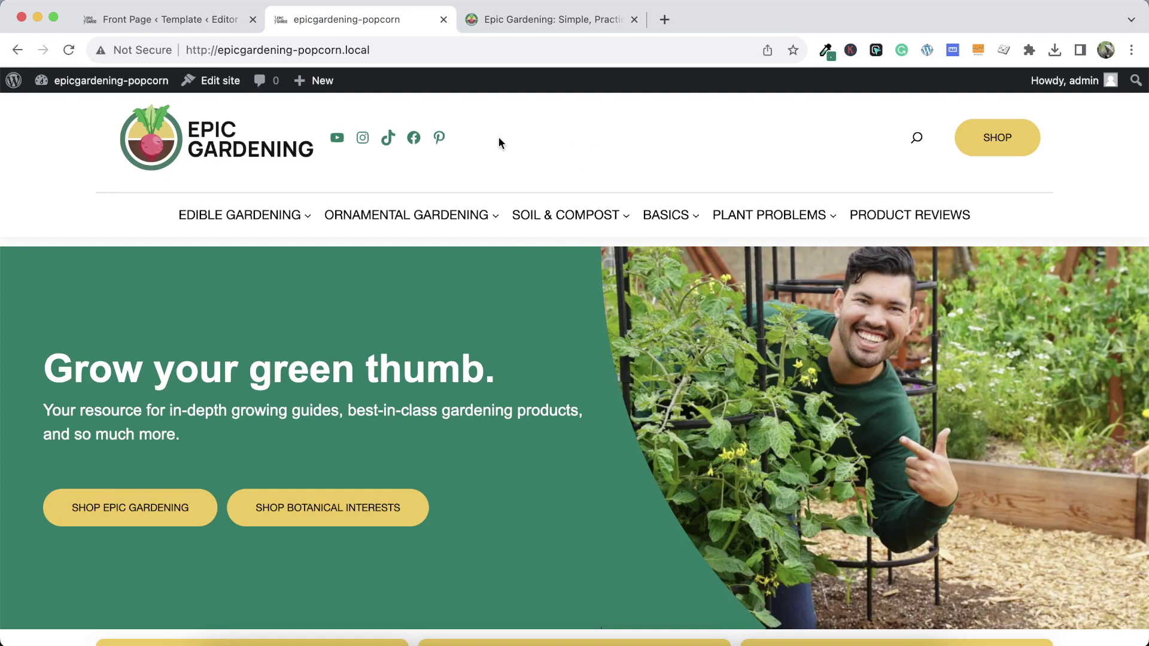
click(520, 19)
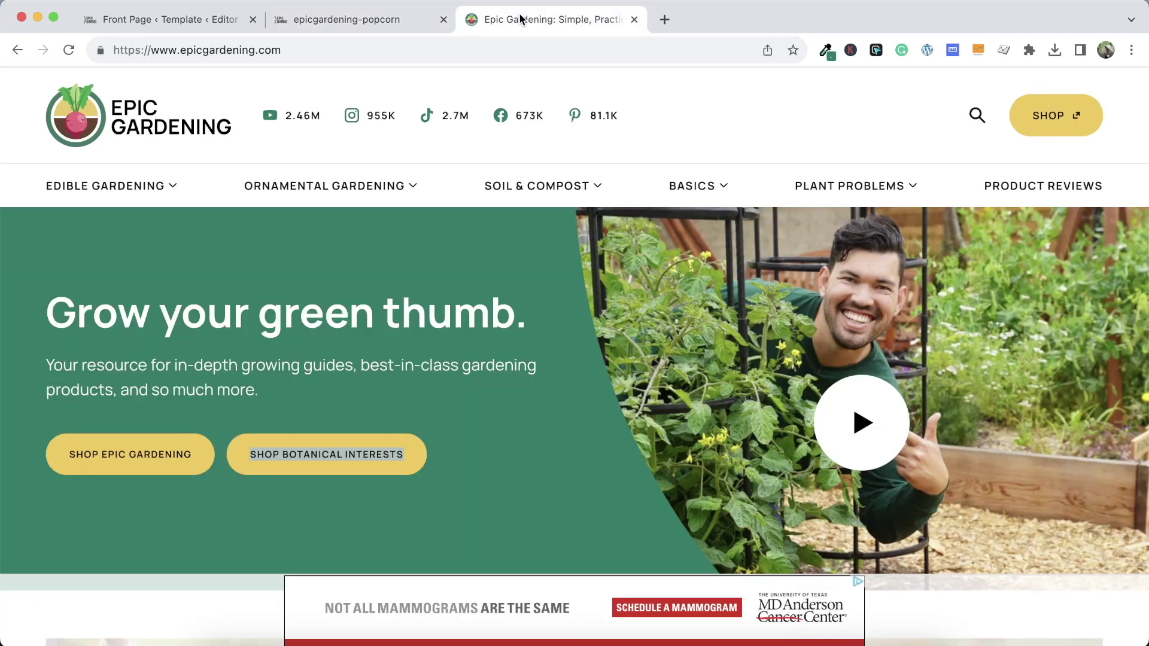
click(410, 17)
Add the CSS class btn-hover to the hero's "SHOP BOTANICAL INTERESTS" button in the site editor
key(ctrl+shift+Tab)
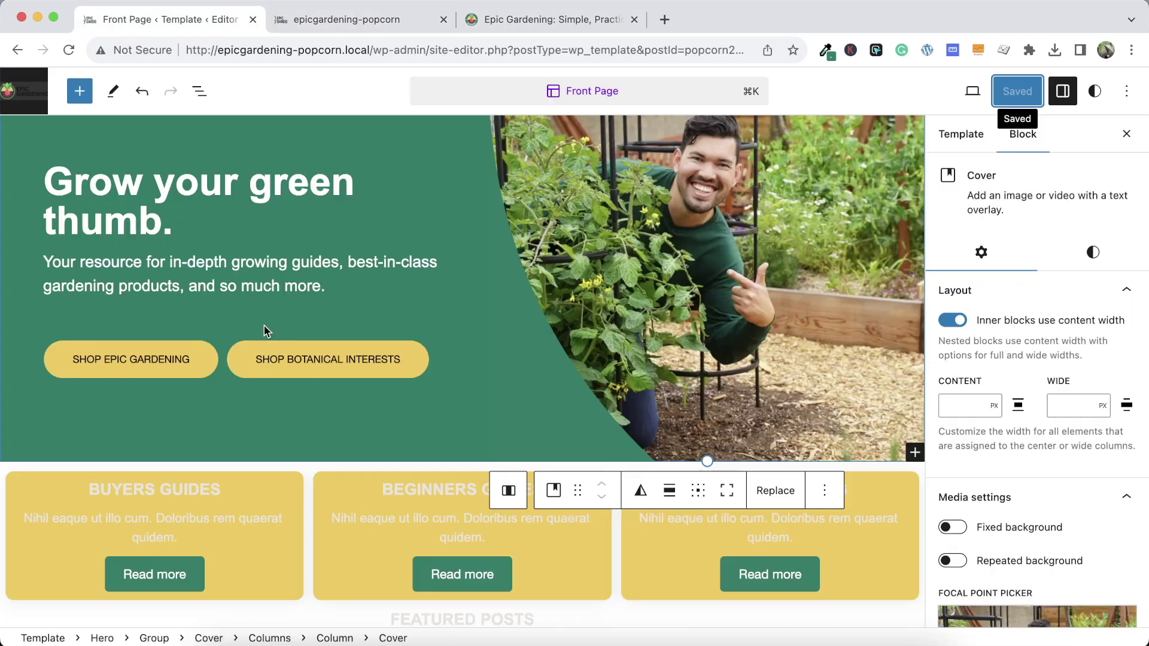
click(328, 359)
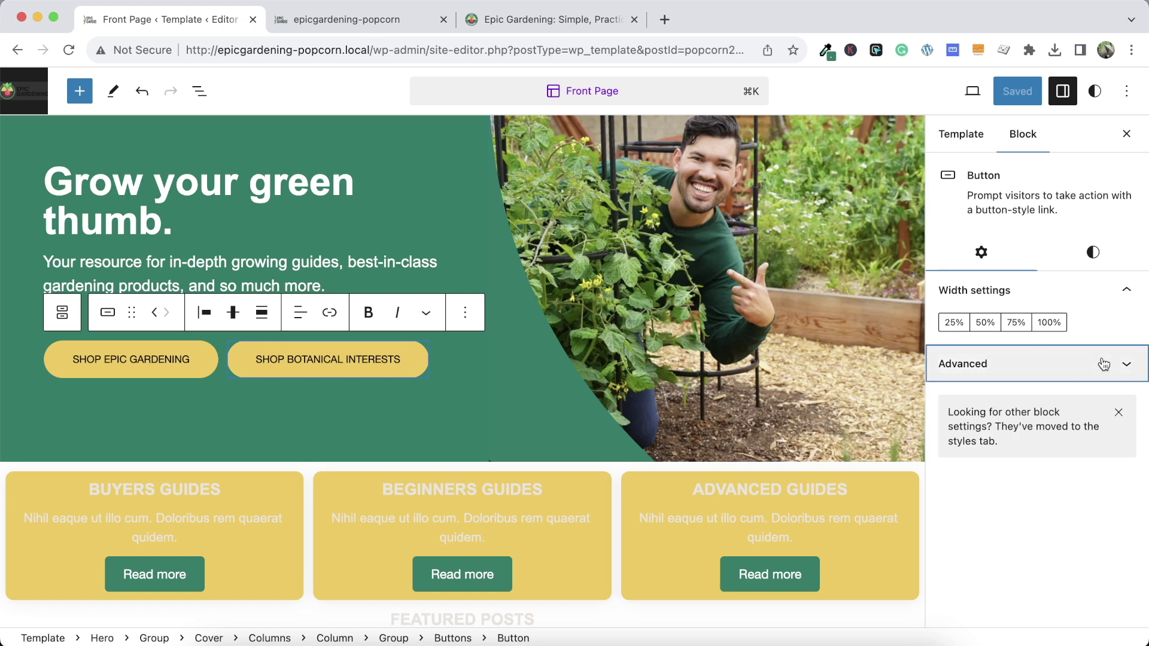
click(1017, 364)
scroll(1008, 565, down, 3)
click(1001, 503)
text(btn-hover)
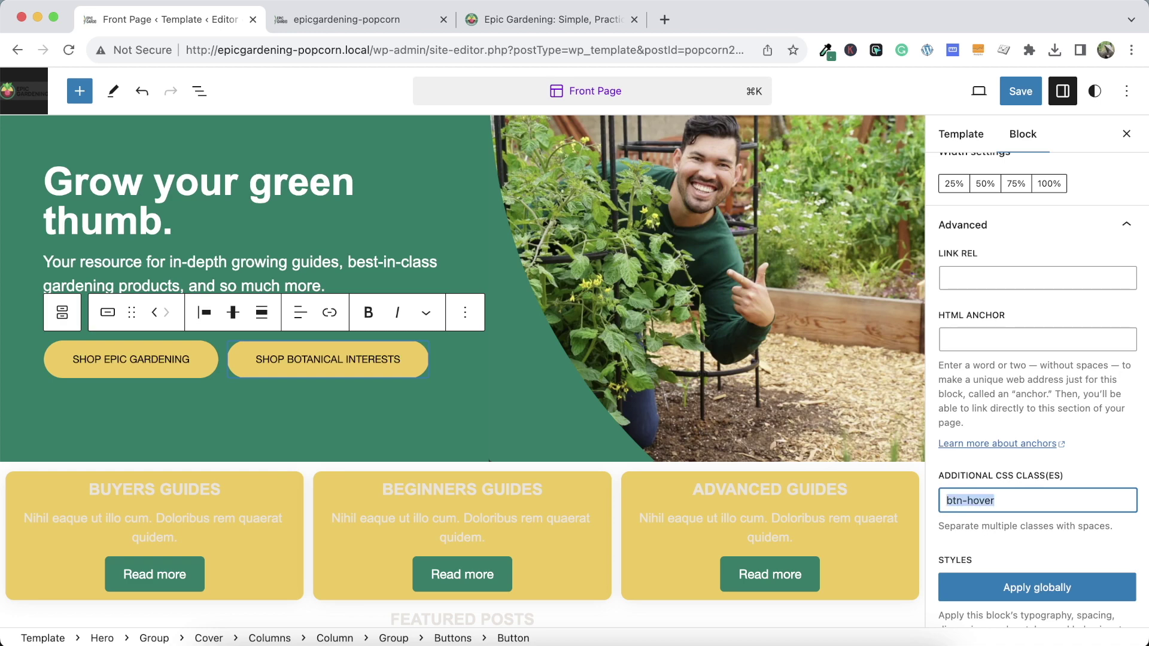
Add the CSS class btn-hover to the hero's "SHOP EPIC GARDENING" button
click(110, 359)
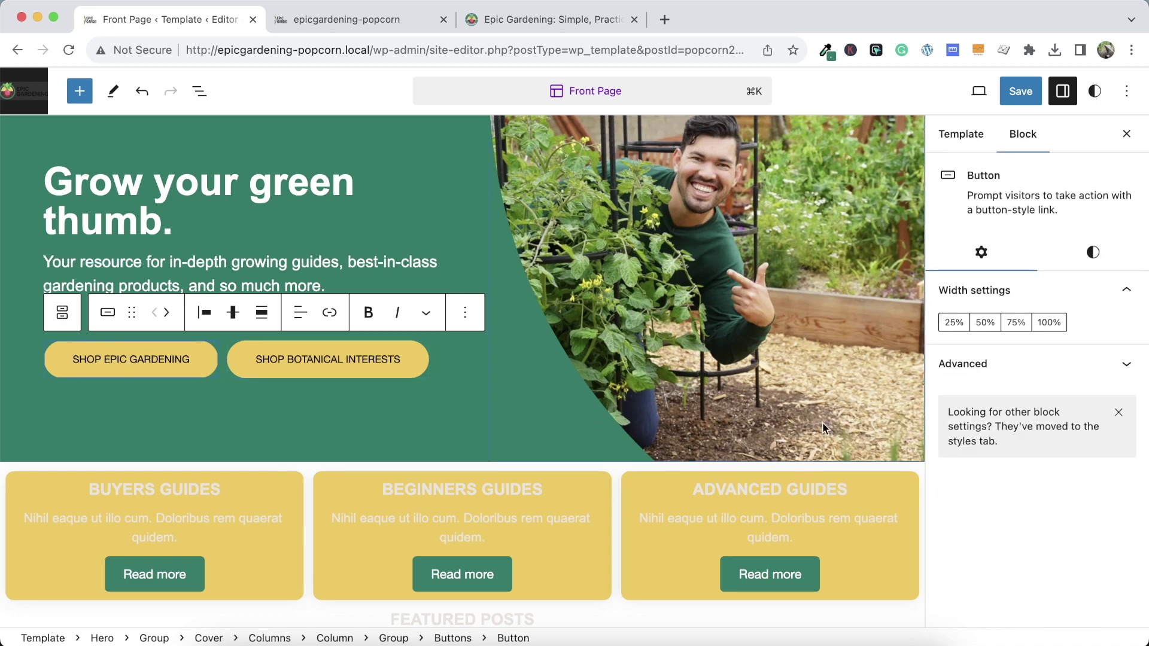
click(1045, 356)
scroll(999, 508, down, 5)
click(1006, 372)
text(btn-hover)
Add the CSS class btn-hover to the header's SHOP button and save the site changes
scroll(812, 367, up, 6)
click(853, 167)
click(854, 160)
click(862, 159)
click(1029, 363)
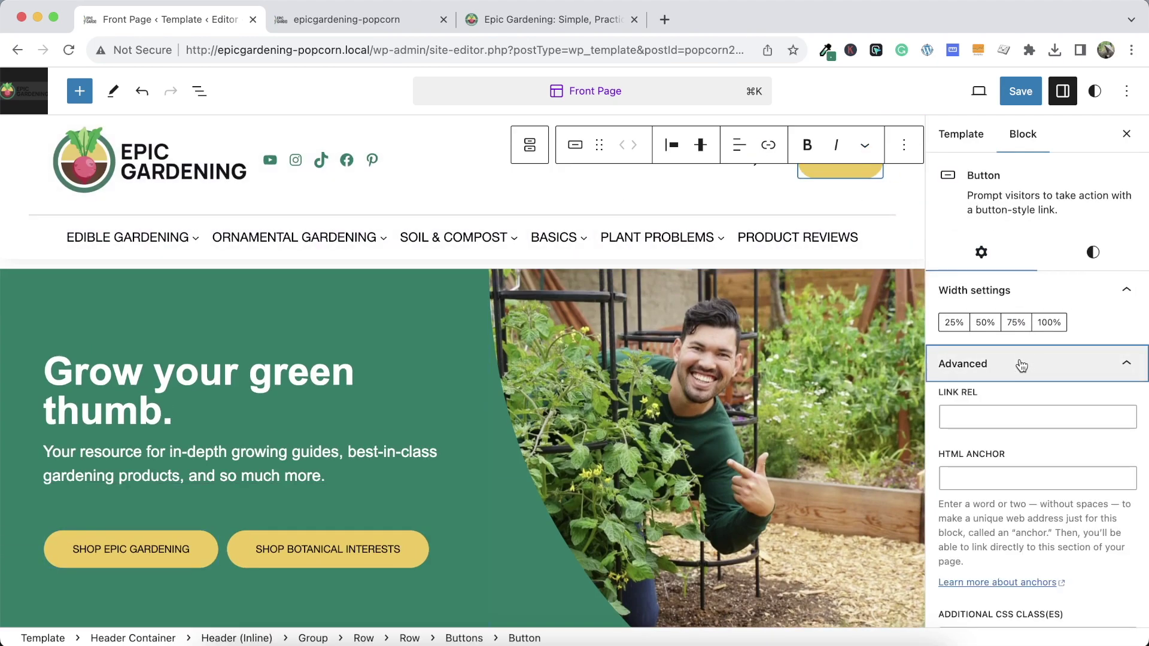
scroll(1017, 458, down, 5)
click(1008, 377)
text(btn-hover)
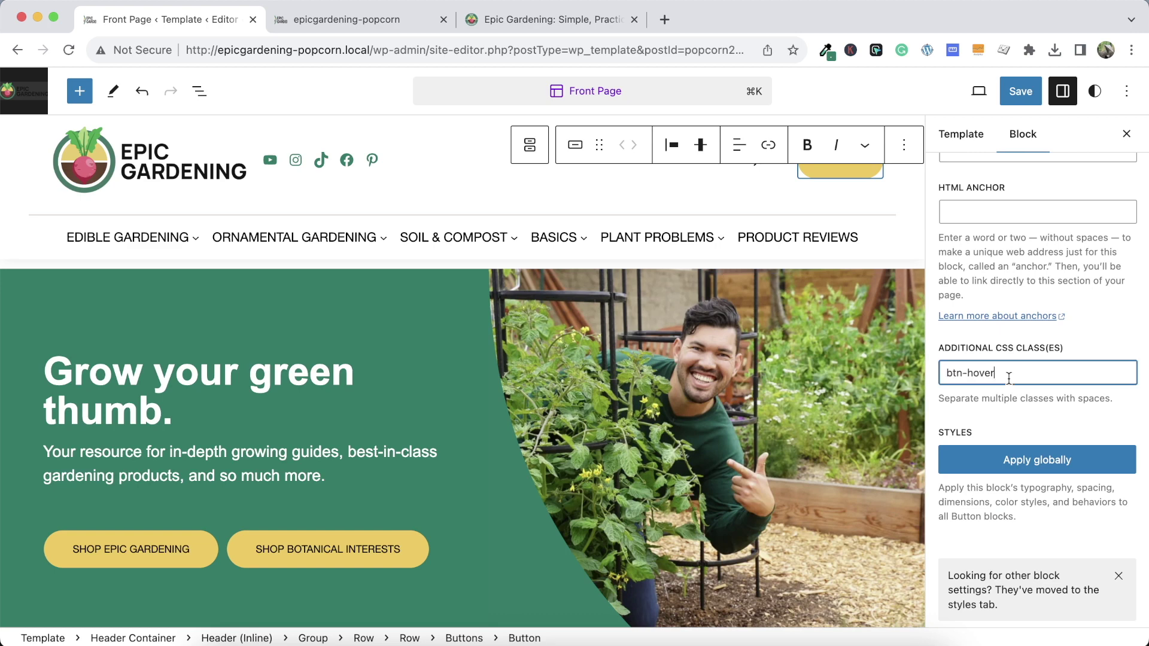
click(1021, 91)
click(1010, 91)
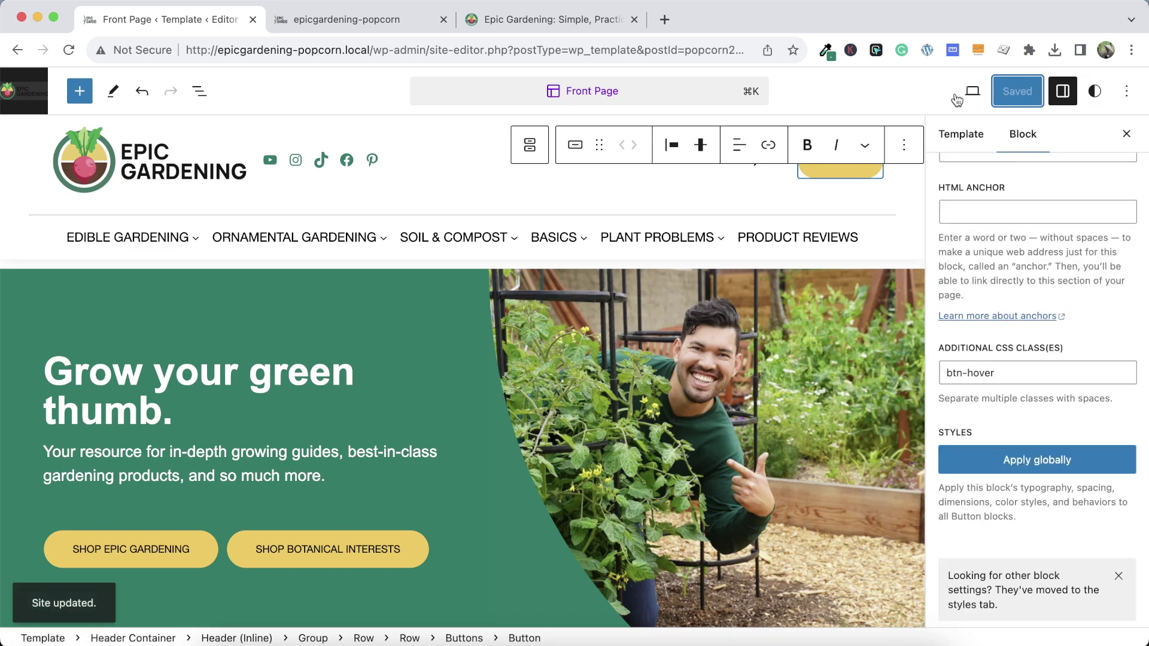
Look over the header and hero shop buttons on the local homepage
click(438, 18)
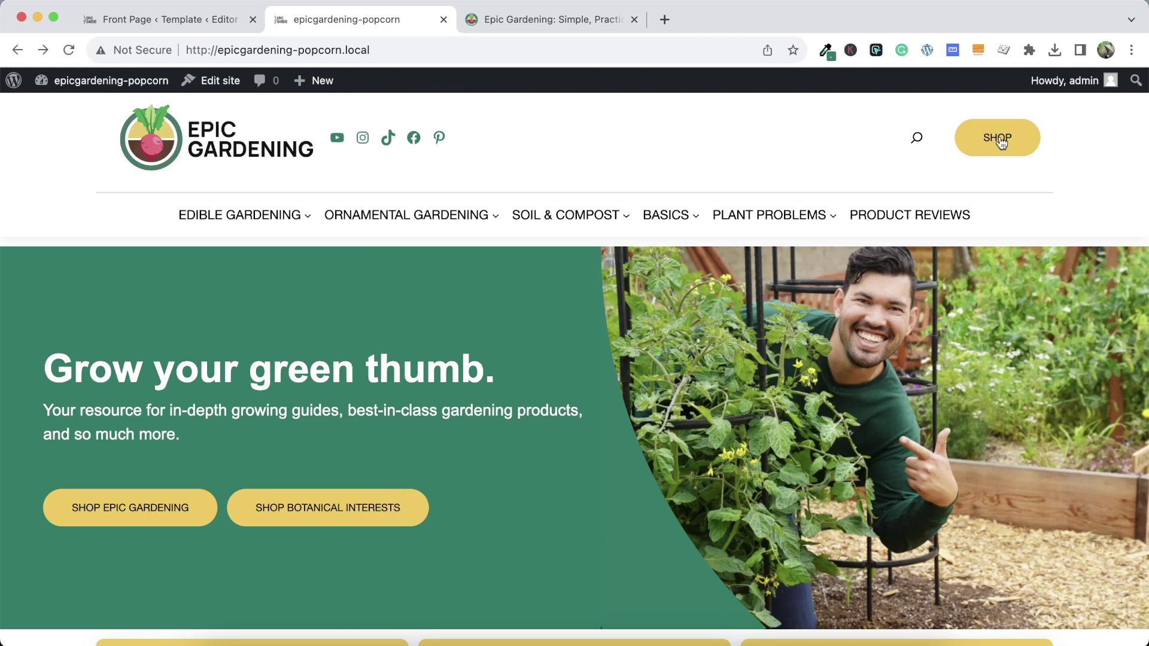
scroll(500, 457, down, 3)
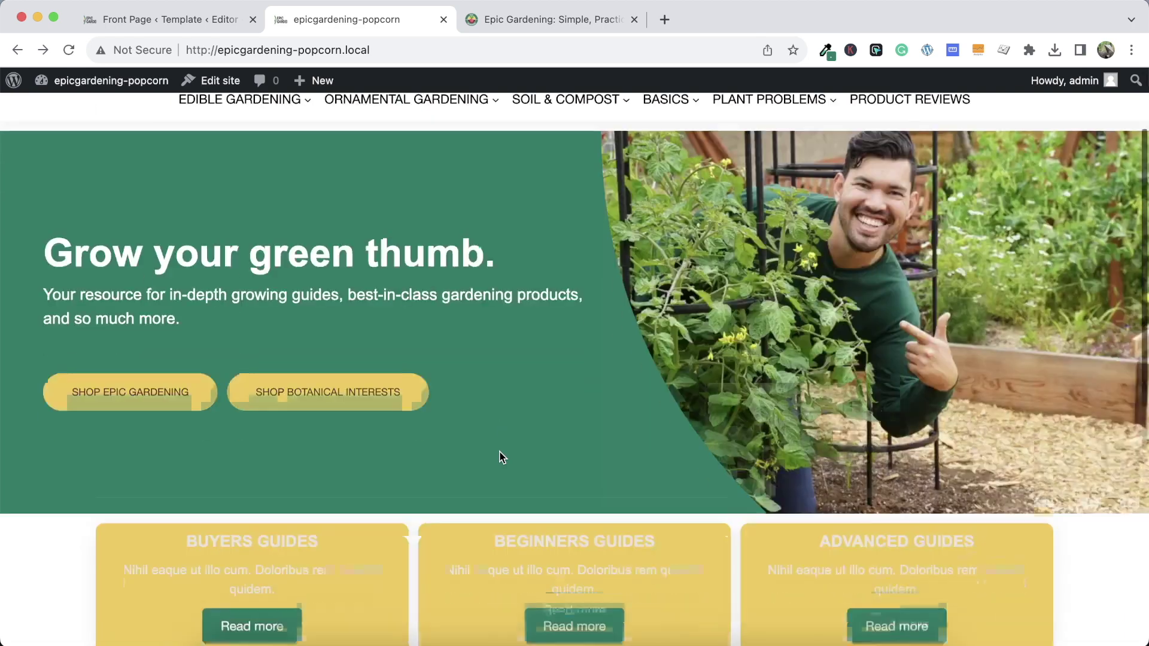
scroll(487, 393, up, 3)
Inspect the header's Shop button on the original Epic Gardening site and force its hover state
click(543, 20)
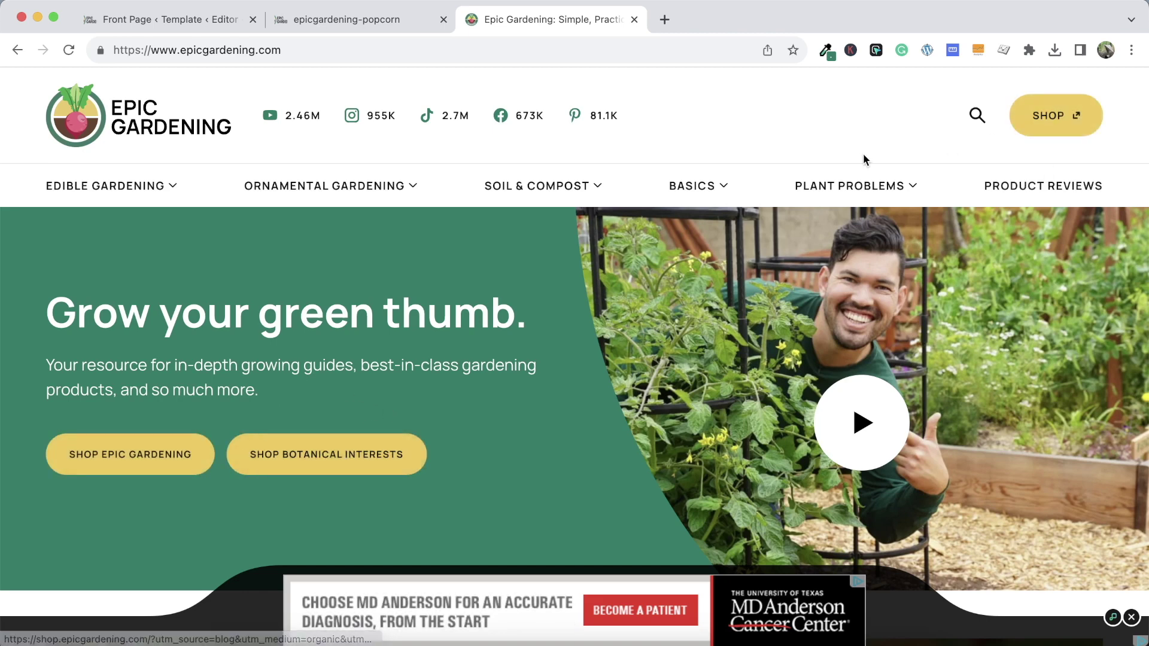
right_click(1036, 112)
click(871, 408)
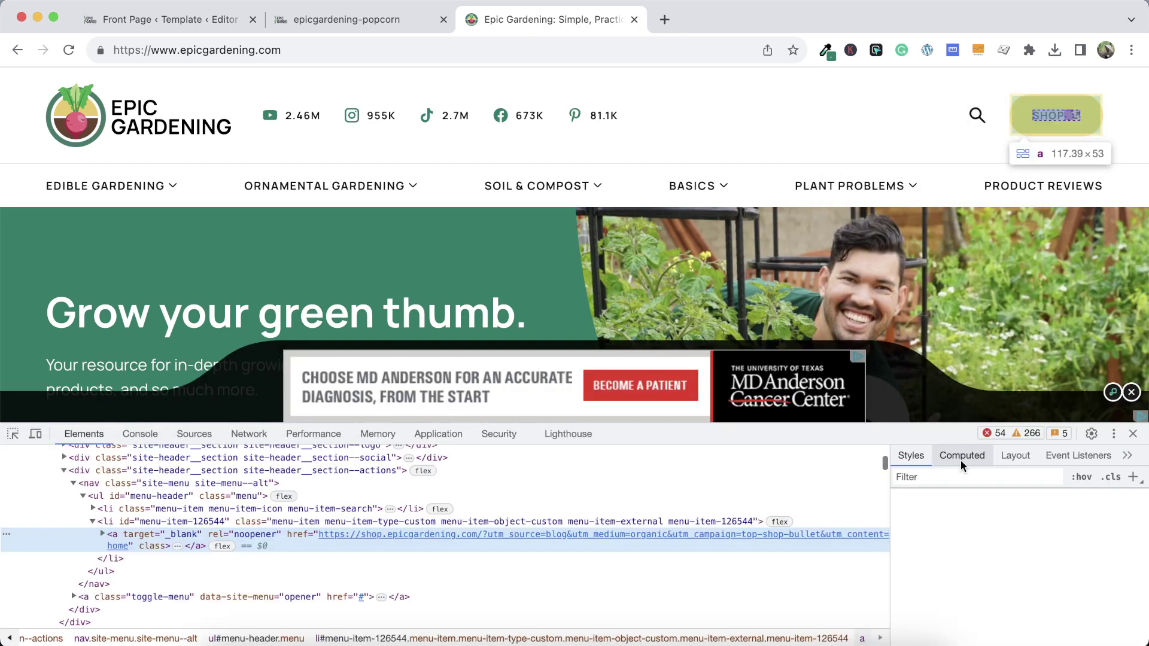
click(1038, 477)
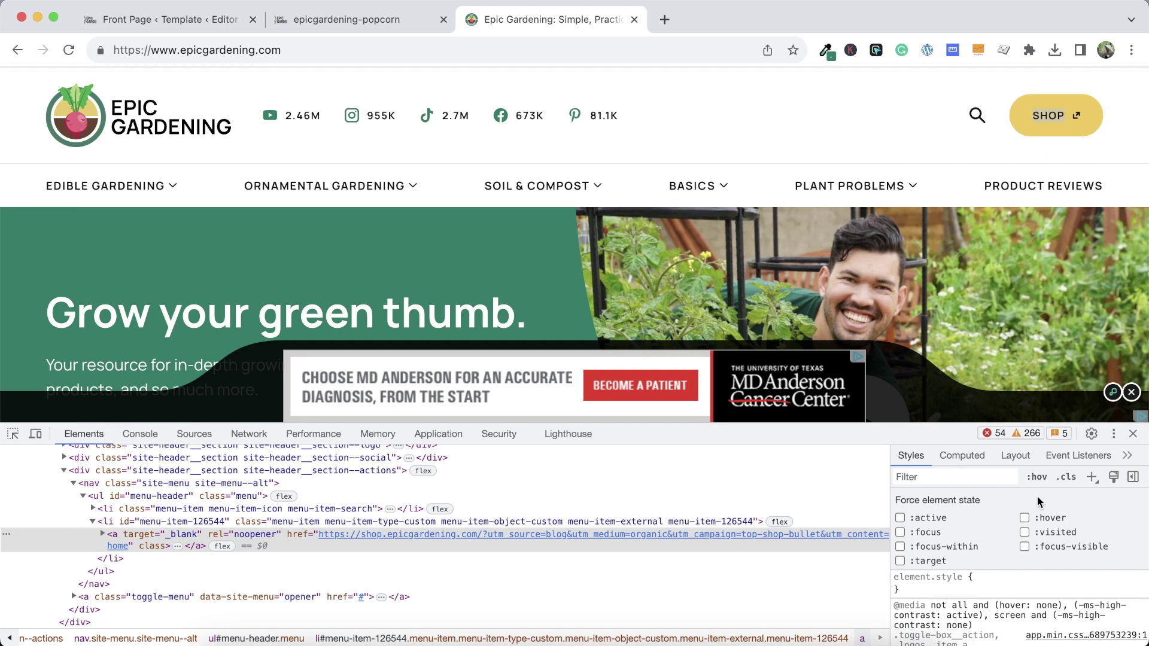
click(1024, 518)
Enlarge the inspector and expand the Shop link's markup down to its menu-item-icon span
drag(932, 438, 931, 332)
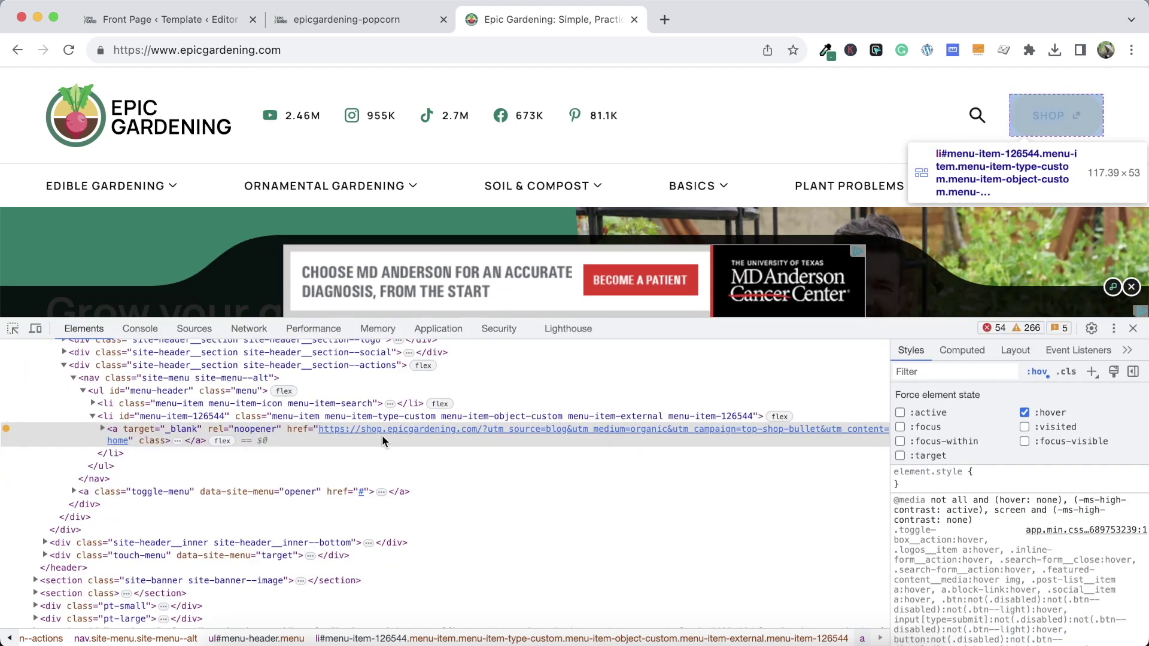
click(123, 429)
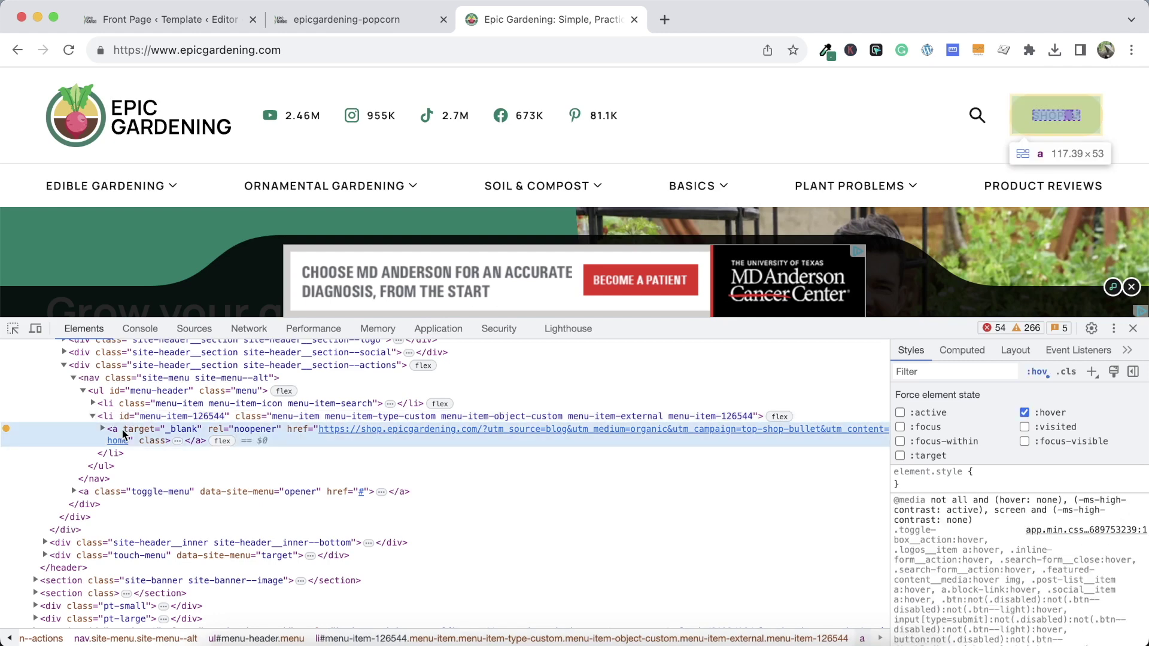
click(102, 428)
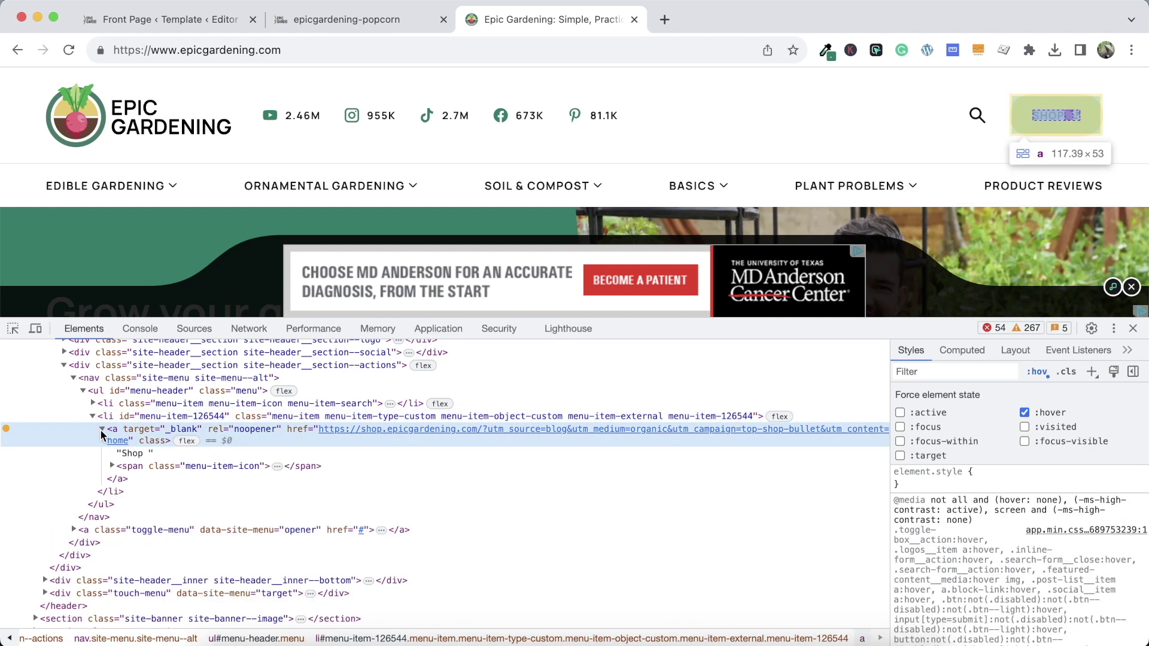
click(112, 466)
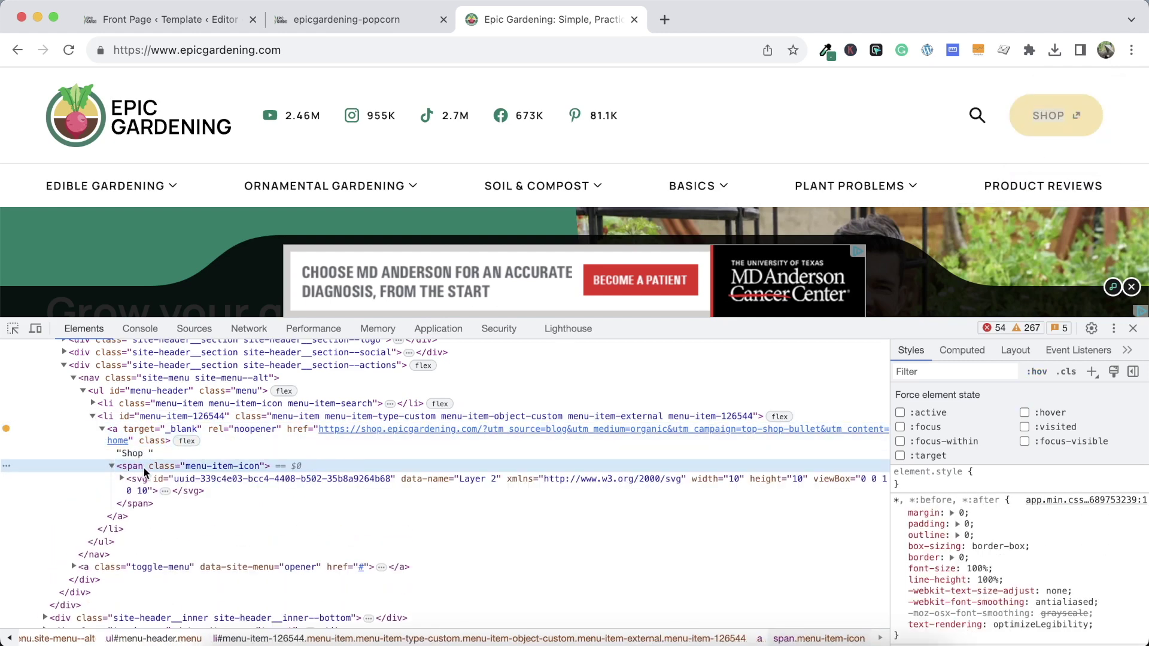
Force the hover state on the Shop link again, examine its hover rule's opacity declaration and close the inspector
click(132, 427)
click(1025, 413)
scroll(982, 509, down, 3)
scroll(982, 510, down, 5)
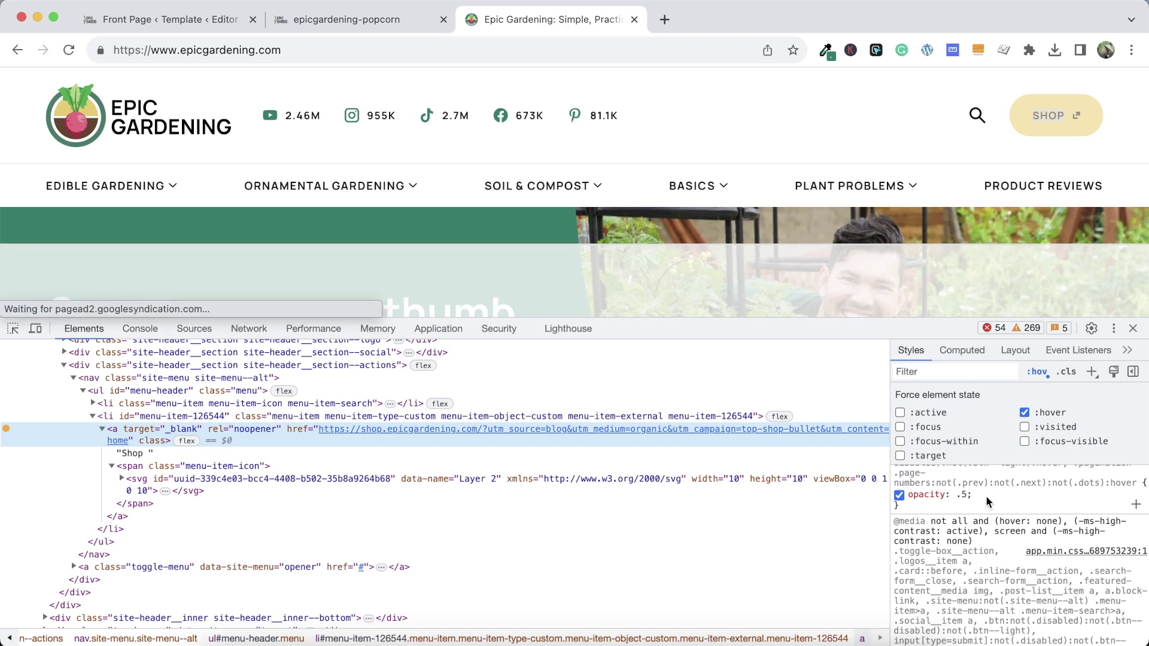
scroll(978, 494, up, 3)
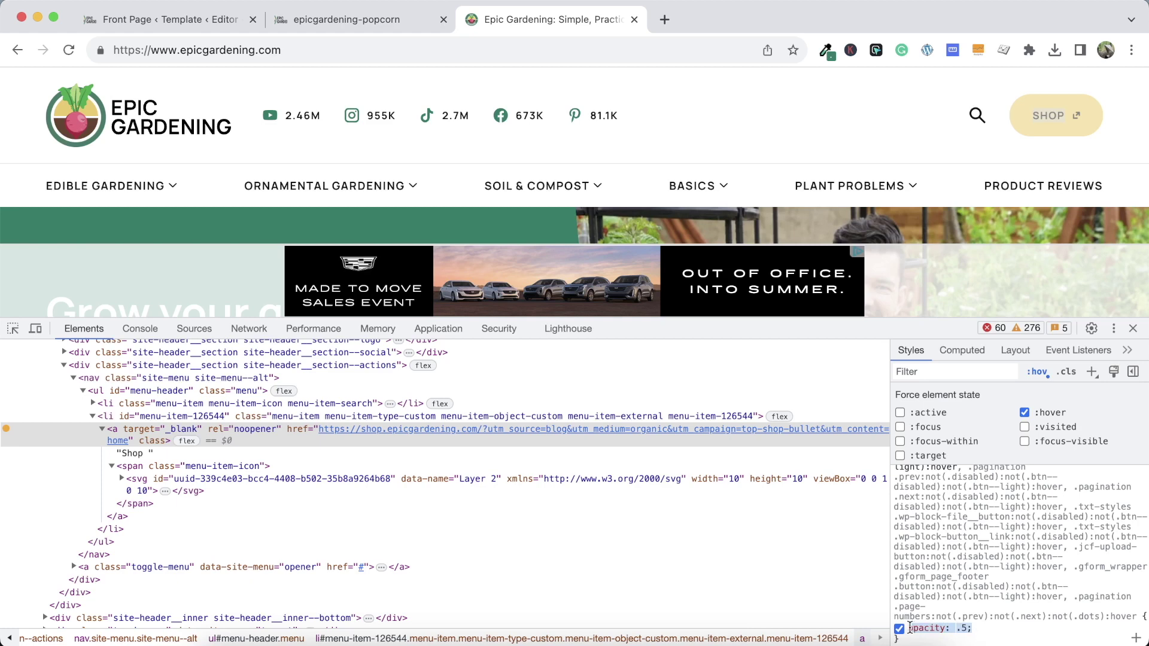
click(1133, 328)
Enable the Legacy customizer in the local site's Popcorn theme settings, save the changes and return to the homepage
click(349, 19)
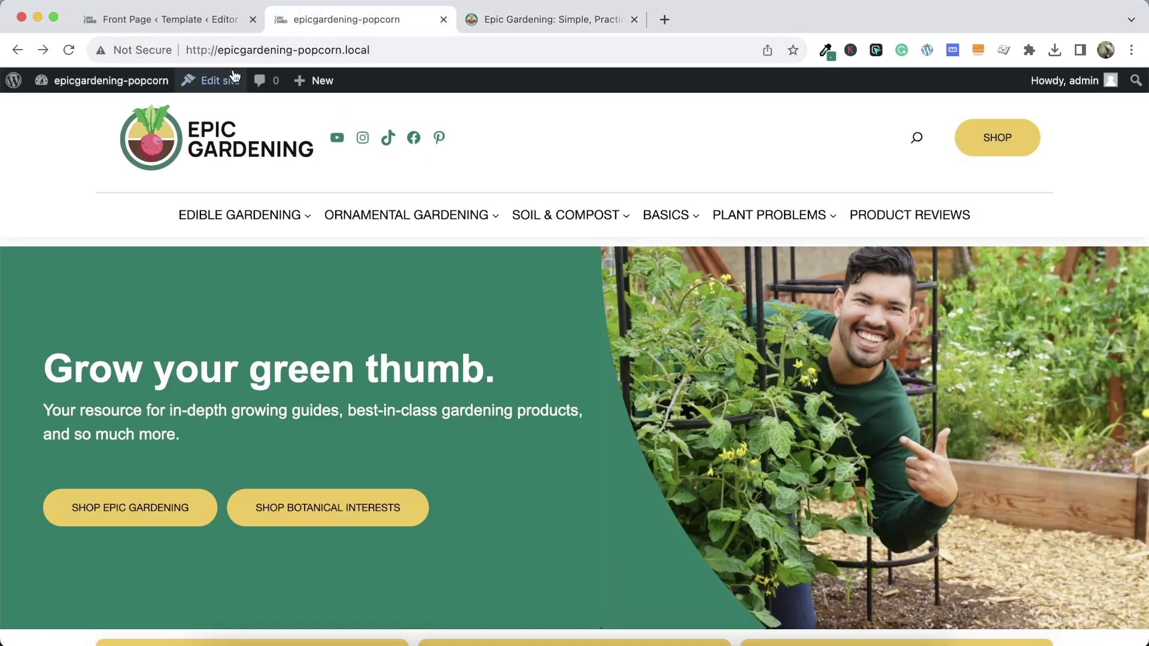
click(133, 84)
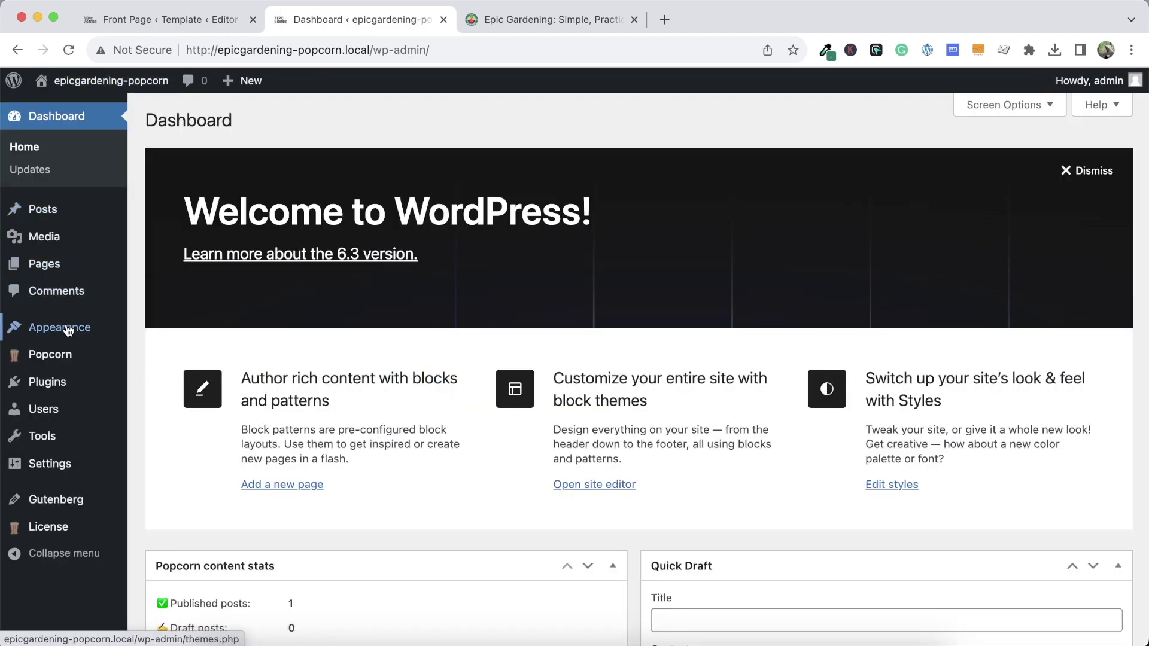
click(52, 355)
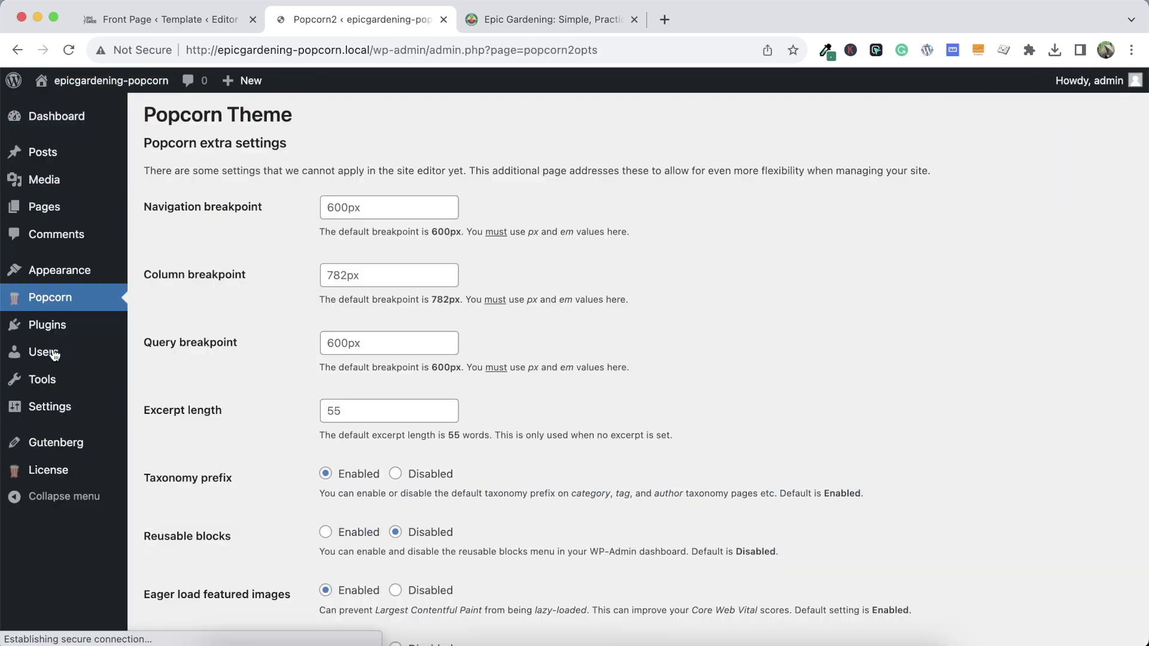
scroll(258, 455, down, 3)
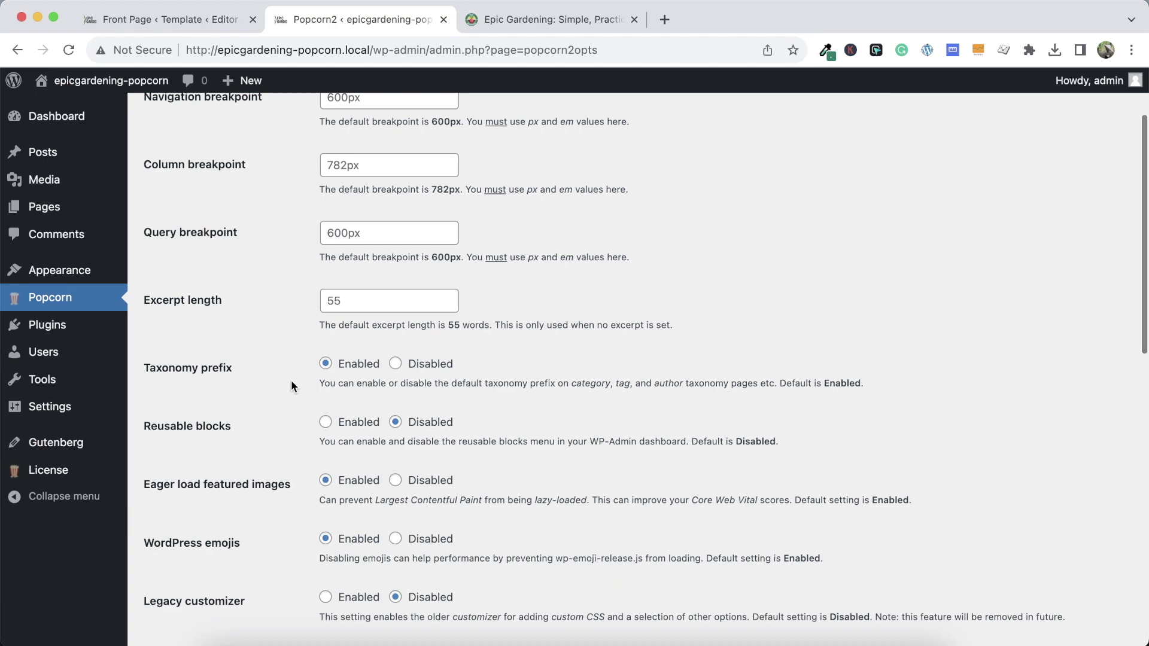
scroll(296, 441, down, 3)
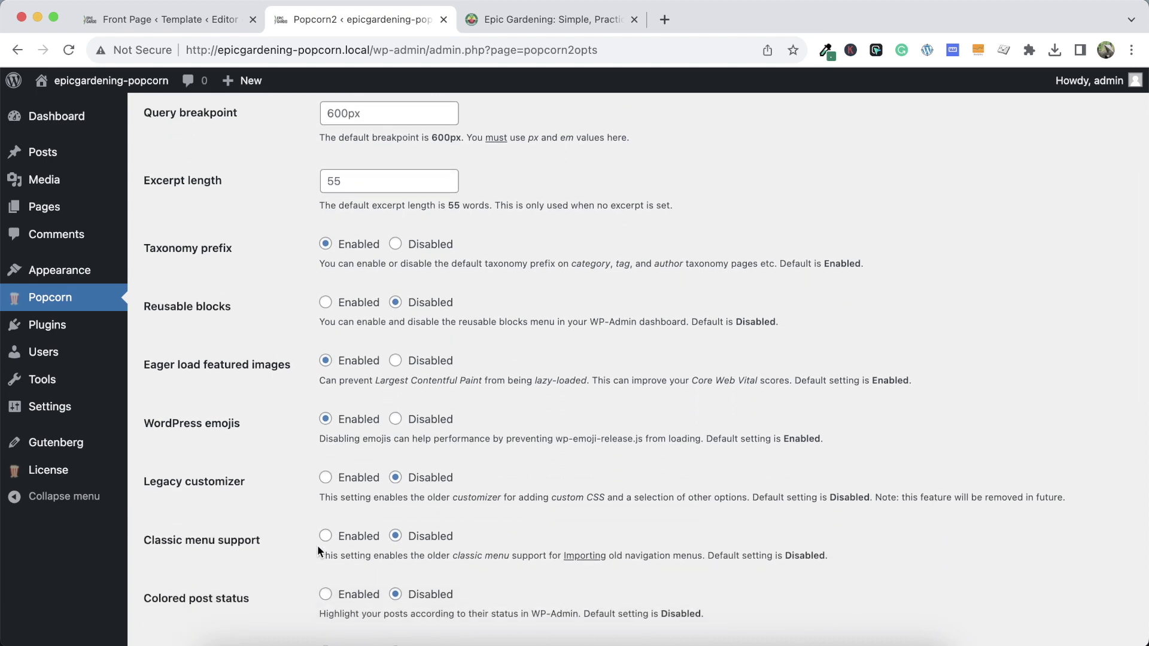
scroll(200, 519, down, 10)
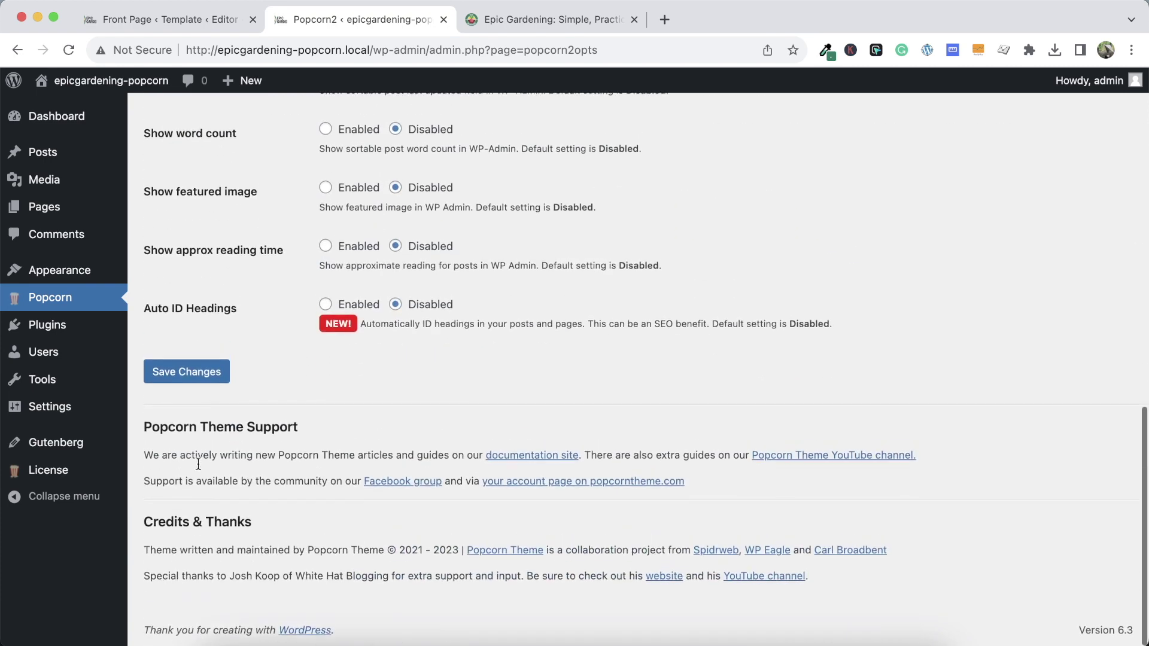
click(186, 371)
mouse_move(90, 80)
click(93, 109)
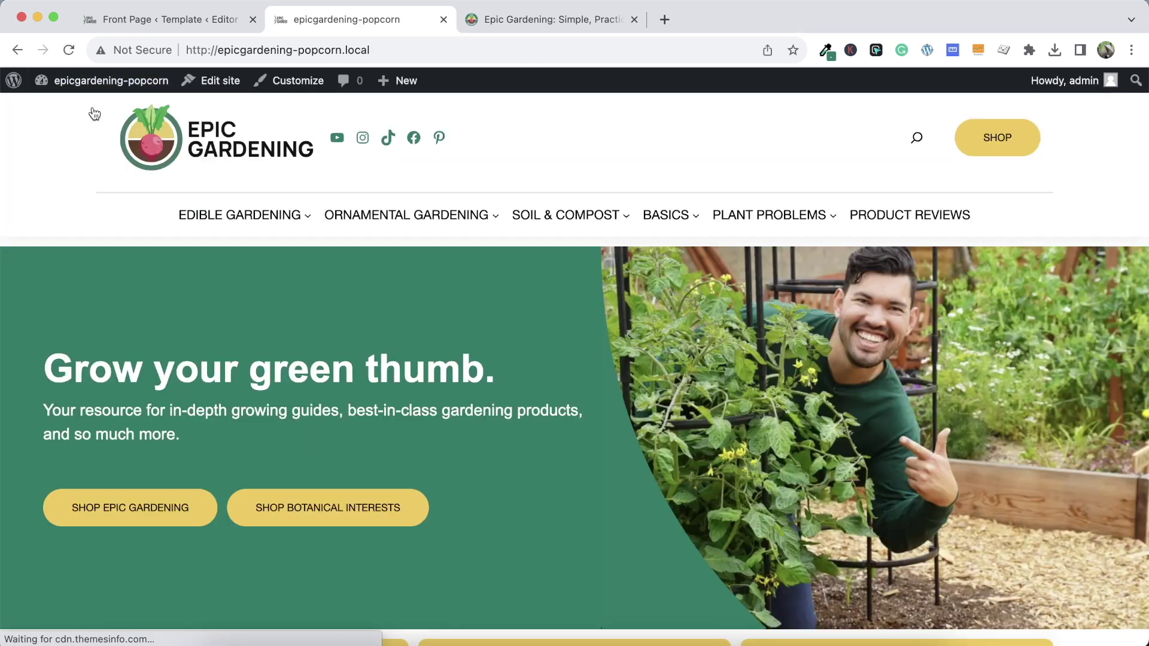
Add the custom CSS rule .btn-hover:hover{opacity: .5;} in the local site's customizer, publish it and return to the homepage
click(268, 84)
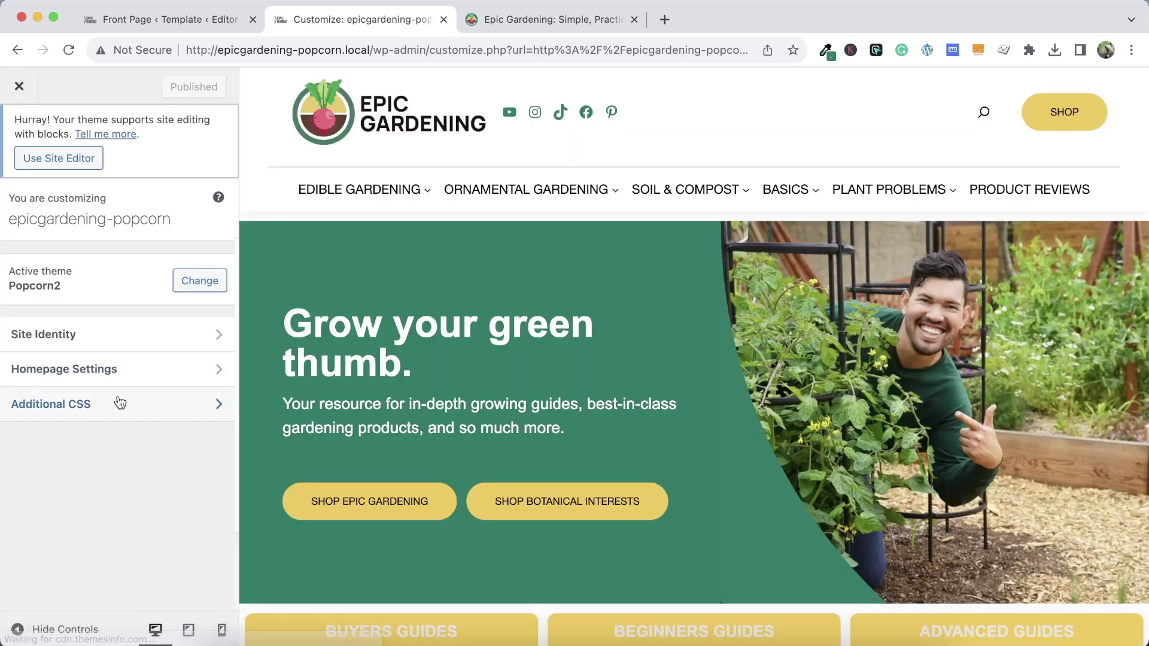
click(122, 402)
scroll(105, 477, down, 2)
scroll(105, 477, down, 2)
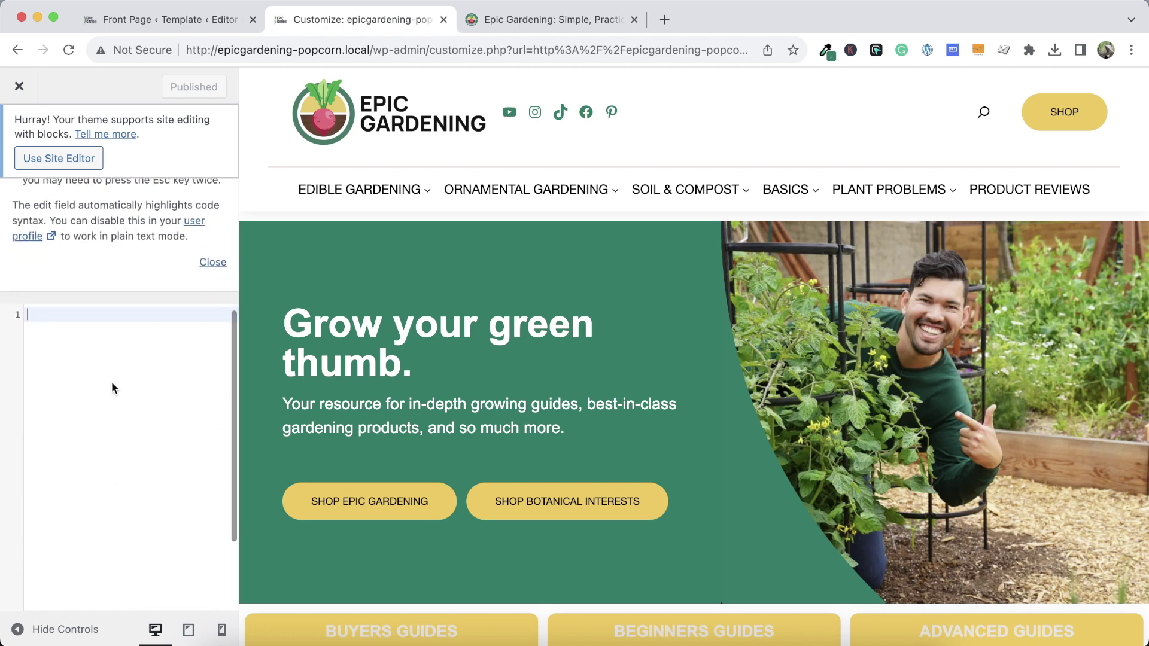
text(.btn-hover{opacity: .5;)
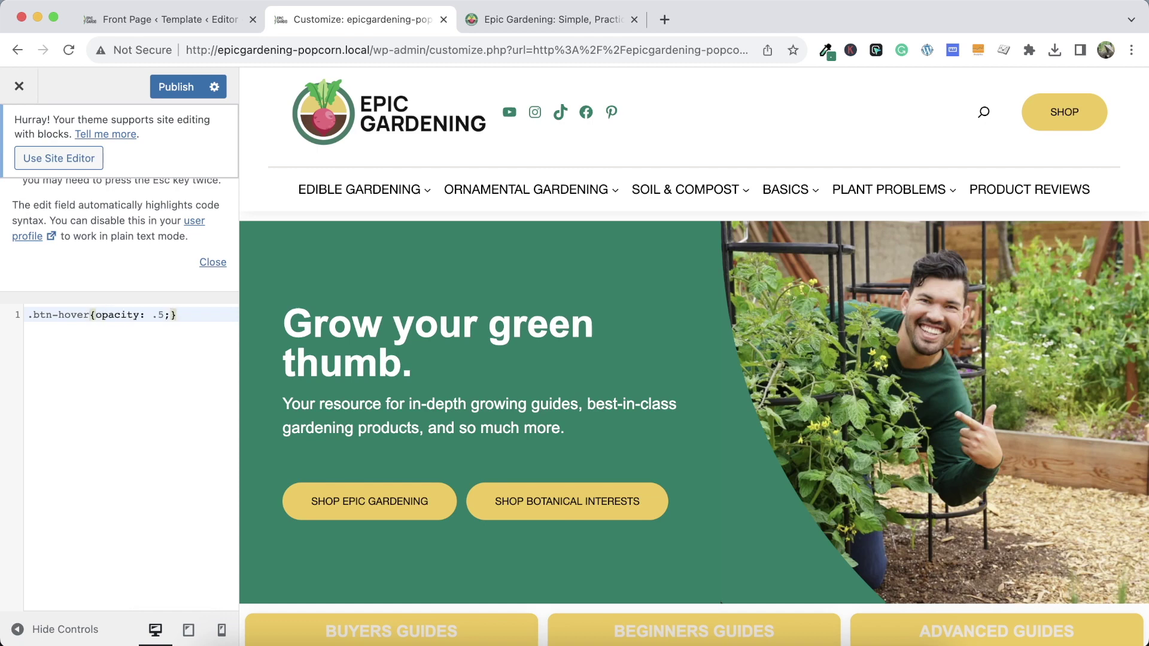
click(90, 314)
text(:hover)
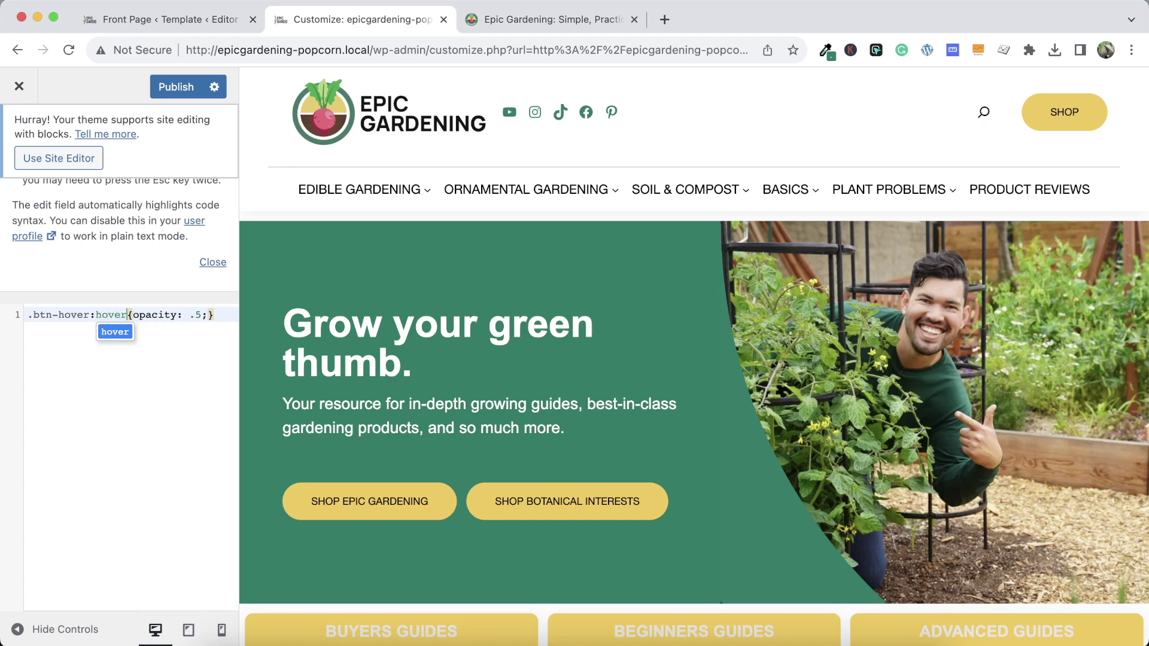
click(176, 88)
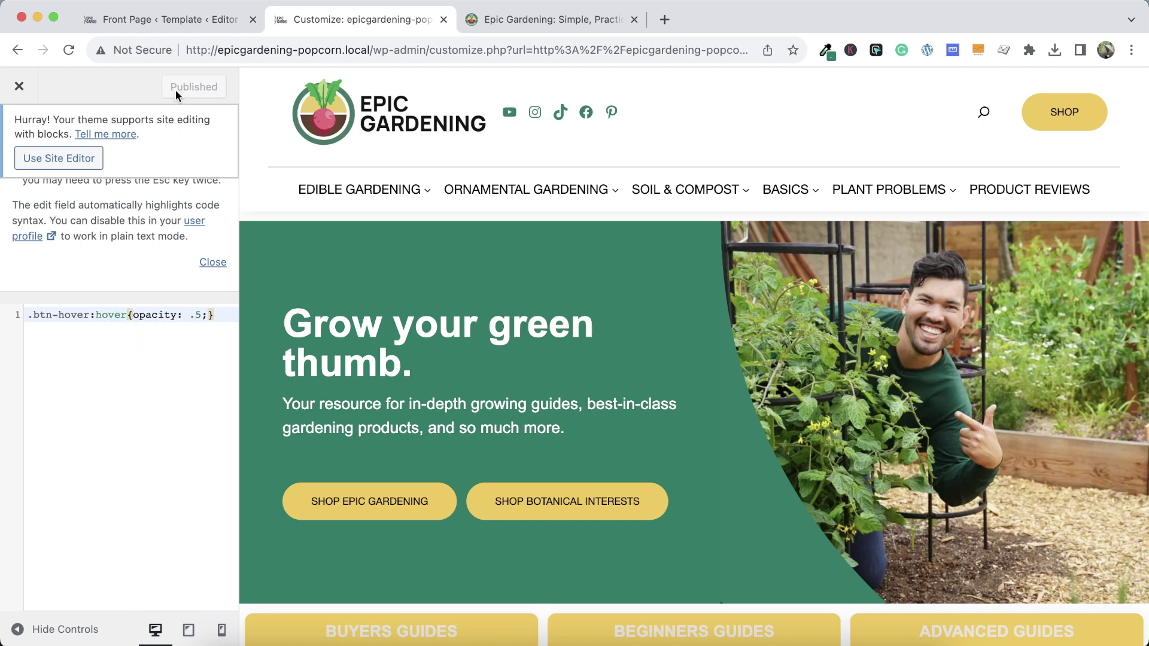
click(19, 87)
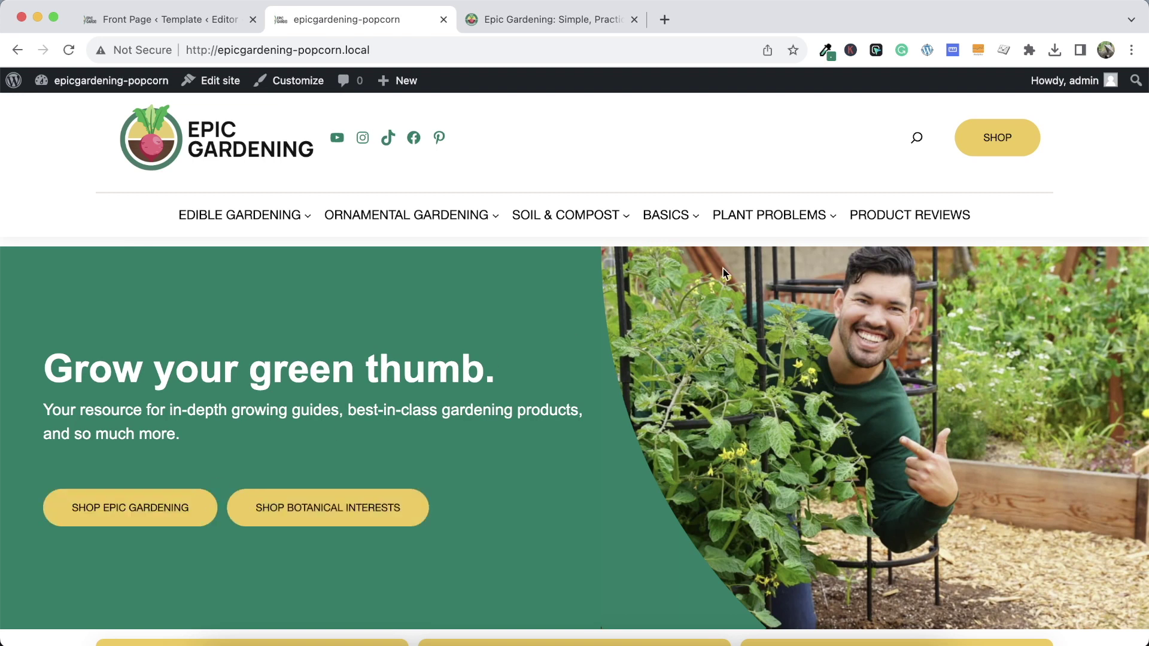
Inspect the header's Shop link on the original Epic Gardening site and force its hover state
click(588, 20)
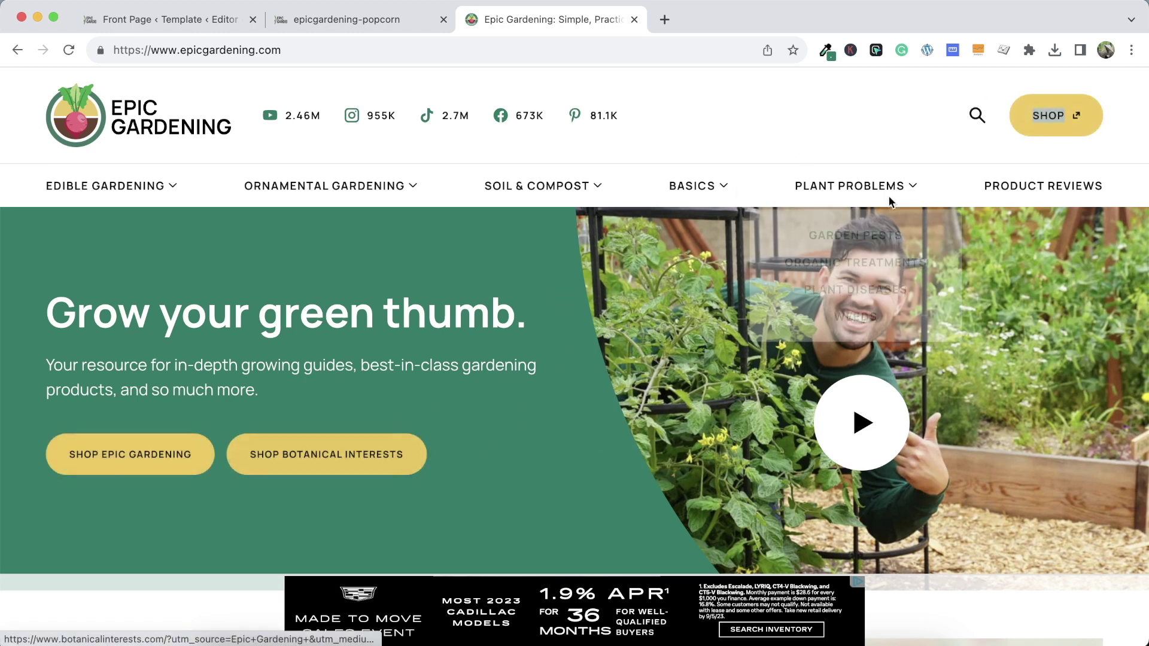
right_click(1052, 123)
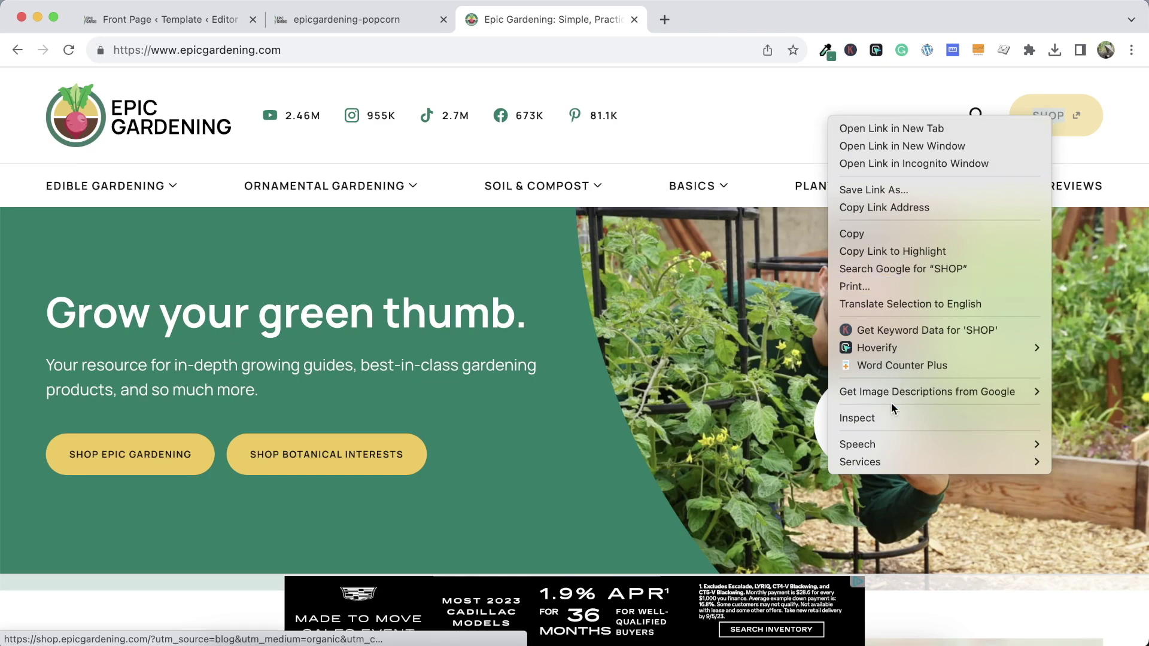
click(883, 419)
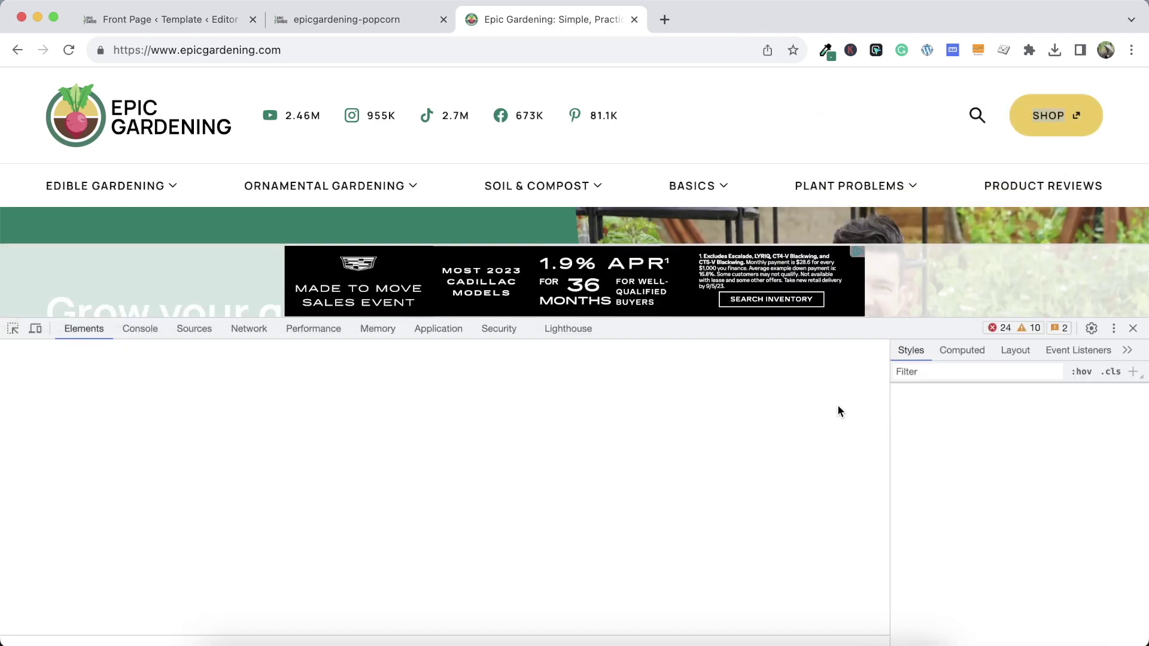
click(1036, 371)
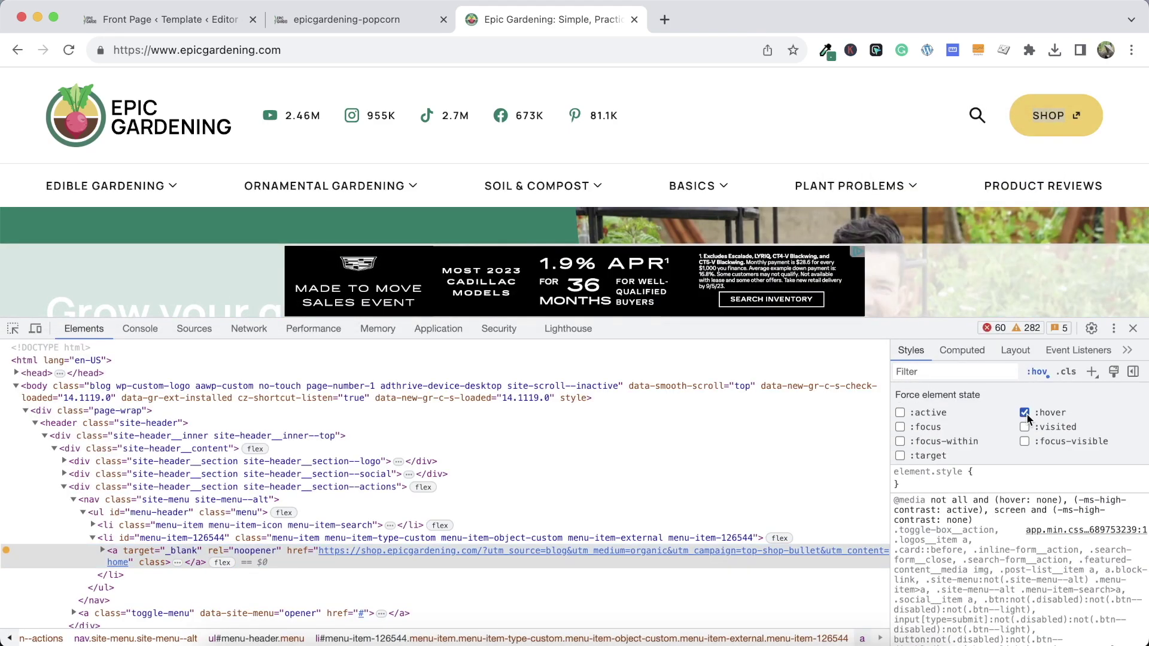
Examine the Shop link's style rules for the transition declaration, select that declaration and close the inspector
scroll(996, 557, down, 5)
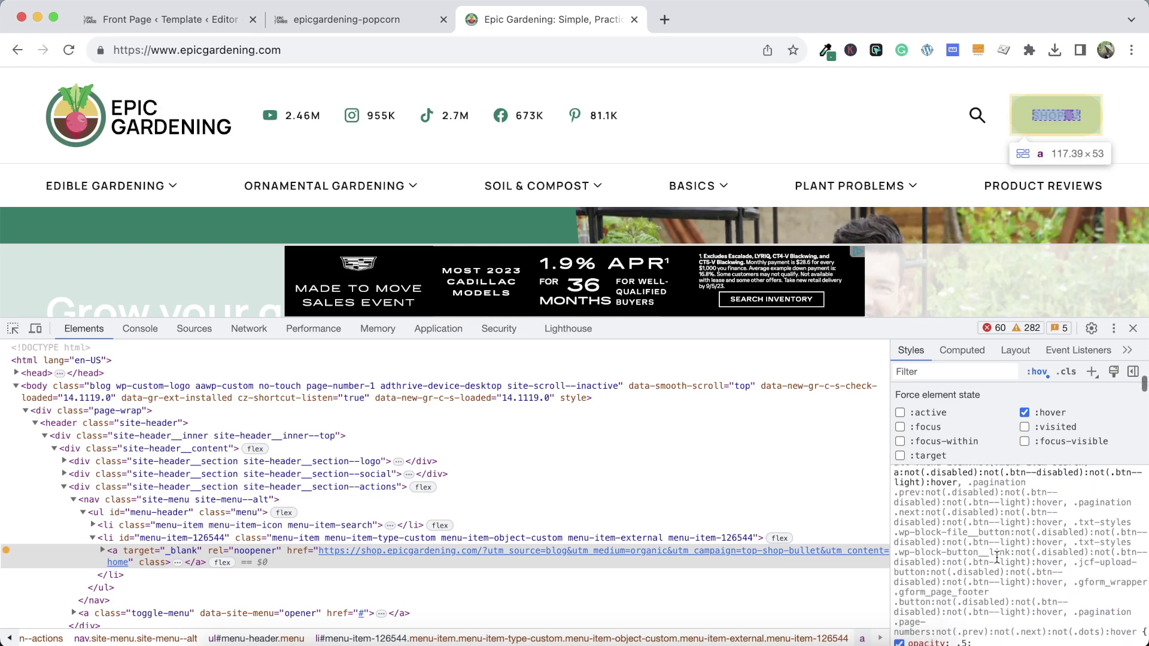
scroll(996, 556, down, 4)
scroll(996, 557, down, 4)
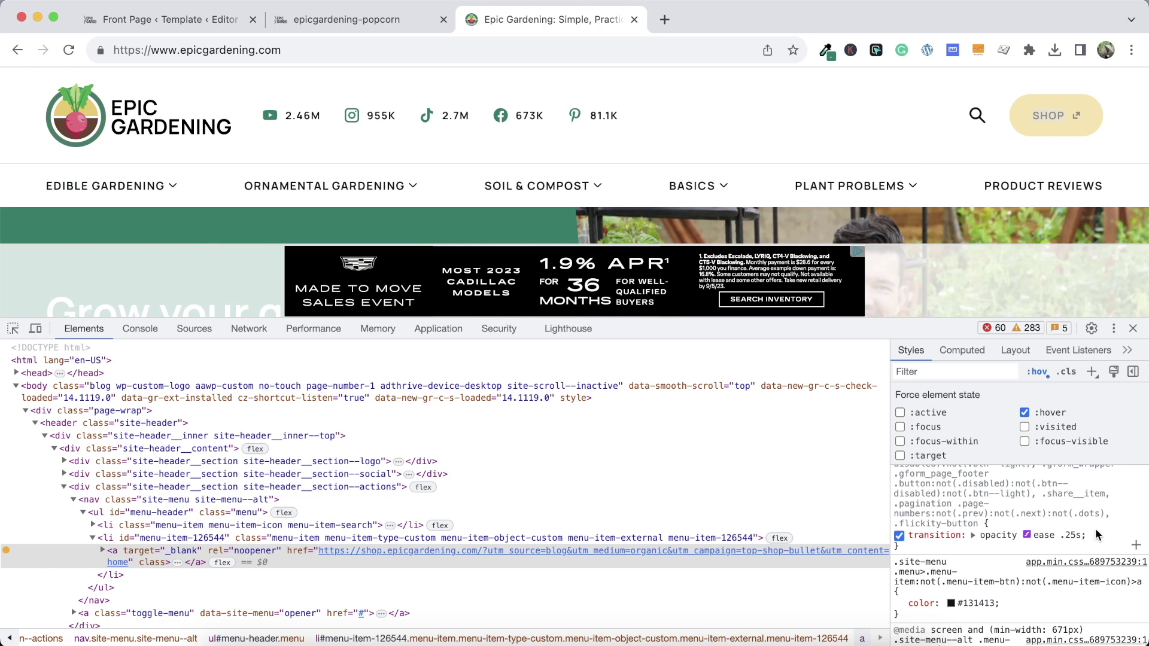
drag(1097, 531, 907, 533)
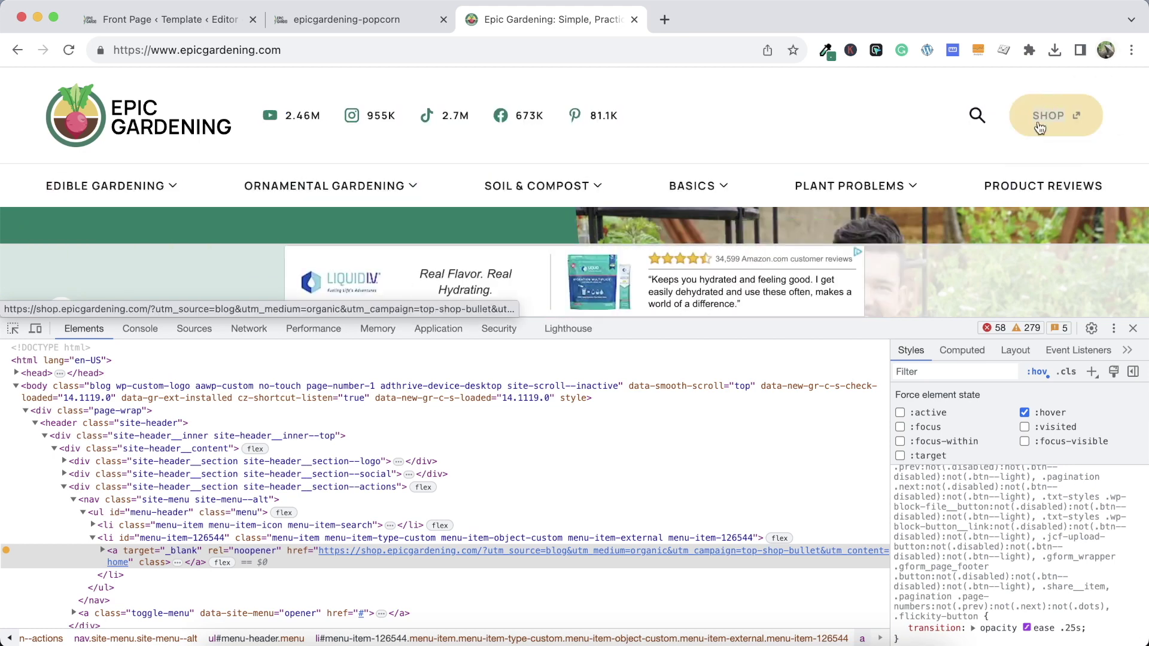
click(1132, 330)
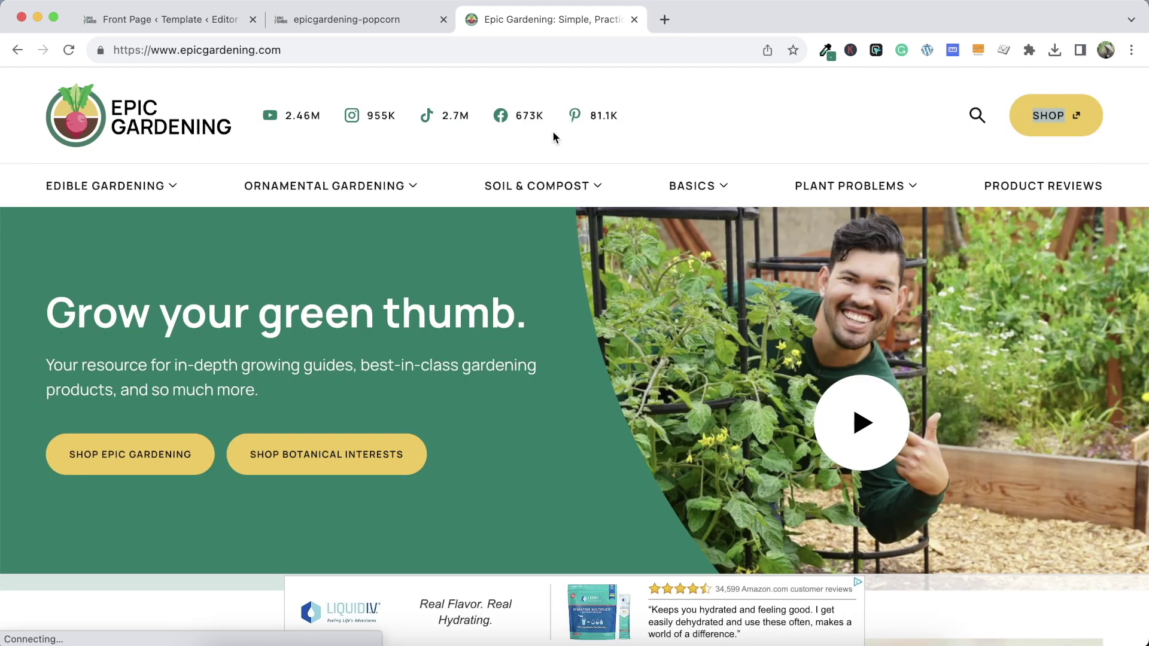
Return to the local site's homepage and open its Front Page template in the site editor
click(304, 20)
click(225, 80)
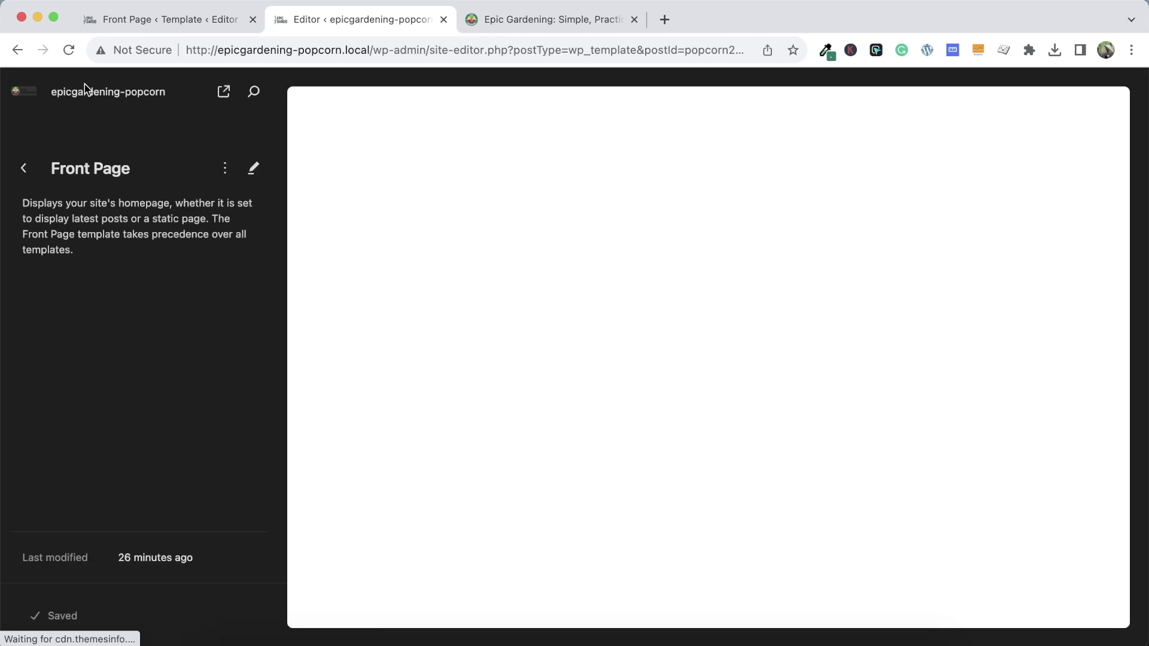
Add the rule .btn-hoer{transition: opacity ease .25s;} above the hover rule in the site's Additional CSS, publish it, and reload the site
click(96, 91)
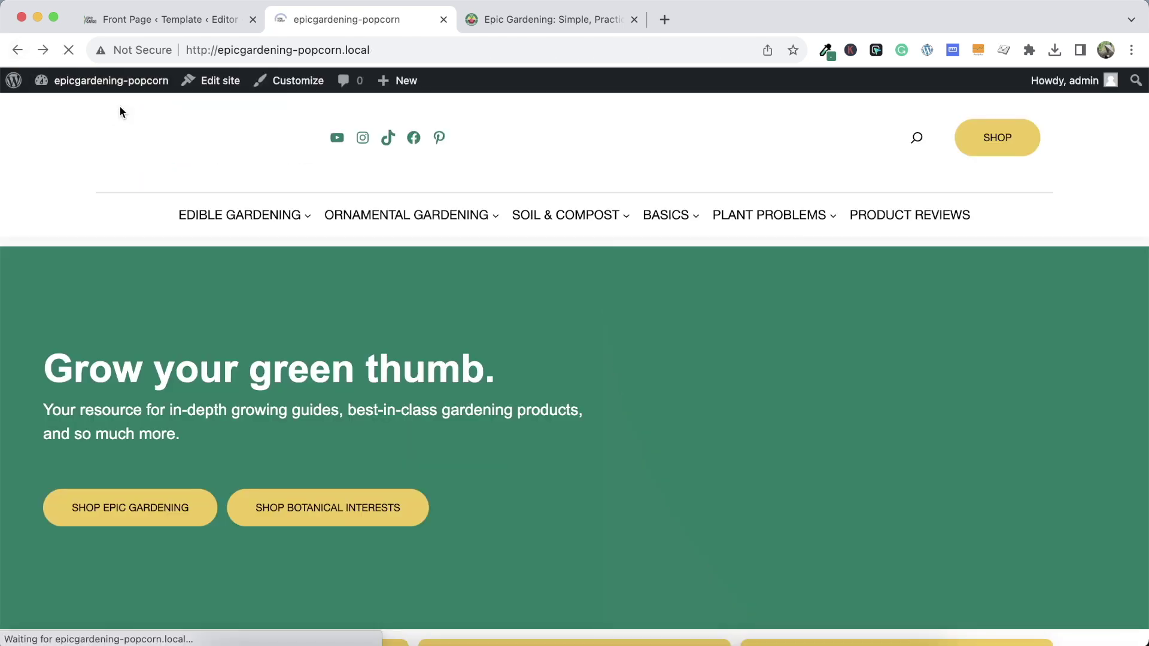
click(312, 87)
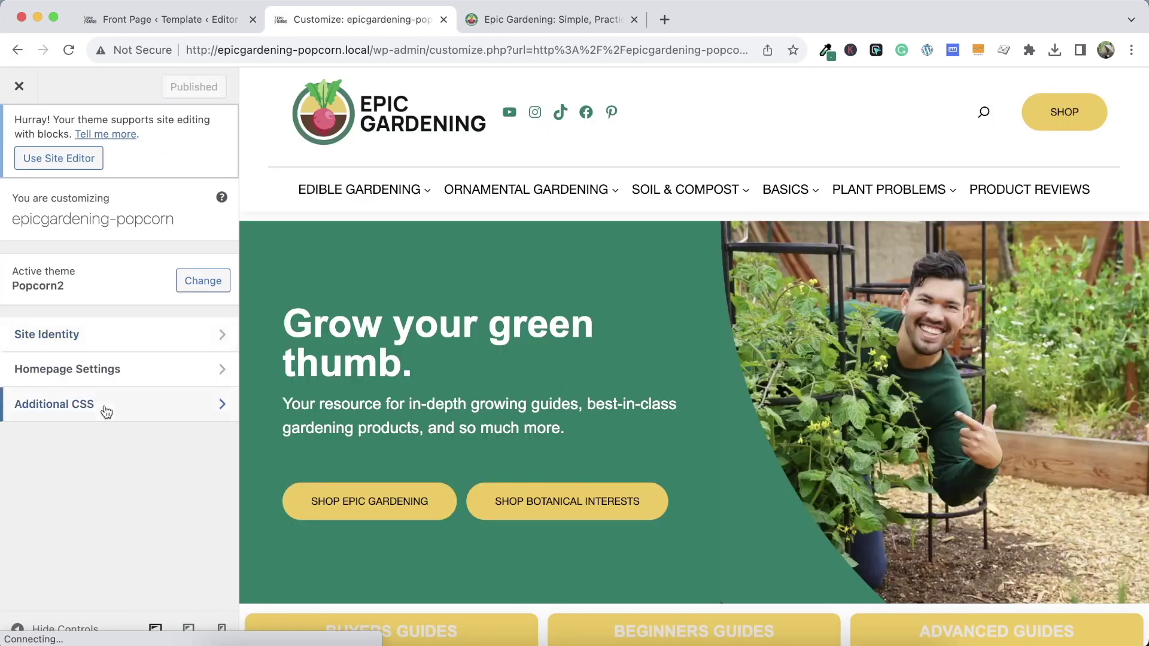
click(77, 402)
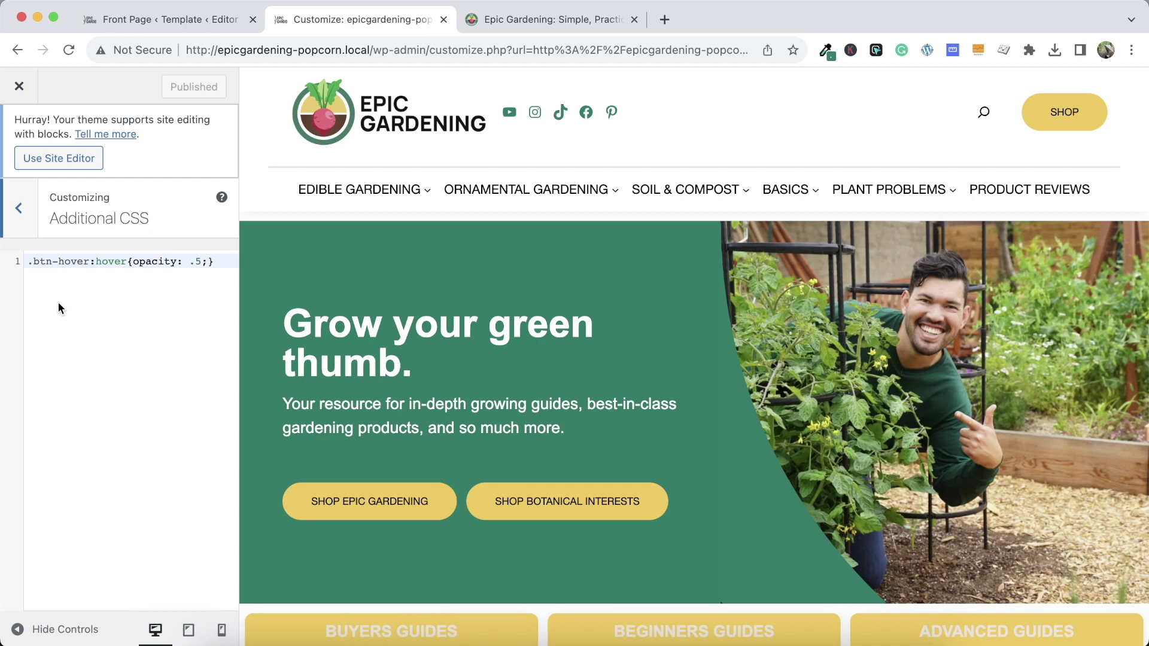
click(28, 261)
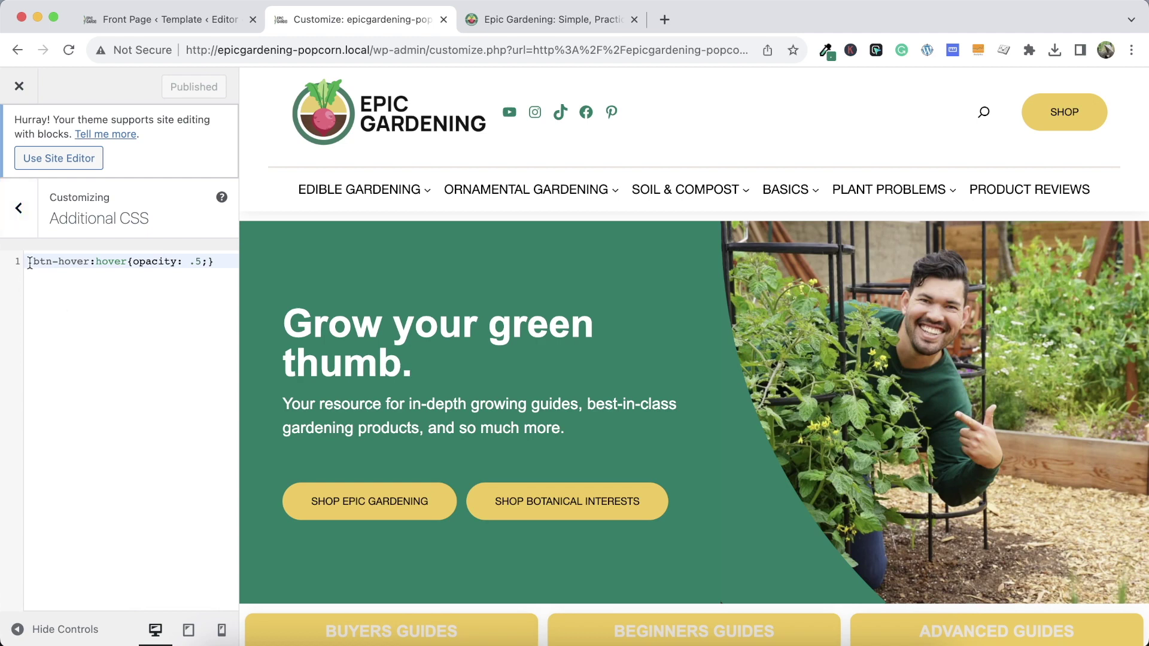
key(Return)
click(28, 260)
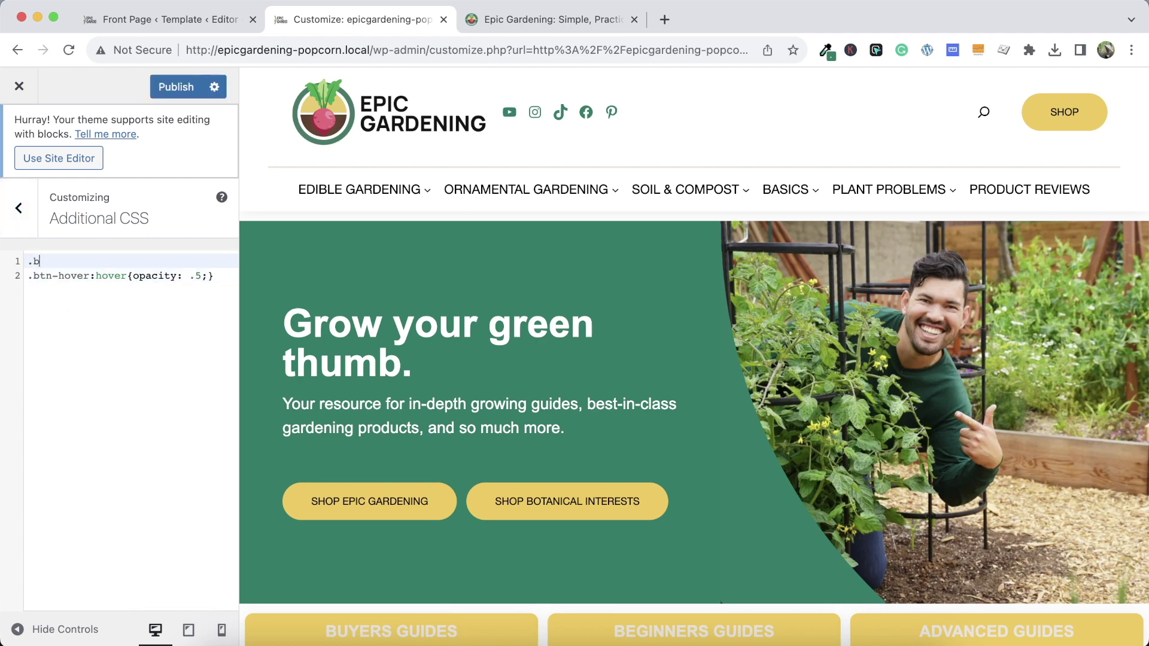
text(.btn-hoer{transition: opacity ease .25s;{)
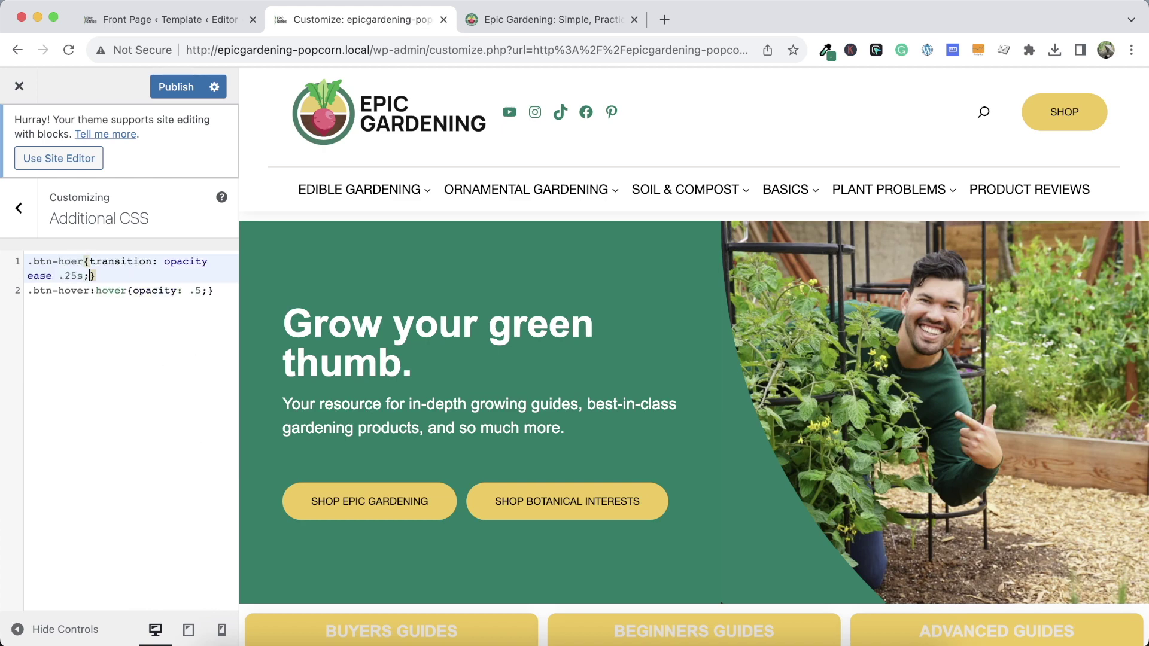
click(174, 83)
click(20, 87)
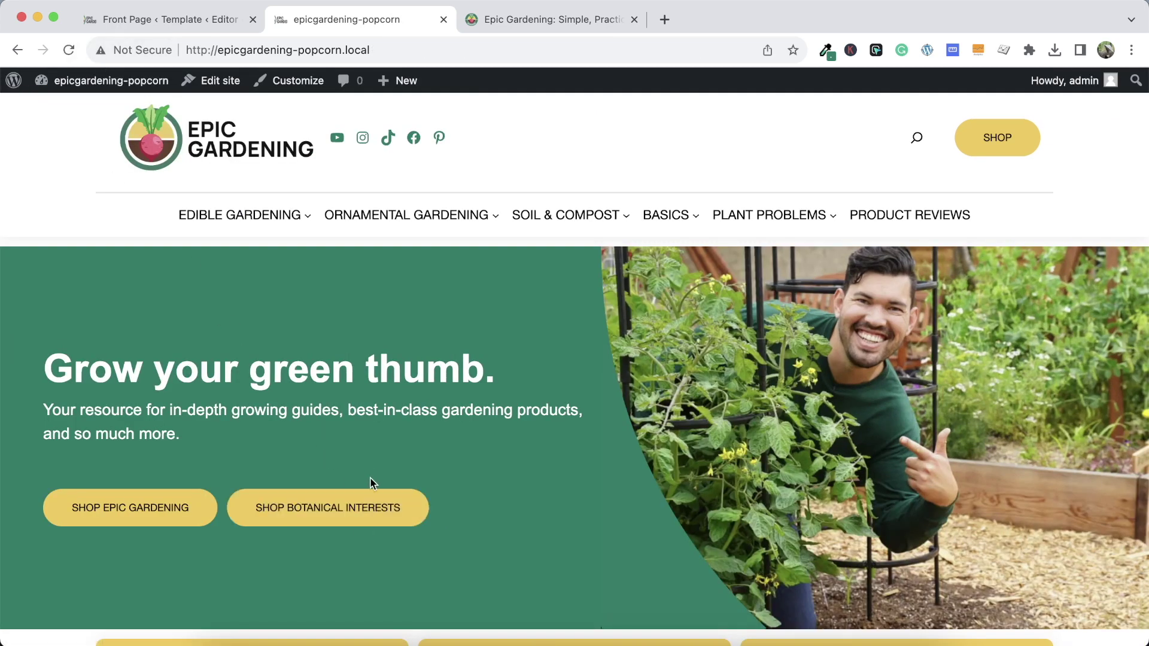
click(71, 50)
Move transition: opacity ease .25s; into the .btn-hover:hover rule in Additional CSS, delete the emptied .btn-hoer rule, and publish
click(290, 80)
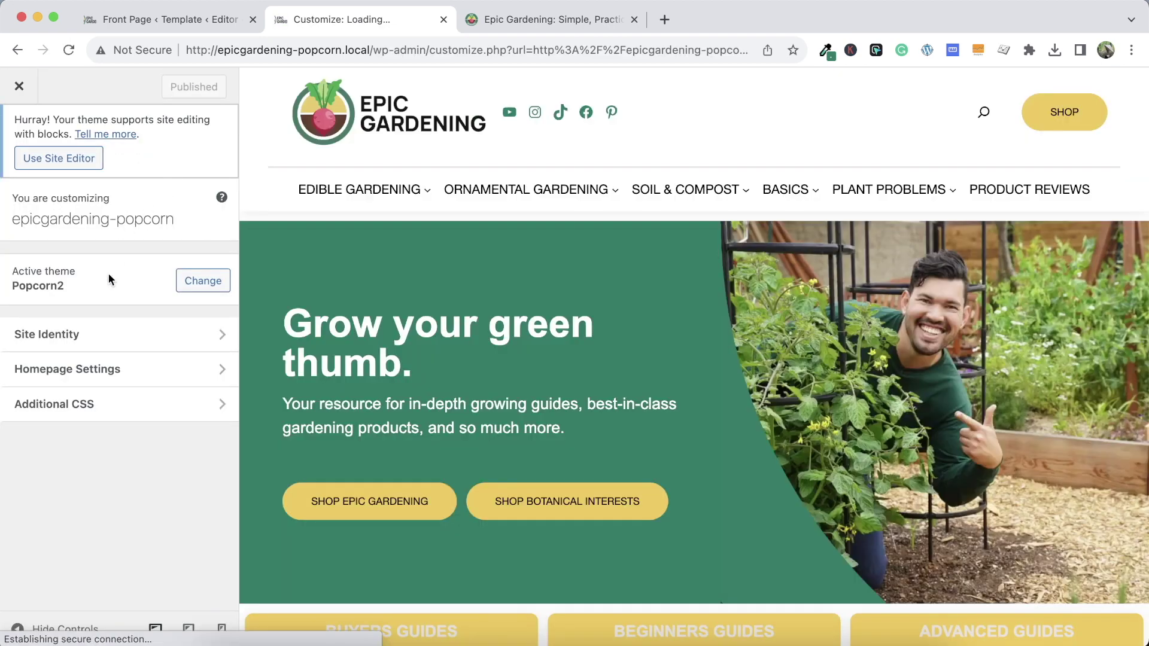
click(92, 398)
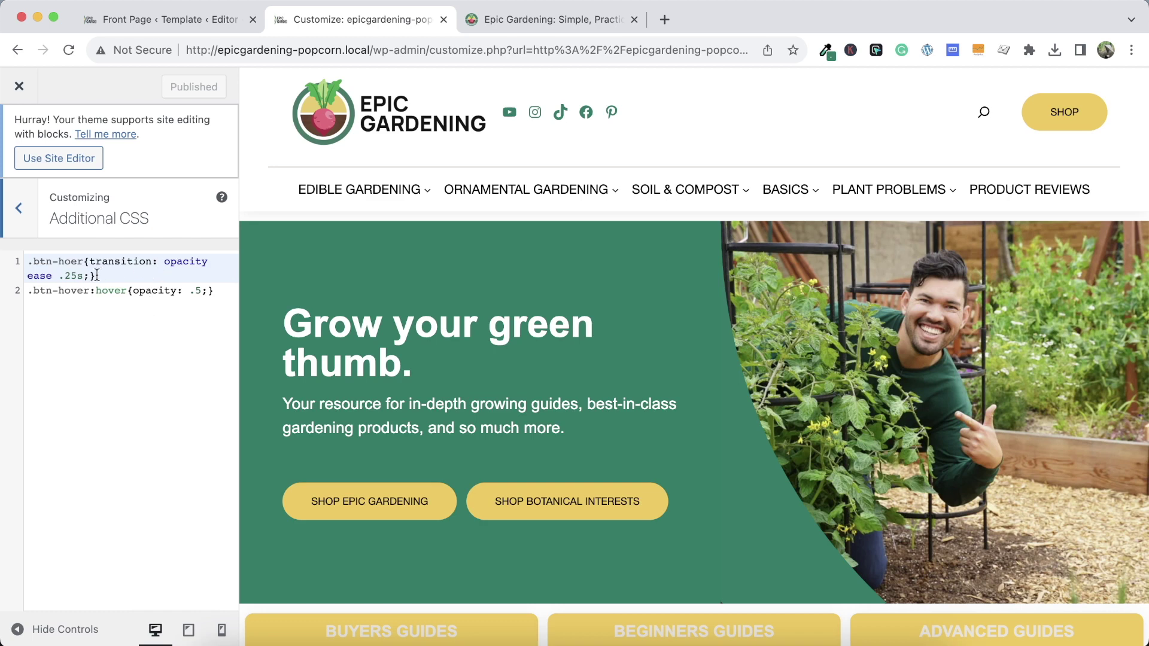
drag(89, 275, 91, 266)
key(super+c)
key(BackSpace)
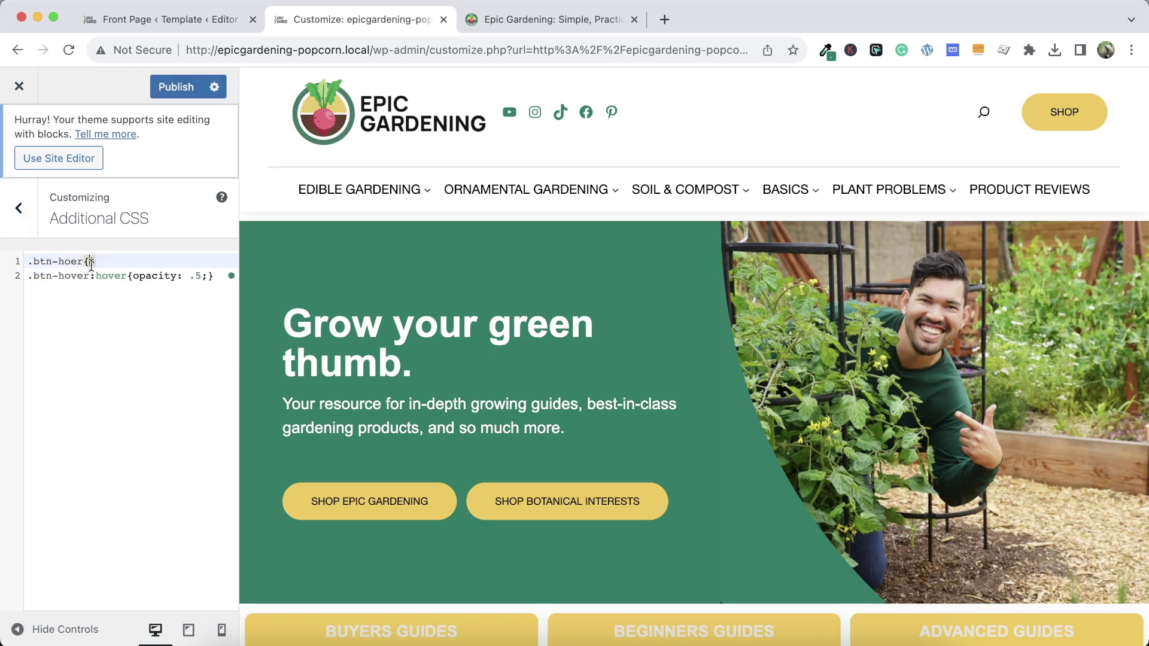
click(208, 272)
key(super+v)
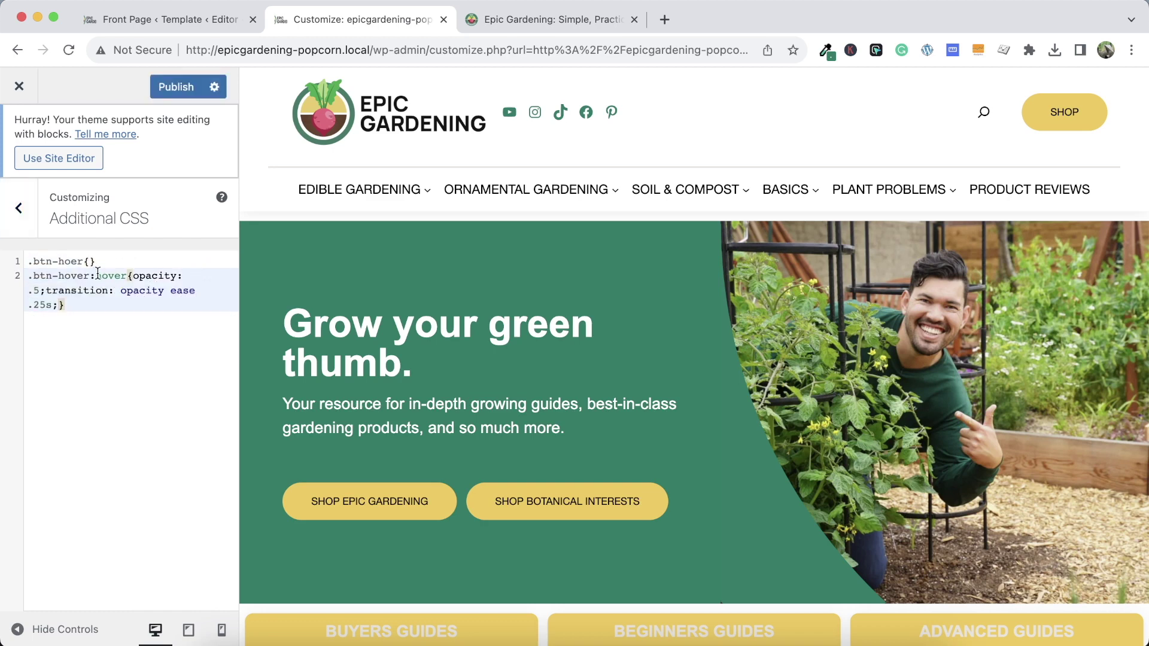
drag(113, 261, 28, 261)
text(.)
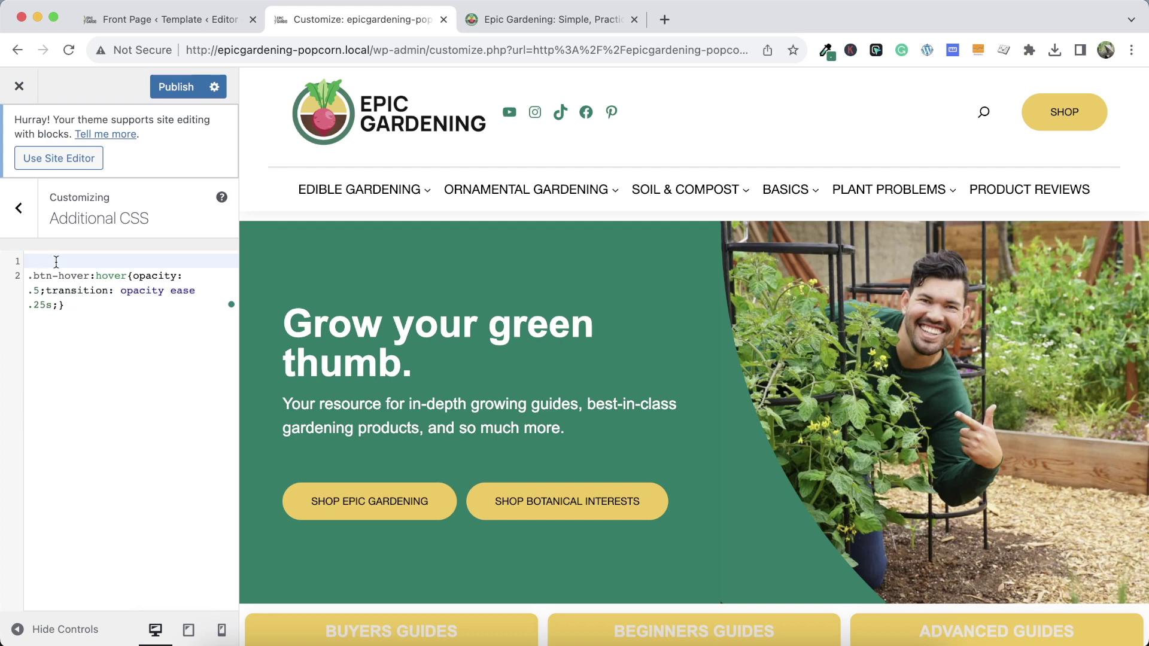
click(176, 87)
click(19, 87)
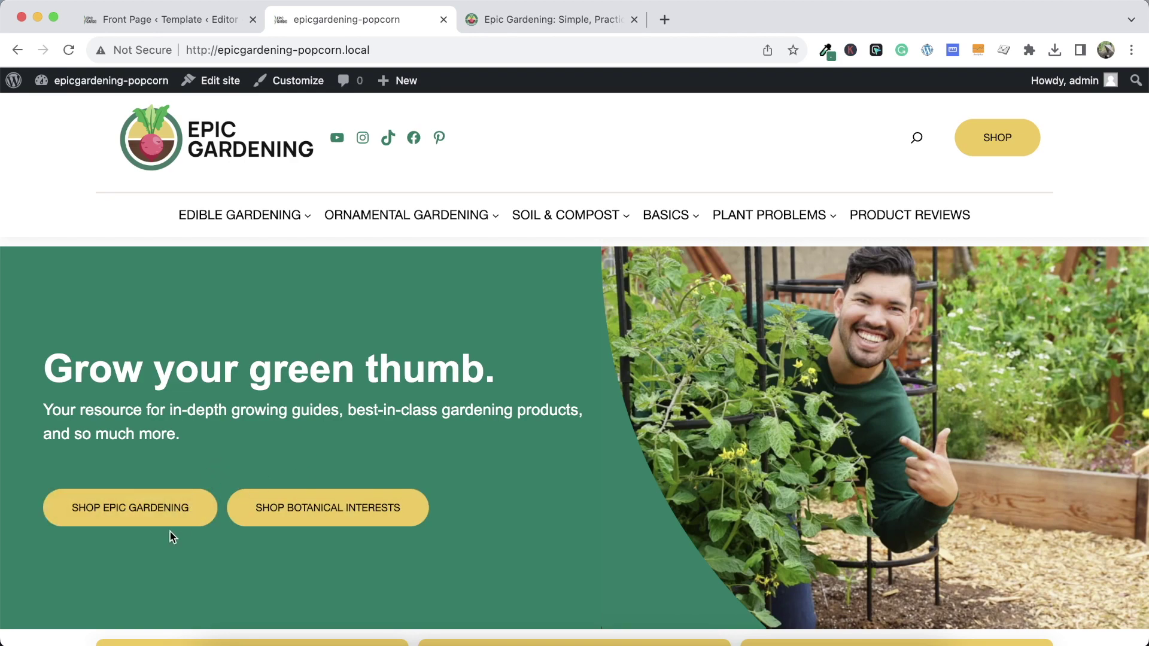
After comparing with the original Epic Gardening site, change the .btn-hover:hover transition easing to ease-in-out and publish
click(582, 23)
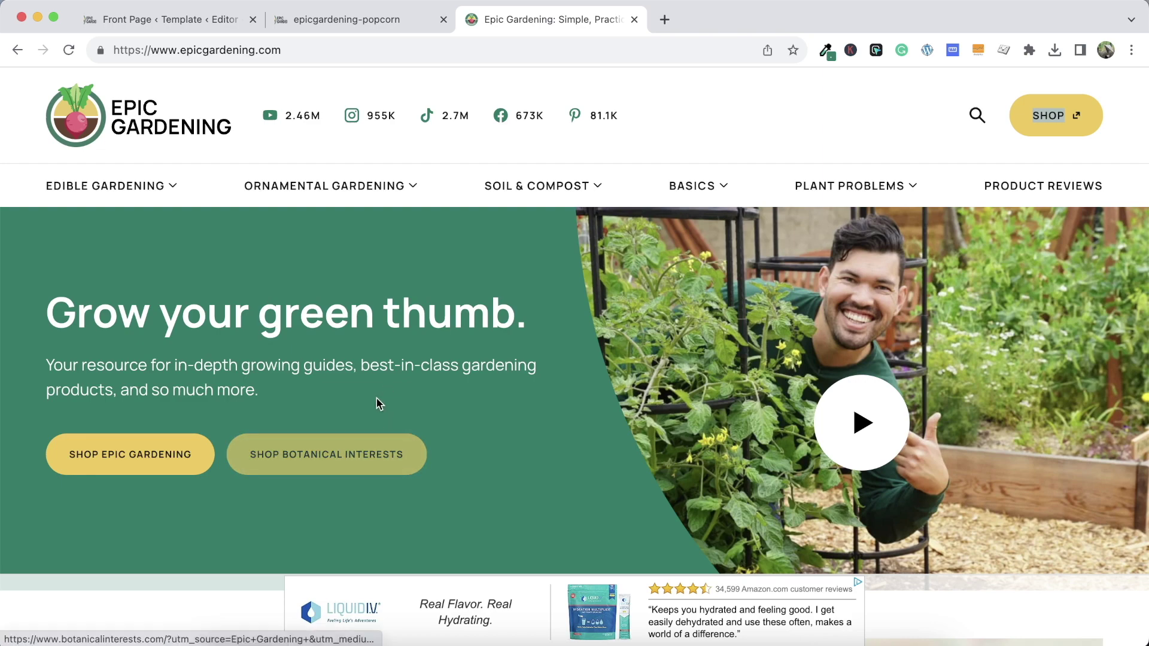
click(220, 22)
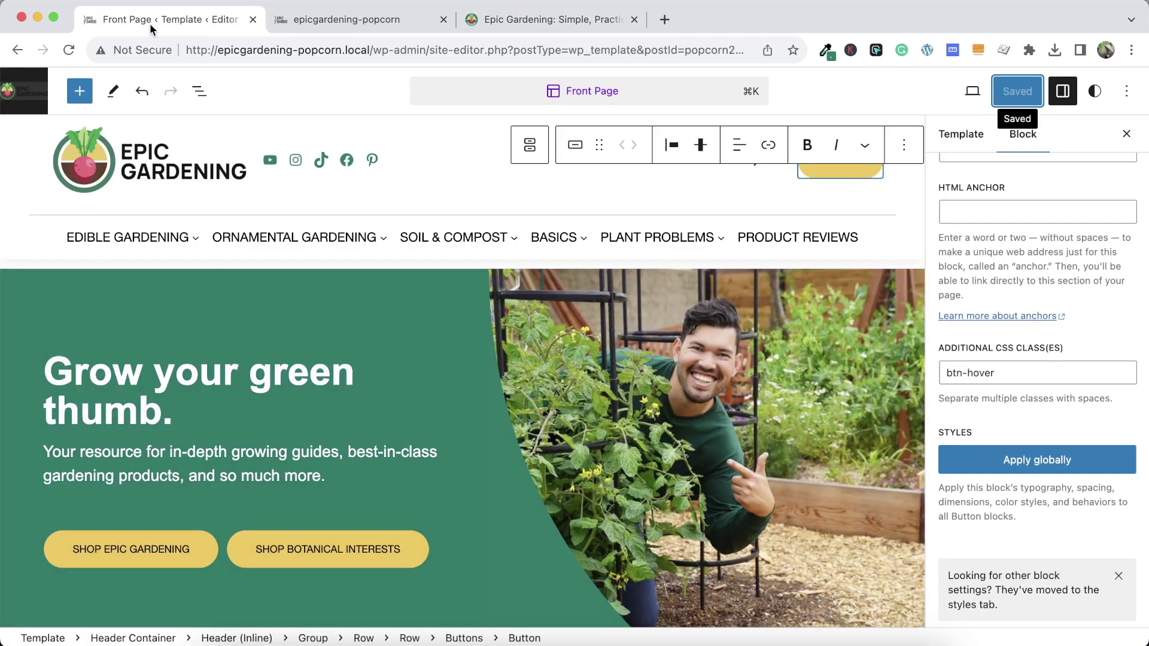
click(324, 30)
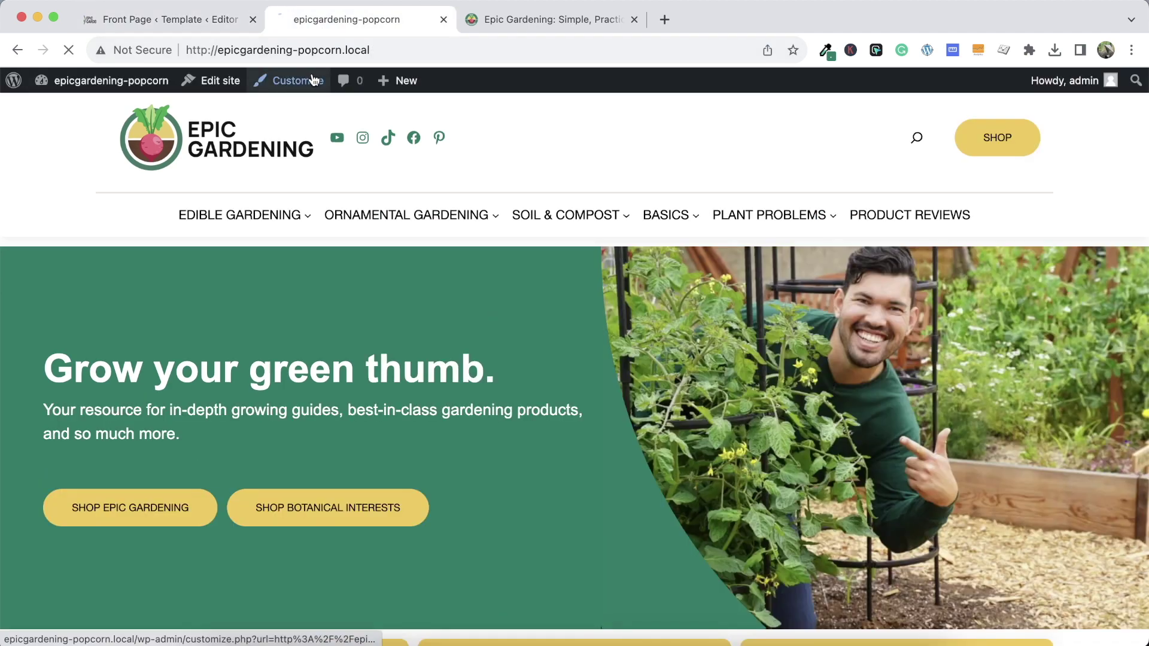
click(308, 81)
click(82, 412)
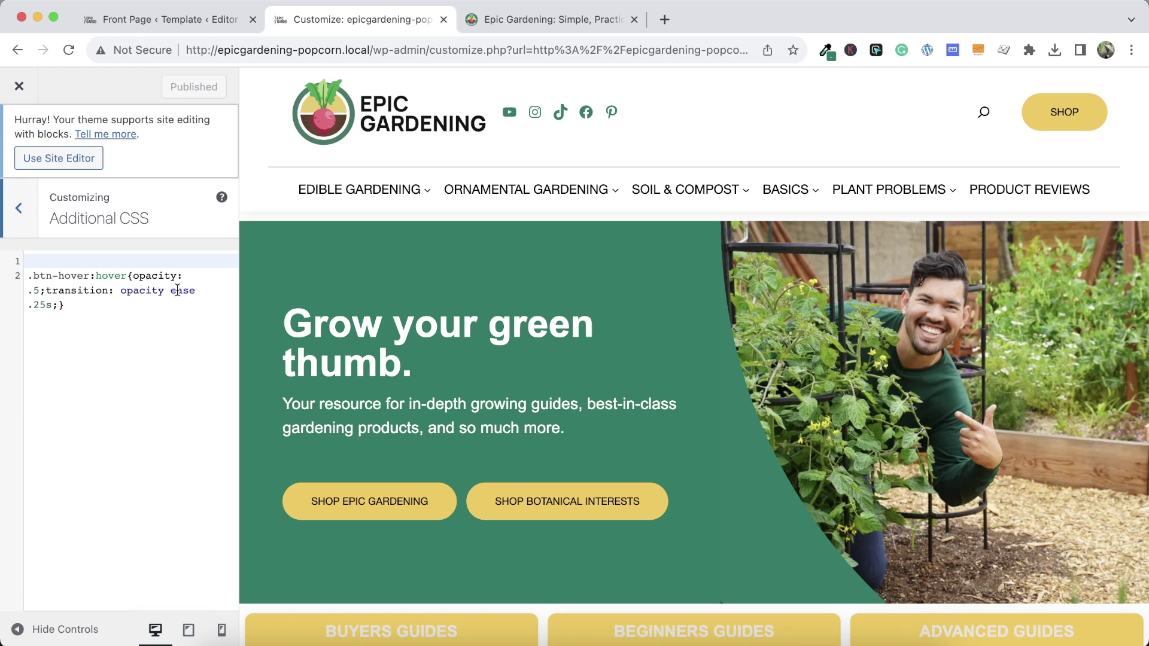
click(199, 289)
text(-in-out)
click(194, 86)
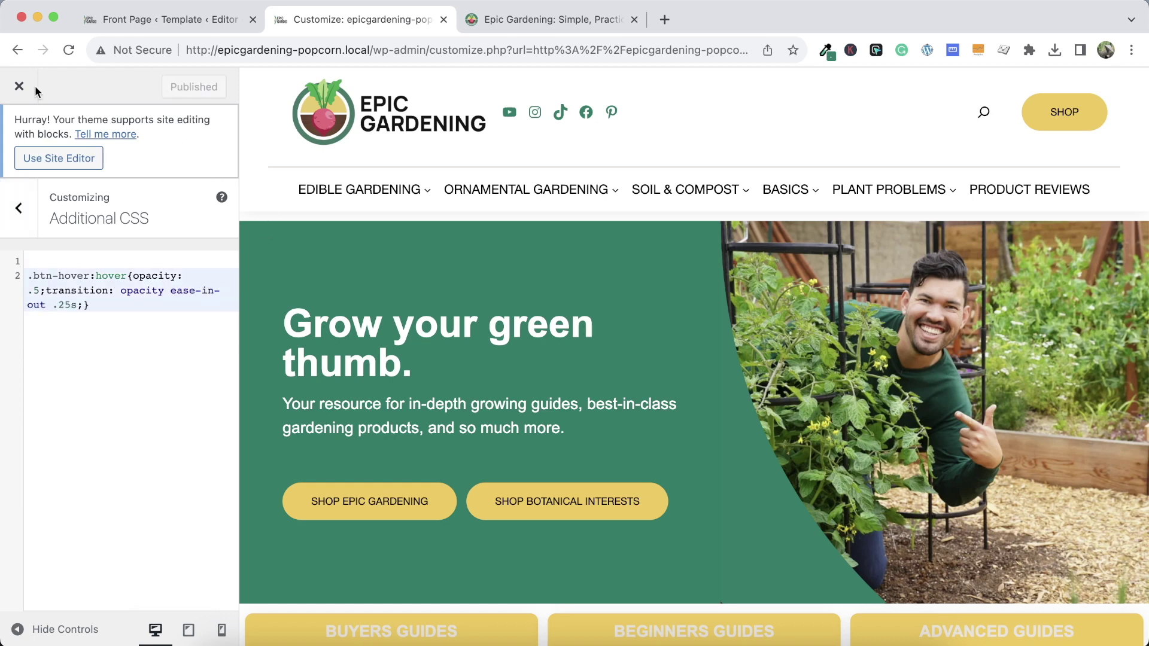
click(19, 86)
Give the base .btn-hover rule in Additional CSS the declaration transition: ease-in-out .25s; without limiting it to opacity
click(298, 80)
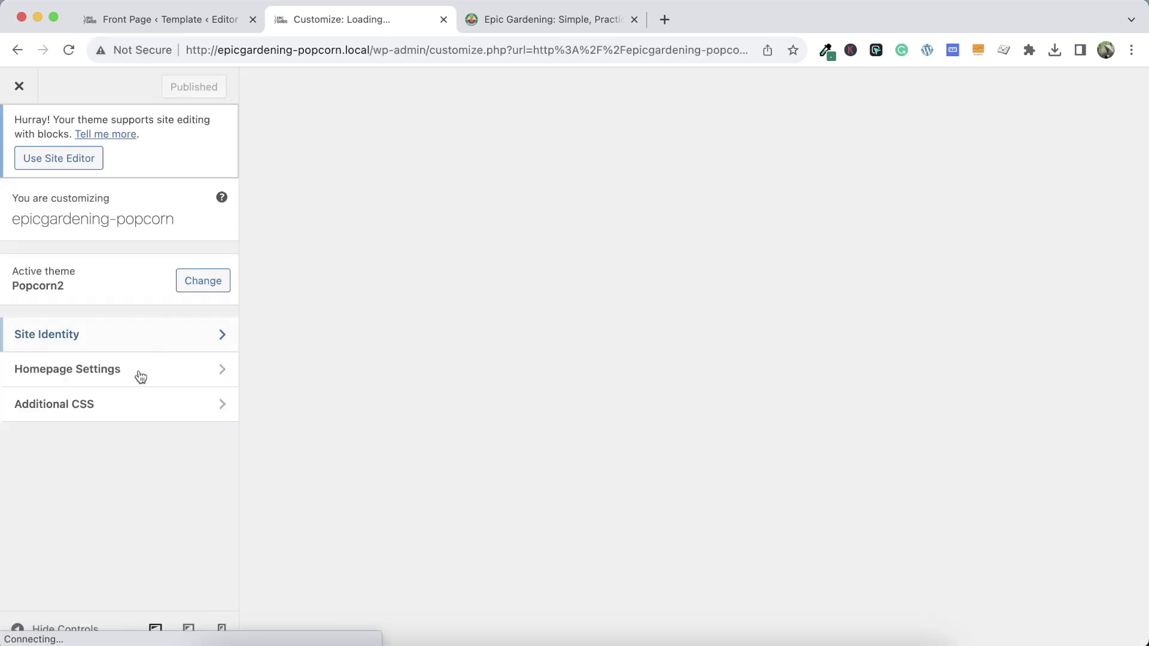
click(81, 402)
drag(94, 261, 46, 276)
key(BackSpace)
key(super+s)
drag(169, 261, 217, 261)
key(BackSpace)
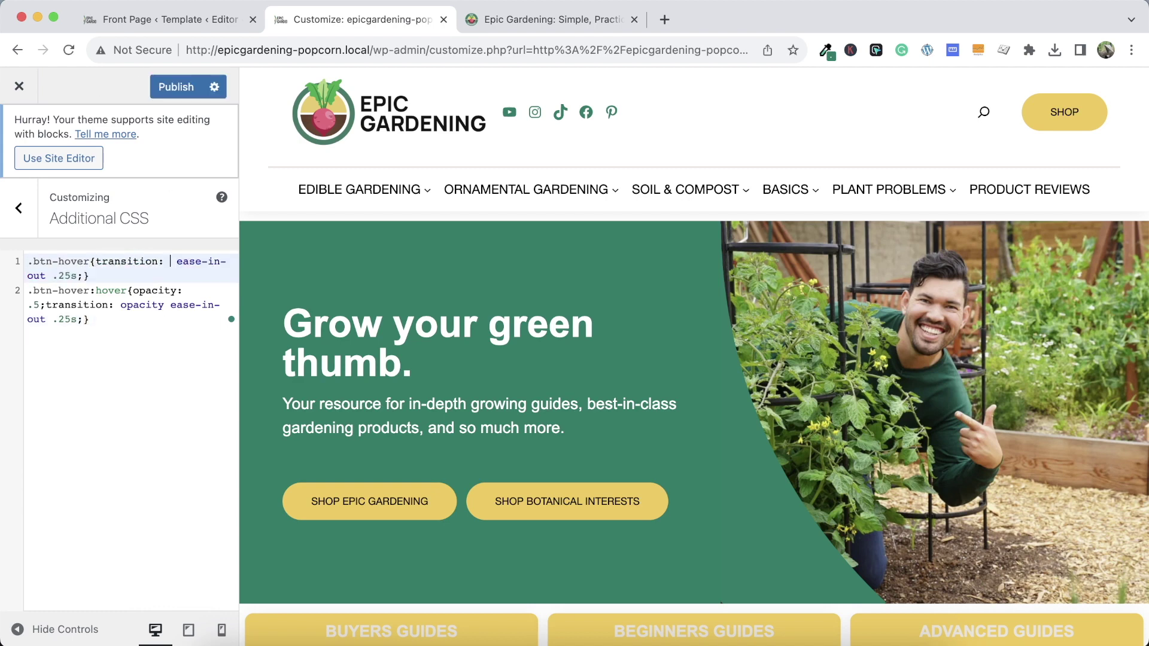
Remove the transition from the .btn-hover:hover rule, keeping only opacity: .5;, then publish and return to the site
drag(84, 319, 40, 305)
key(BackSpace)
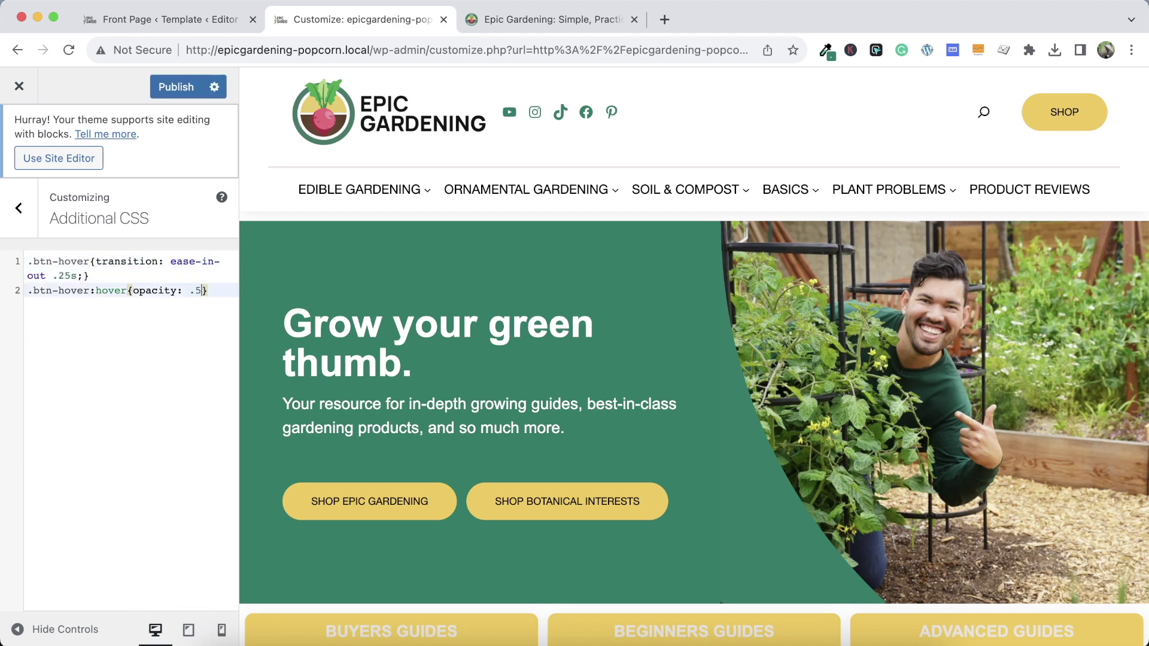
text(;)
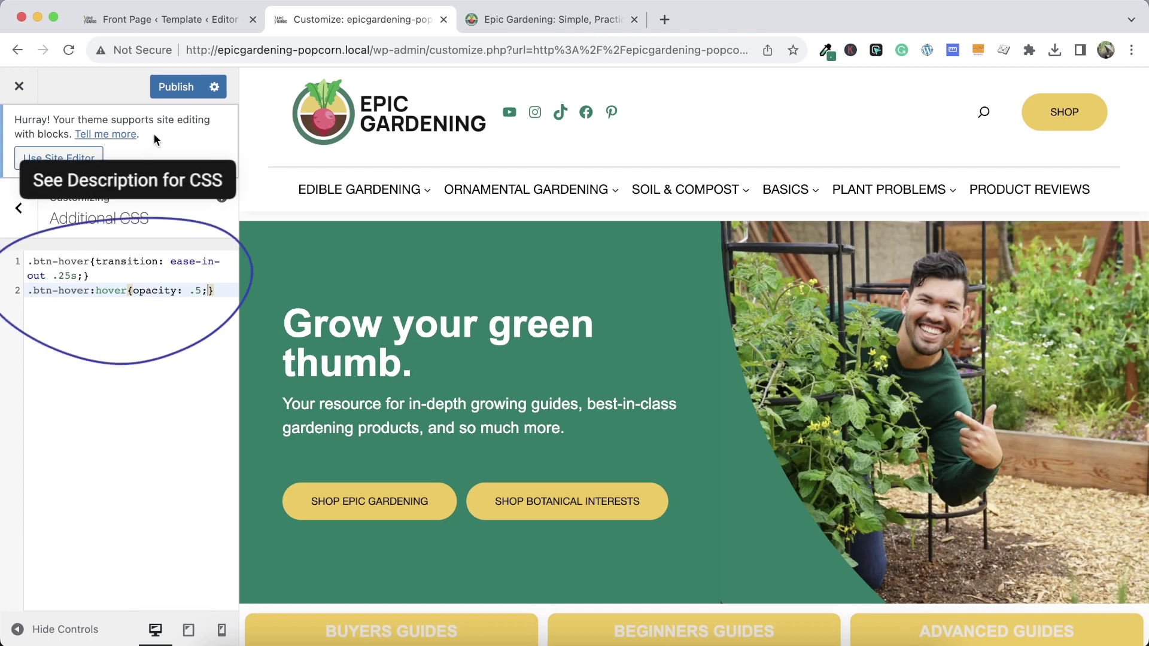
click(176, 87)
click(19, 87)
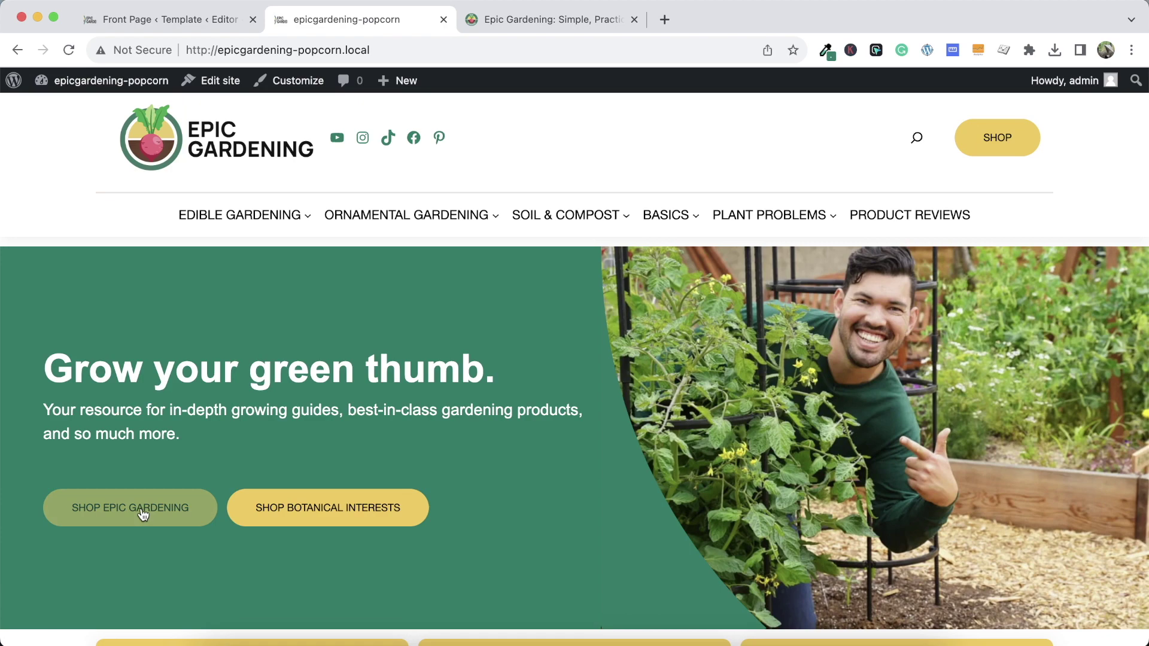
Assign the additional CSS class hero-container to the Hero template part in the Front Page template and save the template
click(188, 20)
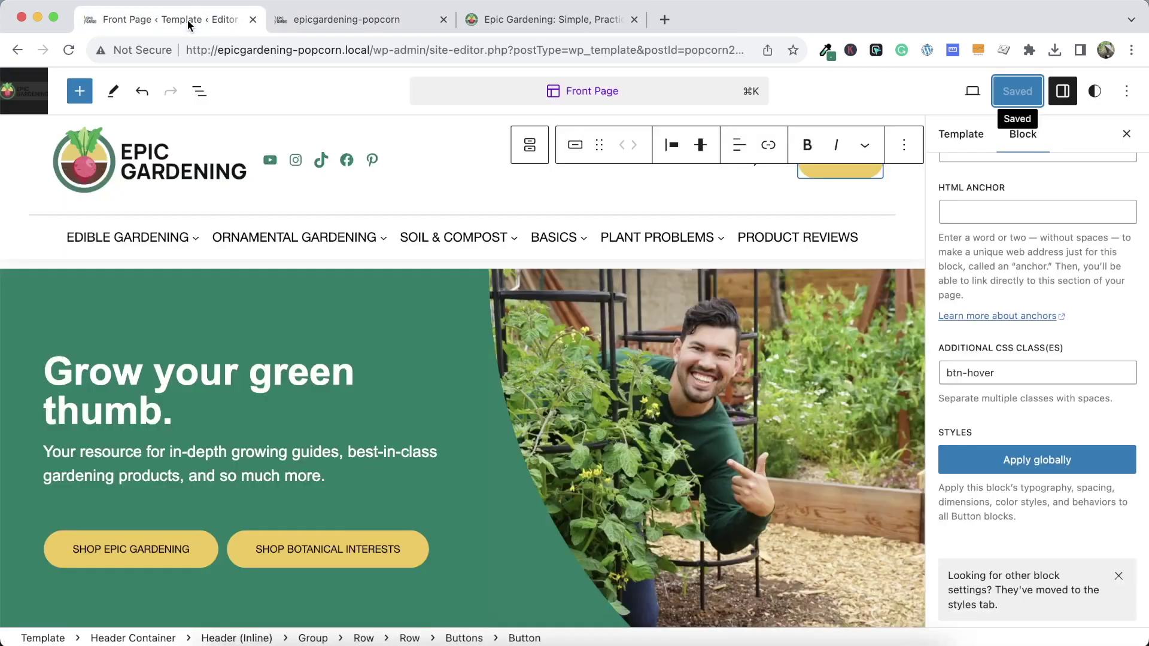
click(410, 282)
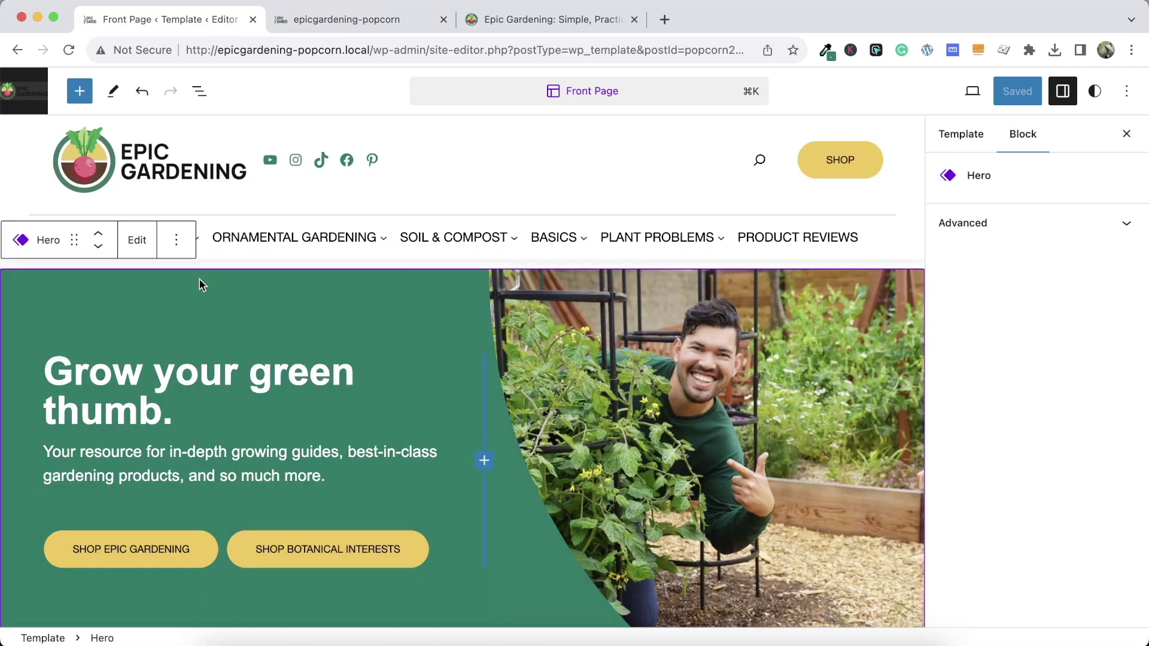
click(1044, 226)
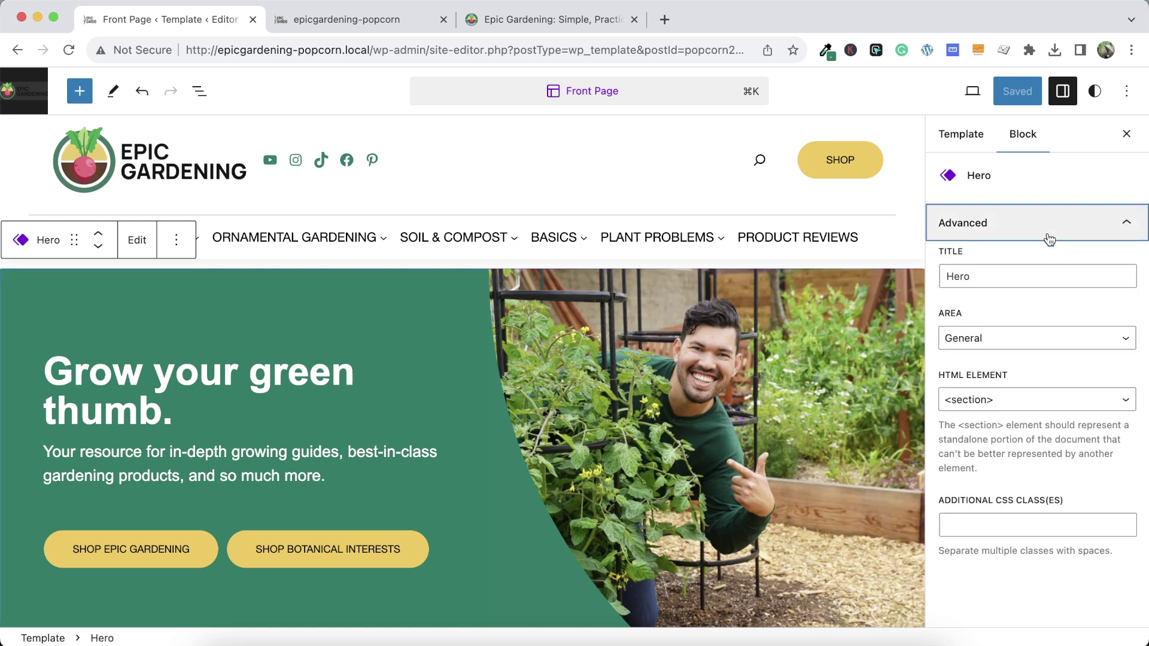
click(997, 522)
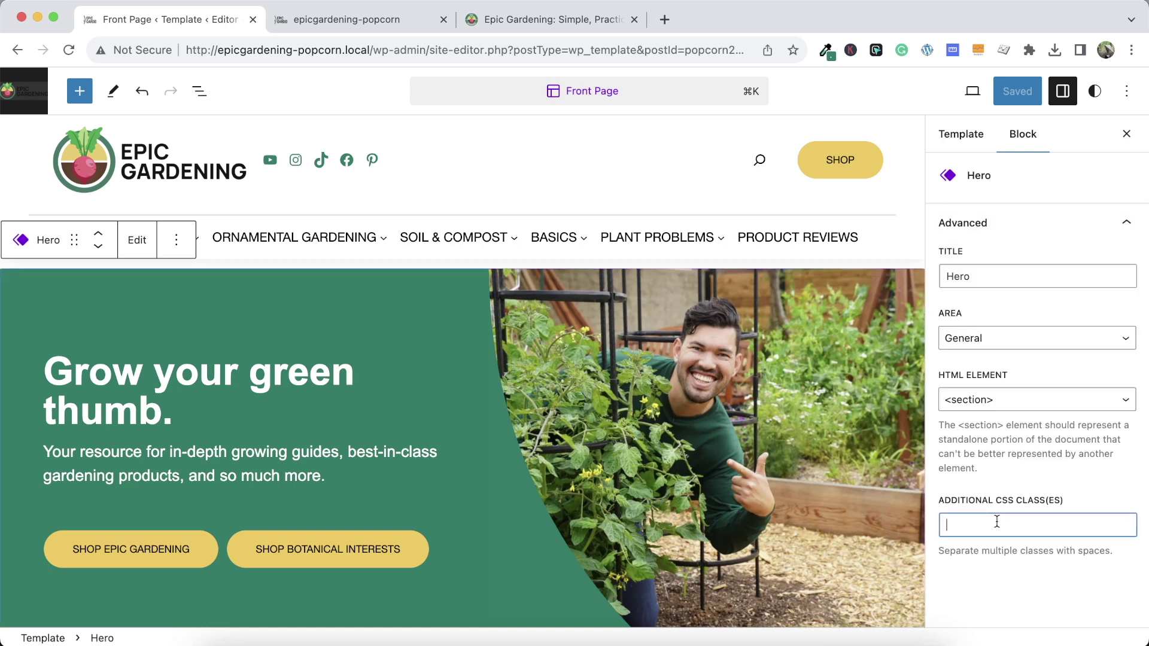
text(hero-container)
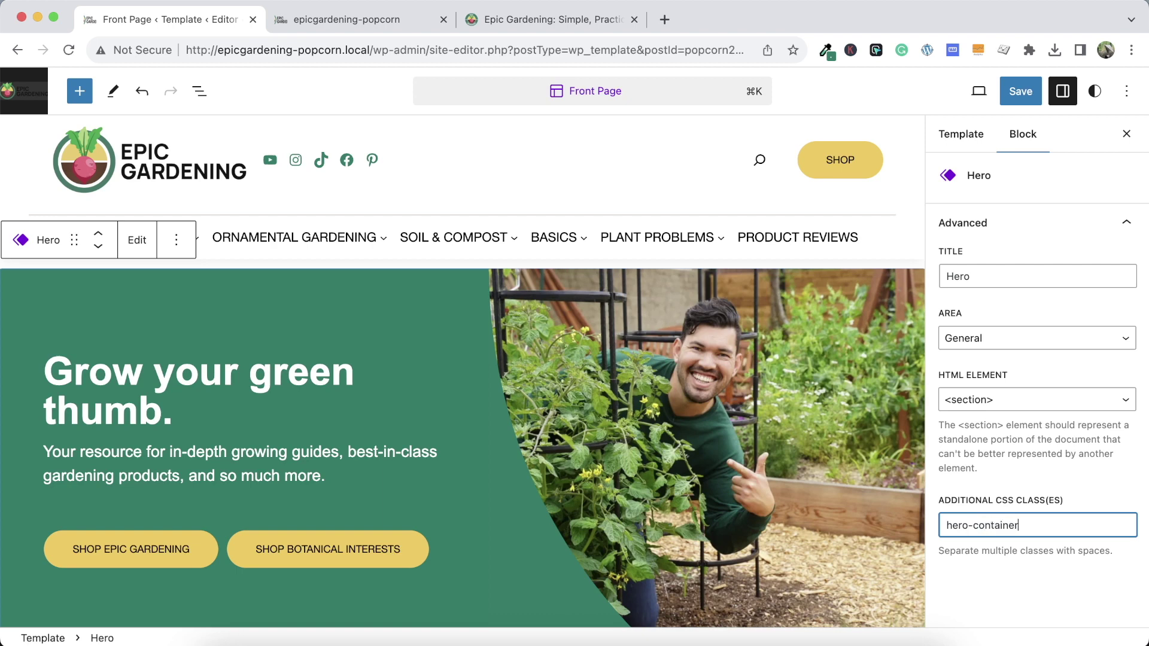
key(super+a)
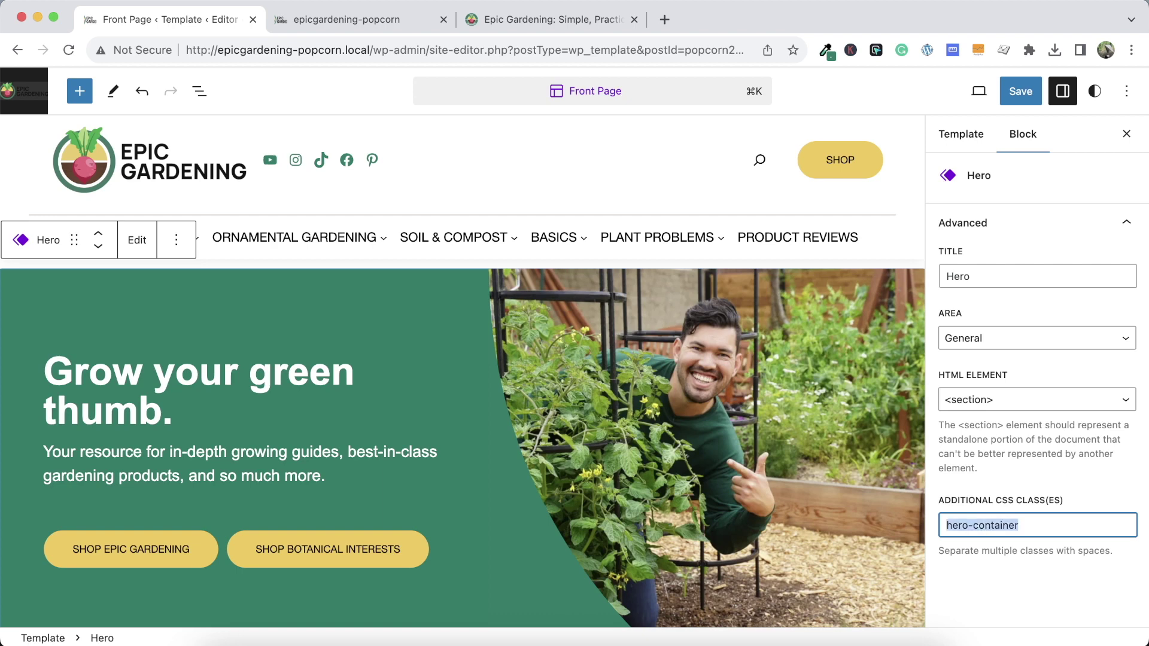
click(1029, 90)
click(982, 90)
Add the rule .hero-container{margin-top:-12px;} at the start of the site's Additional CSS, publish it, and reload the page
click(353, 19)
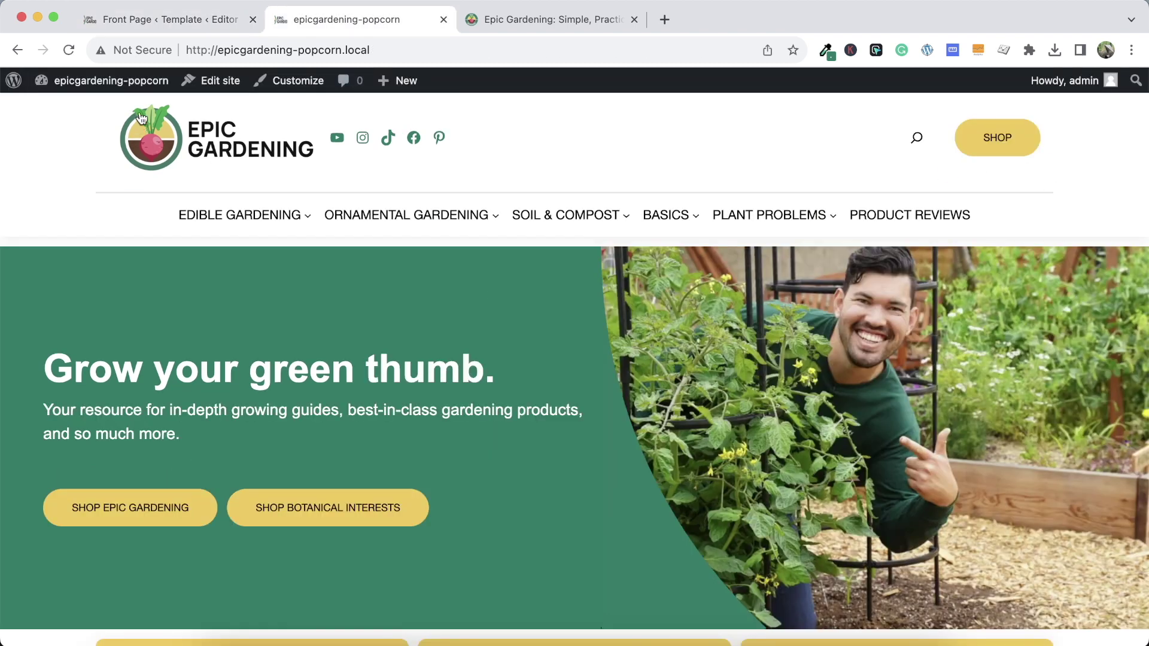
click(283, 83)
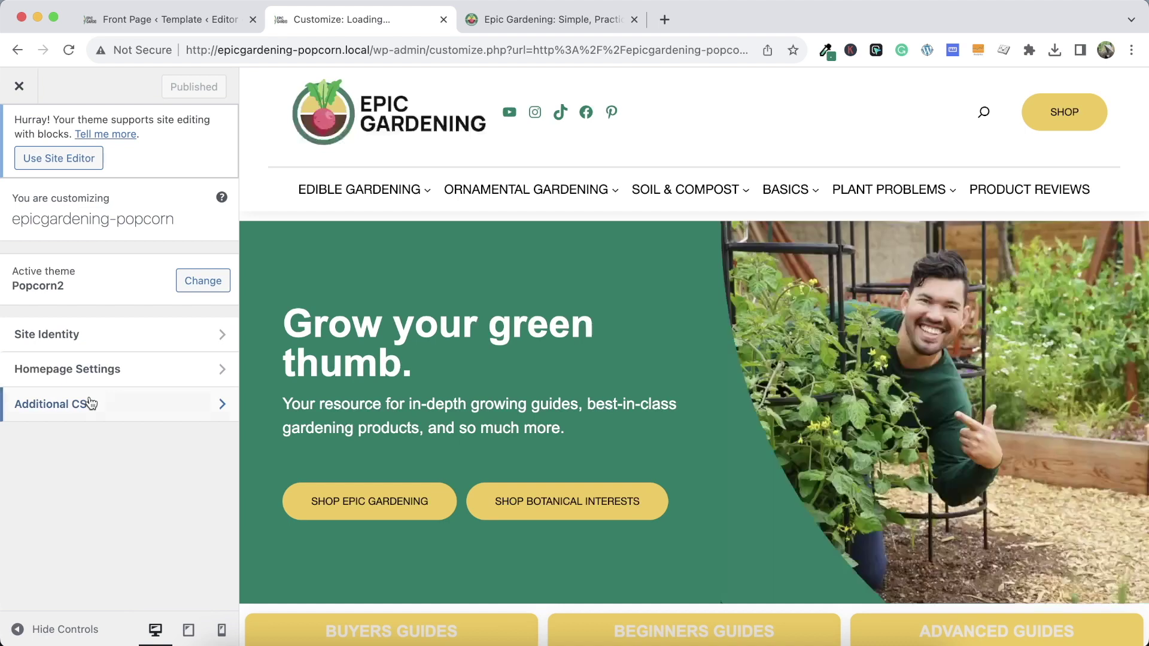
click(42, 403)
click(34, 263)
key(Return)
key(Up)
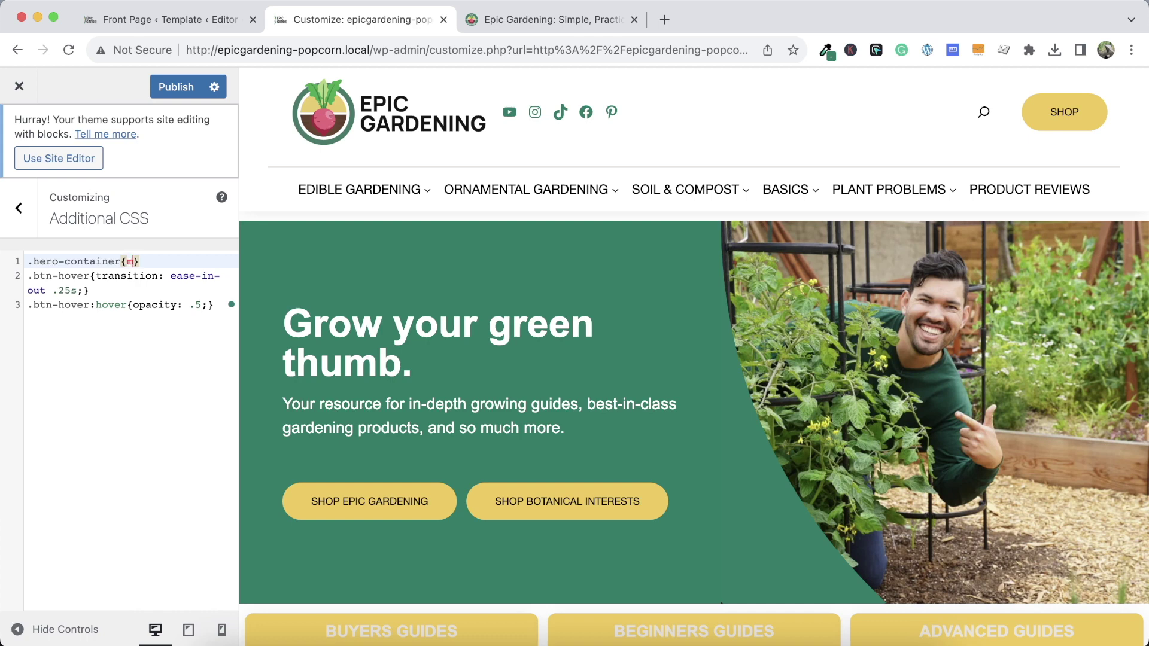
text(m)
key(BackSpace)
text(margin-top:-12px;)
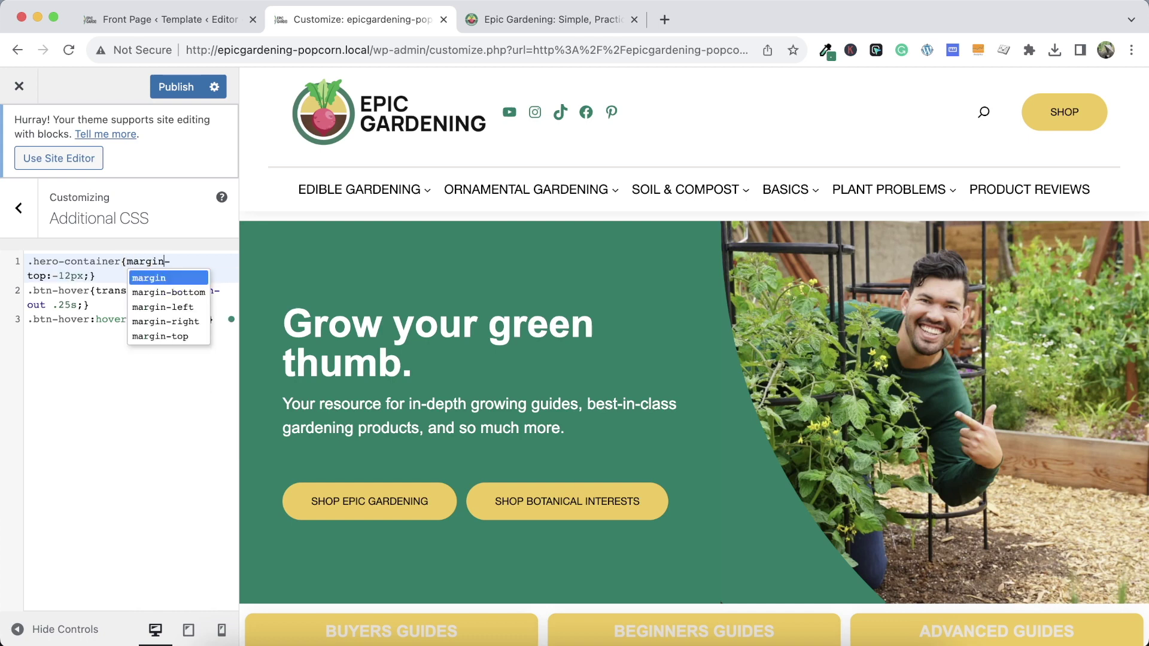
click(174, 87)
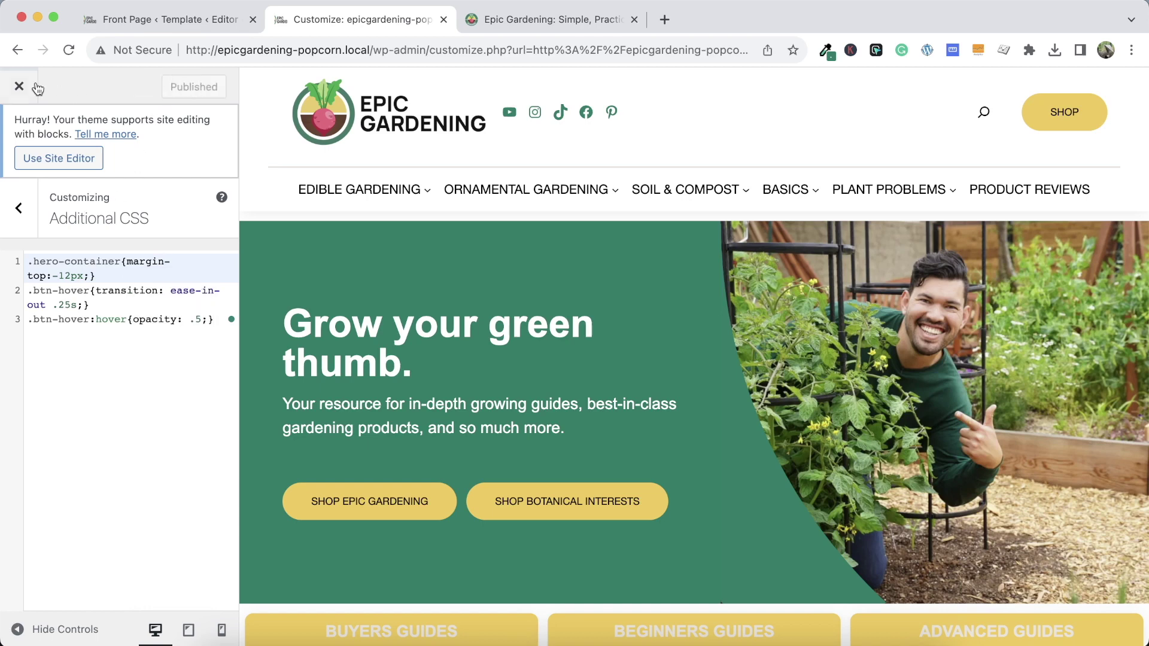
click(69, 49)
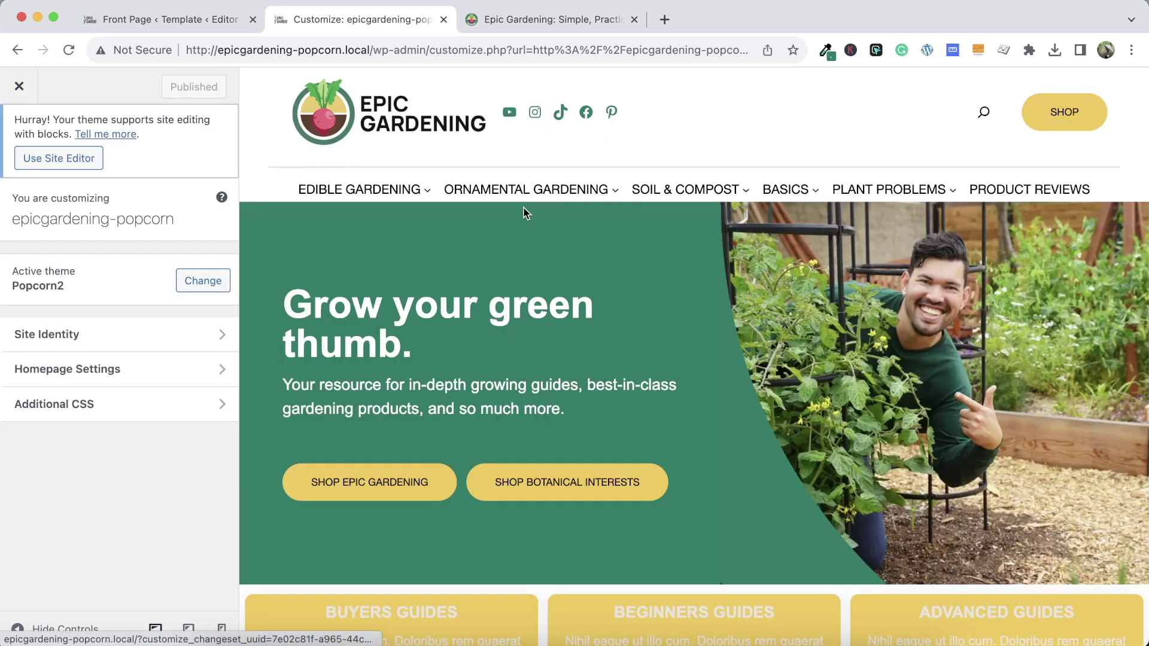
Leave the Customizer and select the navigation menu's Row in the Front Page template header, with the block structure list shown
click(19, 87)
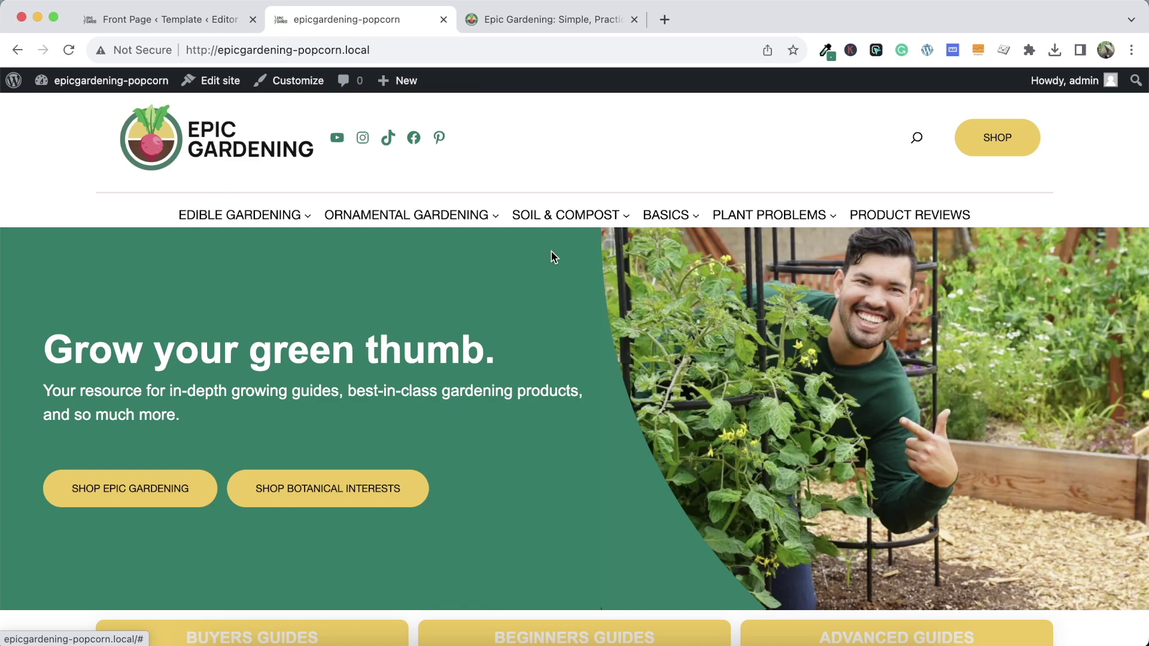
key(super+1)
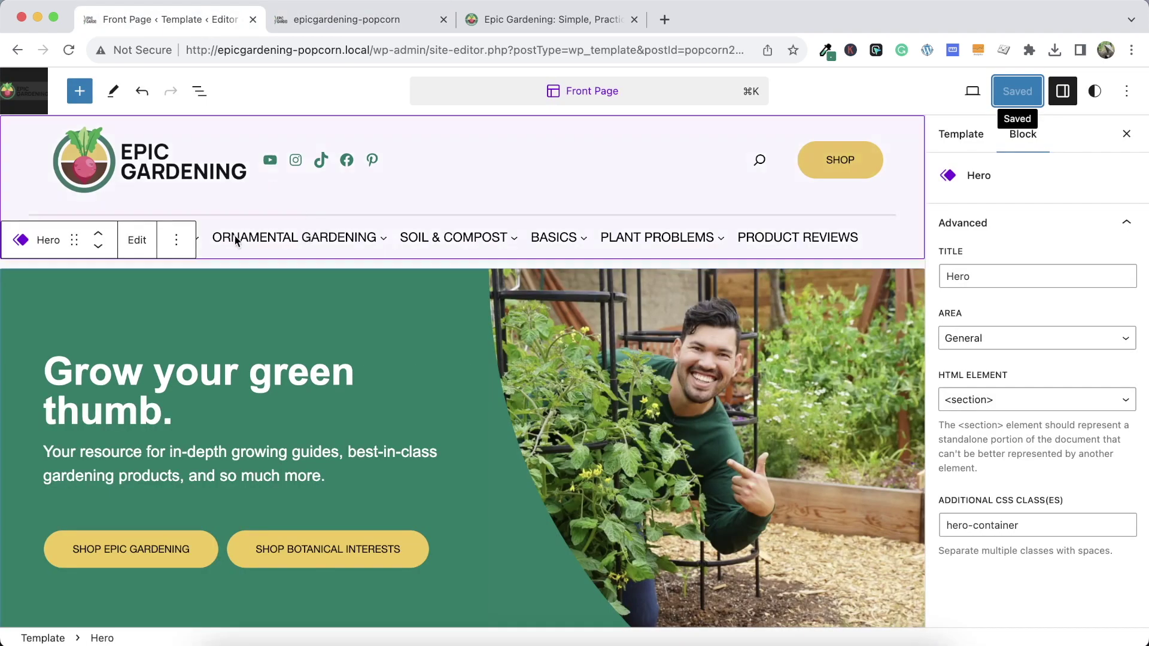
click(384, 217)
click(71, 240)
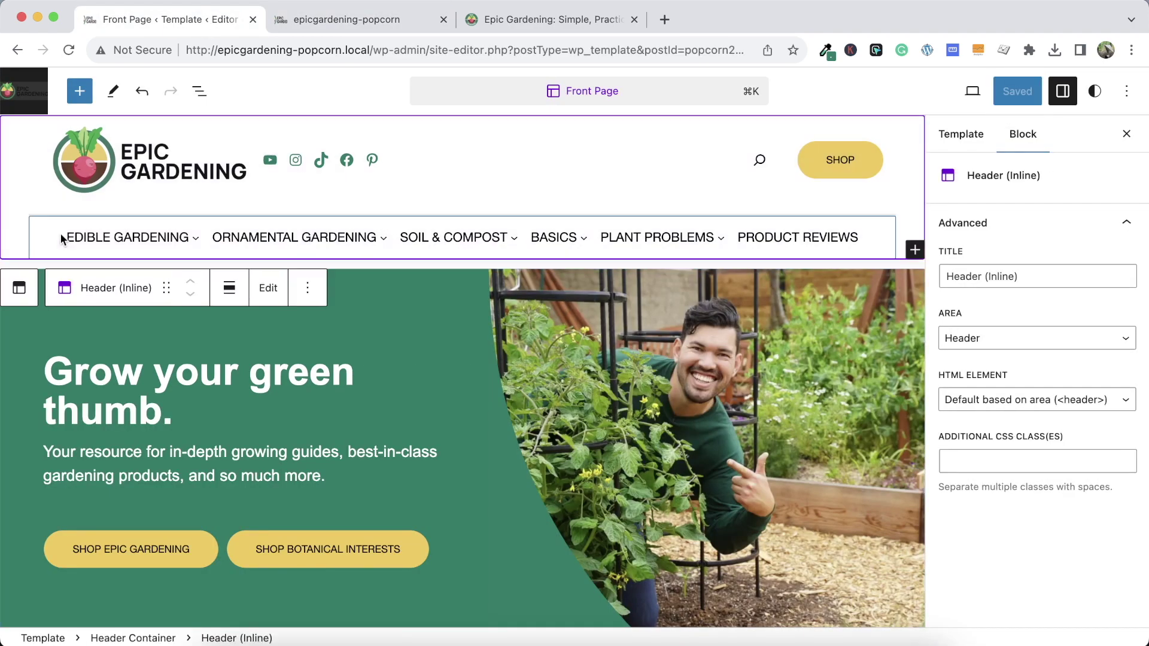
click(39, 235)
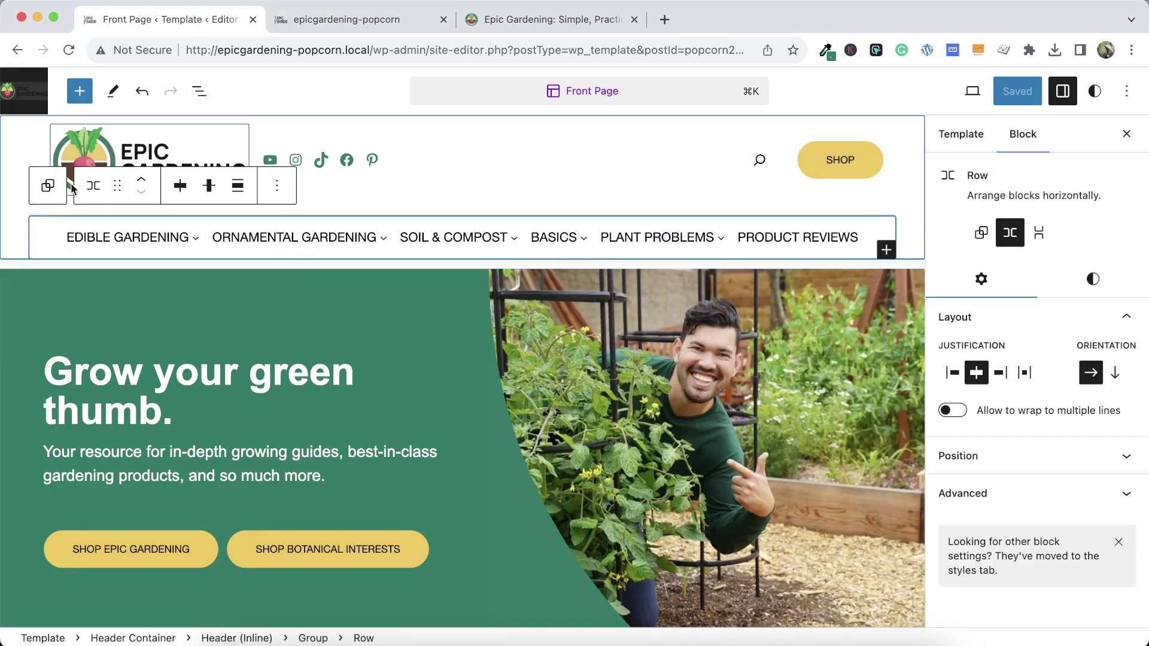
click(211, 91)
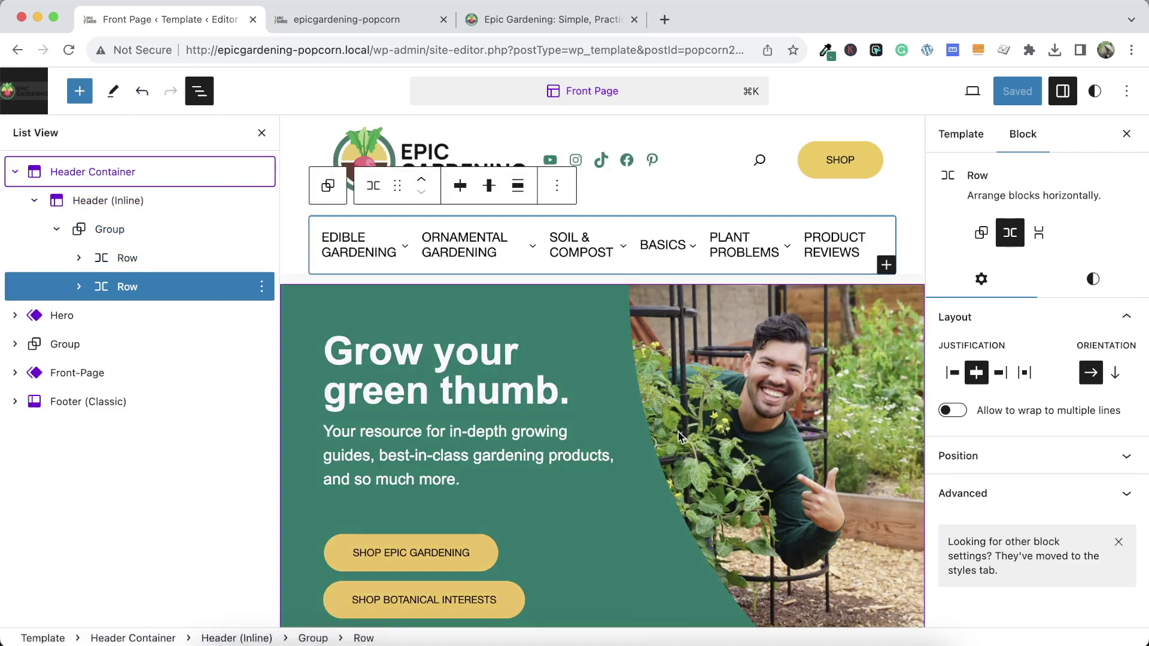
Set the navigation Row's vertical padding to 3, save the template, and reload the site to check the menu
click(1072, 270)
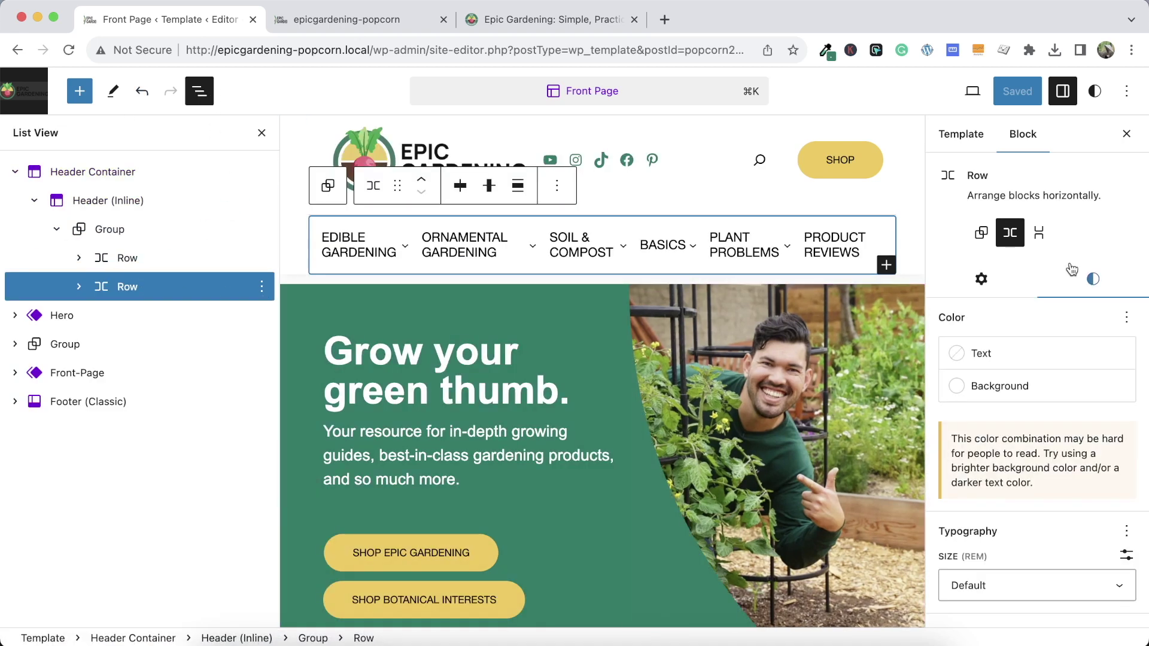
scroll(1010, 417, down, 4)
scroll(1010, 417, down, 2)
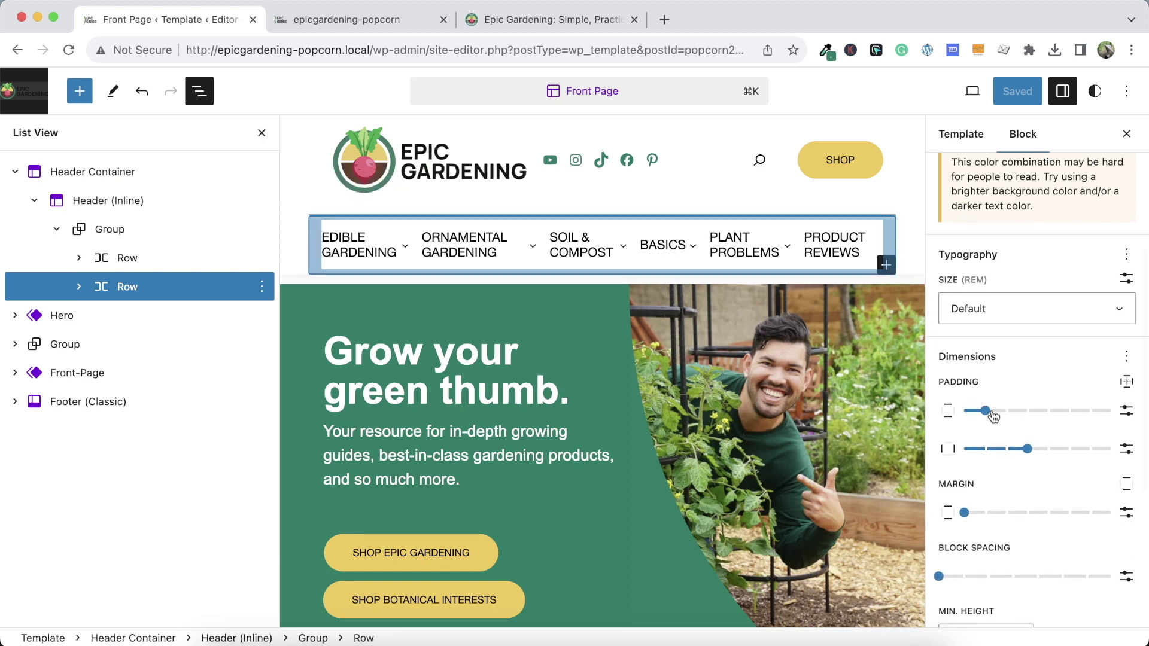
click(1012, 412)
drag(1011, 412, 1026, 411)
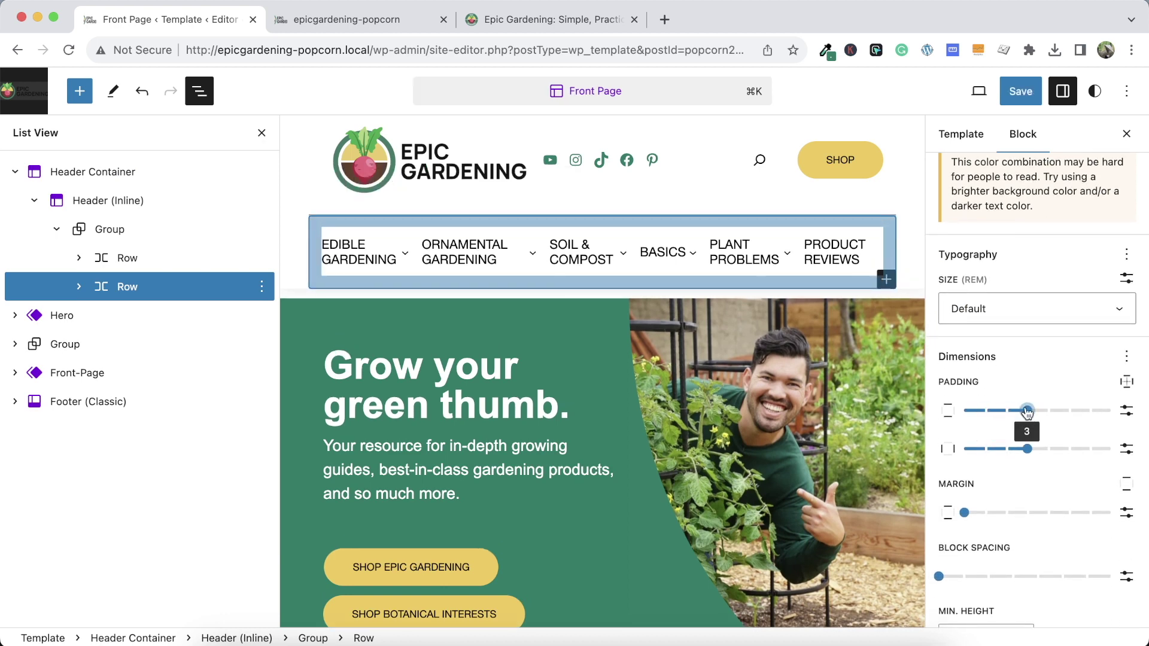
click(1019, 91)
click(393, 22)
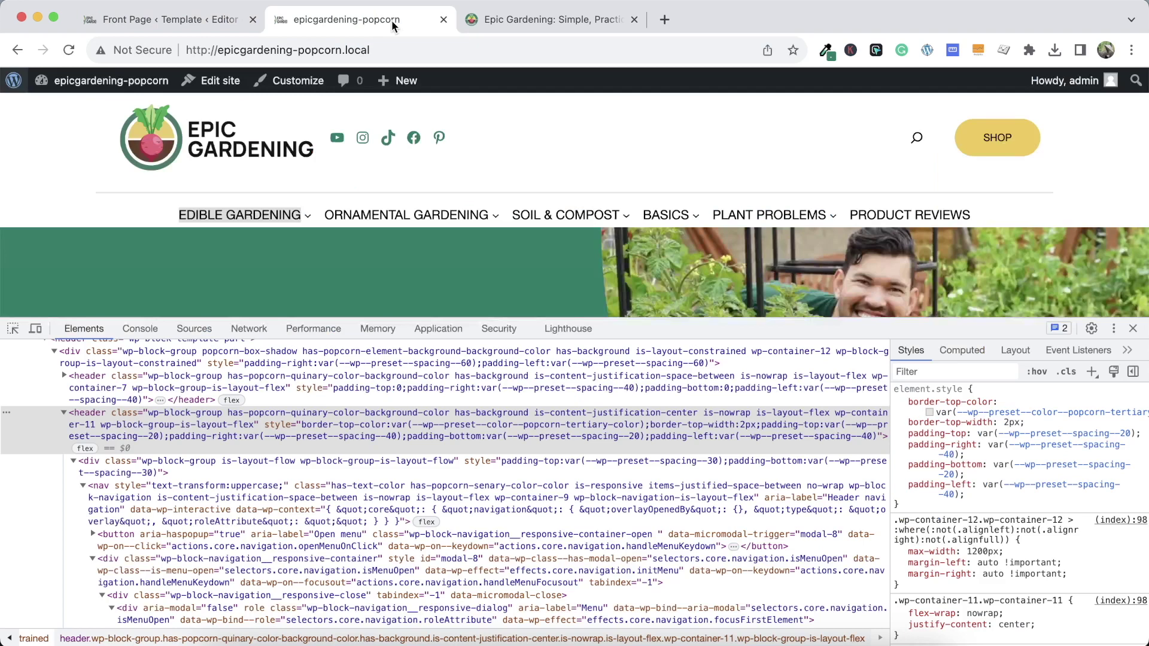
click(70, 50)
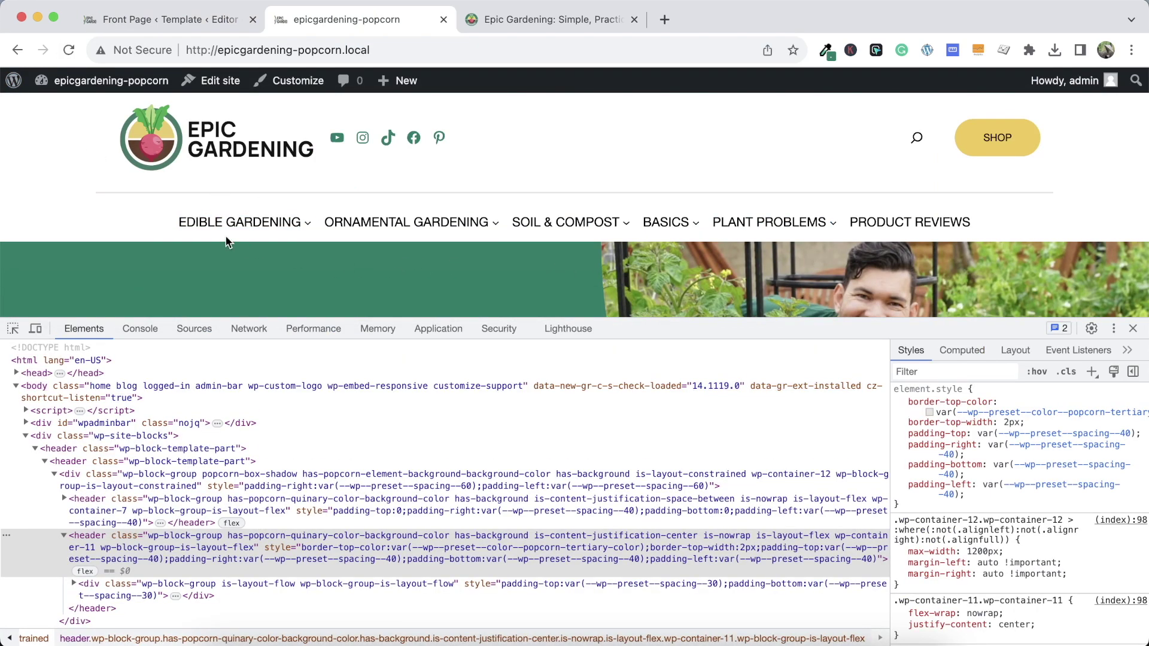
mouse_move(226, 225)
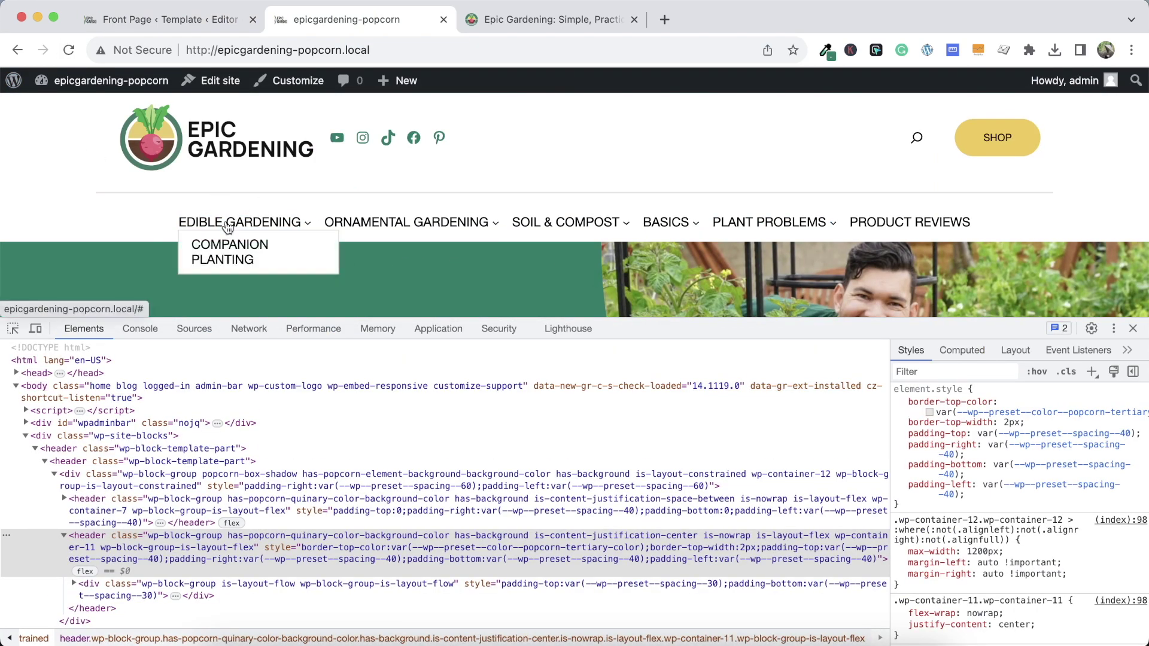
Split the navigation Row's padding into individual sides, set the top padding to 1, save, and check the reloaded site without the developer tools
click(177, 21)
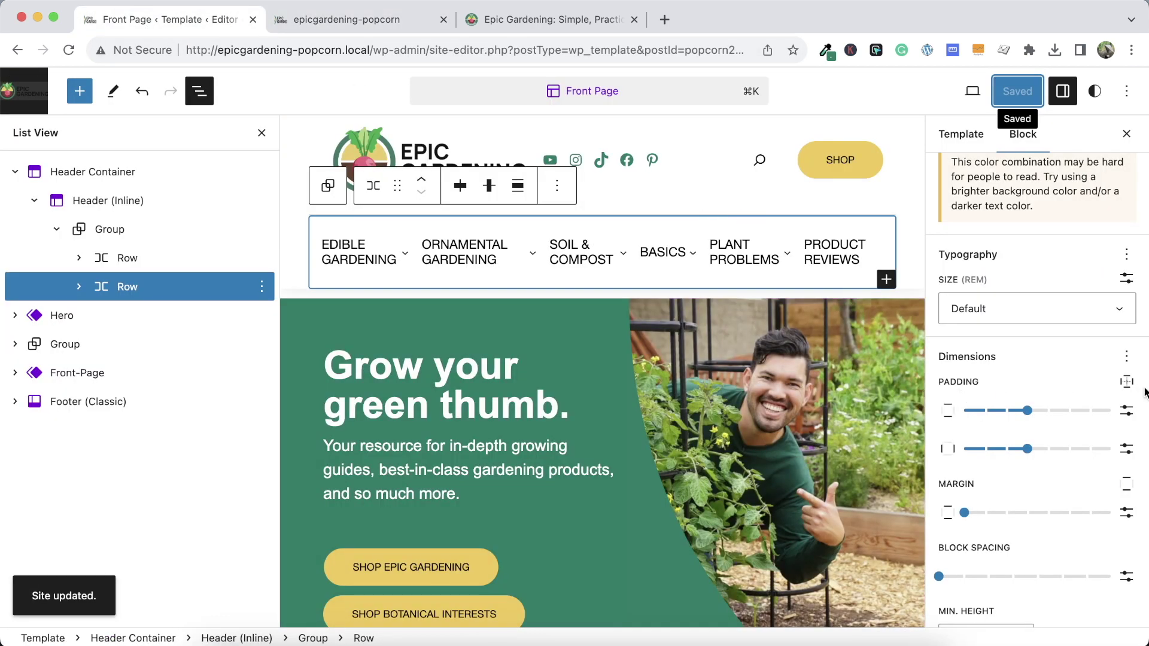
click(1126, 381)
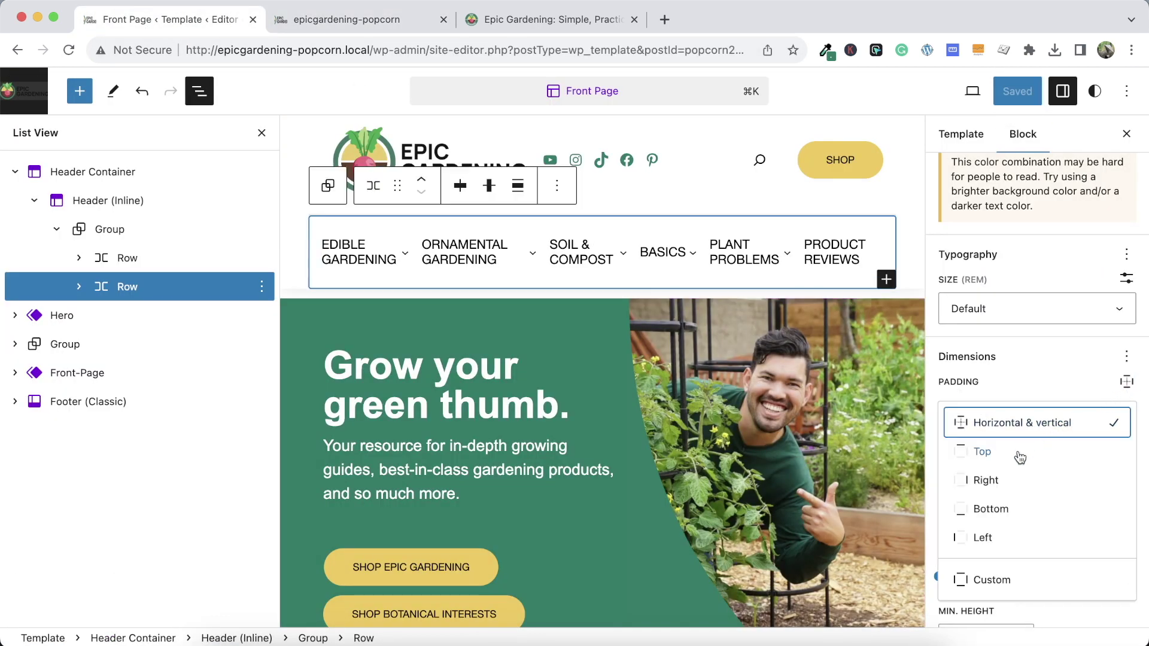
click(998, 580)
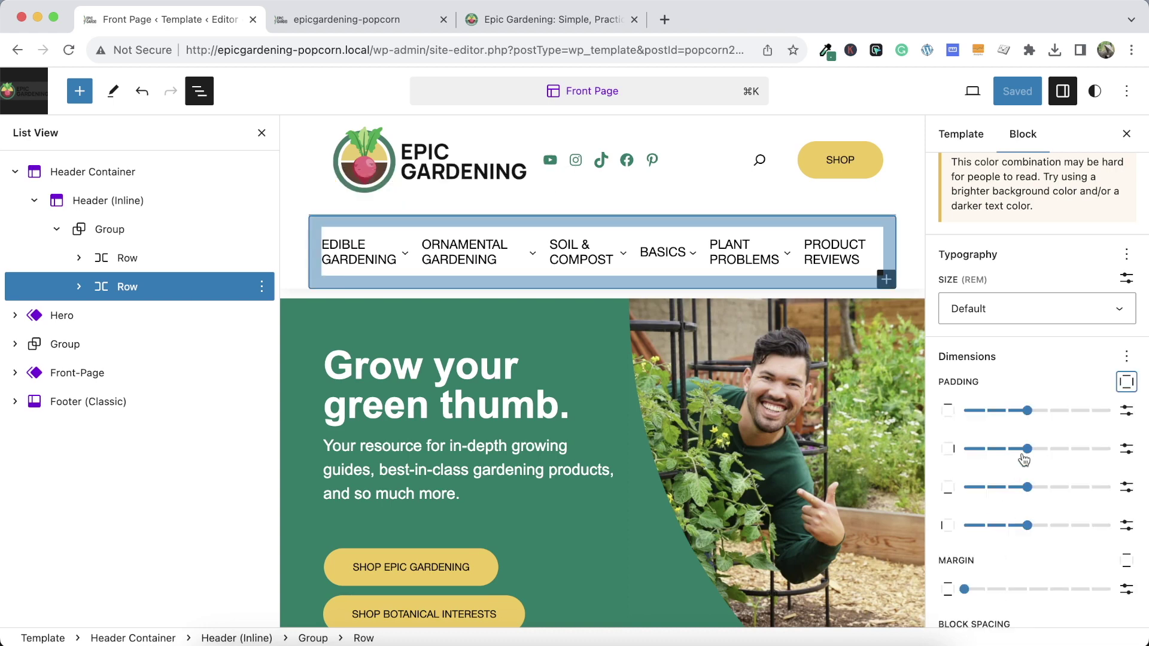
click(1024, 411)
drag(1013, 413, 991, 414)
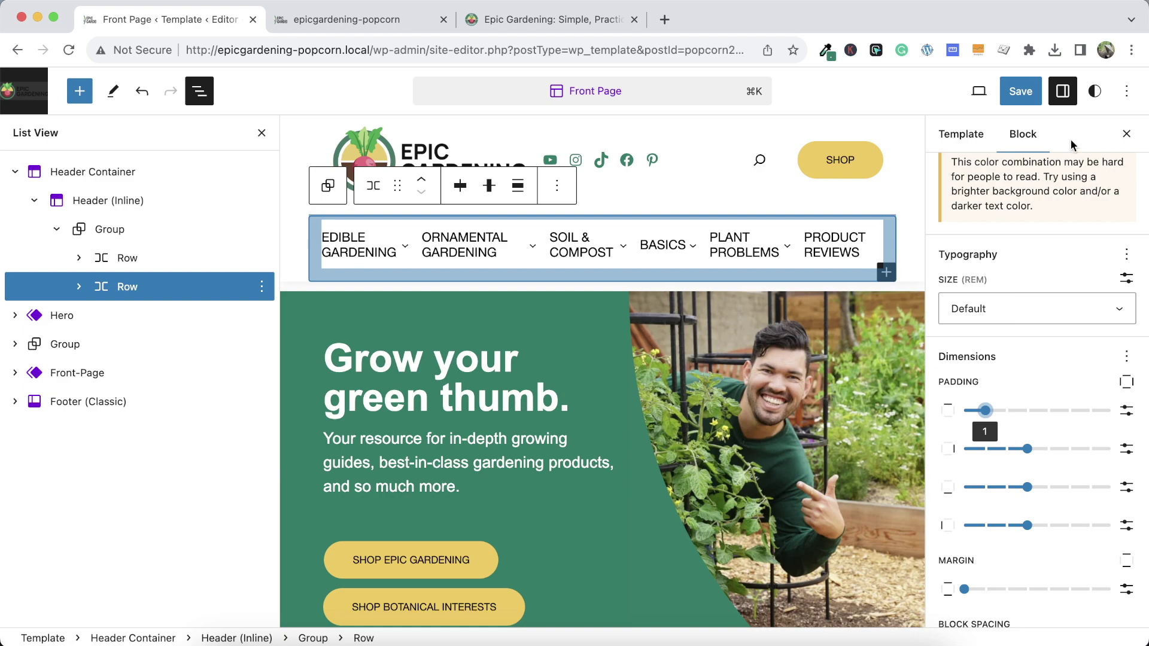
click(1020, 91)
click(370, 19)
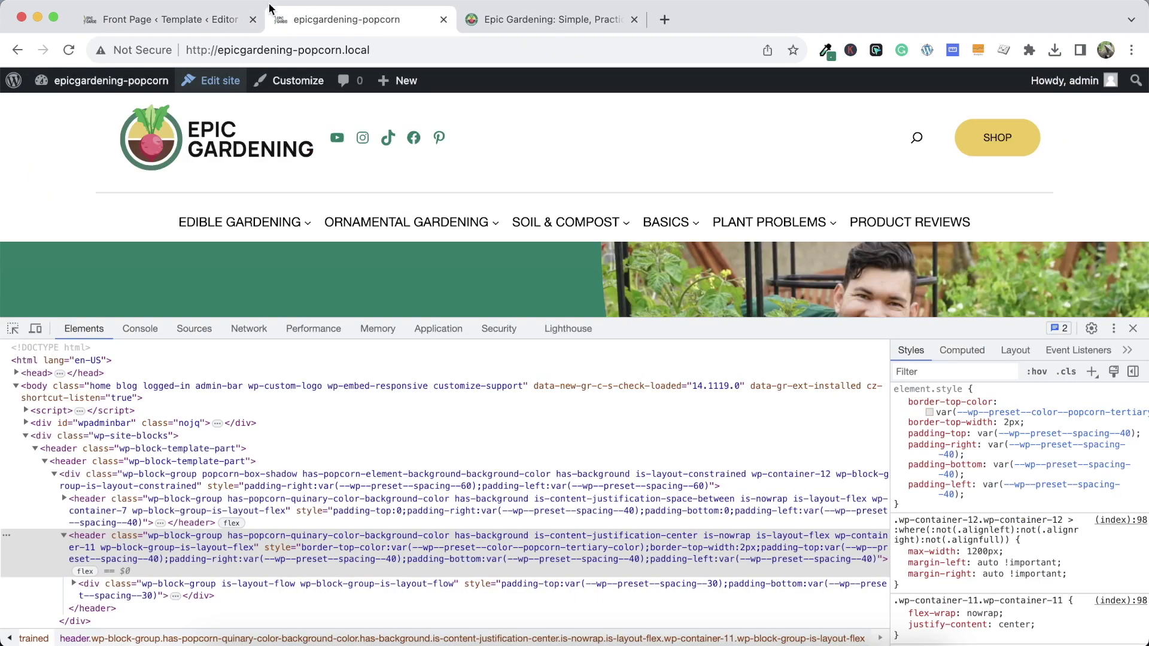
click(70, 49)
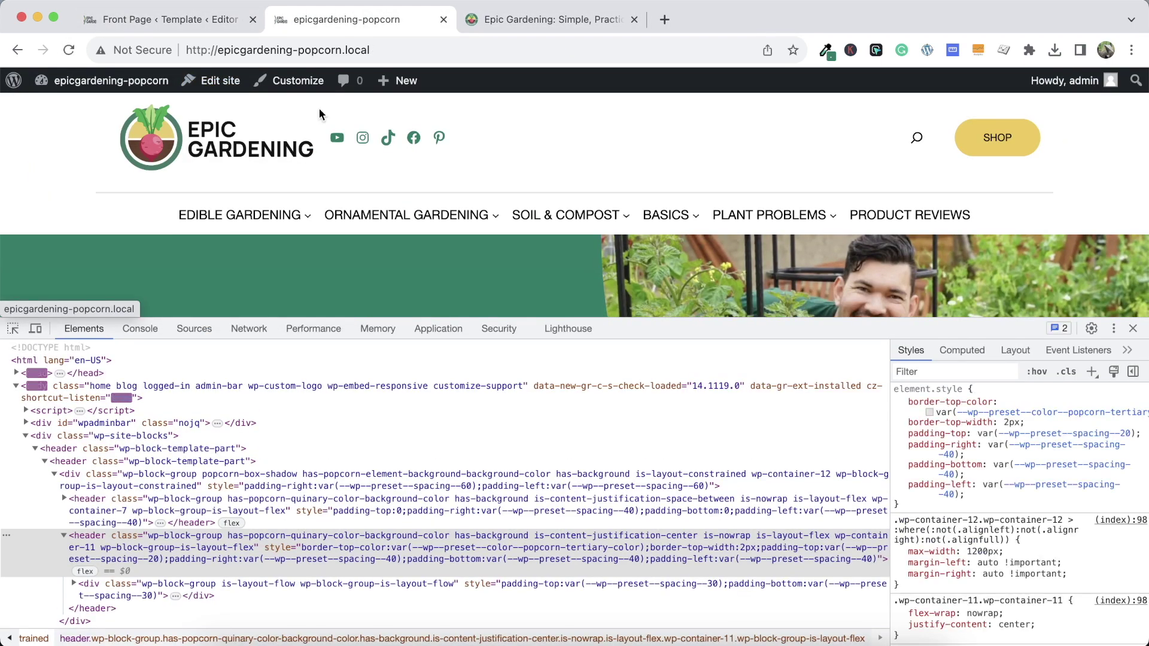
click(1134, 328)
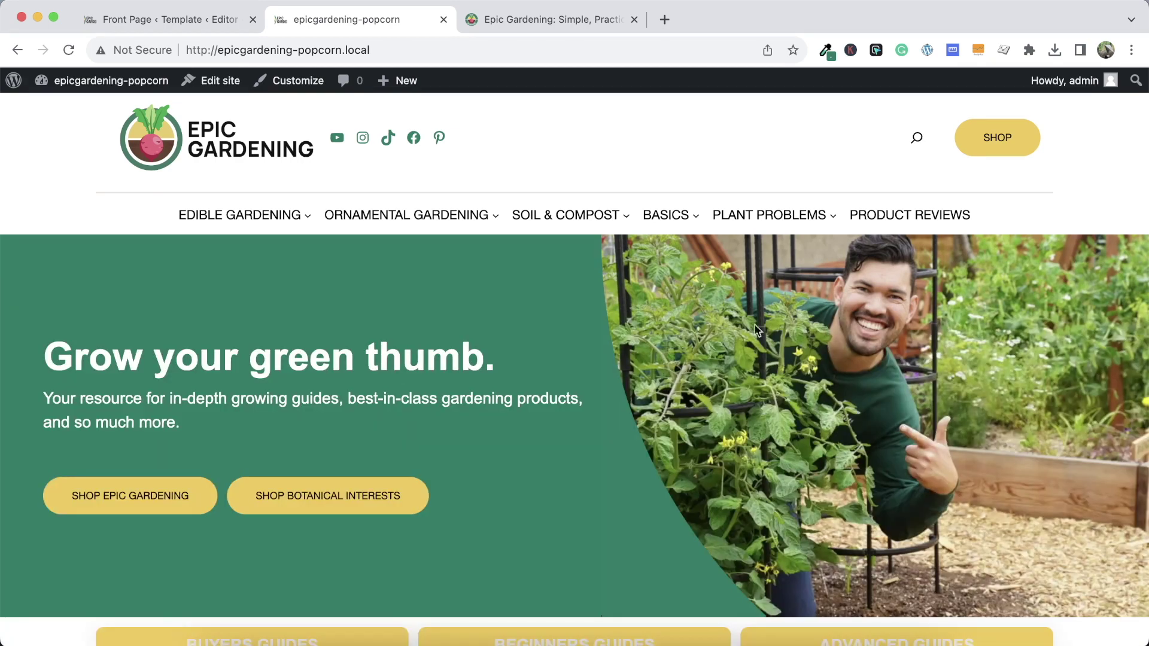
scroll(713, 334, down, 2)
scroll(713, 334, up, 1)
scroll(713, 334, up, 2)
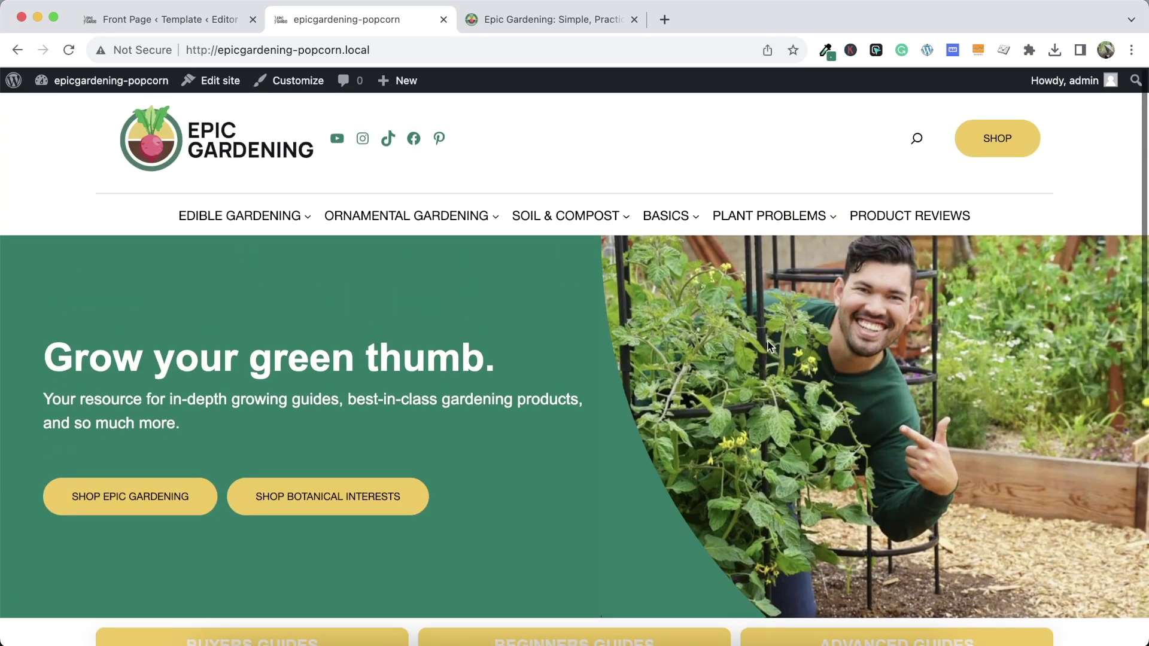
Set the header Navigation block's block spacing to 6, save the template, and reload the site
key(ctrl+shift+Tab)
scroll(1065, 429, down, 2)
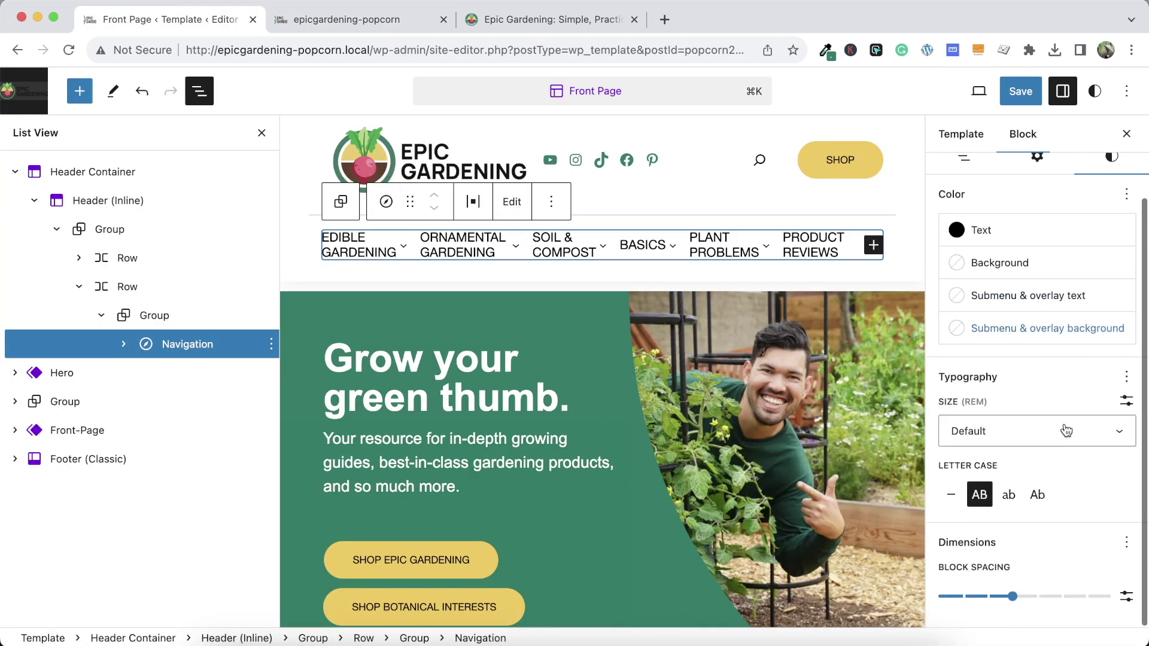
click(1126, 543)
click(1126, 542)
drag(1012, 596, 1101, 600)
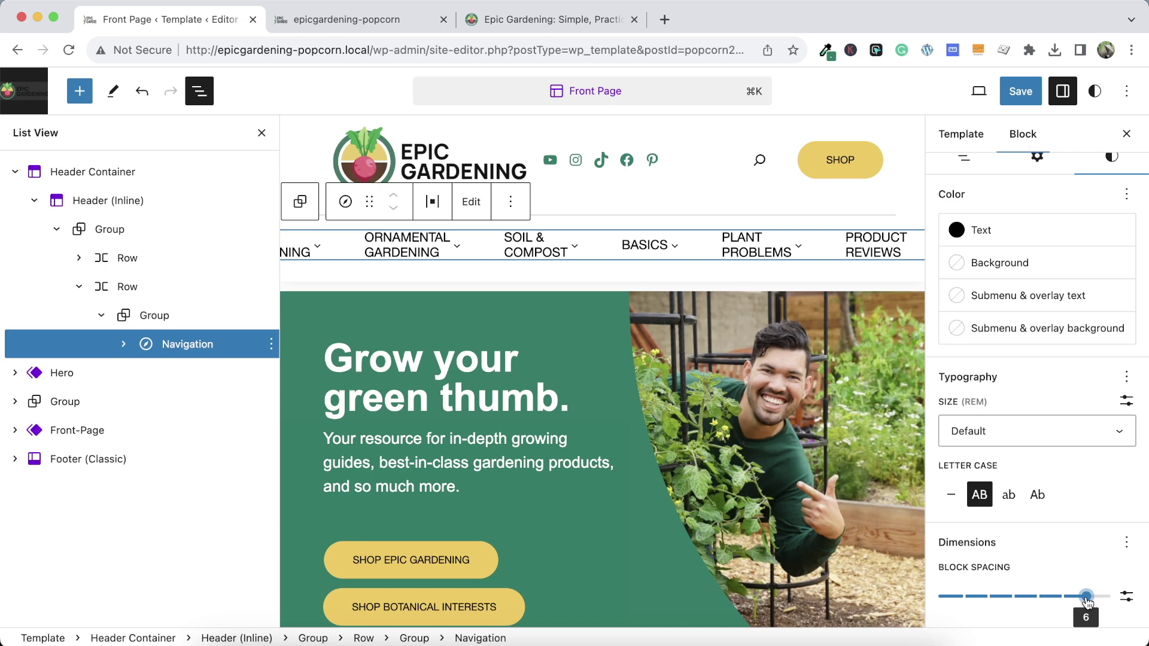
click(1014, 101)
click(1013, 100)
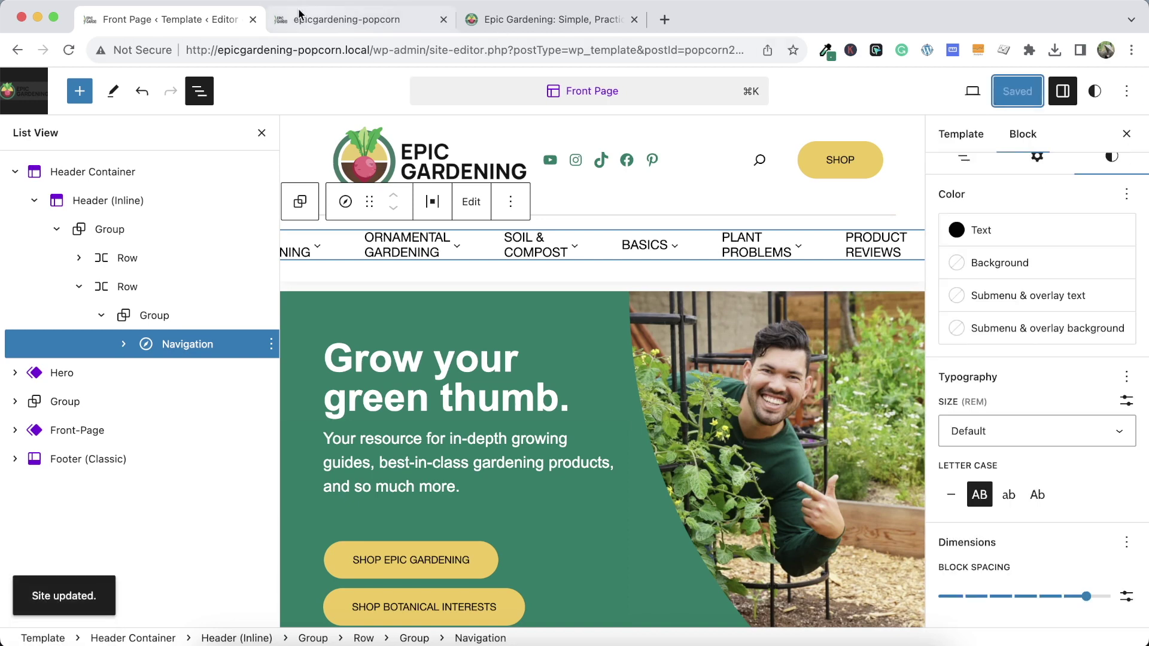
click(335, 19)
click(69, 49)
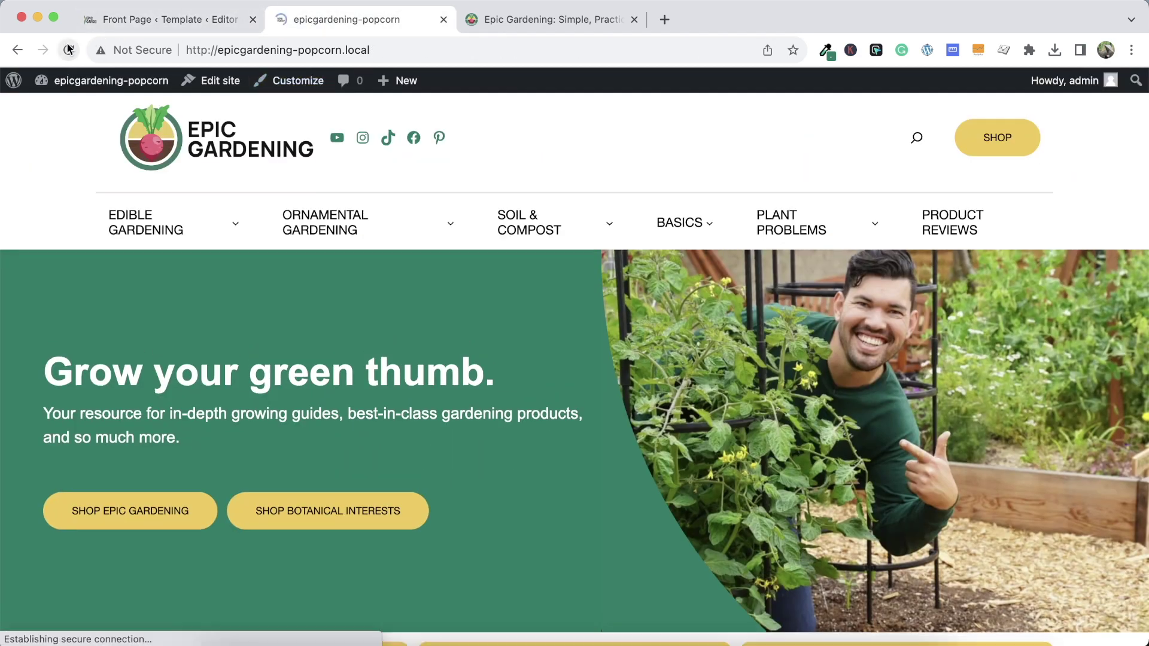
Reduce the Navigation block's block spacing to 5, save the template, and check the menu on the reloaded site
click(222, 23)
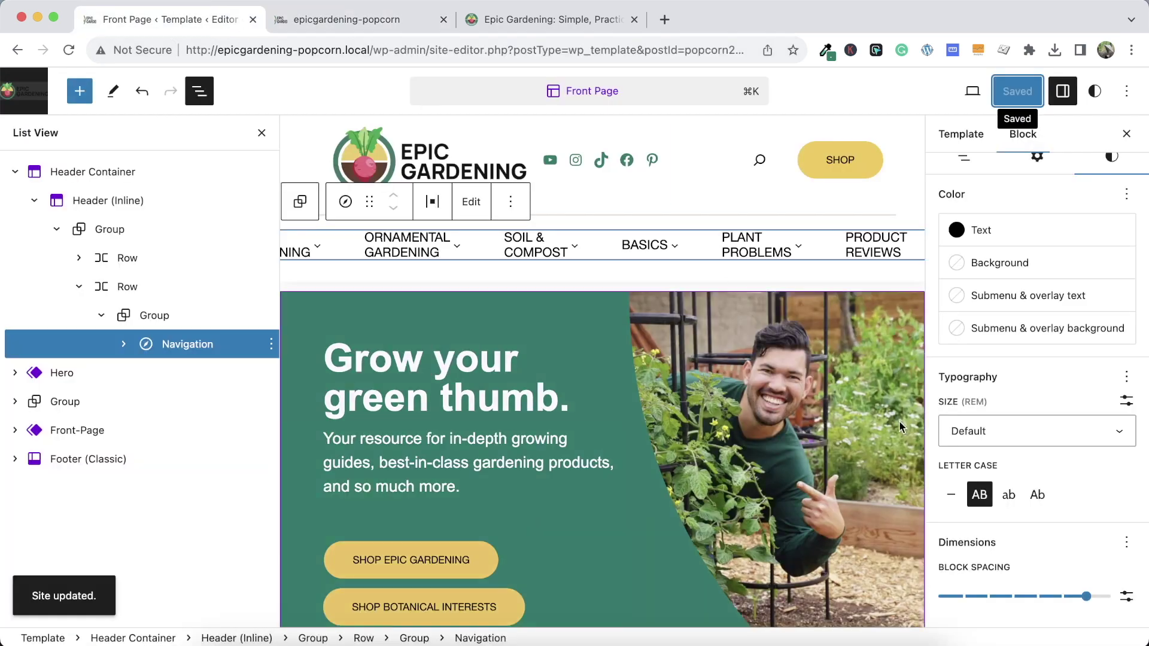
drag(1078, 602, 1068, 604)
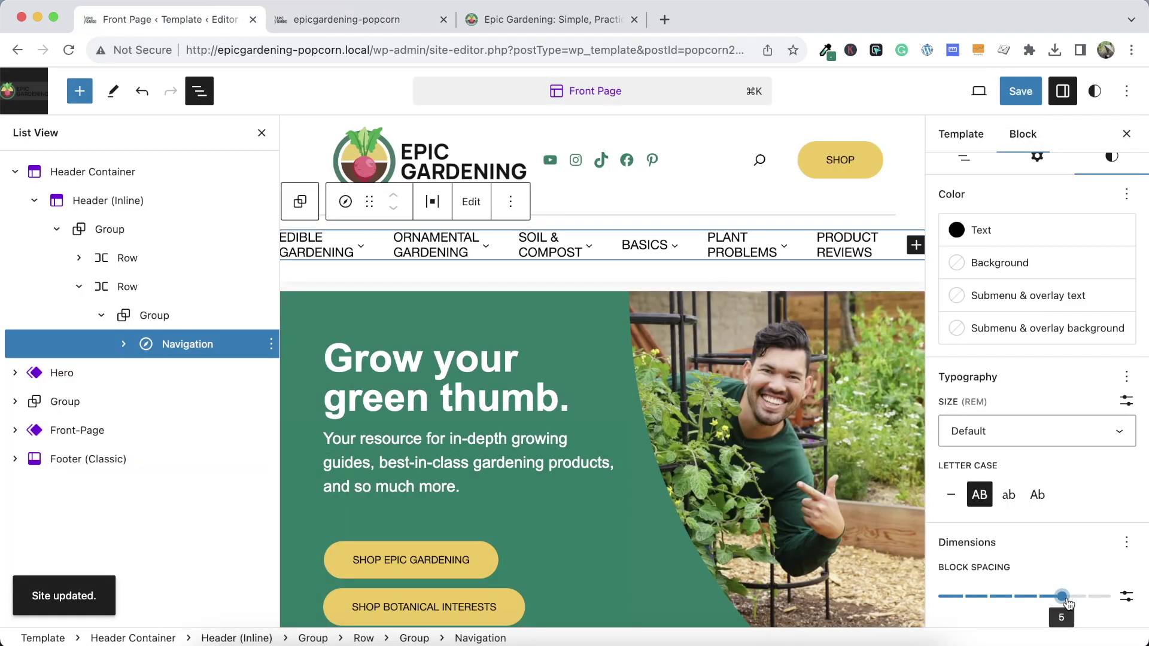
click(1021, 91)
click(939, 90)
click(347, 19)
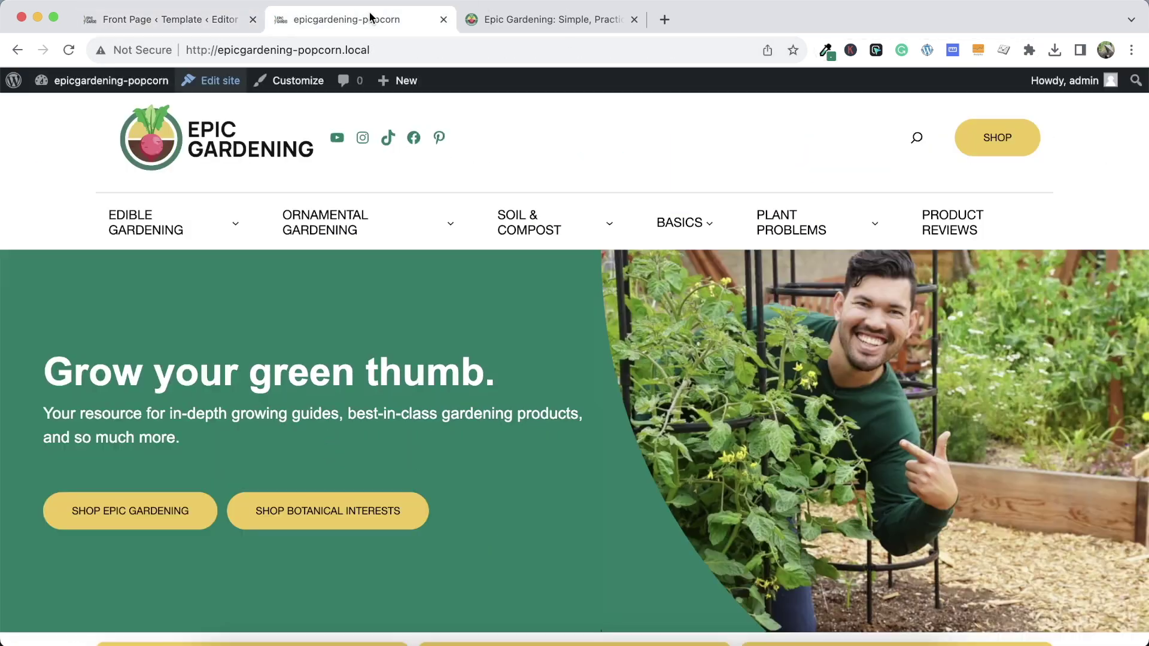
click(69, 49)
mouse_move(450, 222)
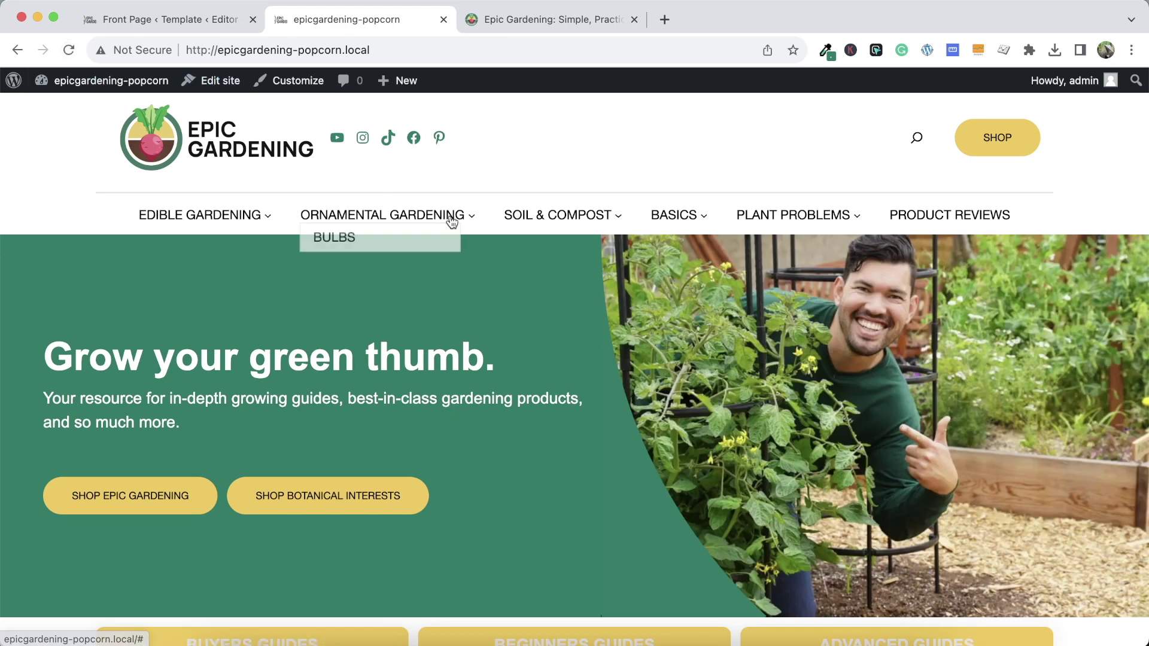
Compare the navigation menu's spacing, text and submenus with the original Epic Gardening site
click(592, 21)
mouse_move(367, 185)
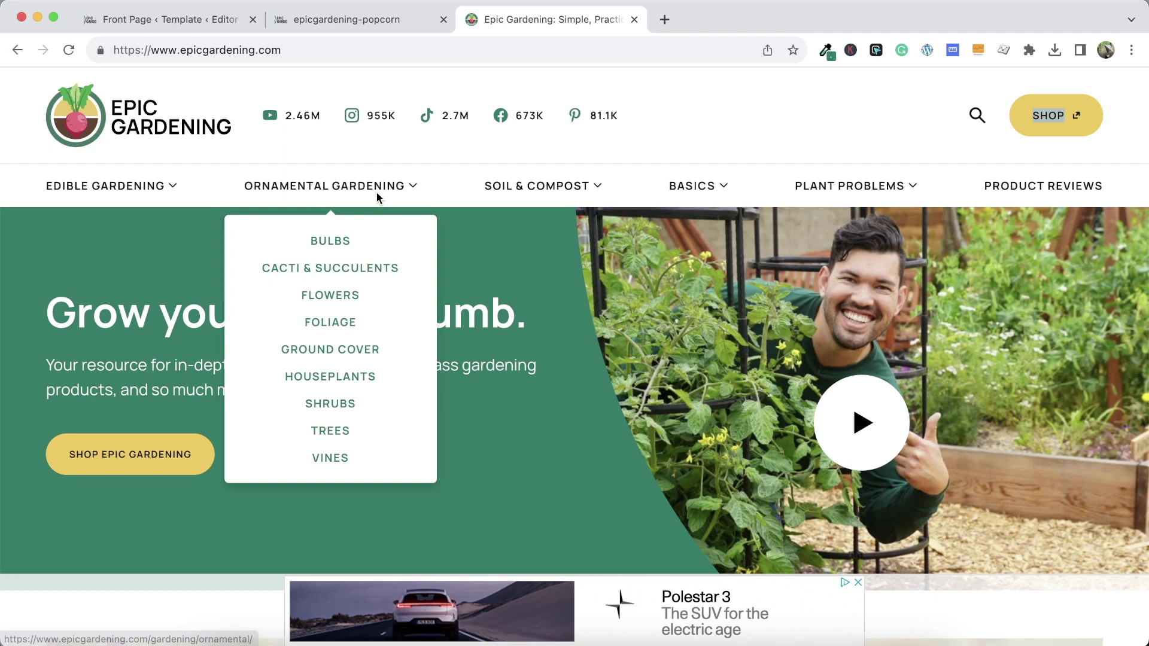
click(367, 19)
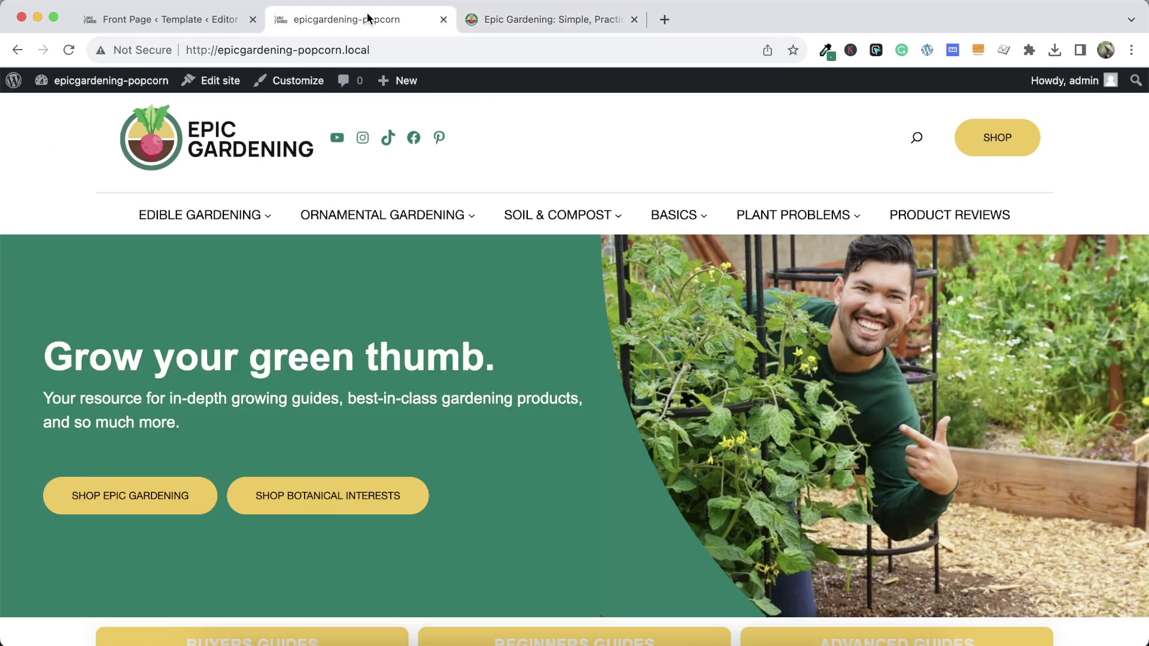
click(504, 20)
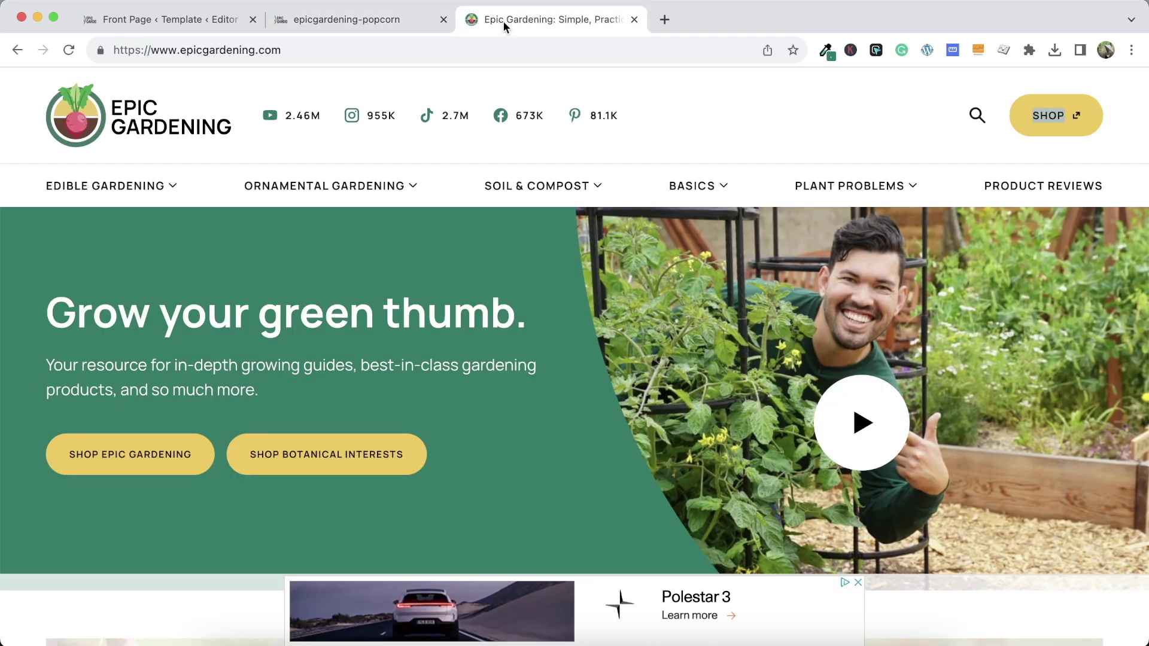
click(310, 28)
Switch the header Navigation block's font size to a custom value in em and set it to .9 em
click(209, 27)
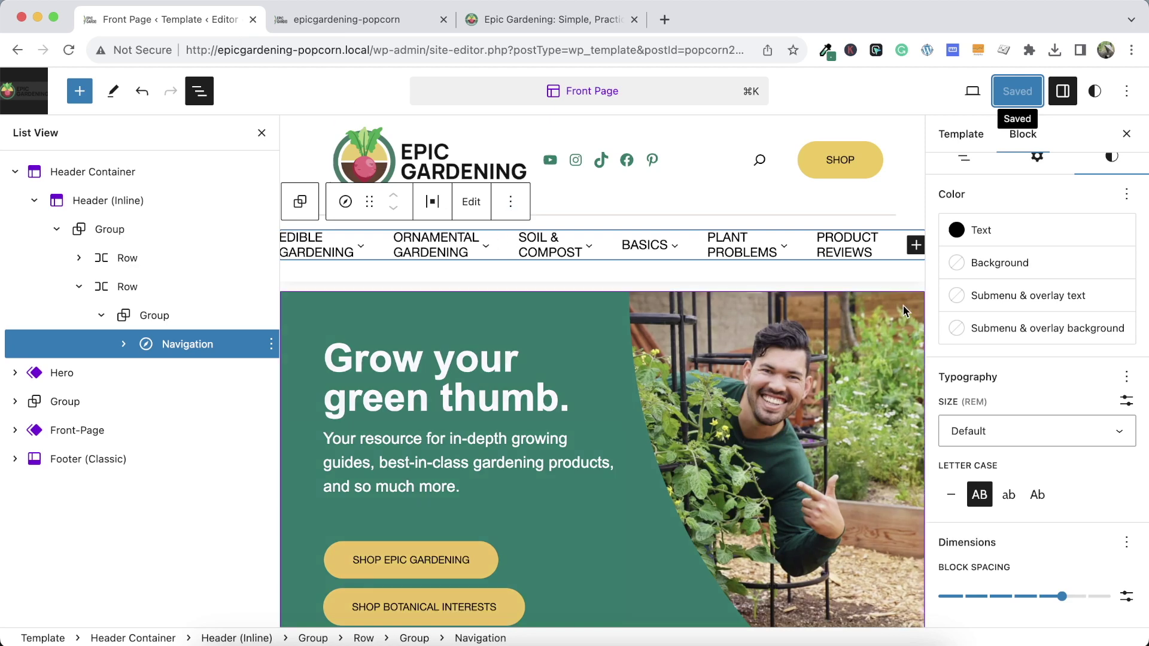
click(1073, 426)
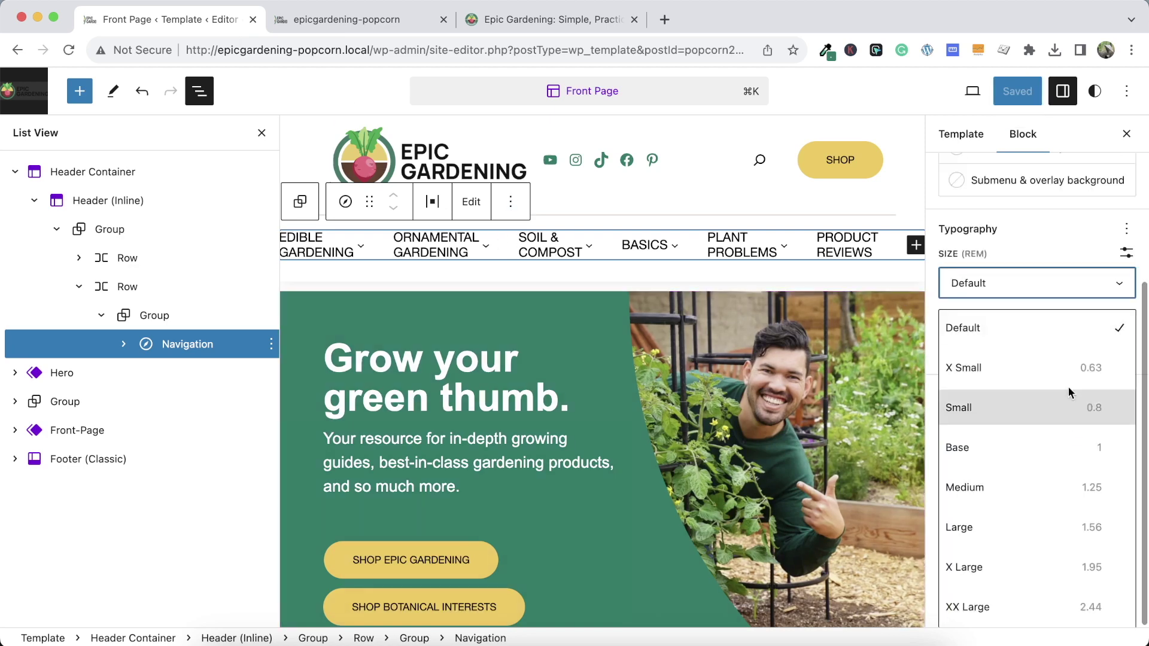
click(1126, 252)
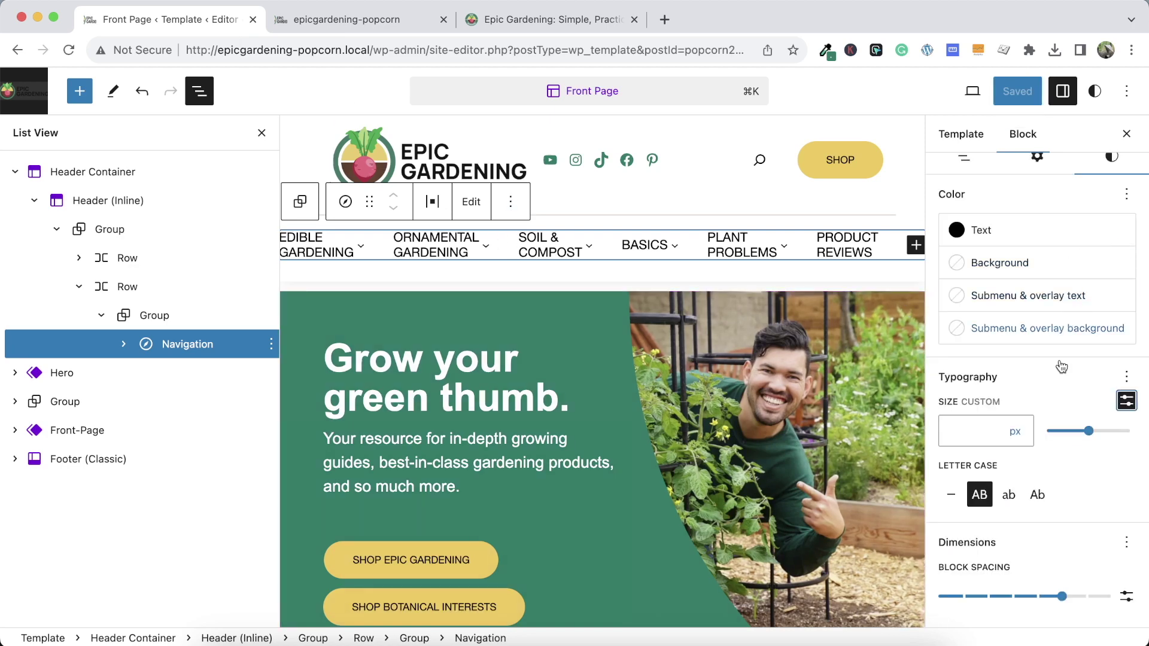
click(1005, 426)
click(1014, 431)
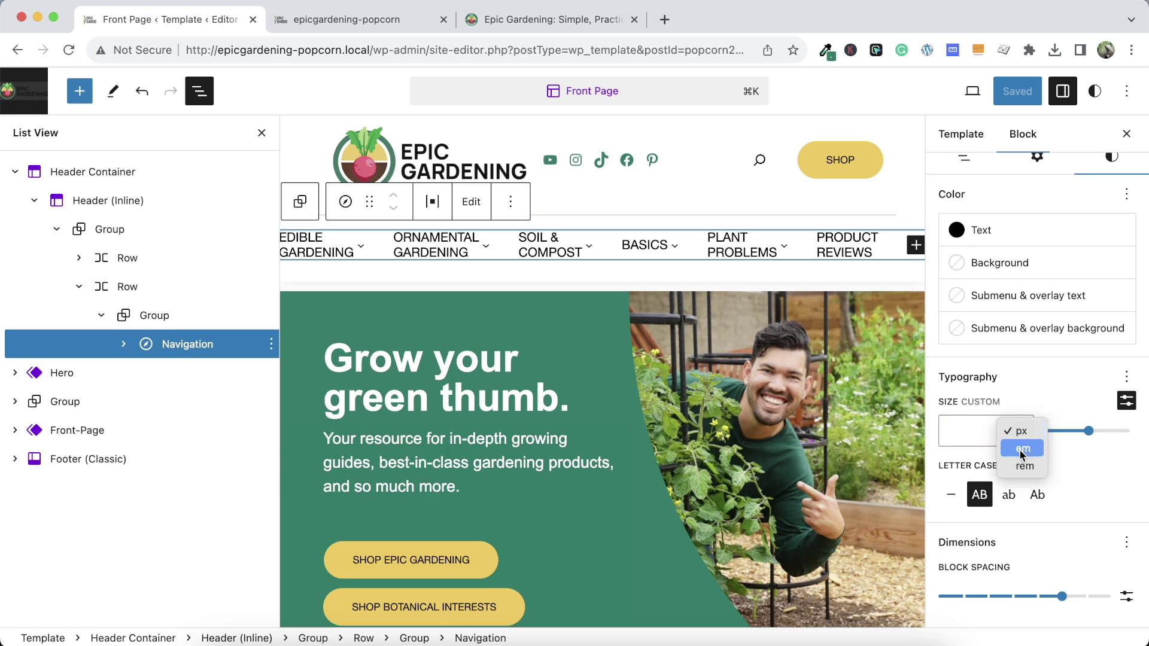
click(1023, 448)
click(1022, 435)
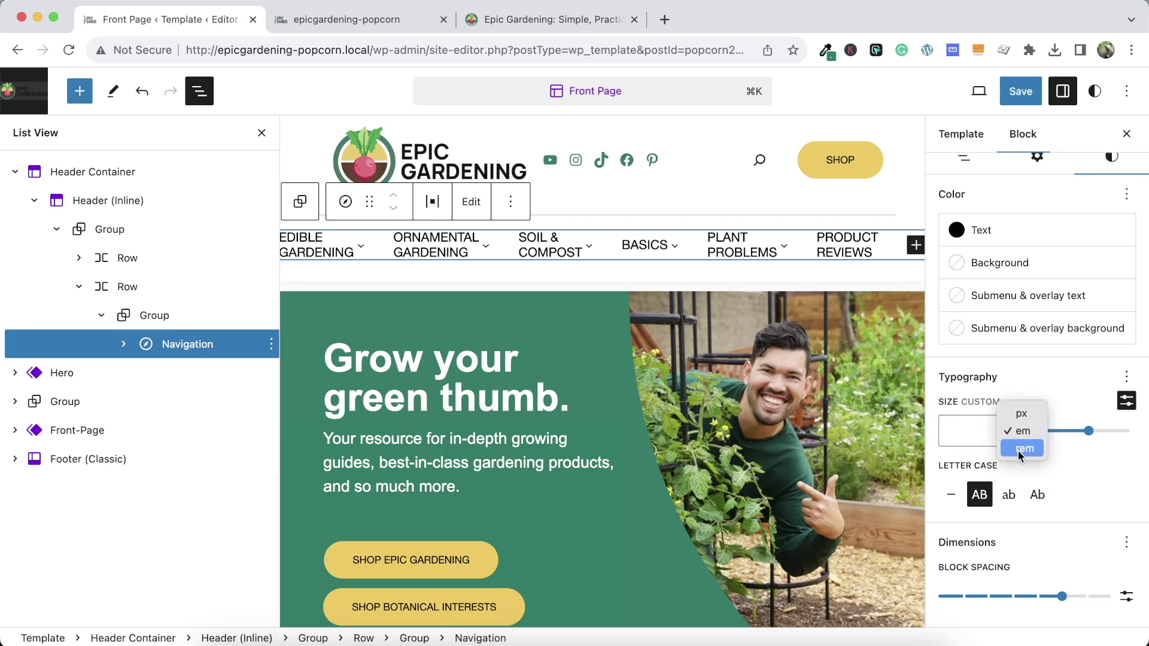
click(959, 435)
click(970, 431)
text(.9)
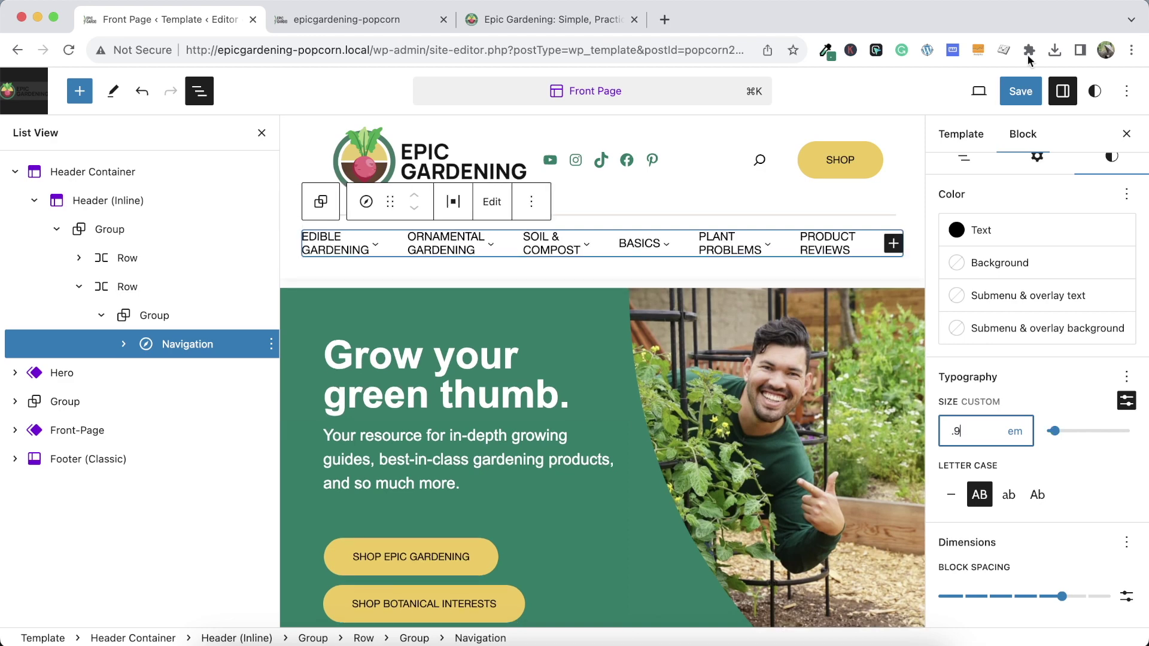
Save the font size change and reload the local site to check the navigation menu
click(1020, 91)
click(999, 91)
click(379, 21)
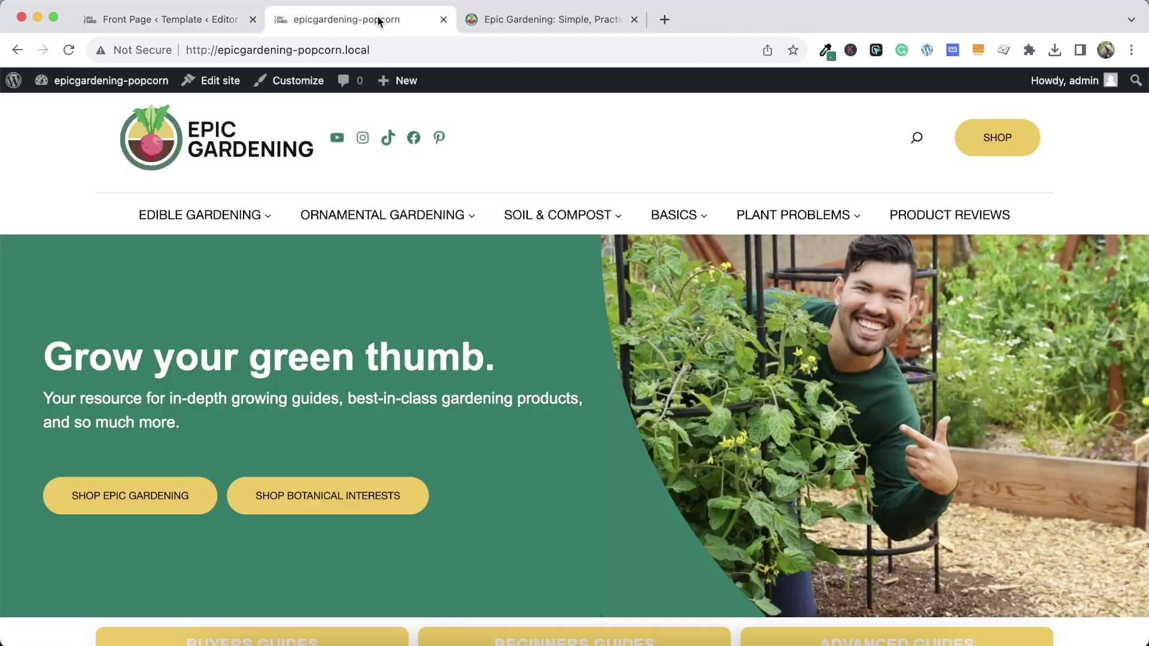
click(70, 50)
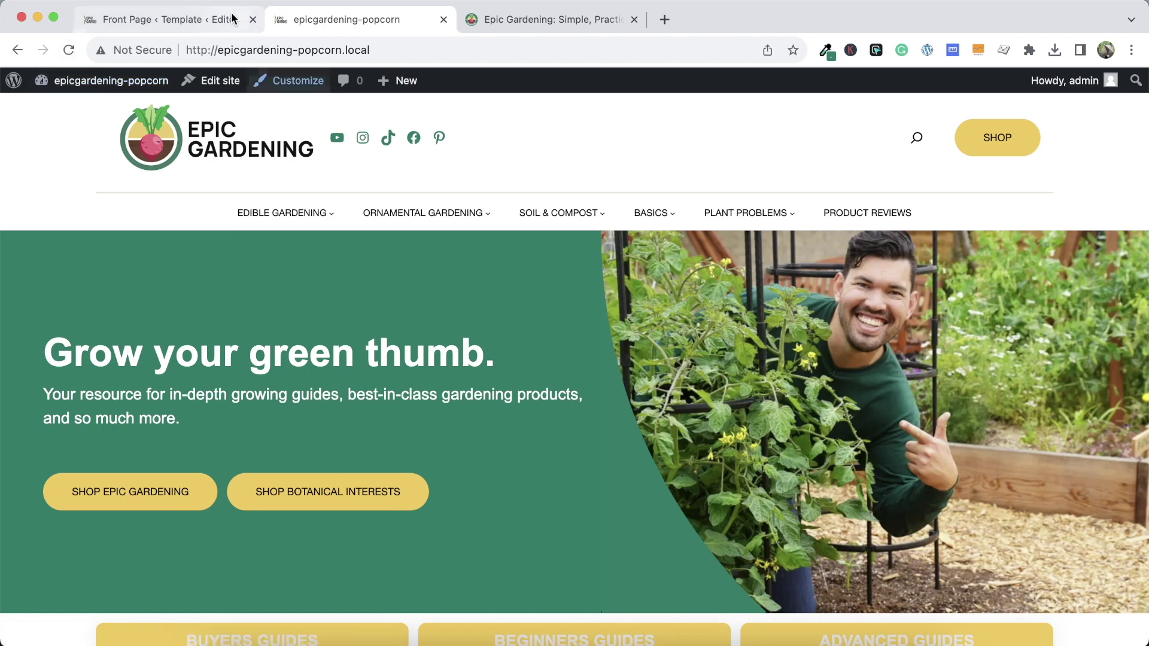
Set the Navigation block's custom font size to .95 em, save the template, and reload the local site
click(173, 19)
click(984, 430)
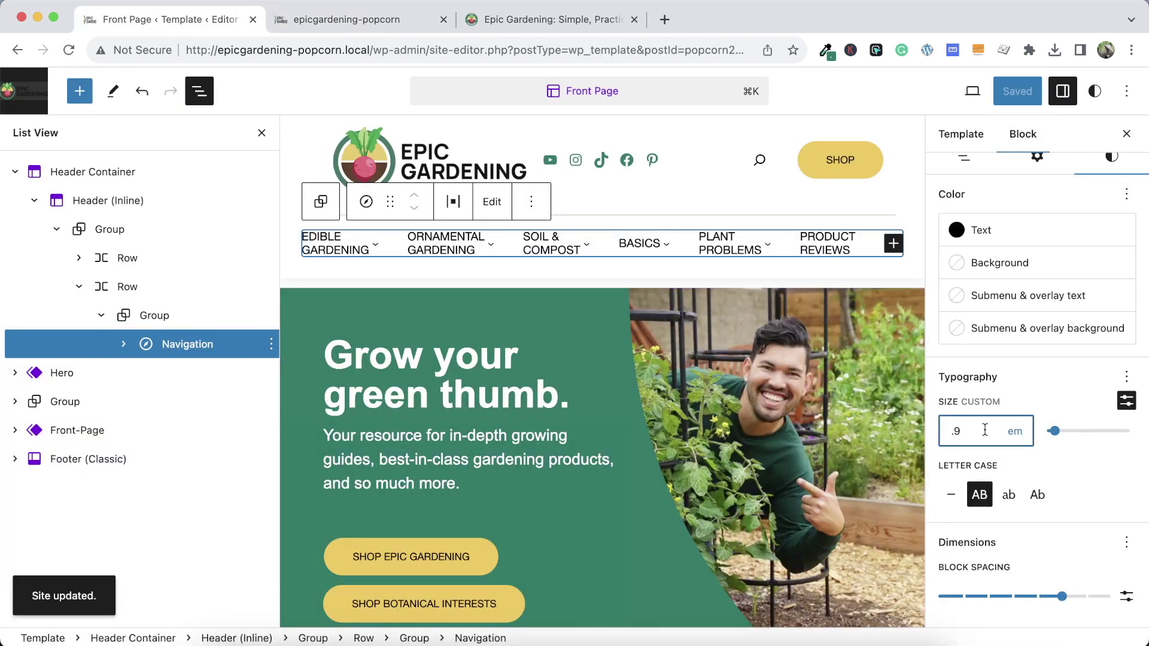
text(5)
click(1017, 91)
click(1017, 91)
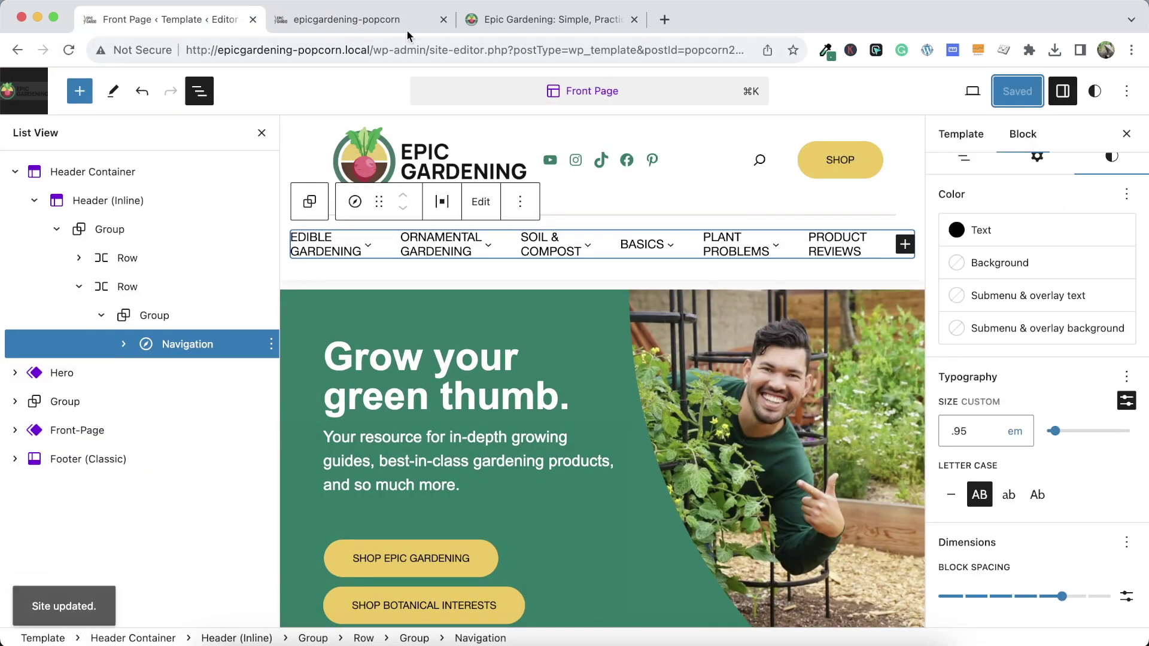
click(353, 21)
click(69, 49)
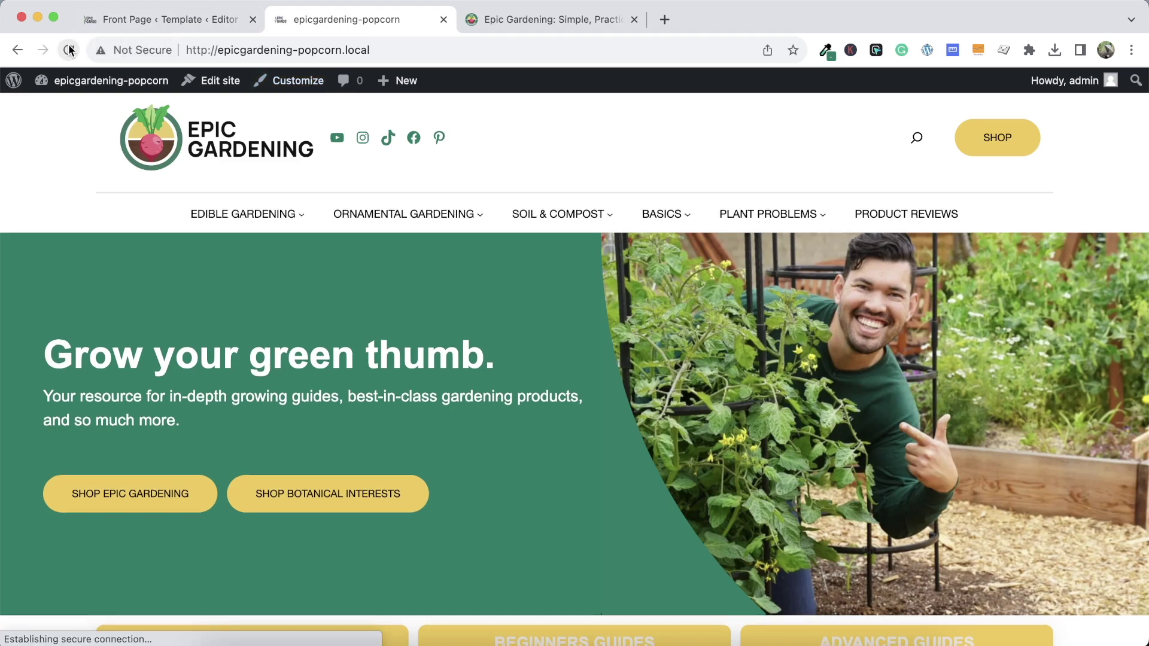
Compare the resized navigation menu text with the menu on the original Epic Gardening site
mouse_move(248, 215)
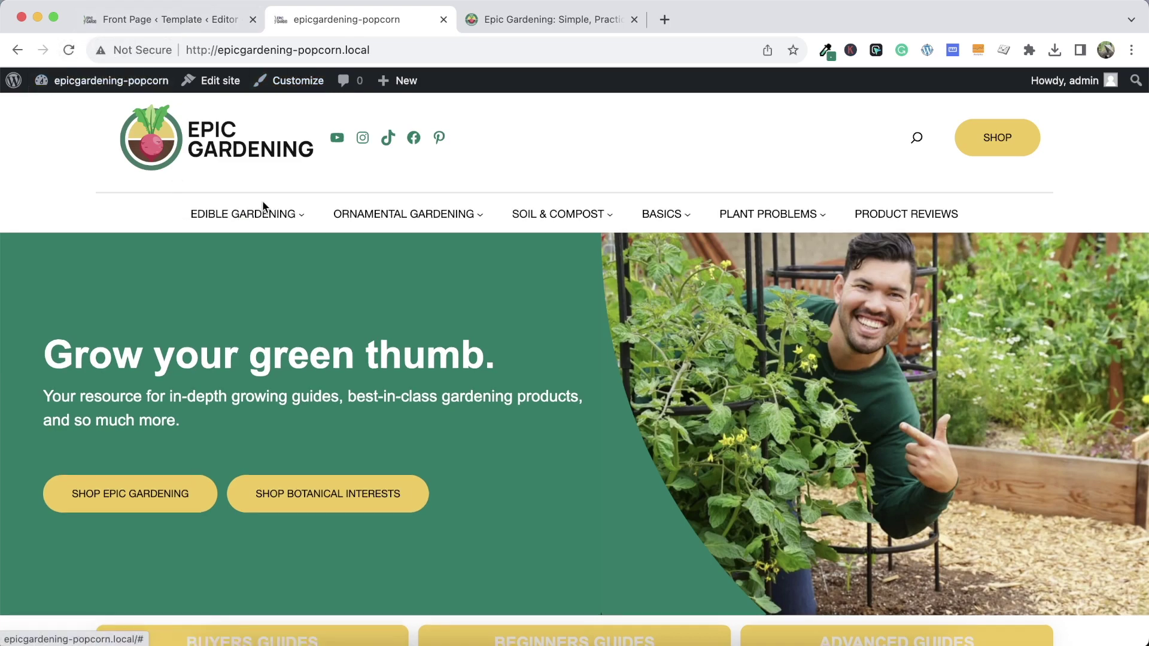
click(527, 19)
click(393, 20)
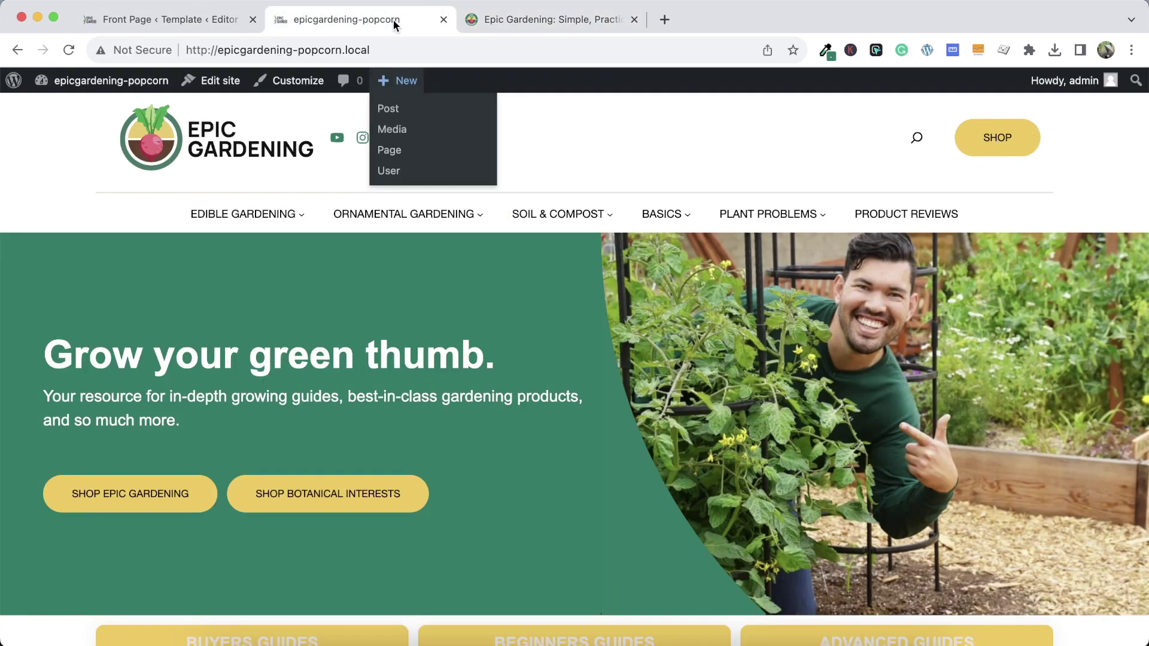
click(215, 20)
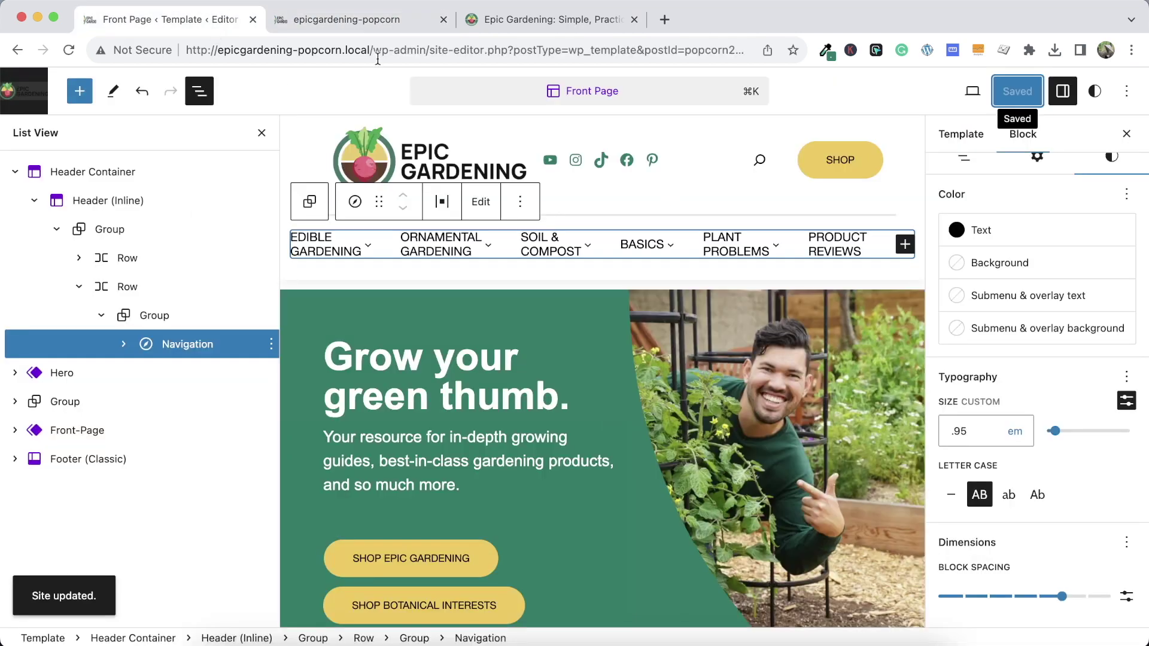
click(490, 19)
mouse_move(381, 186)
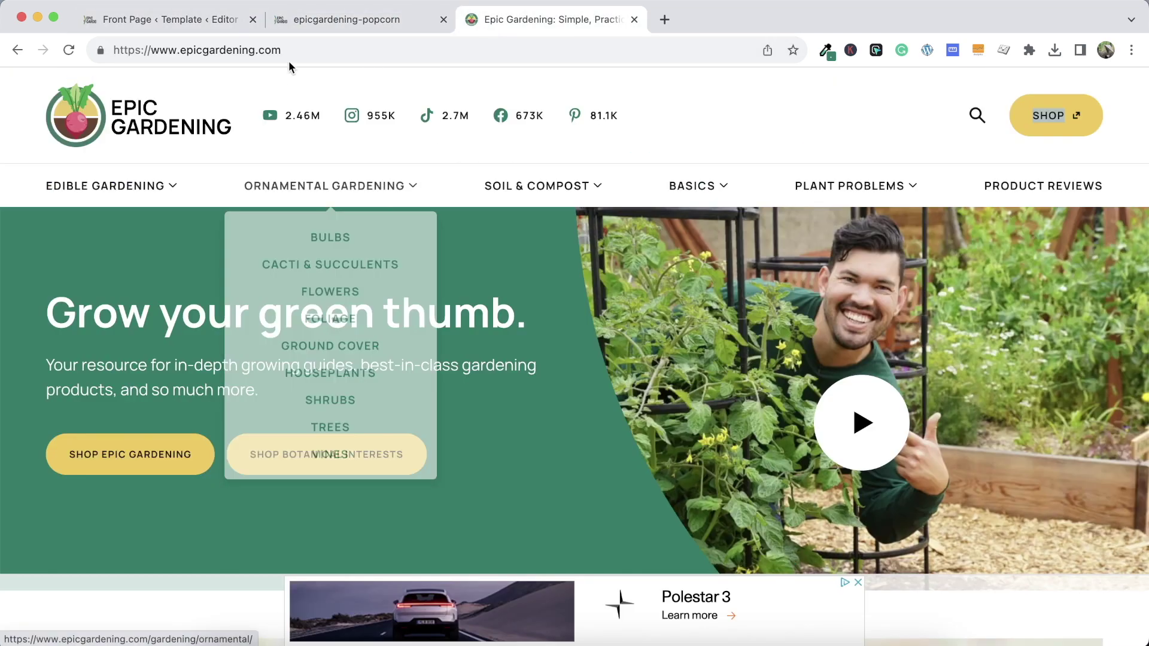
Add the font family setting to the Navigation block's typography and set the font to Papyrus, fantasy
click(204, 21)
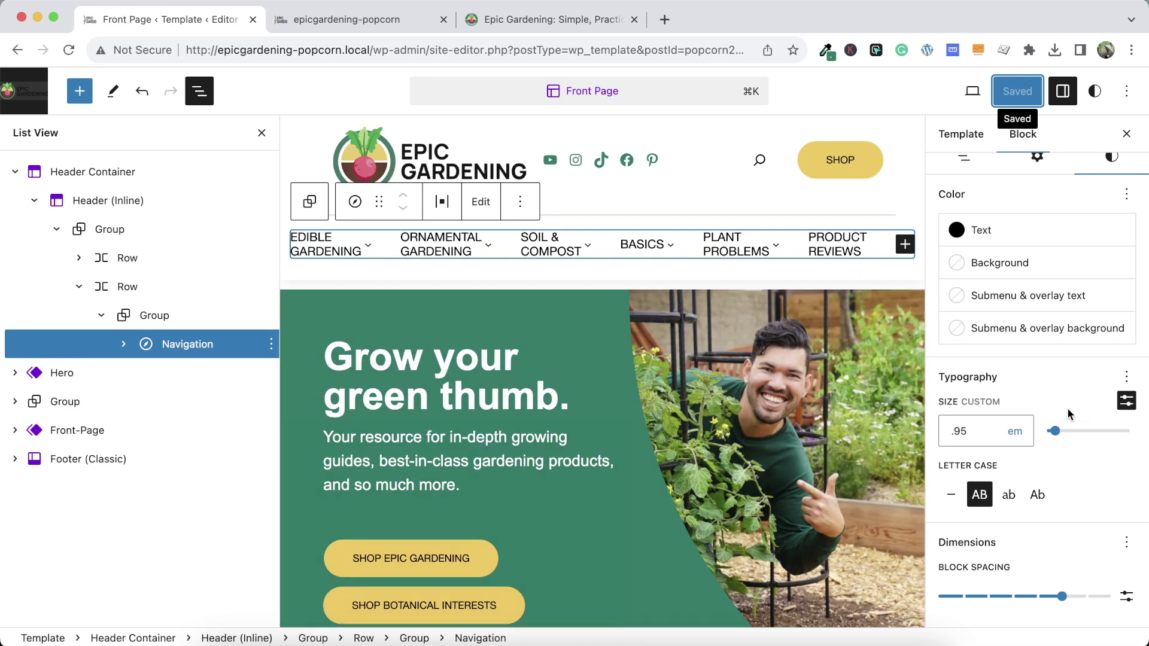
click(1124, 378)
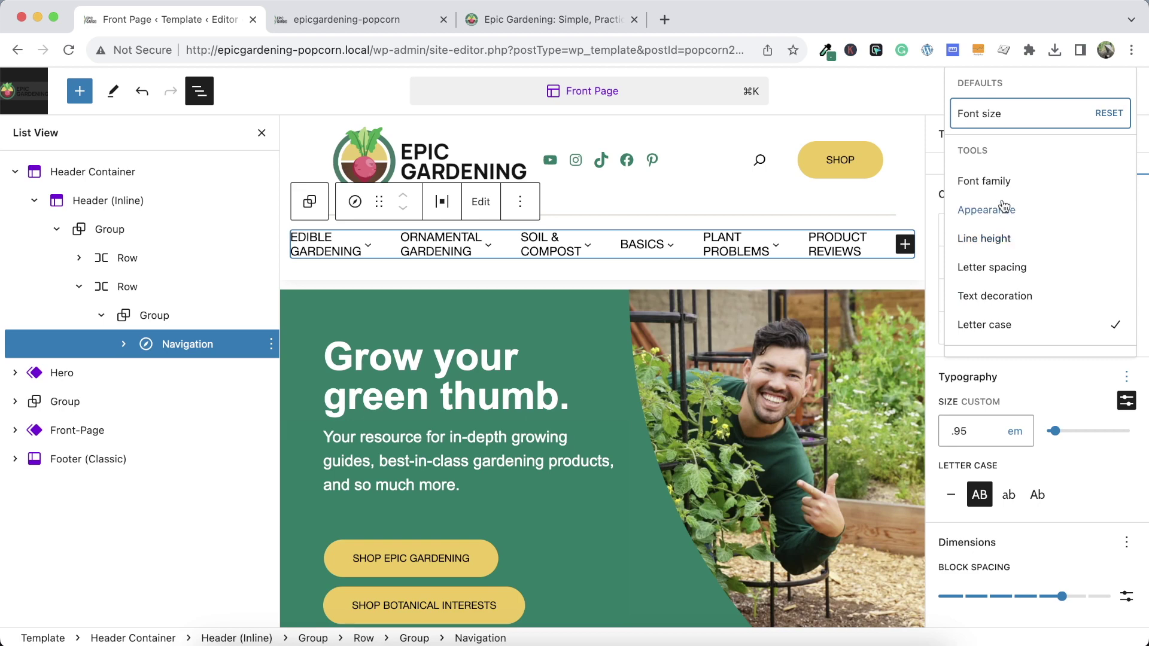
click(984, 181)
click(1054, 429)
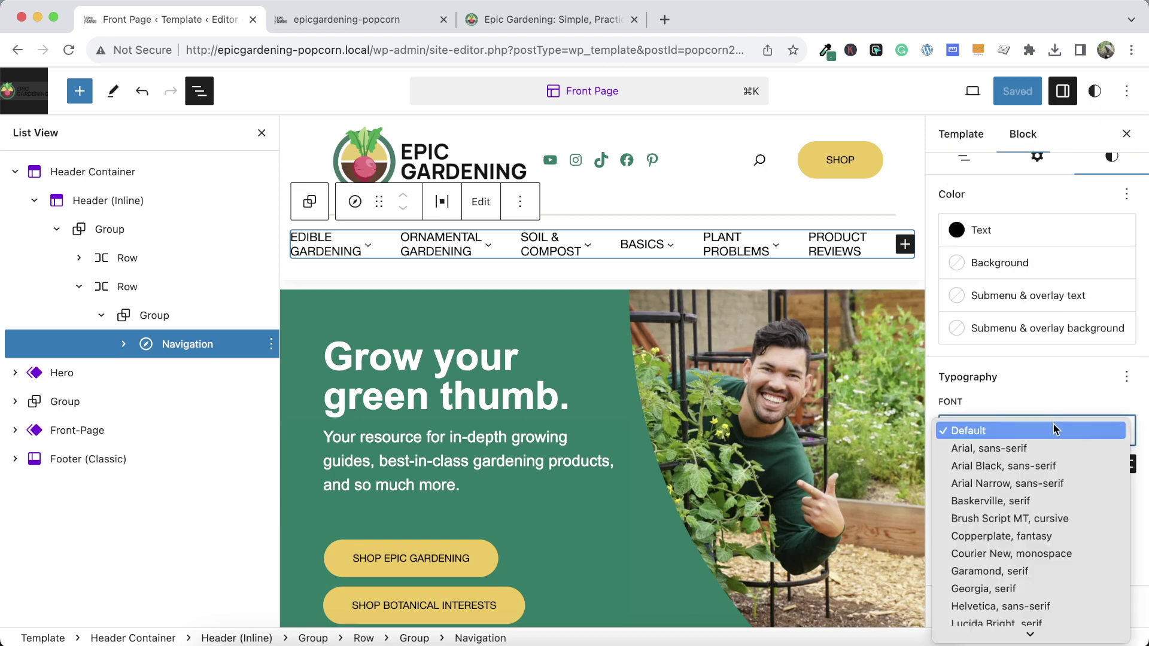
scroll(1054, 430, down, 5)
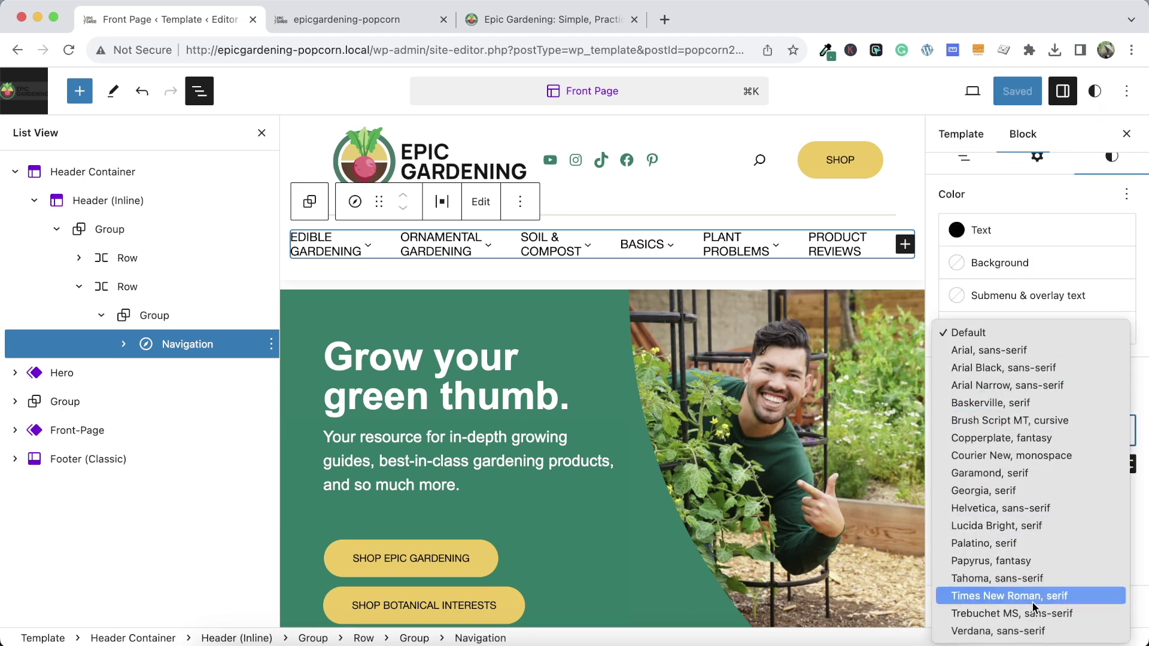
click(1024, 561)
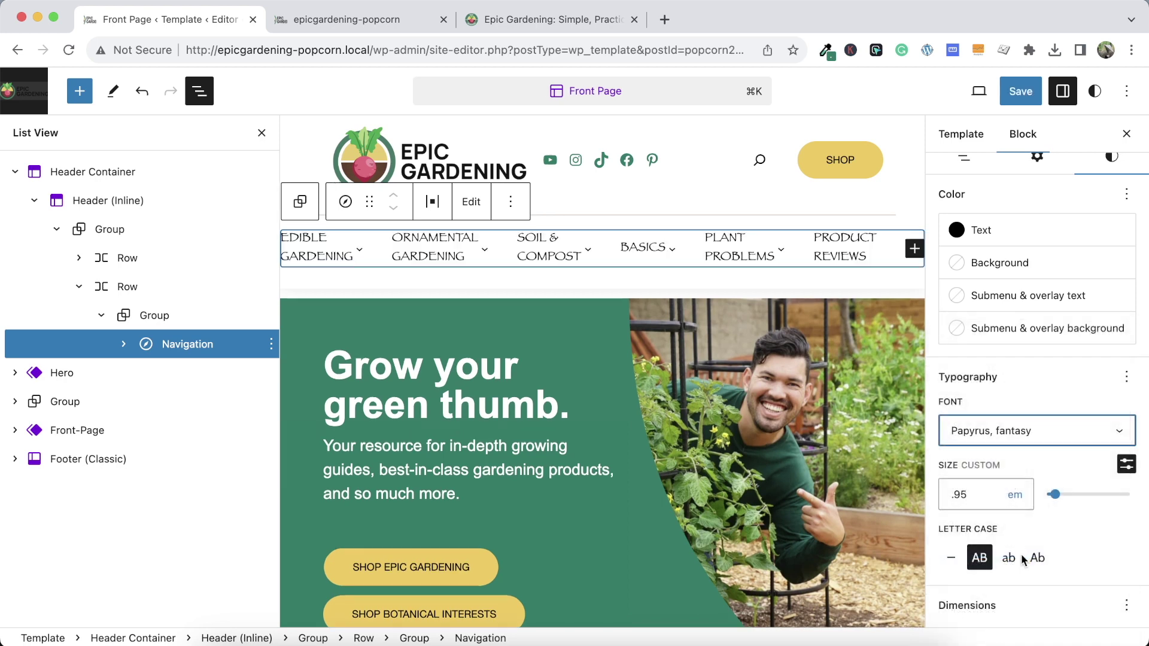
Try the Palatino and Lucida Bright fonts on the Navigation block, and set it to Georgia, serif
click(1046, 432)
click(1035, 412)
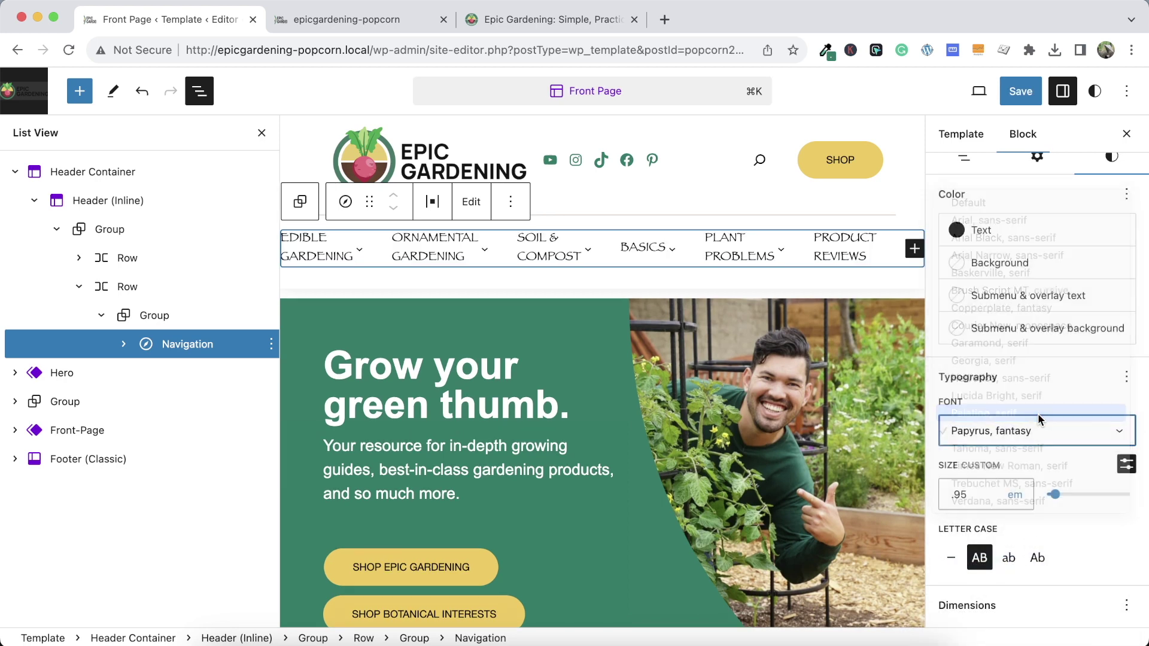
click(1033, 433)
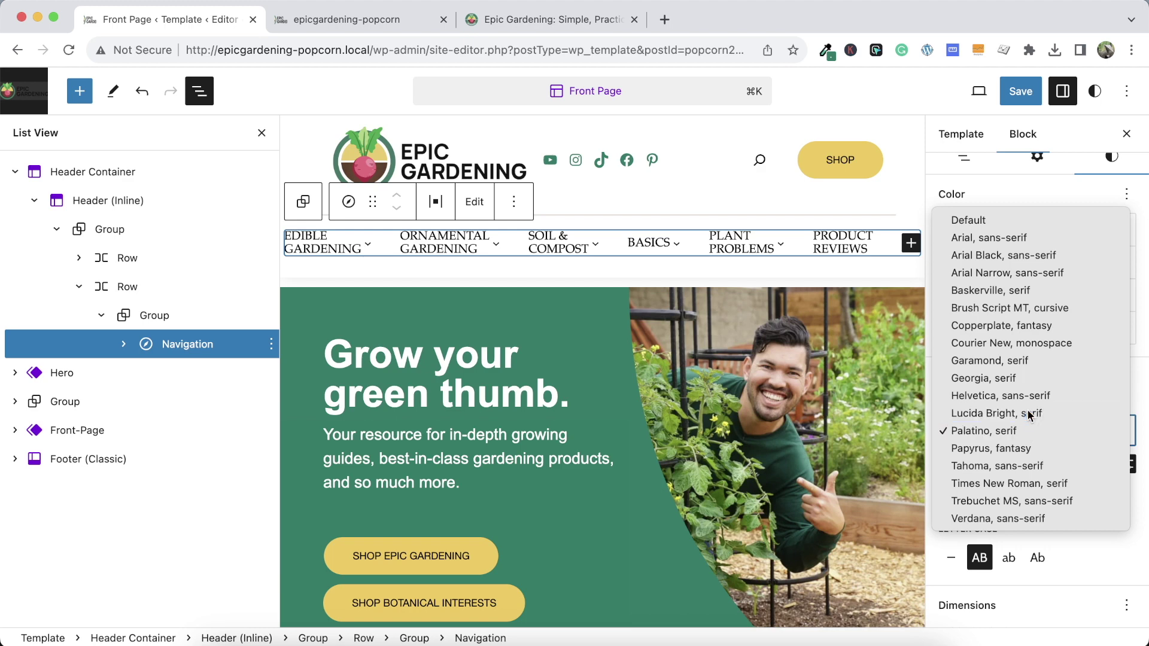
click(1013, 412)
click(1011, 426)
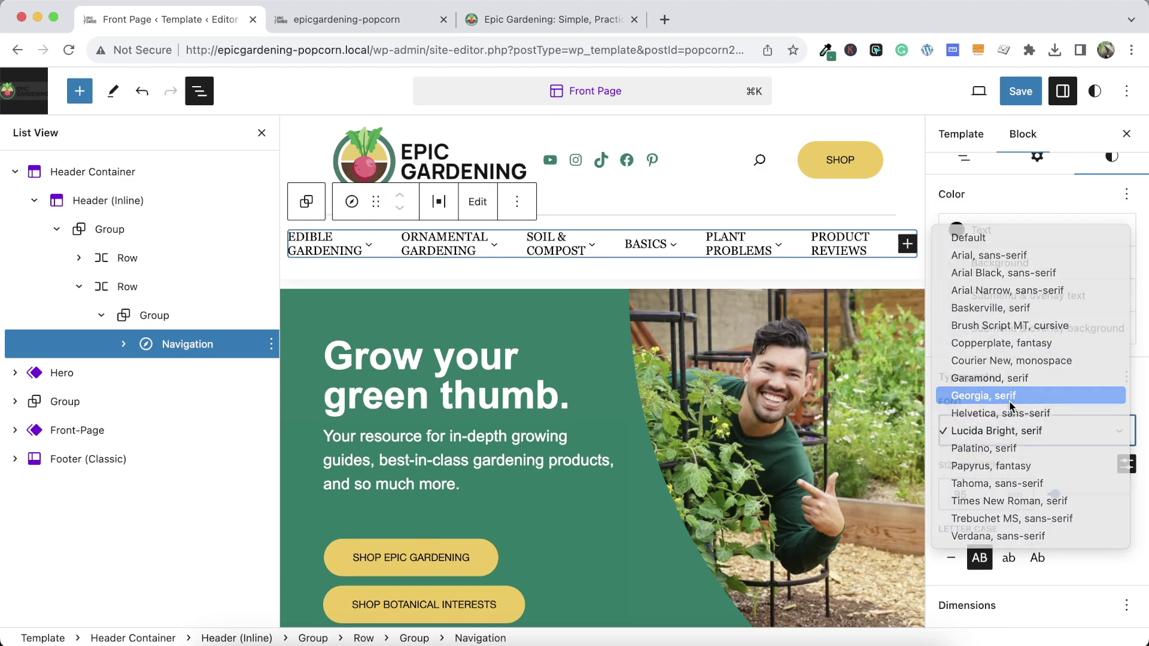
click(1011, 395)
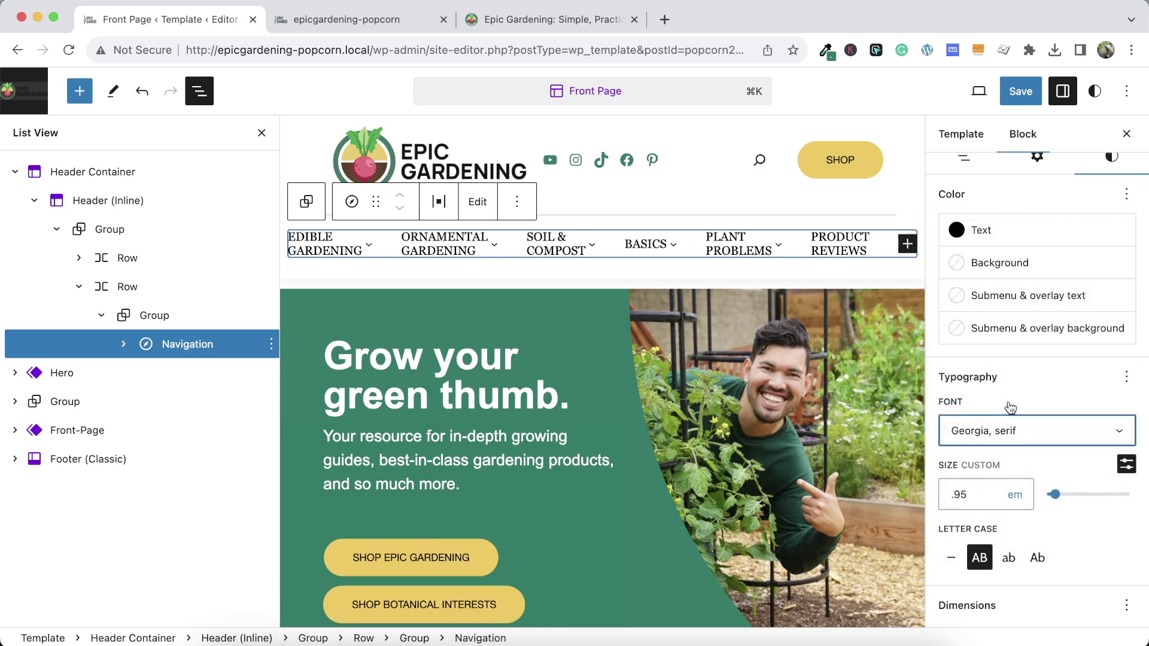
Save the Georgia menu font, reload the local site, and compare its menu with the original Epic Gardening site
click(1020, 91)
click(993, 91)
click(377, 23)
click(58, 79)
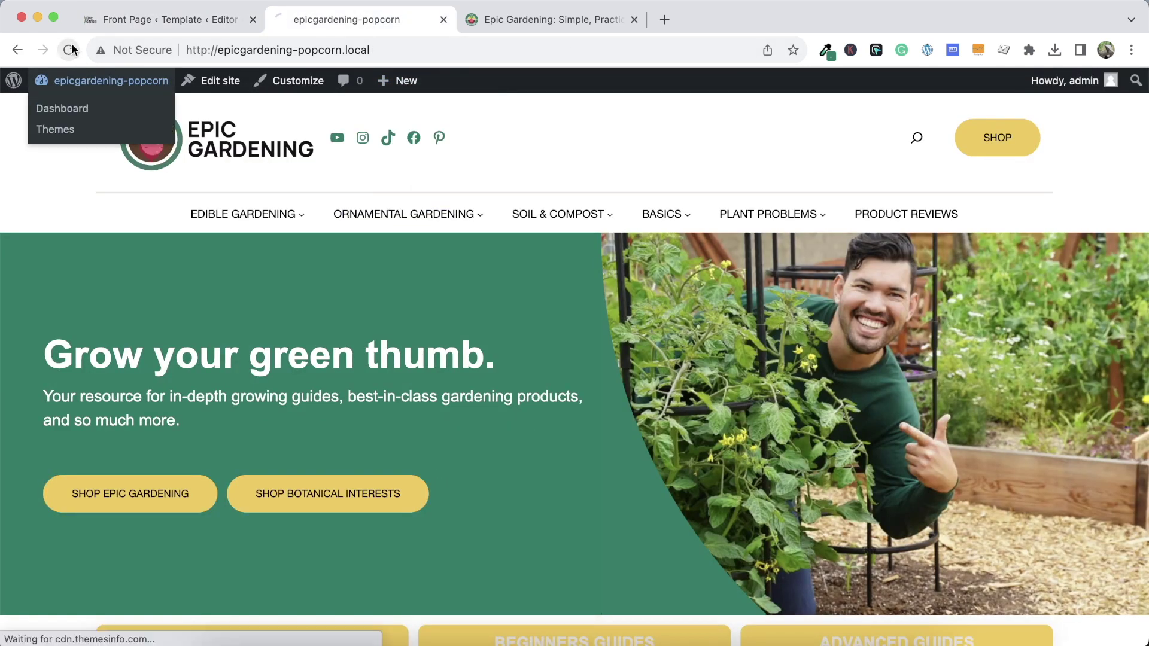
click(516, 21)
click(400, 23)
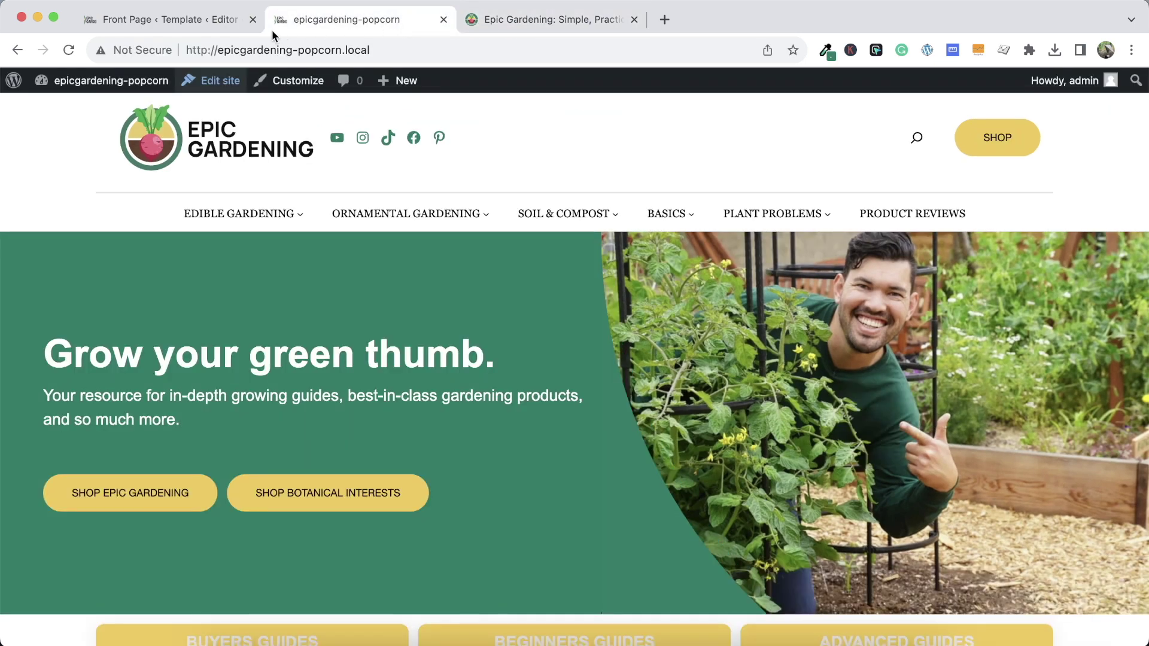
Try the Garamond, Baskerville and Arial Black fonts on the header Navigation block
click(190, 27)
click(991, 442)
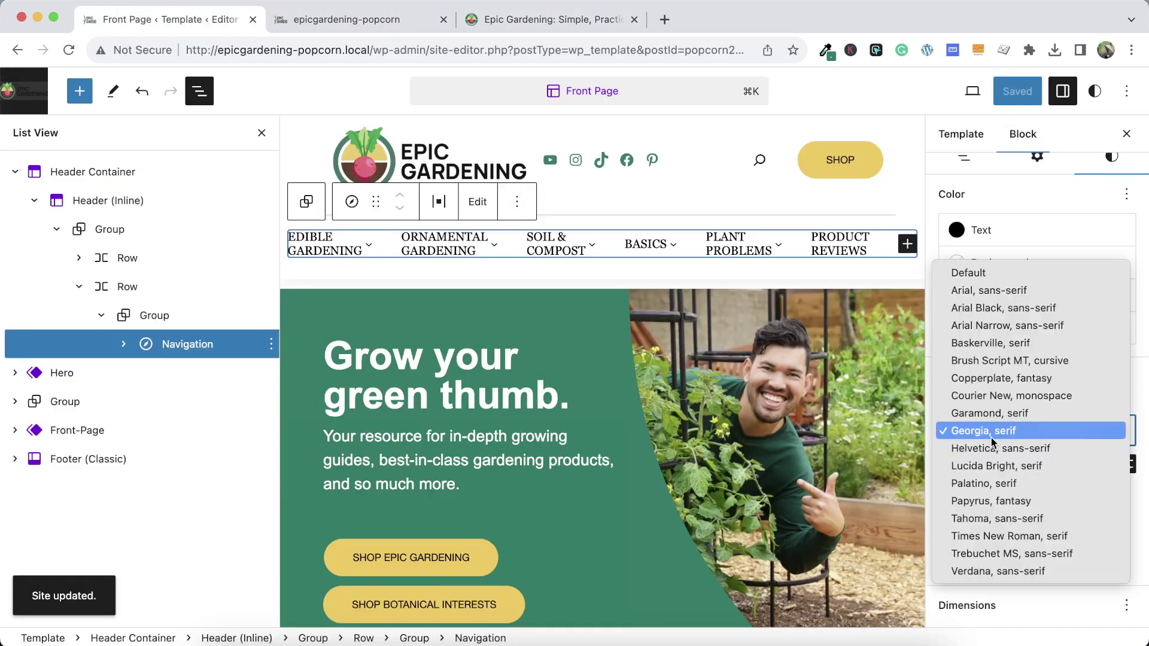
click(990, 412)
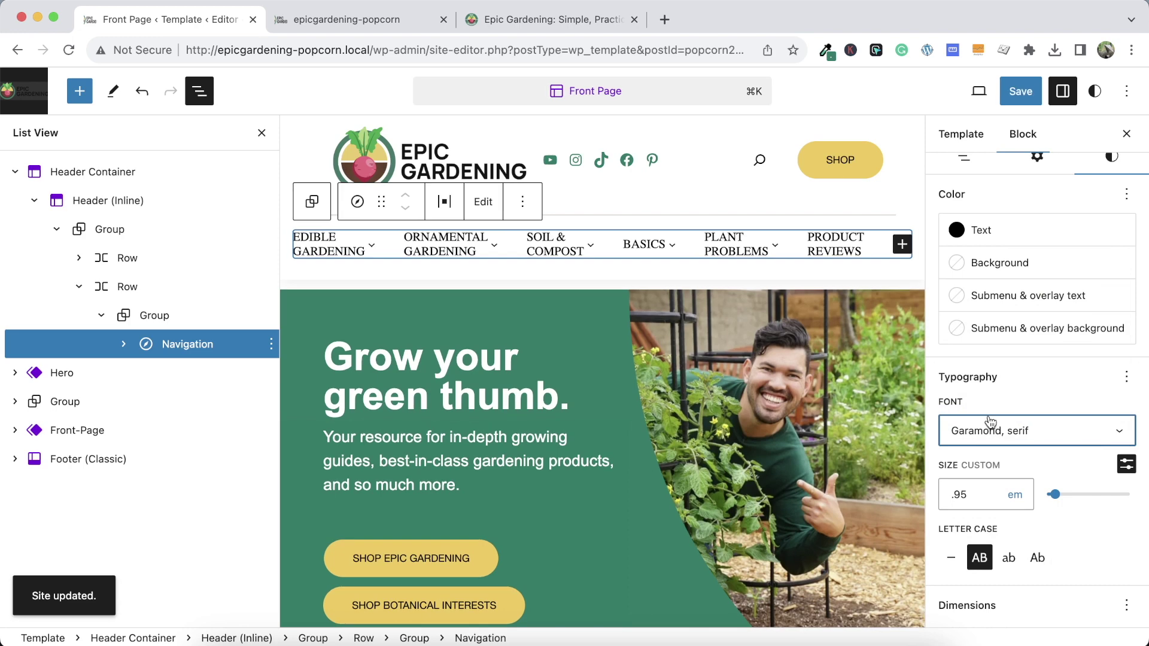
click(991, 419)
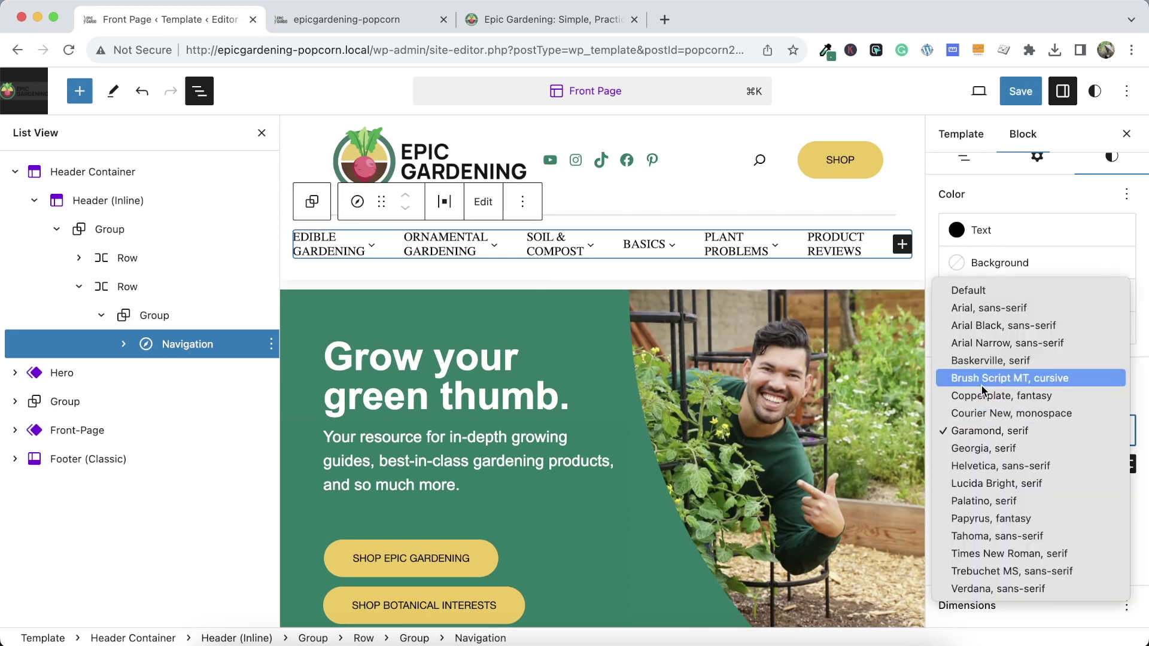
click(981, 361)
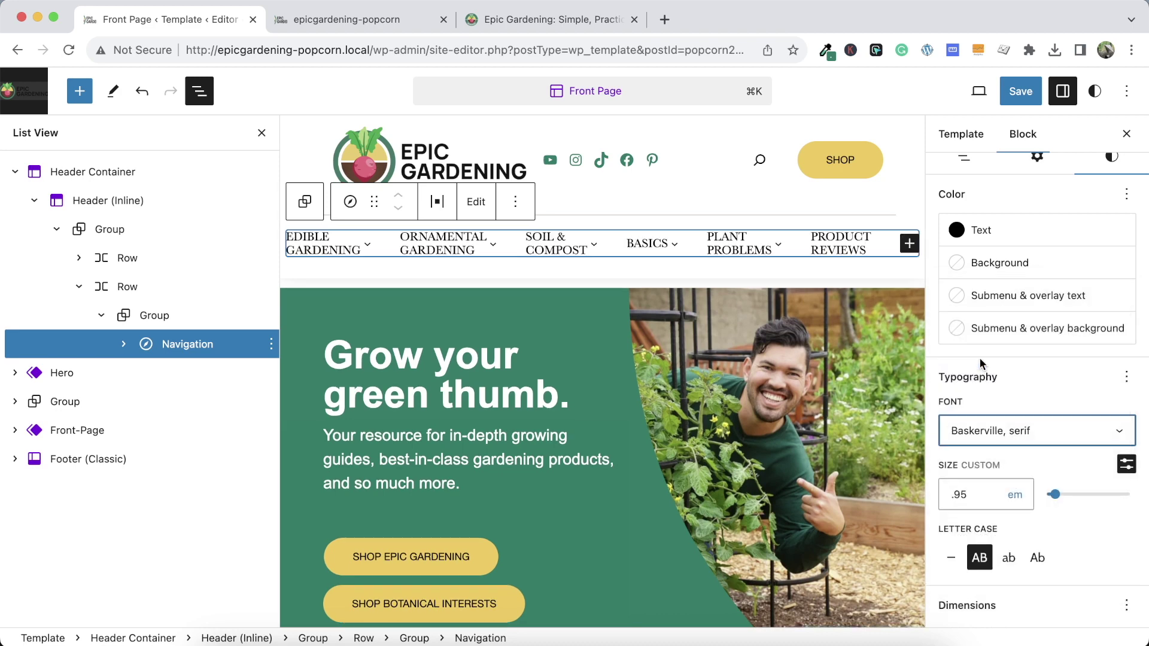
click(993, 433)
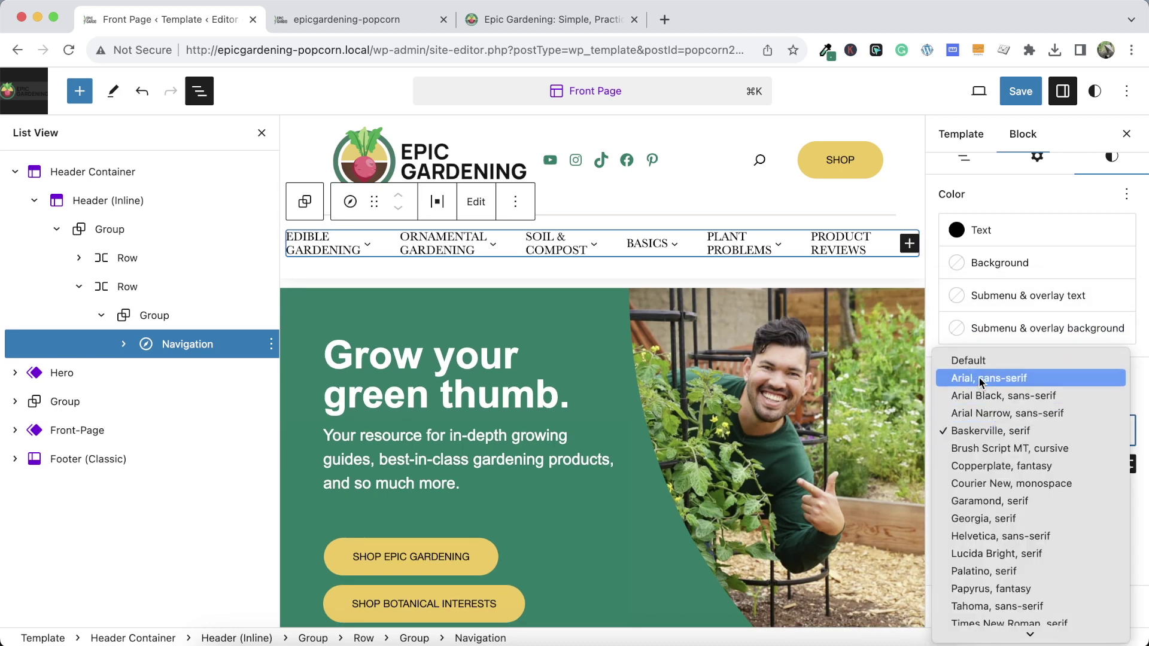
click(983, 396)
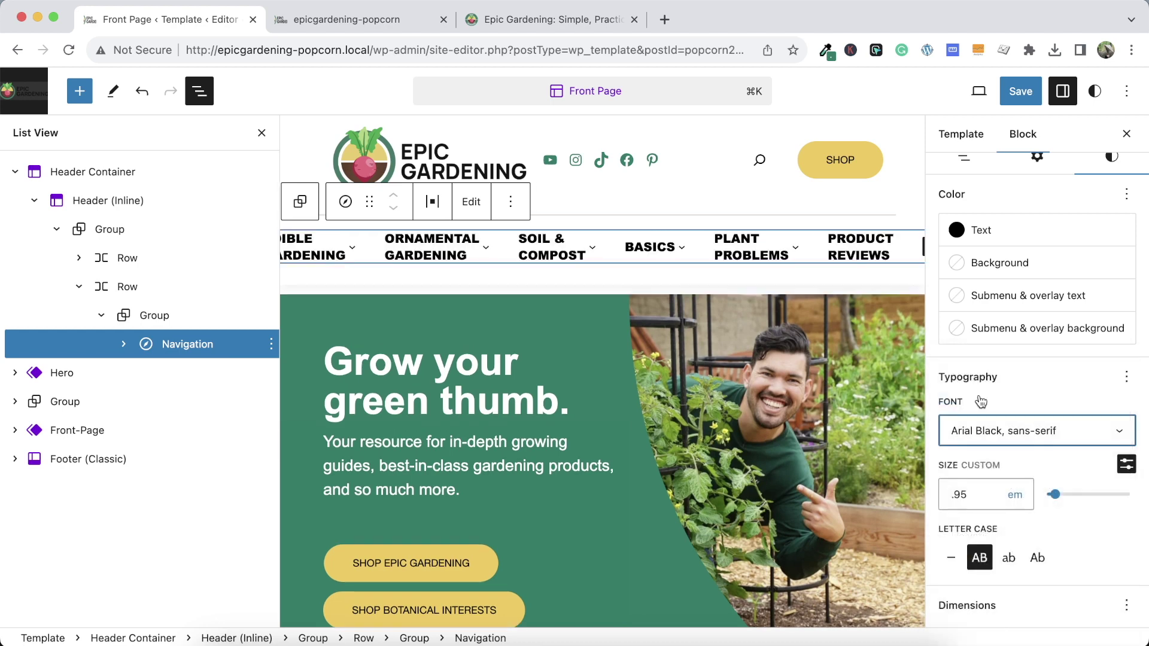
Set the Navigation block's font to Arial, sans-serif, save the Header (Inline) template part, and reload the local site
click(977, 430)
click(976, 414)
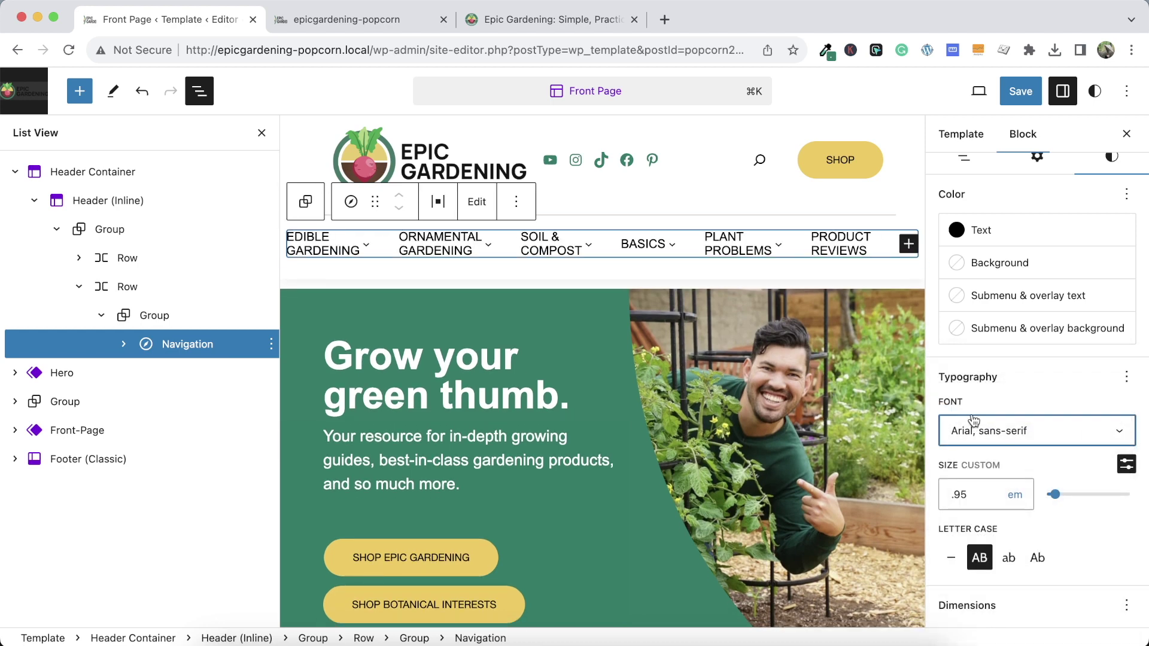
click(1011, 94)
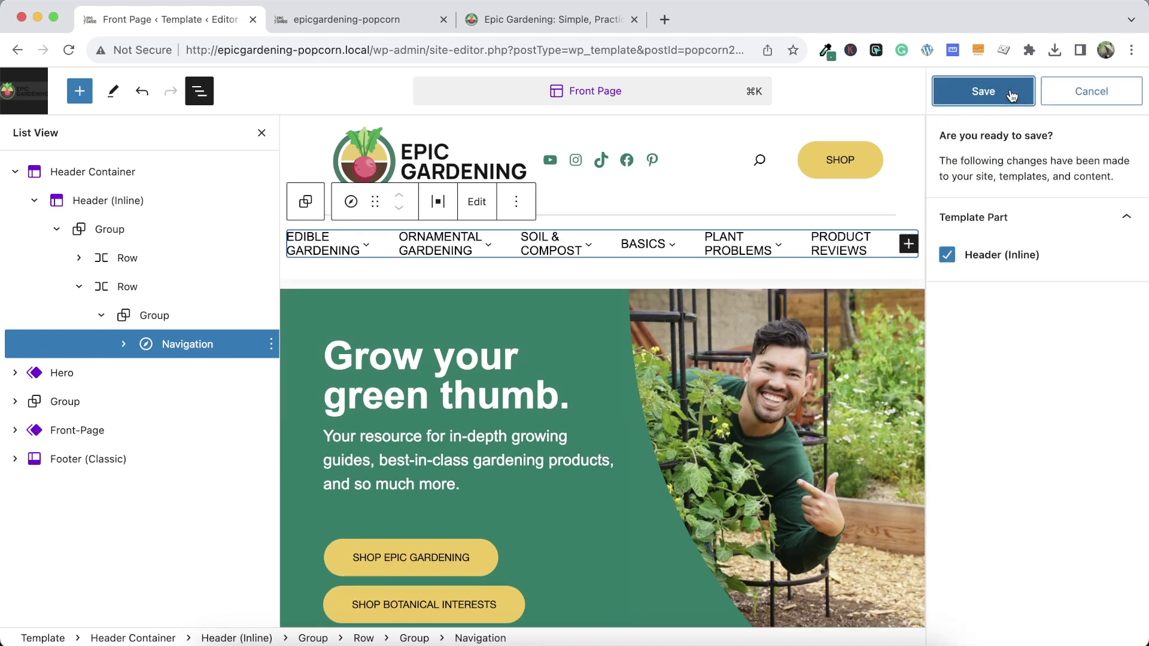
click(296, 25)
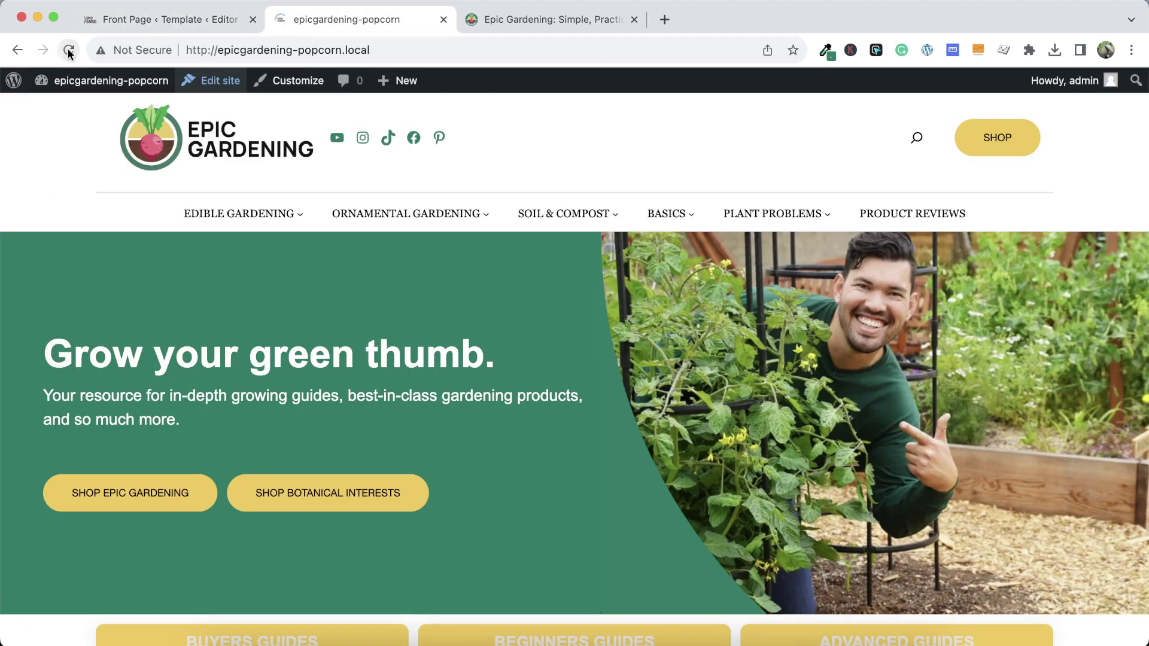
Check the reloaded header menu on the local site, and reset the Navigation block's font to Default in the editor
mouse_move(441, 213)
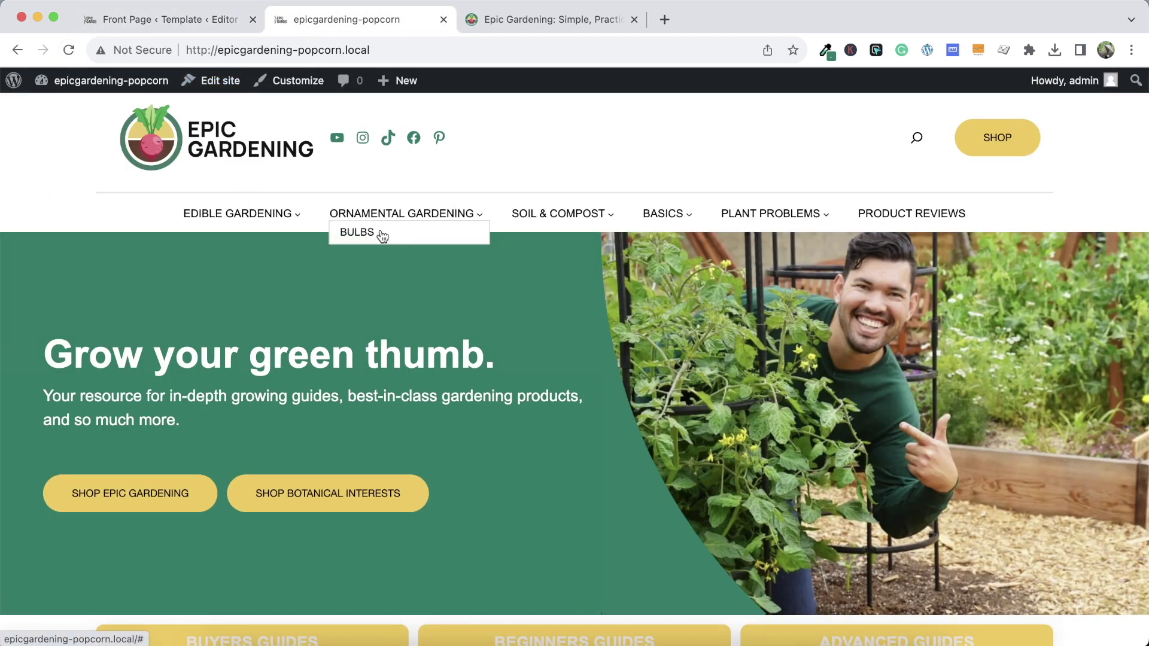
click(161, 19)
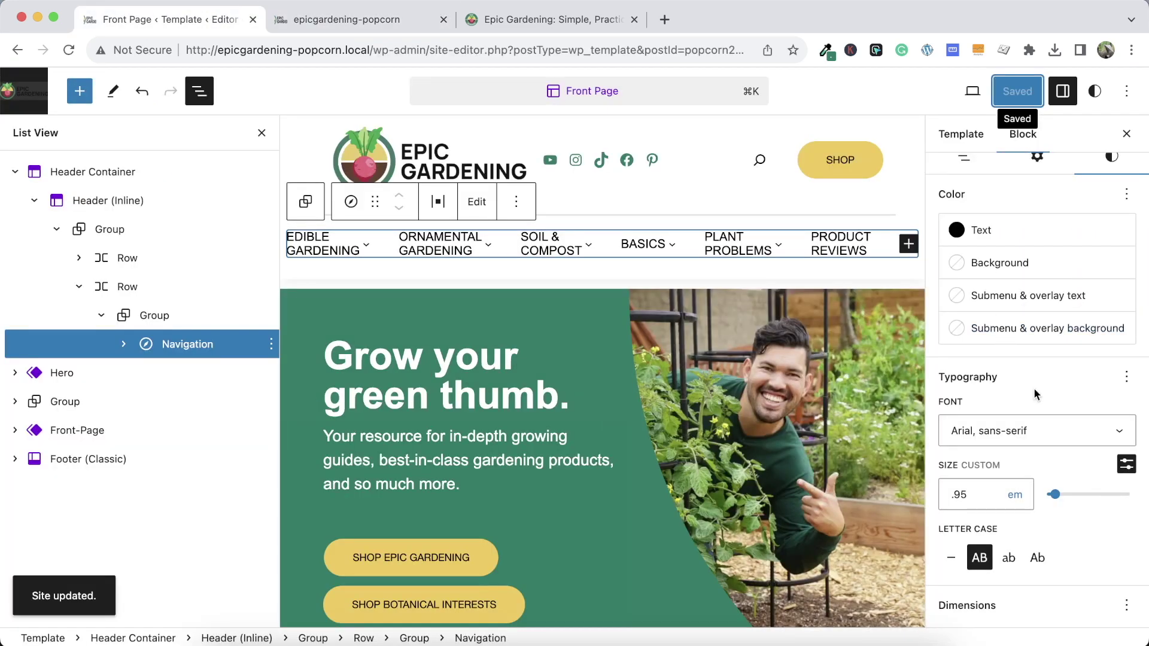
click(1037, 430)
click(1025, 412)
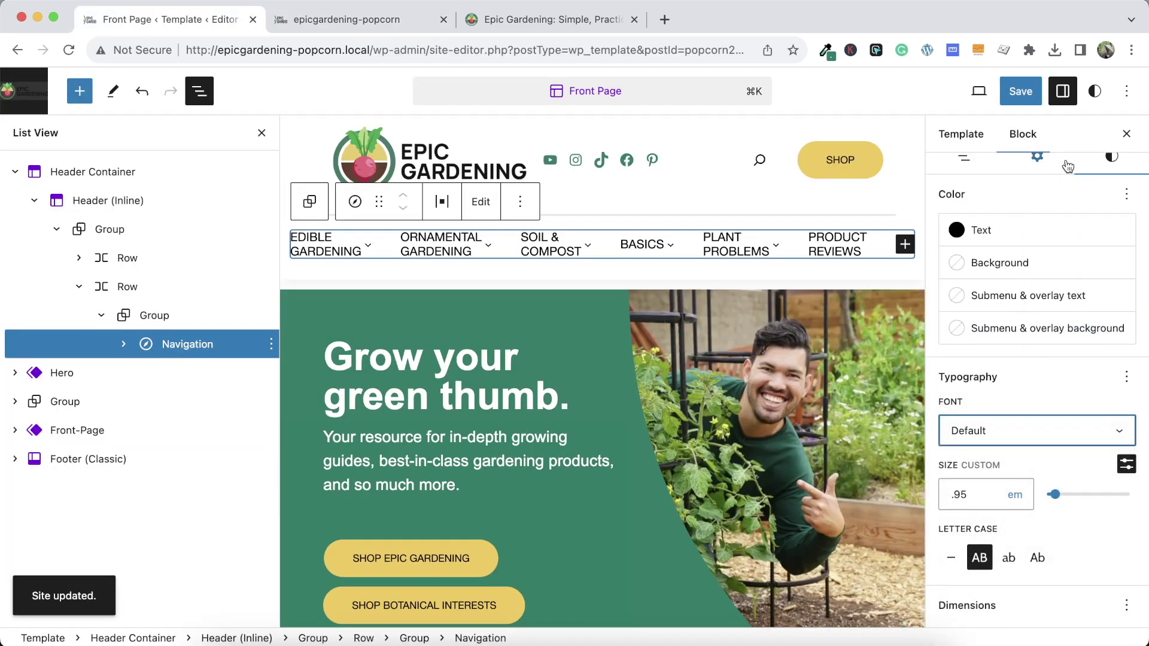
Set the site-wide Text typography font to Arial, sans-serif, save the change, and reload the local site
click(1089, 94)
click(998, 367)
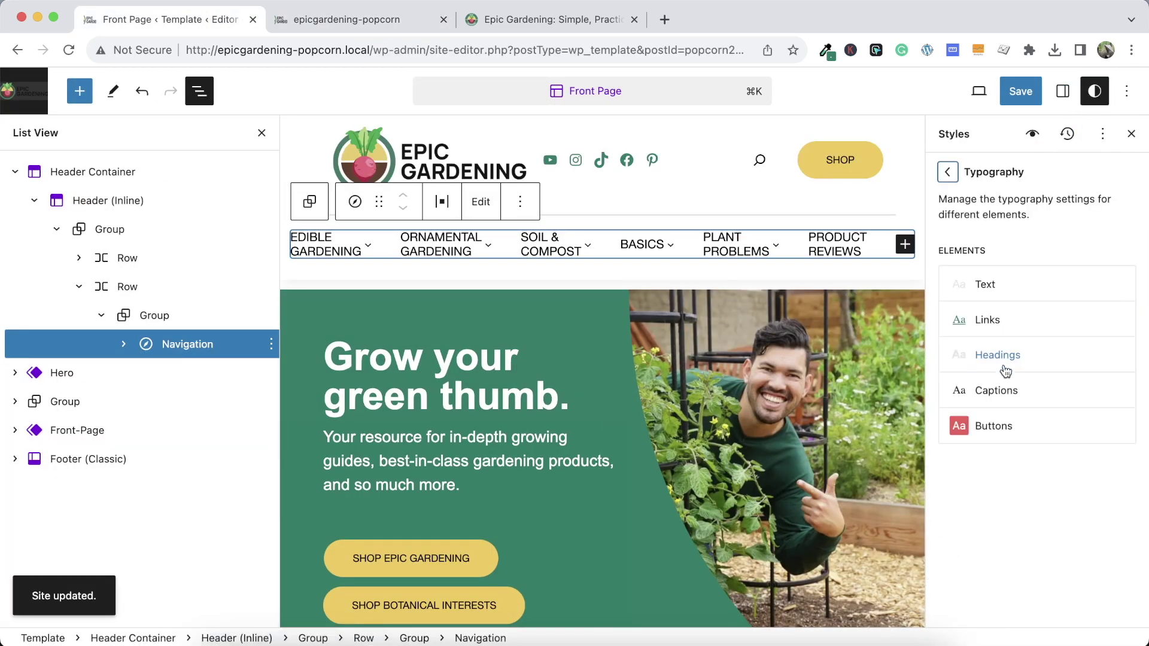
click(1011, 285)
click(1011, 391)
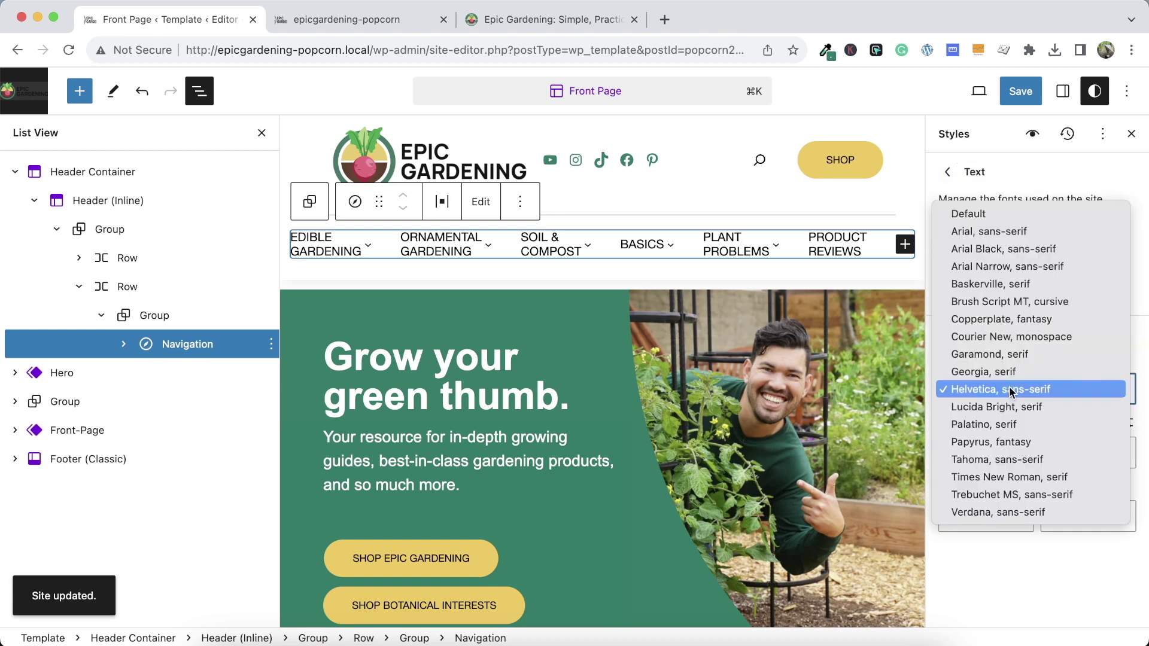
click(1004, 234)
click(1020, 91)
click(987, 91)
click(353, 19)
key(super+r)
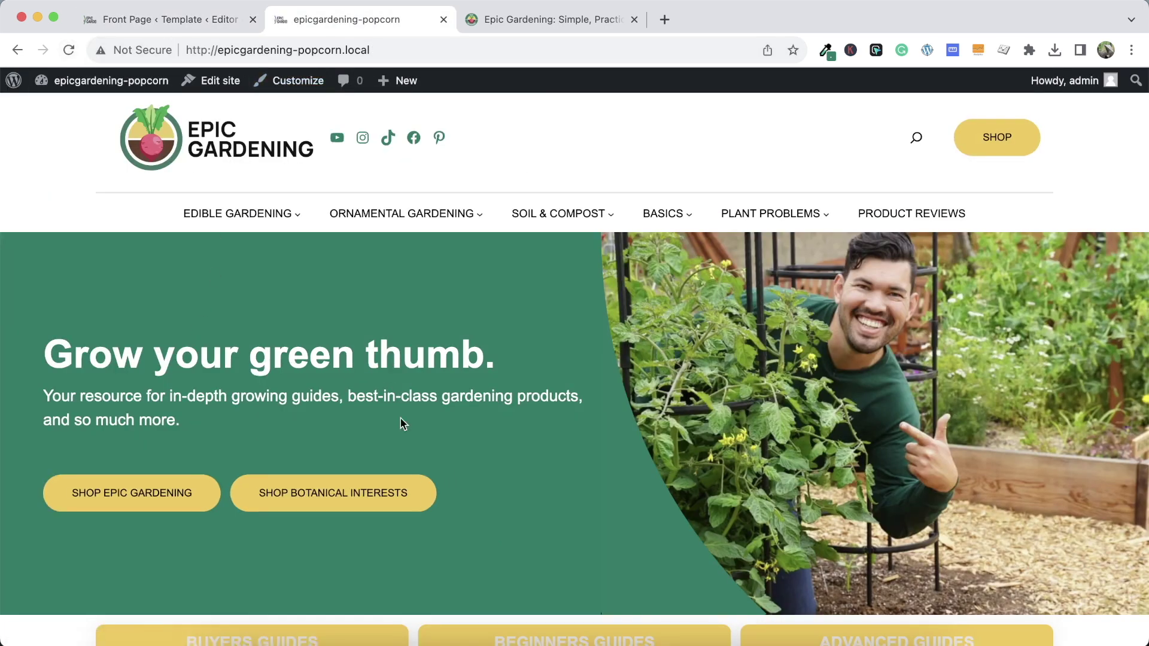
Compare the local homepage's hero and the section below it with the original Epic Gardening site
scroll(580, 392, down, 3)
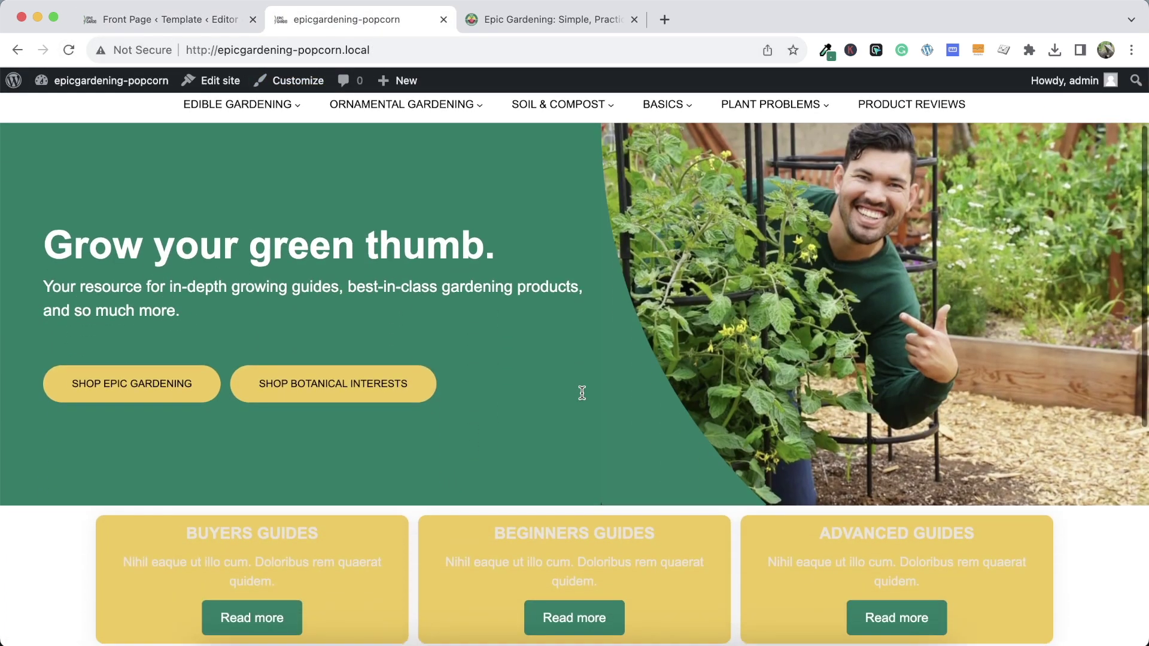
click(545, 22)
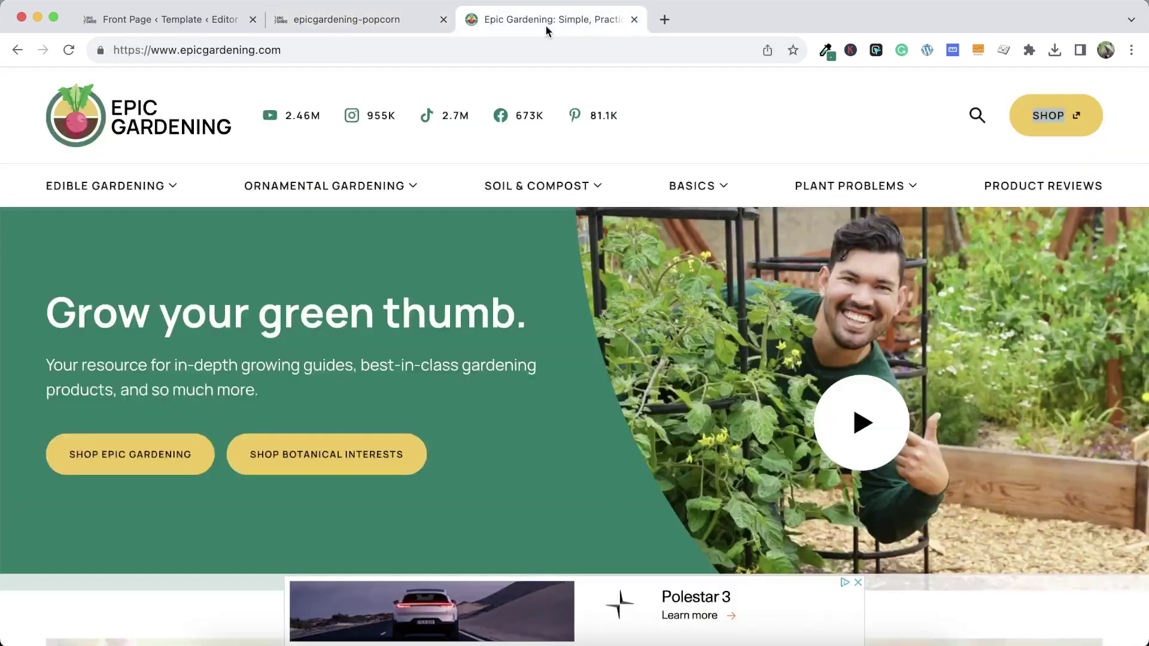
click(403, 18)
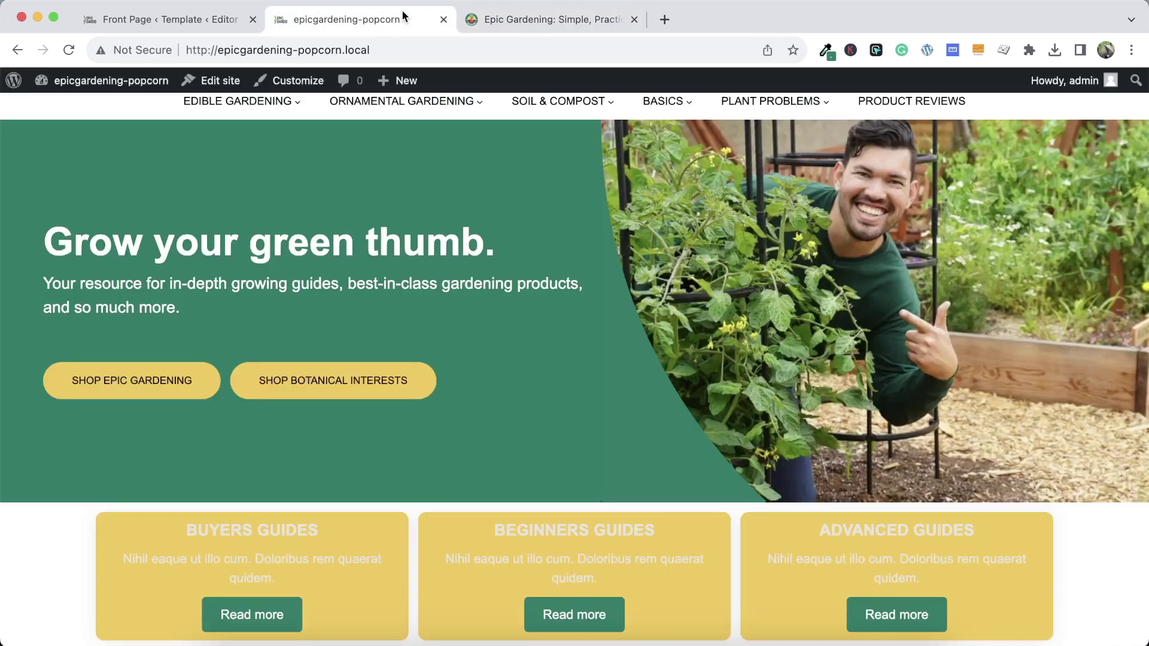
click(226, 24)
click(496, 608)
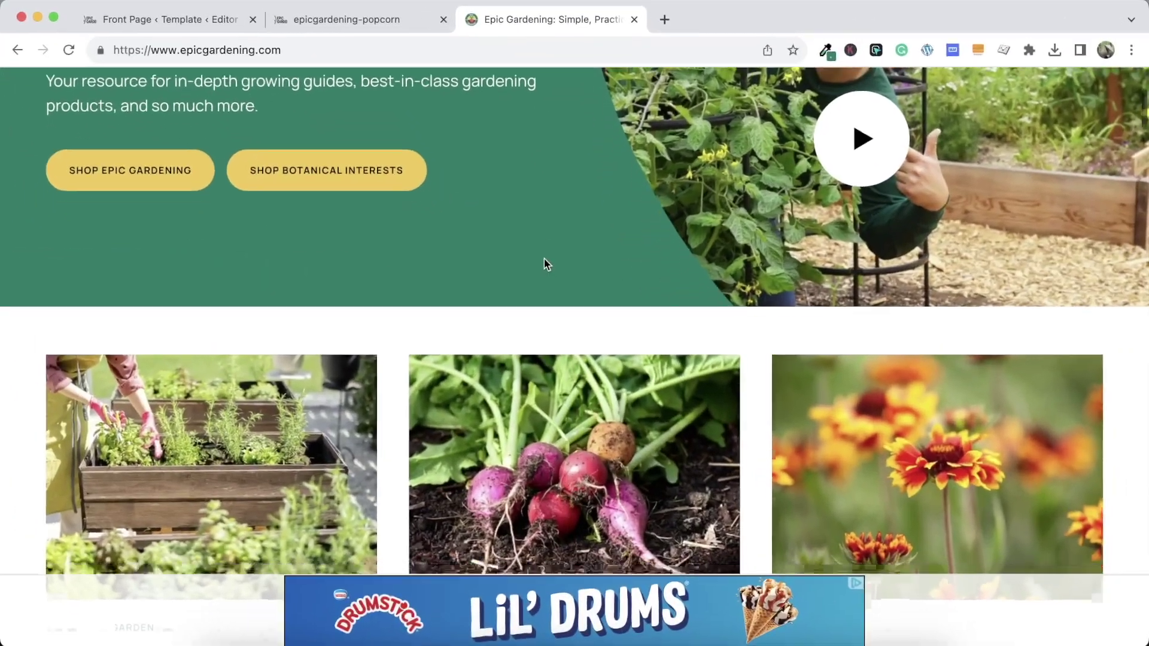
scroll(544, 262, down, 3)
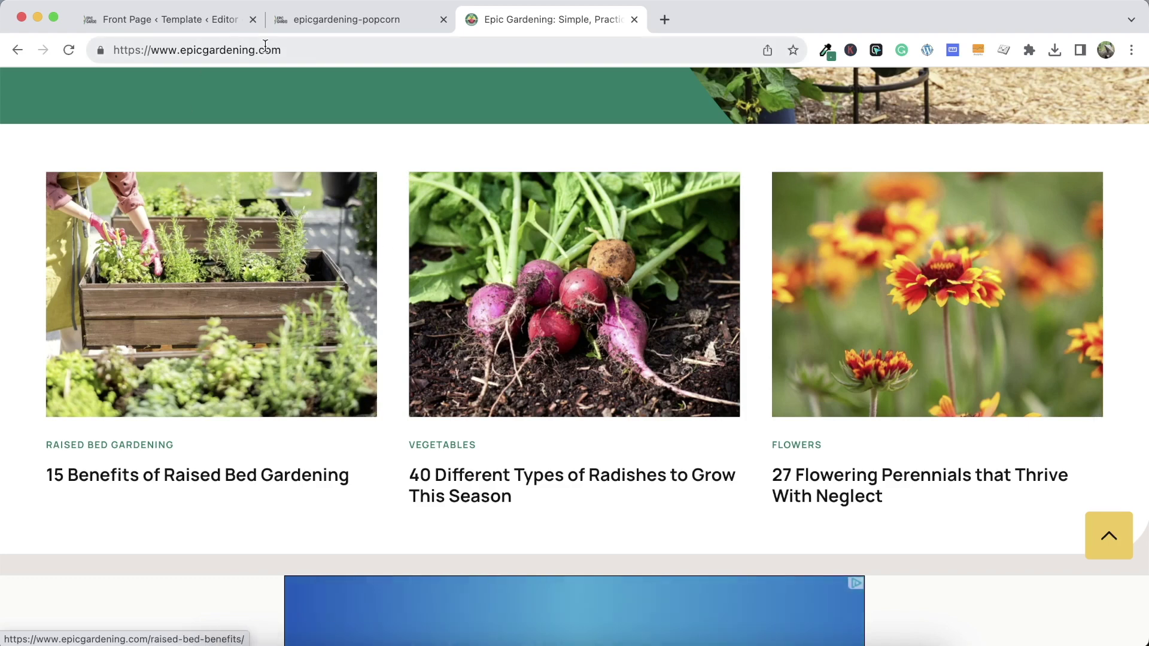
click(329, 23)
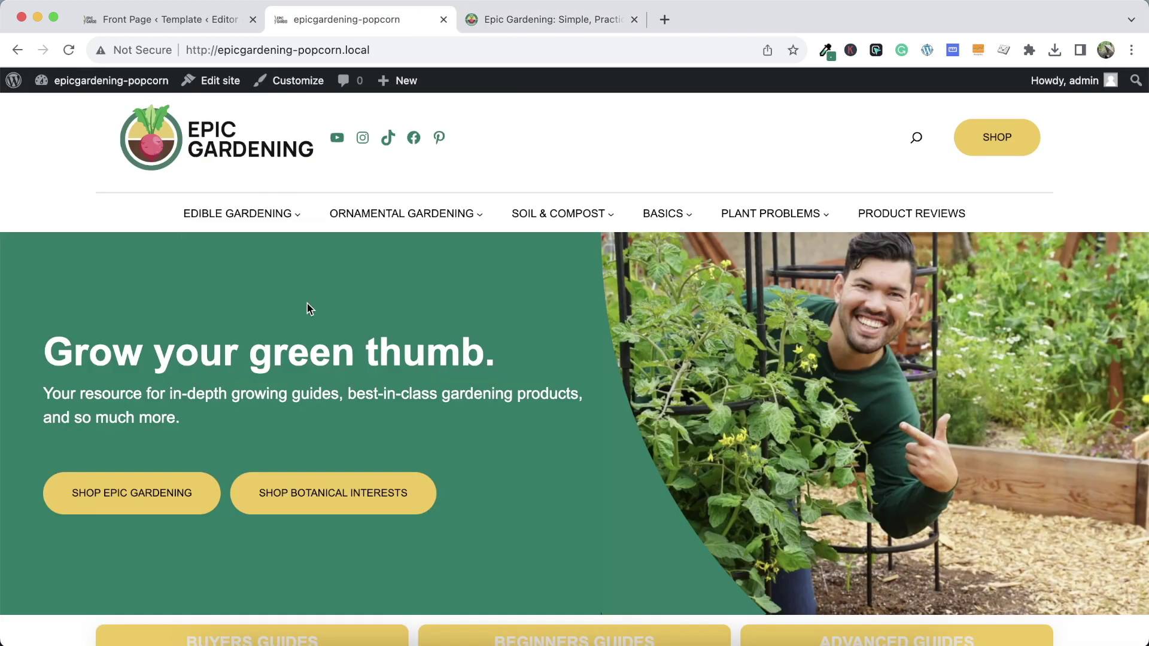
scroll(307, 303, down, 5)
scroll(307, 303, down, 1)
Delete the Group block holding the Buyers, Beginners and Advanced Guides columns from the Front Page template
click(170, 19)
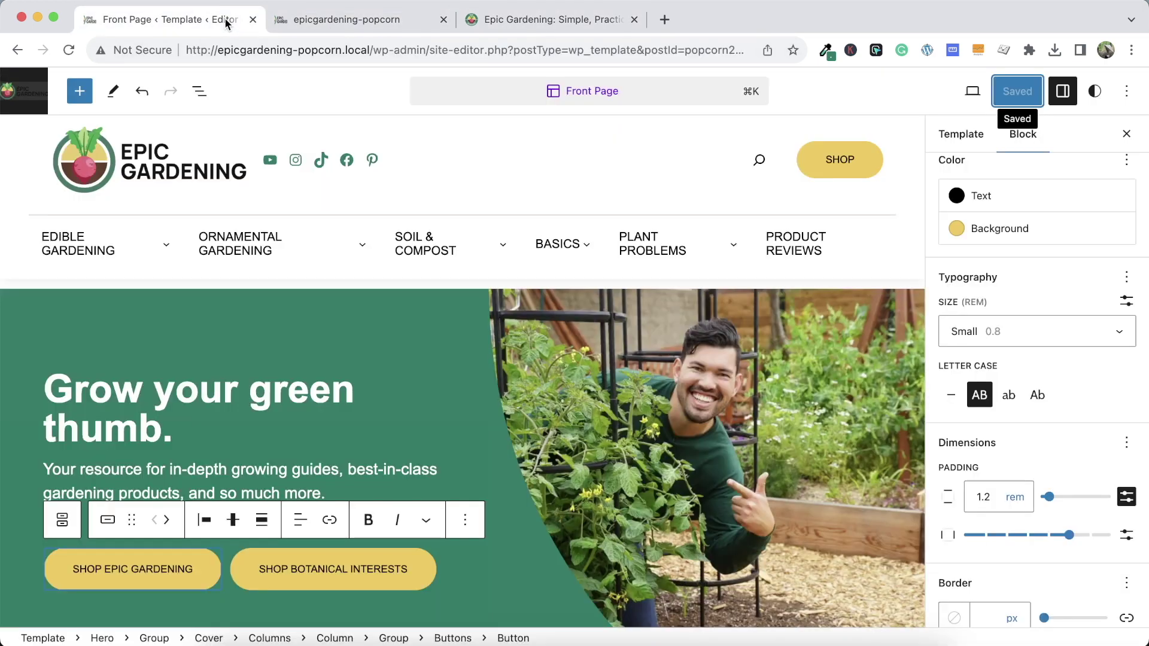
scroll(335, 316, down, 7)
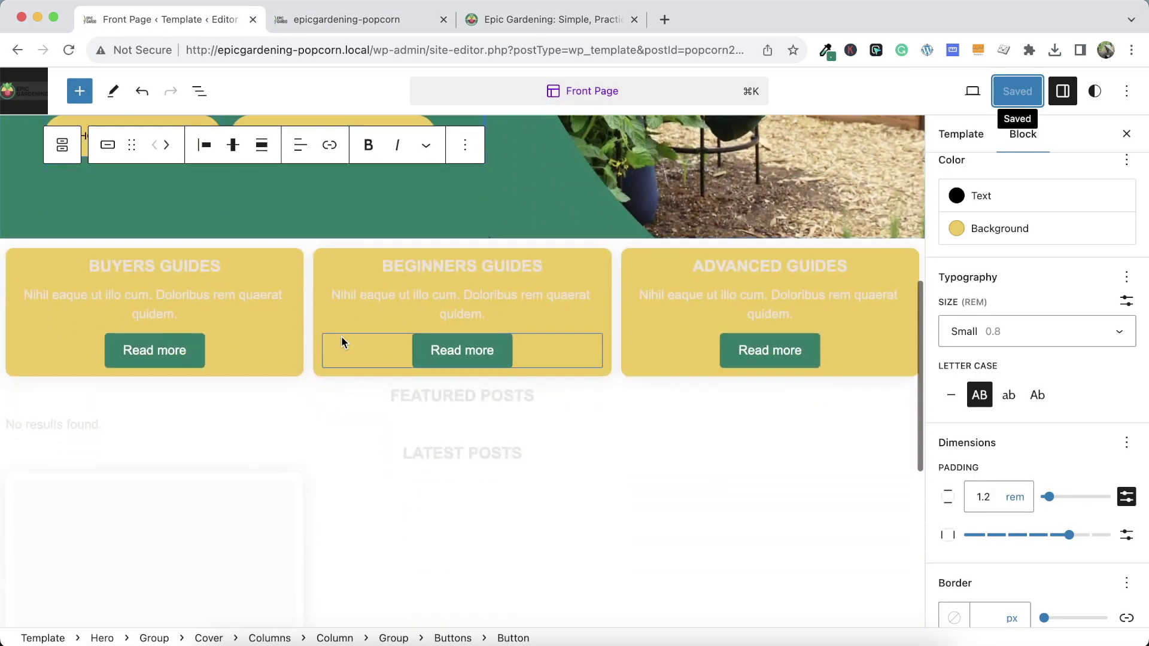
click(301, 339)
click(199, 91)
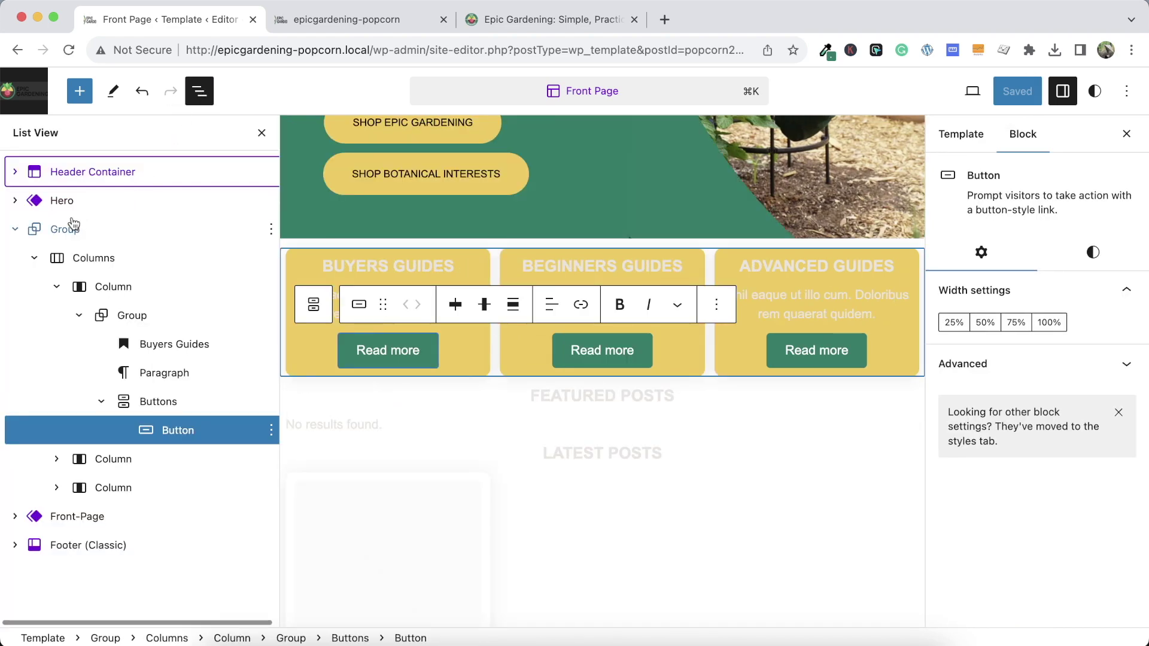
click(36, 229)
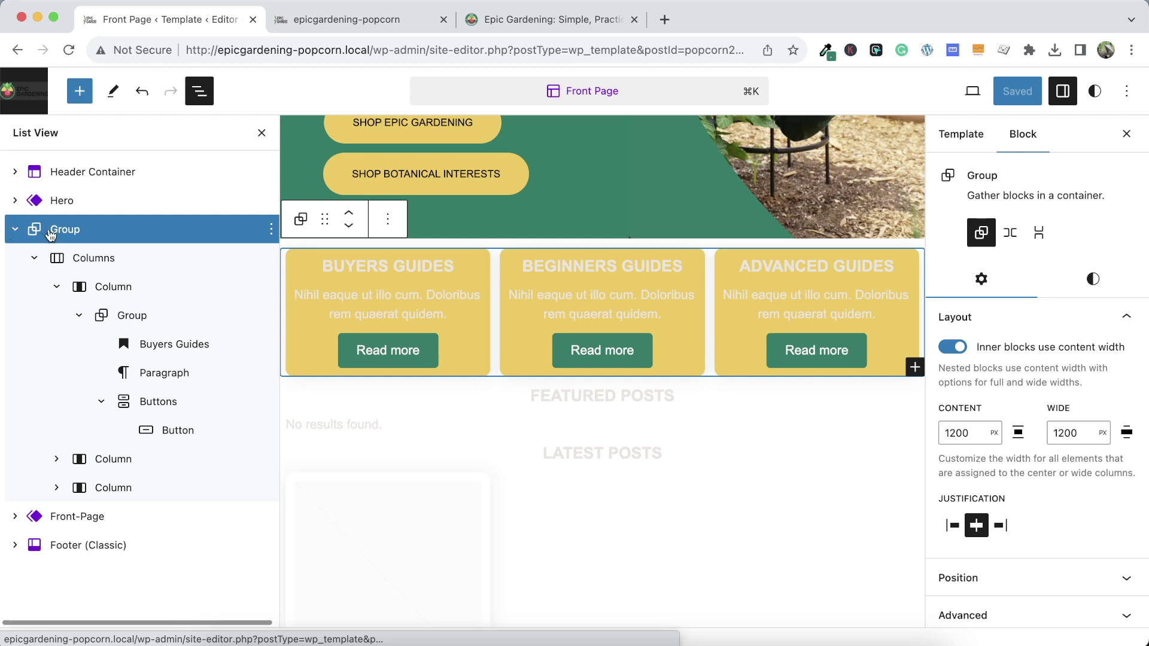
click(271, 229)
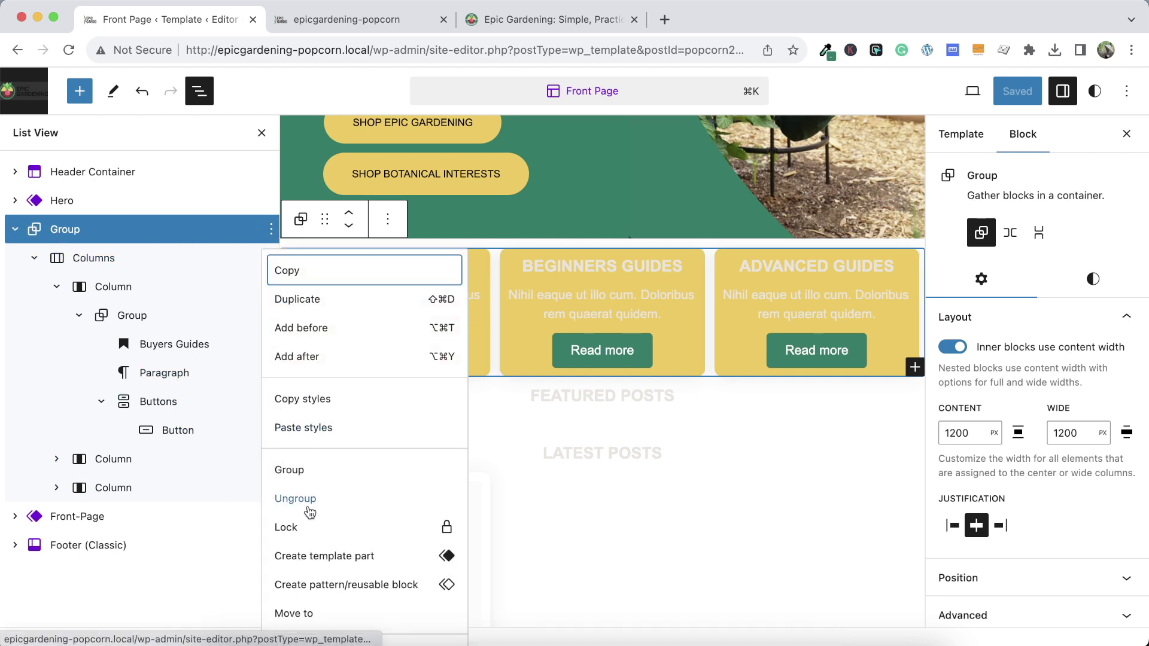
scroll(310, 610, down, 1)
click(308, 623)
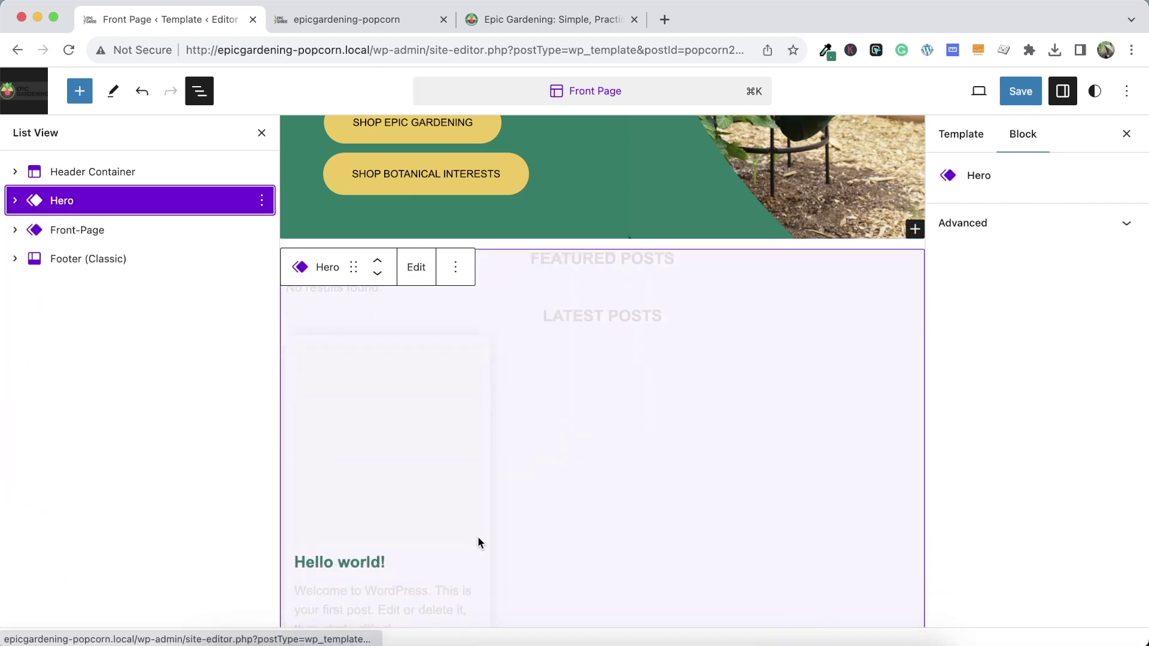
Move the Sticky posts pattern out of the Front-Page pattern and place it directly below Hero
click(19, 232)
click(16, 231)
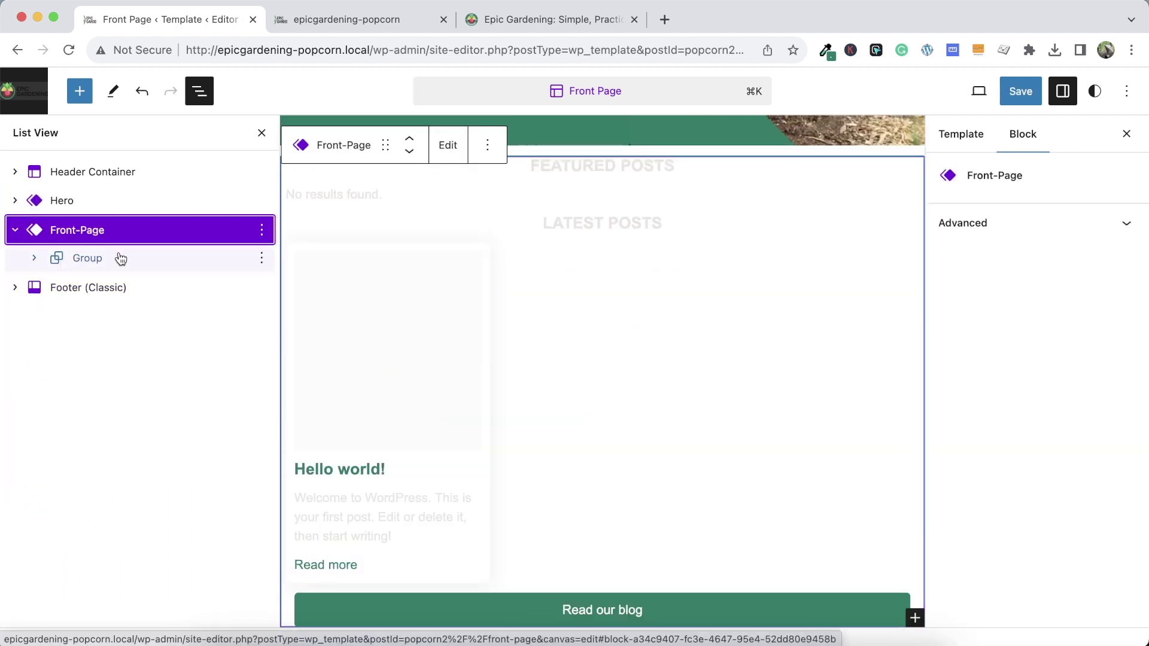
click(52, 257)
click(34, 258)
click(58, 287)
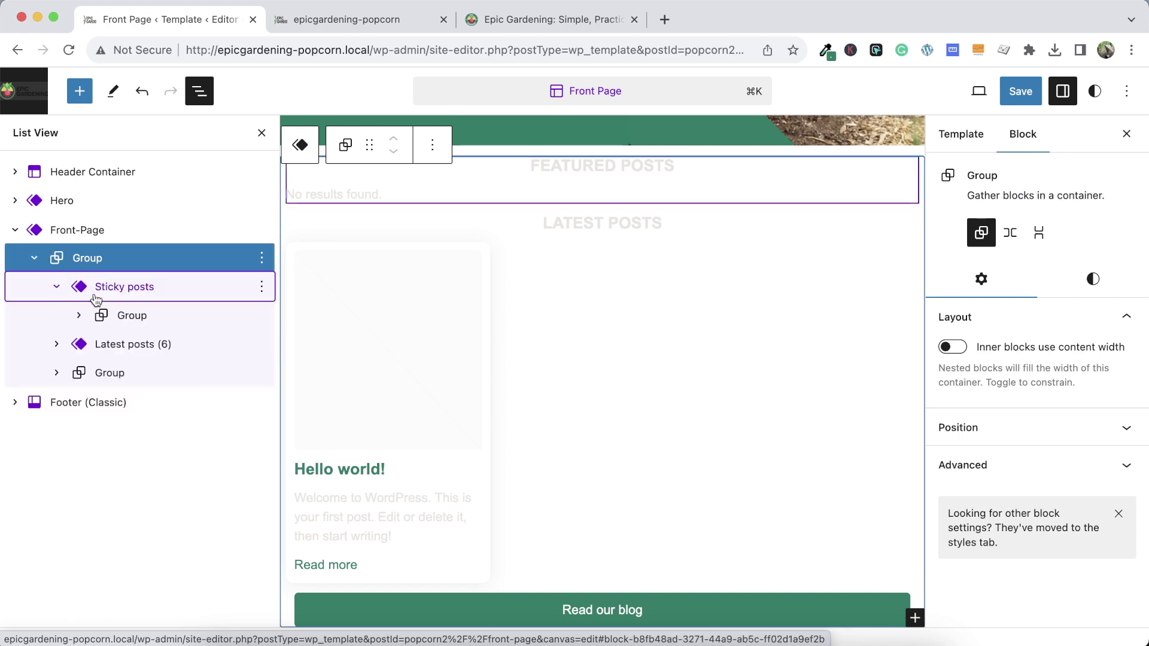
click(78, 315)
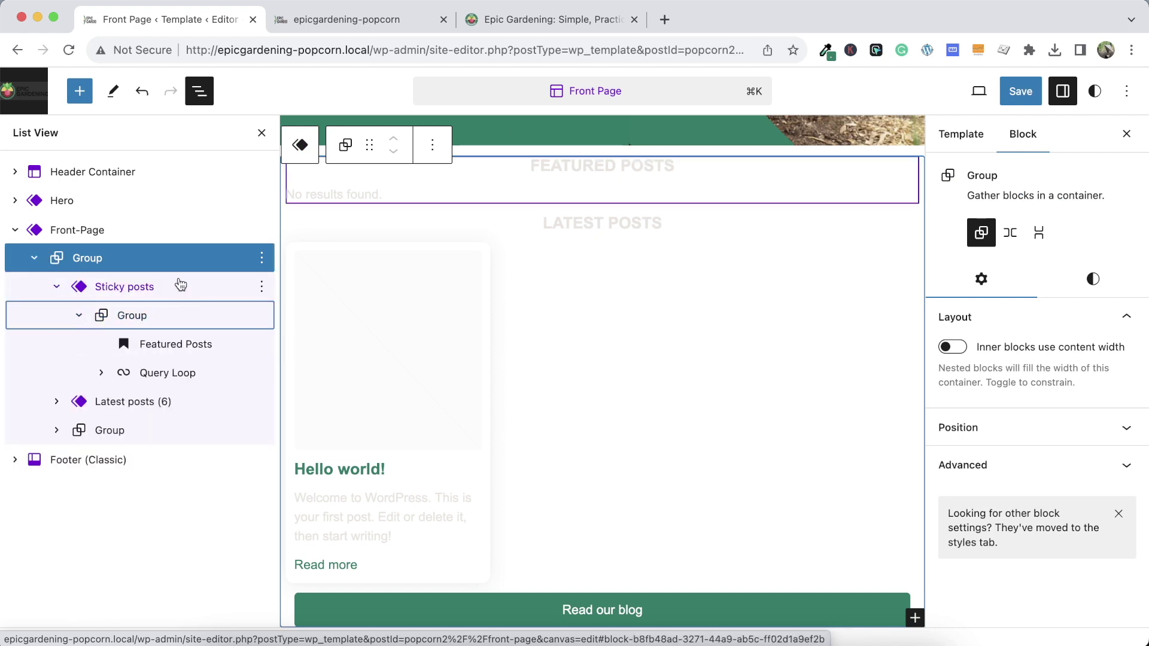
click(114, 291)
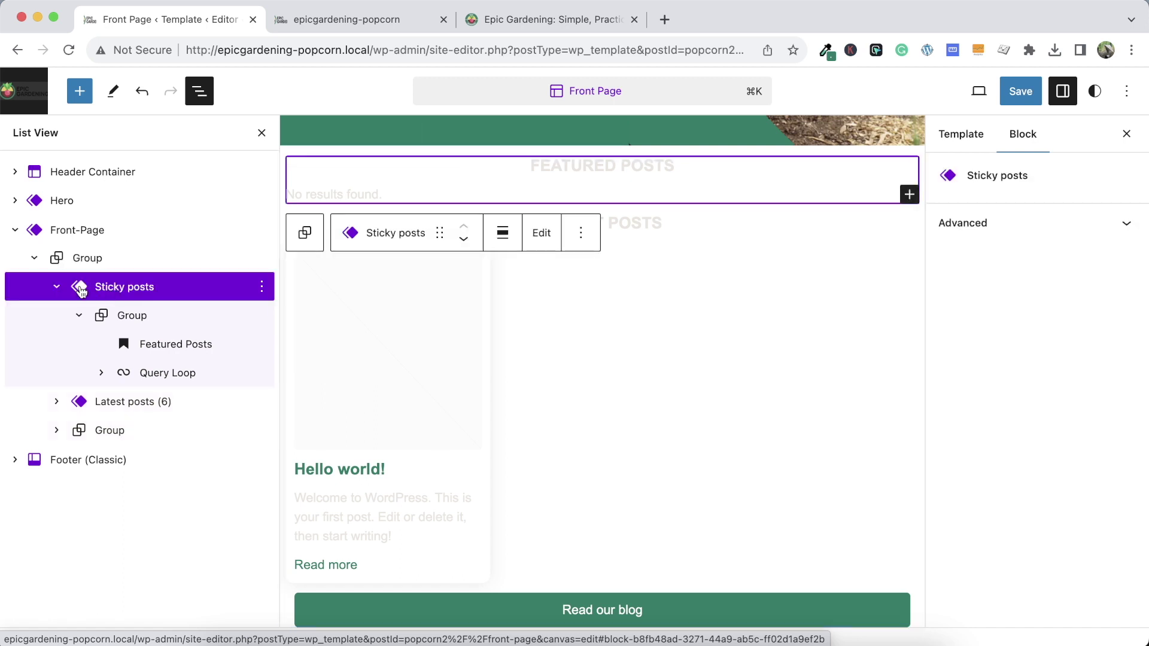
drag(70, 293, 31, 220)
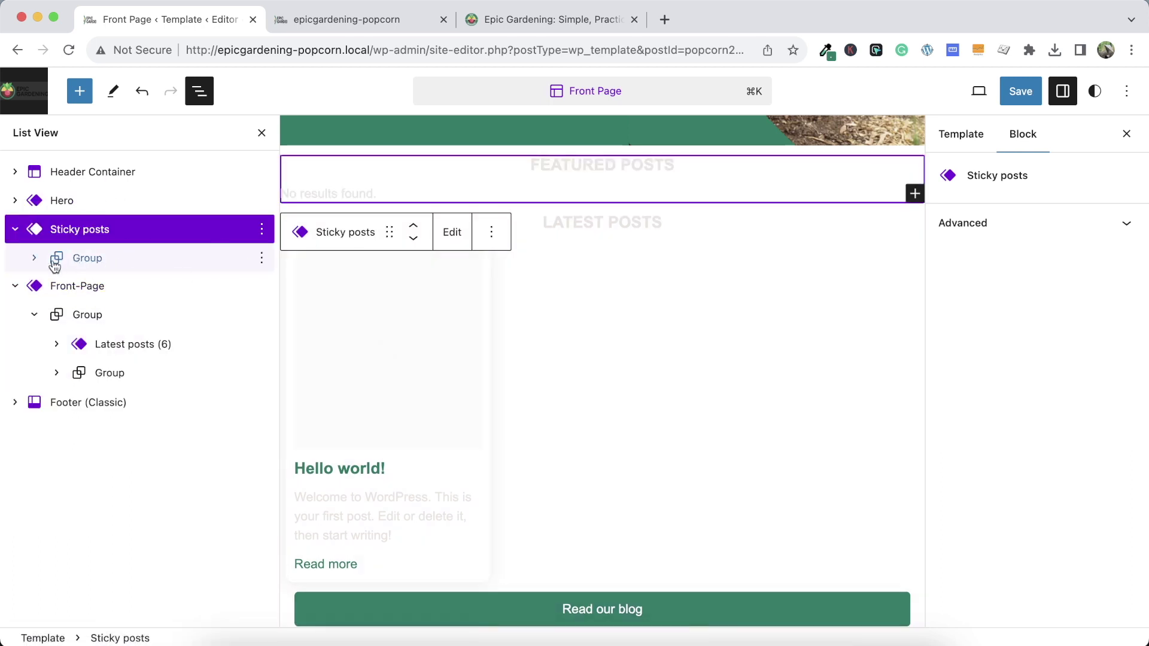
Delete the Featured Posts heading from the Group inside the Sticky posts pattern
click(34, 257)
click(143, 286)
click(262, 286)
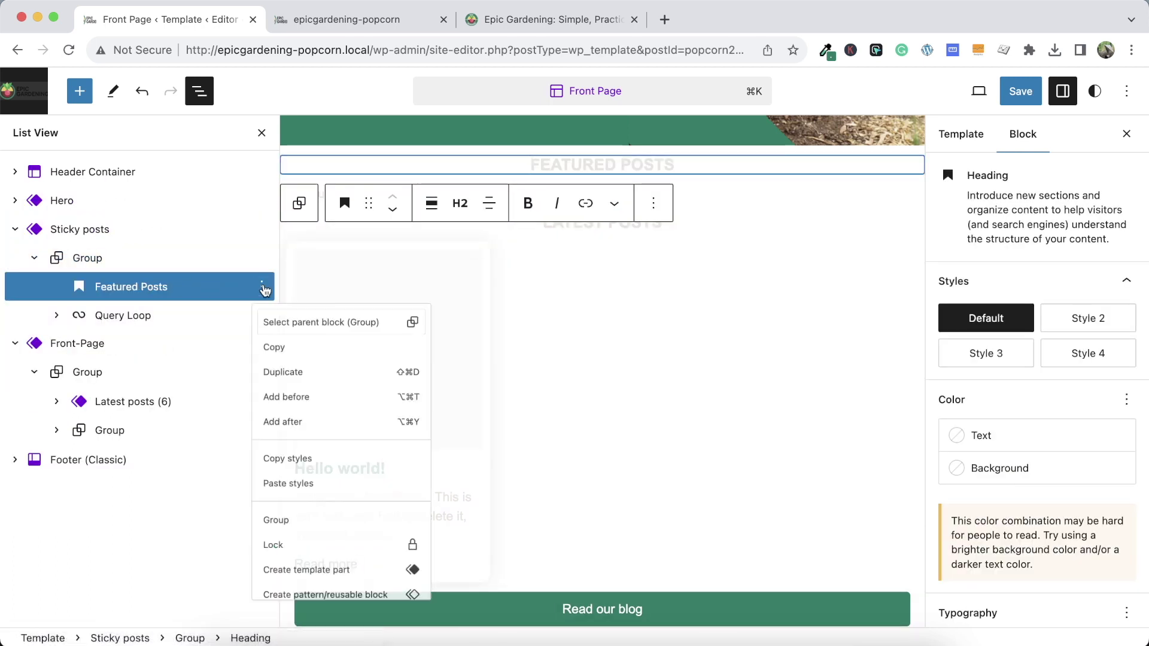
scroll(339, 549, down, 3)
click(300, 618)
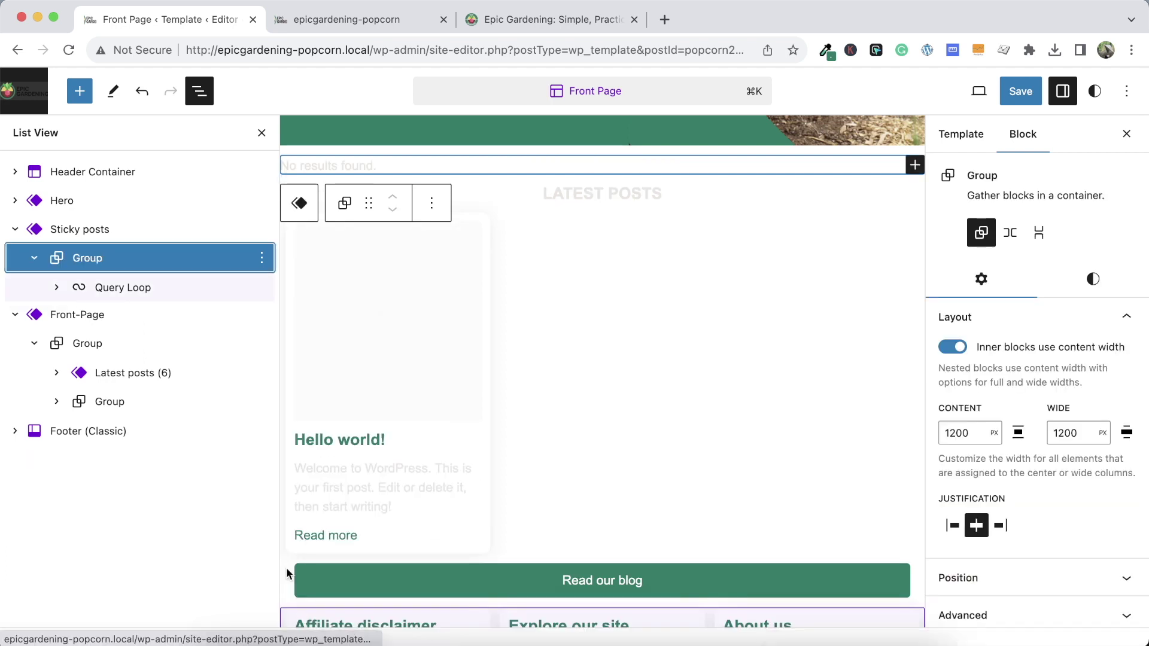
Expand the Sticky posts Query Loop down to its Post Template's Group, and save the site changes
click(114, 282)
click(57, 287)
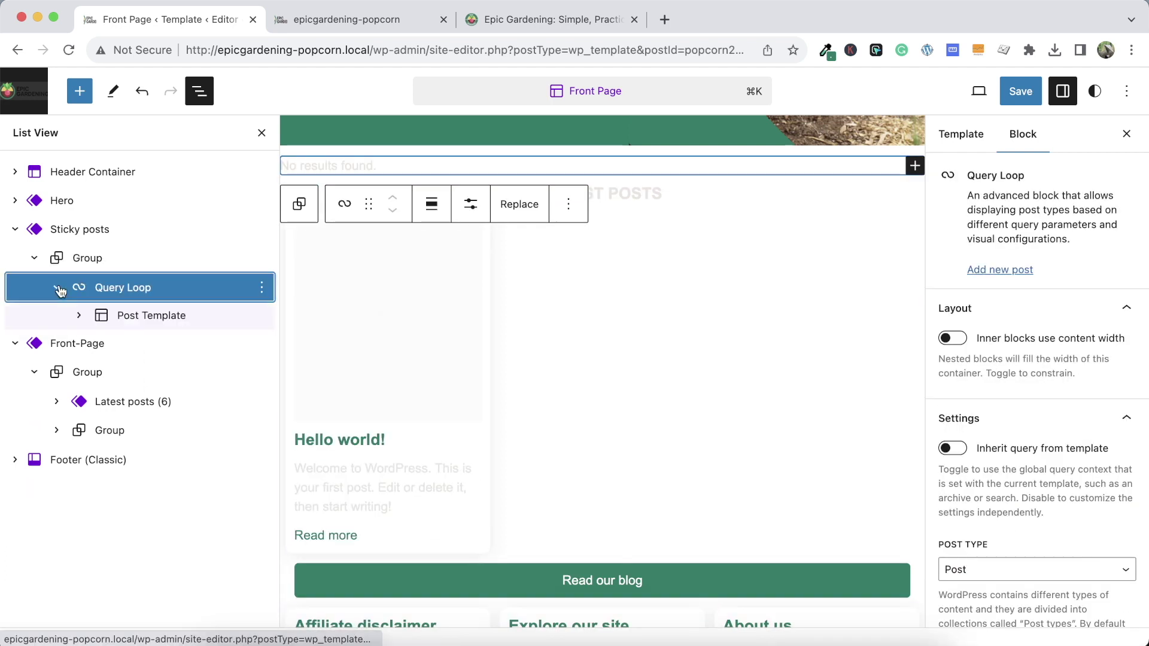
click(78, 315)
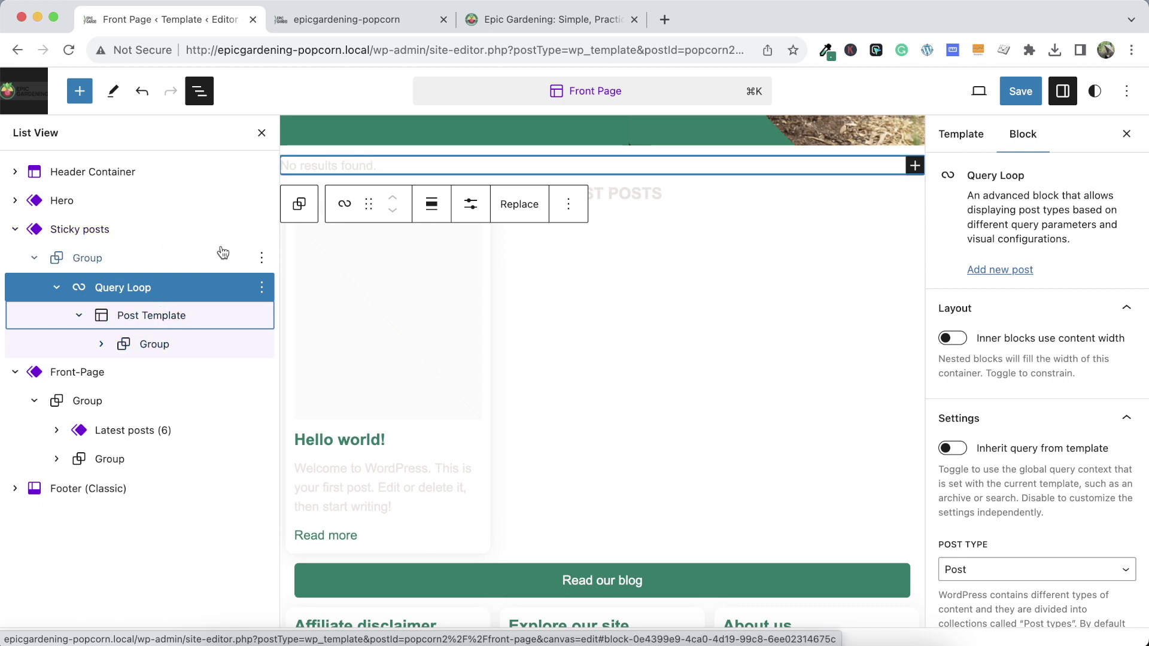
click(1017, 95)
click(1014, 97)
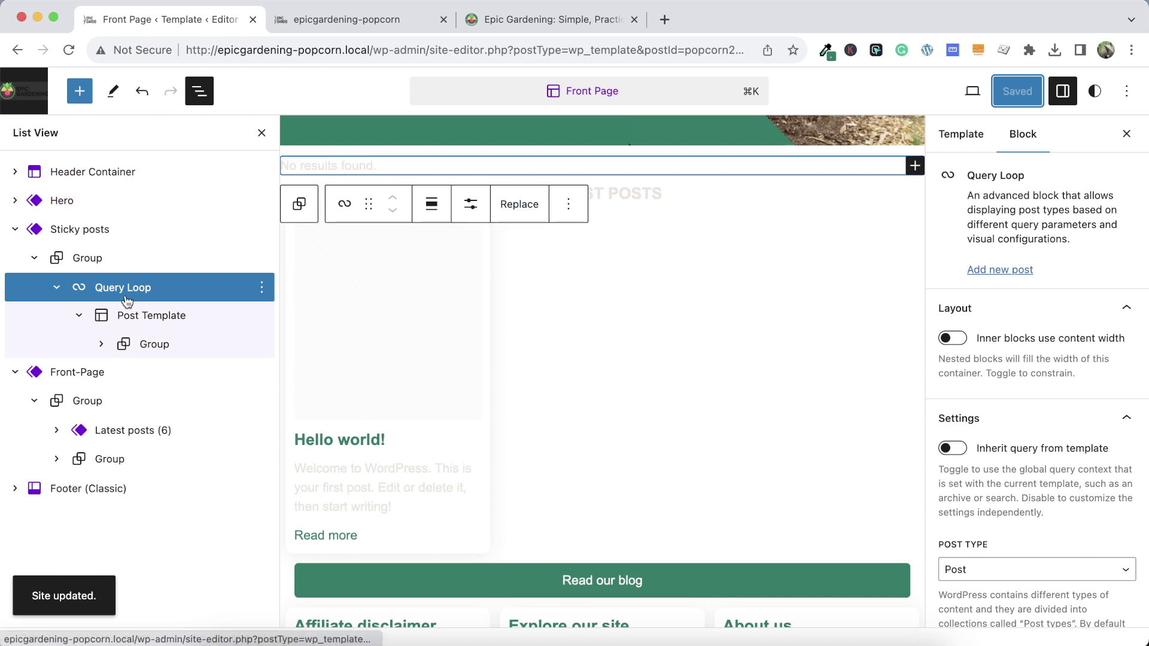
Set the Sticky posts Query Loop to 3 items per page and save the change
click(87, 259)
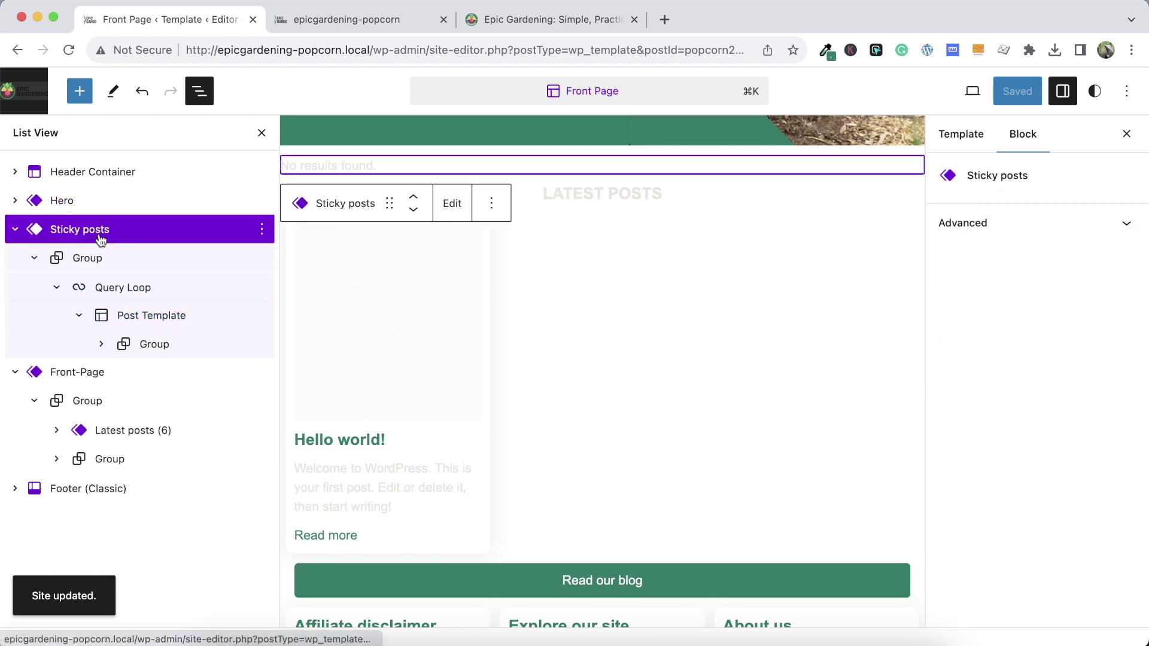
click(119, 302)
click(470, 204)
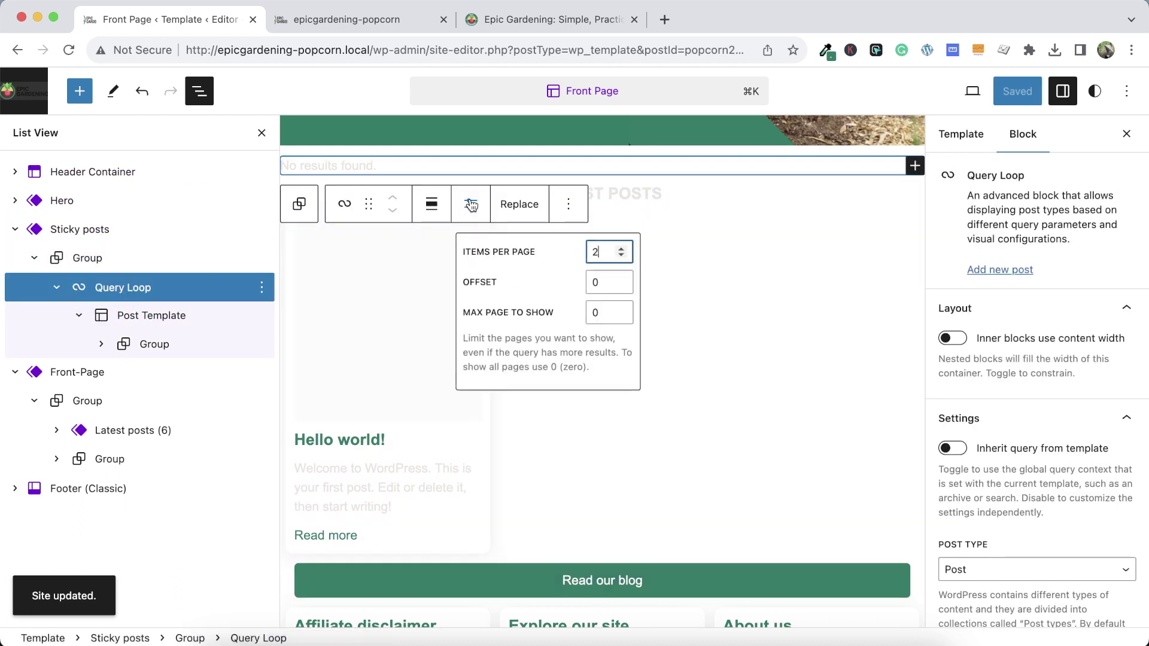
click(619, 249)
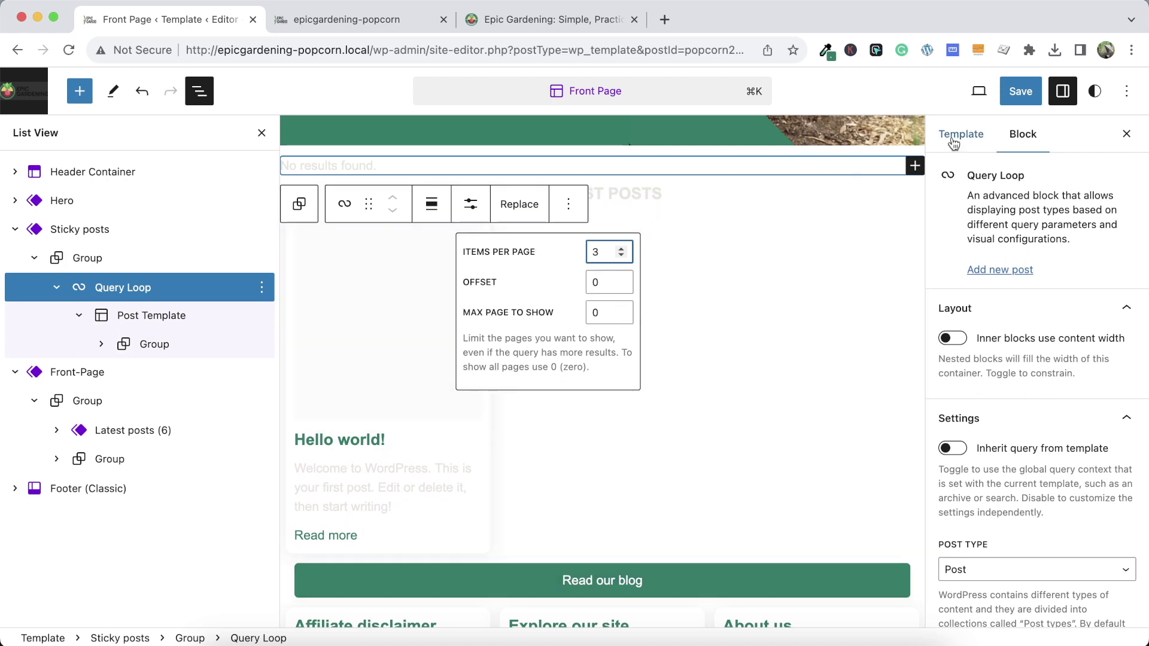
click(1020, 91)
click(1006, 92)
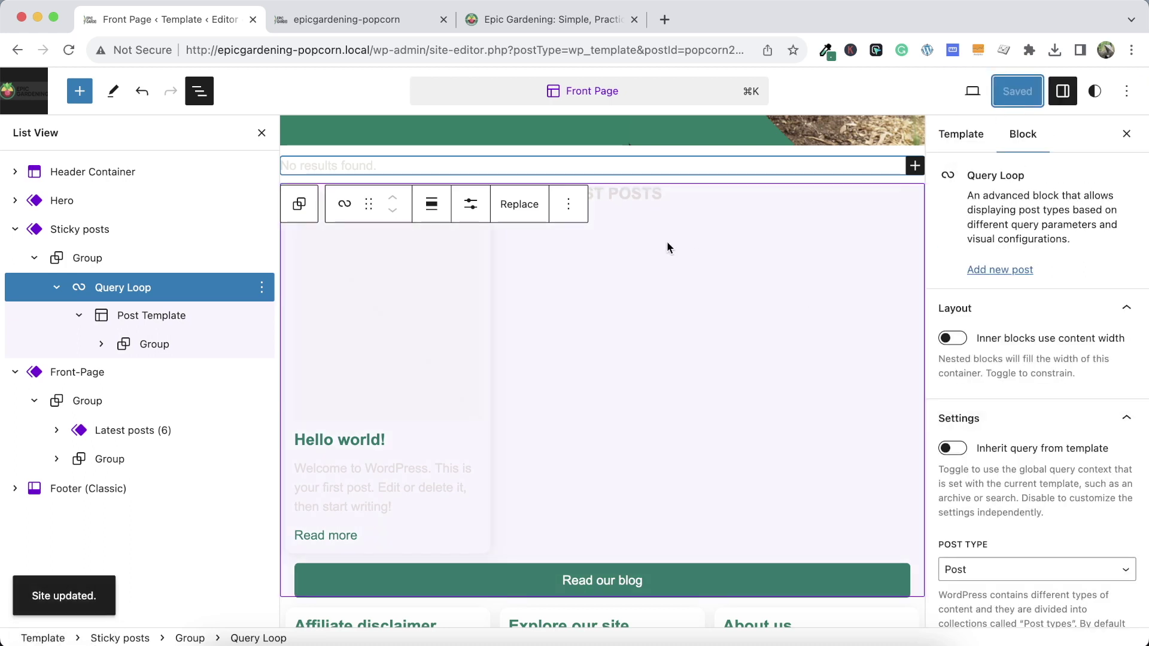
Review the Query Loop's post type, order and sticky posts settings, and select the Latest posts (6) pattern
scroll(1026, 432, down, 5)
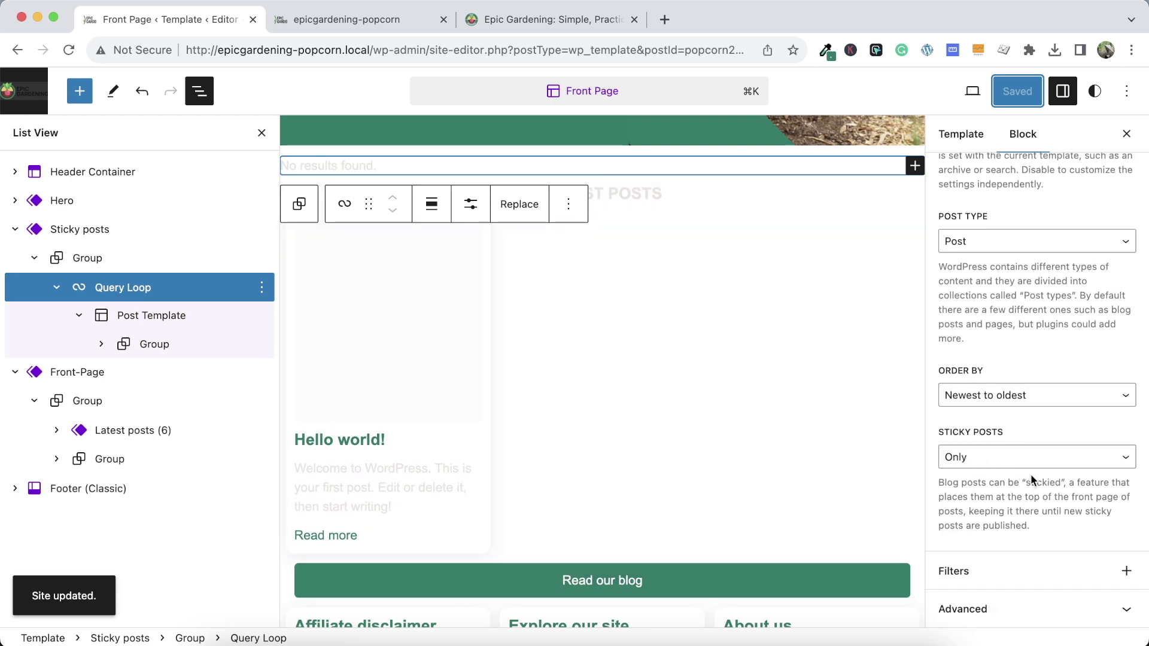
click(400, 421)
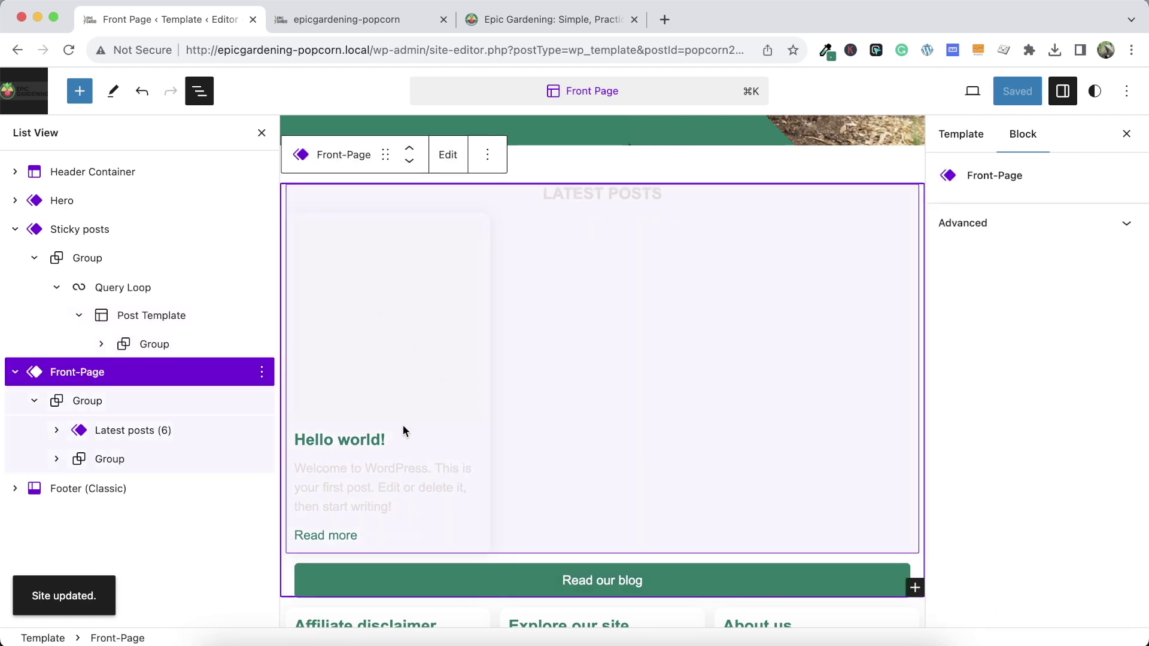
click(403, 426)
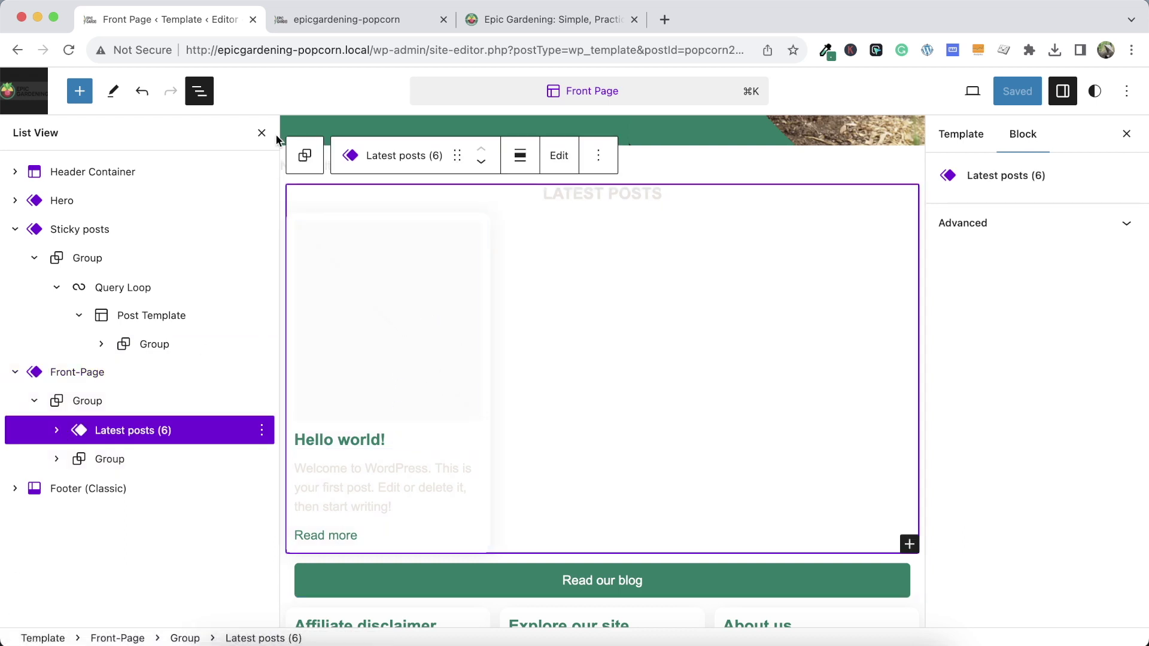
Expand the Group inside the Sticky posts Post Template, and make the Hello world! post sticky from the site's post list
click(113, 343)
click(102, 346)
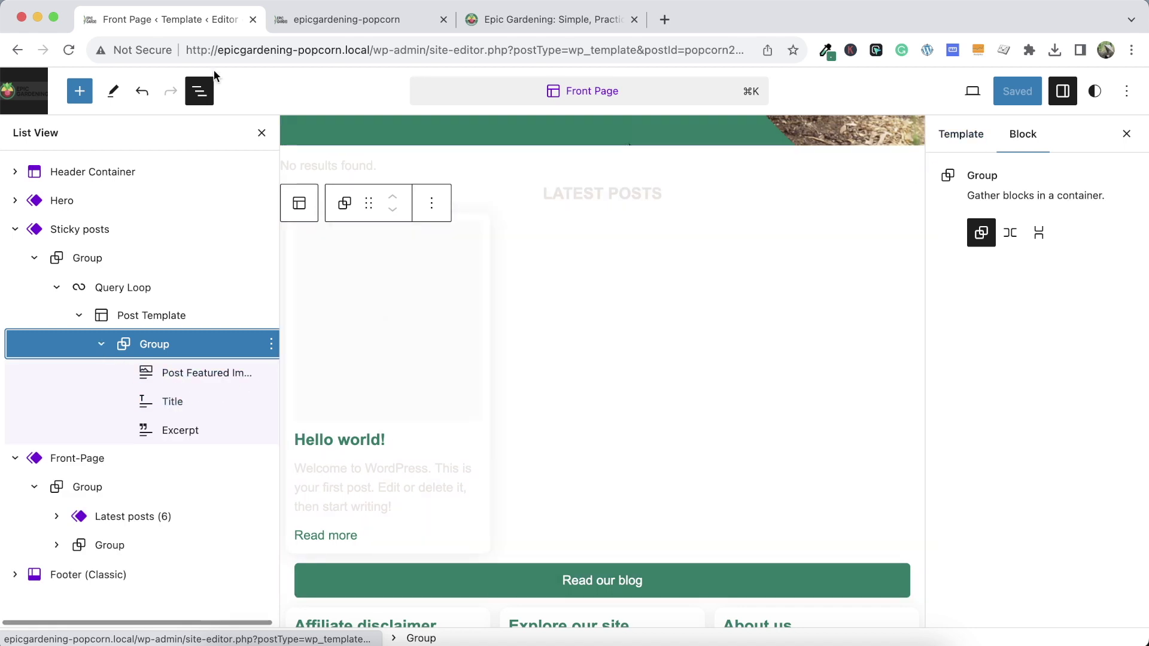
click(353, 21)
mouse_move(60, 83)
click(56, 108)
click(56, 210)
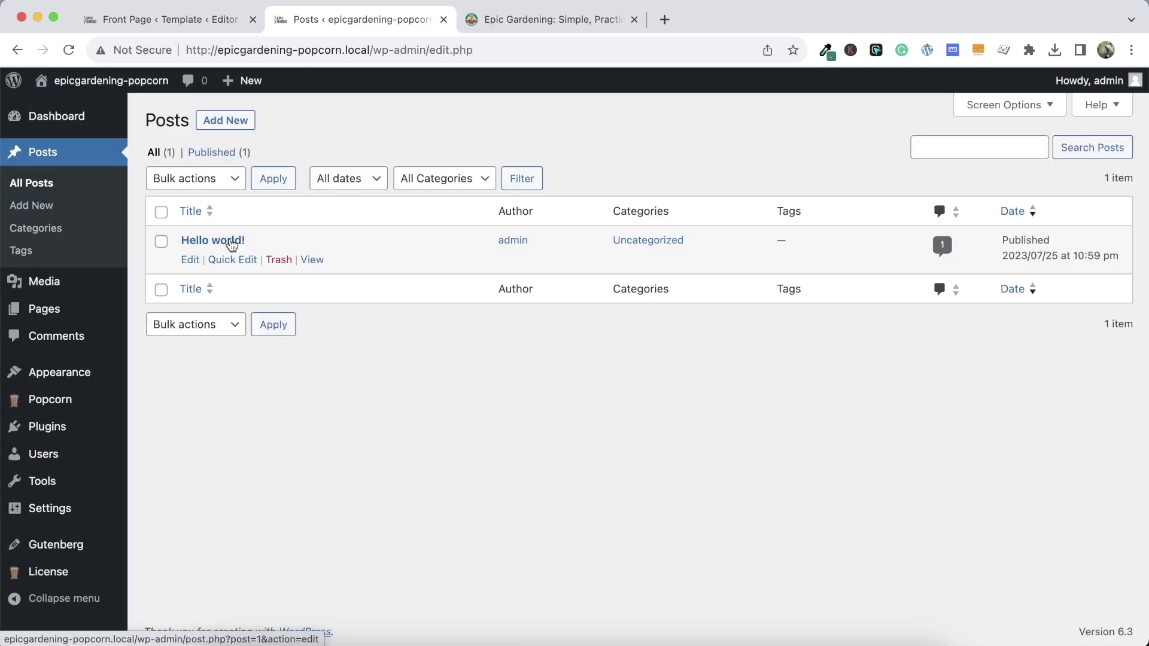
click(231, 259)
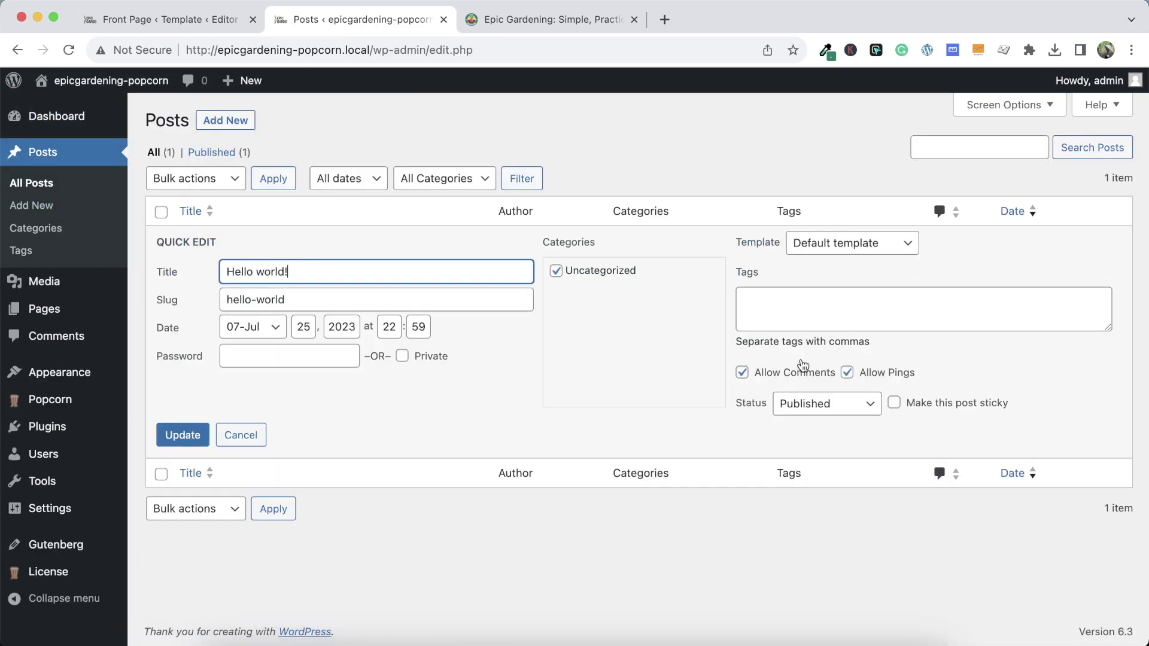
click(894, 403)
click(180, 435)
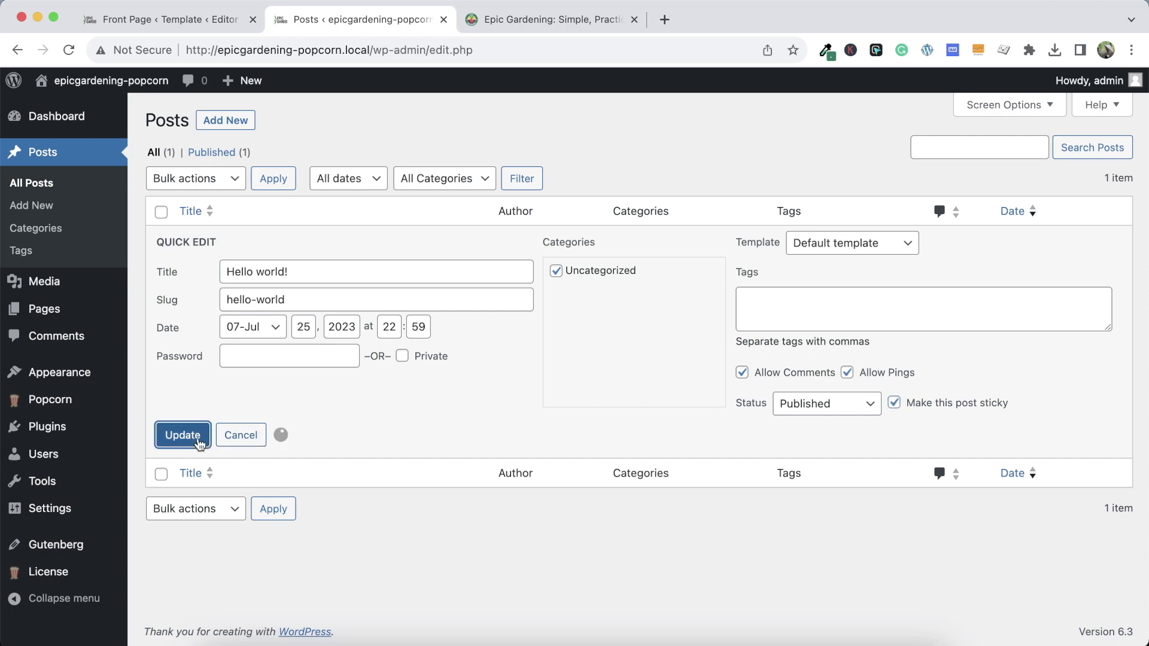
Check the area below the hero on the live homepage and in the reloaded Front Page template
mouse_move(89, 81)
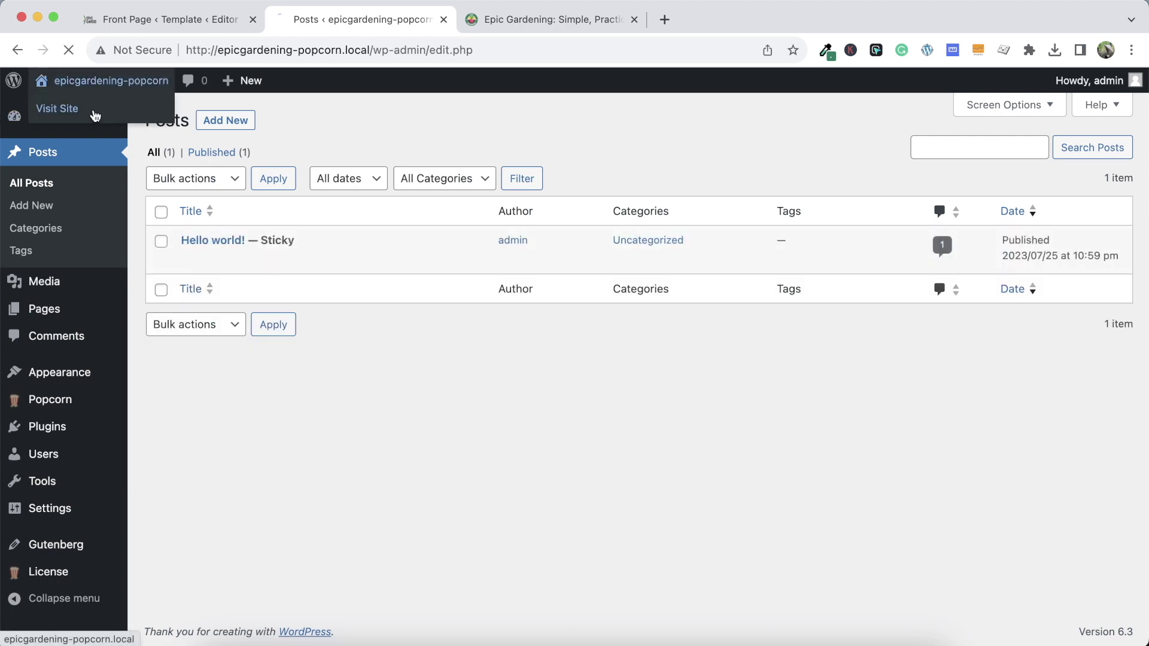
click(94, 114)
scroll(413, 325, down, 5)
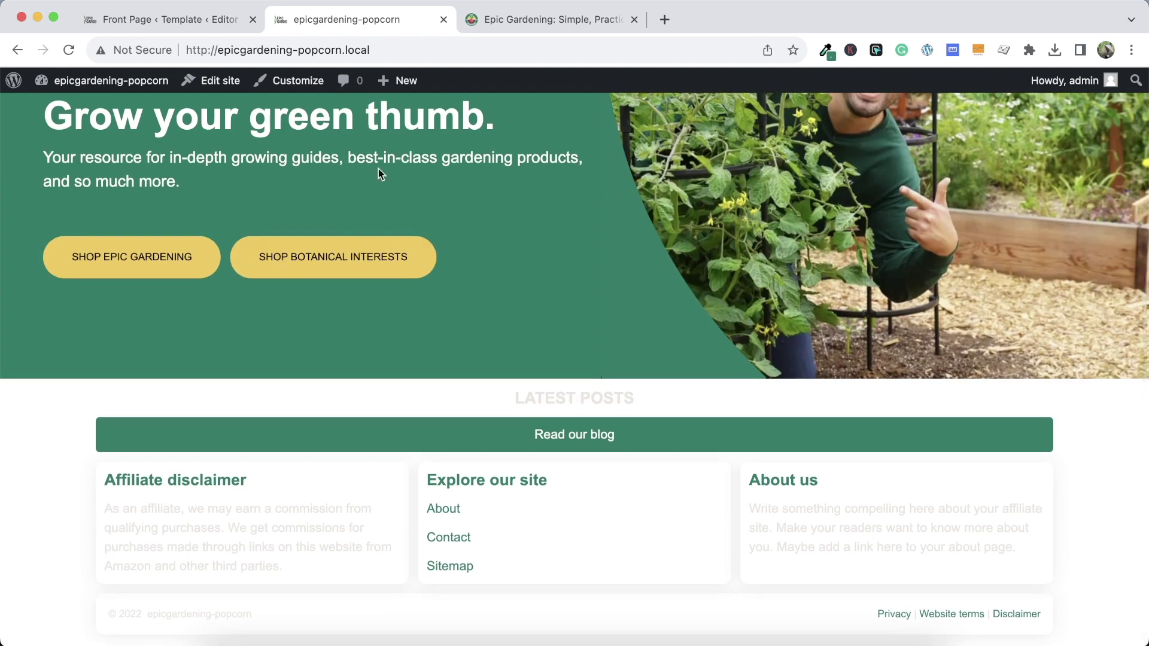
click(204, 31)
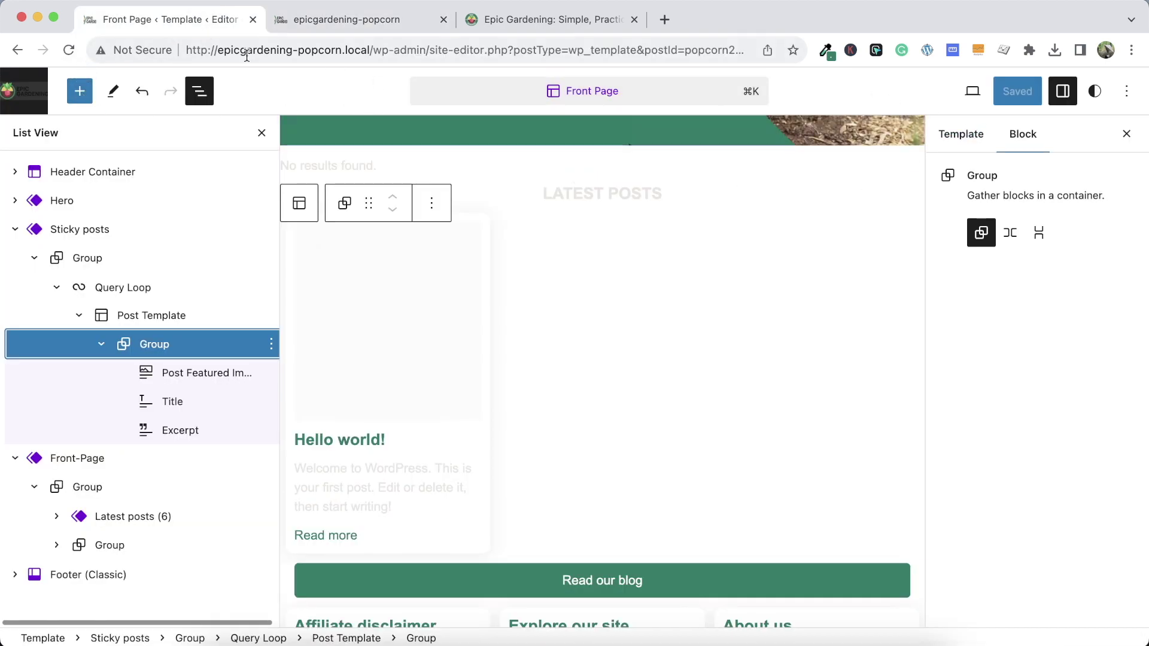
click(69, 50)
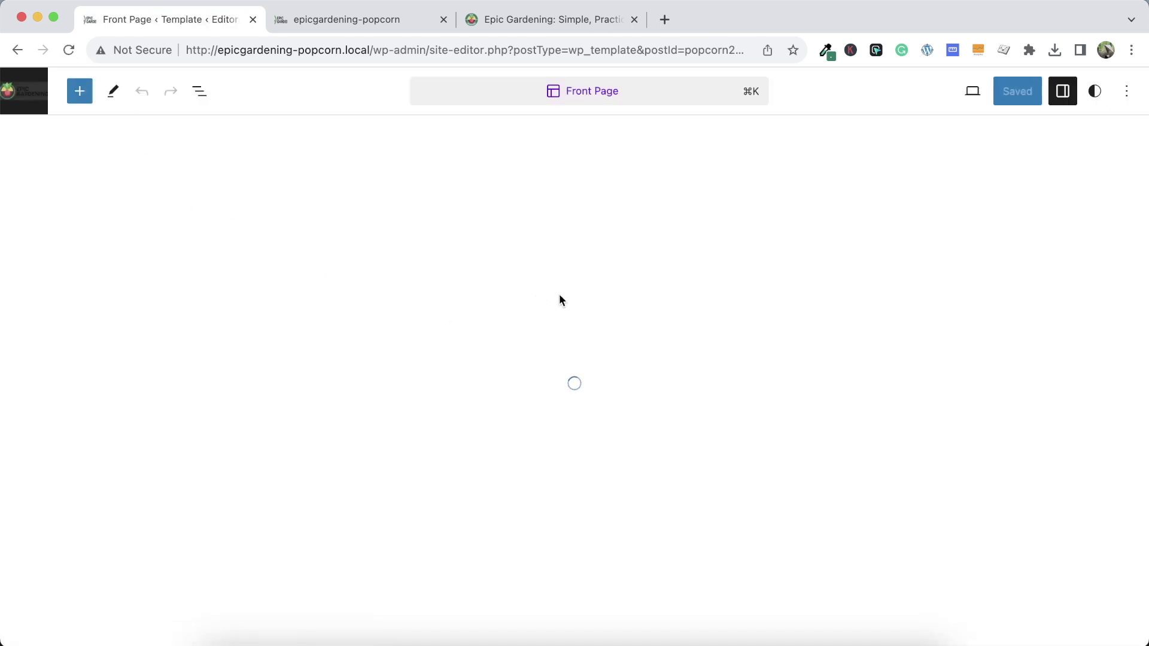
scroll(530, 336, down, 5)
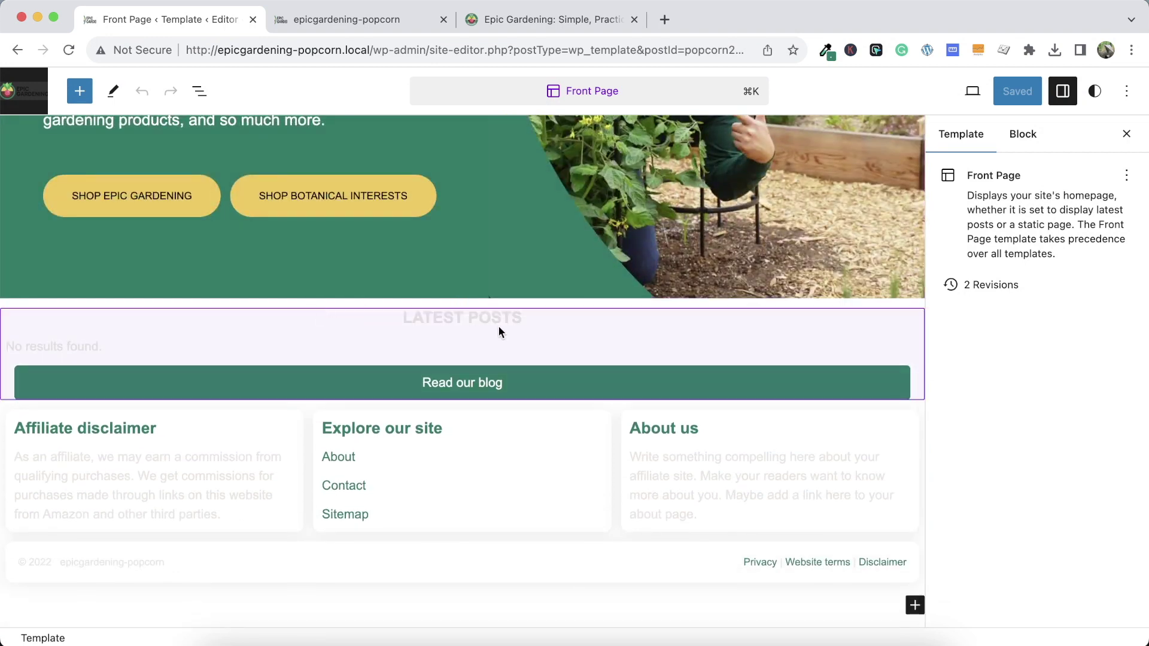
Expand the Front-Page pattern down to the Group inside Latest posts (6) to examine its structure
click(458, 327)
click(199, 91)
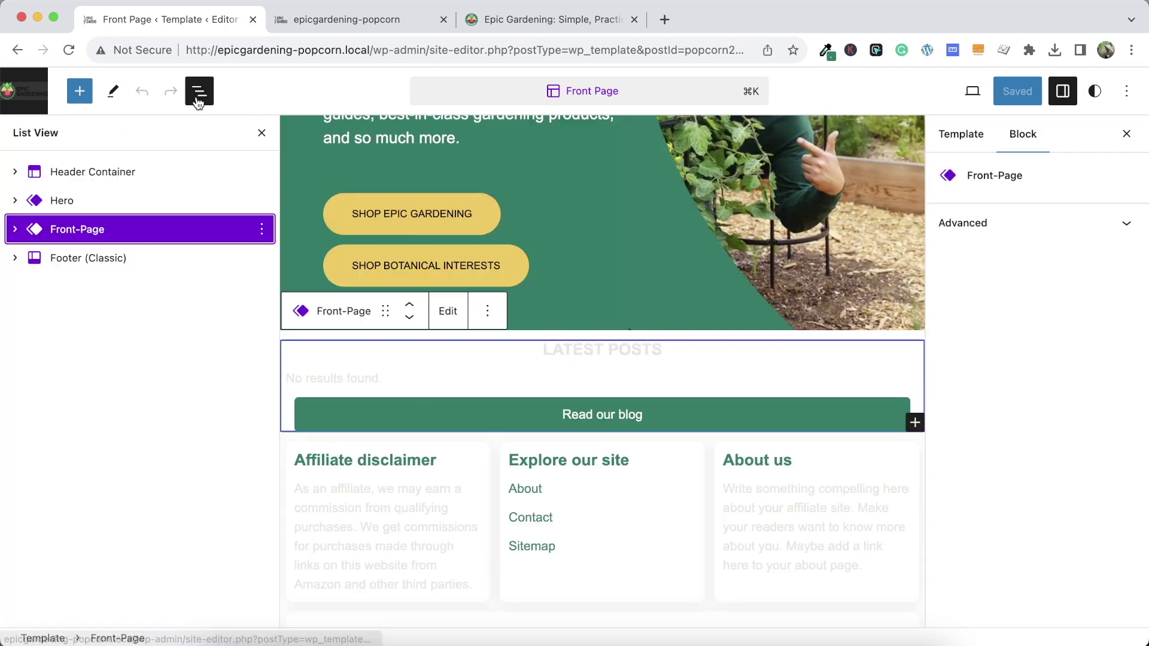
click(16, 230)
click(34, 257)
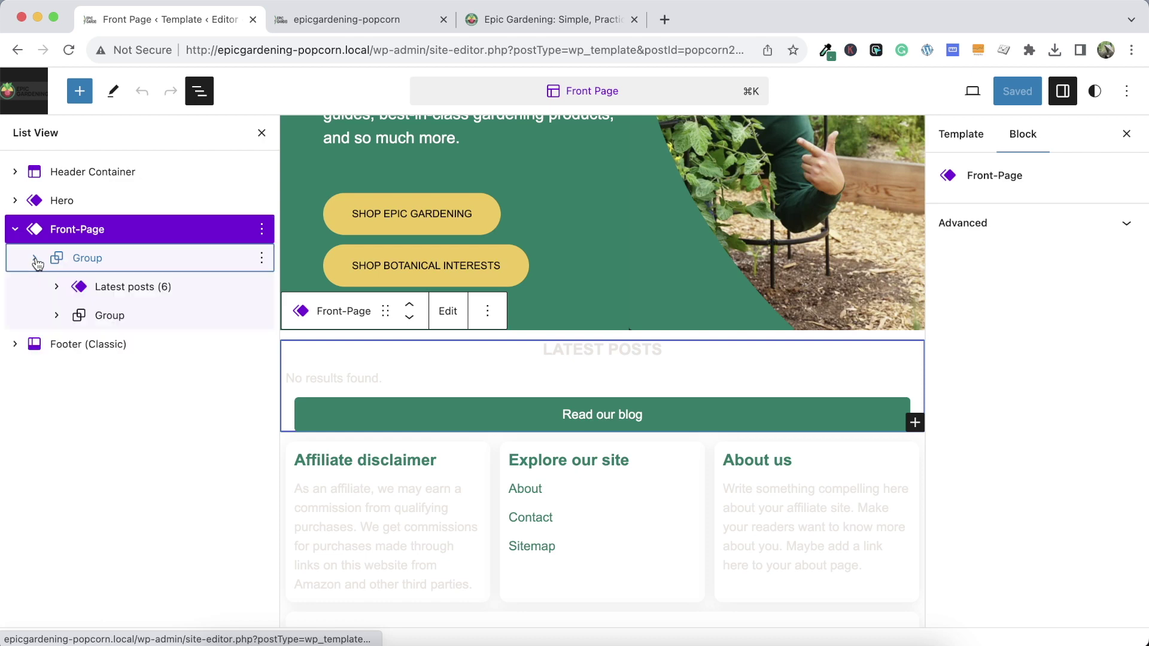
click(56, 287)
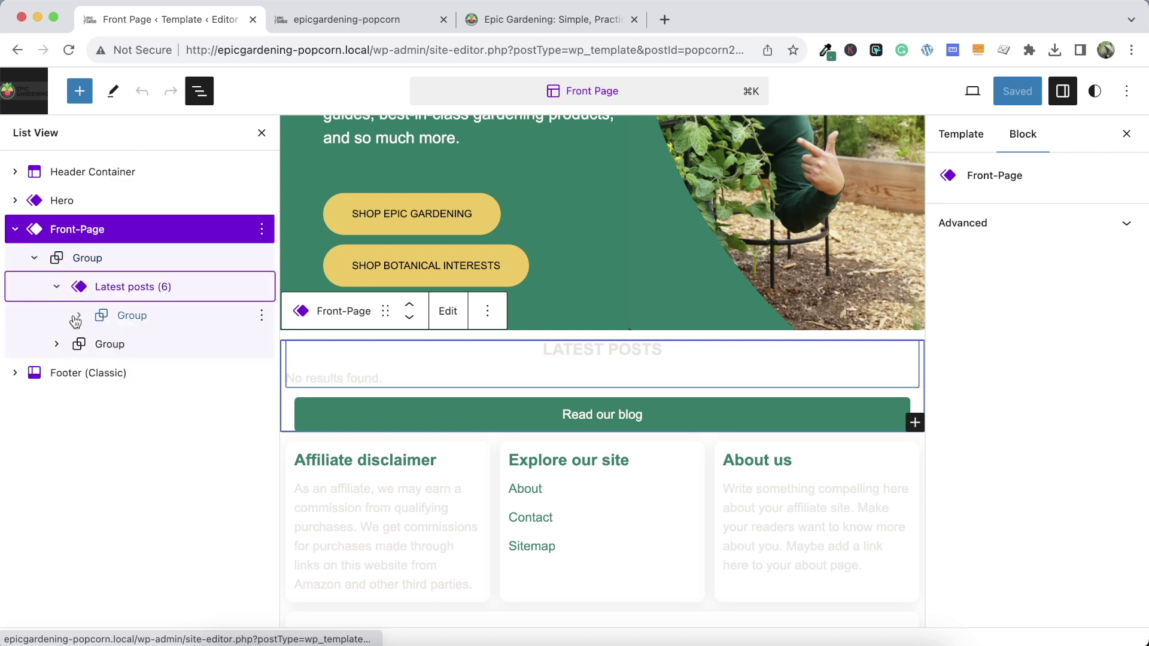
Add a block after the Hero, search the inserter for "stick", and insert the Sticky posts pattern there
click(159, 210)
click(261, 201)
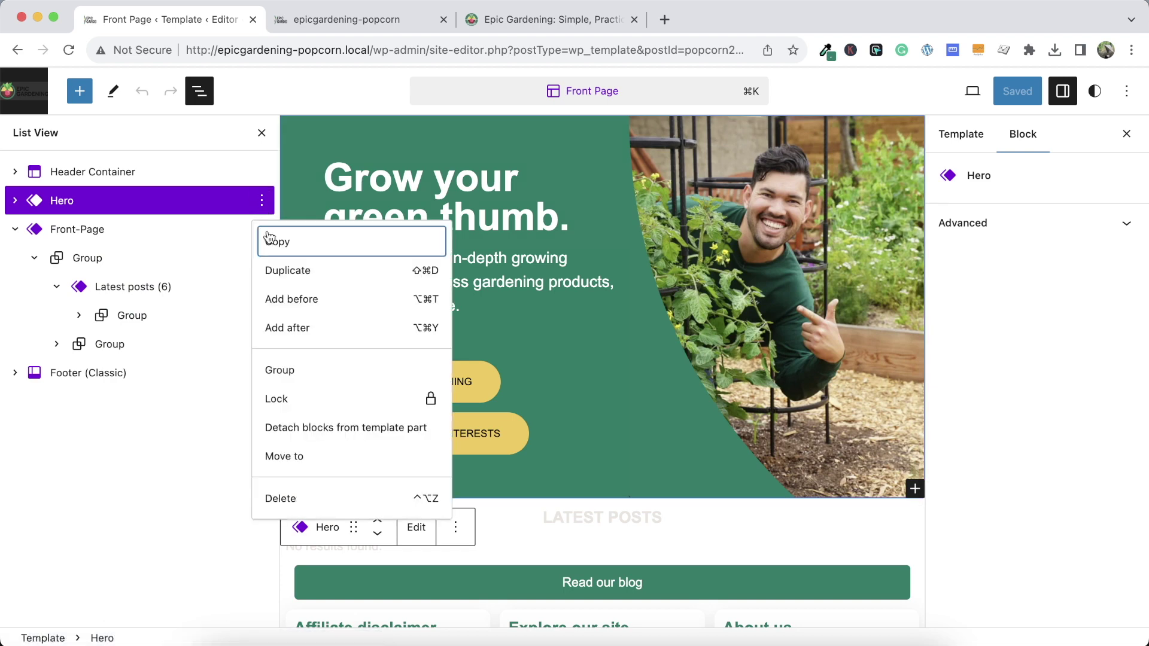
click(301, 328)
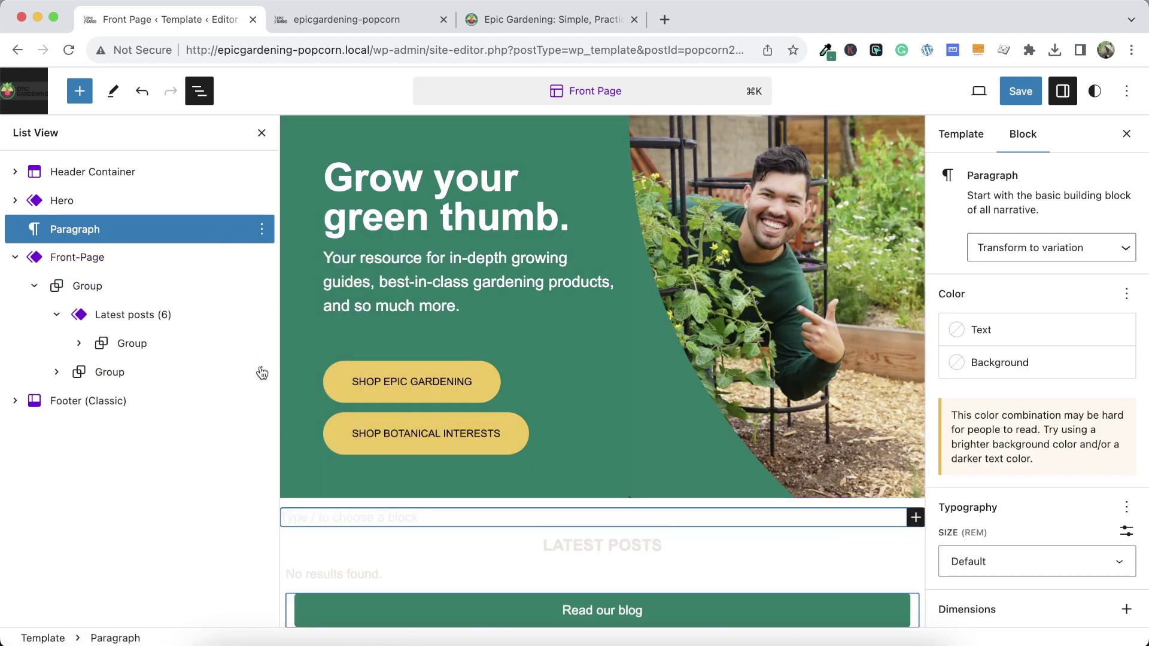
click(916, 517)
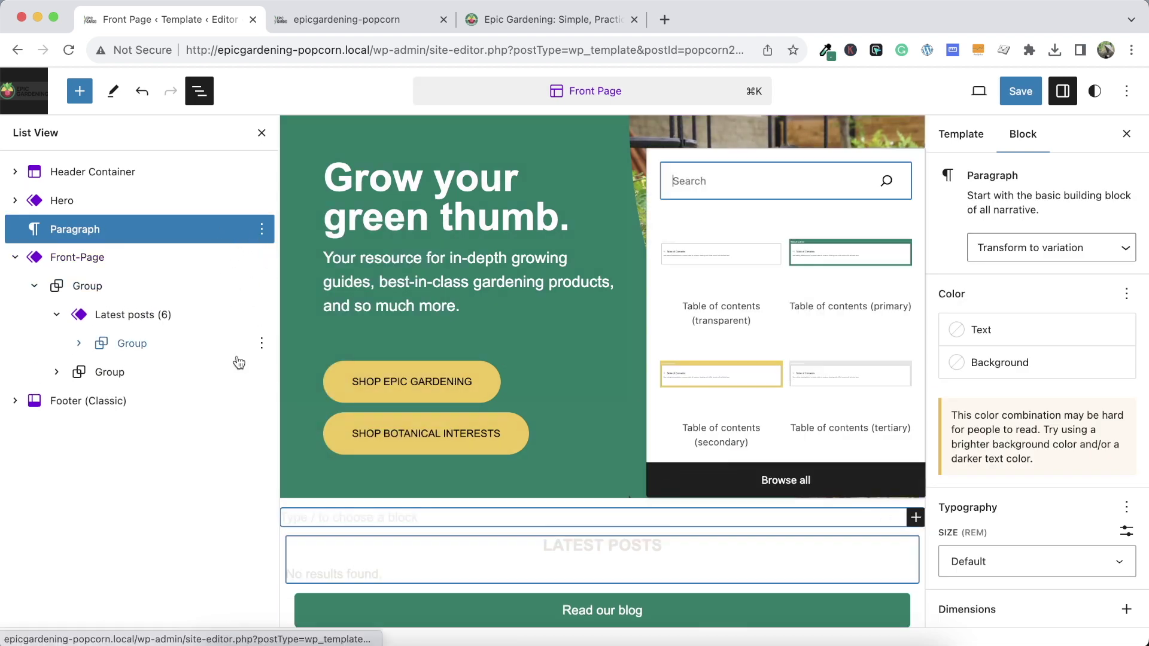
click(715, 479)
click(108, 190)
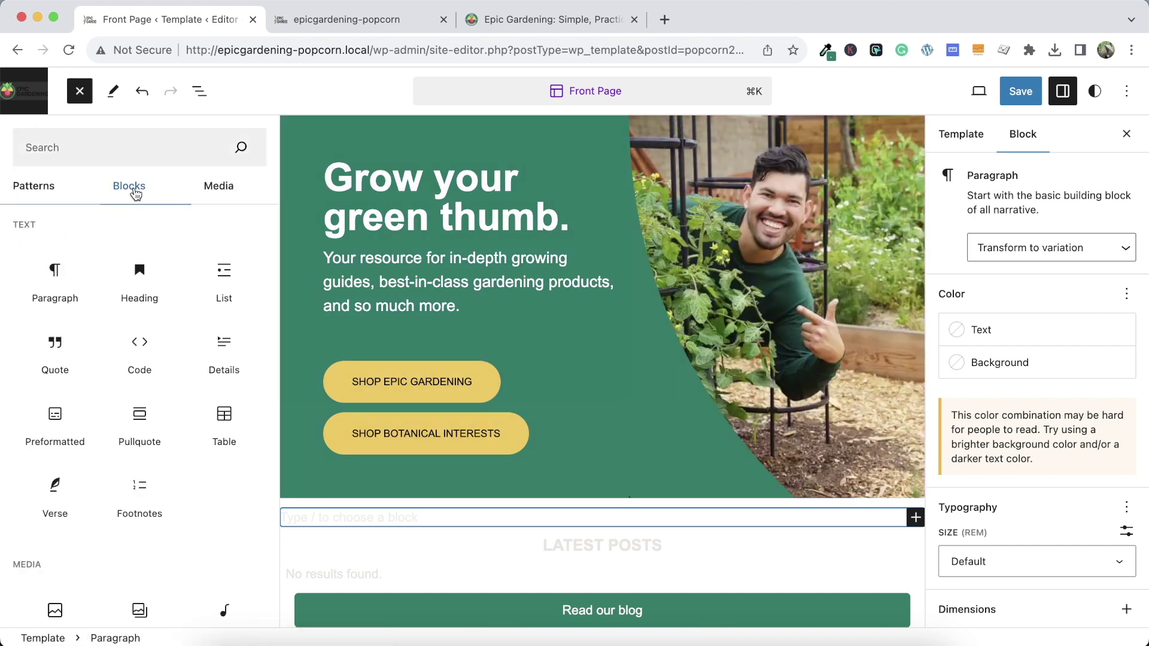
click(57, 190)
scroll(107, 349, down, 5)
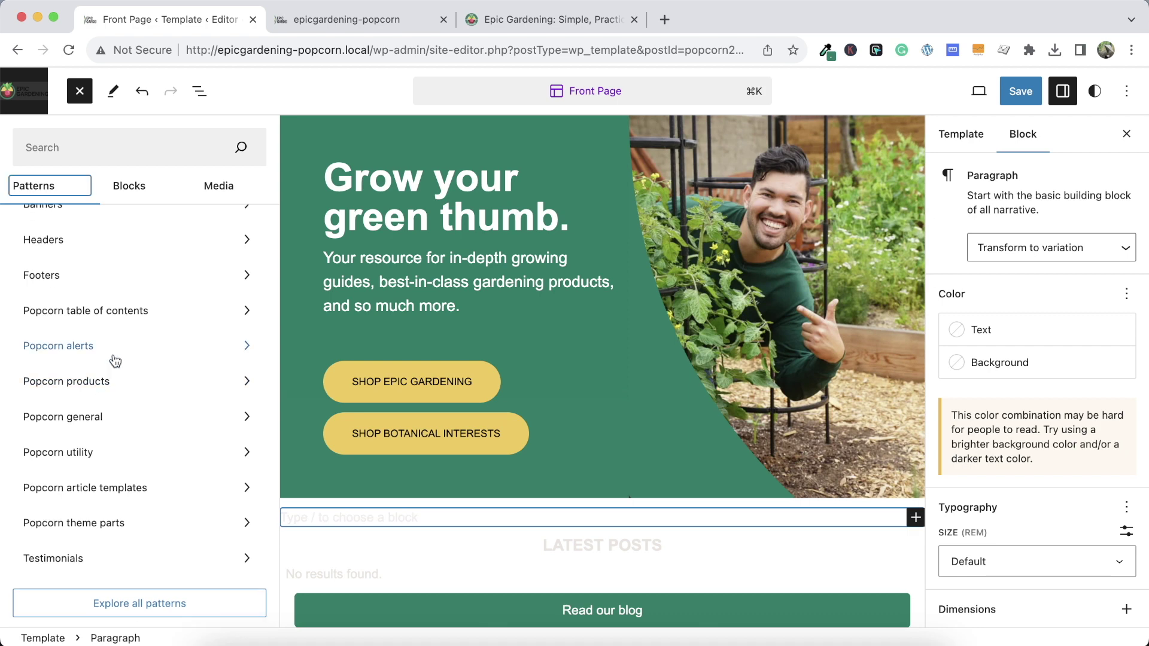
click(124, 136)
text(stick)
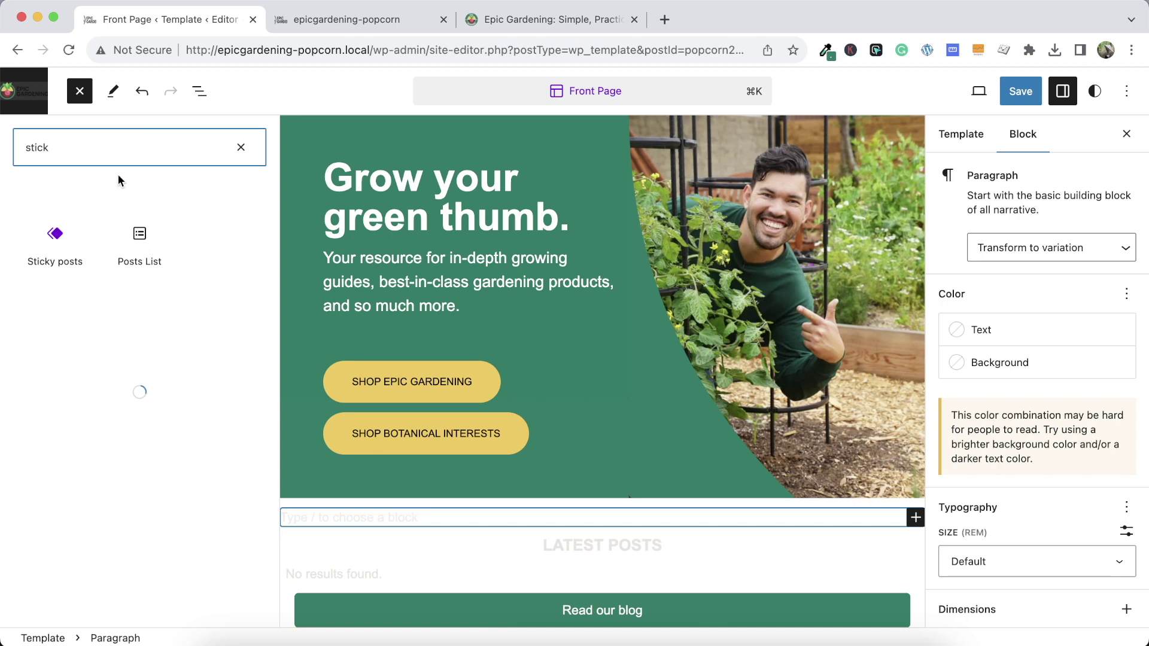
click(56, 242)
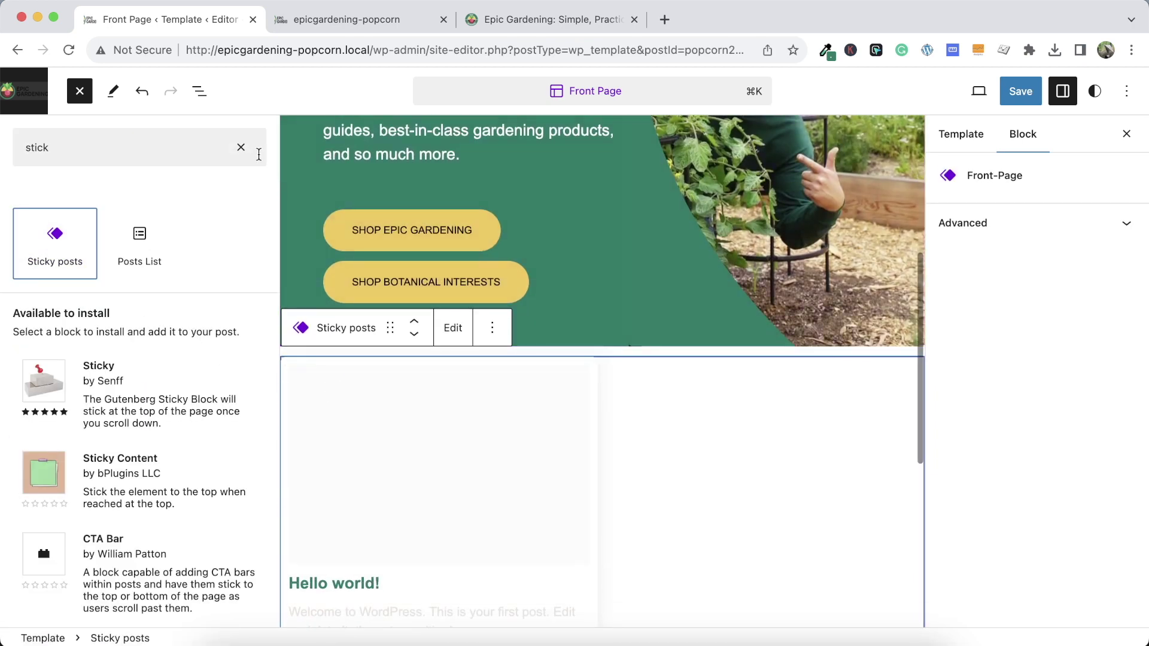
Check the Sticky posts Query Loop's display settings, set its Post Template to 3 columns, and save the site changes
click(754, 482)
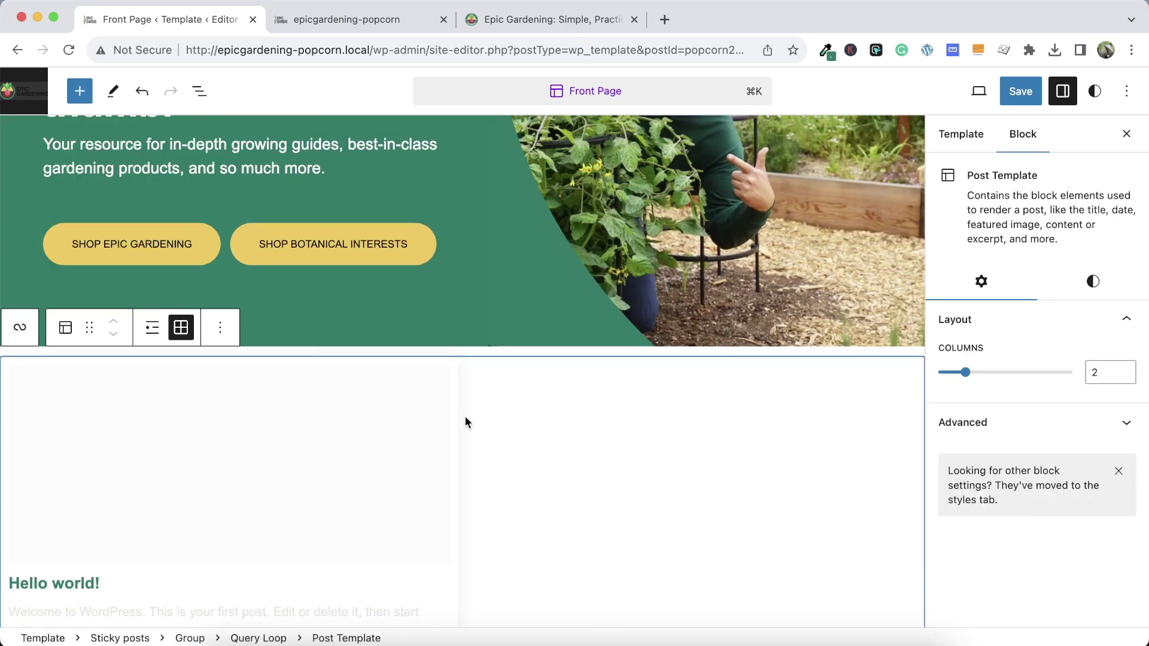
click(430, 422)
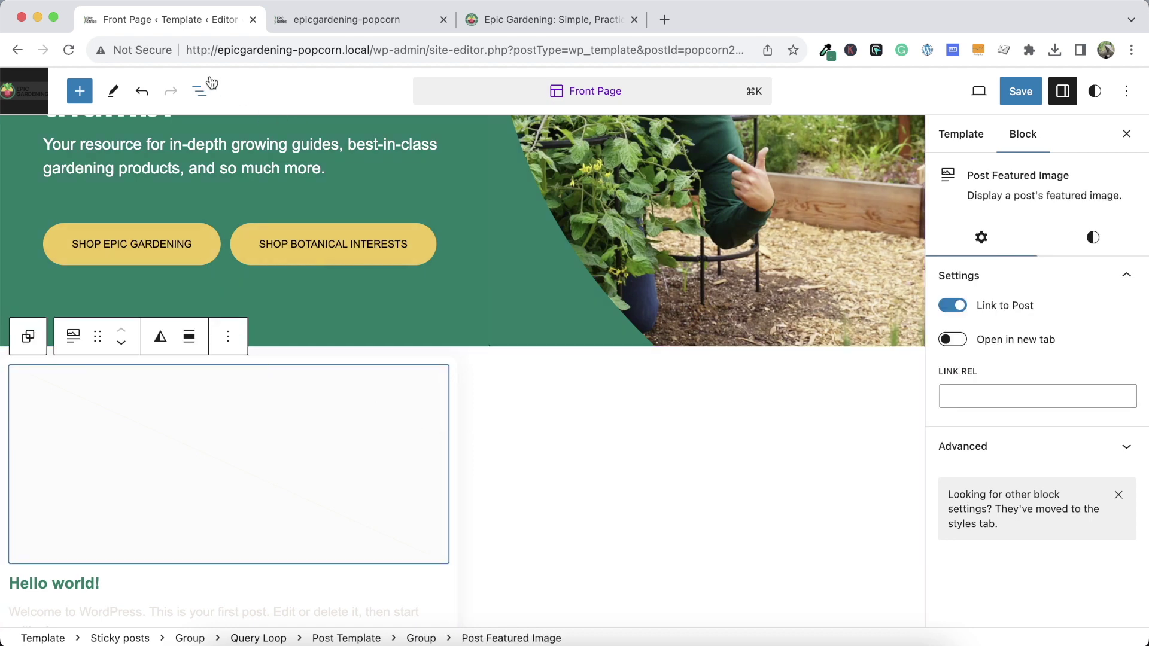
click(199, 91)
click(159, 292)
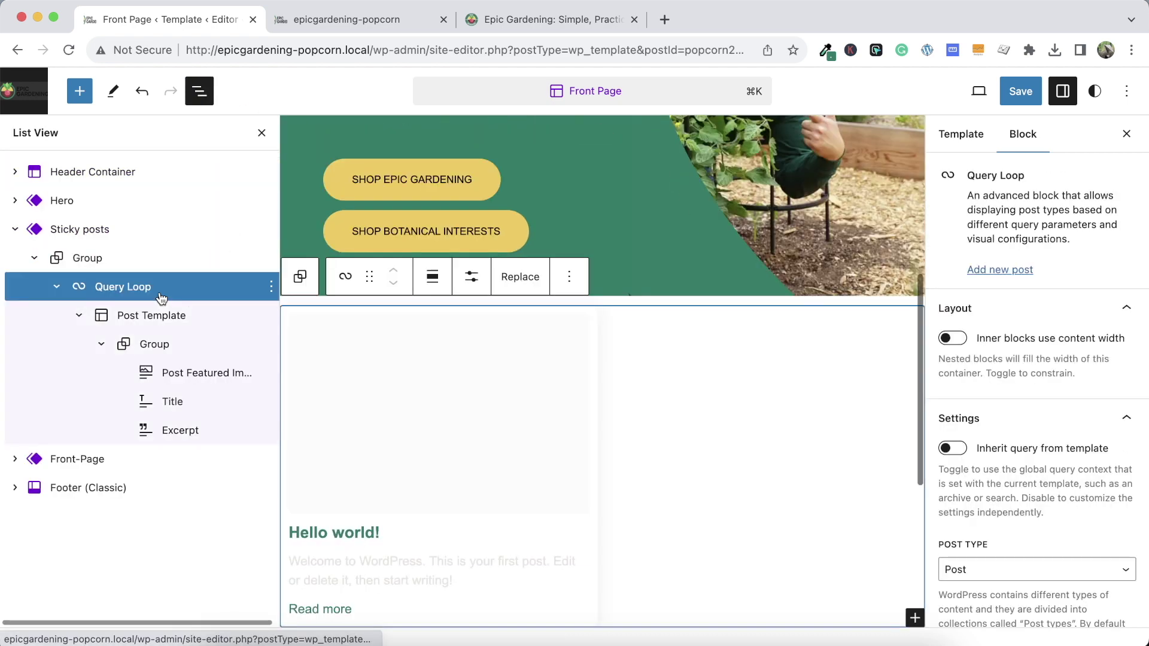
click(472, 283)
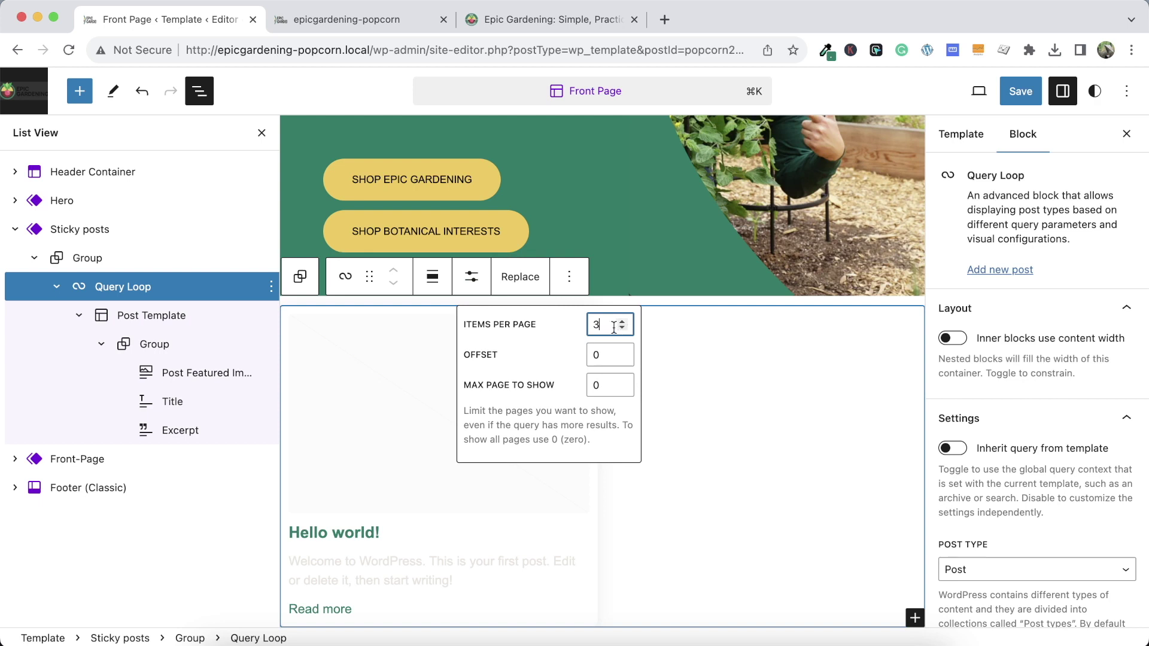
click(688, 389)
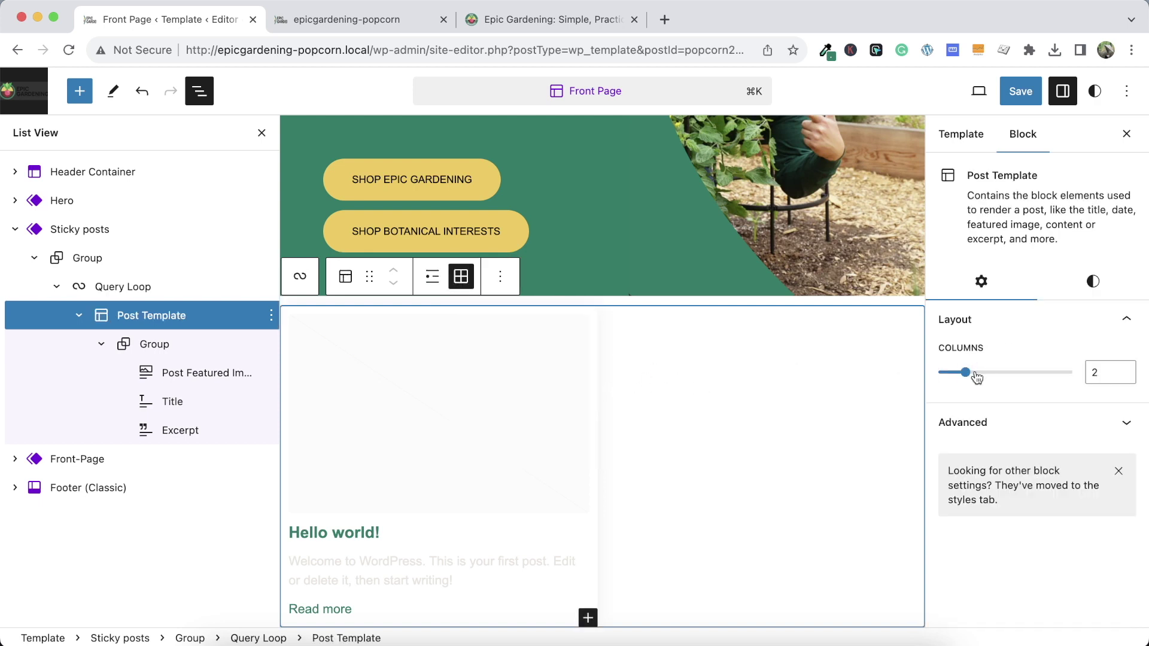
drag(978, 375, 996, 377)
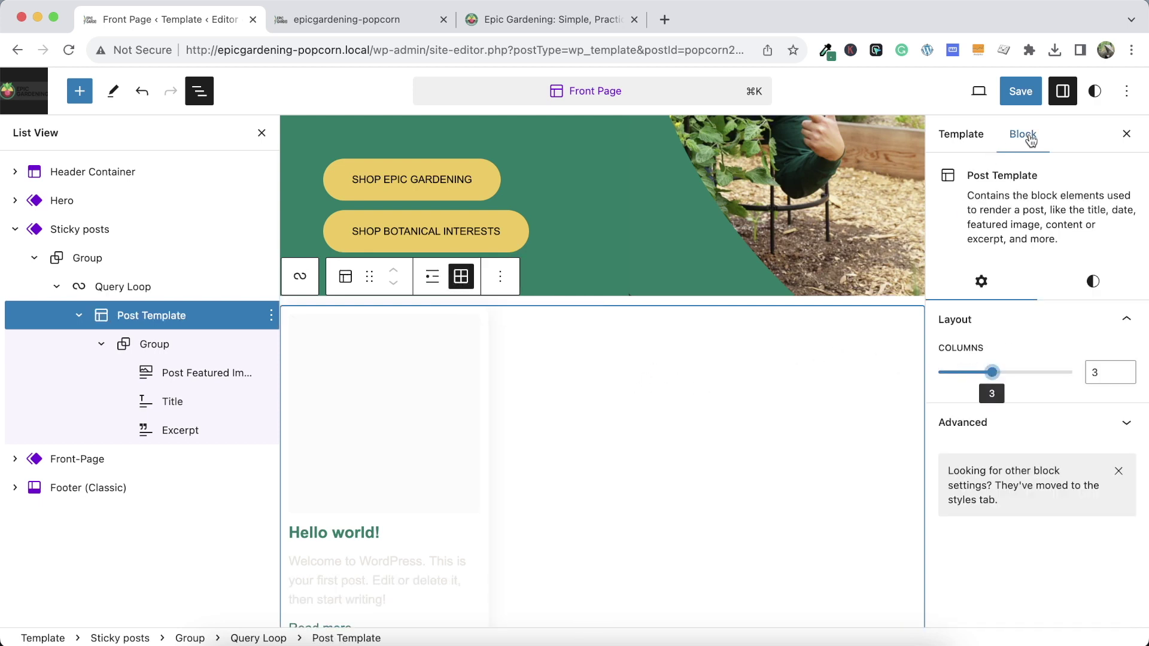
click(1020, 91)
click(1010, 98)
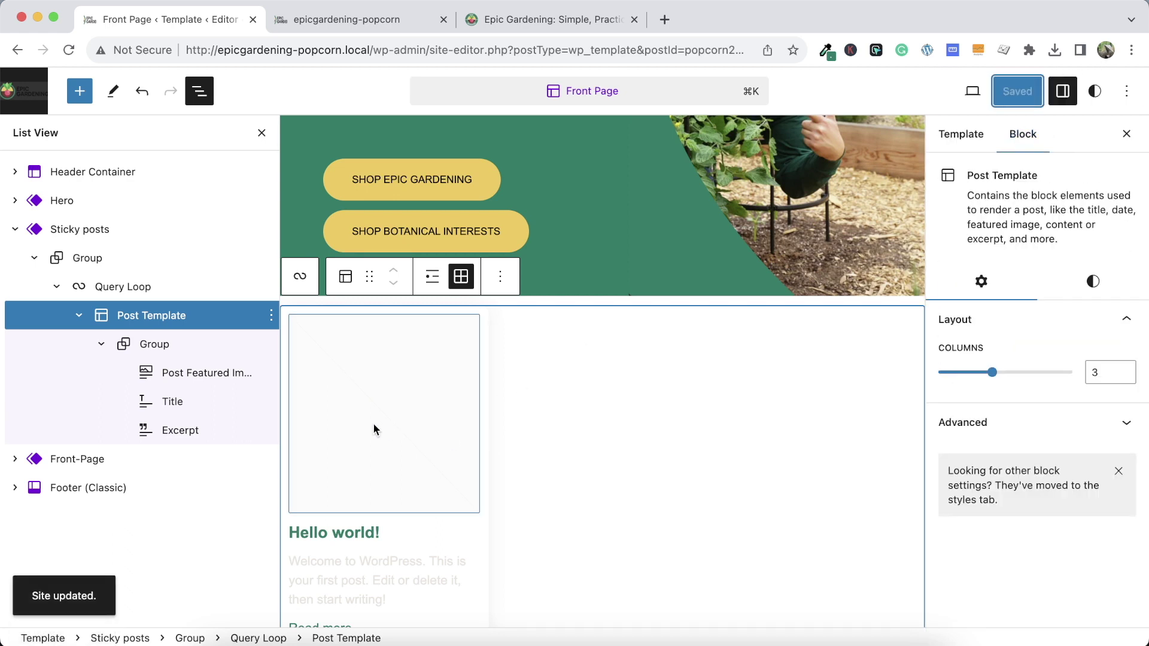
Compare the layout with Epic Gardening's three-post row, and select the Sticky posts Group to examine its content width
click(261, 132)
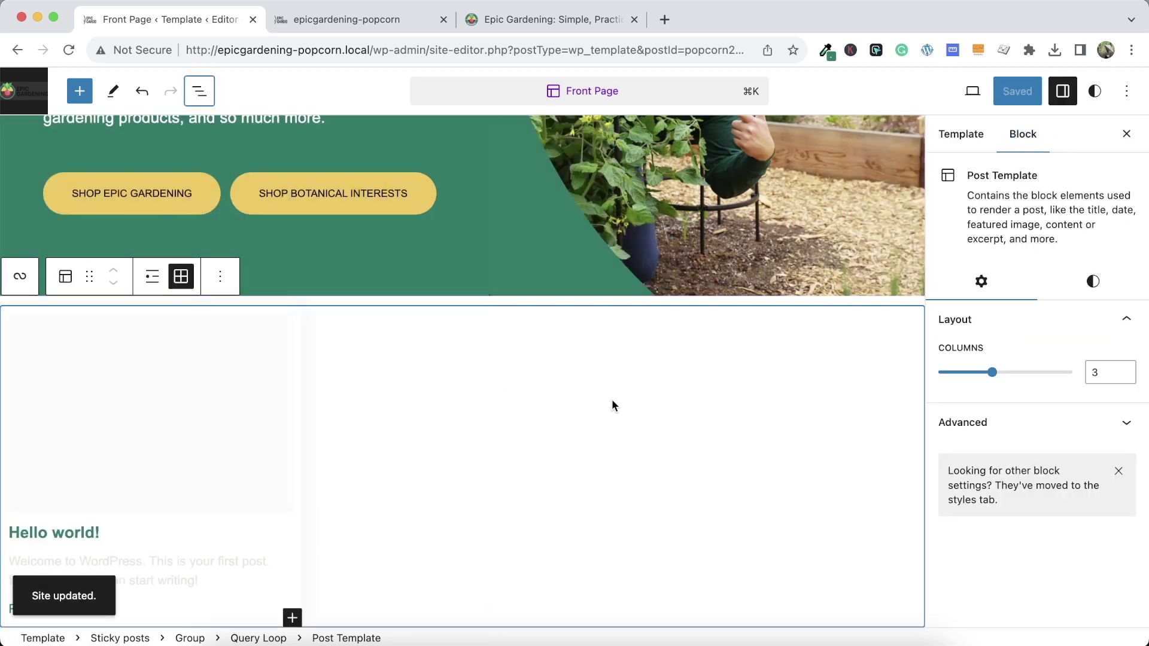
click(526, 18)
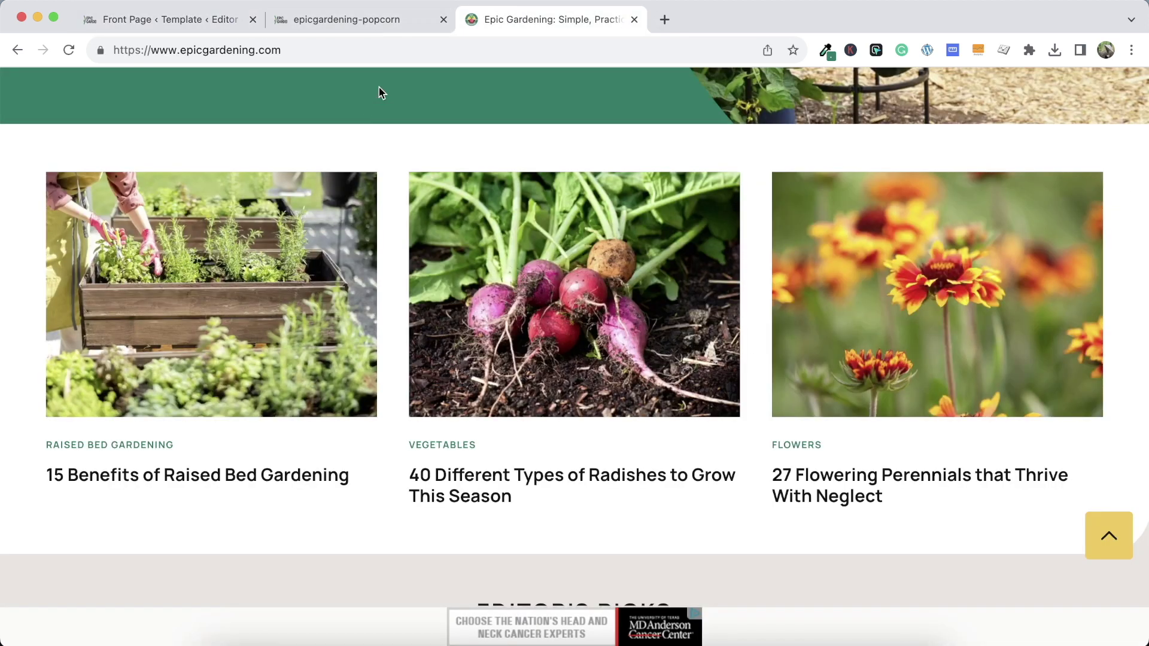
click(212, 21)
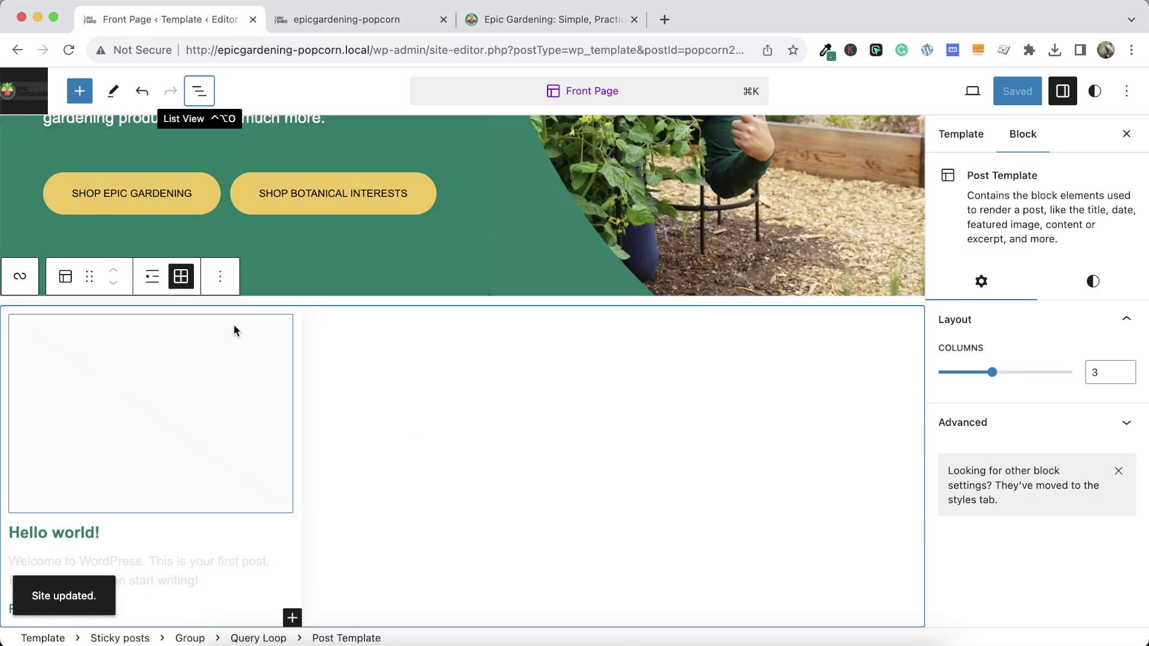
click(198, 87)
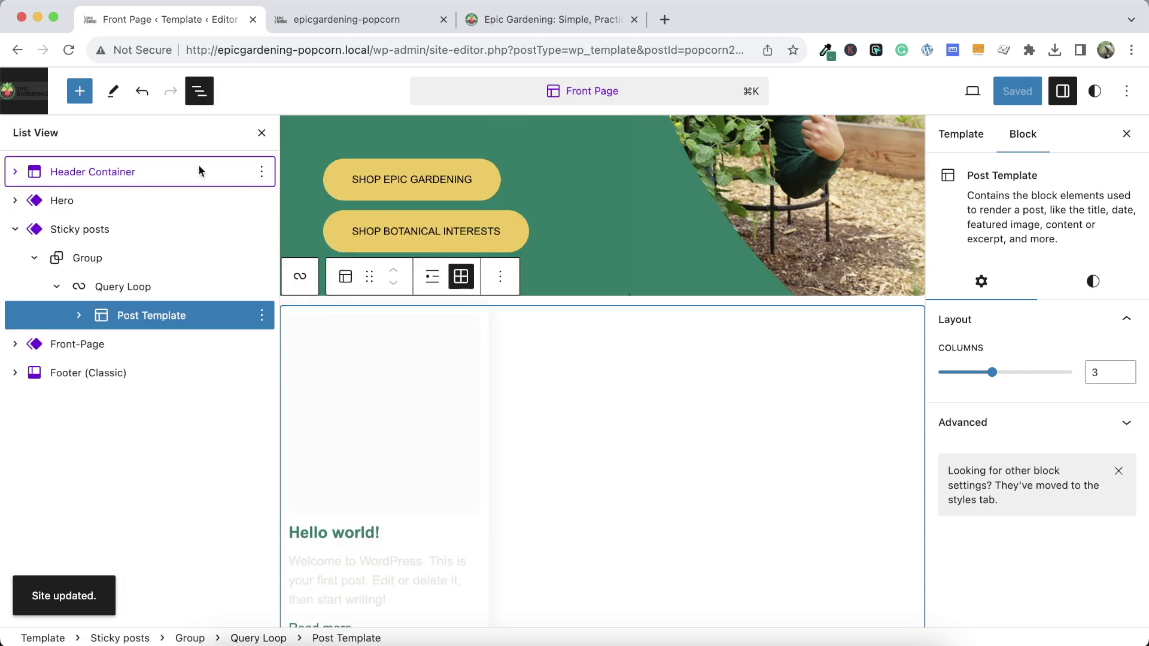
click(134, 263)
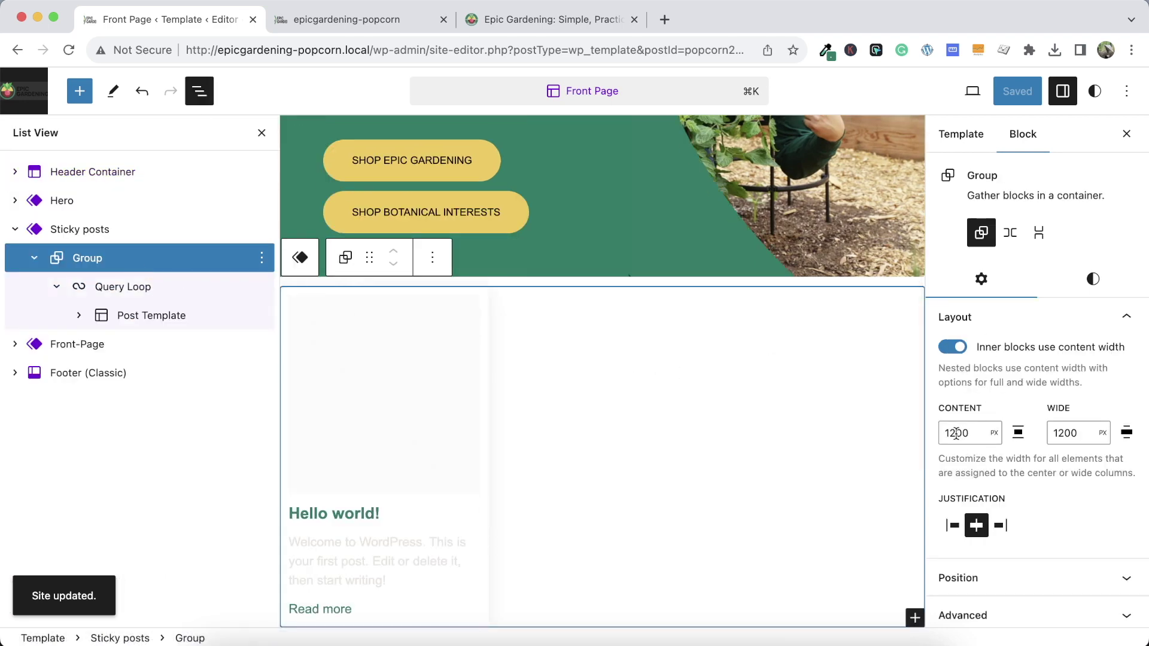
Measure the width of the three-post row on the Epic Gardening homepage, from the third image's edge to the first's
click(565, 31)
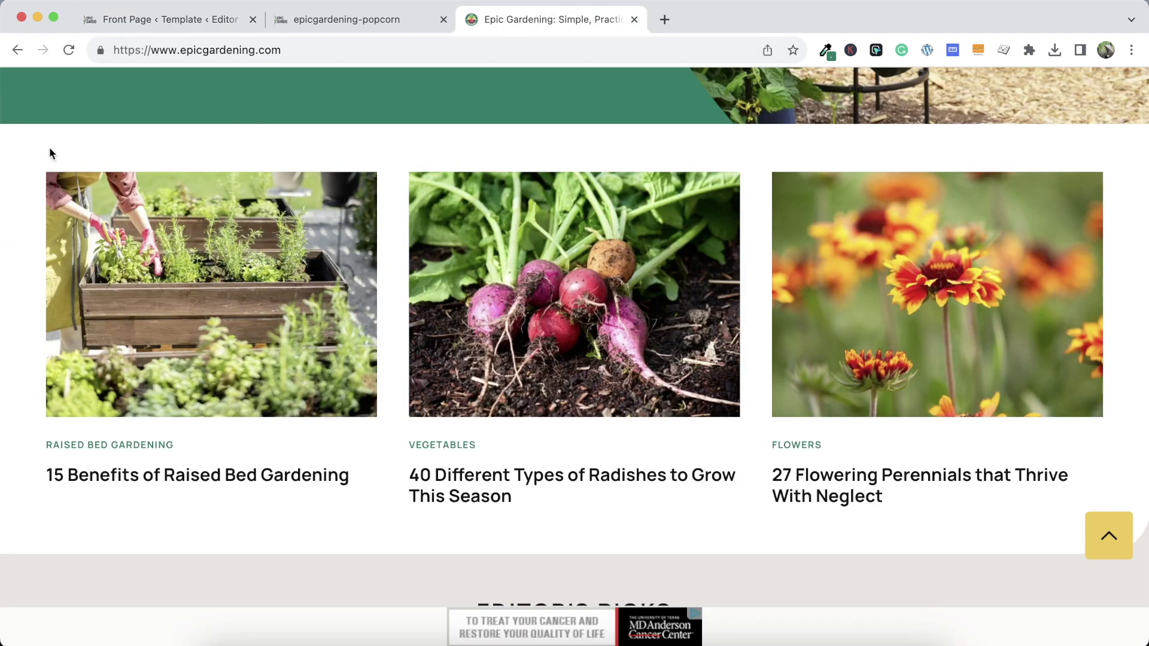
click(952, 51)
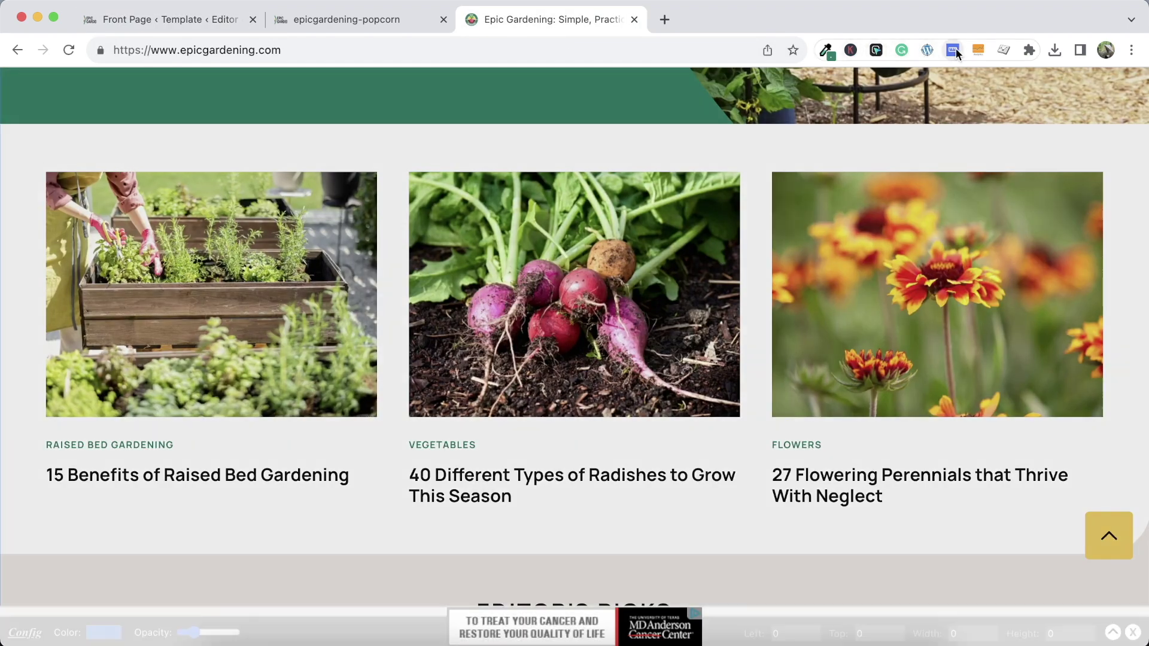
drag(1102, 172, 46, 206)
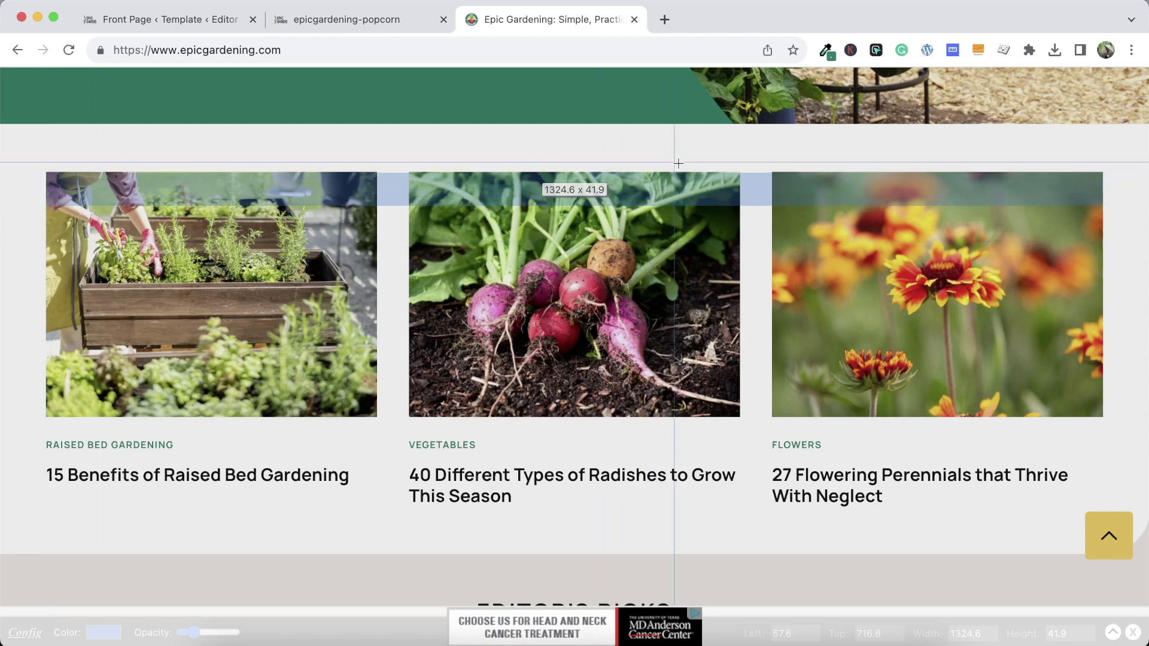
scroll(682, 161, up, 8)
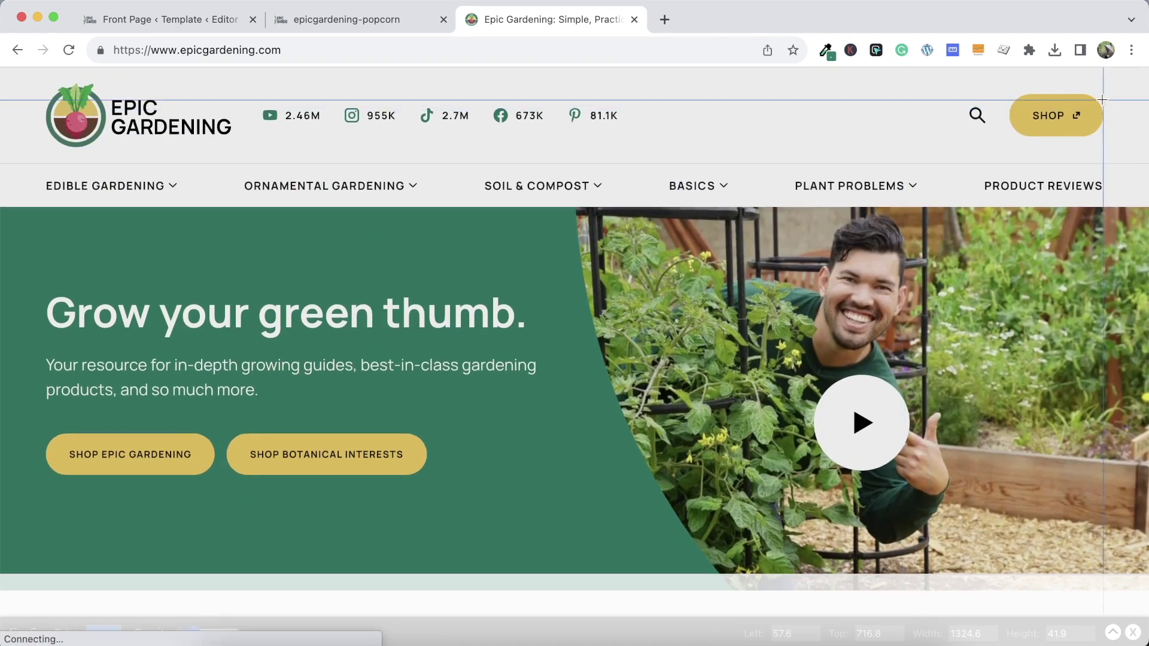
Measure the header's width on the Epic Gardening homepage from the Shop button to the logo, and return to the Front Page template editor
drag(1042, 89, 46, 125)
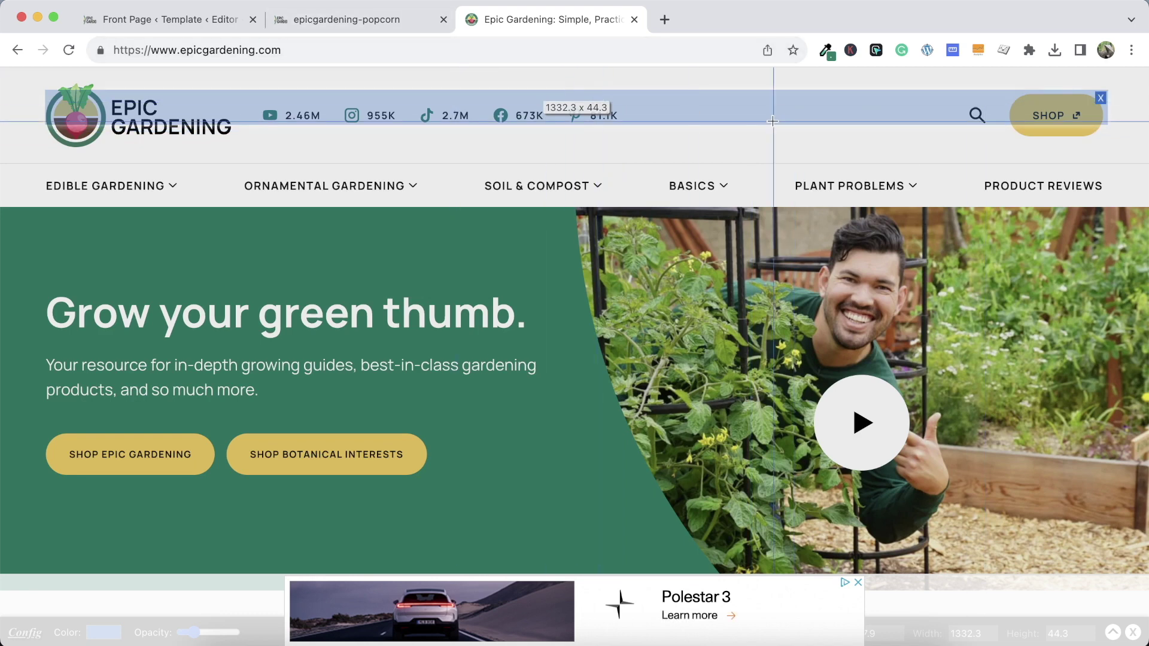
click(950, 50)
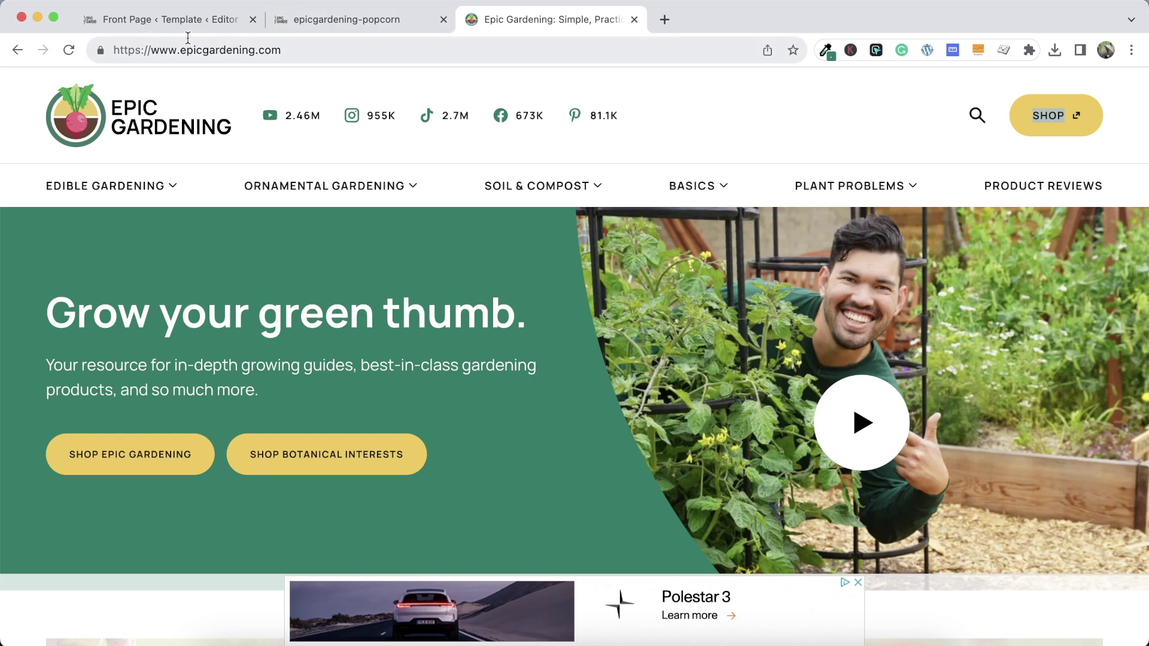
click(170, 23)
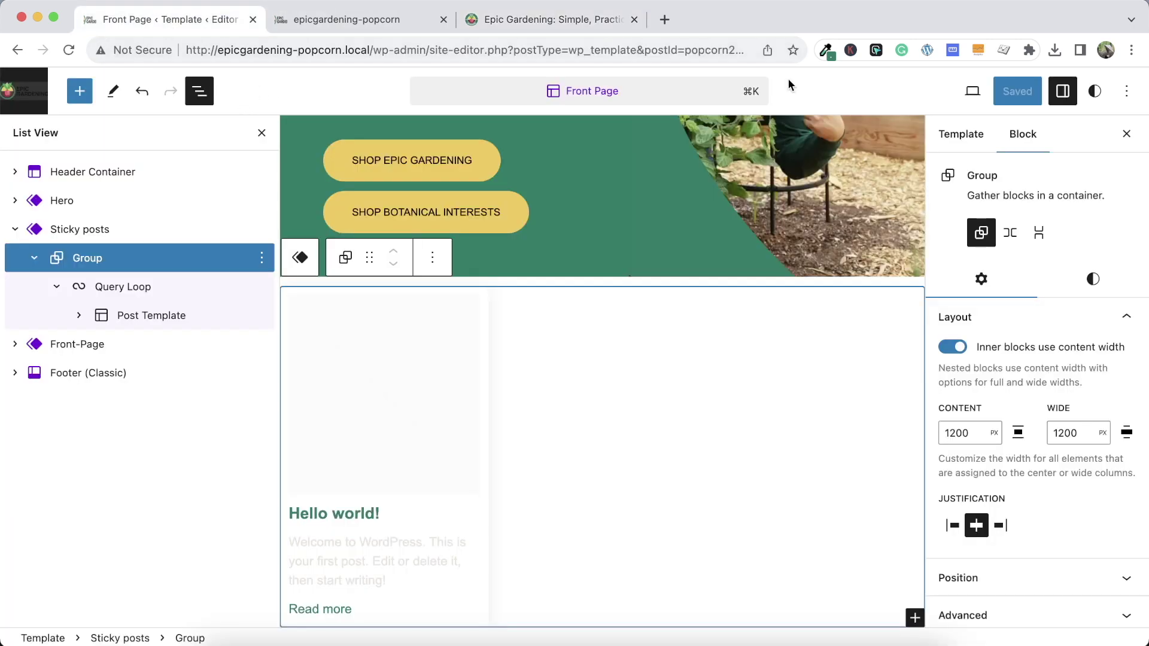
Set the content width in the site-wide layout styles to 1330 px
click(1095, 93)
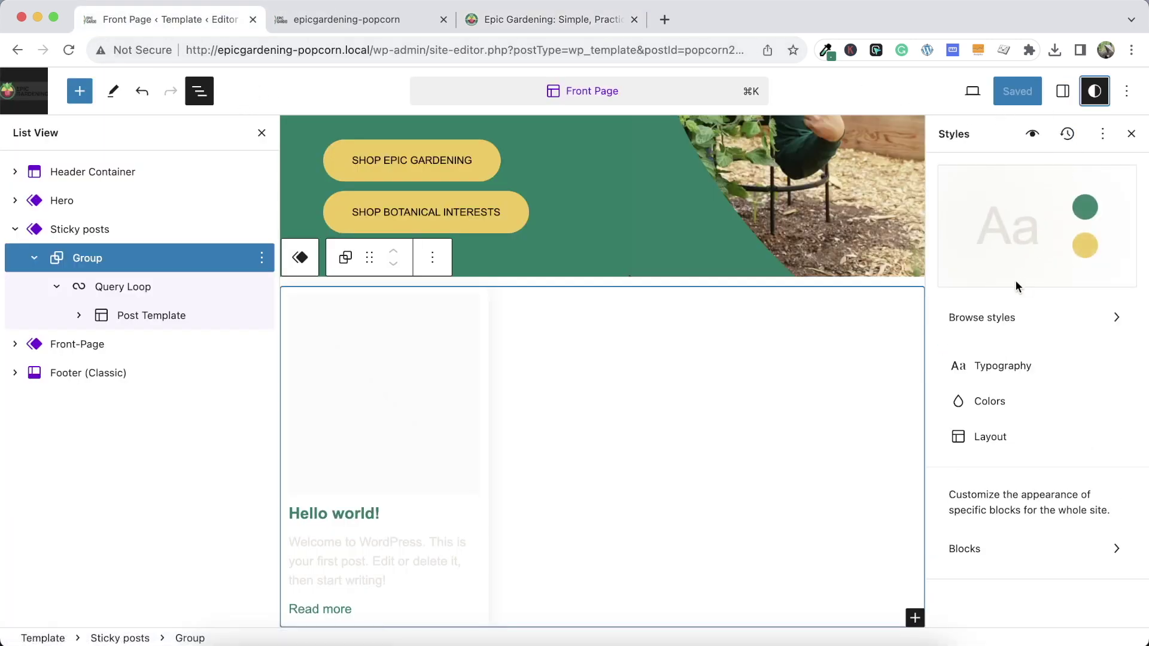
click(990, 436)
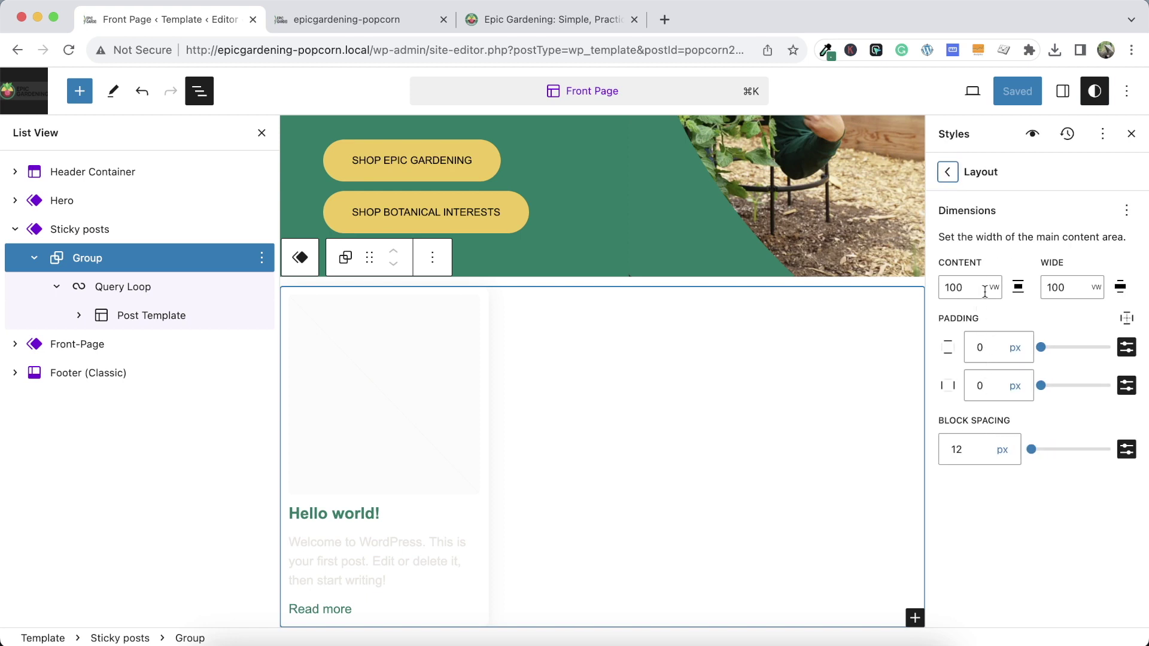
click(993, 289)
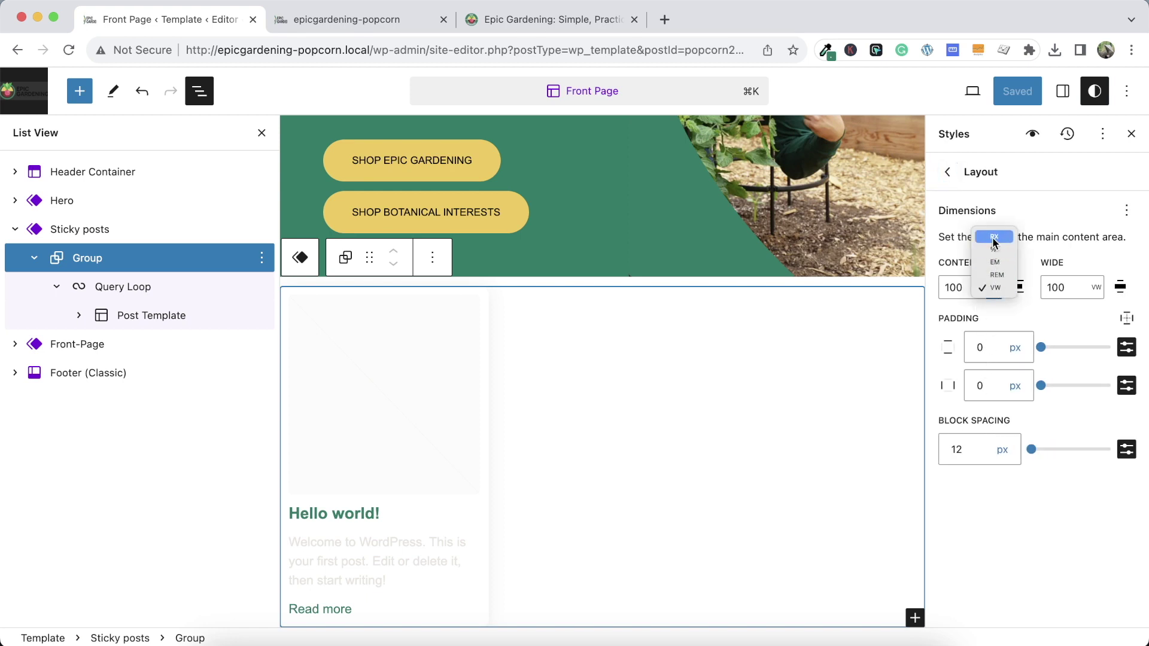
click(1051, 232)
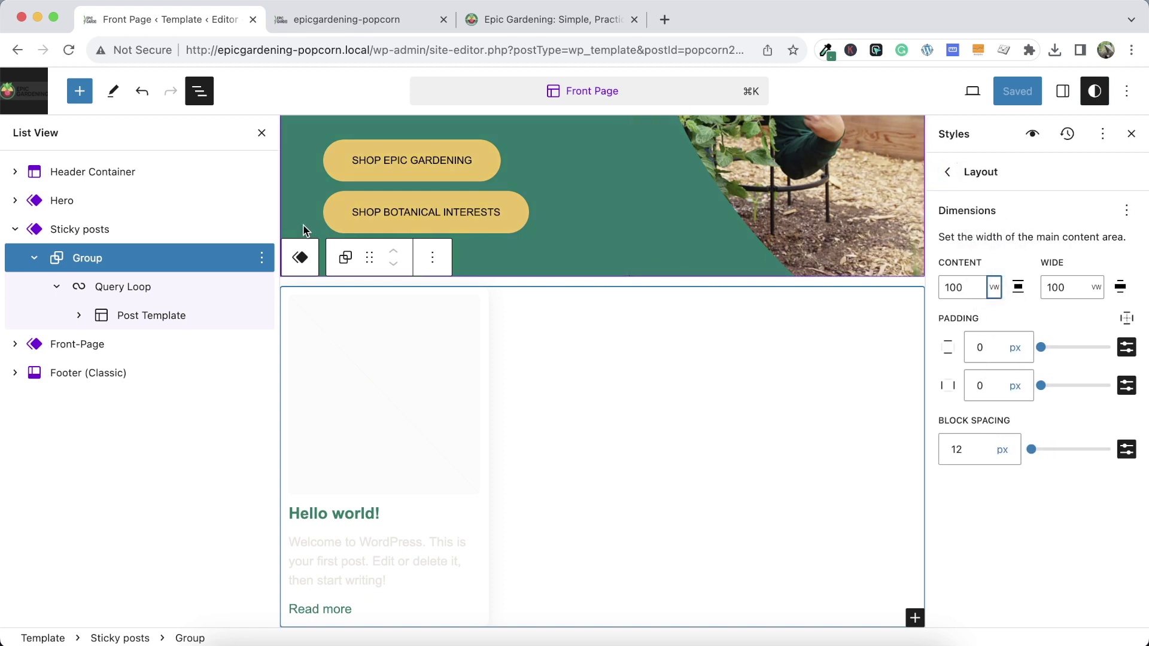
click(198, 232)
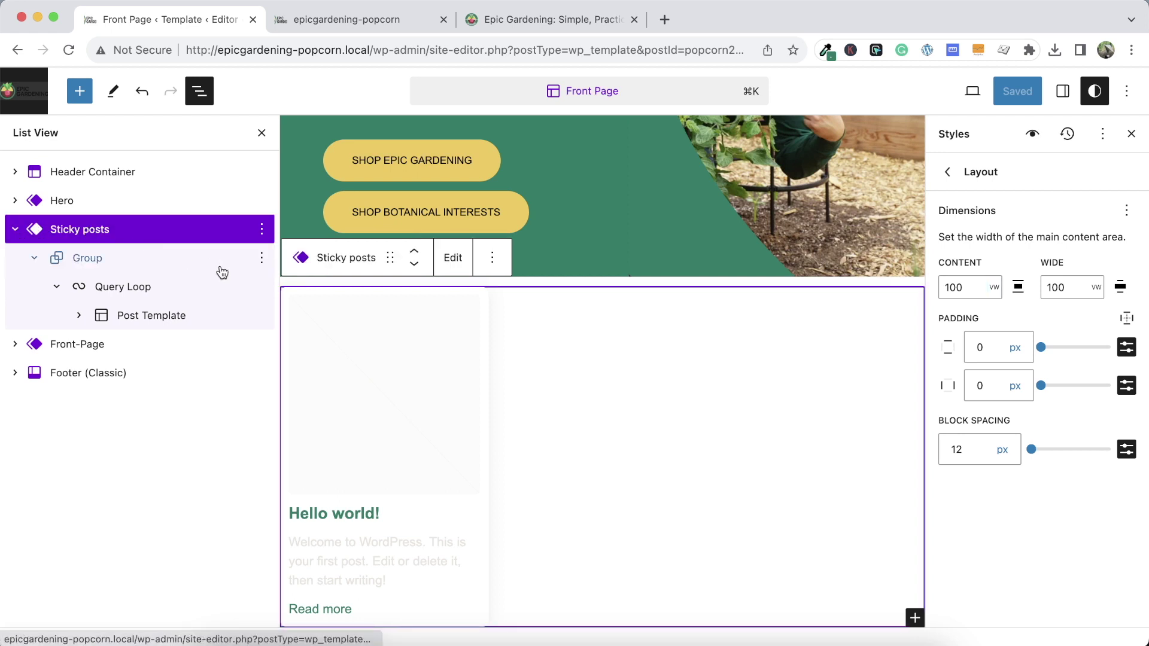
click(177, 256)
click(990, 288)
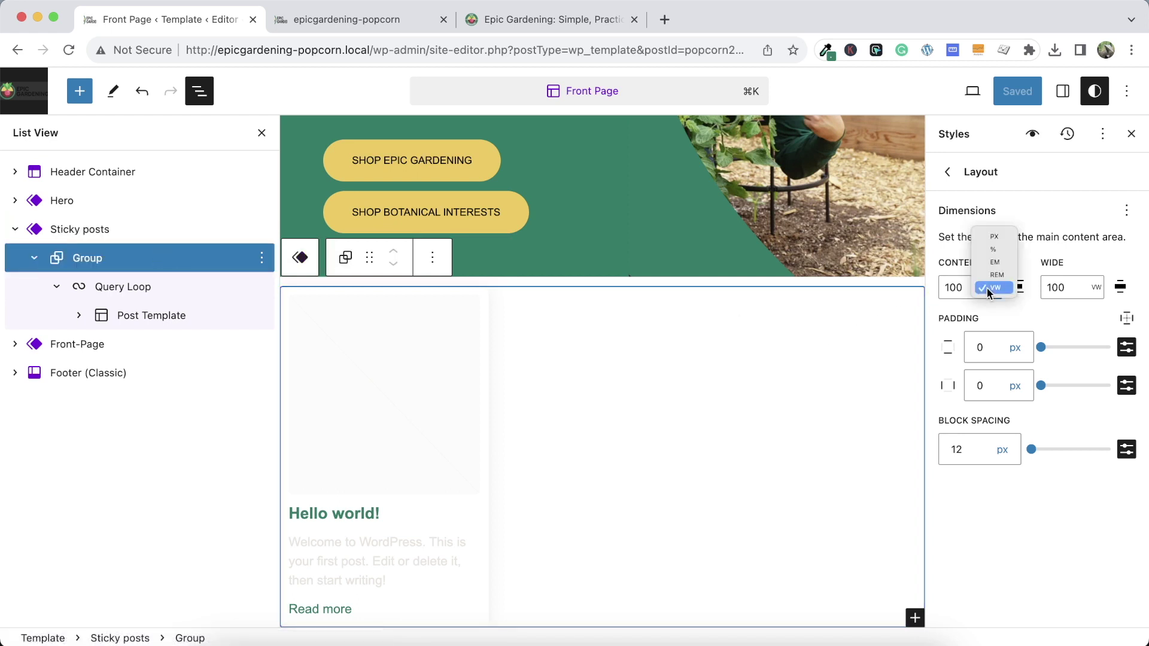
click(991, 238)
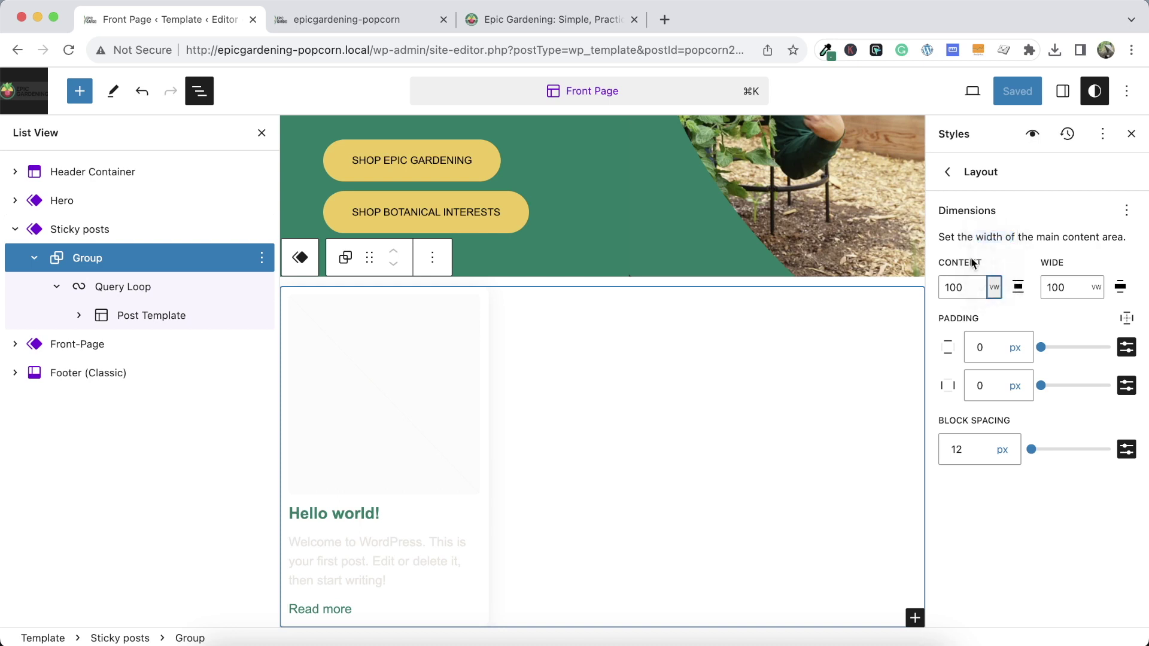
text(1330)
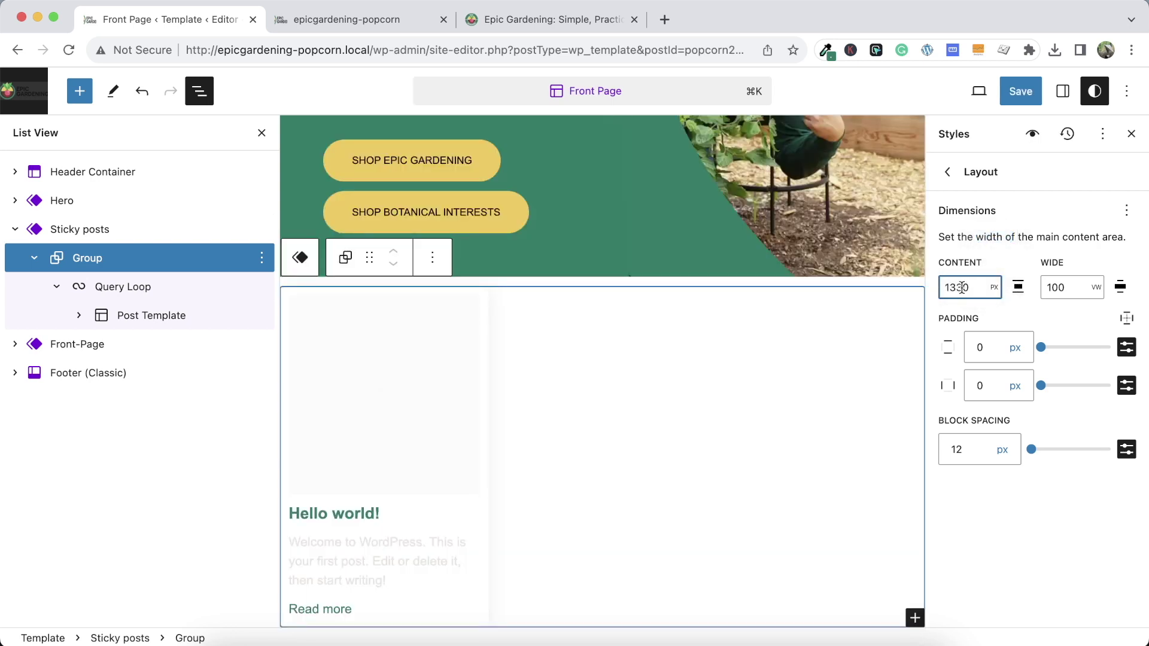
Set the site-wide wide width to 1330 px and save the site changes
click(1094, 287)
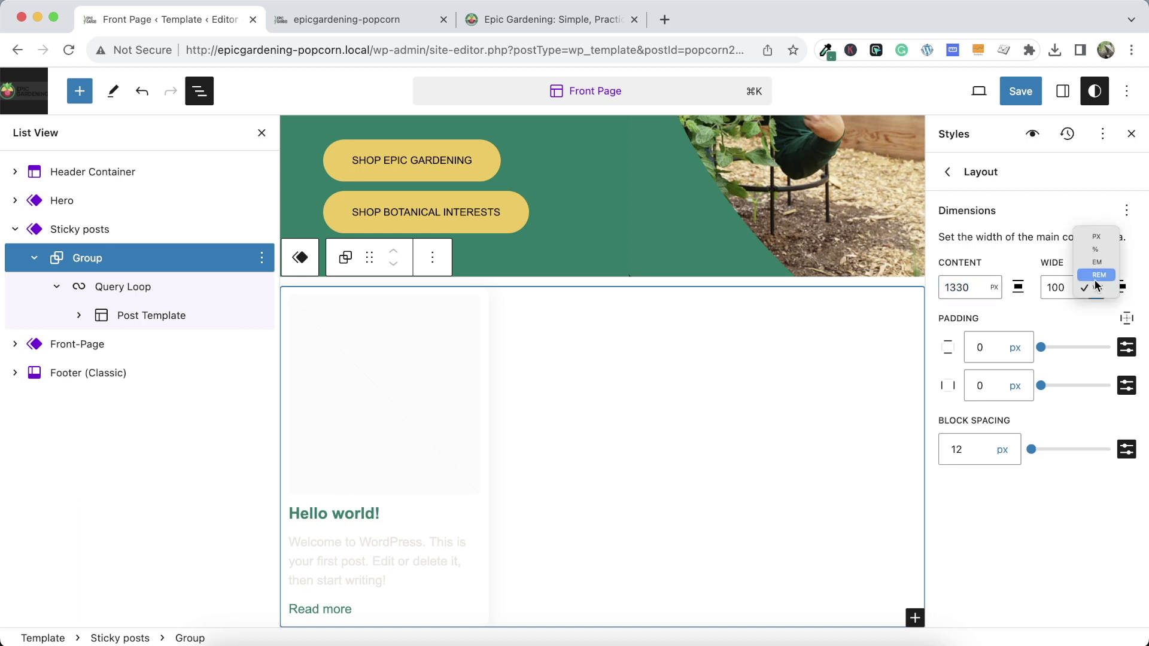
click(1092, 285)
click(1092, 284)
click(1090, 276)
double_click(1068, 286)
text(1330)
click(1020, 91)
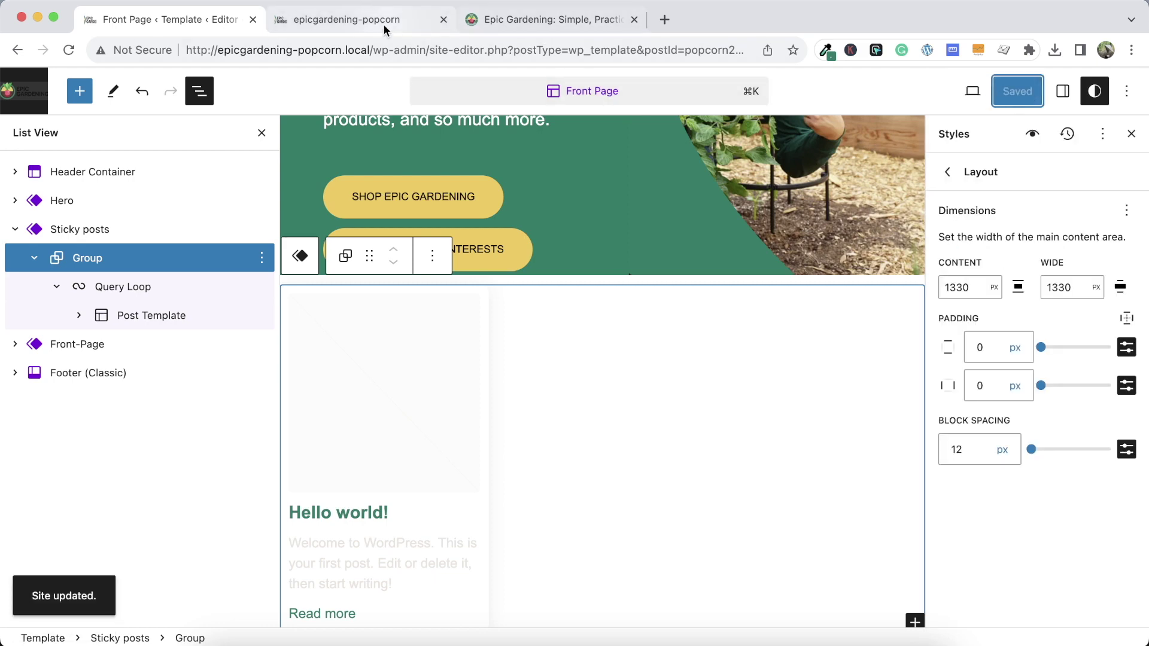
Reload the epicgardening-popcorn front page and compare its hero and sticky posts row with the Epic Gardening homepage
click(383, 24)
click(69, 49)
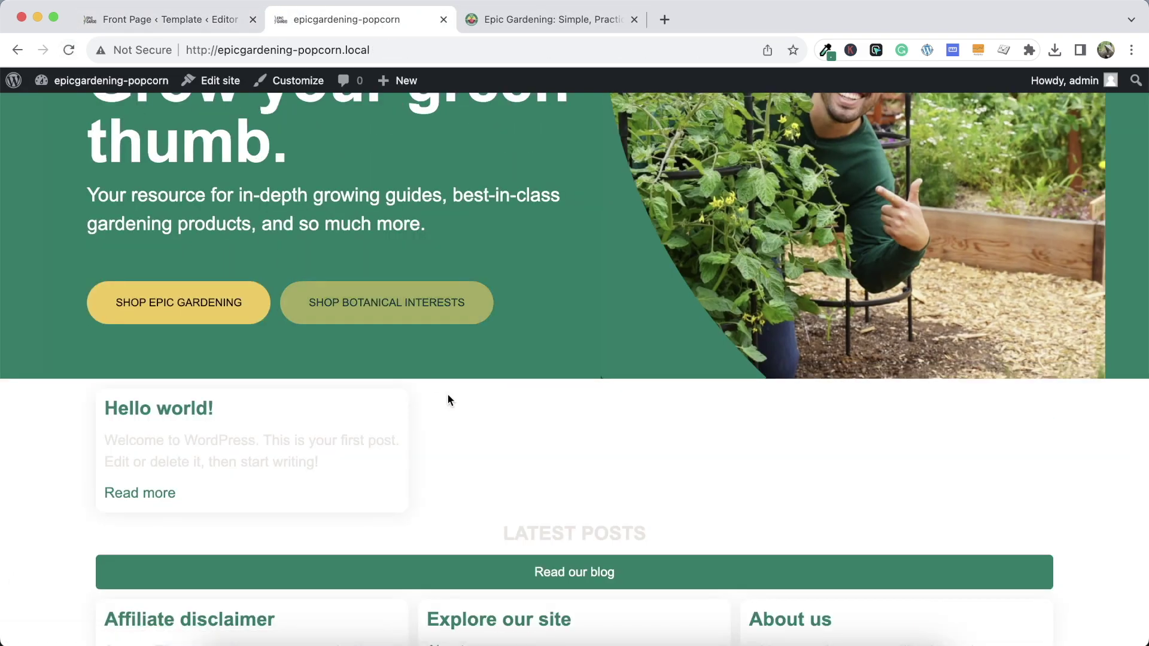
scroll(508, 402, up, 3)
scroll(438, 409, down, 6)
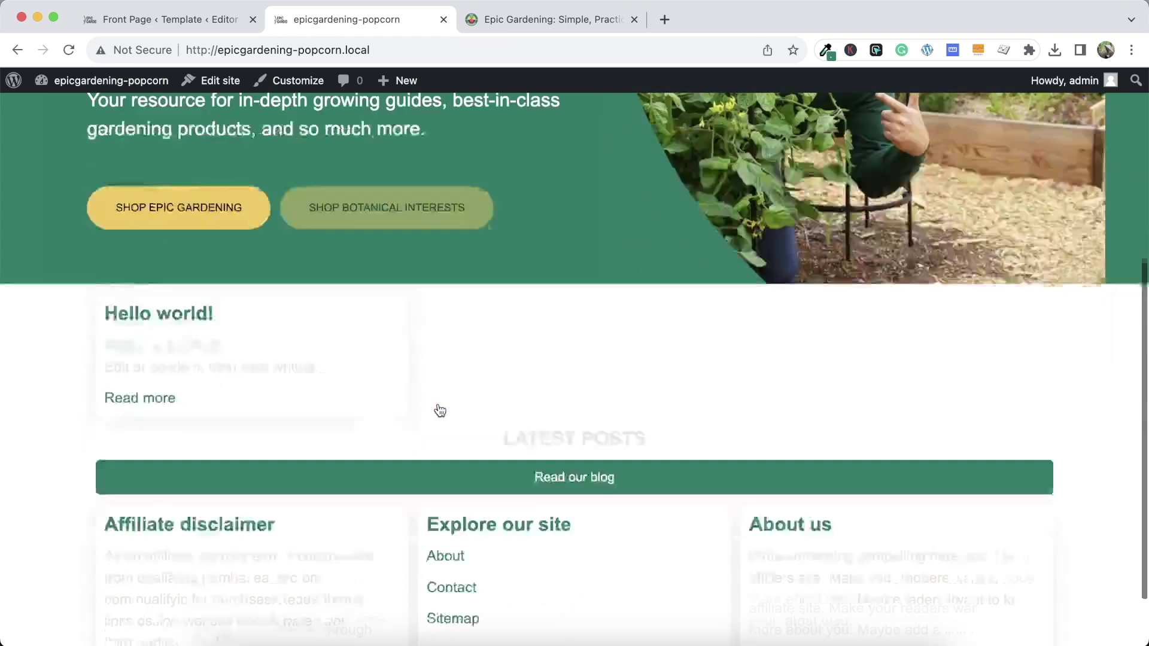
scroll(454, 283, up, 6)
scroll(456, 346, down, 5)
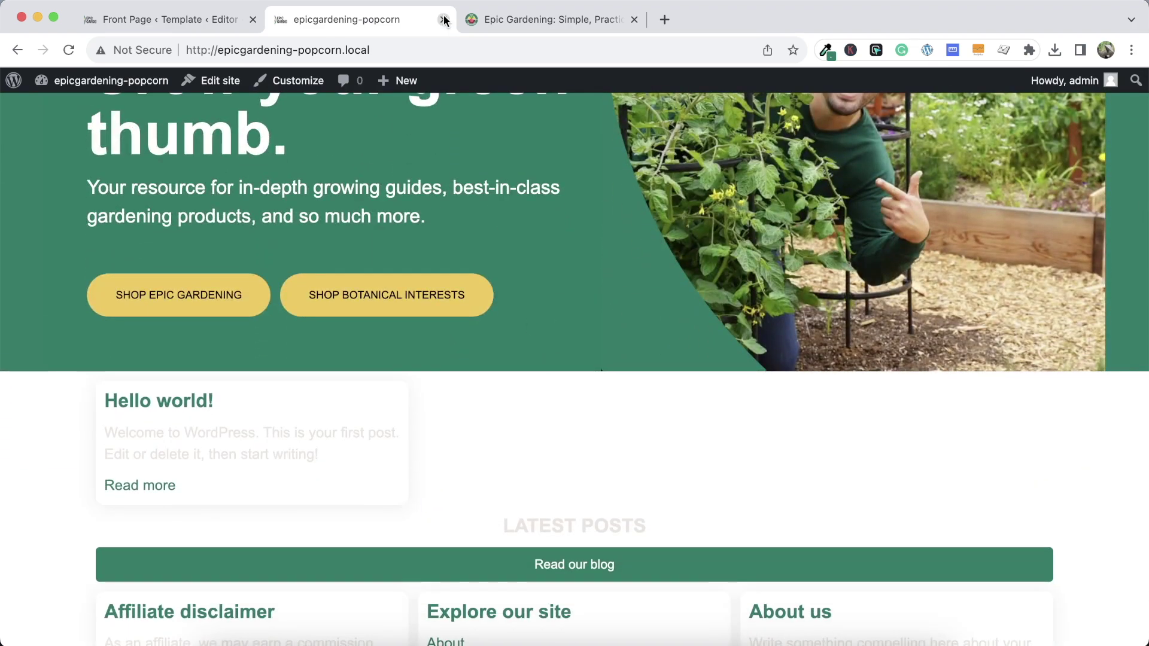
click(479, 20)
scroll(279, 162, down, 6)
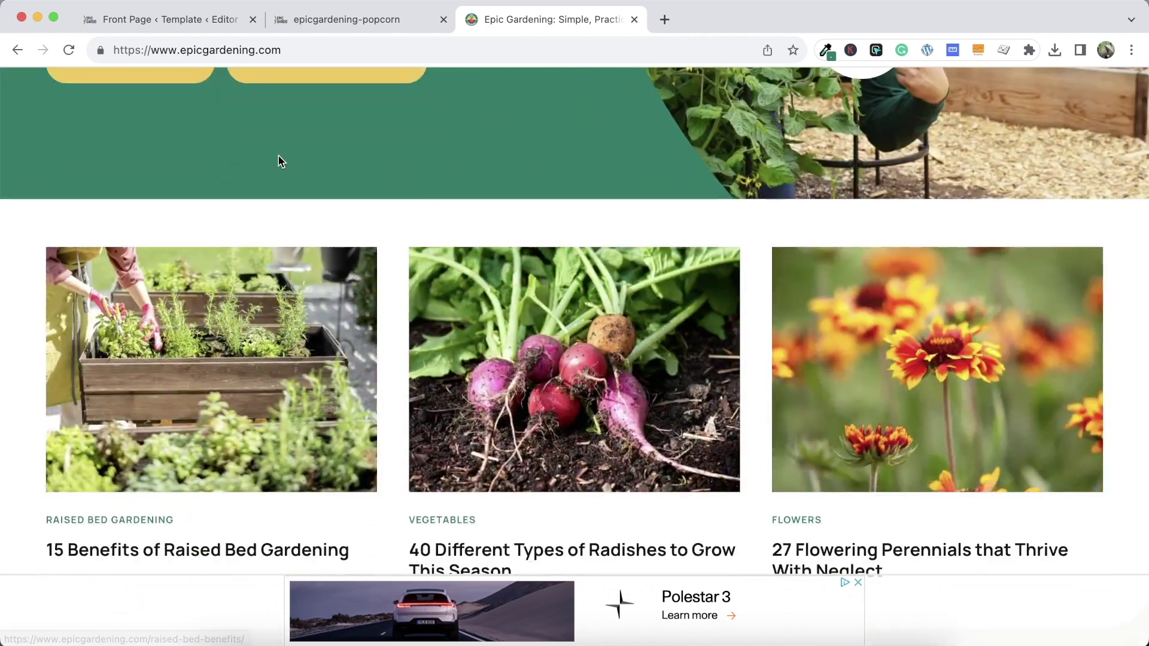
Try preset sizes for the site-wide vertical padding while checking the Sticky posts section in the Front Page template
click(213, 19)
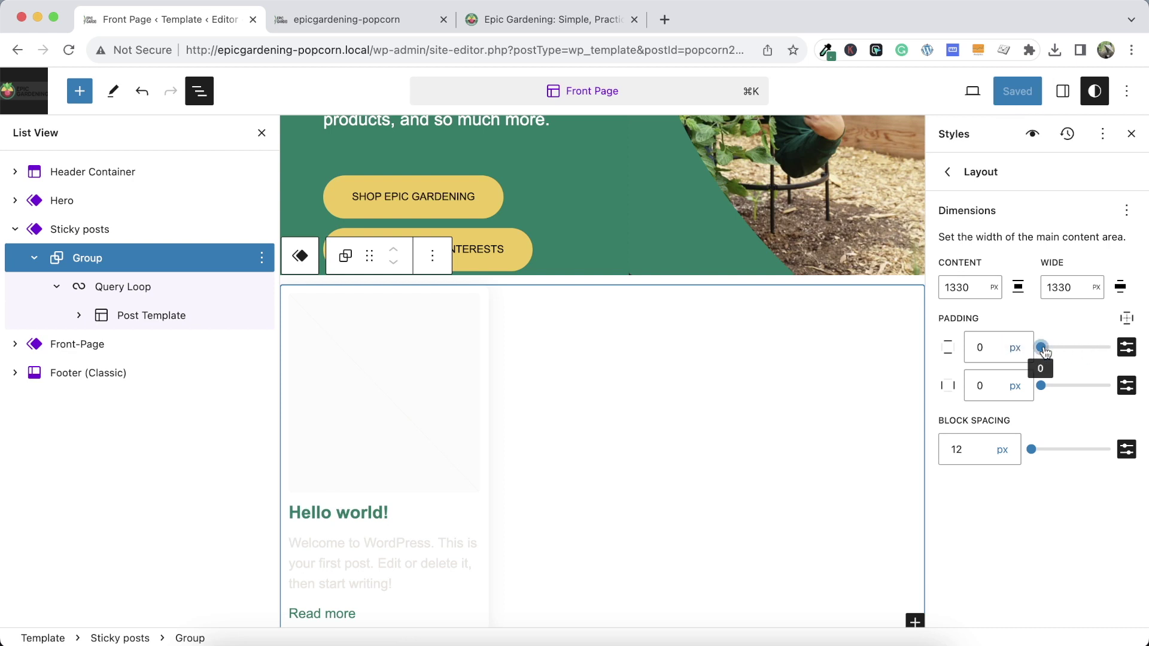
click(1124, 348)
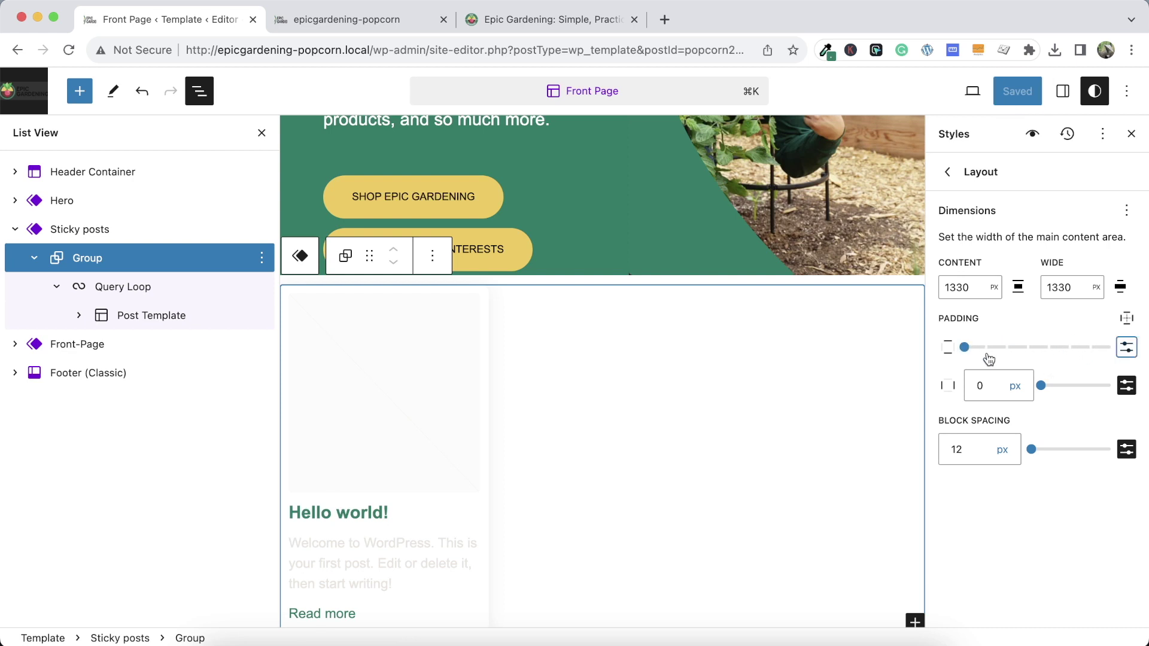
mouse_move(974, 358)
mouse_down()
mouse_move(993, 357)
mouse_move(965, 357)
mouse_up()
click(573, 300)
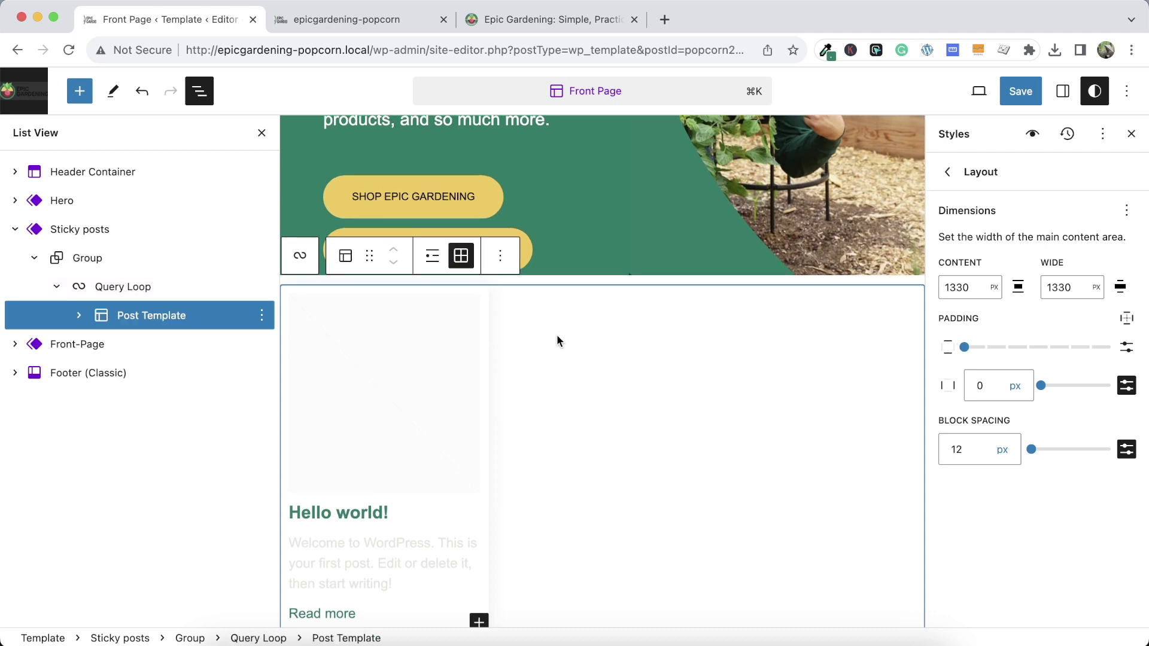
click(87, 258)
drag(1020, 347, 963, 347)
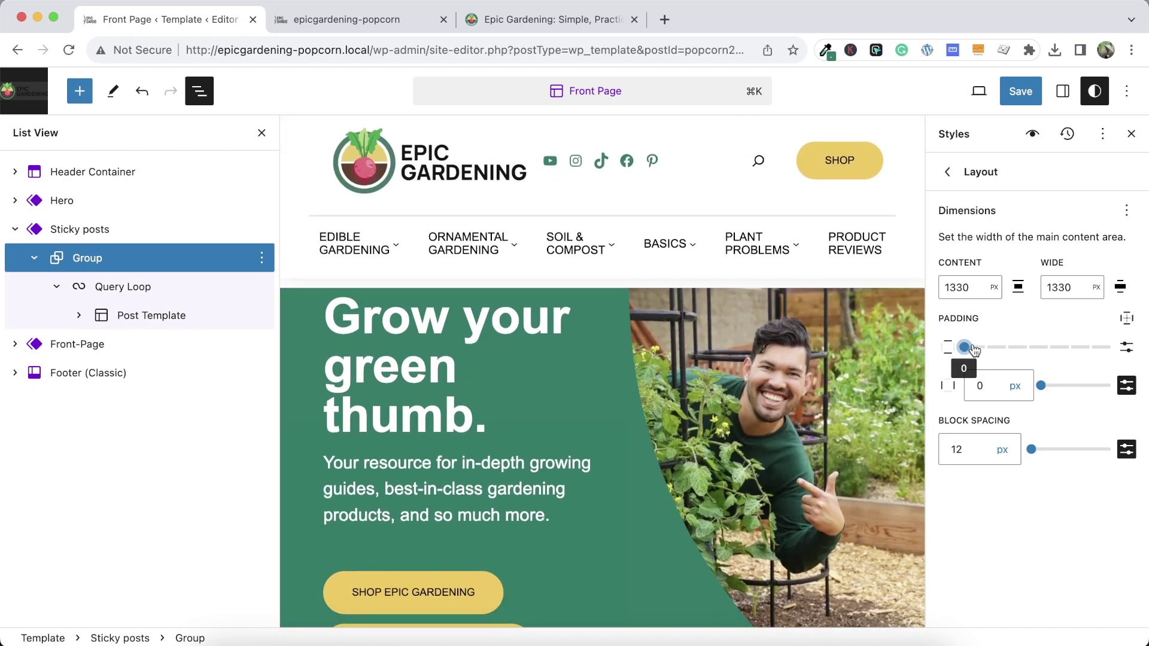
click(31, 237)
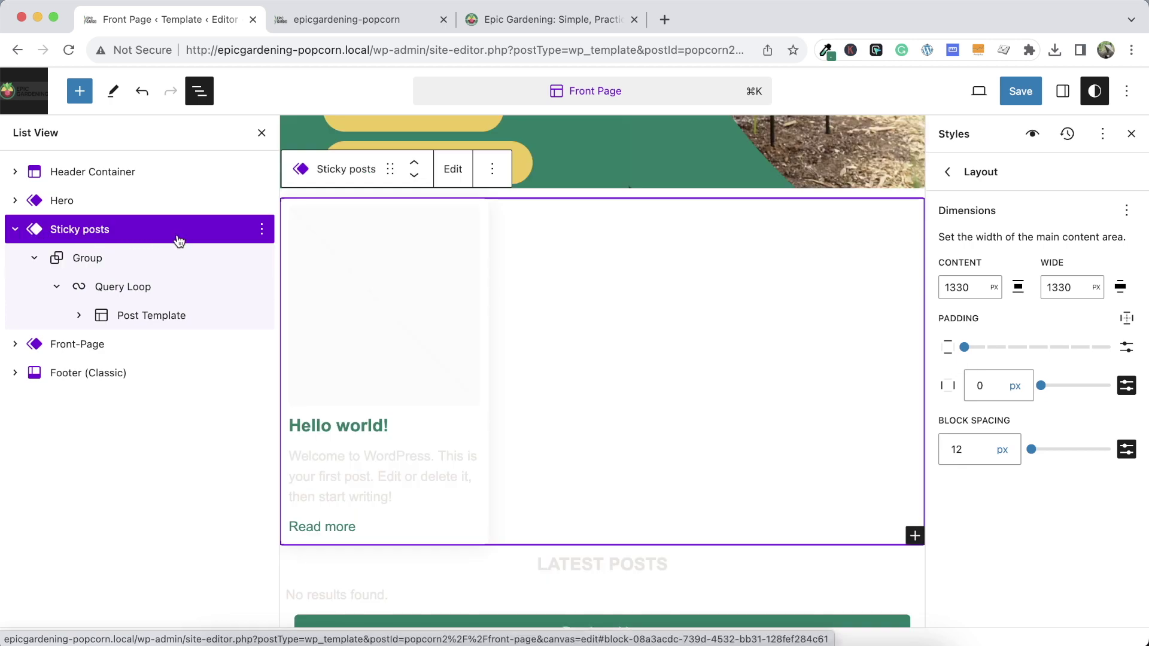
click(970, 350)
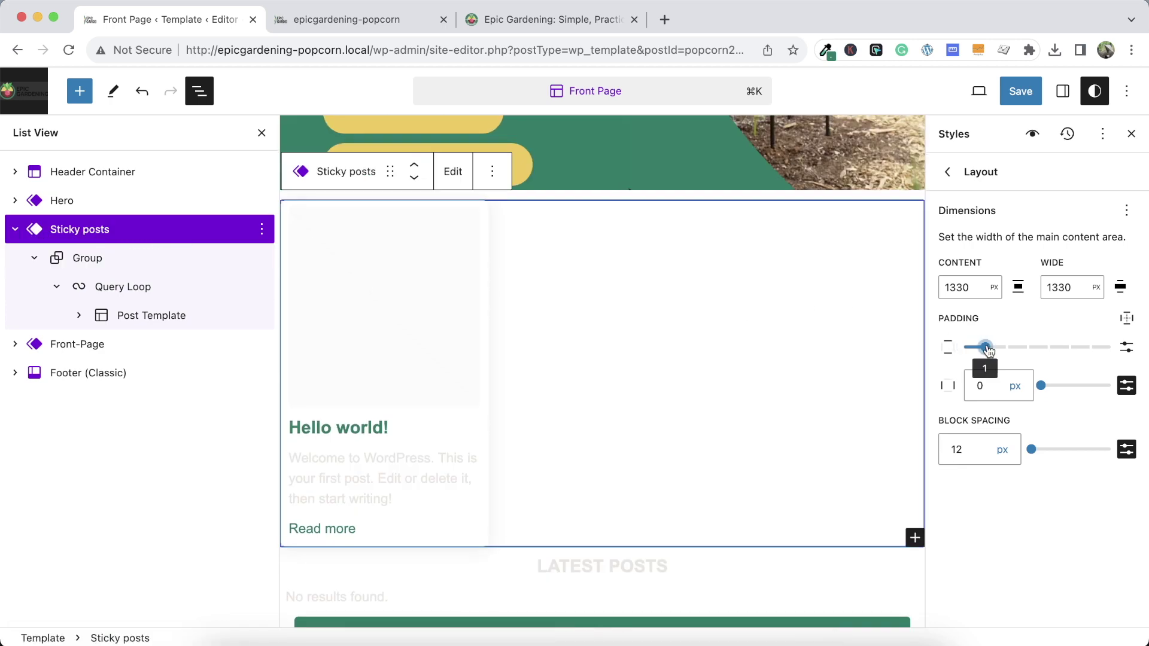
Set the site-wide content and wide widths back to 100 vw and save the site changes
click(1063, 88)
click(1093, 96)
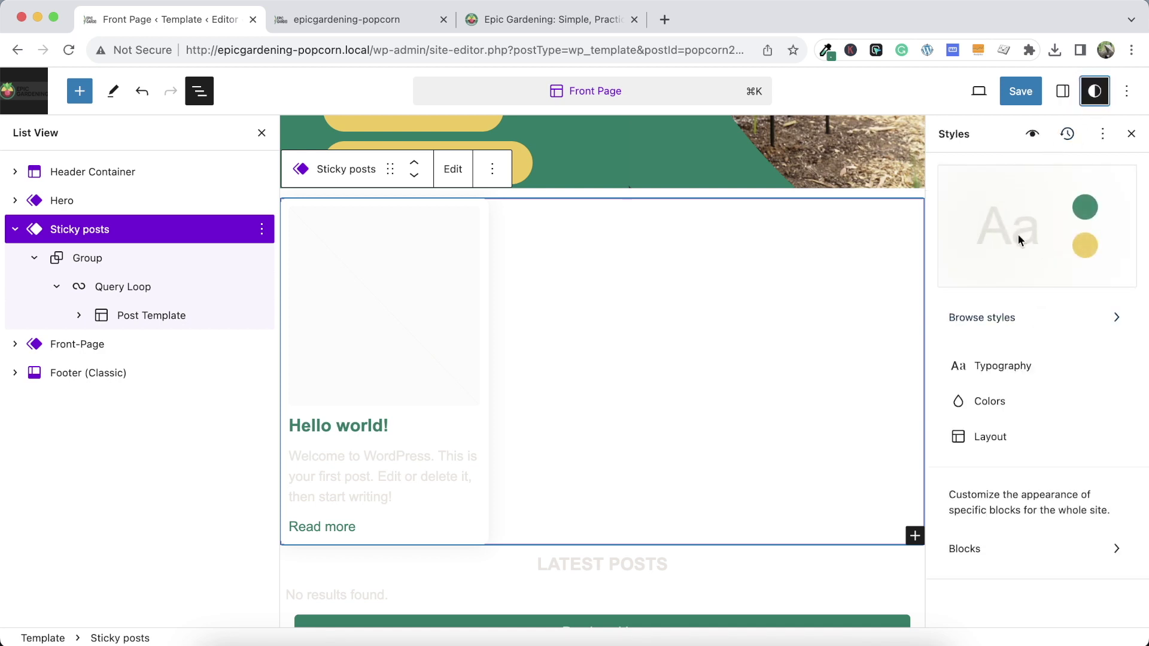
click(977, 439)
click(994, 287)
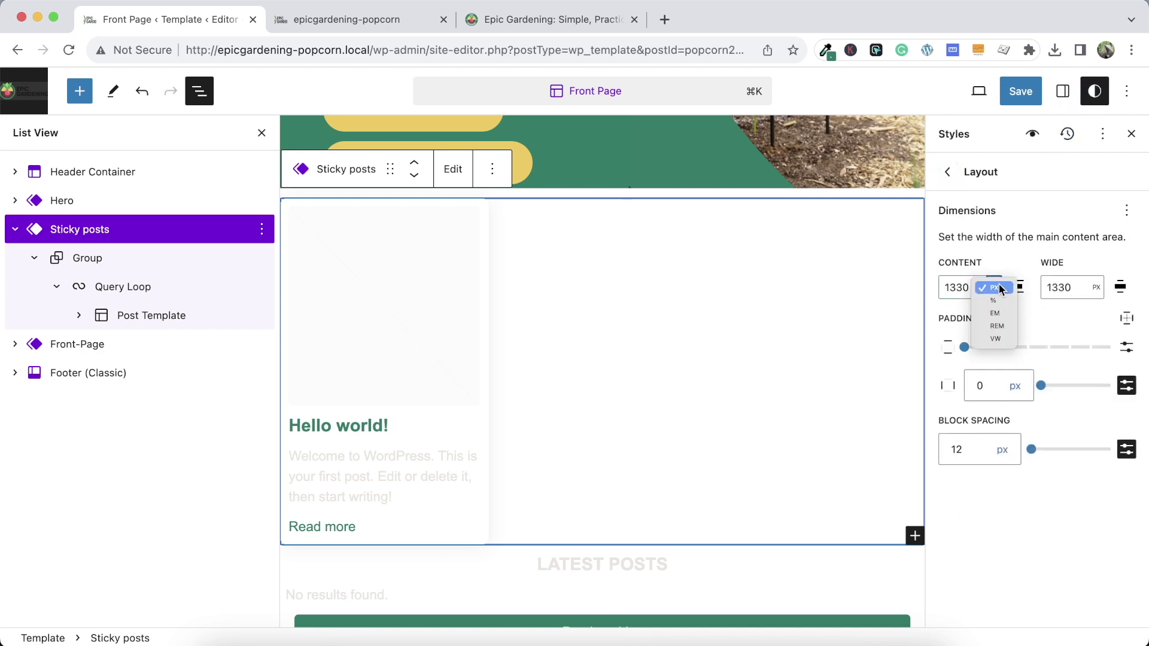
click(996, 338)
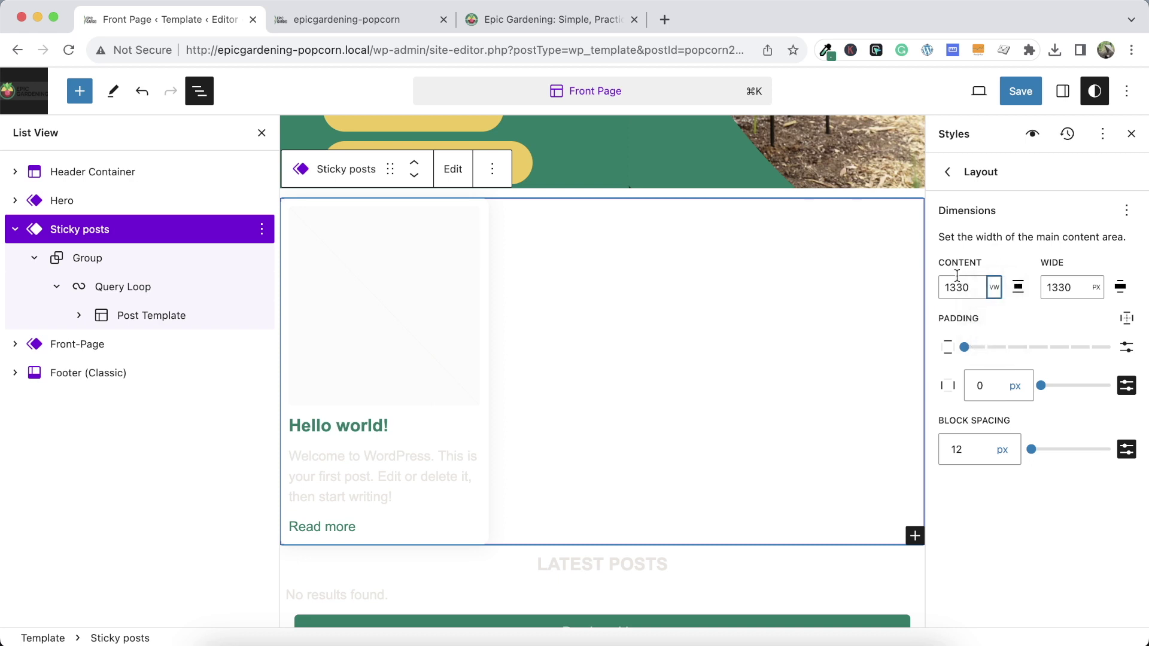
text(100)
click(1097, 287)
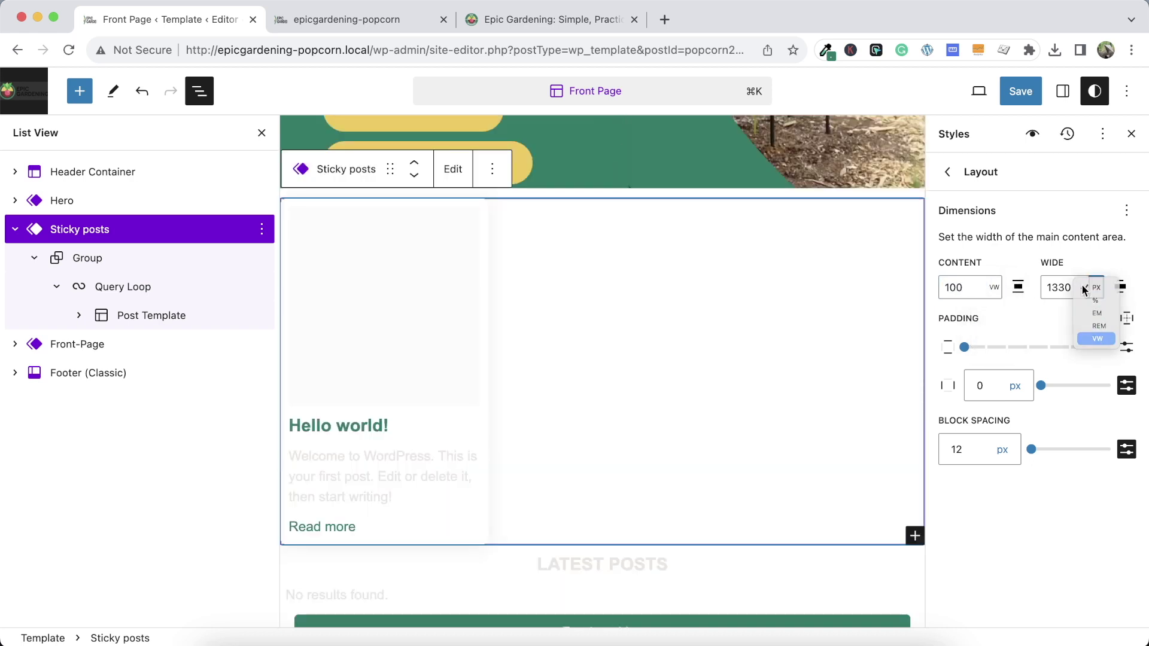
key(Return)
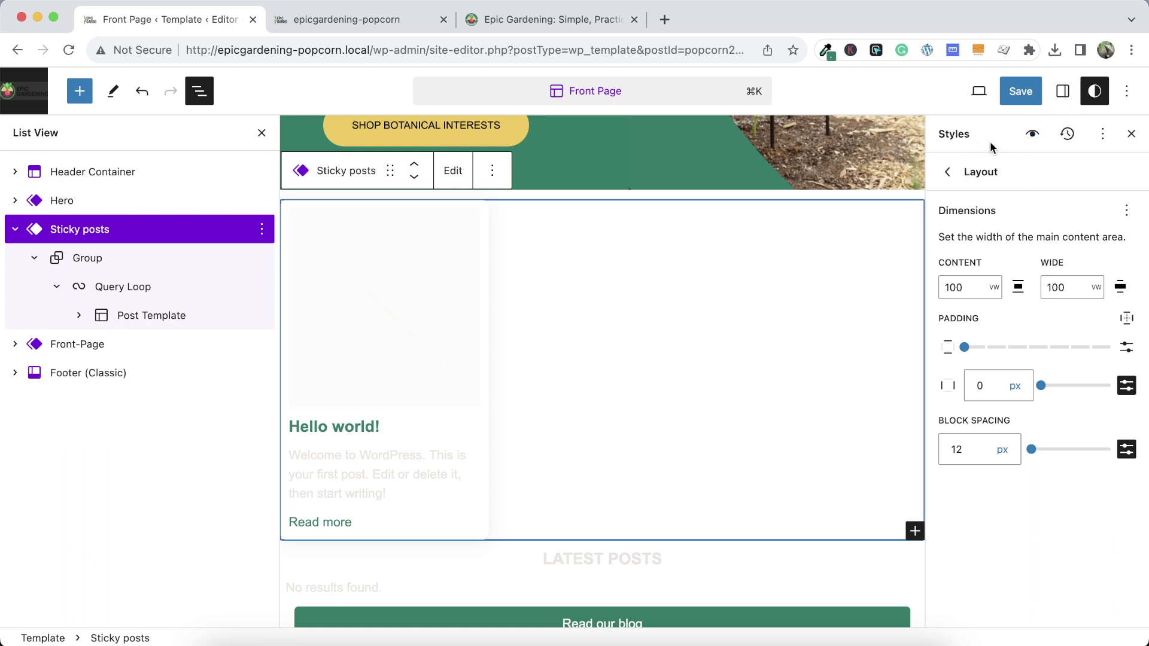
click(1020, 91)
Check the Post Template's style and dimension options, and select the Sticky posts Group to examine its content width
click(1063, 91)
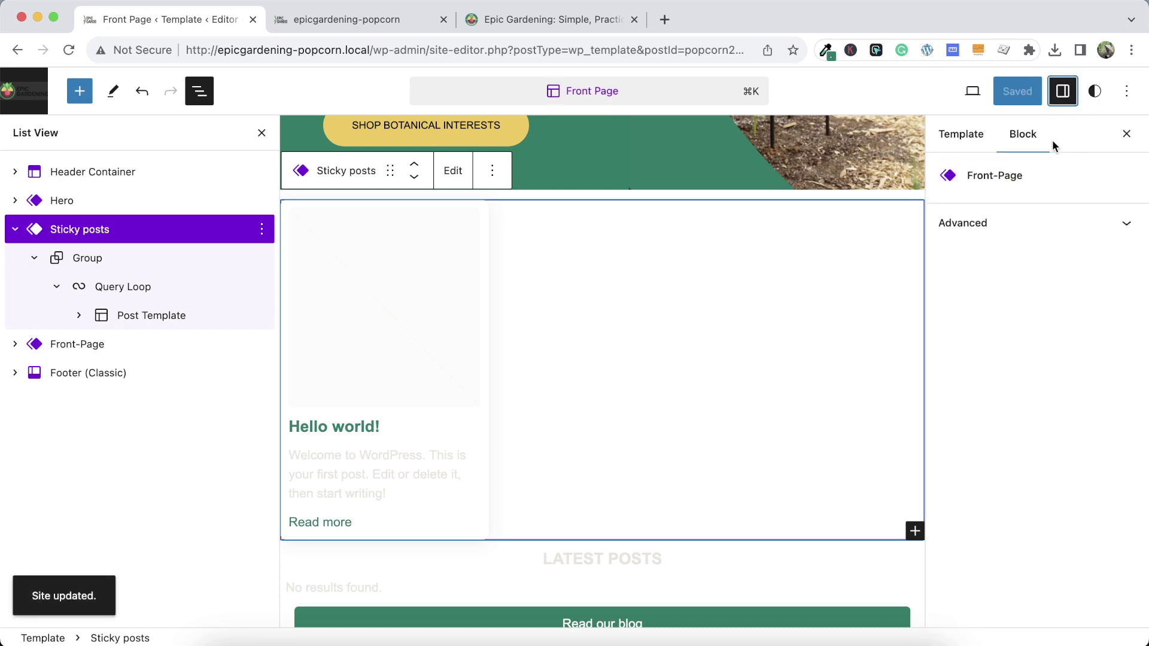
click(583, 215)
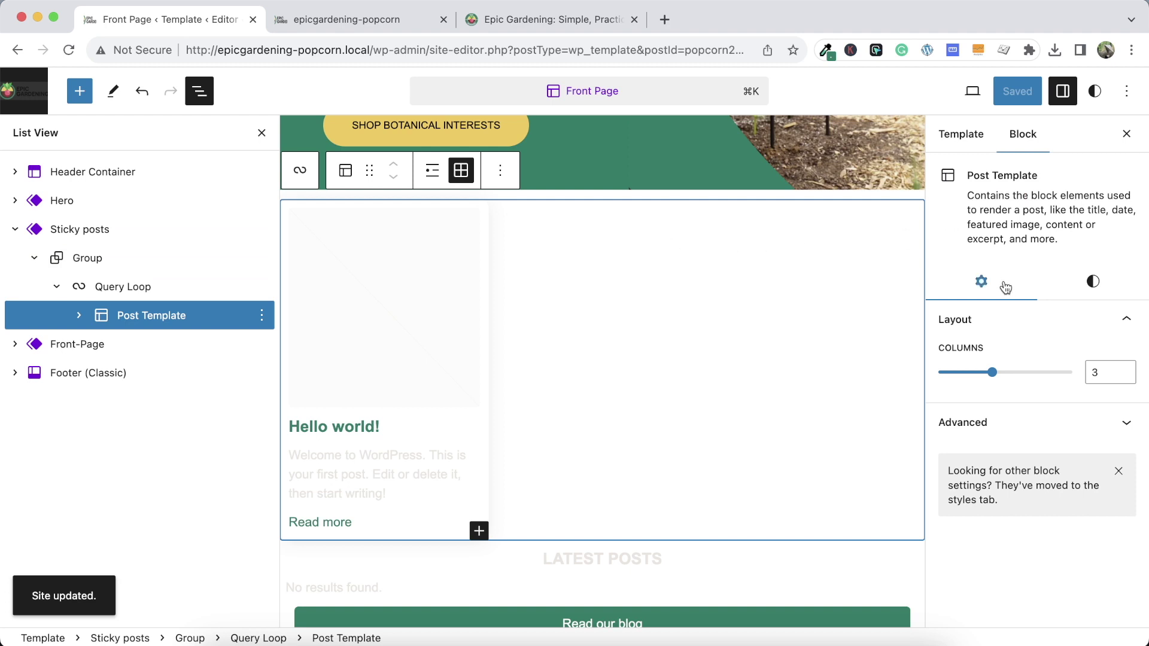
click(1075, 290)
scroll(1061, 413, down, 3)
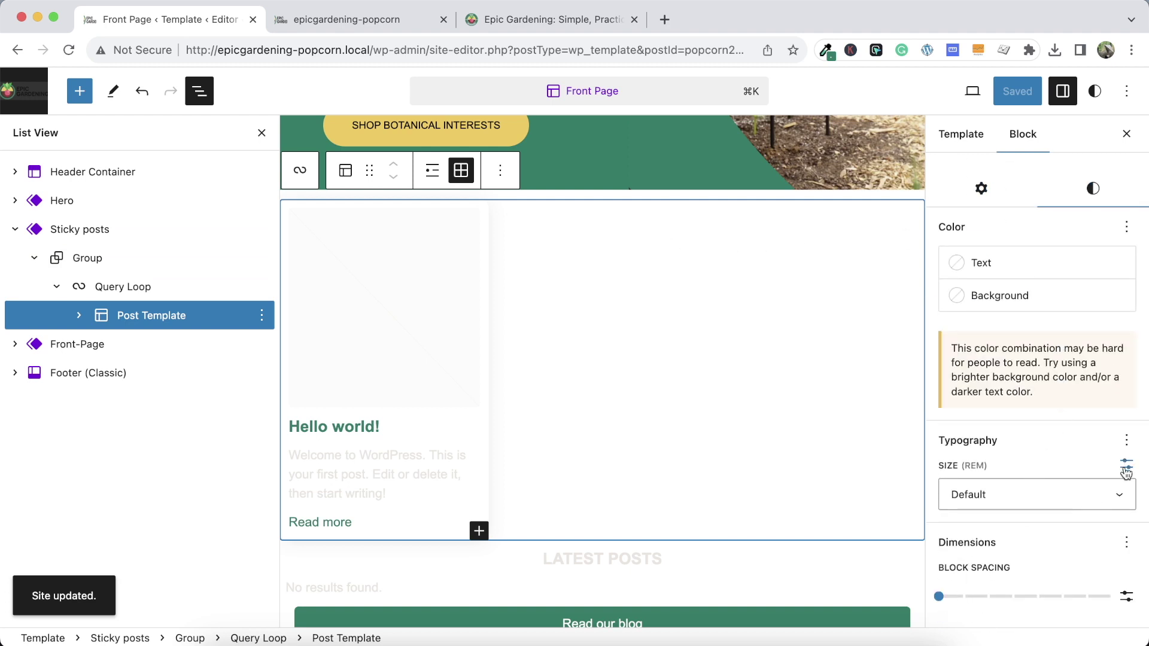
click(1126, 542)
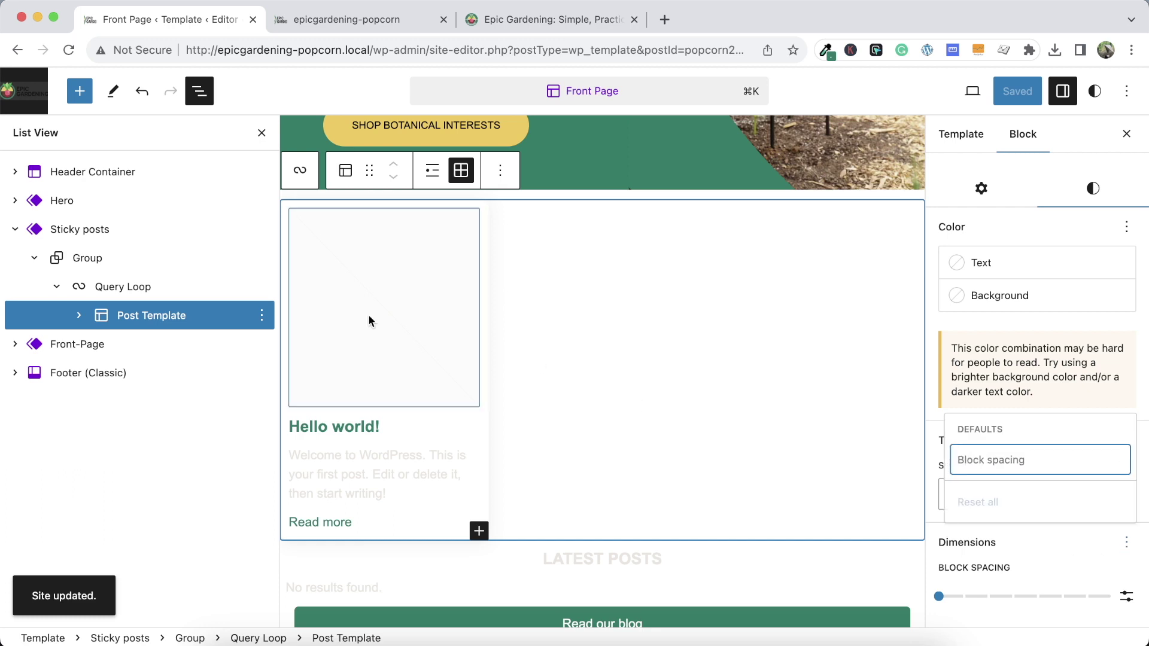
click(128, 251)
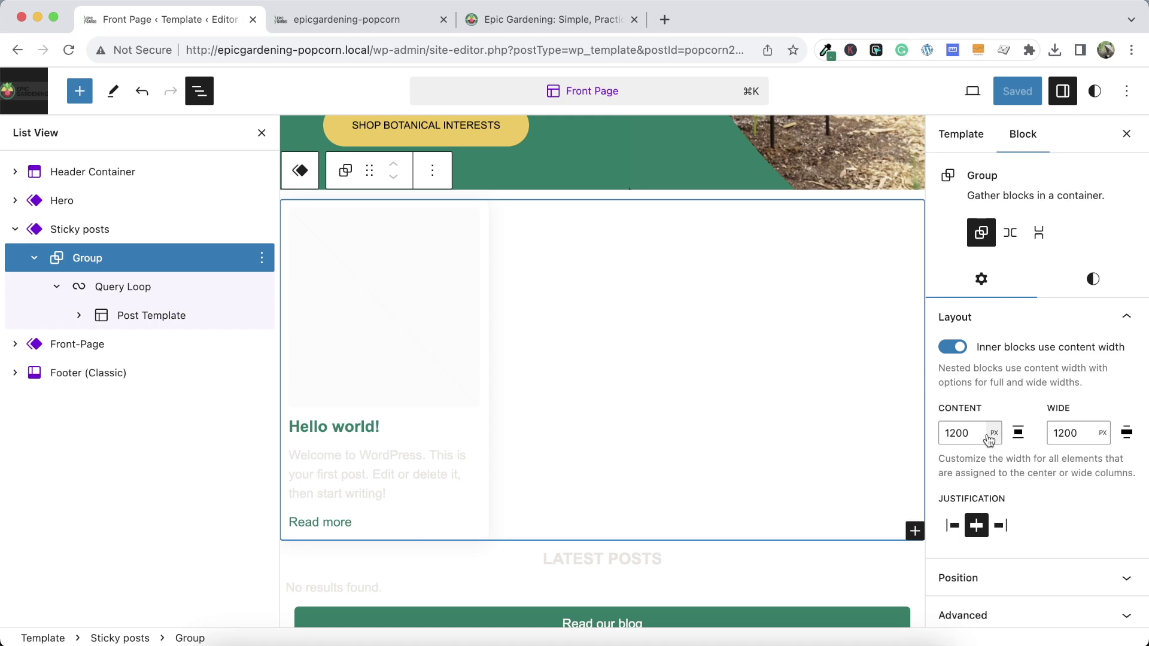
Reload the epicgardening-popcorn front page and review the hero, sticky posts row and footer widths
click(293, 18)
click(68, 51)
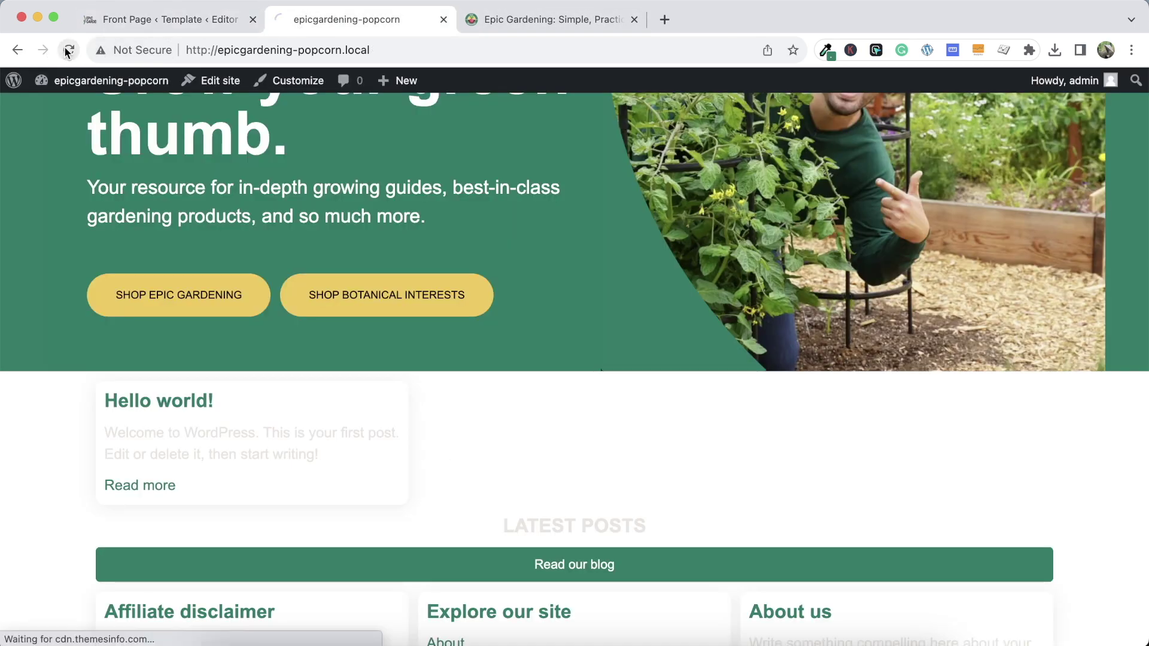
scroll(623, 291, down, 2)
scroll(620, 291, down, 5)
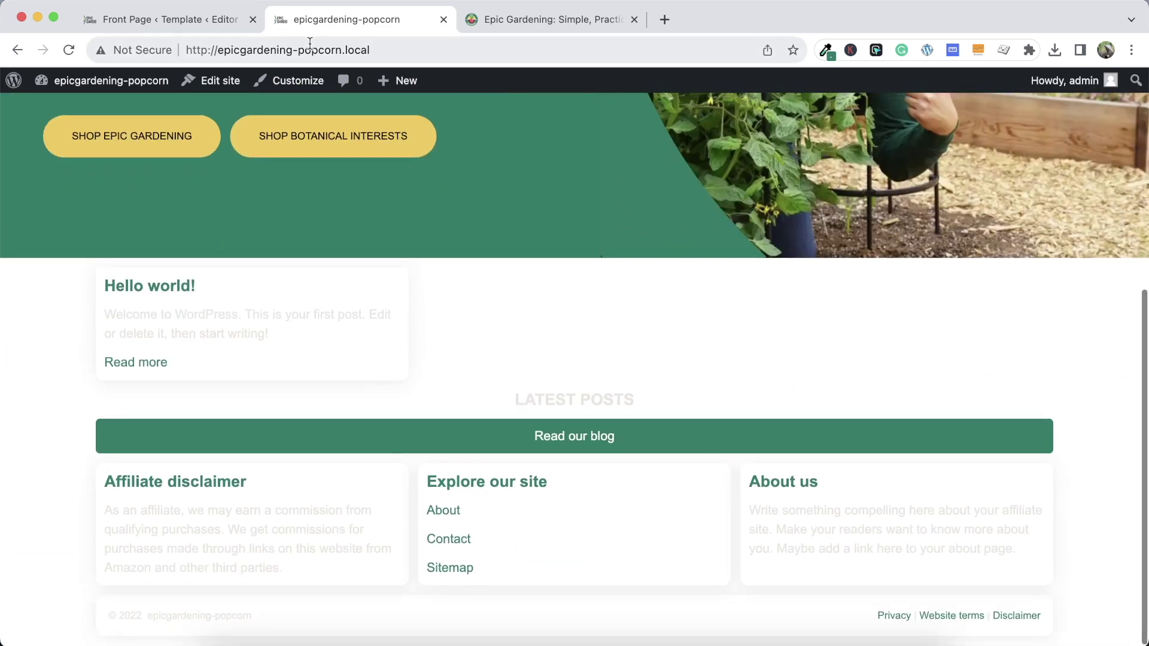
Set the Sticky posts Group's content width to 1300 px, increase its vertical padding, and save the template
click(201, 20)
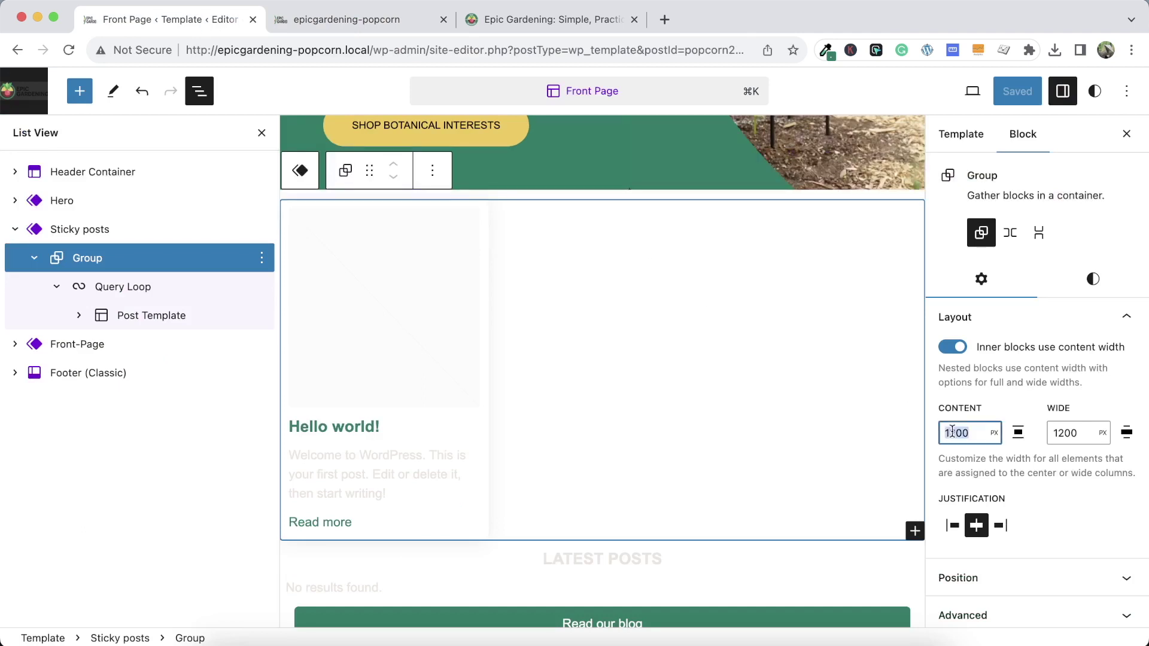
text(1300)
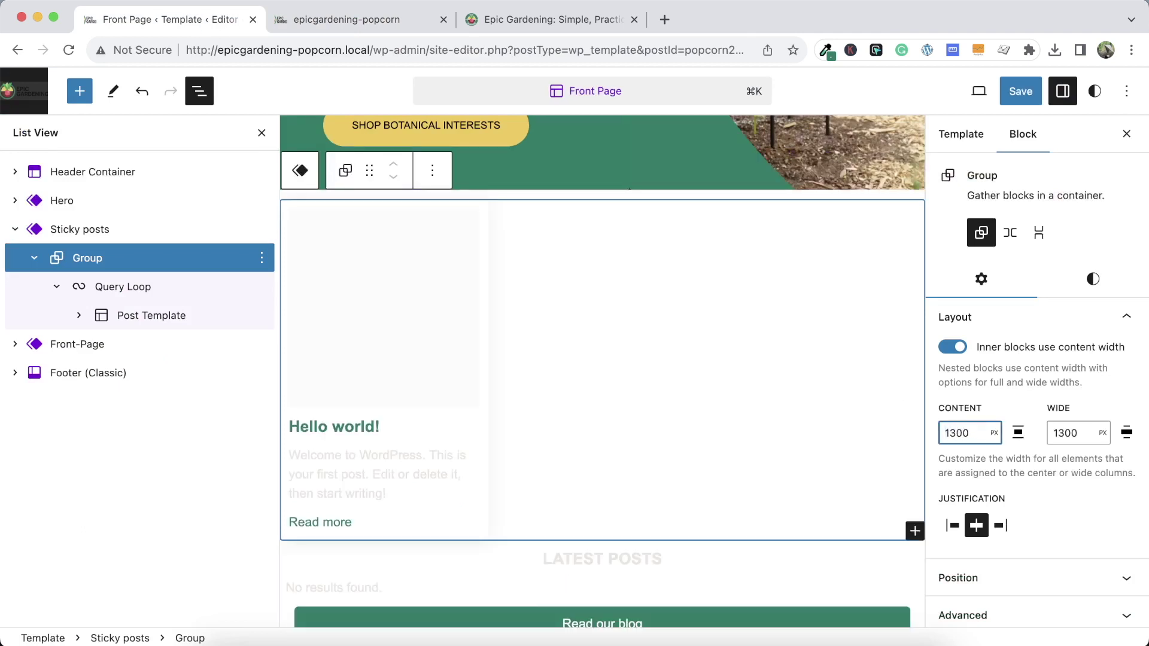
click(1092, 278)
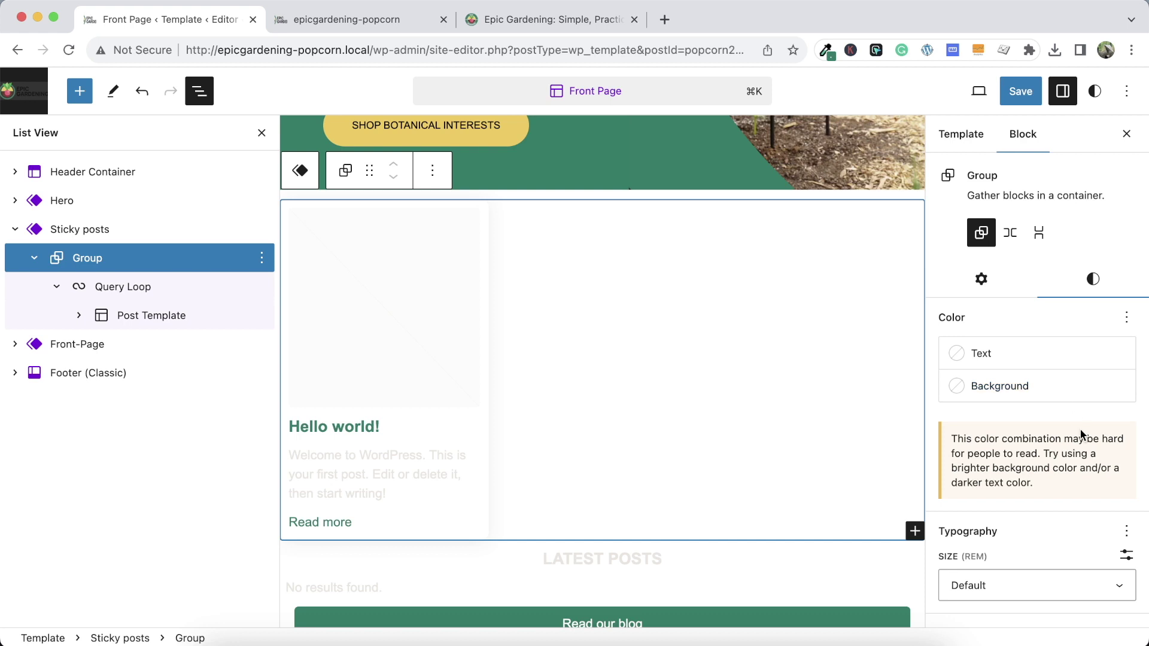
scroll(1071, 436, down, 5)
drag(991, 423, 1032, 426)
click(1021, 90)
Reload the epicgardening-popcorn front page and check the sticky posts row's width and spacing below the hero
click(377, 21)
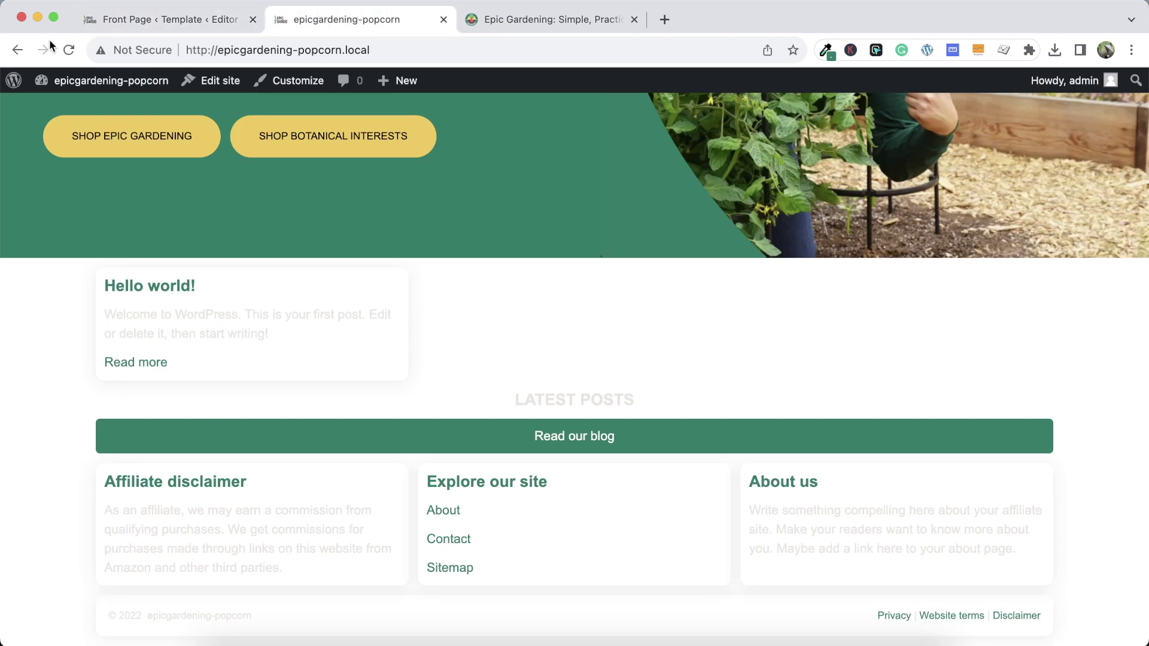
scroll(408, 334, up, 5)
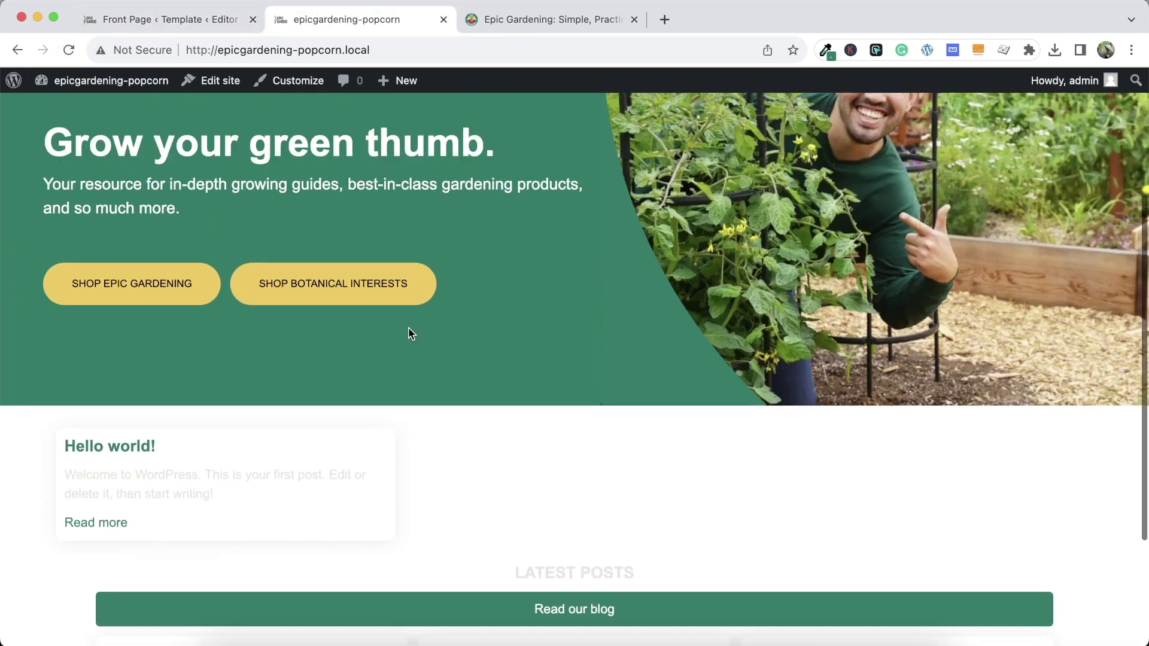
scroll(408, 334, down, 5)
scroll(408, 328, up, 5)
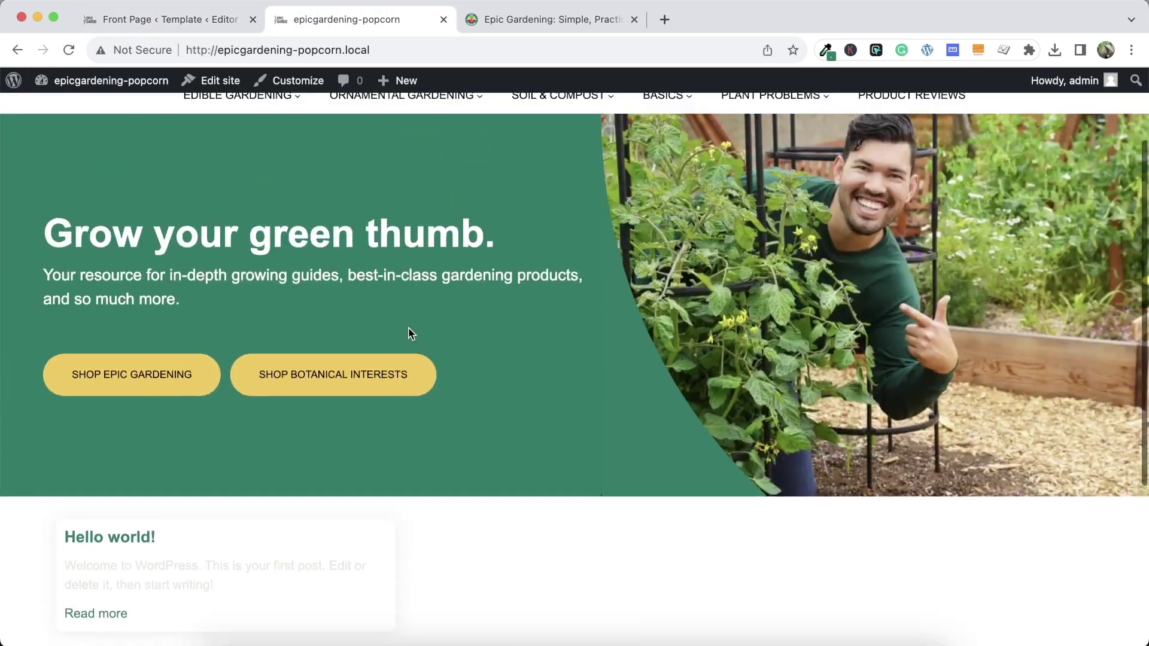
Remove all additional CSS classes, including popcorn-box-shadow, from the Group inside the sticky posts' Post Template and save
click(179, 20)
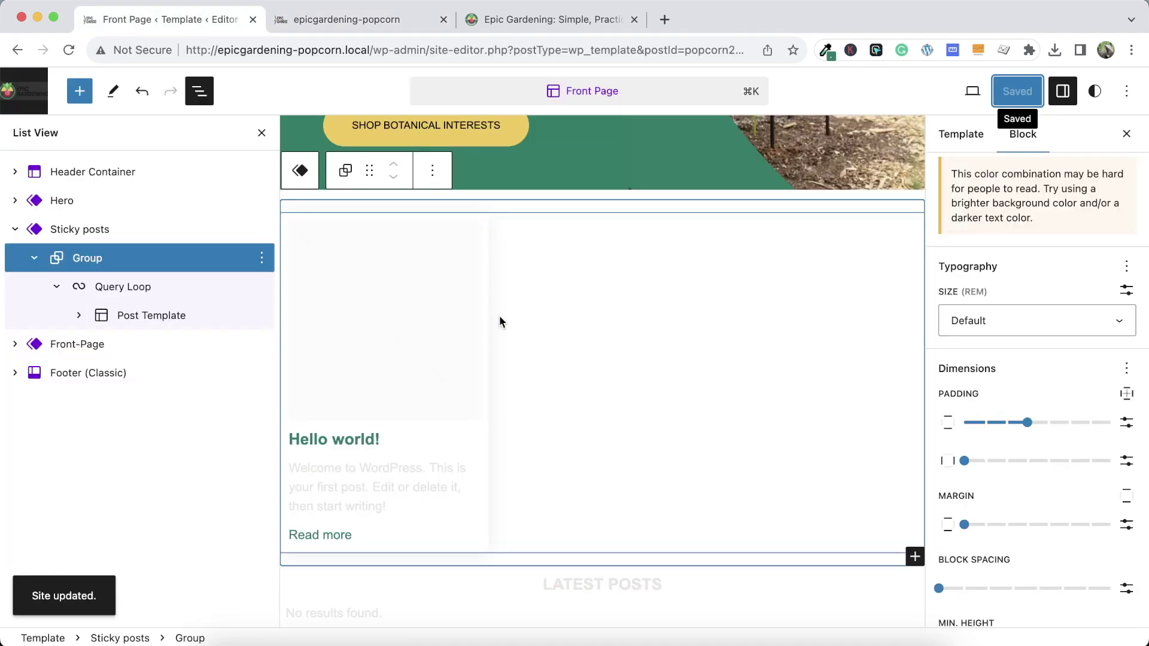
click(480, 312)
scroll(1051, 479, down, 3)
click(1051, 520)
scroll(1051, 514, down, 8)
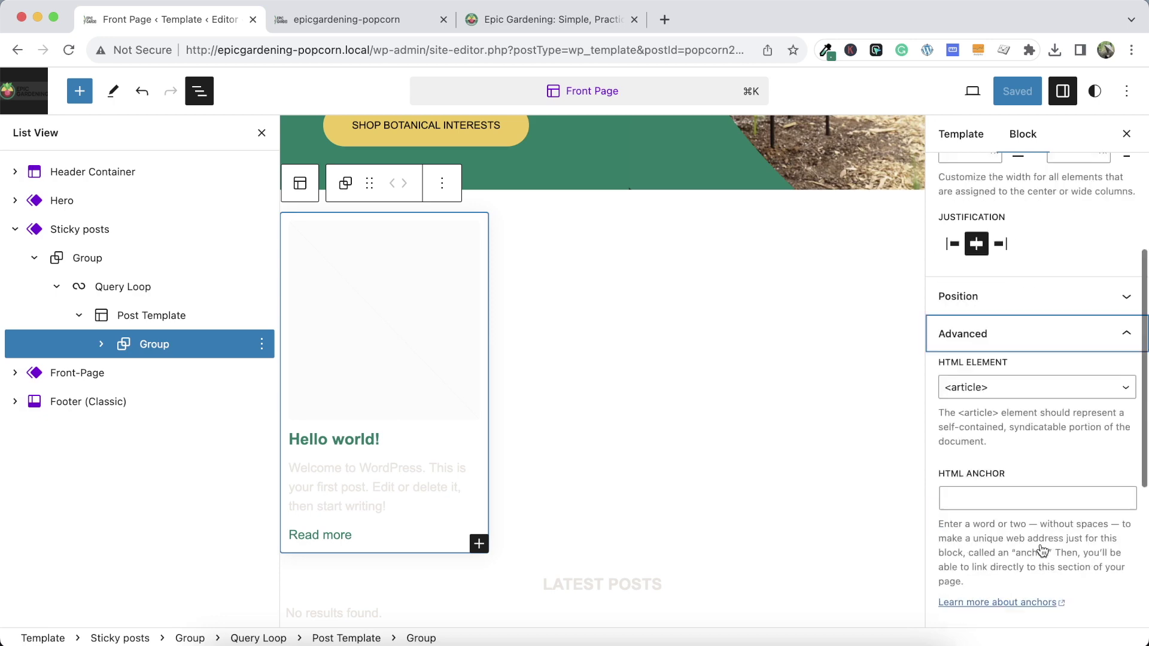
drag(1053, 368, 910, 372)
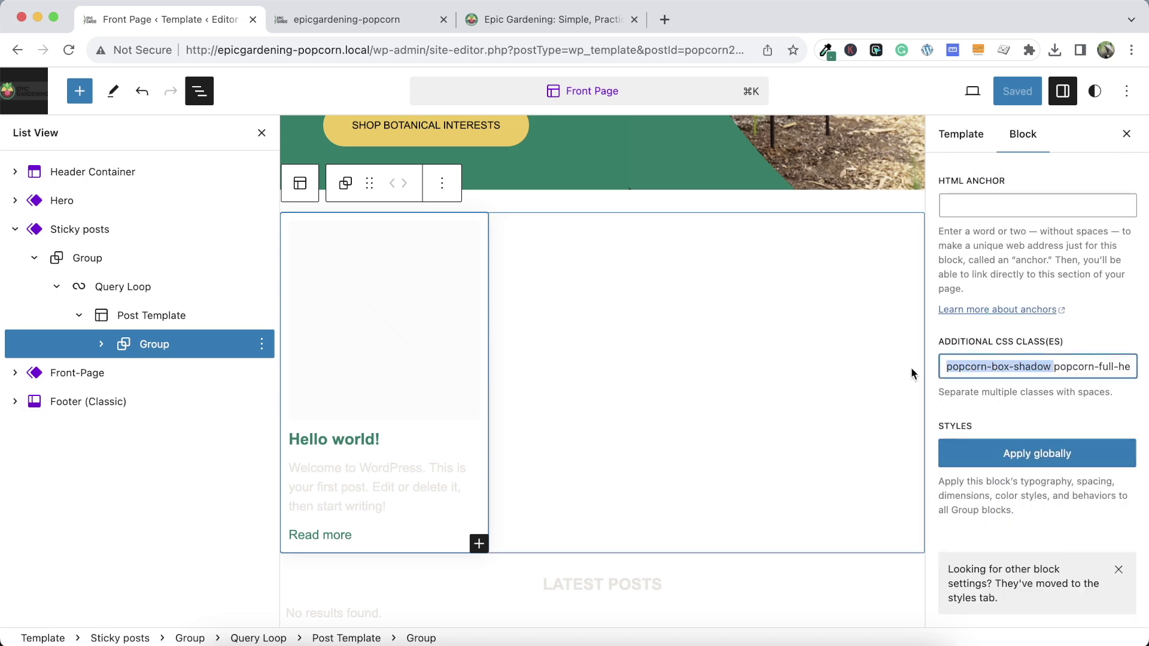
key(BackSpace)
drag(1012, 365, 913, 366)
key(BackSpace)
click(1025, 94)
click(1025, 95)
Examine the three-post row below the hero on the original Epic Gardening homepage for its card contents
click(383, 27)
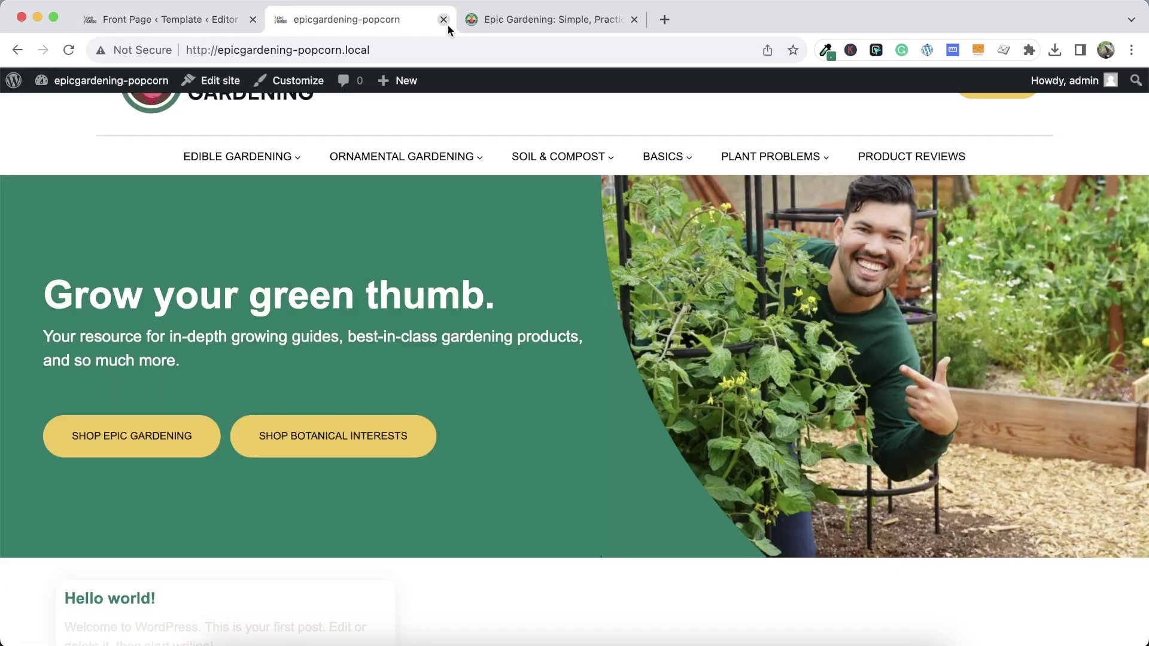
click(490, 25)
scroll(317, 309, down, 2)
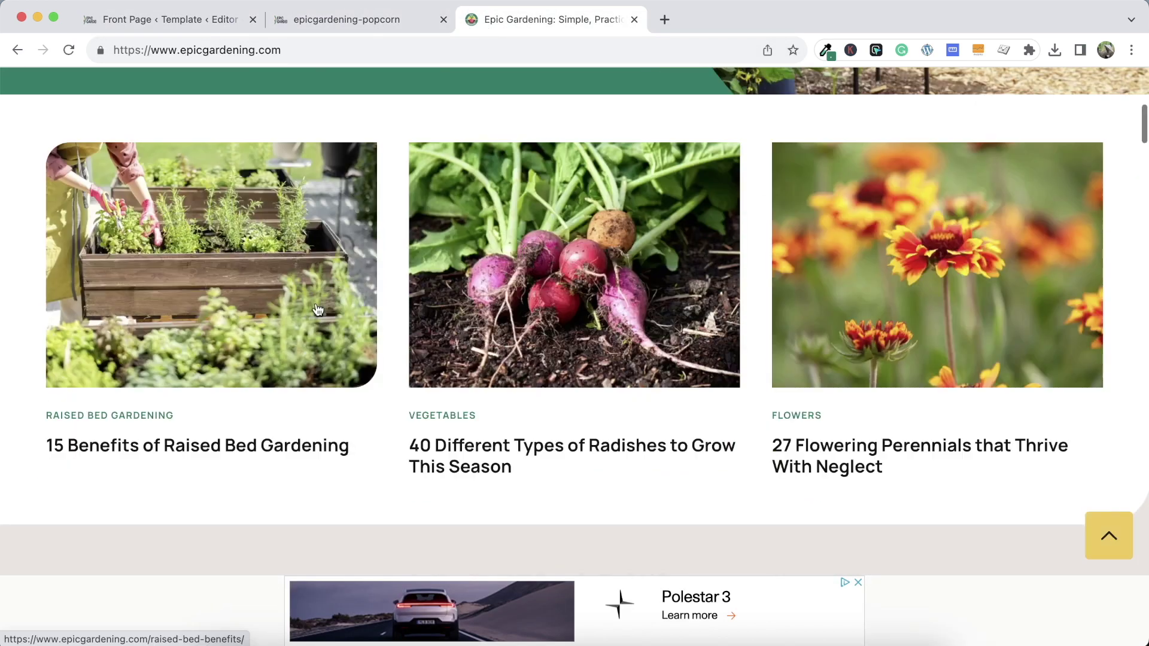
scroll(318, 309, down, 1)
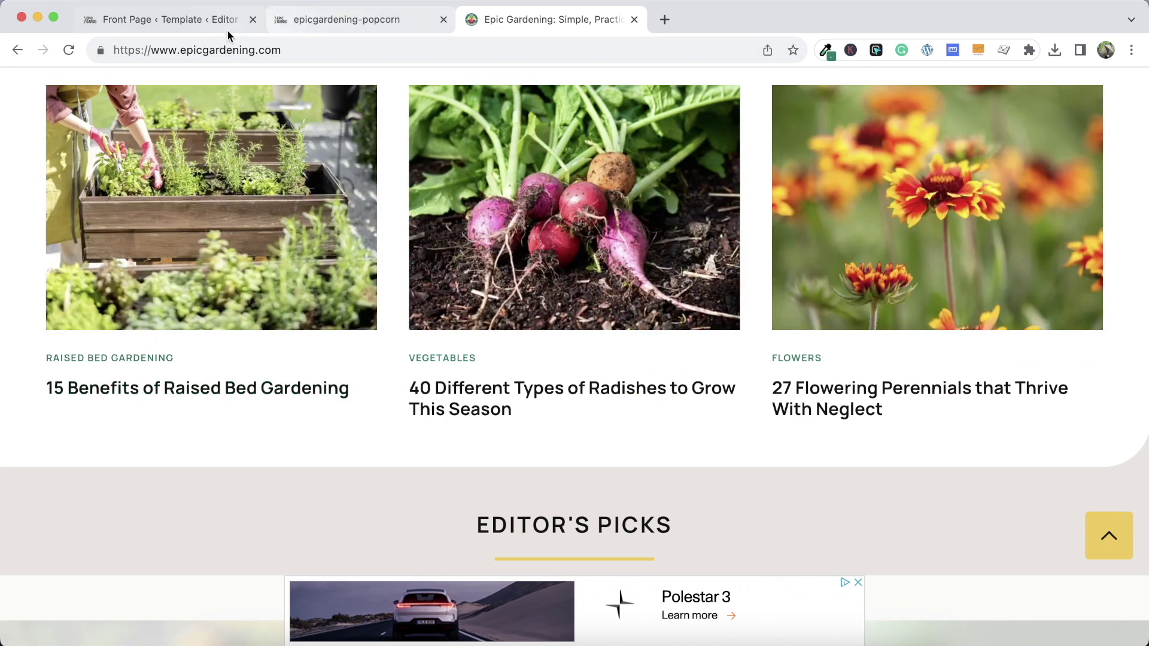
Delete the Excerpt block from the Group inside the sticky posts' Post Template
click(190, 20)
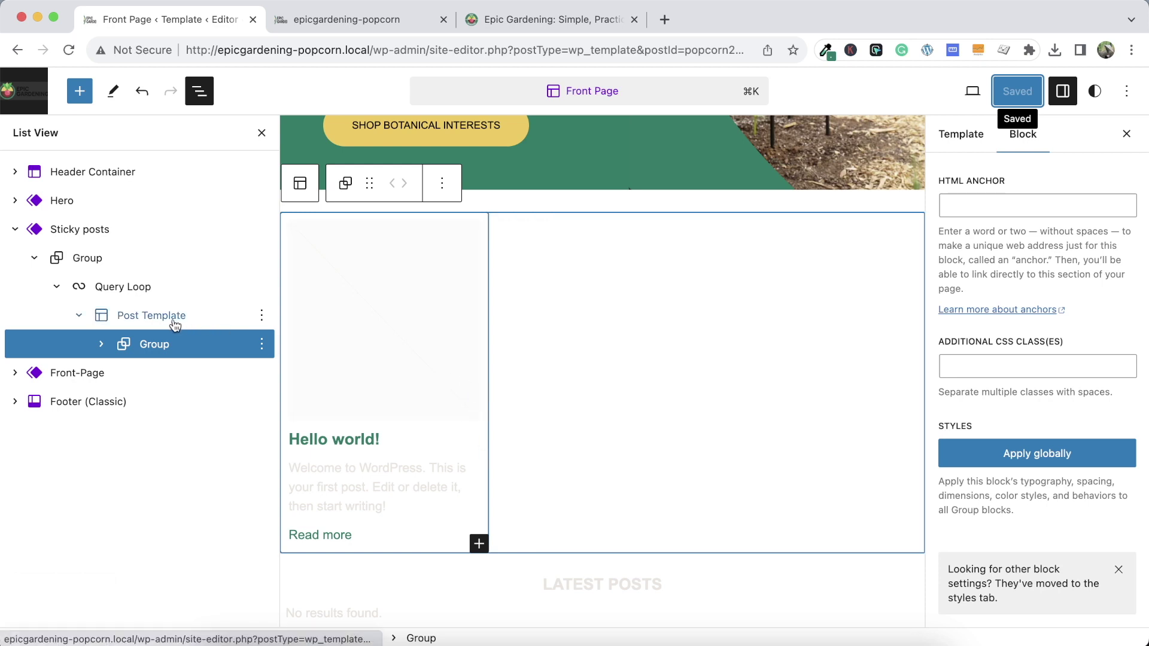
click(175, 345)
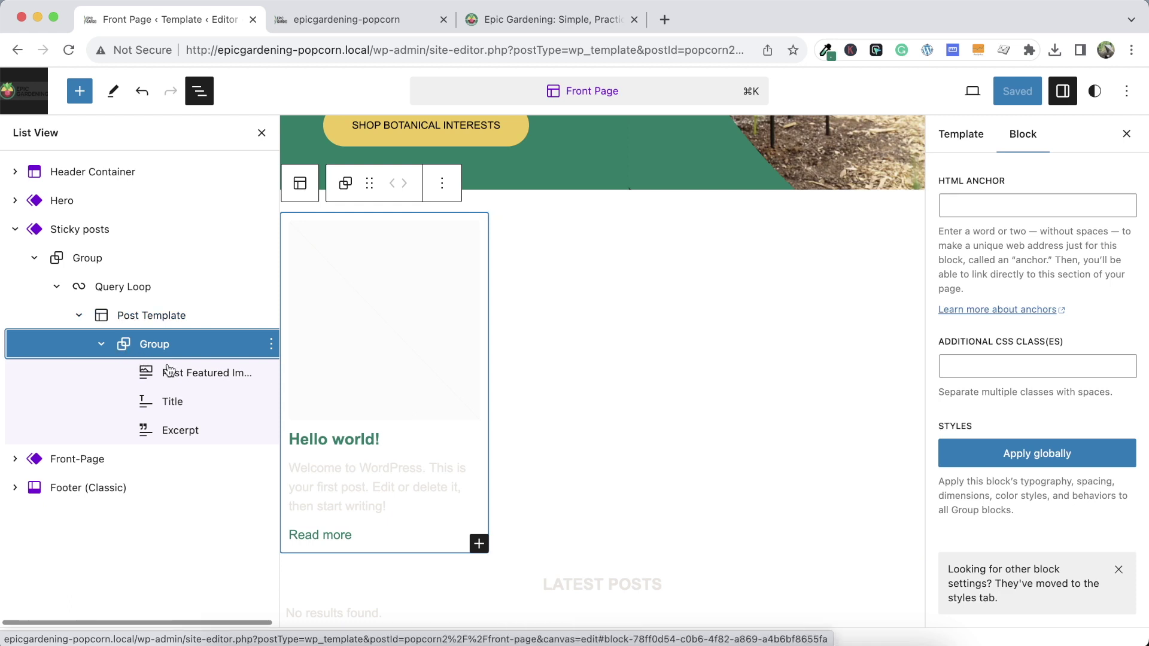
click(357, 518)
click(271, 430)
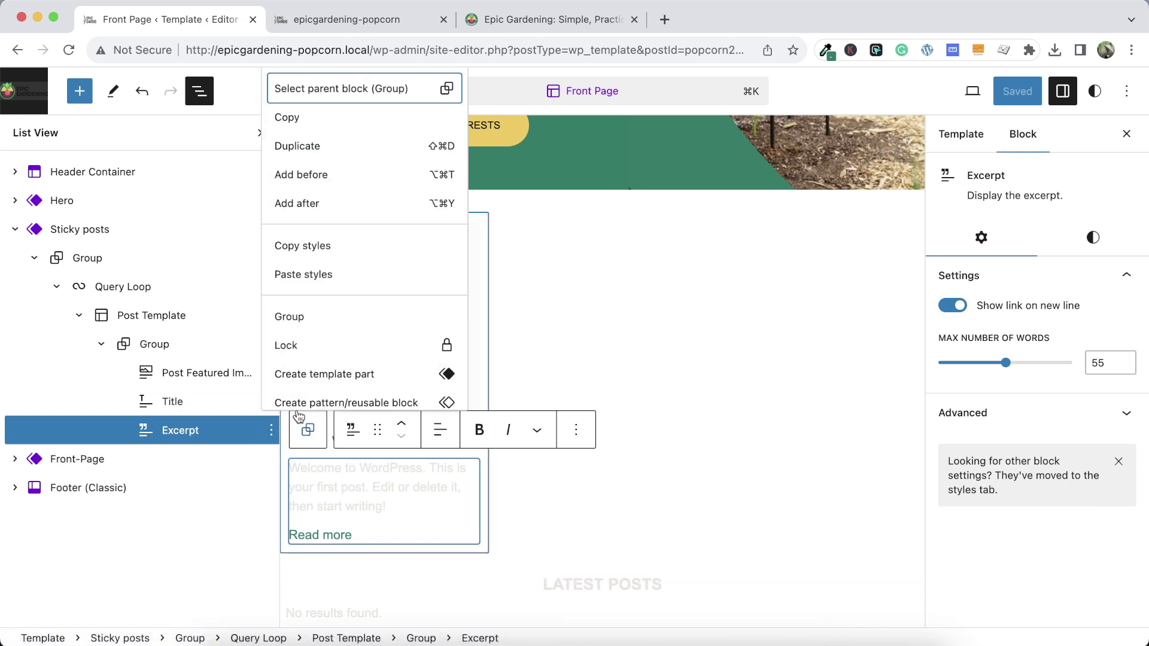
scroll(307, 347, down, 3)
click(309, 390)
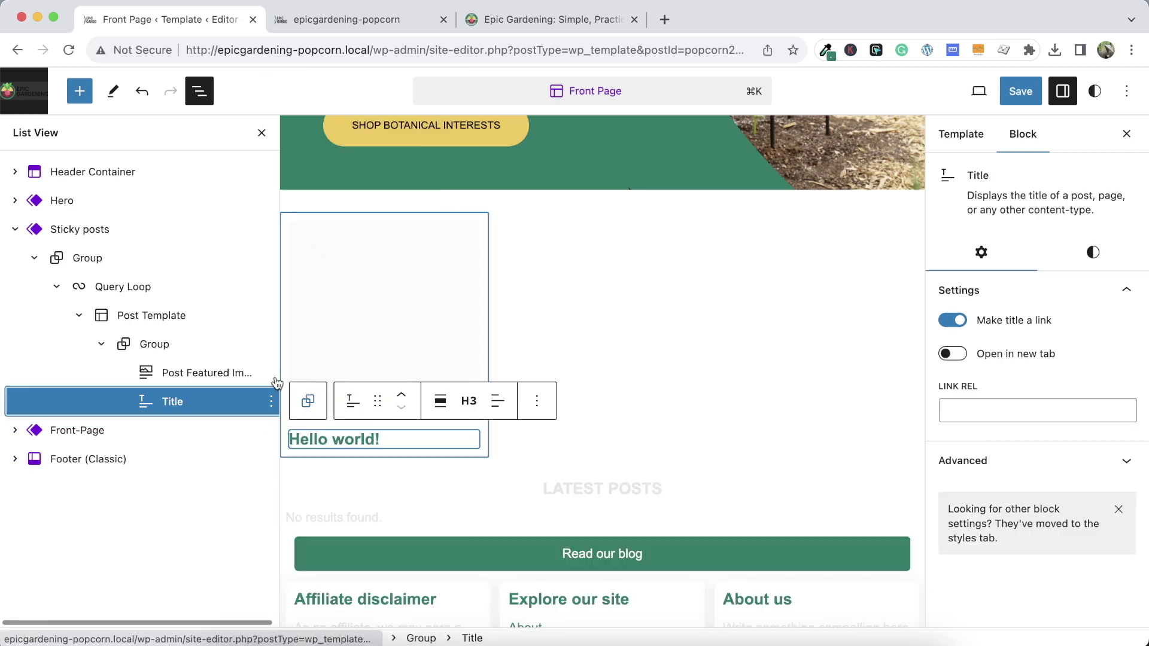
Add an empty block after the Title in the sticky posts' inner Group
click(271, 346)
click(281, 357)
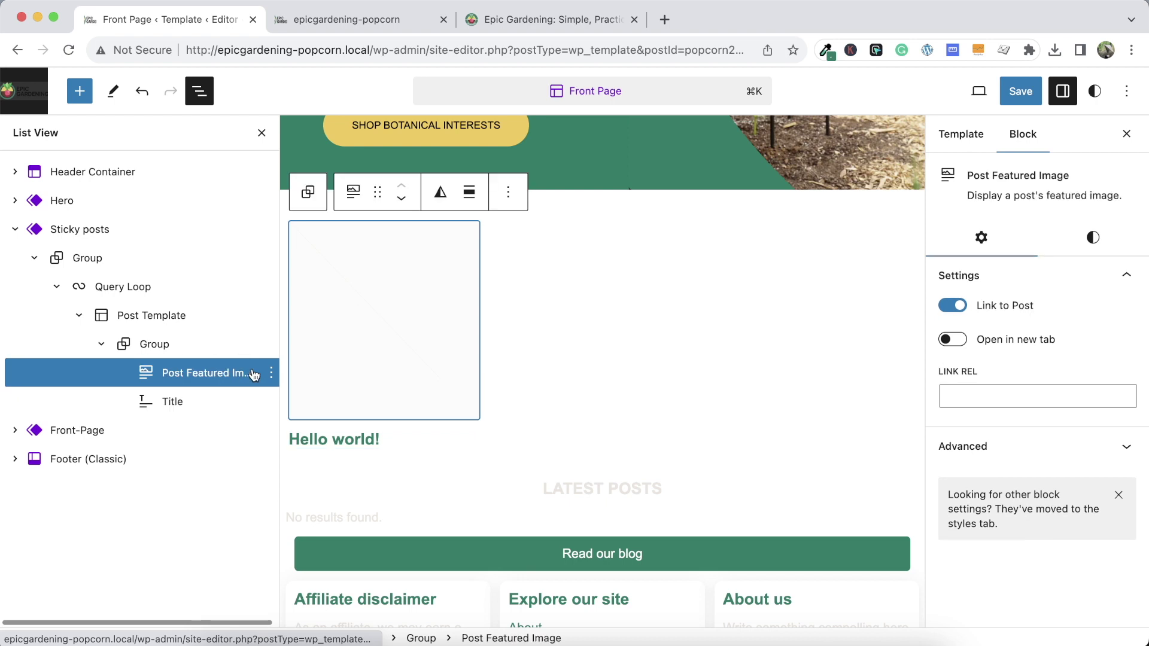
click(282, 368)
click(272, 379)
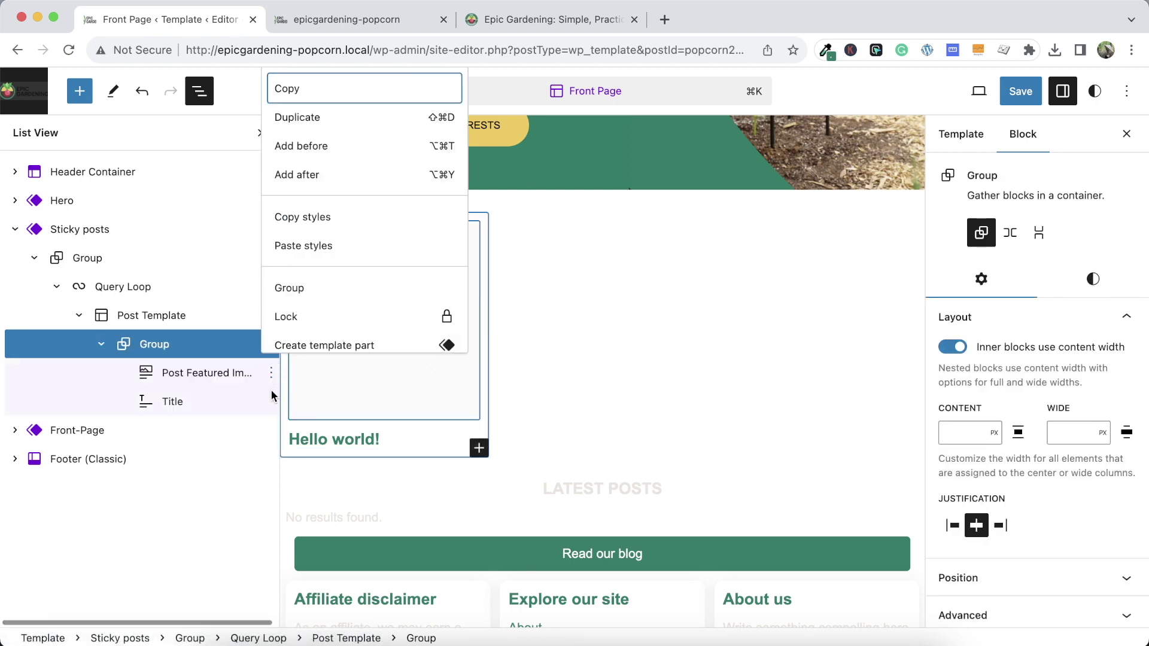
click(270, 396)
click(236, 407)
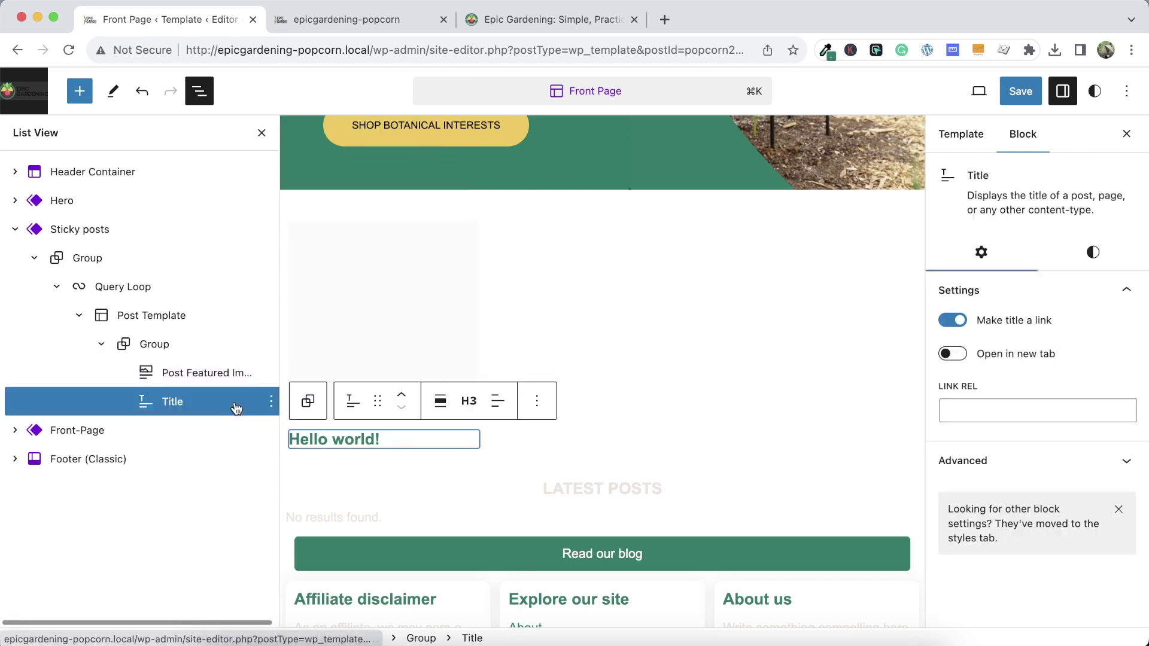
click(270, 401)
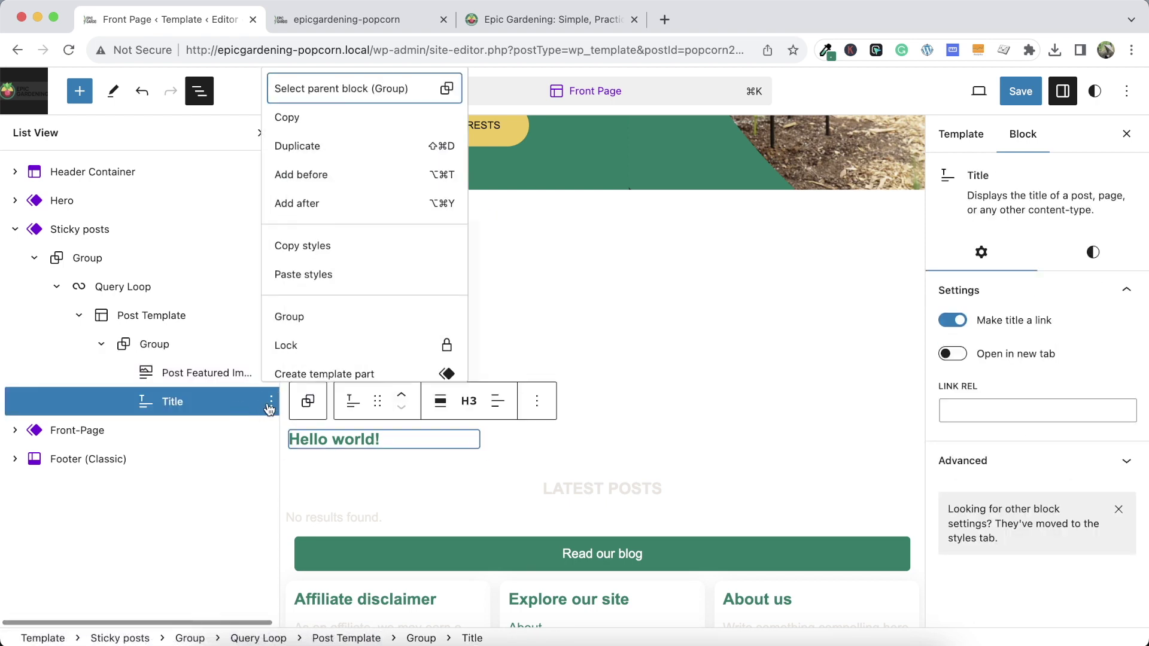
click(298, 204)
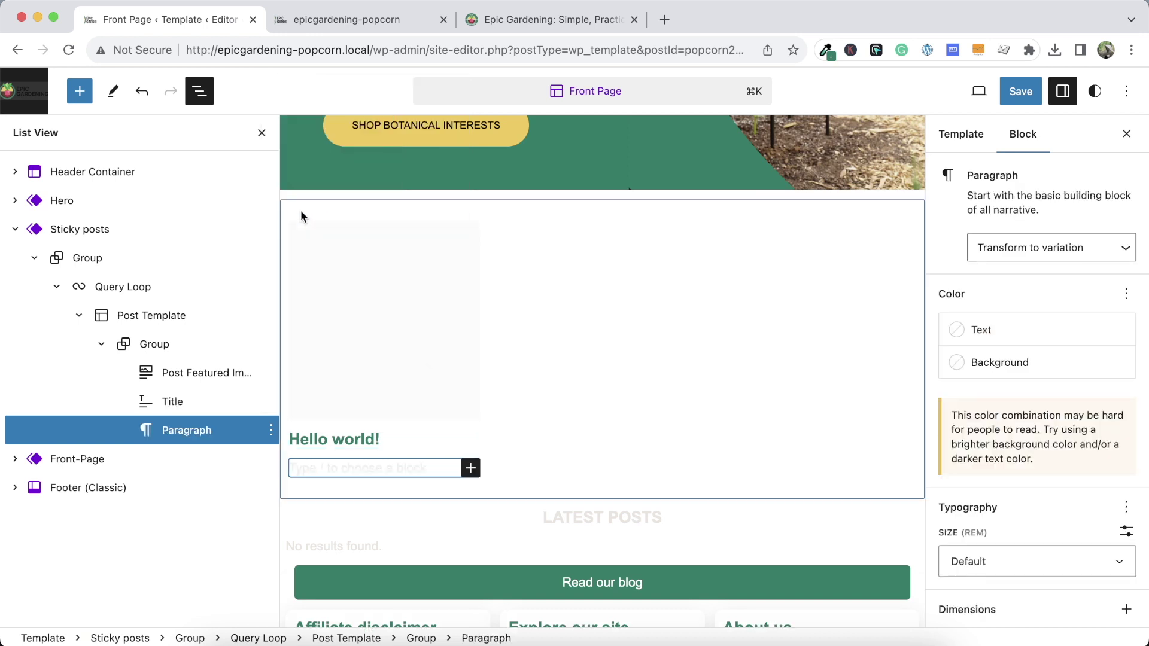
Turn the empty paragraph into a Categories block and move it between the Post Featured Image and the Title
click(207, 402)
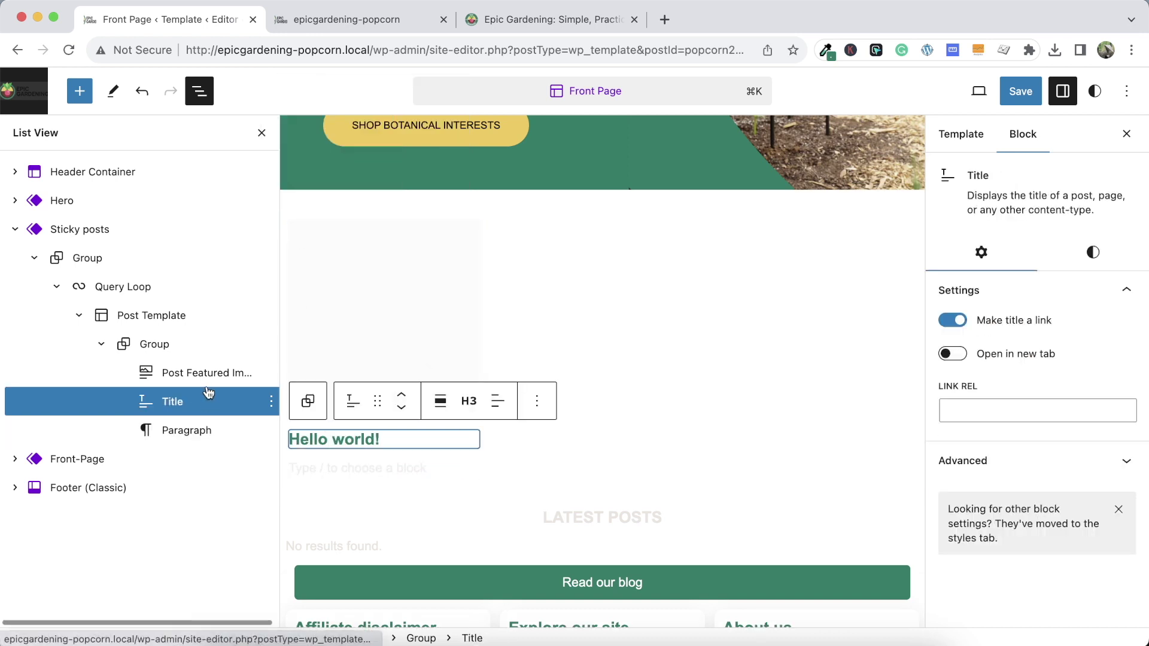
click(213, 430)
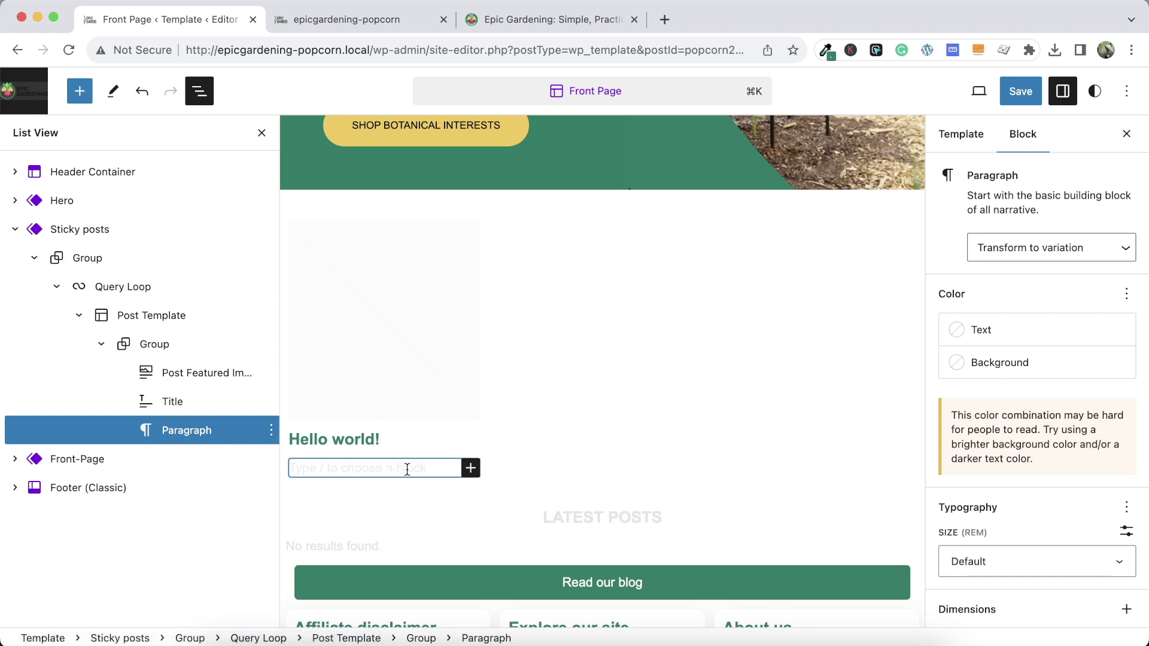
text(/)
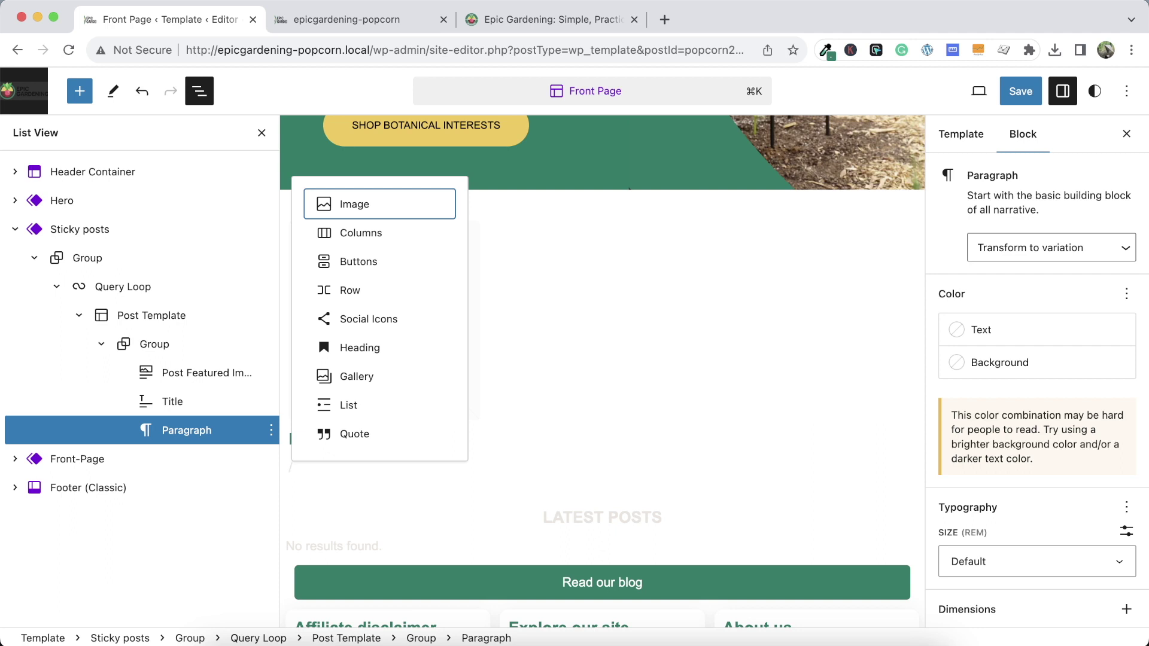
text(post)
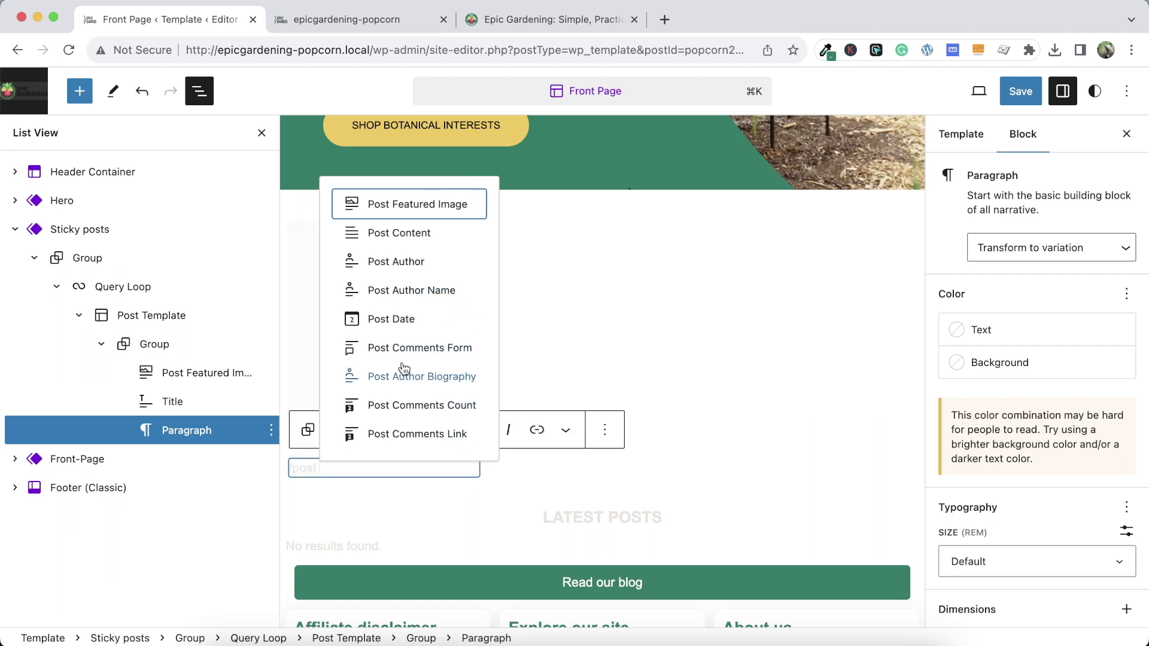
text( ca)
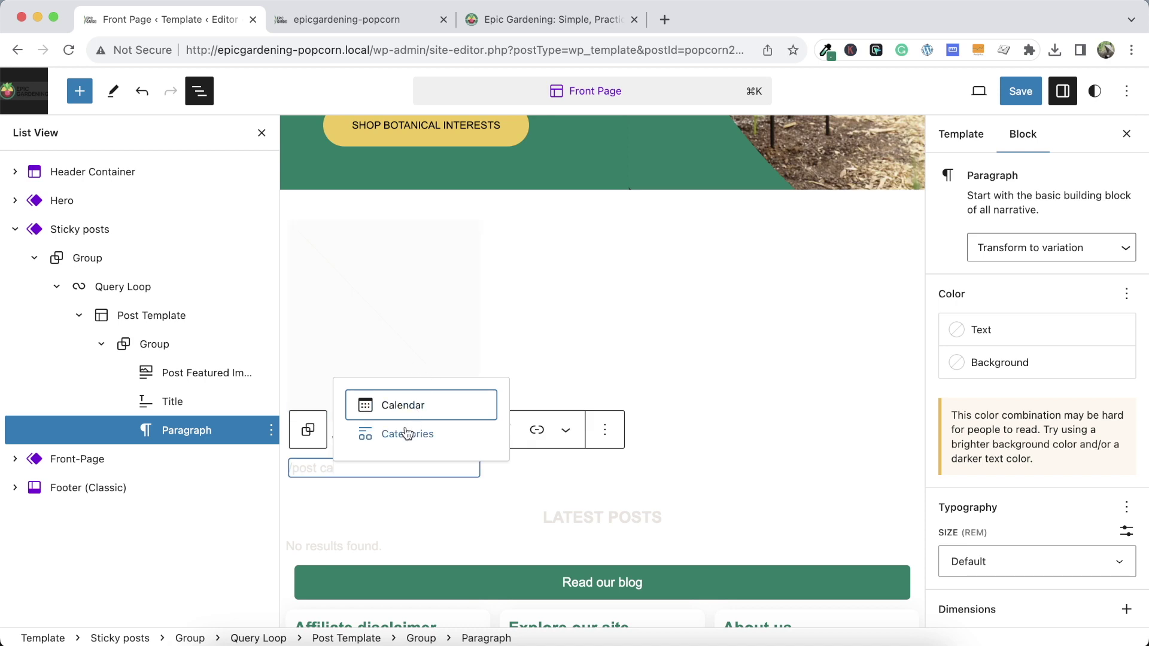
click(406, 434)
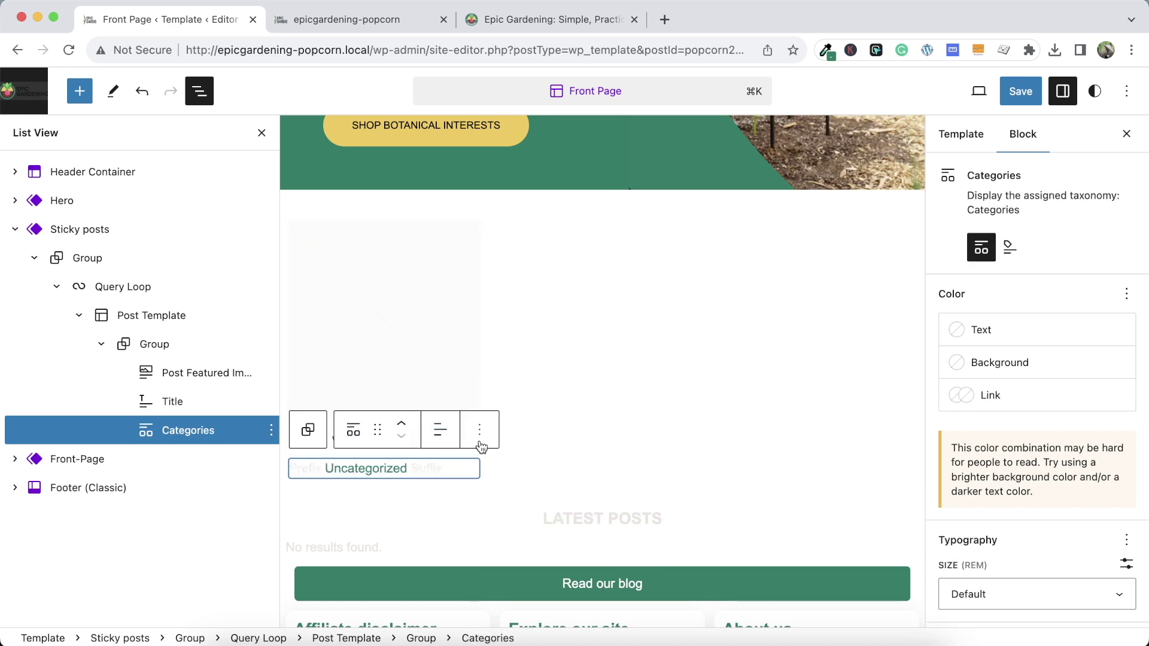
drag(188, 429, 222, 395)
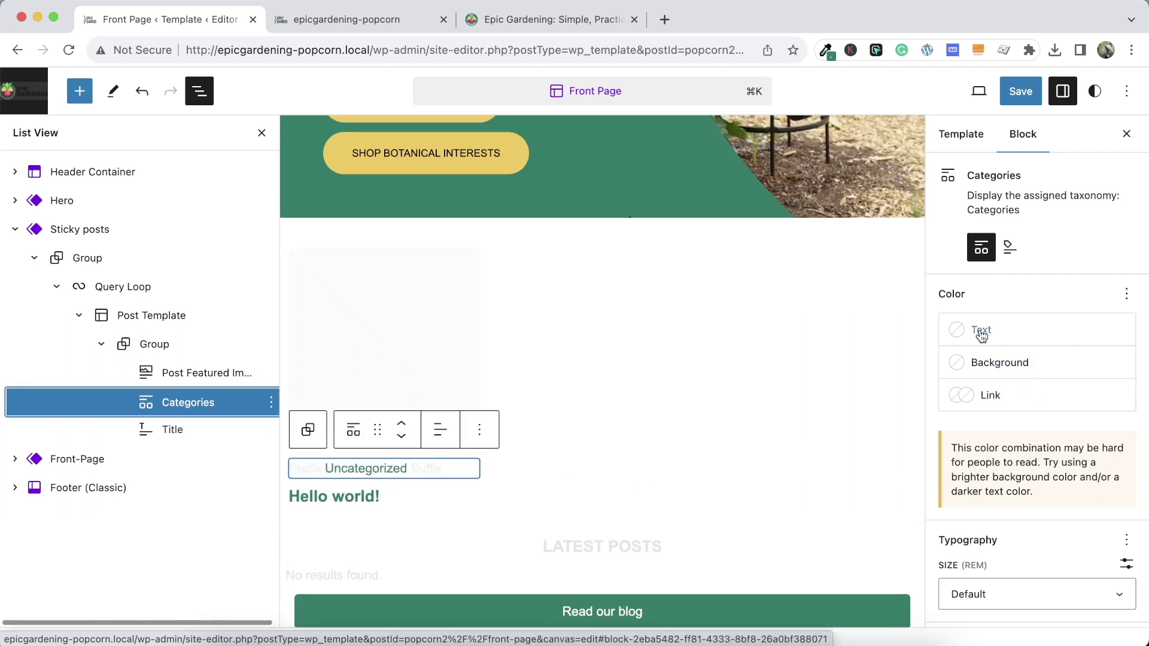
Set the Categories block's text size to Small
scroll(1019, 490, down, 2)
click(1018, 492)
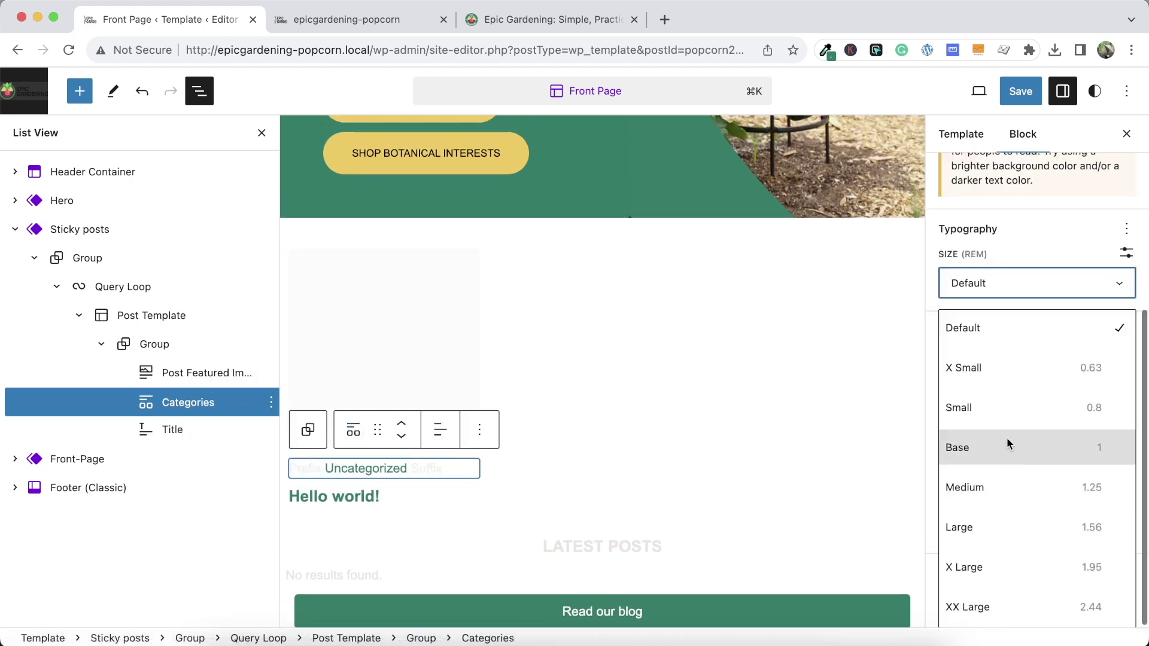
click(1004, 407)
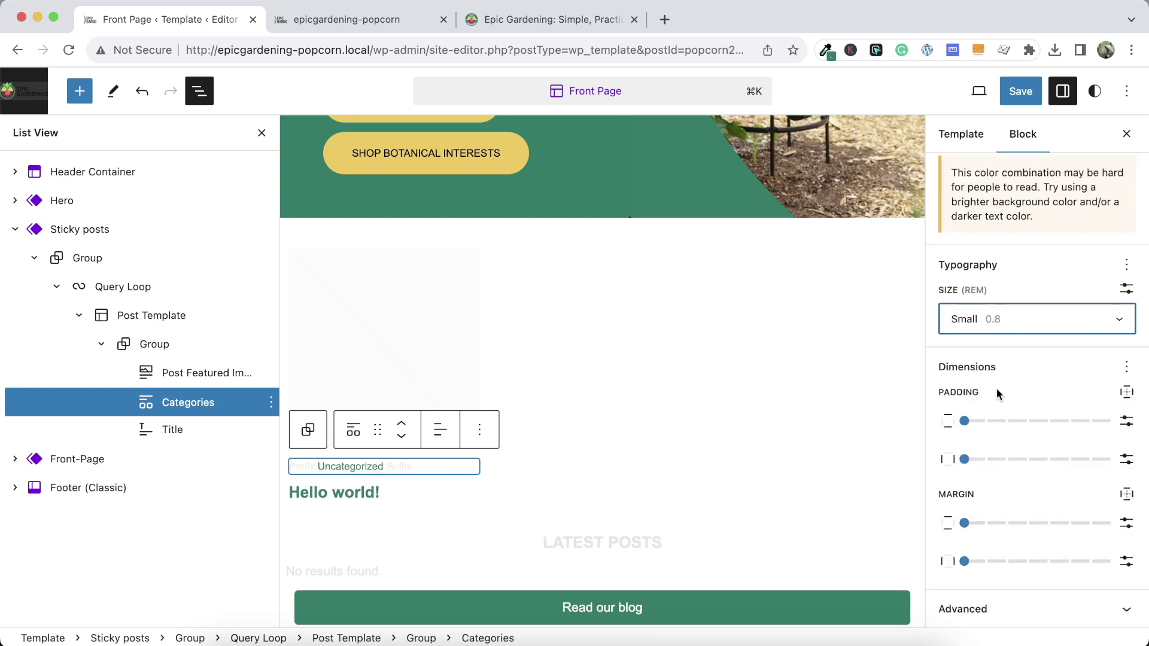
Check the category labels on the original homepage, then set the Categories block's letter case to uppercase and save the template
click(550, 19)
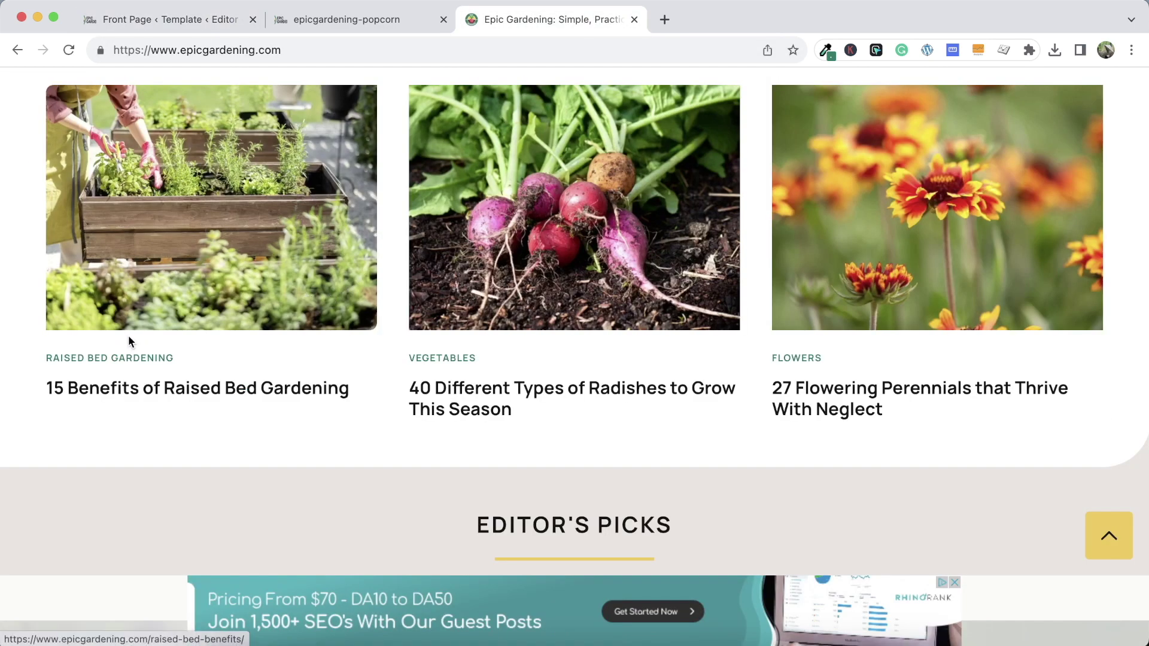
click(199, 18)
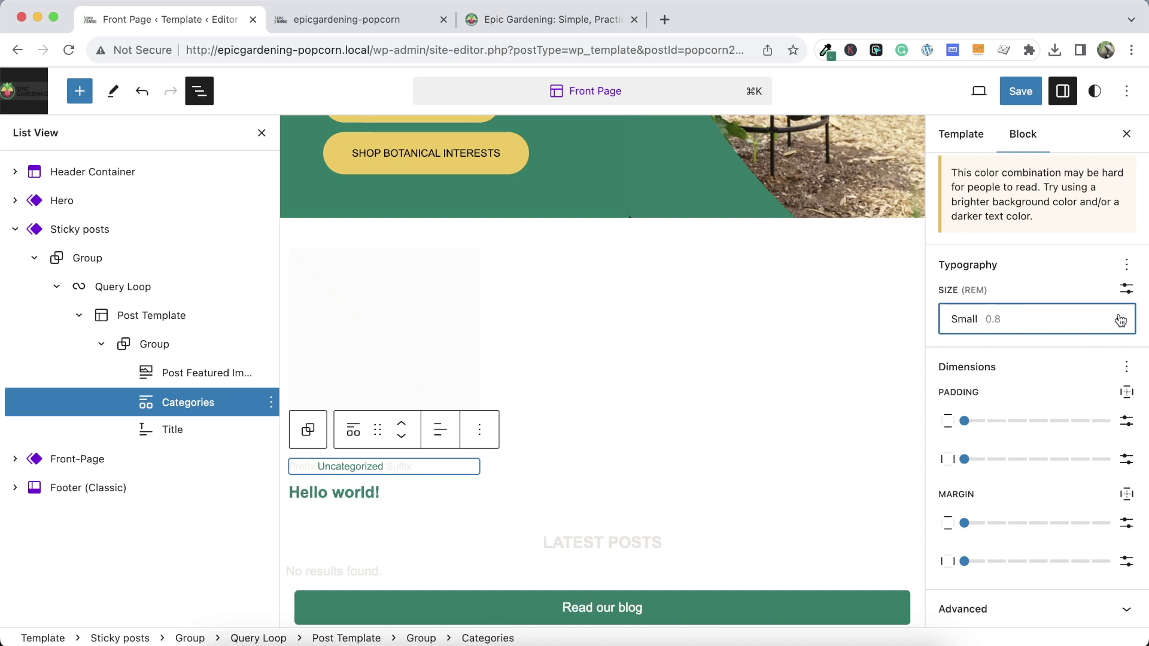
click(1126, 264)
click(985, 541)
click(940, 386)
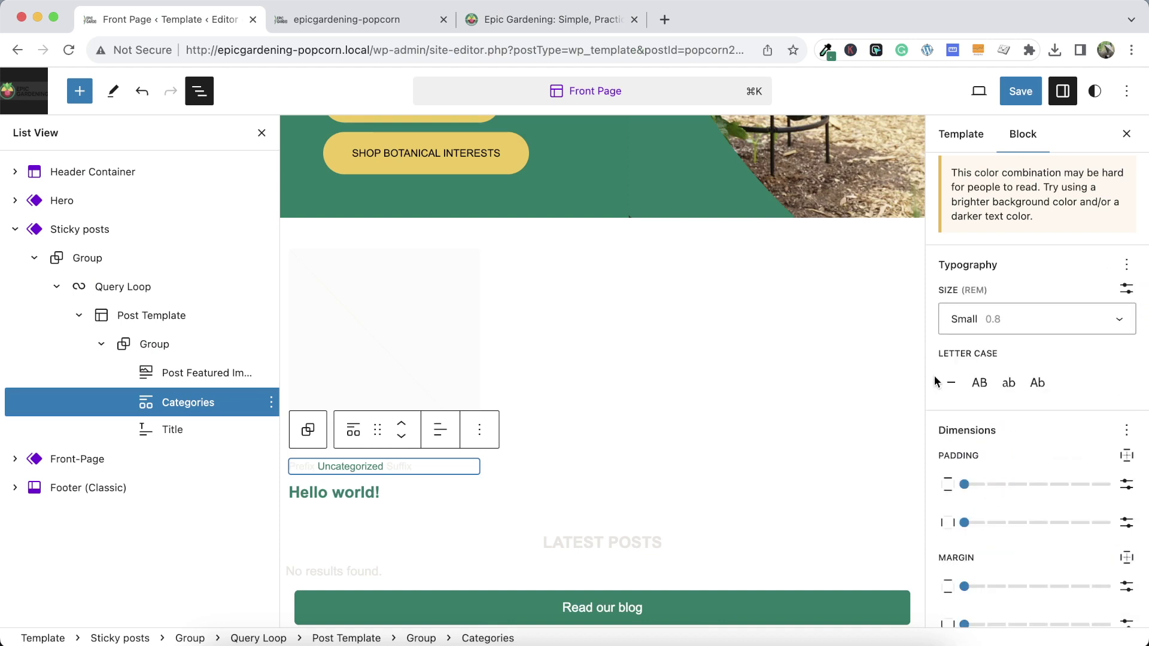
click(978, 383)
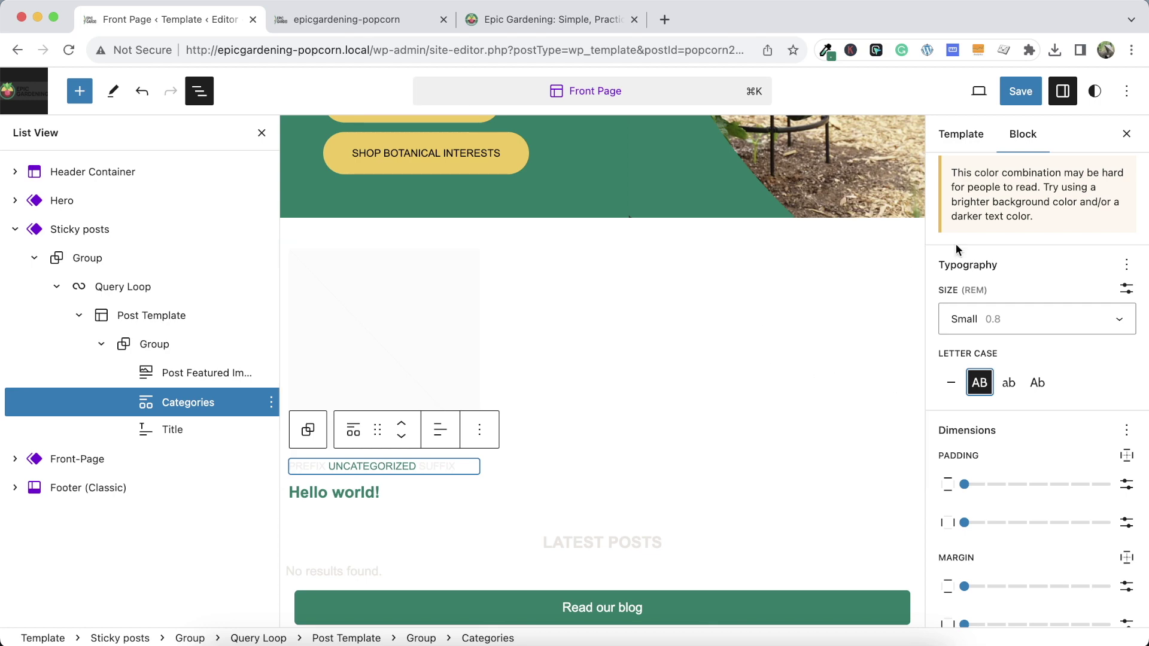
click(1020, 91)
click(982, 91)
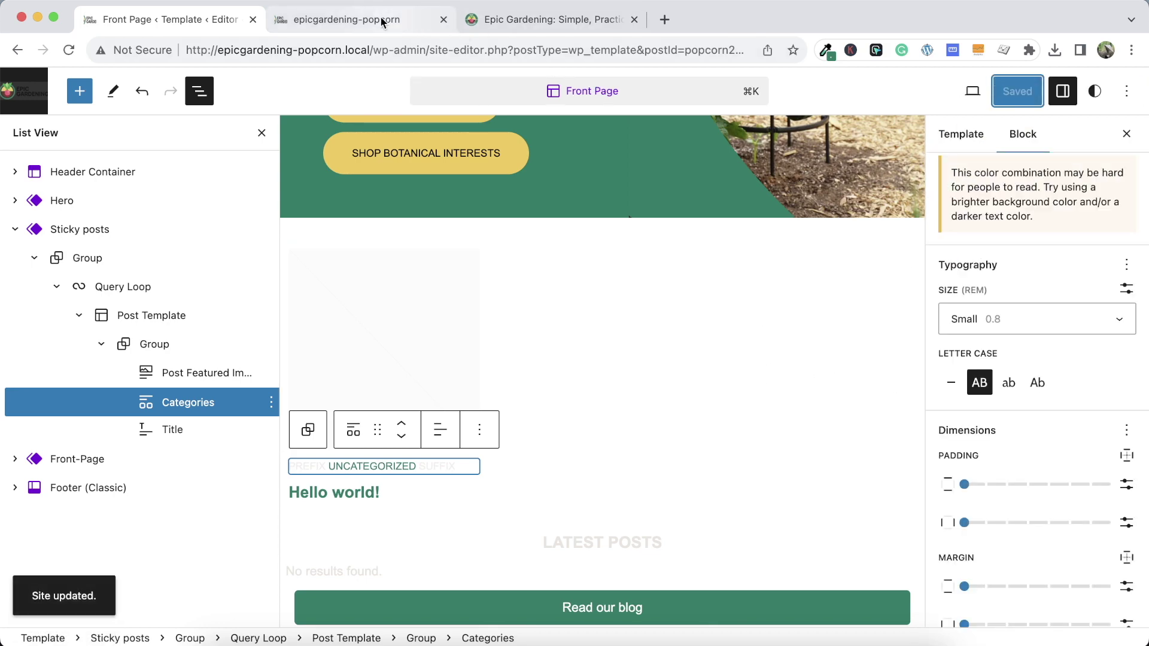
Reload the local homepage and compare its sticky post card with the post cards on the original Epic Gardening homepage
click(362, 20)
click(67, 51)
scroll(117, 329, down, 5)
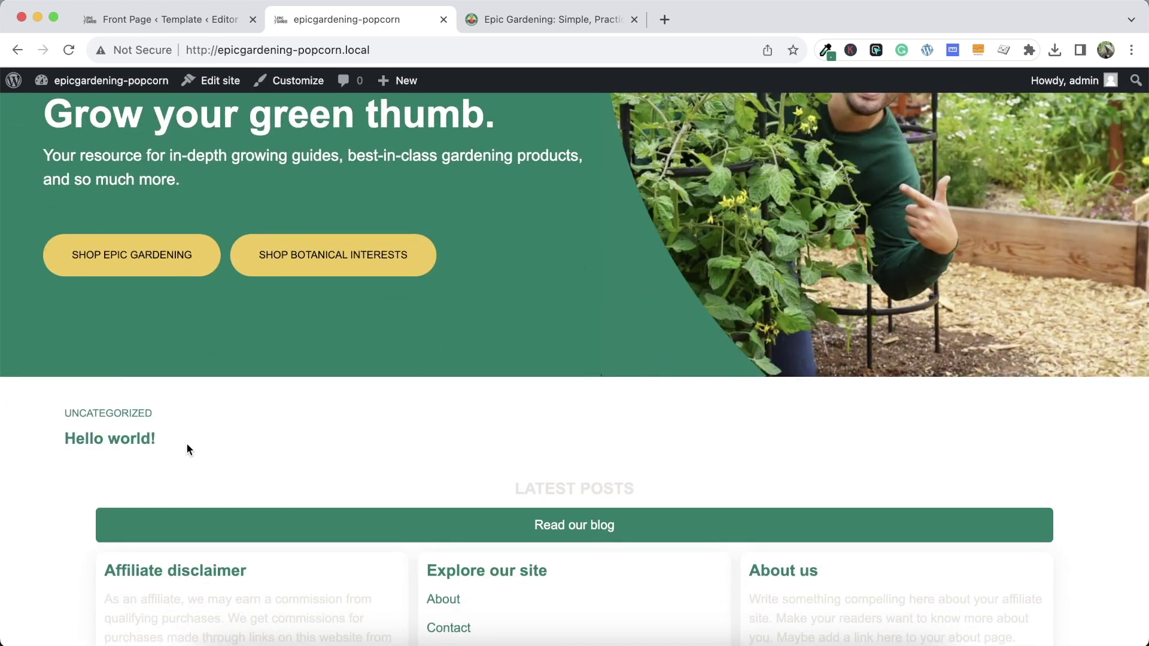
click(519, 30)
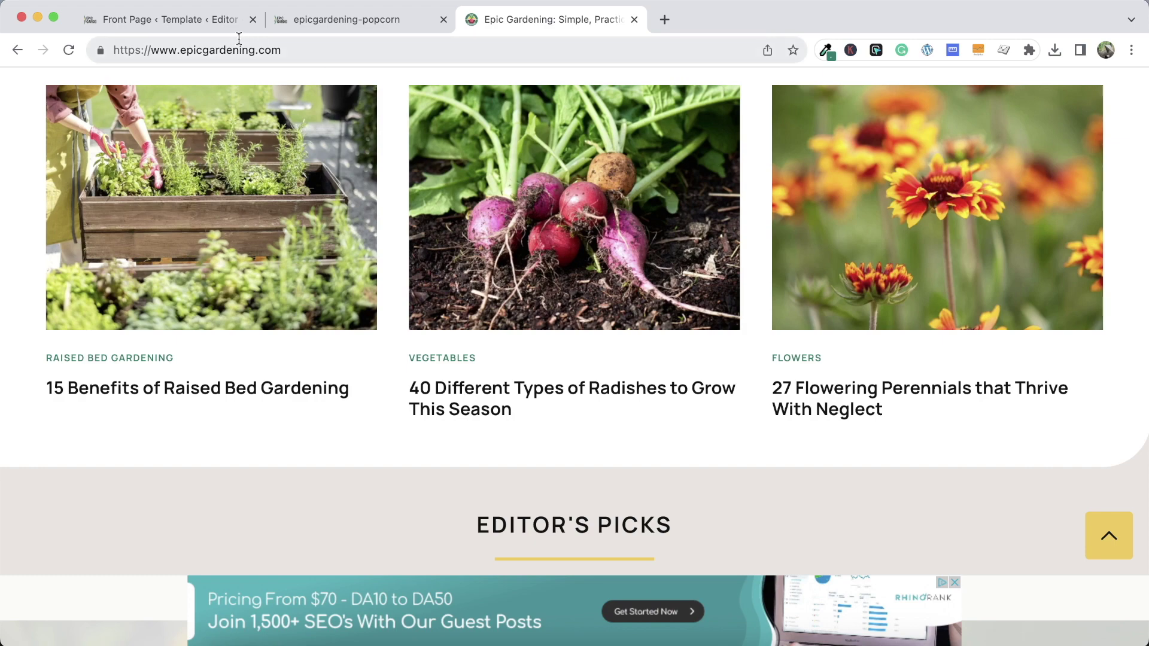
Set the text size of the sticky posts' Title block to Large and save the template
click(227, 19)
click(341, 491)
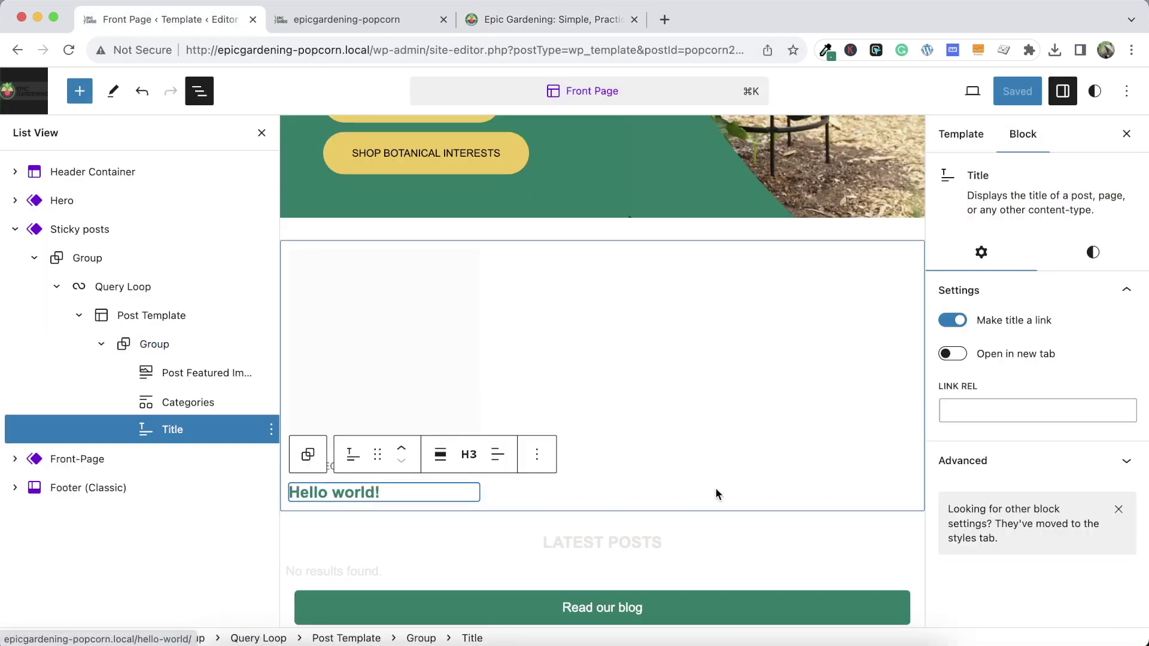
click(1093, 252)
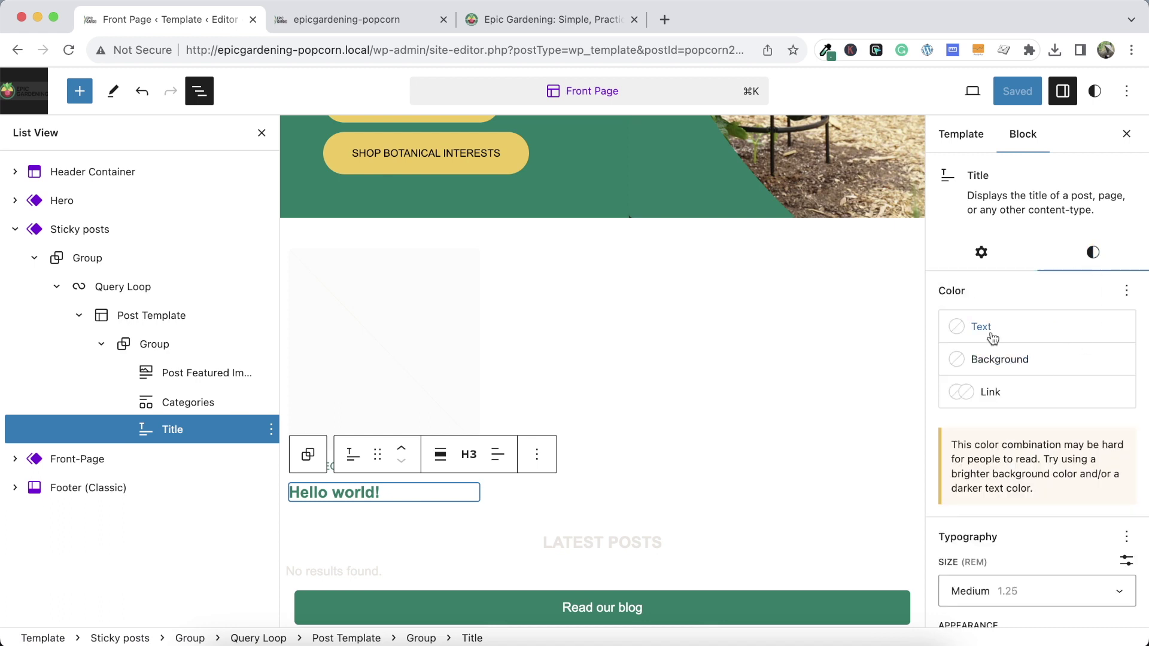
scroll(1029, 441, down, 3)
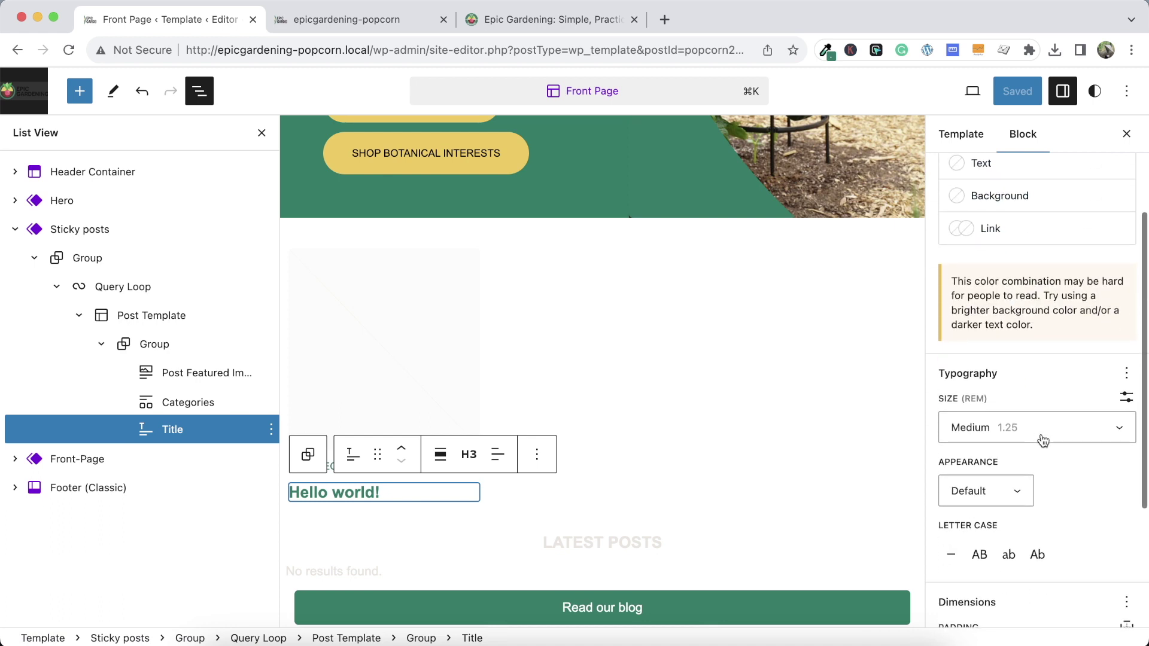
click(1043, 440)
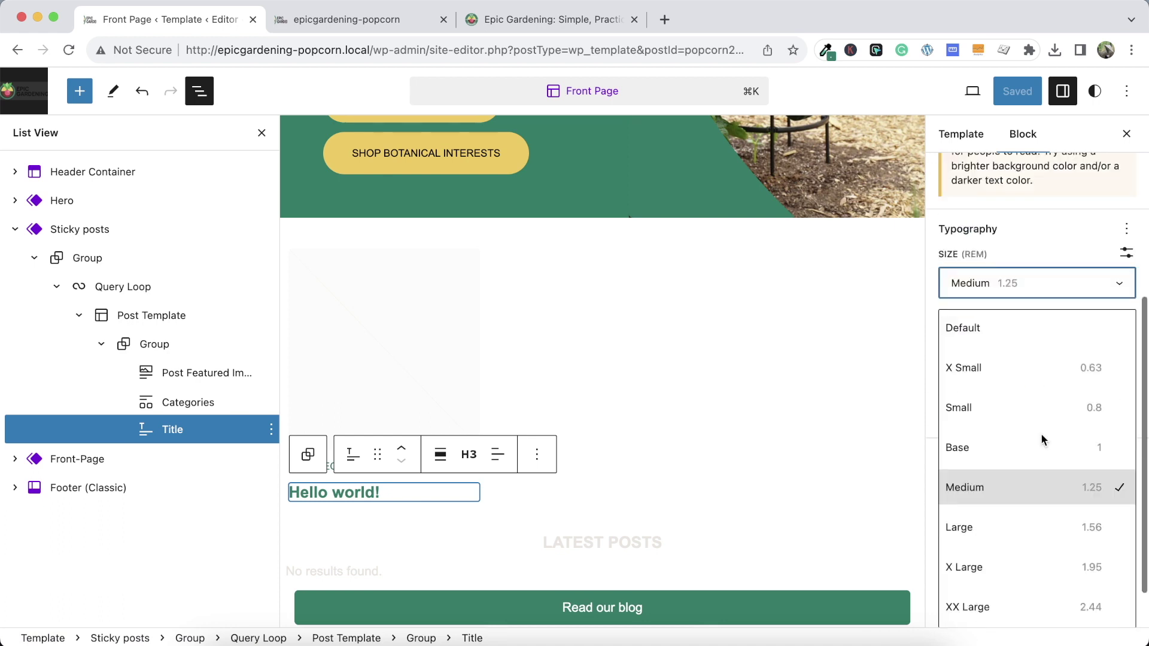
click(1004, 515)
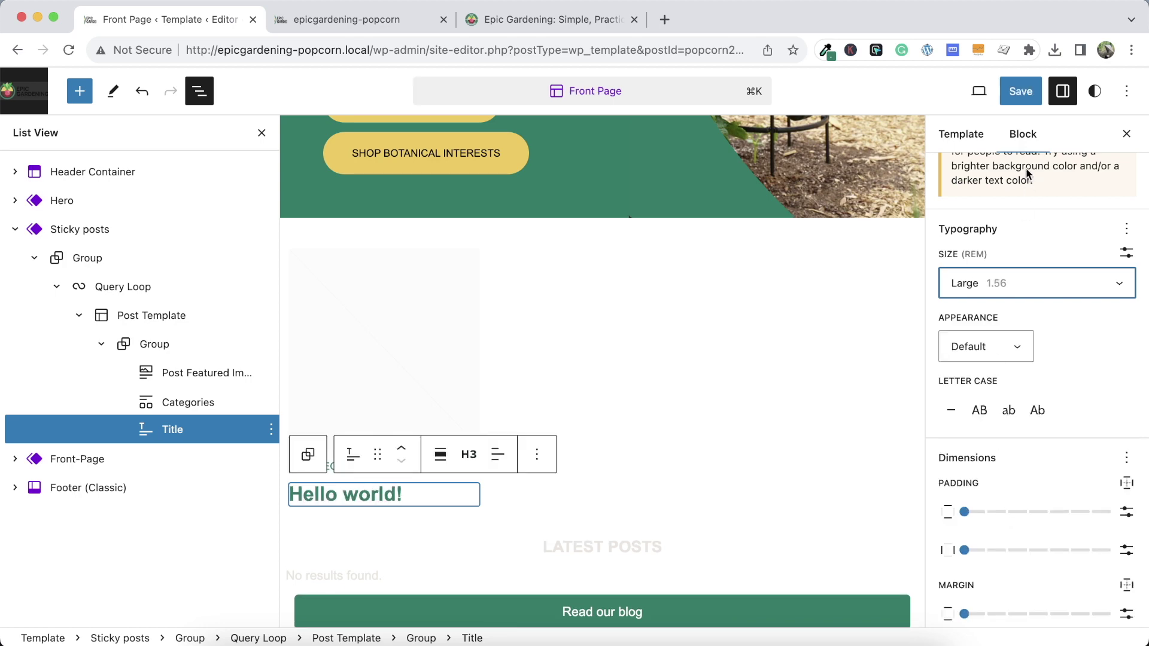
click(1012, 103)
Reload the local homepage to check the post title's size against the original homepage
click(359, 20)
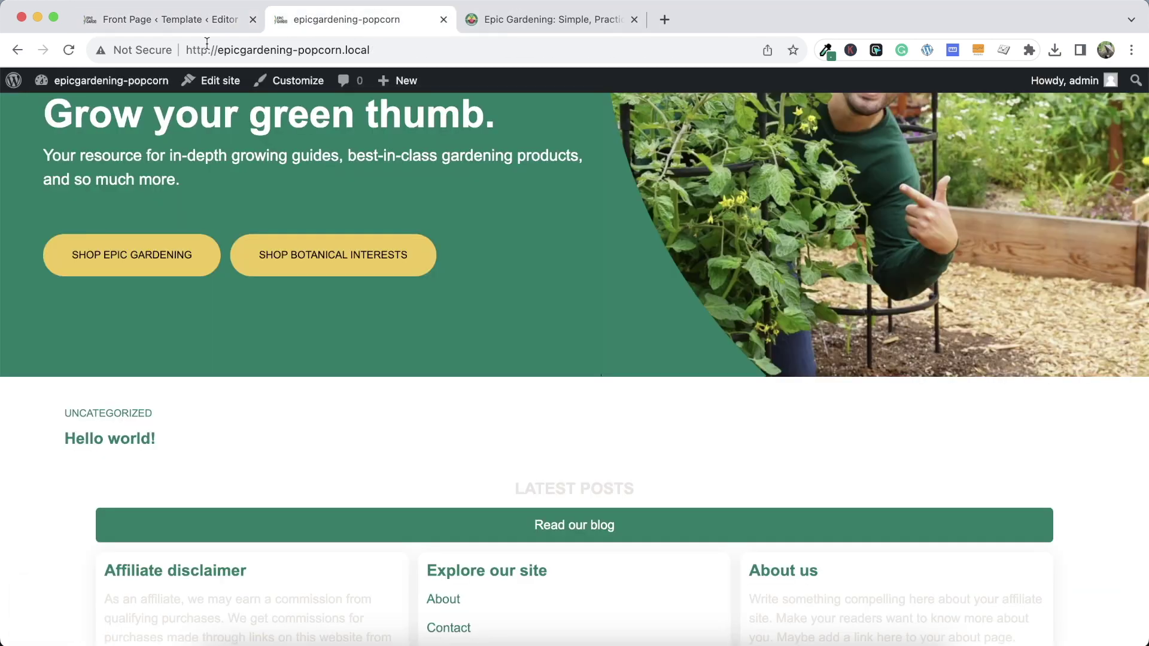
click(70, 49)
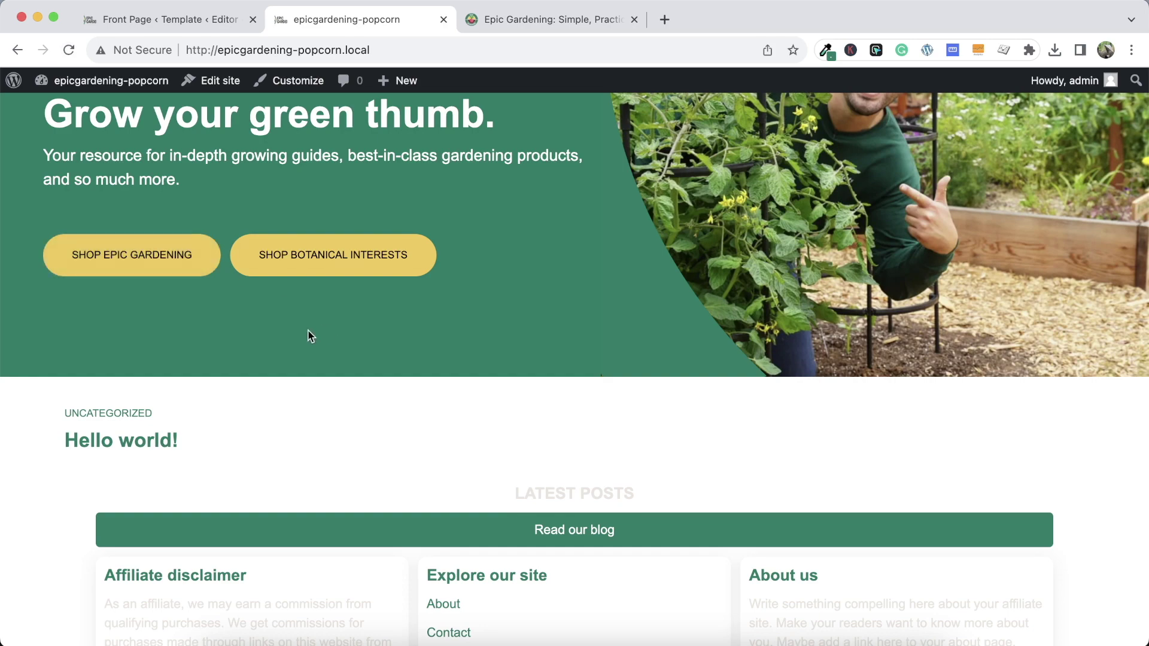
click(520, 19)
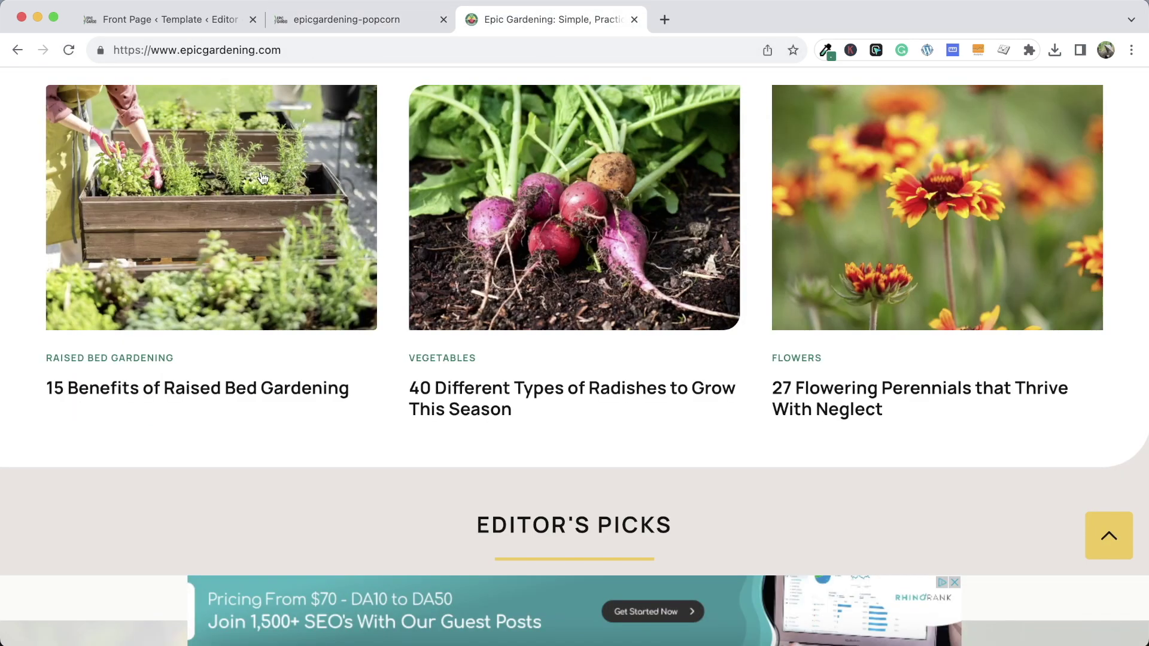
In the Front Page template, remove the vertical and horizontal padding from the sticky posts' inner Group
click(176, 19)
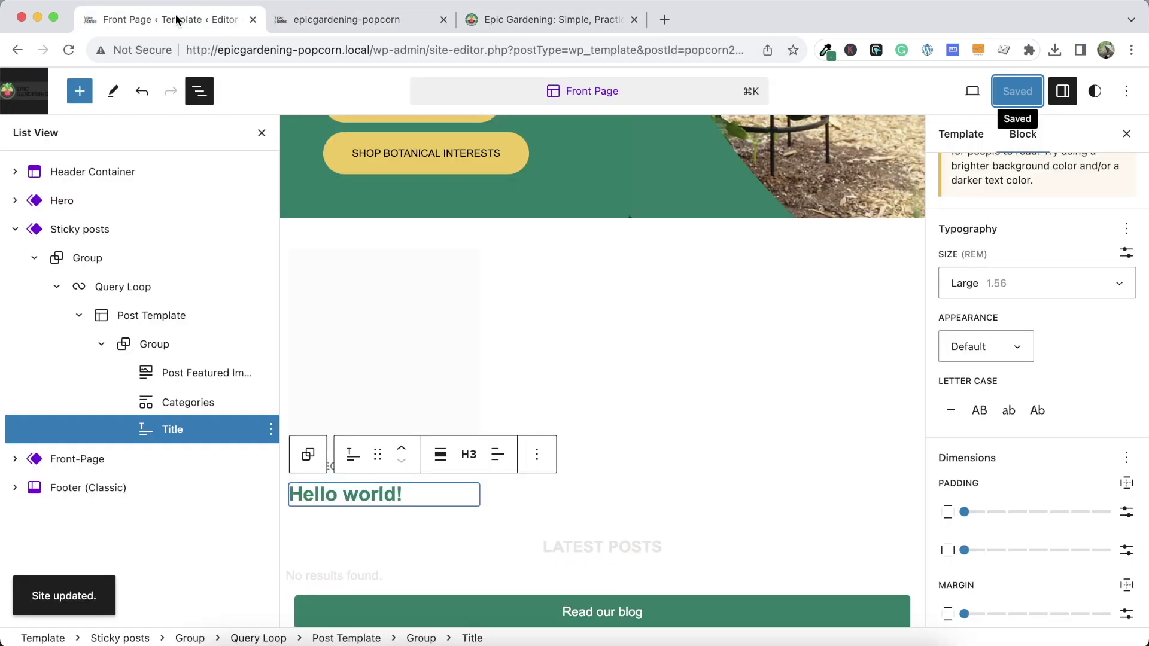
click(210, 372)
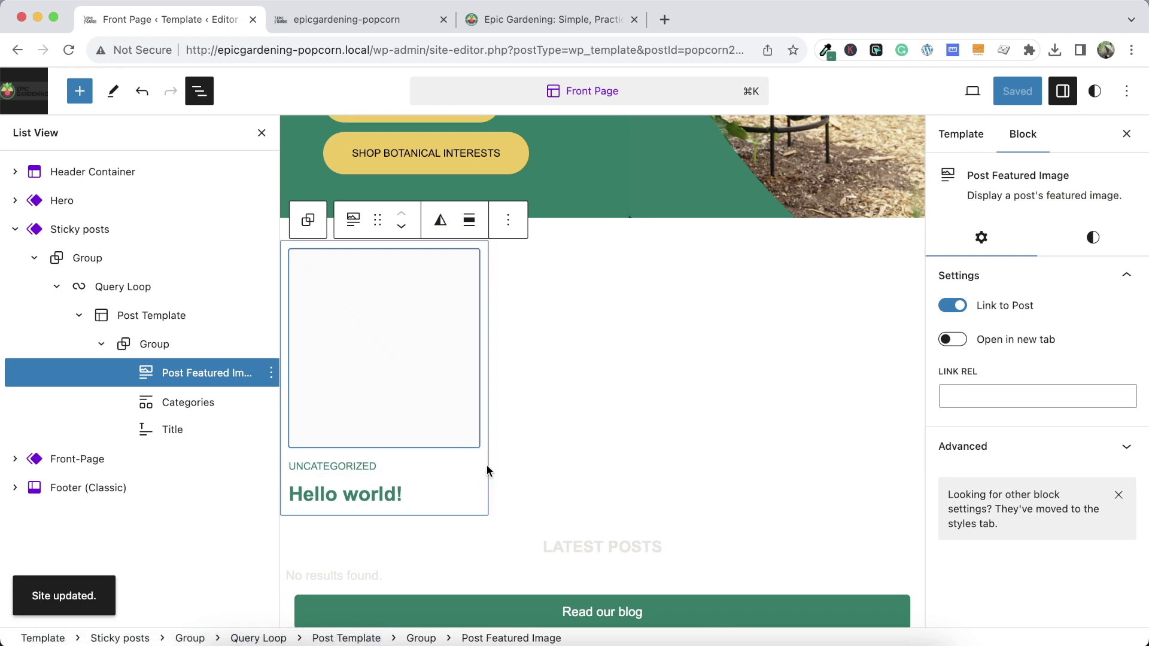
click(487, 465)
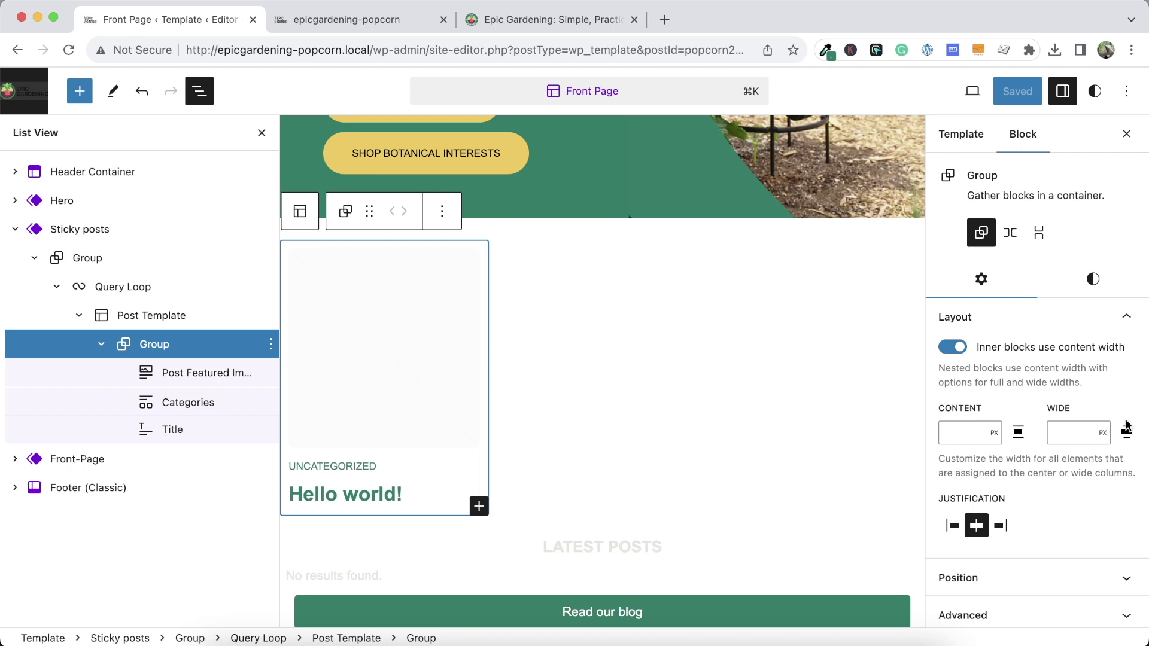
click(1094, 279)
scroll(1064, 514, down, 5)
drag(1005, 257, 971, 258)
drag(1023, 220, 965, 221)
Set the Post Featured Image's width to 33 vw
click(437, 373)
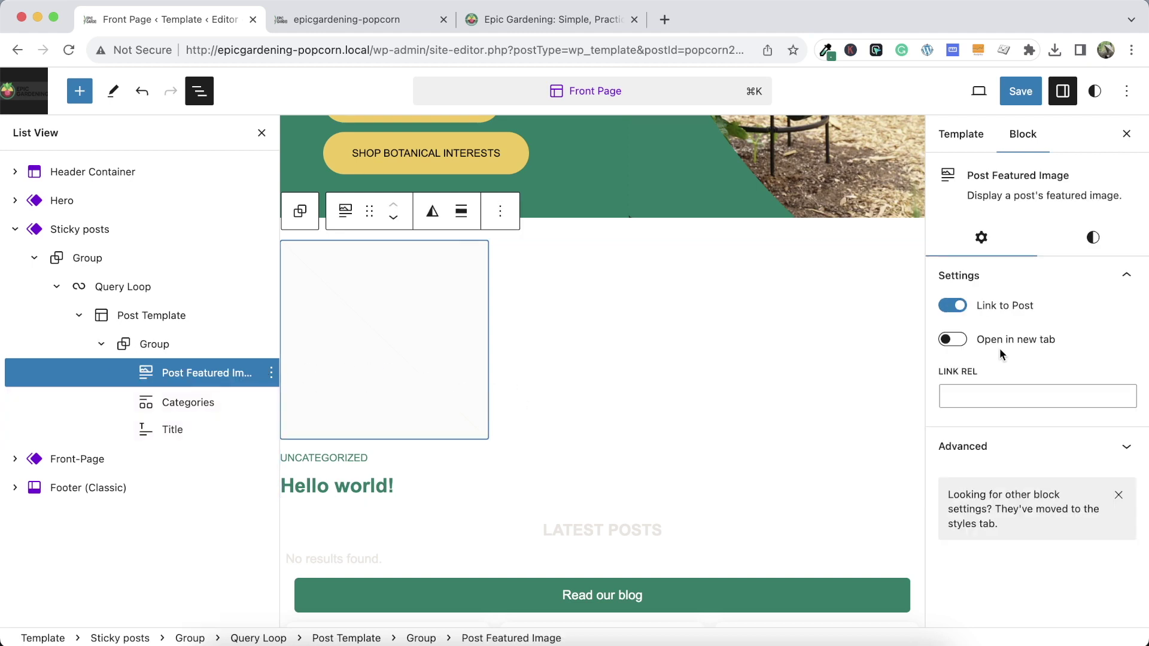
click(1092, 237)
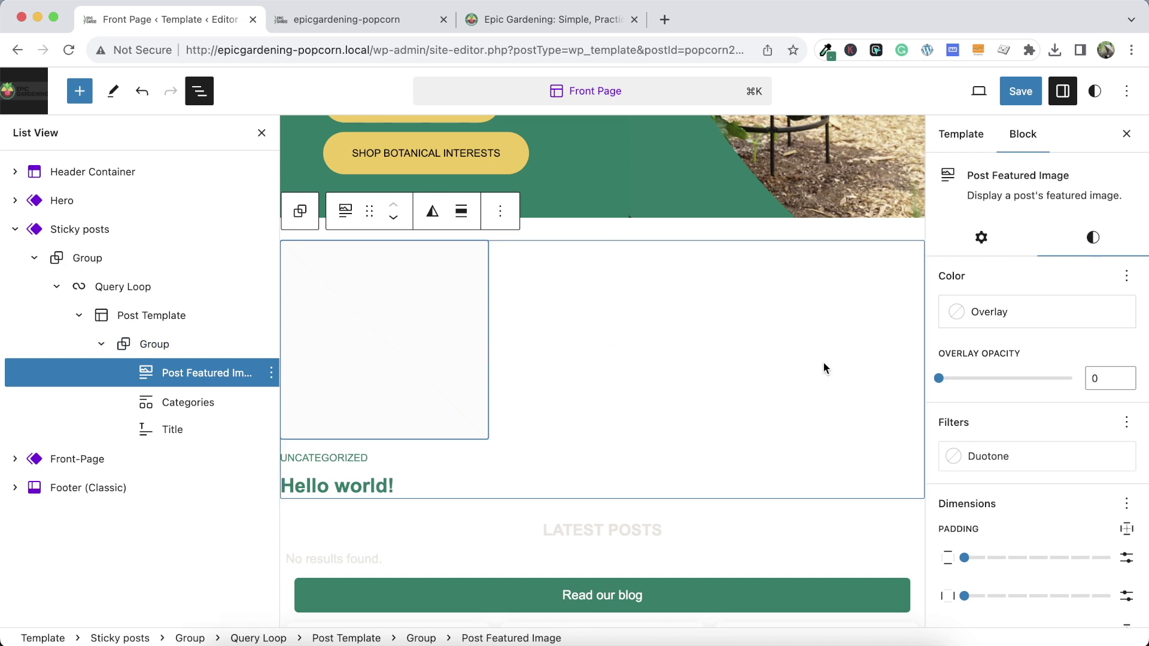
scroll(1014, 437, down, 10)
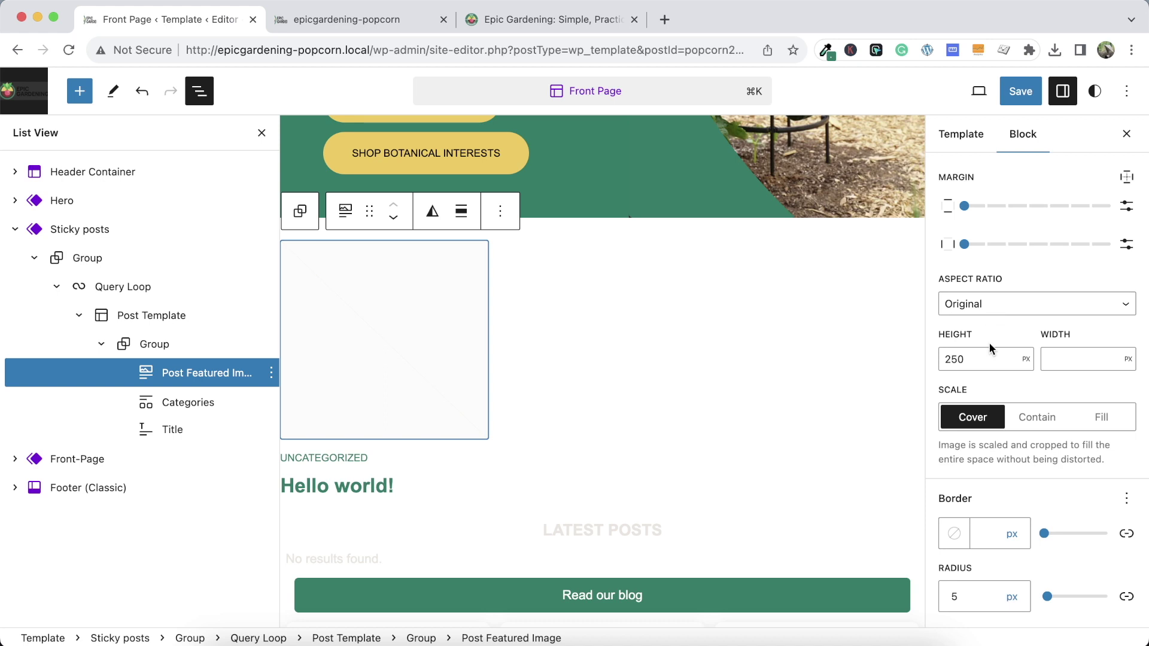
click(1062, 359)
click(1127, 360)
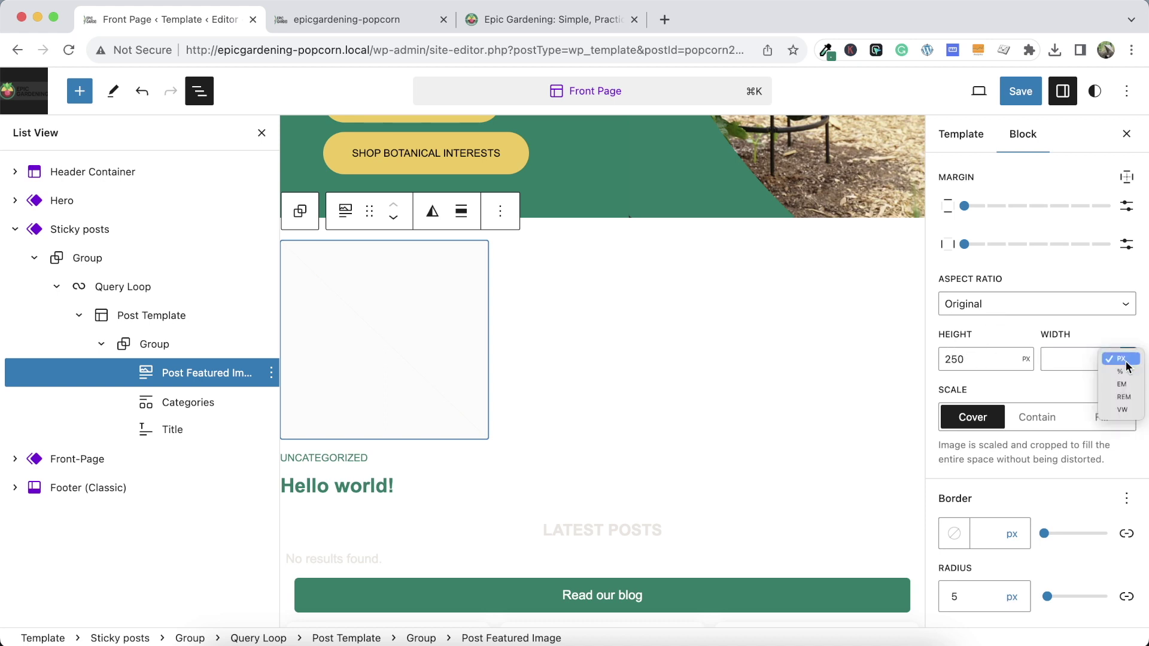
click(1121, 371)
click(1077, 370)
text(33)
click(1128, 359)
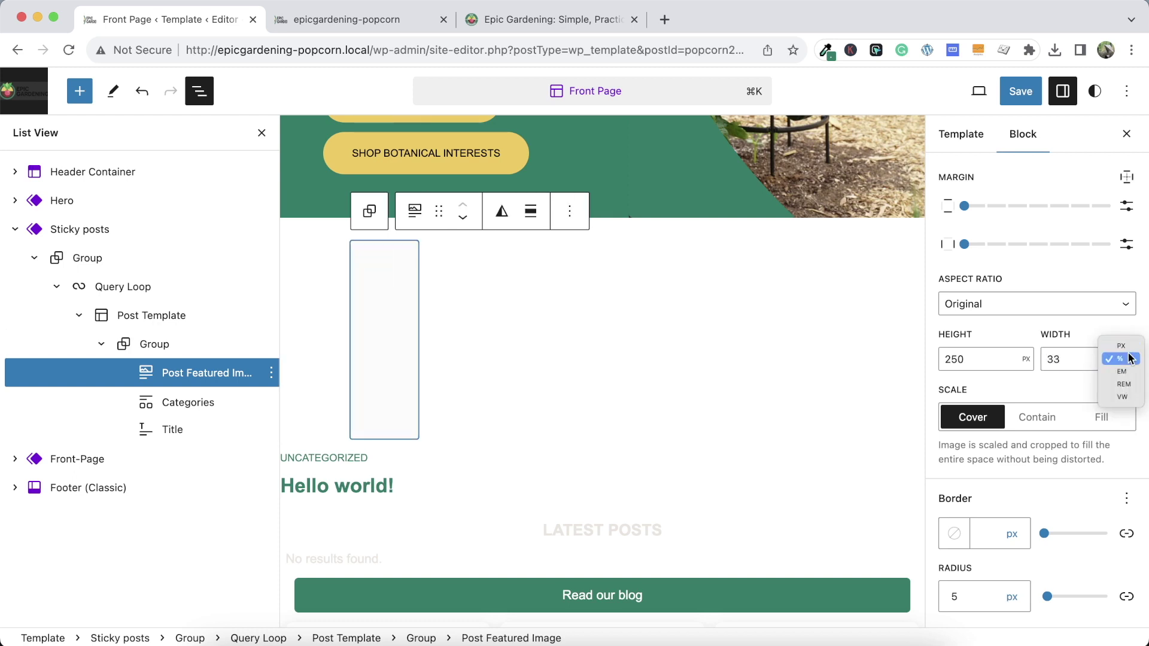
click(1124, 398)
Clear the Post Featured Image's height value and save the template
double_click(995, 358)
key(BackSpace)
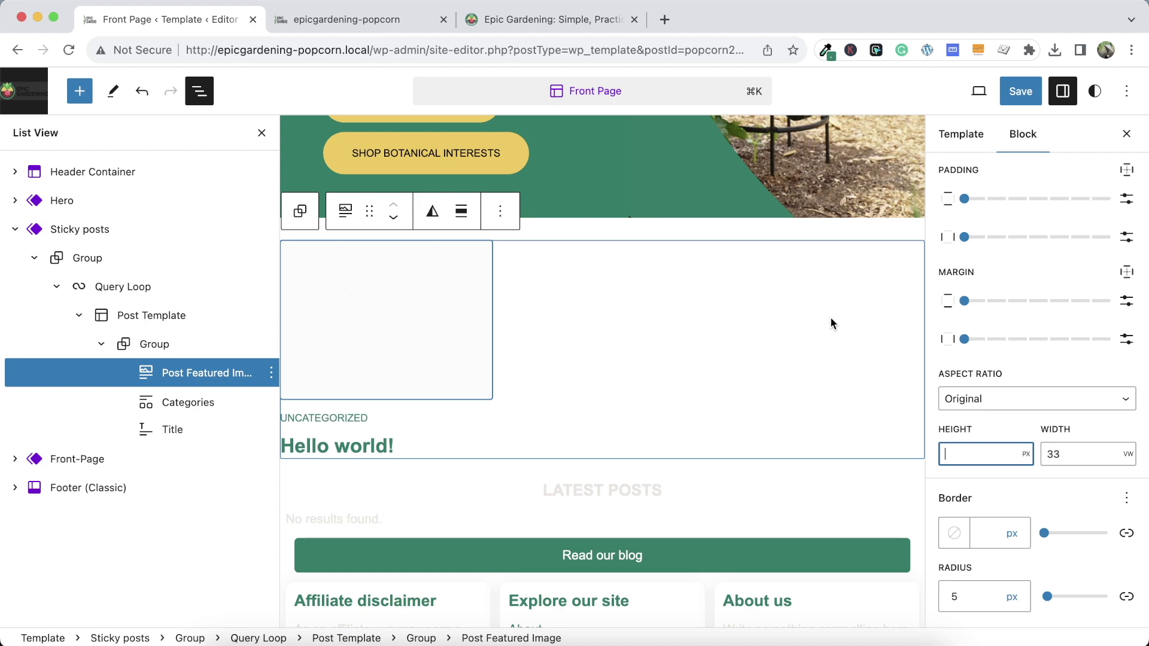
click(1020, 91)
click(1021, 91)
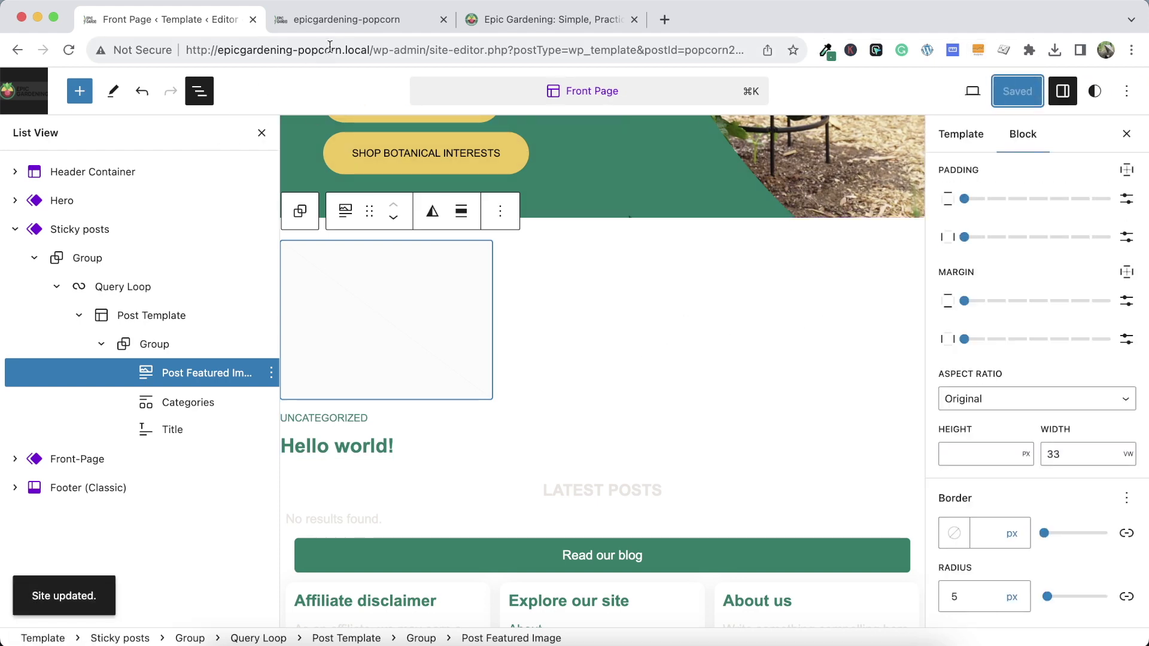
Open the "Hello world!" post on the local site, and save the main image of the original site's raised bed benefits article to Downloads
click(345, 20)
click(126, 442)
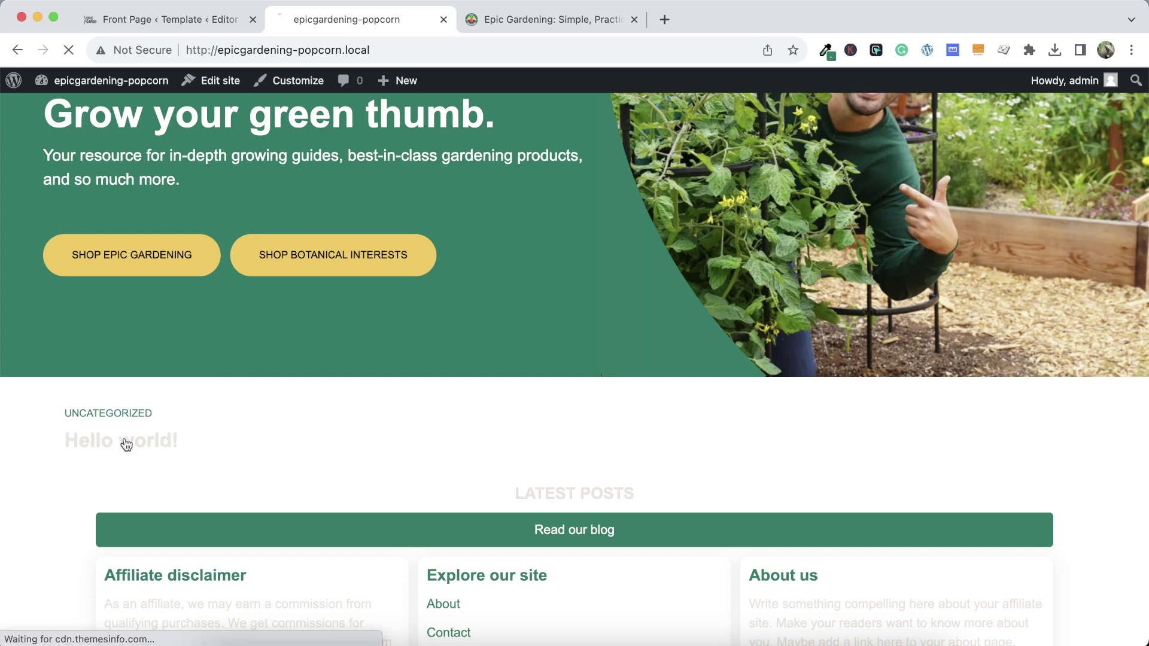
click(605, 24)
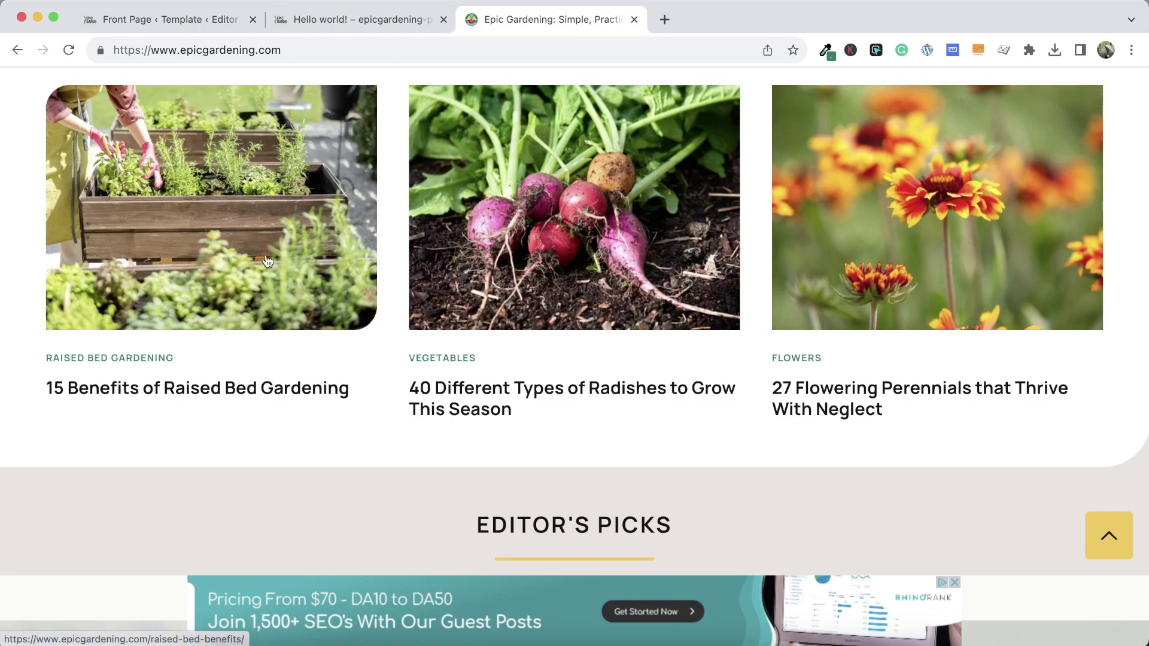
click(254, 235)
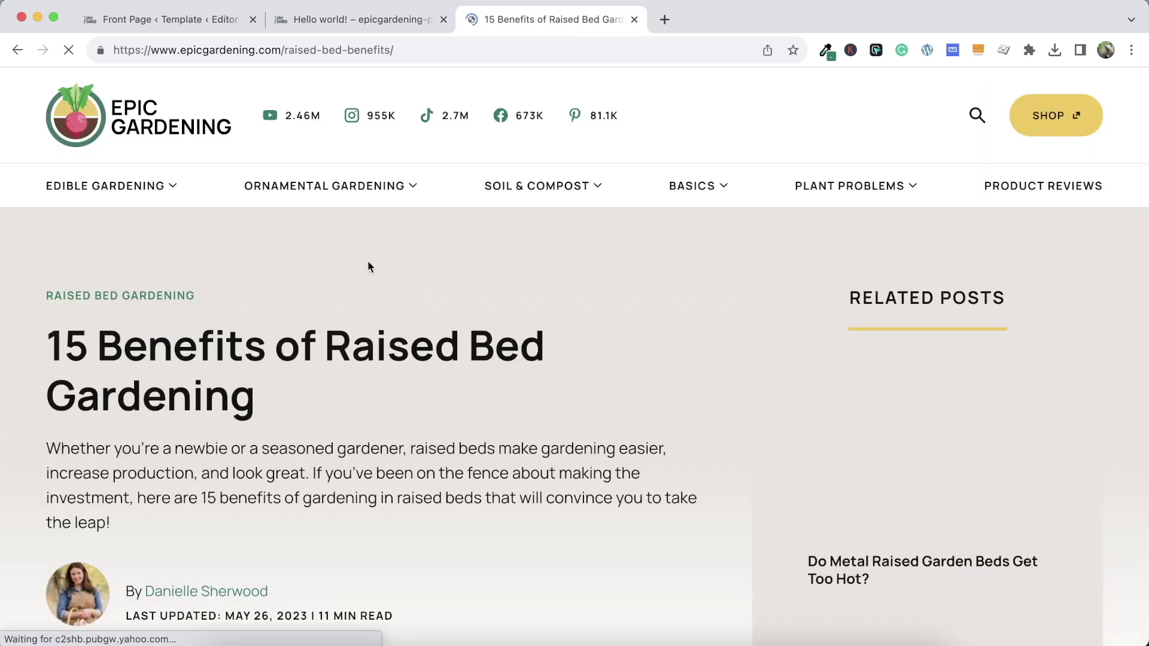
scroll(443, 383, down, 8)
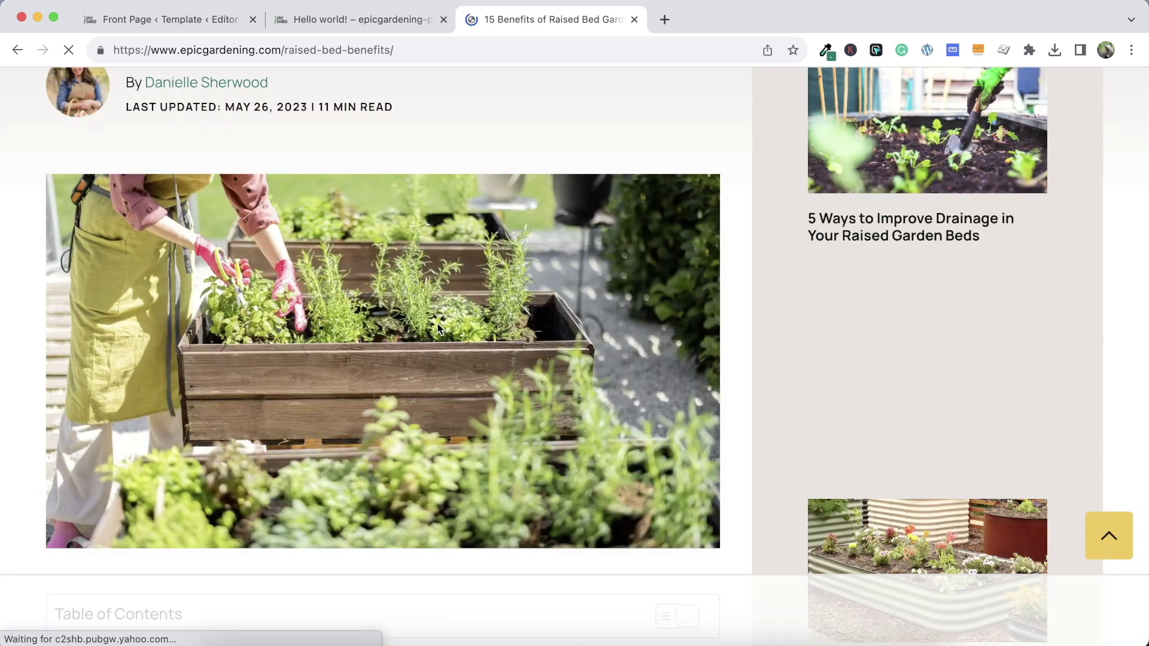
right_click(439, 325)
click(473, 354)
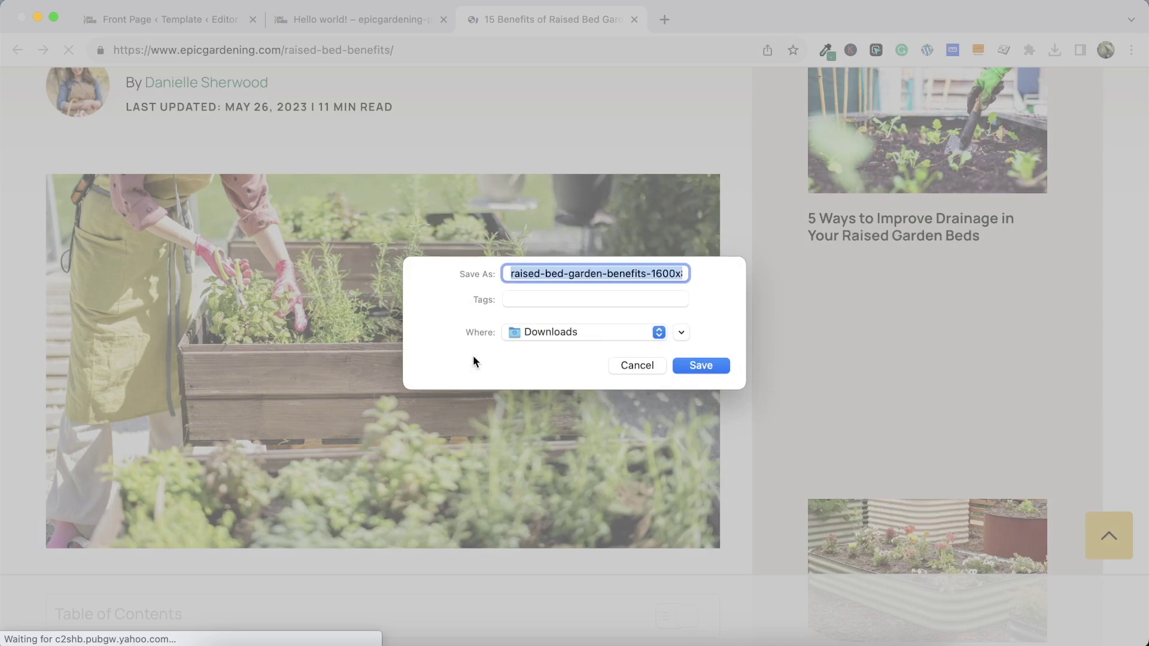
key(Return)
Edit the "Hello world!" post, set raised-bed-garden-benefits-1600x890-1.jpeg as its featured image, and update the post
click(359, 19)
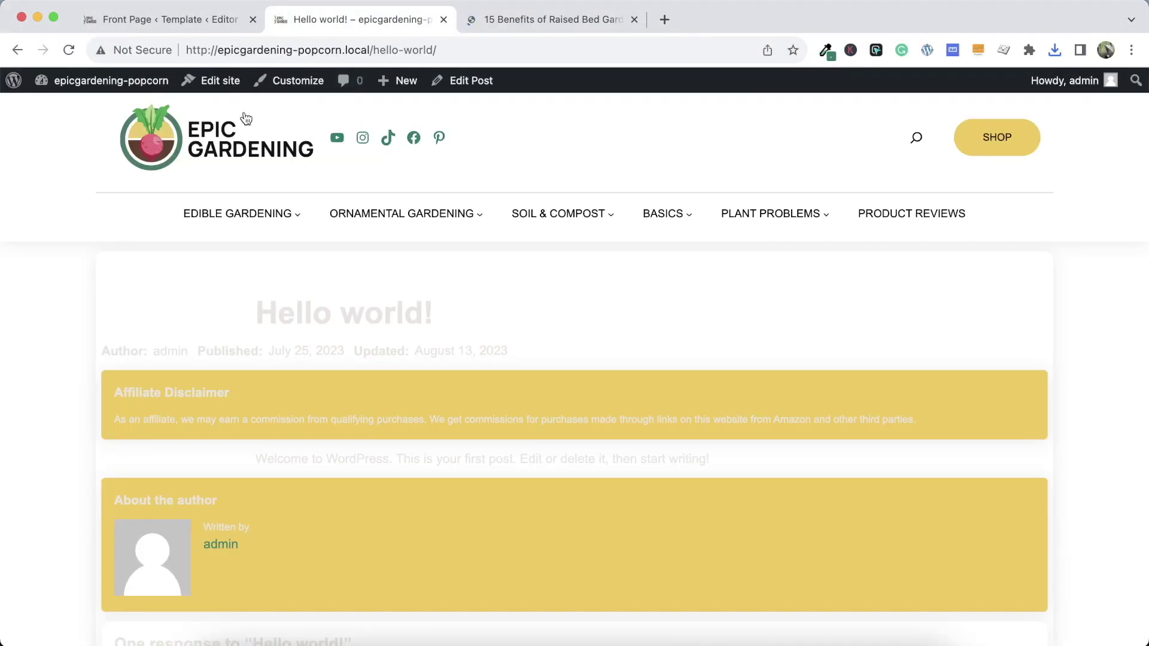
click(218, 81)
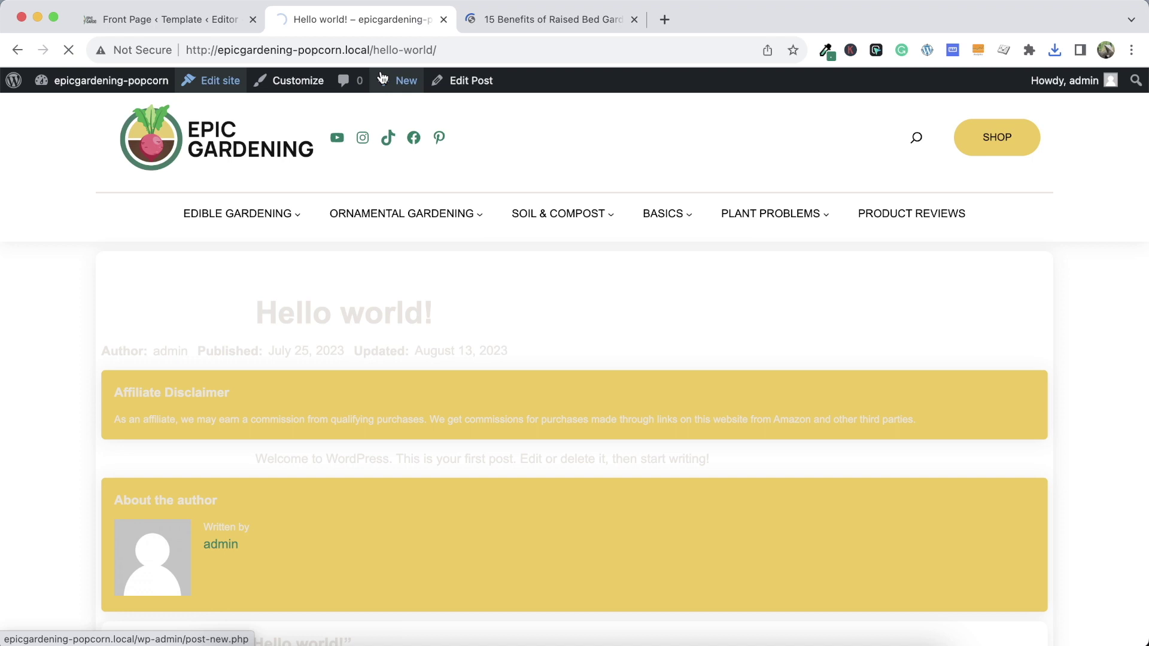
click(468, 84)
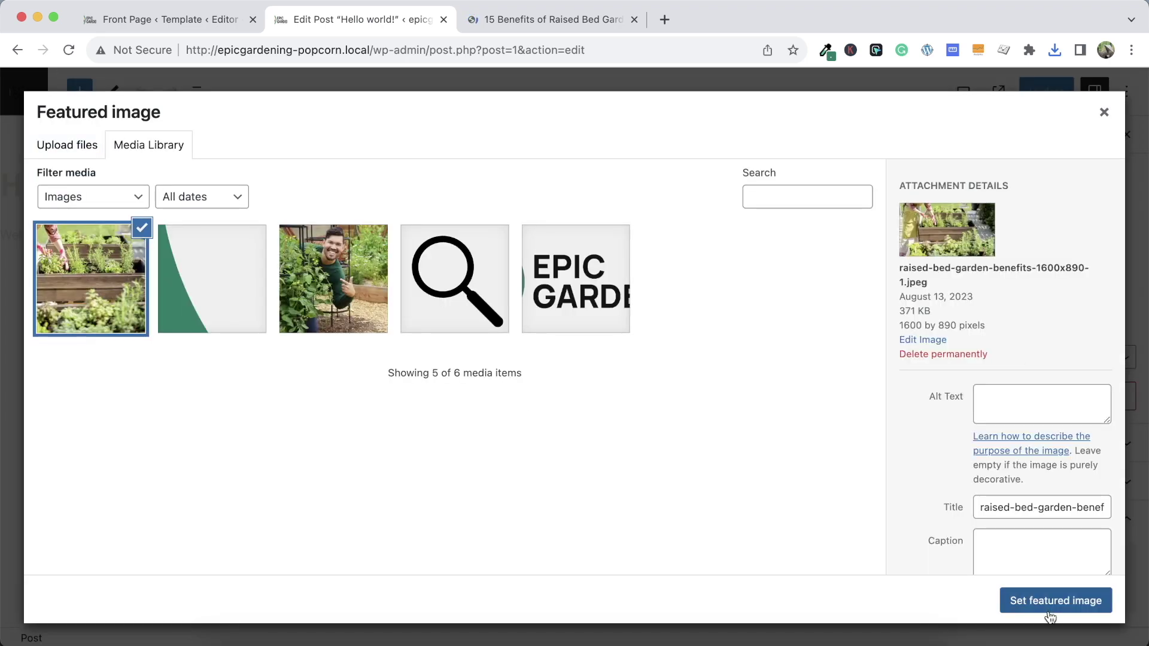
click(1050, 615)
click(1044, 93)
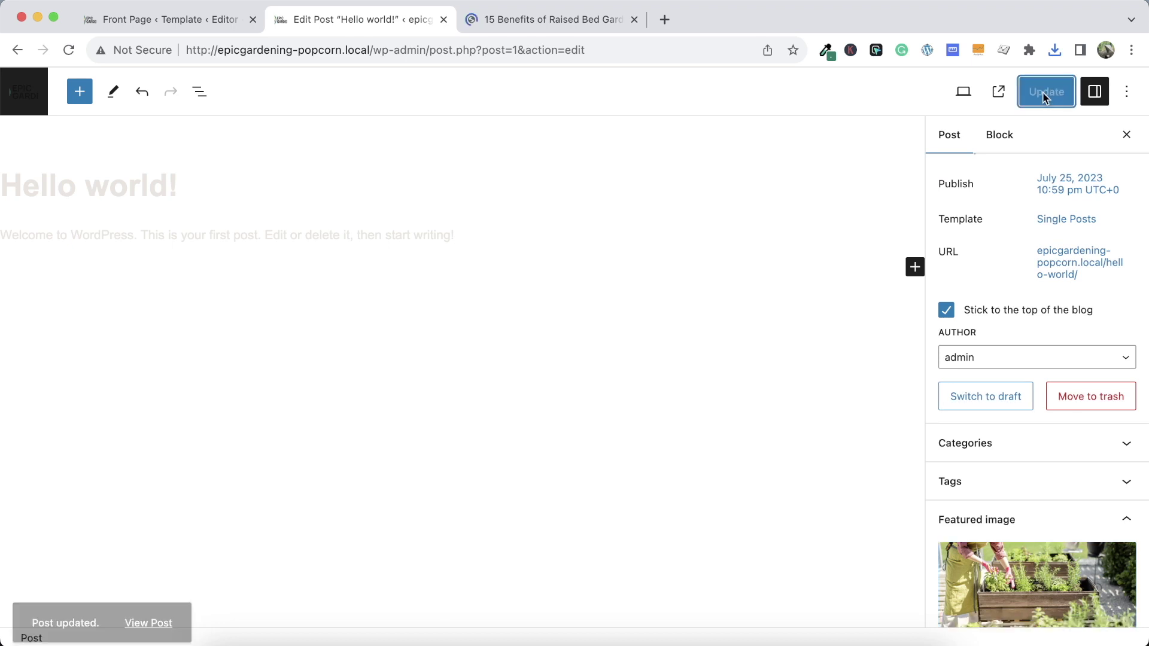
Reload the Front Page template editor, and open the local homepage to examine the sticky post card with its featured image
click(221, 19)
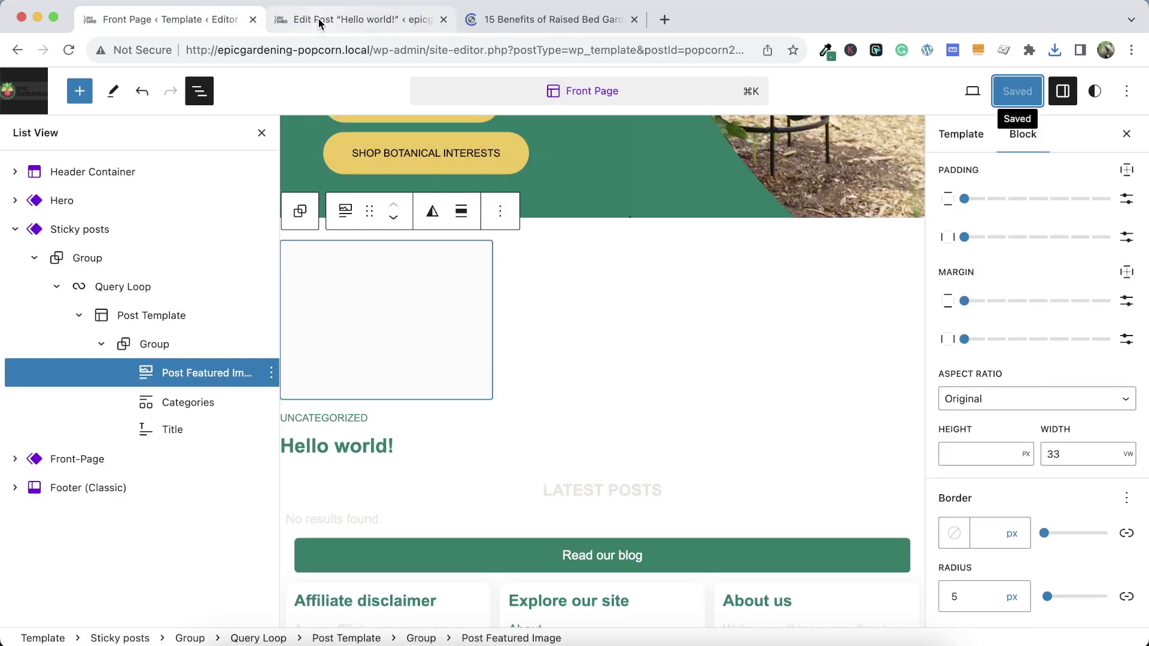
click(68, 50)
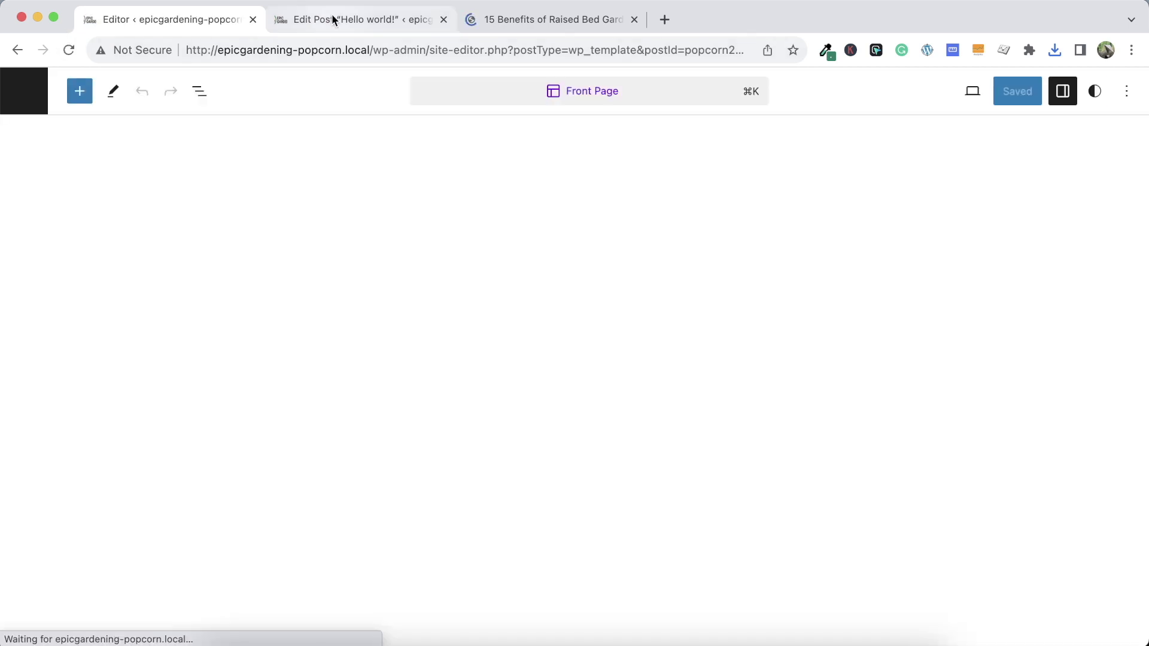
click(333, 20)
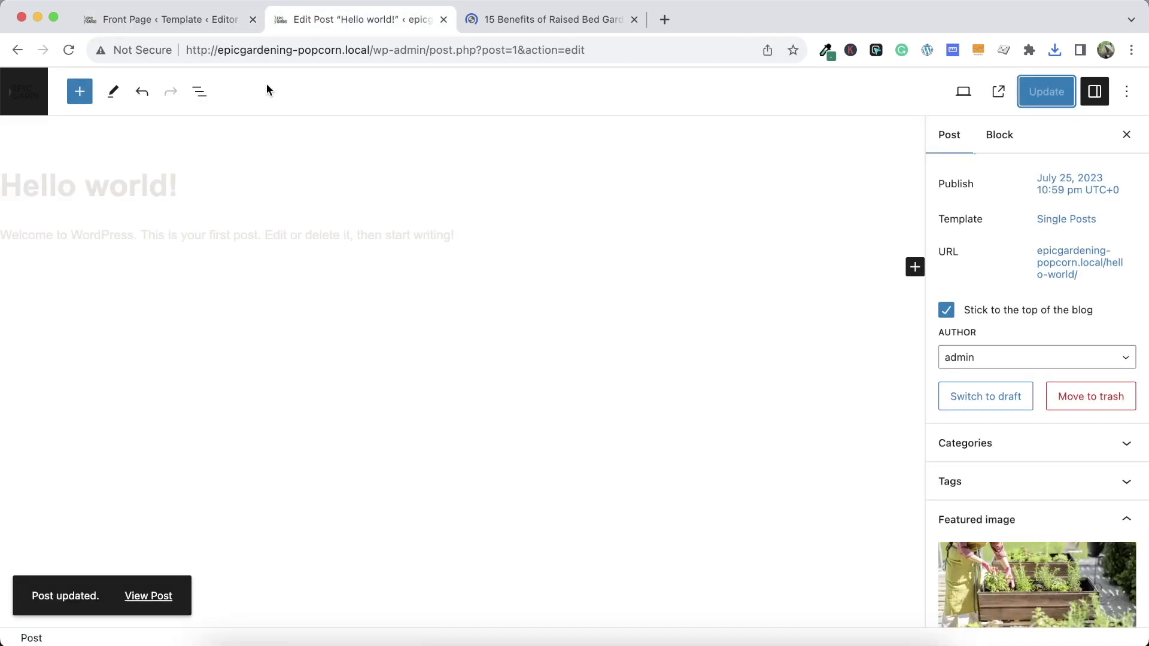
click(35, 89)
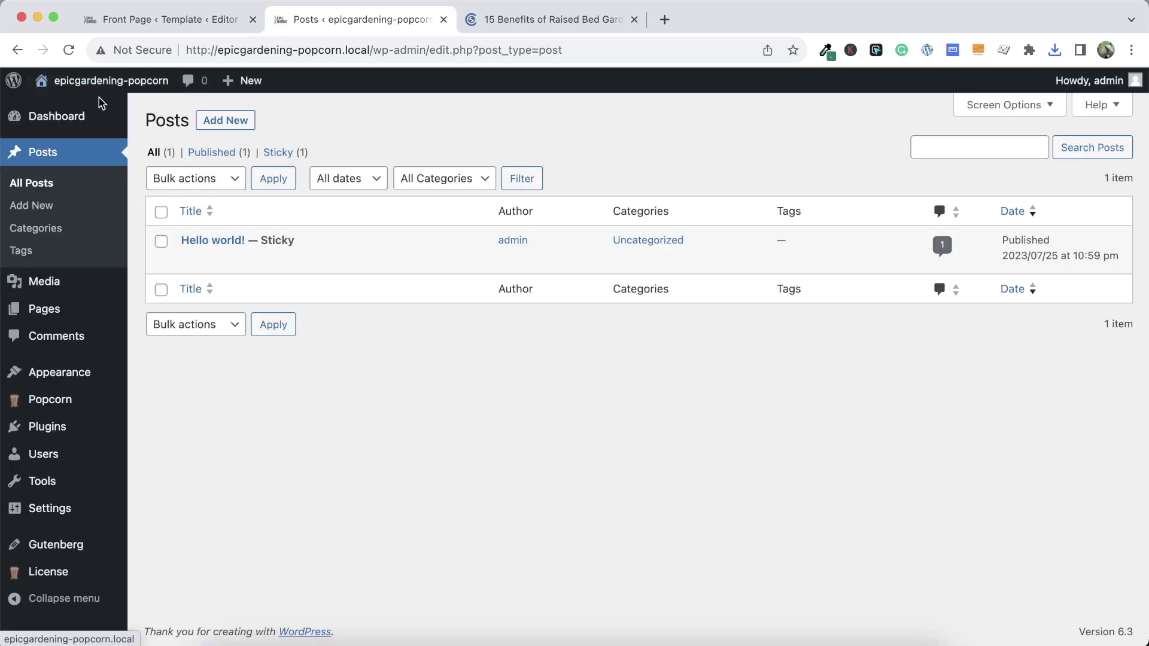
mouse_move(99, 84)
click(96, 112)
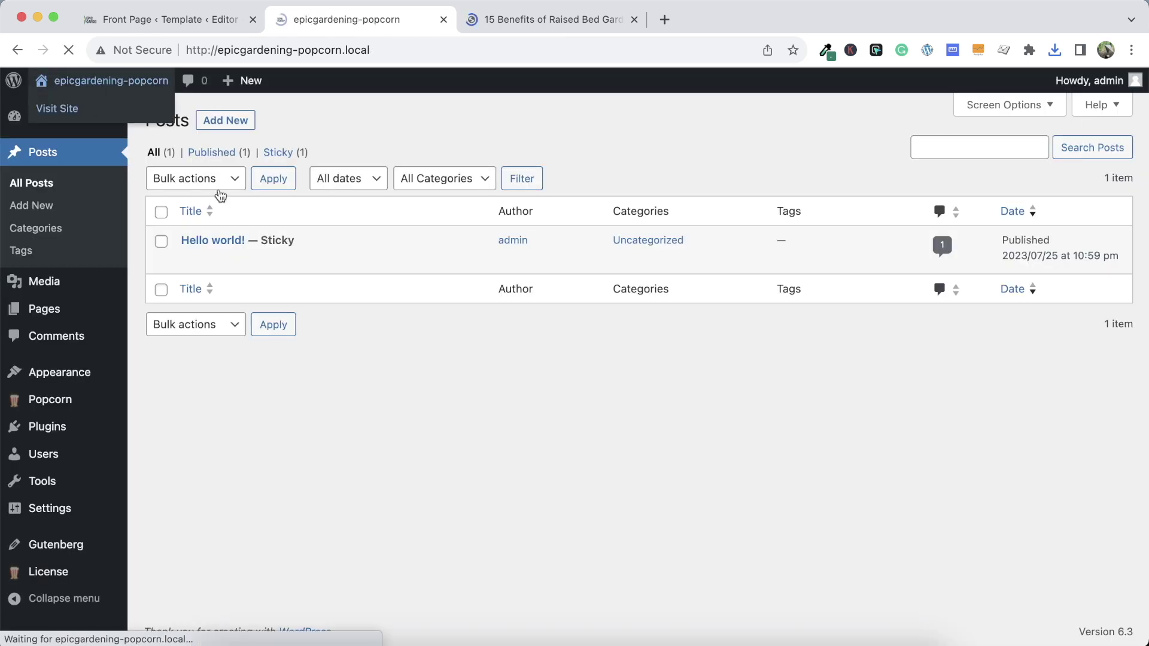
scroll(517, 364, down, 6)
scroll(516, 366, down, 1)
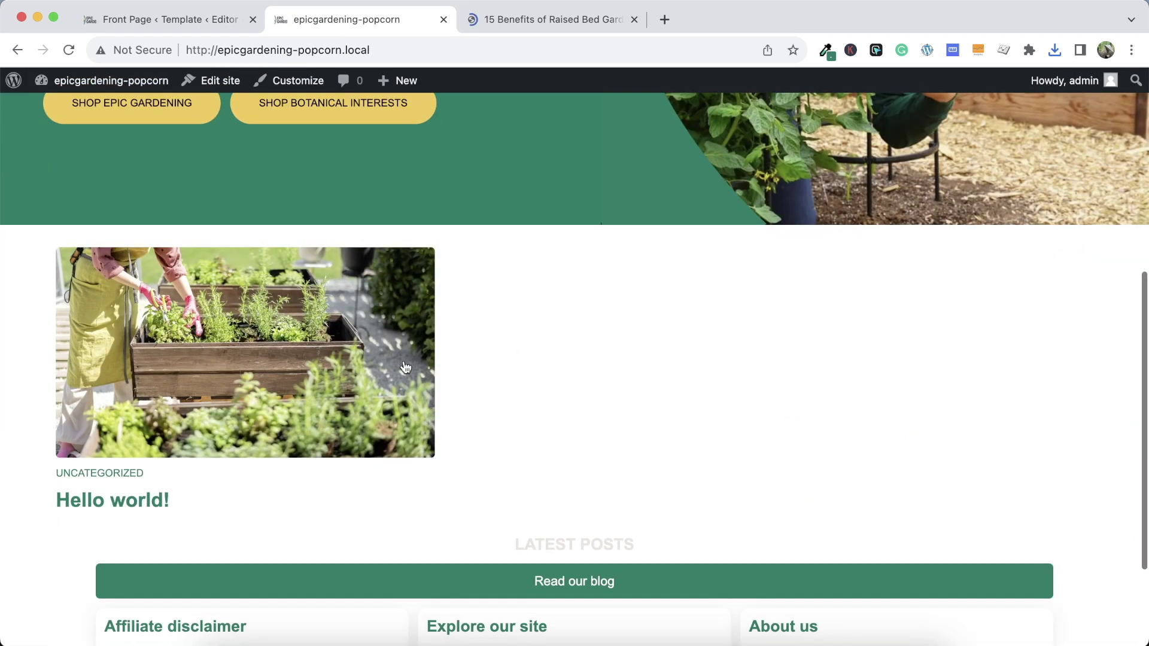
Return to the original homepage and compare its sticky post images and their hover effect with the local homepage's card
click(544, 20)
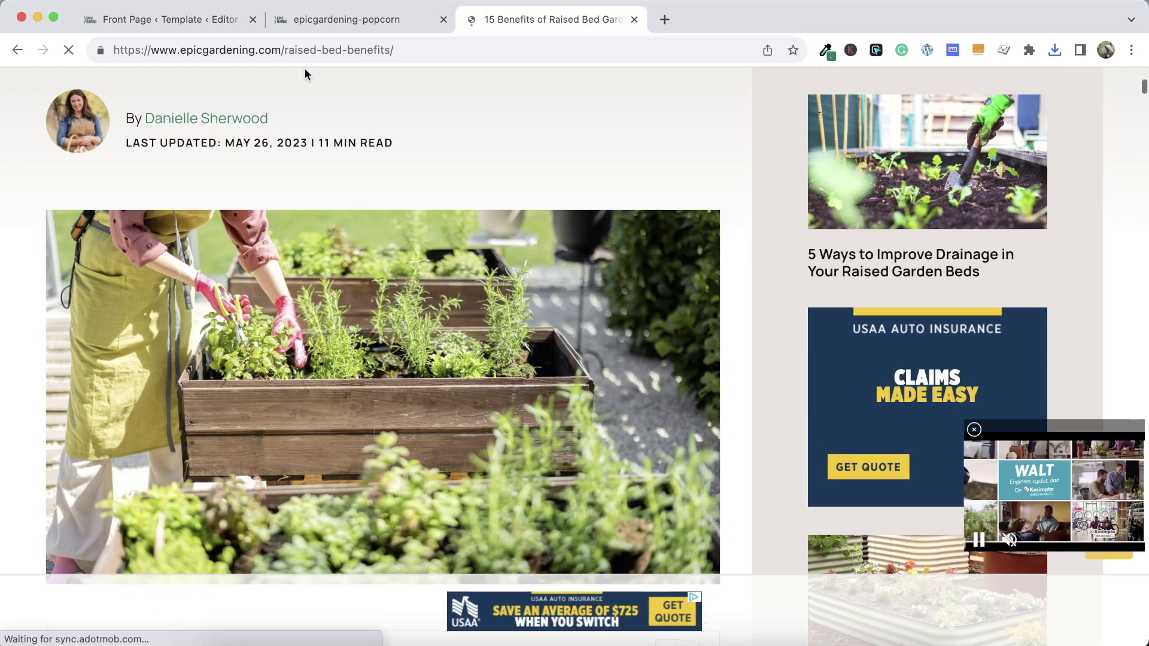
key(super+Left)
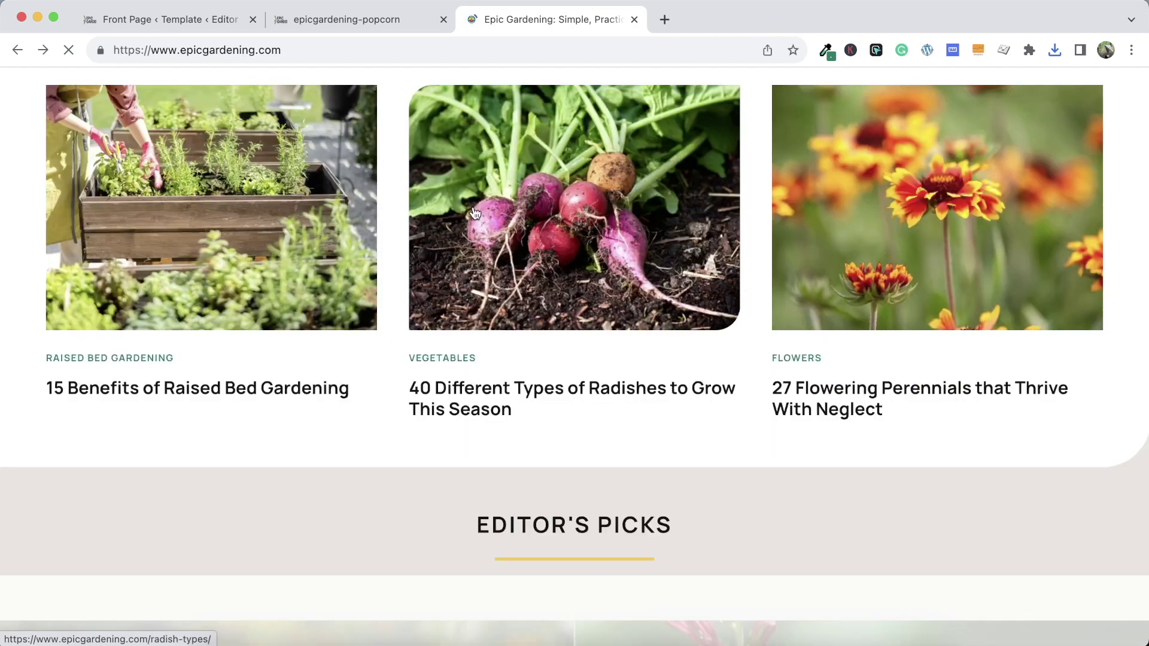
click(372, 24)
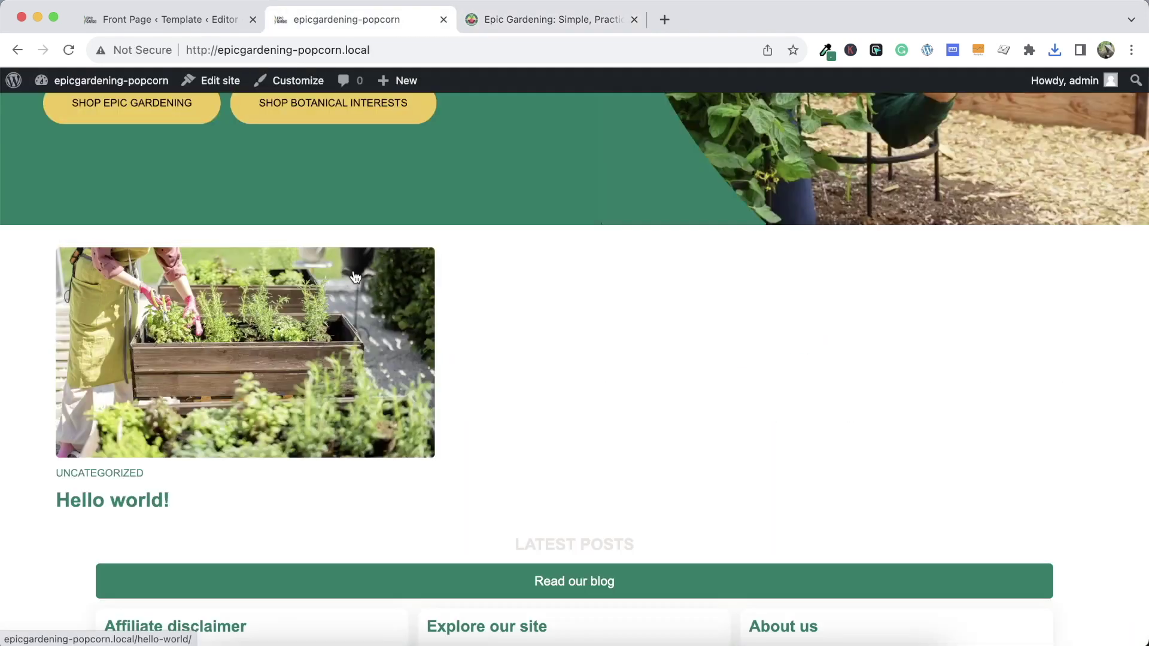
Clear the border radius of the sticky posts' Post Featured Image in the Front Page template, and save the template
key(ctrl+shift+Tab)
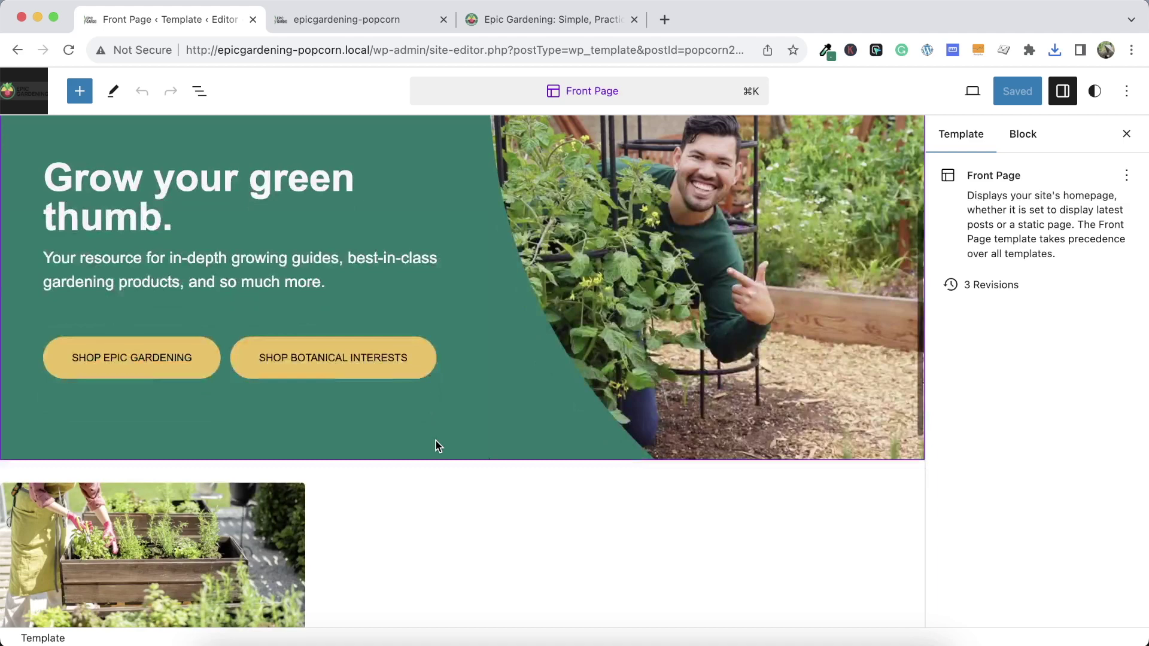
scroll(435, 445, down, 2)
click(288, 401)
click(289, 401)
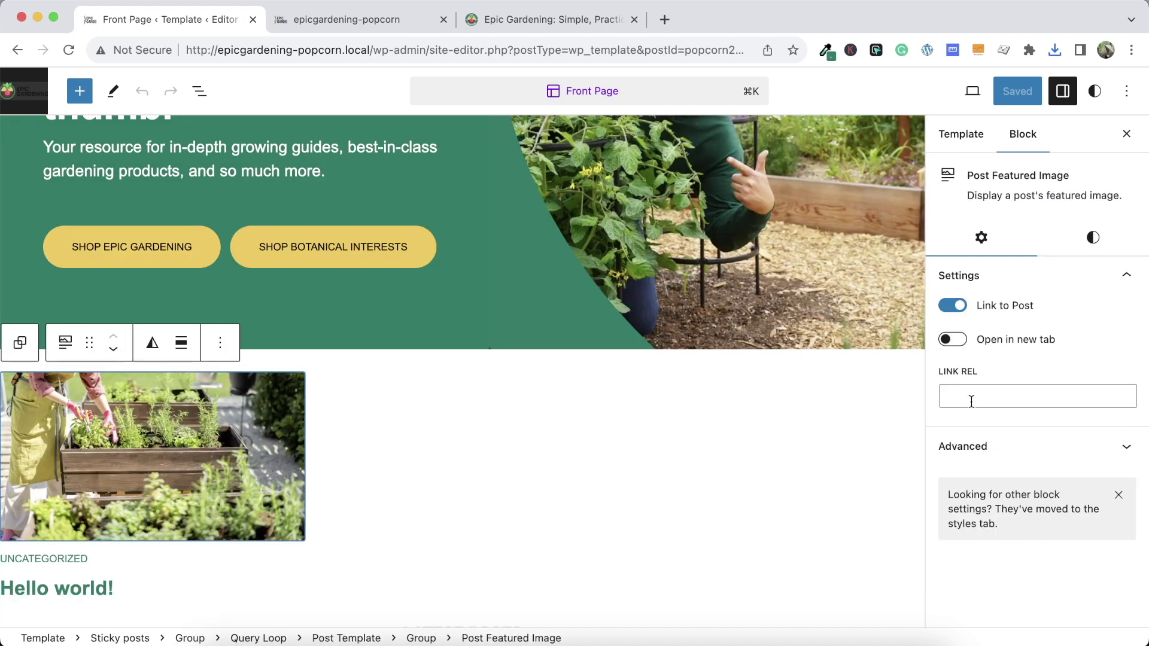
click(1091, 239)
scroll(1072, 446, down, 6)
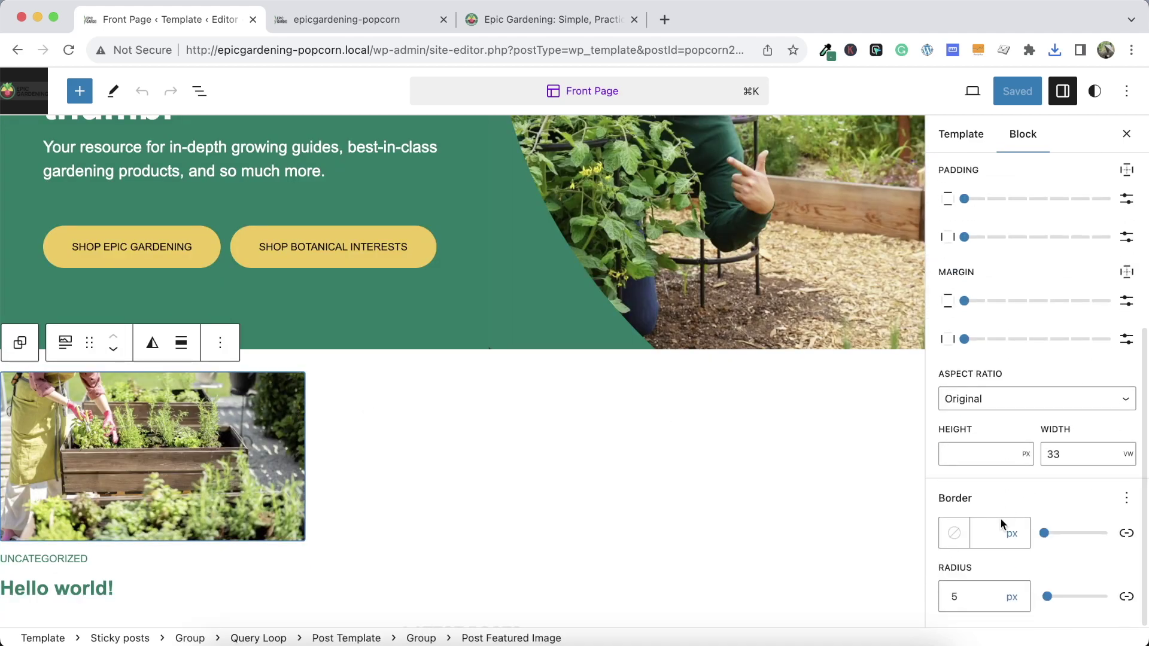
click(964, 598)
key(BackSpace)
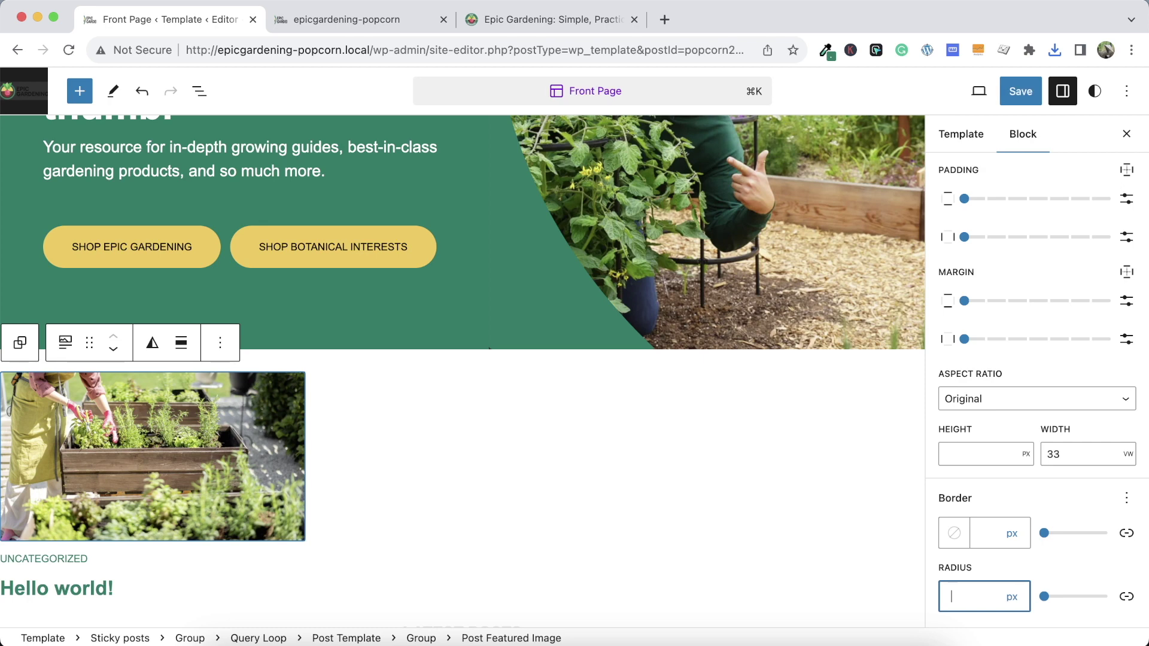
click(691, 359)
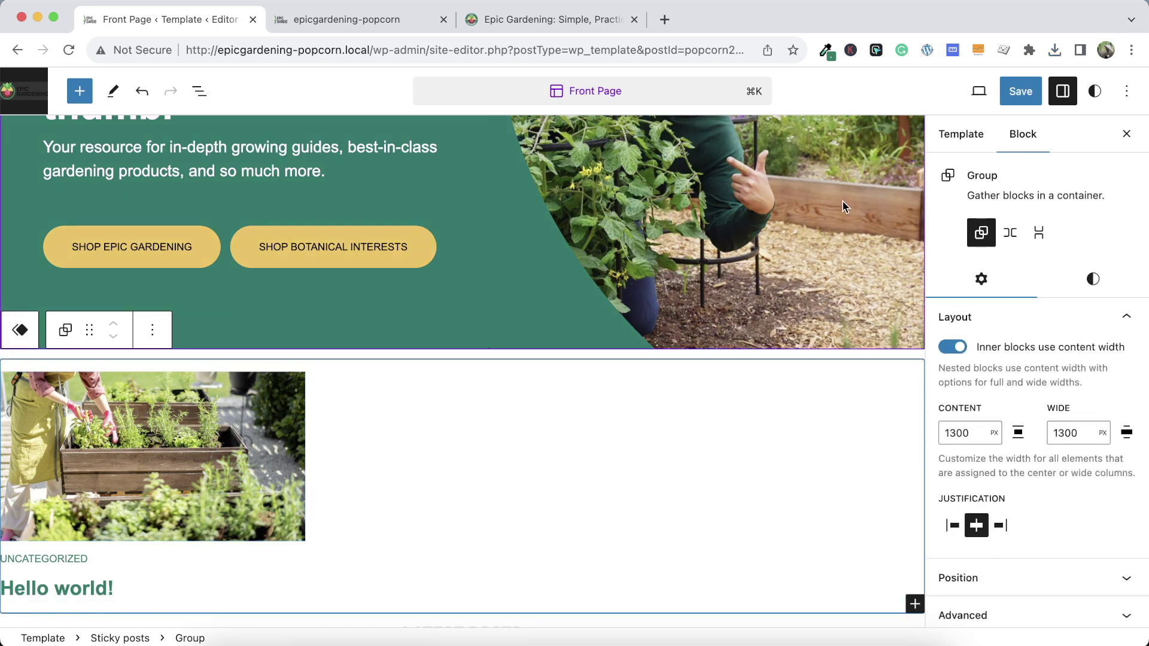
click(1017, 91)
click(1002, 94)
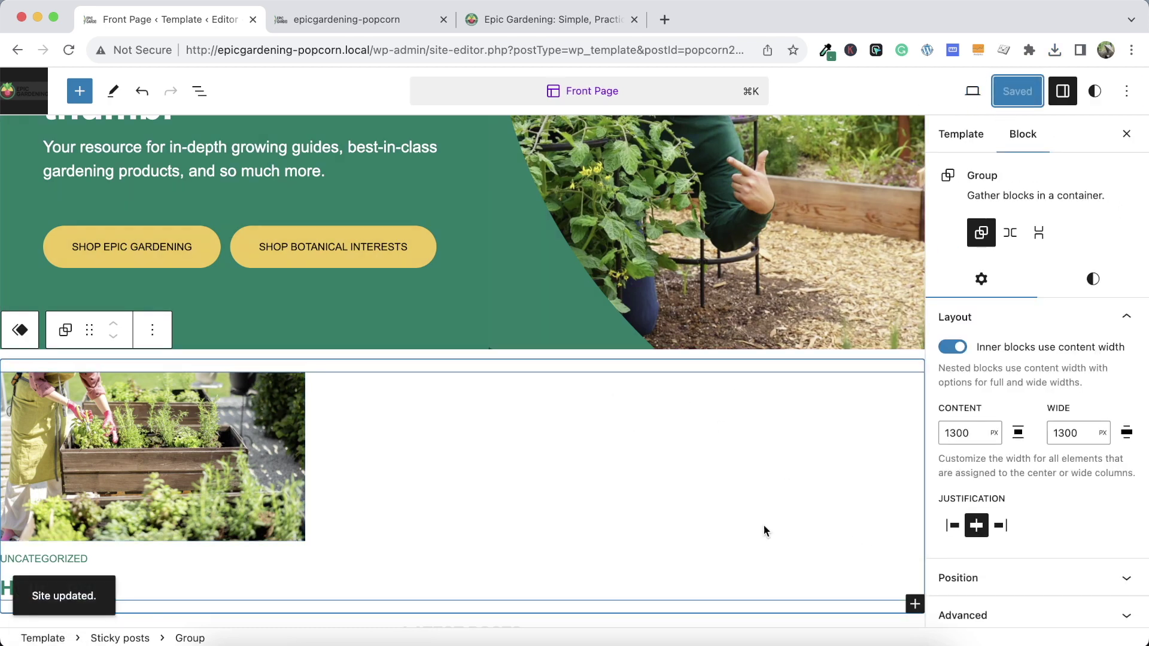
Add the CSS class sticky-hover to the Group block inside the Sticky posts pattern, and save the template
scroll(1013, 495, down, 3)
click(1005, 518)
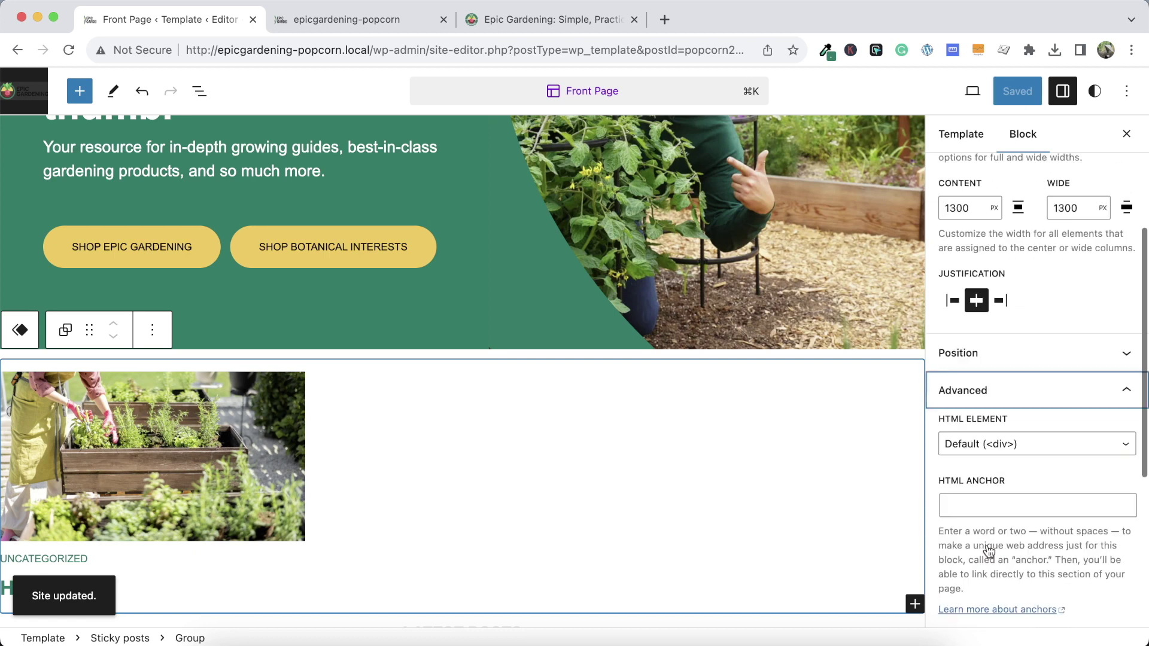
scroll(990, 526, down, 5)
click(987, 374)
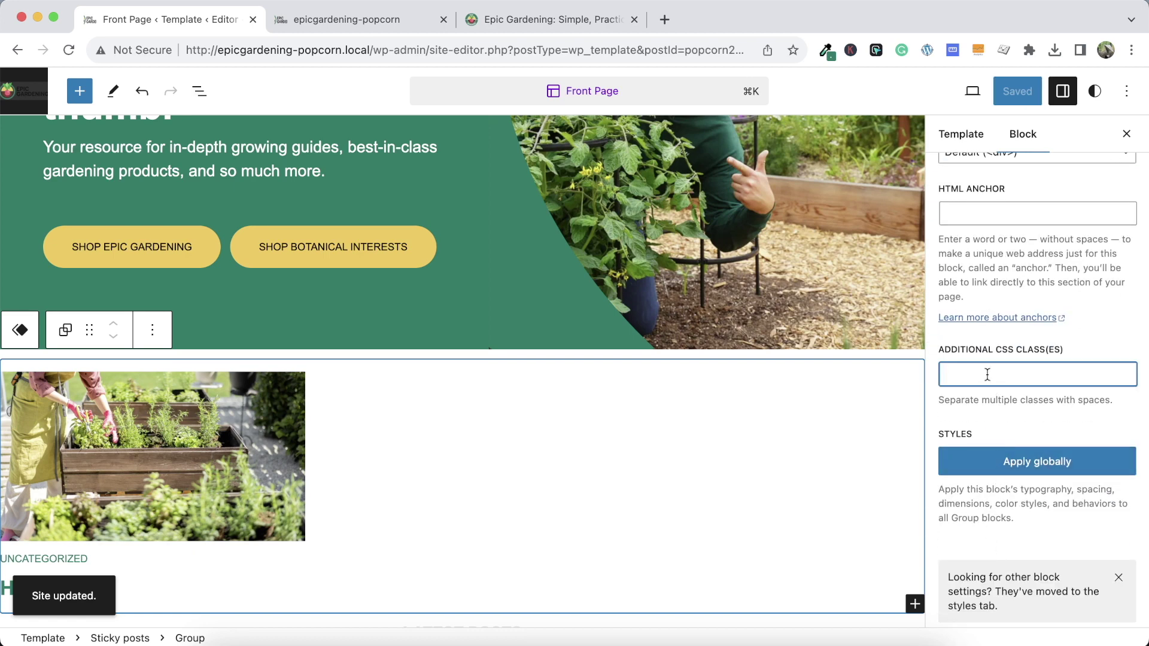
text(sticky-hover)
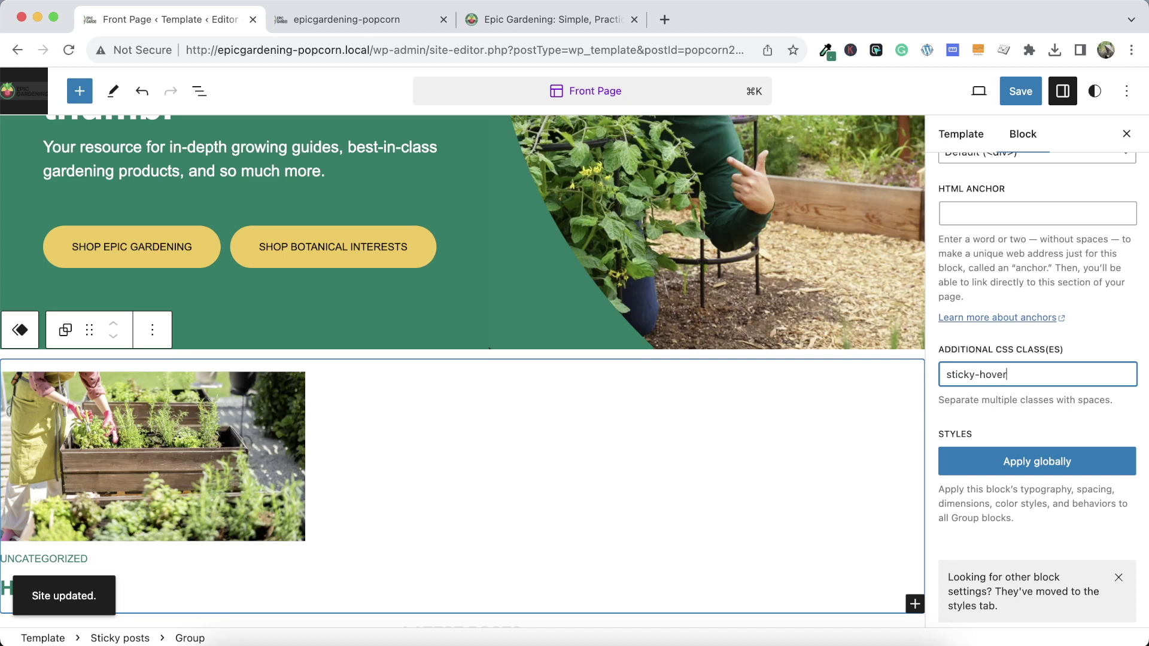
key(super+a)
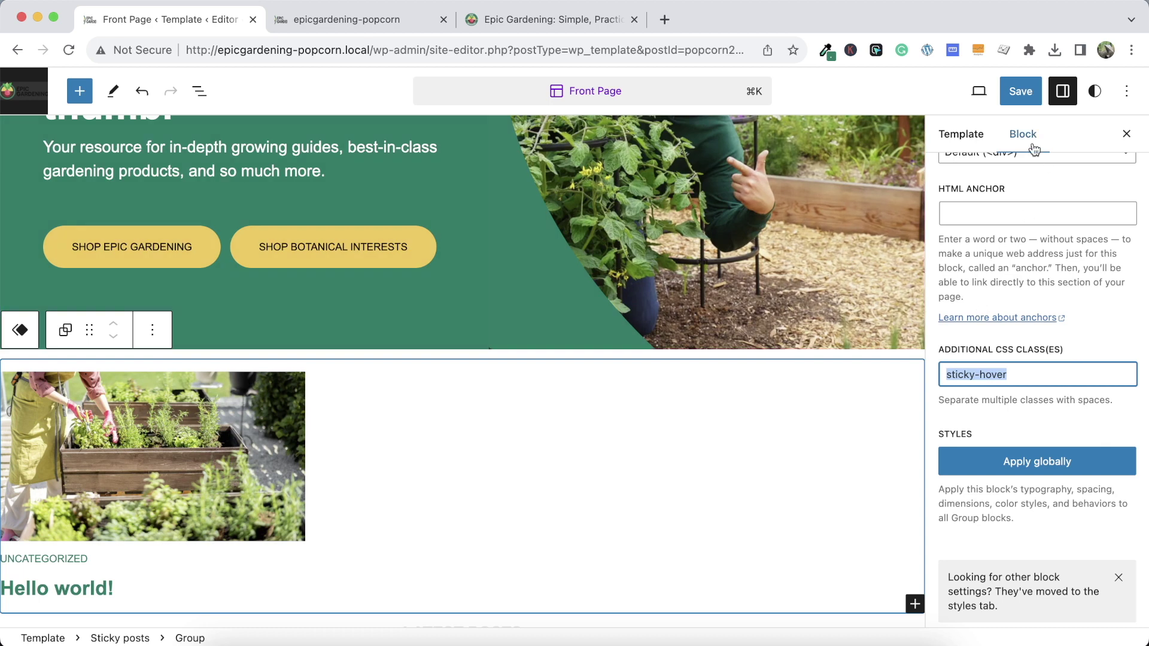
click(1020, 92)
click(1019, 96)
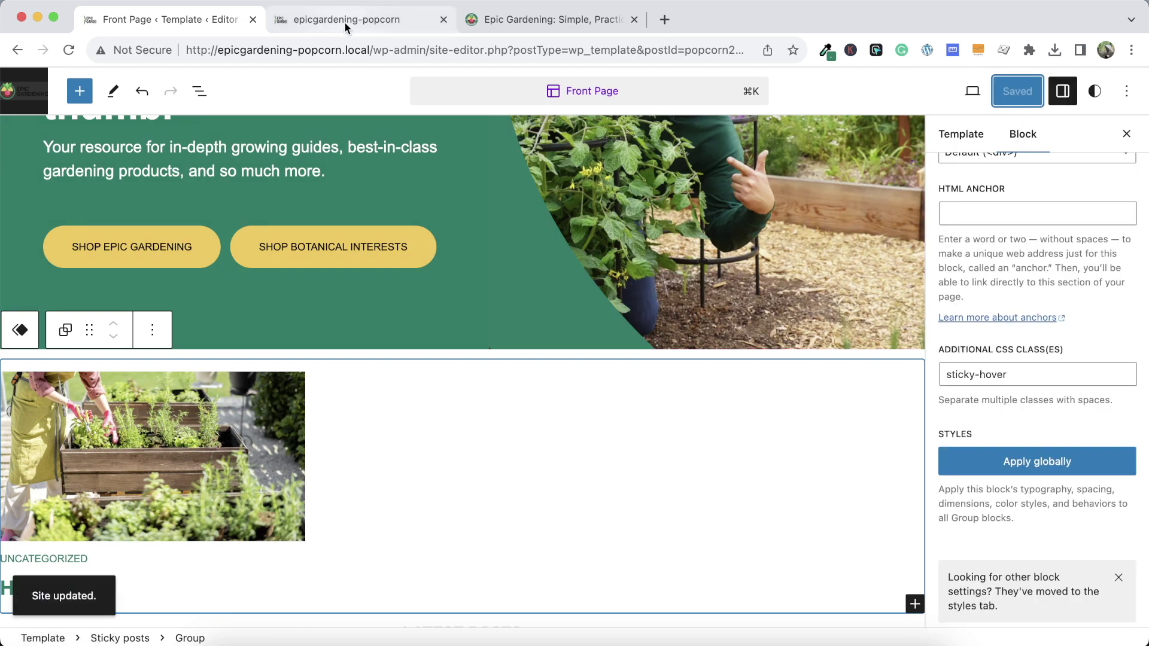
Open the local site's Additional CSS in the Customizer and start a .sticky-hover{} rule on a new line below .btn-hover:hover
click(336, 24)
click(286, 83)
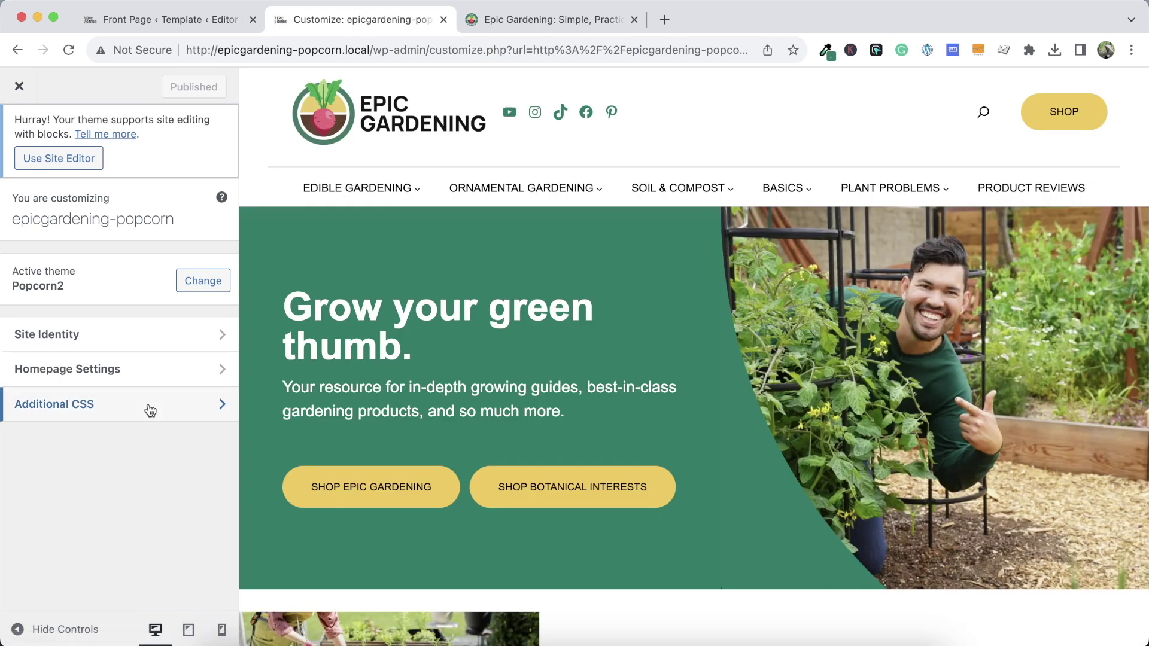
click(146, 405)
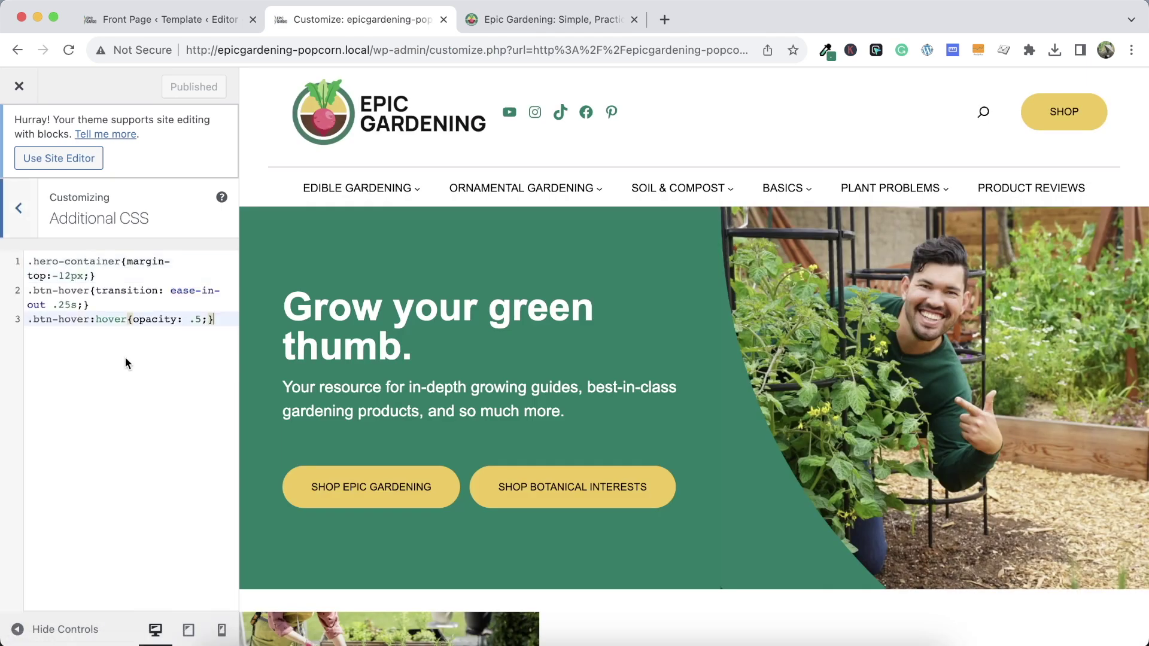
key(Return)
text(.sticky-hover{)
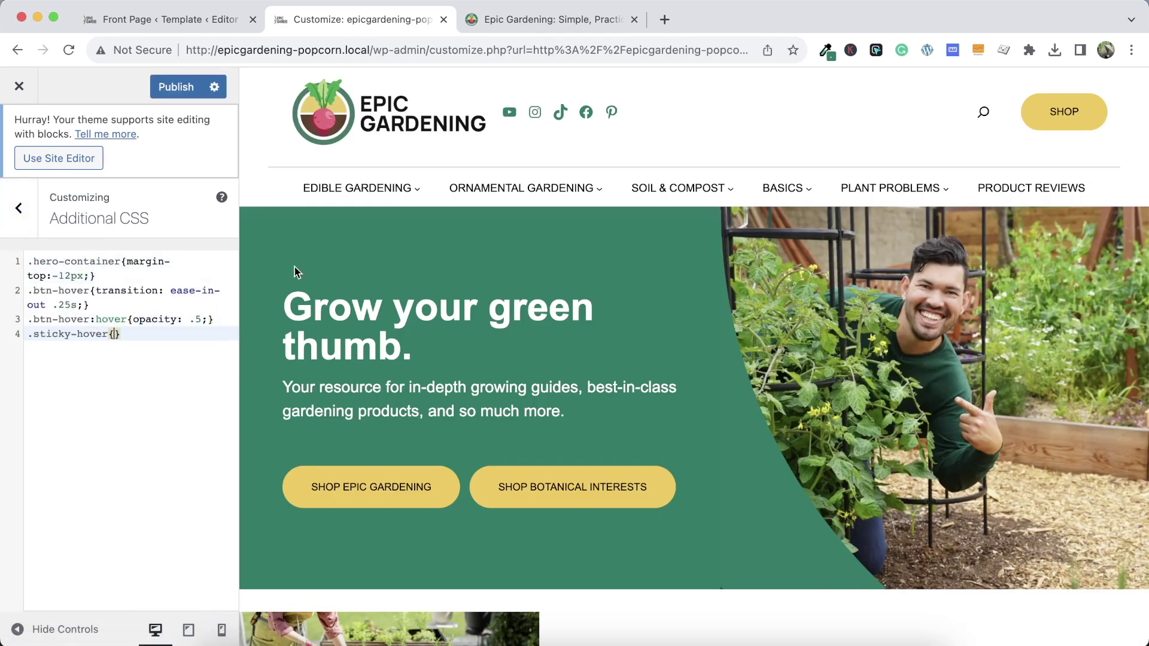
Inspect the raised bed post image on the original homepage, force its :hover state, and examine its CSS for the rounded-corner effect
click(538, 18)
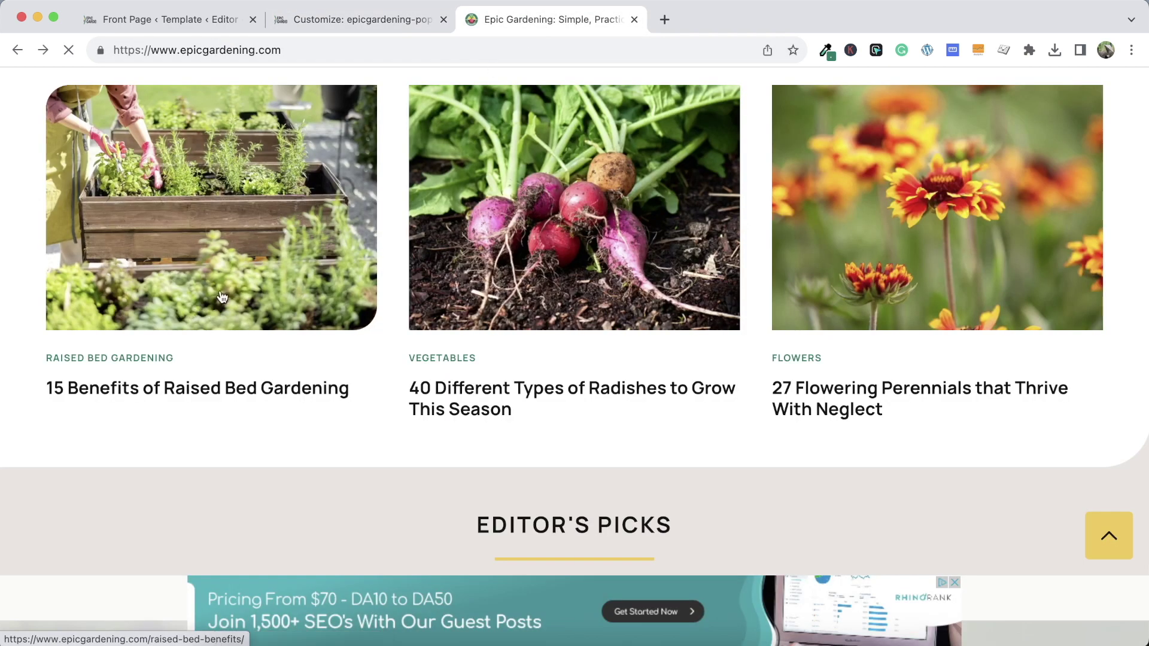
right_click(222, 293)
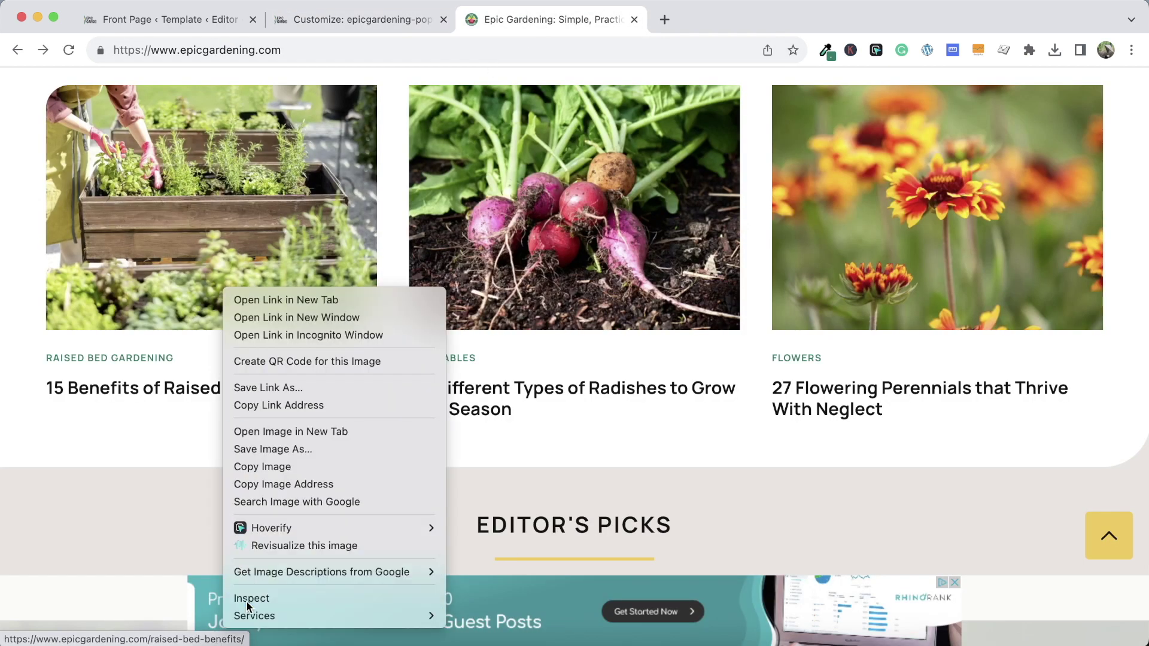
key(Escape)
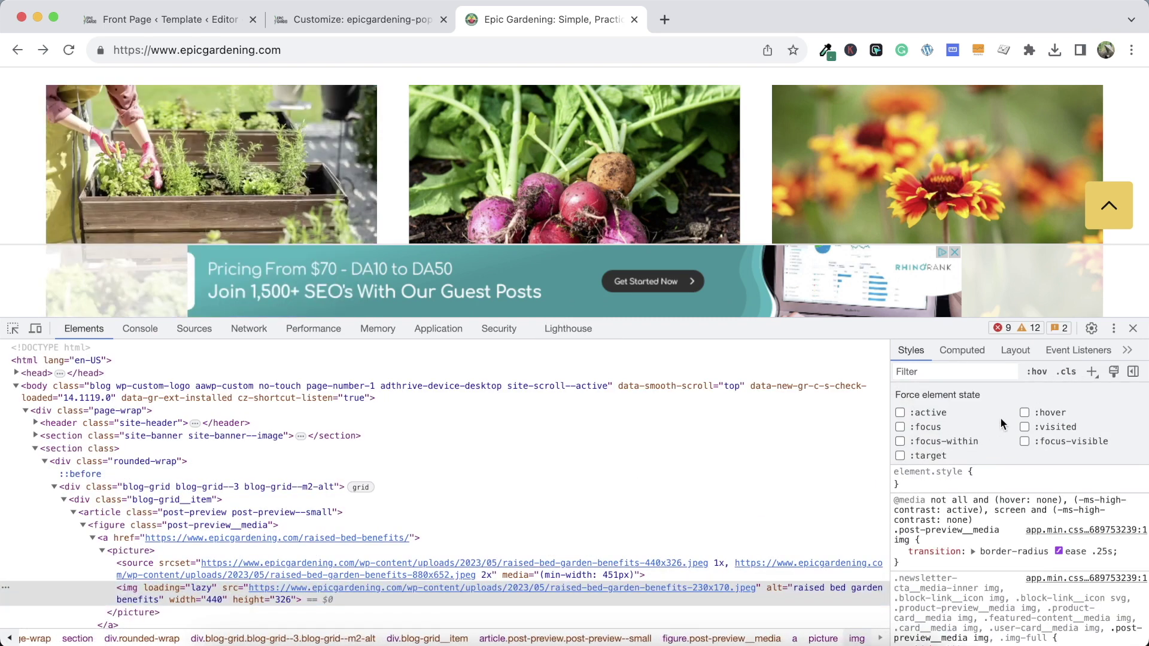
click(1023, 413)
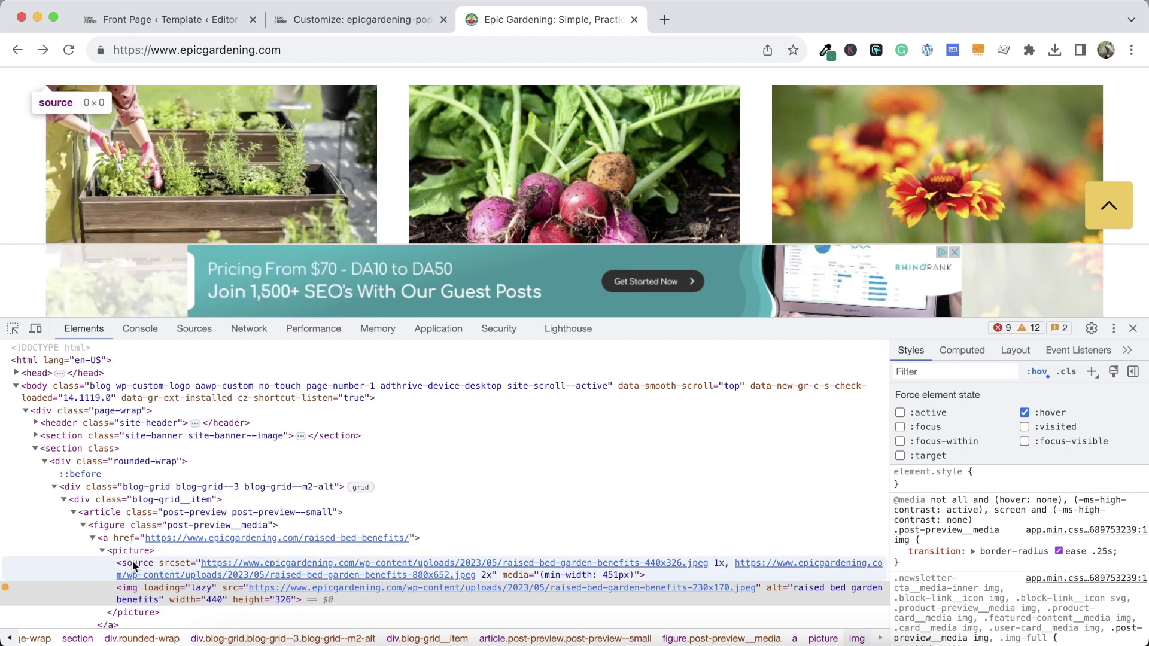
scroll(982, 553, down, 5)
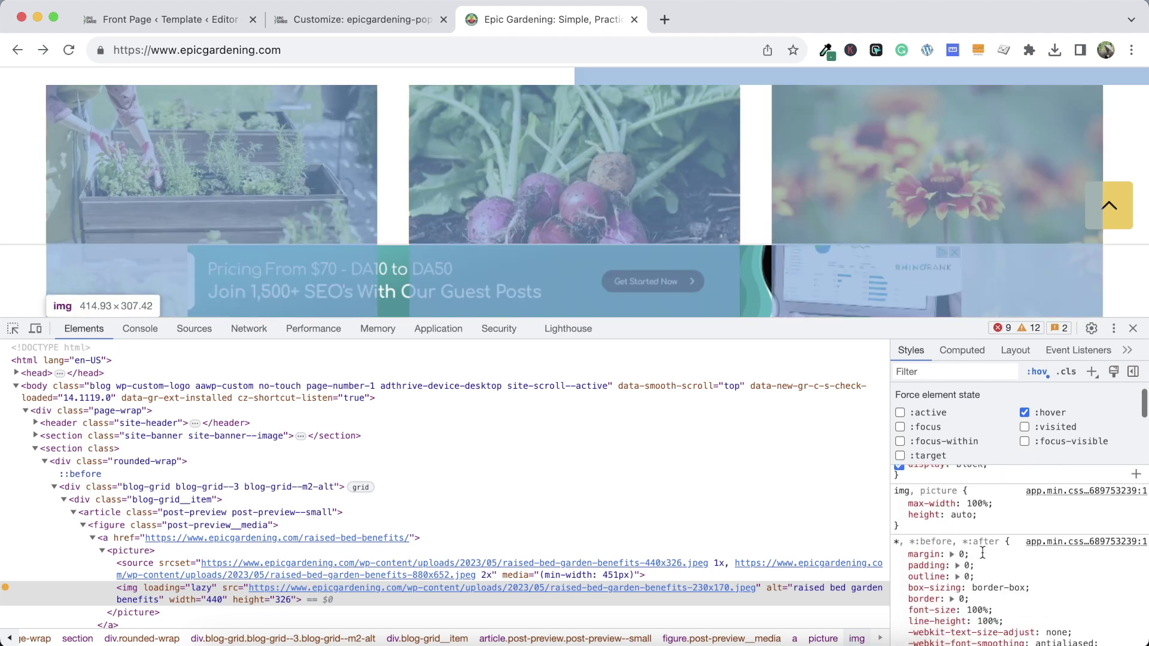
scroll(1010, 516, down, 3)
scroll(1053, 529, down, 5)
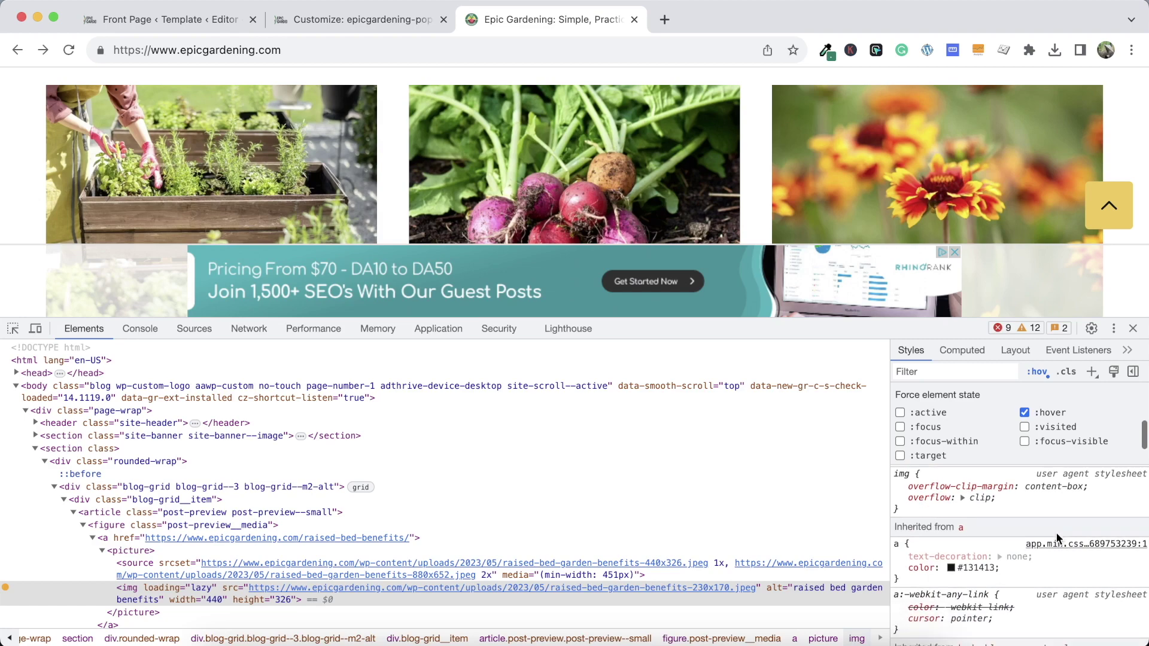
scroll(1023, 504, up, 3)
scroll(1022, 504, up, 5)
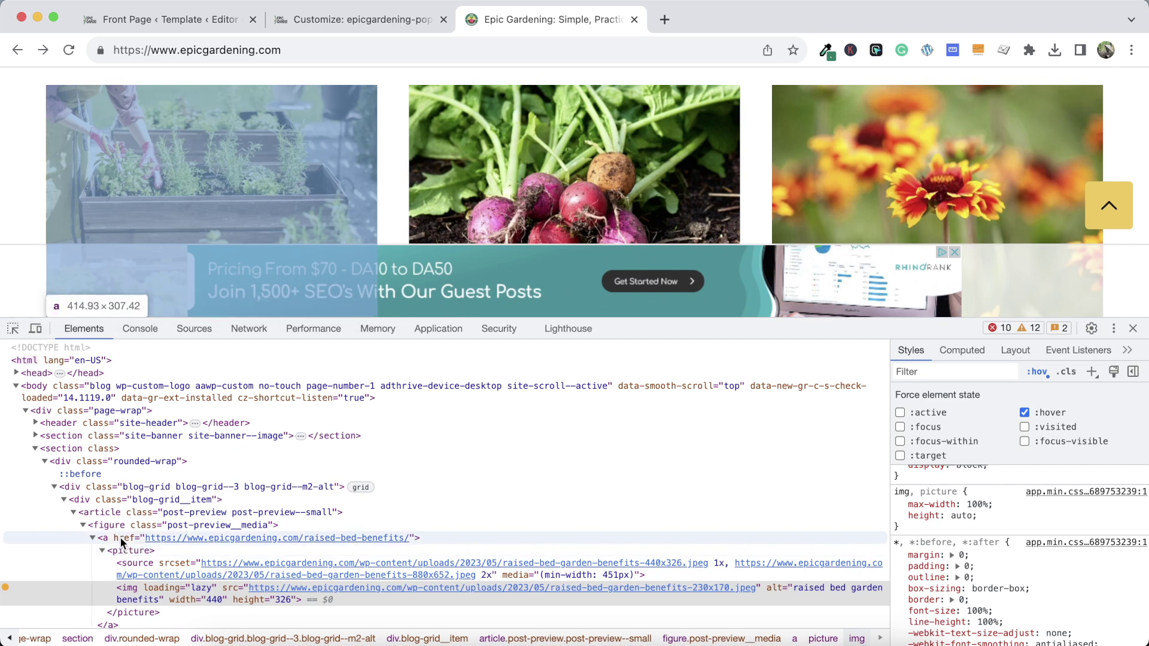
Examine the styles of the link and the post-preview__media figure around the image, forcing the figure's :hover state
click(120, 538)
click(121, 524)
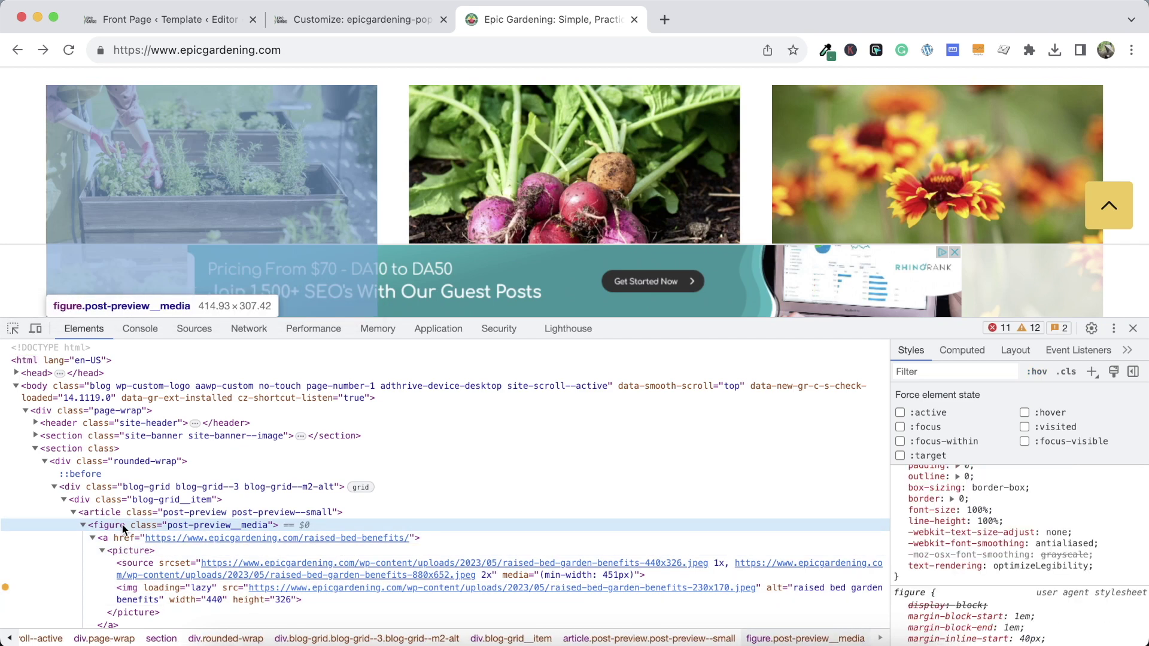
scroll(1091, 509, up, 5)
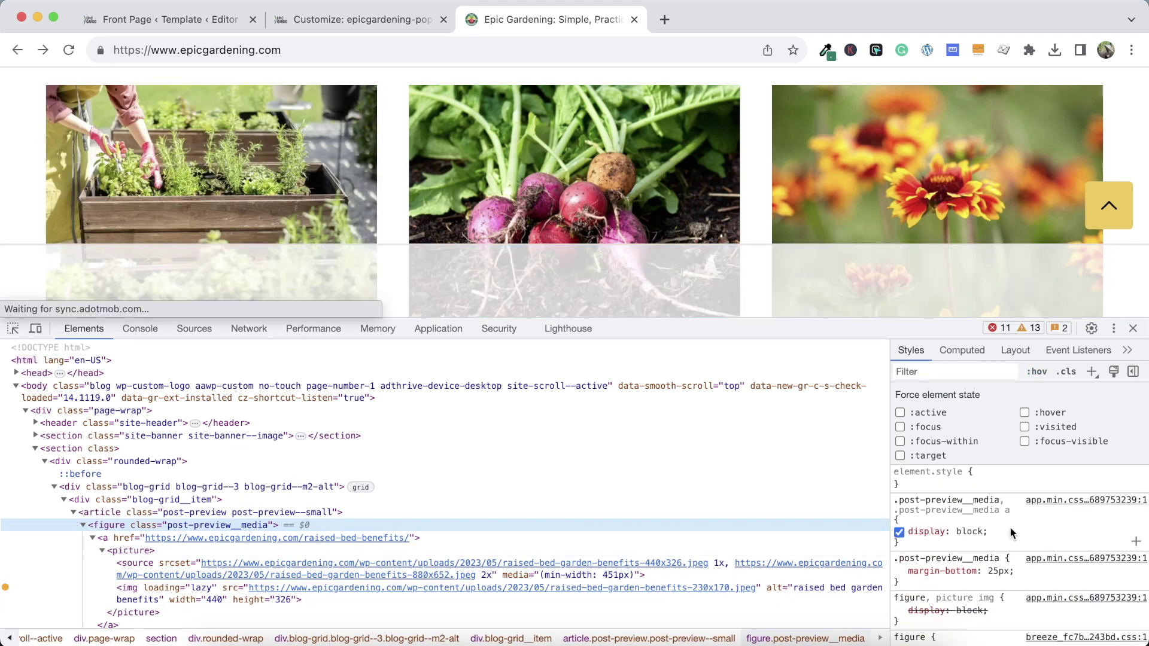
scroll(999, 532, down, 1)
scroll(999, 532, down, 4)
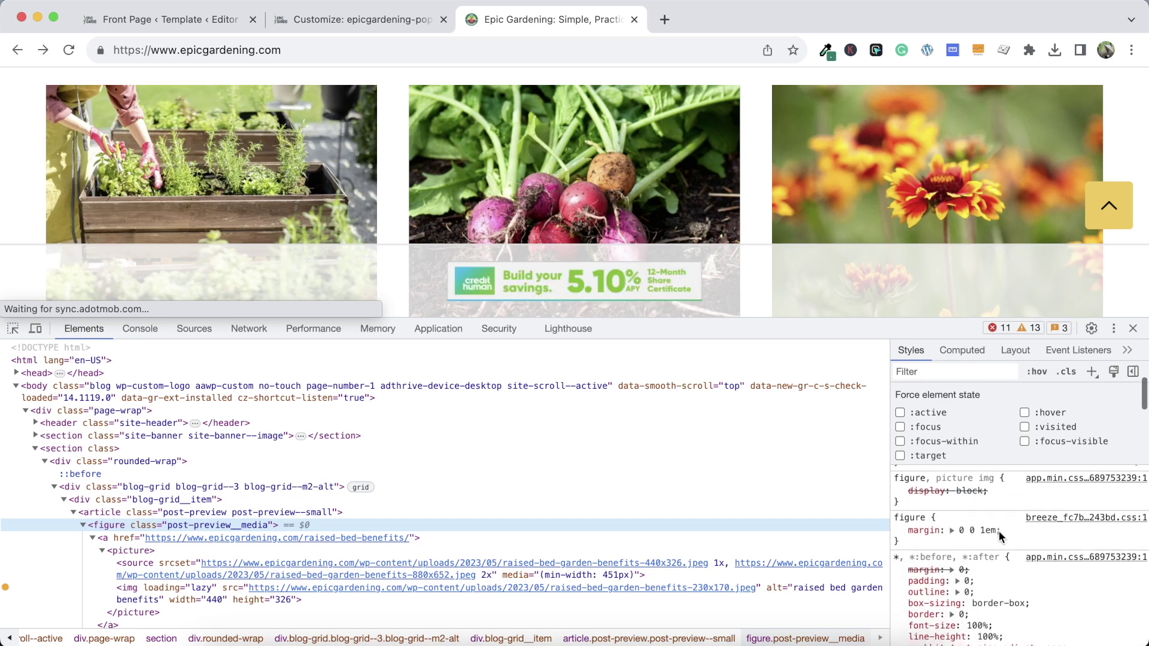
click(1024, 412)
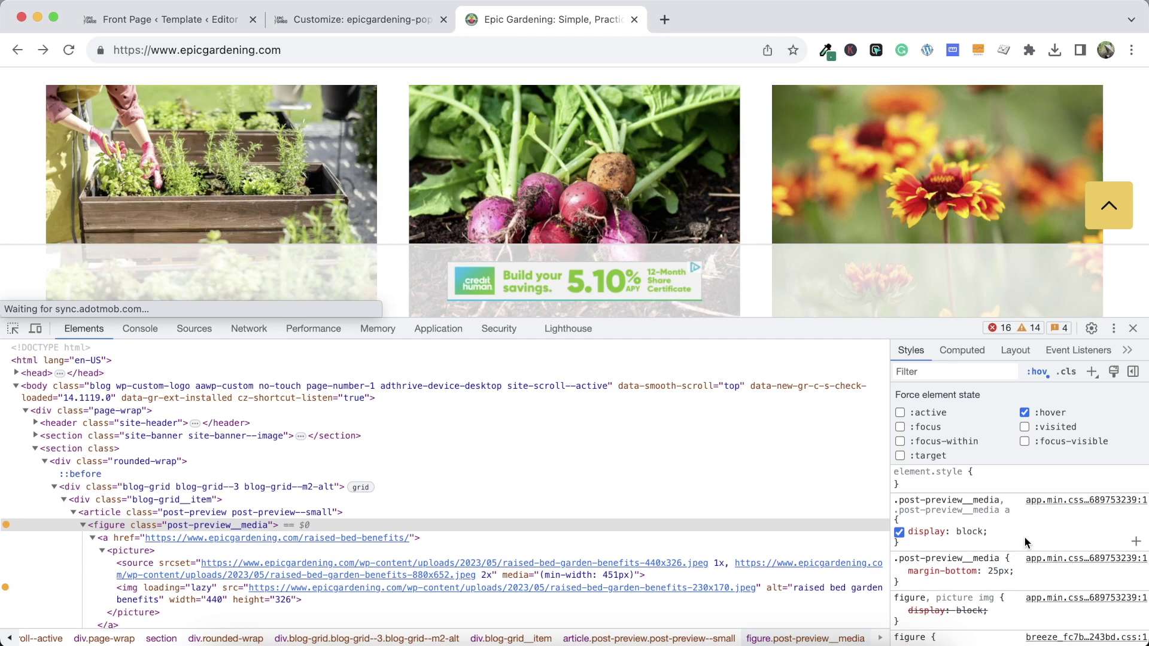
Examine the styles of the post-preview article element and check how the raised bed image reacts on the original homepage
click(333, 514)
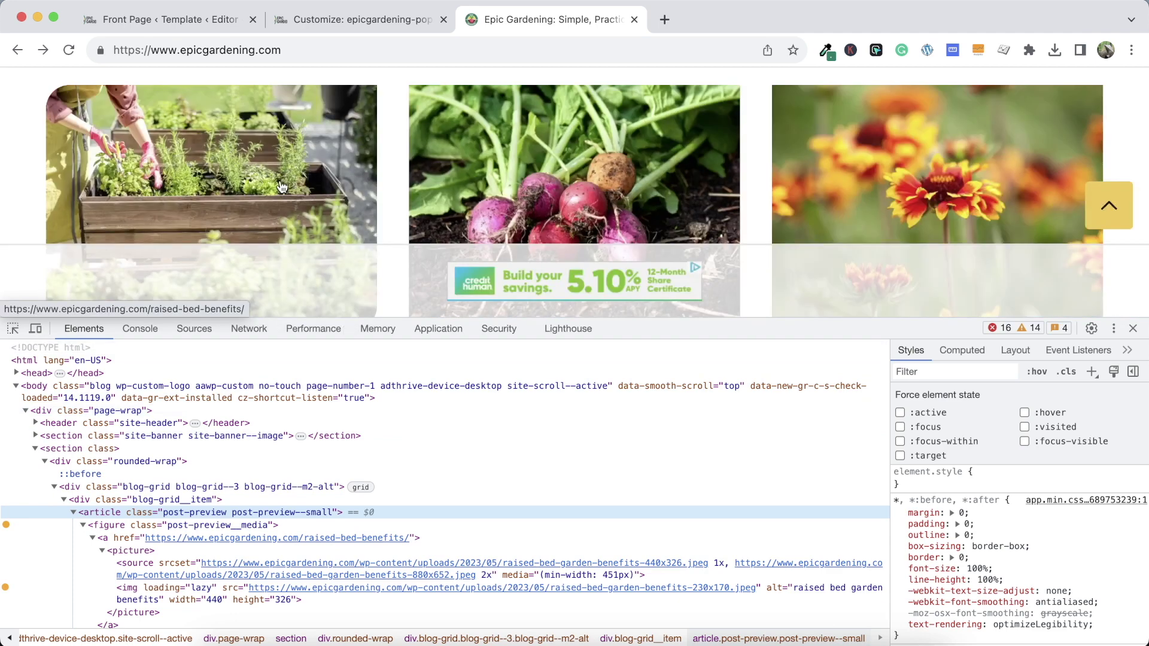
scroll(383, 183, down, 1)
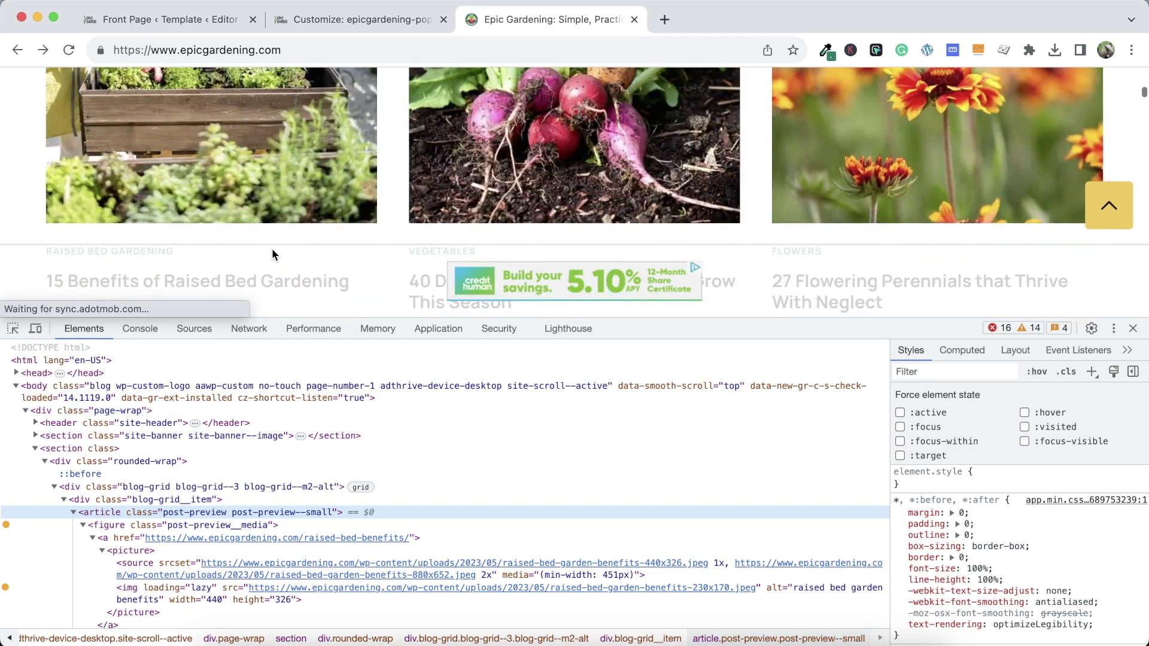
scroll(152, 251, down, 1)
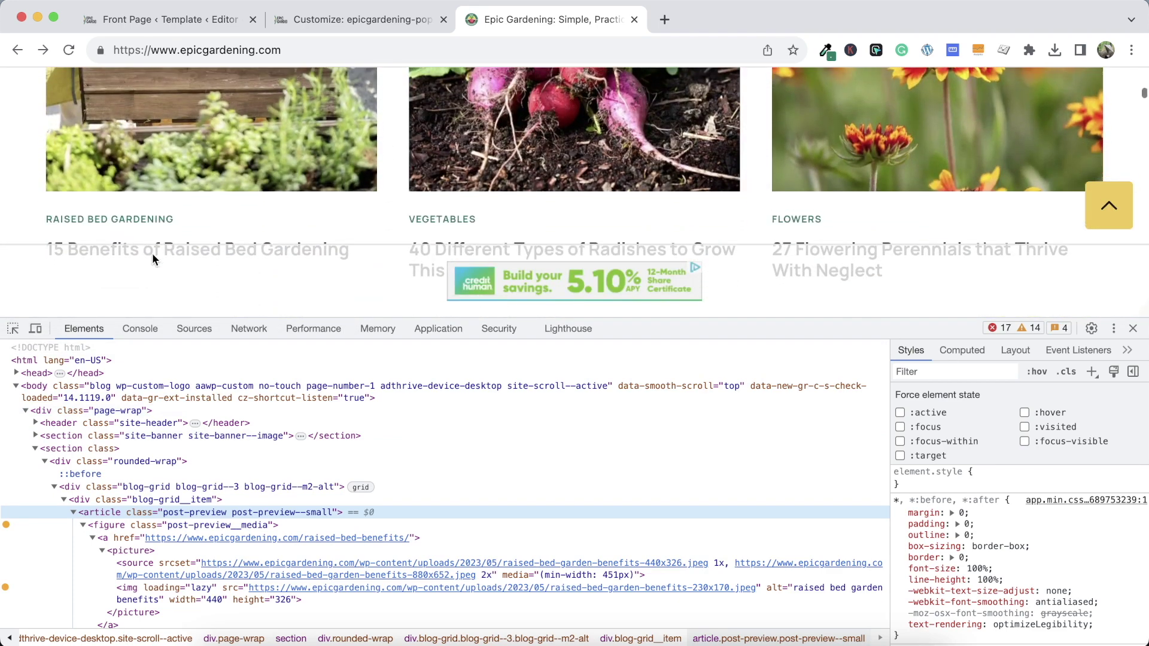
Inspect the raised bed image again, select its picture element, force its :hover state, and examine its style rules
right_click(202, 160)
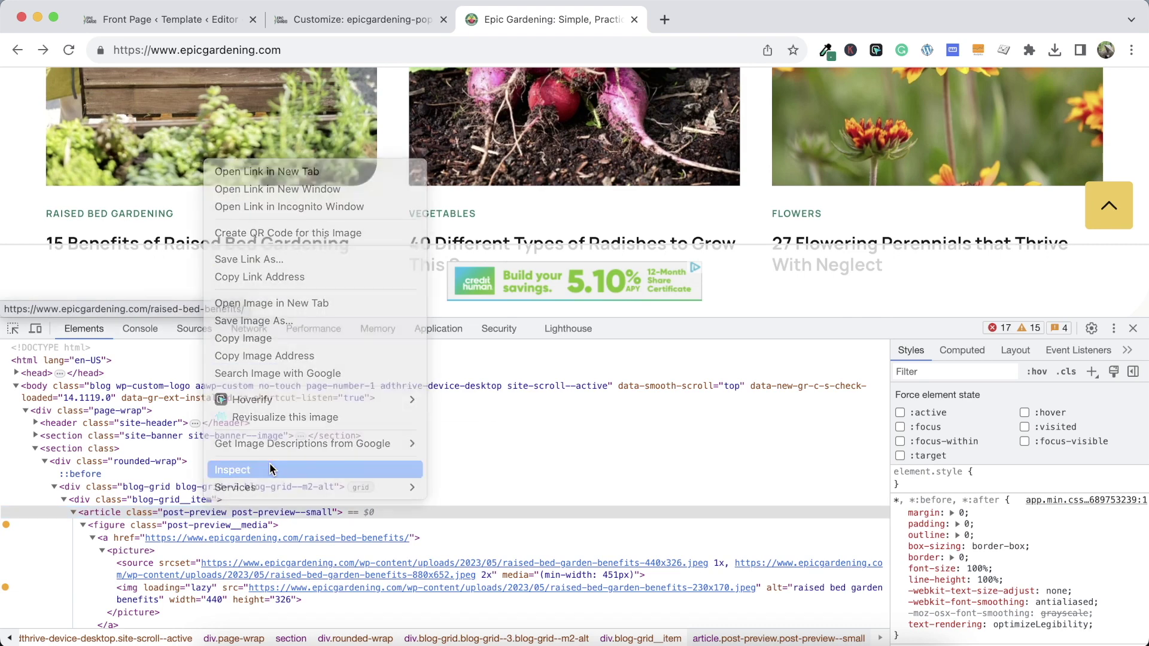
click(271, 467)
click(147, 614)
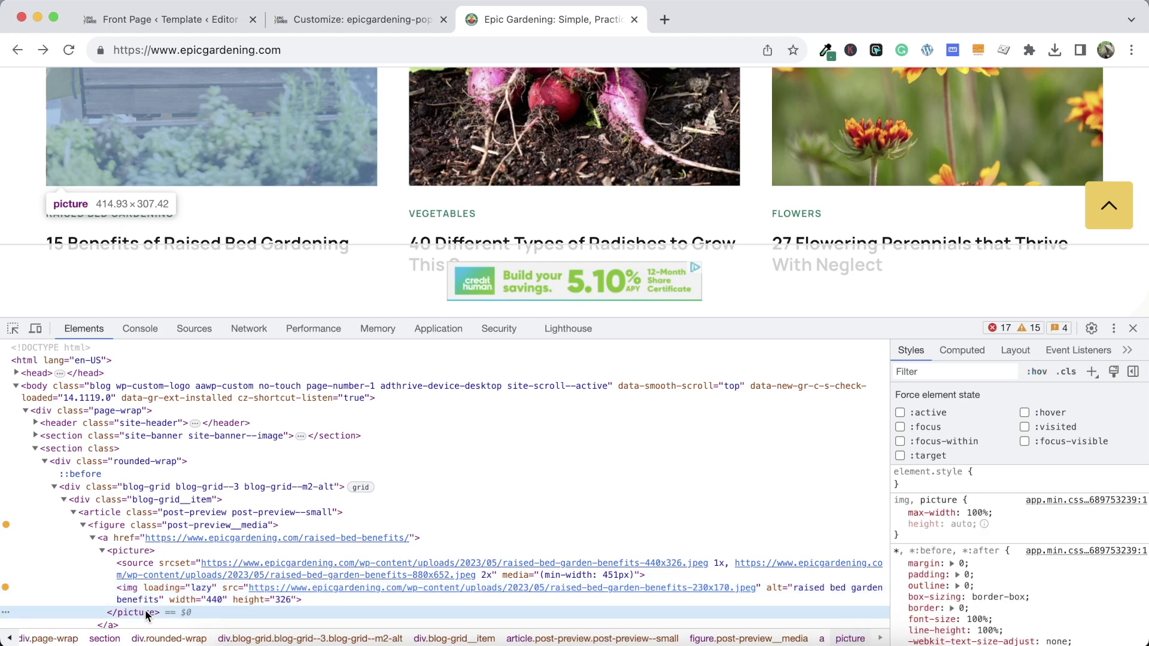
scroll(1026, 526, down, 2)
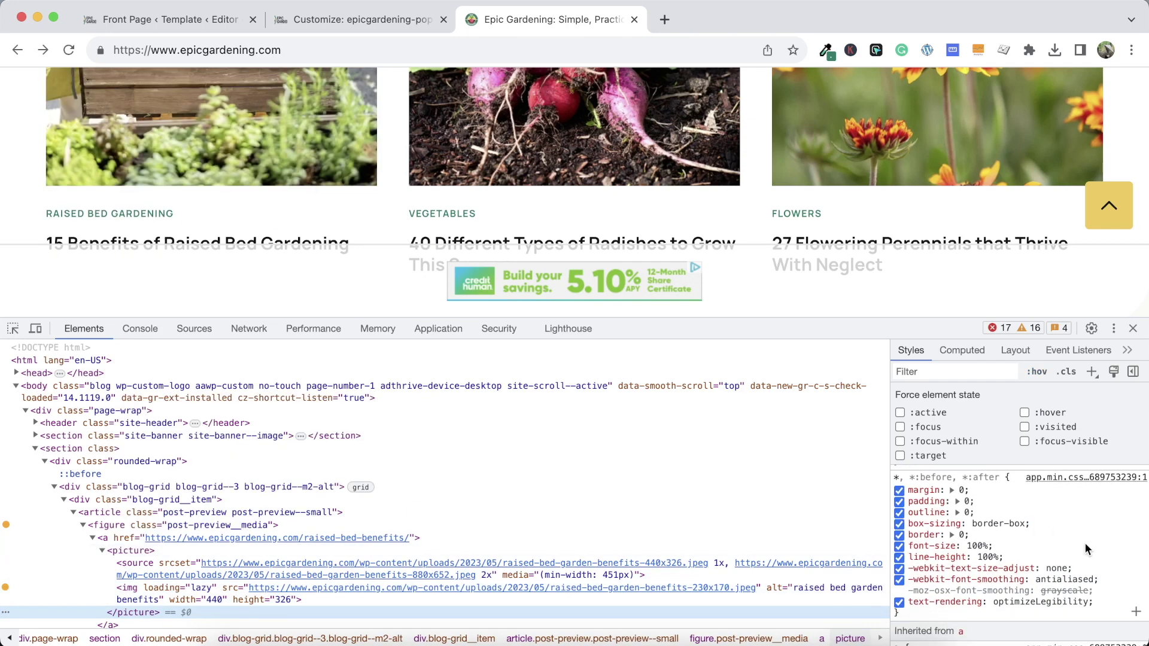
scroll(1085, 544, down, 3)
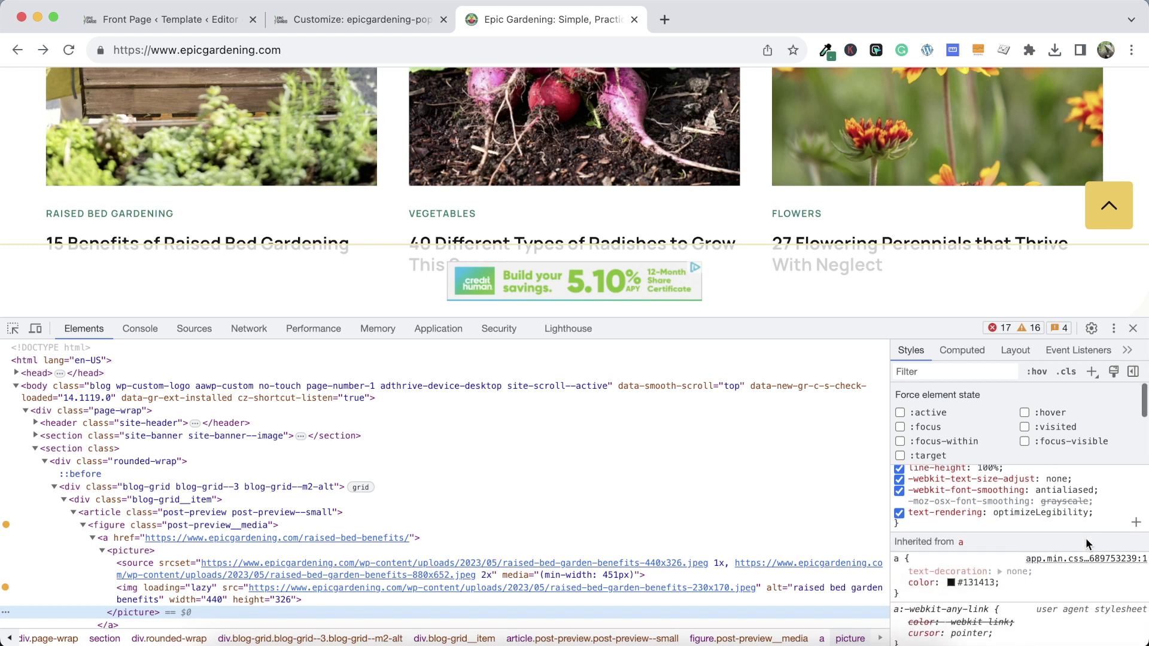
scroll(1035, 539, down, 5)
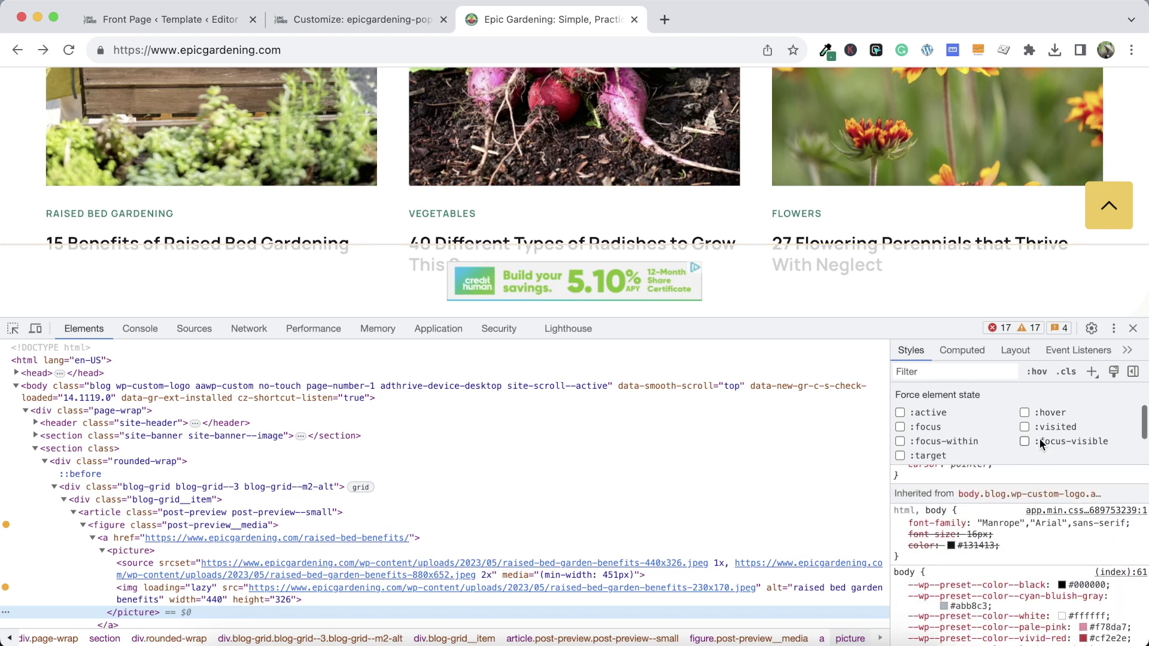
click(1024, 412)
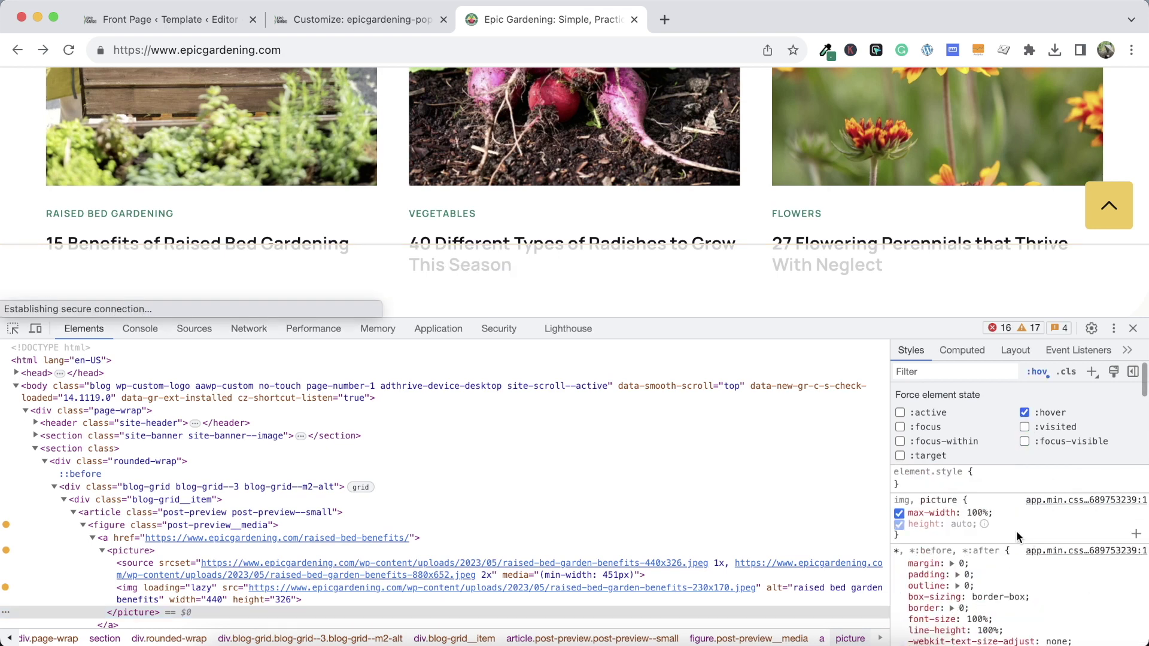
scroll(1002, 519, down, 3)
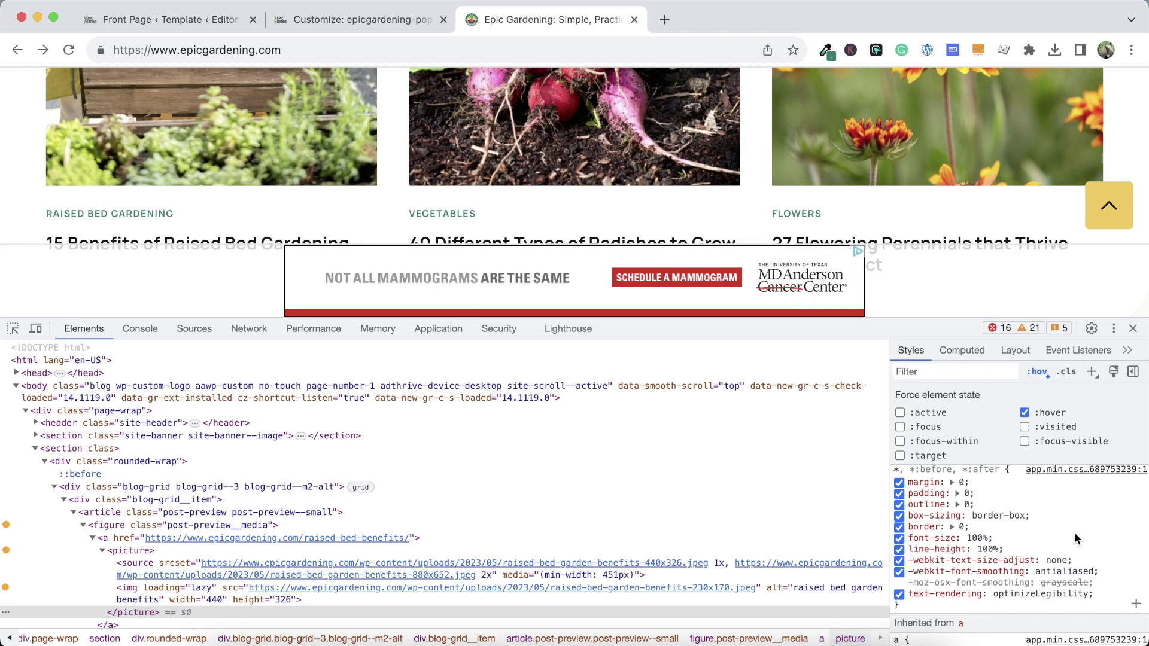
Select the raised bed img element and copy its transition: border-radius ease .25s; declaration
click(311, 588)
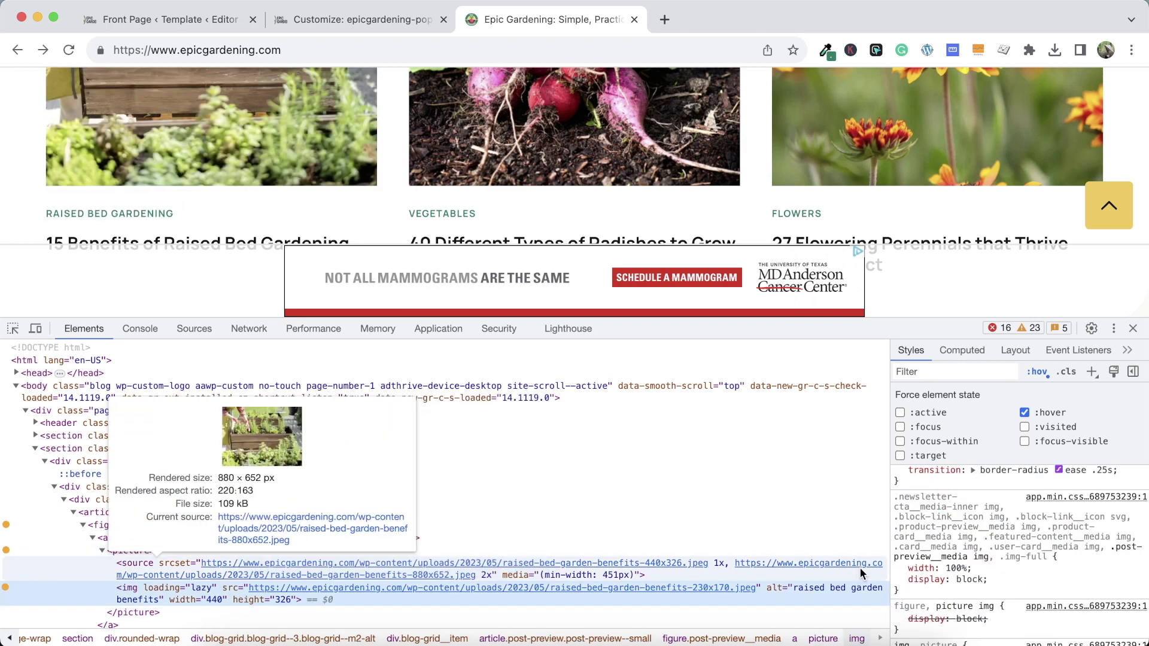
scroll(1015, 534, up, 2)
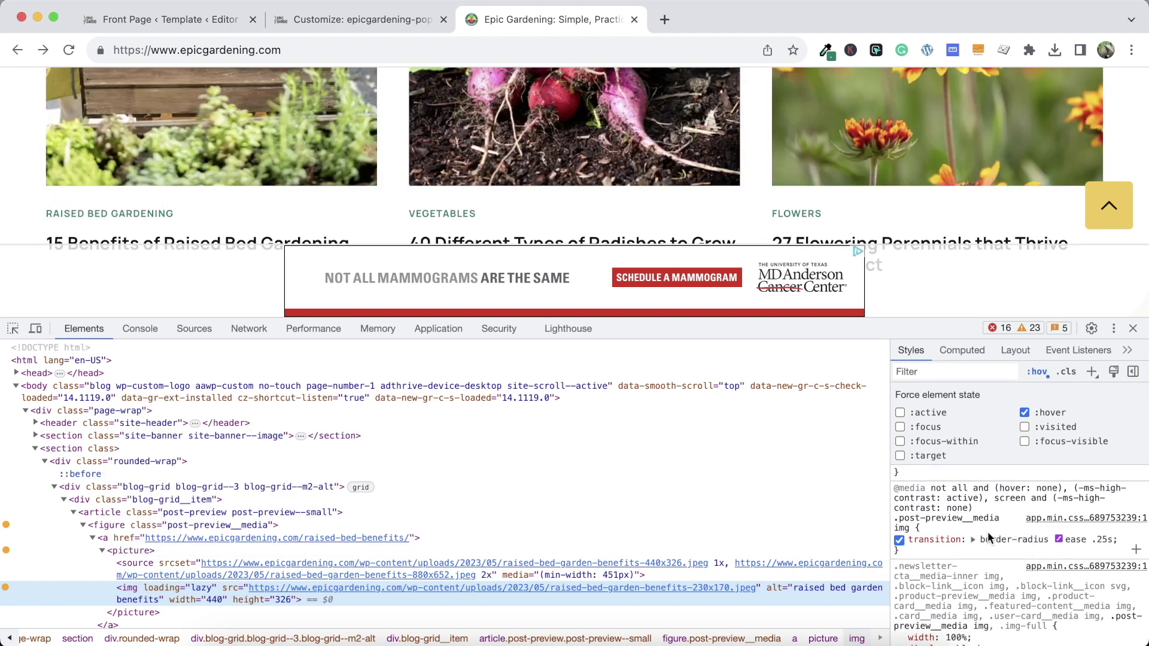
click(973, 540)
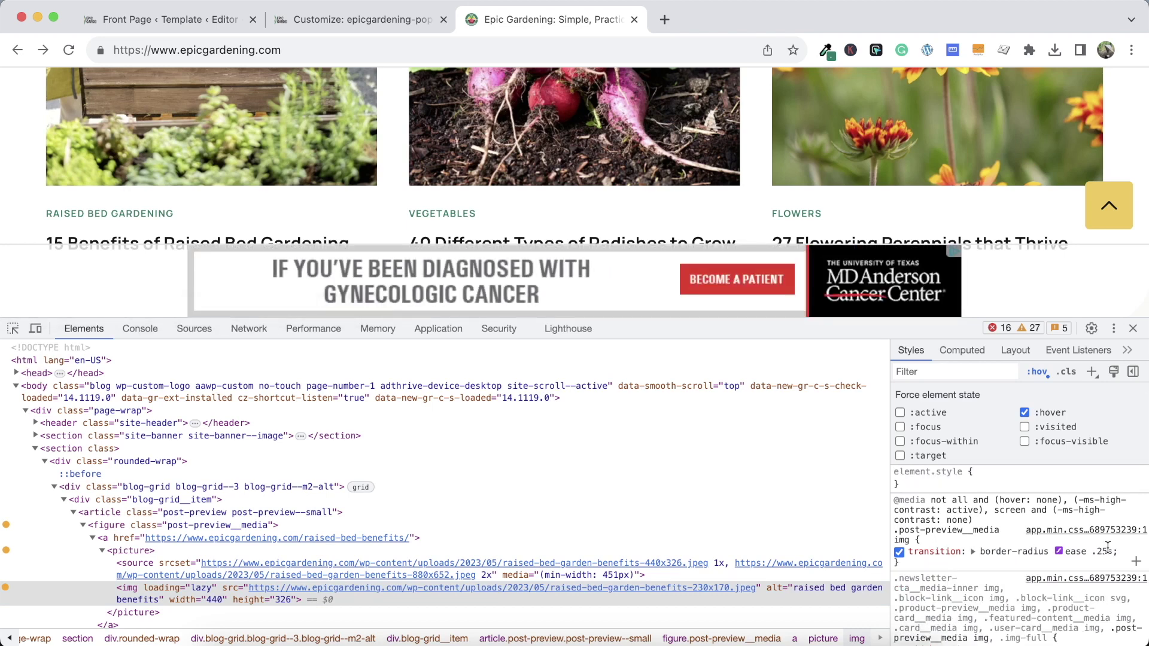
drag(1133, 559, 905, 551)
key(super+c)
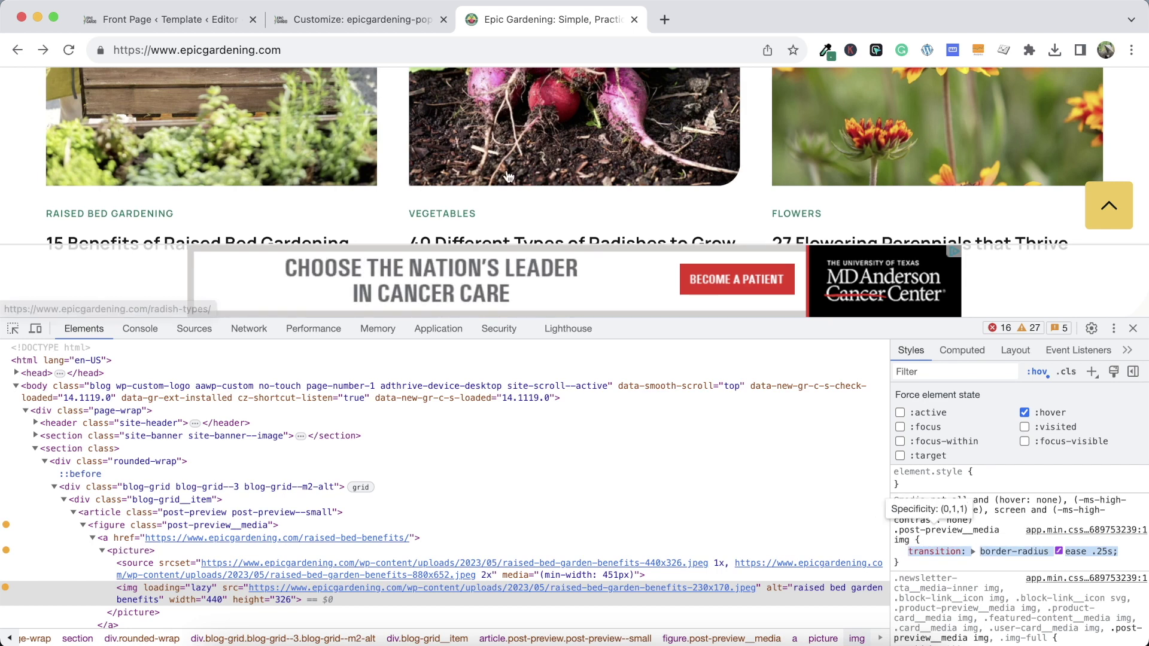
Paste transition: border-radius ease .25s; into the .sticky-hover rule in Additional CSS, remove the extra leading spaces, and view the sticky post
click(368, 9)
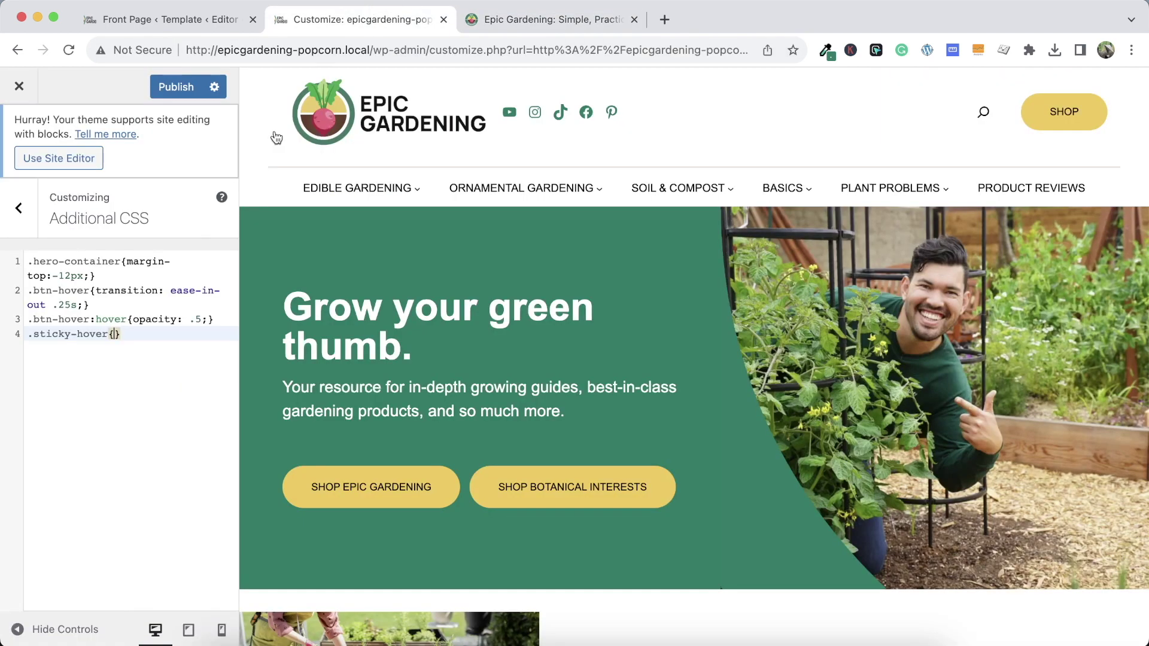
key(super+v)
click(140, 333)
key(BackSpace)
key(BackSpace)
key(BackSpace)
key(BackSpace)
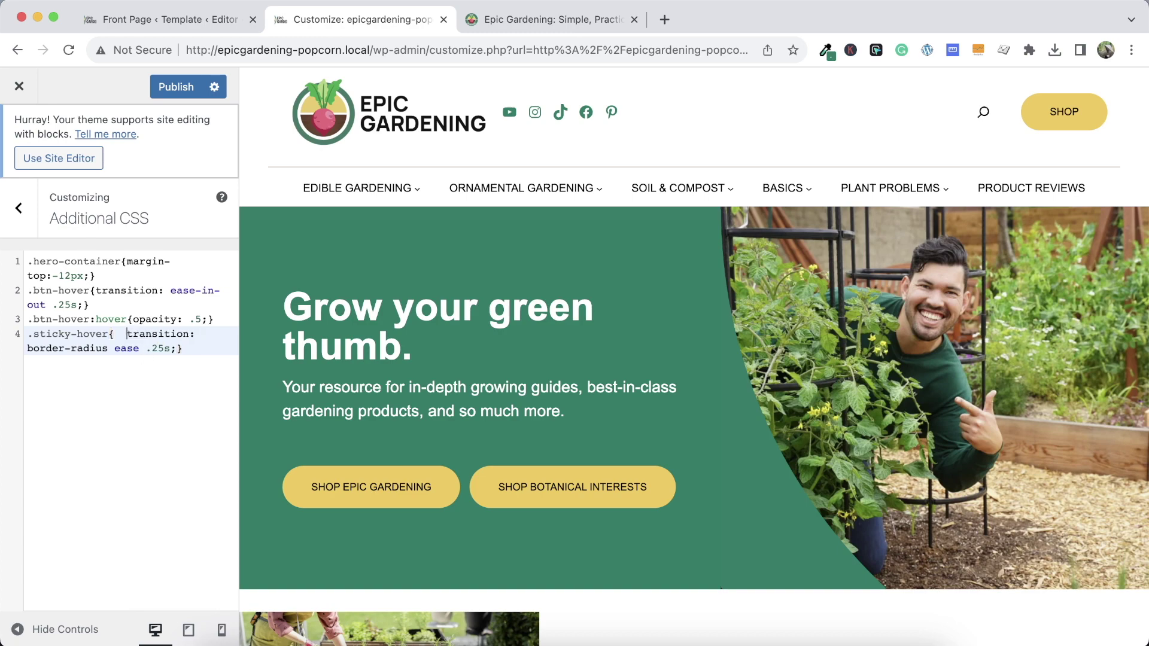
scroll(273, 390, down, 5)
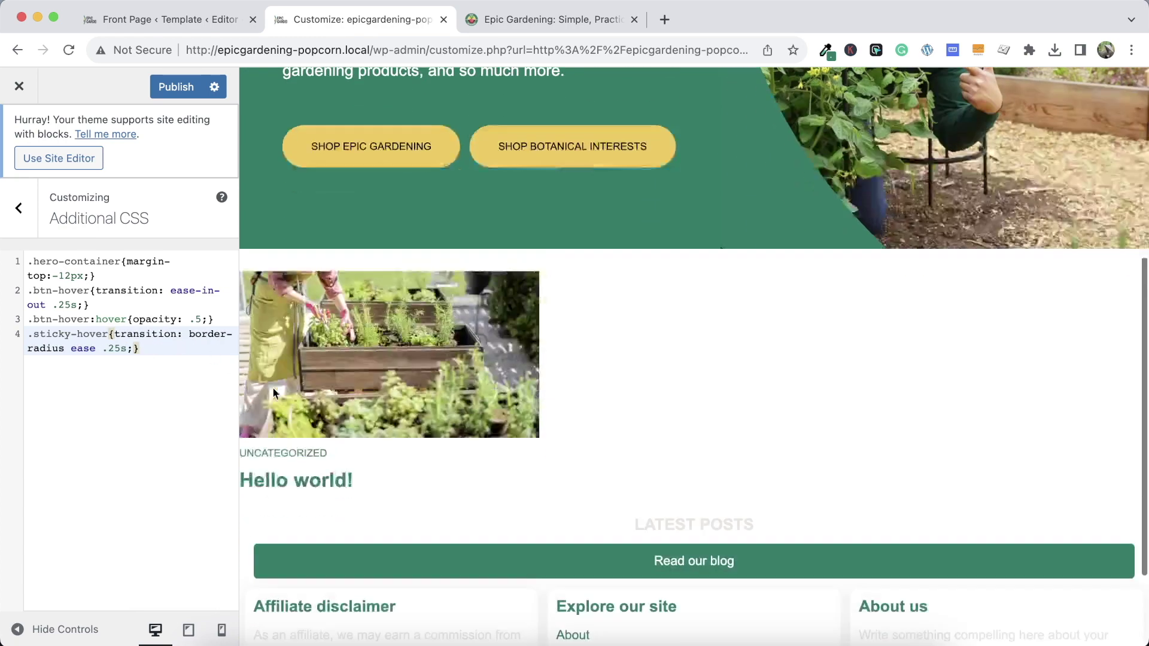
Examine the img, source and picture styles on the original homepage for the corner radius, forcing the source element's :hover state
click(498, 25)
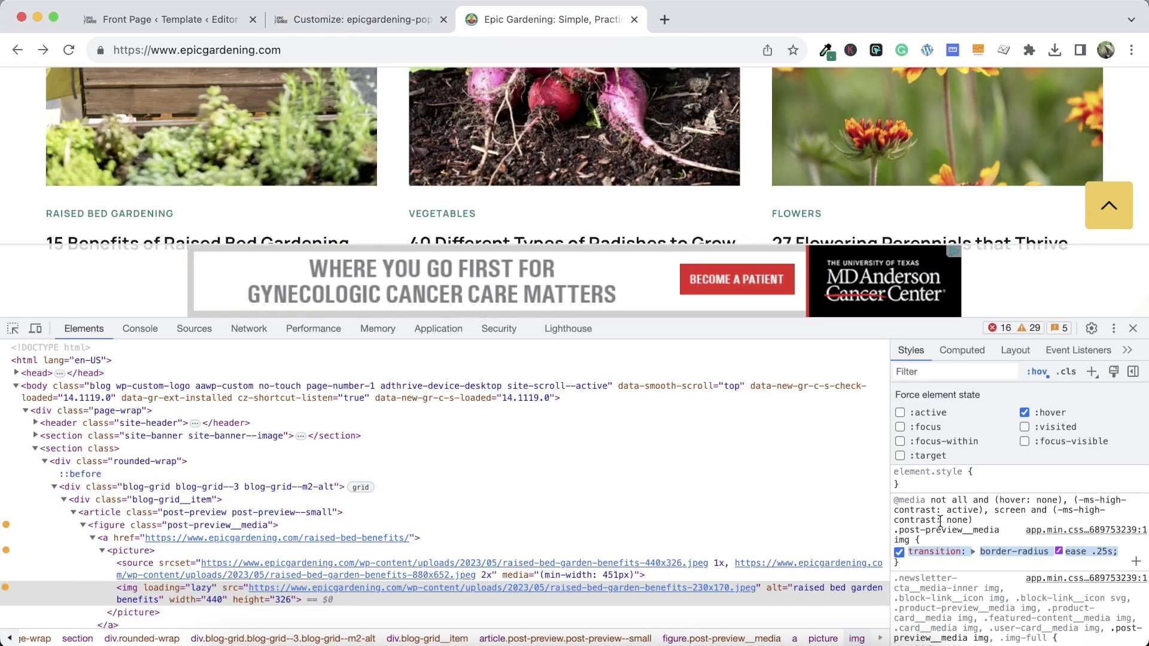
scroll(1033, 522, down, 5)
scroll(1029, 540, down, 5)
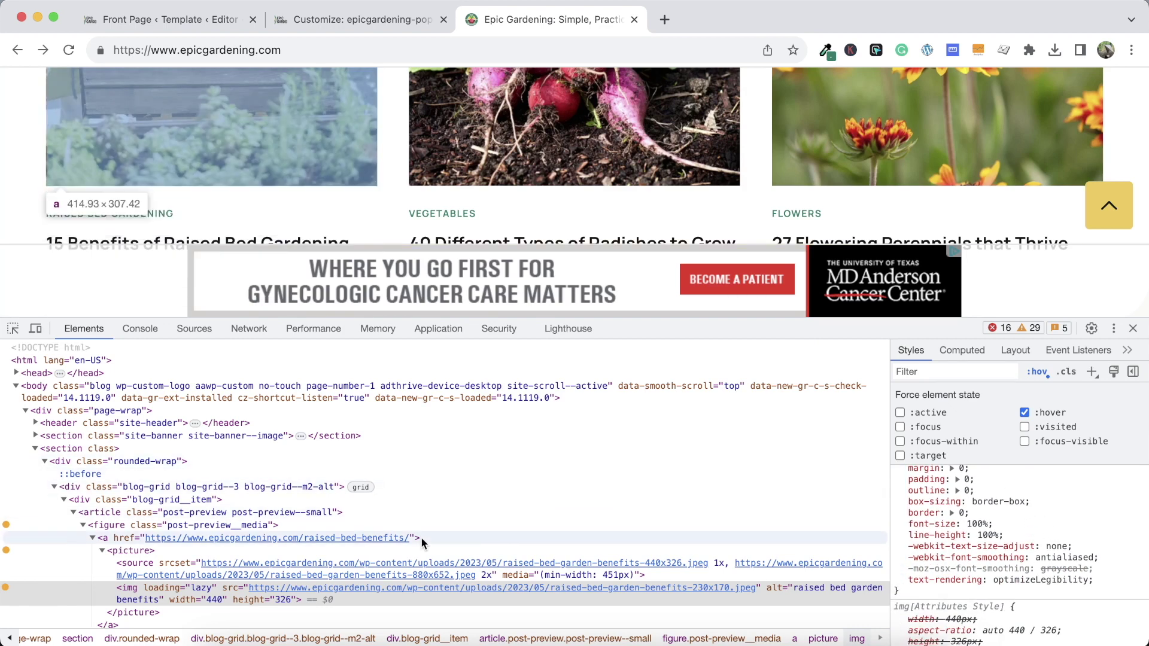
click(258, 565)
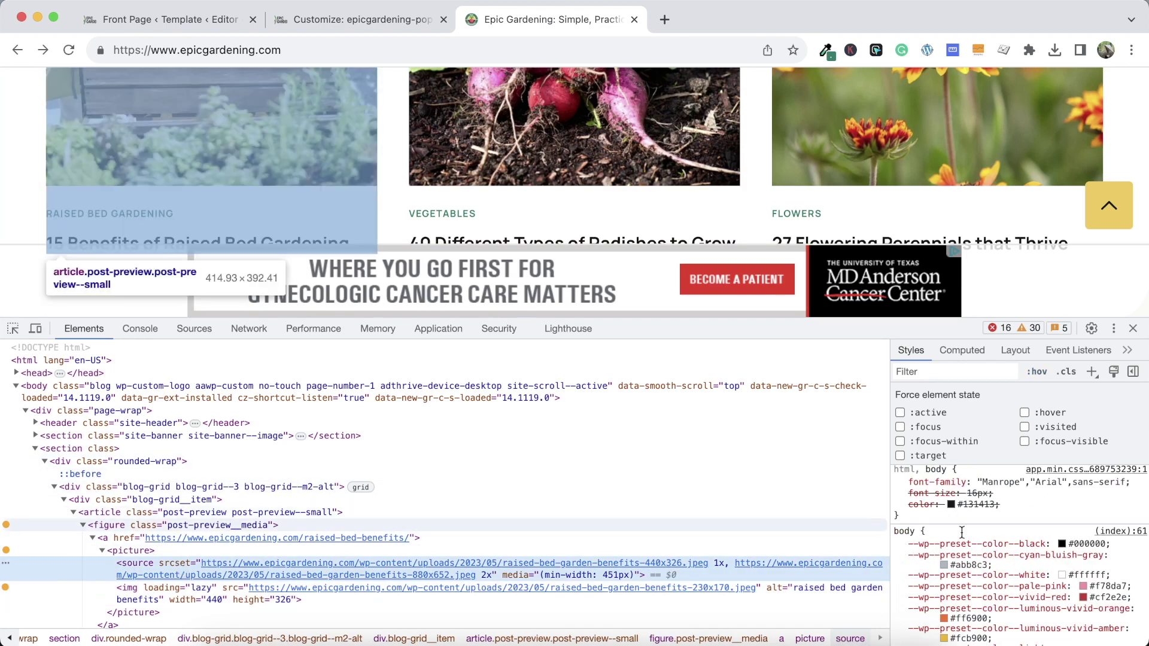
scroll(1033, 530, up, 1)
scroll(1031, 508, up, 3)
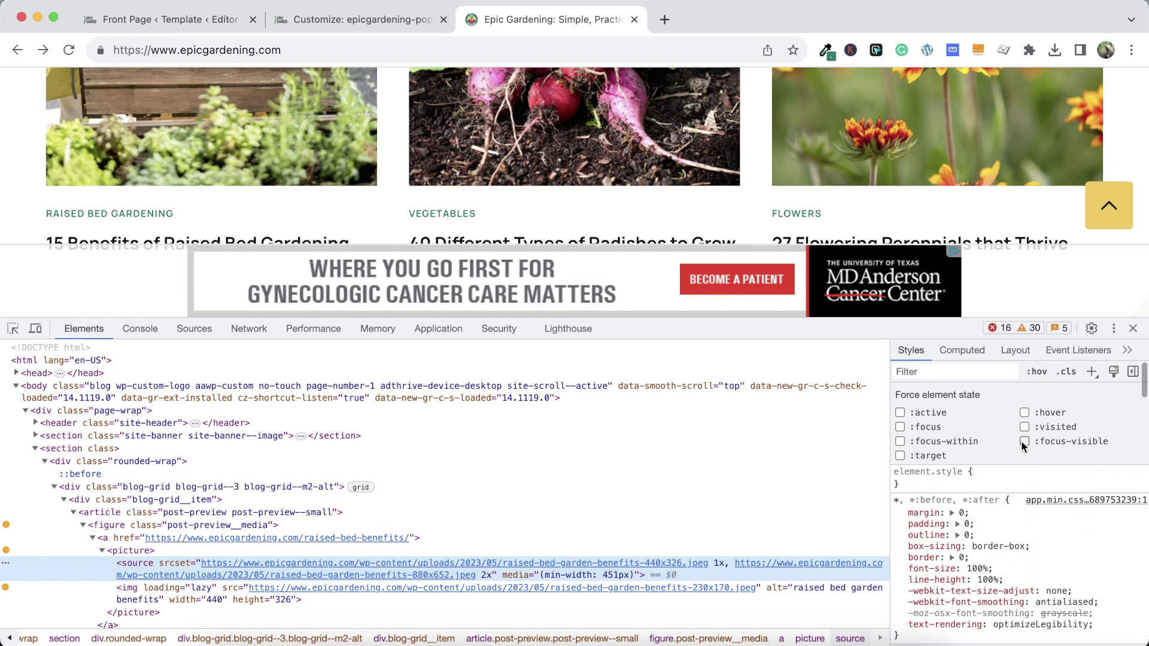
click(1022, 413)
scroll(1022, 501, down, 4)
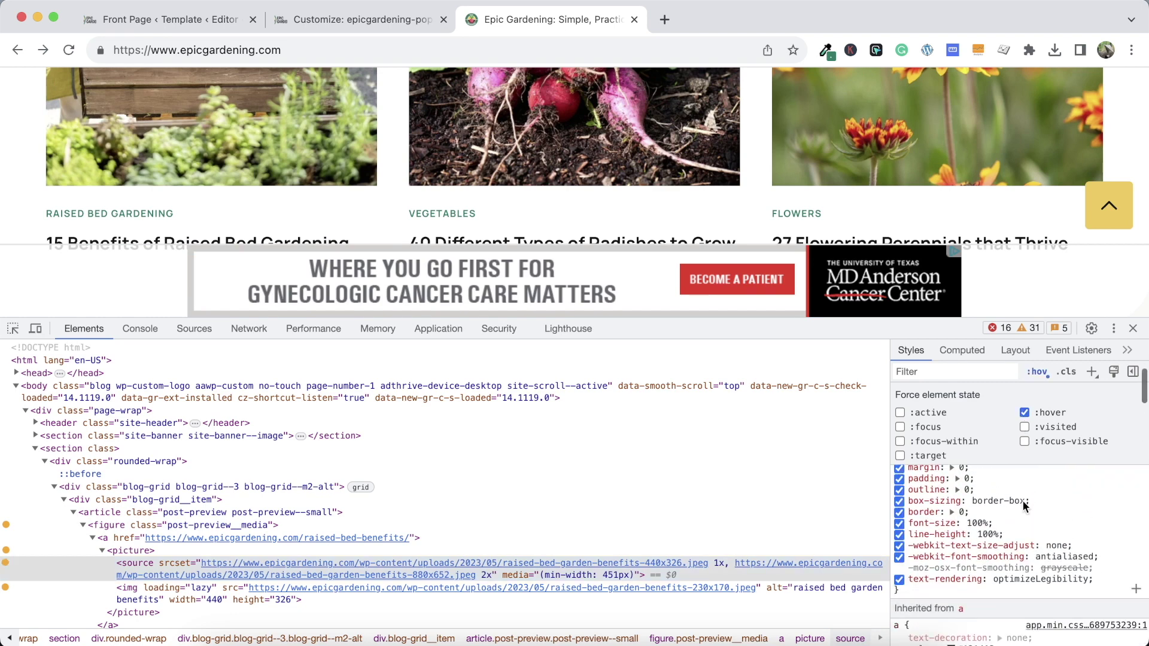
scroll(1022, 501, down, 3)
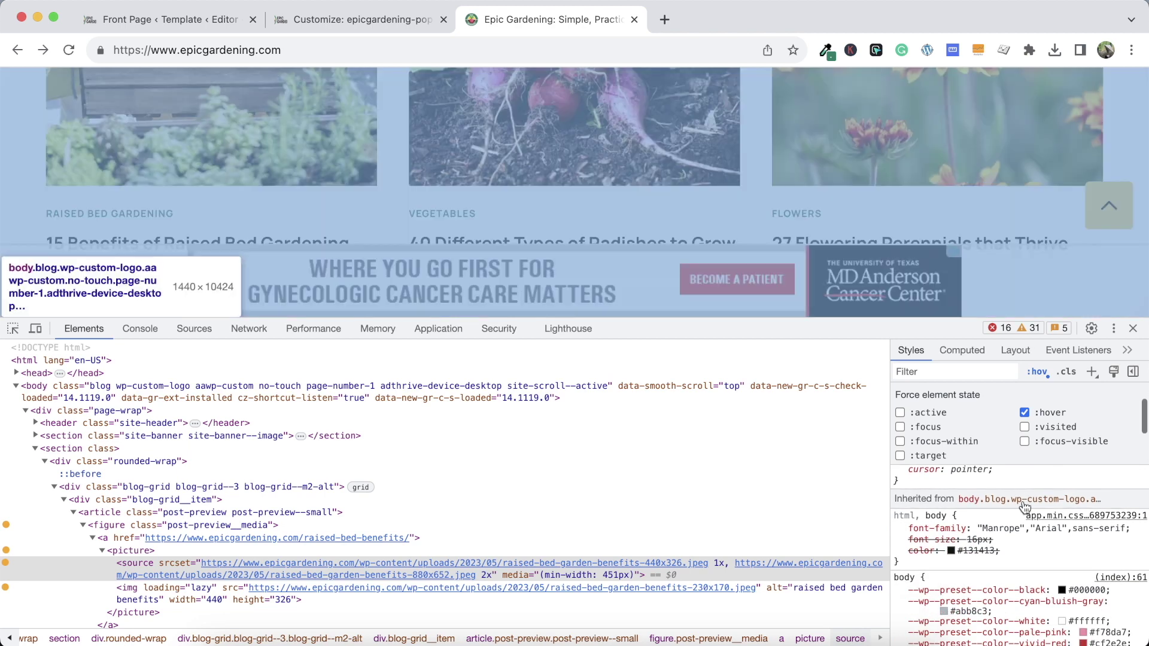
scroll(1067, 516, down, 3)
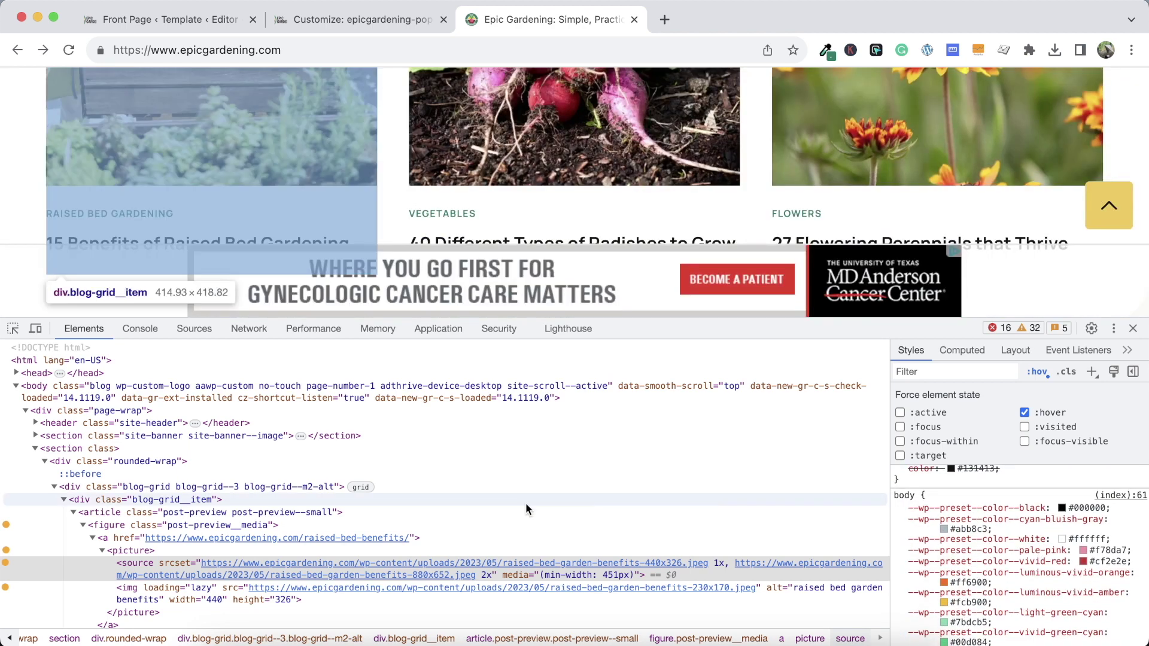
click(184, 550)
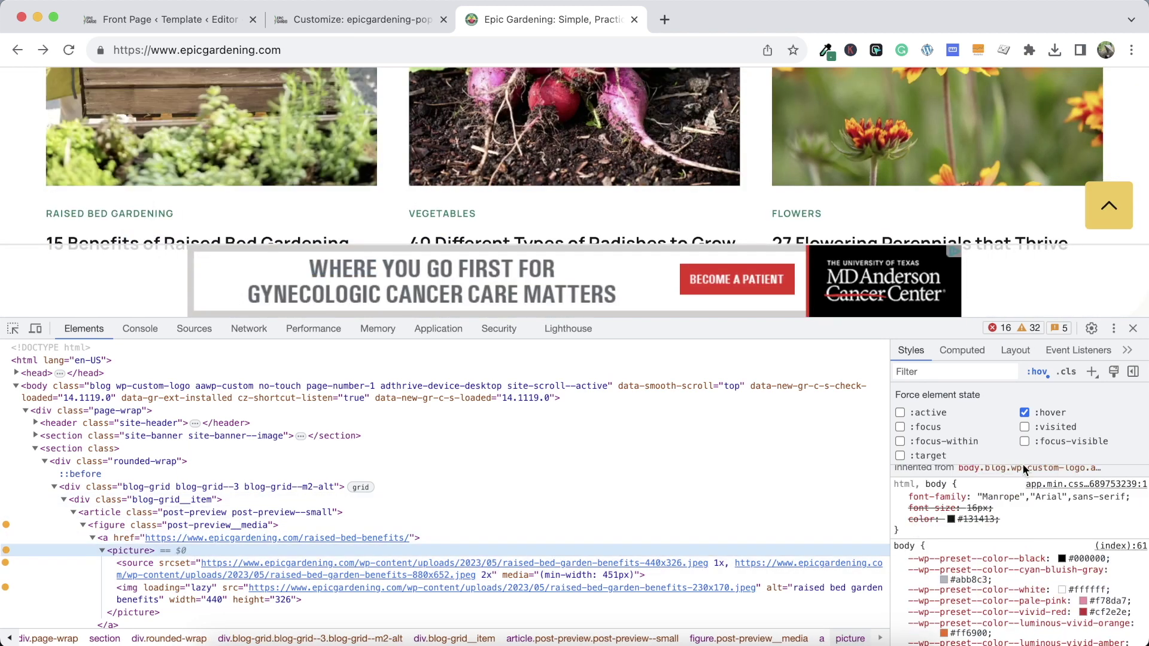
scroll(1008, 511, up, 3)
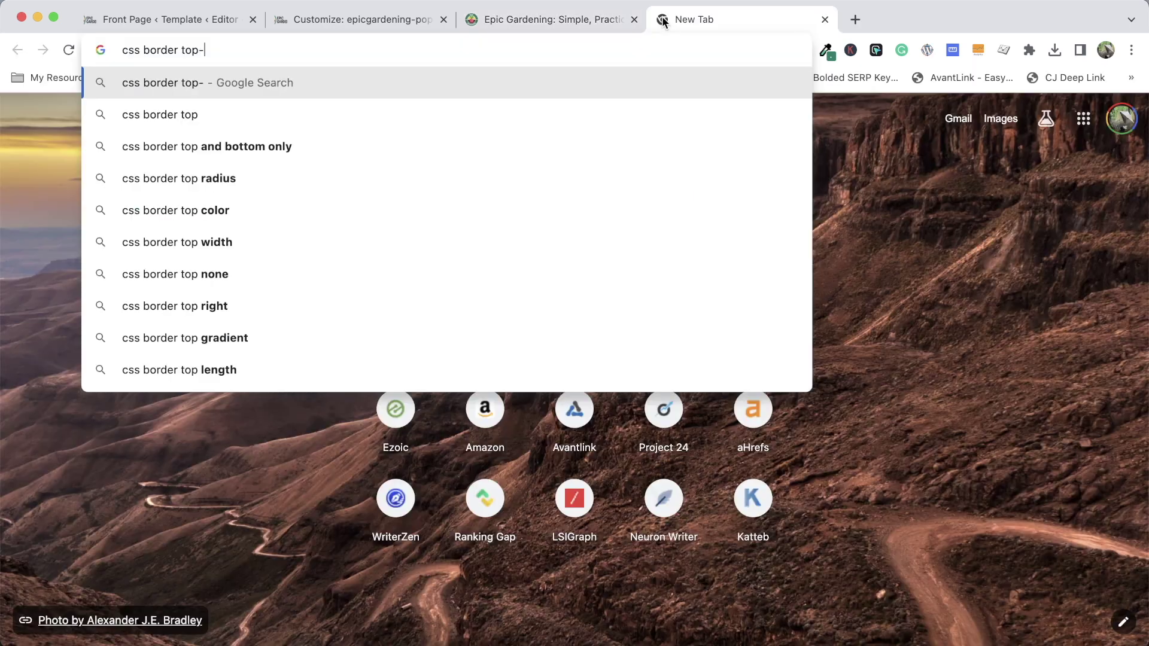
Search Google for "css border top left" in a new tab and open MDN's border-top-left-radius page at its demo
text(left)
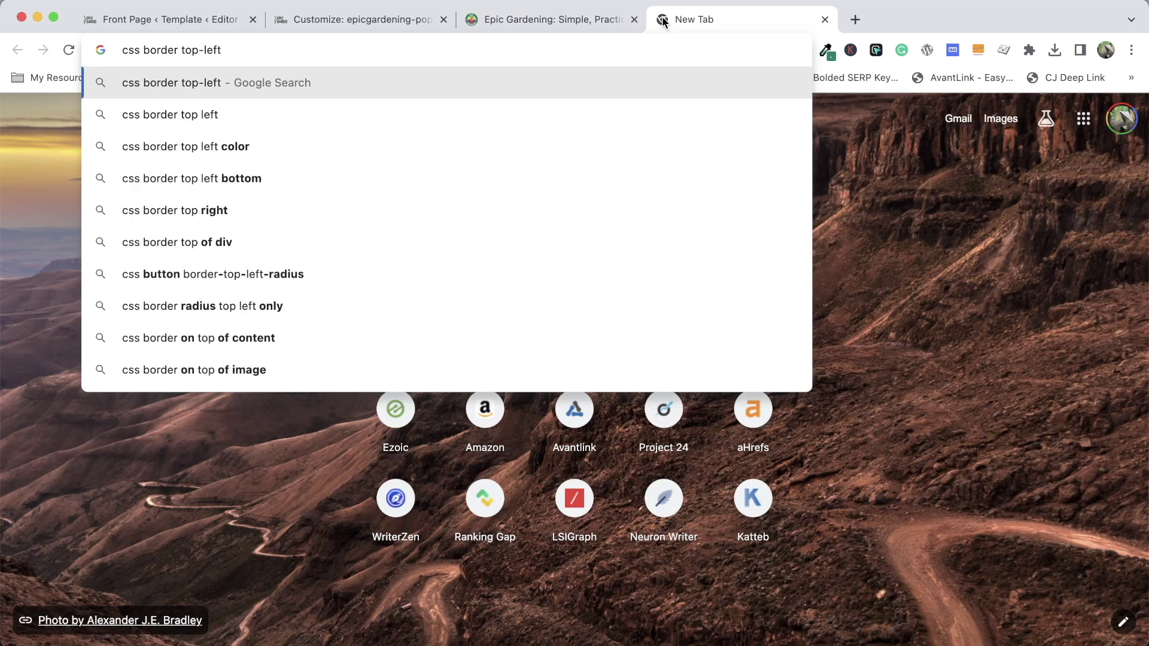
key(Down)
key(Return)
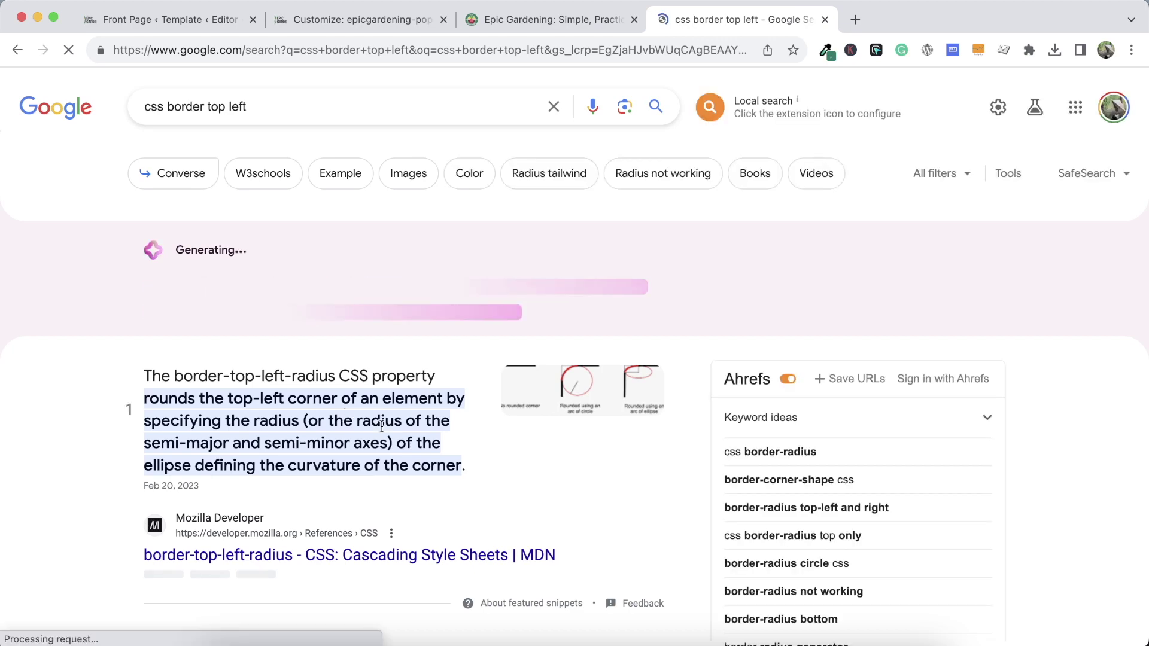
scroll(357, 436, down, 3)
scroll(365, 432, up, 3)
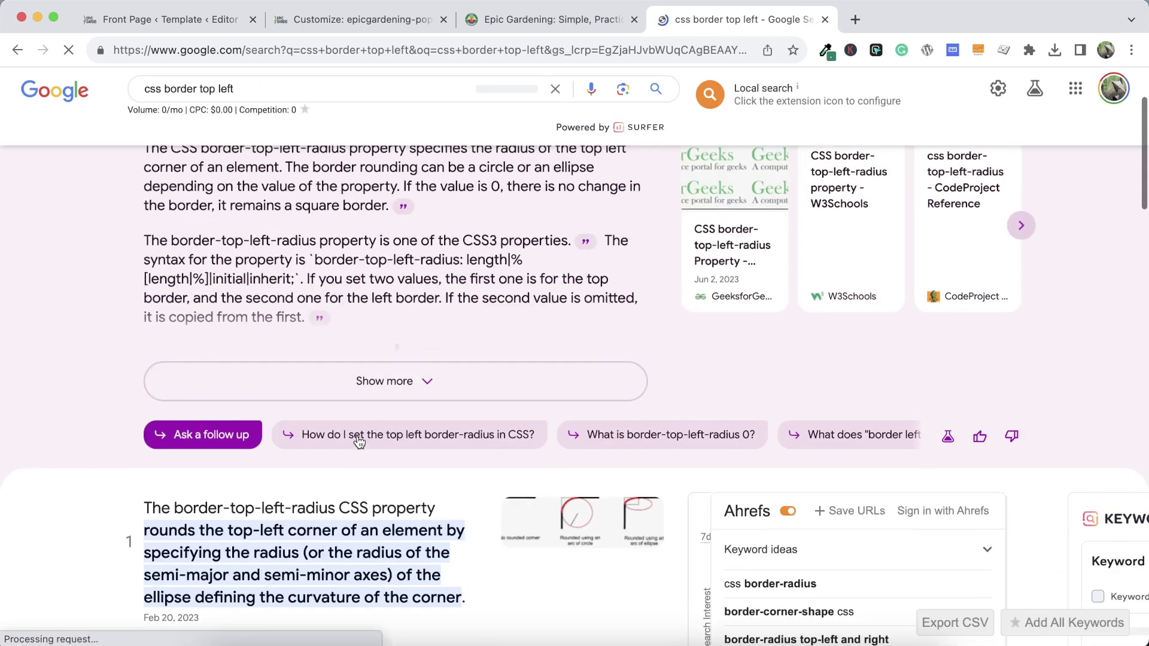
scroll(359, 443, down, 6)
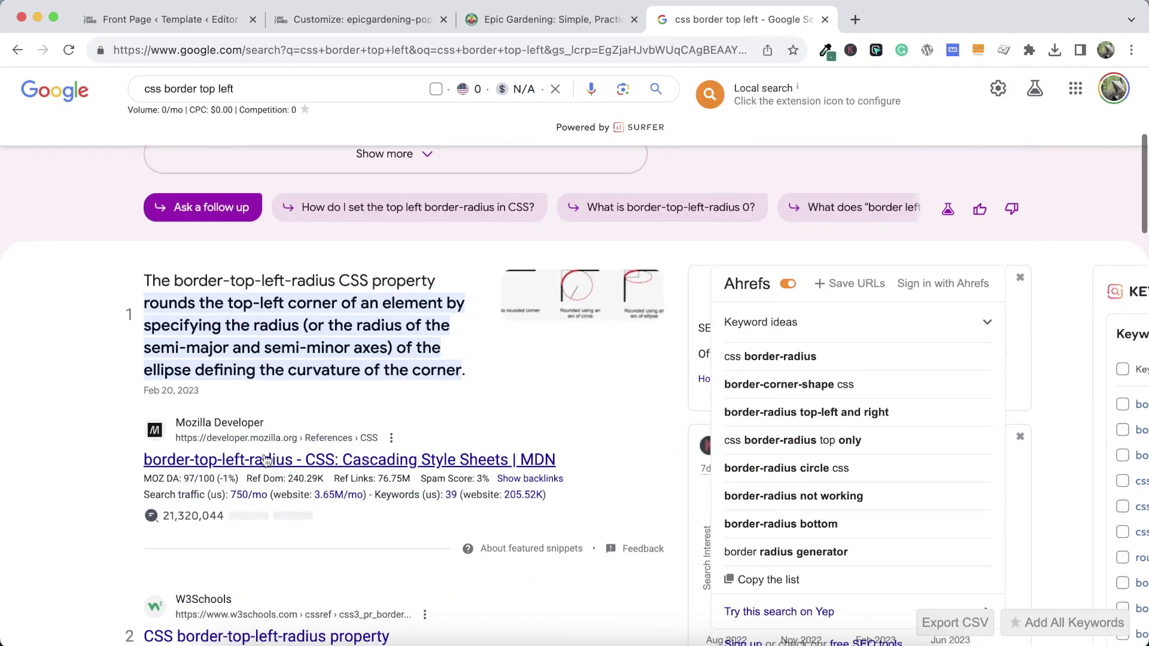
click(266, 460)
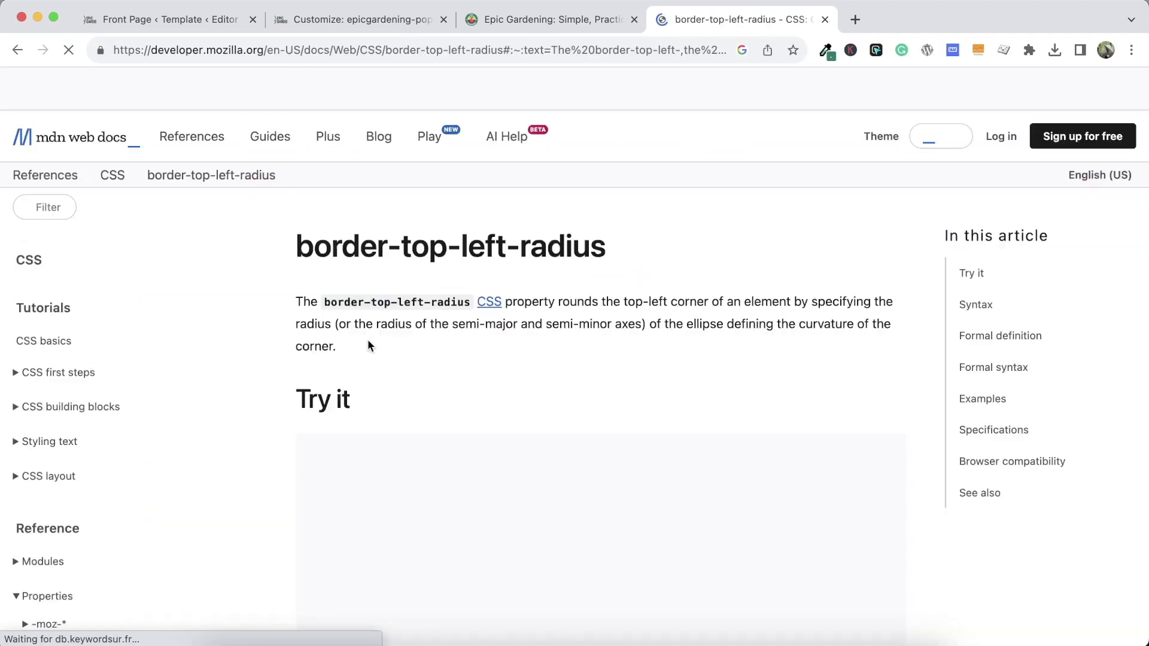
scroll(410, 328, down, 2)
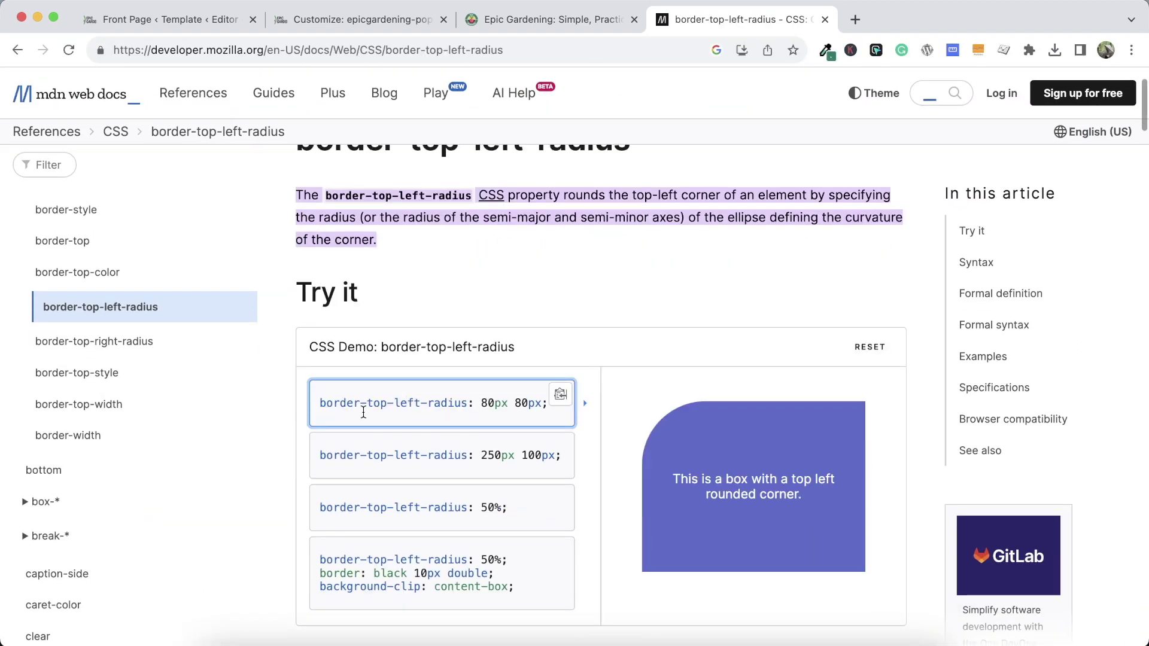
Copy the border-top-left-radius: property name from the first demo example and return to Additional CSS in the Customizer
triple_click(414, 404)
drag(474, 405, 317, 402)
key(super+c)
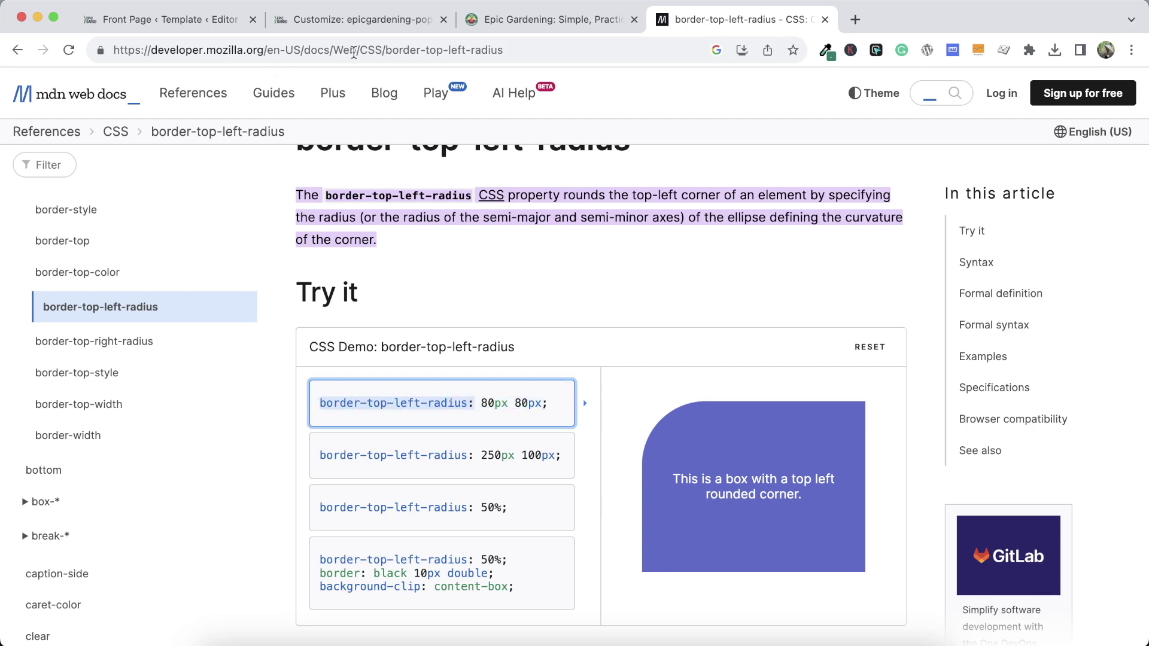
click(183, 20)
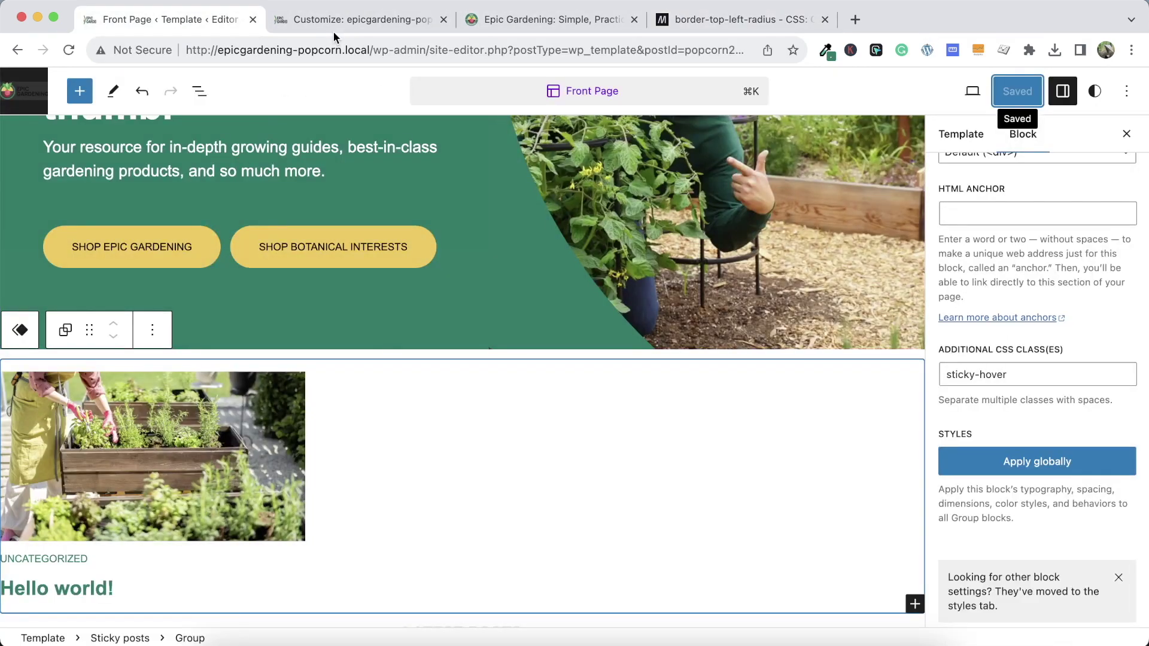
click(357, 23)
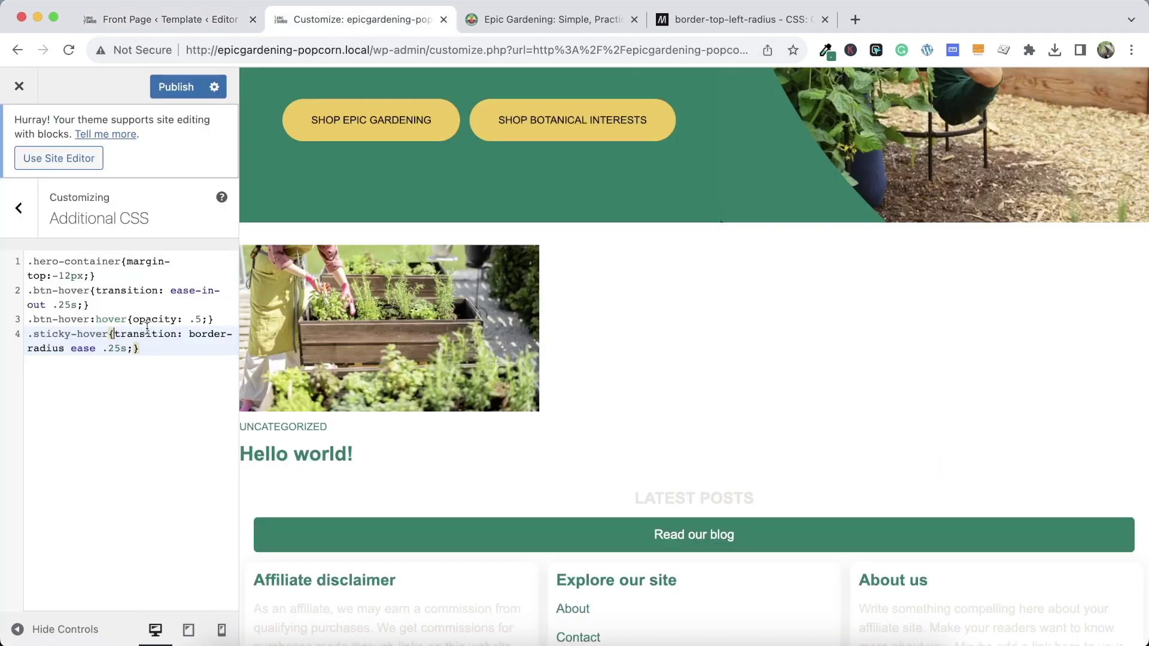
Add border-top-left-radius:45px; at the start of the .sticky-hover rule in Additional CSS and publish the change
click(113, 333)
key(super+v)
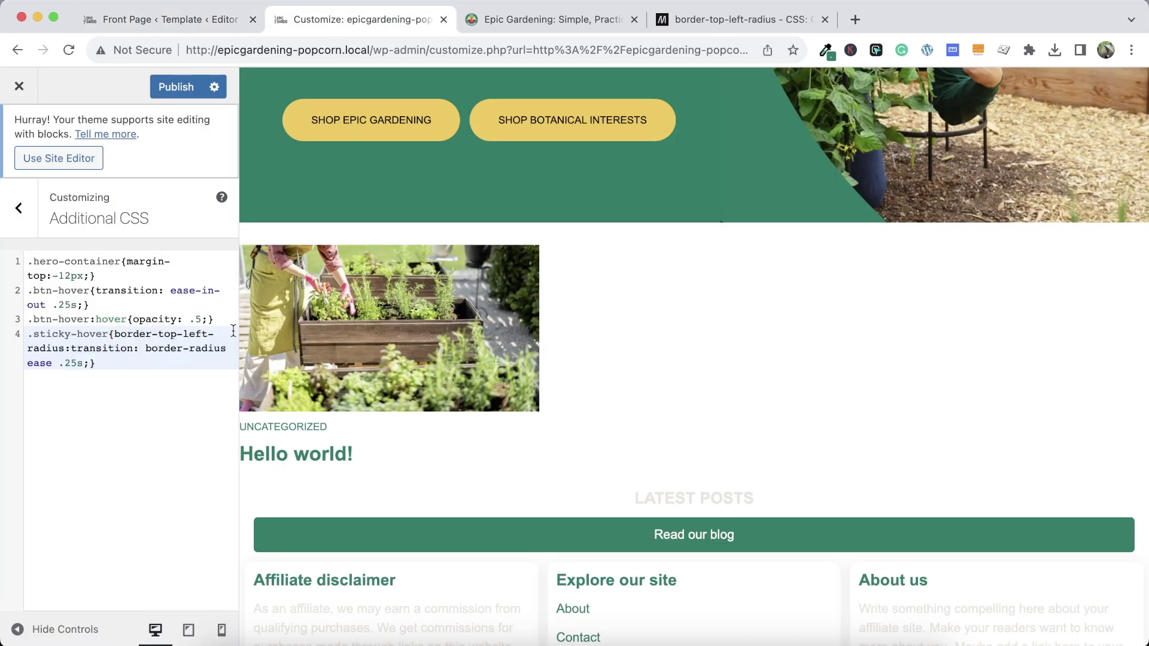
text(45px;)
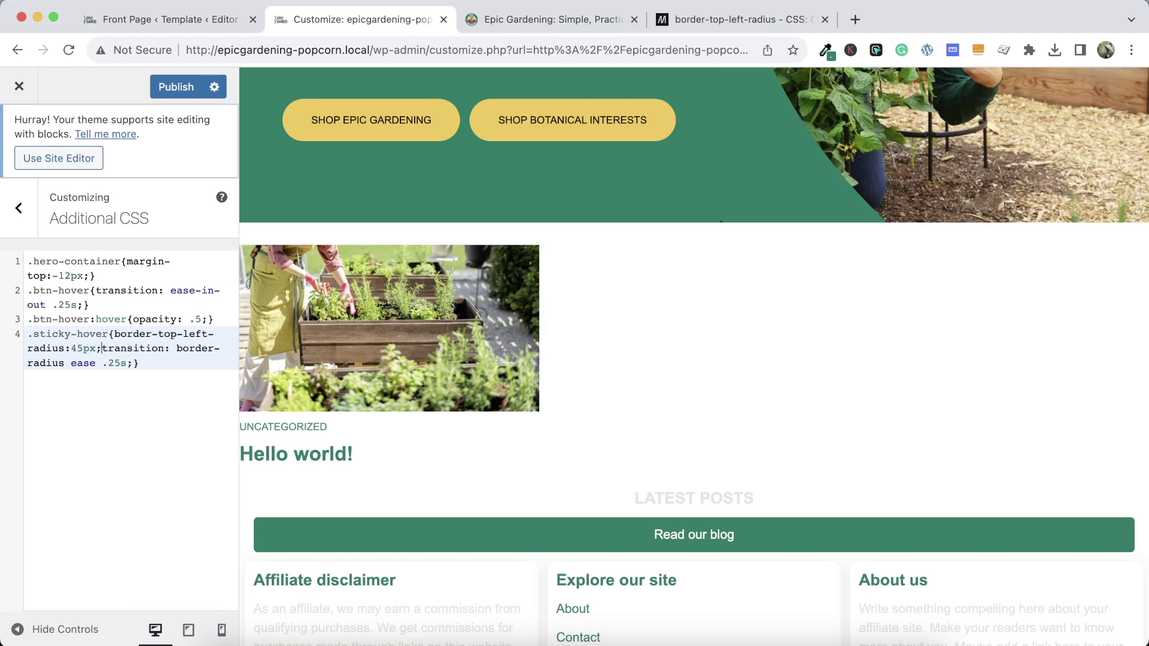
click(177, 87)
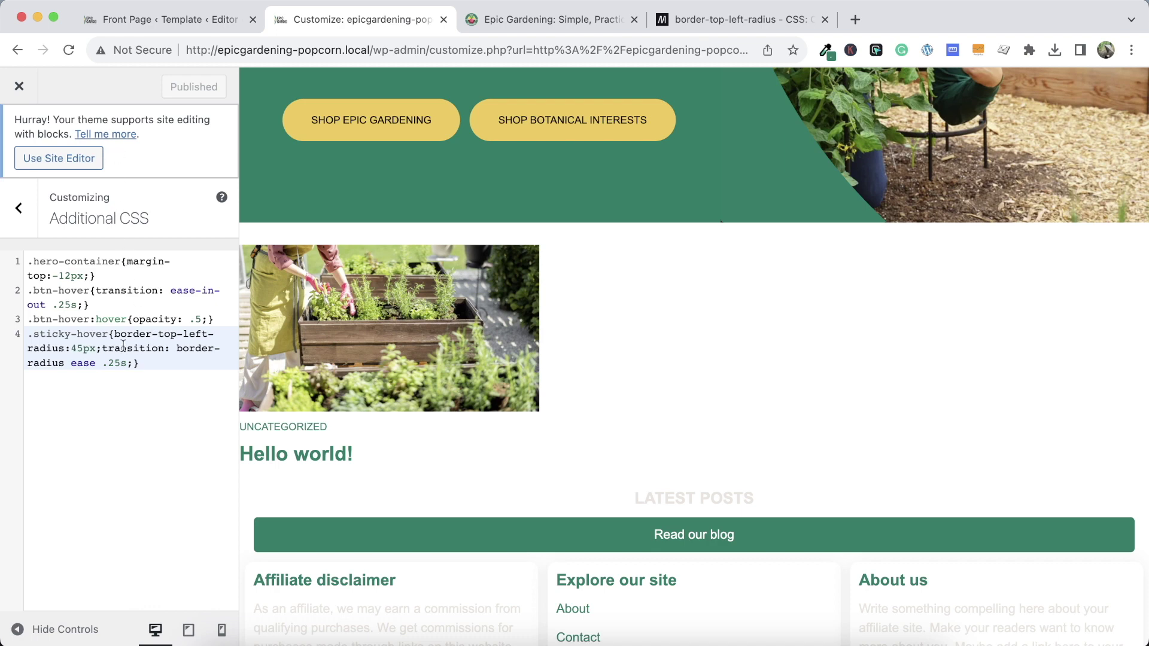
Add border-bottom-right-radius:45px; after the top-left radius in the .sticky-hover rule, publish, and view the sticky post on the live homepage
key(super+v)
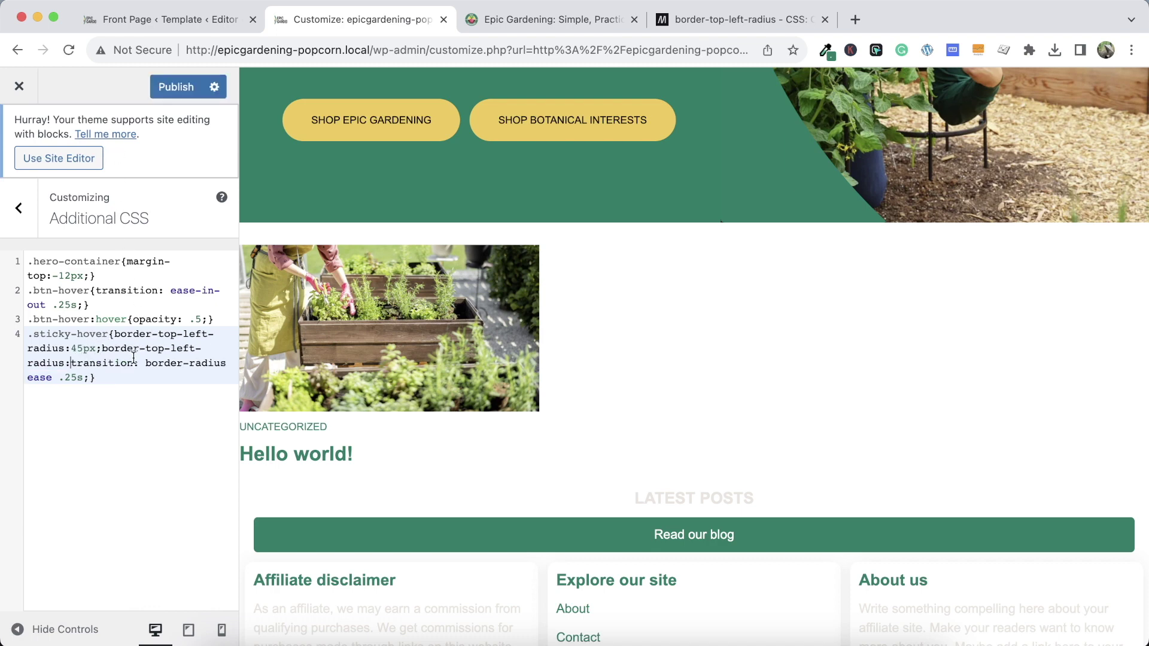
double_click(157, 350)
text(bottom)
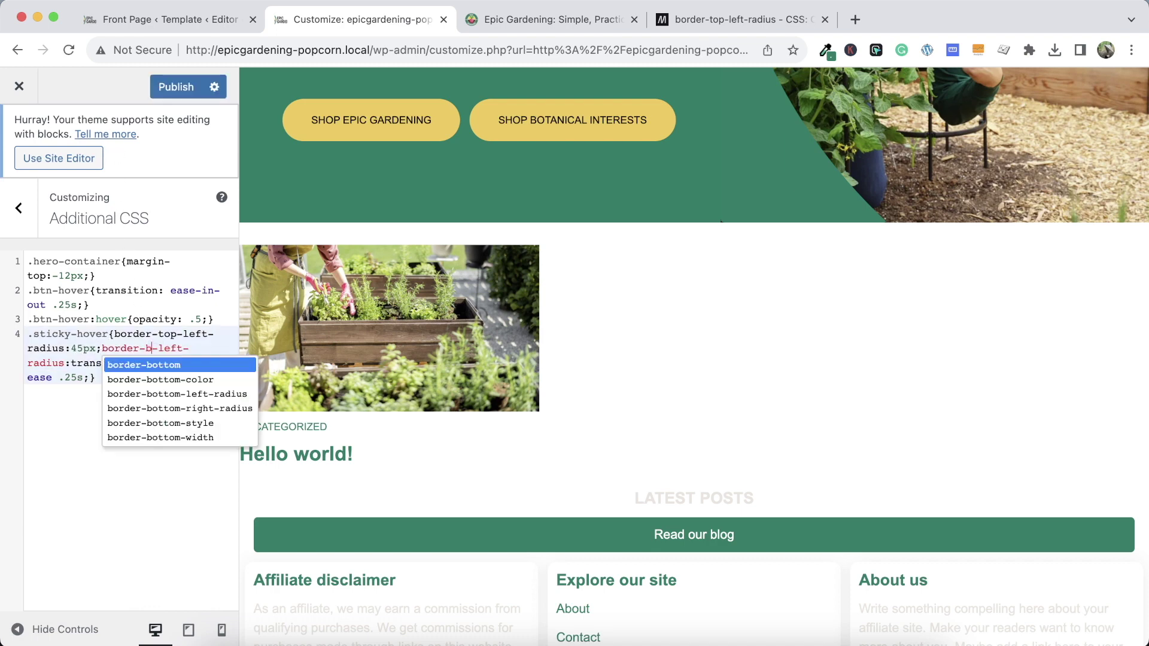
key(BackSpace)
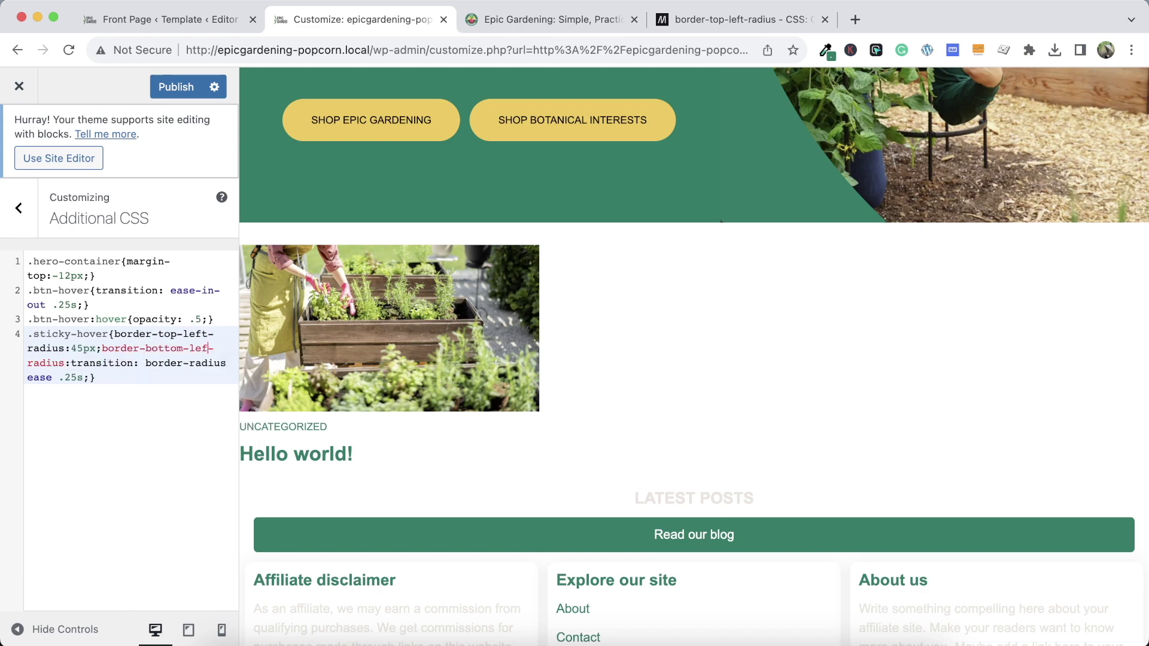
text(right)
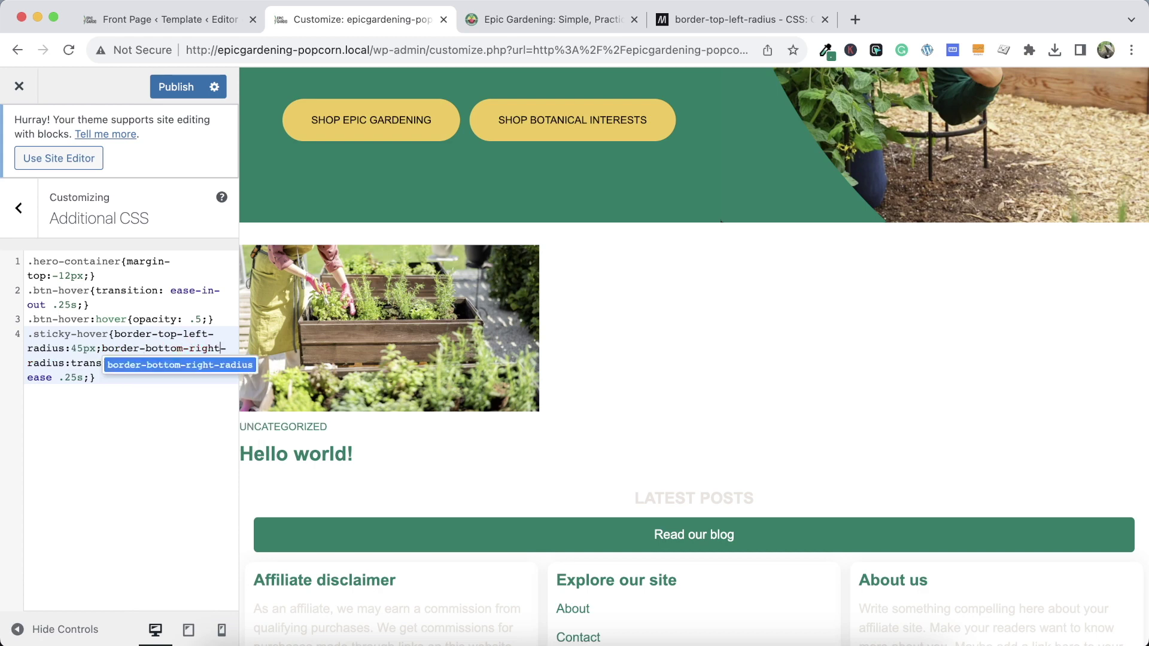
click(55, 350)
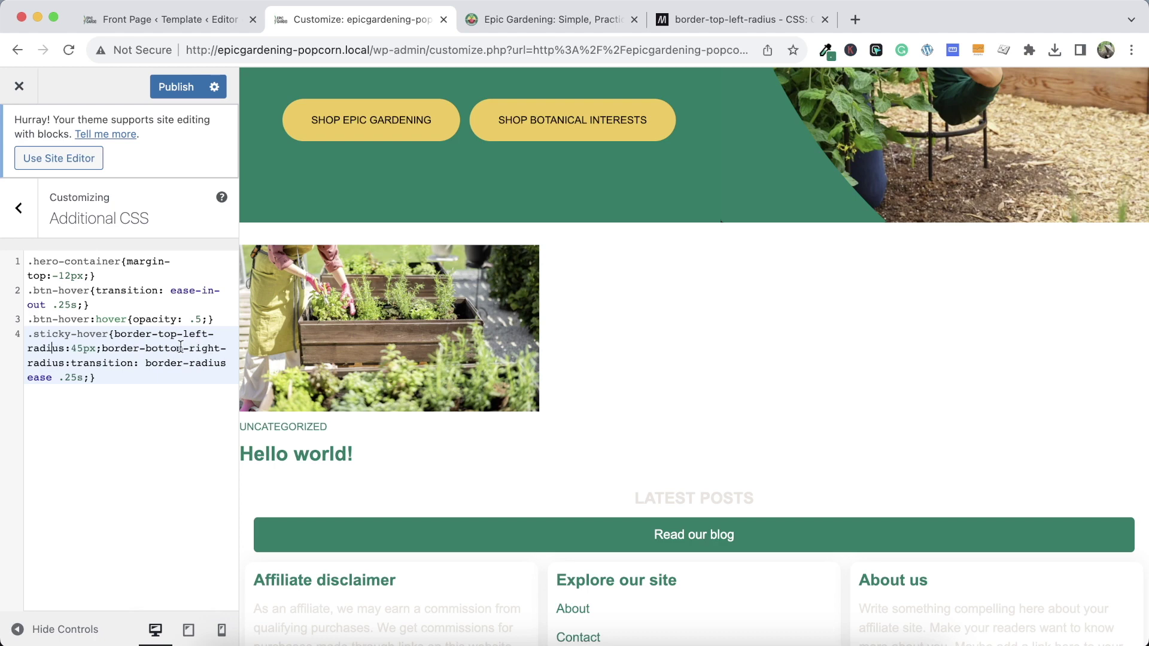
text(45px)
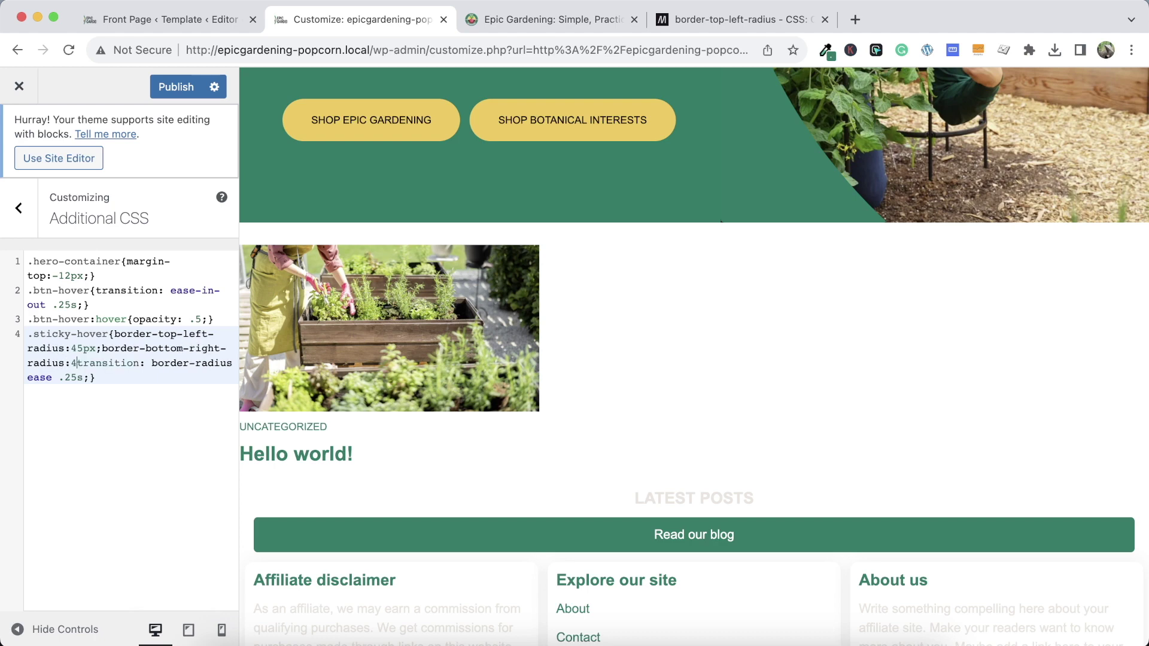
text(;)
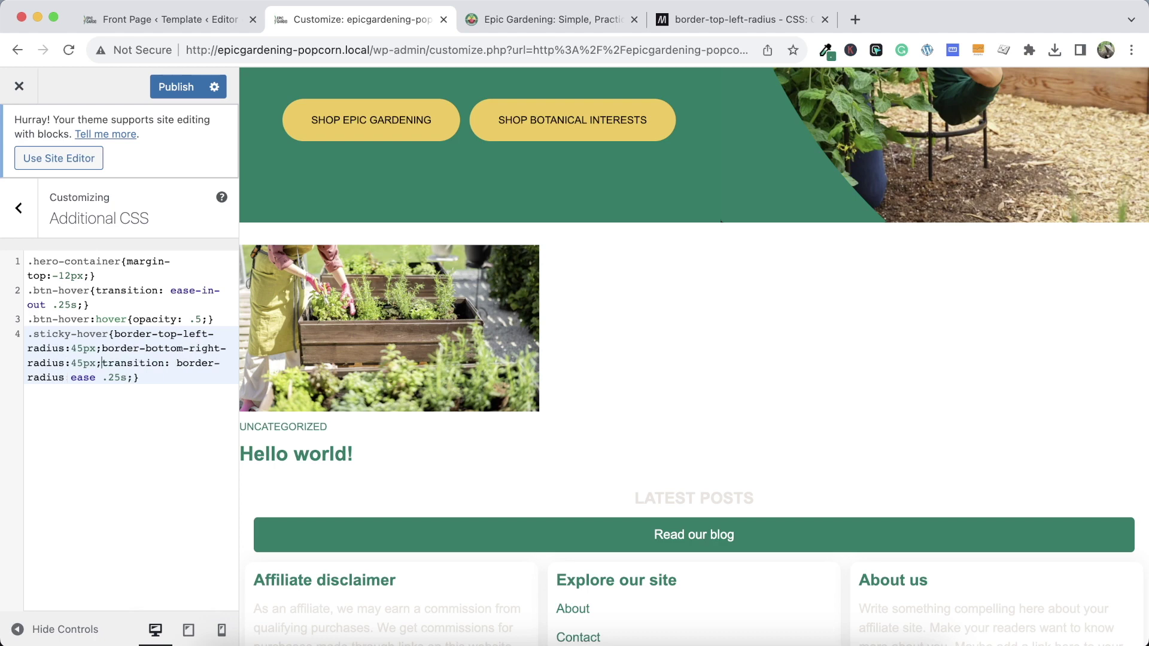
click(167, 87)
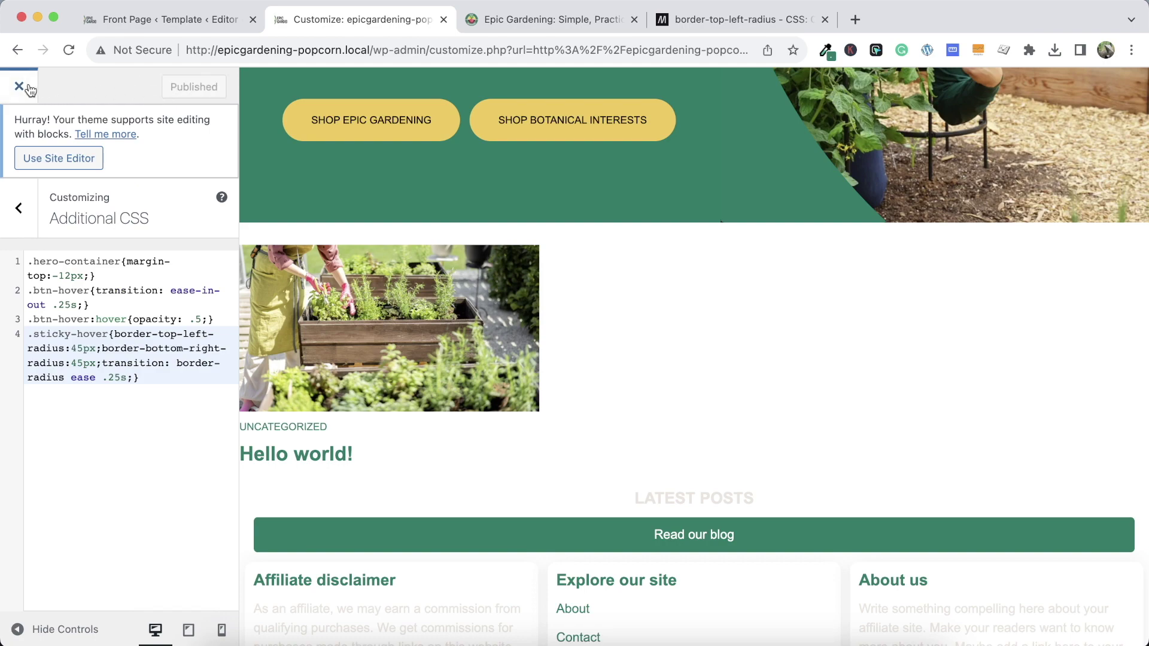
scroll(200, 257, down, 5)
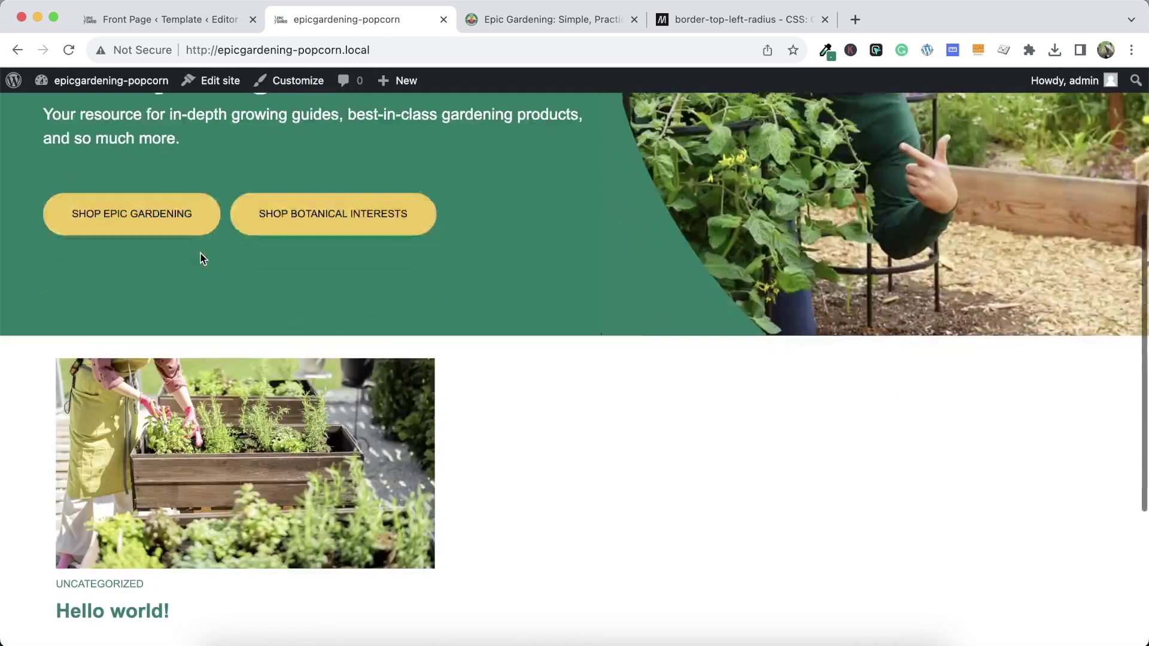
Inspect the sticky post's featured image figure and change its .sticky-hover:hover selector to .sticky-hover img:hover in the developer tools
right_click(245, 362)
click(368, 530)
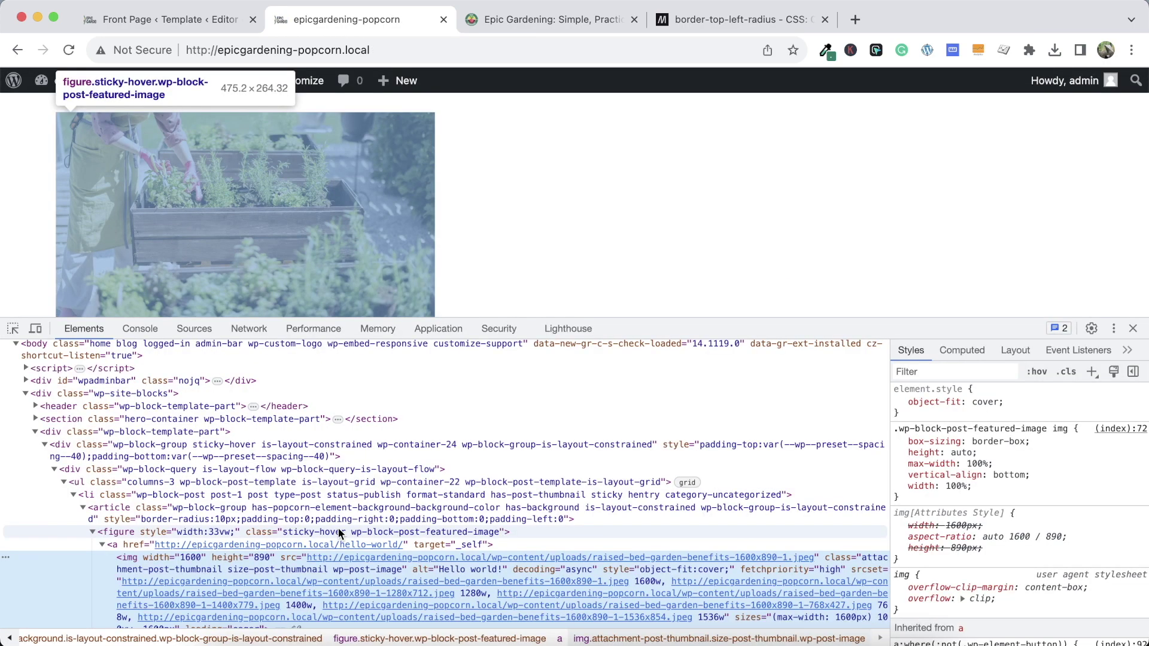
click(655, 532)
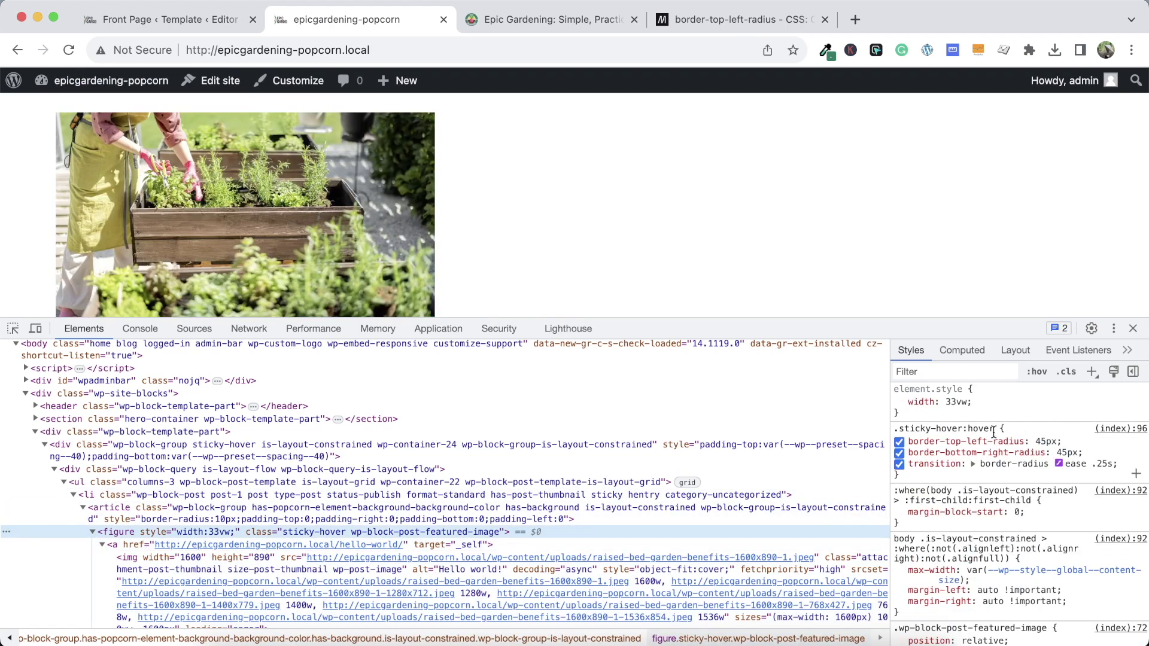
click(896, 429)
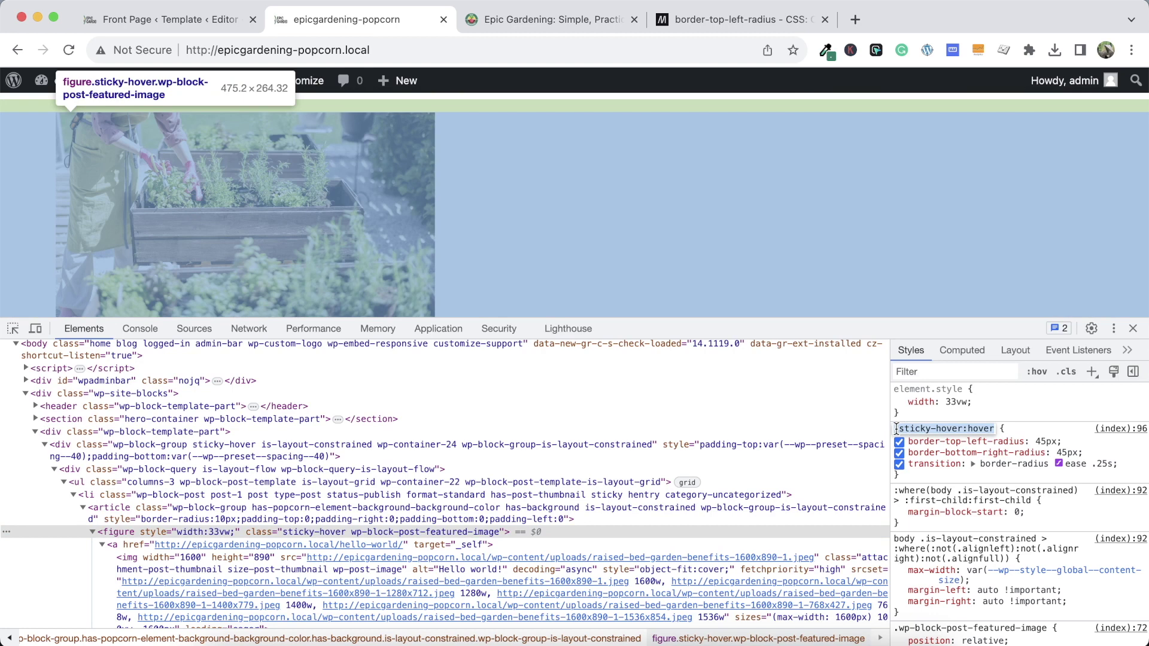
key(Left)
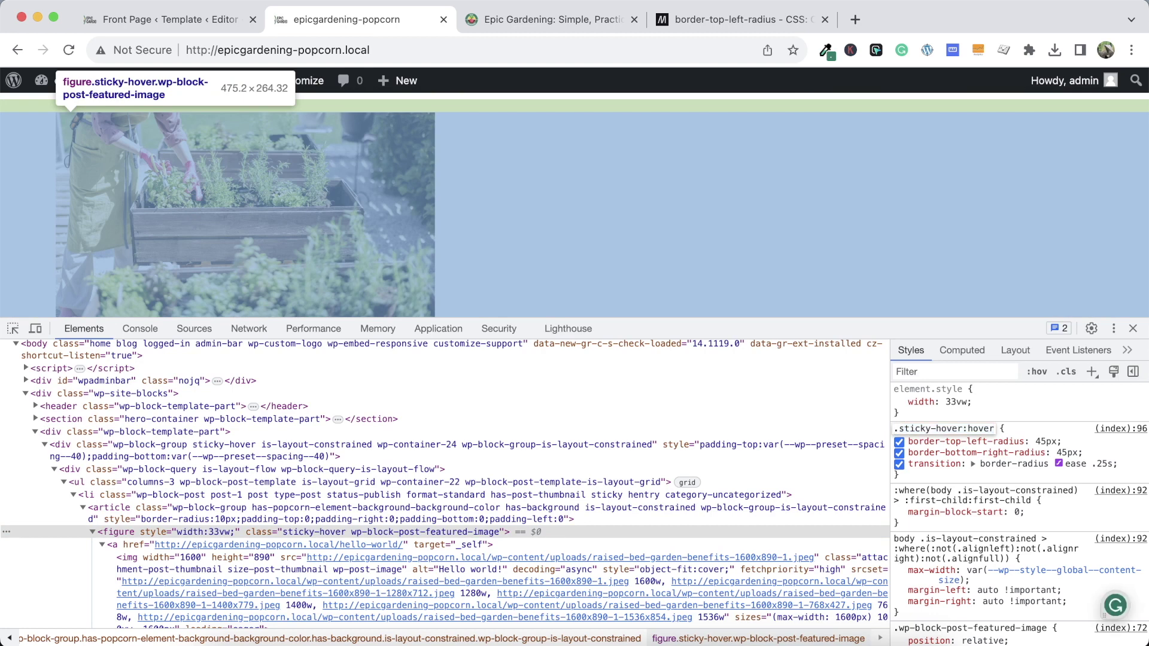
click(962, 429)
text(ima)
key(Return)
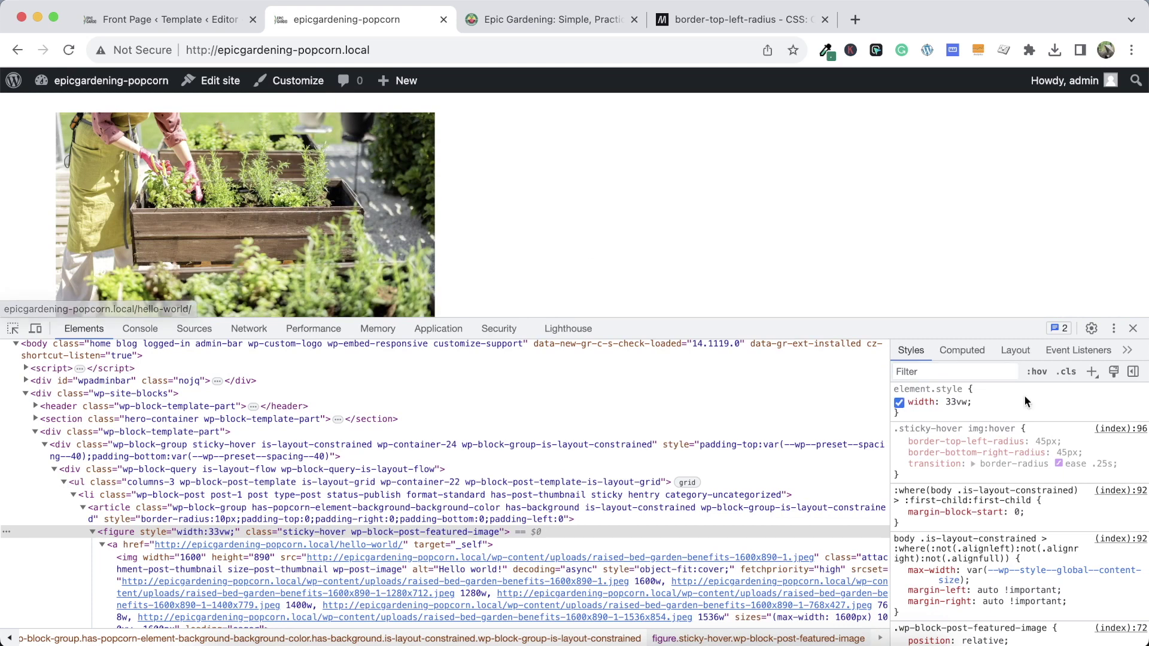
Copy the .sticky-hover img:hover selector, close the developer tools, and open Additional CSS in the Customizer
click(953, 429)
key(super+c)
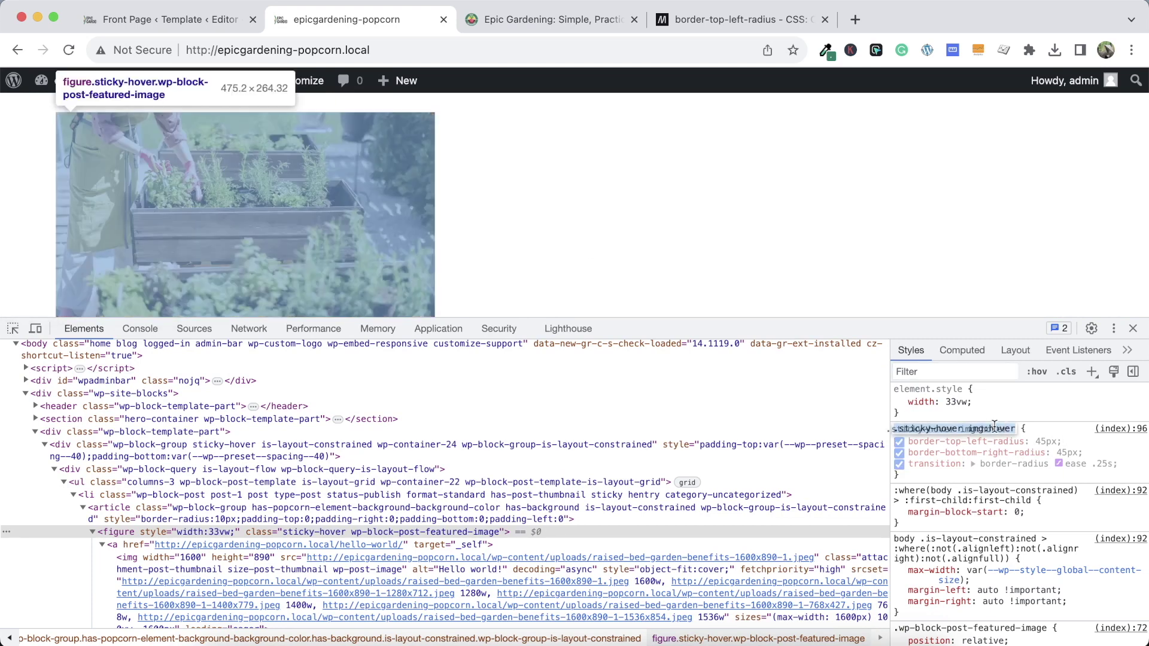
click(1132, 328)
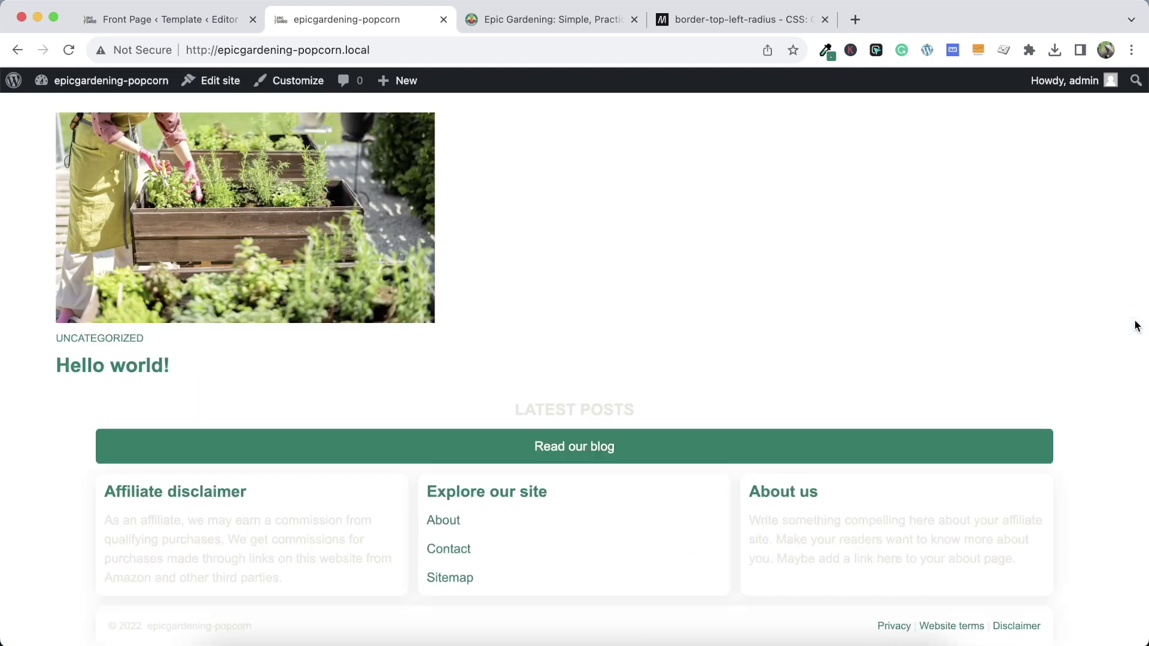
click(281, 83)
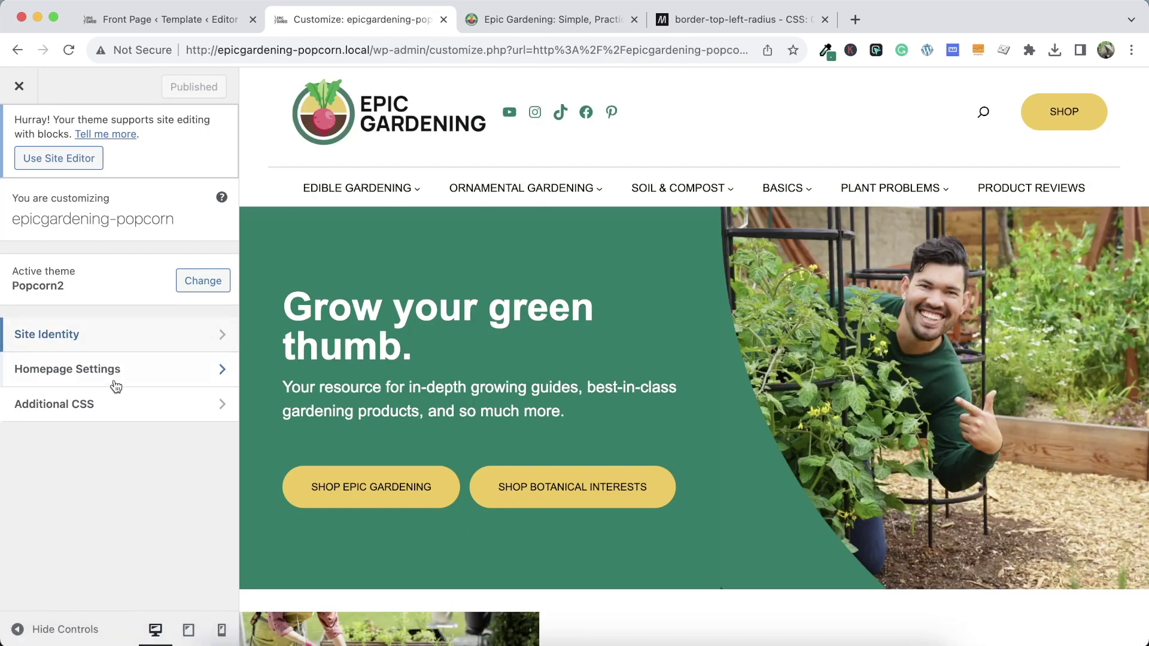
click(116, 399)
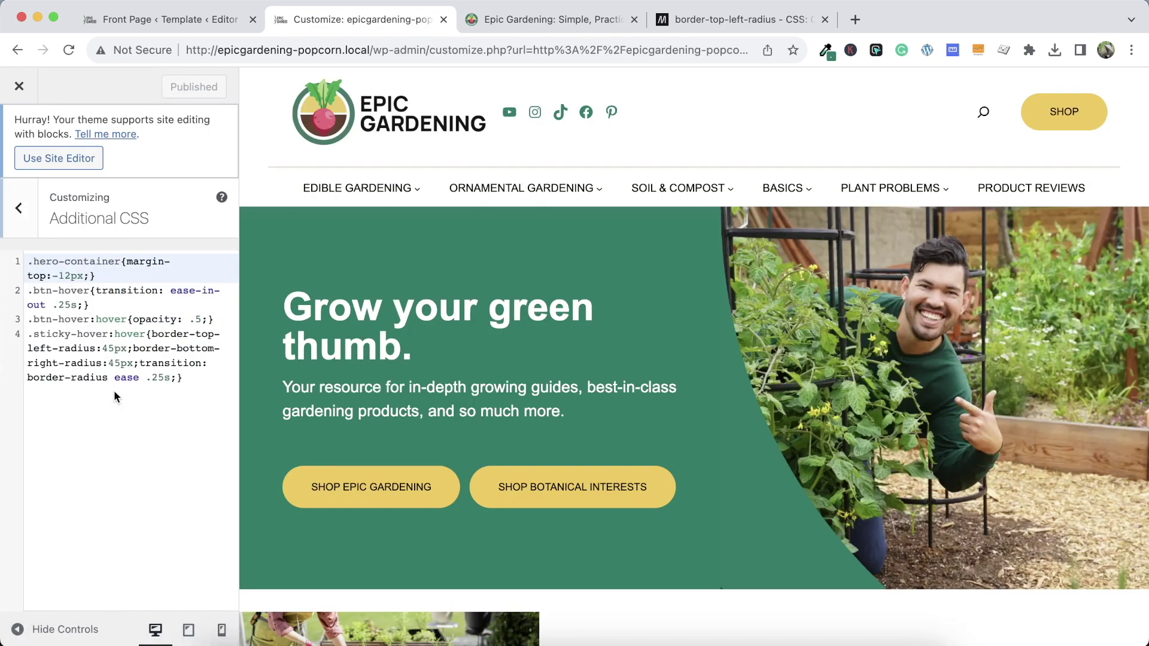
Replace the .sticky-hover:hover selector with .sticky-hover img:hover, publish, and view the sticky post on the live homepage
click(38, 336)
drag(146, 334, 35, 337)
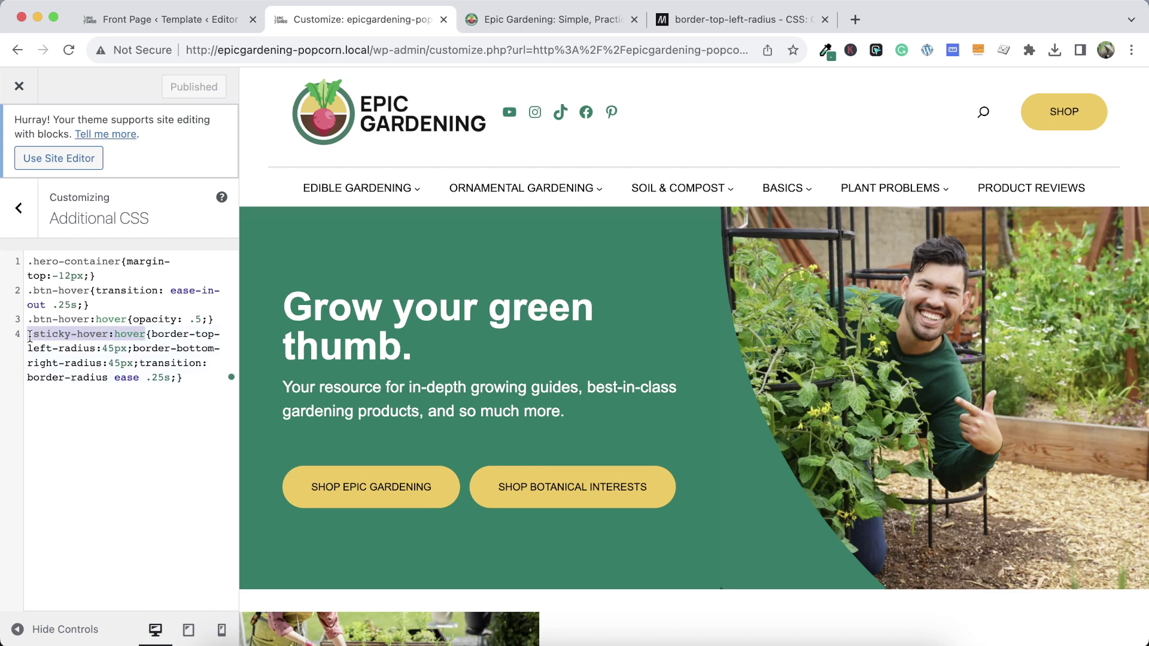
key(super+v)
click(174, 88)
click(18, 86)
scroll(193, 364, down, 7)
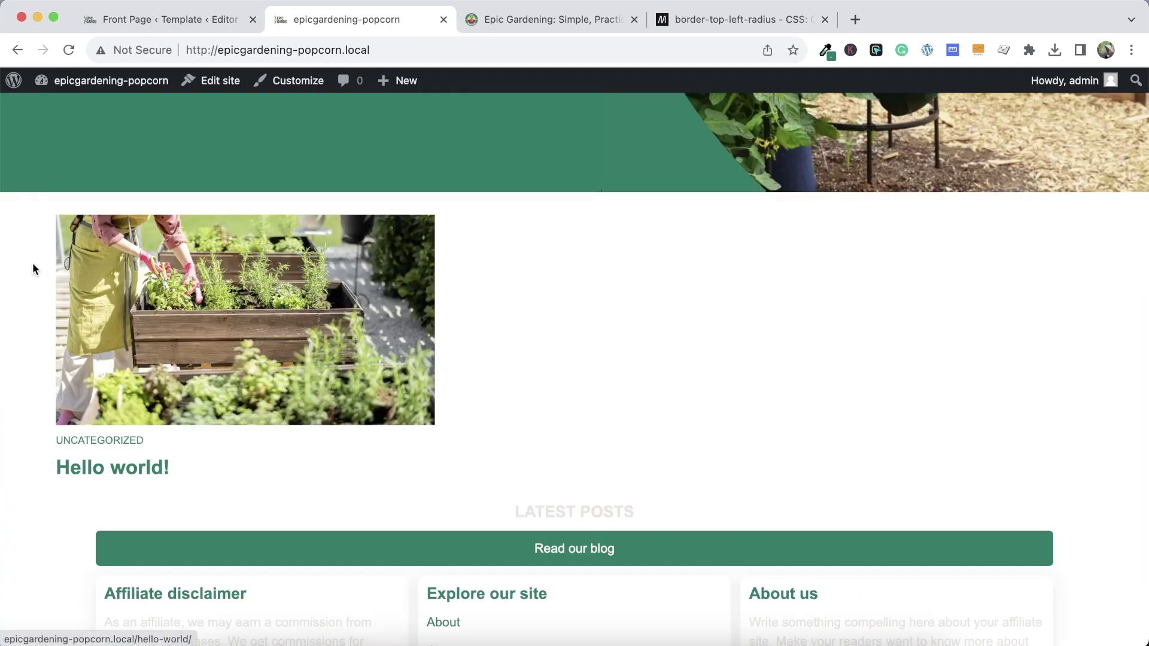
Reopen Additional CSS, change the transition timing in the .sticky-hover img:hover rule to ease-in-out, and publish
click(289, 84)
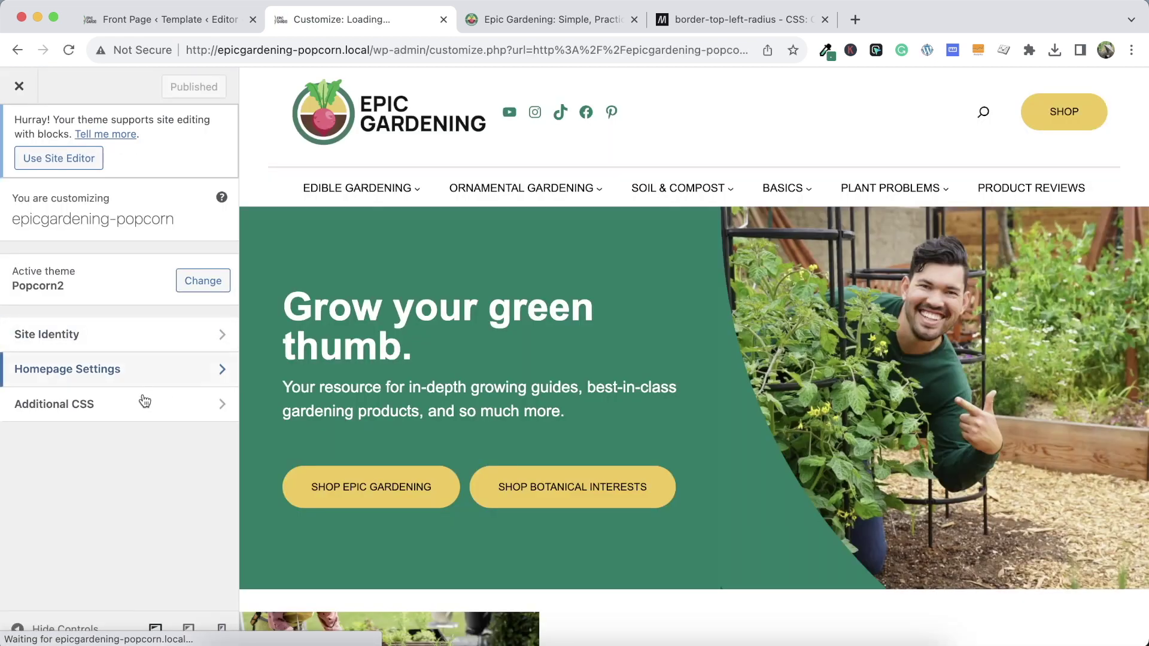
click(142, 402)
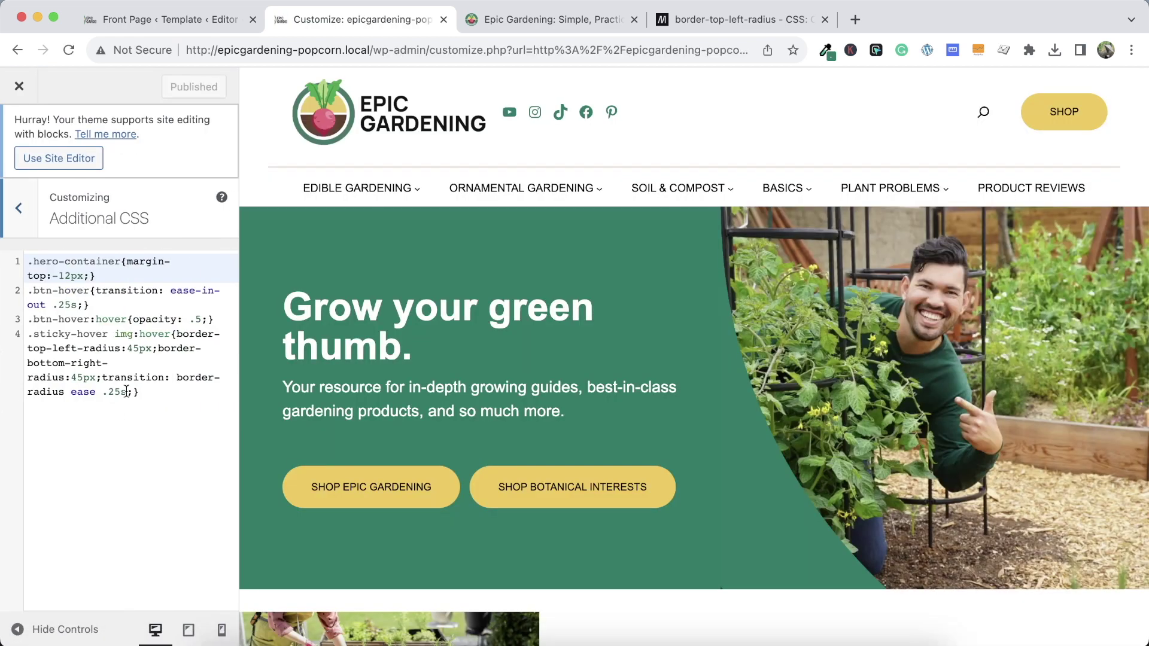
click(95, 391)
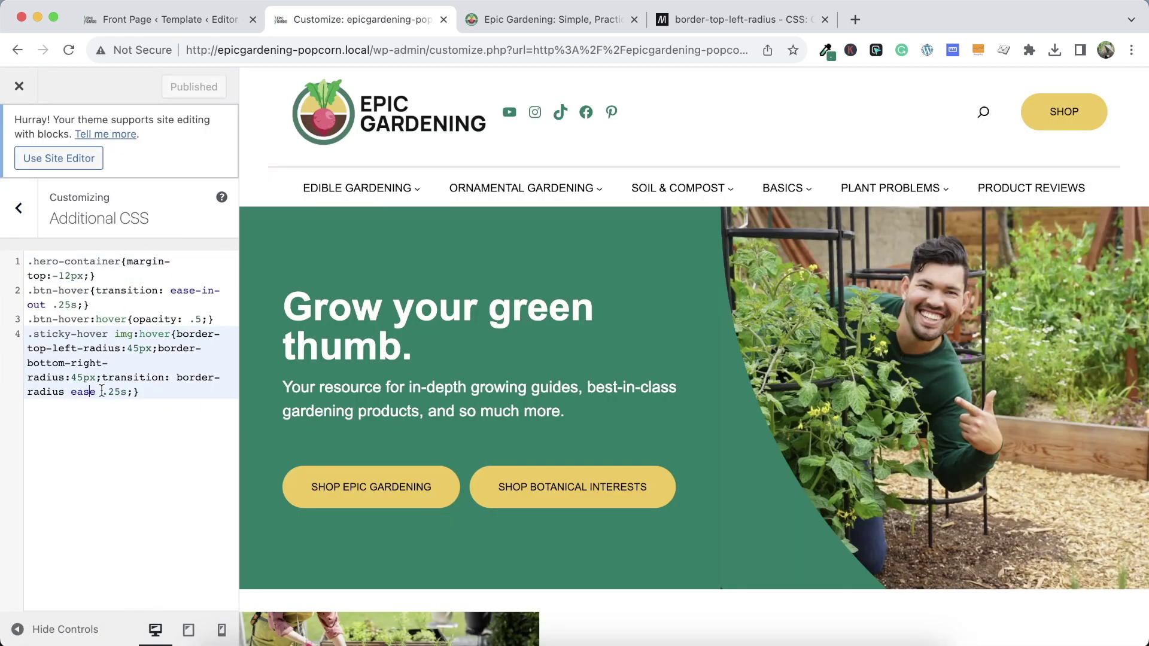
text(-i)
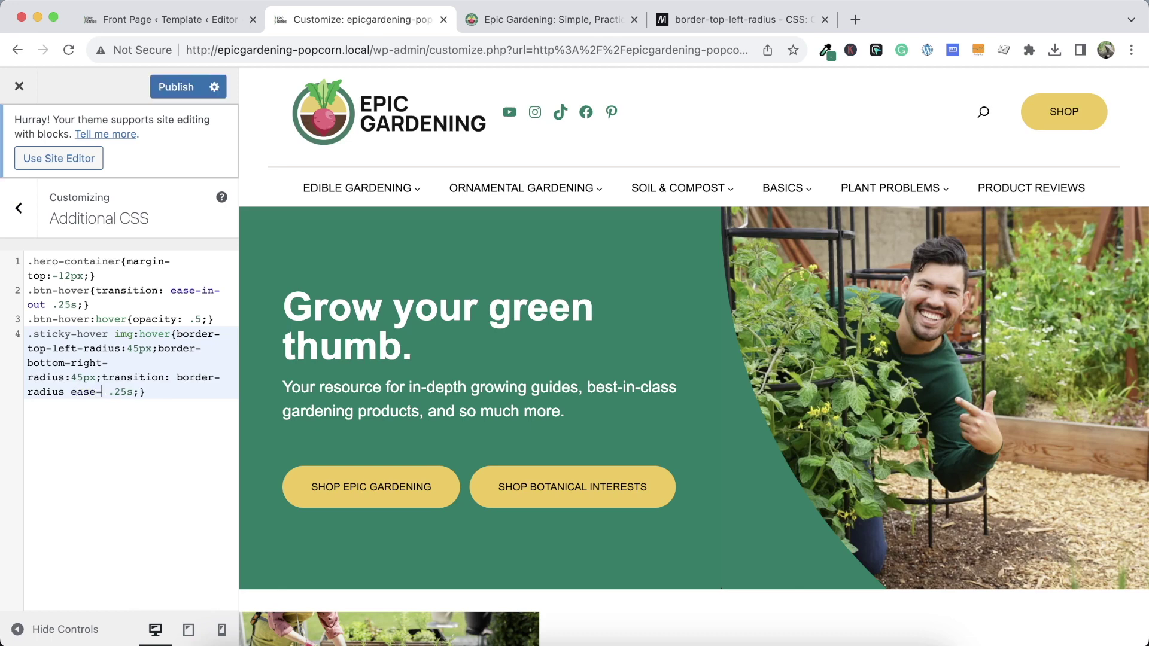
text(n-out)
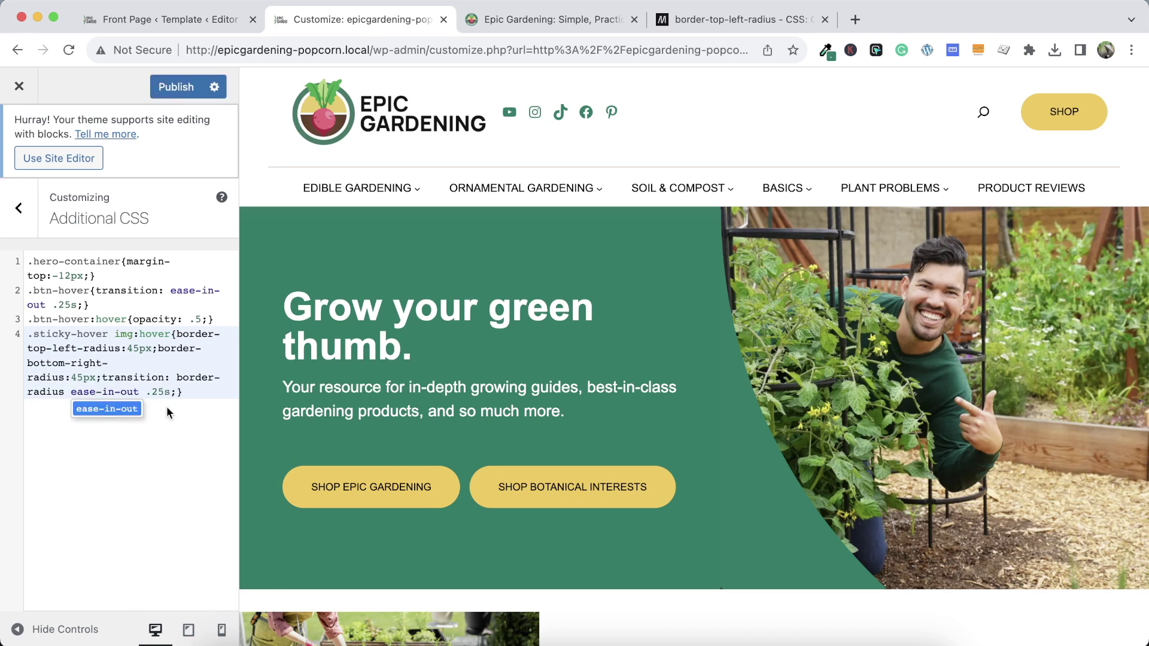
click(168, 413)
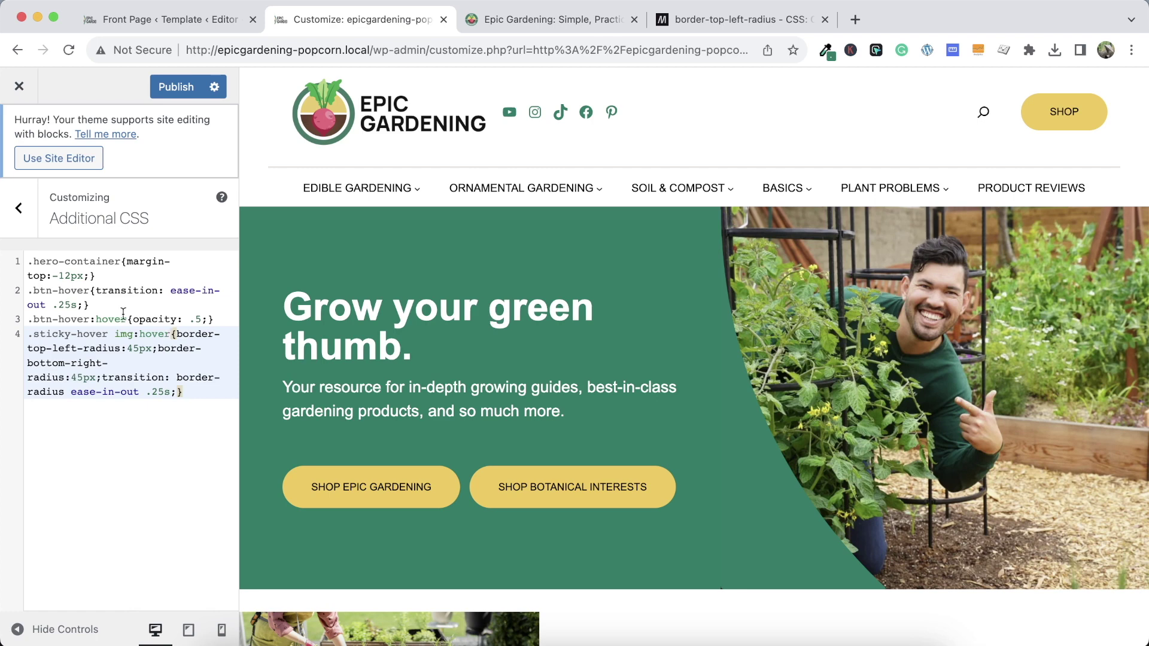
click(173, 91)
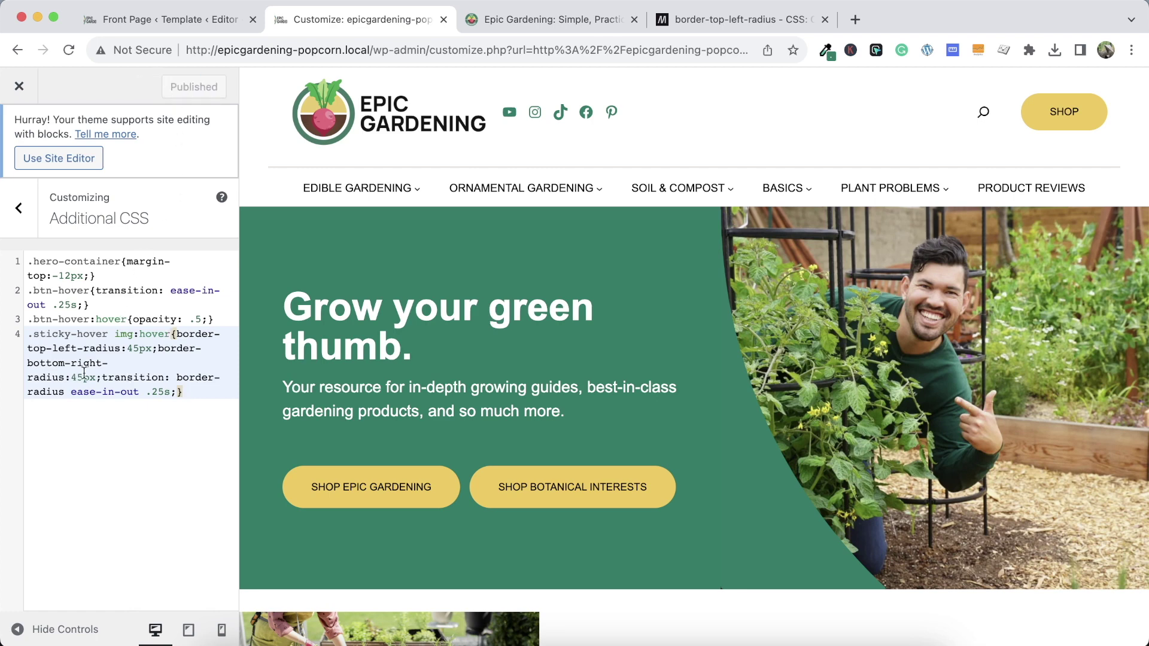
Start a new .sticky-hover img rule on its own line above the .sticky-hover img:hover rule
key(super+Left)
key(Return)
key(Up)
text(.sticky-hover img)
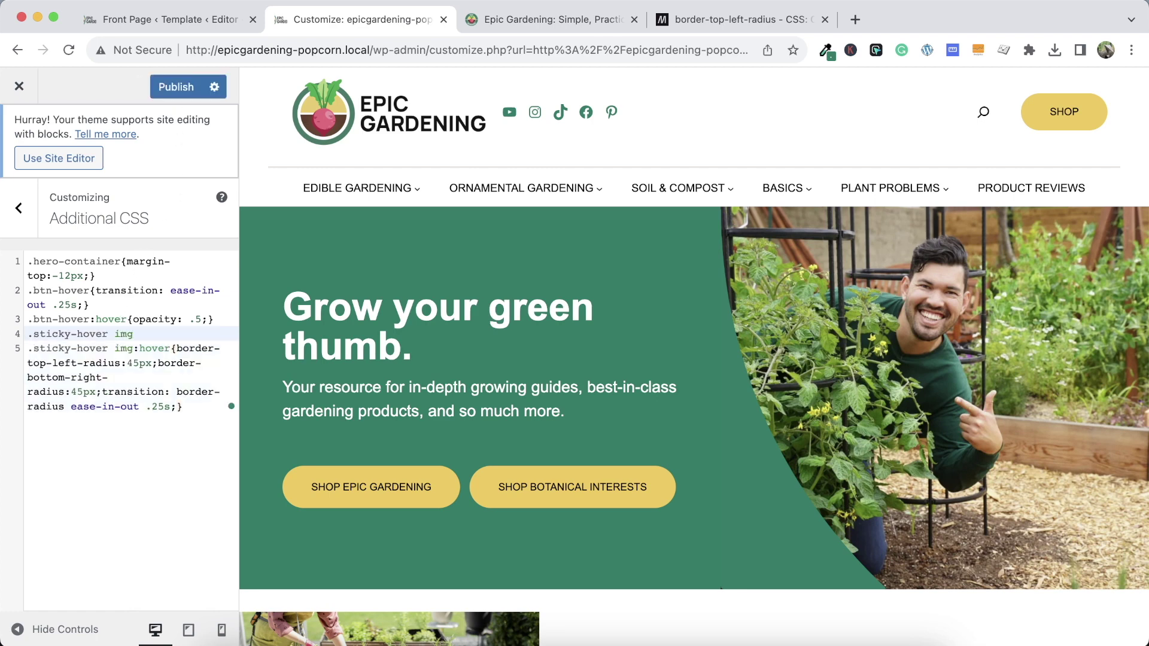
Copy transition: border-radius ease-in-out .25s; from the hover rule into the .sticky-hover img rule and return to the live homepage
drag(178, 406, 103, 396)
key(super+c)
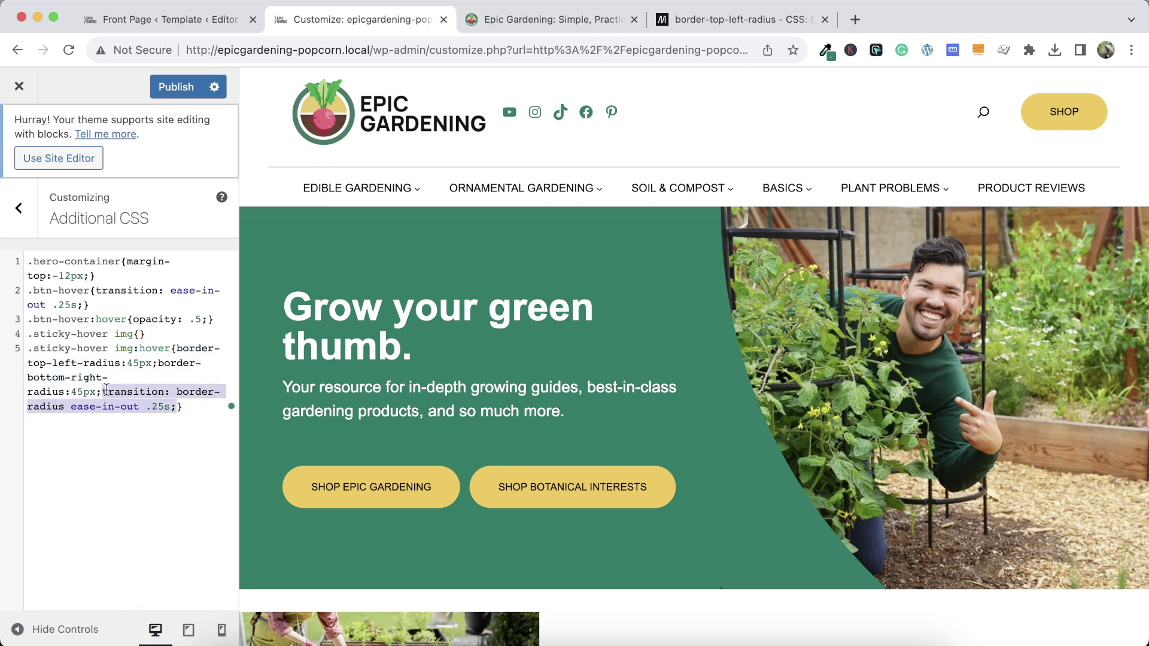
click(139, 334)
key(super+v)
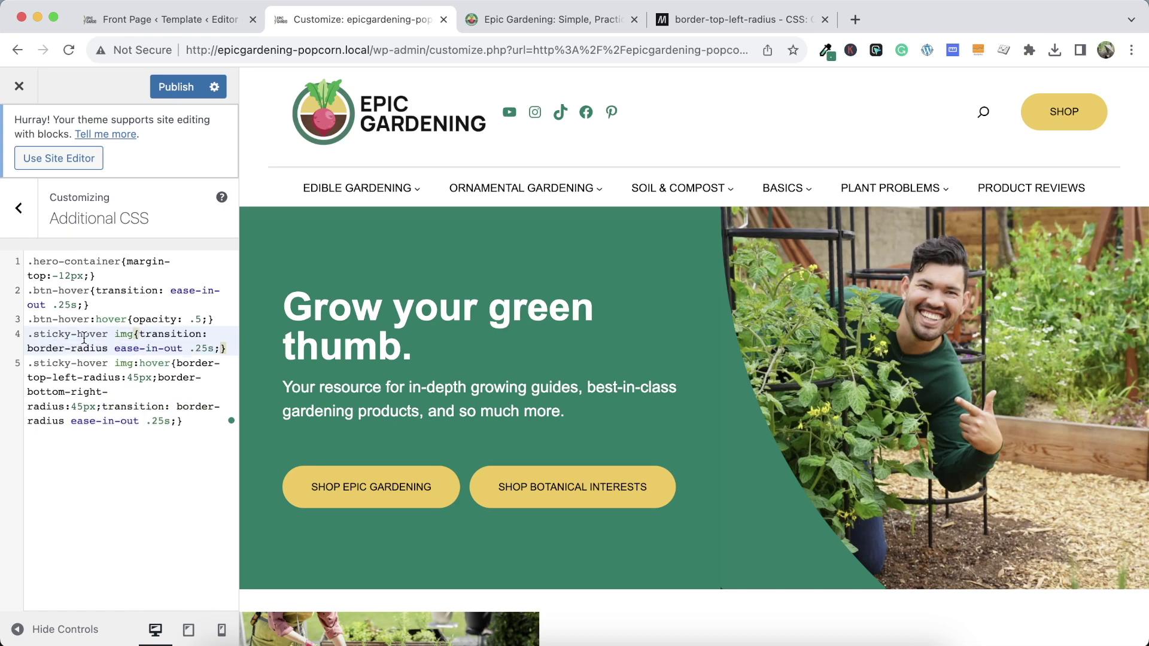
click(106, 346)
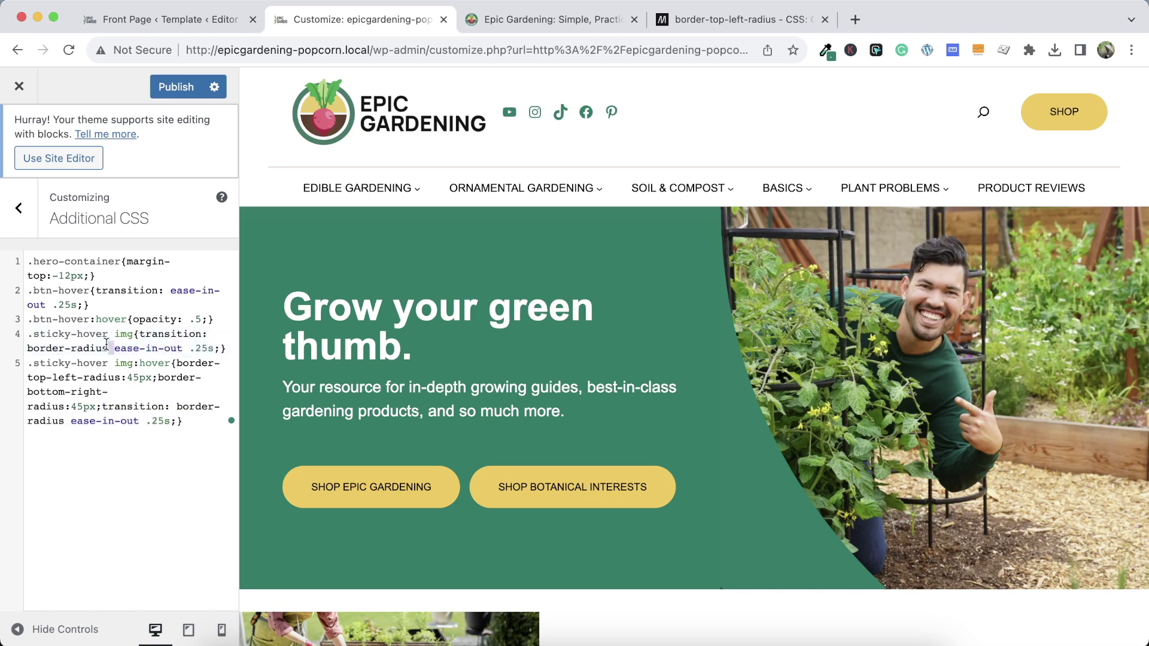
double_click(93, 347)
click(19, 86)
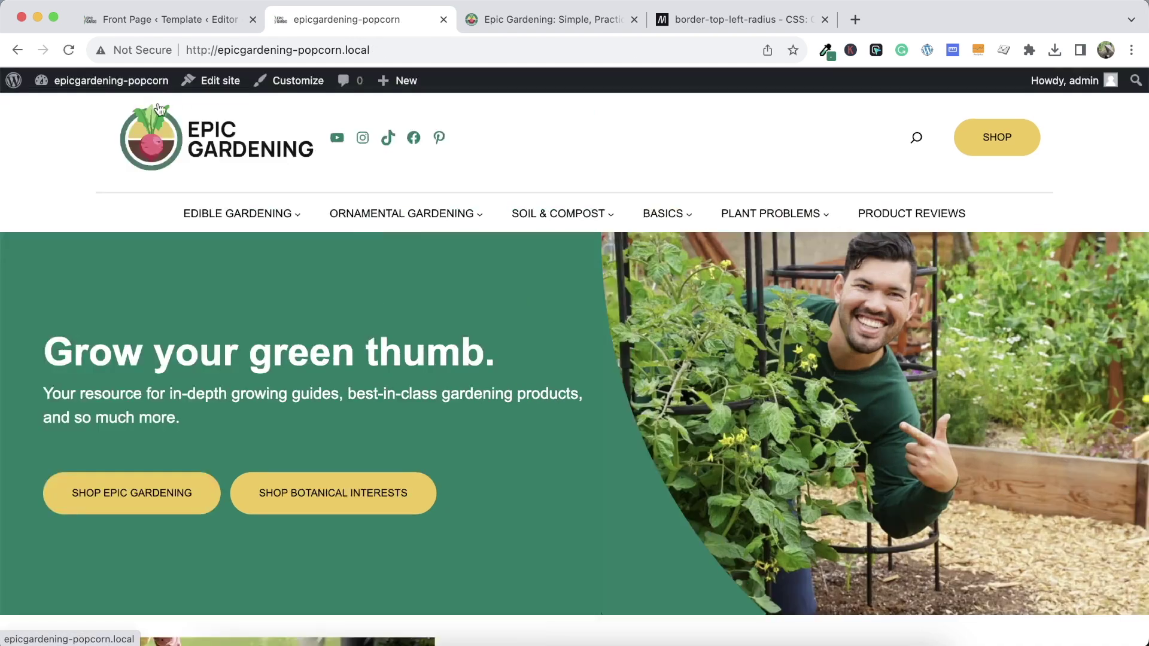
Check the sticky image's hover effect on the live homepage and inspect the first post image's dimensions on the Epic Gardening site
scroll(175, 352, down, 4)
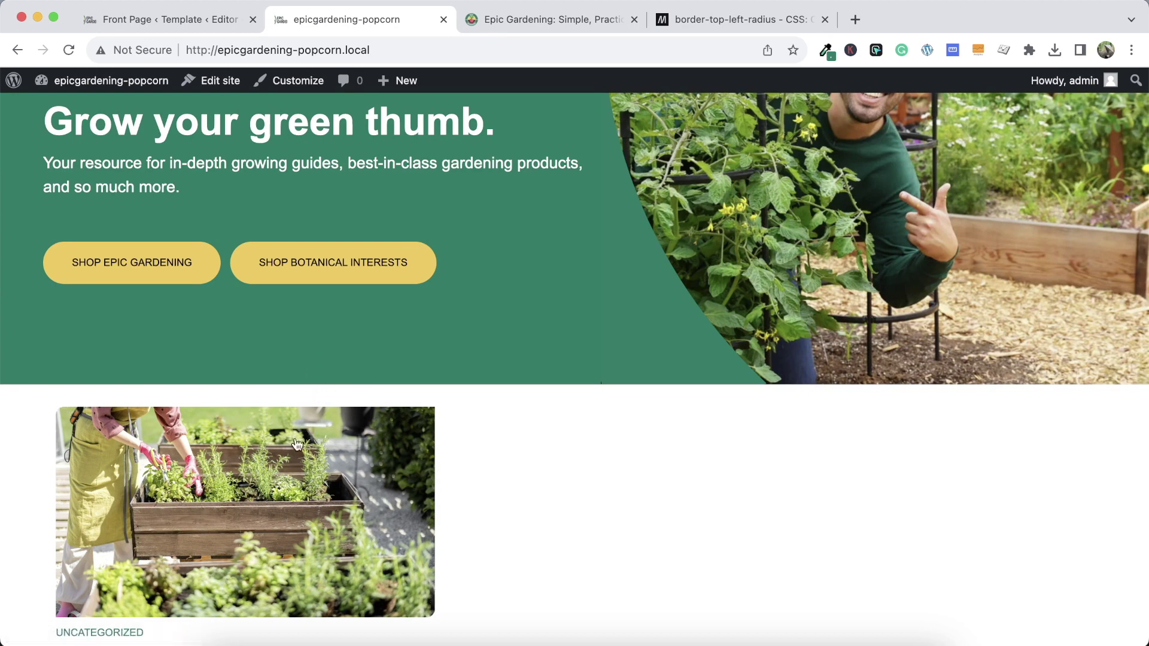
scroll(309, 335, down, 3)
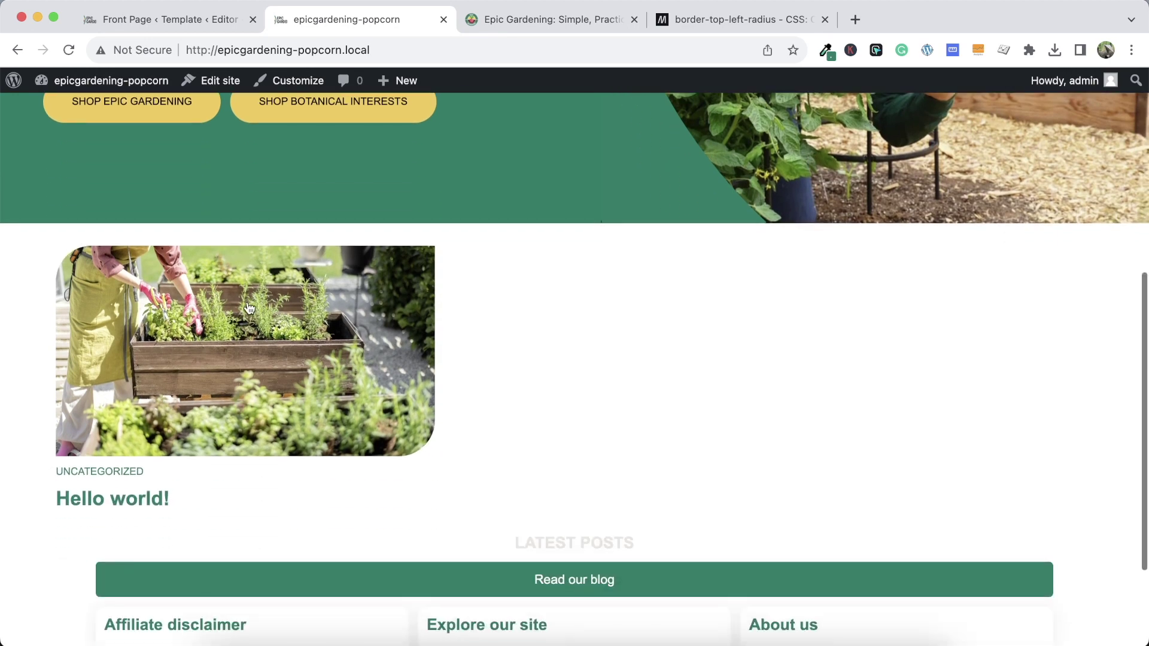
click(520, 20)
right_click(328, 258)
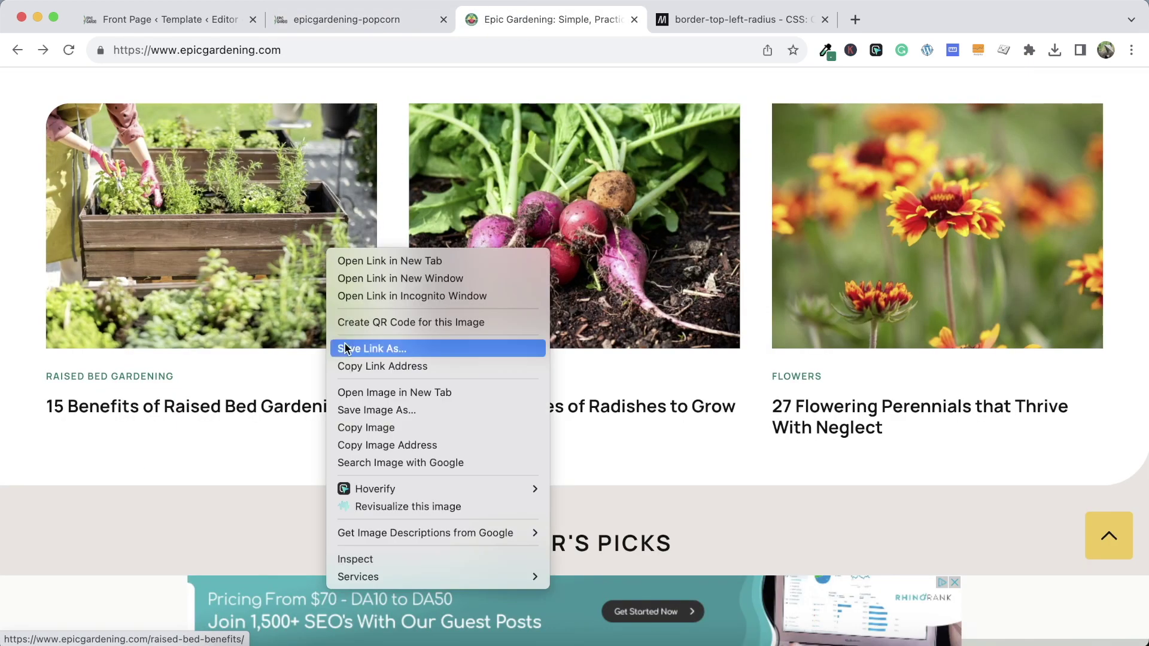
click(347, 556)
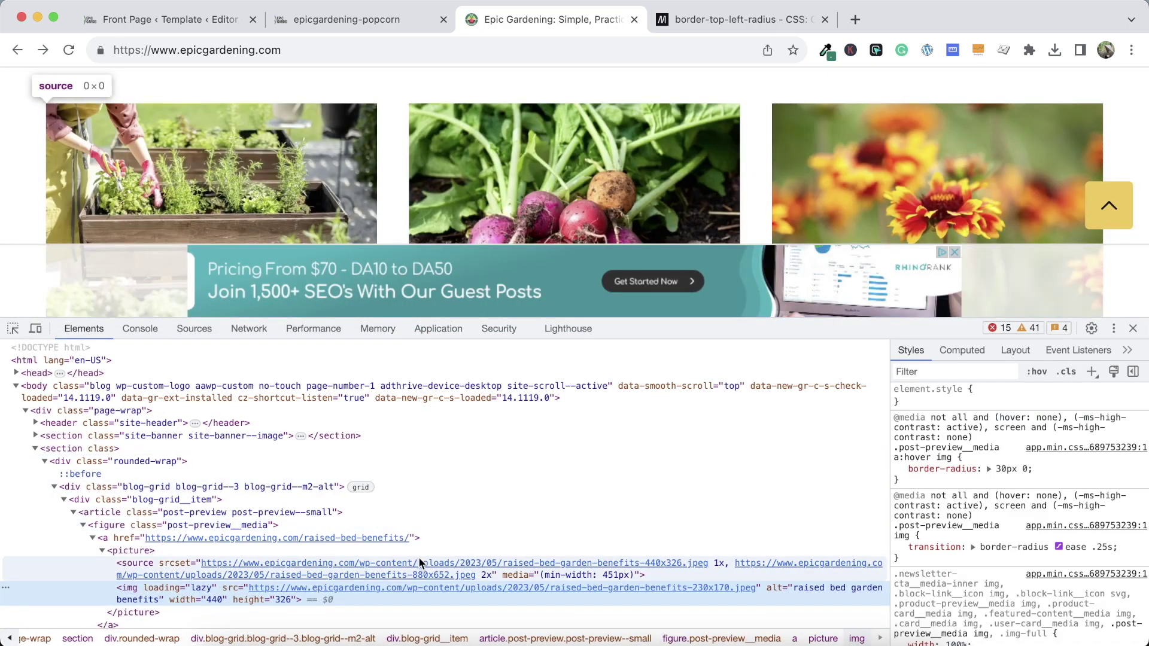
scroll(432, 358, down, 2)
scroll(432, 358, up, 2)
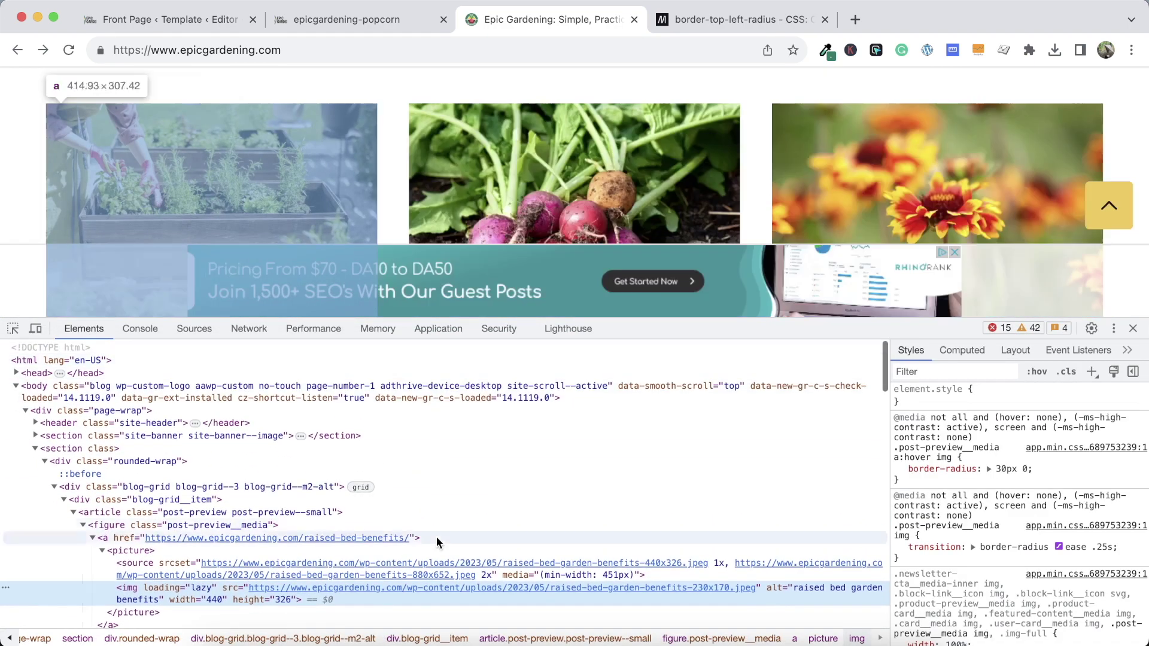
mouse_move(424, 585)
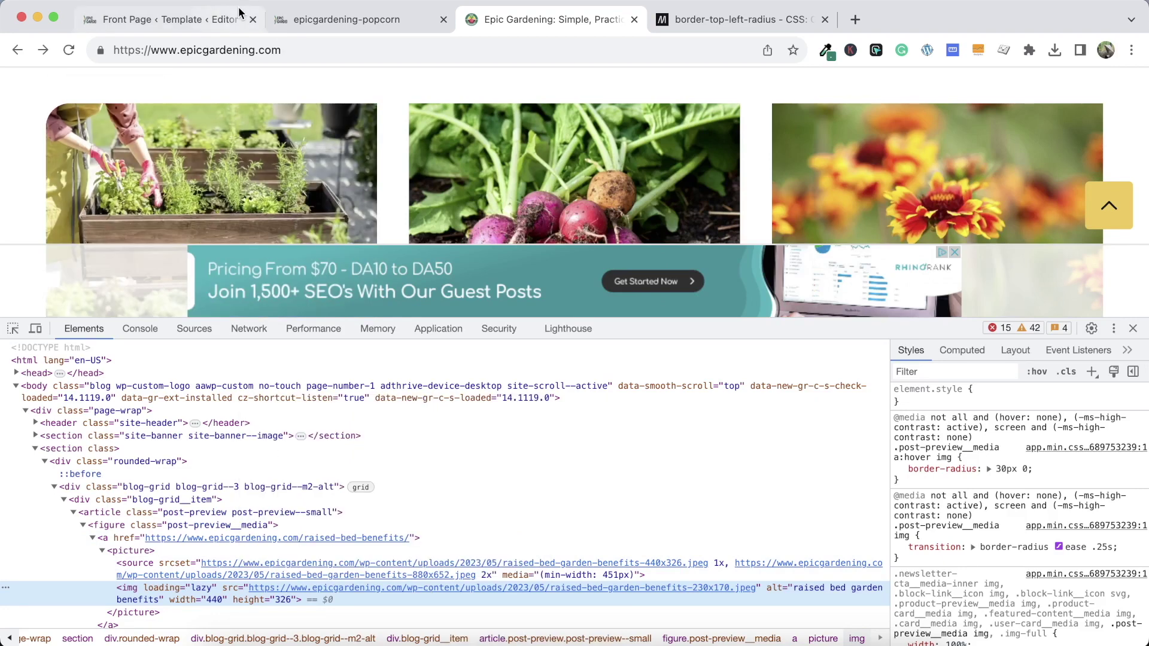
In the Front Page template, set the sticky posts' featured image height to 308 px and width to 415 px
click(188, 18)
click(427, 418)
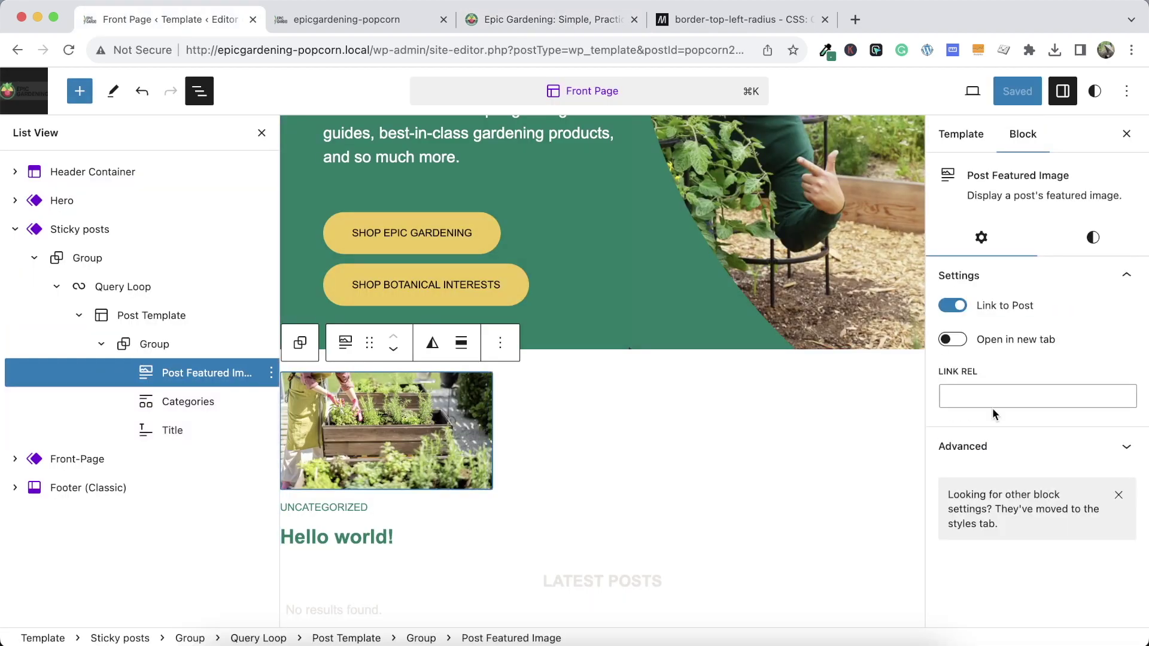
click(1092, 238)
scroll(1057, 476, down, 10)
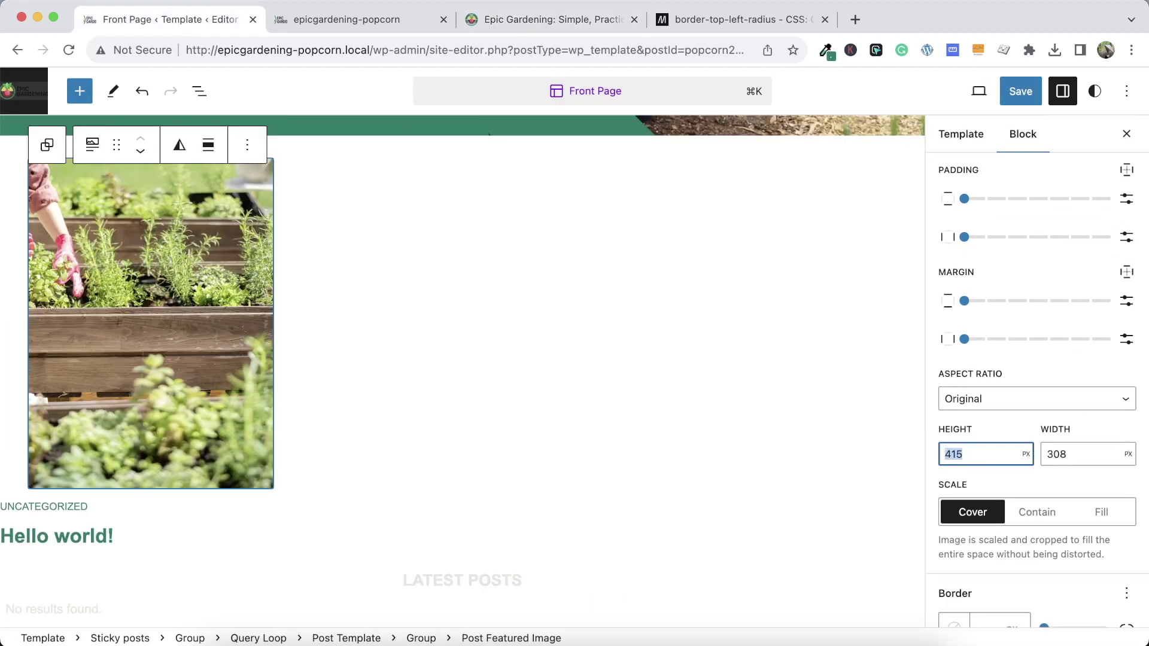
text(308)
key(Tab)
click(1070, 456)
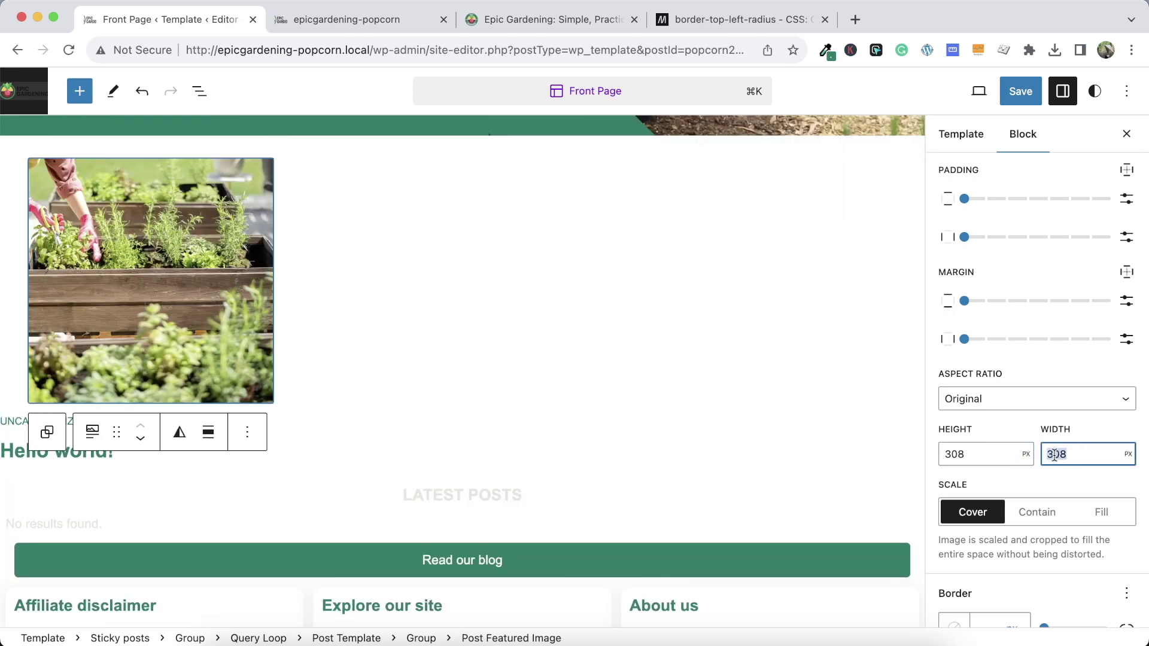
text(415)
Save the Front Page template and reload the live homepage to check the sticky post image
click(1020, 91)
click(1020, 91)
click(347, 19)
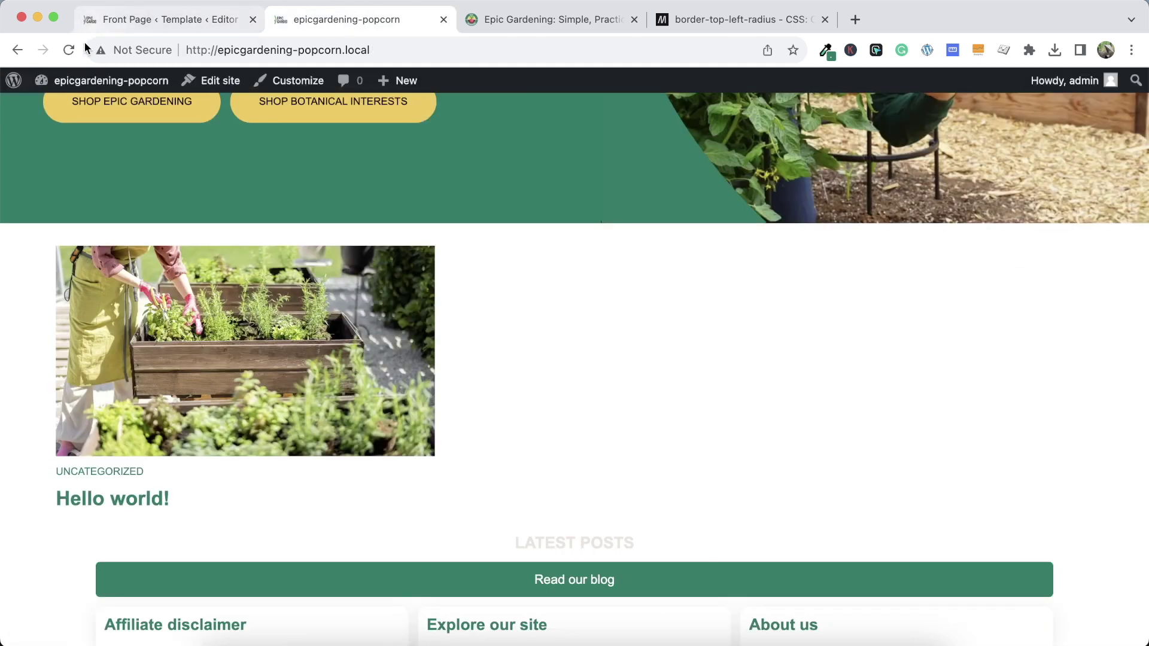
key(super+r)
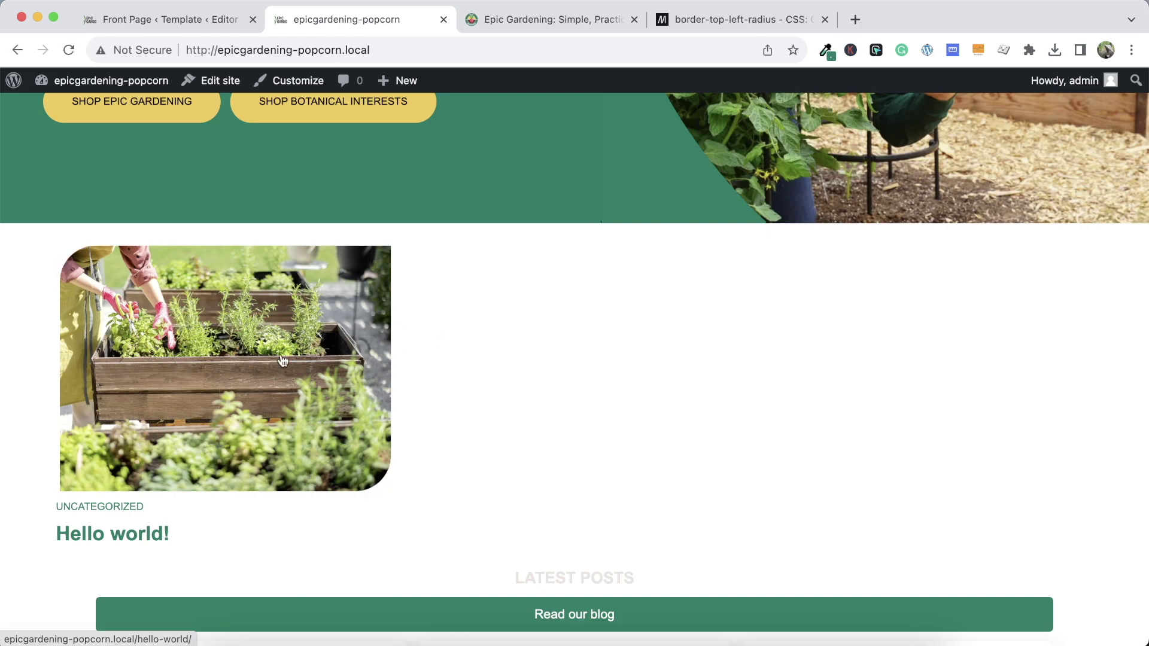
Close the developer tools on the Epic Gardening site and compare its first post's layout with the live homepage's sticky post
click(547, 18)
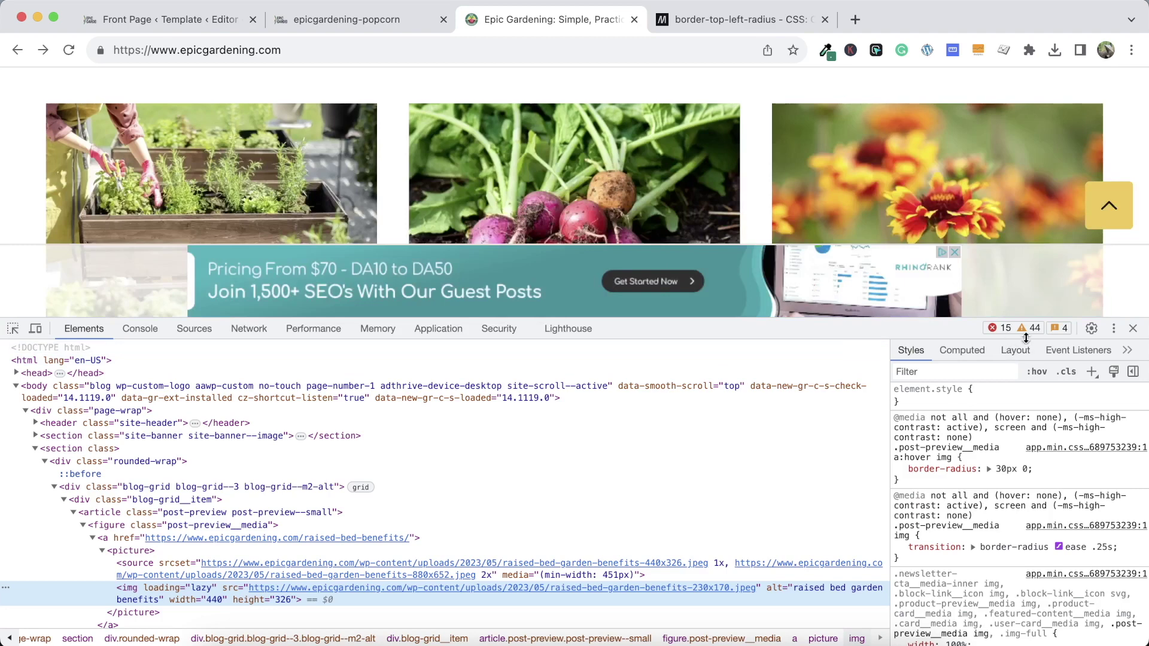
click(1130, 330)
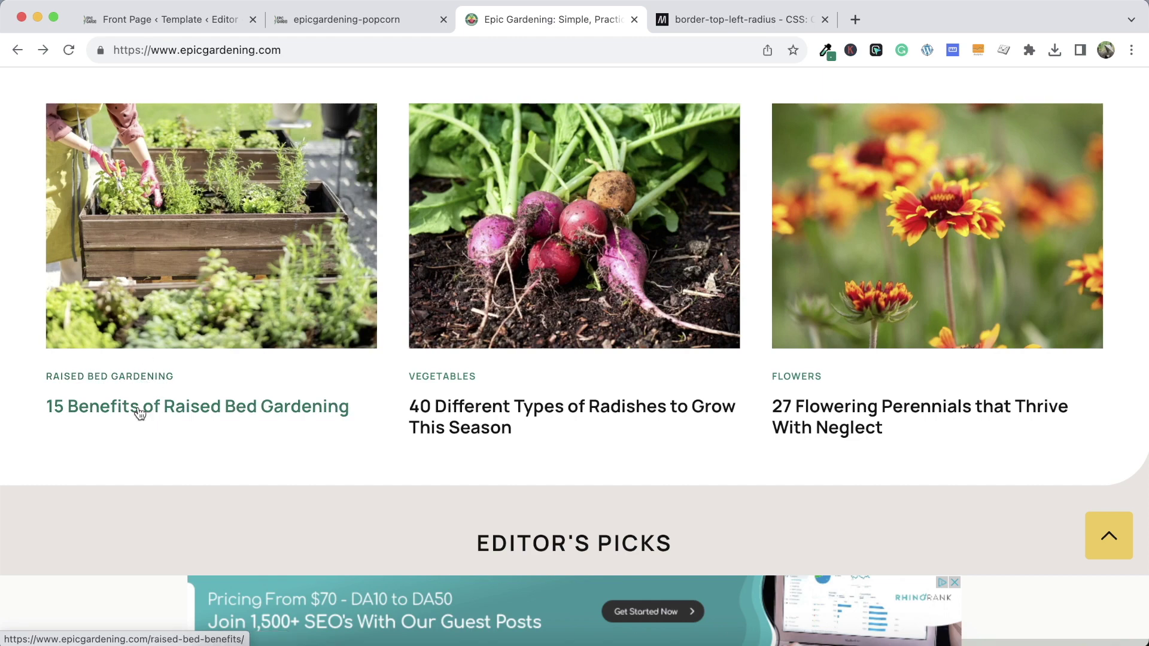
click(307, 19)
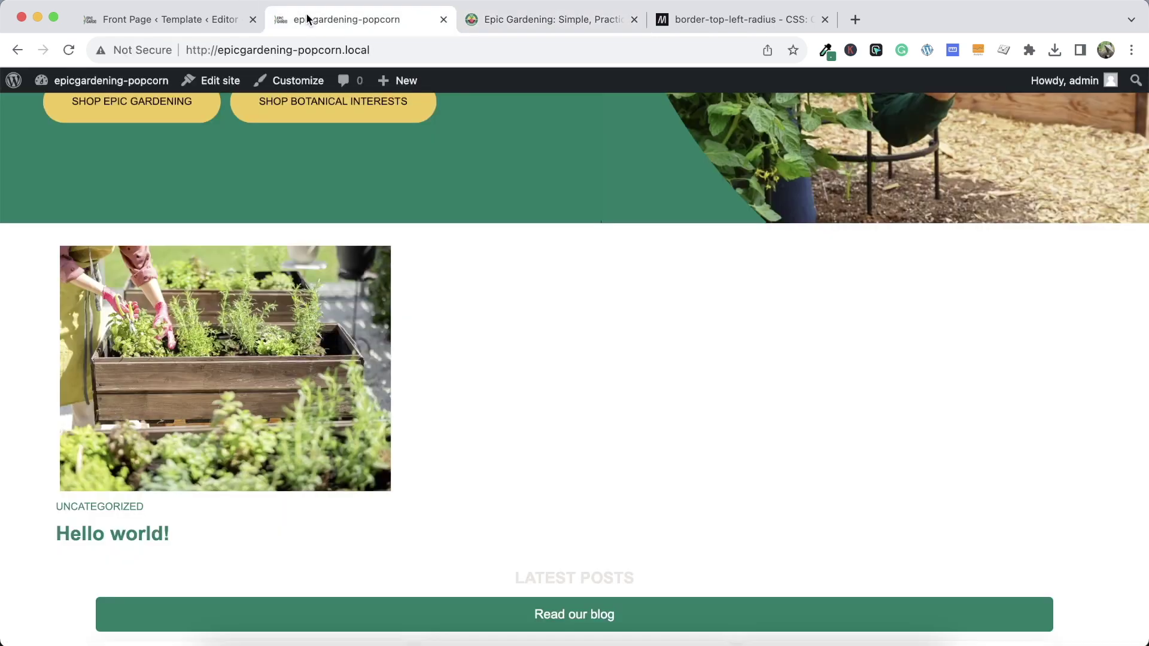
Set the sticky posts' Categories block vertical padding to 1, save the template, and reload the live homepage
key(ctrl+shift+Tab)
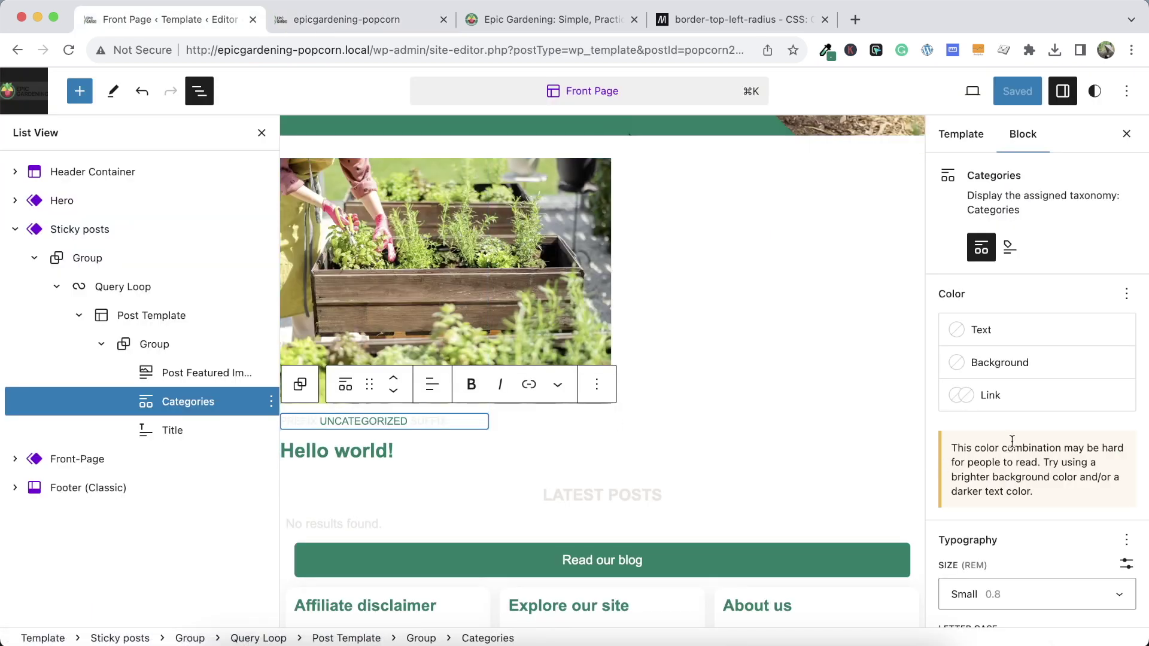
scroll(1041, 488, down, 5)
scroll(1041, 492, down, 3)
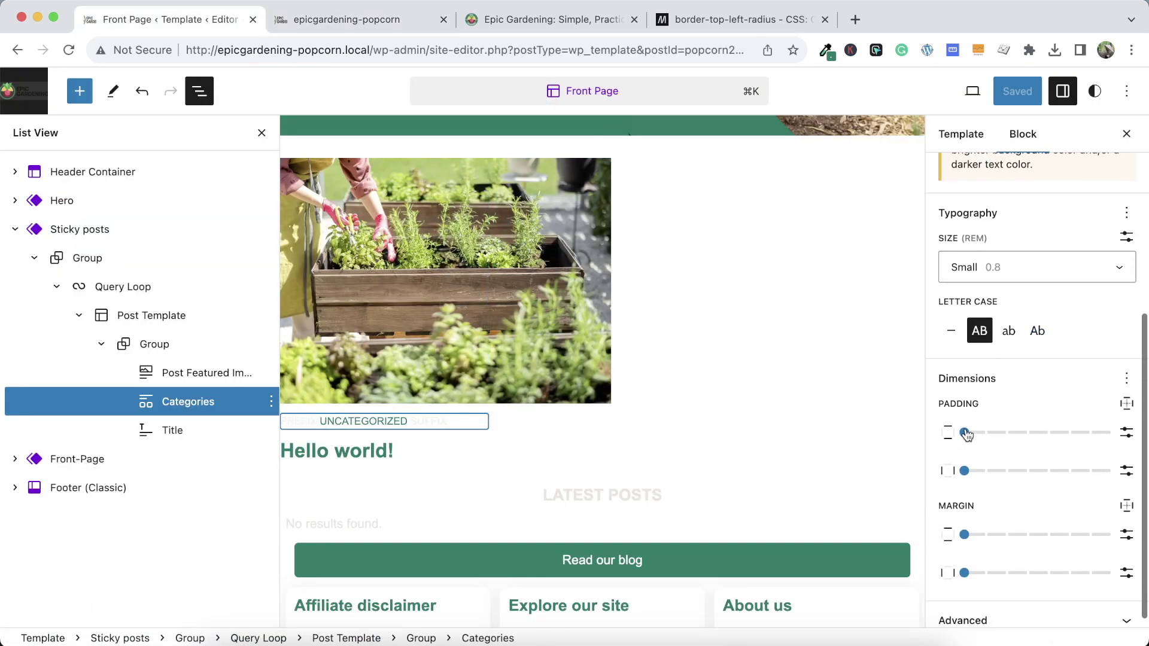
drag(964, 432, 980, 432)
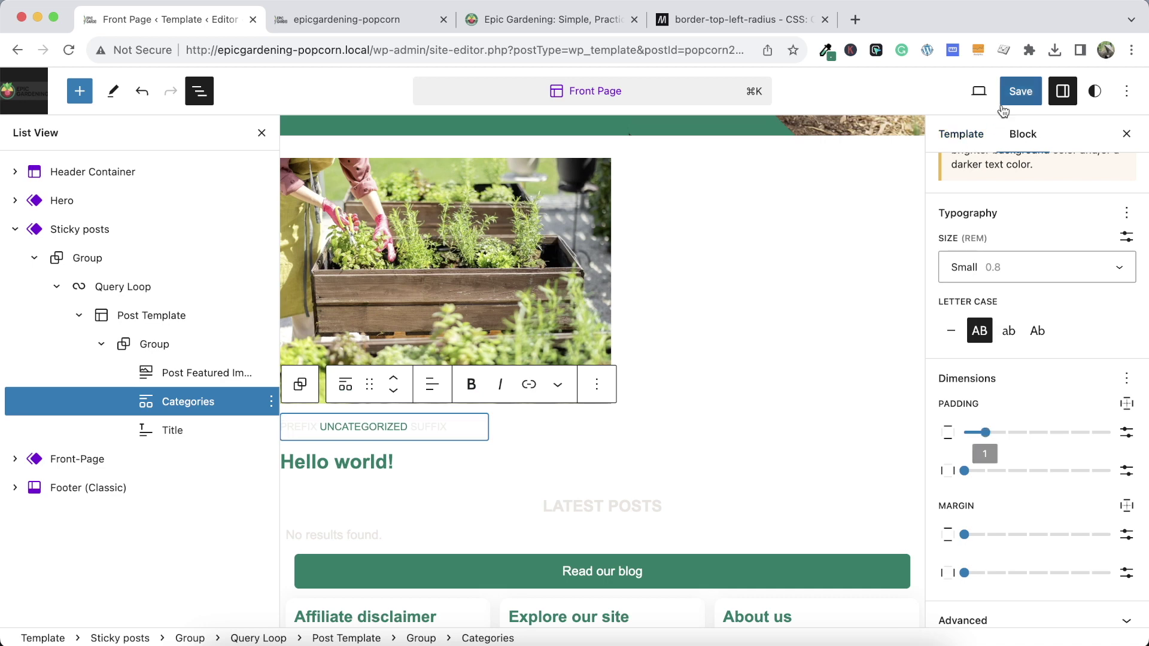
click(1020, 91)
click(1006, 97)
click(355, 21)
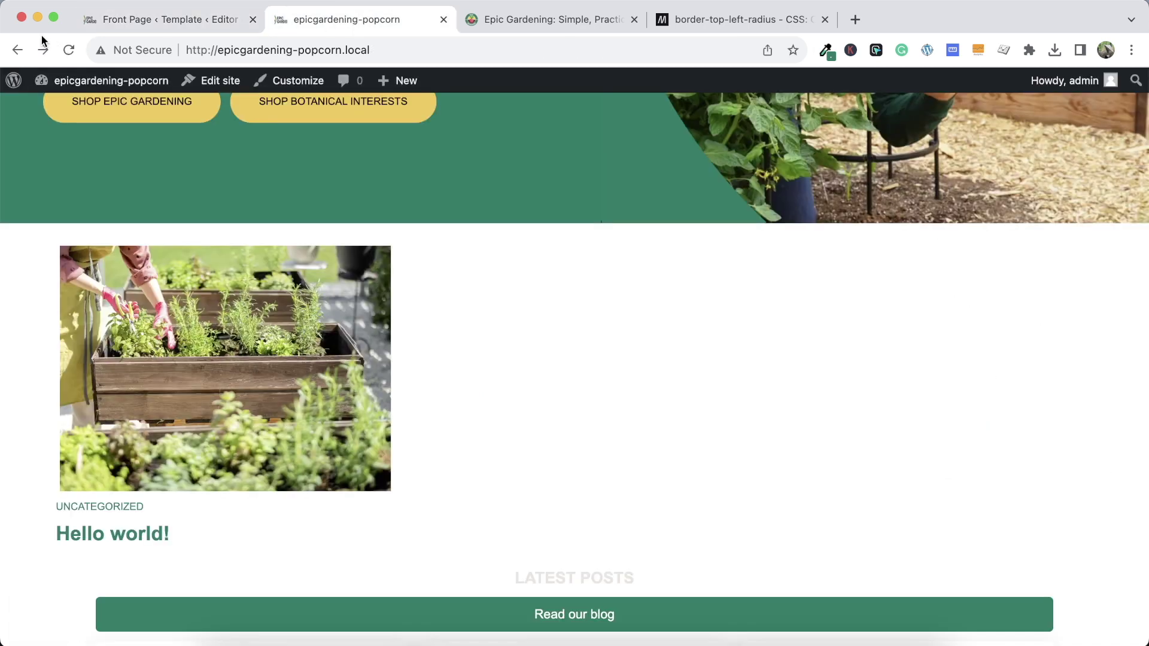
click(68, 49)
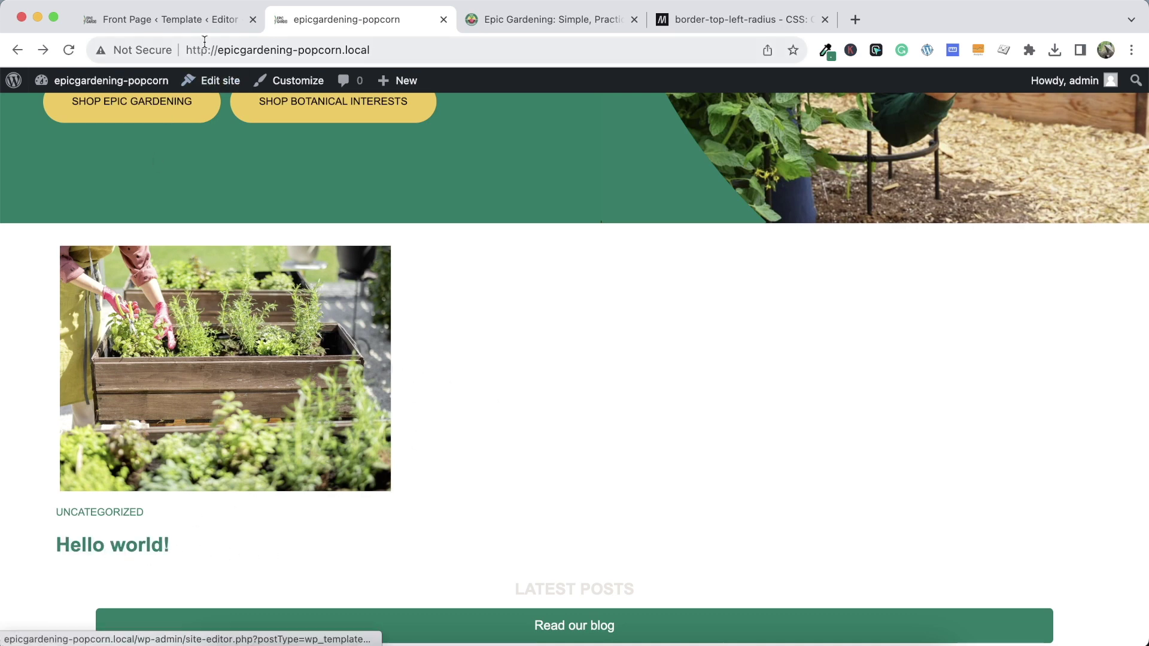
Select the sticky posts' Title block, compare it with Epic Gardening's post titles, and open the block's style settings
click(167, 19)
click(335, 461)
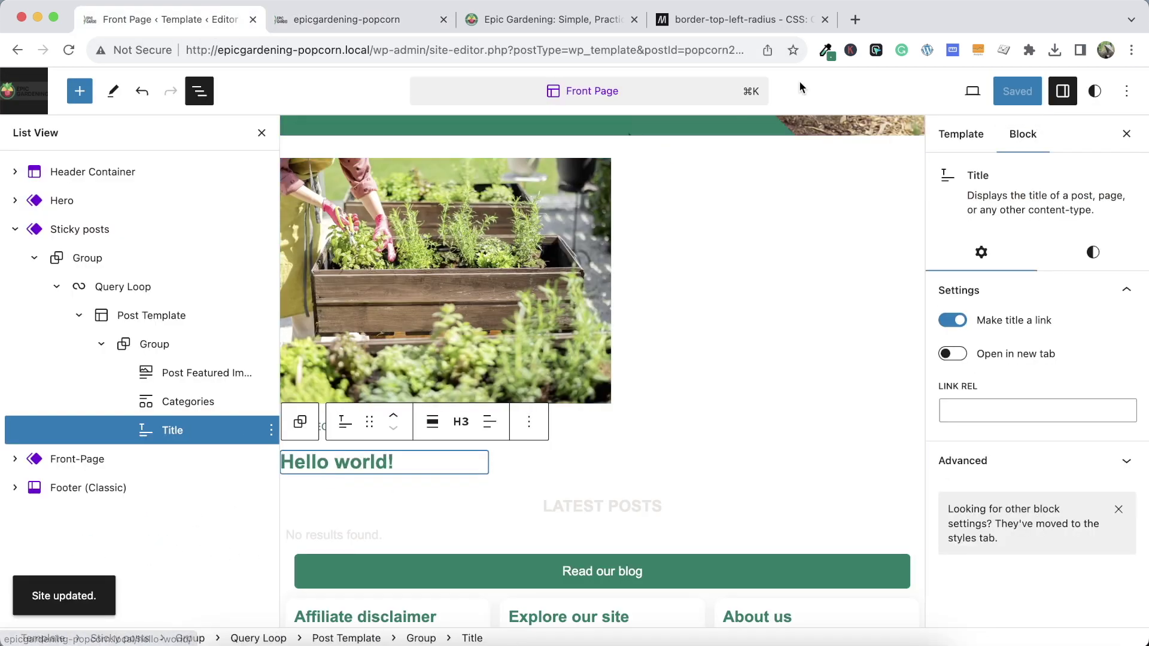
click(577, 19)
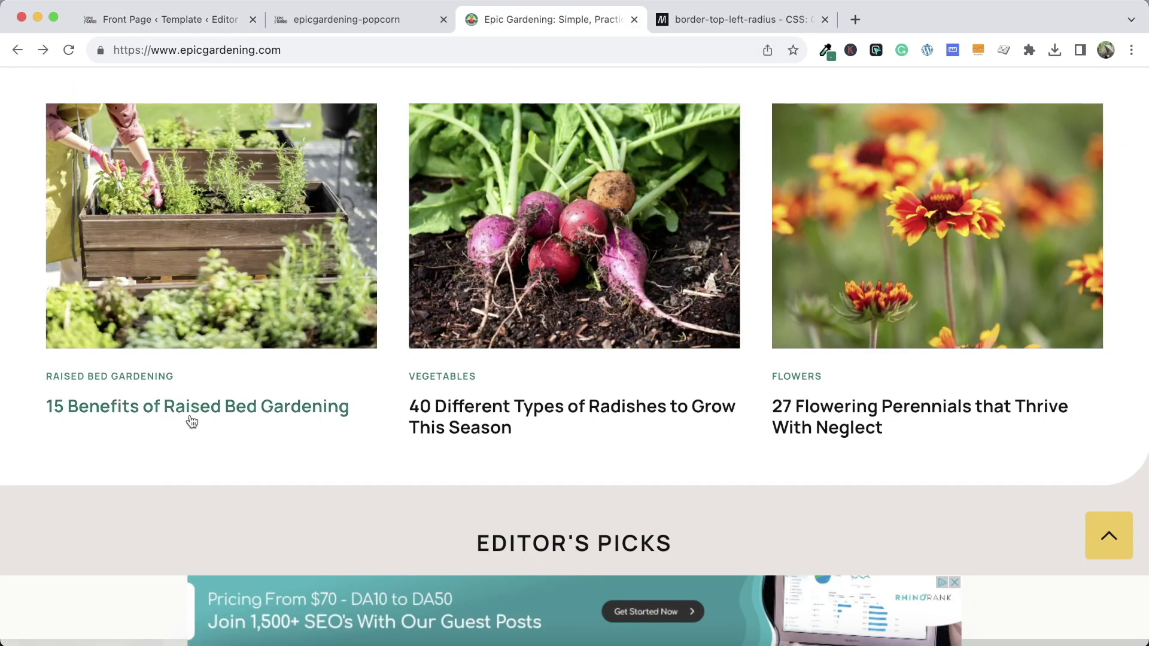
click(206, 14)
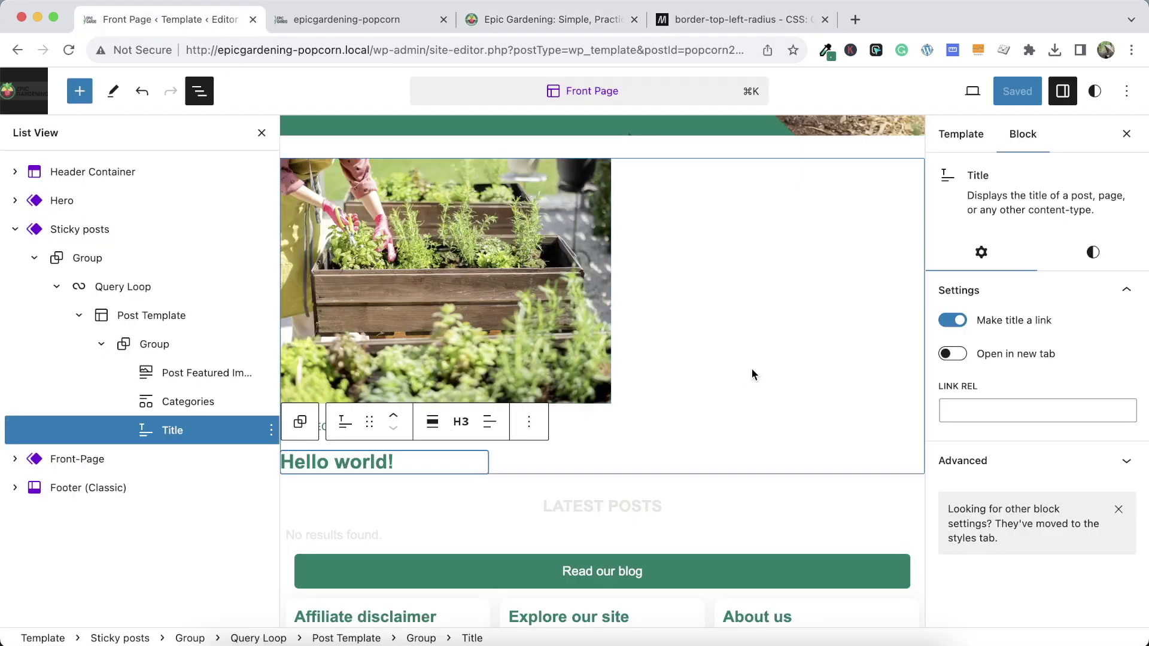
click(1117, 255)
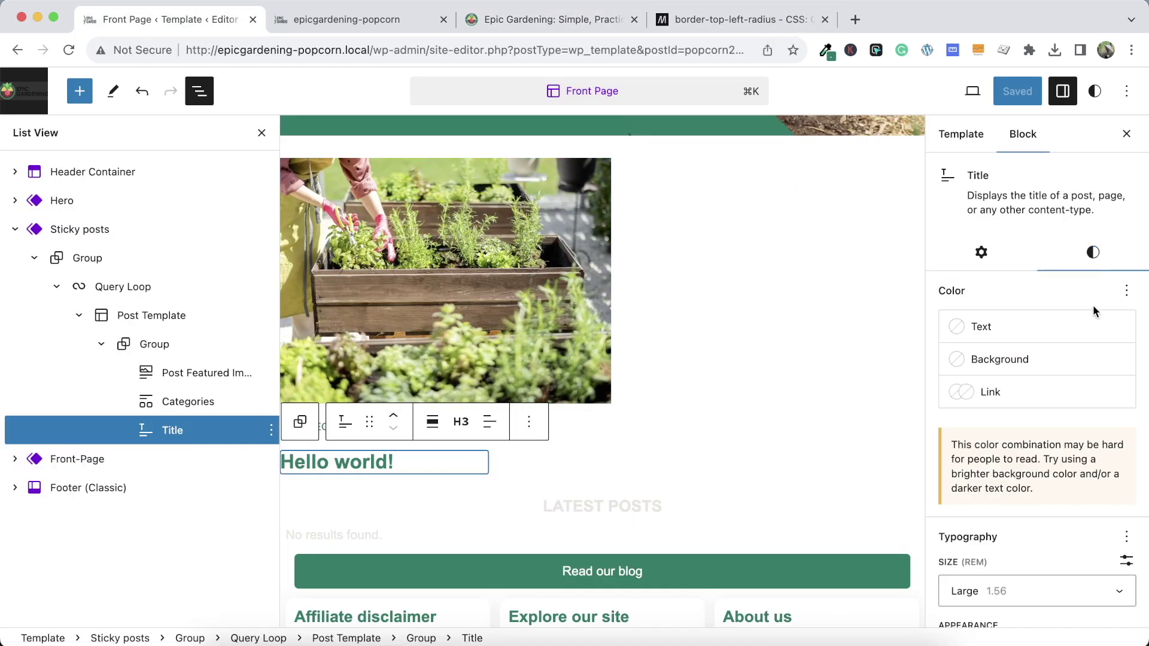
Set the post Title block's link color to black and its hover color to the green Primary
click(981, 393)
click(733, 390)
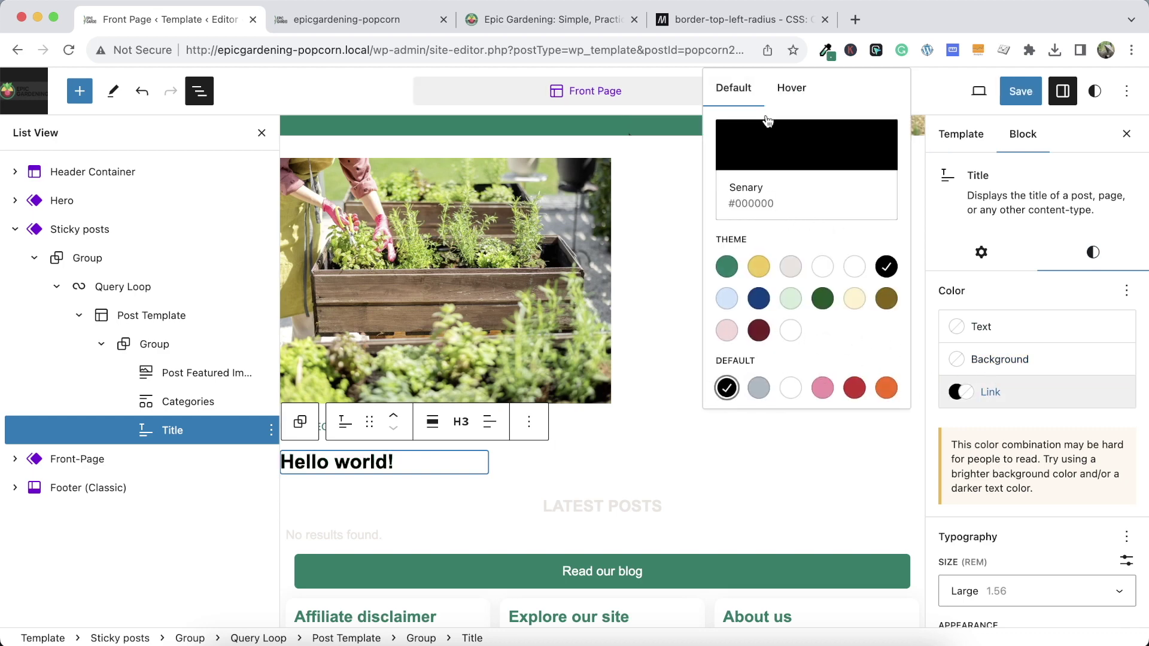
click(790, 90)
click(727, 269)
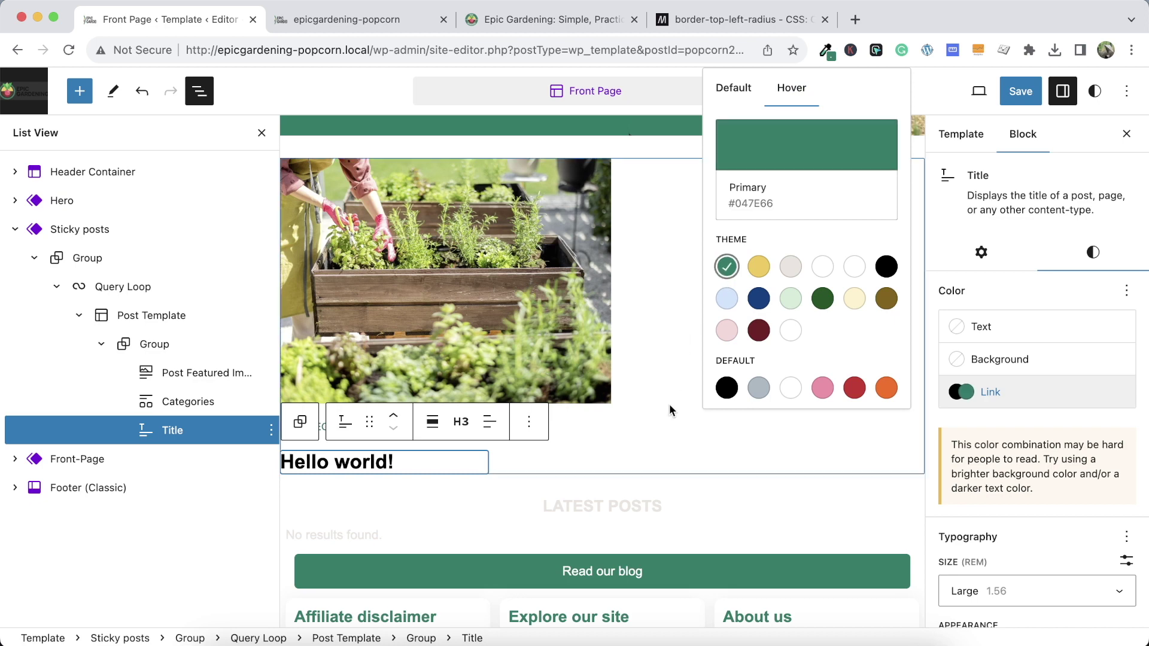
click(645, 430)
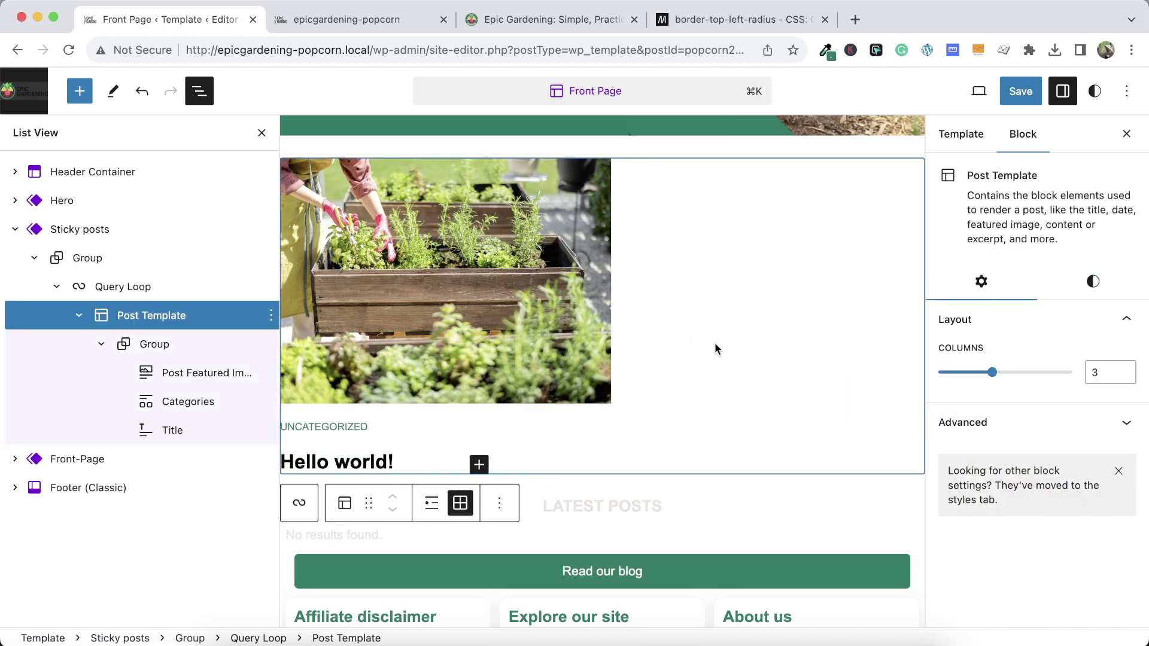
Save the template, reload the live front page, and compare the title styling with the original Epic Gardening site
click(1022, 93)
click(985, 91)
click(351, 8)
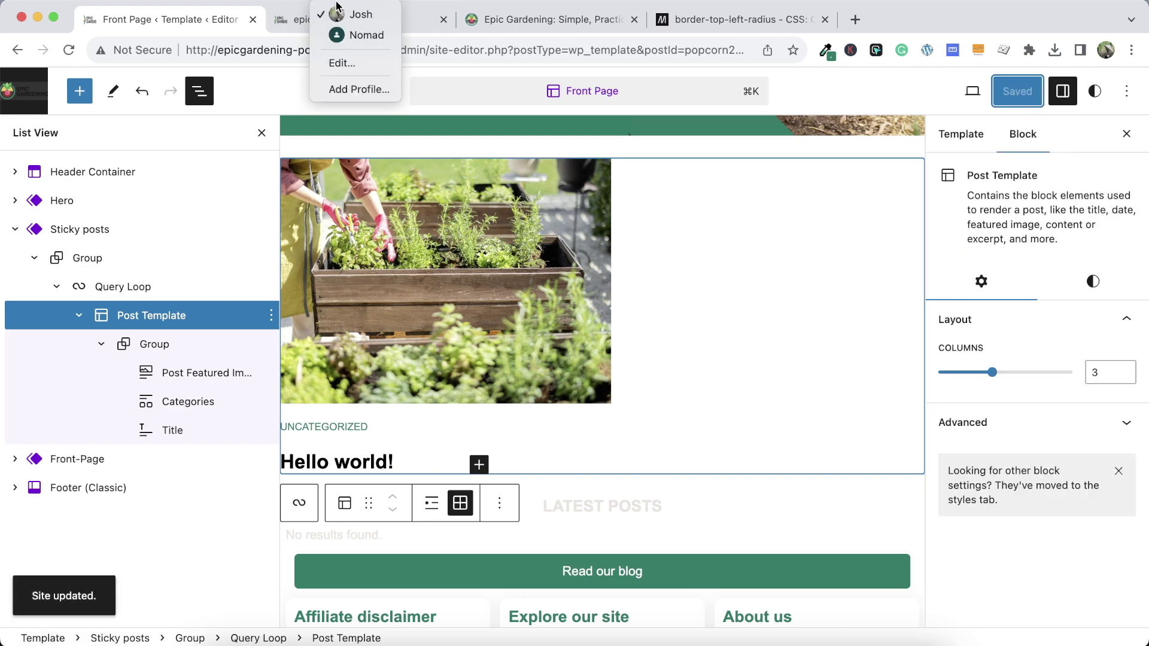
click(303, 21)
click(303, 20)
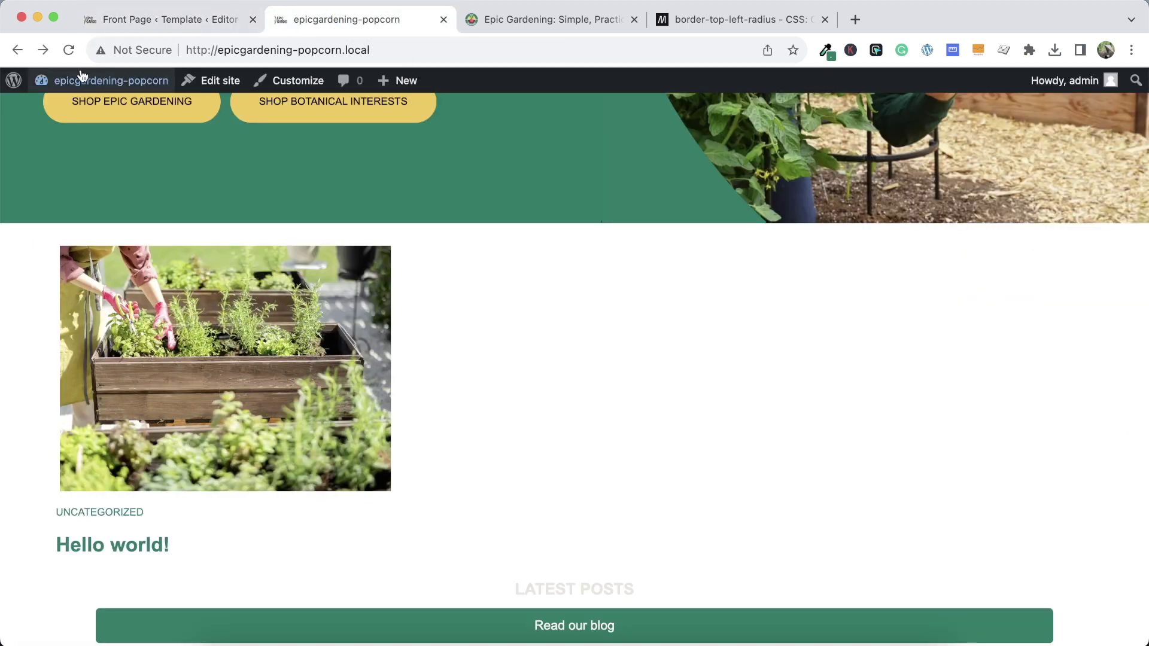
click(78, 42)
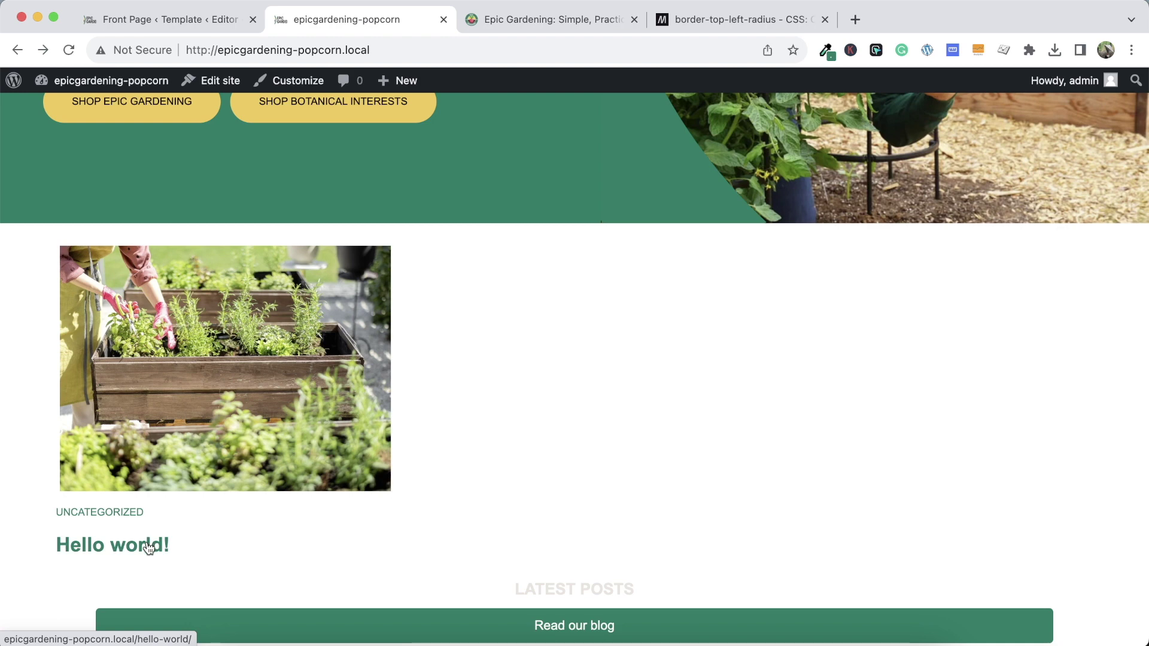
click(501, 24)
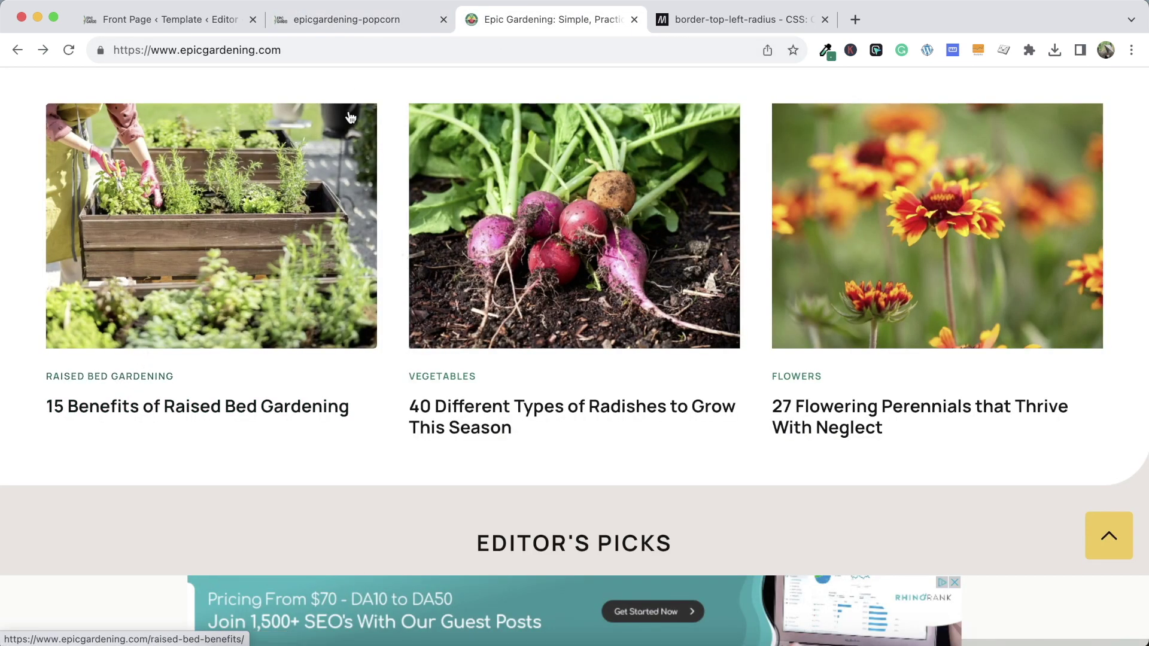
Set the Categories block's link color to the green Primary and its hover color to black in the Front Page template
click(227, 23)
click(310, 420)
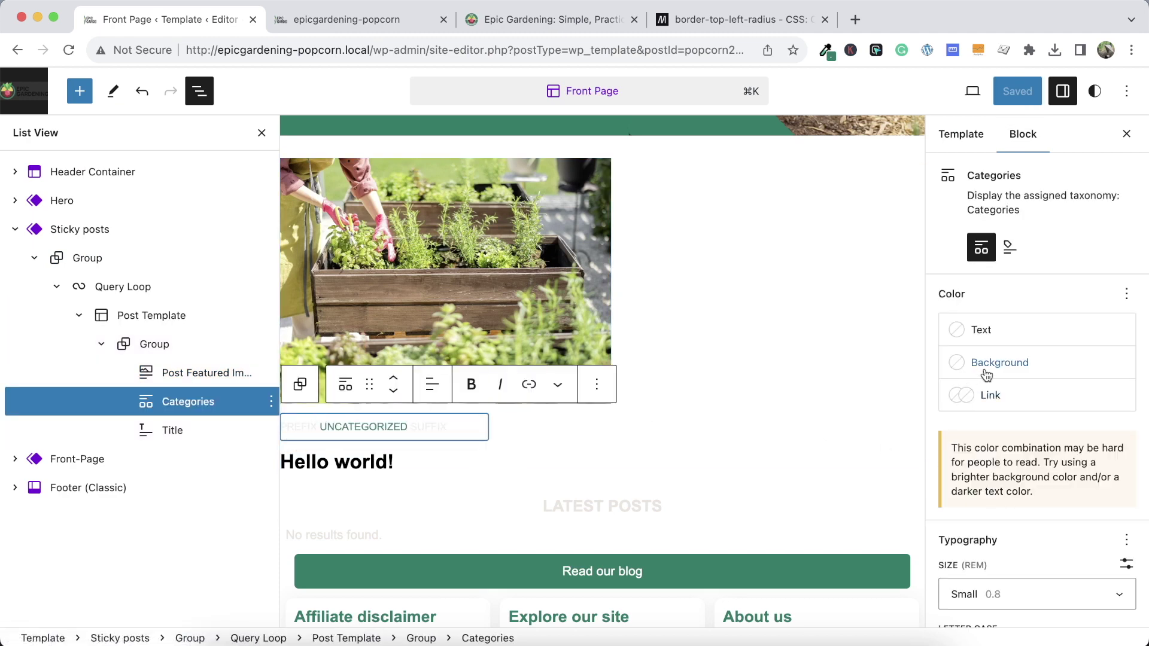
click(970, 386)
click(726, 267)
click(790, 89)
click(727, 387)
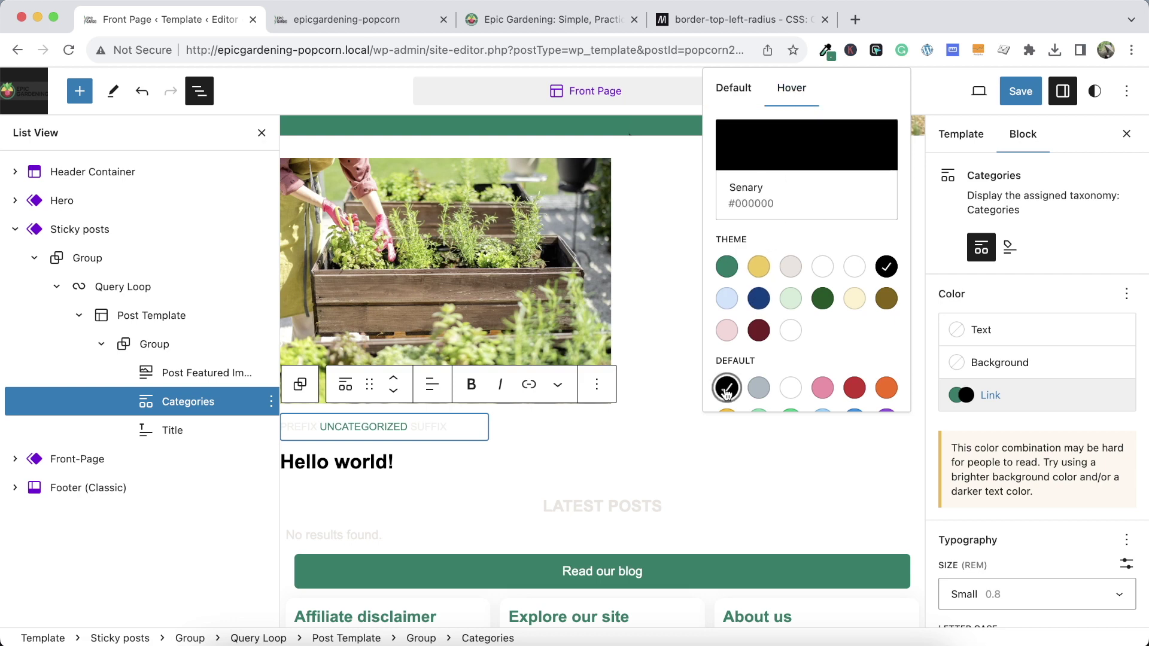
click(696, 435)
Save the template and reload the live front page to check the category link styling
click(1005, 96)
click(993, 90)
click(398, 22)
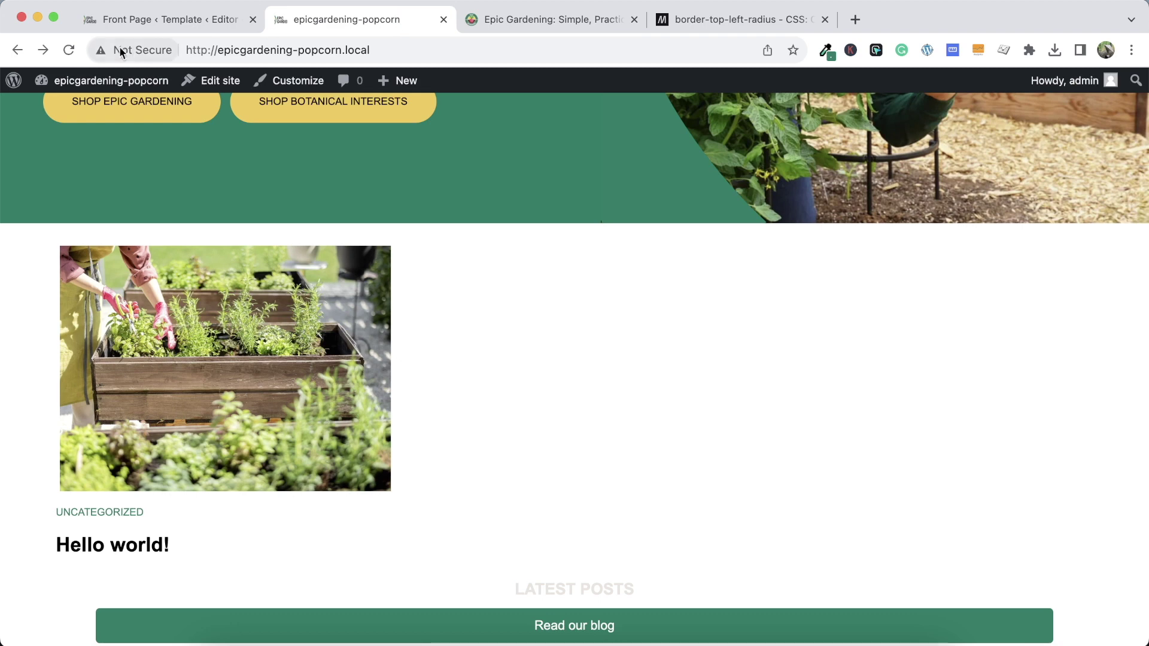
click(69, 50)
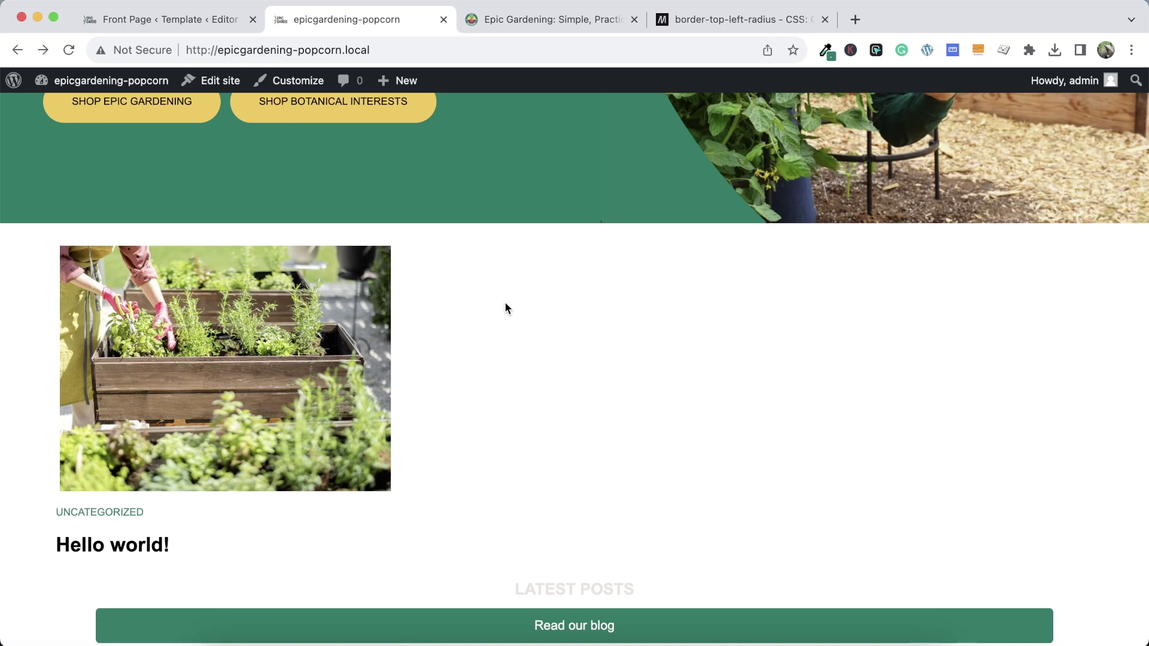
Delete the inner Group containing the "Read our blog" button from the Group below Sticky posts
click(193, 22)
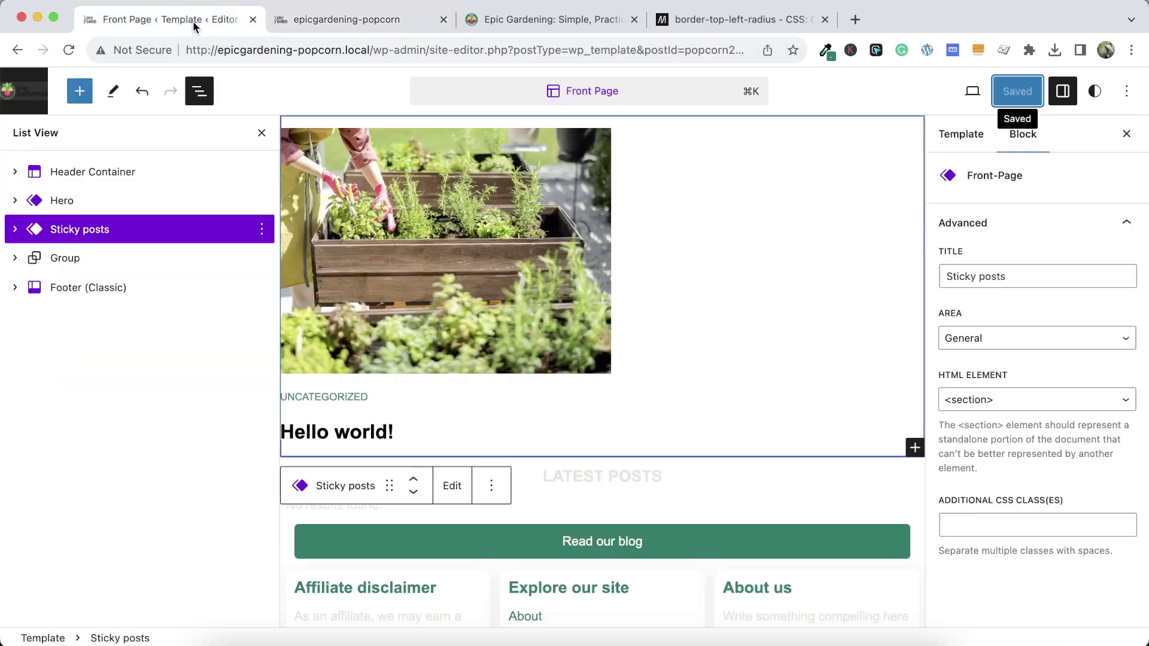
click(138, 266)
scroll(562, 422, down, 3)
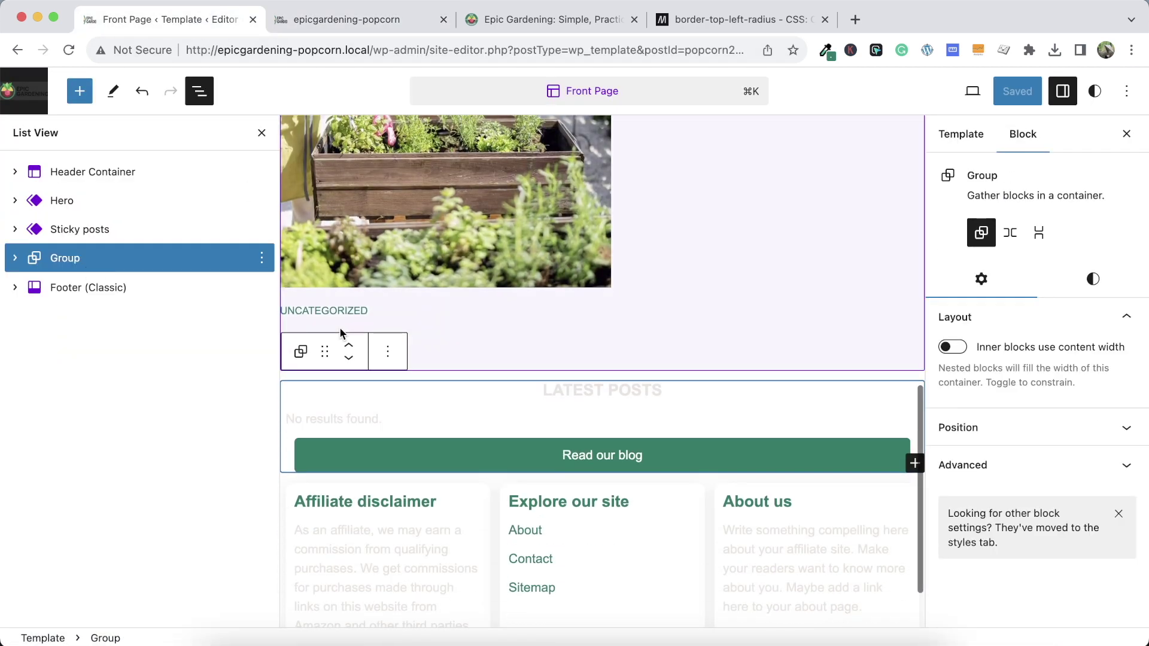
click(261, 133)
scroll(595, 287, up, 3)
scroll(602, 306, down, 4)
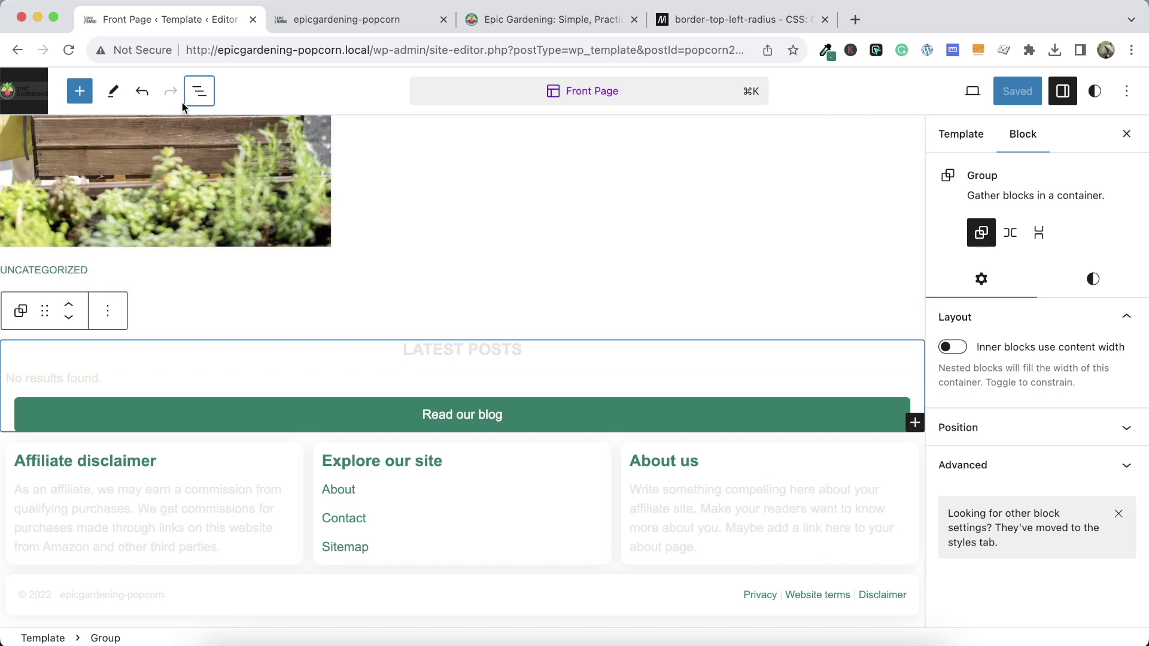
click(199, 91)
click(15, 257)
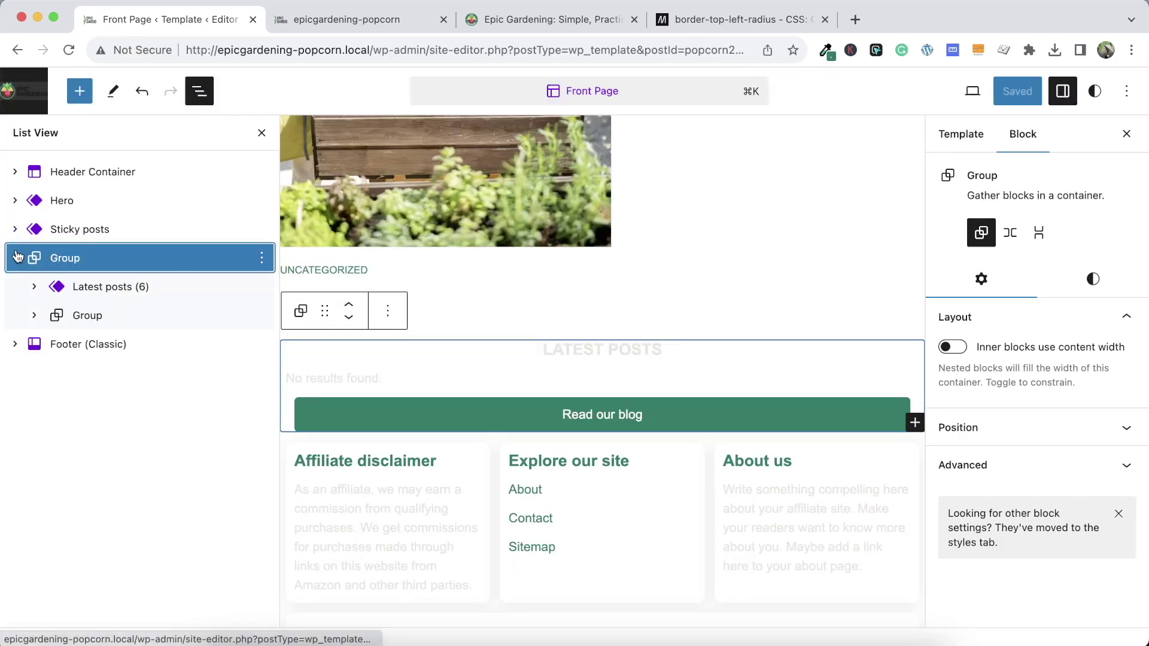
click(35, 286)
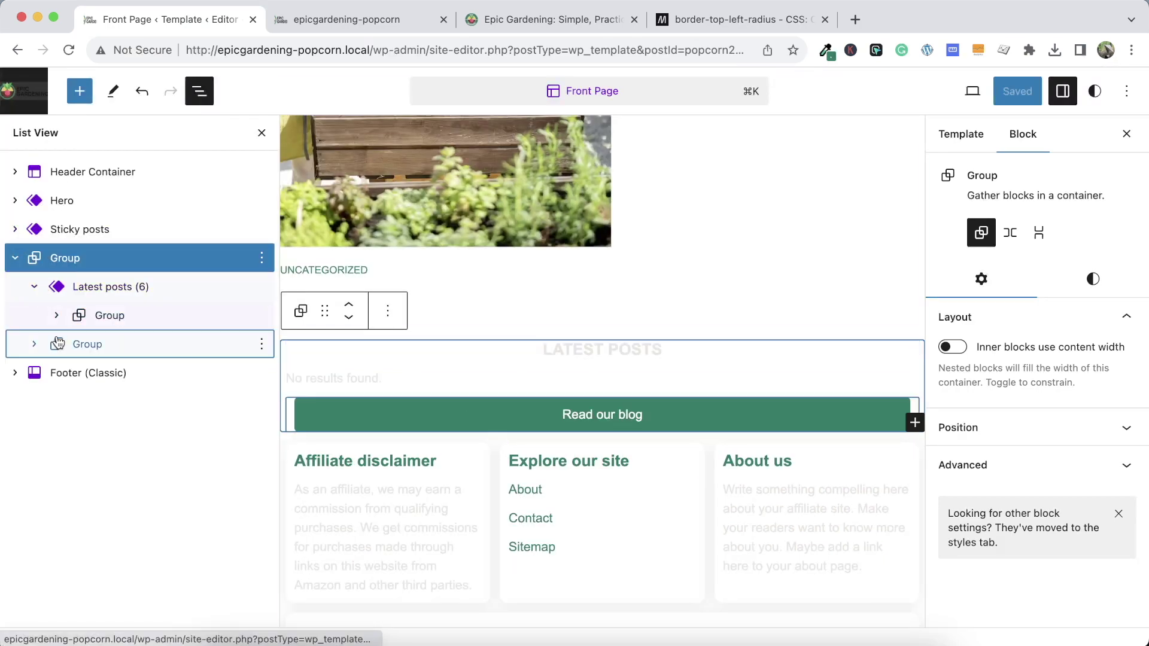
click(80, 347)
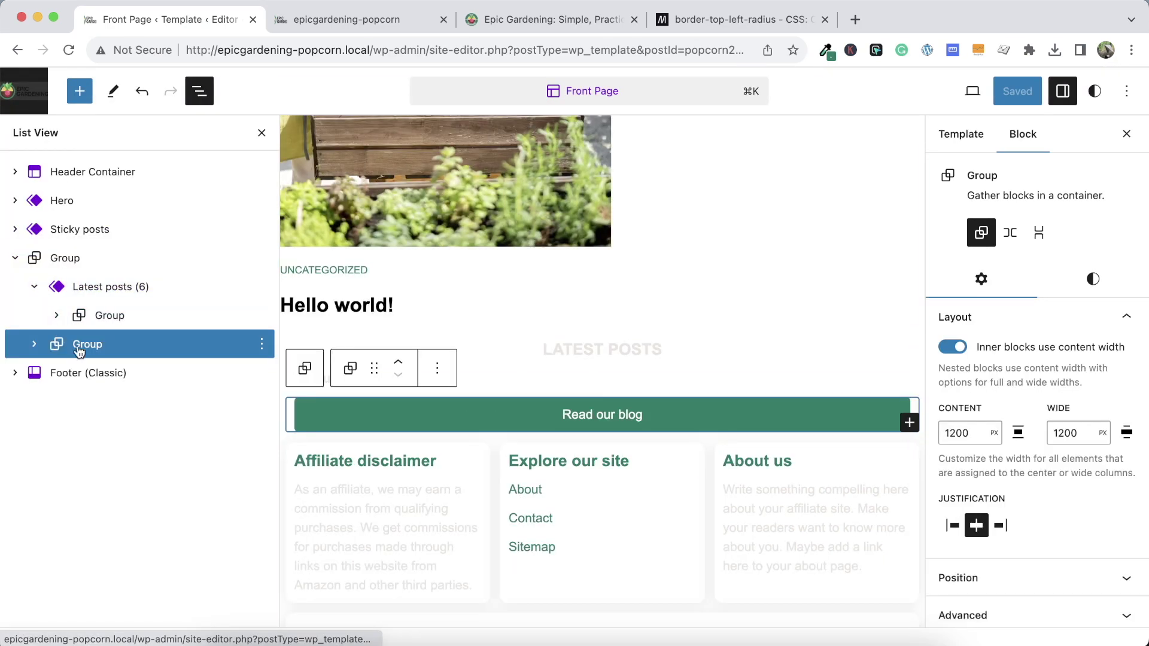
click(260, 344)
scroll(299, 510, down, 3)
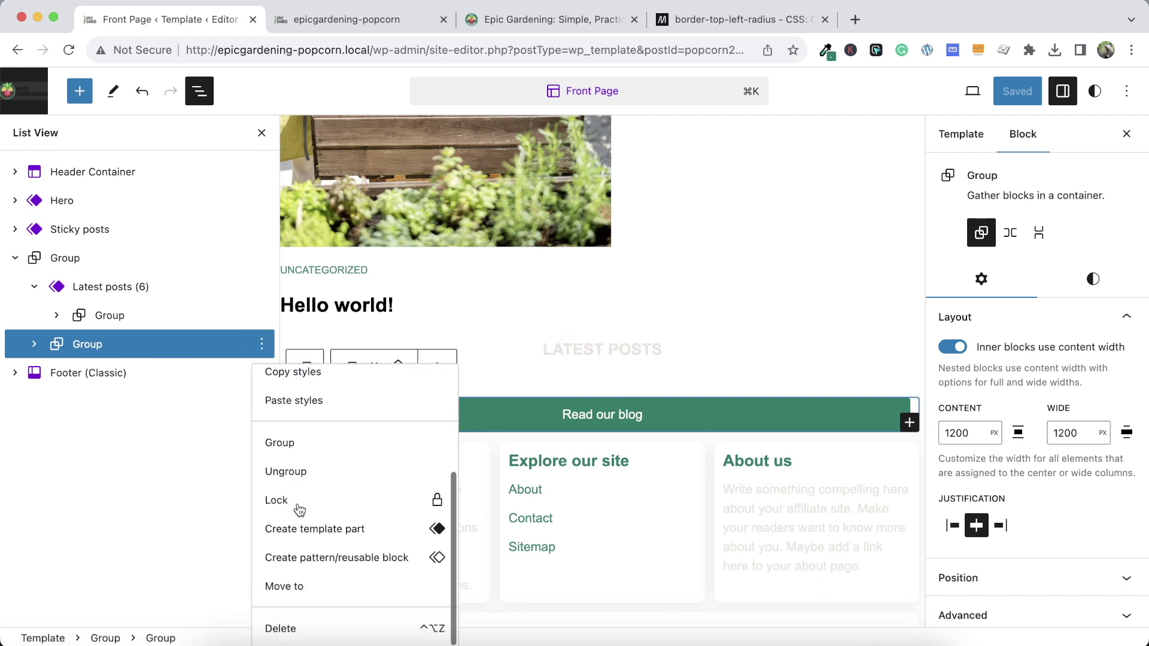
click(281, 626)
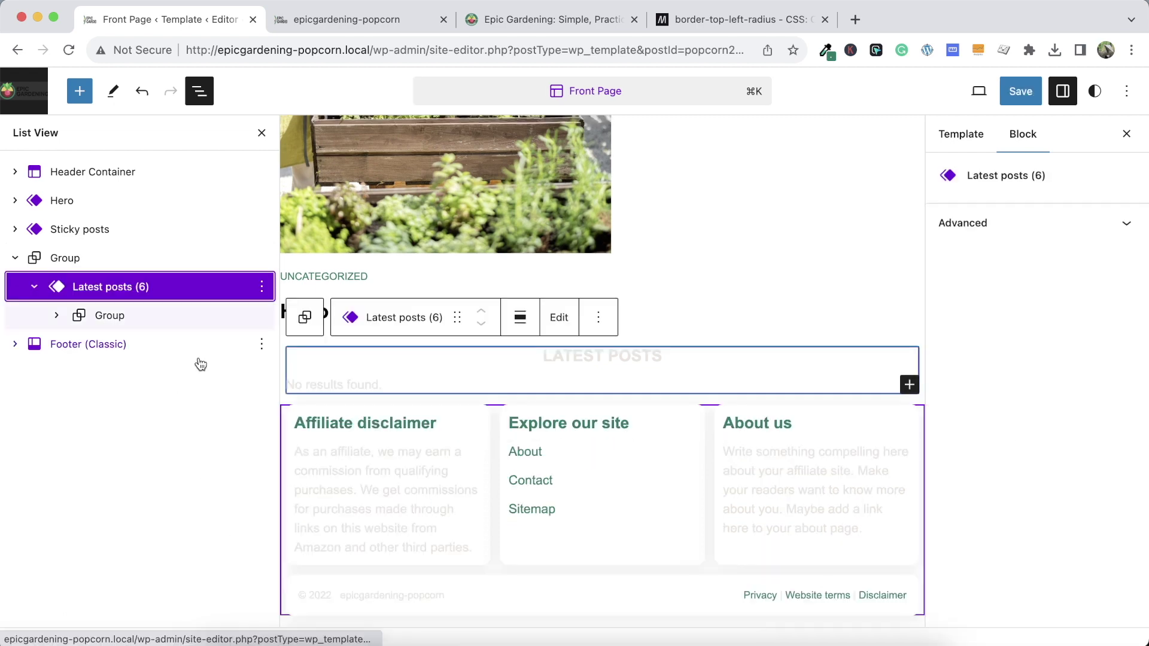
Delete the "Latest posts" heading from the group inside the Latest posts (6) template part
click(55, 315)
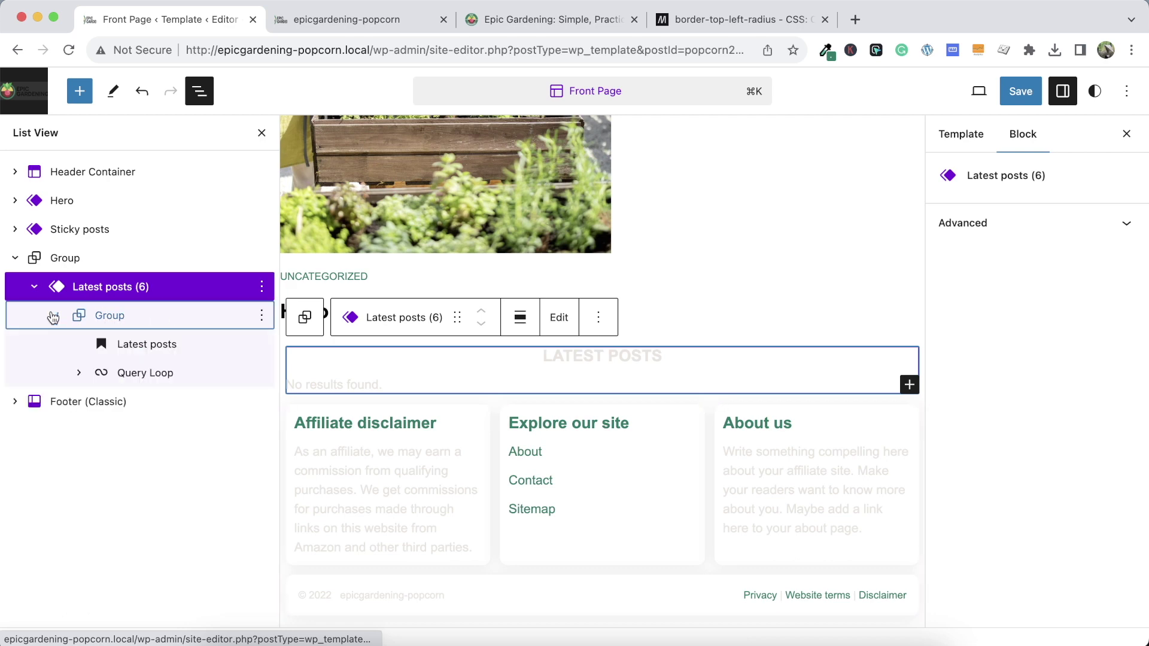
click(126, 345)
click(261, 345)
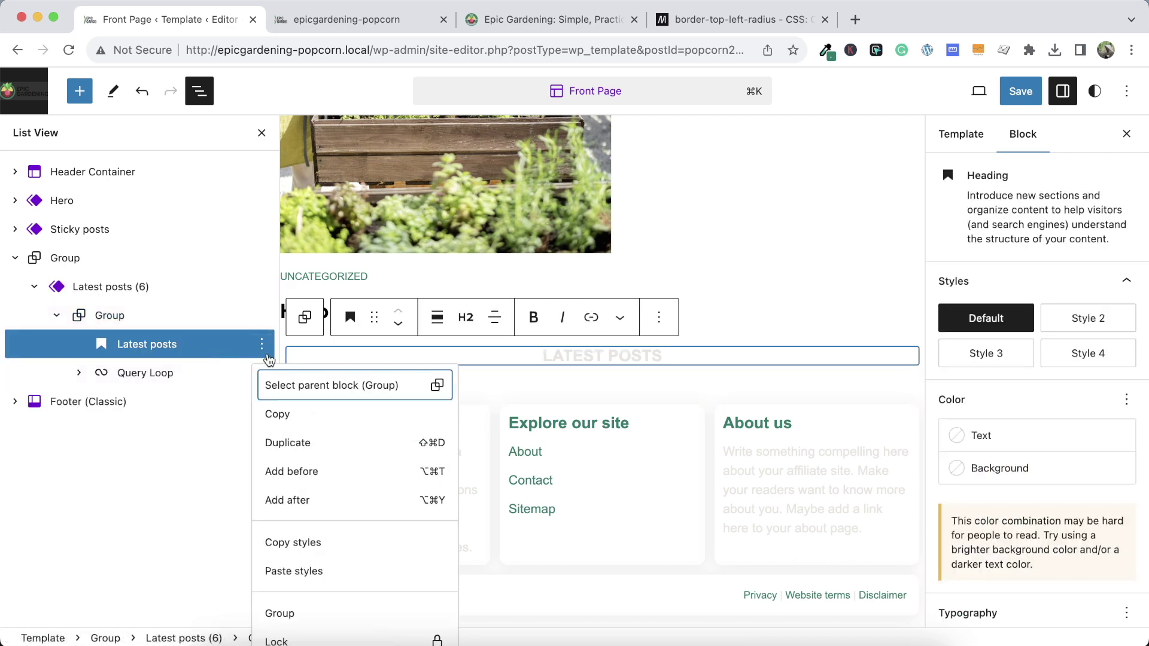
scroll(289, 538, down, 3)
click(277, 620)
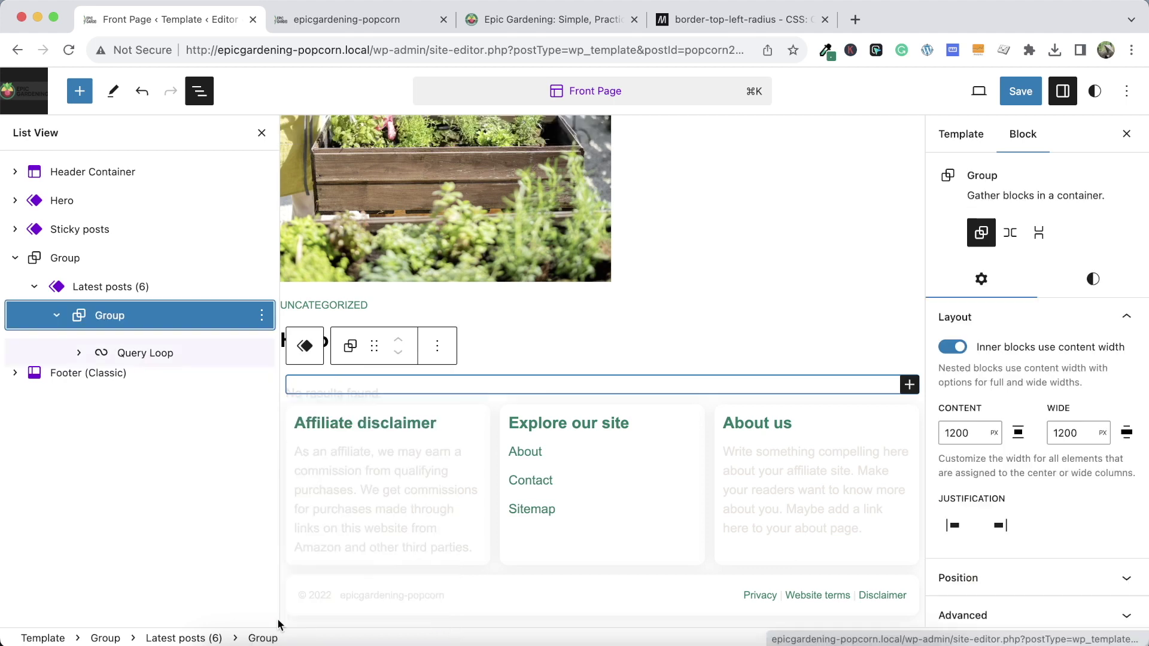
Save the Front Page template and collapse the Group holding the Latest posts (6) part
click(57, 316)
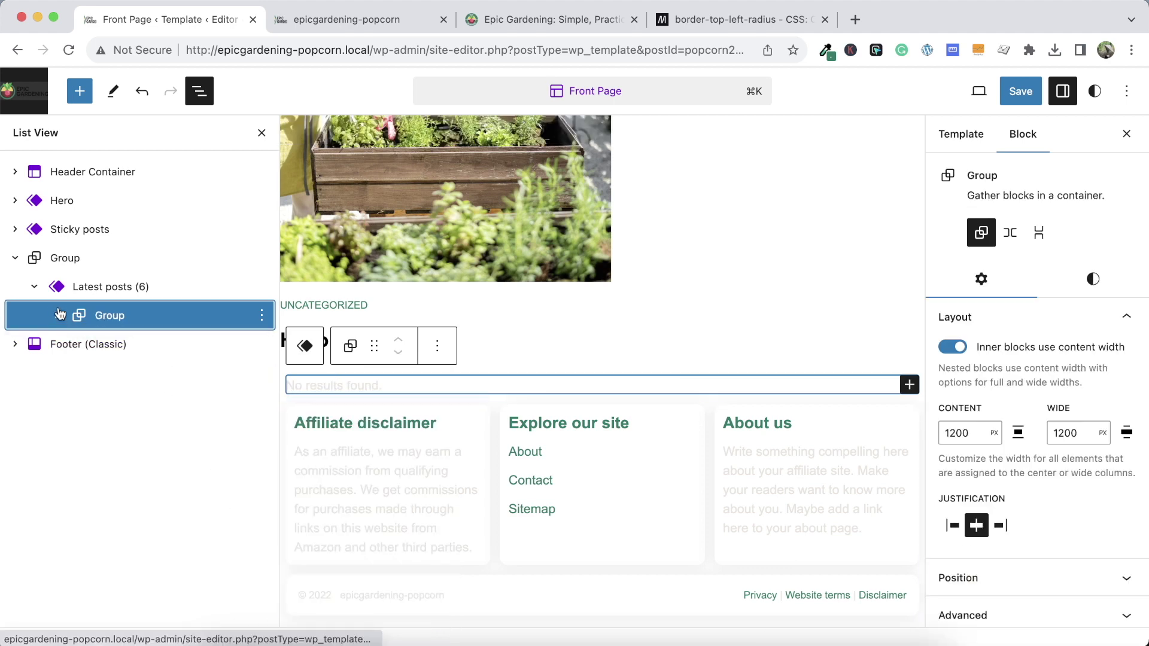
click(55, 296)
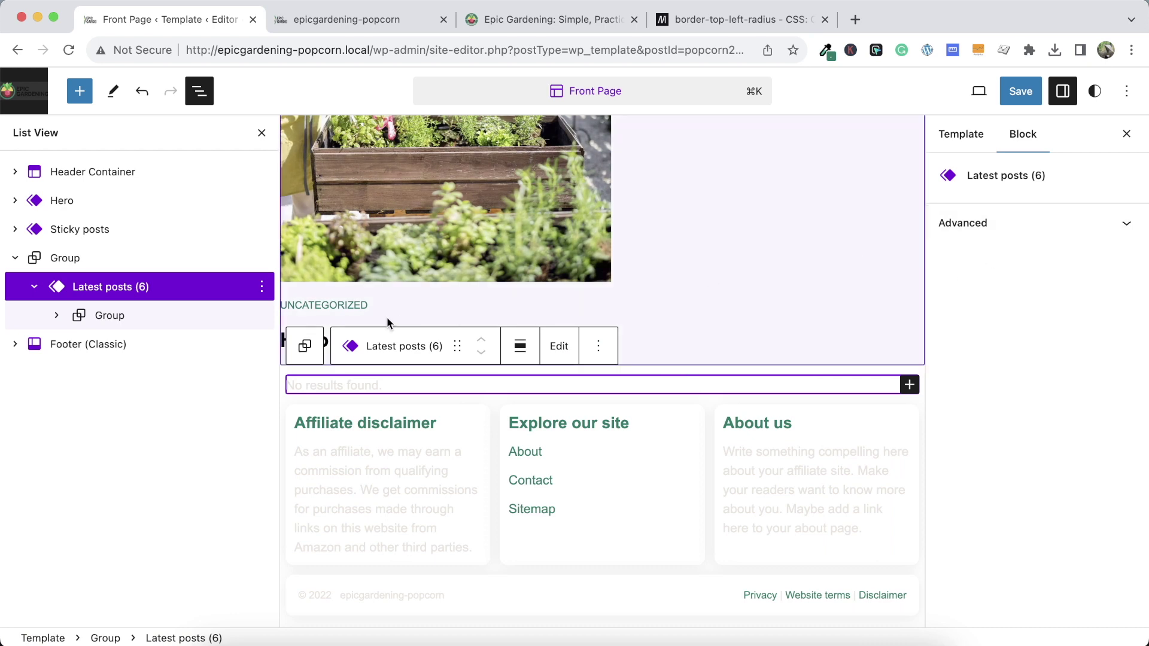
click(161, 269)
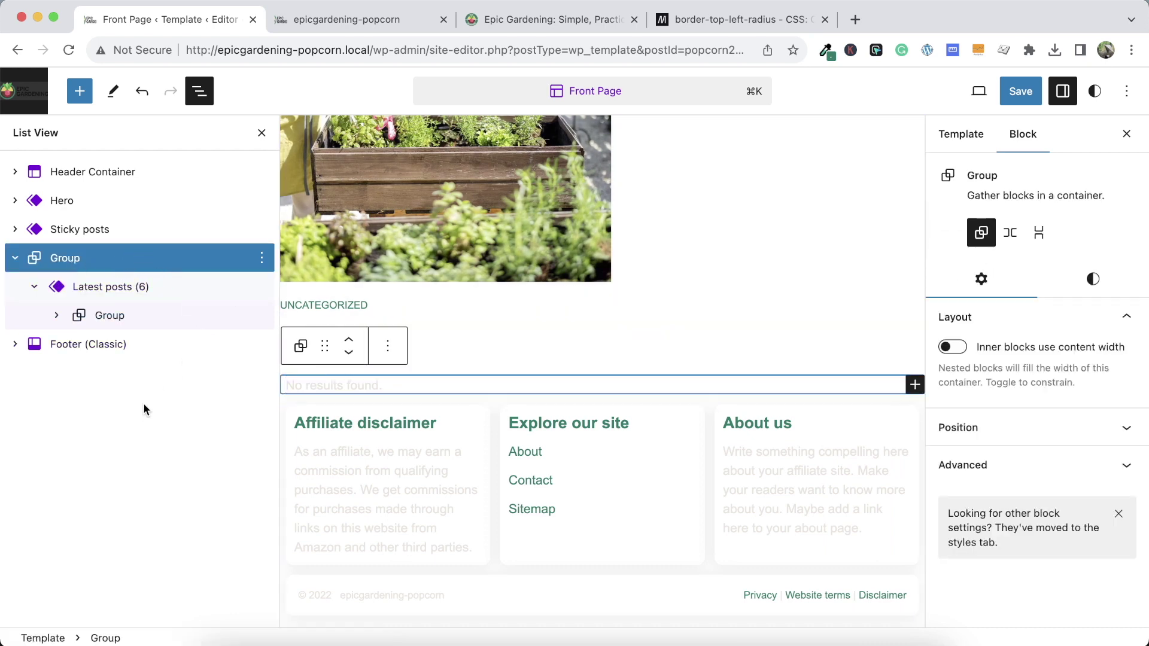
click(1036, 103)
click(989, 99)
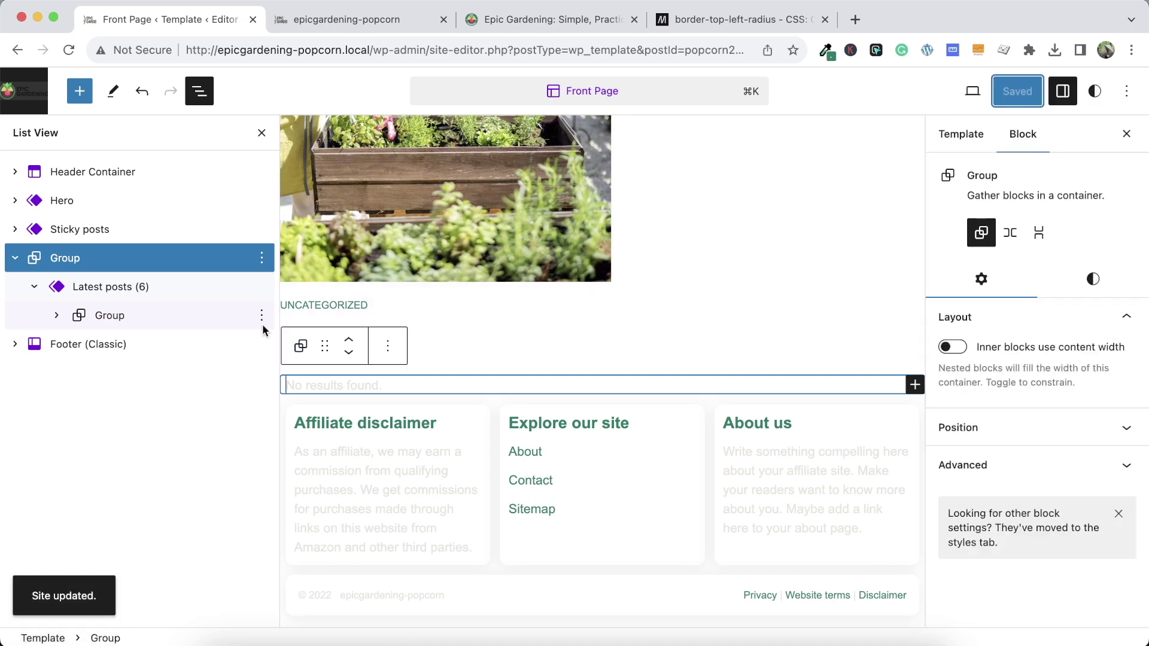
click(37, 242)
click(15, 259)
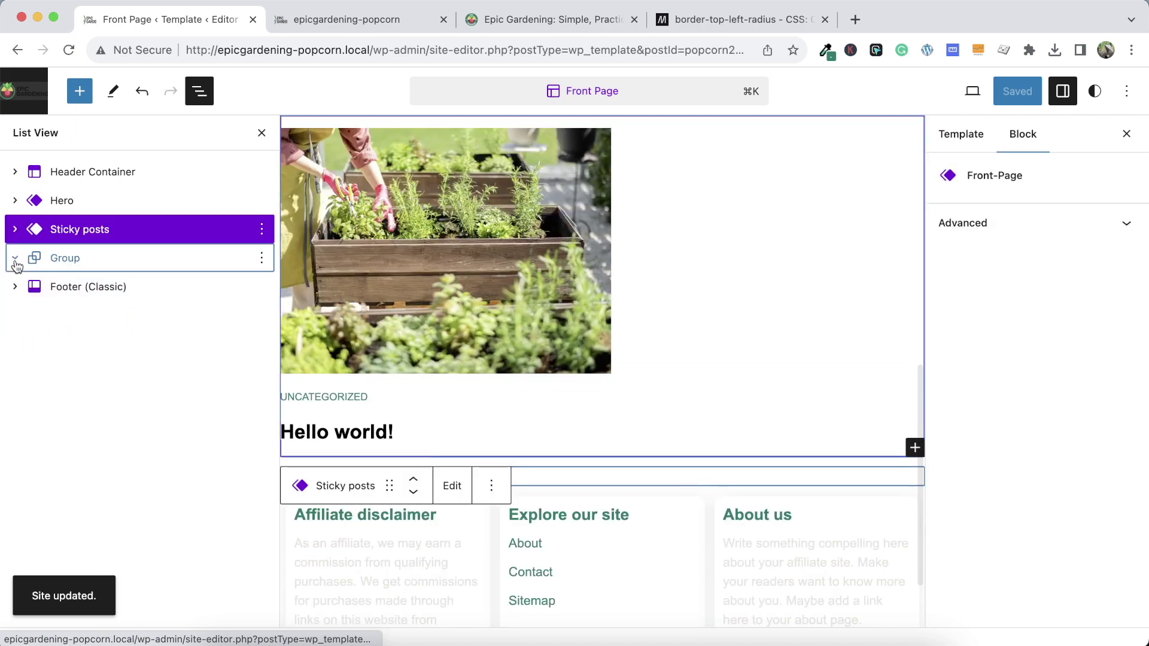
Go to the site's posts list in the dashboard and start adding a new post
click(302, 14)
scroll(489, 323, up, 5)
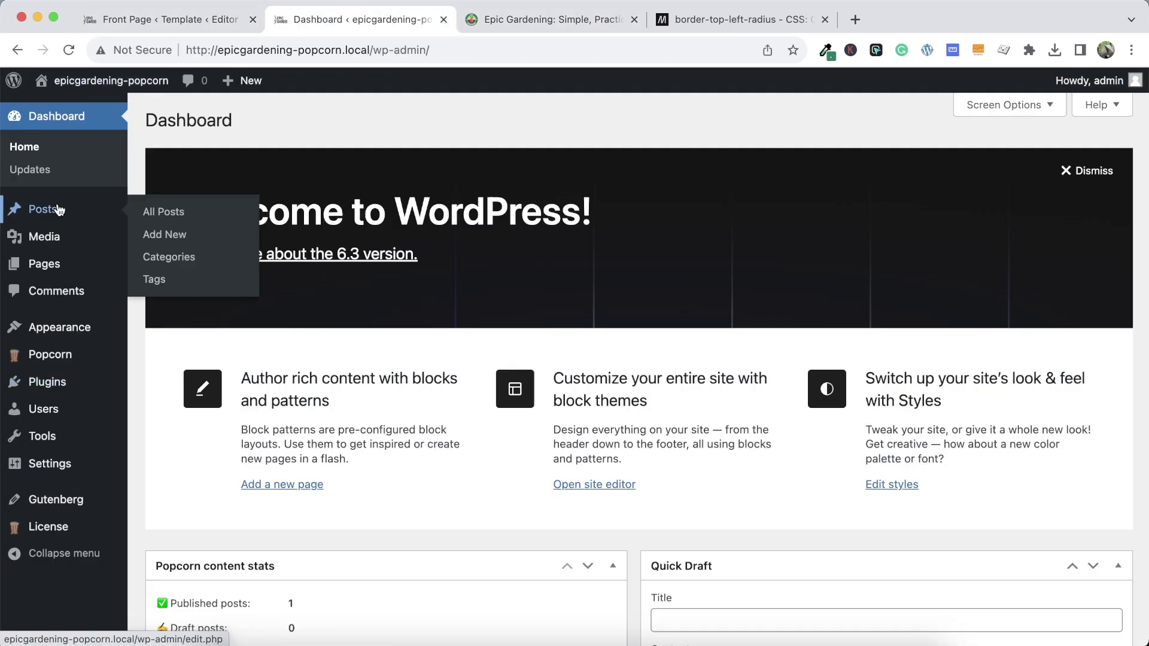
click(68, 216)
click(226, 118)
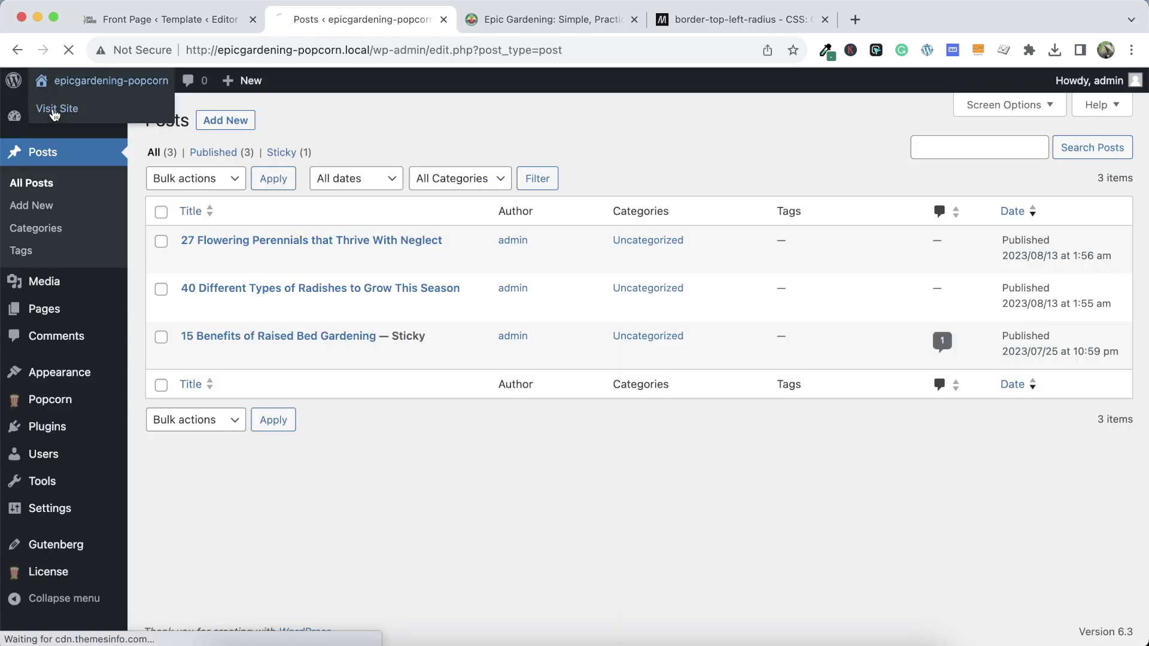
Visit the live front page to check the sticky posts section and compare it with the template in the editor
click(76, 114)
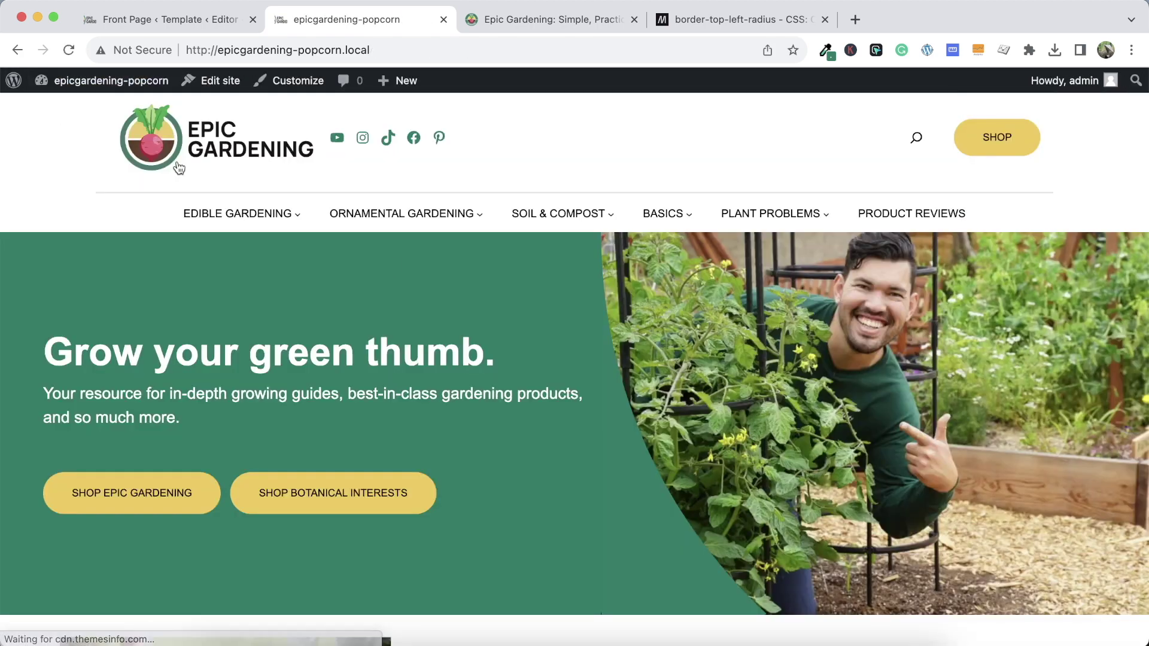
scroll(404, 267, down, 6)
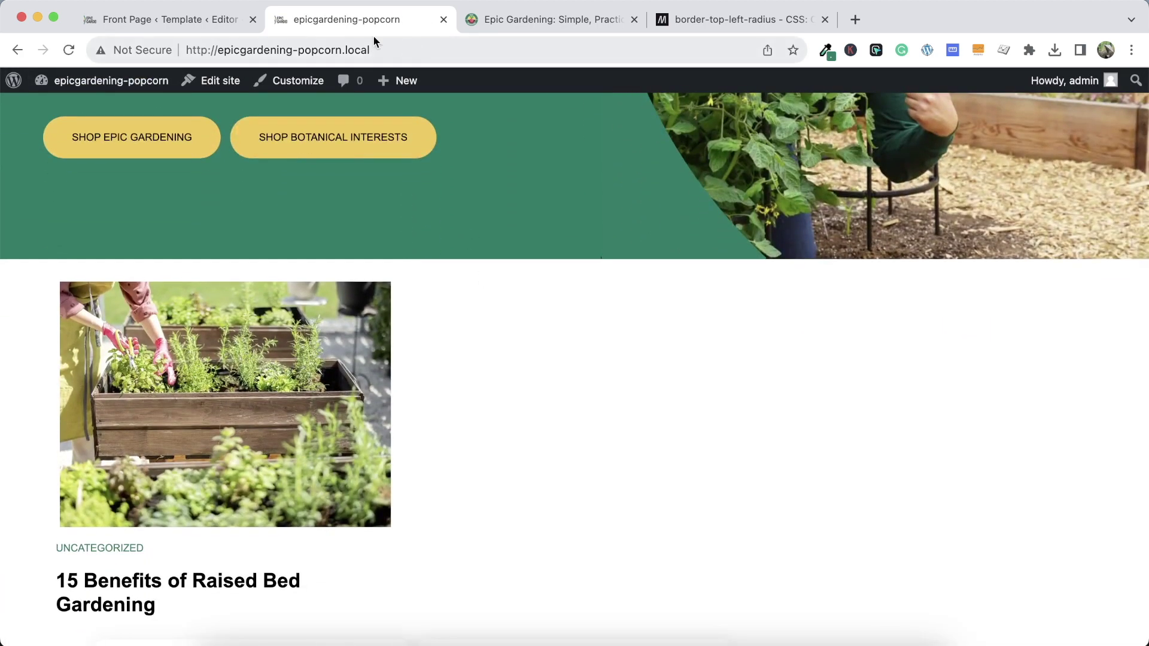
click(191, 19)
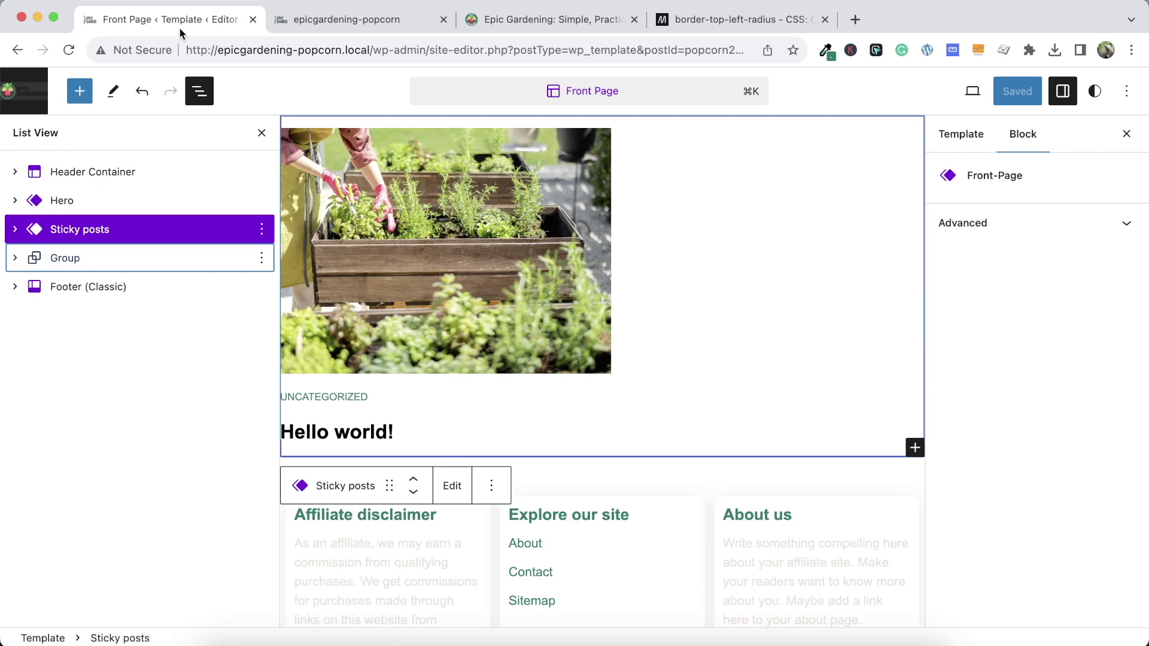
Go to the dashboard's posts list and bulk edit all three posts to make them sticky
click(346, 19)
click(60, 84)
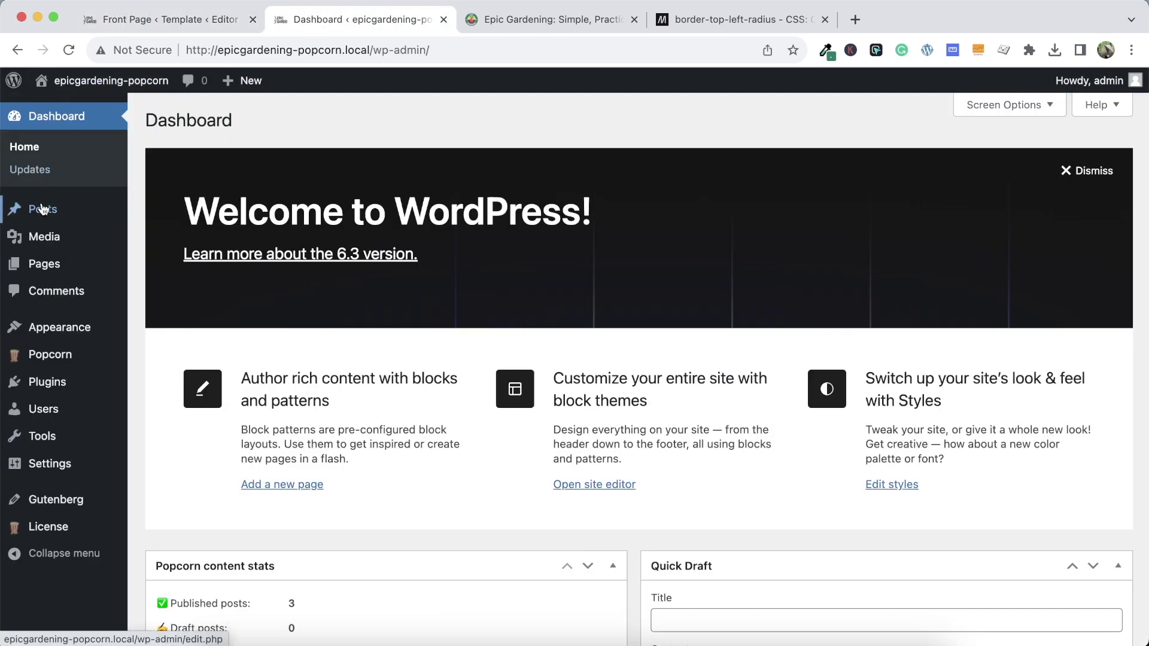
click(42, 206)
click(161, 212)
click(201, 181)
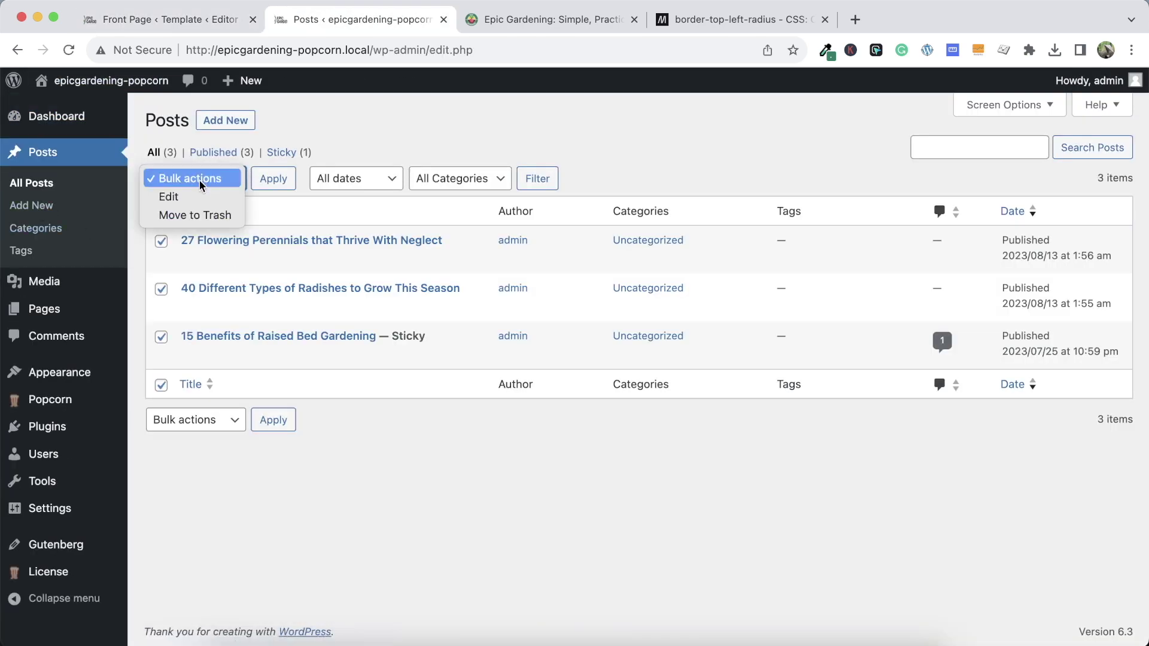
click(210, 196)
click(273, 179)
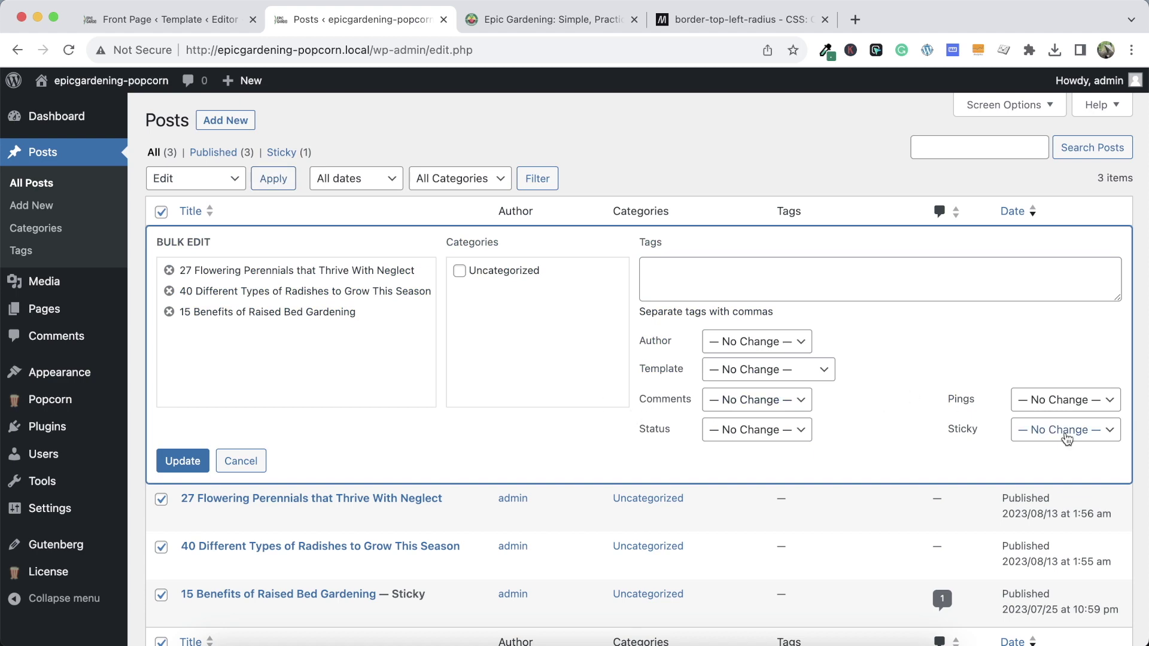
click(1067, 439)
click(1047, 448)
click(182, 461)
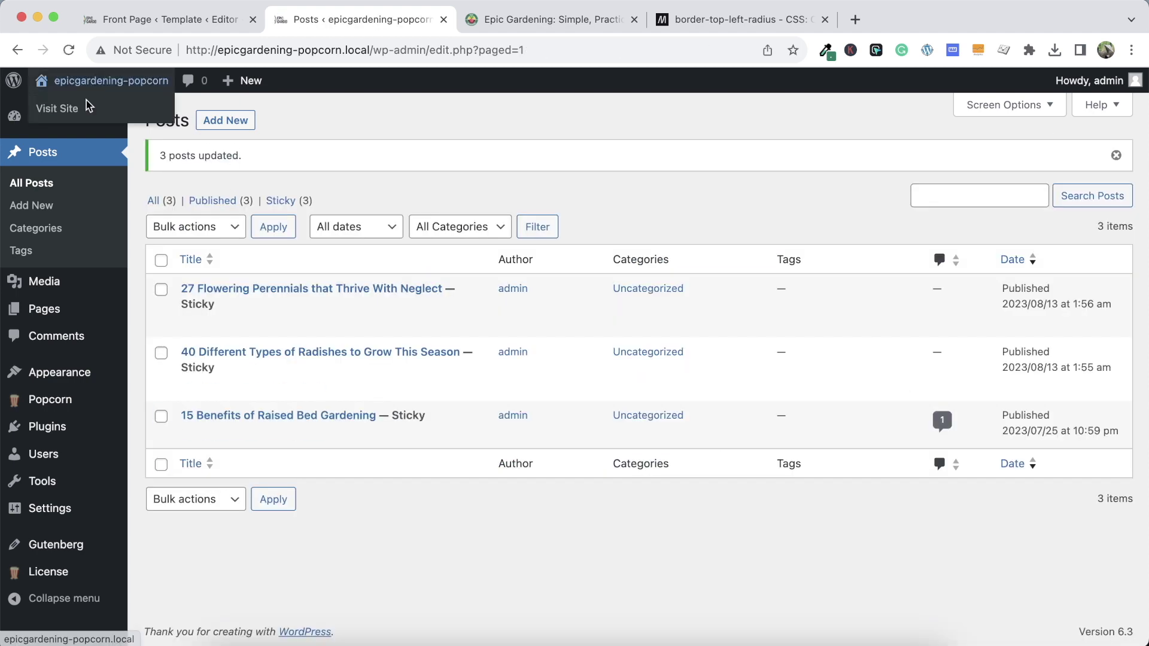
Visit the live front page and compare its three sticky posts with the original Epic Gardening section
click(89, 106)
scroll(608, 260, down, 8)
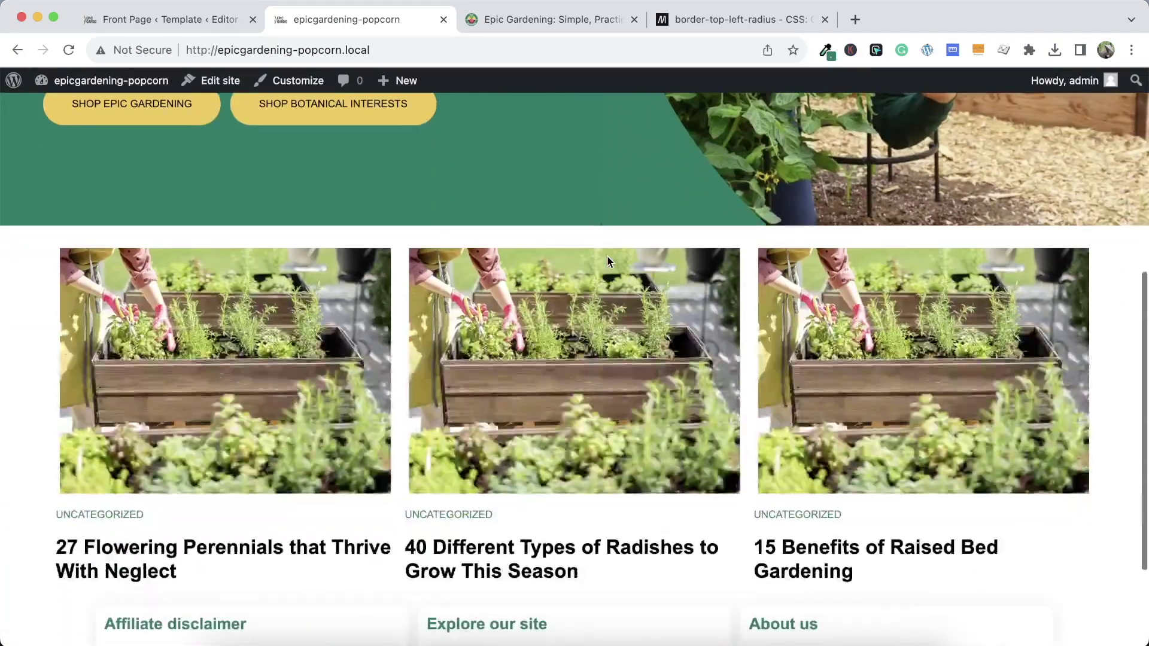
scroll(607, 256, down, 2)
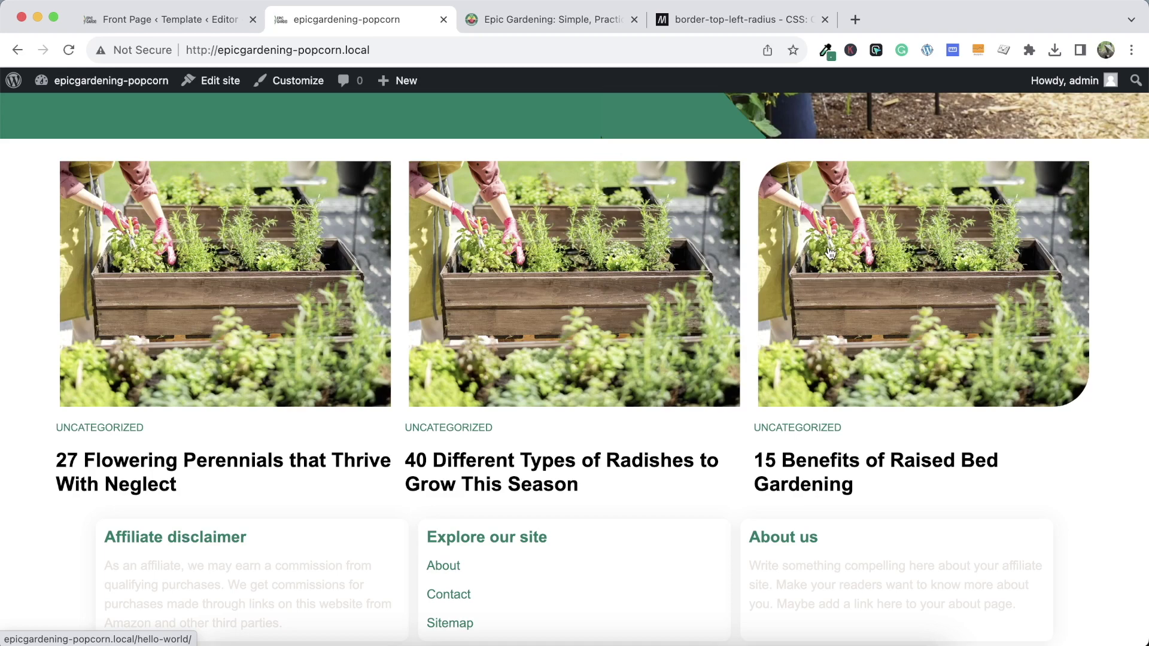
click(513, 17)
click(347, 18)
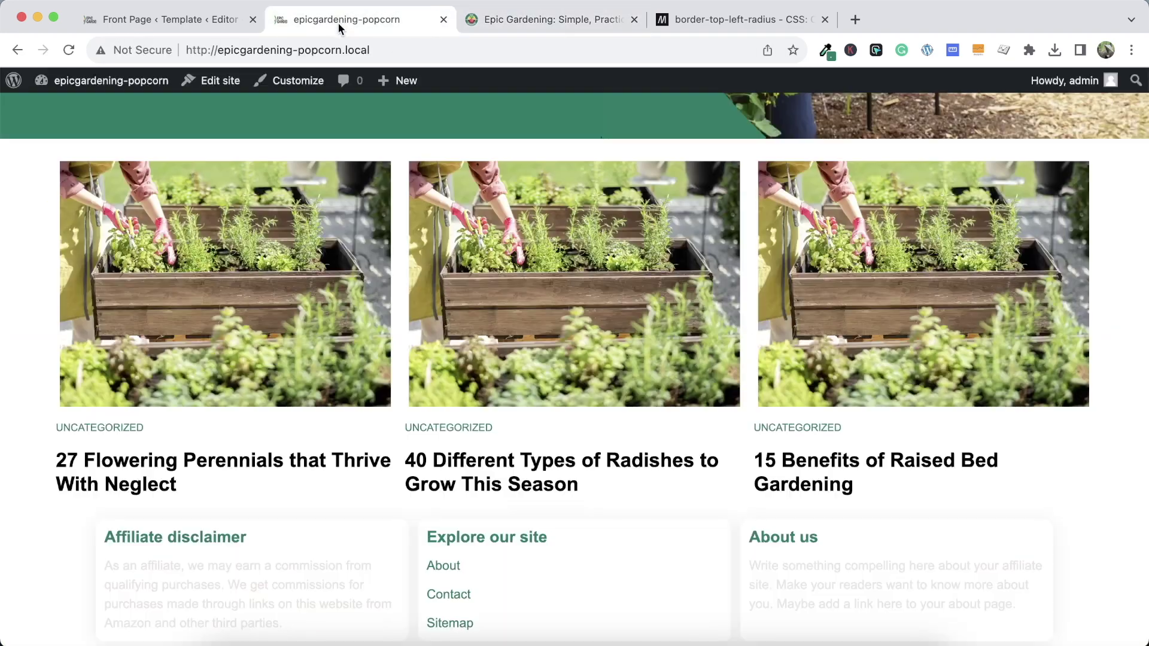
Set the content and wide widths of the Group inside the Sticky posts part to 1333 px and save
click(162, 19)
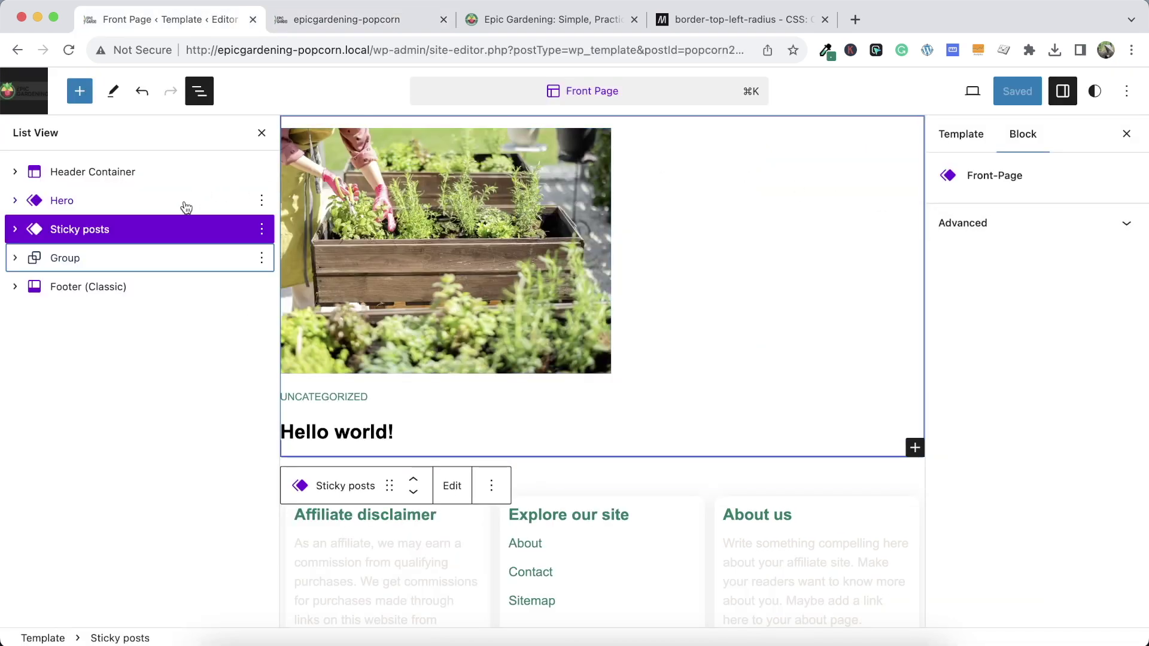
click(167, 231)
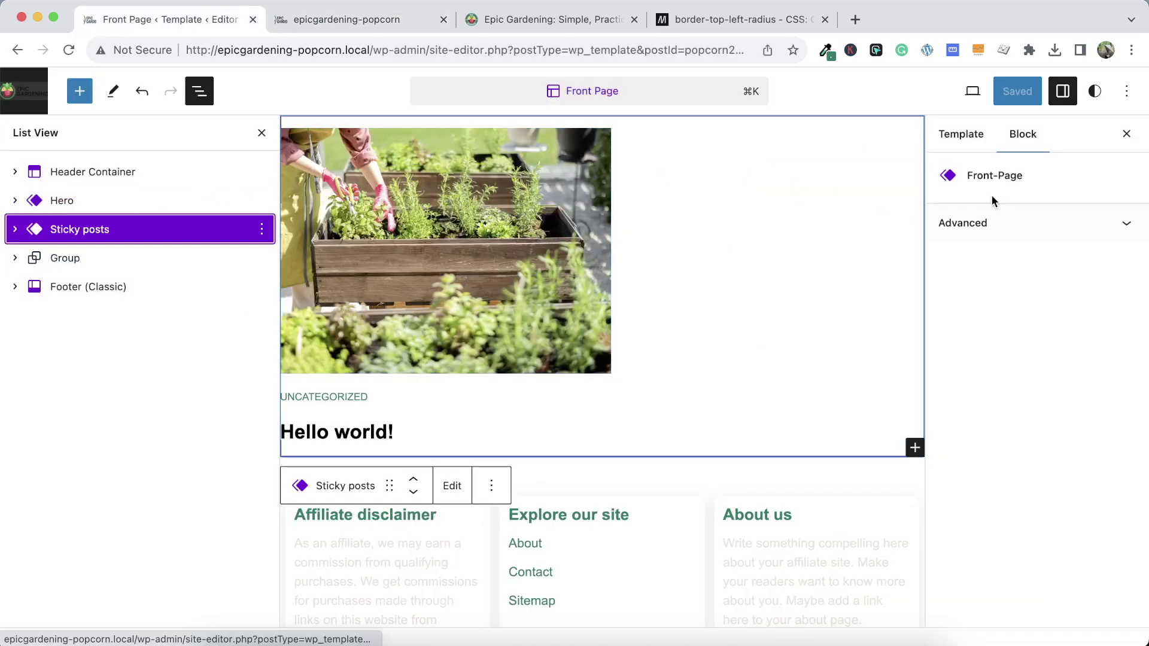
click(15, 230)
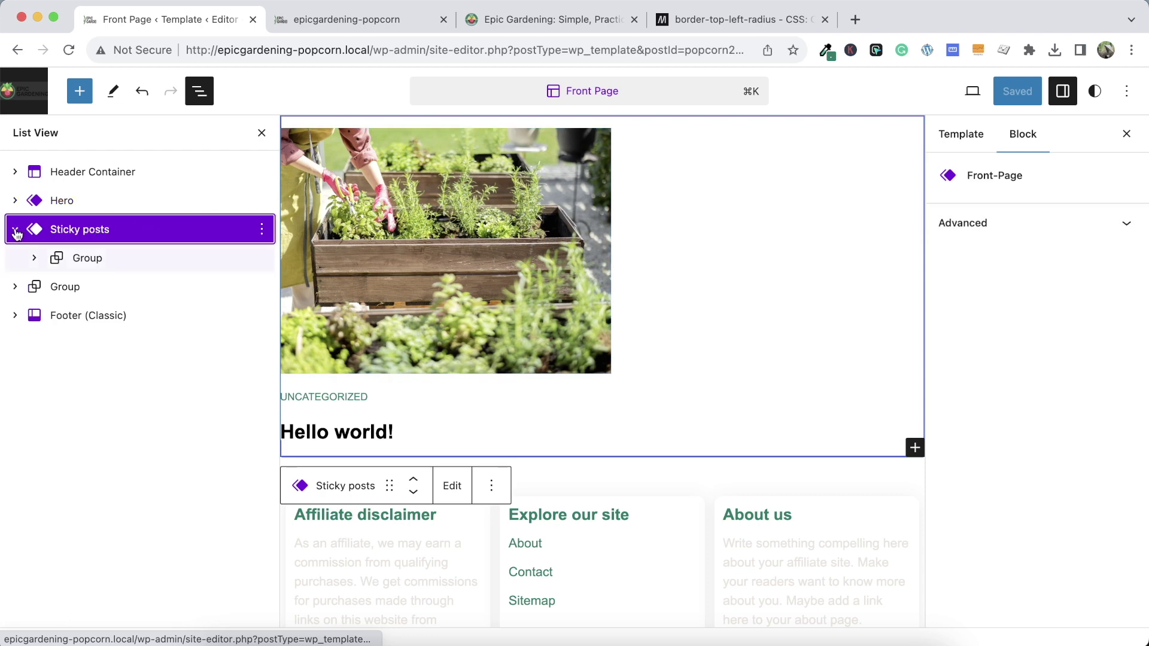
click(87, 258)
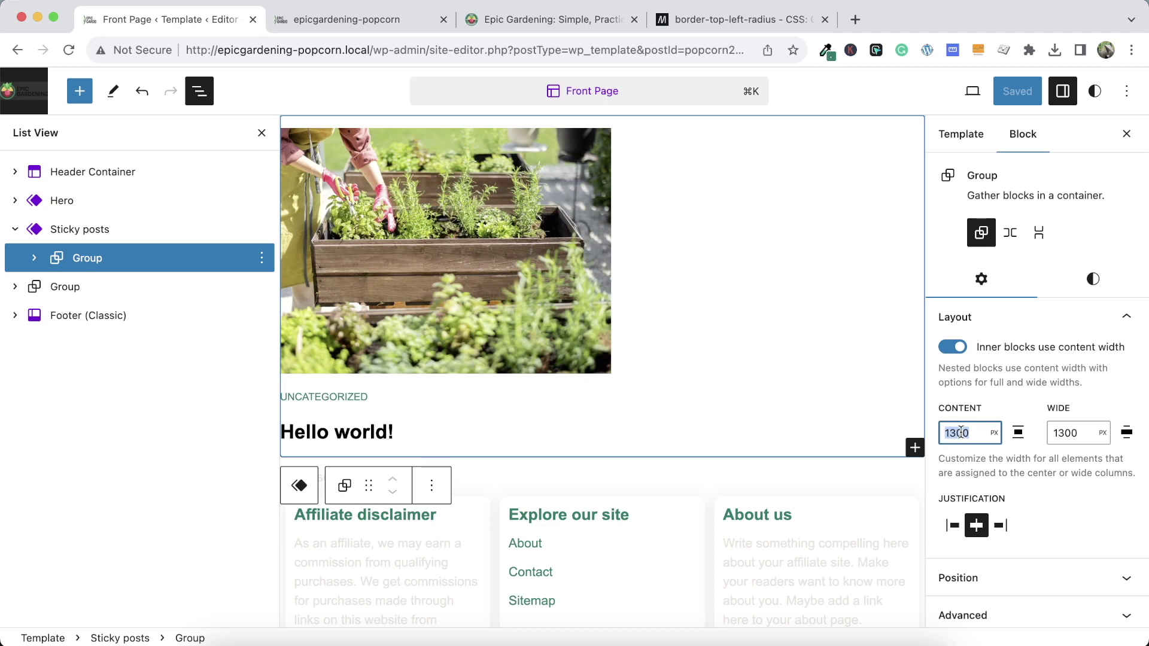
text(1333)
click(1020, 91)
click(981, 89)
Reload the live front page and compare the width of the sticky posts row with the Epic Gardening original
click(367, 24)
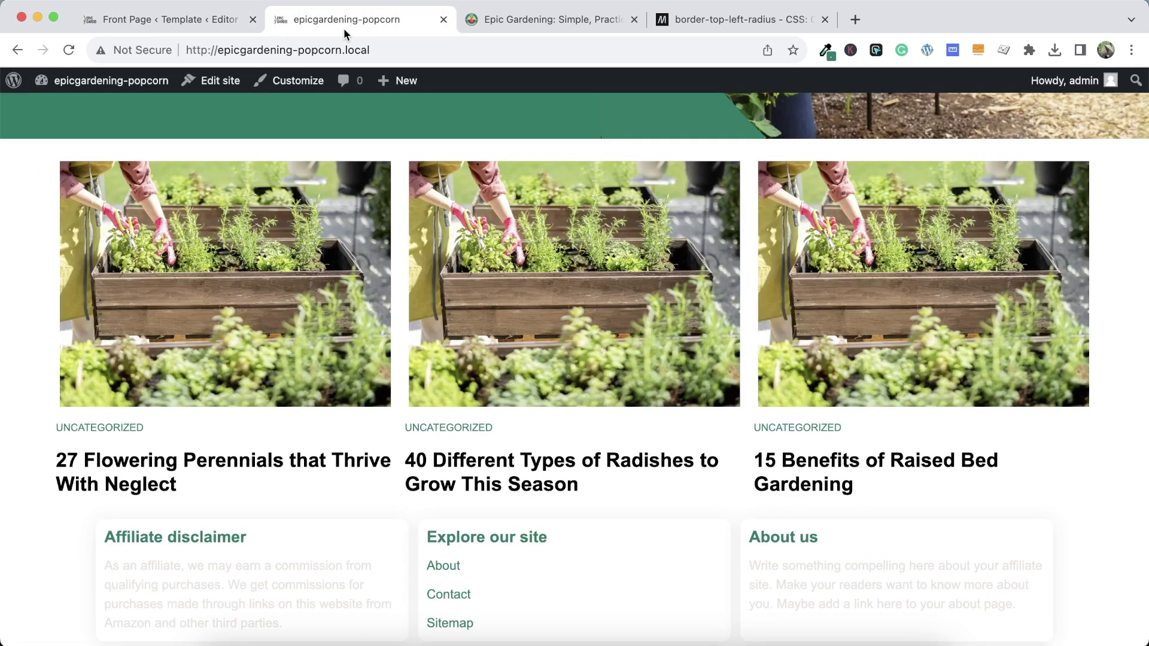
click(67, 51)
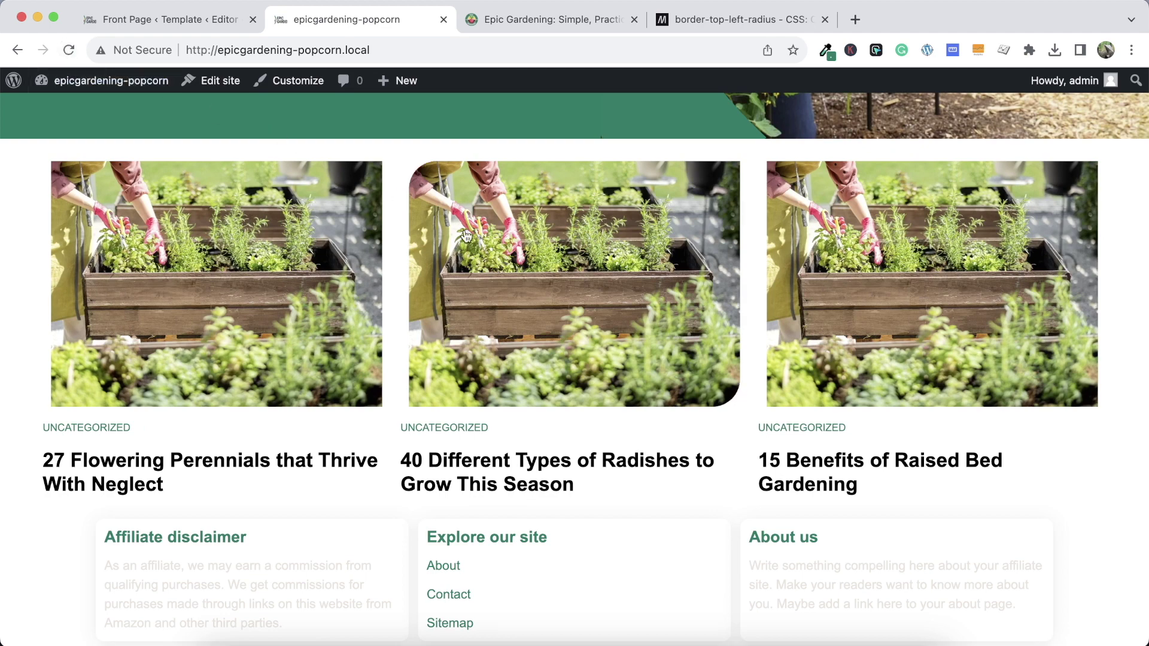
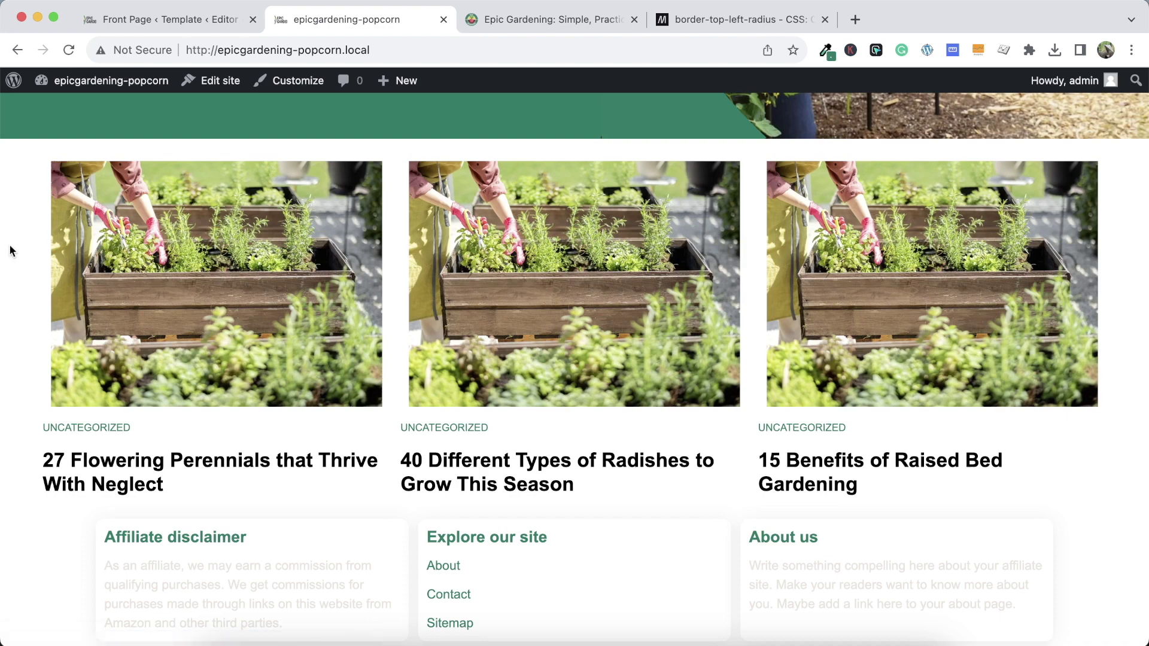
scroll(10, 249, down, 2)
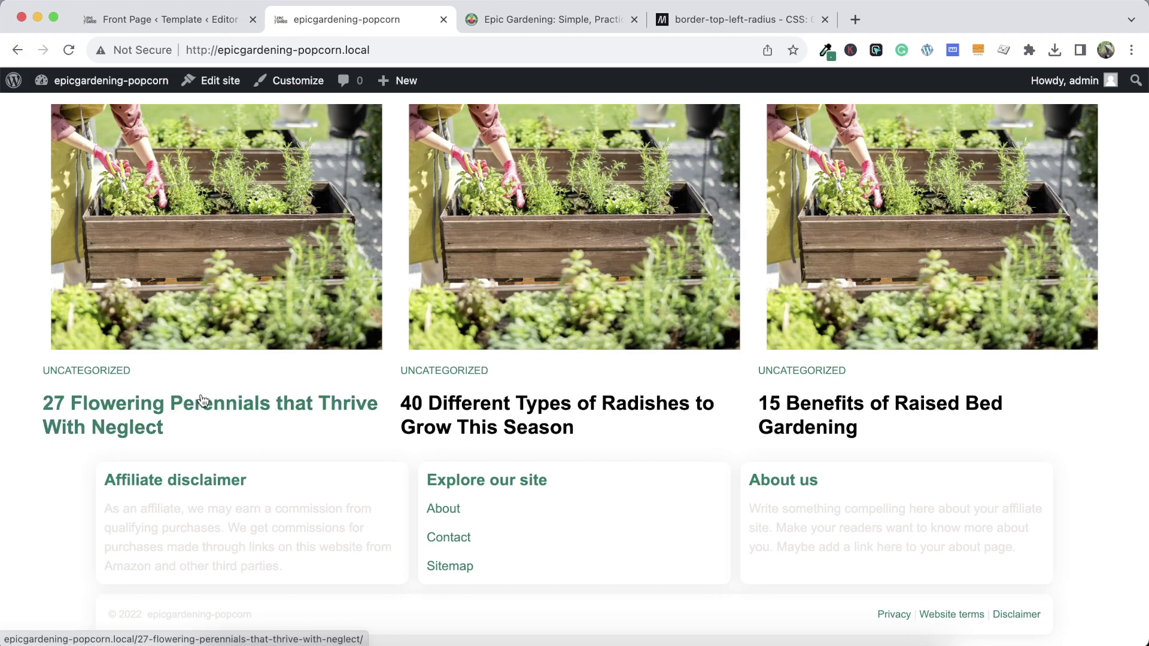
click(563, 24)
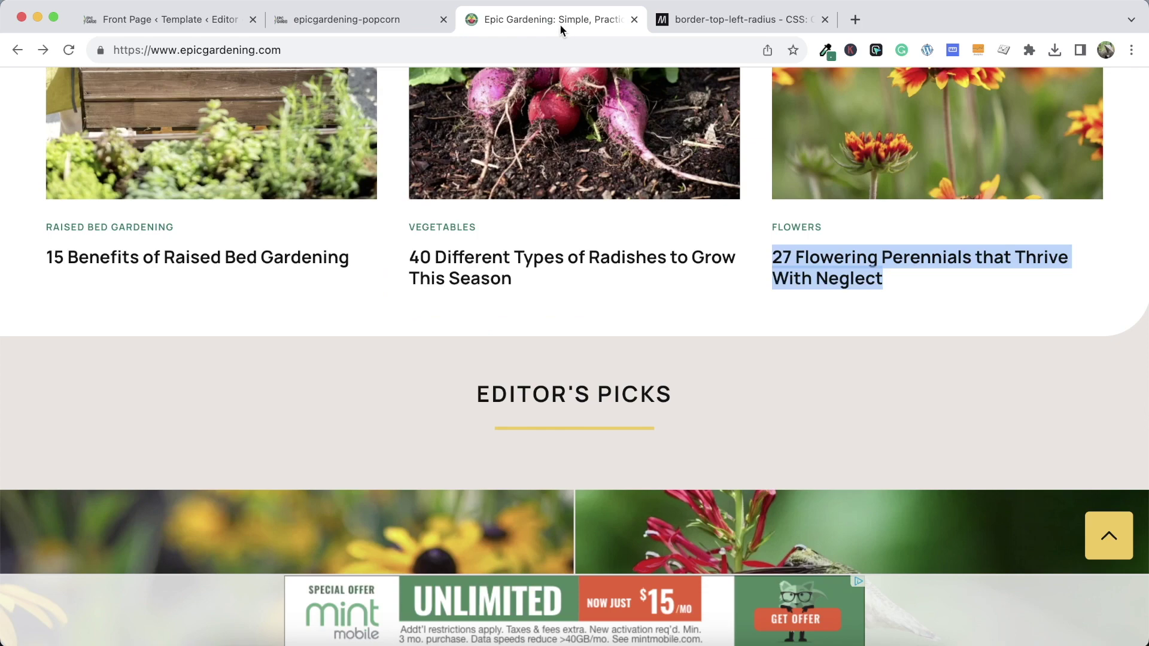
click(400, 20)
Set the font size of the Title block in the Sticky posts part to Medium and save
click(234, 27)
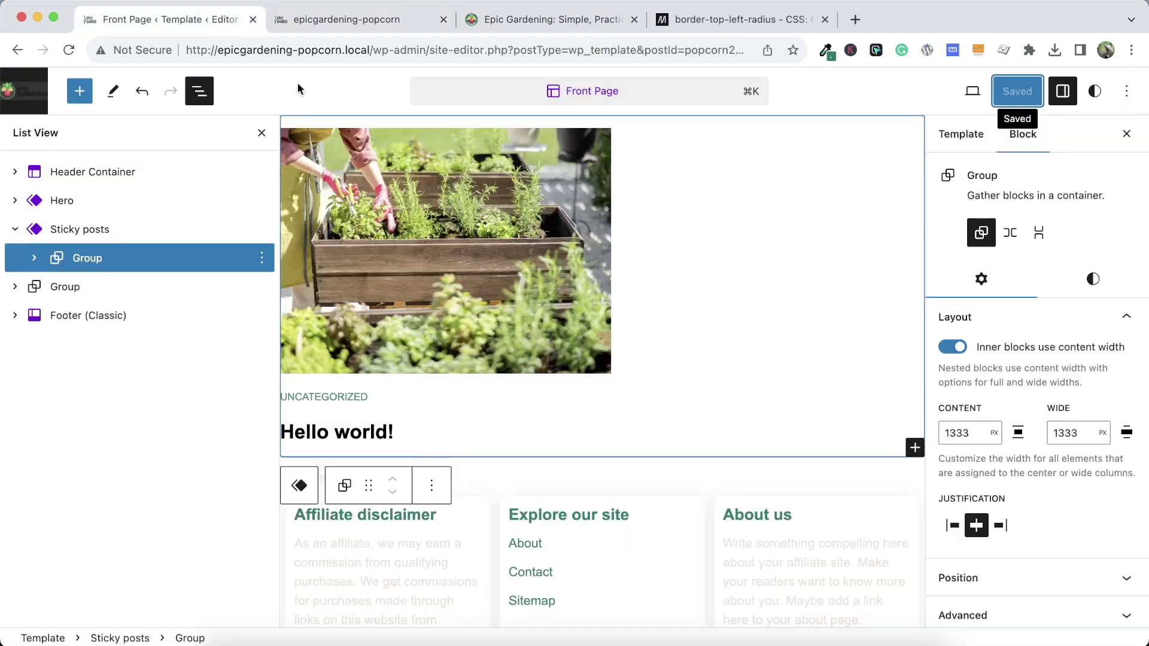
click(347, 432)
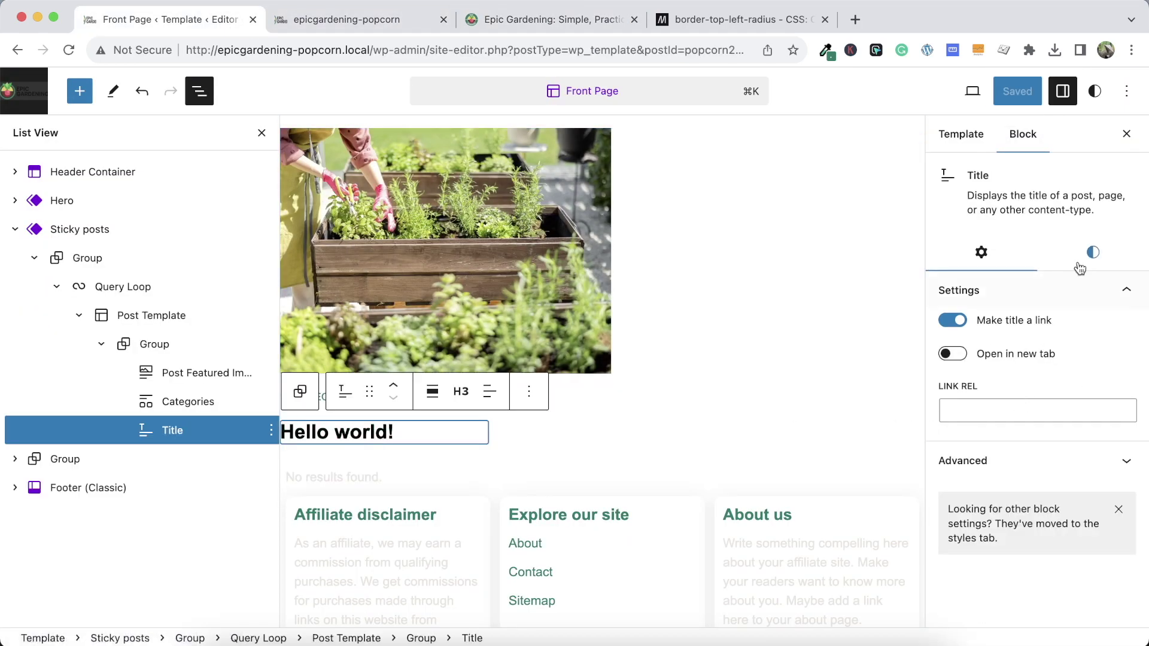
click(1114, 251)
scroll(1033, 425, down, 5)
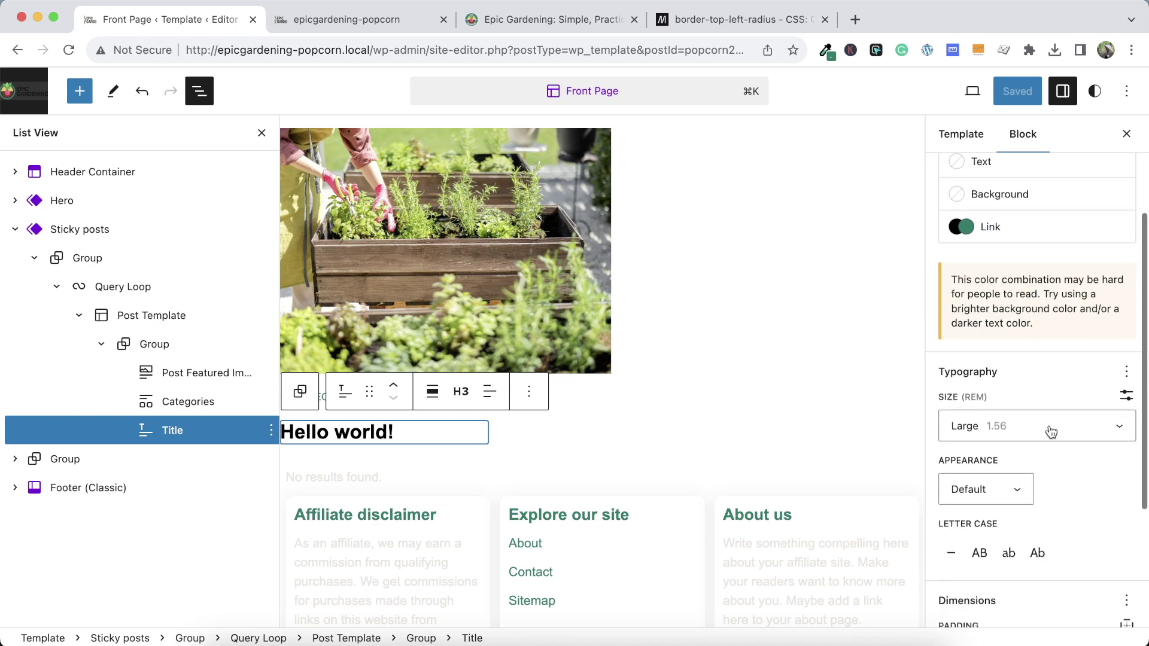
click(1119, 428)
click(1053, 488)
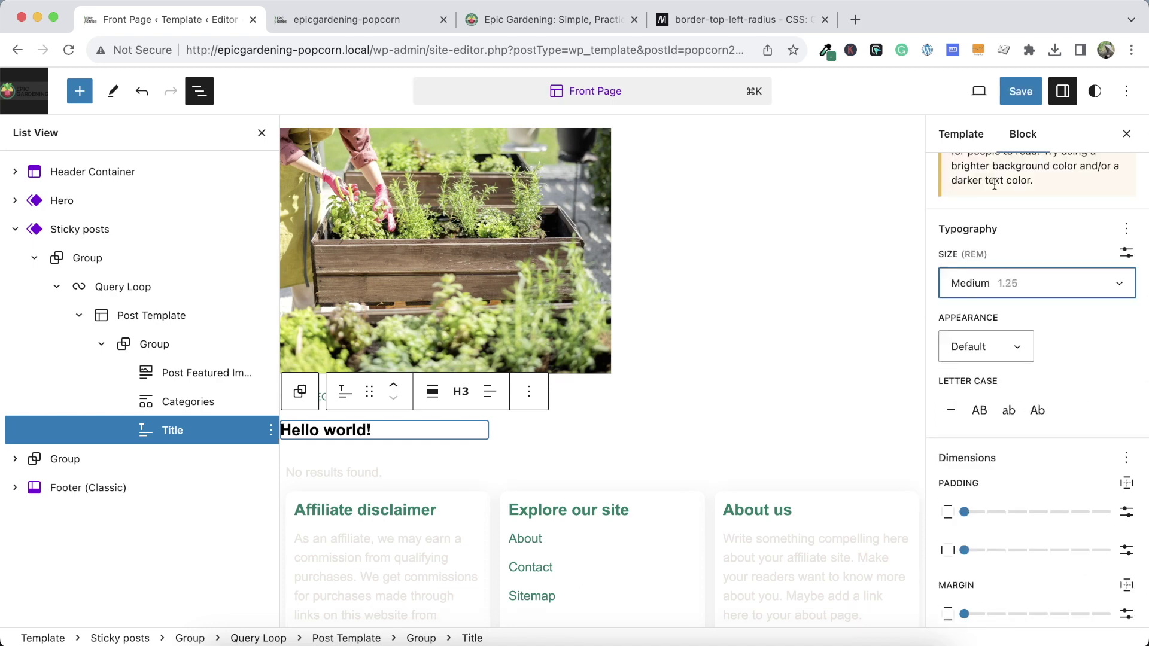
click(1021, 91)
click(1012, 92)
Reload the live front page and compare the size and wrapping of the post titles with the Epic Gardening site
click(361, 20)
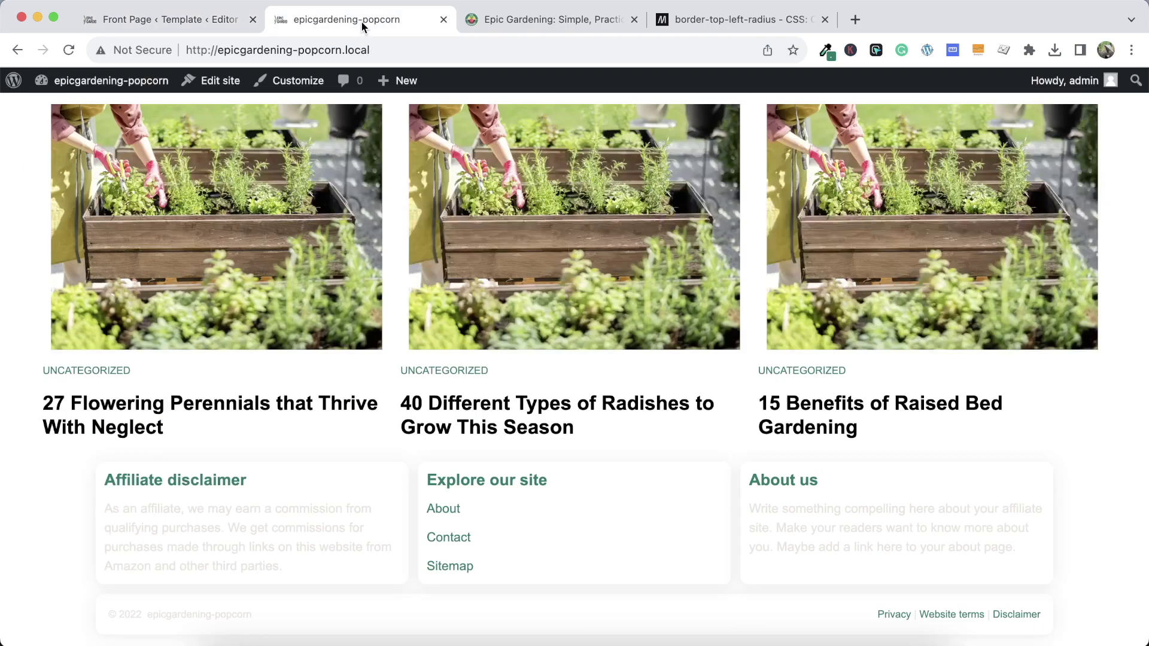
click(70, 49)
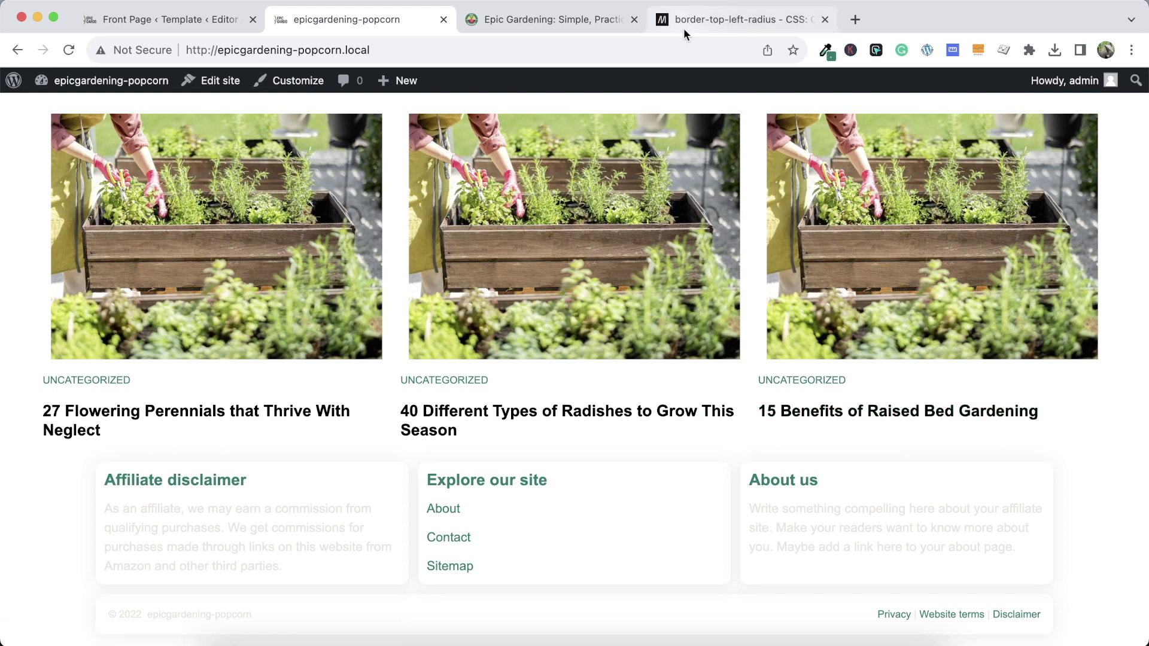
click(566, 23)
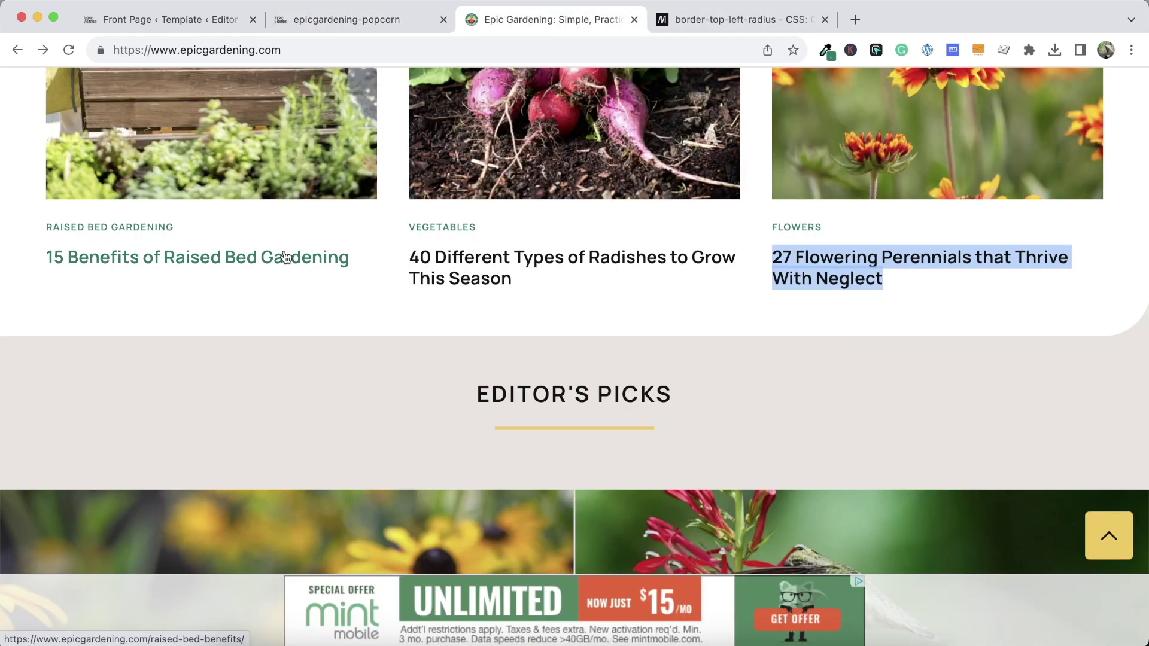
click(289, 279)
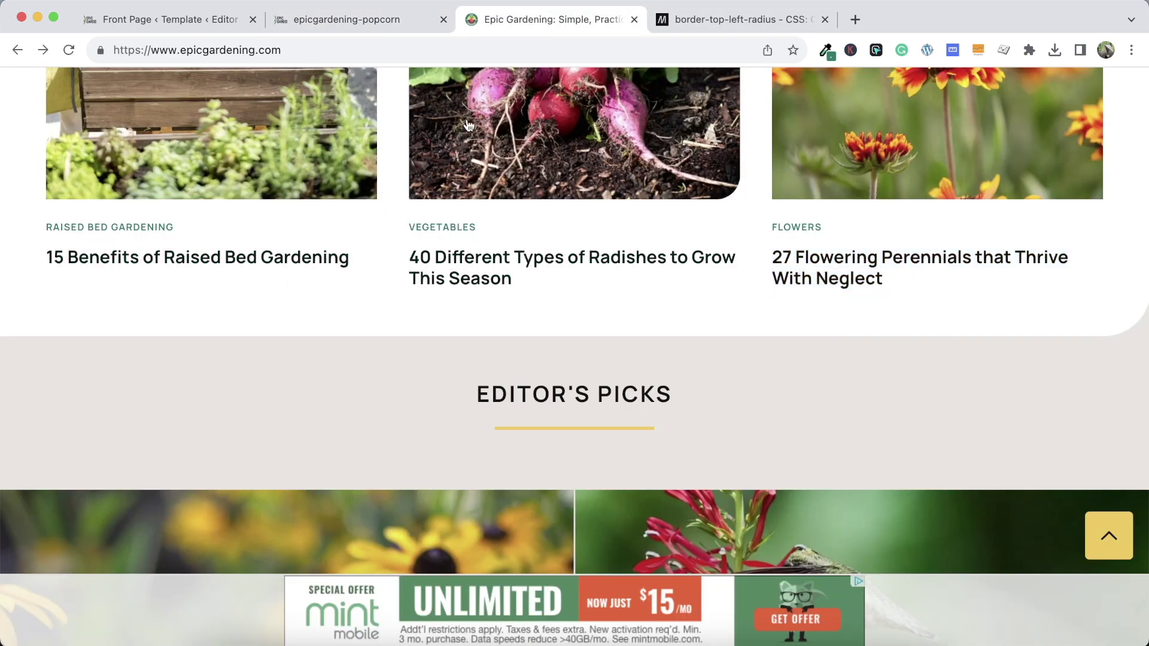
click(339, 19)
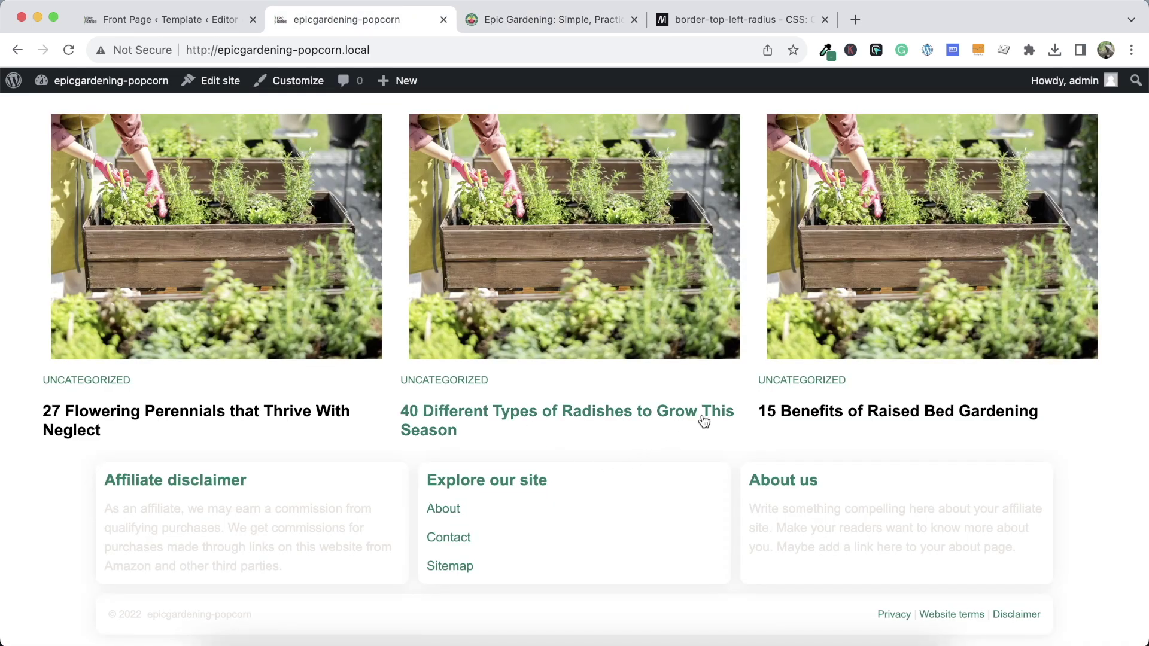
Give the sticky posts' Title block a custom font size of 1.35 rem and save the template part
click(160, 22)
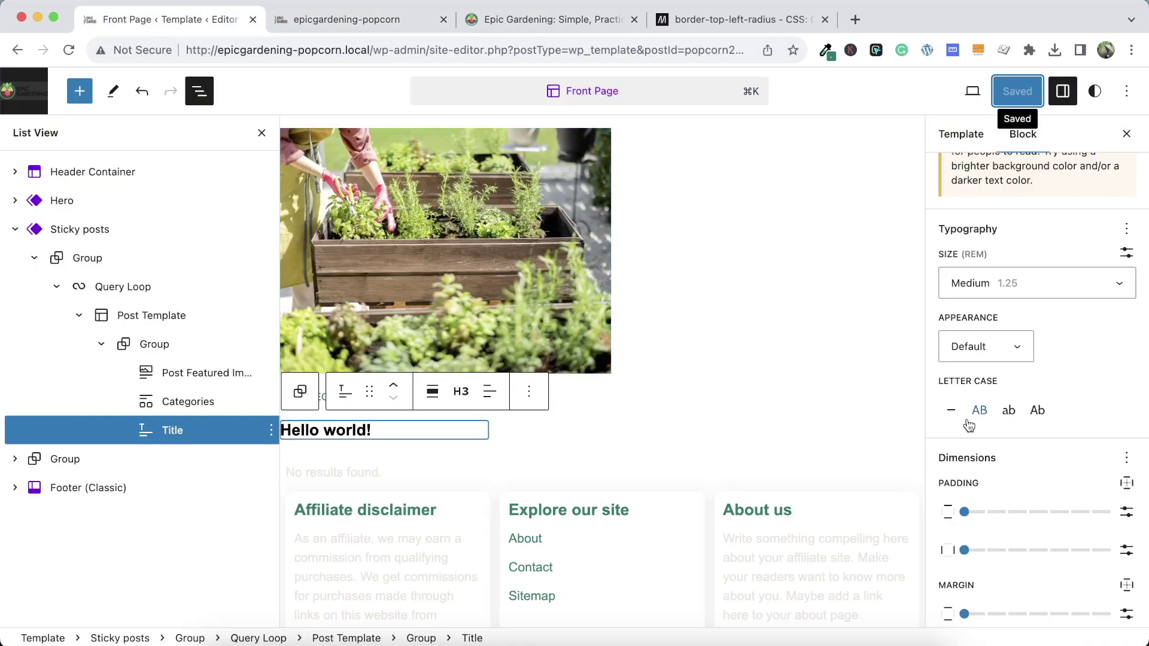
click(1113, 292)
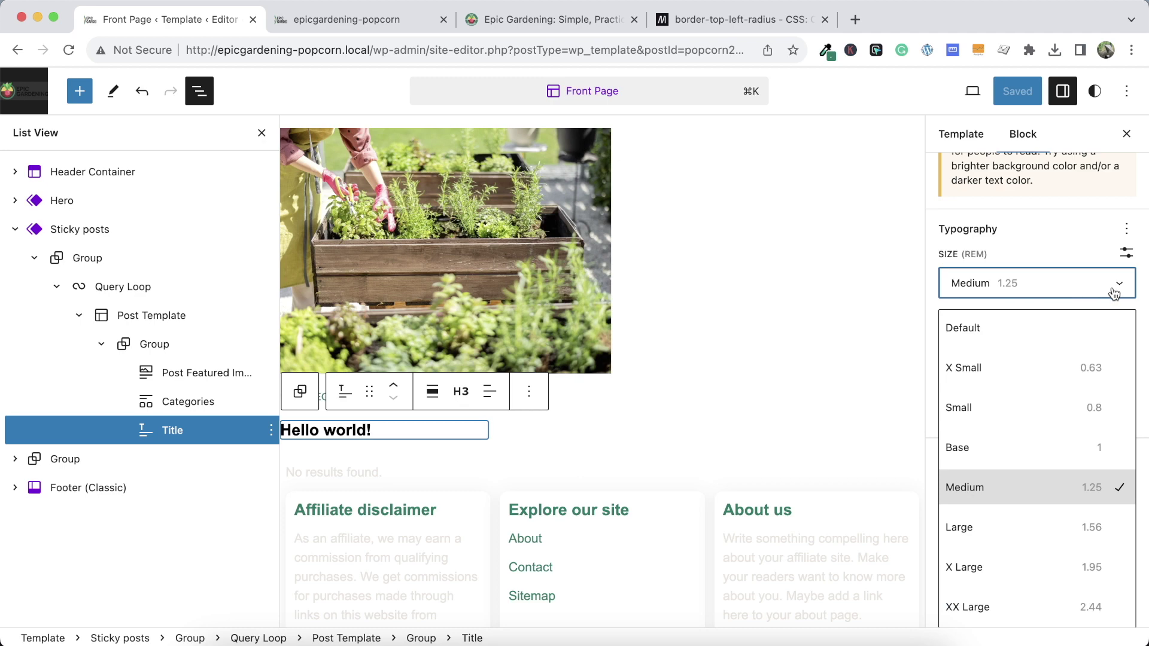
click(1141, 255)
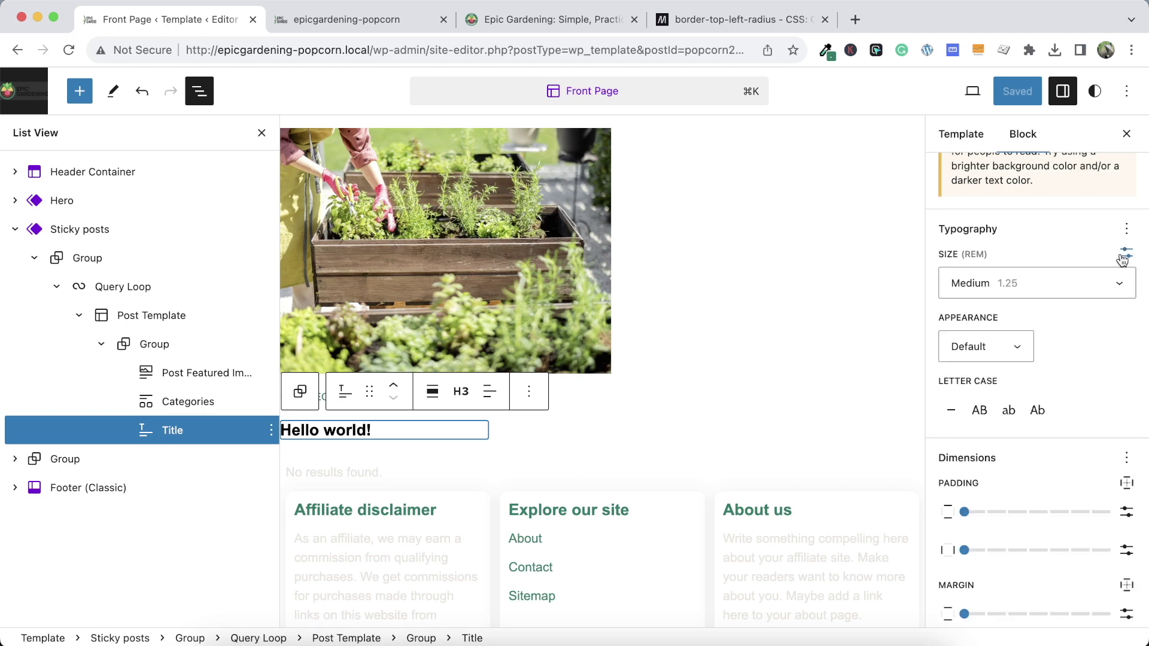
key(BackSpace)
key(BackSpace)
text(30)
key(BackSpace)
text(5)
click(1020, 91)
click(962, 90)
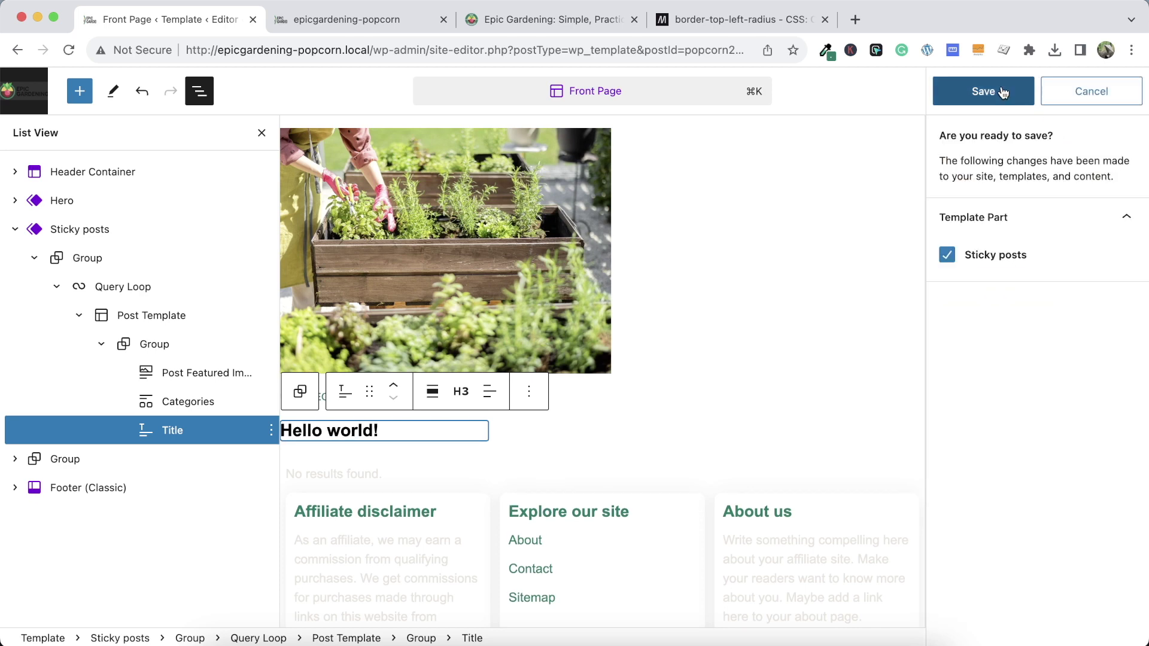
Reload the live front page and check the resized post titles against the Epic Gardening original
click(345, 20)
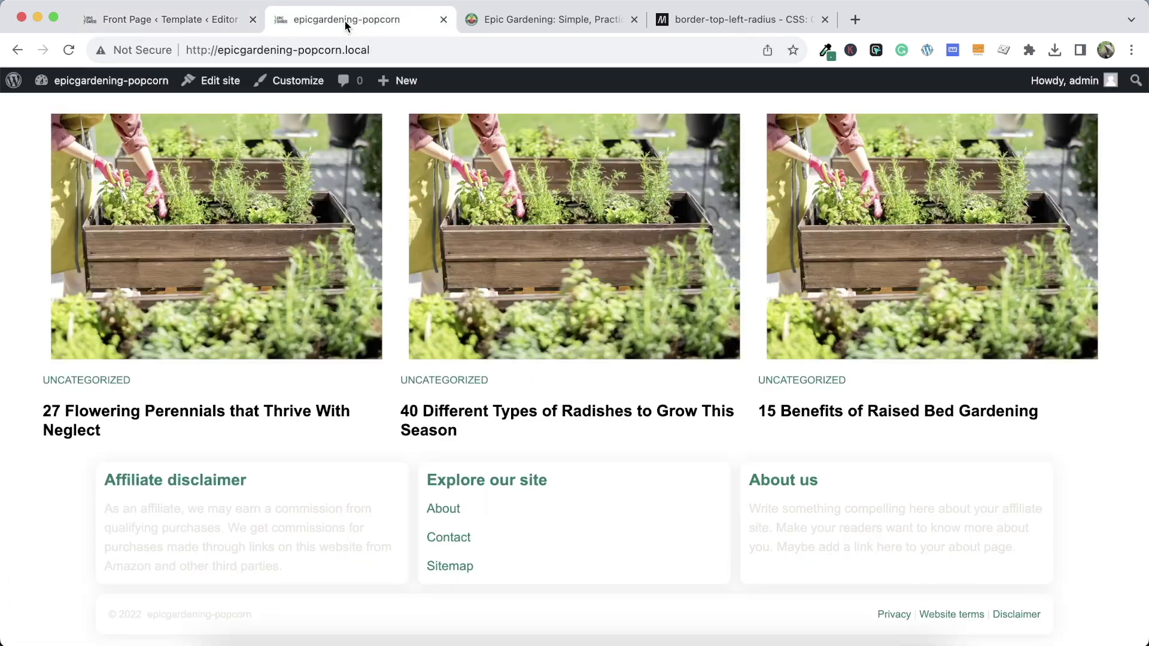
click(67, 50)
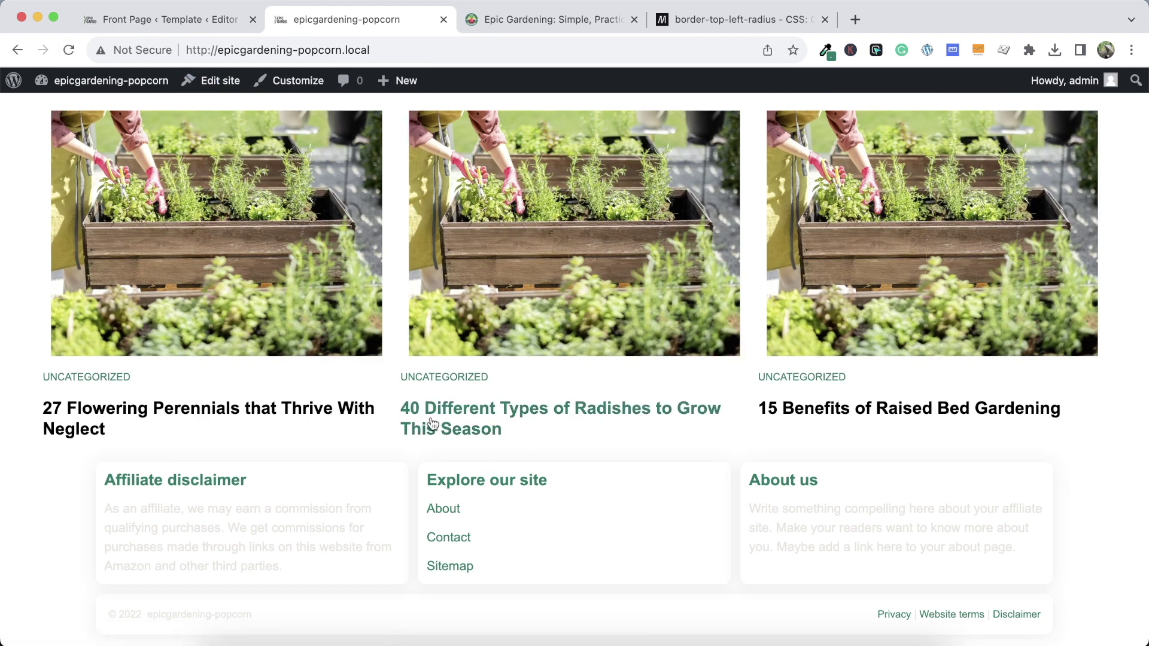
click(580, 20)
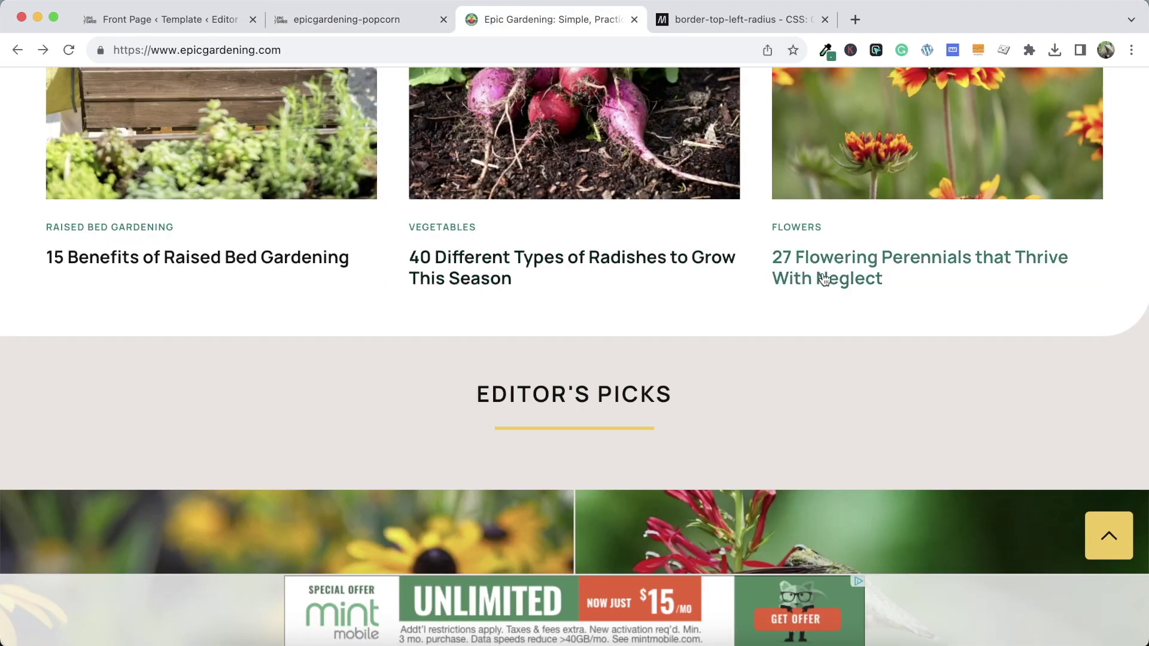
click(359, 20)
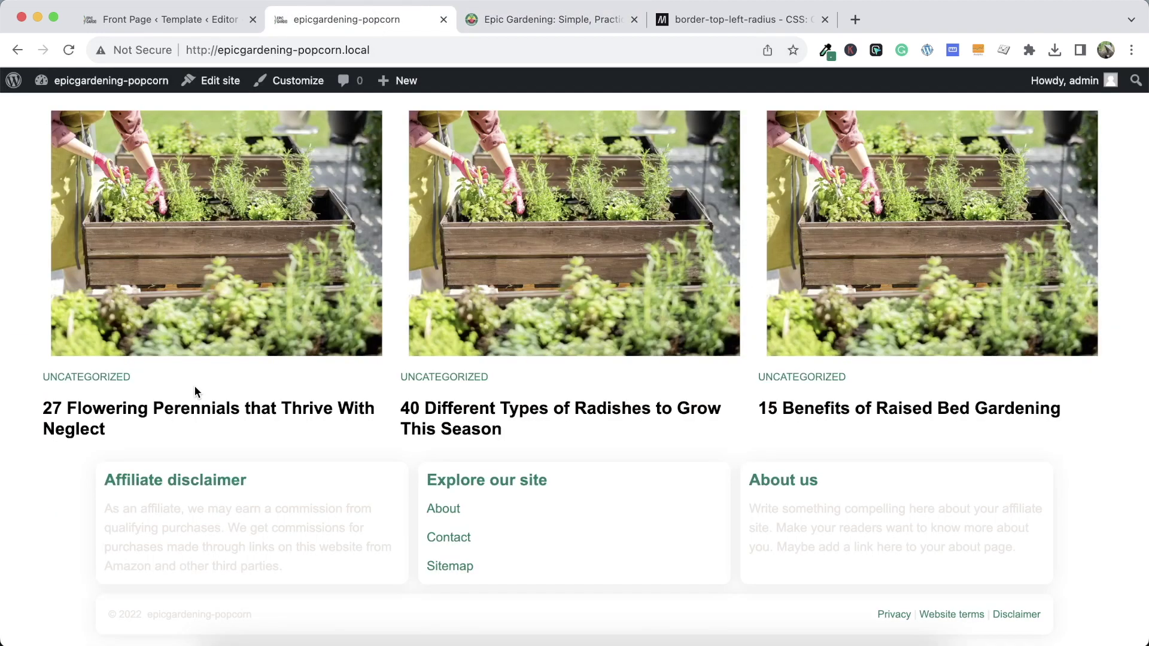
Set the custom font size of the sticky posts' Title block to 1.45 rem
click(210, 17)
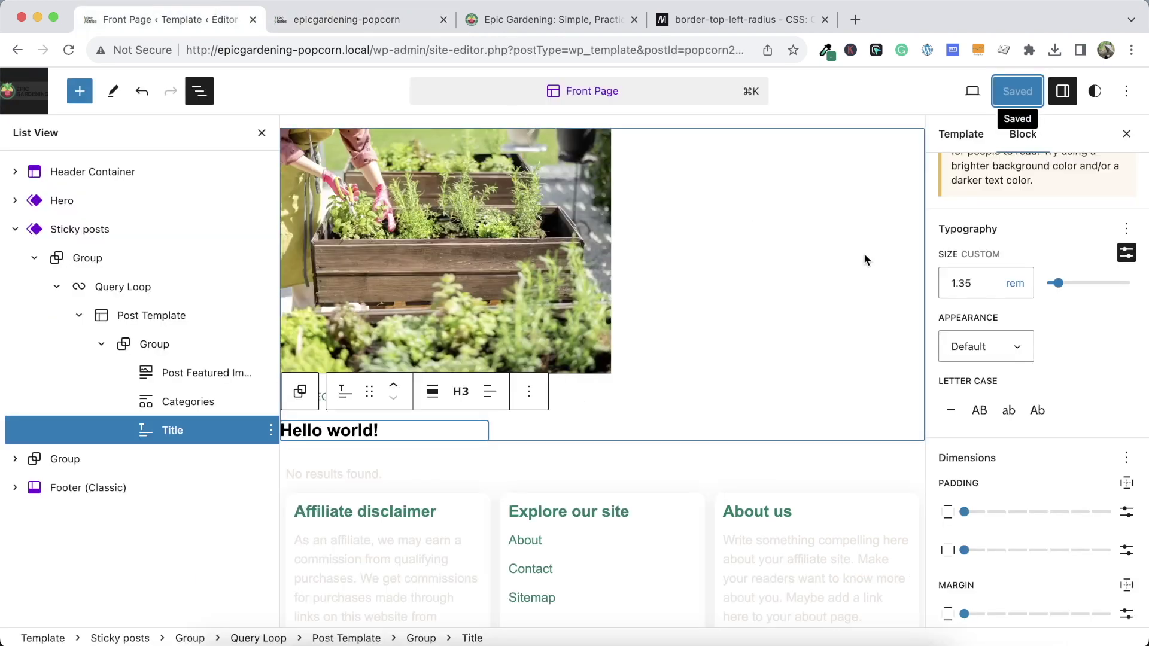
key(BackSpace)
key(BackSpace)
text(45)
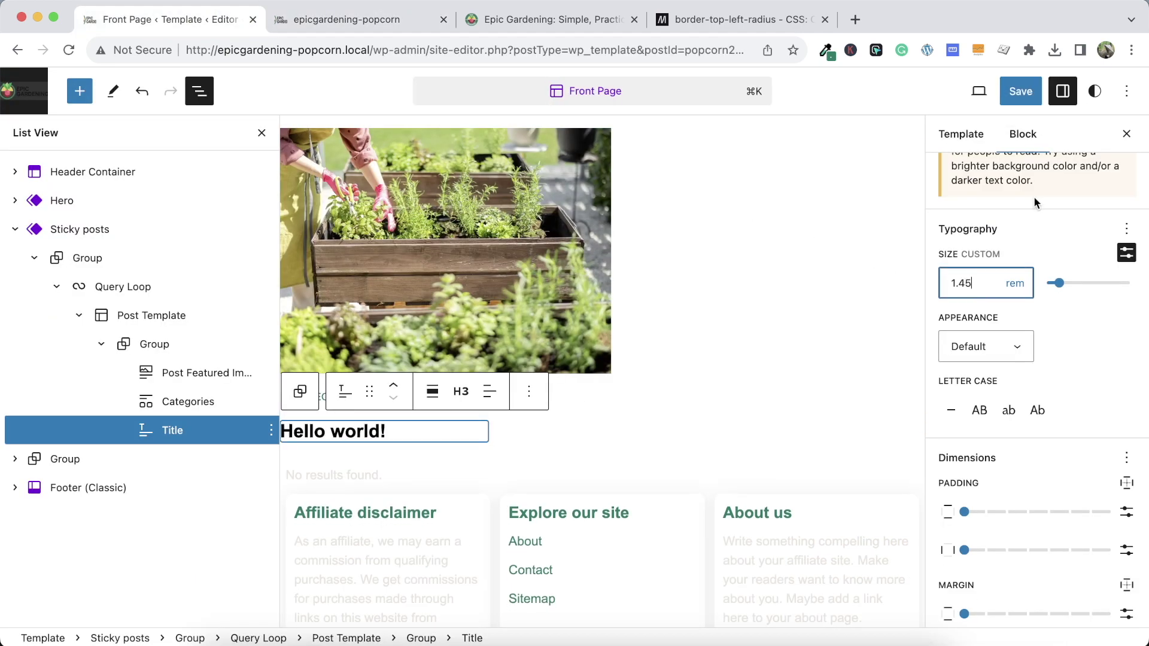
Save the template and check the 1.45 rem post titles on the reloaded live front page
click(1021, 92)
click(319, 15)
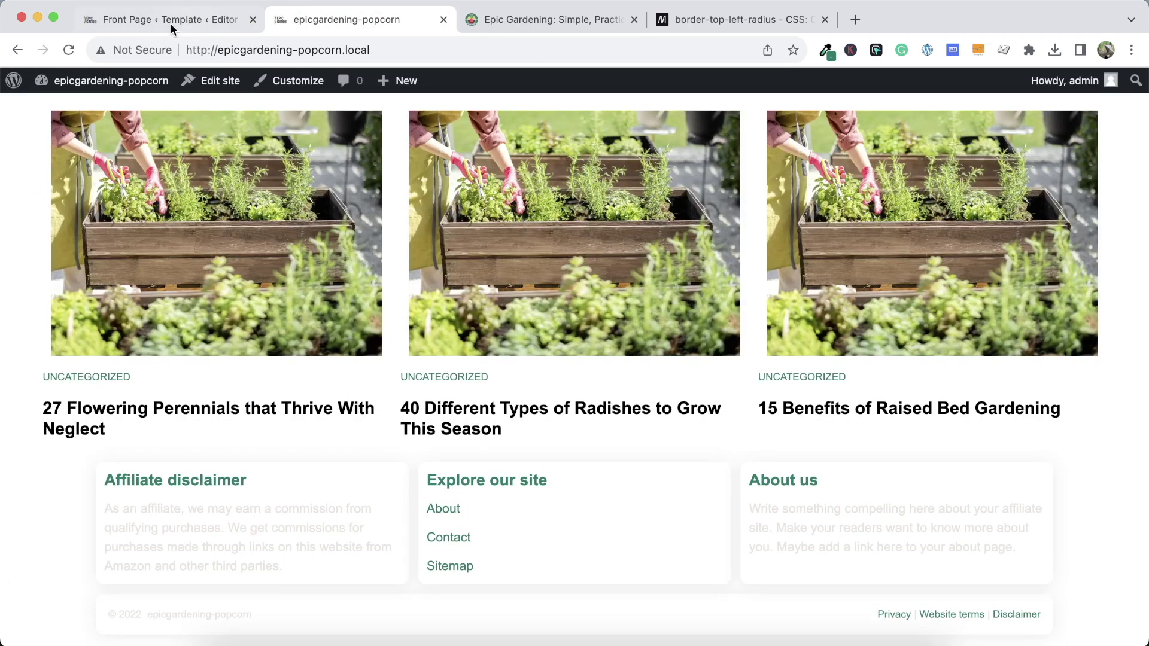
click(70, 50)
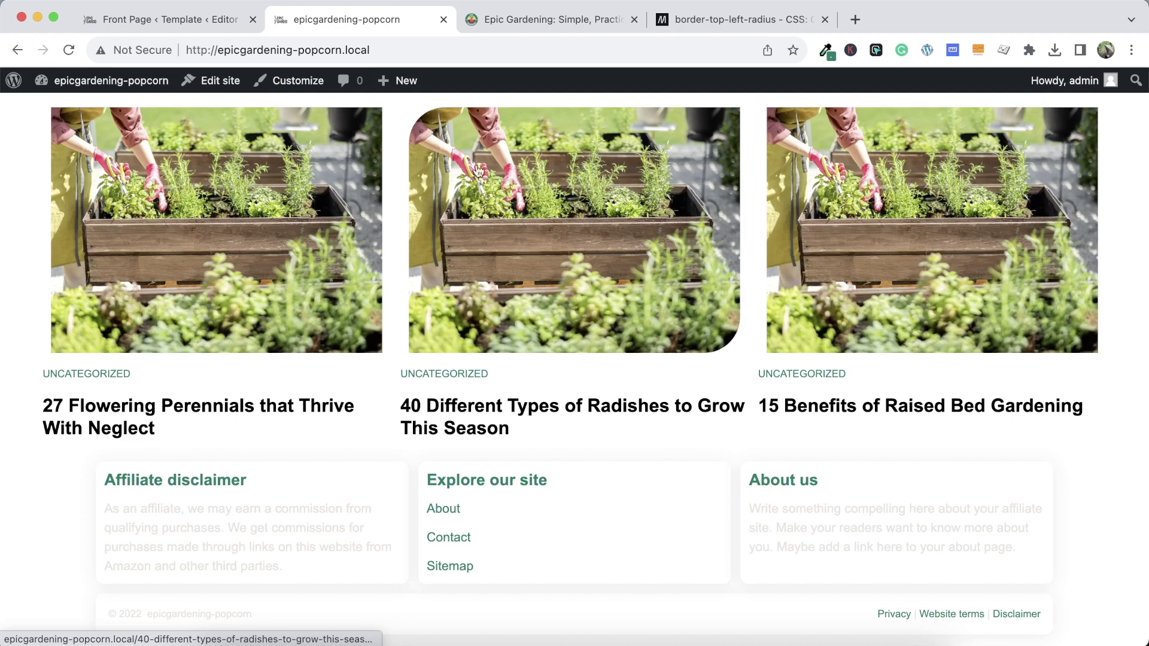
Try a horizontal padding of 2 on the Group inside the sticky posts' Post Template, and reset it to 0
click(167, 18)
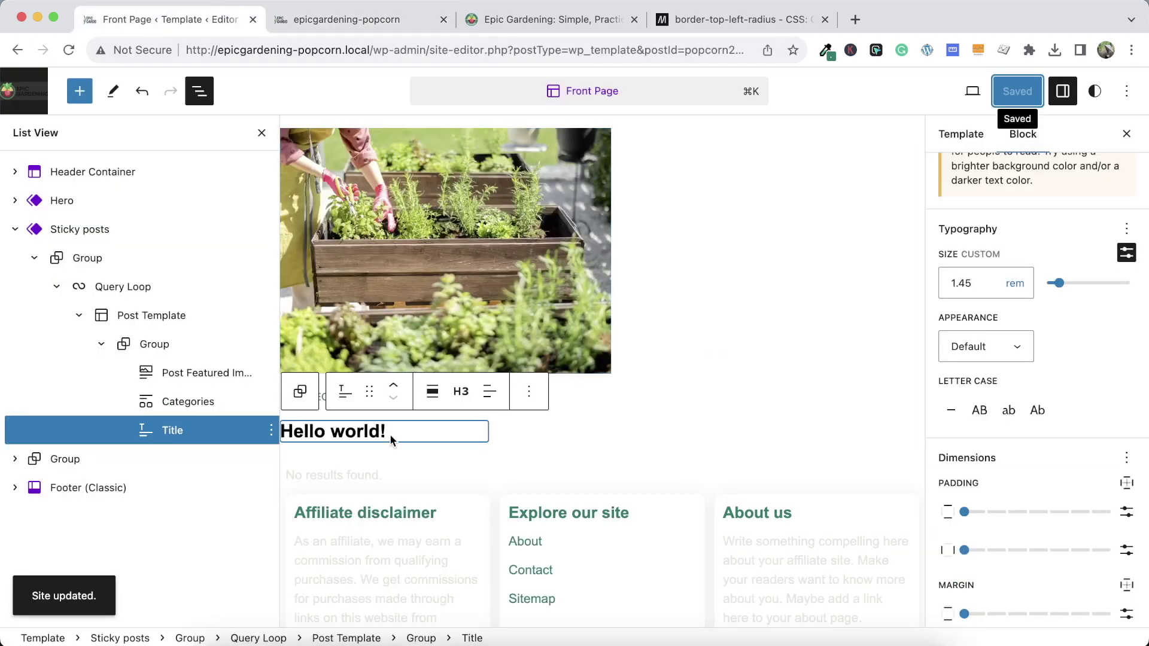
click(533, 430)
click(400, 403)
click(524, 393)
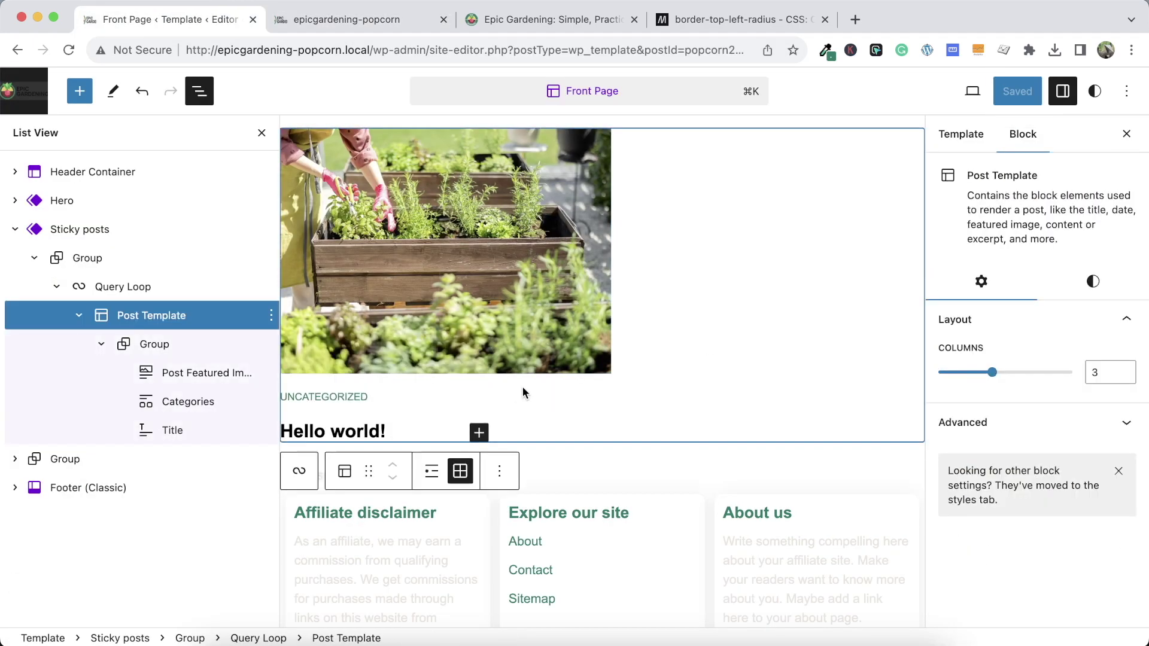
click(464, 398)
click(191, 345)
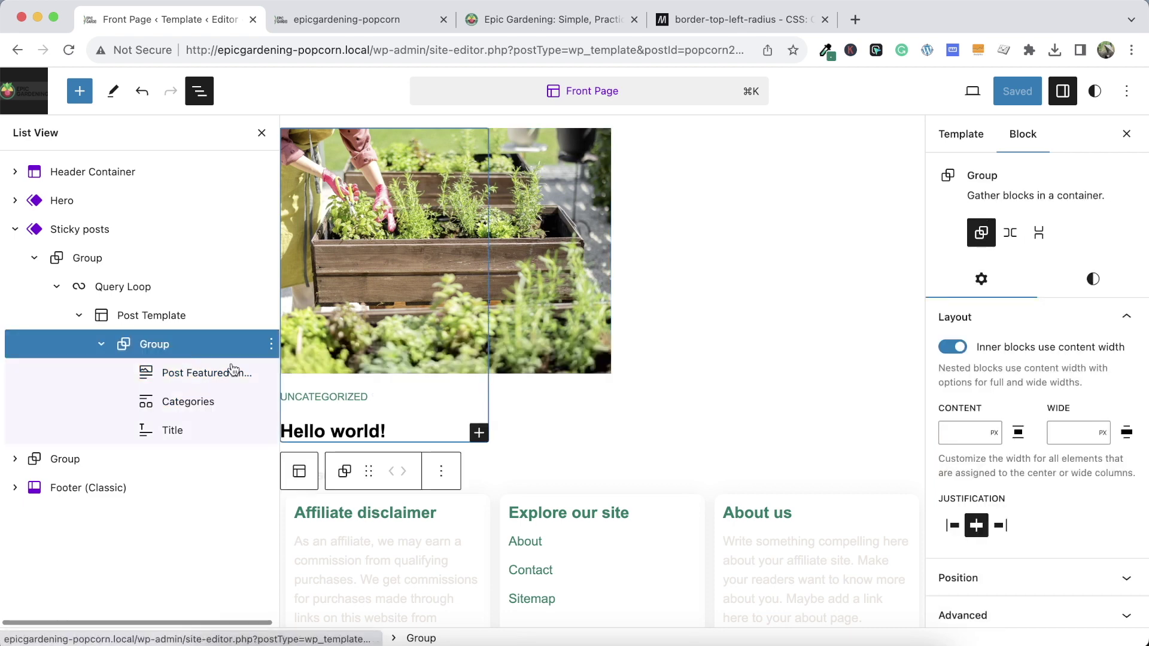
click(1093, 277)
scroll(1005, 463, down, 5)
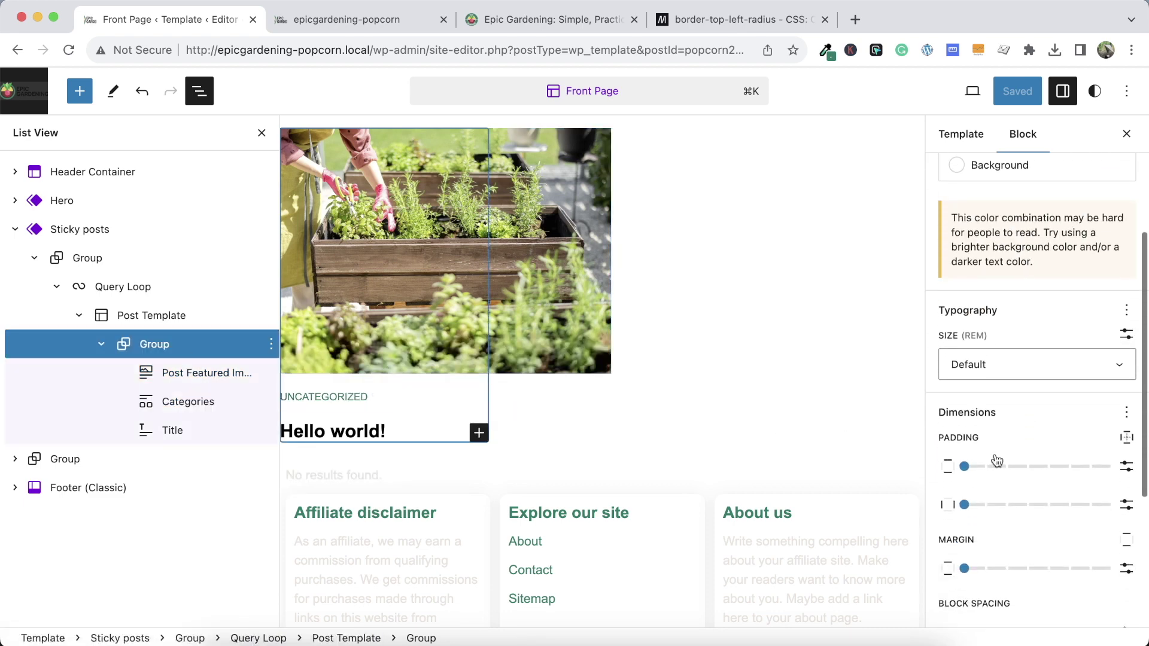
drag(980, 507, 1003, 507)
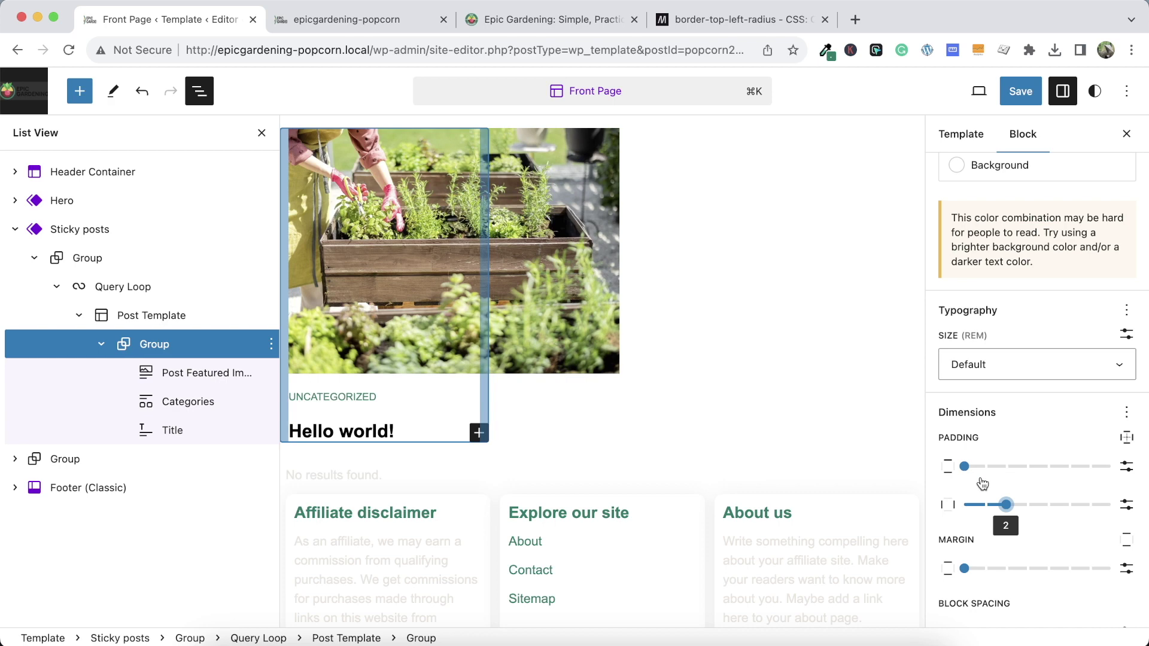
drag(1004, 504, 963, 506)
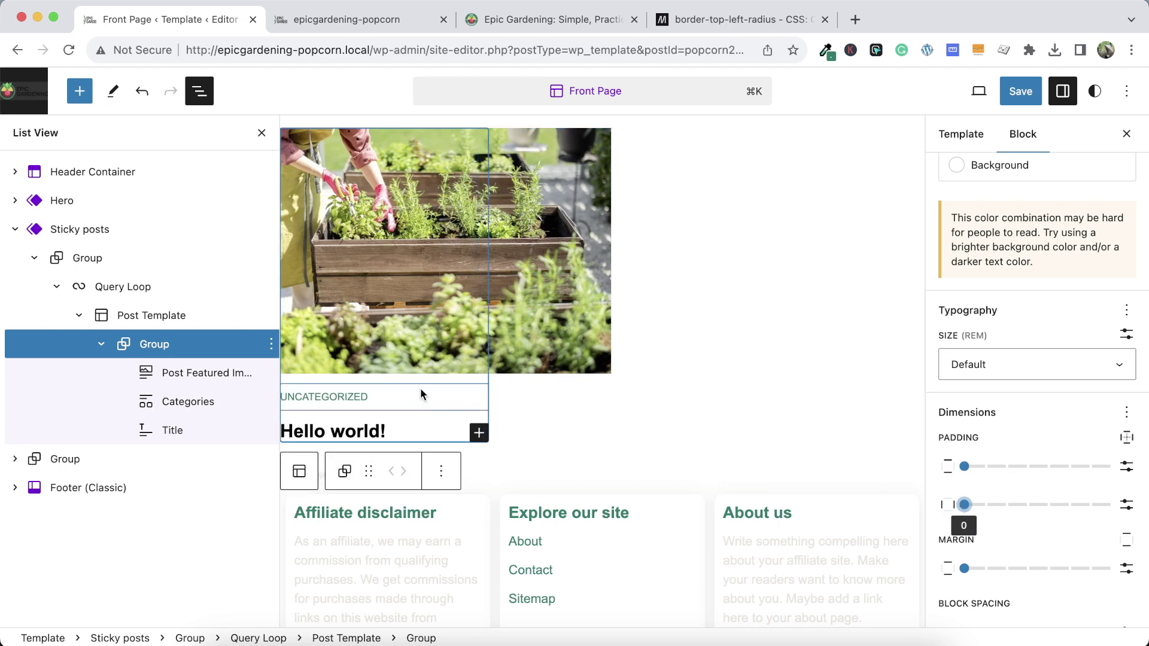
Set the horizontal padding of the sticky posts' Categories and Title blocks to 1
click(366, 397)
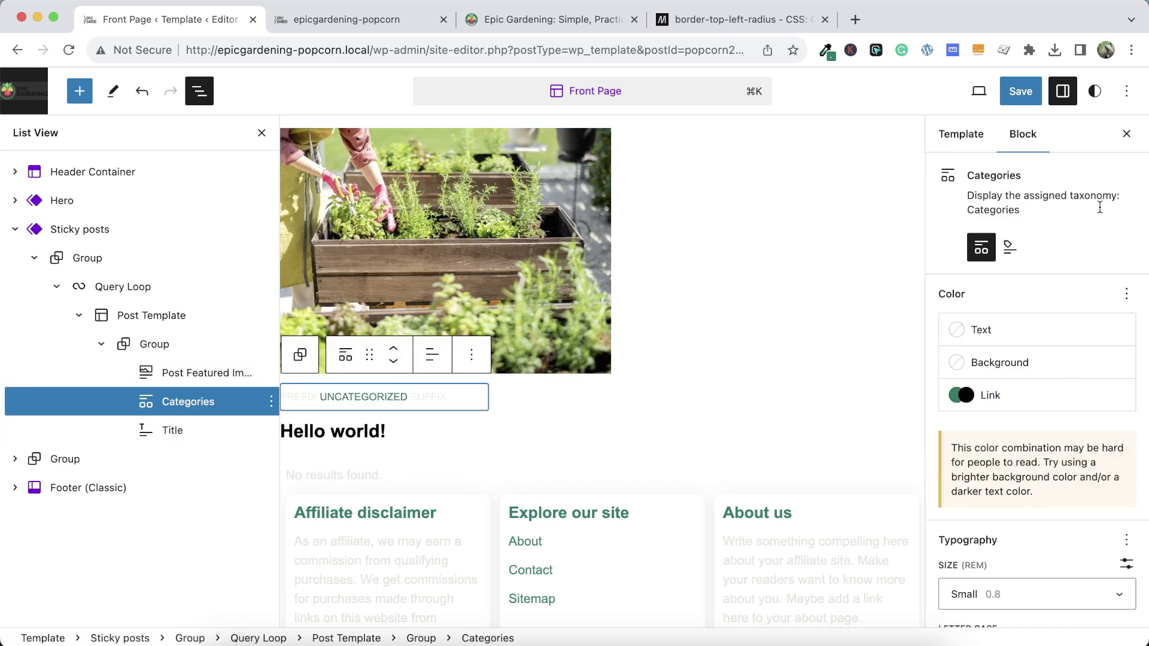
scroll(1041, 327, down, 5)
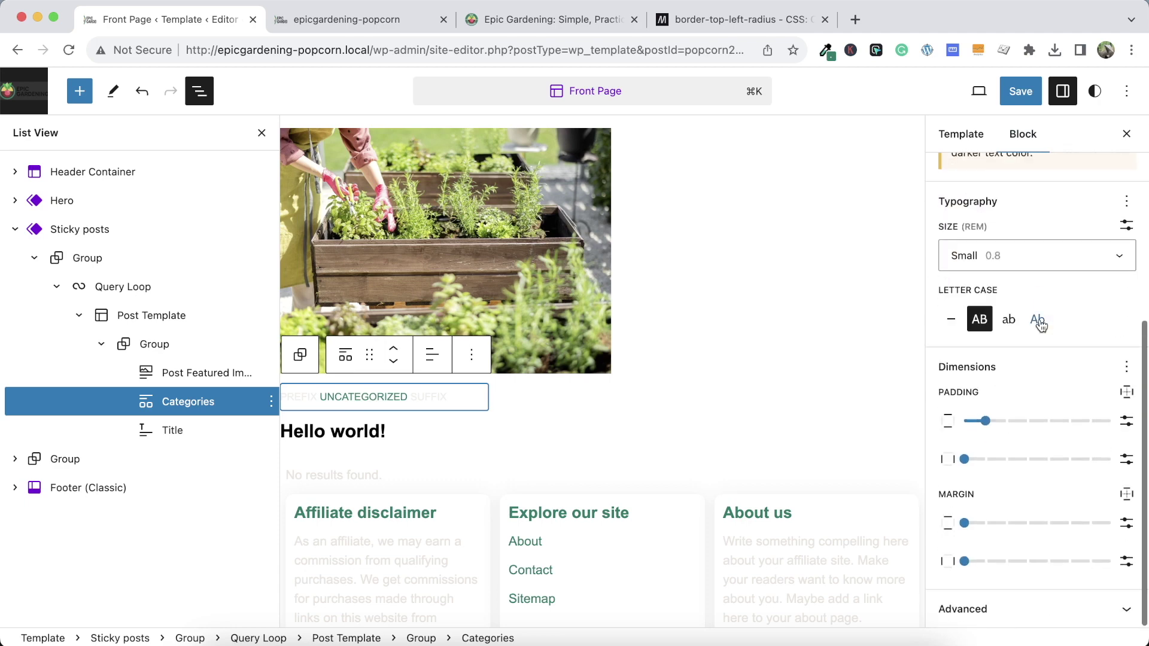
drag(963, 459, 985, 460)
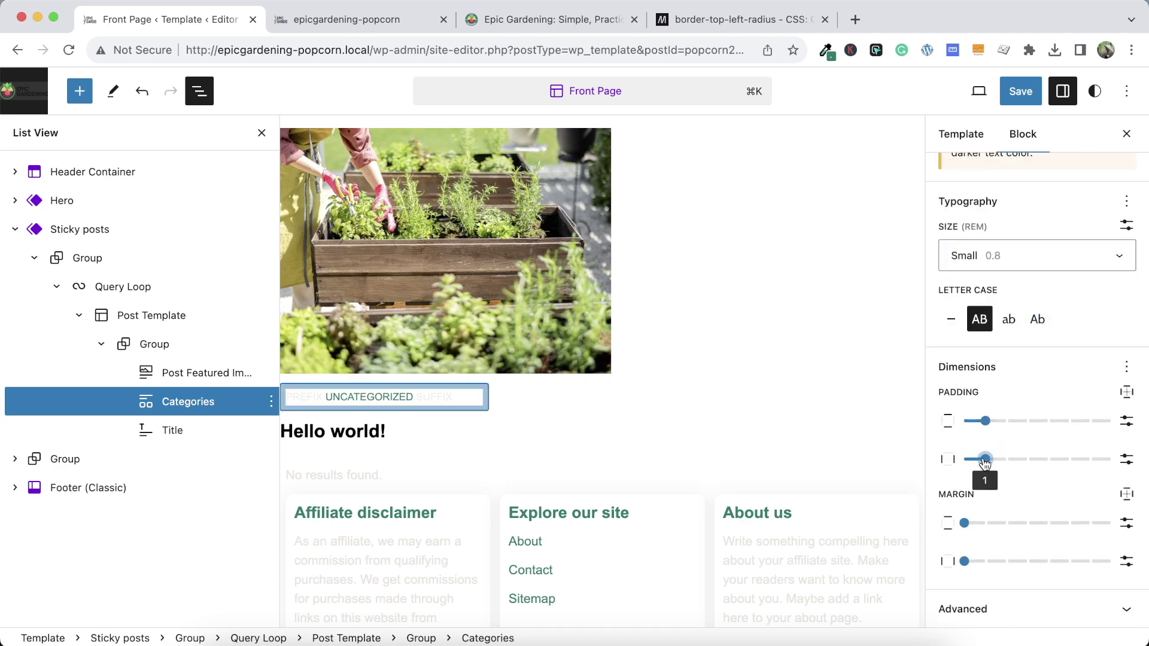
click(465, 431)
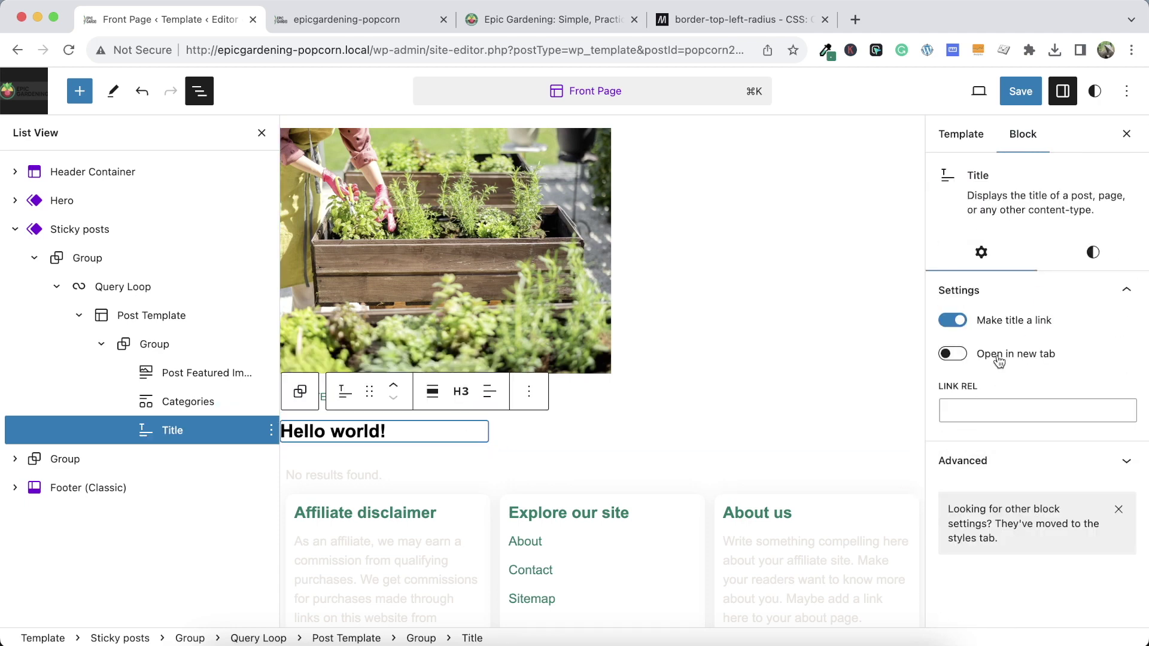
click(1086, 250)
scroll(1024, 479, down, 6)
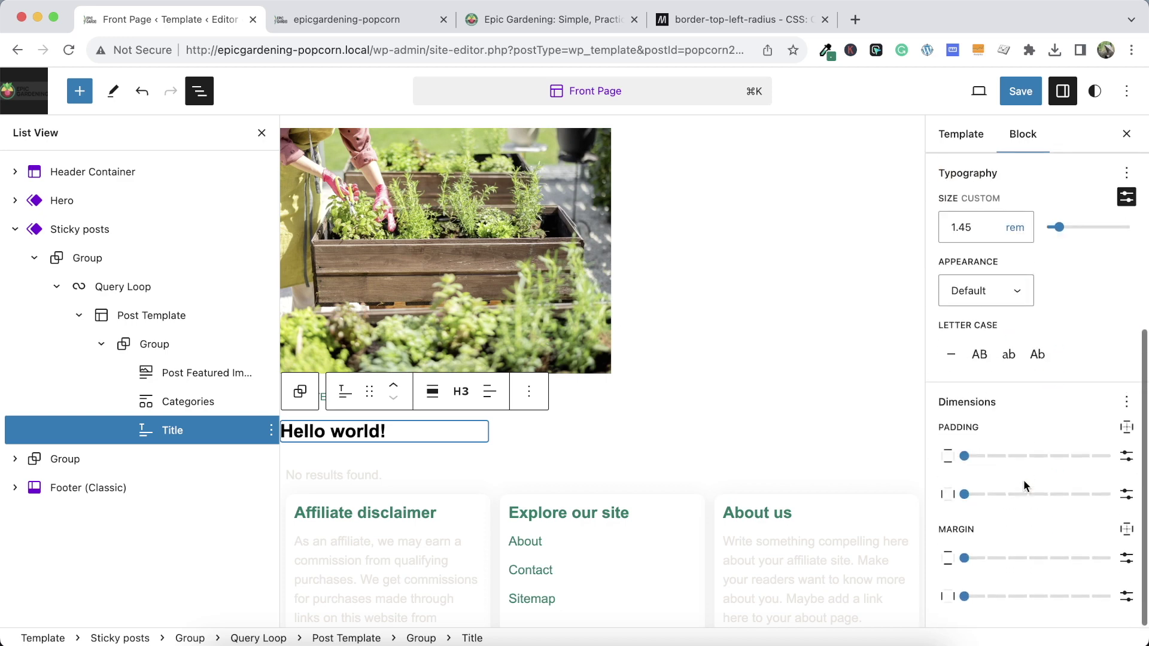
drag(964, 495, 984, 494)
Save the template and check the indented categories and titles on the reloaded live front page
click(1020, 91)
click(984, 90)
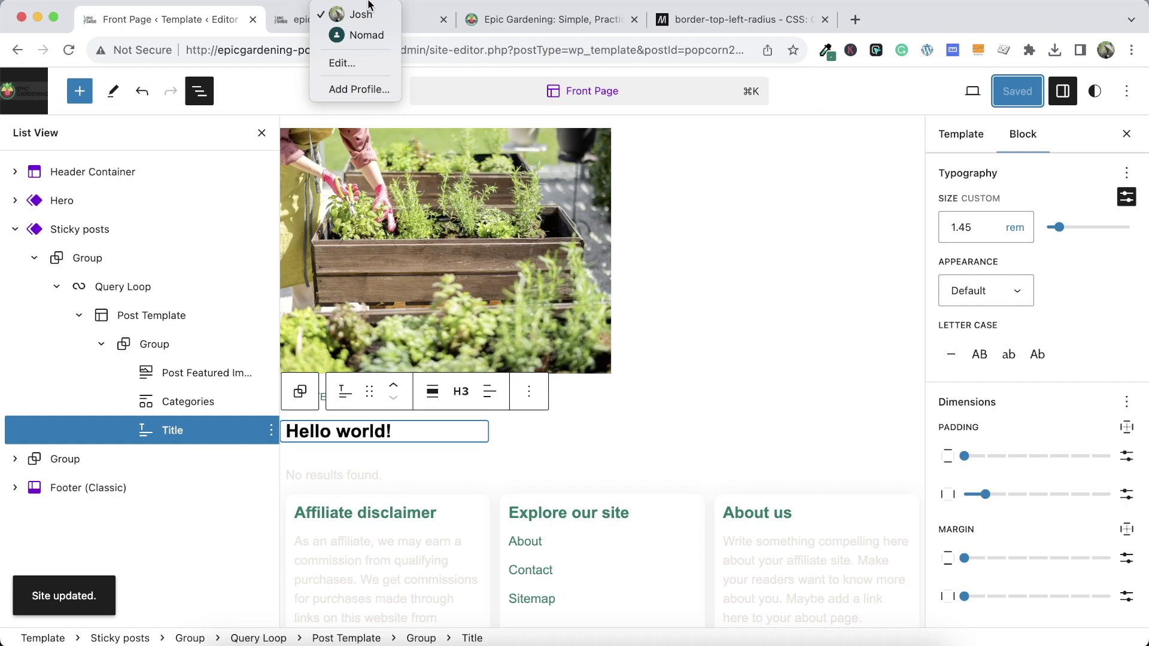
click(339, 24)
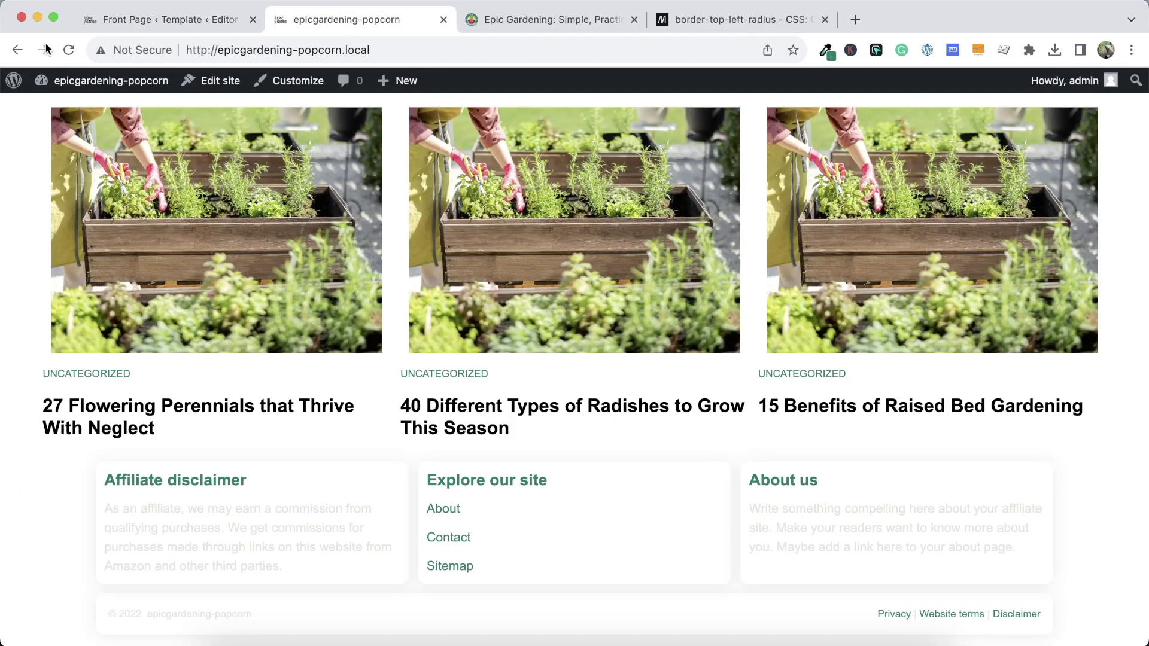
click(70, 51)
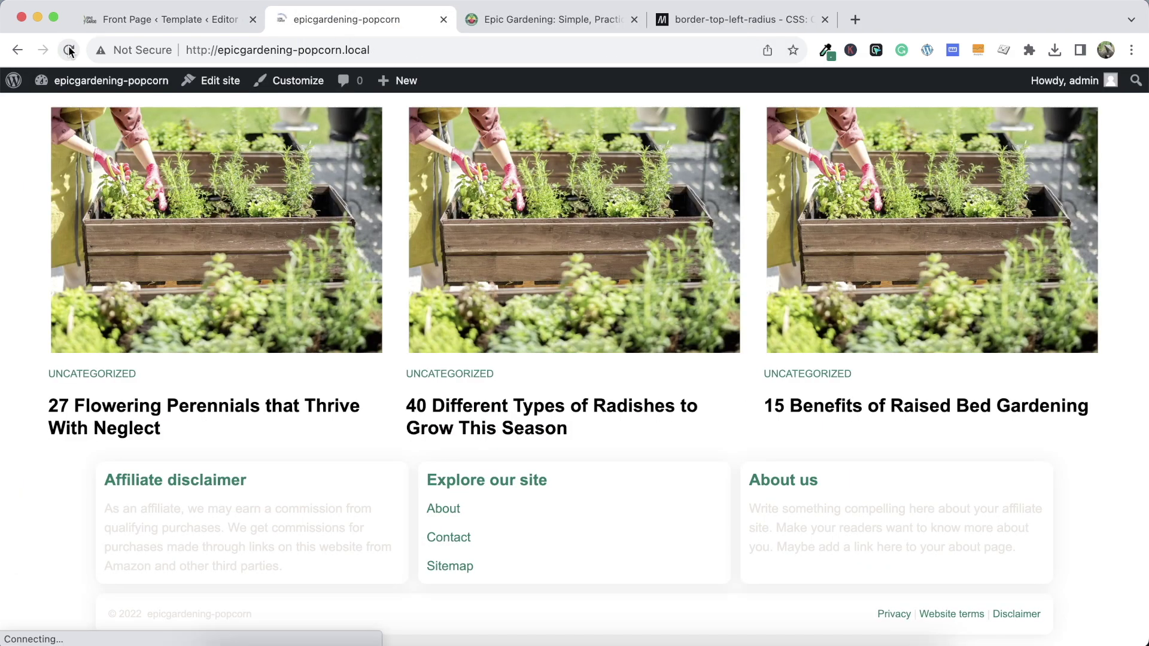
Increase the horizontal padding of the sticky posts' Title and Categories blocks to 3
click(193, 3)
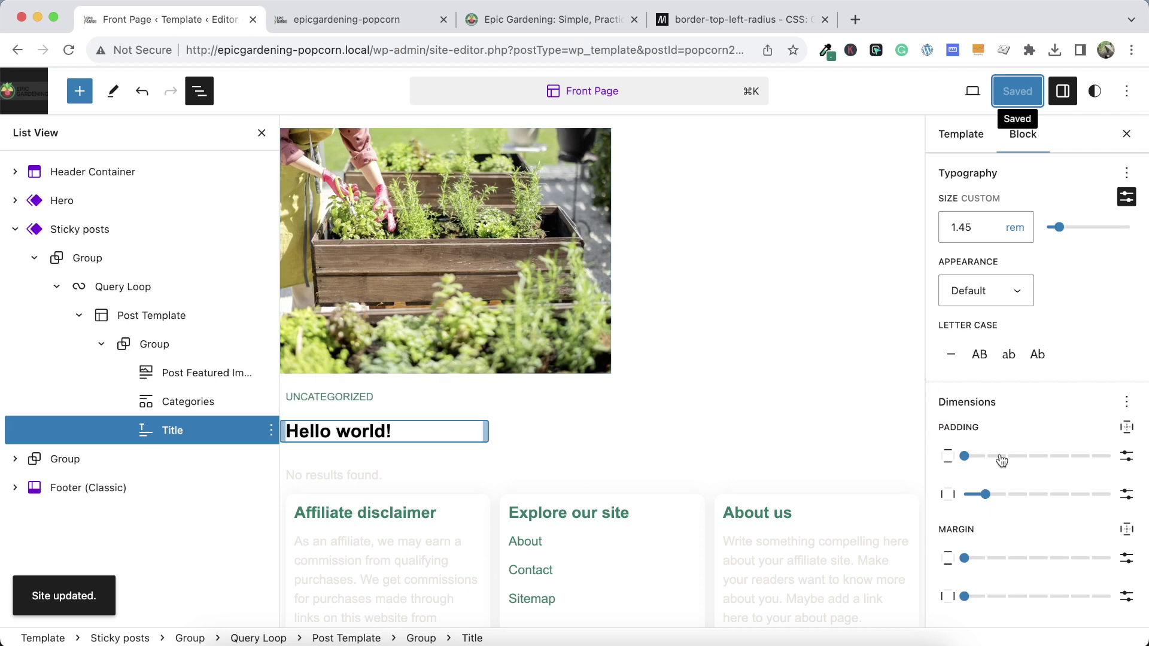
click(1024, 495)
click(554, 396)
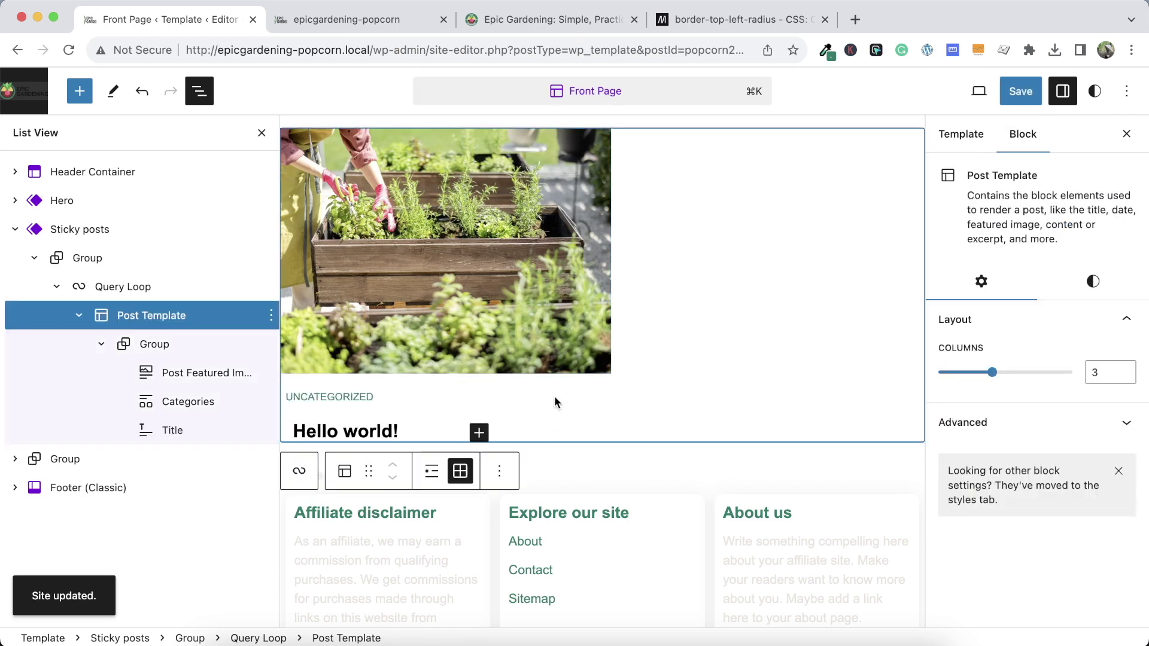
click(384, 400)
scroll(1009, 548, down, 5)
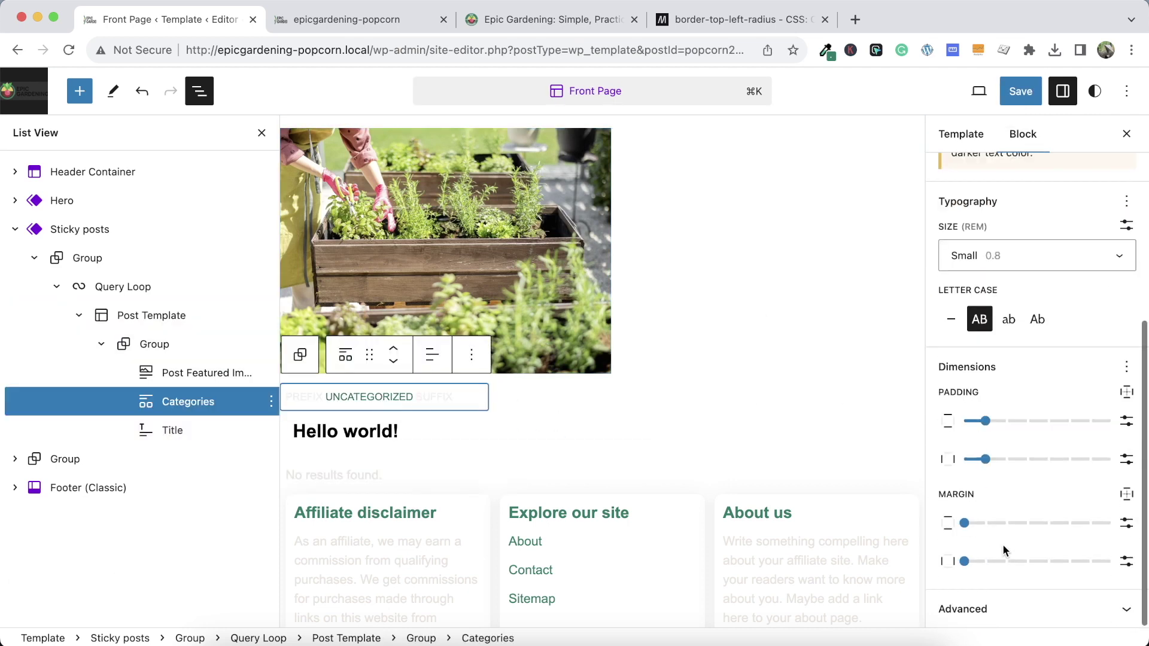
click(1010, 459)
drag(1014, 458, 1026, 459)
Save the wider padding and check the alignment of categories and titles under the images on the reloaded live front page
click(1021, 90)
click(962, 91)
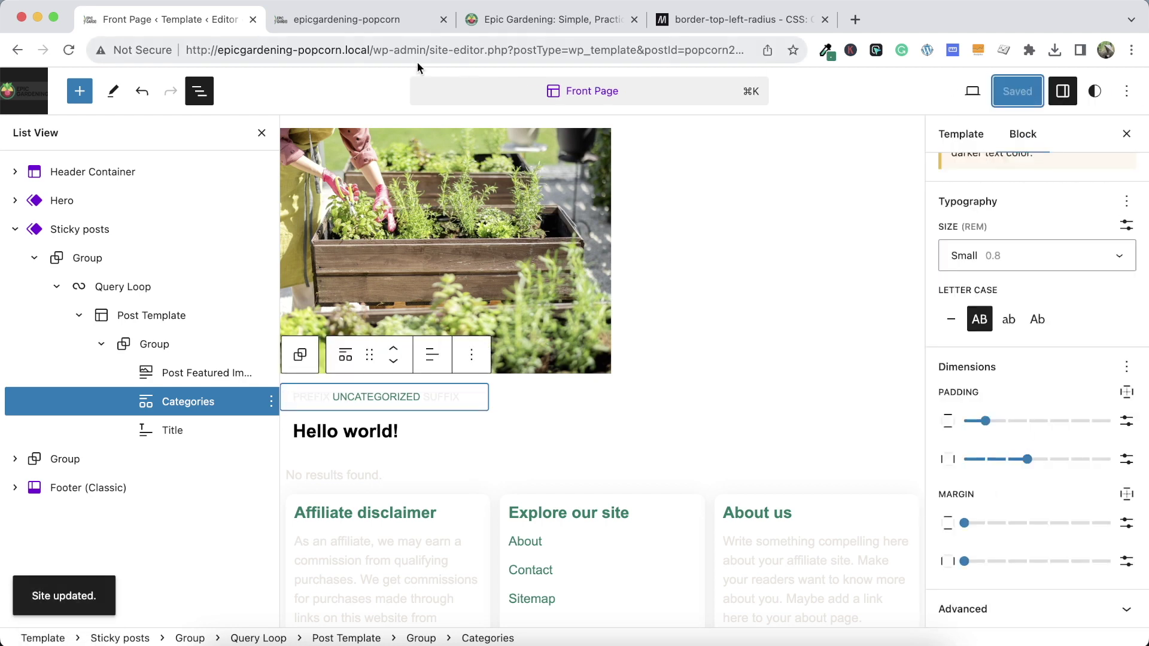
click(350, 18)
click(69, 50)
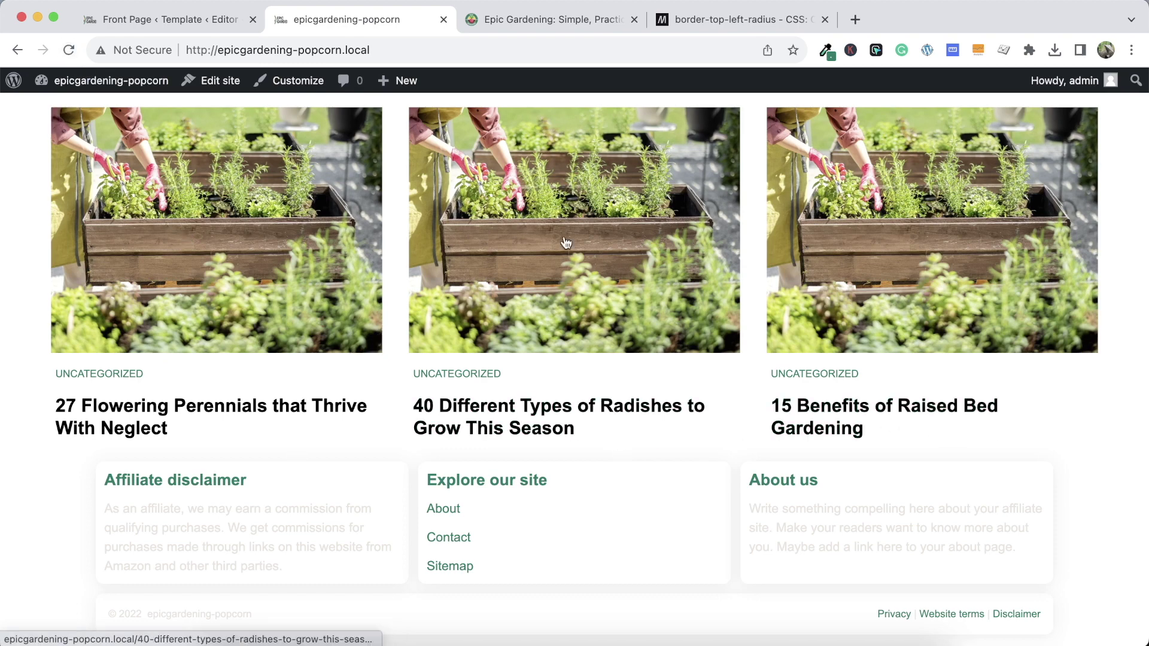
Set the custom font size of the sticky posts' Title block to 1.4 rem
click(207, 21)
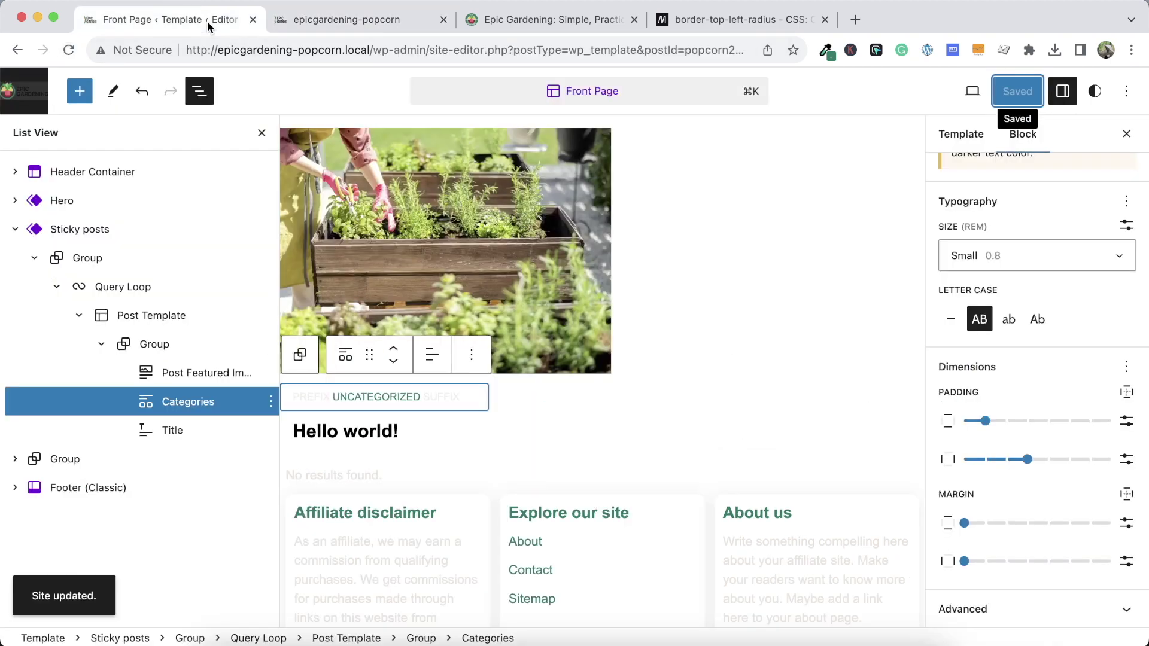
click(382, 433)
click(1102, 248)
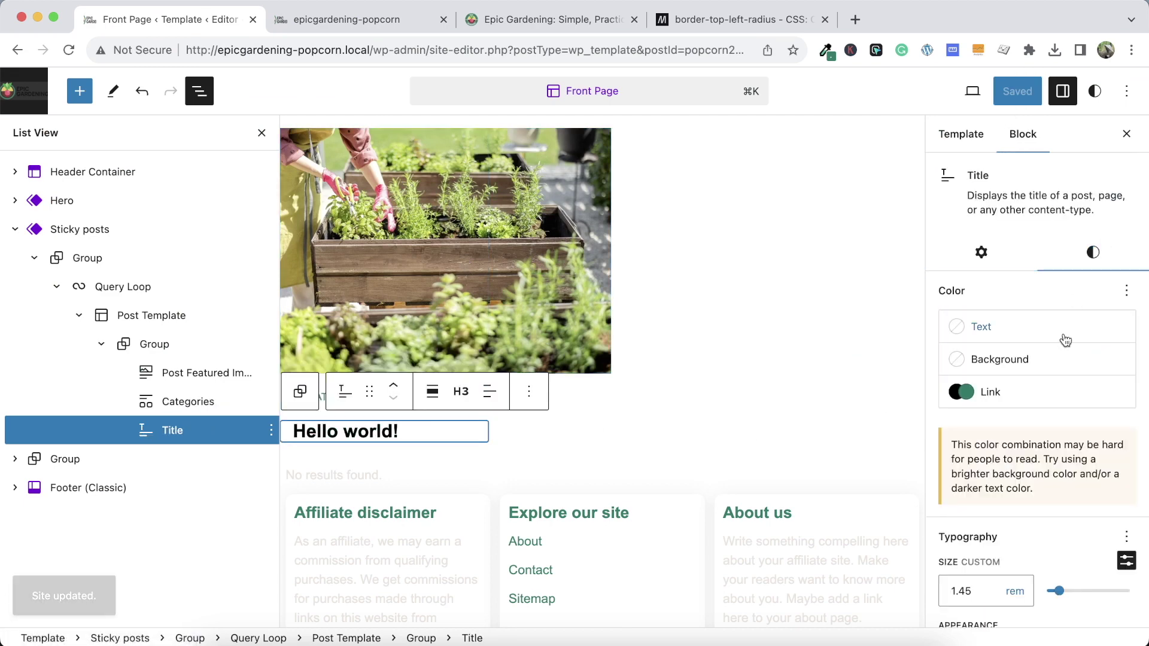
scroll(972, 592, down, 3)
click(972, 507)
key(BackSpace)
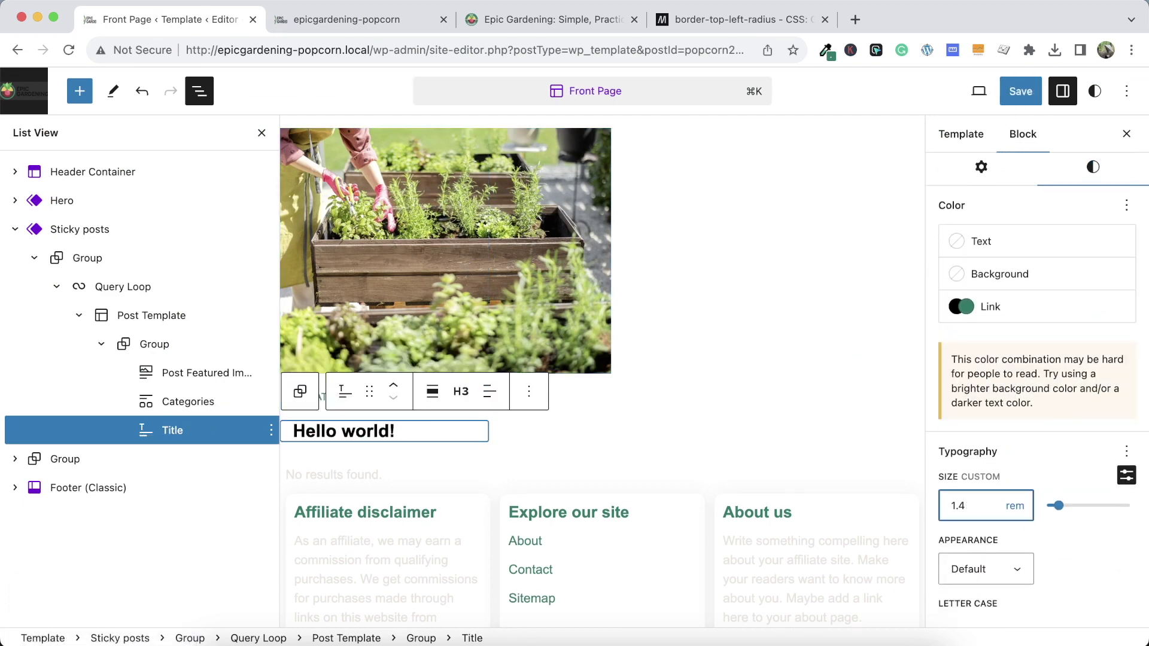
Save the template and check how the 1.4 rem titles wrap on the reloaded live front page
click(1011, 90)
click(1011, 90)
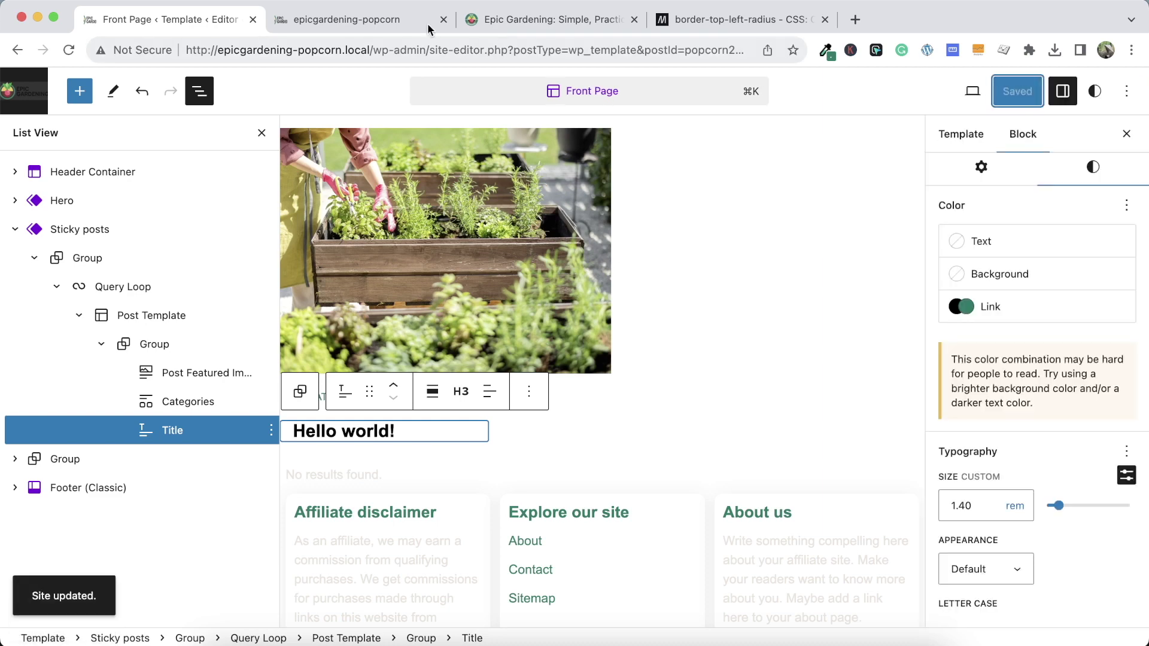
click(359, 20)
click(75, 51)
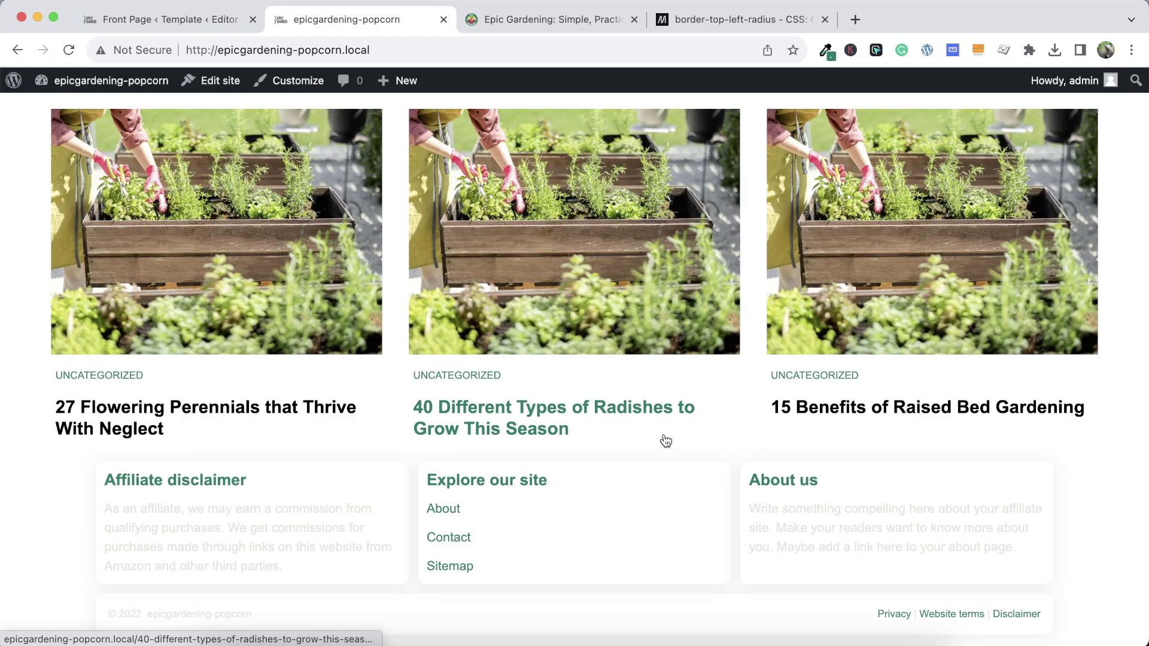
Set the custom font size of the sticky posts' Title block to 1.35 rem and save the template
key(ctrl+shift+Tab)
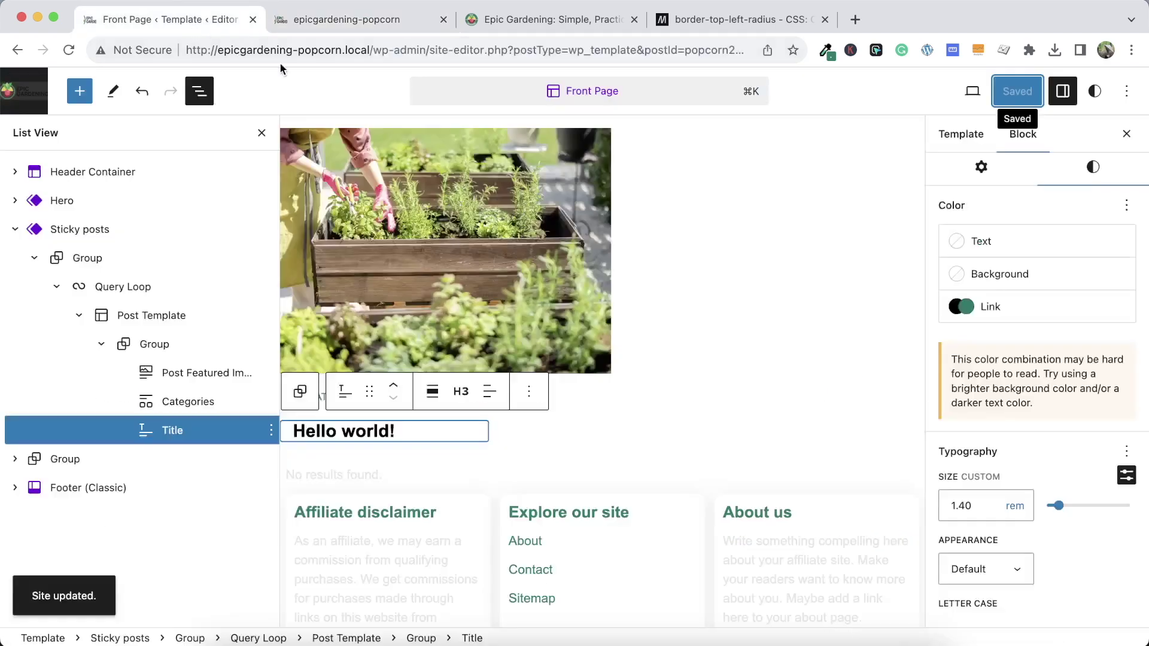
click(1007, 510)
key(BackSpace)
key(BackSpace)
text(35)
click(1019, 98)
click(1019, 97)
Reload the live front page and compare its post titles with the Epic Gardening site
click(359, 19)
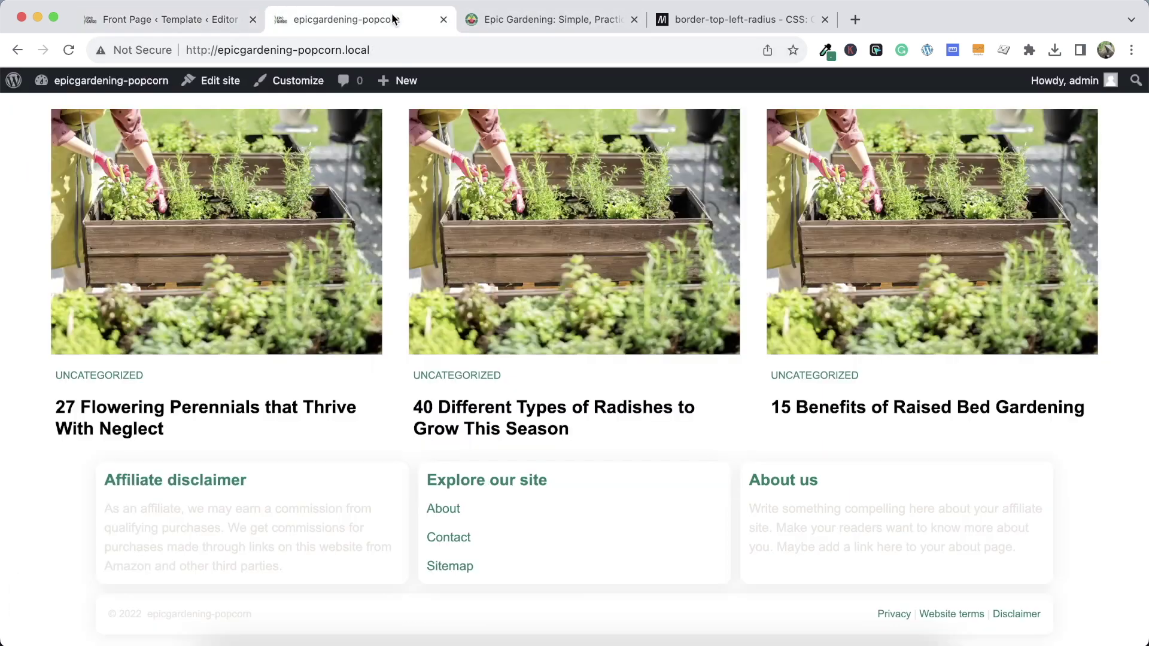
click(68, 49)
key(ctrl+Tab)
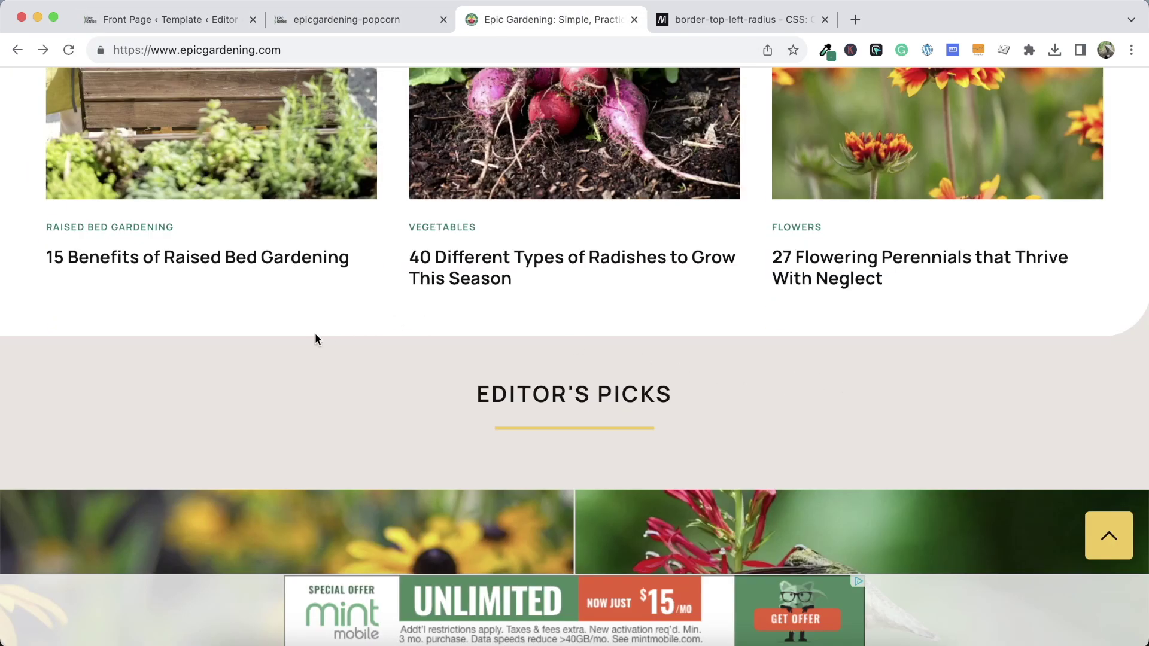
Copy the "EDITOR'S PICKS" heading text from the Epic Gardening site
double_click(478, 391)
triple_click(538, 389)
key(super+c)
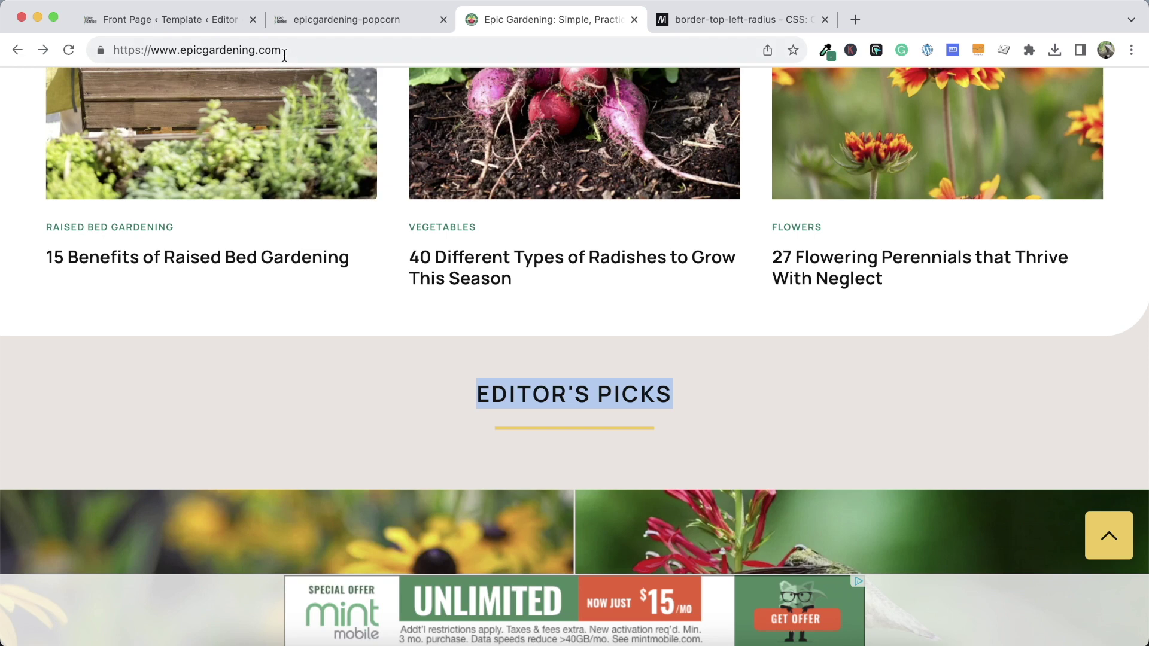
Add an empty Paragraph block after the Group inside Latest posts (6) in the Front Page template
click(227, 22)
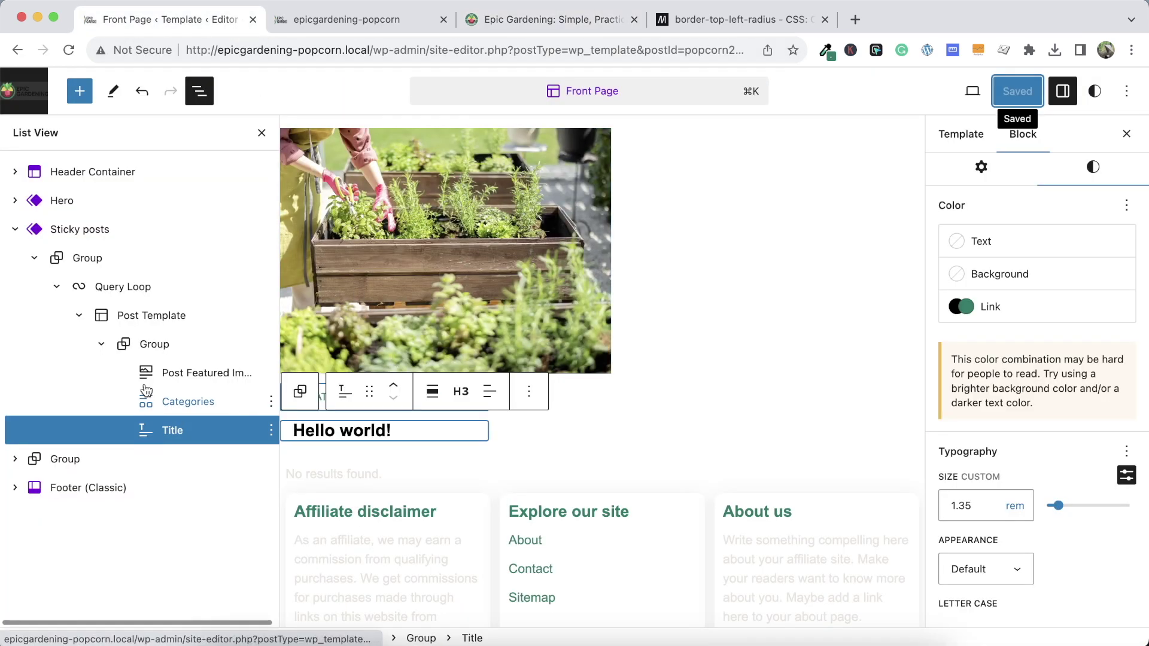
click(15, 229)
click(16, 257)
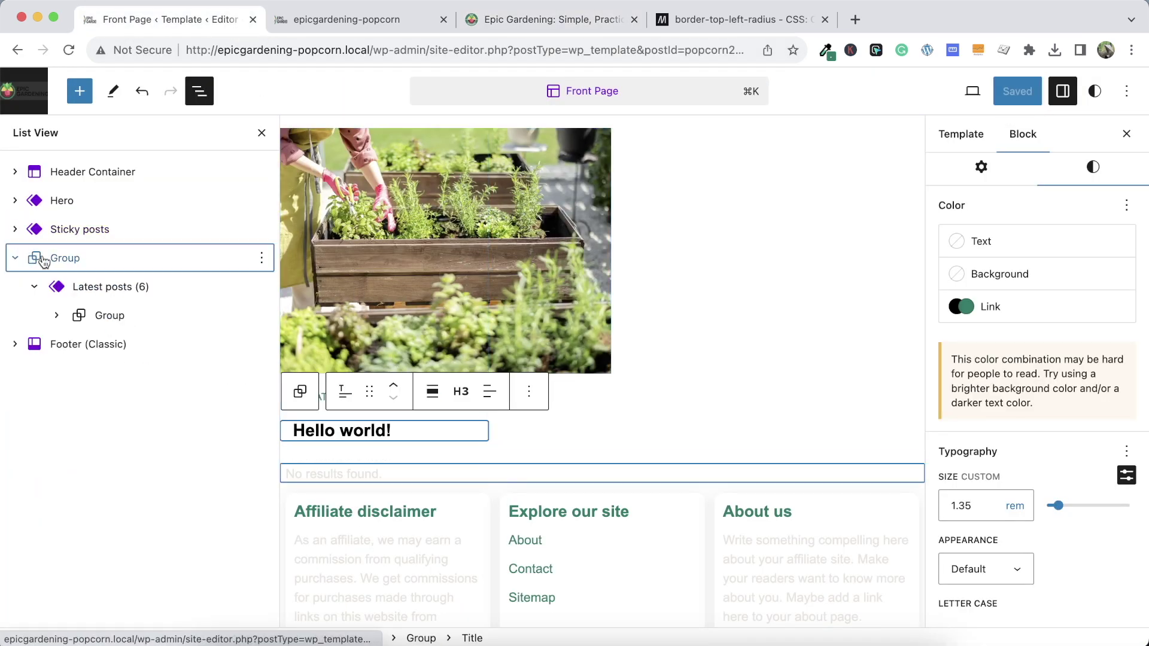
click(97, 288)
click(32, 288)
click(29, 285)
click(84, 316)
click(56, 316)
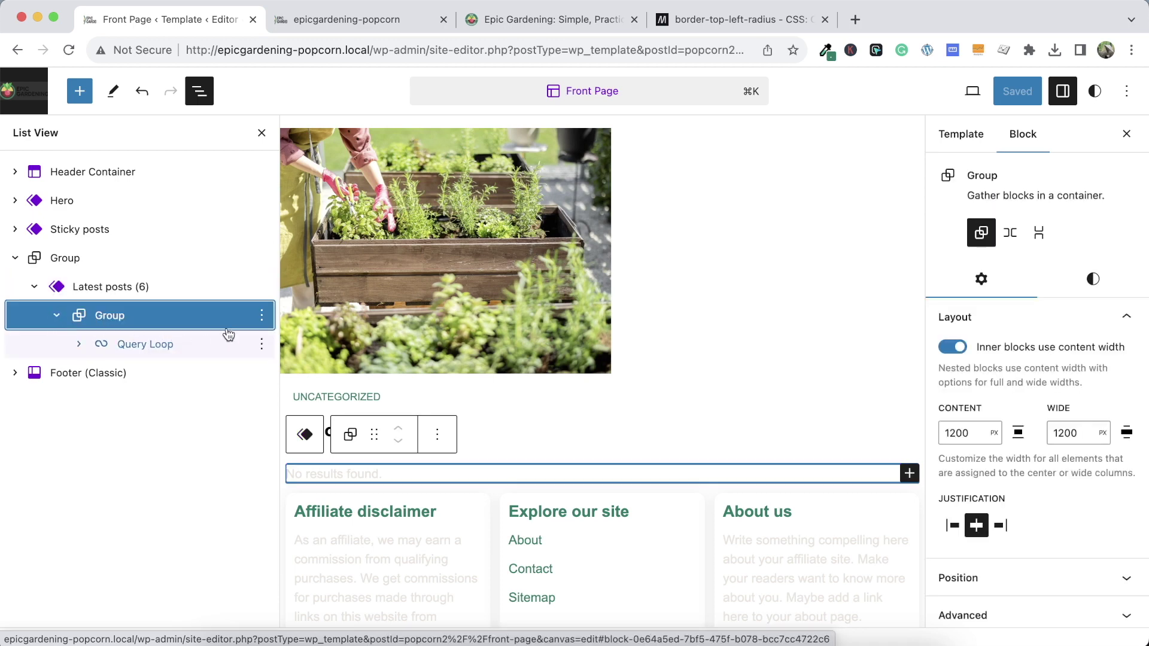
click(262, 315)
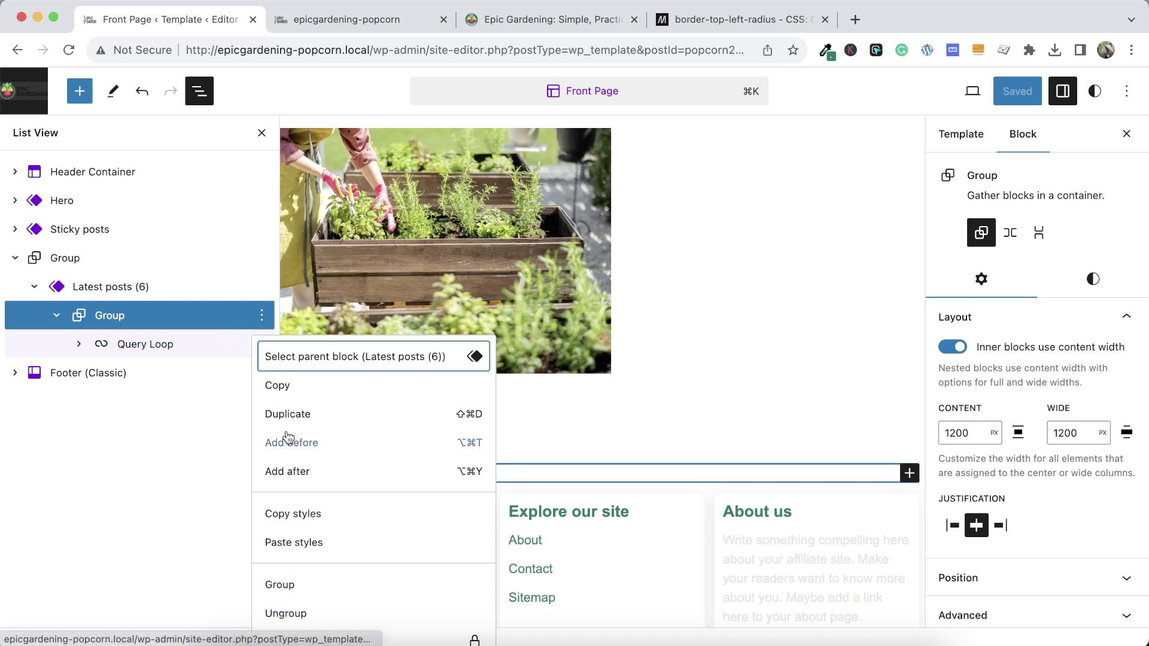
click(291, 470)
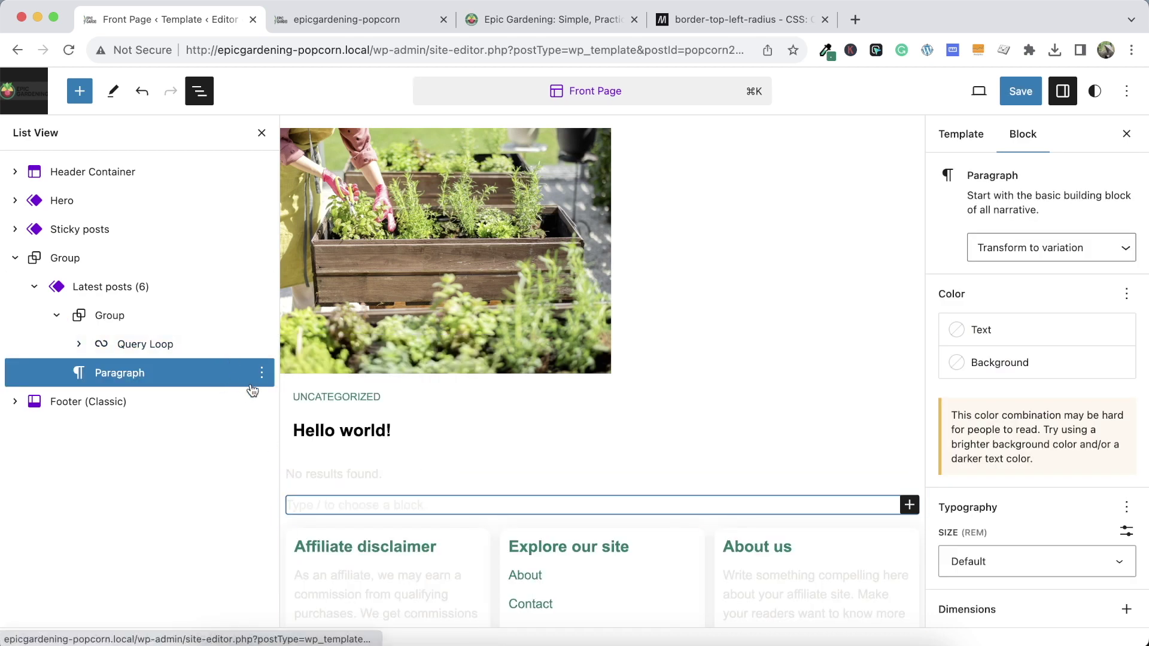
Turn the empty paragraph in Latest posts (6) into a Heading block and paste the "EDITOR'S PICKS" text into it
click(262, 374)
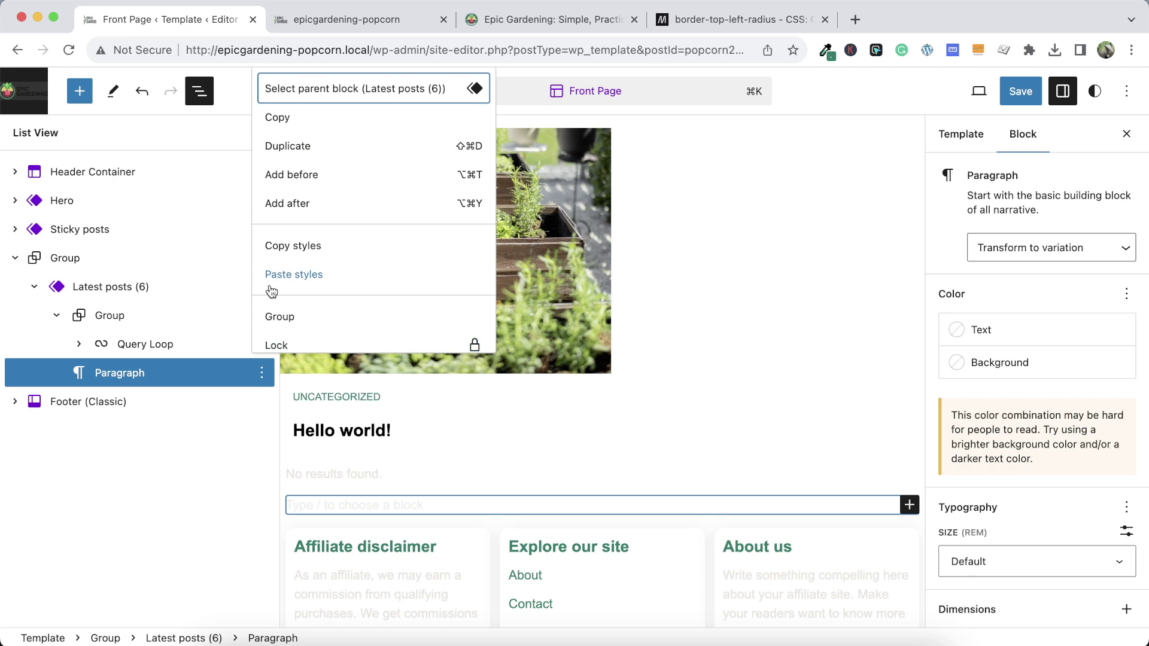
click(908, 504)
click(861, 506)
text(/)
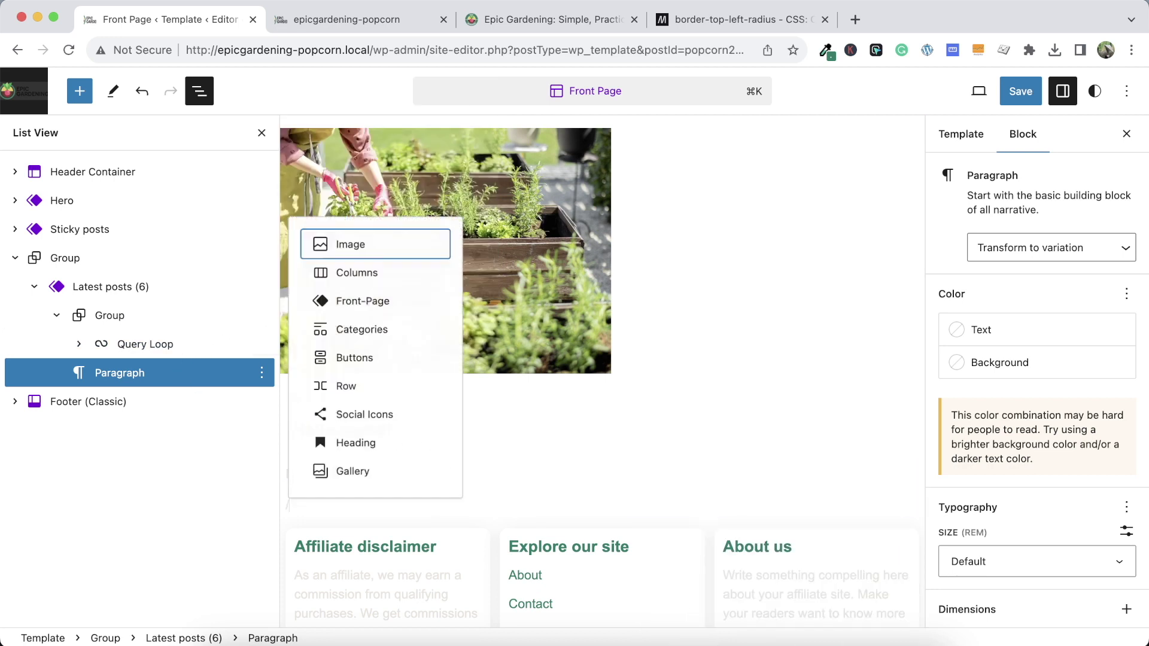
text(head)
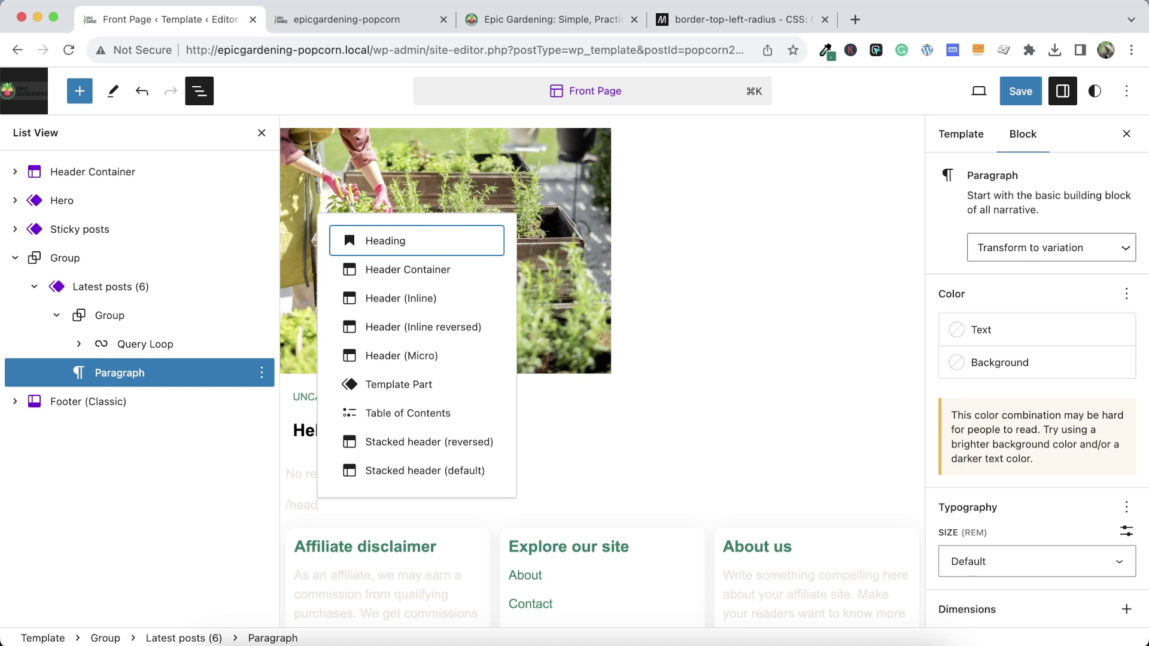
key(Return)
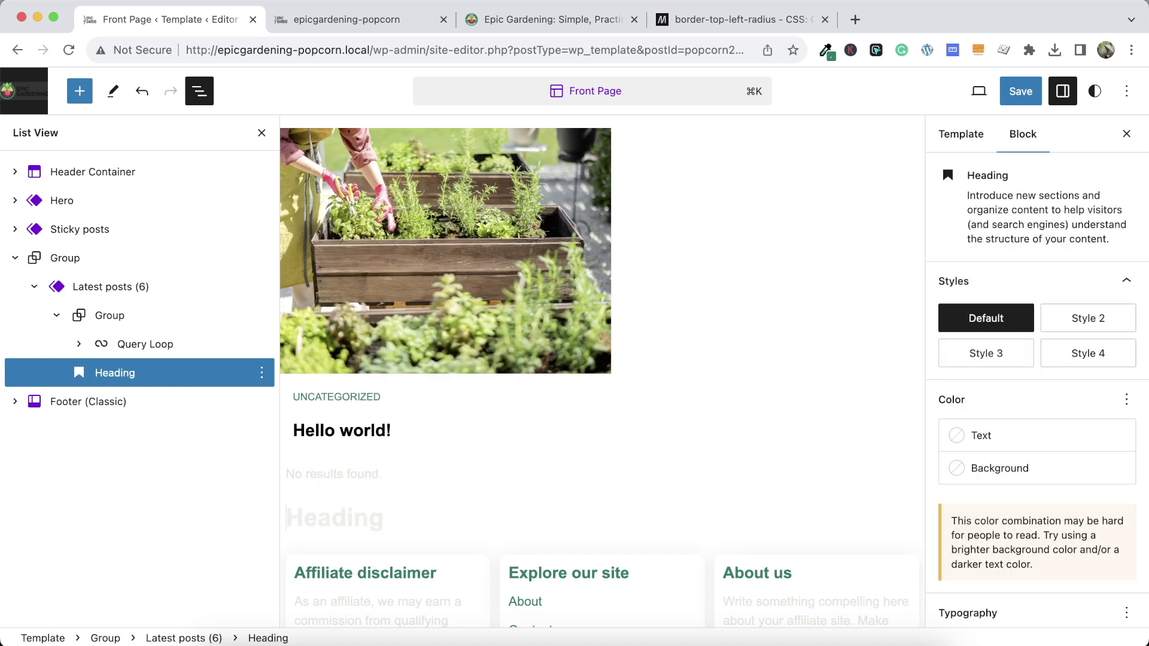
key(super+v)
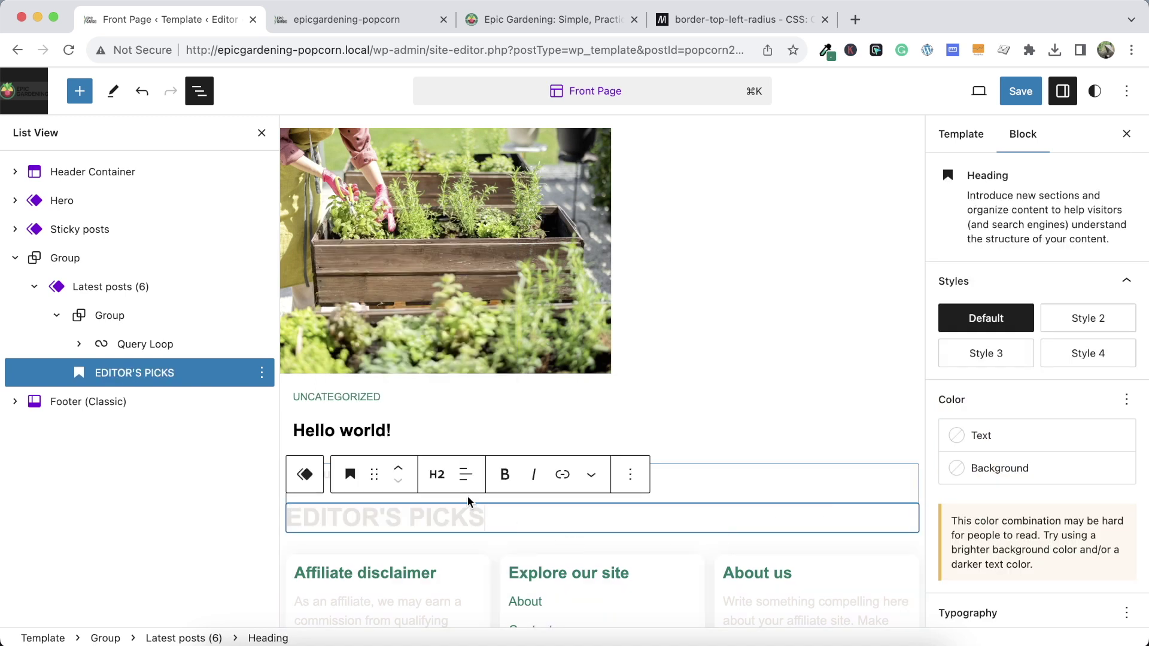
Move the EDITOR'S PICKS heading above the Group inside Latest posts (6) and center its text
drag(141, 377, 159, 316)
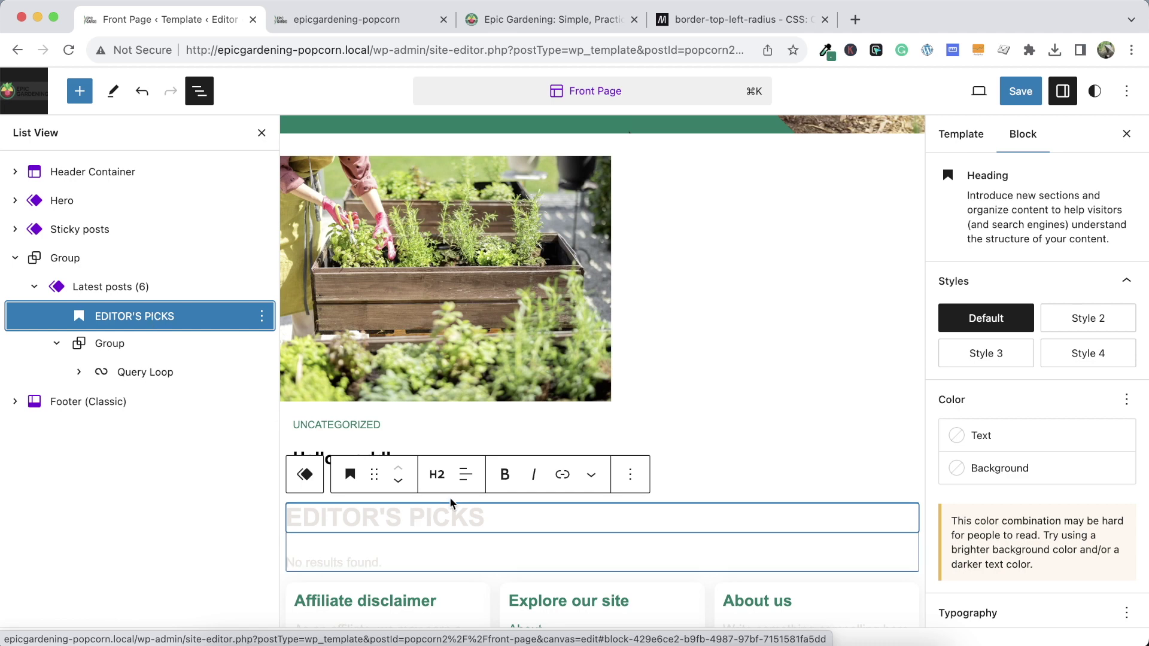
click(465, 474)
click(518, 550)
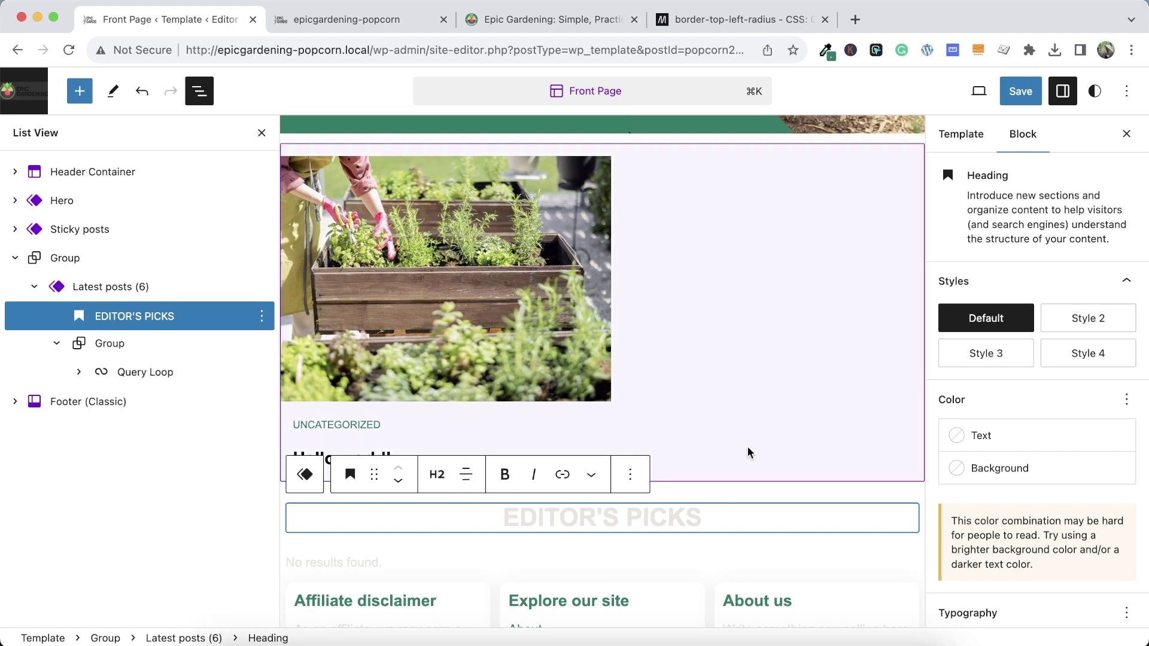
Set the site-wide text color in the global styles to black (#000000)
scroll(651, 355, up, 8)
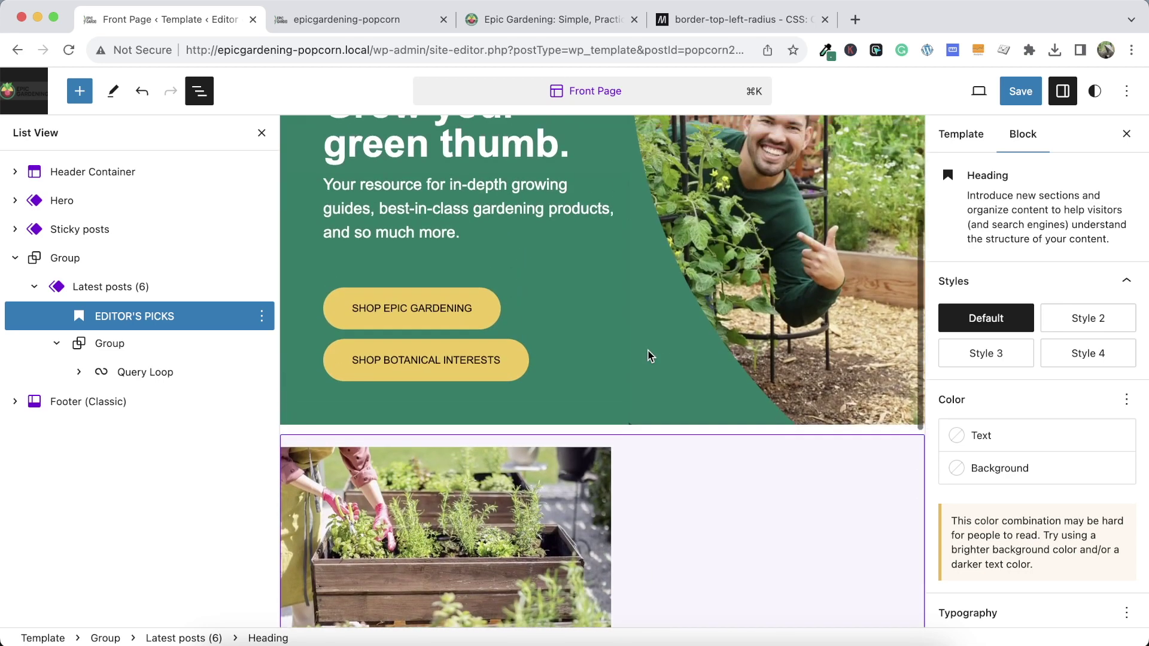
scroll(651, 355, down, 4)
scroll(650, 356, down, 8)
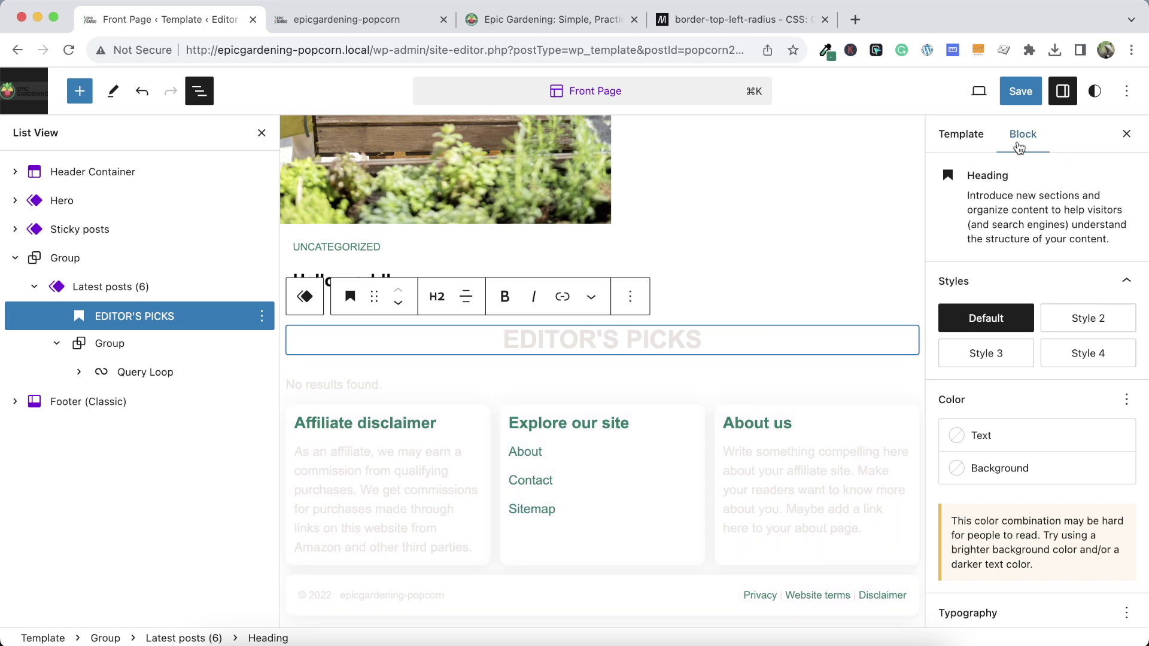
click(960, 136)
click(1092, 93)
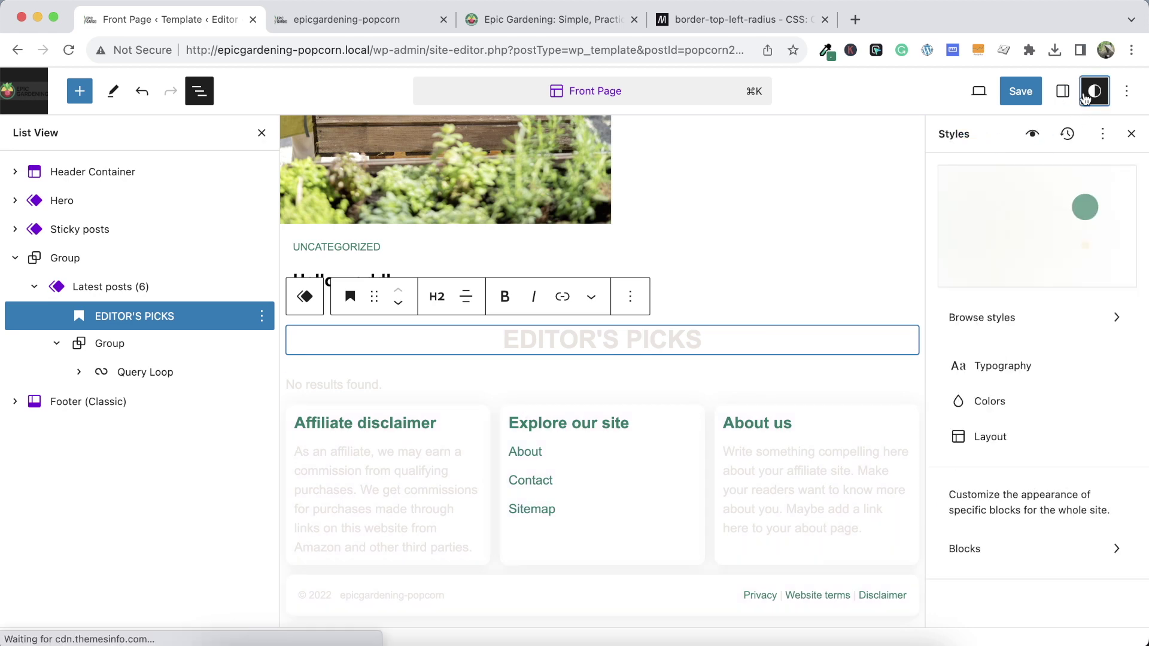
click(986, 399)
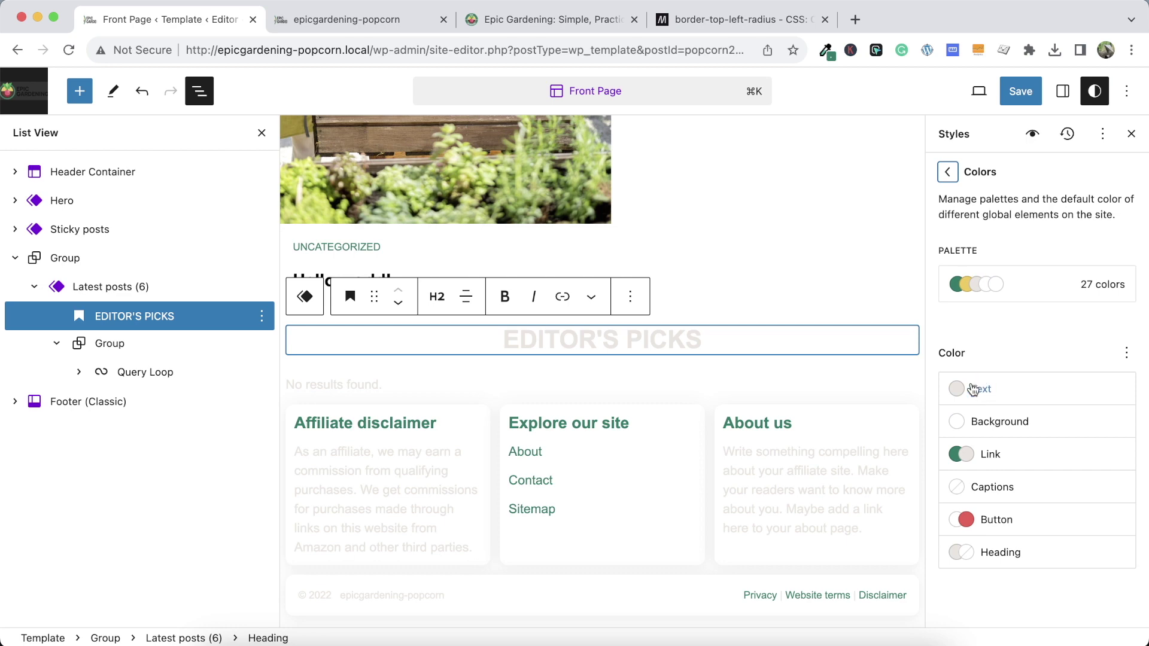
click(973, 390)
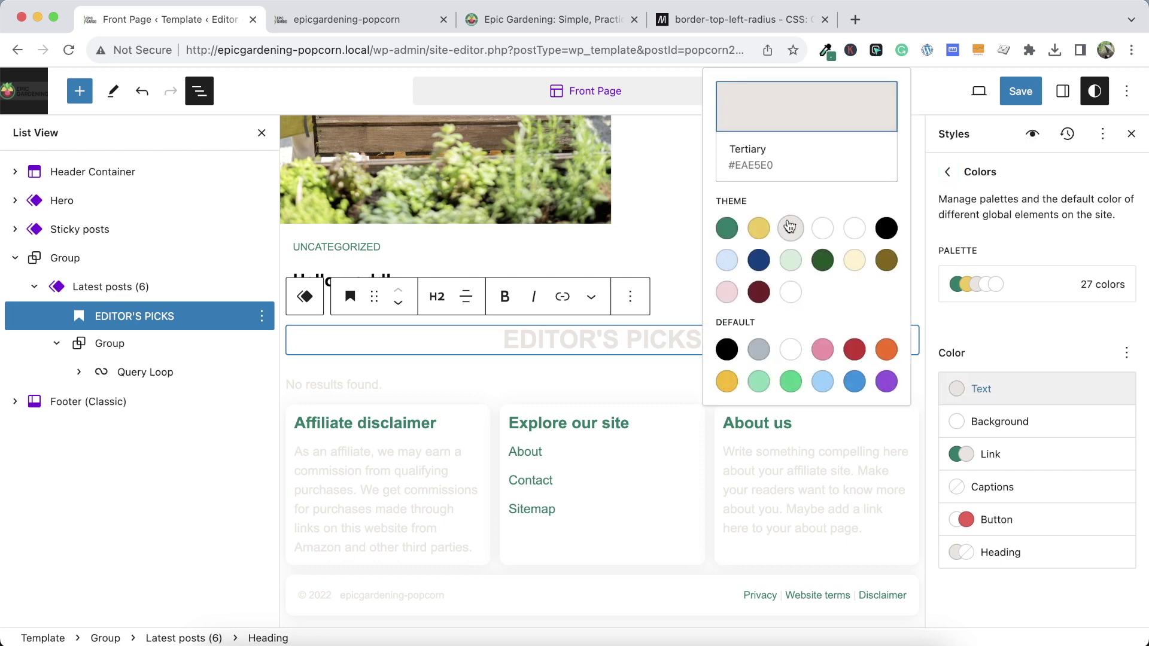
click(726, 349)
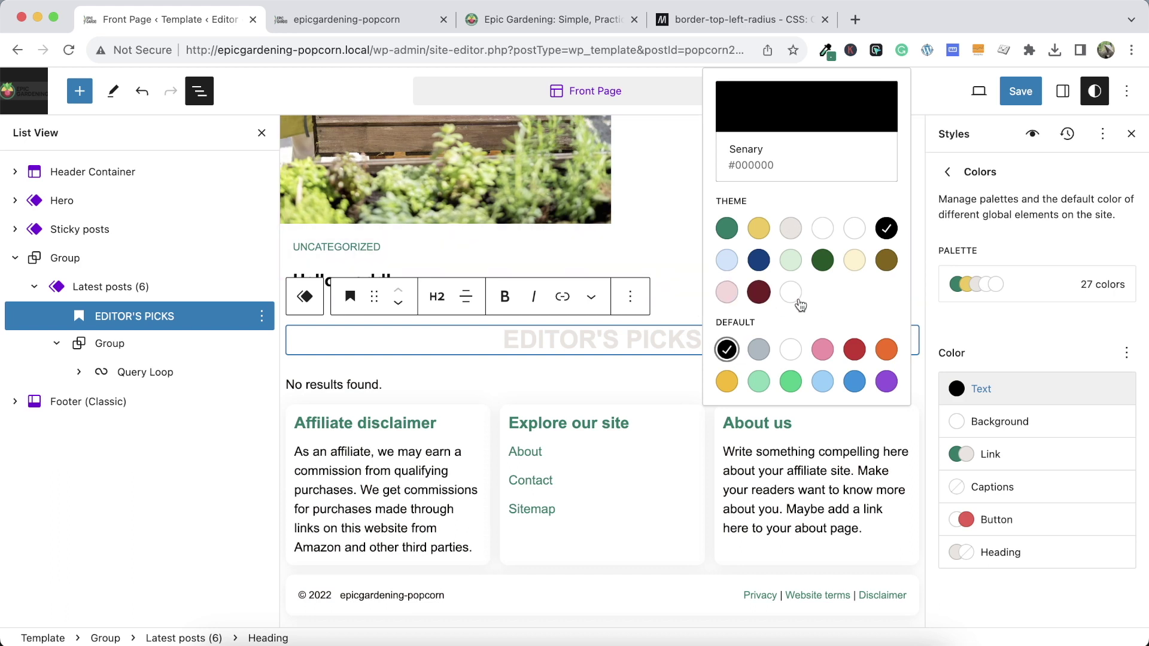
click(954, 336)
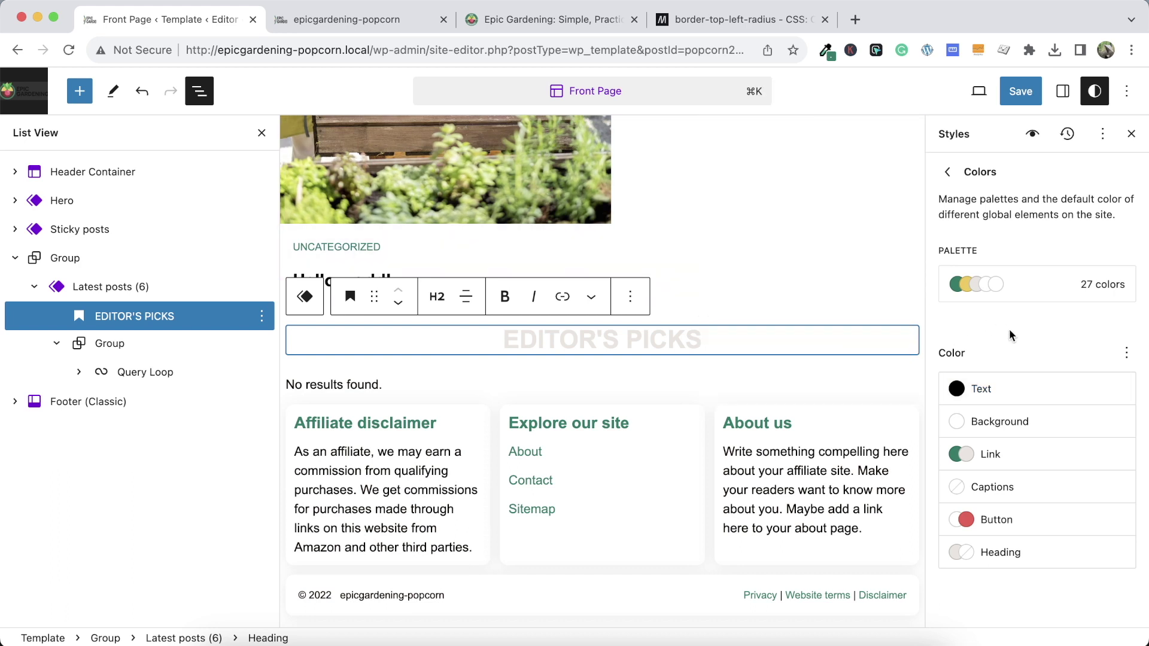
Examine the global typography settings for headings and for body text
click(957, 177)
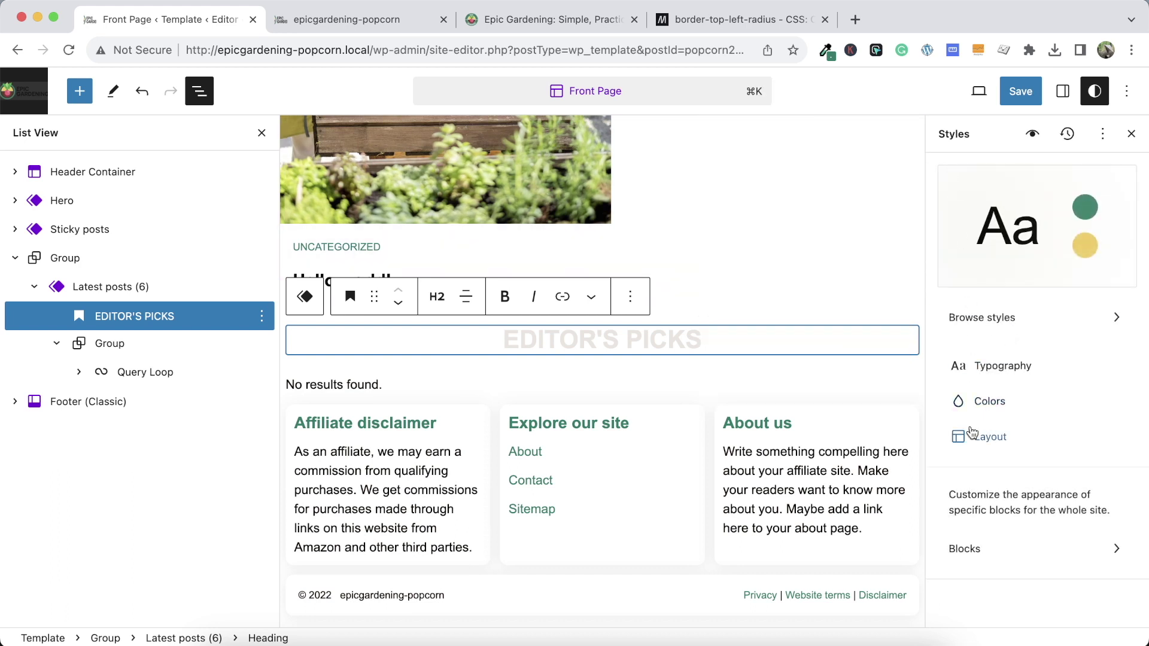
click(985, 366)
click(988, 353)
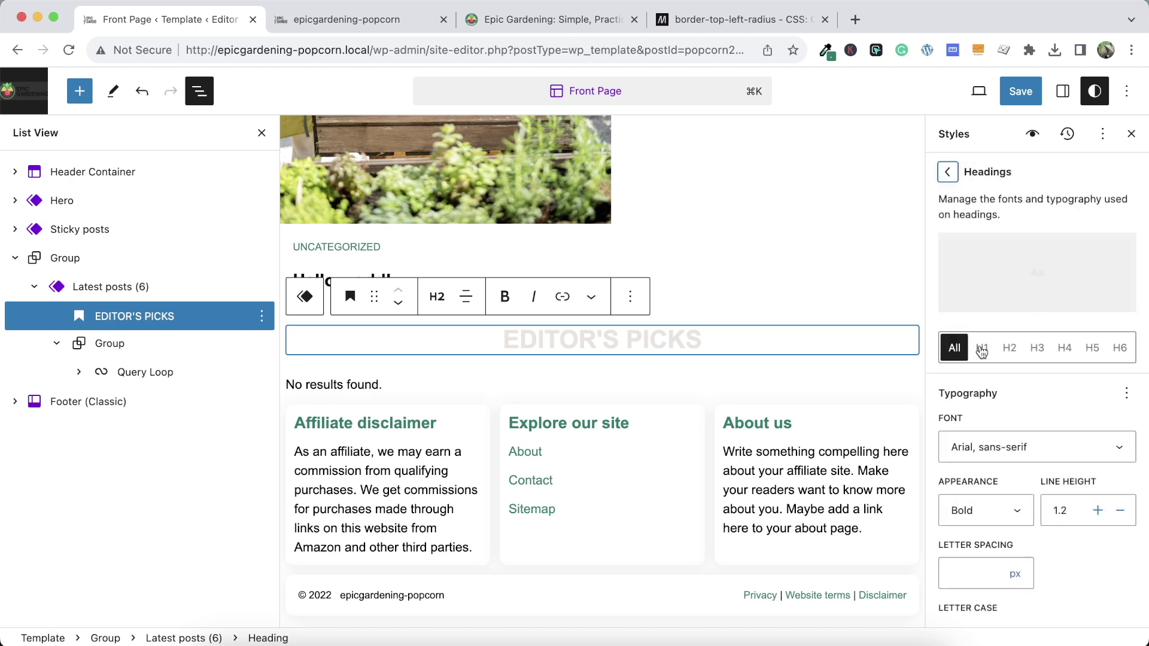
scroll(1012, 429, down, 1)
scroll(1013, 429, up, 1)
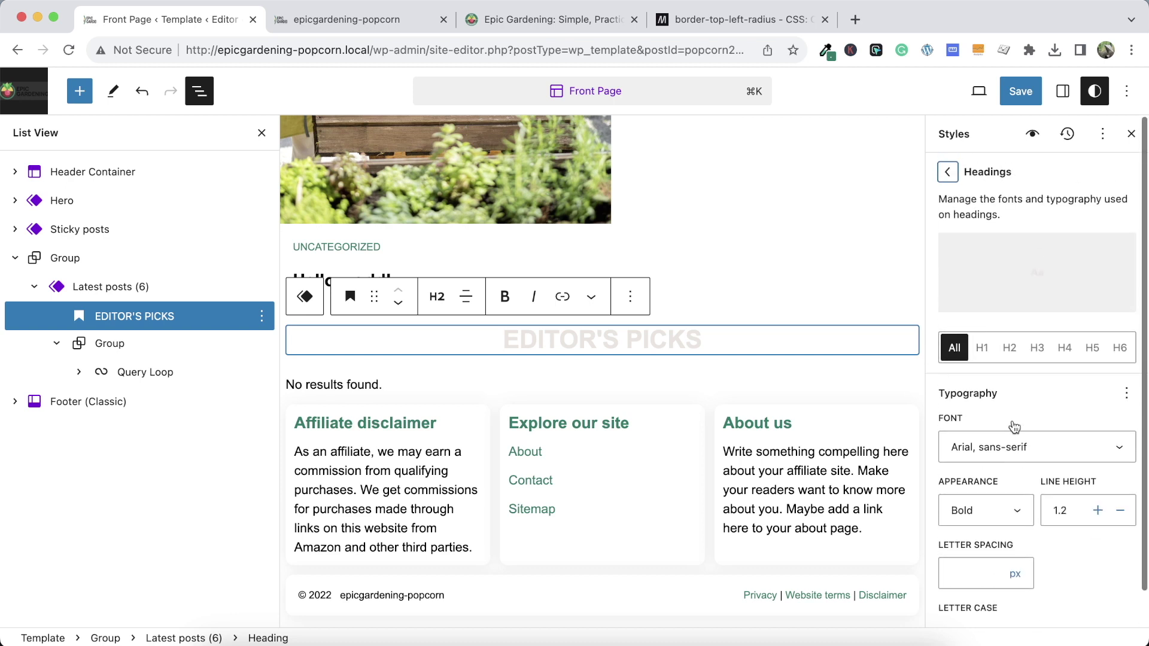
scroll(1014, 398, down, 1)
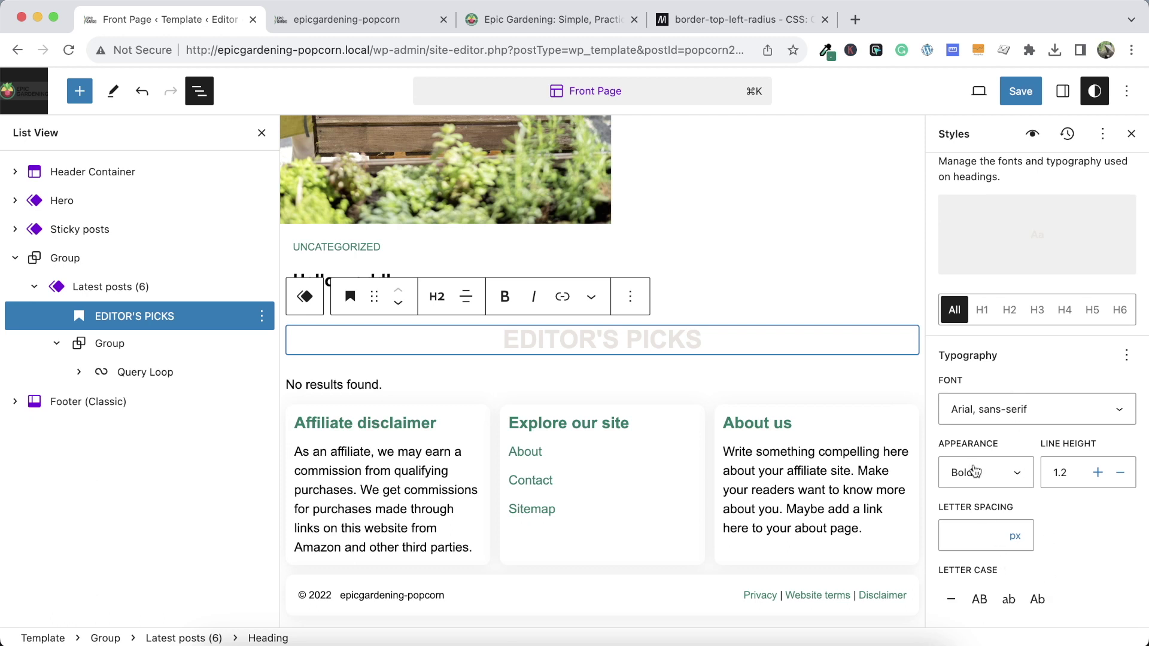
scroll(975, 472, up, 1)
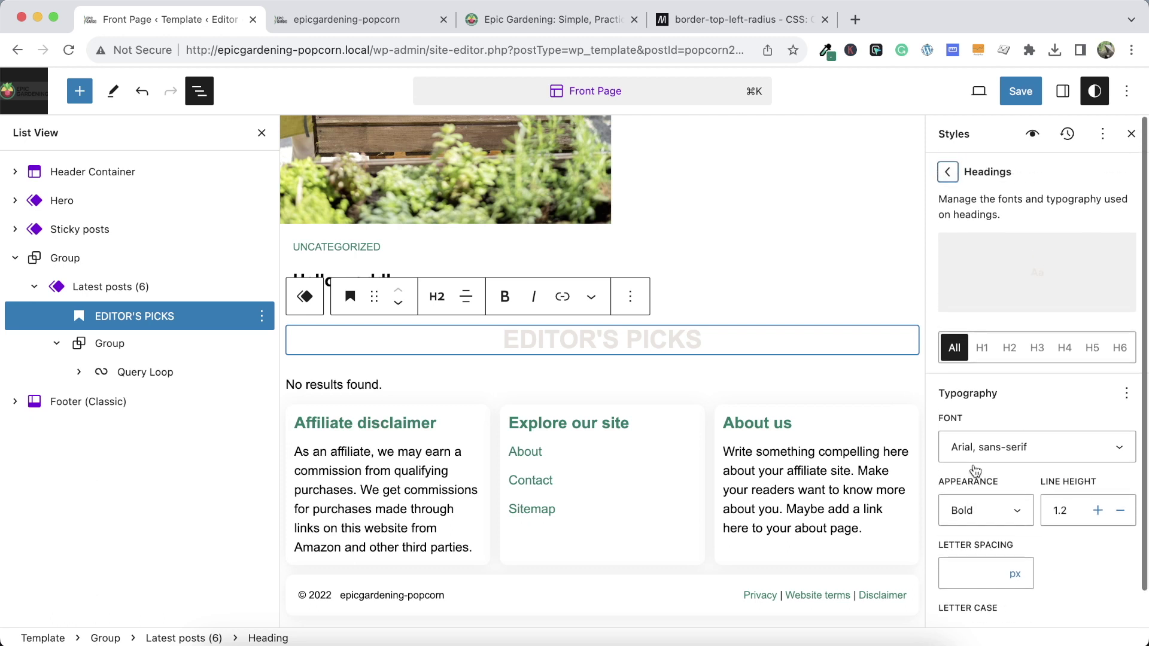
click(950, 174)
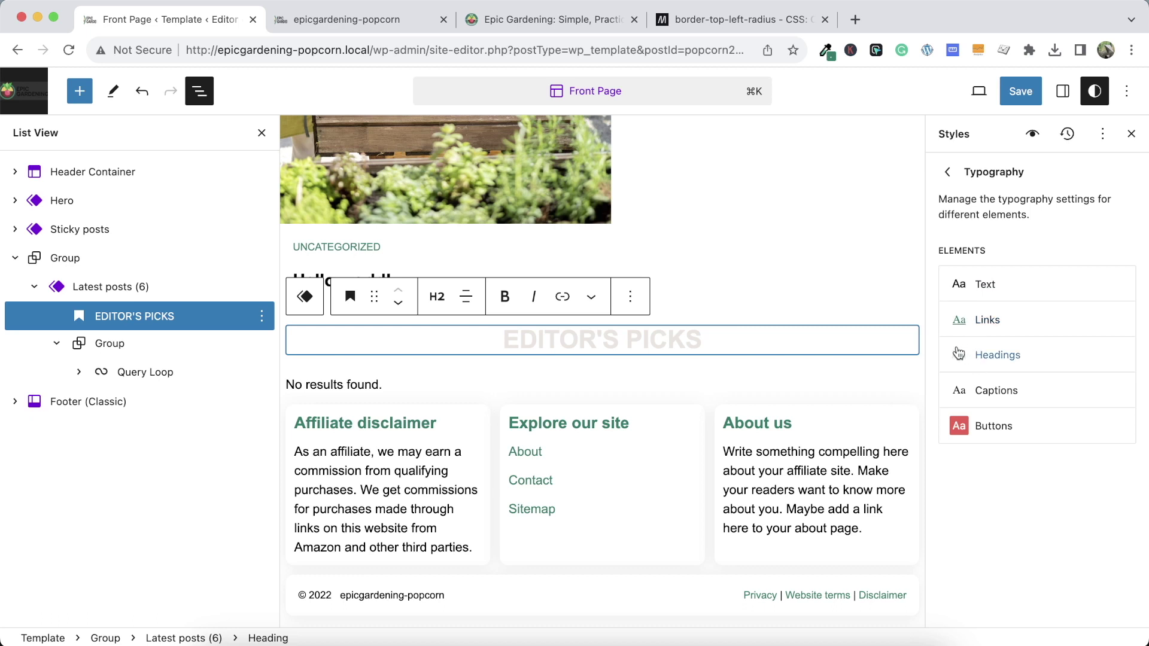
click(950, 175)
click(976, 368)
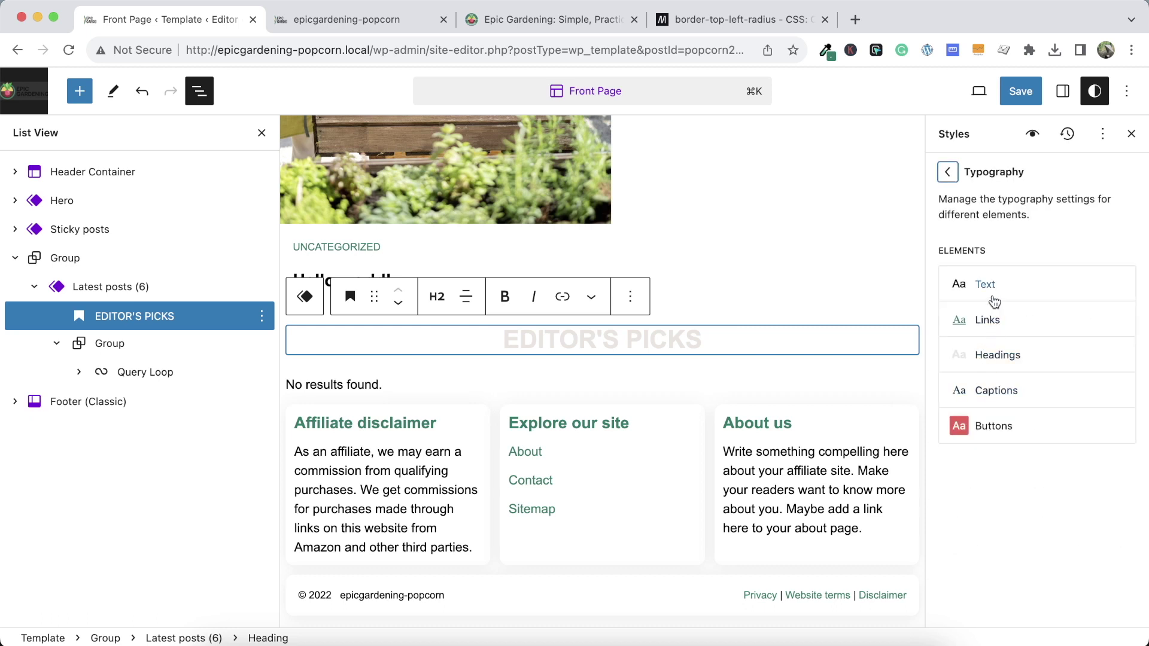
click(995, 302)
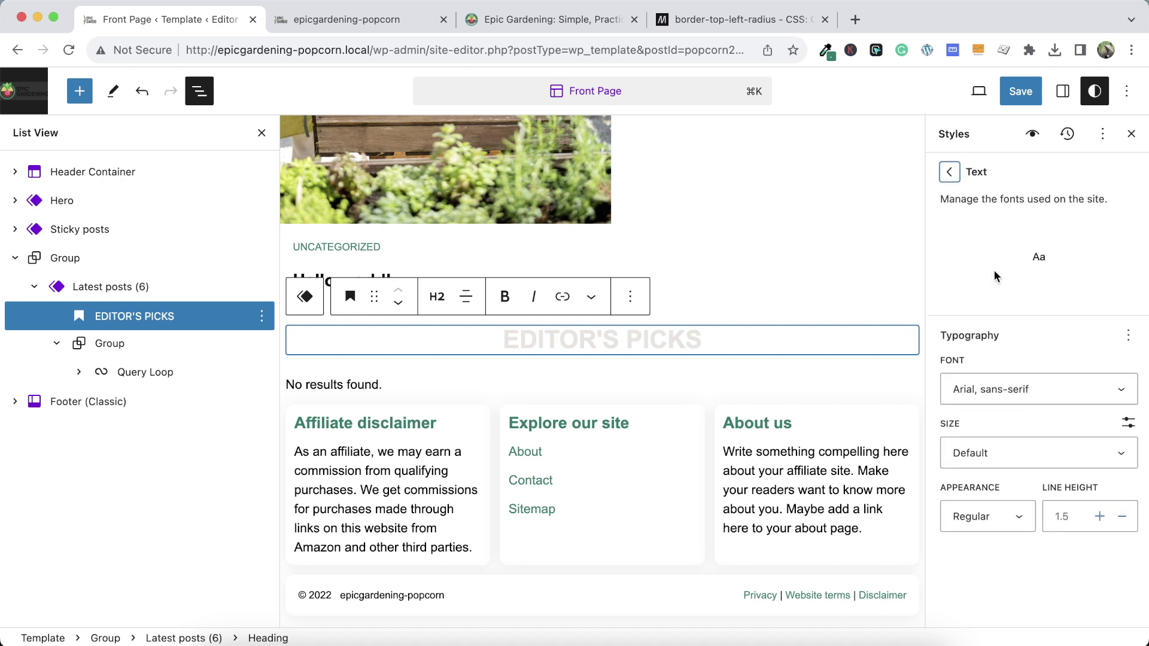
click(949, 173)
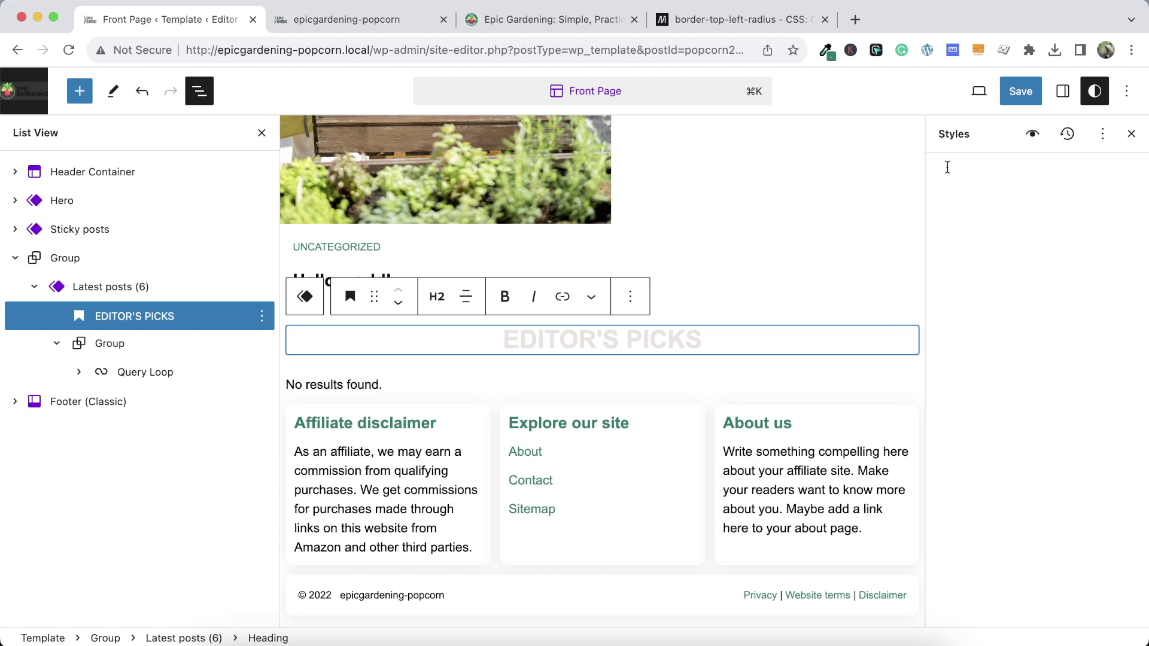
click(948, 173)
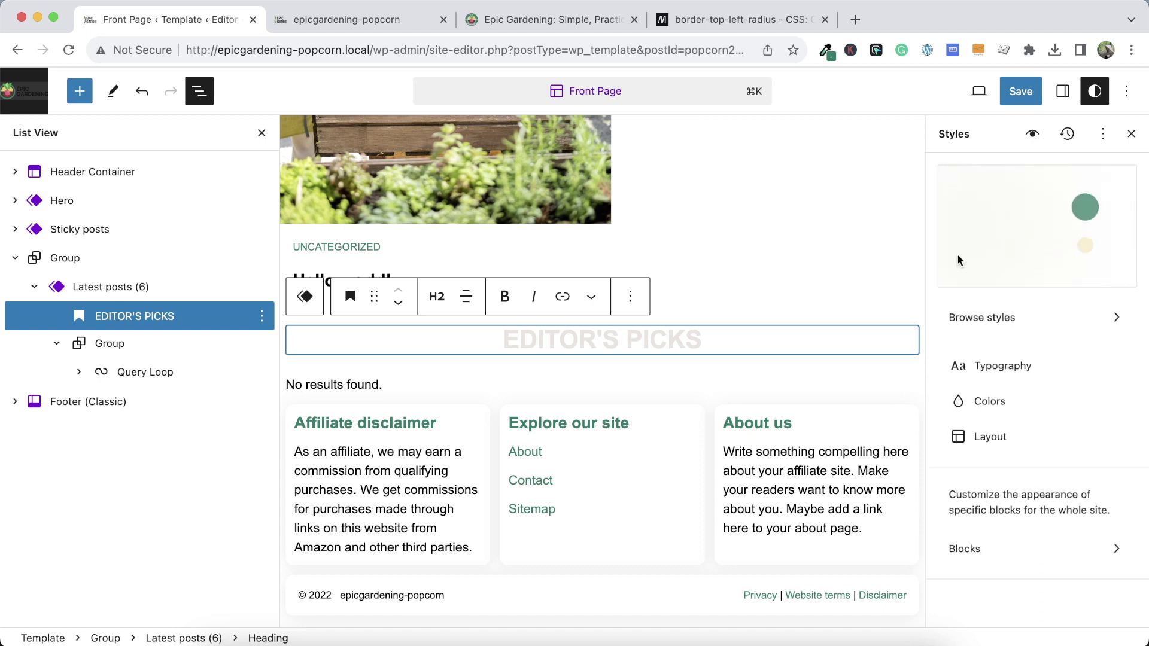
Set the site-wide heading text color in the global styles to black (#000000)
click(965, 401)
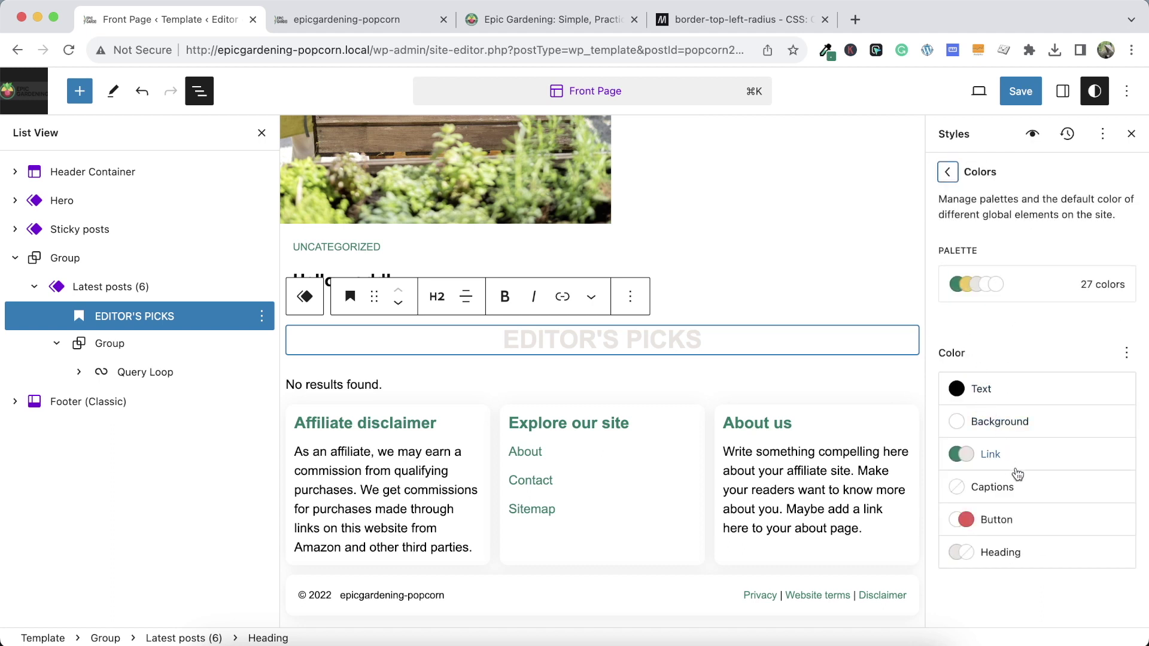
click(993, 552)
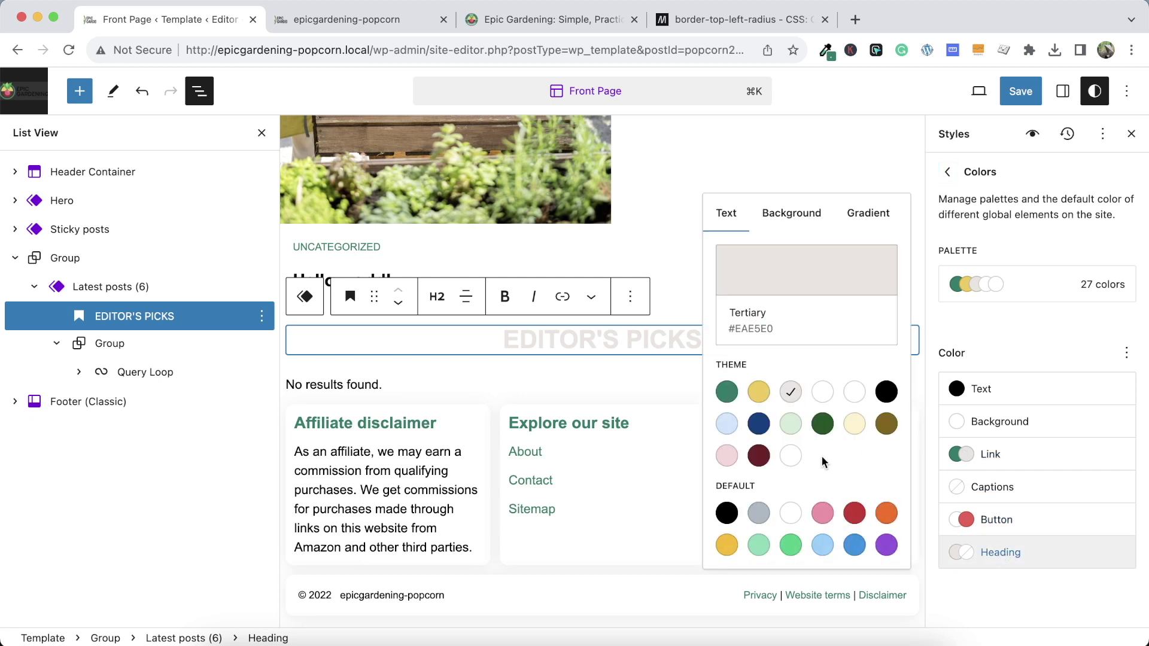
click(726, 512)
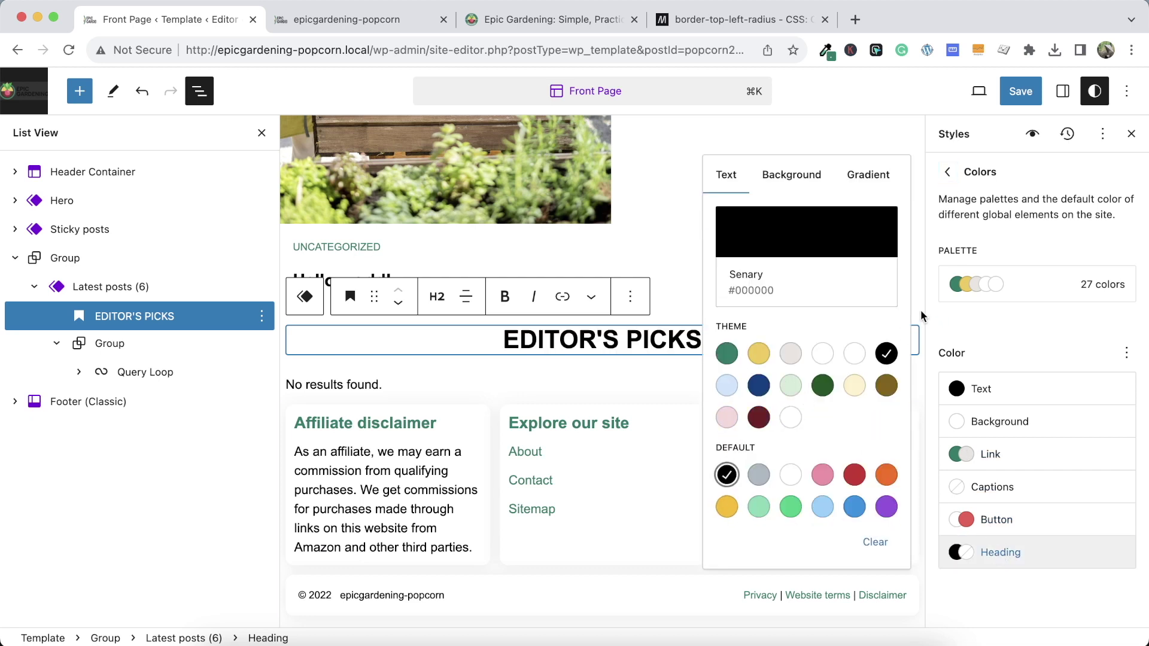
click(979, 227)
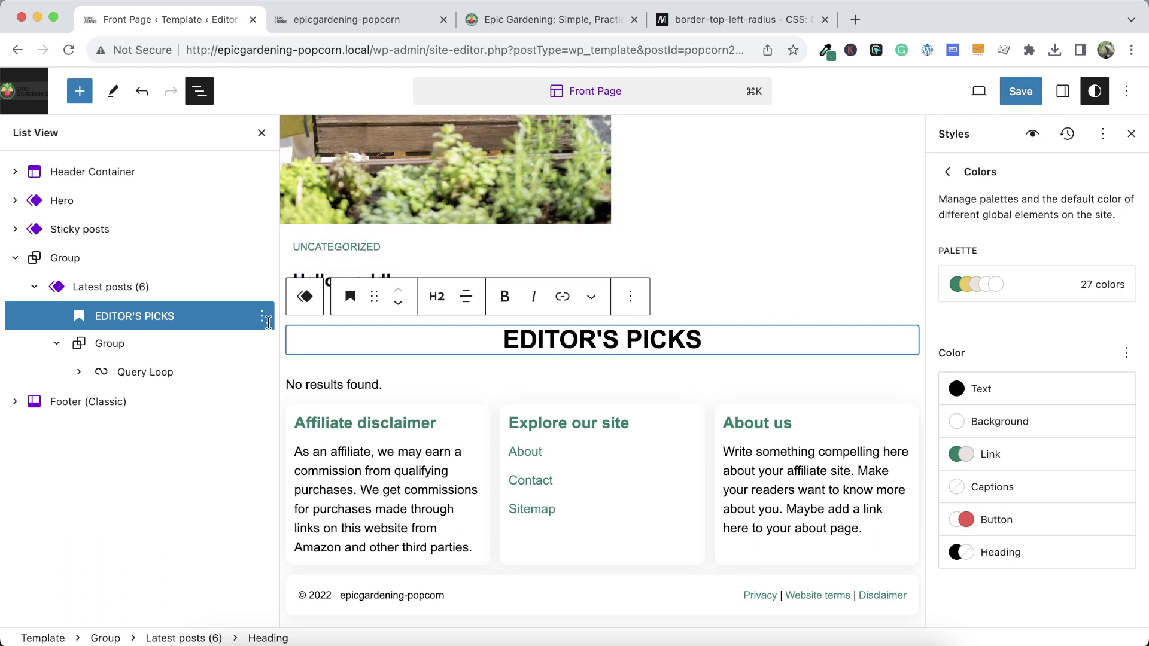
Give the outer Group around Latest posts (6) the Tertiary #EAE5E0 background and a vertical padding of 3
click(166, 287)
click(138, 270)
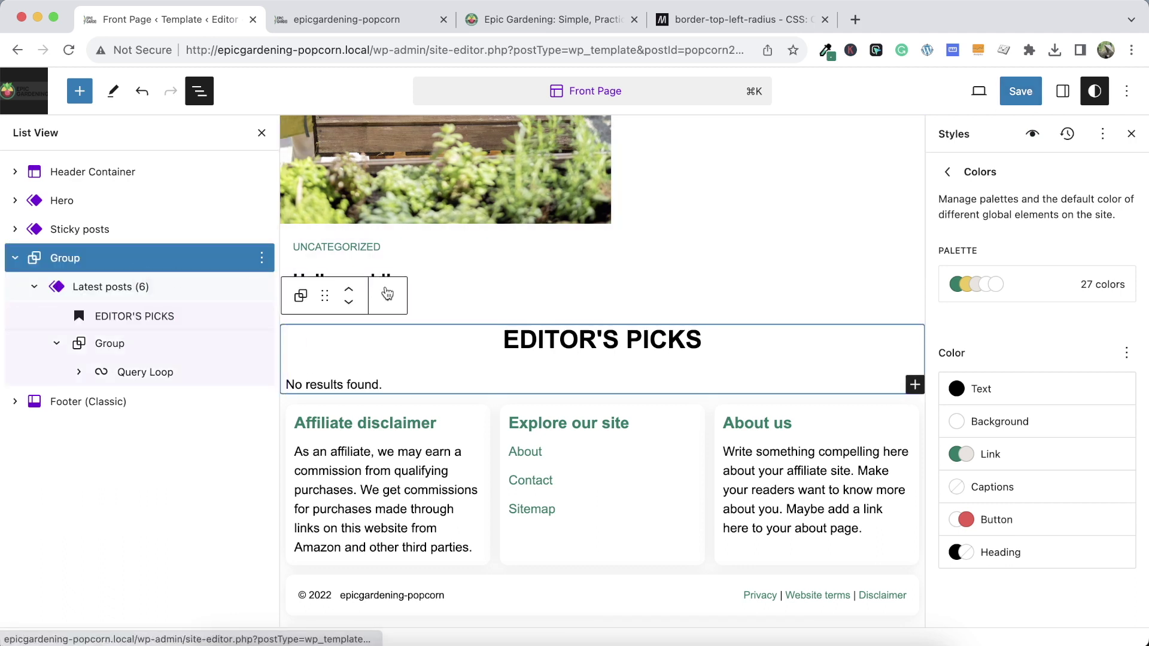
click(1062, 93)
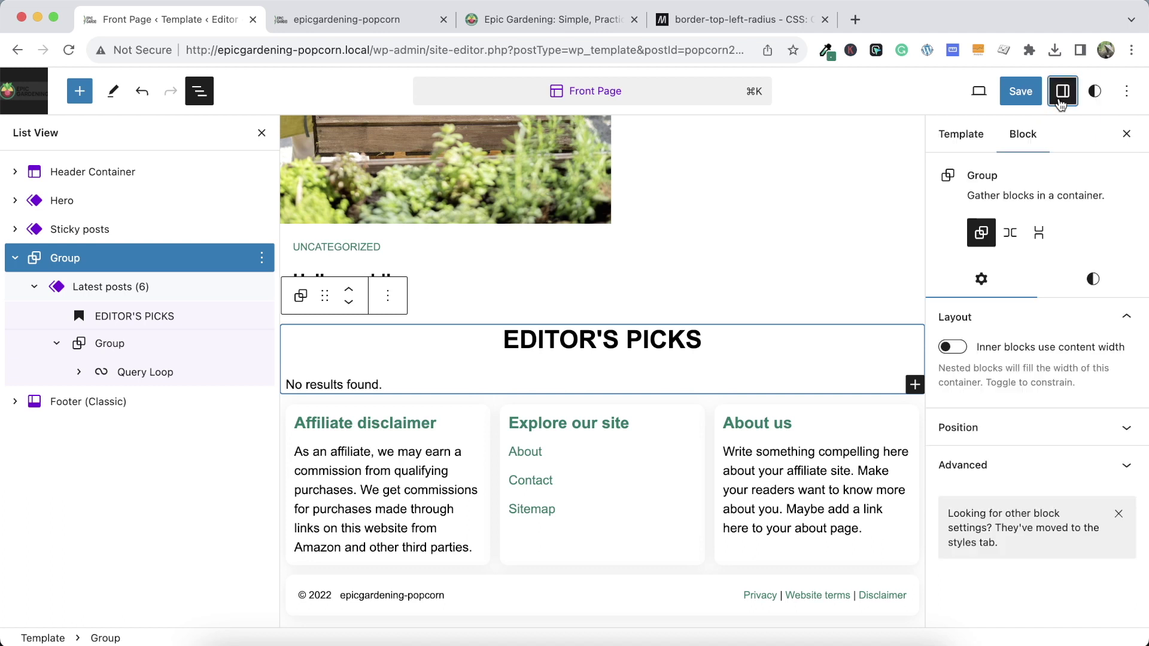
click(1093, 279)
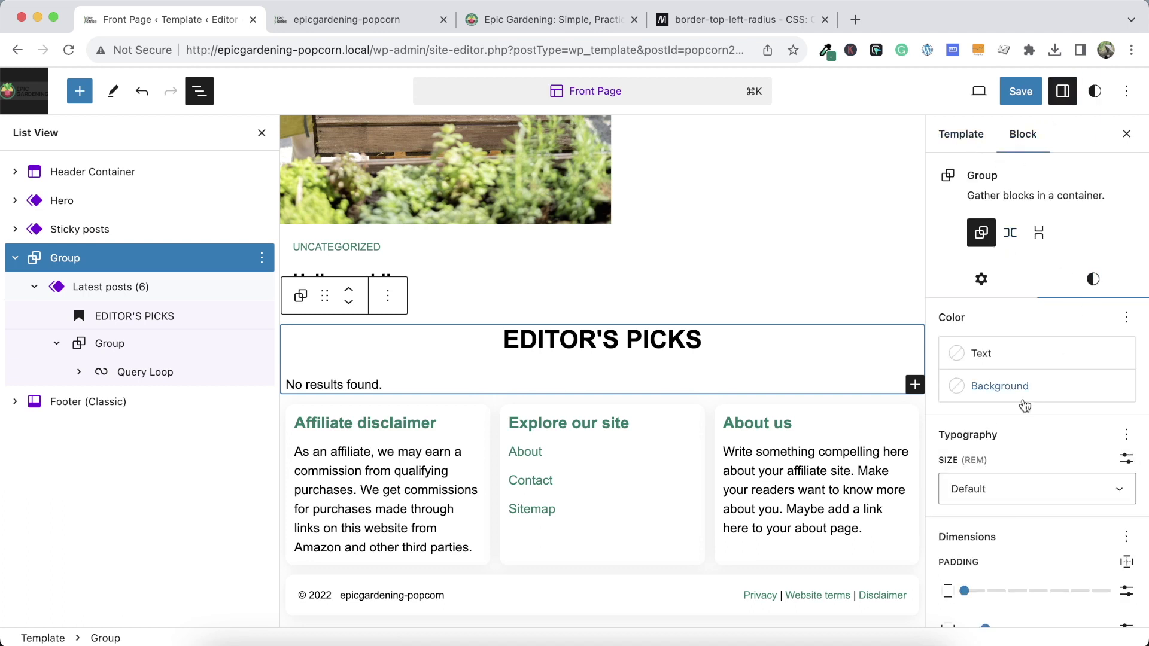
click(964, 395)
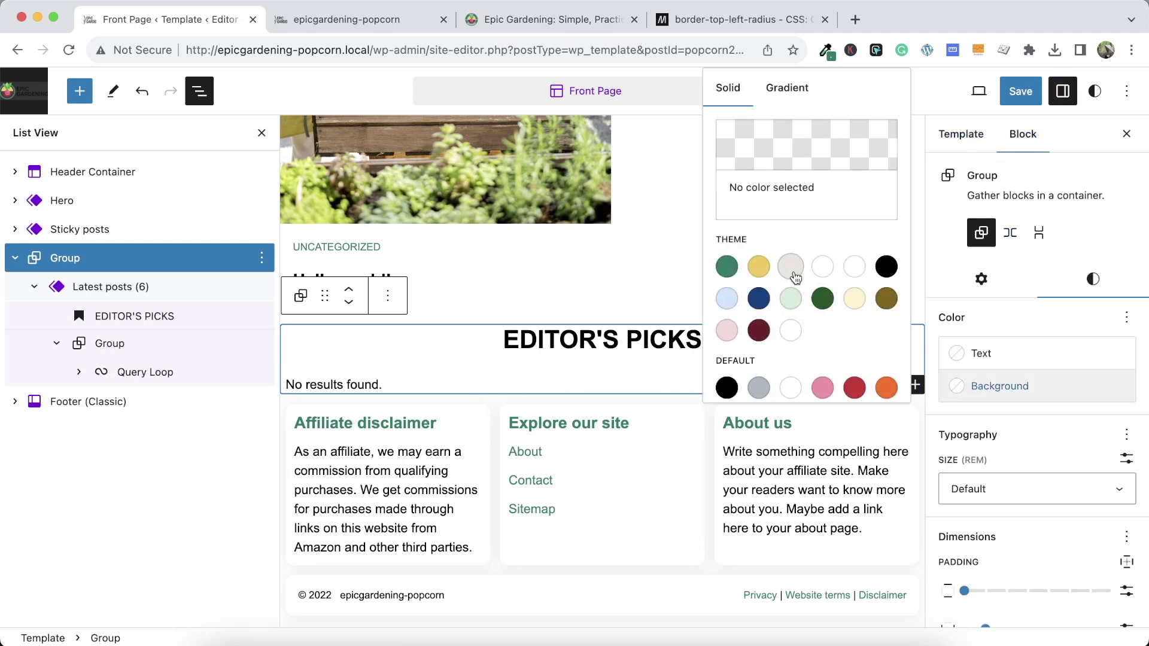
click(792, 273)
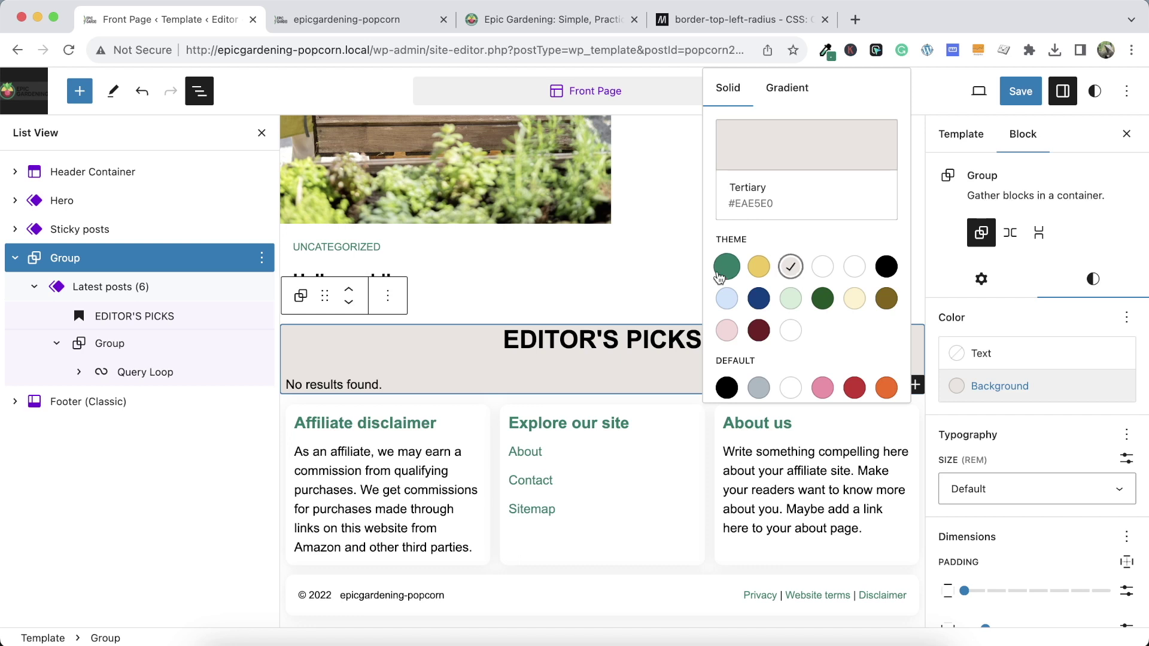
scroll(1046, 463, down, 3)
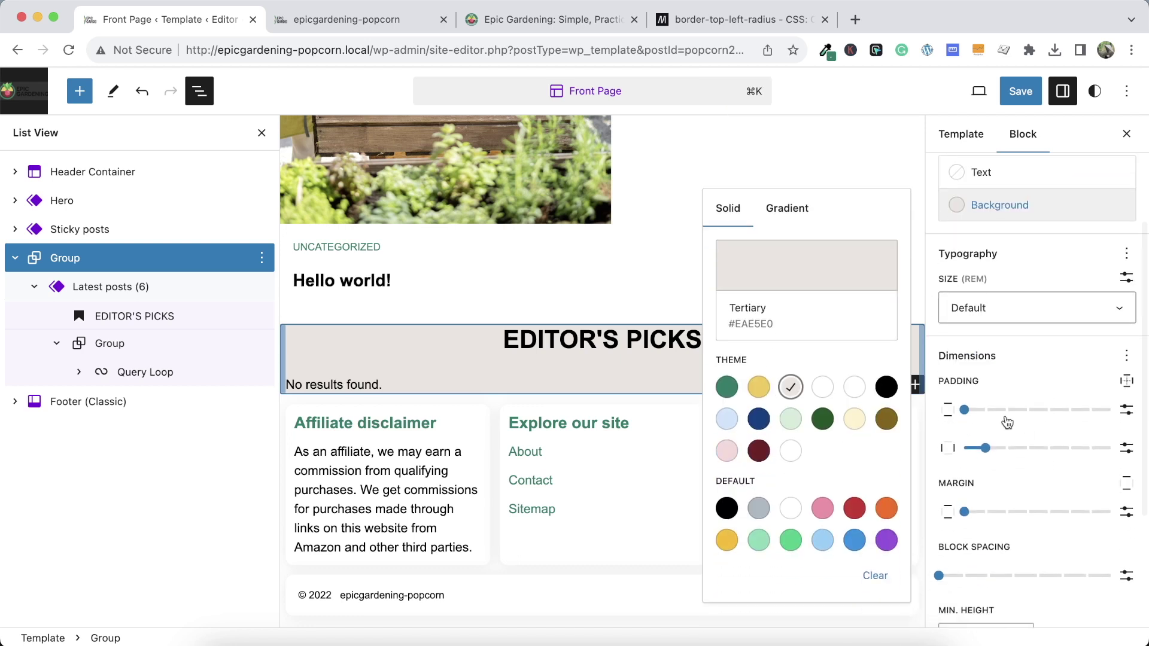
drag(1009, 413, 1027, 412)
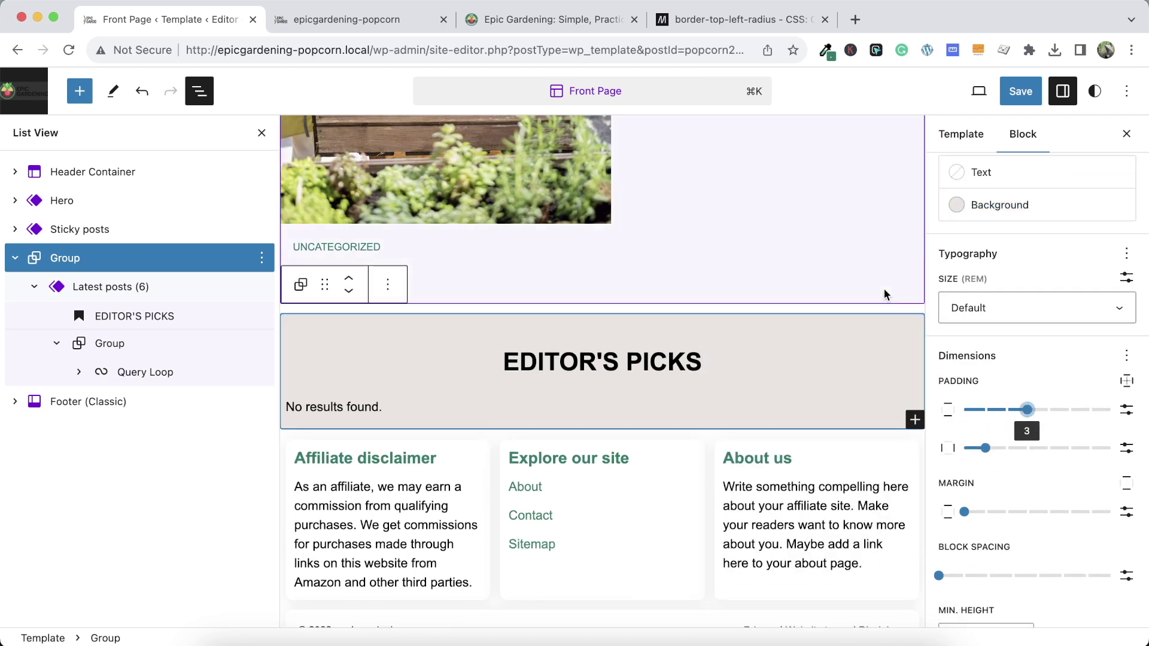
Save the Front Page template and compare the Editor's Picks section on the refreshed local site with epicgardening.com
click(1020, 91)
click(982, 89)
click(370, 24)
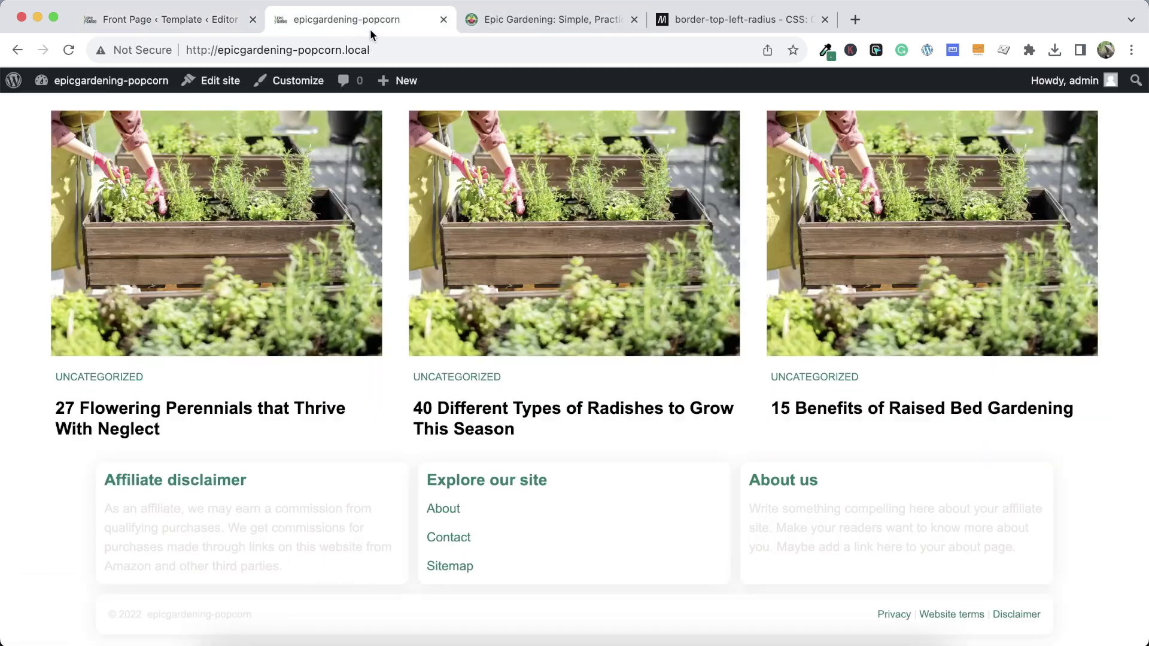
click(69, 50)
scroll(289, 271, down, 3)
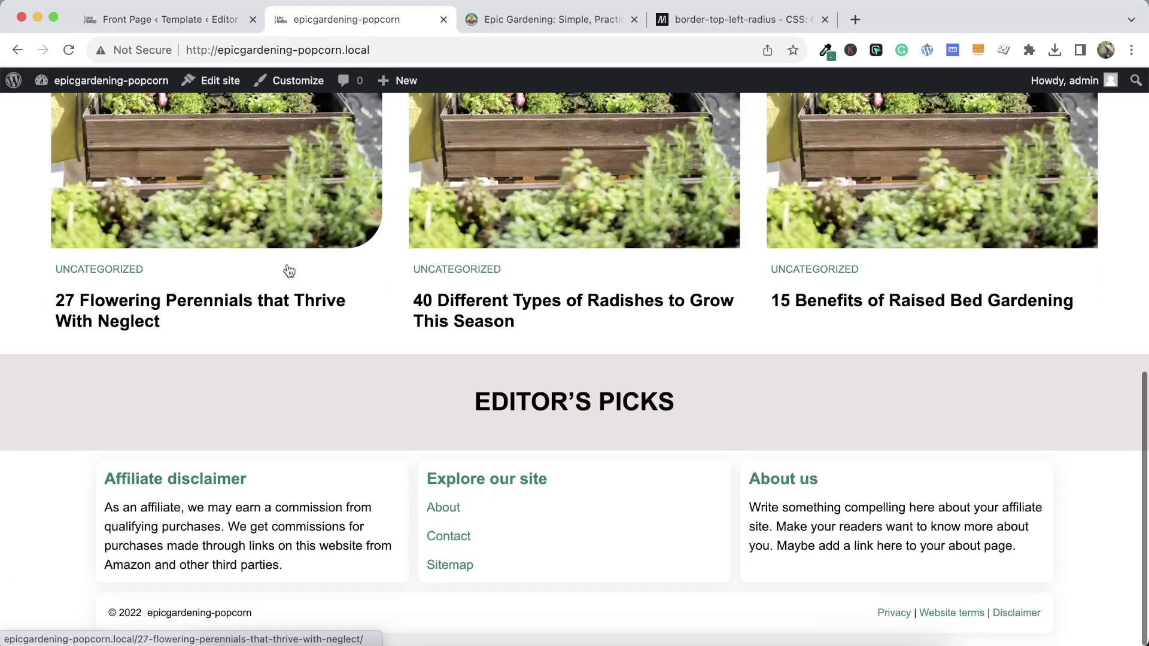
click(604, 19)
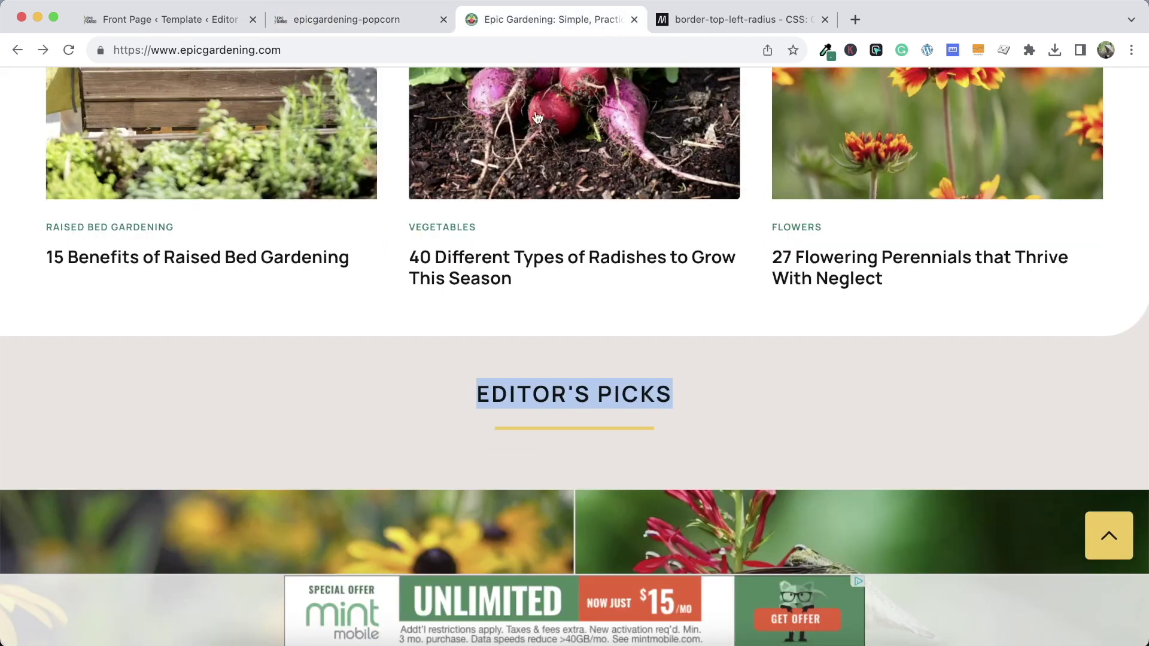
click(372, 360)
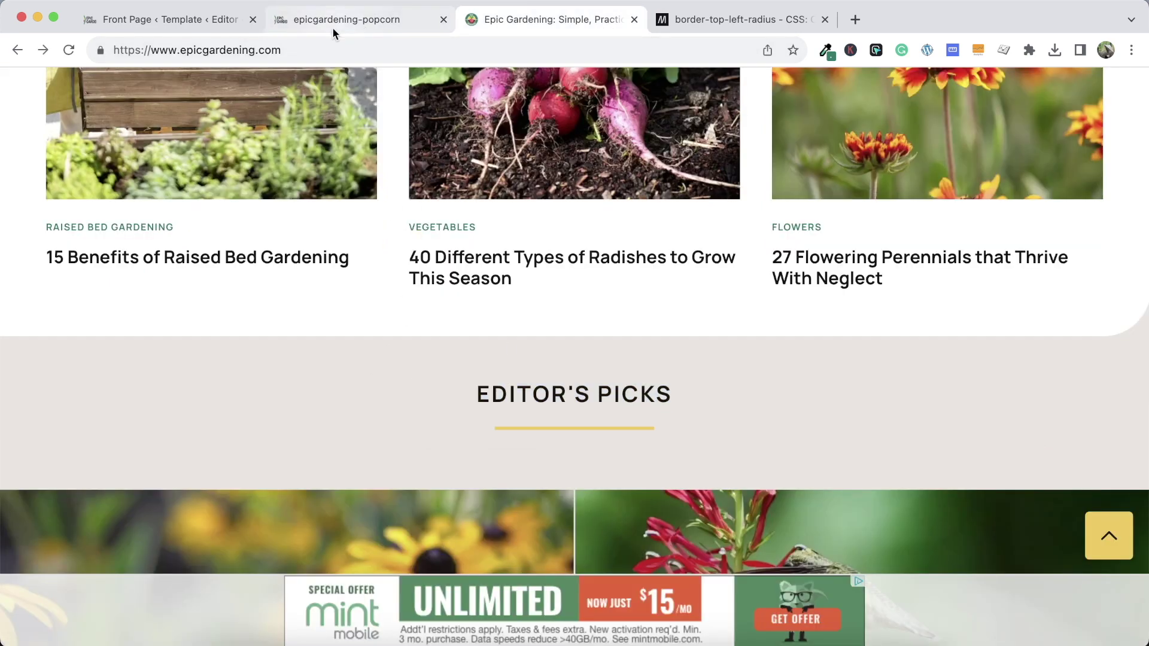
Try an underline decoration on the EDITOR'S PICKS heading in the template and check its available color options
click(172, 22)
click(680, 368)
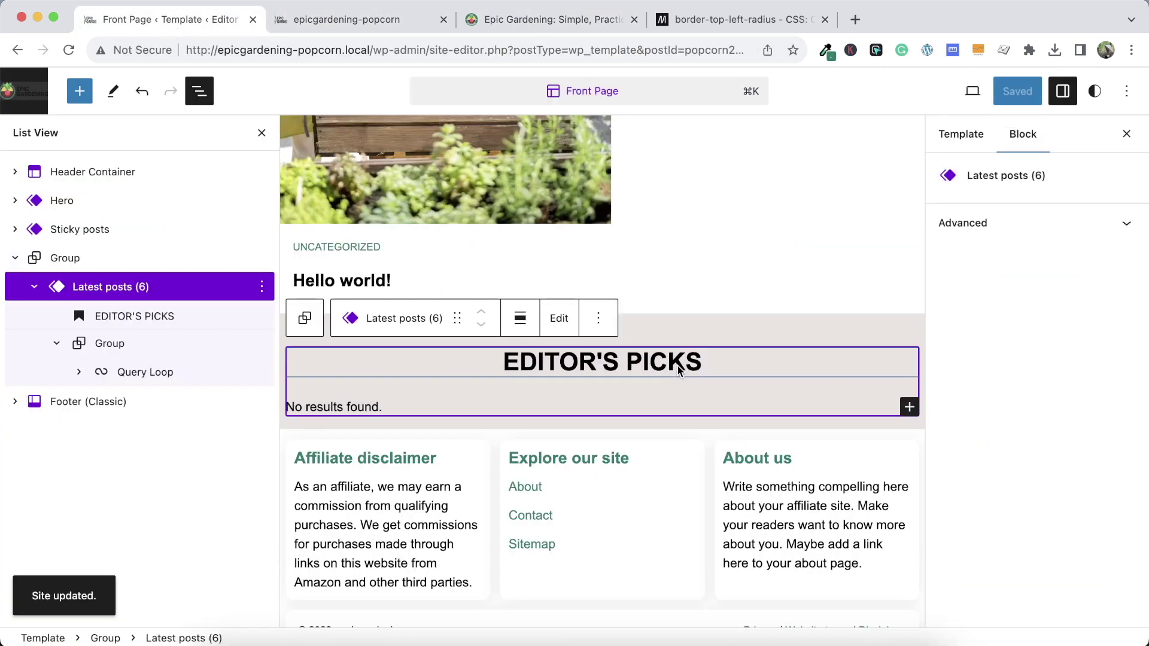
click(650, 362)
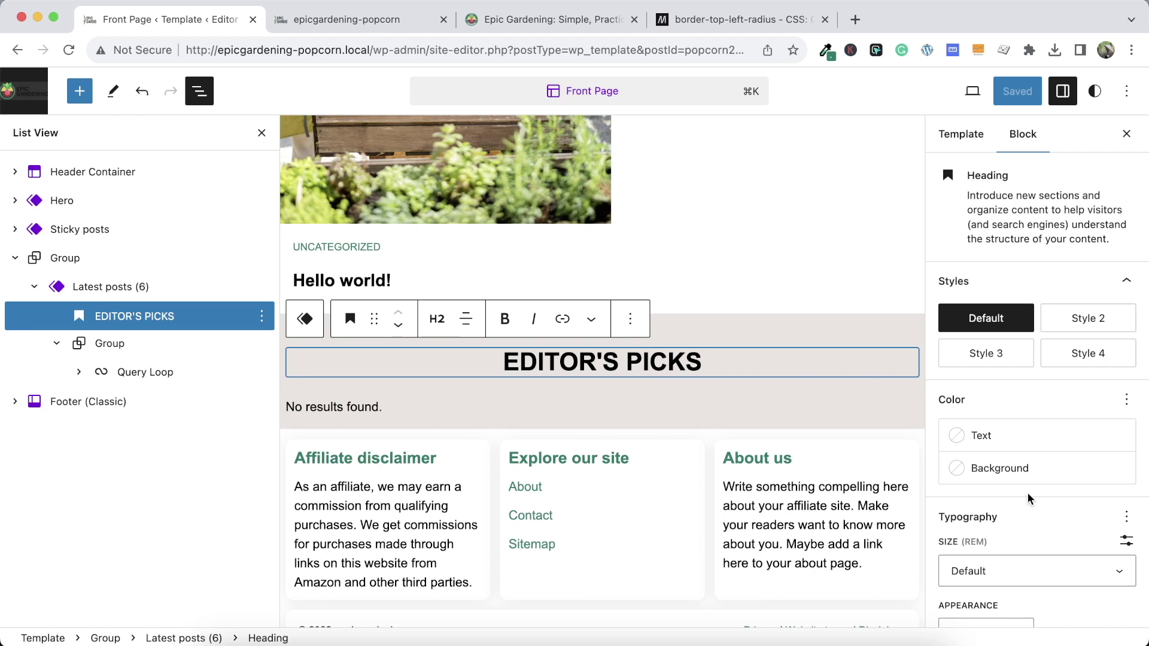
scroll(1027, 493, down, 3)
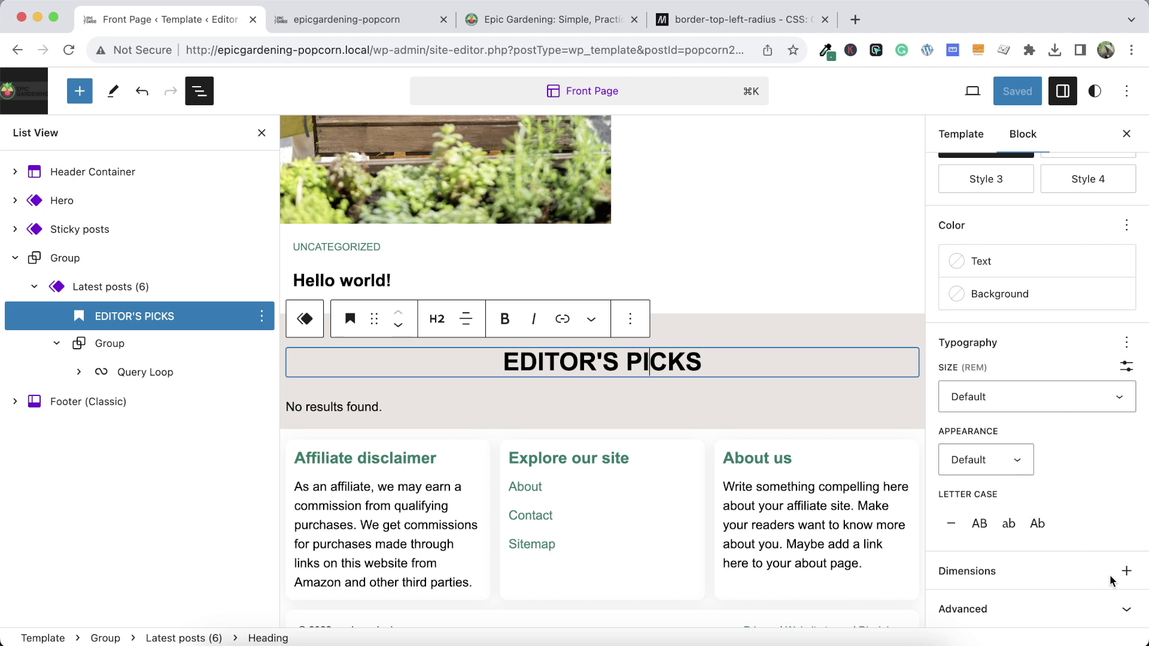
click(1124, 343)
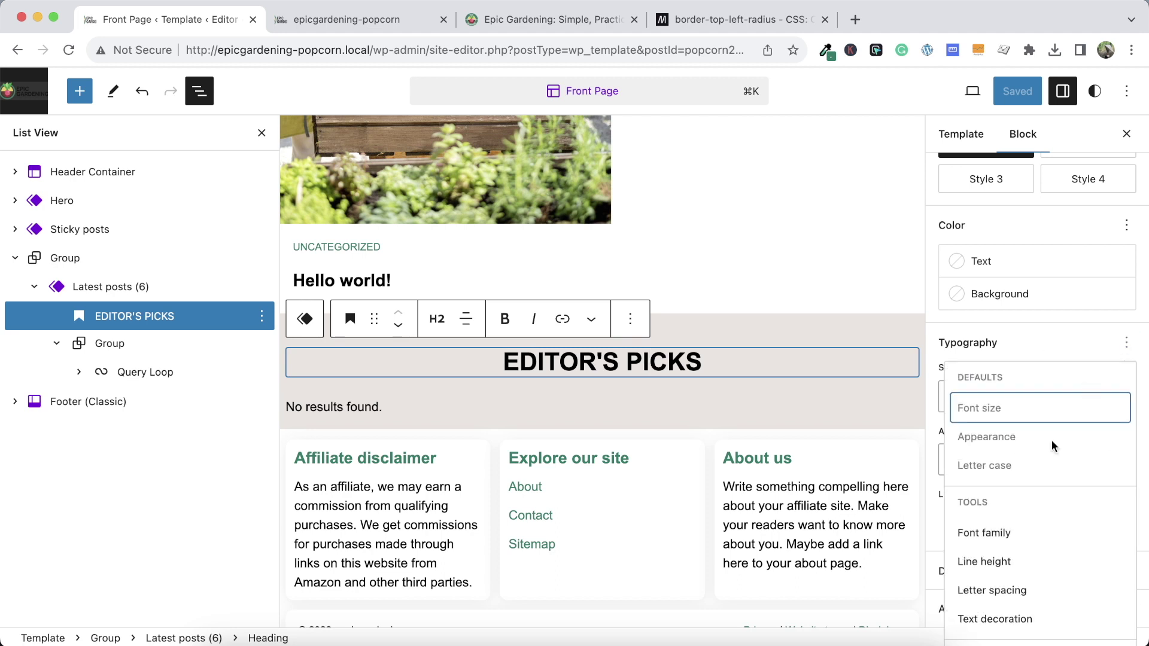
scroll(1030, 505, down, 1)
click(993, 583)
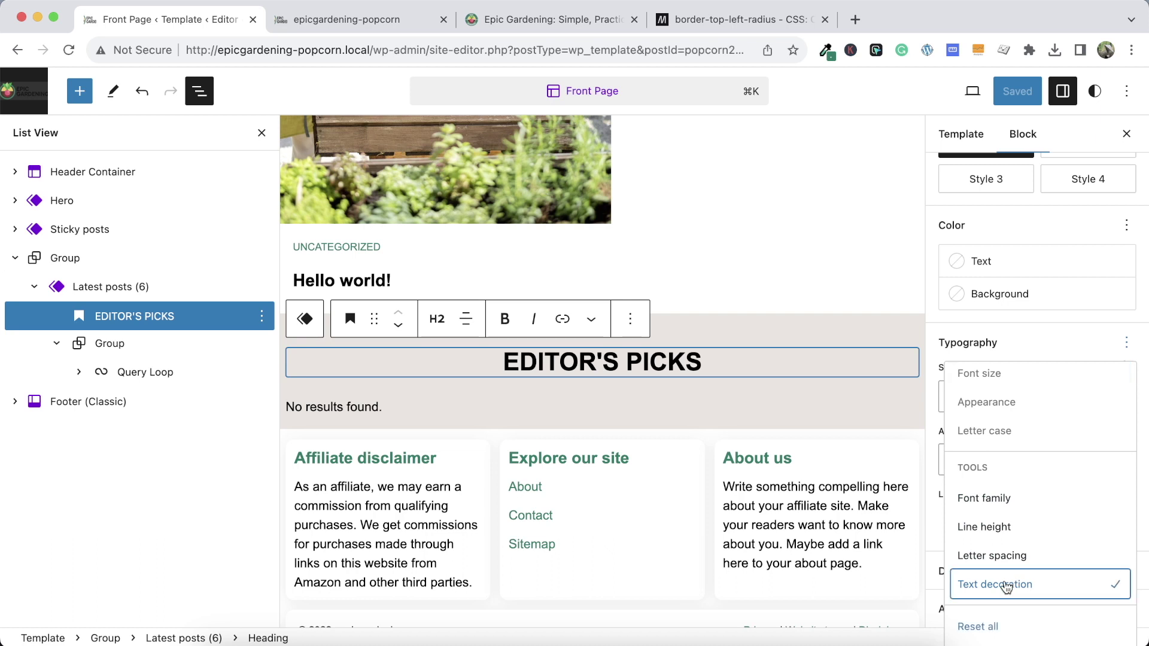
click(932, 453)
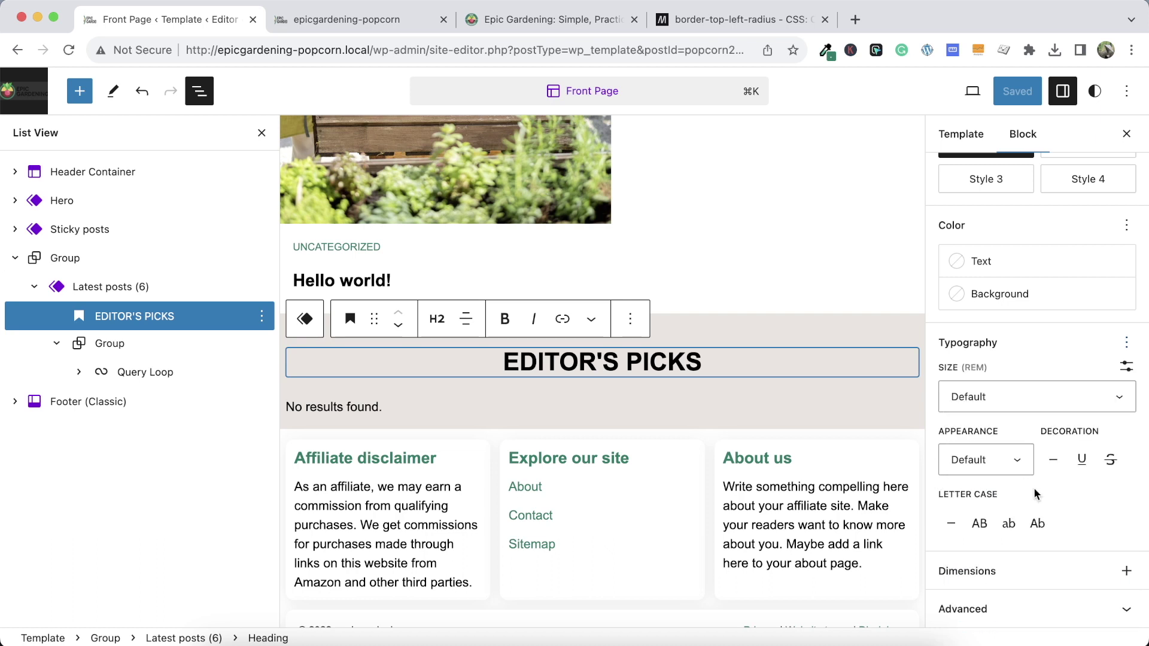
click(1056, 460)
click(1082, 460)
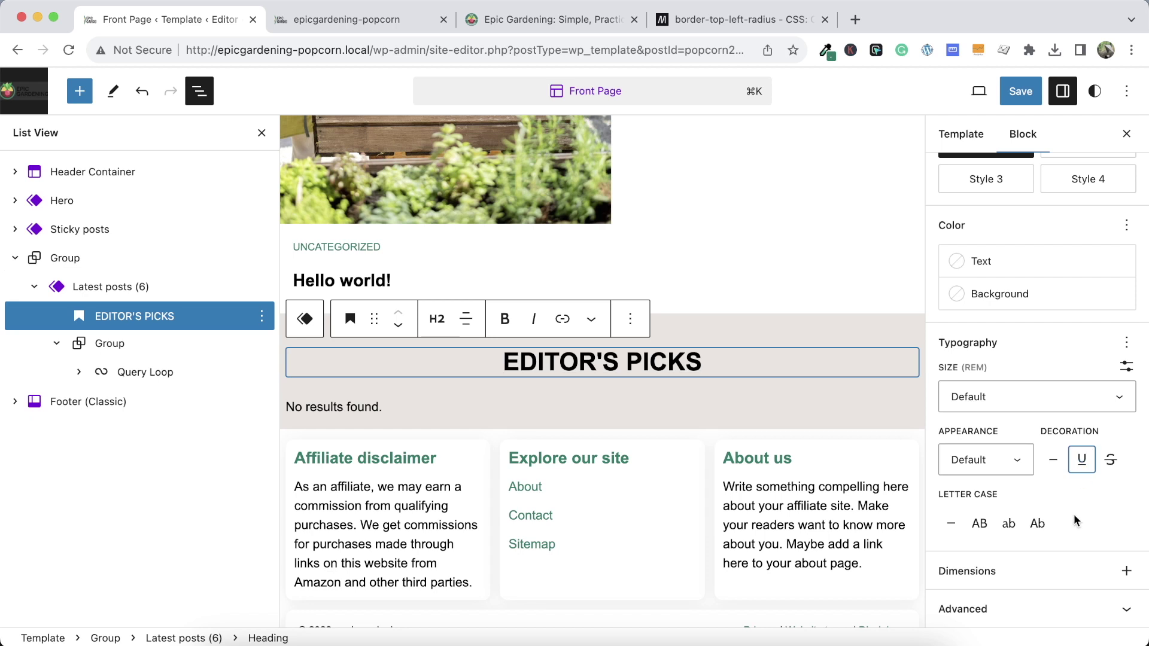
click(1126, 227)
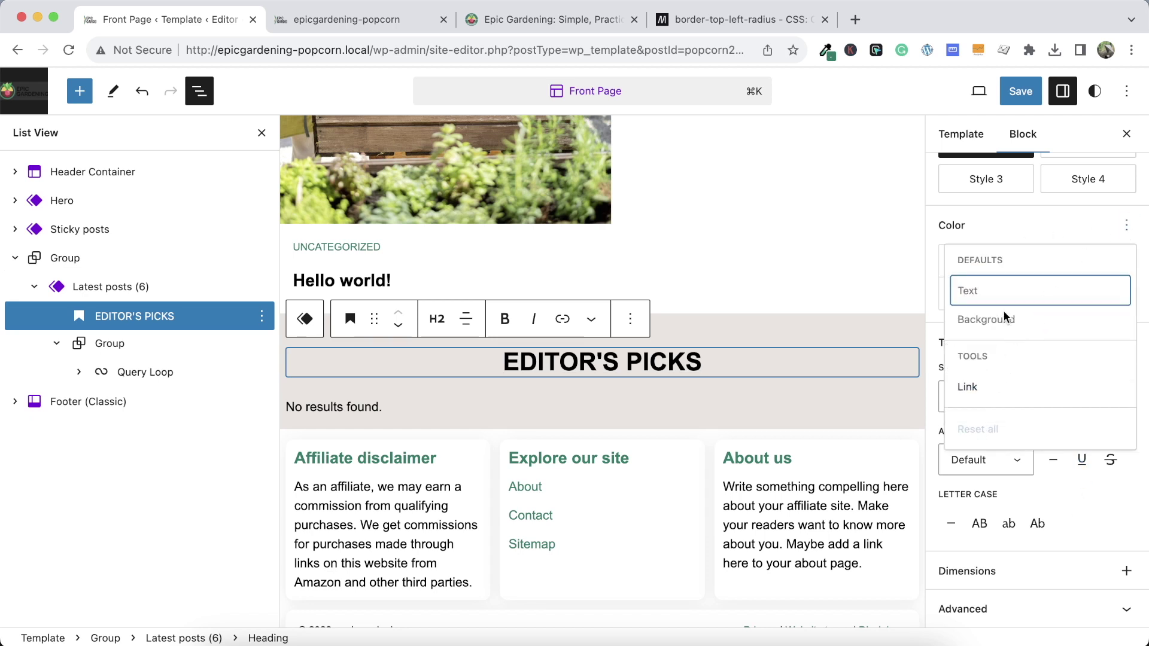
click(1014, 242)
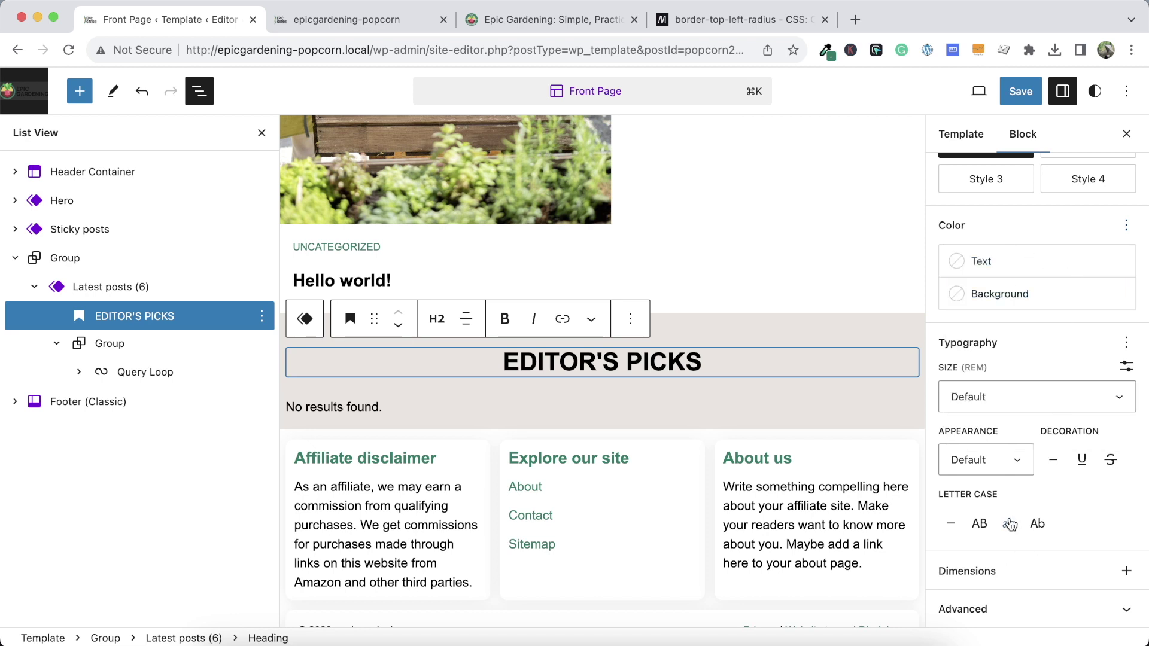
Save the template and examine the Editor's Picks post grid and the Featured Reads section on epicgardening.com against the local page
click(1020, 91)
click(964, 91)
key(super+3)
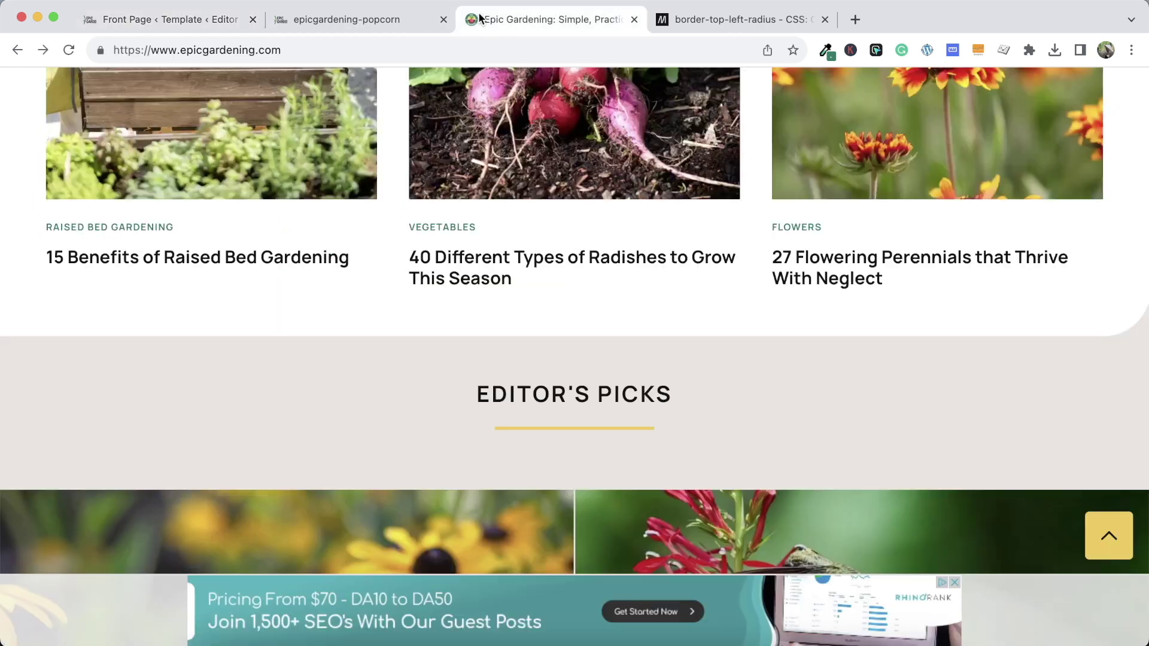
scroll(420, 284, down, 7)
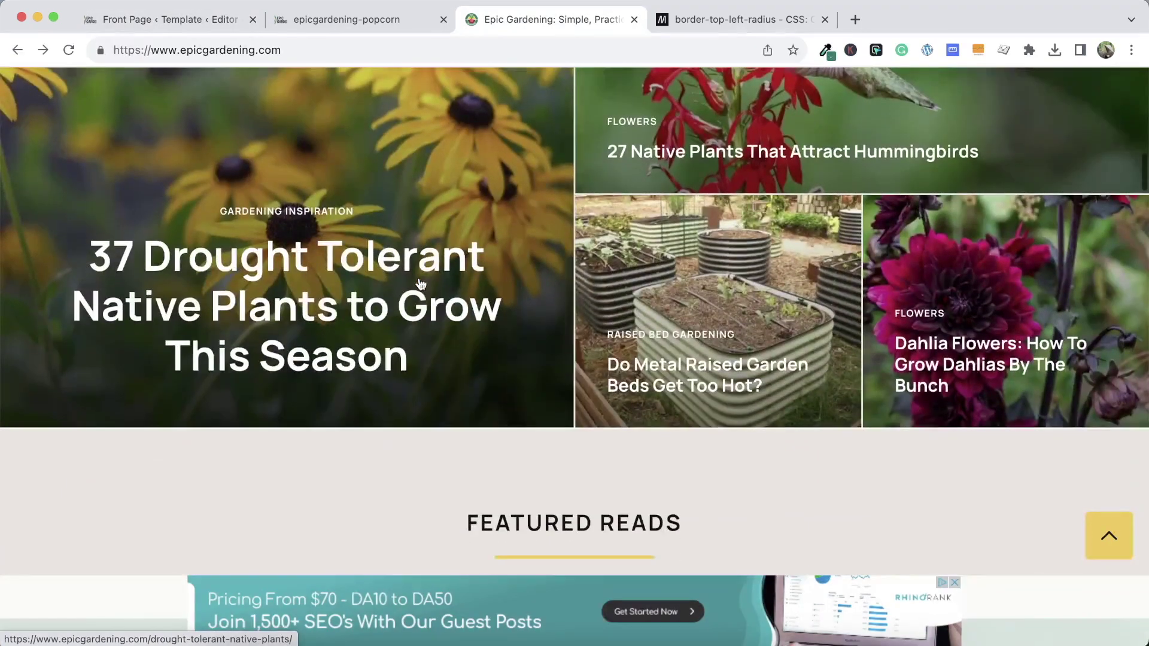
scroll(439, 312, up, 2)
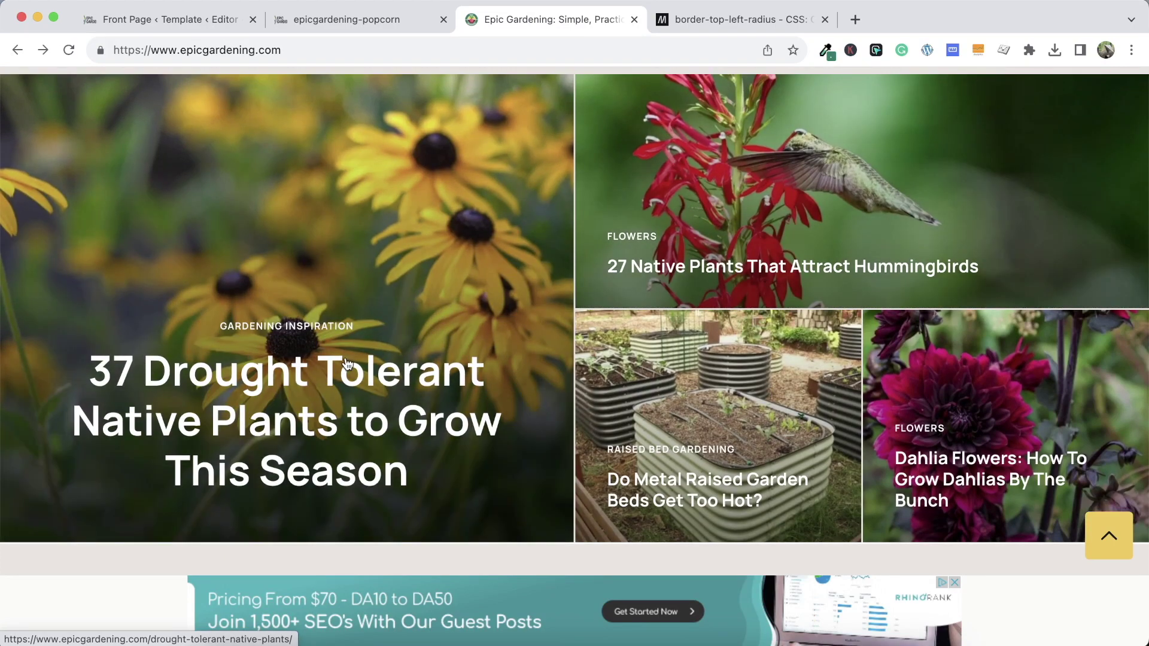
click(329, 19)
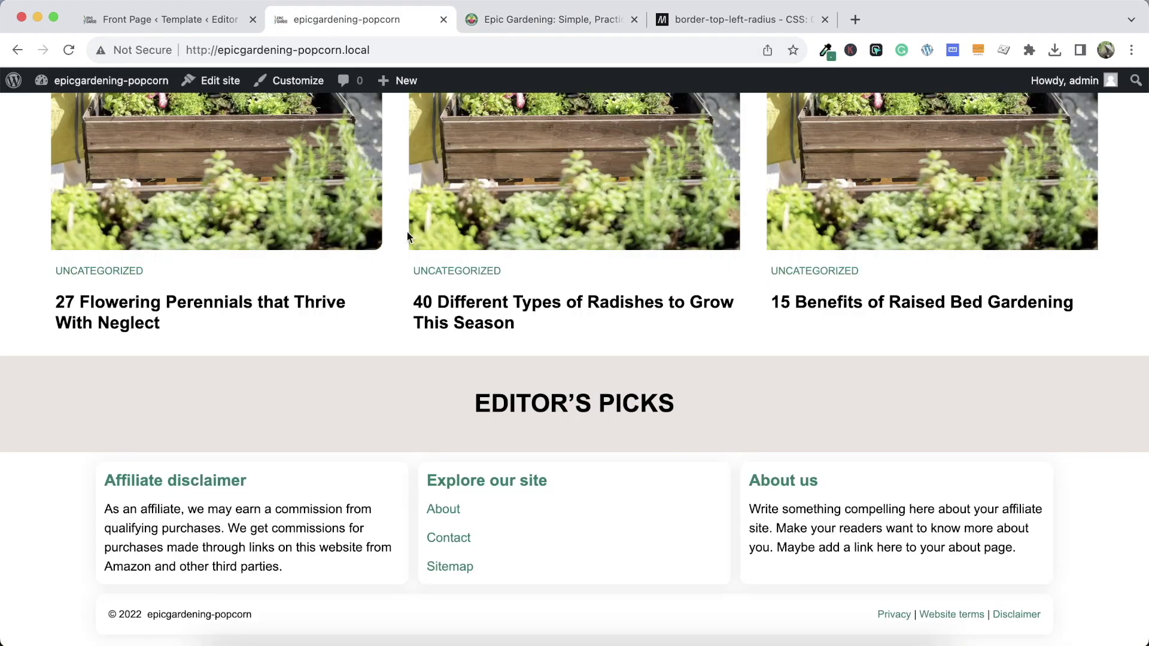
click(480, 23)
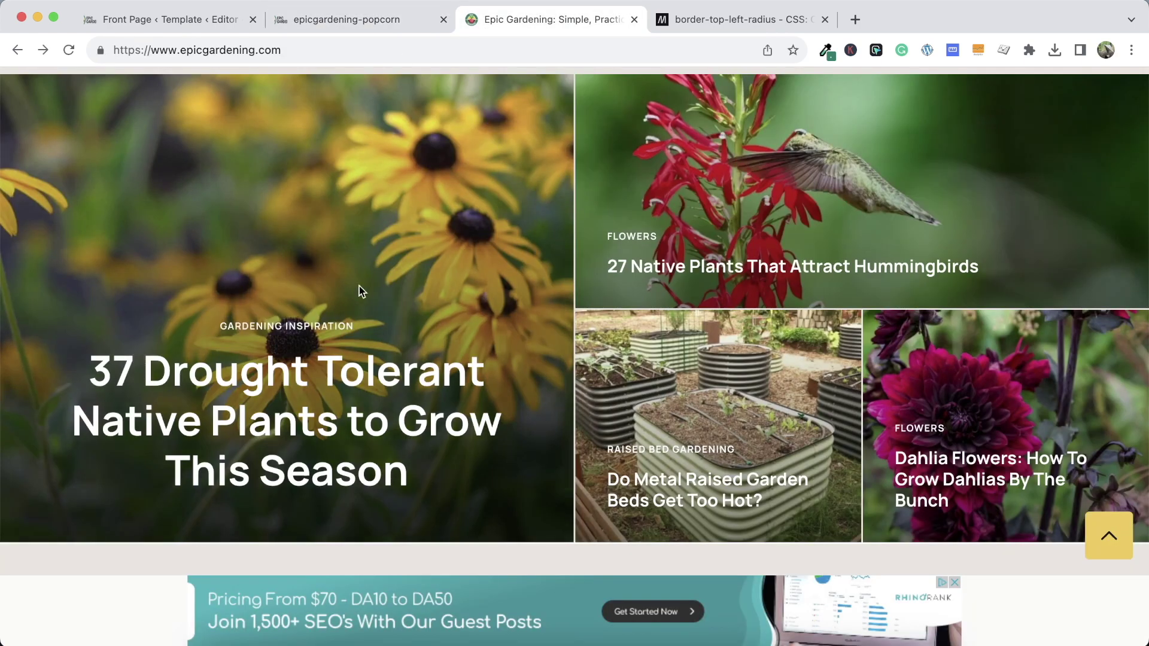
scroll(333, 218, down, 6)
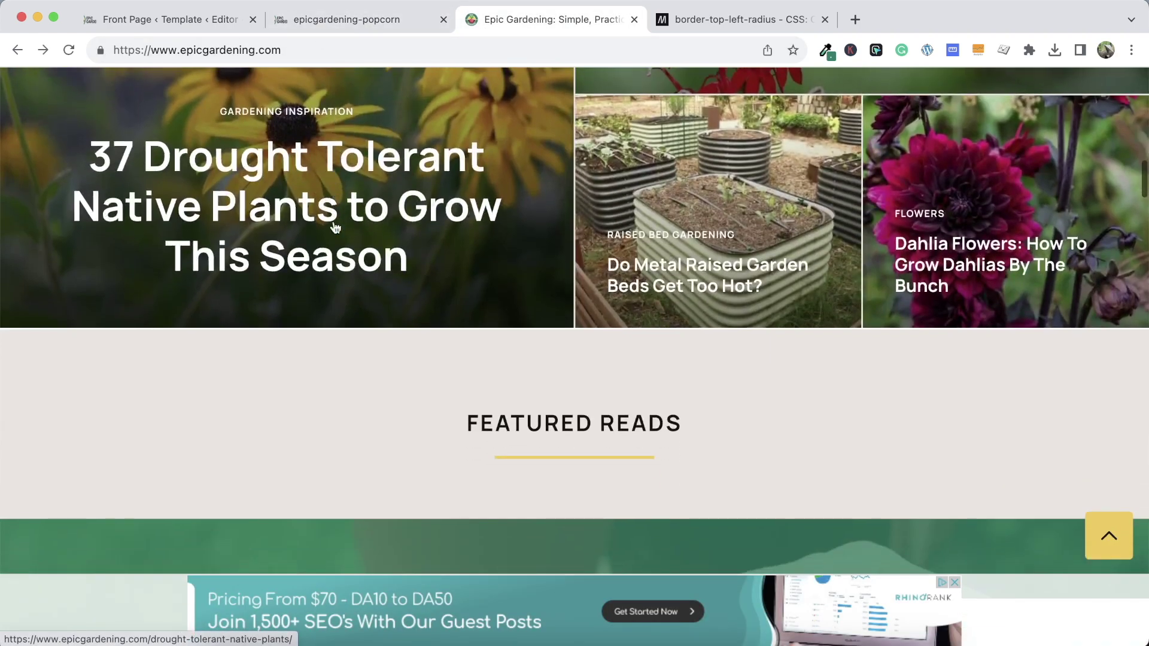
scroll(394, 336, up, 4)
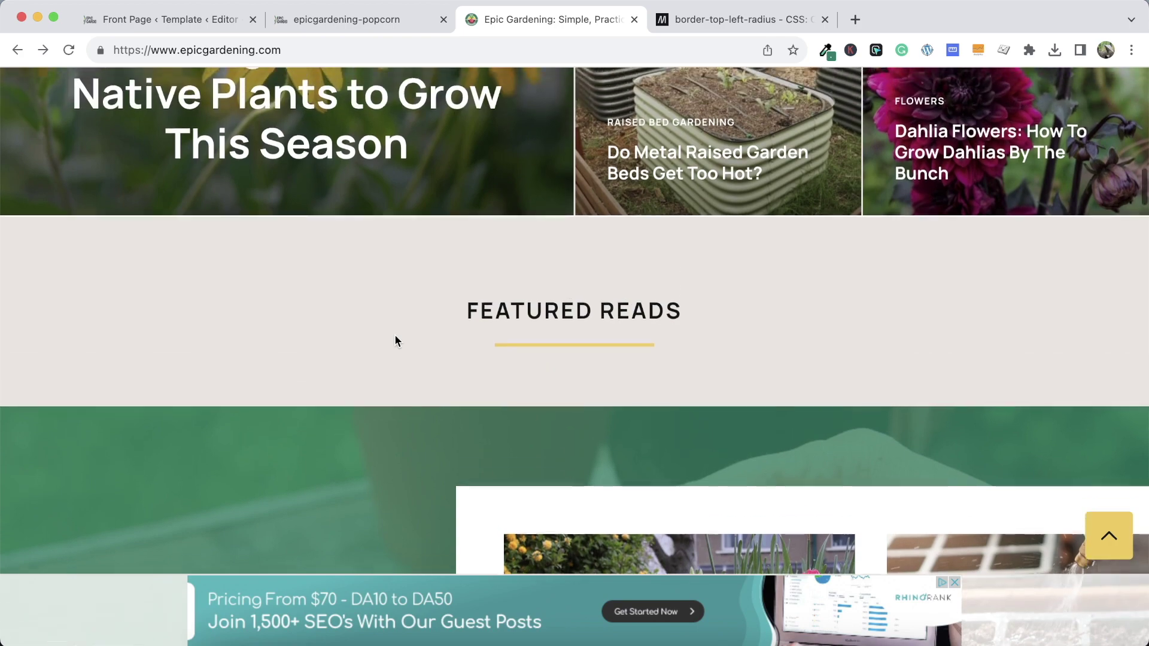
click(326, 19)
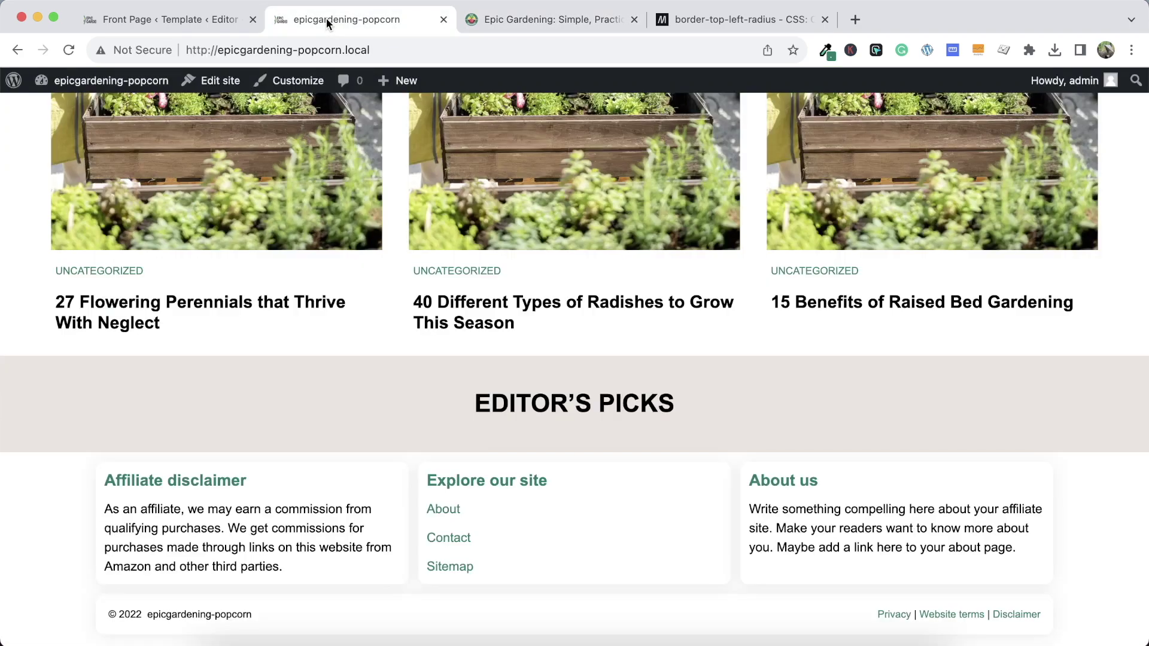
Set the HTML element of the outer Group around Latest posts (6) to <section> in the Front Page template
click(159, 20)
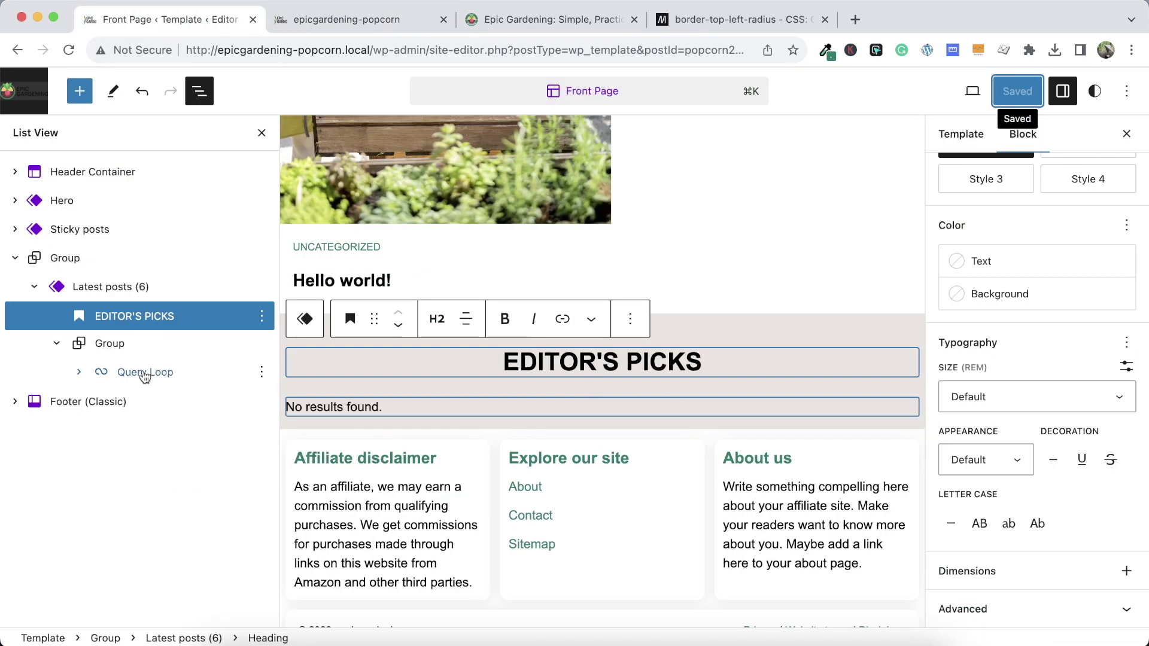
click(64, 269)
click(262, 257)
click(221, 265)
click(996, 465)
scroll(1008, 460, down, 2)
click(987, 384)
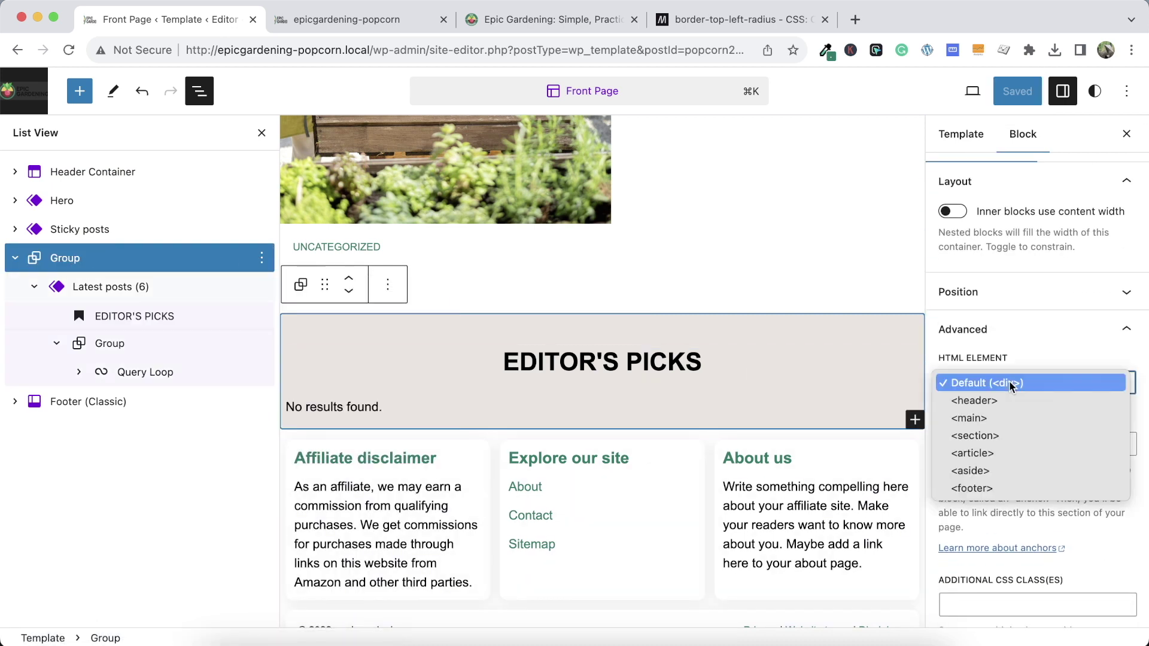
click(992, 435)
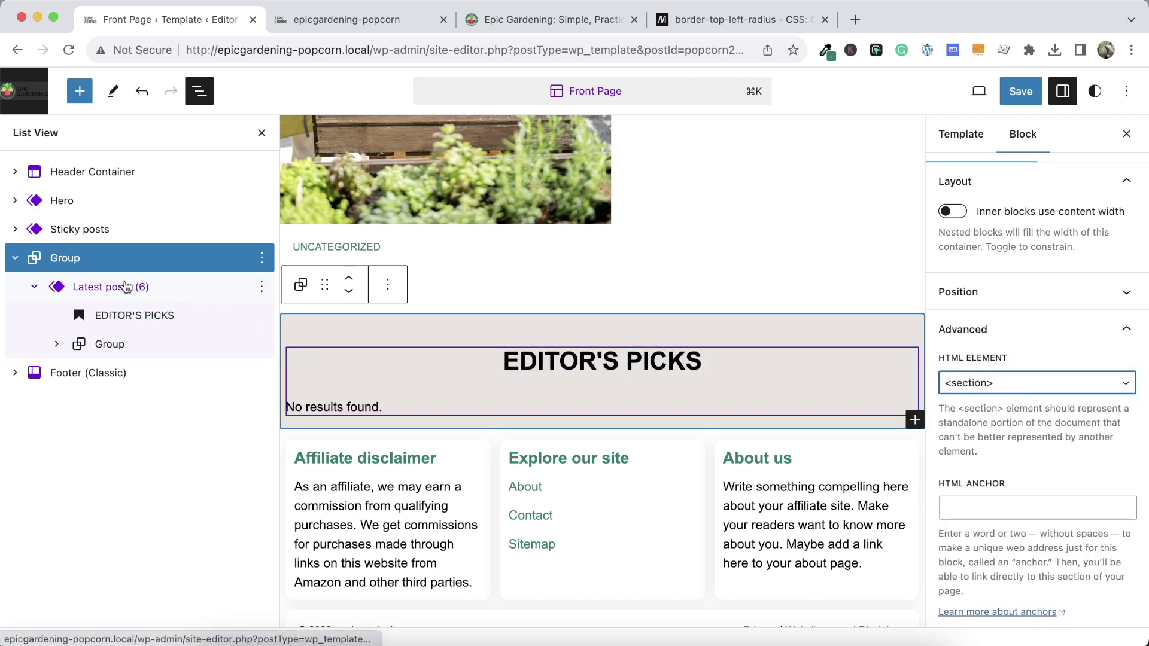
Examine the blocks nested in Latest posts (6), from the inner Group and Query Loop to the Post Featured Image
click(47, 287)
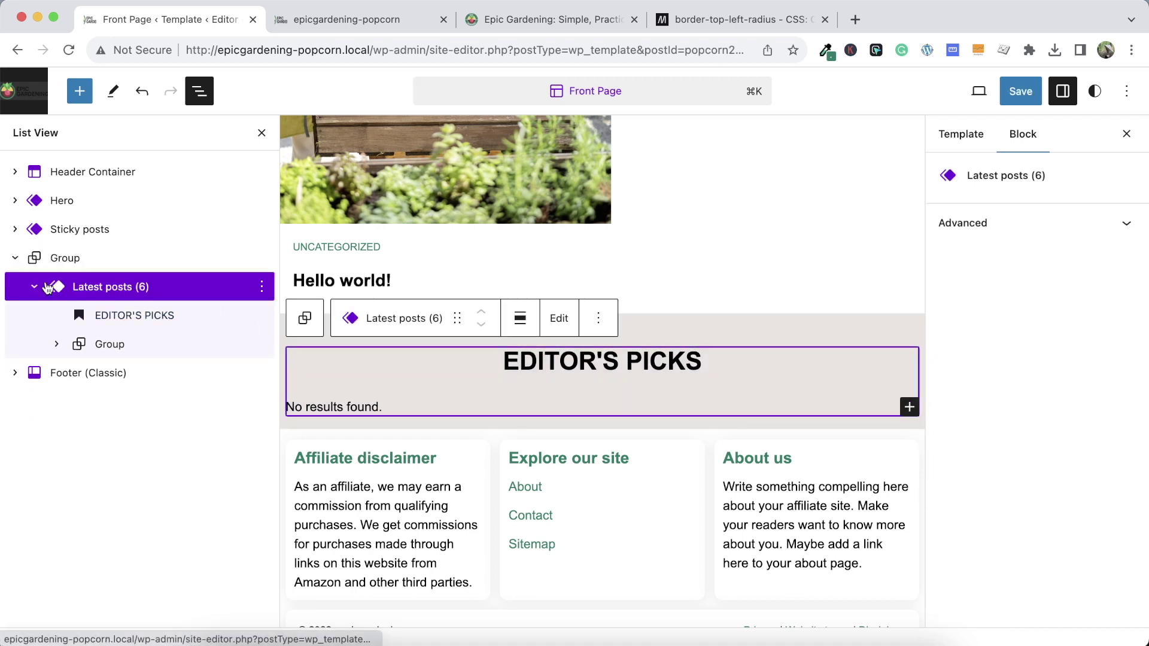
click(262, 287)
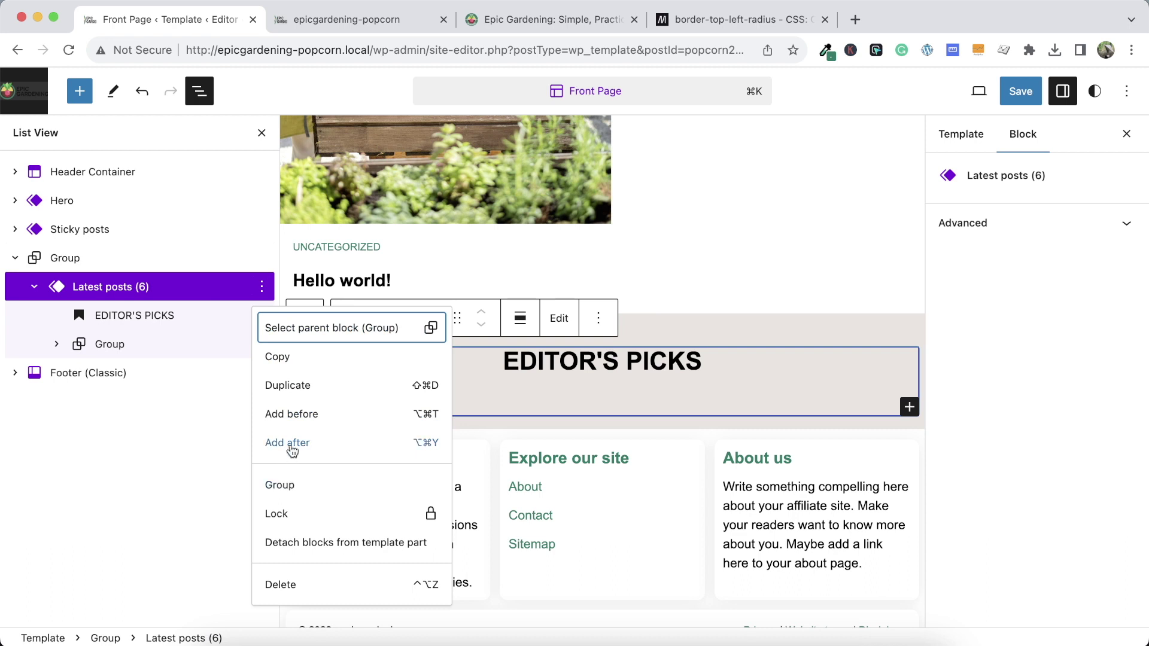
click(159, 336)
click(131, 346)
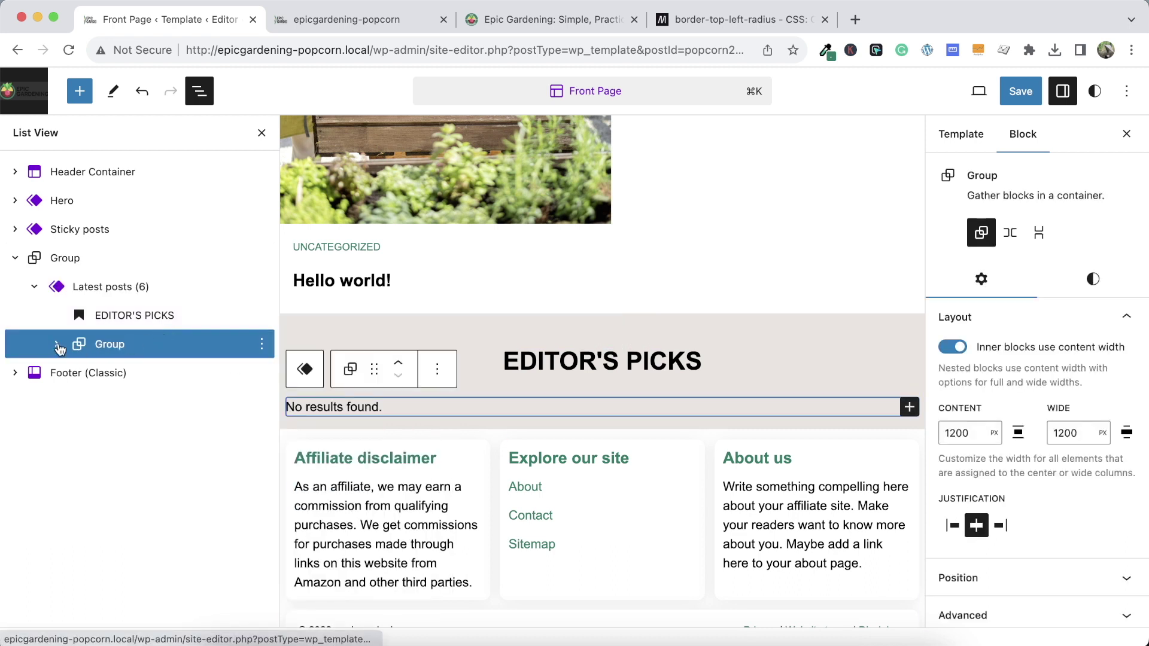
click(145, 375)
click(79, 374)
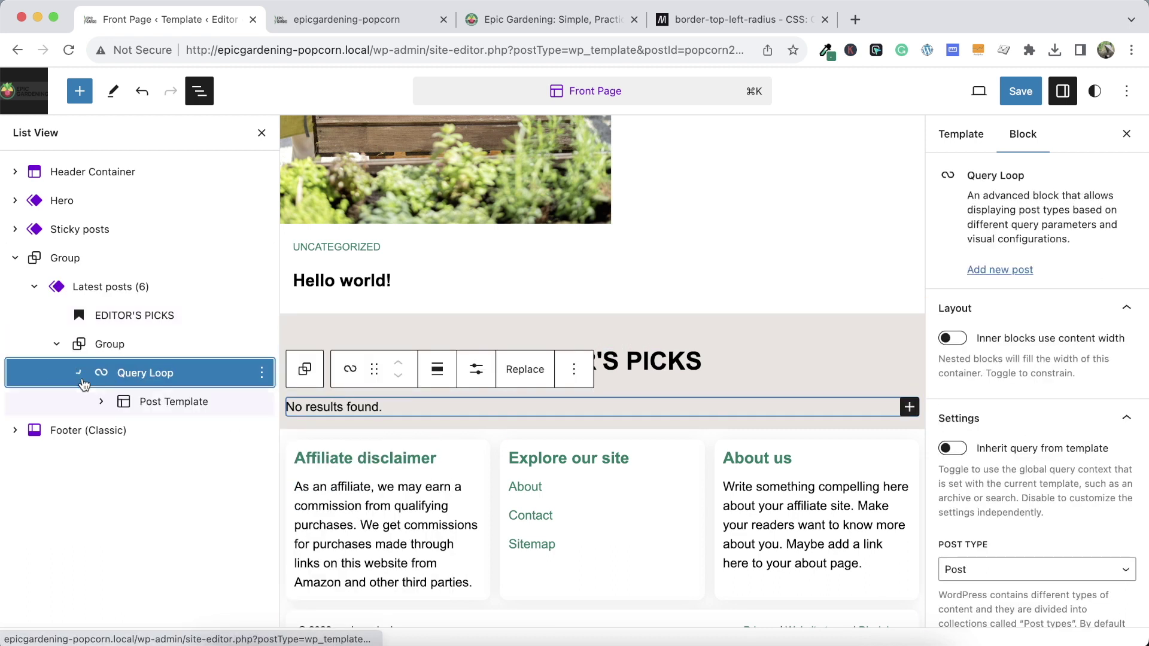
click(102, 404)
click(103, 404)
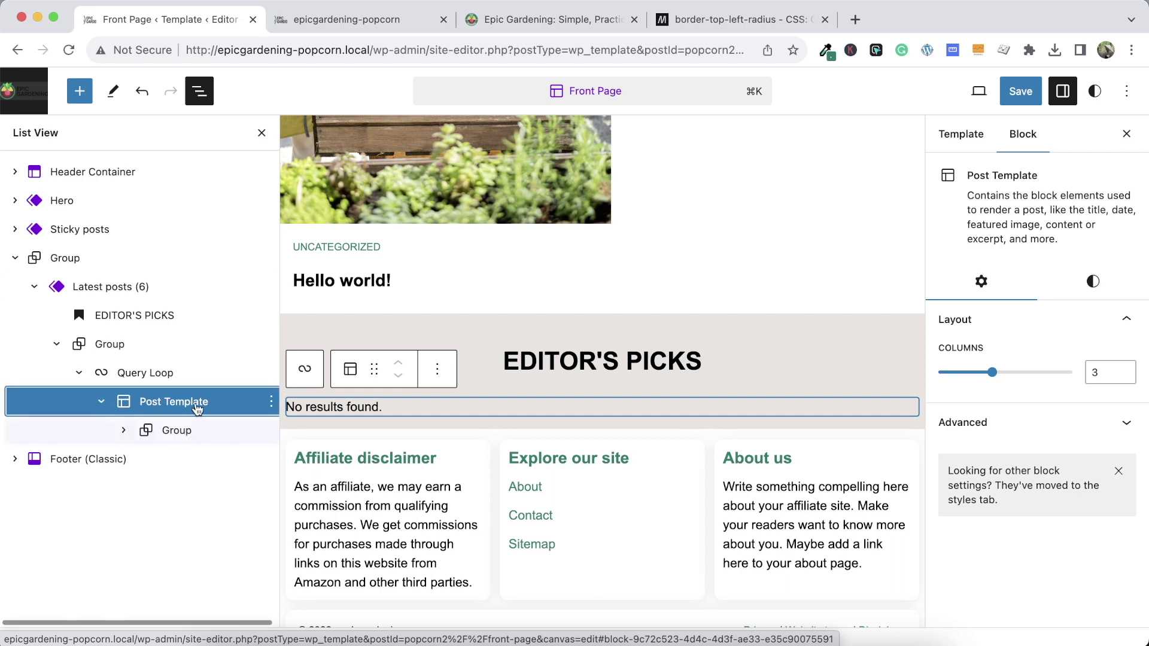
click(163, 431)
click(123, 430)
click(199, 458)
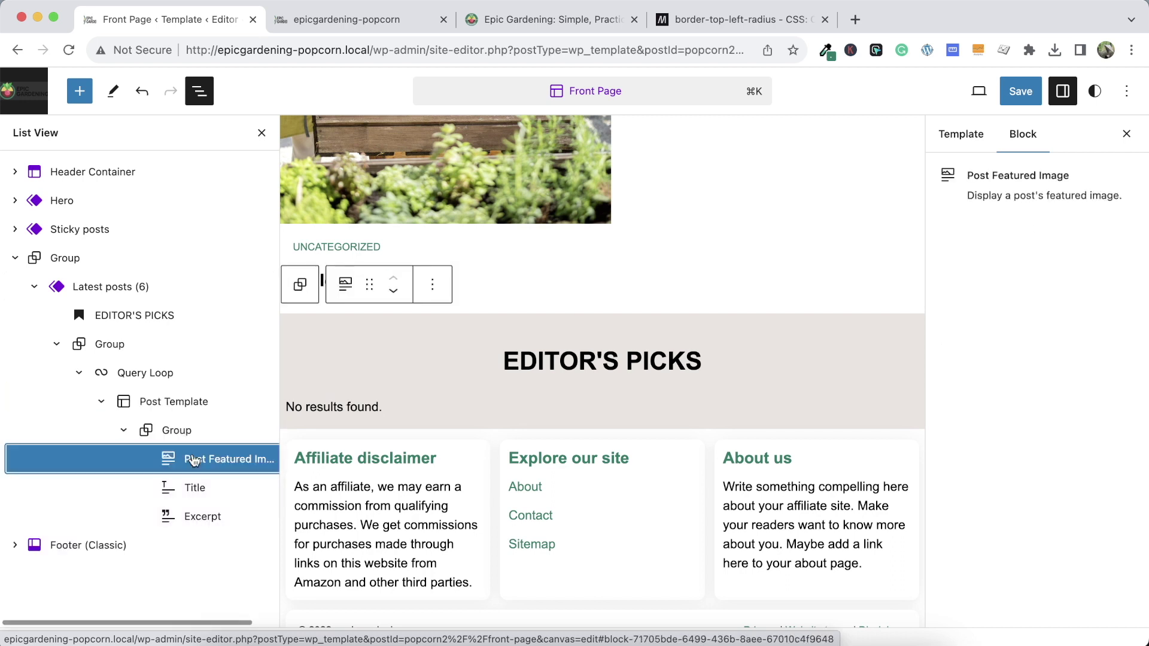
Save the Front Page template and open the WordPress dashboard from the local site
click(1020, 91)
click(949, 91)
click(364, 18)
click(101, 89)
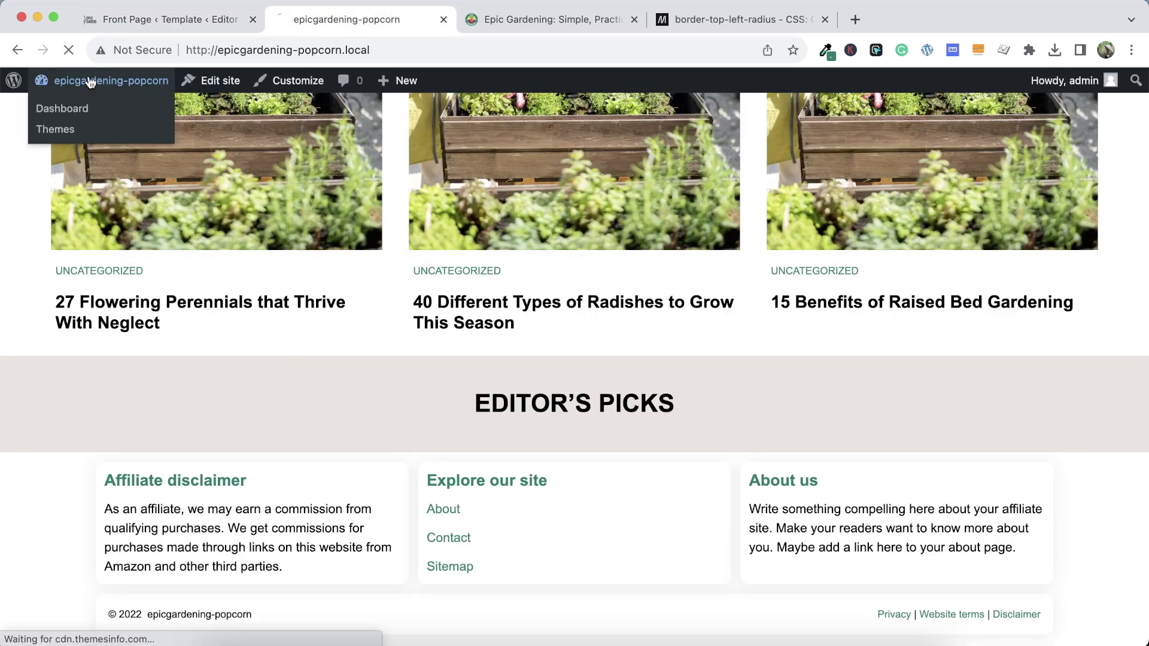
Create and publish a new post titled "Do Metal Raised Garden Beds Get Too Hot?"
click(44, 208)
click(225, 121)
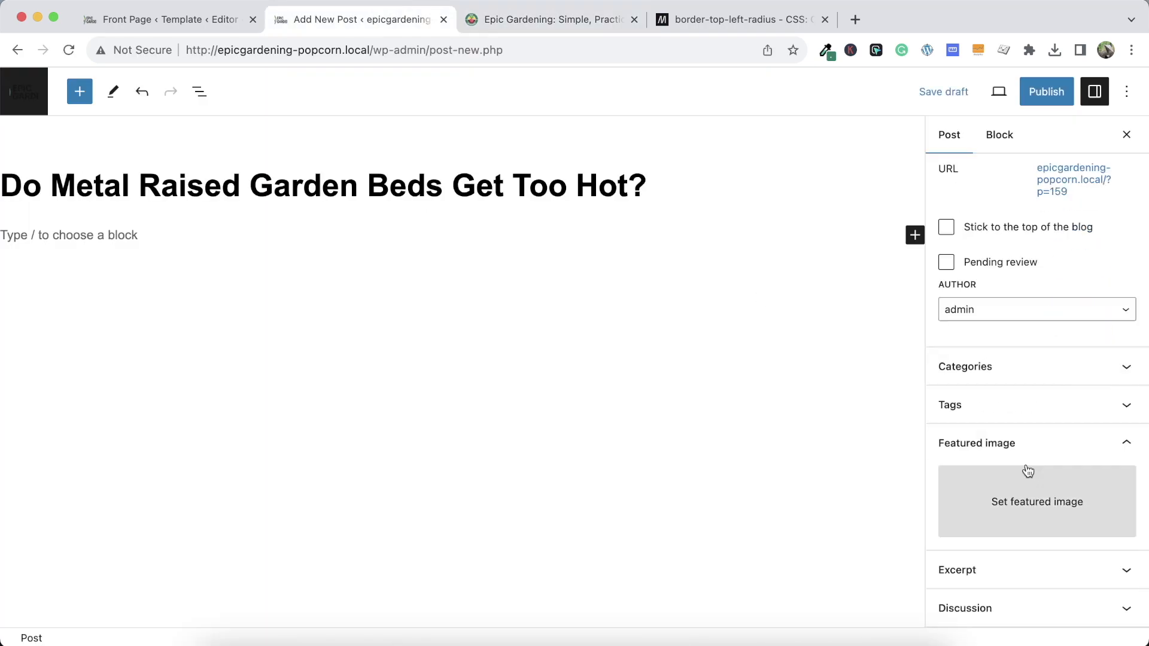
click(1047, 92)
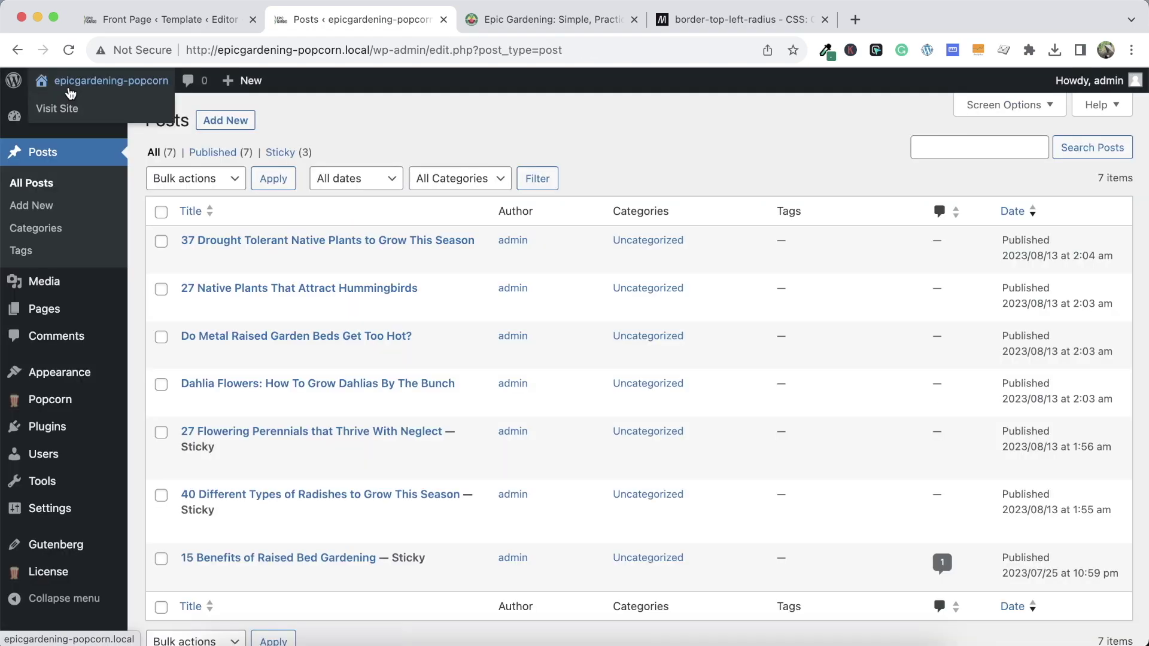
Review how the new posts are laid out in the Editor's Picks section of the local front page
scroll(497, 179, down, 15)
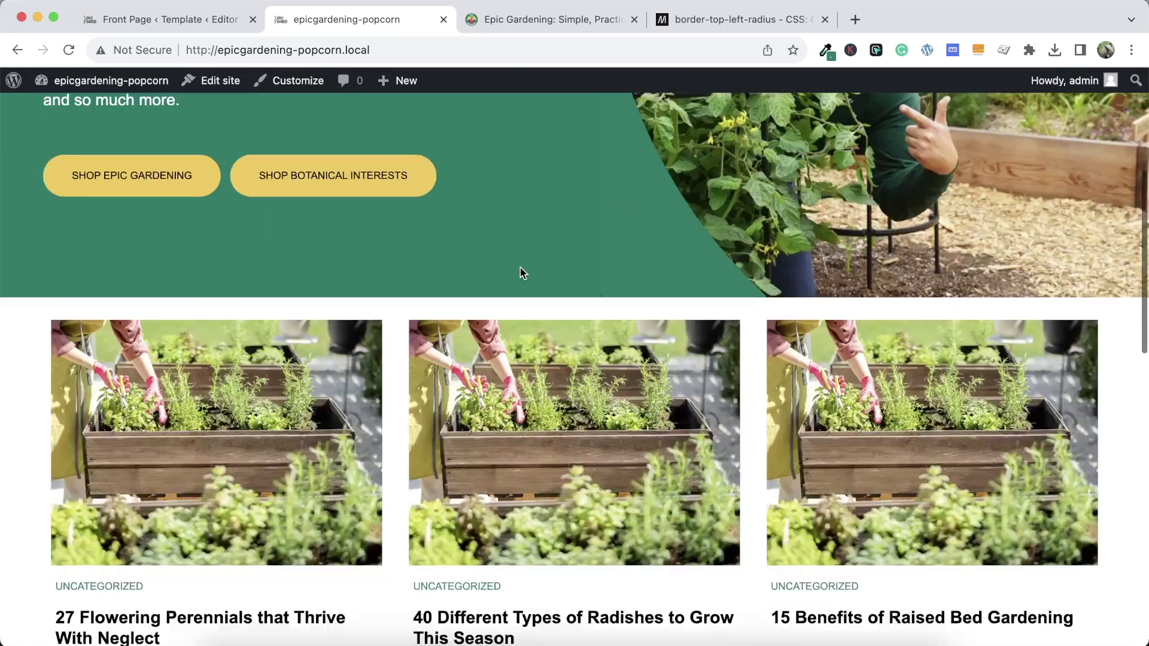
scroll(521, 312, down, 1)
scroll(515, 413, down, 4)
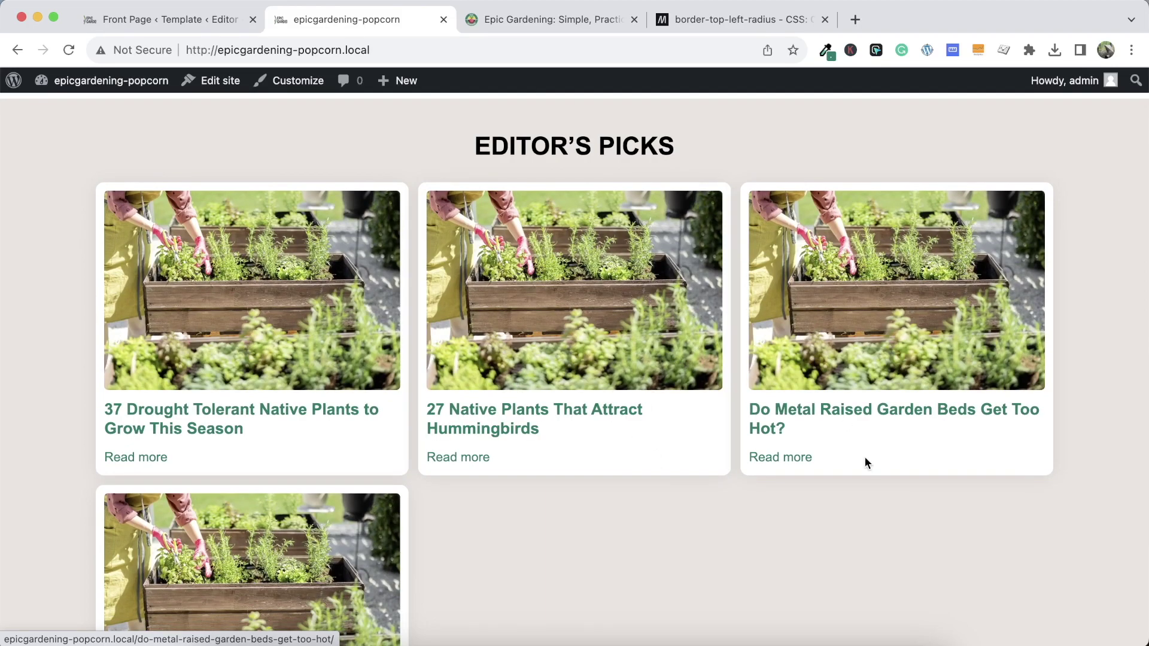
Compare the Editor's Picks section on the local front page with its rendering in the Front Page template editor
scroll(861, 458, down, 3)
scroll(864, 456, down, 4)
scroll(864, 454, up, 5)
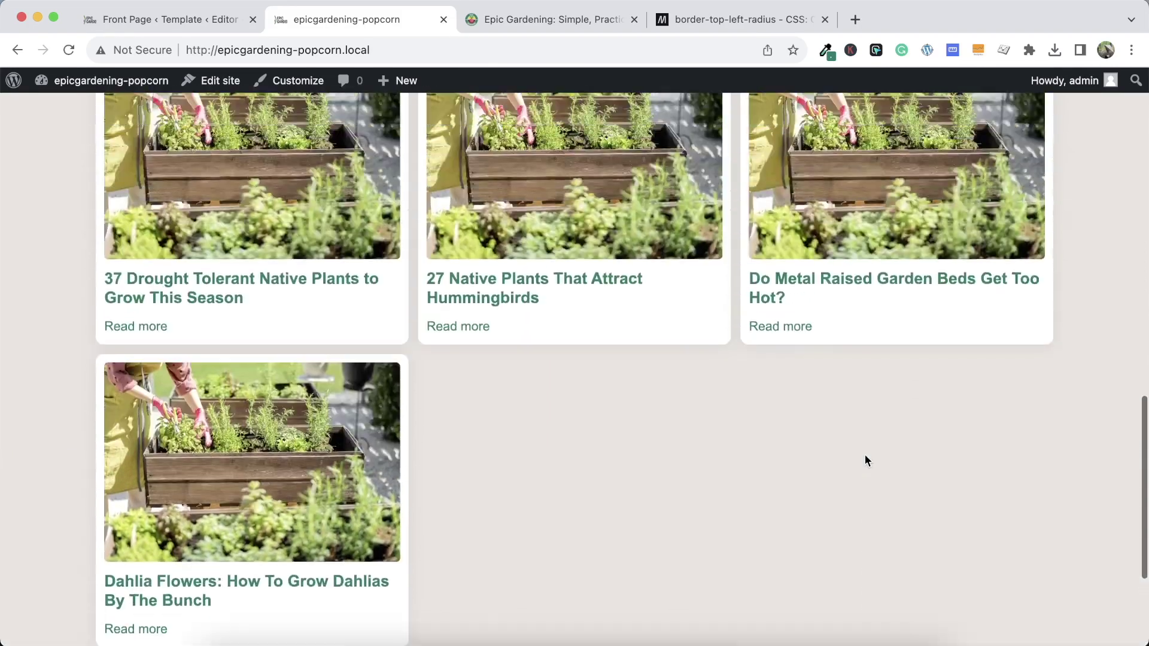
scroll(861, 459, up, 3)
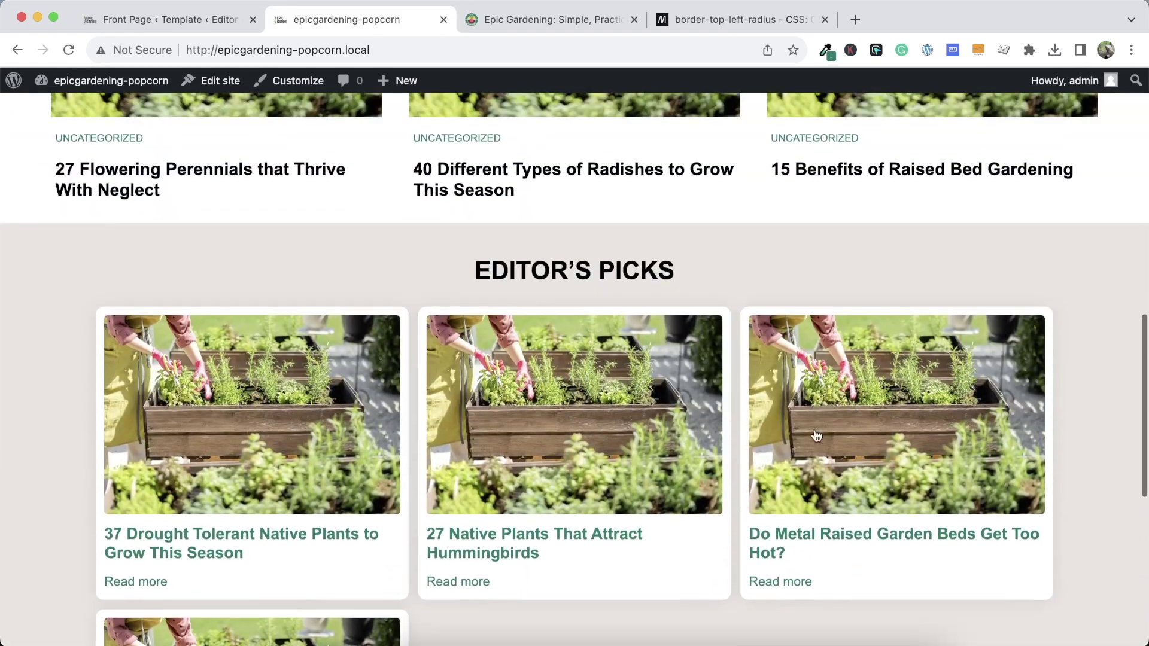
click(202, 23)
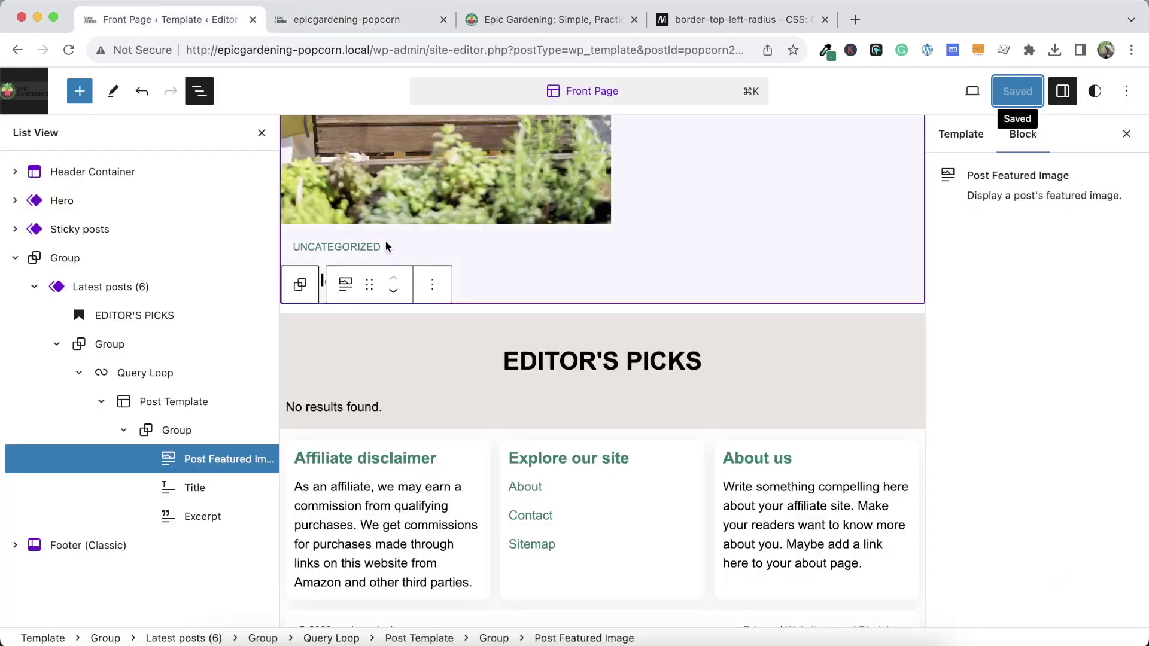
click(260, 135)
scroll(443, 269, up, 5)
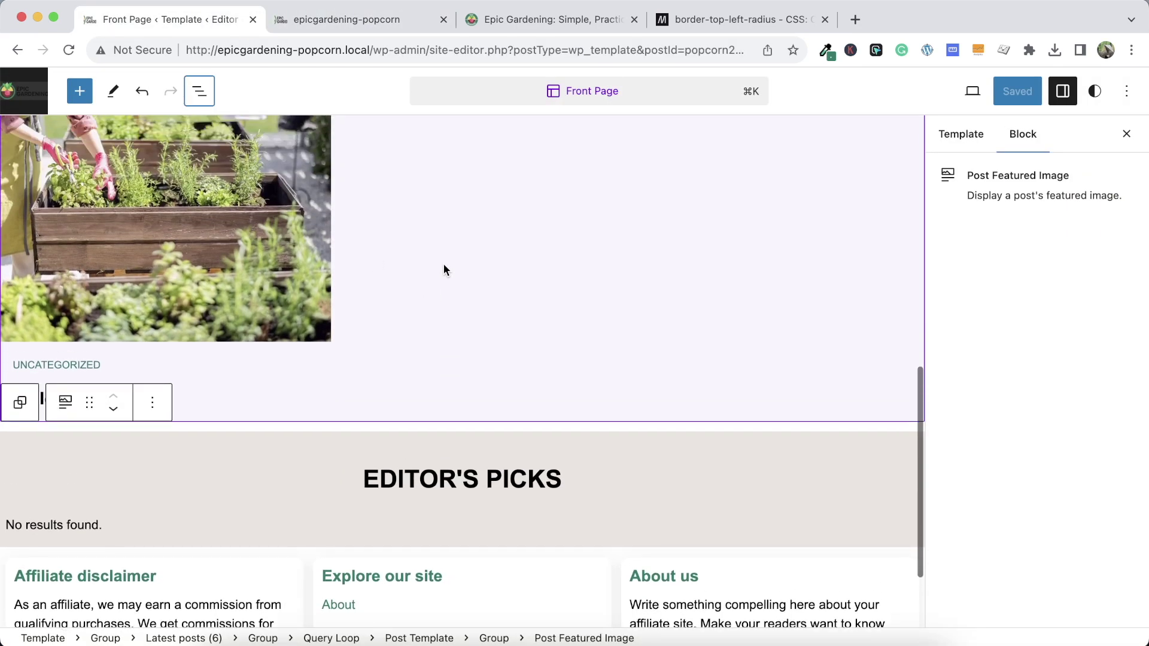
scroll(425, 329, down, 3)
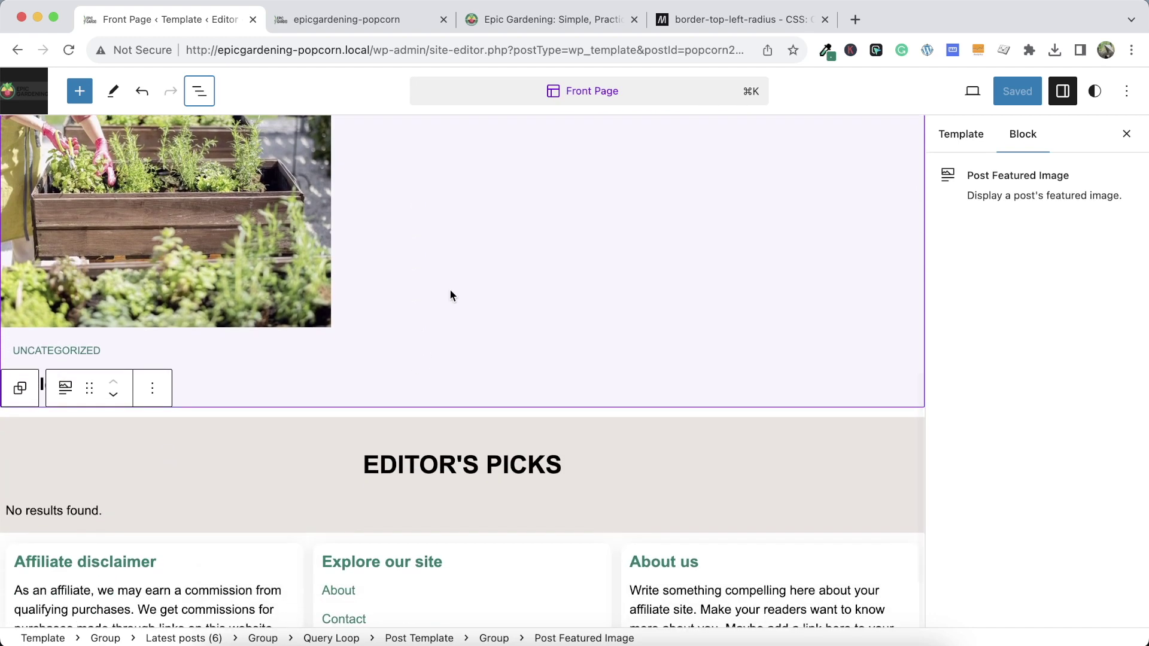
scroll(450, 289, down, 3)
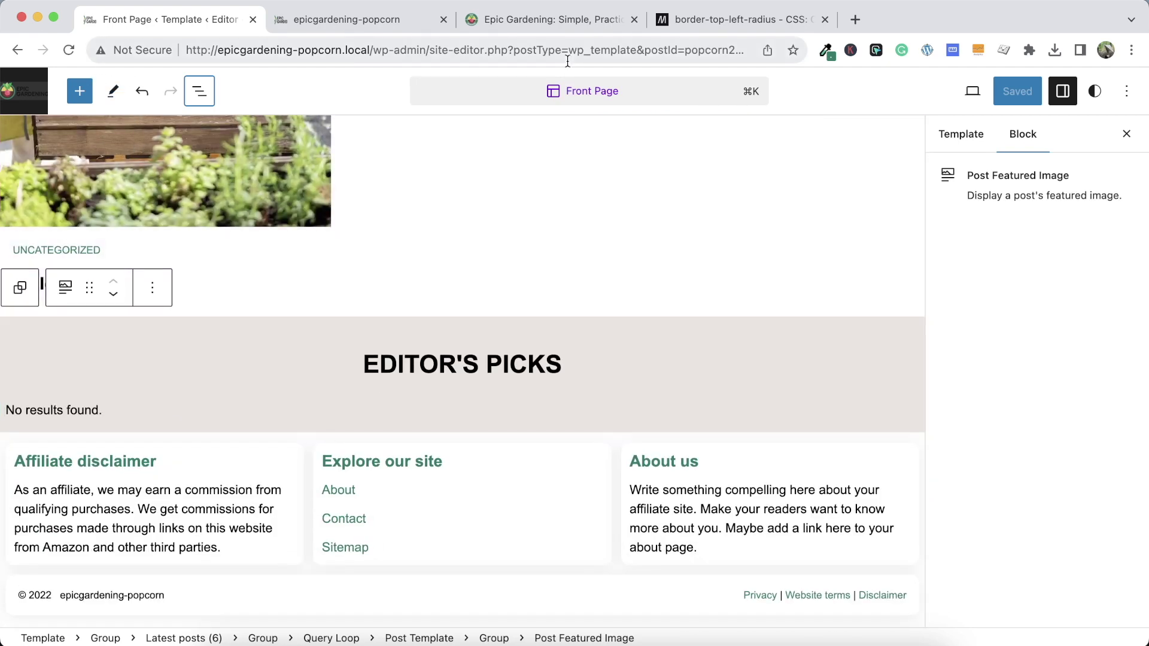
Reload the Front Page template editor and check the Editor's Picks posts at full width with the settings sidebar closed
click(72, 48)
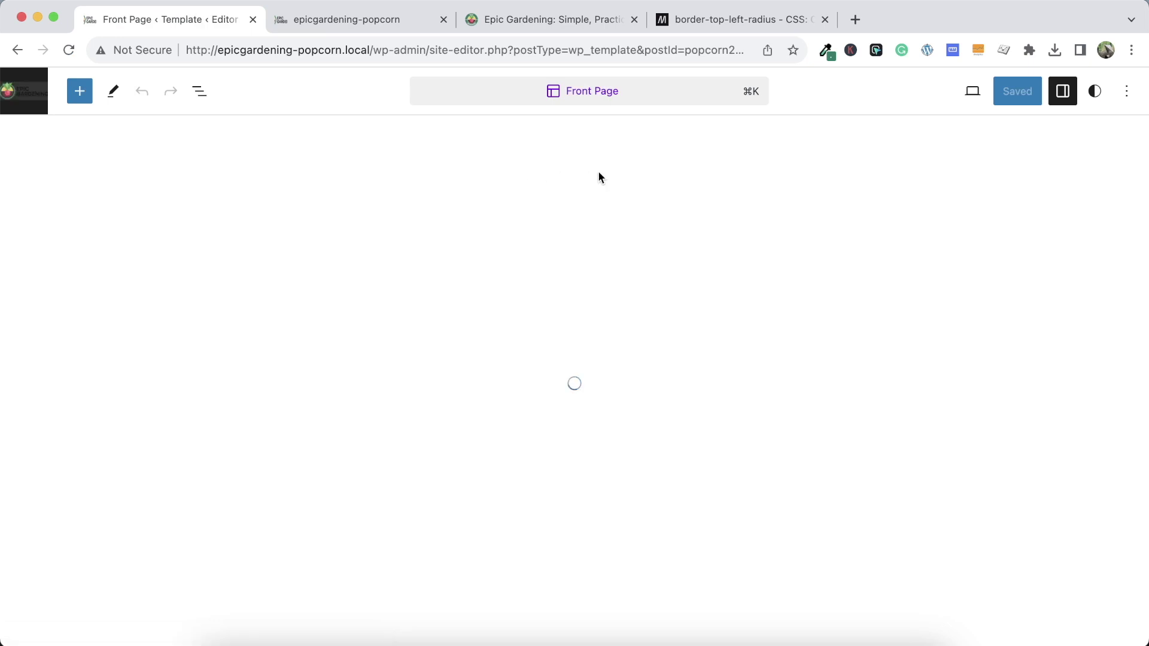
scroll(596, 233, down, 3)
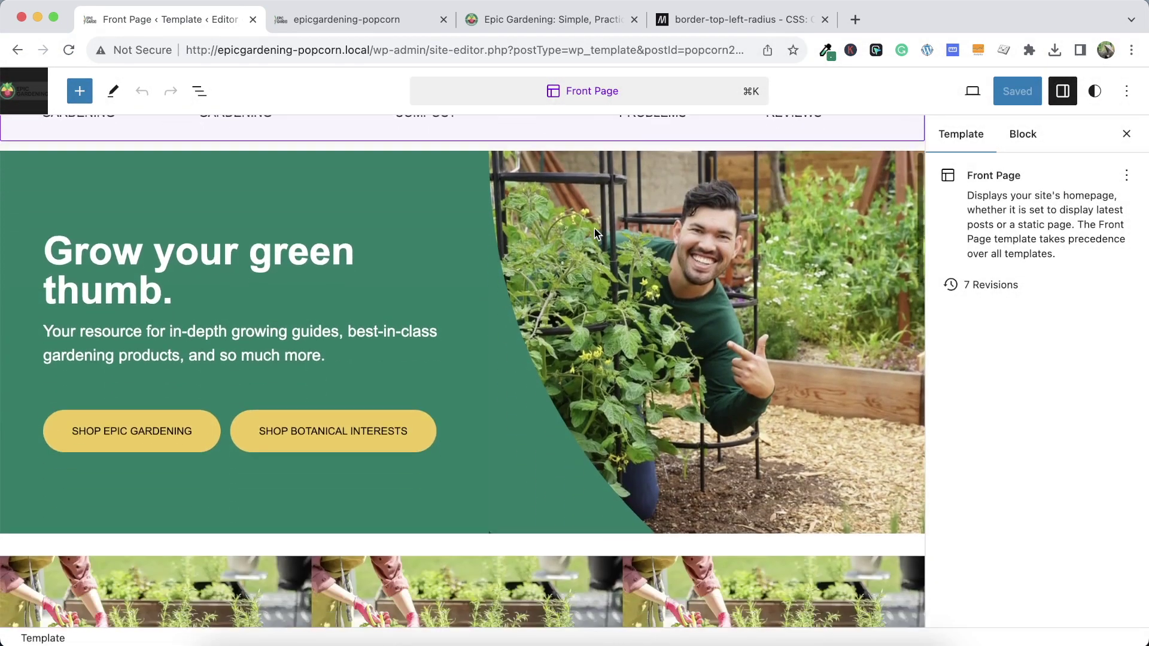
scroll(596, 233, down, 10)
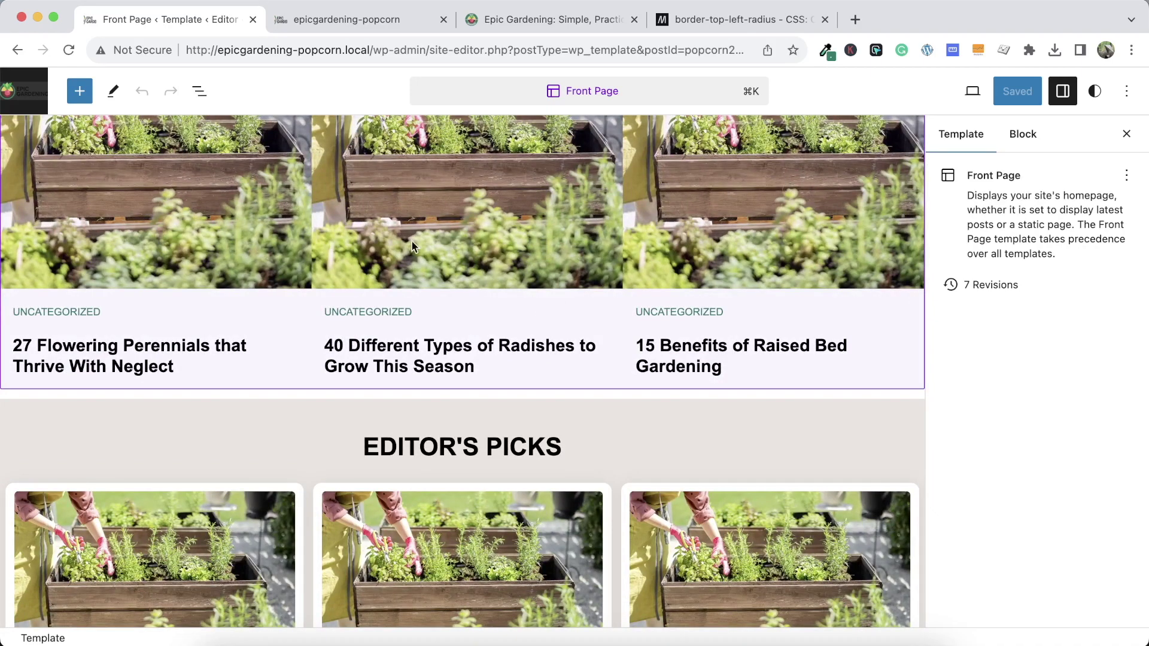
click(1126, 133)
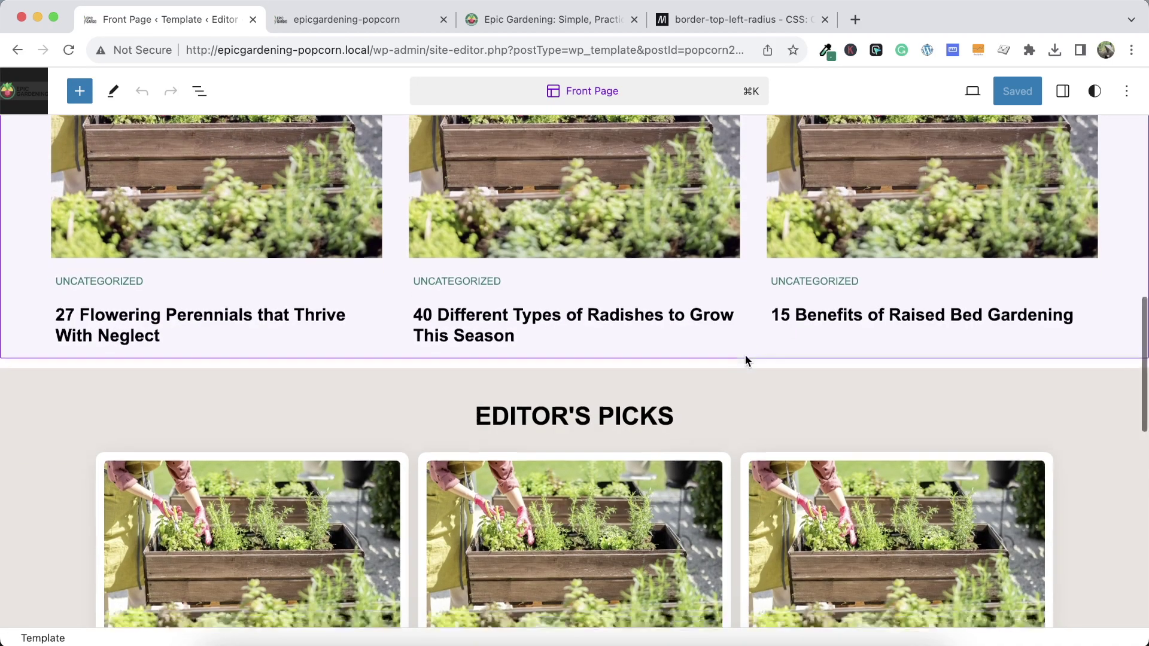
scroll(745, 355, down, 5)
click(744, 354)
scroll(418, 314, down, 4)
scroll(334, 327, up, 1)
Add the tag "Editors Choice" to the four non-sticky posts, from the 37 Drought Tolerant post to the Dahlia Flowers post, and save them
click(329, 21)
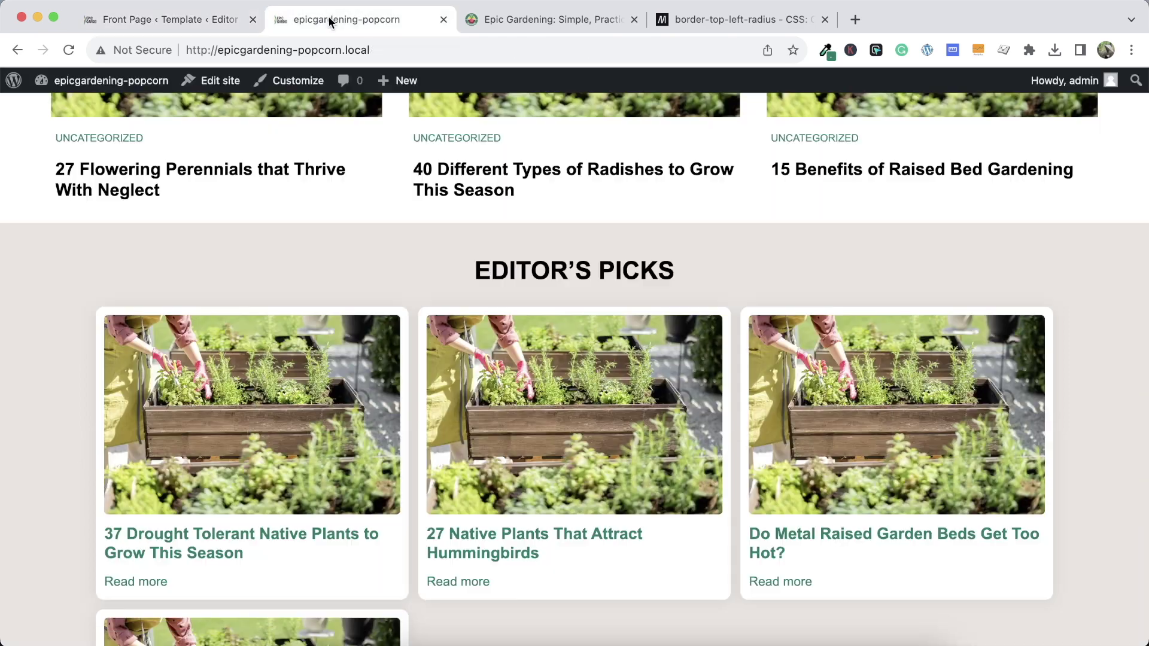
click(461, 80)
text(Editors Choice)
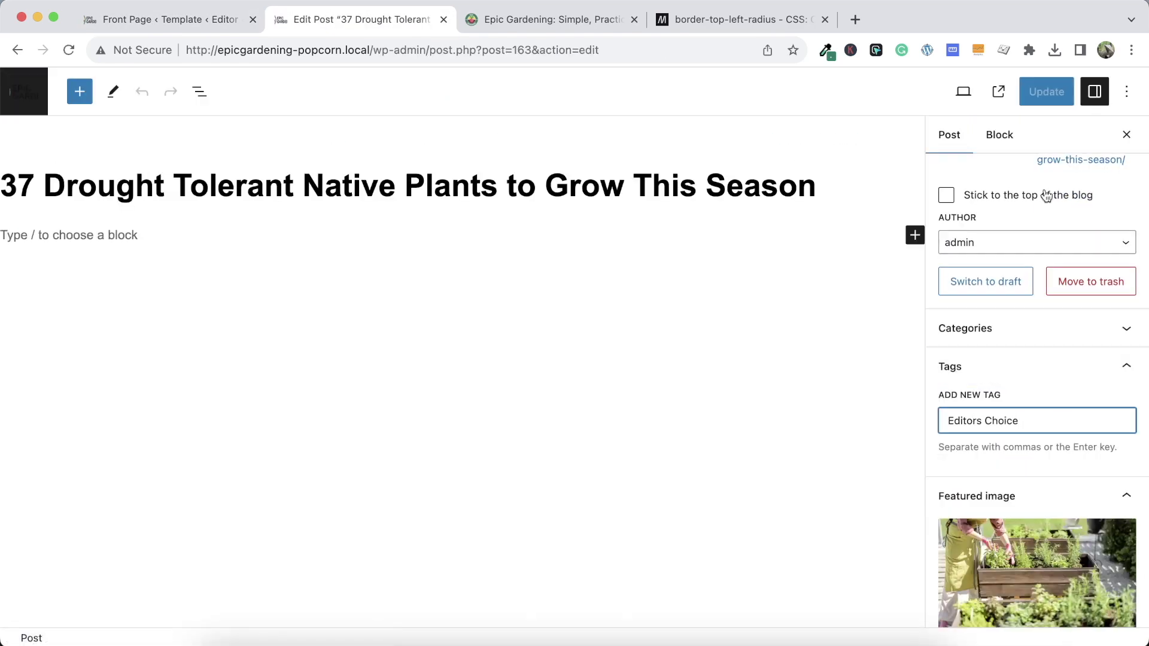
key(Return)
click(1046, 92)
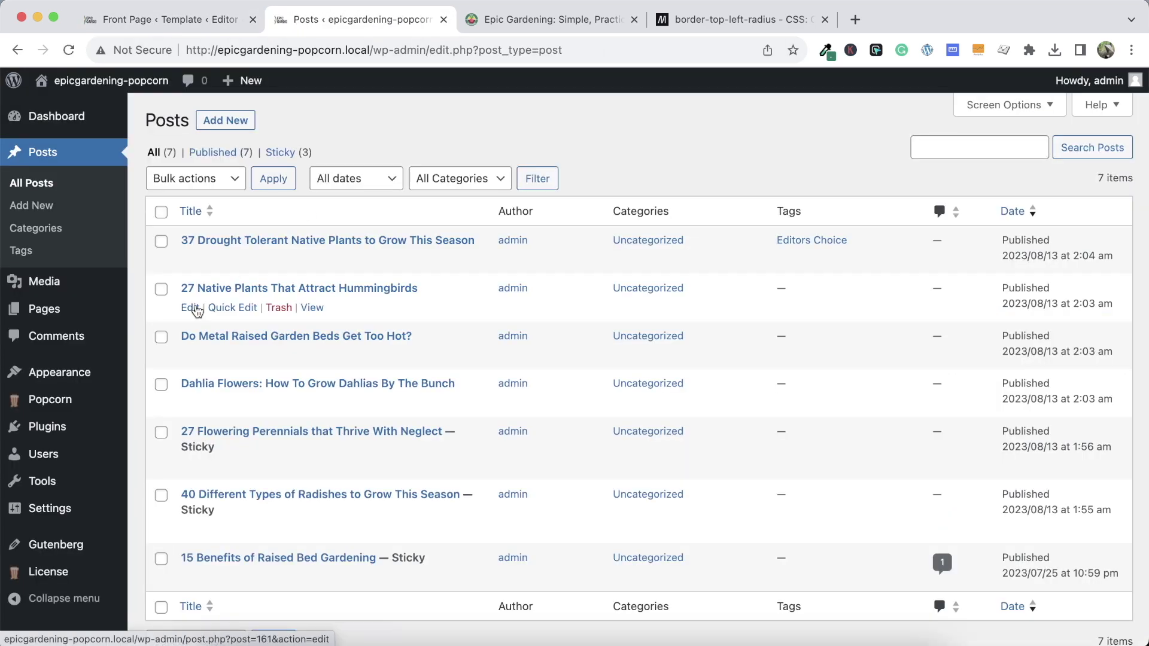
click(230, 311)
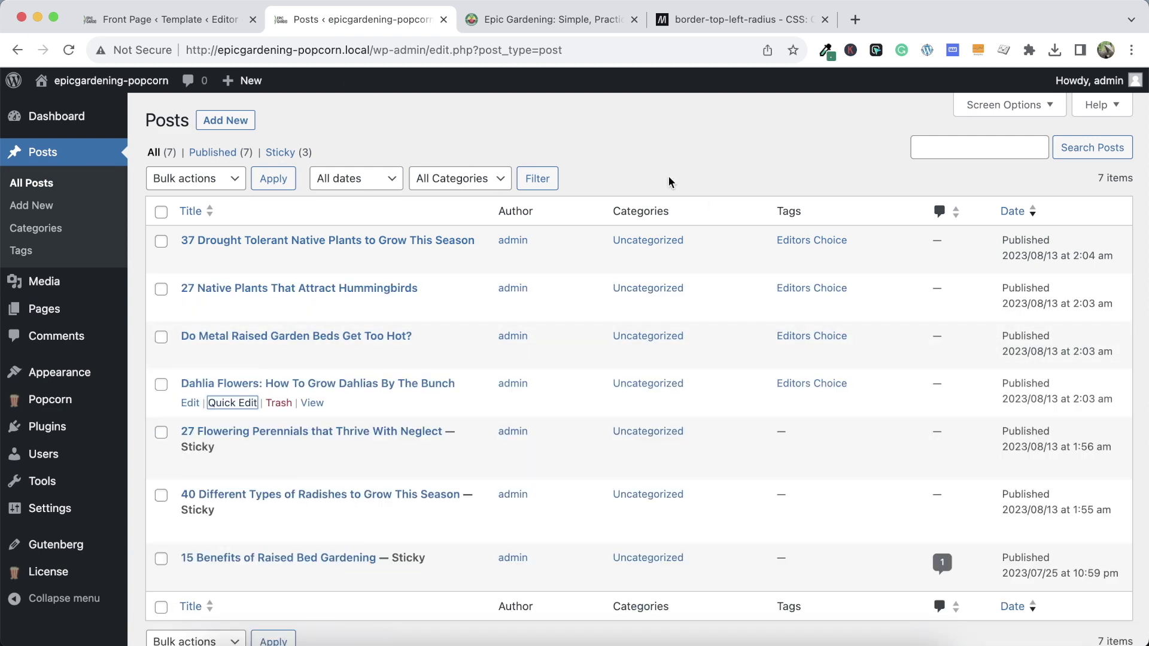
In the Front Page template, move the EDITOR'S PICKS heading out of Latest posts (6) into the outer Group, directly above it
click(198, 20)
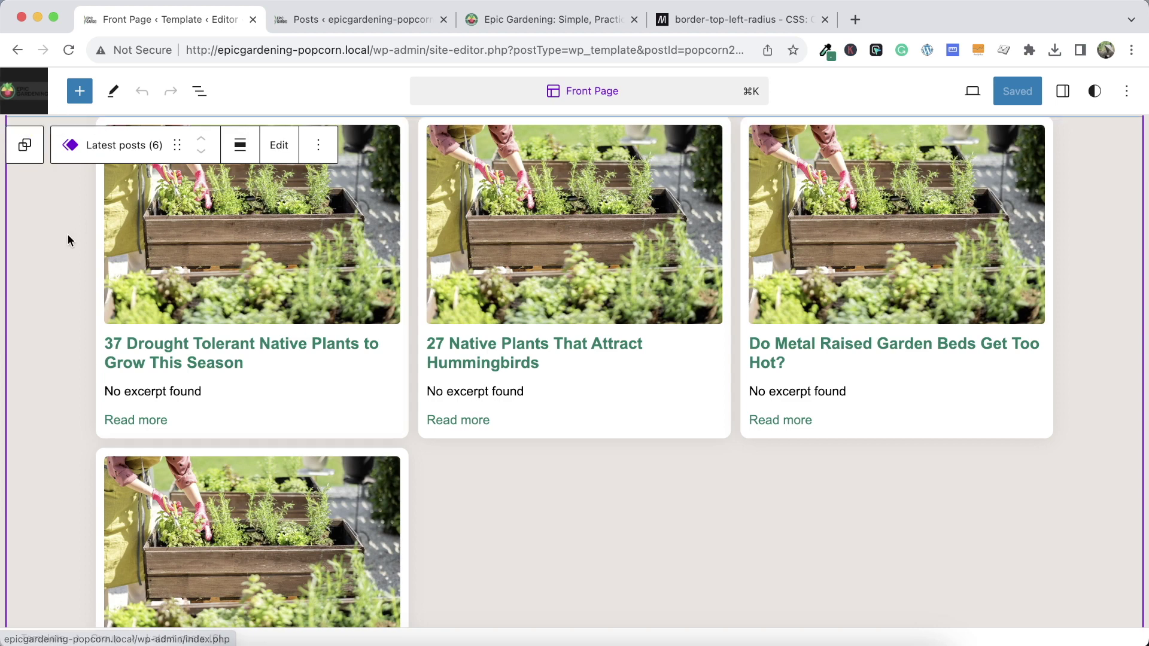
scroll(67, 233, up, 3)
click(199, 91)
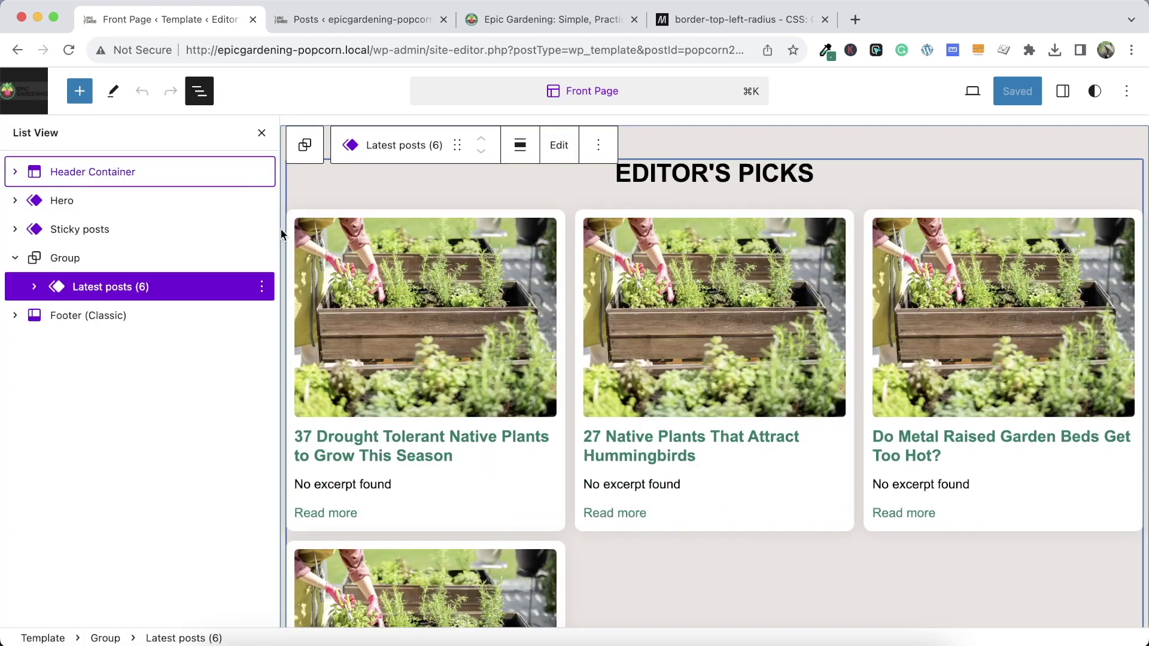
click(1063, 91)
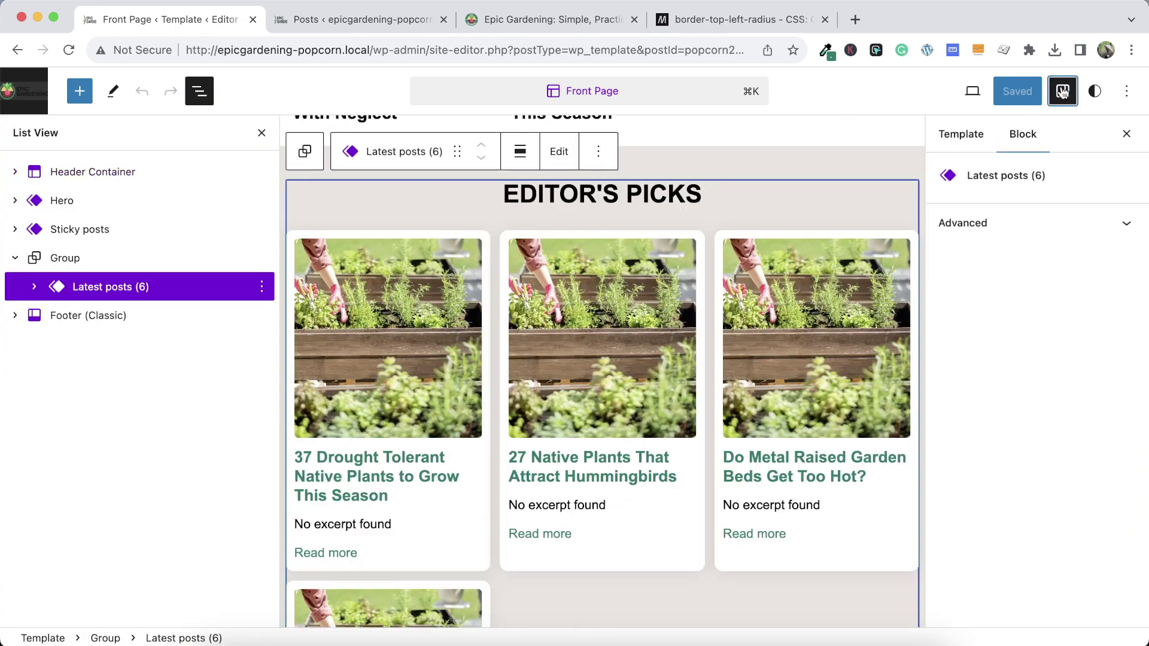
scroll(708, 299, down, 3)
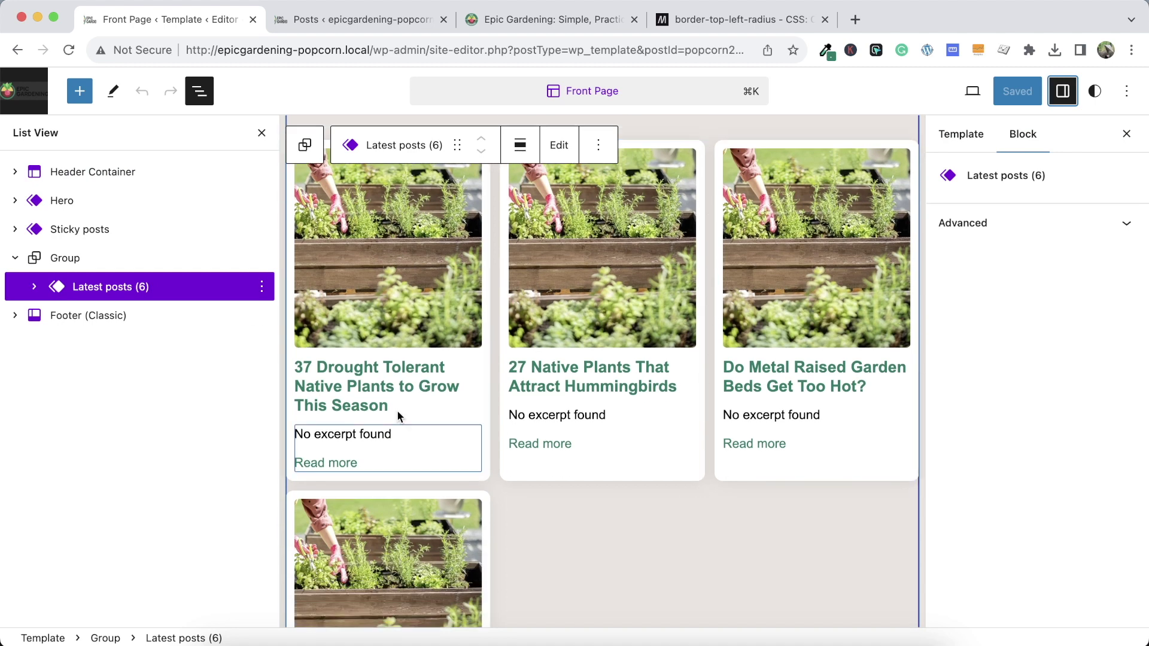
click(34, 287)
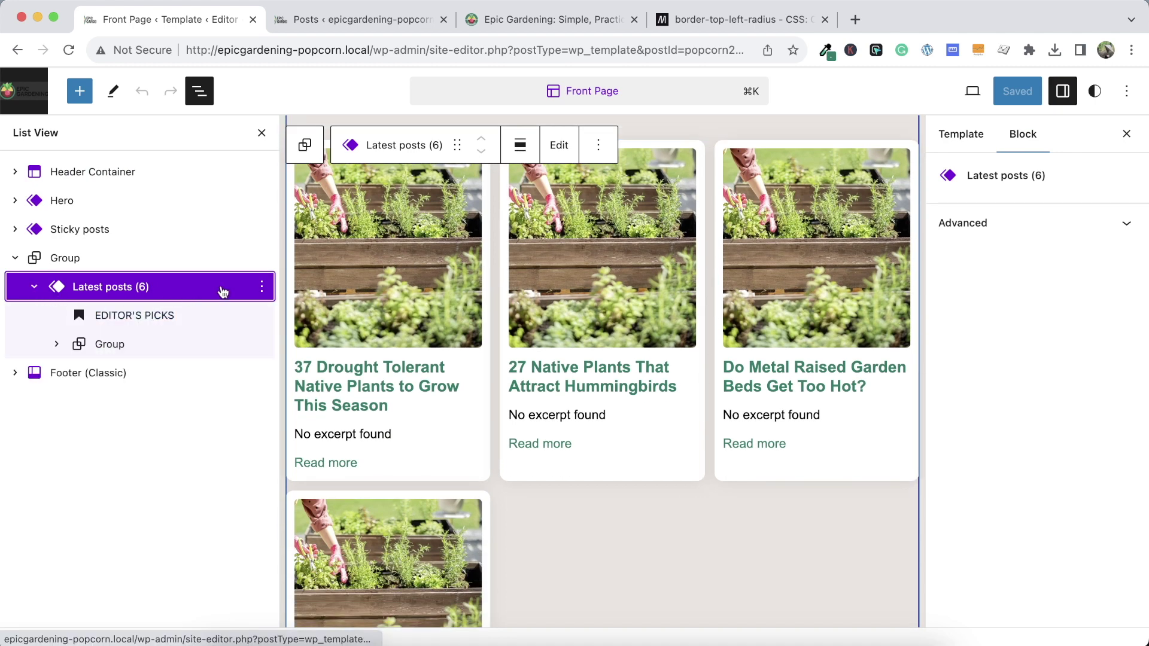
click(138, 315)
drag(137, 315, 137, 280)
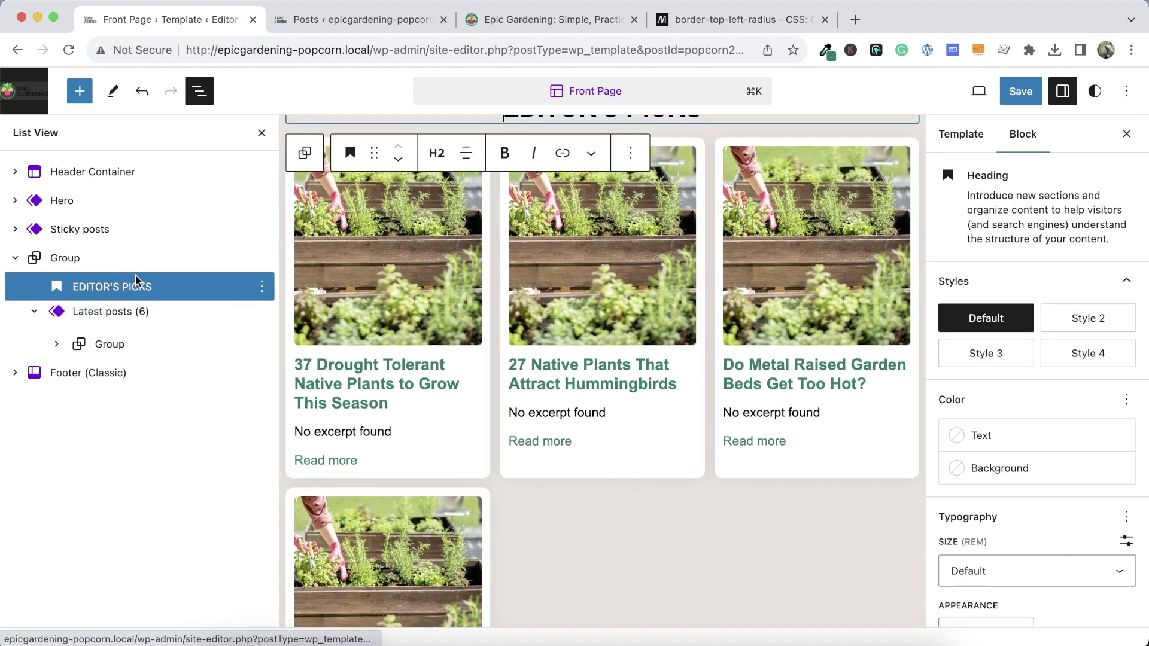
Delete the Latest posts (6) template part from the Group beneath the EDITOR'S PICKS heading
click(223, 312)
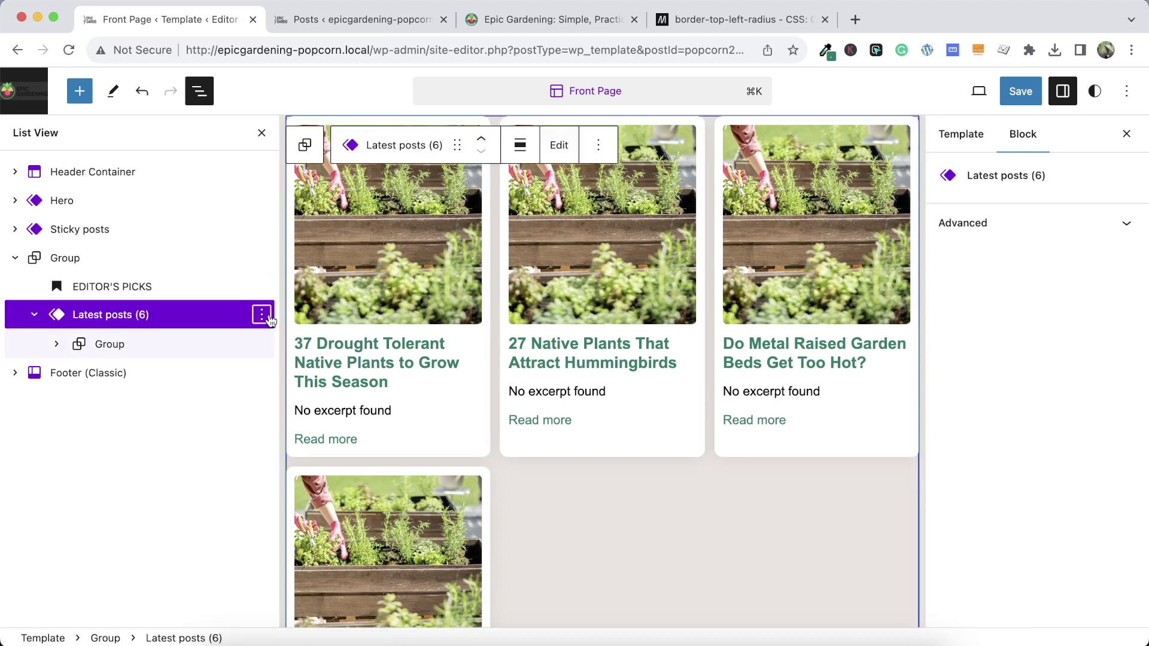
click(263, 315)
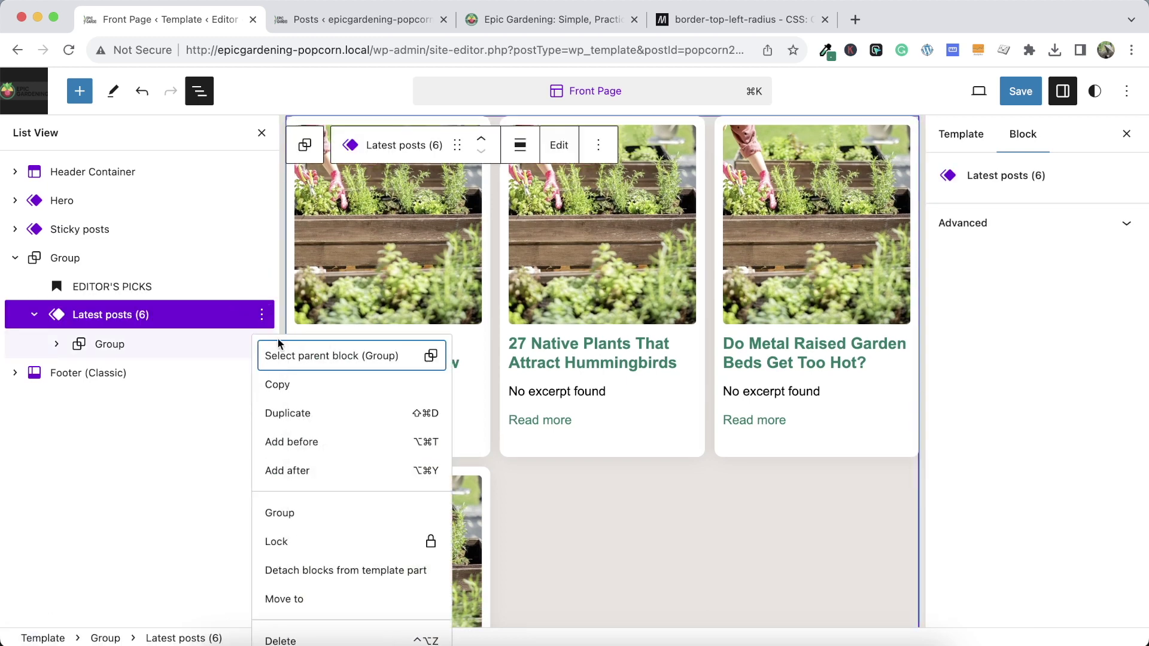
click(319, 629)
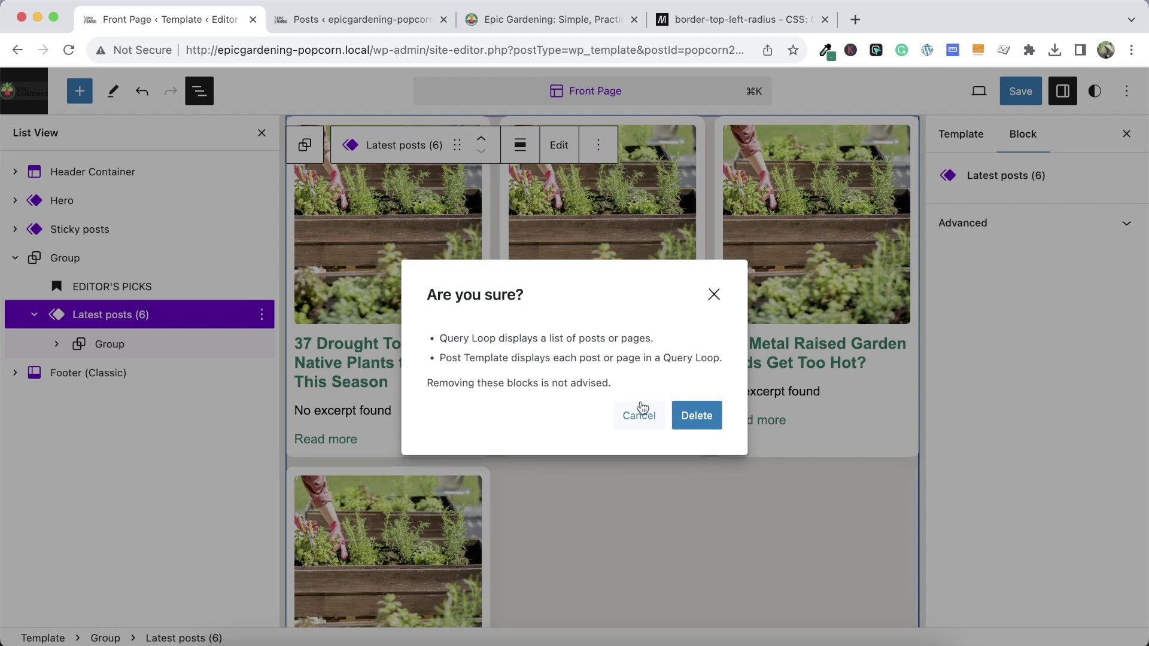
click(691, 418)
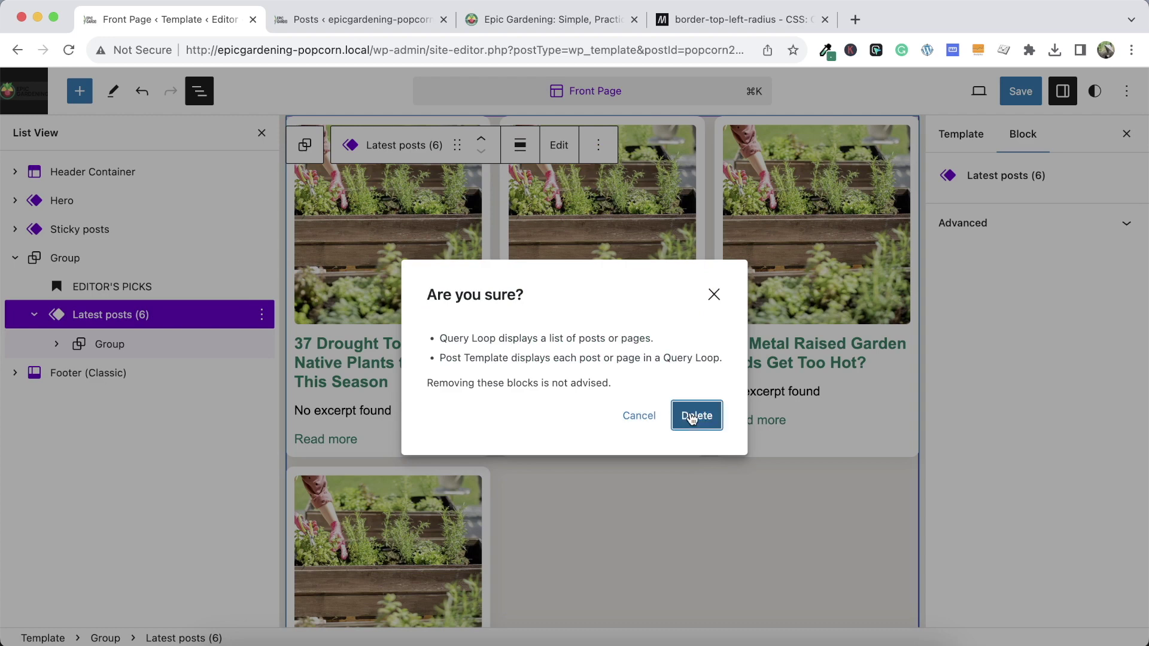
click(691, 418)
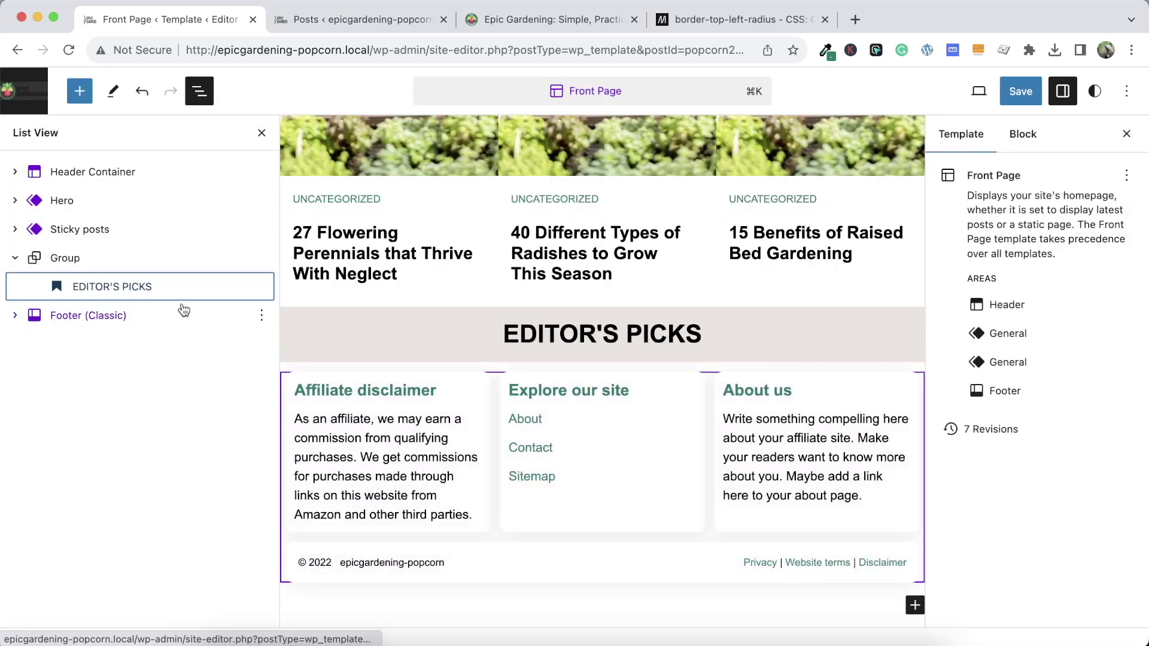
Insert a Query Loop block right after the EDITOR'S PICKS heading inside the Group
click(262, 287)
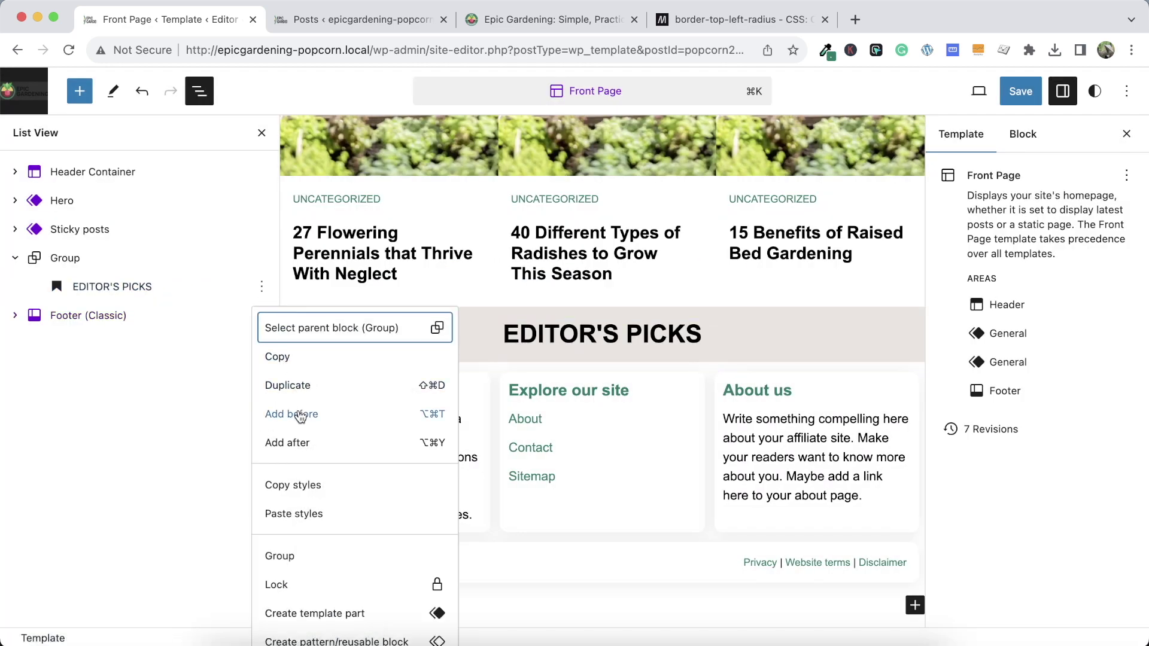
click(269, 443)
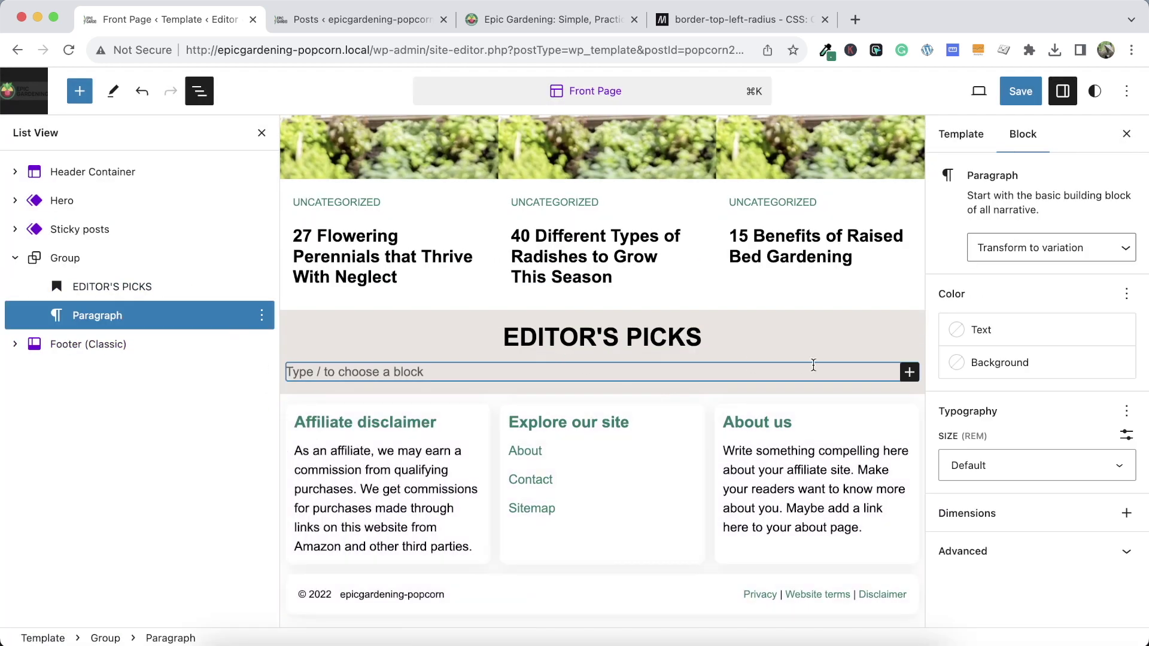
text(/que)
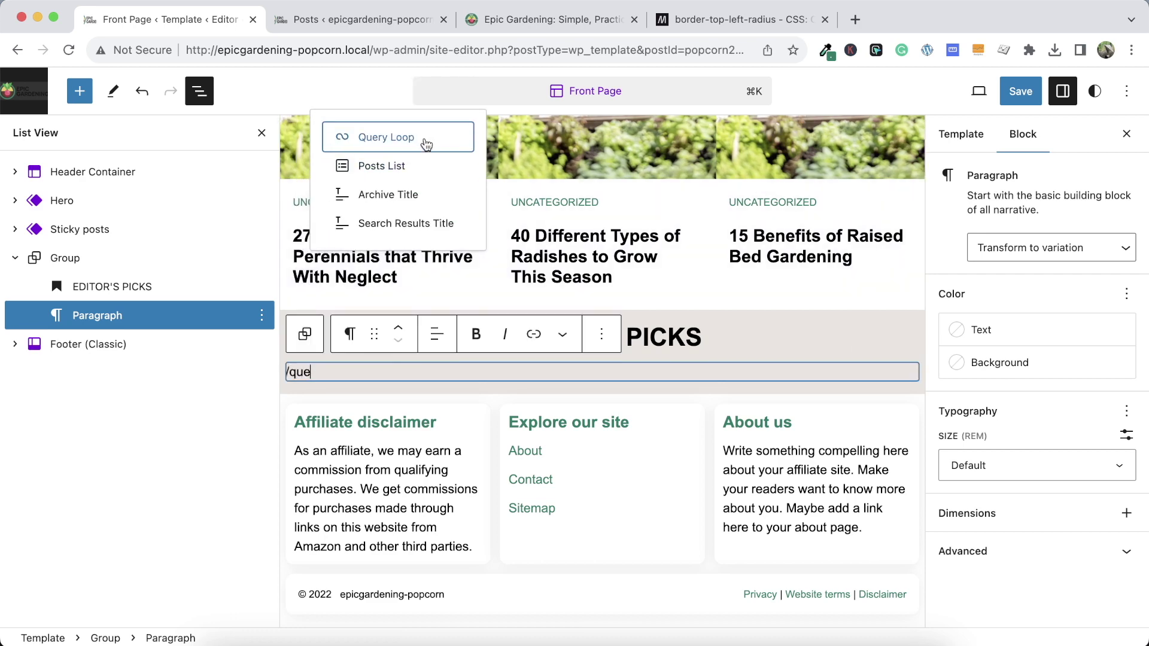
click(417, 138)
click(261, 315)
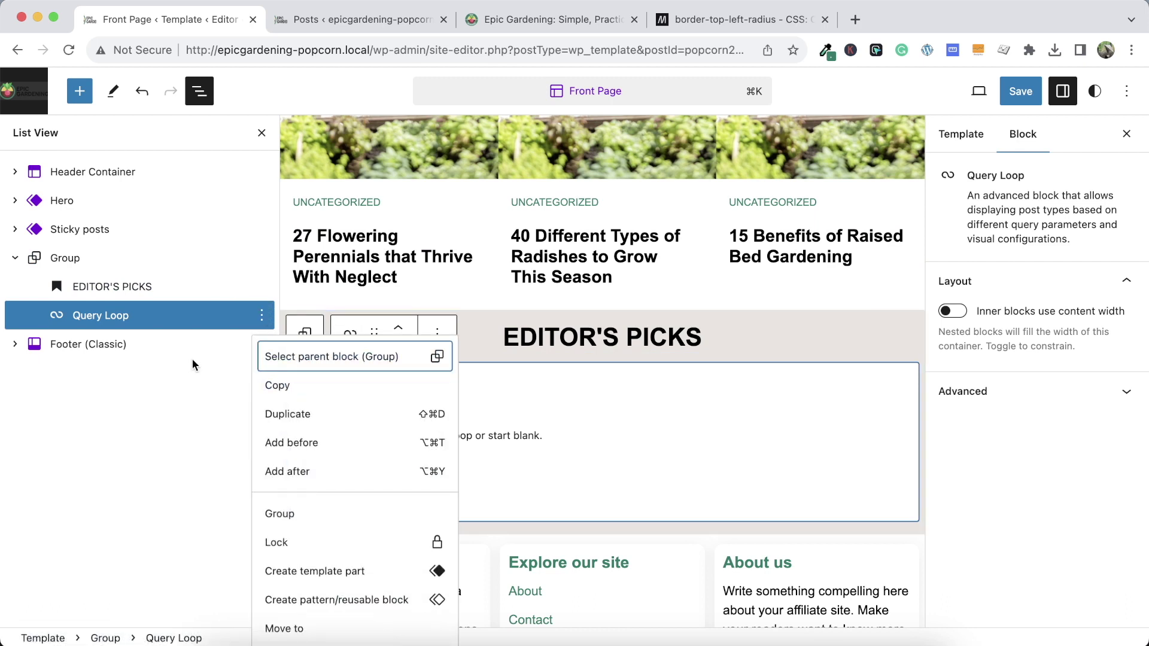
click(386, 389)
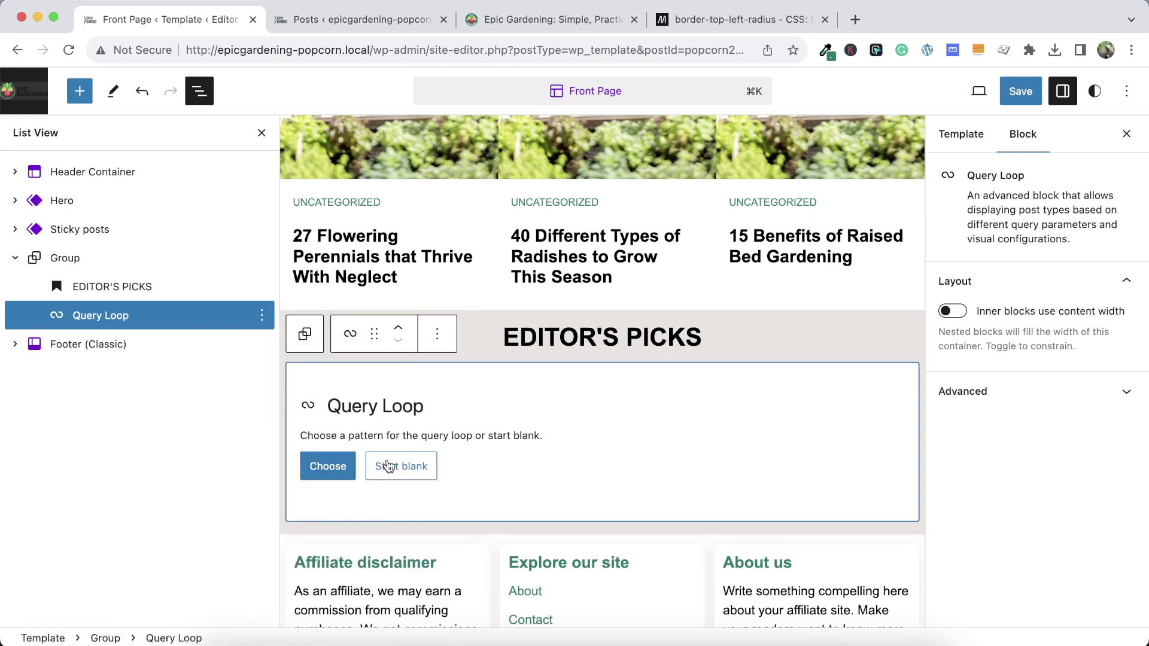
Browse the patterns offered for the new Query Loop and close the chooser without picking one
click(325, 465)
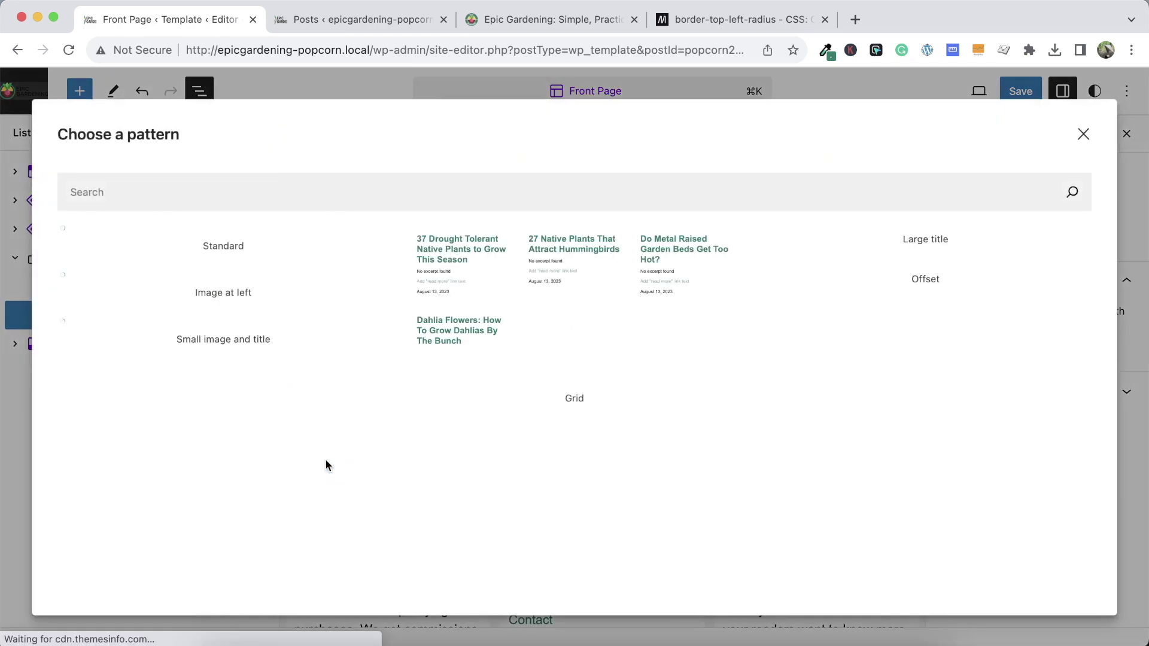
scroll(598, 311, down, 6)
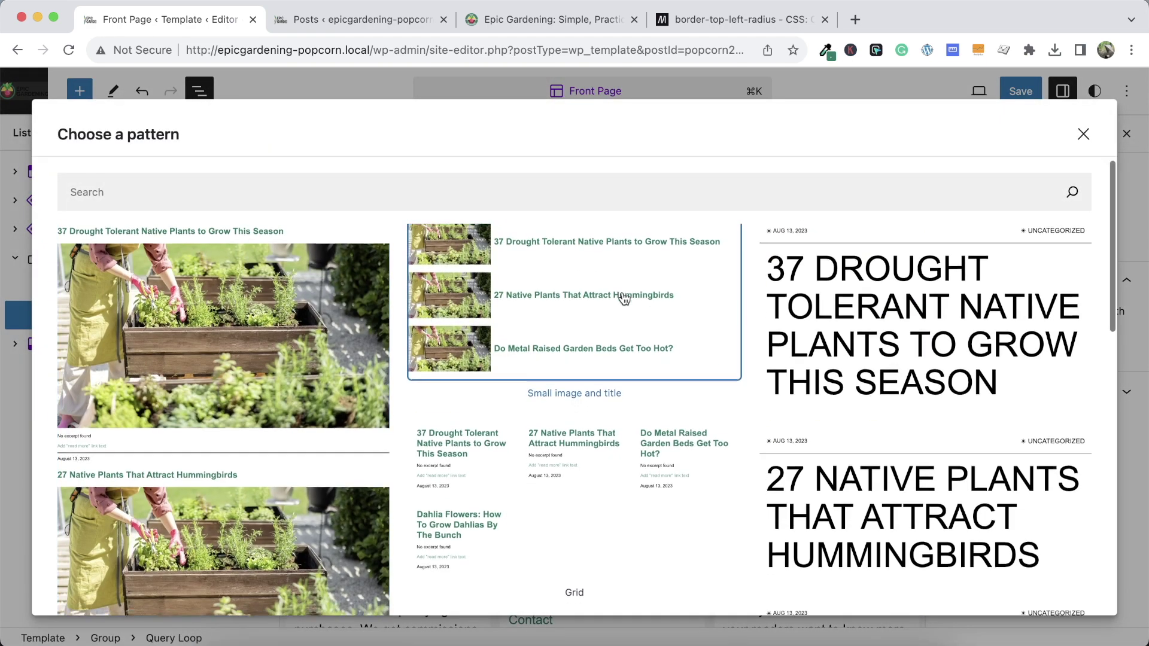
scroll(595, 366, down, 7)
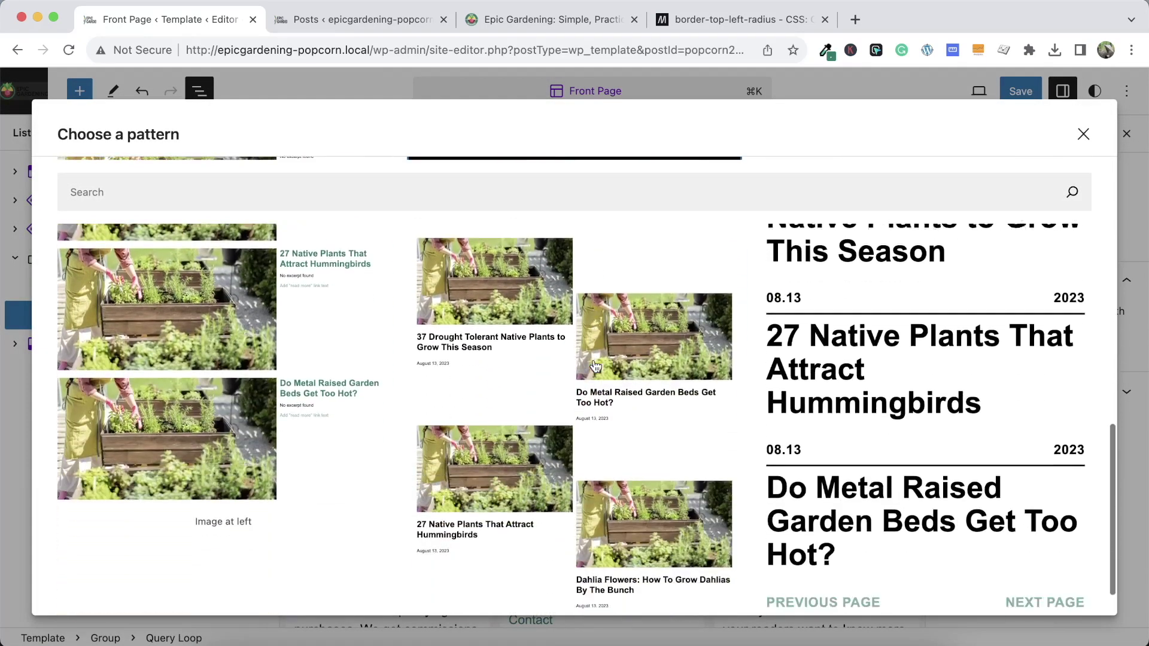
scroll(640, 360, up, 15)
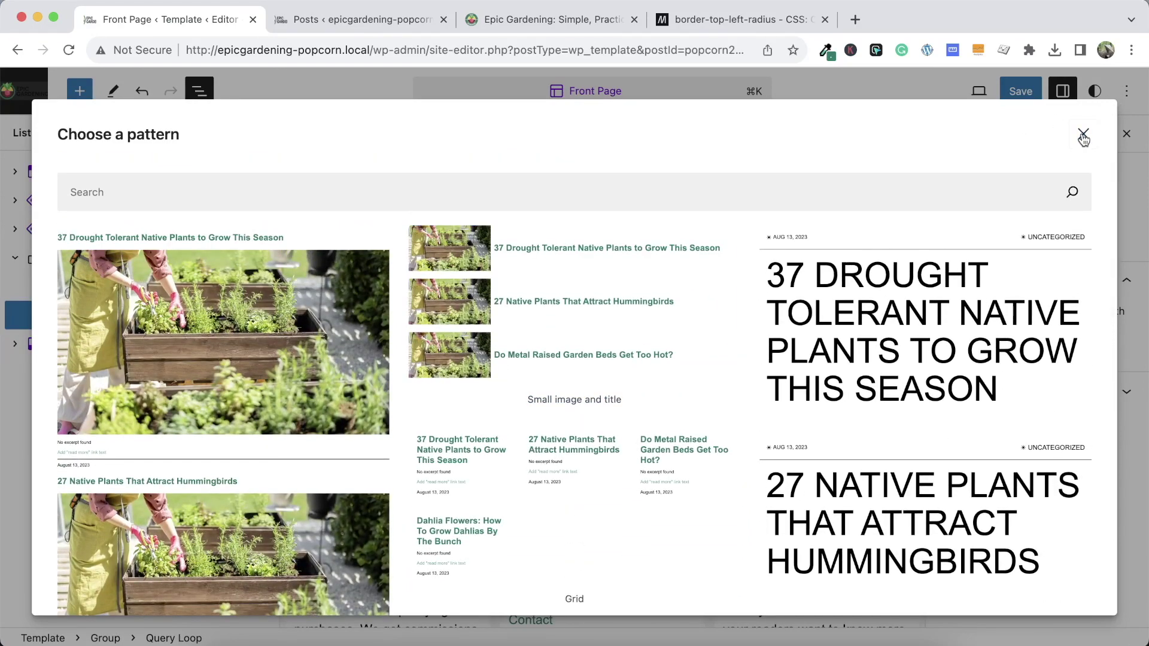
click(1083, 136)
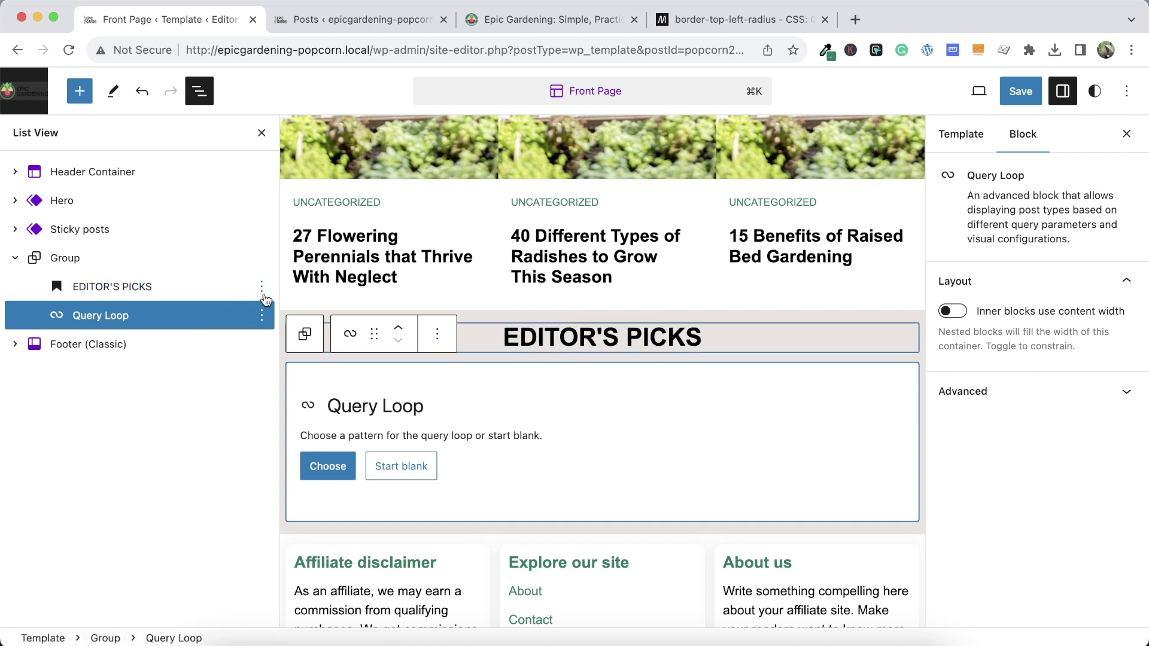
Add a Row block to the Group, place it below the EDITOR'S PICKS heading and nest the Query Loop inside it
click(262, 314)
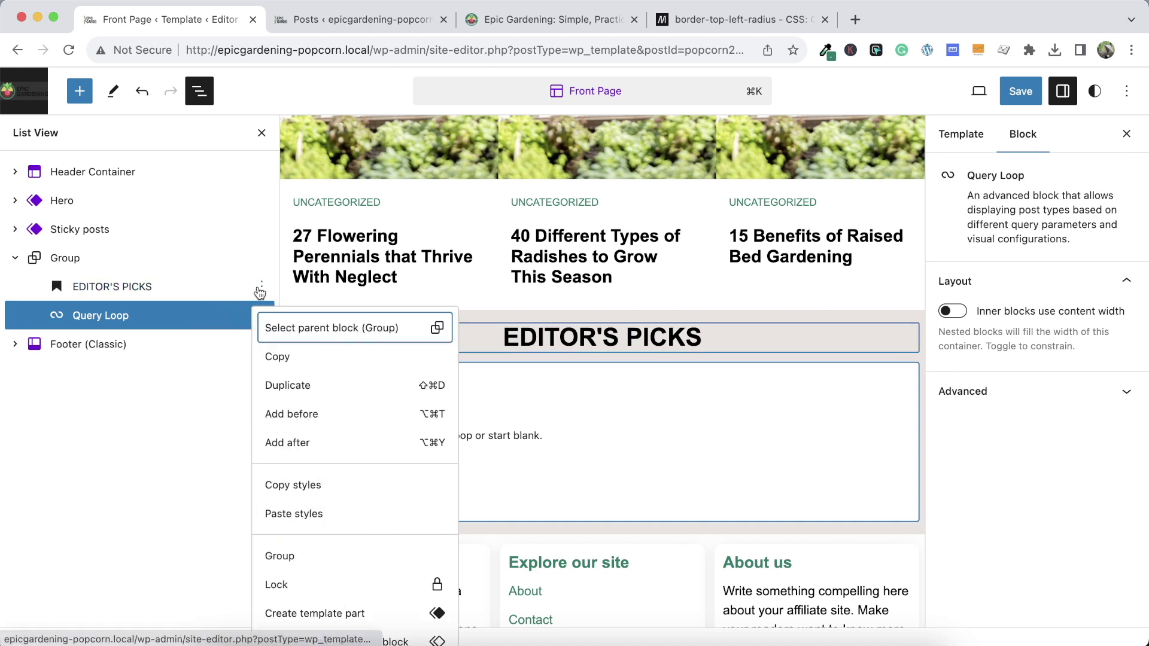
click(262, 290)
click(263, 288)
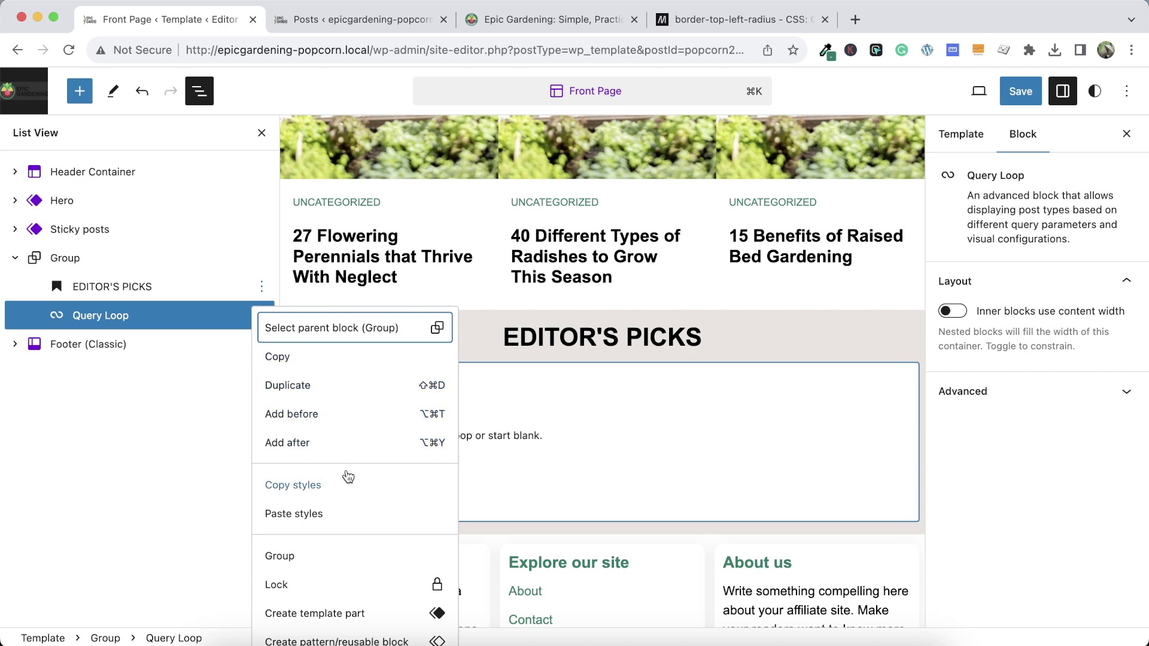
click(361, 413)
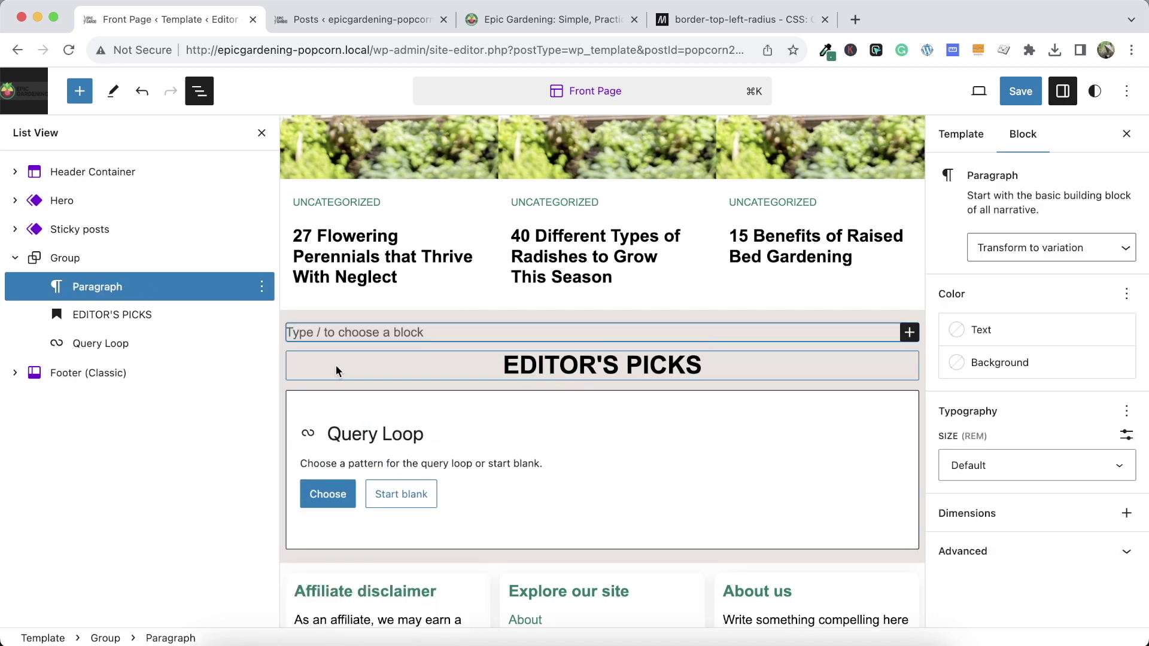
click(907, 333)
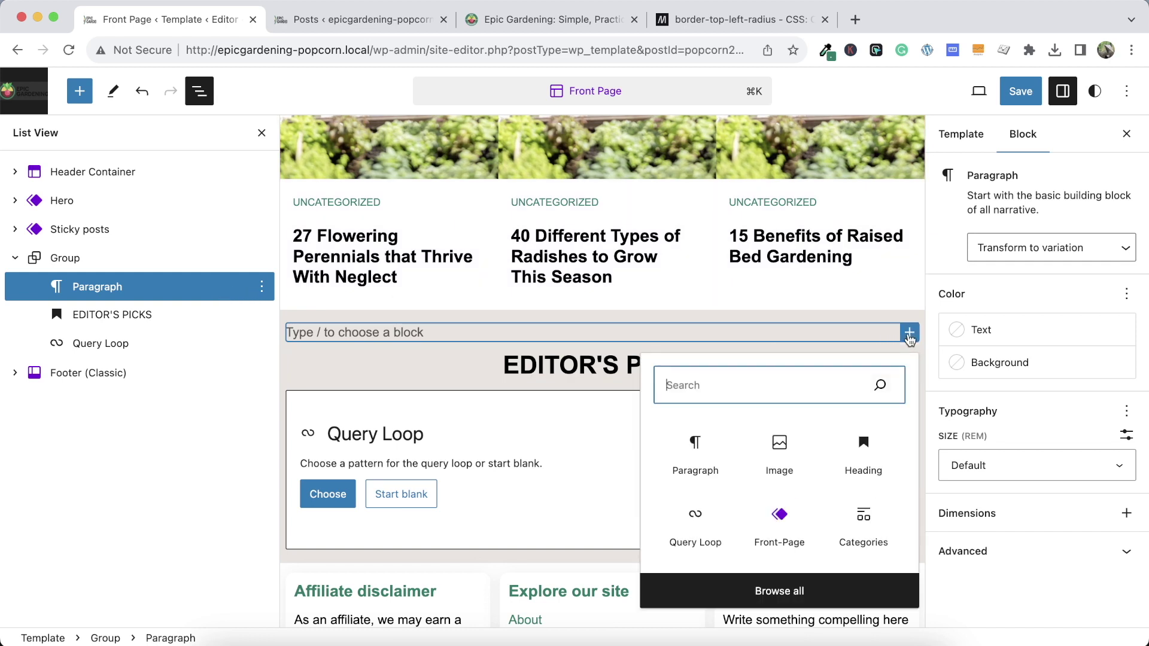
text(/row)
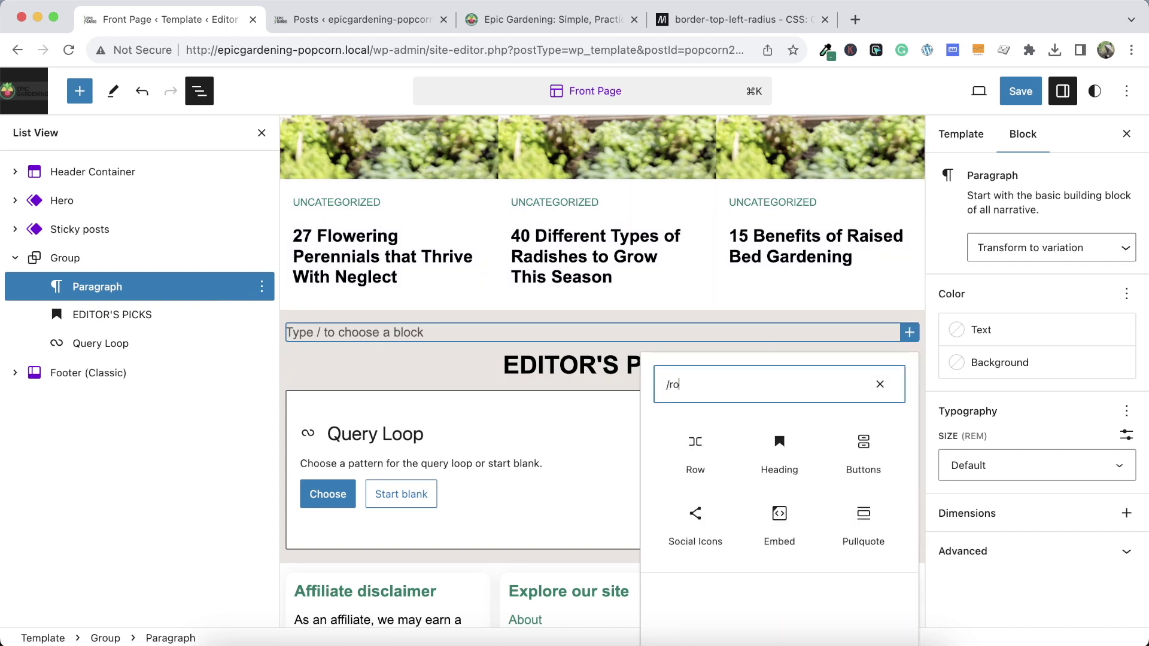
click(695, 446)
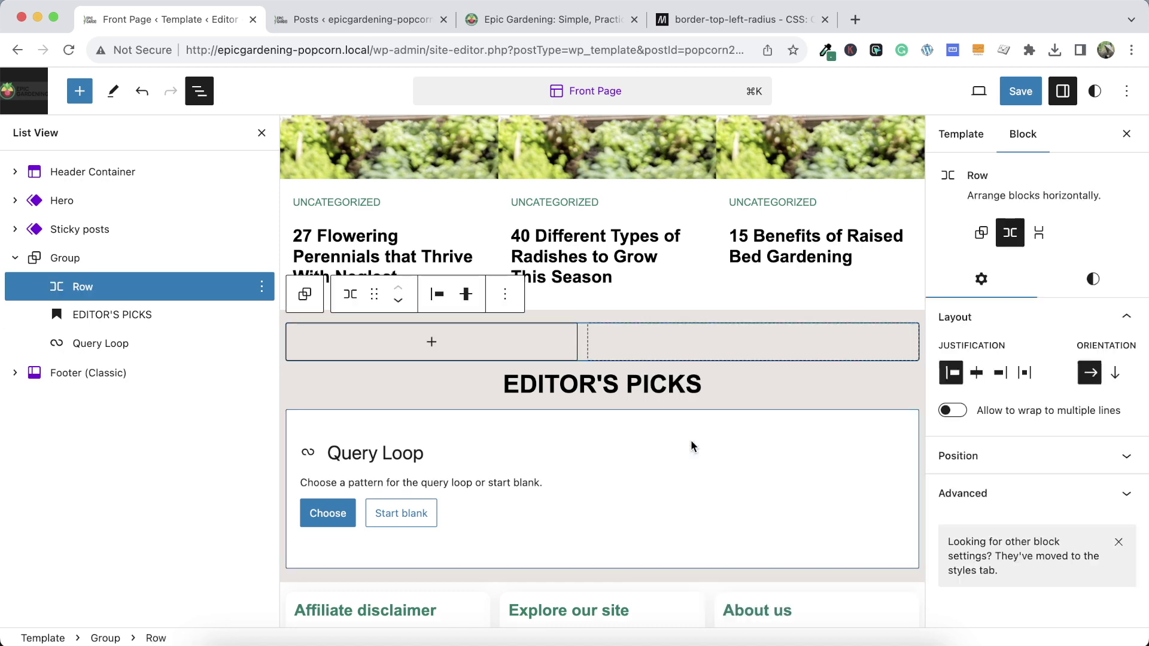
drag(108, 287, 403, 342)
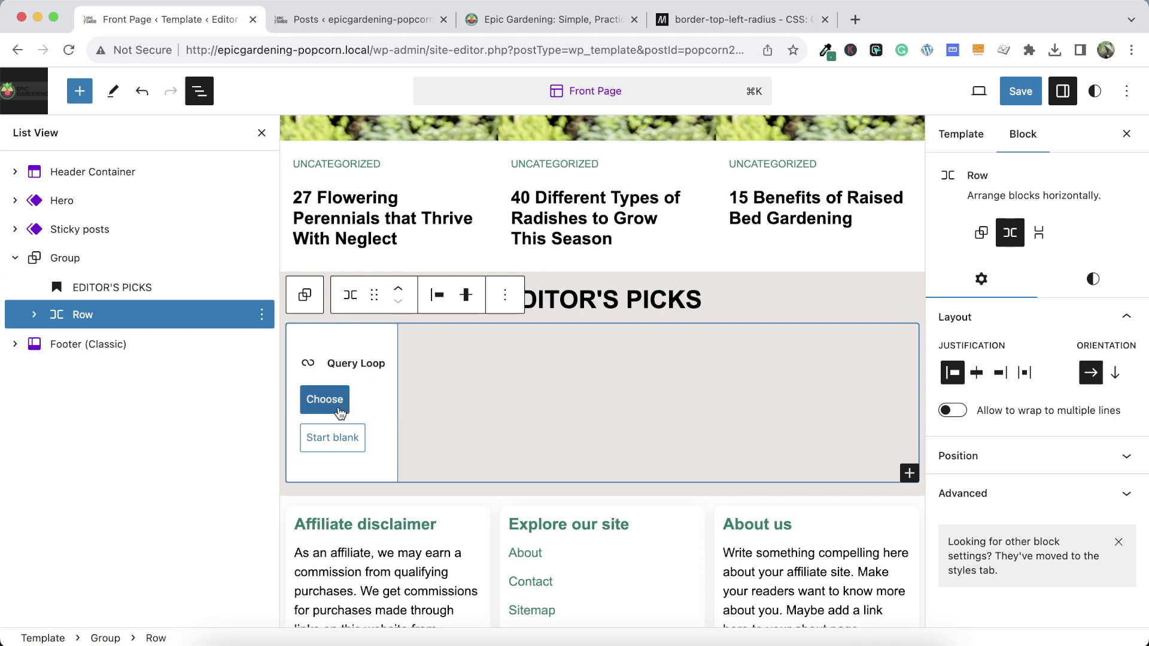
Start the nested Query Loop blank with the Title & Date variation and limit it to 1 item per page
click(323, 400)
click(333, 437)
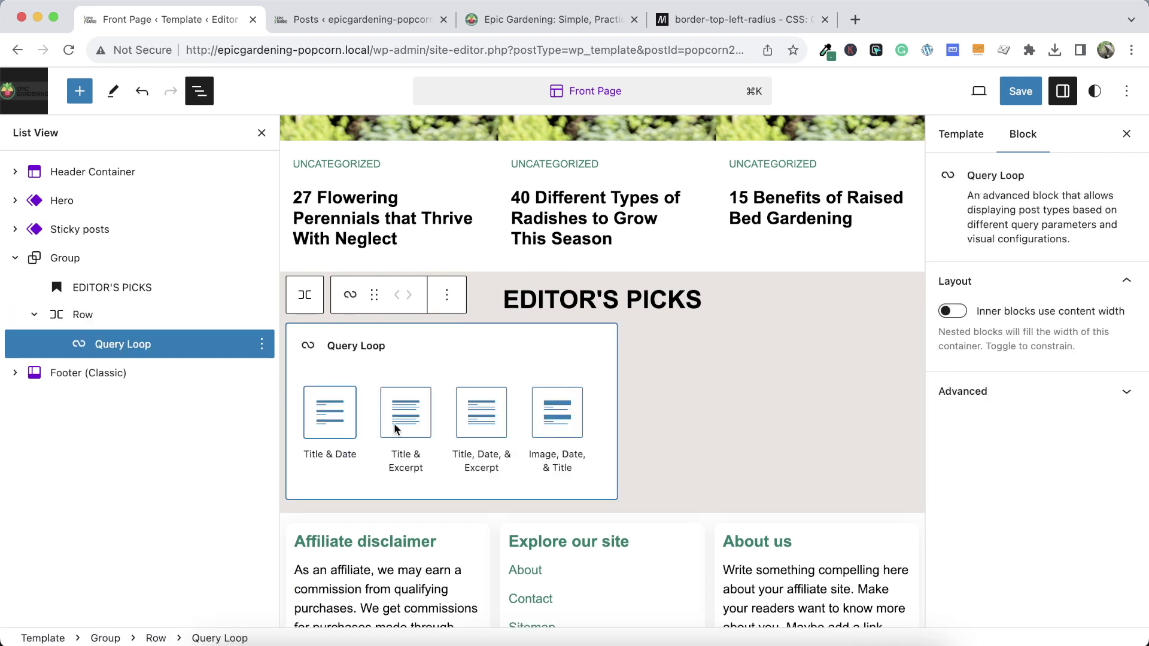
click(345, 421)
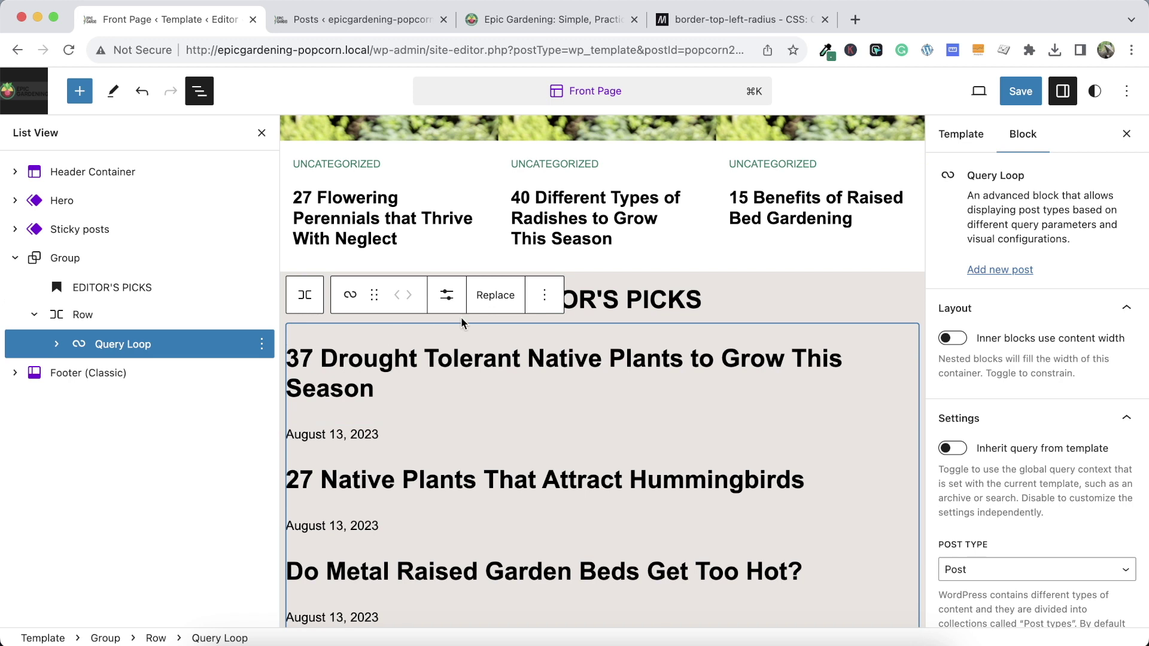
click(447, 295)
key(Down)
key(Down)
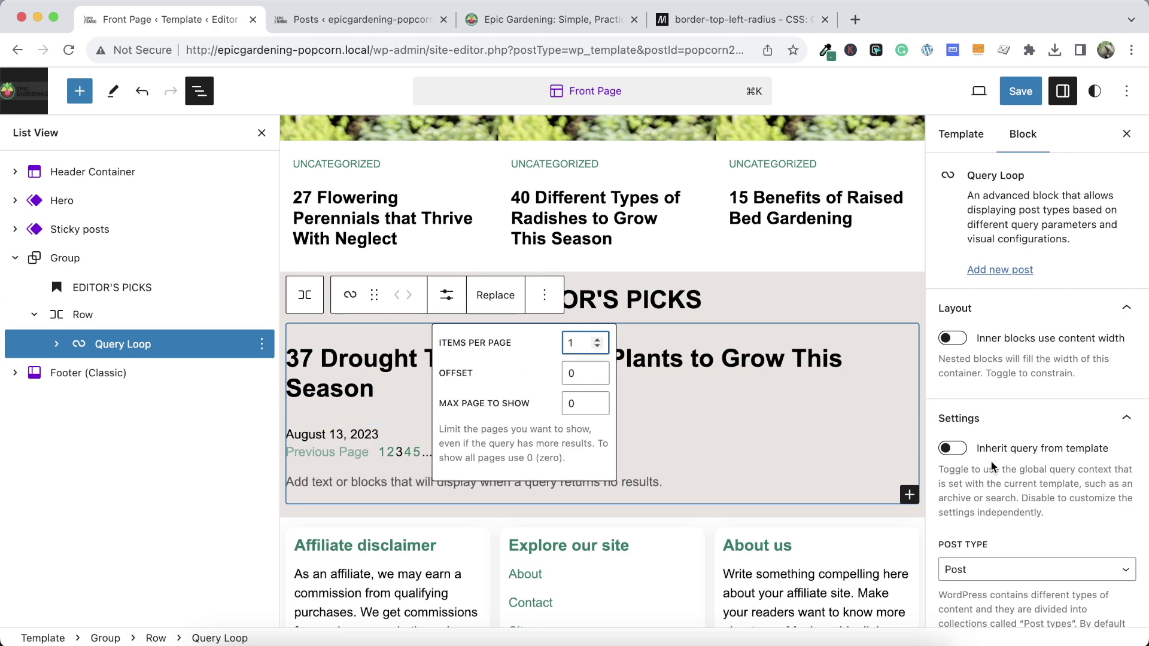
scroll(985, 472, down, 2)
scroll(975, 320, down, 6)
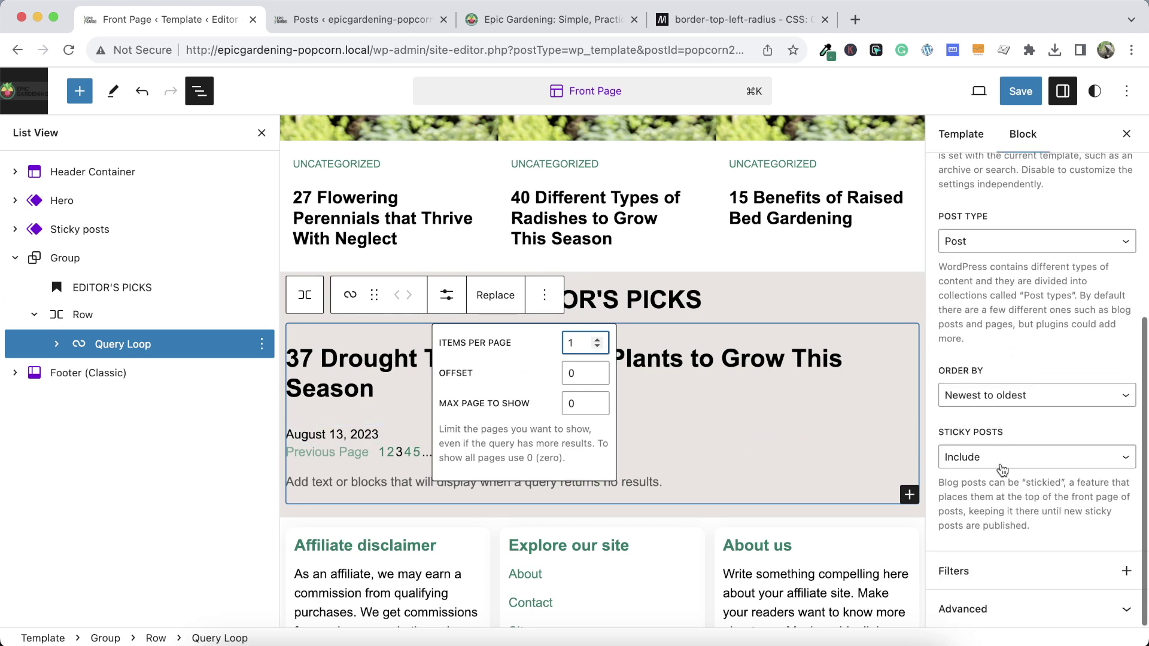
click(1002, 466)
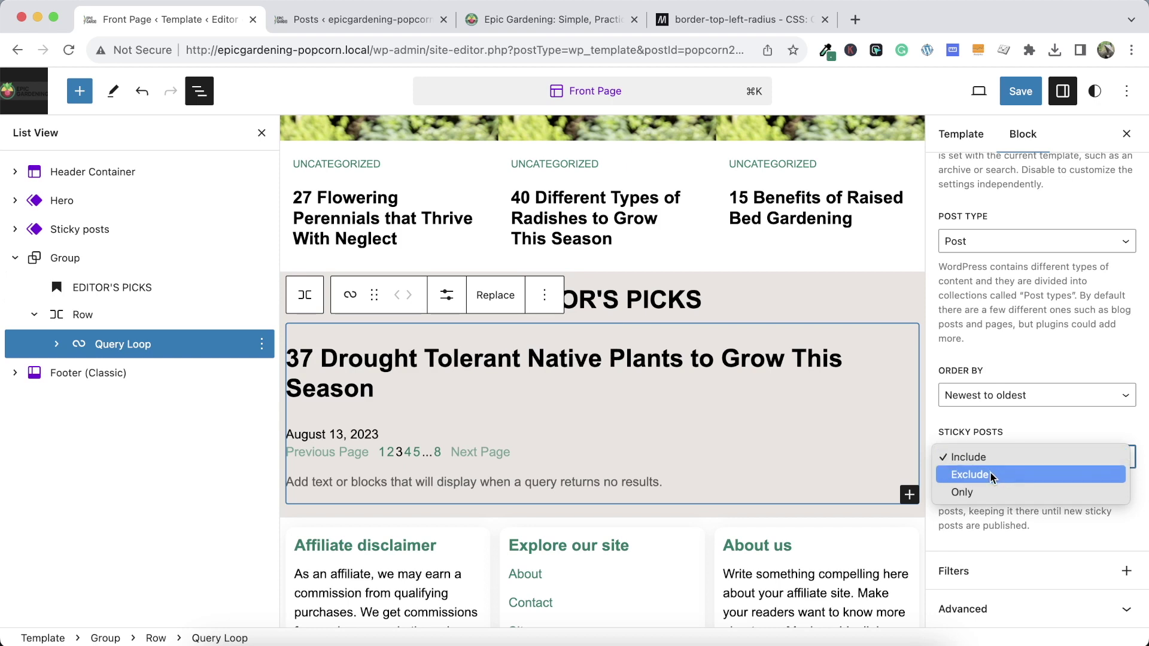
click(991, 476)
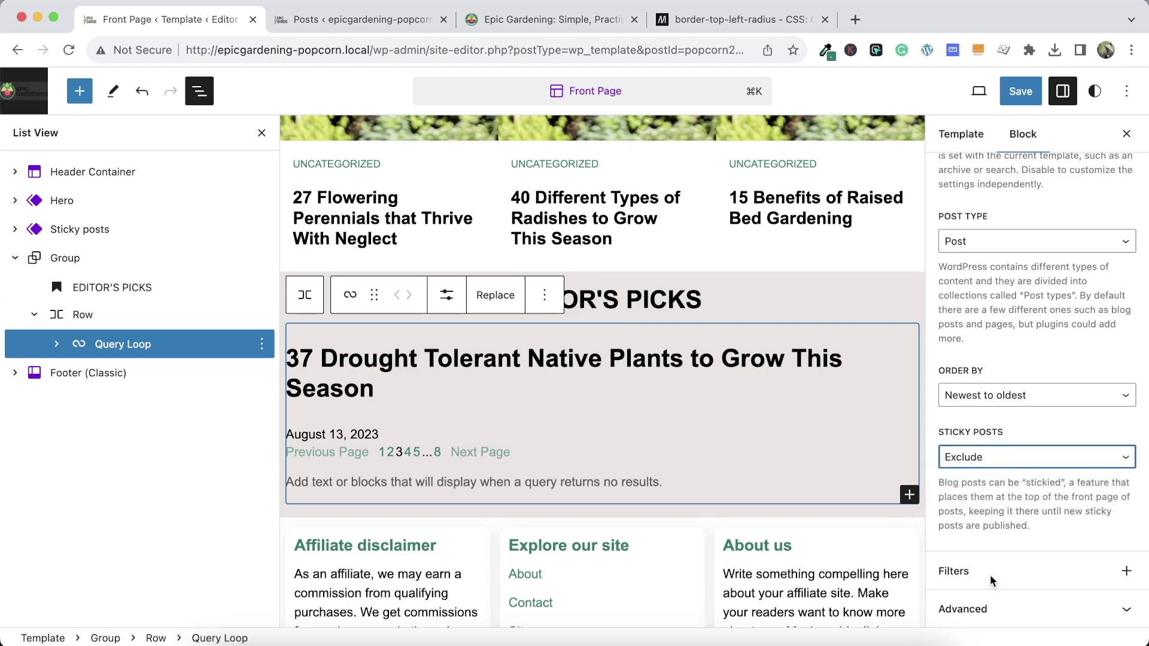
click(991, 473)
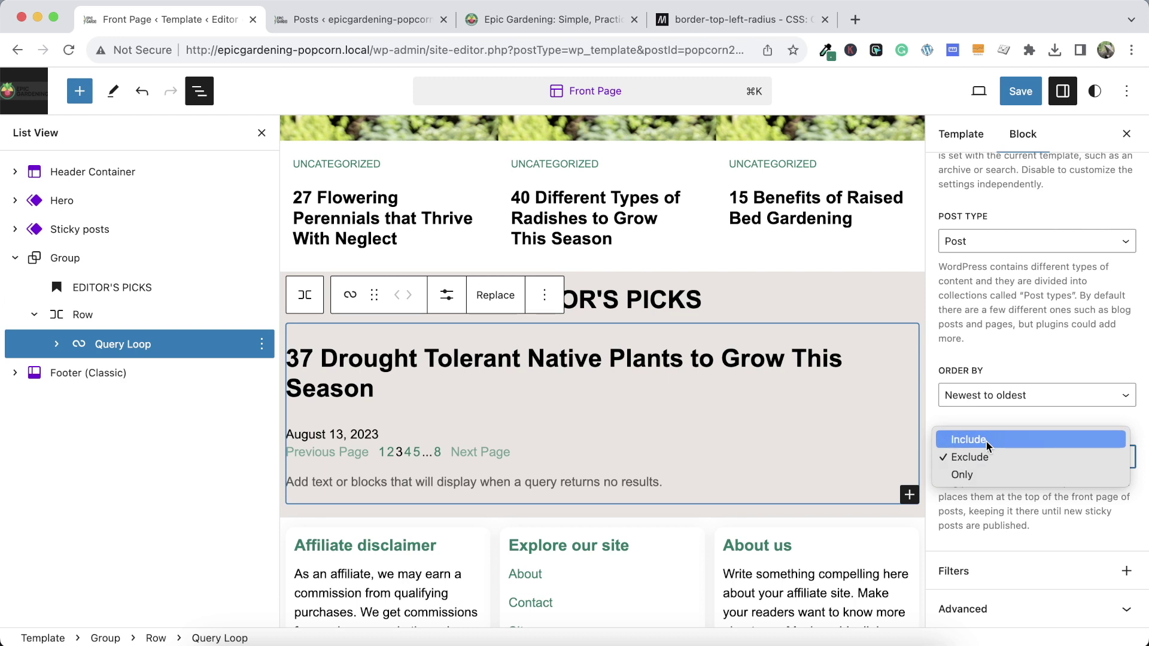
click(988, 445)
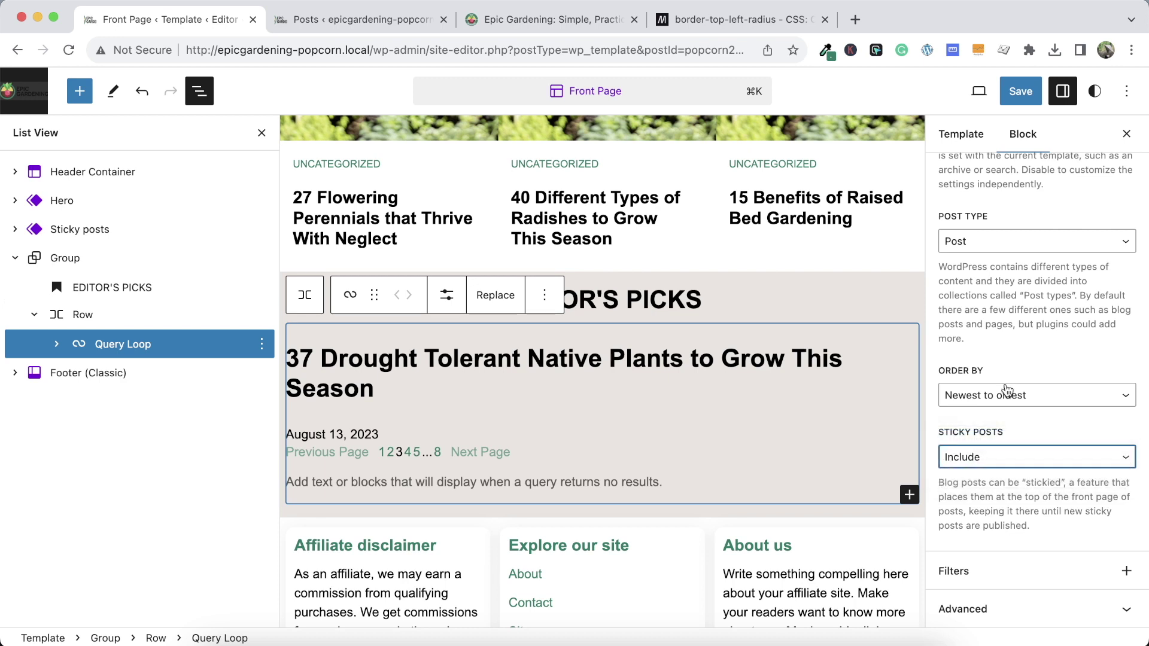
Add a Taxonomies filter to the Query Loop and restrict it to posts with the Editors Choice tag
click(1124, 572)
click(997, 442)
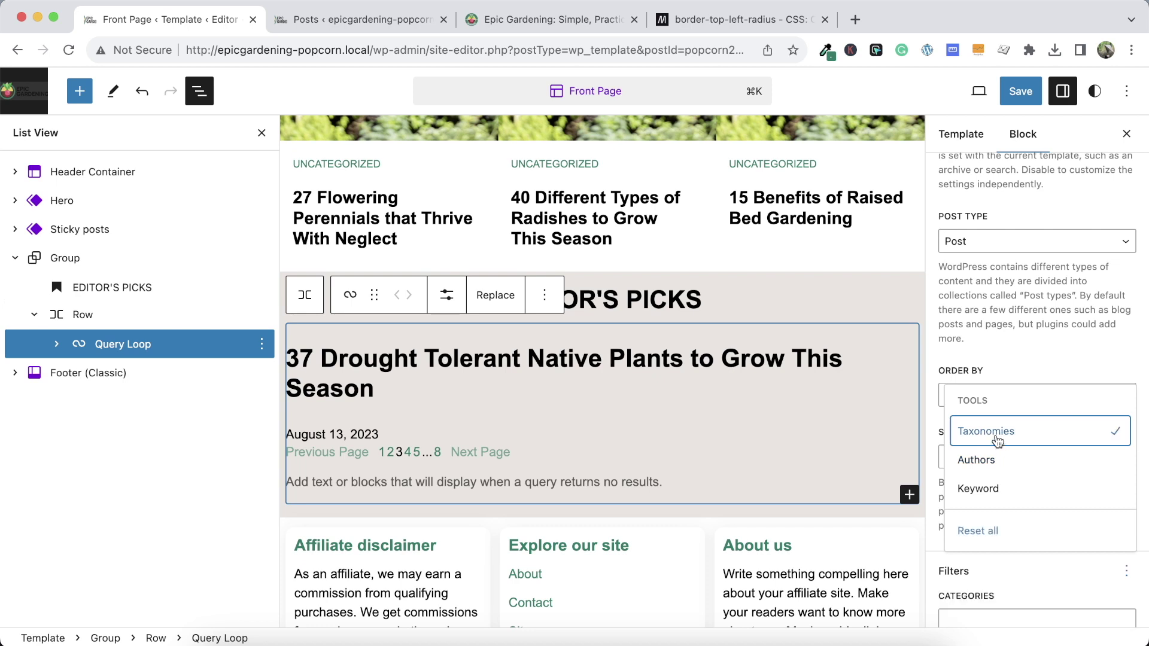
click(996, 531)
scroll(998, 539, down, 3)
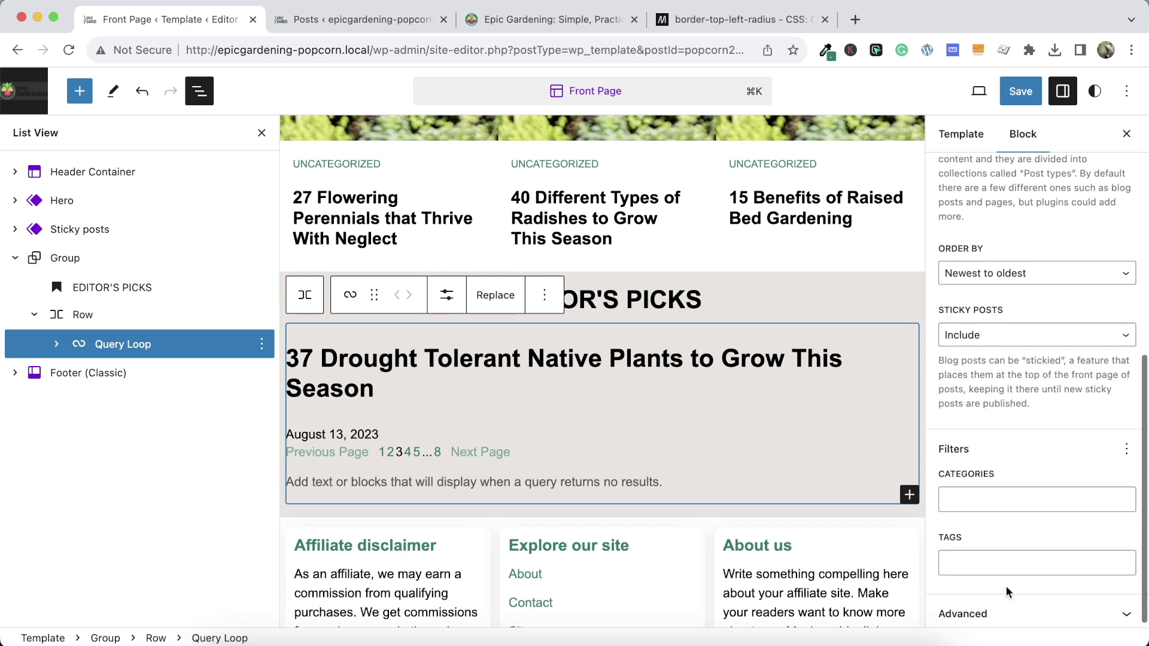
click(999, 561)
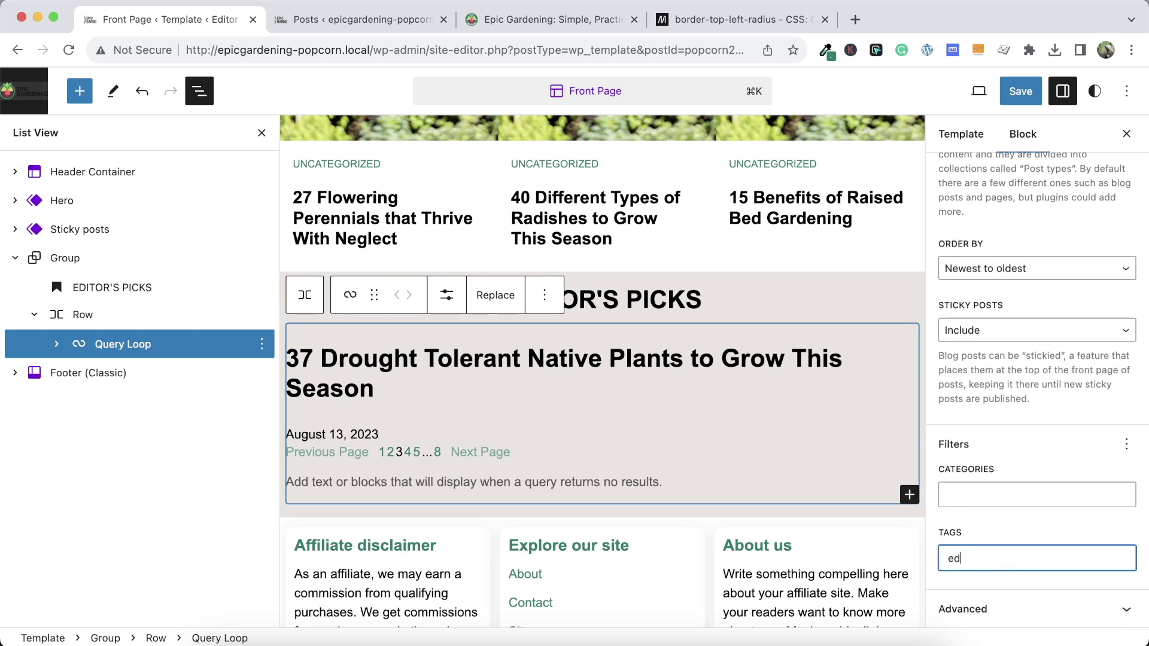
text(ed)
click(996, 579)
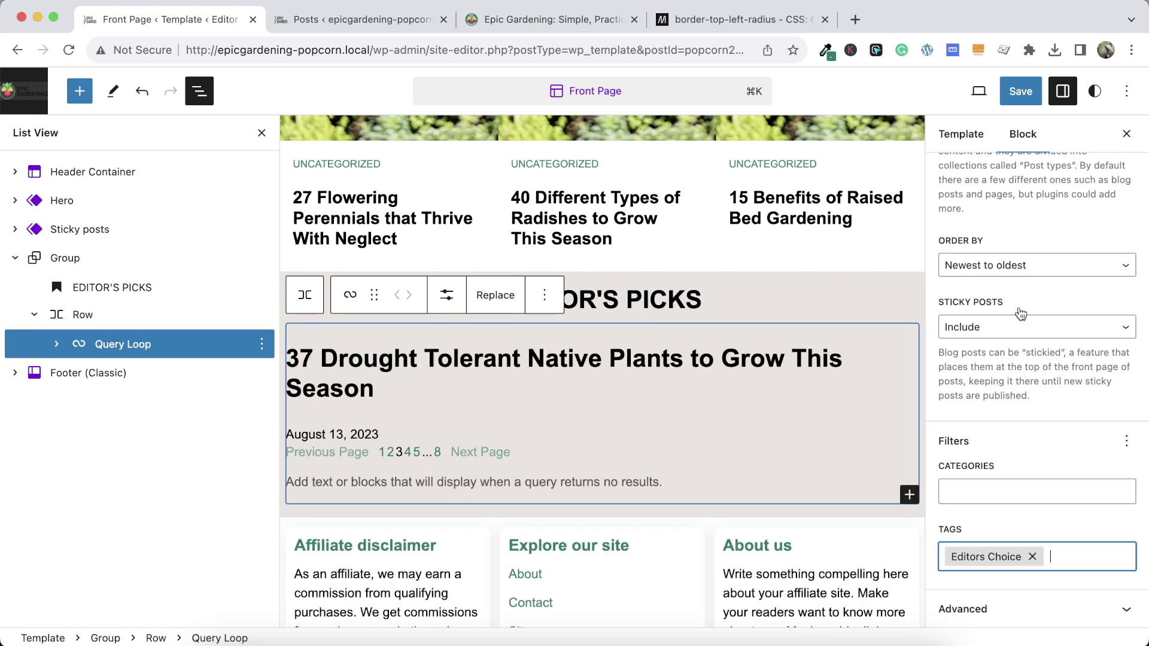
scroll(1020, 315, up, 10)
scroll(1020, 326, down, 10)
click(1126, 441)
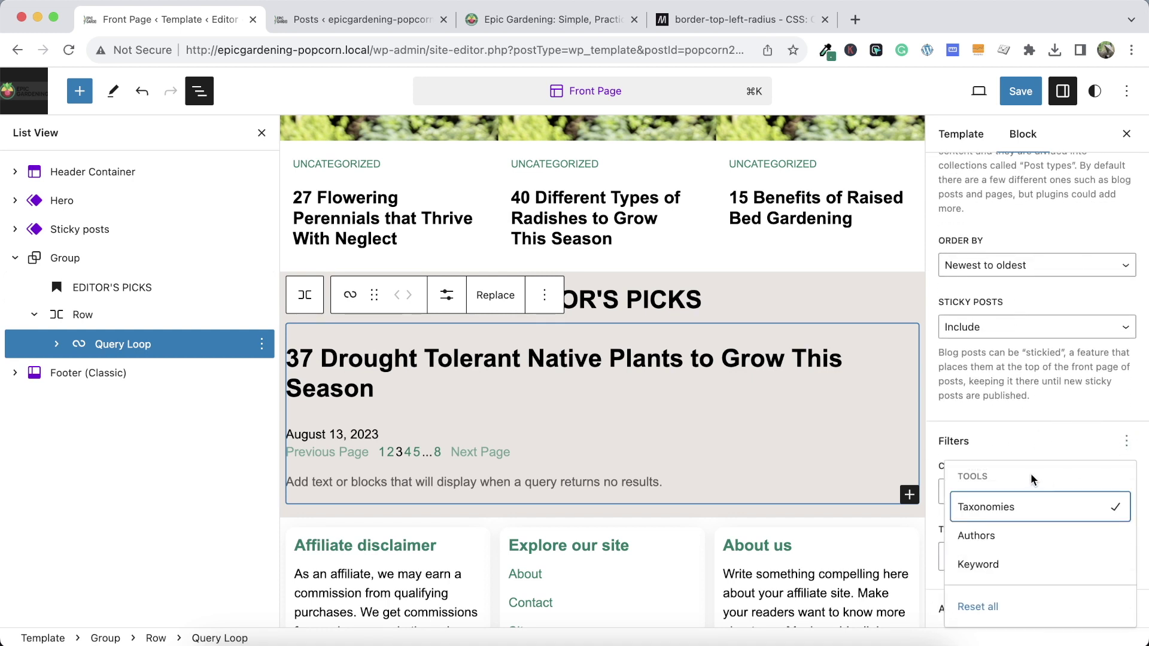
click(1026, 416)
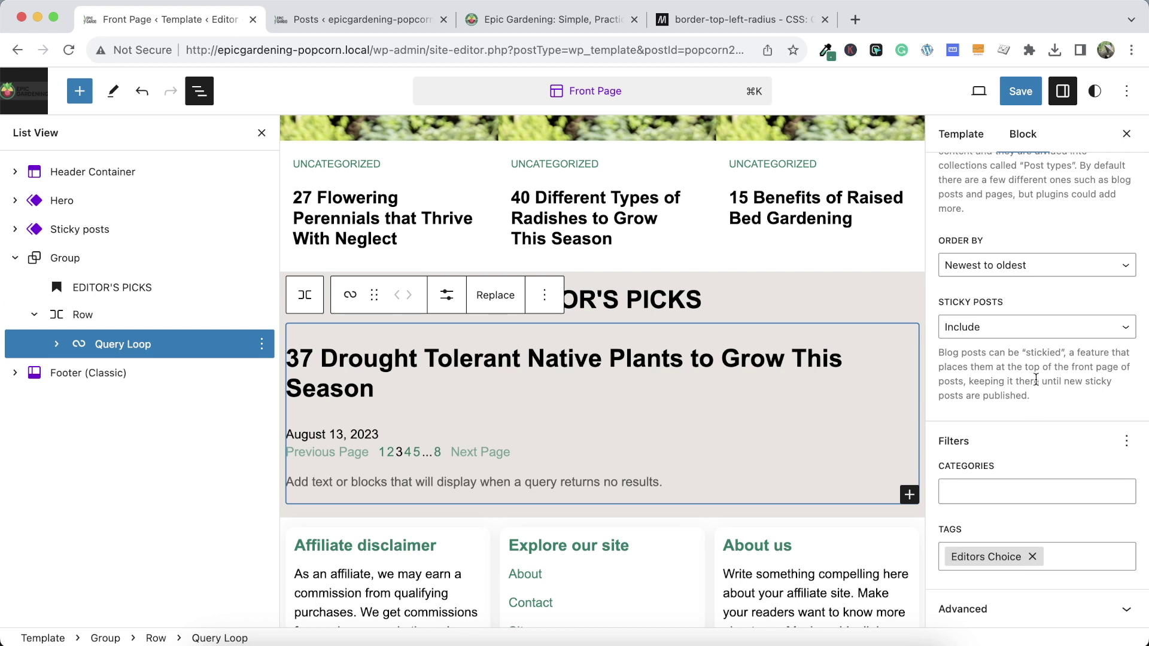
scroll(1020, 454, up, 3)
scroll(1022, 450, up, 10)
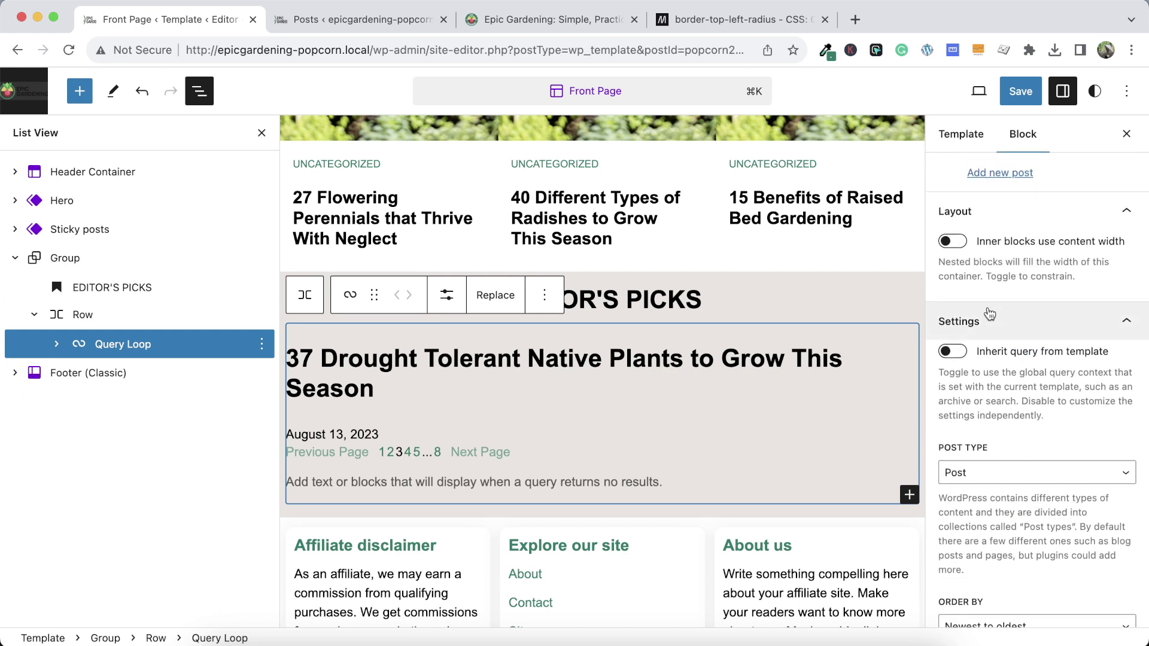
scroll(1002, 332, up, 3)
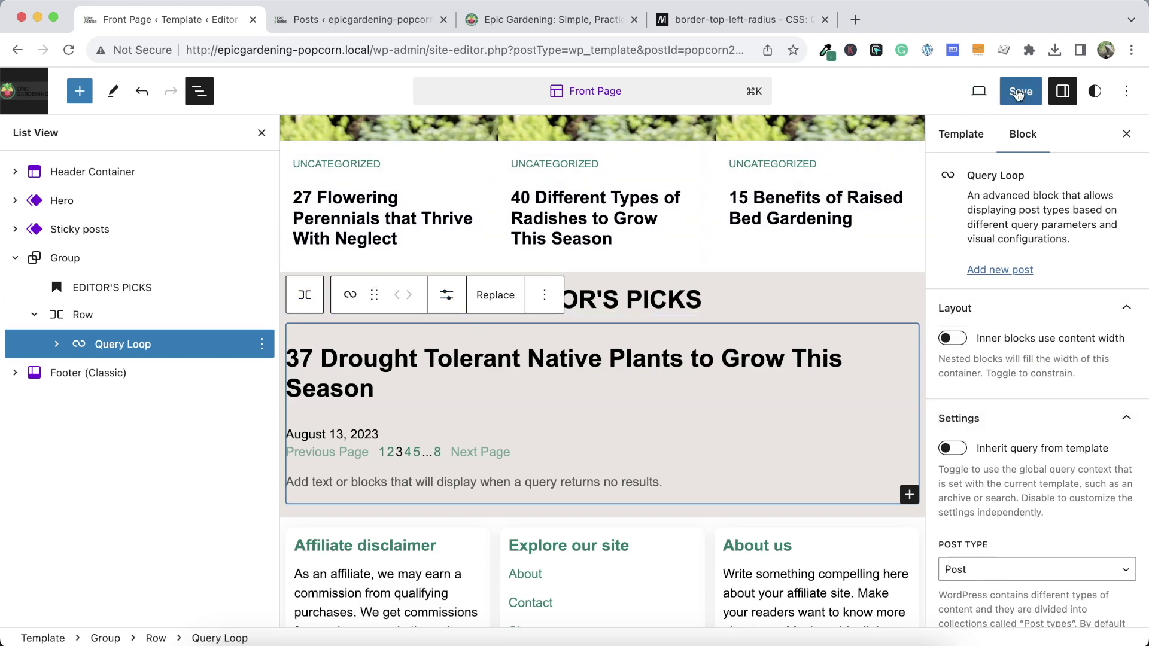
Duplicate the filtered Query Loop inside the Row under EDITOR'S PICKS, then select the parent Row
click(260, 346)
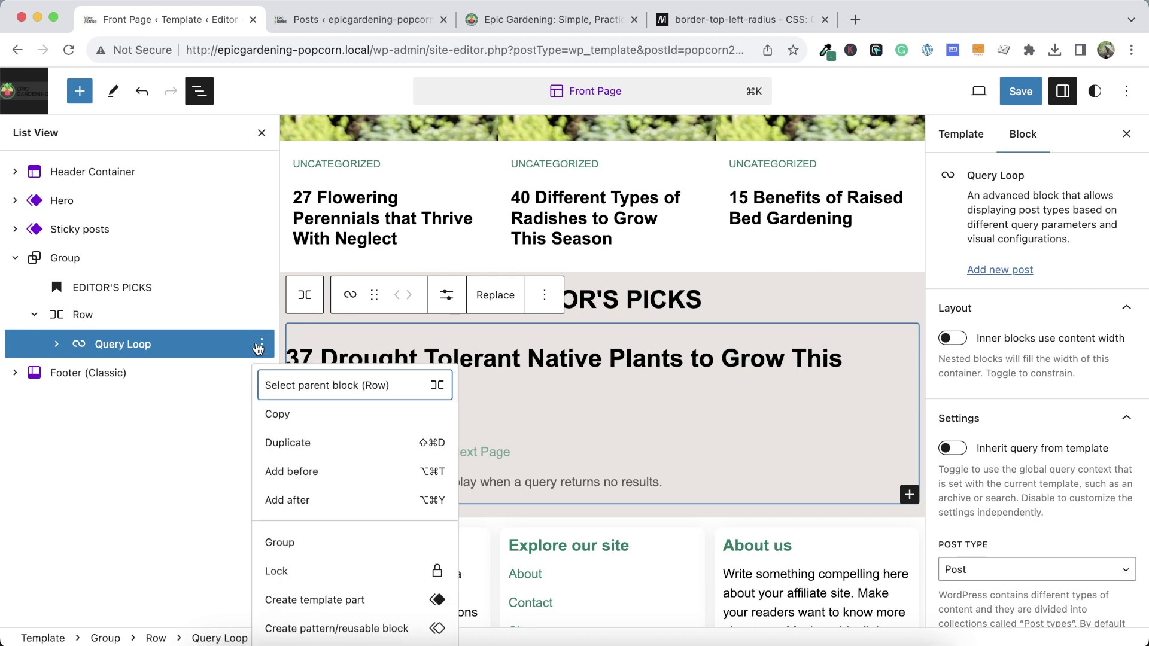
click(300, 442)
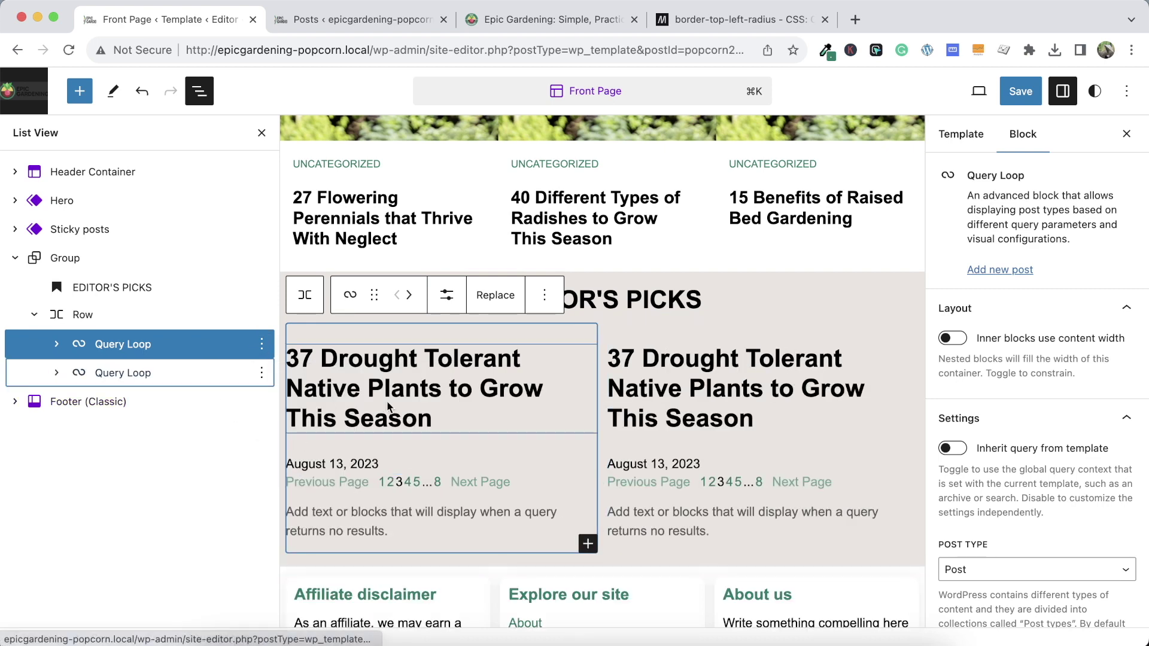
click(54, 318)
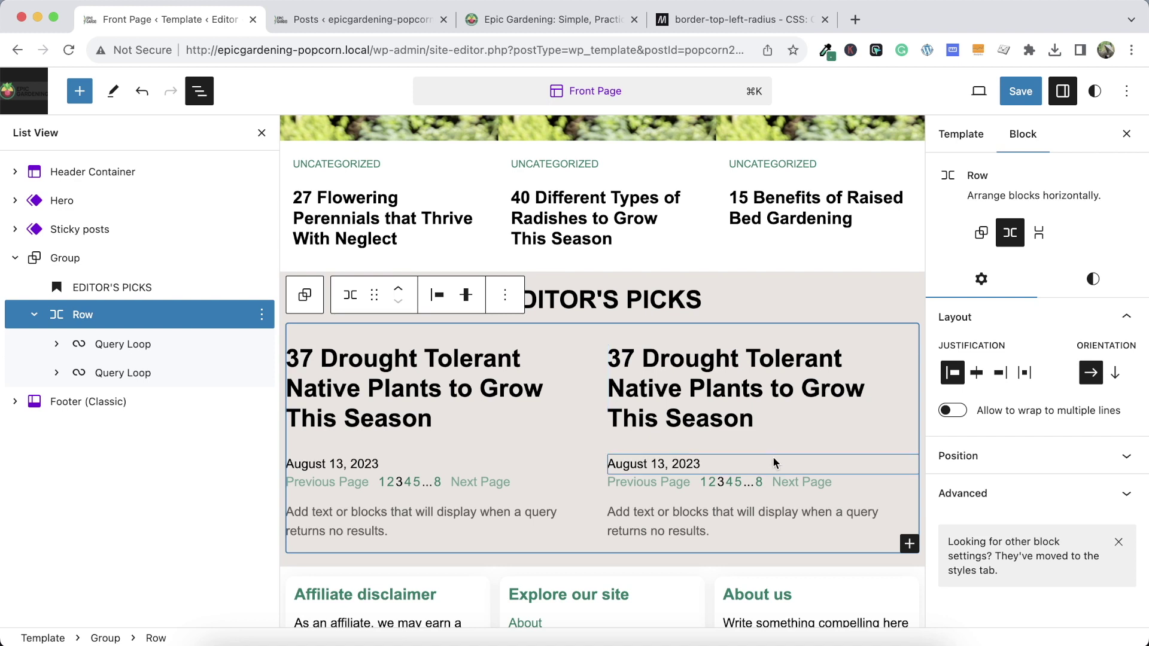
Delete the Pagination block from the first Query Loop in the Row
click(479, 482)
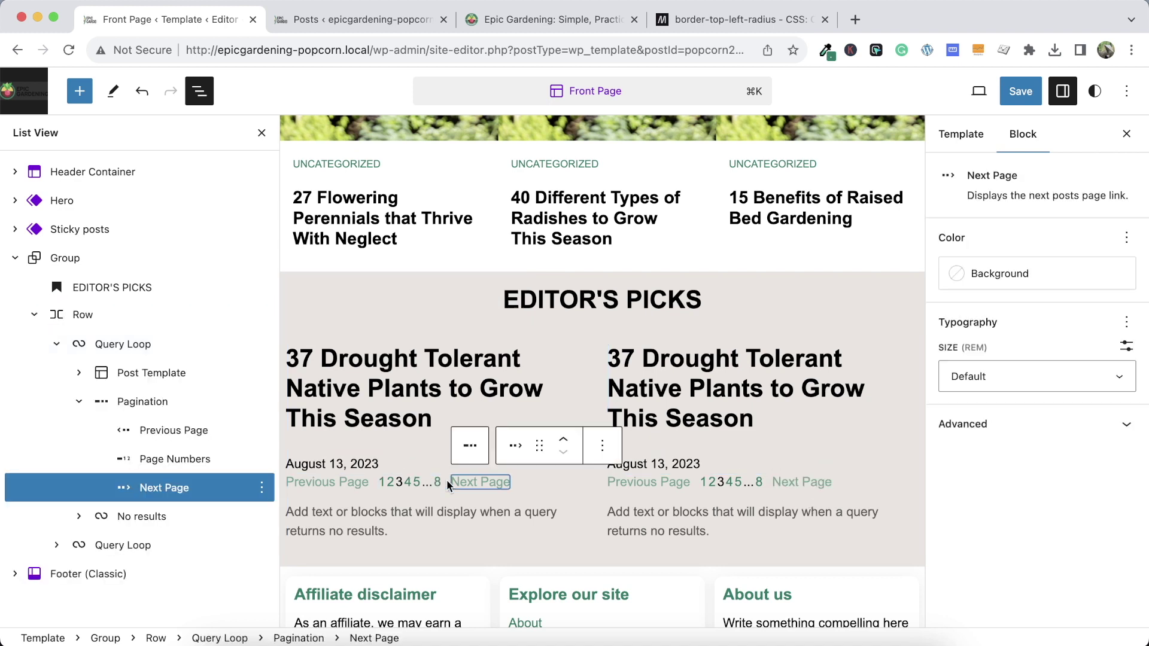
click(81, 402)
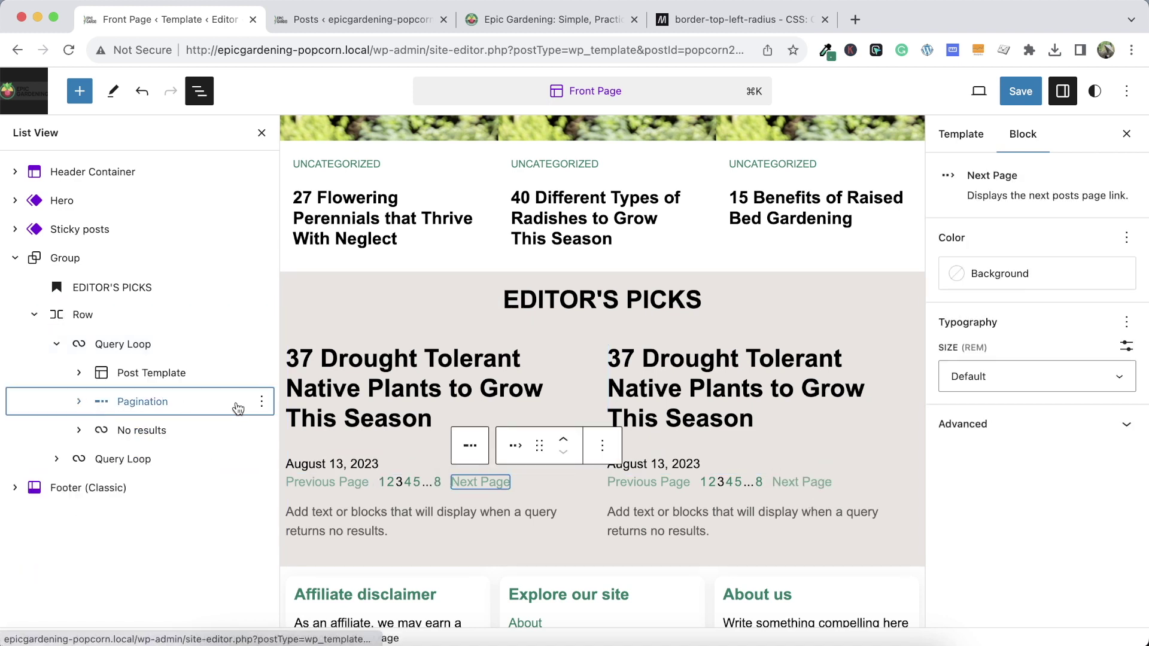
click(262, 402)
scroll(291, 335, down, 2)
click(291, 365)
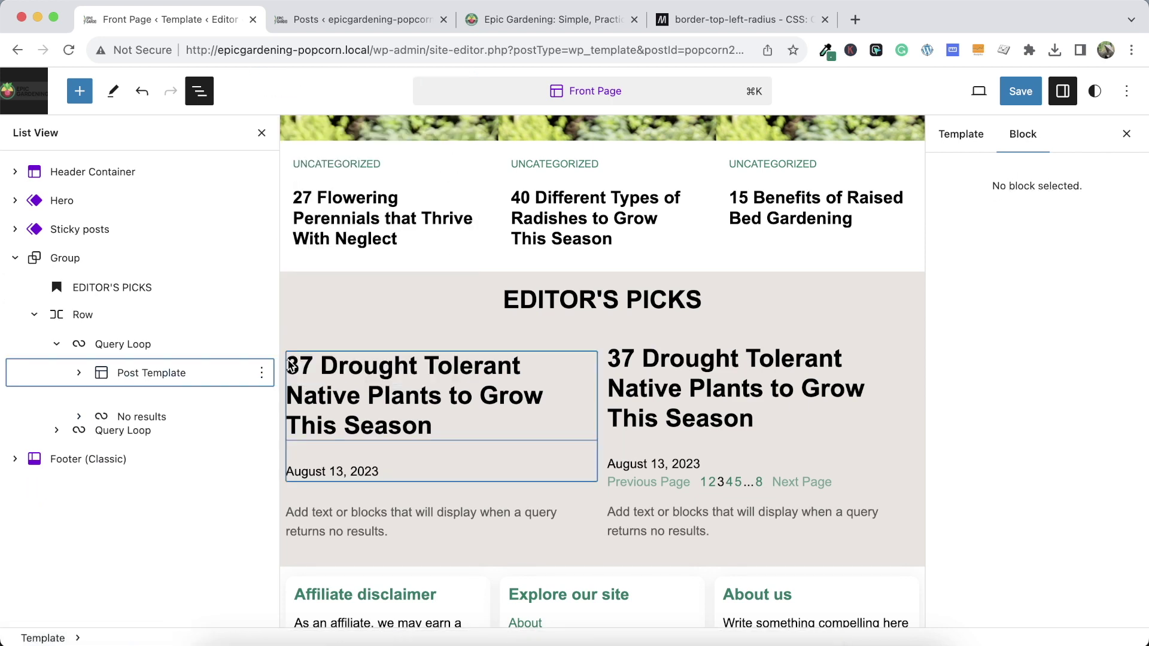
click(105, 402)
click(79, 402)
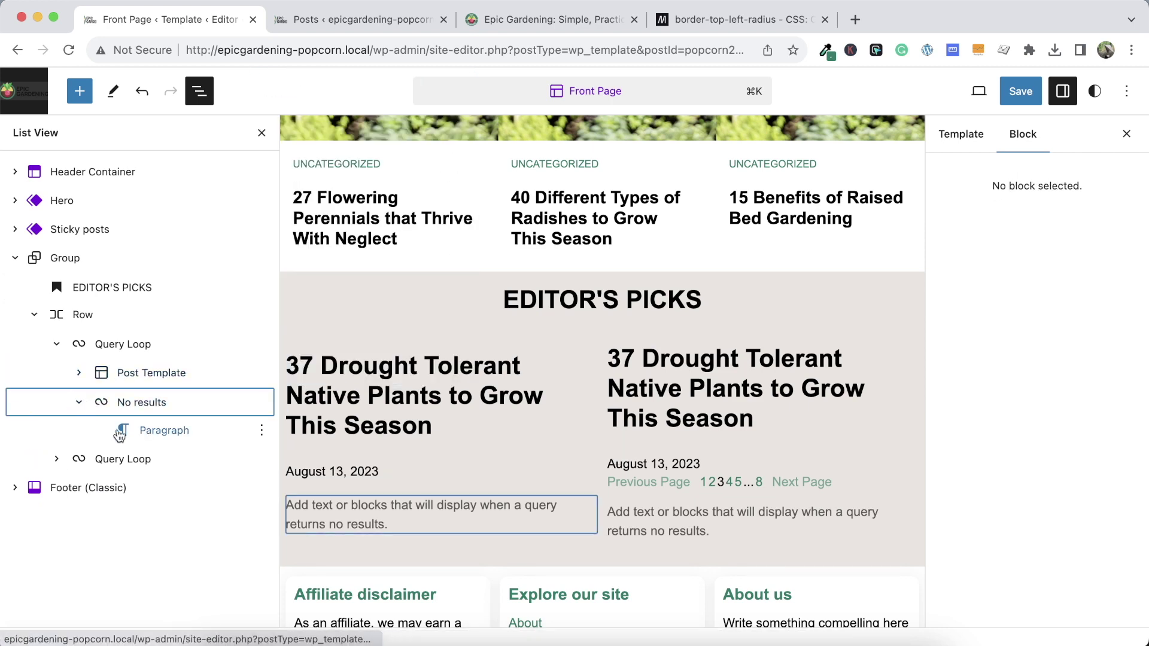
click(147, 431)
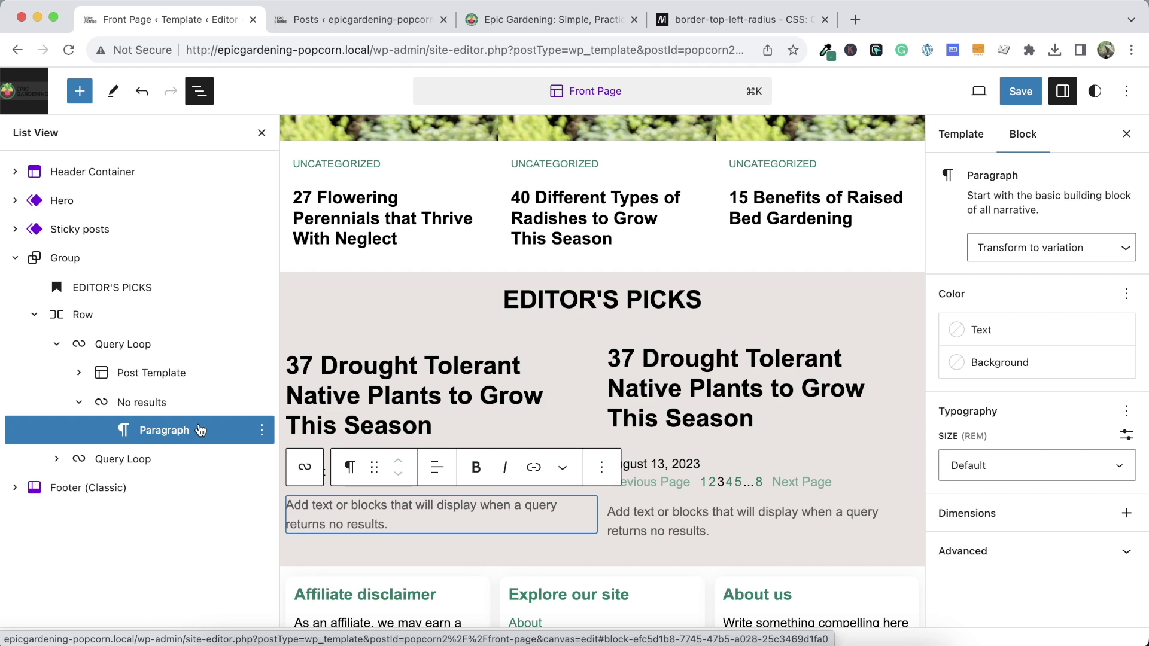
click(79, 402)
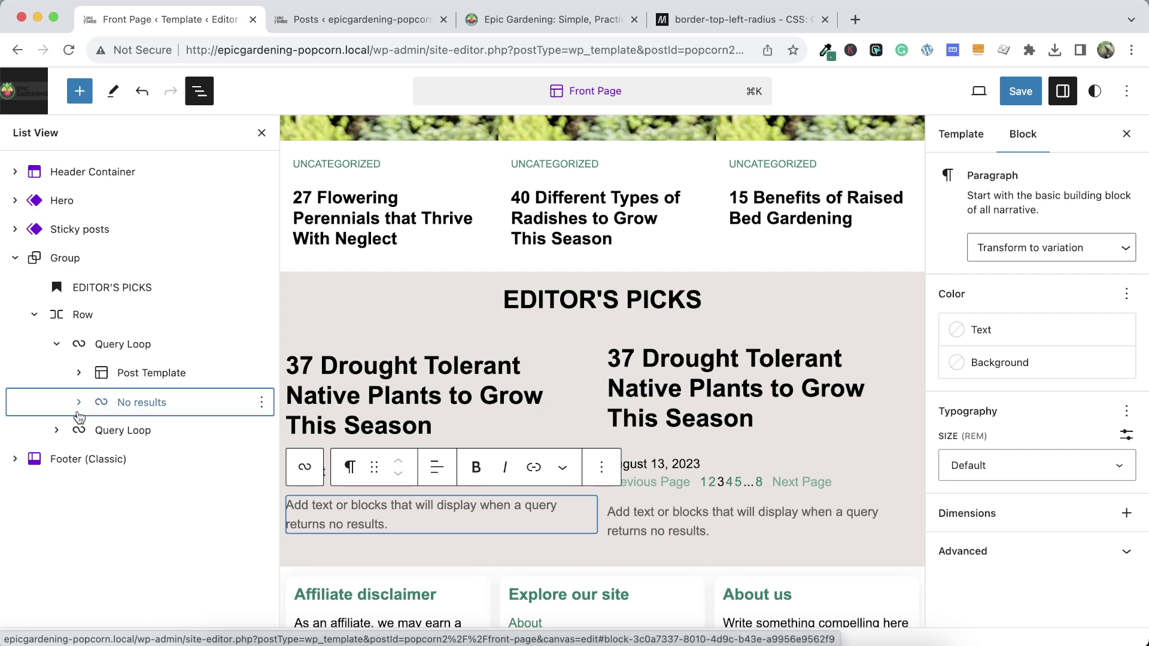
Delete the Pagination block from the second Query Loop, then select that loop and collapse its nested blocks
click(56, 430)
click(261, 488)
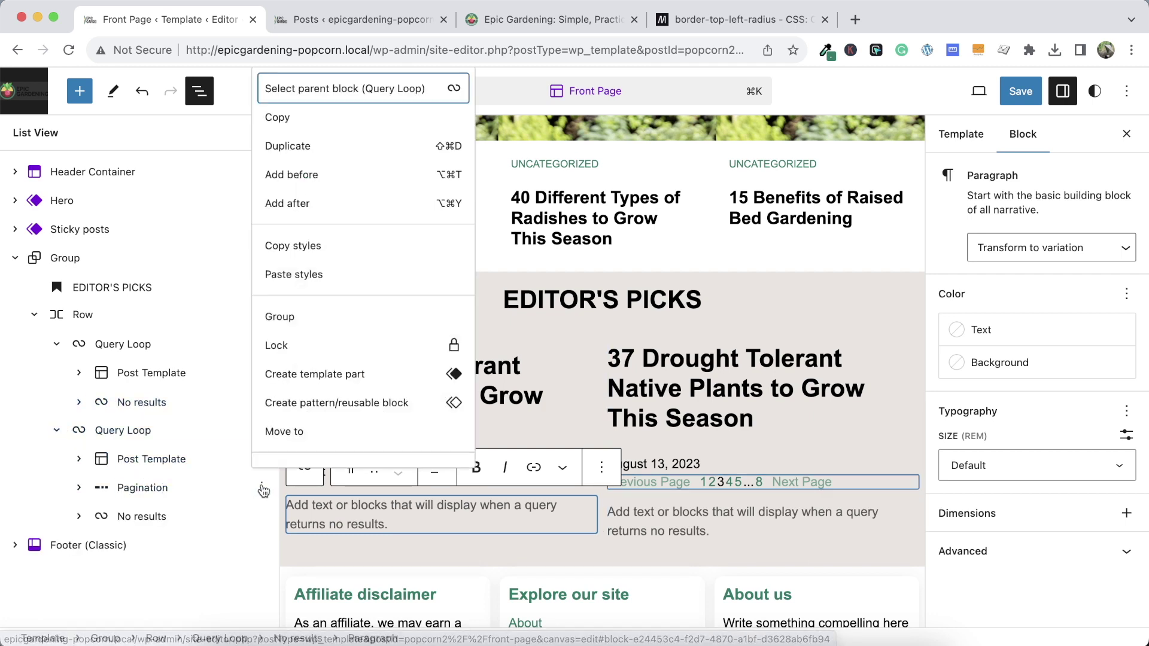
scroll(286, 440, down, 1)
click(282, 444)
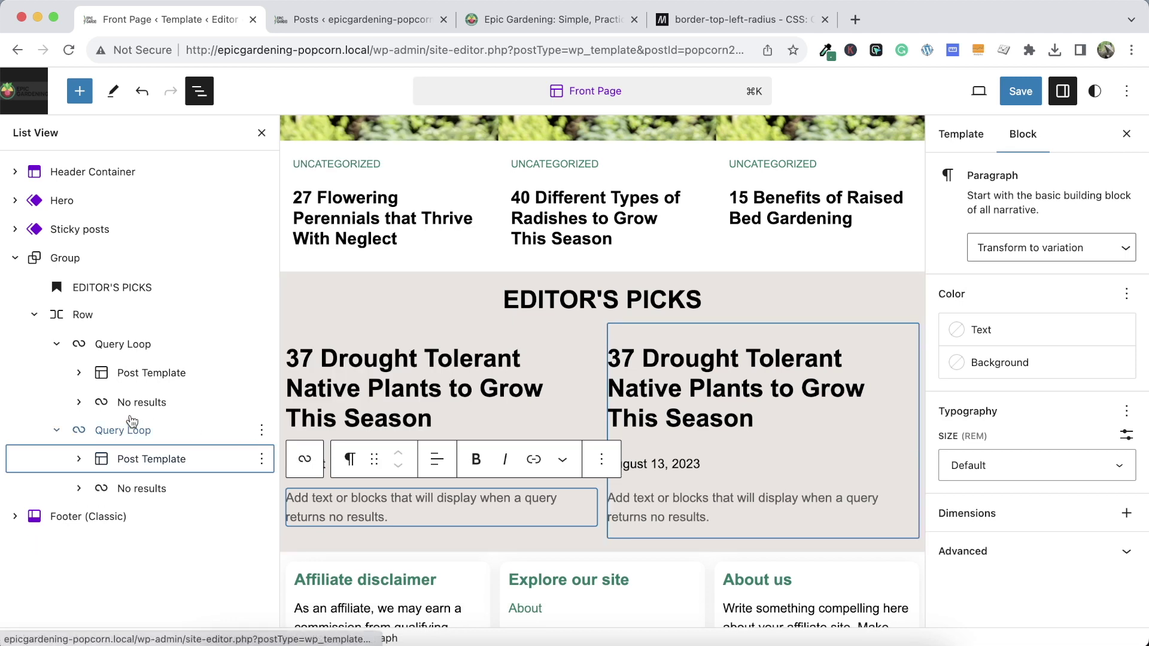
click(169, 440)
click(56, 430)
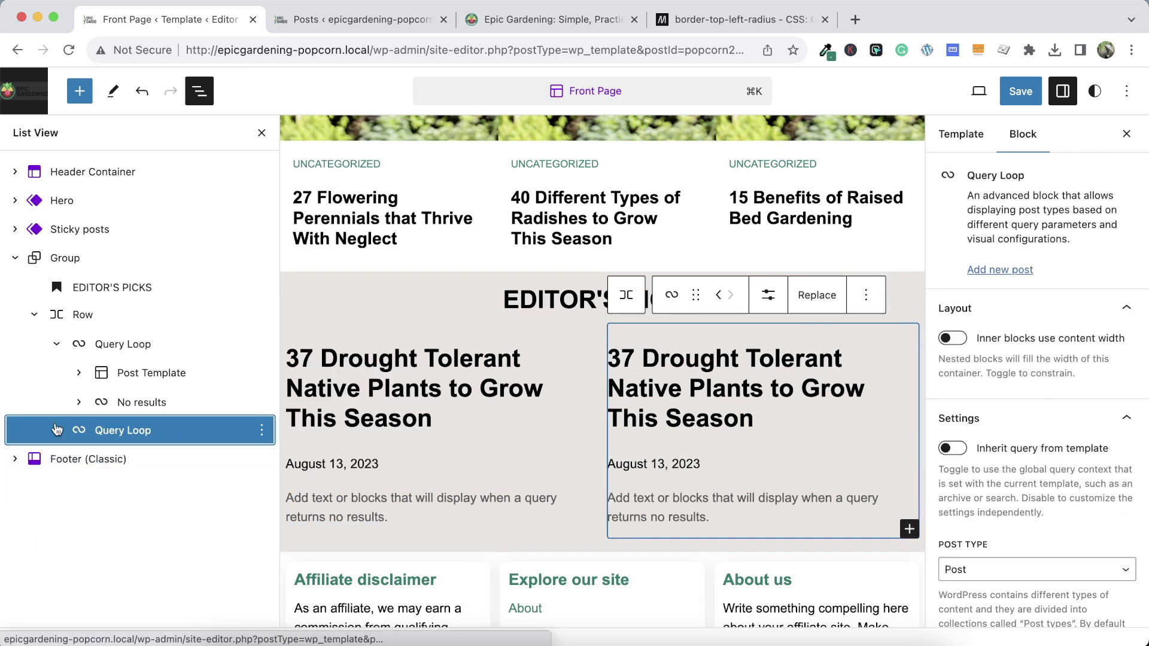
Set the second Query Loop in the Row to show 4 items per page with an offset of 1
click(262, 431)
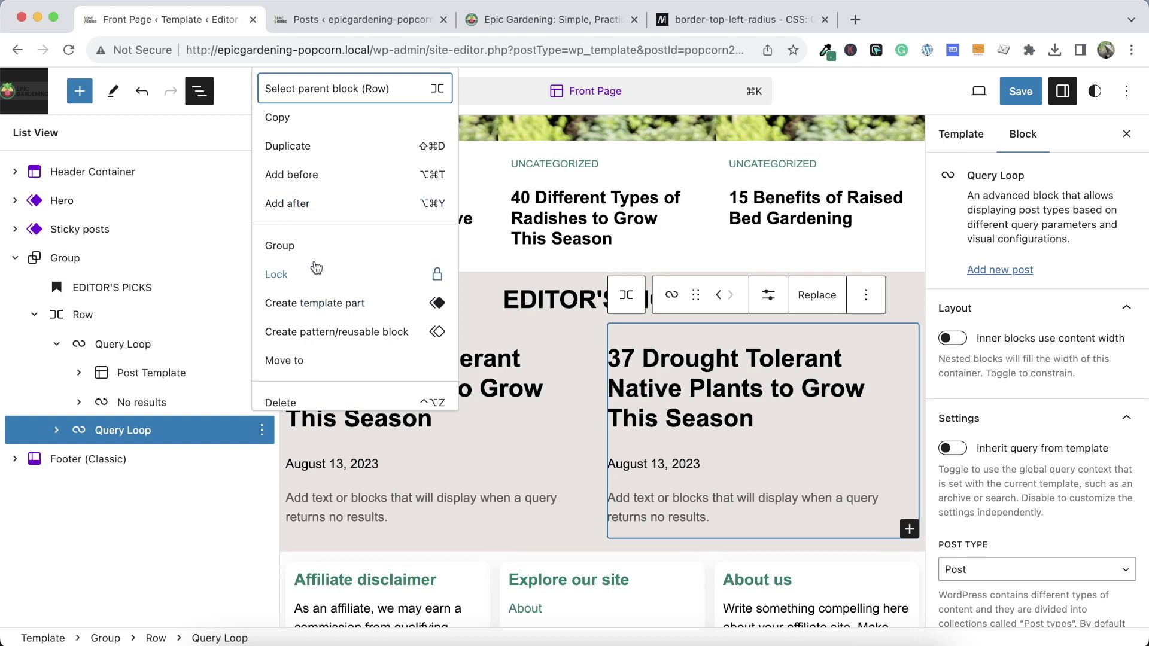
click(768, 295)
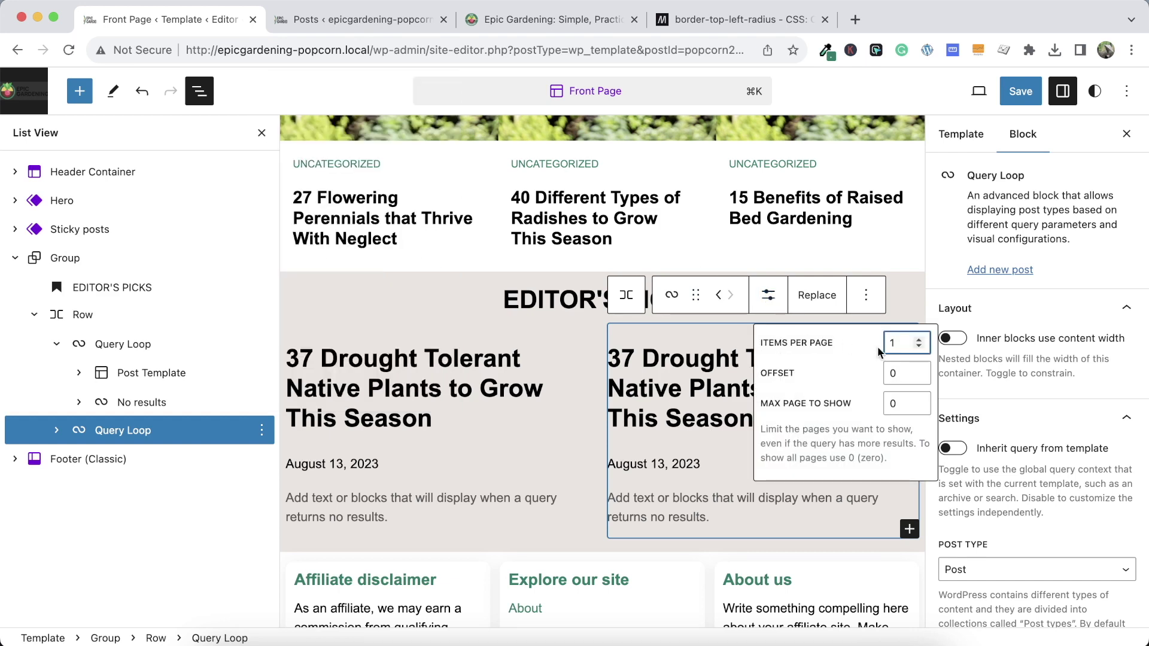
click(918, 339)
click(918, 339)
click(918, 339)
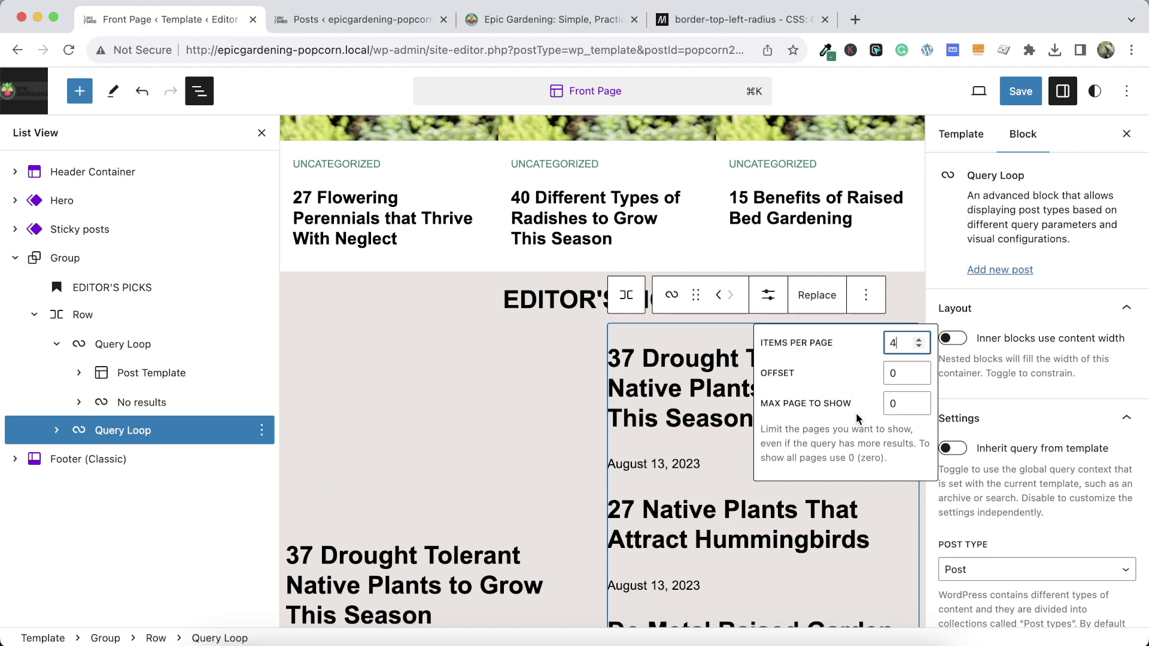
click(918, 369)
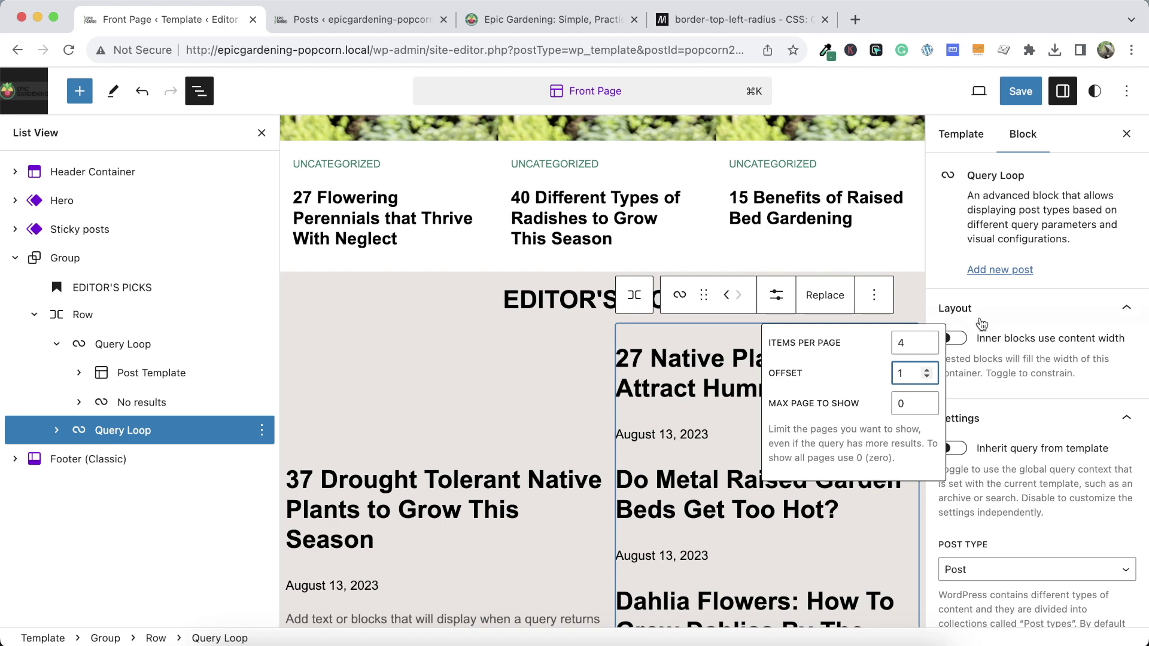
click(1011, 309)
click(1014, 308)
scroll(1008, 335, down, 2)
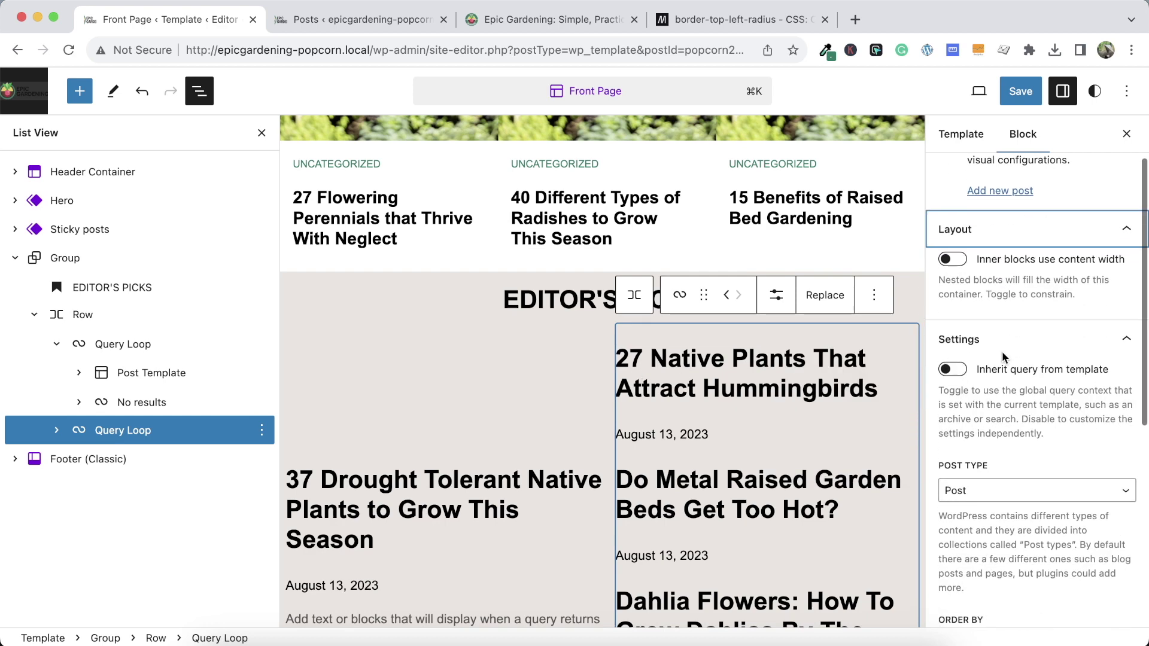
click(952, 245)
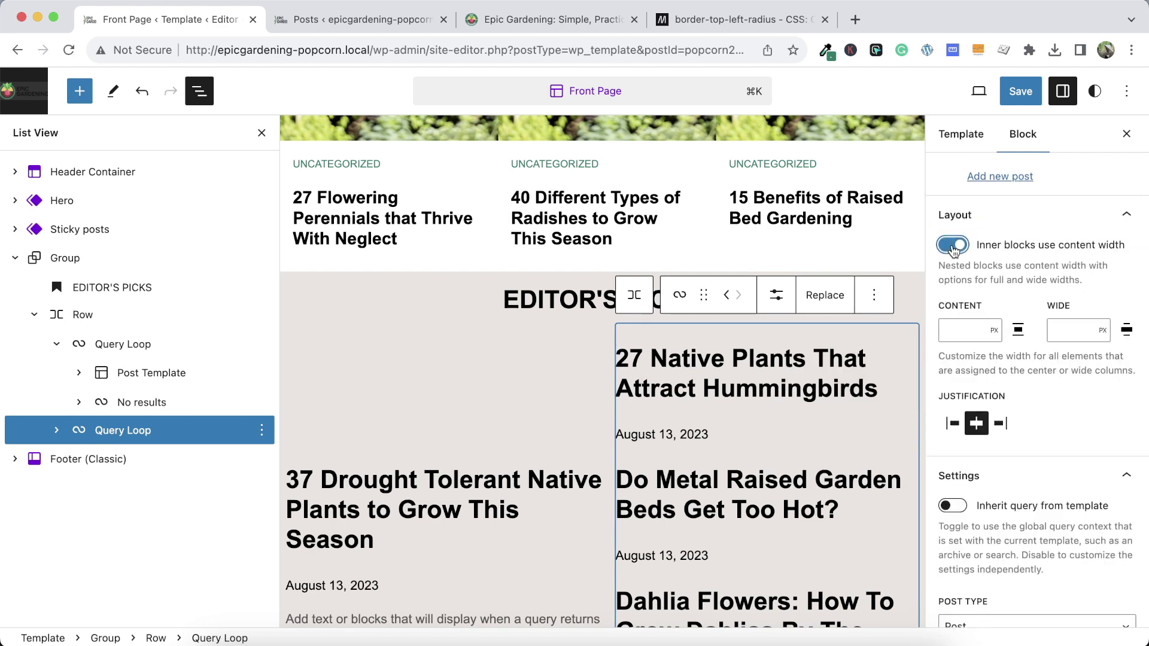
click(952, 246)
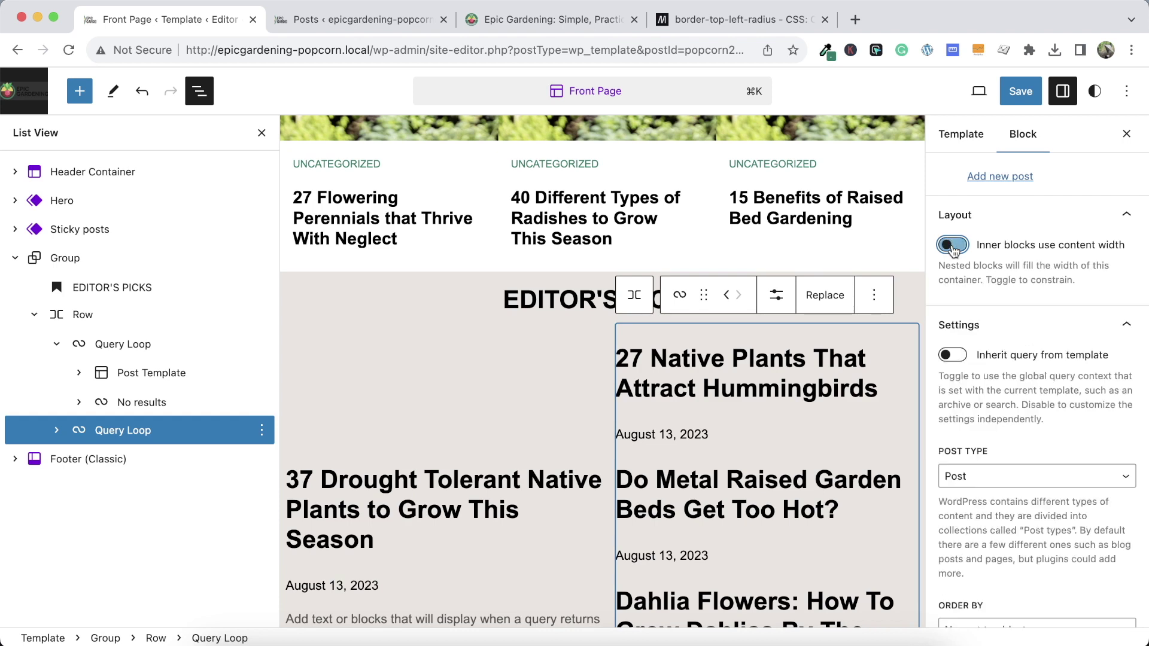
Wrap each of the two Query Loops in the Row in its own Group block
click(261, 430)
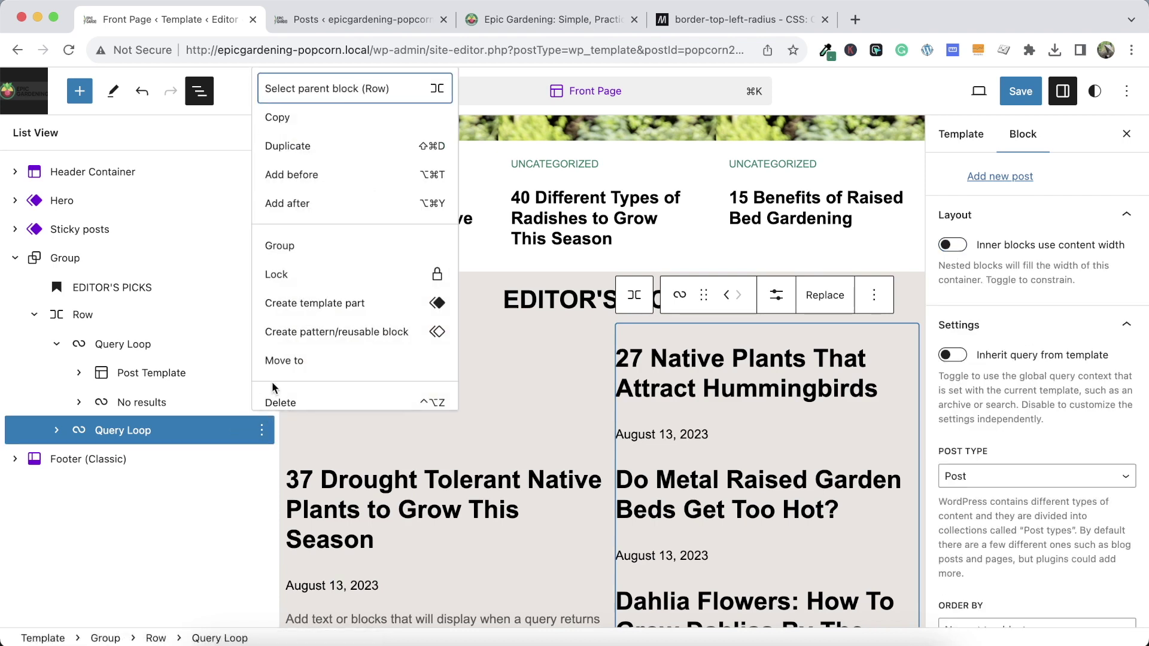
click(278, 247)
click(116, 439)
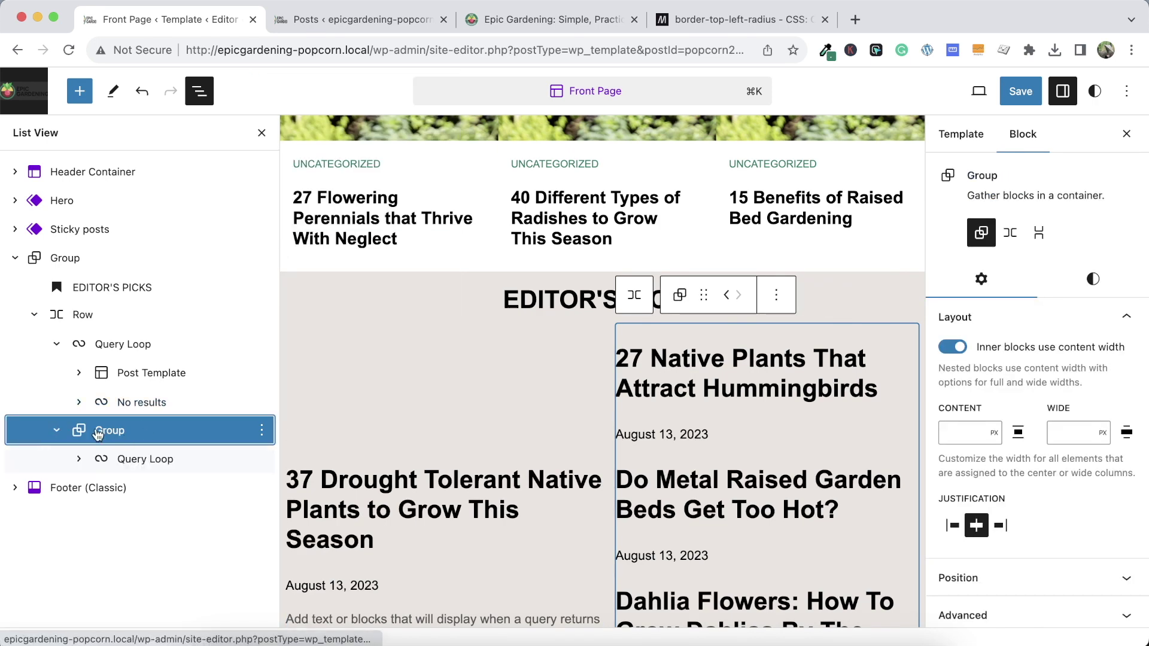
click(122, 344)
click(262, 344)
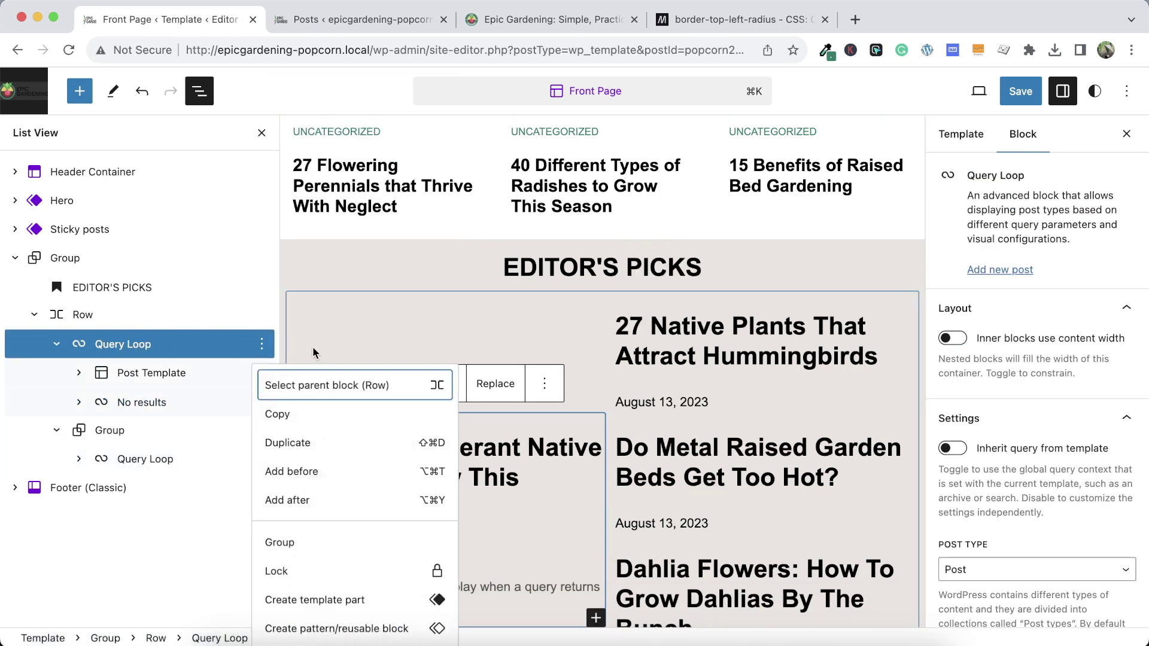
click(282, 541)
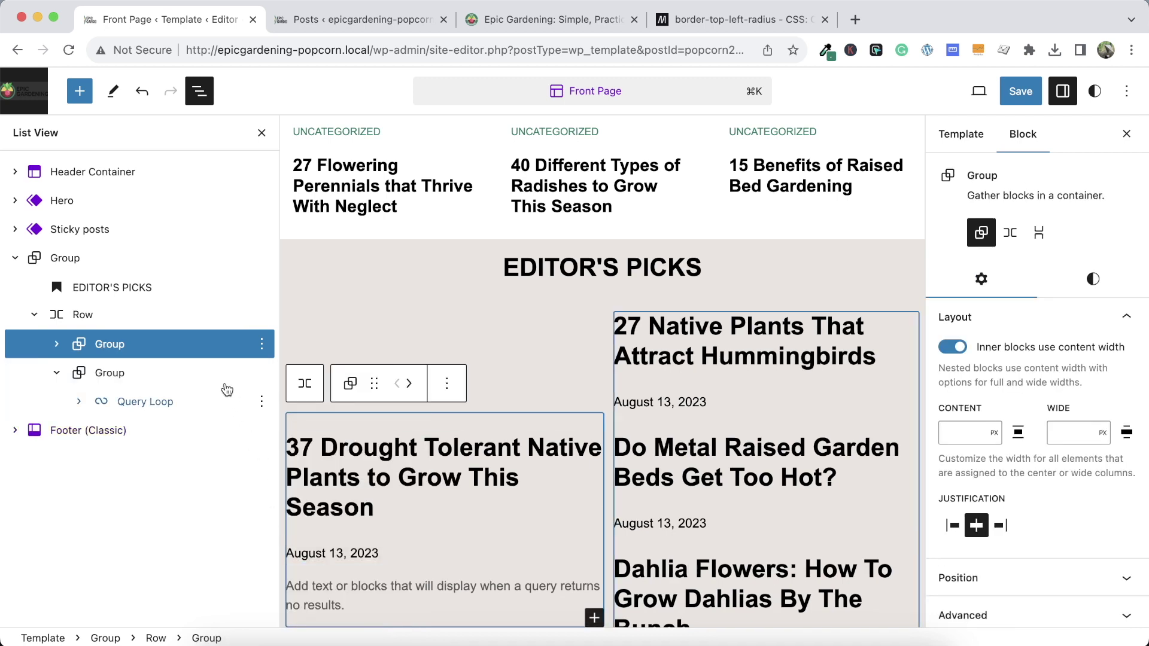
Set the content width of the first Group in the Row to 50%
click(992, 432)
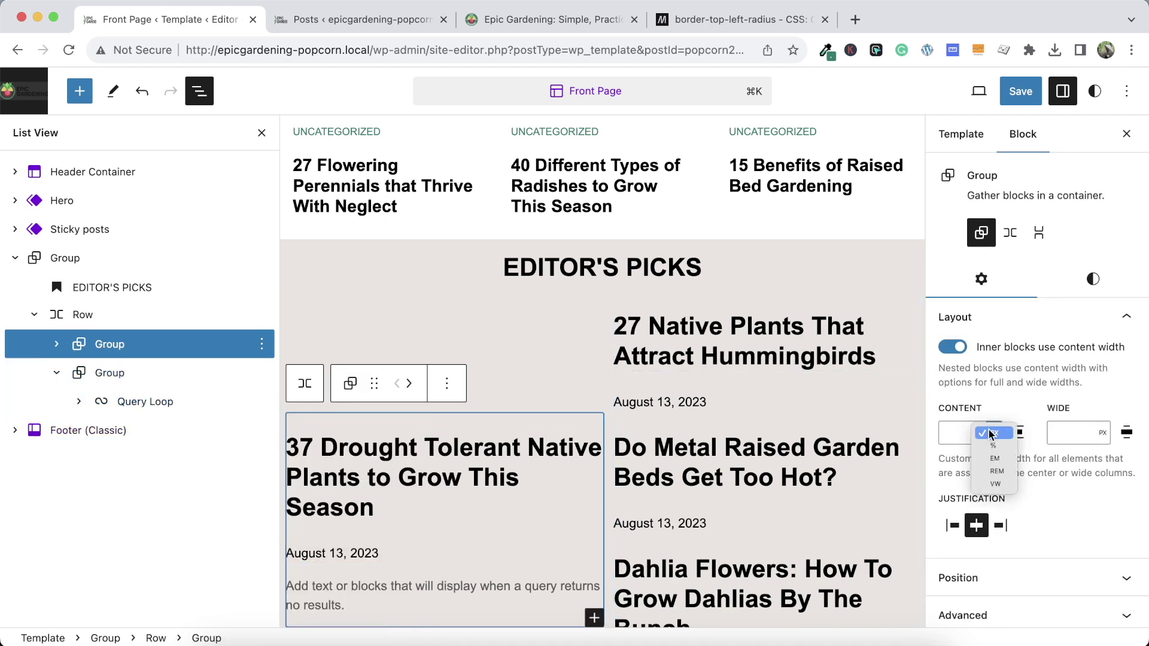
click(994, 446)
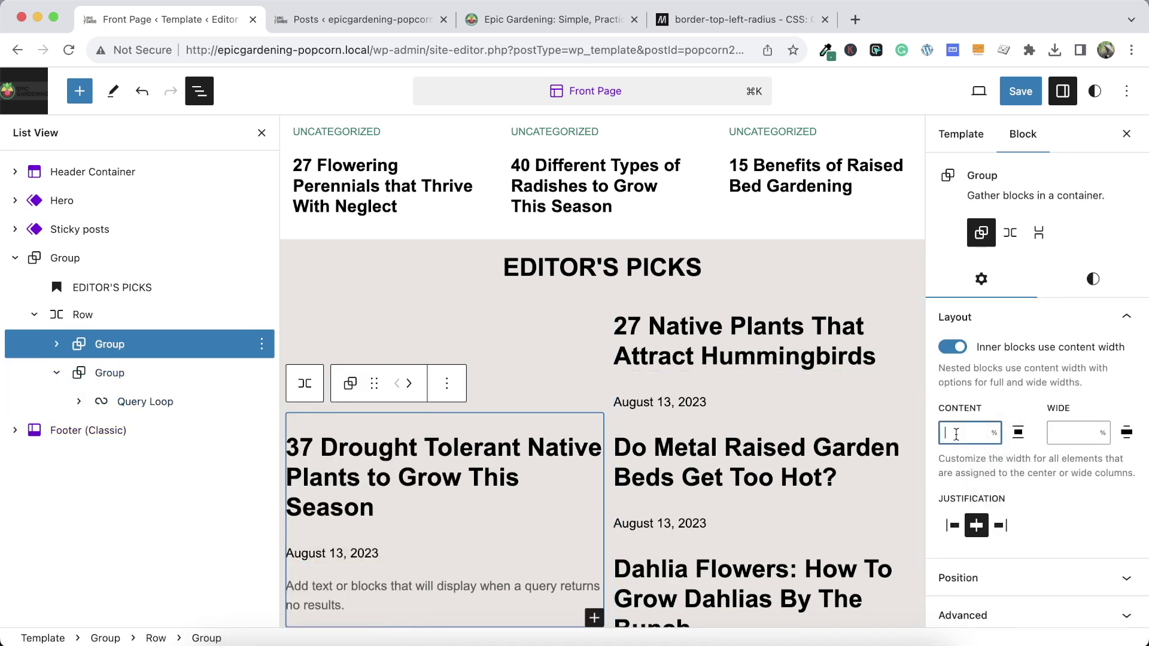
text(50)
Set the content width of the second Group in the Row to 50%
click(198, 372)
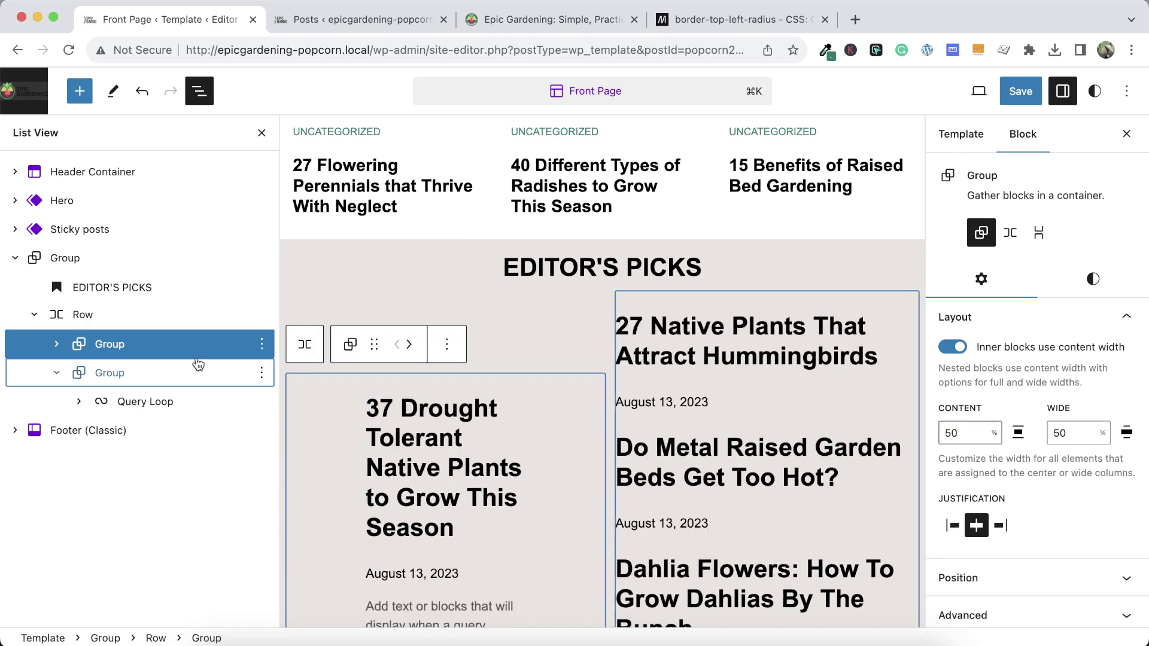
click(991, 433)
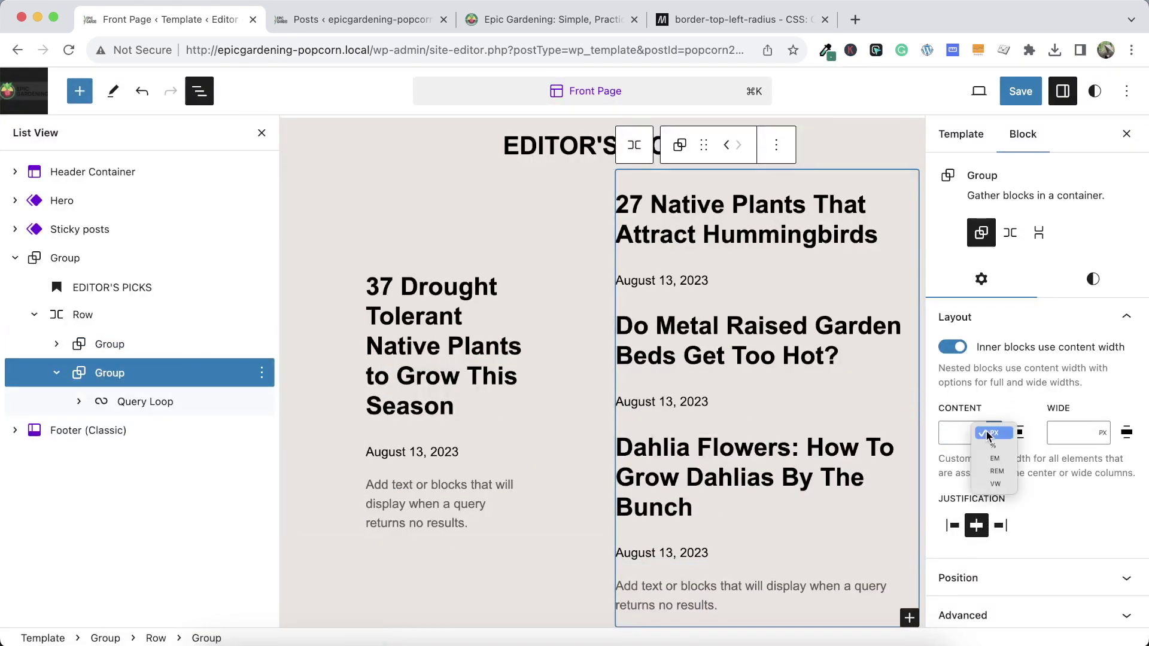
click(993, 446)
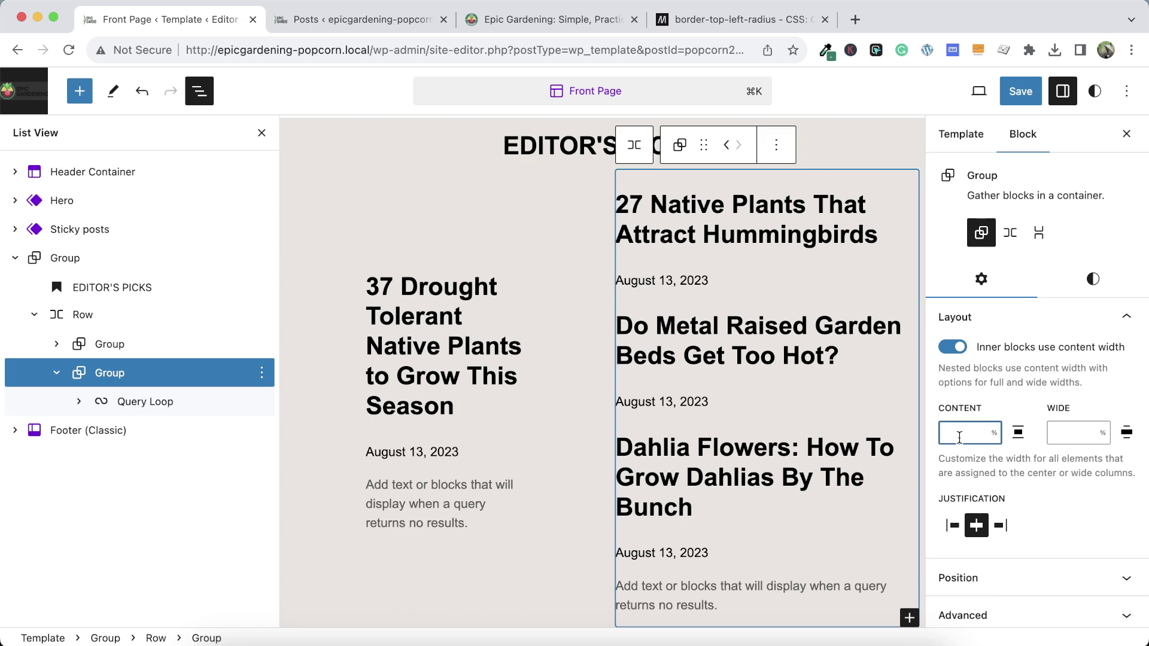
text(50)
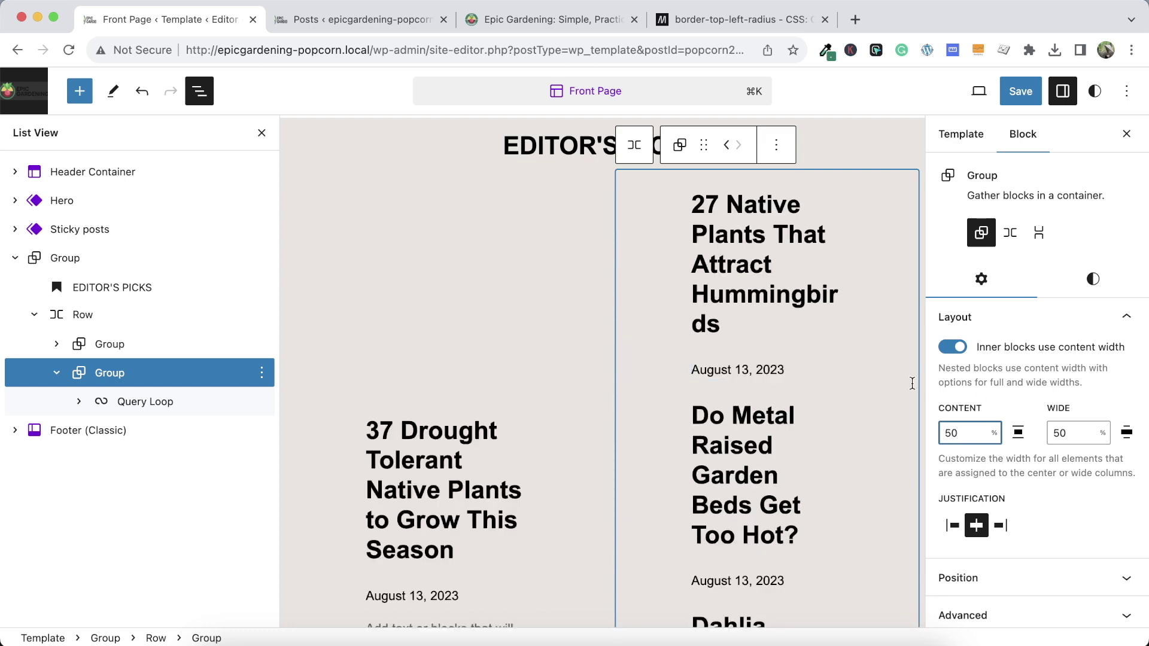
Examine the nested blocks and query settings of the Query Loop inside the second Group
click(78, 401)
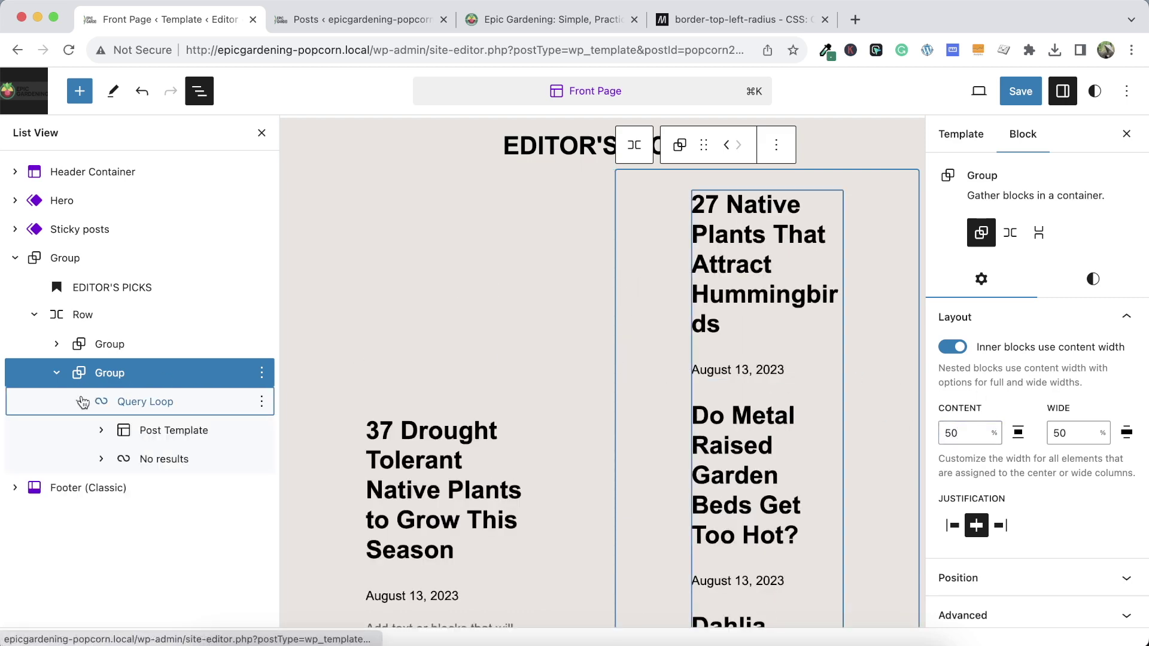
click(144, 426)
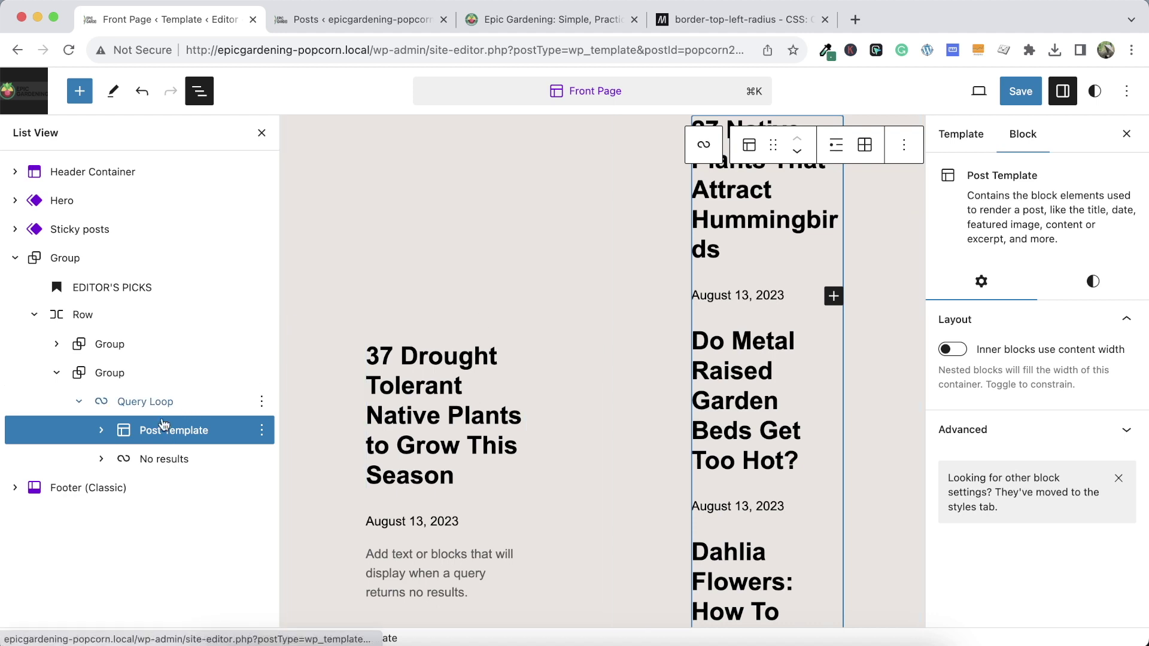
click(180, 404)
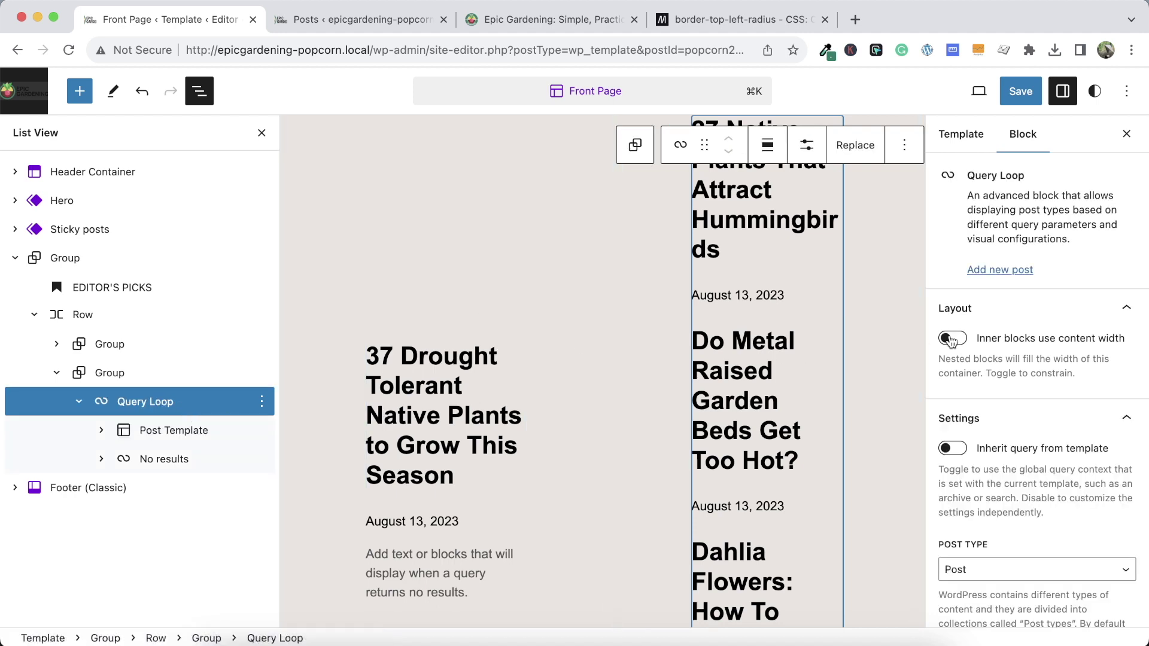
scroll(991, 412, down, 2)
scroll(993, 401, down, 5)
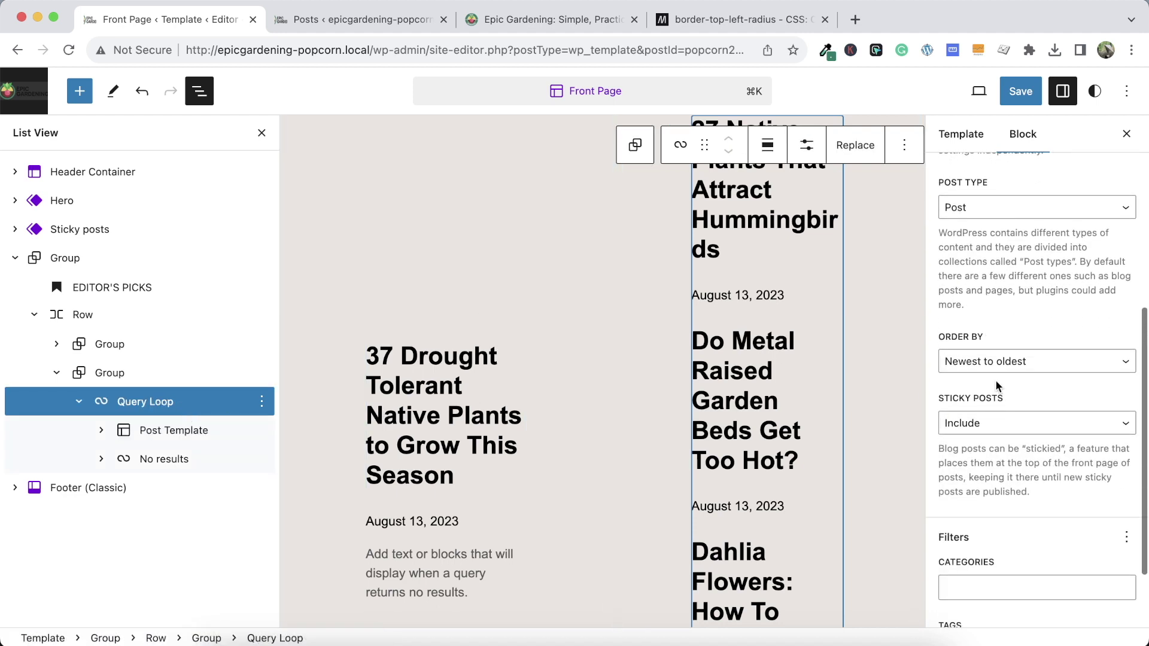
scroll(473, 383, up, 2)
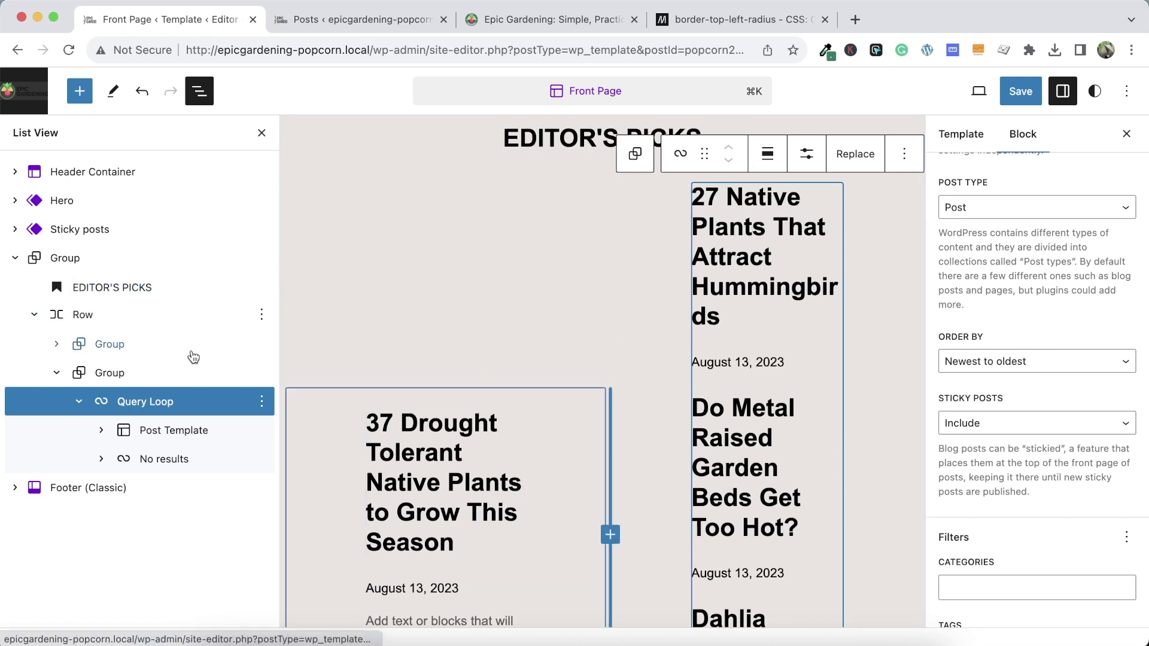
Convert the second Group into a Row and allow it to wrap to multiple lines
click(101, 372)
click(56, 373)
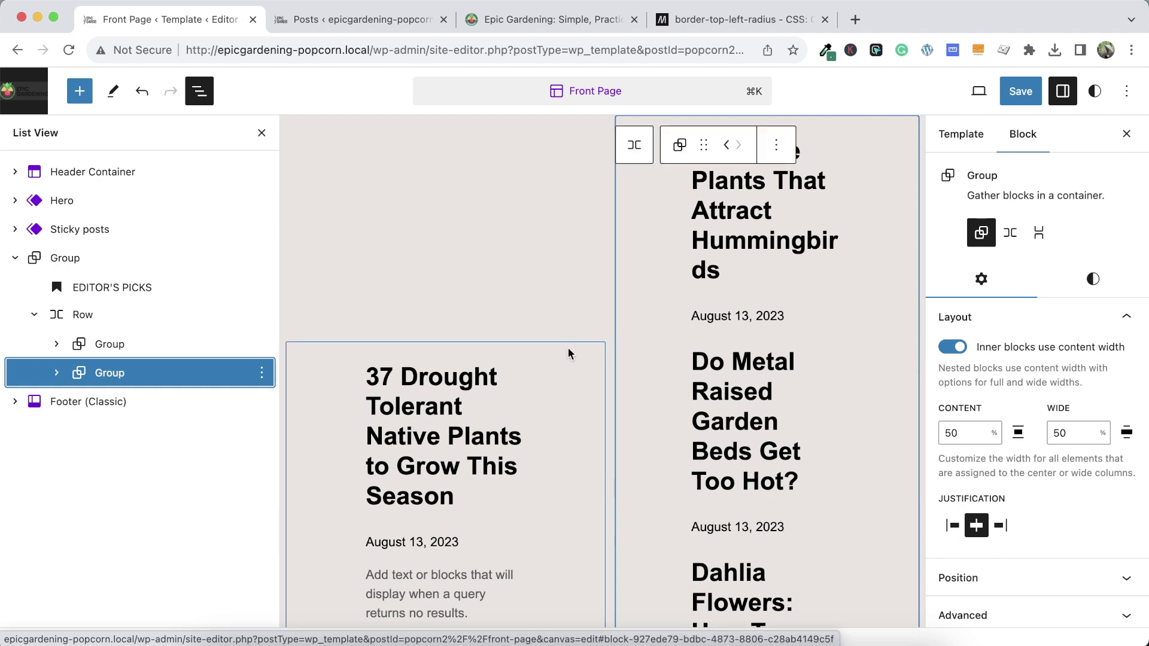
click(1009, 239)
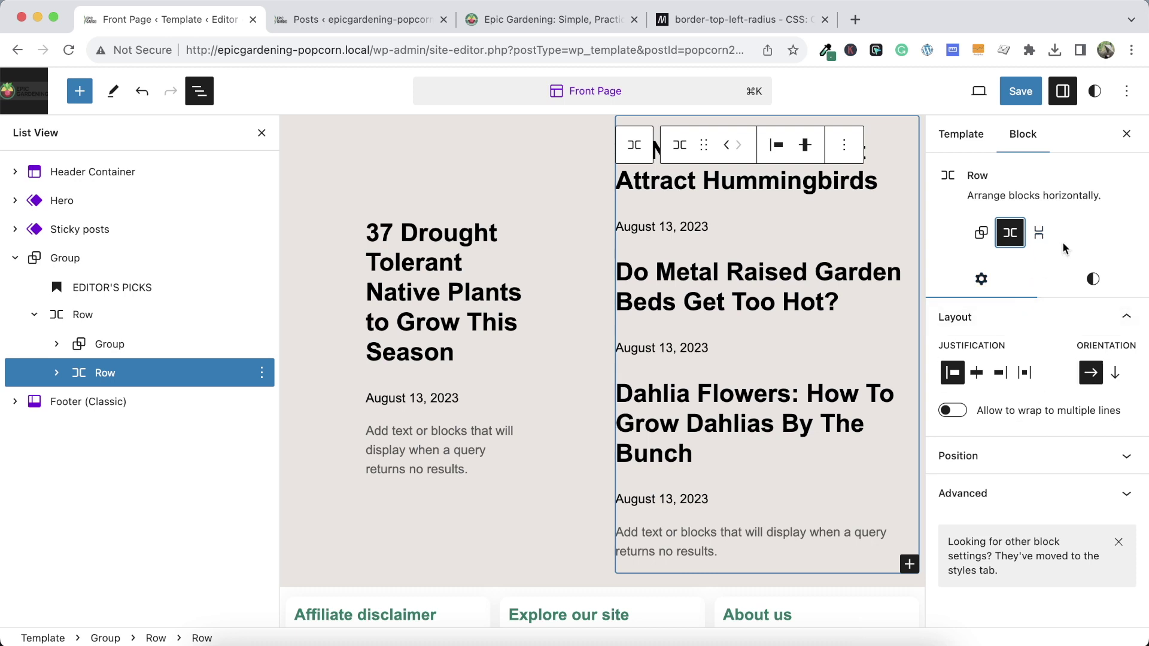
click(964, 410)
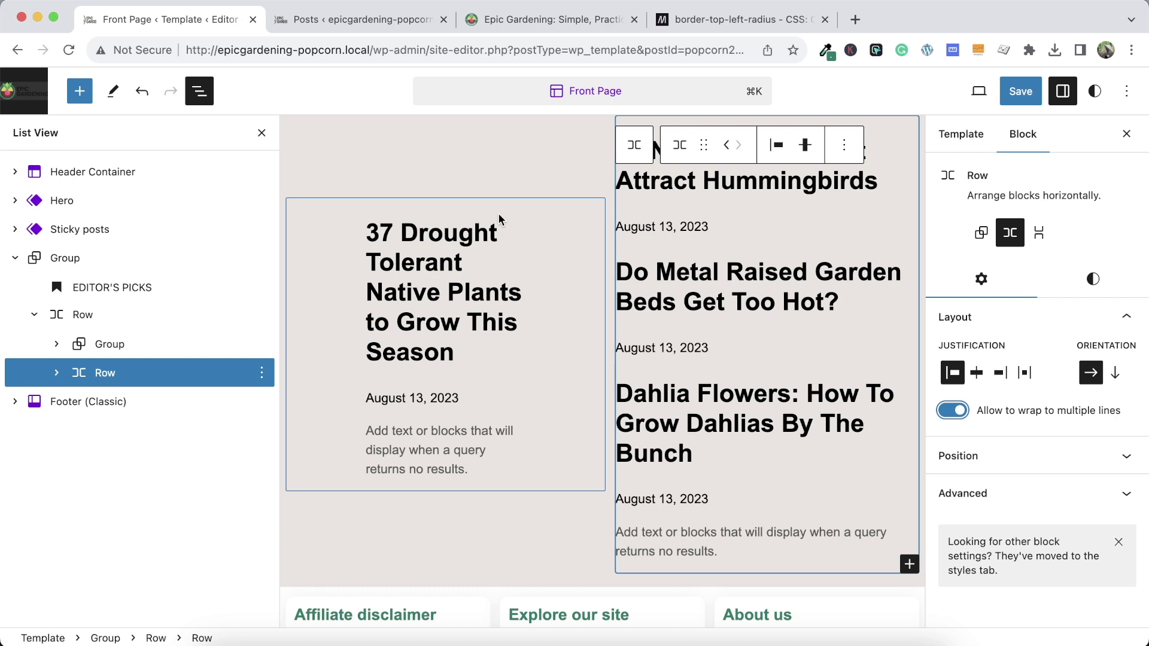
Expand the first Group's Query Loop down to the blocks in its Post Template and select the Title block
click(358, 204)
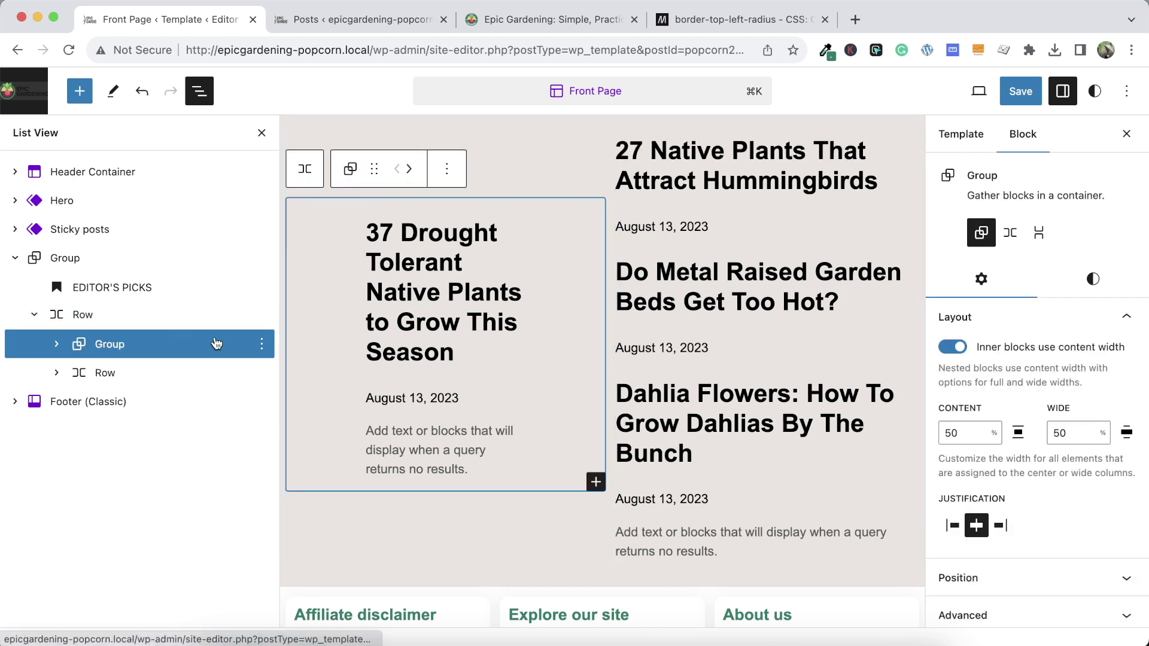
click(57, 344)
click(87, 371)
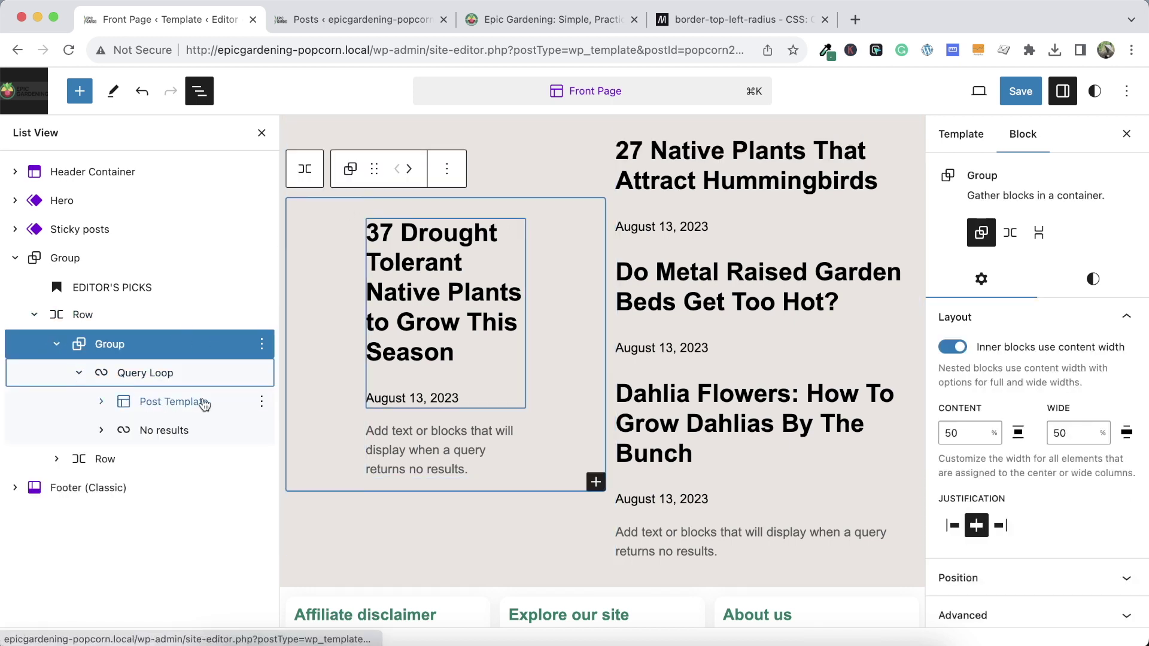
click(104, 402)
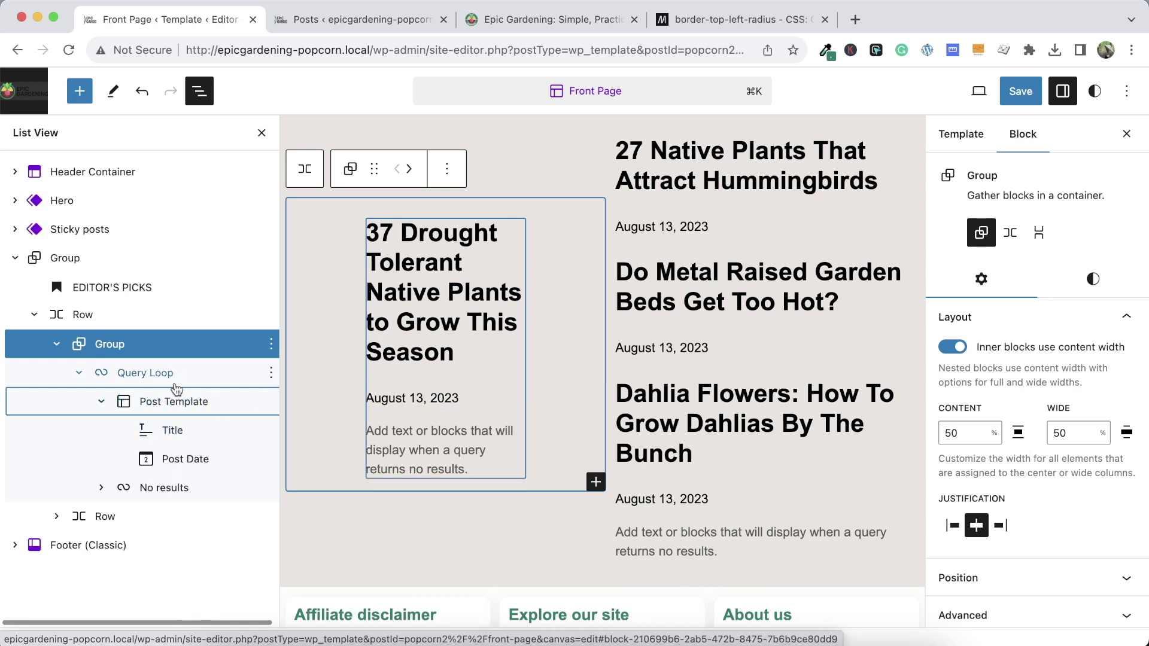
click(189, 405)
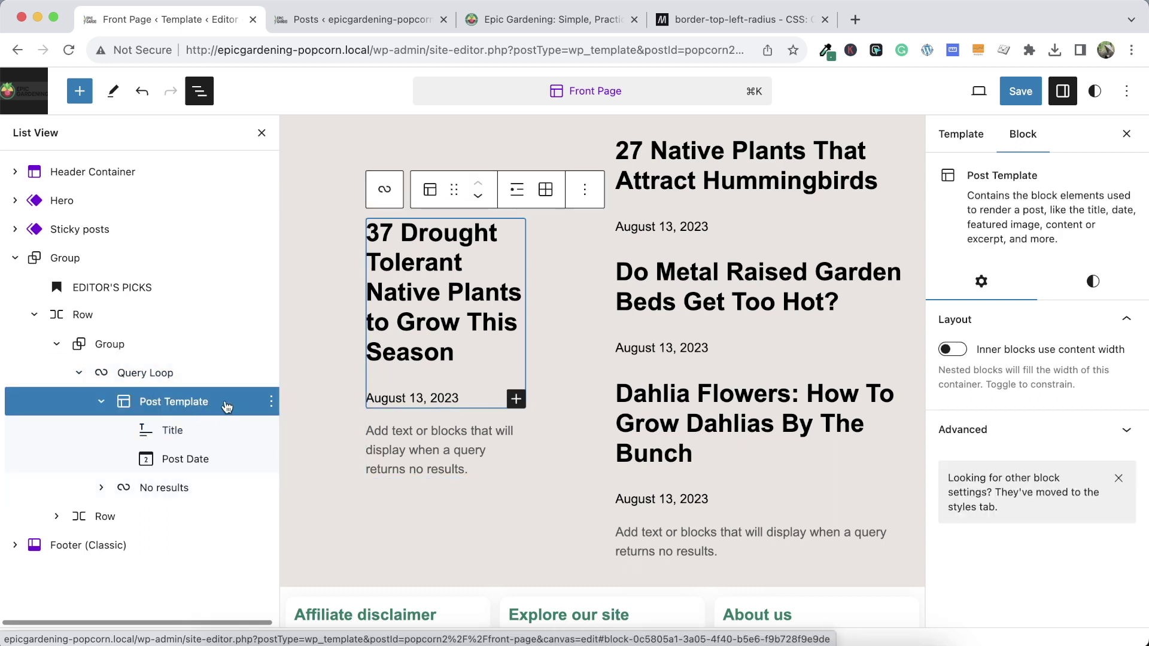
click(201, 431)
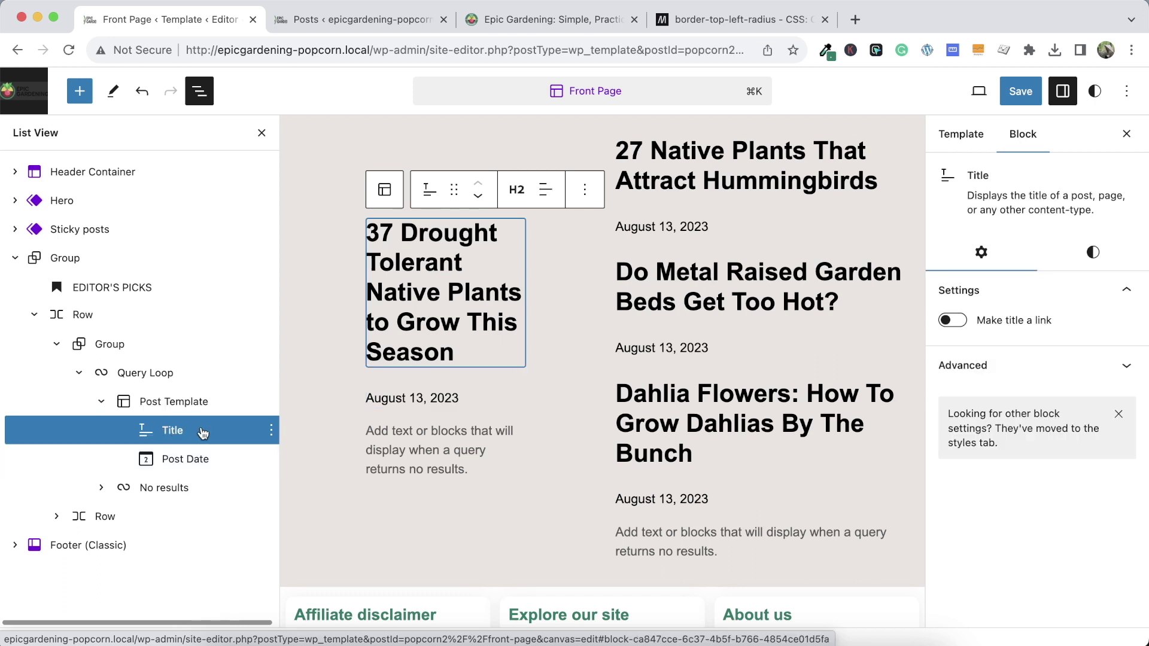
Insert a Cover block before the Title in the first Query Loop's Post Template
click(245, 401)
click(271, 402)
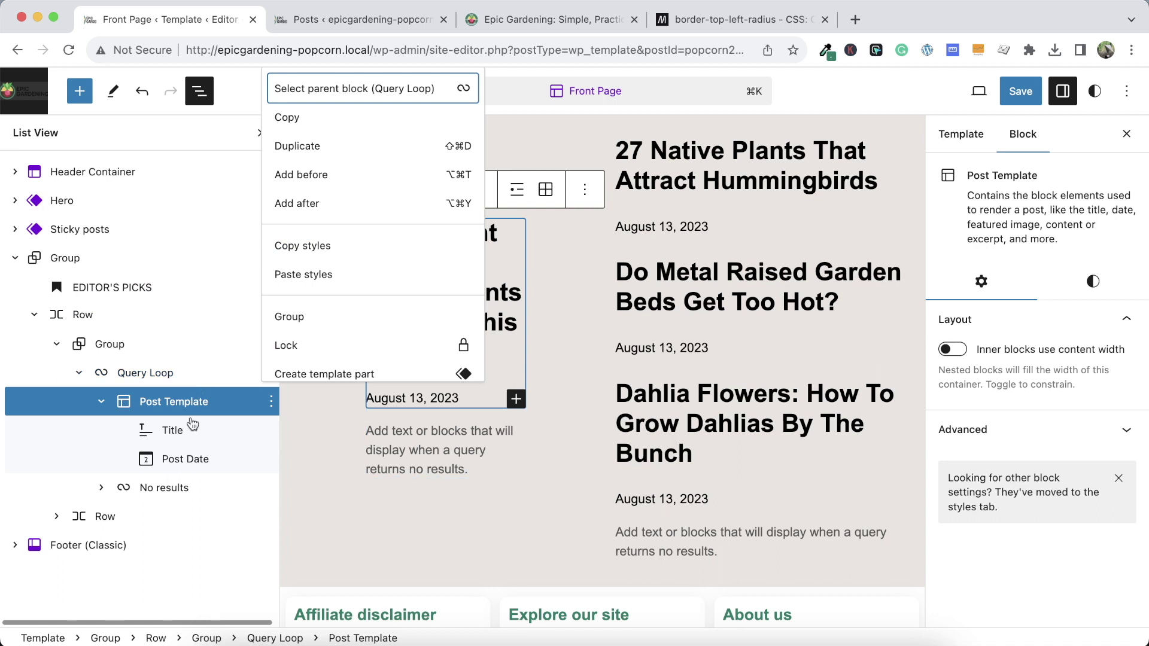
click(251, 431)
click(271, 430)
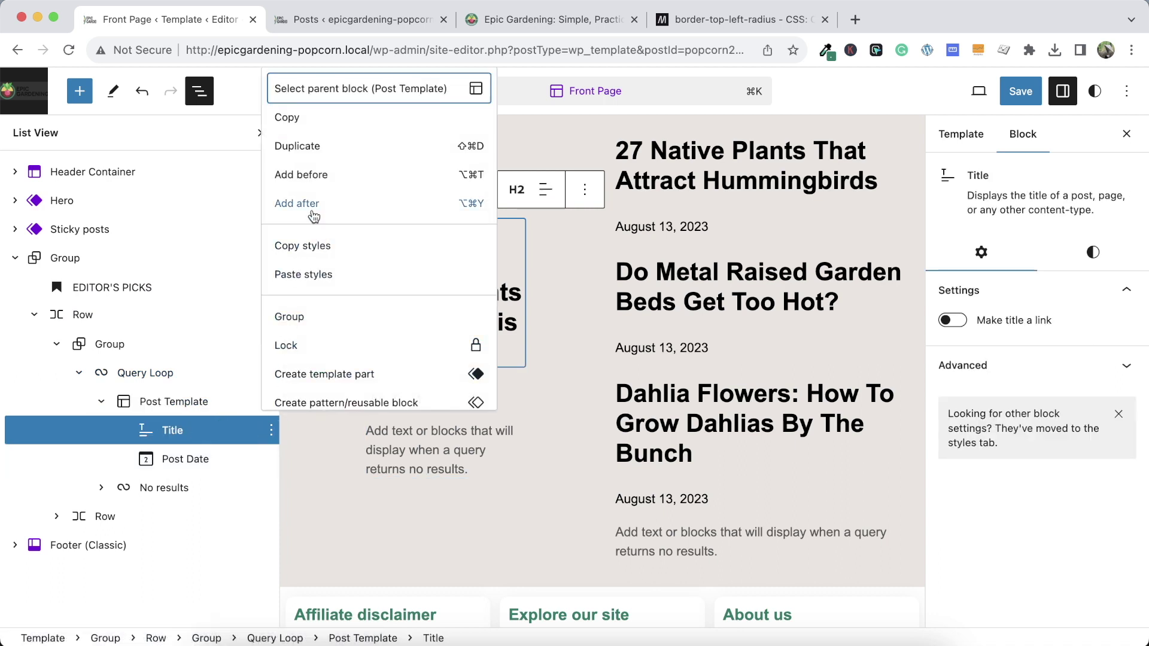
click(308, 175)
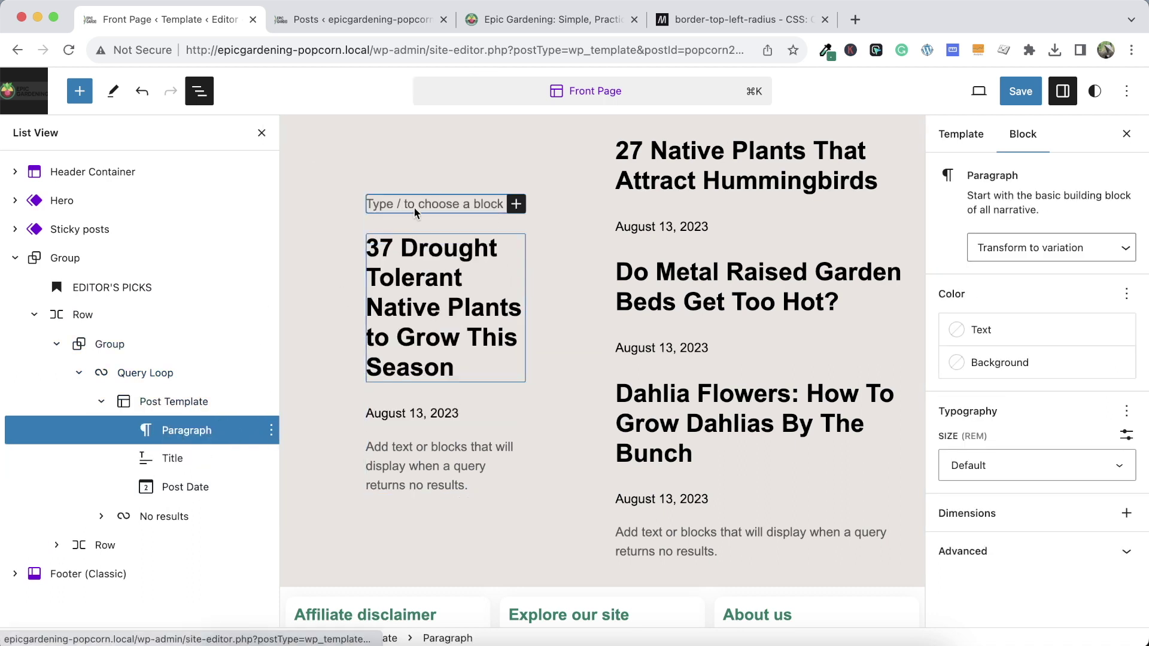
text(/cov)
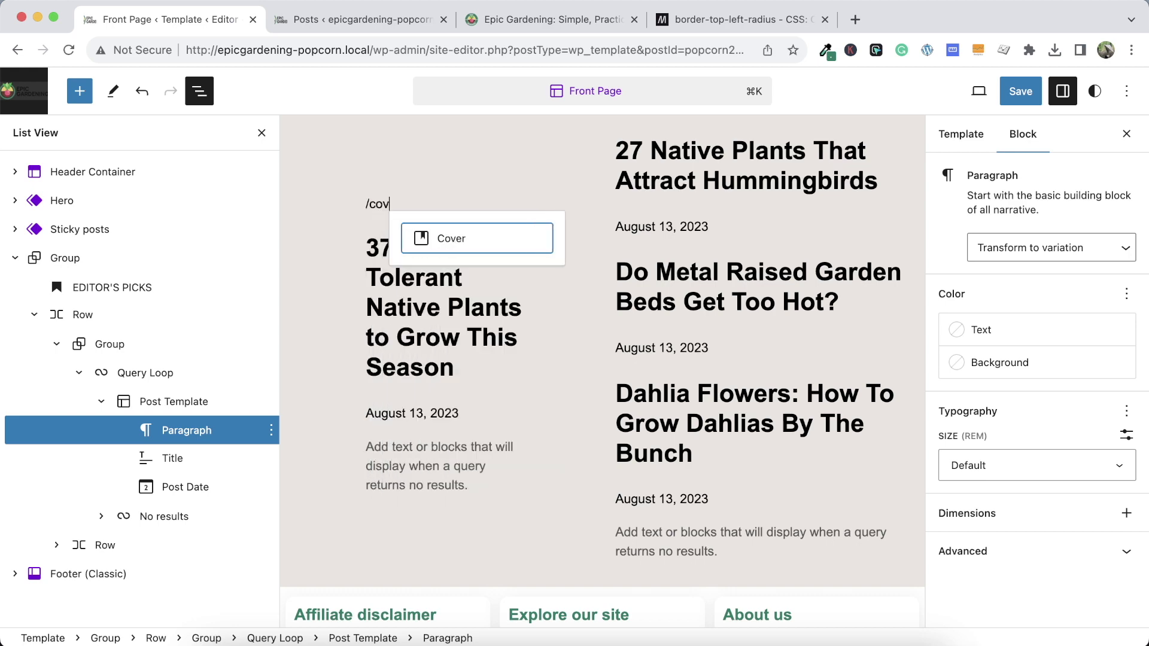
click(466, 230)
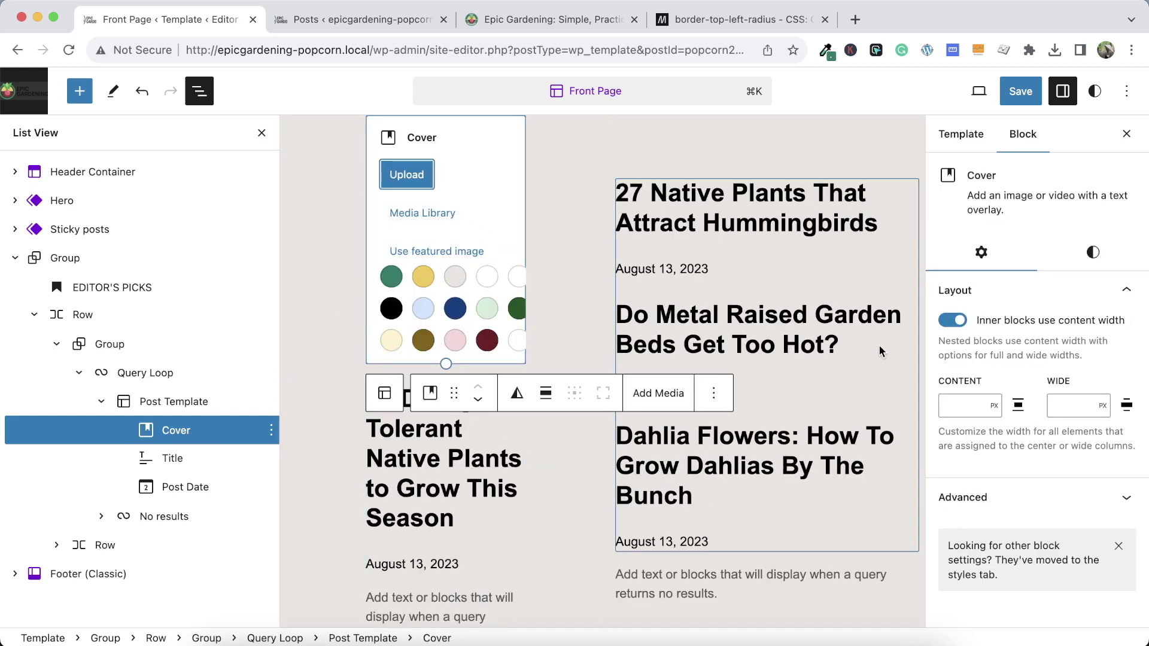
Use the post's featured image as the background of the new Cover block
click(1093, 252)
scroll(1035, 438, down, 5)
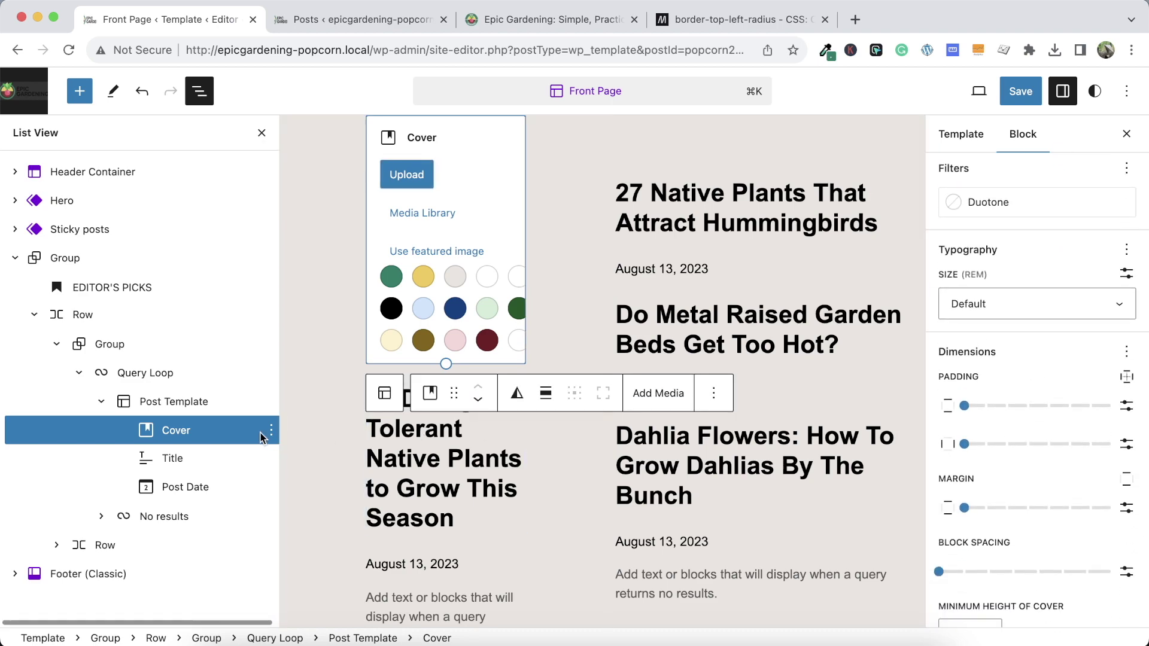
click(437, 251)
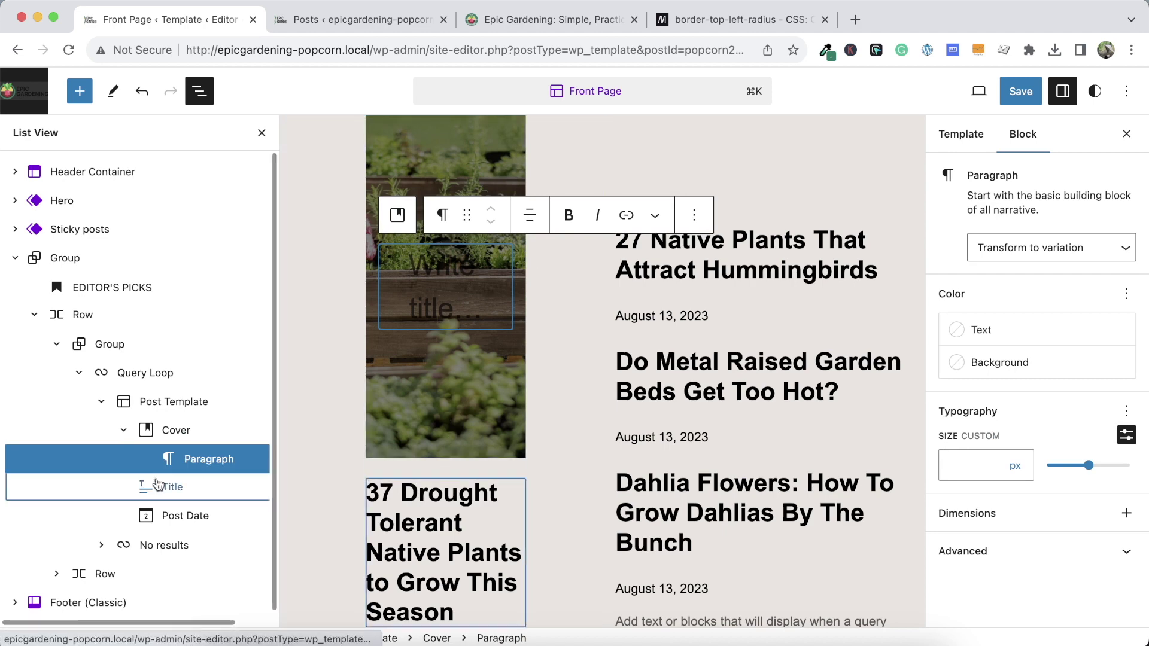
Move the Title block into the Cover block, above its placeholder Paragraph
click(262, 486)
scroll(257, 487, right, 2)
drag(155, 489, 198, 449)
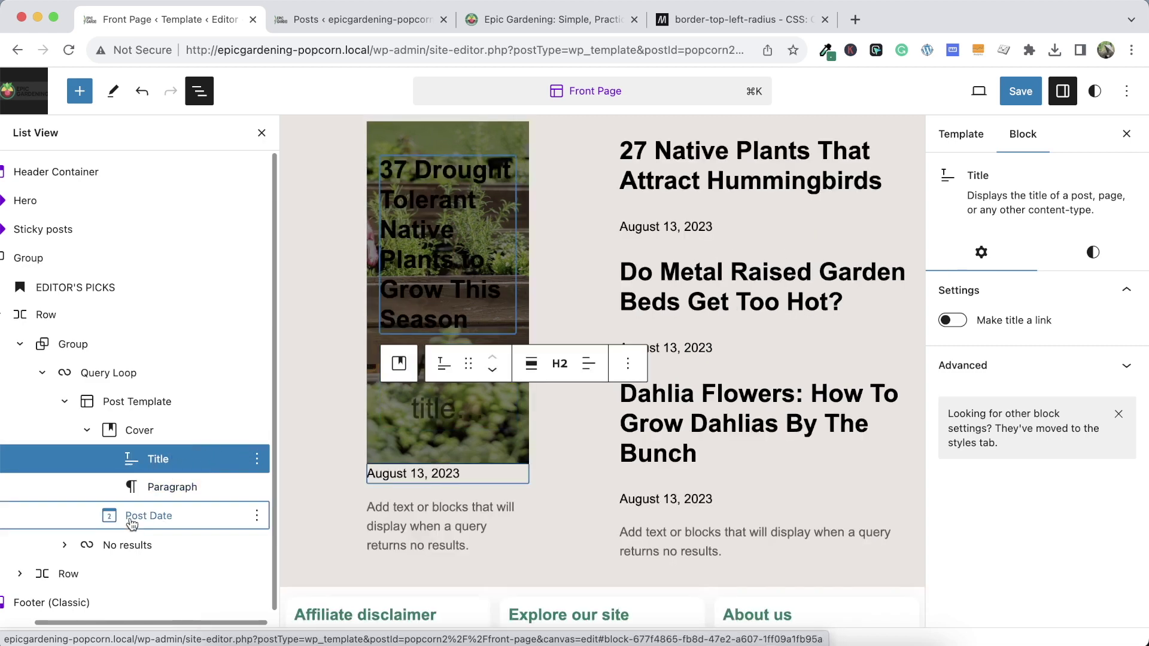
Check the featured post on the Epic Gardening site and delete the Post Date block below the Cover
click(134, 524)
click(254, 516)
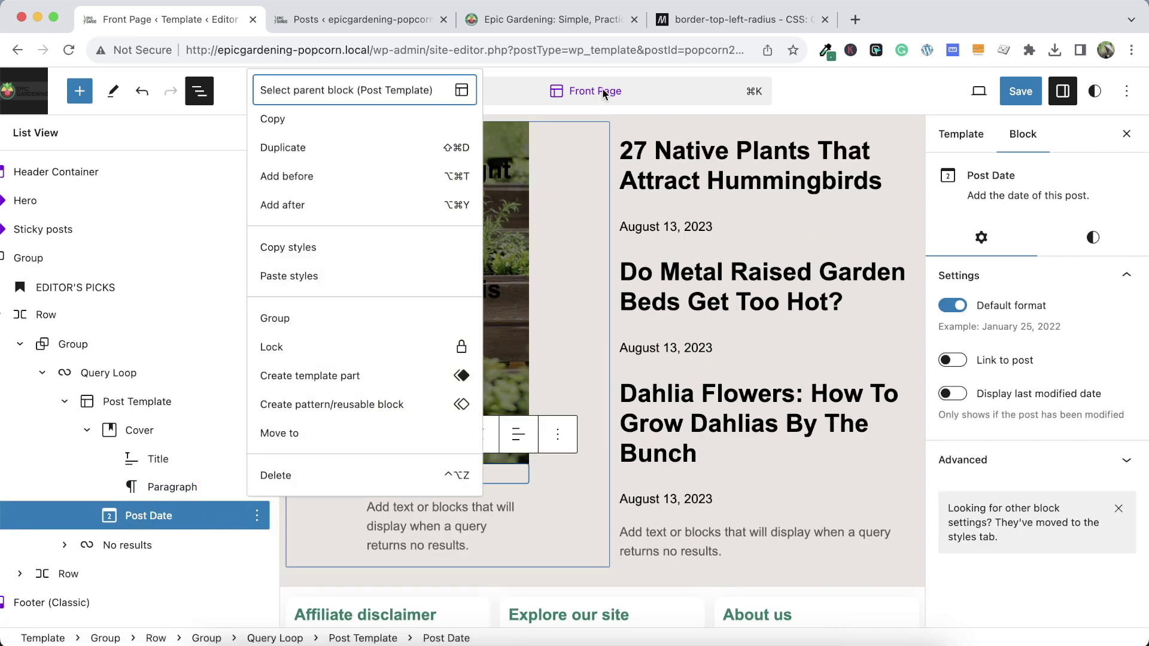
click(549, 24)
scroll(343, 297, up, 3)
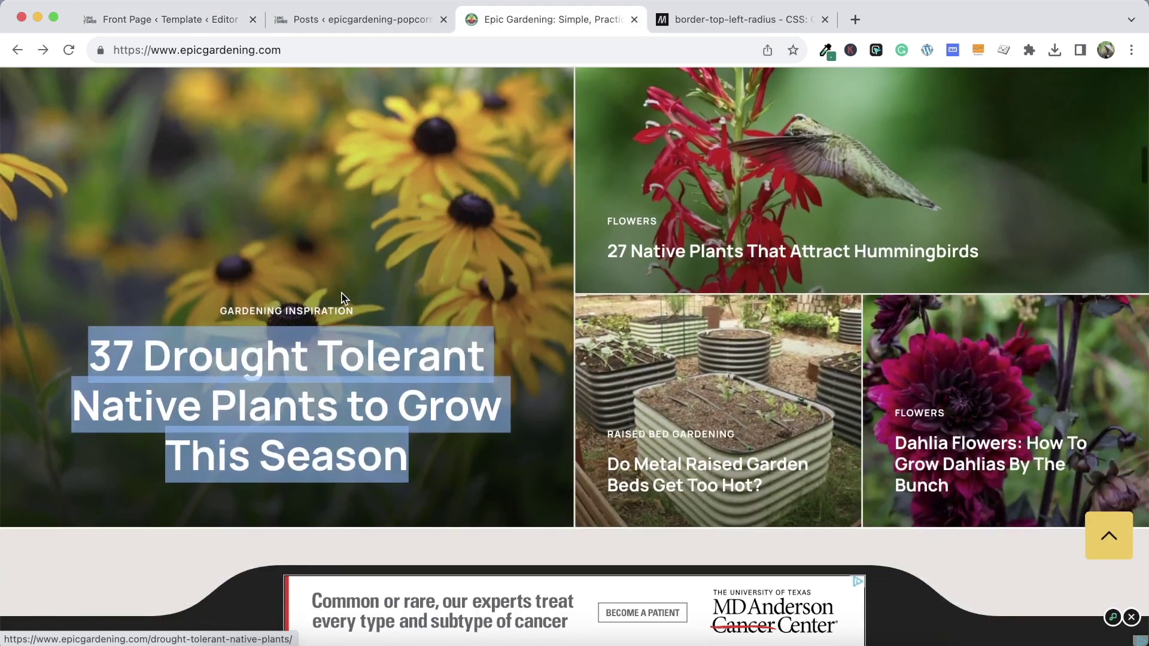
click(378, 21)
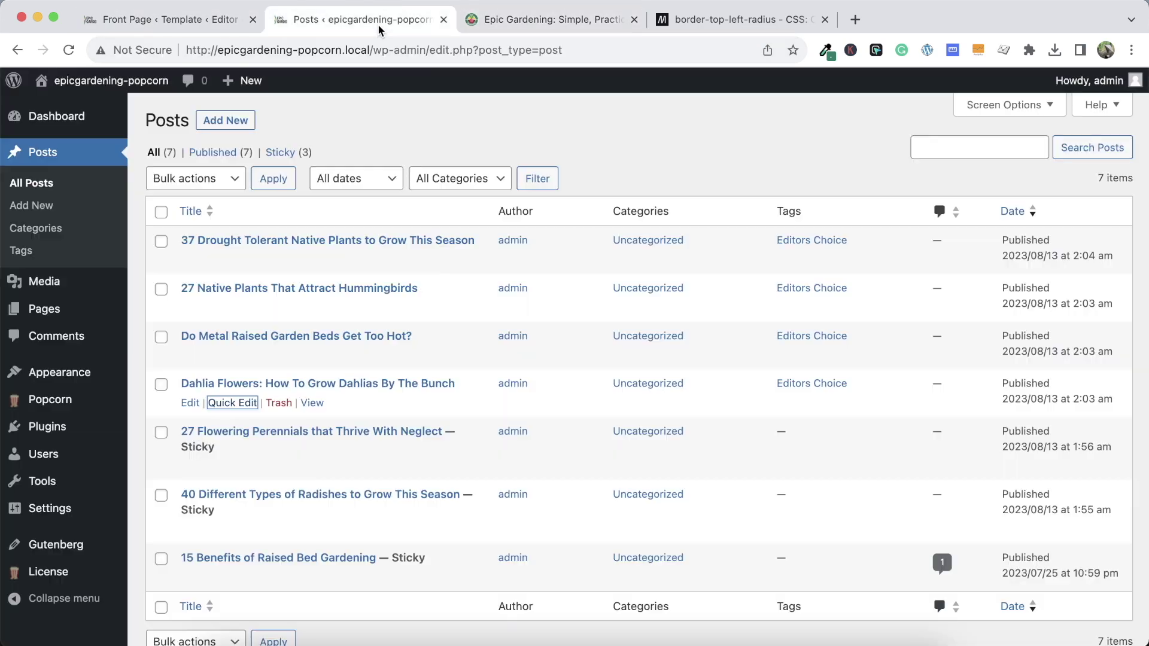
click(235, 24)
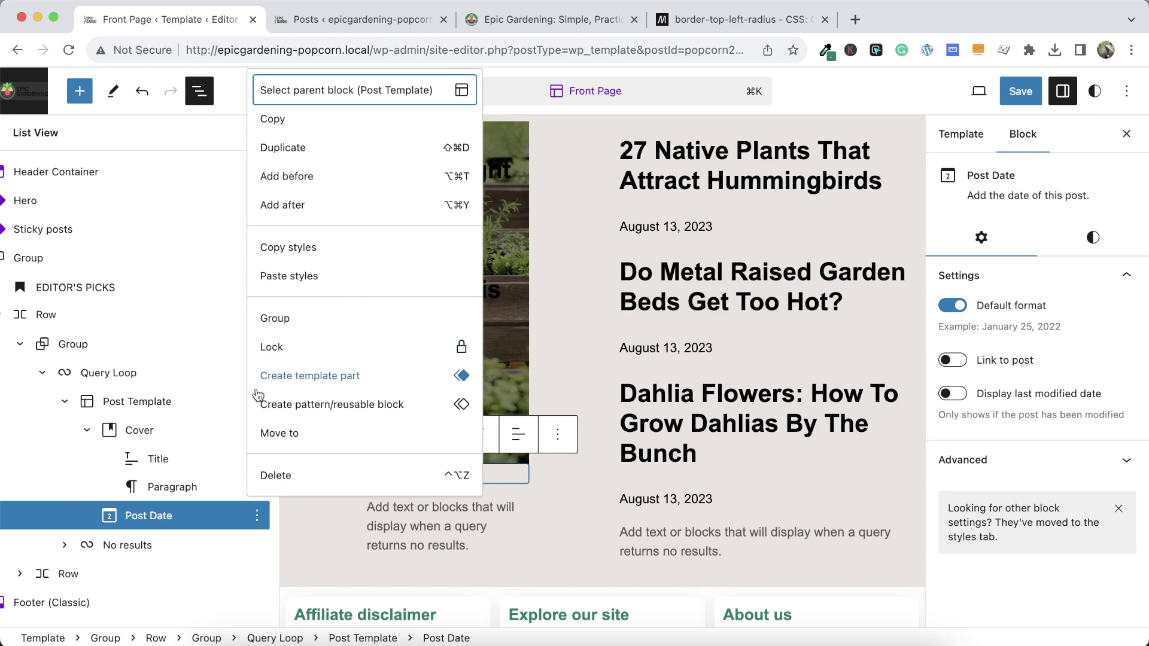
click(274, 475)
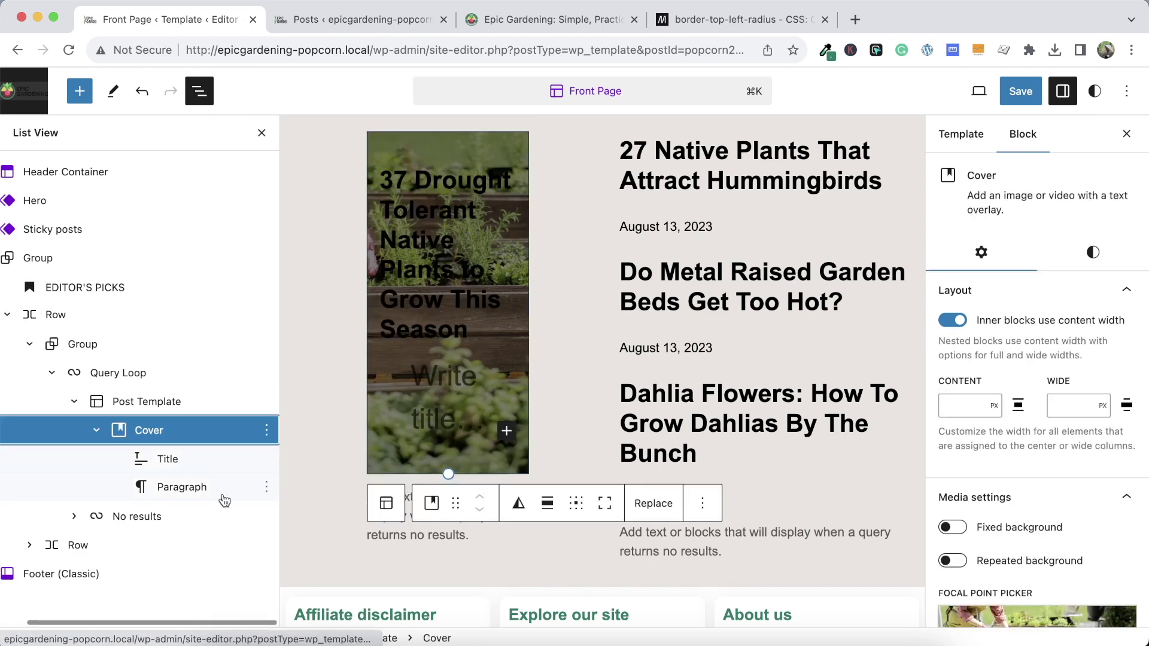
Delete the placeholder Paragraph inside the Cover block, leaving only the Title
click(196, 466)
click(189, 490)
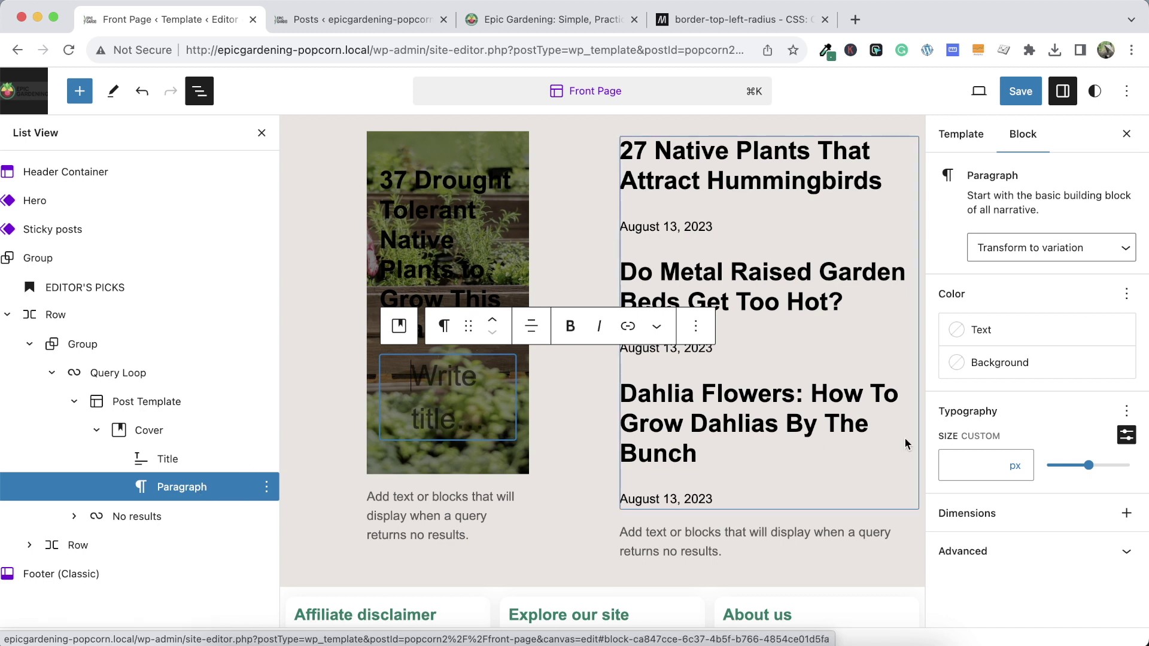
click(1125, 433)
click(1053, 461)
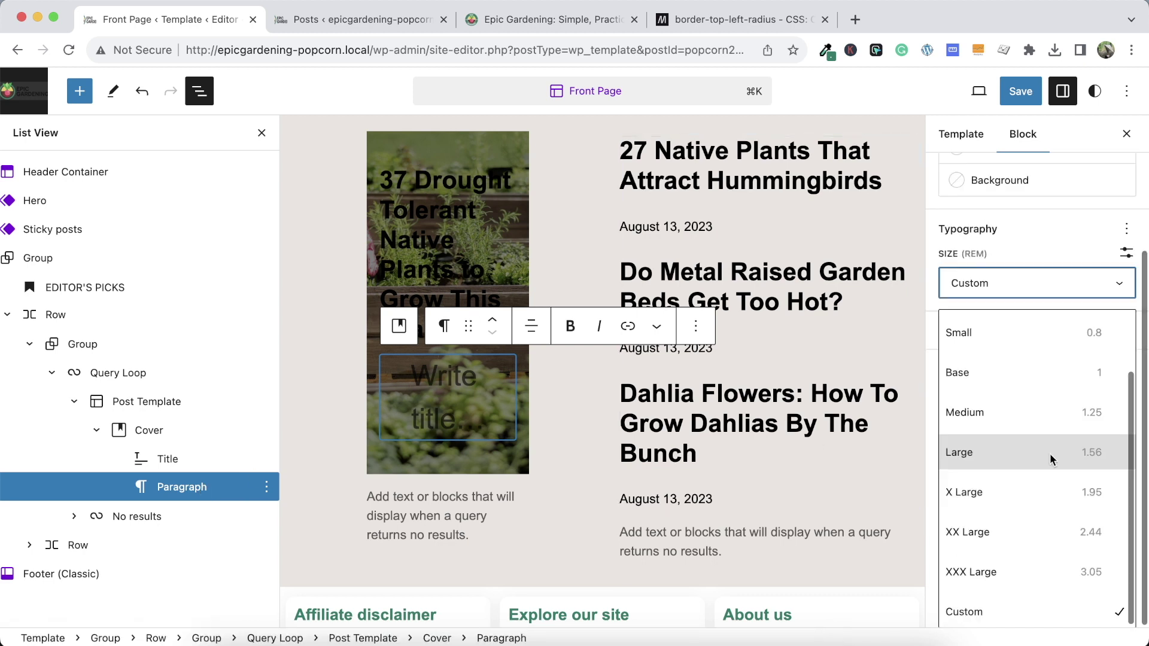
click(267, 486)
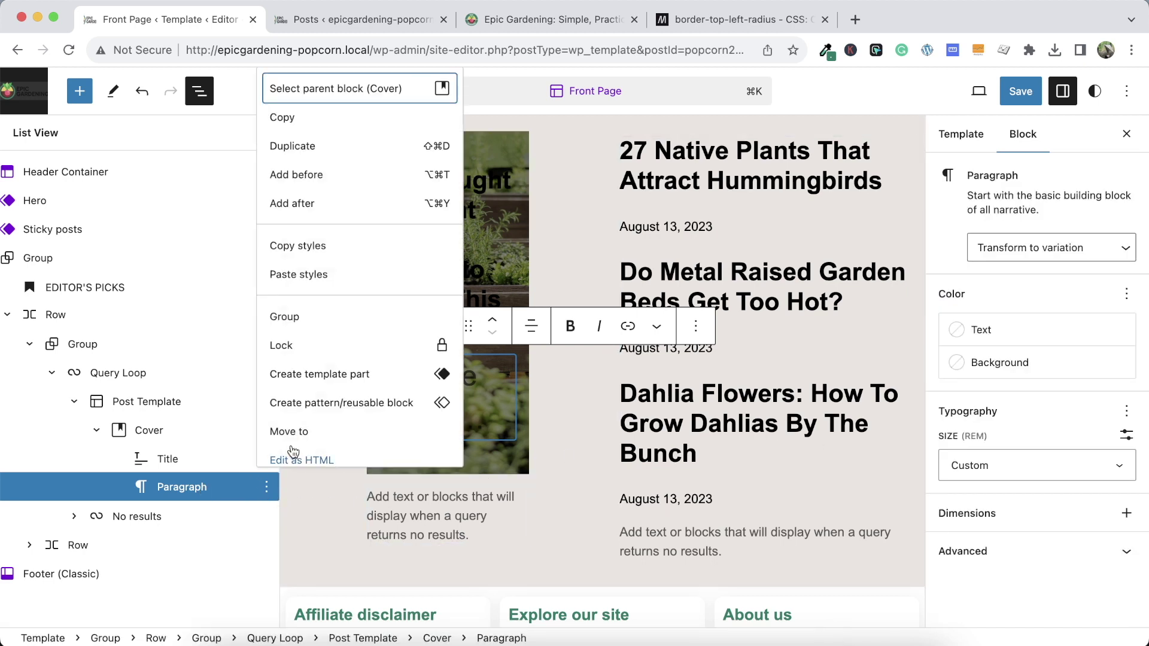
scroll(293, 419, down, 2)
click(293, 445)
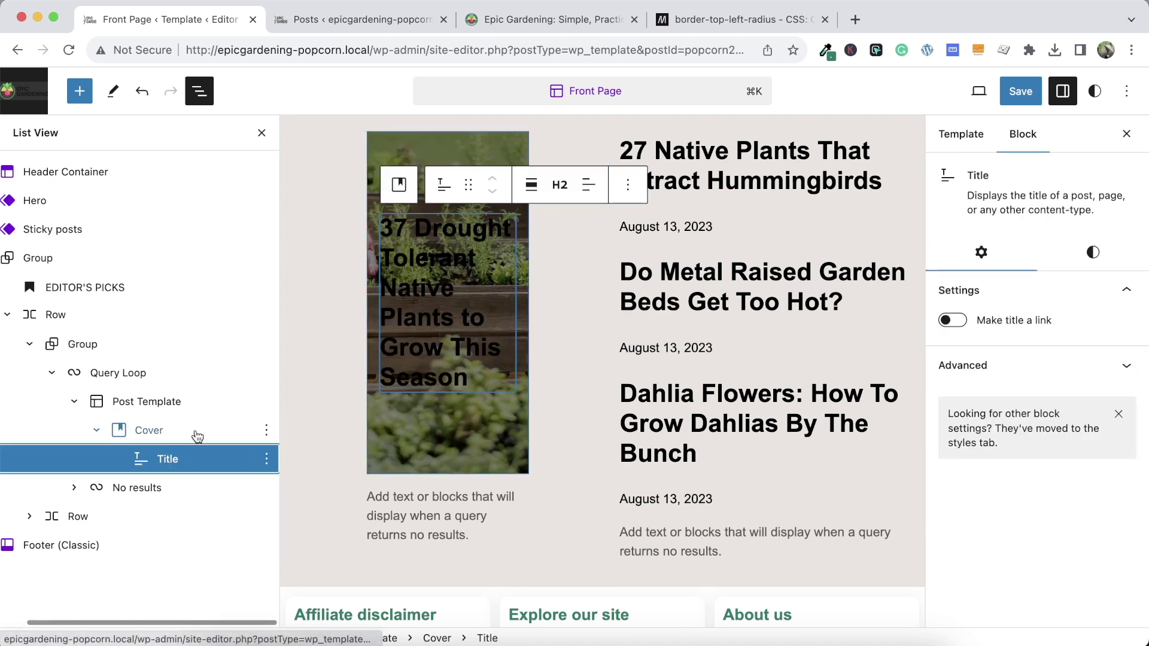
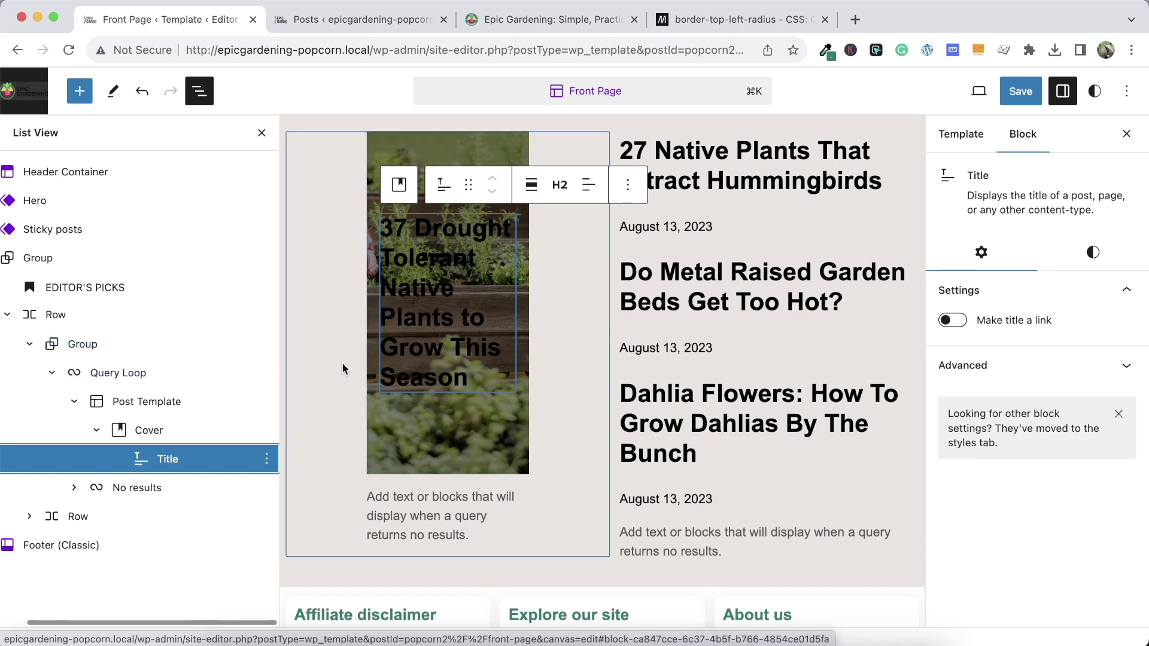
Align the Query Loop that holds the Cover to full width within its Group
click(168, 432)
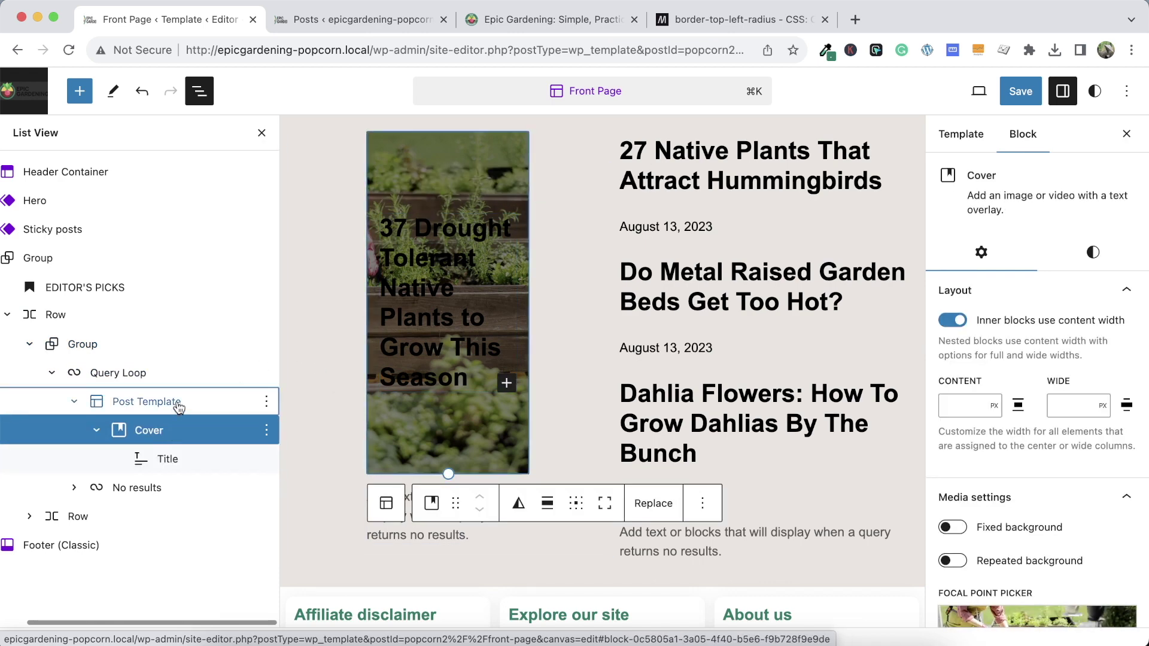
click(178, 404)
click(173, 377)
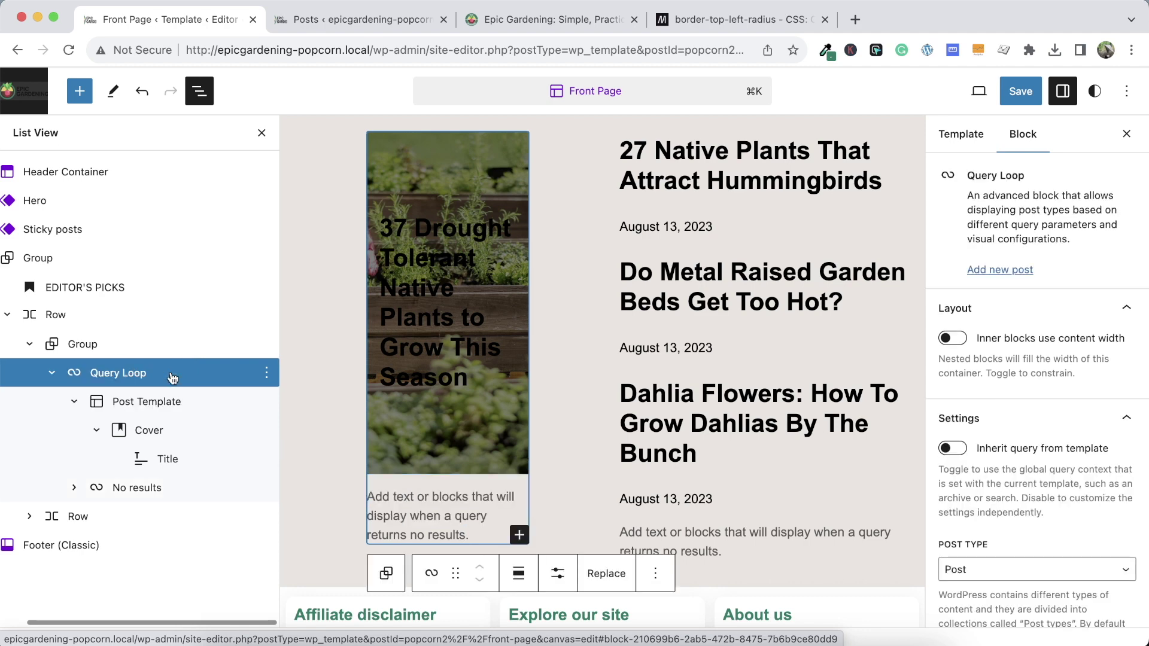
click(174, 345)
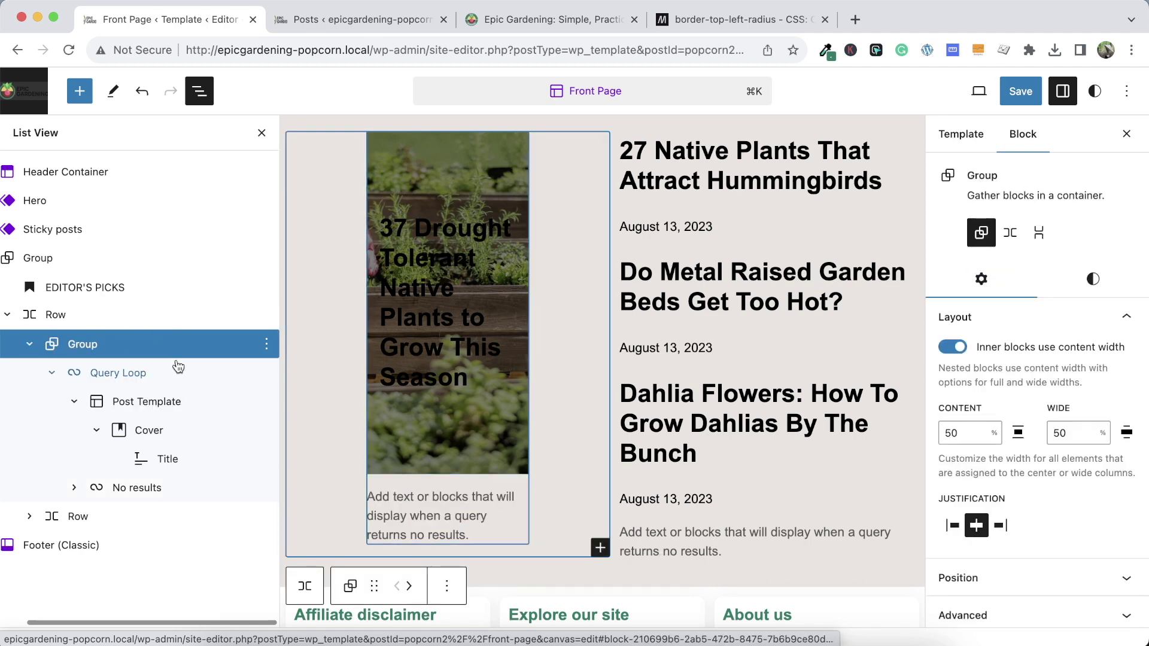
click(174, 372)
scroll(1001, 368, down, 5)
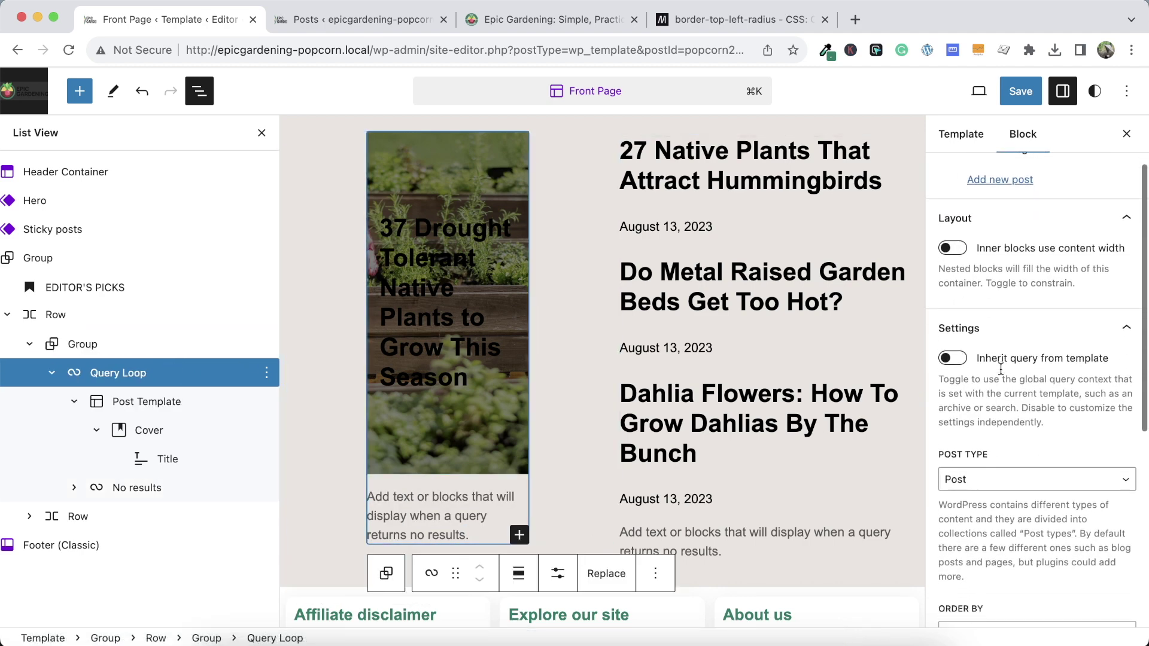
scroll(1000, 369, down, 3)
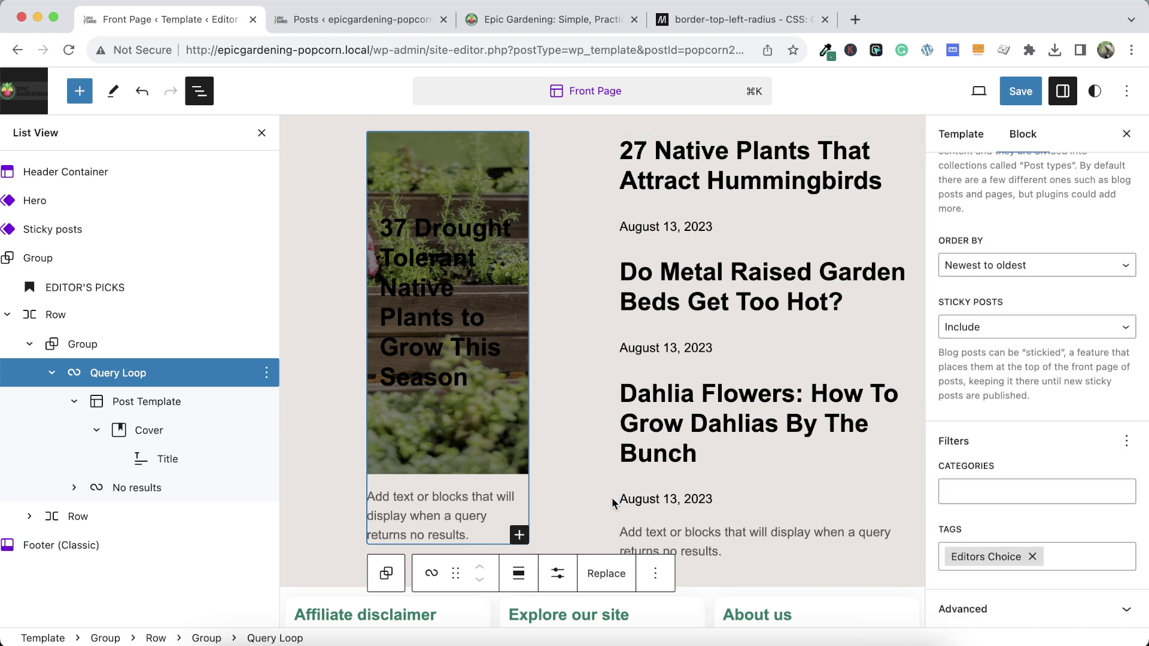
click(527, 572)
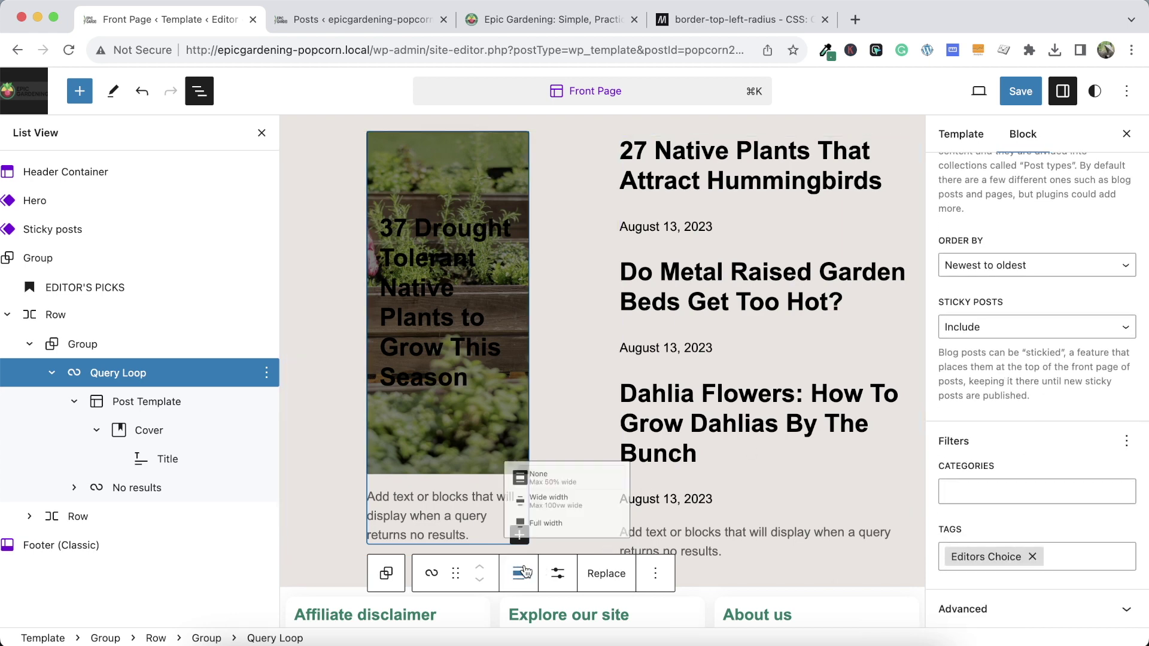
click(551, 522)
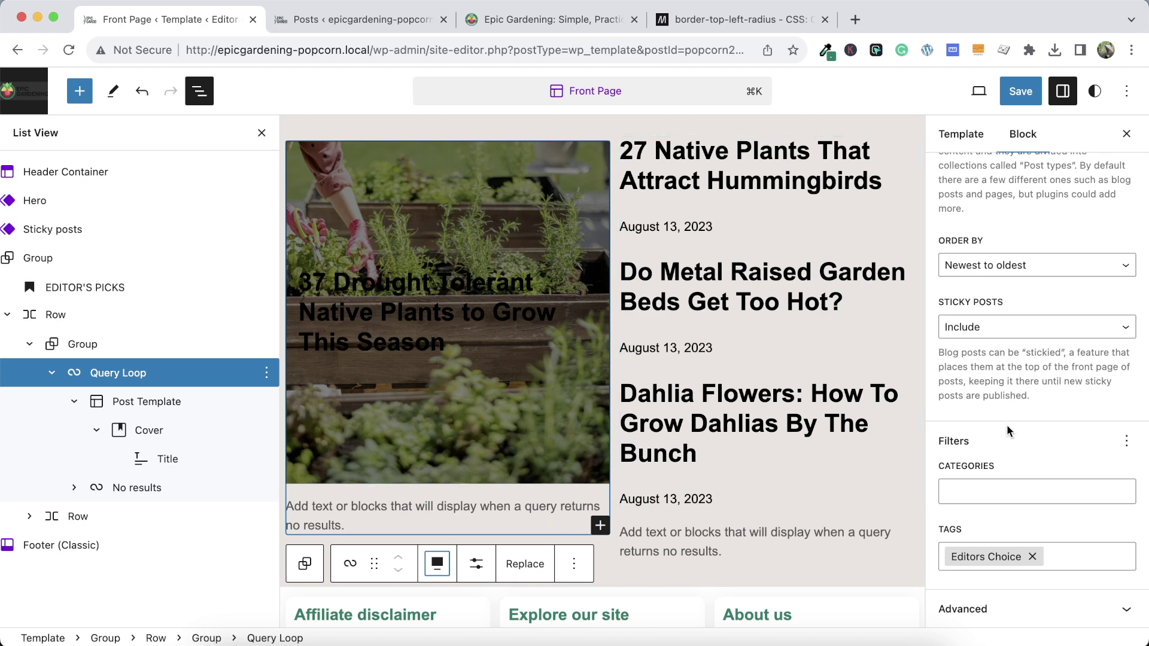
Try the white Quaternary (#FFFFFF) text color on the first Group, and undo the color change
scroll(1025, 250, up, 10)
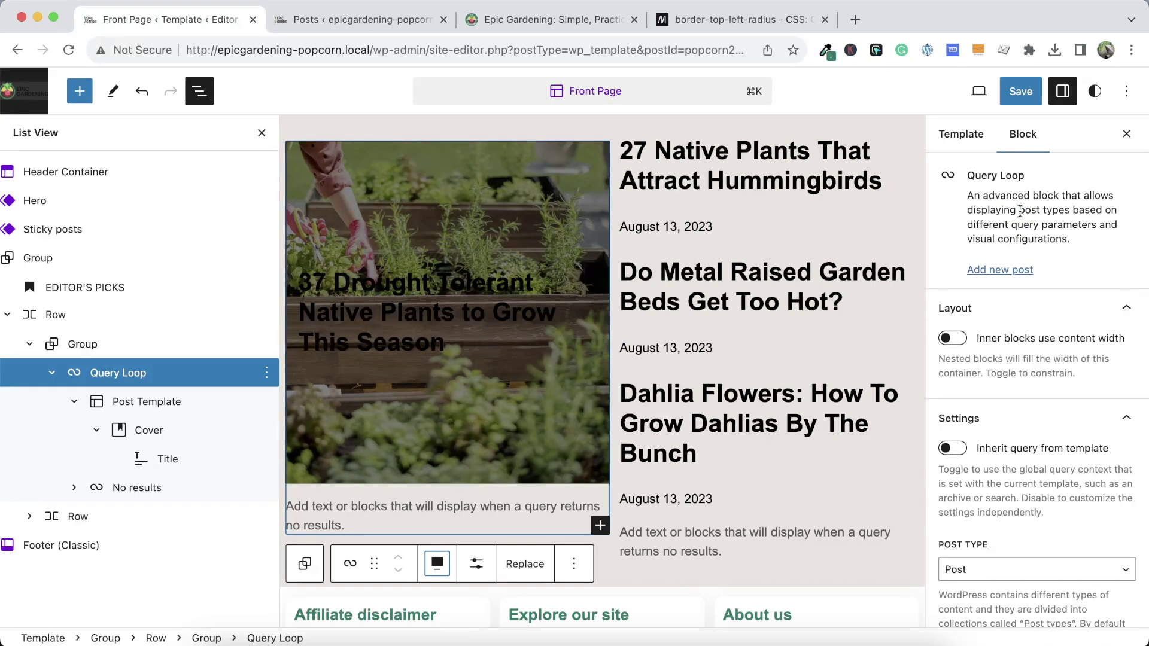
scroll(1030, 256, down, 1)
scroll(1030, 256, down, 5)
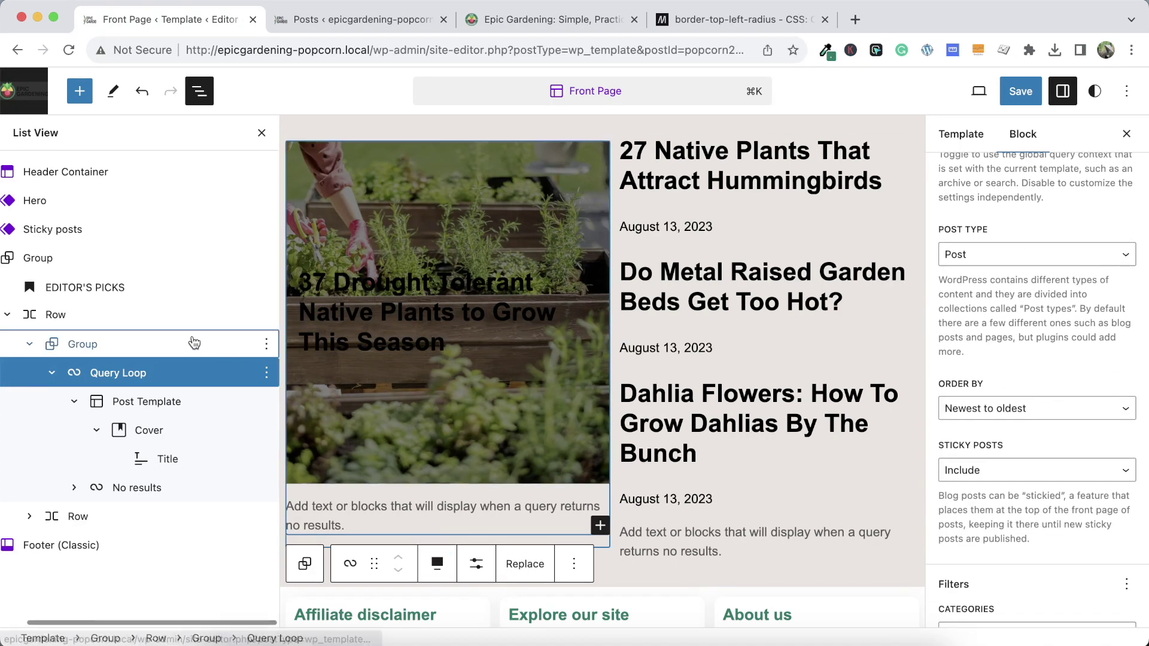
click(712, 353)
click(1093, 279)
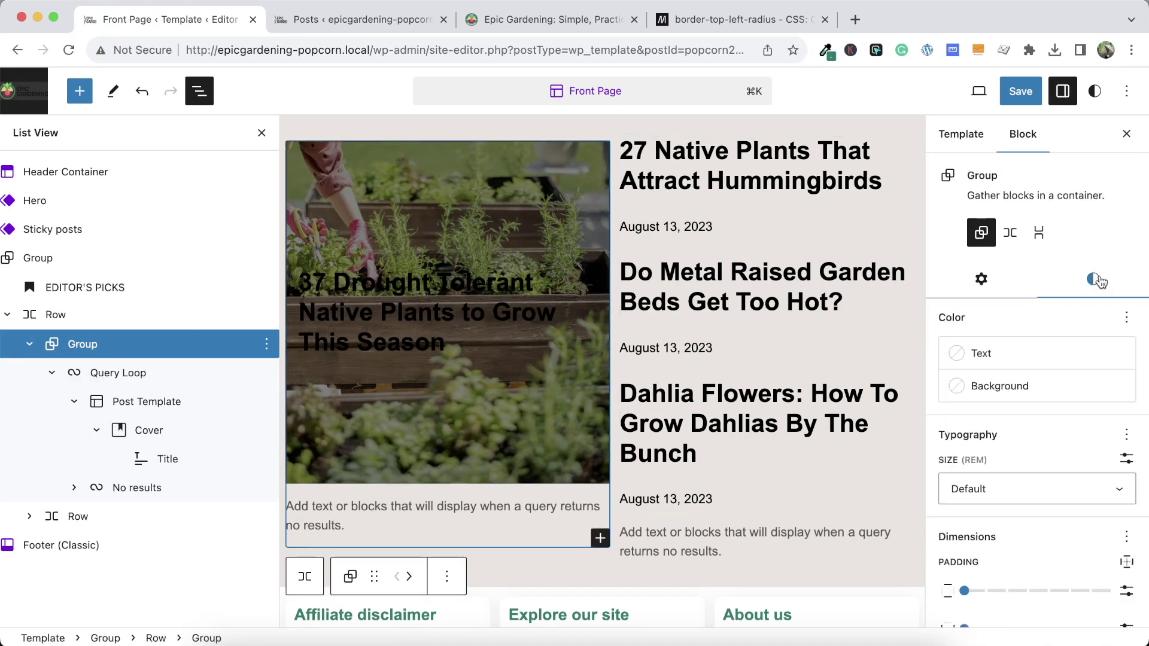
click(987, 359)
click(824, 497)
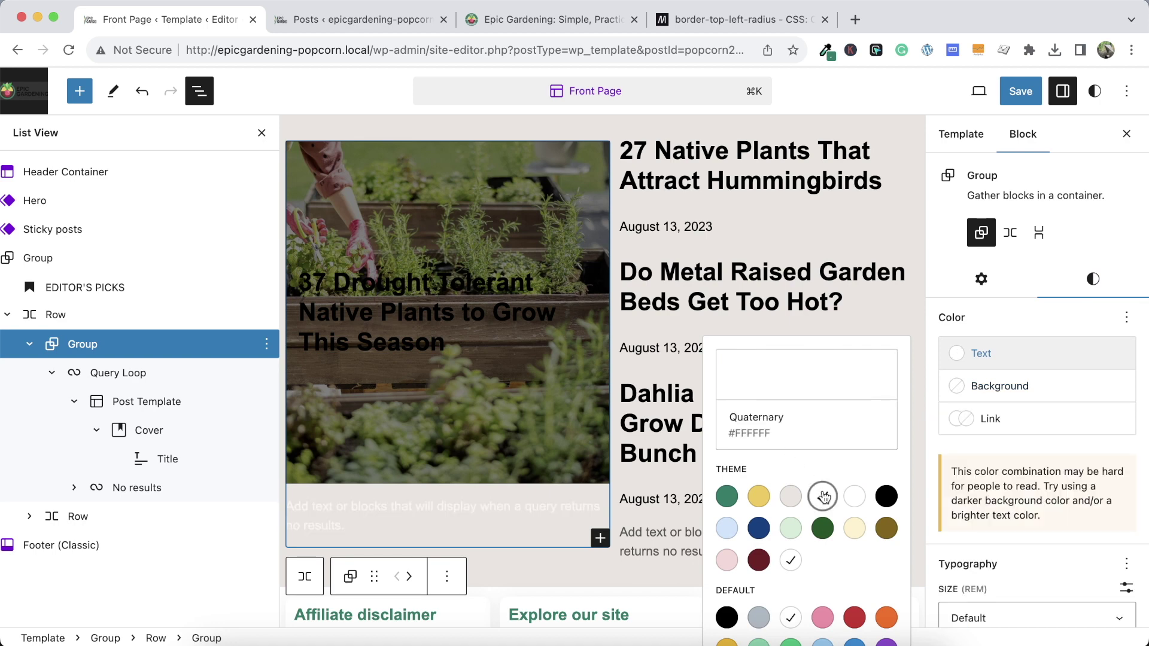
click(987, 419)
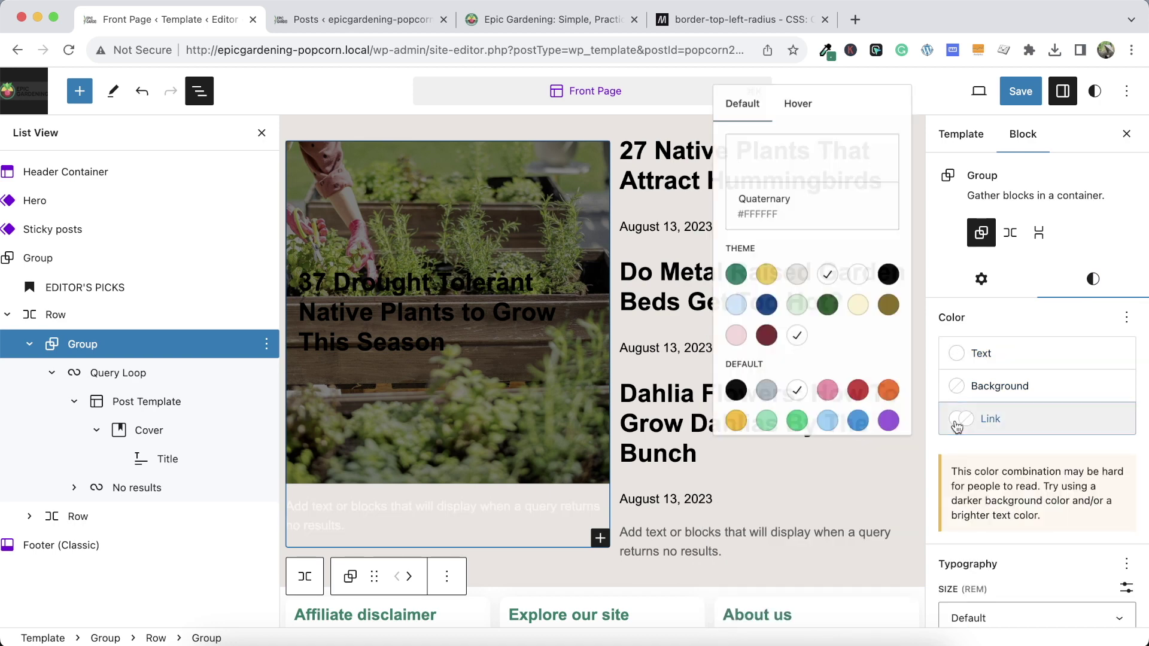
key(super+z)
key(super+z)
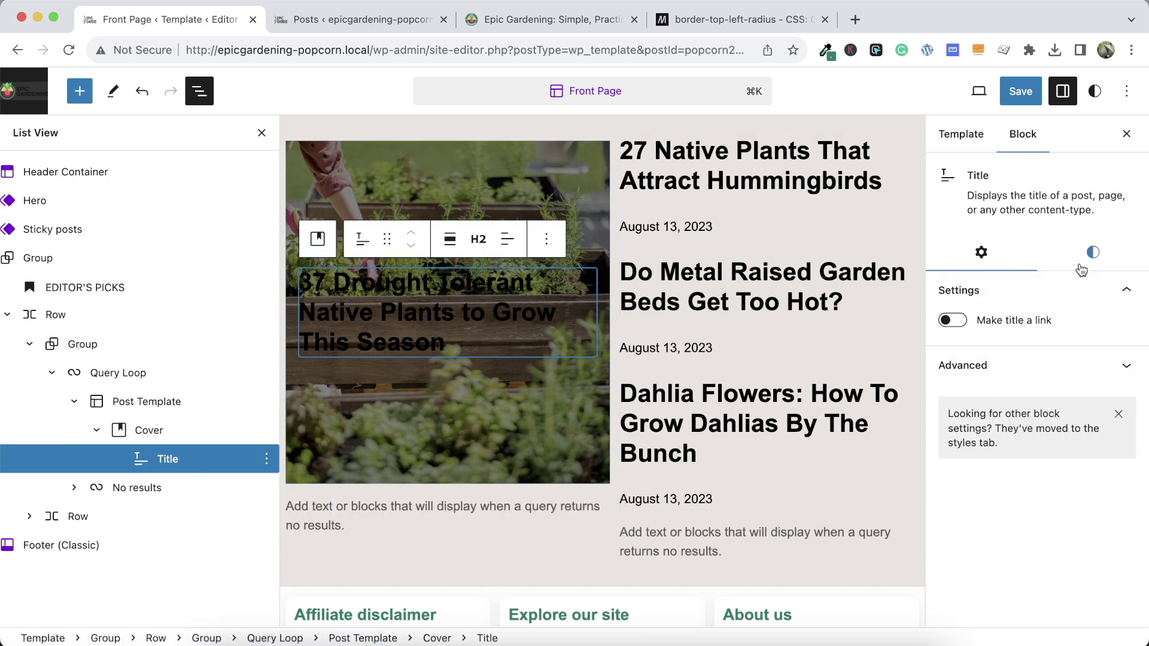
Make the Cover's Title a link and set its link color to Quaternary (#FFFFFF)
click(1003, 321)
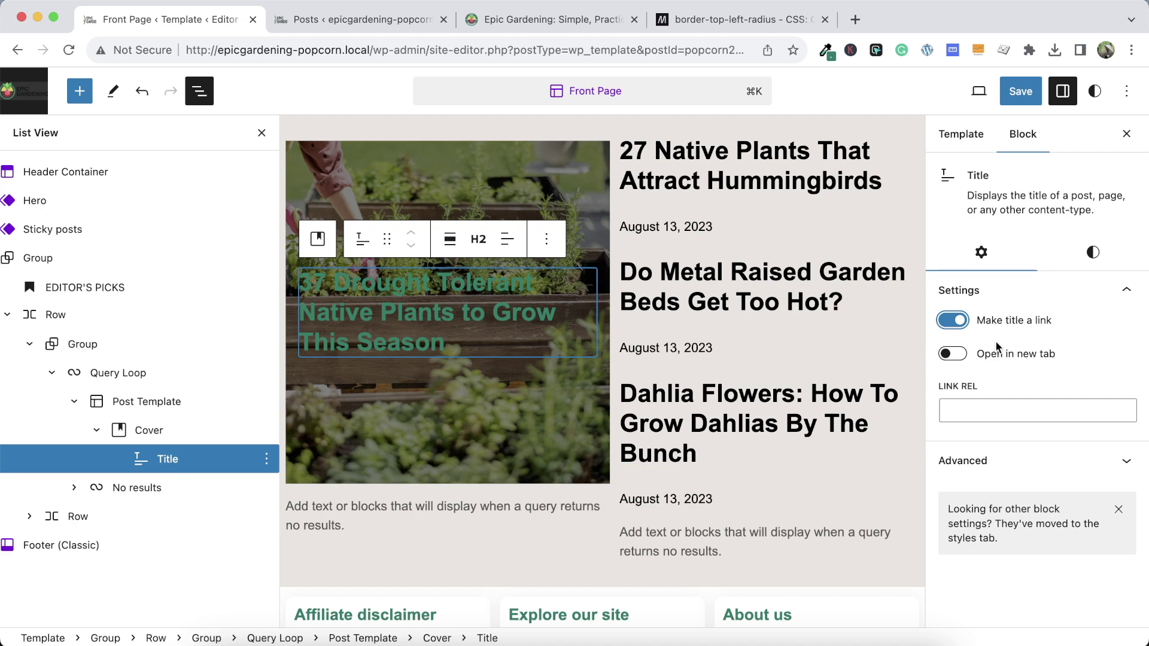
click(1098, 257)
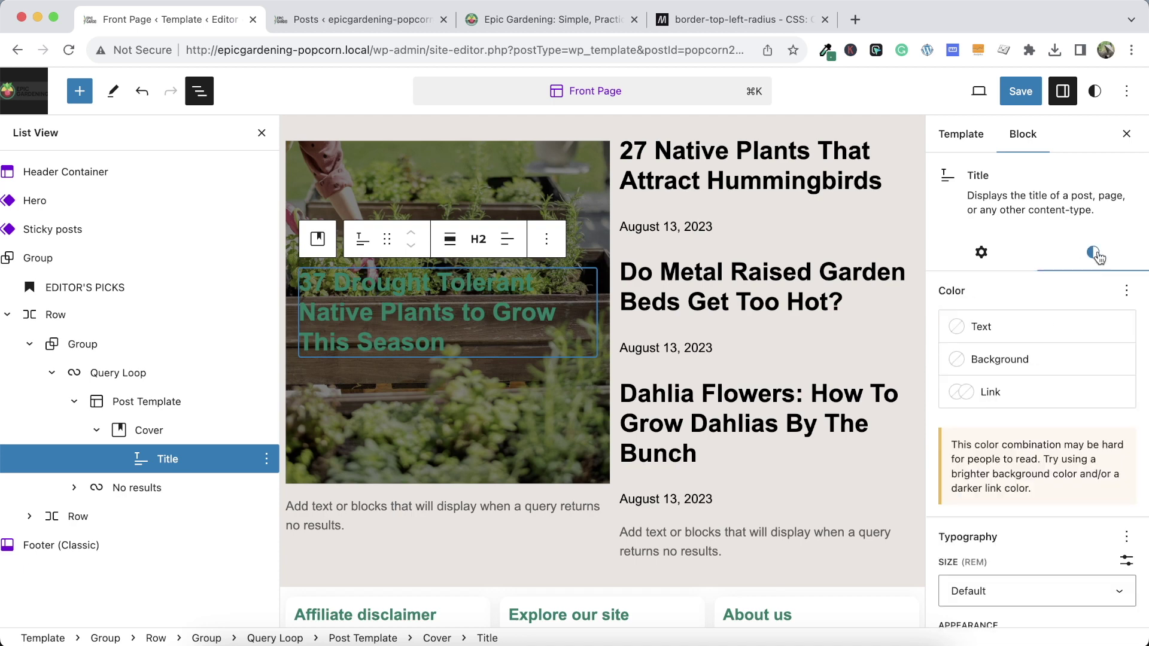
click(958, 394)
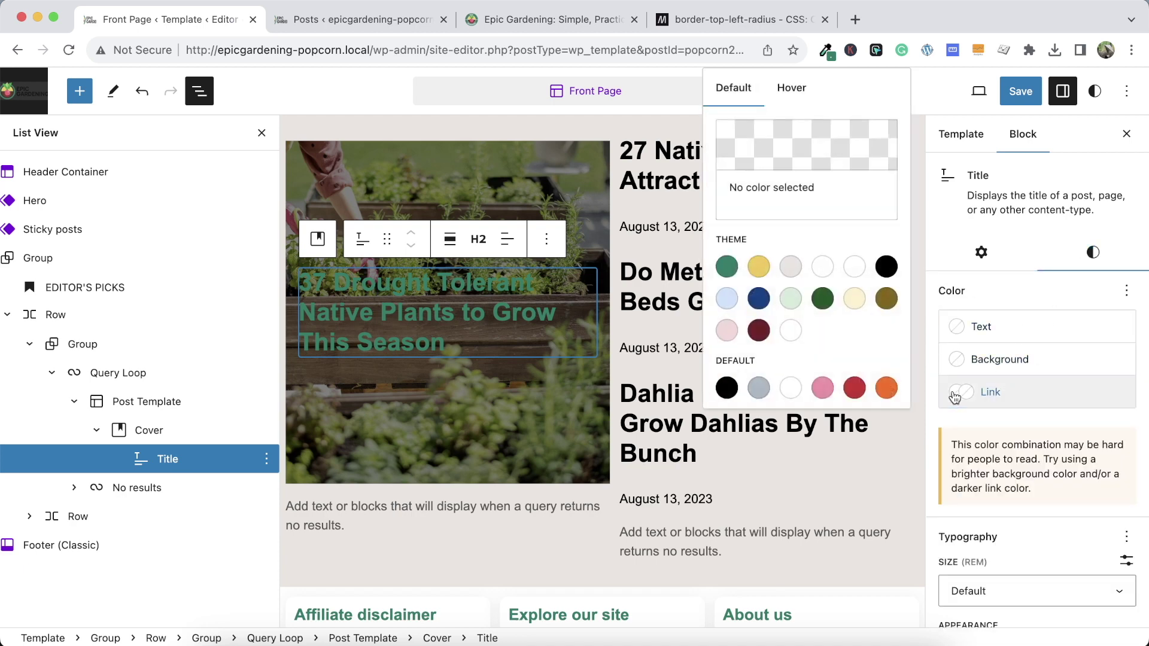
click(822, 268)
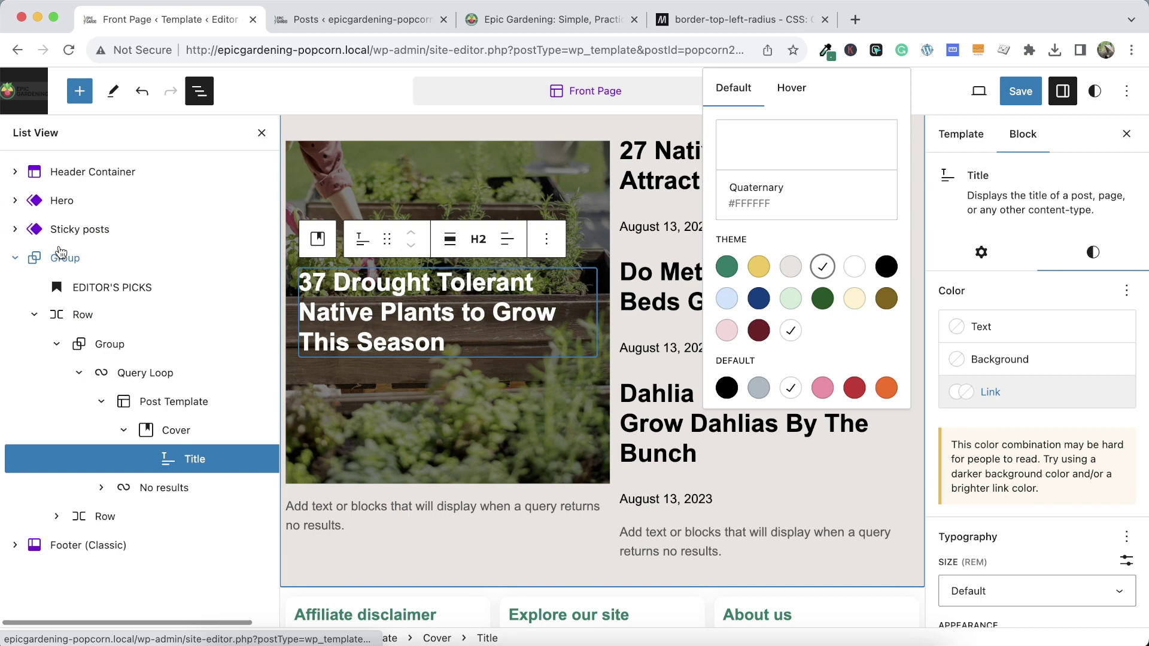
Copy the Categories block from the Post Template inside the Sticky posts pattern
click(37, 256)
click(35, 260)
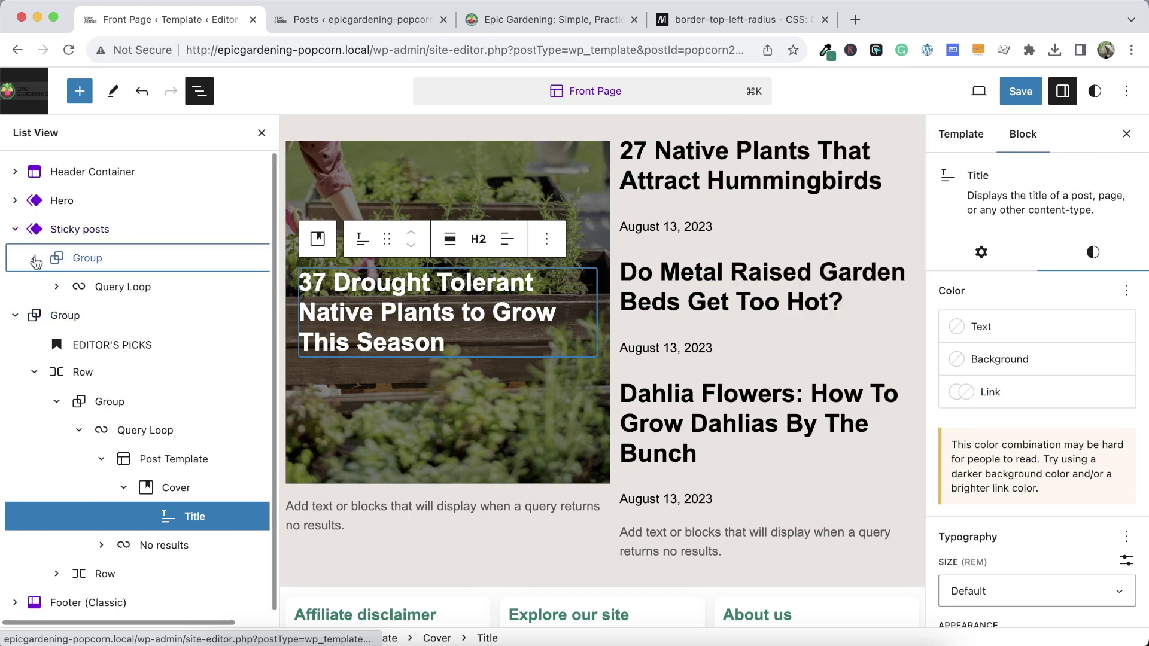
click(56, 287)
click(79, 315)
click(101, 344)
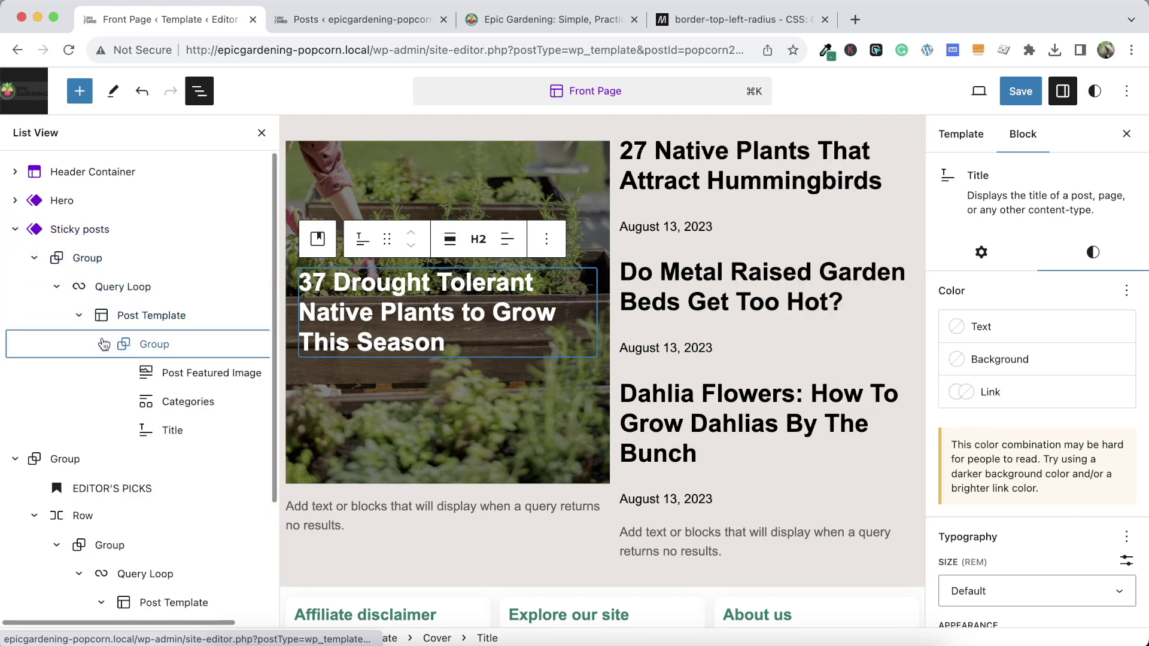
click(215, 403)
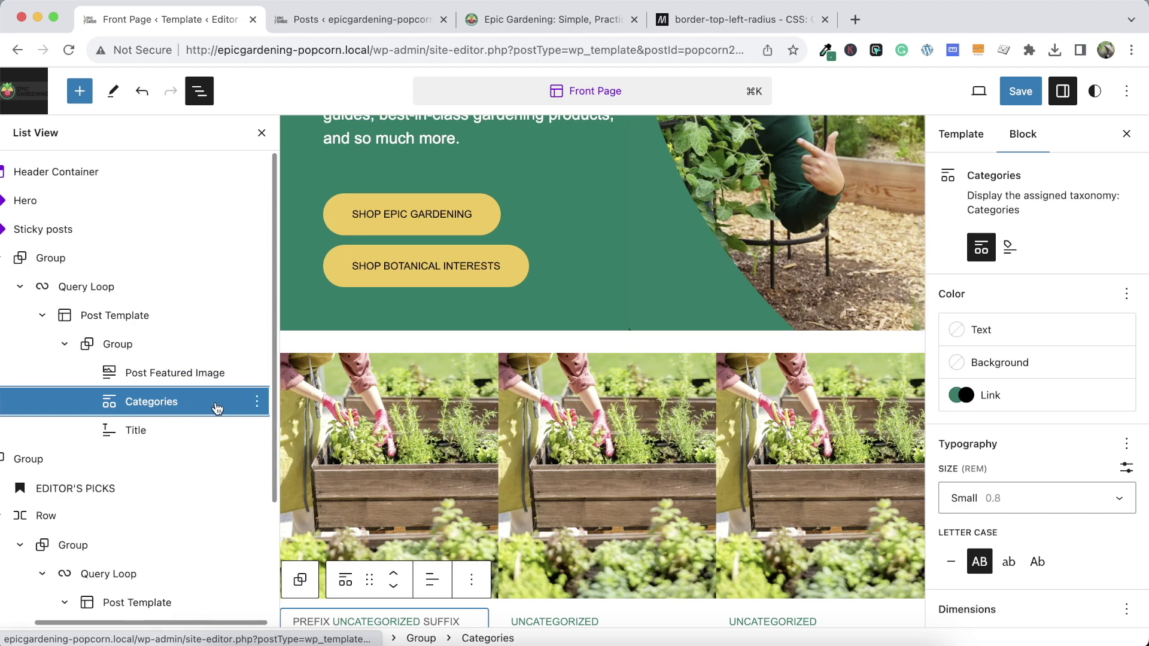
click(256, 402)
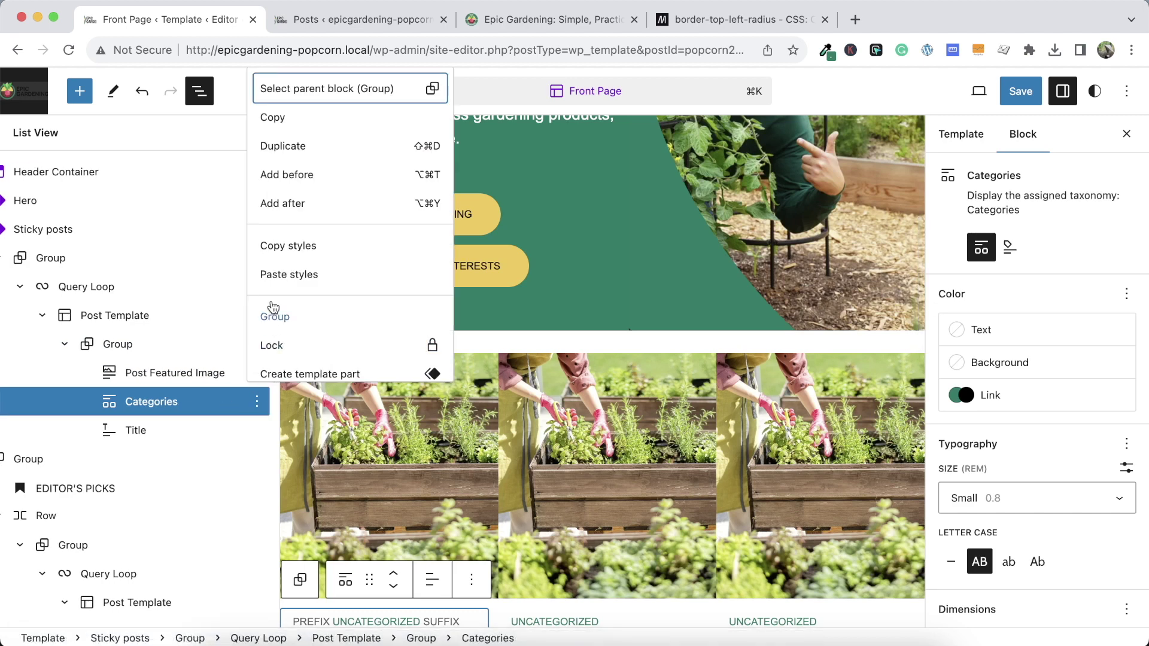
click(282, 253)
click(274, 117)
scroll(142, 283, down, 3)
scroll(142, 359, down, 2)
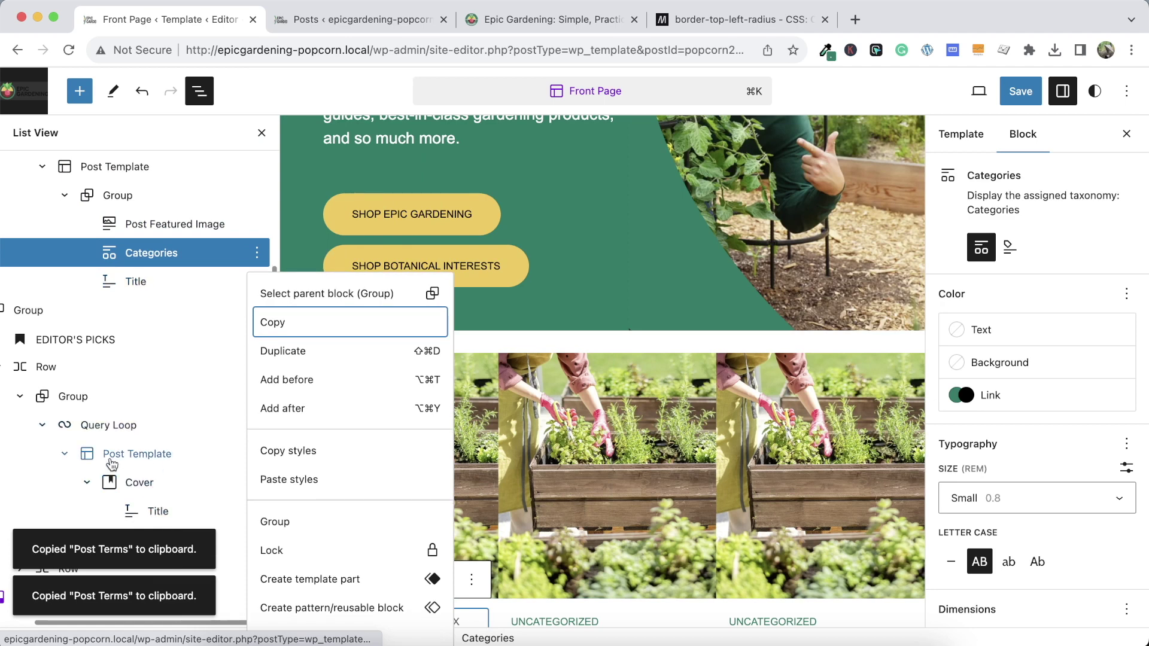
Paste the copied Categories block directly above the Title inside the Cover of the Editor's Picks Query Loop
click(287, 281)
scroll(269, 496, down, 3)
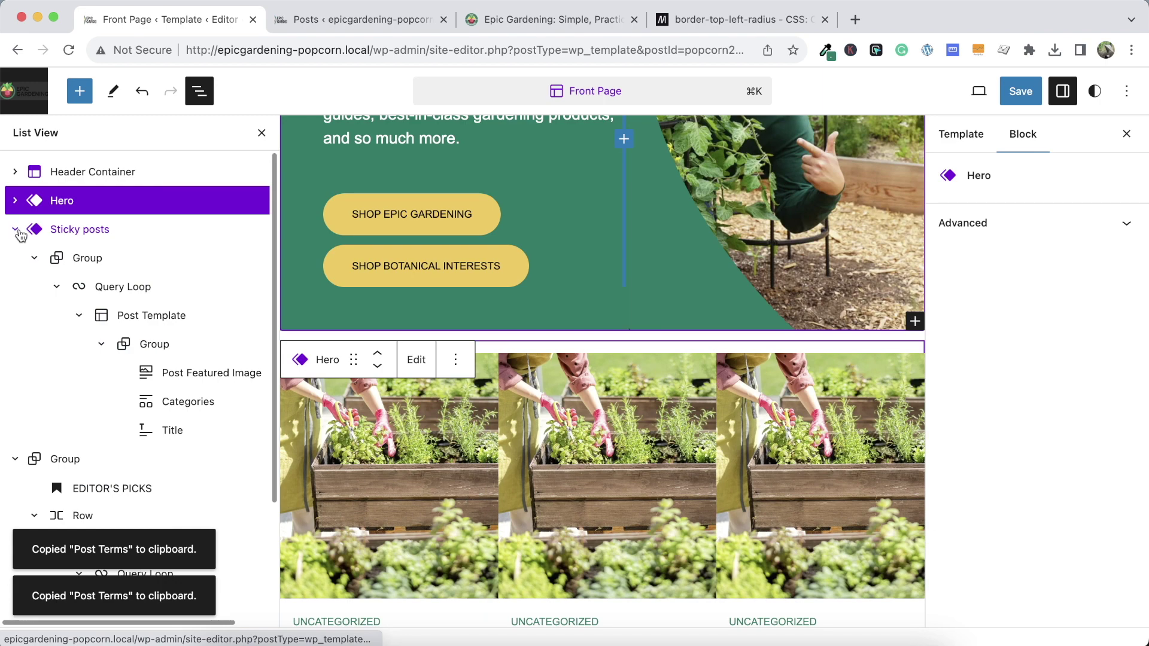
click(18, 231)
click(199, 479)
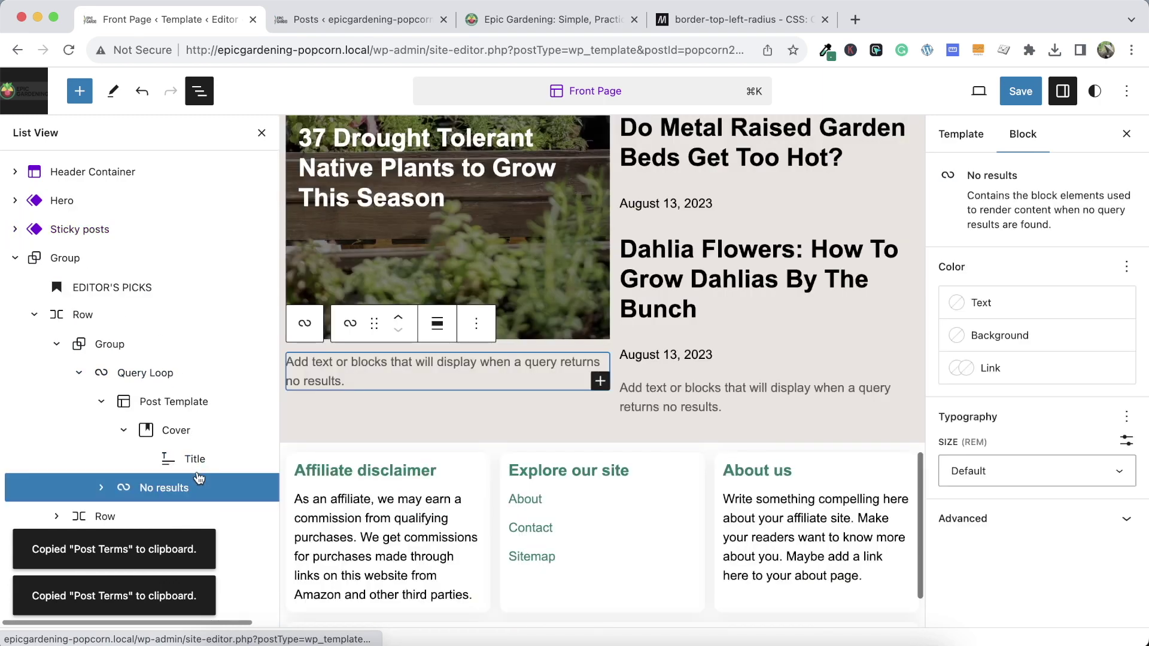
click(198, 464)
click(265, 459)
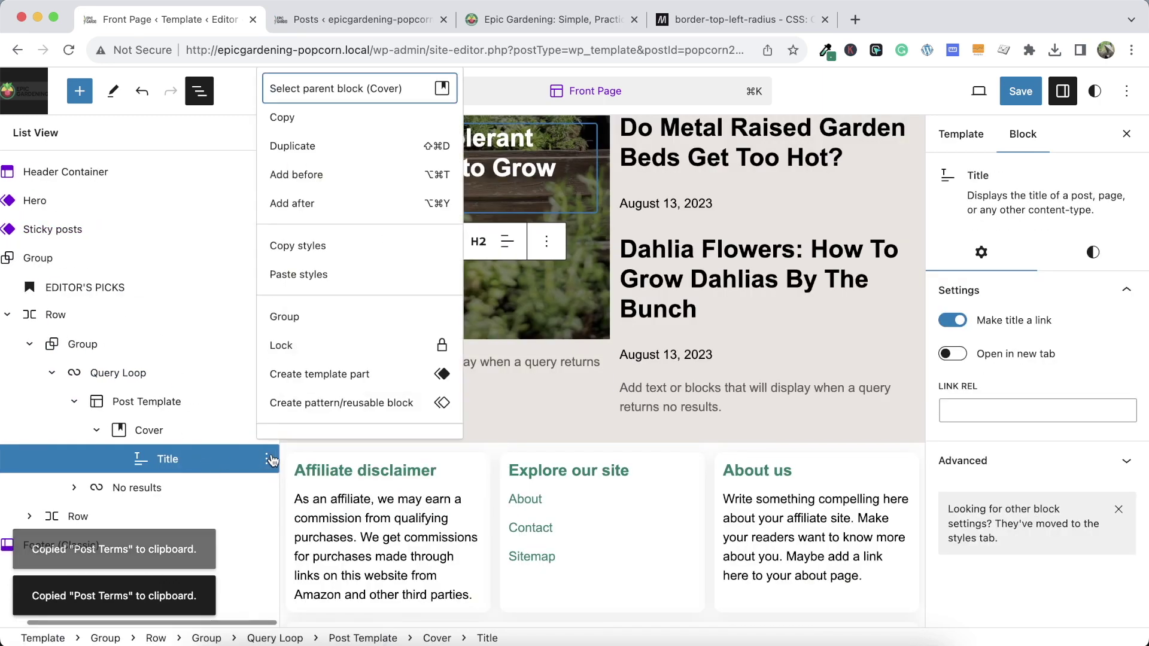
click(296, 176)
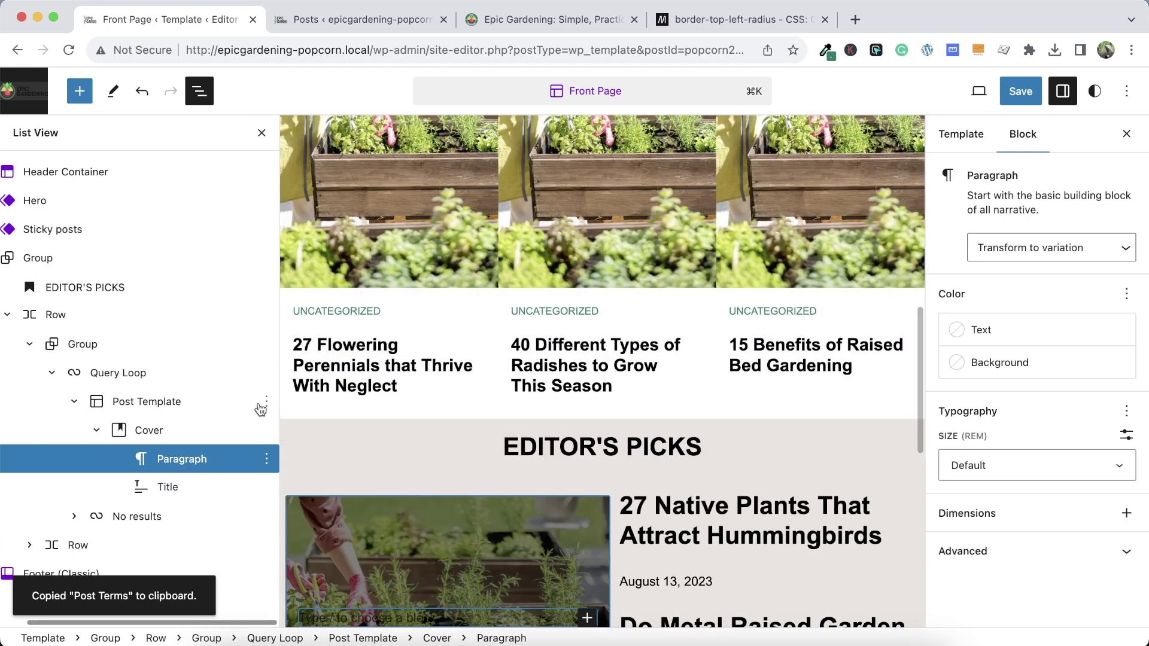
scroll(459, 476, down, 2)
key(super+v)
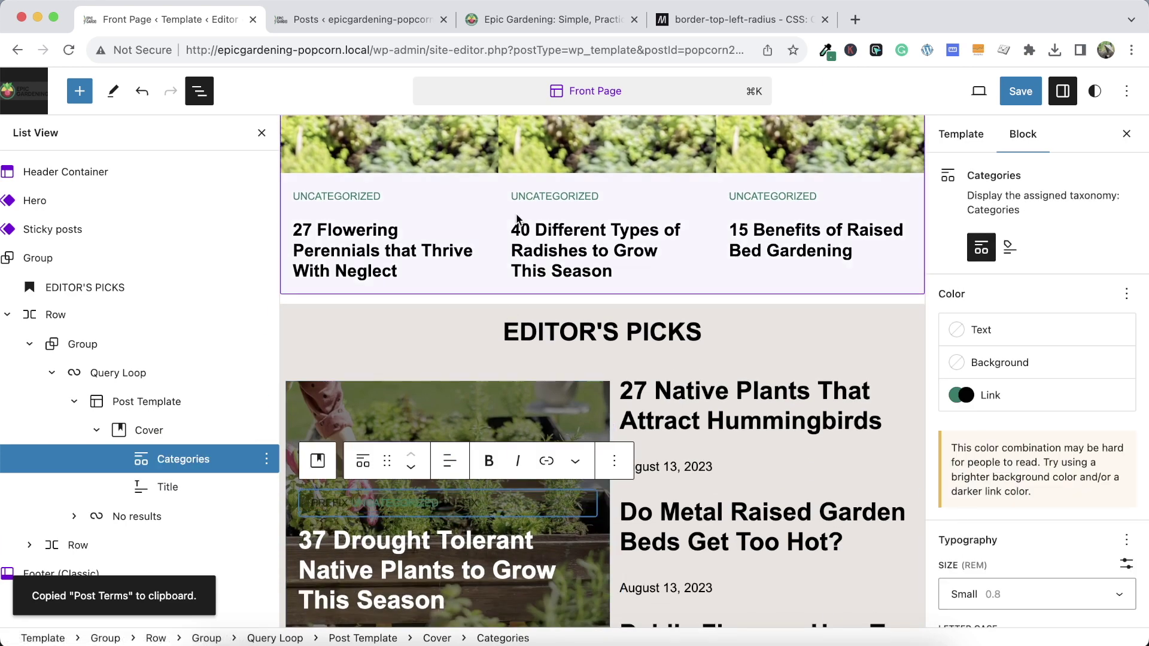
Check the category placement on the Epic Gardening reference site and center-align the Cover's Categories text
click(503, 19)
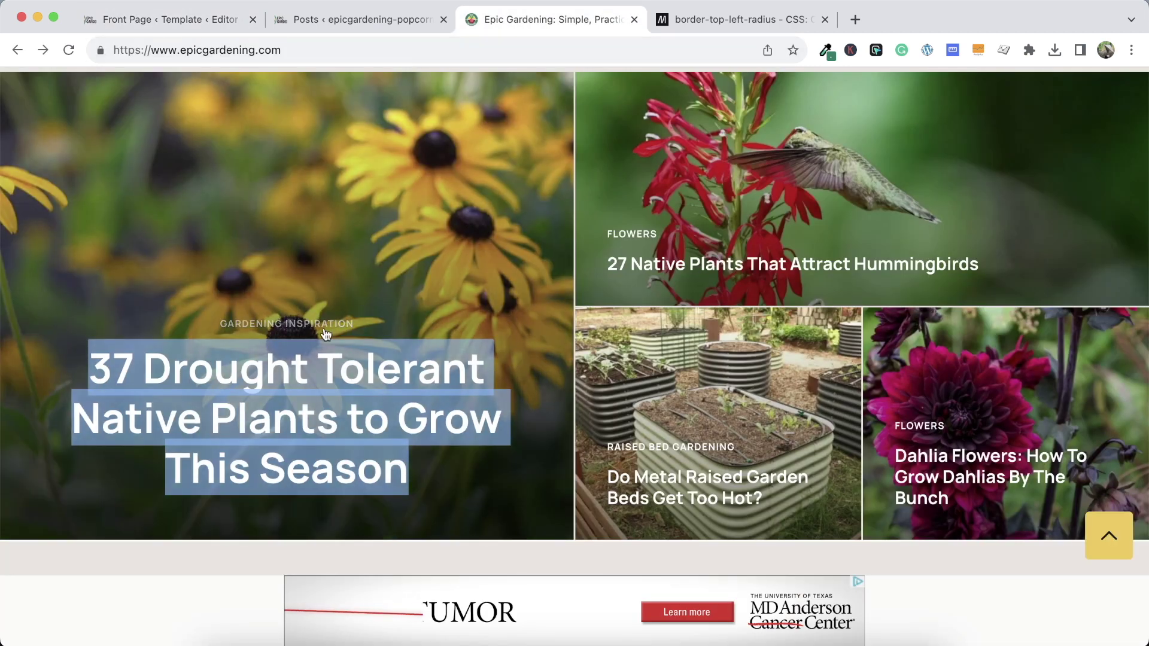
click(162, 19)
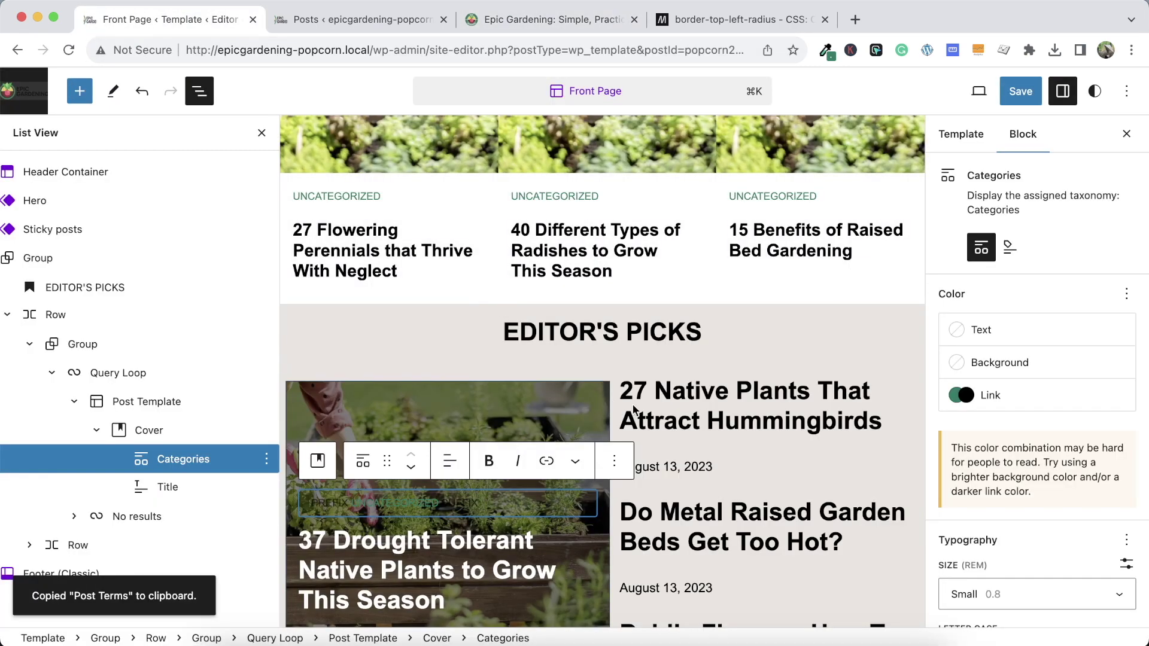
click(450, 461)
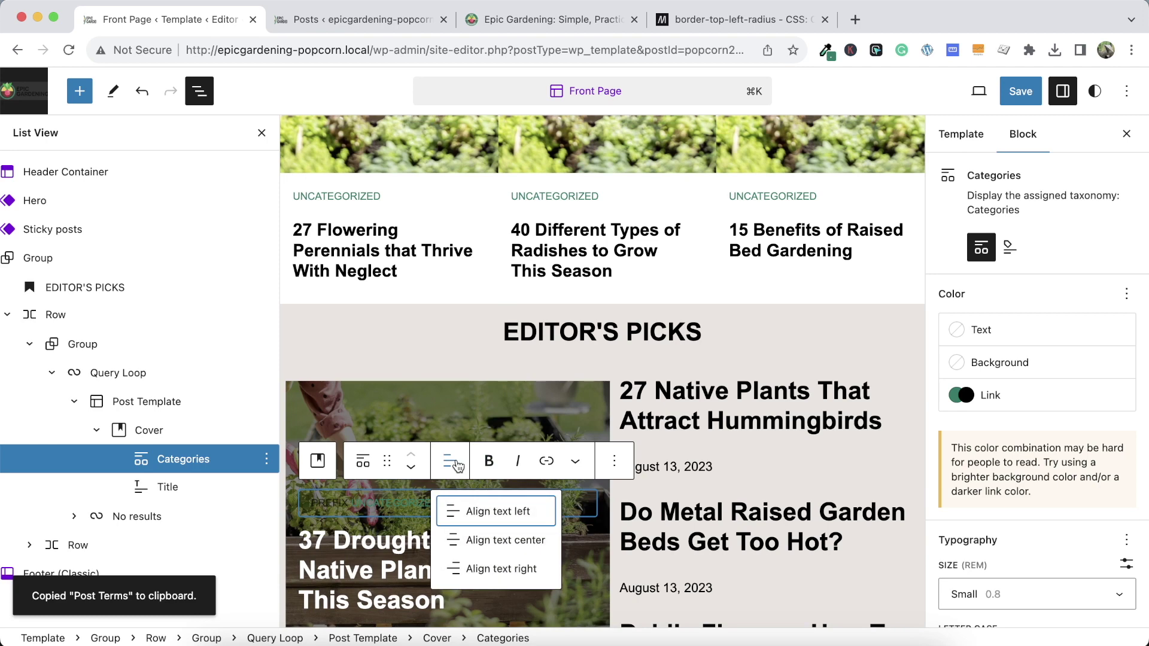
click(479, 541)
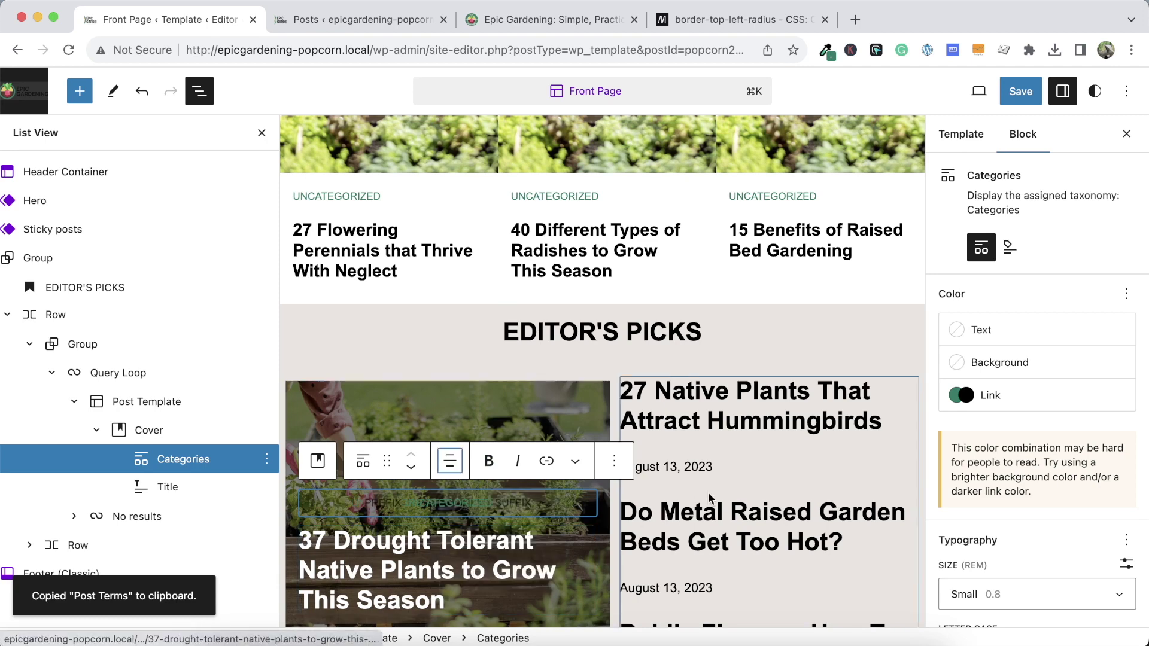
Set the default link color of the Cover's Categories block to Quaternary (#FFFFFF)
click(989, 395)
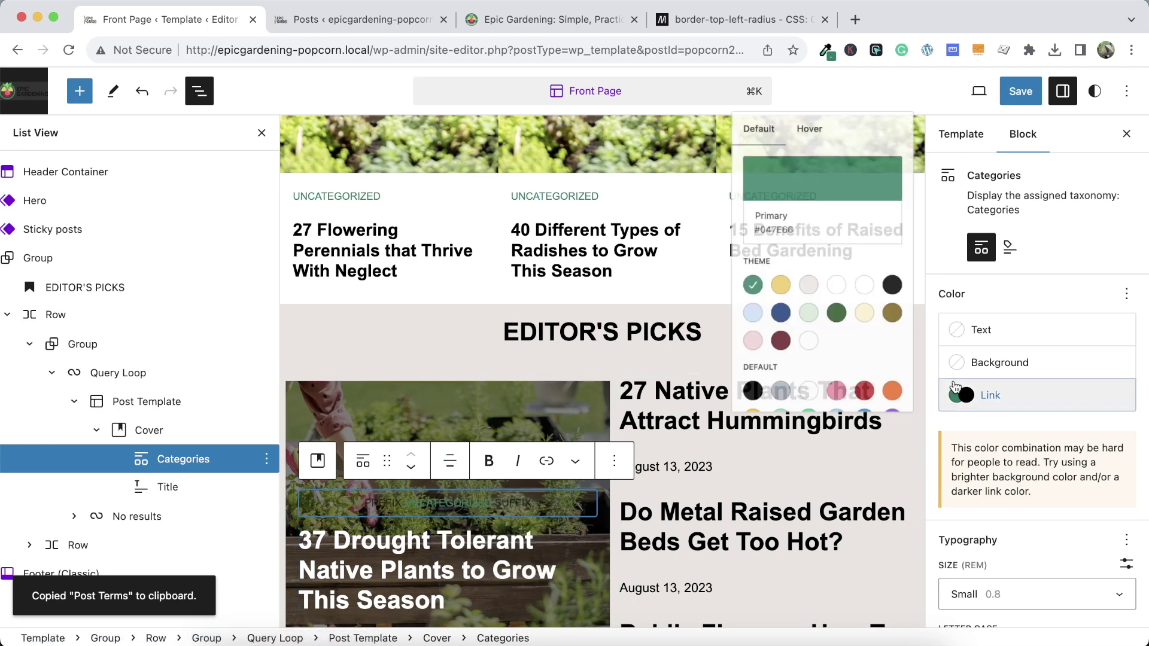
click(822, 272)
click(975, 396)
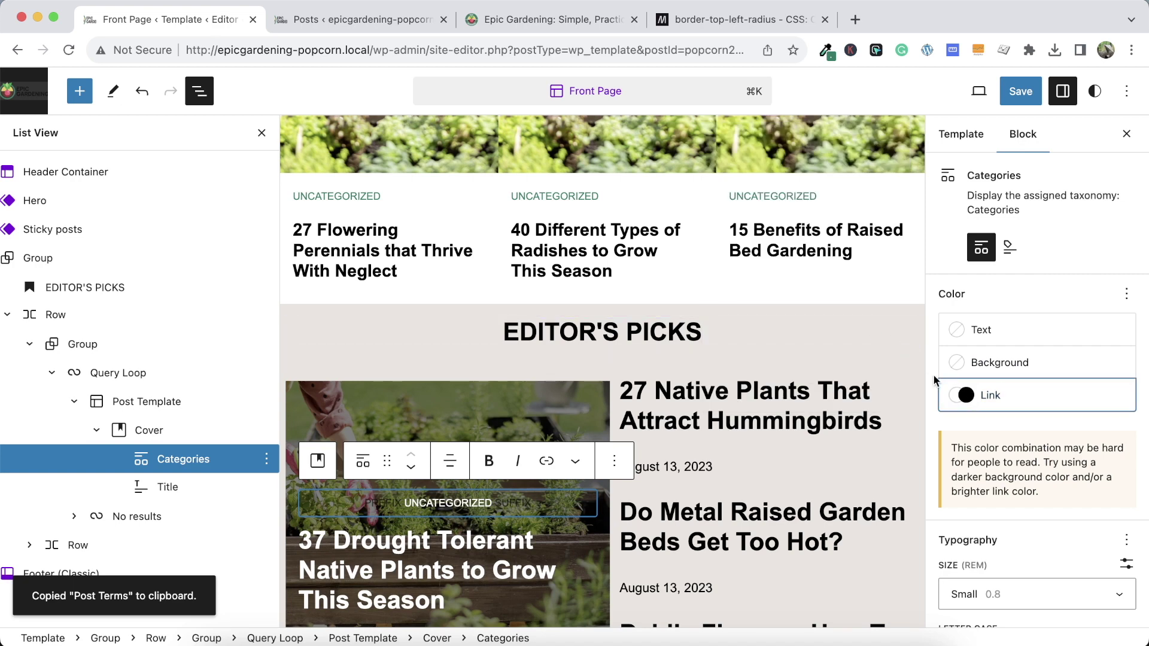
Set the link hover color of the Cover's Categories block to the semi-transparent white #FFFFFFC4
click(958, 392)
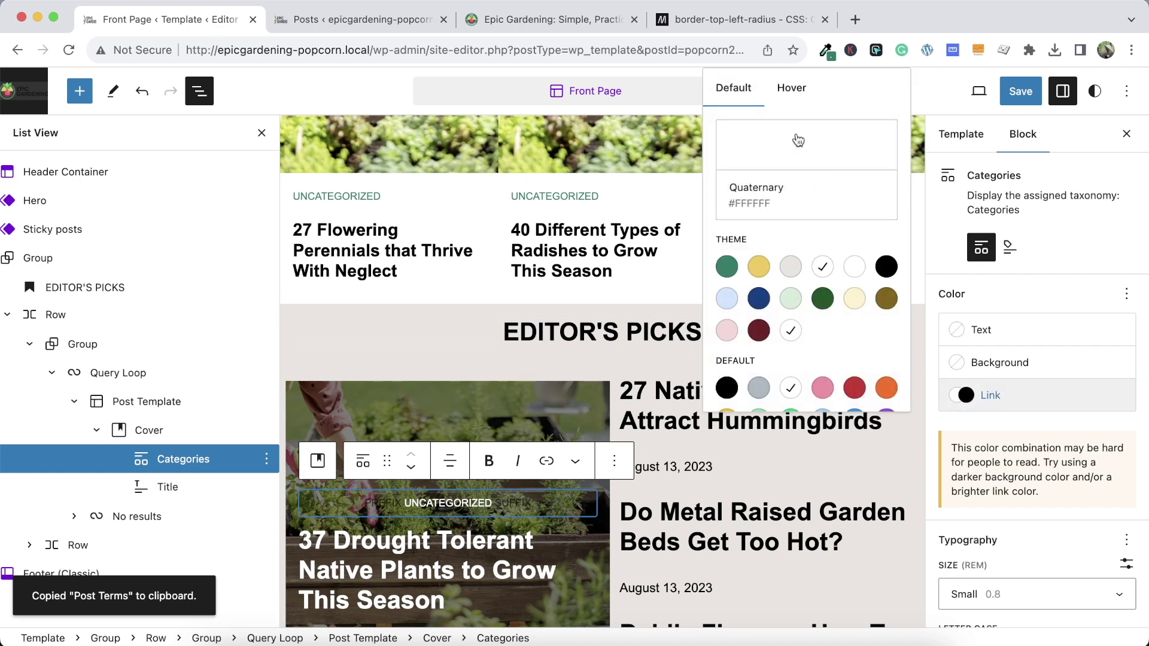
click(791, 90)
click(822, 266)
scroll(832, 299, down, 2)
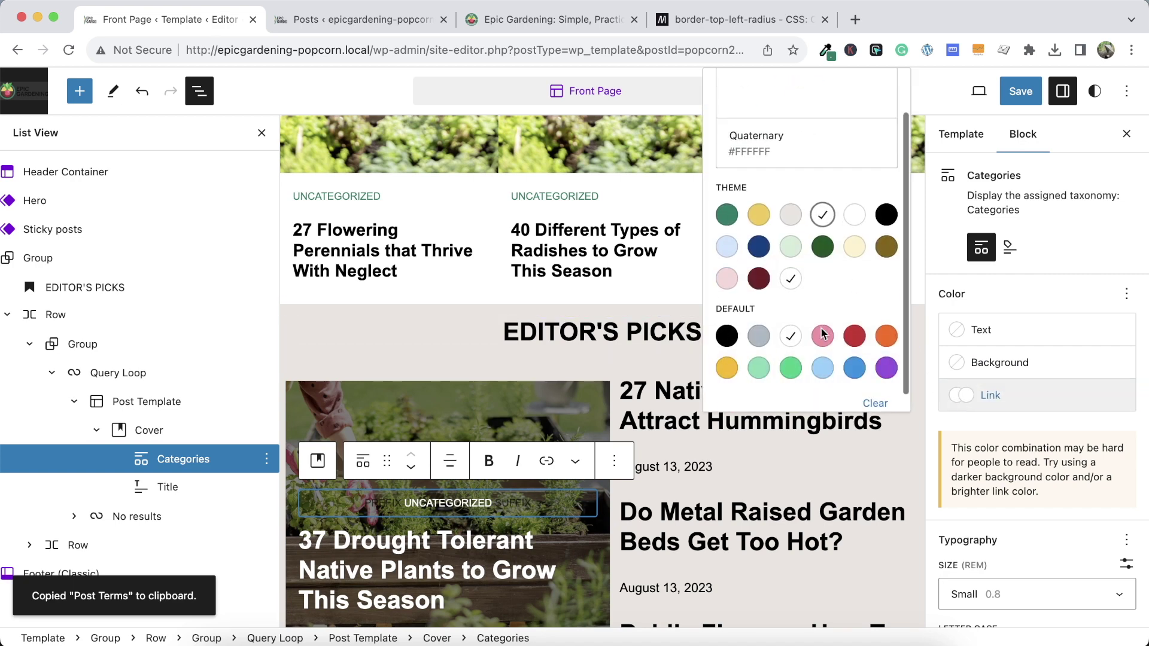
scroll(836, 279, up, 2)
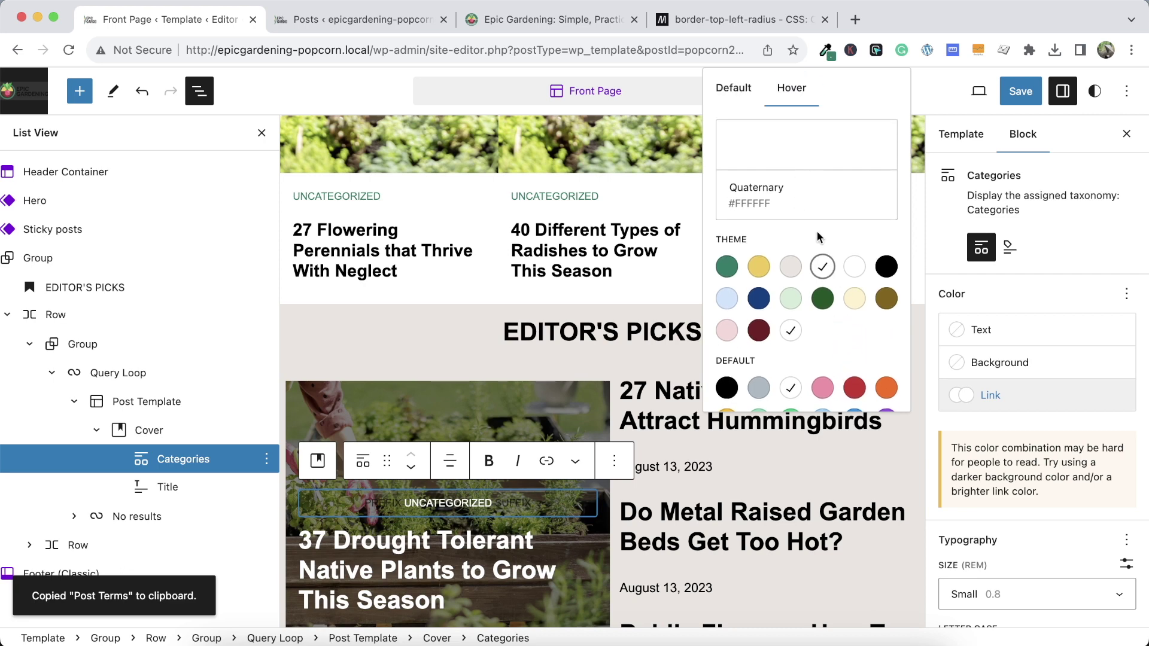
click(794, 143)
drag(615, 339, 618, 336)
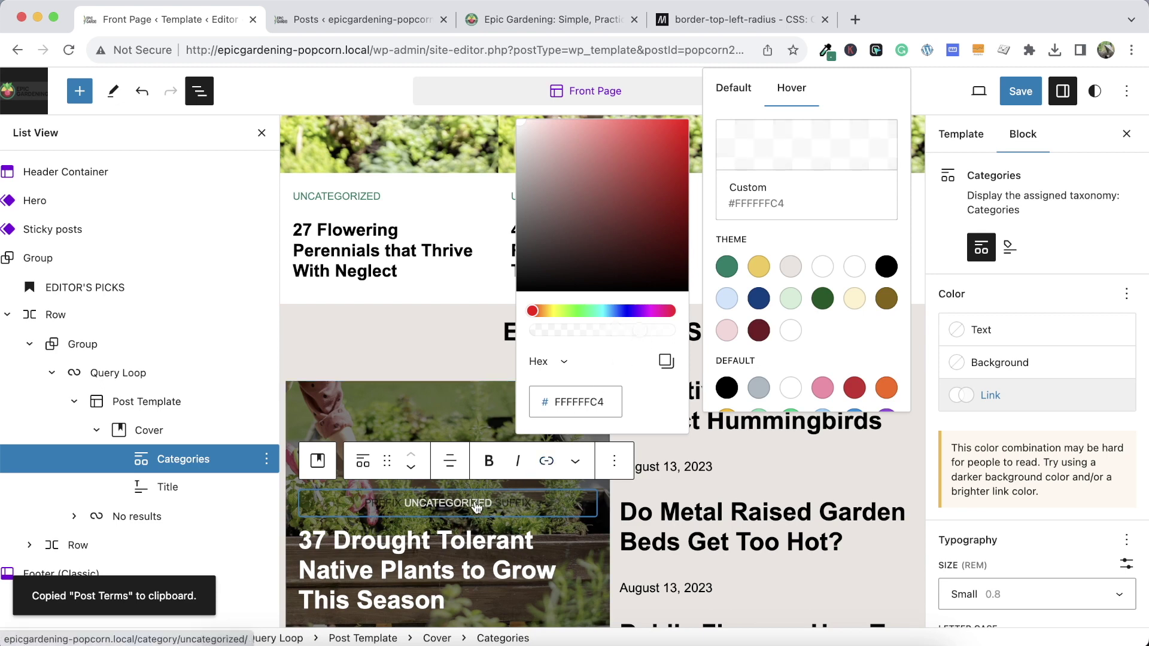
Center-align the Cover's Title and change its heading level to H3
click(495, 539)
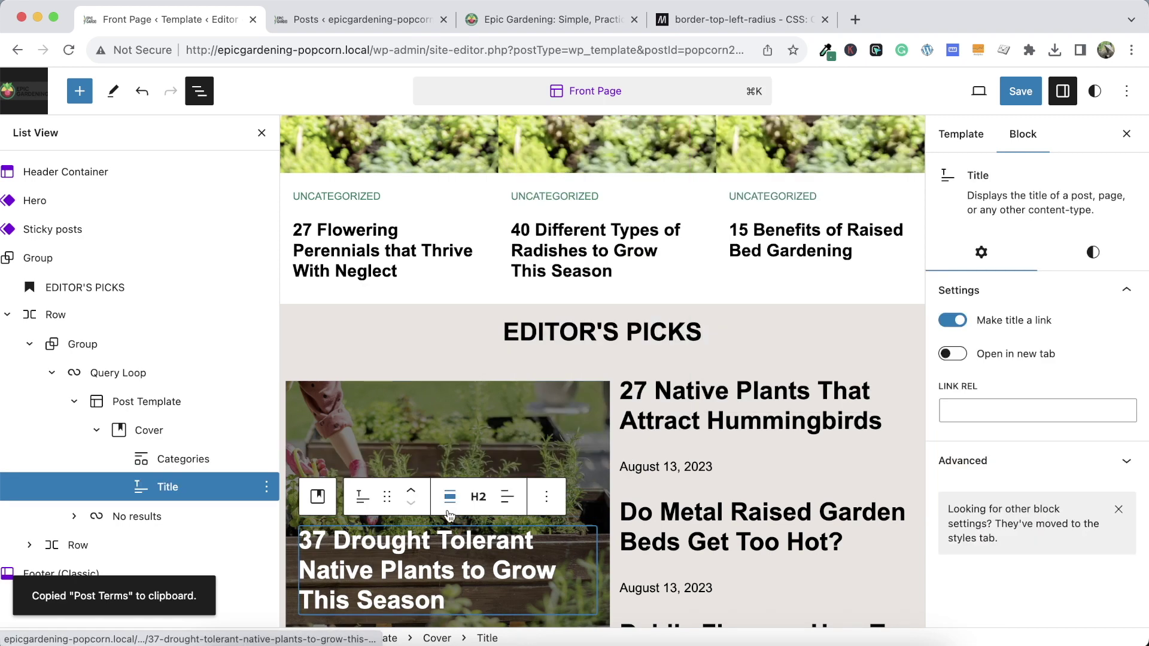
click(501, 506)
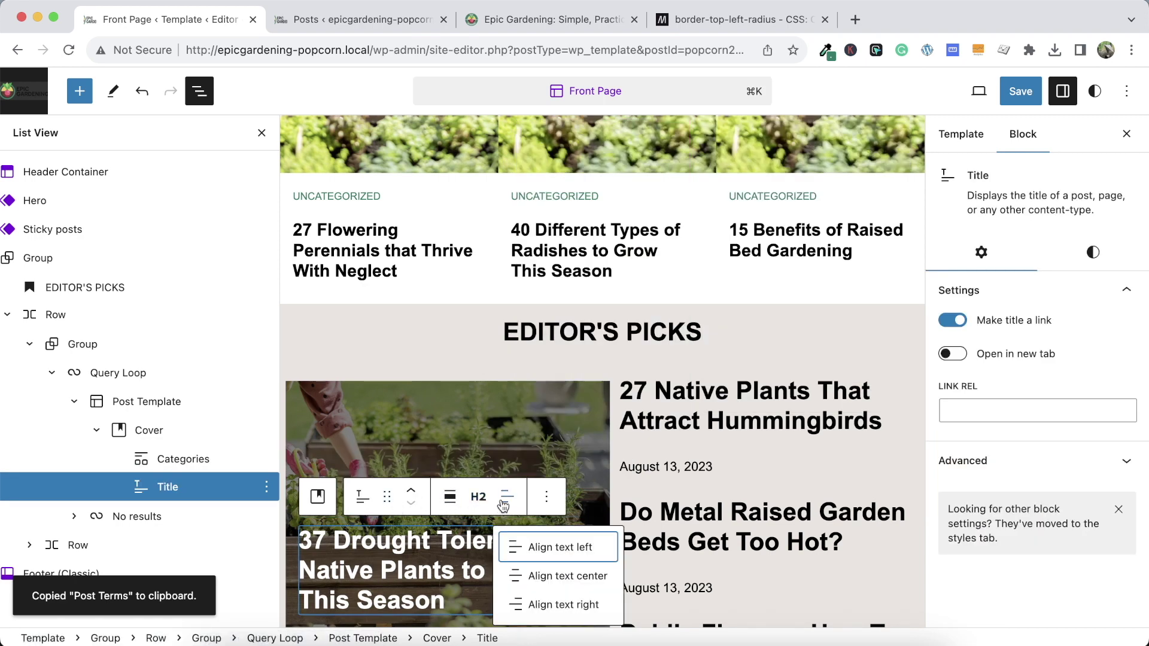
click(519, 572)
scroll(506, 419, down, 3)
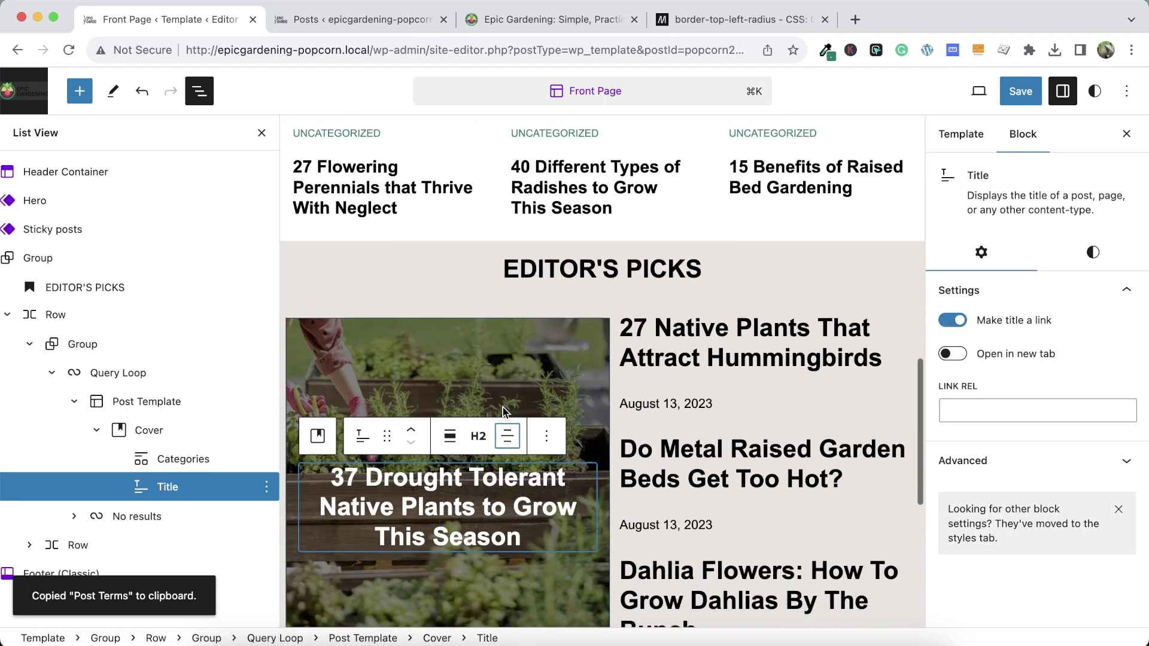
click(478, 403)
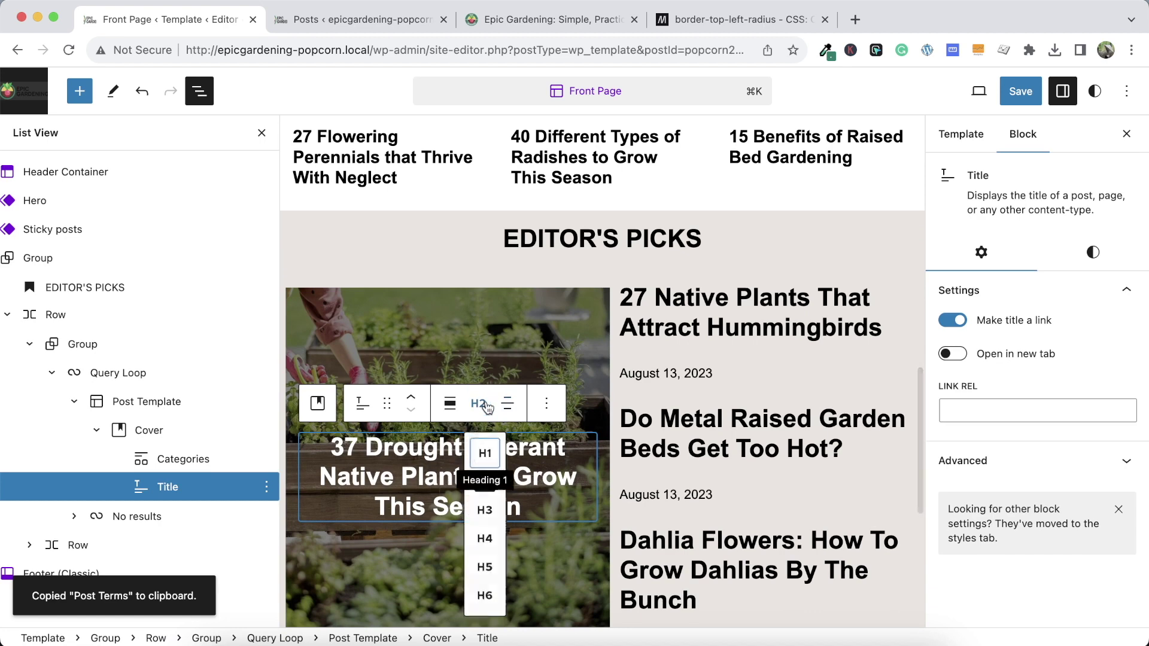
click(485, 509)
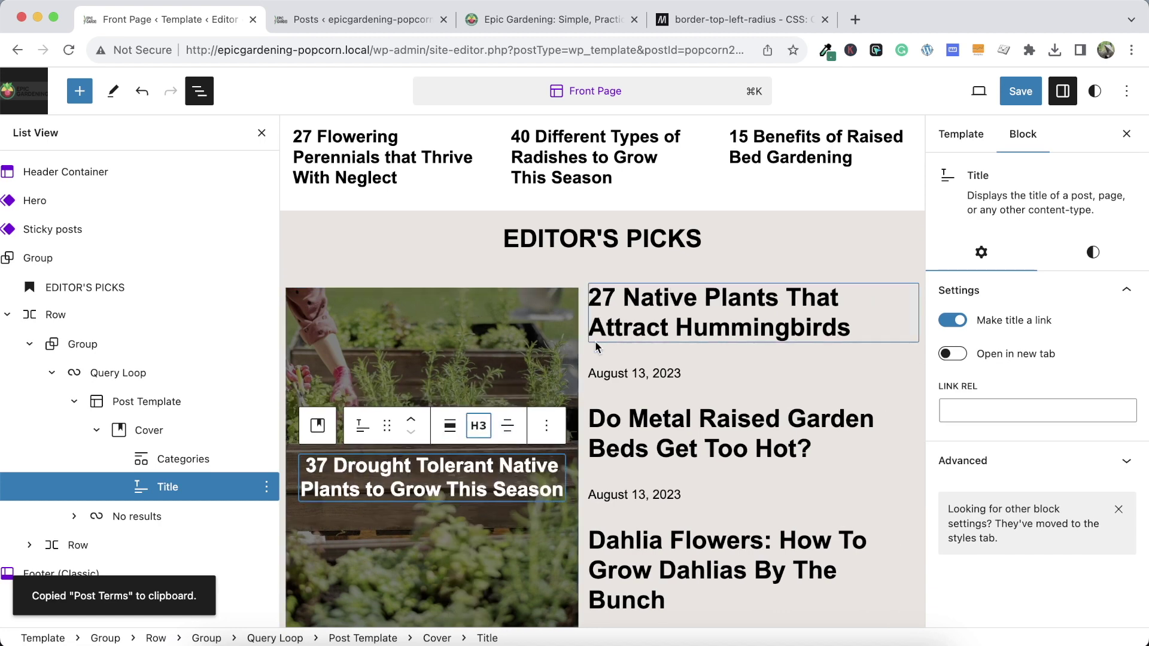
Select the Cover in Editor's Picks and save the Front Page template
click(489, 363)
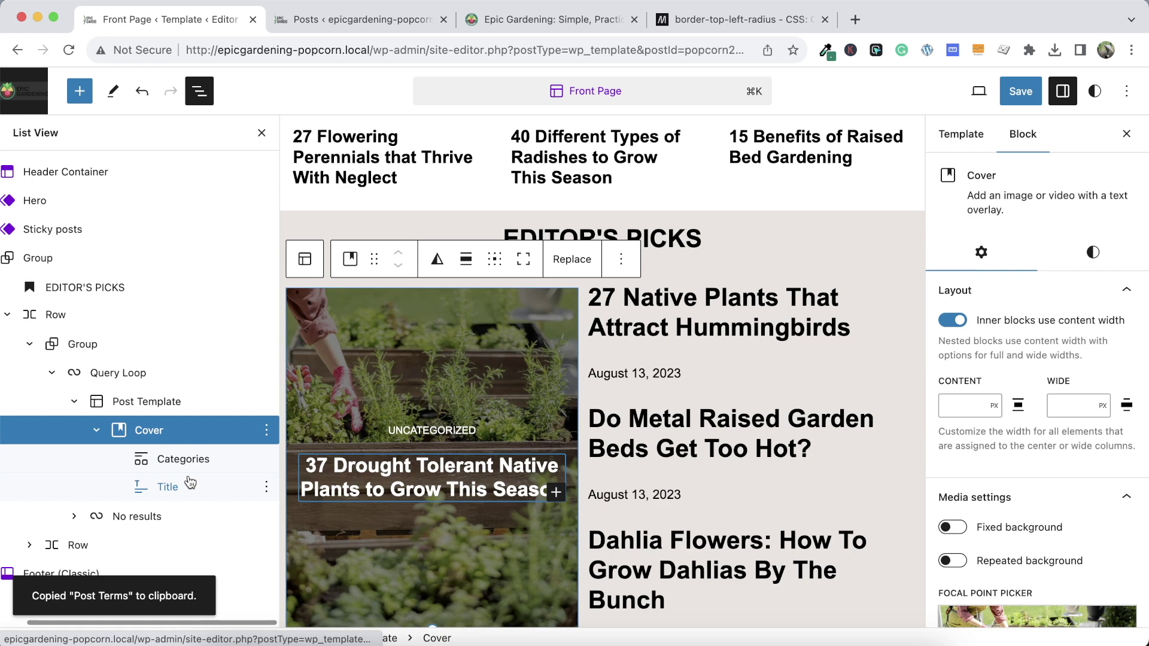
click(1020, 96)
click(1023, 102)
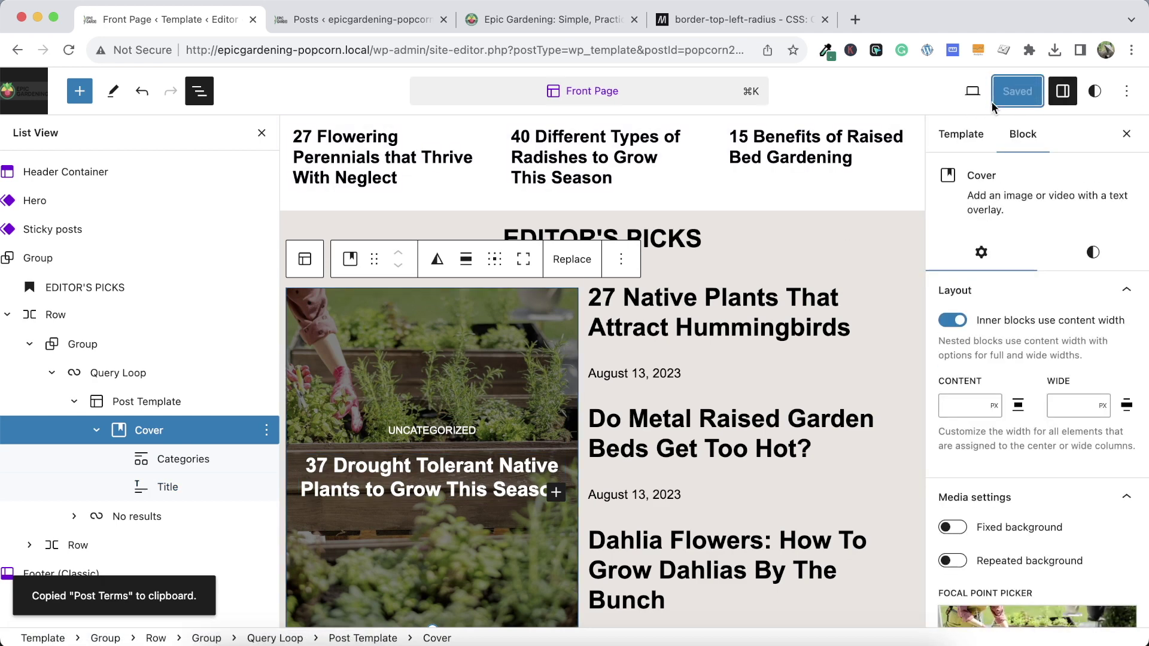
Examine the Editor's Picks section on the live front page and compare its layout and heading with the Epic Gardening site
click(400, 20)
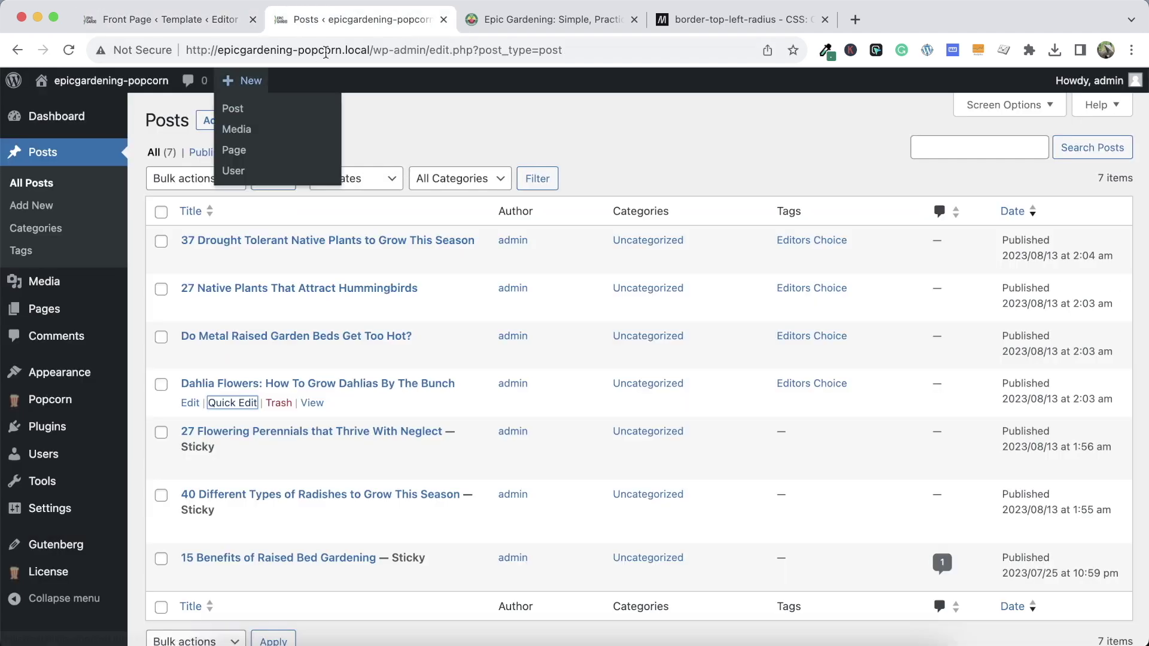
click(113, 80)
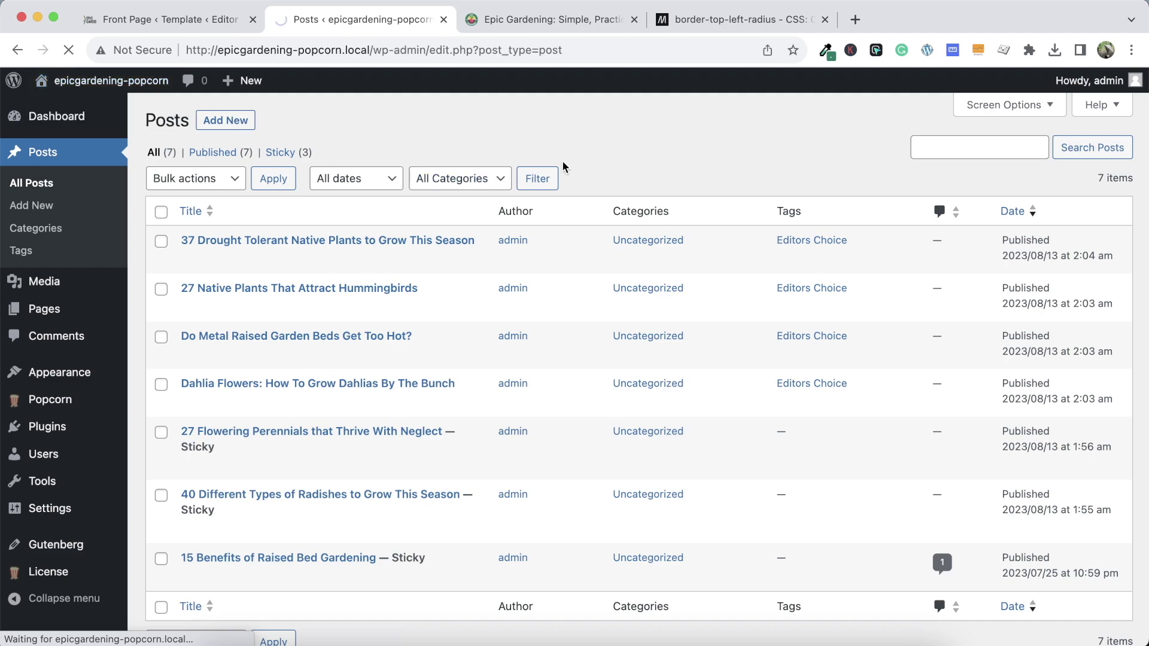
scroll(505, 245, down, 10)
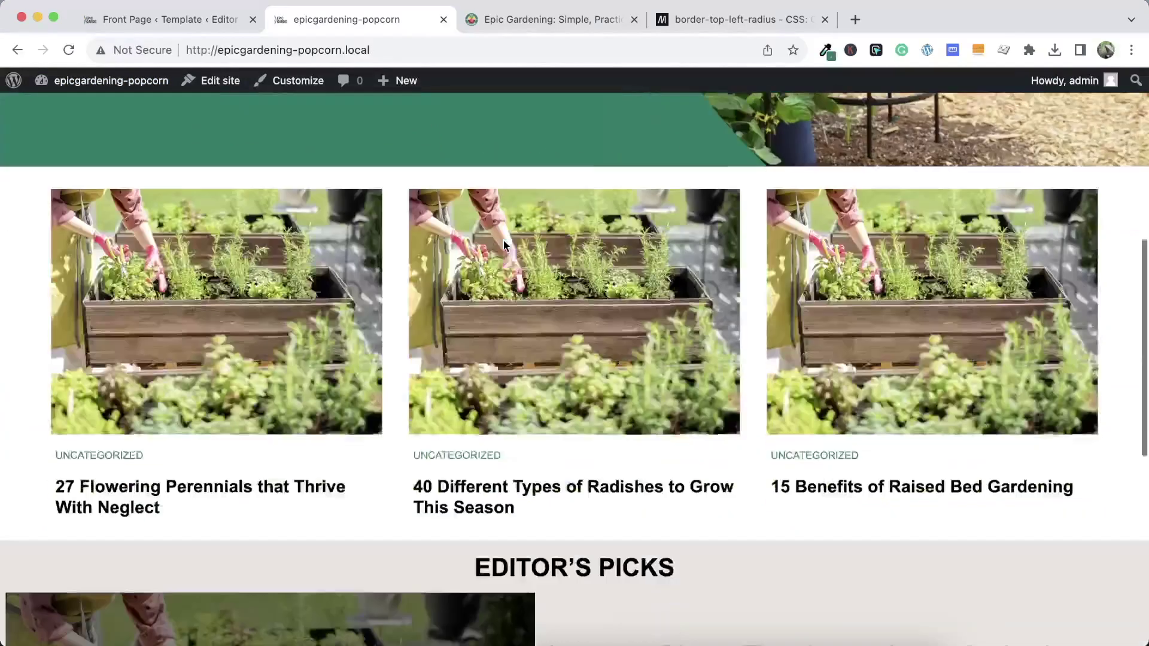
scroll(514, 287, down, 5)
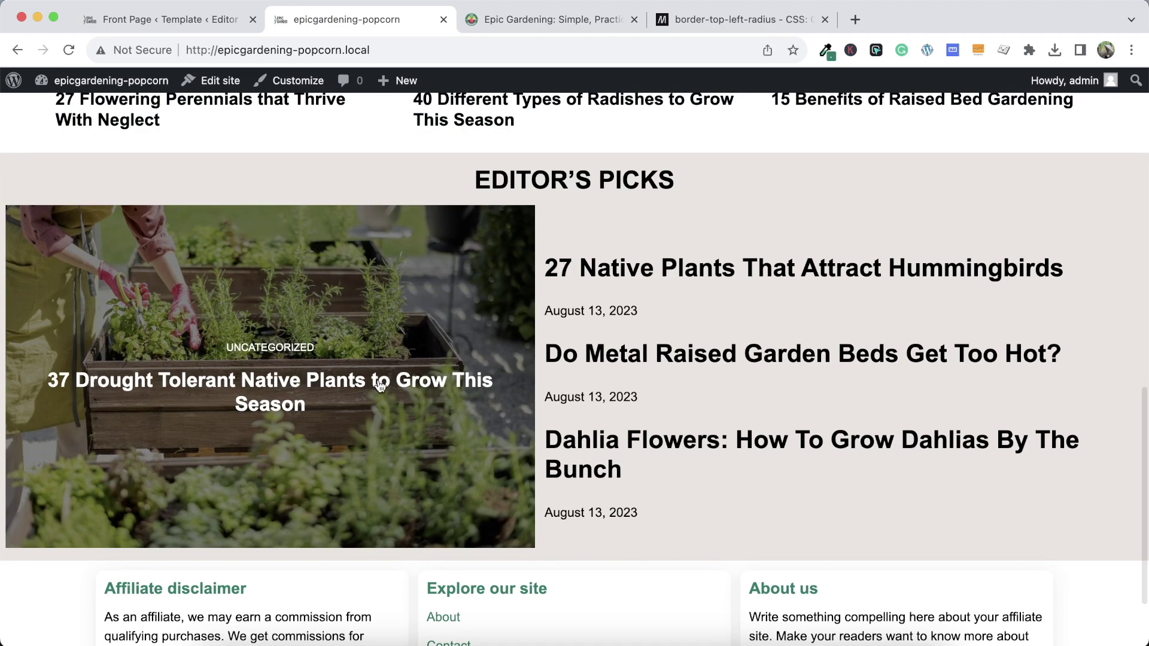
click(569, 17)
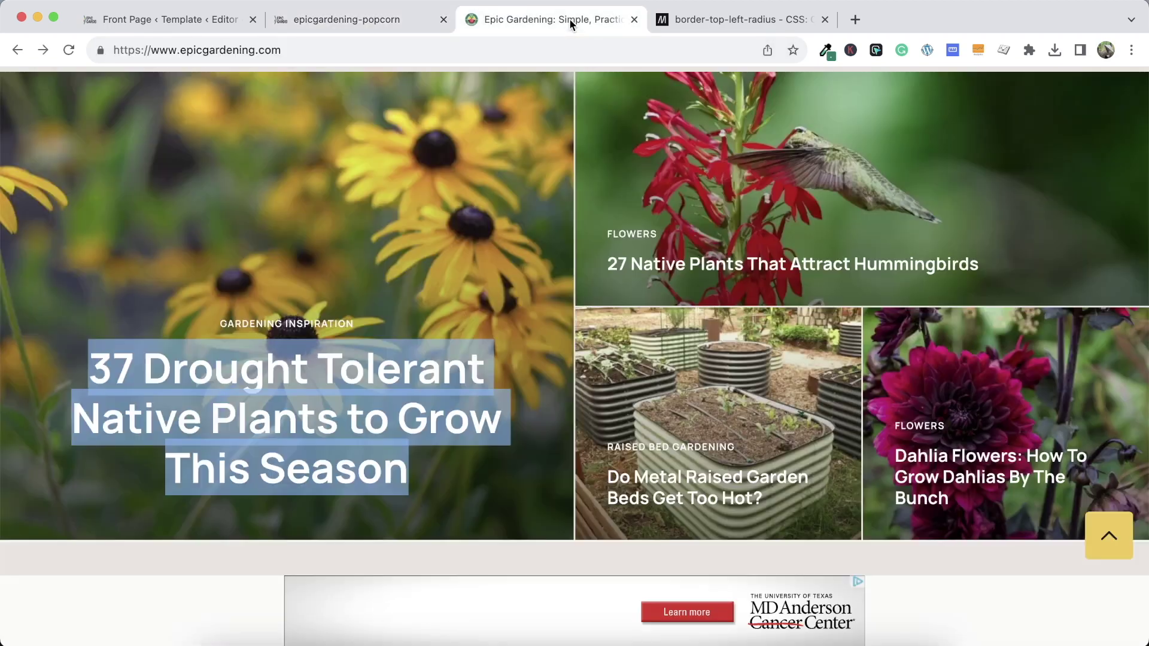
scroll(490, 239, up, 1)
scroll(508, 249, down, 1)
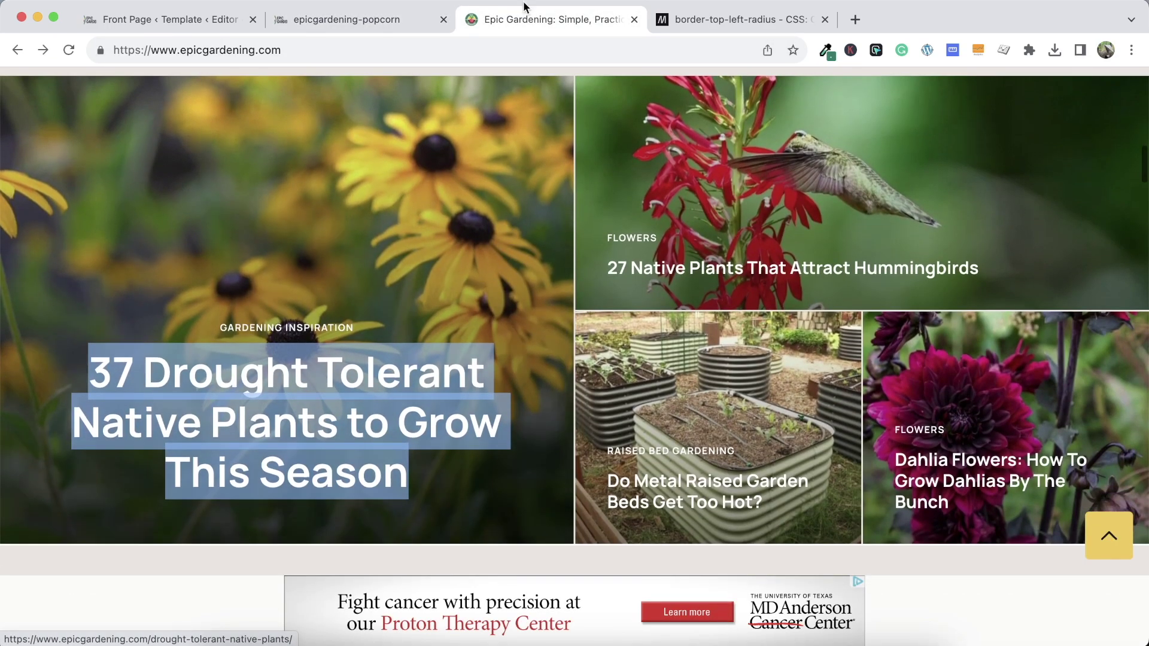
click(407, 20)
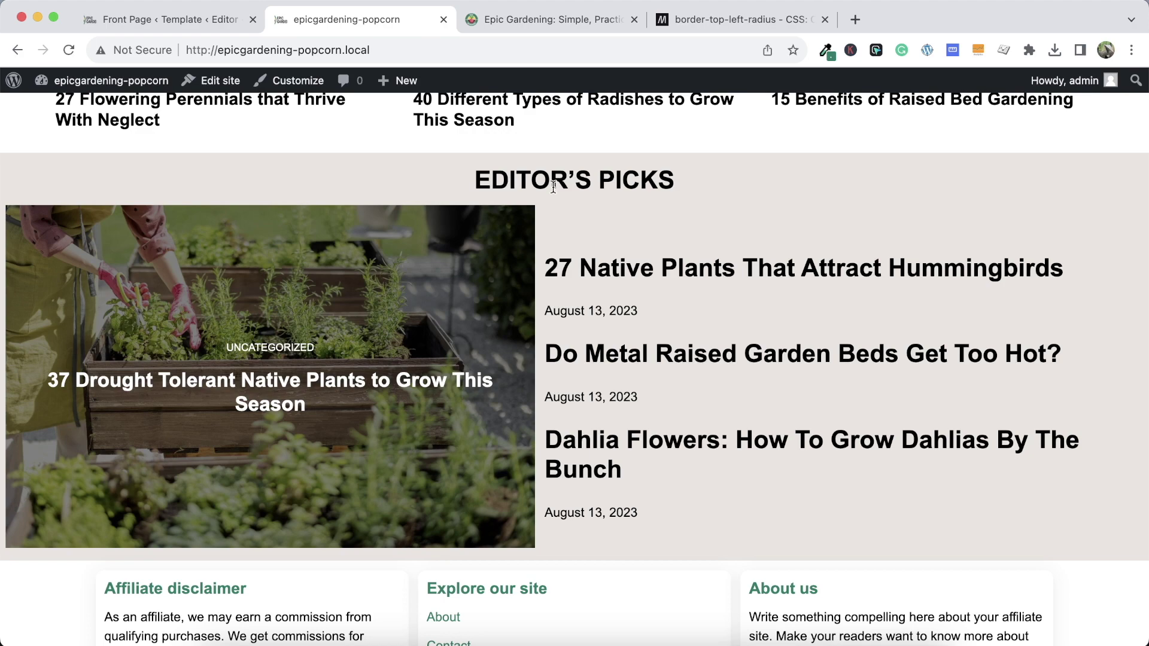
click(507, 28)
scroll(559, 159, up, 3)
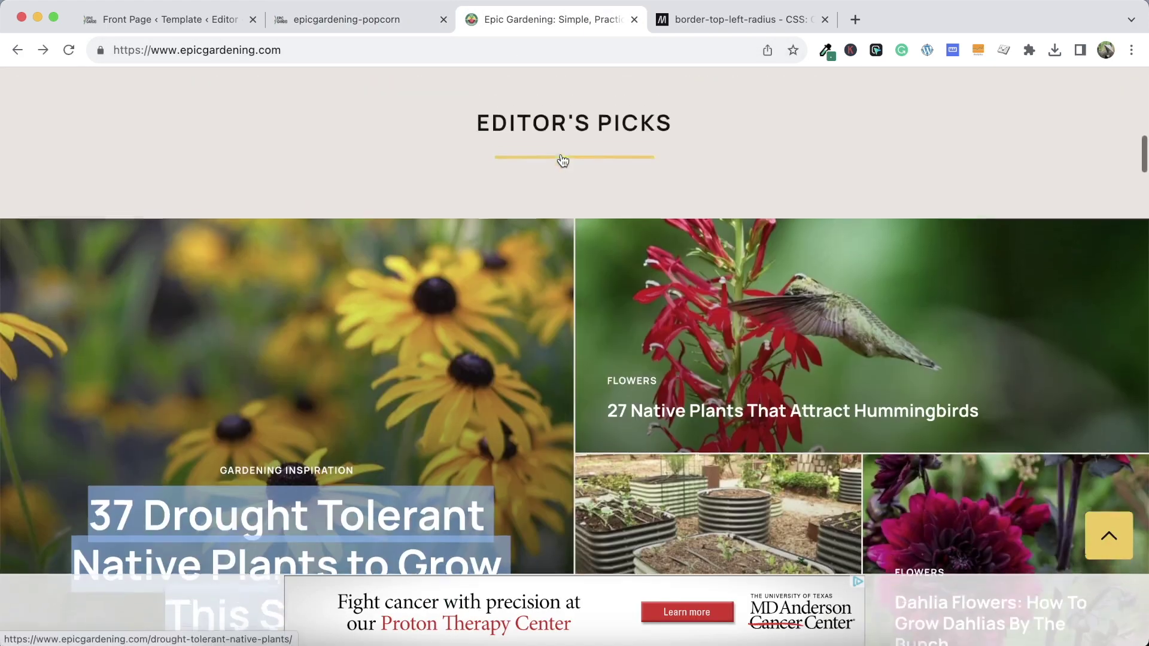
click(393, 12)
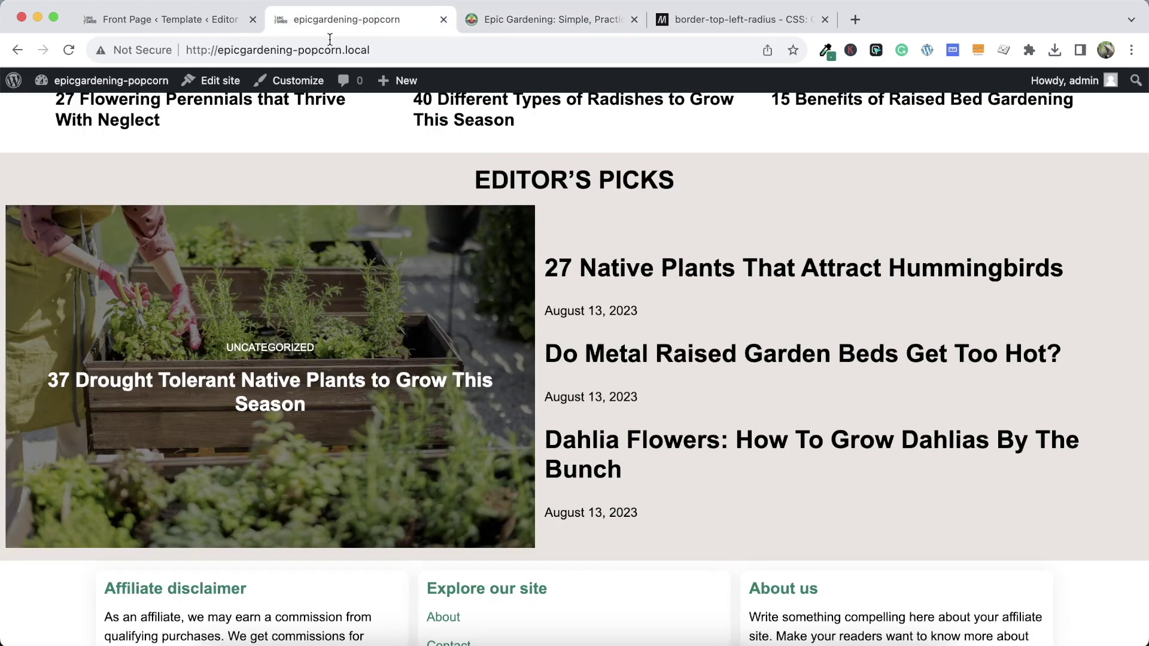
Return to the Front Page template and open the Cover's padding and block spacing settings
click(217, 13)
click(180, 287)
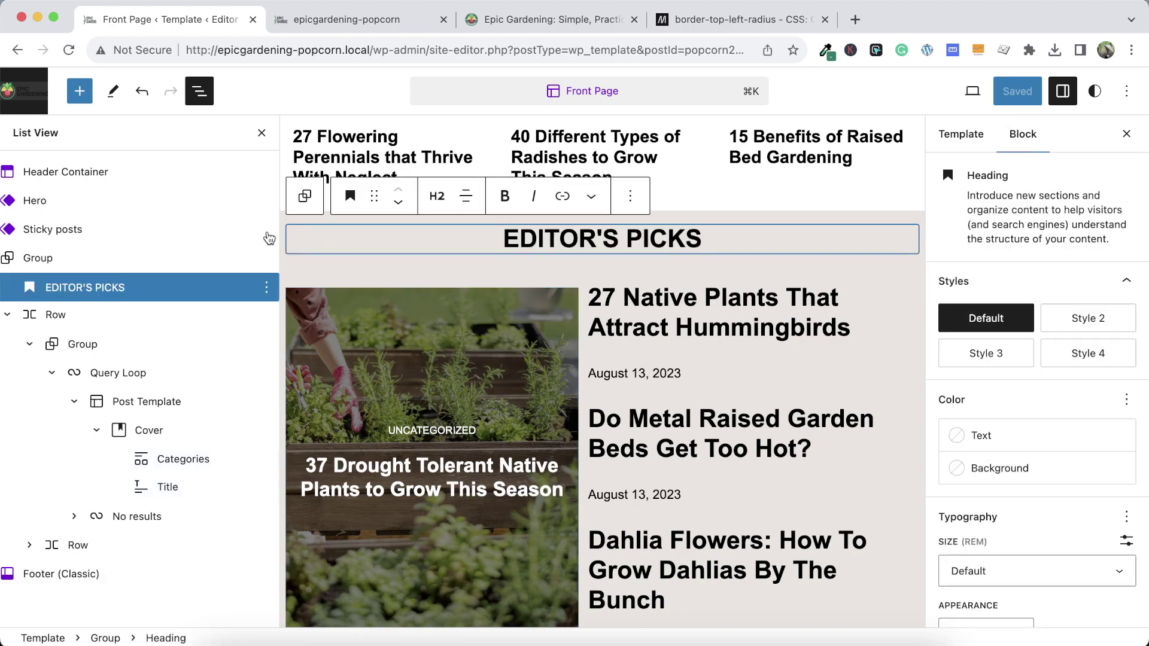
scroll(1035, 419, down, 5)
click(1126, 571)
Check the Editor's Picks section on the live front page
click(347, 19)
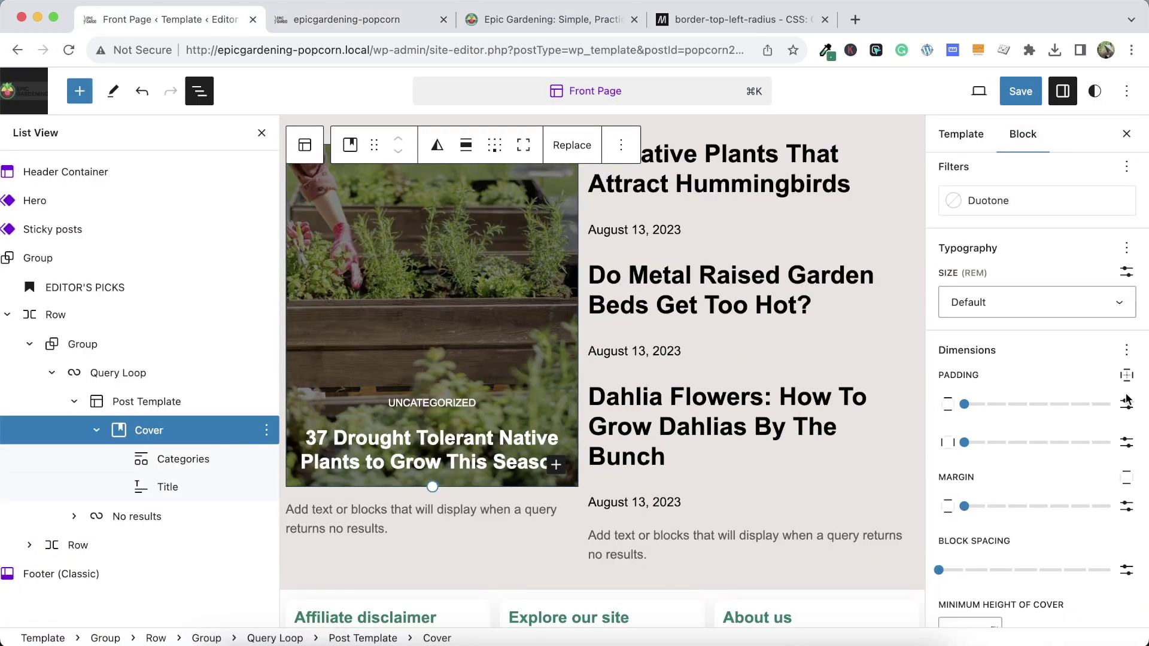
click(347, 14)
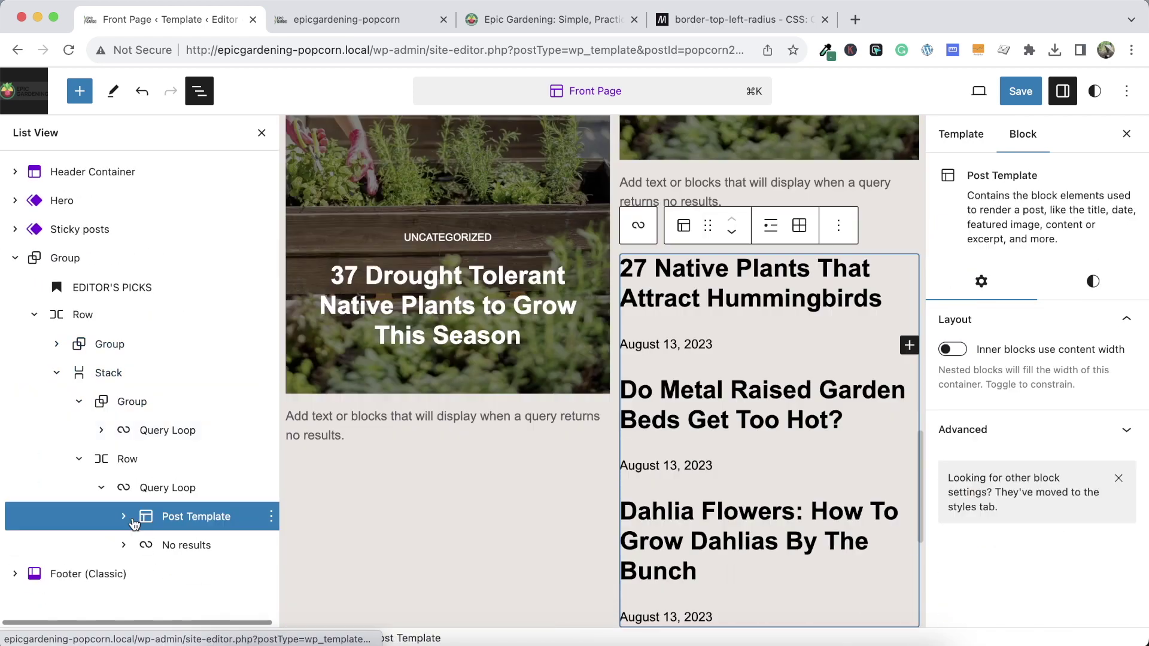
Style the Covers beside the large pick with Medium-size titles and left-aligned categories and titles, and save the Front Page template
click(111, 540)
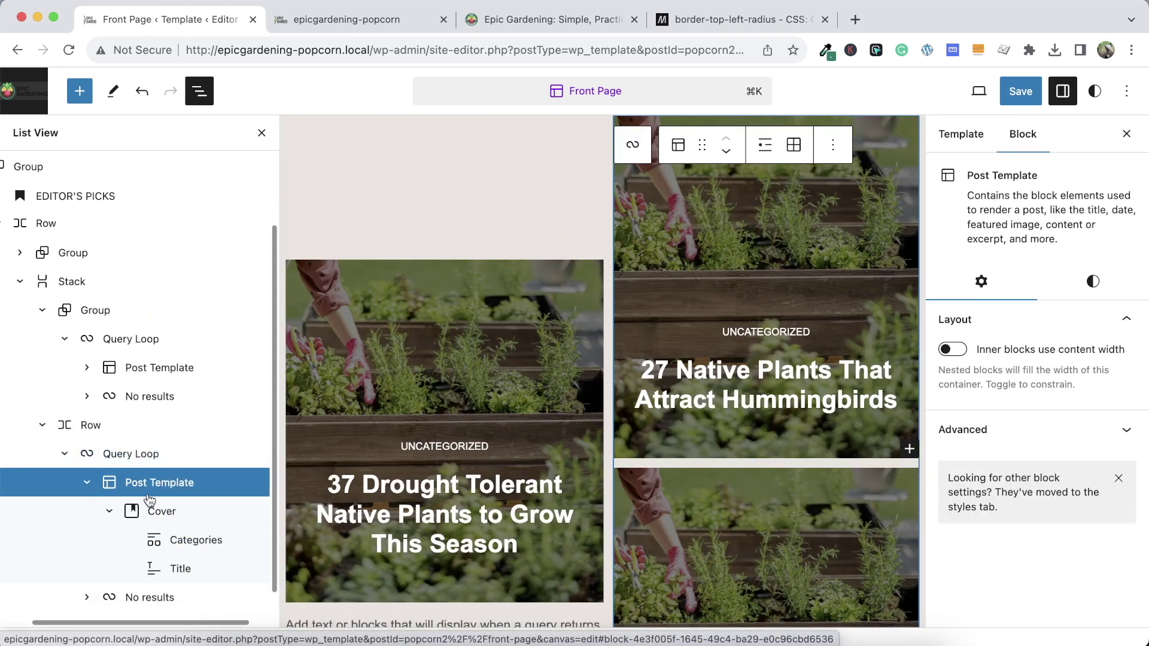
click(822, 454)
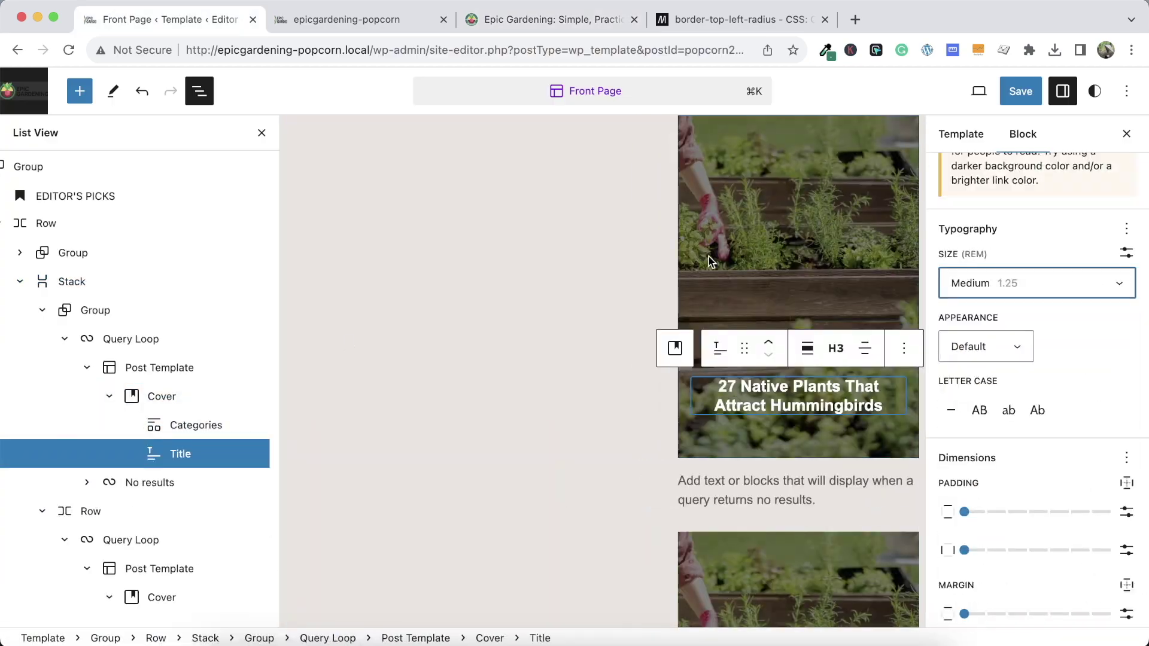
click(739, 311)
click(770, 302)
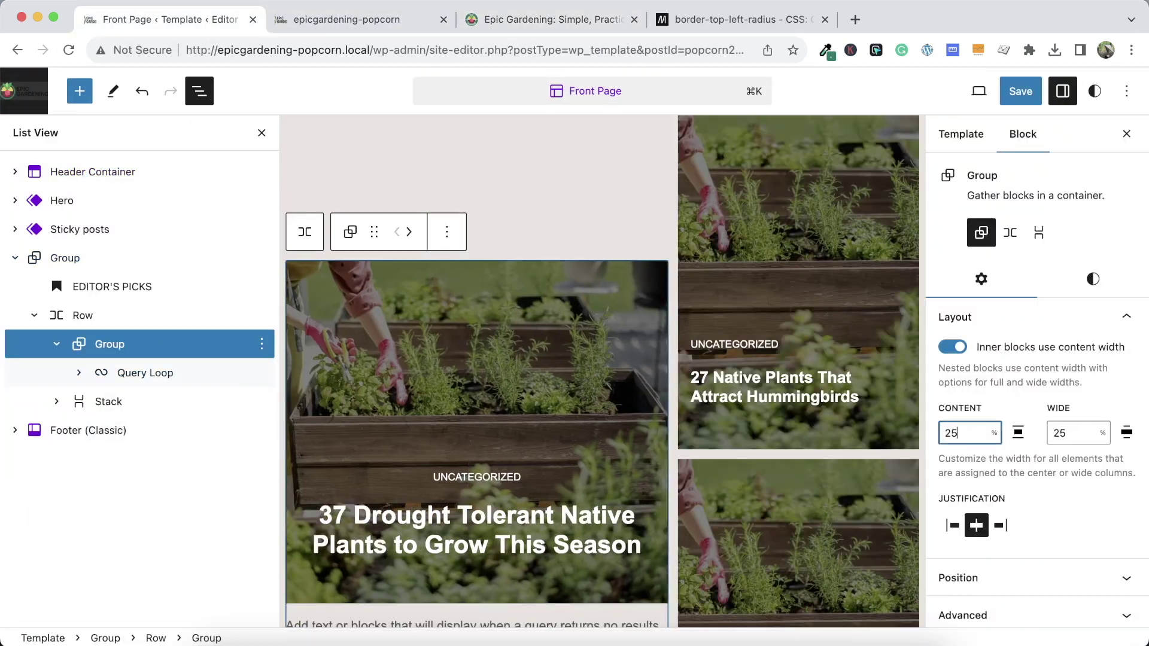
click(1017, 91)
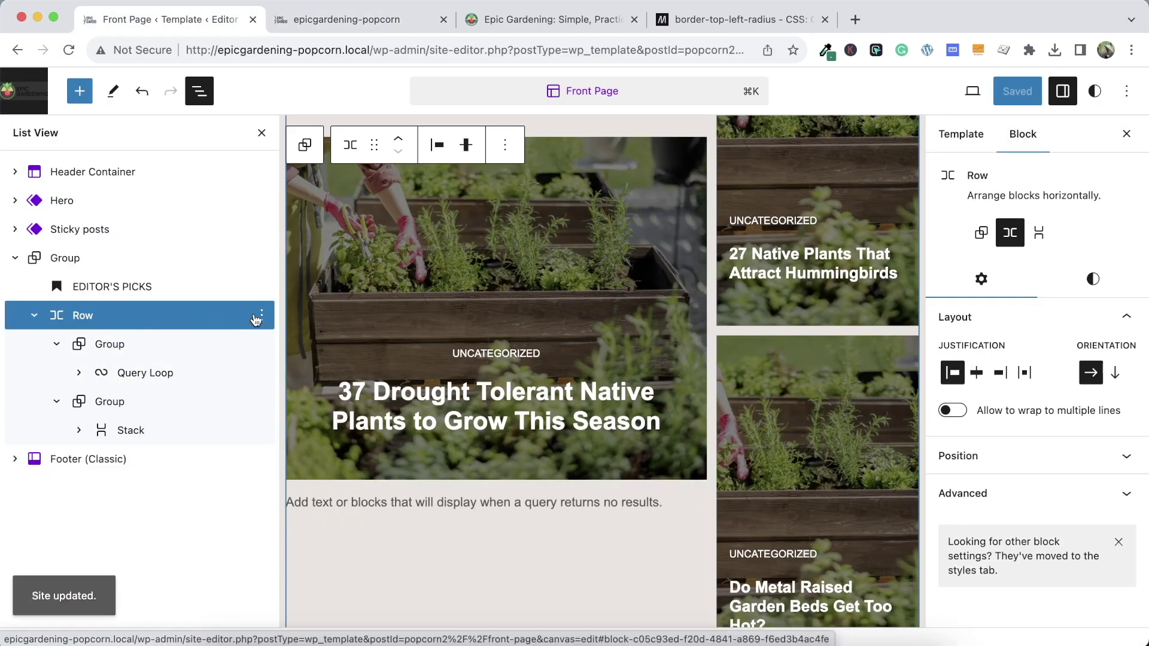
Insert a 50/50 Columns block between the Editor's Picks heading and the existing Row
click(264, 287)
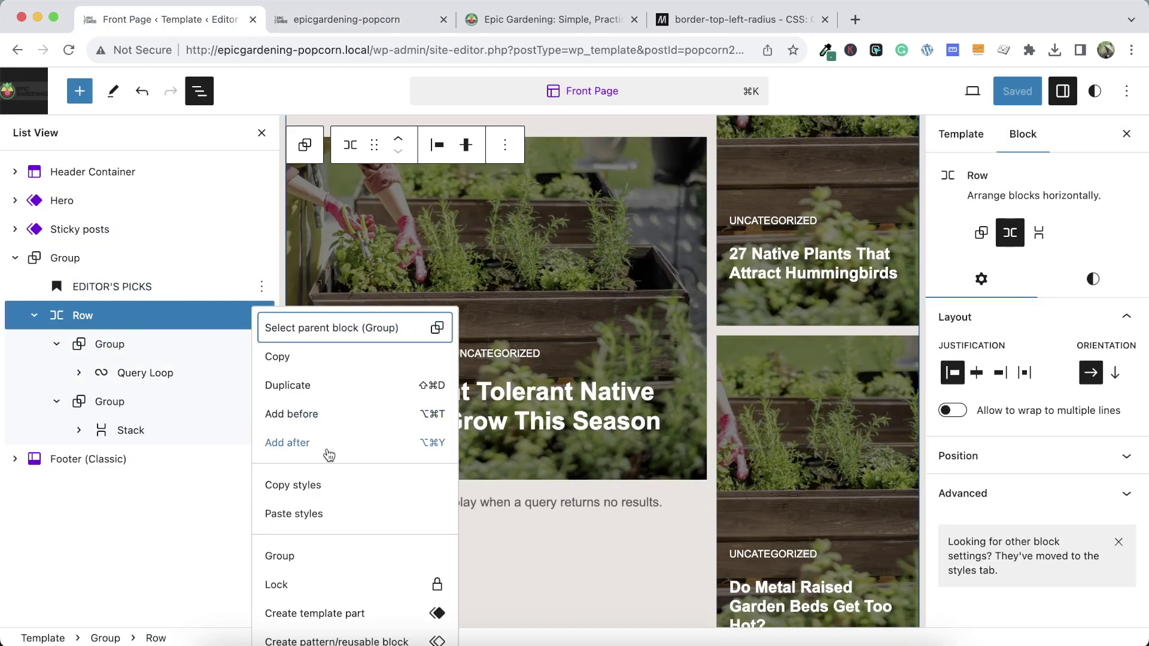
click(299, 426)
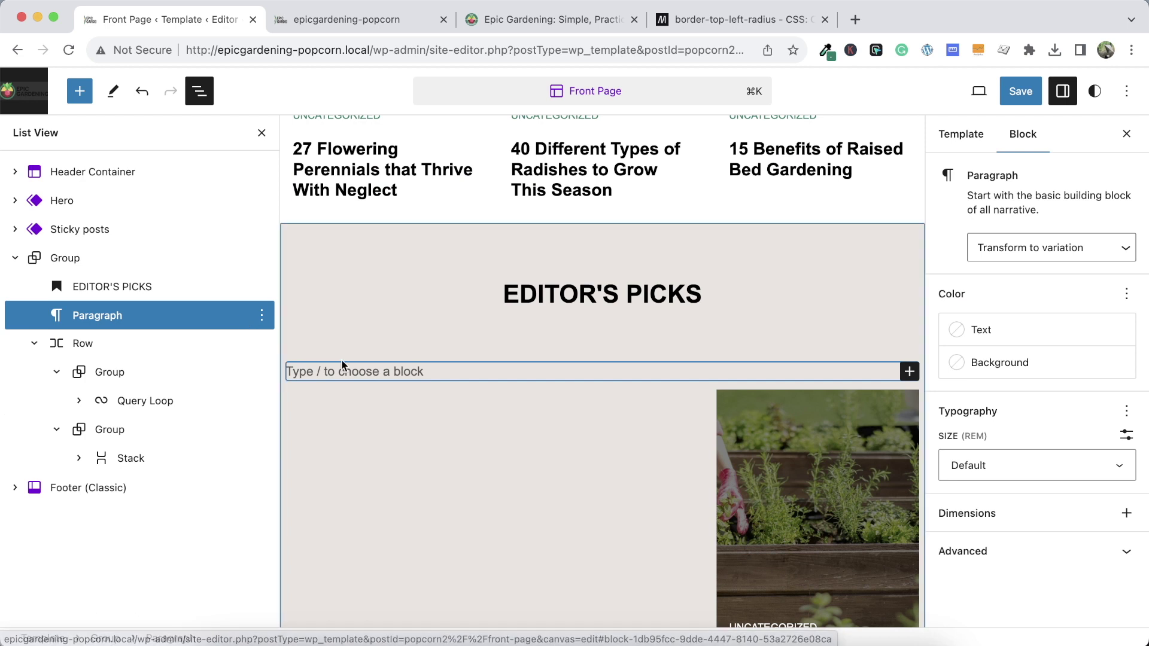
text(/col)
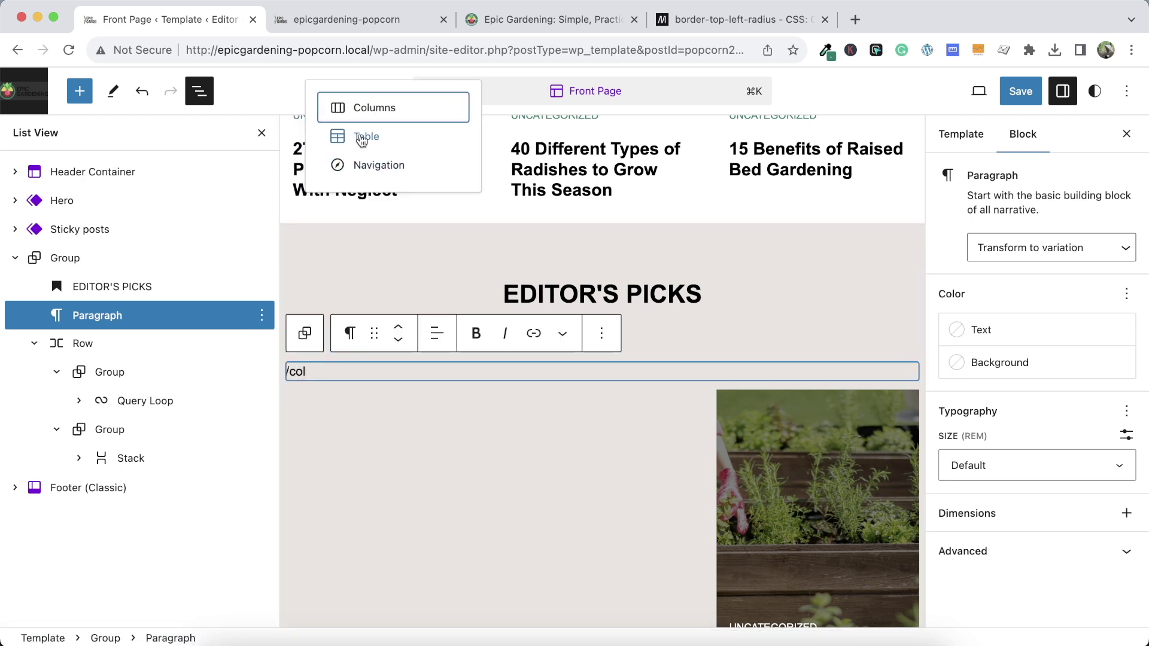
click(374, 107)
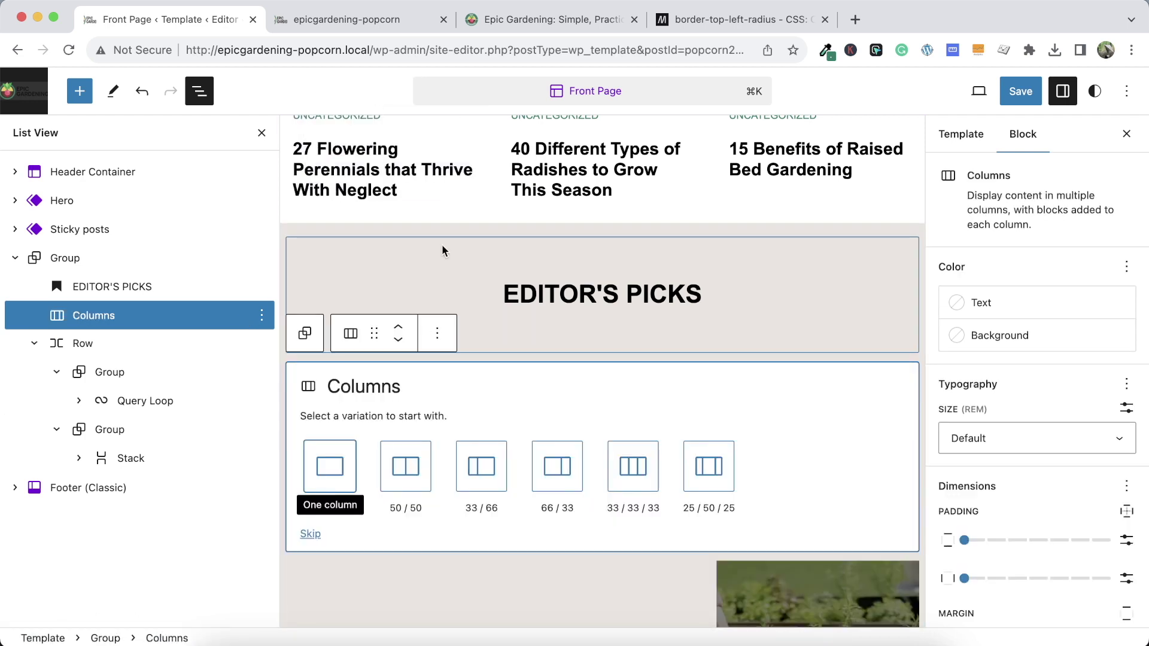
click(411, 465)
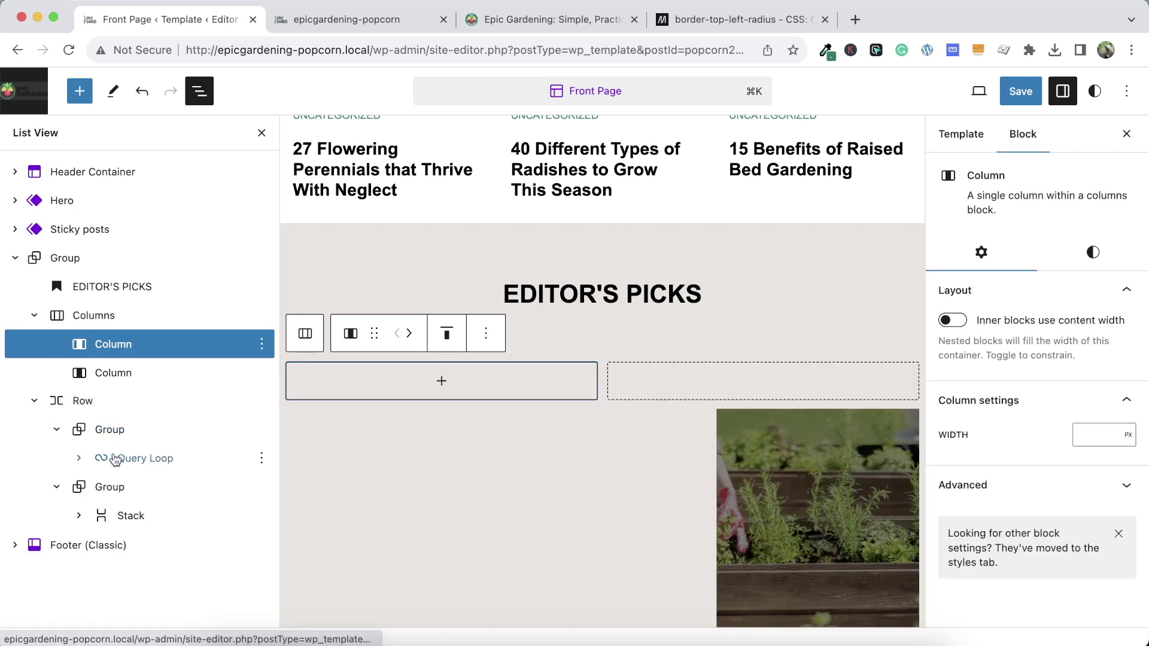
Move the large pick's Query Loop into the first column and the Stack of smaller picks into the second column
click(106, 437)
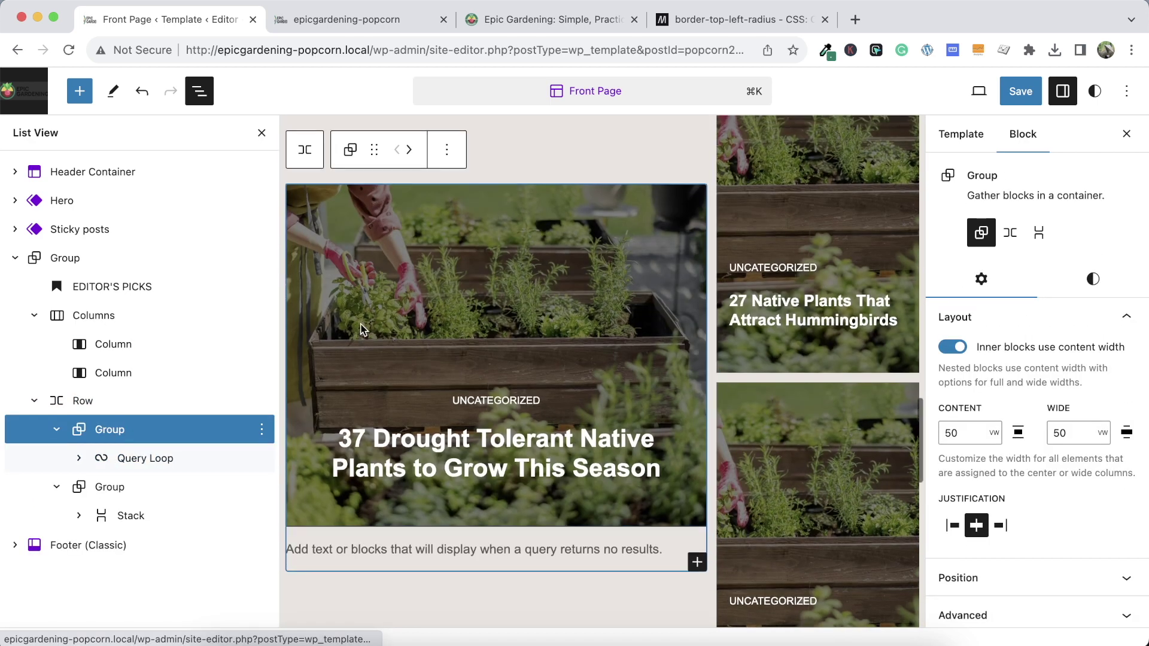
scroll(360, 323, up, 5)
scroll(360, 323, up, 2)
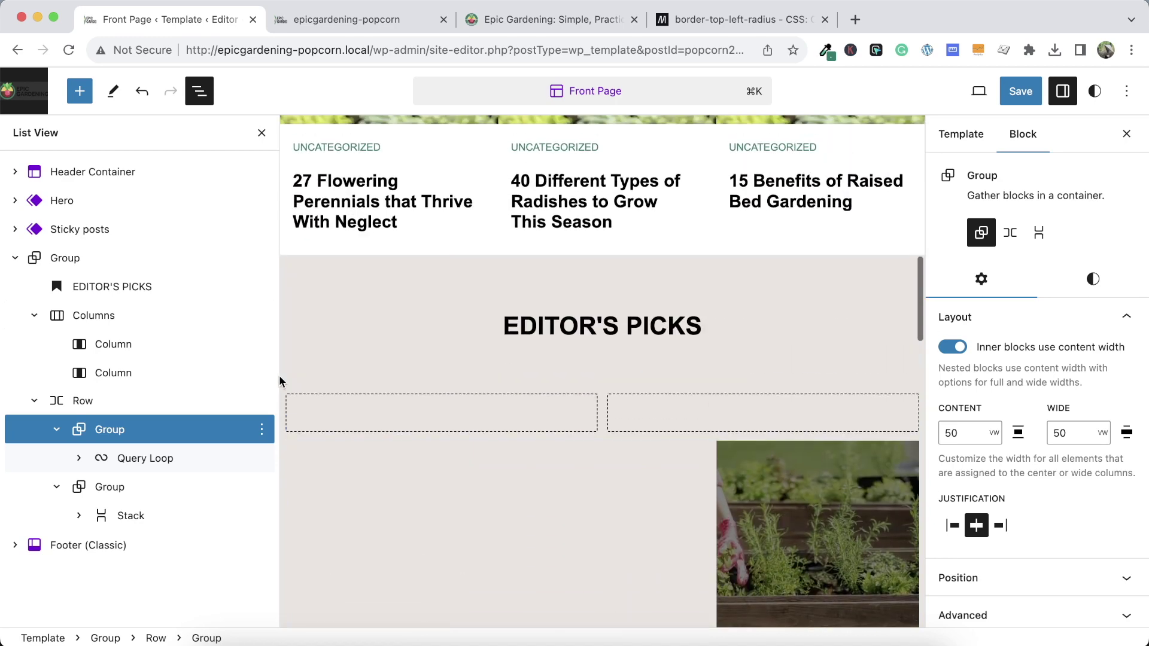
drag(102, 458, 168, 352)
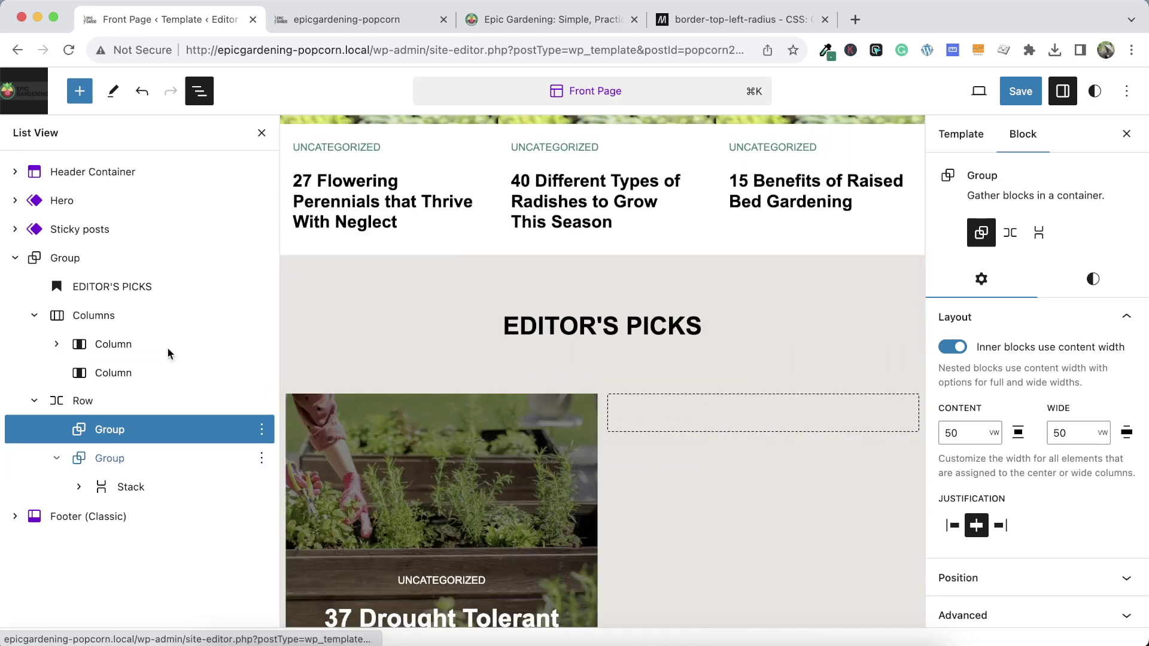
scroll(392, 380, down, 4)
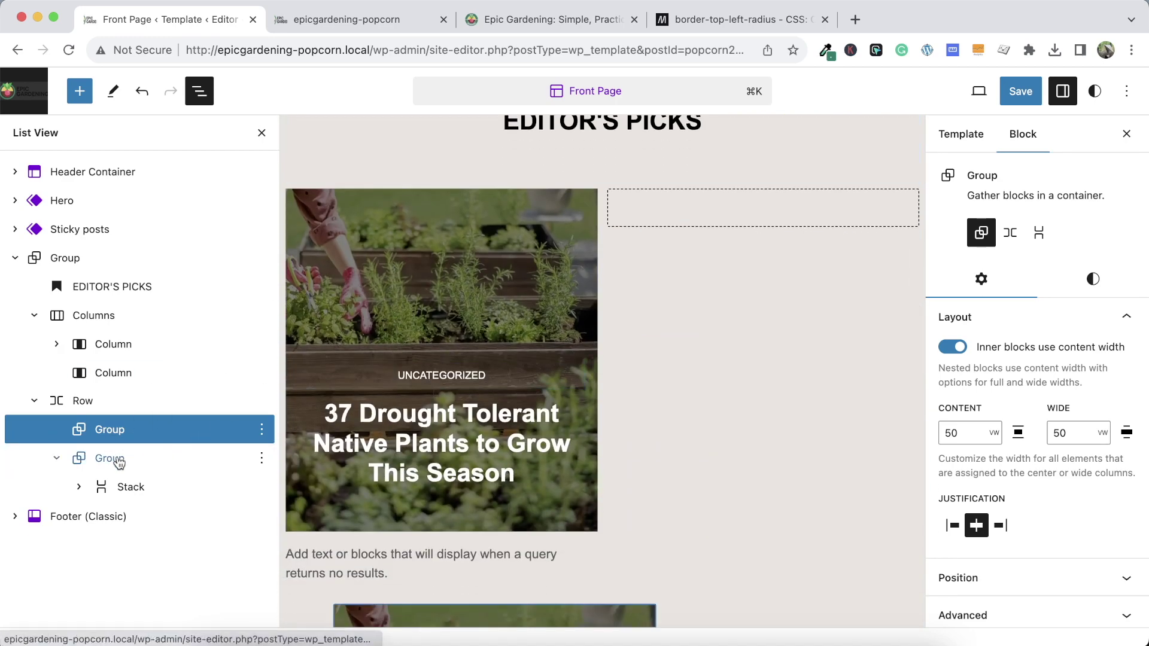
drag(113, 486, 131, 388)
scroll(557, 382, down, 5)
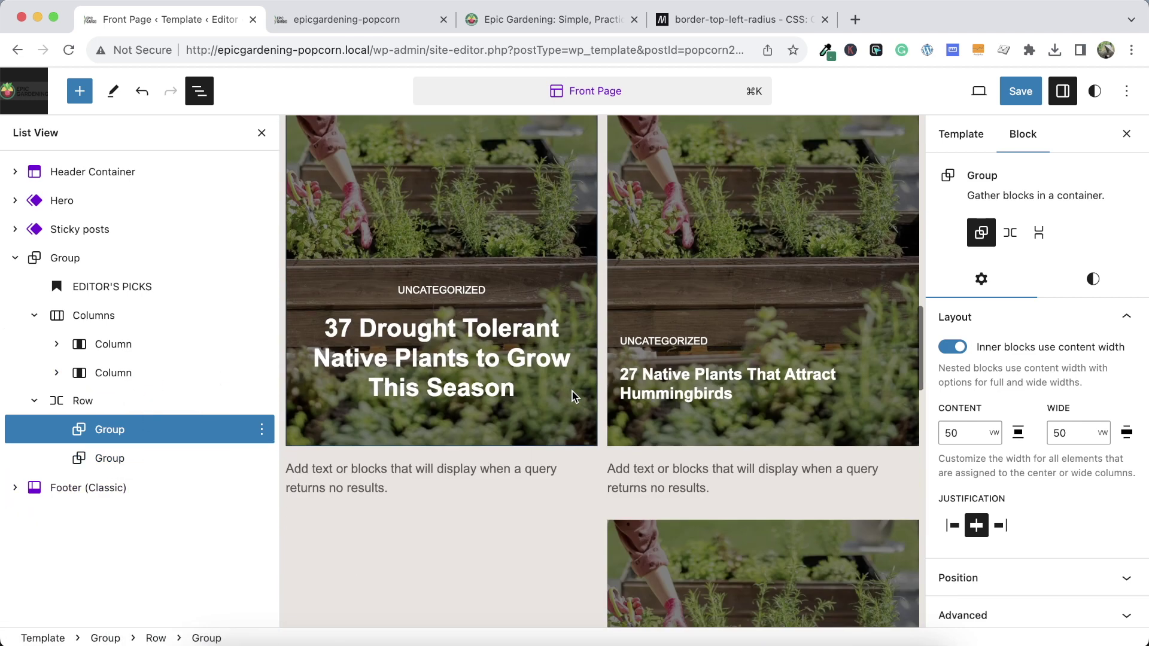
Delete the emptied Row with its two Groups below the Columns block
click(83, 402)
click(263, 401)
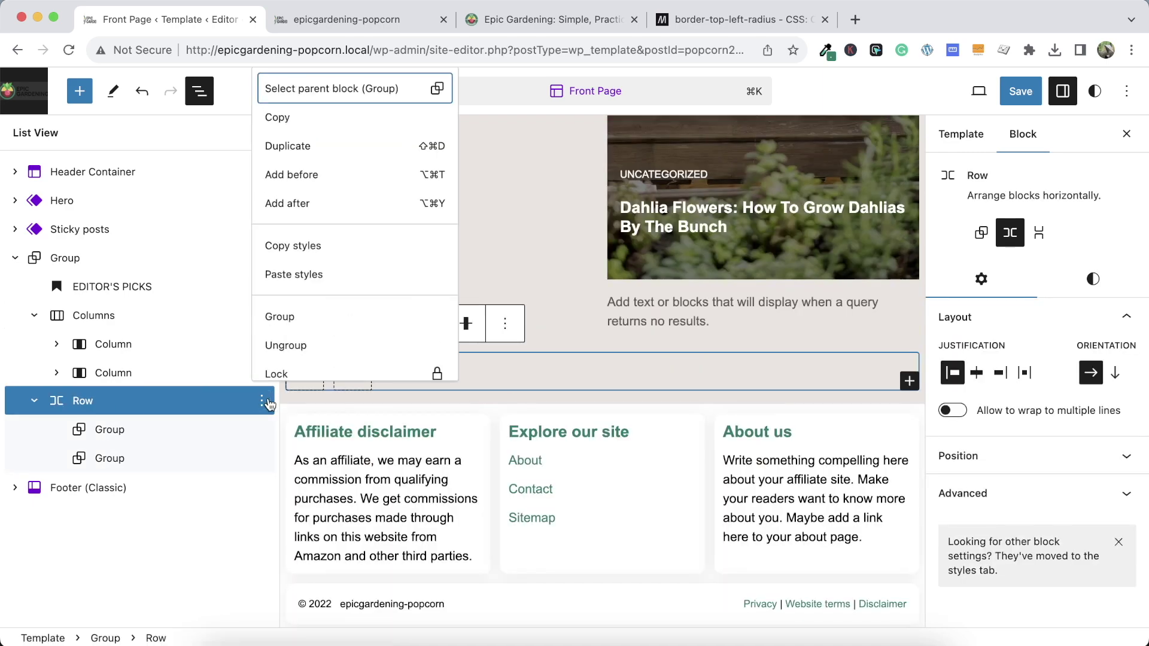
scroll(276, 375, down, 3)
click(277, 359)
Insert a nested 50/50 Columns block after the Group inside the second column's Stack
click(56, 344)
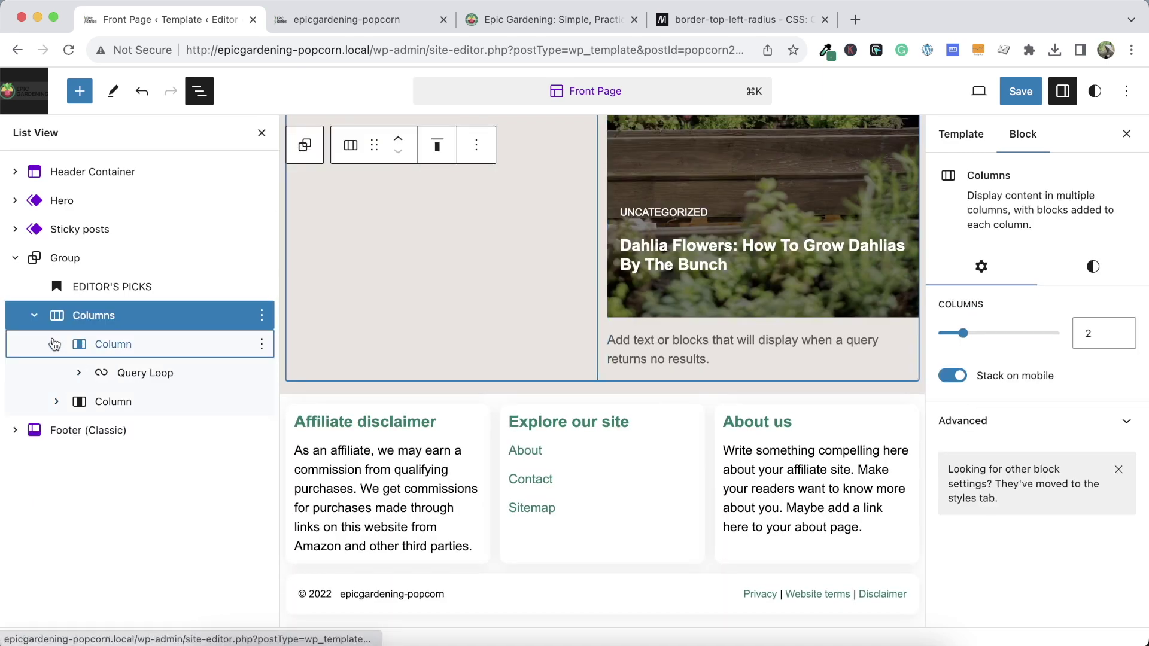
click(56, 374)
click(79, 403)
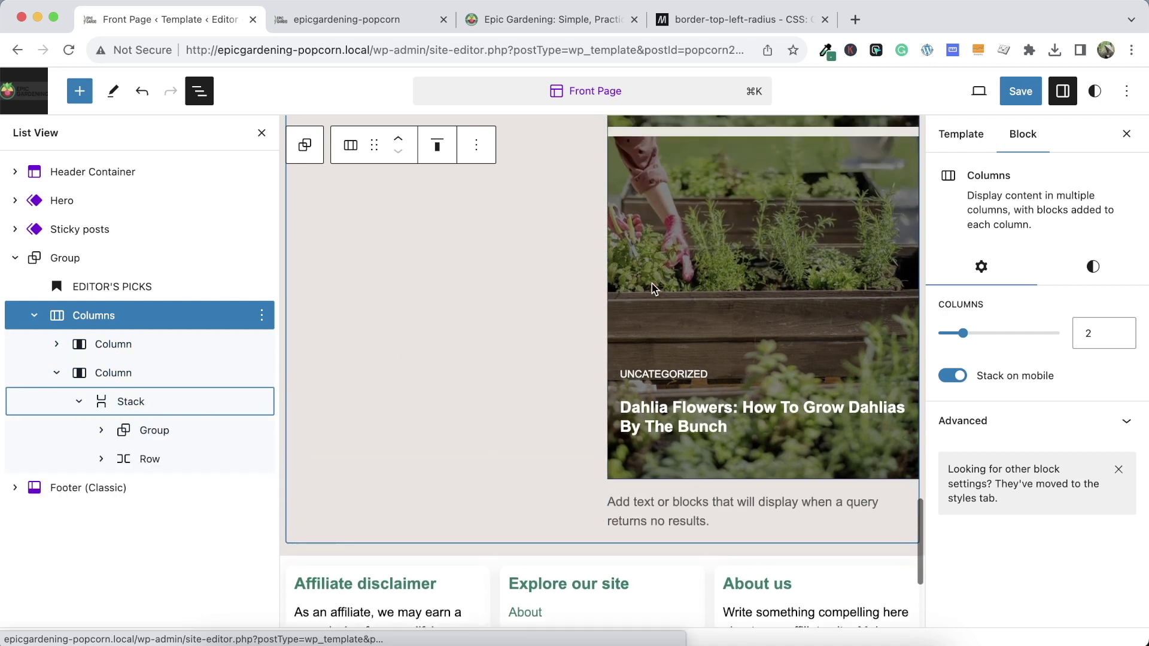
click(117, 459)
click(102, 459)
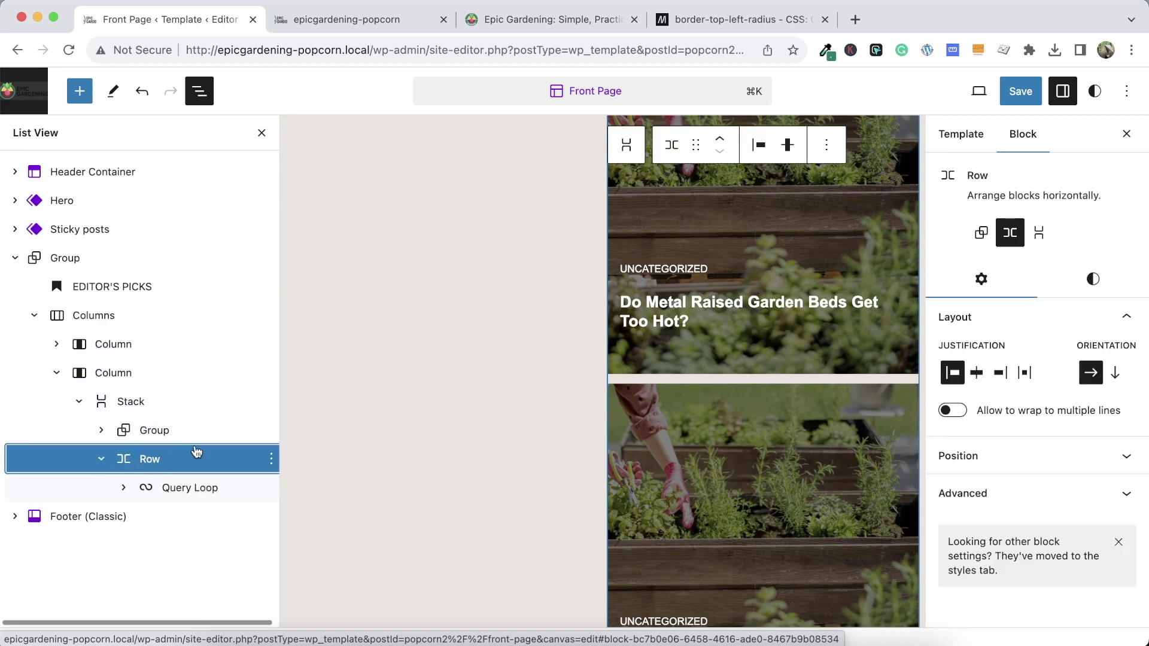
click(228, 431)
click(271, 430)
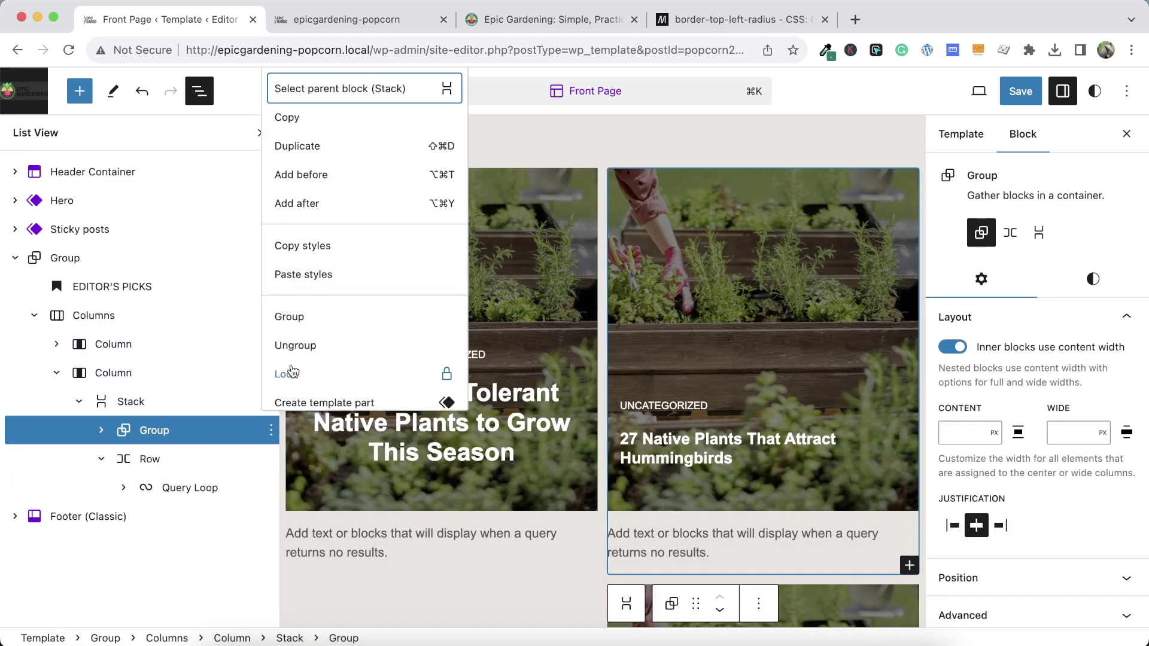
click(317, 215)
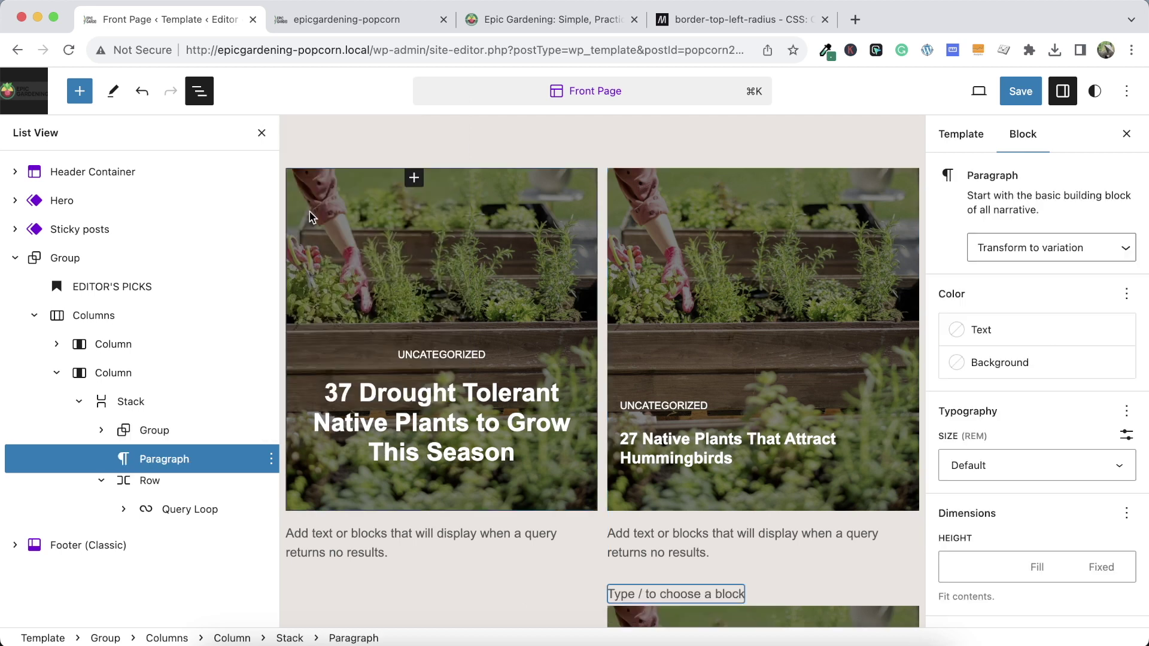
text(/co)
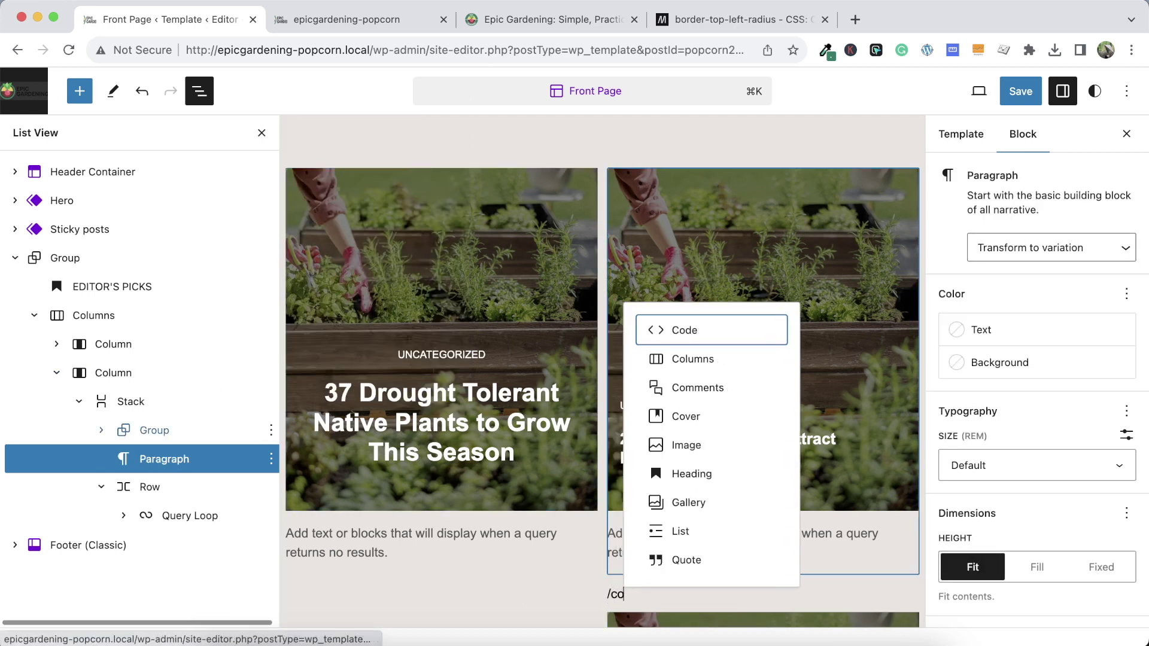
click(658, 357)
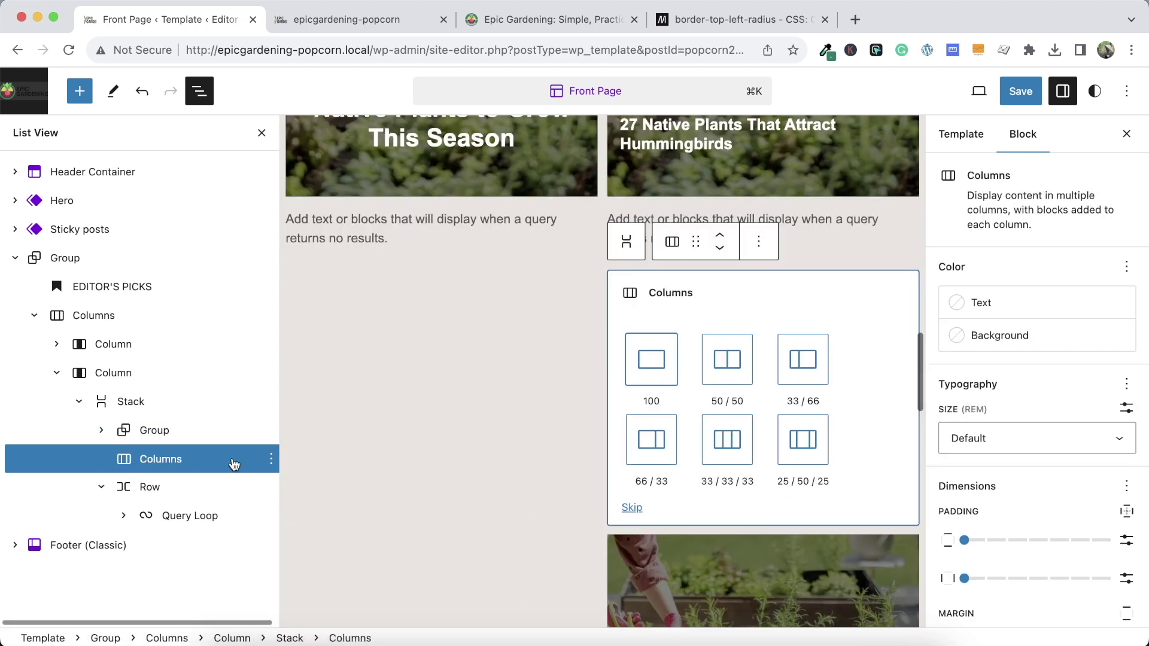
click(725, 377)
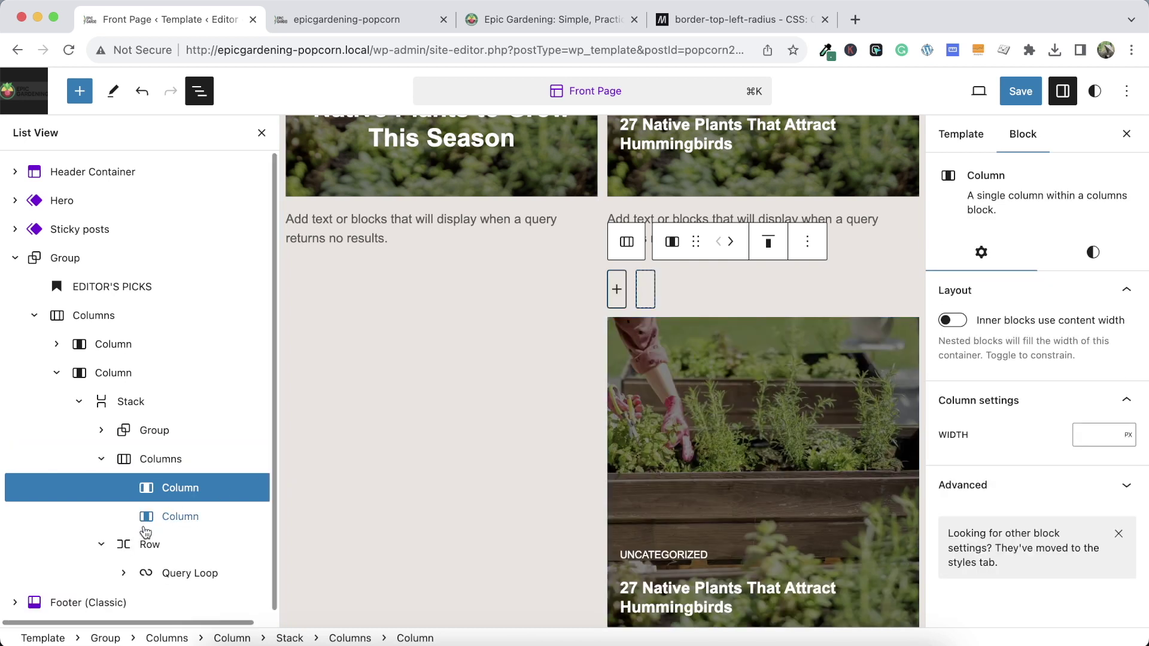
Move the Row's Query Loop into the first column of the nested Columns block
click(124, 572)
scroll(163, 558, down, 2)
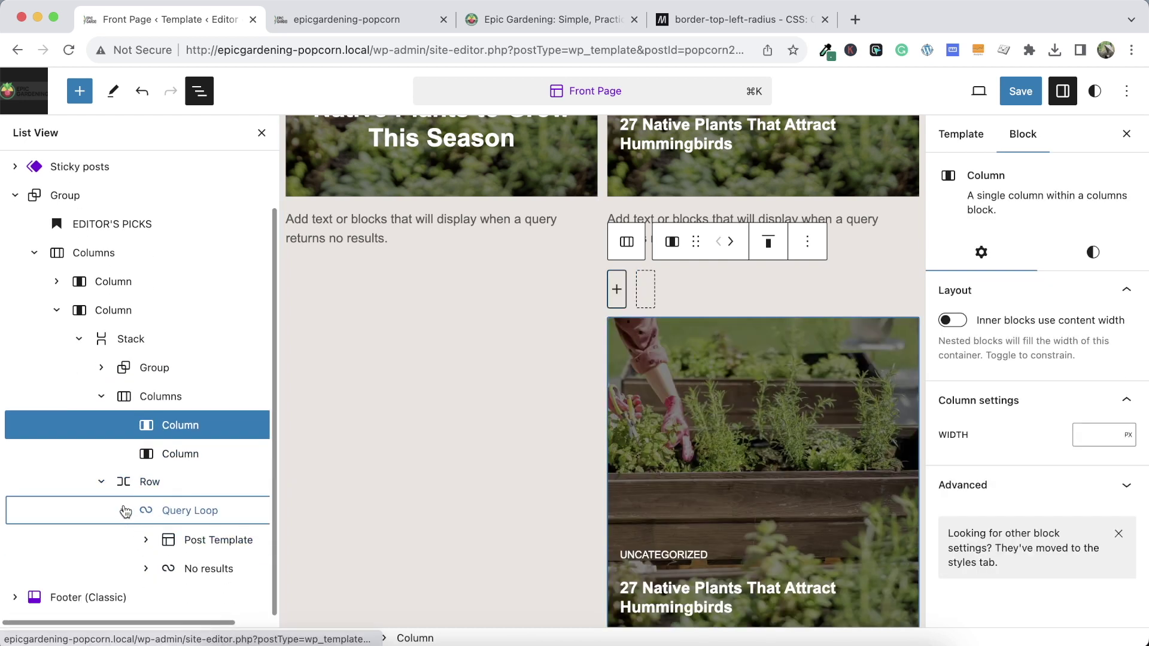
drag(126, 514, 183, 473)
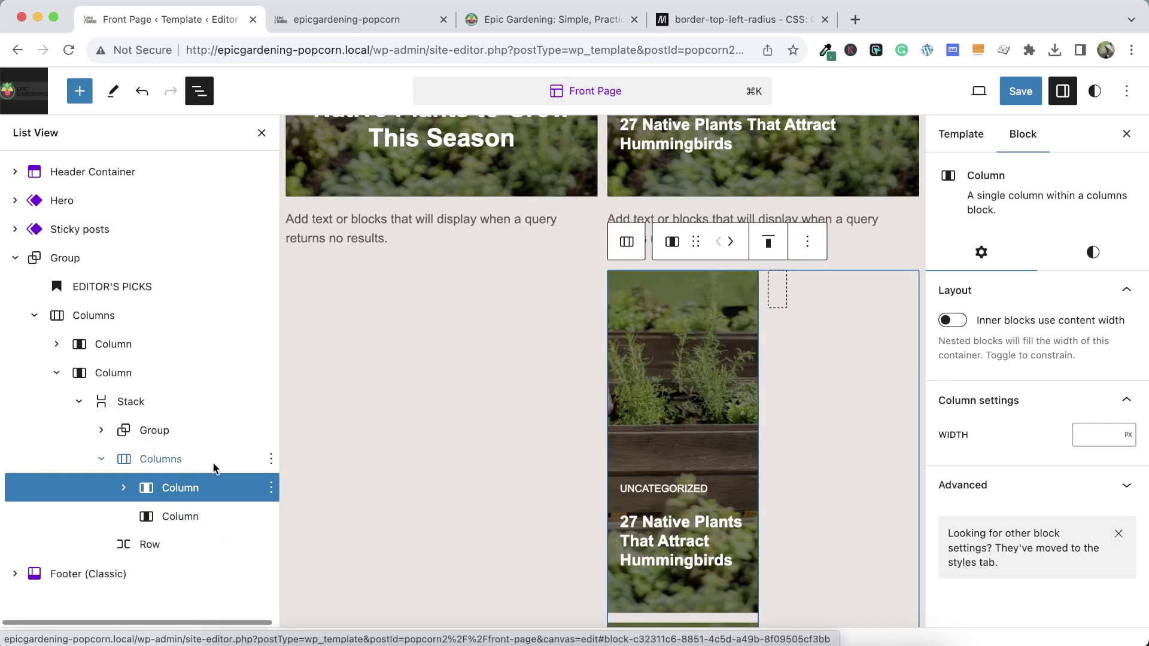
scroll(745, 407, down, 5)
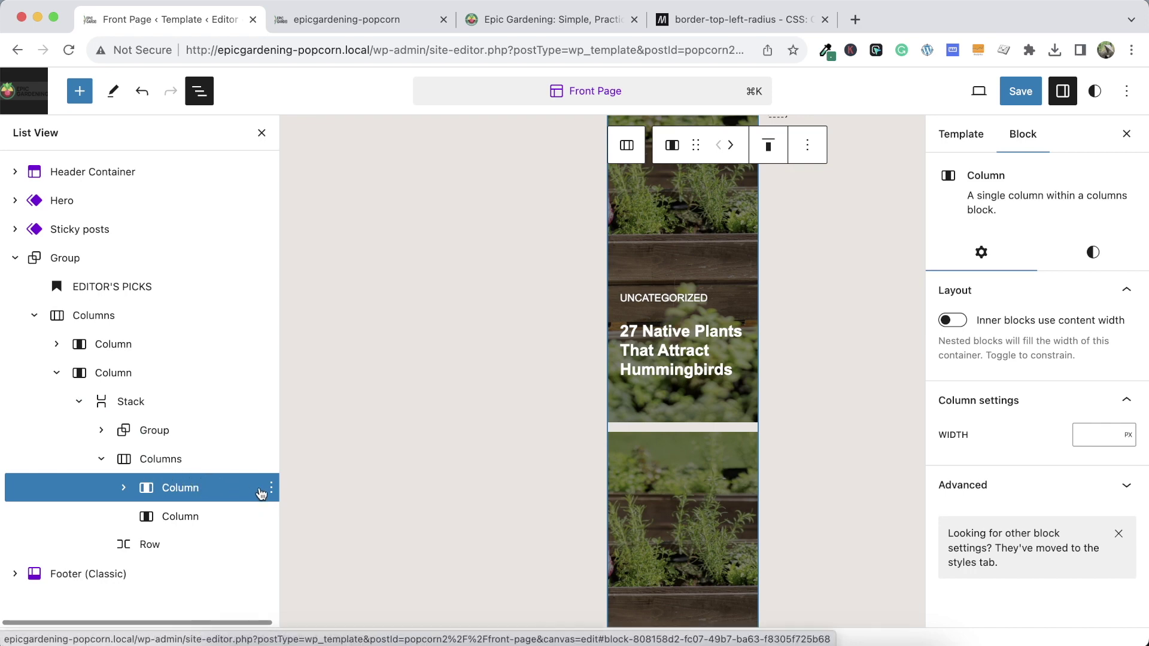
Set the nested column's Query Loop to 1 item per page with an offset of 2, and select its Post Template
click(124, 489)
scroll(198, 527, down, 2)
scroll(210, 502, right, 2)
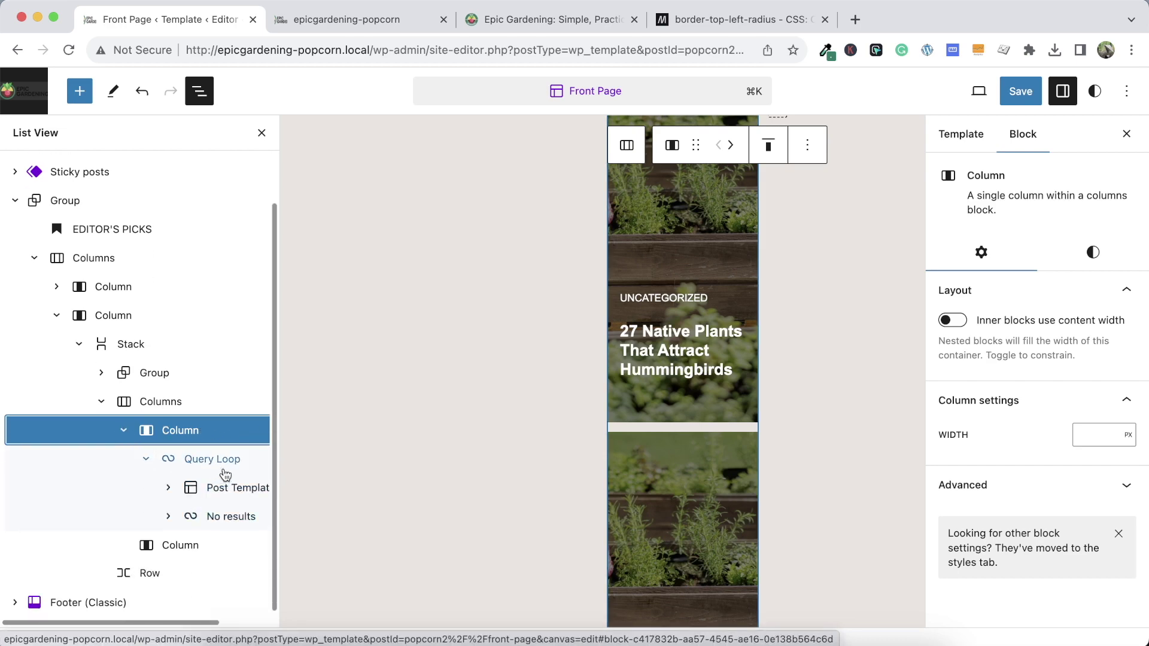
click(239, 459)
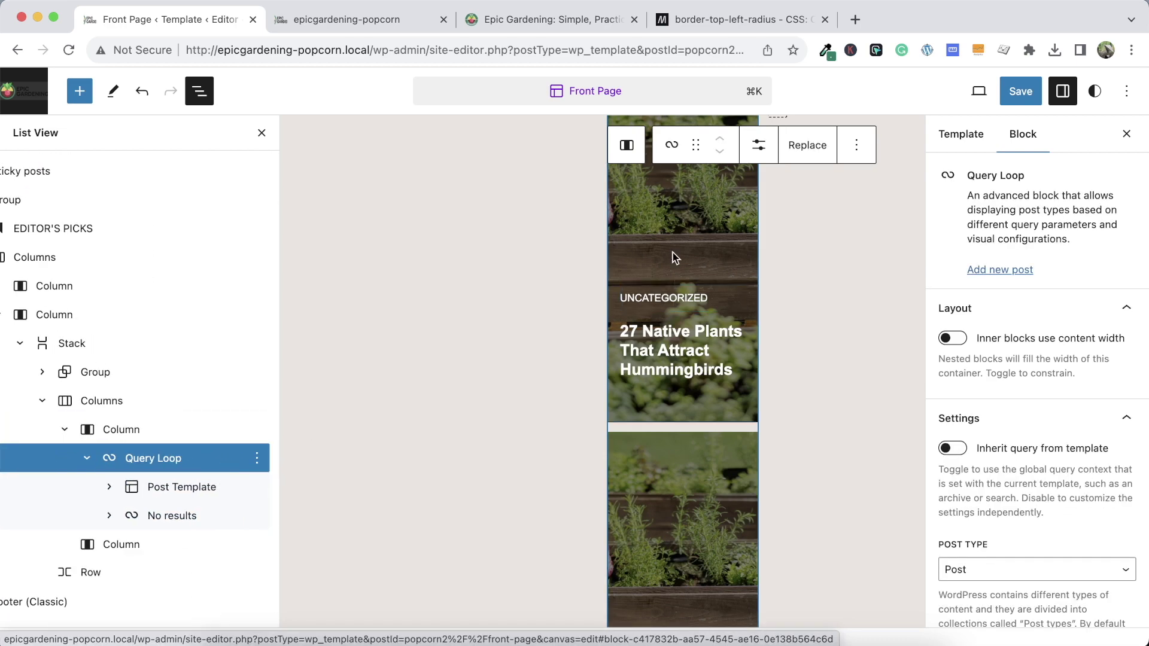
click(758, 145)
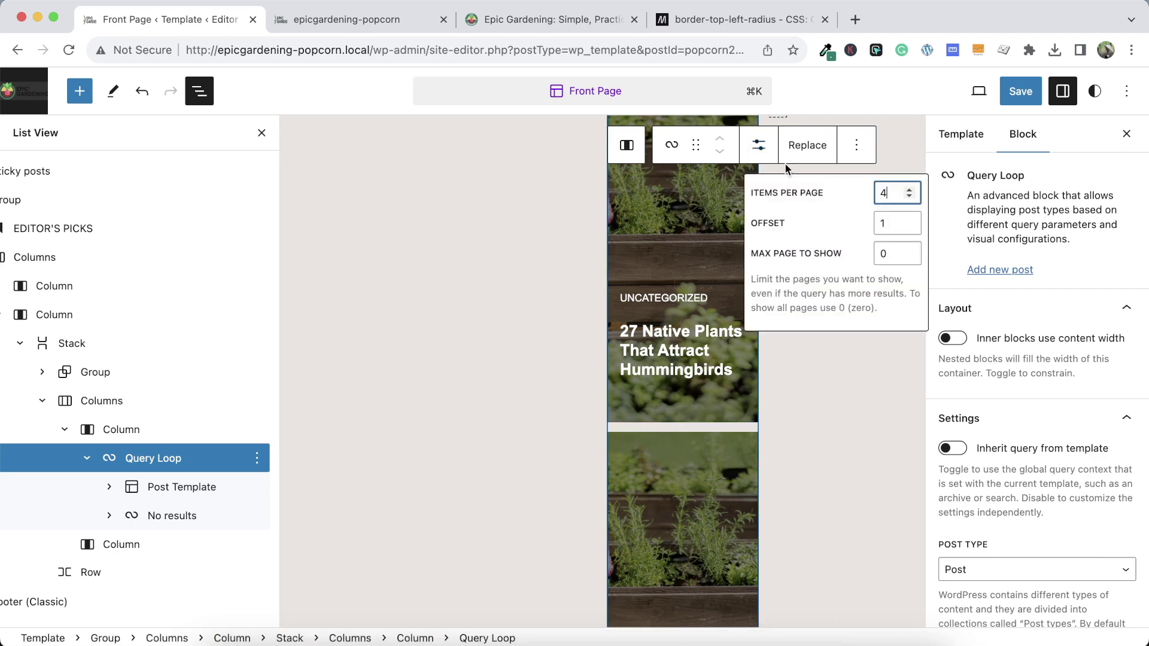
click(910, 199)
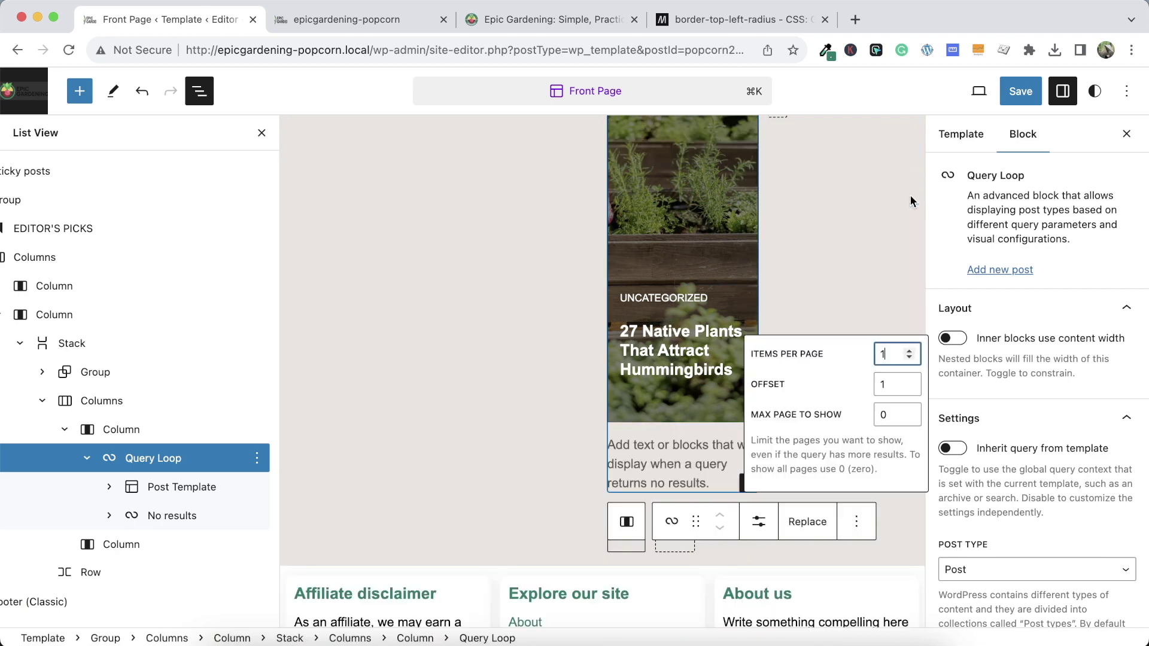
click(910, 381)
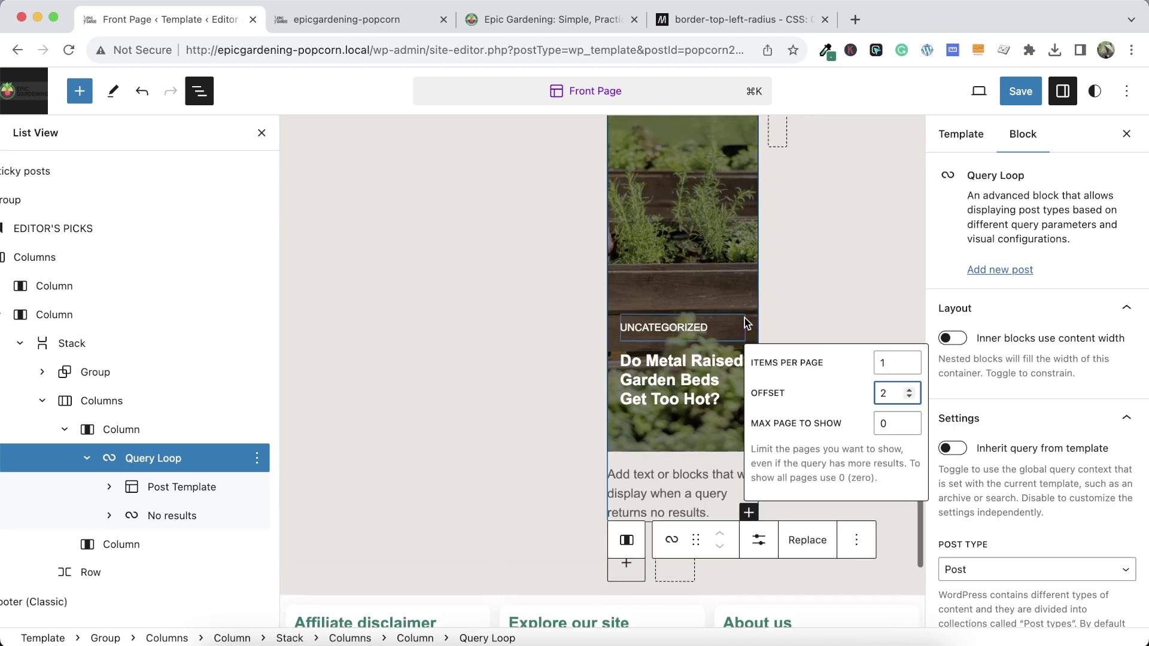
scroll(655, 443, down, 5)
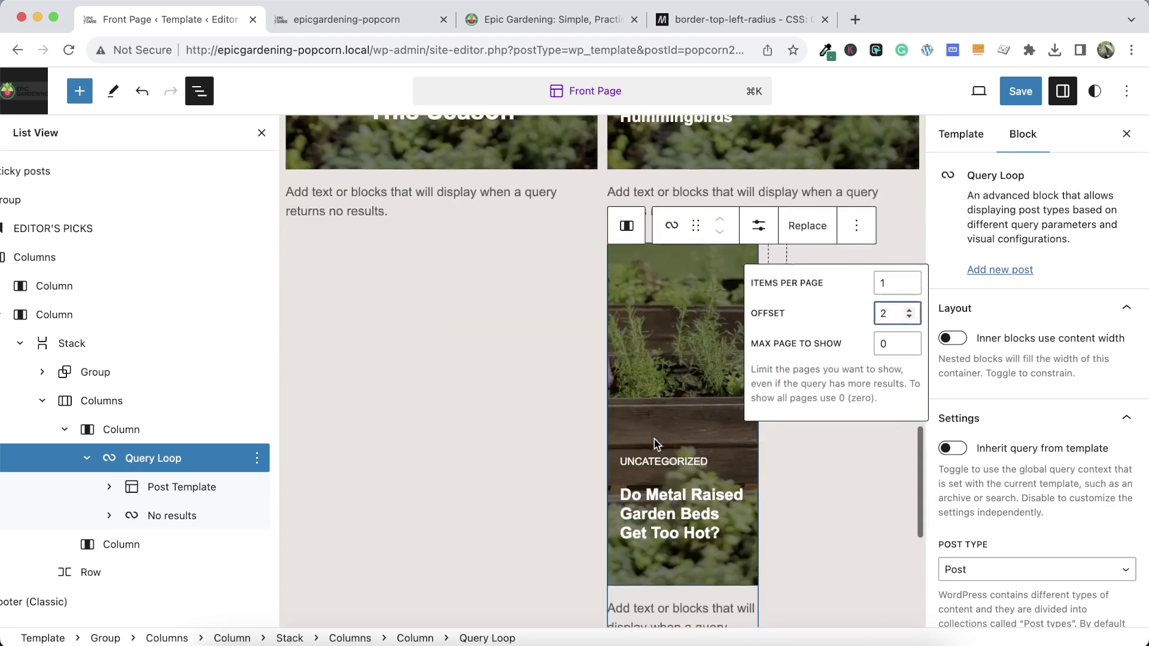
click(186, 486)
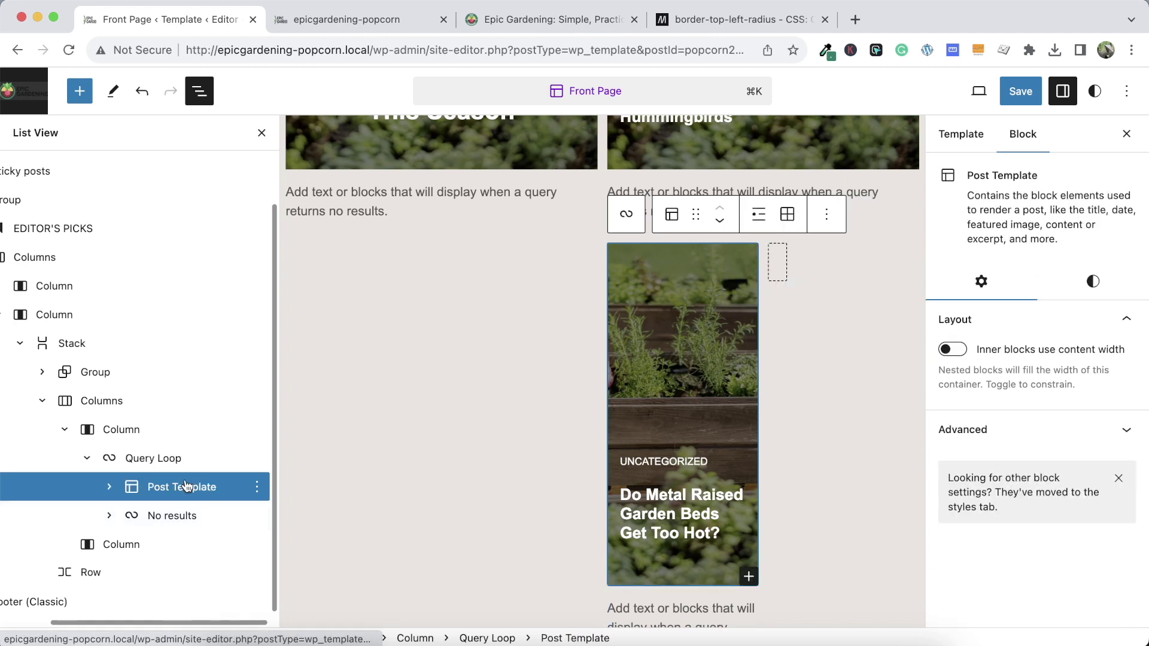
Copy the Query Loop from the first nested column and paste it into the empty second nested column
click(195, 466)
click(256, 458)
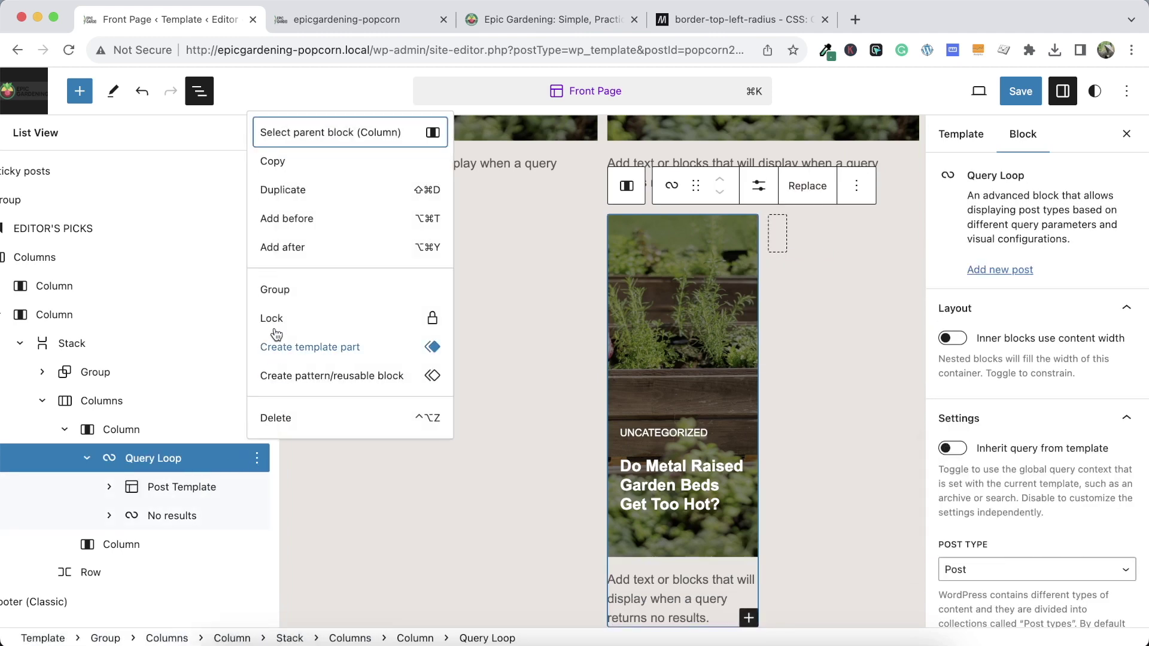
click(281, 170)
click(173, 545)
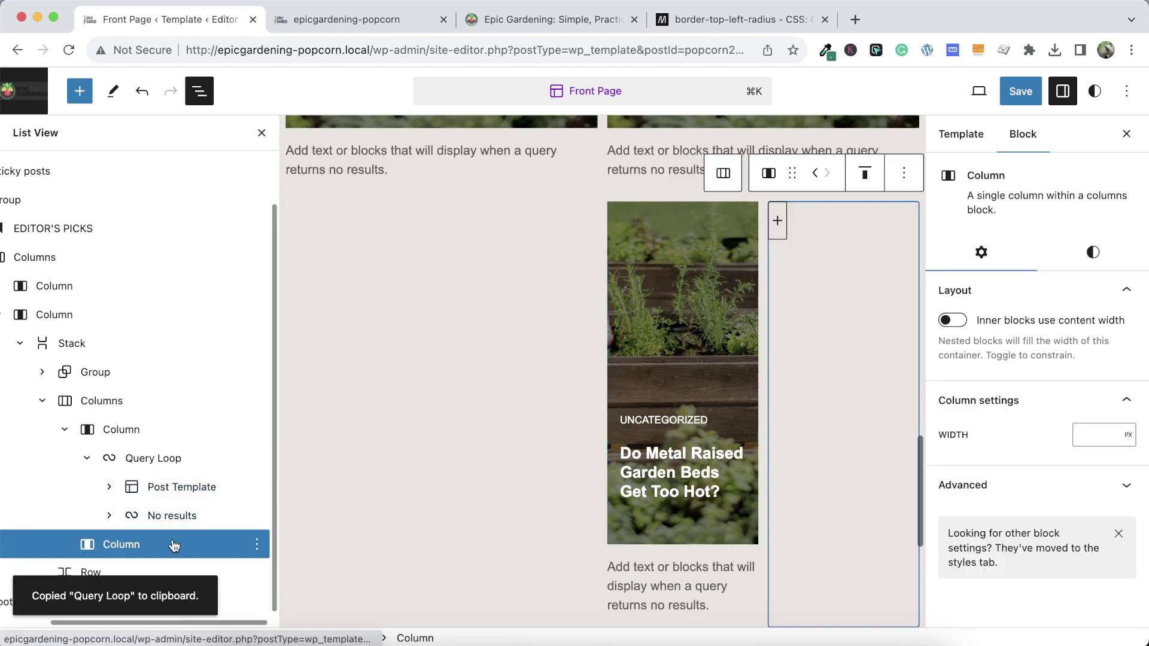
click(257, 544)
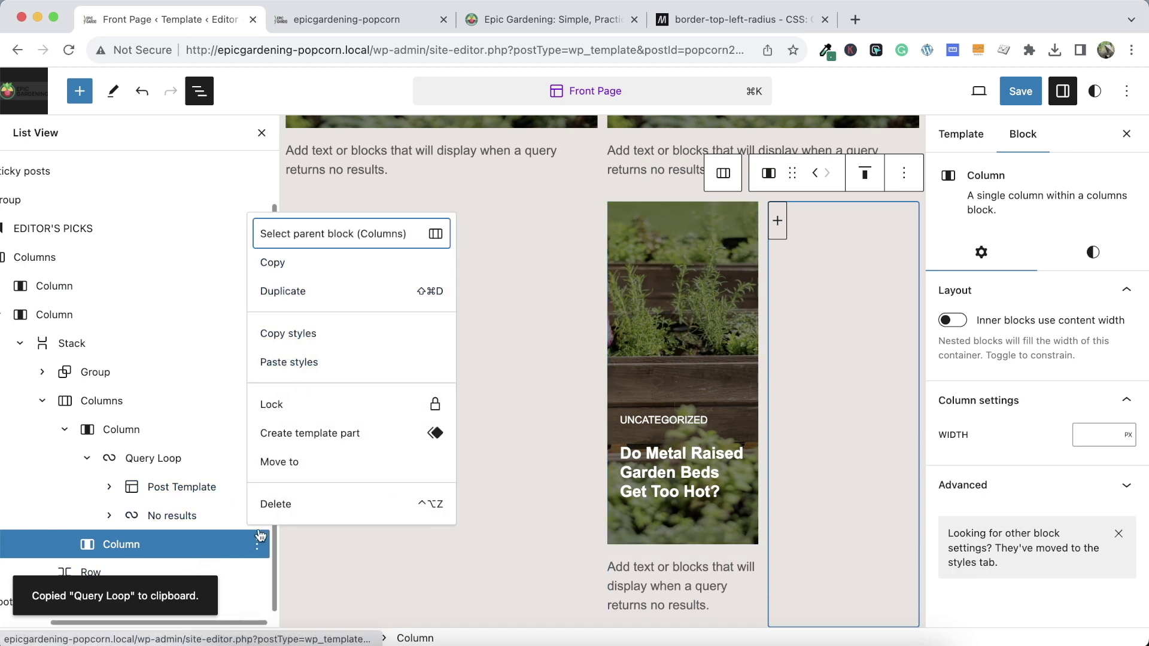
click(777, 221)
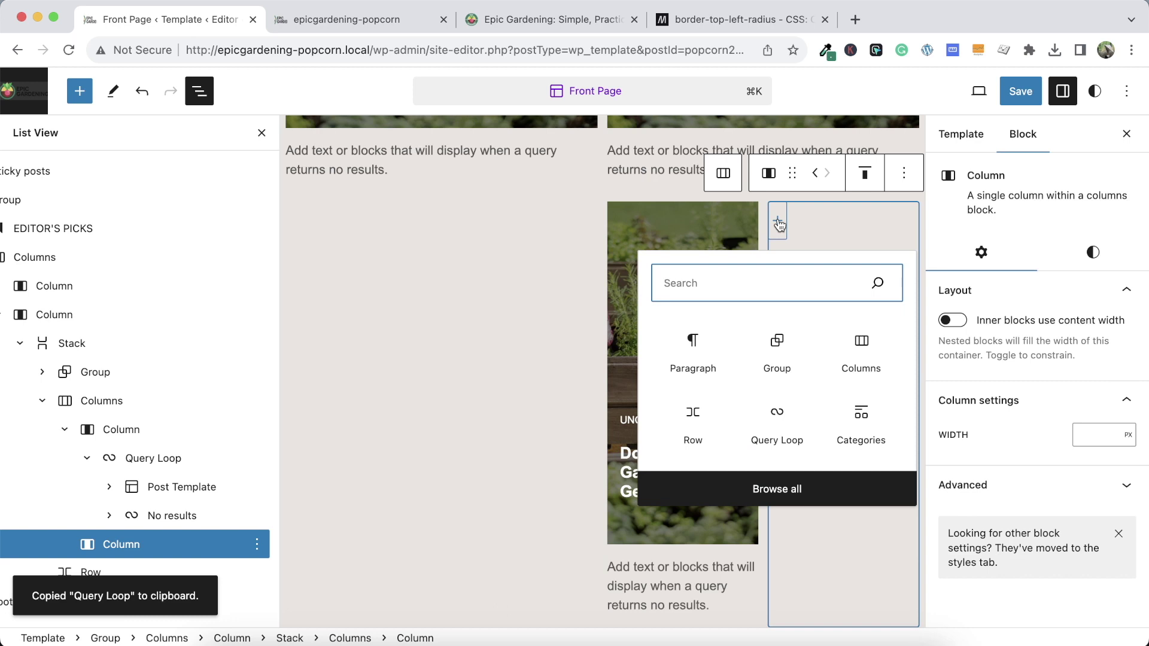
key(super+v)
key(super+a)
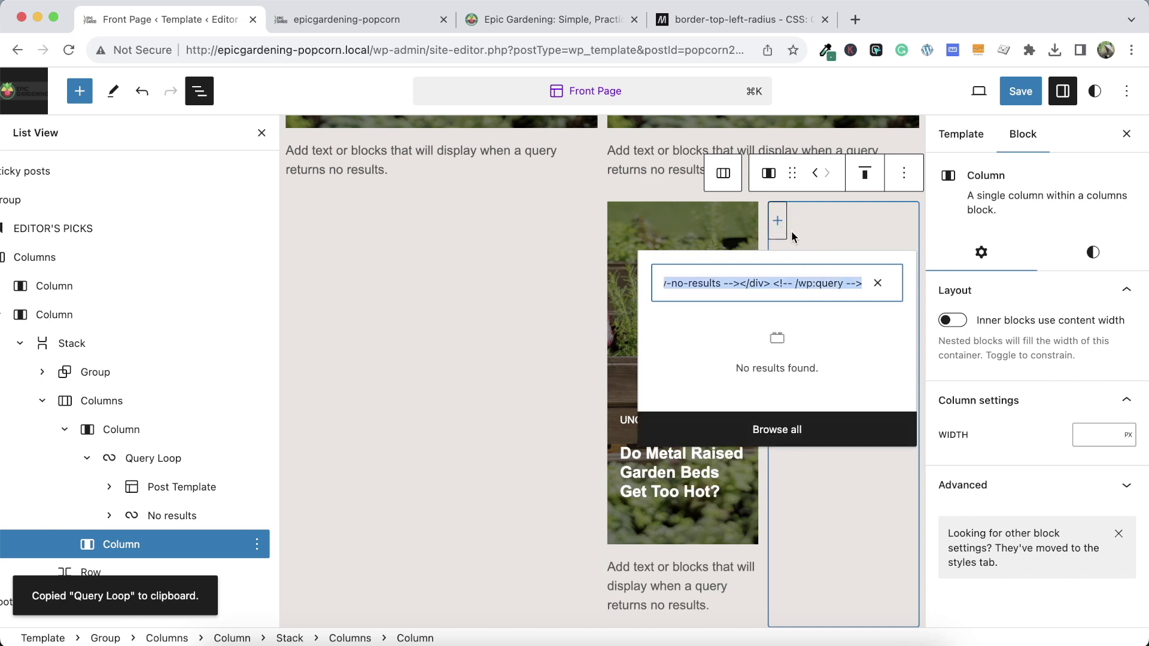
key(BackSpace)
click(694, 353)
key(super+v)
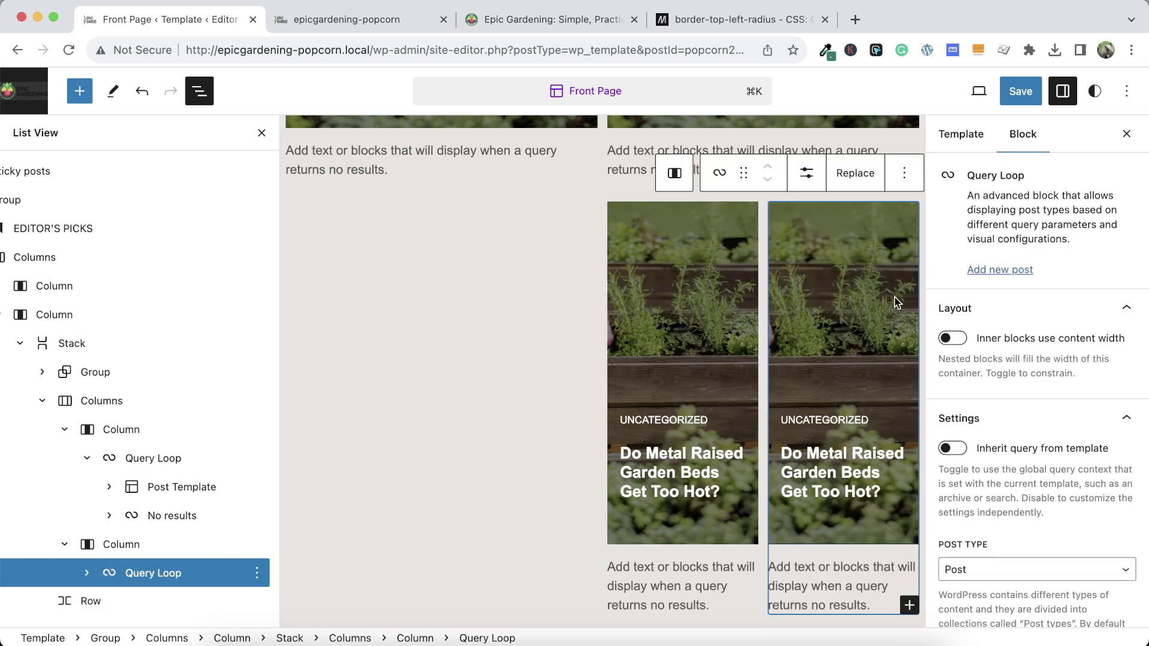
Set the pasted Query Loop's offset to 3 and compare the post arrangement with the original Epic Gardening site
click(806, 176)
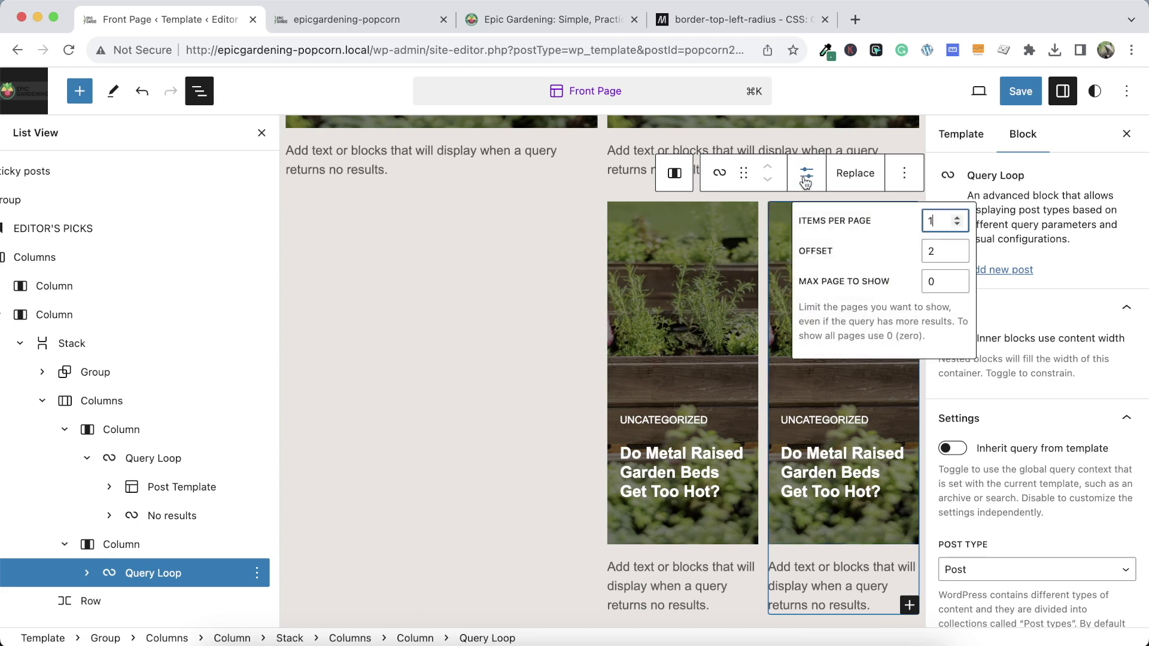
click(959, 247)
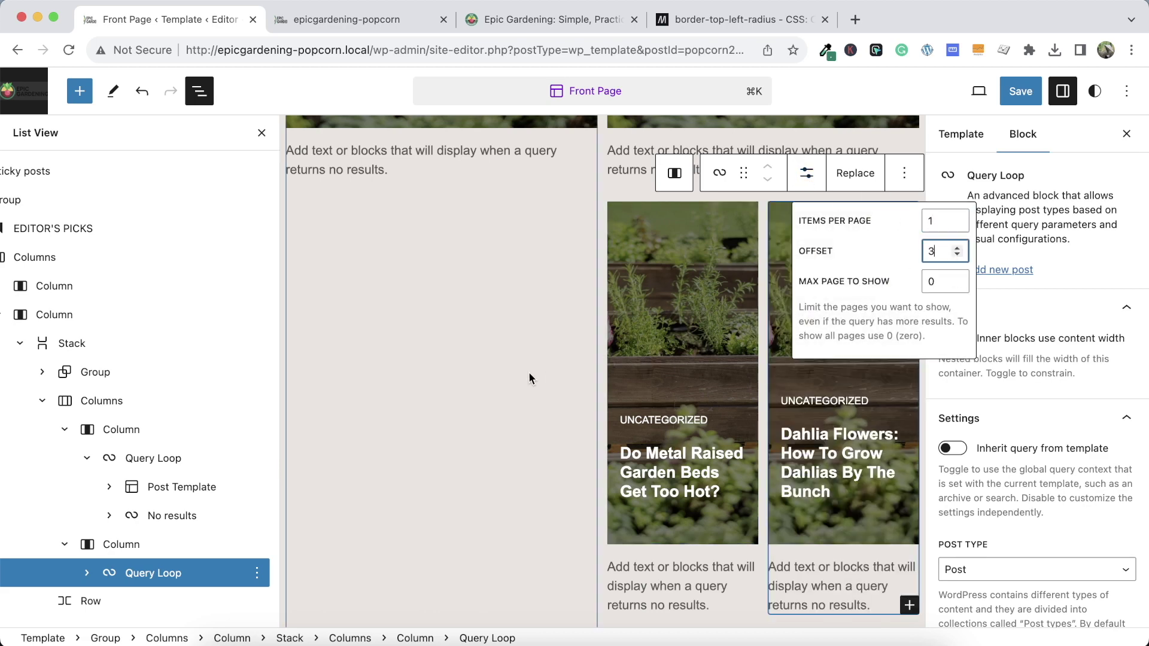
click(529, 378)
click(547, 24)
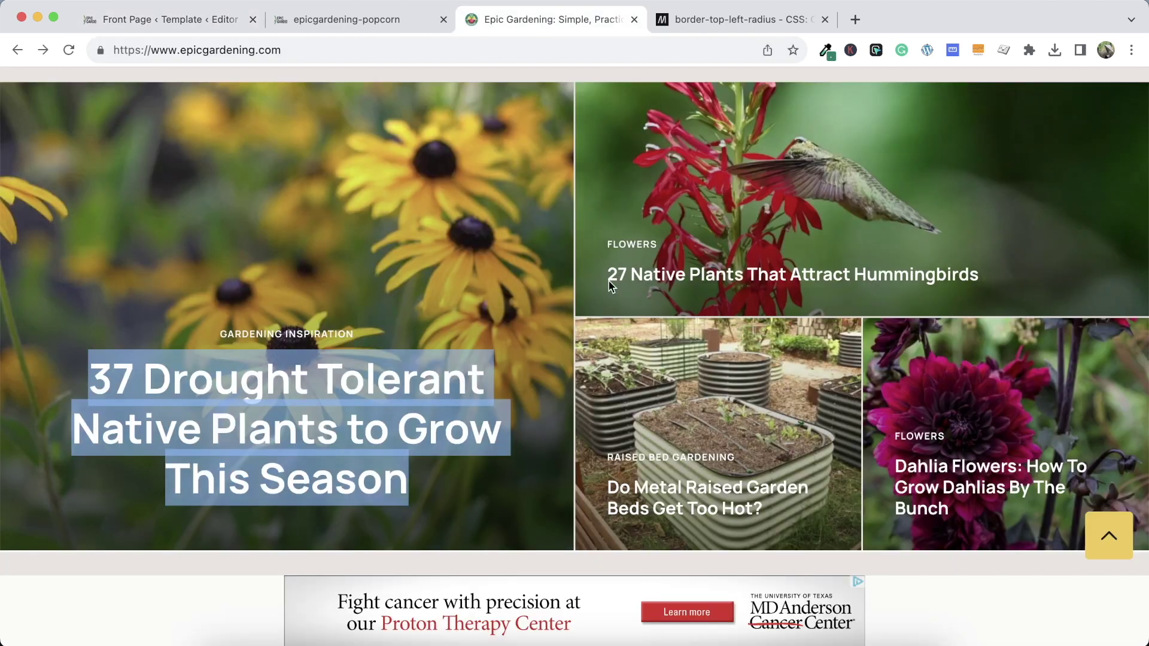
click(170, 19)
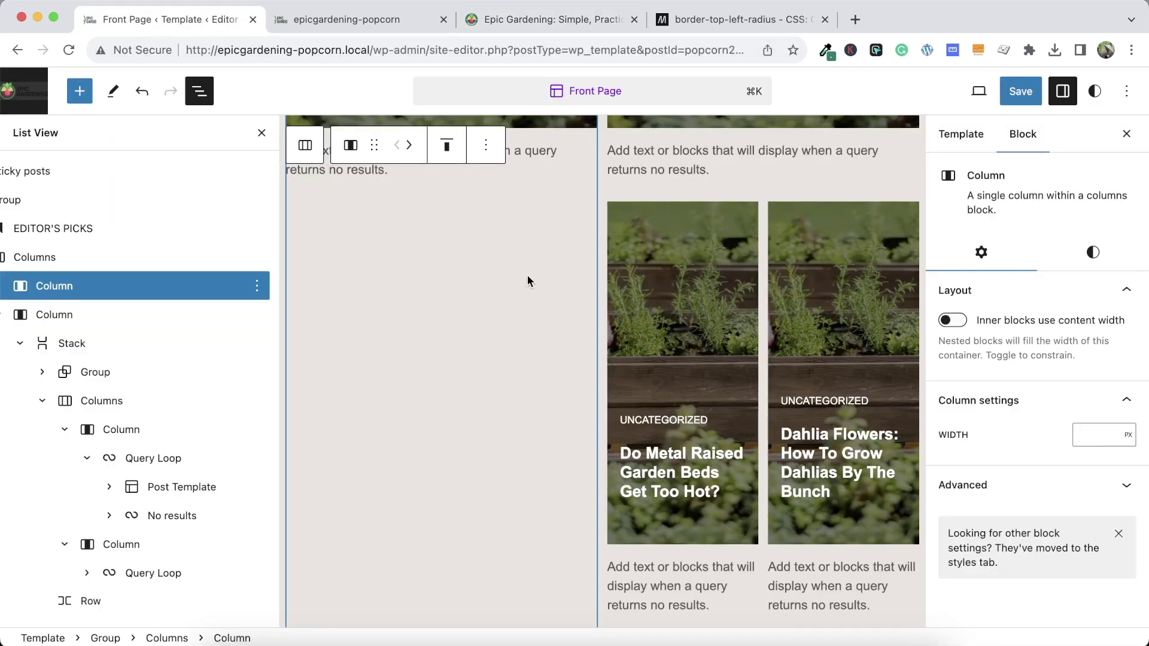
Save the Front Page template and reload the local site's front end to check the Editor's Picks layout
click(685, 362)
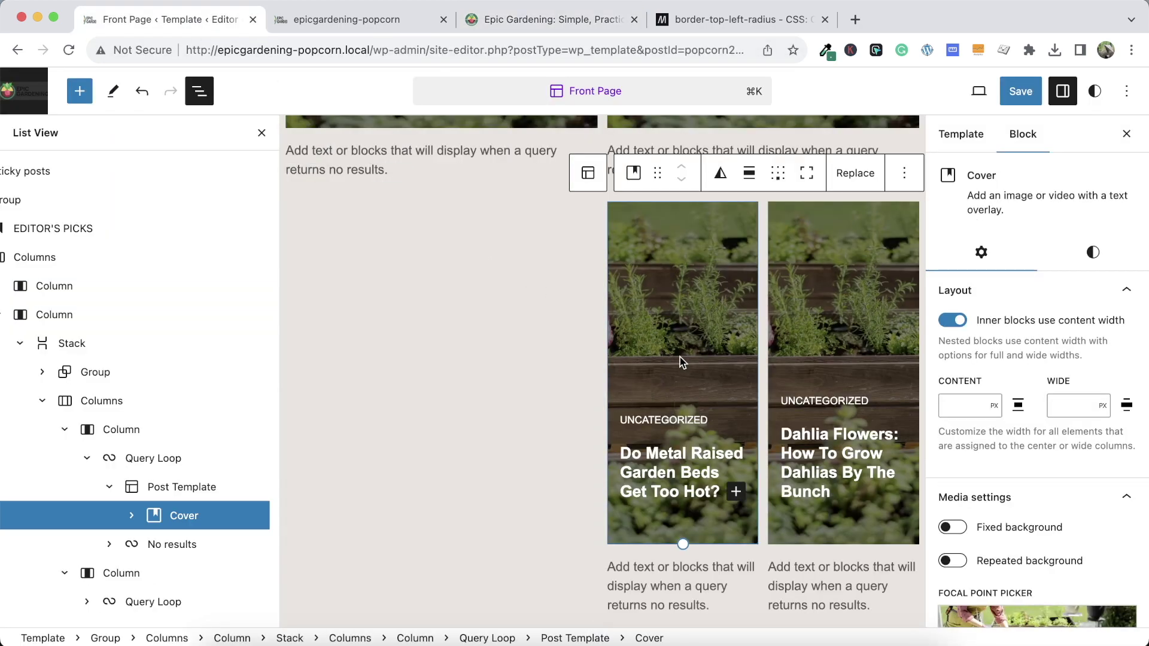
click(1000, 99)
click(1011, 94)
click(316, 20)
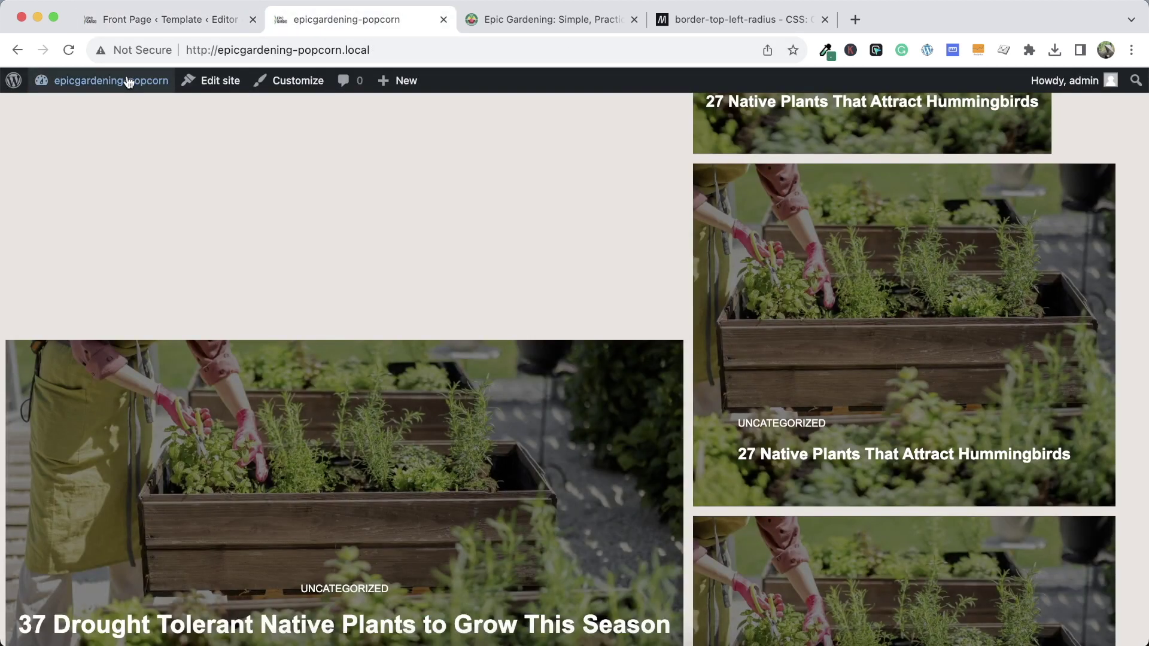
click(70, 50)
scroll(333, 191, up, 5)
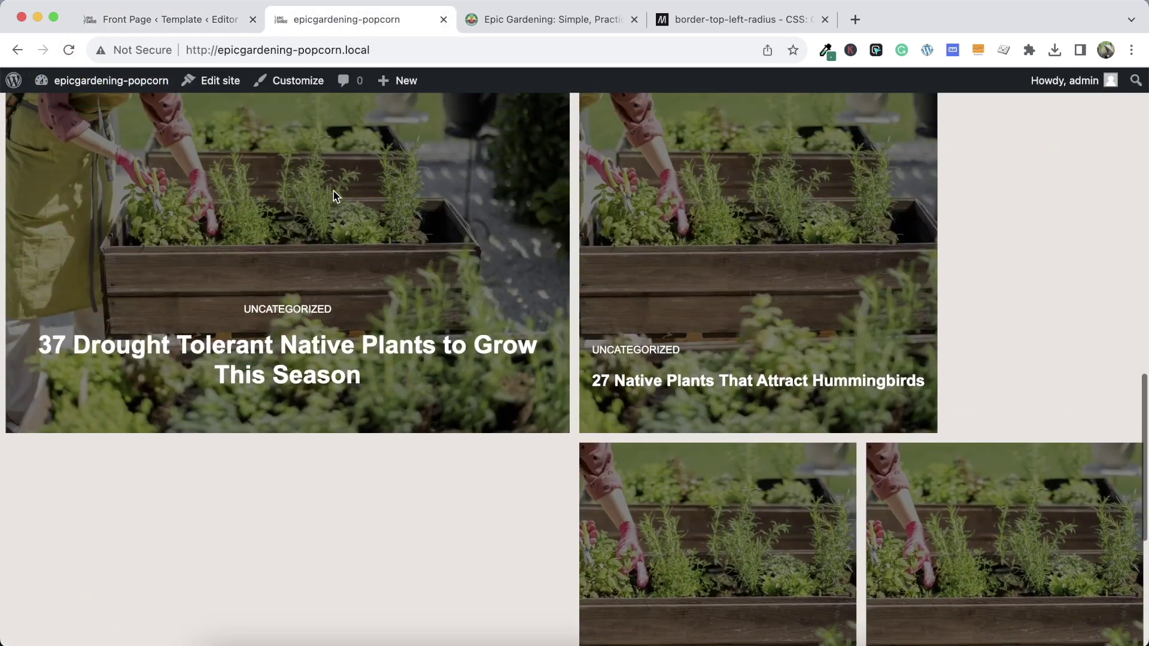
Back in the template editor, select the hummingbird post's Cover in the Stack's Group and open the unit choices for its content width
click(199, 20)
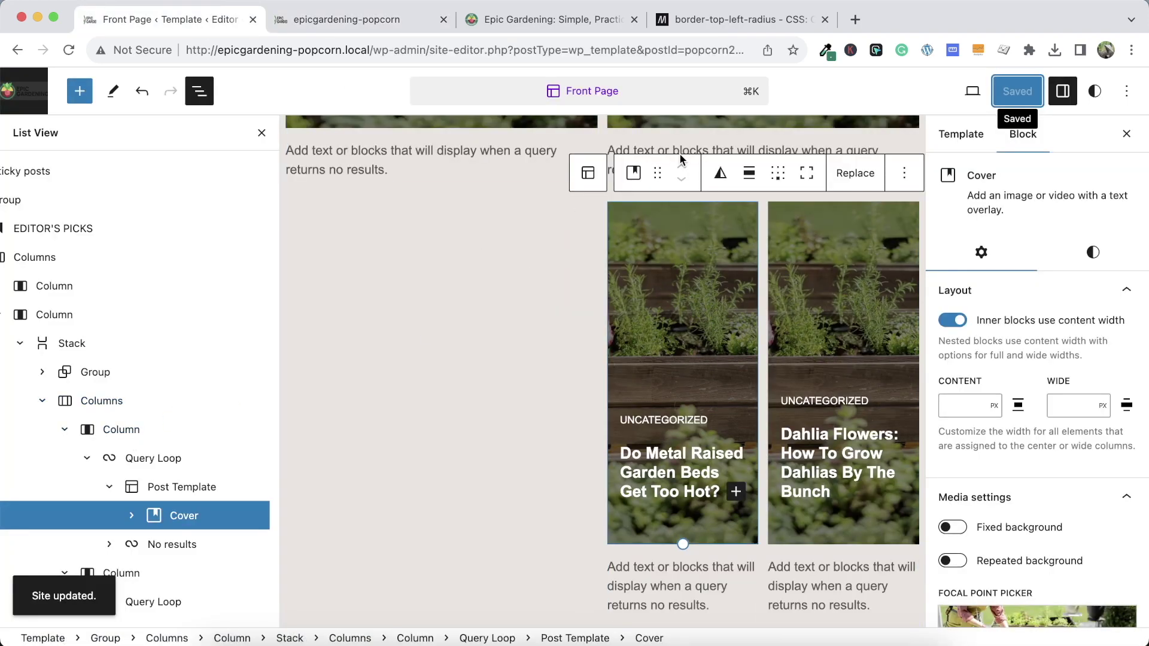
click(693, 130)
click(716, 124)
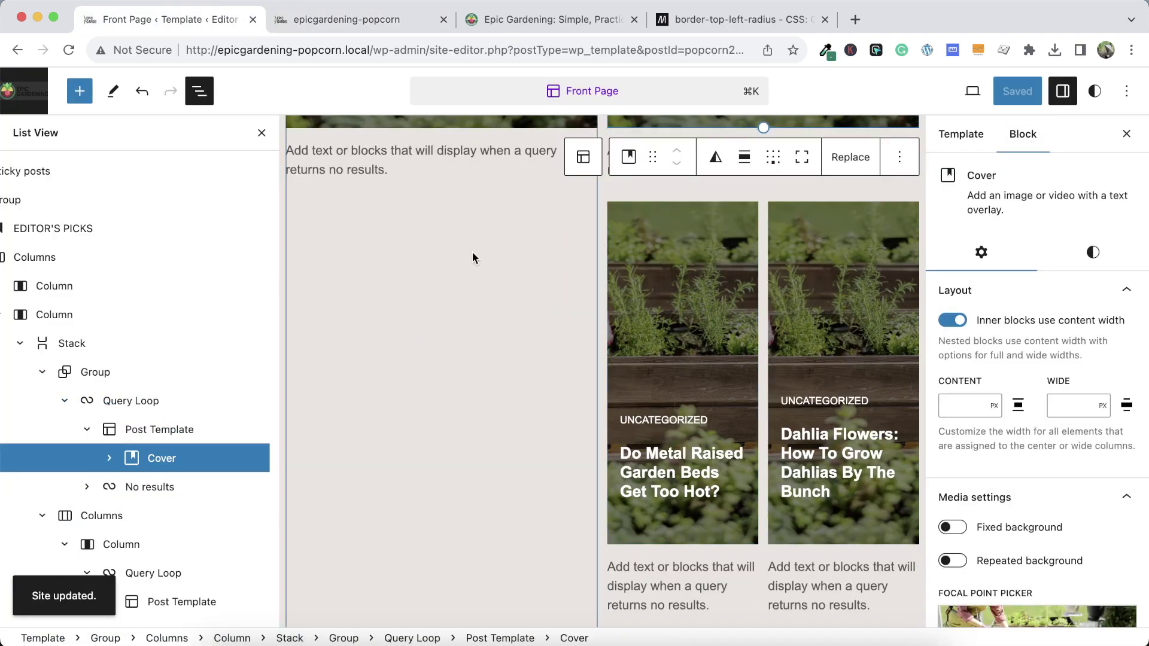
scroll(472, 253, up, 5)
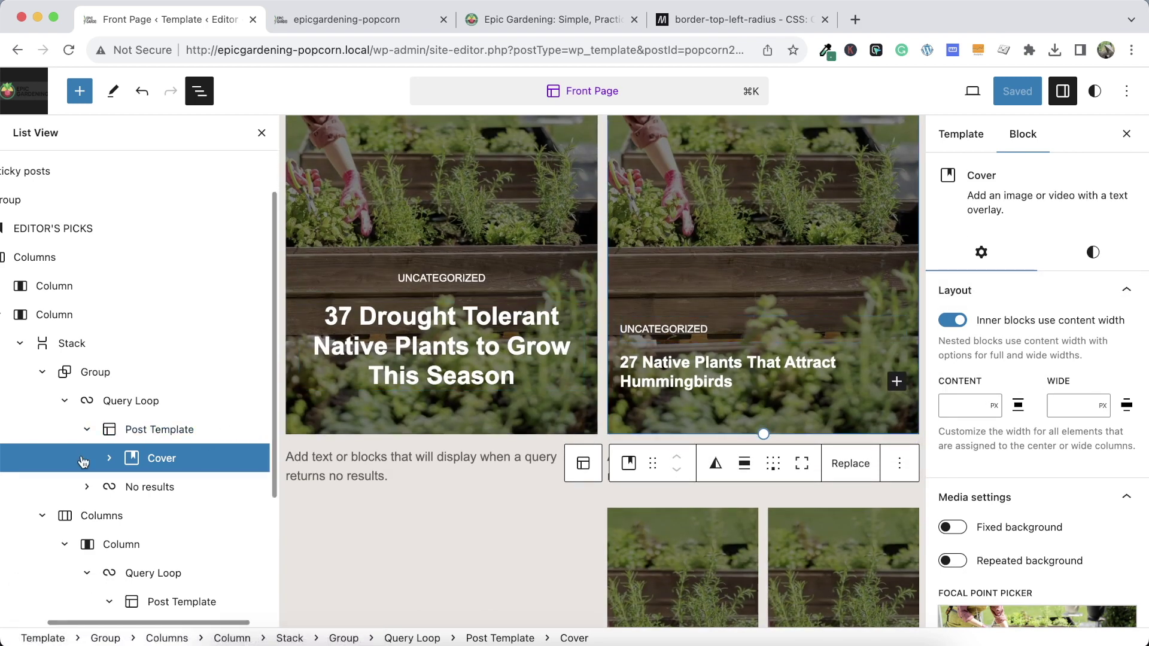
click(108, 458)
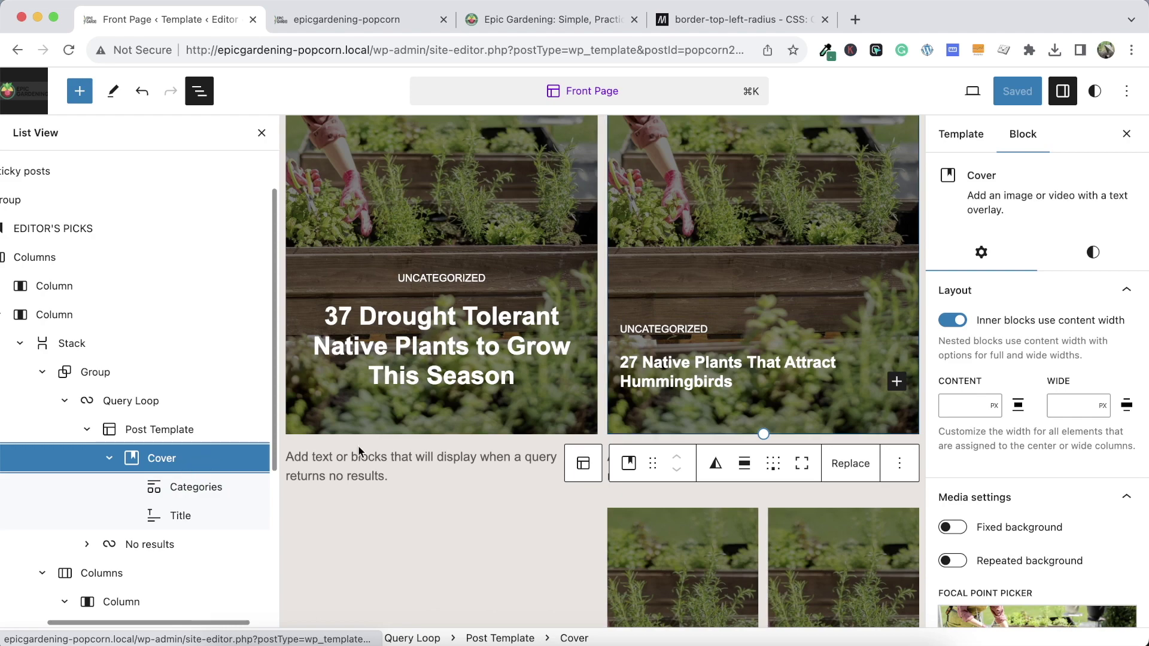
click(993, 406)
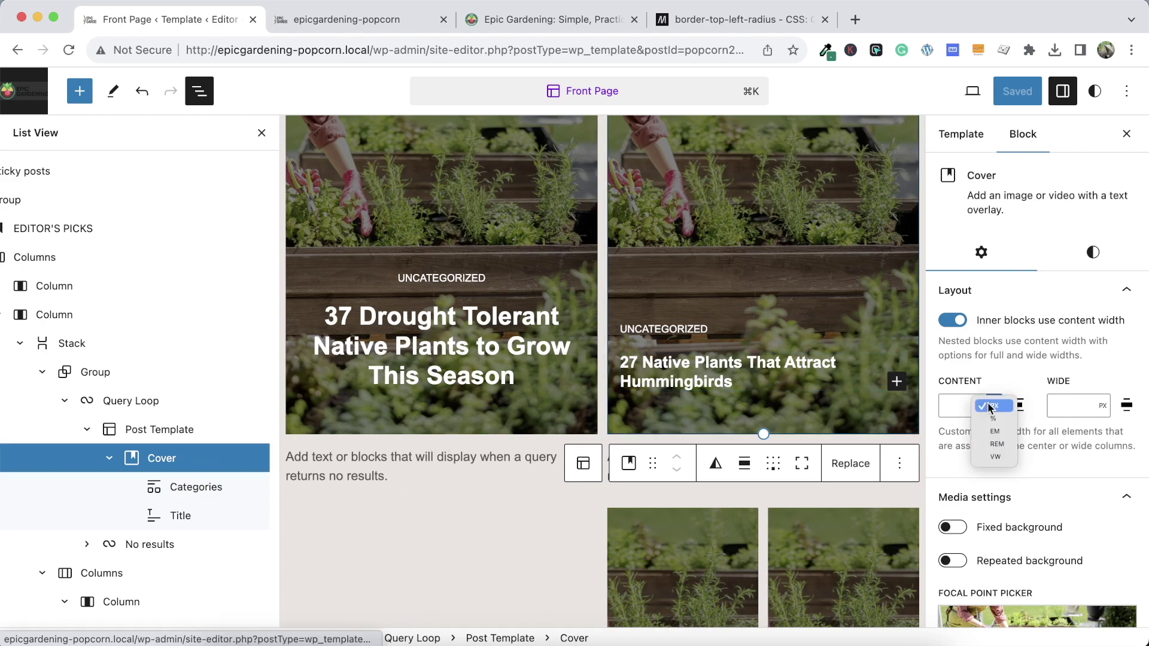
Set the content width of the second column's Cover block to 100% and save the template
click(992, 418)
text(100)
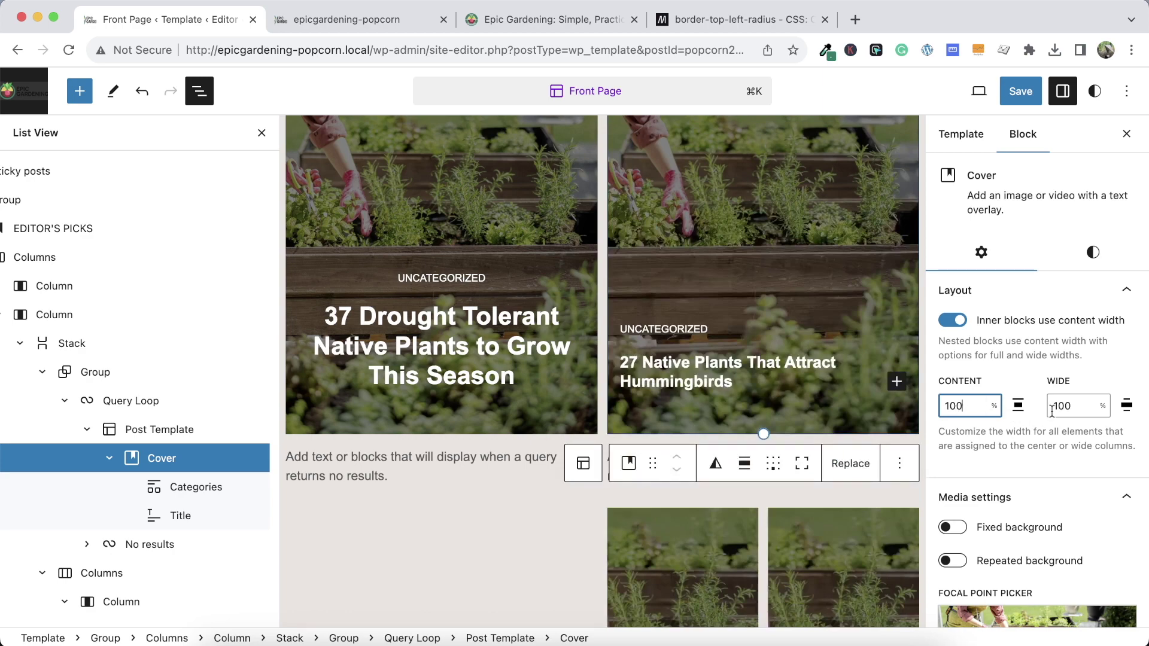
click(1020, 91)
click(1017, 89)
Reload the live front page to check the Editor's Picks layout, and return to the template editor
click(399, 24)
click(68, 50)
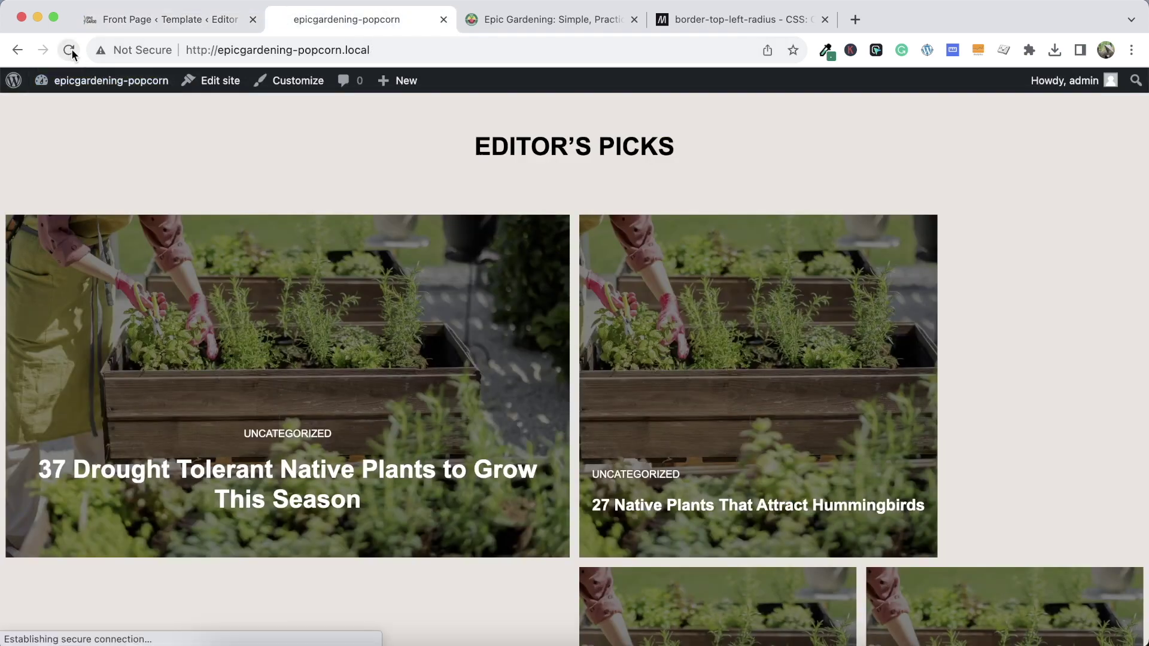
click(214, 25)
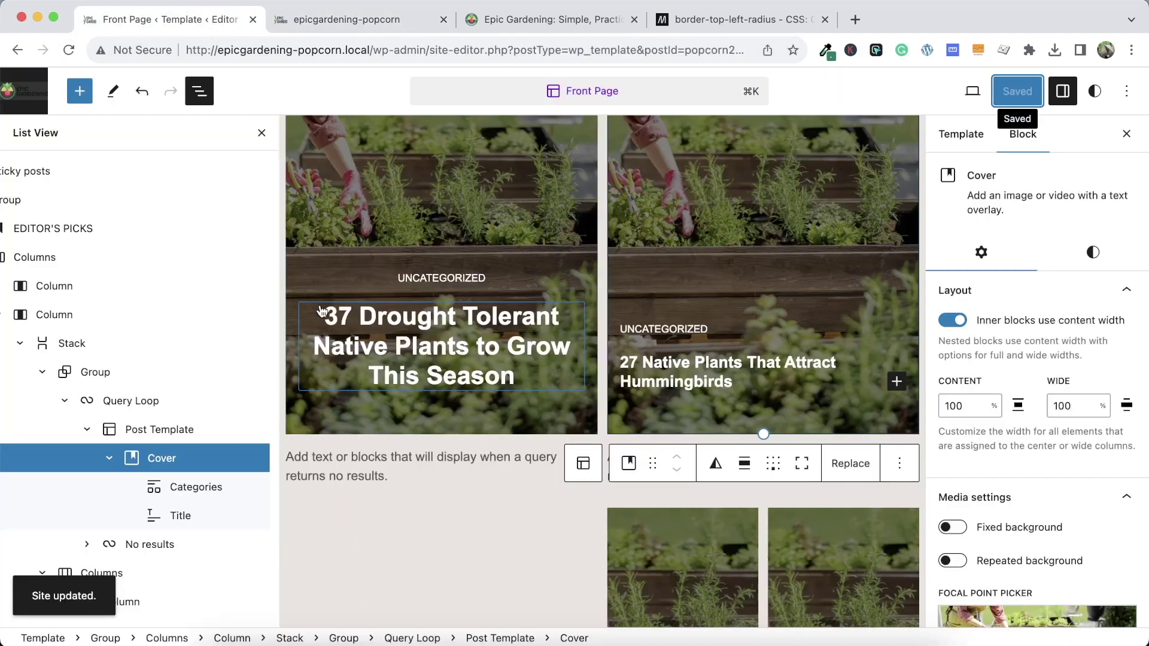
Set the width of the second Editor's Picks column to 50% and save the template
click(182, 431)
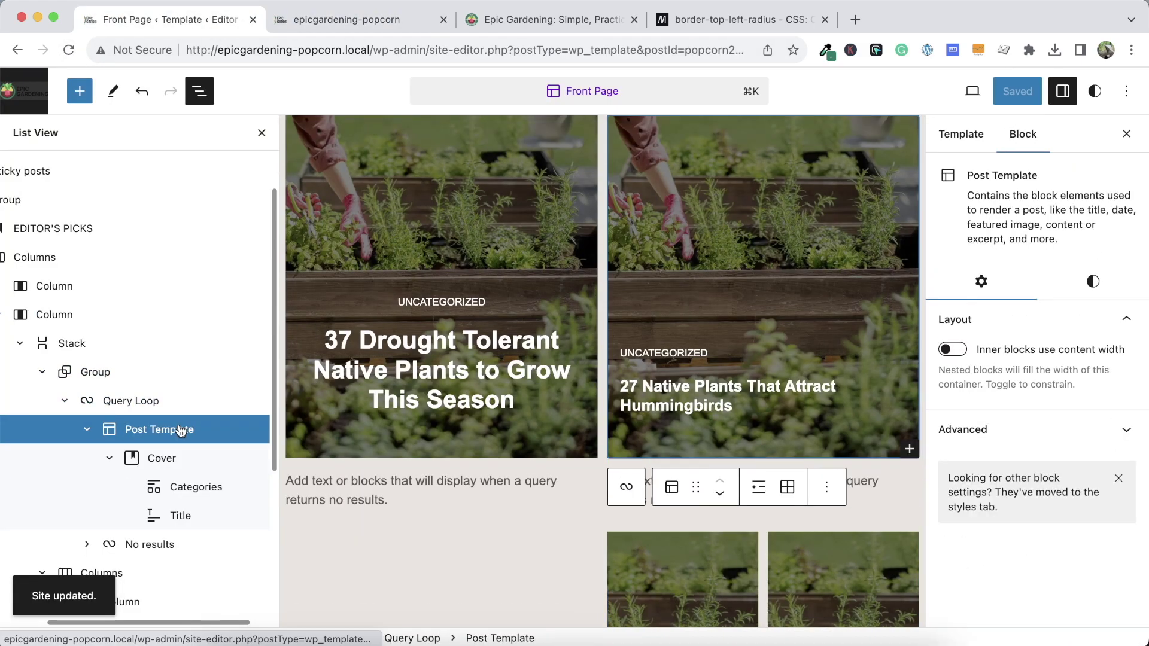
click(130, 400)
click(128, 342)
click(144, 372)
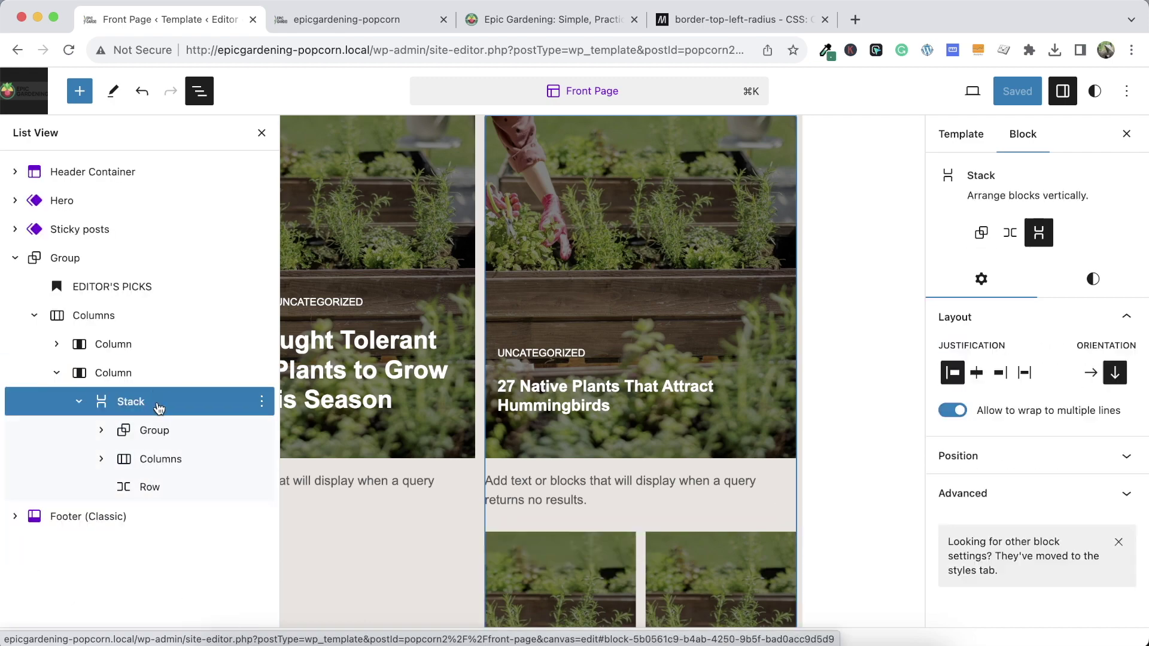
click(114, 373)
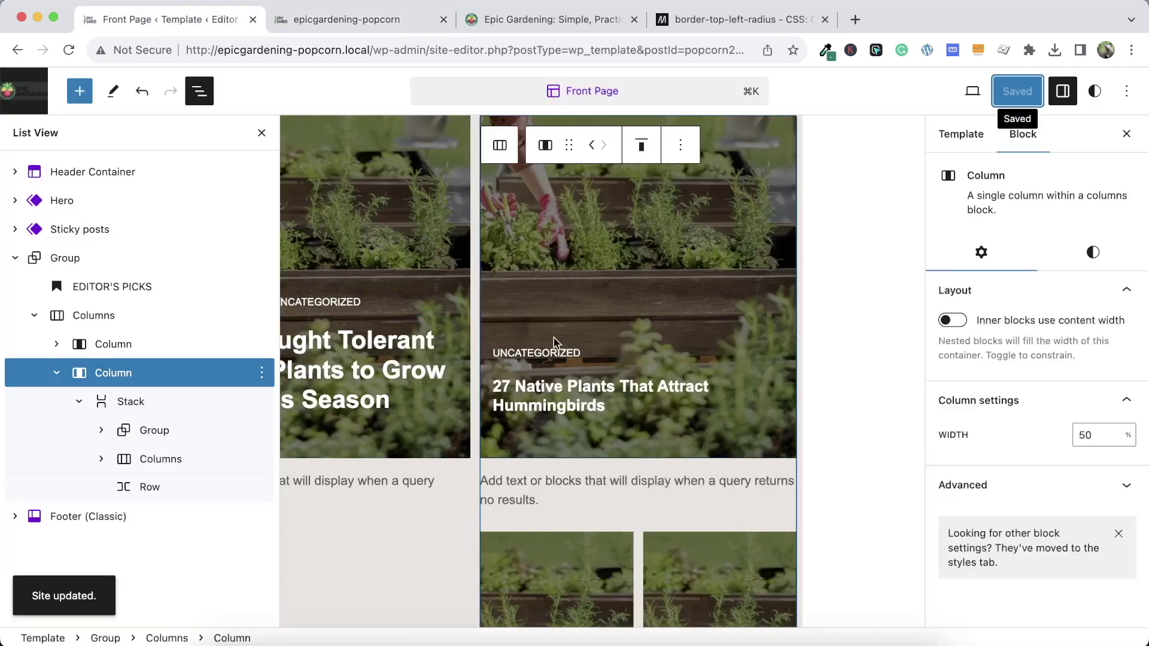
click(154, 430)
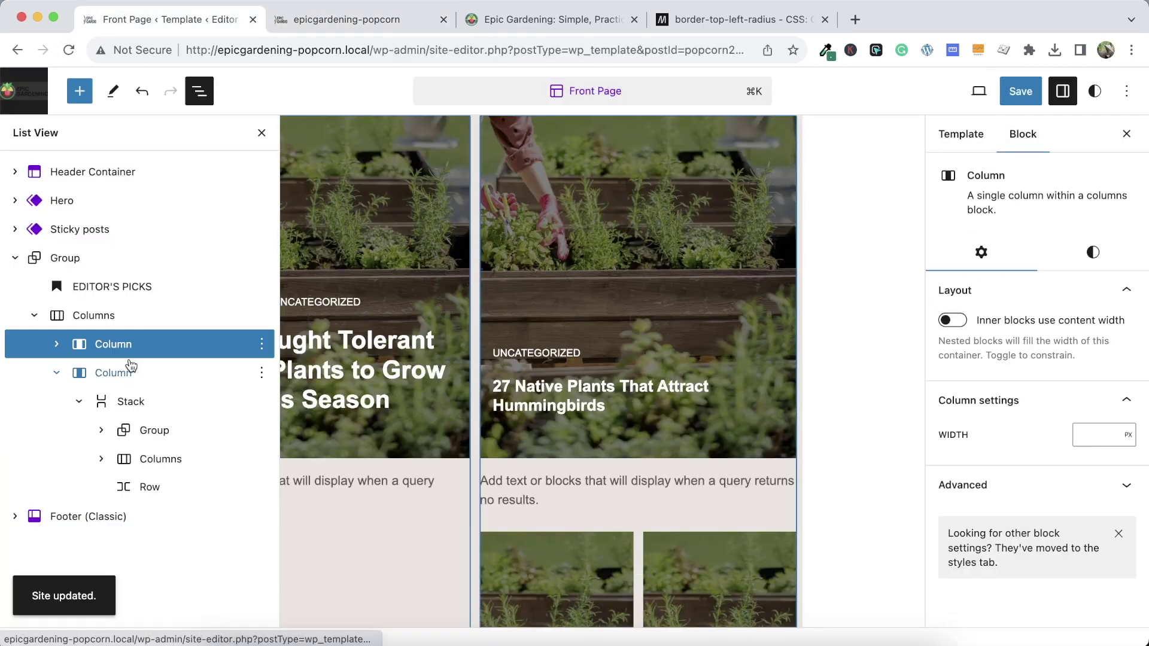
Try grid view on the Post Template in the second column, and try wrapping that block in a group
click(93, 315)
click(113, 372)
click(219, 487)
click(787, 488)
click(190, 458)
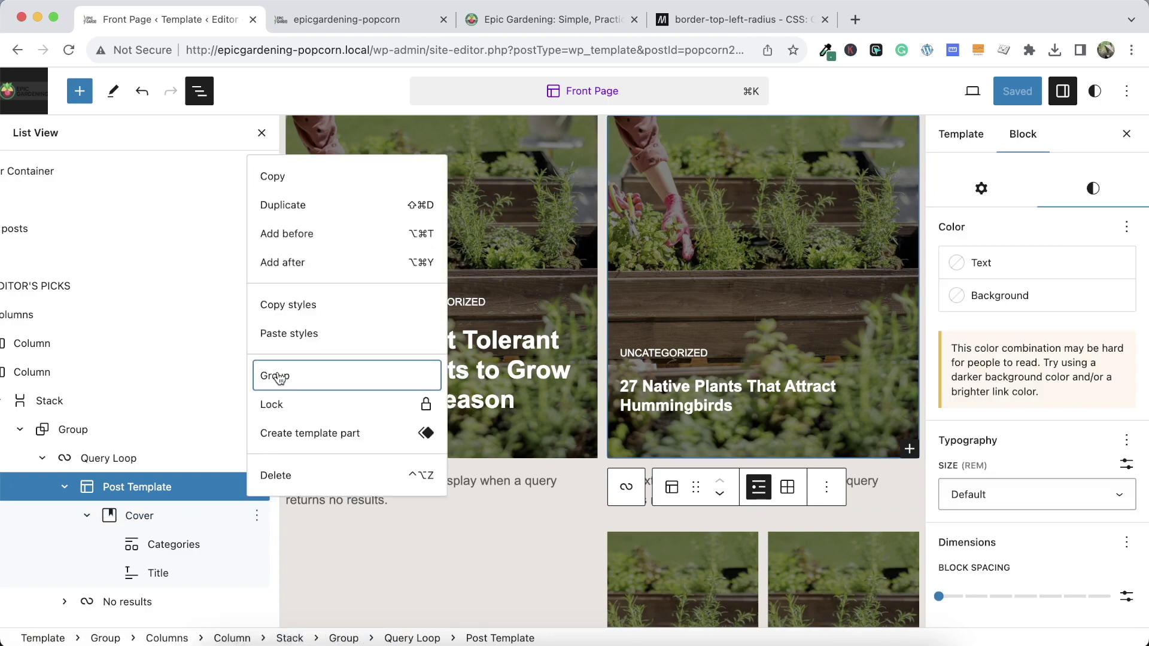
click(281, 375)
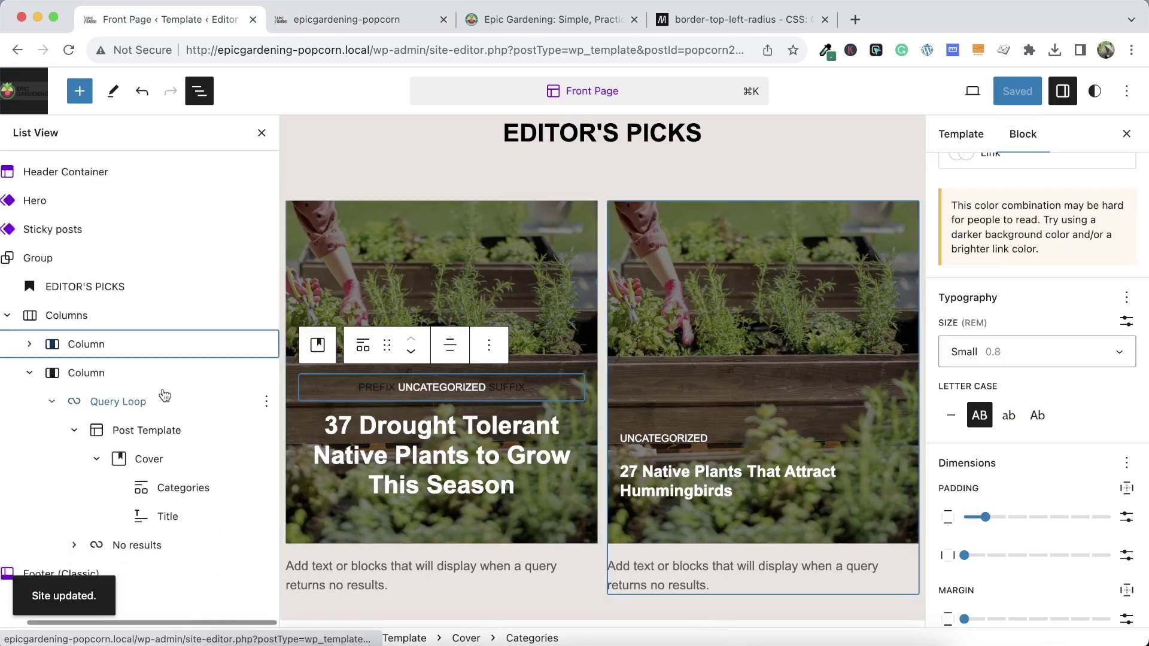
Duplicate the Query Loop in the second Editor's Picks column, wrapping each copy in its own group
click(164, 397)
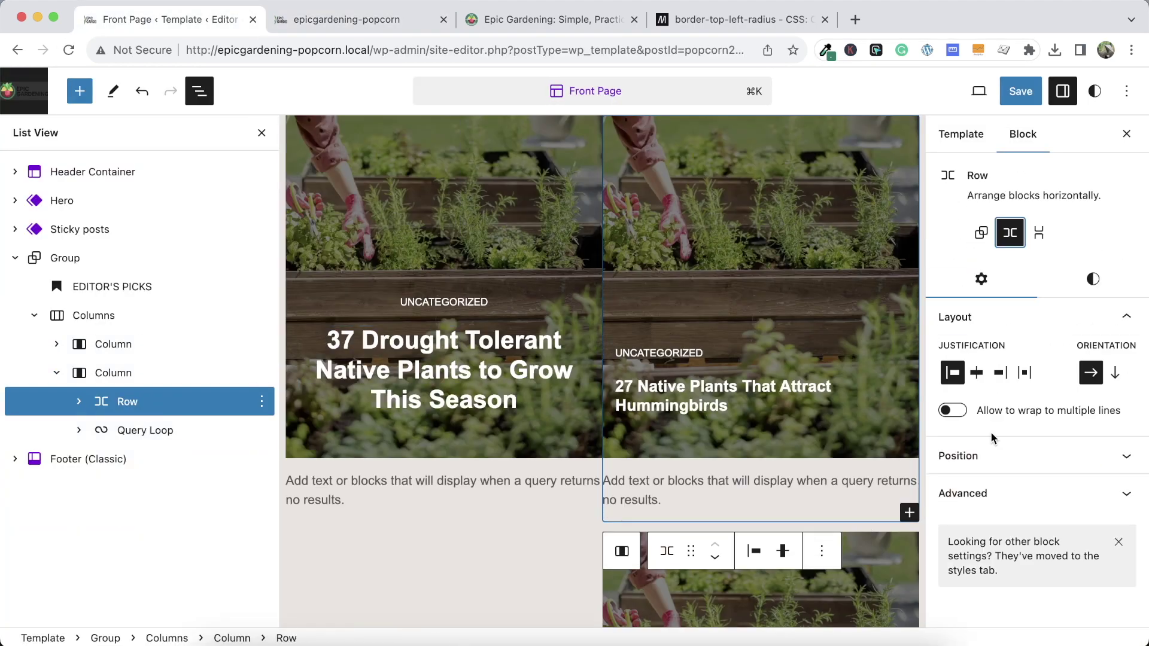
click(117, 426)
click(742, 436)
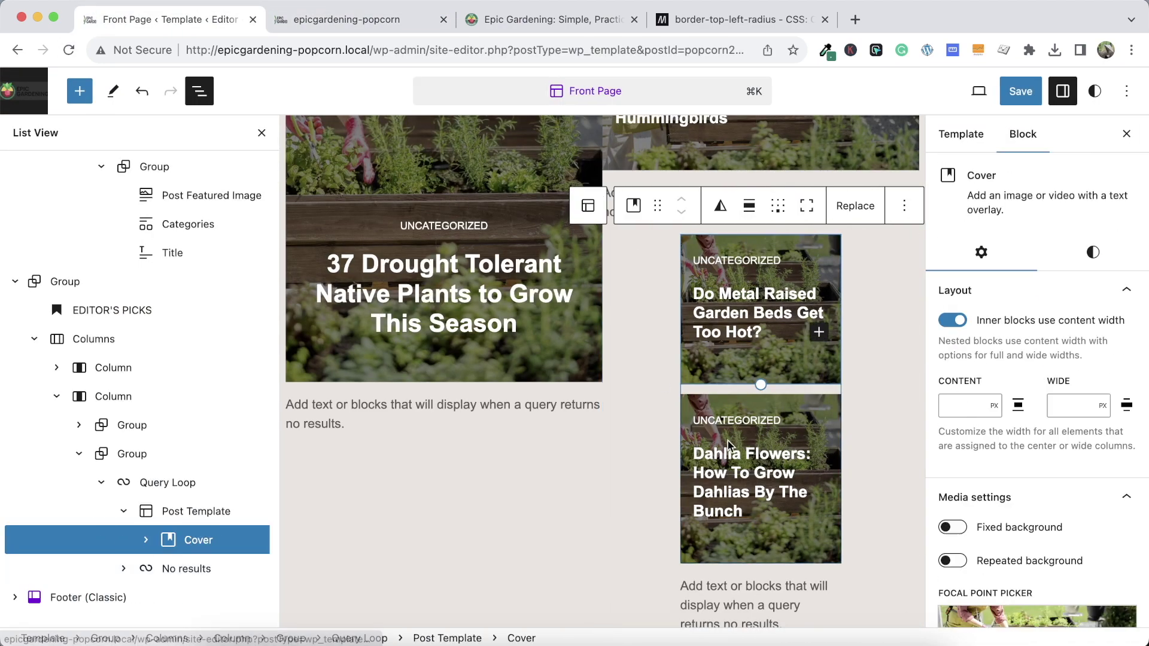
Examine the Editor's Picks section and its block structure, covering the outer group, the heading and the Columns block
scroll(1035, 389, down, 10)
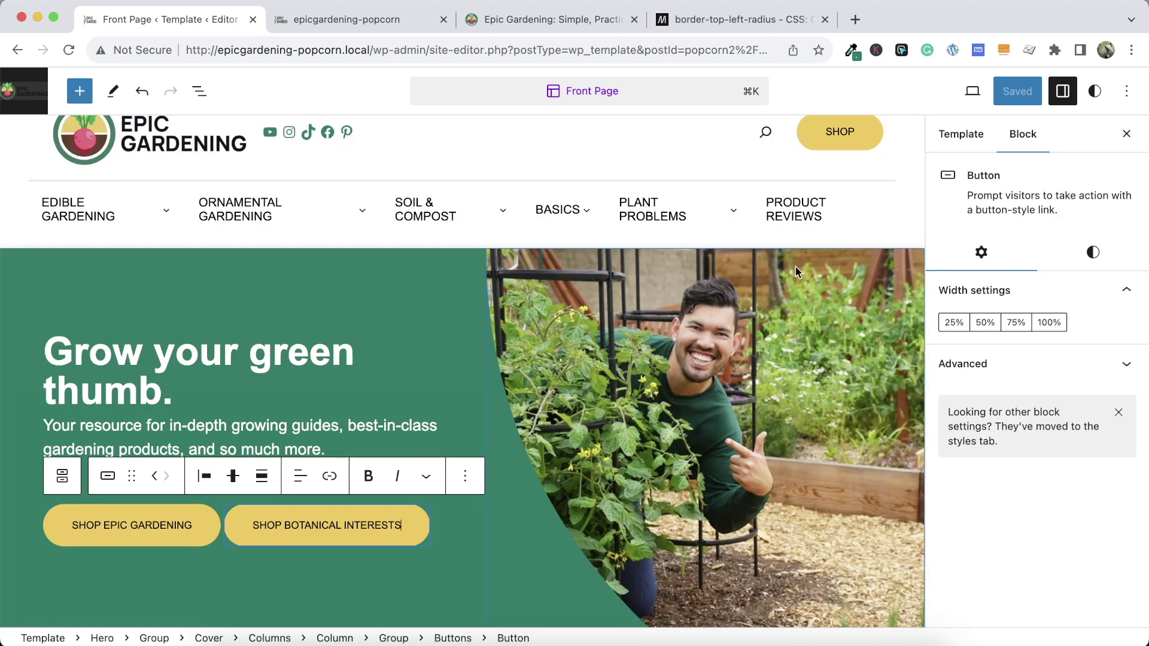
scroll(704, 362, down, 6)
scroll(703, 363, down, 8)
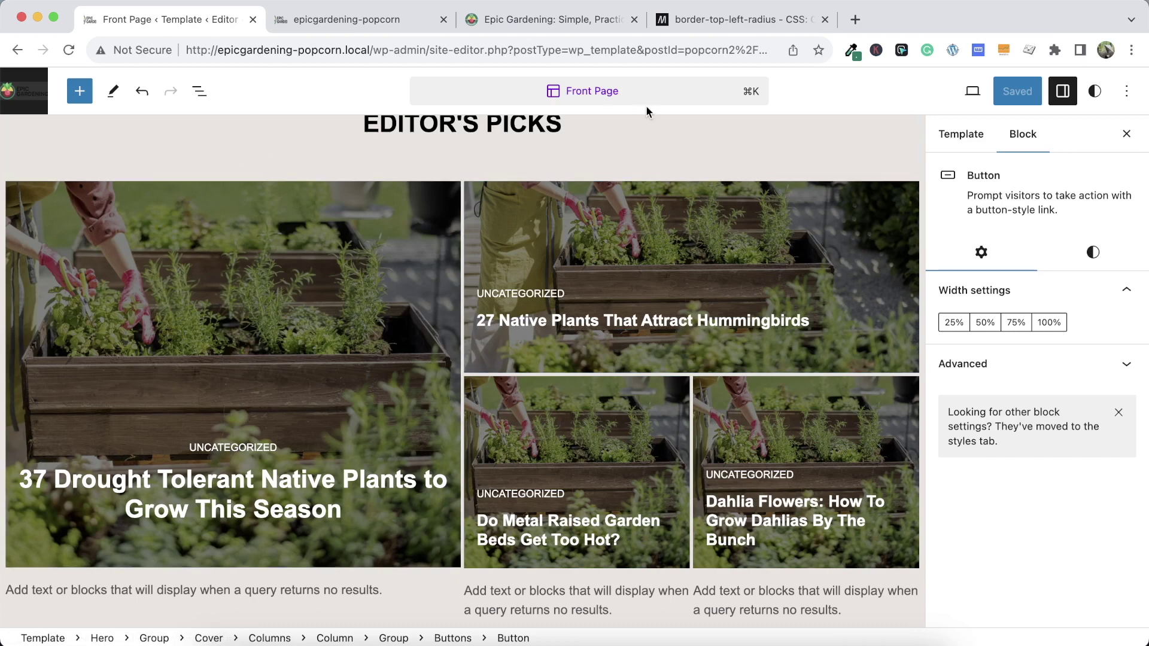
click(206, 93)
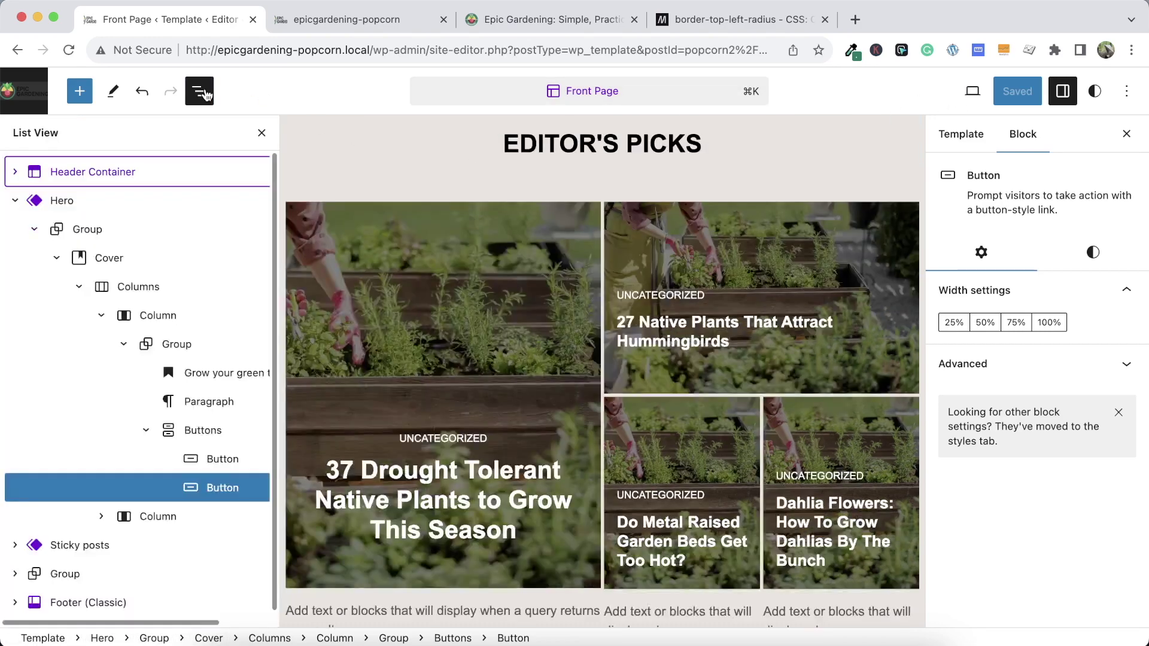
click(16, 205)
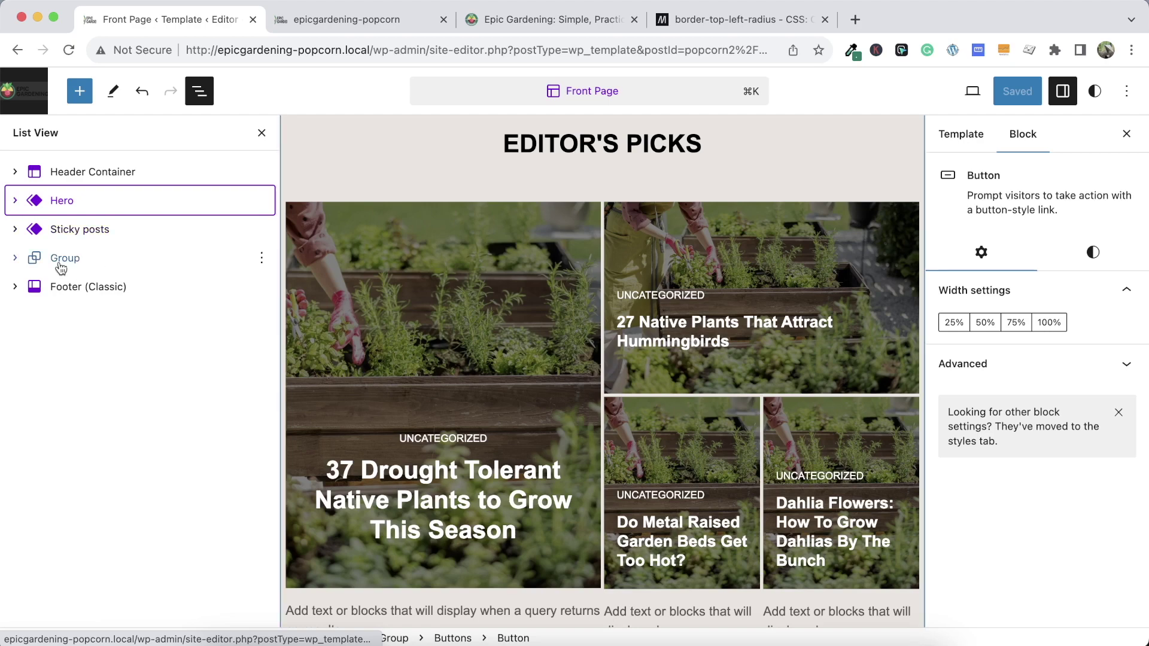
click(24, 258)
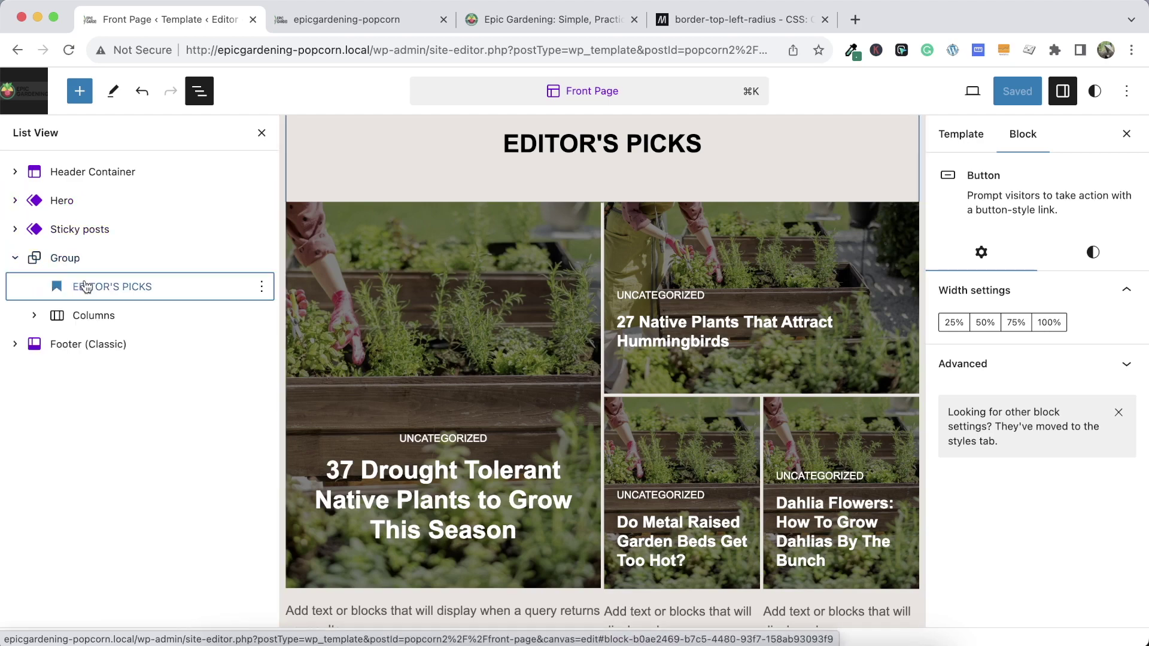
click(110, 286)
scroll(399, 363, down, 5)
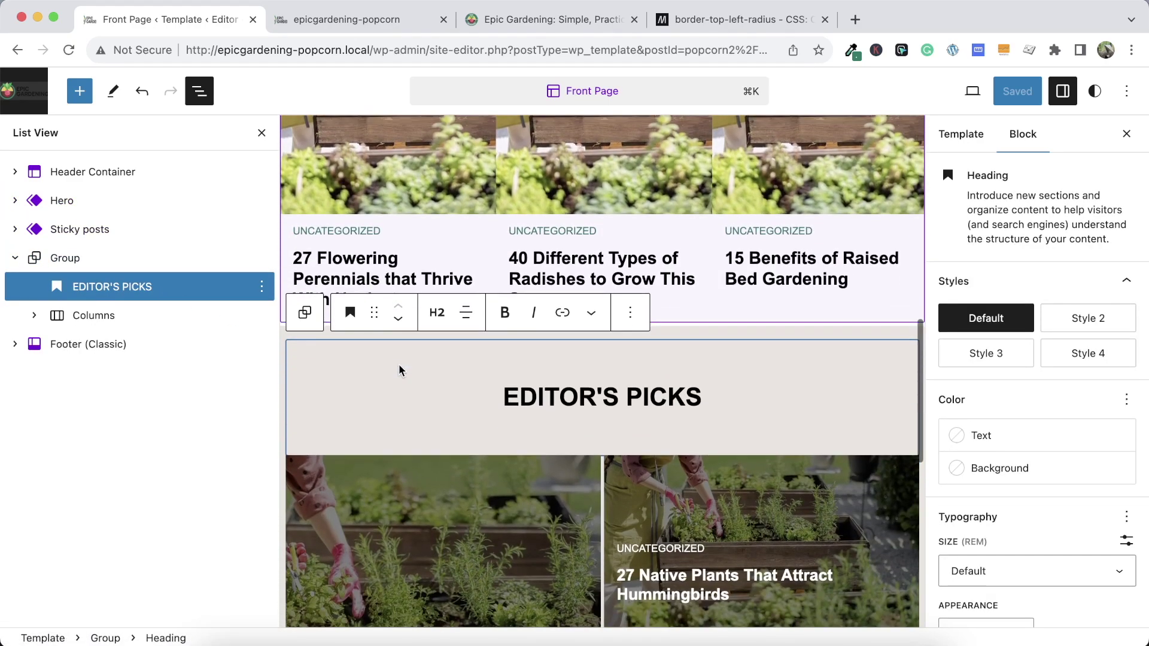
click(57, 322)
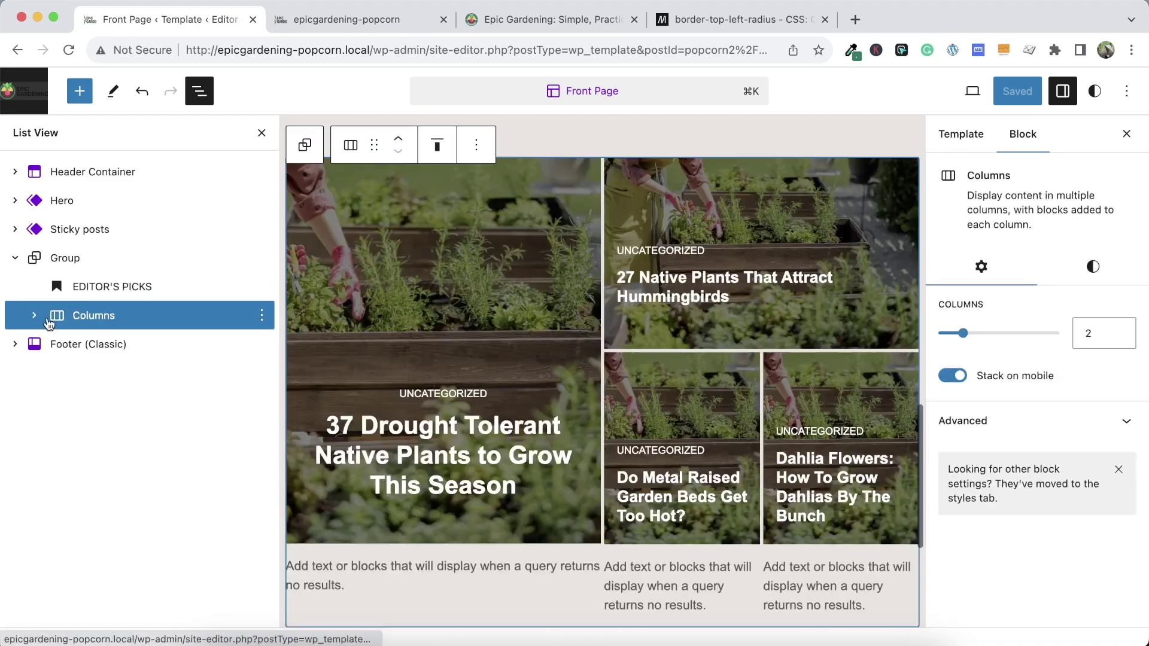
click(34, 317)
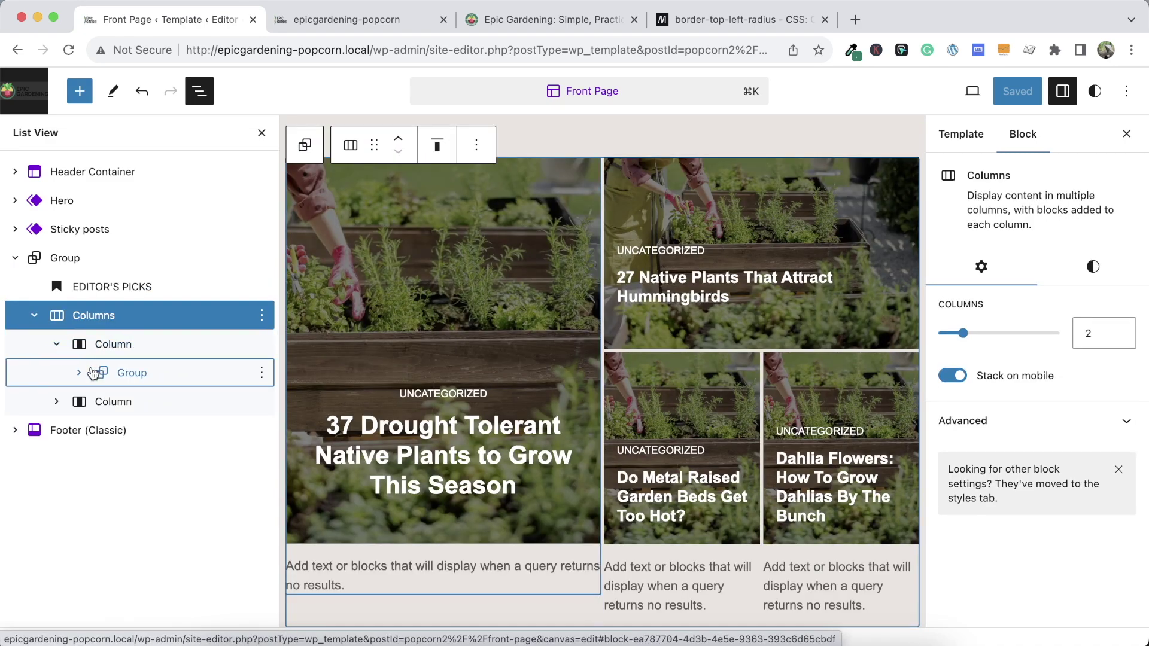
Trace the first column's nesting from its Group through Query Loop and Post Template down to the Cover block
click(102, 372)
click(82, 373)
click(100, 401)
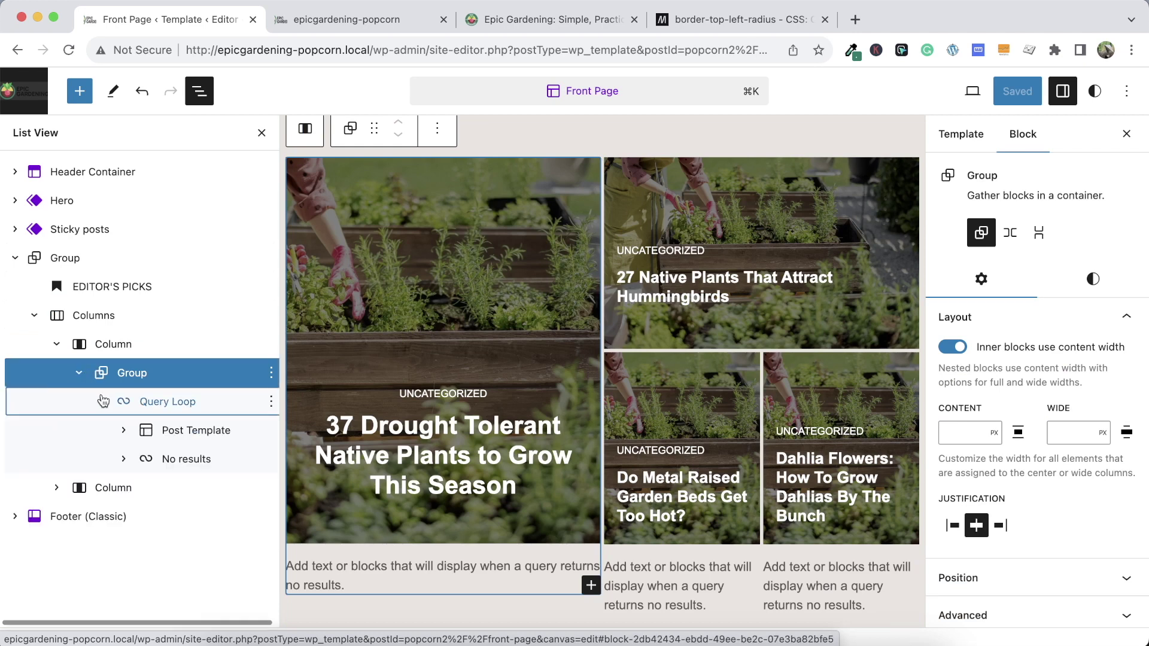
click(127, 431)
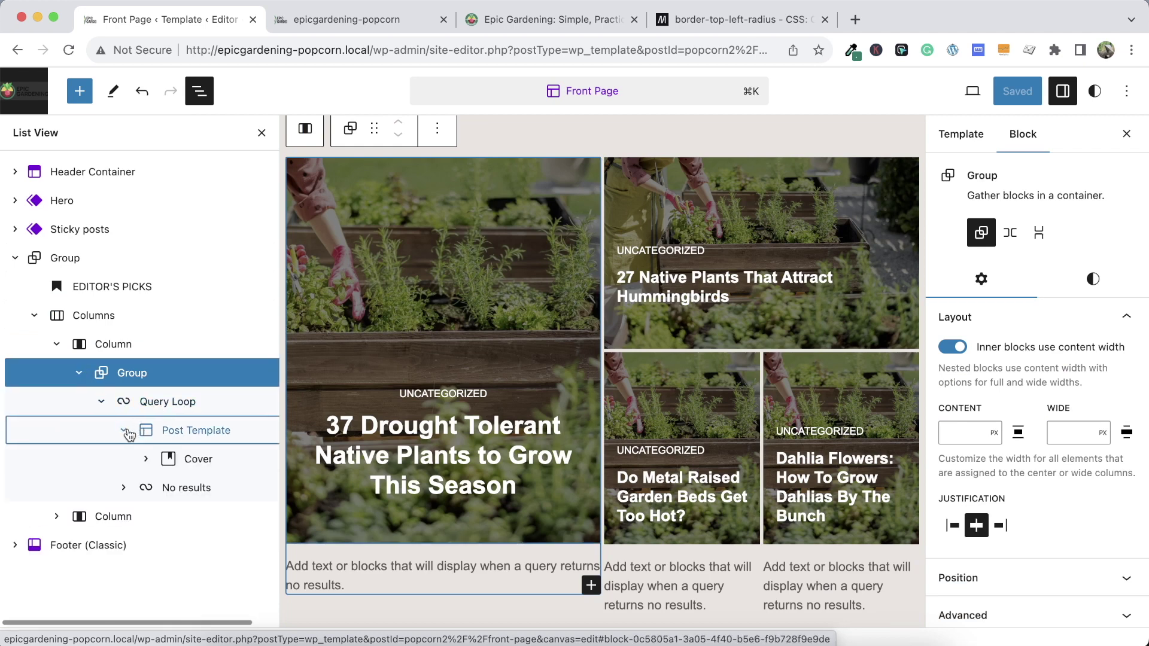
scroll(233, 449, right, 1)
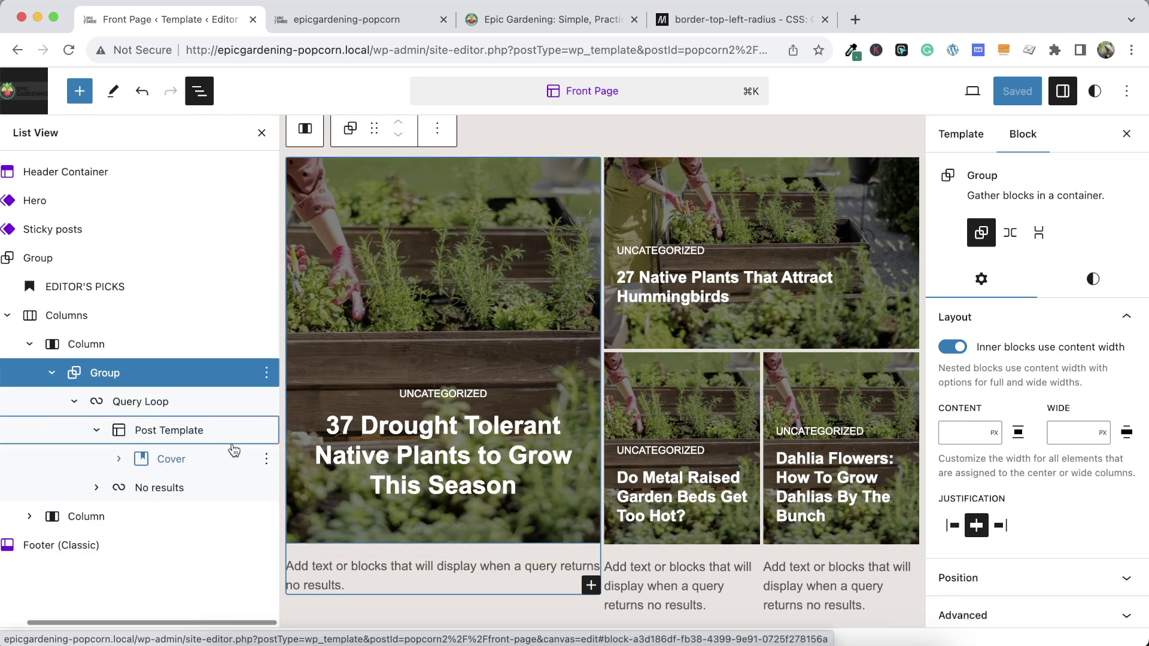
click(202, 460)
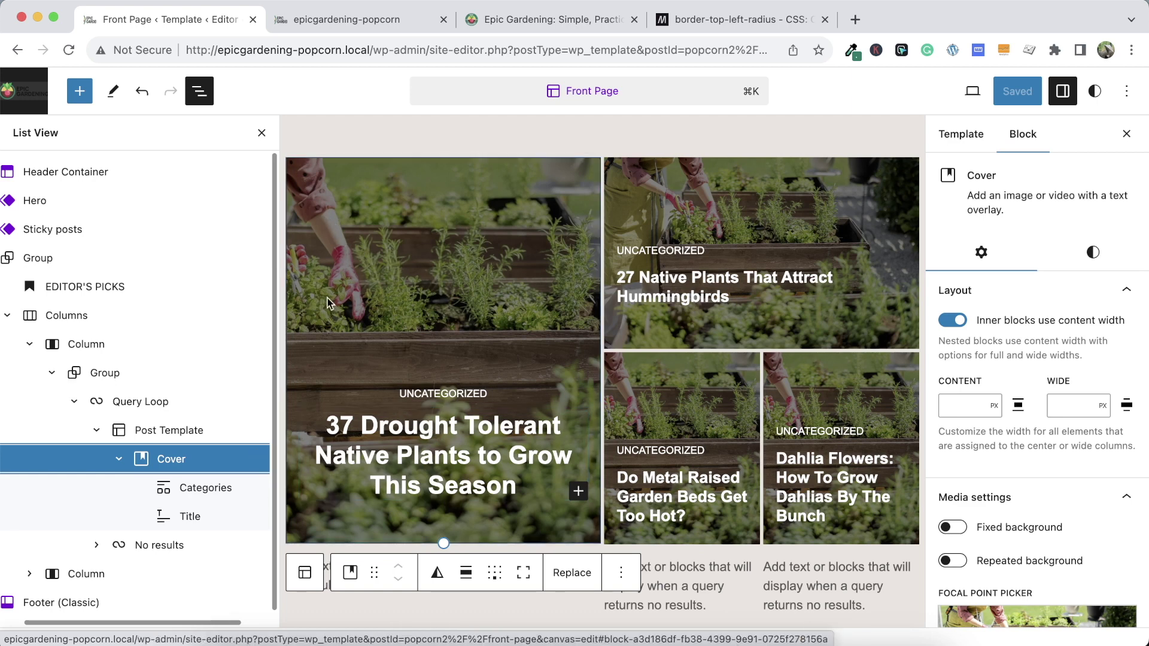
Collapse the first column and inspect the upper and lower groups inside the second column
click(31, 346)
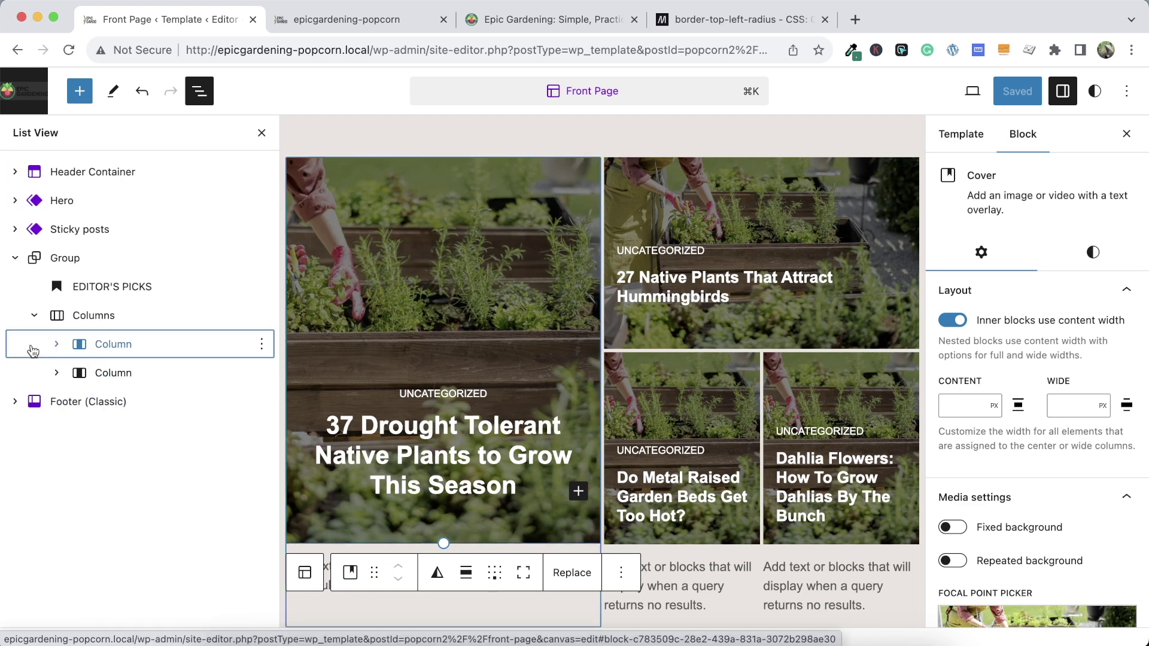
click(57, 373)
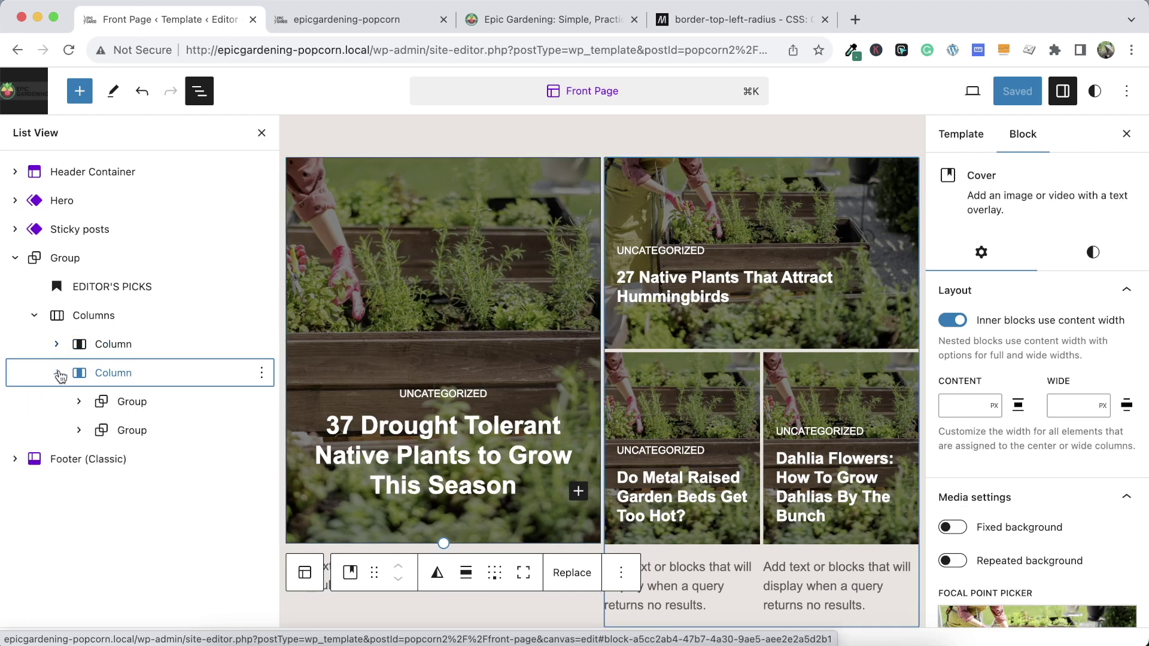
click(132, 402)
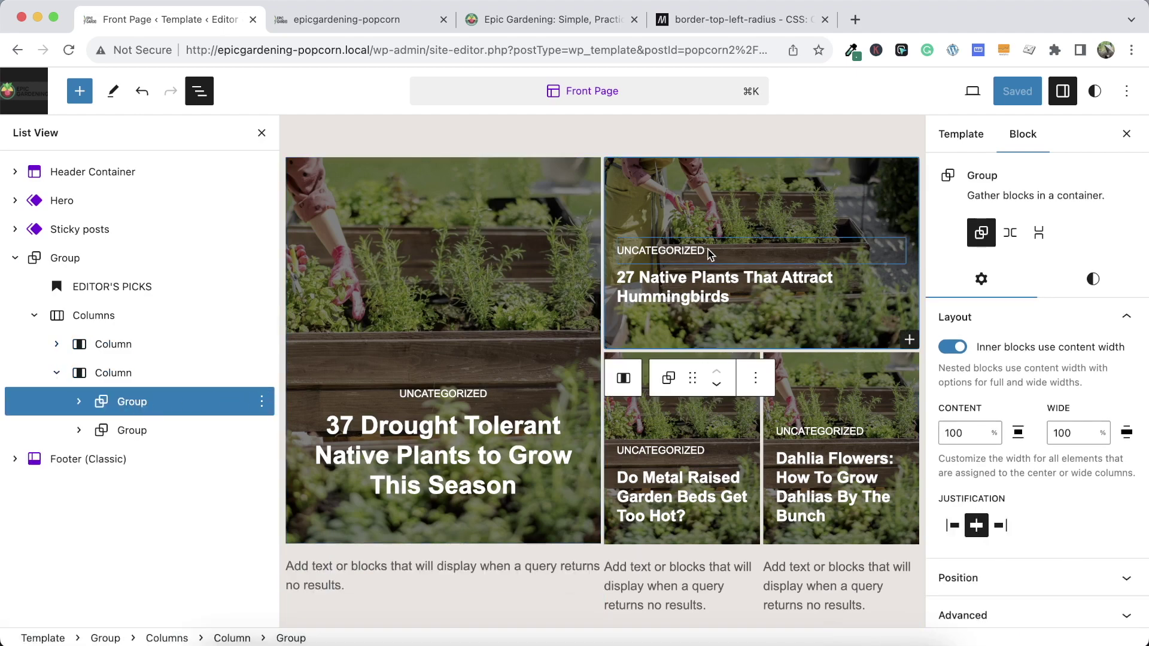
click(129, 430)
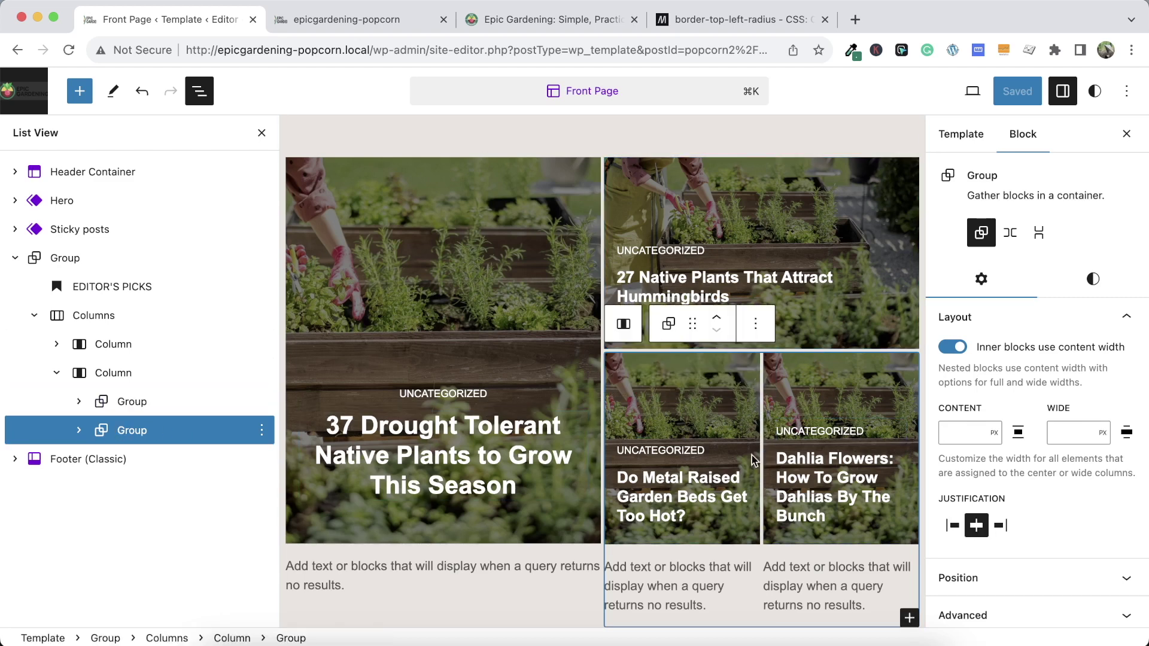
Trace the second column's upper group through its Query Loop and Post Template to the Cover block's contents
click(78, 402)
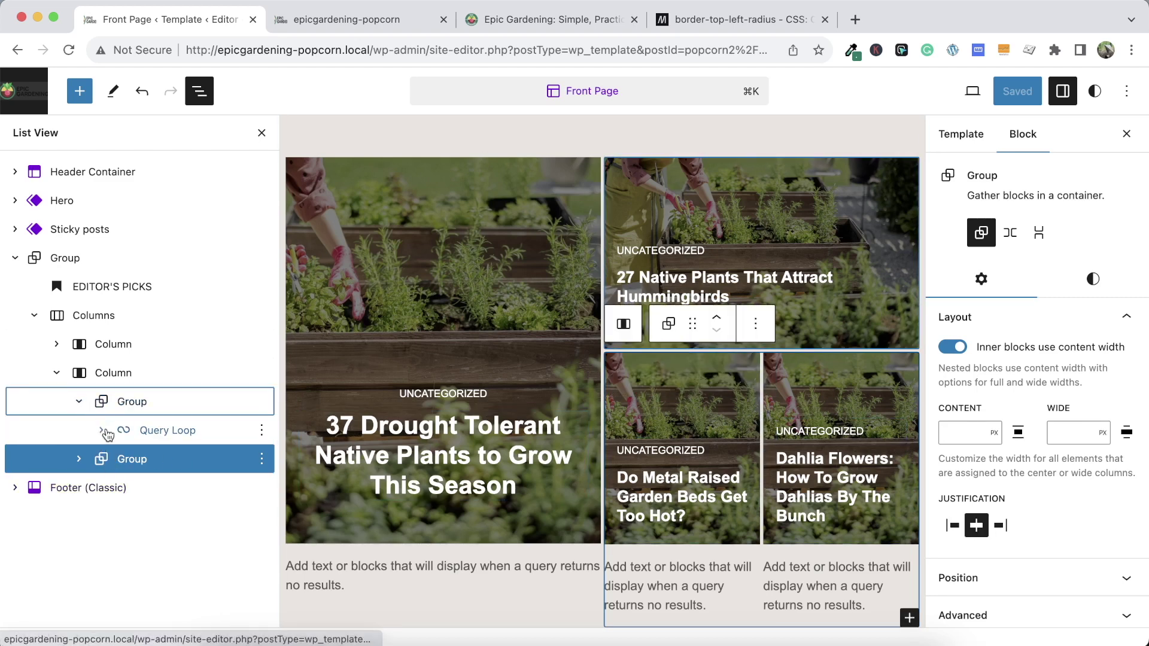
click(102, 430)
click(125, 460)
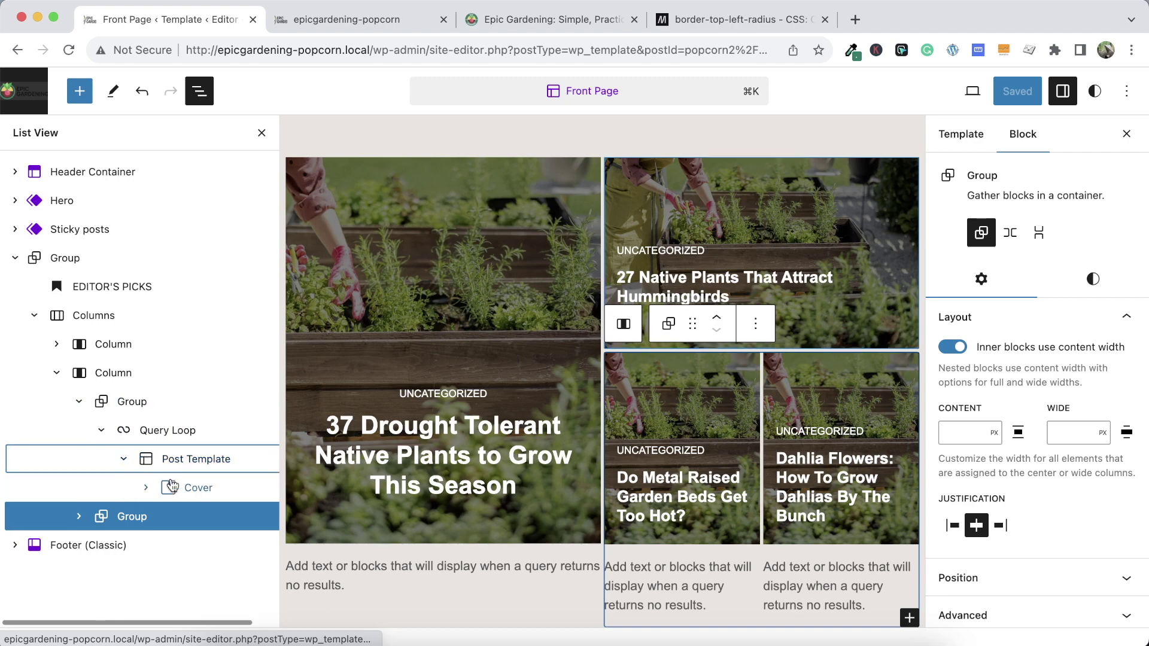
click(158, 488)
click(149, 488)
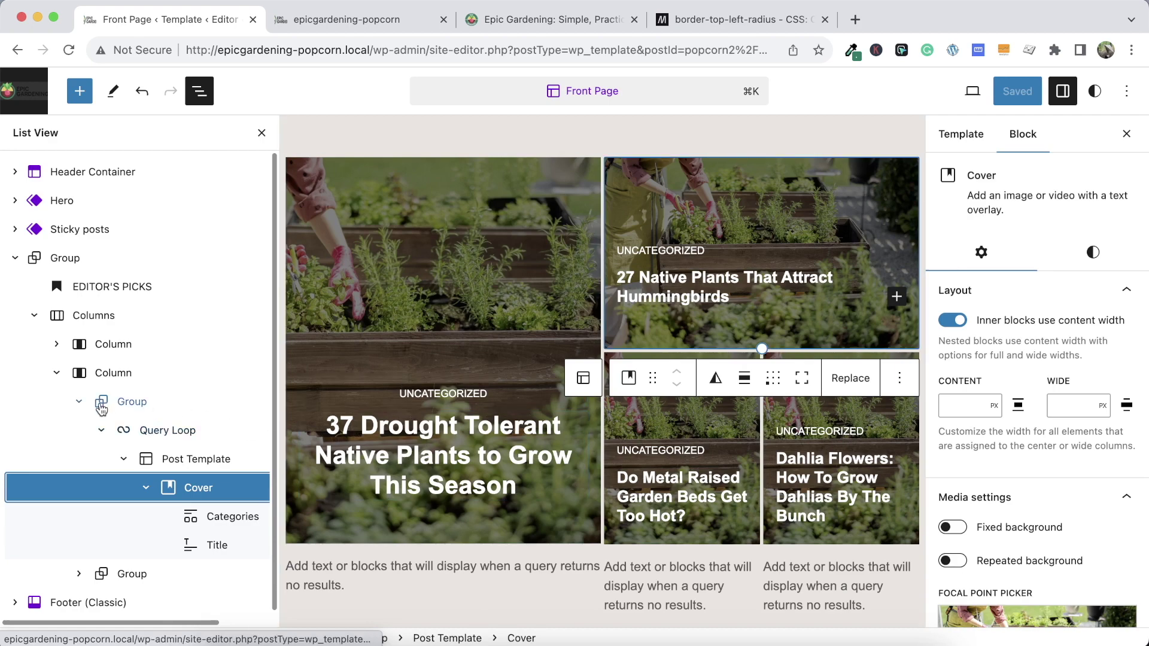
Inspect the nested Columns block in the second column's lower group, collapse the section and view the live front page
click(79, 401)
click(78, 426)
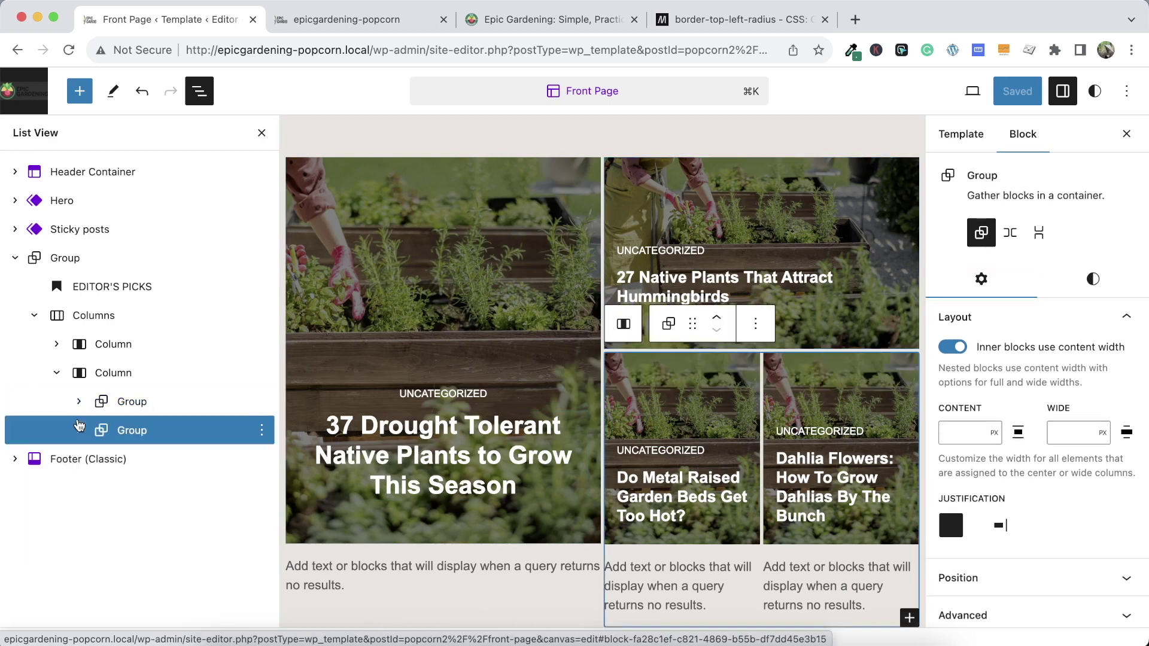
click(79, 430)
click(101, 459)
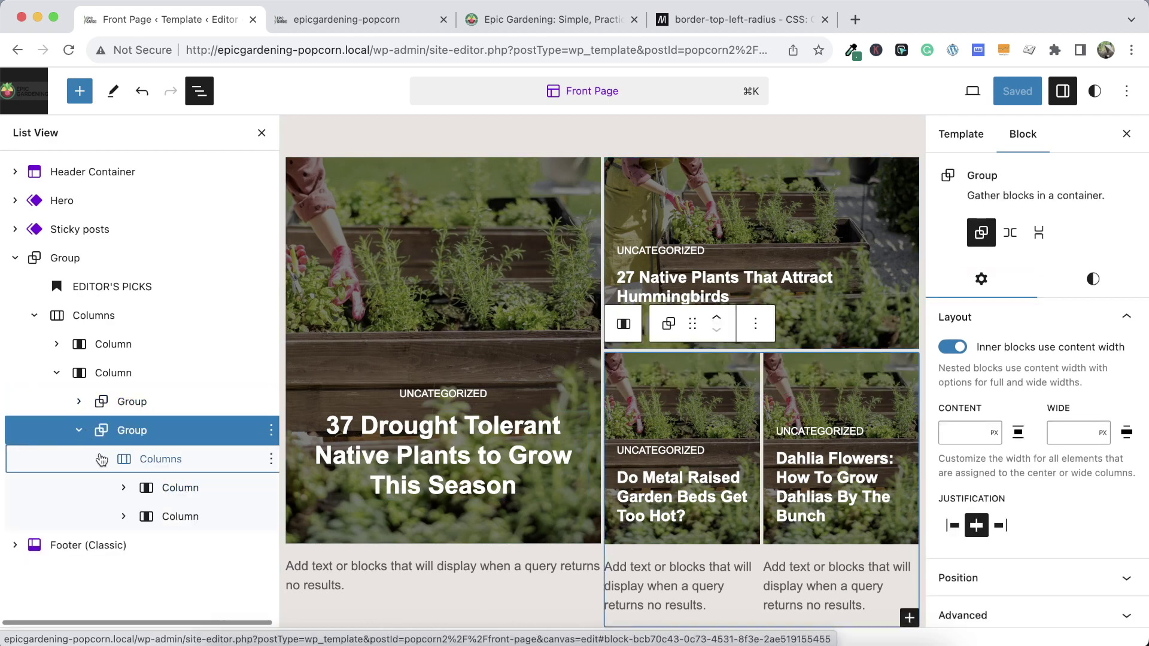
click(124, 488)
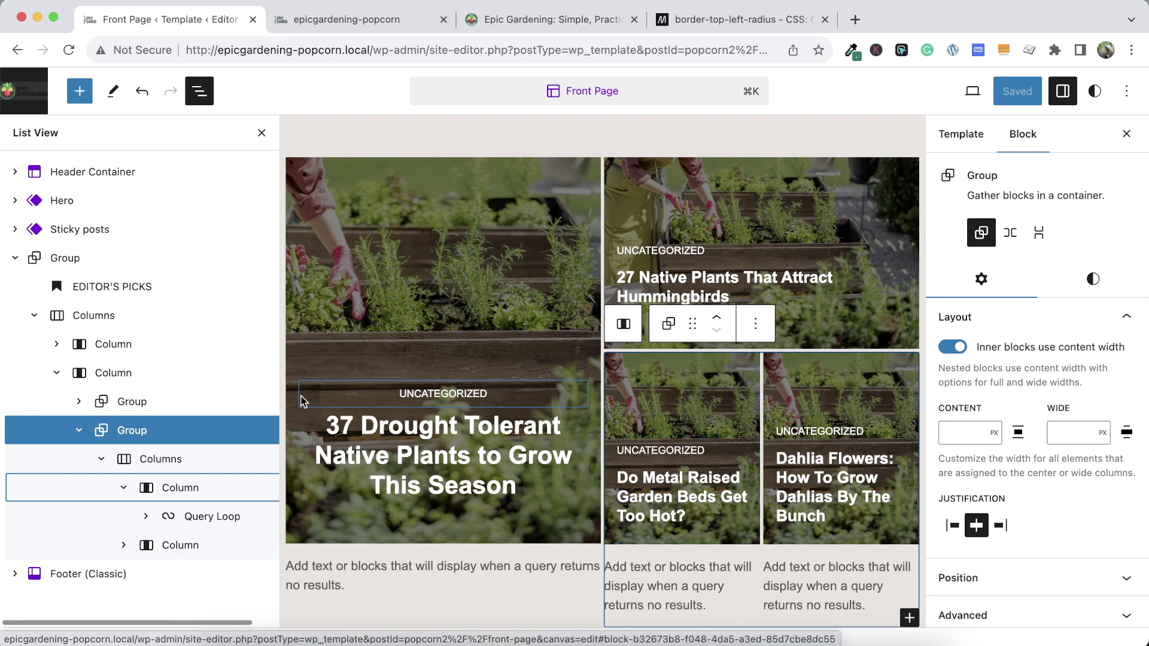
click(58, 374)
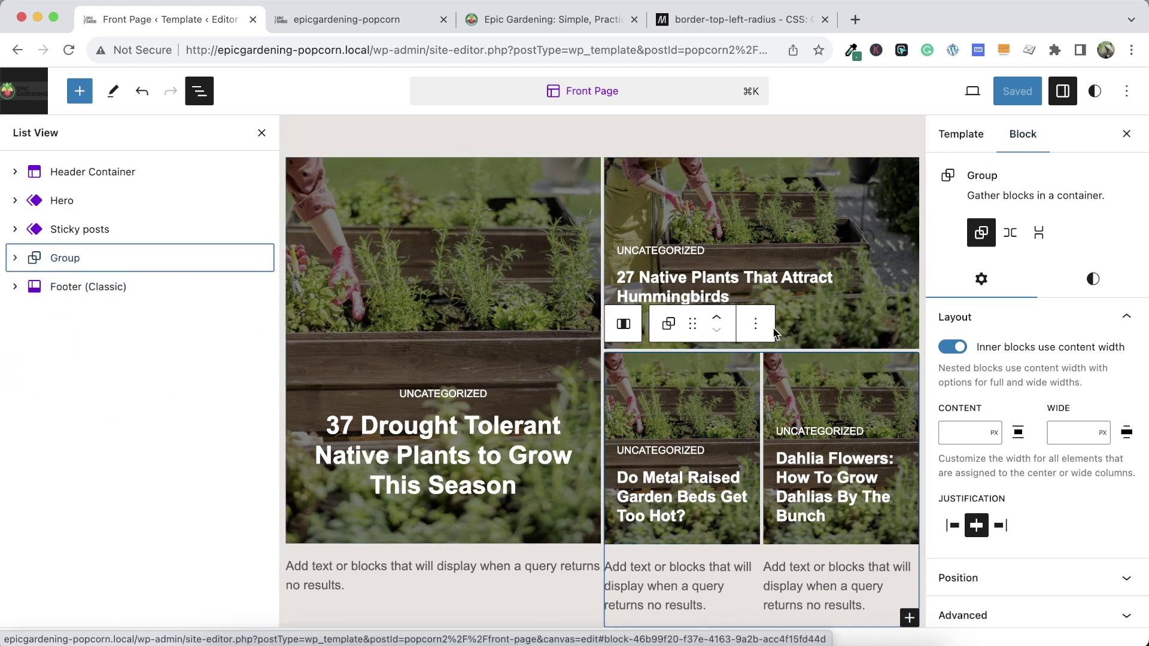
click(390, 25)
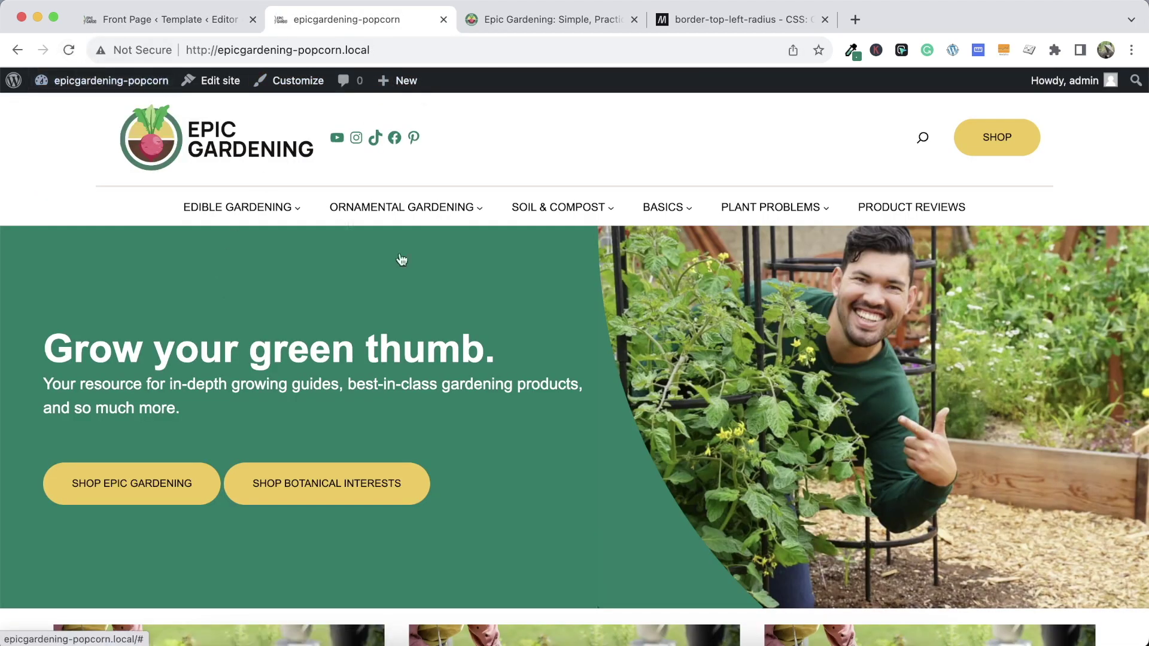
Compare the Editor's Picks section on the local front page with the one on the Epic Gardening reference site
scroll(434, 291, down, 10)
scroll(434, 291, down, 5)
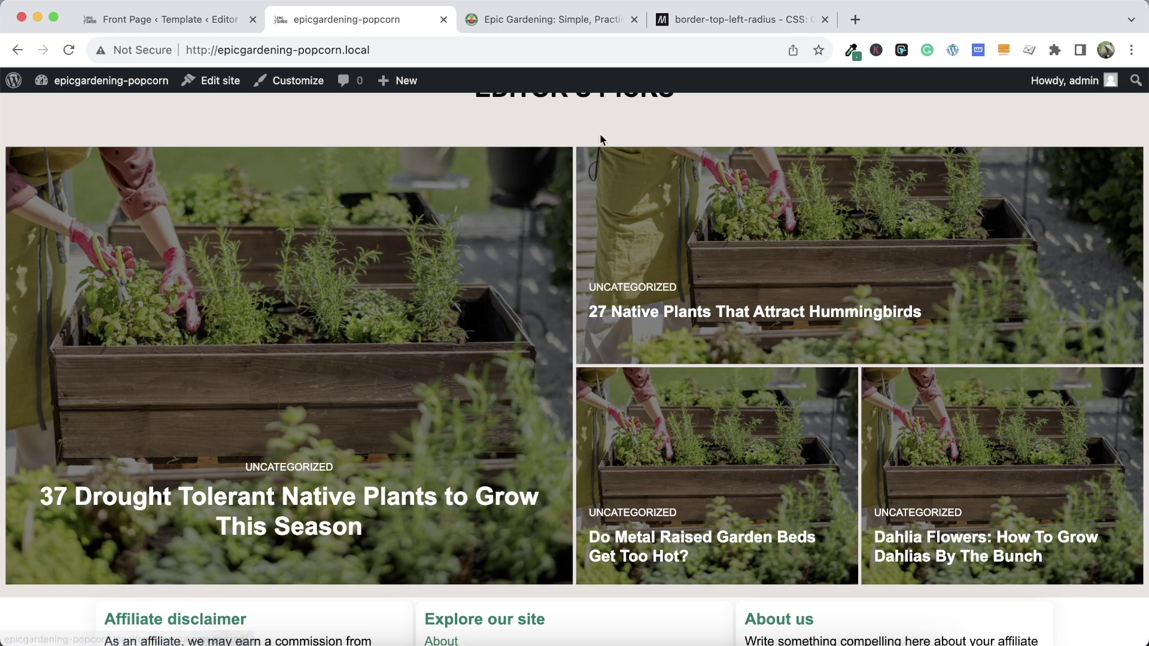
click(565, 24)
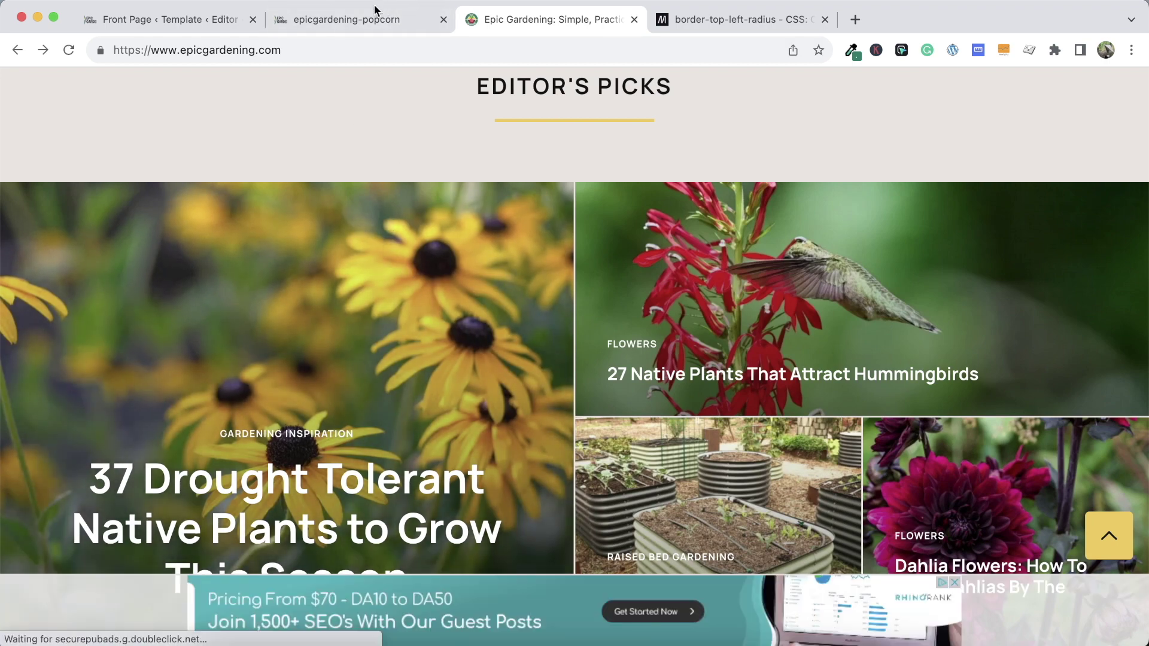
click(361, 17)
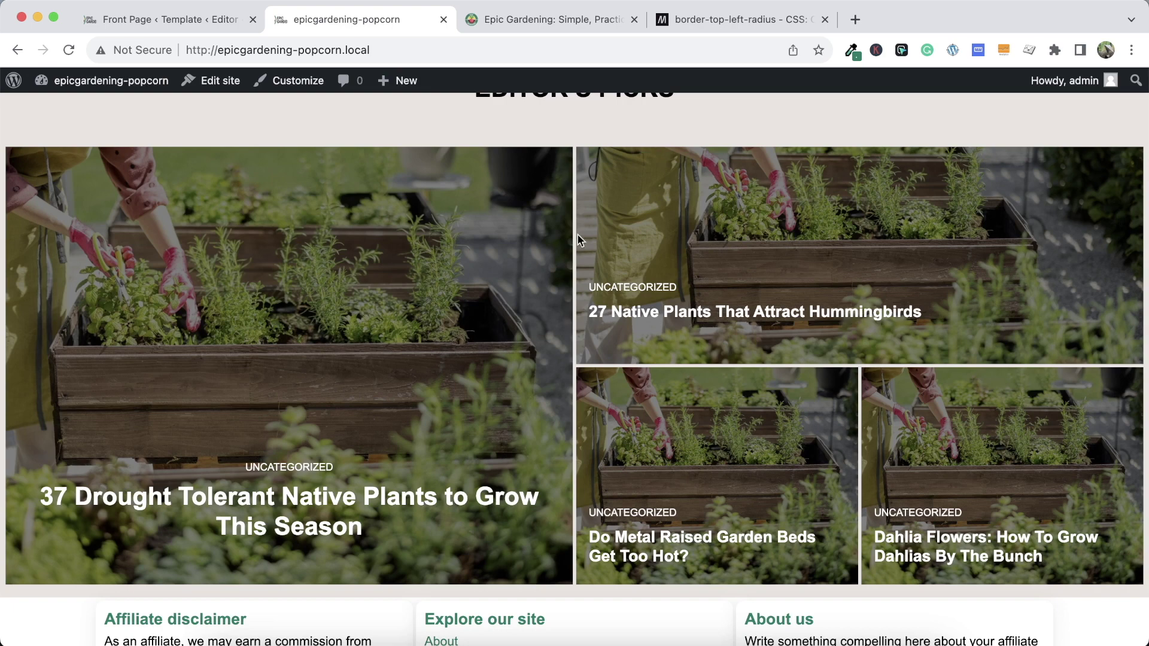
click(478, 20)
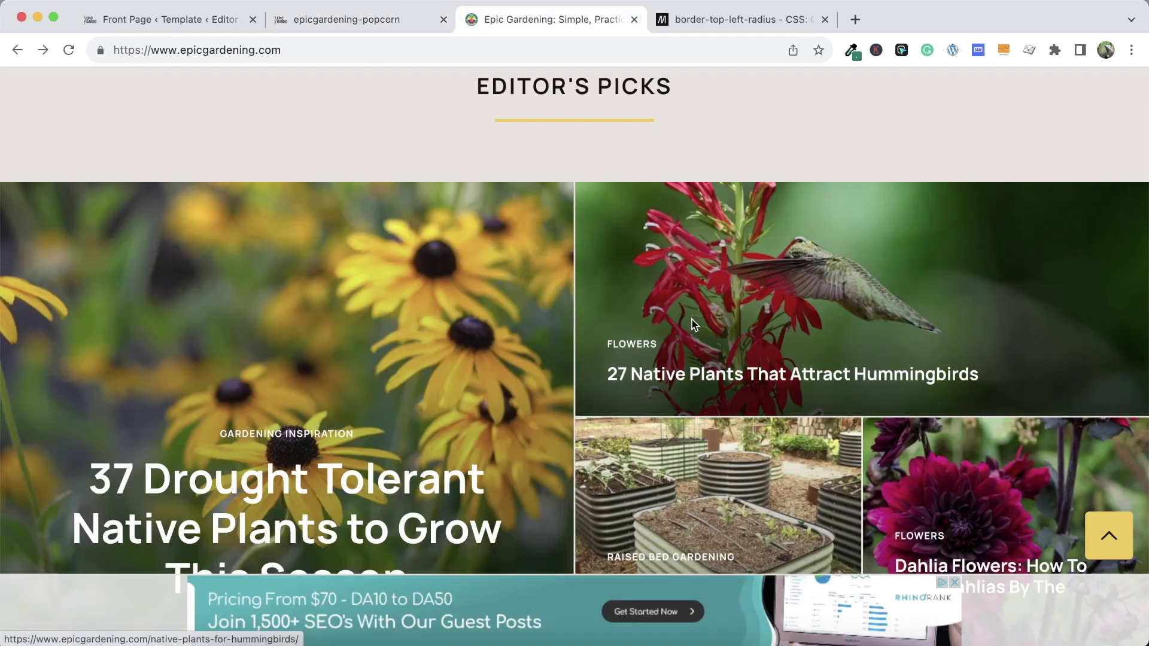
In the template editor, set the block spacing of the "27 Native Plants" cover to 0
click(382, 20)
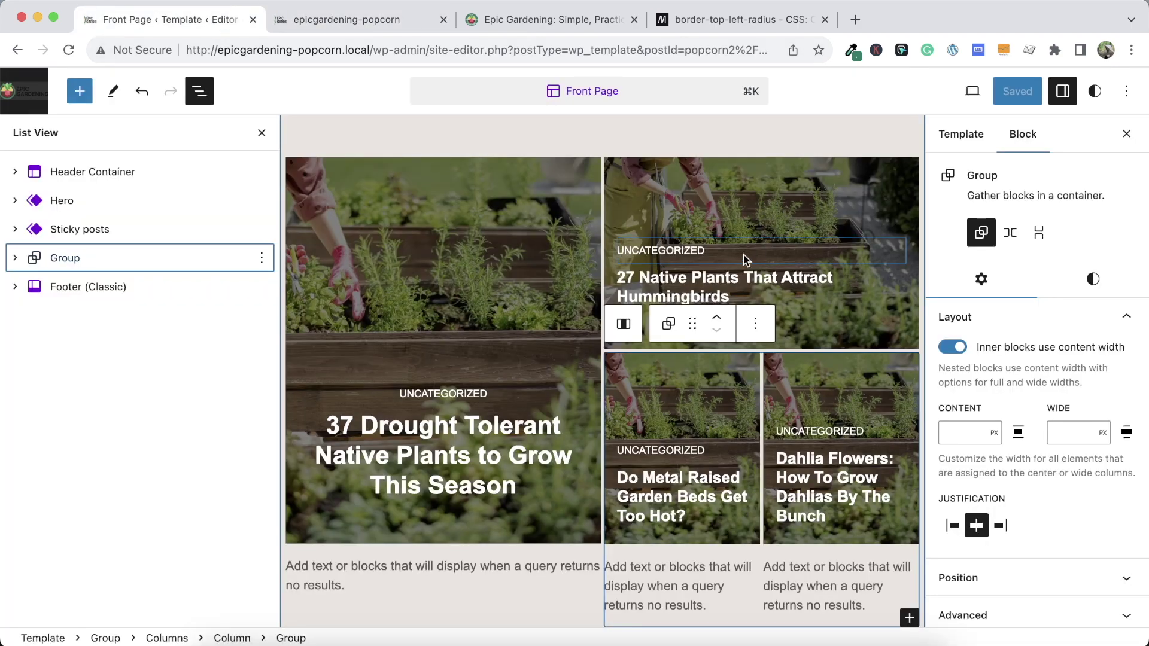
scroll(826, 227, right, 1)
scroll(773, 256, left, 1)
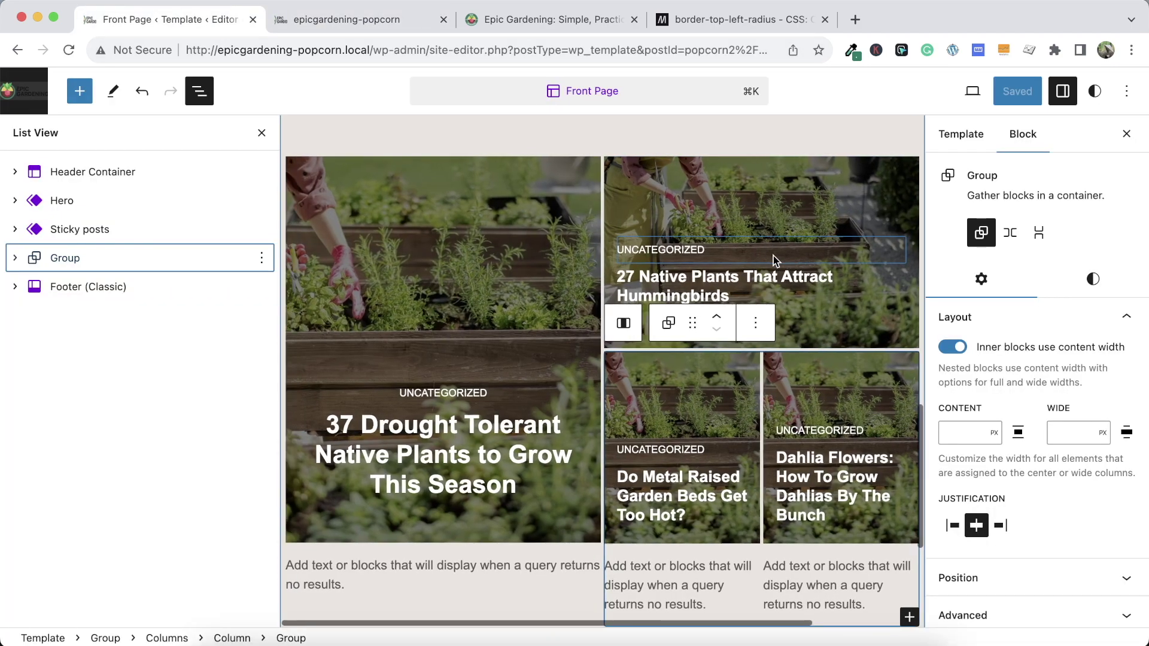
click(700, 213)
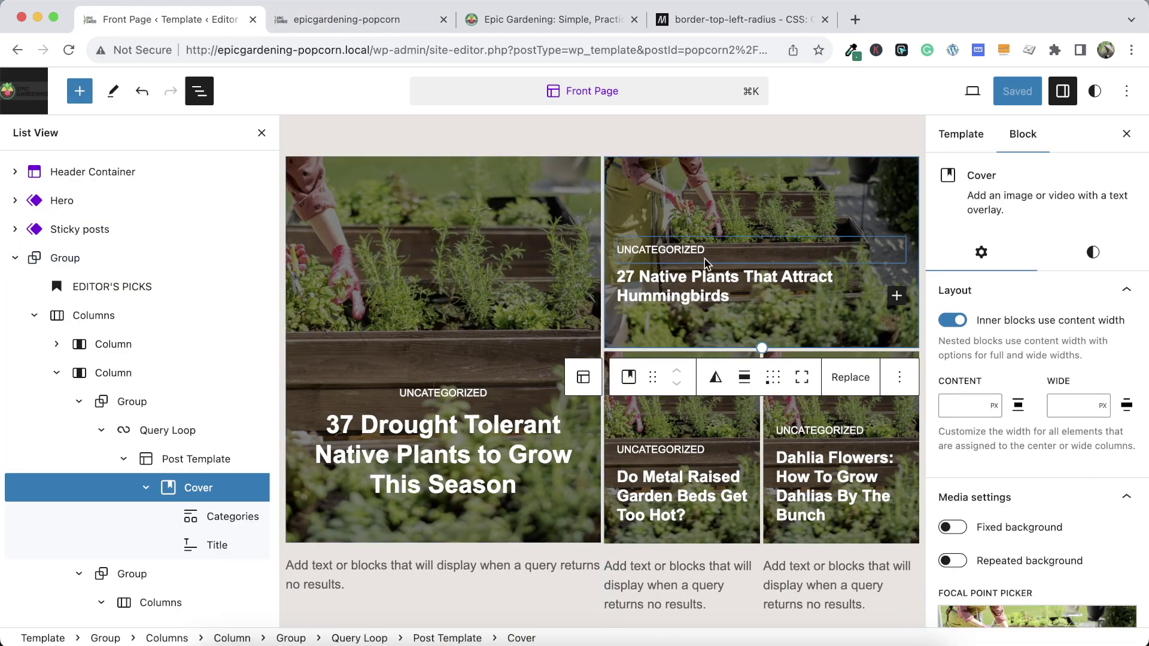
click(1093, 252)
scroll(1054, 394, down, 5)
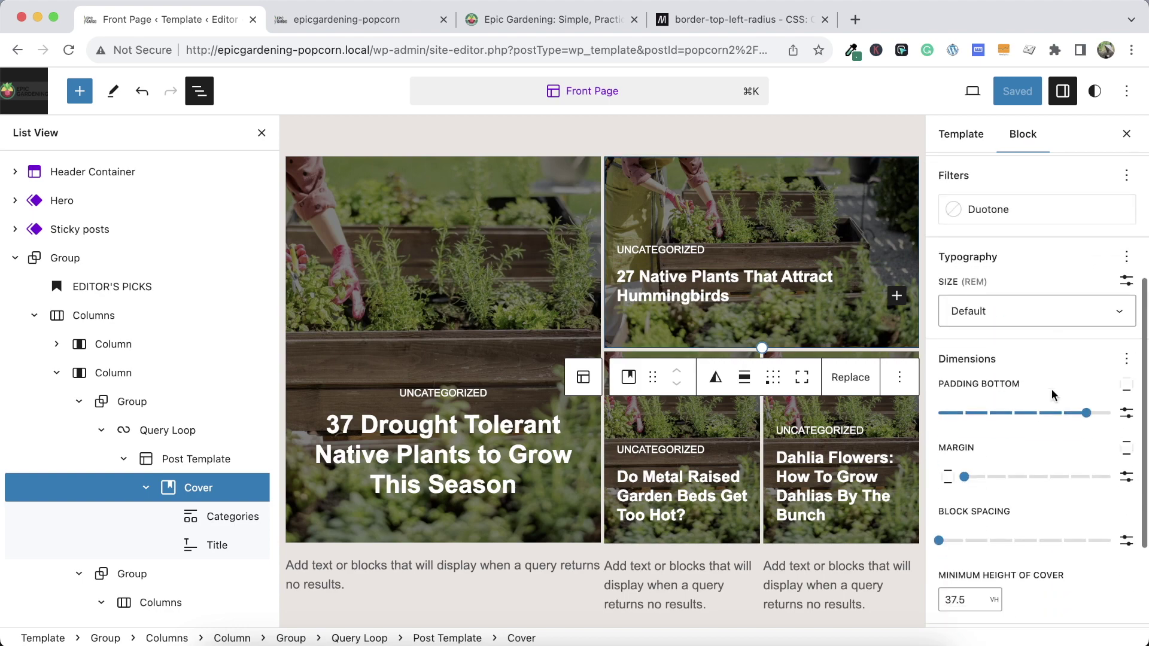
scroll(1004, 450, down, 2)
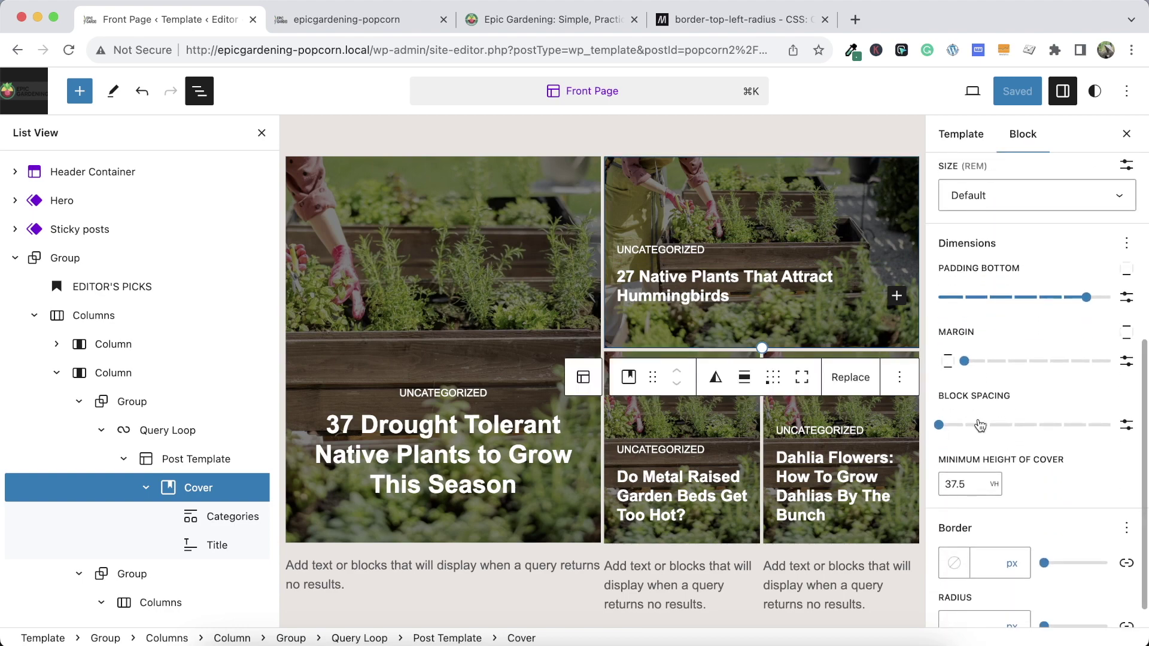
drag(974, 423, 940, 430)
scroll(1068, 501, down, 1)
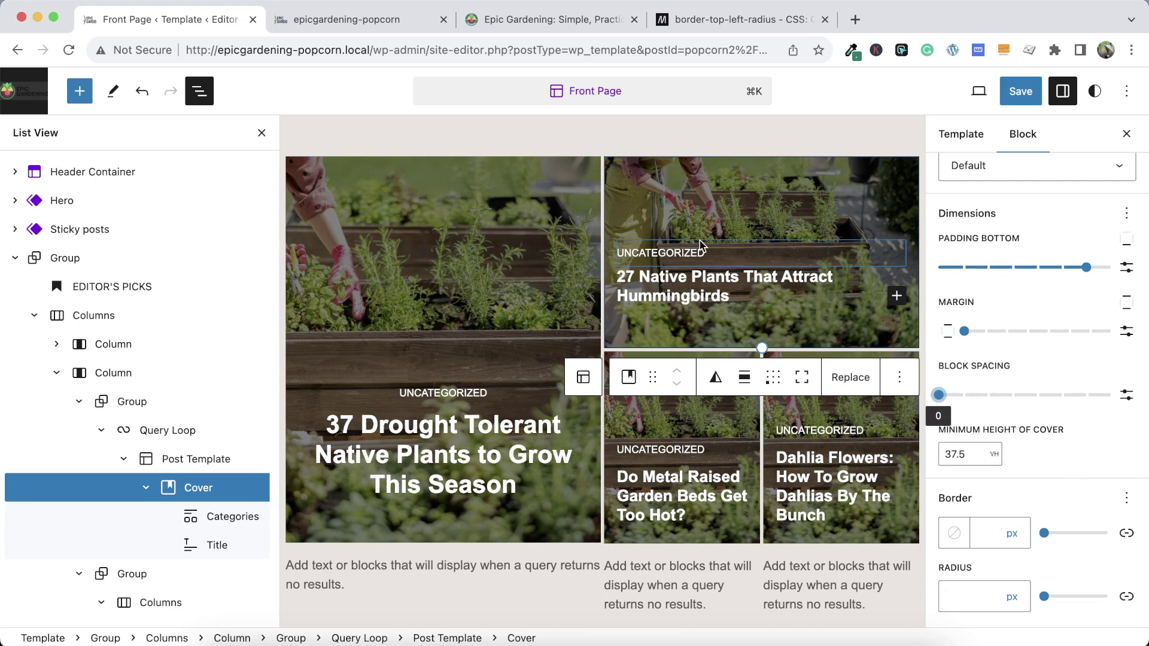
Set the horizontal padding of the Categories block in the "27 Native Plants" cover to 3
click(729, 257)
scroll(976, 322, down, 5)
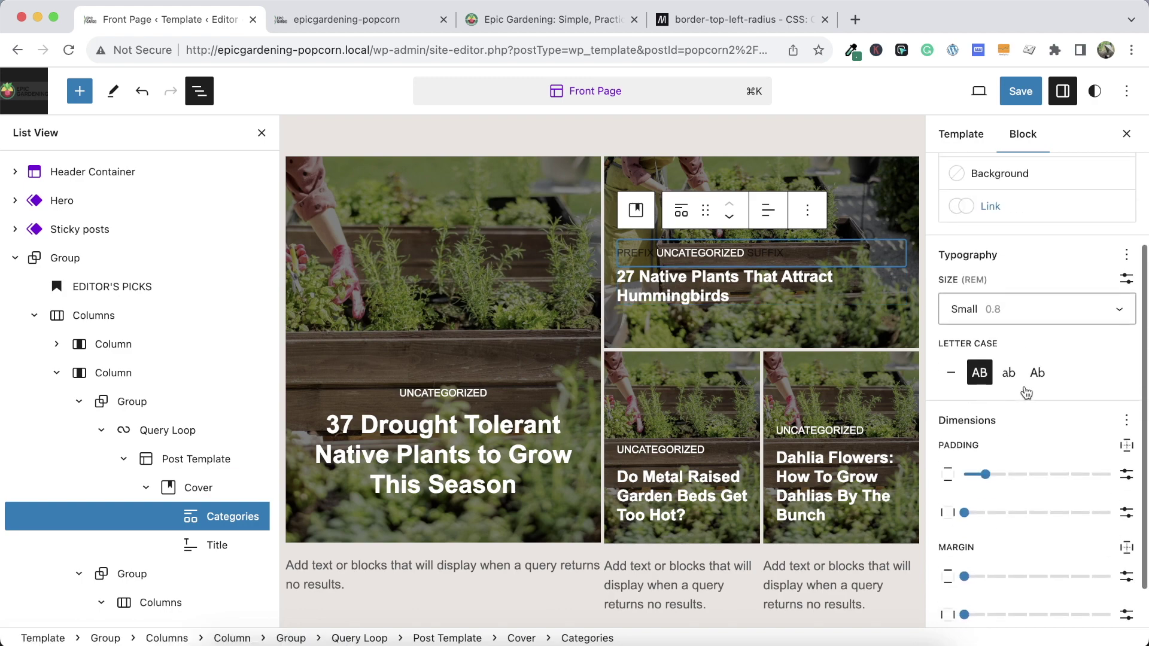
click(983, 459)
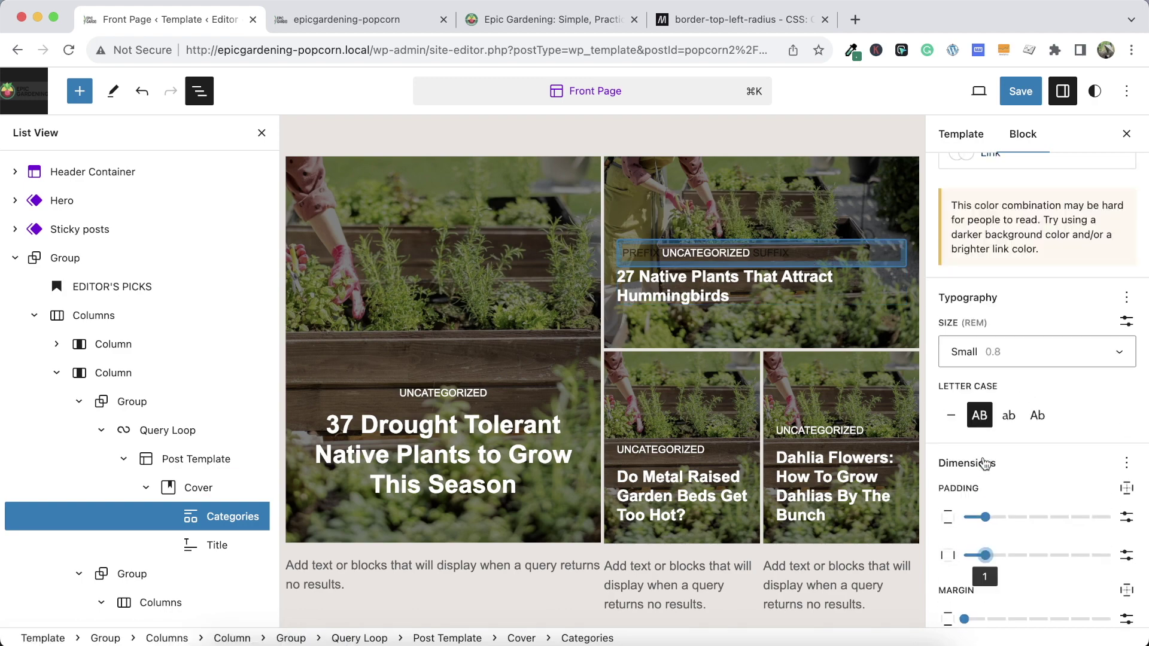
drag(995, 558, 1025, 556)
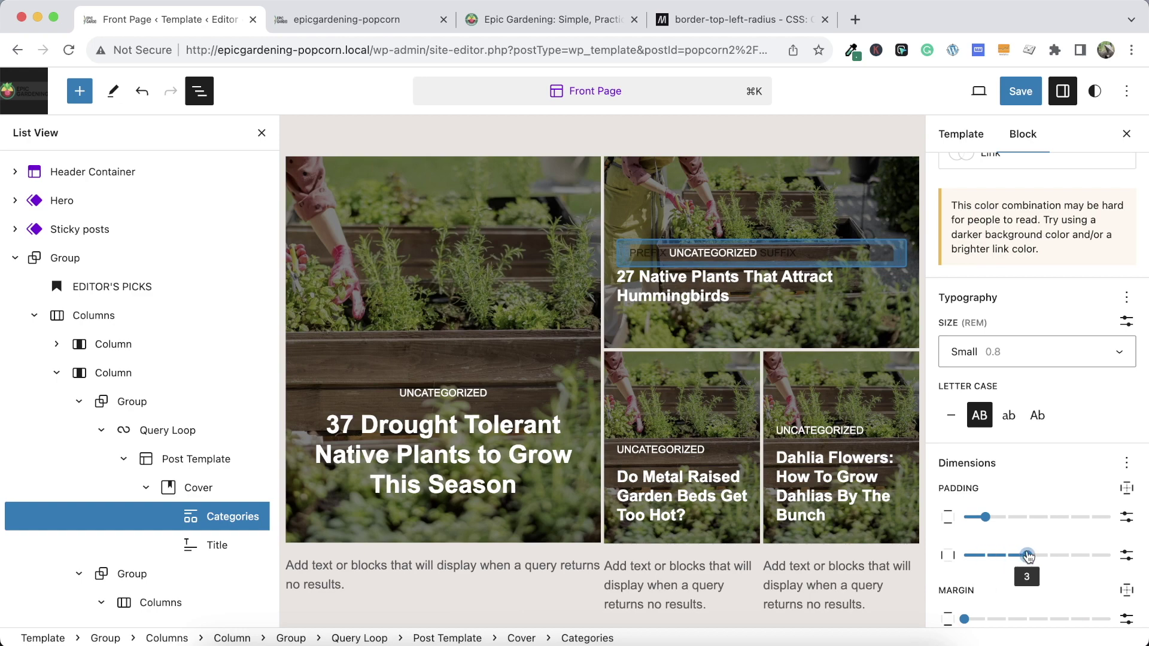
Set the horizontal padding of the "27 Native Plants" cover's Title block to 3 and save the template
click(768, 292)
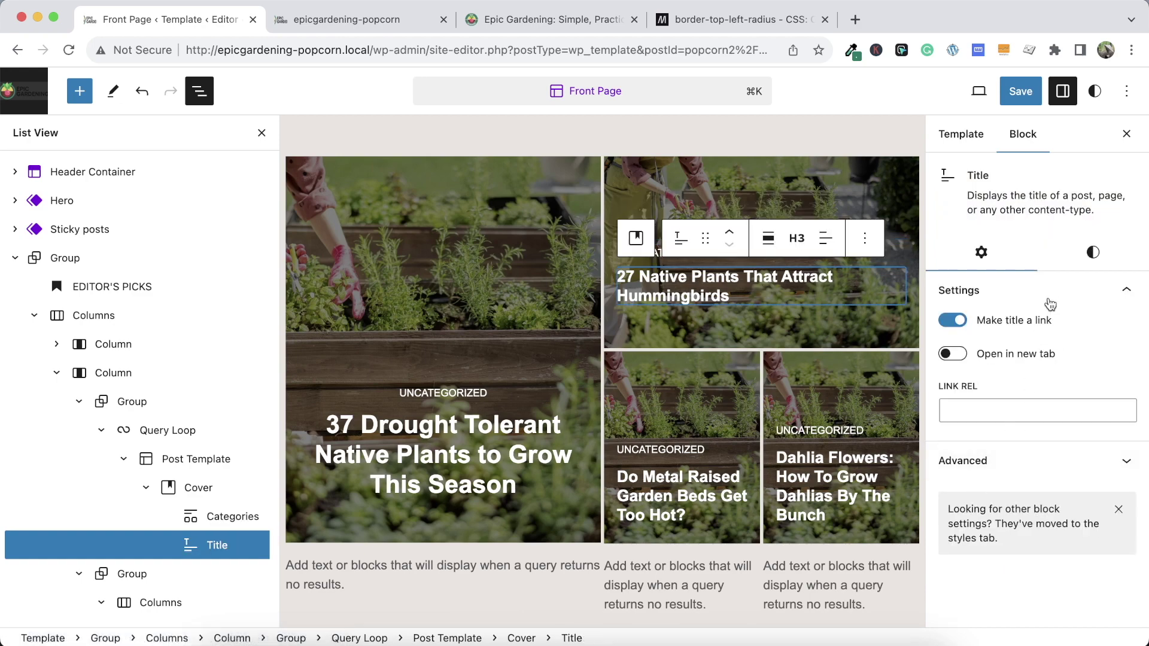
click(1093, 252)
scroll(1035, 441, down, 6)
drag(964, 494, 1024, 495)
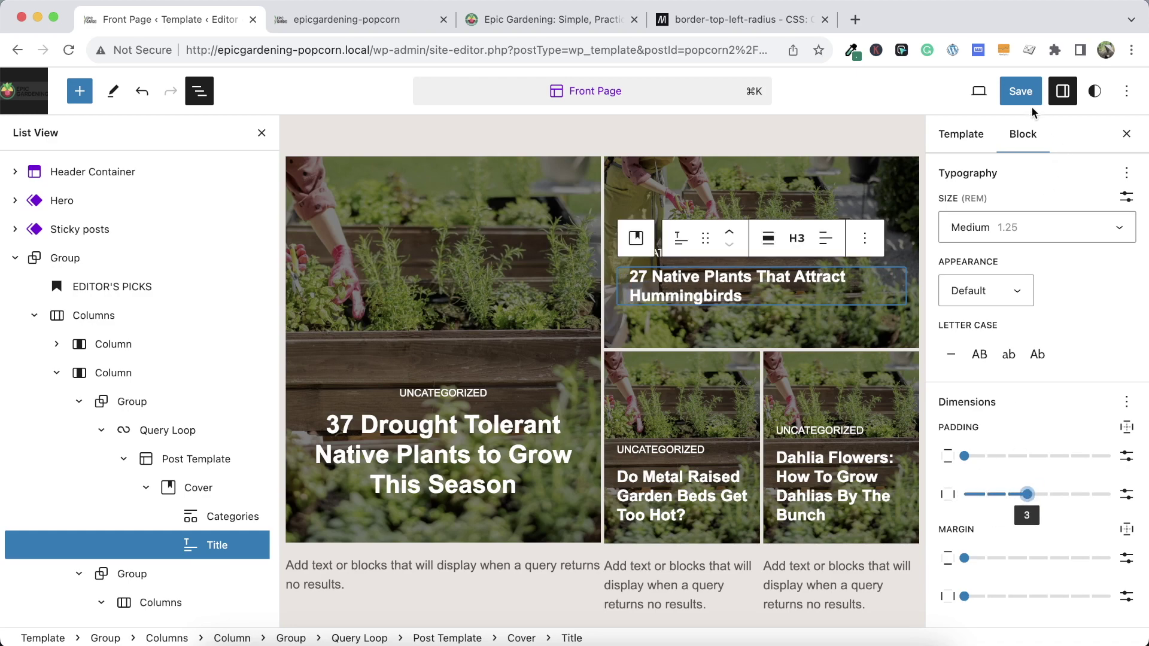
click(1020, 91)
click(987, 91)
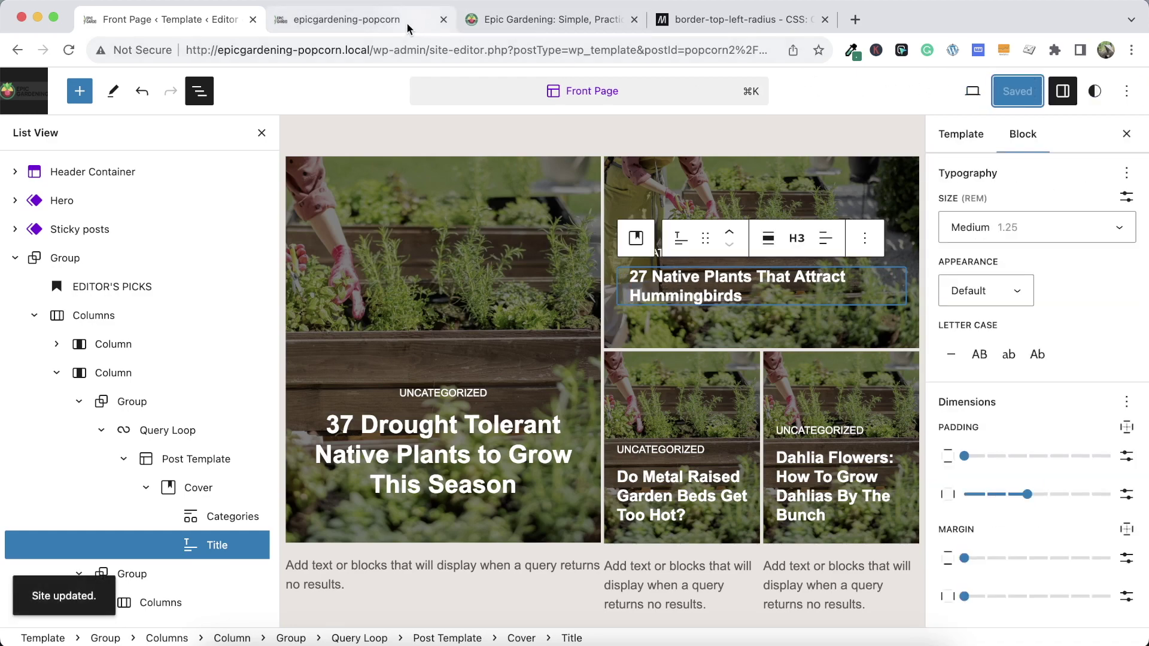
Reload the local front page and compare its Editor's Picks text placement with the reference site
click(383, 21)
click(69, 50)
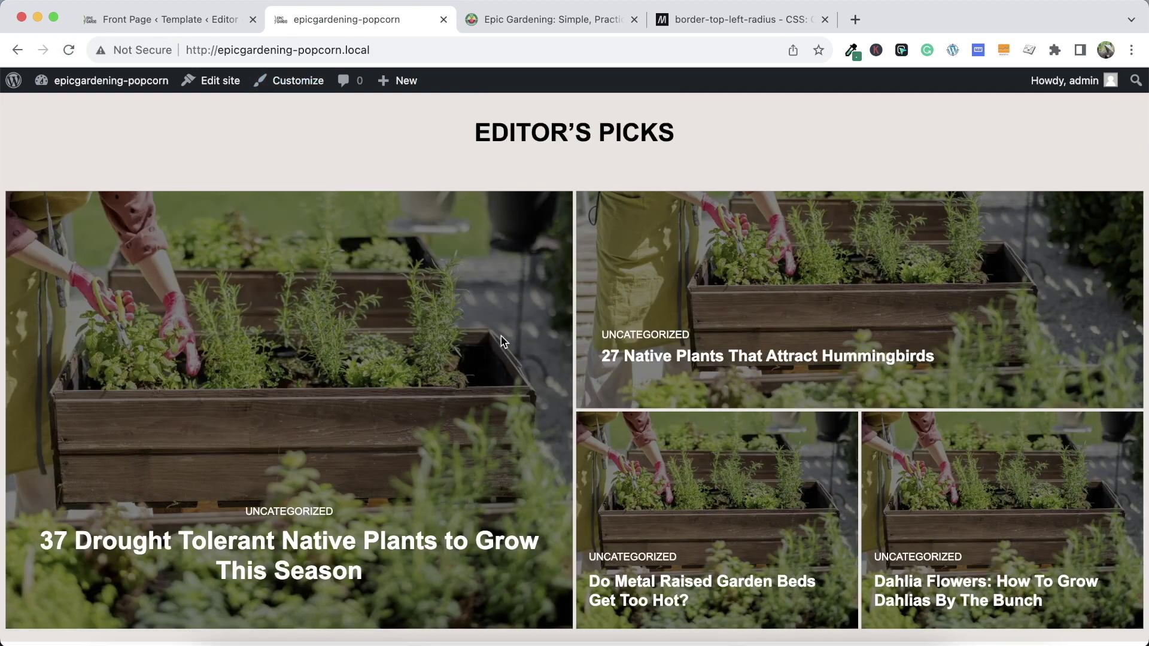
scroll(730, 371, down, 2)
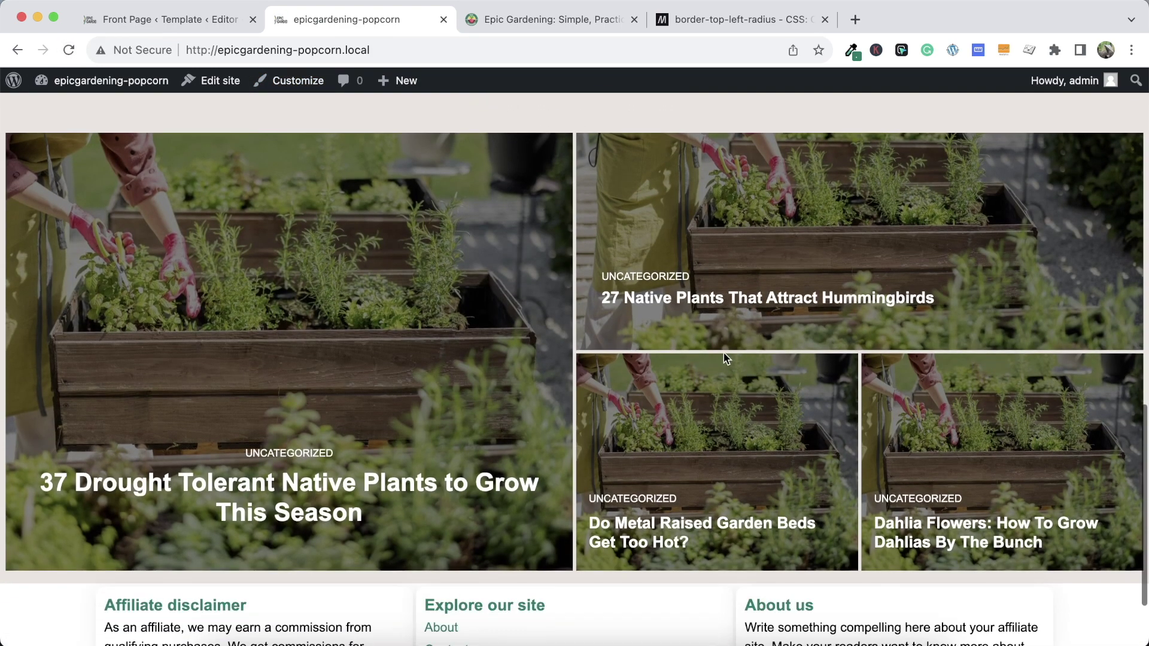
click(543, 20)
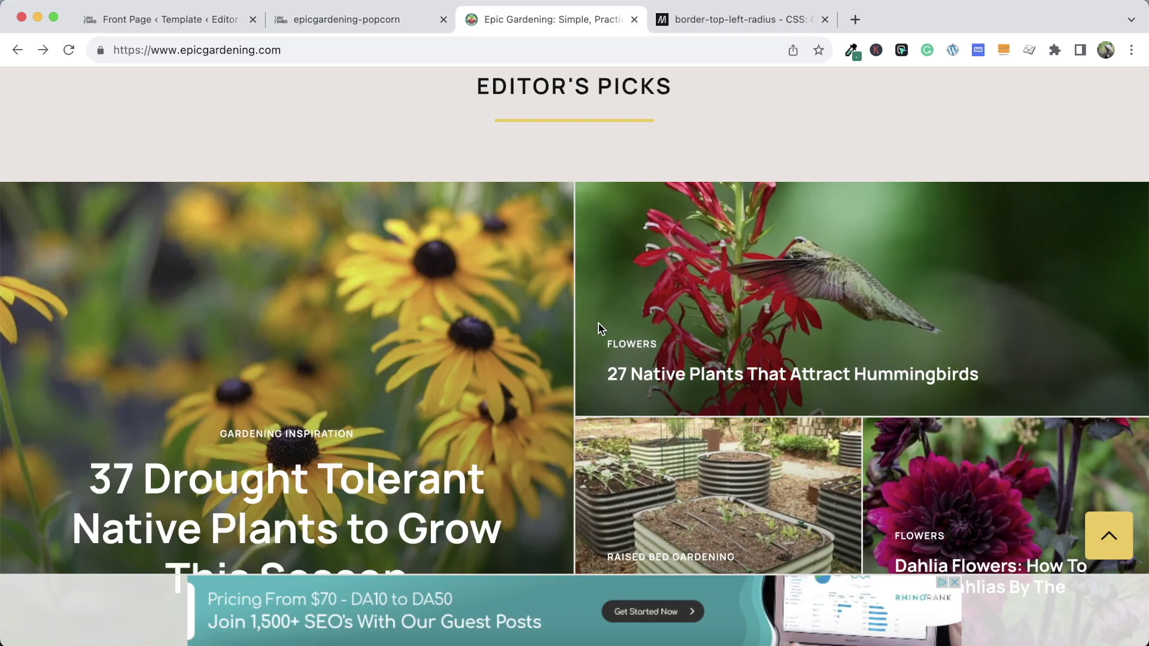
scroll(598, 359, down, 3)
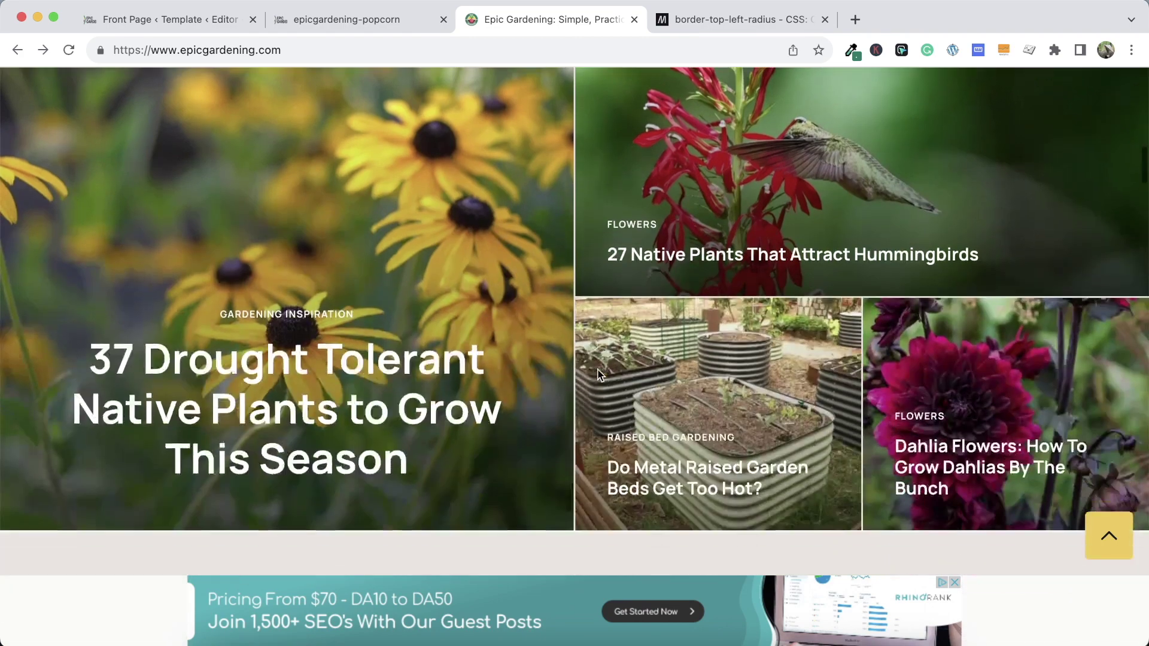
click(359, 20)
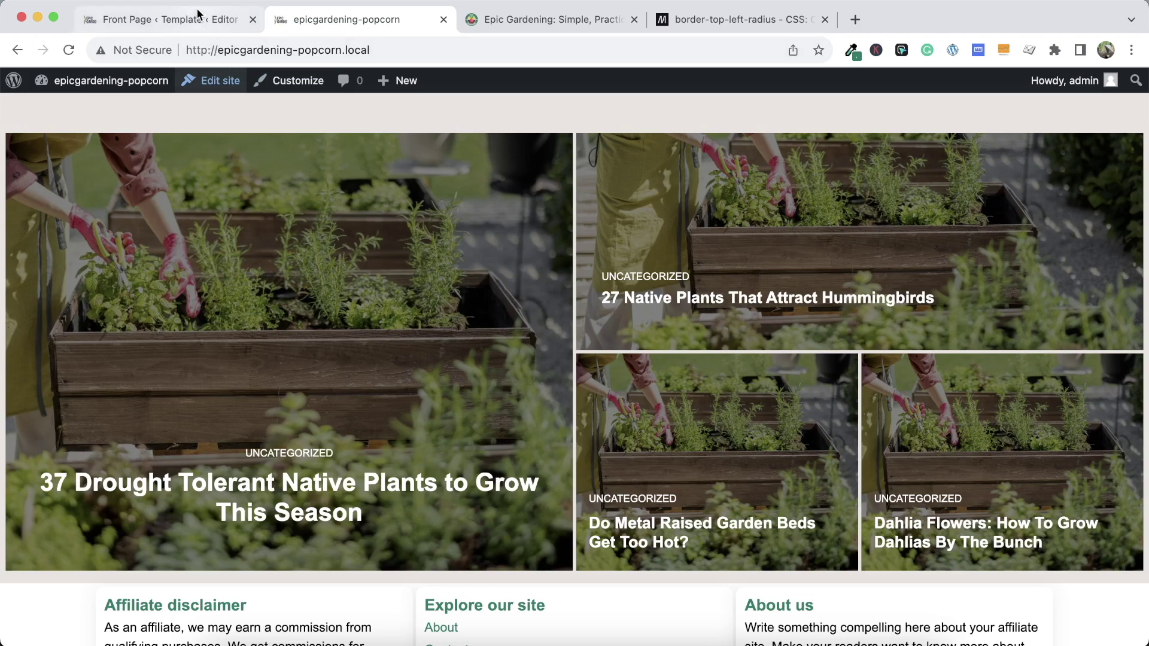
Back in the template editor, review the Categories block and the Title's padding inside the "27 Native Plants" cover
click(126, 19)
click(707, 326)
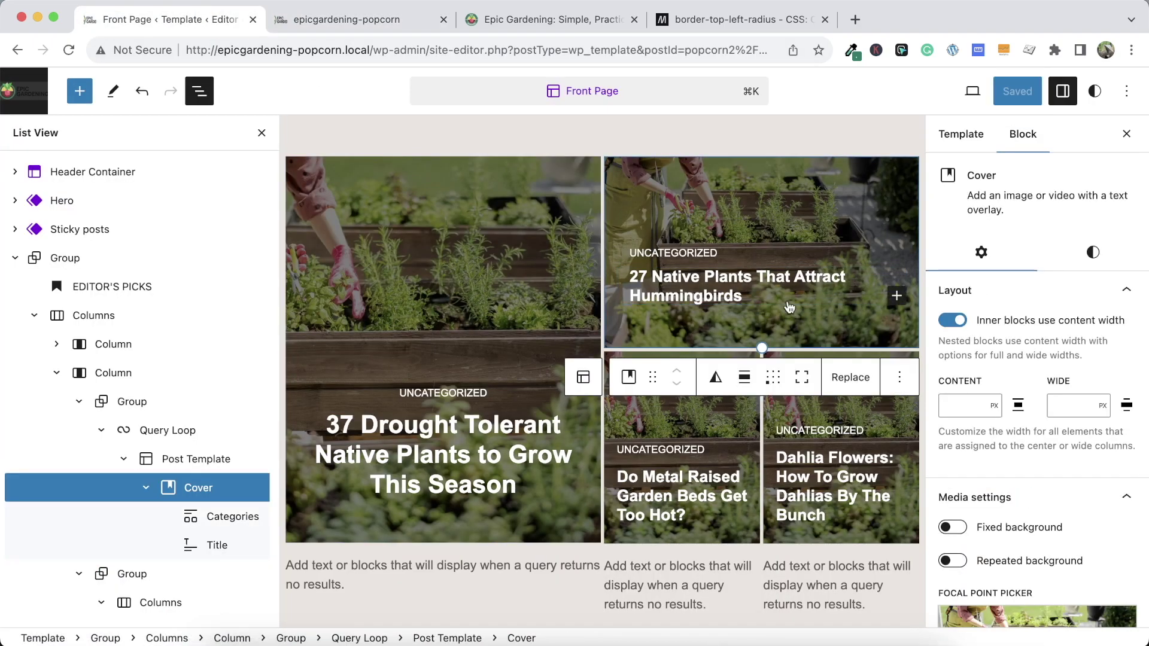
click(841, 250)
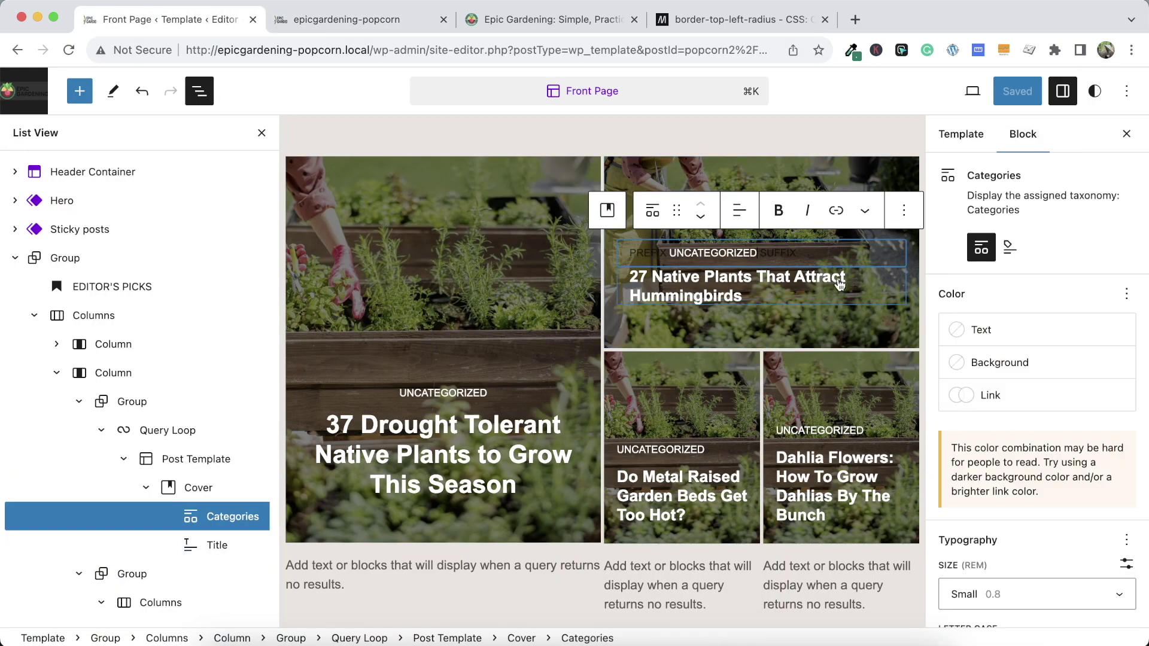
click(840, 284)
click(1095, 256)
scroll(1074, 400, down, 6)
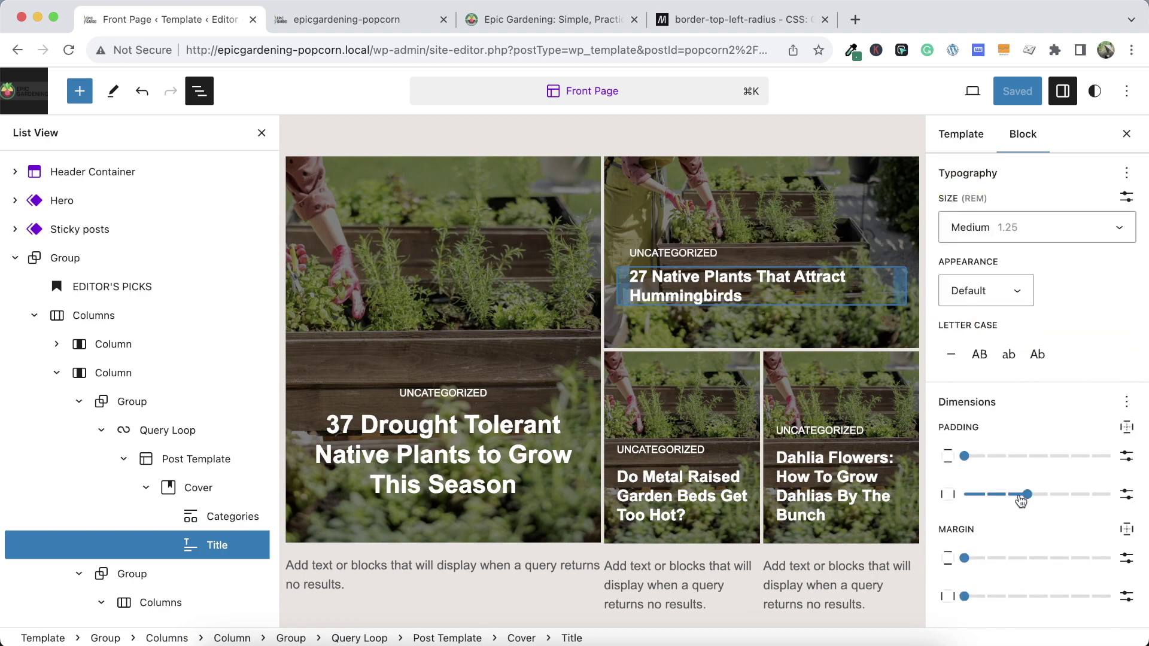
click(761, 325)
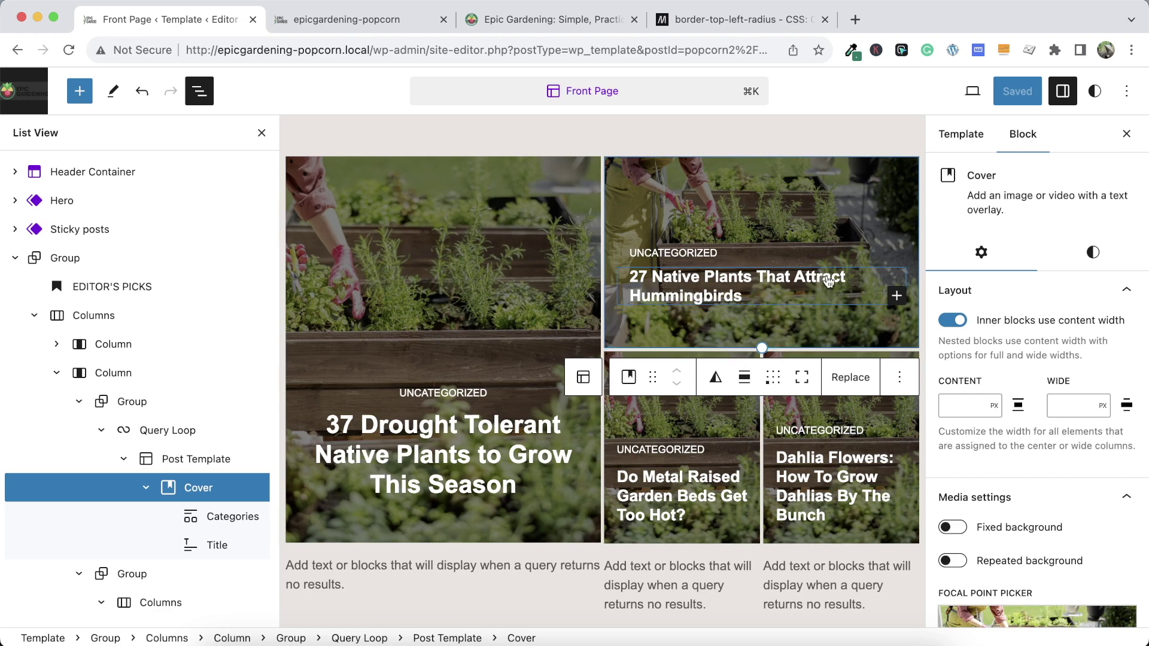
Set the content position to bottom left on both the "Do Metal Raised Garden Beds" and "Dahlia Flowers" covers
click(742, 423)
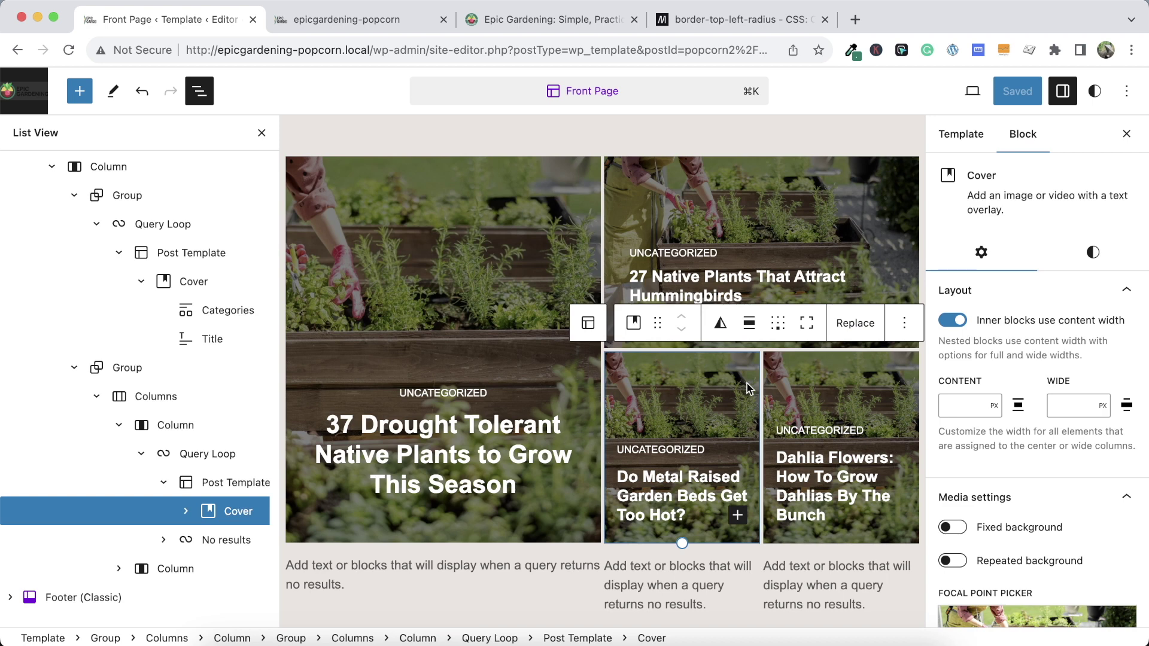
click(772, 330)
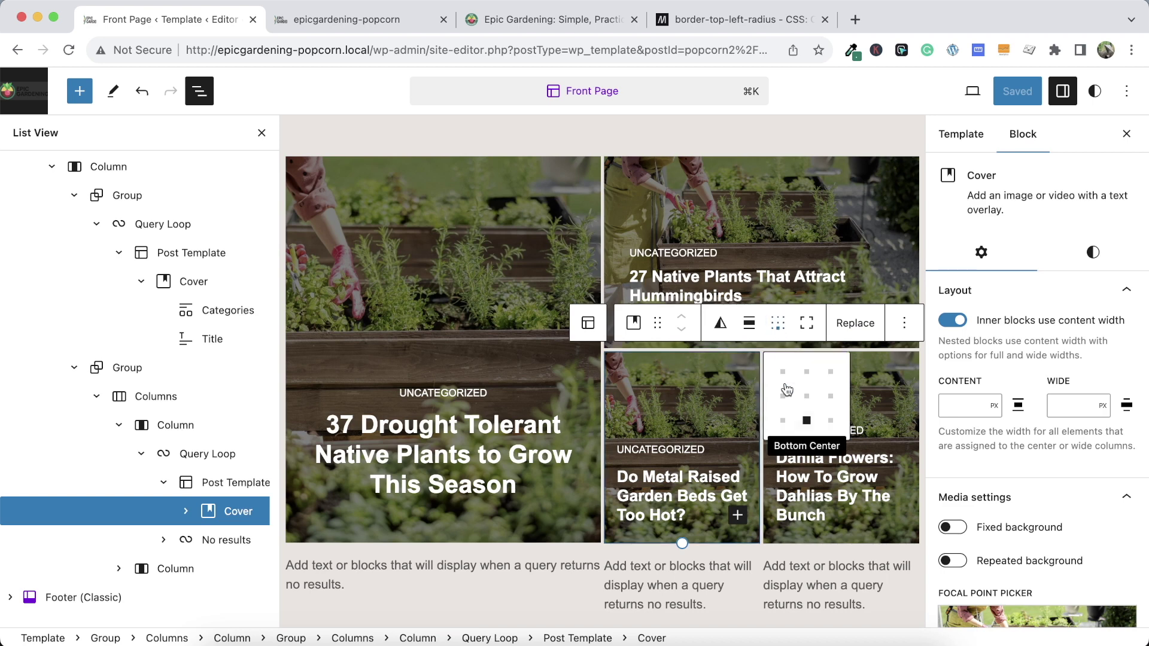
click(782, 420)
click(871, 395)
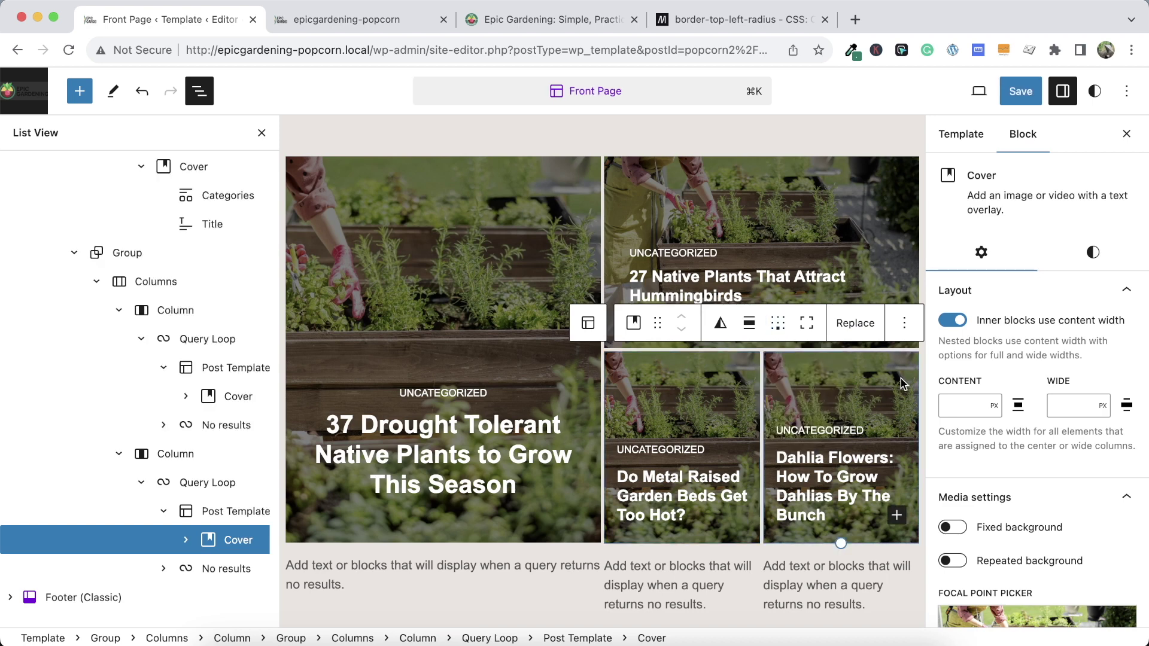
click(777, 330)
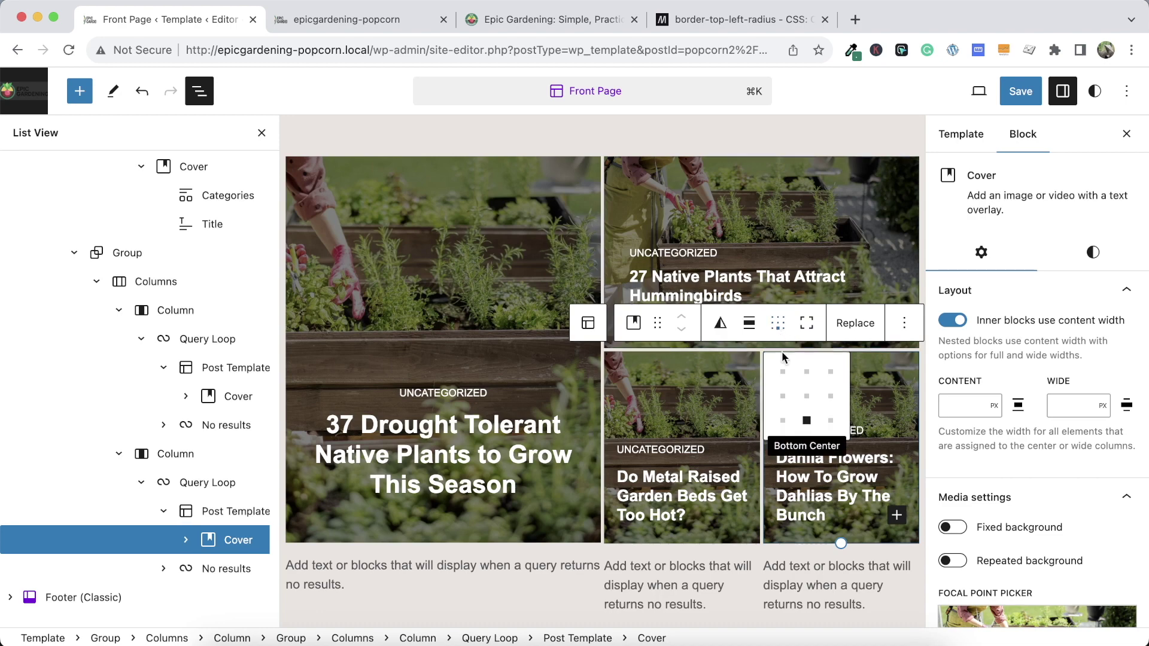
click(783, 420)
Set the horizontal padding of the Categories block in the "Do Metal Raised Garden Beds" cover to 2
click(662, 456)
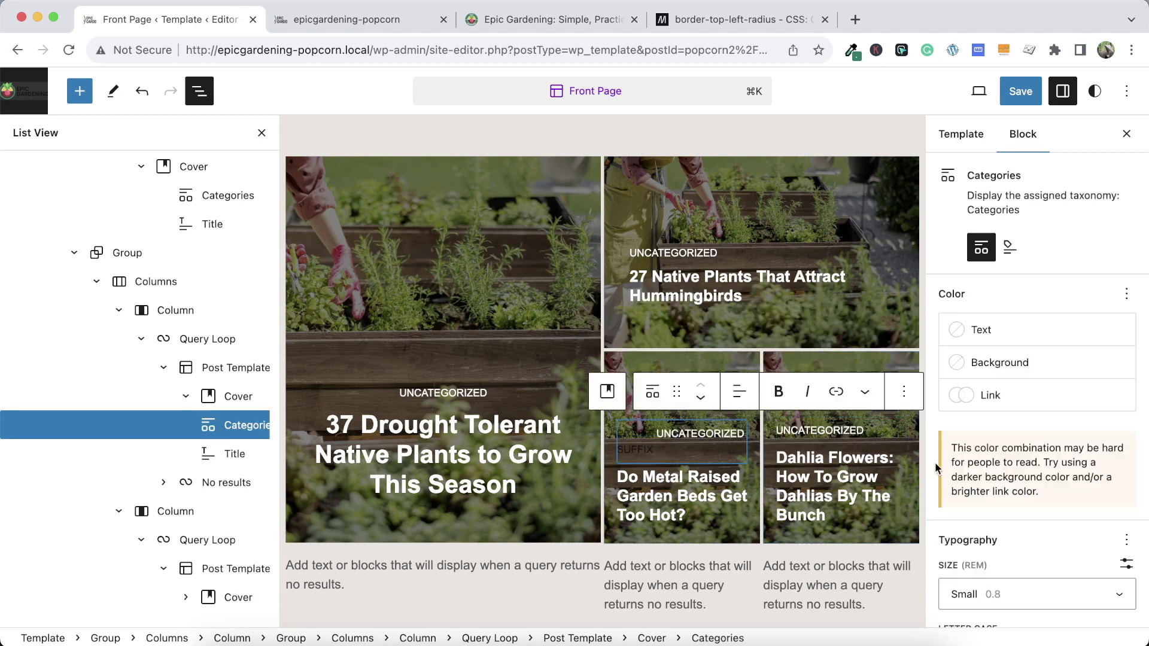
scroll(976, 508, down, 5)
drag(964, 521, 1005, 521)
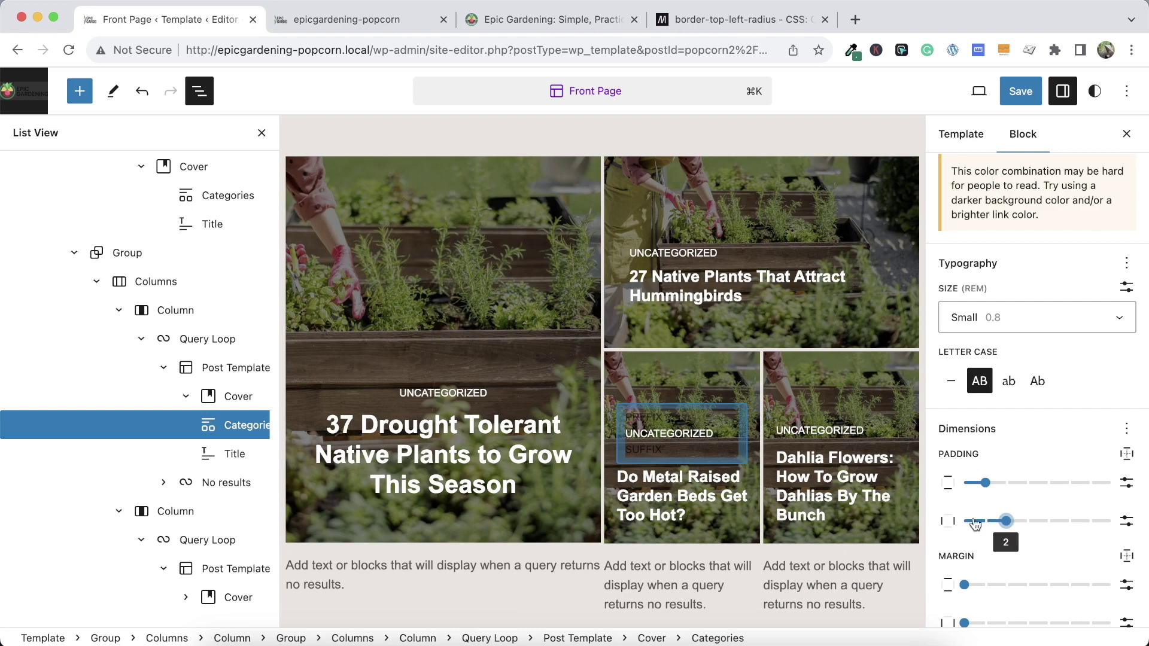
Set the horizontal padding of the "Do Metal Raised Garden Beds" Title block to 2 and save the template
click(705, 514)
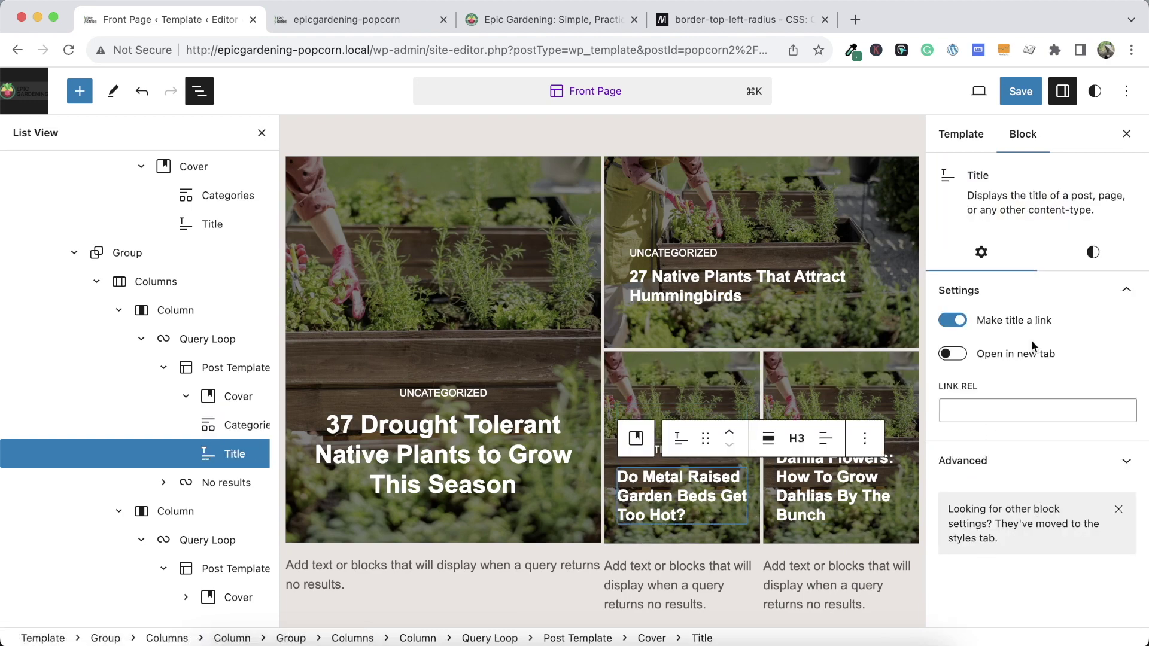
click(1080, 258)
scroll(1029, 403, down, 5)
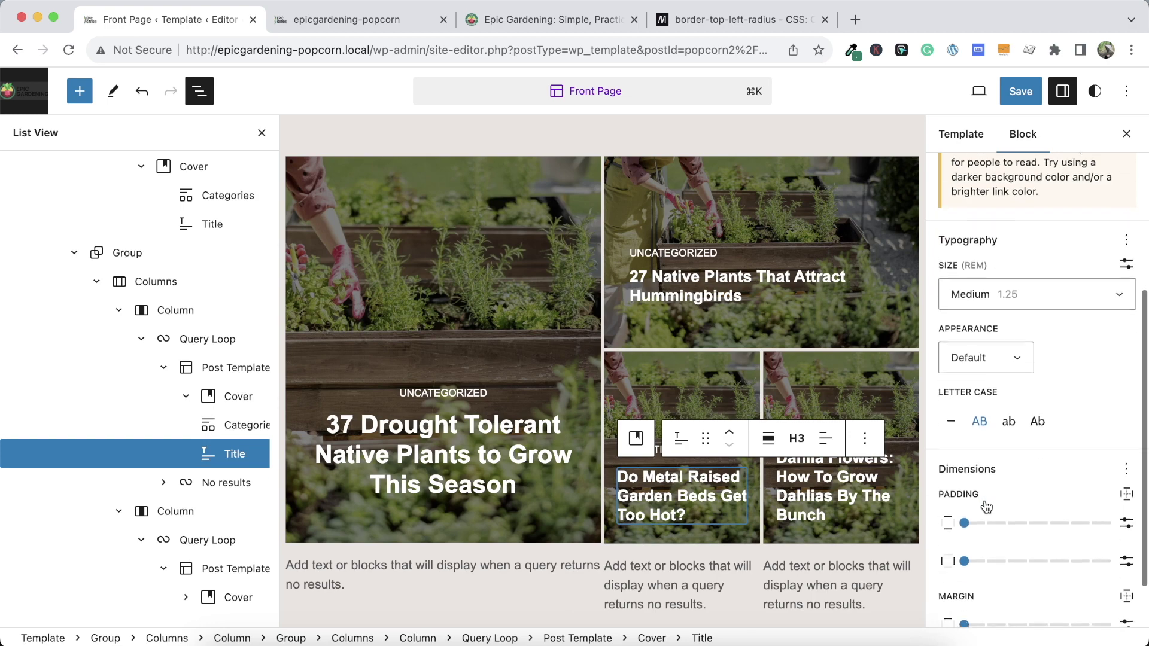
drag(964, 563, 1006, 562)
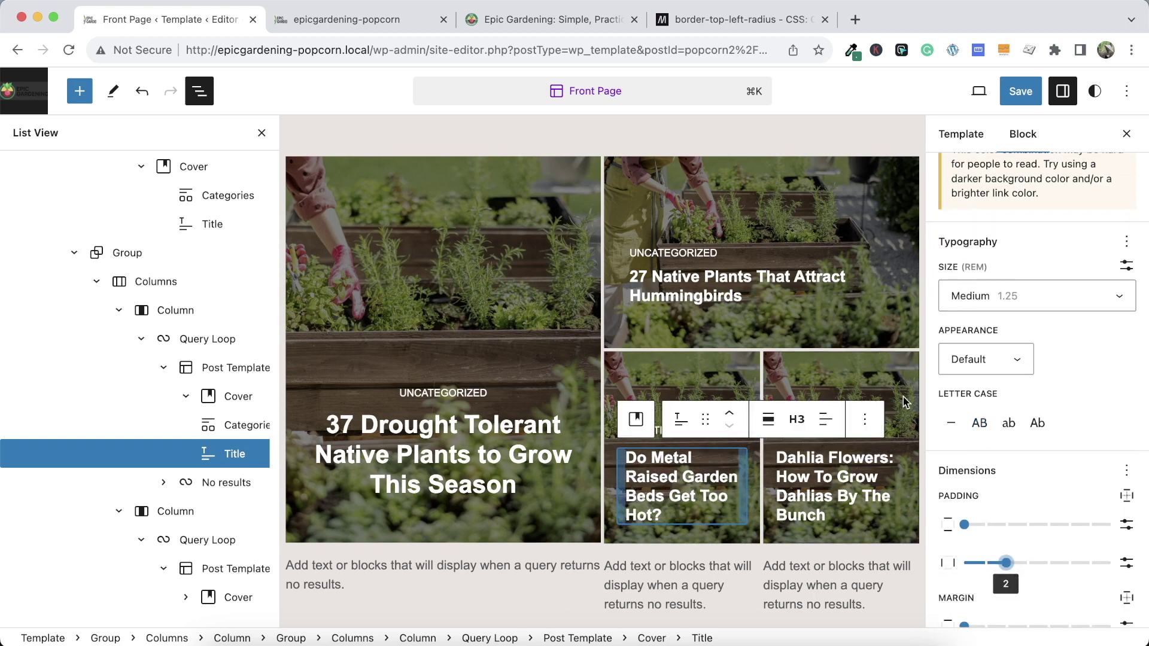
click(1020, 91)
click(967, 87)
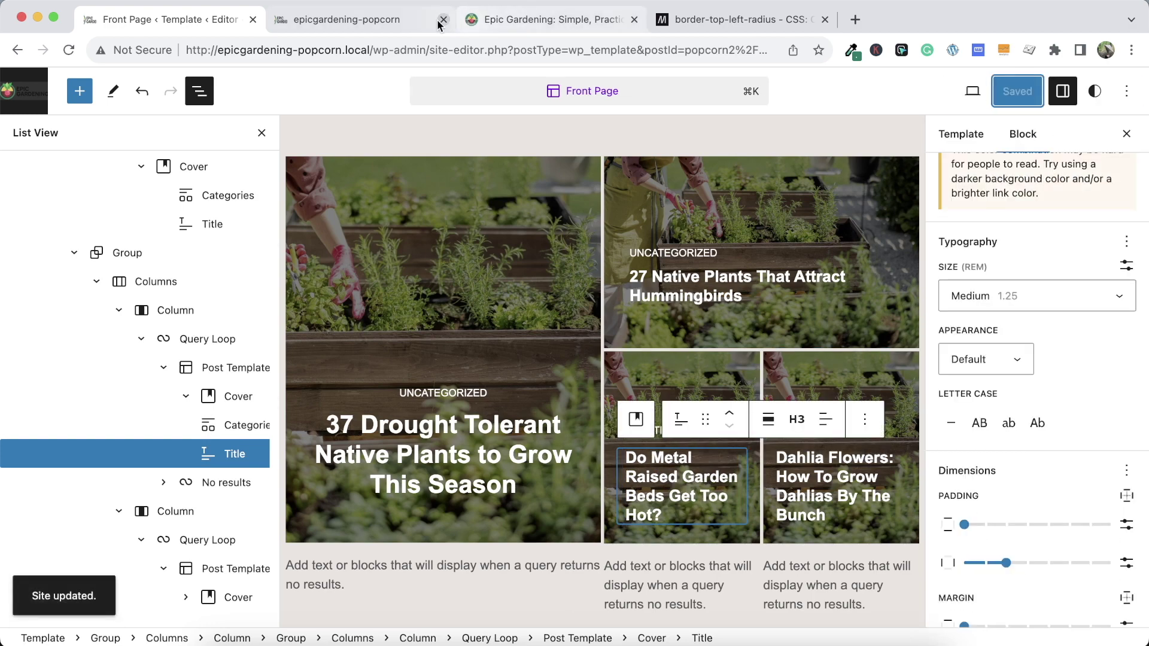
Check the refreshed live page and set the horizontal padding of the "Dahlia Flowers" Title block to 2 in the template editor
click(323, 30)
click(68, 50)
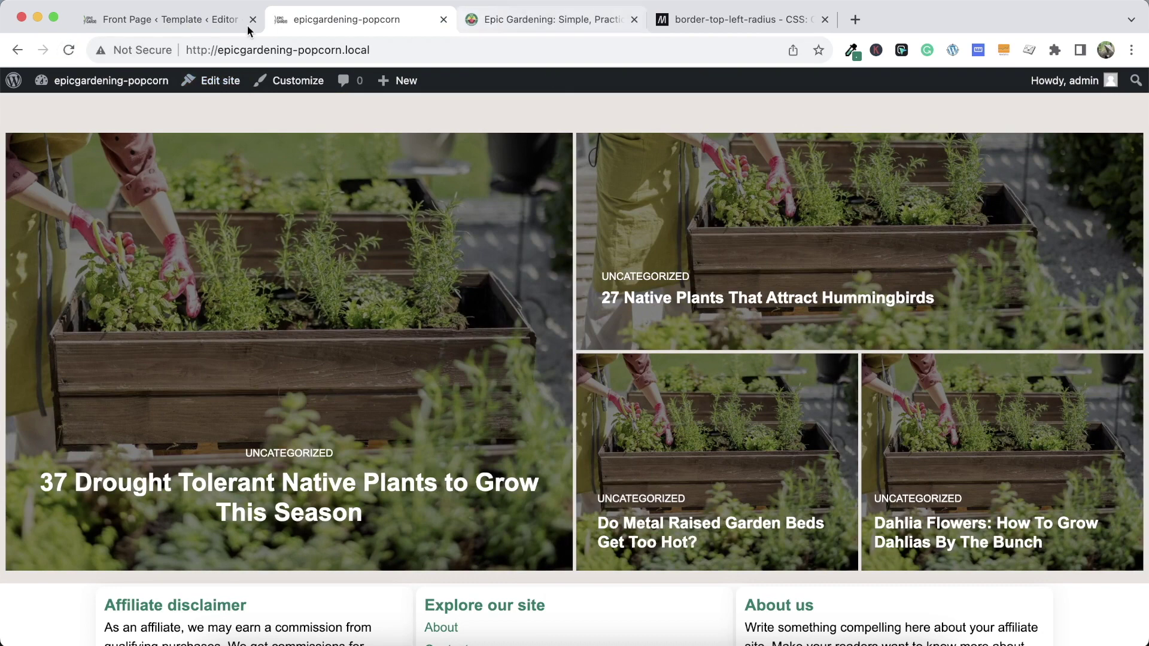
click(199, 23)
click(819, 456)
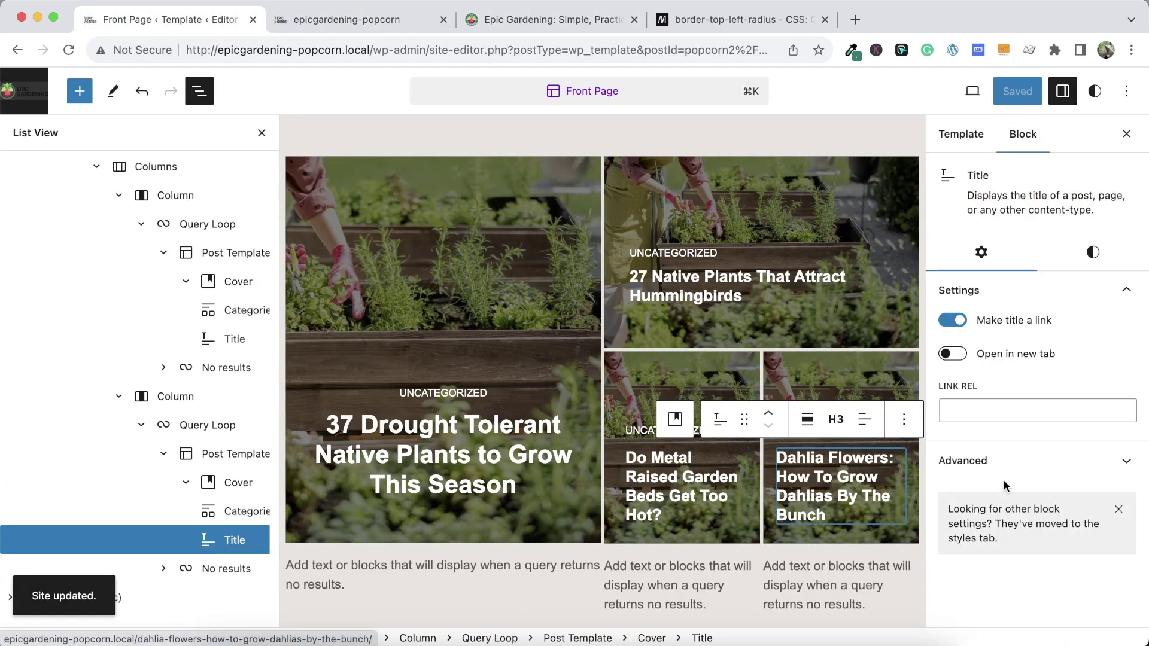
click(1090, 250)
scroll(1017, 453, down, 3)
scroll(1017, 453, down, 5)
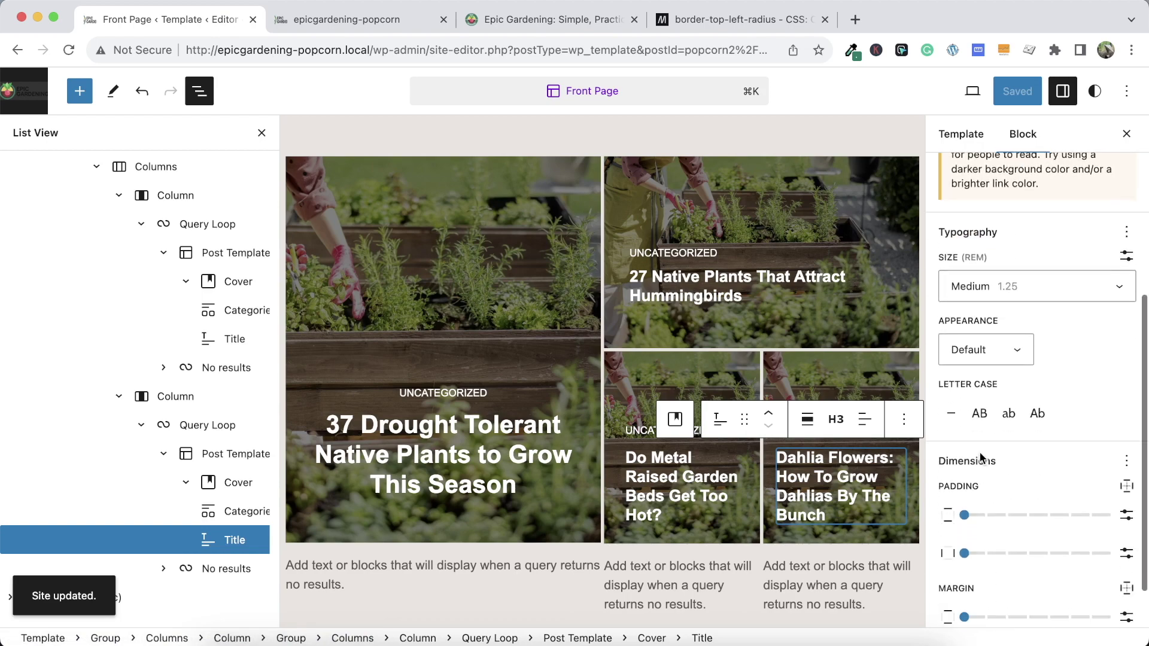
drag(964, 553, 1008, 554)
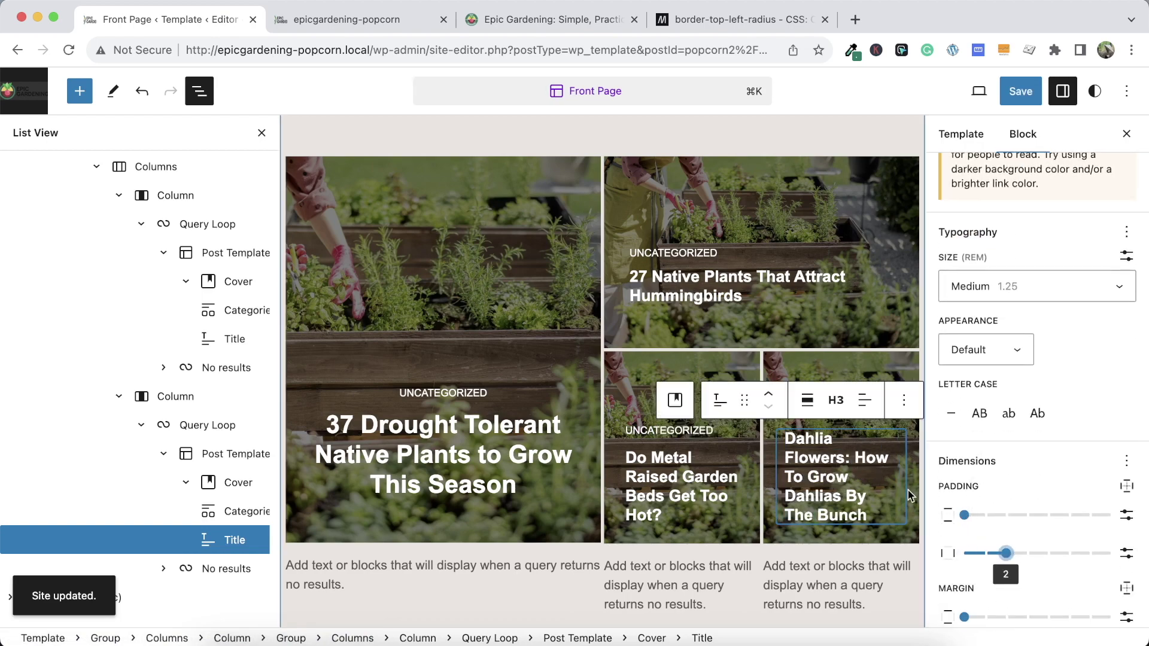
Set the horizontal padding of the Categories block in the "Dahlia Flowers" cover to 2 and save the template
click(860, 405)
click(859, 419)
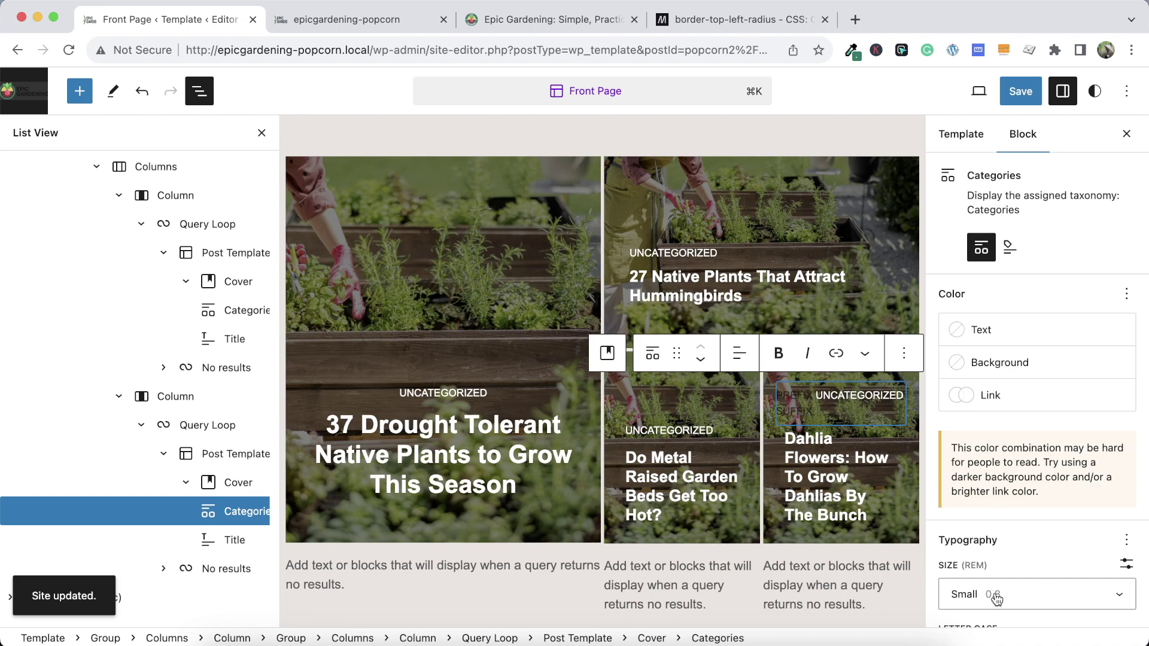
scroll(996, 598, down, 5)
drag(965, 459, 1008, 459)
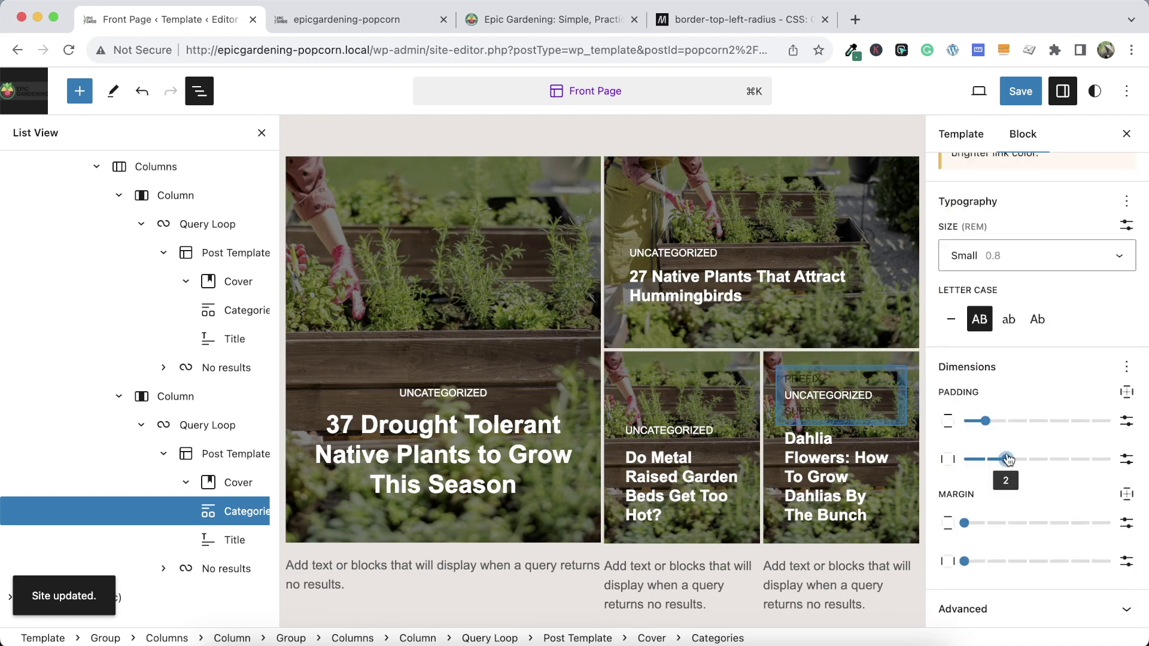
click(1021, 91)
click(1016, 89)
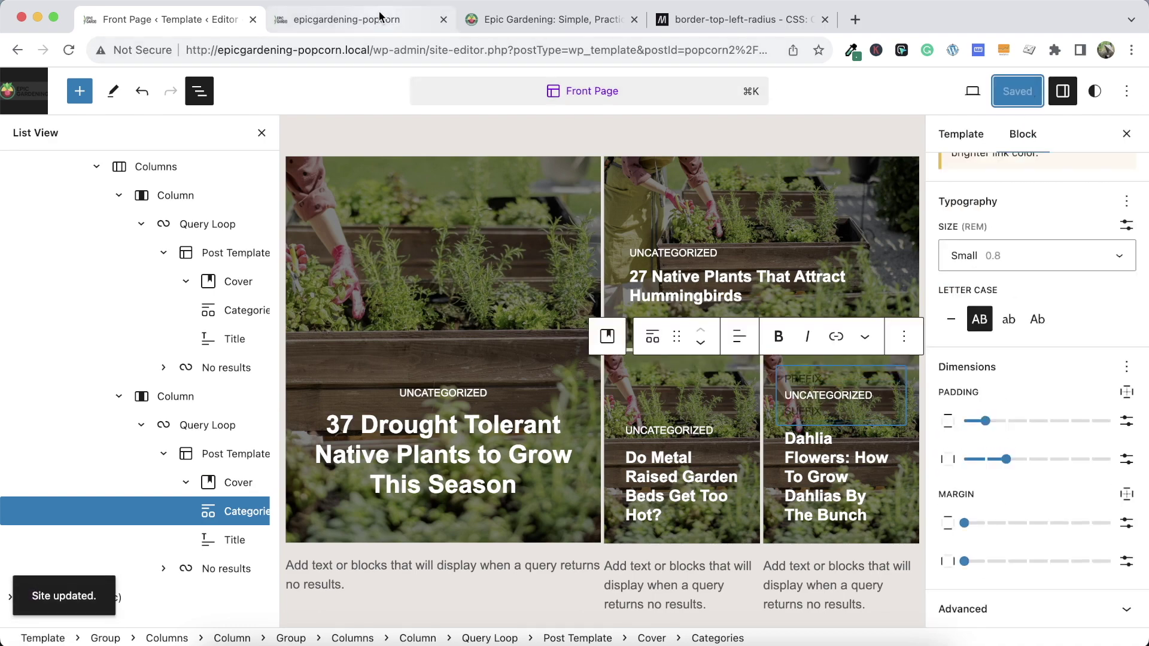
Refresh the live page and compare its cover text alignment with the Epic Gardening site
click(380, 17)
click(69, 49)
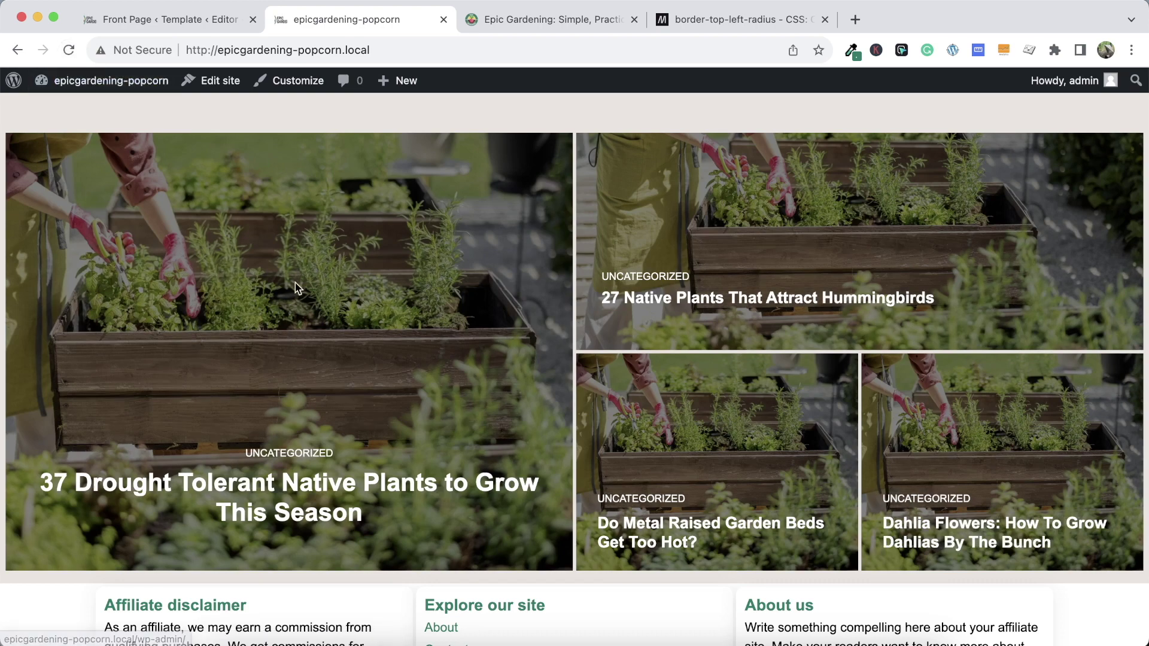
click(477, 23)
click(291, 13)
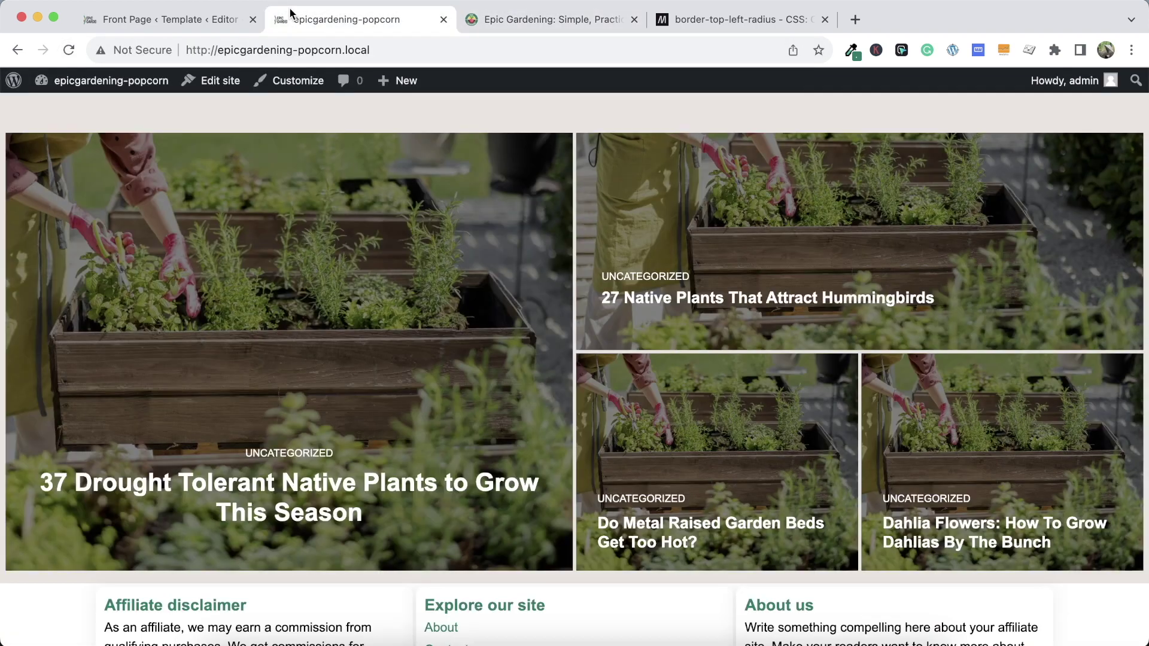
Set the font size of the "37 Drought Tolerant Native Plants" Title to XX Large, save the template and refresh the live page
click(193, 26)
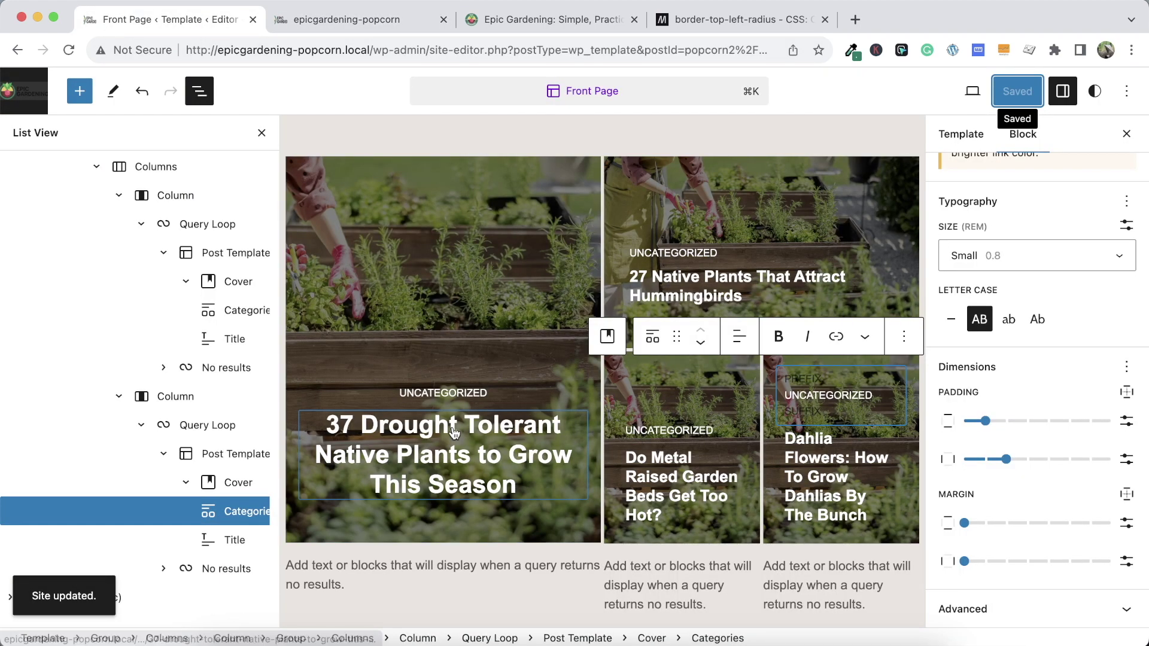
click(430, 419)
click(1083, 260)
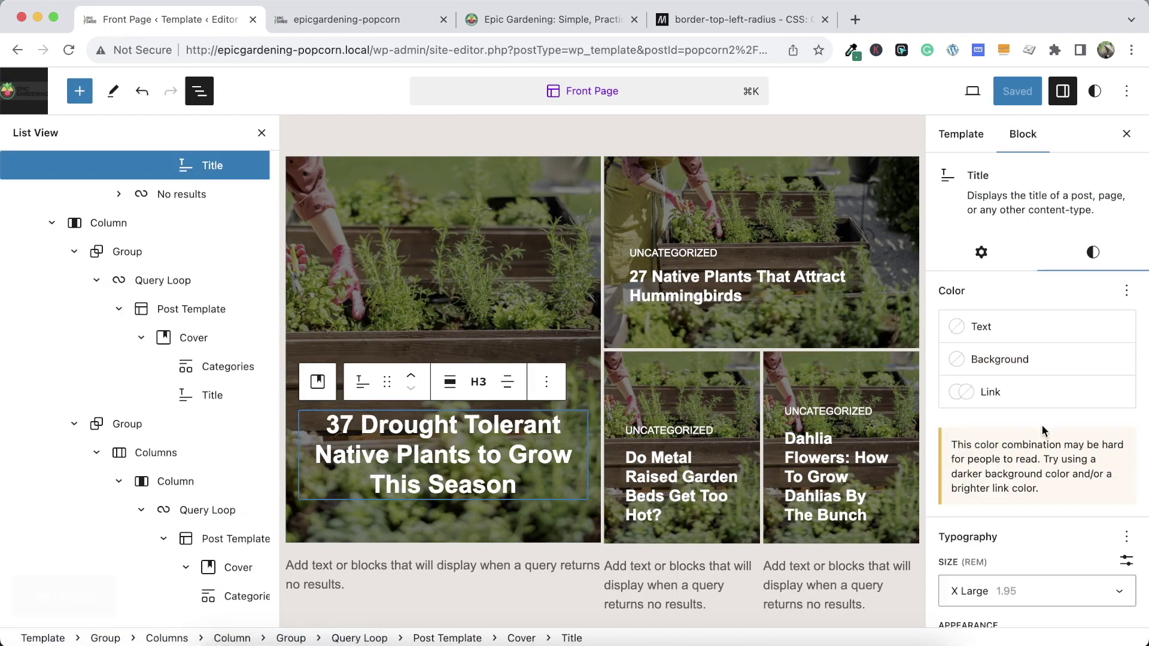
scroll(1065, 359, down, 5)
click(1052, 323)
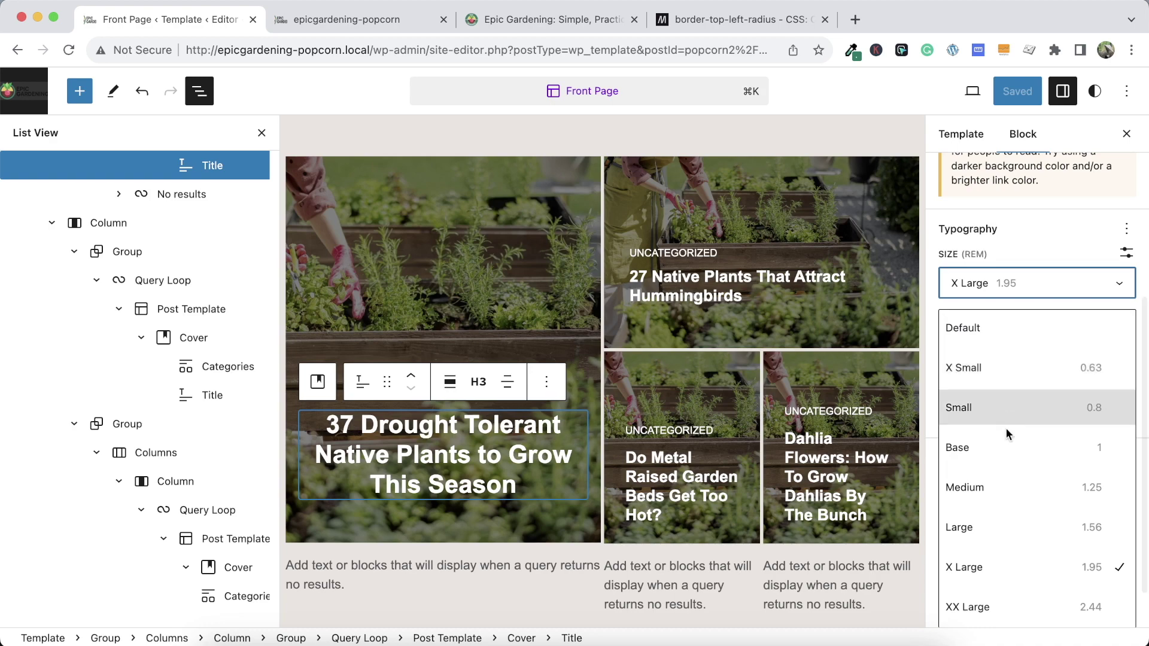
click(1036, 607)
click(1020, 91)
click(1020, 91)
click(347, 19)
key(super+r)
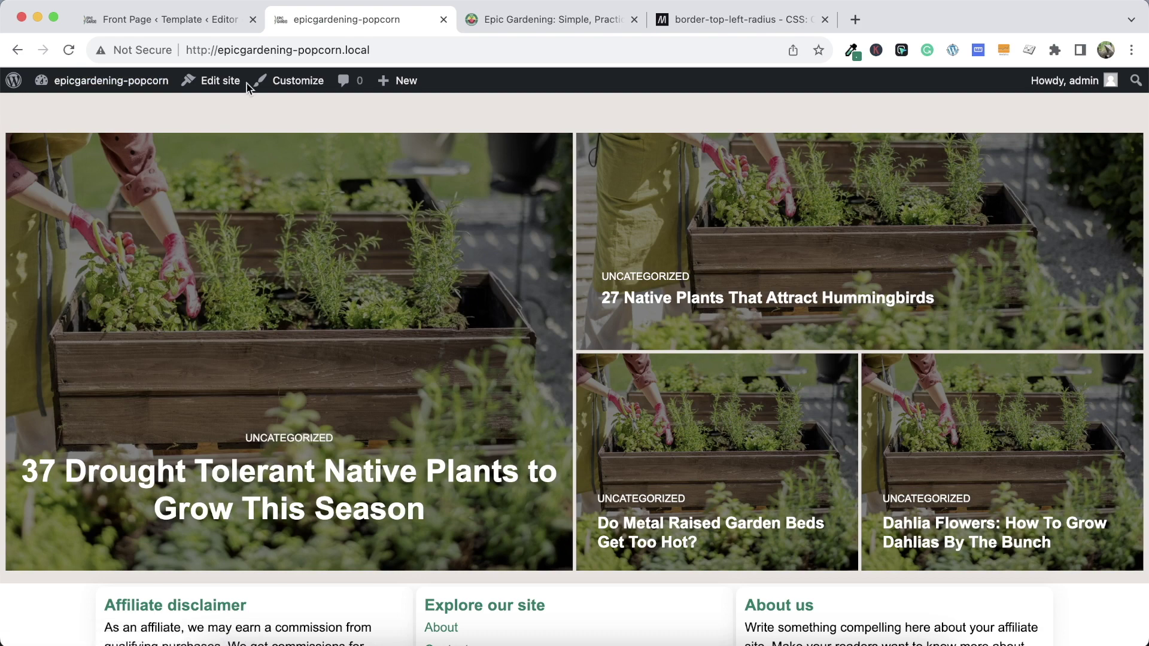
Set the horizontal padding of the "37 Drought Tolerant Native Plants" Title to 6, save the template and refresh the live page
click(180, 20)
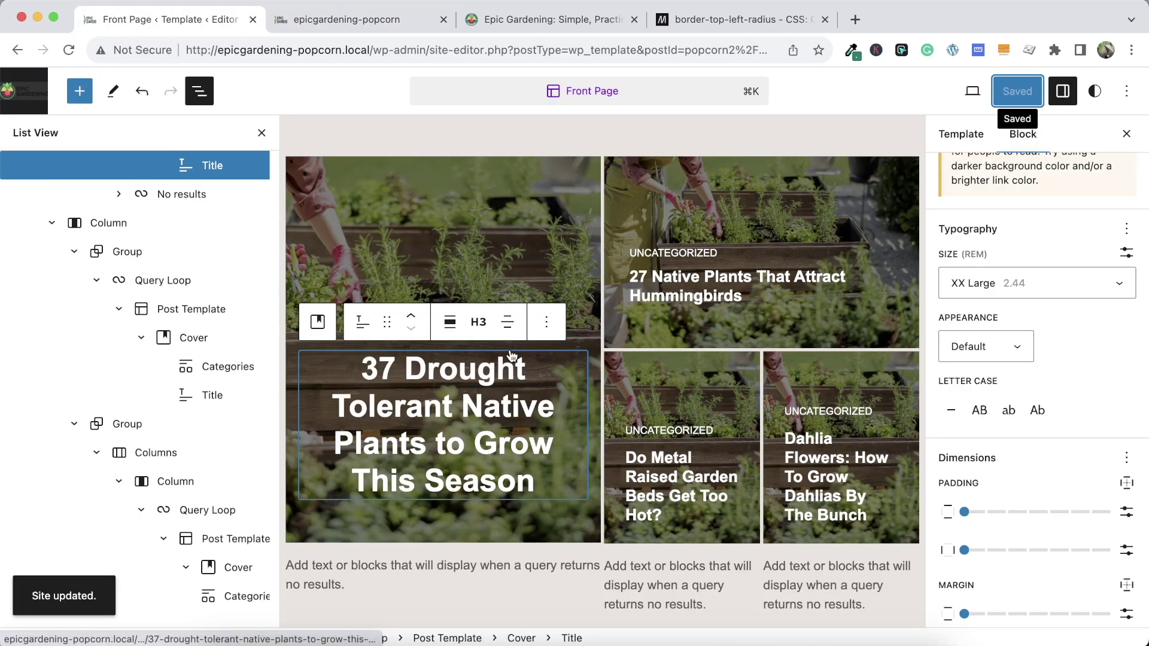
drag(963, 550, 1089, 550)
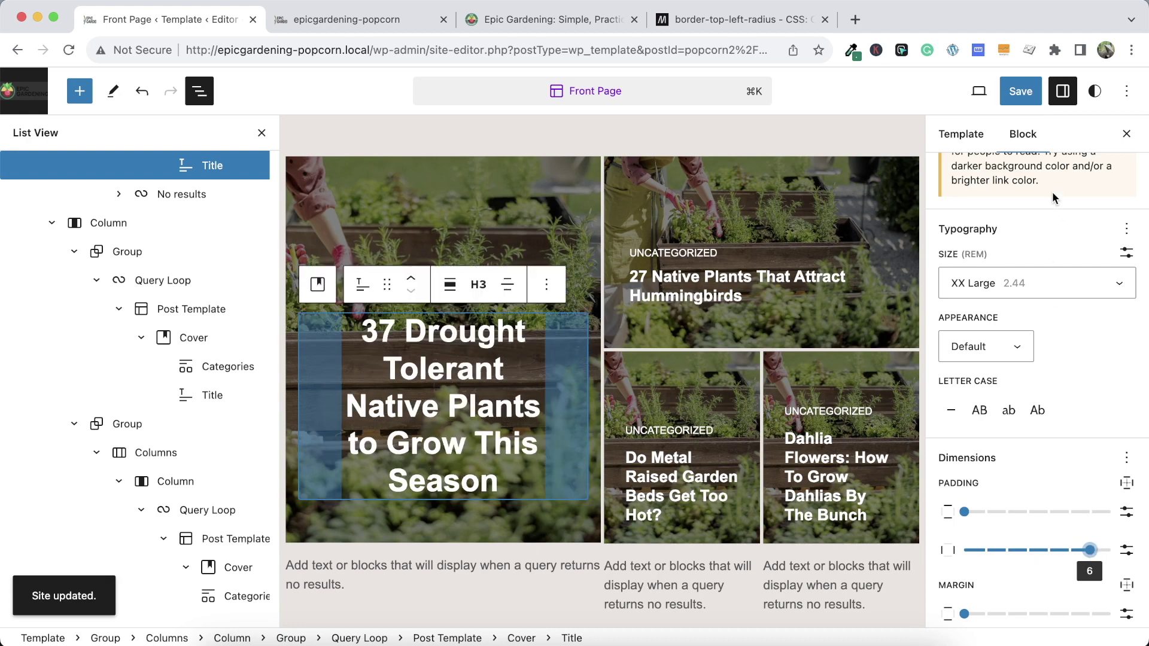
click(1026, 105)
click(993, 91)
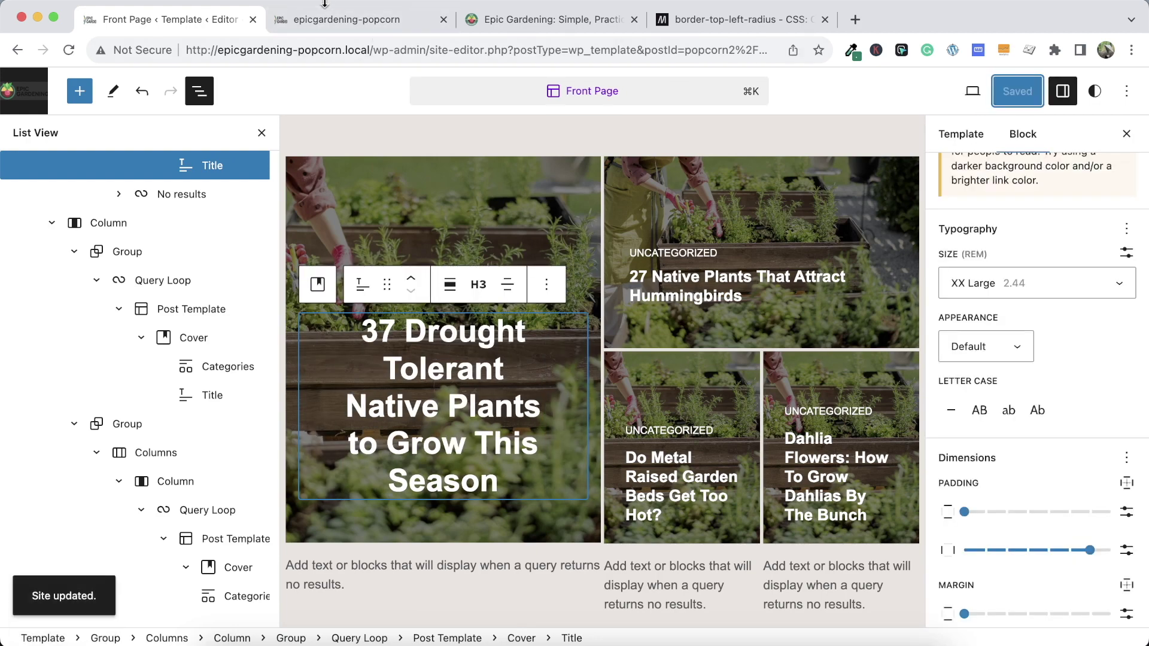
click(317, 9)
click(67, 49)
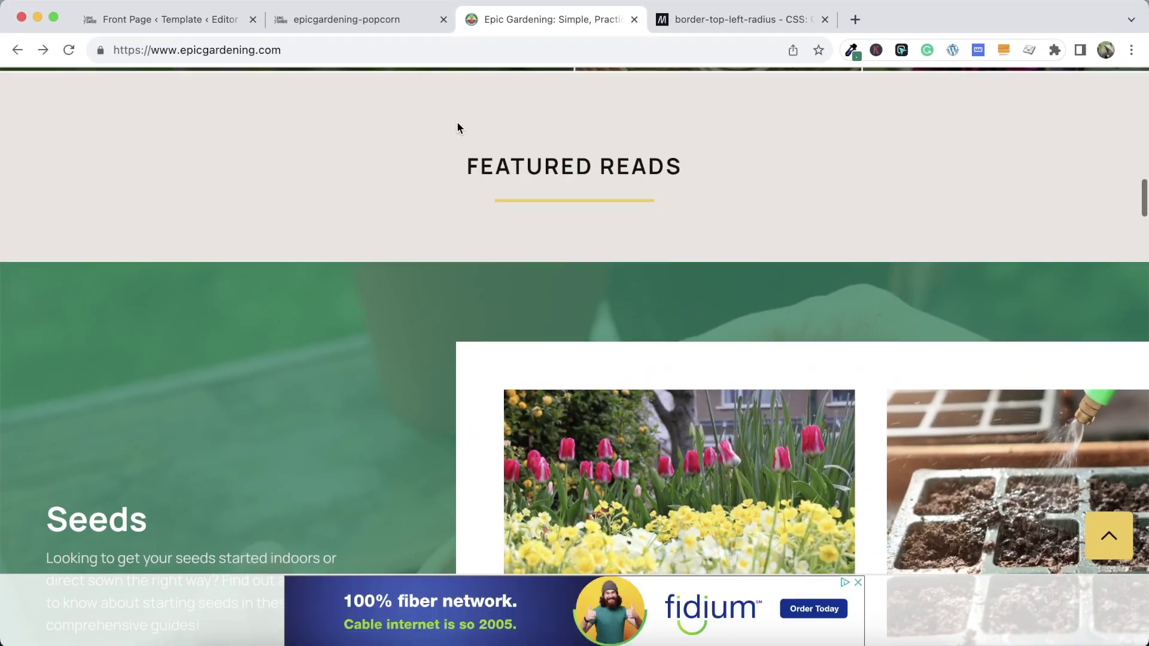
Compare the Editor's Picks covers on the Epic Gardening site with those on the live page
scroll(457, 122, up, 2)
scroll(457, 122, up, 7)
scroll(462, 144, down, 1)
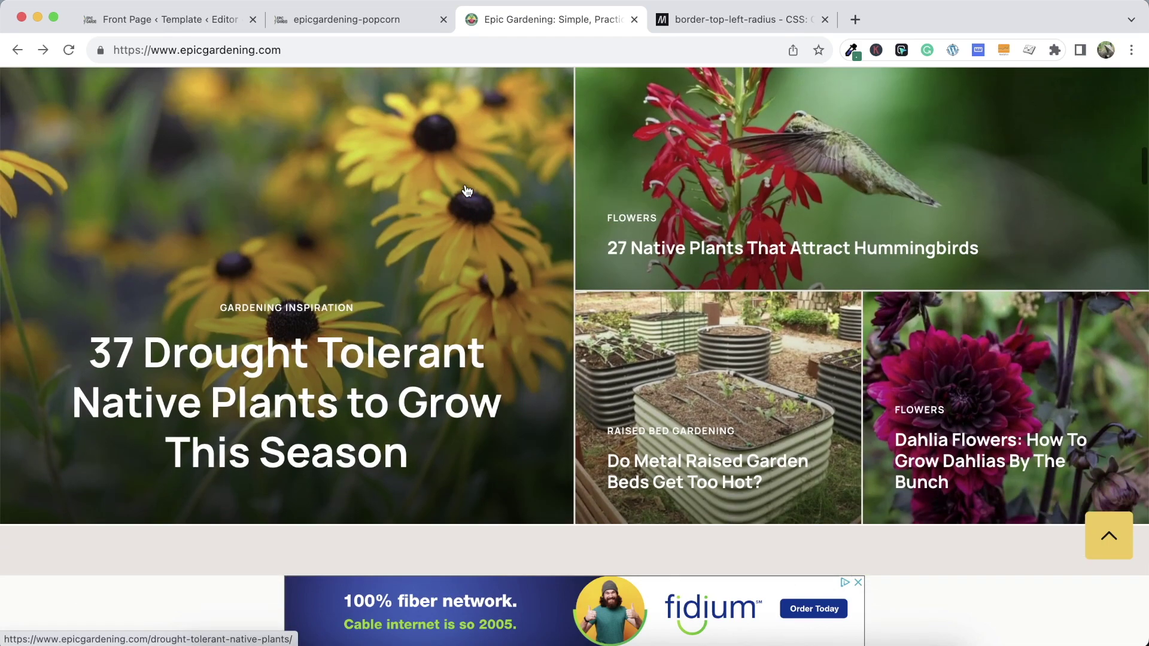
click(369, 11)
scroll(518, 347, down, 12)
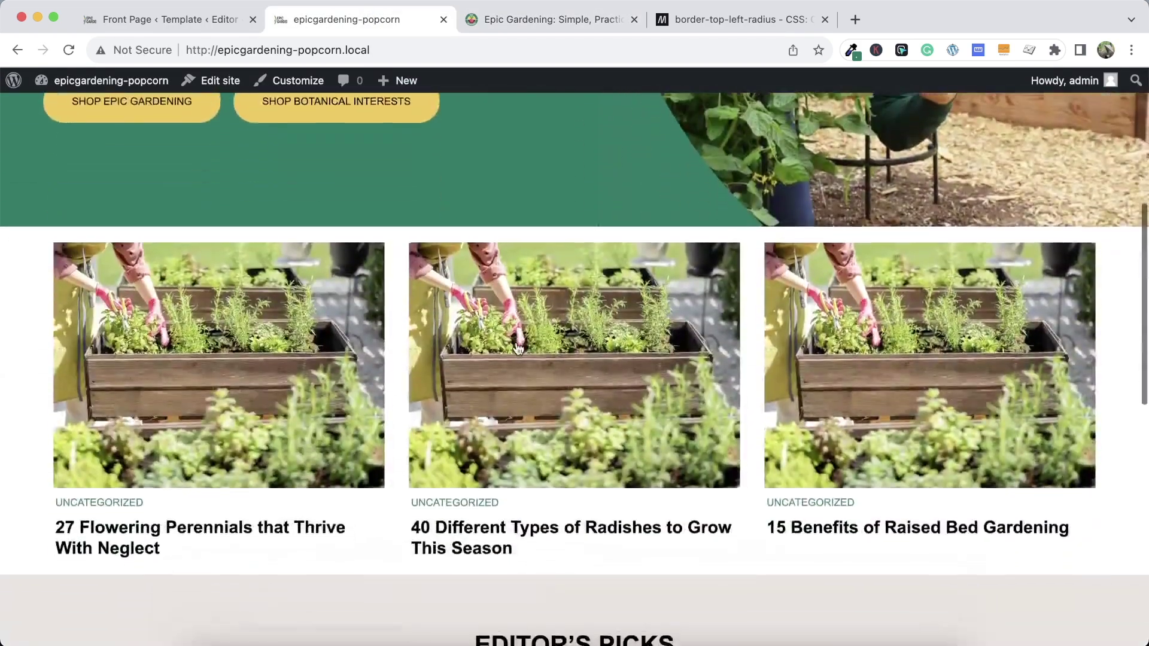
scroll(518, 347, down, 3)
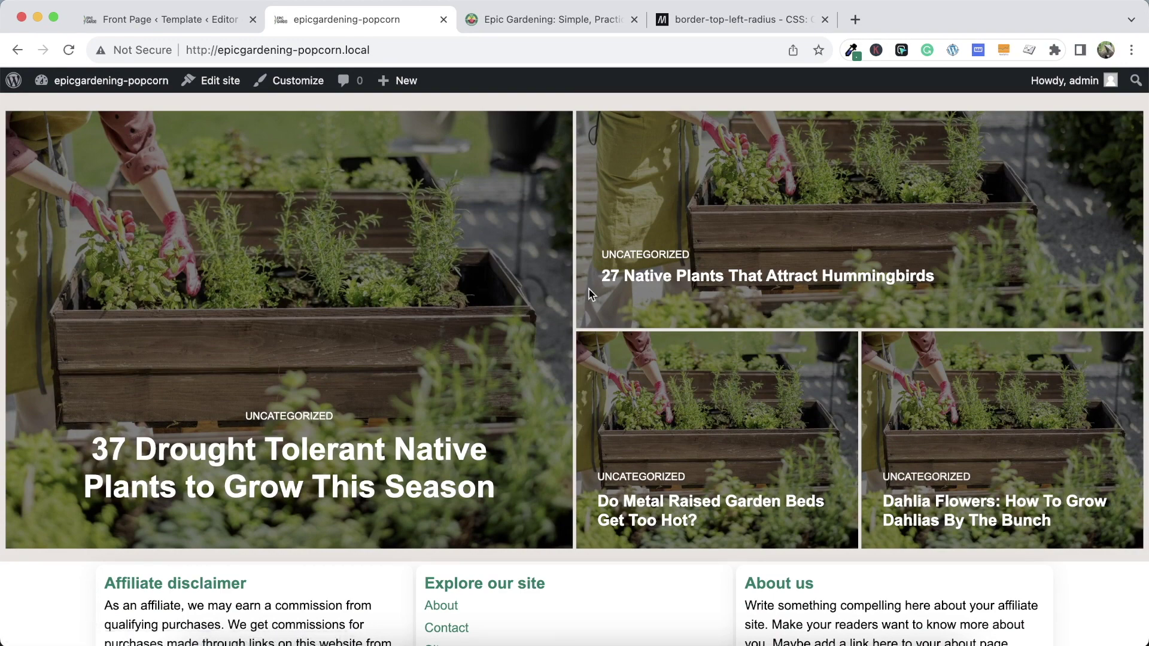
click(508, 19)
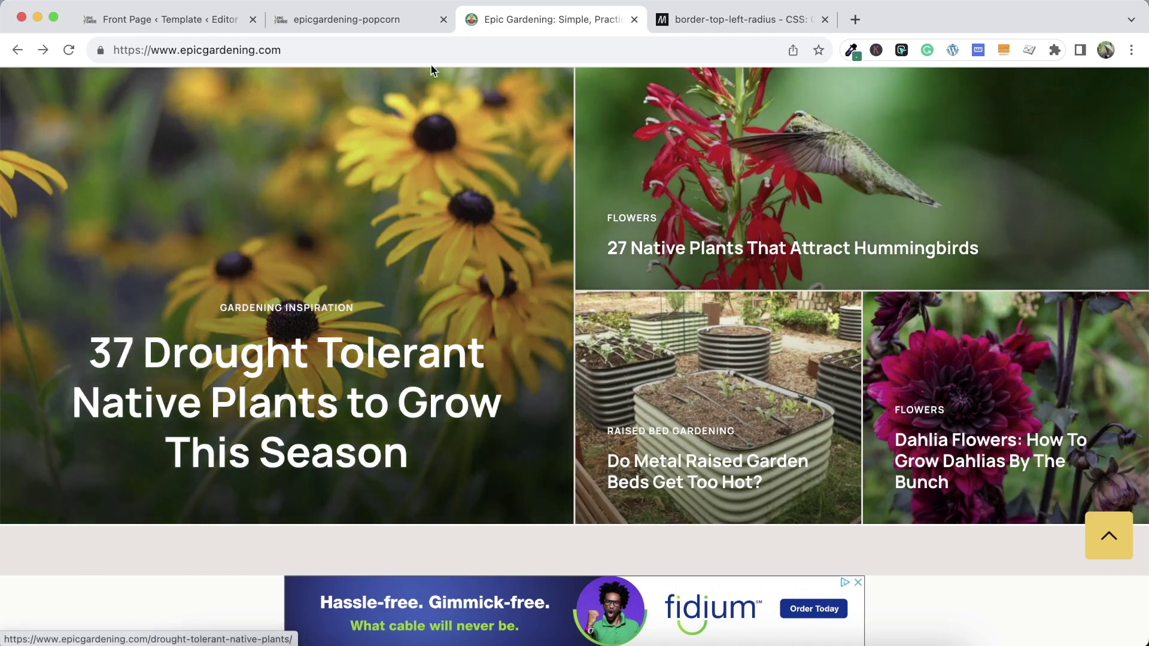
click(399, 27)
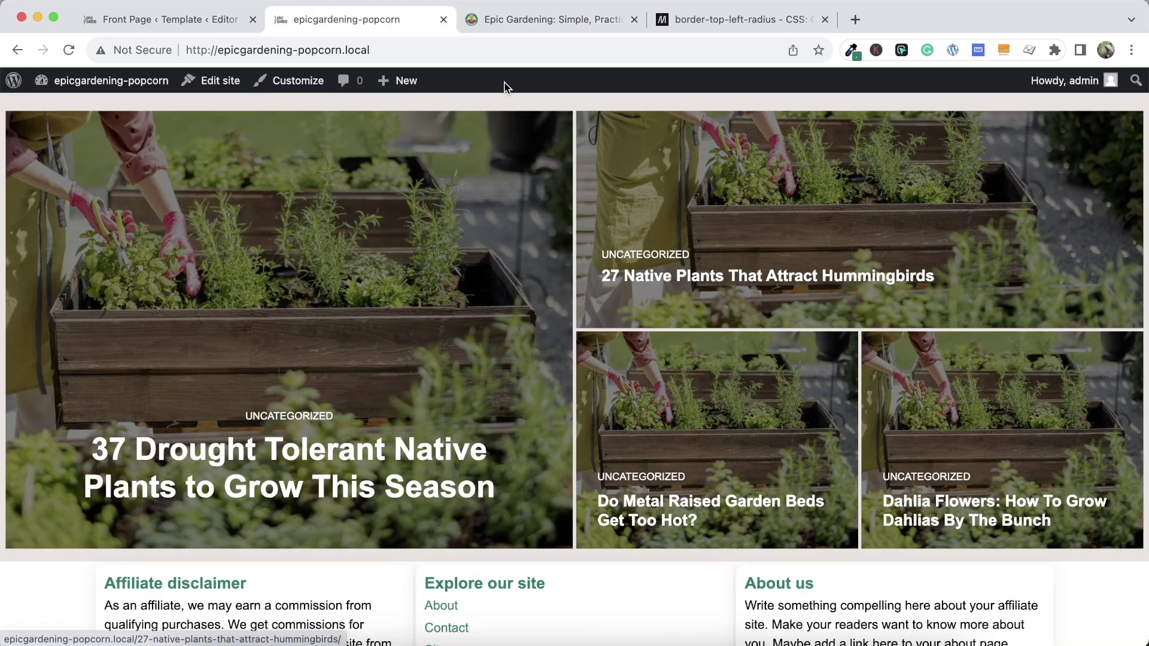
Examine the Featured Reads heading and the Seeds section layout on the Epic Gardening site
click(487, 18)
scroll(612, 260, down, 4)
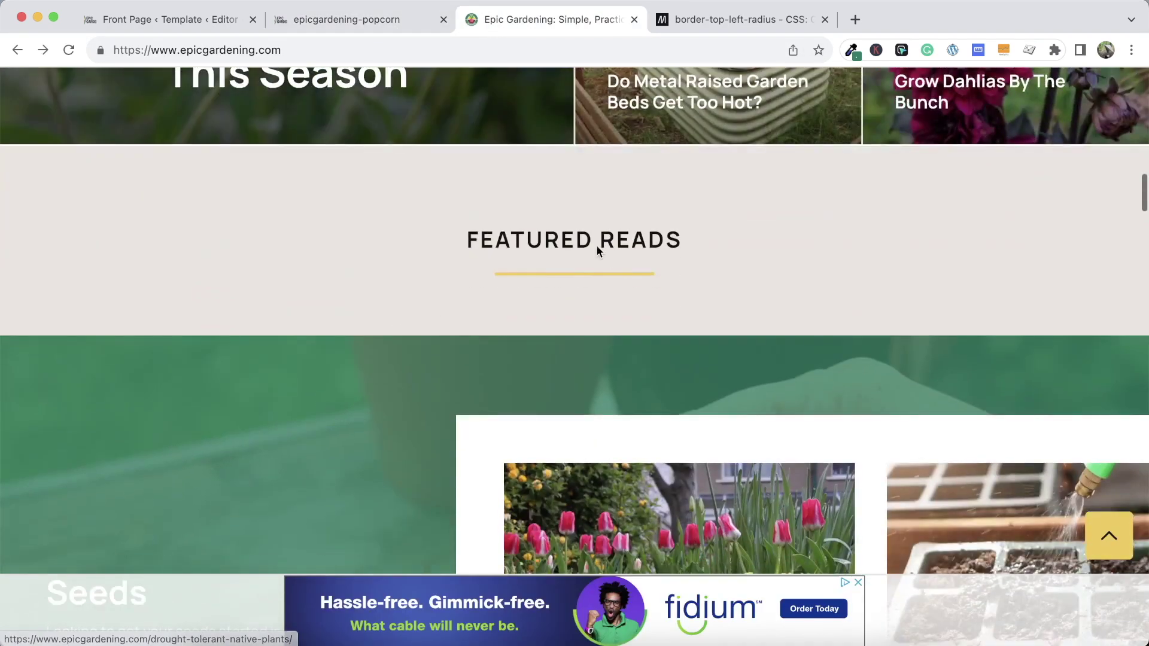
scroll(613, 312, down, 2)
scroll(613, 313, down, 3)
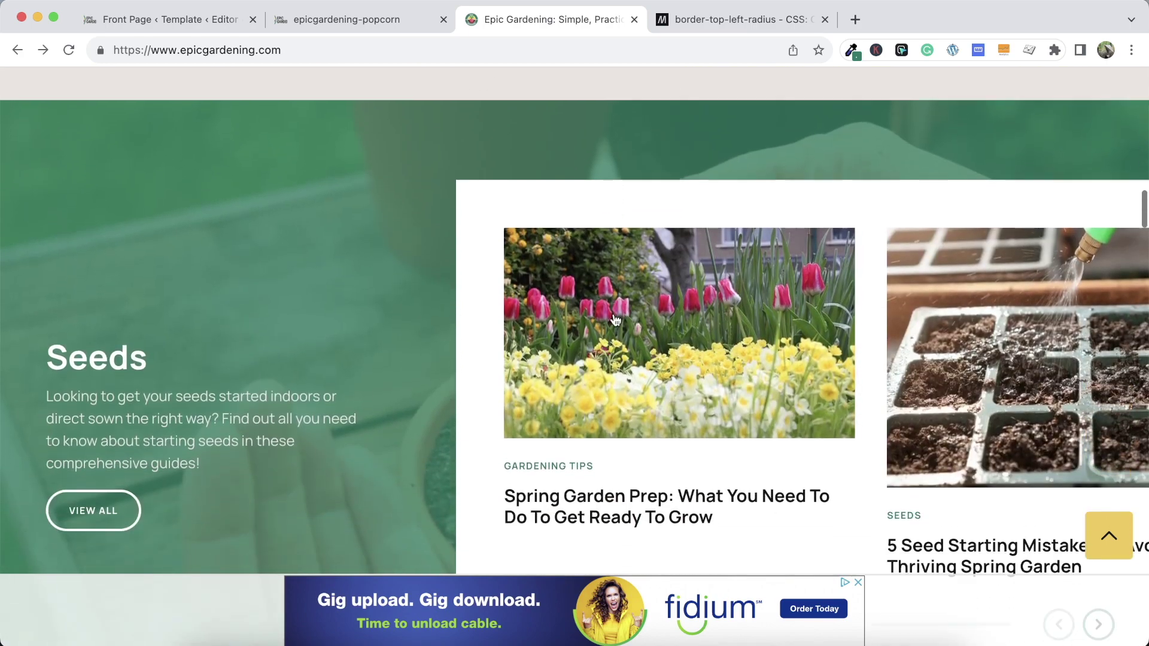
scroll(613, 313, up, 2)
scroll(616, 320, up, 1)
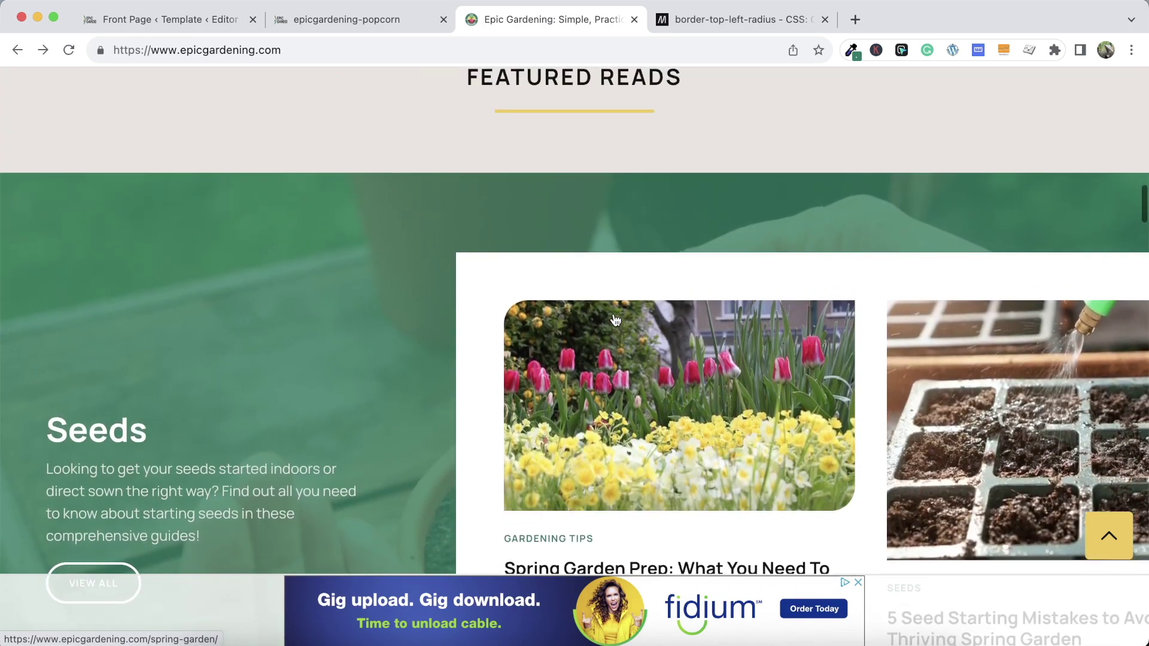
scroll(333, 192, down, 10)
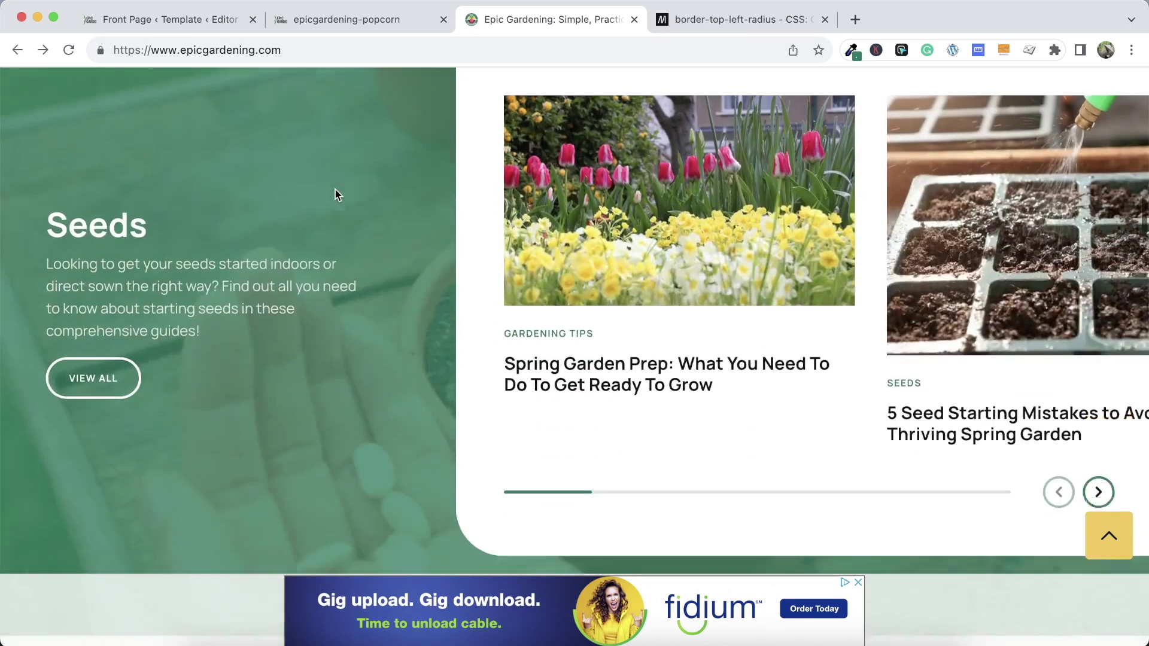
scroll(335, 195, up, 5)
scroll(335, 194, up, 3)
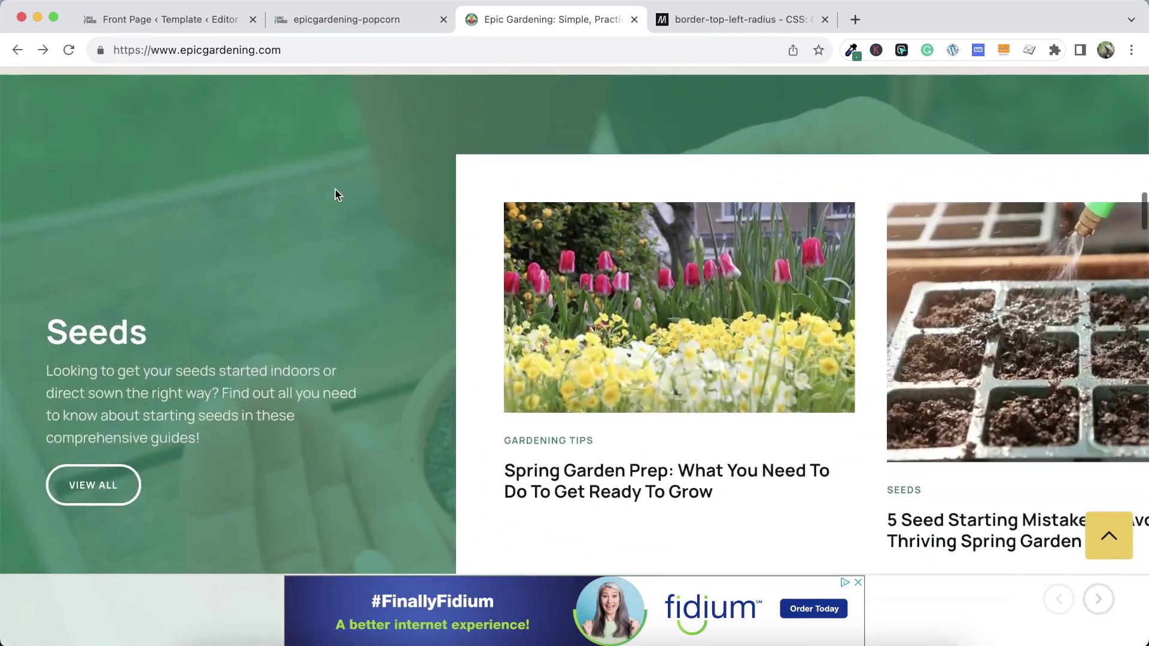
scroll(335, 194, down, 5)
scroll(335, 194, up, 3)
scroll(335, 194, up, 4)
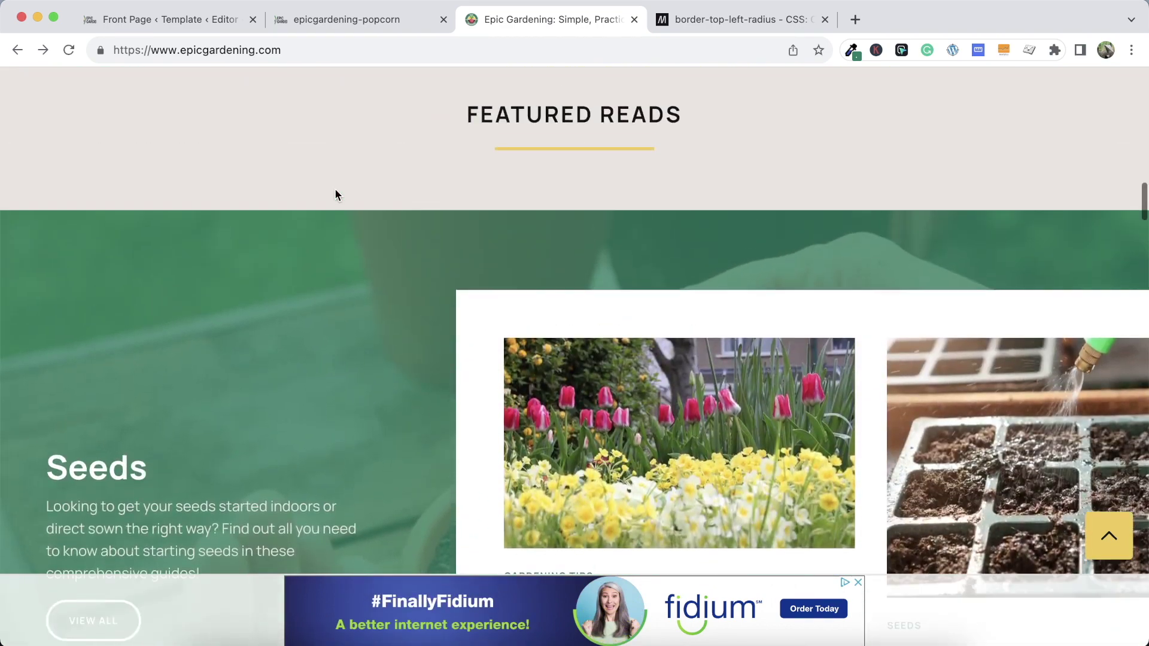
scroll(335, 195, down, 3)
scroll(335, 194, up, 1)
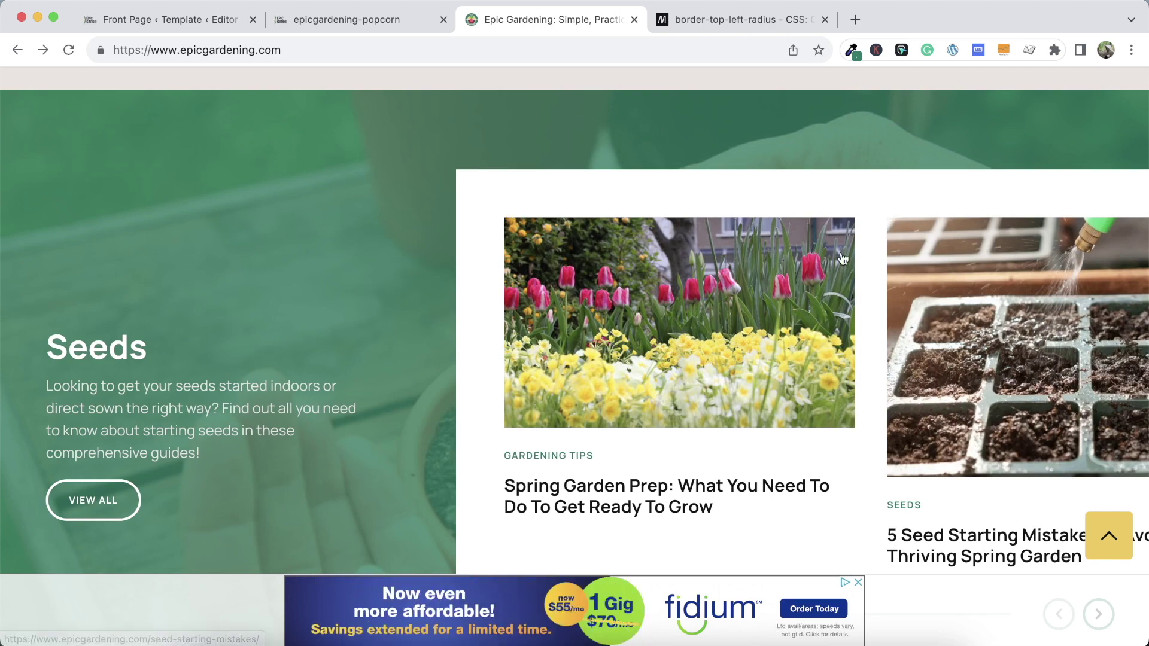
Back in the template editor, copy the Editor's Picks Group and paste it as a new block directly after the original
click(328, 19)
scroll(371, 225, down, 3)
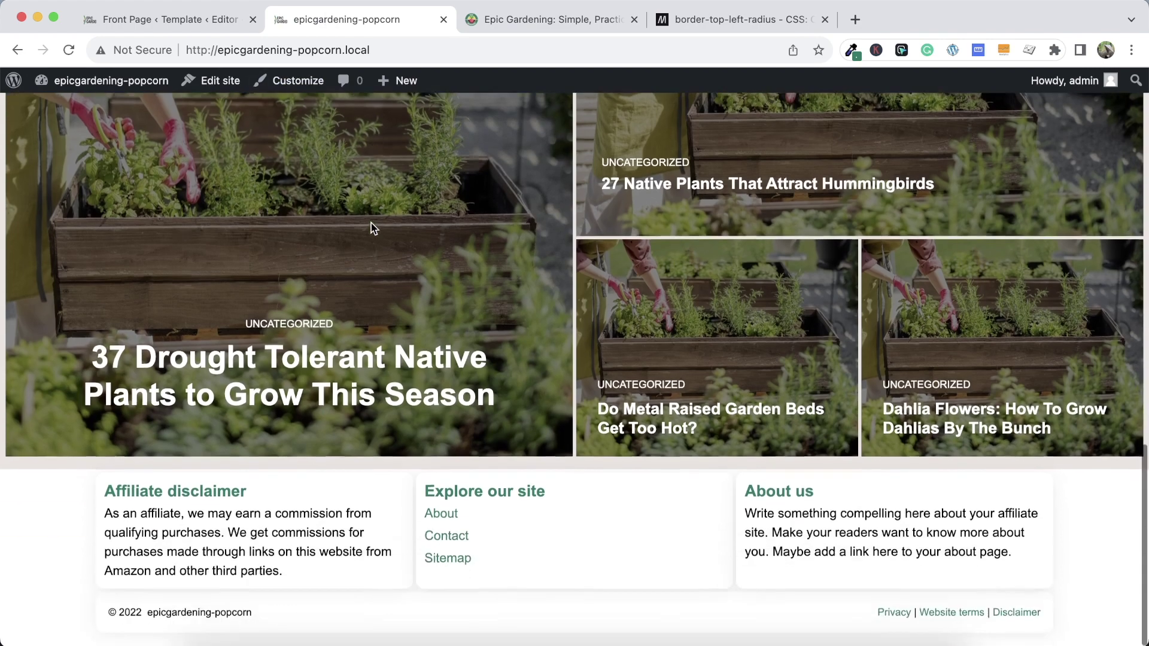
click(211, 24)
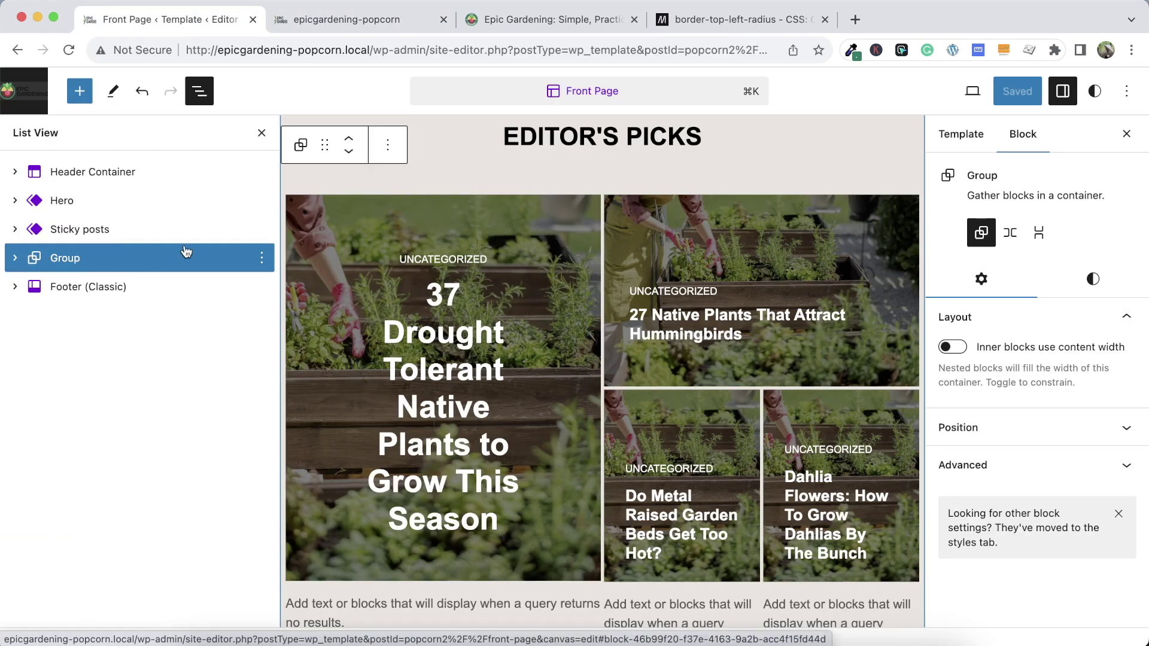
click(261, 258)
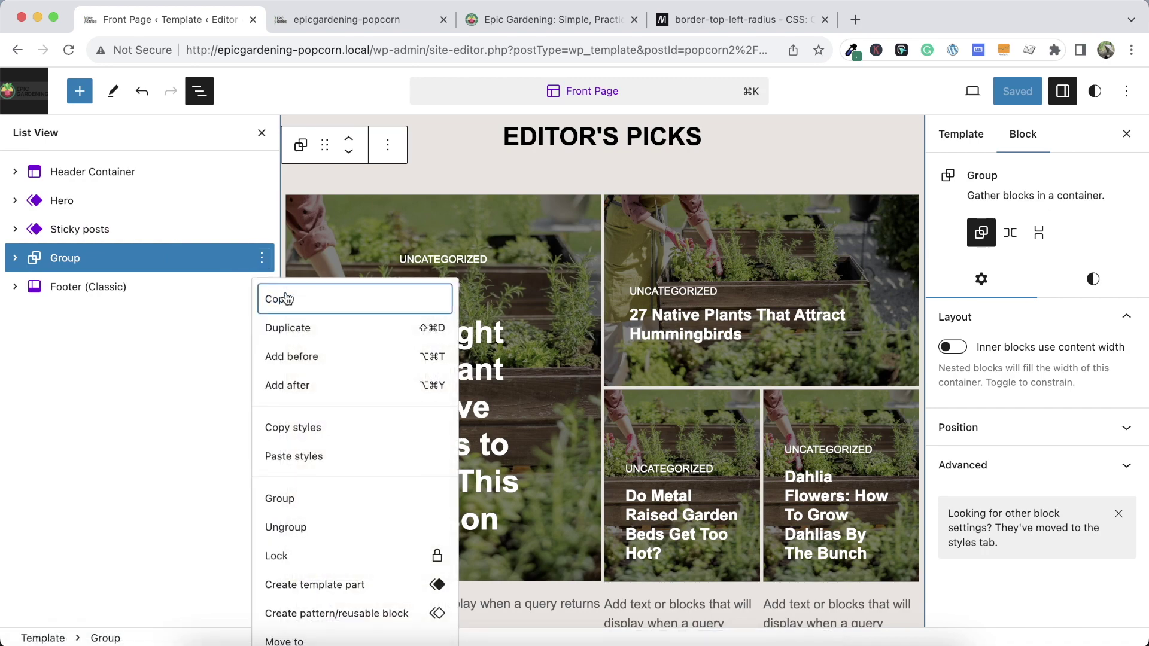
click(286, 299)
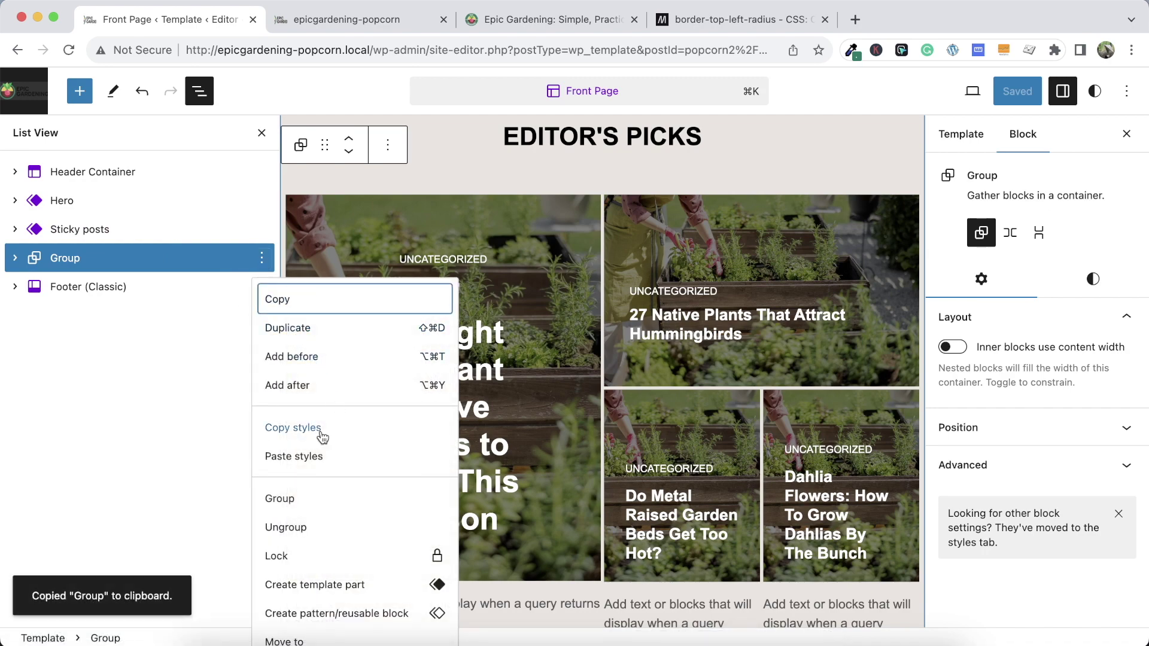
click(288, 386)
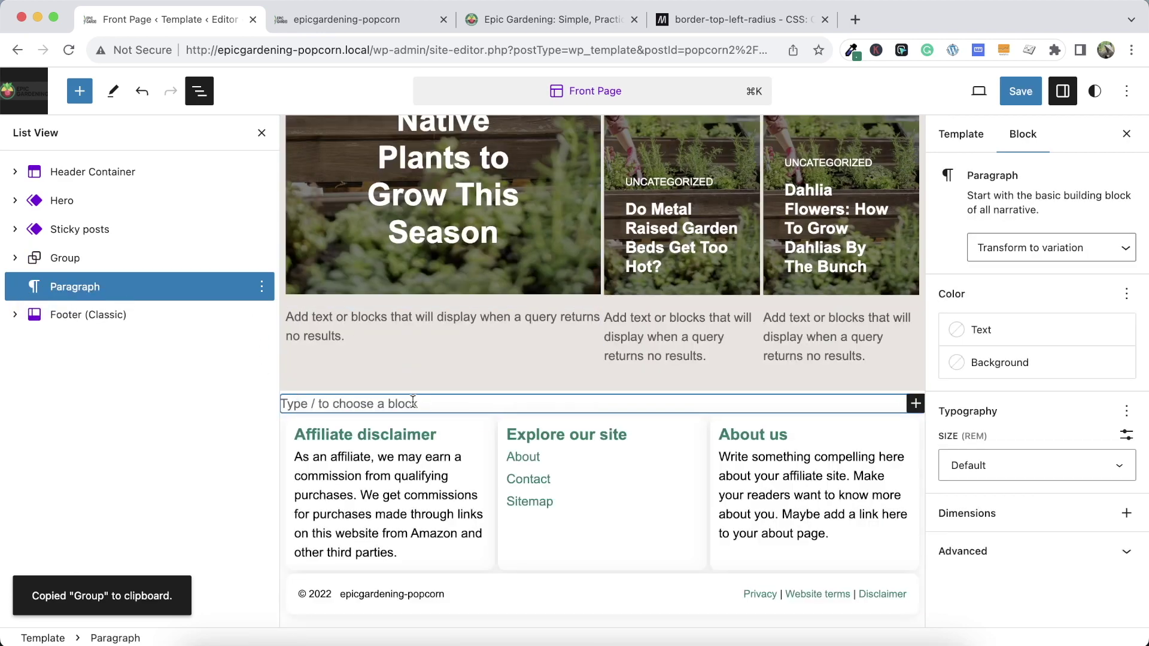
key(super+v)
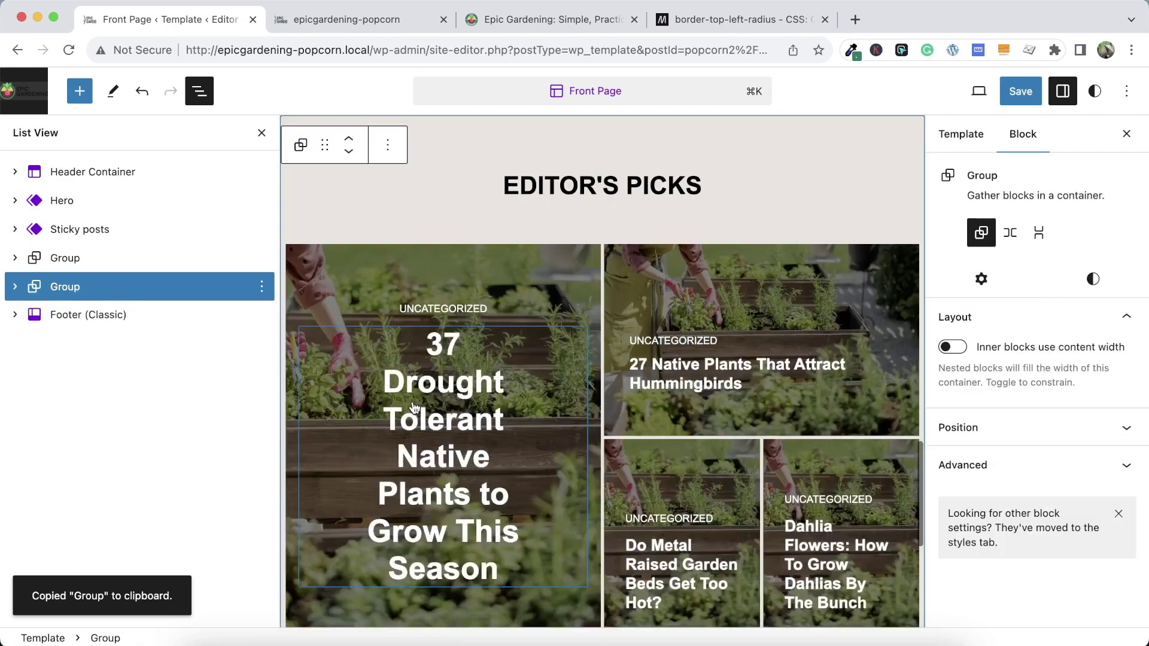
Delete the Columns block from the duplicated Group, keeping only its EDITOR'S PICKS heading
click(15, 287)
click(45, 347)
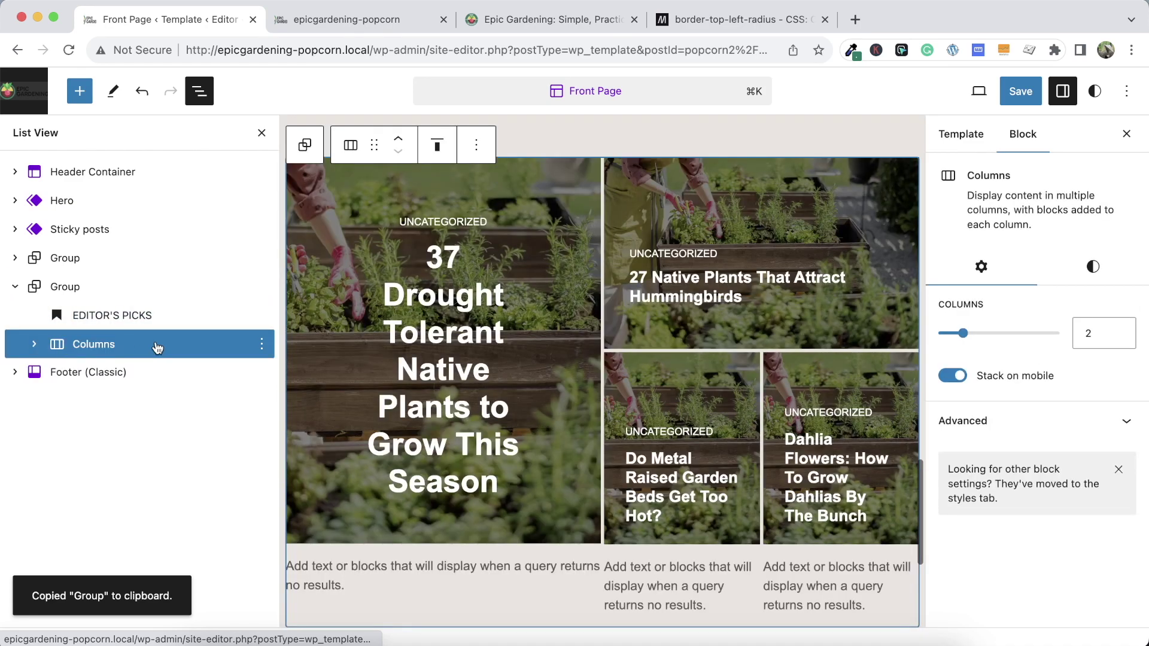
click(261, 344)
scroll(269, 505, down, 5)
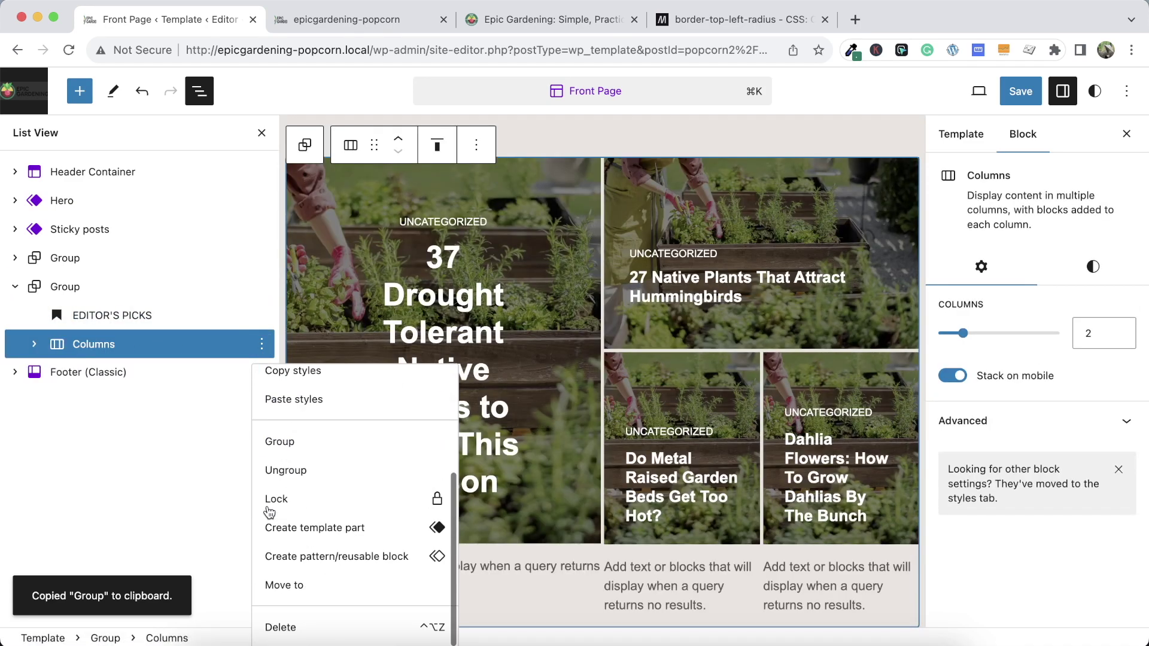
click(284, 623)
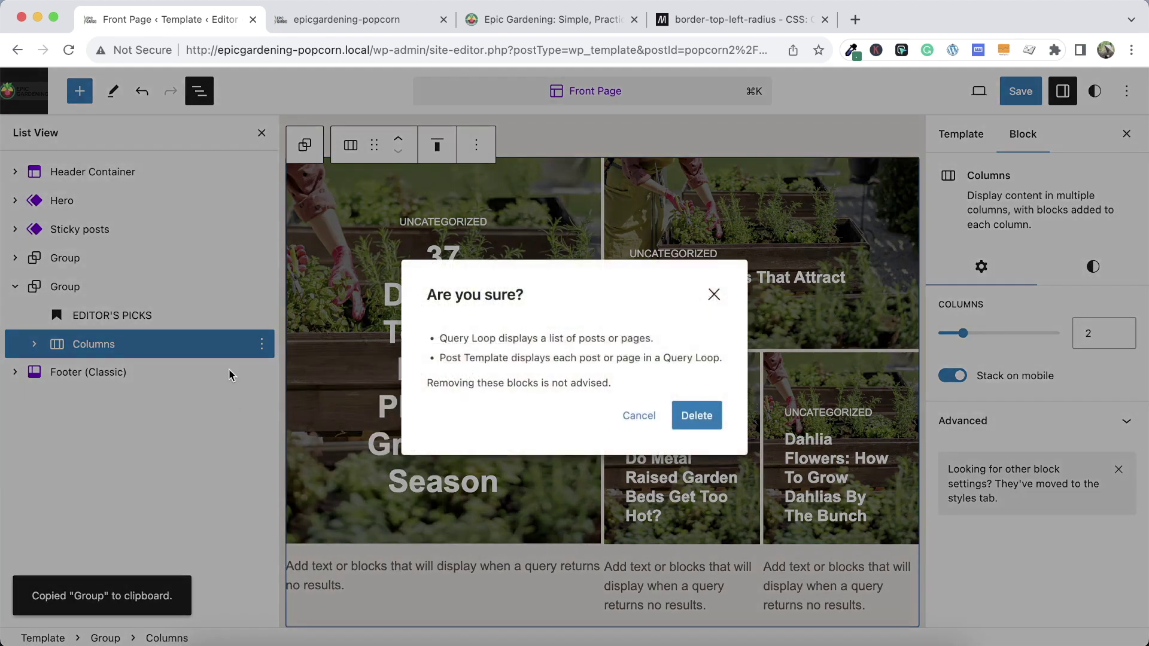
click(696, 416)
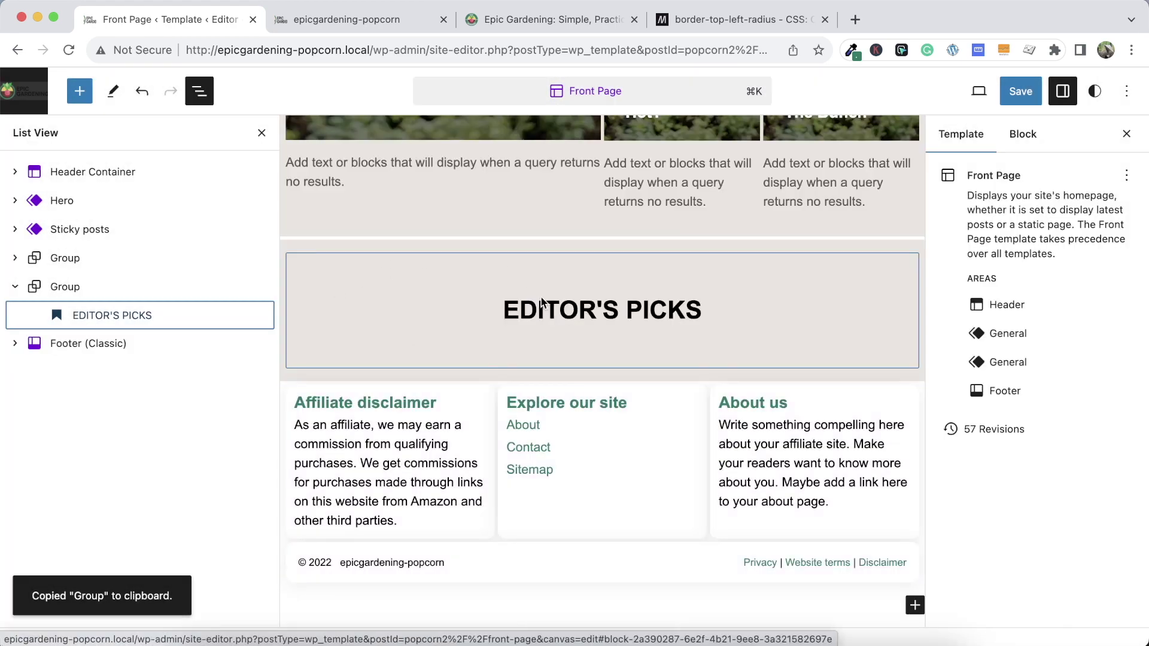
Copy the FEATURED READS text from the Epic Gardening site and replace the duplicated Group's heading text with it
click(501, 17)
scroll(471, 261, up, 2)
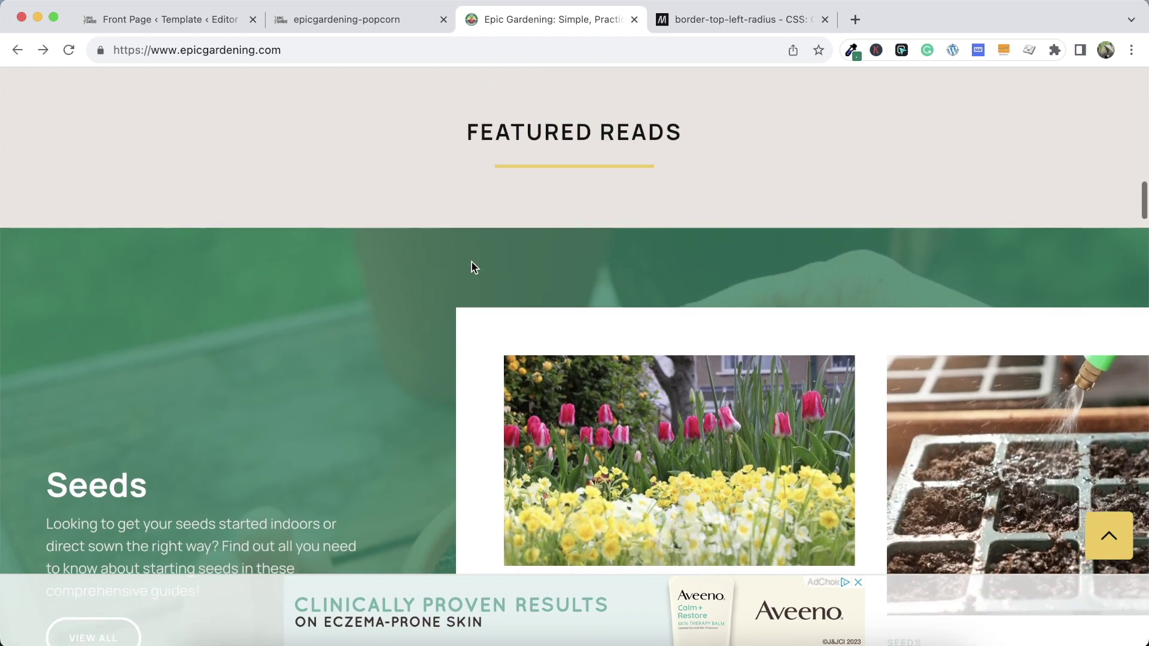
scroll(471, 262, up, 2)
drag(485, 246, 631, 245)
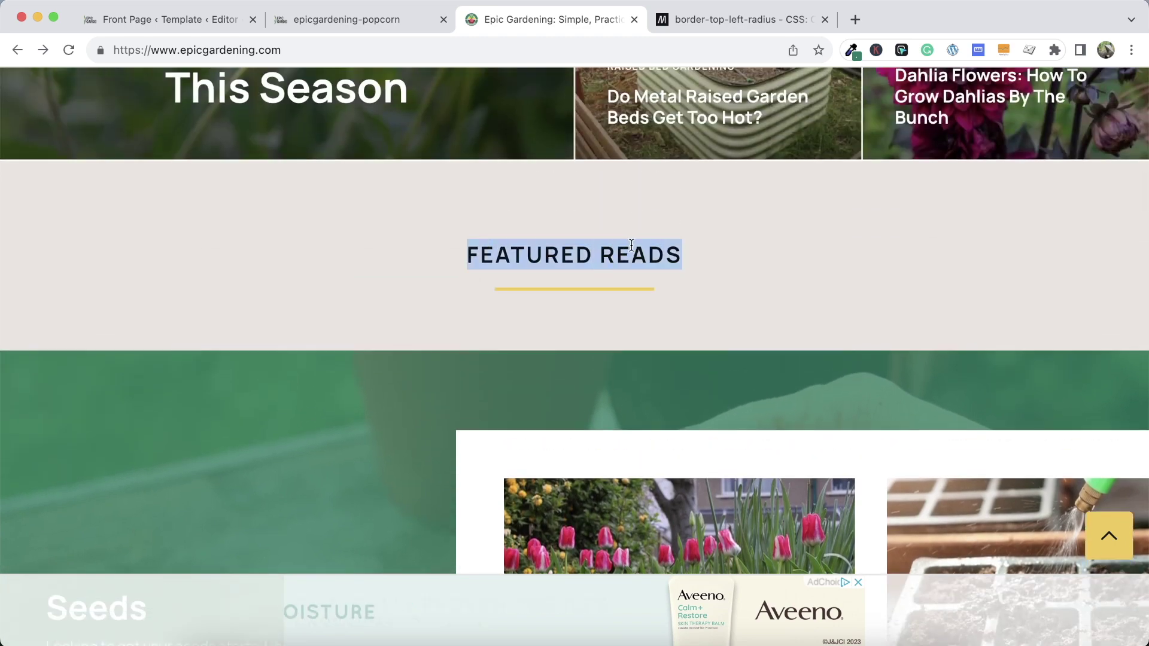
click(419, 19)
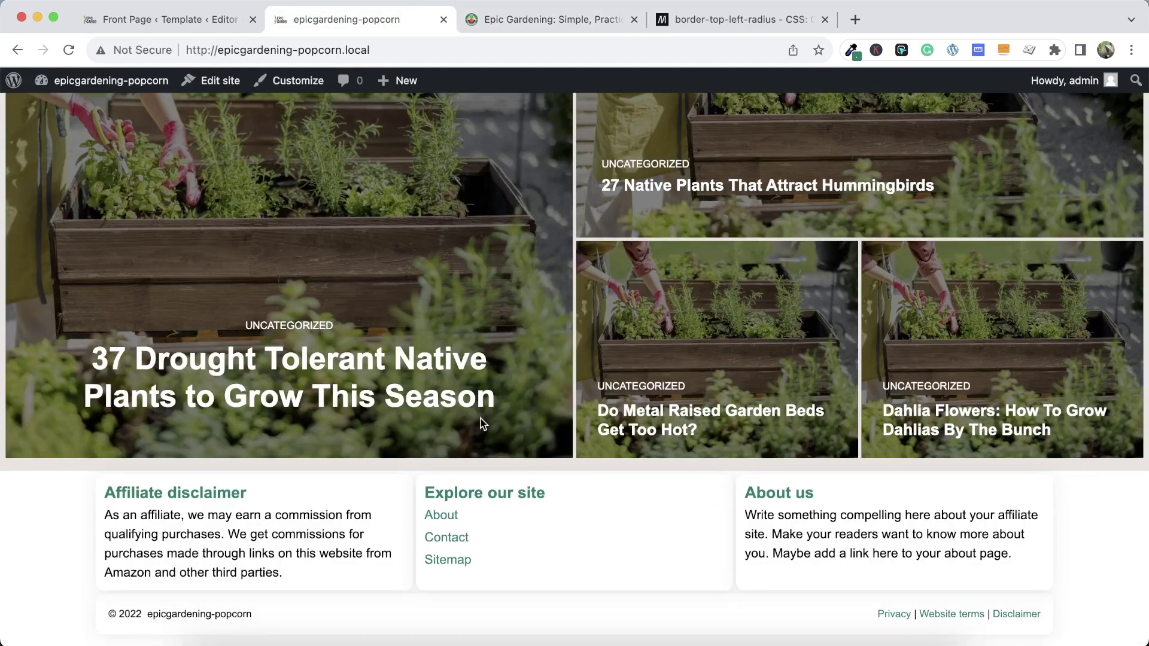
click(179, 19)
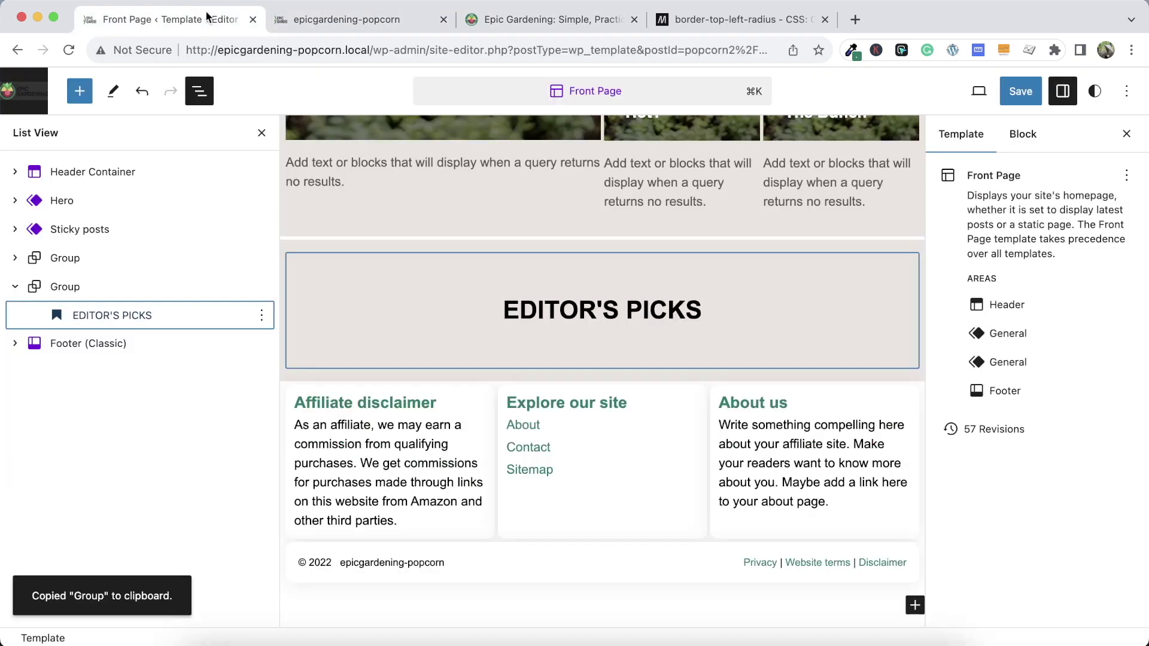
double_click(552, 311)
drag(579, 344, 689, 344)
key(super+v)
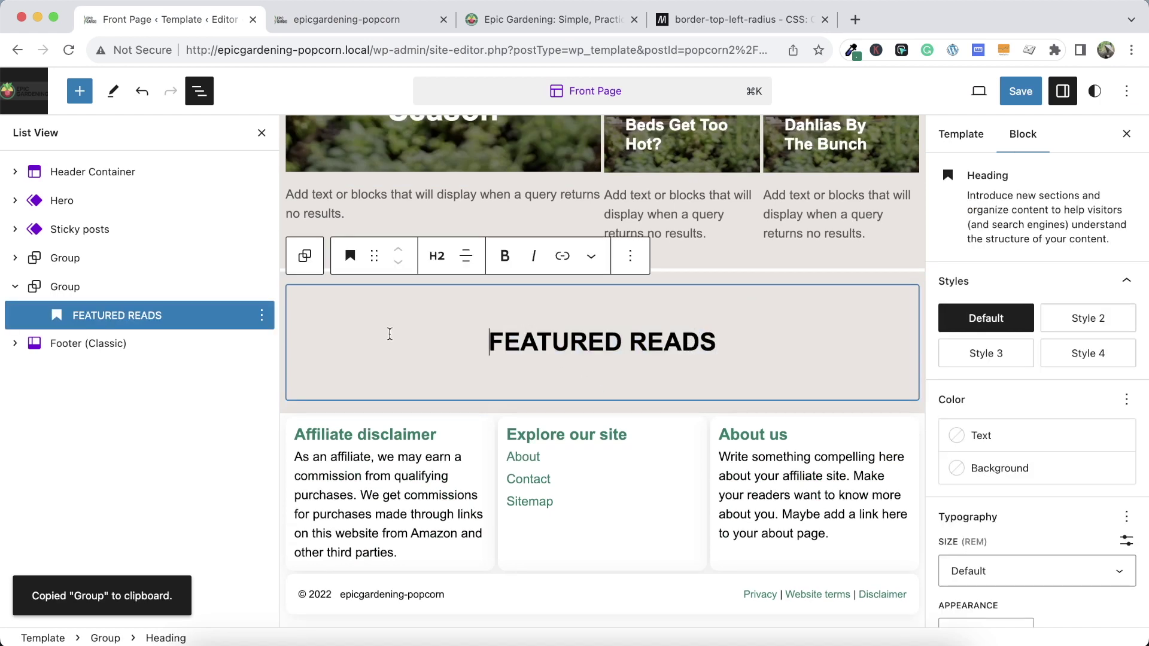
Save the template, refresh the live page and compare the Featured Reads section with the Epic Gardening site
click(1011, 104)
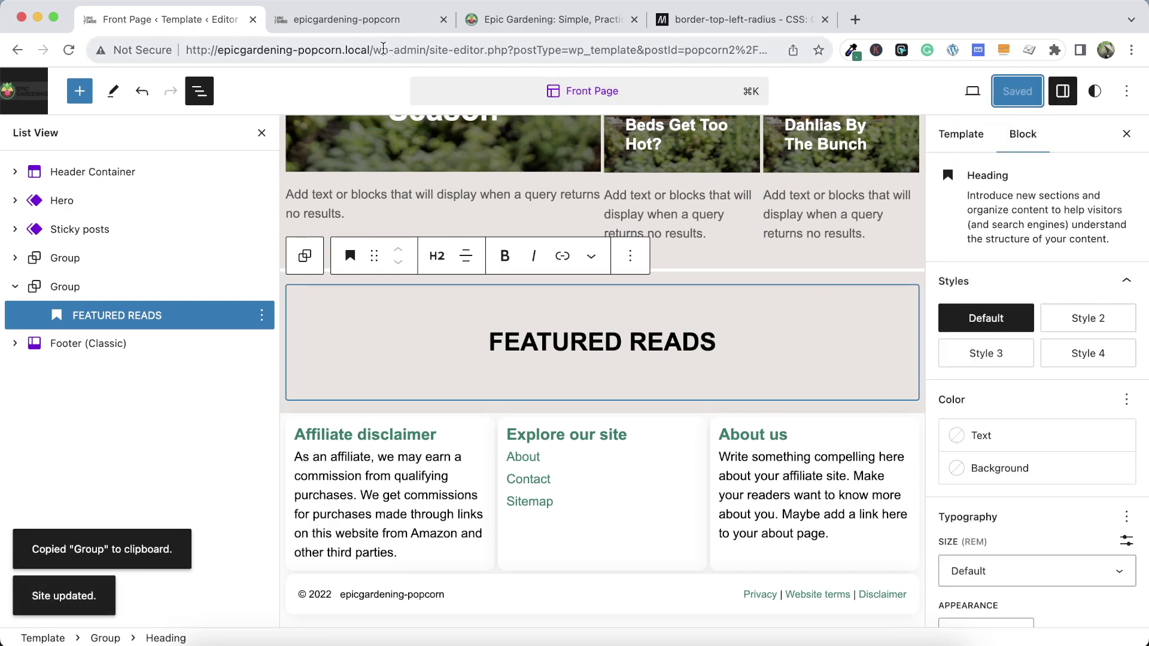
click(346, 19)
click(67, 50)
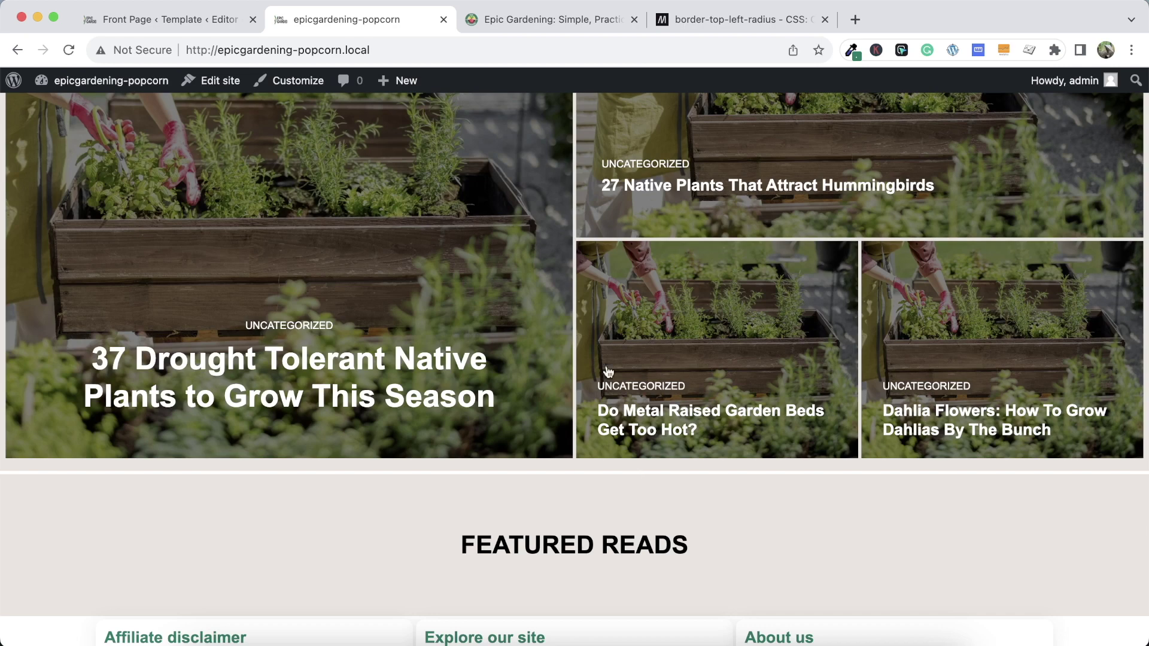
click(542, 23)
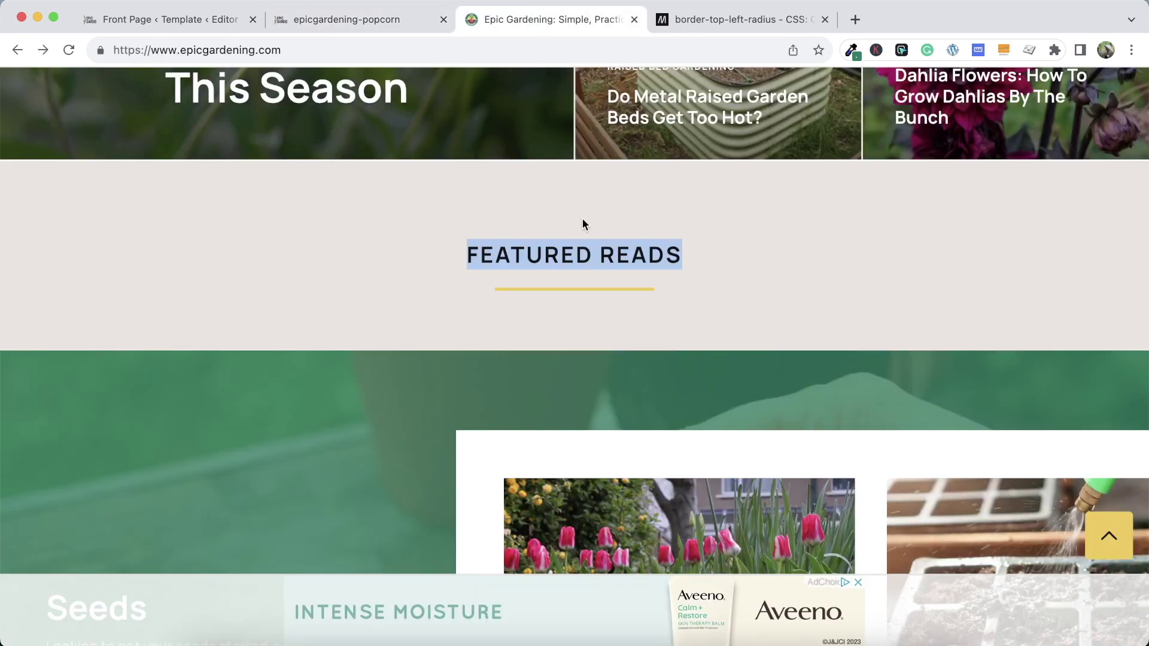
Add the CSS class remove-global-spacing to the Featured Reads Group and save the Front Page template
key(super+1)
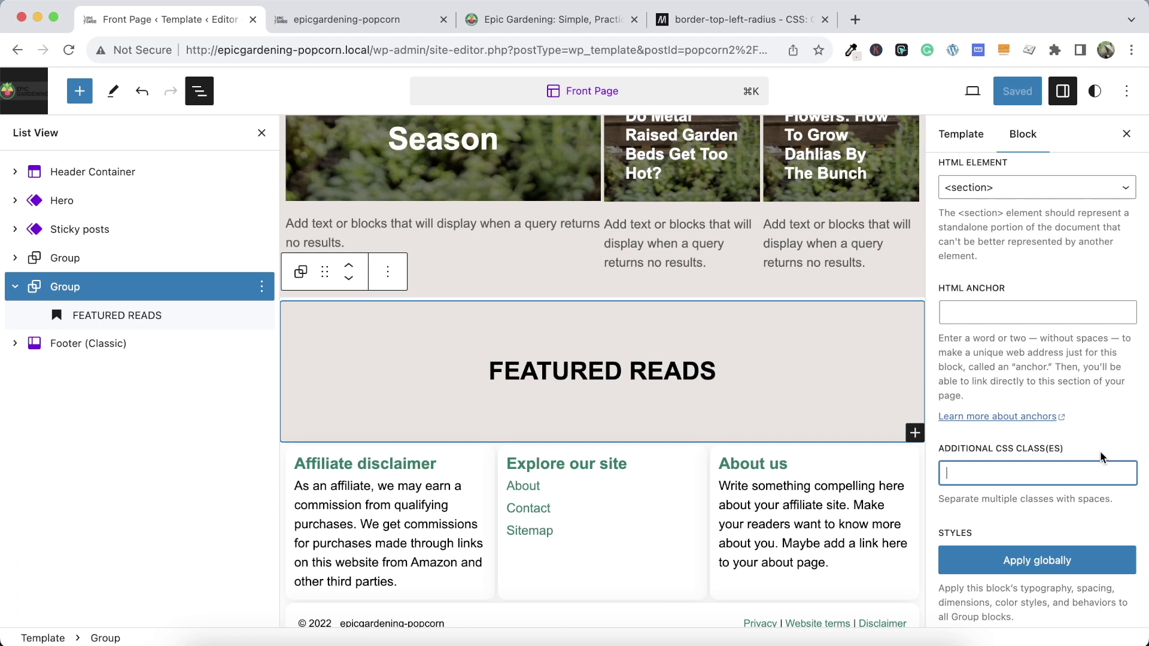
text(remove-global-sp)
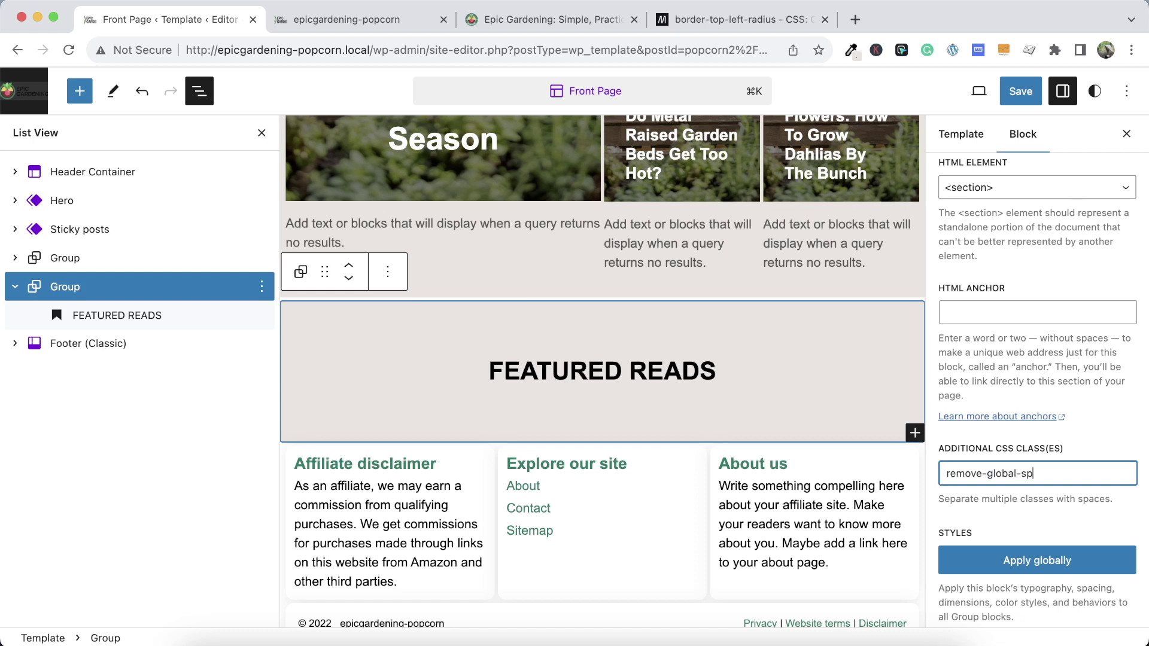
text(acing)
key(super+a)
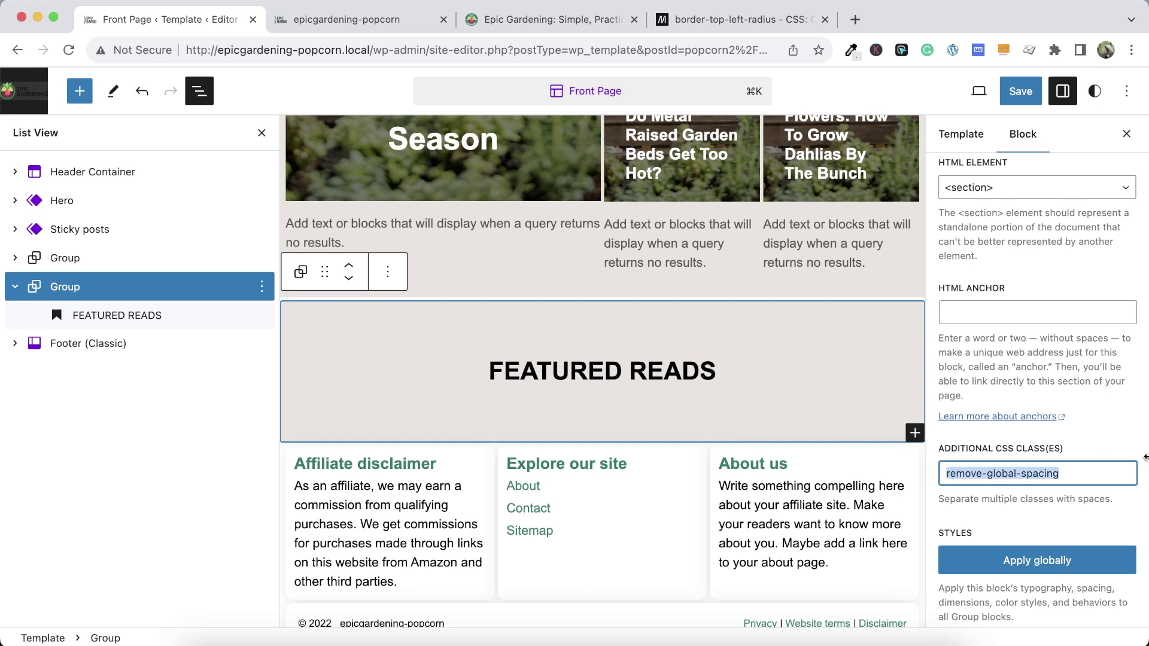
click(1020, 91)
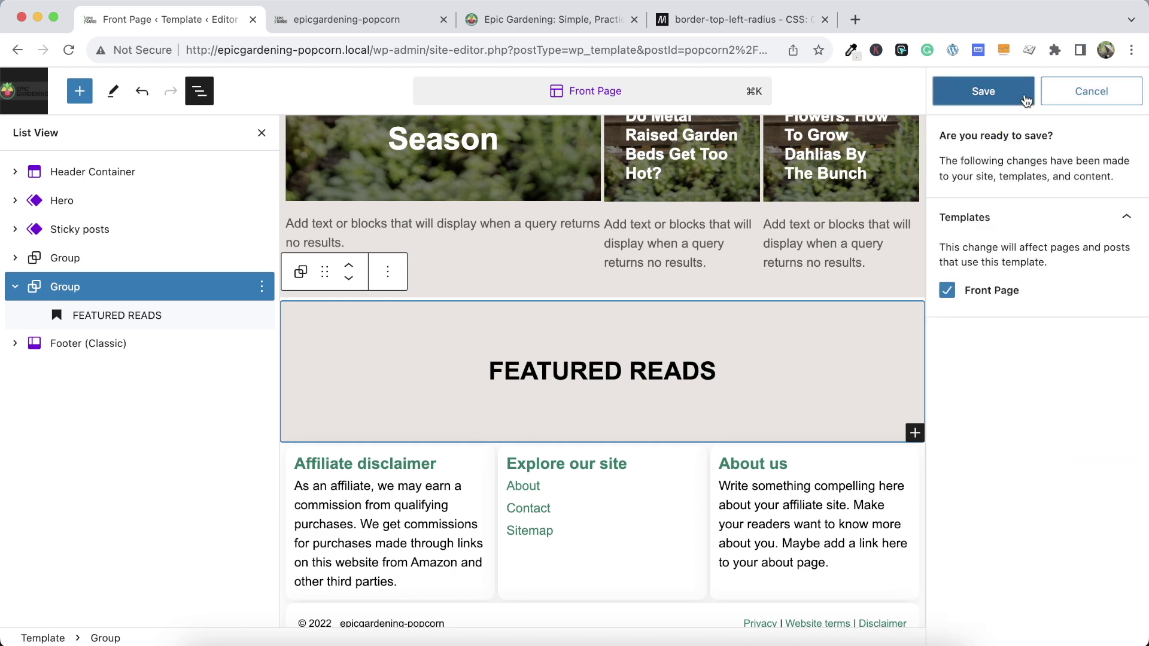
click(977, 96)
Refresh the live page and check the spacing around the Editor's Picks and Featured Reads sections
click(371, 17)
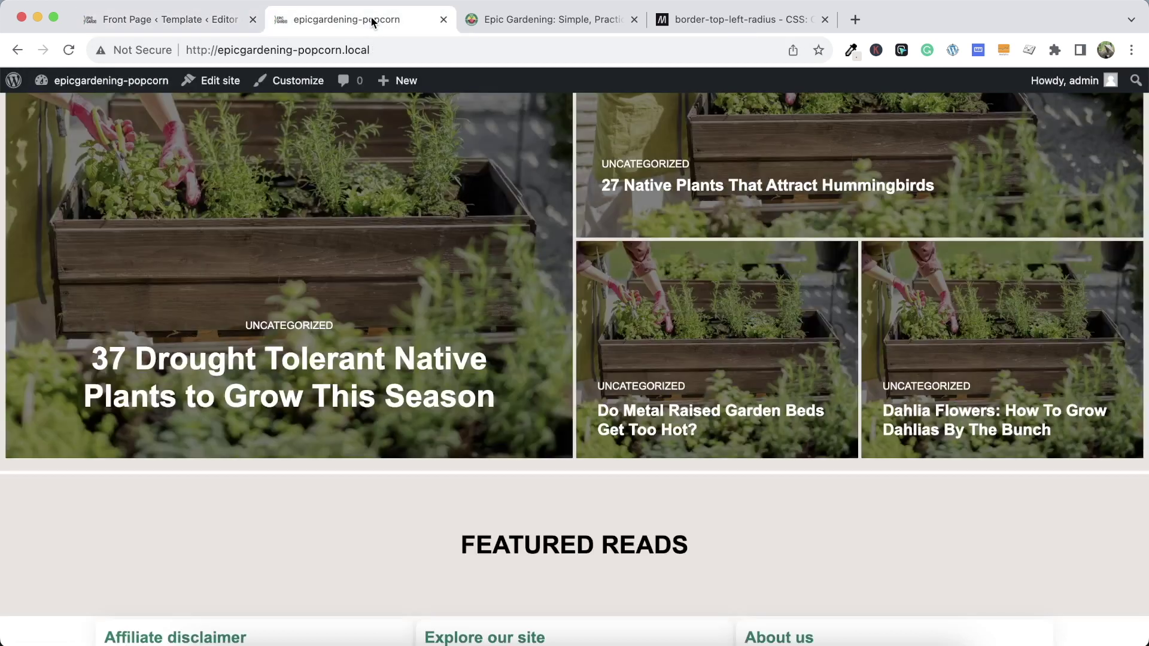
key(super+r)
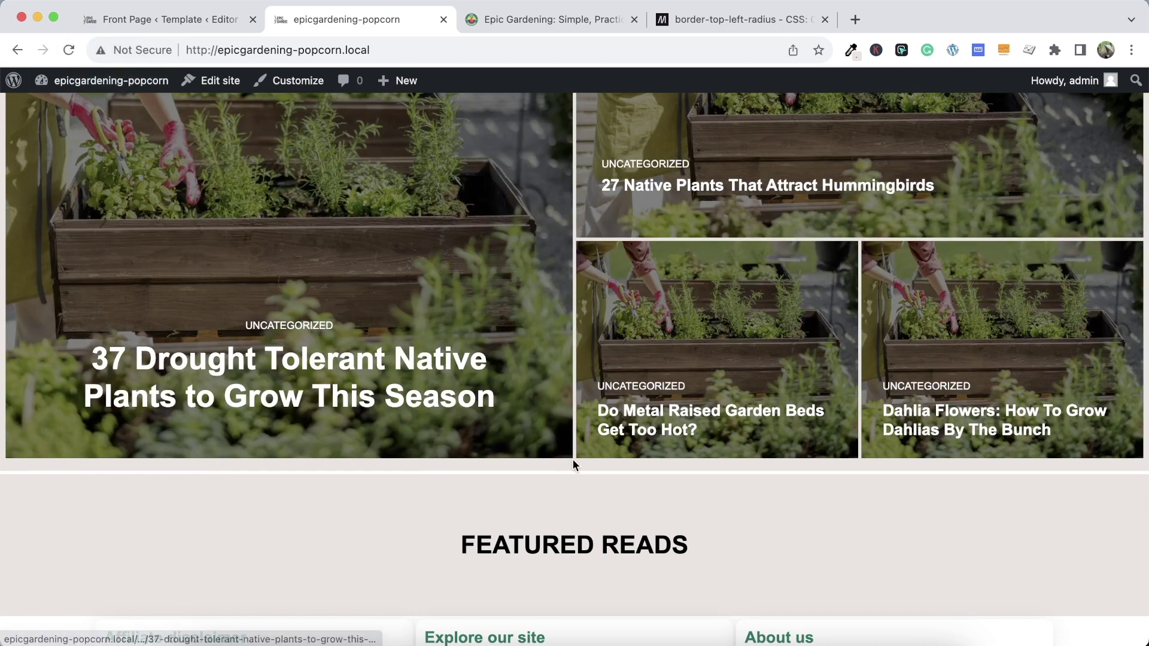
scroll(555, 485, up, 5)
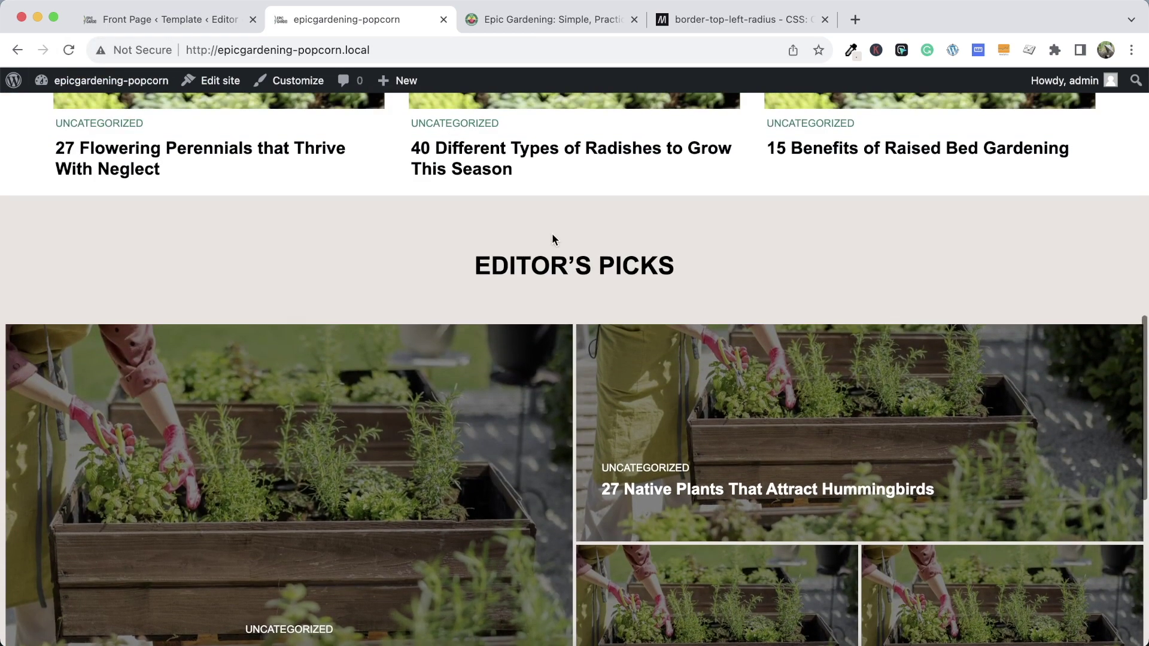
scroll(551, 236, down, 5)
scroll(554, 240, down, 3)
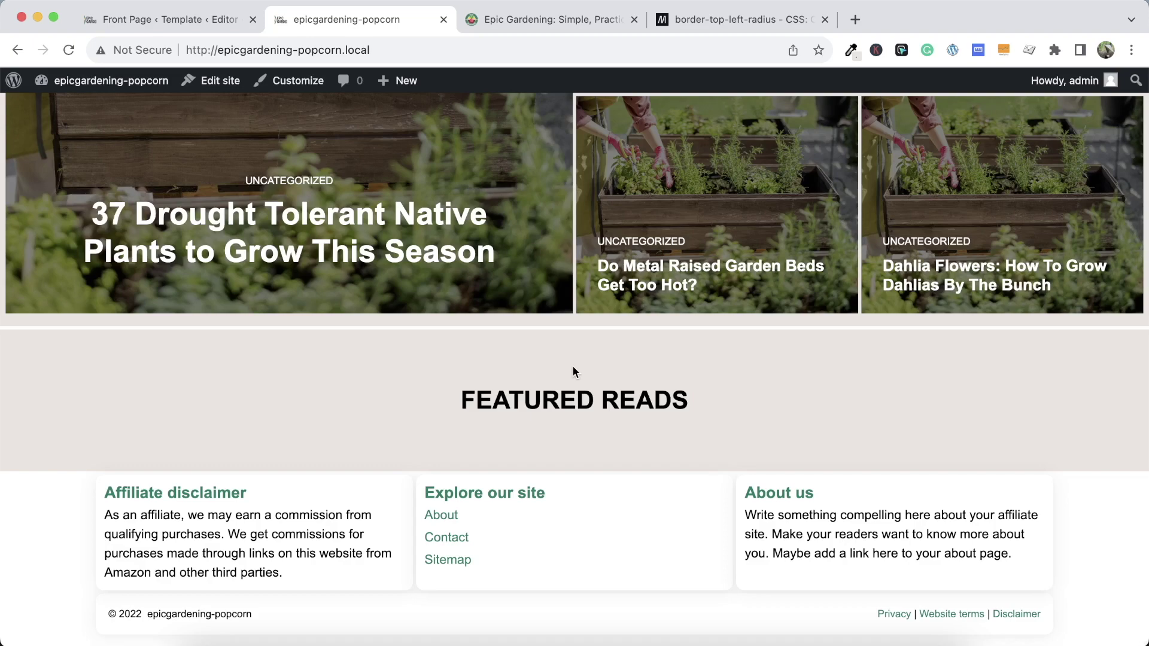
Open the Customizer's Additional CSS from the live page and add an empty .remove-global-spacing rule on a new line
click(281, 81)
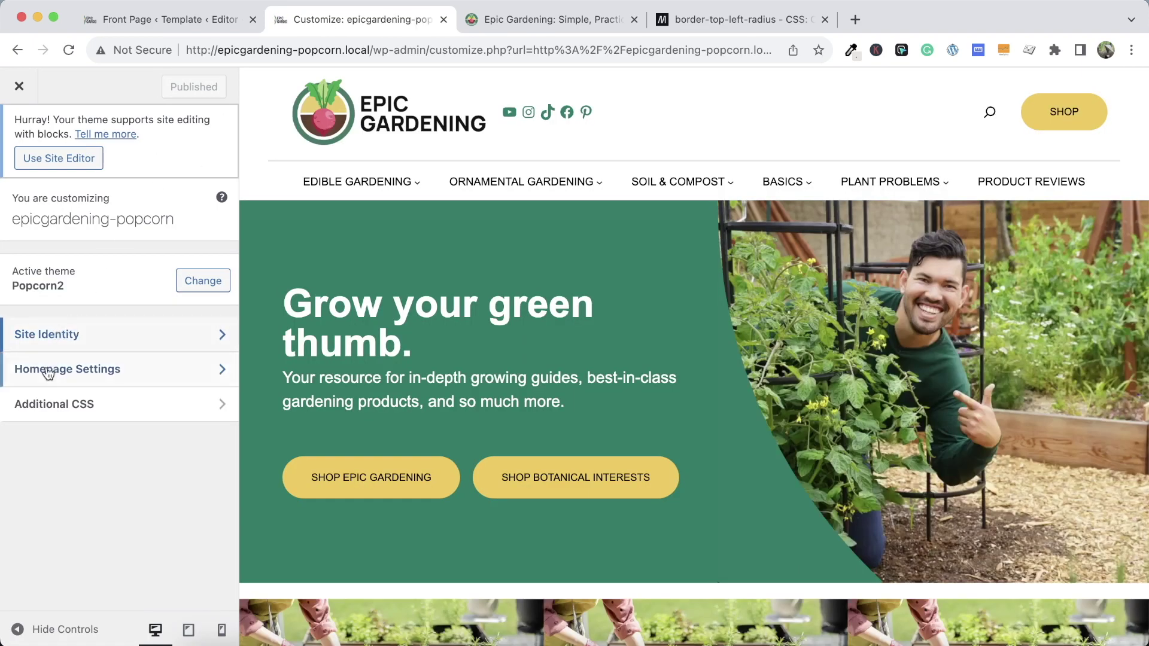
click(38, 405)
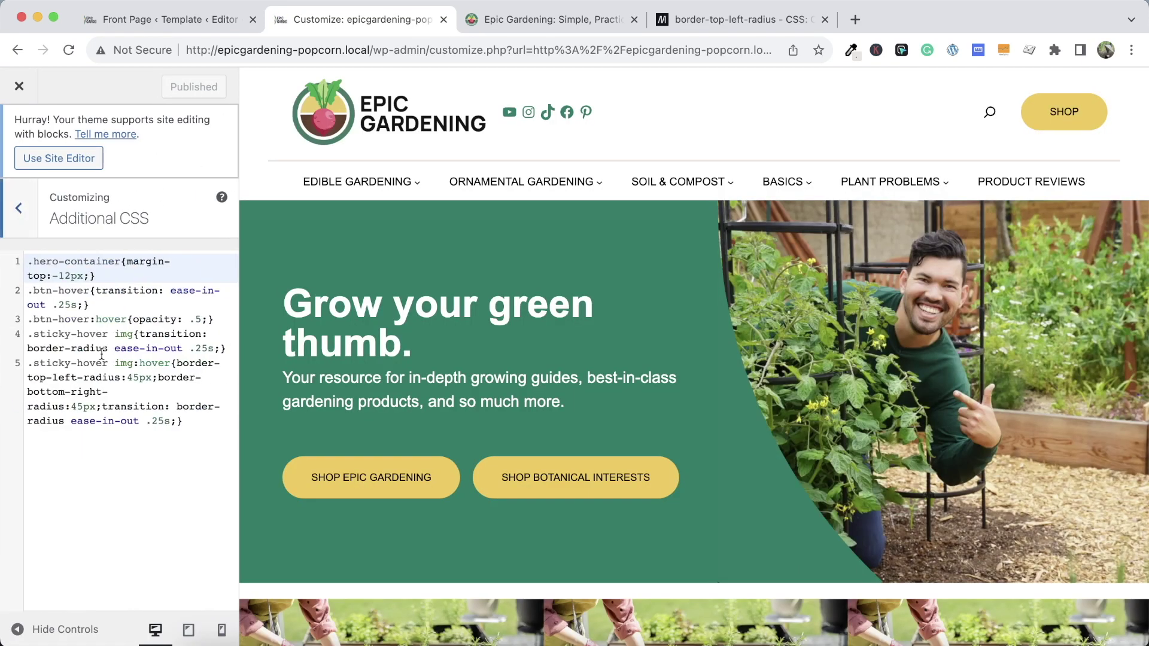
click(197, 420)
key(Return)
text(.)
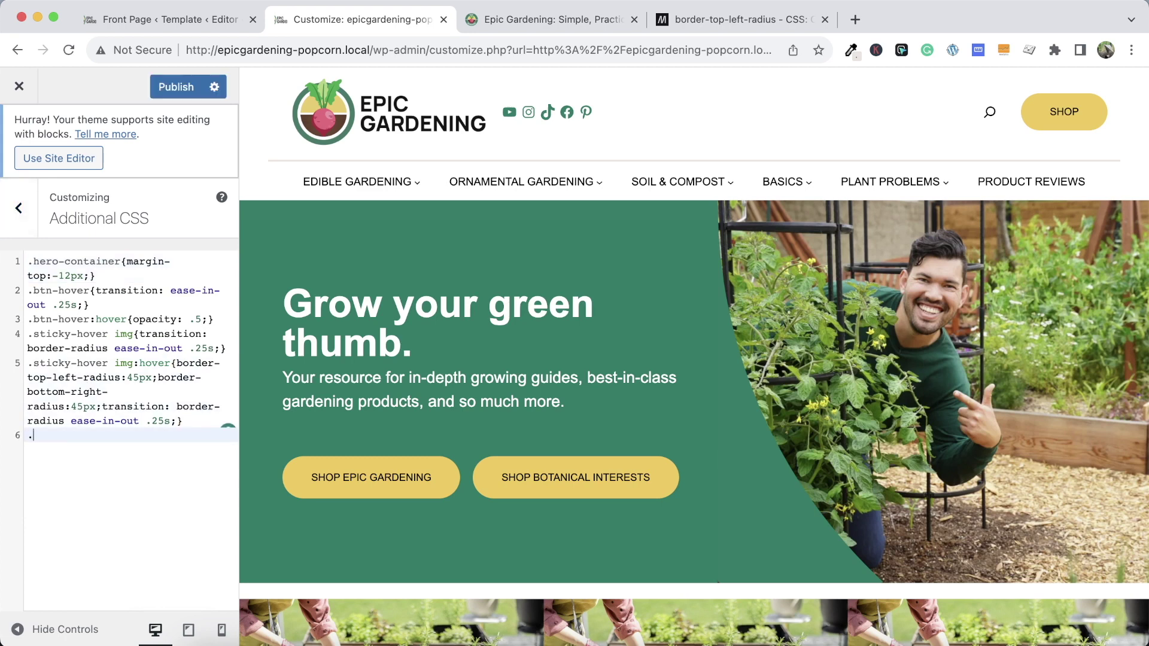
text(remove-global-spacing{)
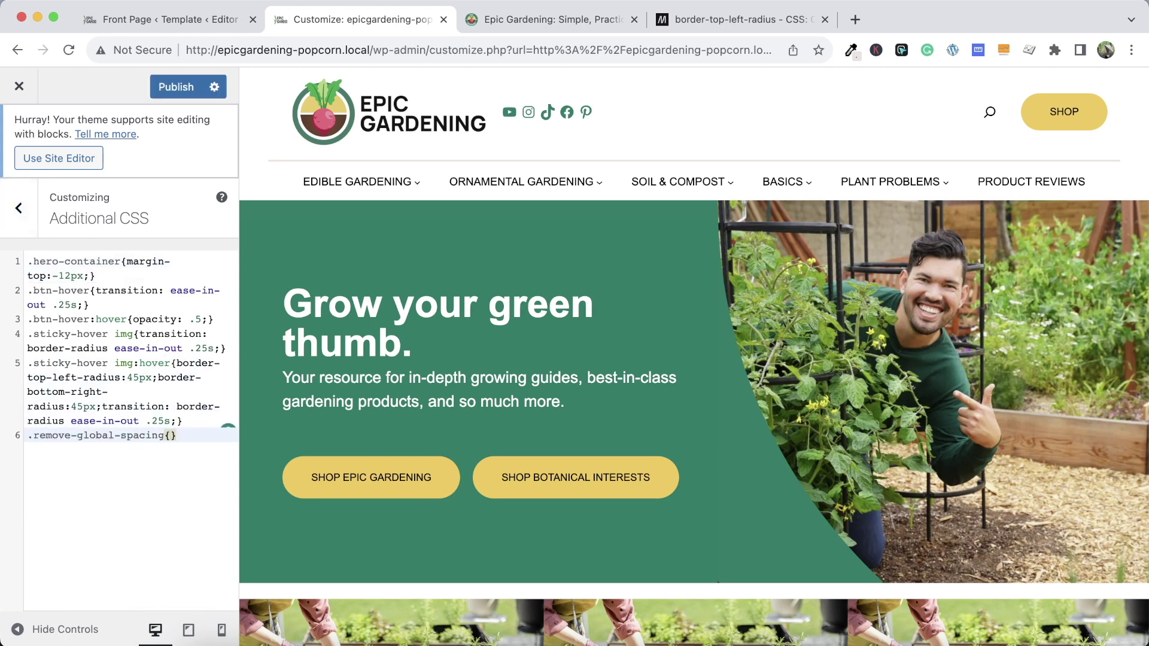
Put margin-top:-8px; in the .remove-global-spacing rule, publish the CSS and reload the Customizer
scroll(575, 415, down, 15)
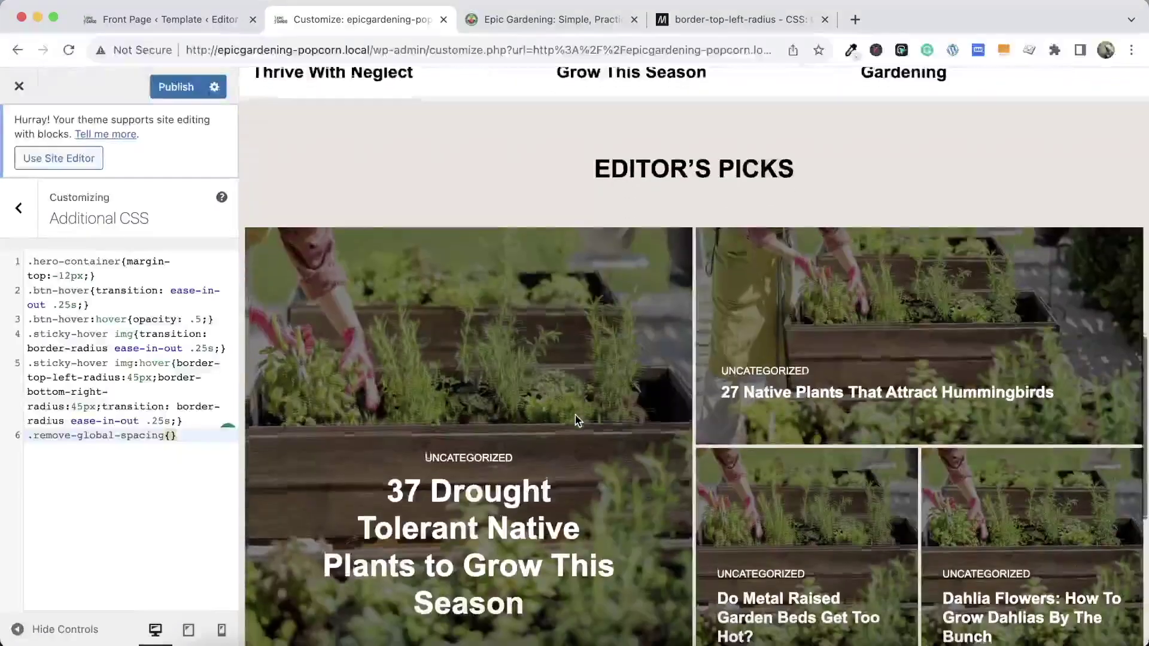
text({)
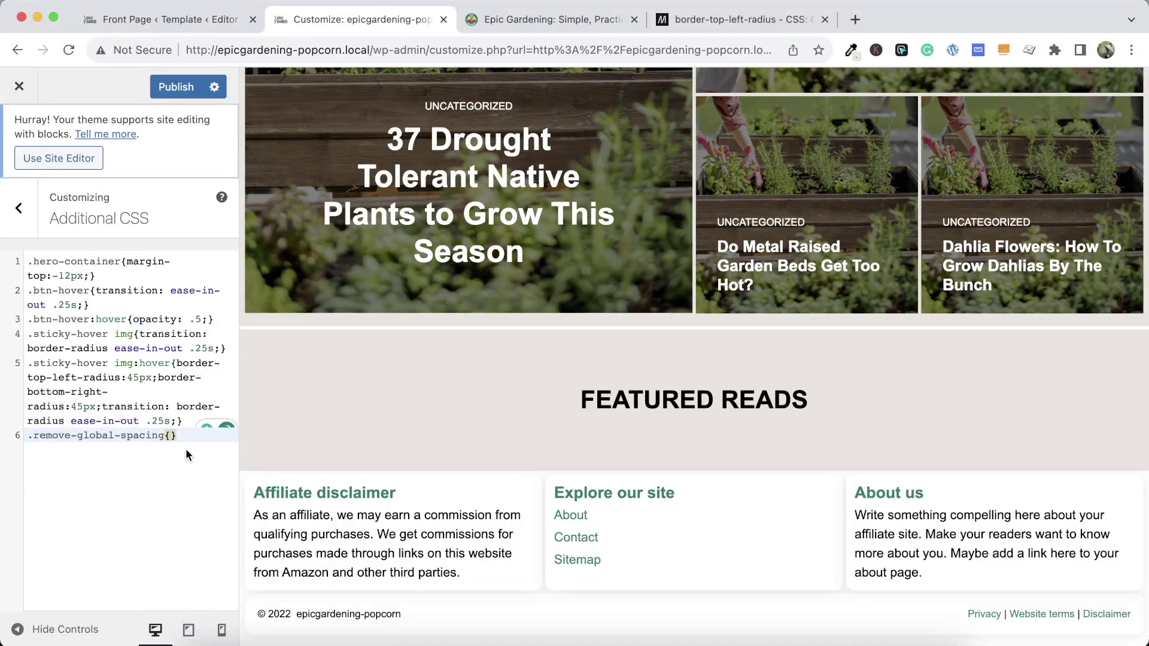
text(margin)
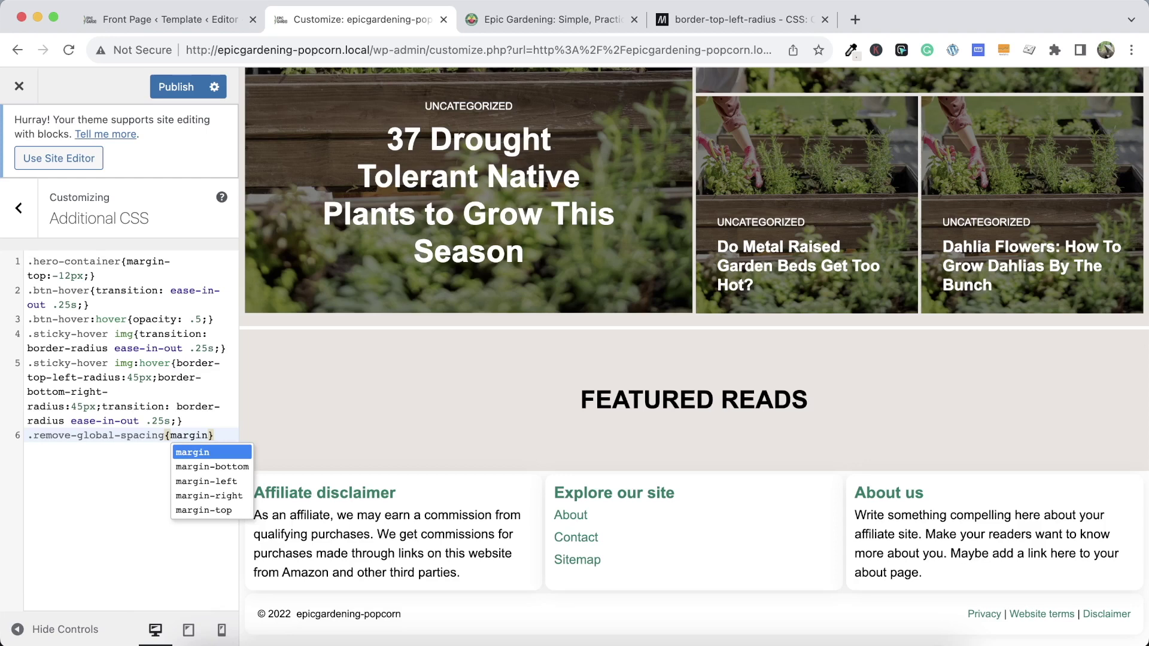
text(-top)
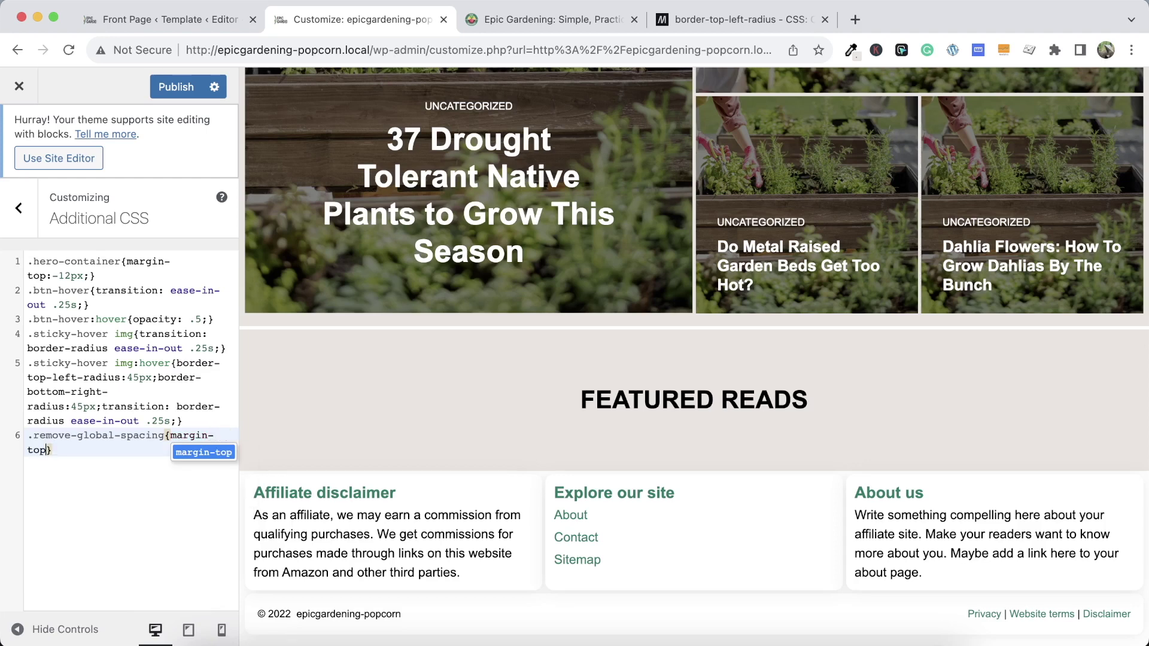
text(:-8px;)
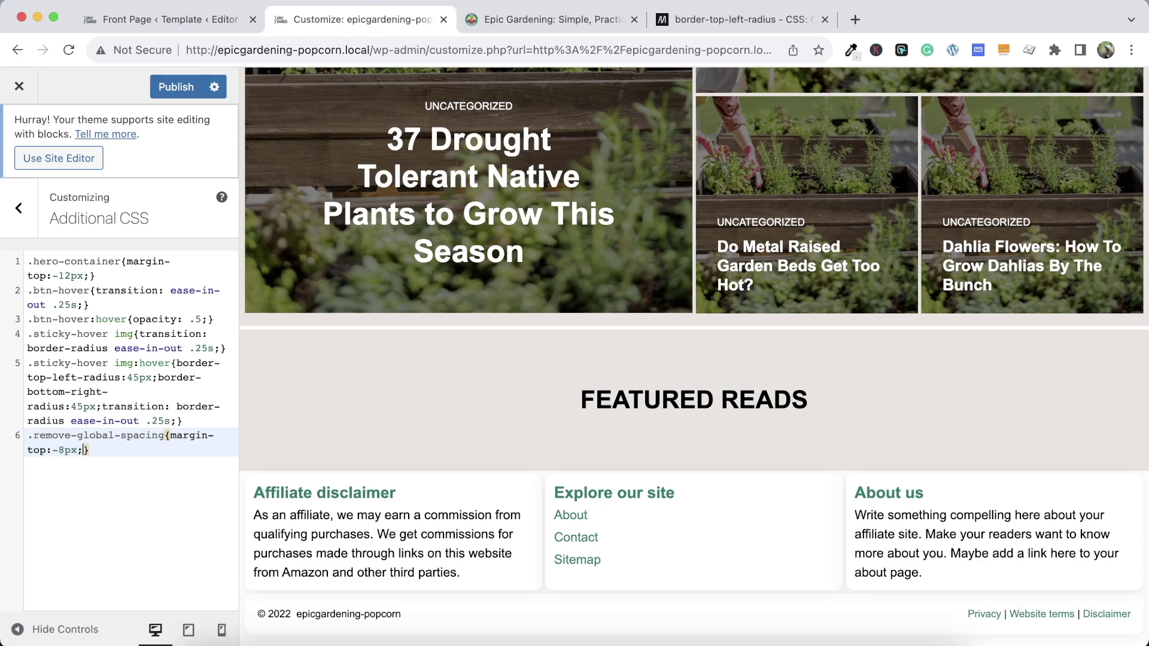
click(170, 96)
click(81, 52)
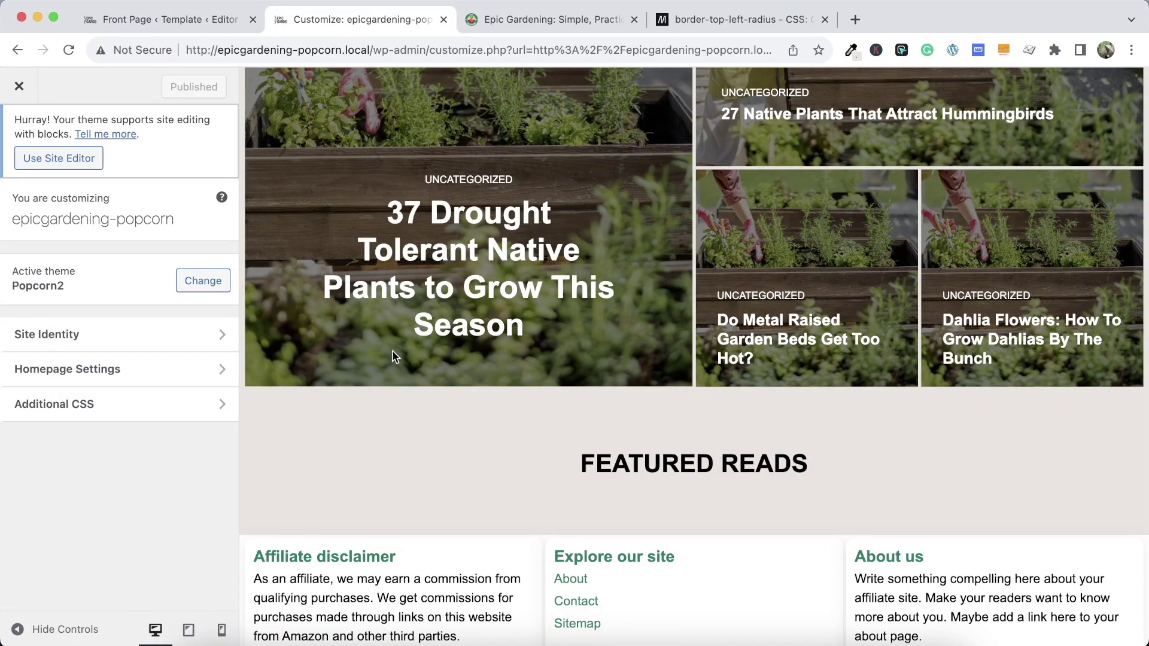
Check the site-wide block spacing in the editor's layout styles against the margin in the .remove-global-spacing rule
click(100, 405)
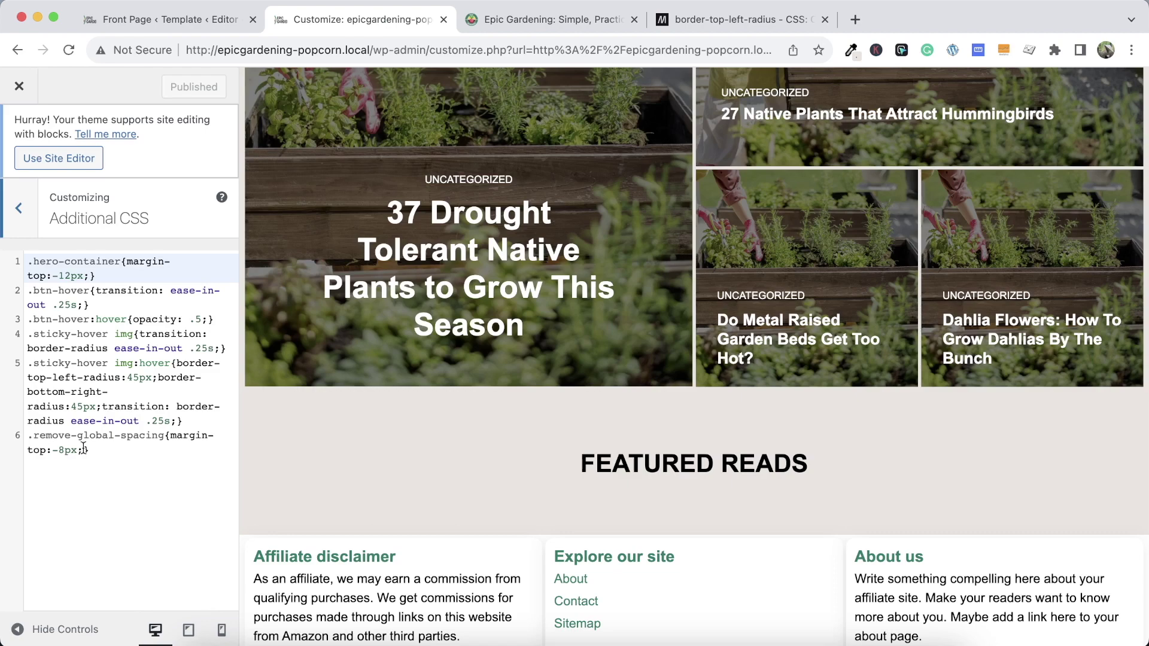
click(207, 20)
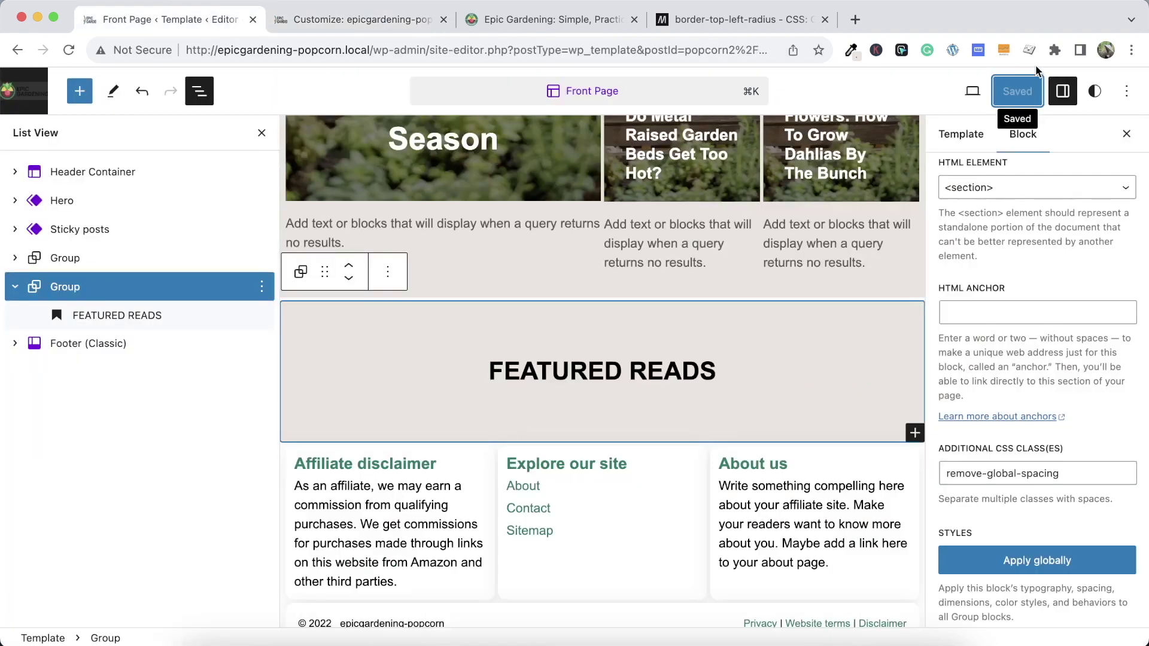
click(1094, 91)
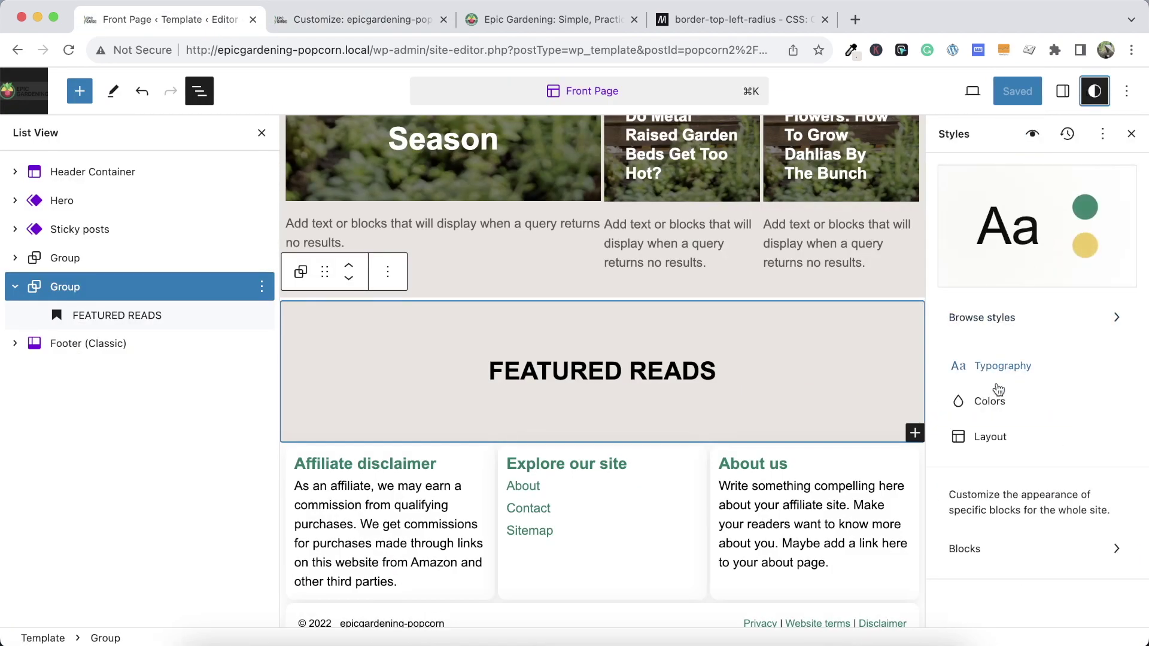
click(988, 436)
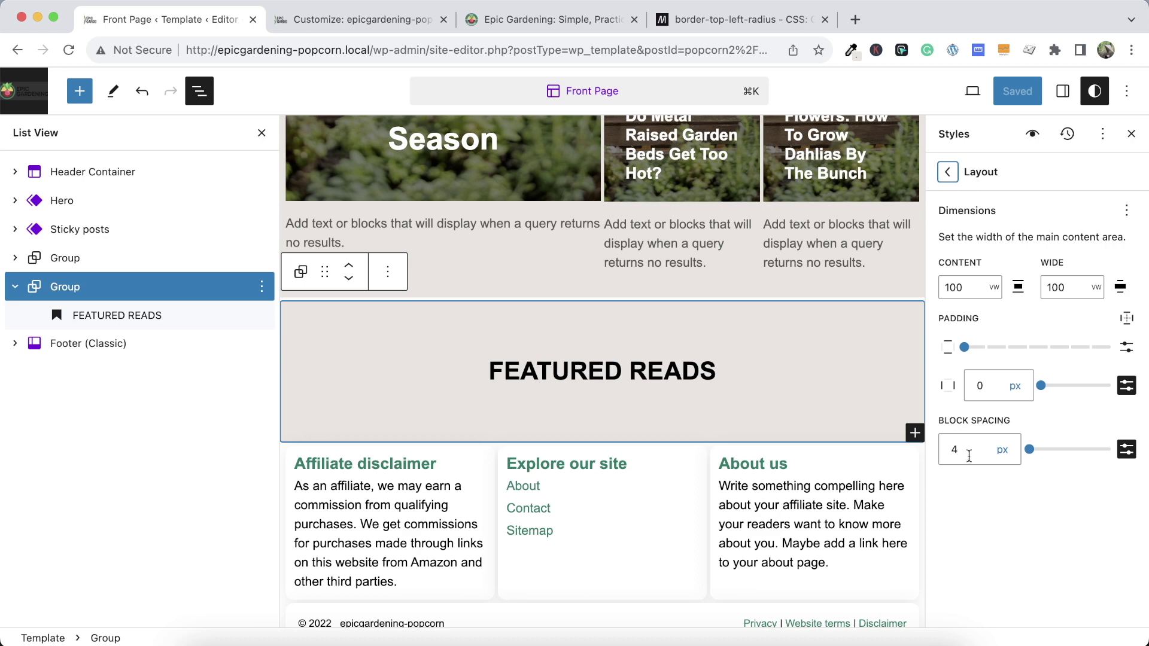
click(380, 19)
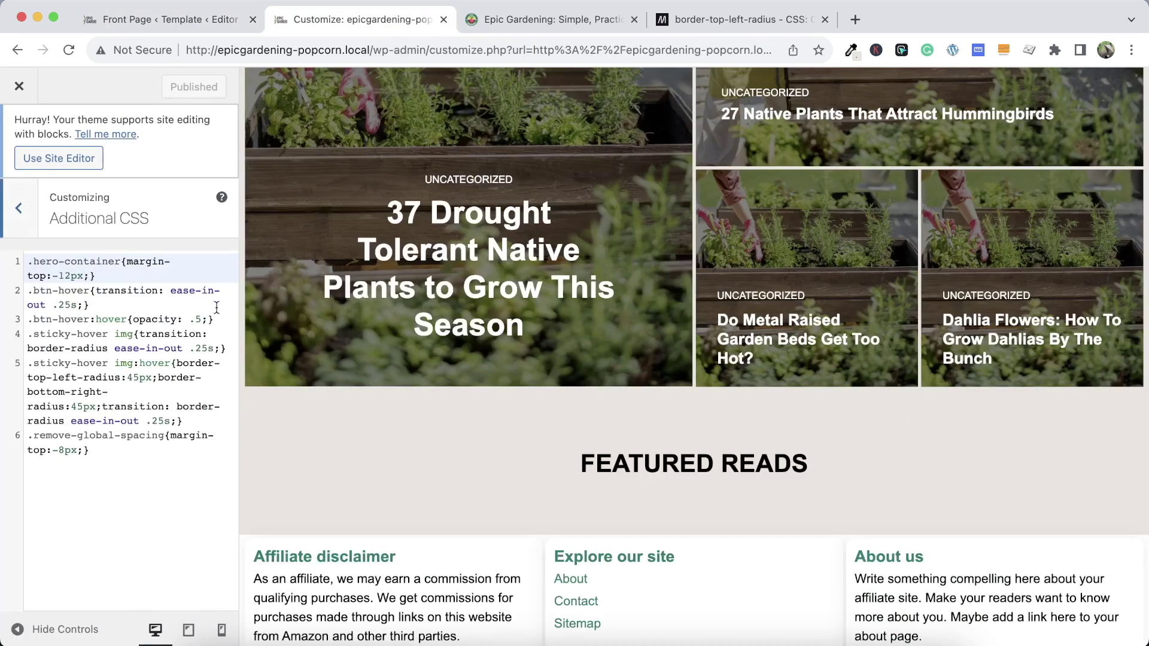
Change the .remove-global-spacing rule's margin-top to -4px, publish the CSS and reload the Customizer to check the preview
click(66, 450)
key(BackSpace)
text(4)
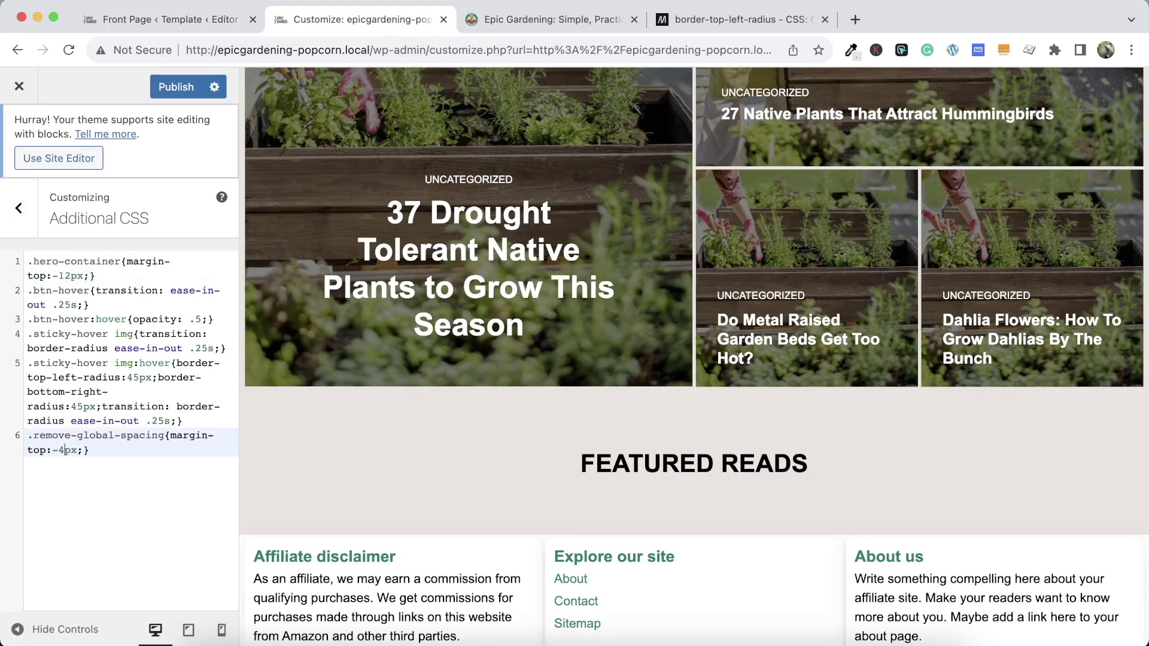
click(160, 85)
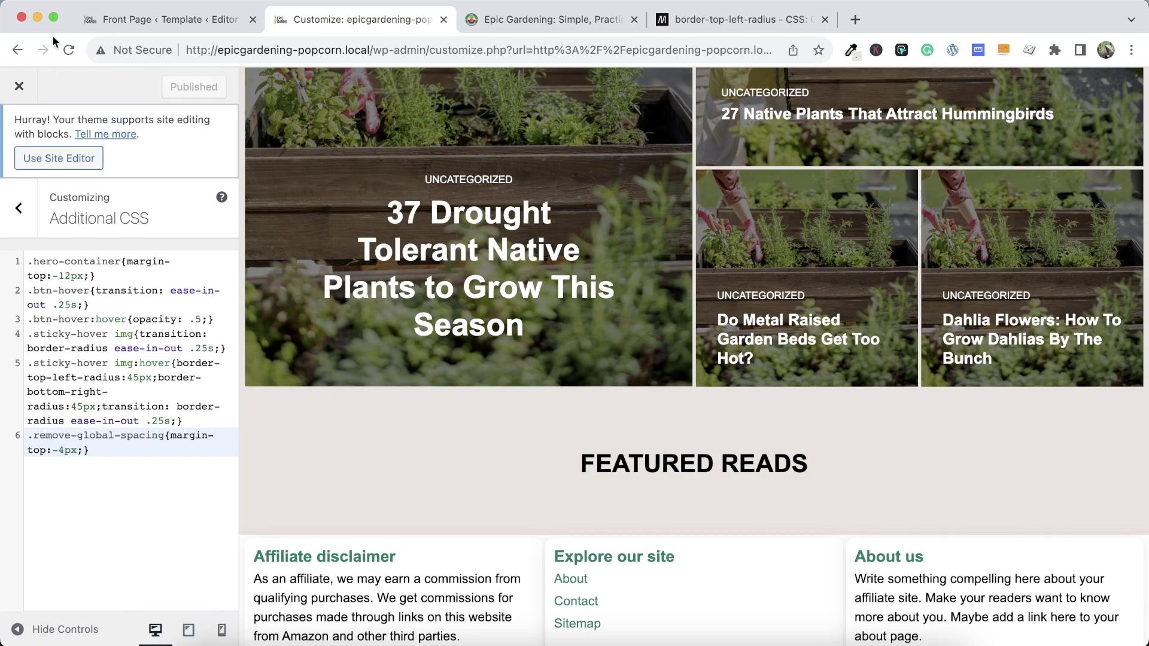
click(71, 50)
scroll(585, 341, down, 8)
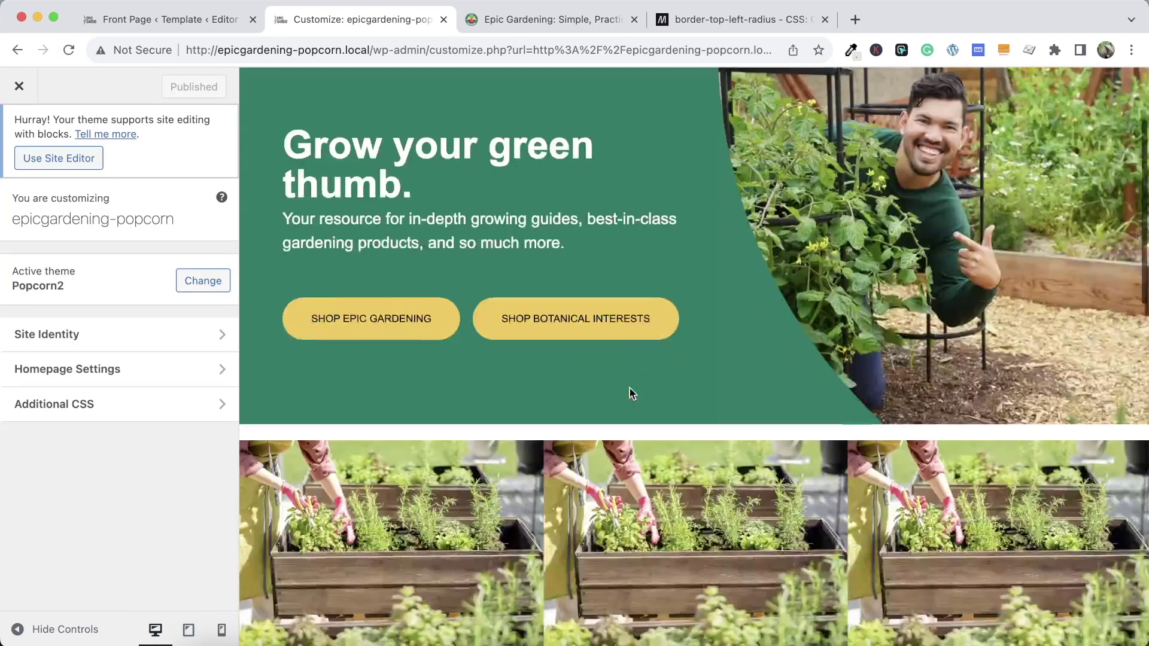
scroll(630, 390, down, 10)
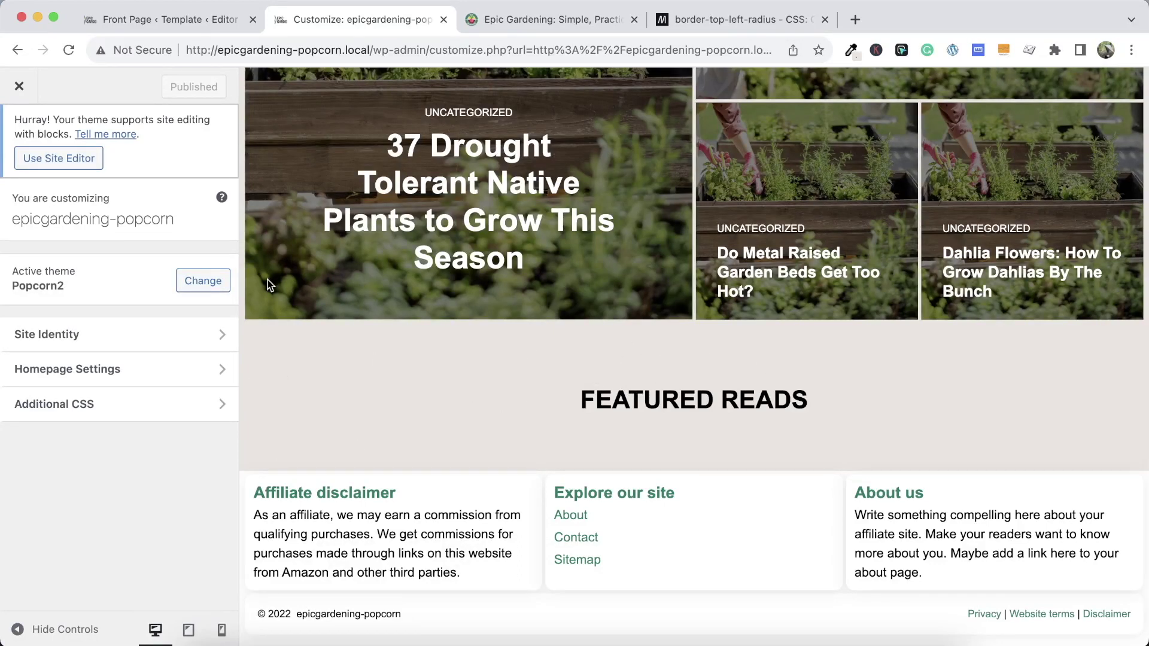
Close the Customizer, check the section spacing on the live page and compare it with Epic Gardening's Featured Reads and Seeds sections
click(19, 86)
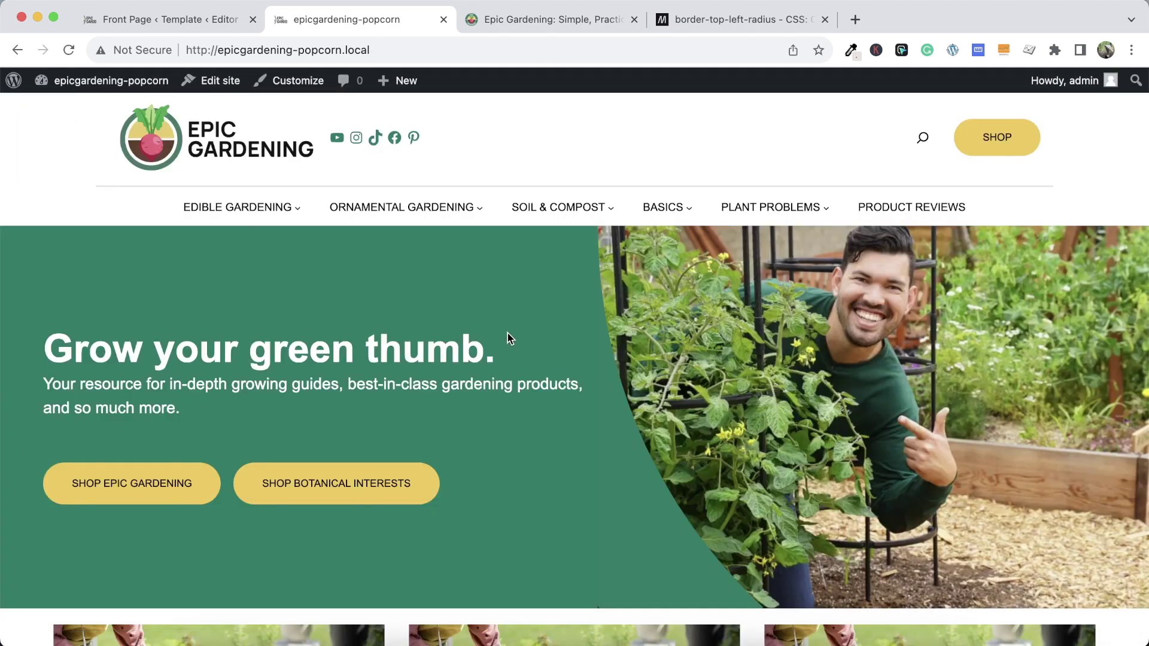
scroll(508, 337, down, 10)
scroll(550, 395, up, 7)
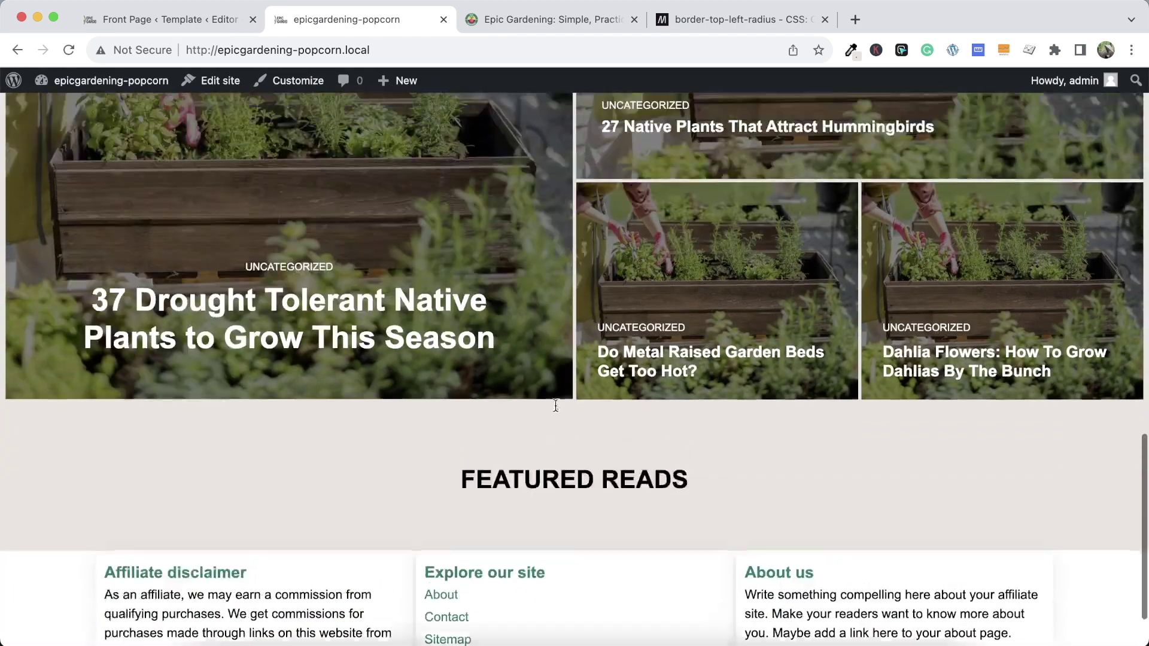
scroll(555, 405, up, 10)
scroll(555, 404, down, 12)
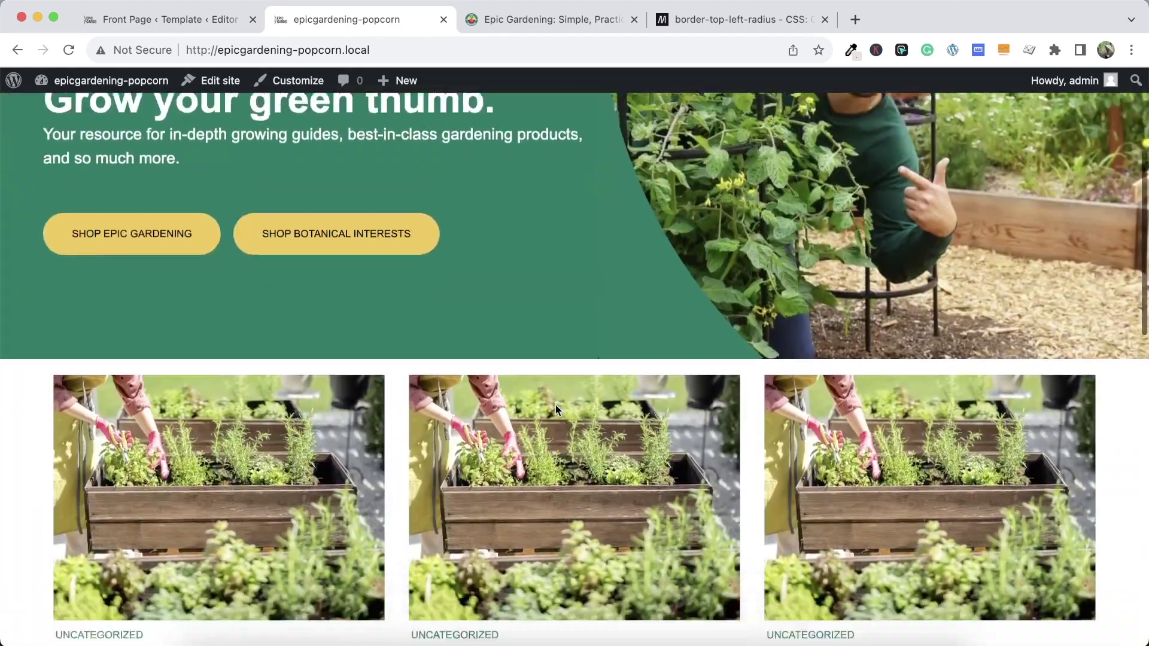
scroll(556, 404, down, 5)
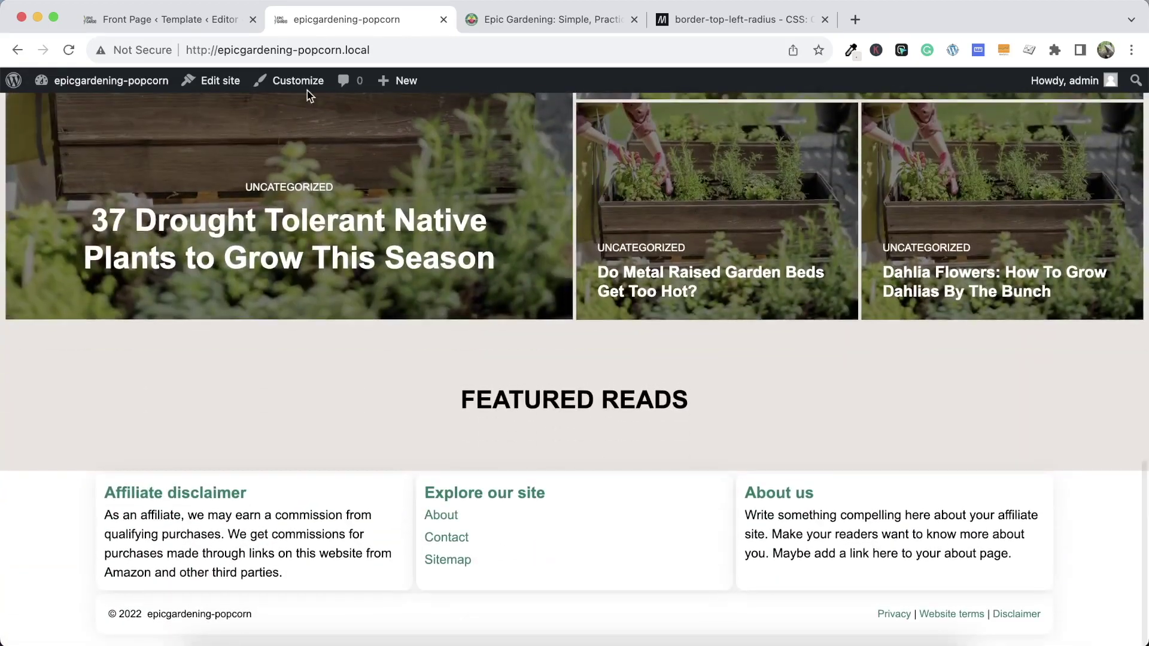
click(210, 24)
click(479, 23)
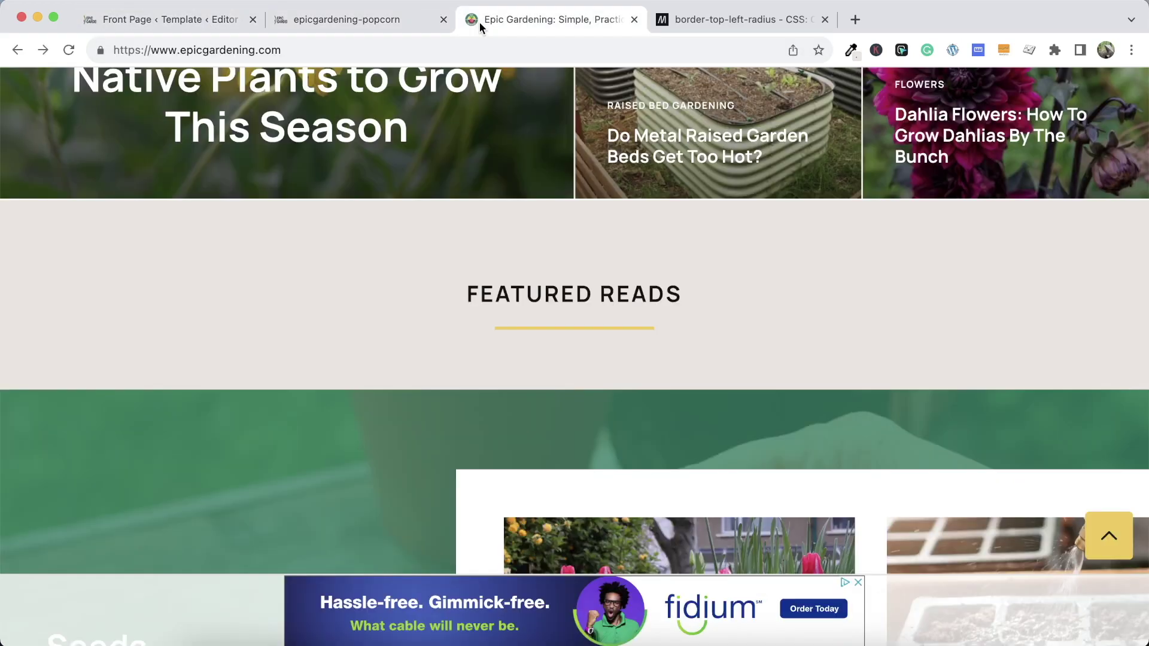
scroll(470, 203, down, 4)
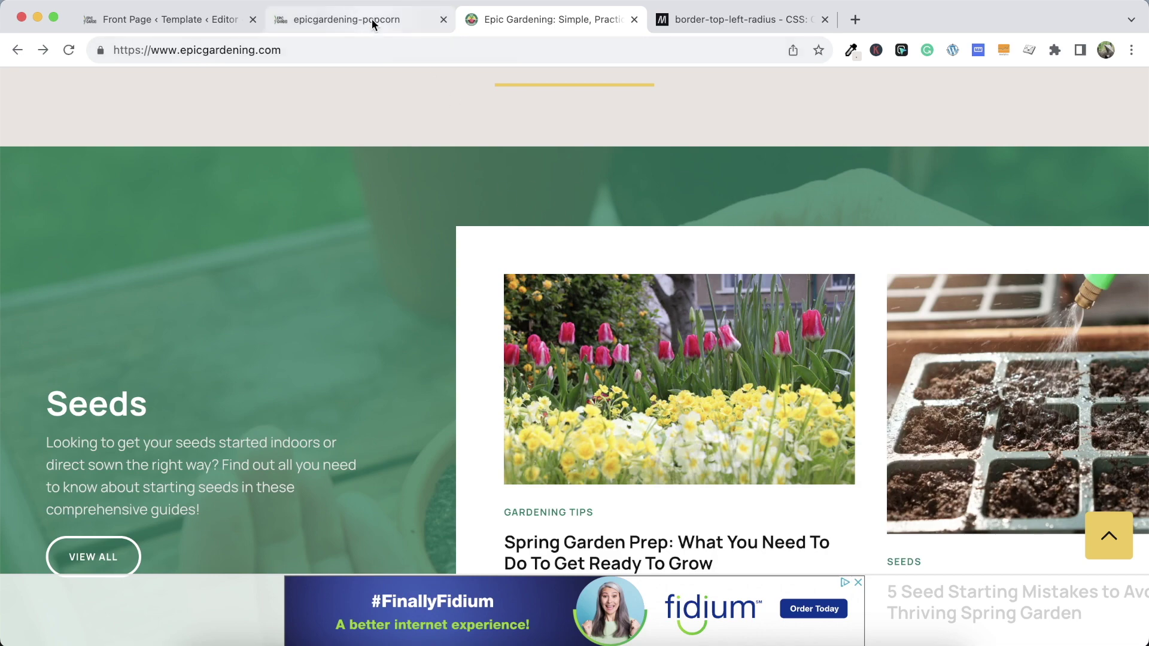
In the Front Page template editor, add a Columns block with the 33 / 66 layout after the FEATURED READS heading
click(214, 22)
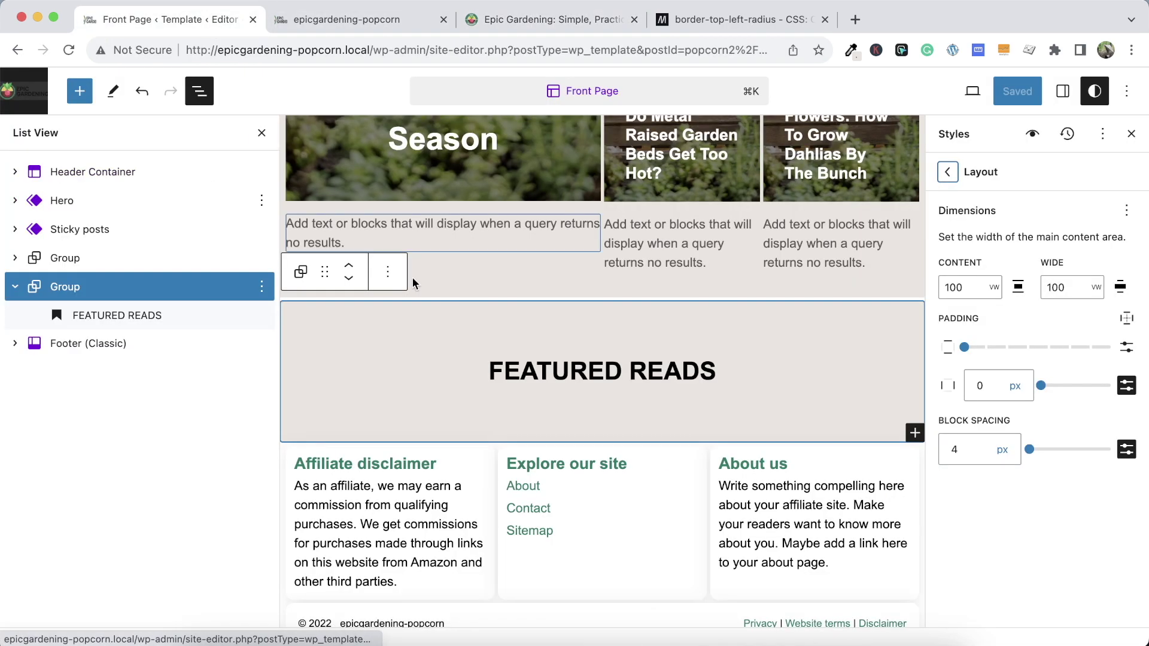
click(262, 315)
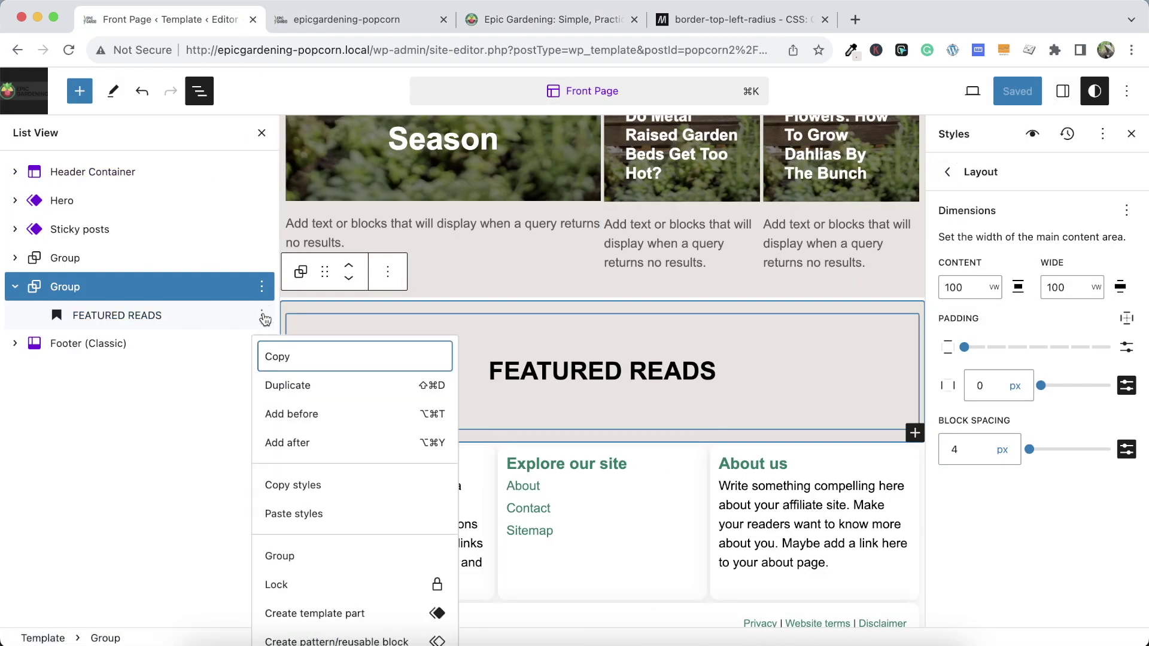
click(305, 444)
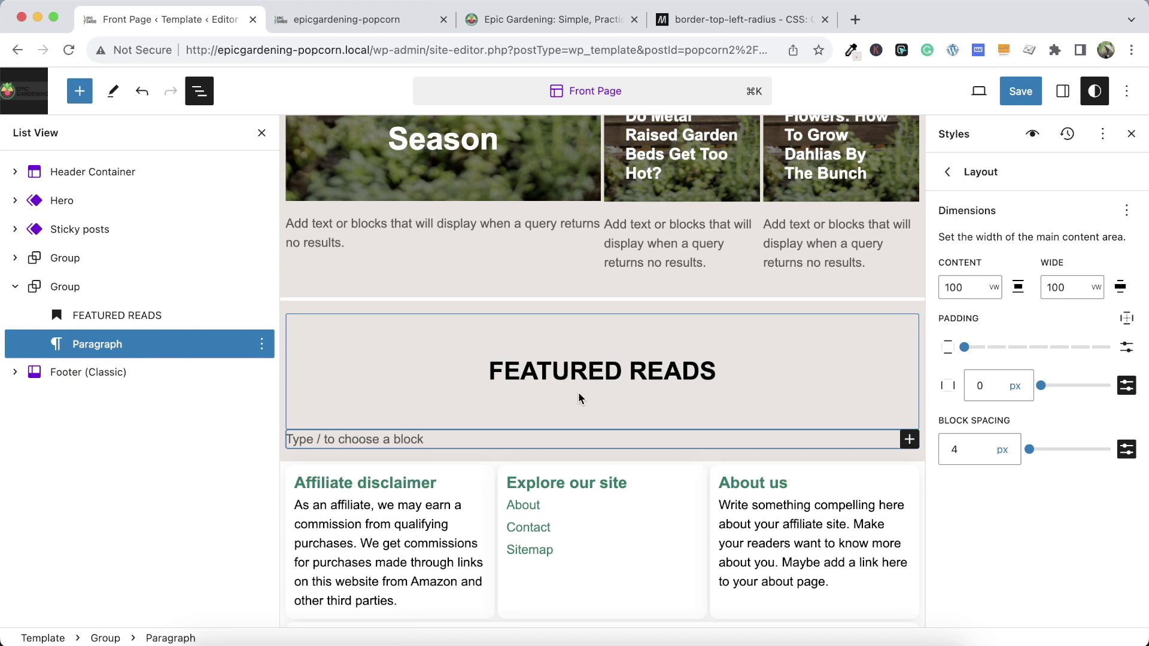
text(/co)
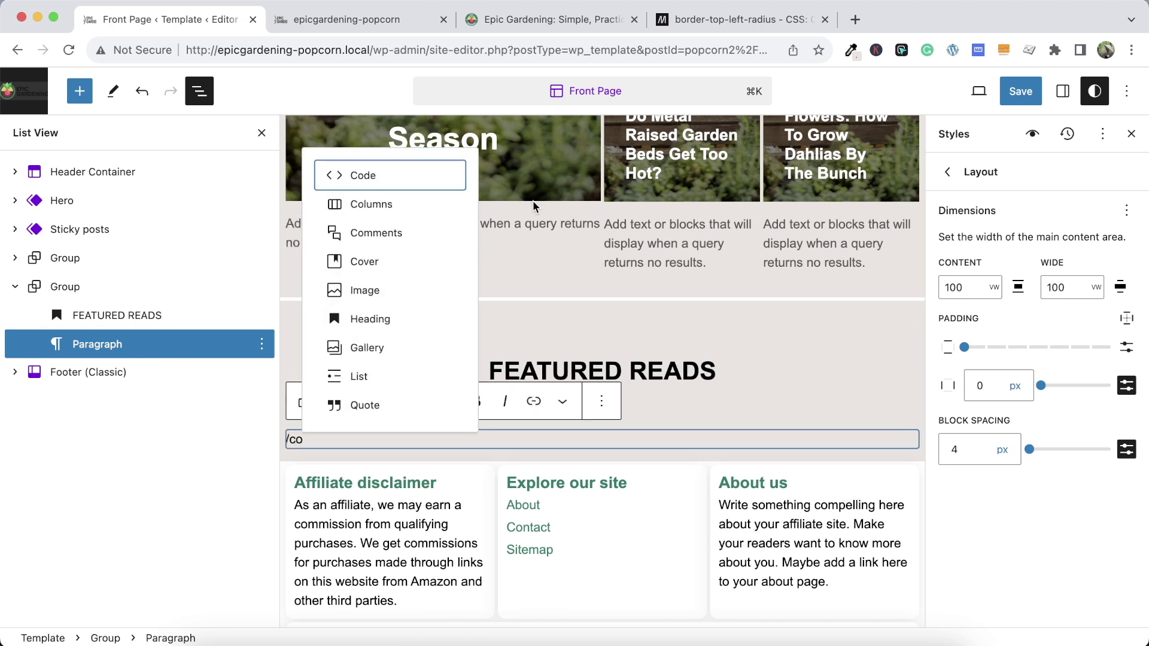
click(385, 215)
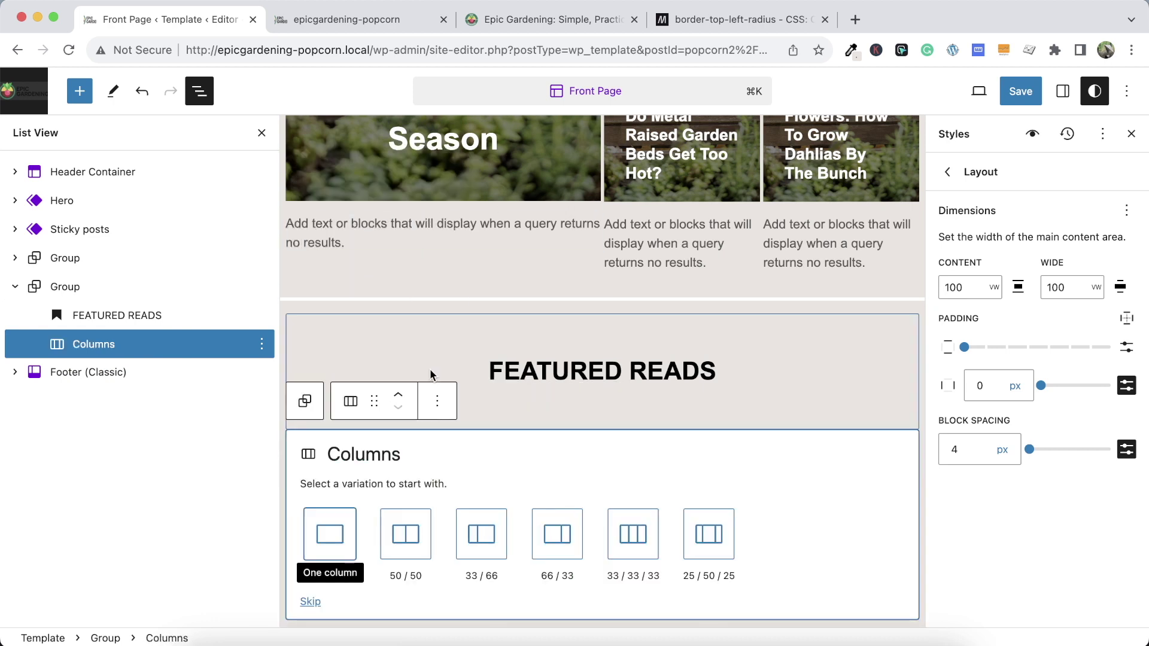
click(482, 534)
scroll(526, 397, down, 2)
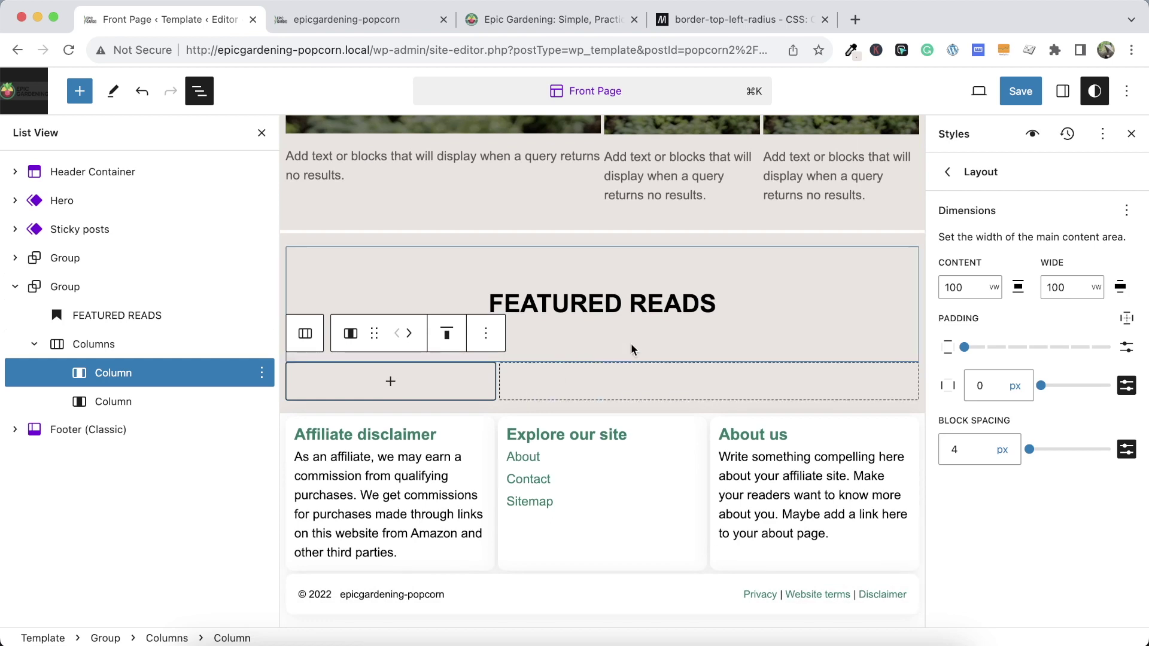
Start adding a block to the wider column, and examine the post cards in Epic Gardening's Seeds section and the row below its hero
click(663, 383)
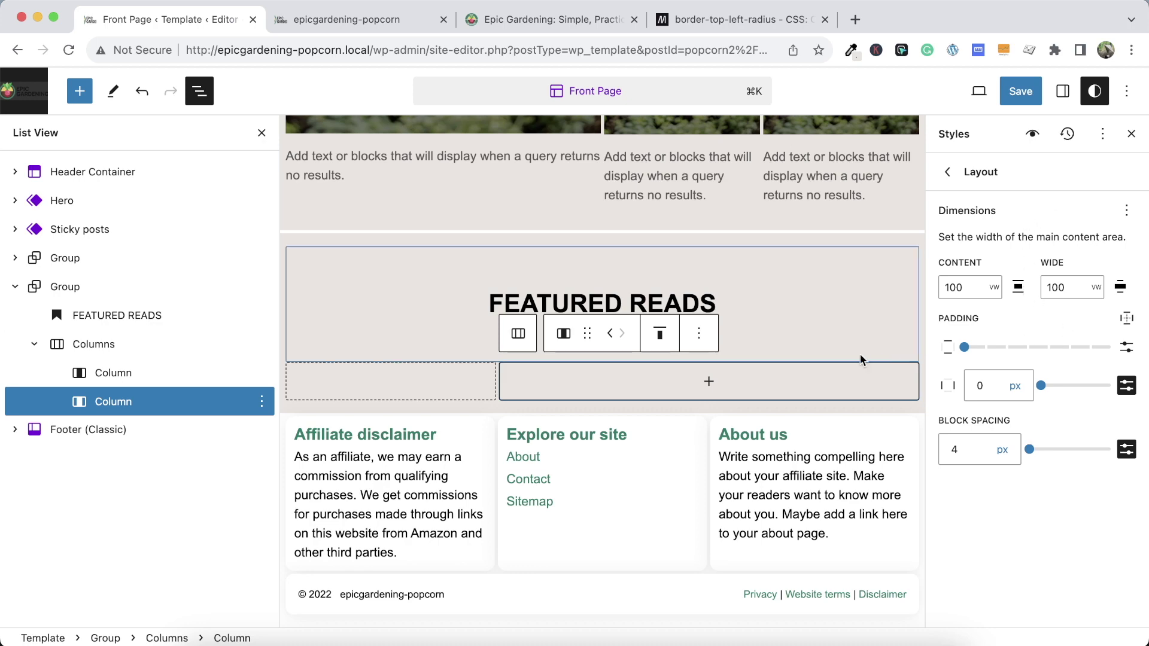
click(801, 386)
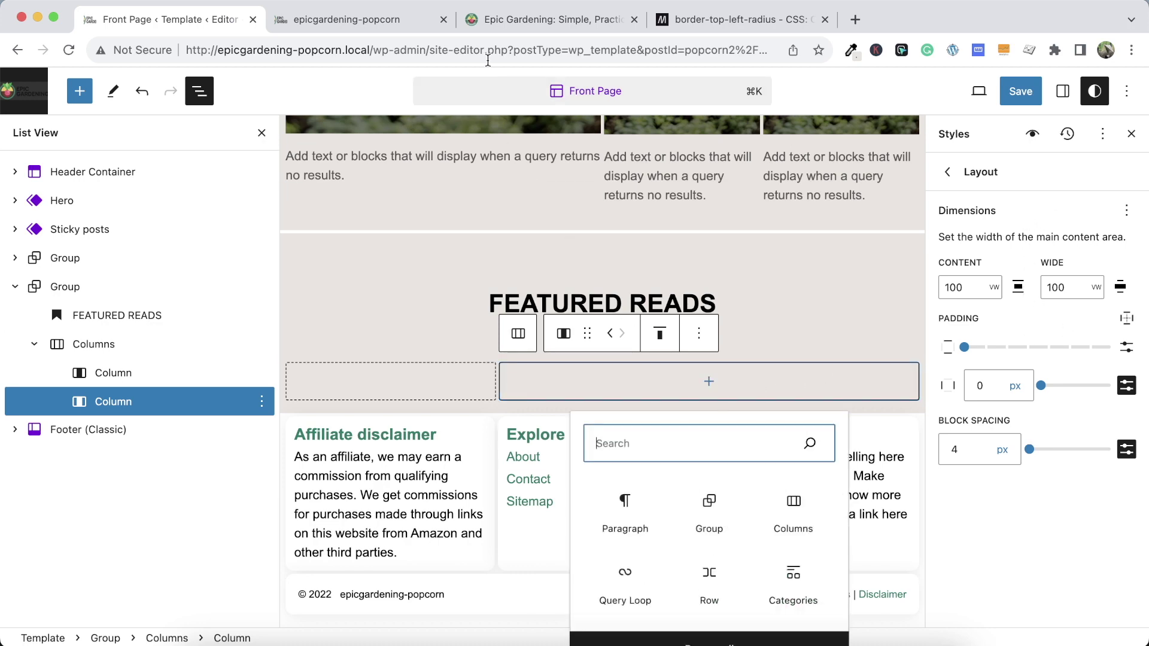
click(511, 15)
scroll(588, 316, down, 2)
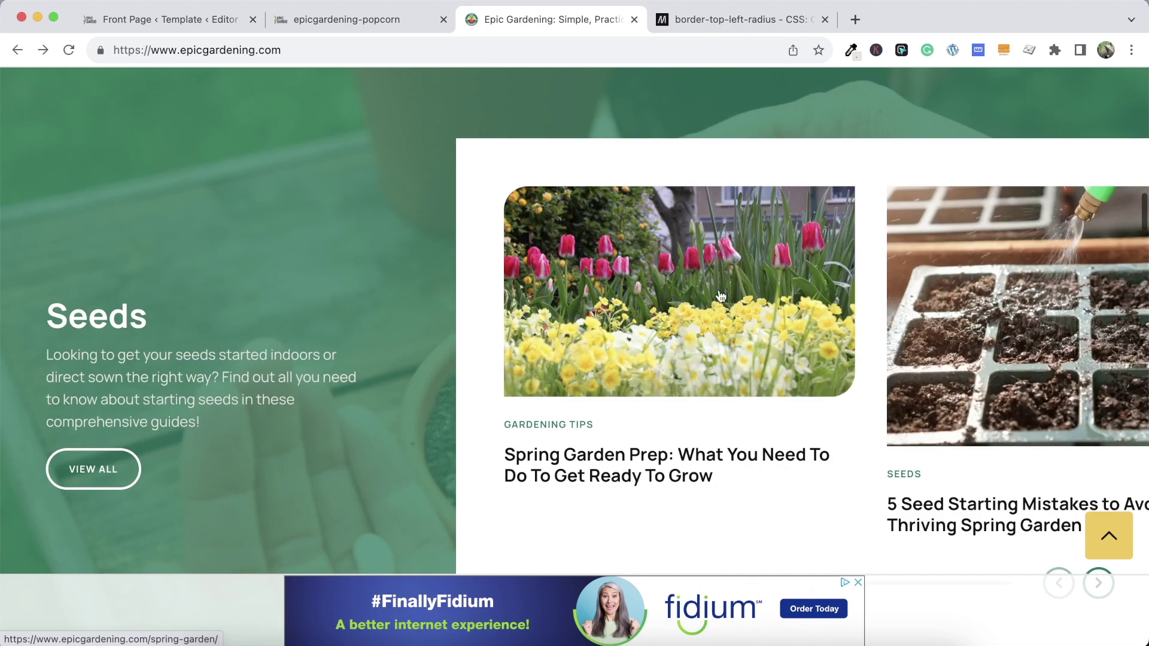
scroll(405, 256, up, 10)
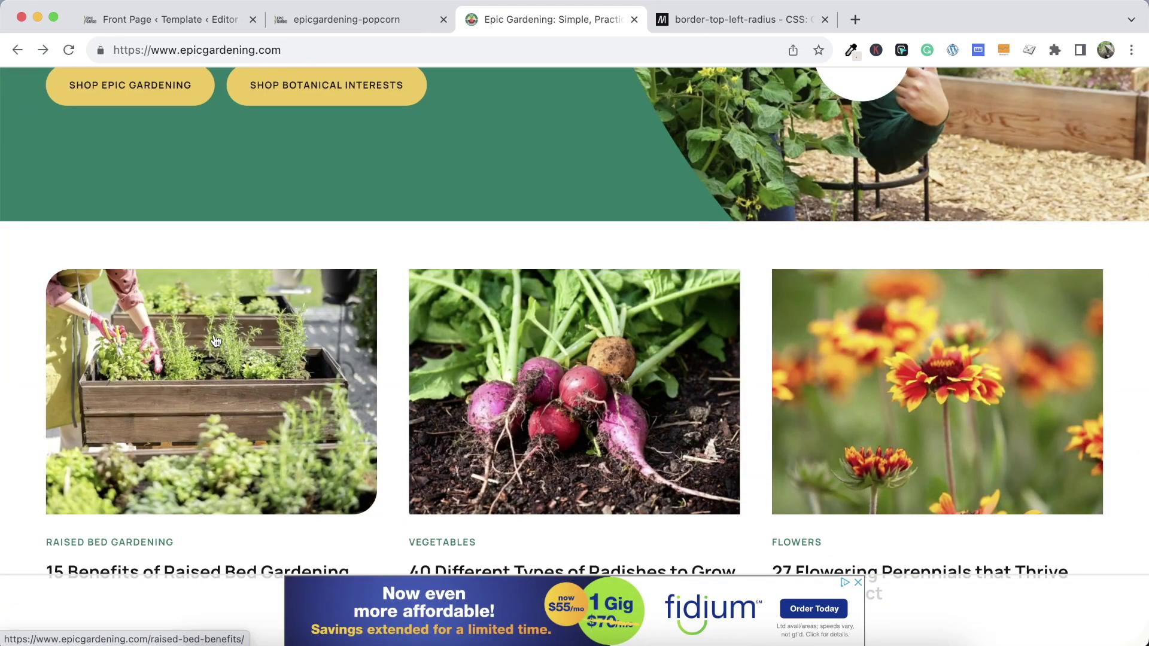
scroll(215, 340, down, 4)
scroll(205, 392, down, 7)
scroll(598, 454, down, 13)
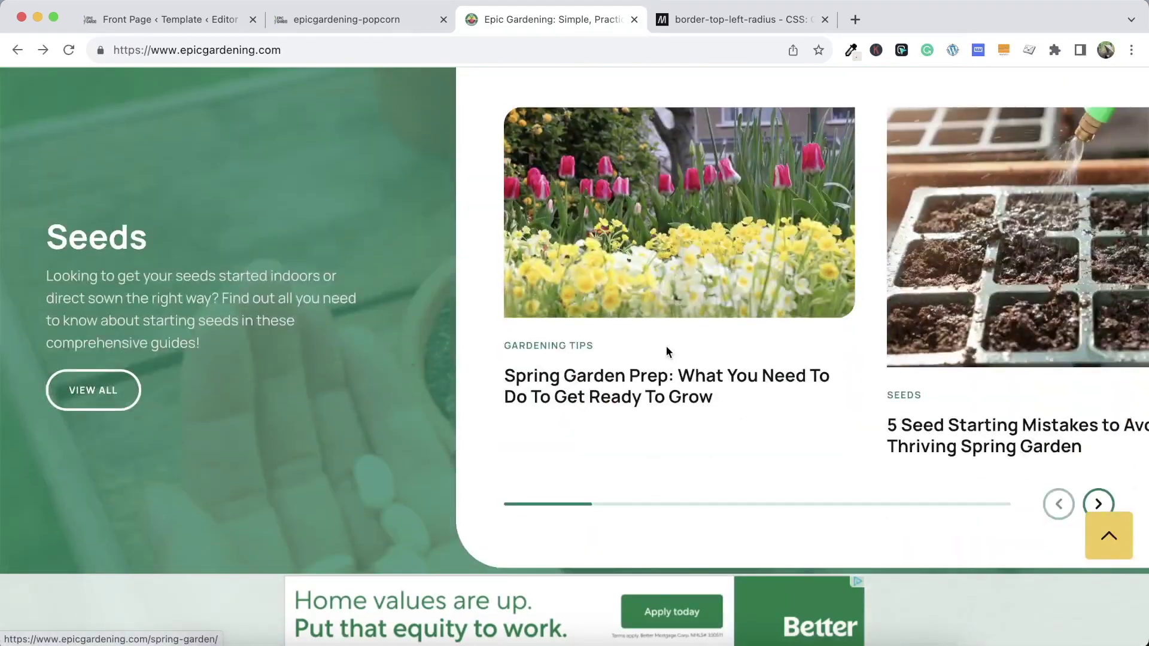
Back in the template editor, copy the Group block that holds the Query Loop inside the Sticky posts pattern
click(215, 19)
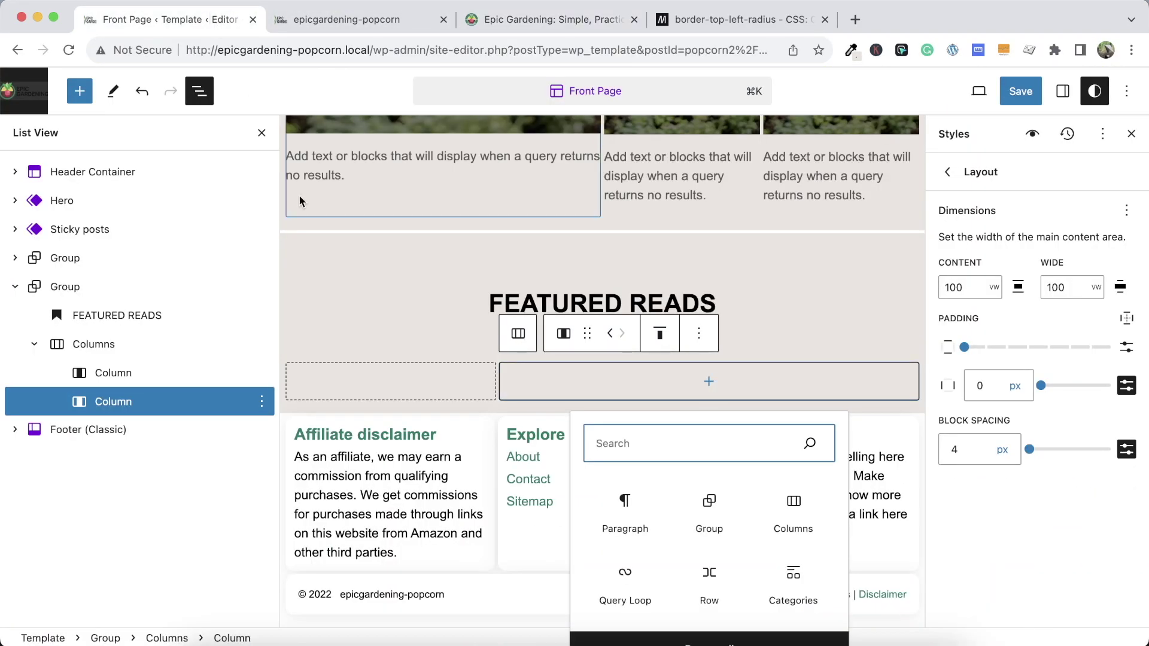
click(18, 232)
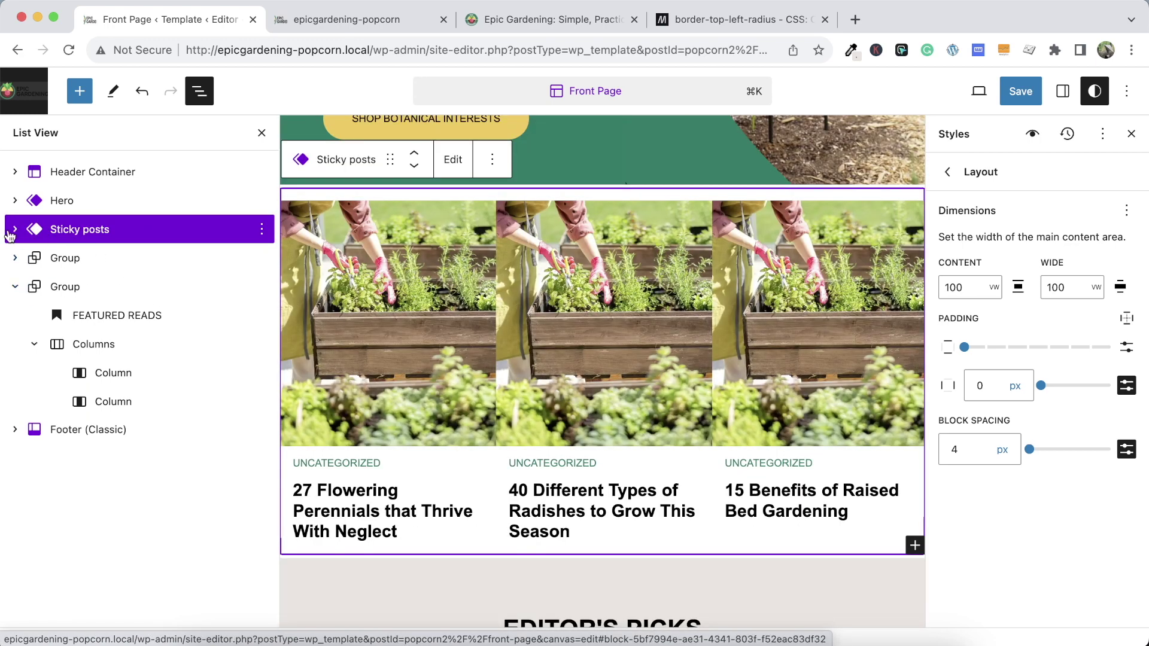
click(15, 231)
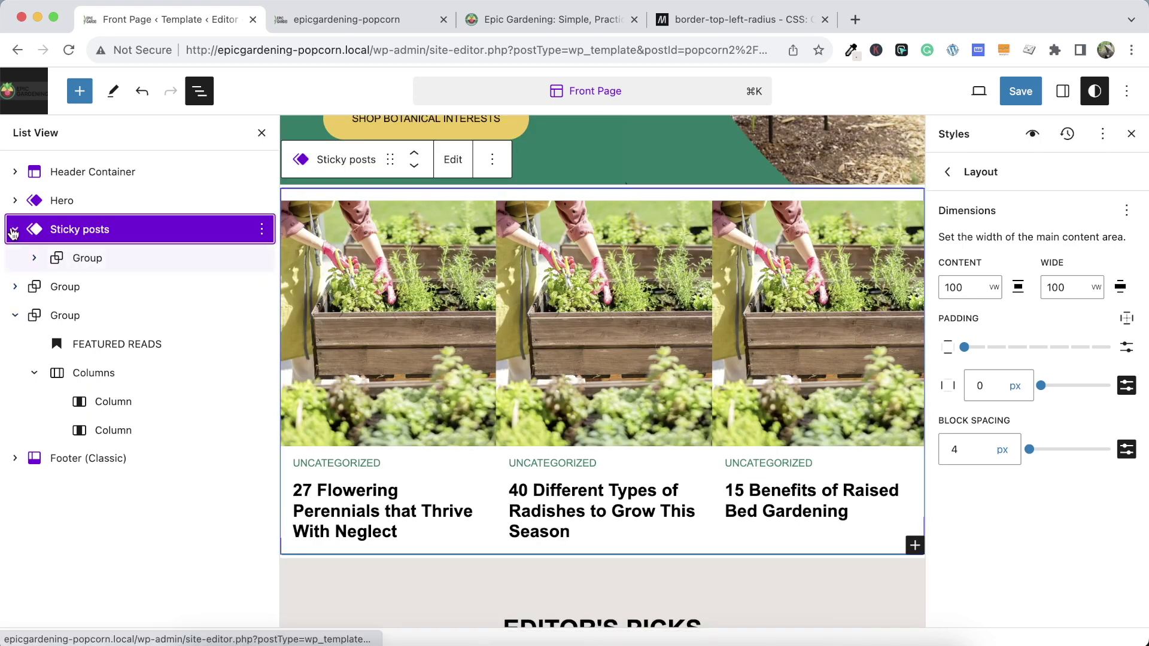
click(43, 262)
click(261, 259)
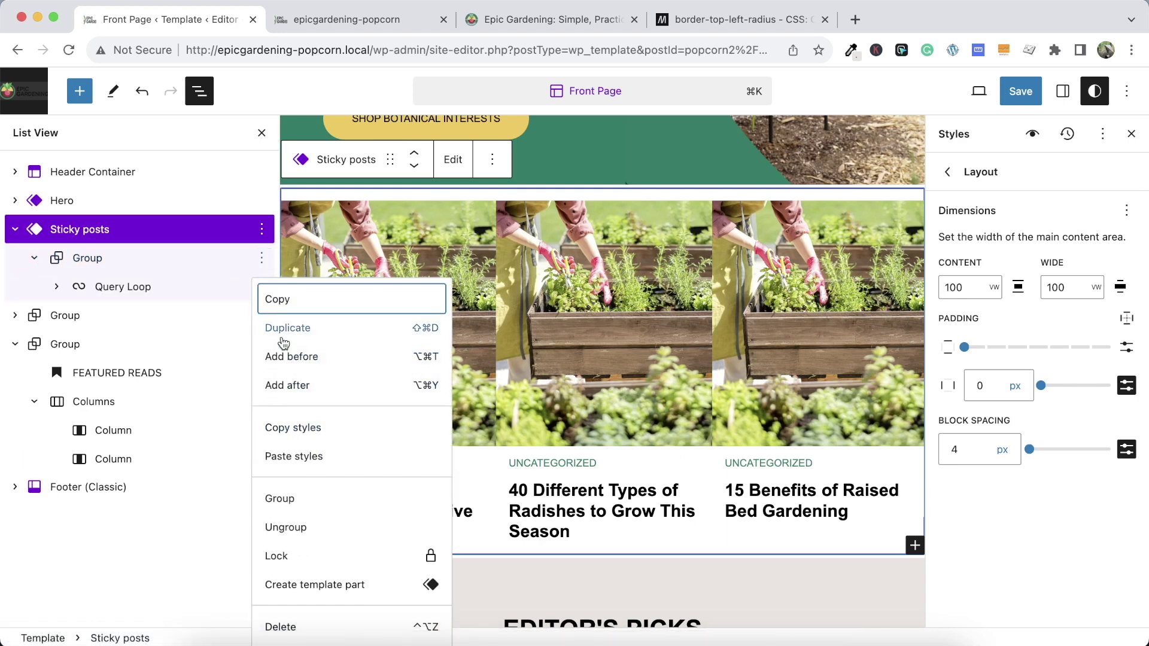
click(286, 302)
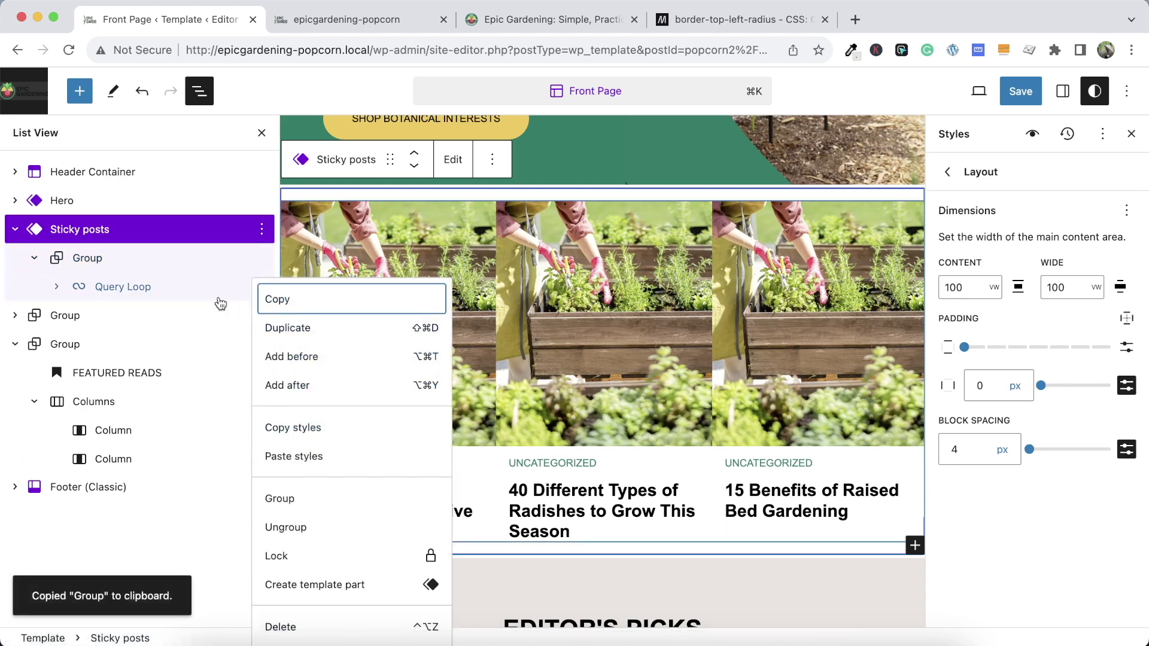
Paste the copied Group with its post Query Loop into the wider column under the FEATURED READS heading
click(167, 462)
click(262, 459)
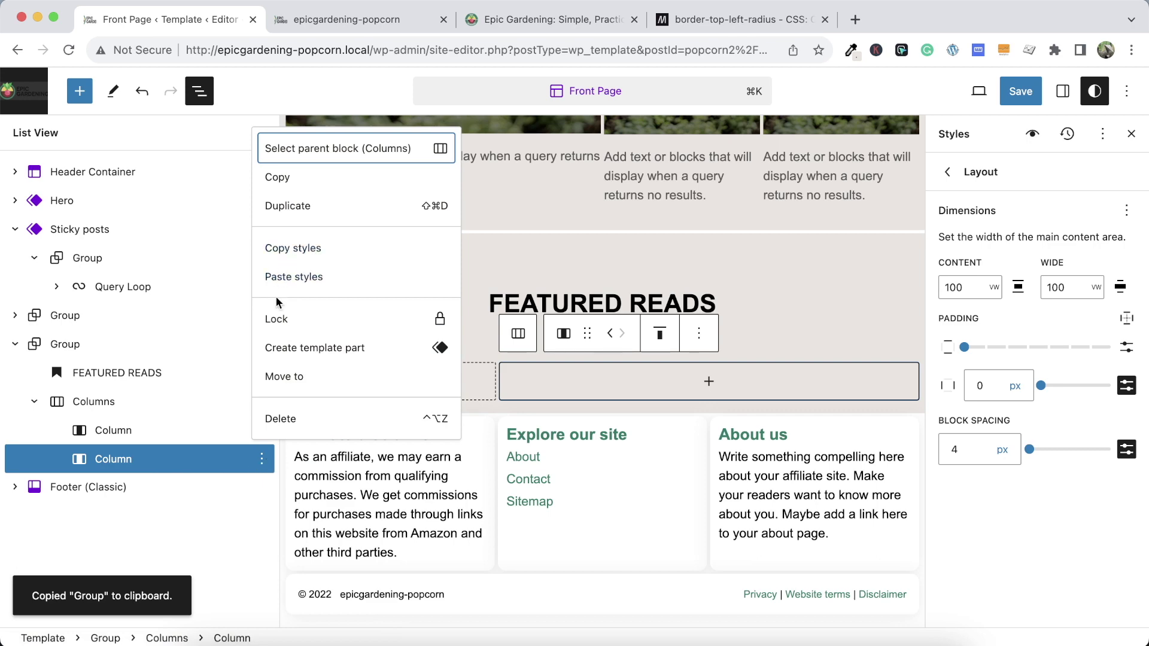
click(708, 381)
click(637, 198)
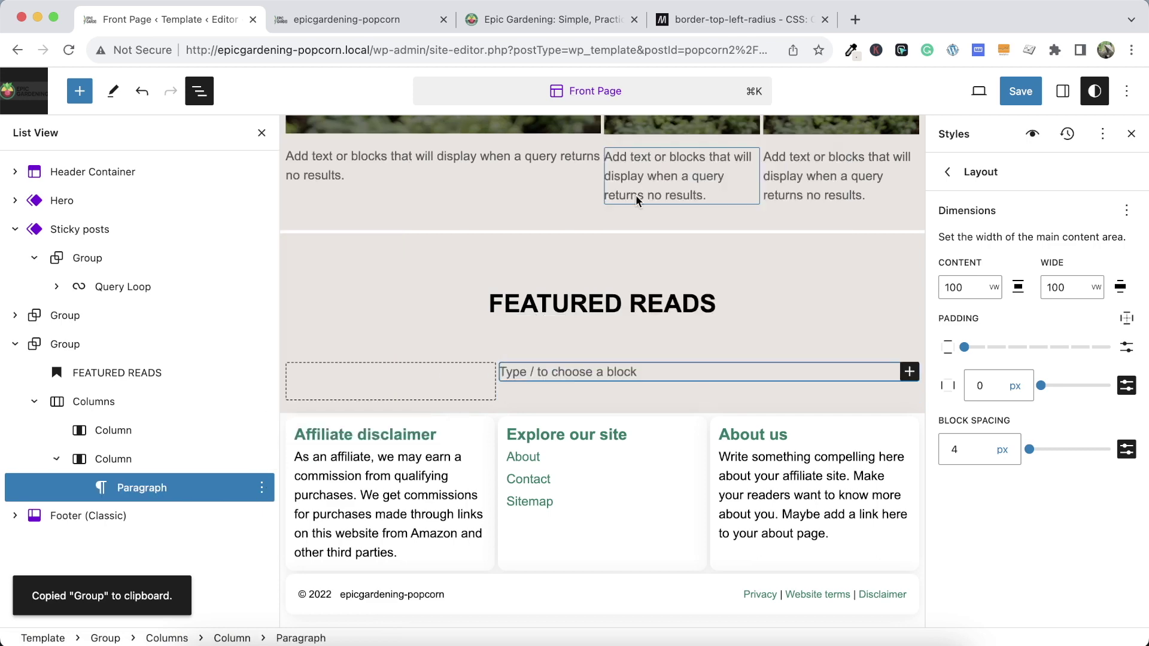
key(super+v)
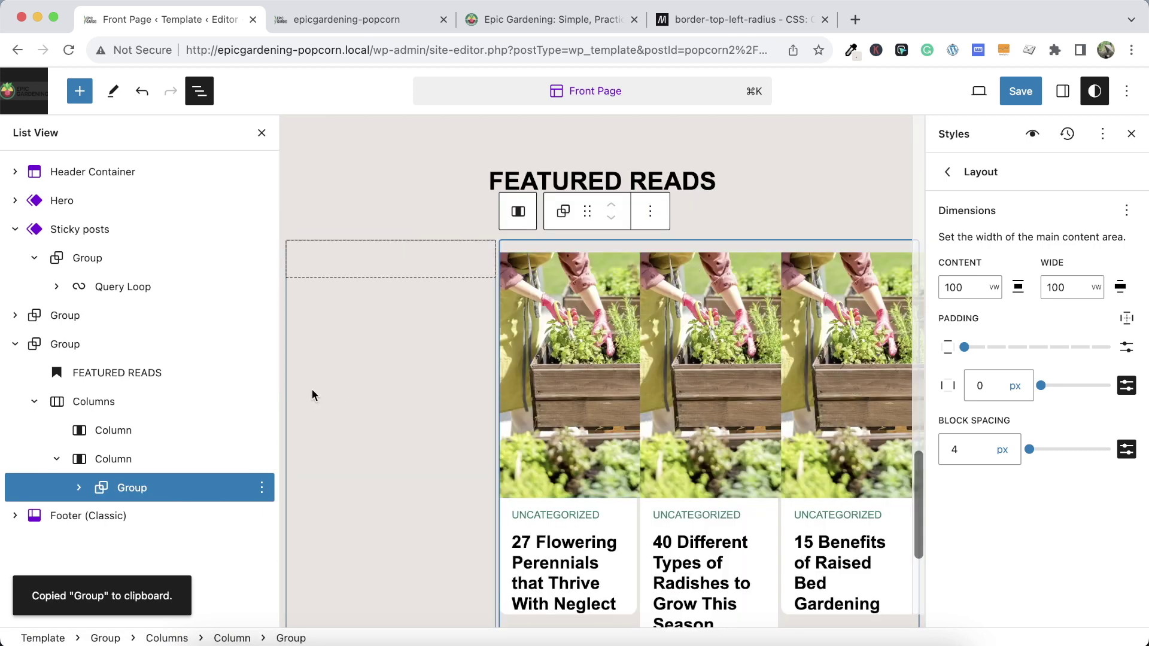
scroll(647, 407, down, 3)
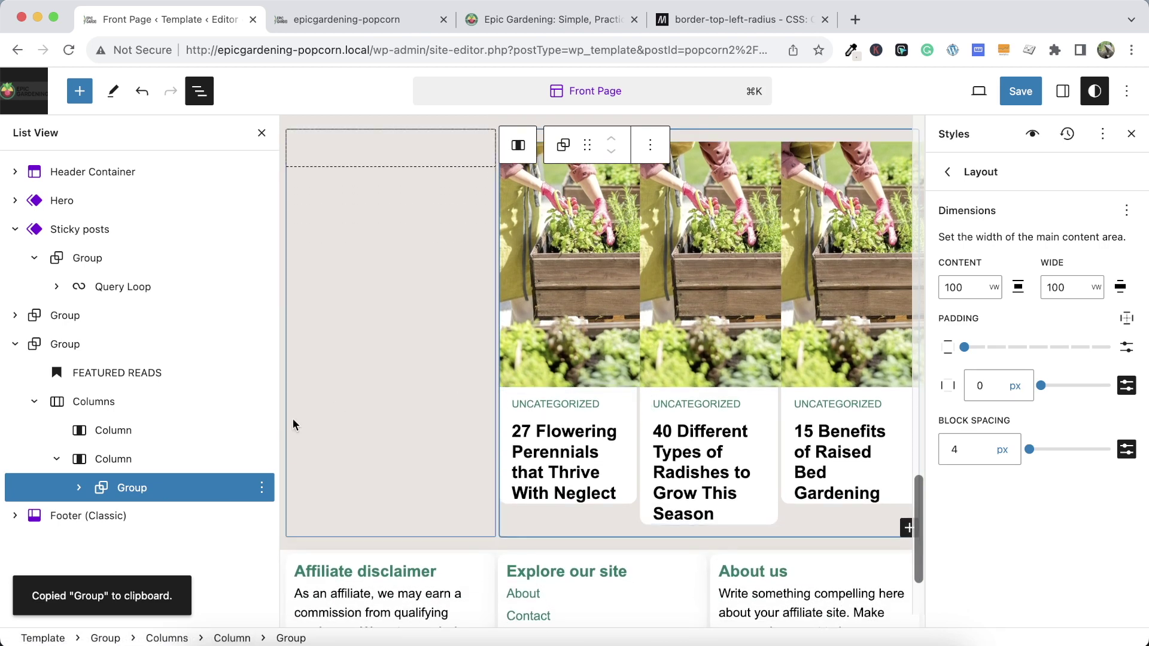
Set the Post Template of the pasted Query Loop in the wider Featured Reads column to 2 columns
click(79, 488)
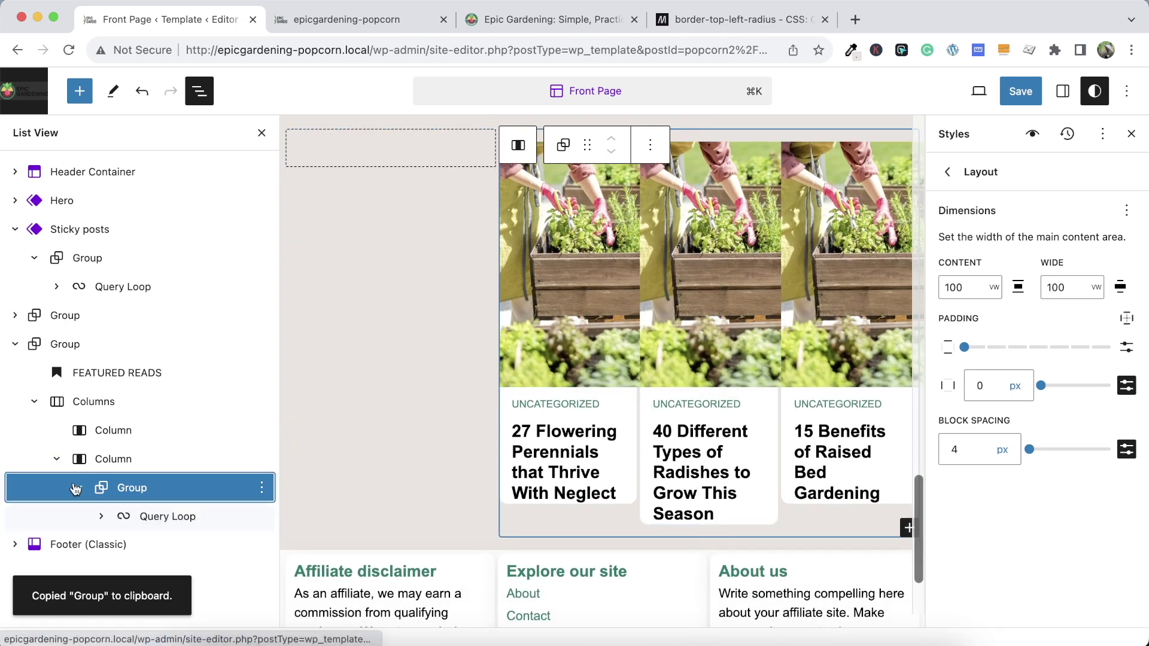
click(128, 516)
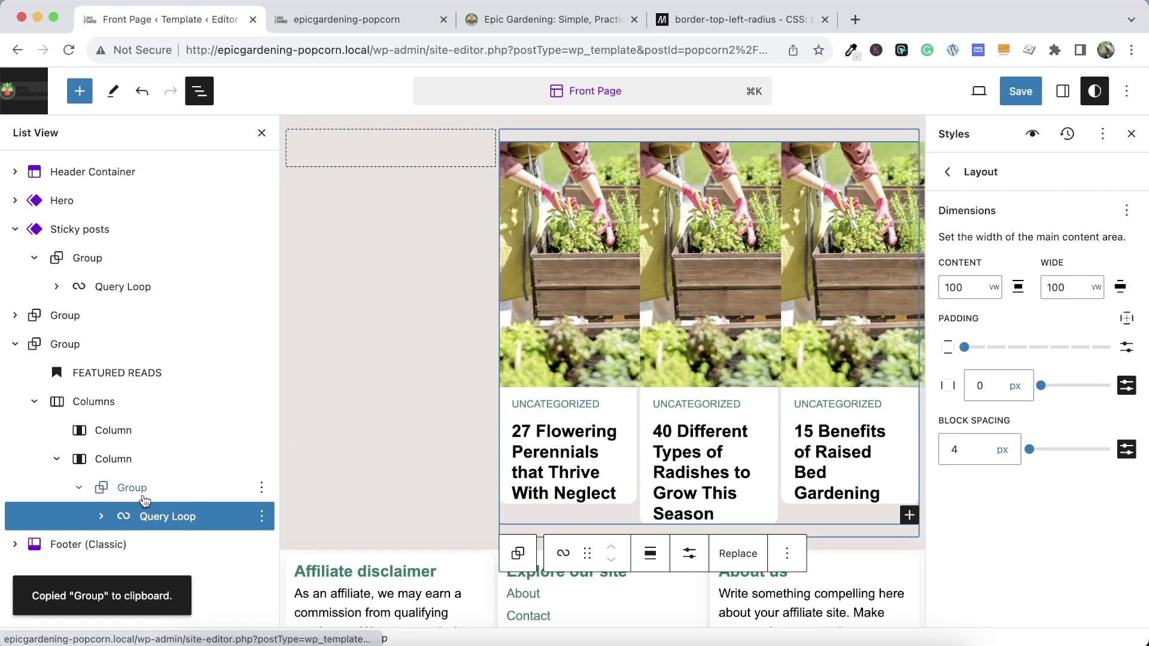
click(262, 515)
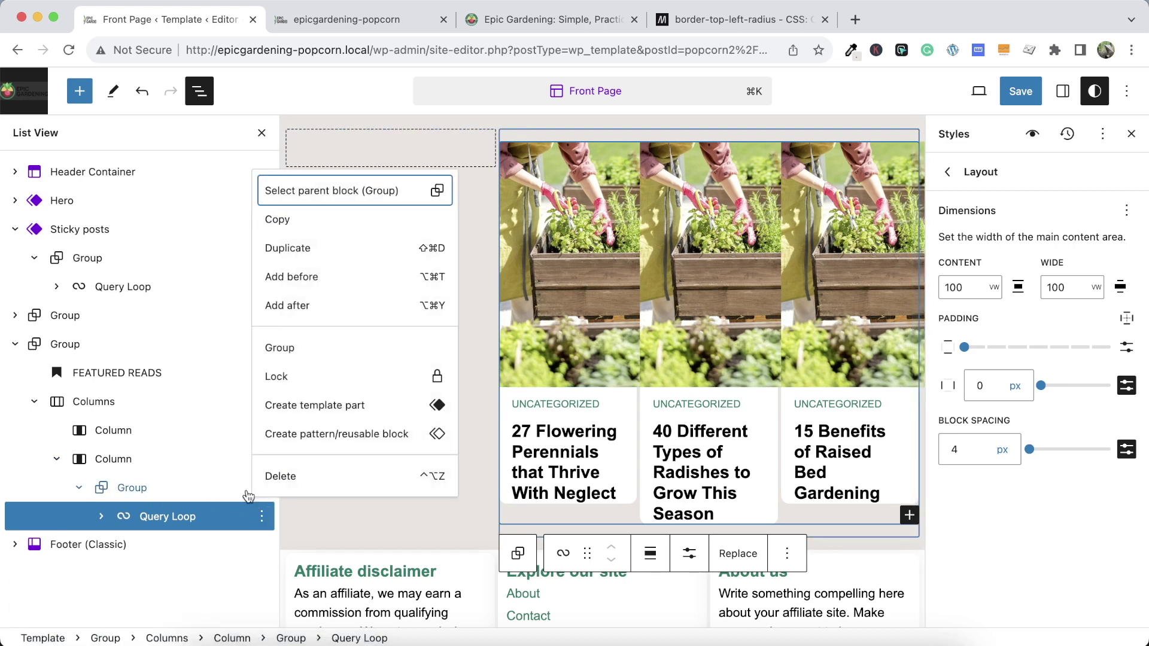
click(160, 520)
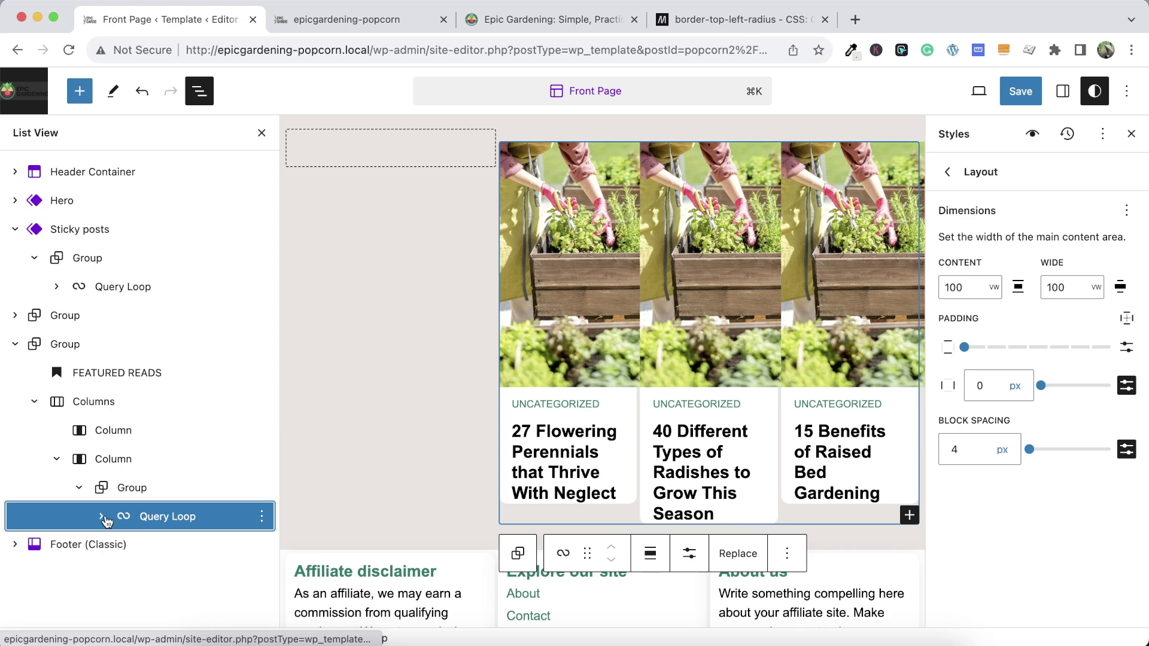
click(163, 539)
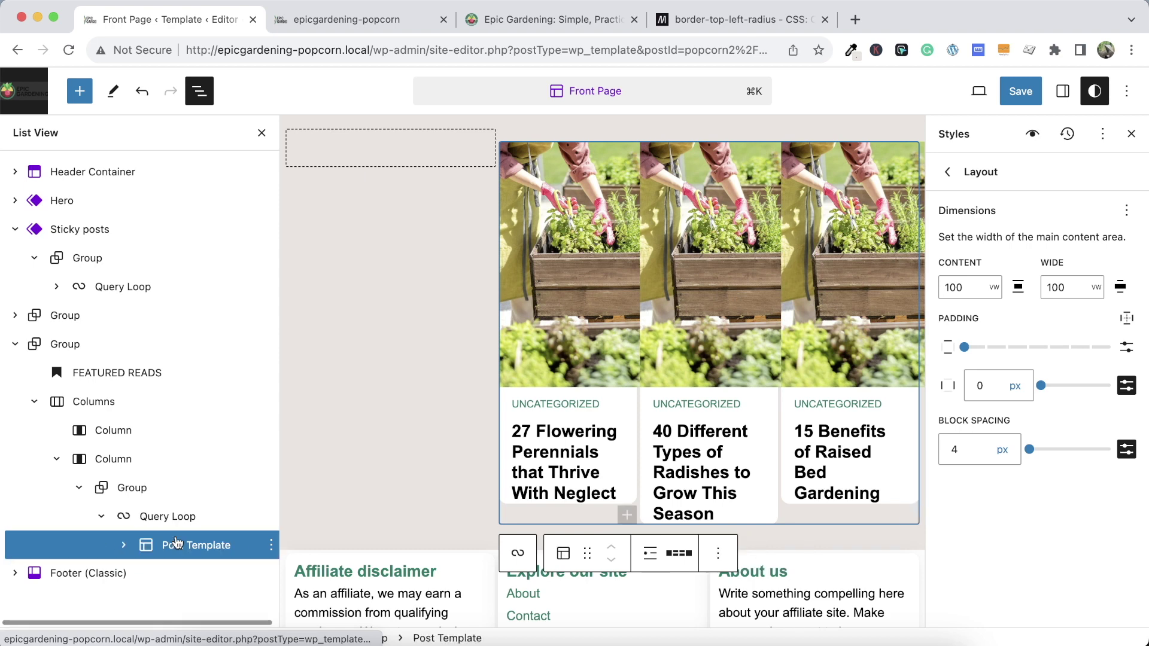
click(1062, 93)
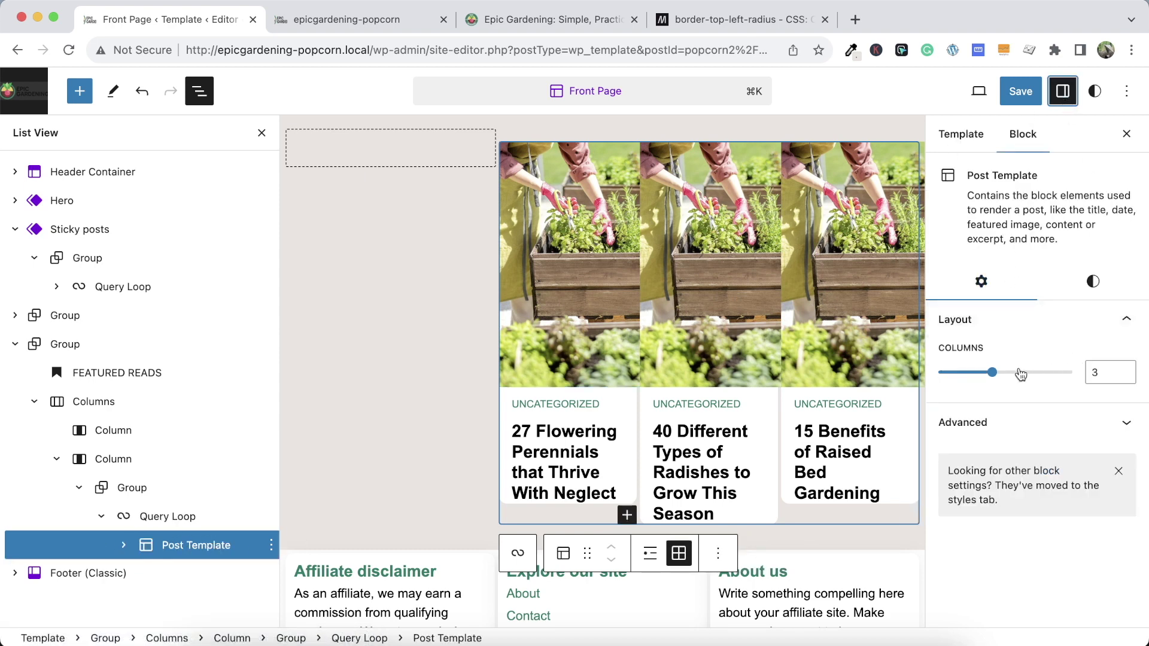
drag(991, 372, 970, 377)
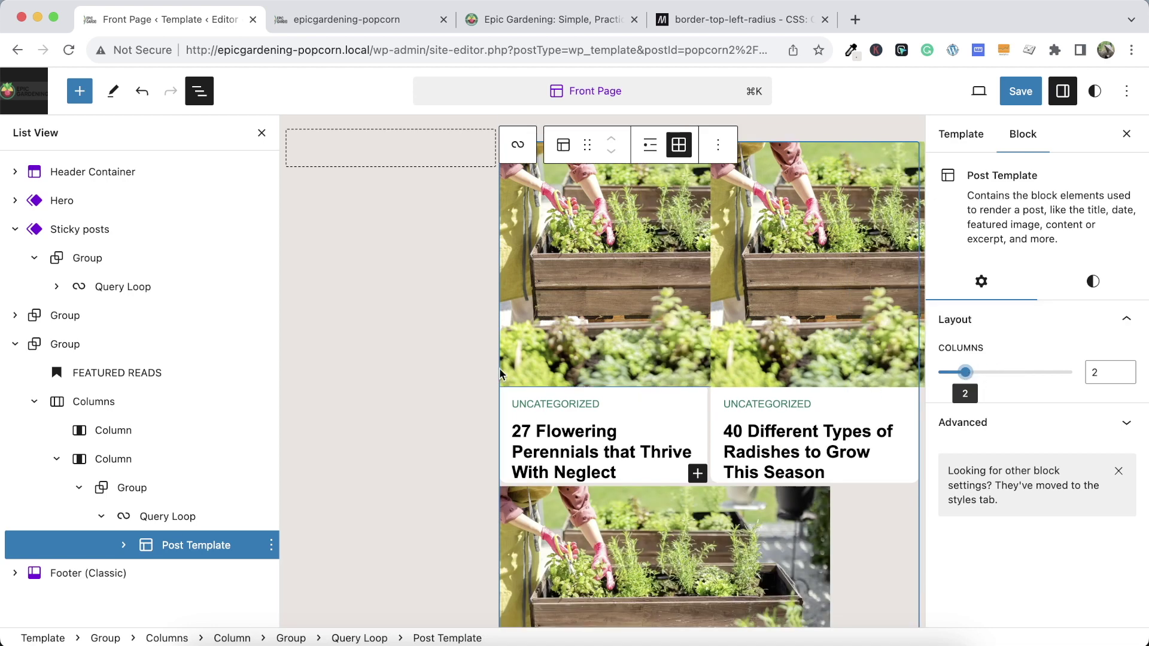
Limit the Featured Reads Query Loop to 2 items per page and check its order and sticky post settings
click(174, 516)
click(689, 145)
click(840, 197)
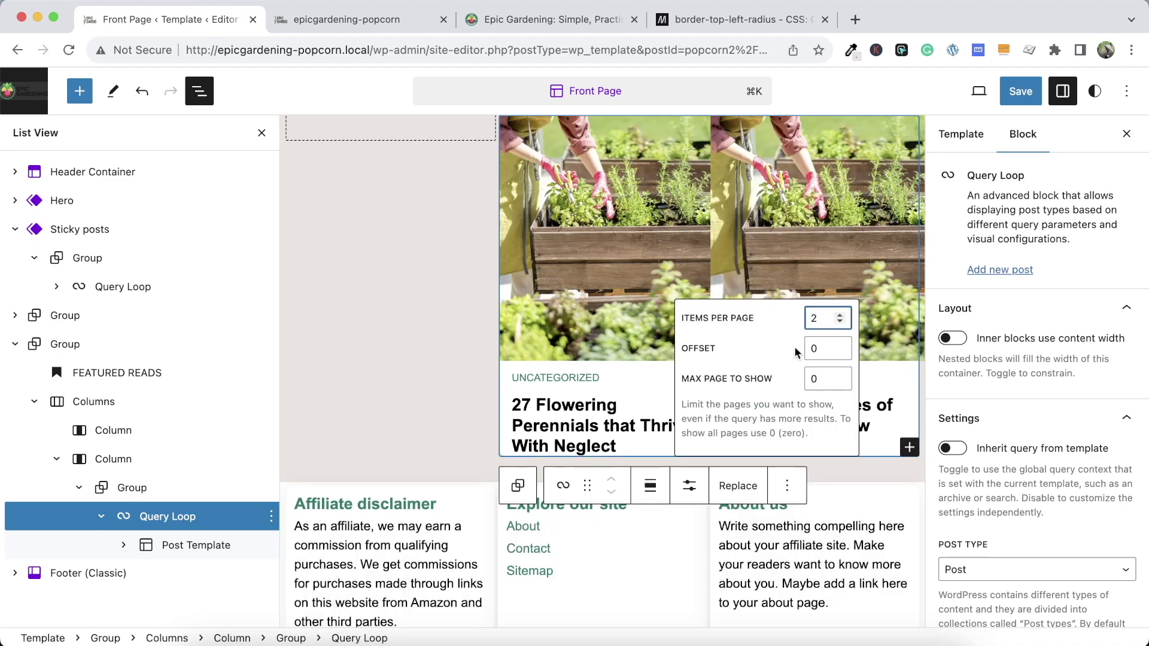
scroll(1009, 409, down, 5)
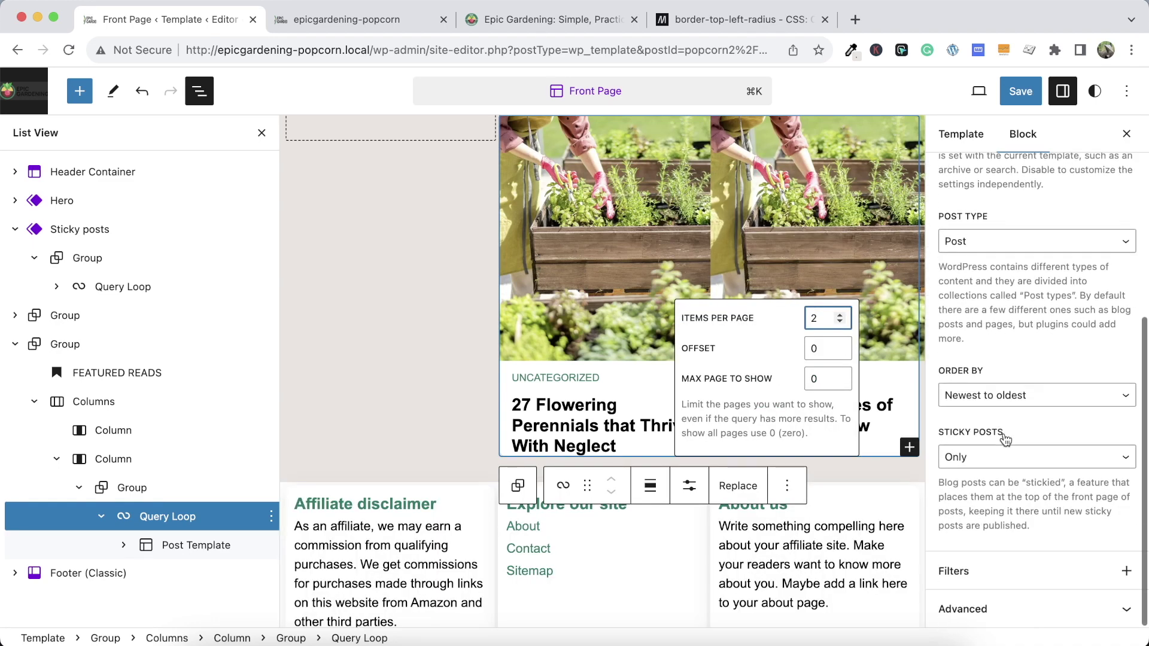
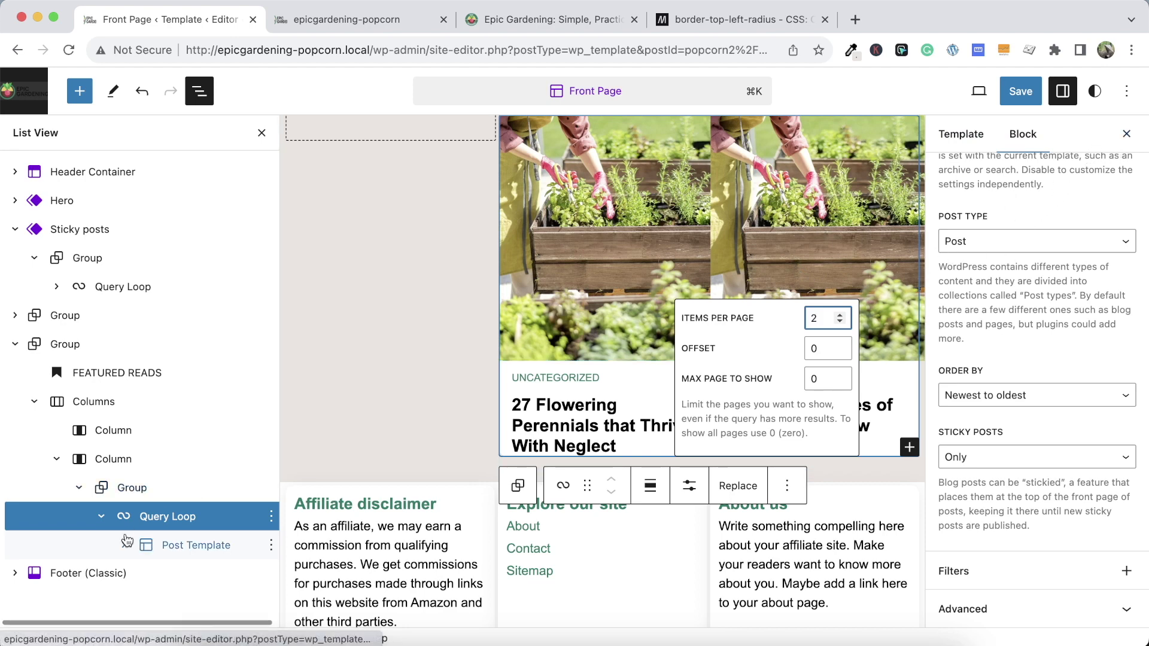
Review the Post Template's style settings, and inspect the two post cards under FEATURED READS with the side panels closed
click(165, 547)
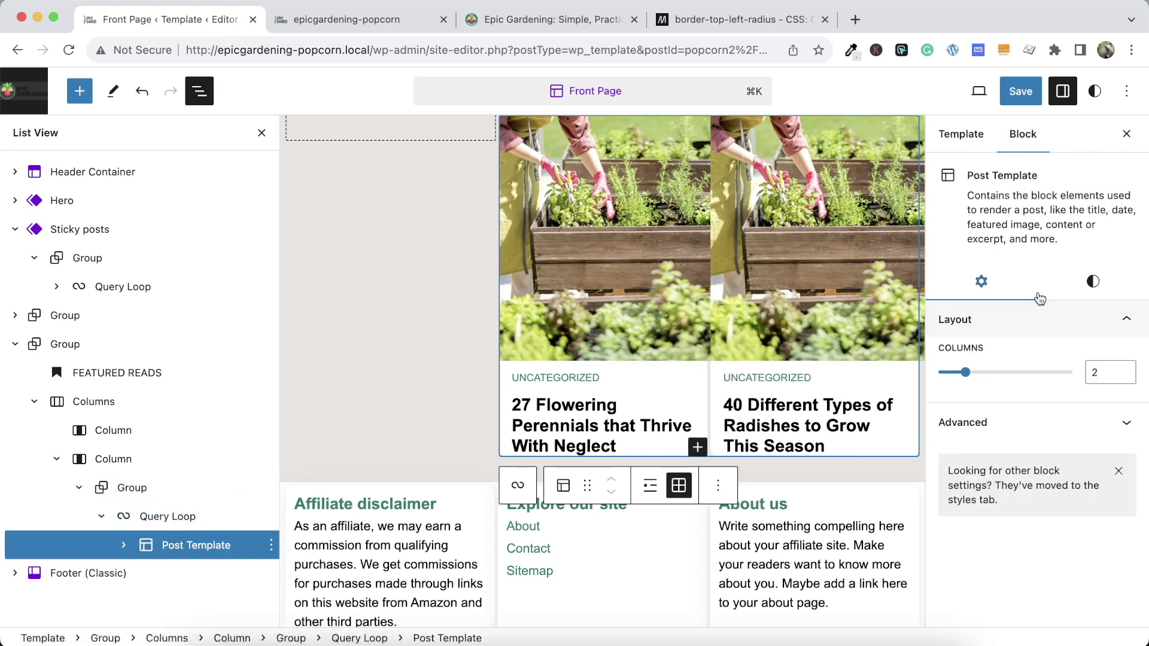
click(1090, 283)
scroll(1077, 367, down, 3)
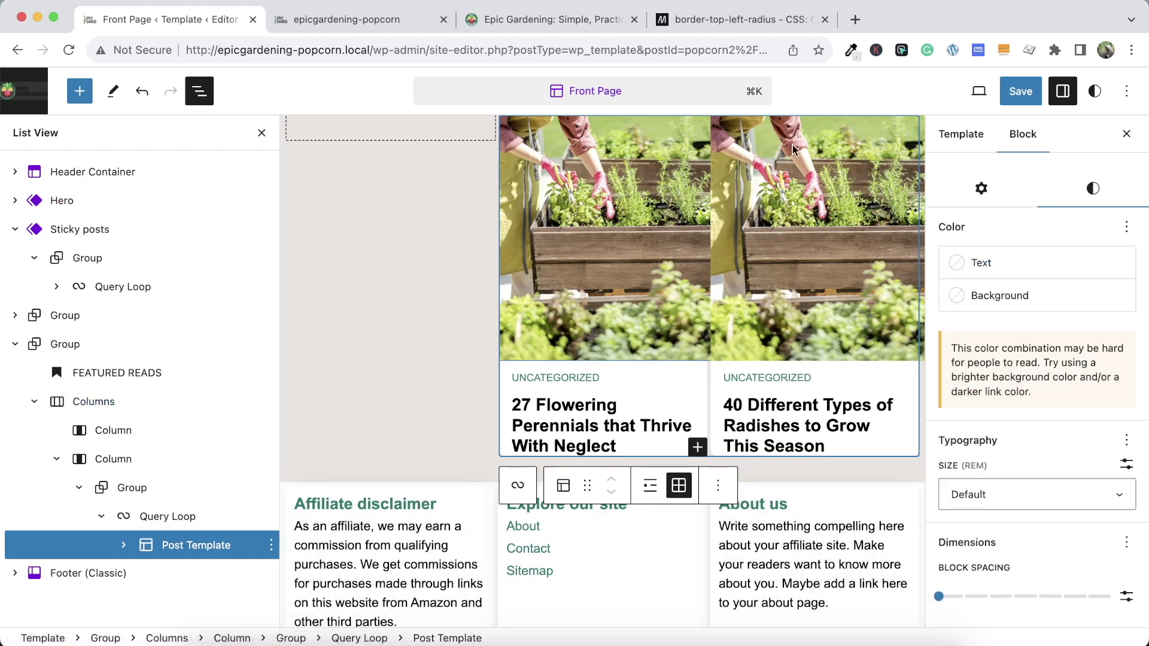
click(1126, 133)
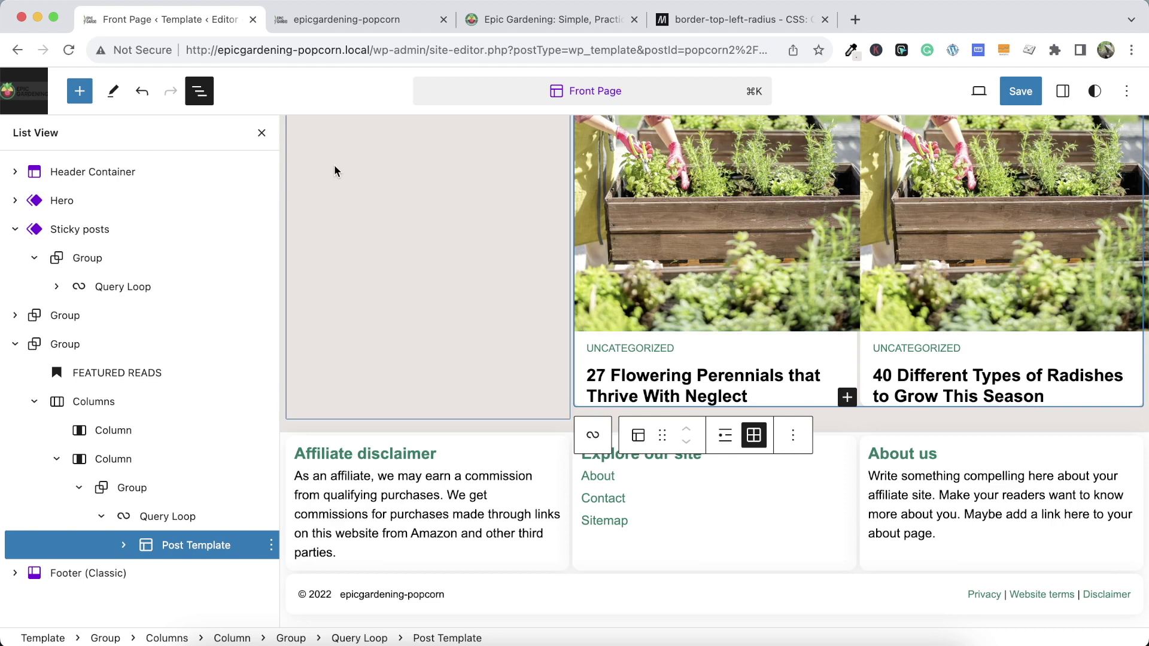
click(261, 132)
scroll(644, 245, up, 5)
scroll(643, 245, down, 5)
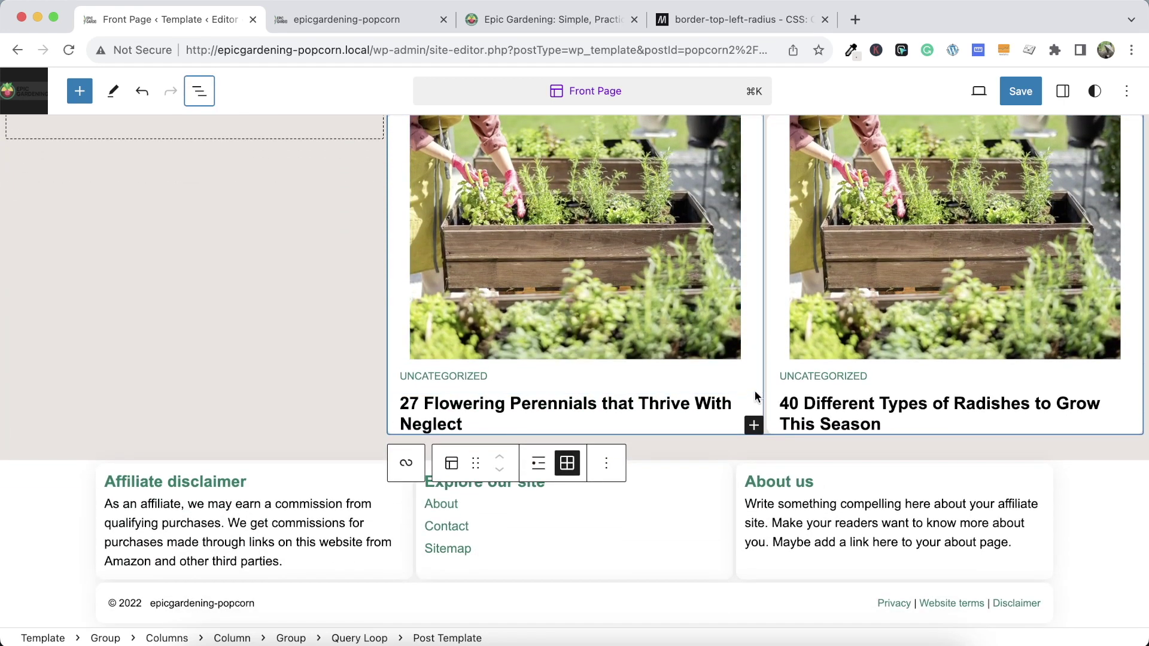
click(757, 377)
click(762, 352)
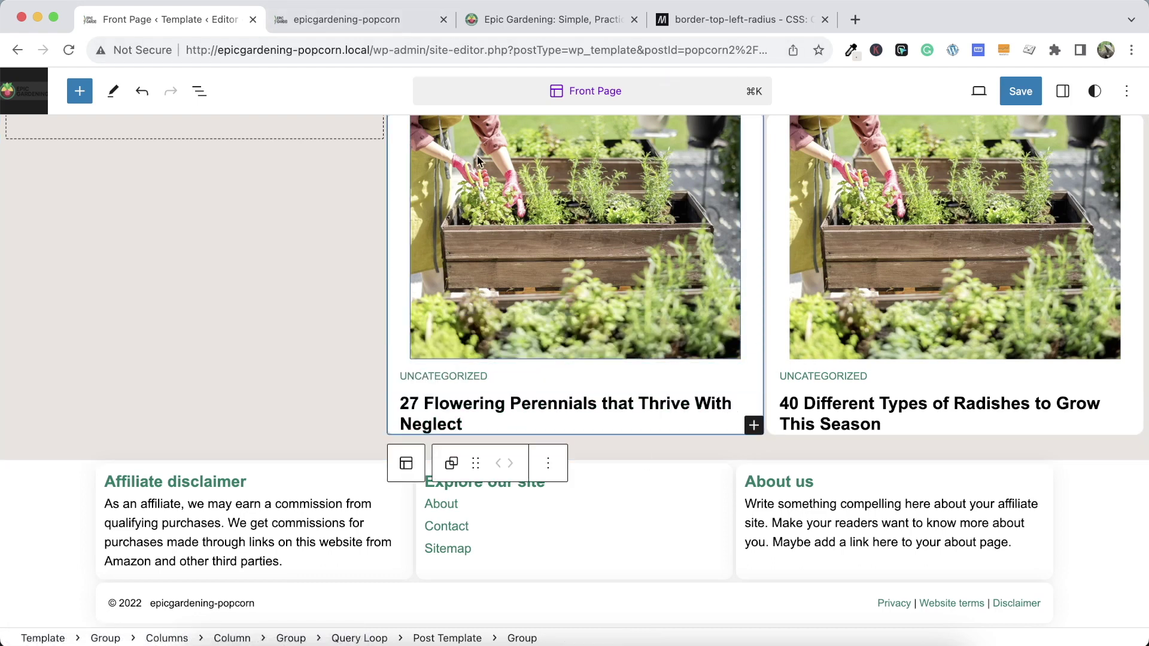
scroll(479, 179, up, 3)
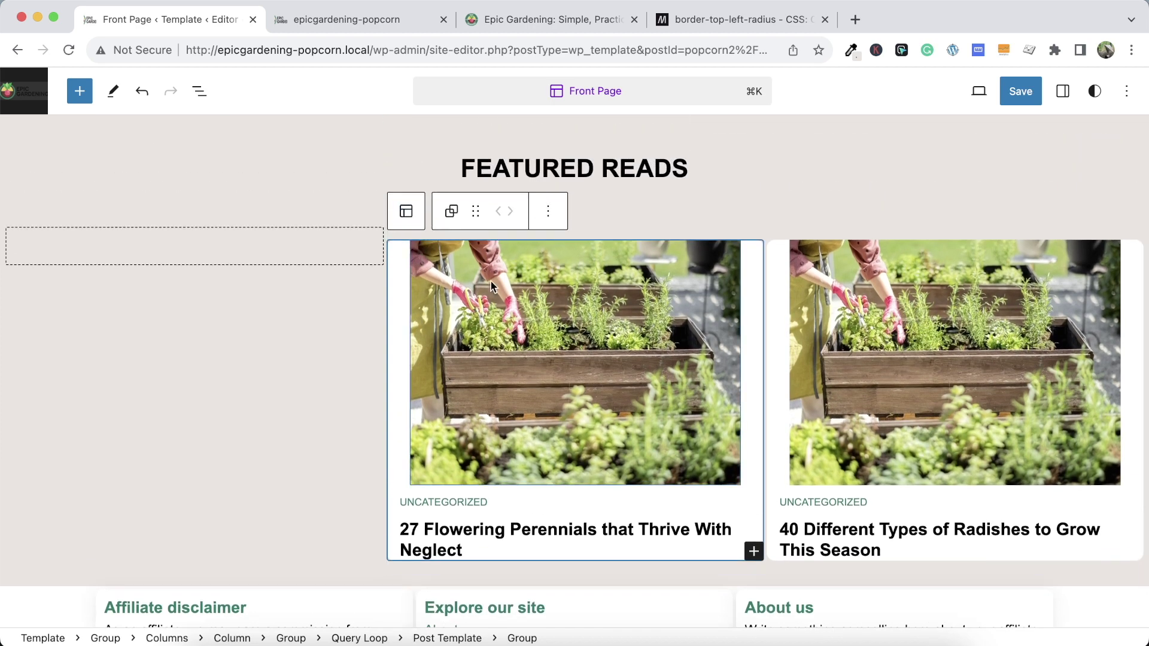
Give the Group that wraps the Featured Reads Query Loop a white #FFFFFF (Quaternary) background
click(198, 92)
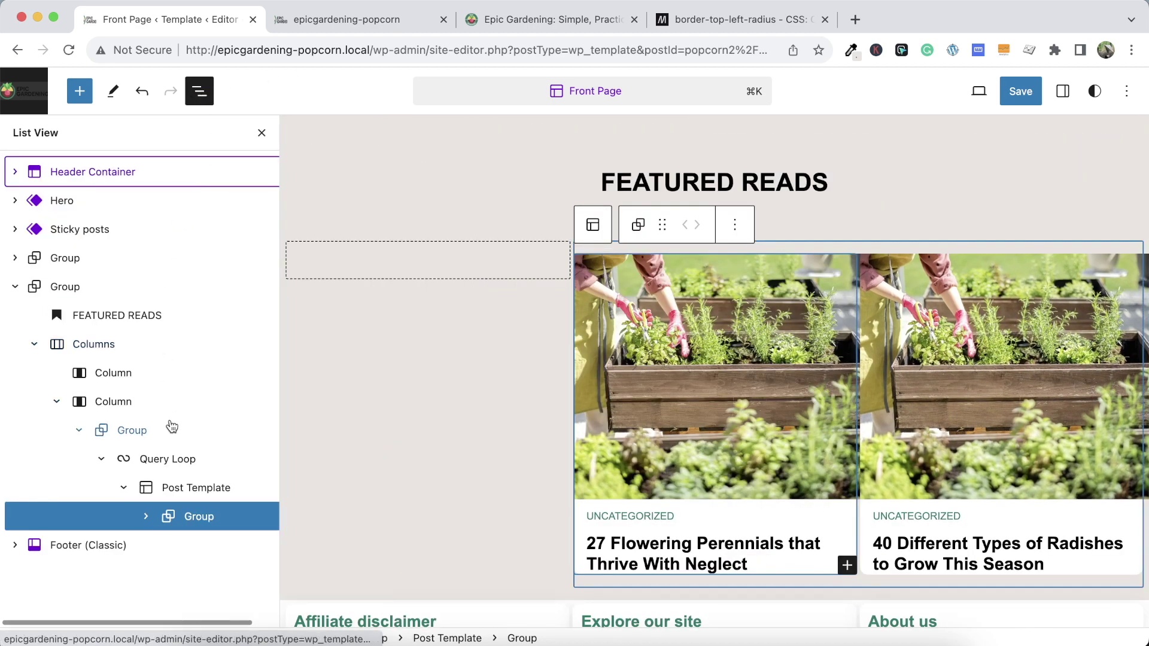
click(132, 430)
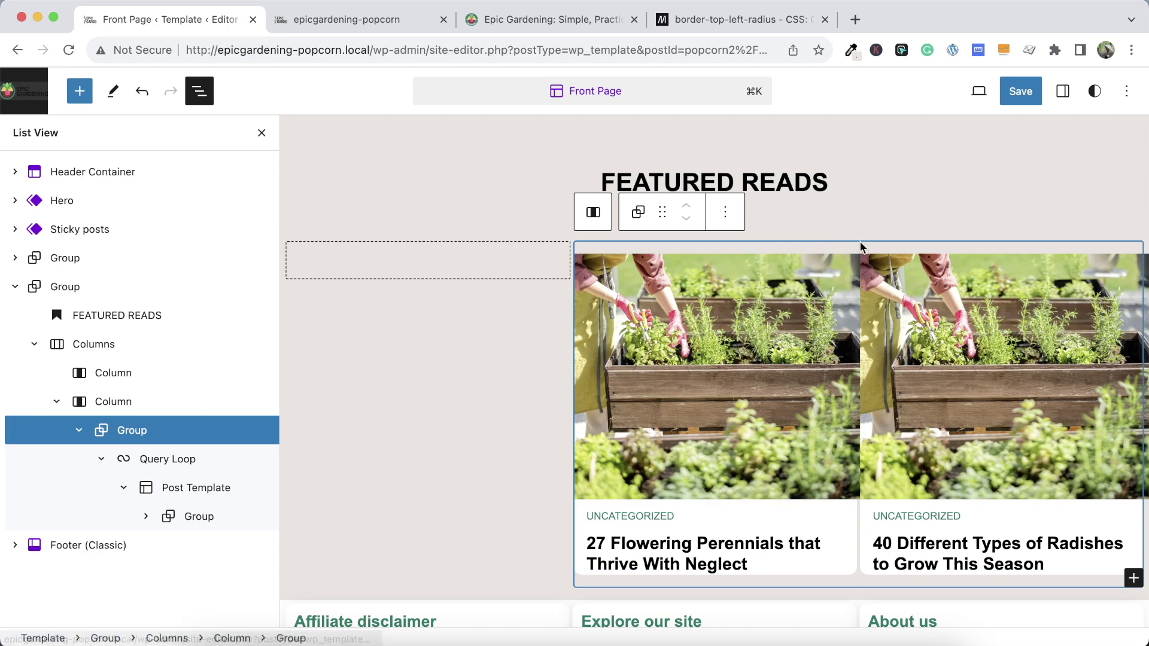
click(1065, 91)
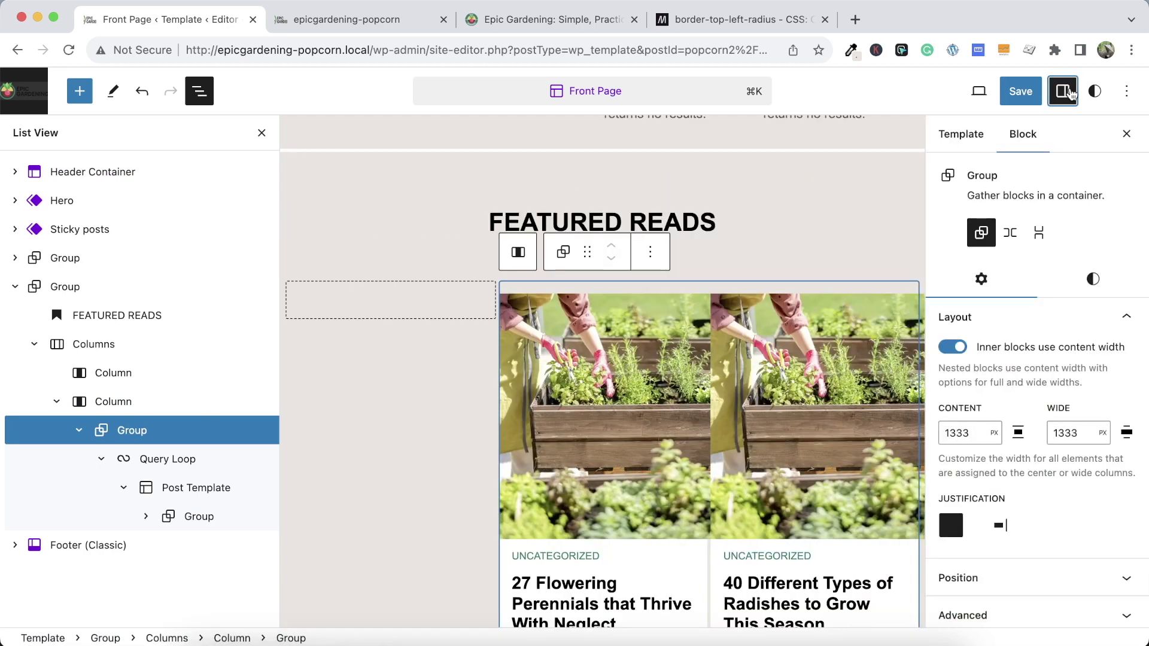
click(1095, 300)
click(991, 386)
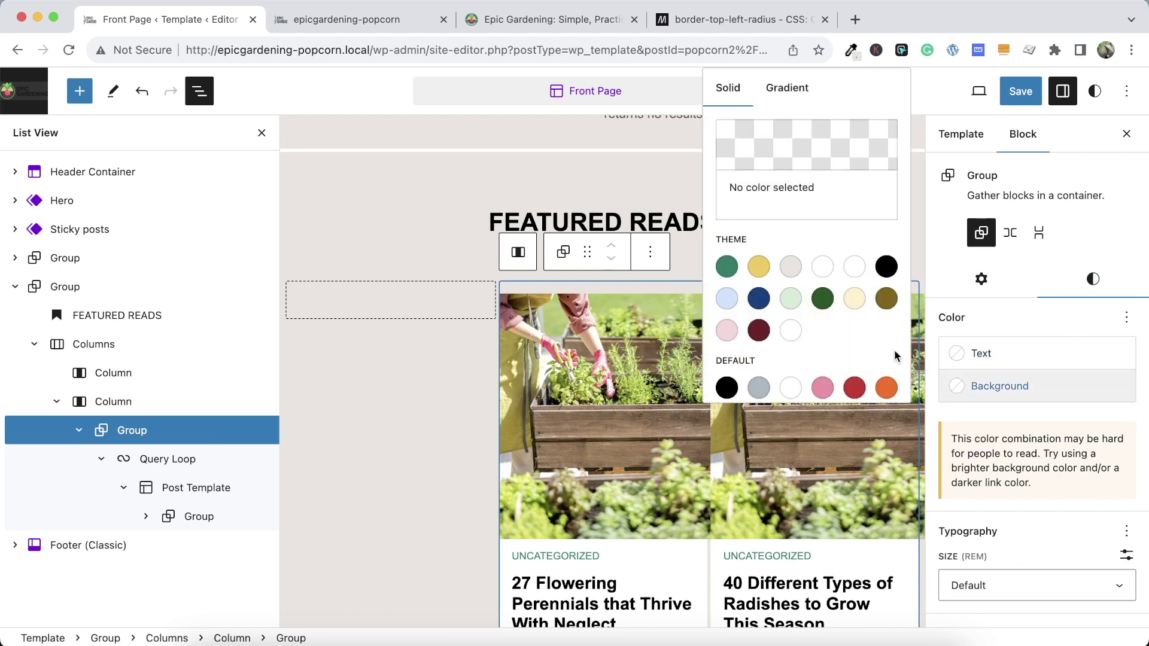
click(787, 338)
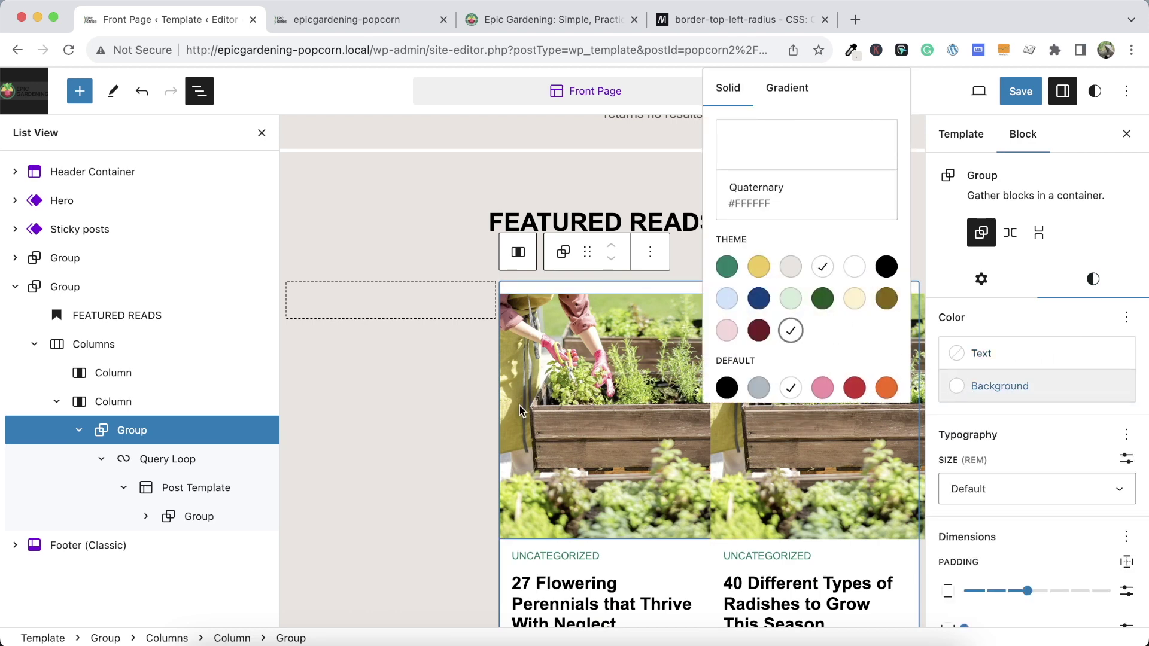
click(988, 297)
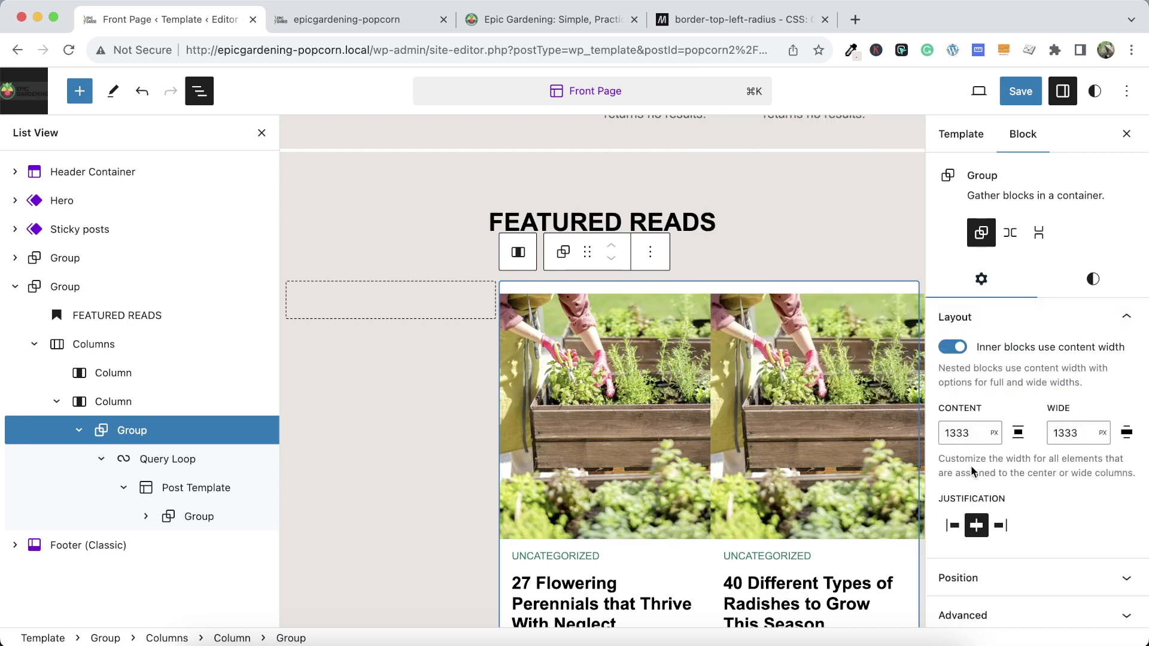
Save the Front Page template and reload the live epicgardening-popcorn front page to check the FEATURED READS section
click(1020, 91)
click(1014, 94)
click(363, 29)
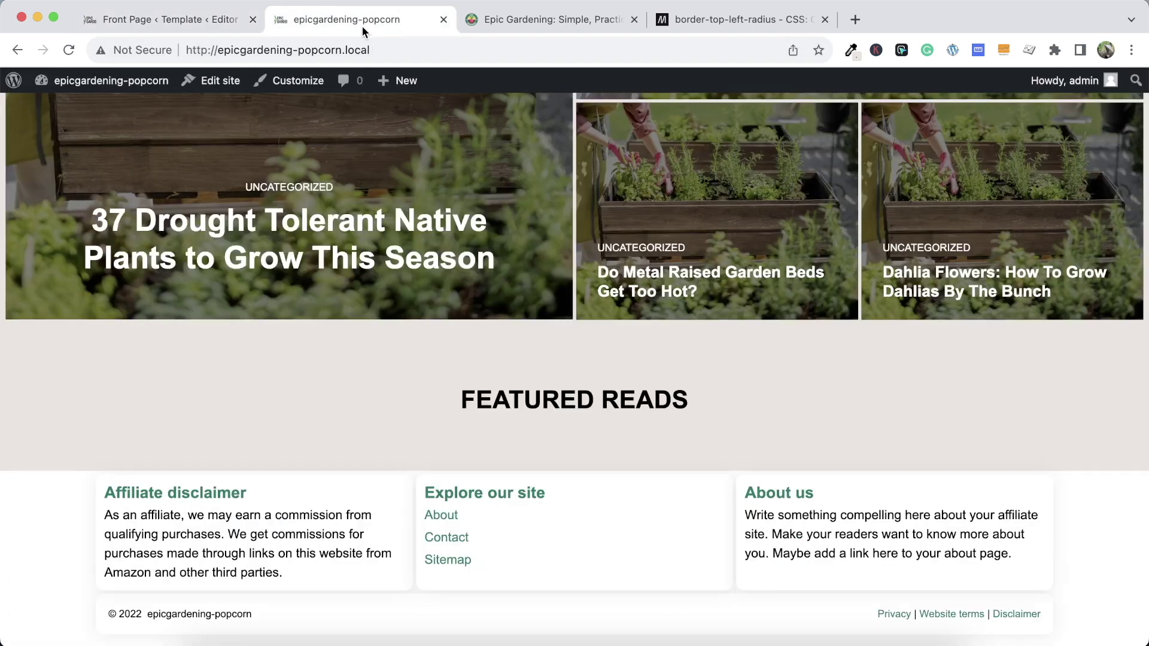
click(72, 49)
scroll(539, 388, down, 5)
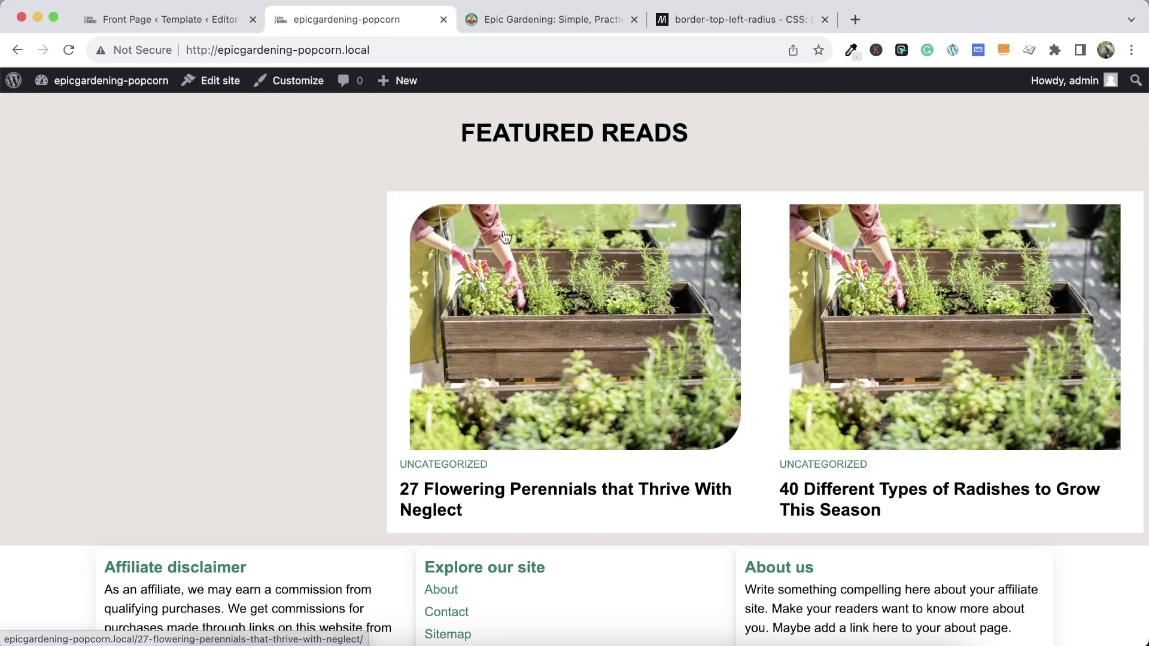
On the Epic Gardening site, examine the Seeds section's heading, text and background image beside the post cards
click(583, 19)
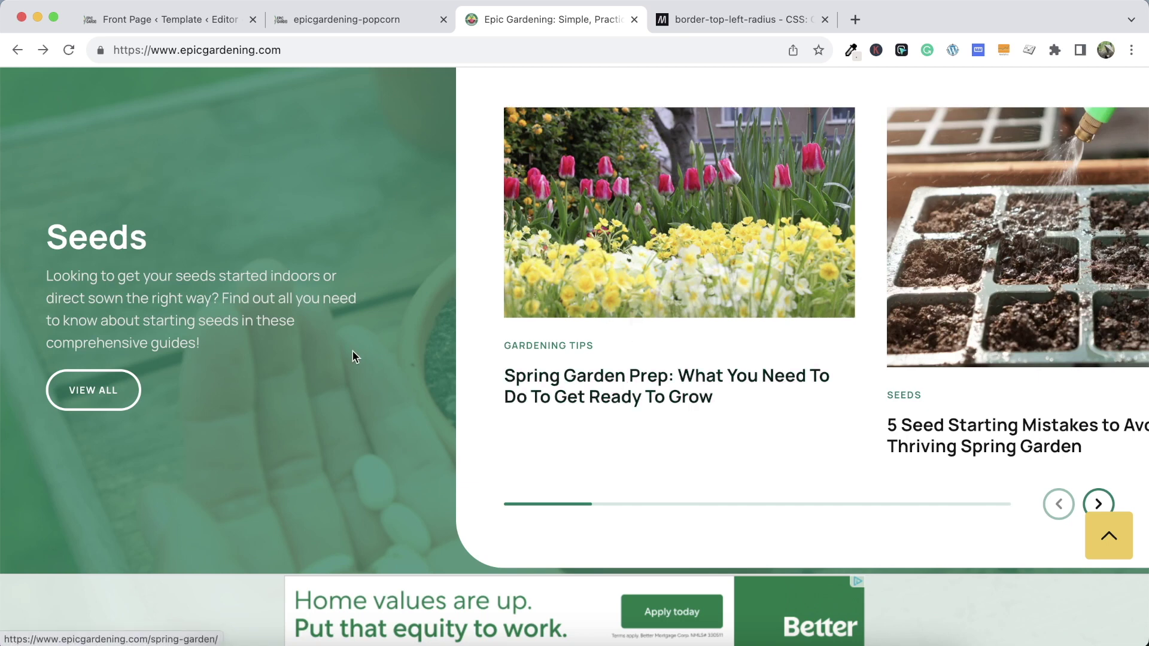
double_click(103, 241)
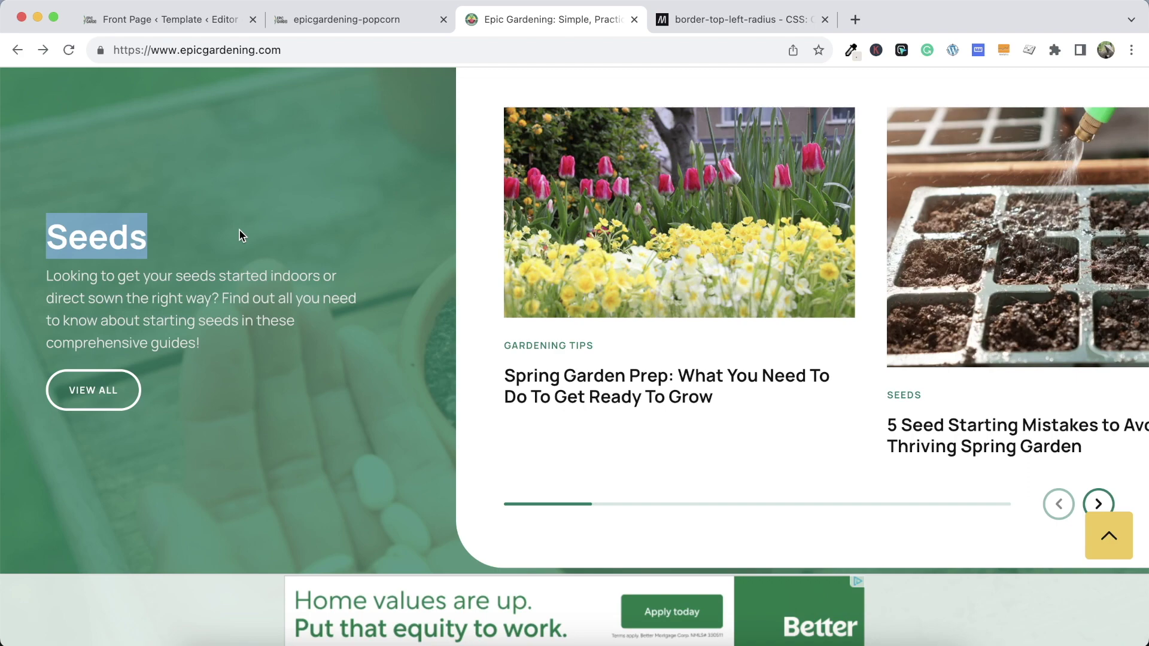
scroll(281, 251, up, 3)
scroll(282, 252, down, 2)
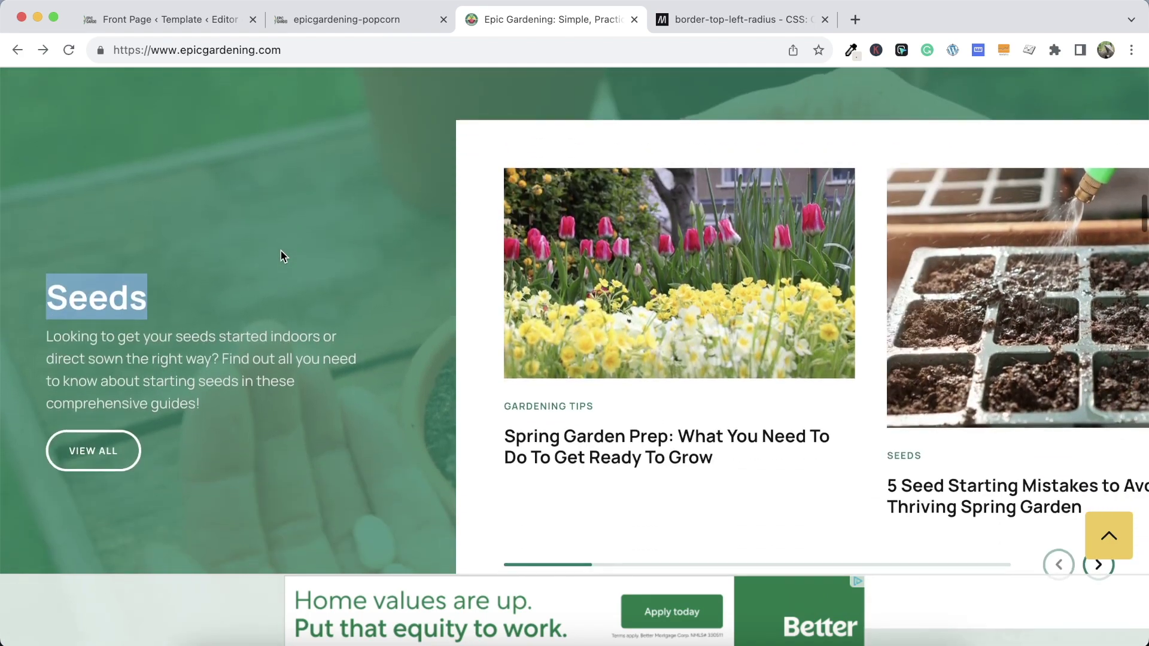
Back in the template editor, insert an empty paragraph block between the FEATURED READS heading and the Columns block
click(207, 18)
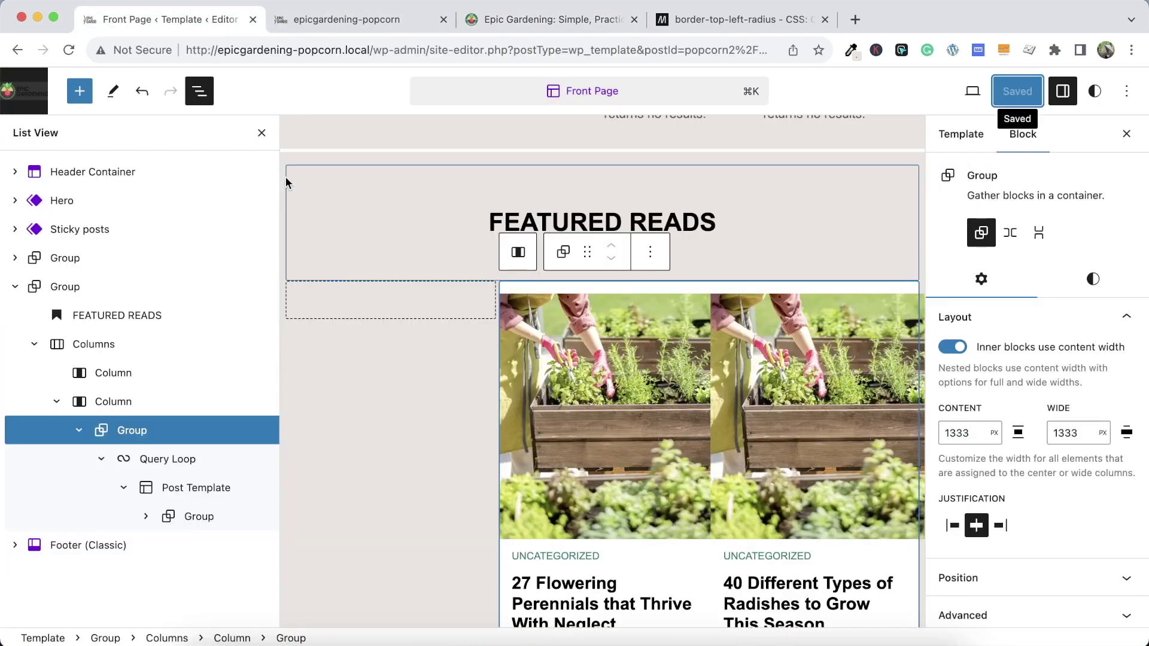
click(402, 359)
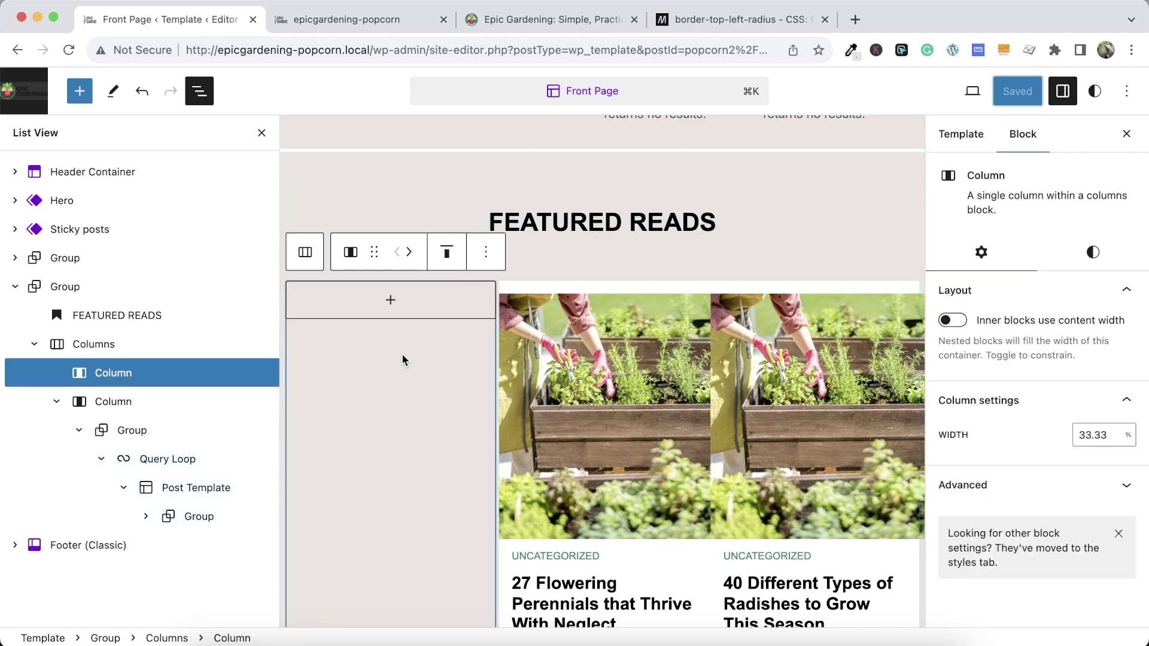
click(132, 355)
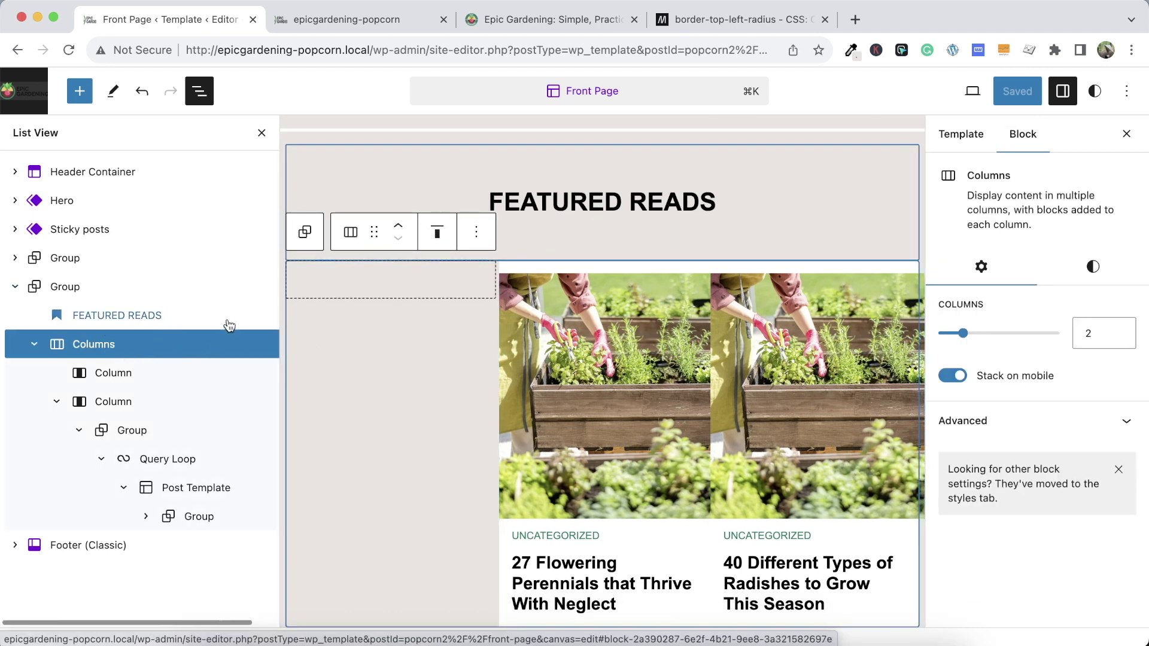
click(267, 323)
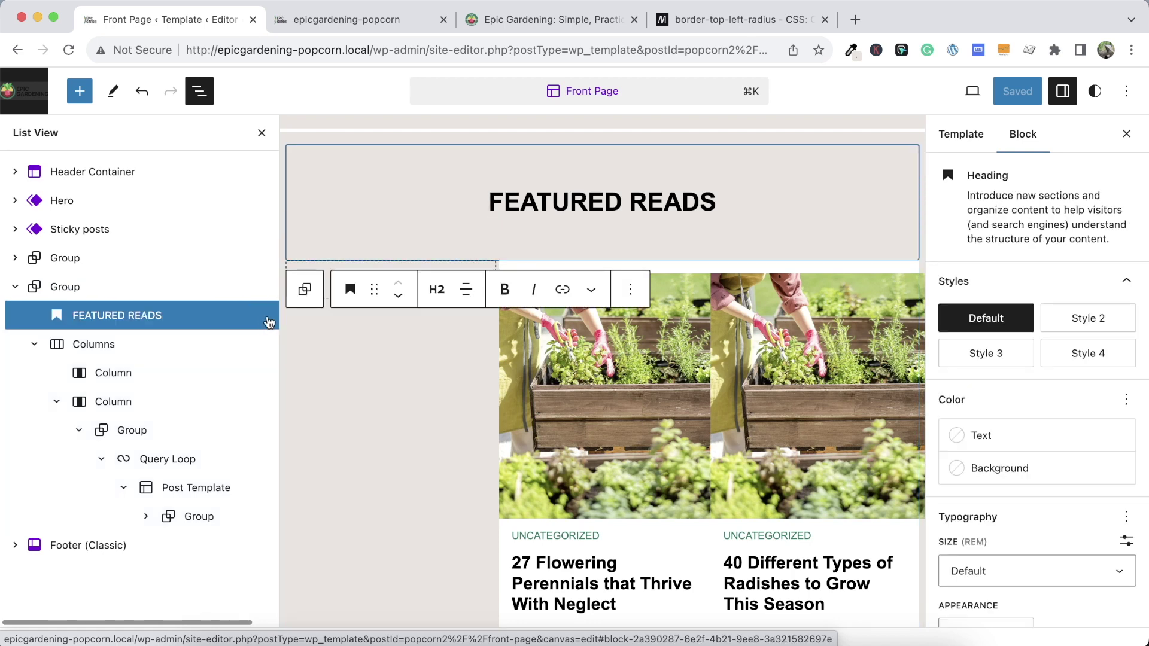
scroll(267, 323, right, 2)
click(266, 316)
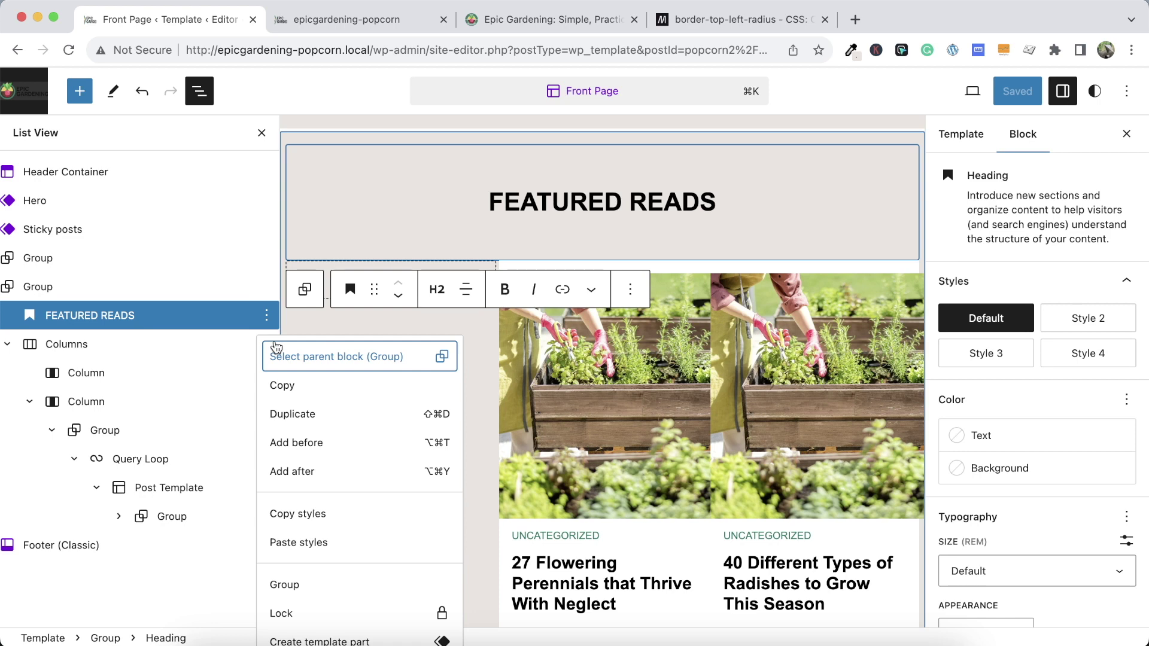
click(290, 471)
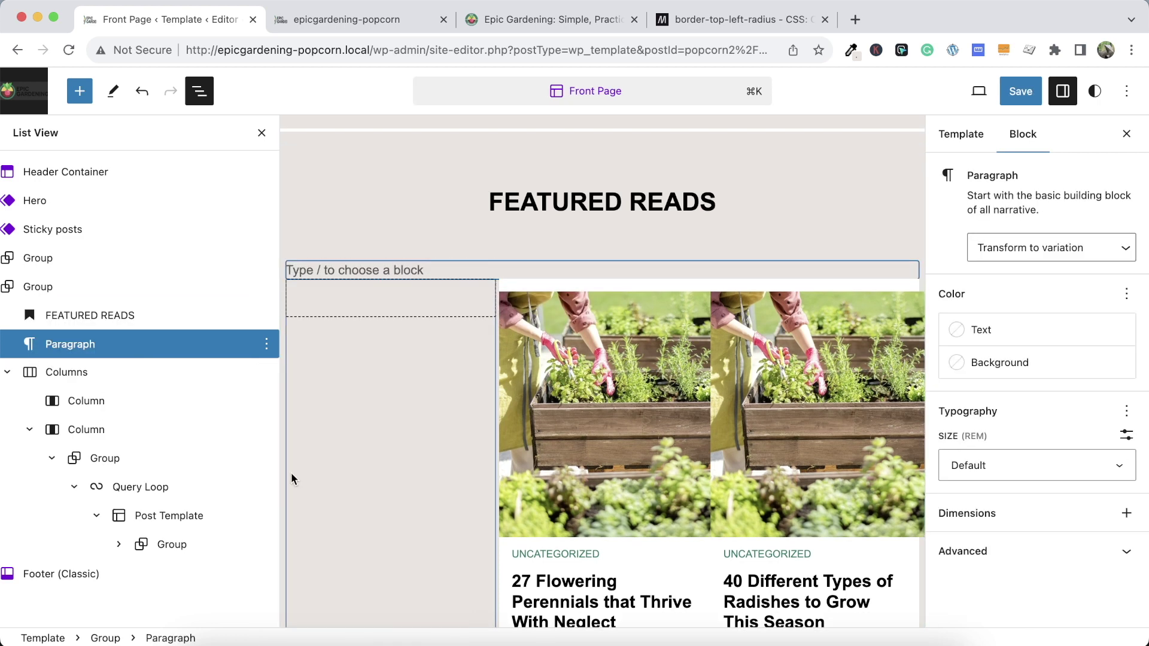
Turn the empty paragraph between the FEATURED READS heading and the Columns block into a Cover block
text(cov)
key(BackSpace)
key(BackSpace)
key(BackSpace)
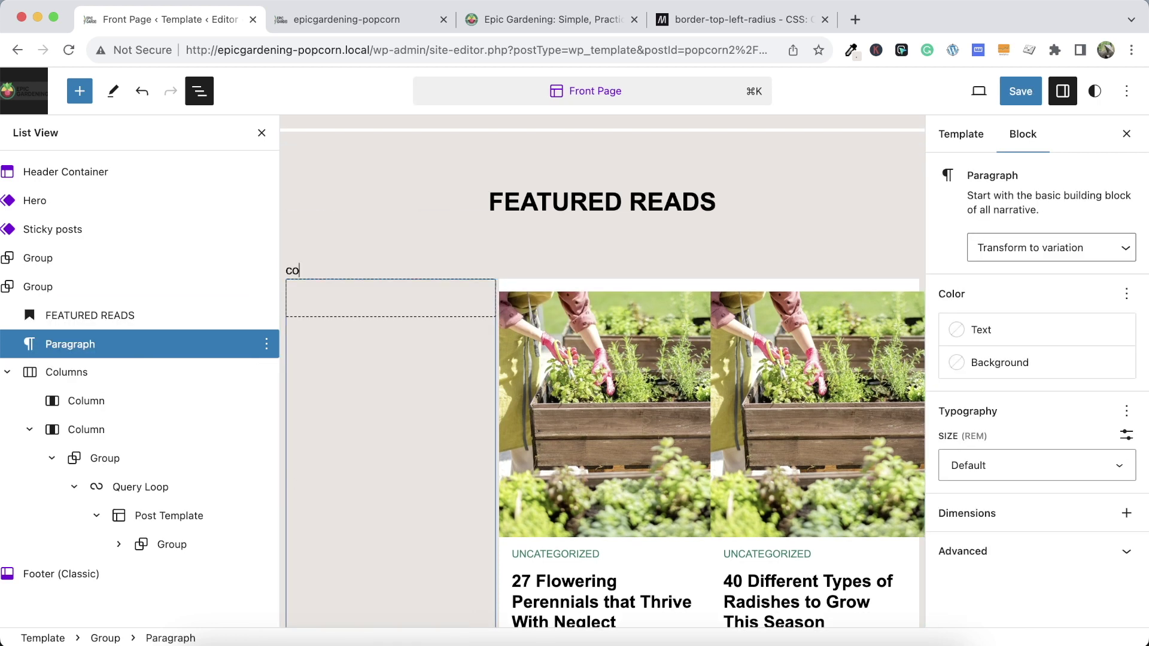
text(/cov)
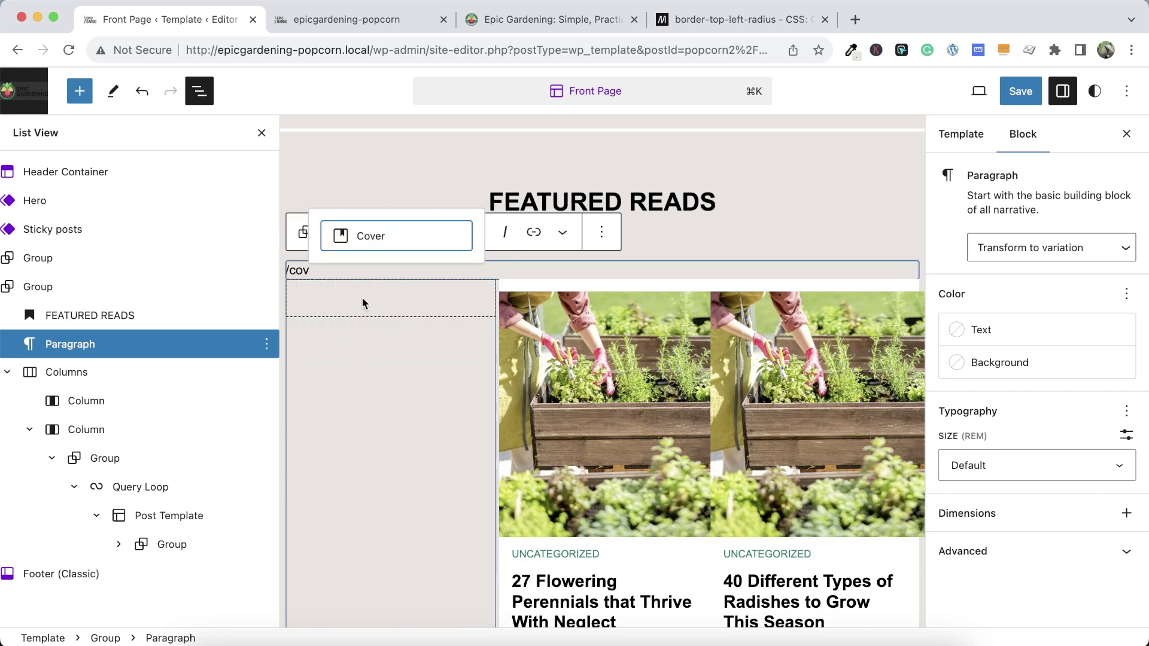
click(354, 247)
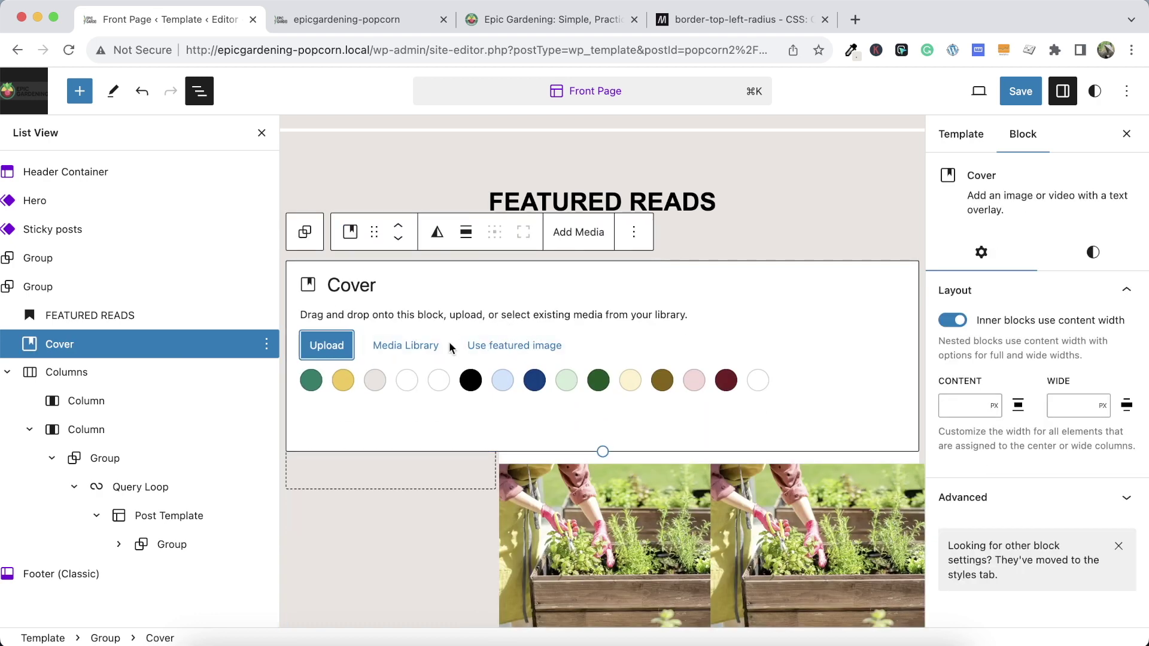
Set raised-bed-garden-benefits-1600x890-1.jpeg from the Media Library as the Cover's image
click(429, 346)
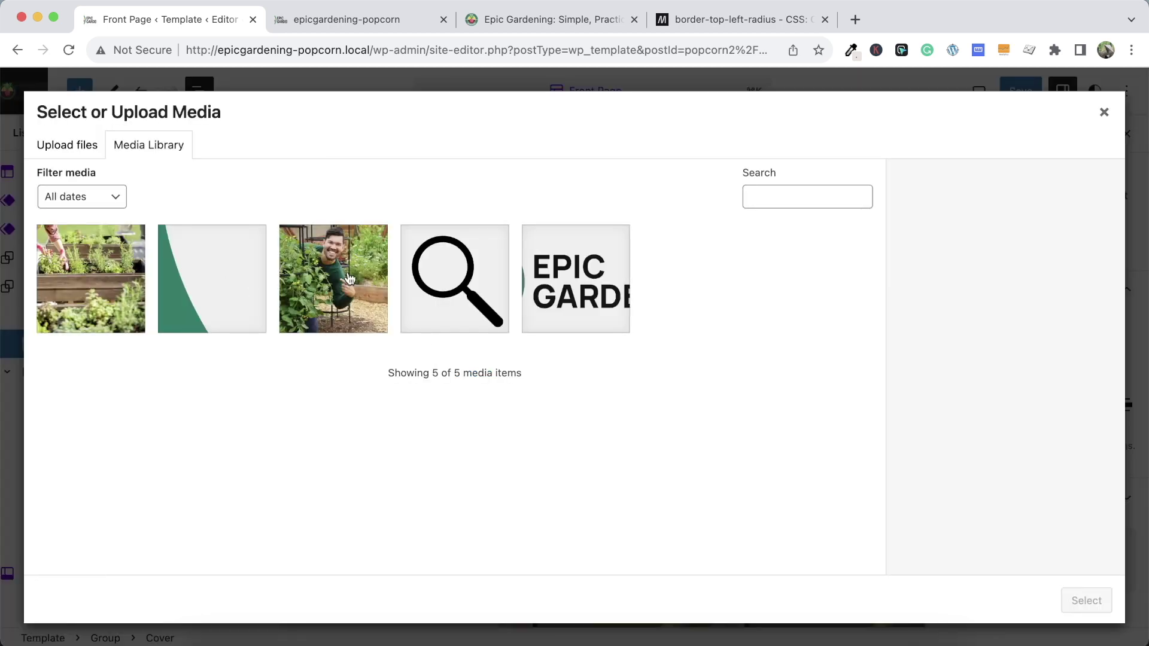
click(120, 280)
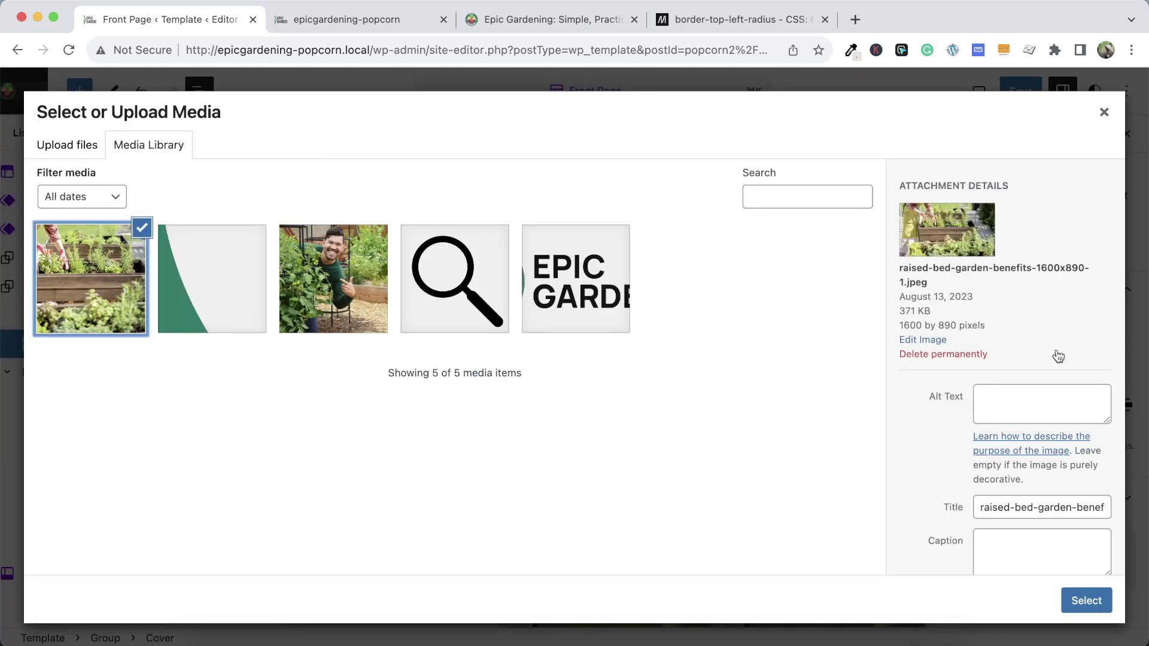
click(1084, 595)
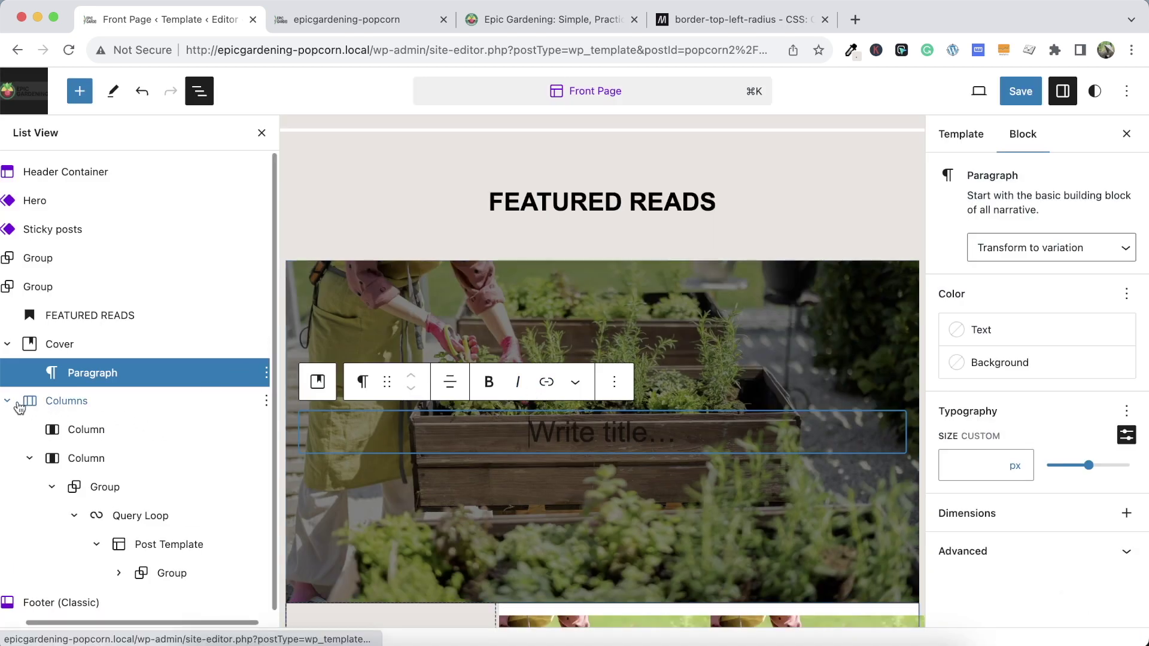
Nest the Columns block inside the Cover and delete the Cover's empty title paragraph
drag(19, 404, 103, 379)
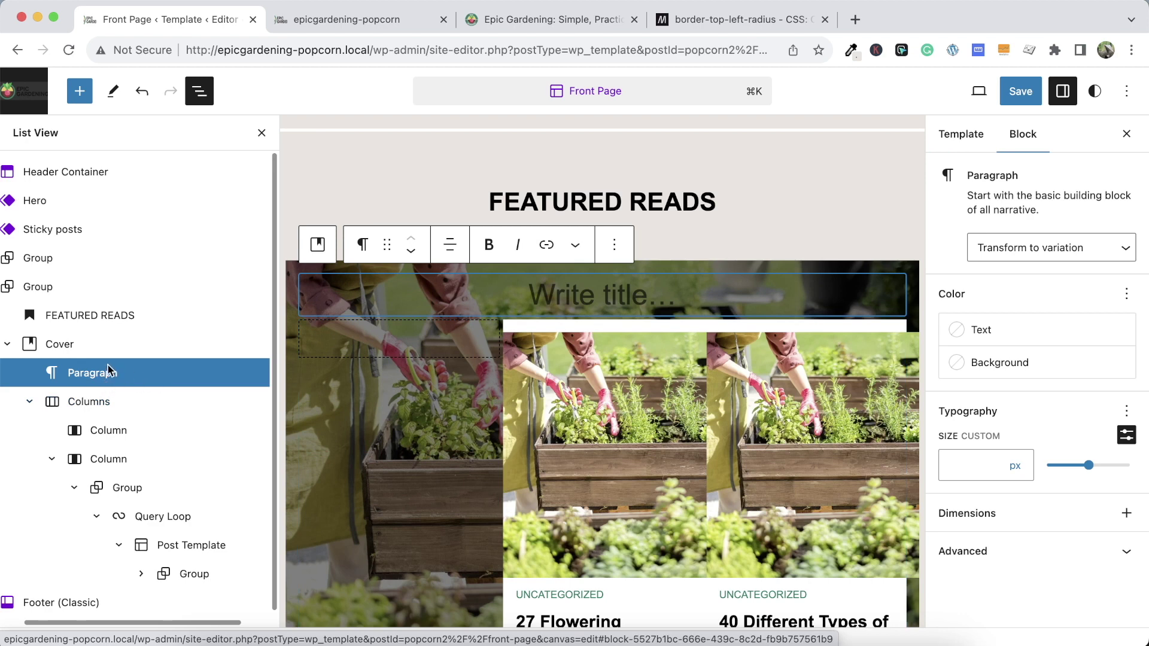
click(233, 383)
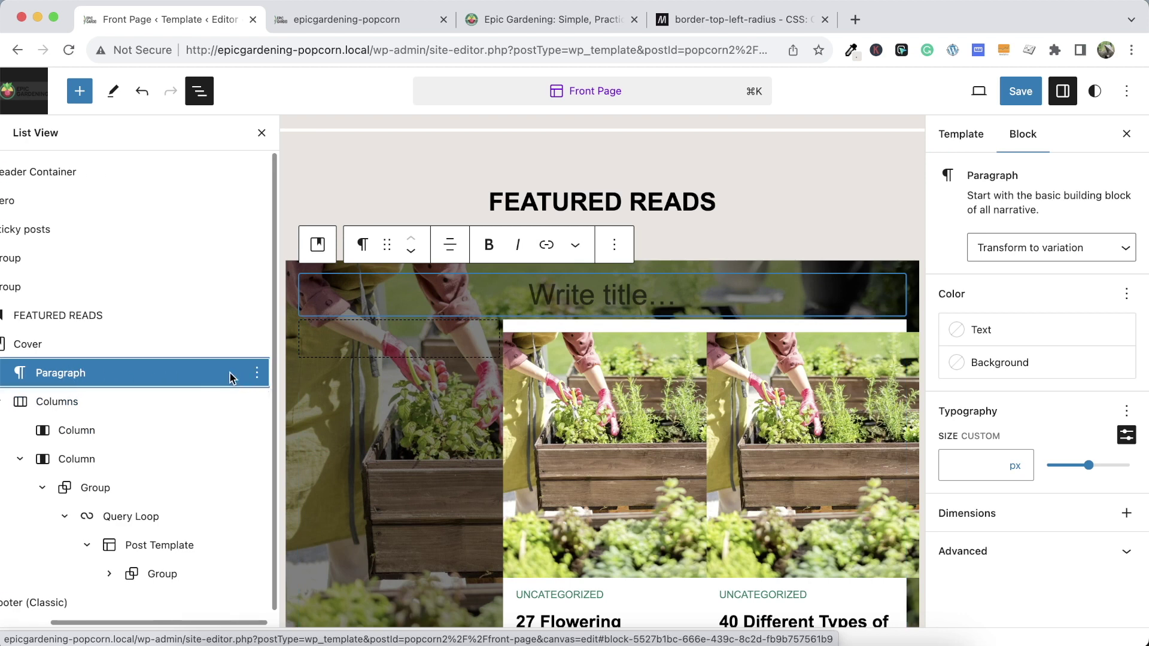
click(256, 373)
scroll(274, 355, down, 1)
scroll(276, 335, down, 3)
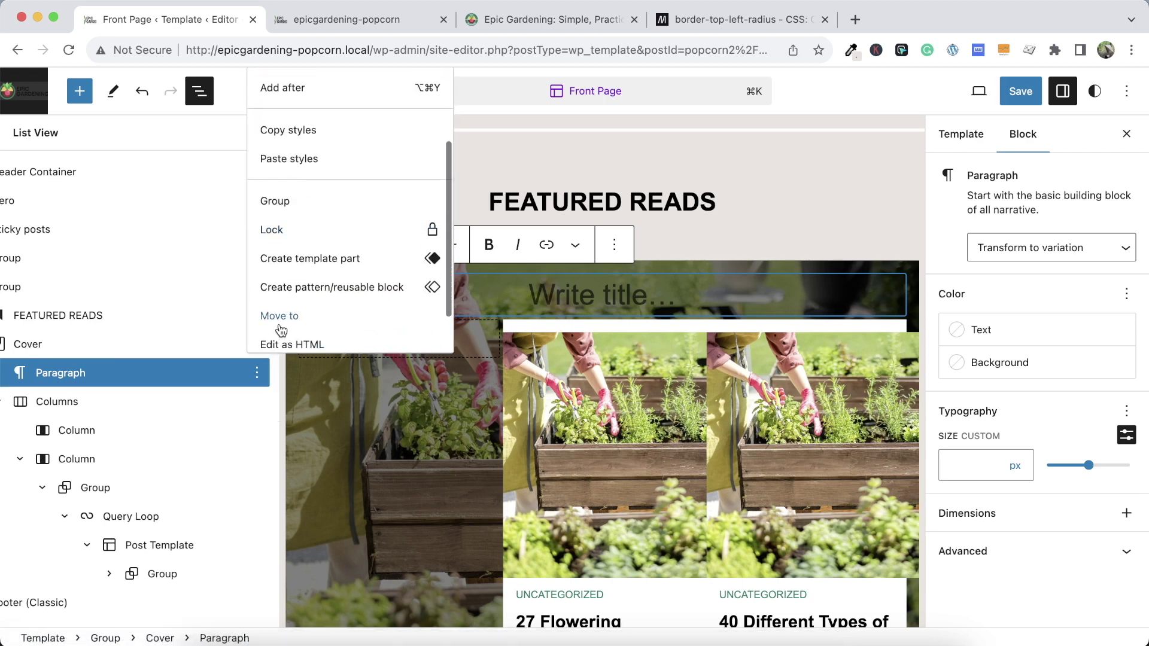
click(276, 330)
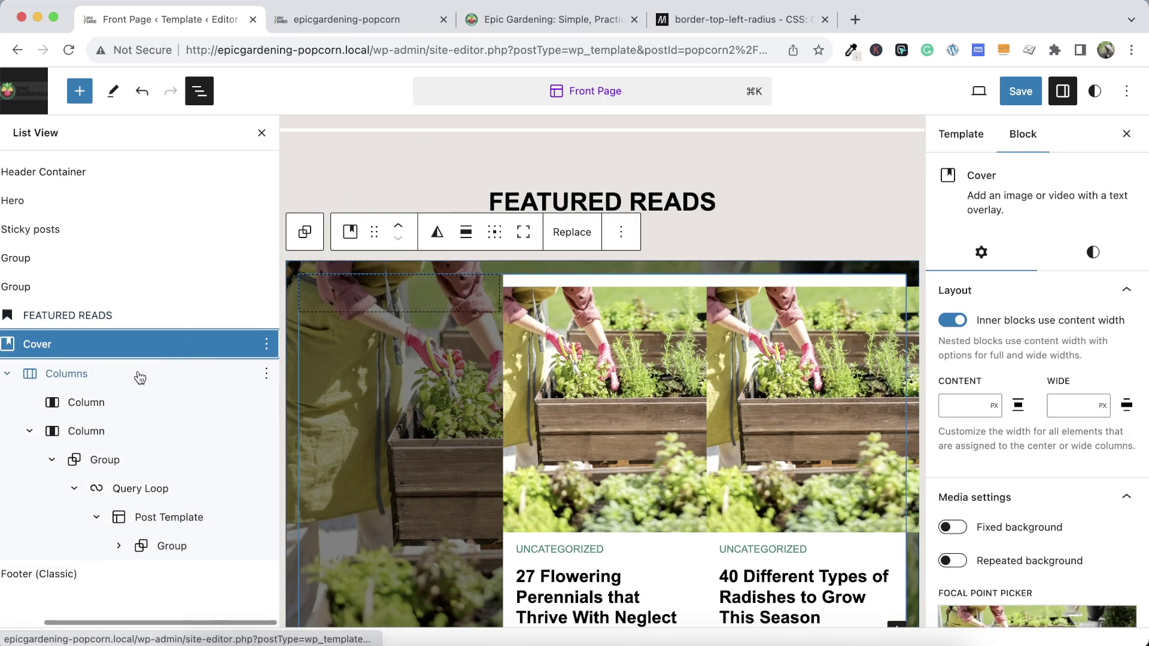
scroll(98, 381, left, 2)
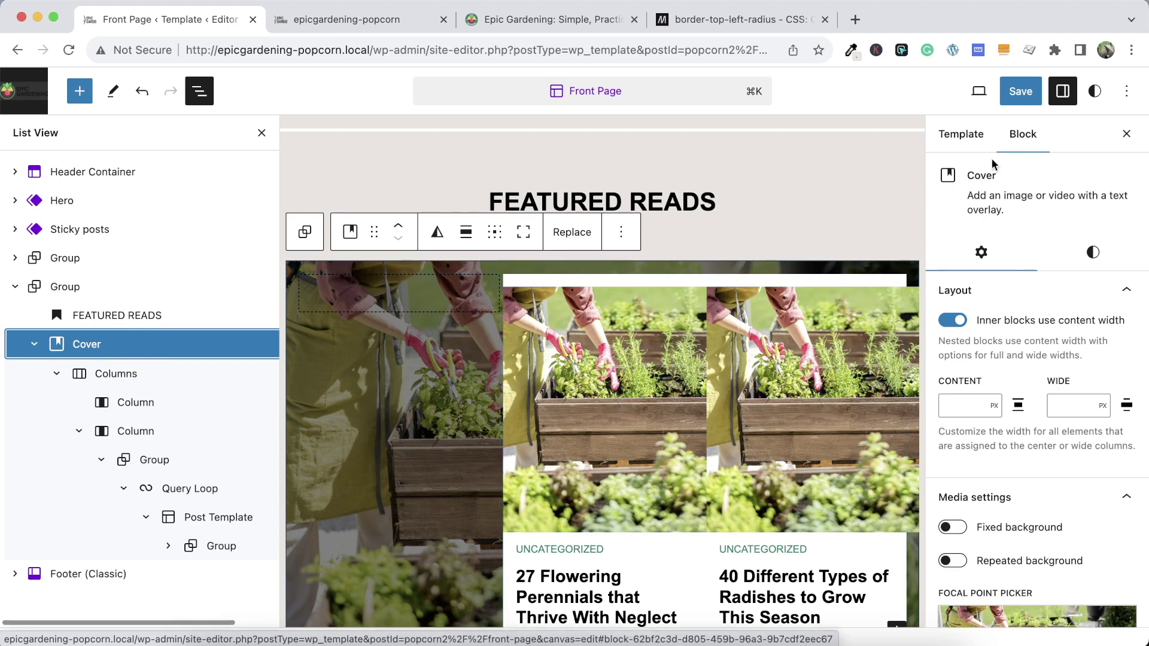
Set the Cover's overlay opacity to 60 and compare it with the Seeds section on the Epic Gardening site
scroll(657, 296, down, 3)
scroll(657, 297, down, 3)
scroll(469, 271, up, 4)
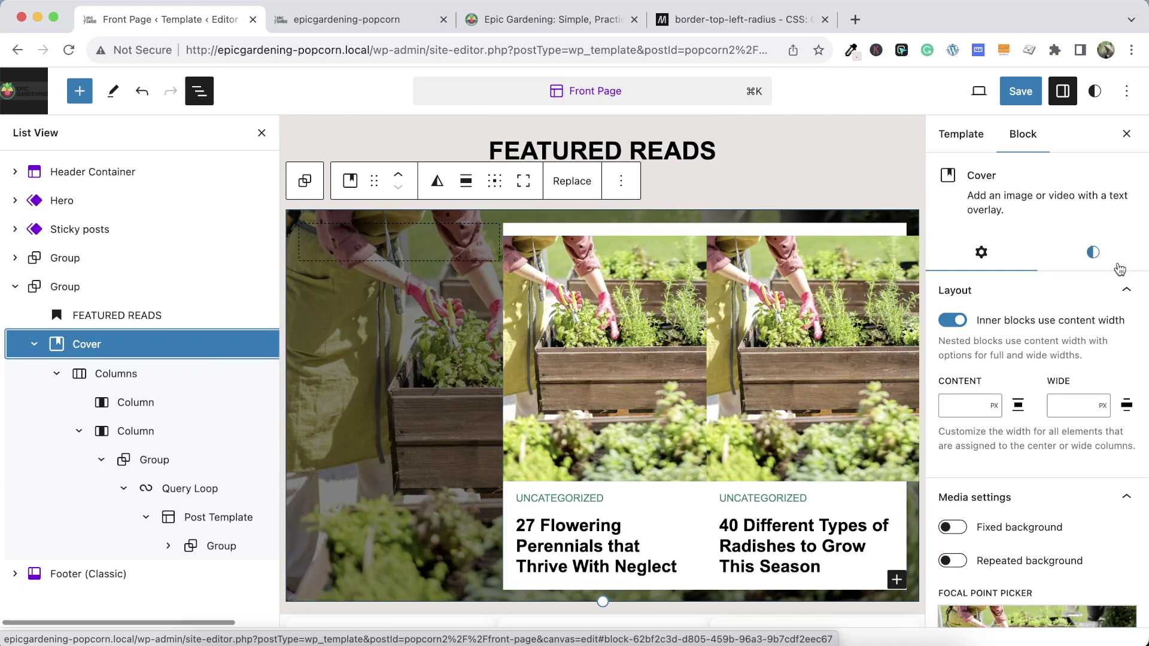
click(1053, 254)
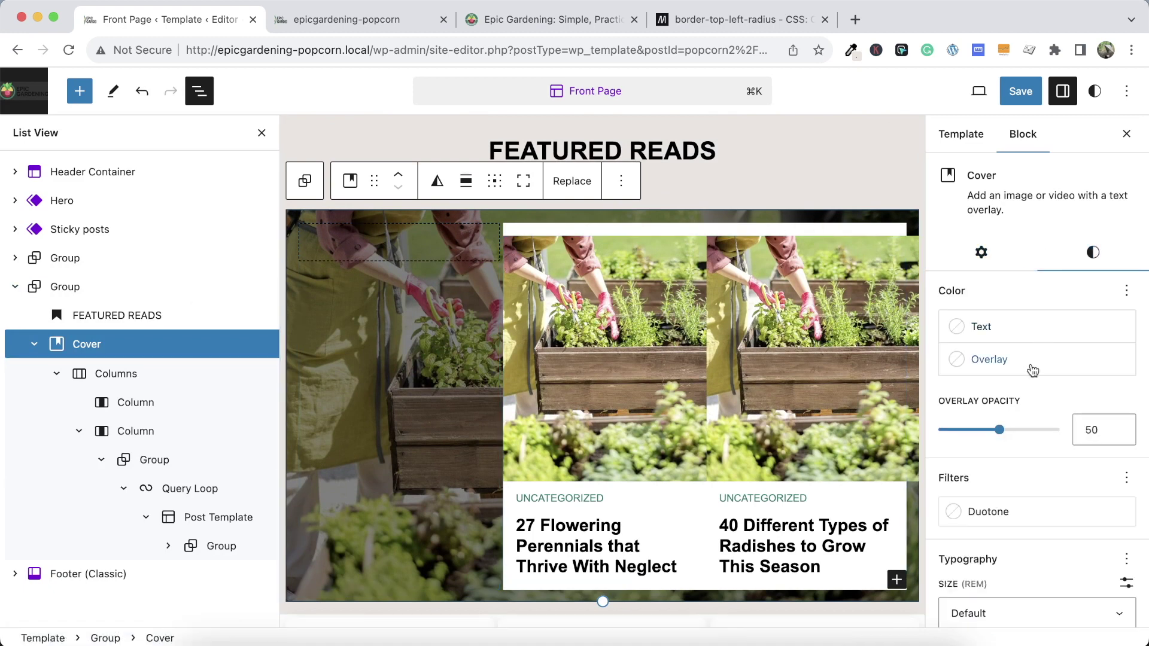
mouse_move(1016, 440)
mouse_down()
mouse_move(1021, 431)
mouse_move(1011, 436)
mouse_up()
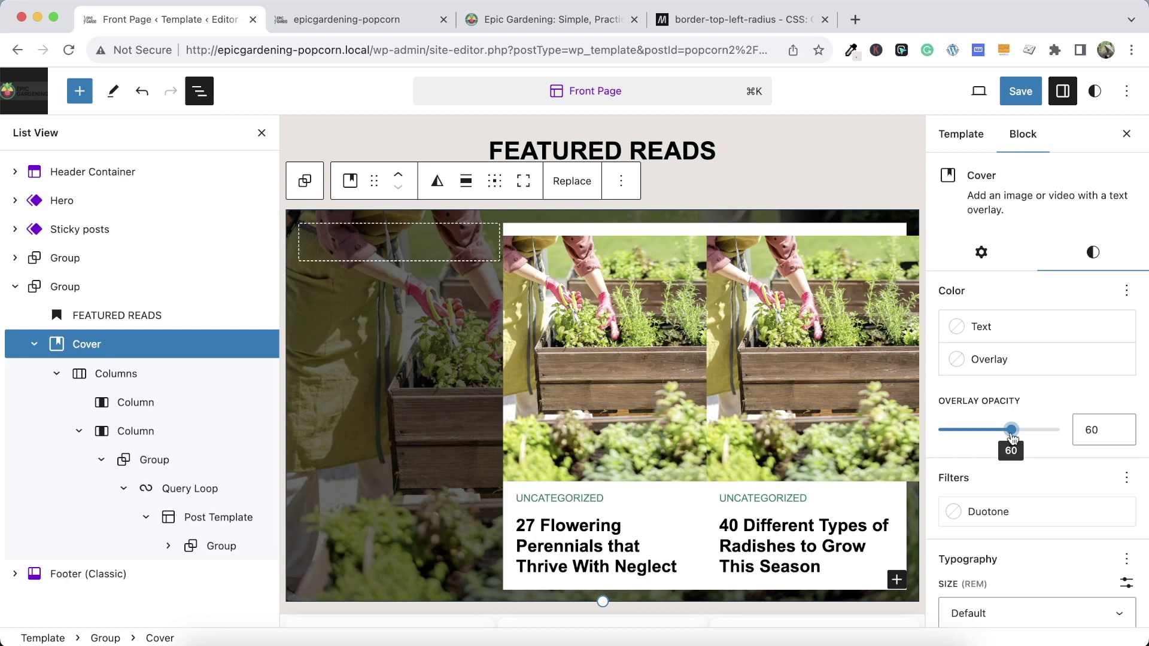
click(542, 19)
click(197, 23)
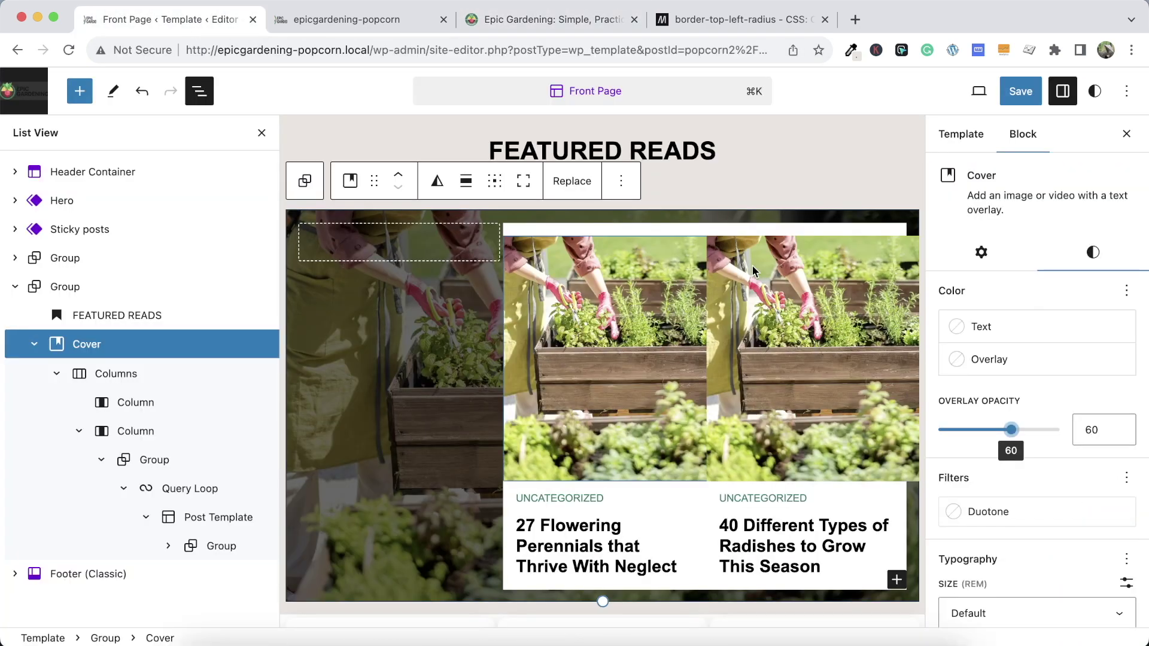
Give the Cover a Primary #047E66 overlay at 80 opacity and compare it with the Epic Gardening site
click(956, 359)
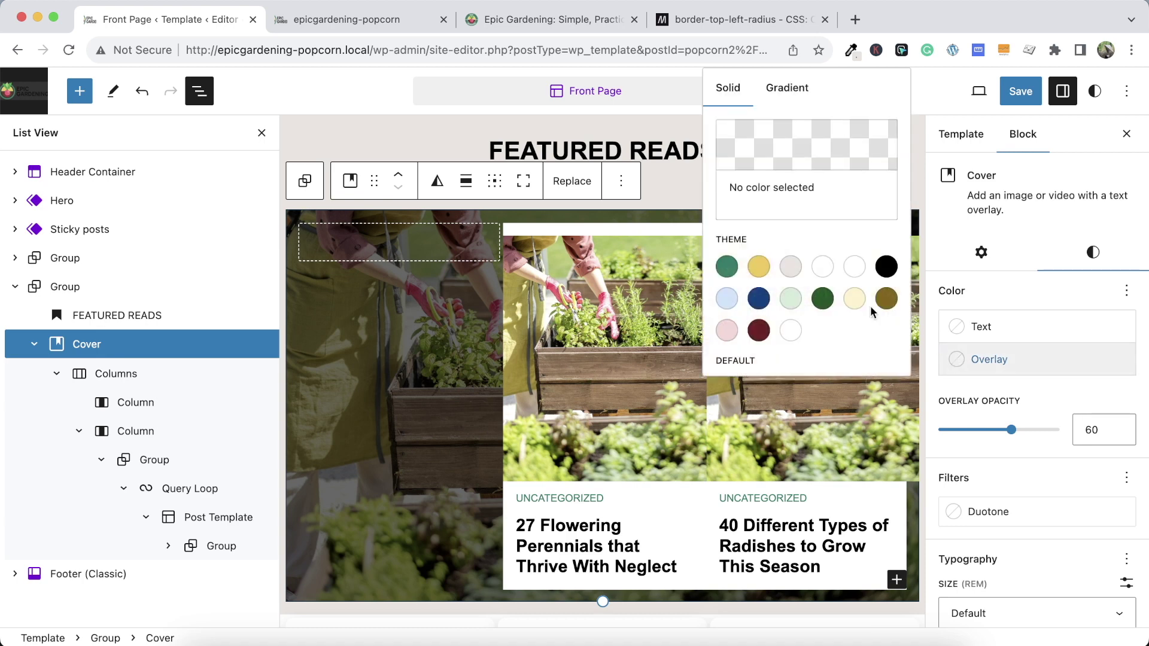
click(736, 267)
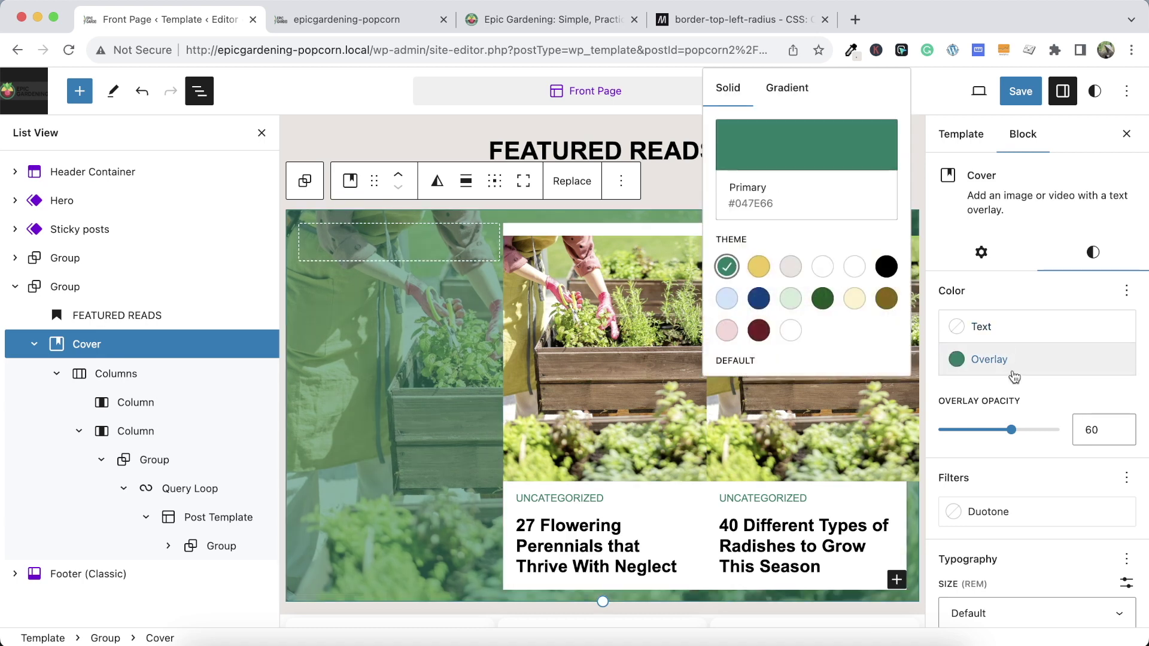
click(1023, 429)
drag(1031, 429, 1034, 430)
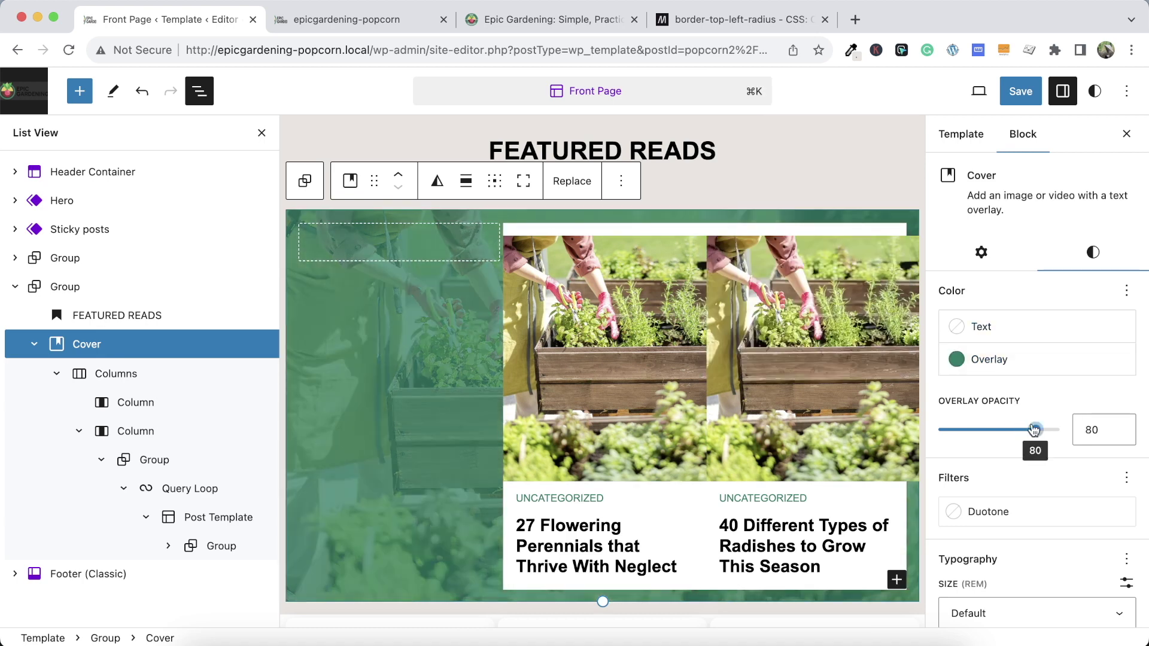
click(494, 20)
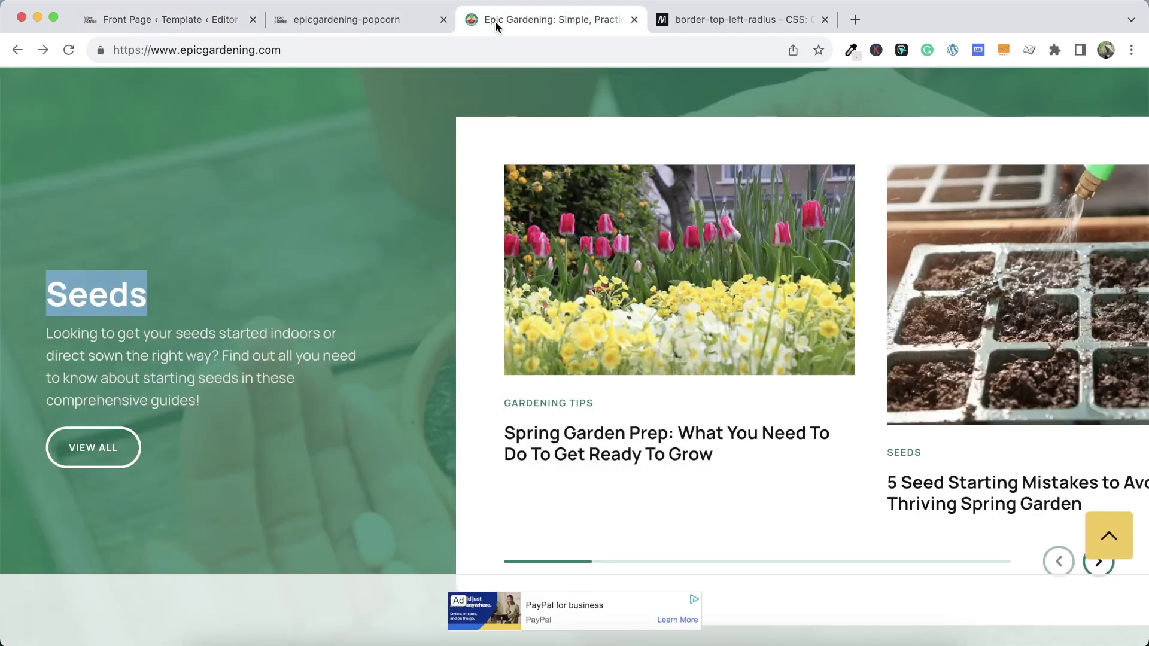
click(216, 17)
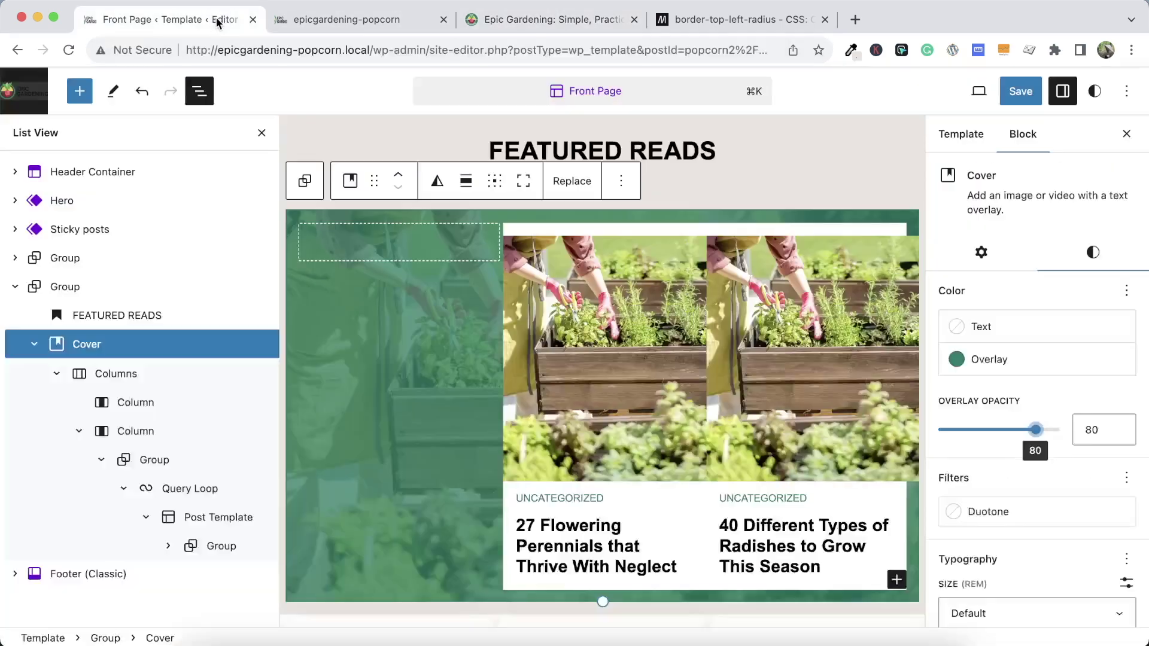
Add a paragraph reading "Seeds" to the empty 33.33% column inside the Cover
click(378, 258)
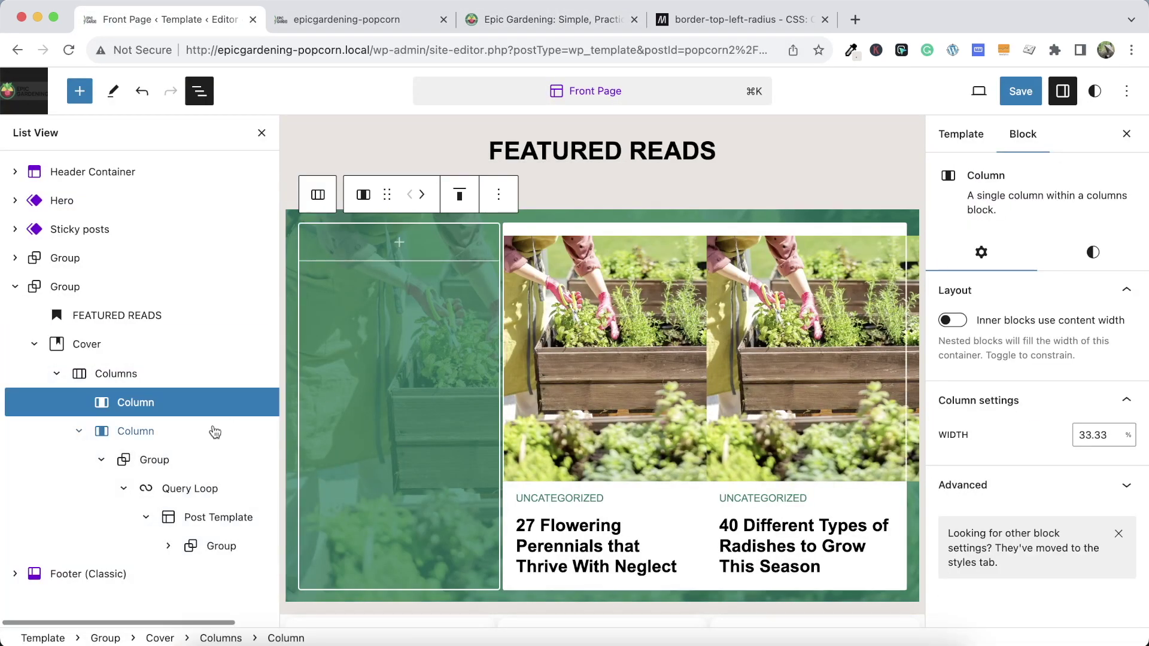
click(399, 243)
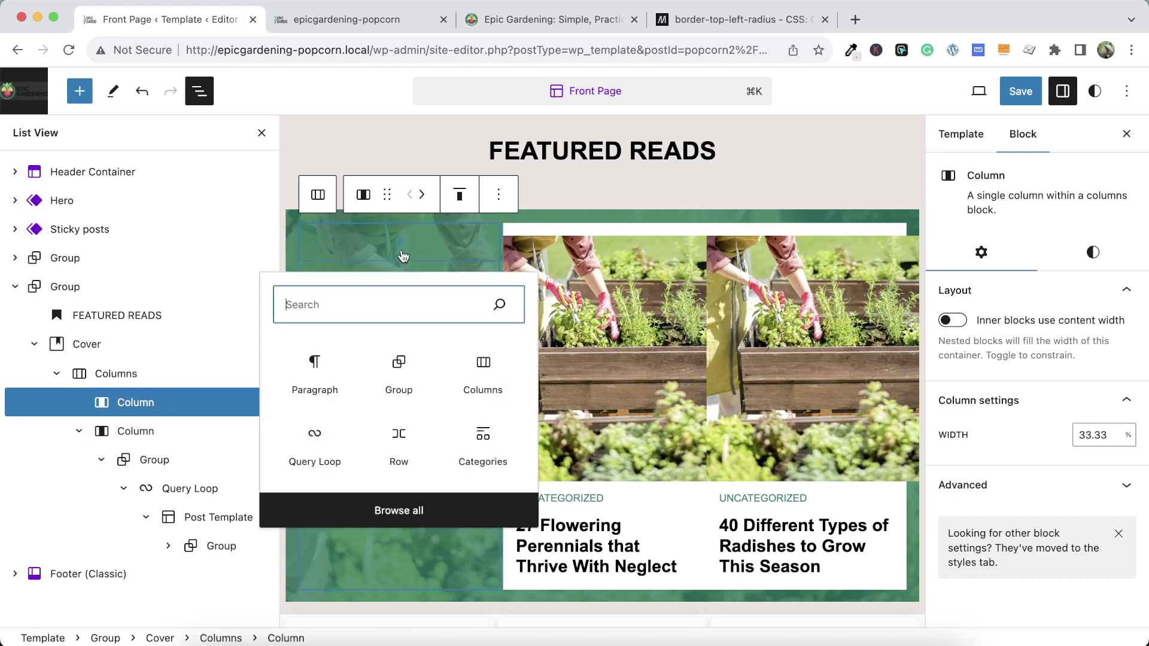
click(312, 374)
text(Seeds)
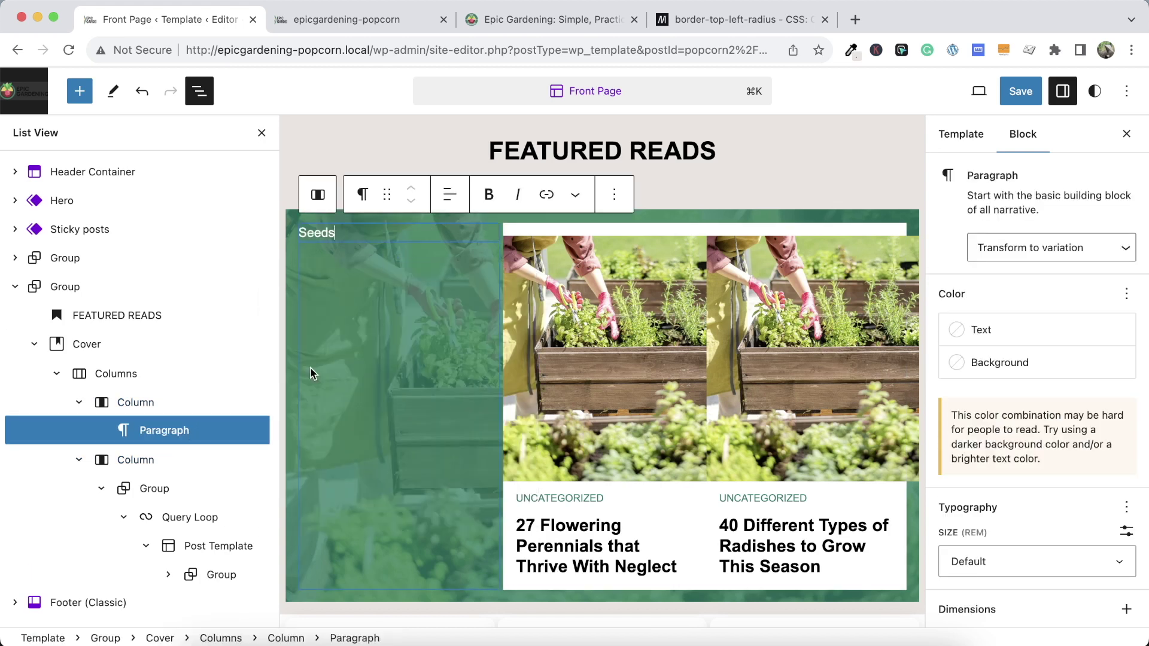
Vertically align the content of the Seeds column to the middle and show the column's style settings
click(422, 323)
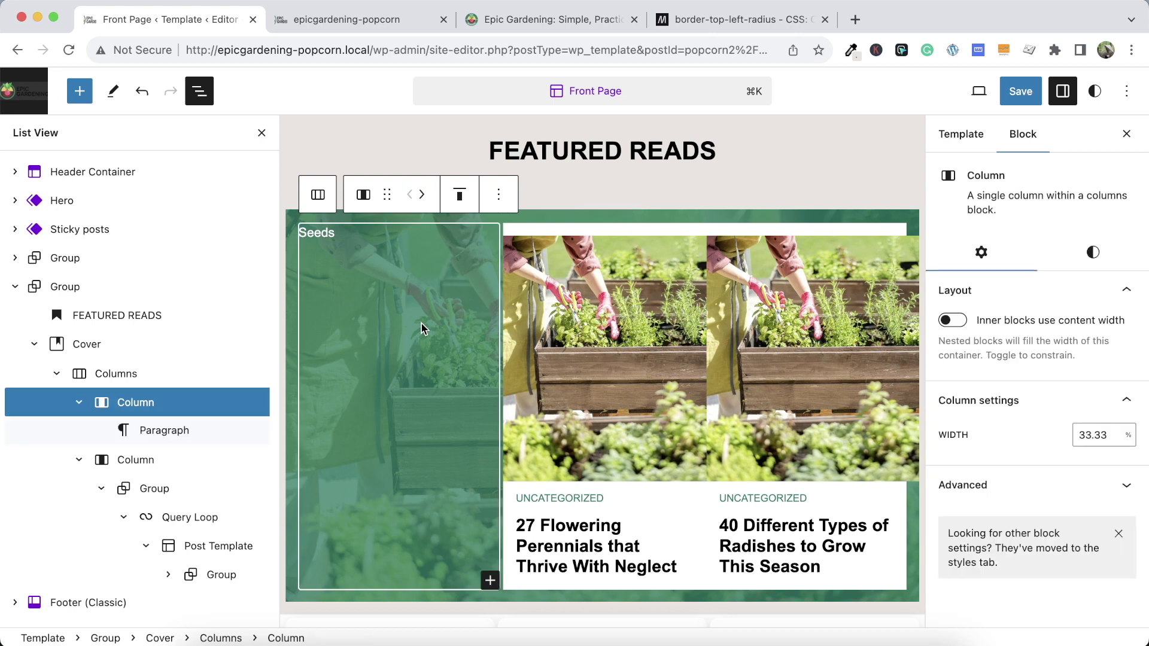
click(459, 195)
click(473, 271)
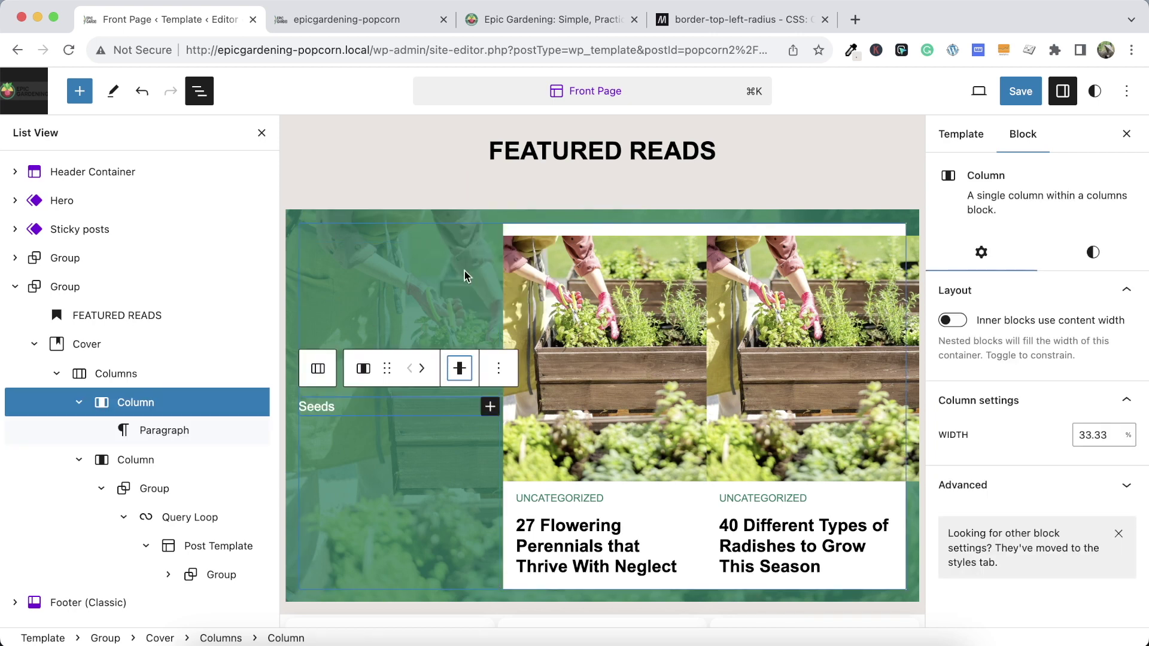
click(1083, 264)
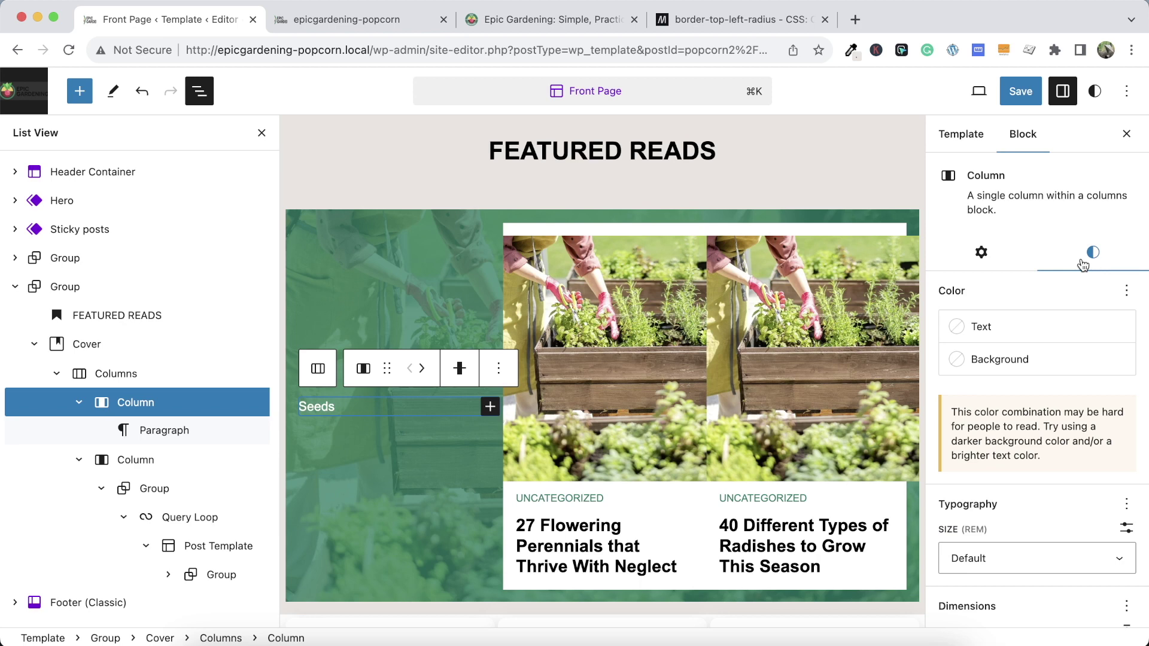
click(499, 368)
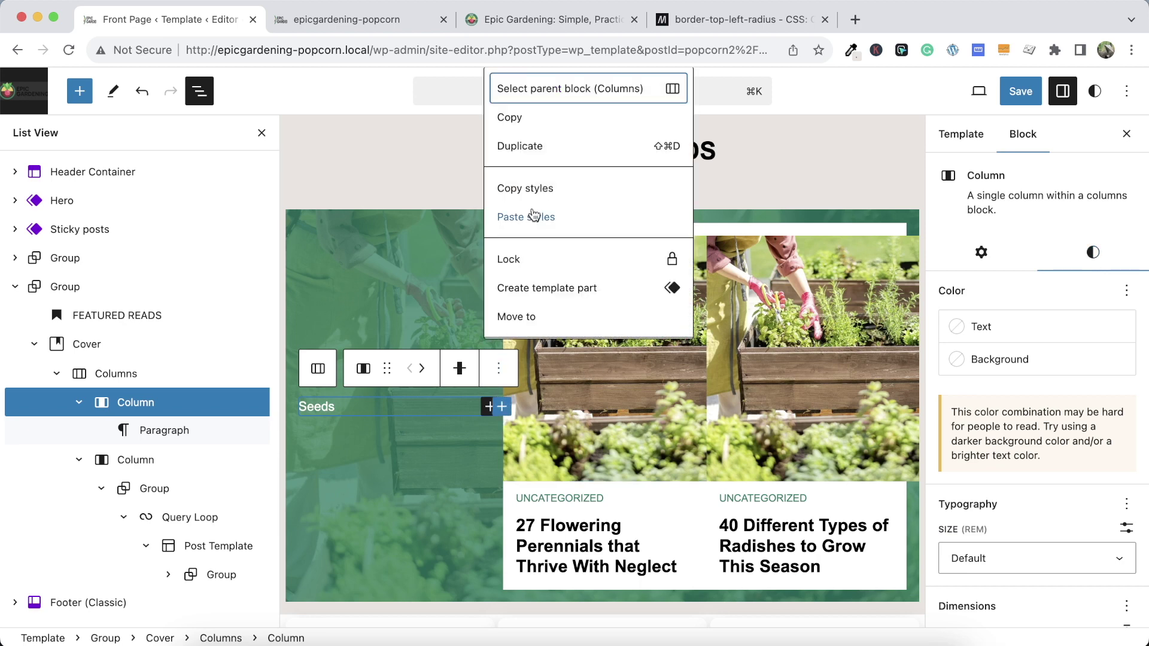
click(520, 146)
click(394, 430)
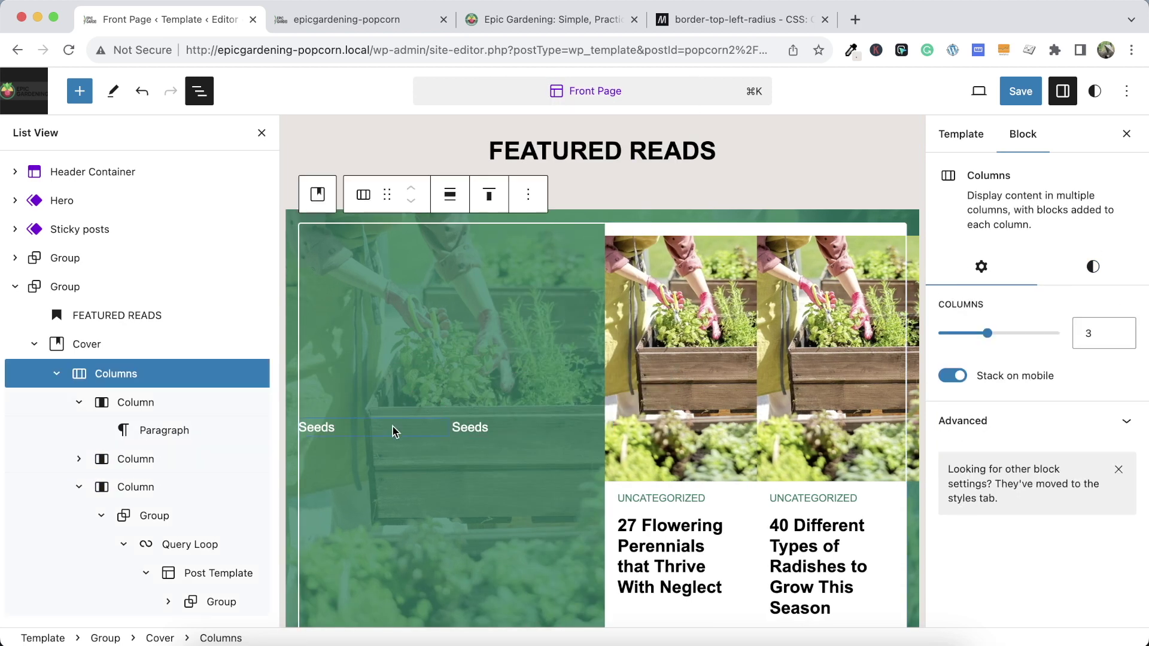
click(394, 429)
click(158, 405)
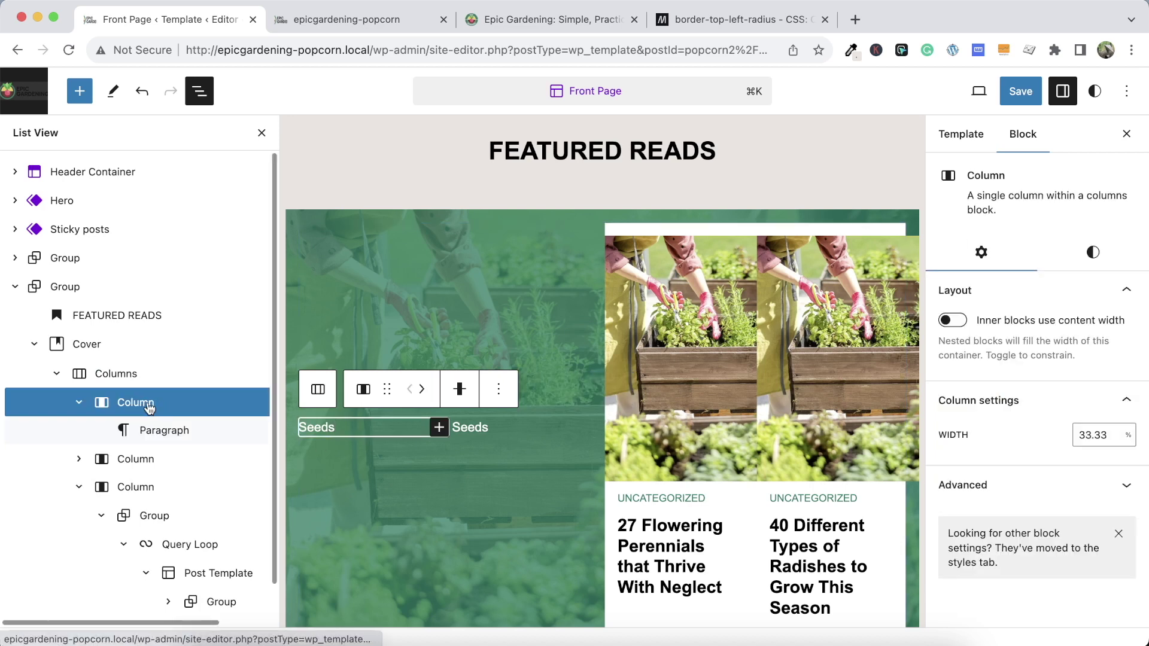
click(138, 433)
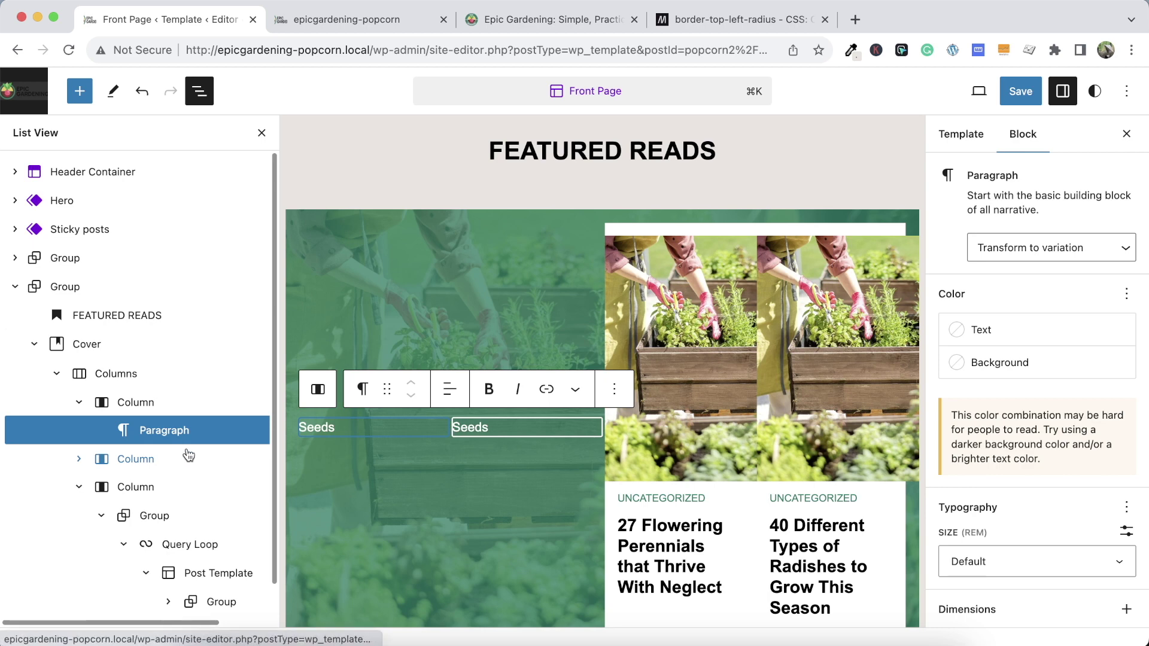
key(super+z)
Duplicate the Seeds paragraph within the first column of the Cover
scroll(239, 434, right, 2)
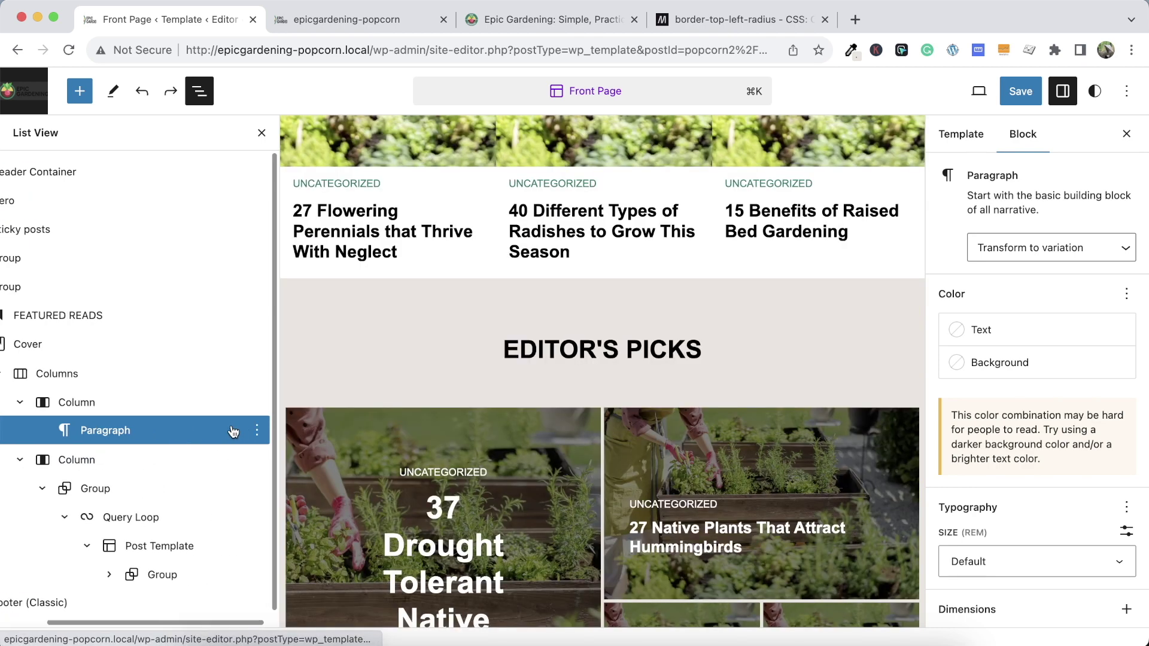
click(258, 430)
scroll(297, 419, down, 3)
scroll(297, 412, up, 3)
click(288, 151)
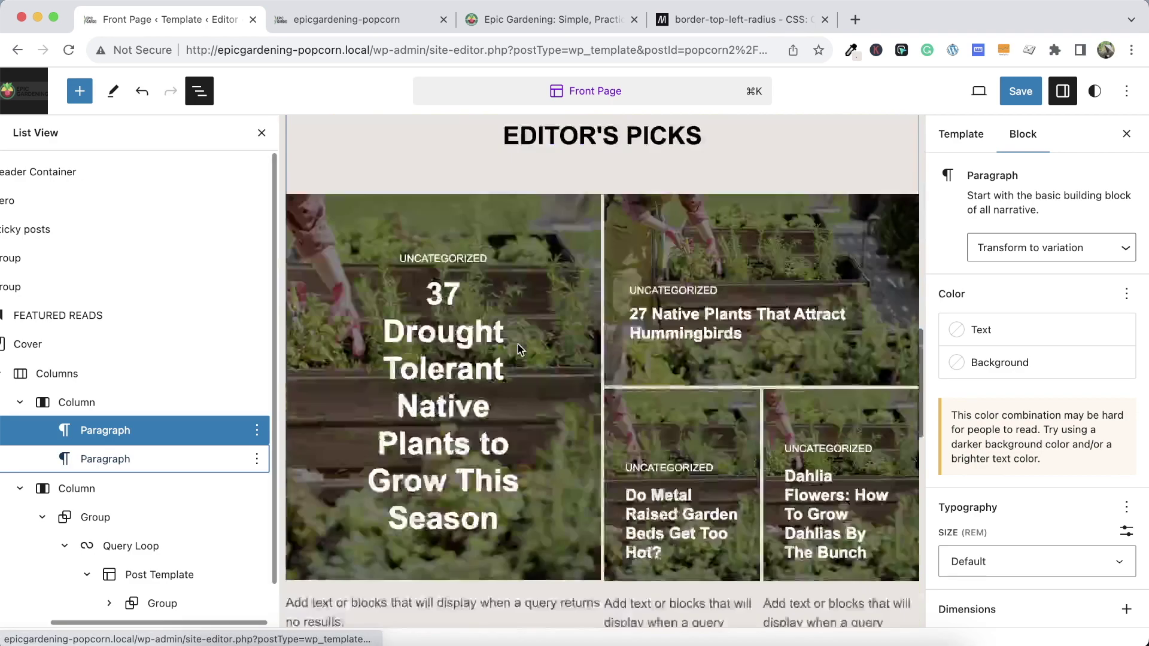
scroll(518, 349, down, 2)
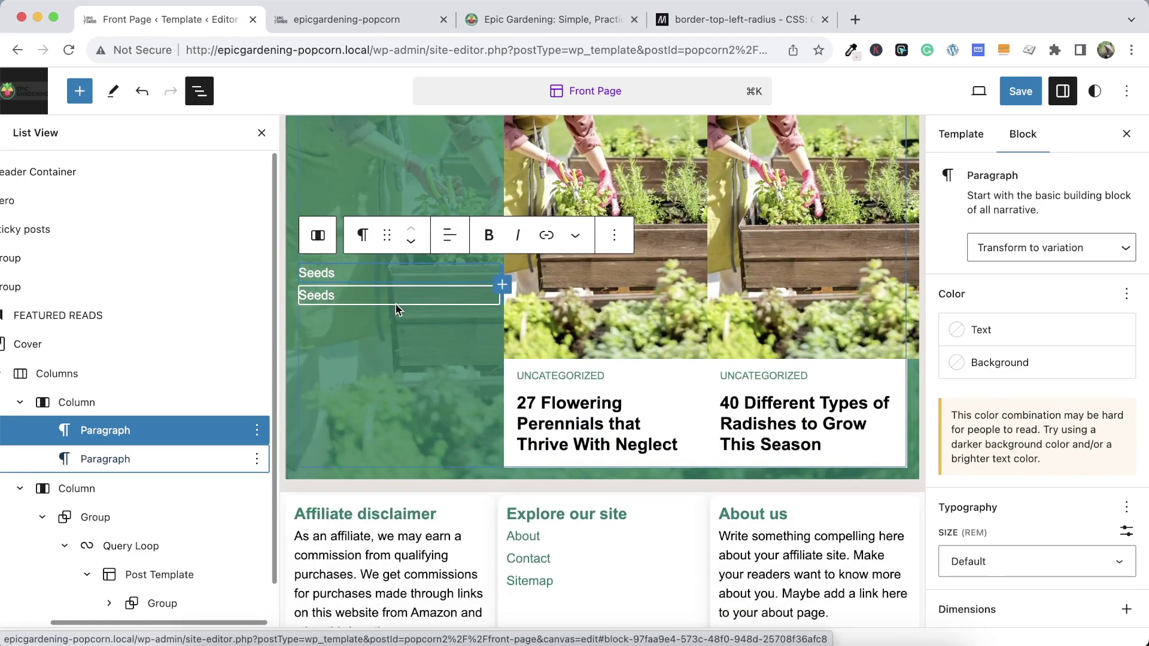
click(439, 319)
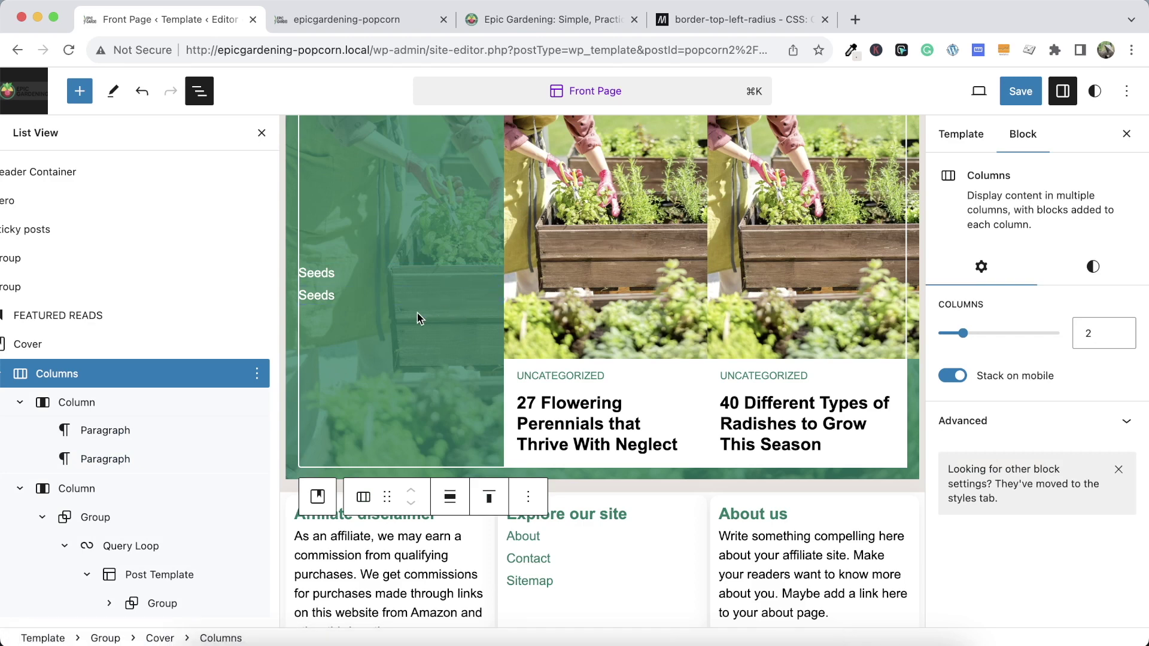
Add a Buttons block with one empty button below the second Seeds paragraph in the Cover's first column
click(258, 462)
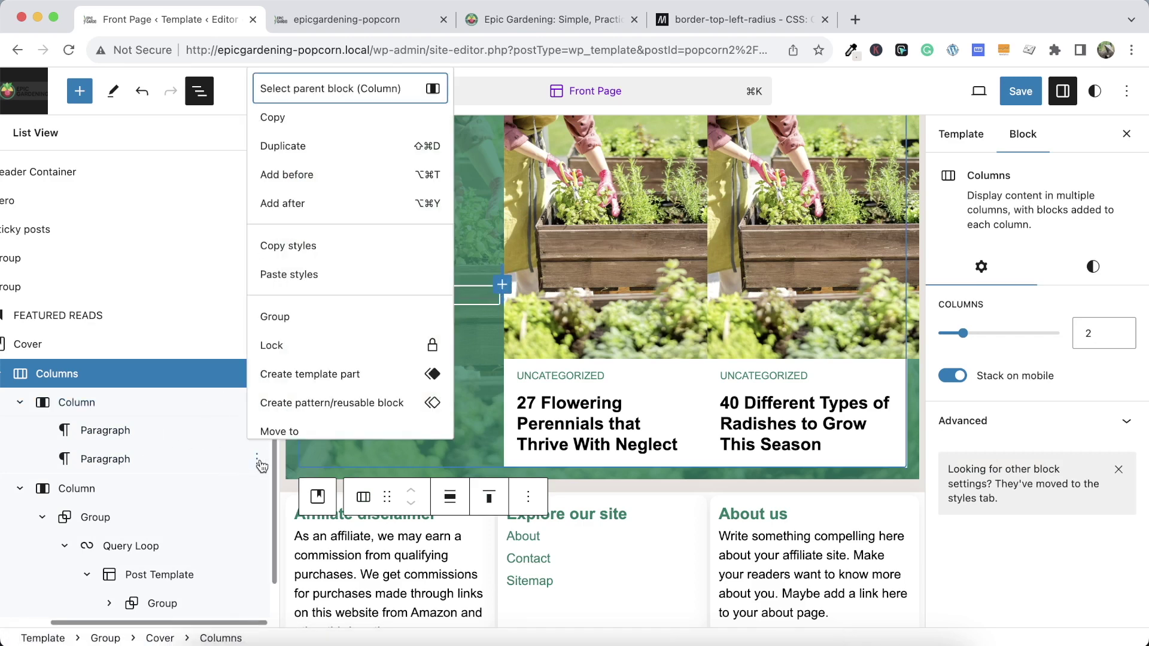
click(296, 204)
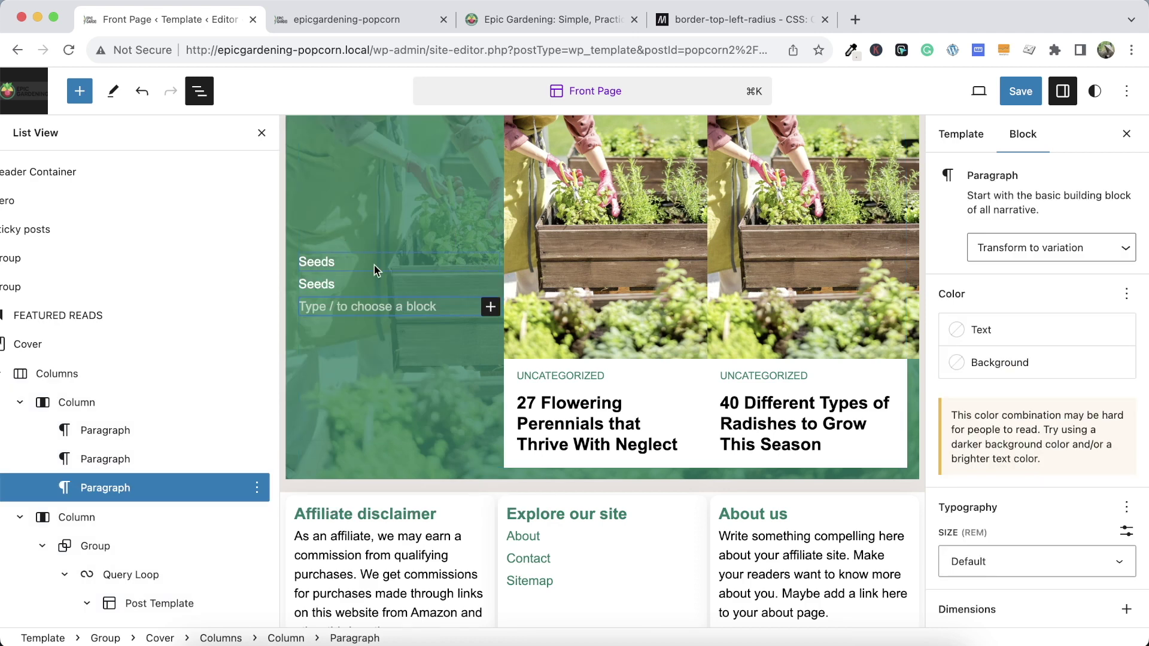
text(/but)
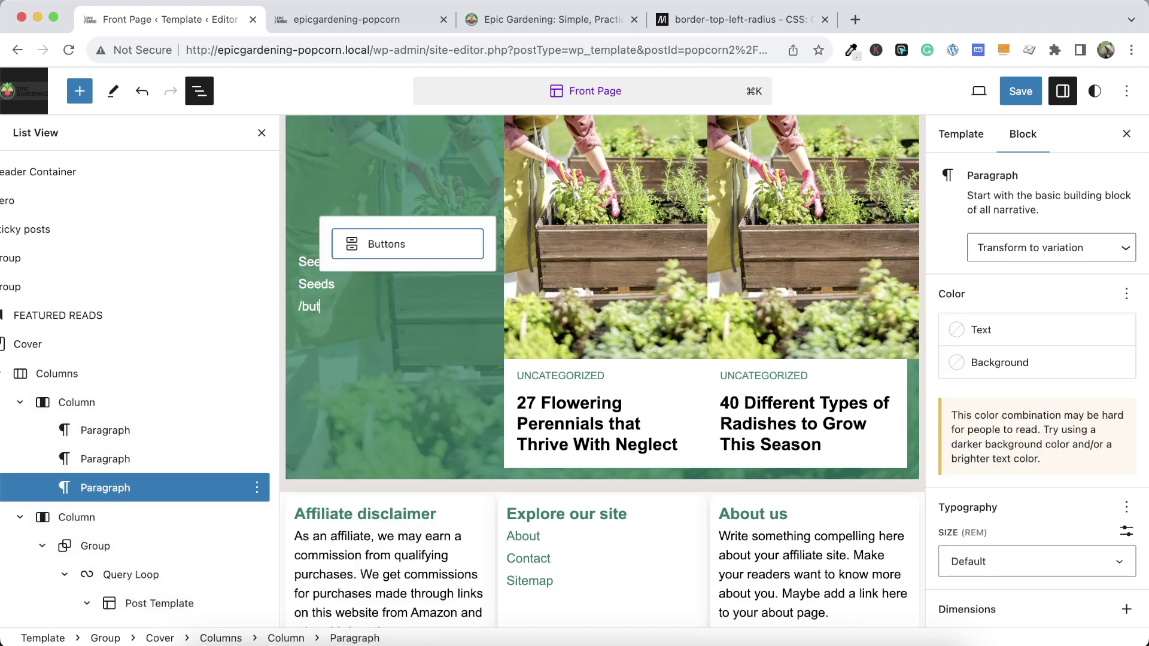
click(368, 246)
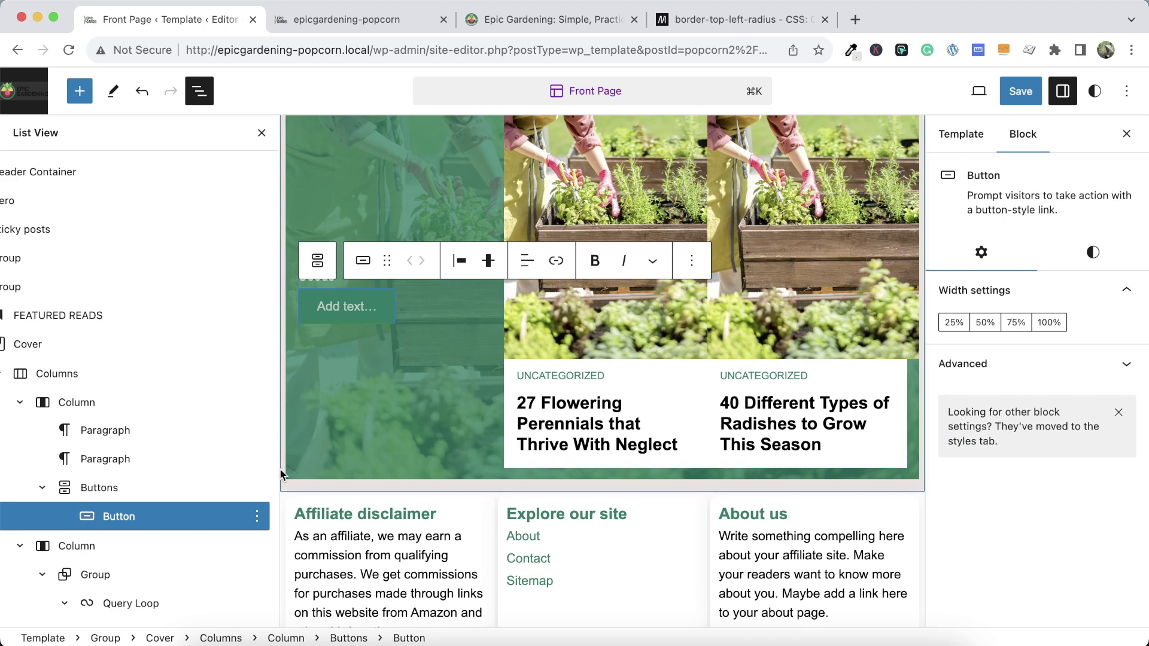
click(417, 228)
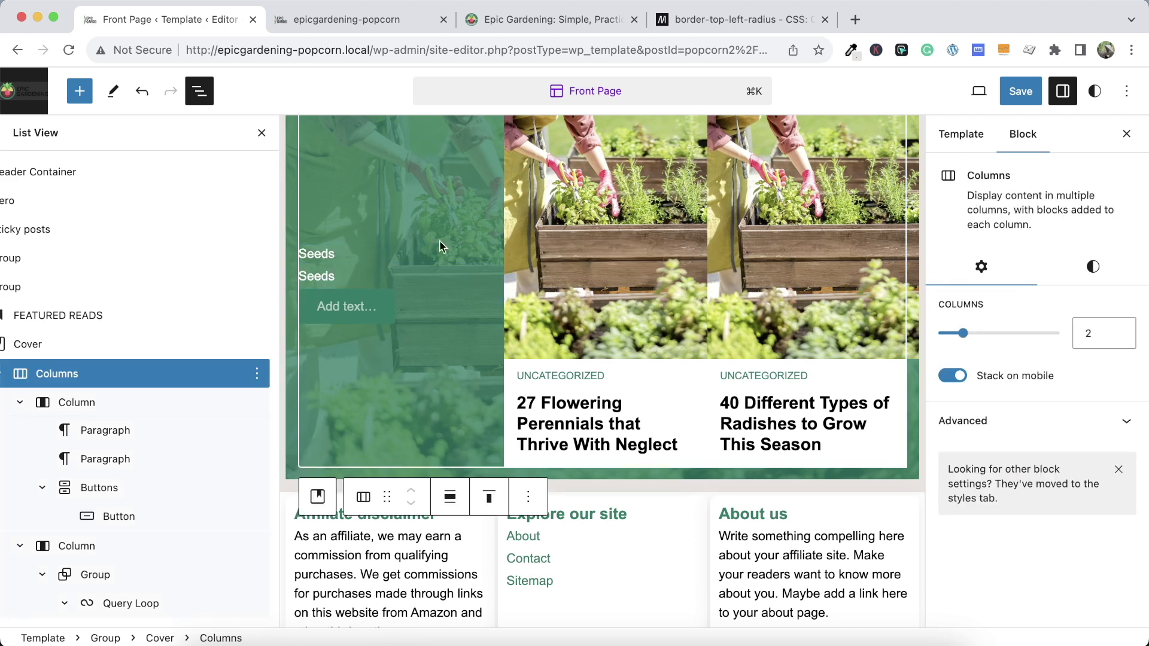
Set the font size of the upper Seeds paragraph to XX Large
click(344, 253)
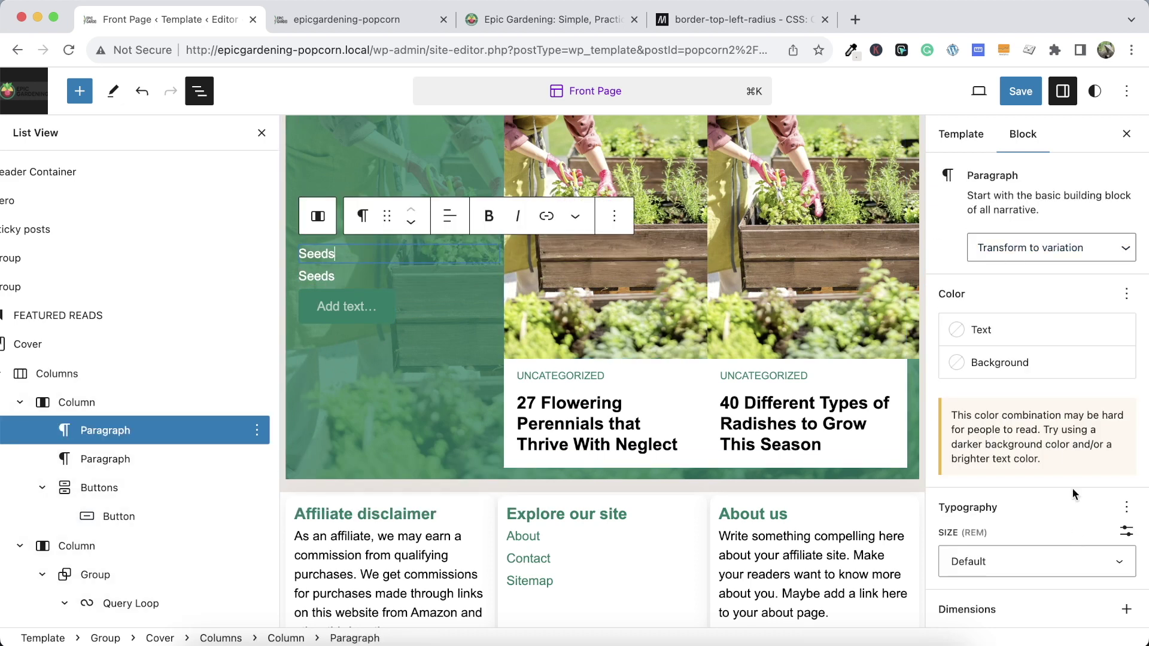
scroll(1071, 476, down, 1)
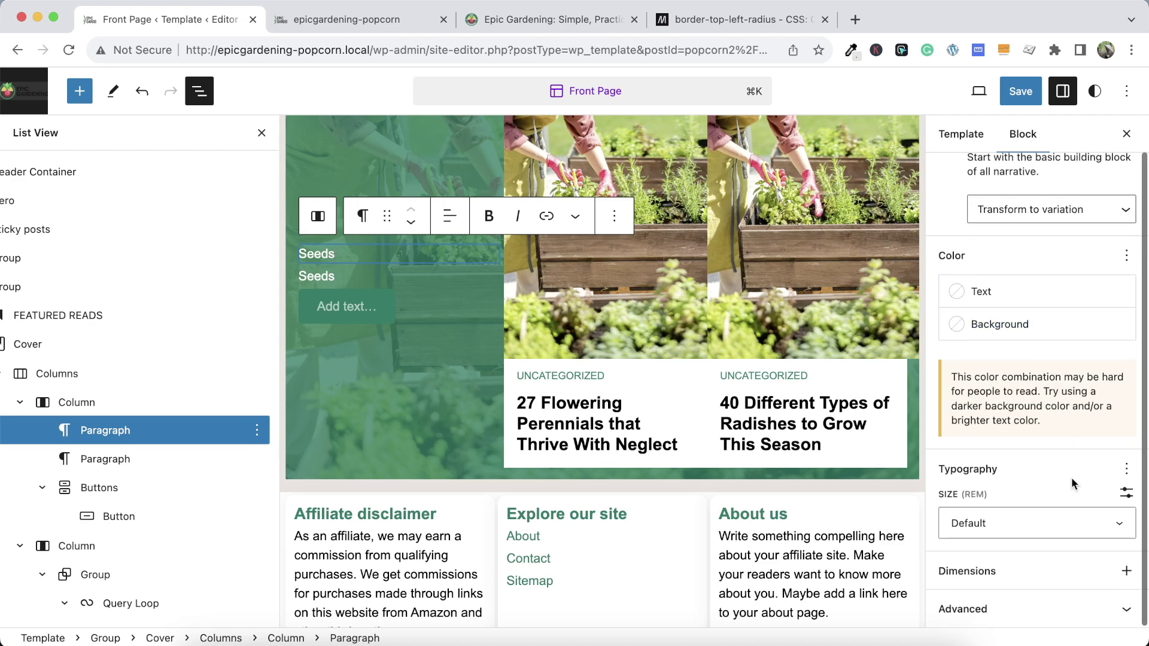
click(1048, 516)
click(990, 559)
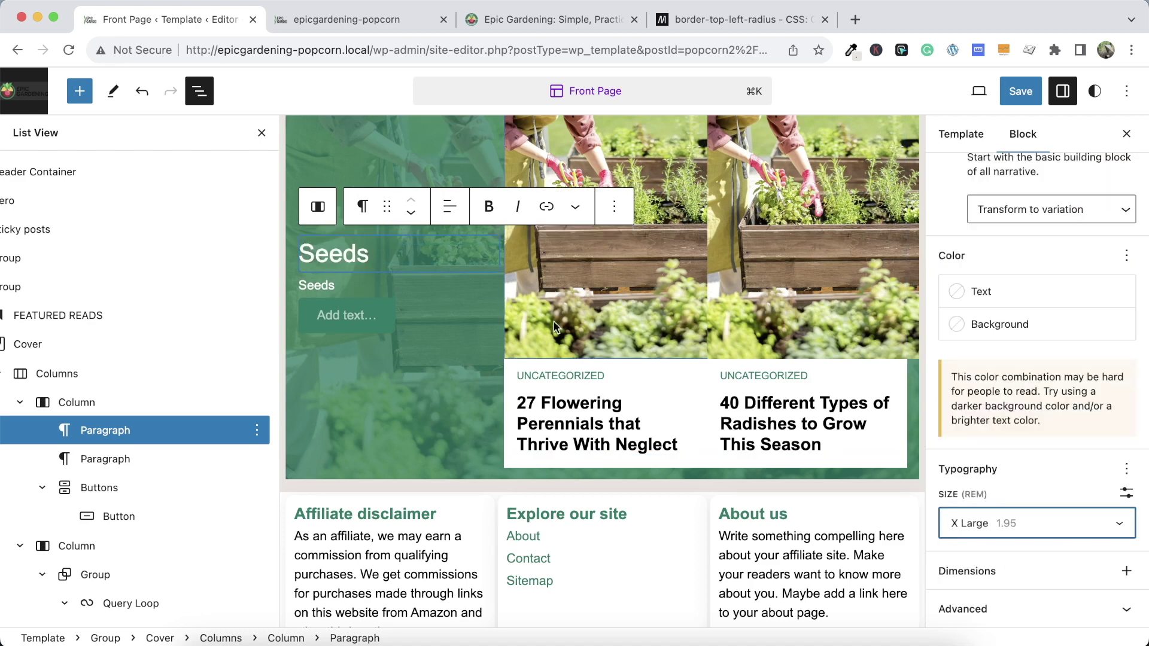
click(1017, 568)
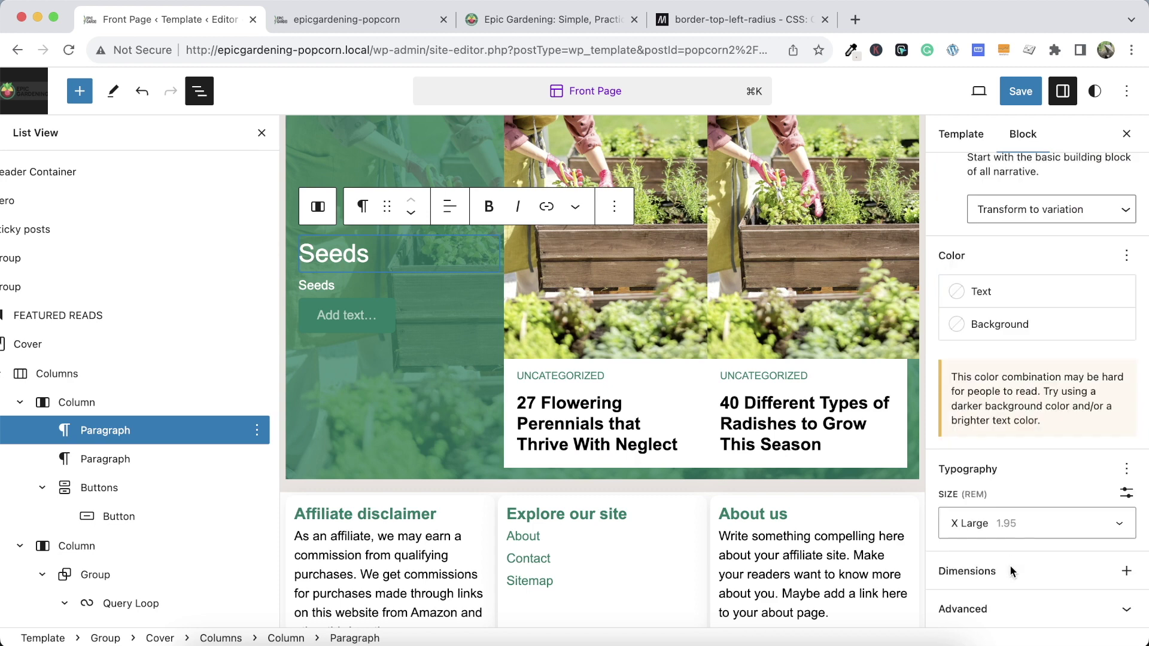
click(1024, 533)
click(1003, 604)
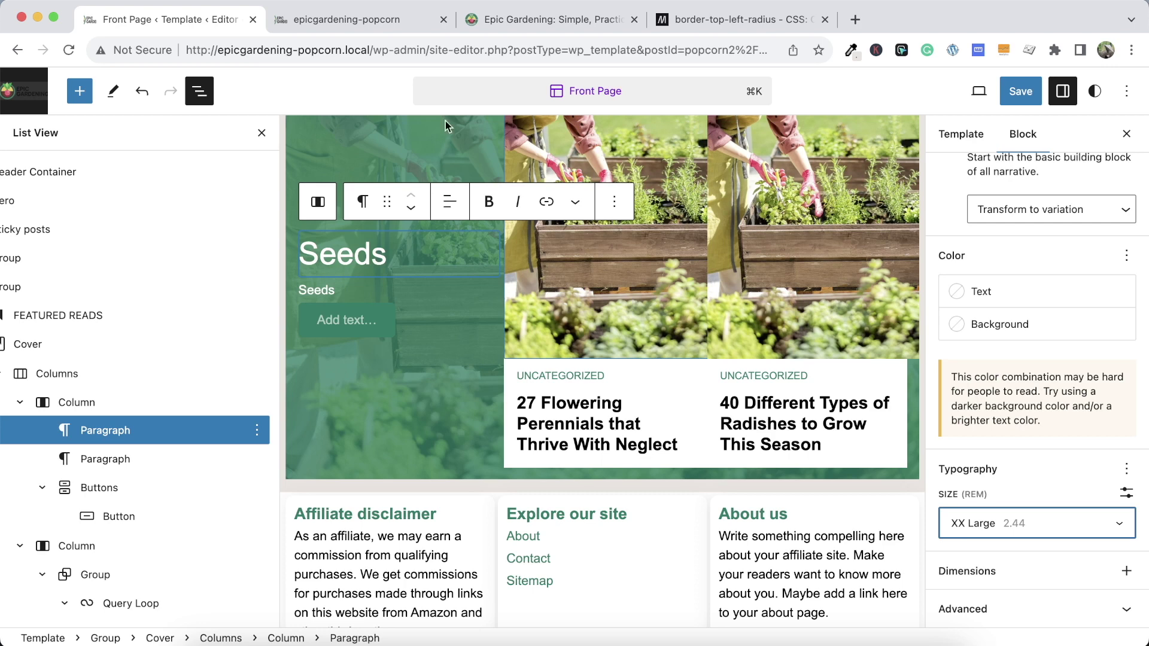
Copy the seed-starting description from the Epic Gardening site and replace the second Seeds paragraph's text with it
click(491, 18)
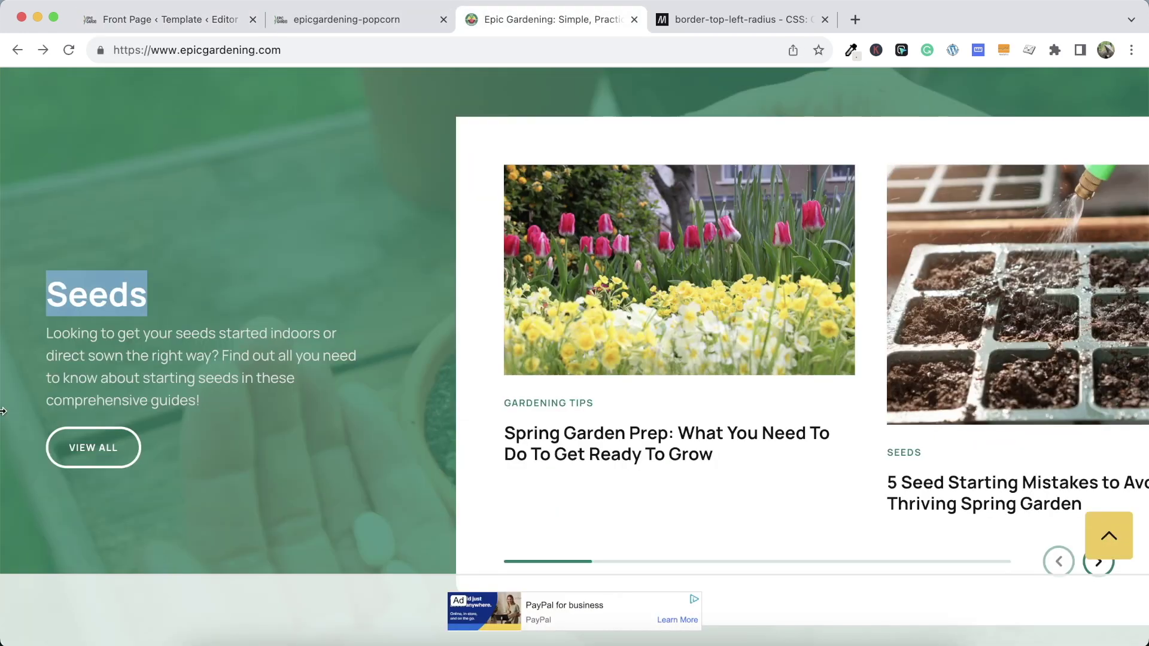
drag(200, 400, 47, 338)
key(cmd+c)
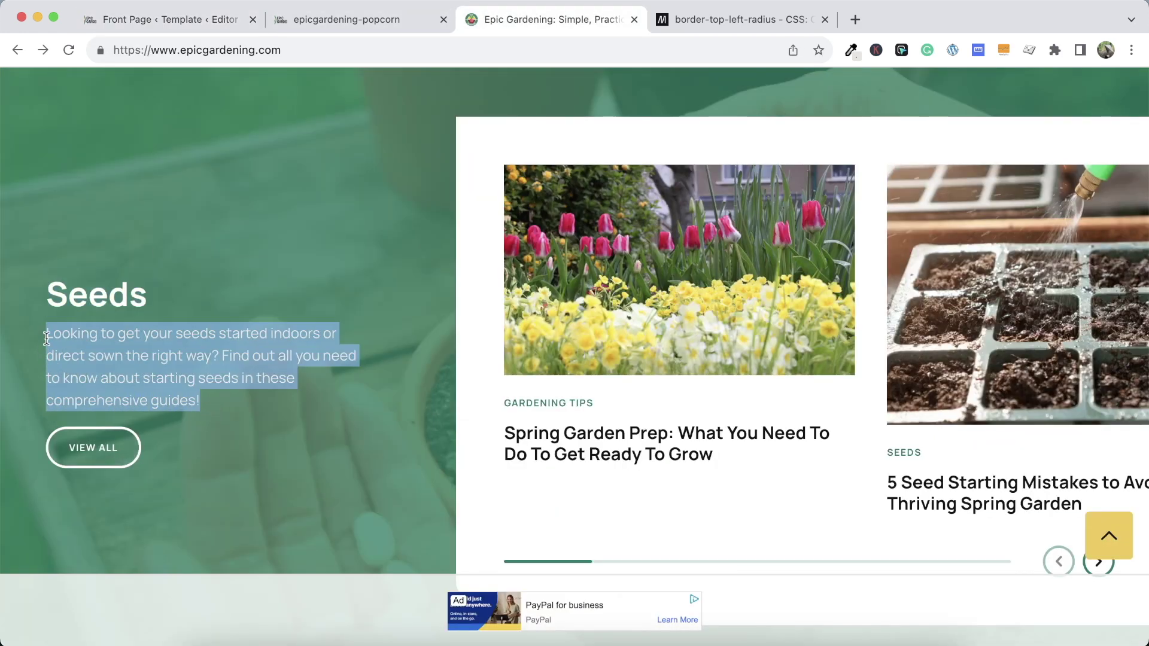
click(233, 18)
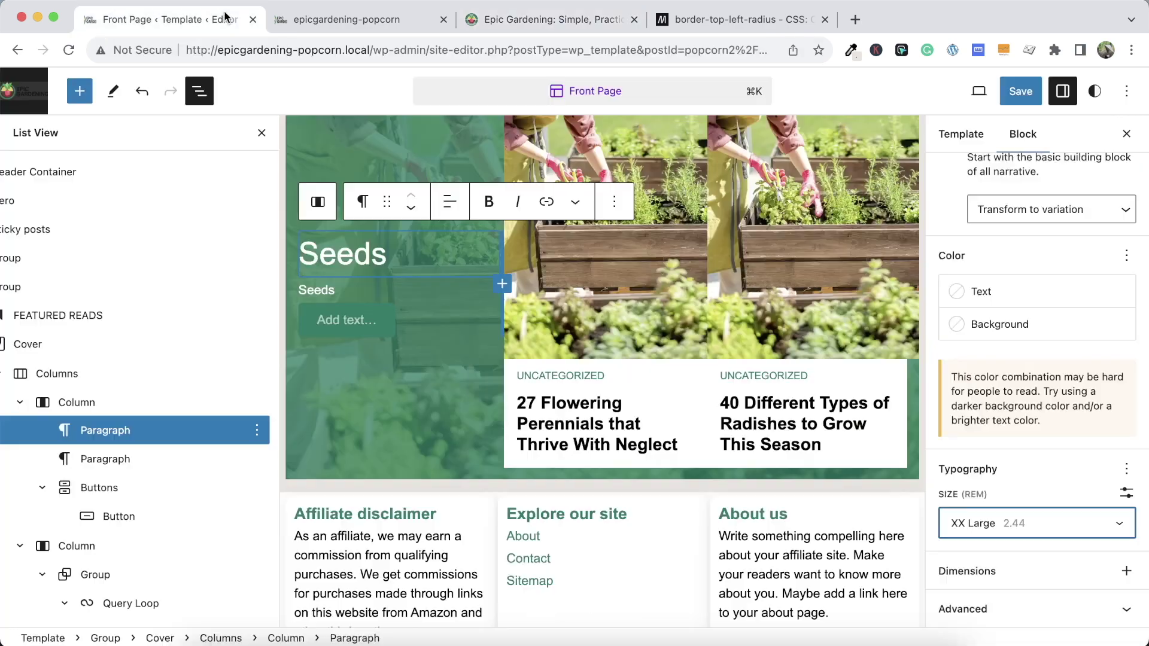
click(315, 293)
double_click(315, 293)
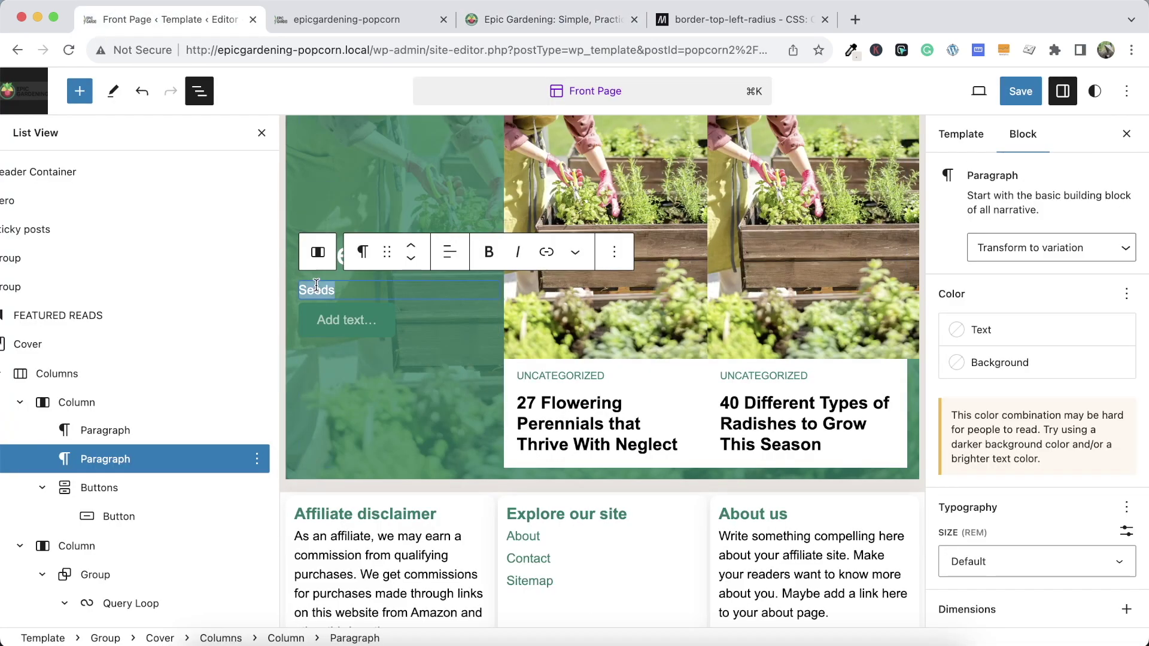
key(cmd+v)
Save the template and reload the epicgardening-popcorn front page at the Featured Reads section
click(1020, 91)
click(982, 90)
click(353, 17)
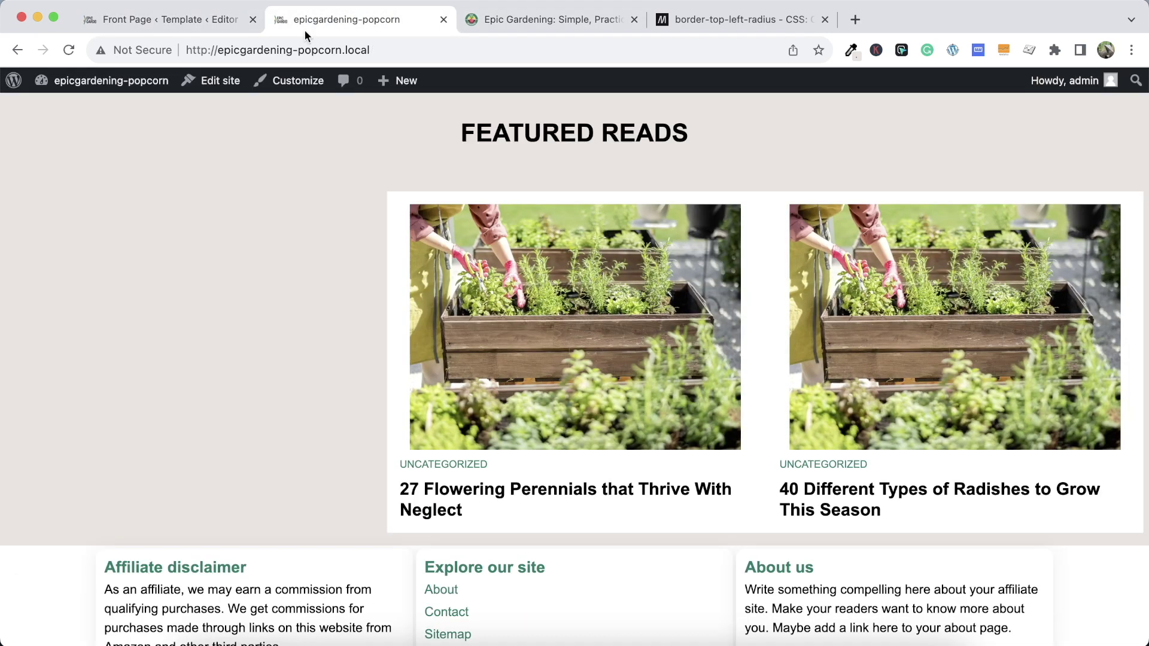
click(68, 50)
scroll(253, 276, down, 1)
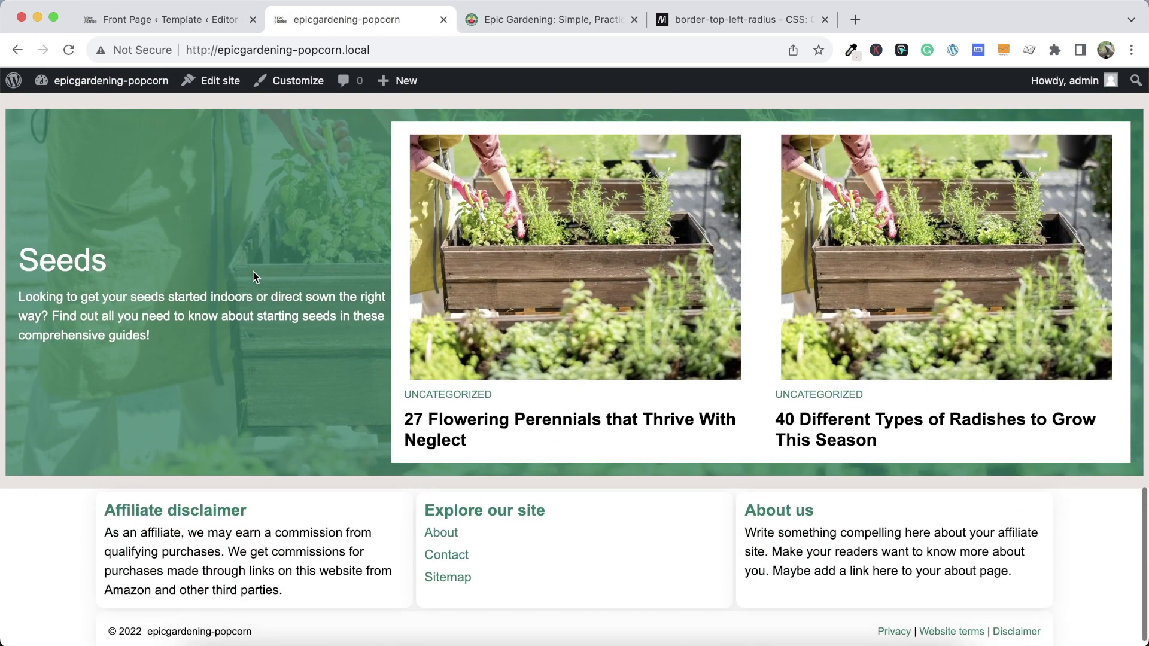
scroll(252, 273, up, 2)
Compare the spacing around the Seeds text and post cards on the Epic Gardening site with the local front page
click(470, 17)
scroll(389, 157, up, 3)
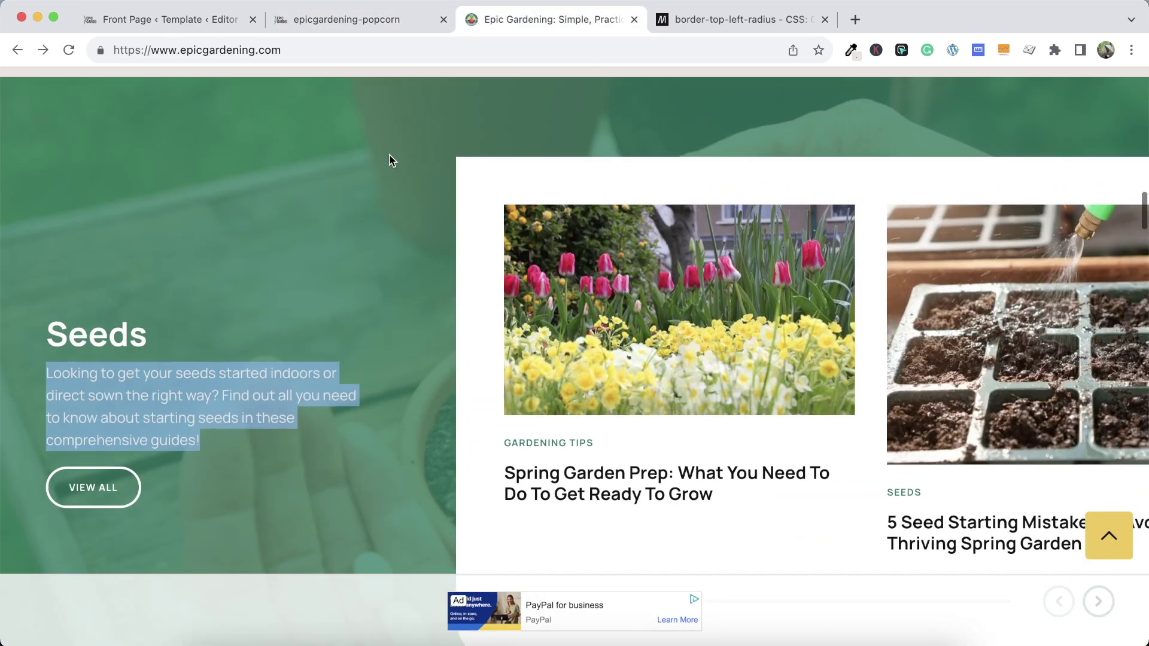
scroll(390, 151, down, 4)
click(372, 18)
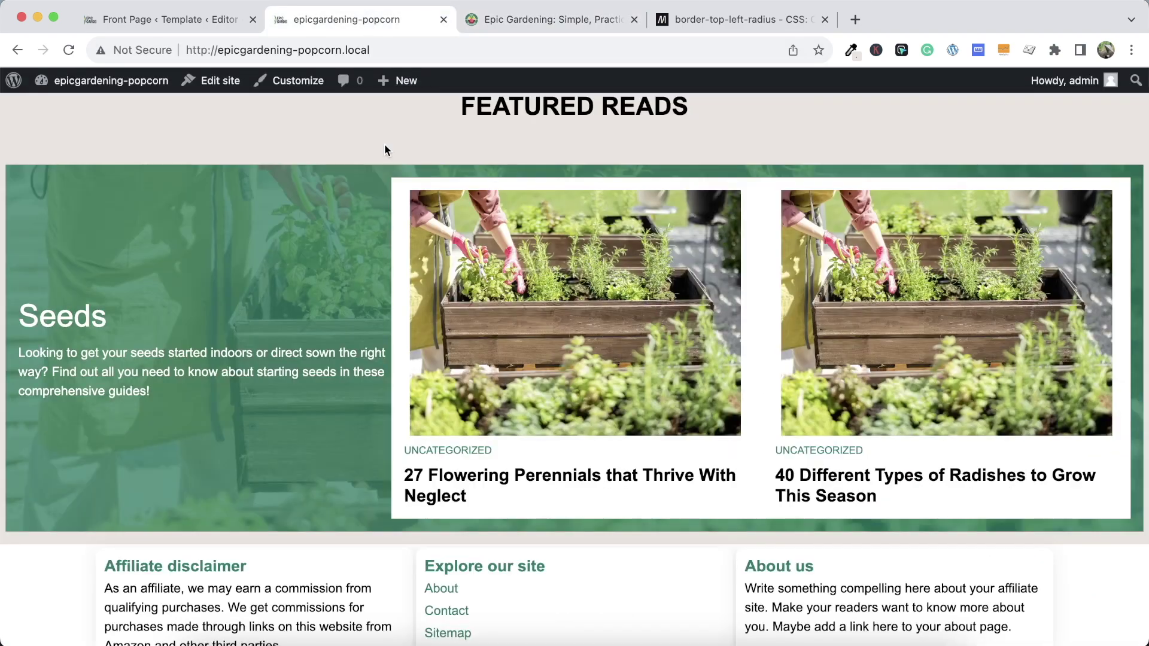
click(481, 30)
scroll(378, 234, down, 3)
scroll(379, 231, up, 4)
click(372, 19)
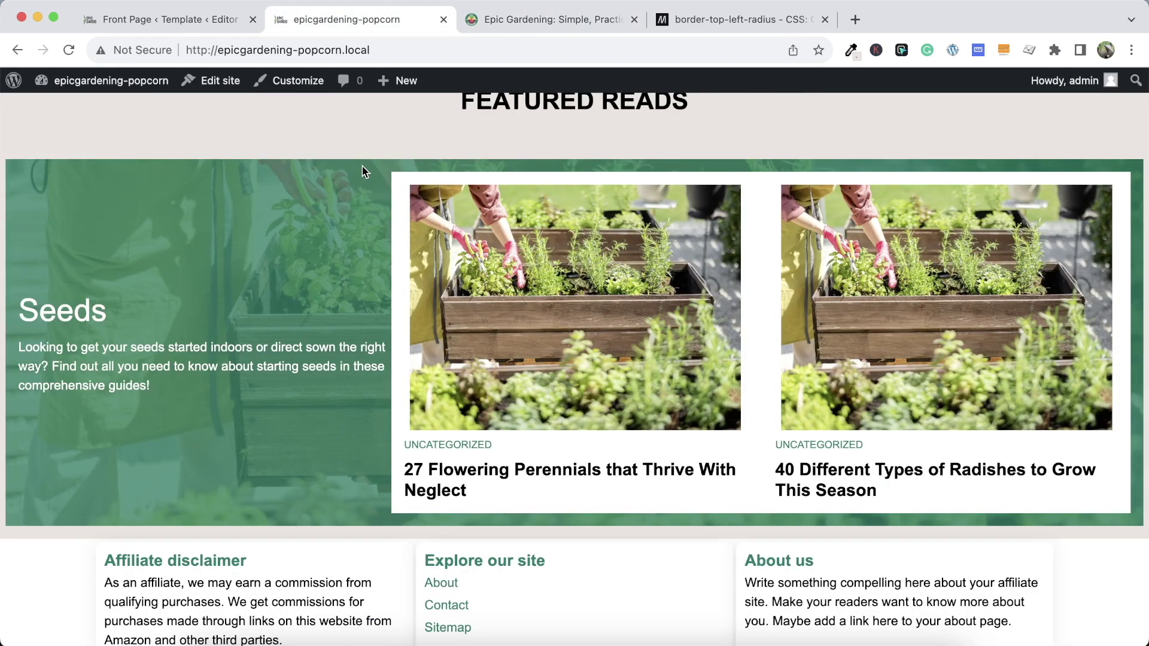
Raise the Cover block's top and bottom padding to the sixth preset in the Front Page template
key(ctrl+shift+Tab)
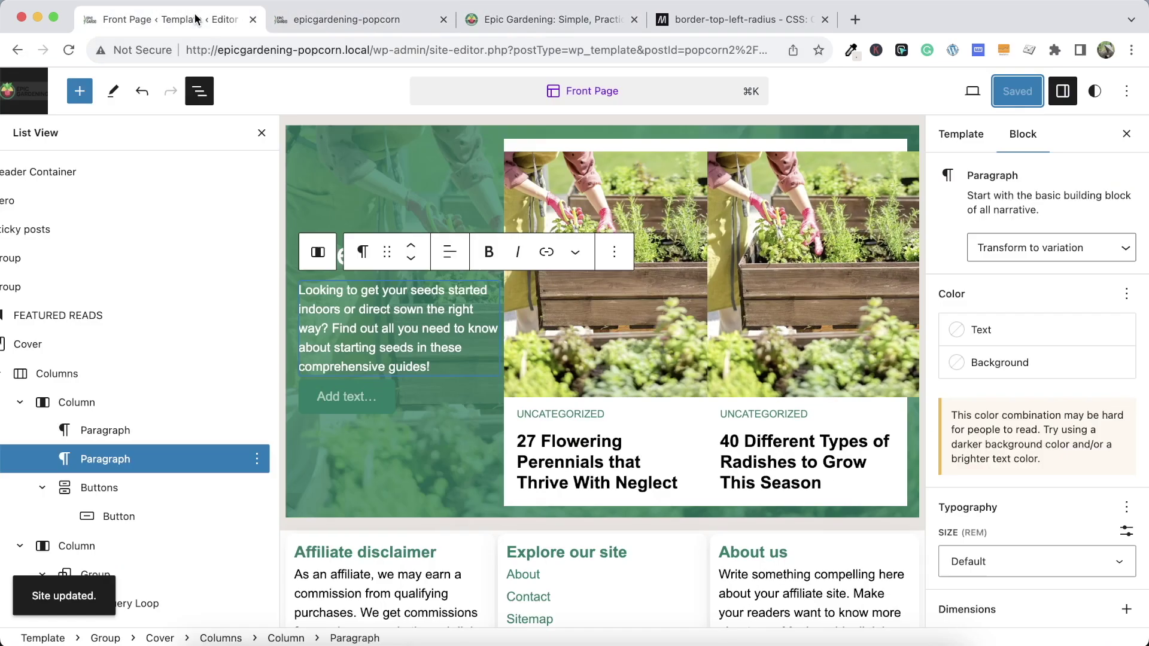
click(378, 143)
click(378, 144)
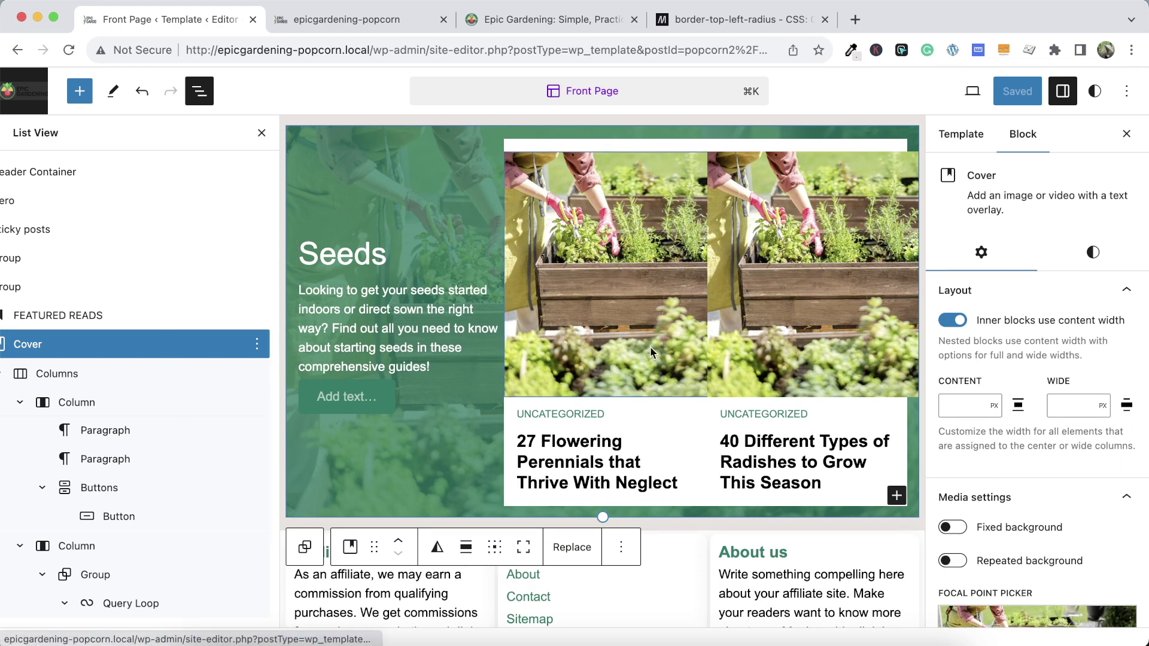
click(1093, 252)
scroll(1050, 401, down, 5)
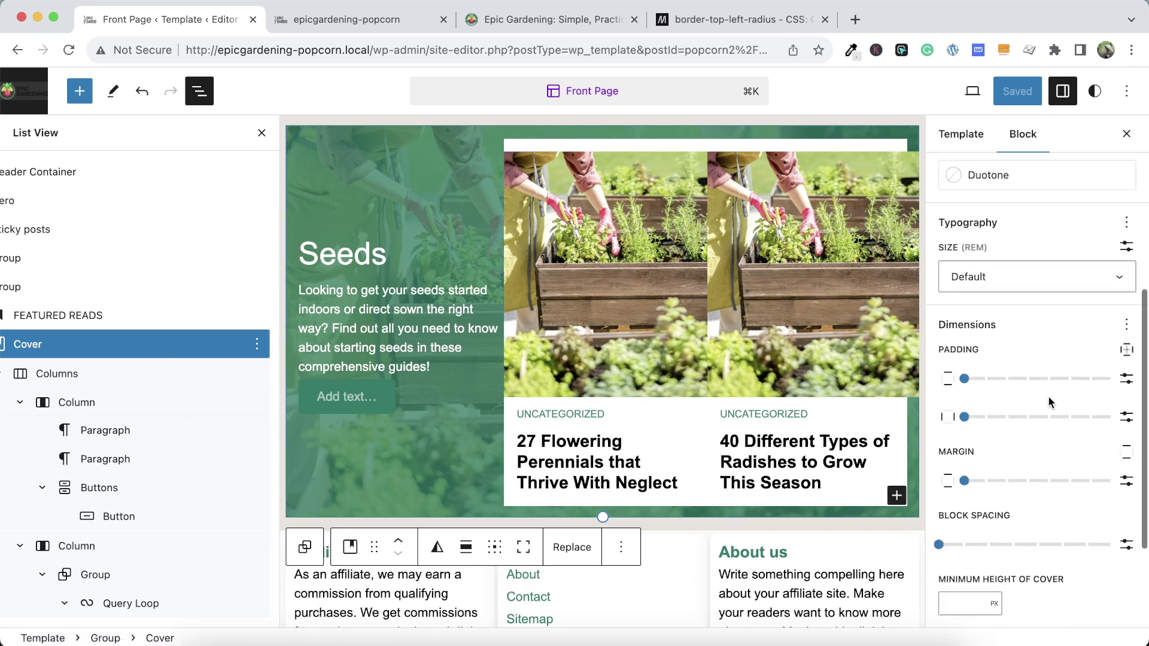
drag(997, 372, 1086, 373)
Save the template and check the Cover's vertical padding on the reloaded front page
click(1020, 91)
click(986, 90)
click(335, 23)
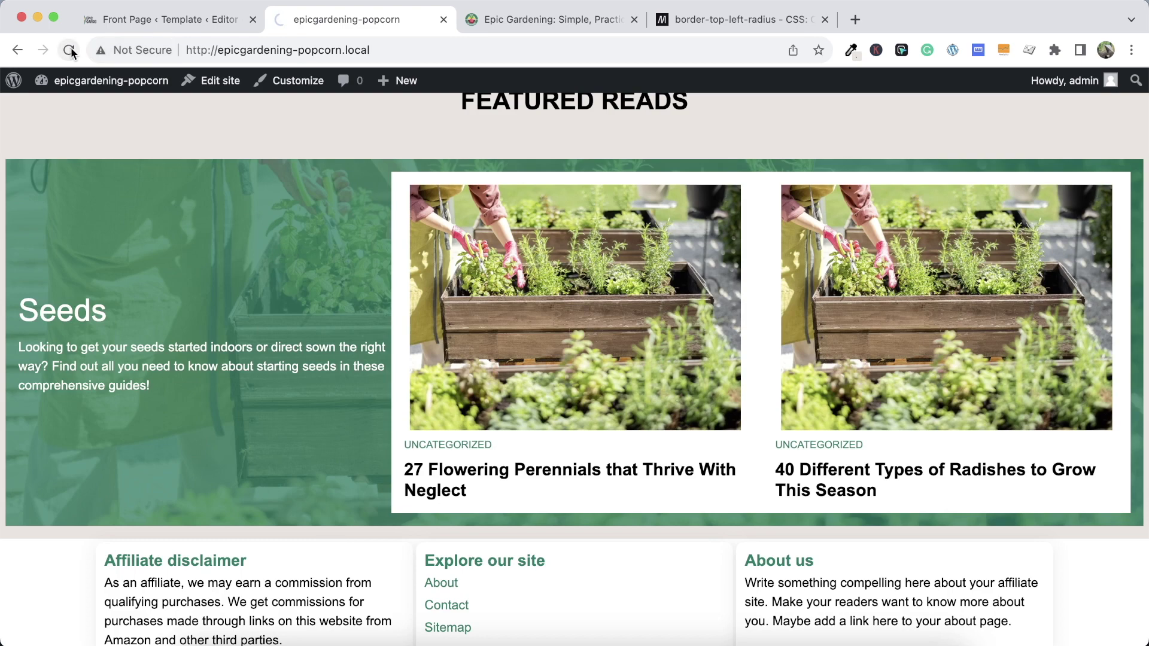
click(69, 50)
scroll(280, 224, down, 3)
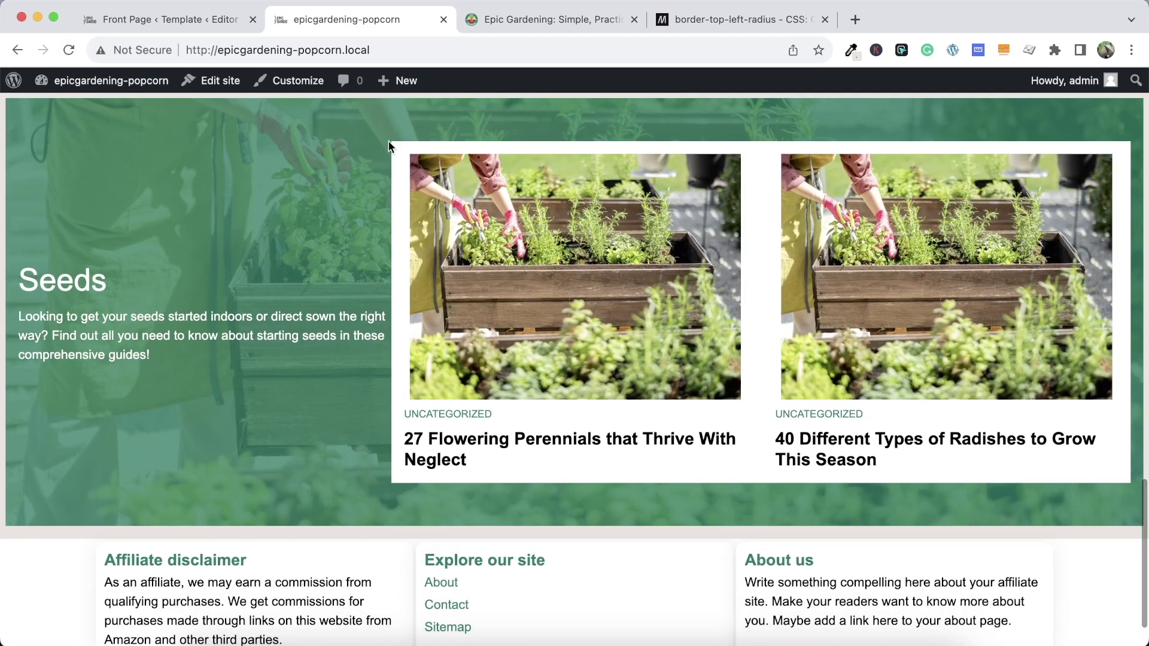
Set the Cover block's left and right padding to 0
click(213, 22)
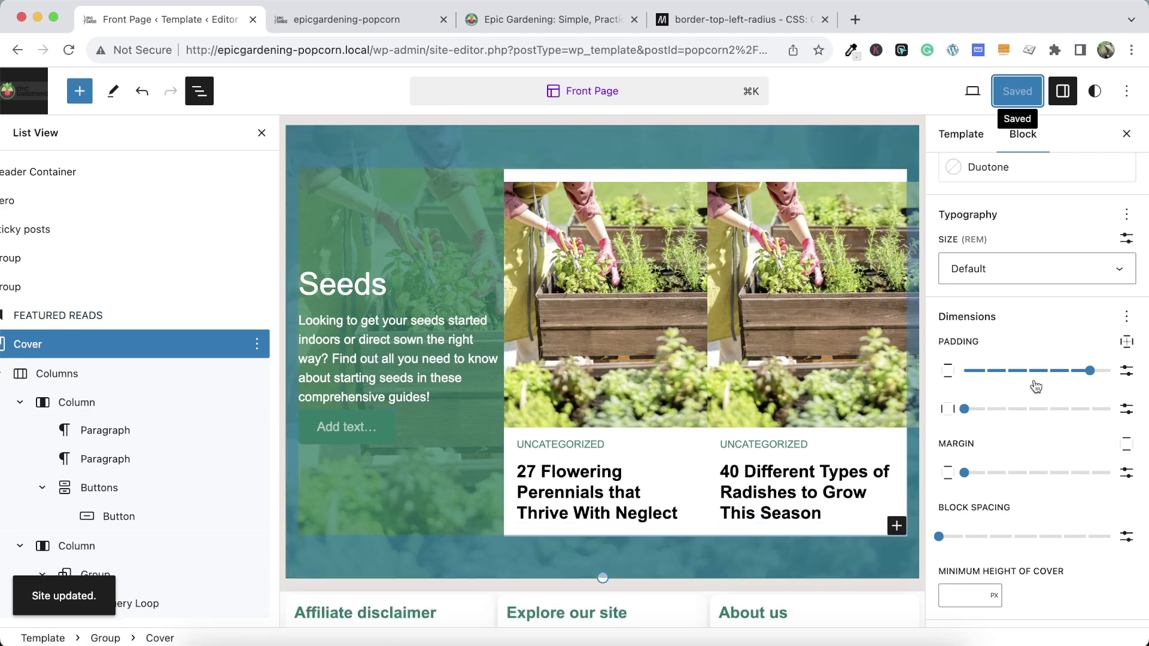
drag(977, 412, 959, 409)
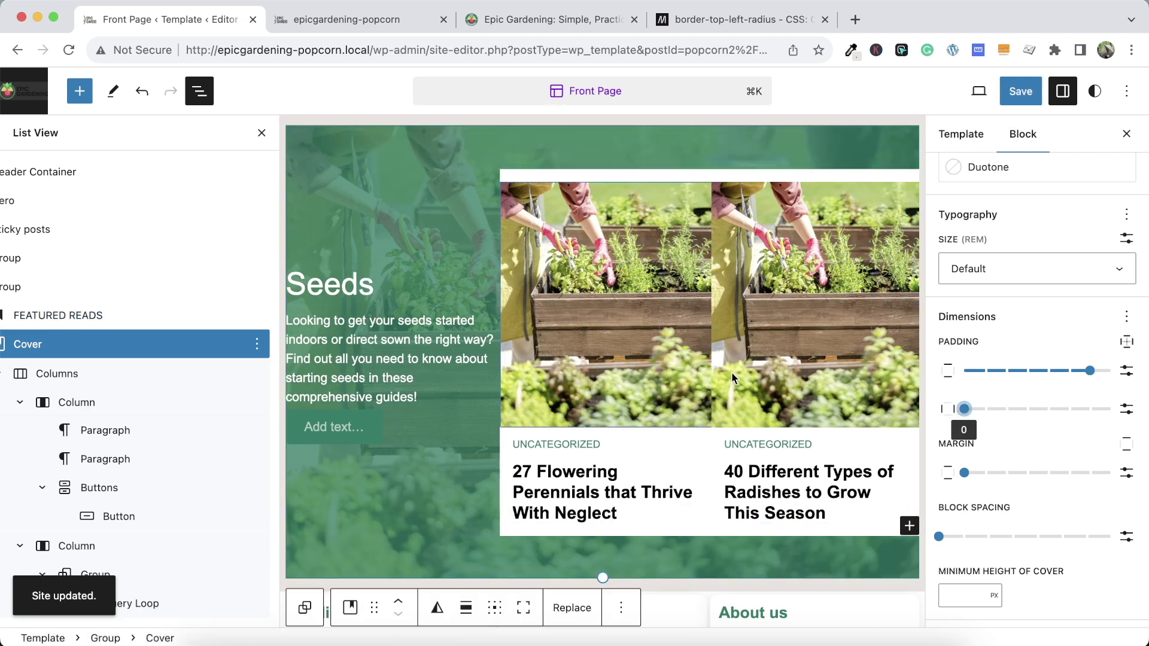
click(1126, 409)
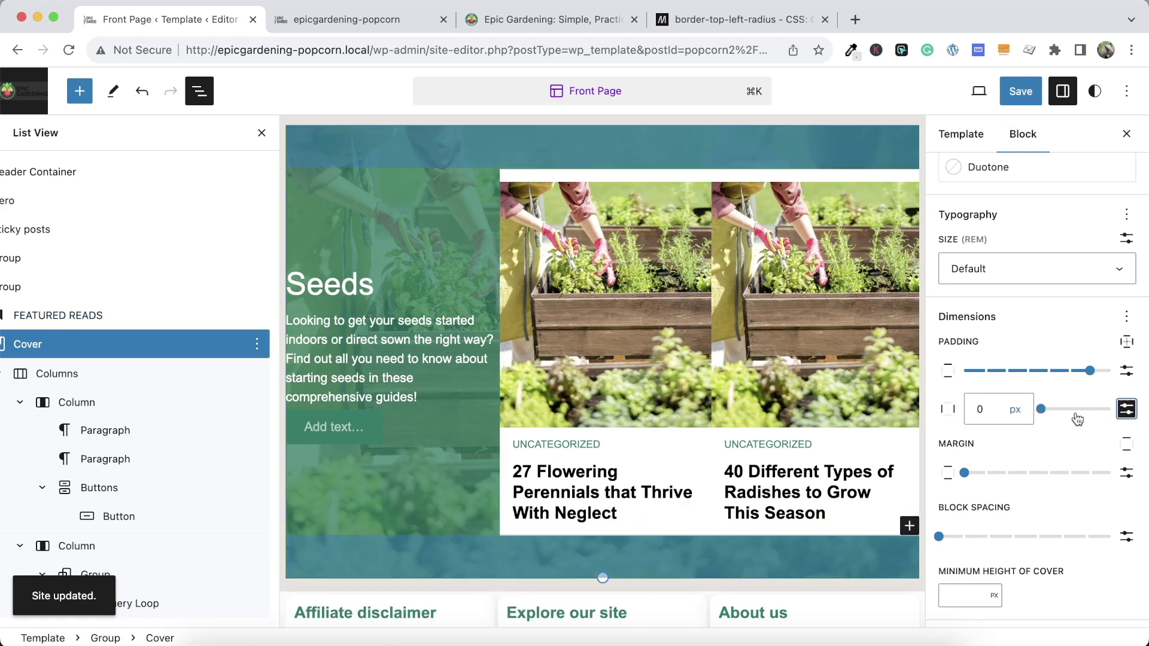
click(1125, 409)
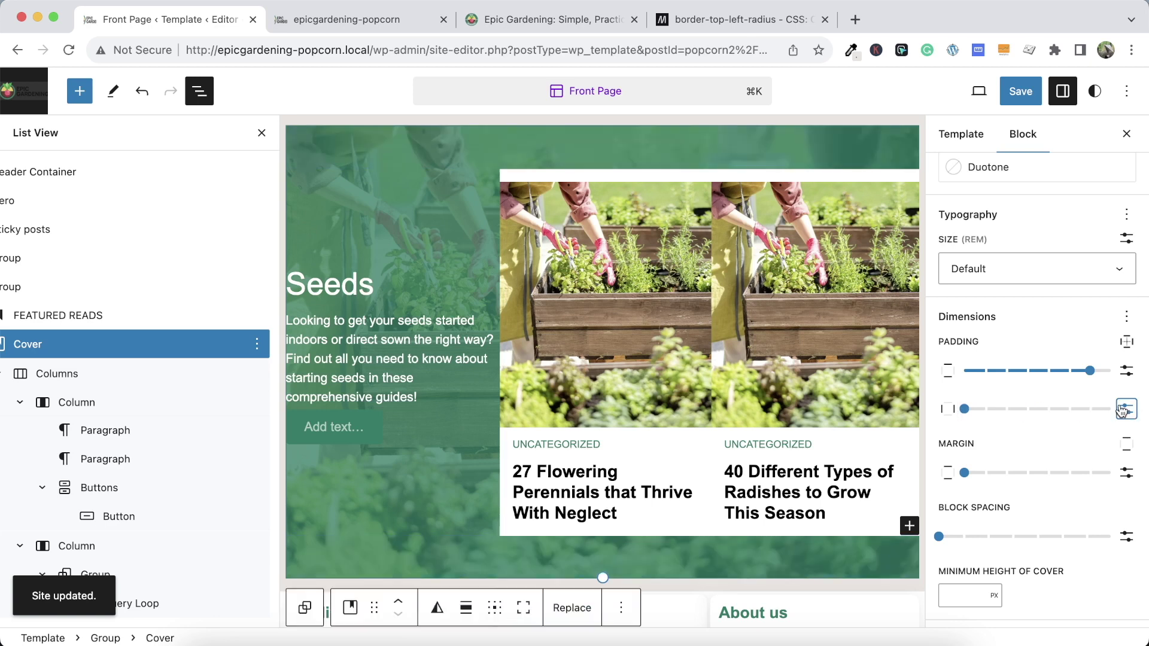
Restrict the Cover's padding control to the left side and raise the left padding to the sixth preset
click(1125, 344)
click(985, 499)
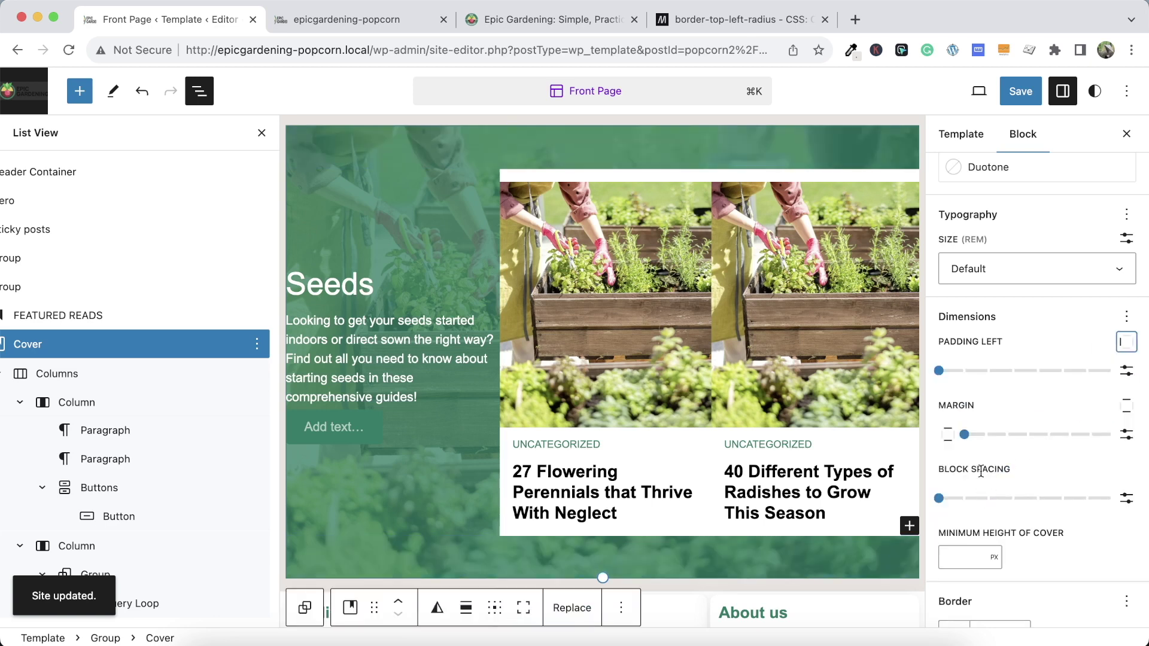
drag(963, 371, 1086, 371)
Save the template and check the Cover's left and right edges on the reloaded front page
click(1020, 91)
click(982, 91)
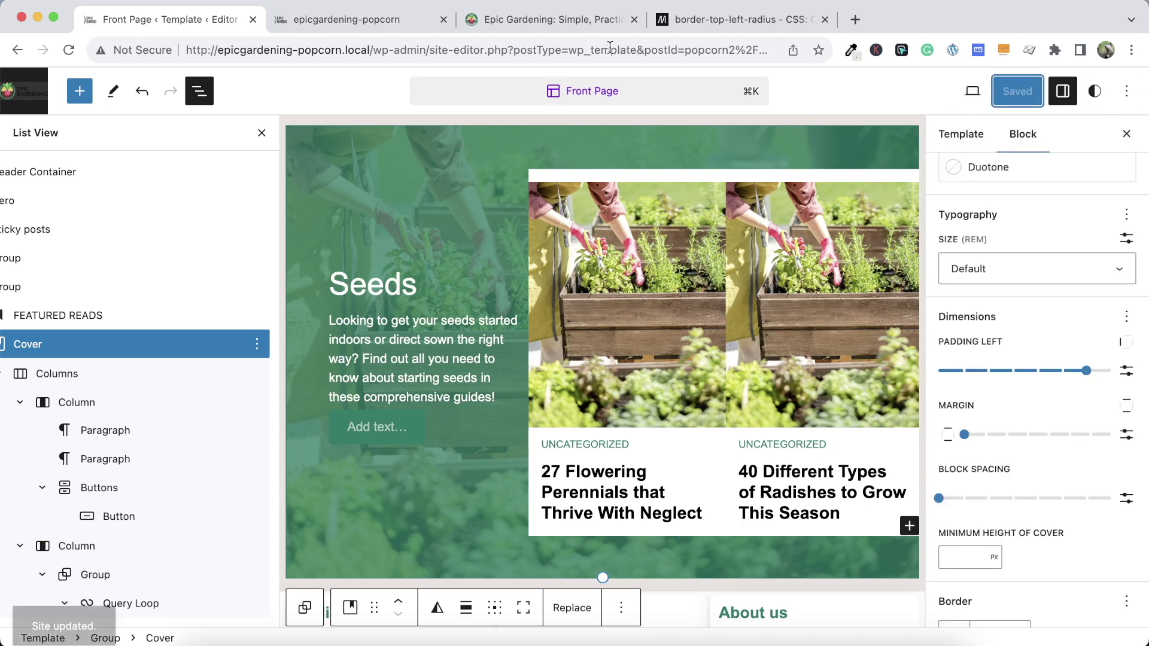
key(super+3)
click(396, 19)
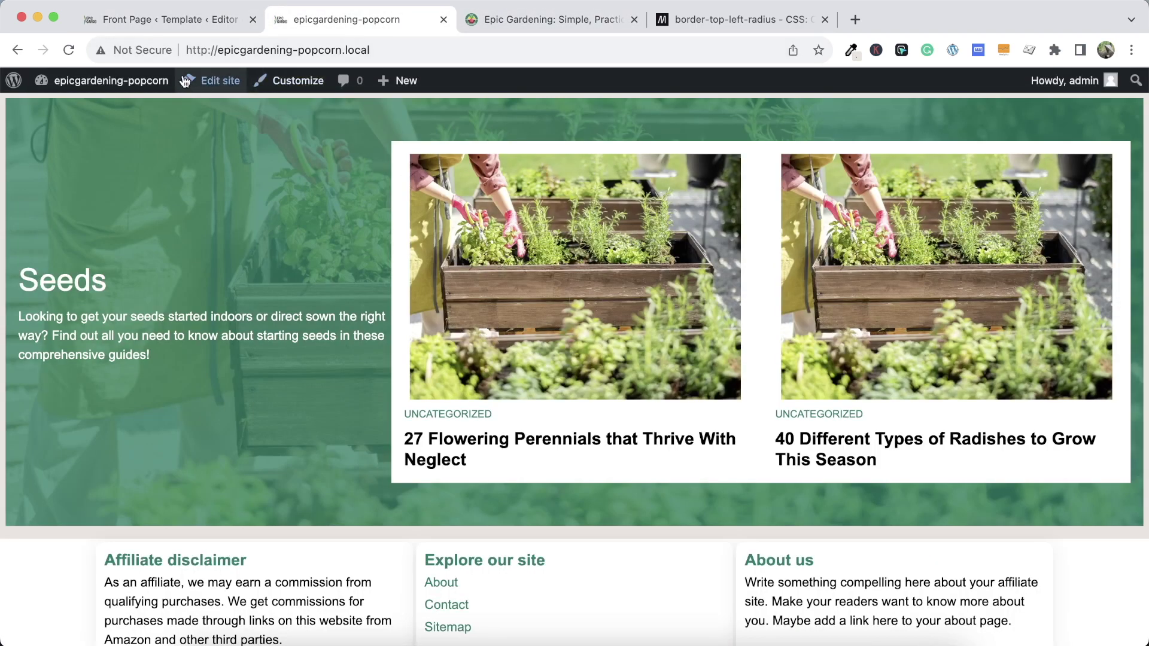
click(67, 50)
scroll(274, 228, up, 3)
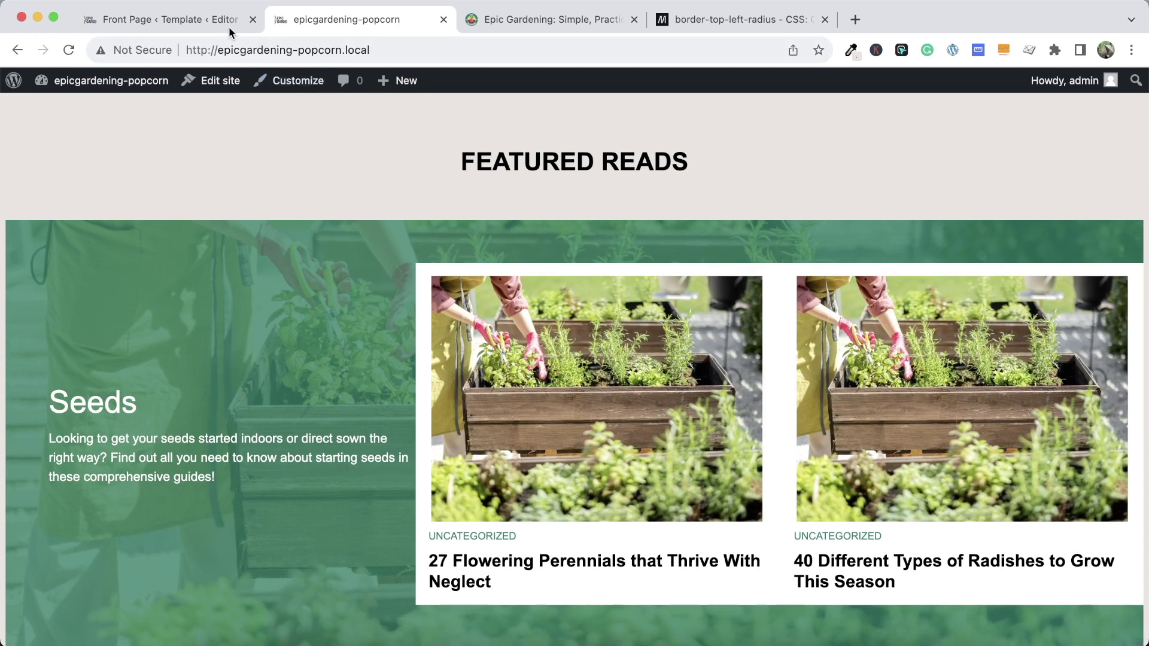
Set the left and right padding of the outer Group holding the Featured Reads heading and Cover to 0
click(178, 17)
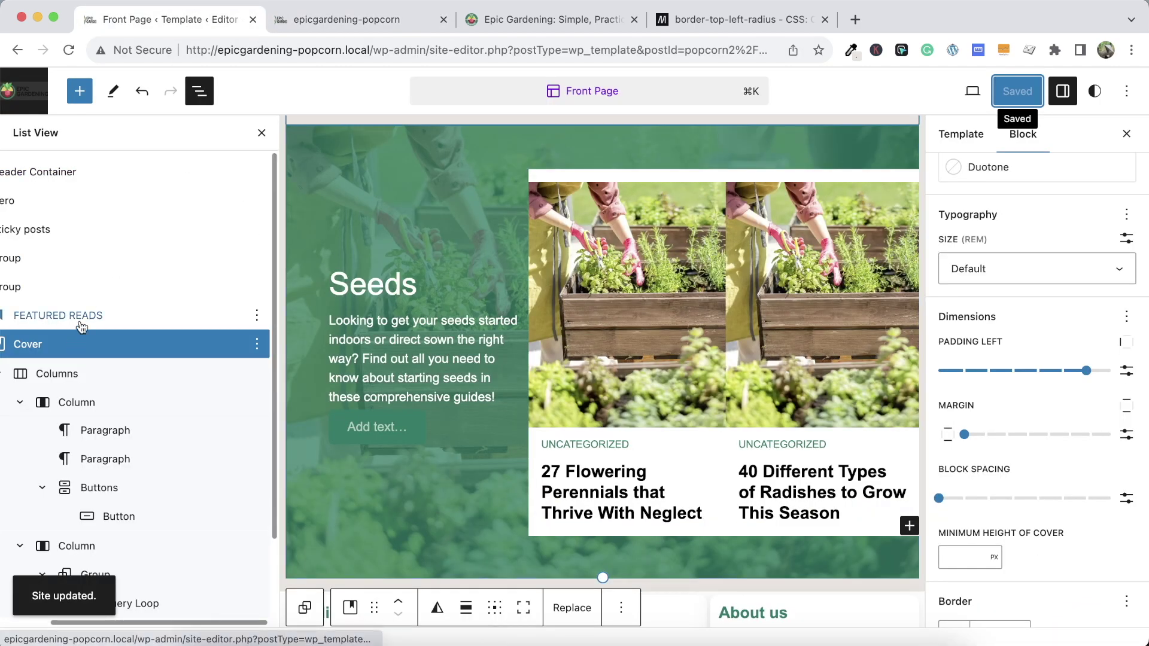
scroll(81, 326, left, 2)
click(59, 287)
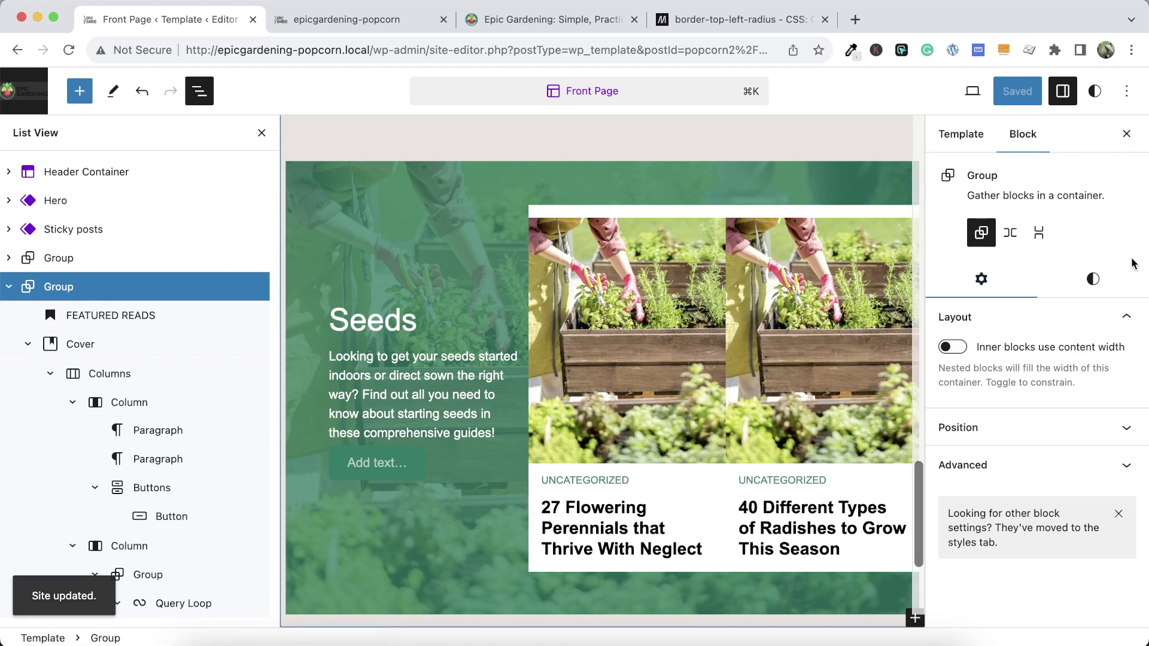
click(1092, 278)
scroll(1049, 403, down, 8)
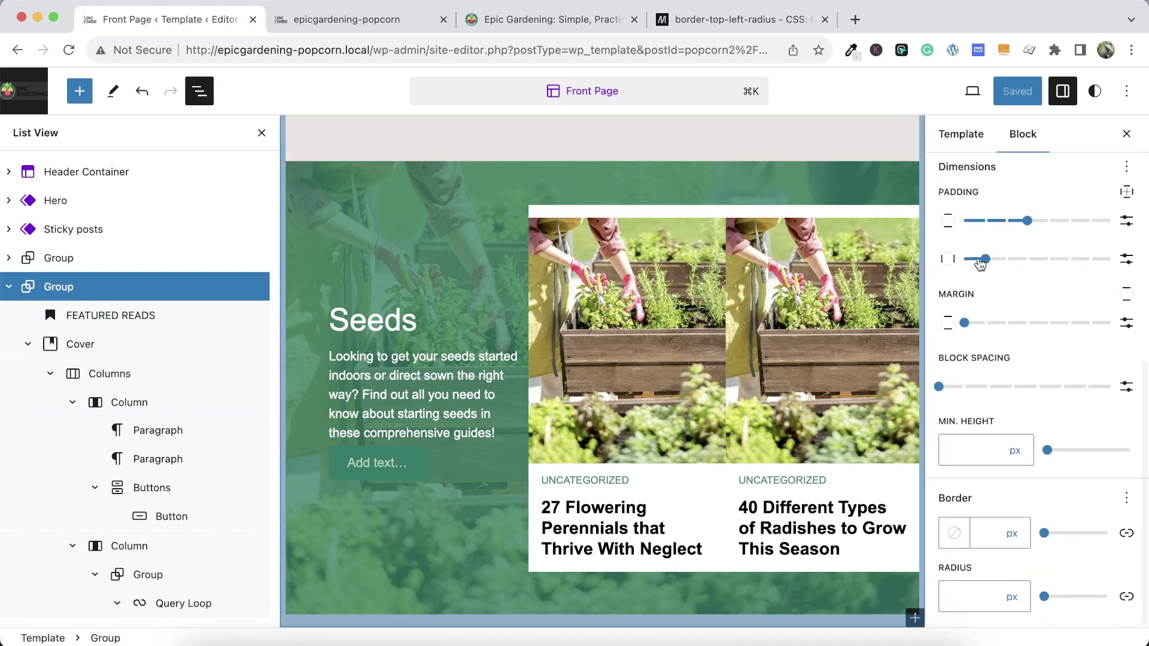
drag(980, 263, 961, 260)
Save the template and compare the section's full-width edges on the front page with the Epic Gardening site
click(1025, 99)
click(380, 19)
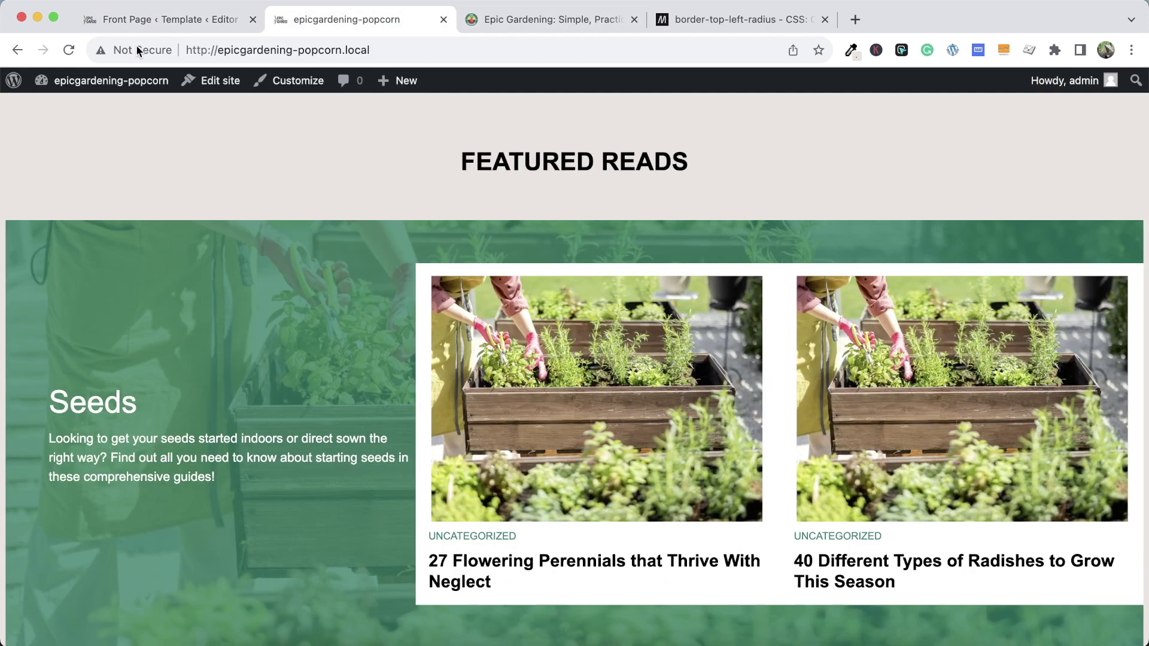
scroll(378, 354, down, 5)
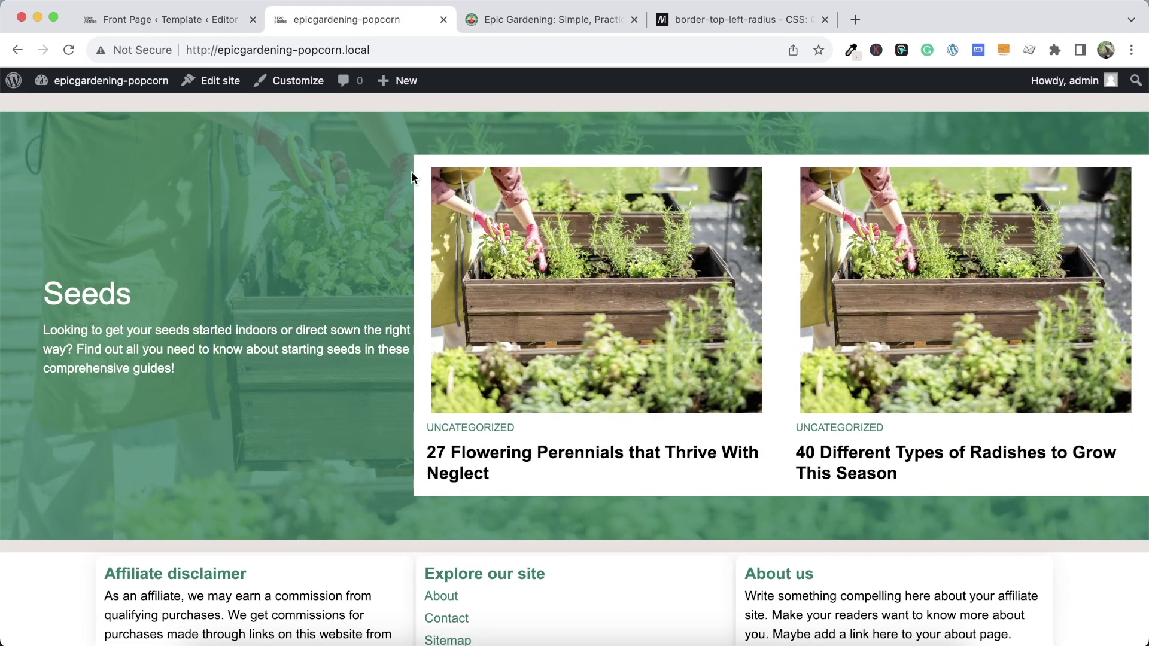
click(518, 21)
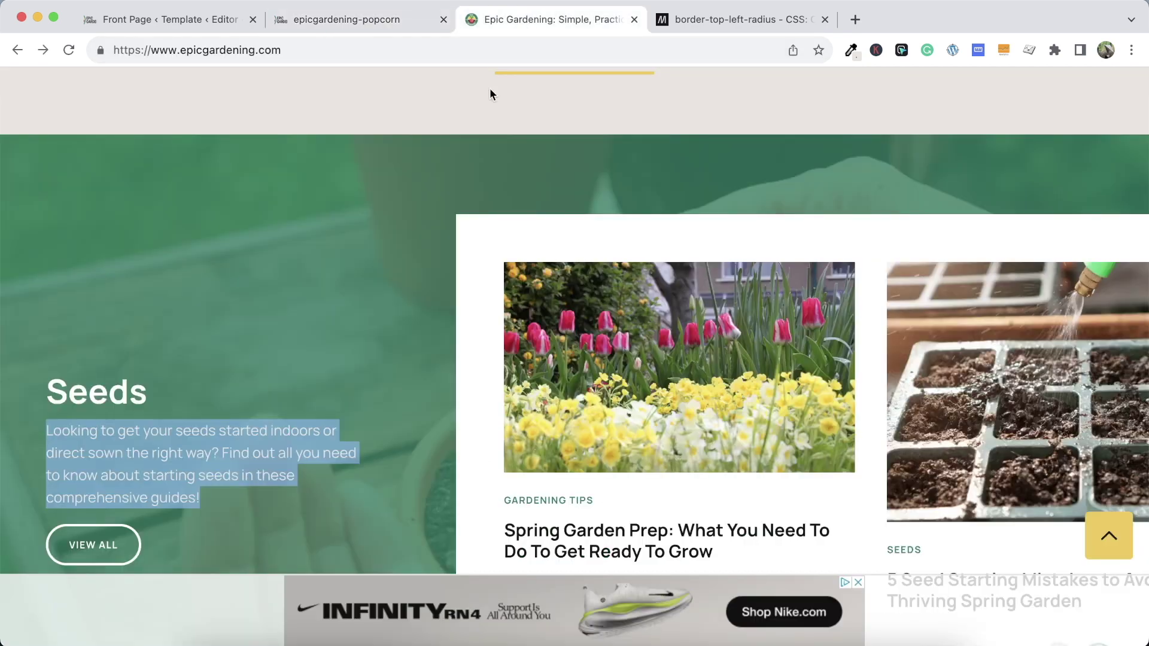
click(366, 19)
click(206, 18)
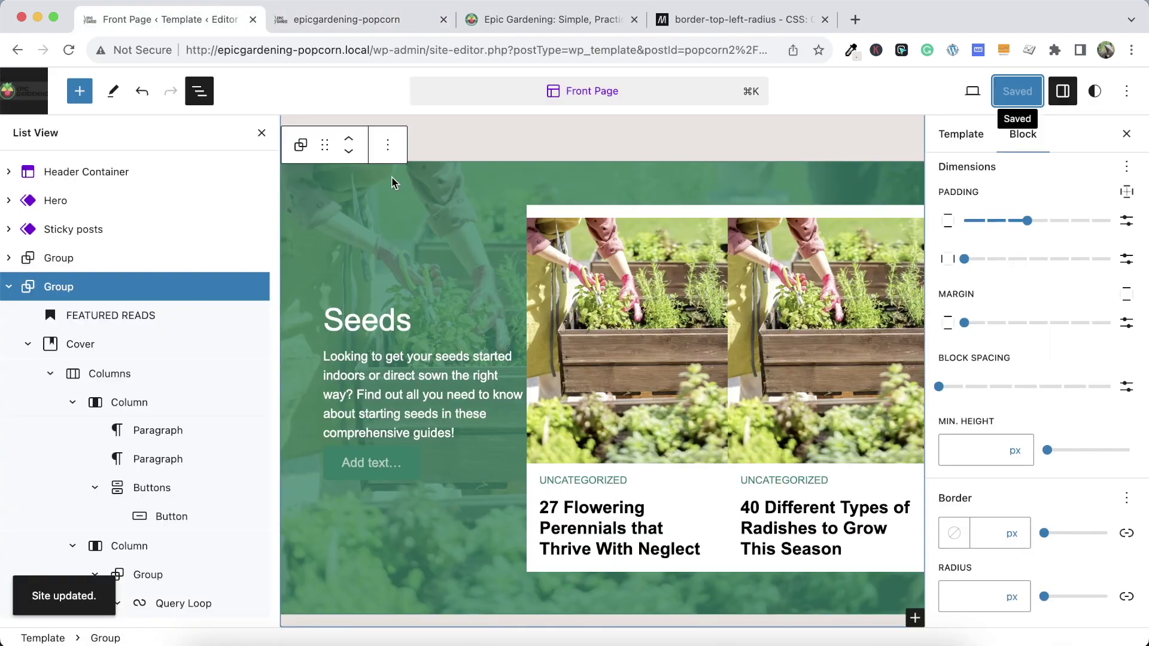
Set the left and right padding of the white Group around the Query Loop to preset 3
scroll(149, 428, down, 3)
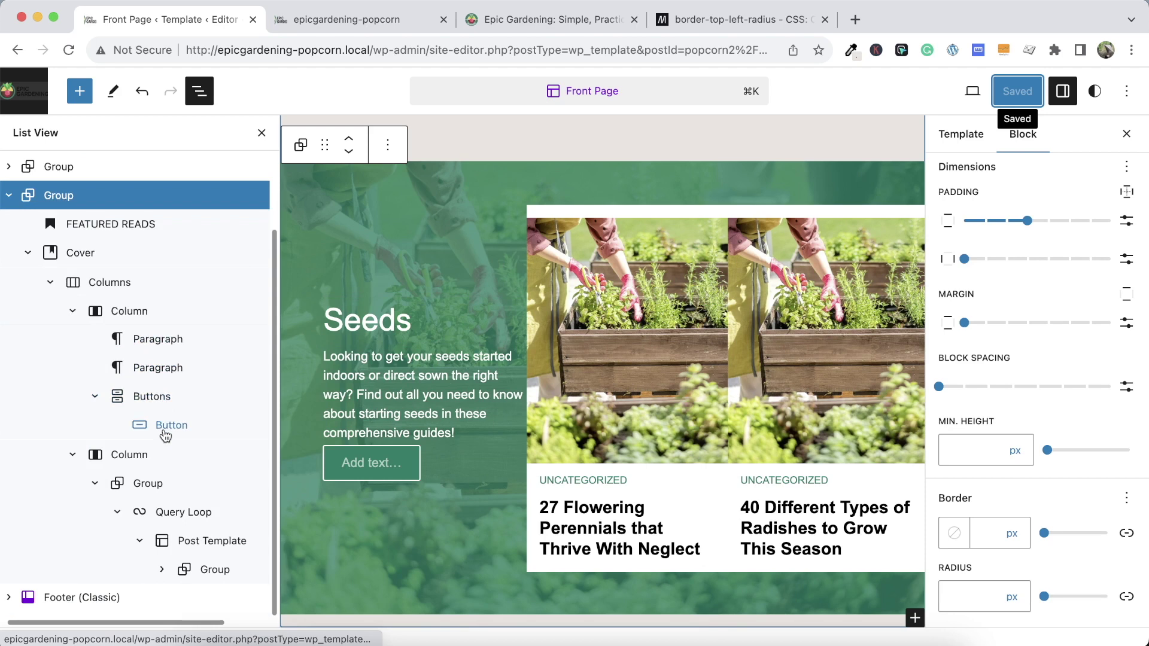
click(142, 492)
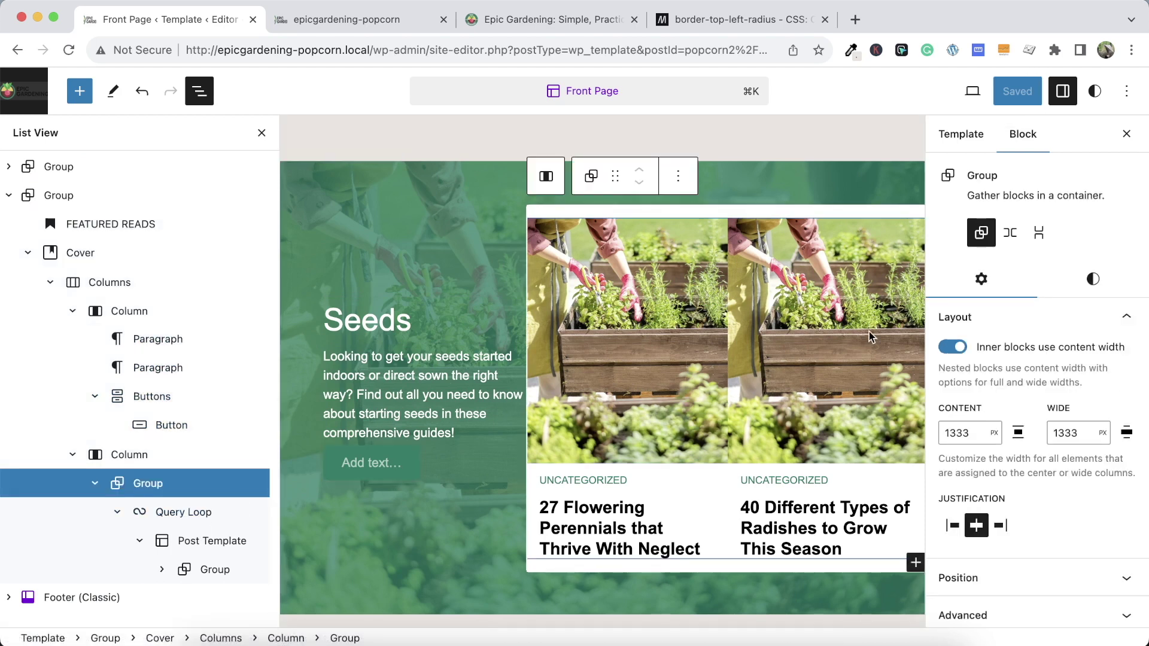
click(1093, 278)
scroll(1077, 389, down, 6)
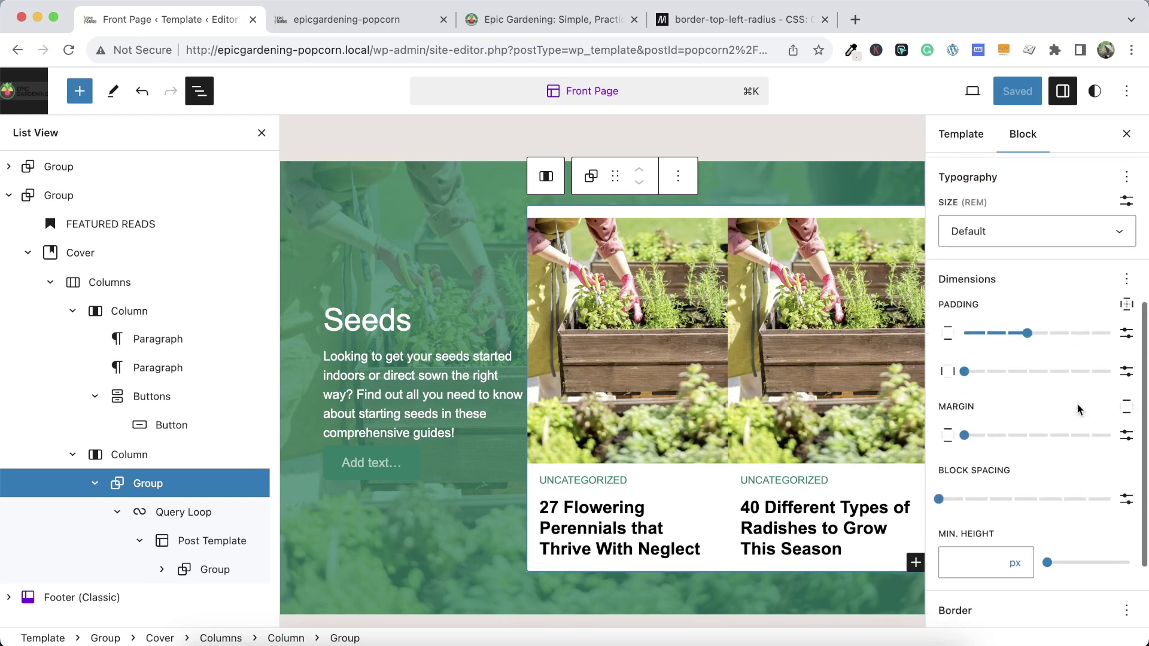
click(994, 354)
drag(1001, 353, 1035, 355)
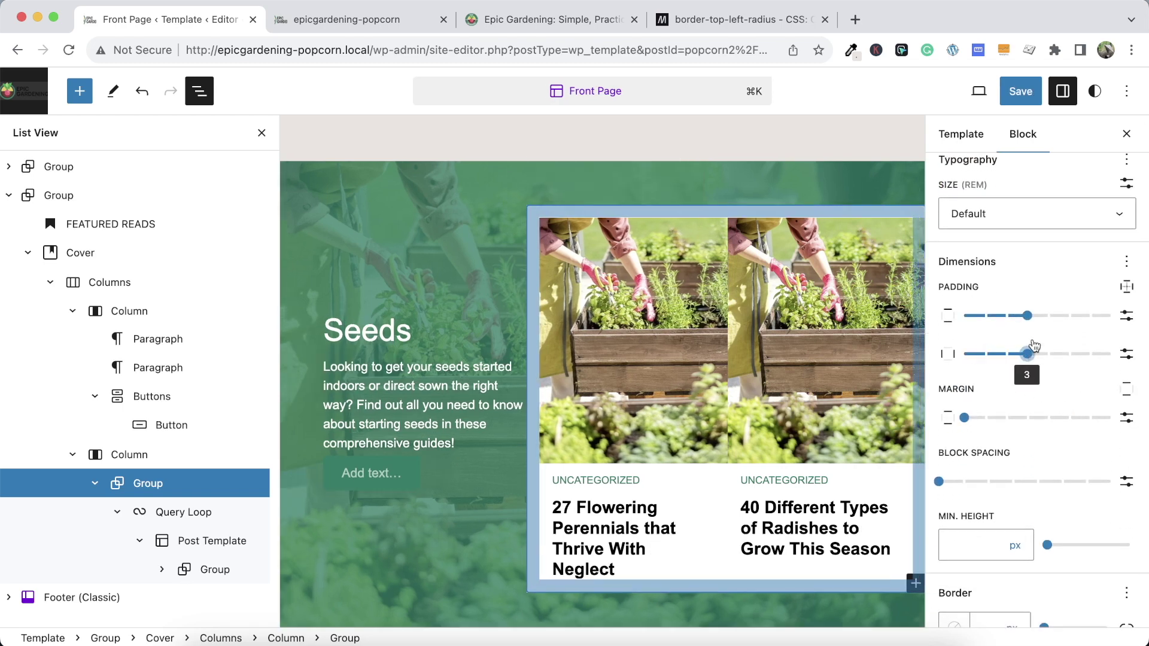
Save the template and check the white post Group's side padding on the reloaded front page
click(1020, 91)
click(948, 90)
click(339, 24)
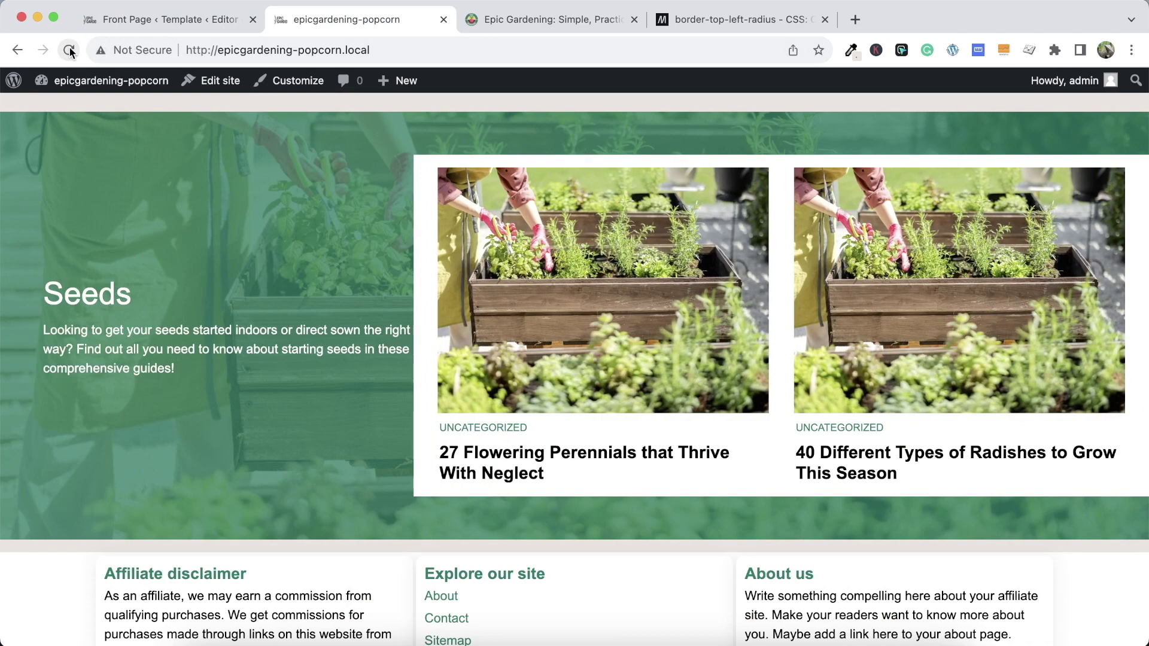
click(157, 19)
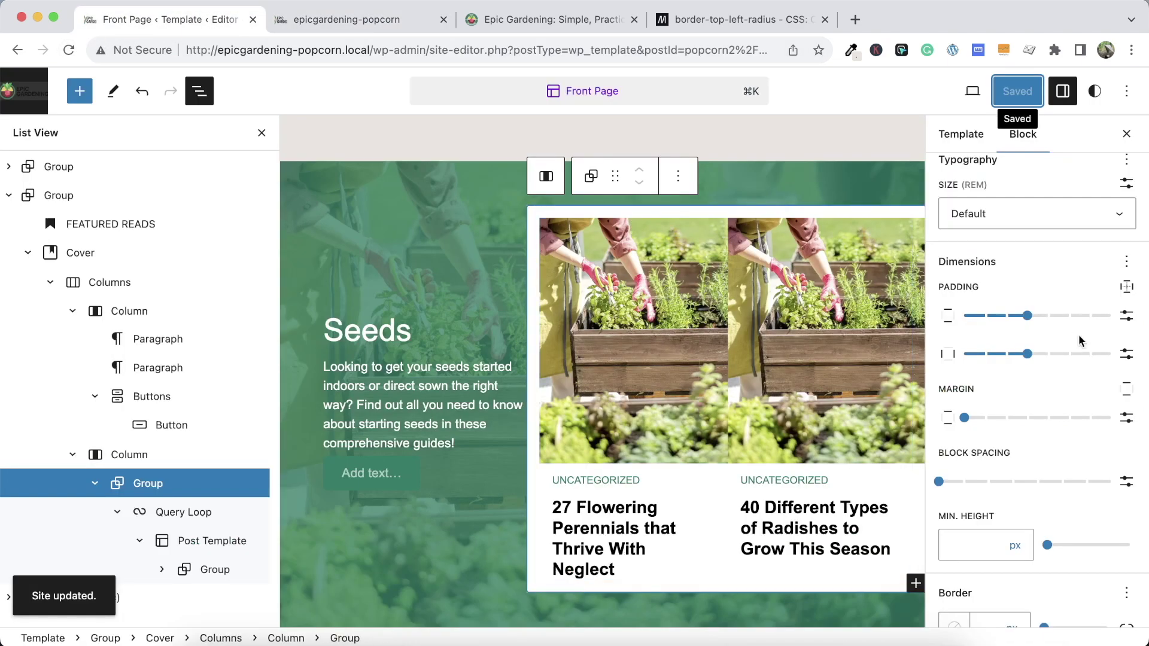
Raise the white post Group's vertical and horizontal padding to preset 5, and check the saved result on the front page
drag(1036, 348, 1076, 358)
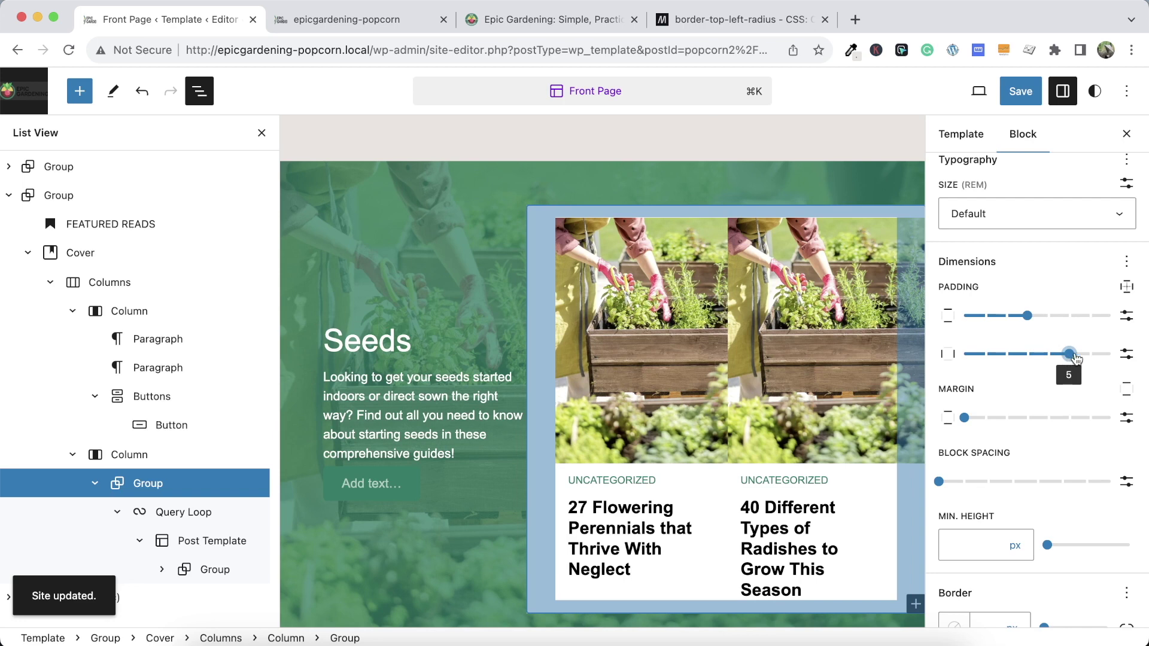
click(1068, 317)
click(1020, 90)
click(981, 90)
click(275, 22)
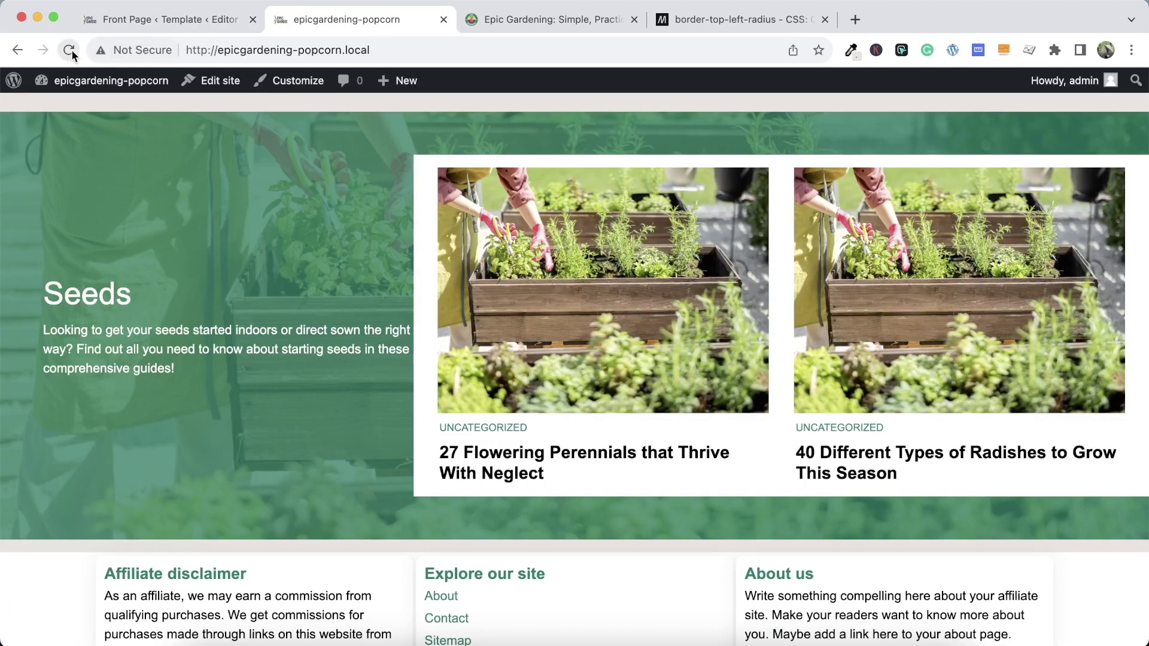
click(70, 50)
click(146, 21)
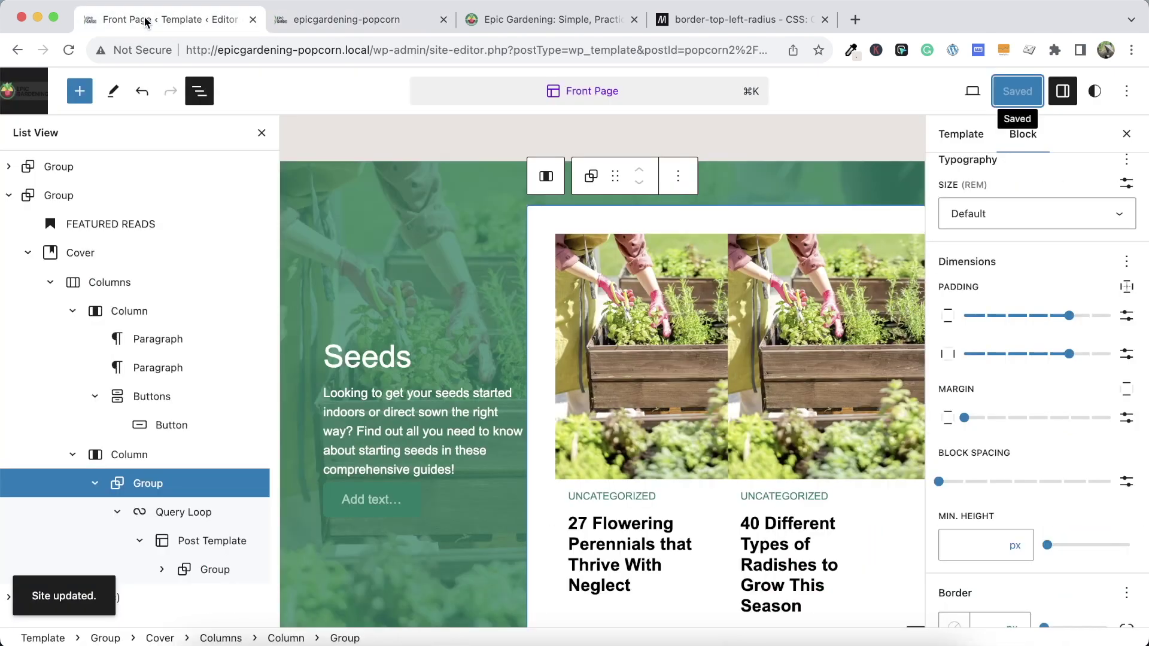
Restrict the white post Group's padding control to the right side and set the right padding to 0
click(1126, 287)
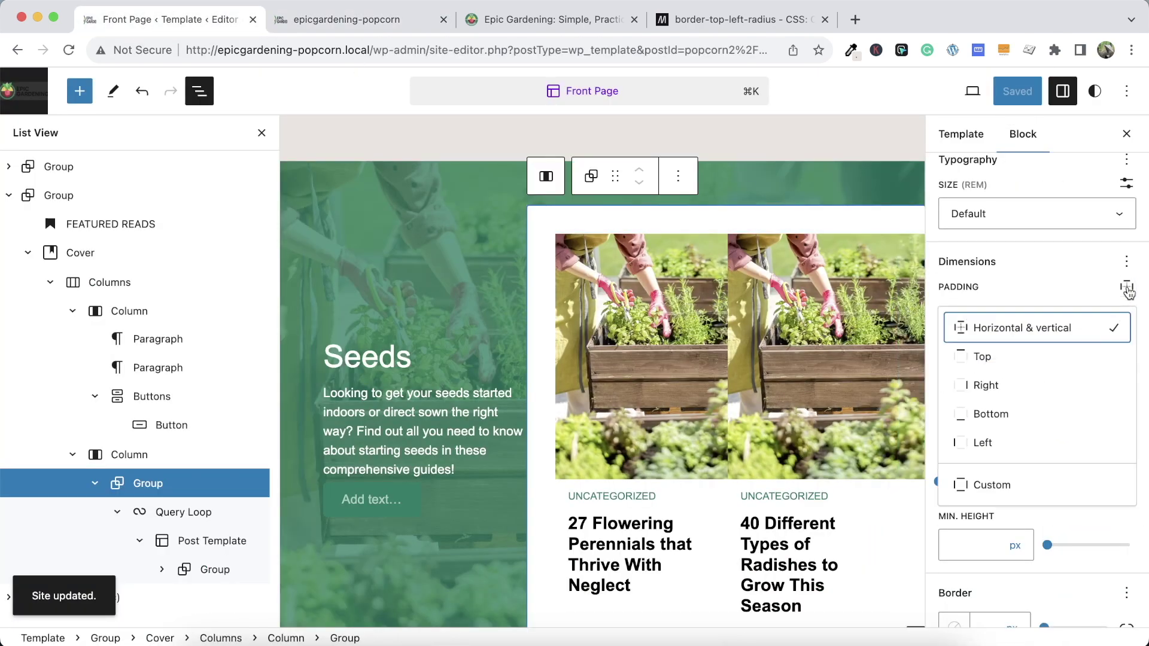
click(1036, 388)
drag(1059, 315, 929, 317)
Save the template and check the right edge of the post cards on the front page
click(1020, 91)
click(982, 90)
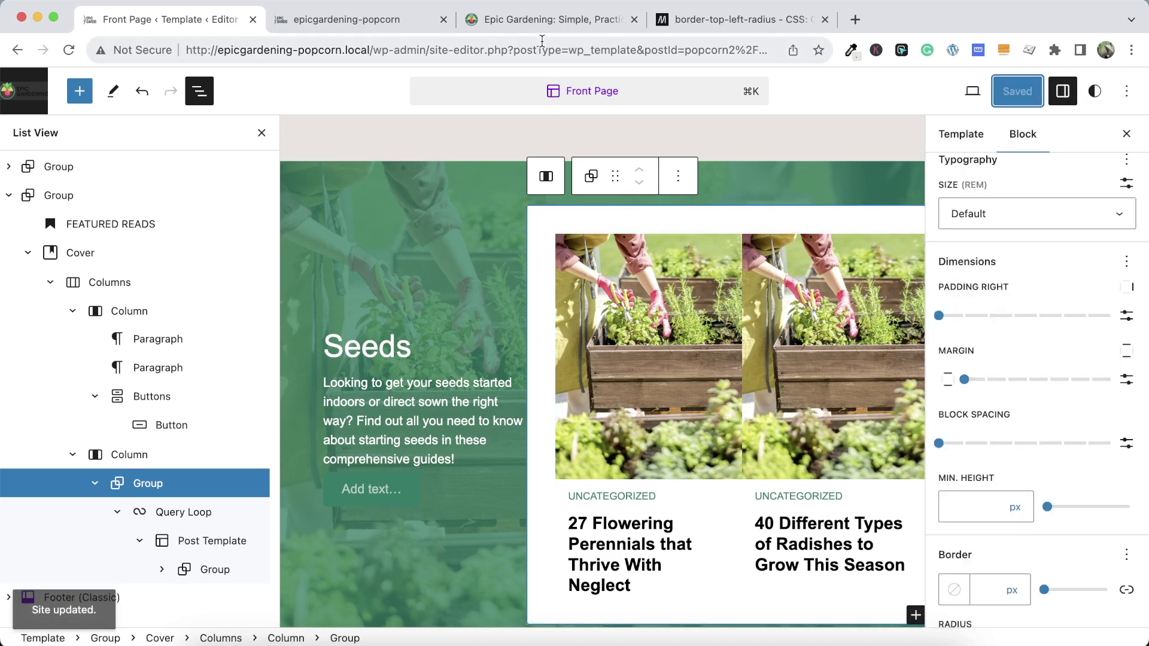
click(414, 21)
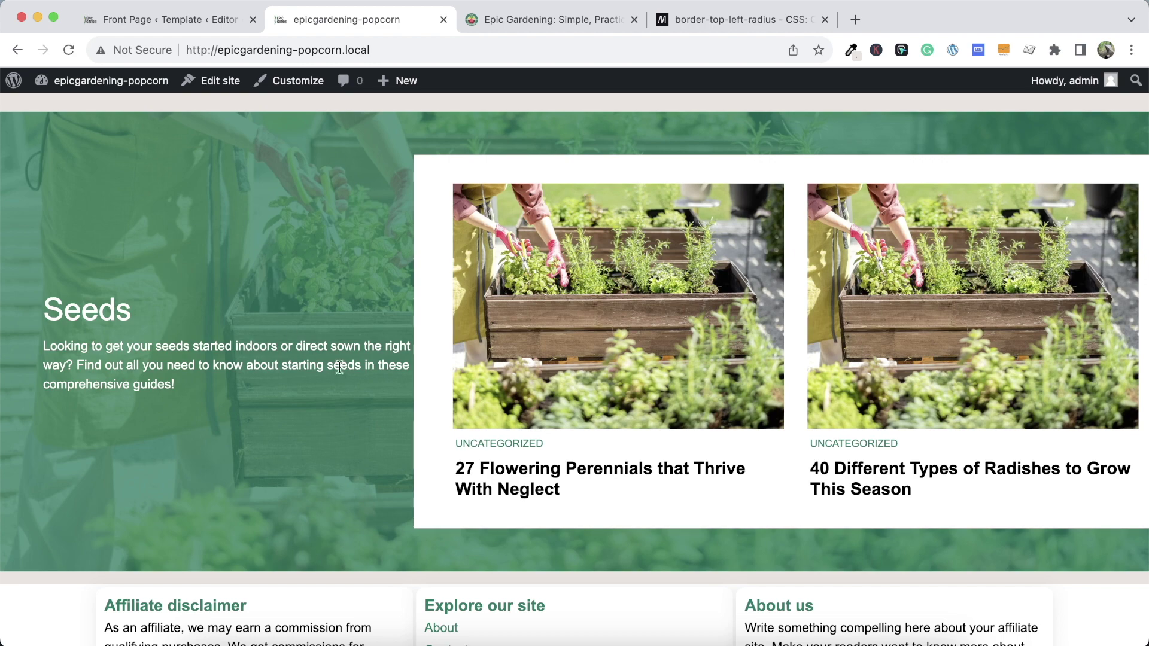
click(227, 19)
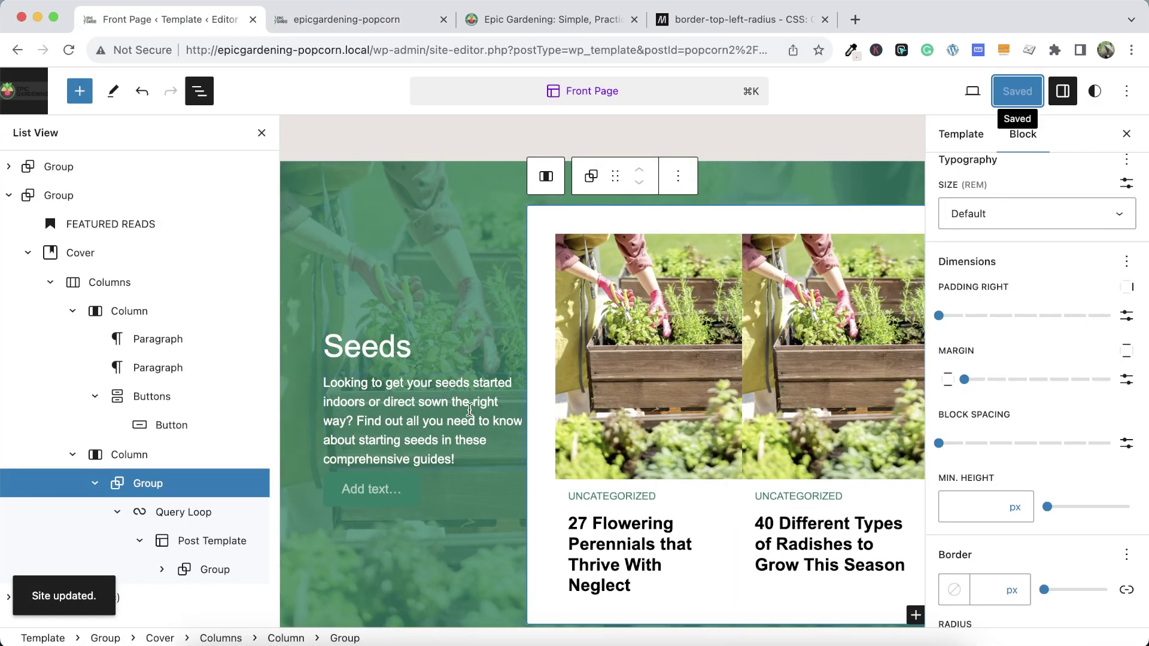
Set the left and right padding of the Columns block inside the Cover to 0
click(469, 407)
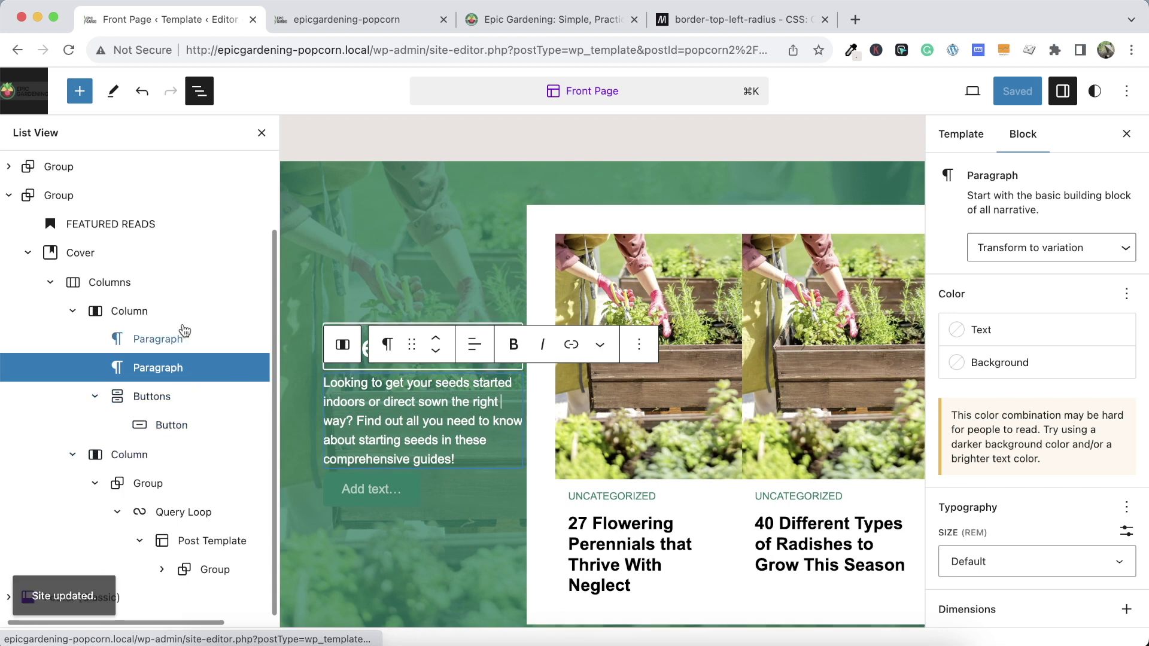
click(176, 285)
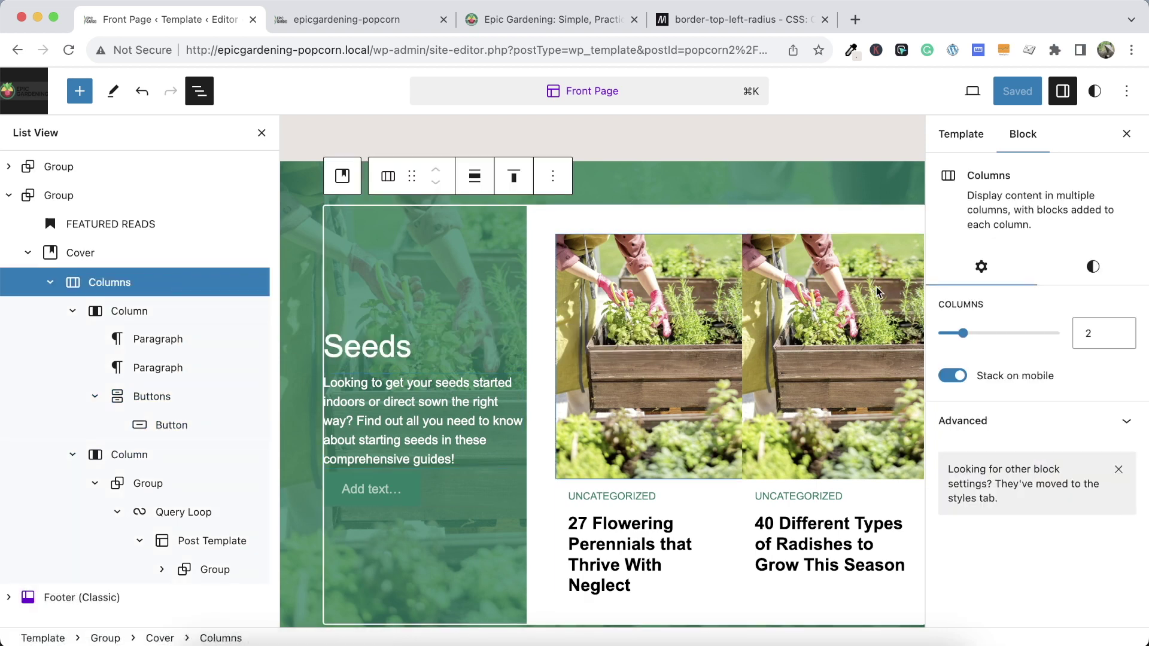
click(1075, 268)
scroll(1047, 299, down, 7)
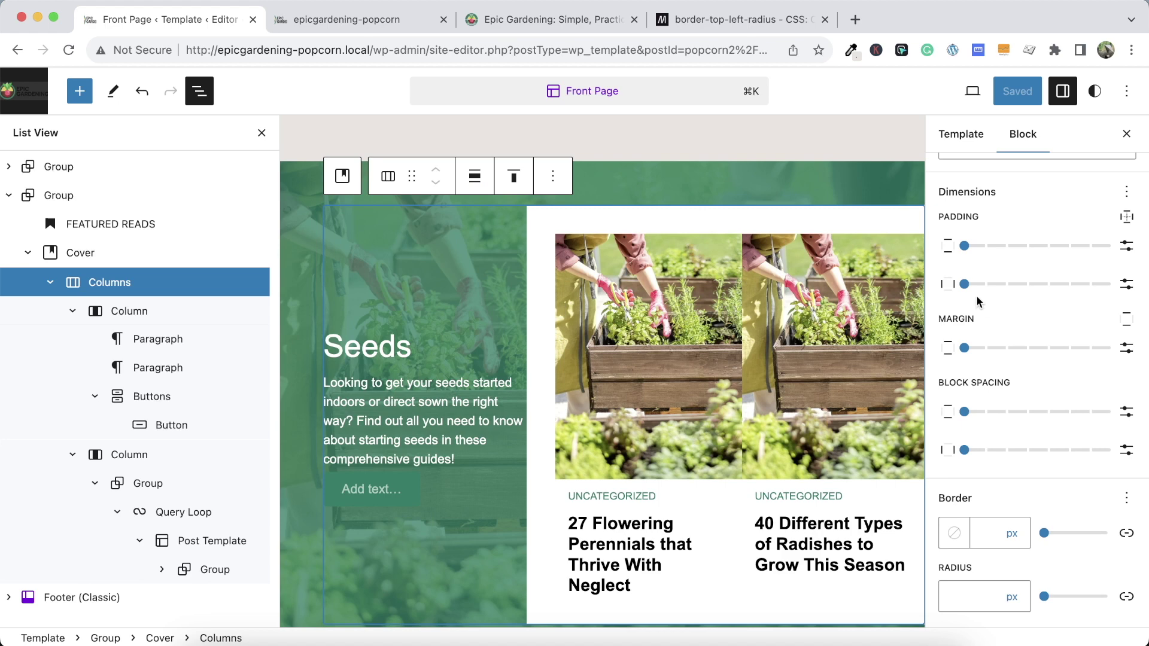
mouse_move(973, 285)
mouse_down()
mouse_move(1025, 289)
mouse_move(964, 285)
mouse_up()
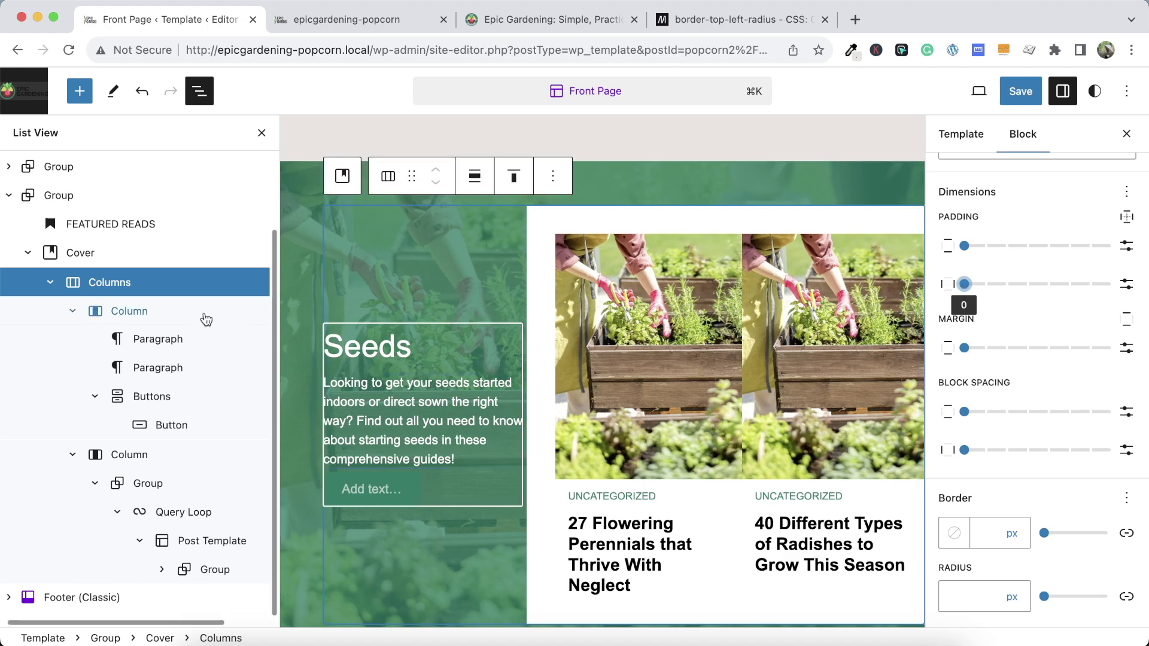
Set the left and right padding of the Column holding the Seeds text to preset 6
click(206, 319)
click(1094, 250)
scroll(1044, 410, down, 1)
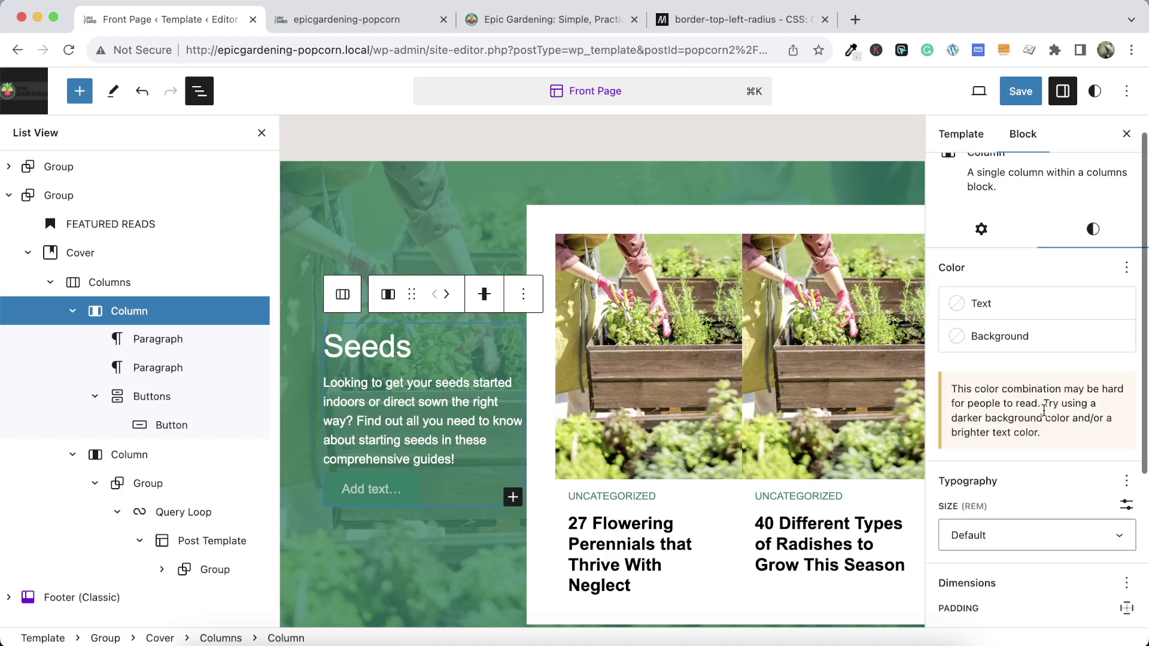
scroll(1044, 410, down, 4)
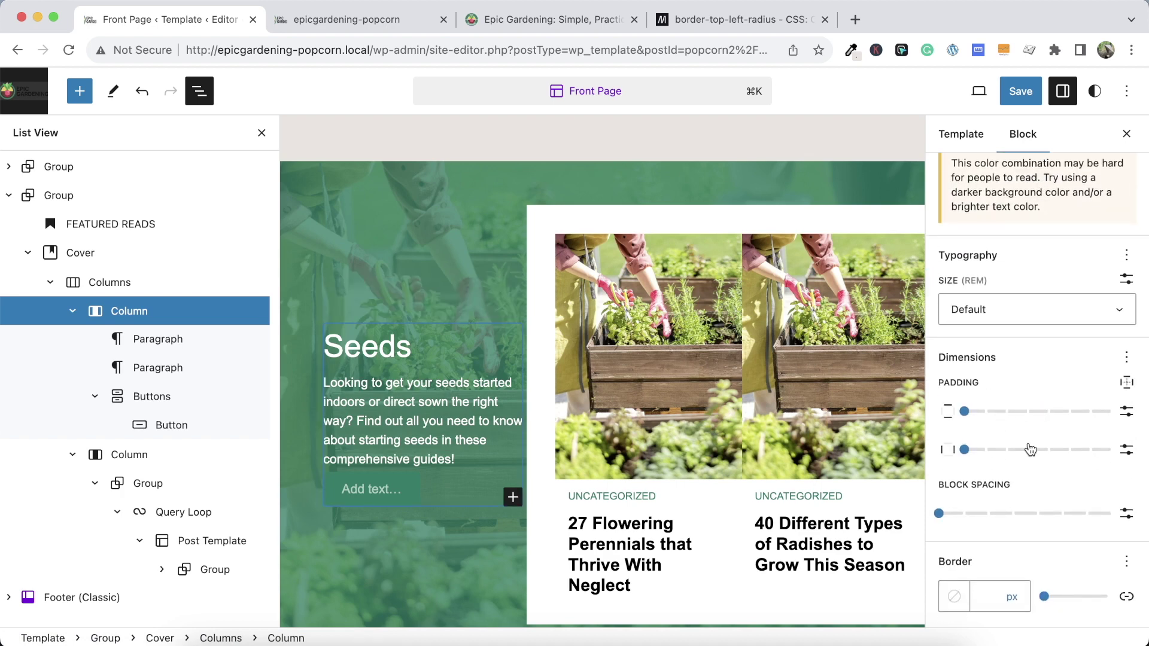
click(1030, 450)
drag(1028, 449, 1086, 448)
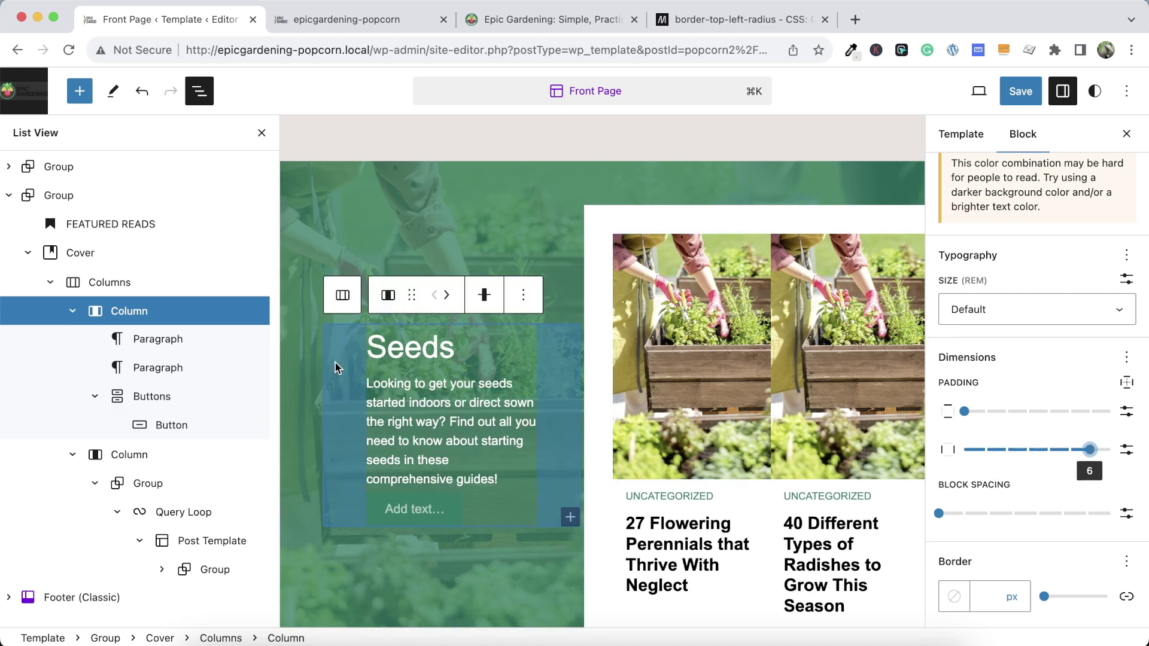
Set the Cover block's left padding to 0, keeping its top padding at preset 6
click(303, 356)
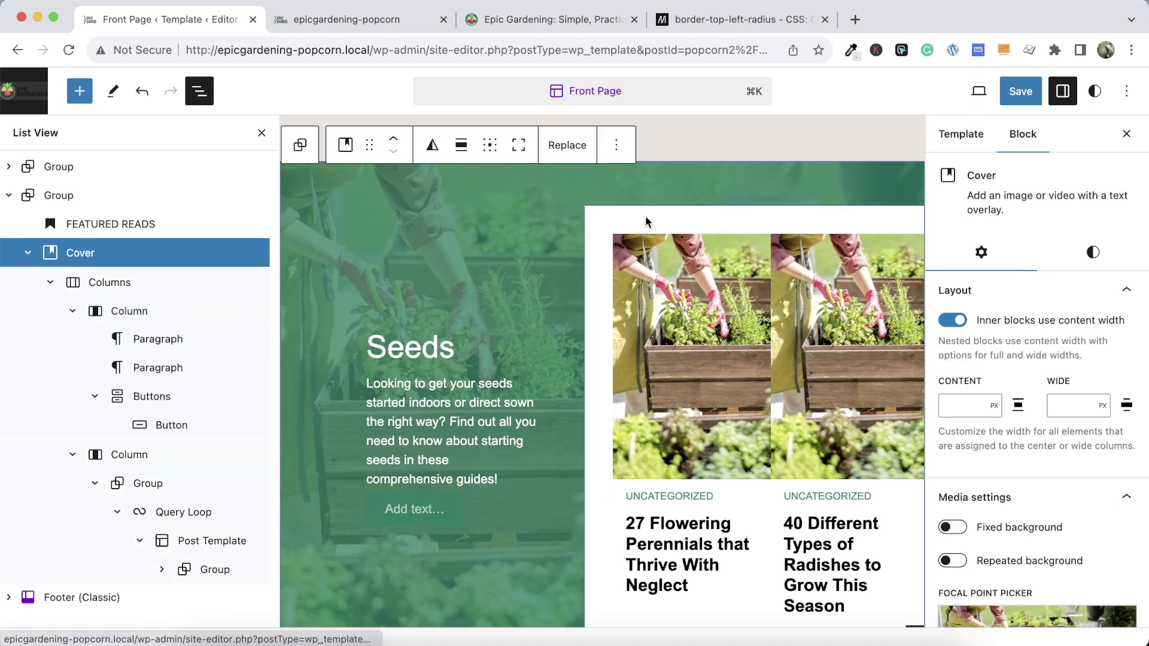
click(1093, 252)
scroll(1030, 400, down, 2)
scroll(1030, 400, down, 4)
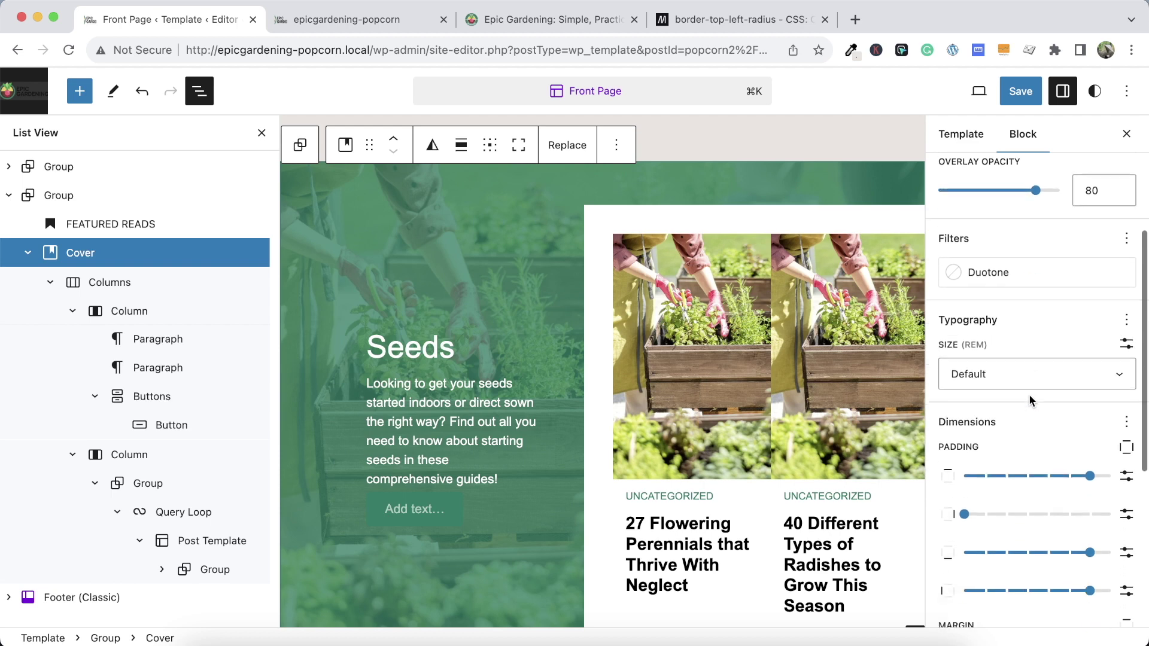
drag(1051, 378, 1092, 377)
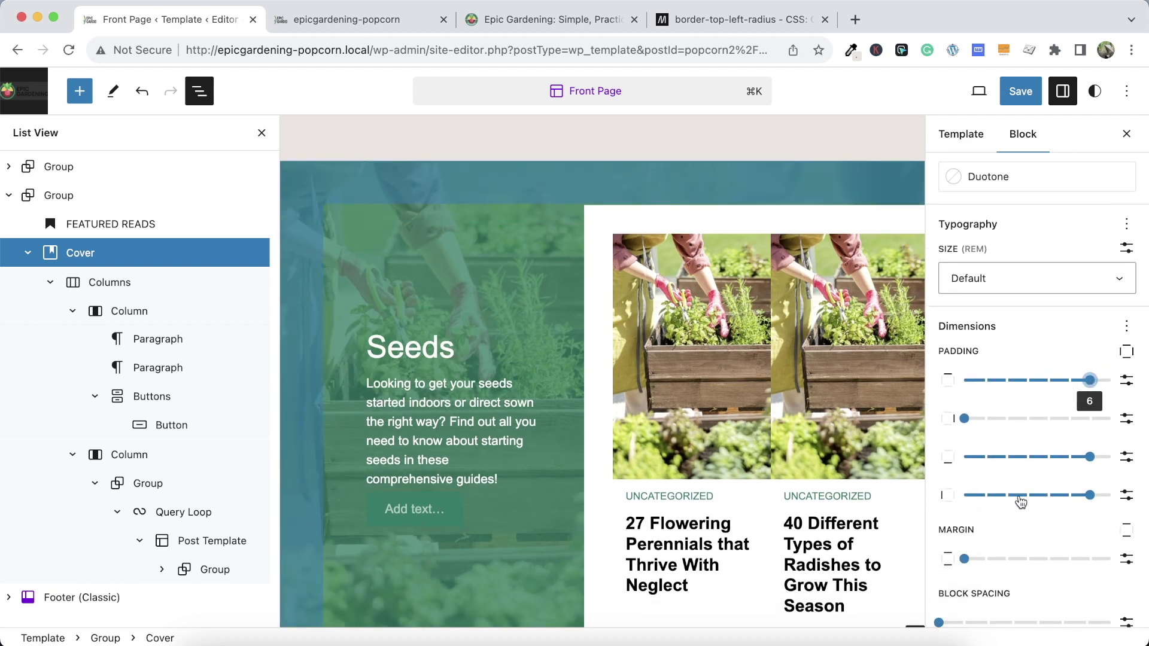
click(1021, 496)
Save the template and compare the Seeds text spacing on the front page with the Epic Gardening site
click(1020, 91)
click(1019, 93)
click(390, 27)
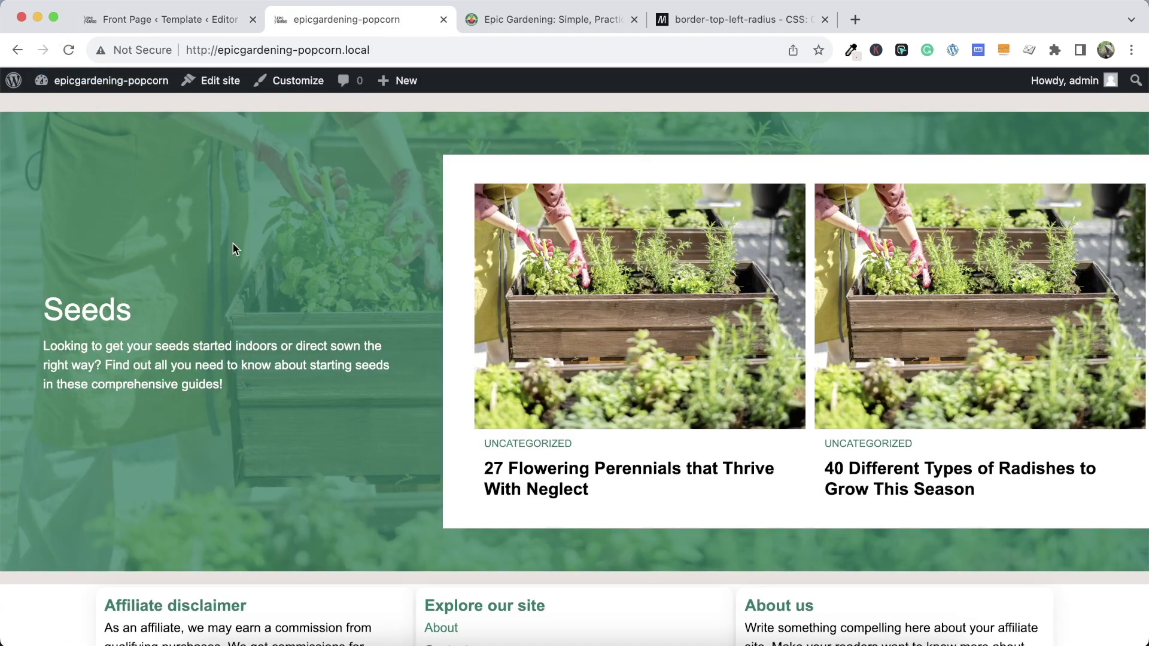
click(505, 16)
click(314, 310)
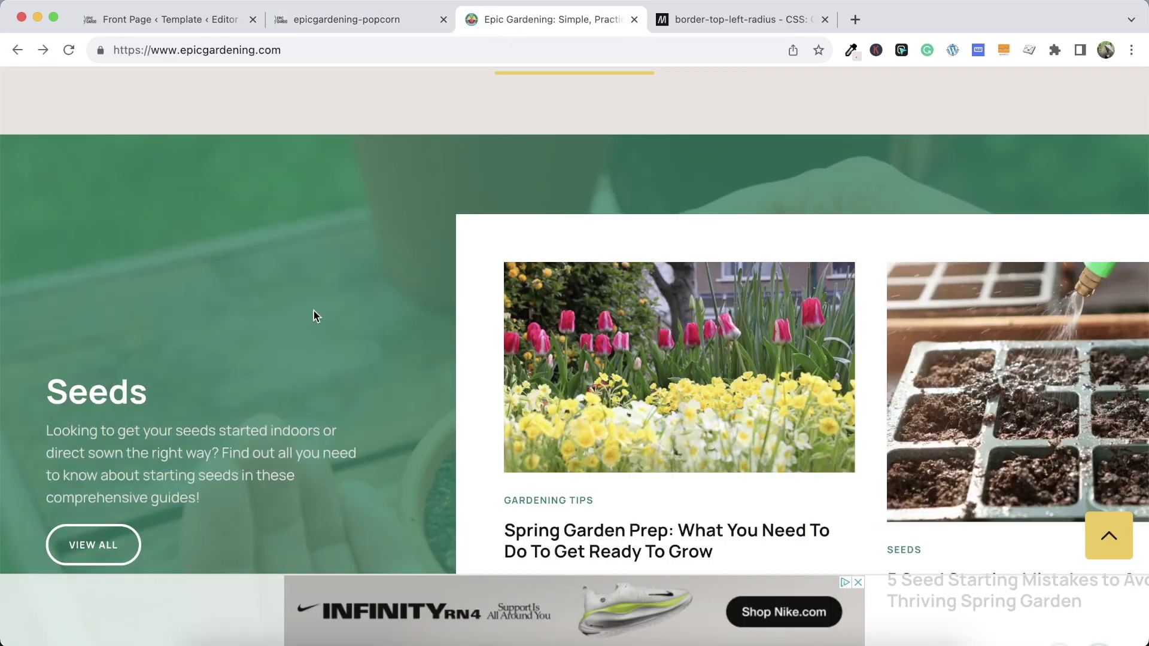
scroll(314, 382, down, 3)
key(super+1)
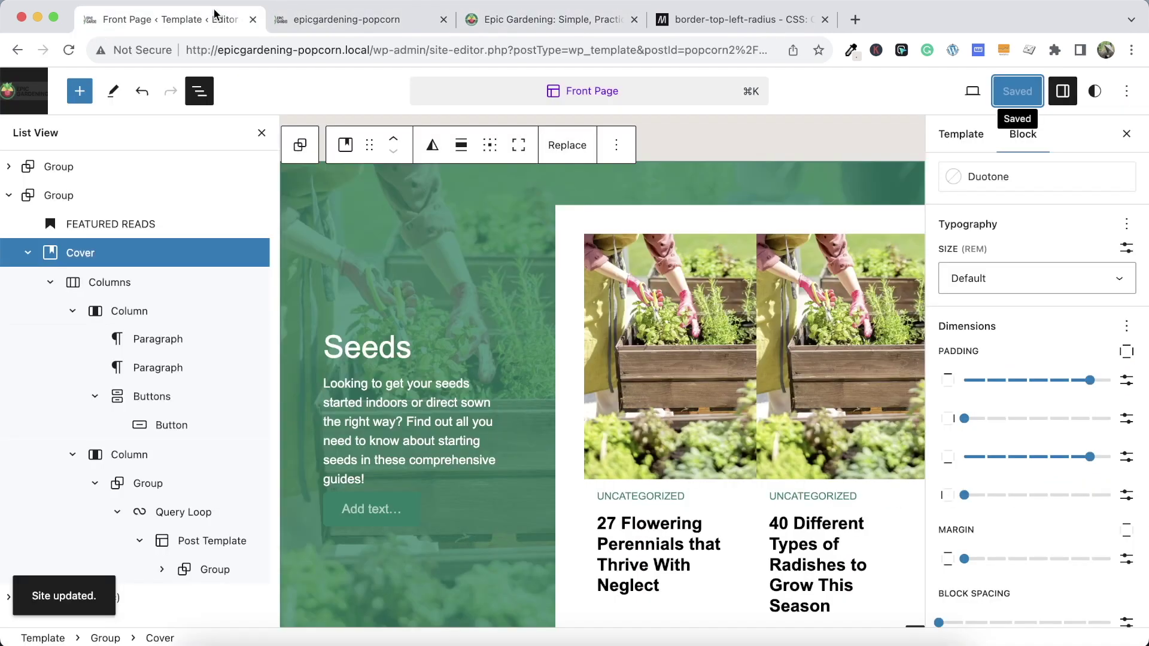
Label the button under the Seeds text "VIEW ALL", matching the button on the Epic Gardening site
click(414, 369)
click(432, 402)
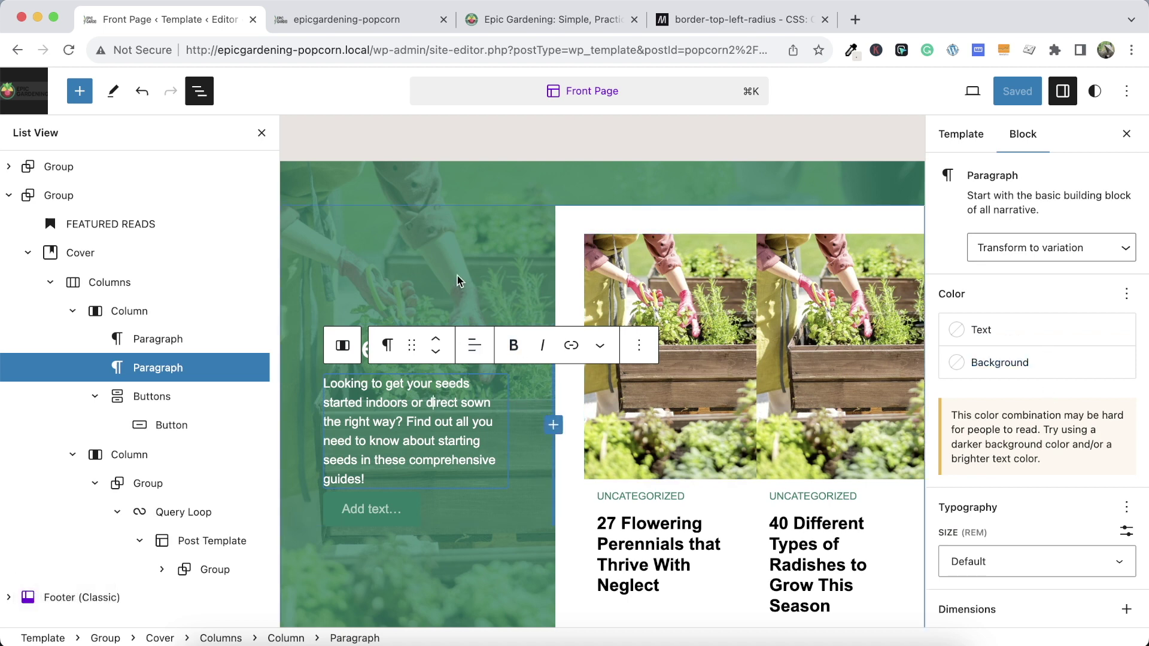
click(398, 507)
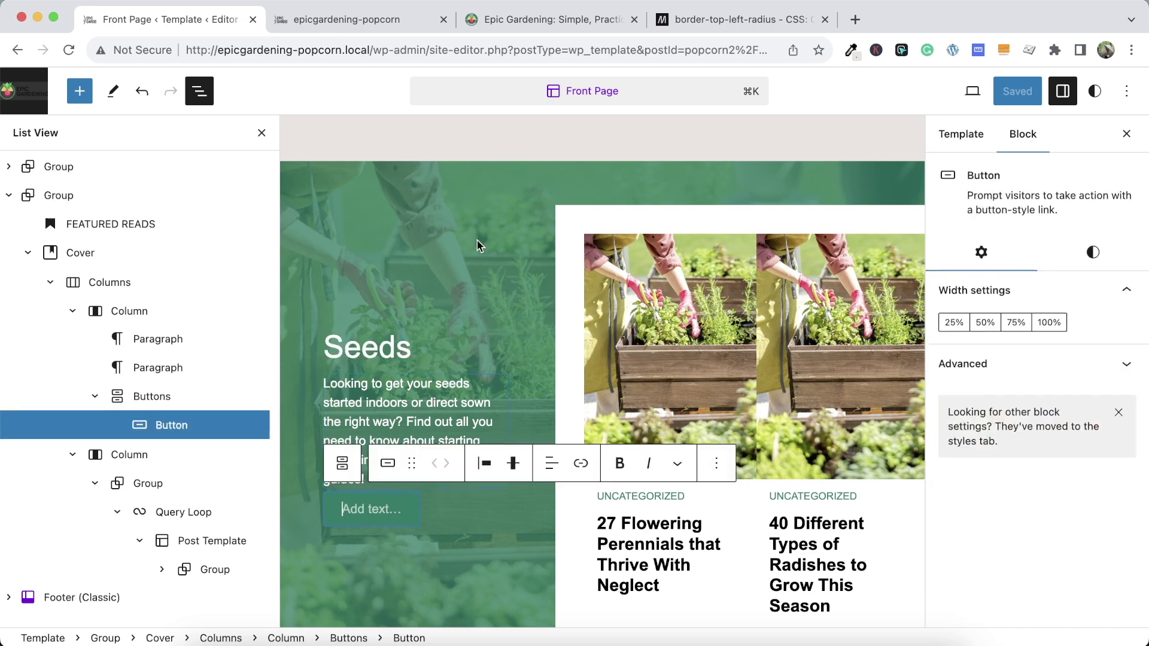
click(569, 20)
drag(167, 386, 80, 381)
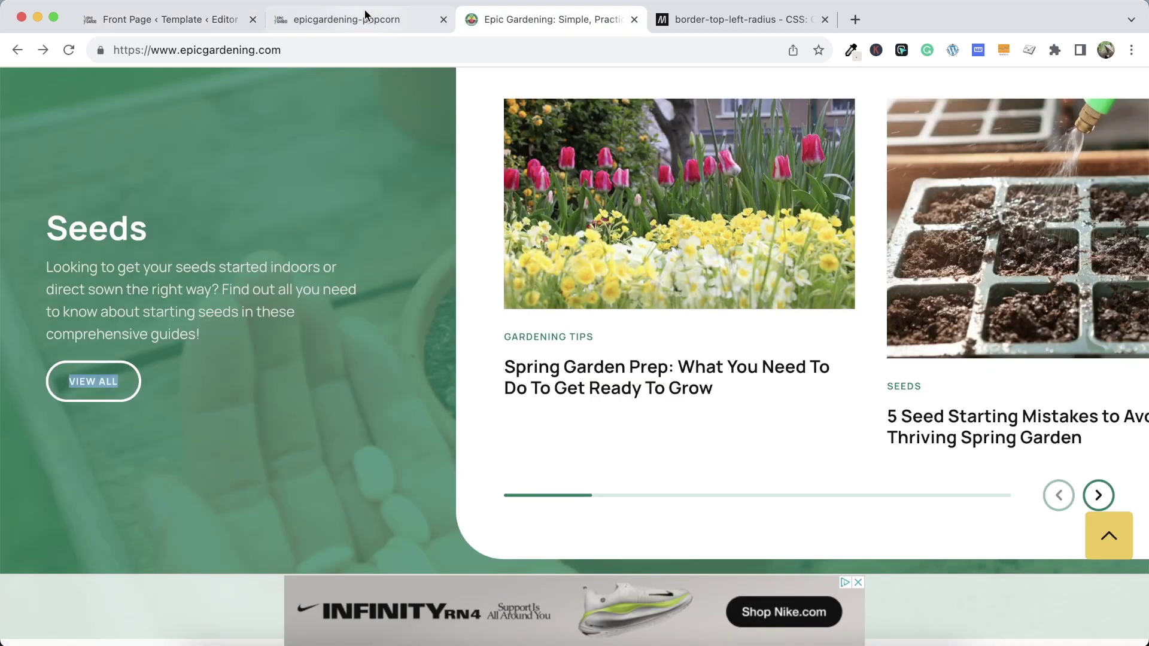
click(173, 19)
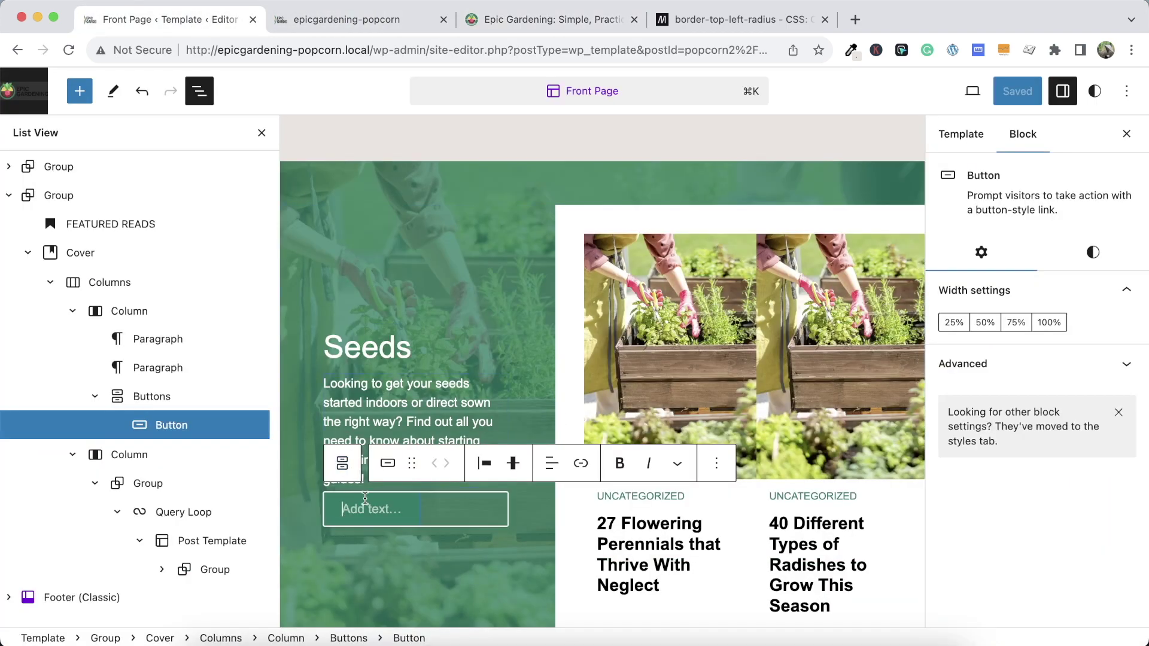
text(VIEW ALL)
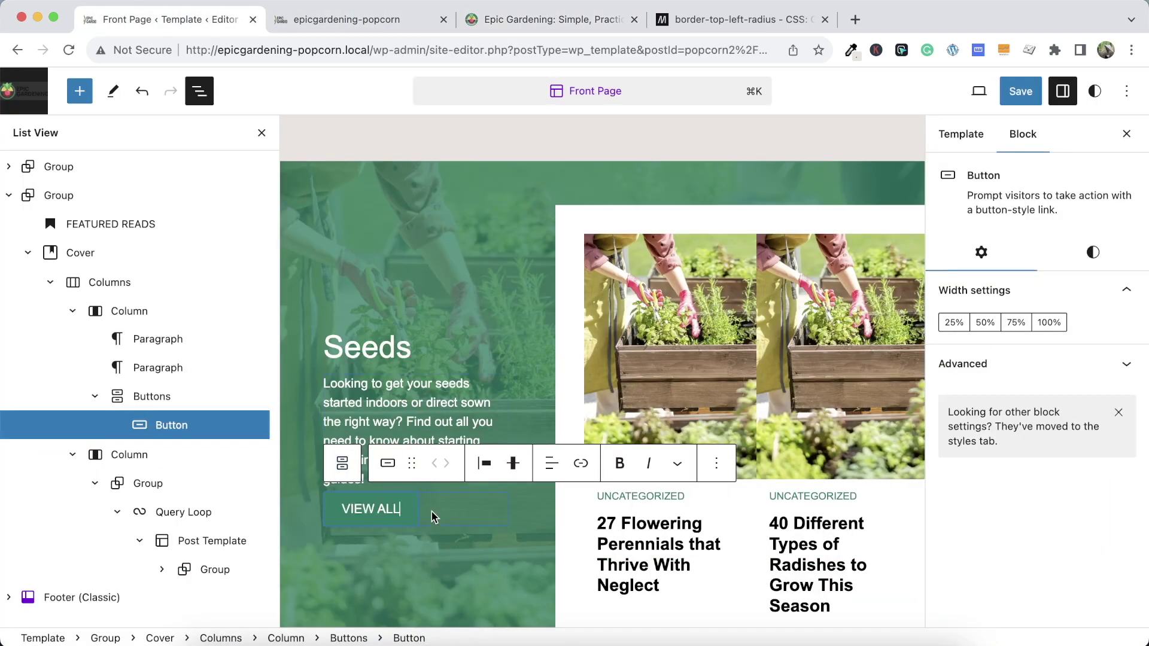
click(393, 536)
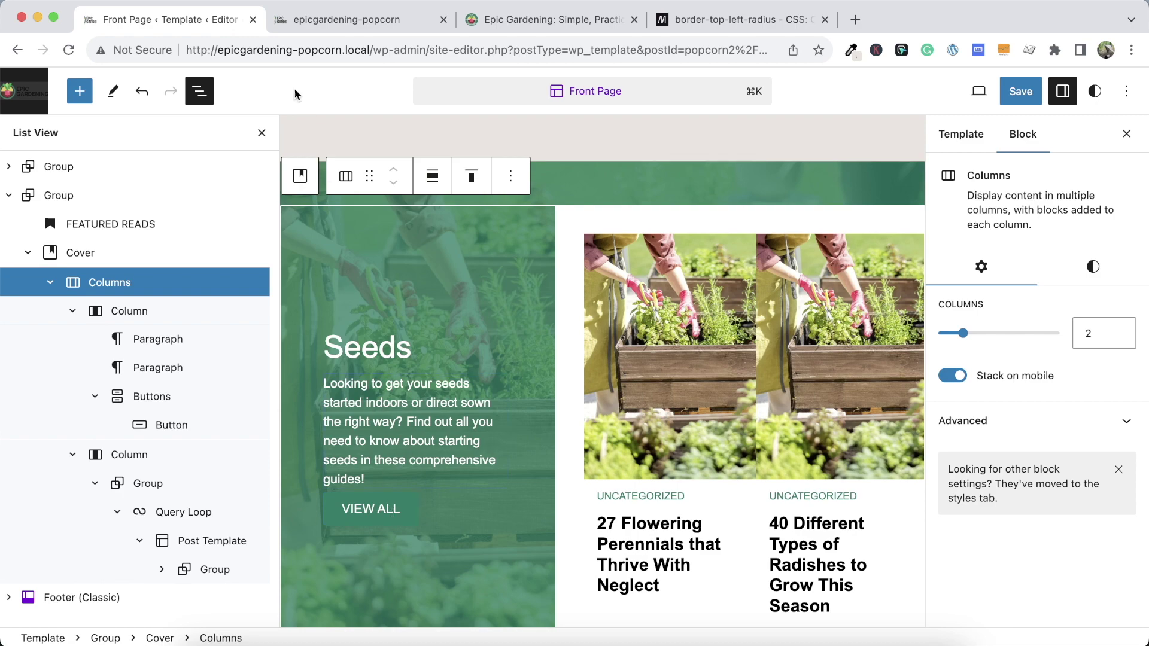
Check the button's look on the Epic Gardening site and apply the Outline style to the VIEW ALL button
click(528, 19)
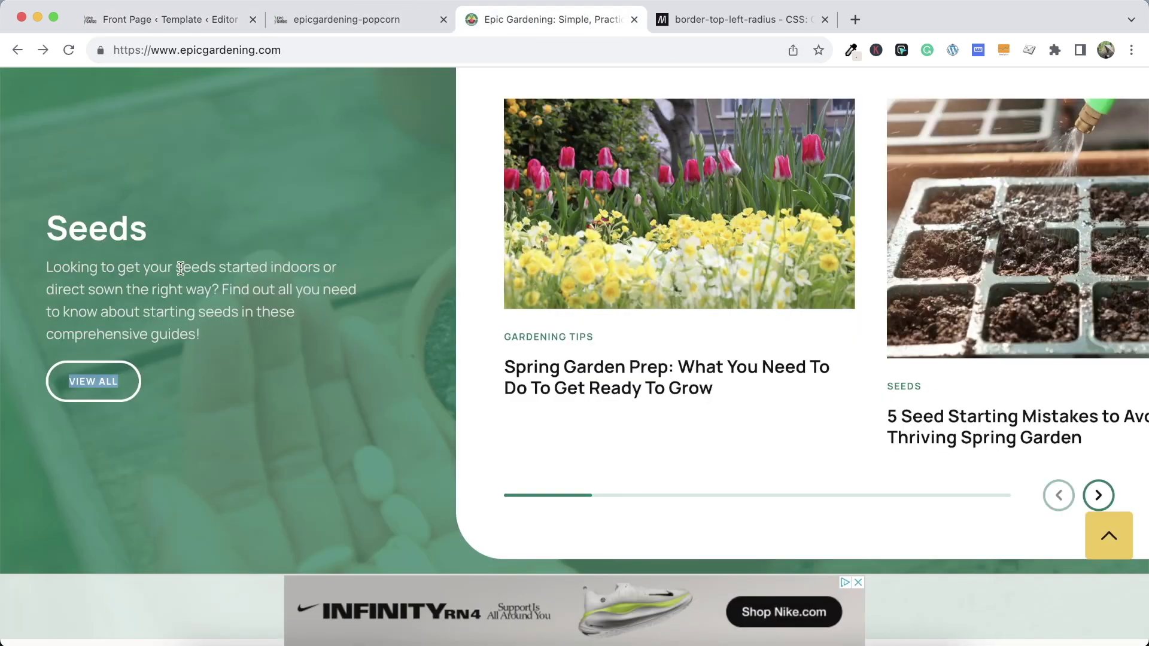
click(186, 21)
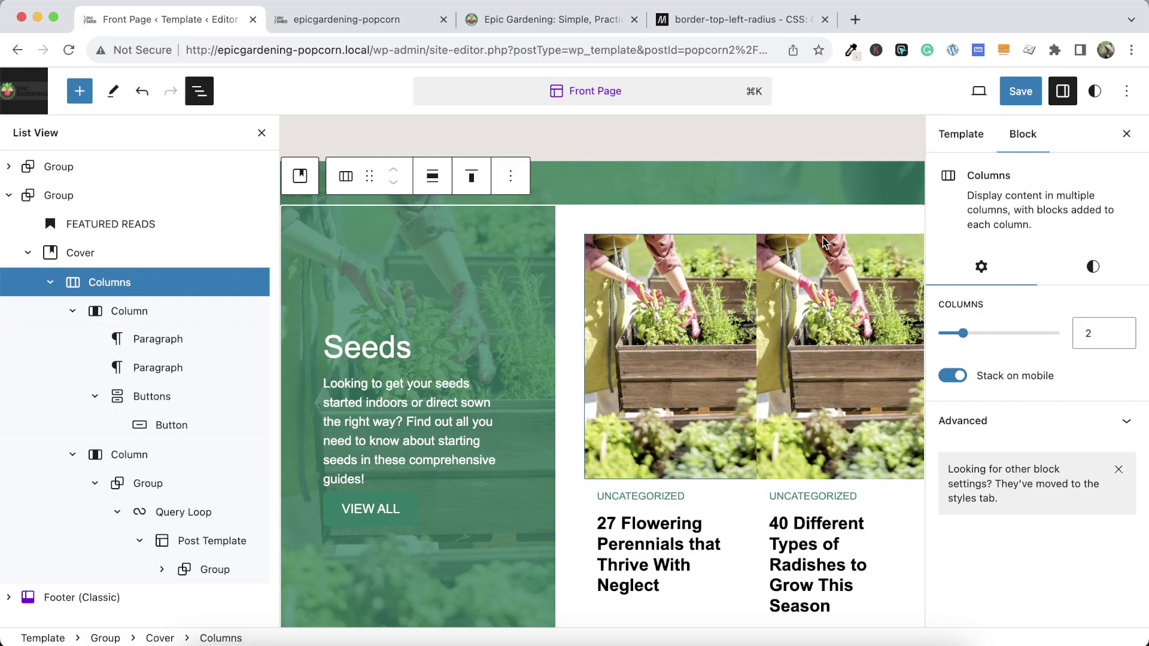
click(392, 502)
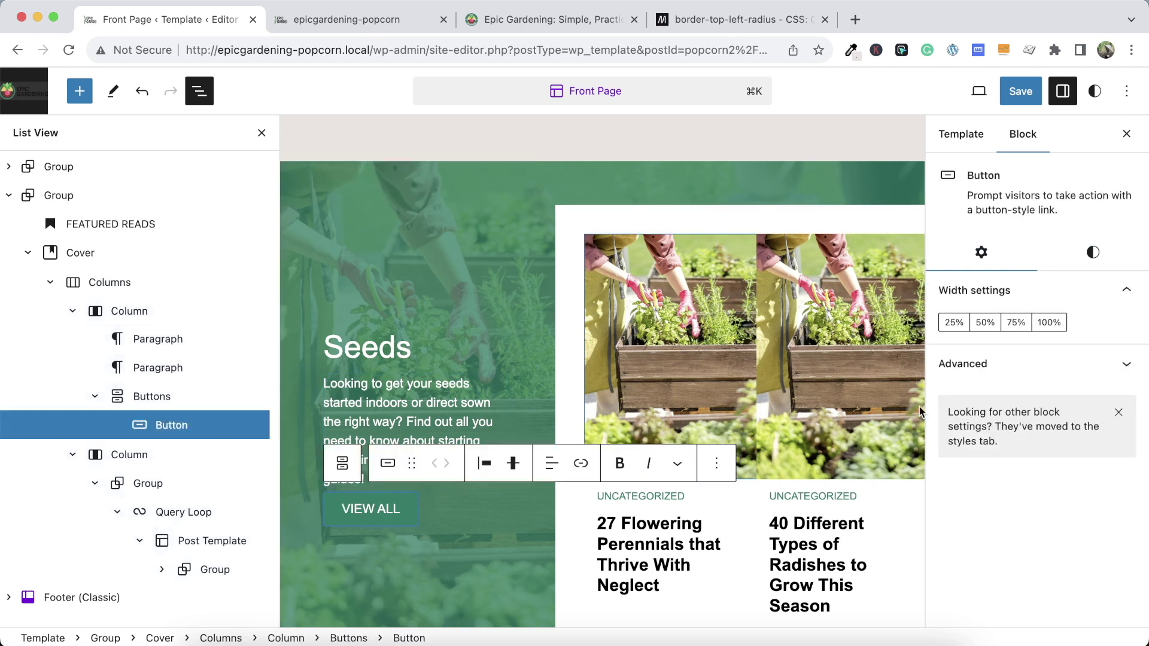
click(1116, 252)
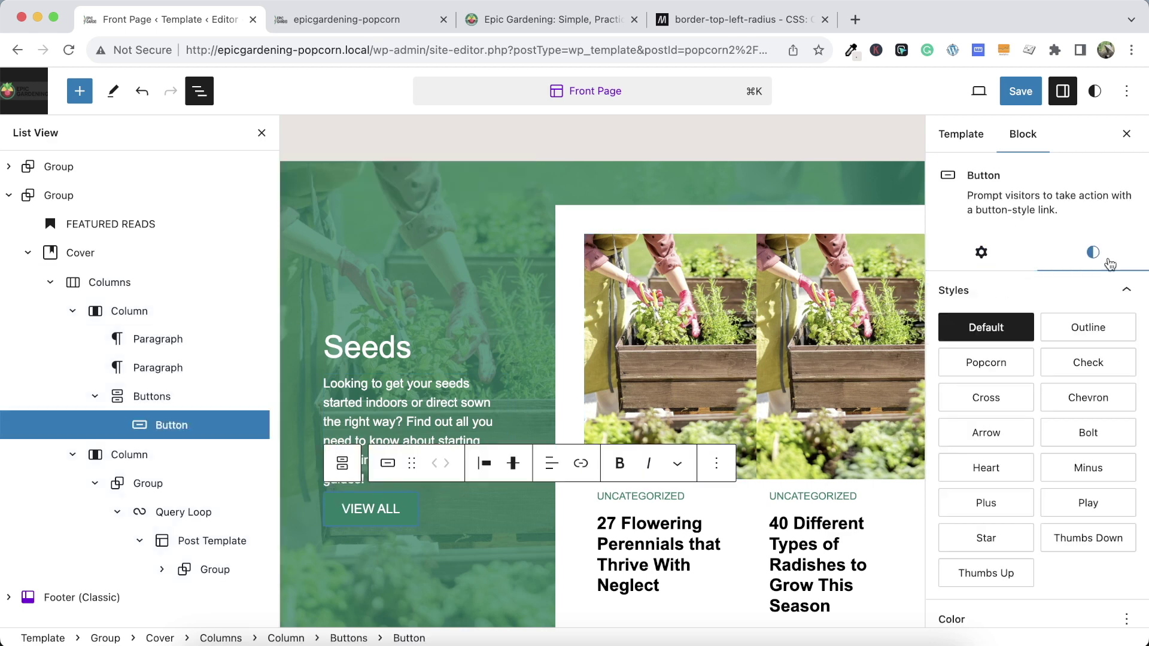
click(1099, 323)
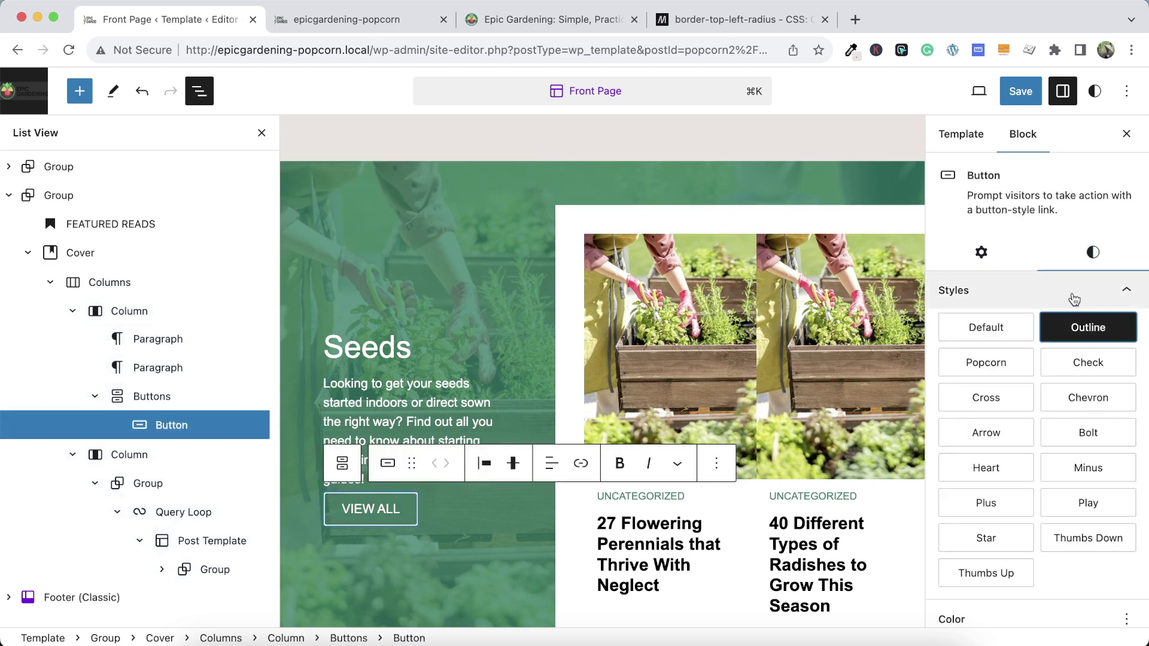
Set the VIEW ALL button's border radius to 45 px
scroll(1089, 312, down, 5)
scroll(1064, 363, down, 3)
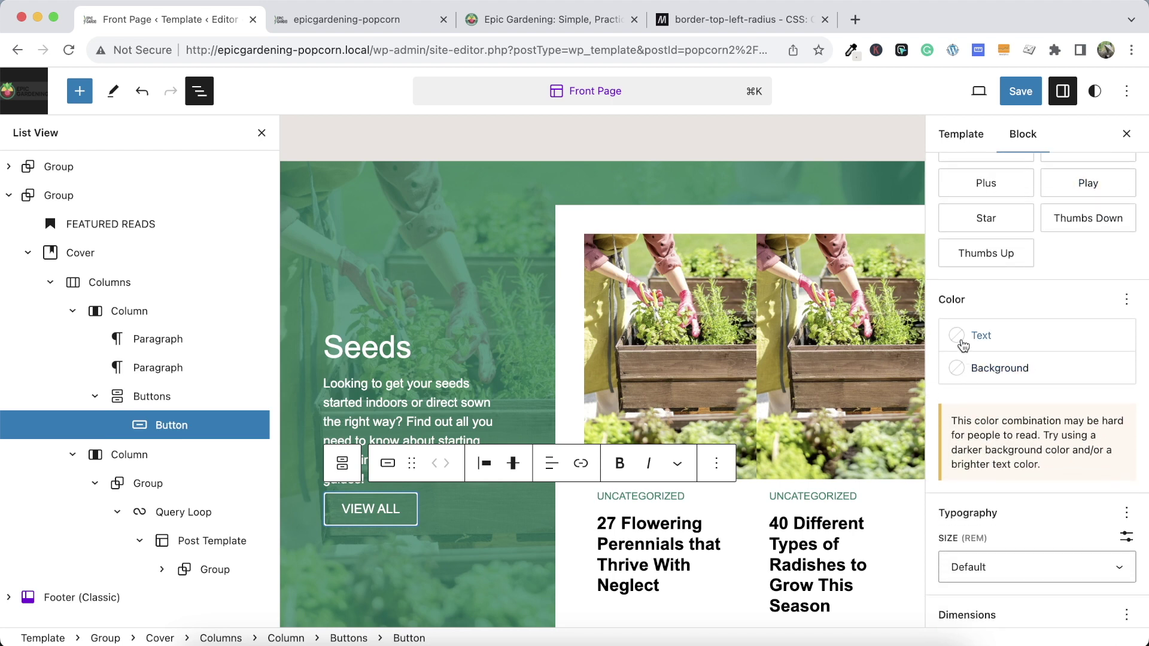
scroll(1066, 352, down, 5)
click(962, 597)
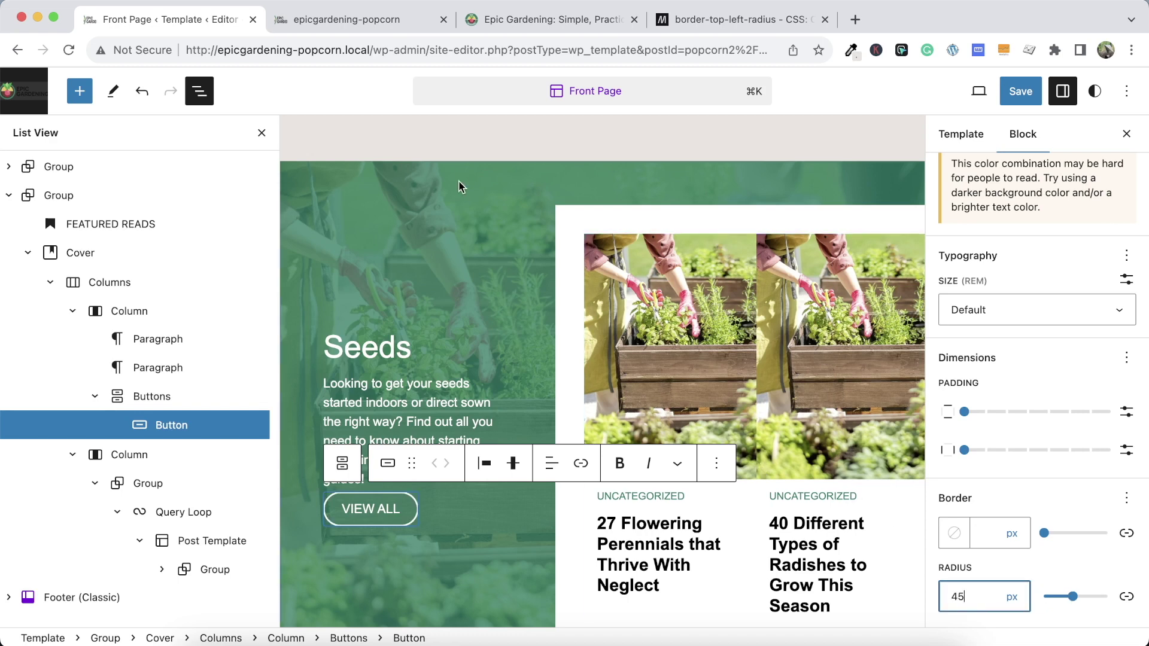
Compare the button with the Epic Gardening original and set the VIEW ALL button's font size to Small
click(508, 30)
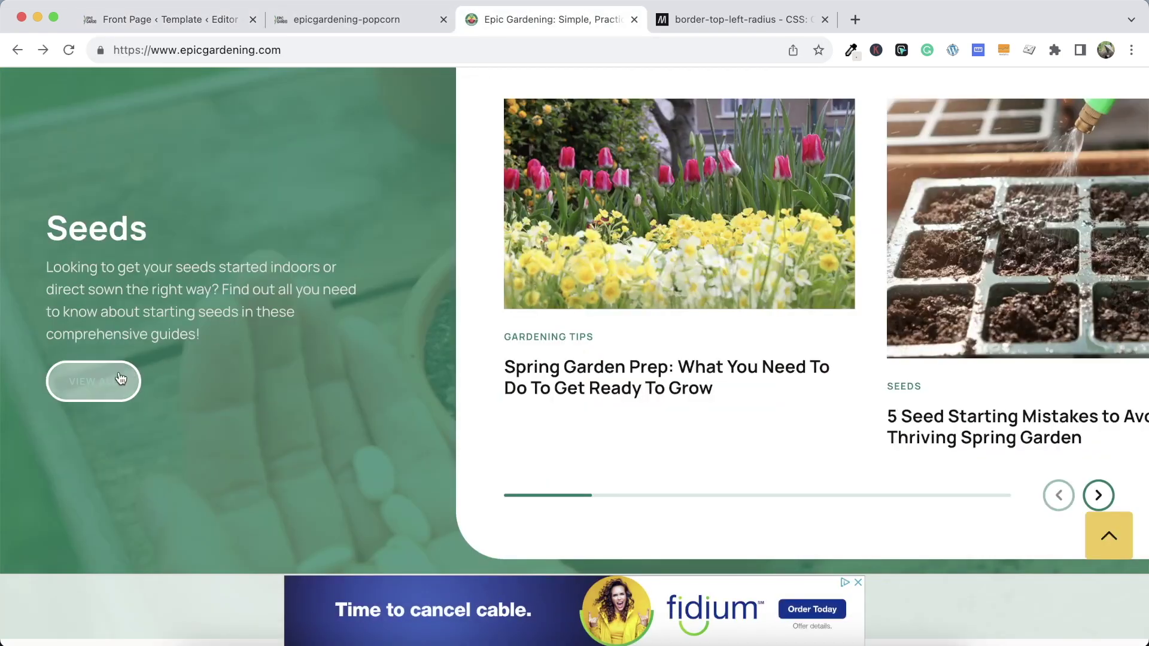
click(179, 19)
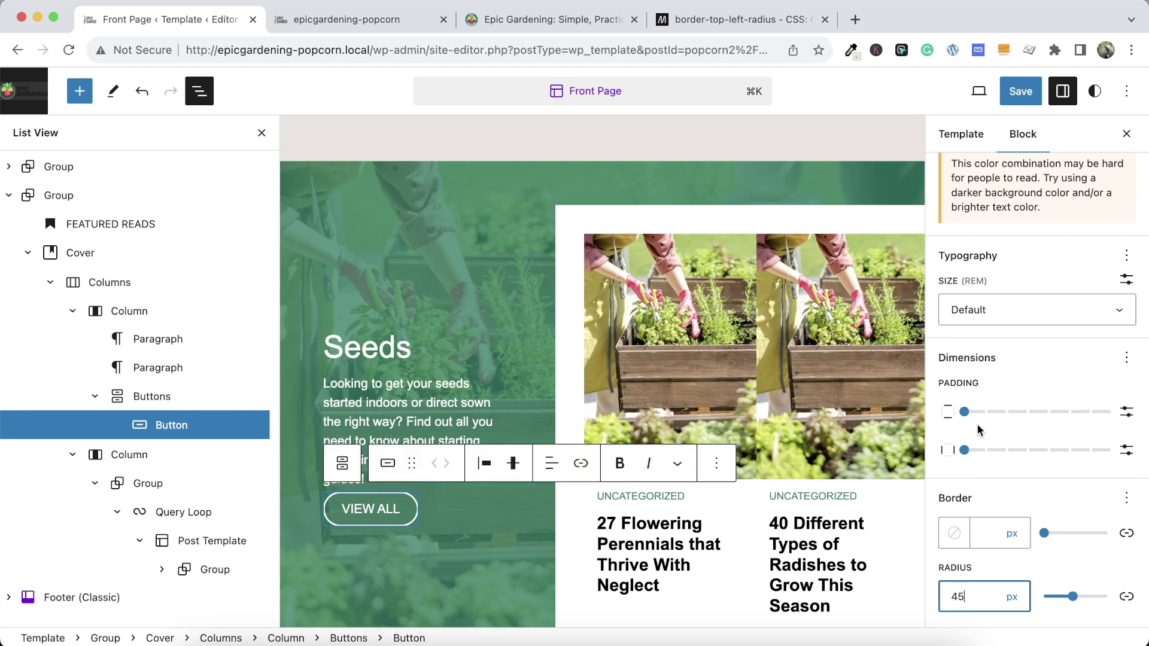
click(1028, 309)
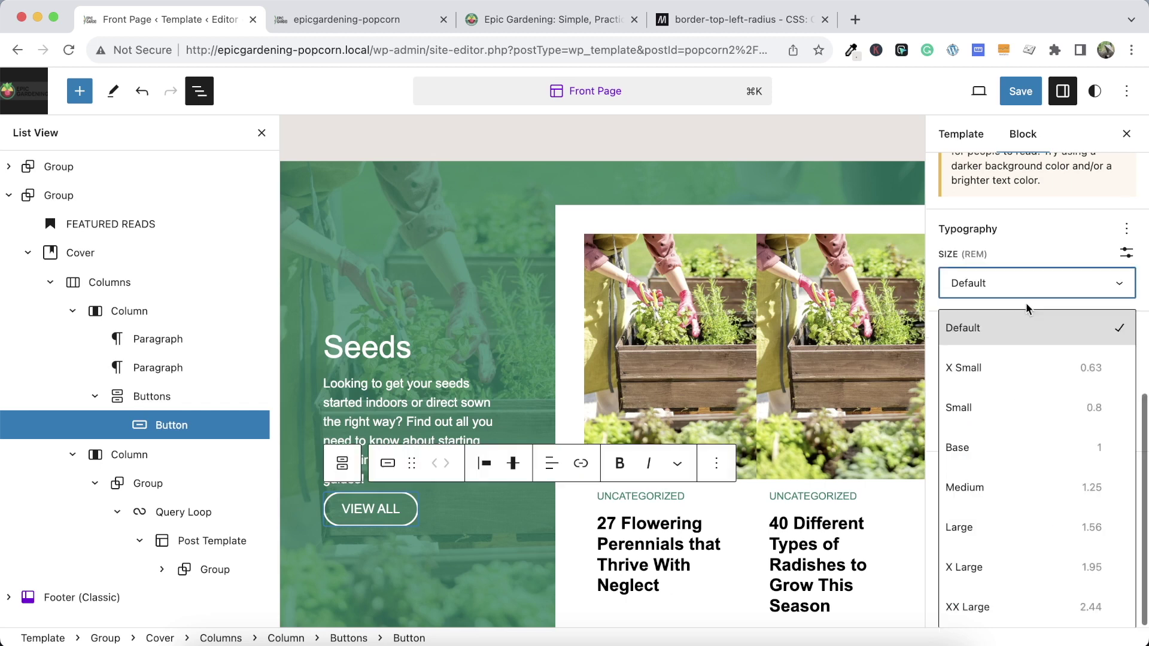
click(998, 413)
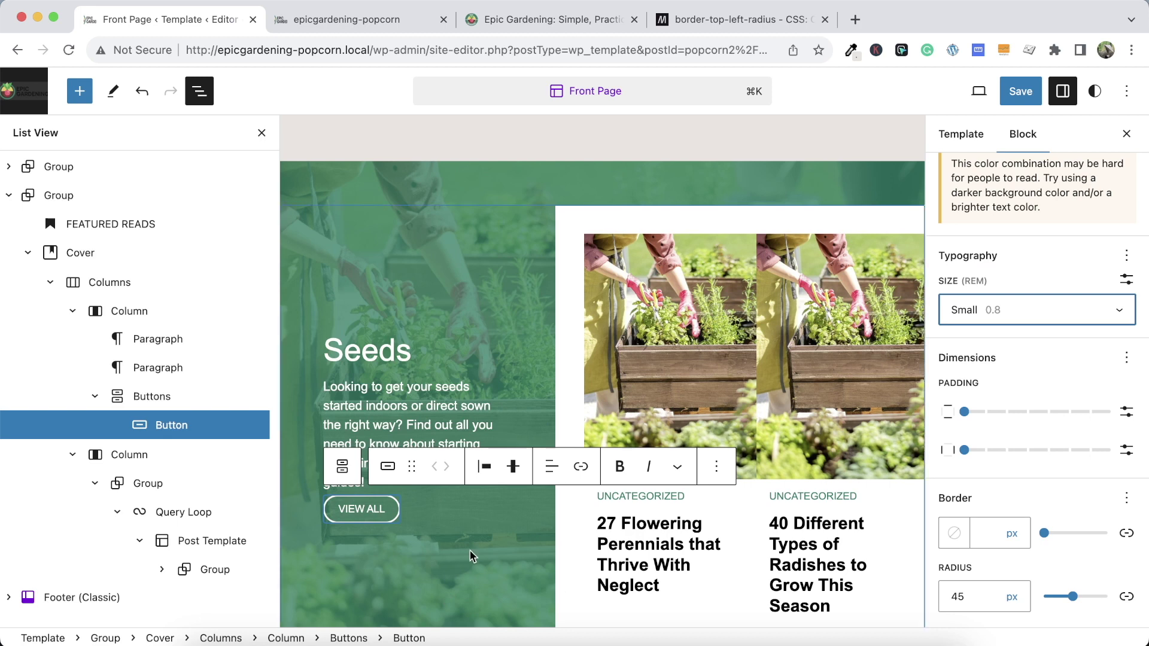
Enable padding on the Seeds description paragraph and set its top and bottom padding to preset 3
click(444, 418)
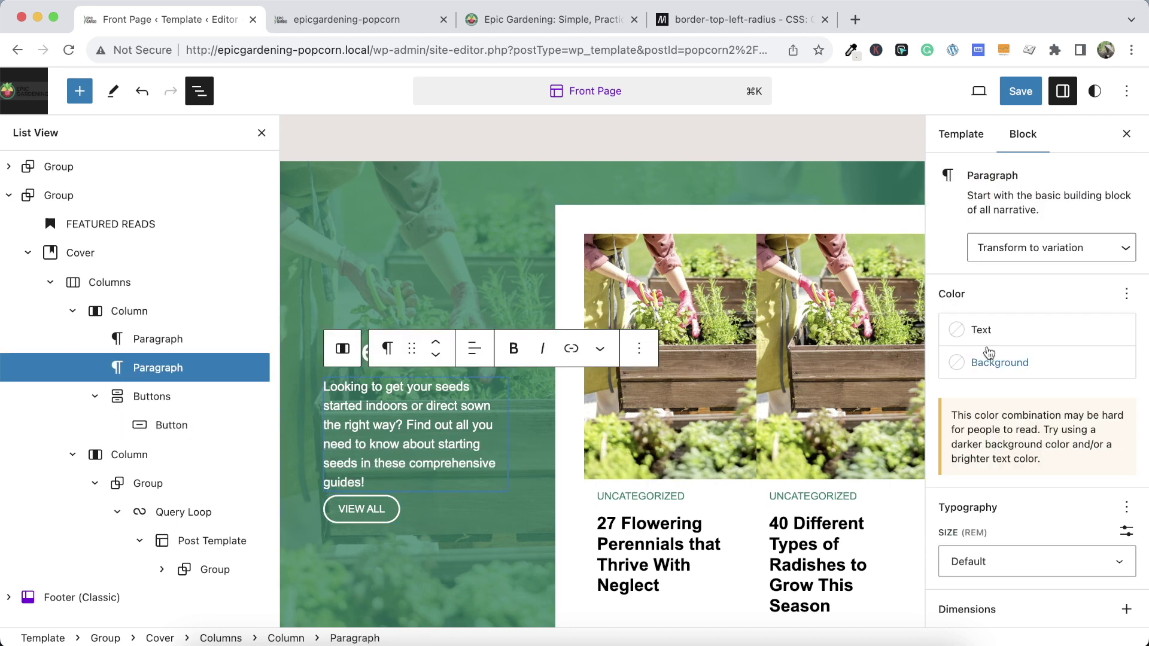
scroll(1043, 489, down, 1)
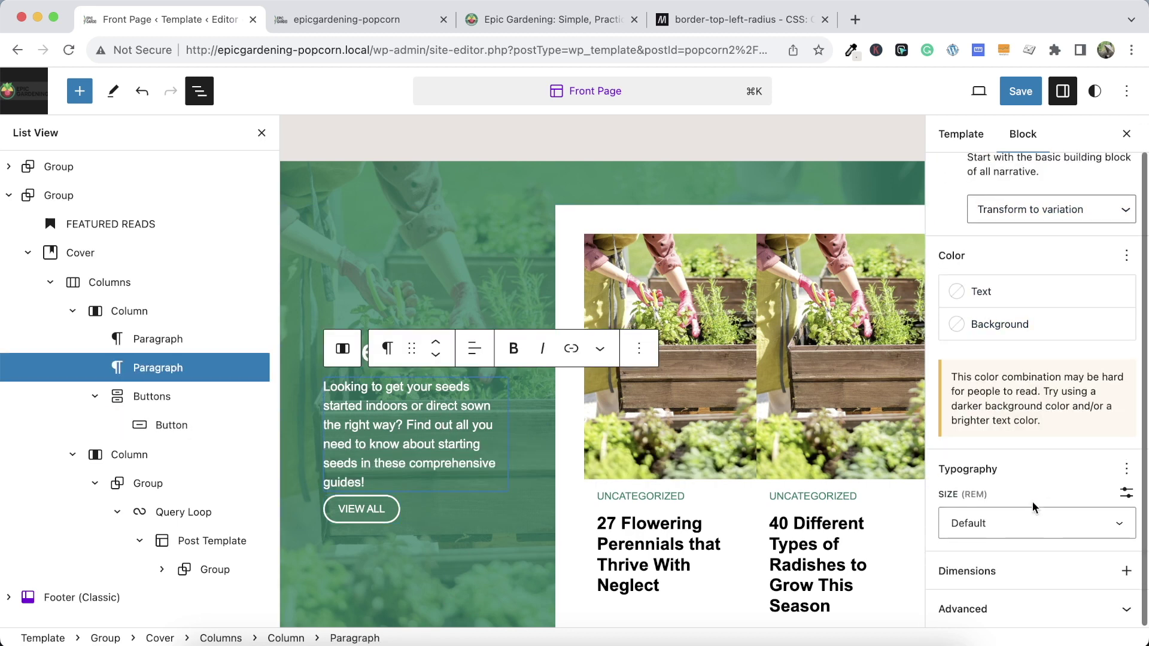
click(961, 134)
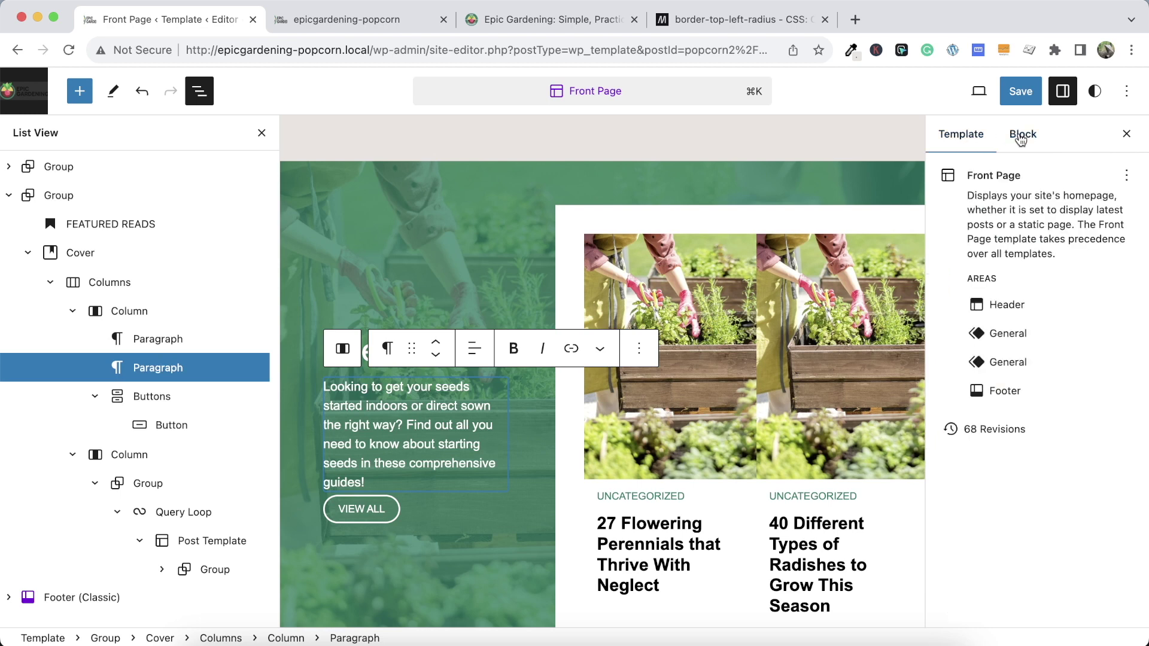
click(1022, 134)
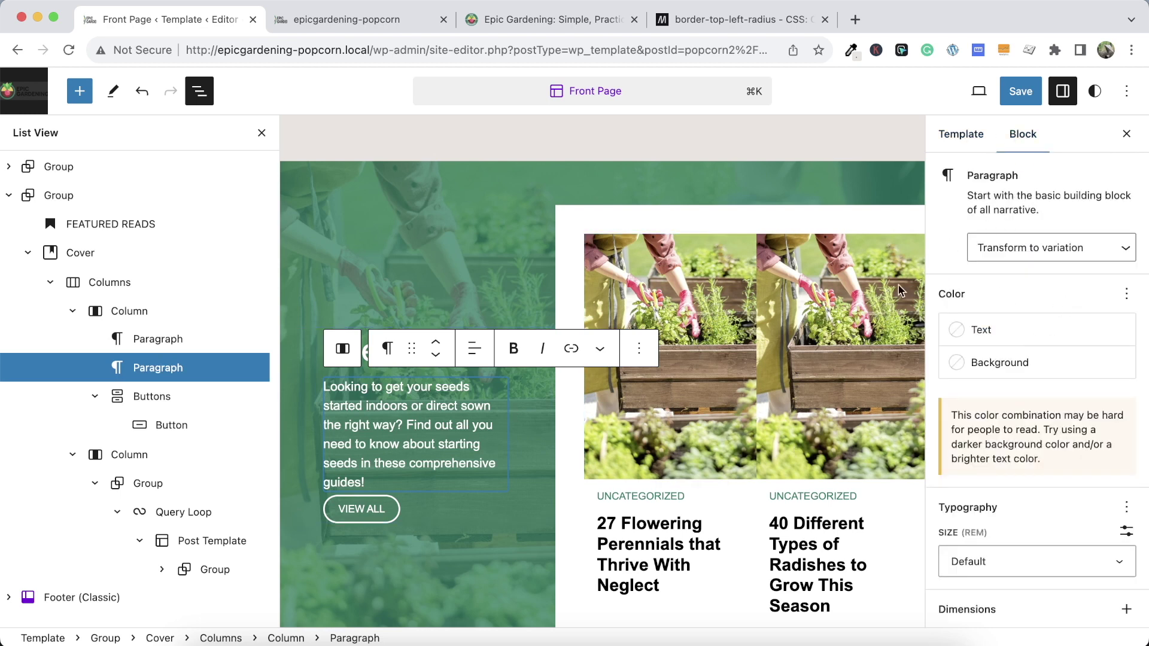
click(435, 507)
click(446, 402)
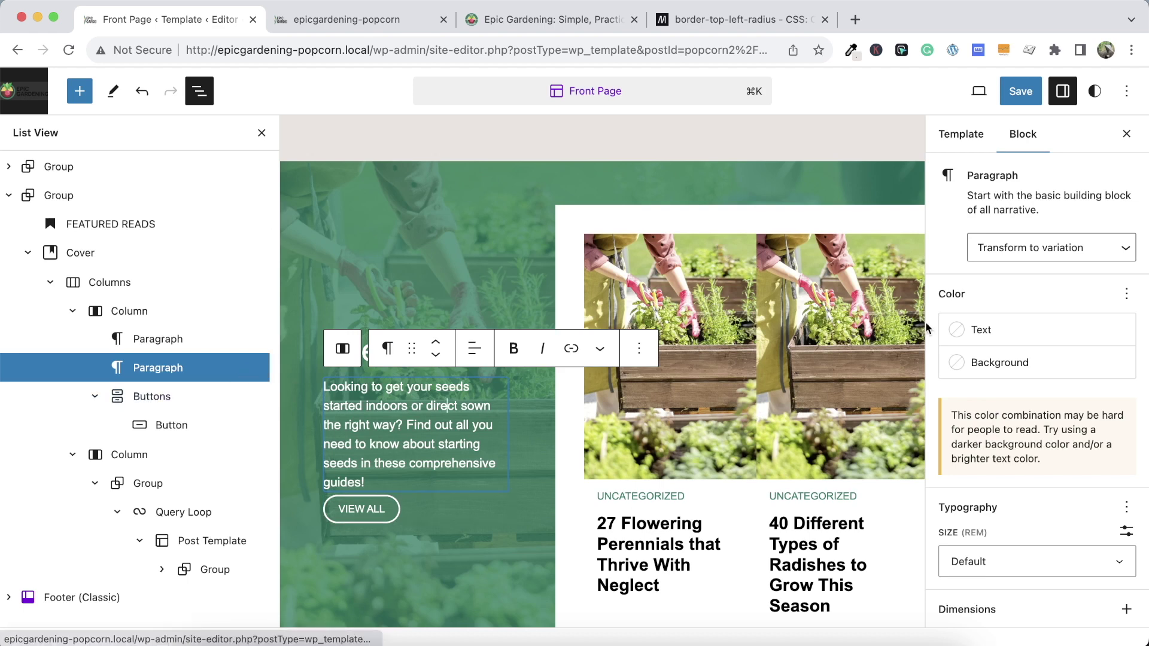
scroll(1067, 433, down, 1)
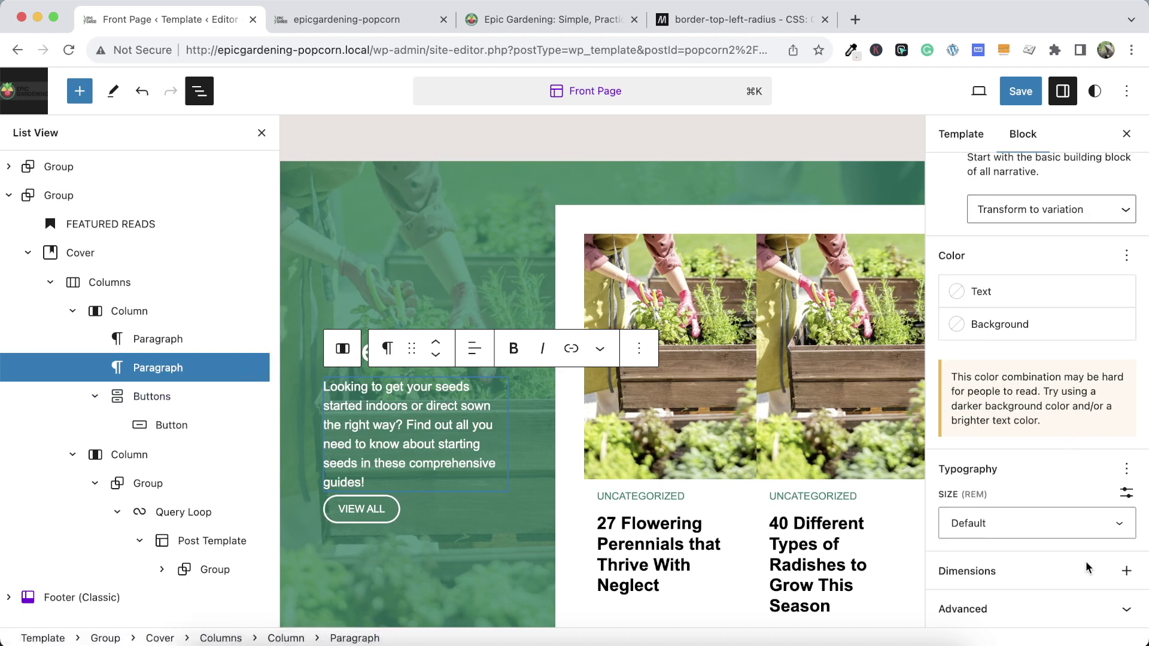
click(1125, 571)
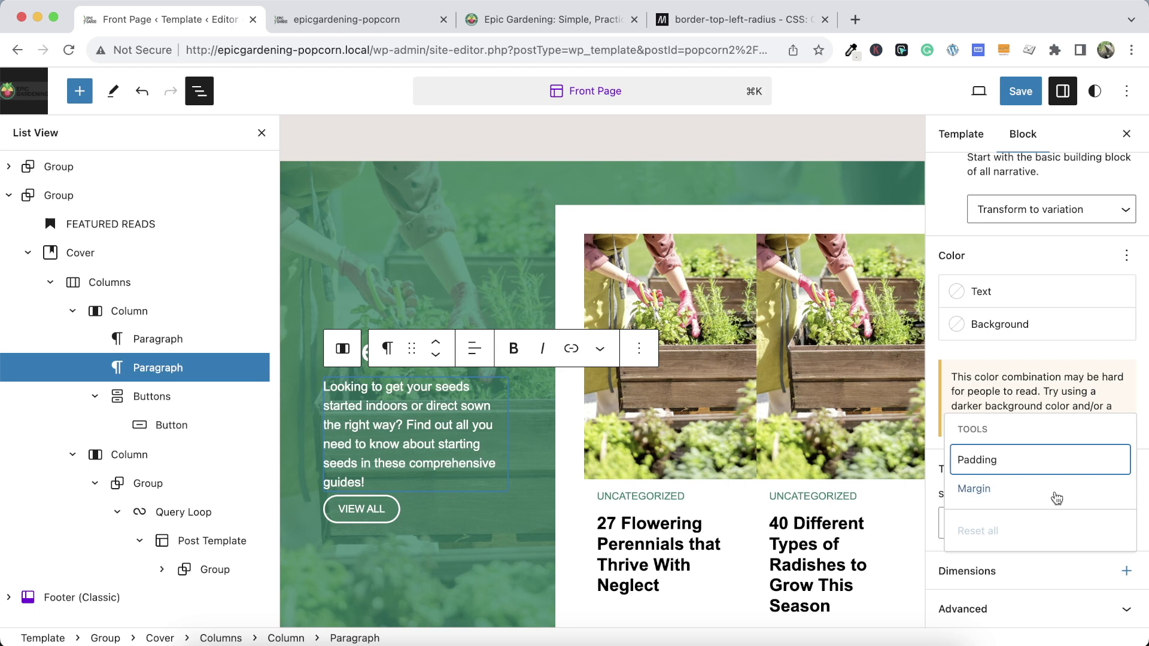
click(1037, 465)
click(1010, 610)
scroll(1011, 611, down, 3)
drag(964, 527, 1028, 529)
Save the template, reload the front page and compare the Seeds text and button with the Epic Gardening site
click(1020, 91)
click(960, 91)
click(347, 20)
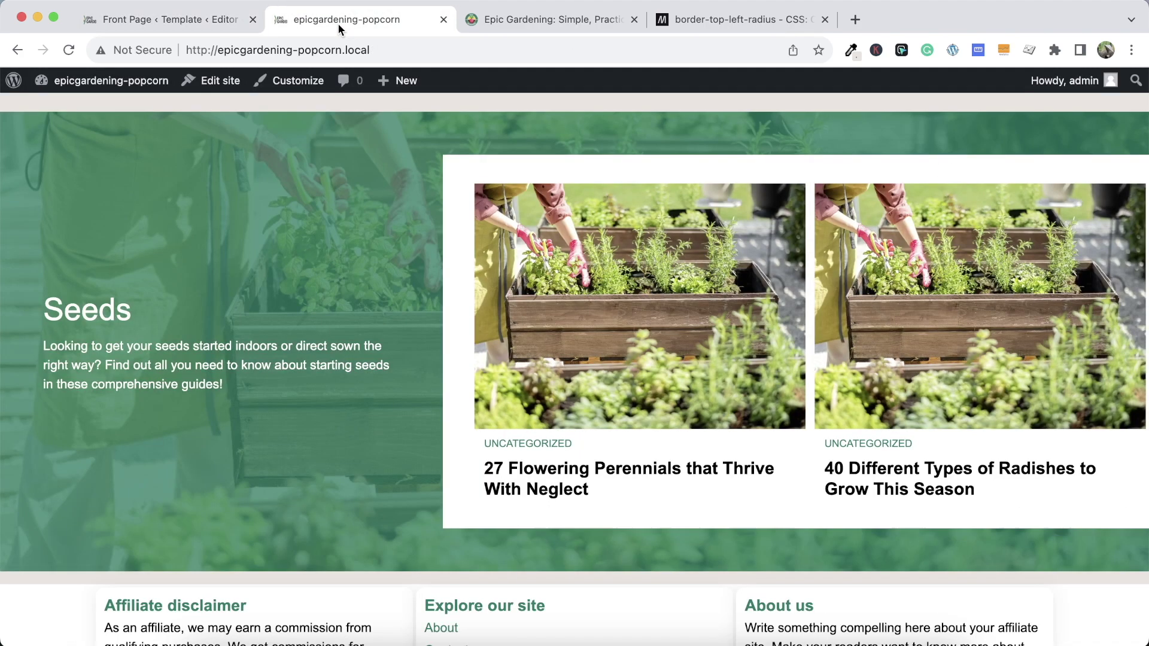
click(78, 55)
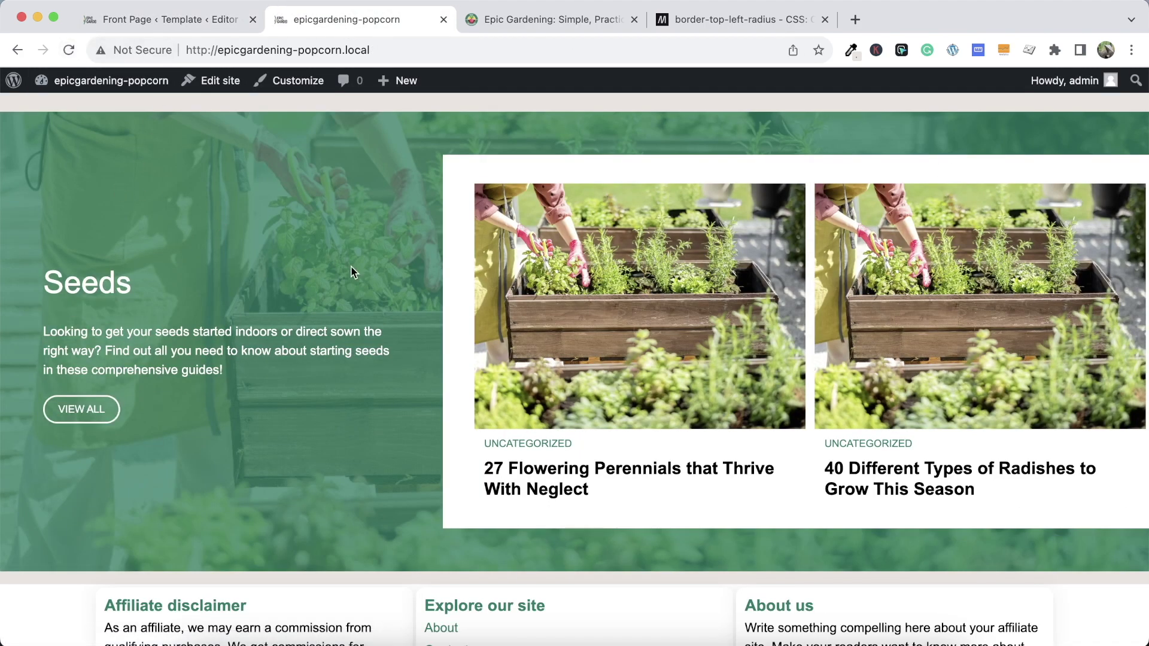
scroll(413, 317, down, 2)
scroll(414, 317, up, 3)
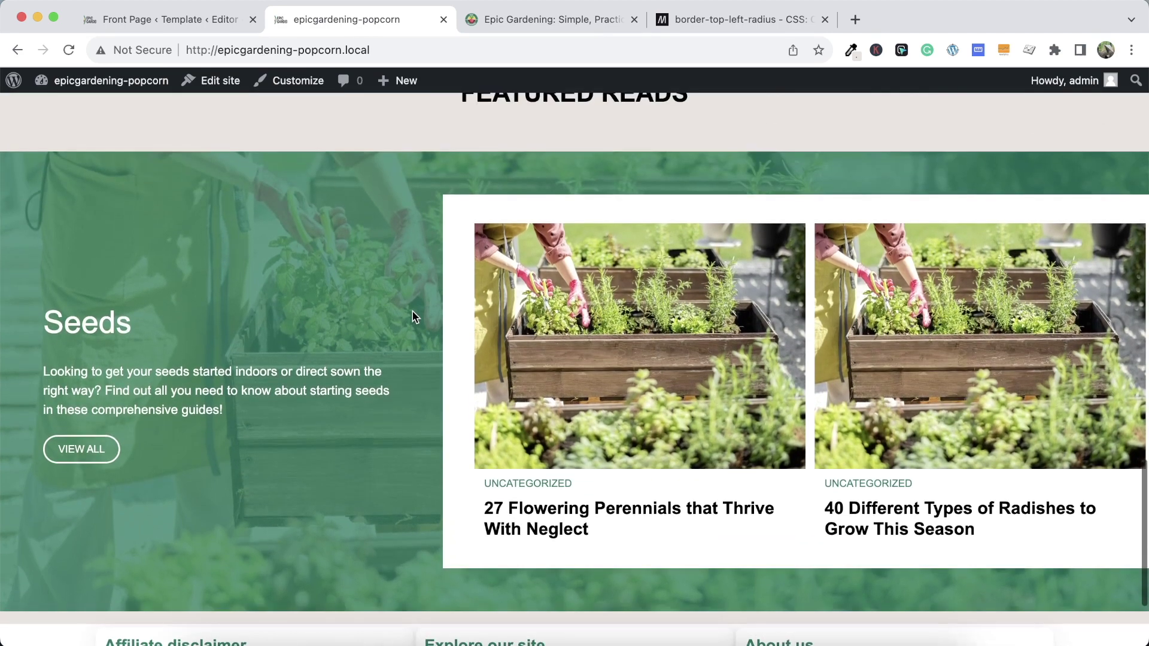
click(573, 20)
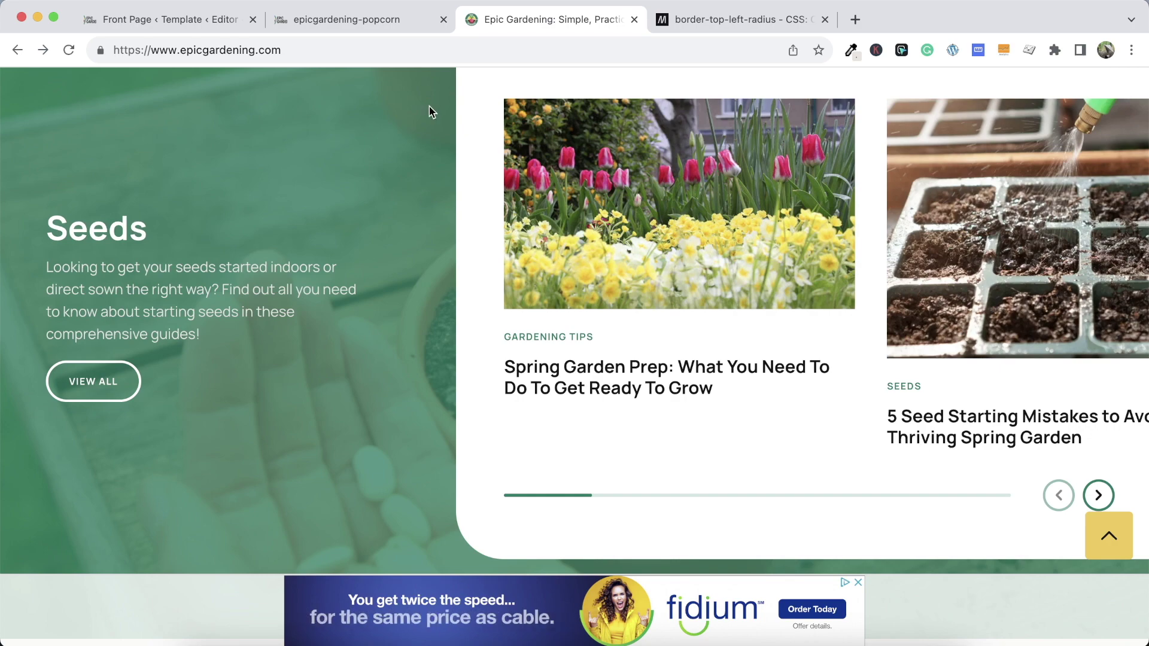
click(360, 24)
Unlink the corner radii of the white Group around the Query Loop and try bottom-left radii of 45 px and 90 px
click(254, 28)
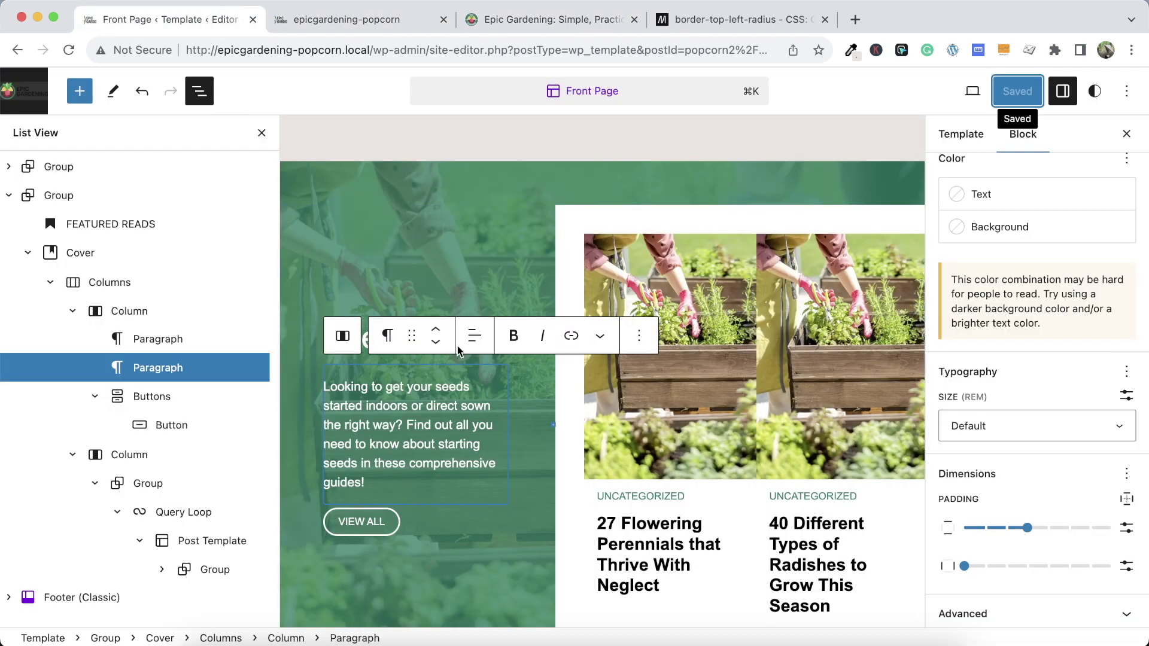
click(570, 221)
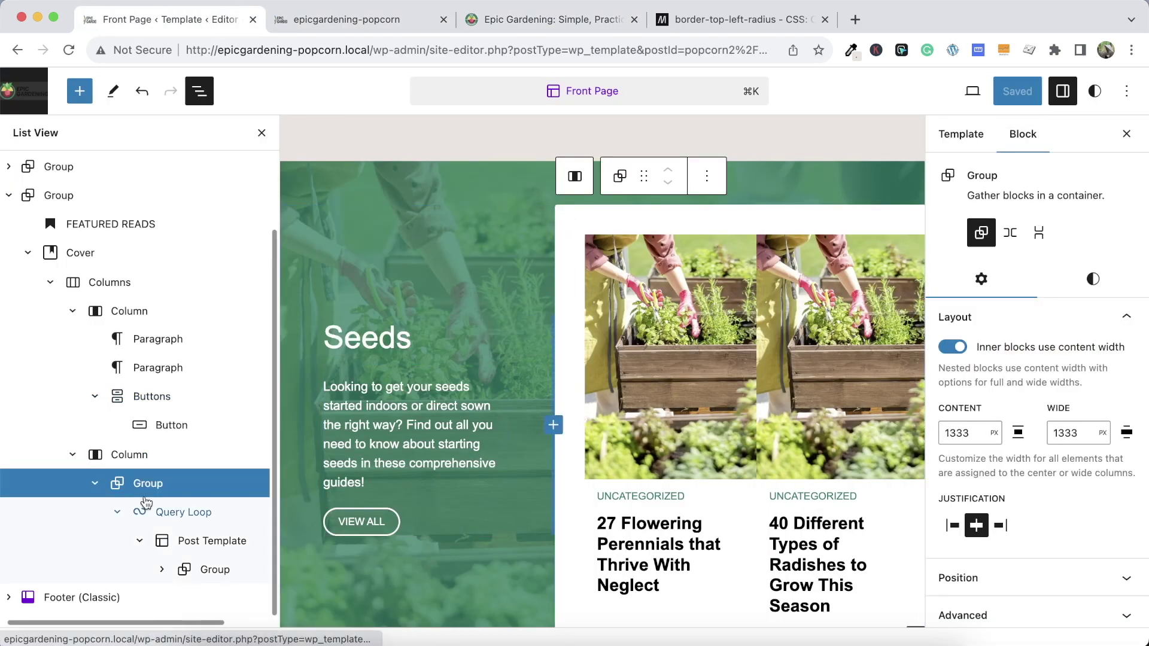
click(1093, 278)
scroll(1113, 406, down, 8)
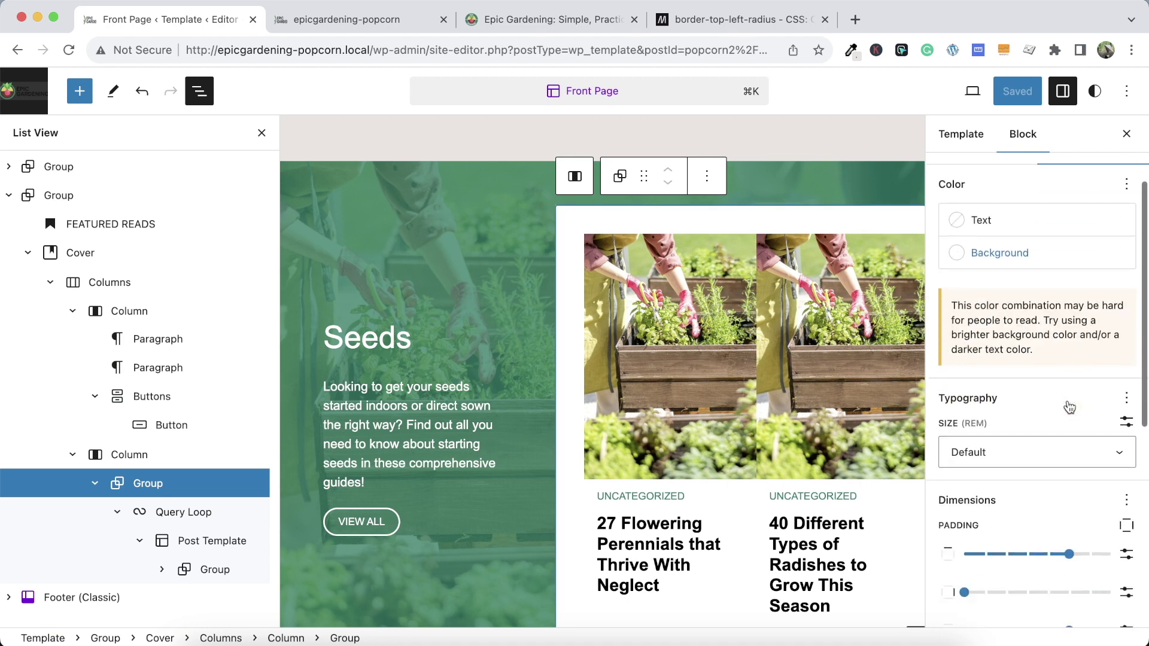
click(1126, 596)
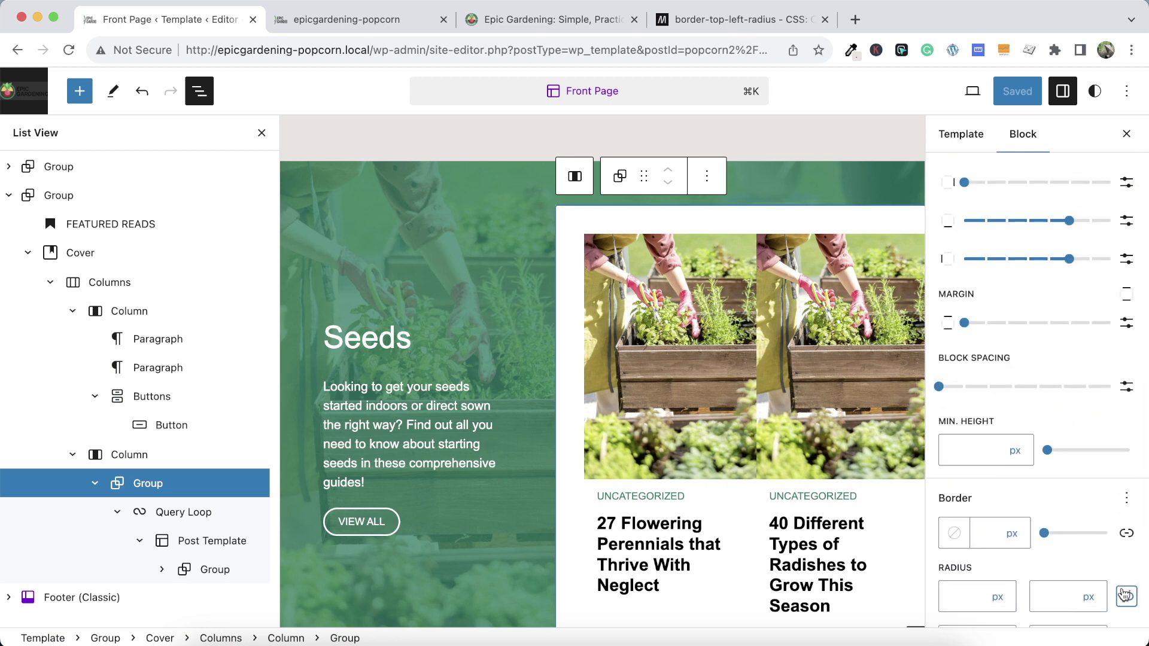
scroll(1062, 582, down, 1)
click(976, 599)
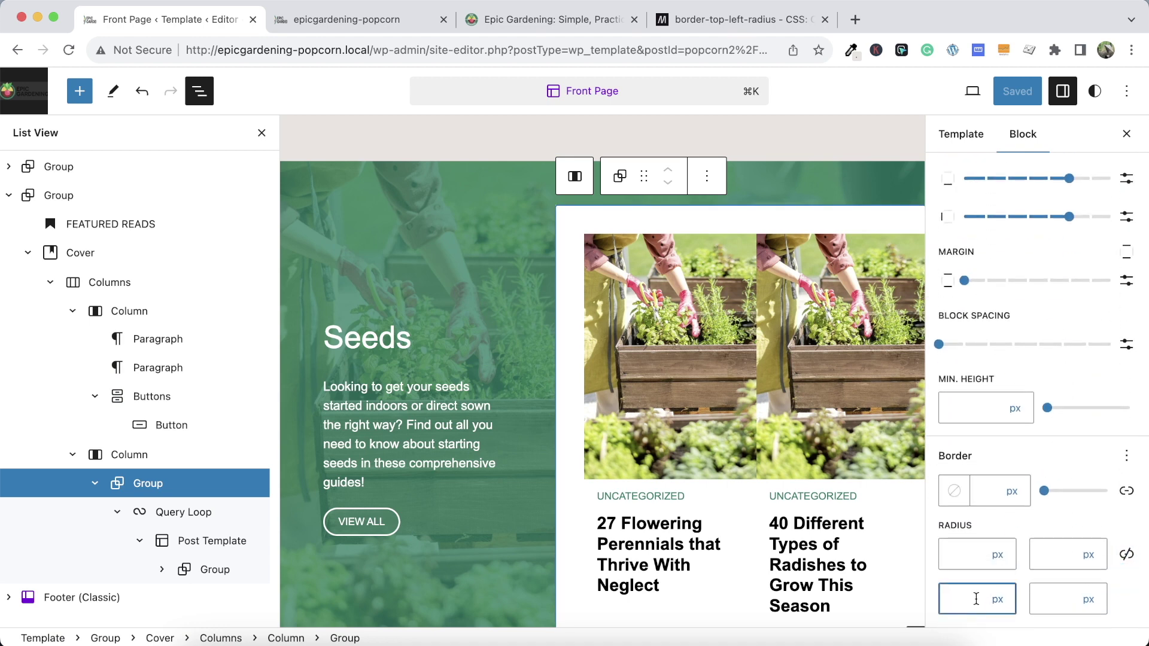
text(45)
scroll(829, 576, down, 4)
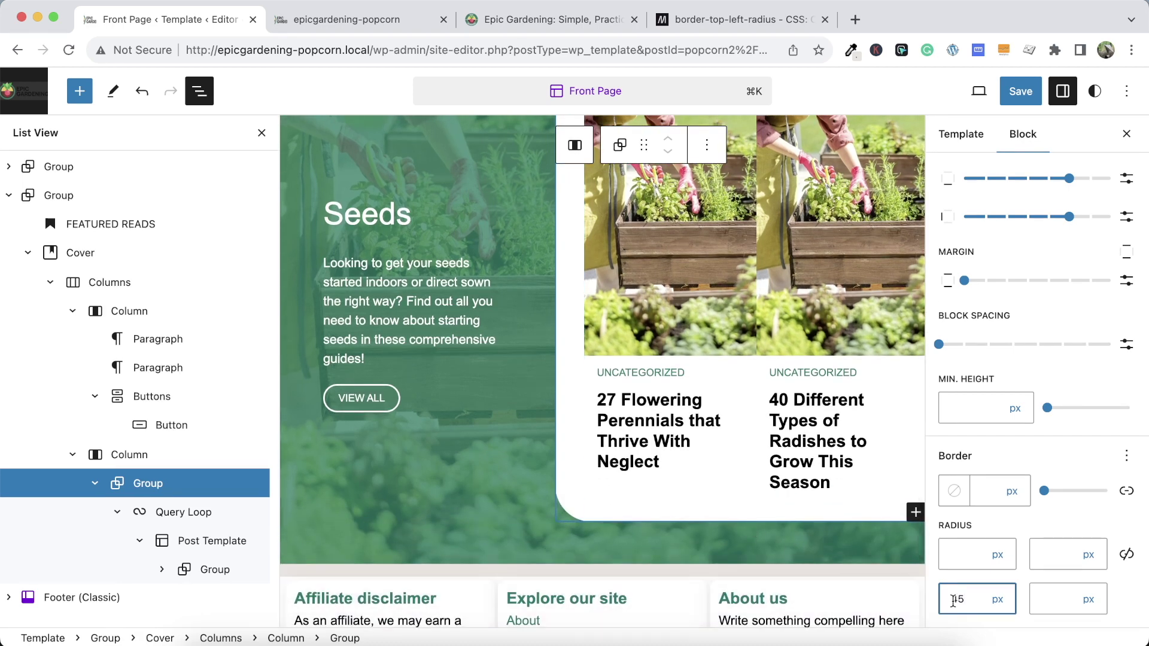
text(90)
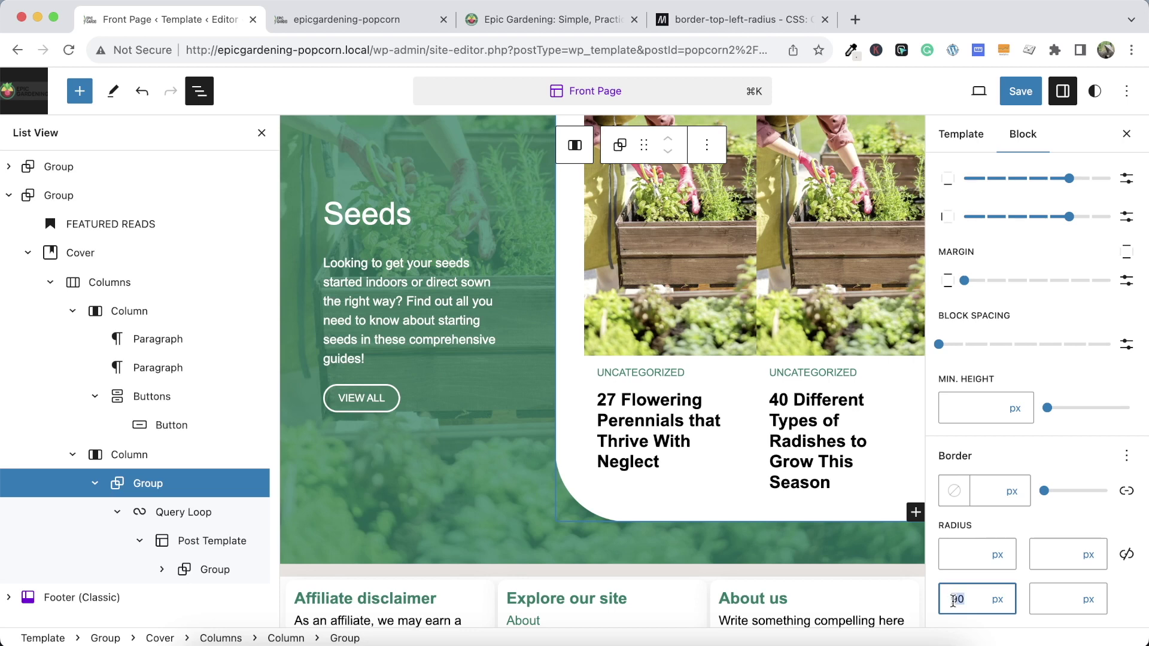
Set the white Group's bottom-left corner radius to 60 px, save the template and reload the front page
text(6)
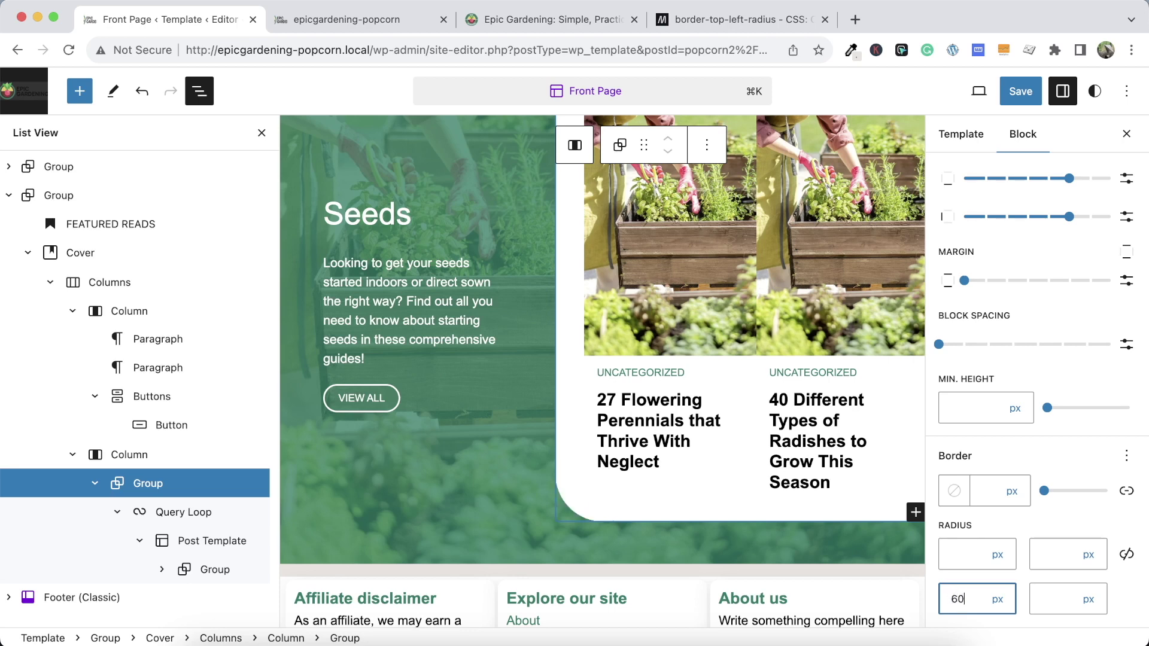
click(1020, 91)
click(984, 91)
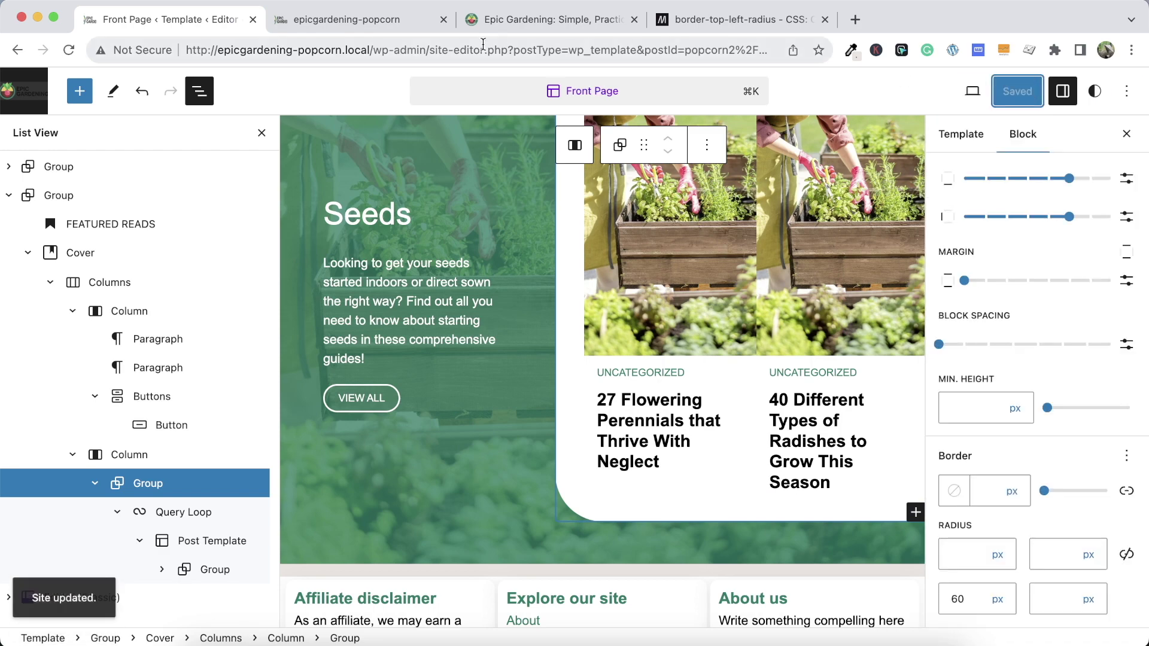
click(382, 20)
click(70, 52)
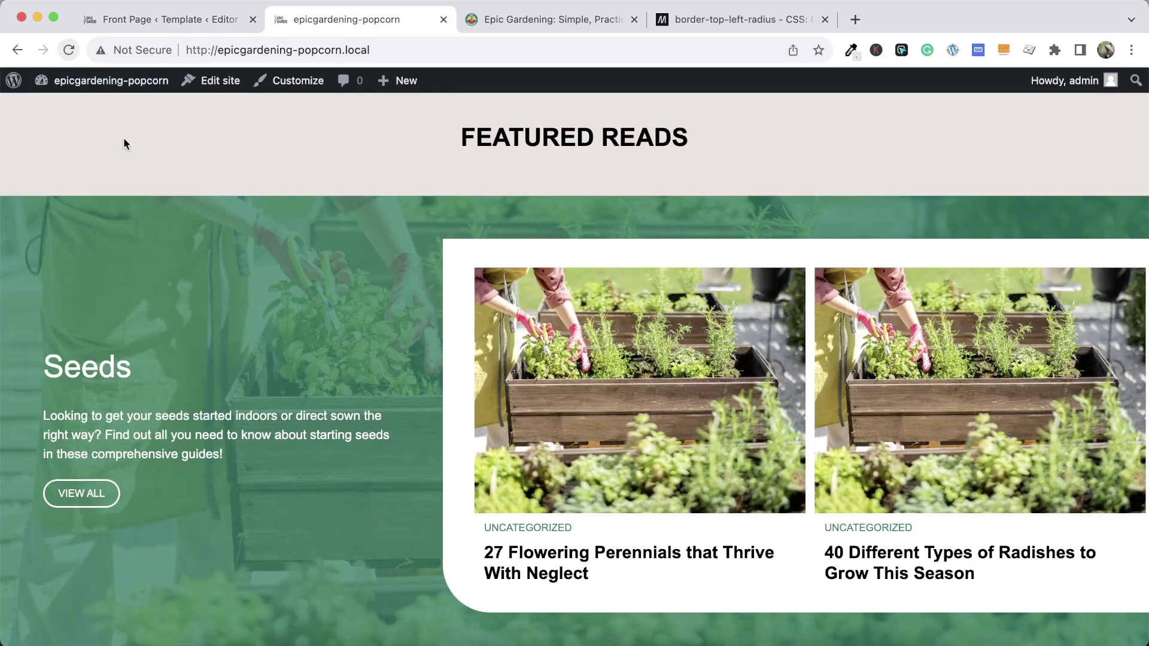
Compare the white post panel's rounded corner and post images on the Epic Gardening site with the local front page
click(583, 26)
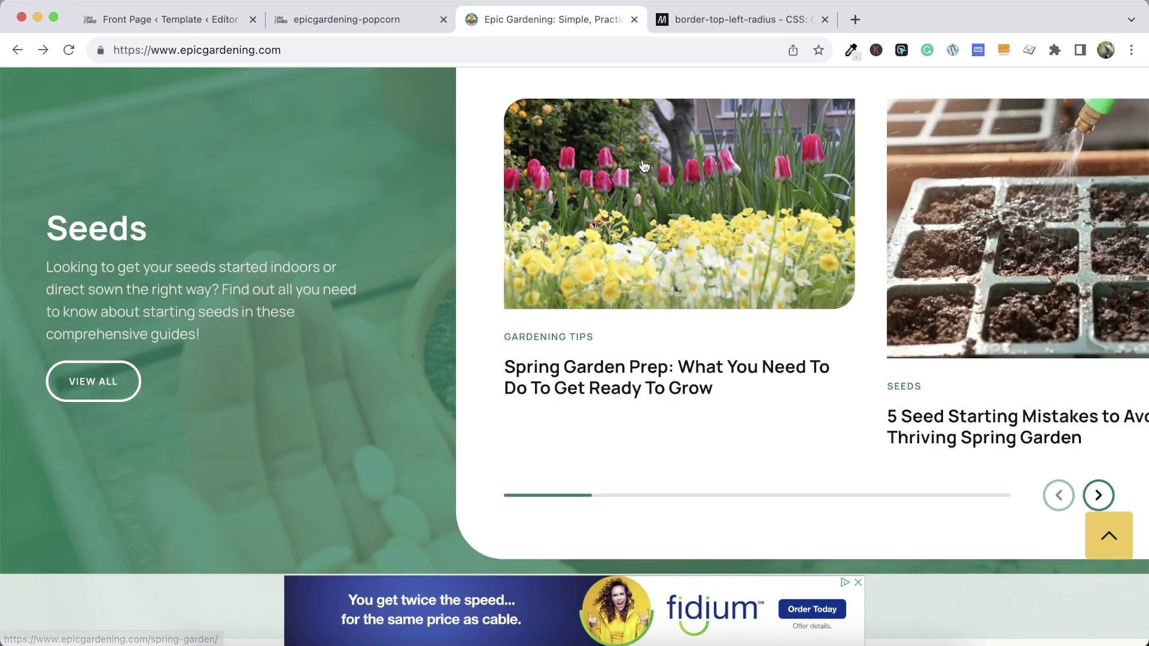
scroll(644, 165, up, 3)
scroll(641, 160, down, 5)
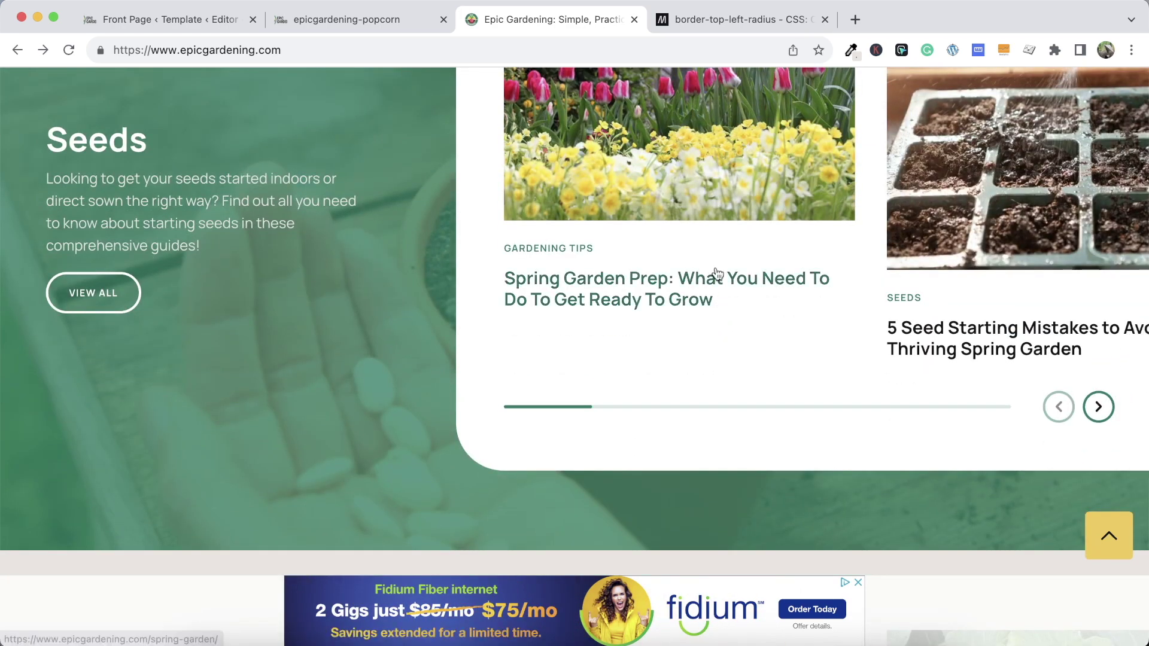
scroll(719, 305, up, 5)
scroll(716, 267, down, 4)
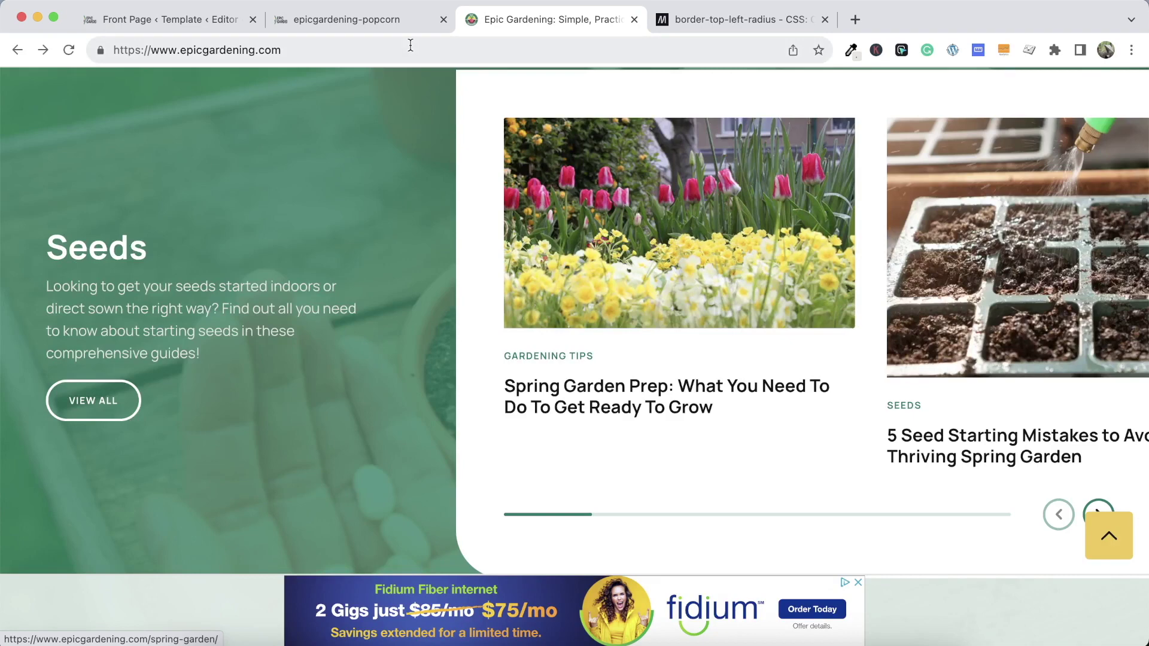
click(339, 22)
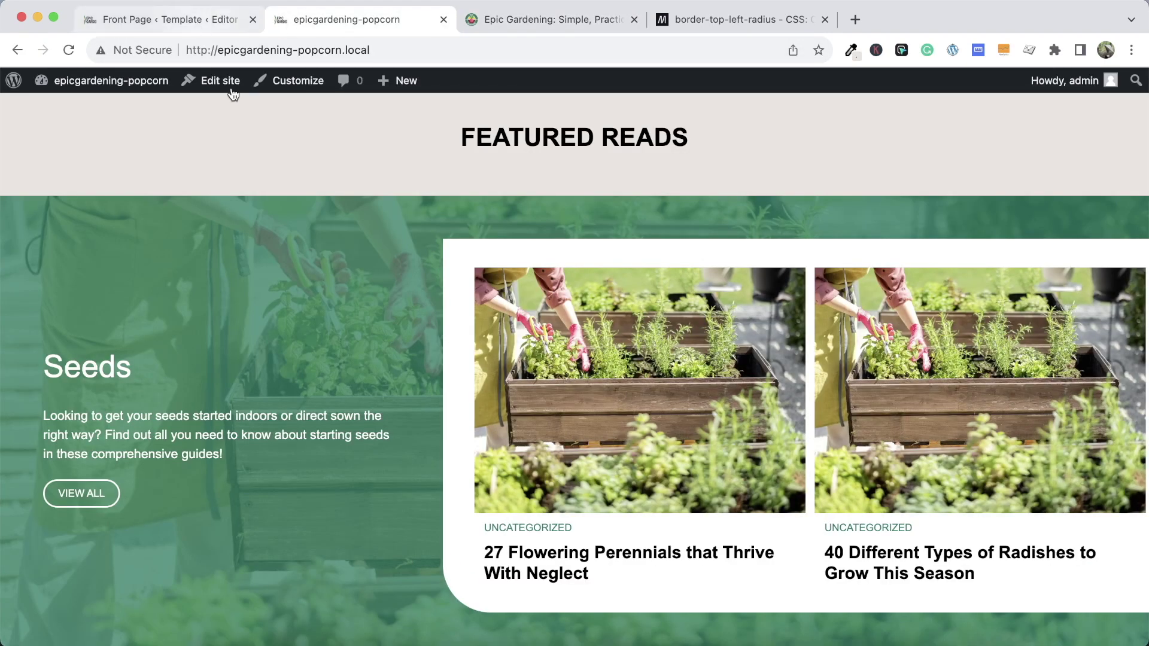
scroll(331, 321, down, 2)
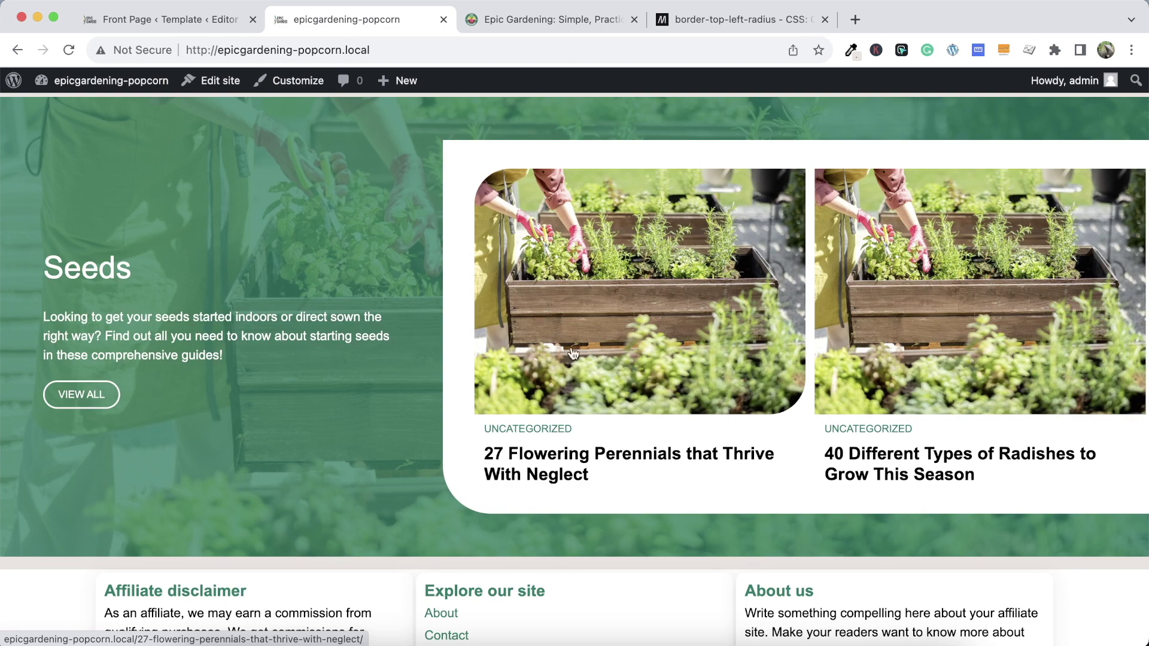
Enable the Taxonomies filter for the Query Loop in the Seeds section of the Front Page template
click(195, 24)
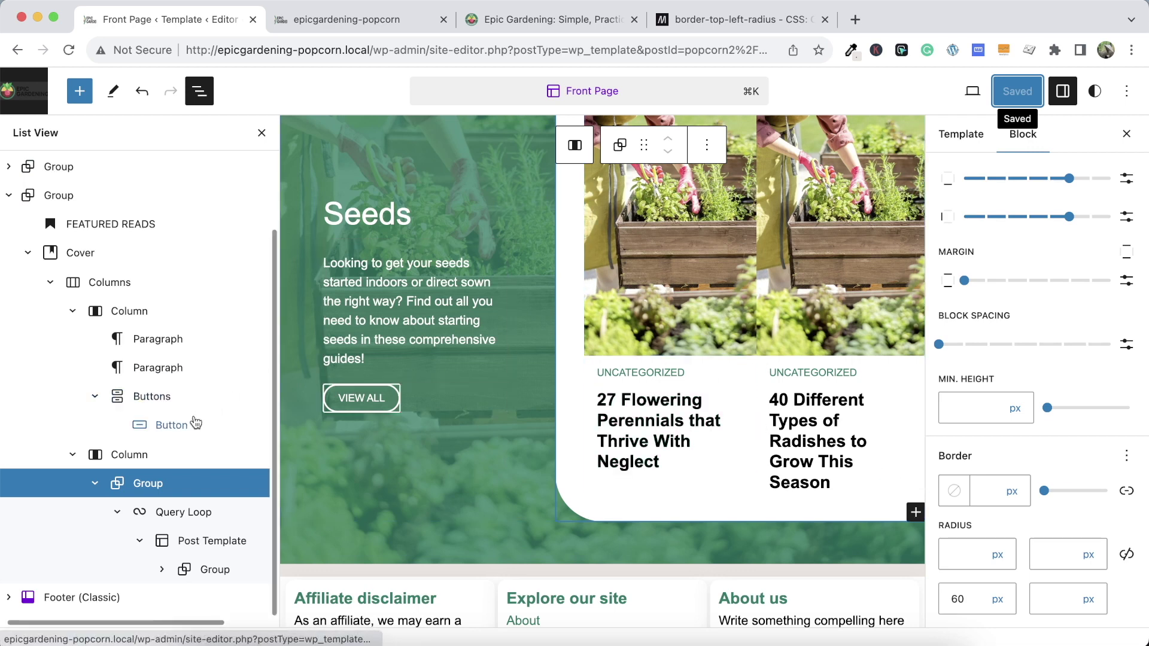
click(192, 512)
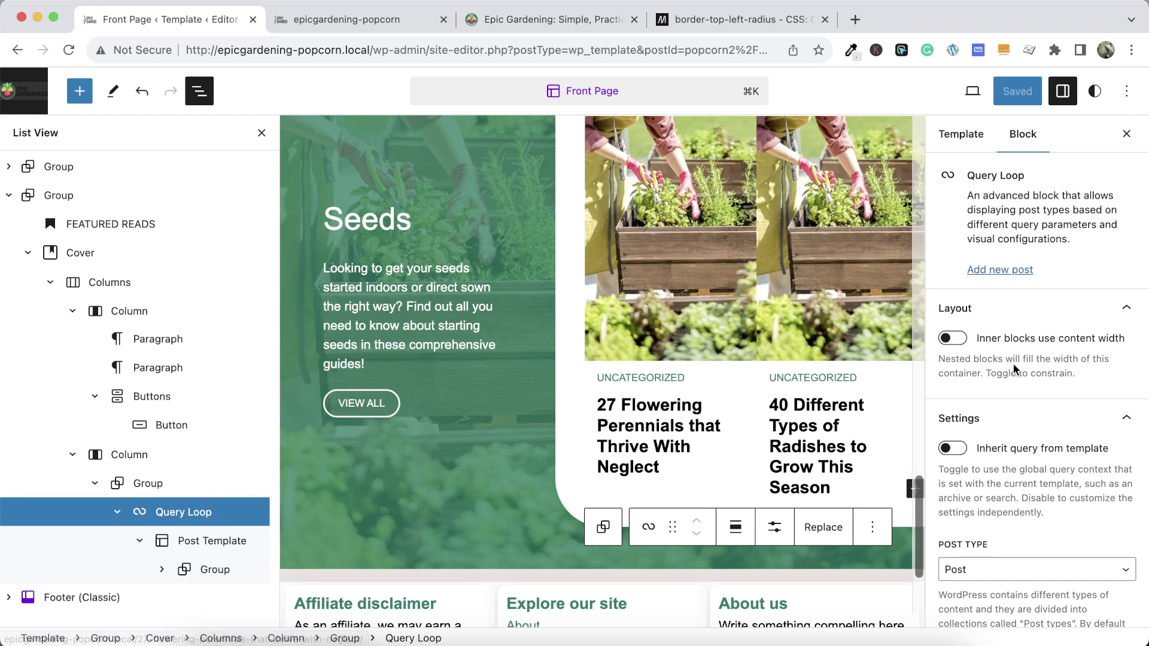
scroll(944, 370, down, 5)
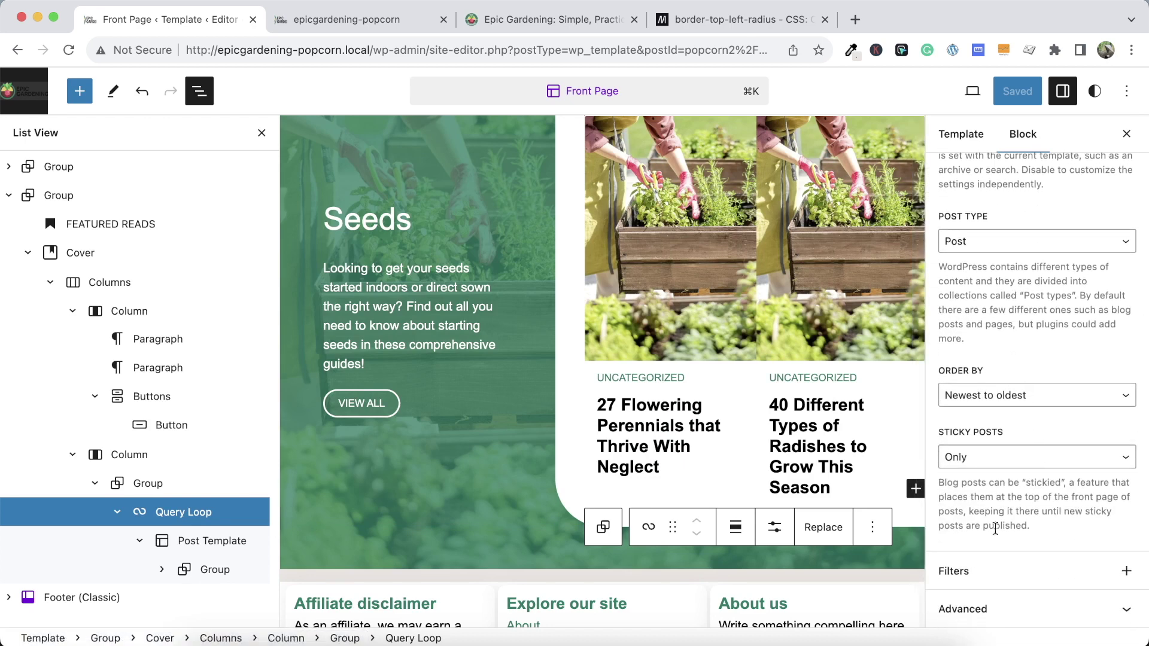
click(1123, 572)
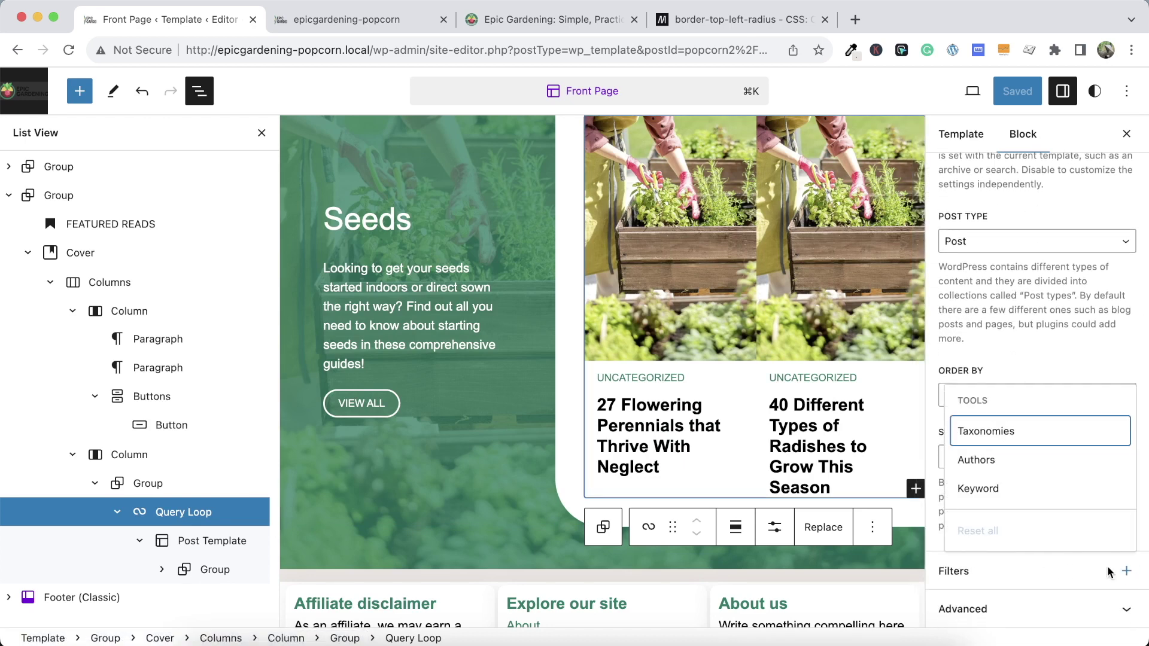
click(997, 439)
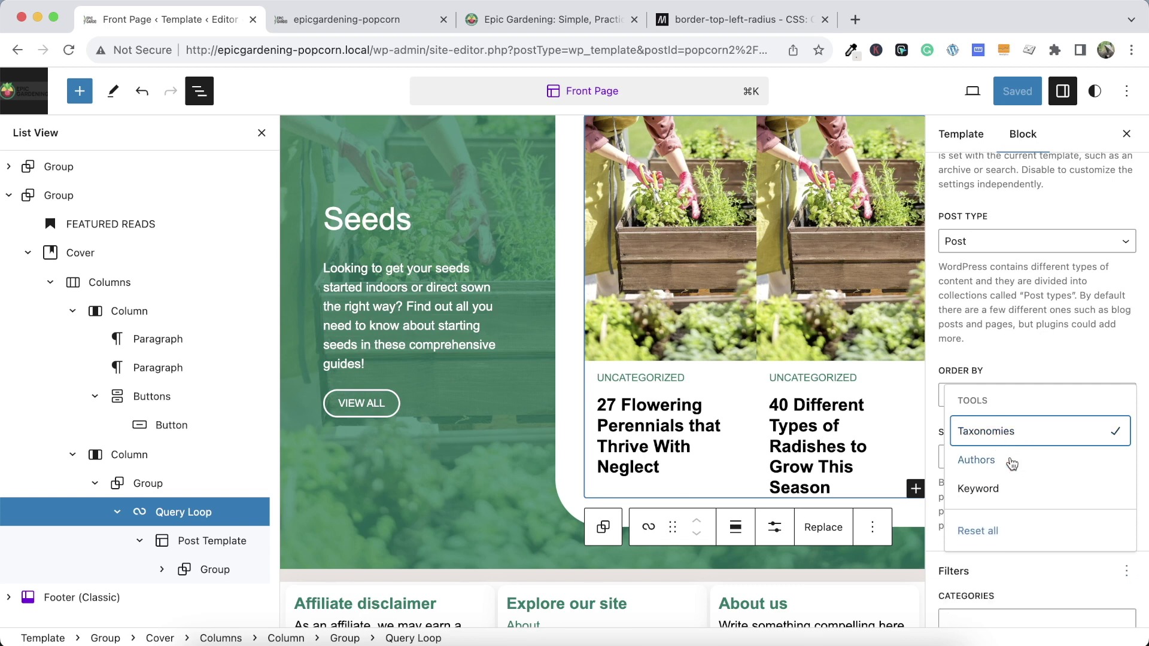
scroll(1011, 464, down, 3)
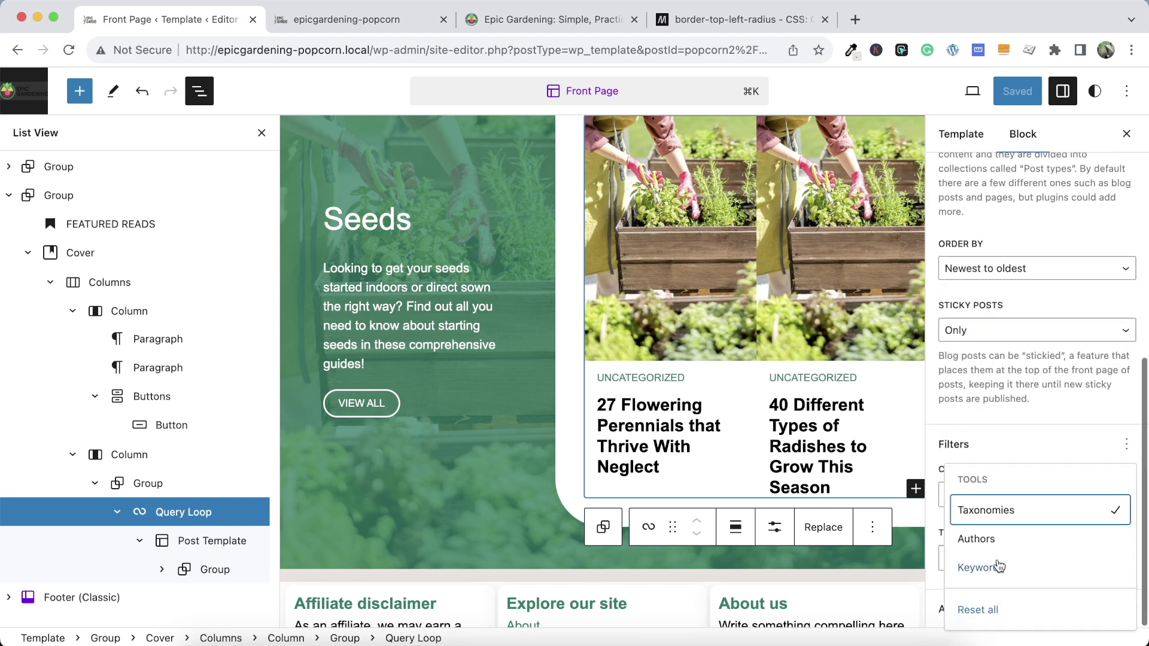
click(1027, 420)
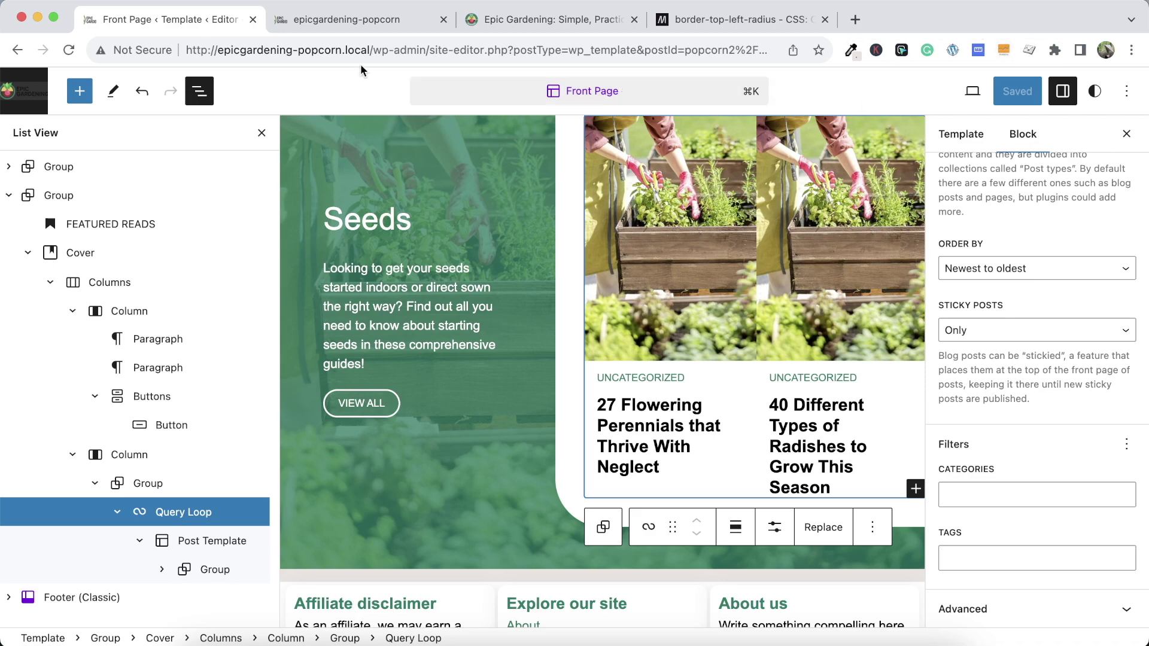
Add a new post category named "seeds" in the WordPress dashboard
click(346, 19)
click(110, 78)
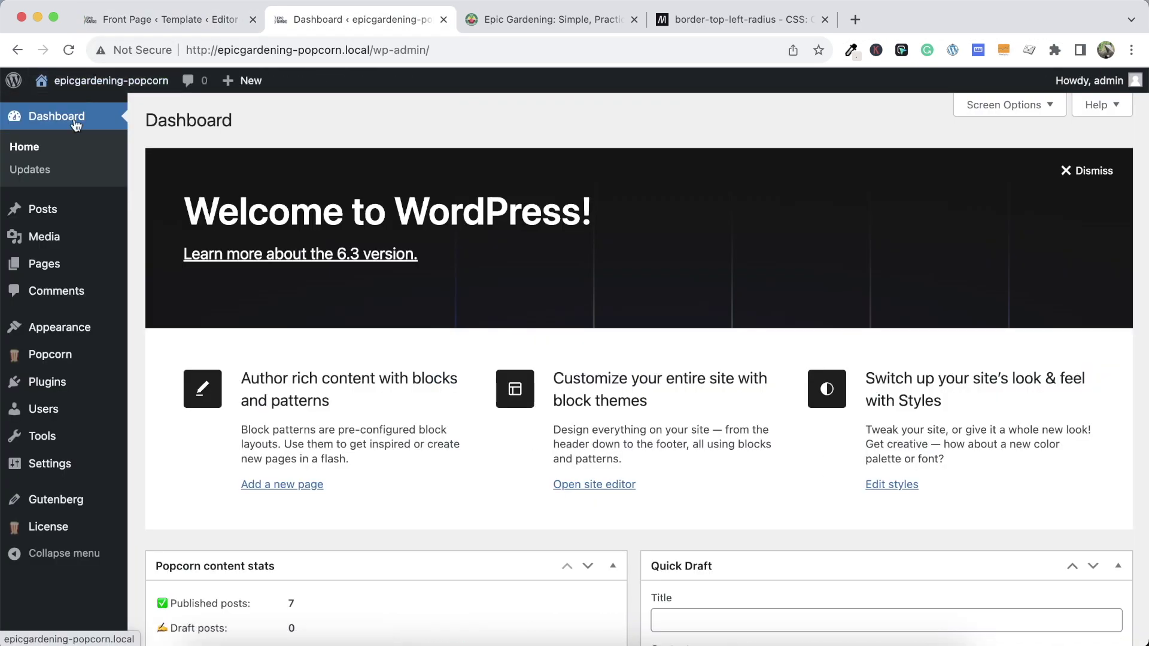
mouse_move(50, 254)
mouse_move(63, 215)
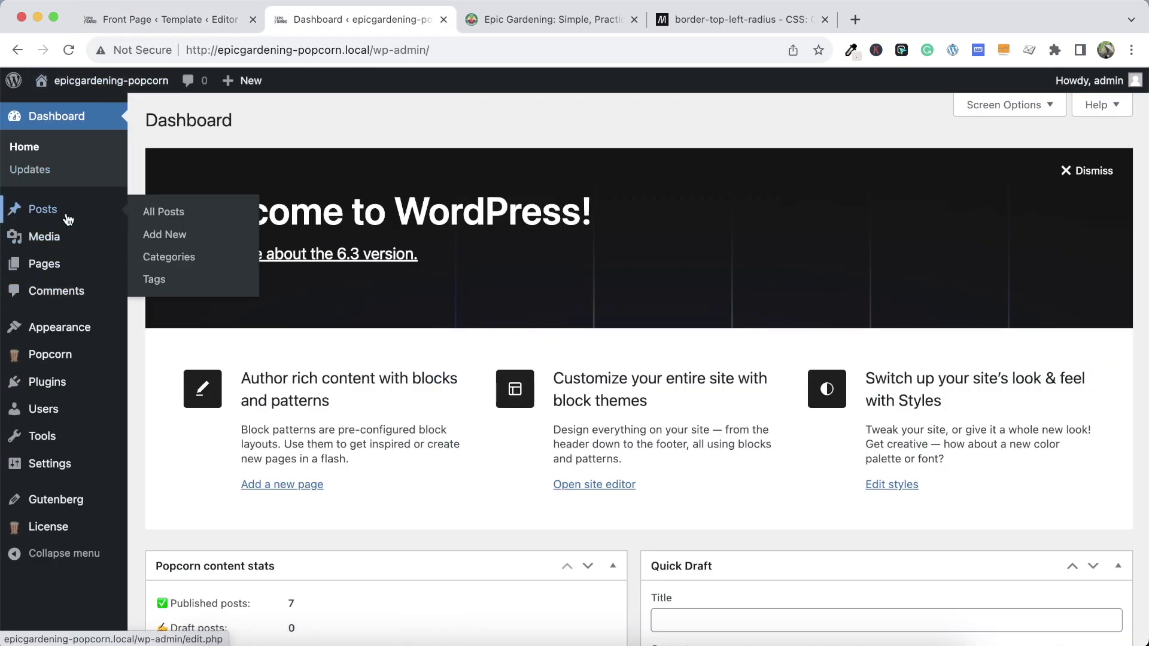
click(157, 259)
click(351, 222)
text(seeds)
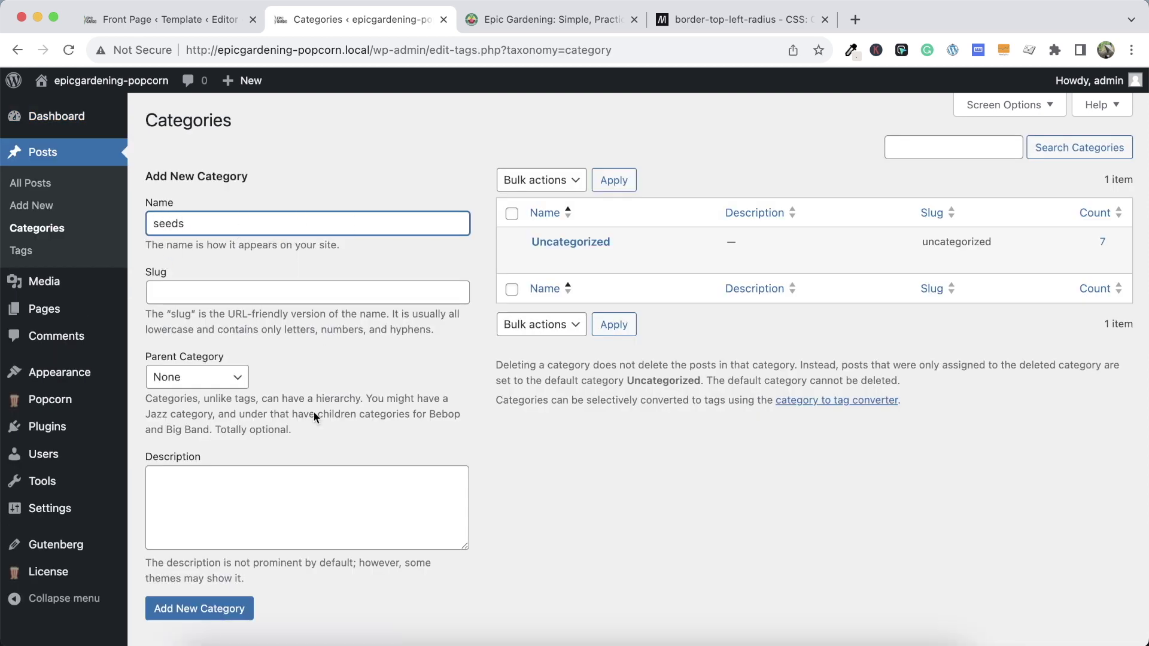
click(199, 611)
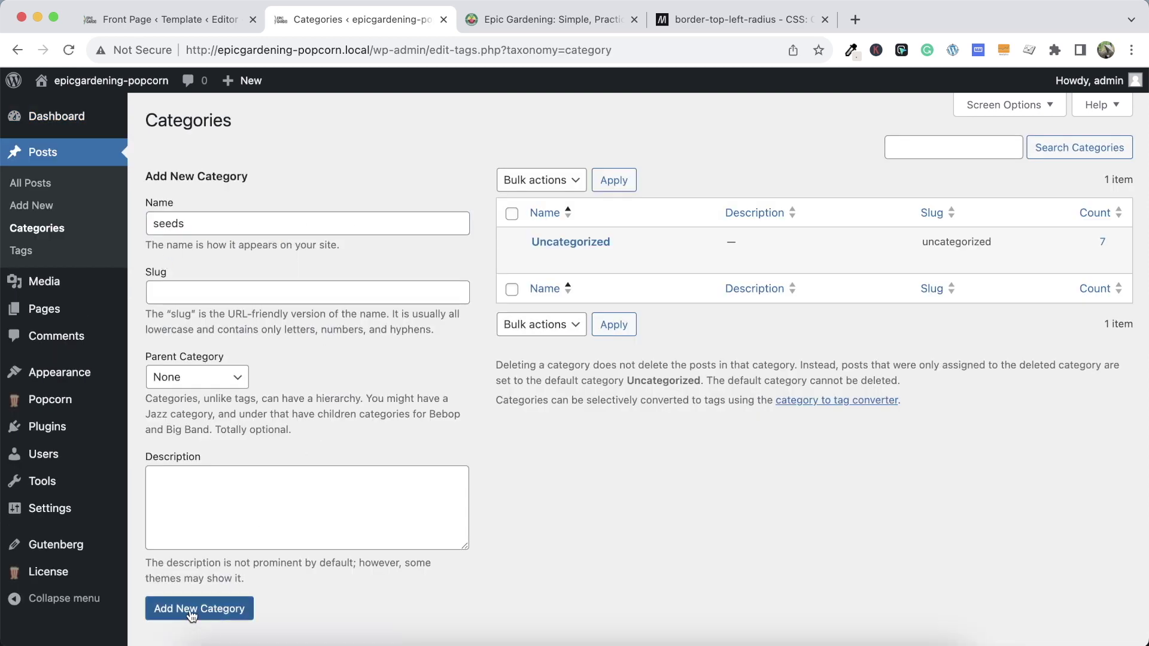
Filter the Query Loop in the Front Page template by the "seeds" category and save the template
click(187, 30)
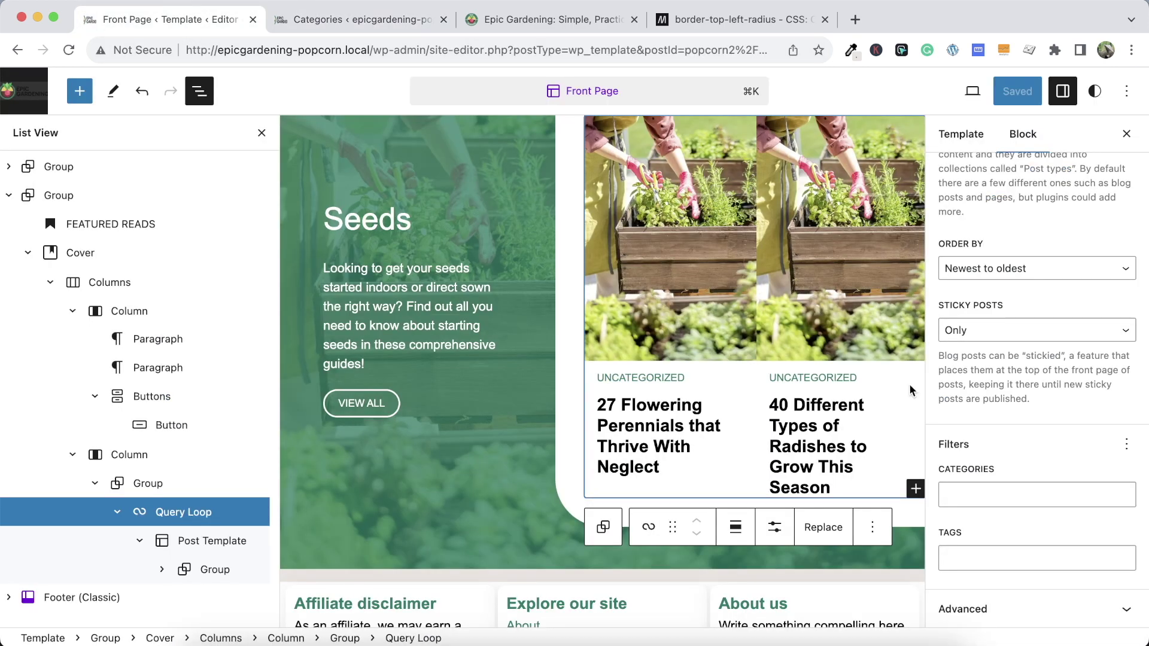
click(992, 487)
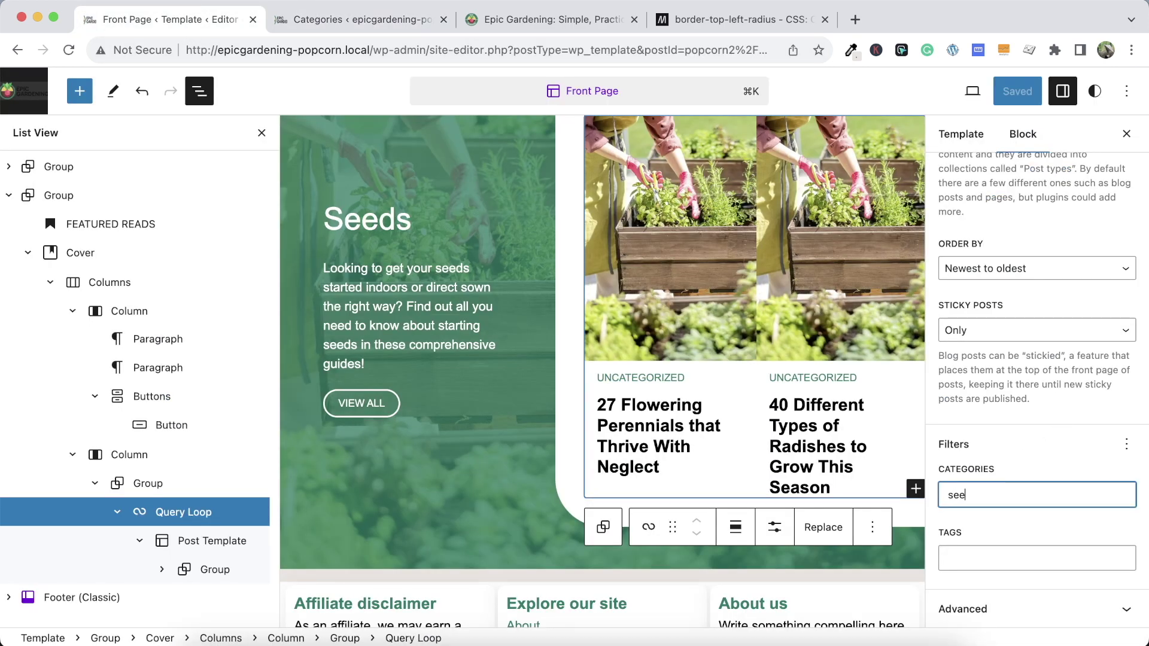
click(983, 518)
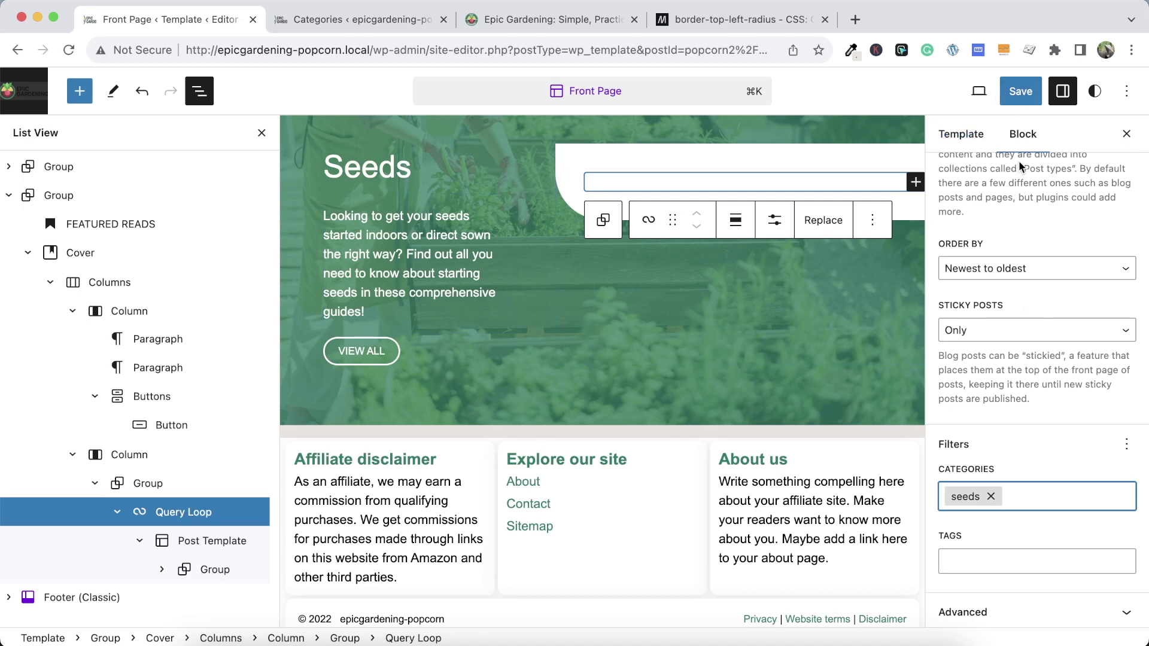
click(1020, 91)
click(983, 92)
Publish a post titled "Spring Garden Prep: What You Need To Do To Get Ready To Grow" in the seeds category with the raised-bed featured image
click(322, 19)
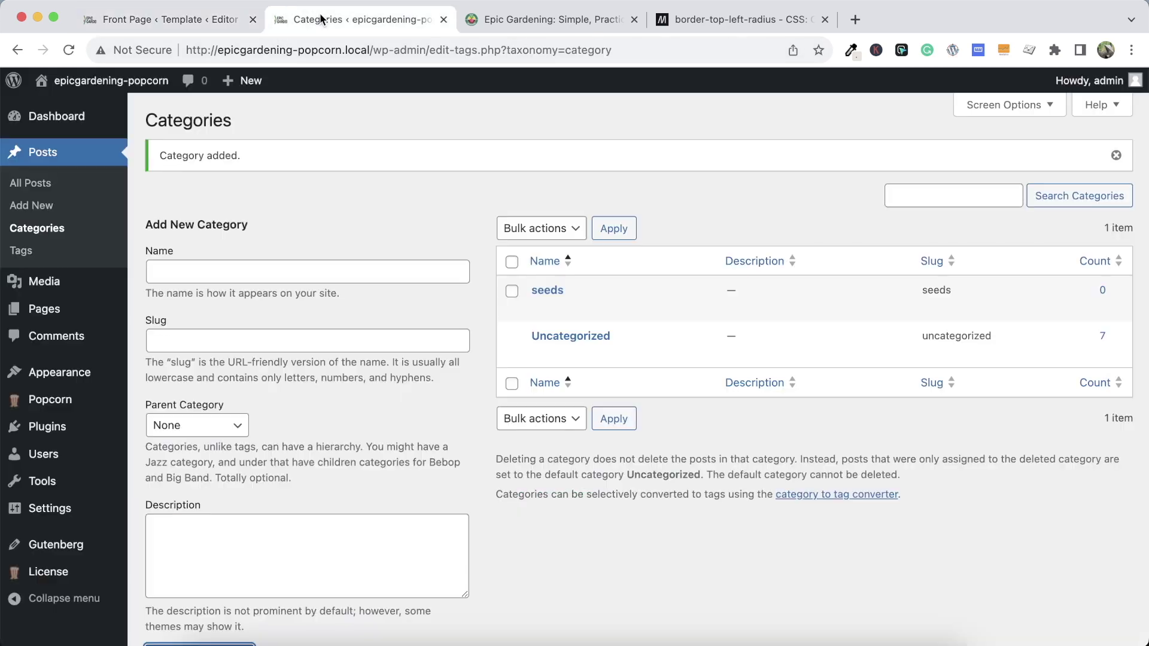
click(34, 183)
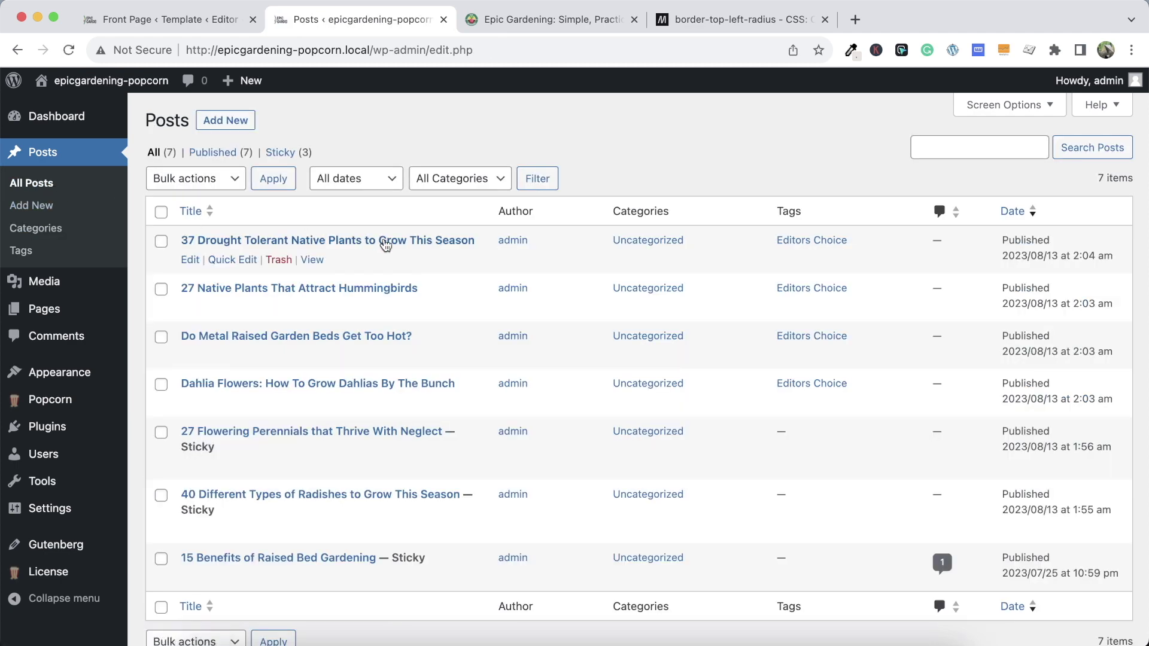
click(551, 19)
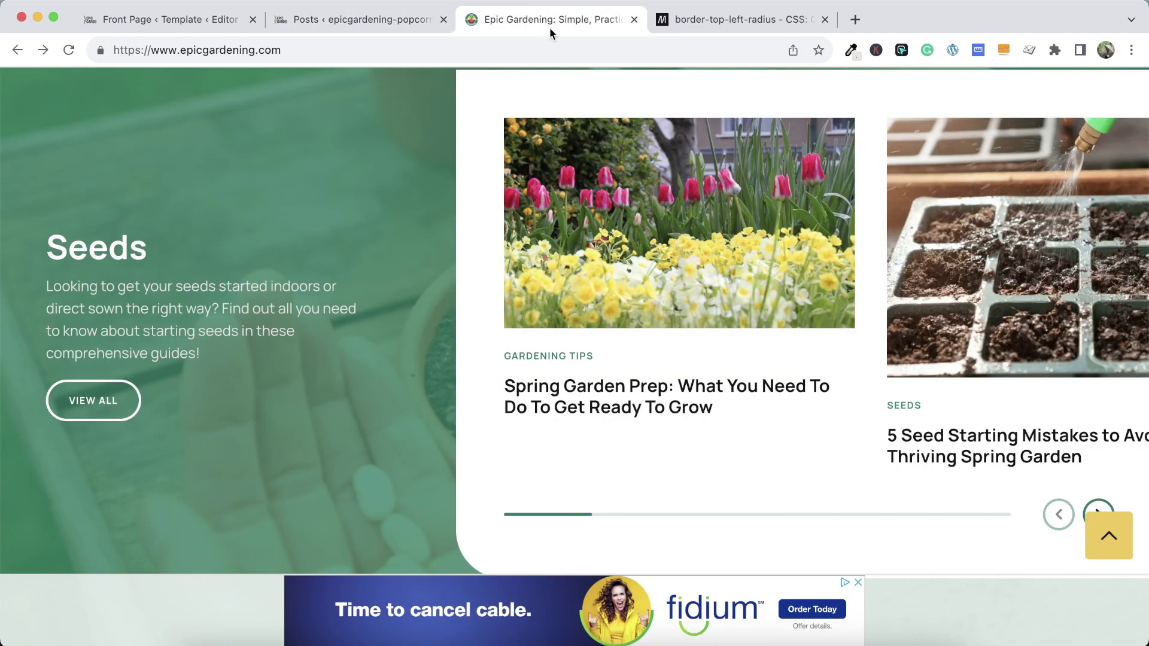
key(ctrl+shift+Tab)
click(234, 128)
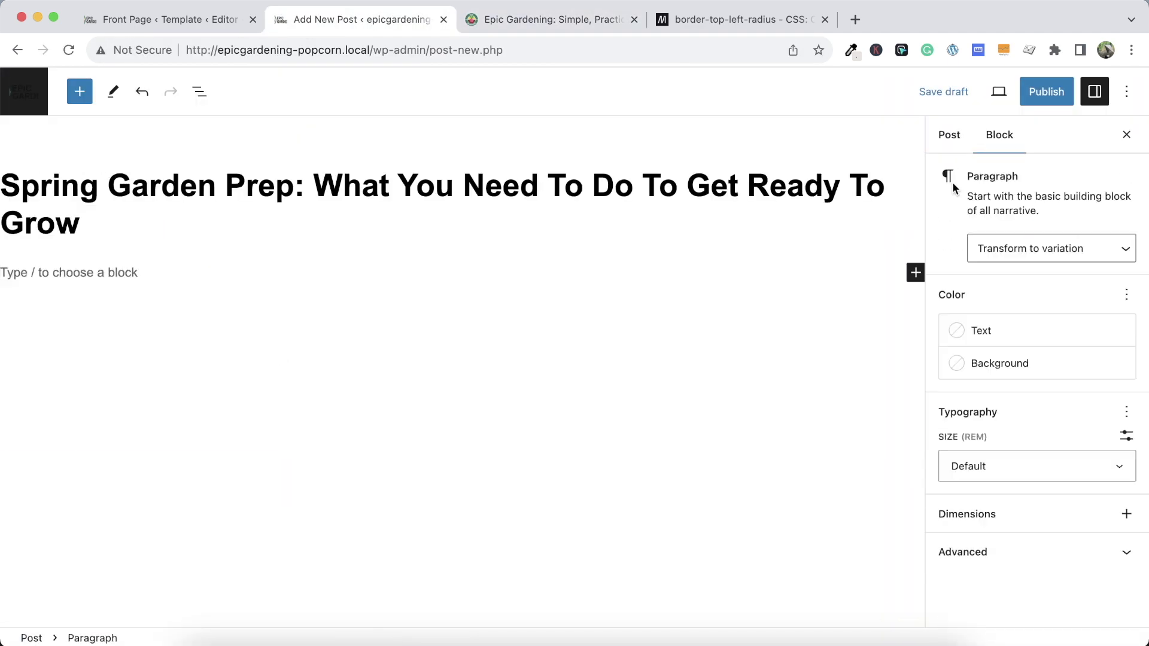
click(949, 134)
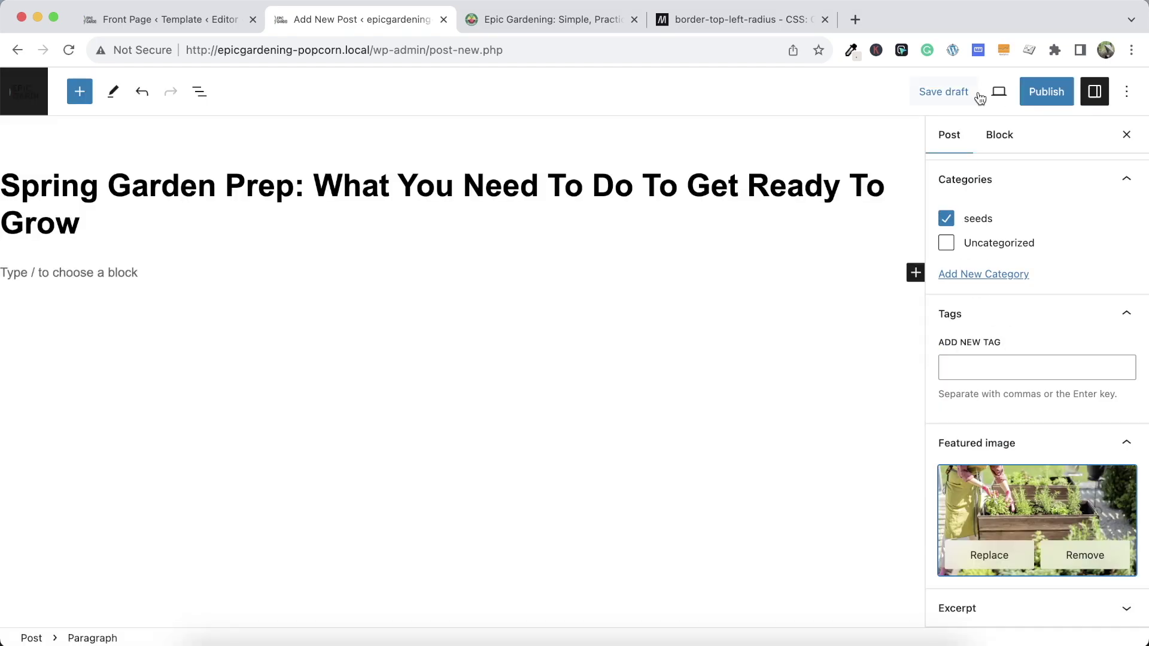
click(1046, 91)
click(958, 91)
Visit the local site's front page and check the Seeds post panel in the Featured Reads section
click(27, 91)
click(60, 107)
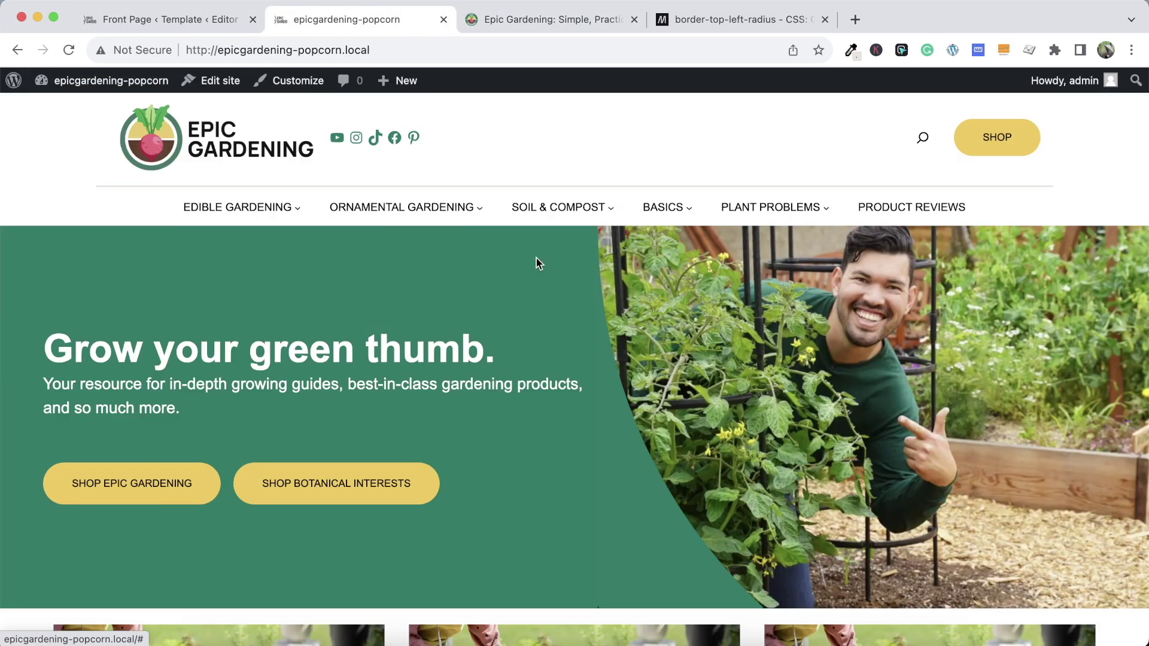
scroll(536, 261, down, 9)
scroll(536, 263, down, 15)
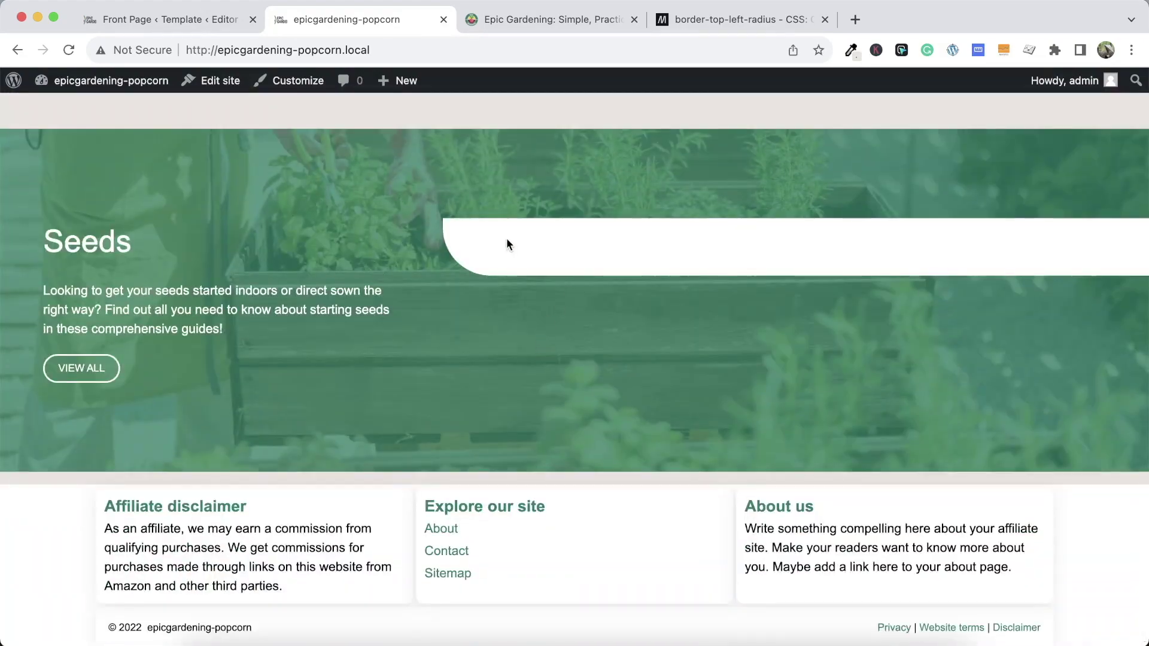
Reload the Front Page template editor and return to the Seeds panel under Featured Reads
click(199, 25)
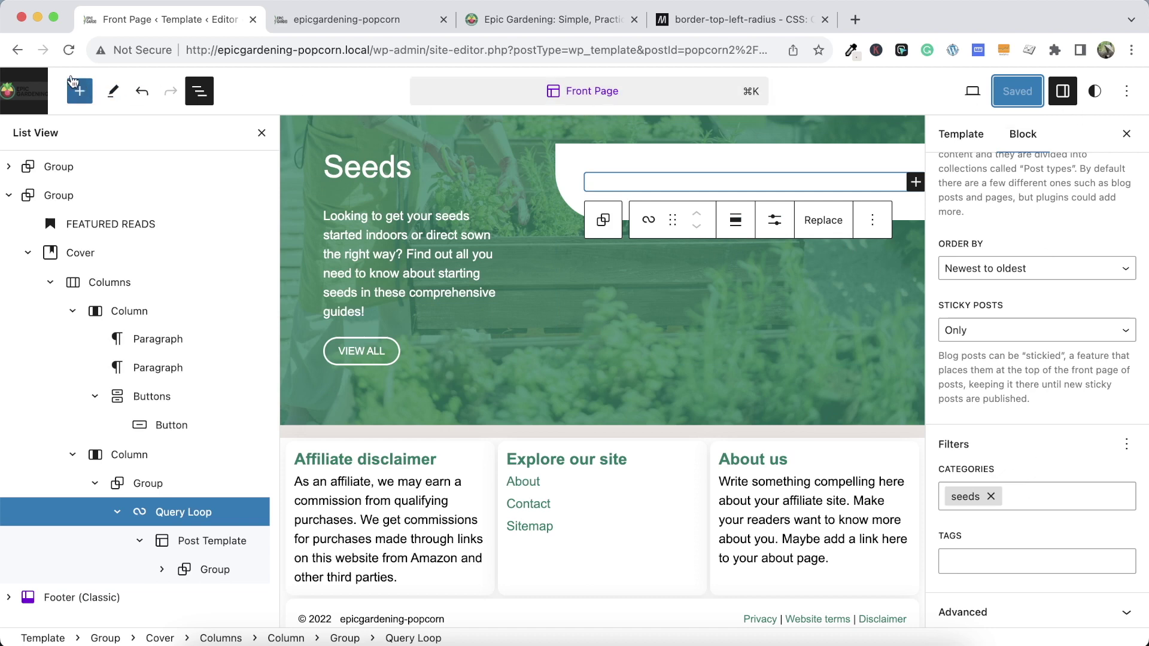
click(70, 45)
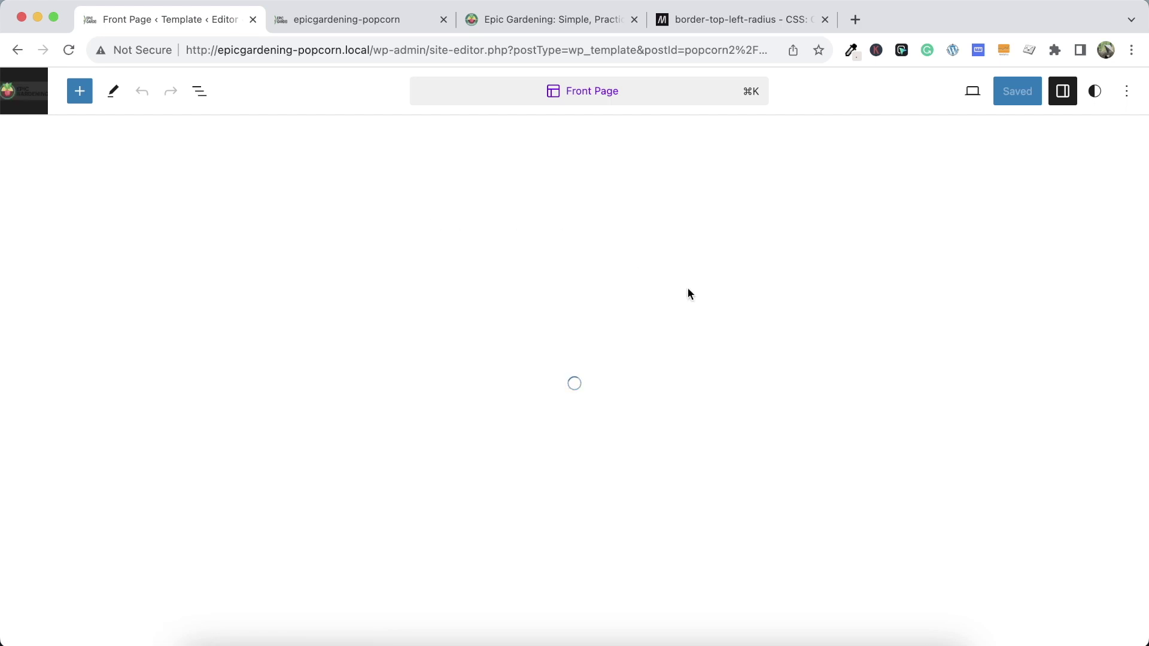
scroll(688, 288, down, 15)
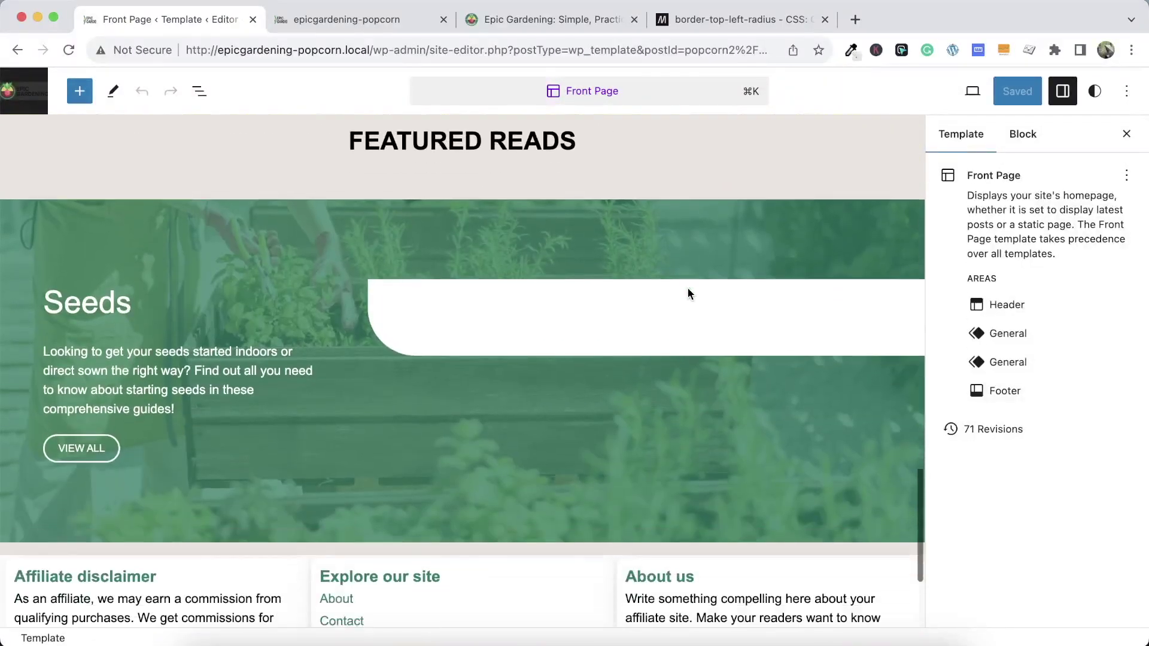
Set the Sticky posts option of the Seeds panel's Query Loop to Exclude
click(583, 301)
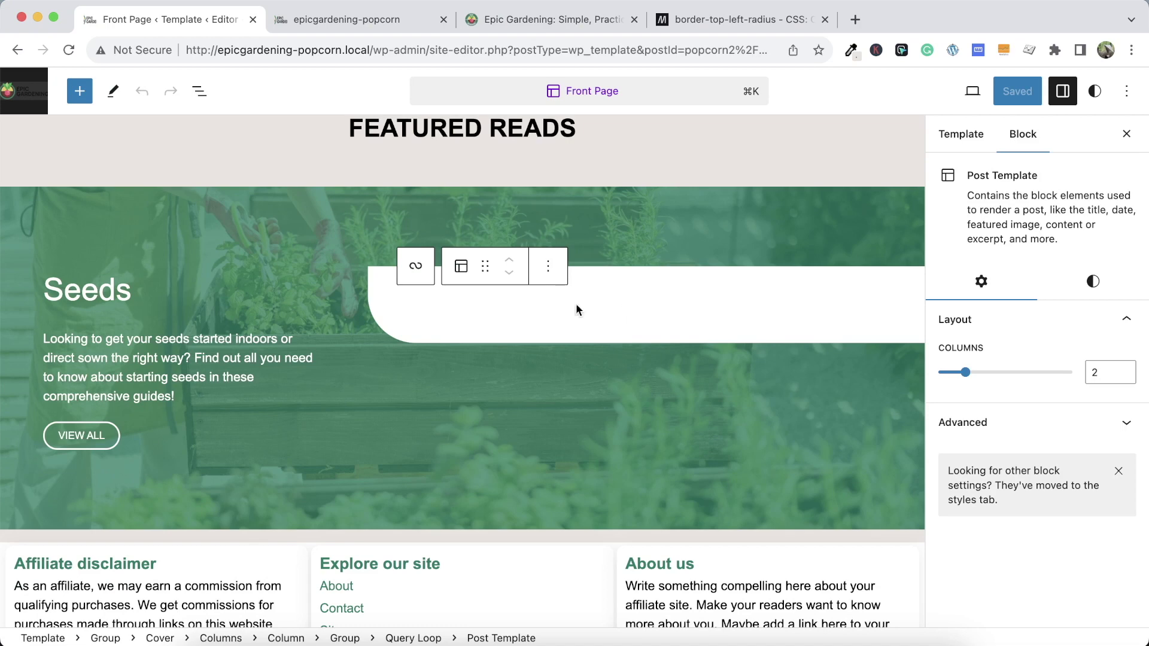
click(199, 90)
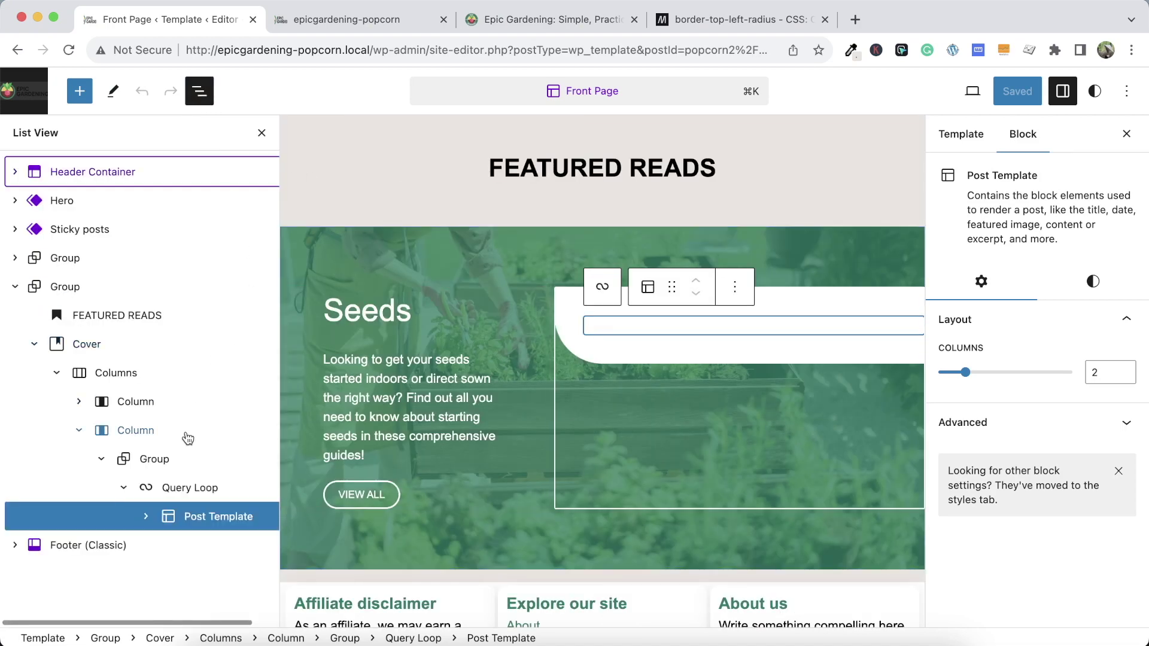
click(180, 485)
scroll(1049, 471, down, 5)
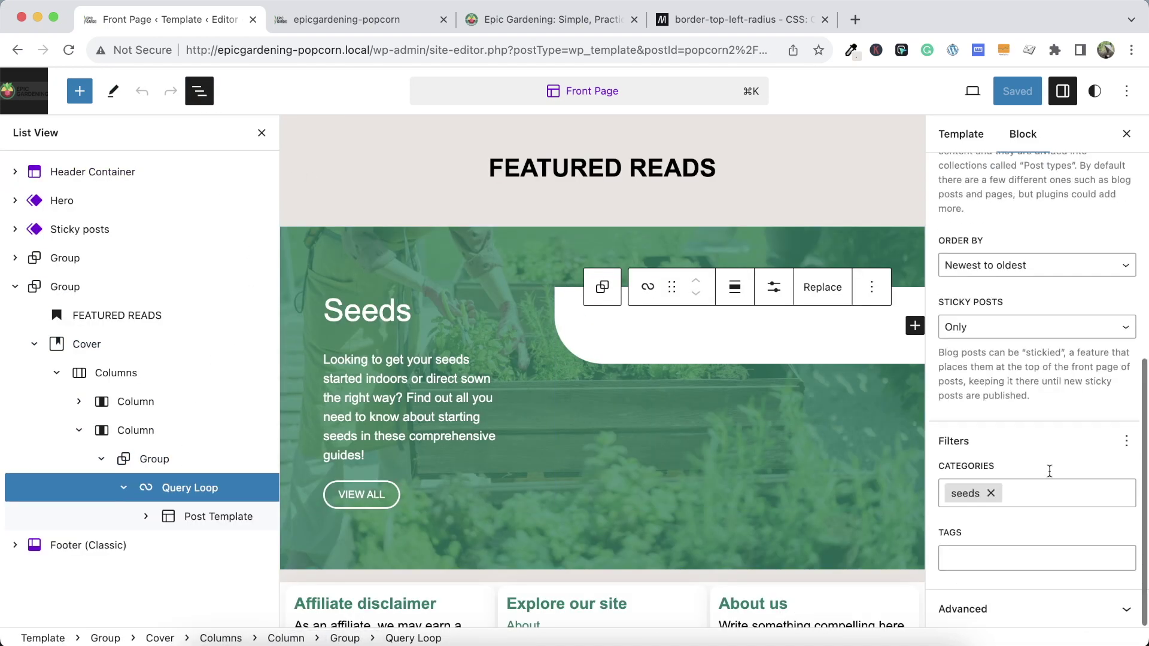
click(1080, 328)
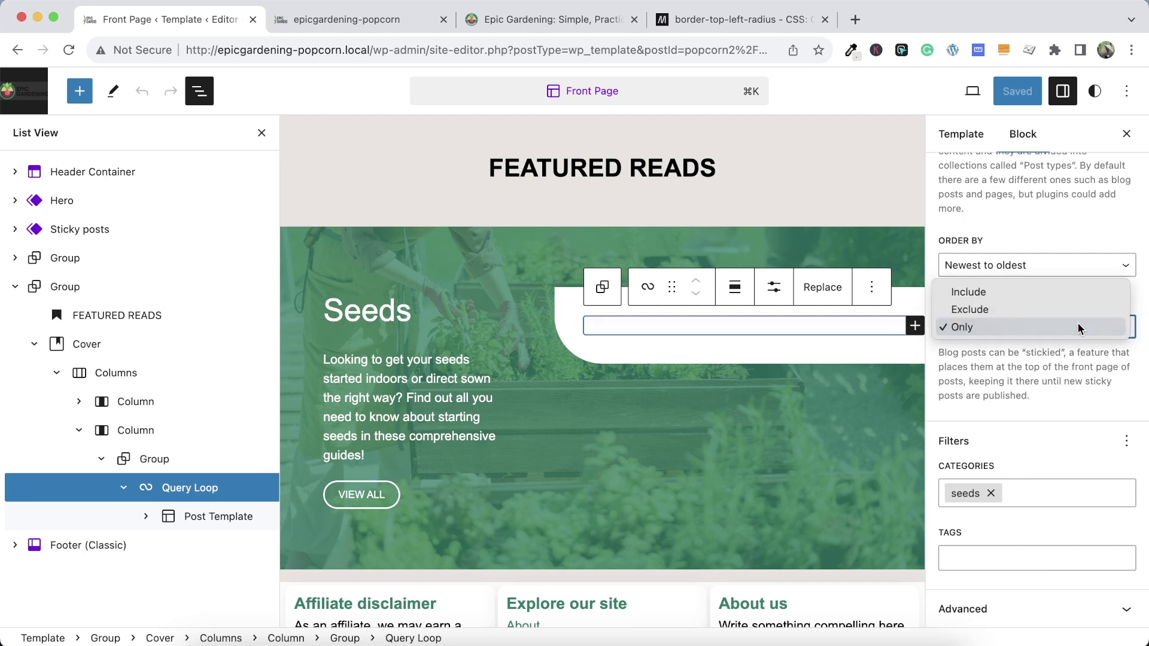
click(1025, 299)
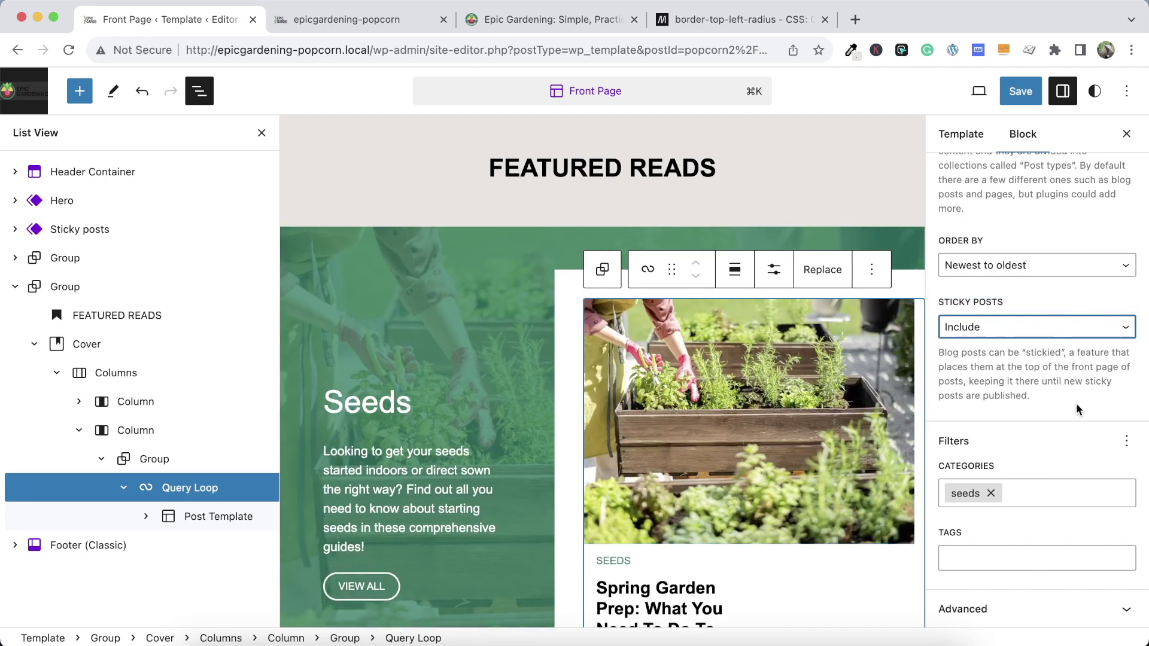
key(e)
scroll(787, 444, down, 3)
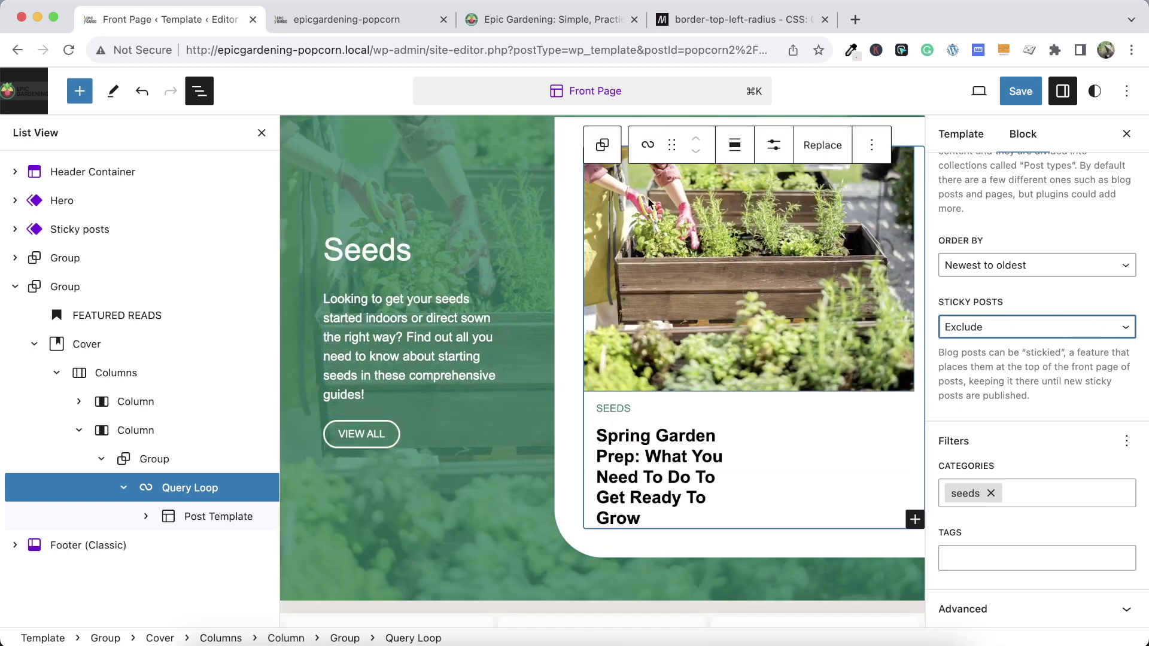
Save the template and check the Seeds panel on the reloaded front page of the local site
click(1016, 97)
click(1015, 97)
click(395, 28)
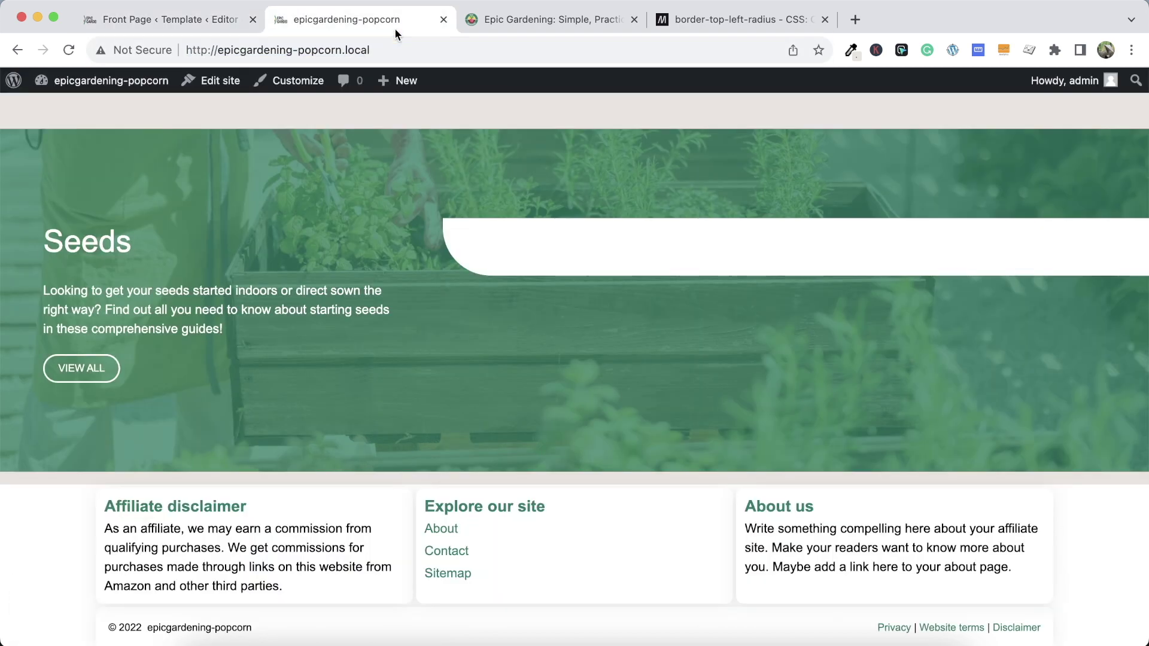
click(68, 50)
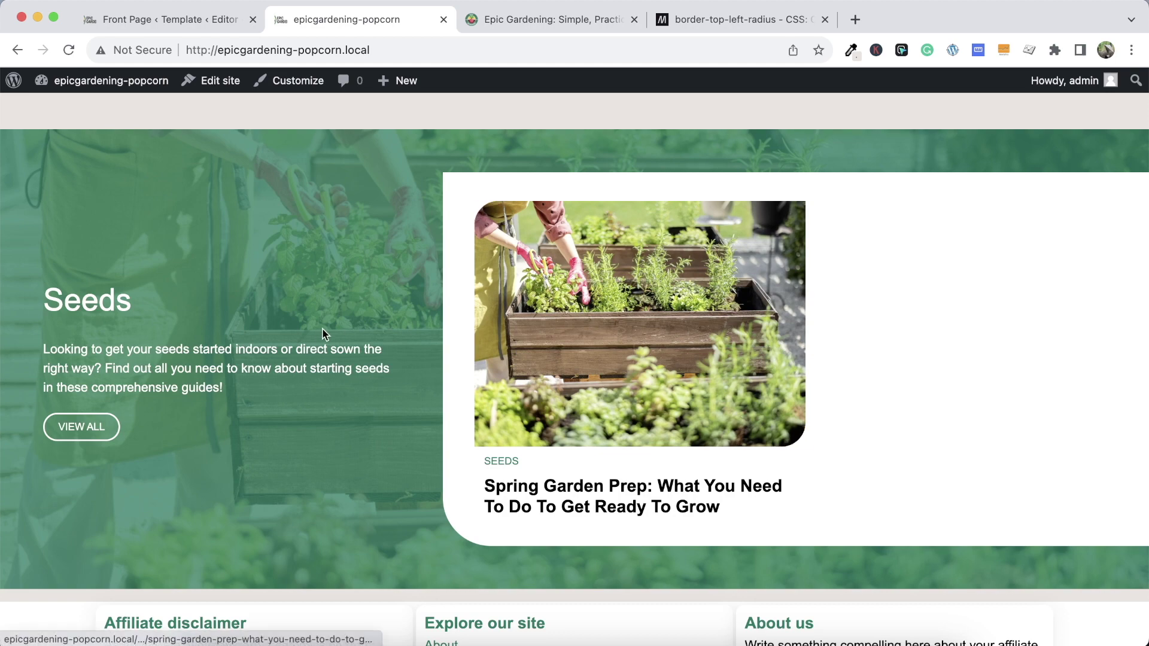
Examine the Leafy Greens section on the Epic Gardening site and compare it with the local Seeds panel
key(ctrl+Tab)
scroll(368, 171, down, 10)
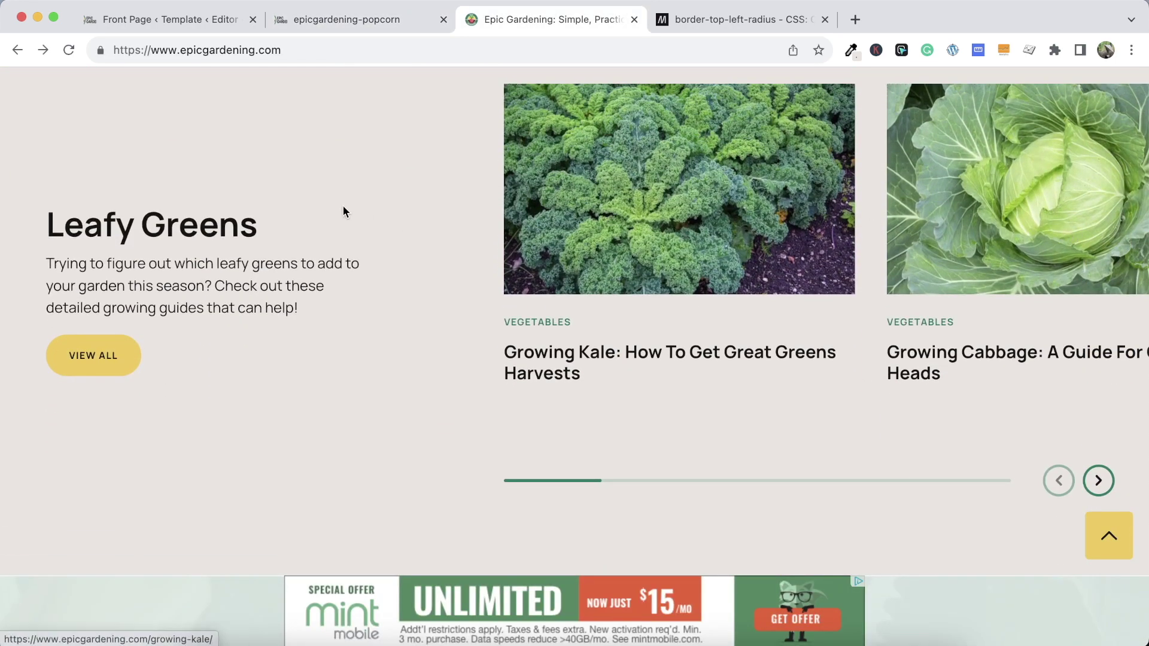
scroll(496, 152, up, 5)
scroll(446, 225, down, 5)
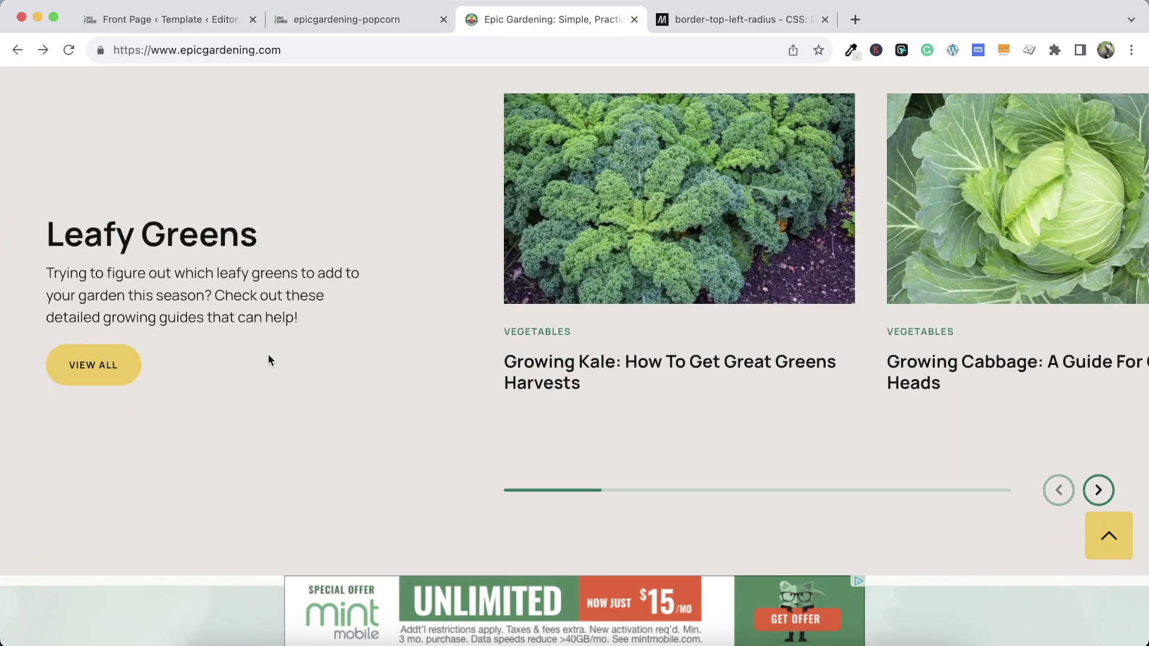
click(336, 25)
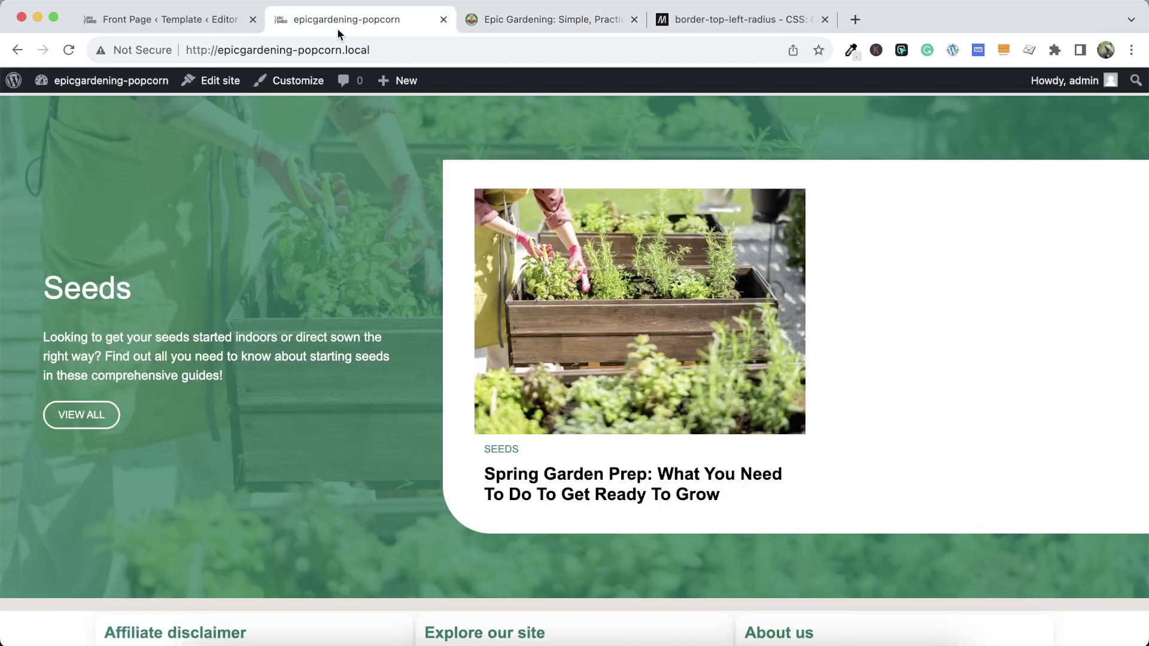
Duplicate the Featured Reads group in the Front Page template
click(213, 15)
click(34, 343)
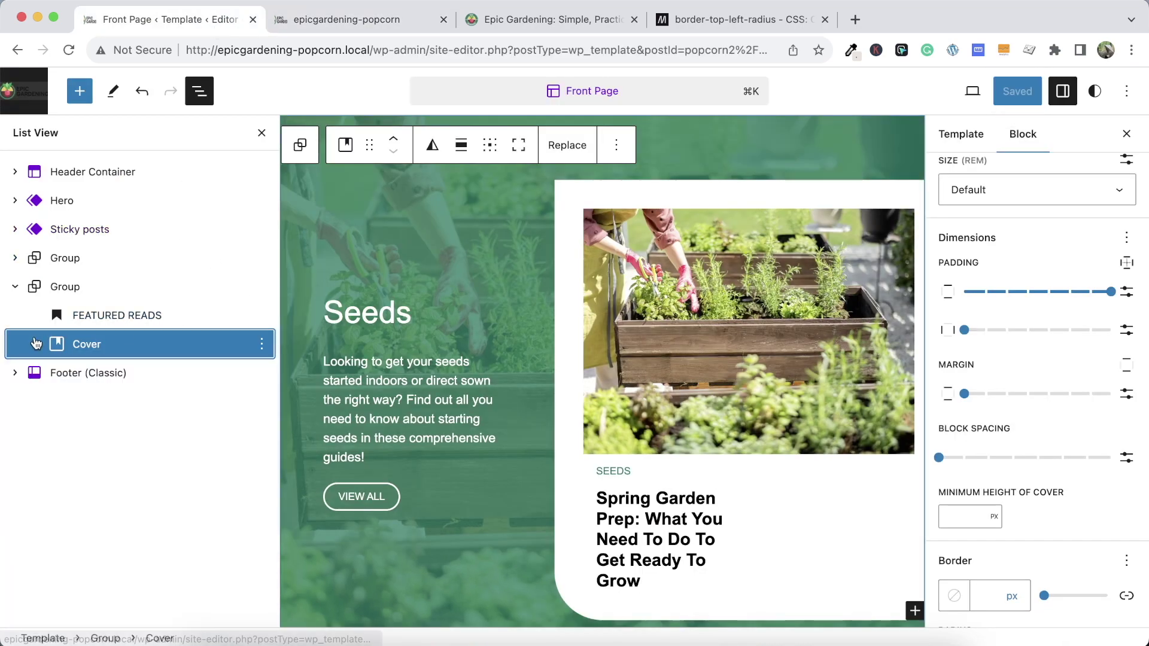
click(103, 286)
click(260, 286)
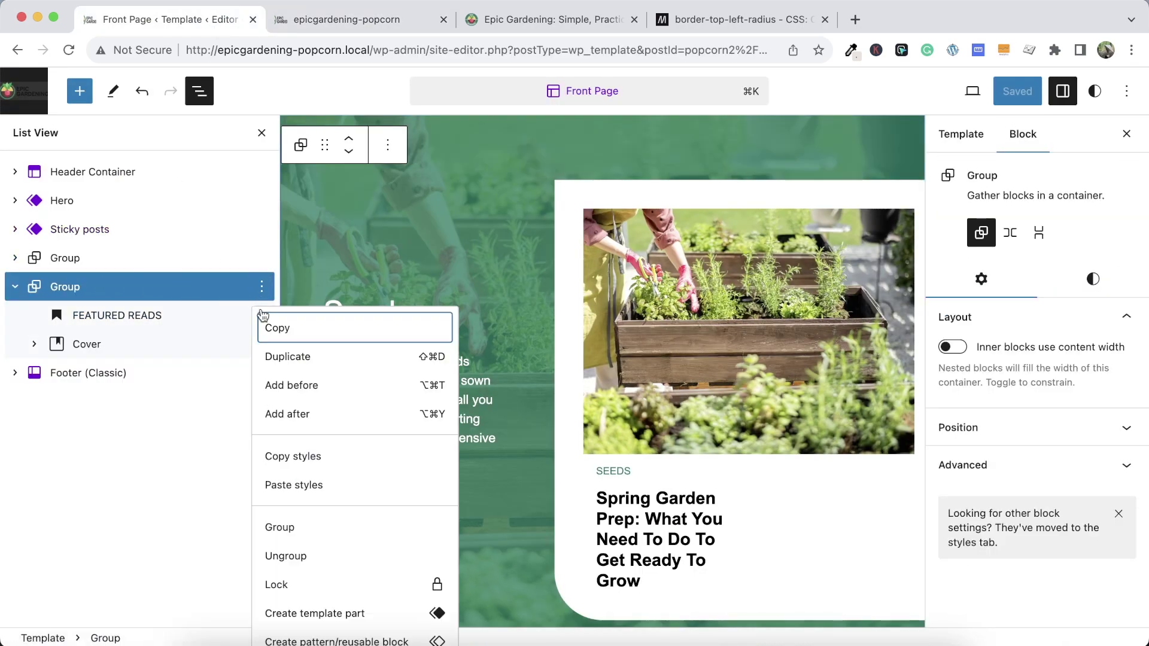
click(297, 359)
click(16, 373)
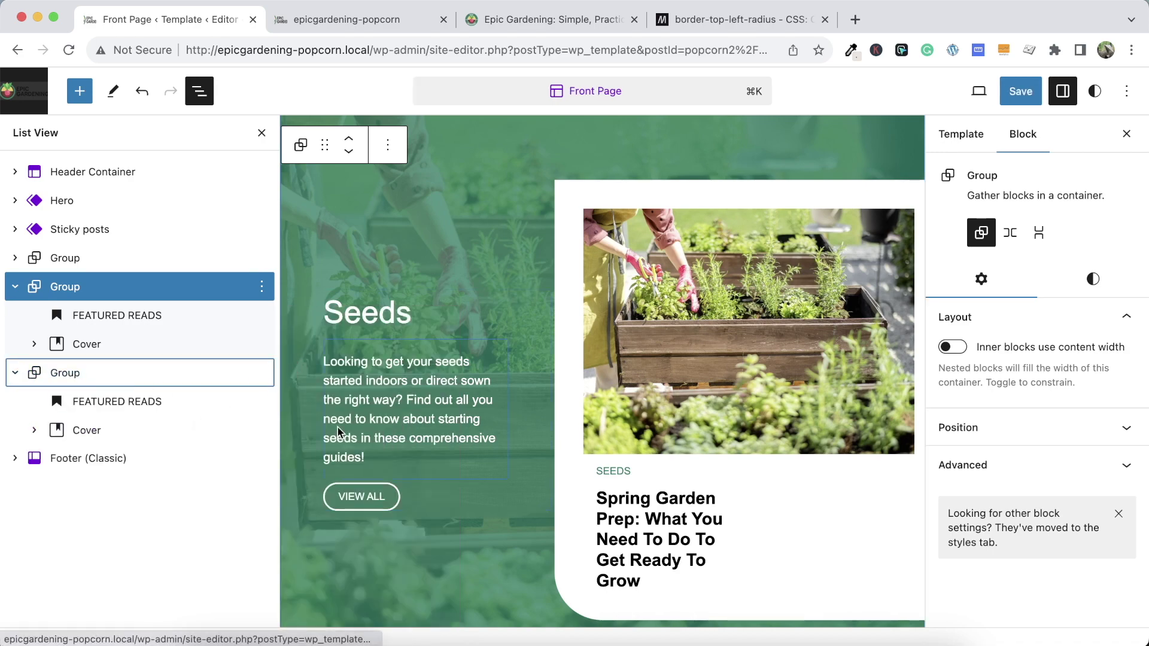
scroll(390, 413, up, 5)
scroll(390, 412, down, 4)
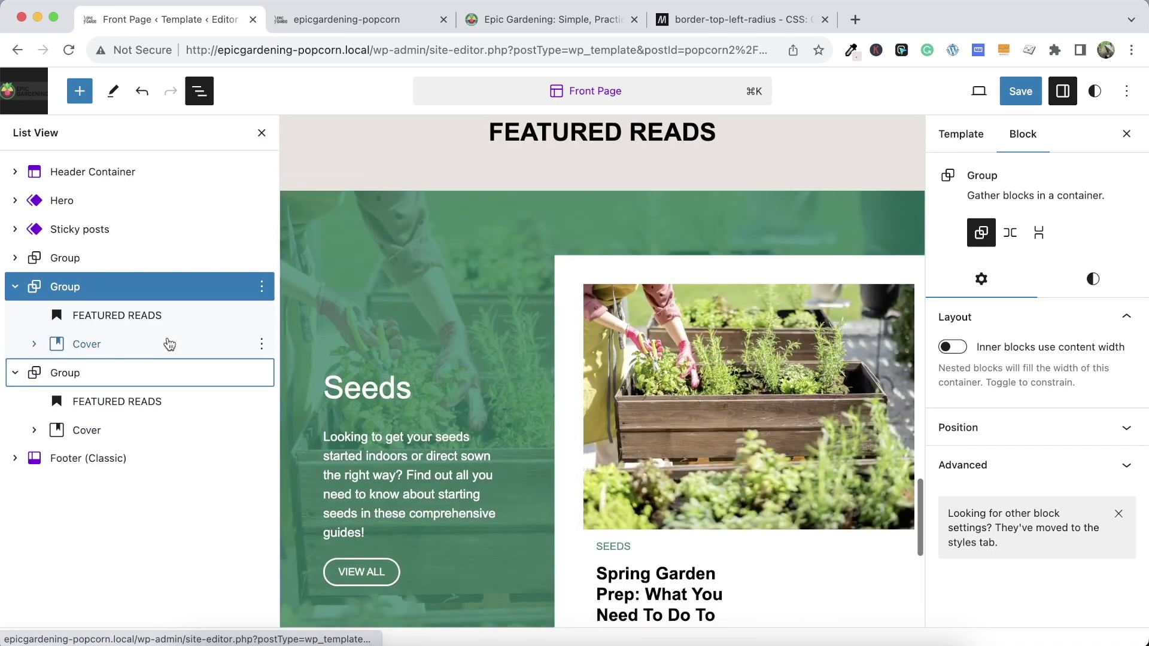
Move the Columns block out of the Cover in the duplicated group, and delete the leftover Cover
click(35, 430)
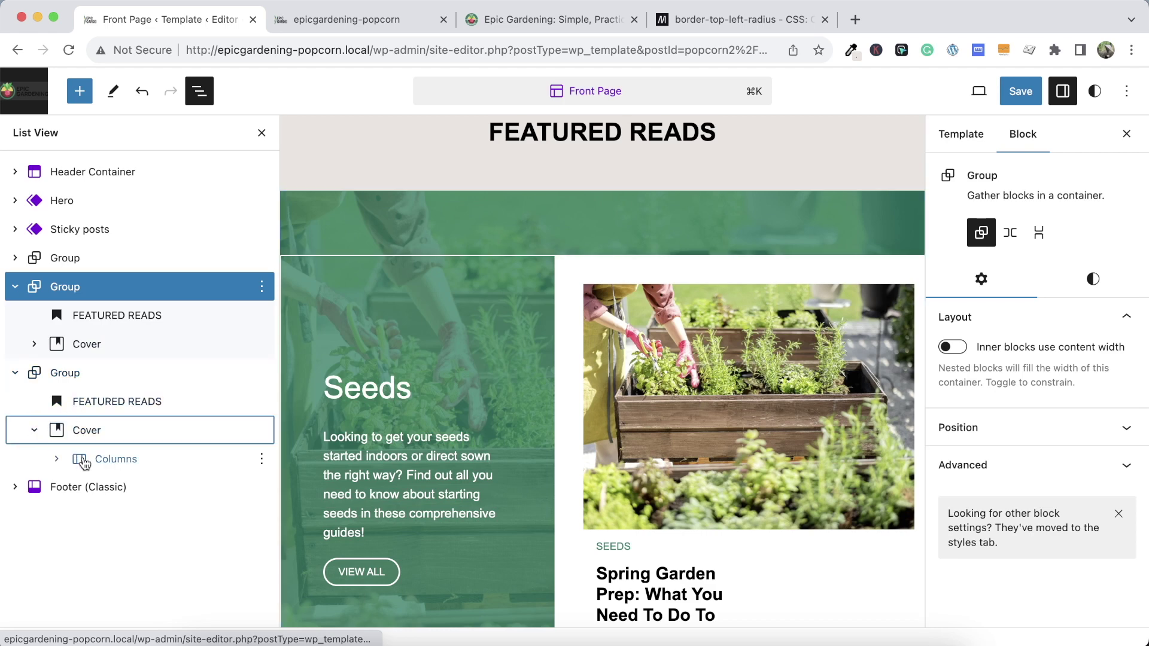
drag(56, 459, 74, 411)
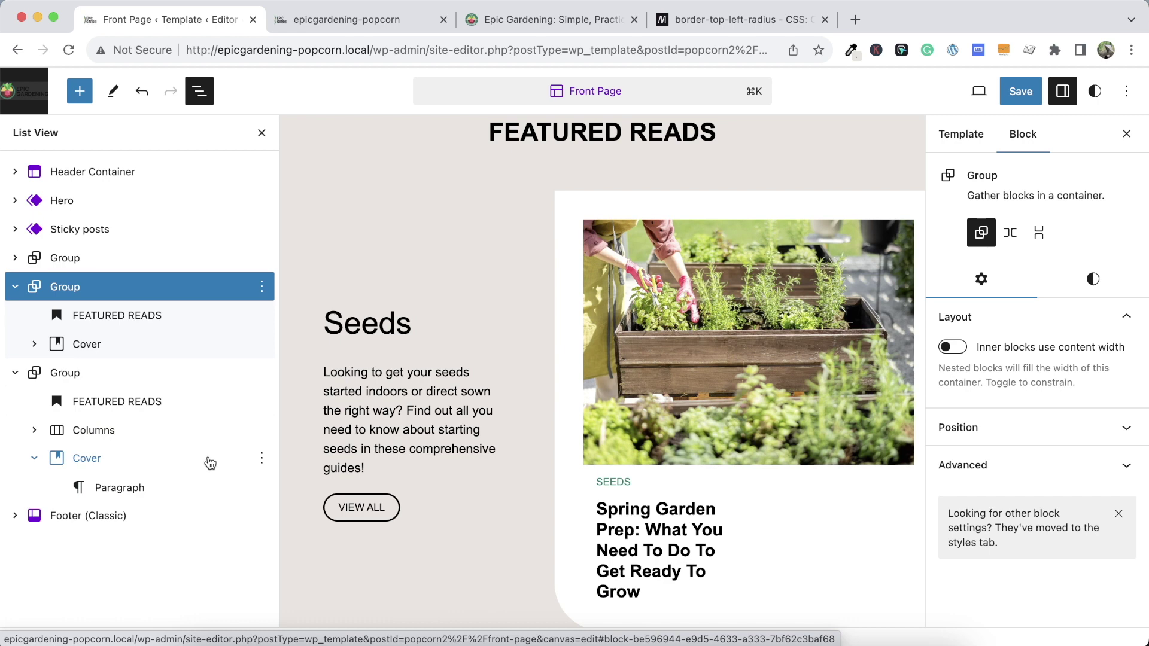
click(260, 465)
scroll(278, 419, down, 2)
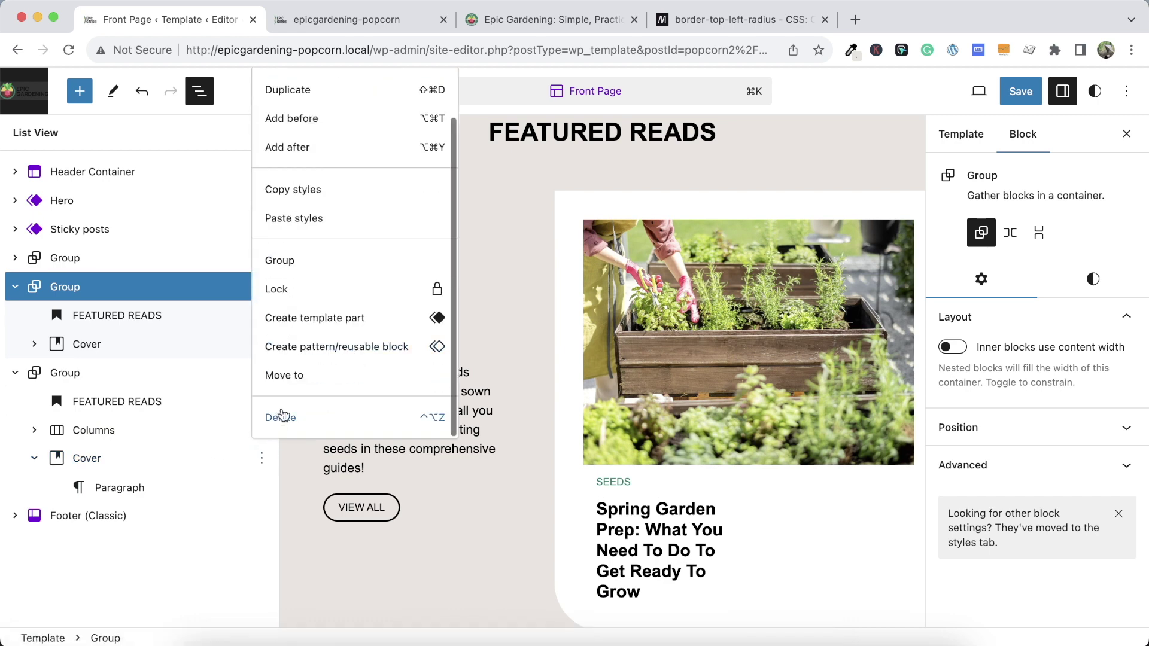
click(278, 416)
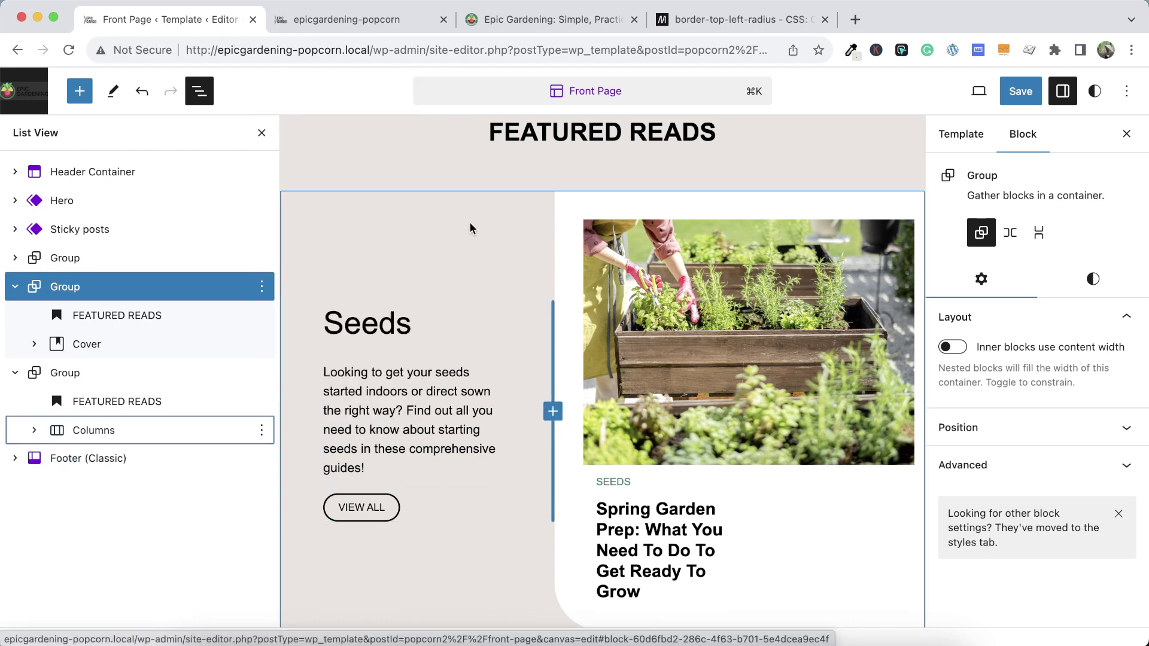
Try the Tertiary background color (#EAE5E0) on the post column of the duplicated section
click(36, 430)
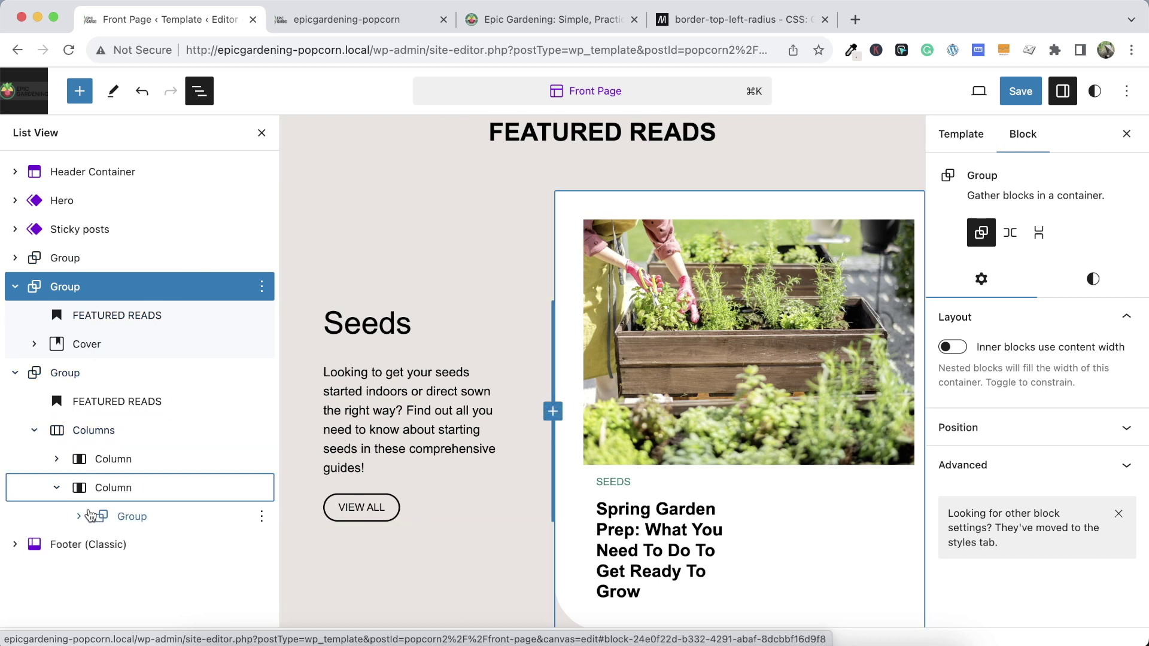
click(80, 516)
click(101, 545)
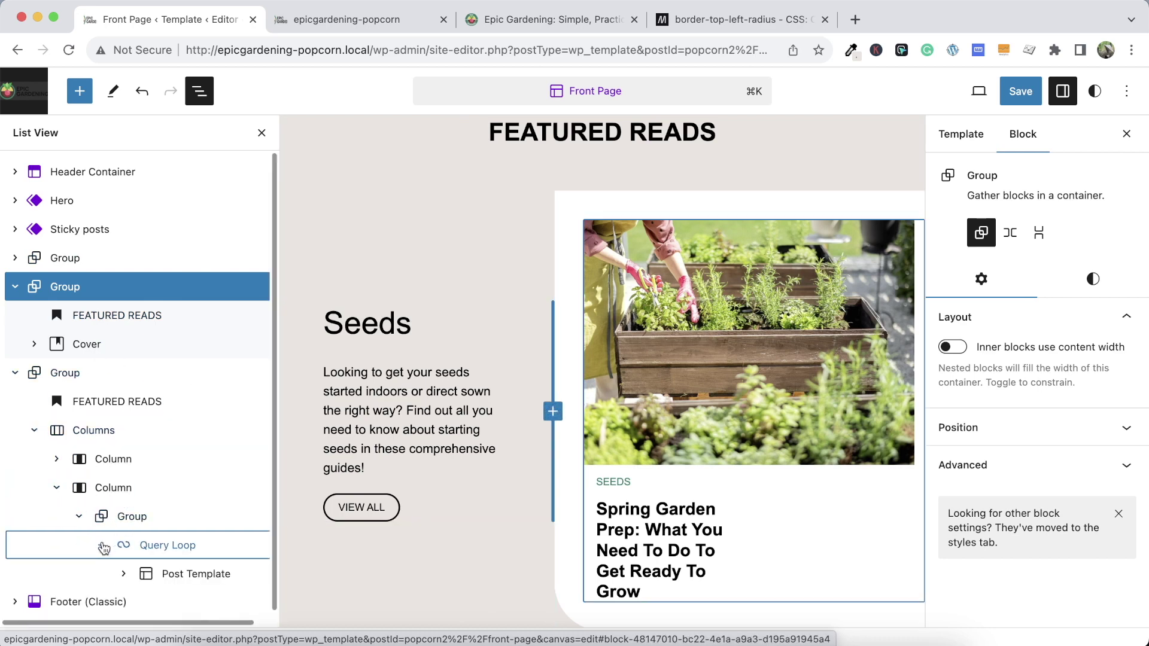
click(111, 487)
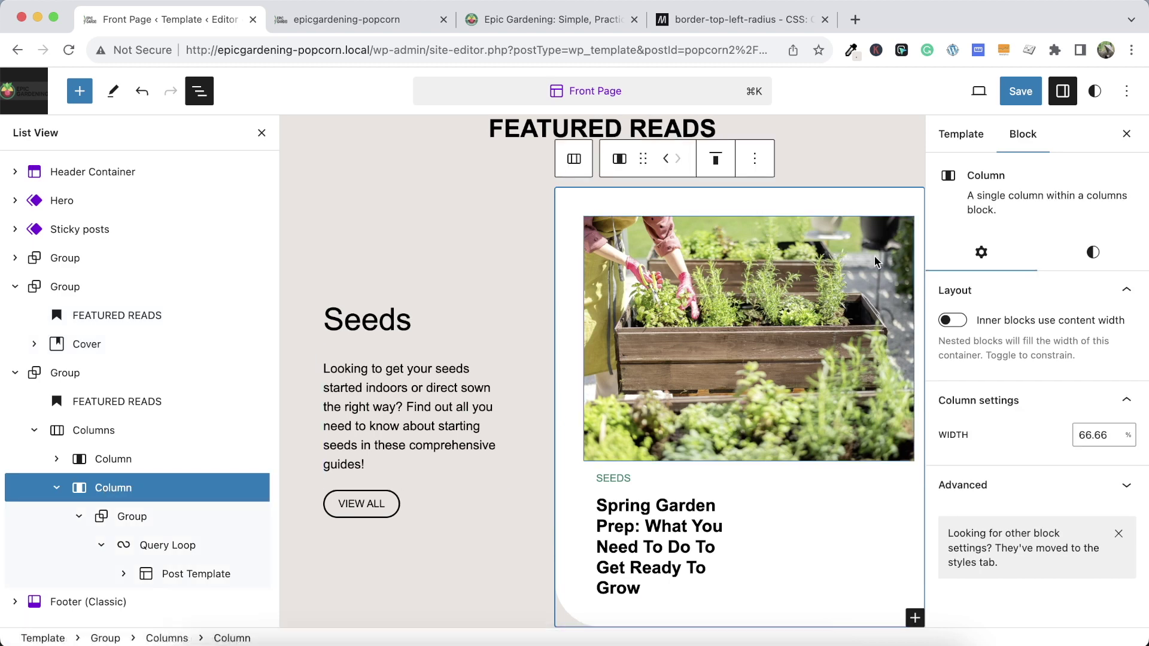
click(1093, 252)
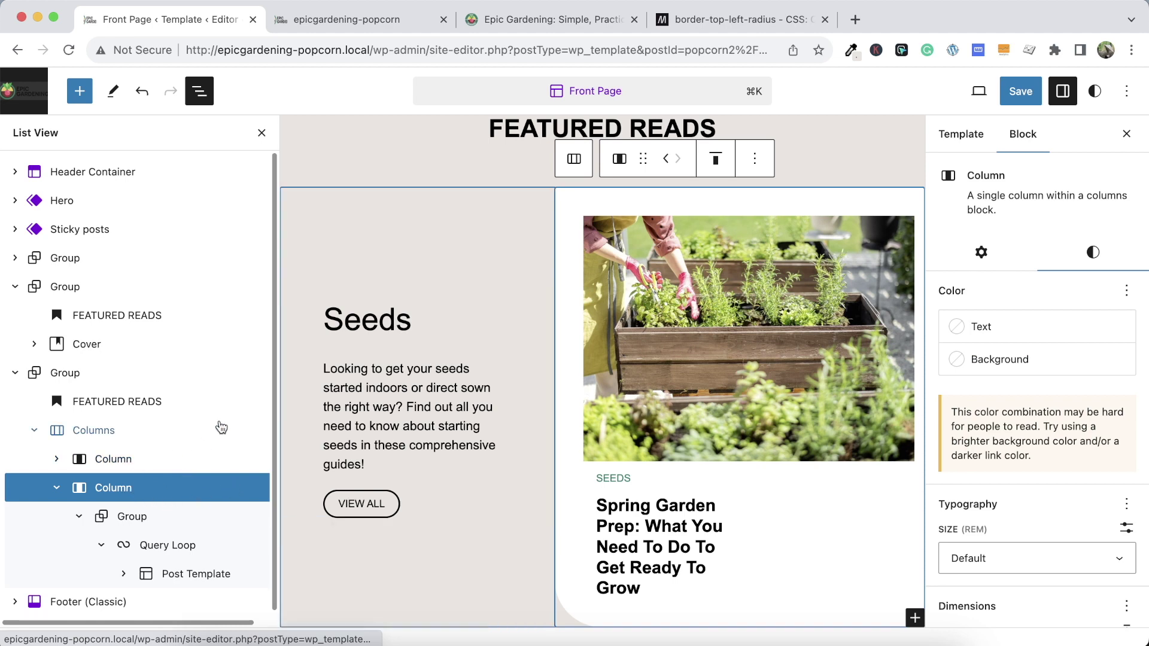
click(998, 358)
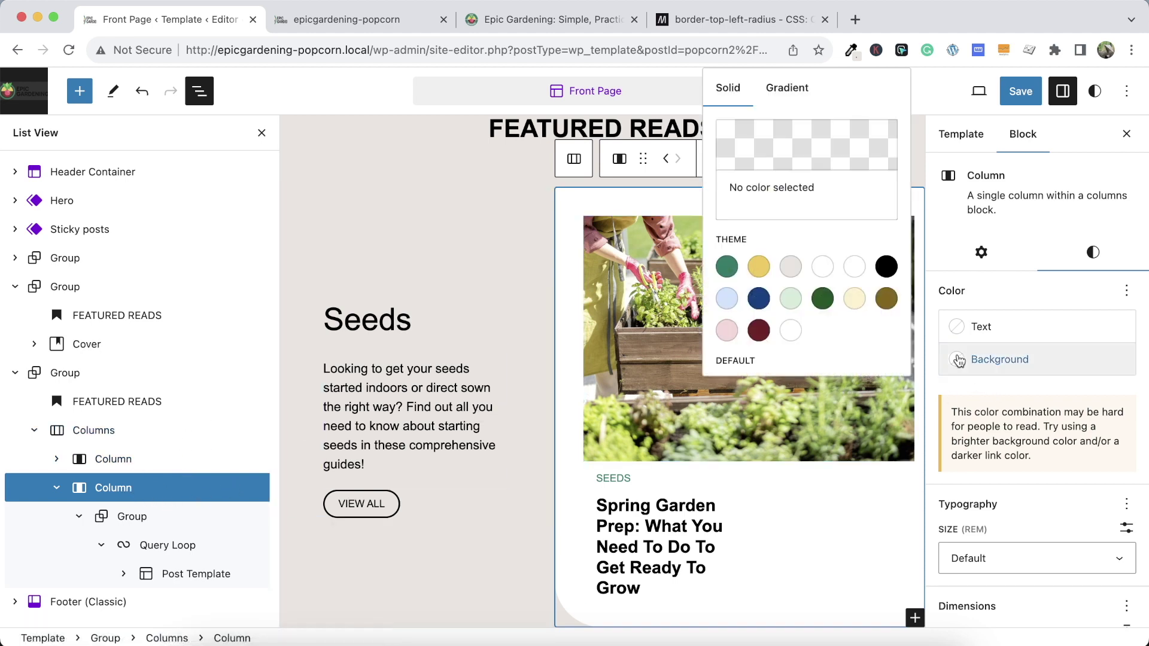
click(790, 267)
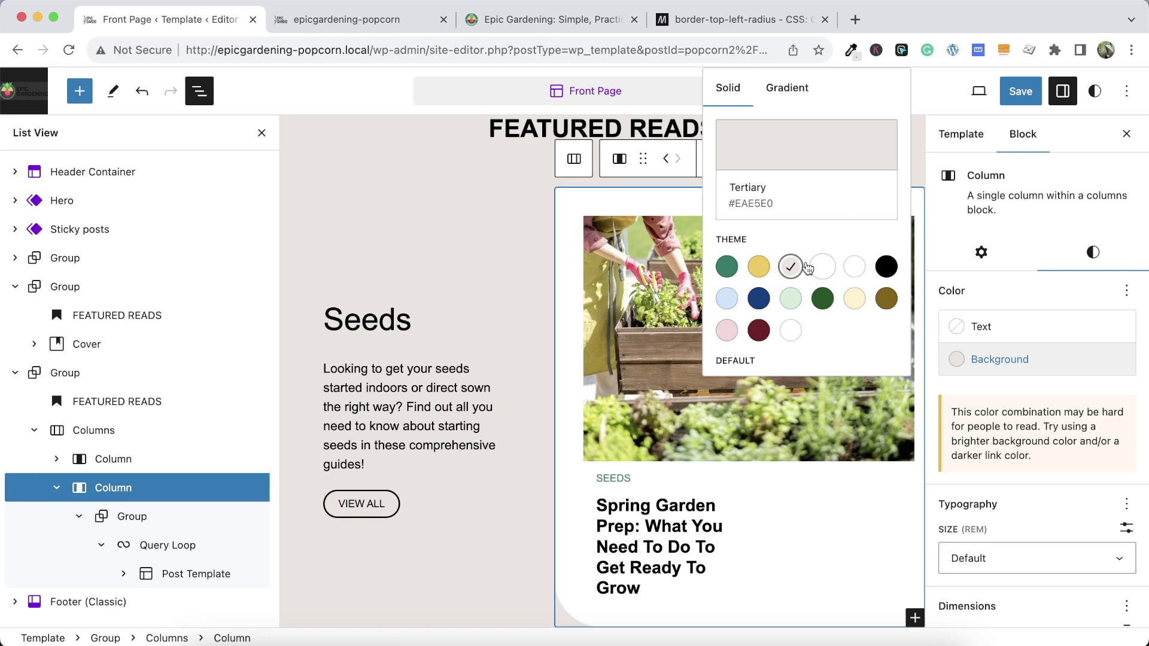
click(790, 266)
Select the Post Template block inside the duplicated section's Query Loop
click(570, 599)
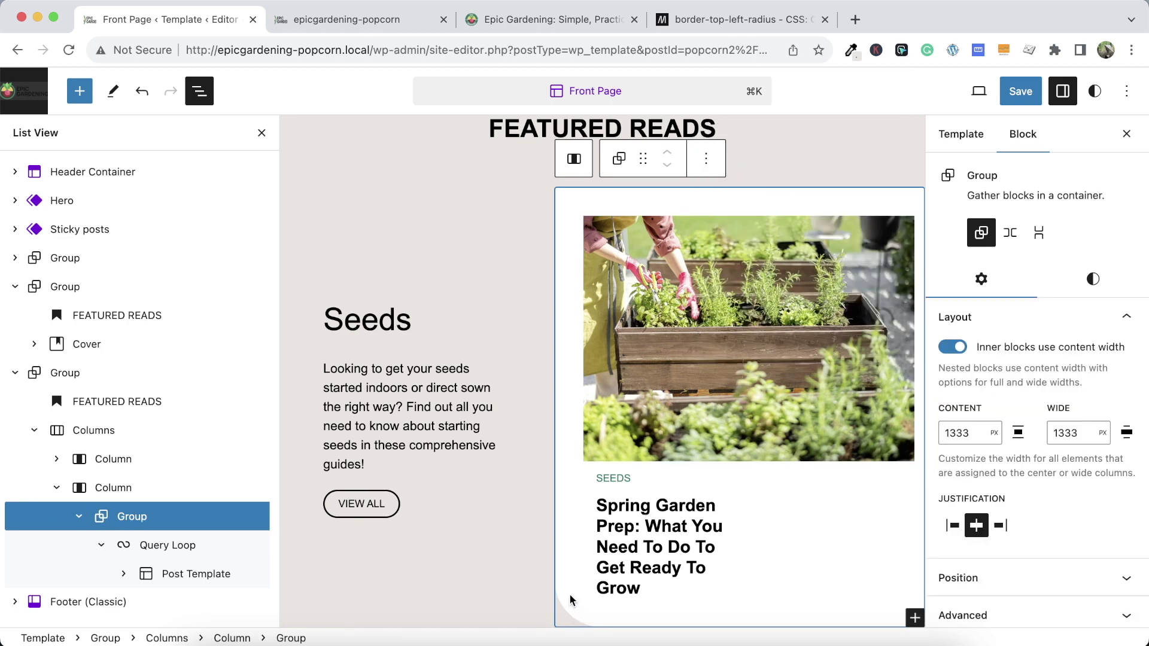
click(182, 573)
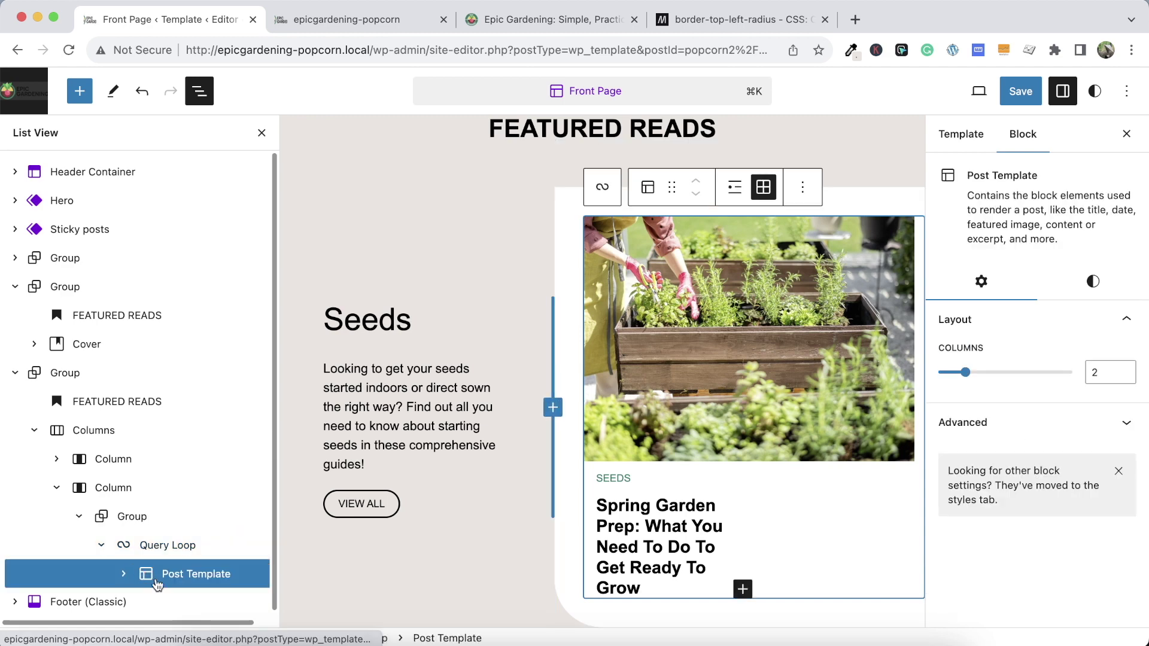
Remove the white background colour from the Group that holds the Query Loop in the second FEATURED READS section
click(155, 543)
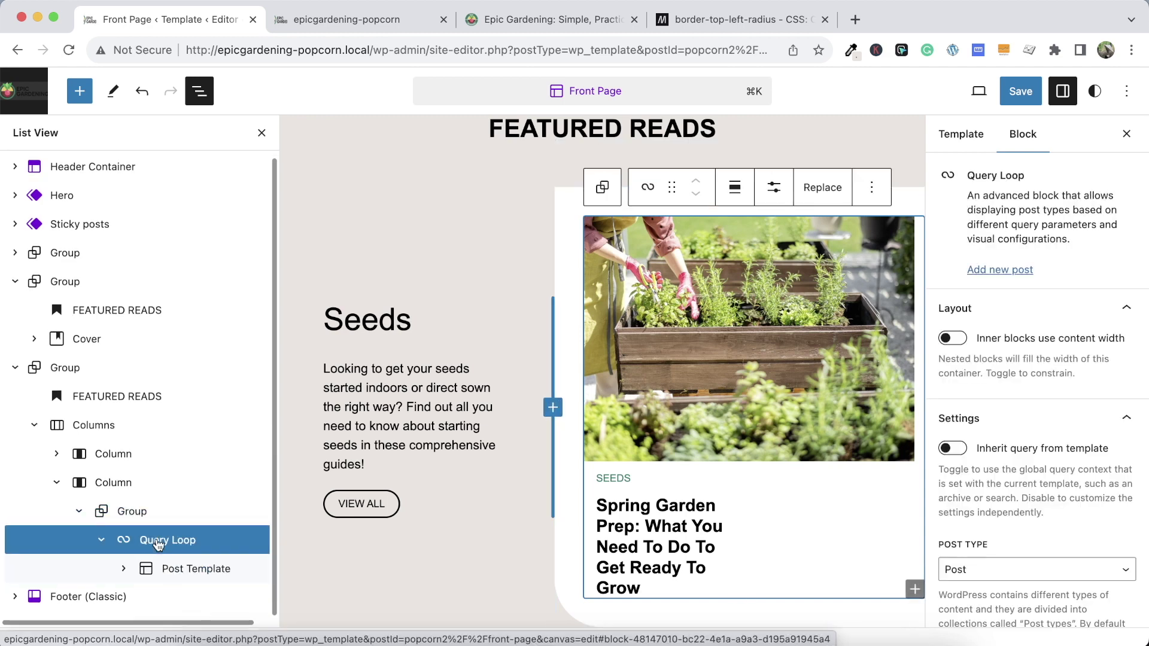
click(156, 521)
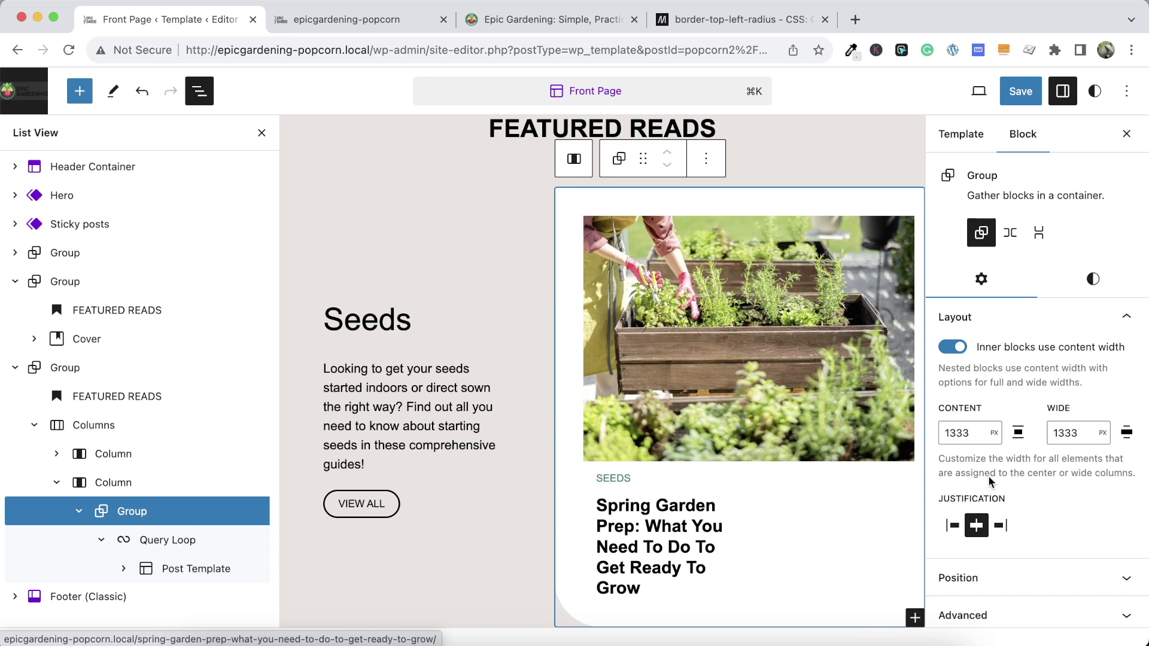
click(1092, 295)
click(986, 391)
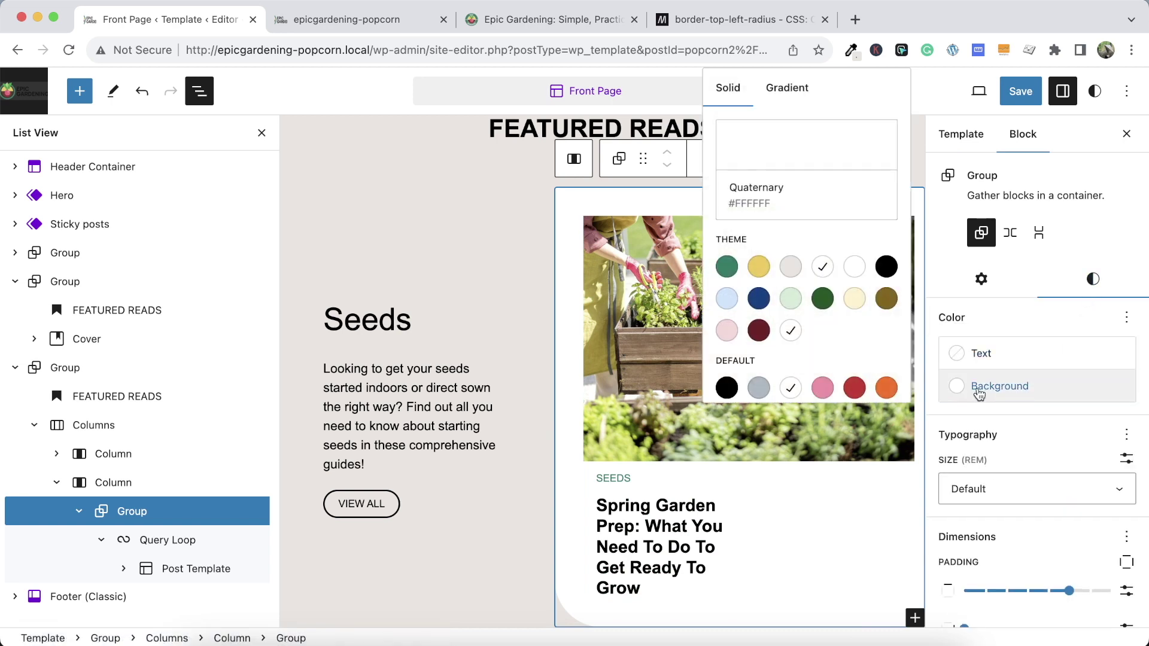
click(822, 267)
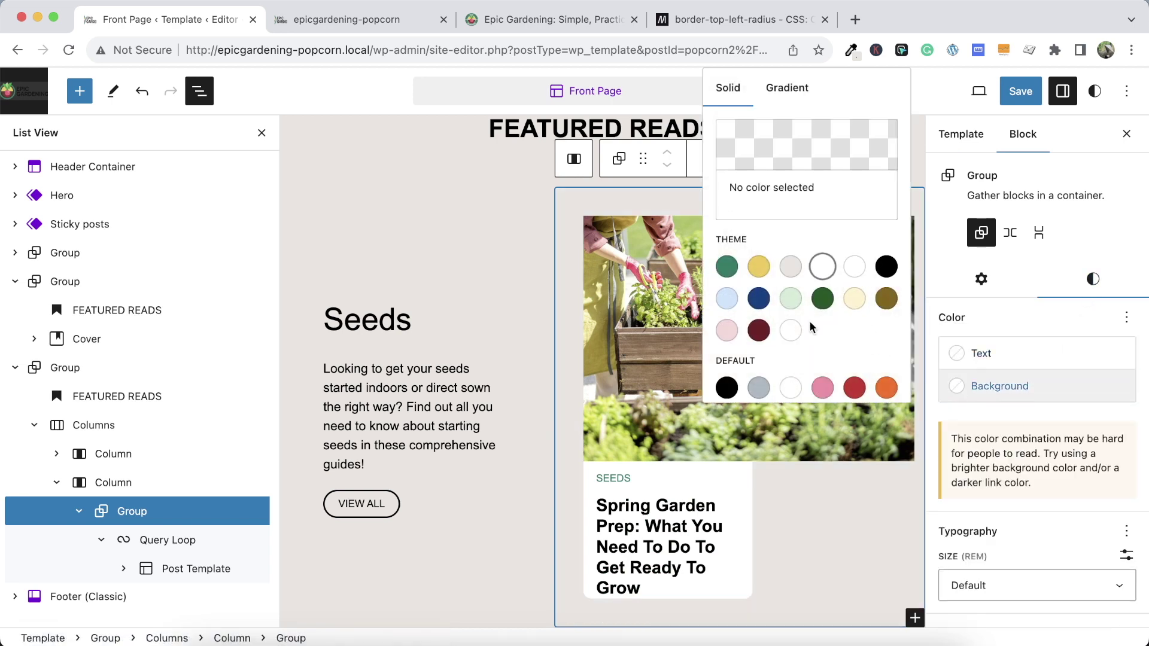
Set the background of the Group inside the Post Template to the theme's light beige colour
click(740, 478)
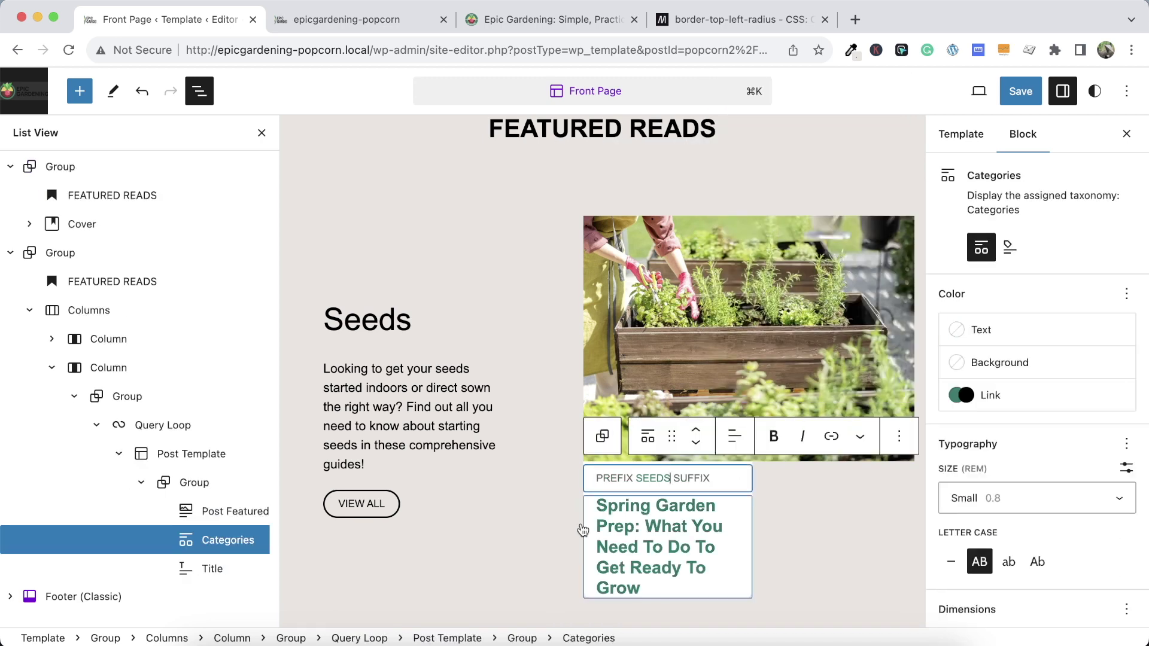
click(202, 493)
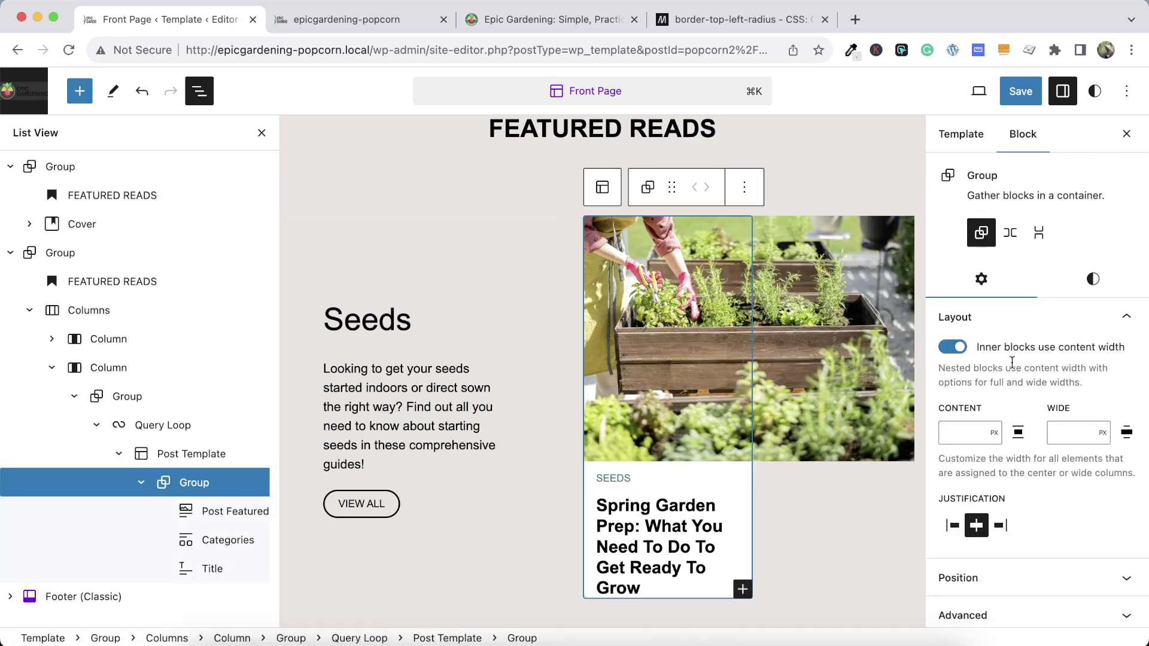
click(1089, 276)
click(963, 388)
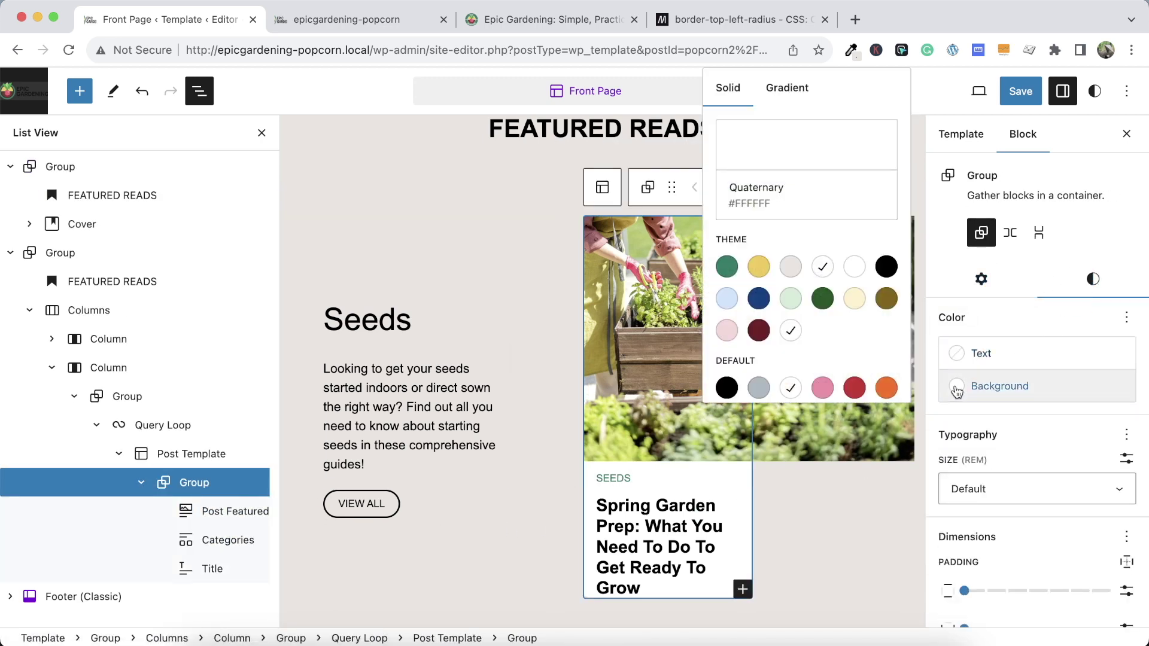
click(791, 267)
click(525, 297)
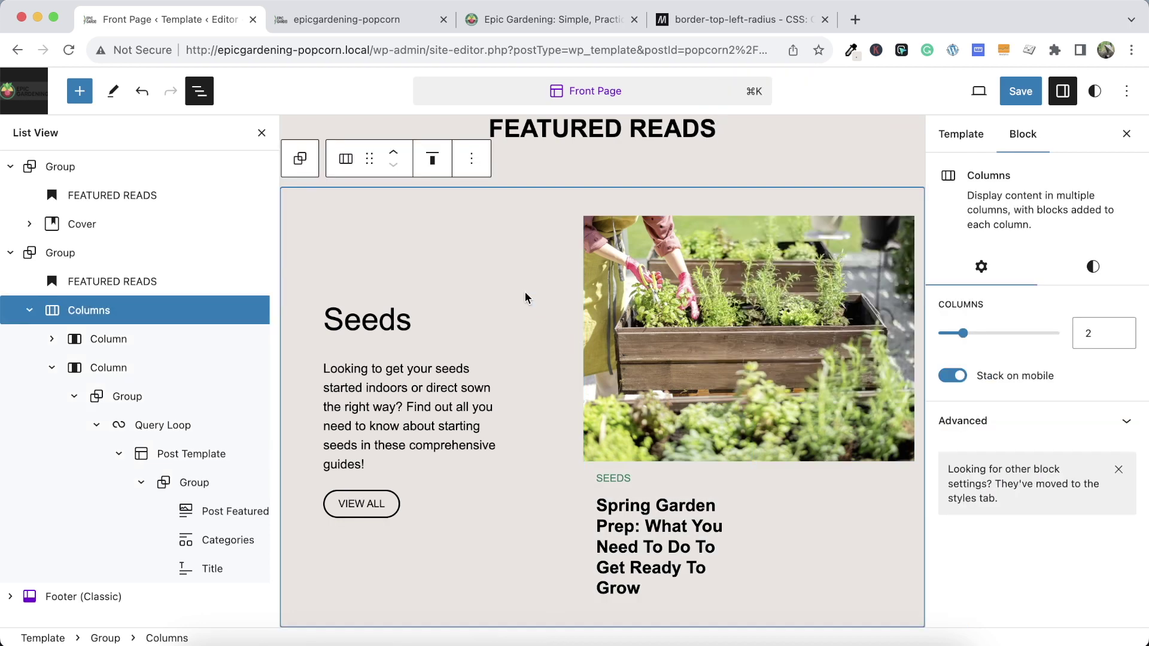
Copy the "Leafy Greens" title from the Epic Gardening site and replace the duplicated section's "Seeds" title with it
click(538, 20)
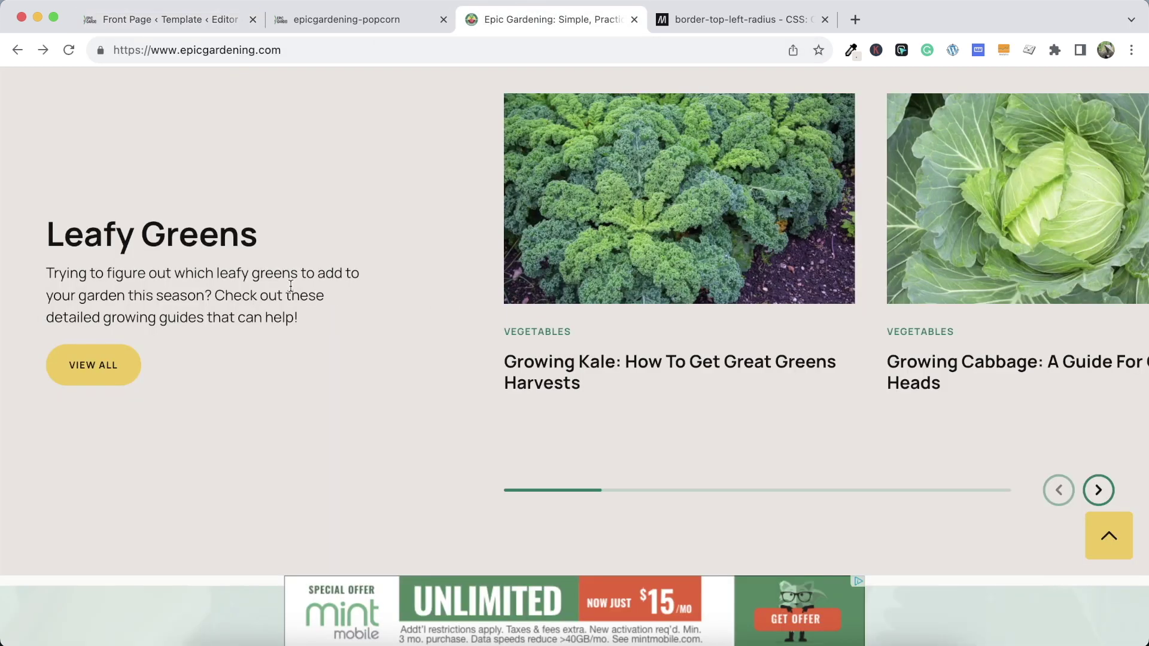
double_click(237, 239)
drag(237, 239, 100, 239)
key(super+c)
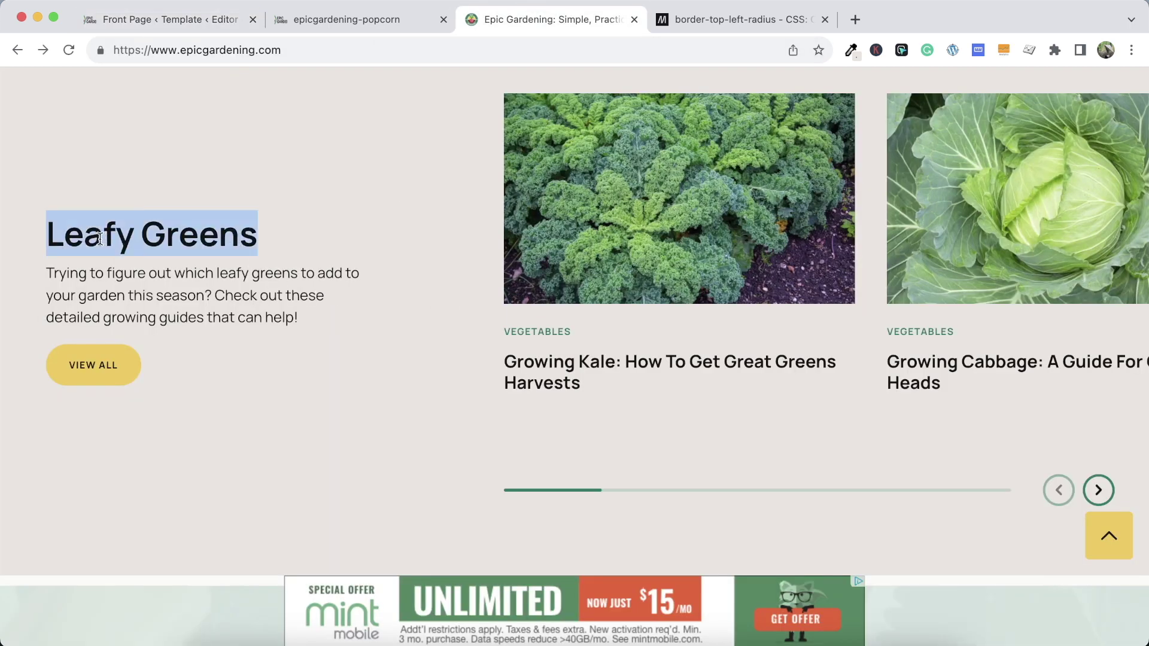
click(242, 21)
click(366, 318)
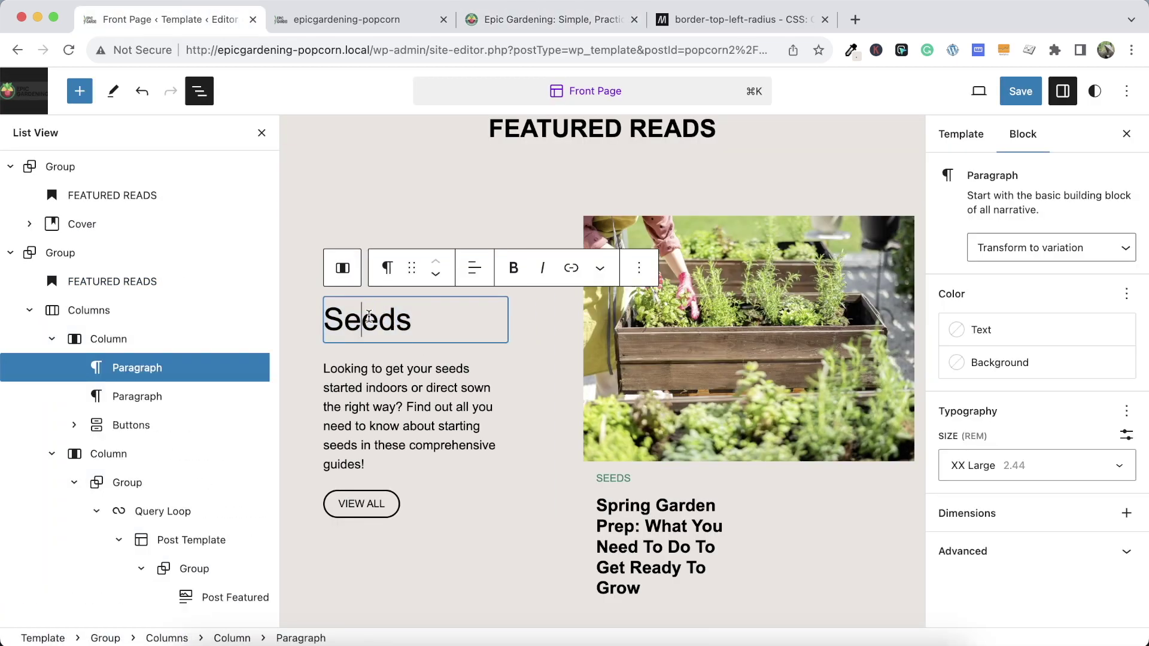
double_click(368, 318)
key(super+v)
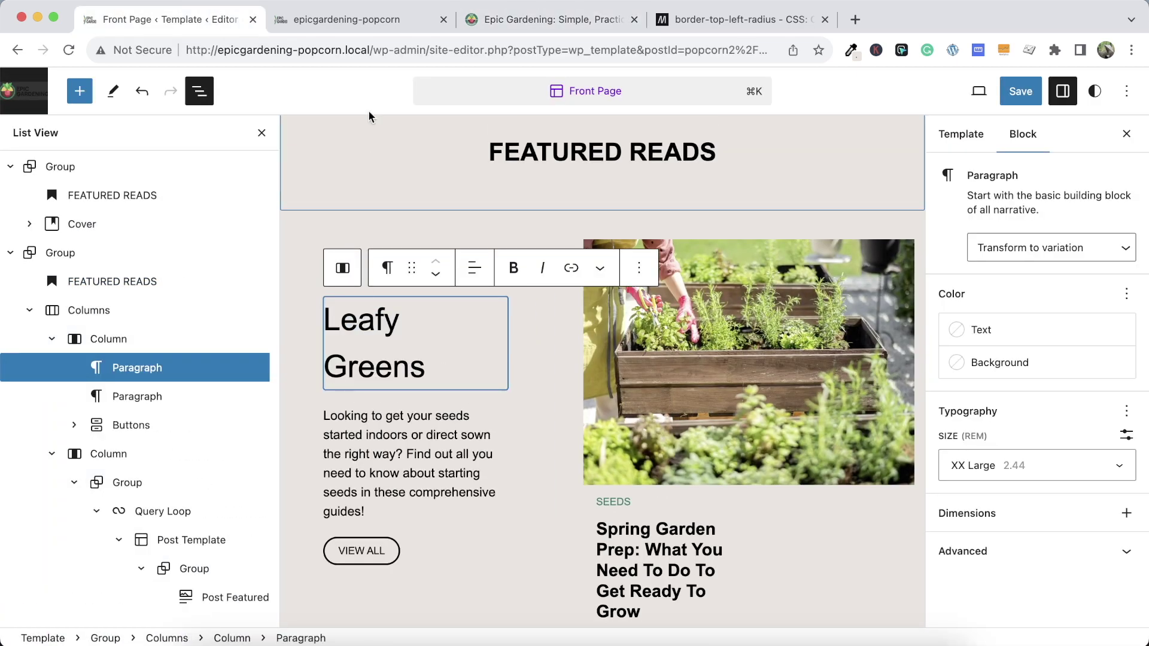
Copy the Leafy Greens description from the Epic Gardening site and replace the seeds description paragraph with it
click(494, 24)
drag(301, 318, 45, 277)
key(super+c)
click(375, 27)
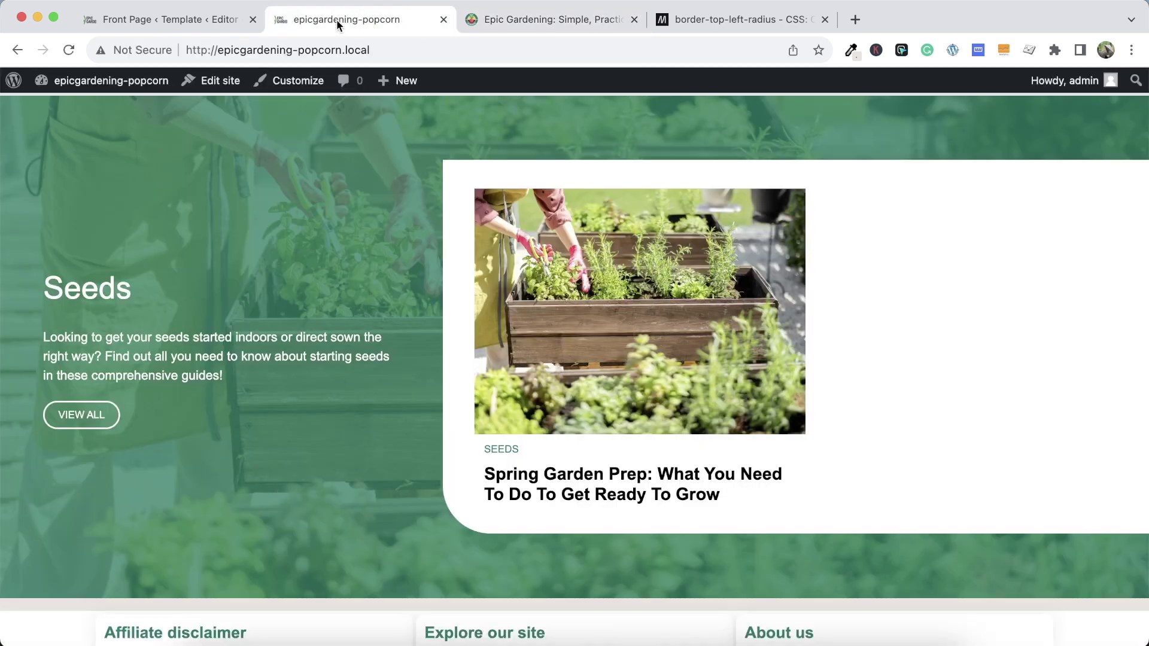
click(161, 19)
click(389, 462)
key(super+a)
key(super+v)
Change the Leafy Greens section's VIEW ALL button to the Default style
click(420, 545)
click(1111, 258)
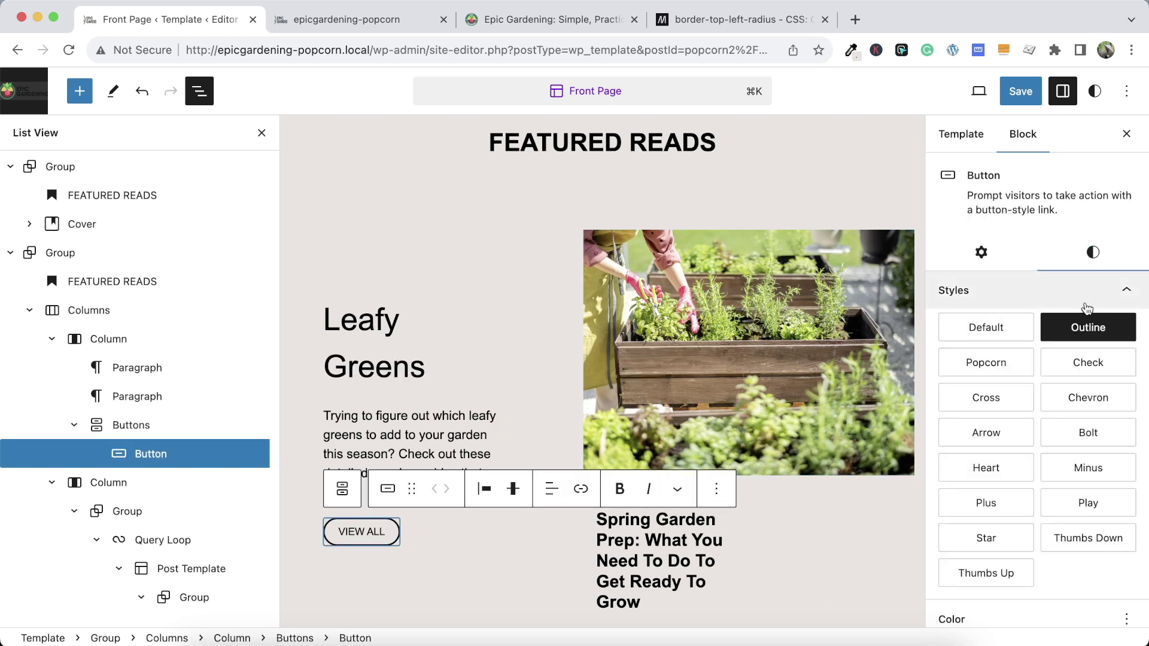
click(1018, 328)
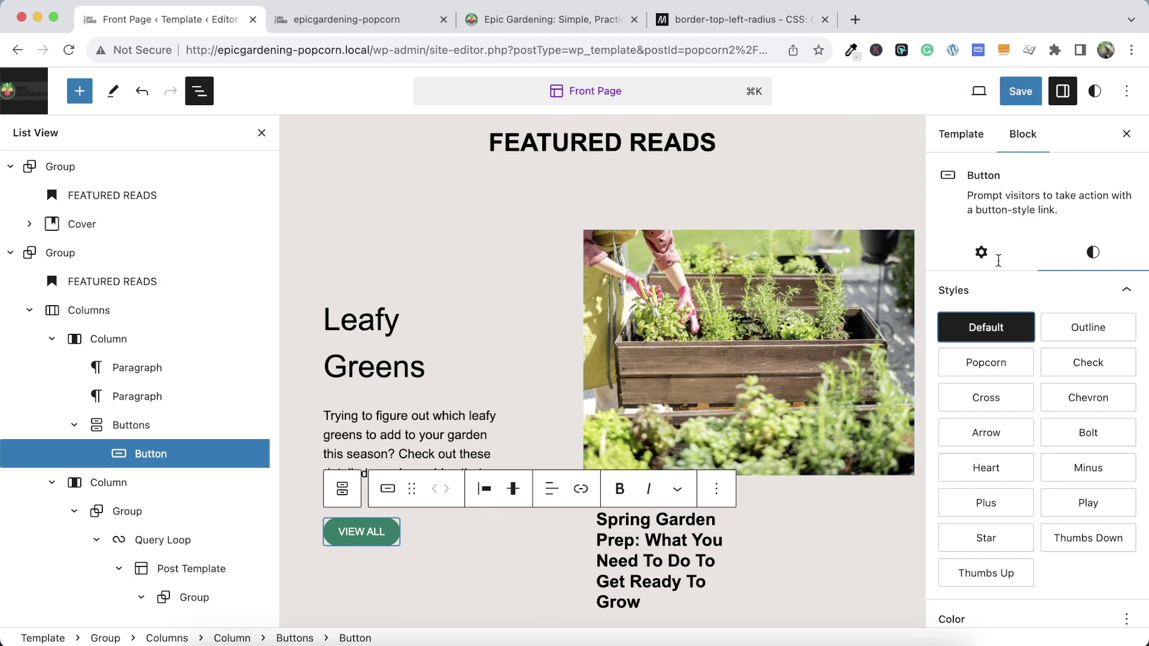
scroll(998, 260, down, 10)
scroll(1030, 278, up, 10)
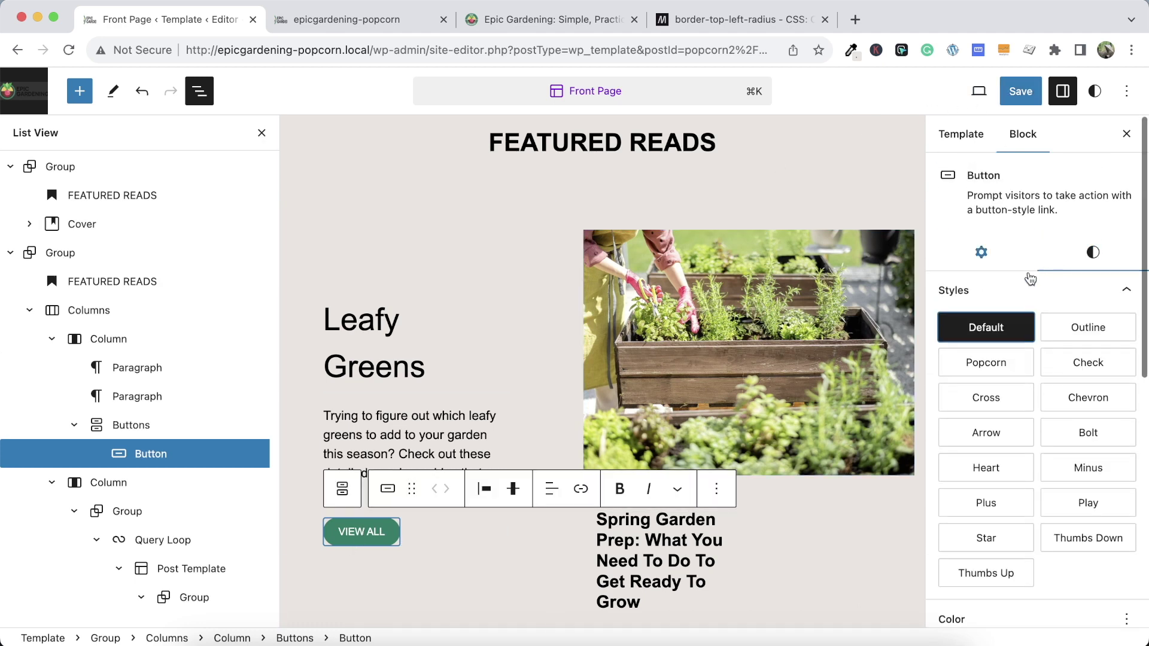
Remove the is-style-fill additional CSS class from the VIEW ALL button and save the template
click(981, 251)
click(1005, 379)
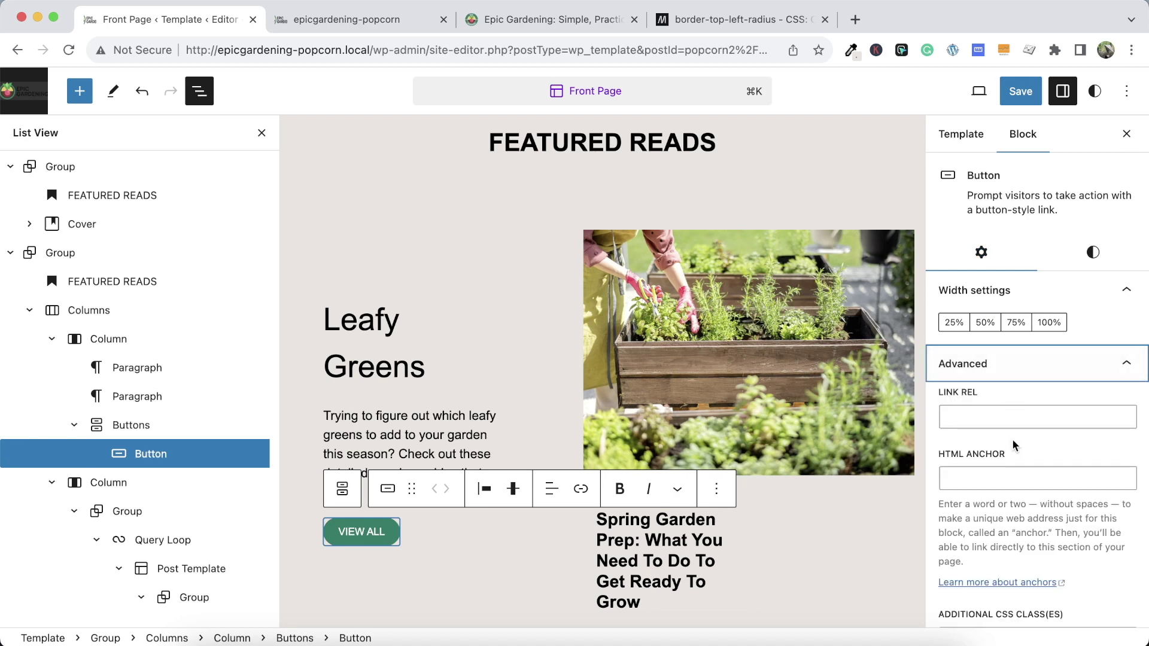
scroll(1015, 443, down, 5)
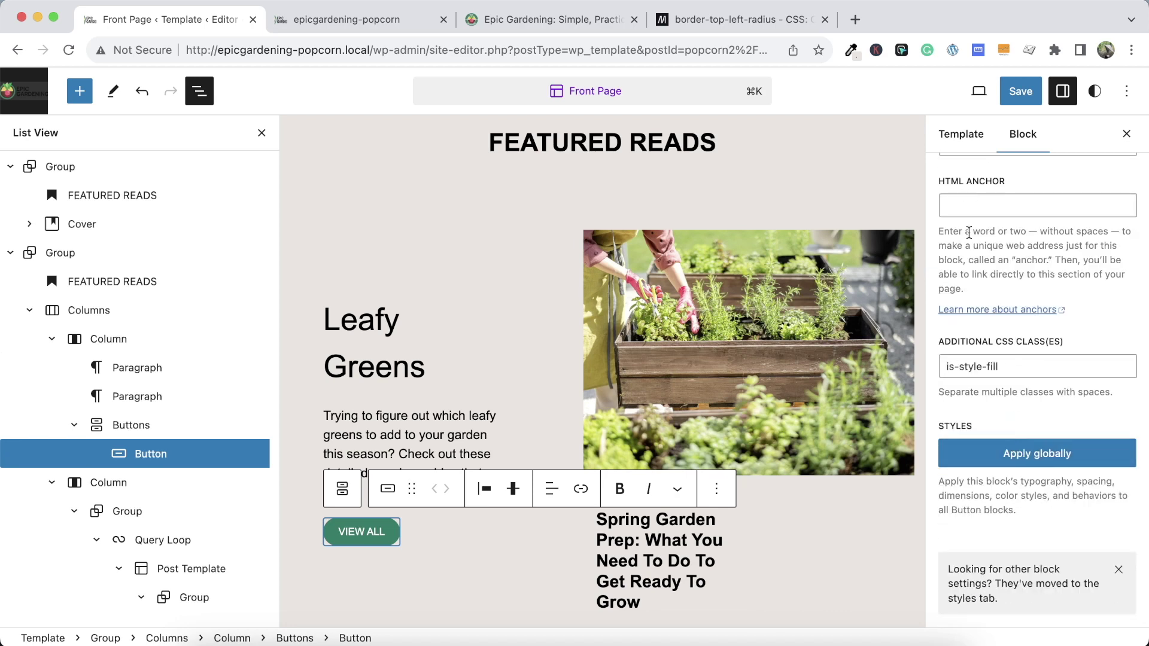
drag(998, 364, 903, 367)
key(super+s)
key(Return)
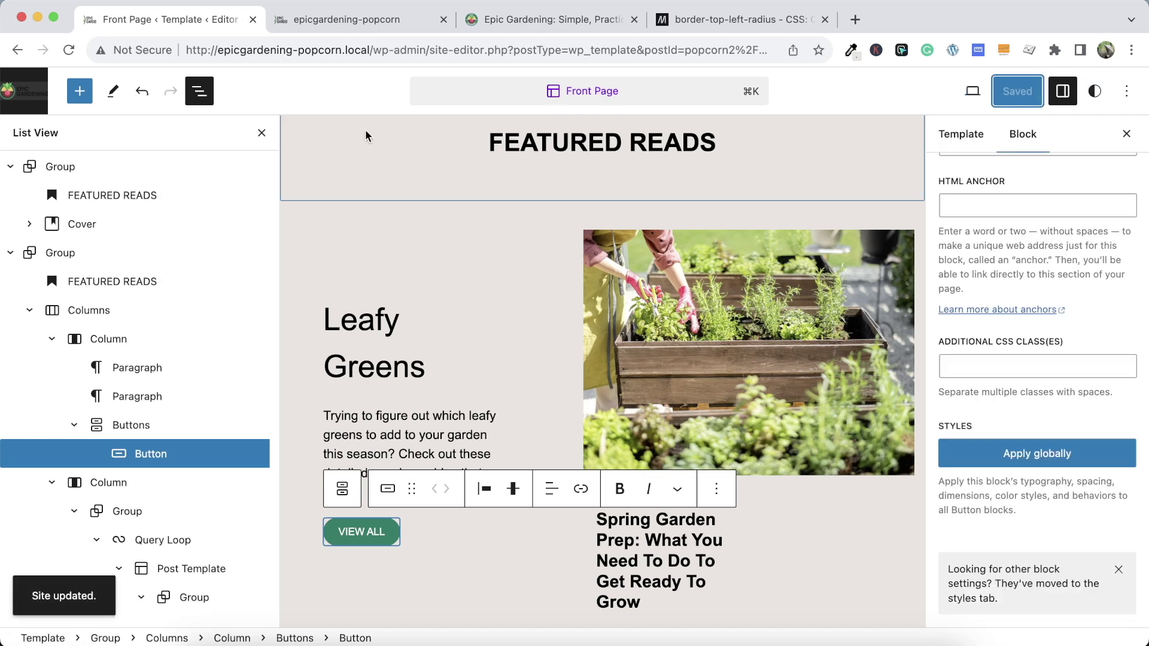
Reload the local site's front page and compare its Leafy Greens section with the Epic Gardening original
click(343, 19)
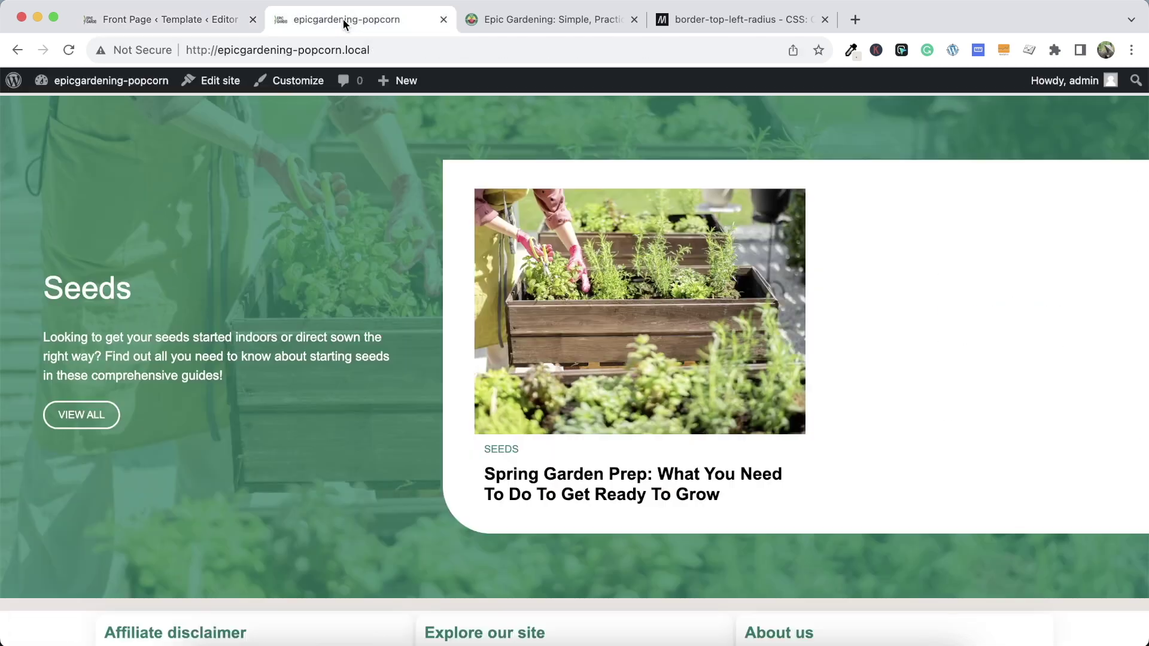
click(70, 52)
scroll(191, 318, down, 8)
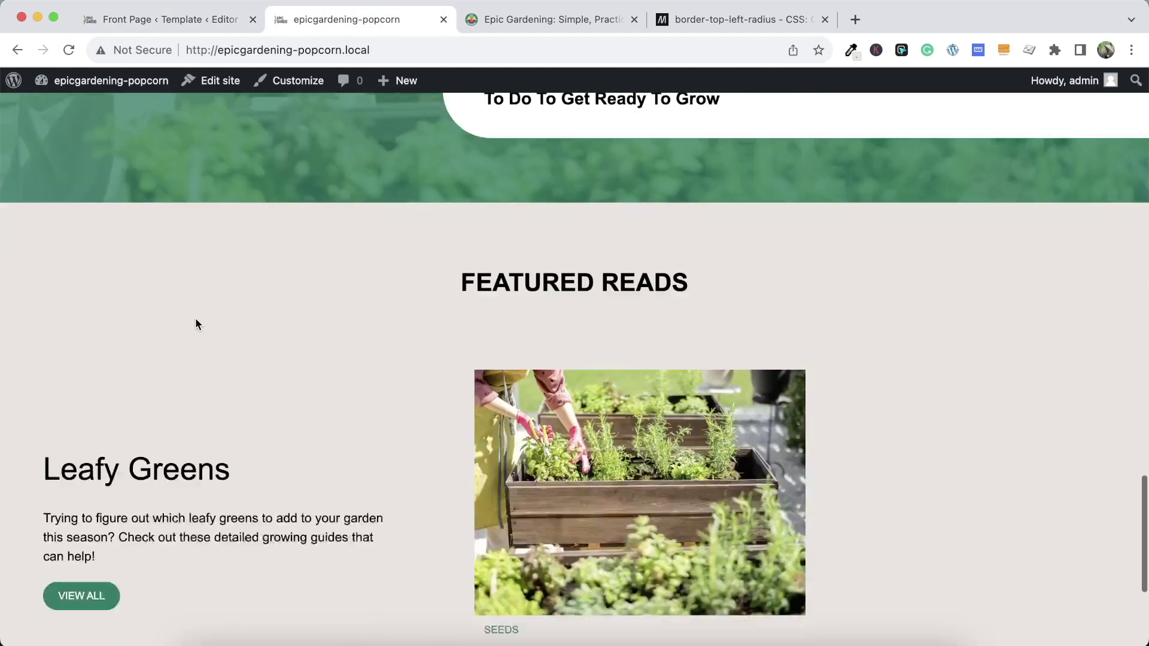
click(570, 16)
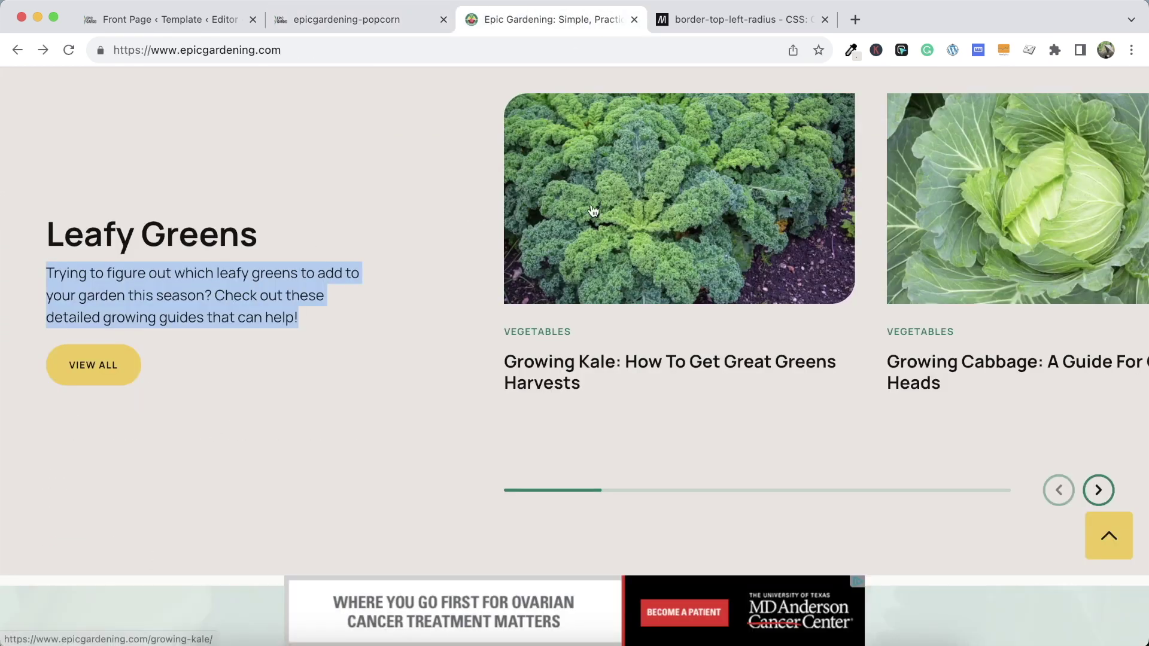
scroll(552, 237, up, 2)
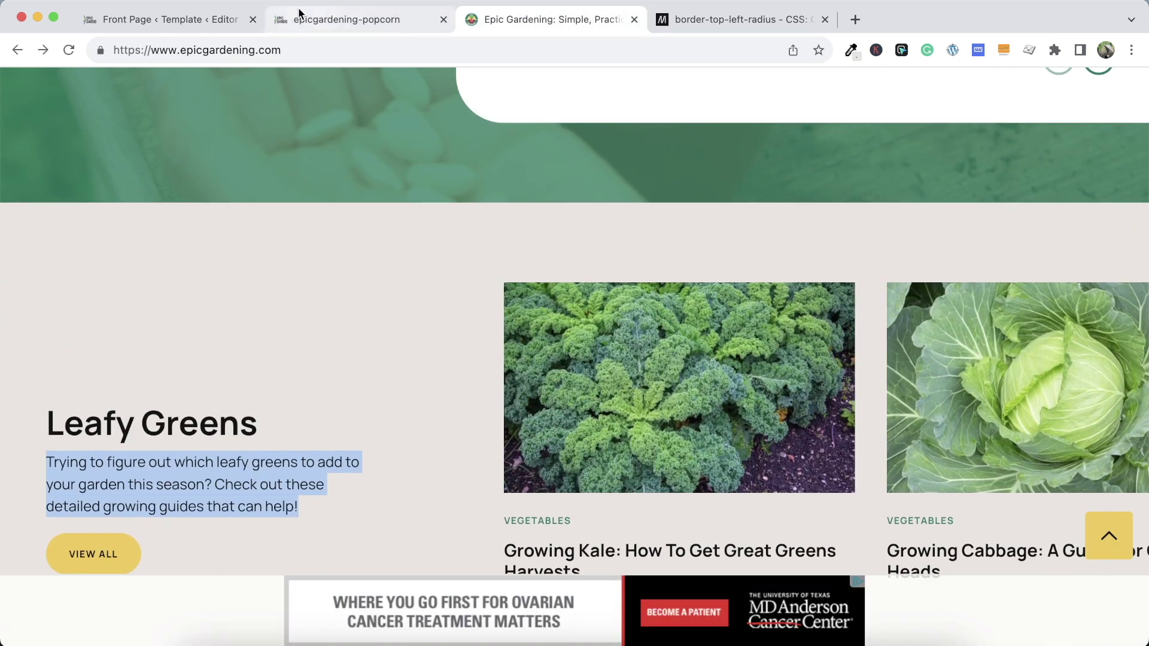
Delete the FEATURED READS heading above the Leafy Greens columns in the front page template
click(188, 19)
click(498, 164)
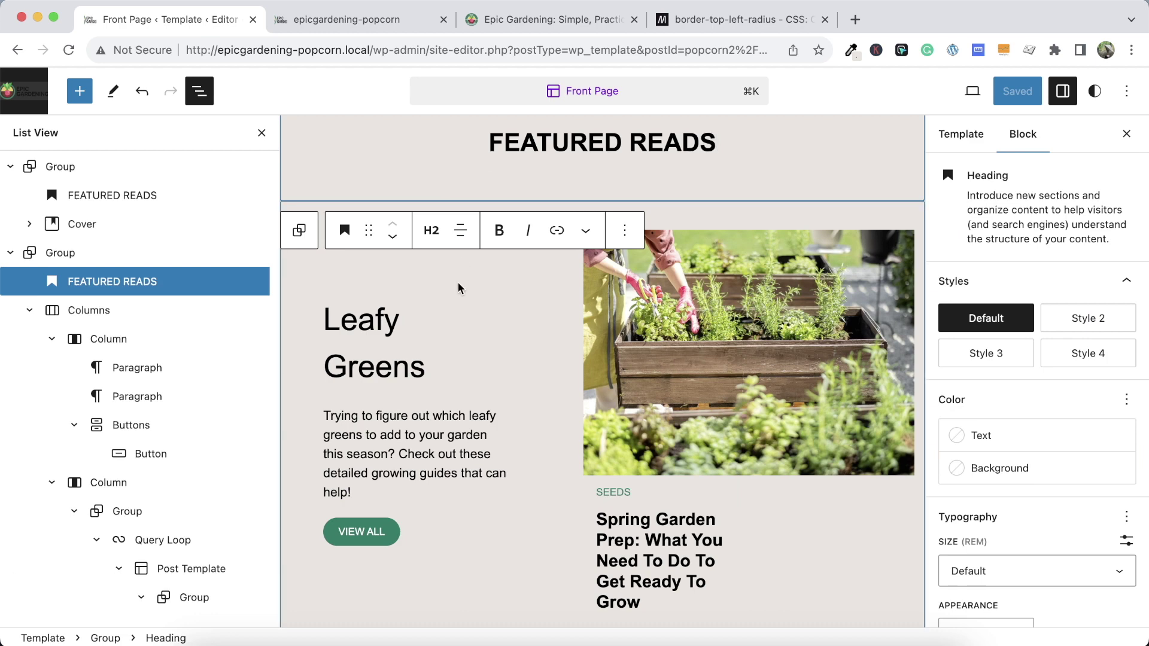
scroll(457, 287, up, 3)
scroll(251, 282, right, 2)
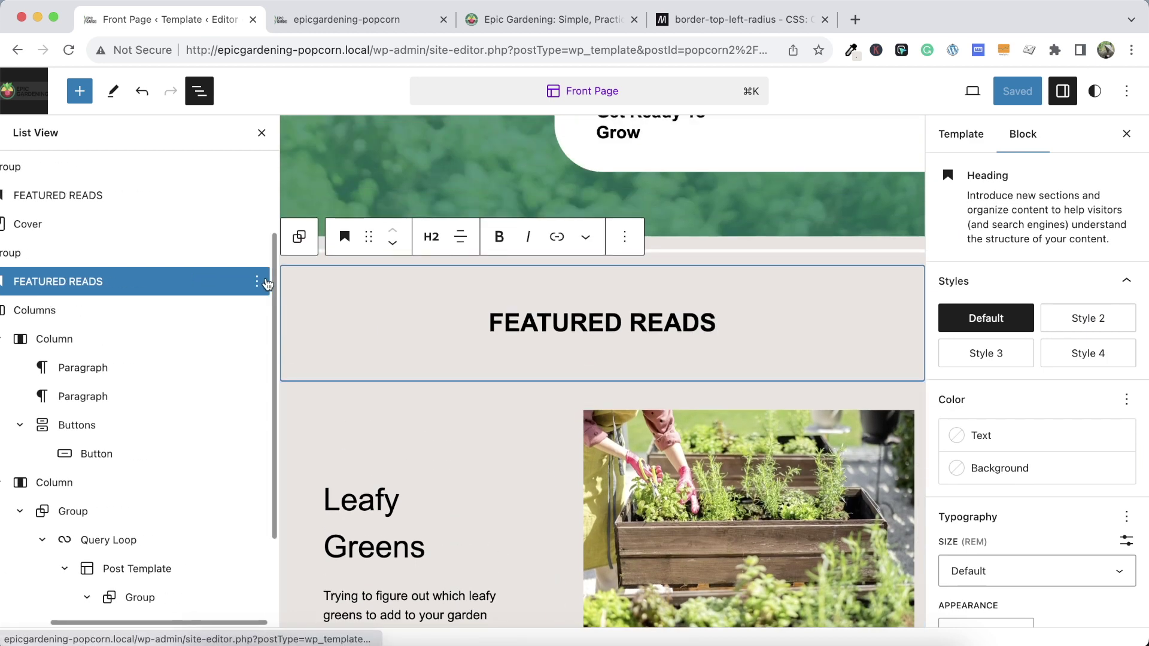
click(257, 281)
scroll(299, 522, down, 2)
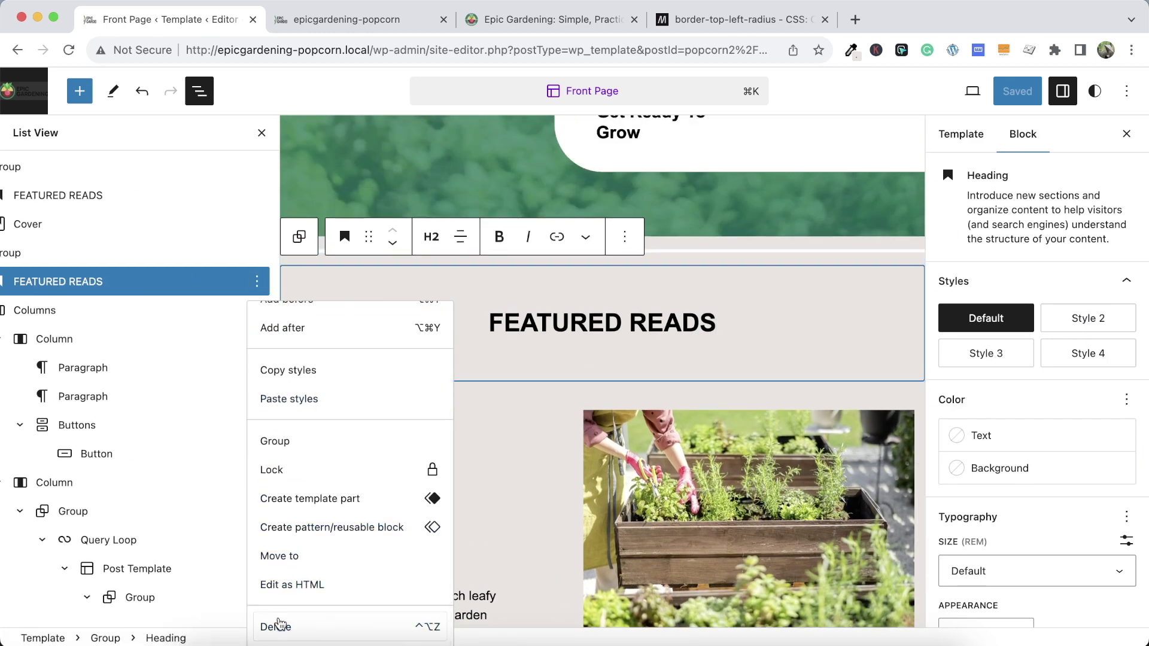
click(282, 623)
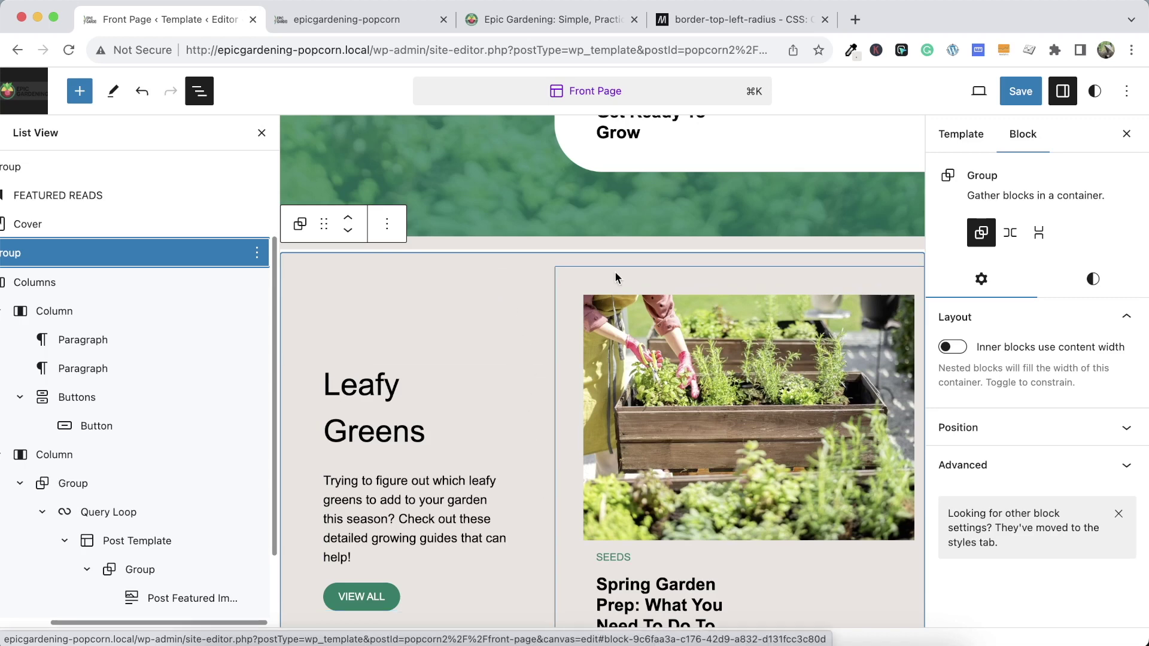
scroll(201, 284, left, 2)
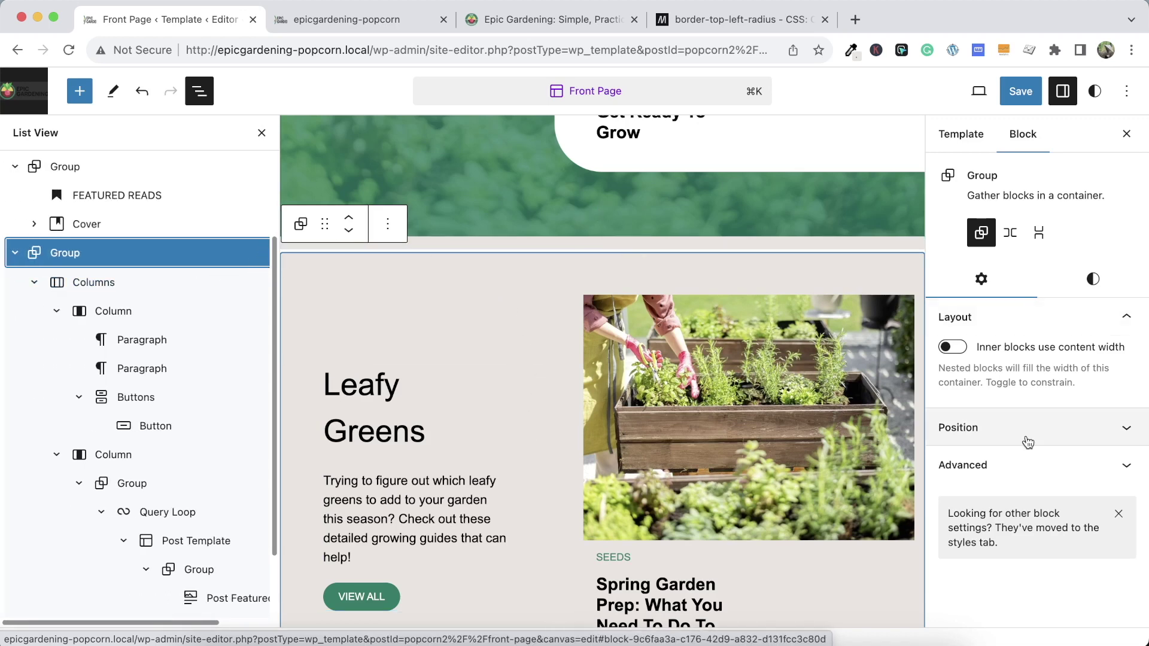
Check the Leafy Greens section group's advanced settings and save the front page template
click(1013, 464)
scroll(1013, 466, down, 5)
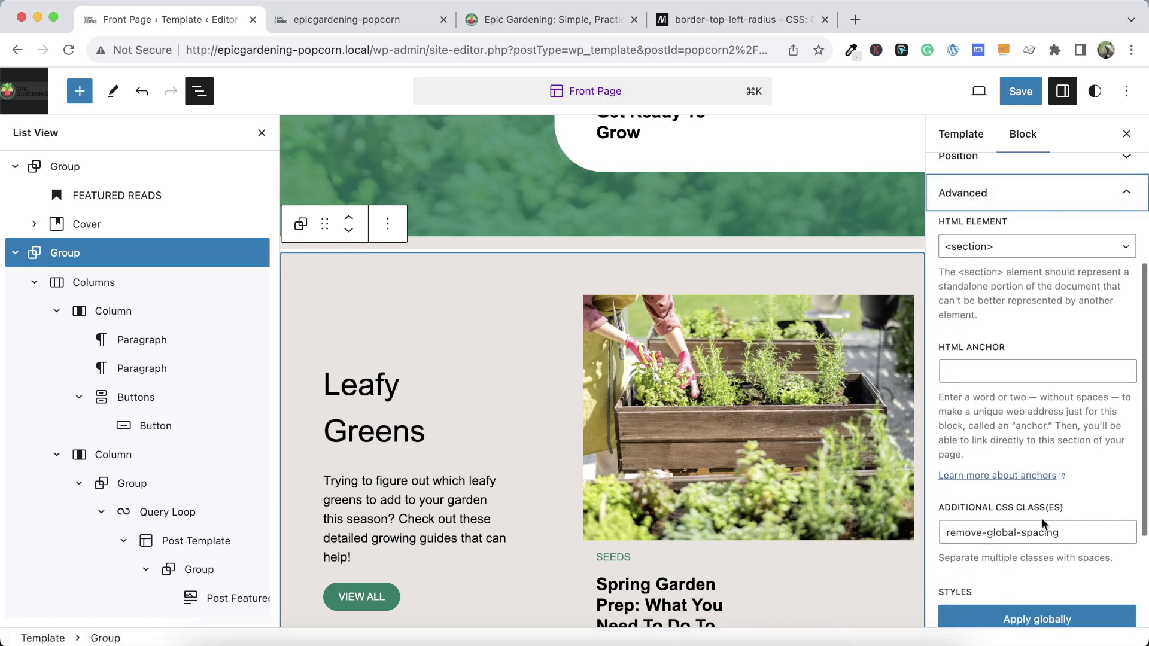
click(1020, 91)
click(982, 90)
Compare the spacing and layout of the Leafy Greens section on the local front page with the Epic Gardening original
click(390, 16)
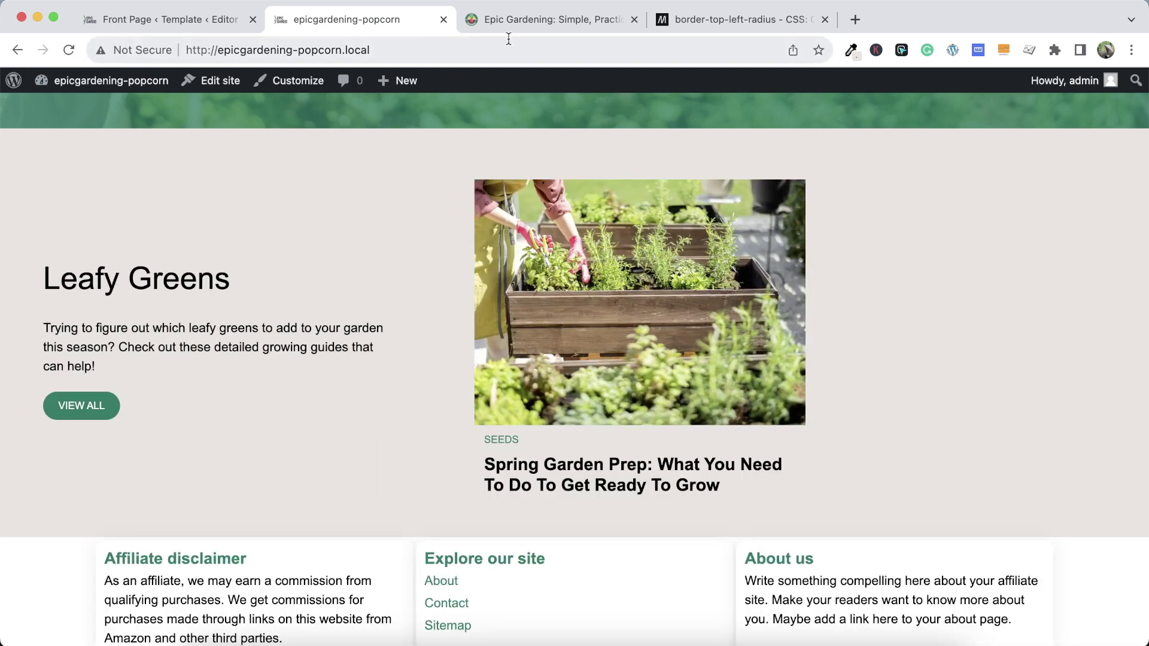
click(509, 20)
click(450, 263)
scroll(450, 263, down, 2)
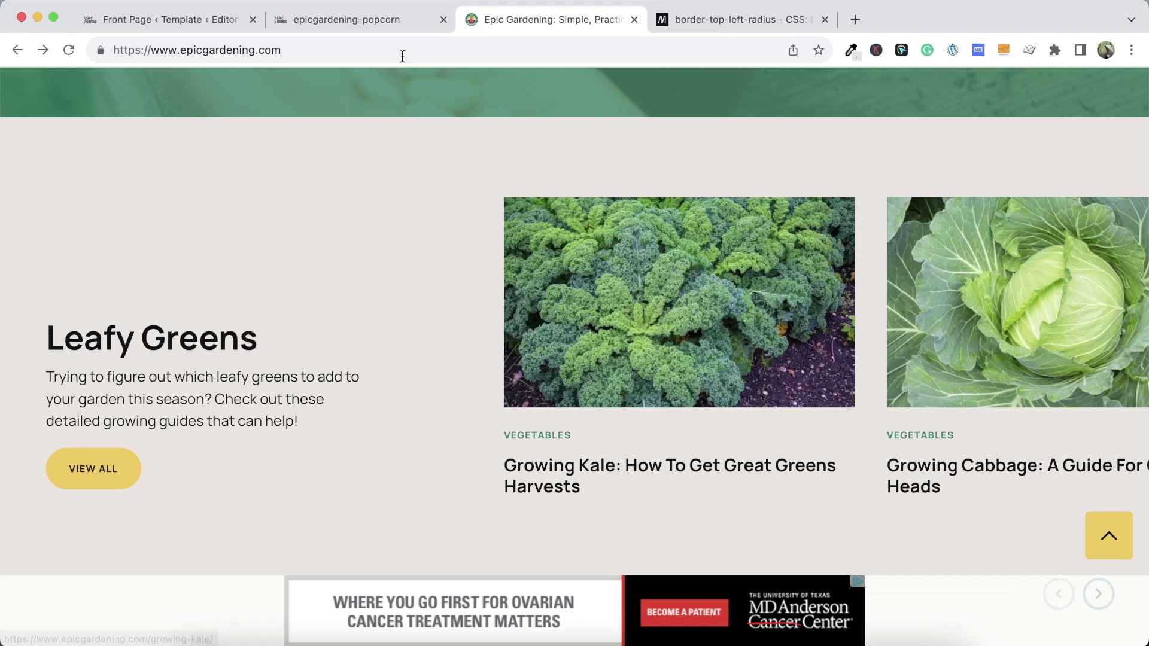
click(361, 19)
scroll(395, 284, down, 2)
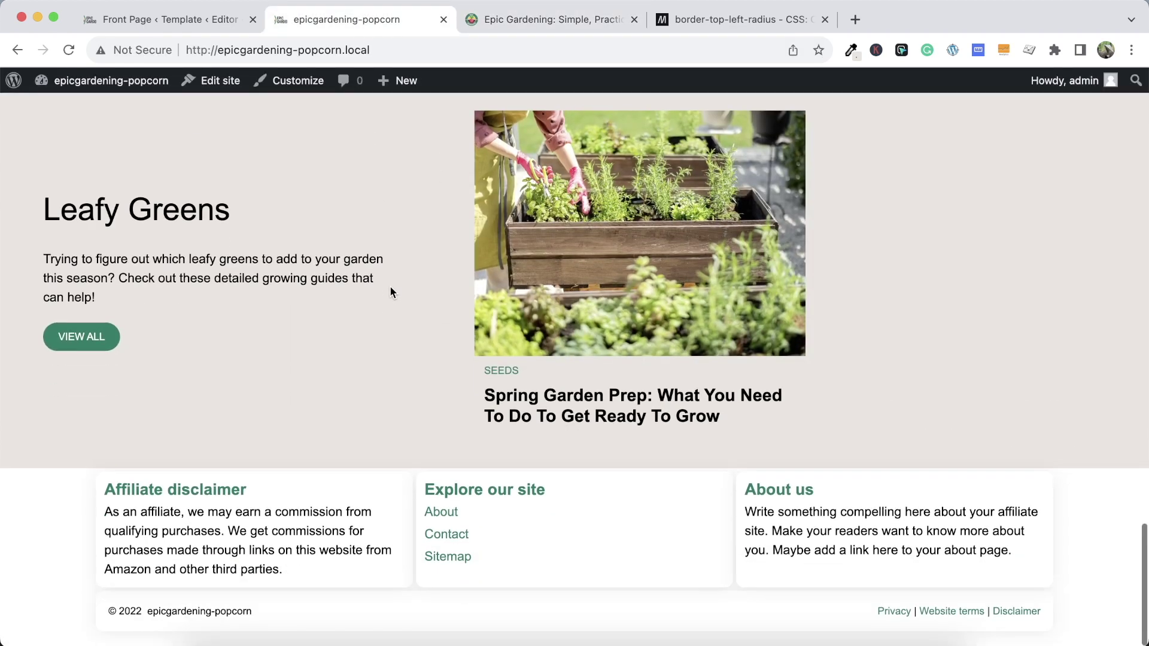
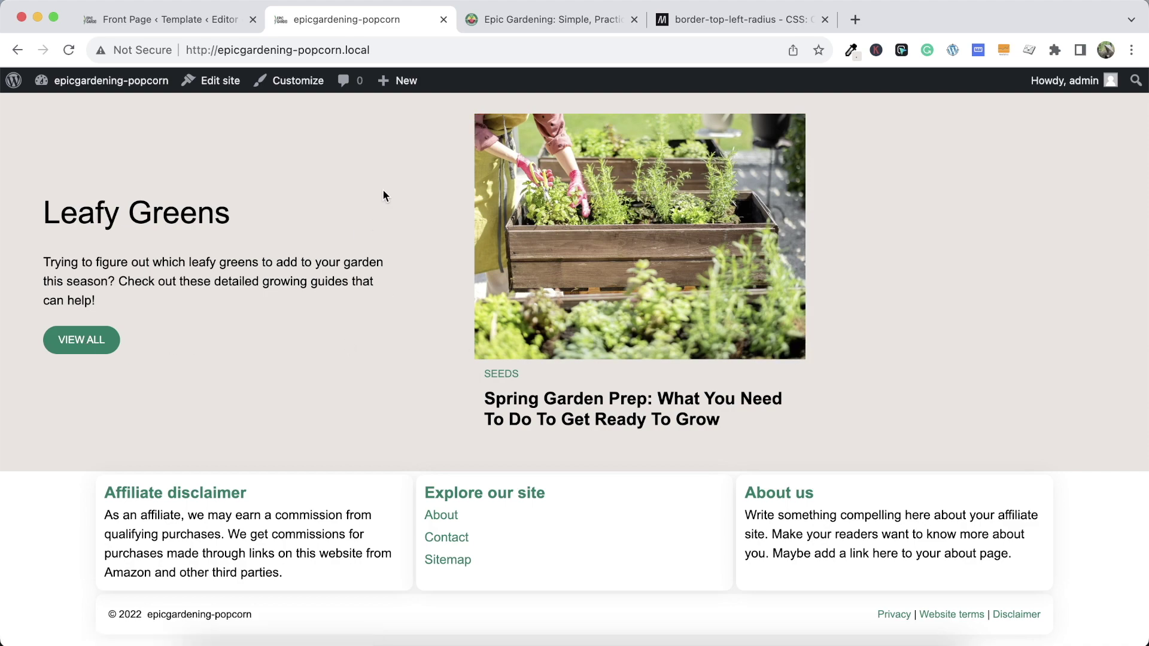
Examine the Product Reviews section below Leafy Greens on the Epic Gardening site
click(479, 8)
scroll(457, 231, down, 8)
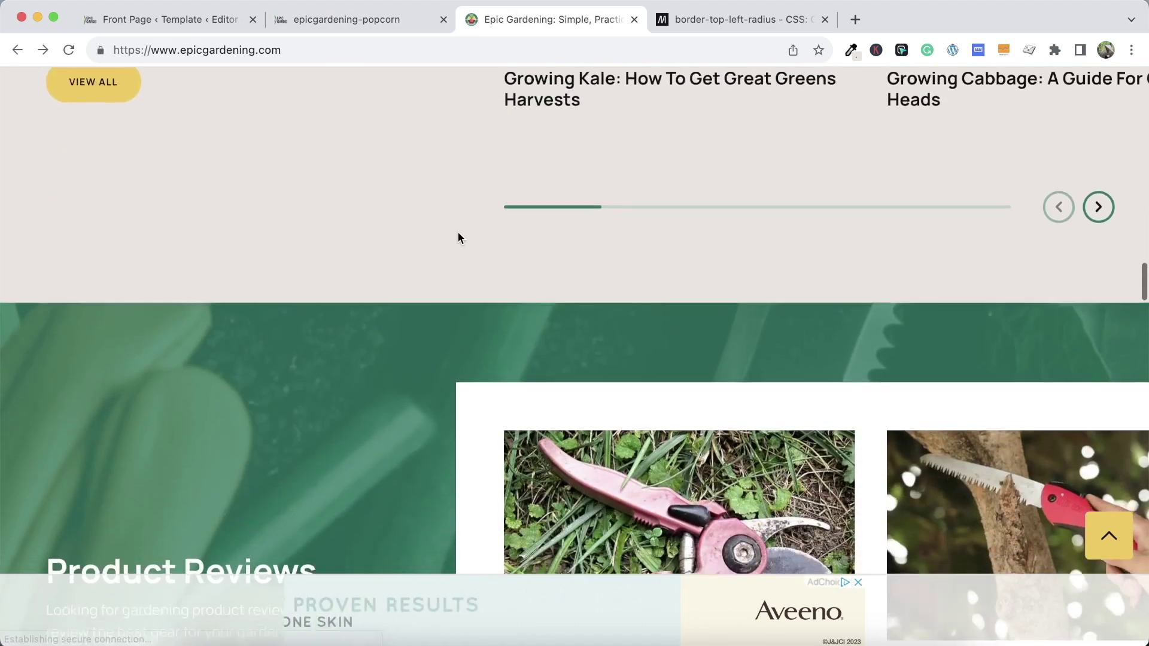
scroll(460, 238, down, 5)
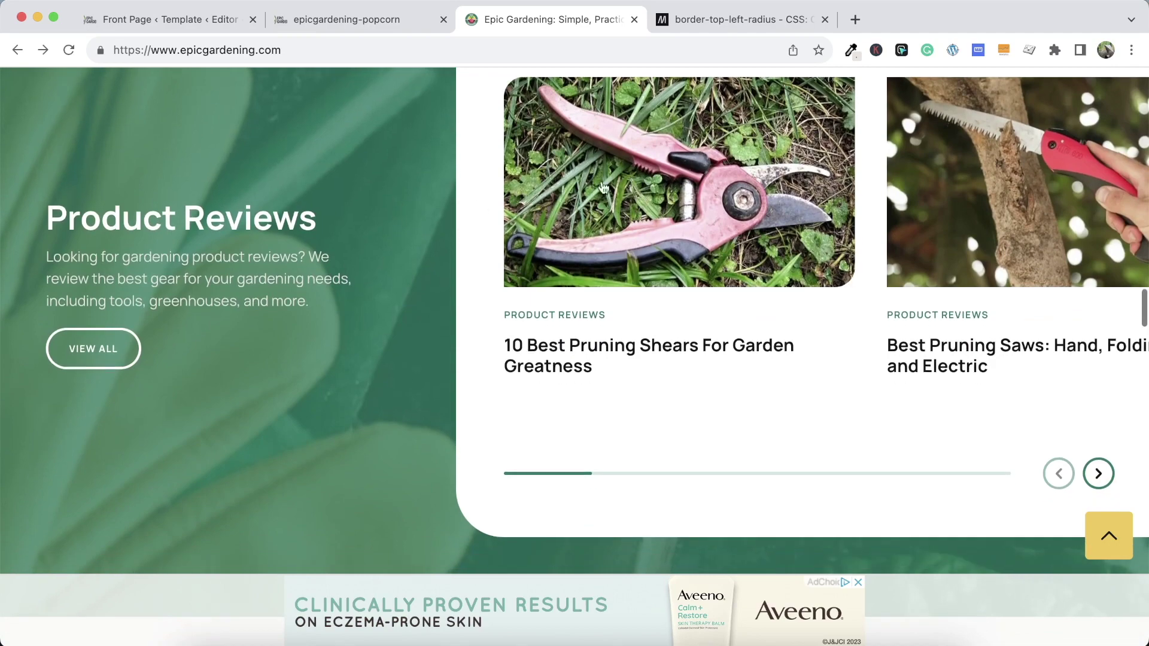
Duplicate the Seeds section group in the front page template and move the copy below the Leafy Greens group
scroll(253, 220, up, 5)
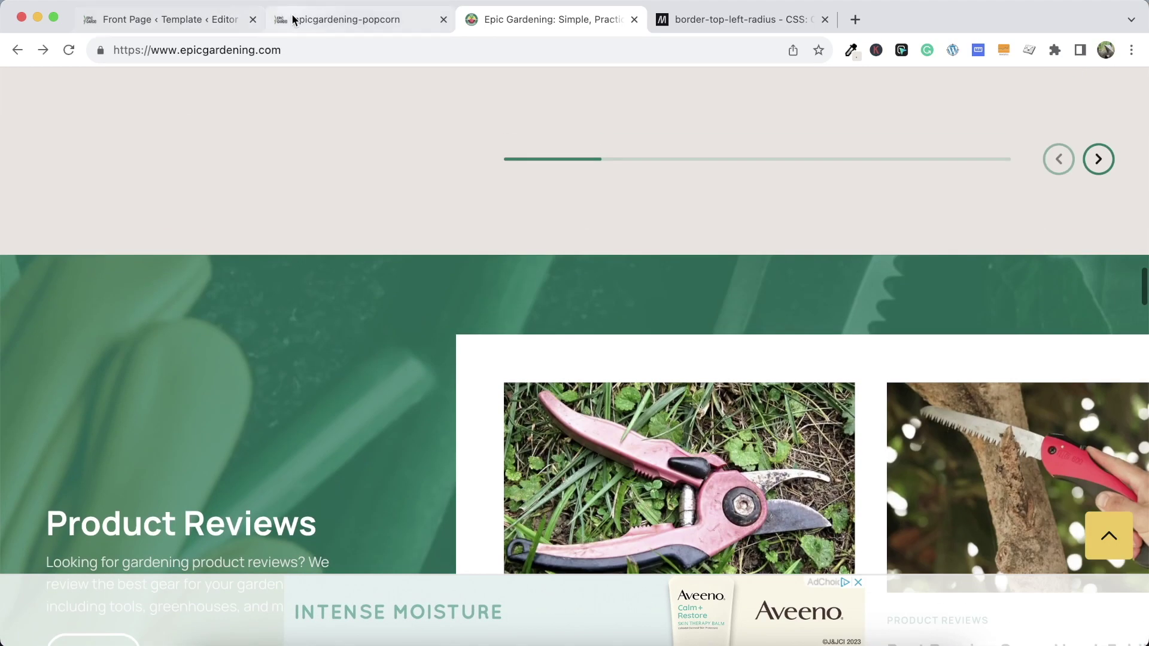
click(290, 21)
click(239, 20)
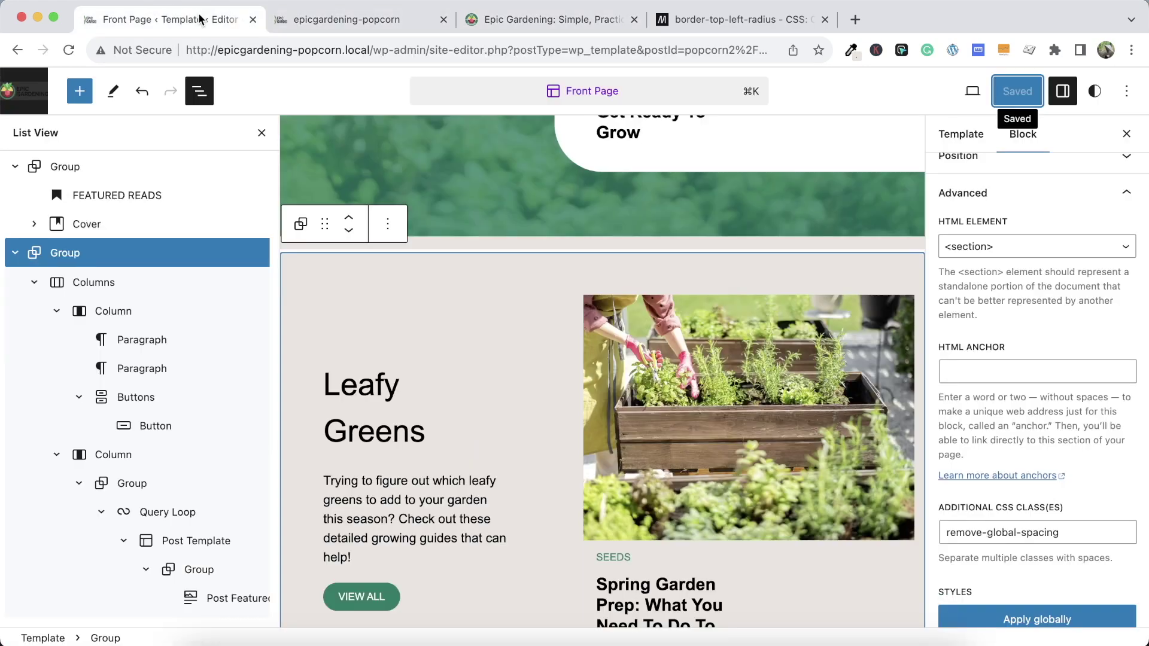
click(21, 256)
click(15, 287)
click(196, 281)
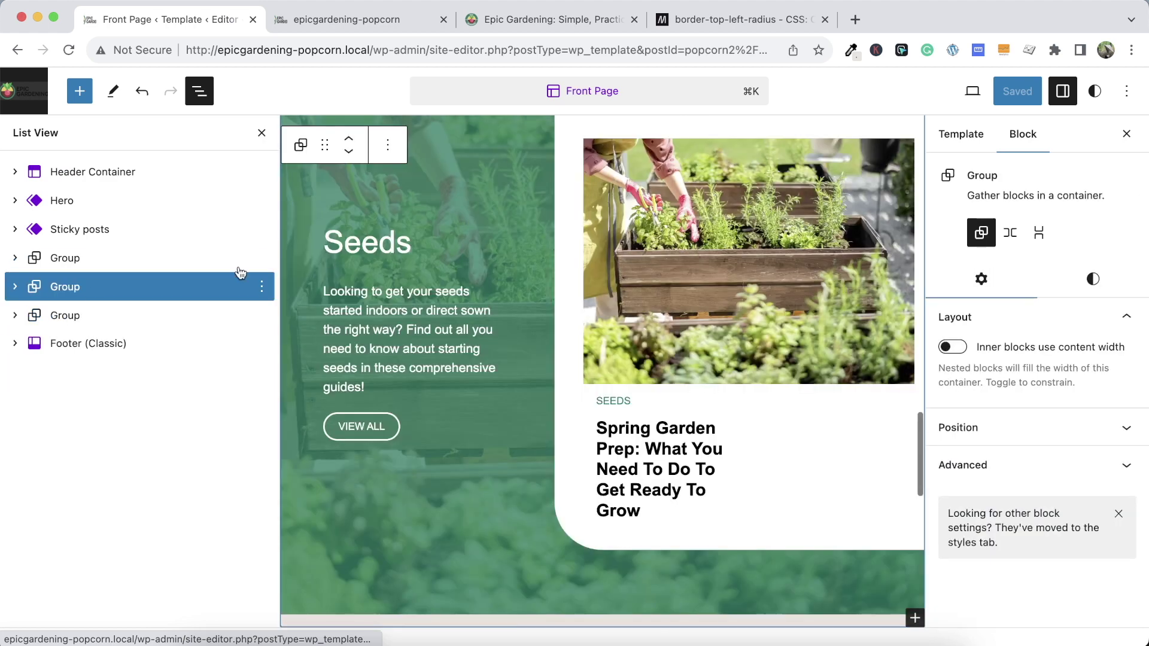
click(259, 287)
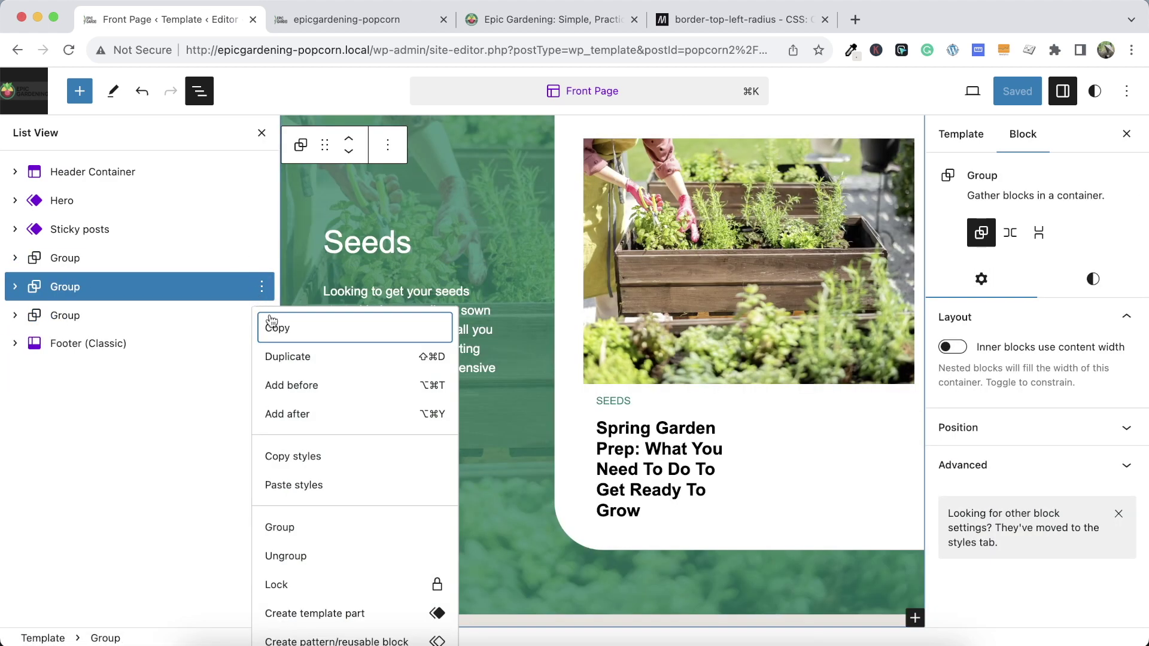
click(276, 359)
drag(70, 317, 42, 364)
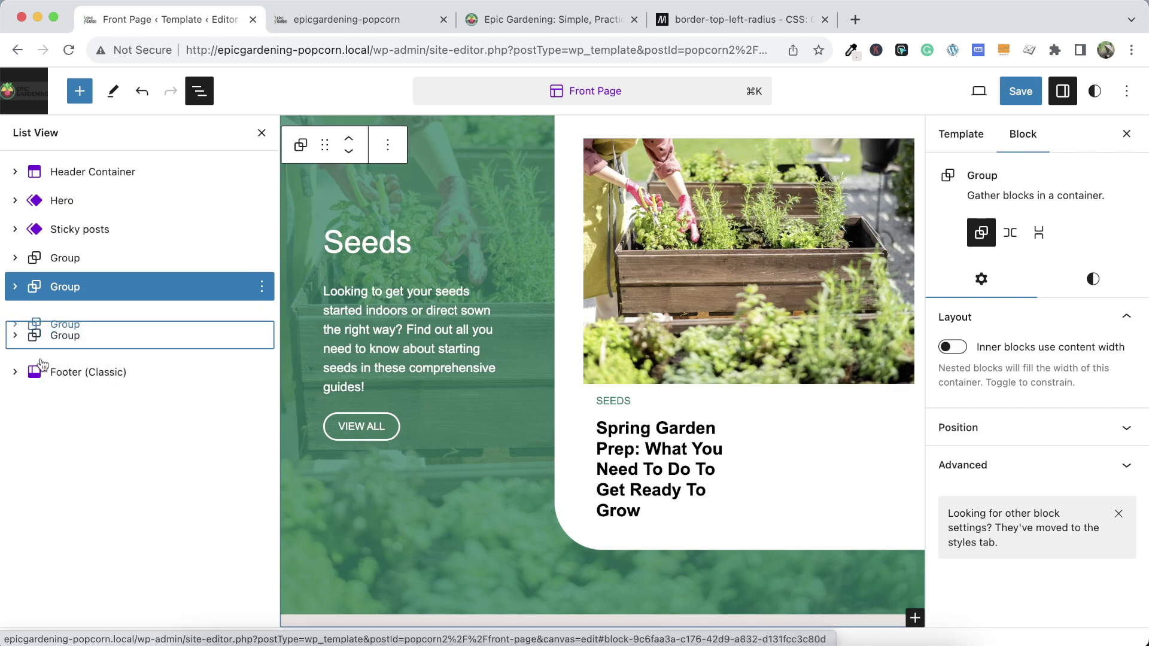
Compare the section order with Epic Gardening's Product Reviews and delete the FEATURED READS heading from the group below Leafy Greens
scroll(357, 342, down, 10)
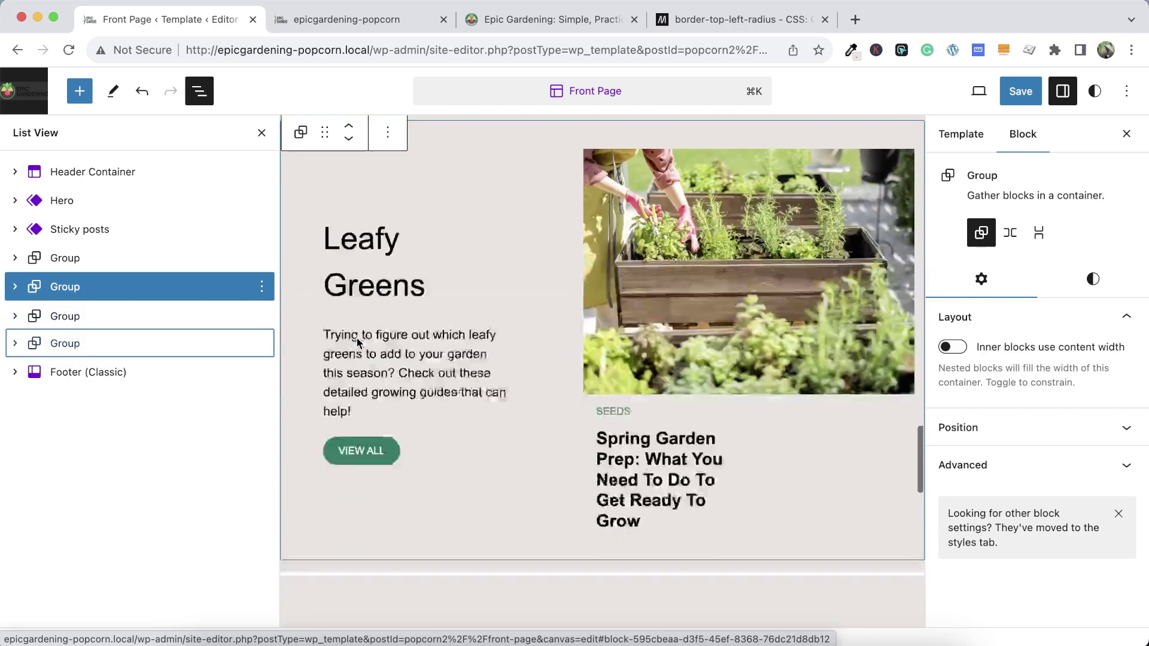
click(500, 19)
scroll(414, 255, up, 4)
scroll(414, 257, down, 9)
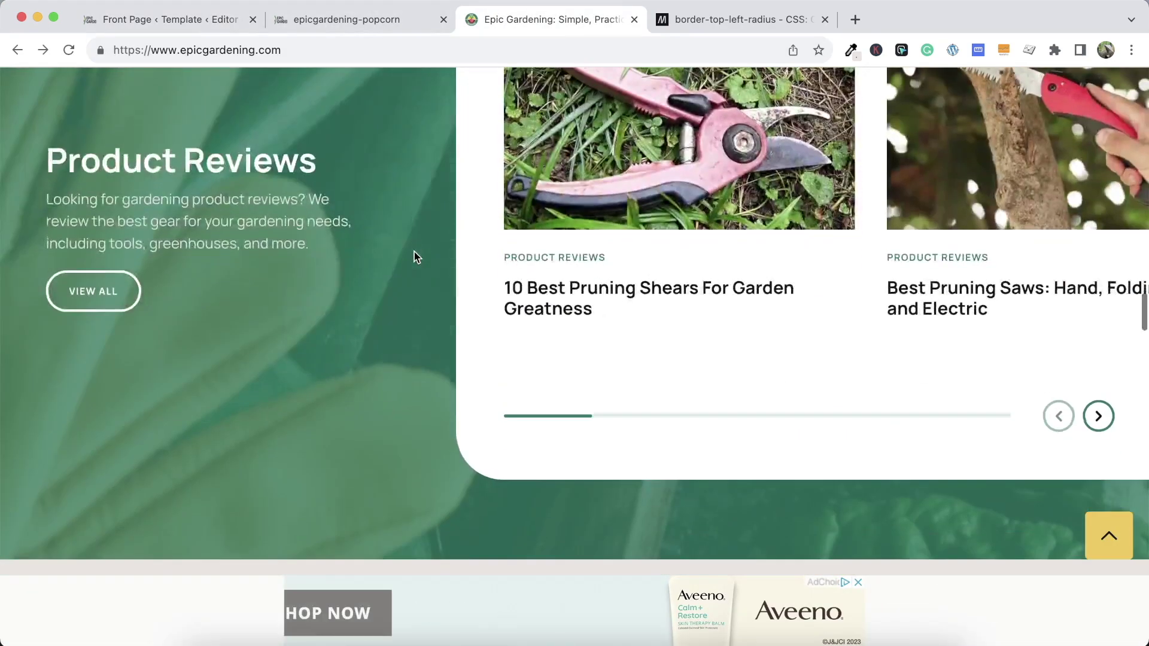
scroll(414, 257, up, 4)
scroll(417, 257, up, 2)
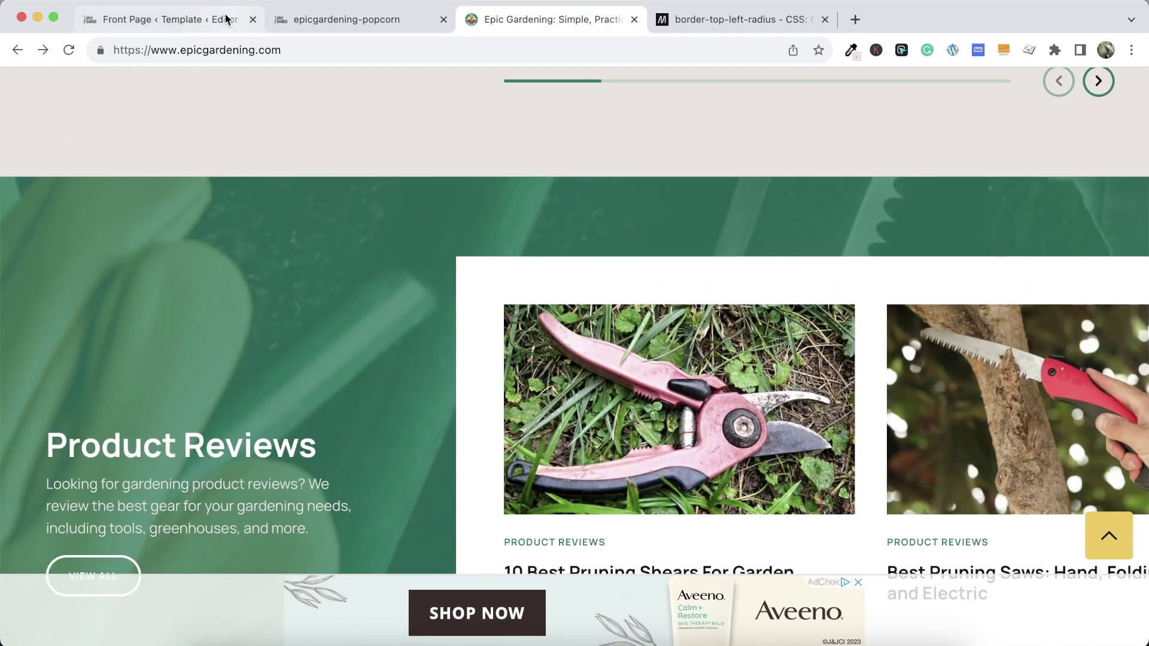
click(307, 13)
click(161, 19)
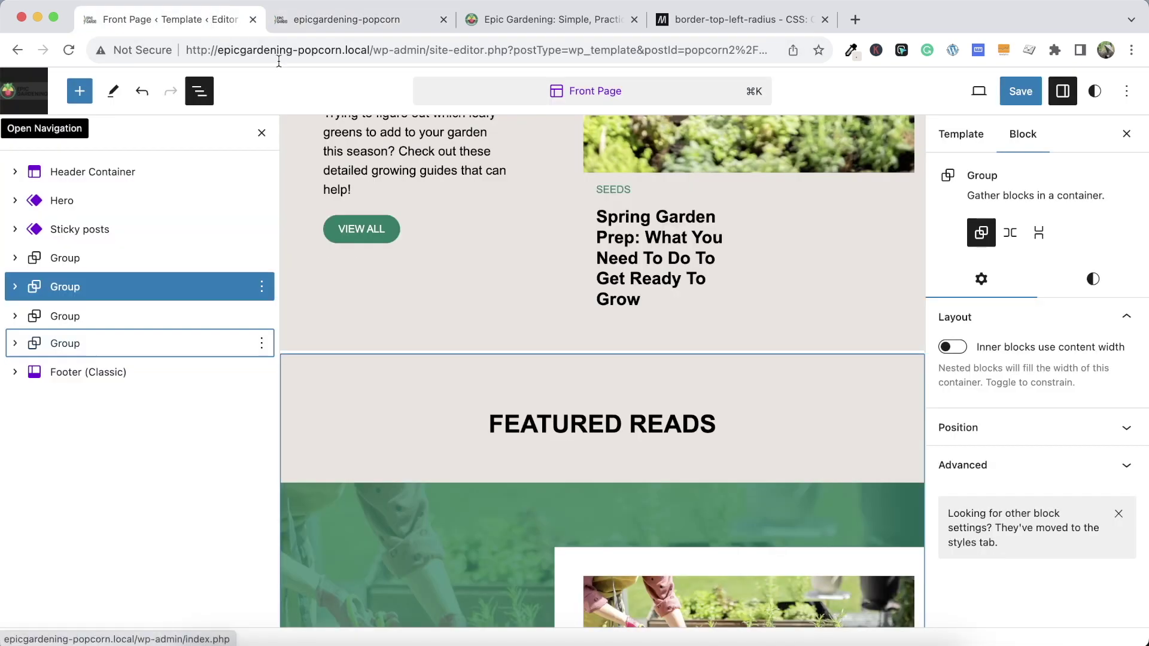
click(505, 394)
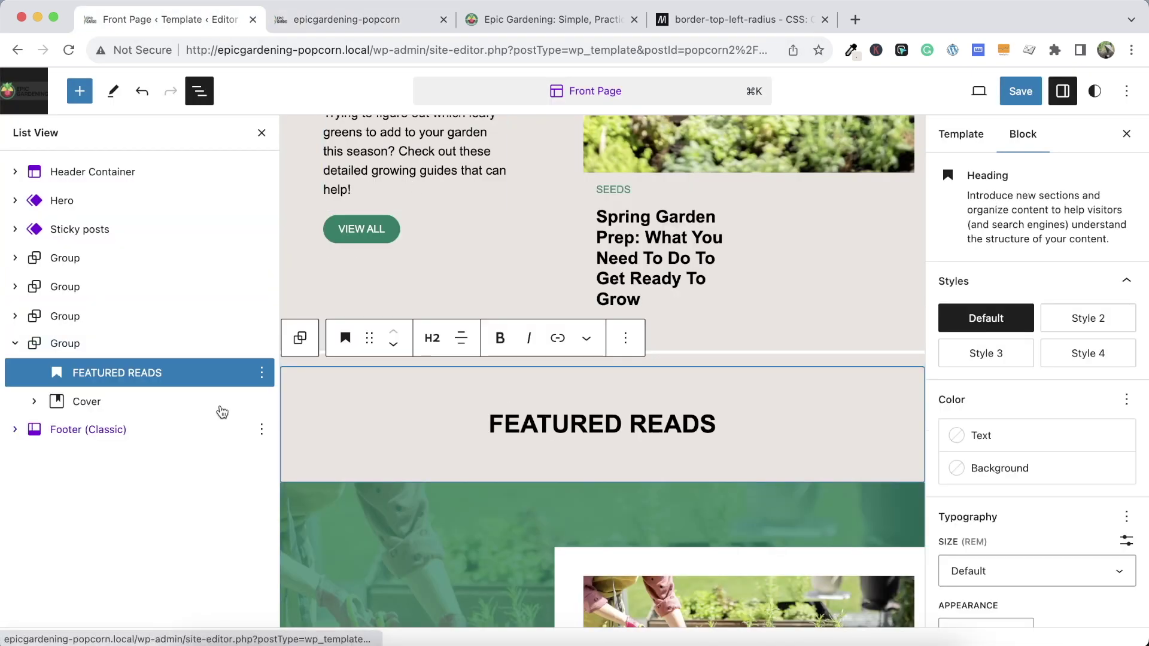
click(260, 372)
scroll(298, 337, down, 3)
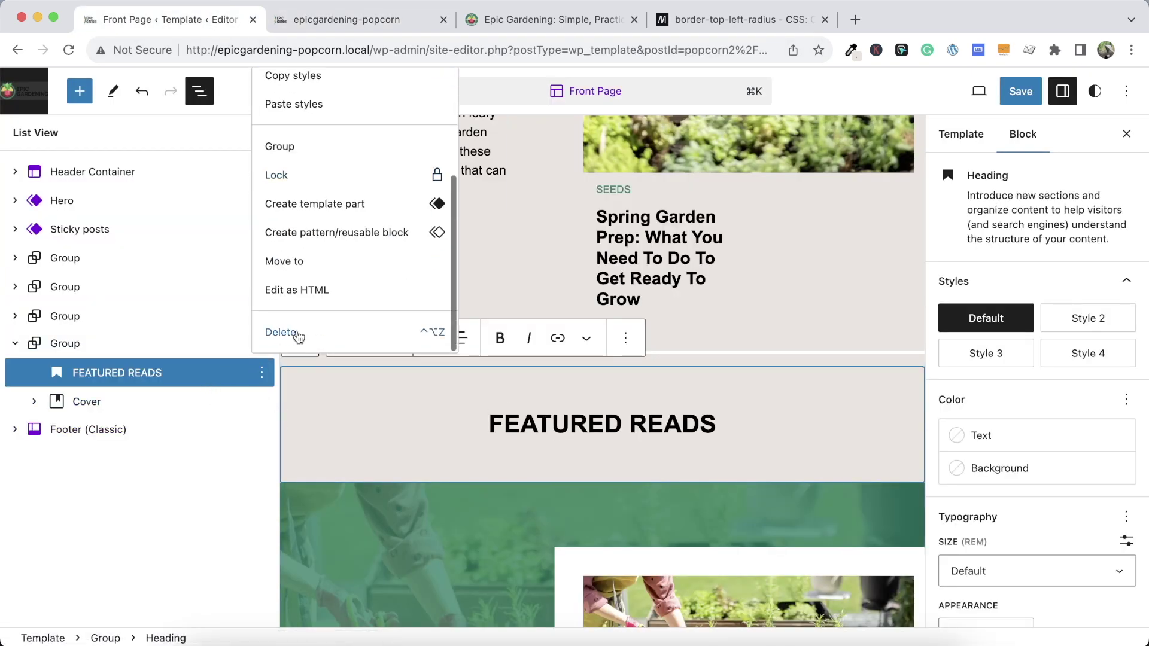
click(296, 334)
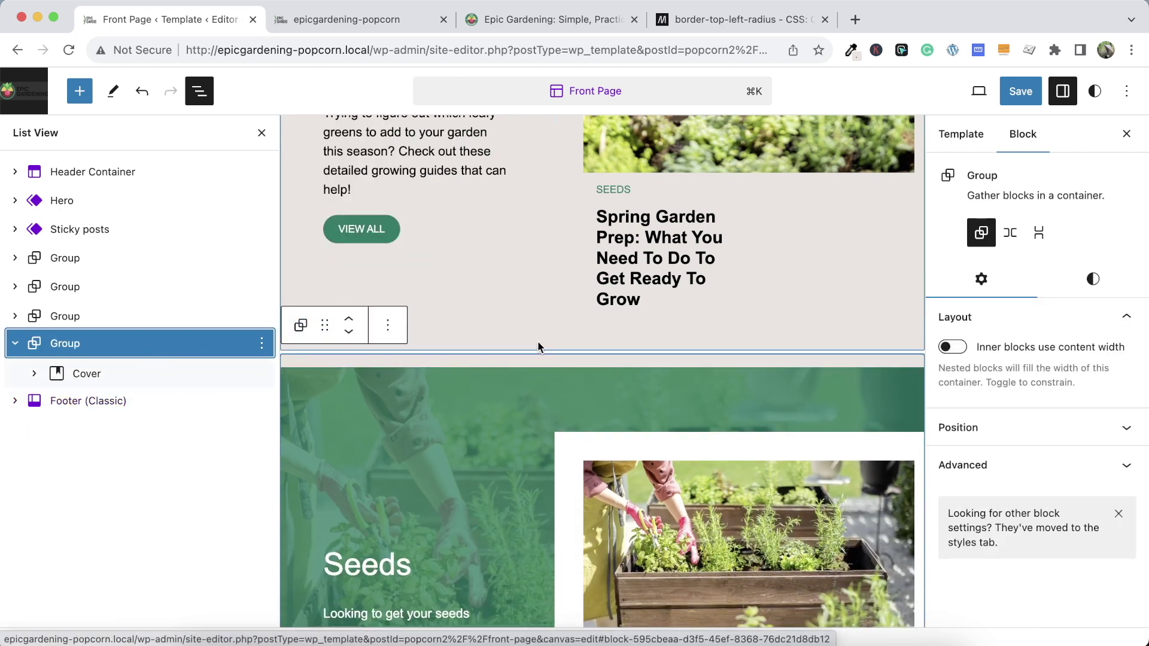
Replace the Seeds title in the last section with "Product Reviews" copied from the Epic Gardening site
scroll(537, 340, down, 5)
scroll(537, 347, down, 3)
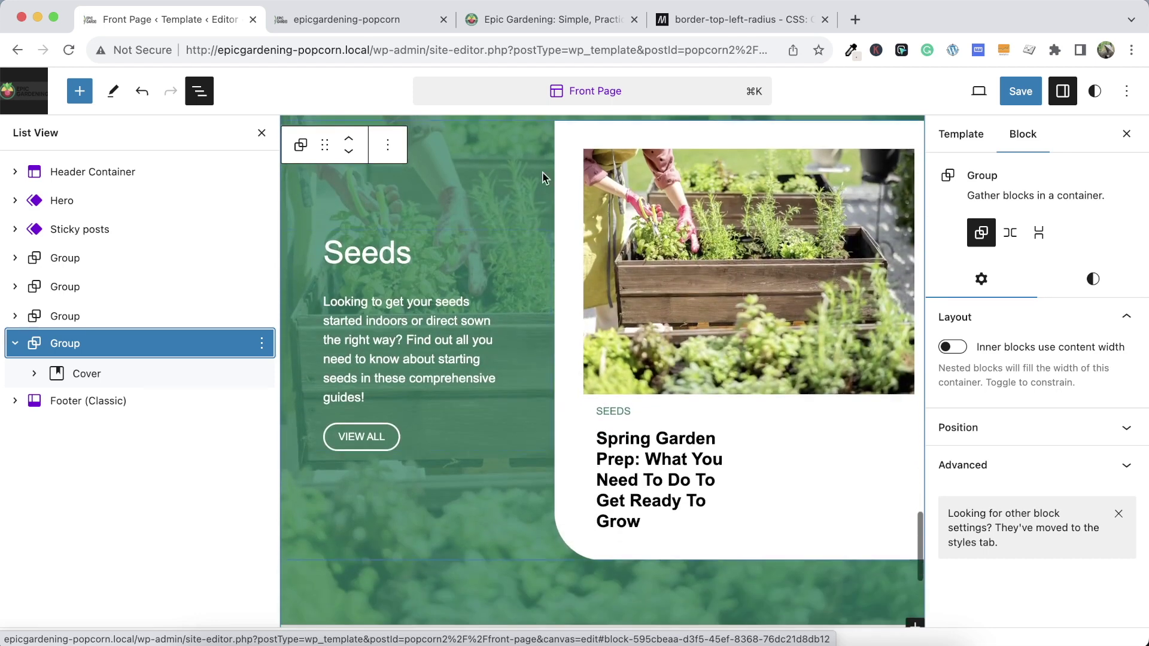
click(541, 20)
drag(129, 443, 222, 442)
key(super+c)
click(216, 20)
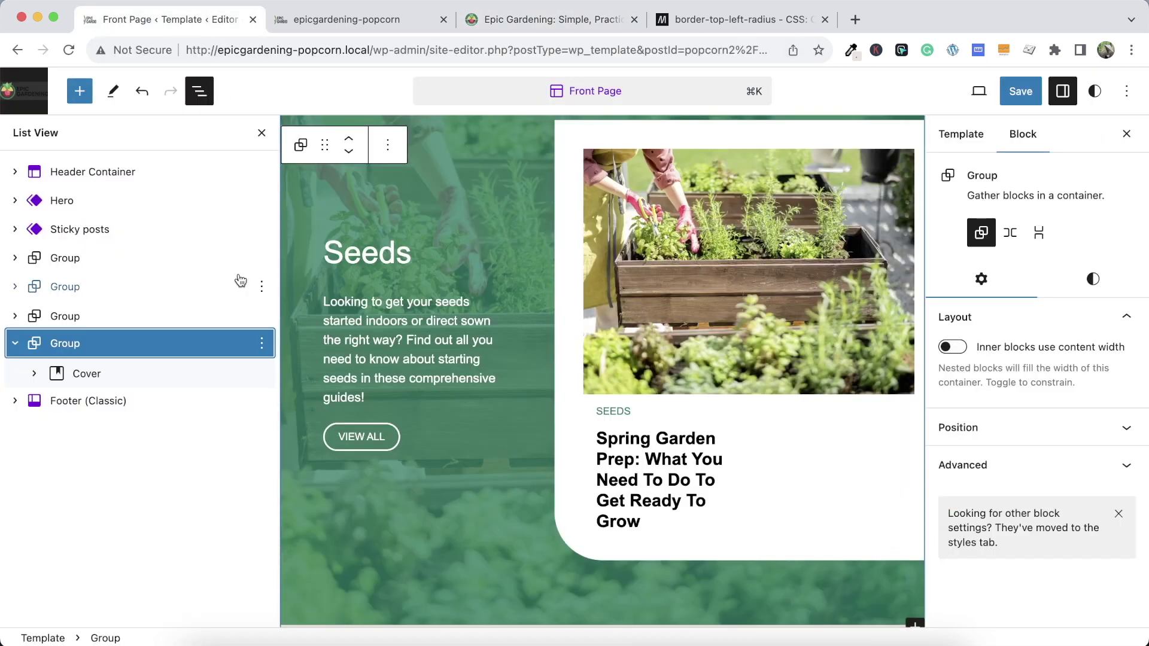
double_click(391, 249)
key(super+v)
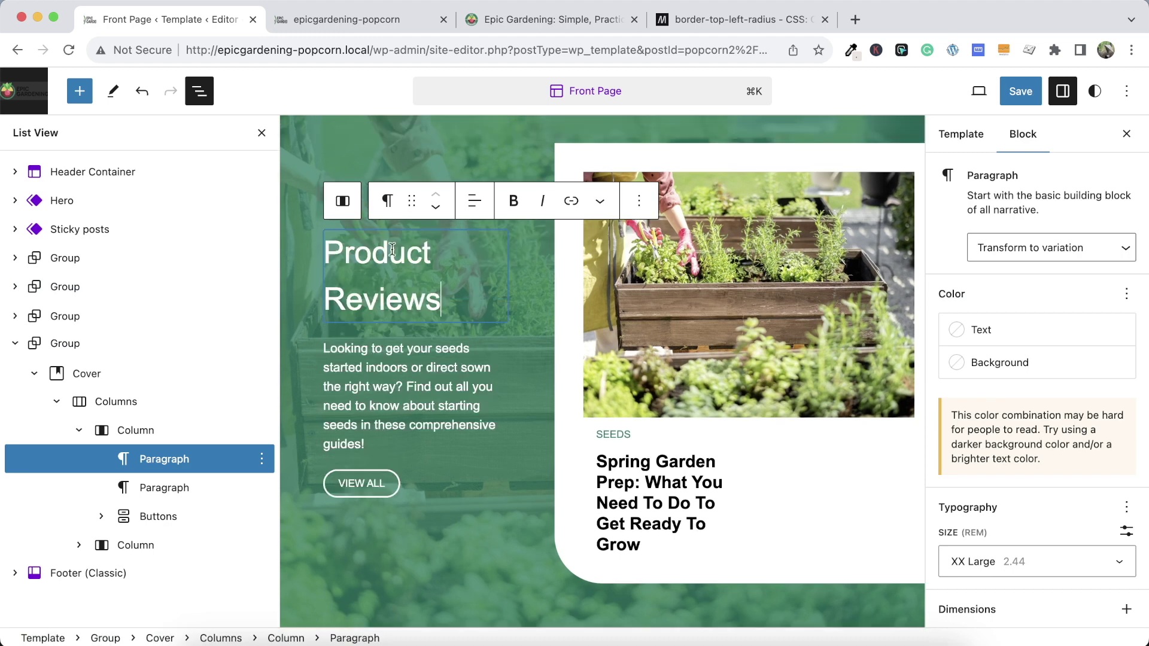
Replace the Product Reviews description with Epic Gardening's text, "Looking for gardening product reviews? We review the best gear for your gardening needs, including tools, greenhouses, and more."
click(497, 27)
drag(309, 528, 60, 489)
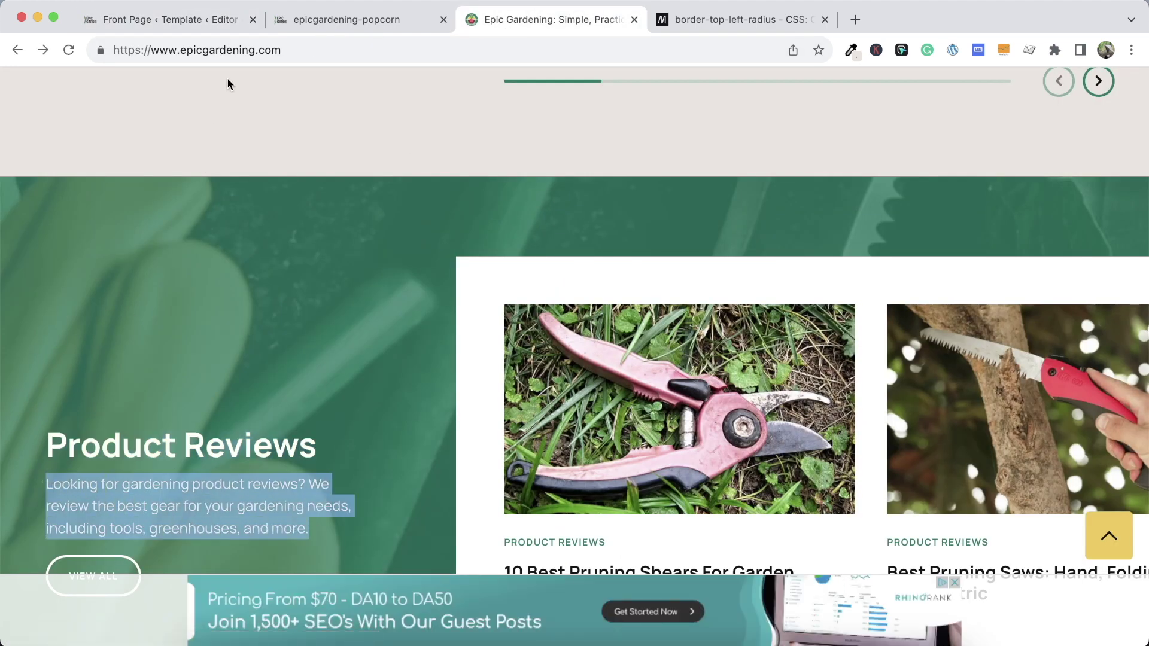
click(219, 29)
click(405, 422)
triple_click(405, 417)
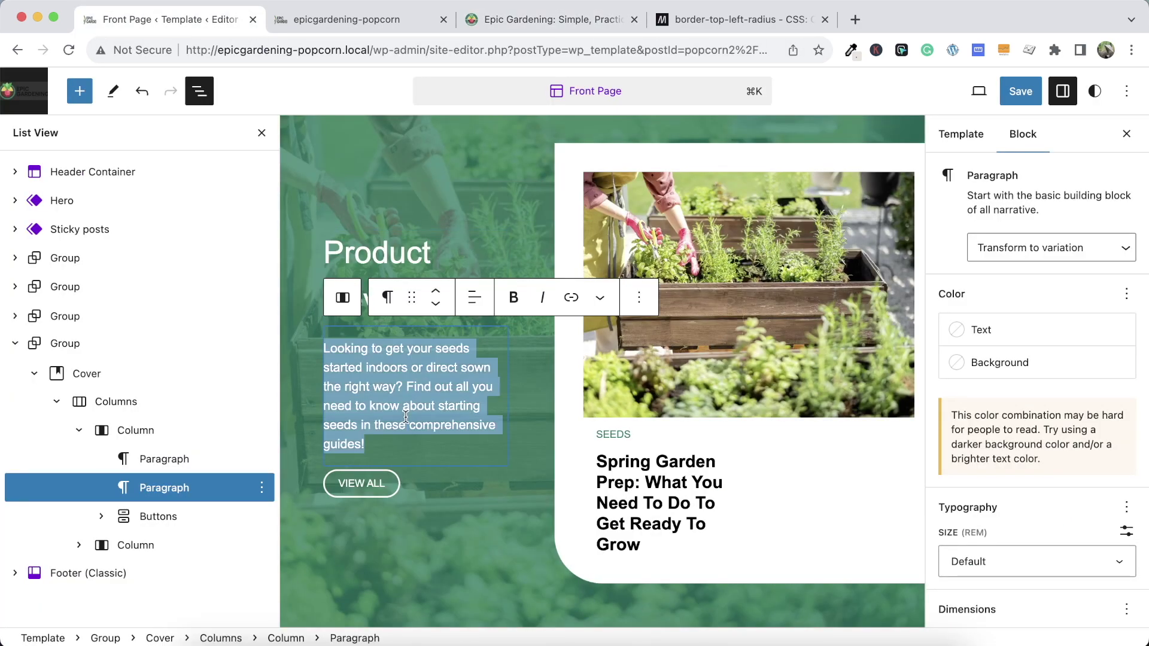
text(Looking for gardening product reviews? We review the best gear for your gardening needs, including tools, greenhouses, and more.)
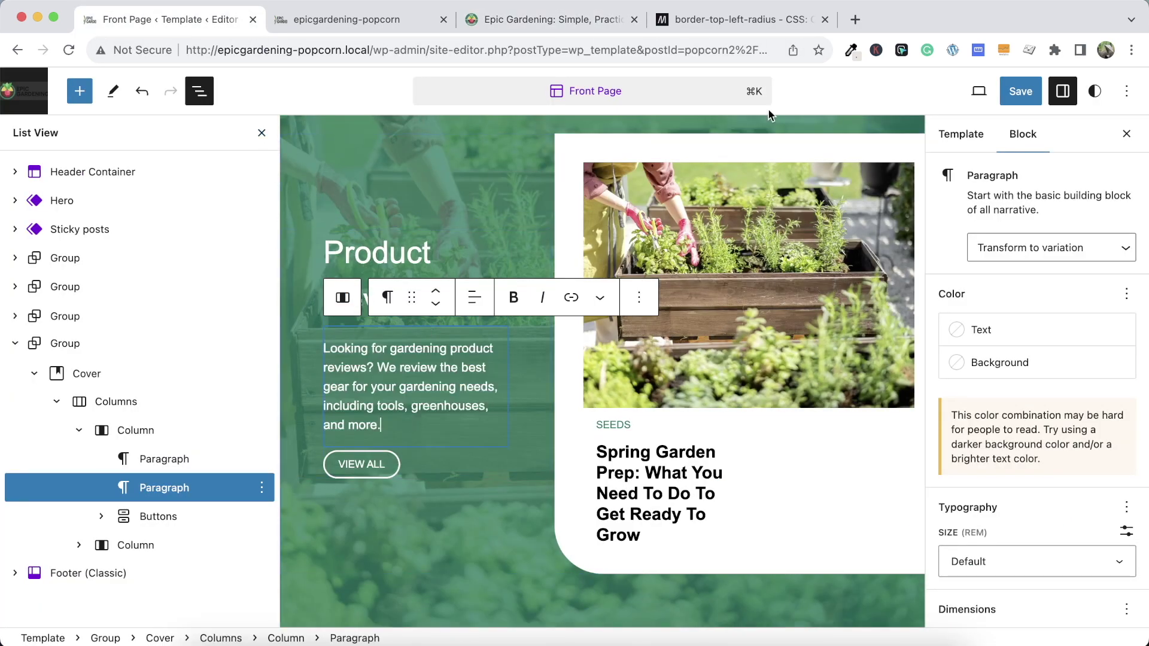
Save the front page template and check the Product Reviews section on the reloaded local front page
click(1017, 91)
click(993, 90)
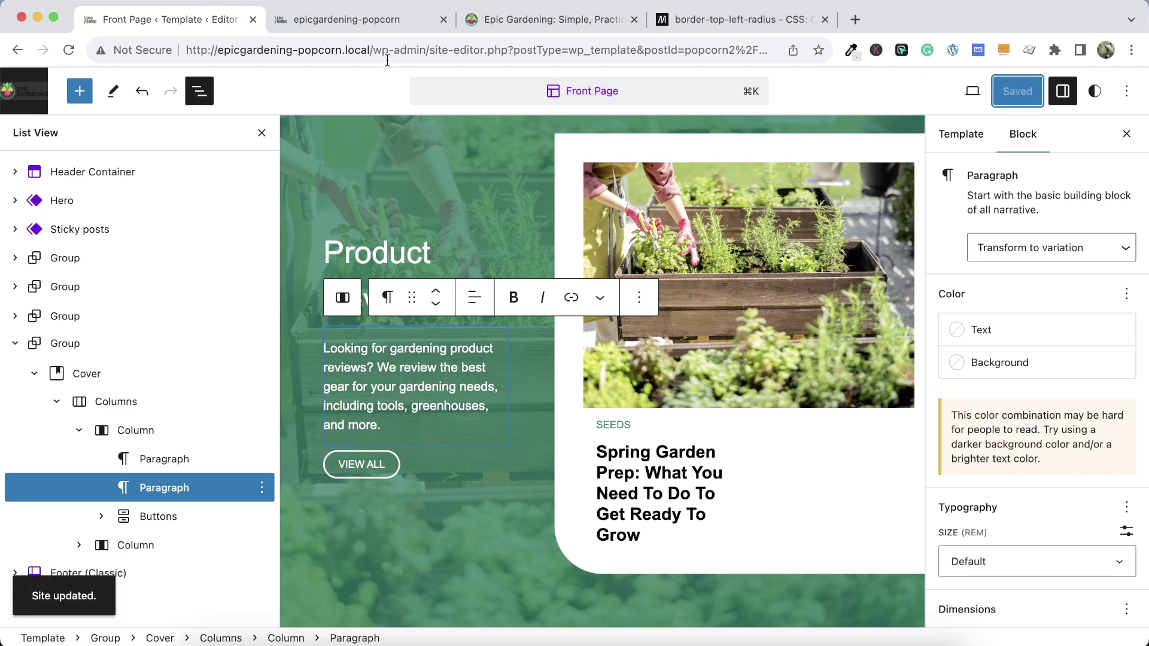
click(362, 19)
click(69, 50)
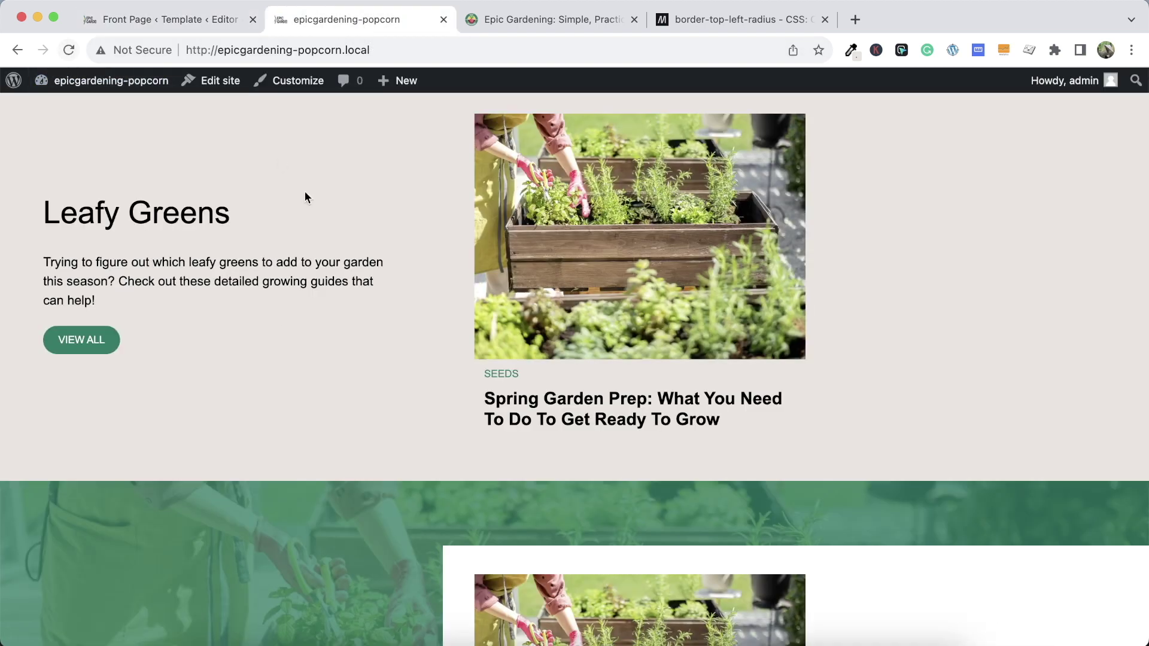
scroll(274, 366, down, 1)
Examine the Latest Posts section on the Epic Gardening site, from its heading and two-column post grid to the View All Articles button
scroll(275, 368, down, 7)
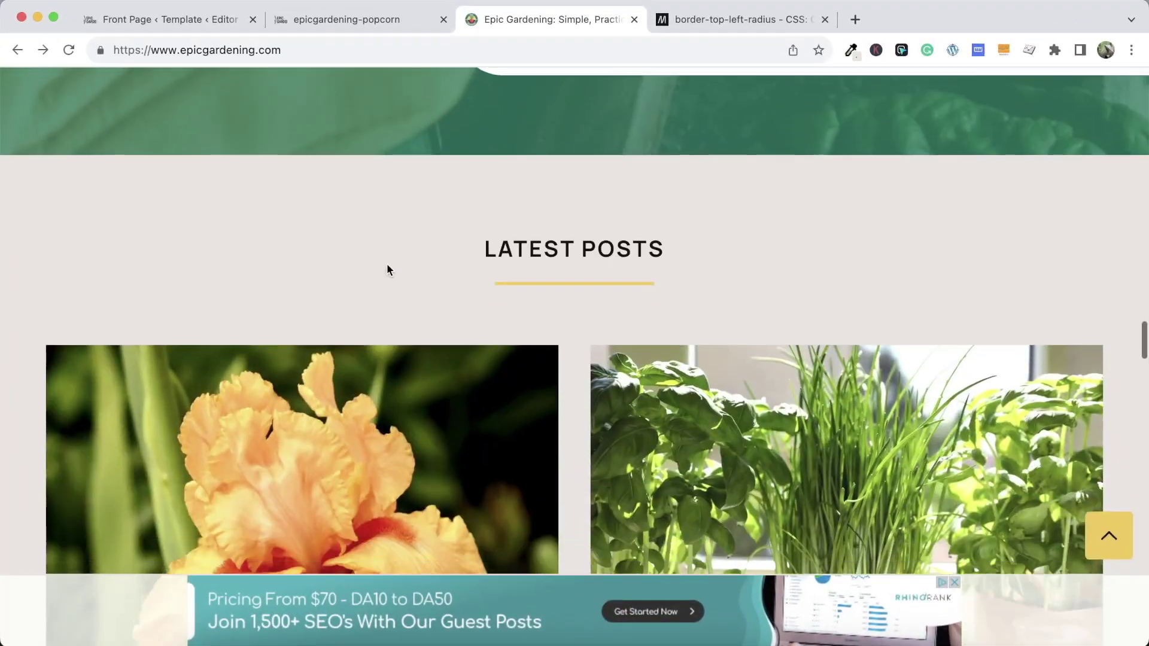
scroll(387, 270, down, 1)
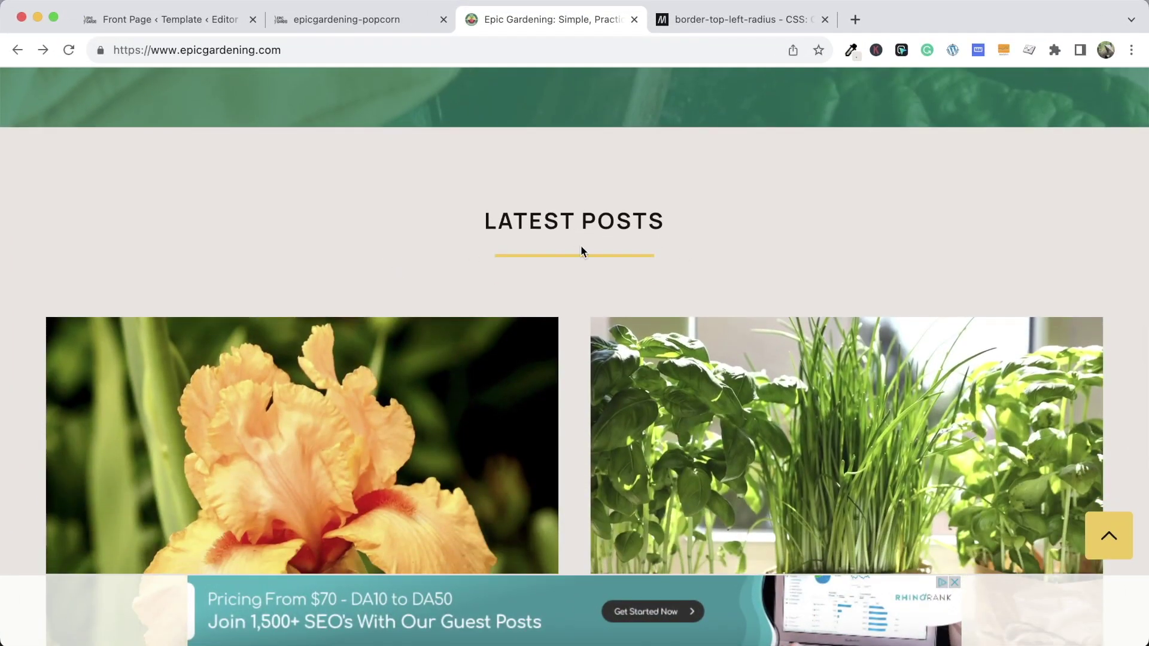
scroll(663, 212, down, 12)
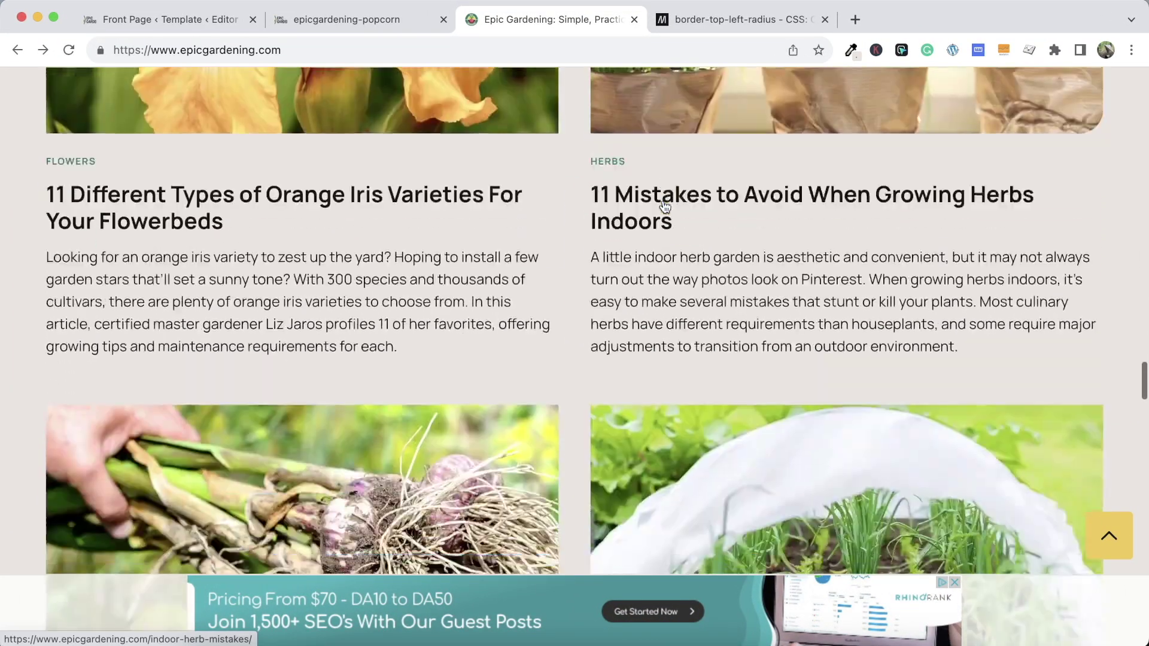
scroll(662, 206, down, 20)
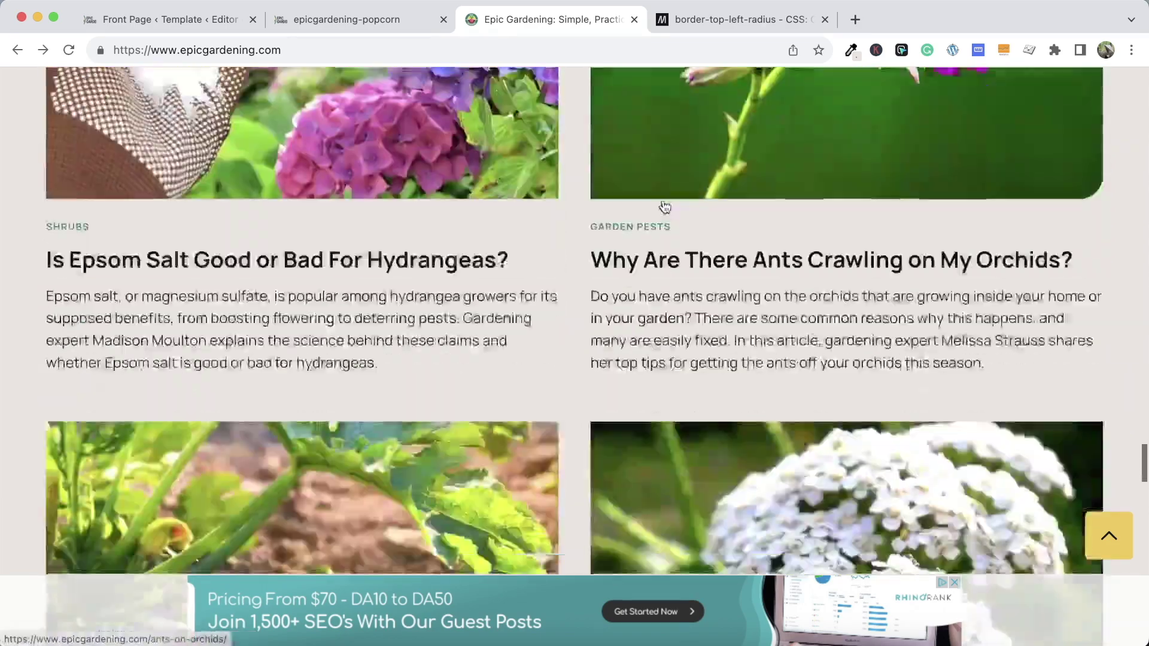
scroll(664, 207, down, 20)
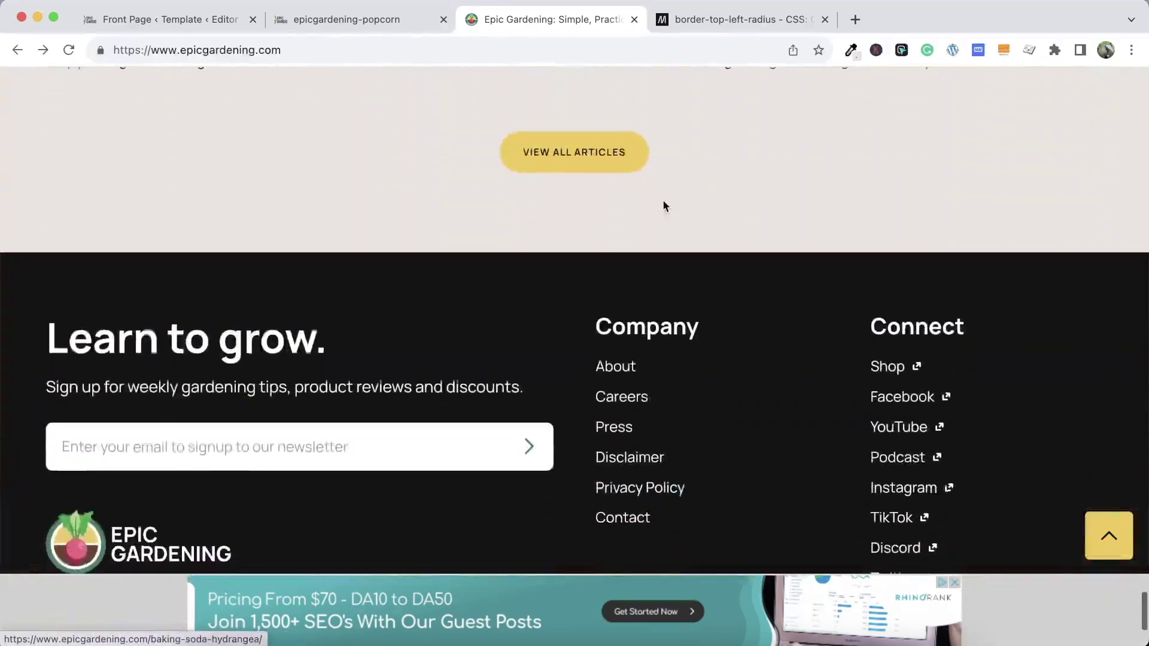
scroll(662, 204, up, 1)
scroll(397, 141, up, 9)
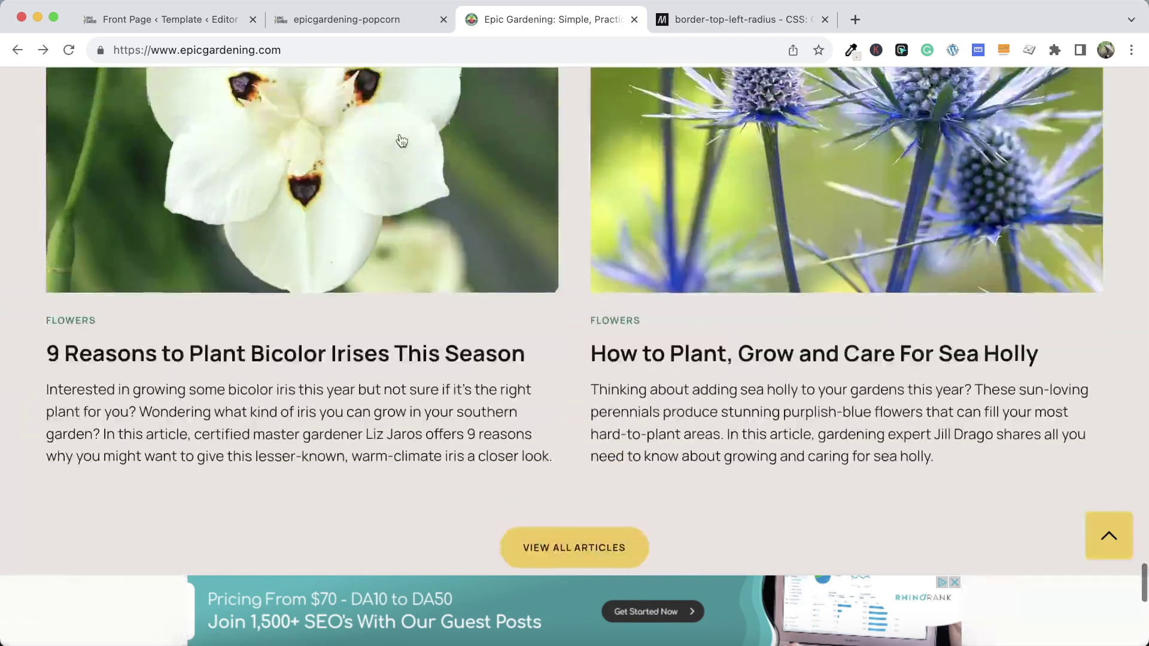
scroll(400, 134, up, 20)
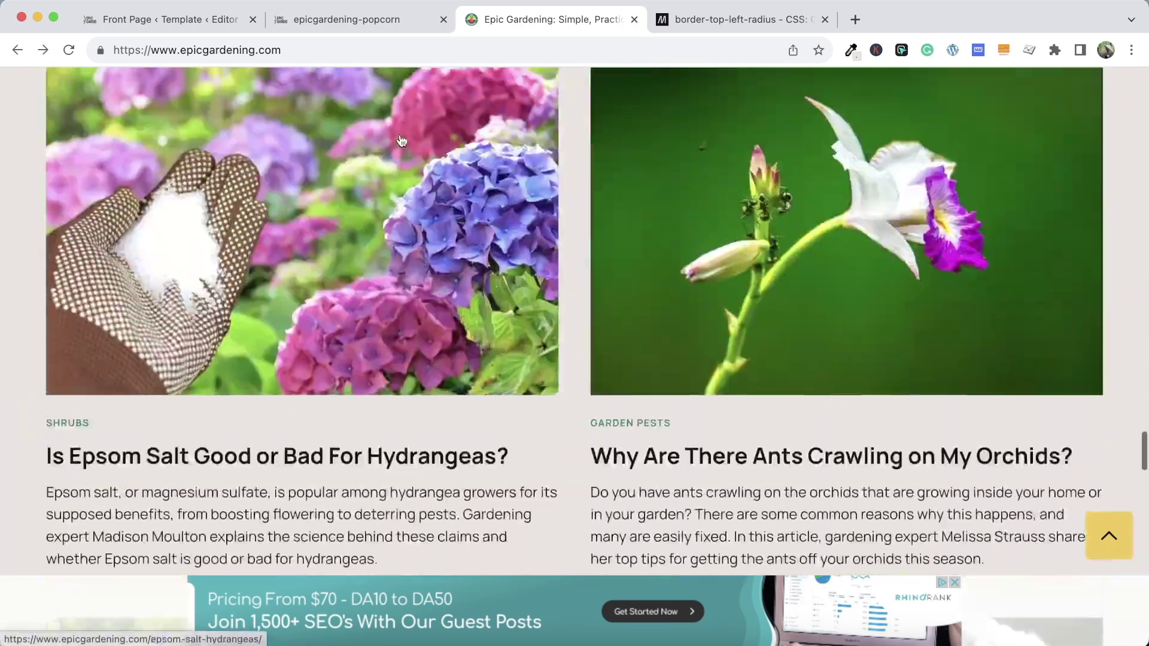
scroll(402, 150, up, 12)
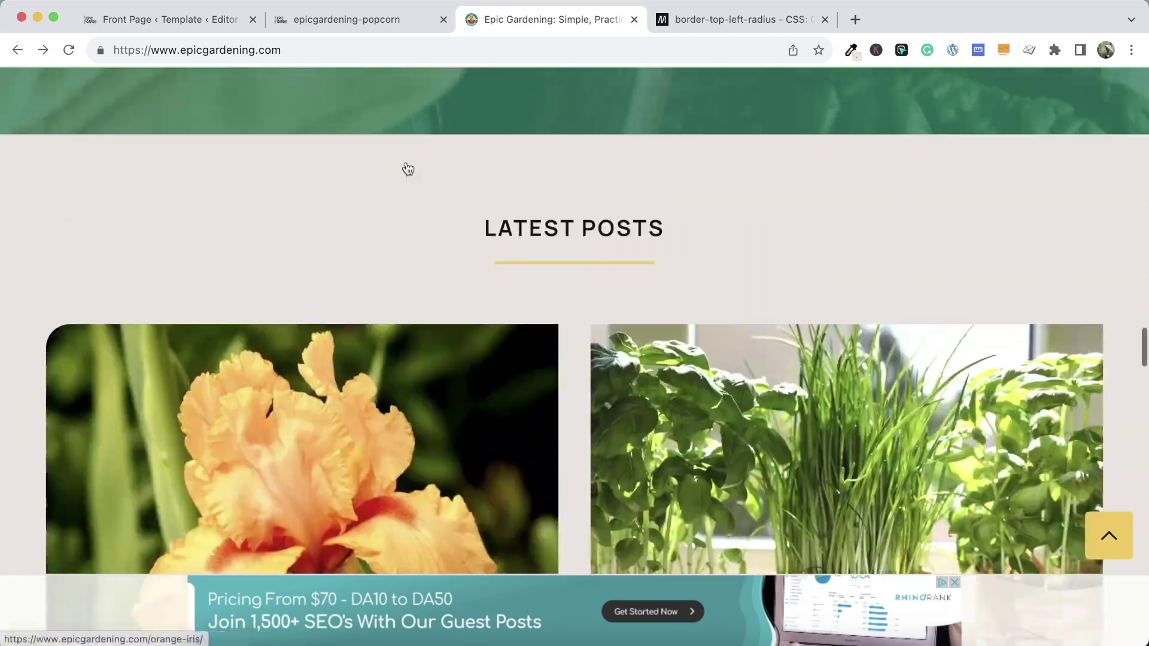
scroll(408, 170, up, 3)
Review the local front page from Product Reviews up to the hero, including the Editor's Picks heading and grid
click(304, 23)
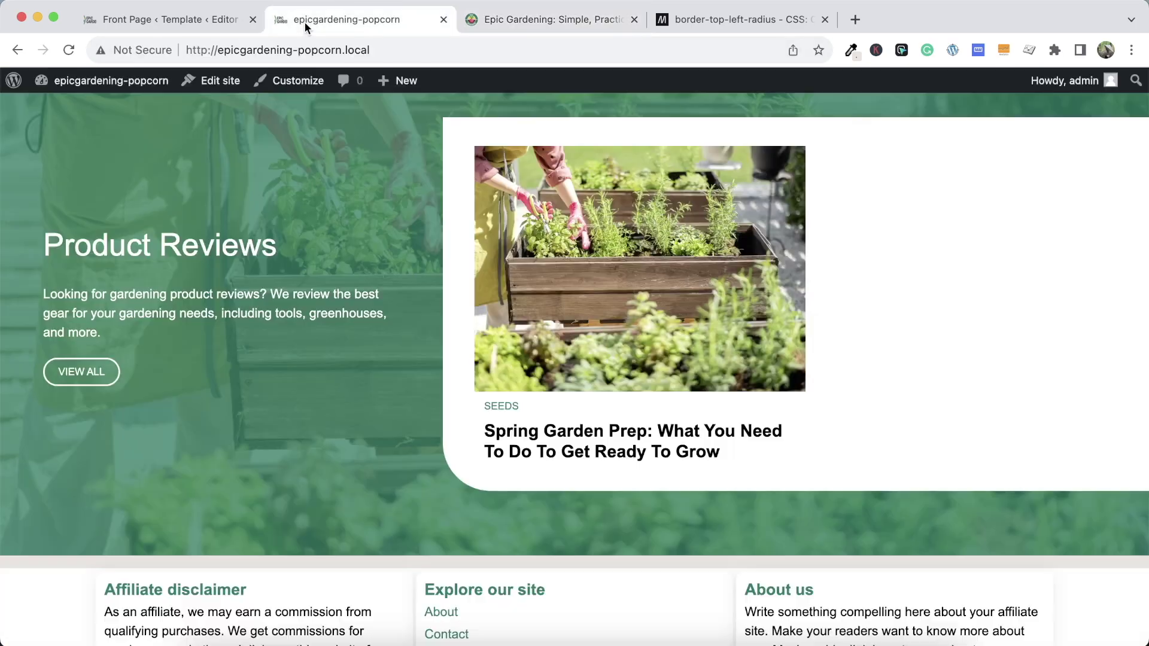
scroll(343, 270, up, 15)
scroll(344, 271, up, 20)
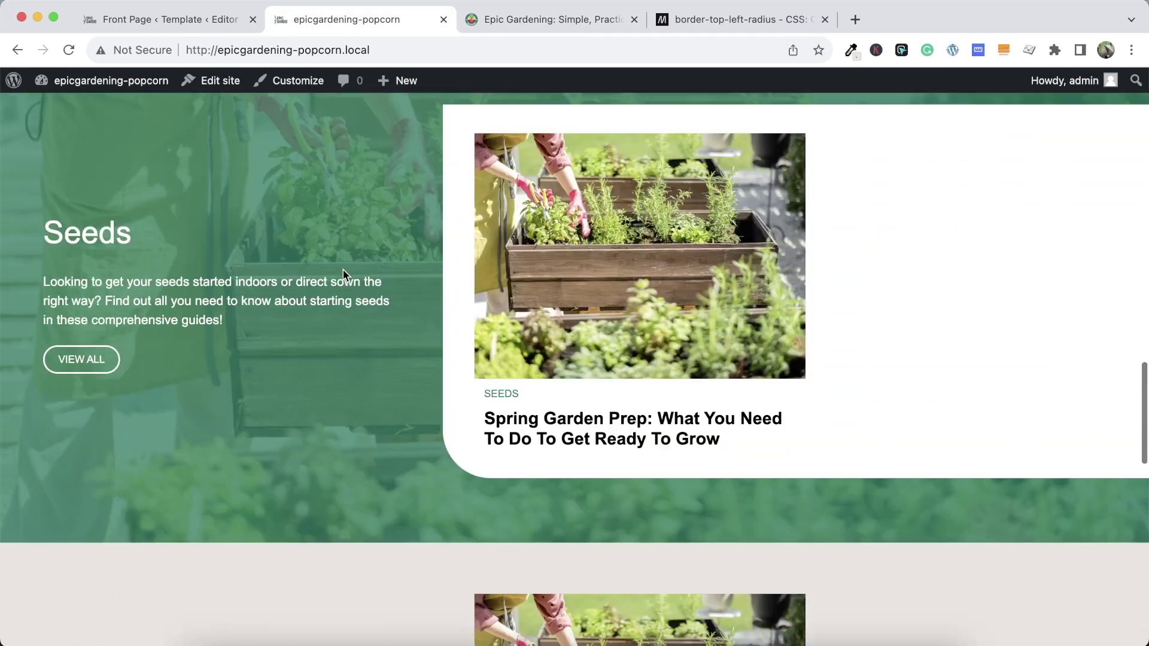
scroll(344, 275, up, 4)
scroll(343, 275, down, 6)
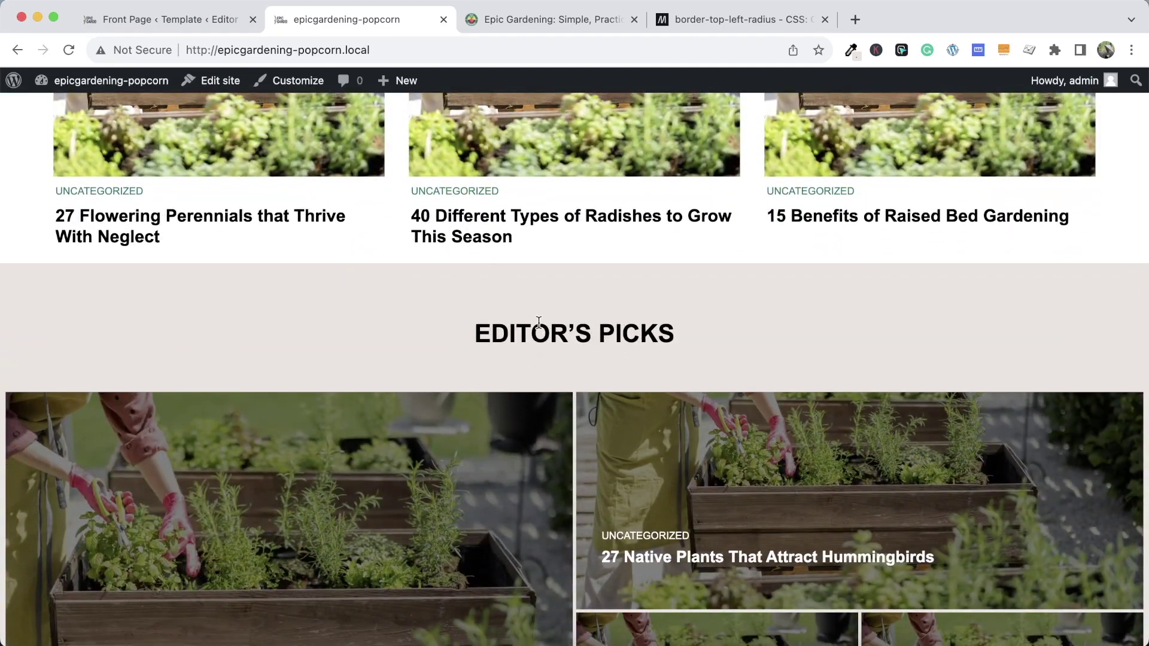
scroll(491, 353, up, 10)
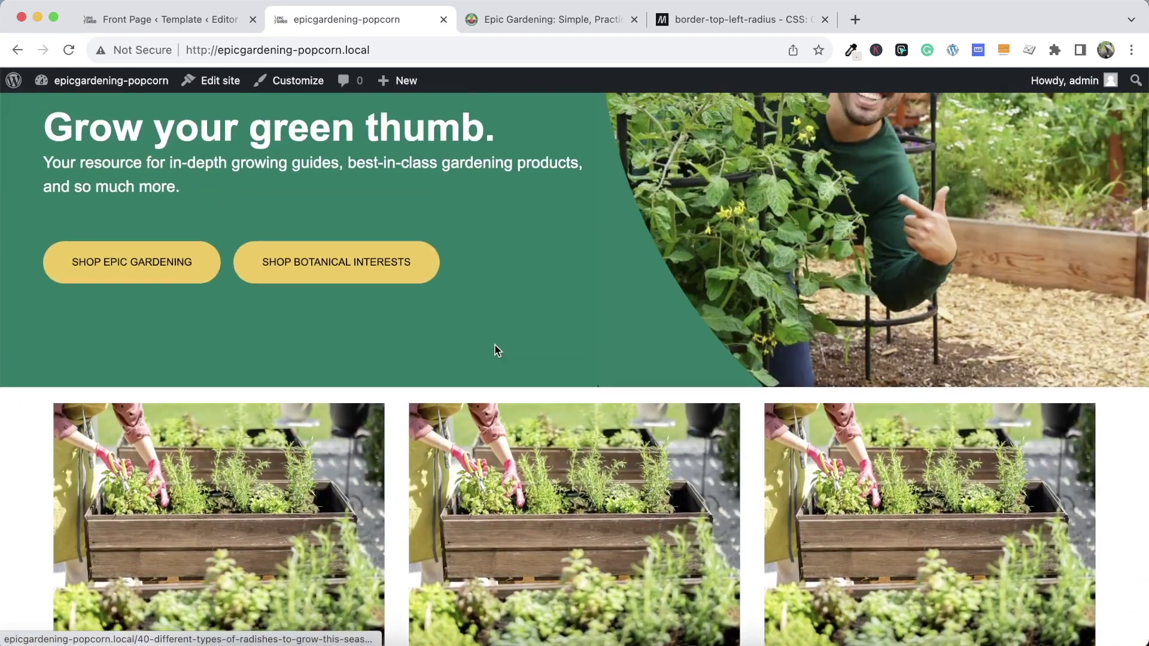
scroll(492, 345, down, 3)
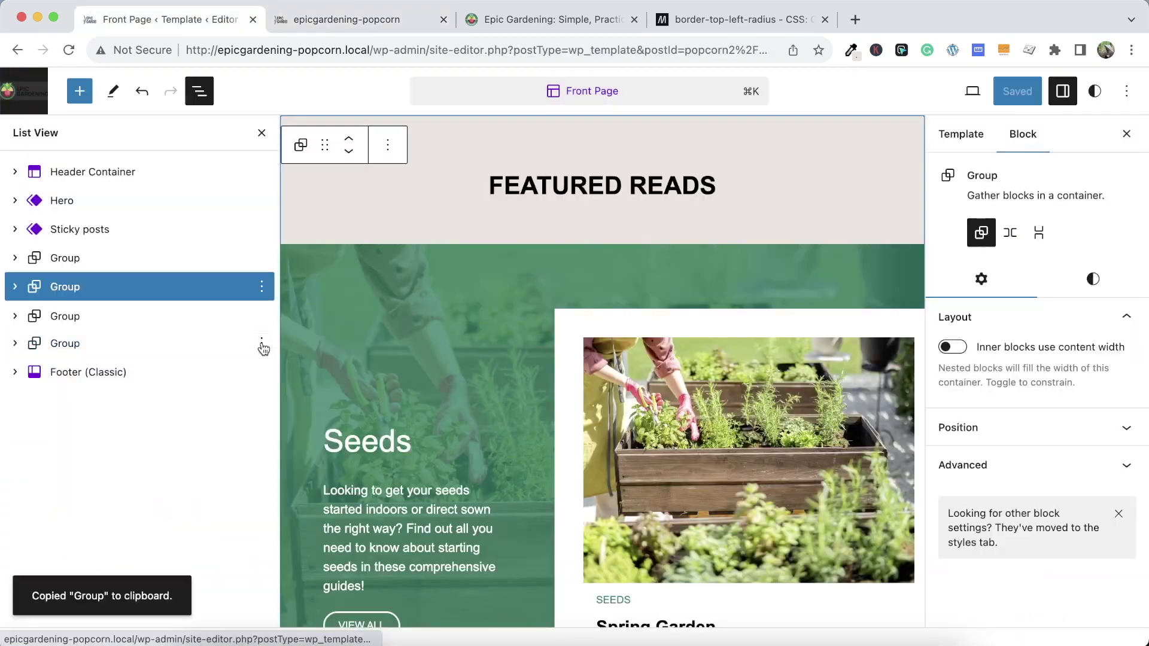
Add an empty block after the Product Reviews group, directly above the footer in the front page template
scroll(297, 561, down, 2)
scroll(296, 560, up, 2)
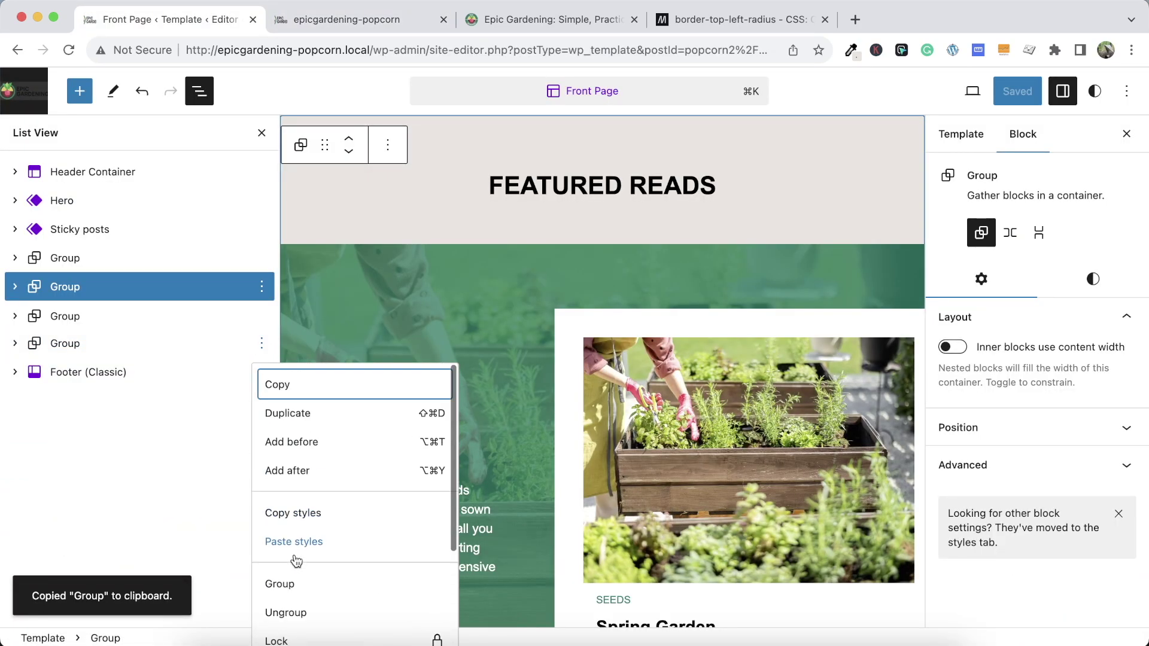
click(309, 472)
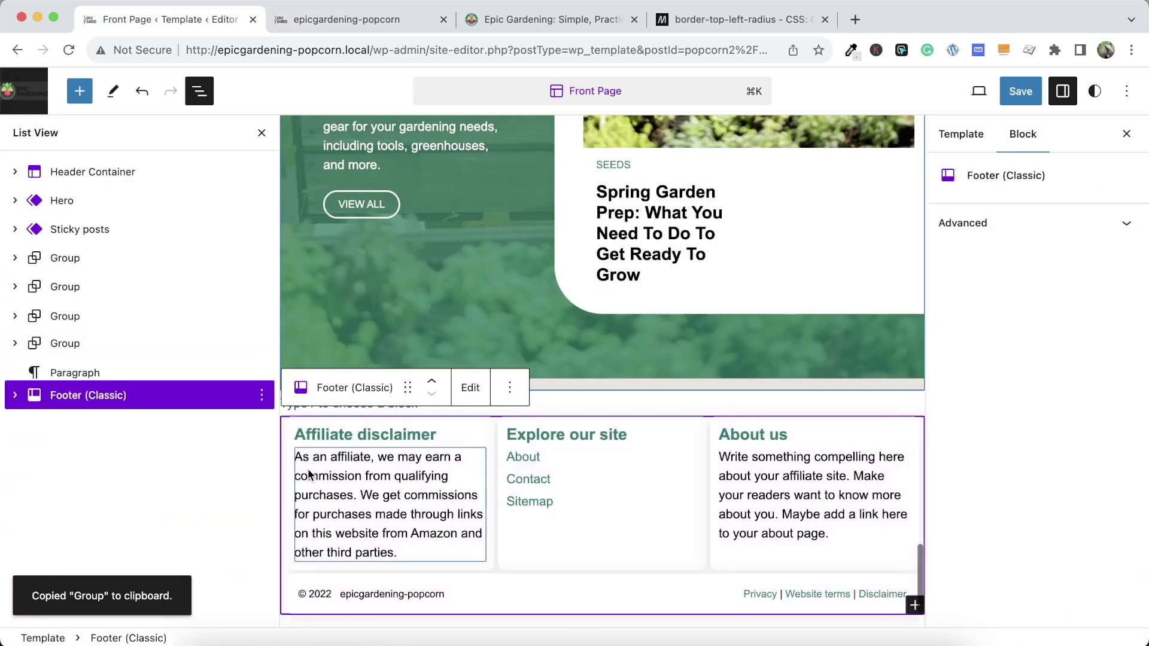
Paste the copied Featured Reads group over the empty paragraph above the footer and expand its Cover block
click(177, 377)
key(super+v)
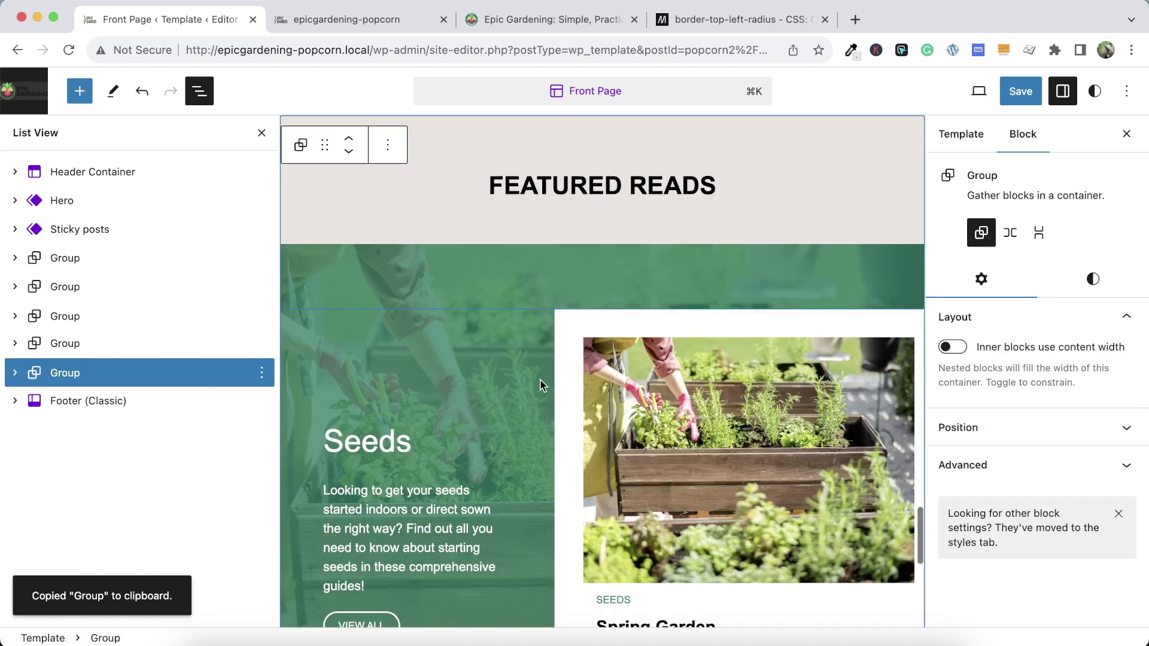
click(96, 376)
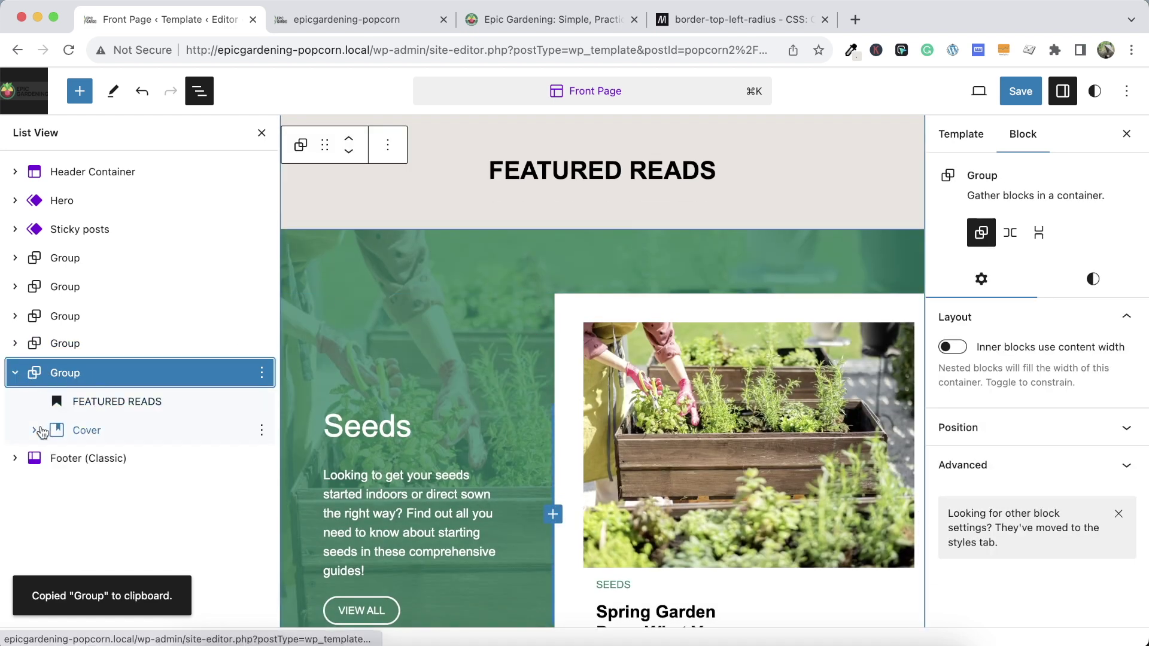
click(34, 430)
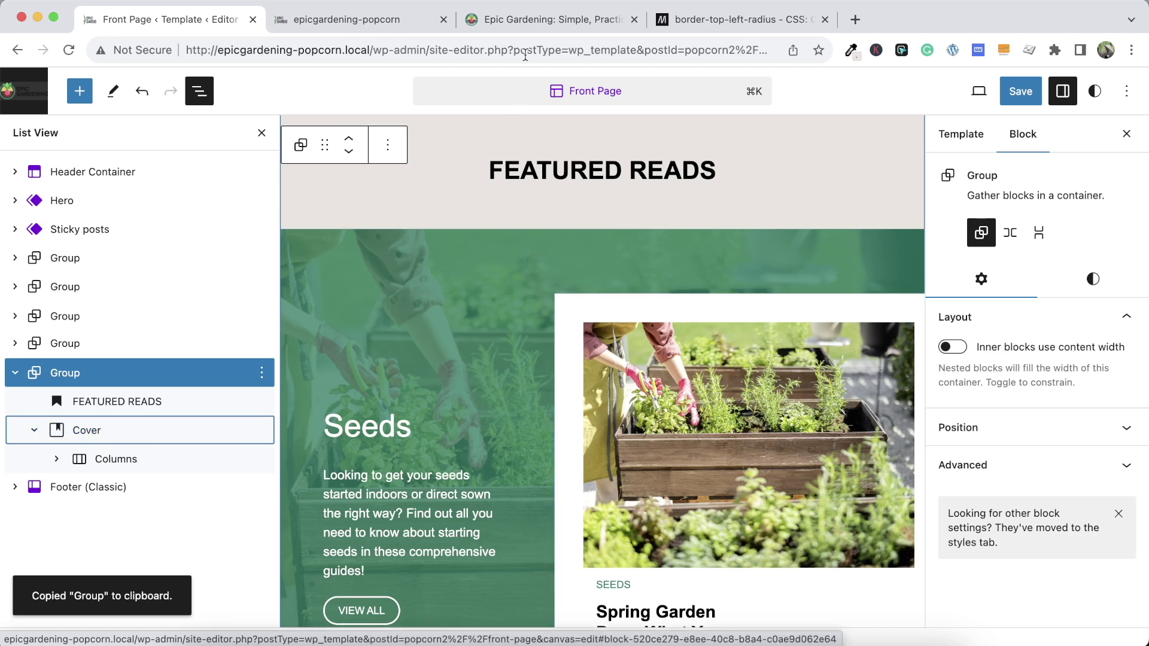
Compare the Epic Gardening site's Latest Posts layout with the local front page and the pasted section in the template
click(509, 28)
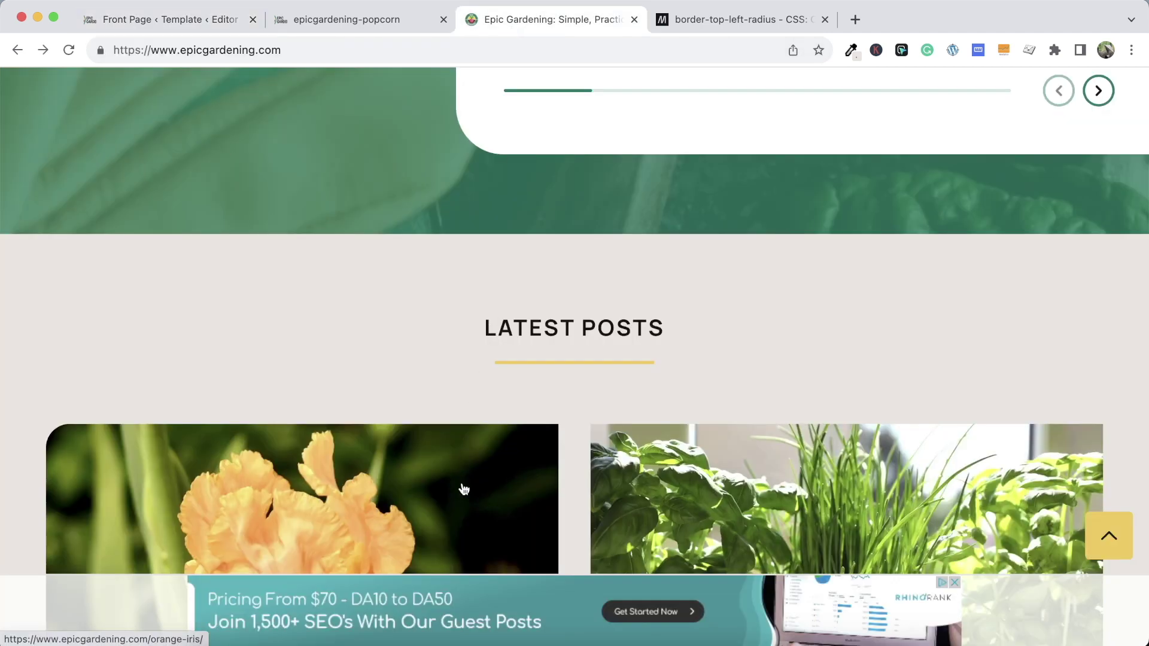
scroll(406, 483, down, 5)
scroll(371, 432, down, 4)
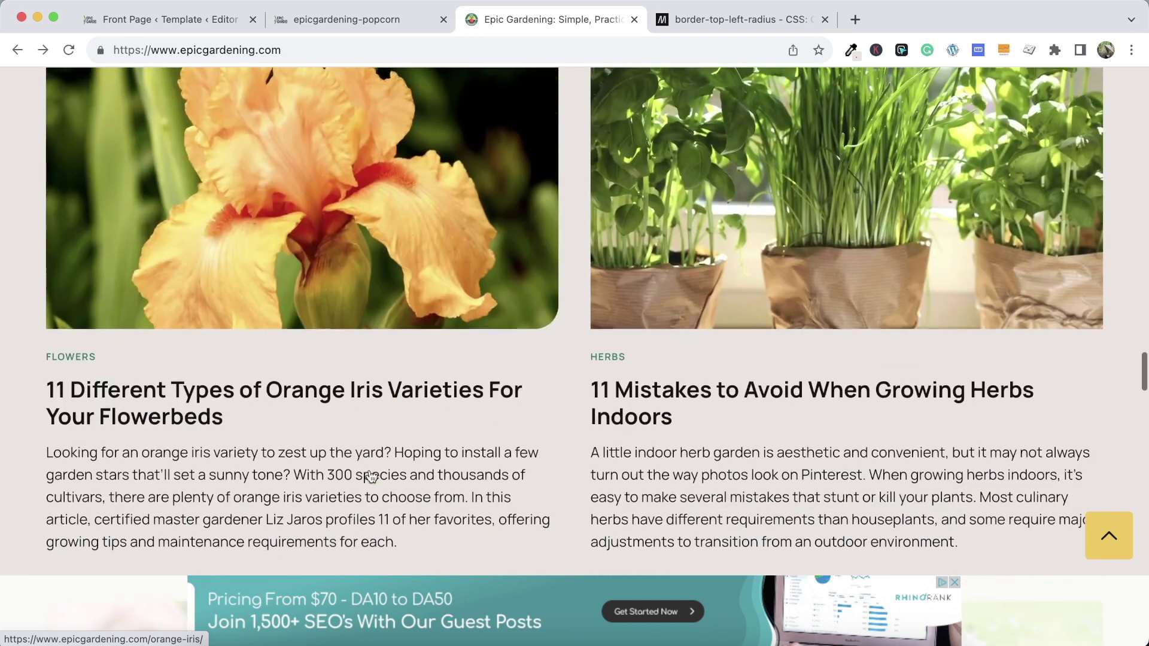
scroll(397, 411, up, 8)
click(412, 18)
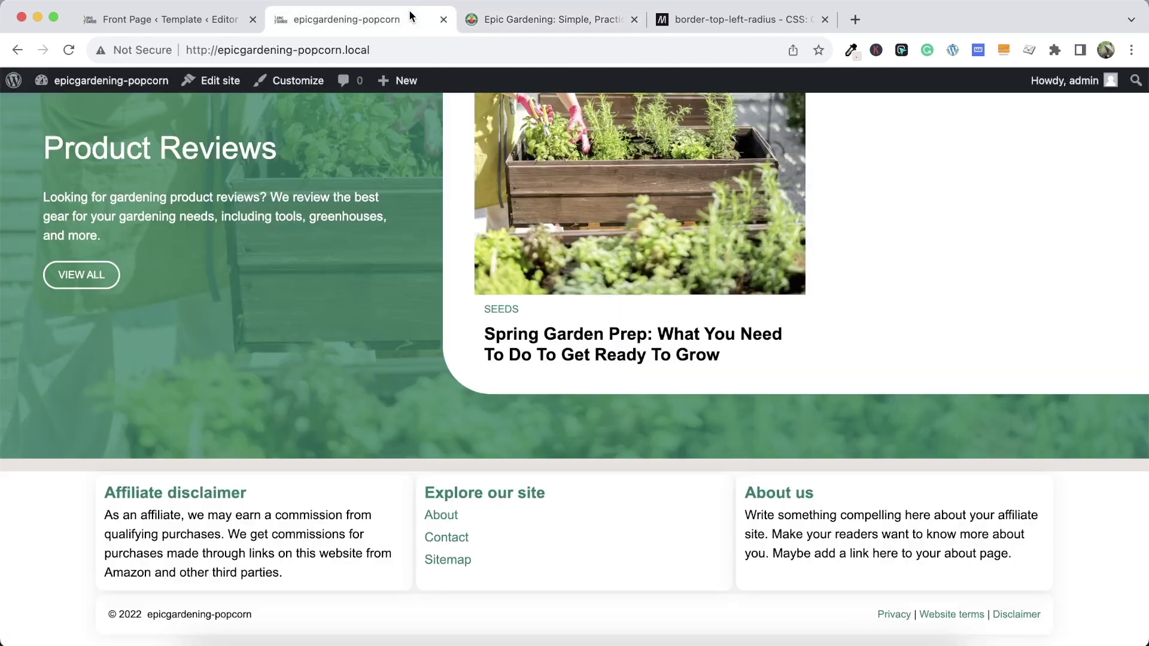
click(190, 20)
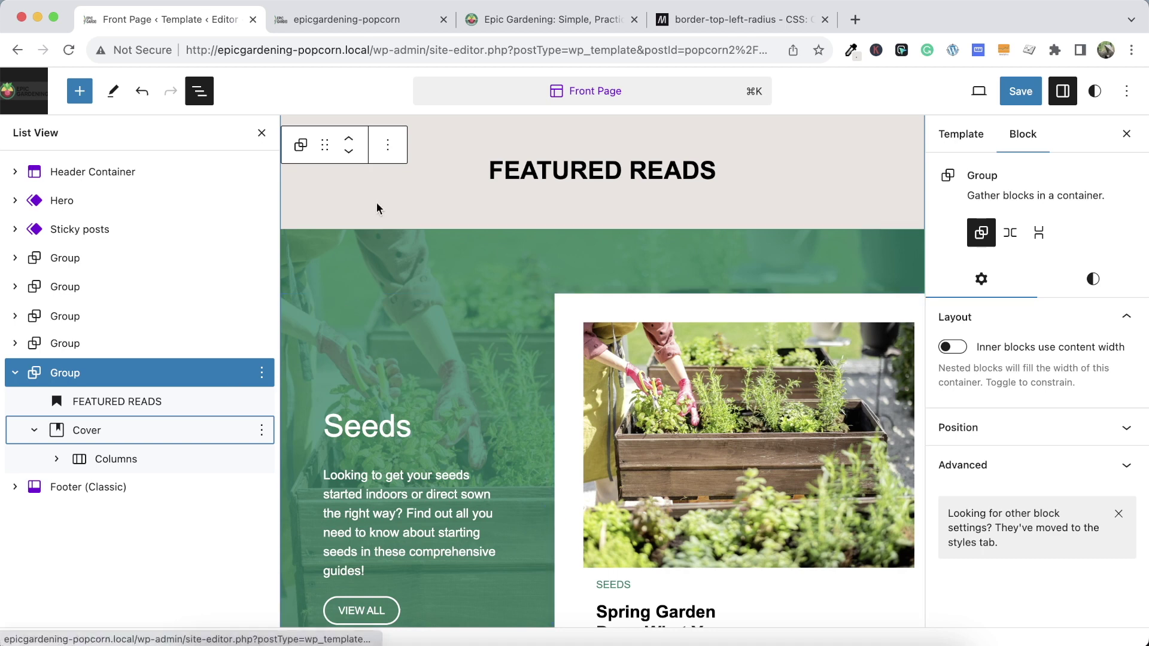
click(547, 19)
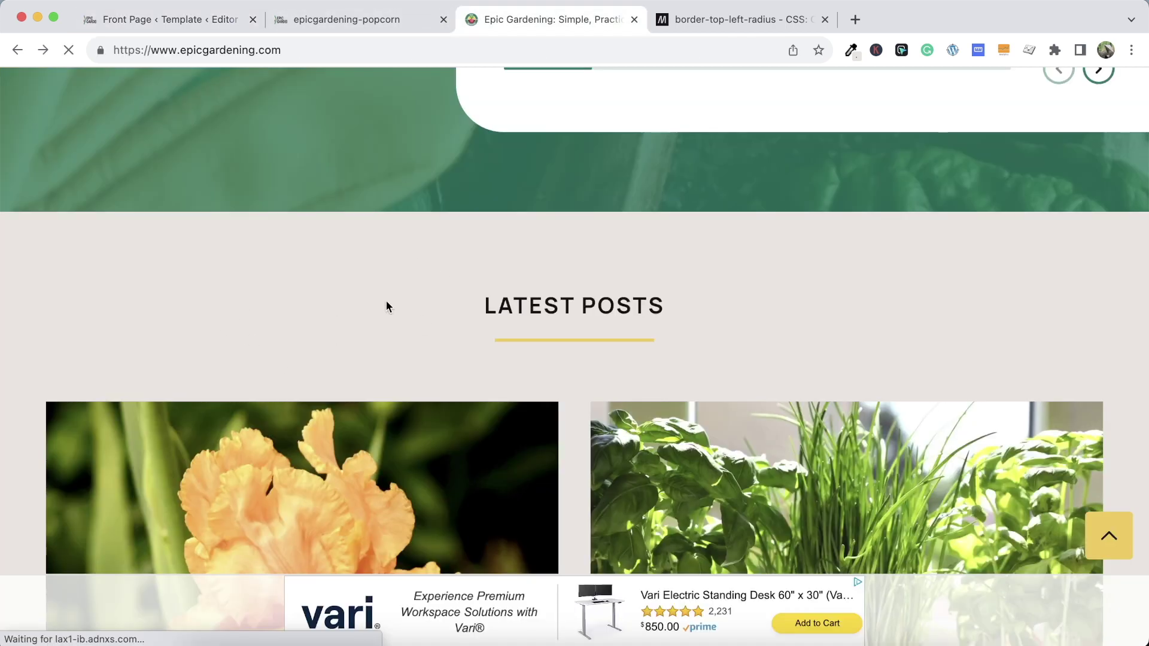
click(192, 20)
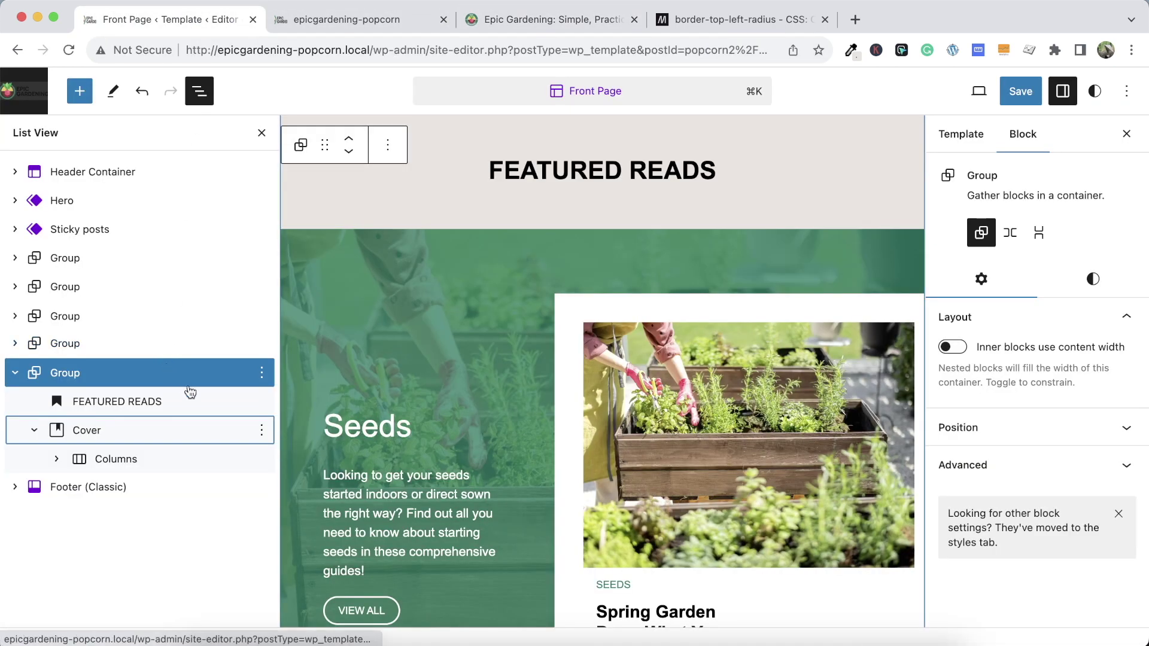
Move the Columns block out of the Cover to directly below the pasted section's heading, and delete the leftover Cover
click(110, 459)
drag(110, 459, 117, 429)
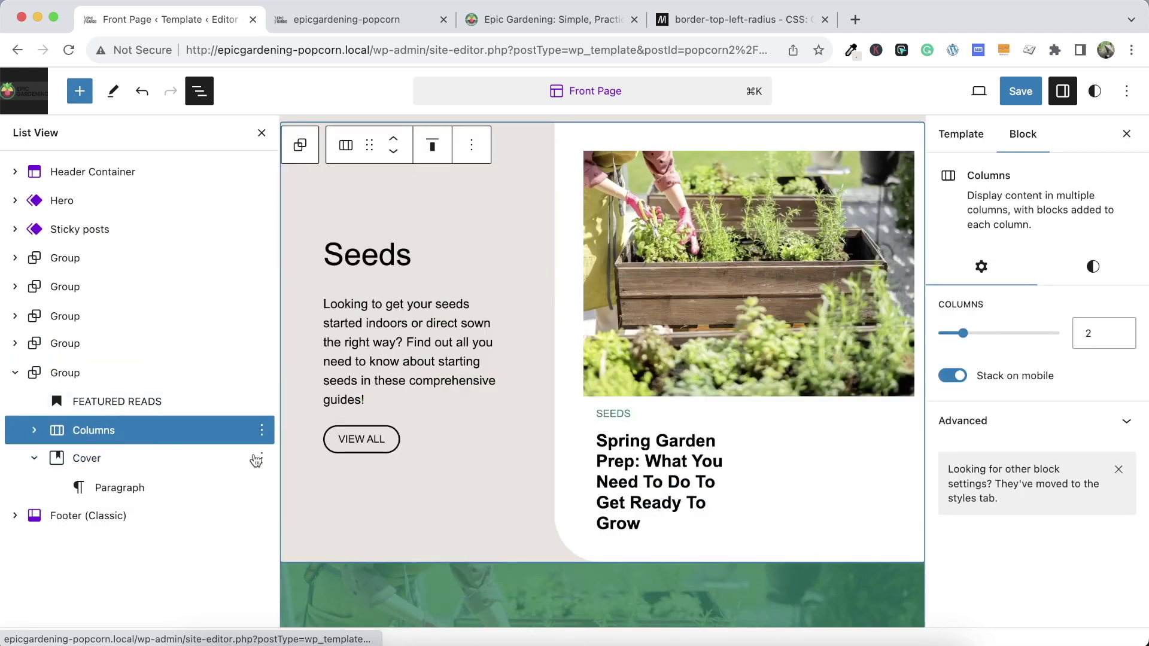
click(259, 459)
scroll(283, 429, down, 2)
click(284, 423)
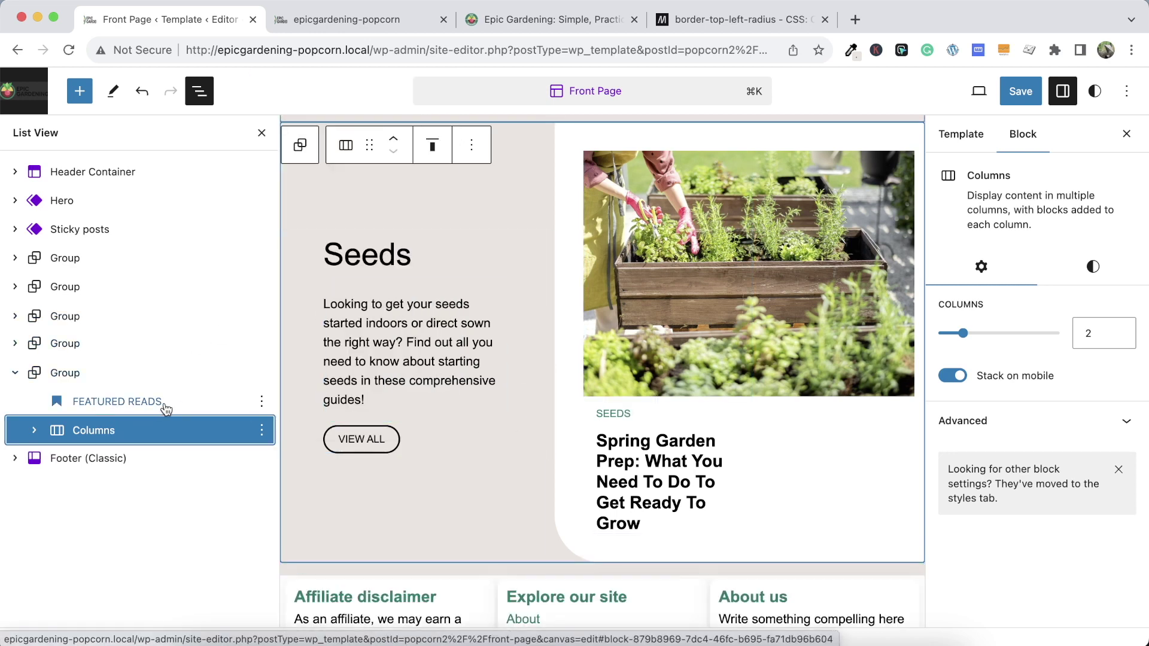
Move the group holding the Query Loop out of the second column to below the heading, and delete the remaining Columns block
click(35, 431)
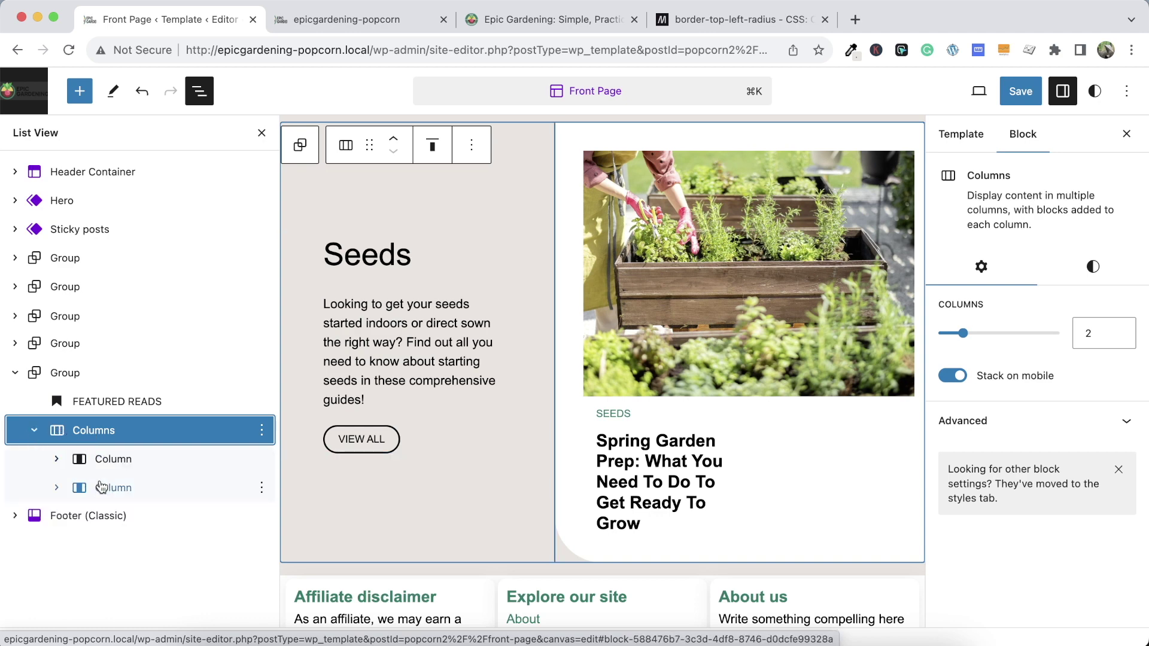
click(56, 487)
key(Down)
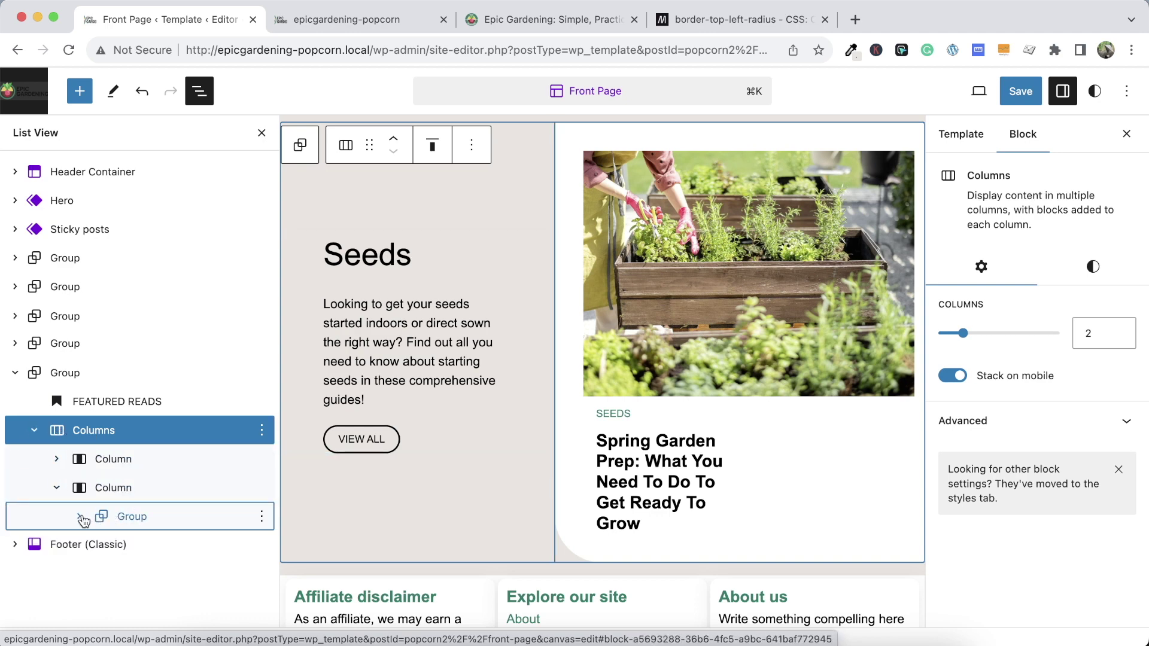
key(Right)
drag(120, 525, 117, 407)
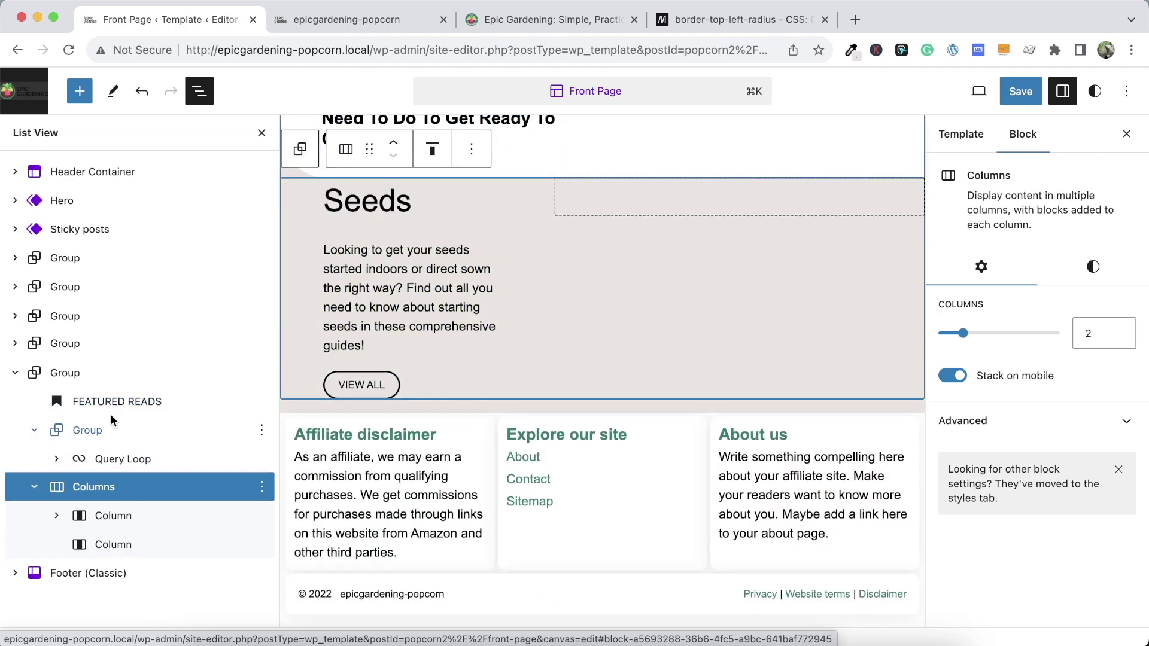
scroll(412, 335, up, 3)
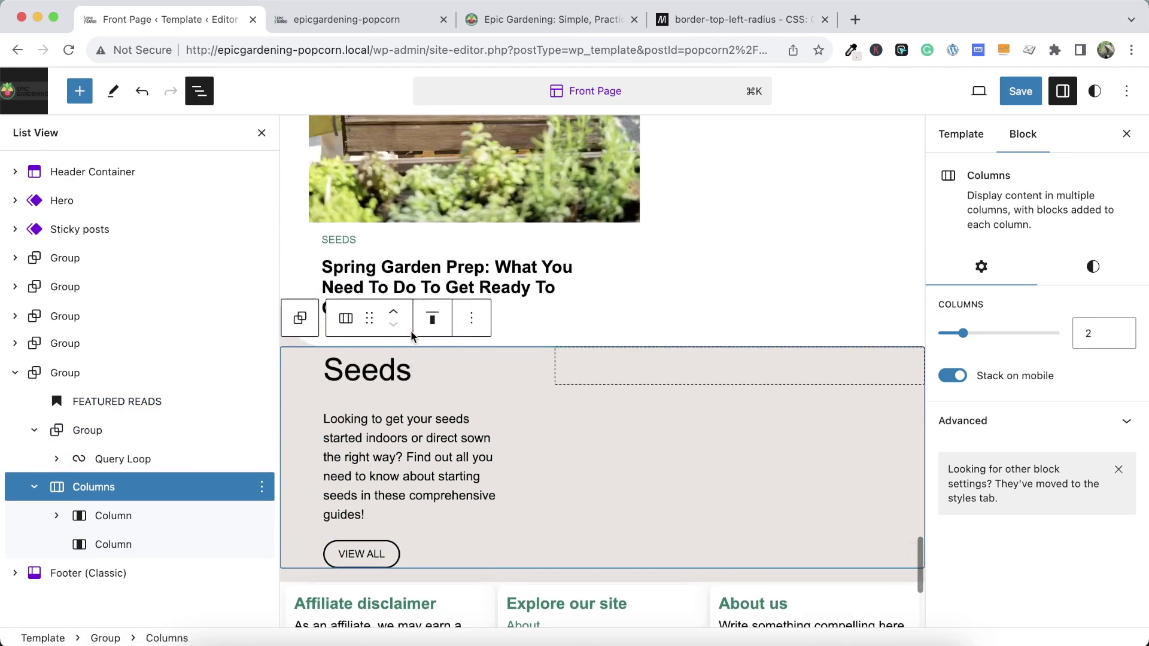
click(262, 486)
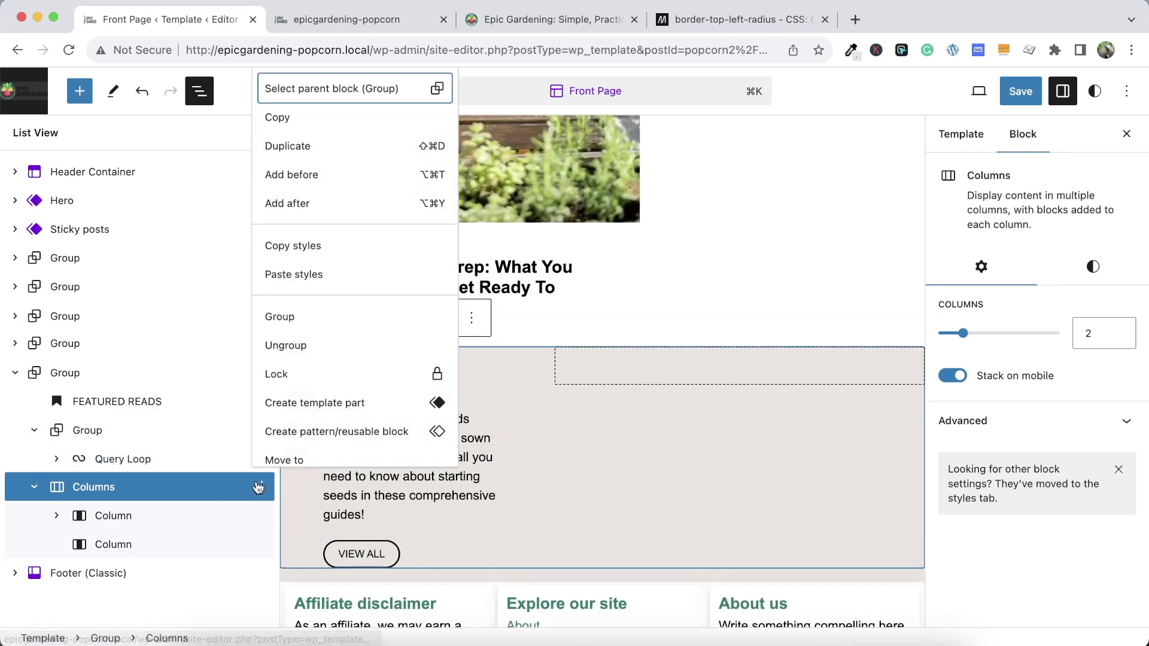
scroll(271, 452, down, 2)
click(279, 447)
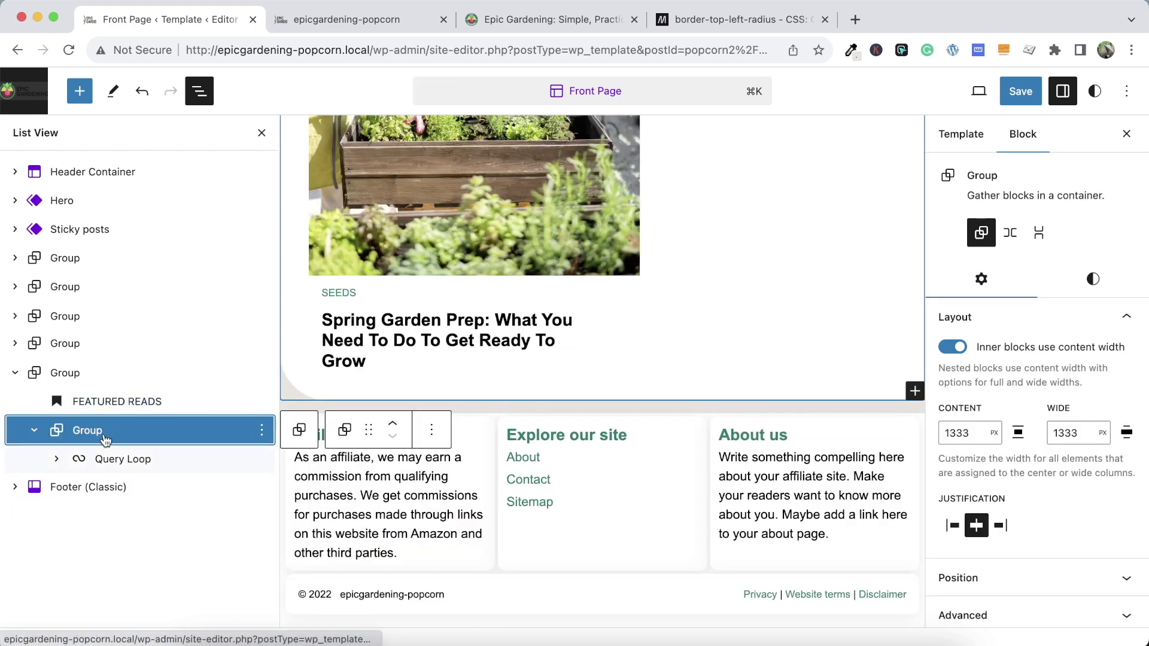
Check the Query Loop's display settings in the new section and save the template
scroll(668, 276, up, 4)
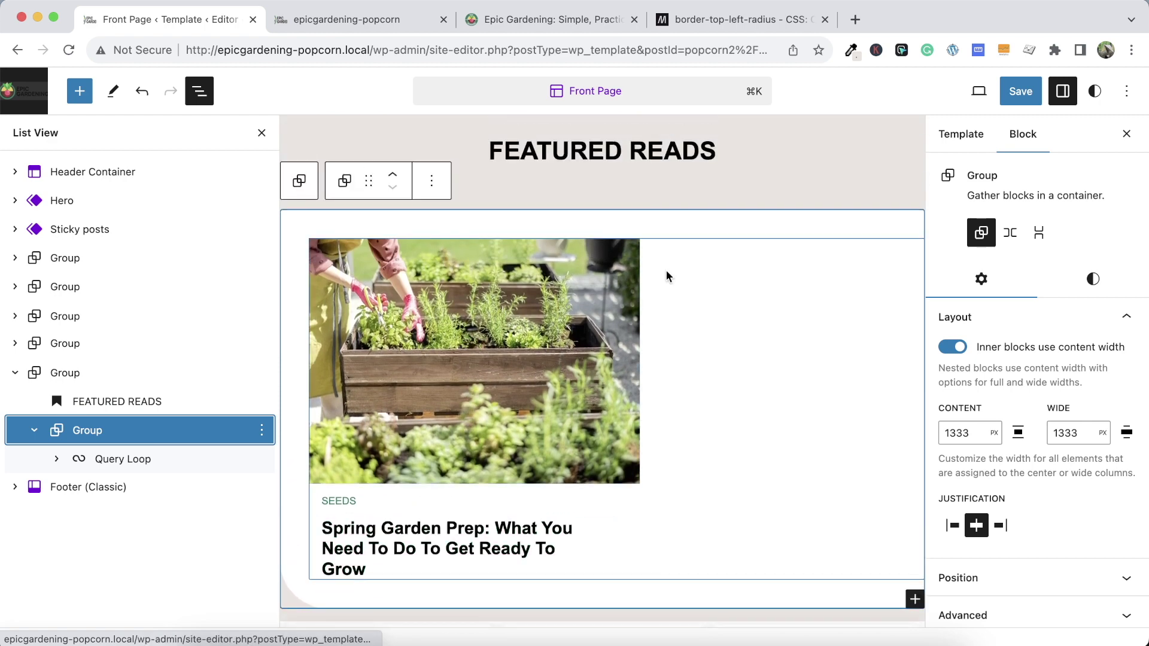
click(667, 277)
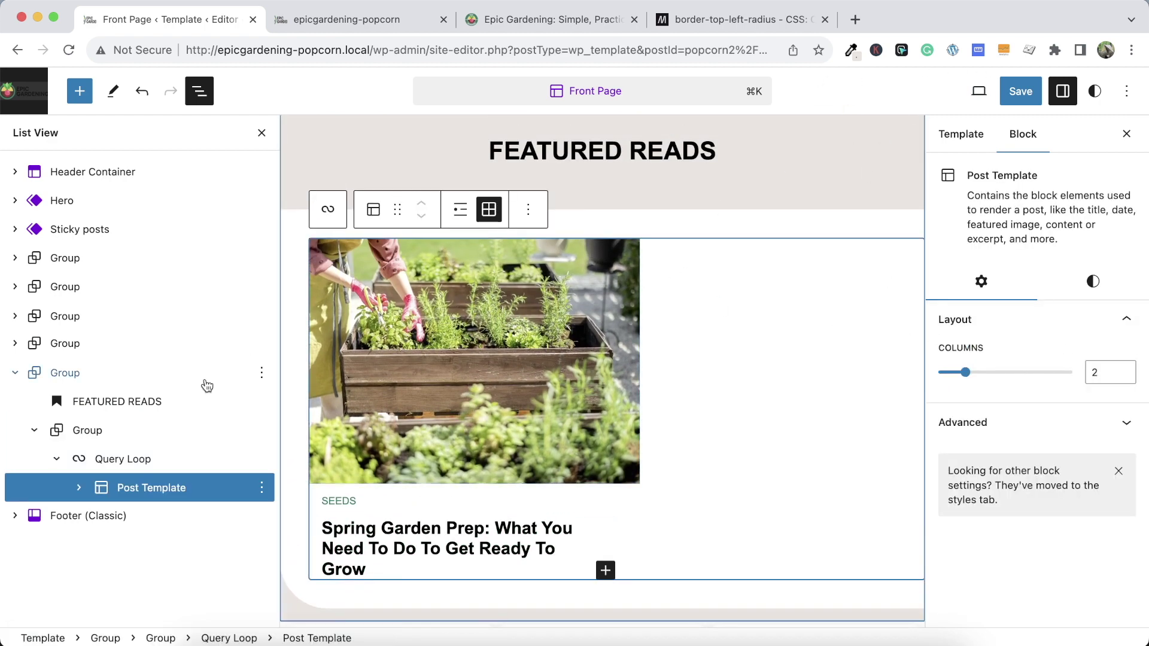
click(131, 459)
click(499, 215)
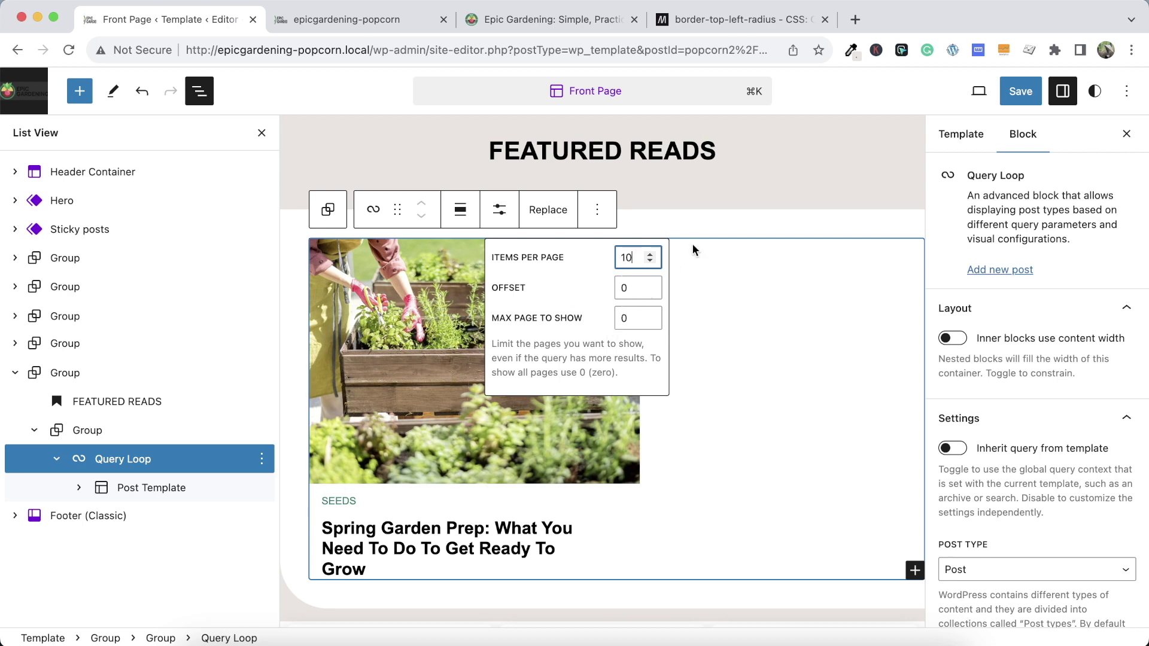
click(708, 279)
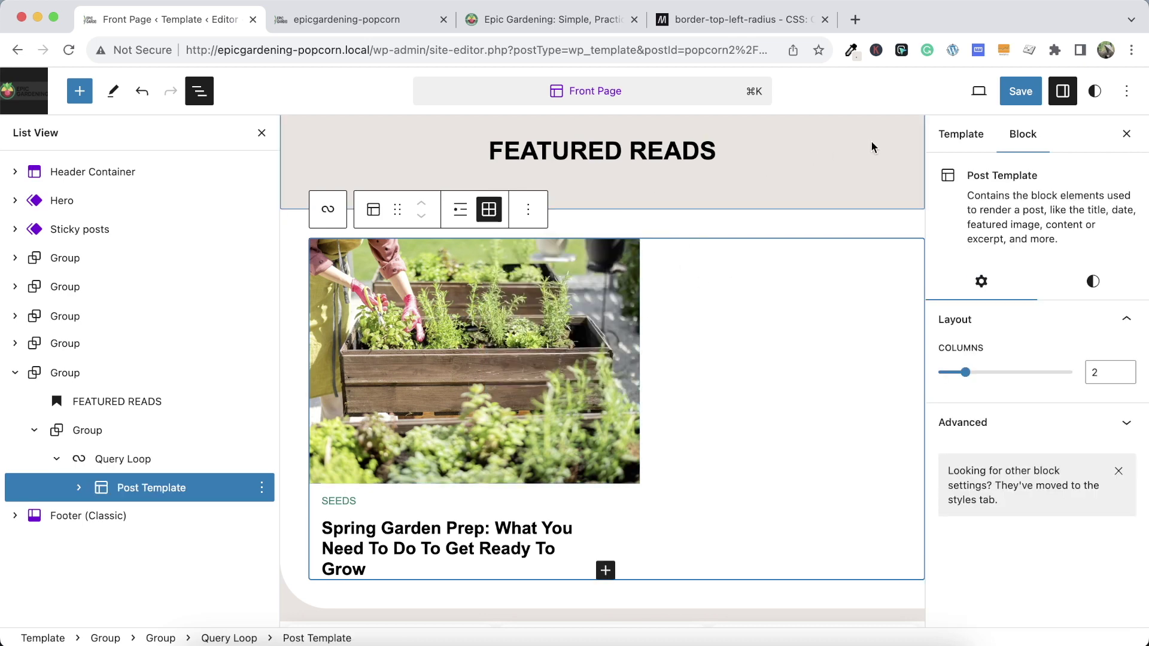
click(1015, 96)
click(987, 93)
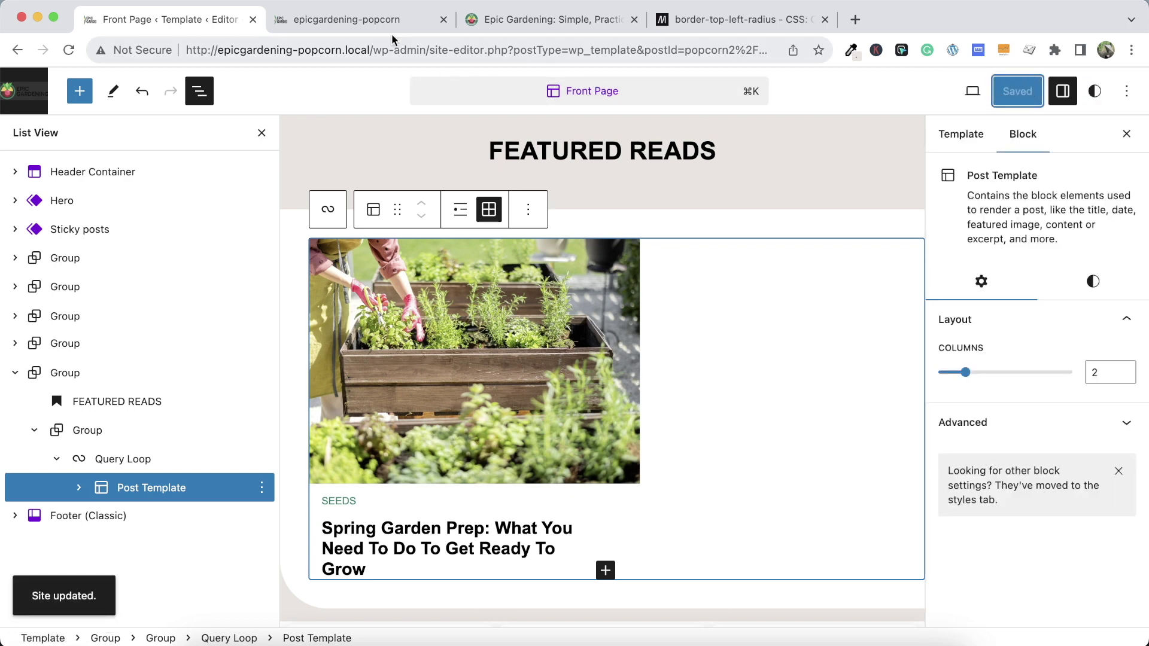
Remove the seeds category filter from the Query Loop, set its sticky posts option to Include, and save the template
click(150, 461)
scroll(953, 428, down, 10)
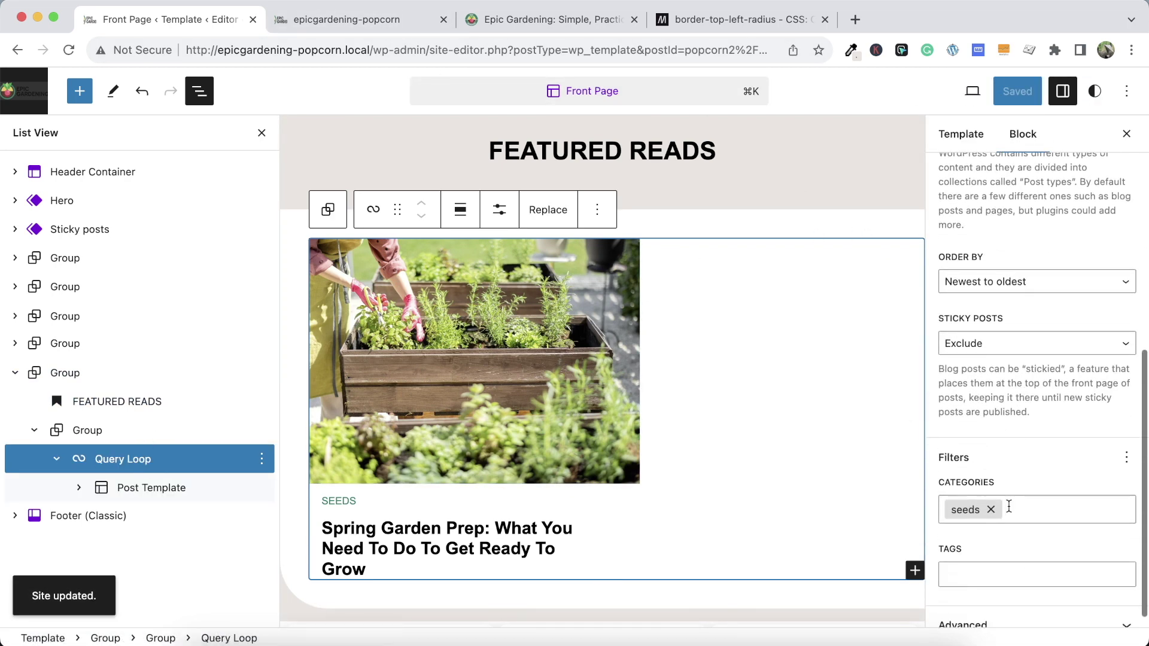
click(991, 509)
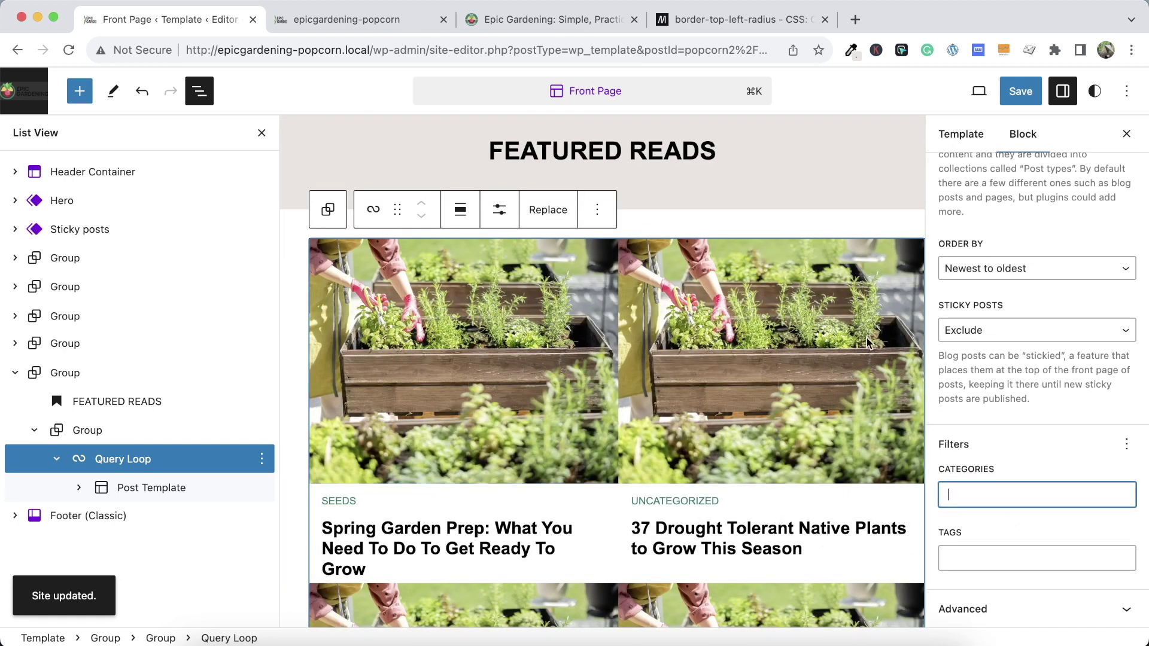
click(991, 331)
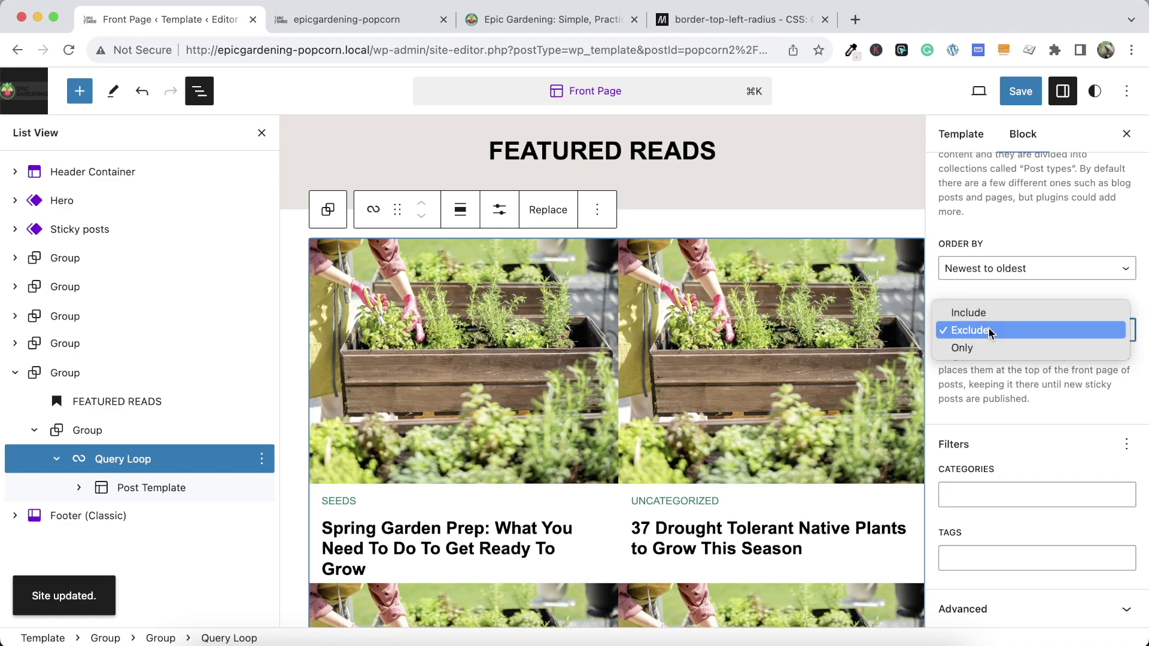
click(990, 313)
click(1008, 94)
click(1009, 92)
Replace the Featured Reads heading of the new section with "LATEST POSTS", copied from the Epic Gardening site
click(529, 23)
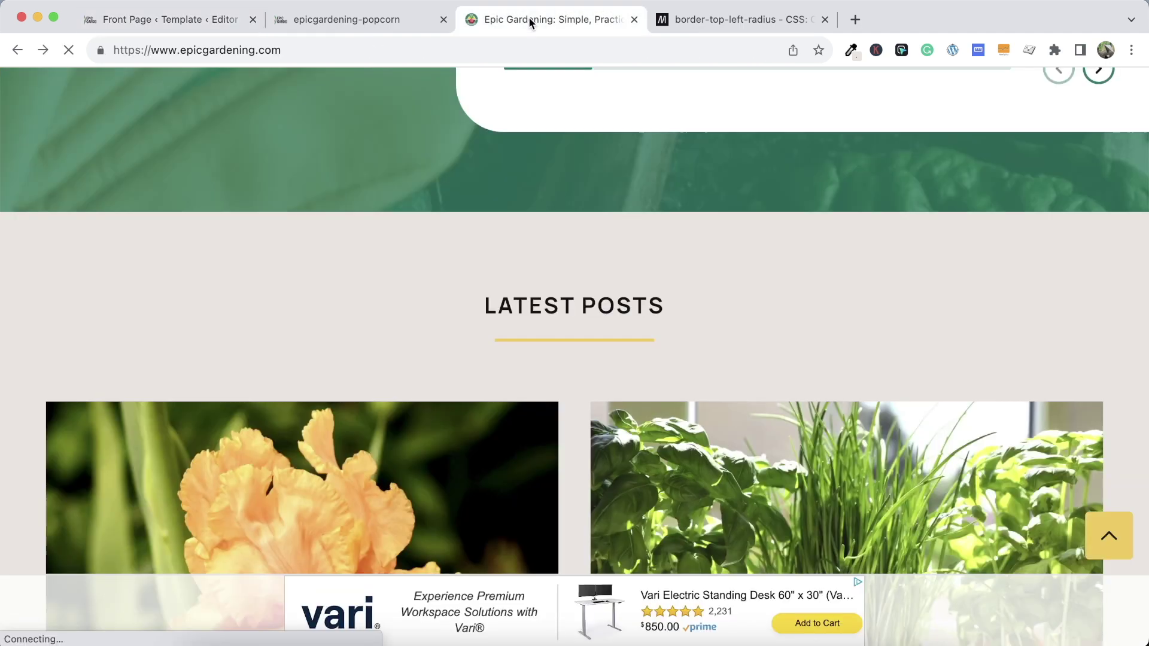
scroll(402, 174, down, 5)
scroll(403, 174, up, 3)
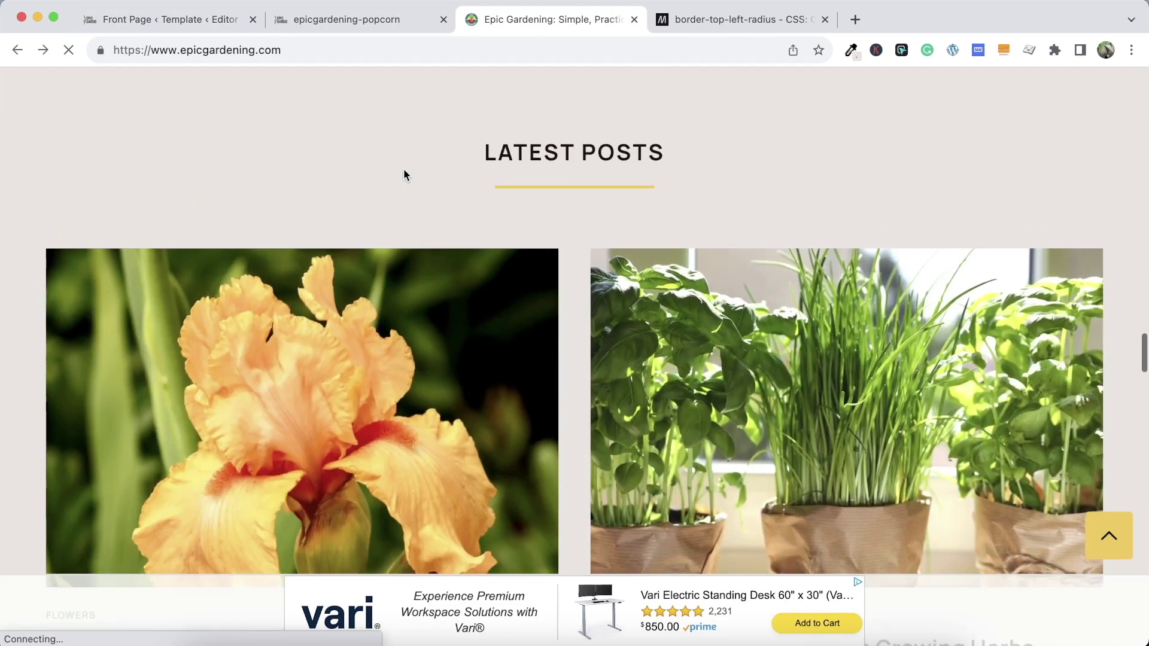
double_click(572, 192)
drag(572, 192, 630, 190)
key(super+c)
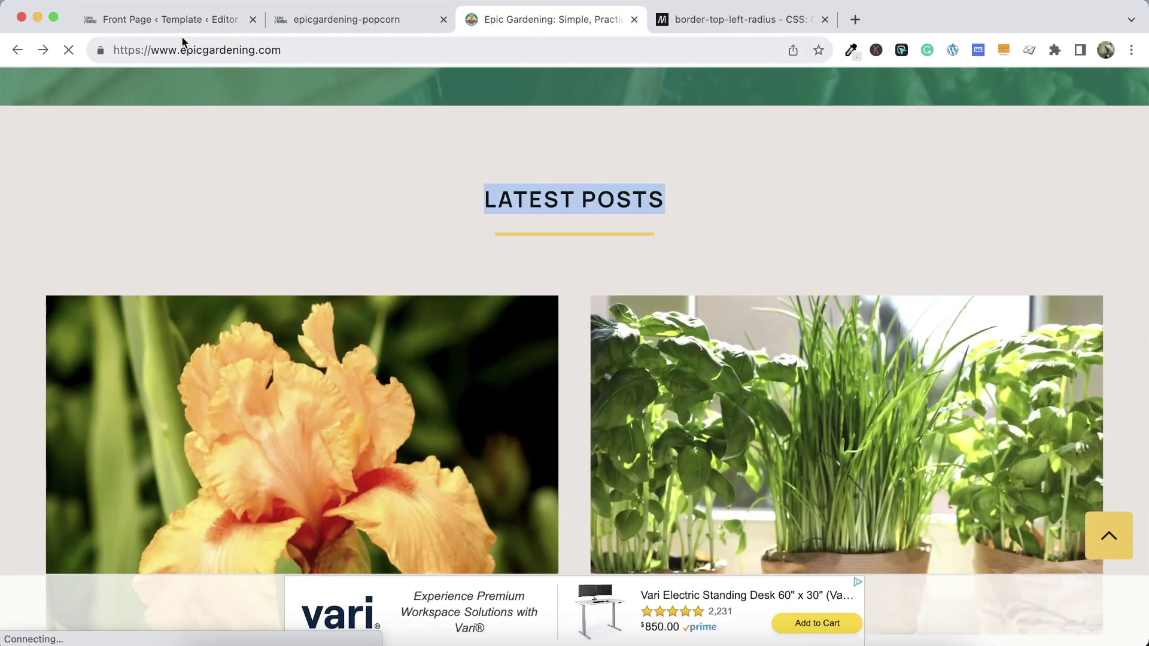
click(191, 20)
click(561, 152)
double_click(561, 153)
drag(561, 152, 670, 153)
key(super+v)
Clear the Quaternary background color from the group around the Latest Posts Query Loop and compare its post cards with the Epic Gardening site
scroll(362, 339, up, 3)
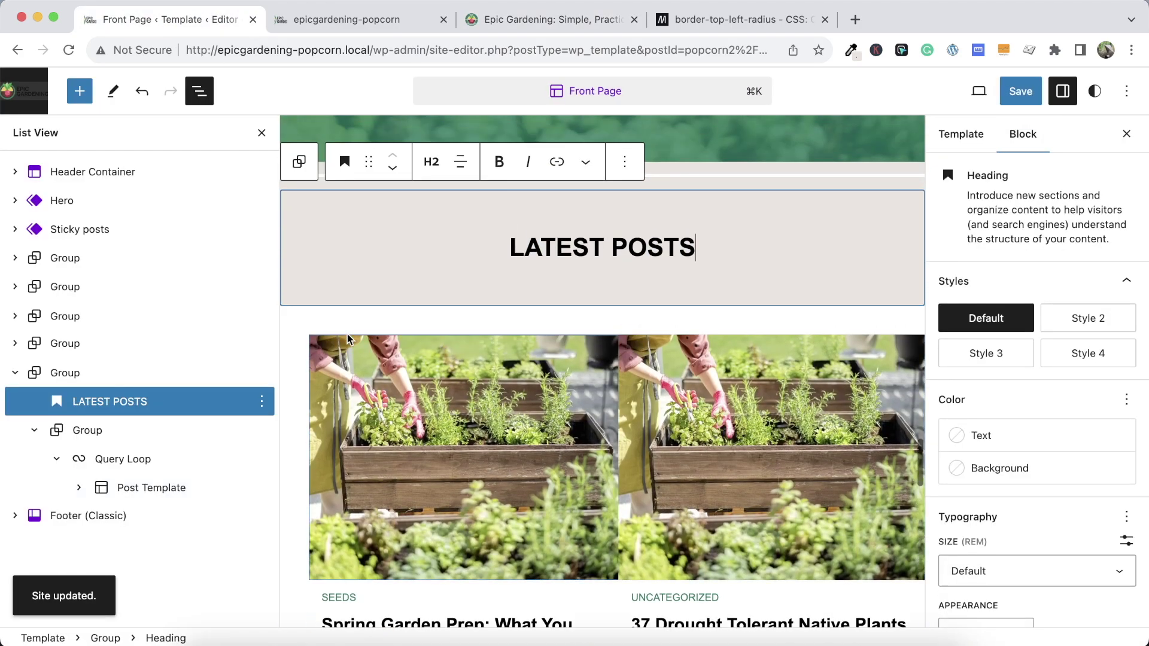
click(295, 316)
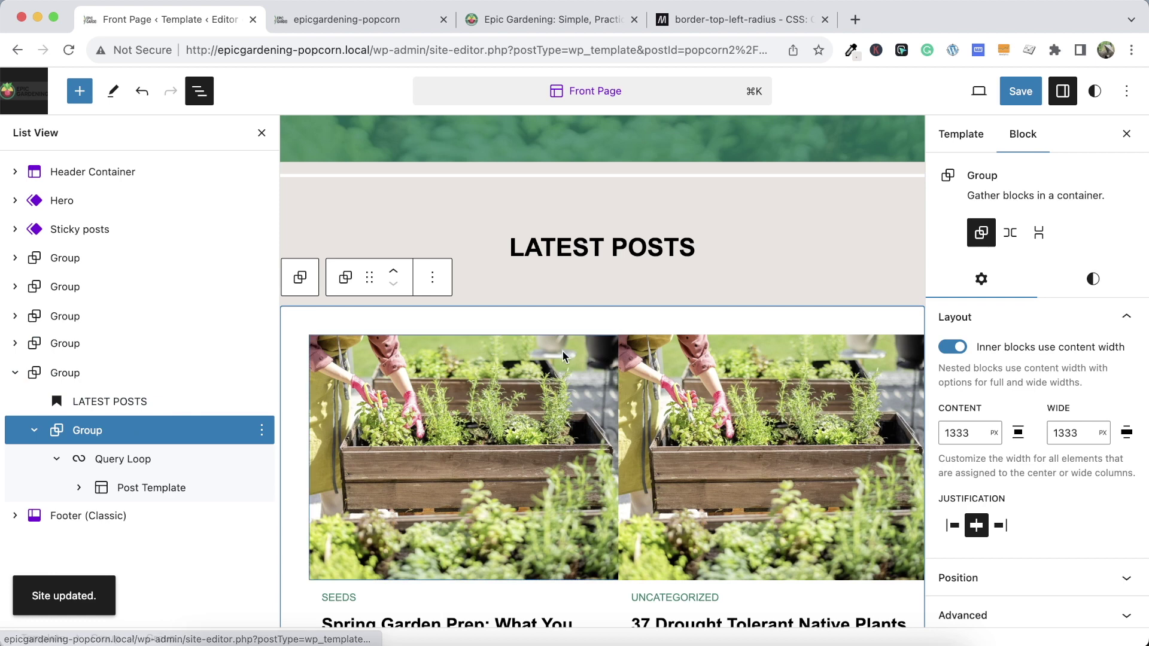
click(1093, 280)
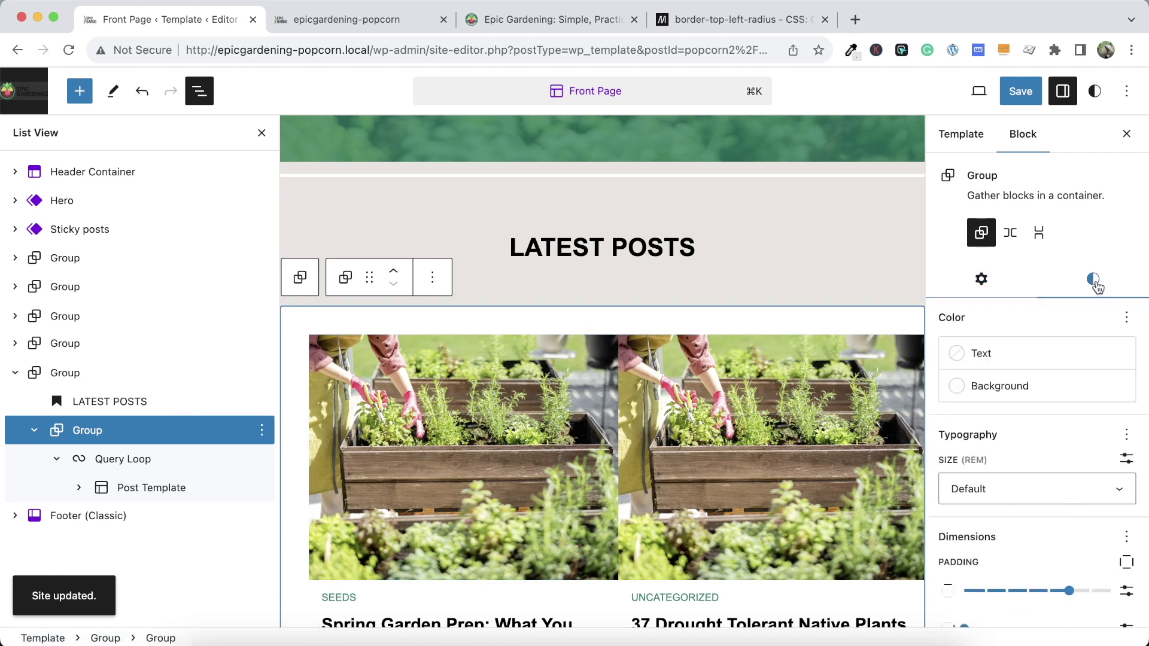
click(964, 386)
click(824, 269)
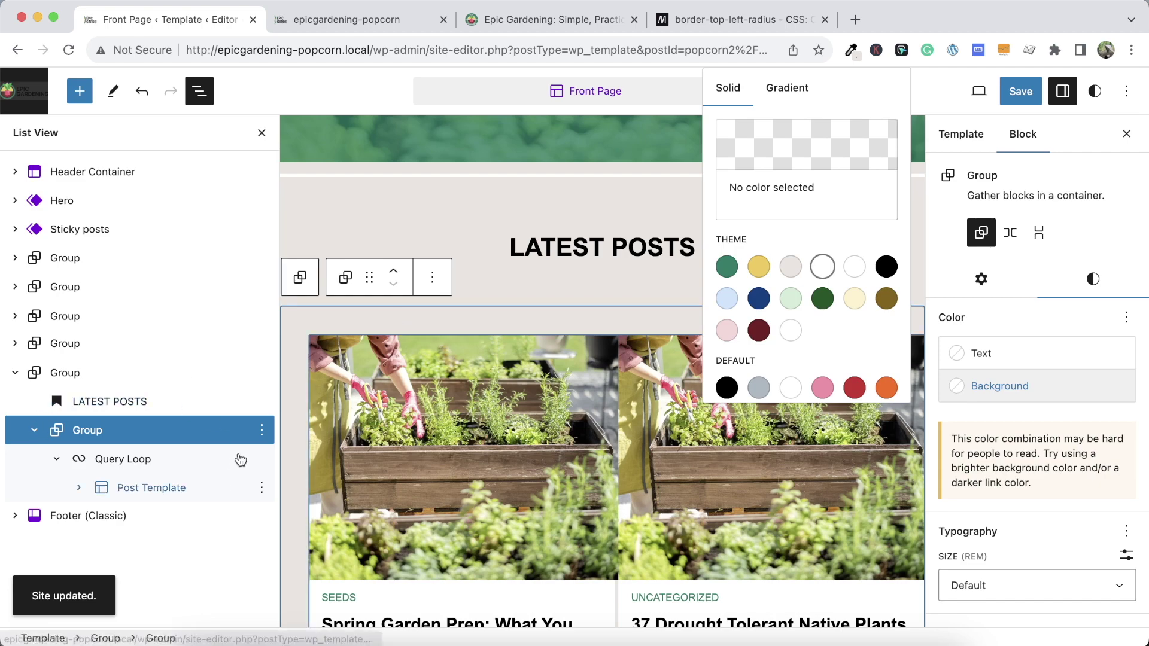
scroll(527, 478, down, 2)
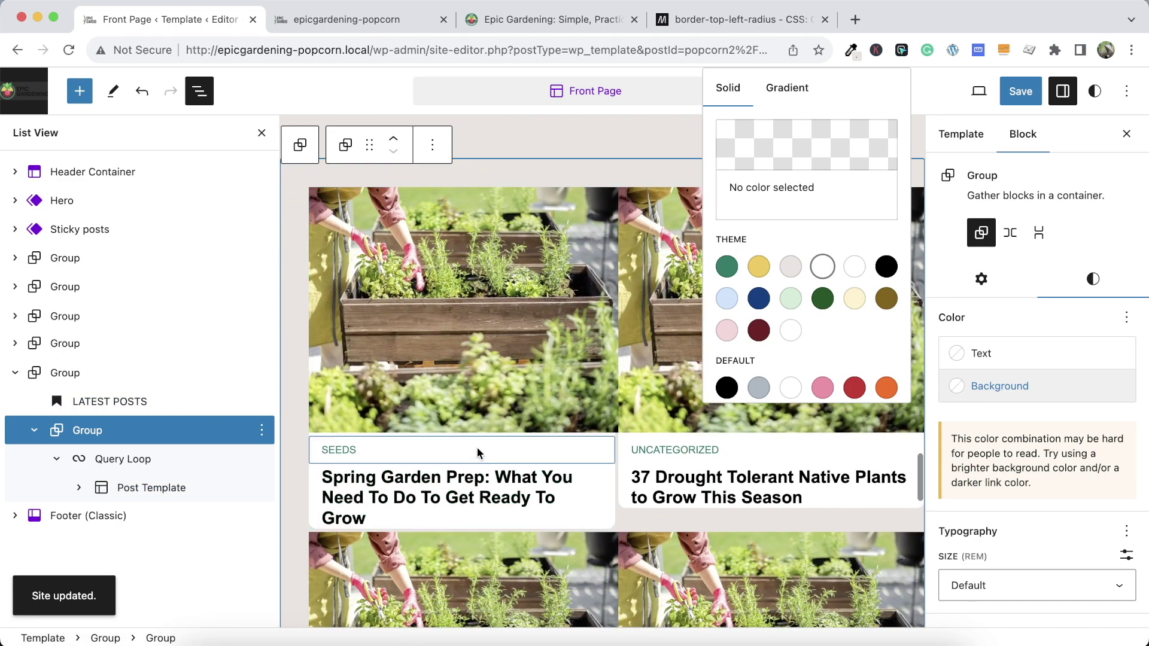
click(574, 21)
scroll(334, 293, down, 6)
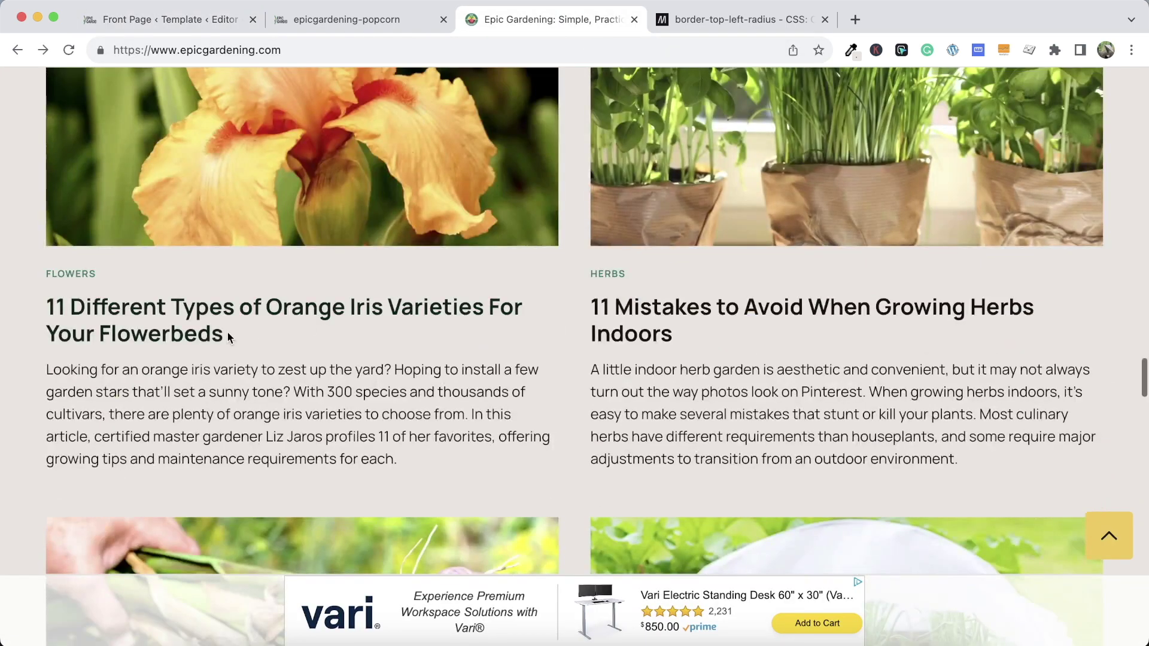
click(210, 20)
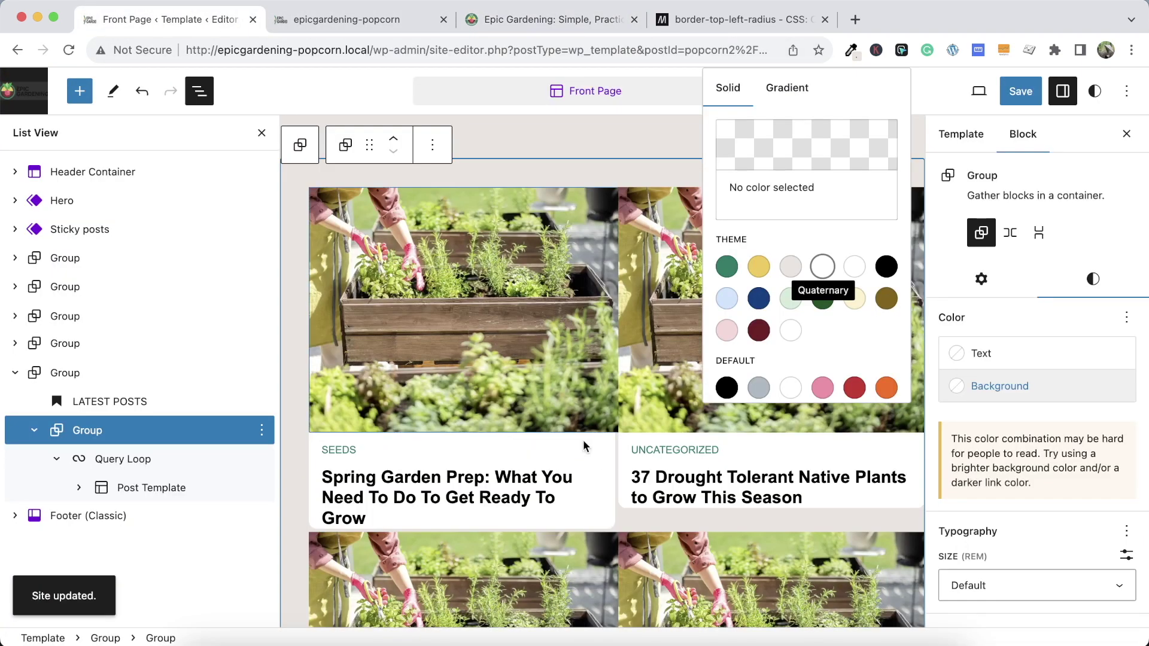
Clear the Quaternary background color from the post card group inside the Latest Posts Post Template
click(78, 487)
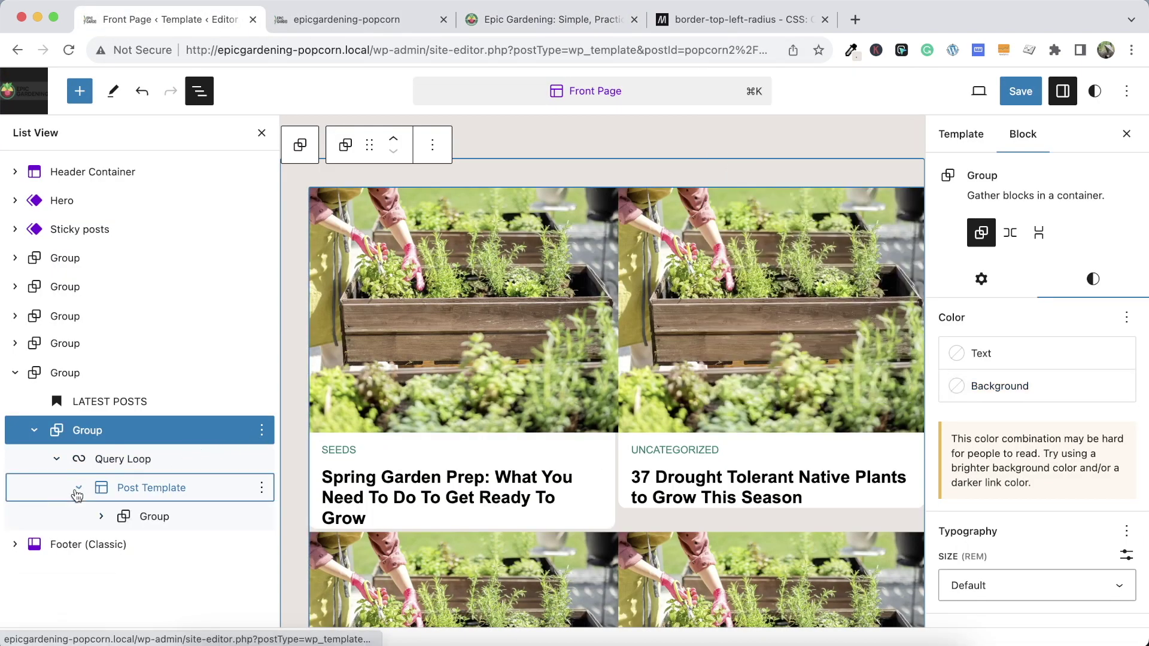
click(160, 513)
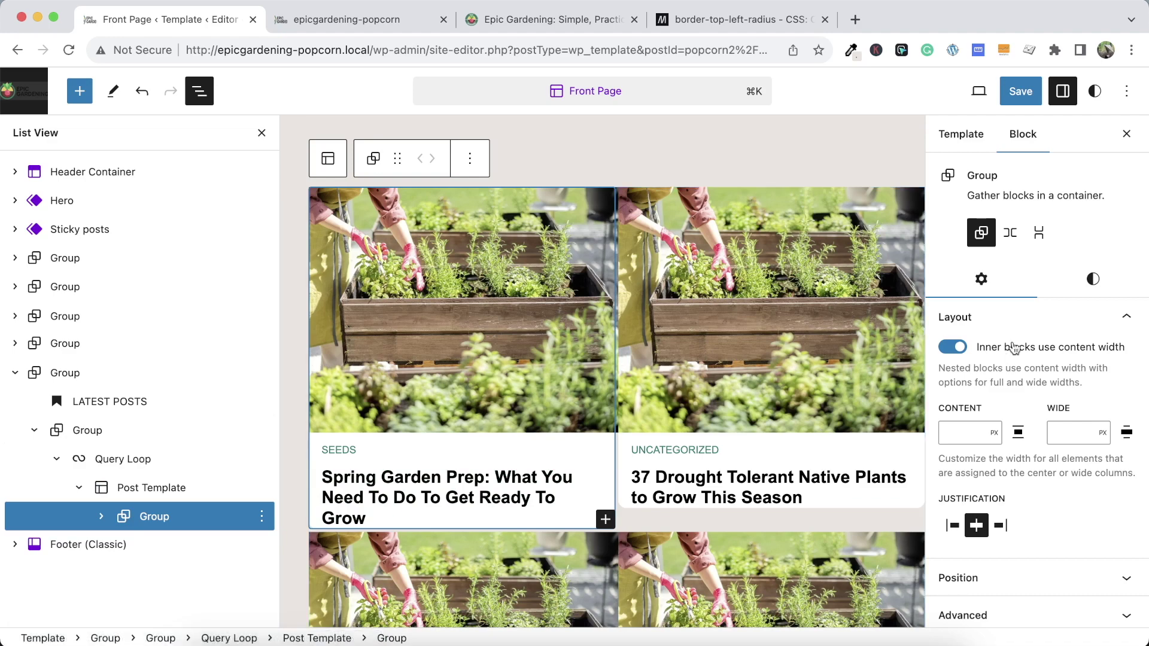
click(1092, 279)
click(961, 389)
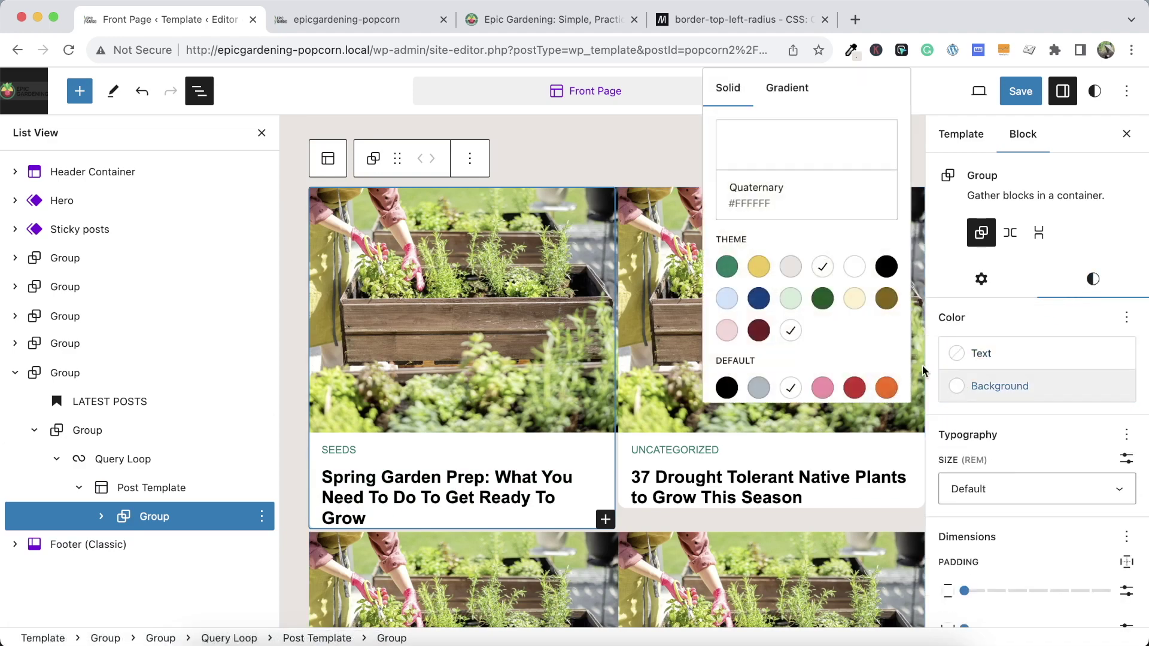
click(823, 268)
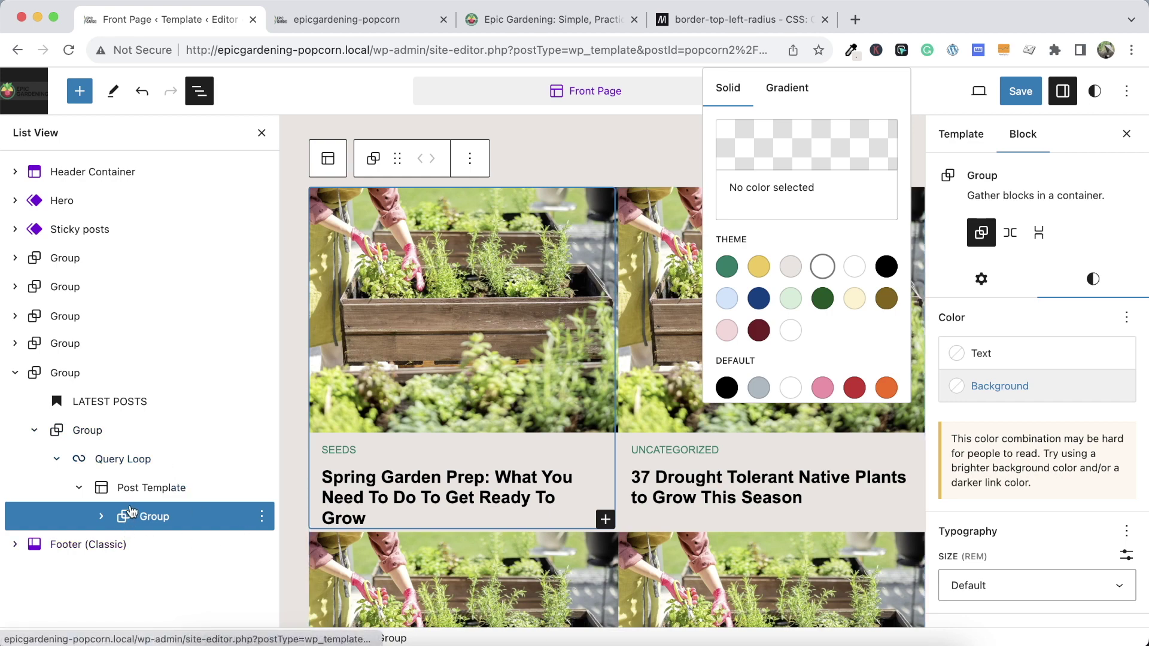
Add an Excerpt block below the title in the post card group of the Latest Posts Post Template
click(160, 494)
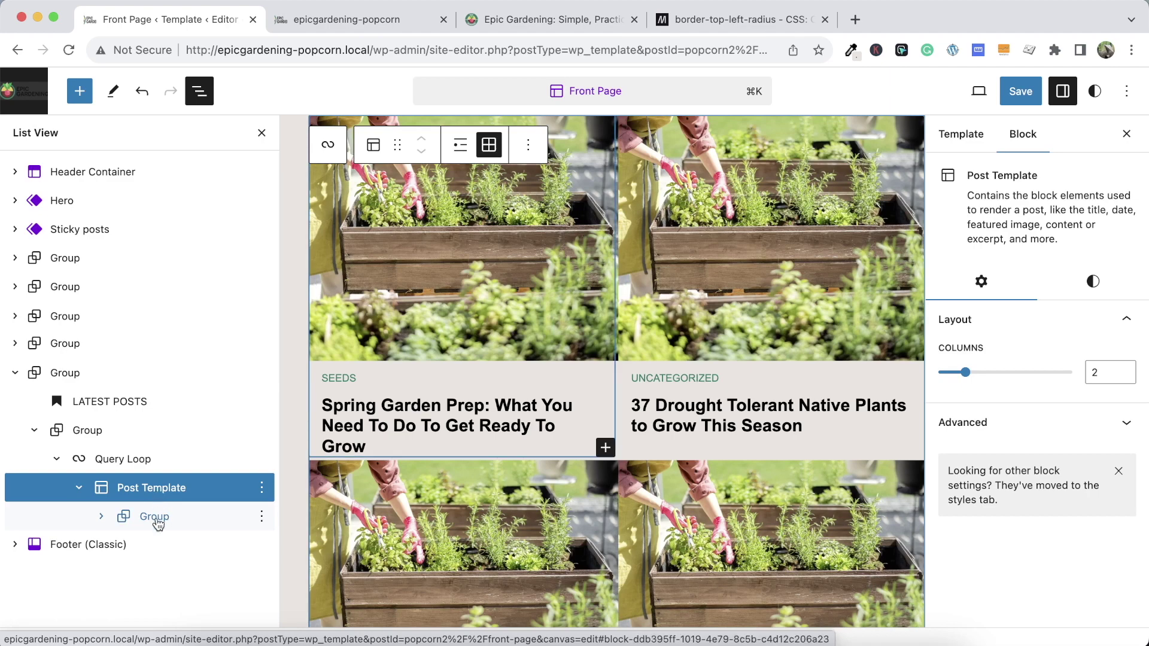
click(158, 515)
click(1093, 280)
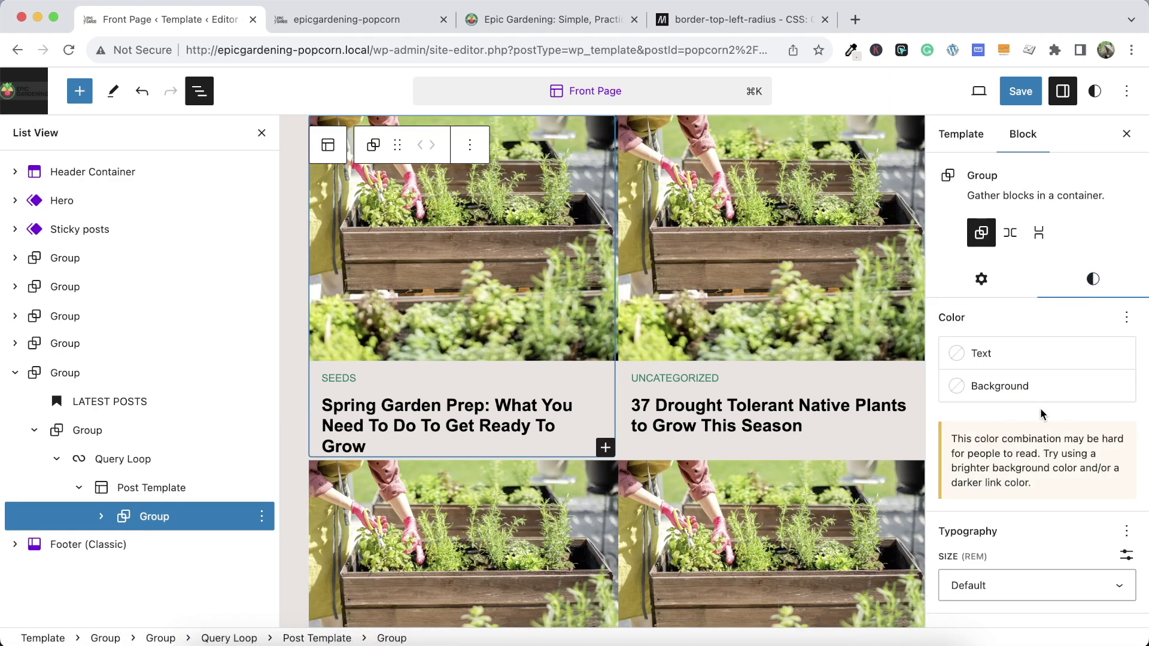
scroll(1040, 408, down, 6)
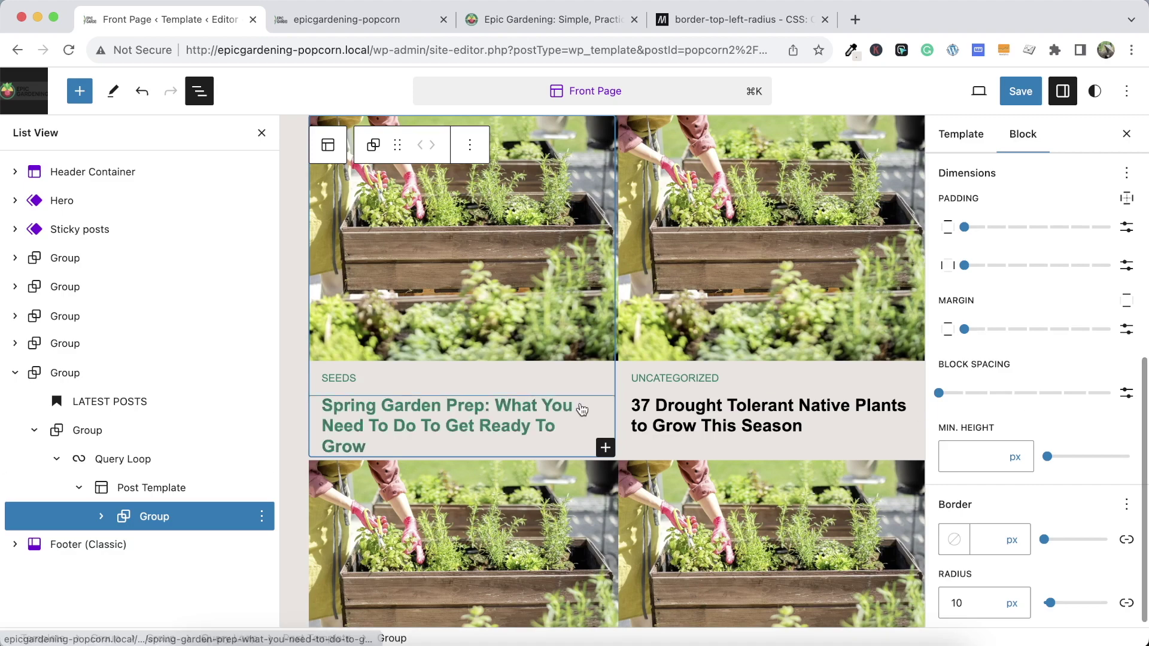
click(605, 445)
text(excer)
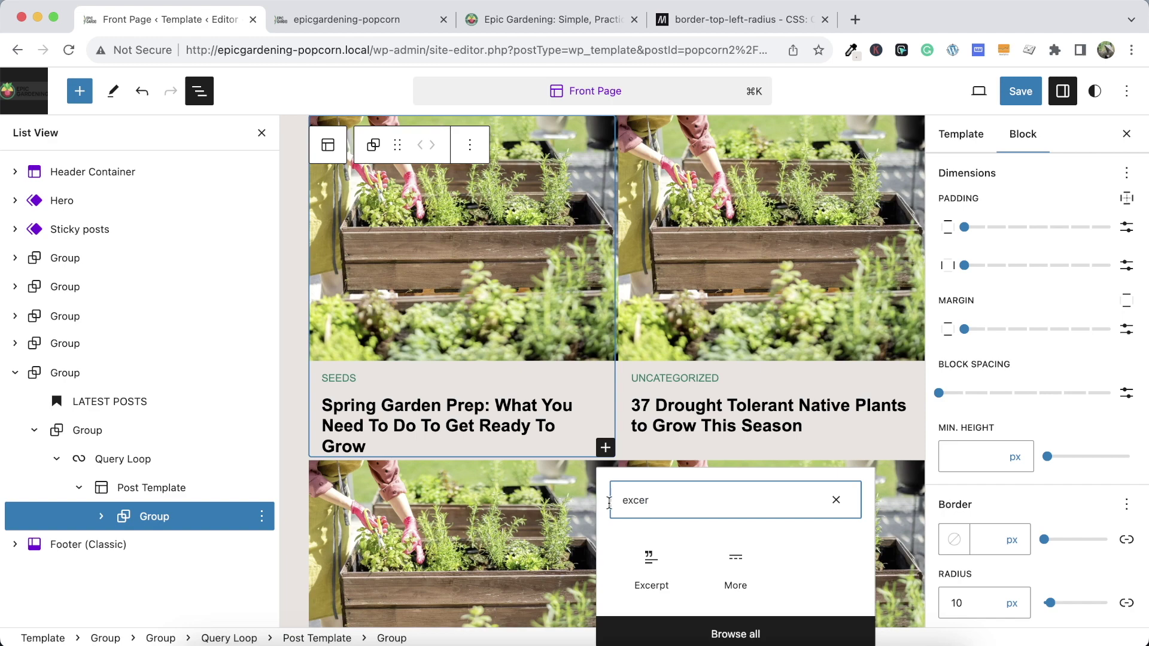
click(652, 567)
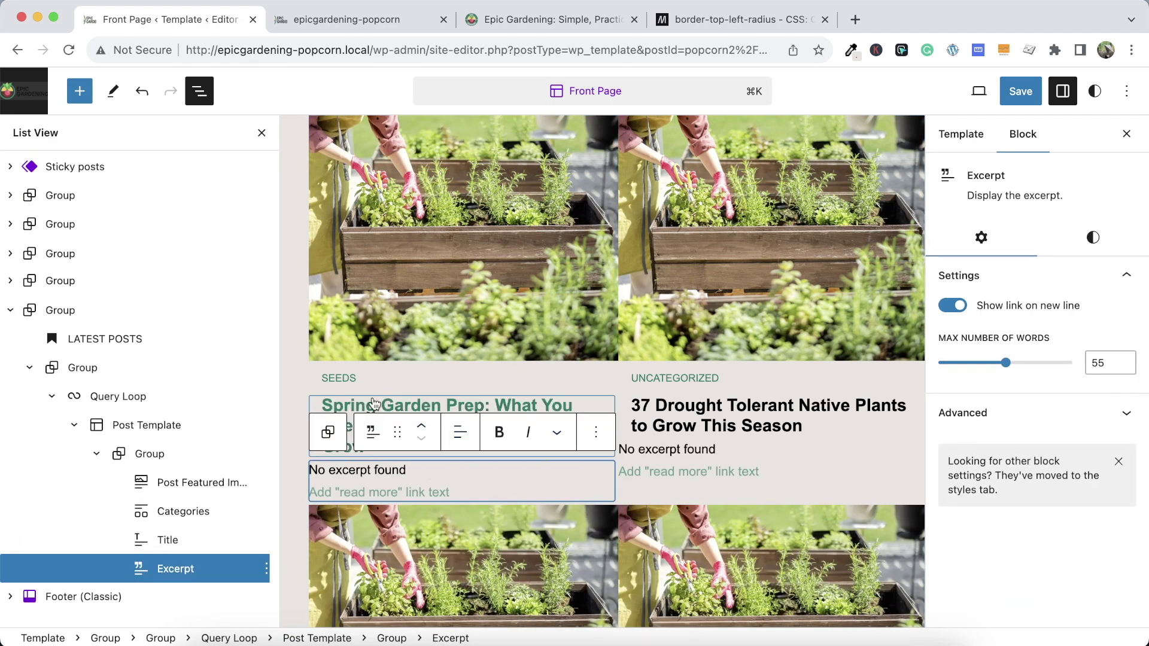
Check the post title's spacing and give the Excerpt block the same horizontal padding
click(519, 409)
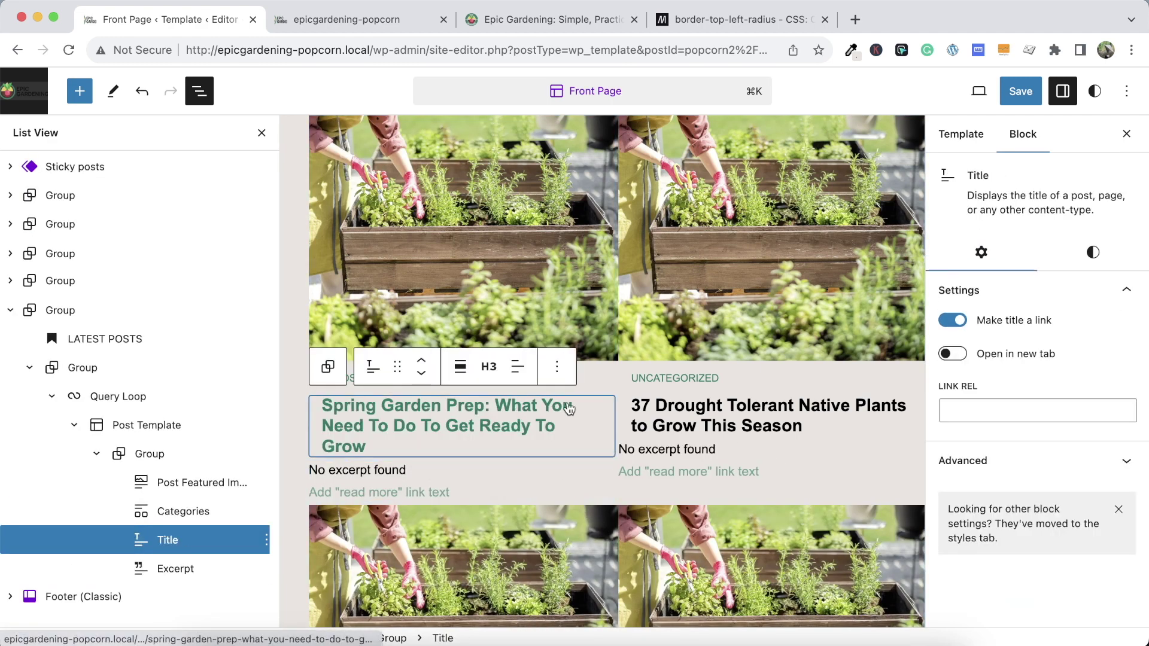
click(1092, 250)
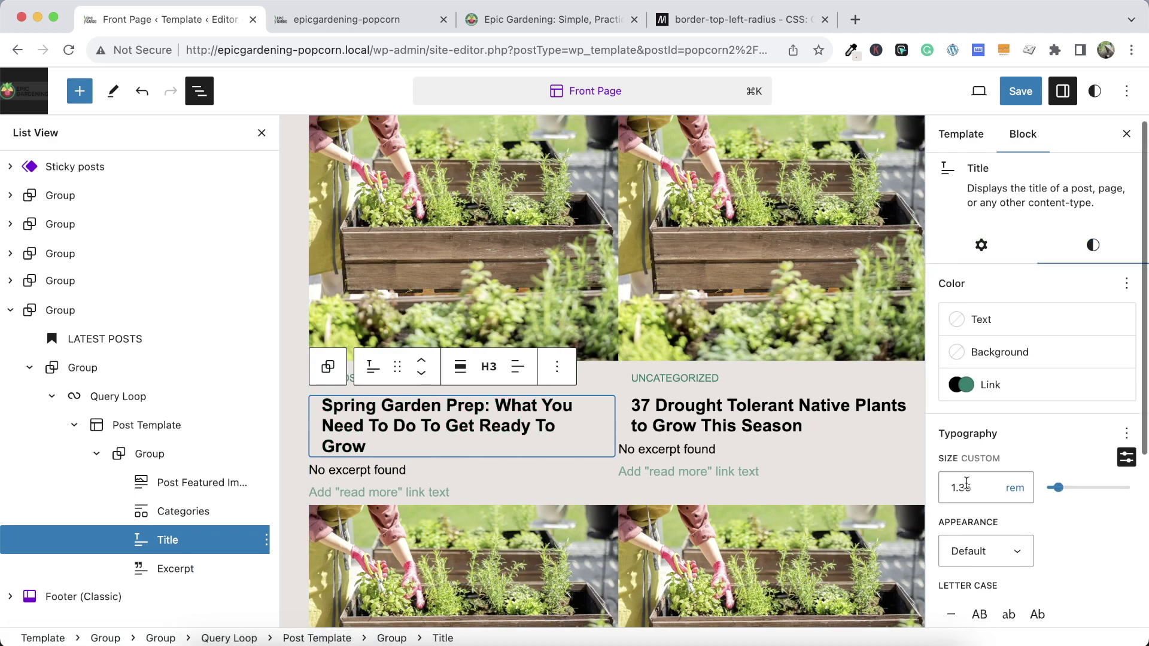
scroll(983, 238, down, 5)
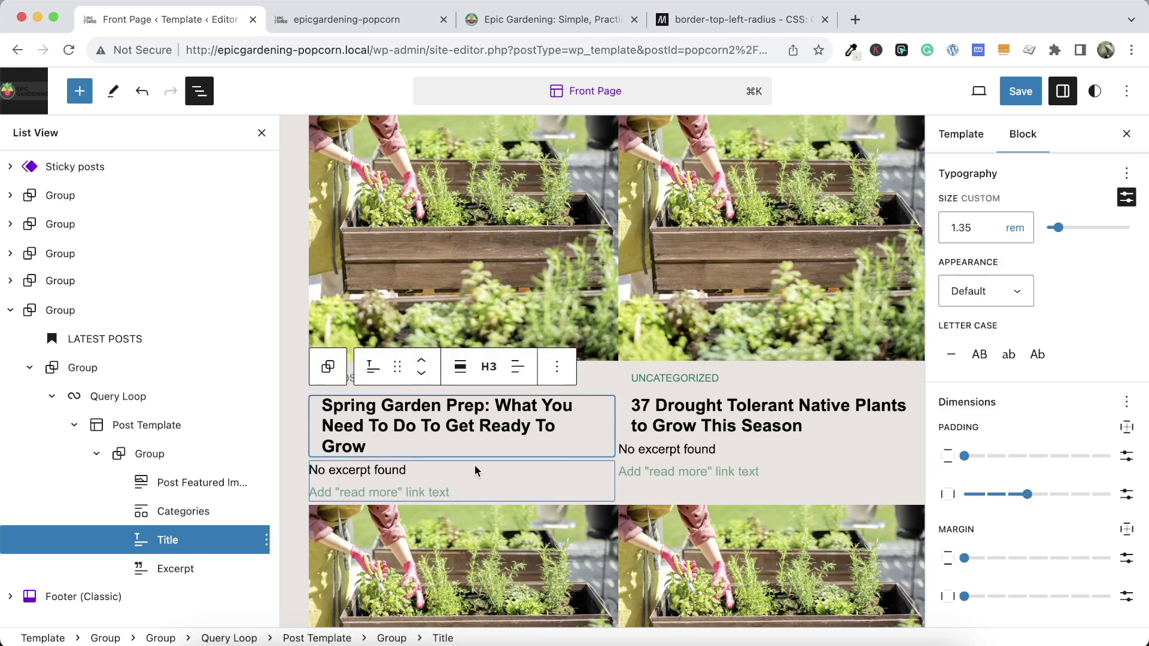
click(501, 481)
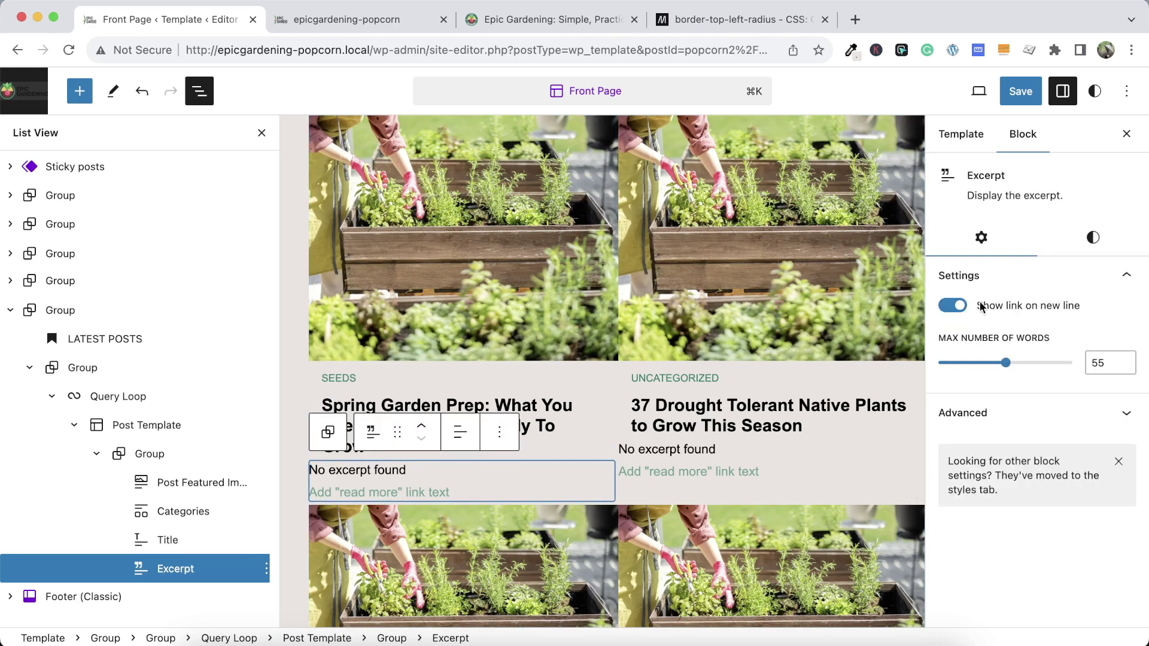
click(1090, 239)
scroll(1029, 419, down, 5)
drag(964, 494, 1021, 499)
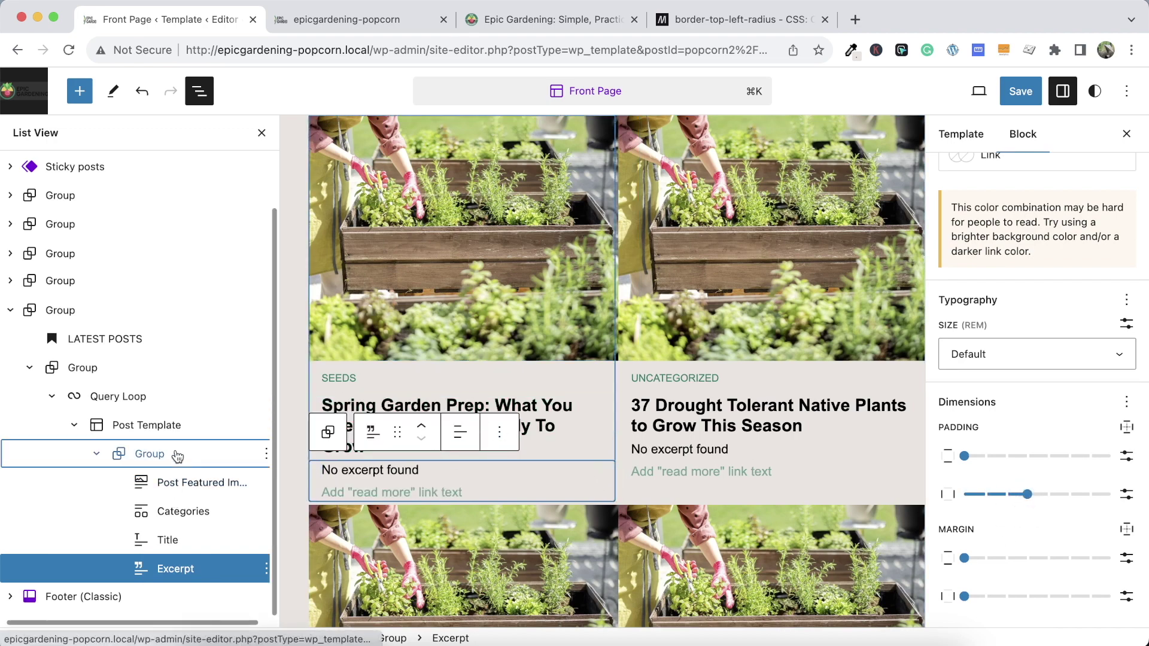
Set the post card group's bottom padding to preset 6 and compare the card spacing with the Epic Gardening site
click(150, 453)
click(1092, 281)
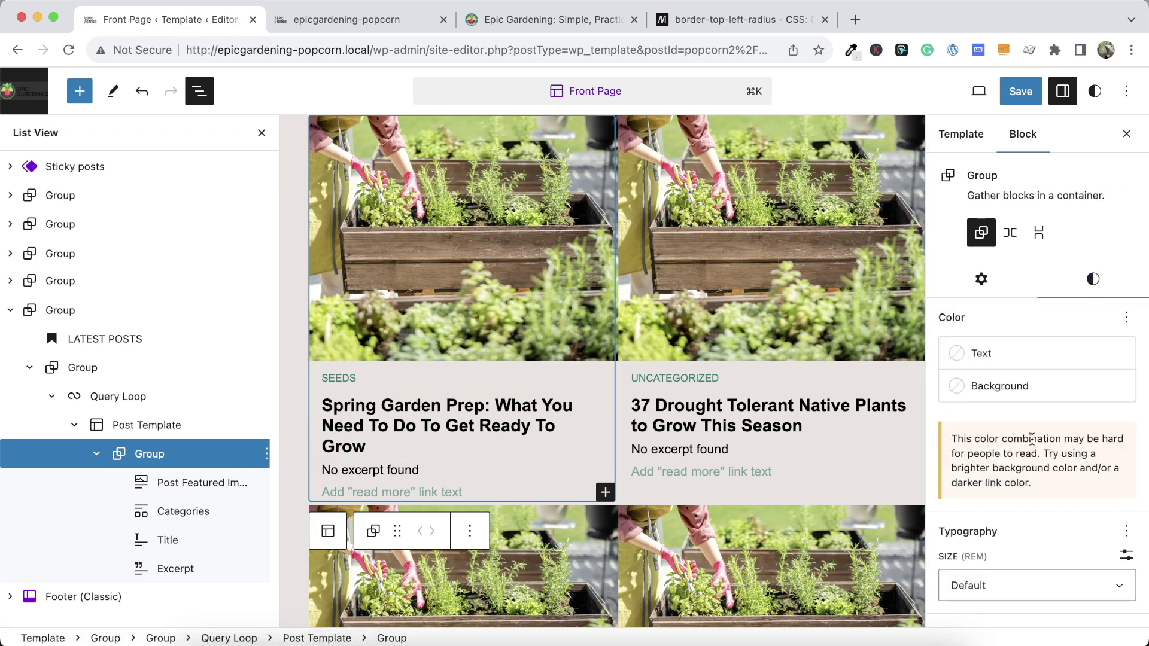
scroll(1029, 434, down, 6)
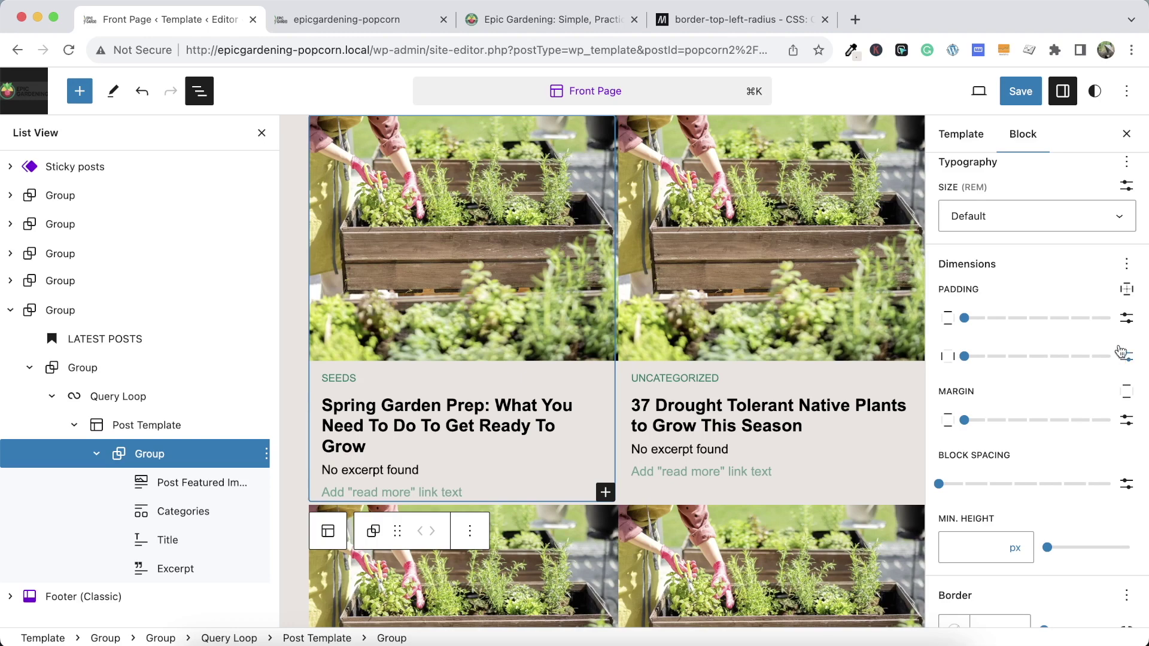
click(1127, 290)
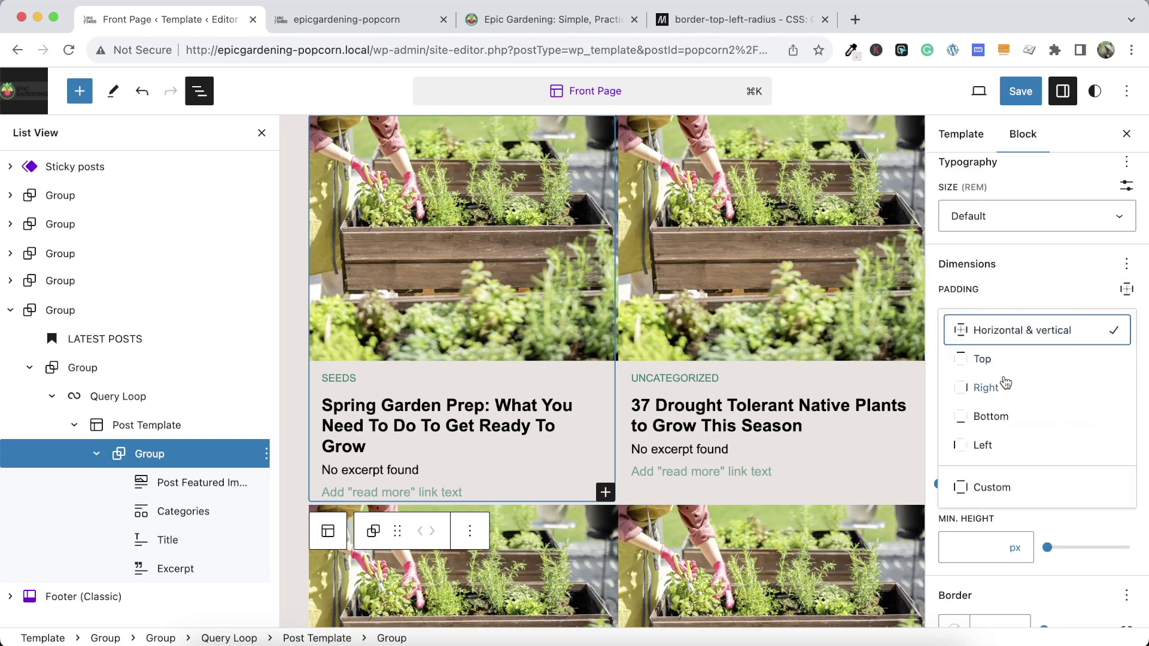
click(990, 417)
drag(985, 318, 1085, 319)
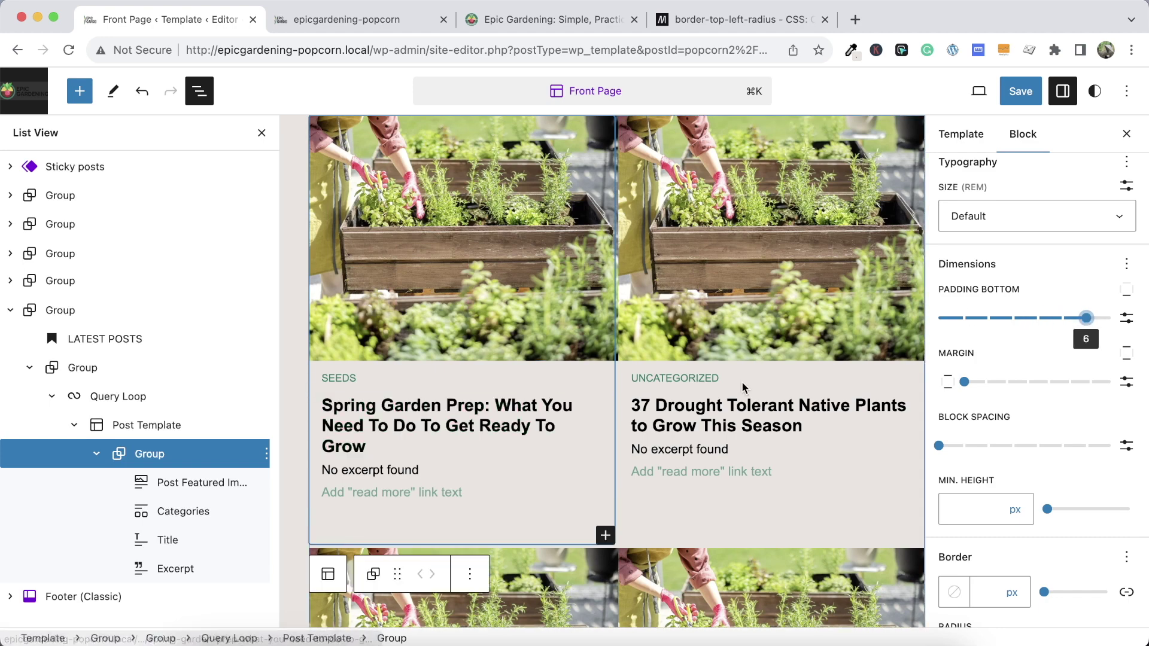
click(550, 19)
scroll(399, 403, down, 3)
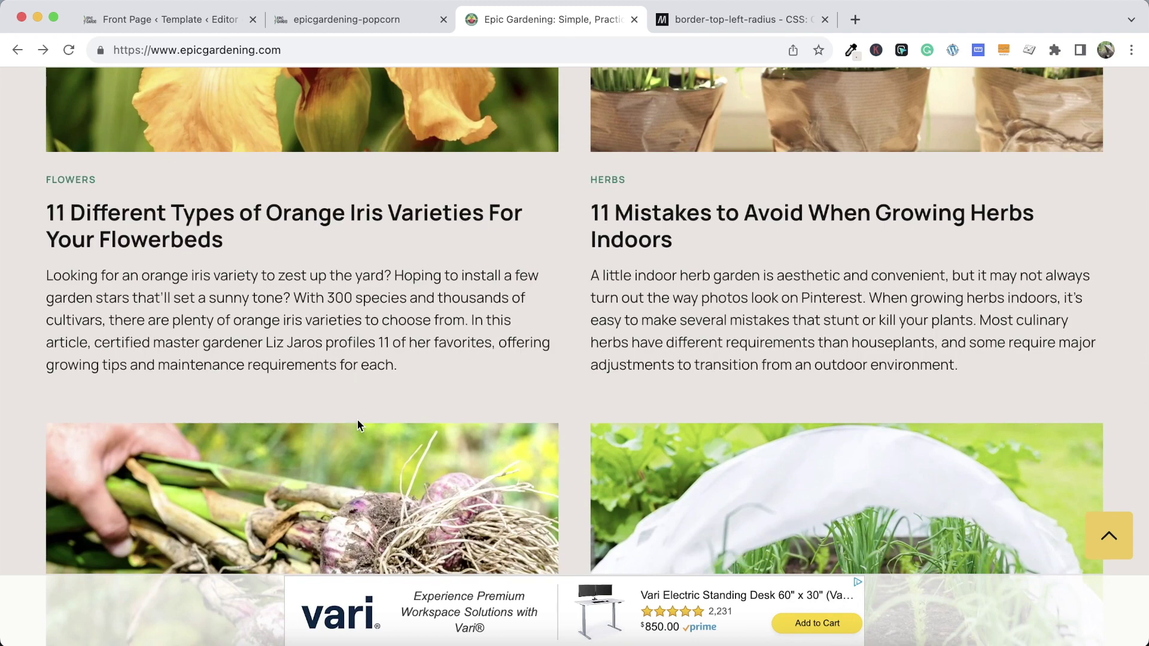
click(193, 22)
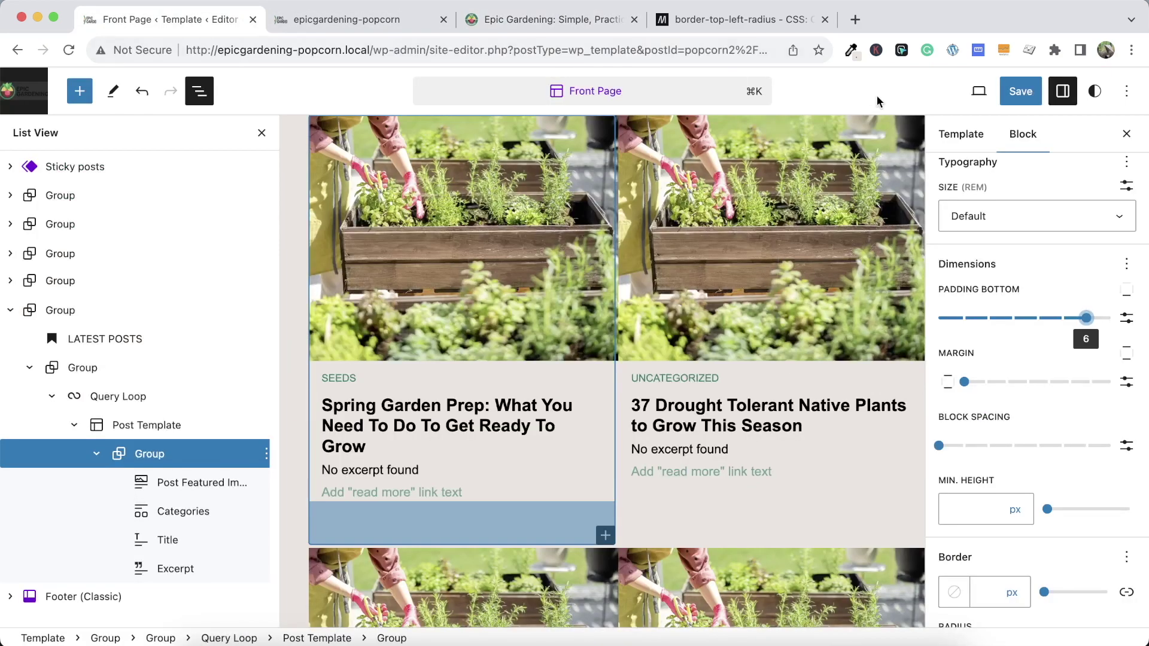
Save the template and reload the epicgardening-popcorn homepage to check the Latest Posts cards
click(1009, 95)
click(1010, 91)
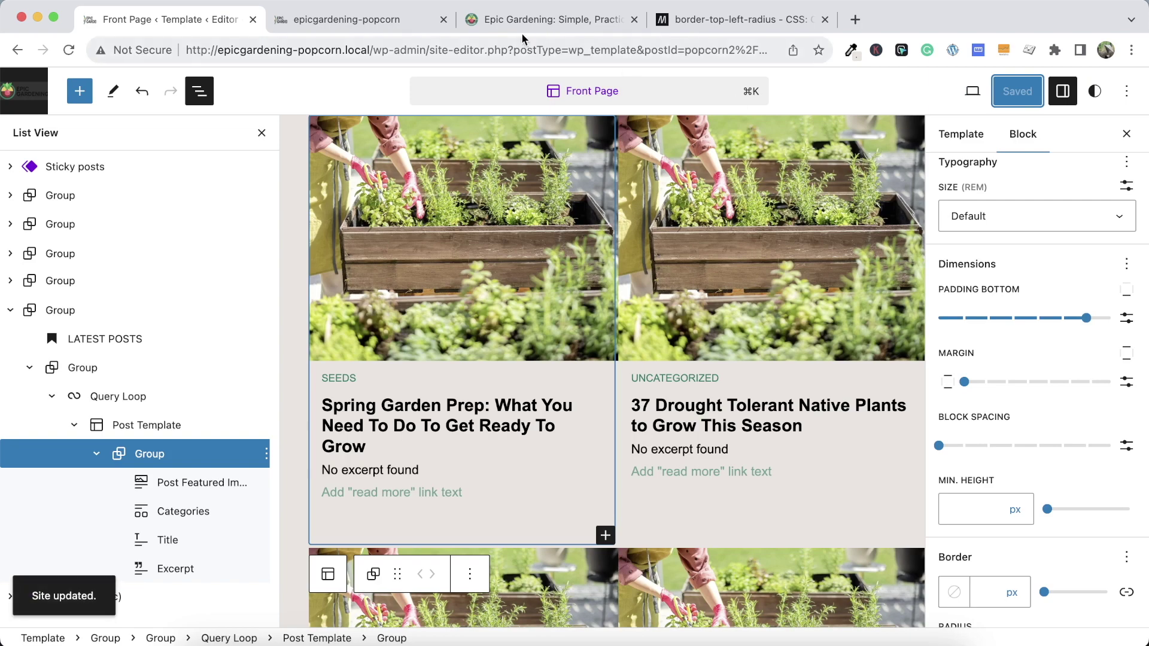
click(389, 19)
click(68, 49)
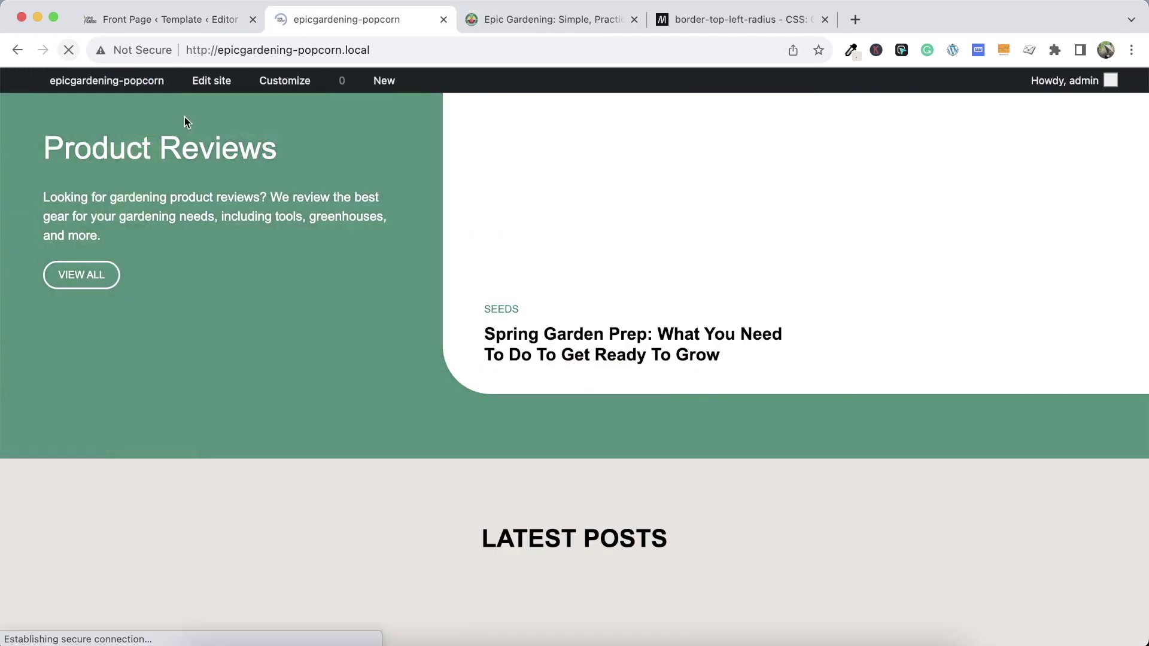
scroll(415, 341, down, 10)
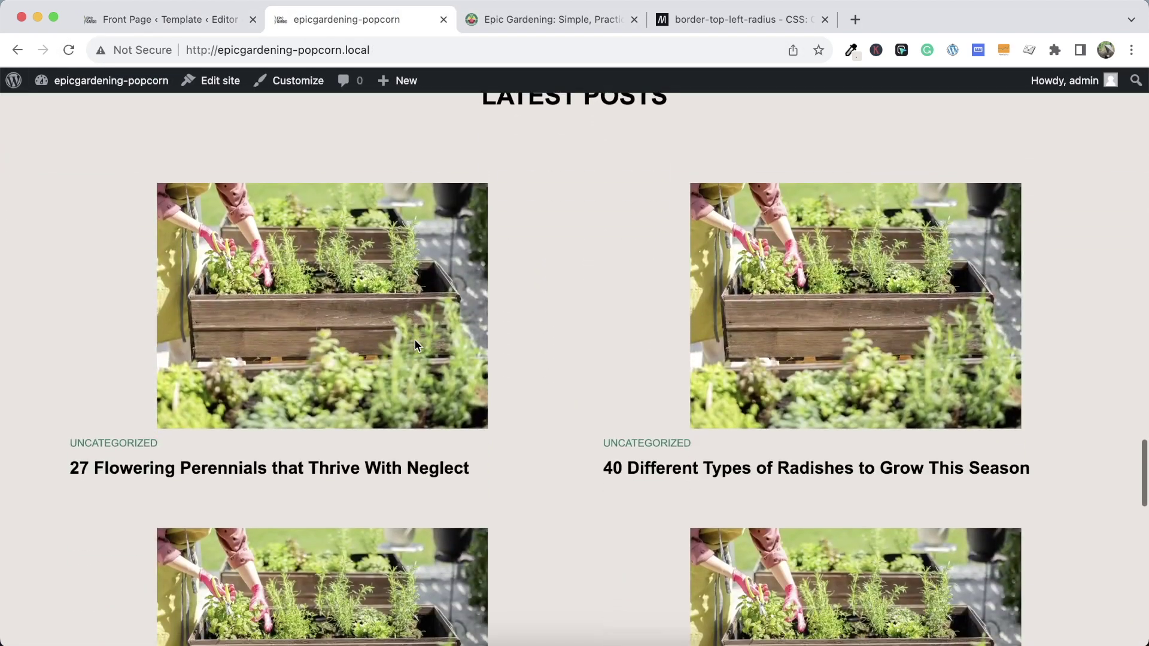
scroll(417, 347, down, 6)
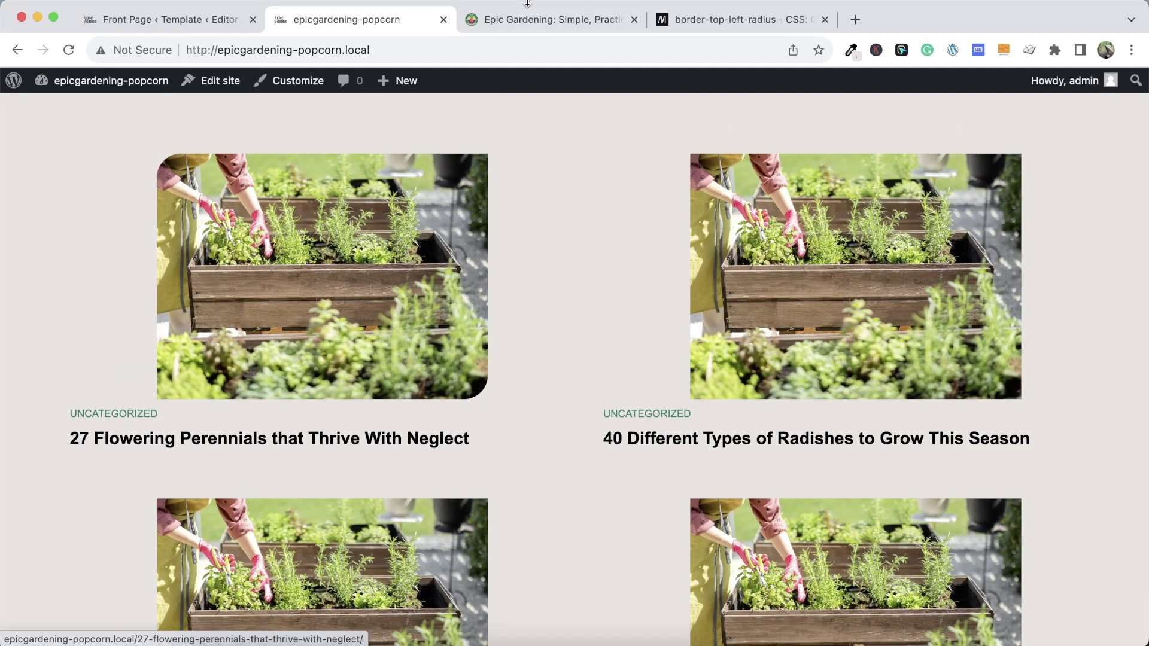
Inspect the Orange Iris post image on the Epic Gardening site to read its rendered size
click(205, 21)
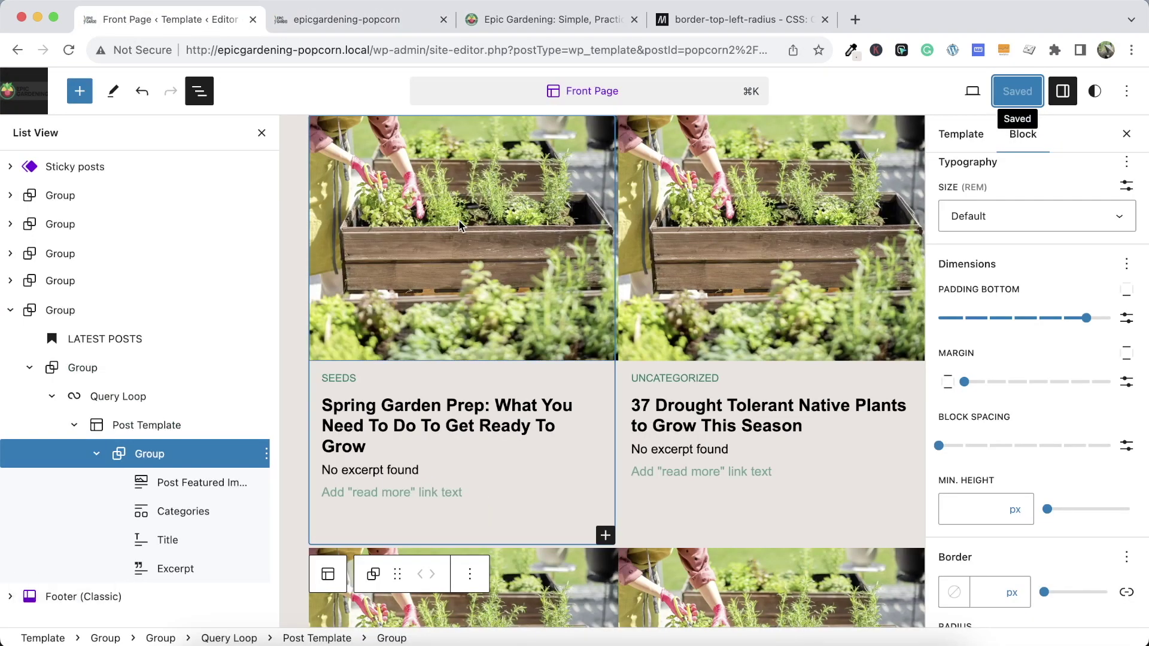
click(520, 22)
scroll(414, 260, up, 3)
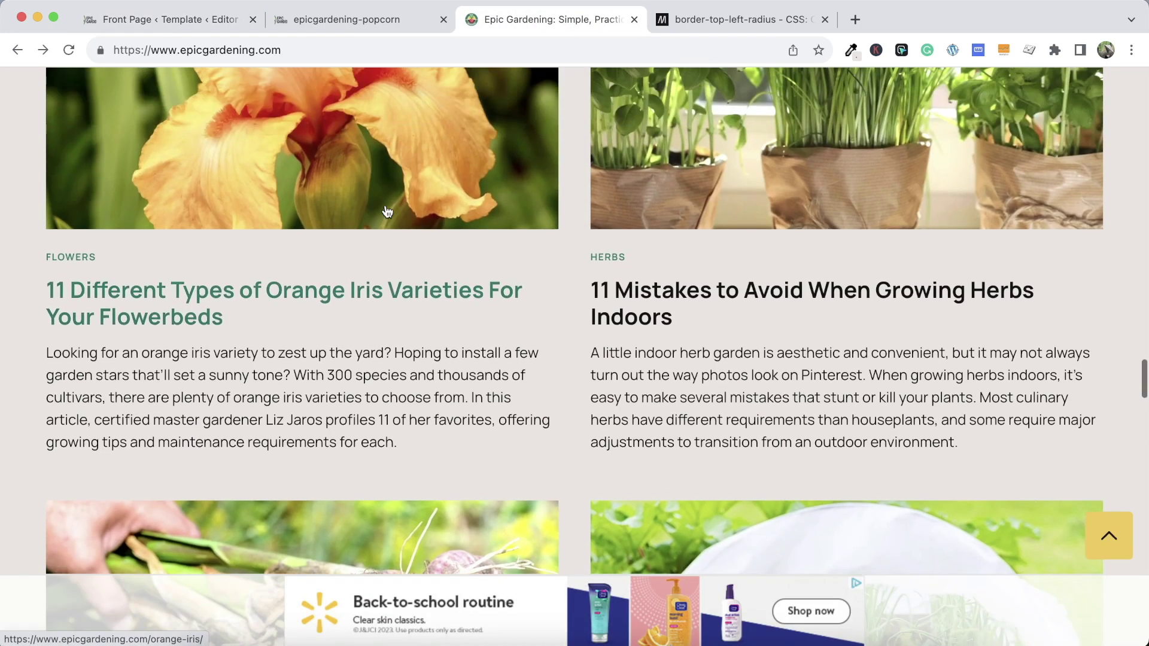
right_click(385, 196)
click(422, 505)
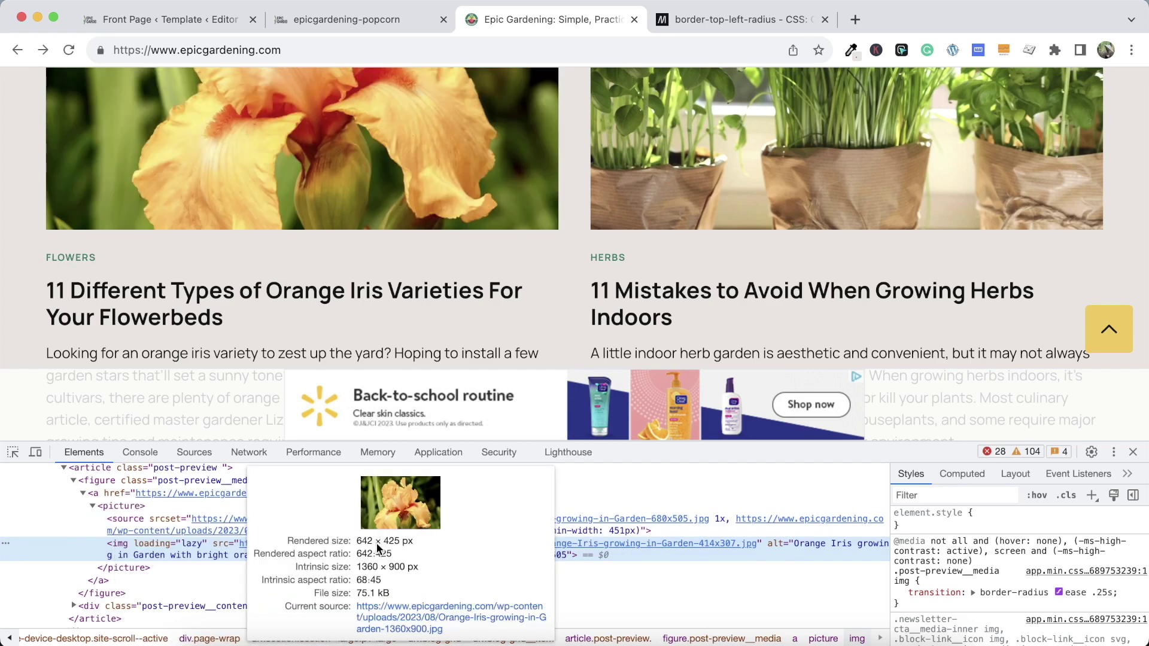
Set the Latest Posts featured image to a width of 642 px and a height of 452 px
click(202, 15)
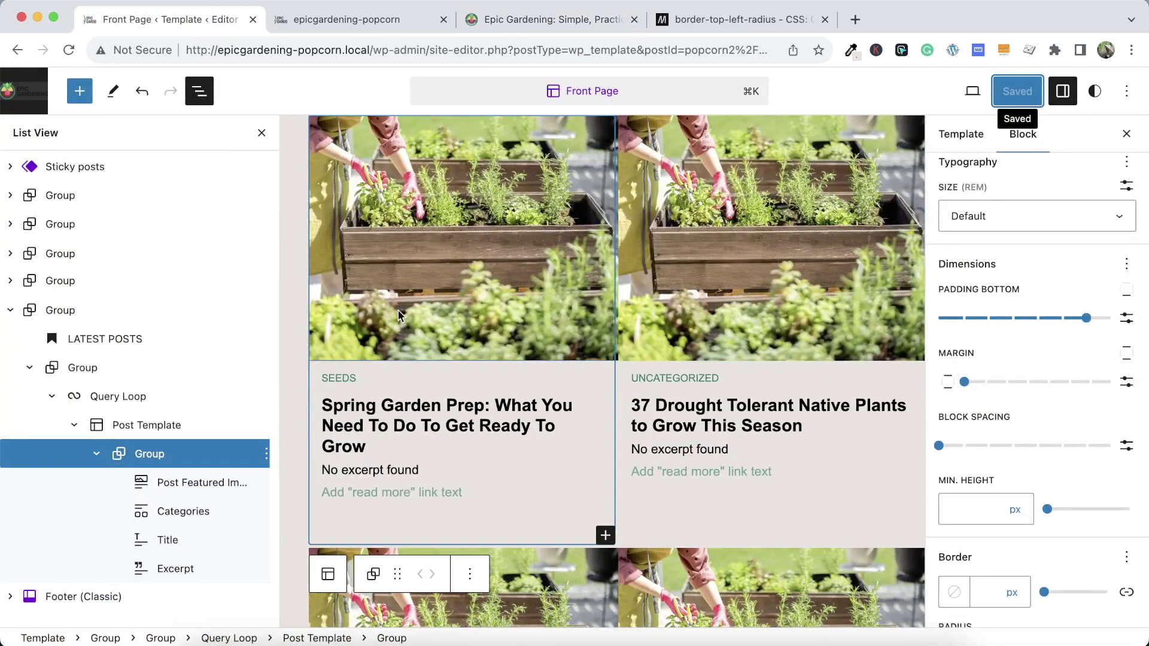
click(399, 316)
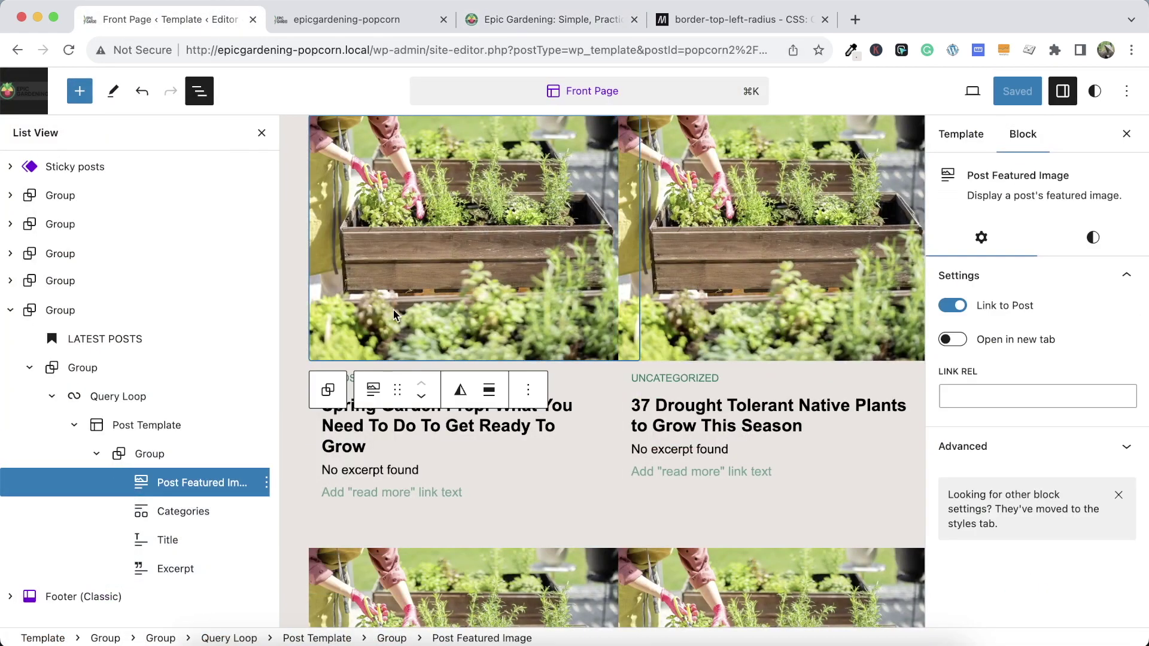
click(1097, 230)
scroll(1038, 371, down, 6)
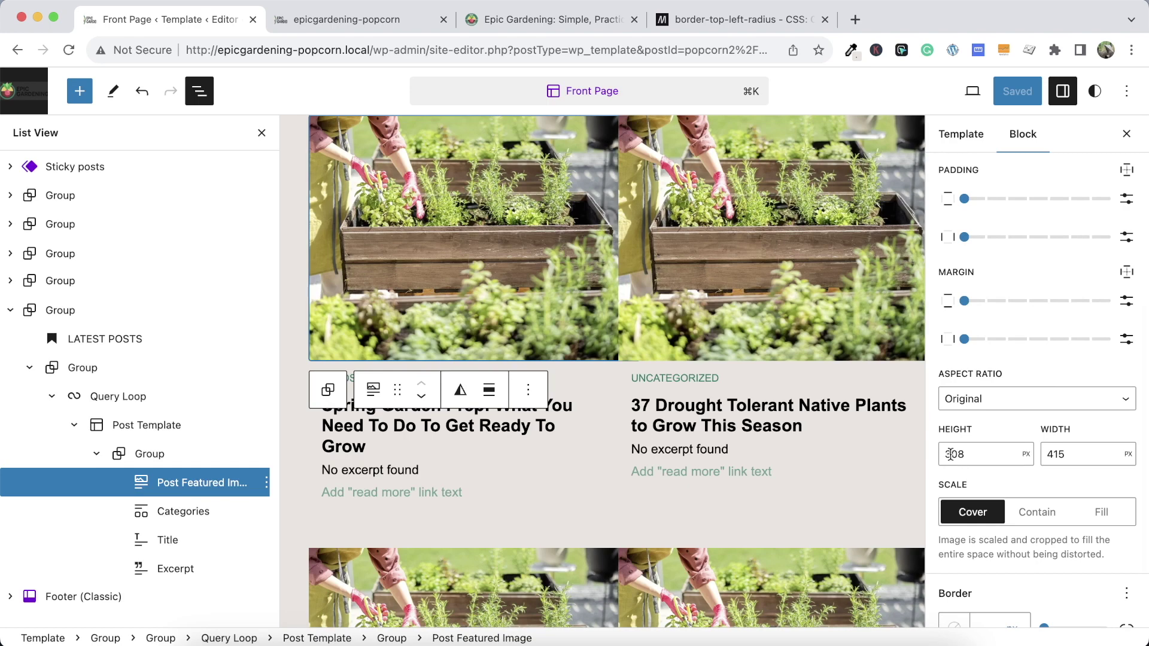
text(642)
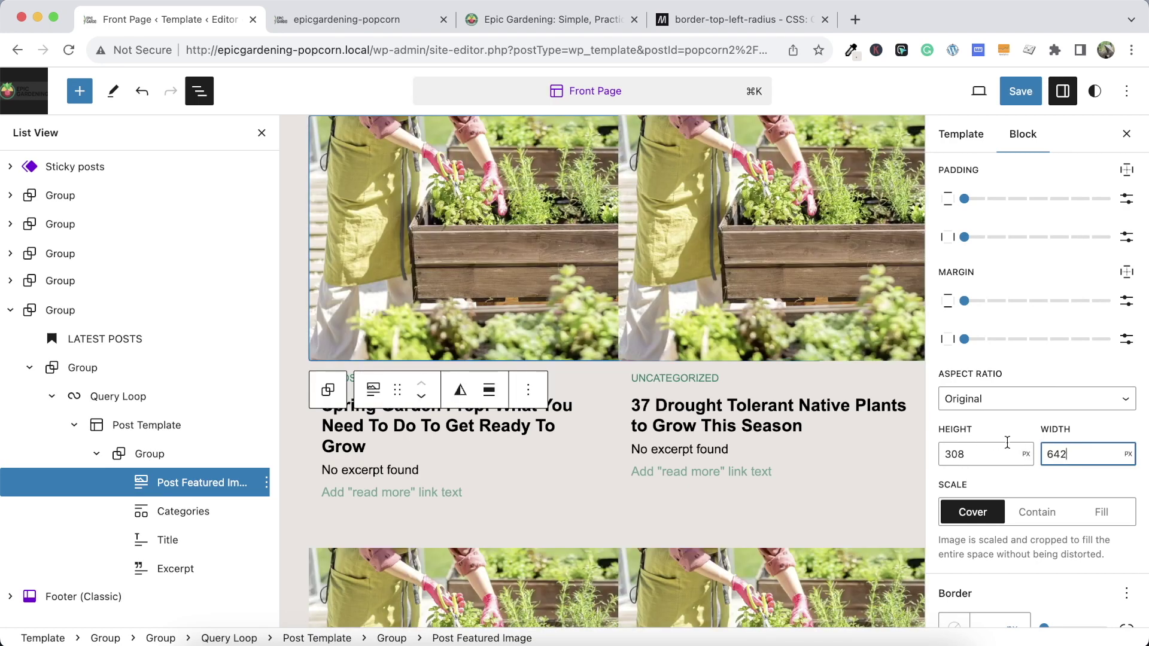
click(977, 455)
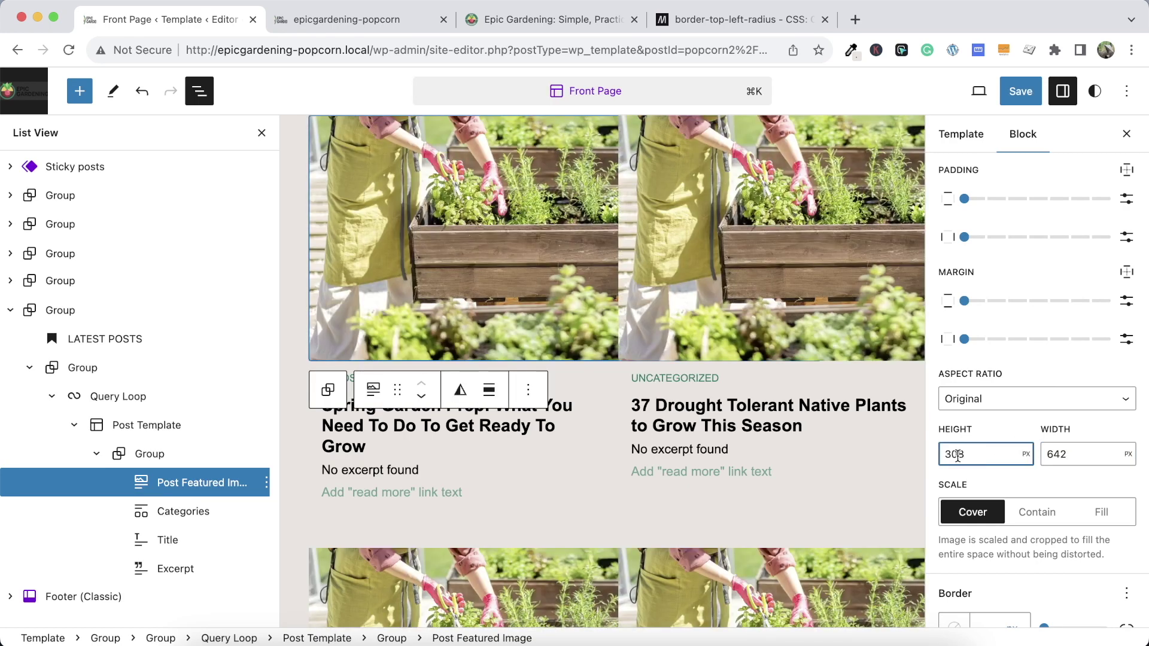
text(452)
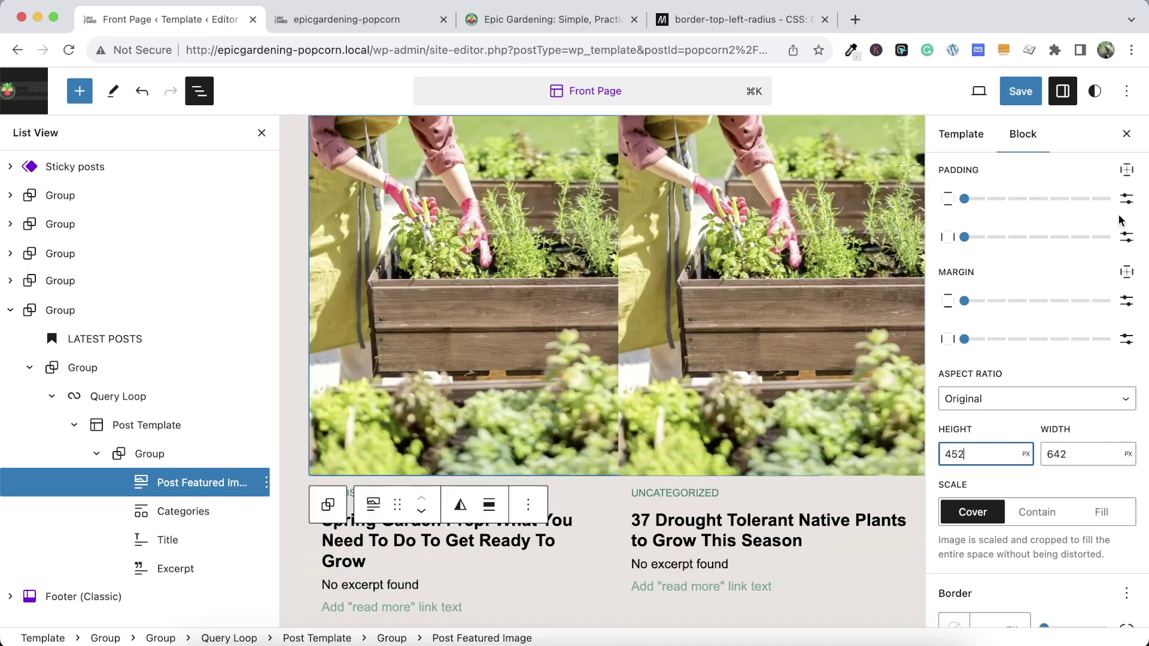
Save the template and reload the epicgardening-popcorn homepage to check the resized Latest Posts images
click(1013, 91)
click(342, 24)
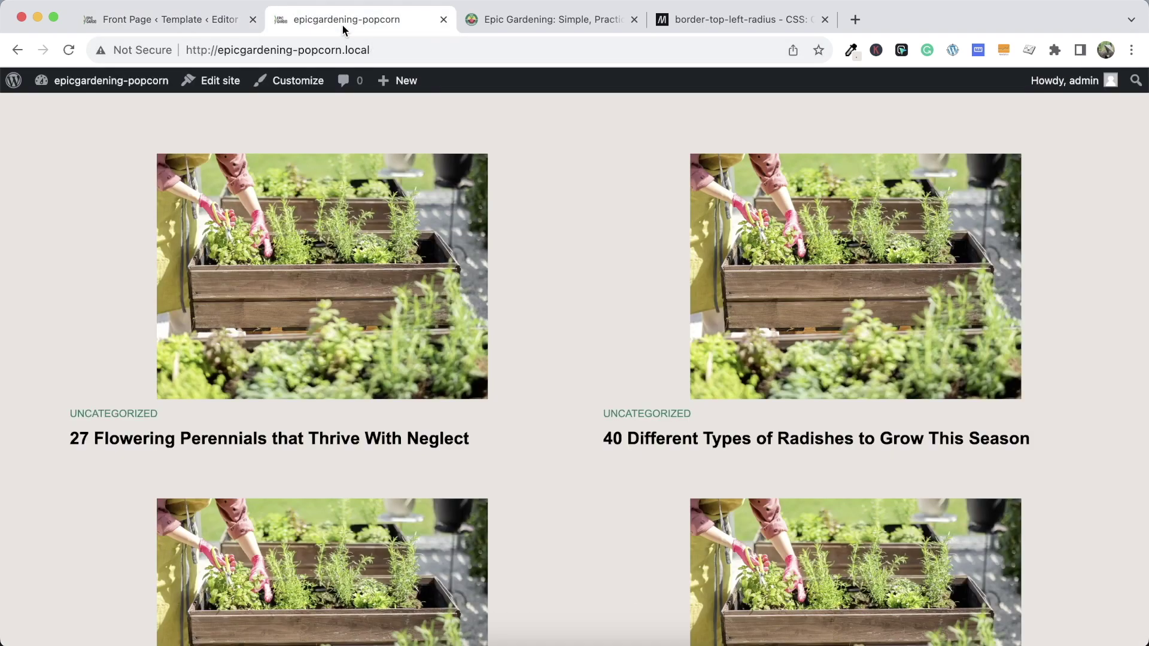
click(70, 50)
scroll(454, 378, down, 3)
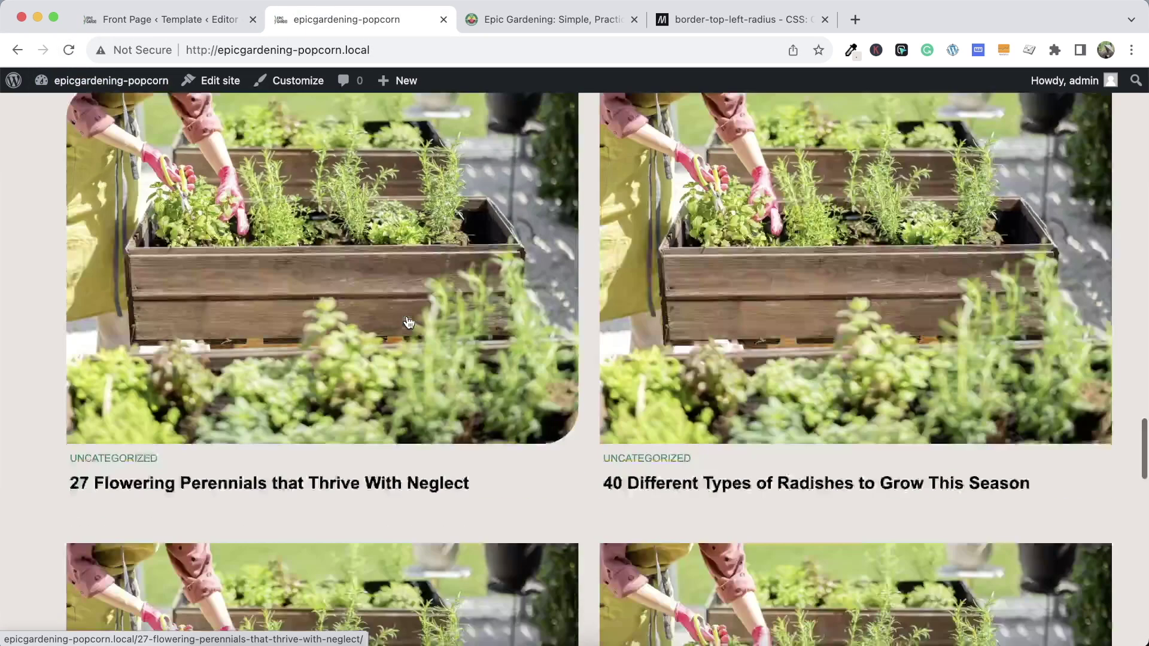
Compare the Latest Posts card spacing and text on the epicgardening-popcorn homepage with the Epic Gardening site
scroll(454, 379, up, 3)
click(573, 15)
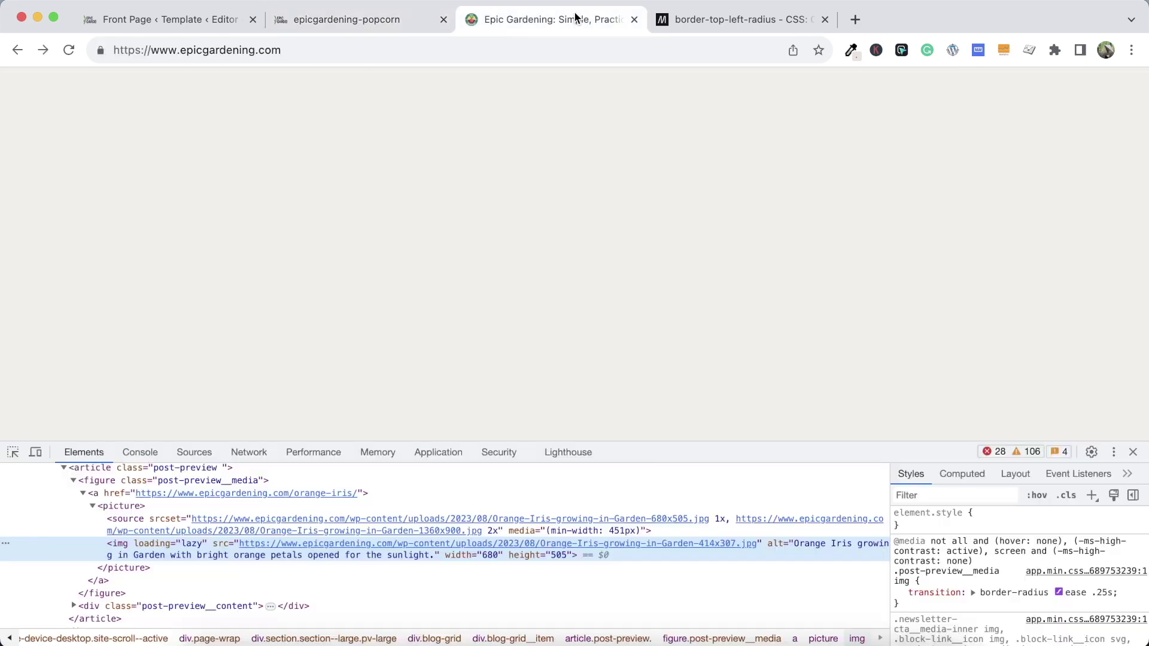
scroll(511, 249, up, 3)
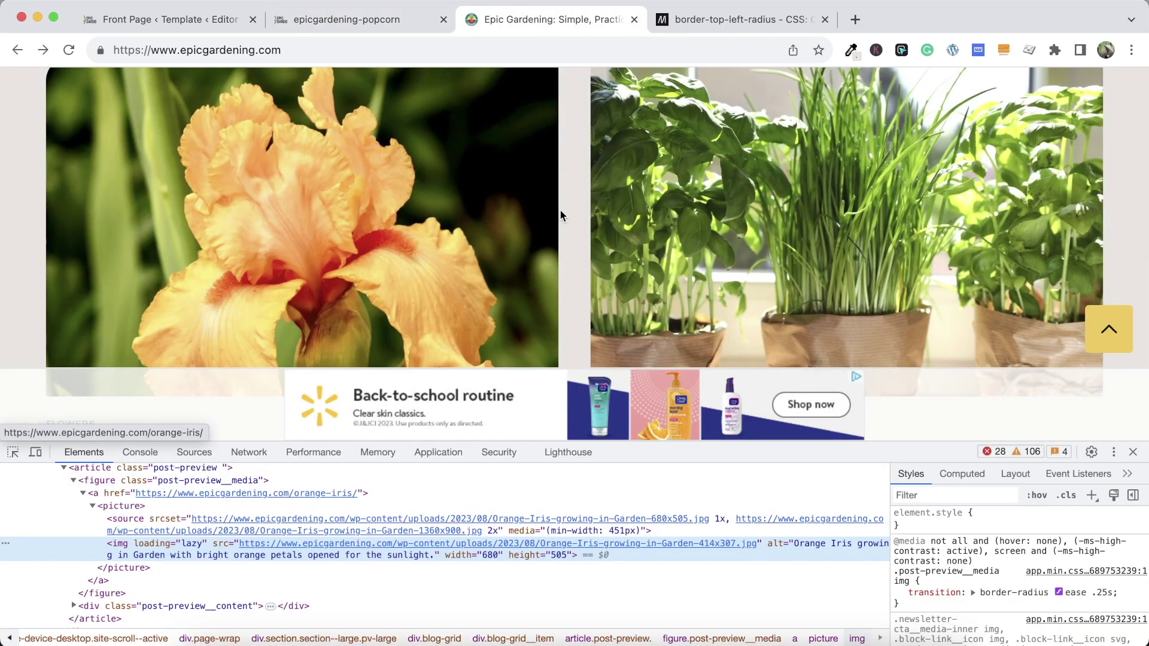
scroll(556, 206, down, 3)
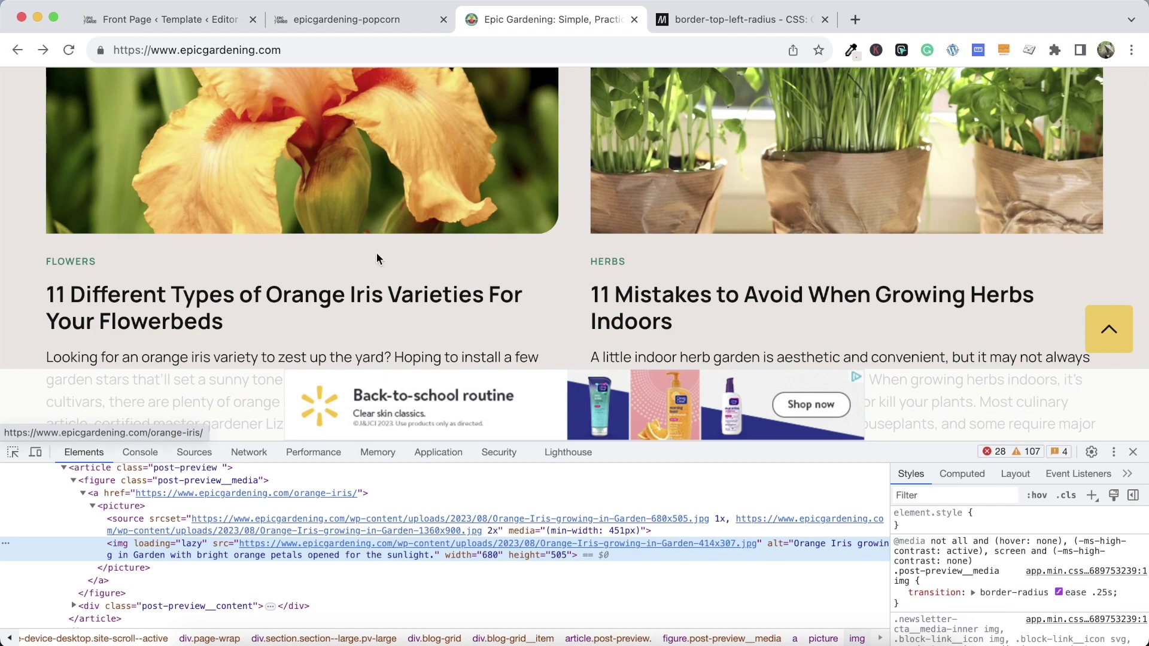
click(377, 20)
scroll(431, 204, down, 3)
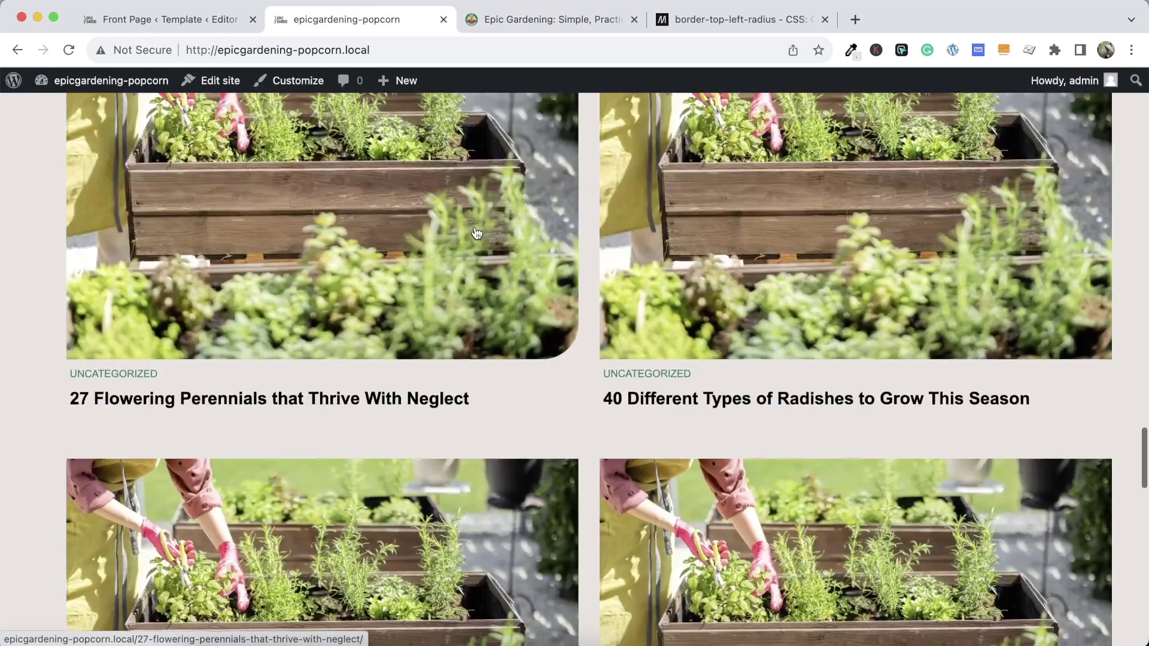
click(500, 21)
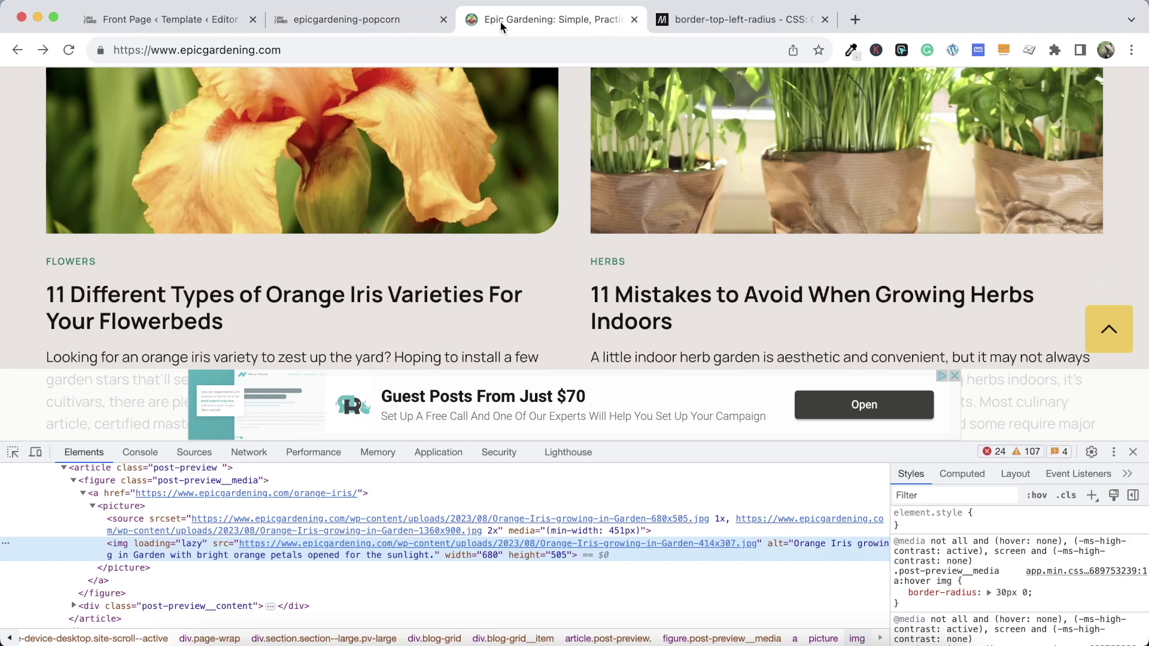
click(321, 27)
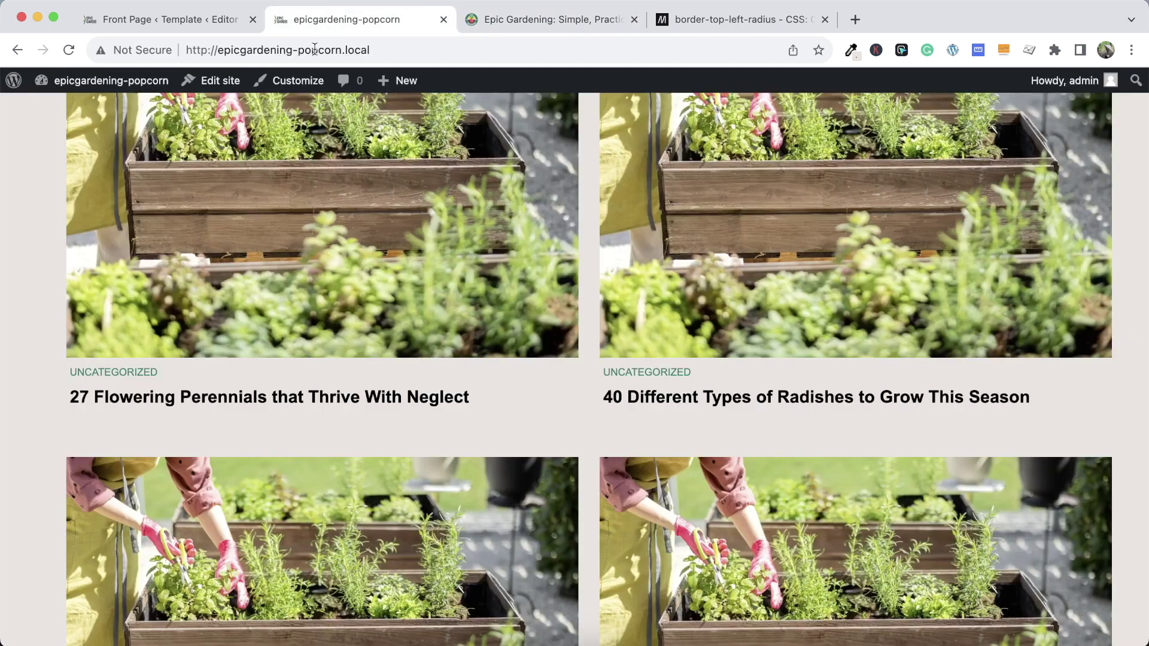
In the Front Page template, set the vertical padding of the Latest Posts Categories block to 3
click(212, 16)
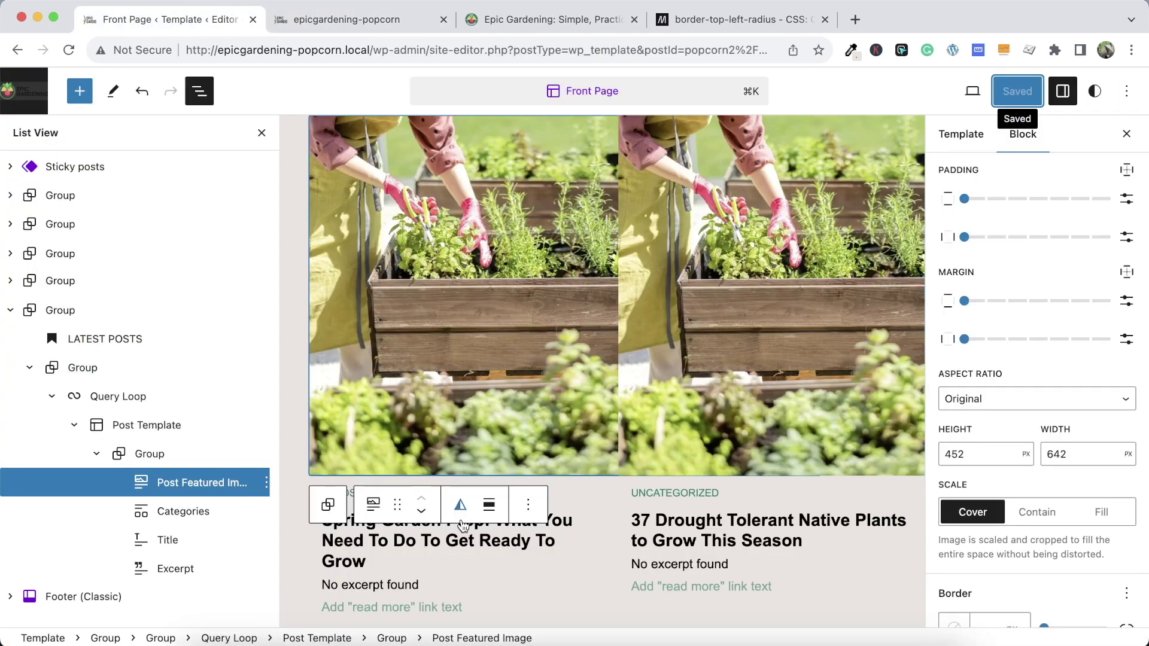
click(563, 489)
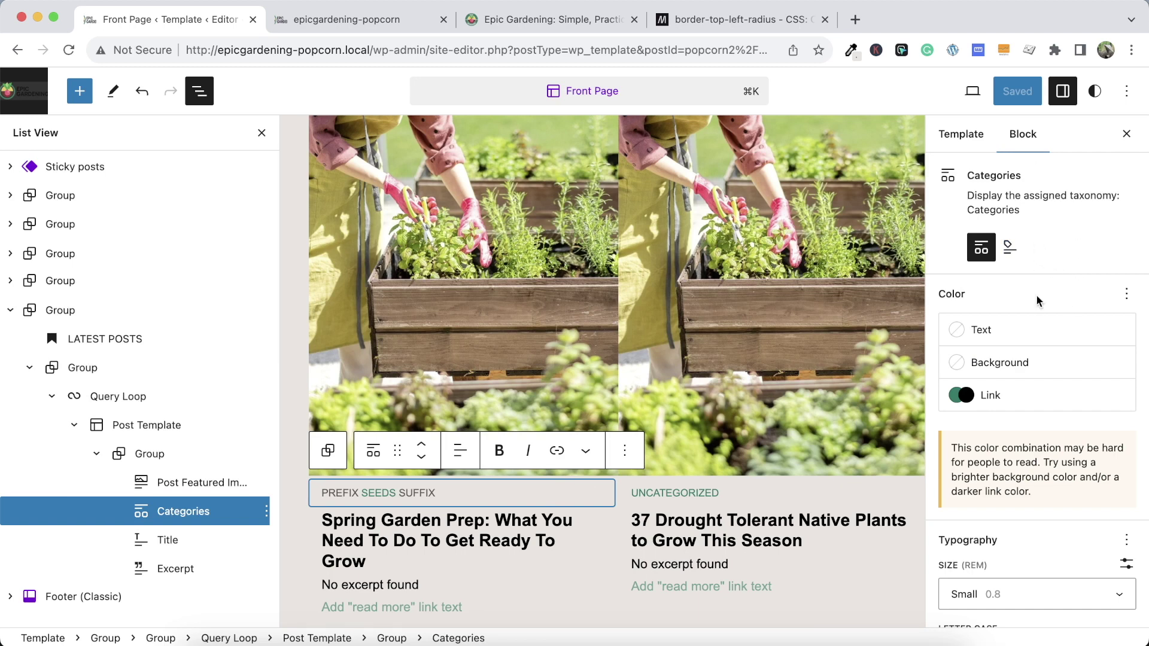
scroll(1035, 294, down, 6)
drag(964, 421, 1027, 423)
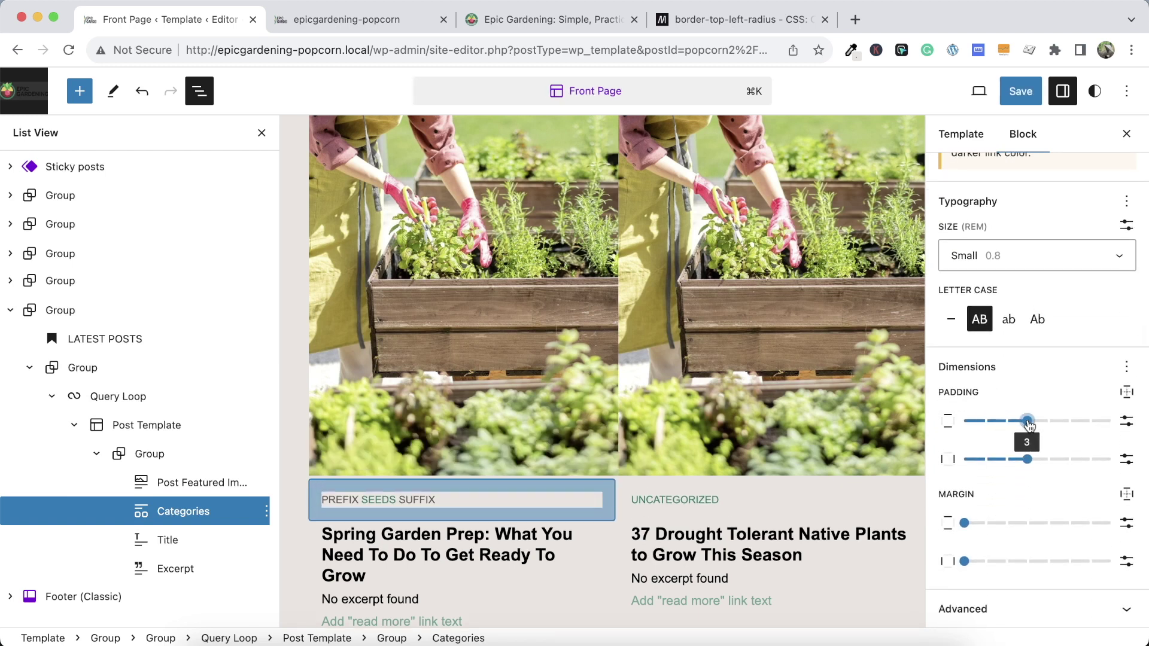
Set the vertical padding of the Latest Posts Title block to 1
click(514, 564)
click(1093, 249)
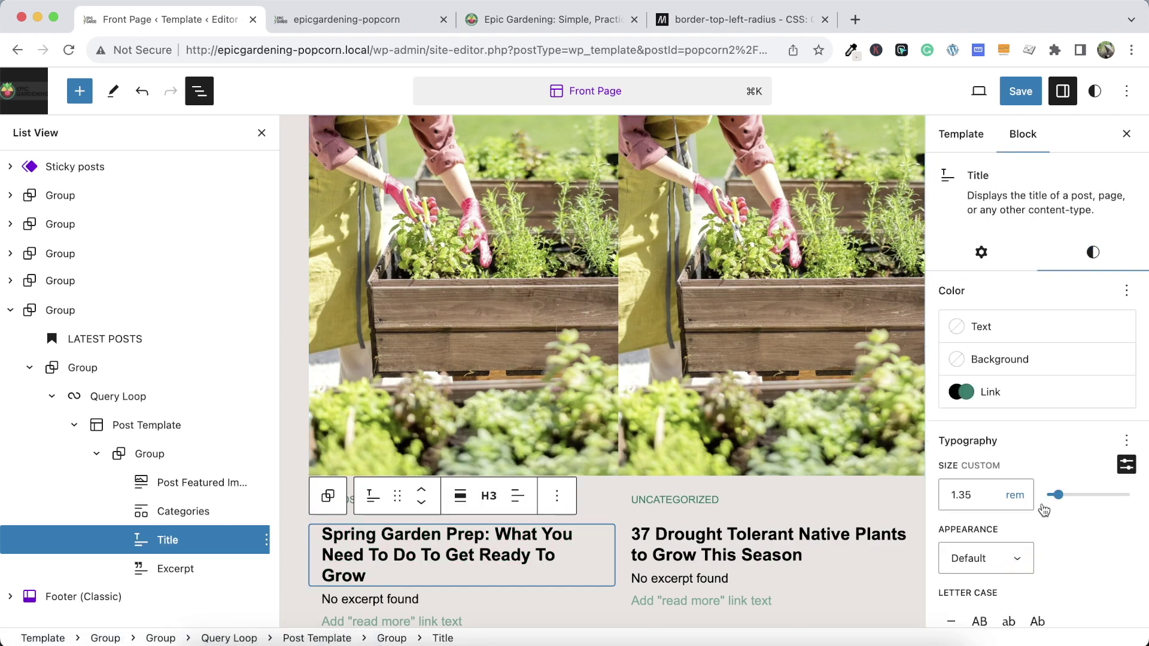
scroll(1023, 419, down, 6)
drag(991, 455, 1000, 456)
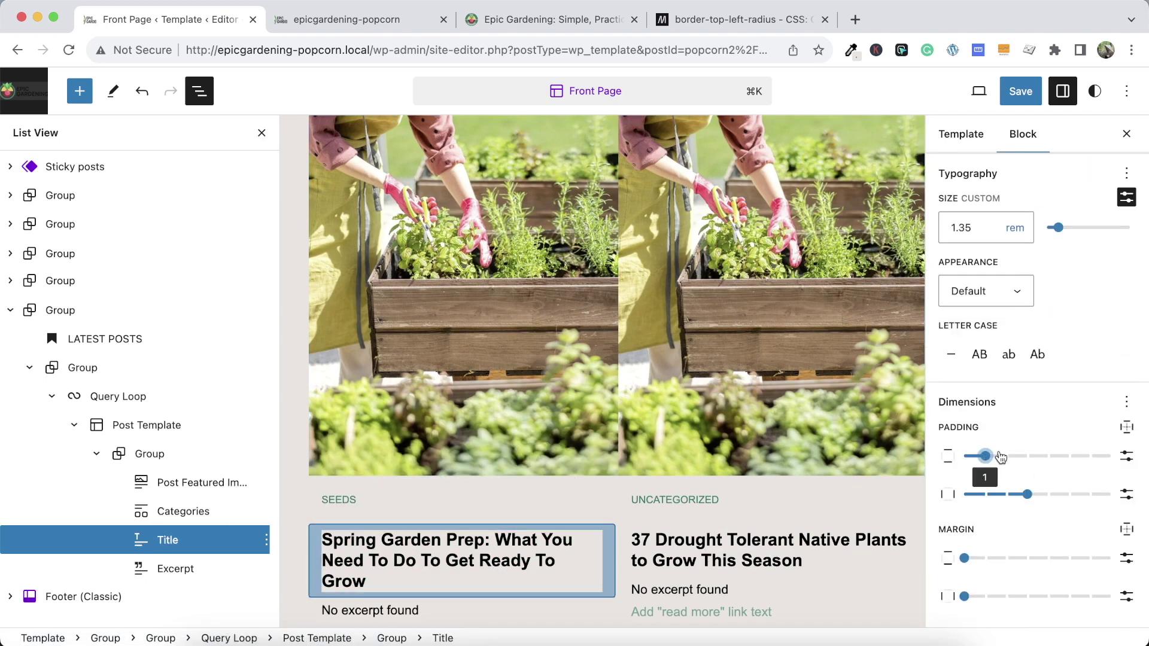
Set the vertical padding of the Latest Posts Excerpt block to 3, trying 1 as an alternative
scroll(457, 409, down, 3)
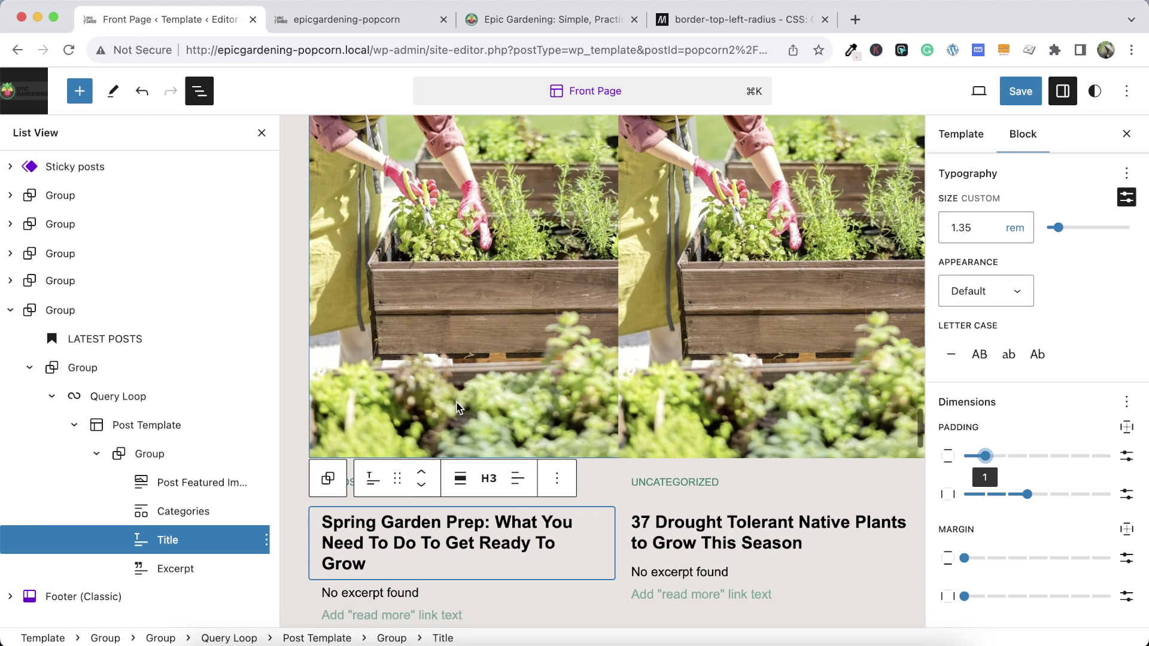
click(505, 474)
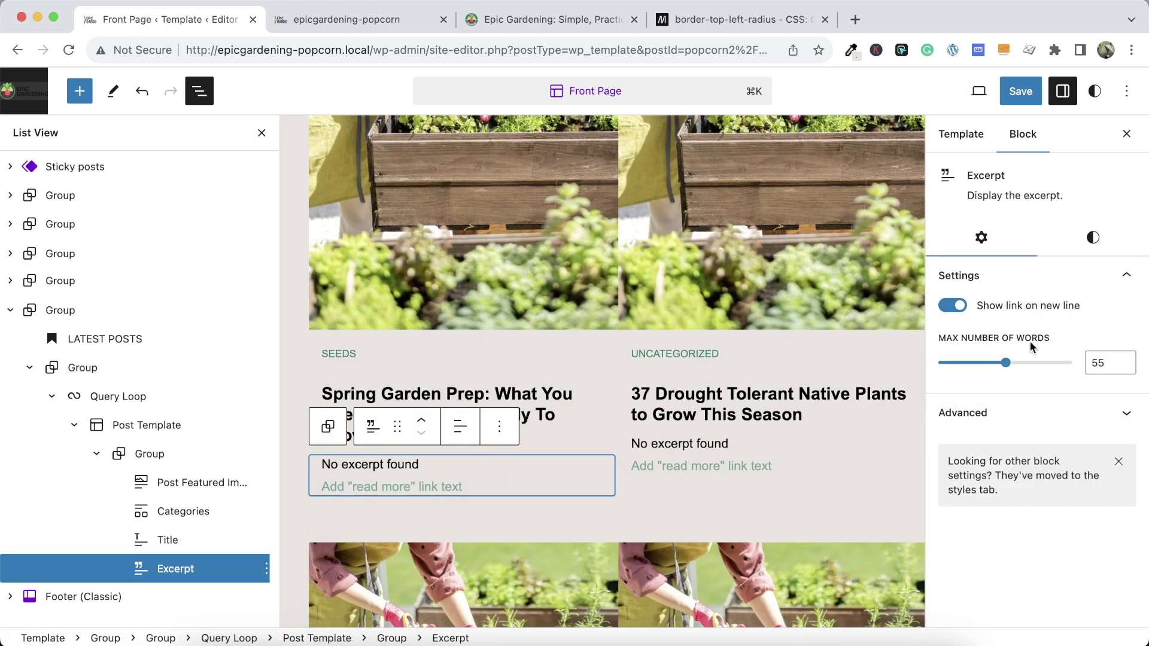
click(1093, 235)
scroll(1055, 379, down, 3)
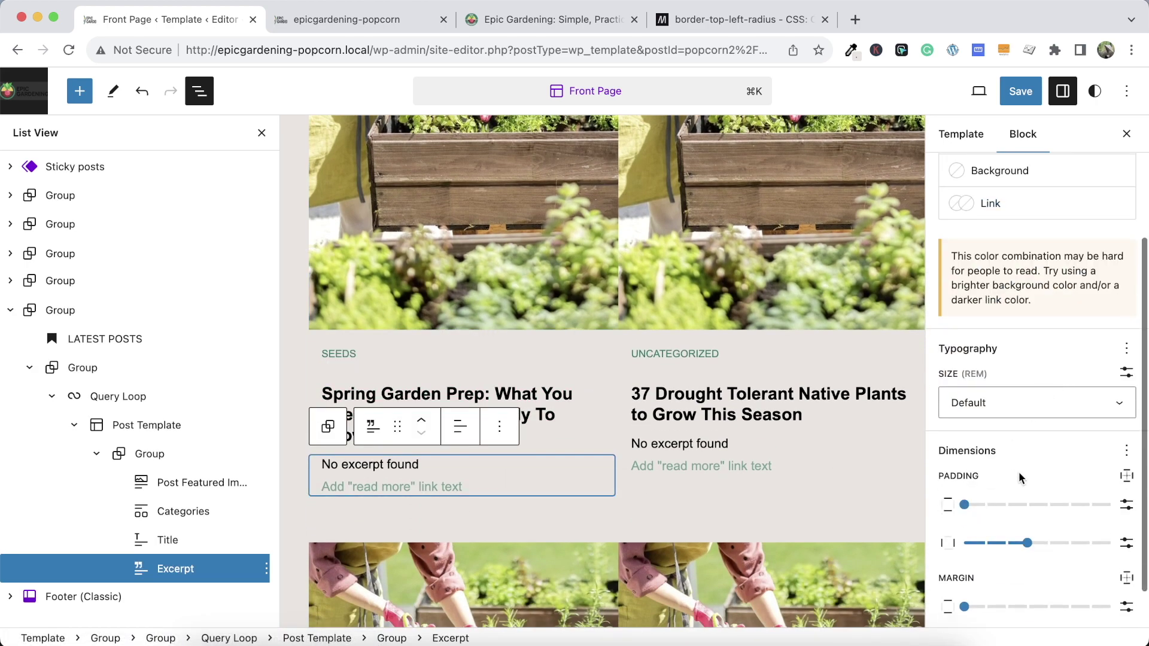
click(1030, 506)
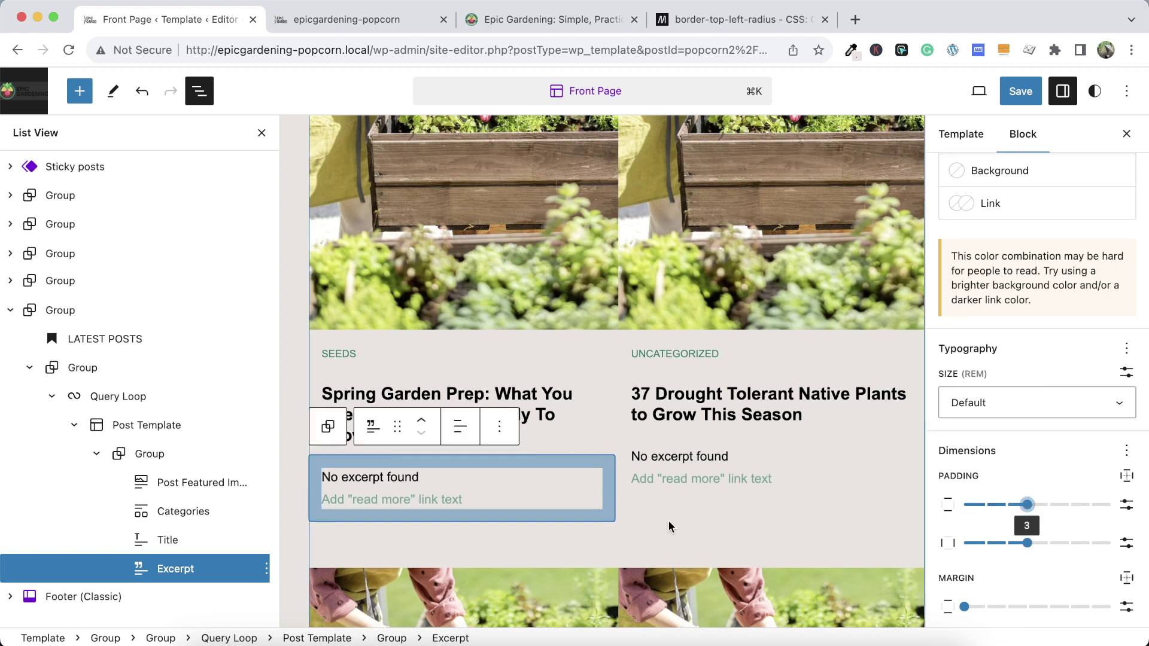
click(563, 531)
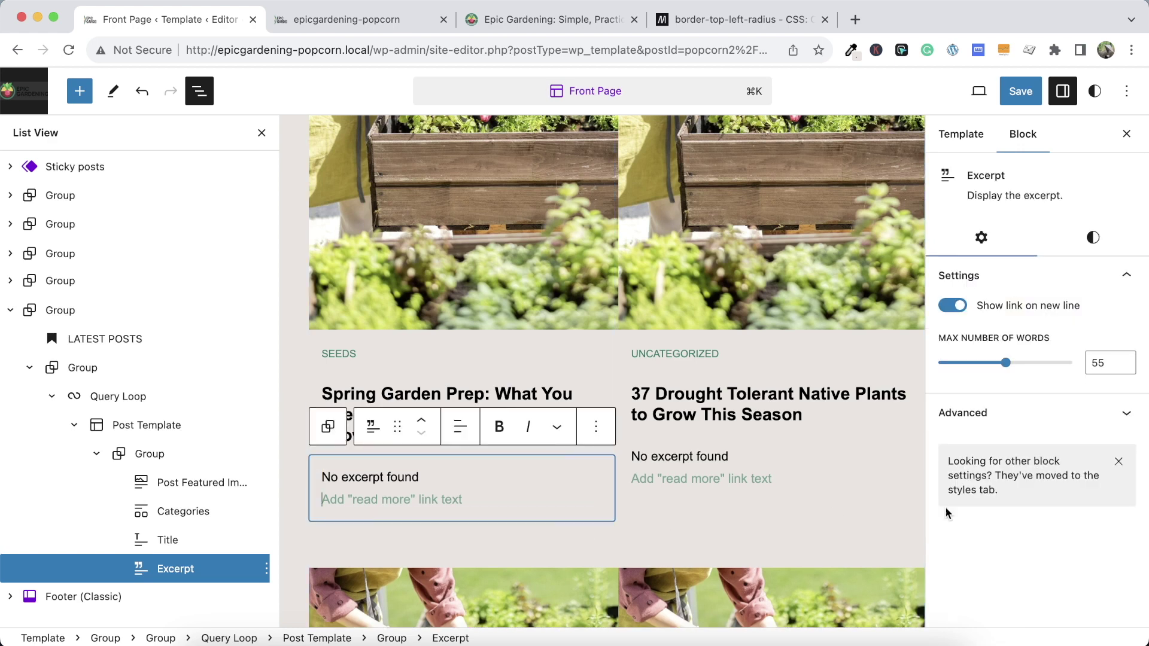
click(1093, 237)
scroll(1020, 419, down, 5)
drag(1017, 460, 987, 459)
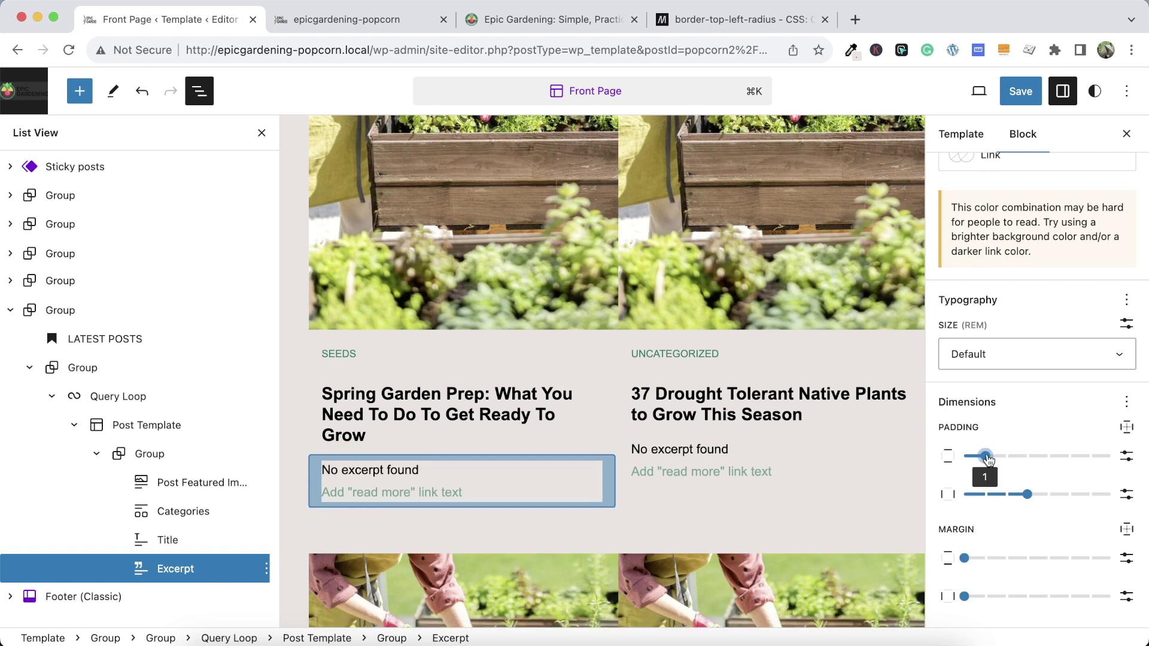
drag(986, 460, 1026, 457)
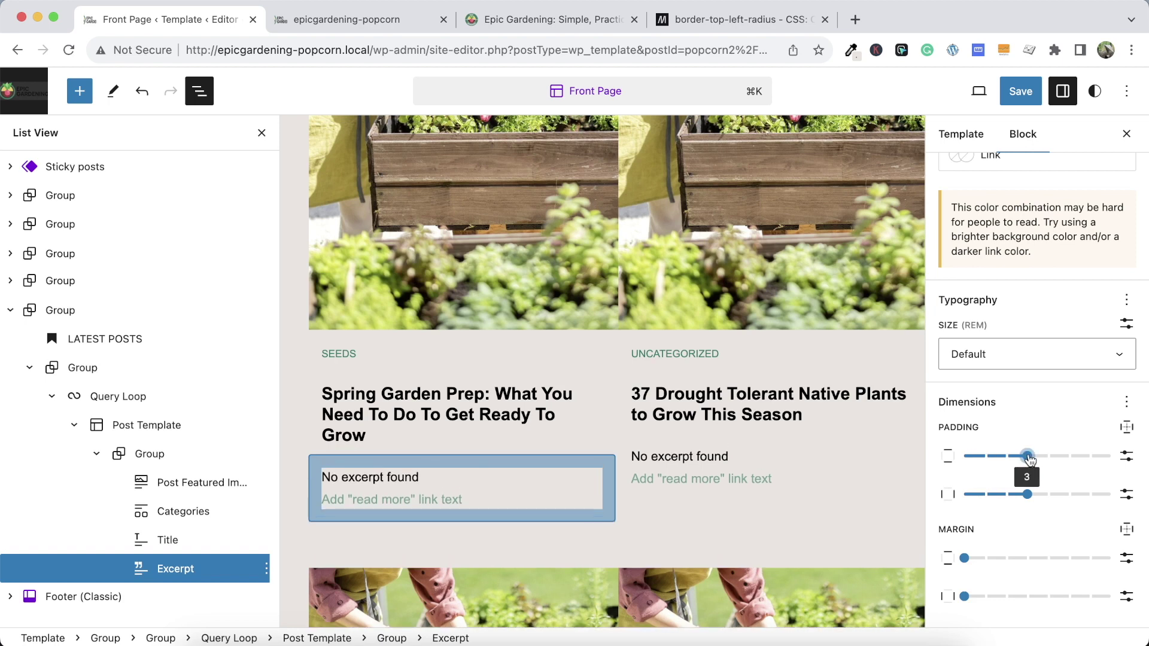
Adjust the dimension spacing of the group that wraps each Latest Posts card inside the Post Template
click(179, 454)
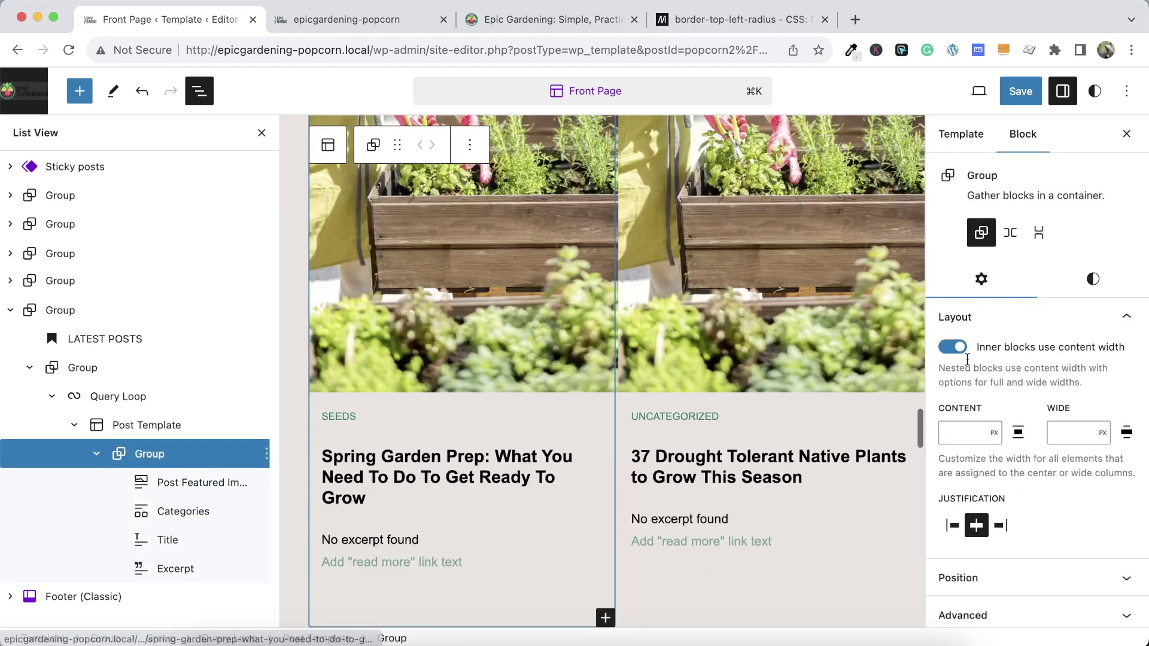
click(1092, 275)
scroll(1006, 443, down, 5)
drag(964, 412, 1034, 415)
Save the template and compare the reloaded epicgardening-popcorn homepage's card spacing with the Epic Gardening site
click(1019, 91)
click(983, 91)
click(351, 30)
click(69, 50)
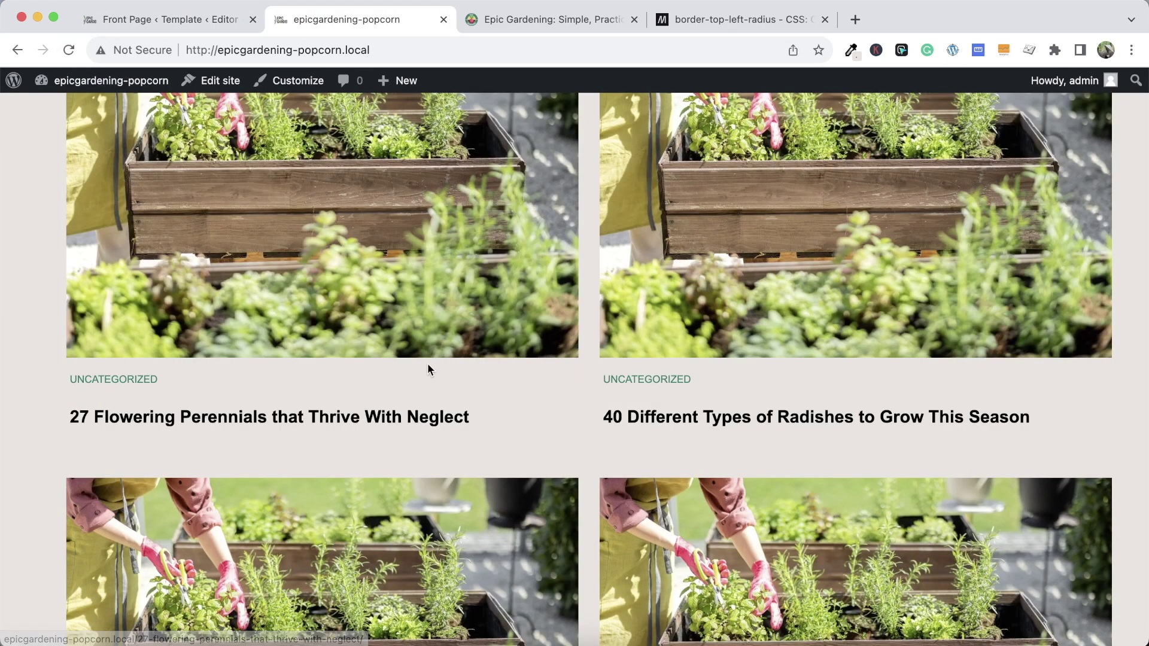
click(513, 19)
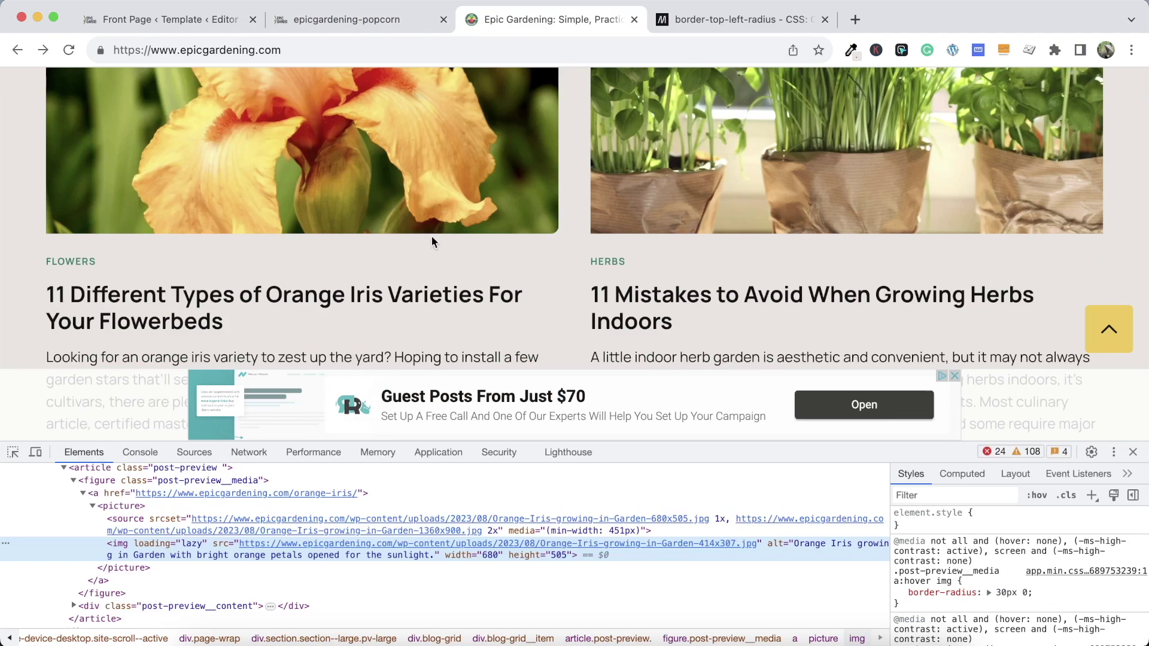
scroll(431, 244, down, 1)
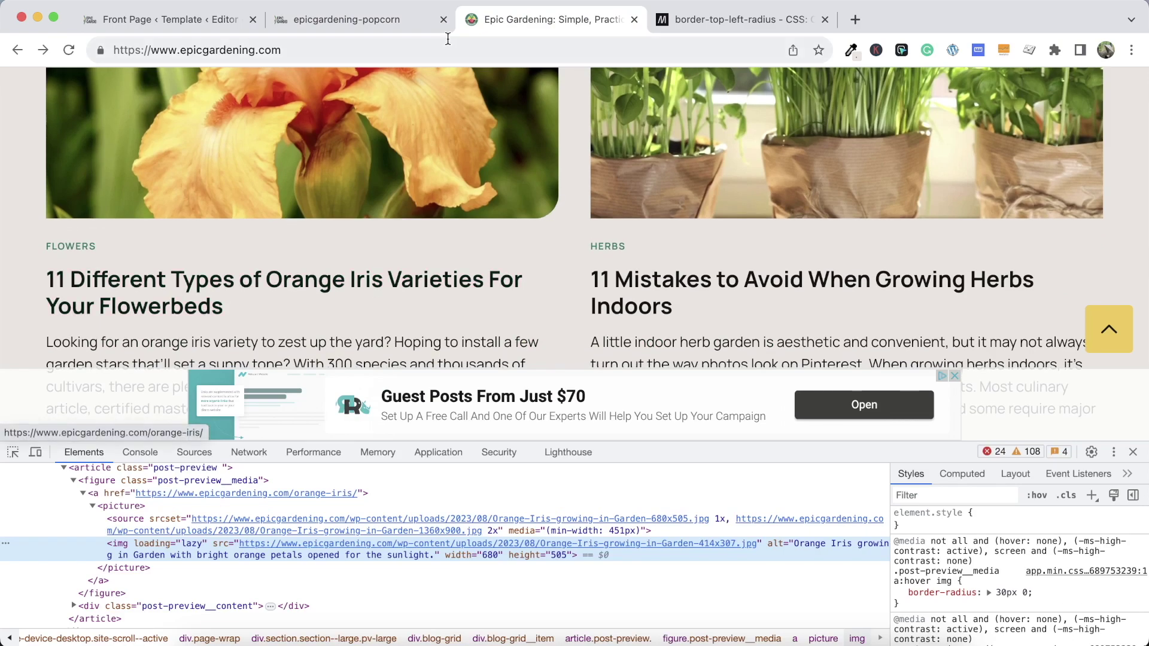
click(389, 19)
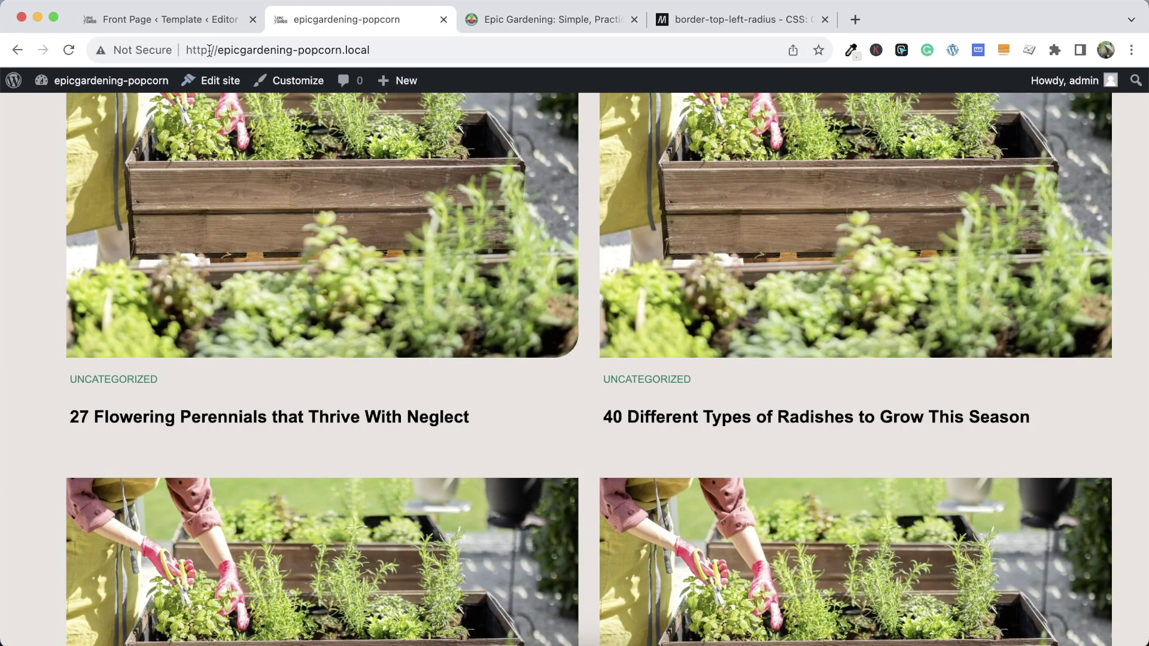
Switch the Latest Posts title from its custom font size to the Large preset (1.56 rem)
click(192, 22)
click(380, 455)
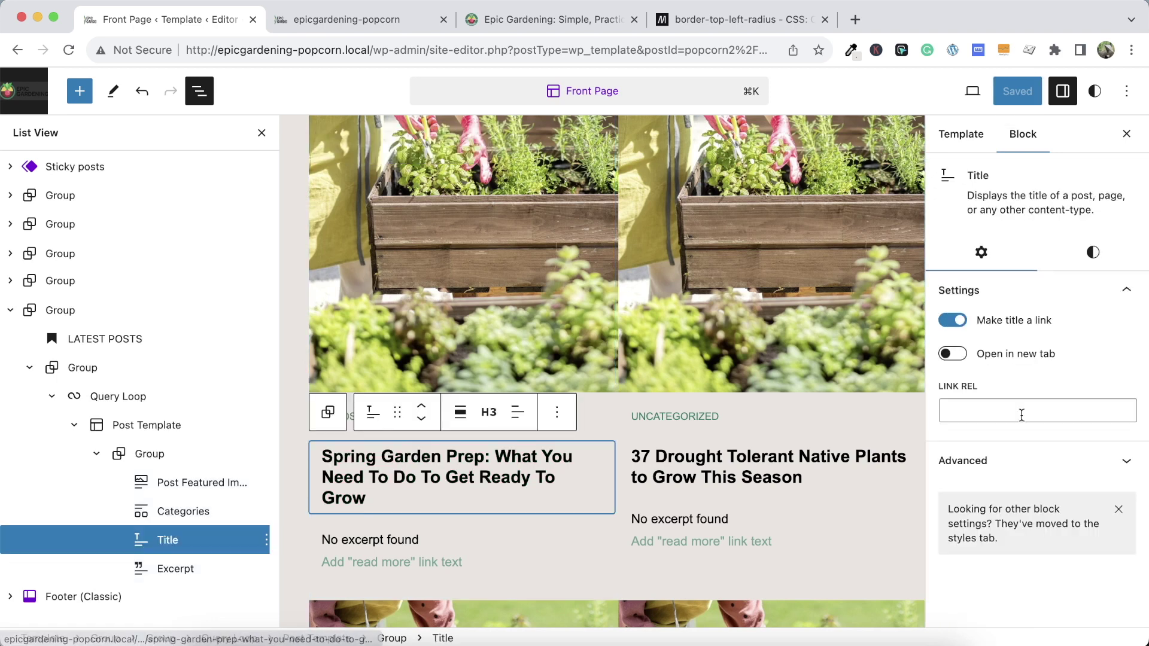
click(1092, 252)
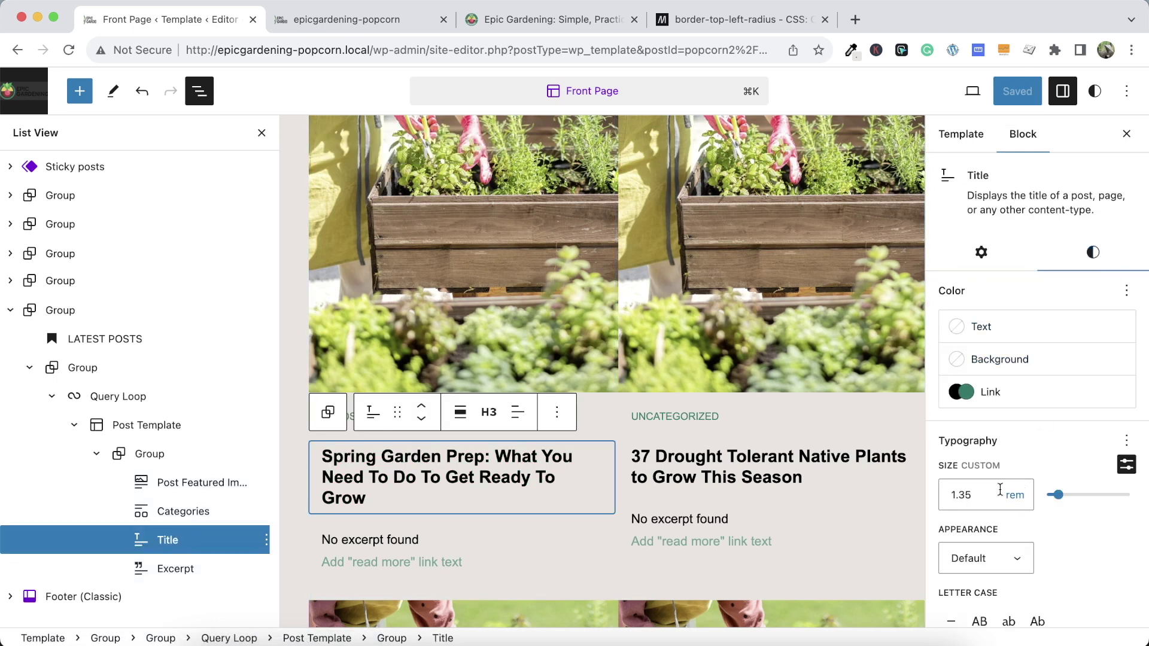
click(1126, 464)
click(1025, 495)
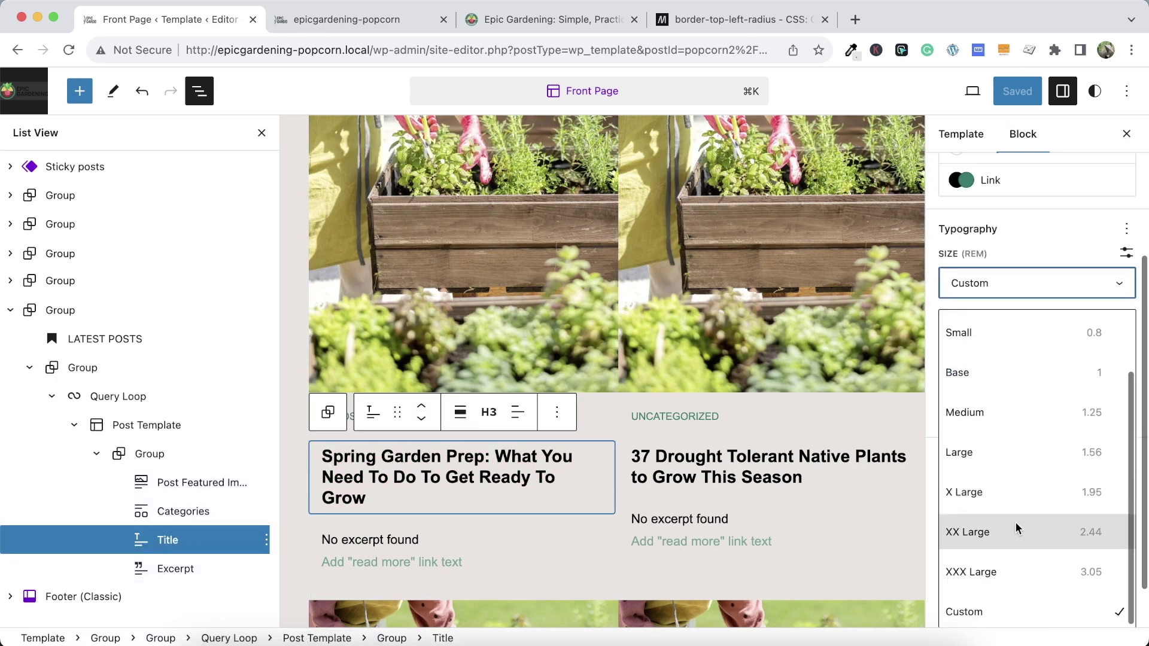
click(1006, 467)
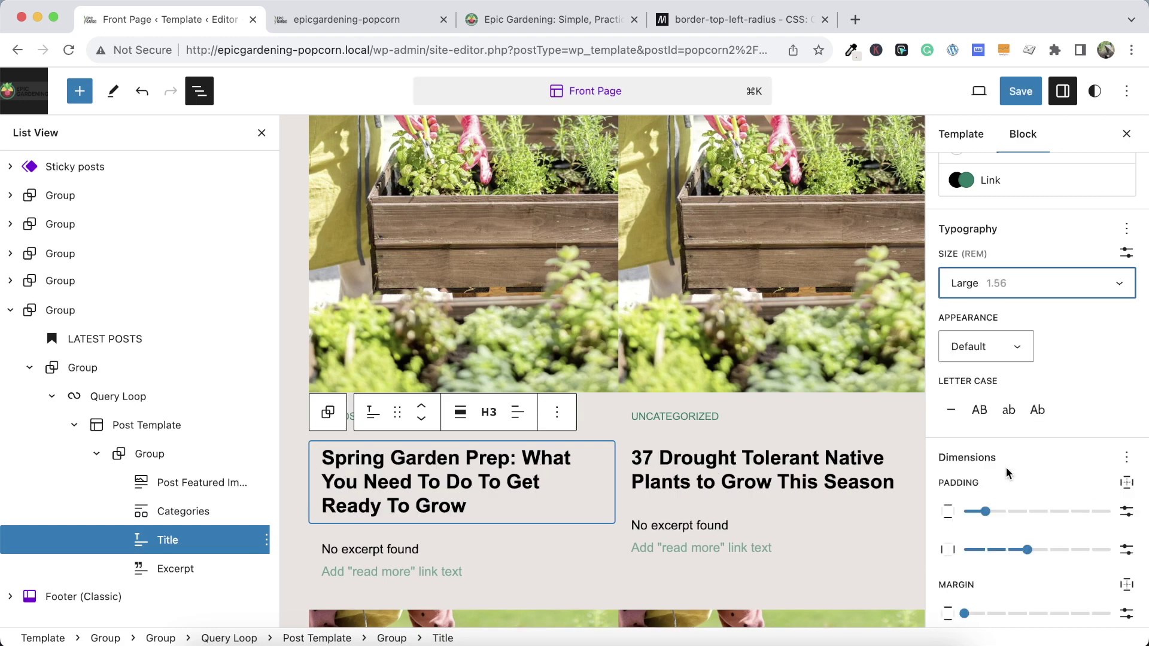
Save the template and compare the title size on the reloaded epicgardening-popcorn homepage with the Epic Gardening site
click(1020, 91)
click(964, 90)
click(286, 21)
click(69, 49)
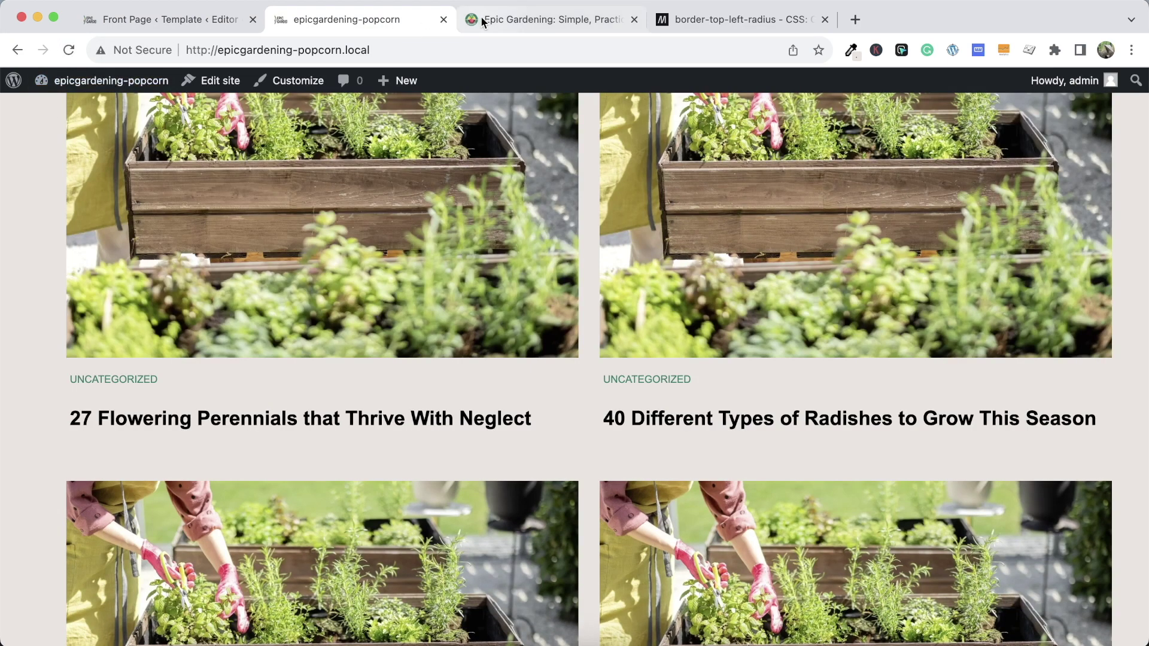
click(479, 21)
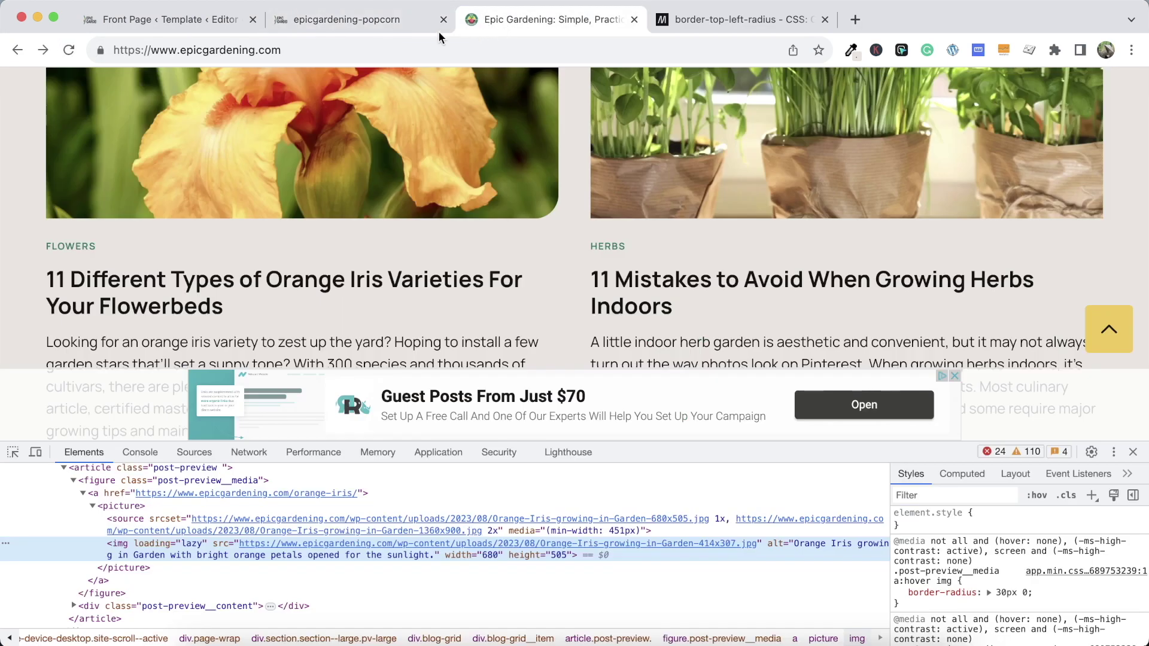
Set the Latest Posts title font size to X Large (1.95 rem) in the Front Page template
click(216, 18)
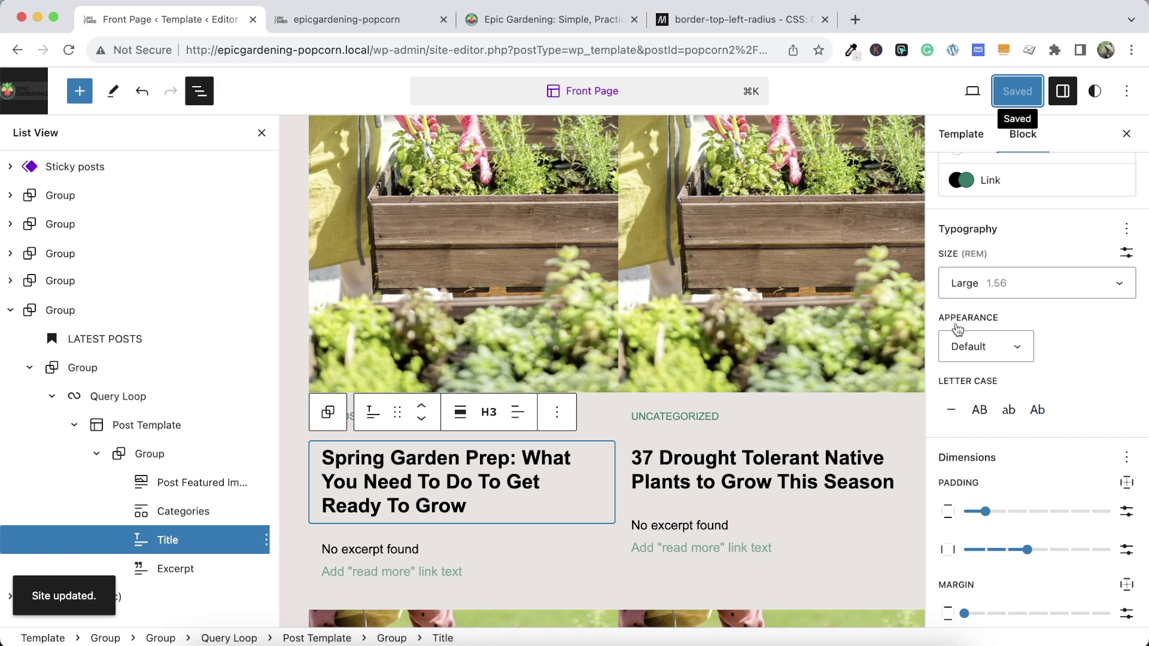
click(995, 283)
click(964, 484)
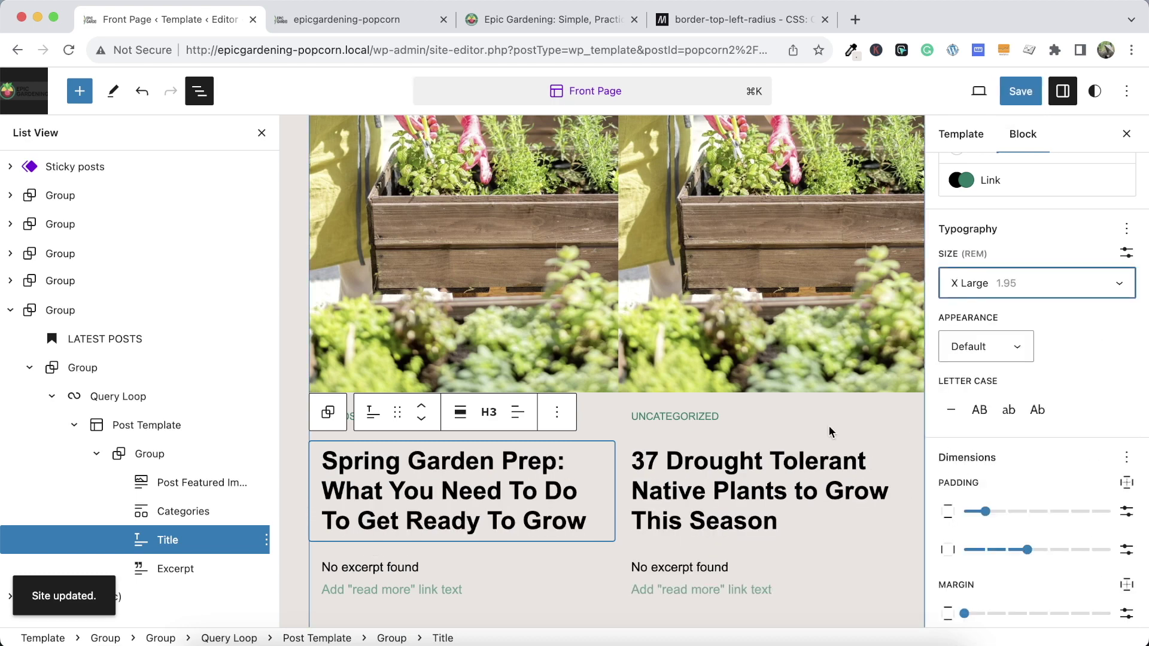
Save the template and check the X Large titles on the reloaded epicgardening-popcorn homepage against the Epic Gardening site
click(1017, 91)
click(962, 89)
click(351, 20)
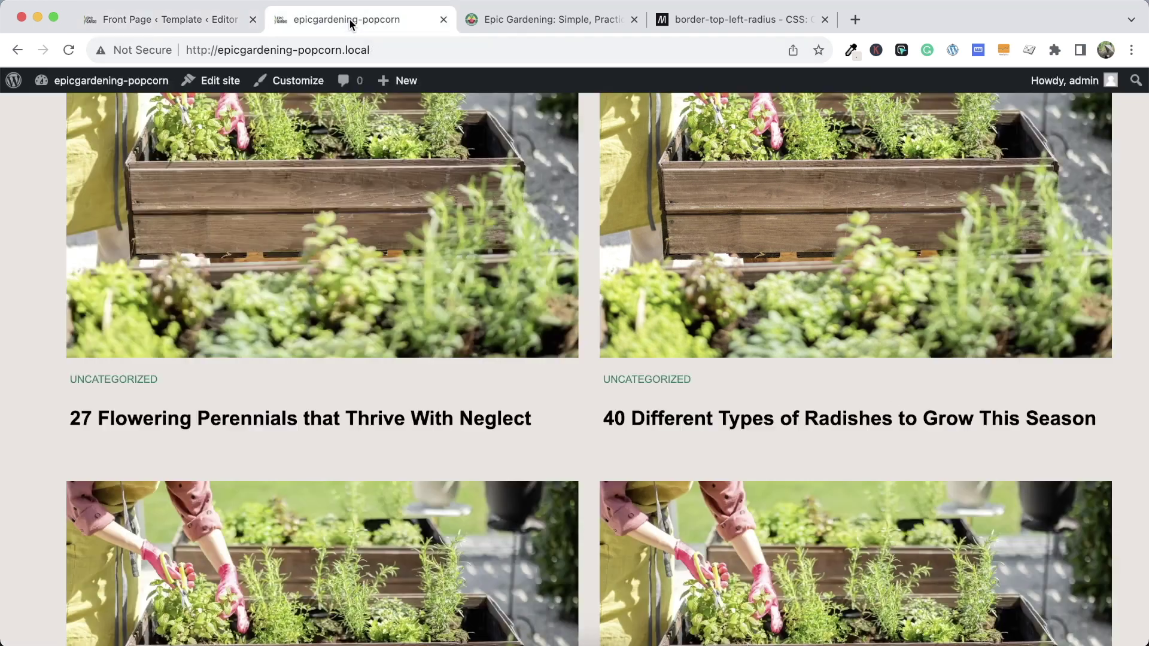
click(68, 51)
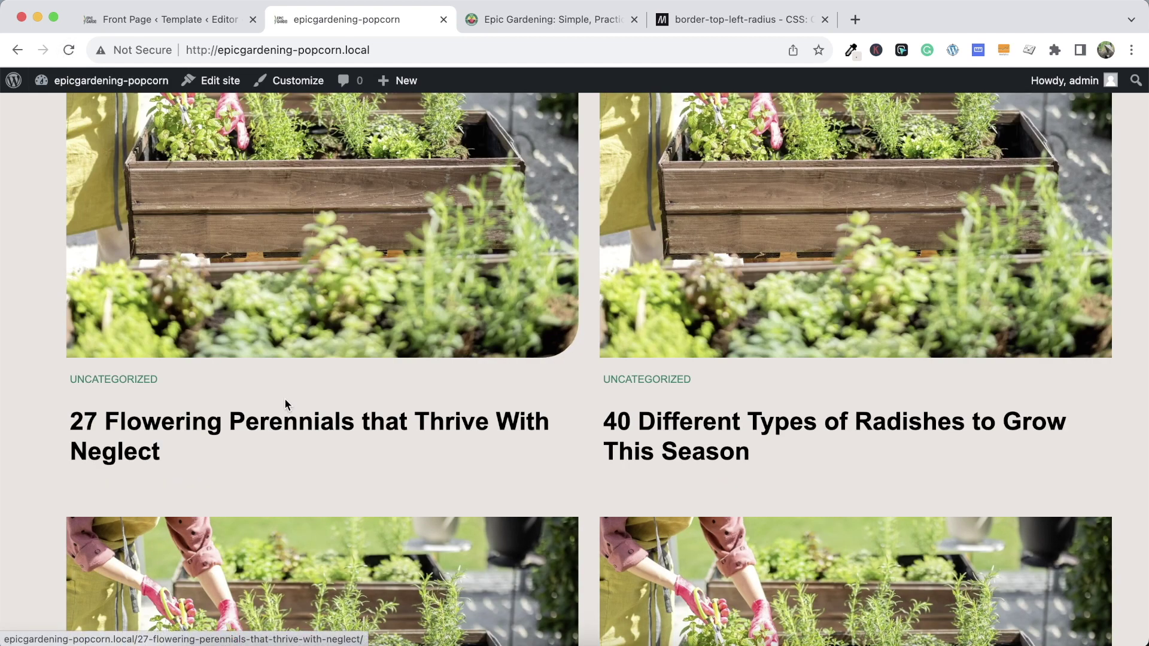
scroll(284, 401, down, 3)
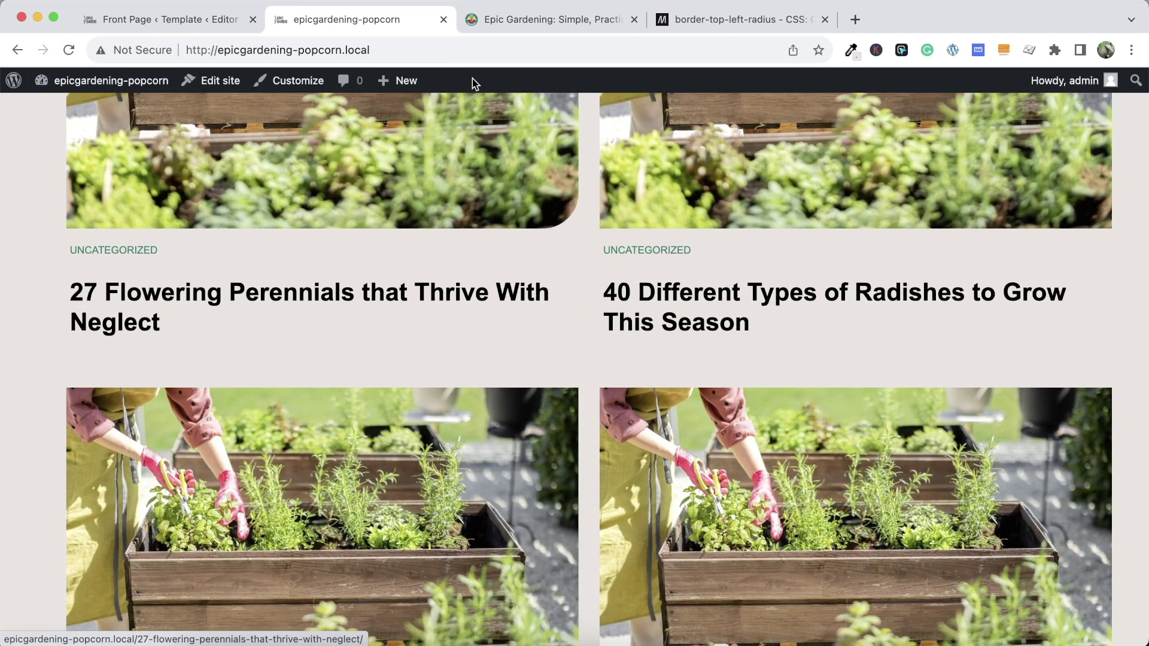
click(499, 18)
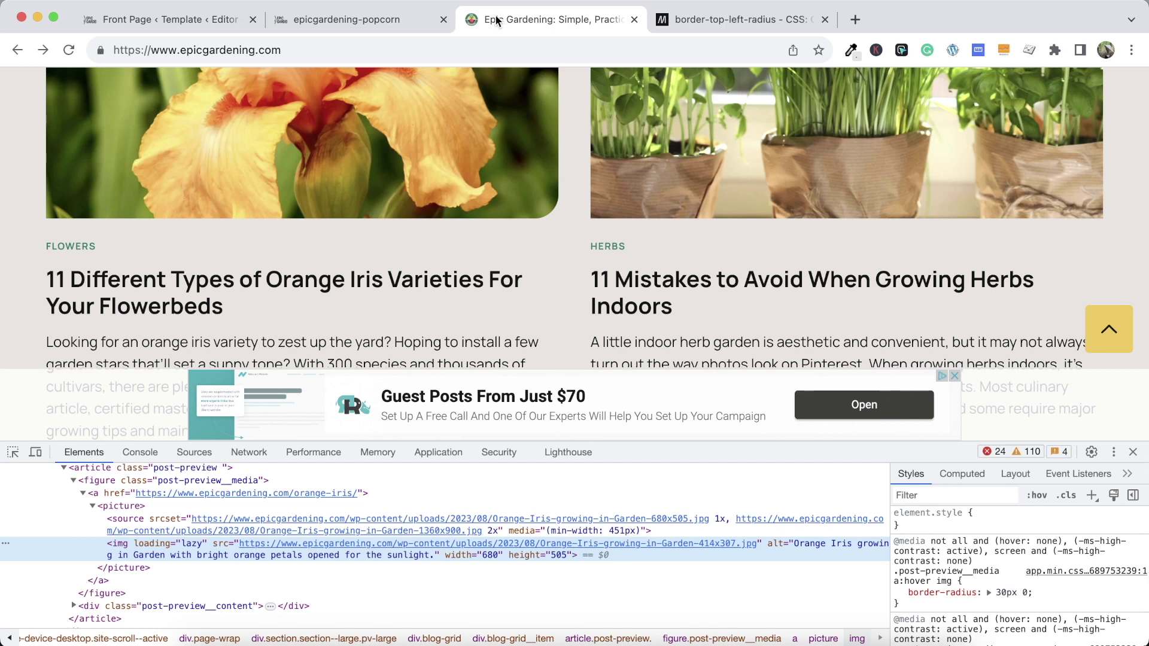
Open the post "27 Flowering Perennials that Thrive With Neglect" from the epicgardening-popcorn homepage for editing
click(379, 18)
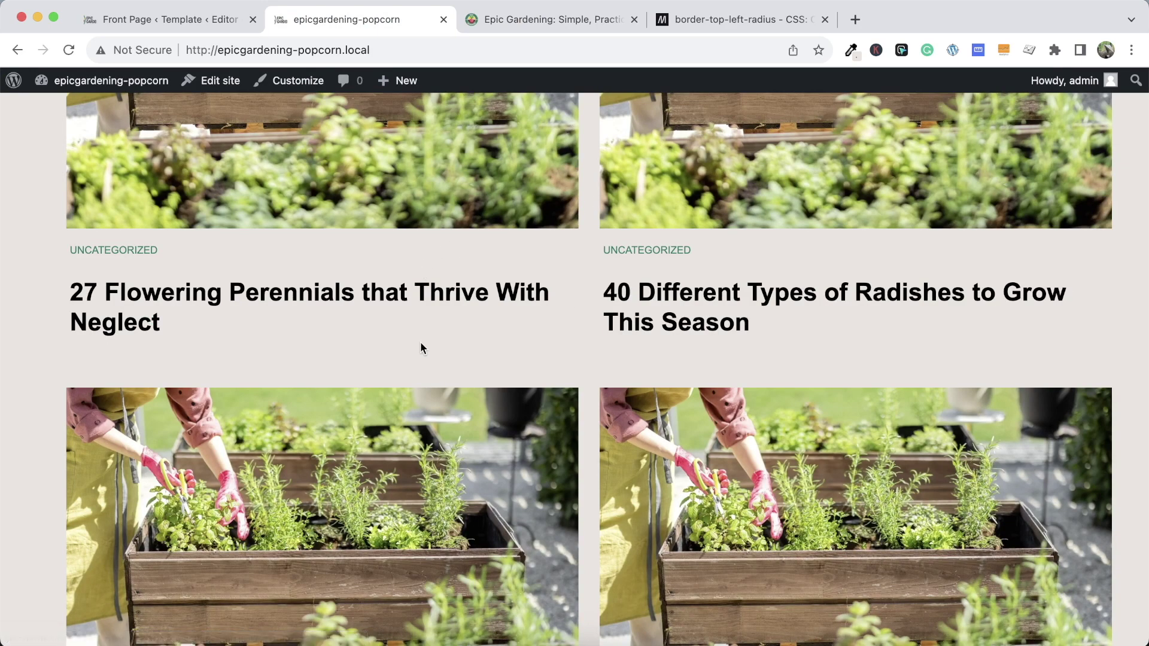
click(195, 21)
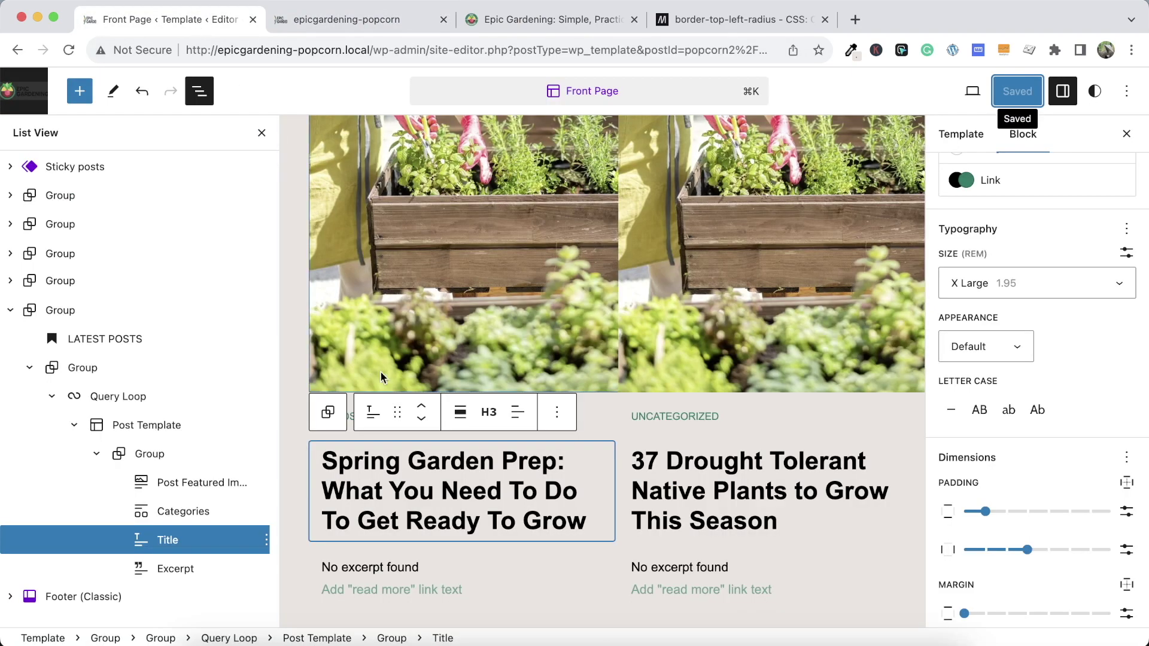
click(341, 19)
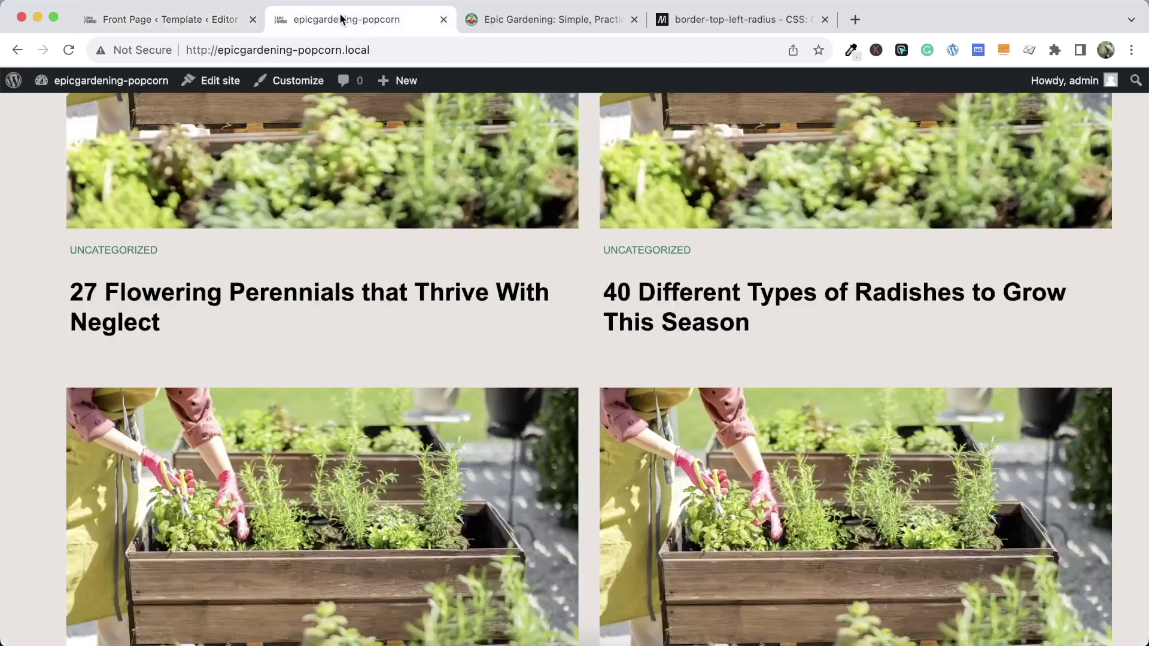
click(315, 198)
click(221, 81)
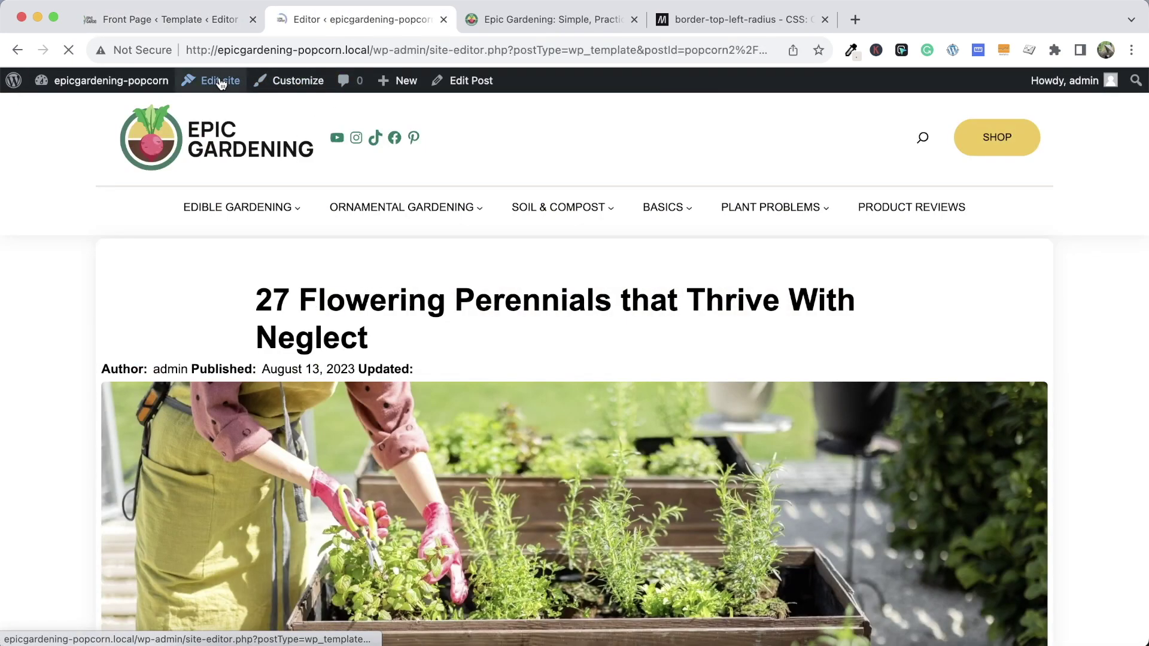
key(super+bracketleft)
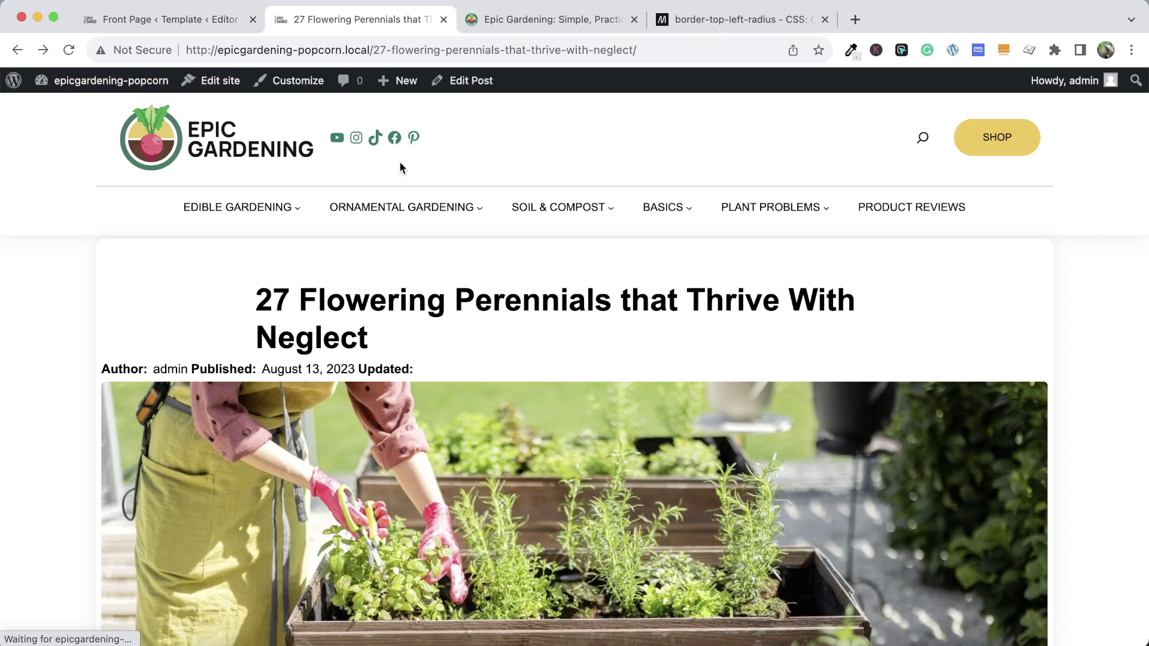
click(464, 80)
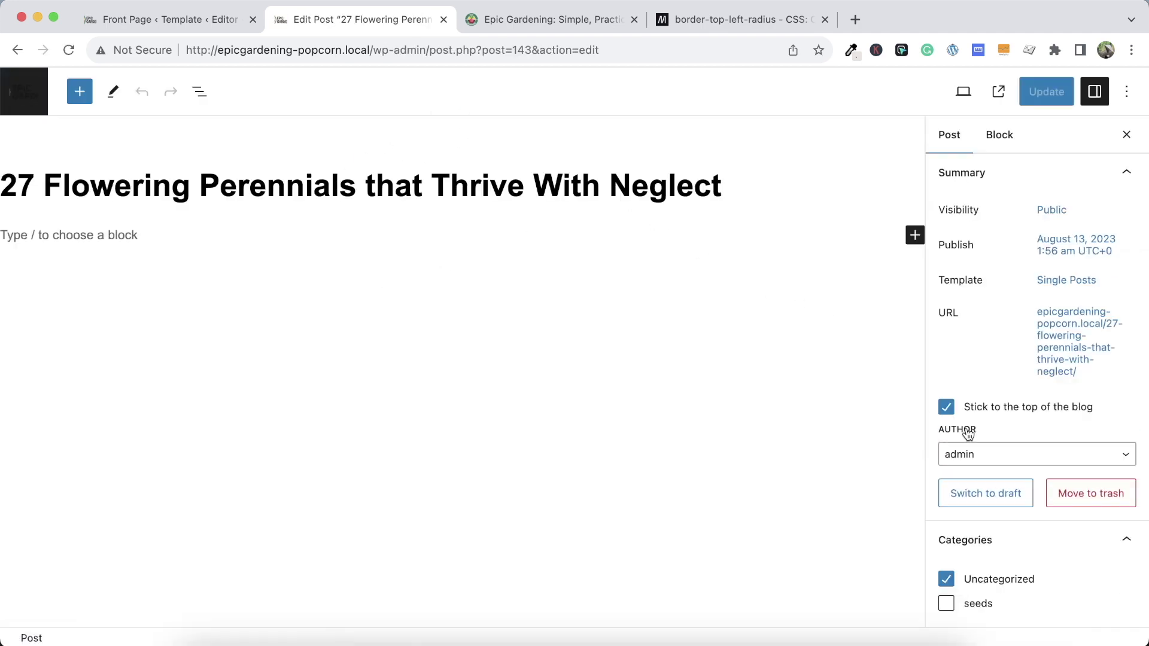
Copy the description paragraph under "11 Different Types of Orange Iris Varieties For Your Flowerbeds" on the Epic Gardening site
click(564, 15)
scroll(441, 174, down, 3)
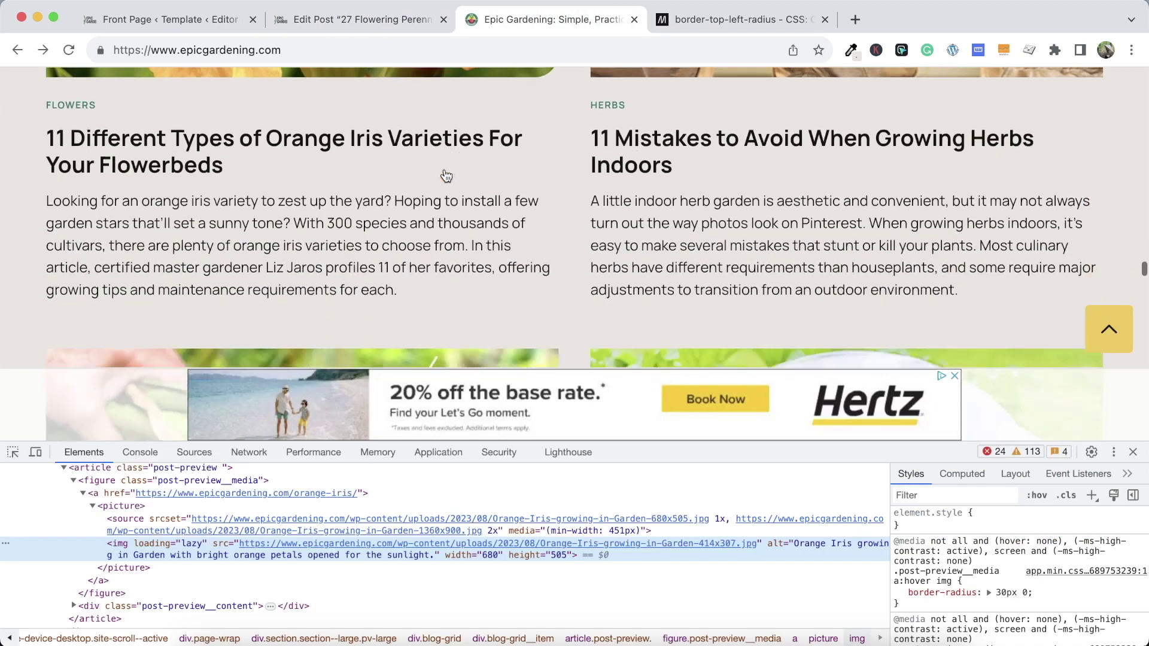
drag(427, 247, 48, 156)
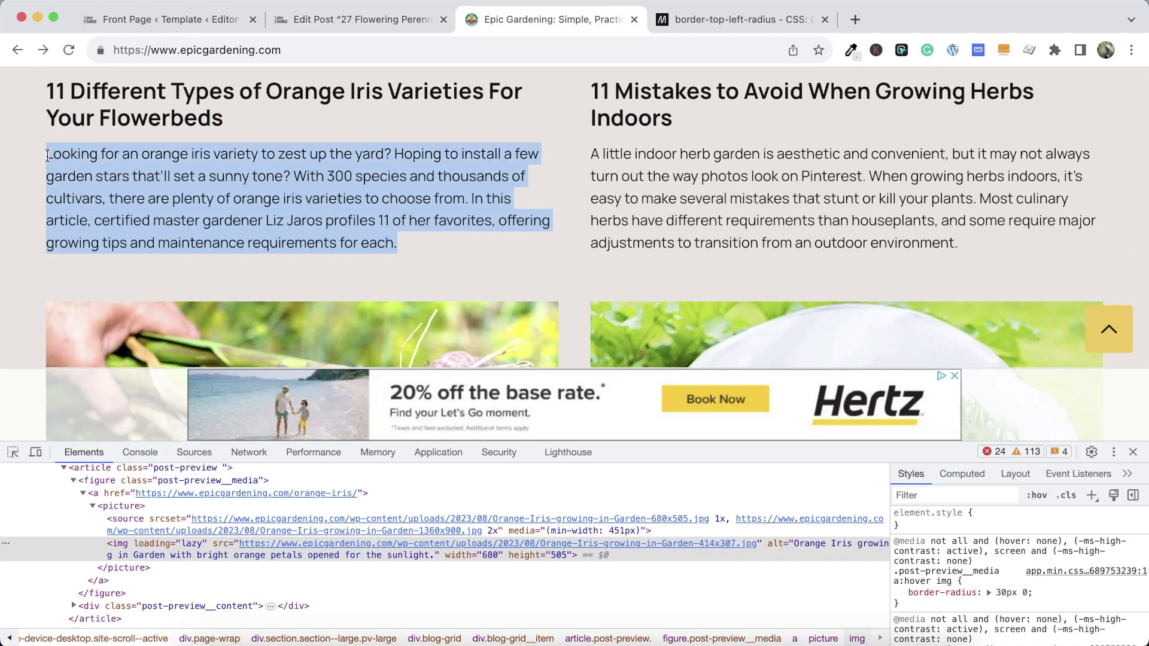
Paste the copied Orange Iris paragraph as the excerpt of the 27 Flowering Perennials post and update the post
click(294, 30)
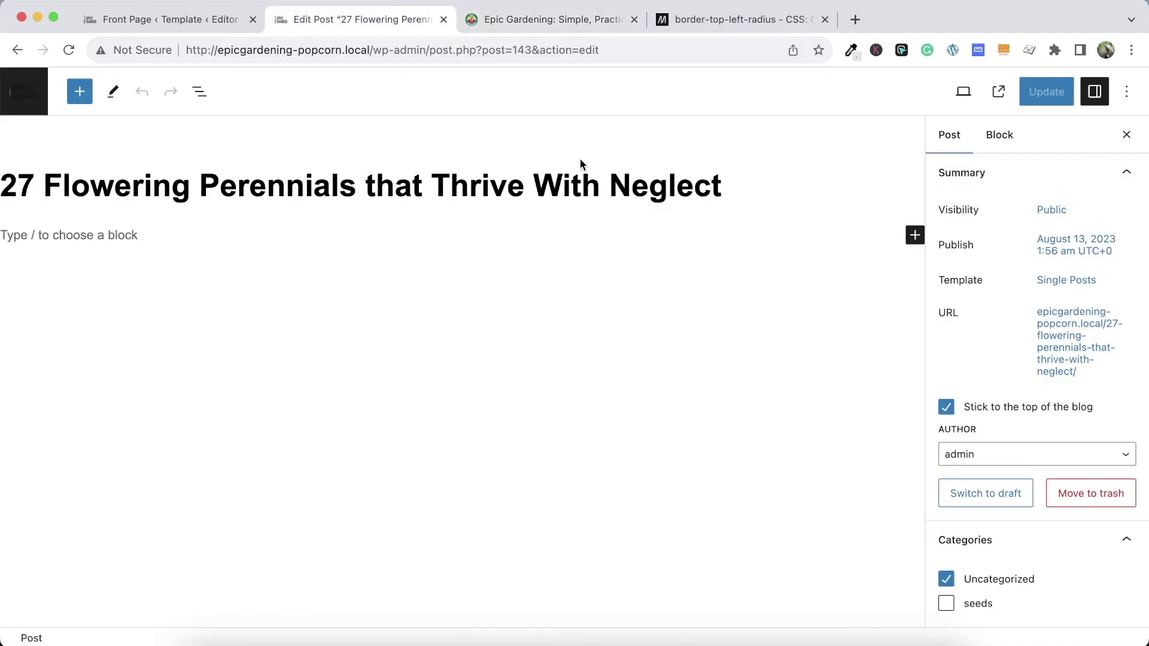
scroll(987, 329, down, 5)
scroll(1020, 389, down, 1)
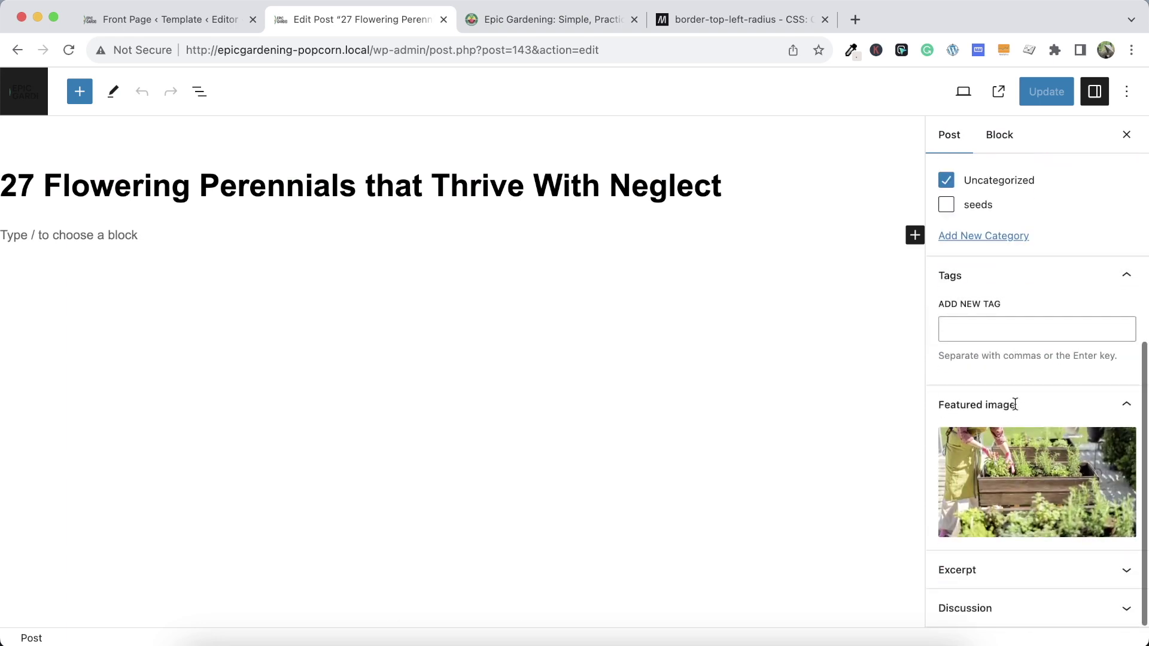
click(1029, 569)
click(1021, 547)
key(cmd+v)
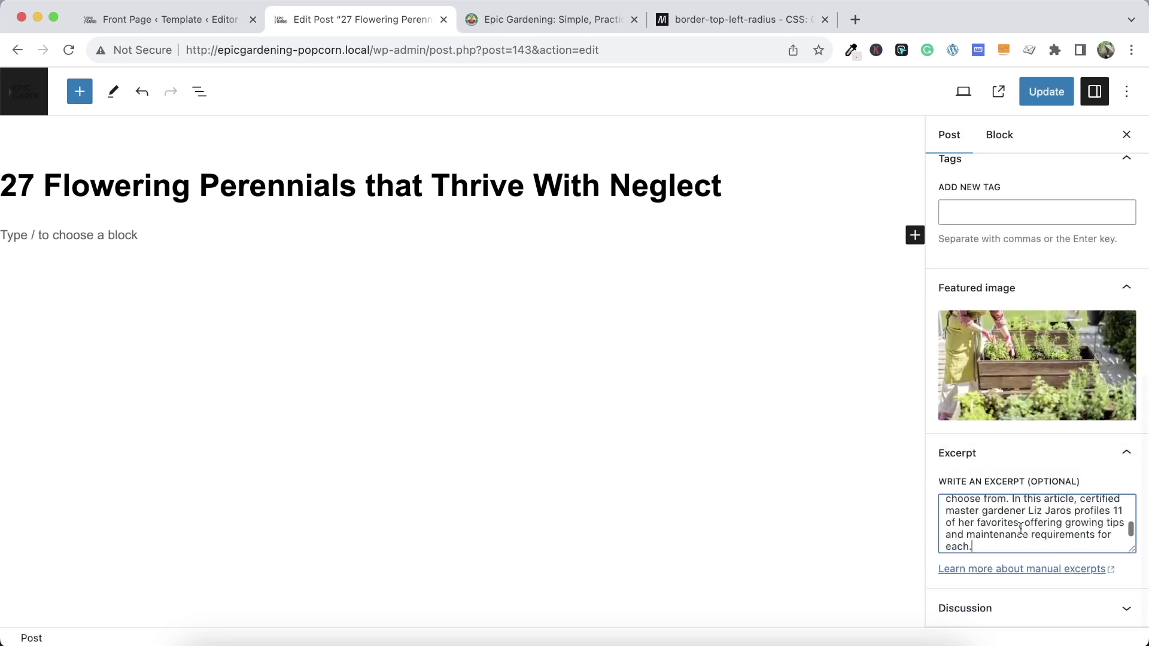
click(1046, 91)
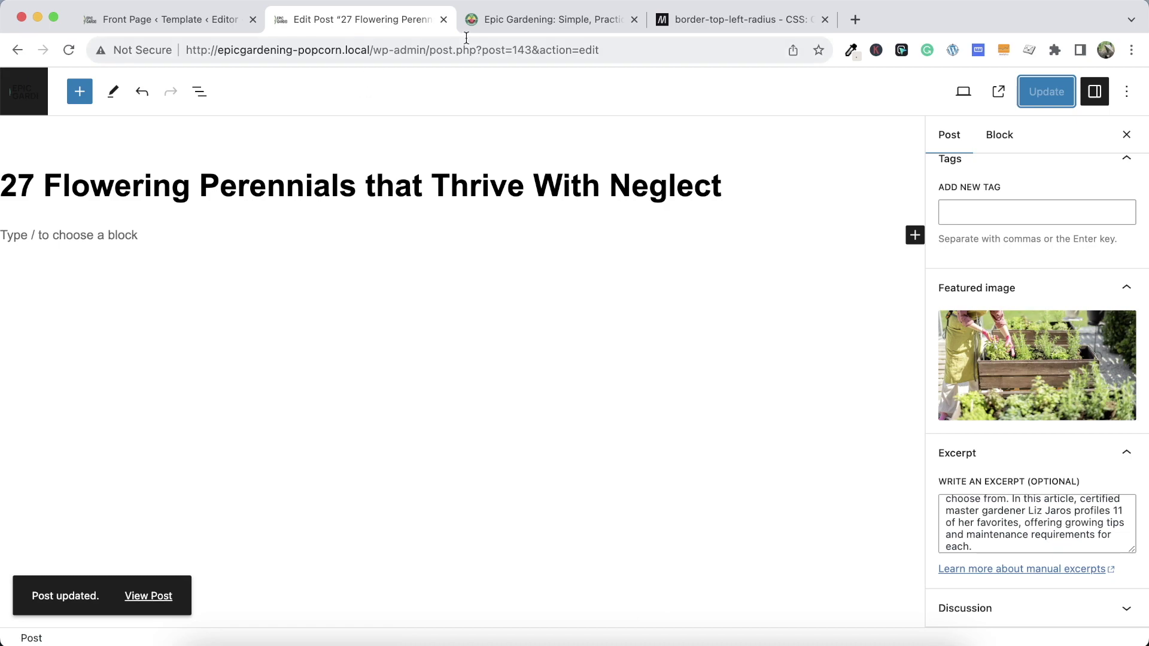
Visit the epicgardening-popcorn homepage and compare the Latest Posts excerpt with the description text on the Epic Gardening site
click(27, 89)
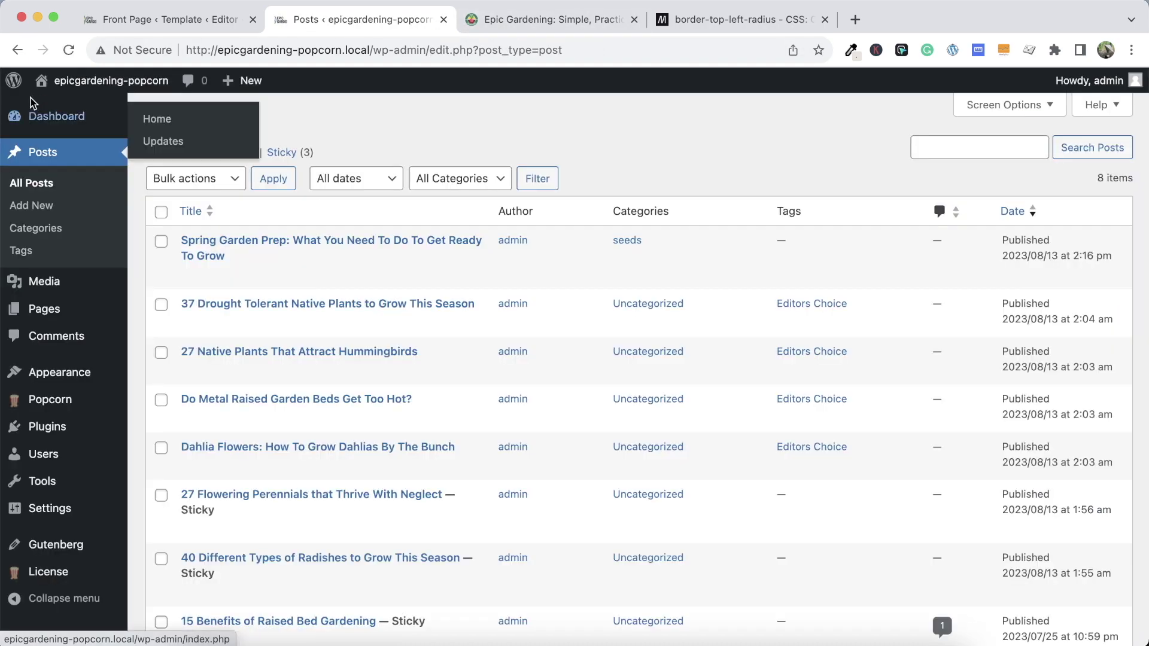
mouse_move(56, 90)
click(66, 112)
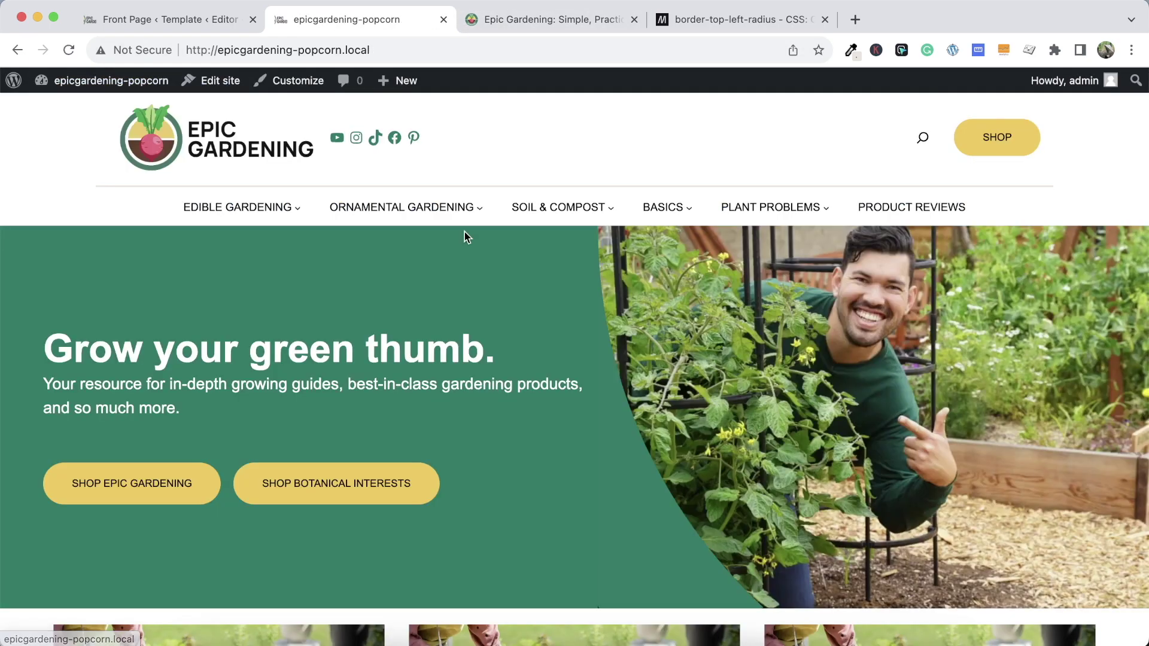
scroll(465, 231, down, 20)
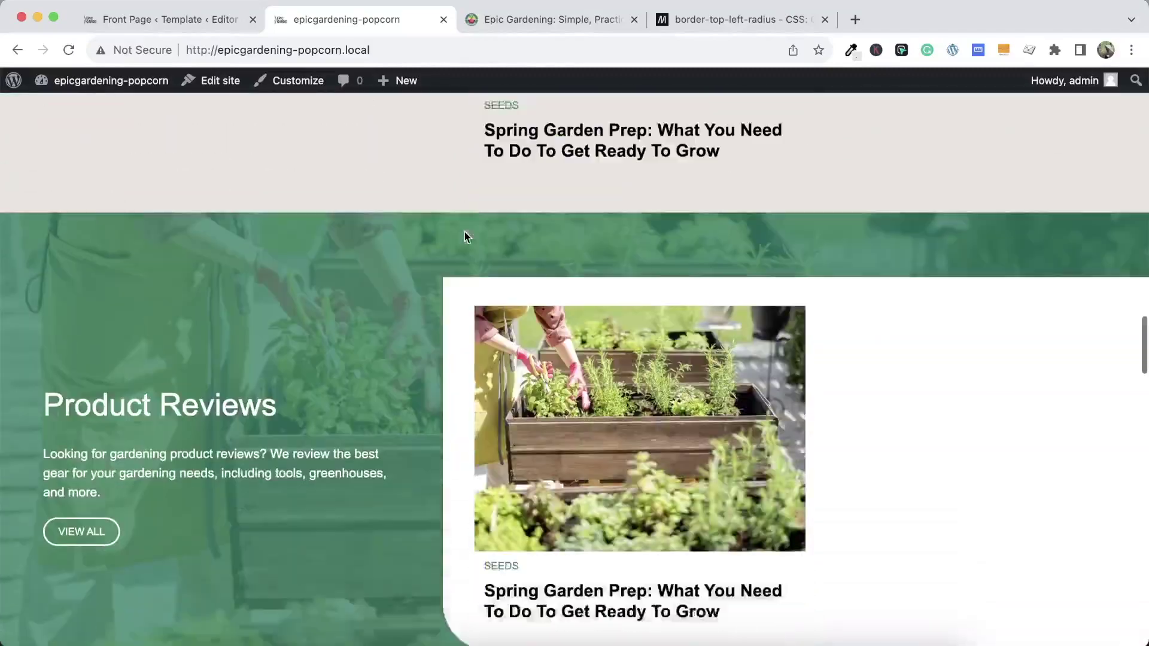
scroll(464, 232, down, 14)
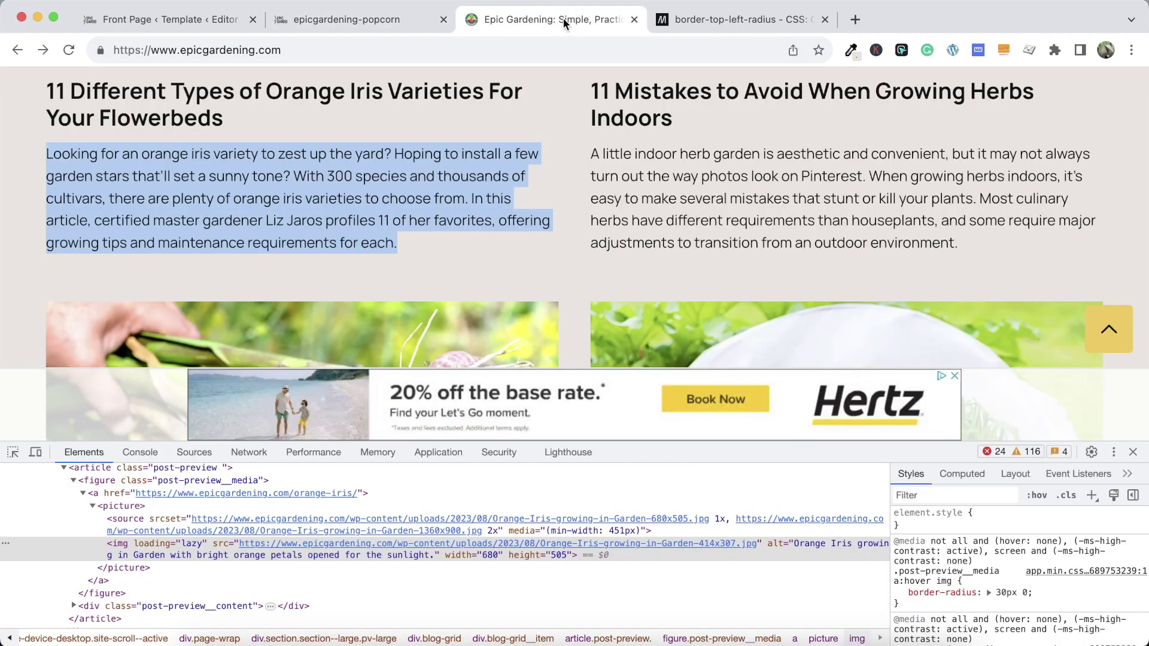
click(563, 18)
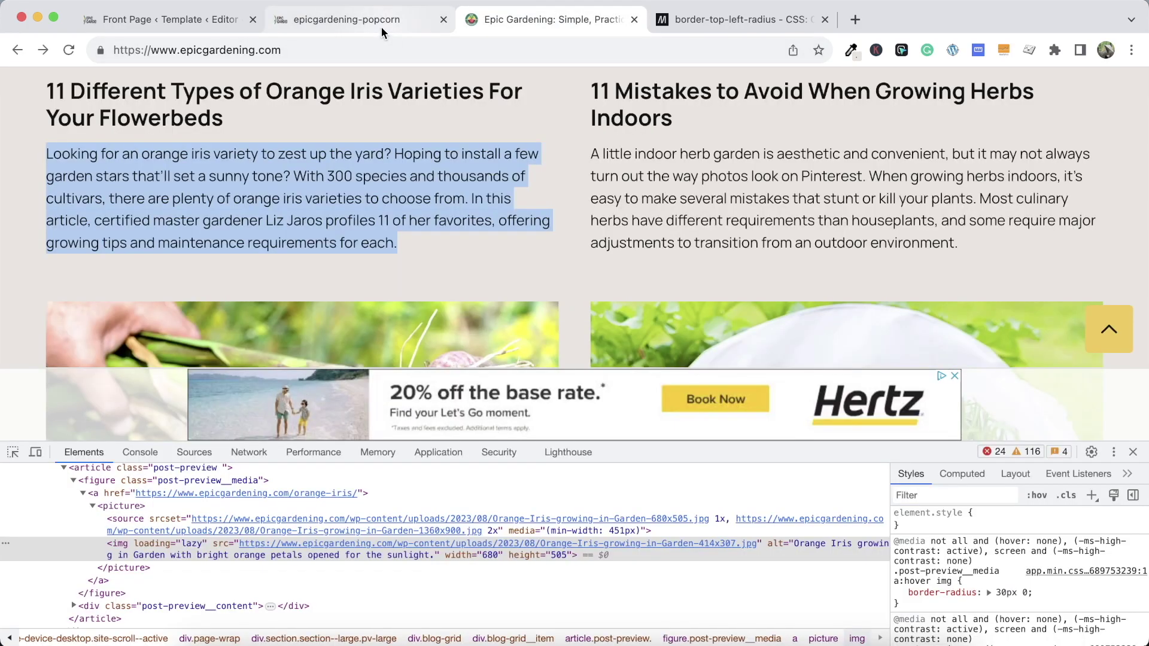
click(381, 27)
Try the Medium (1.25 rem) font size on the Latest Posts Excerpt block in the Front Page template
click(197, 19)
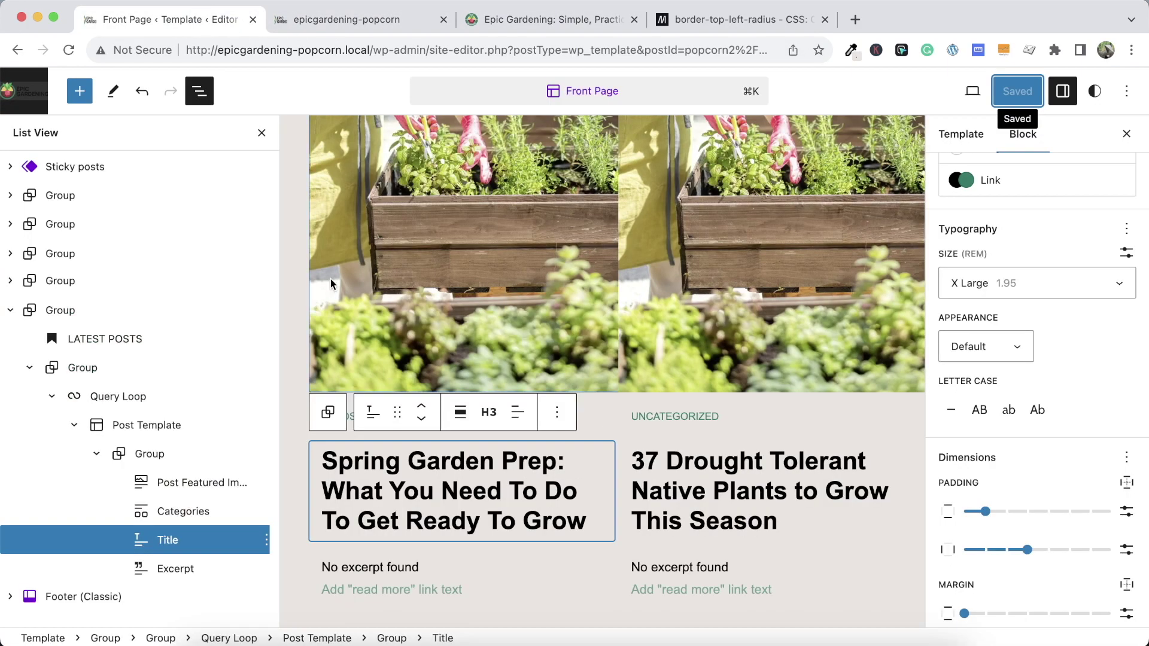
scroll(431, 514, down, 5)
click(415, 423)
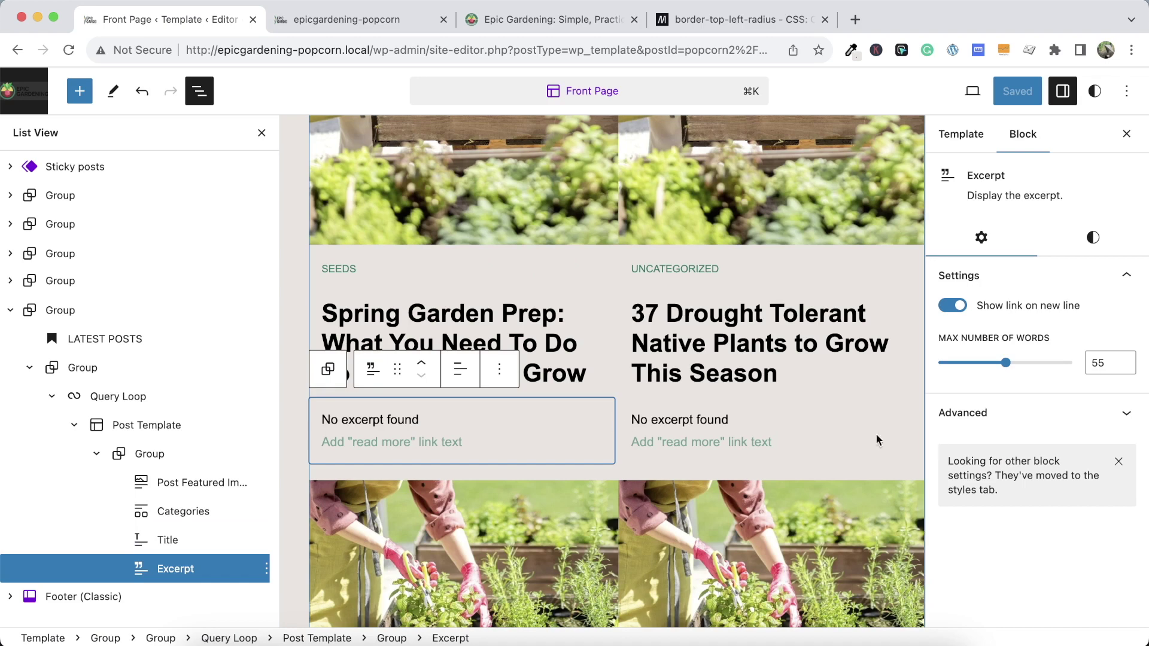
click(1093, 237)
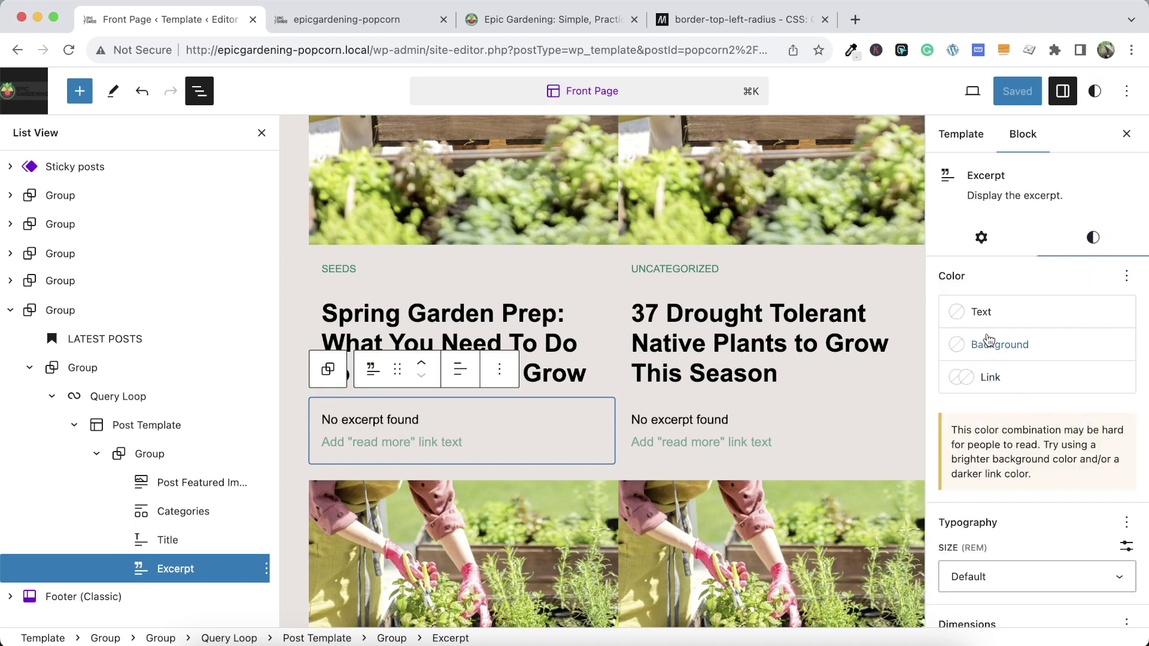
scroll(1005, 418, down, 5)
click(1007, 395)
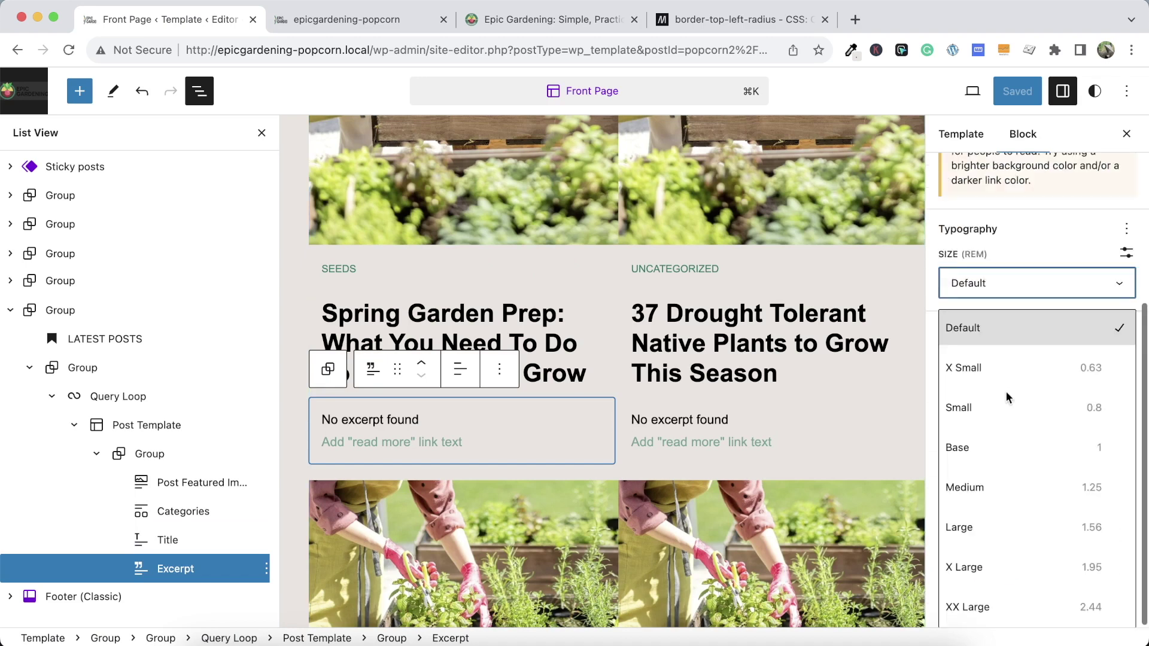
click(990, 489)
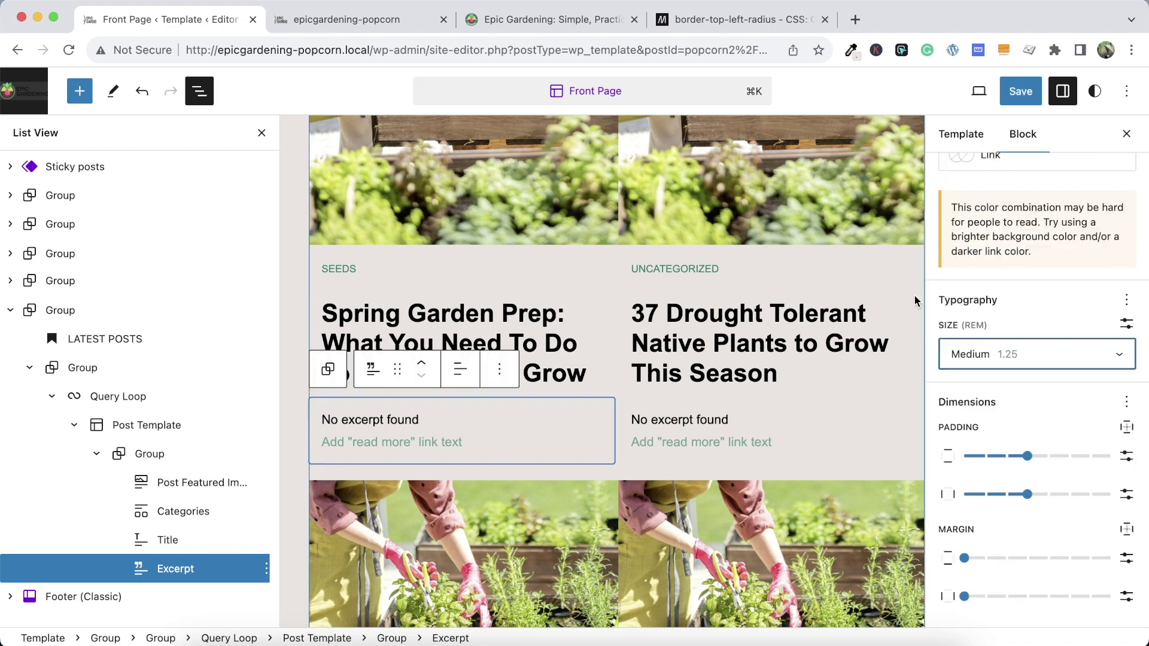
Save the template and check the excerpt text size on the reloaded epicgardening-popcorn homepage
click(1020, 90)
click(985, 90)
click(365, 12)
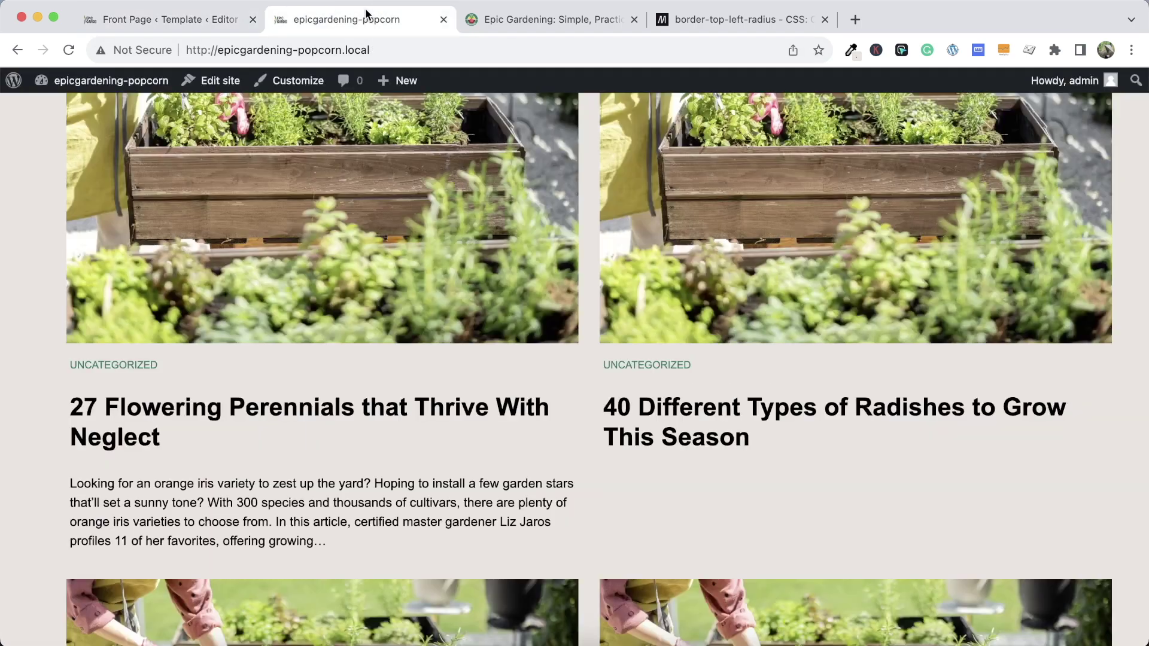
click(69, 51)
Try the Large (1.56 rem) font size on the Latest Posts excerpt, save the template and check the homepage
click(202, 19)
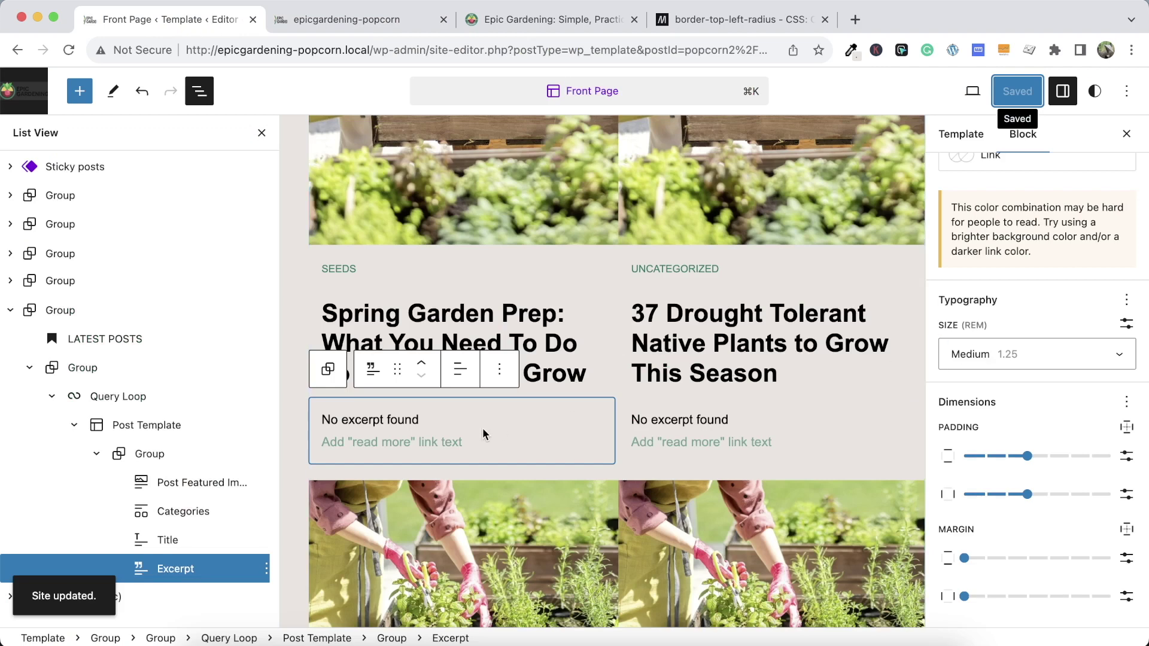
scroll(419, 434, down, 2)
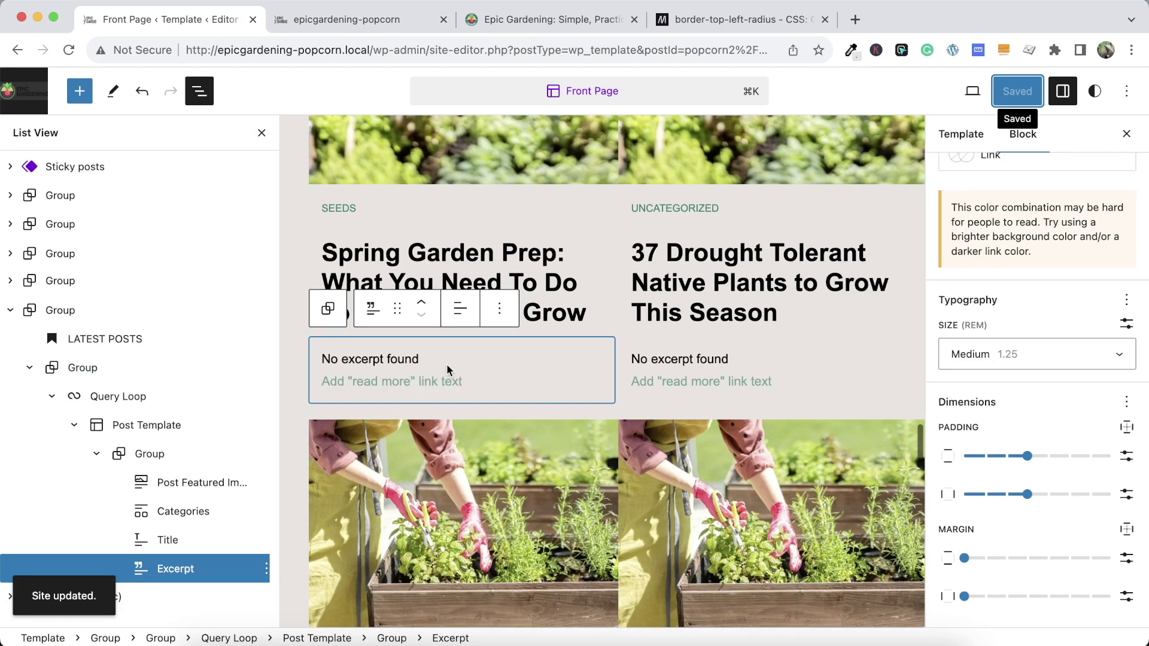
click(988, 354)
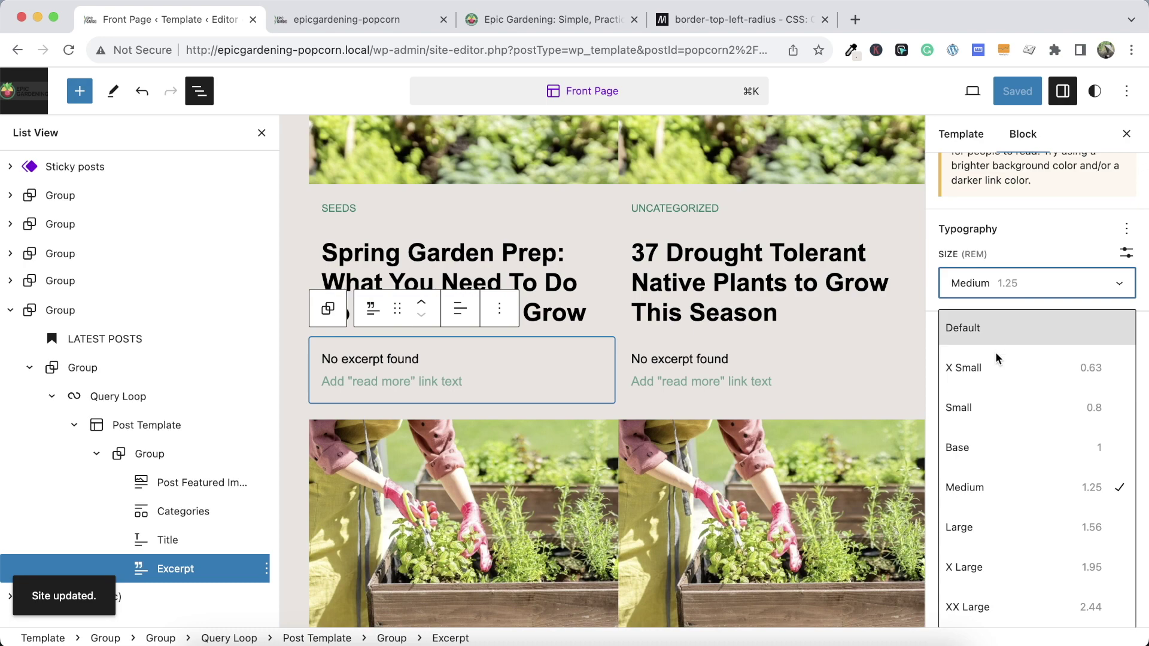
click(972, 526)
click(1019, 91)
click(358, 19)
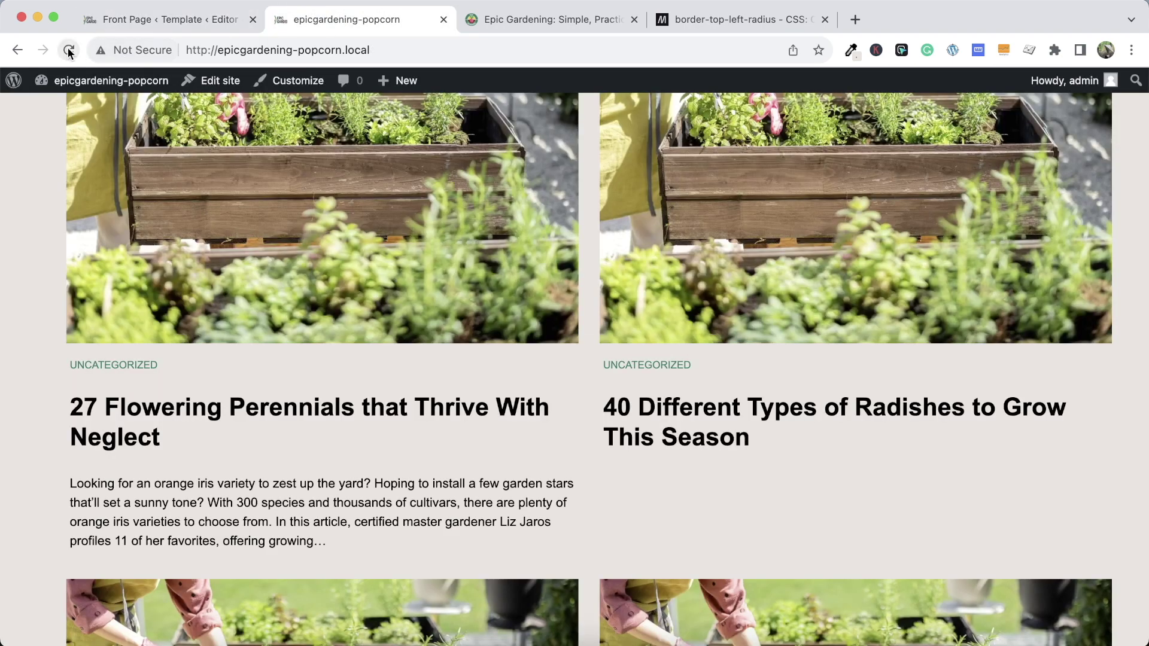
Reset the Latest Posts excerpt's font size to Default in the Front Page template
click(259, 24)
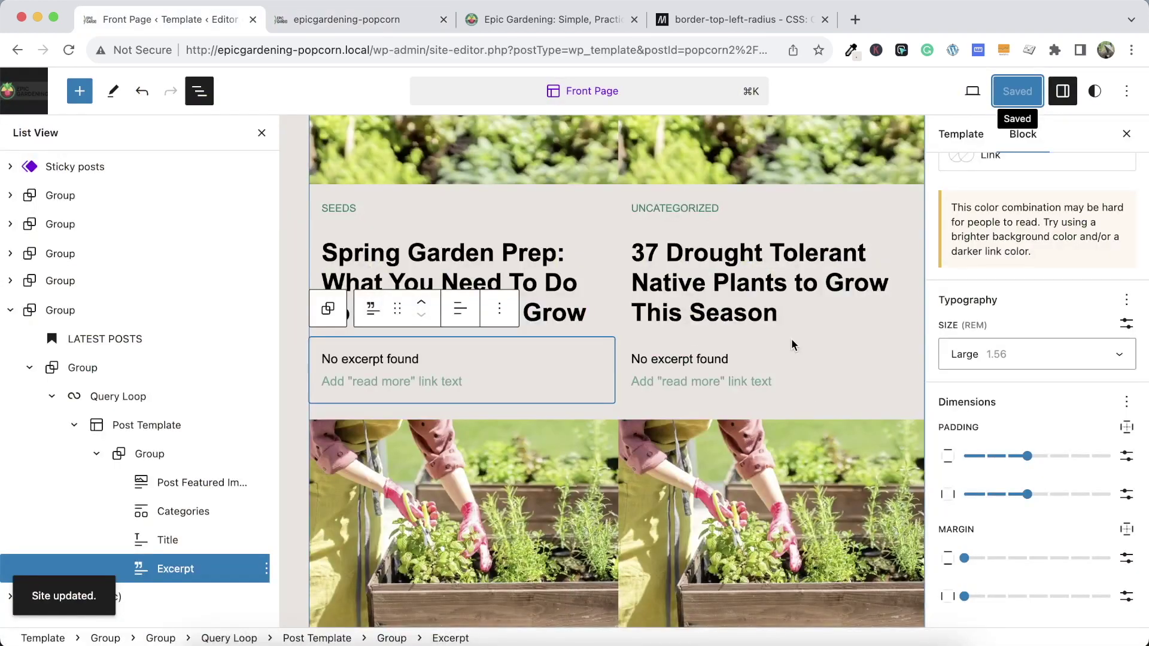
click(969, 354)
click(970, 329)
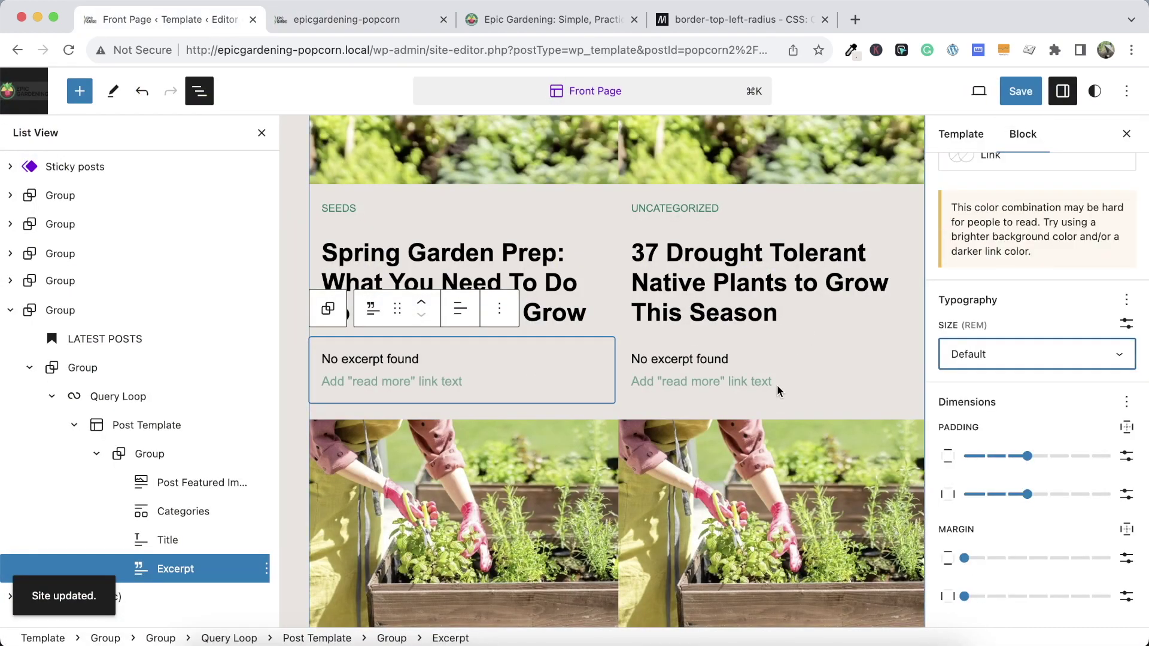
Give the Latest Posts Excerpt block the additional CSS class excerpt-front-recent and select the class name for copying
scroll(1020, 331, up, 5)
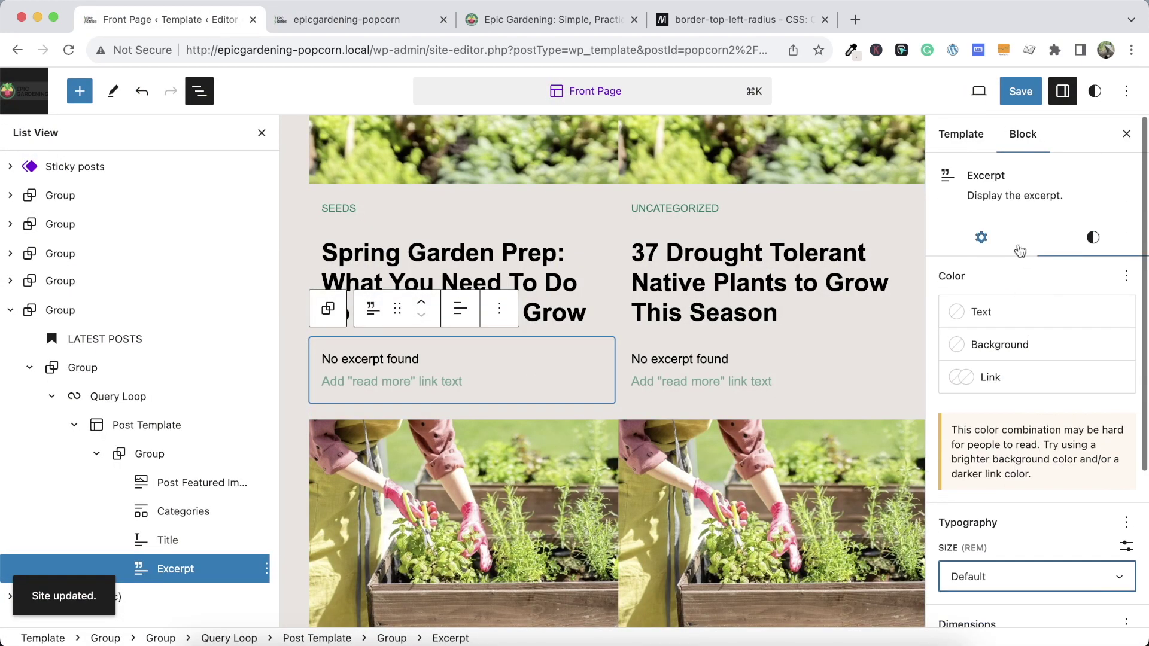
click(1017, 413)
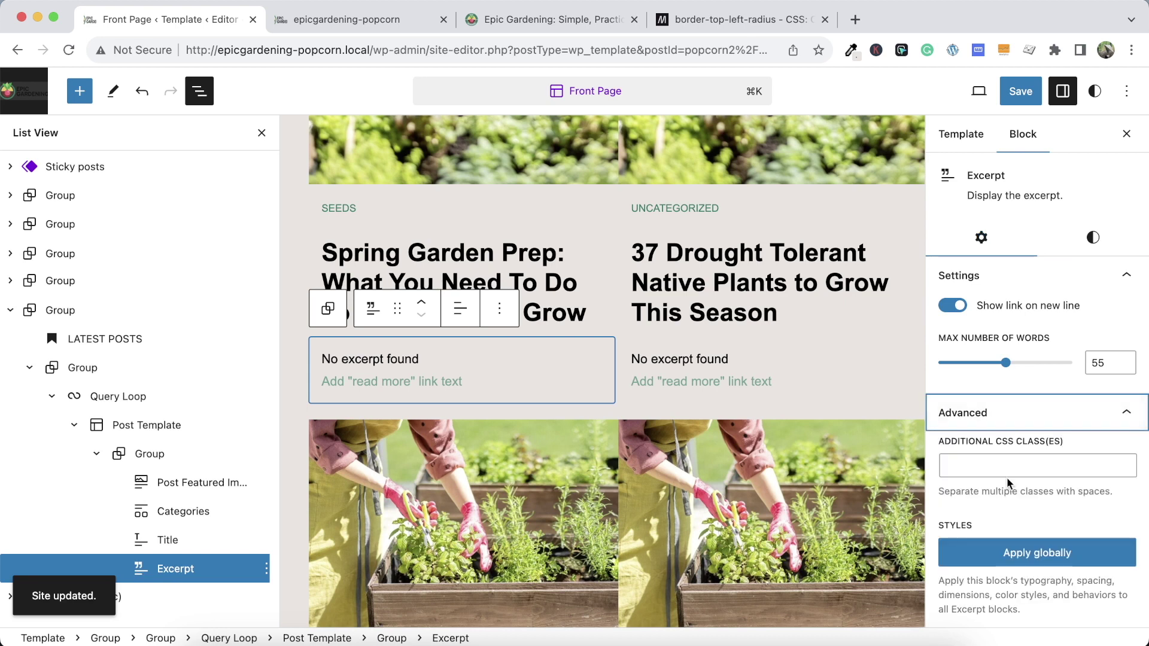
scroll(1006, 477, down, 2)
click(1000, 371)
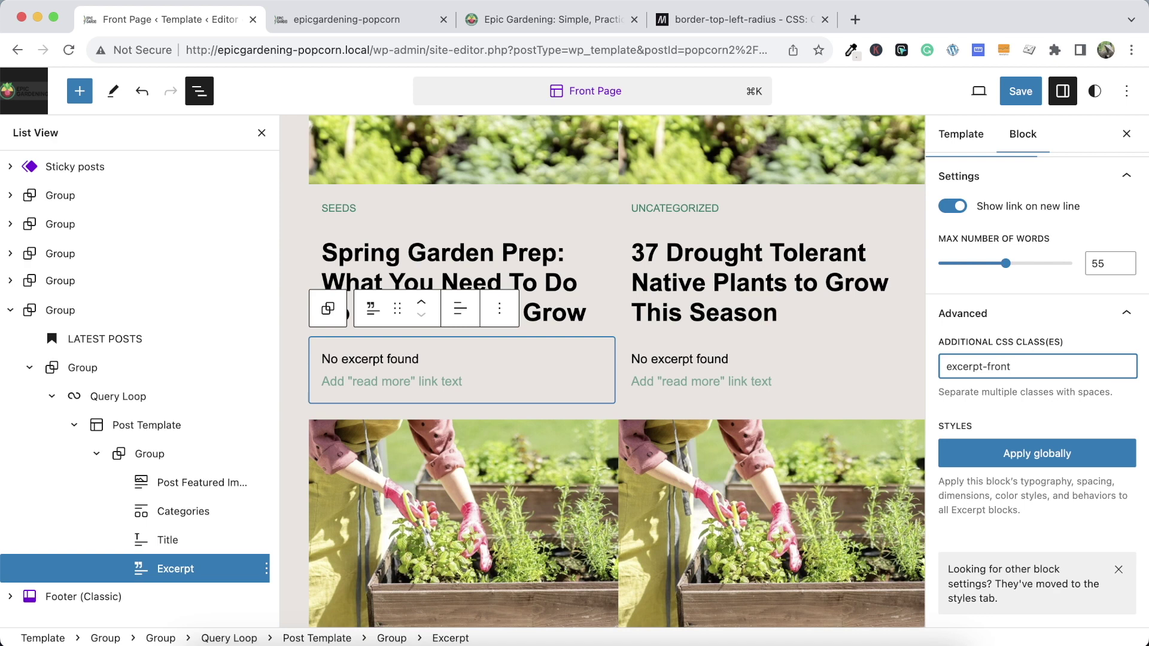
key(super+a)
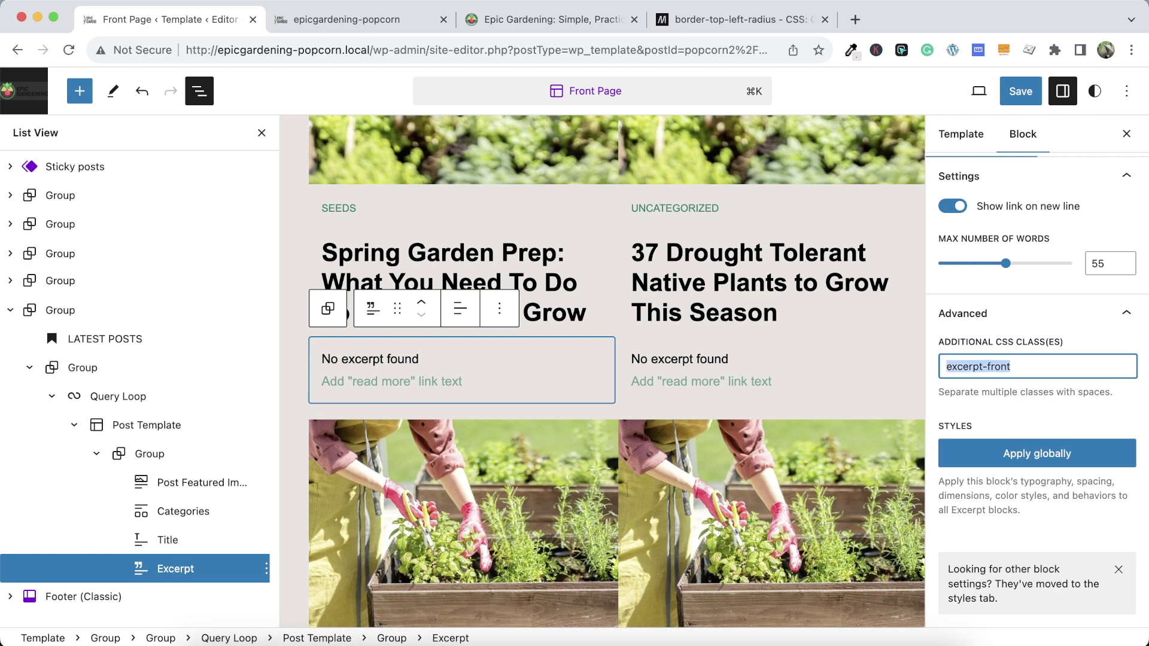
click(986, 365)
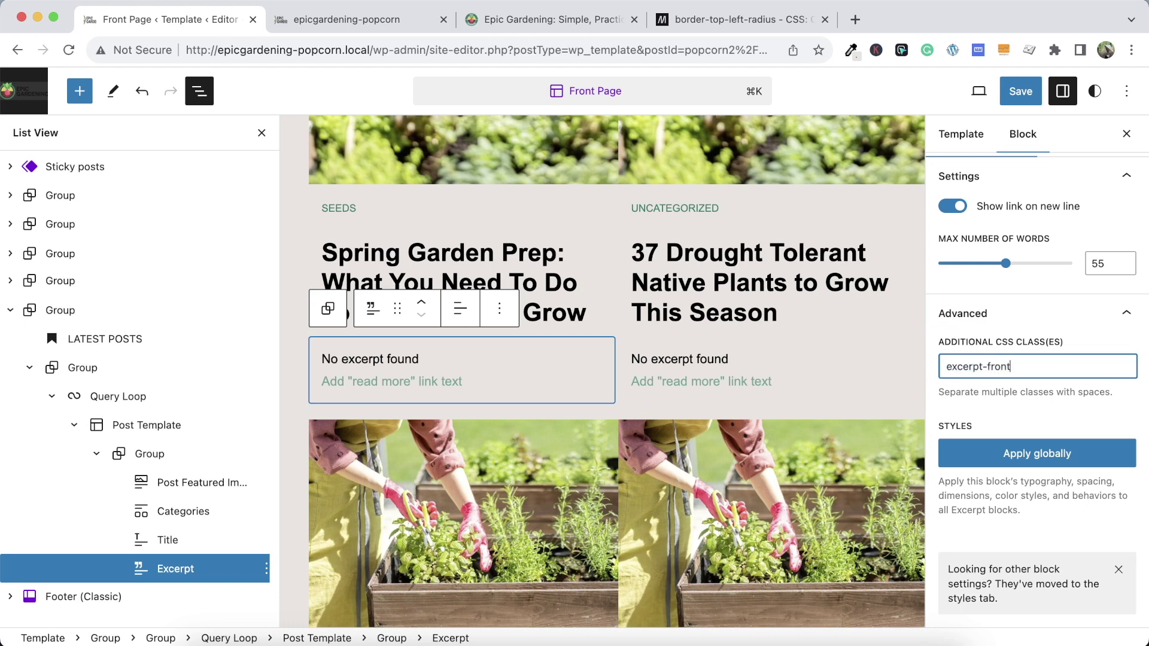
key(super+a)
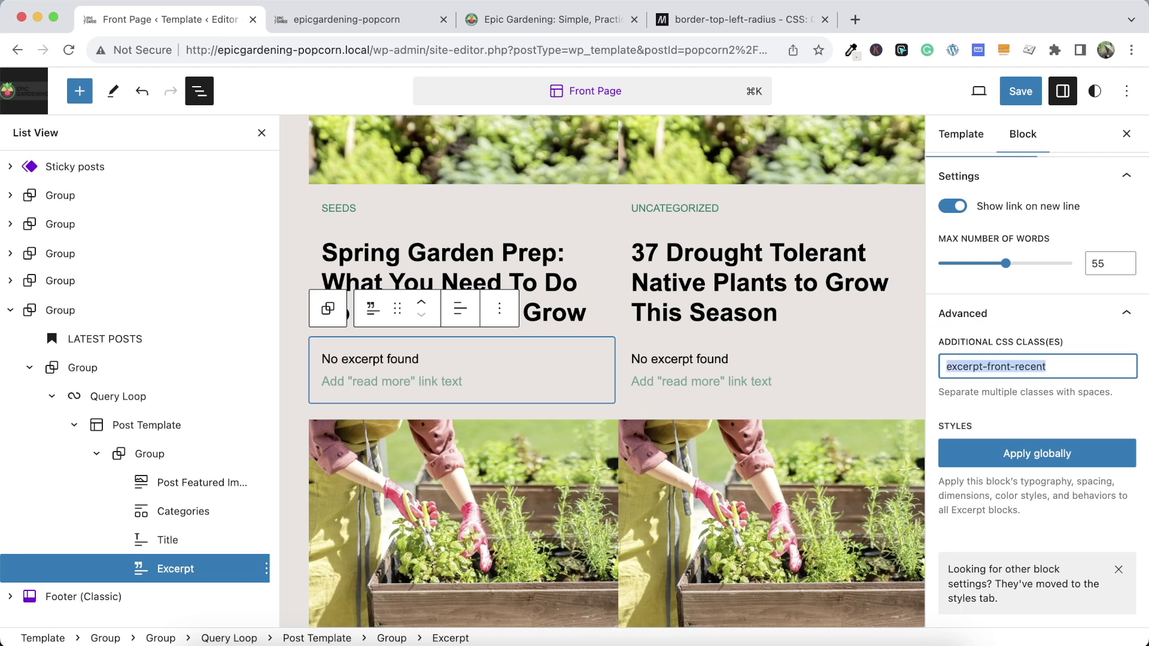
Save the Front Page template and open the homepage's Additional CSS in the Customizer
click(1020, 91)
click(987, 91)
click(332, 21)
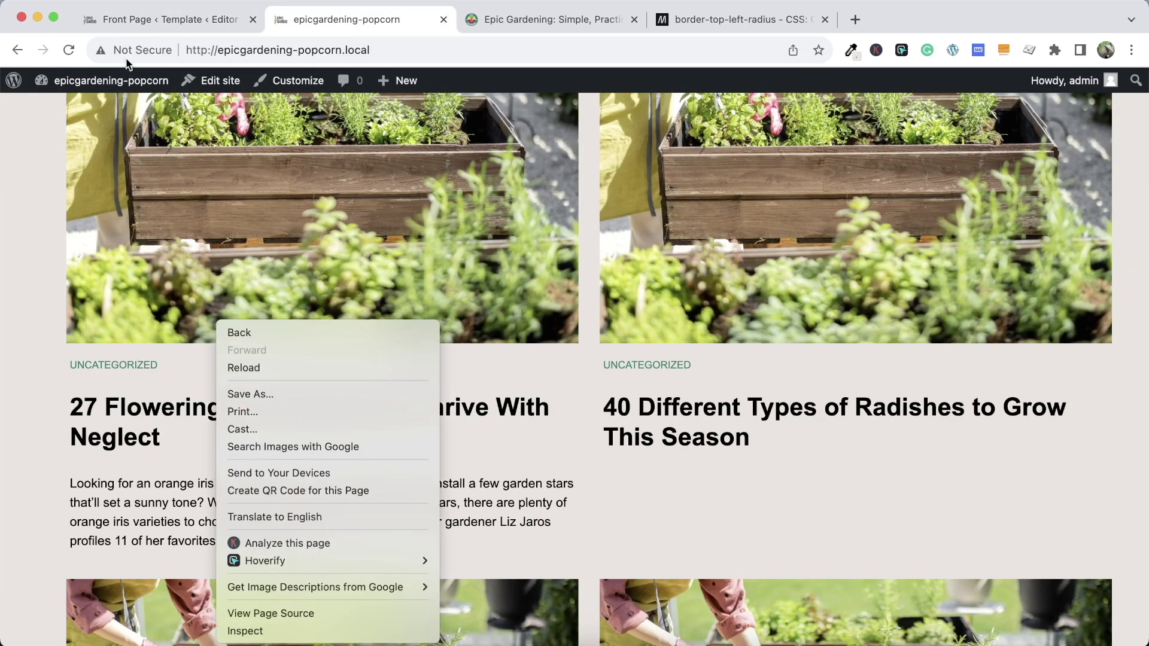
click(288, 83)
click(288, 84)
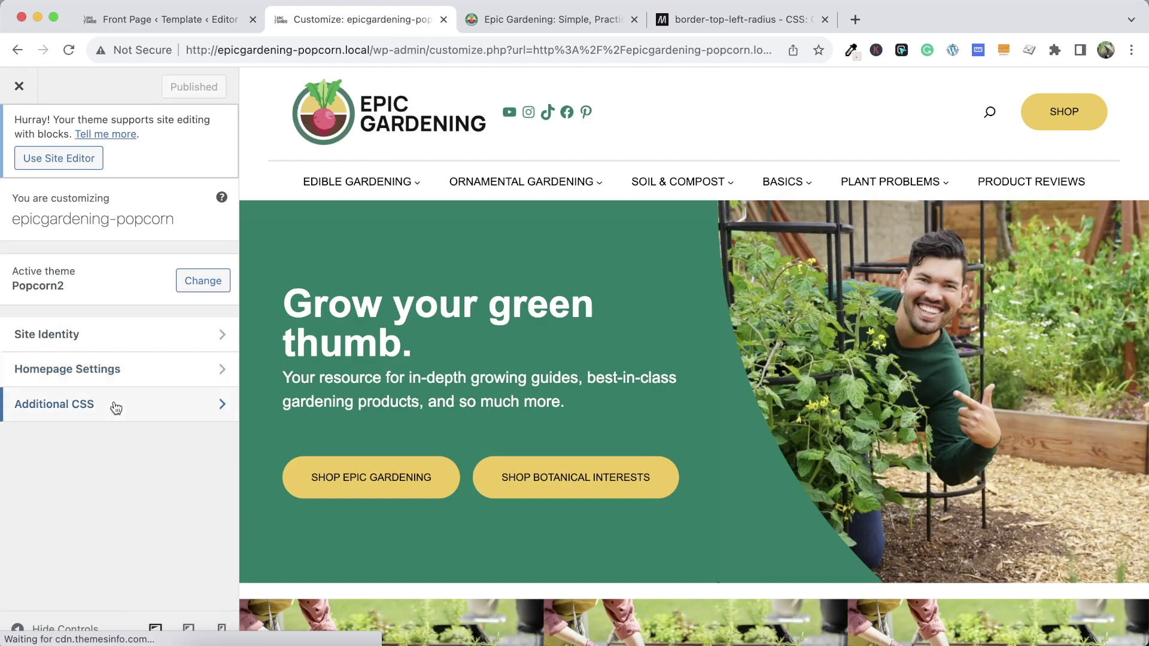
click(115, 407)
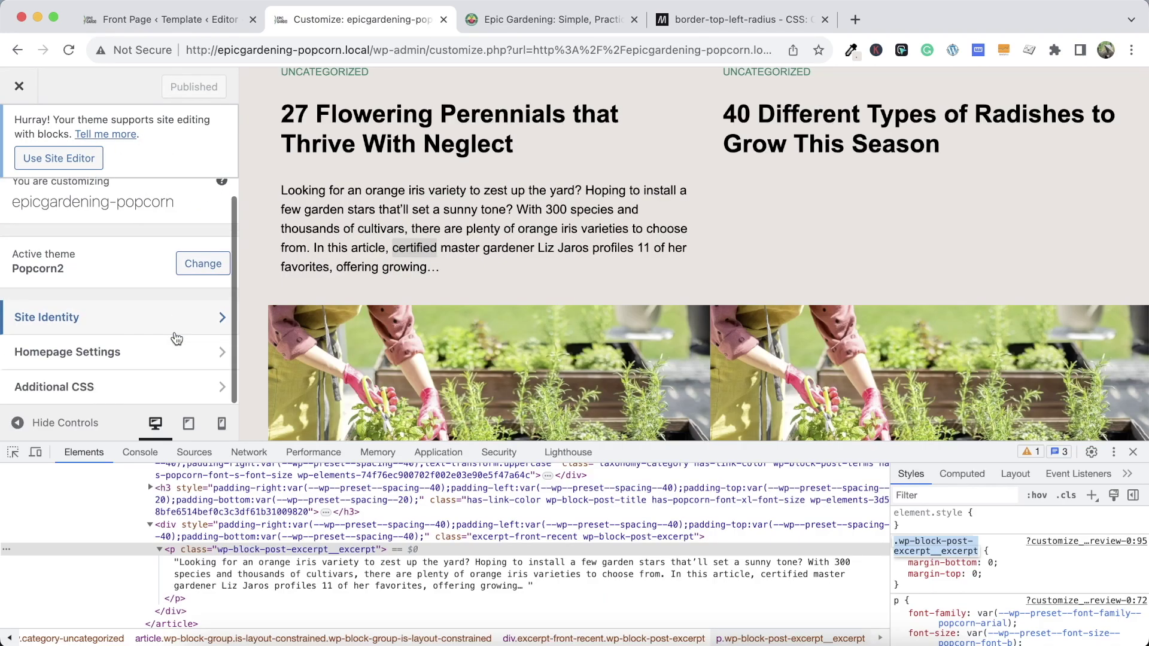
Change the excerpt rule's selector to .excerpt-front-recent p in the Additional CSS, publish it and reload the Customizer
click(157, 383)
scroll(159, 384, down, 3)
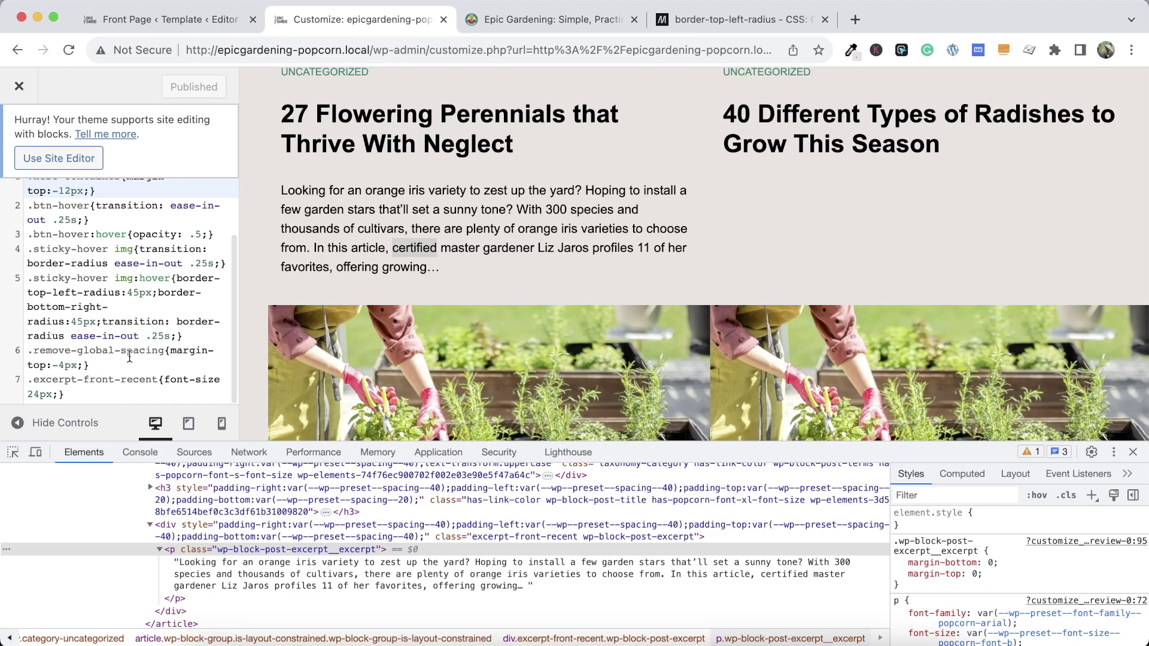
click(155, 380)
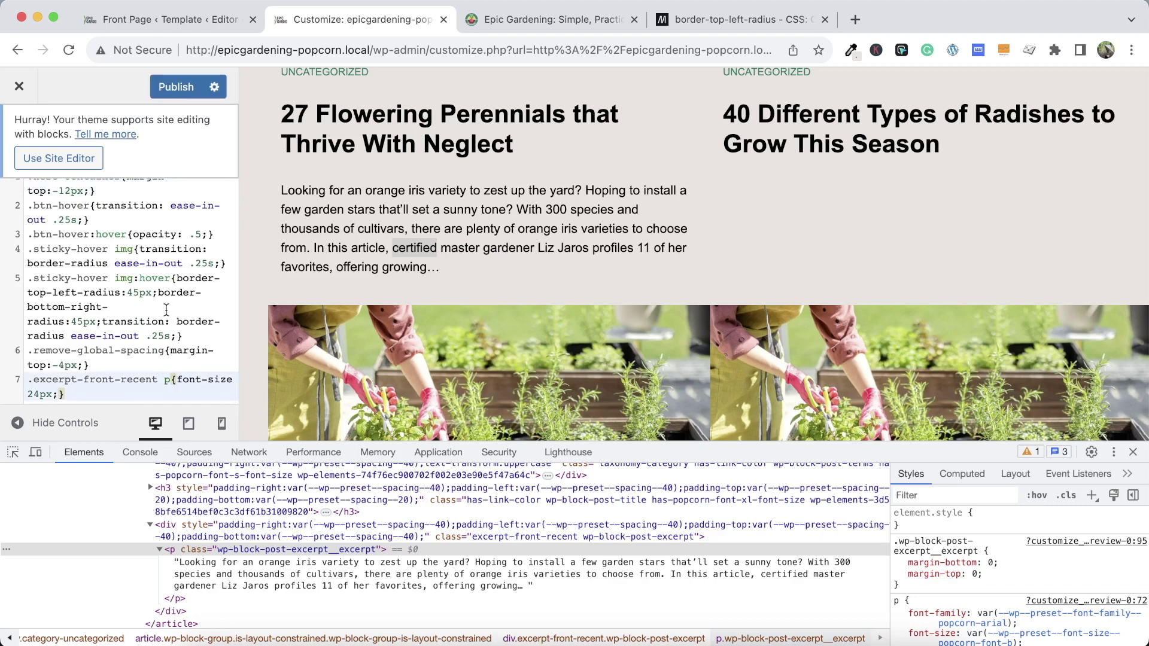
click(69, 51)
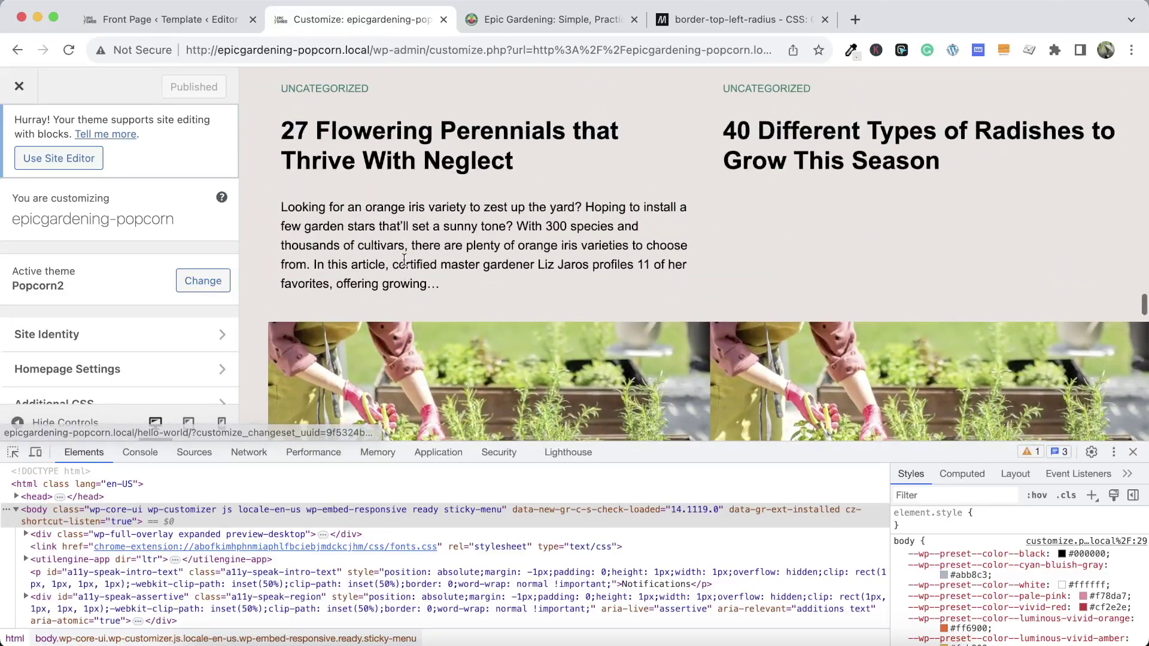
Inspect the styles applied to the orange iris excerpt paragraph in the Customizer preview
double_click(393, 229)
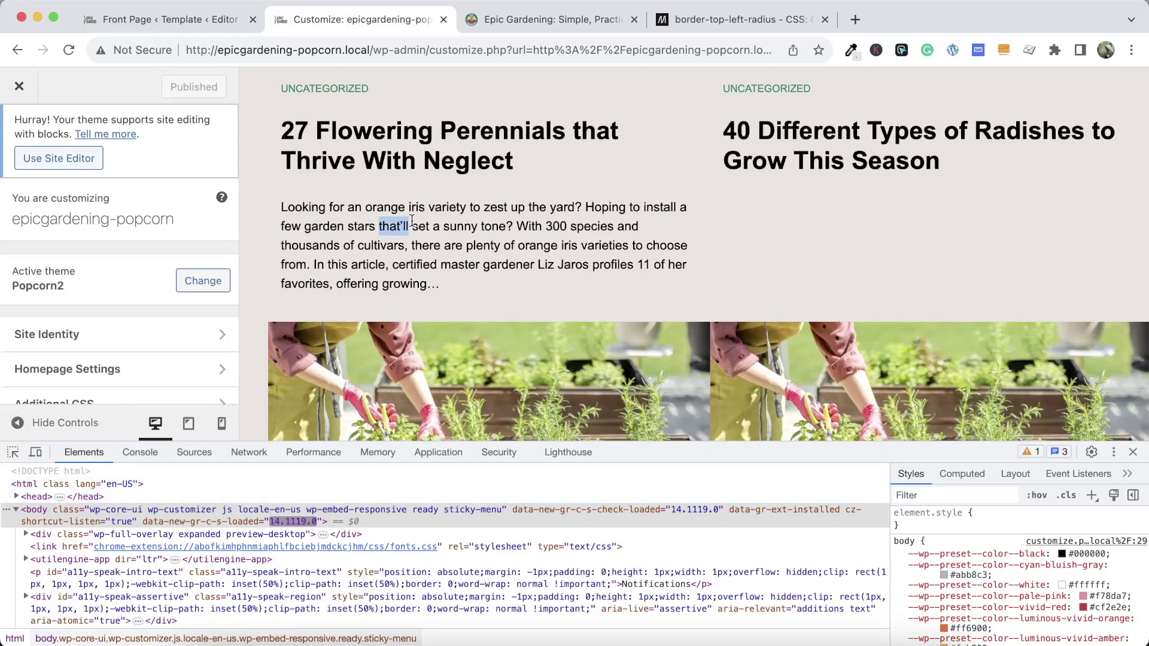
right_click(413, 222)
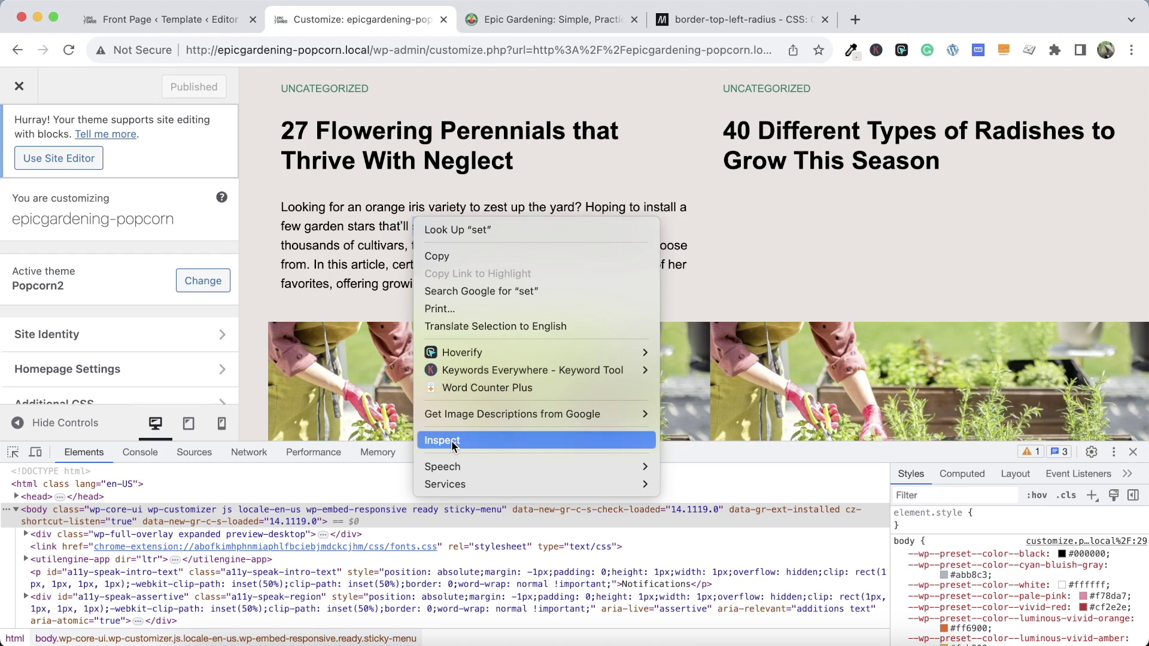
click(431, 436)
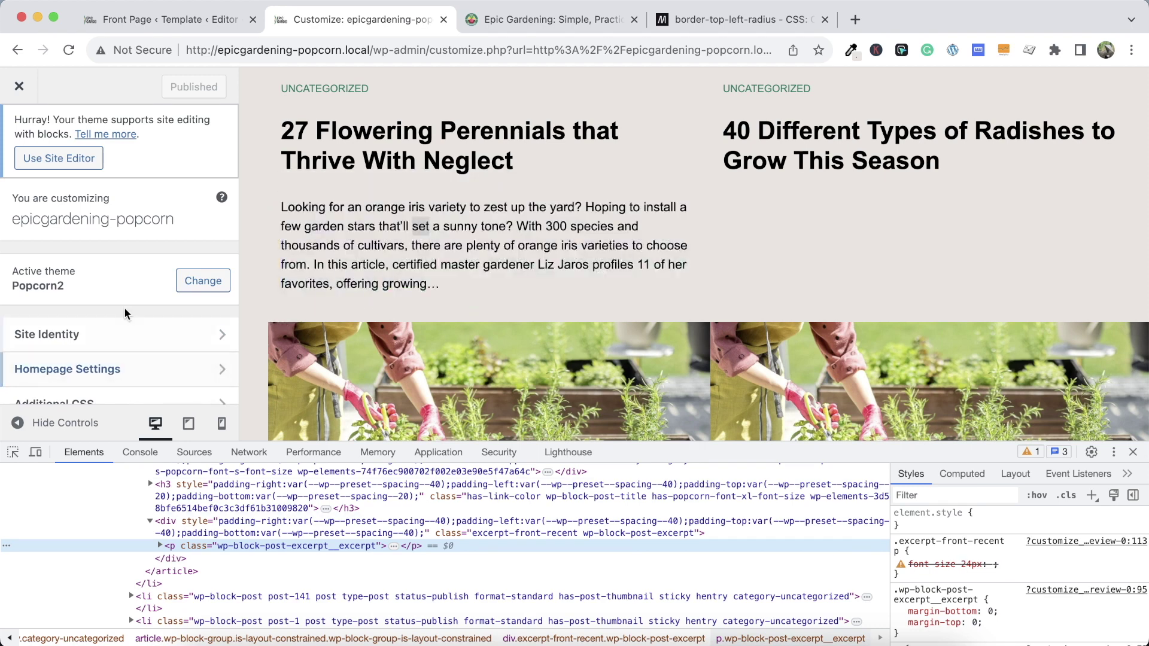
Add the missing colon so the .excerpt-front-recent p rule reads font-size:24px, publish the CSS and check the reloaded preview
scroll(126, 312, down, 1)
click(99, 380)
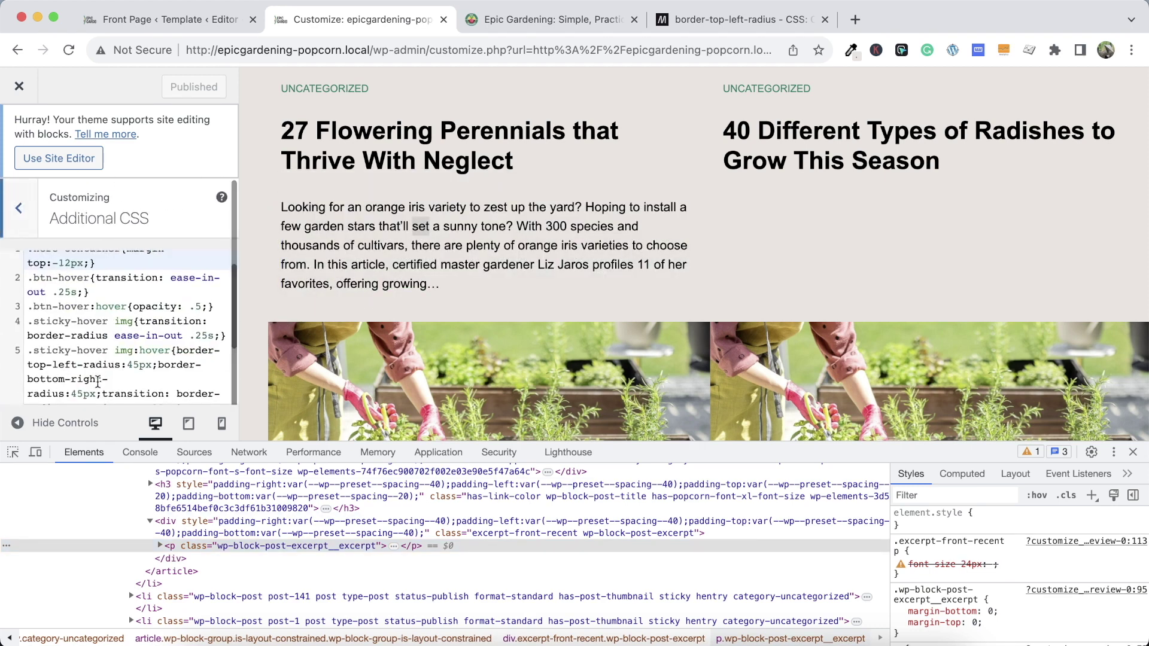
scroll(98, 382, down, 3)
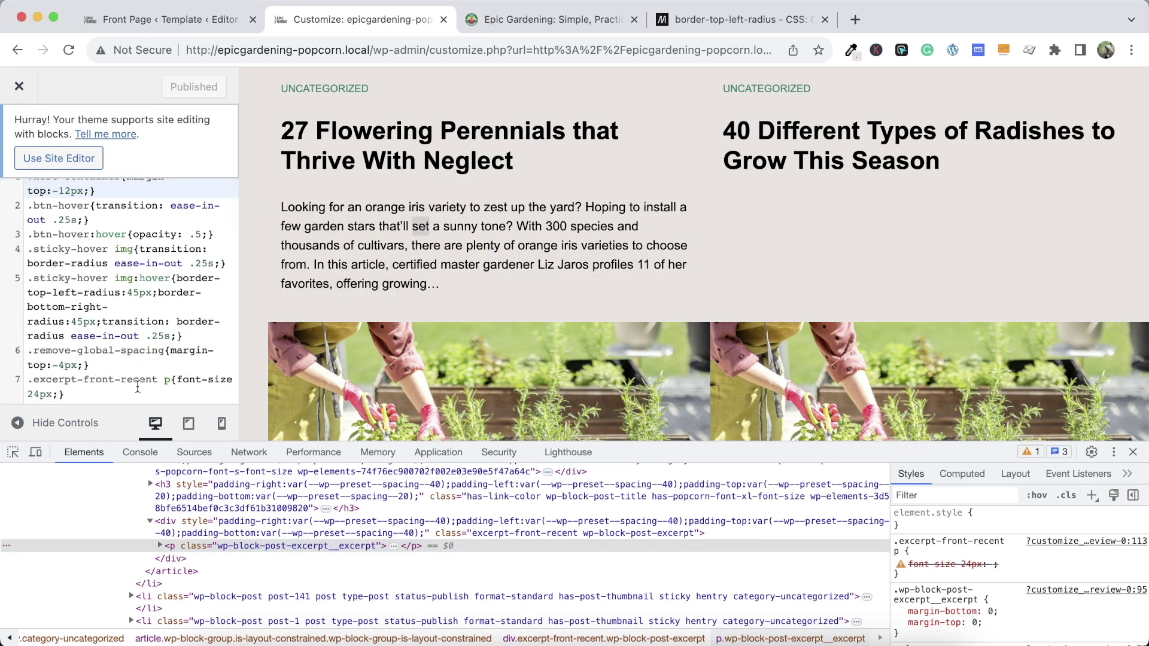
click(28, 394)
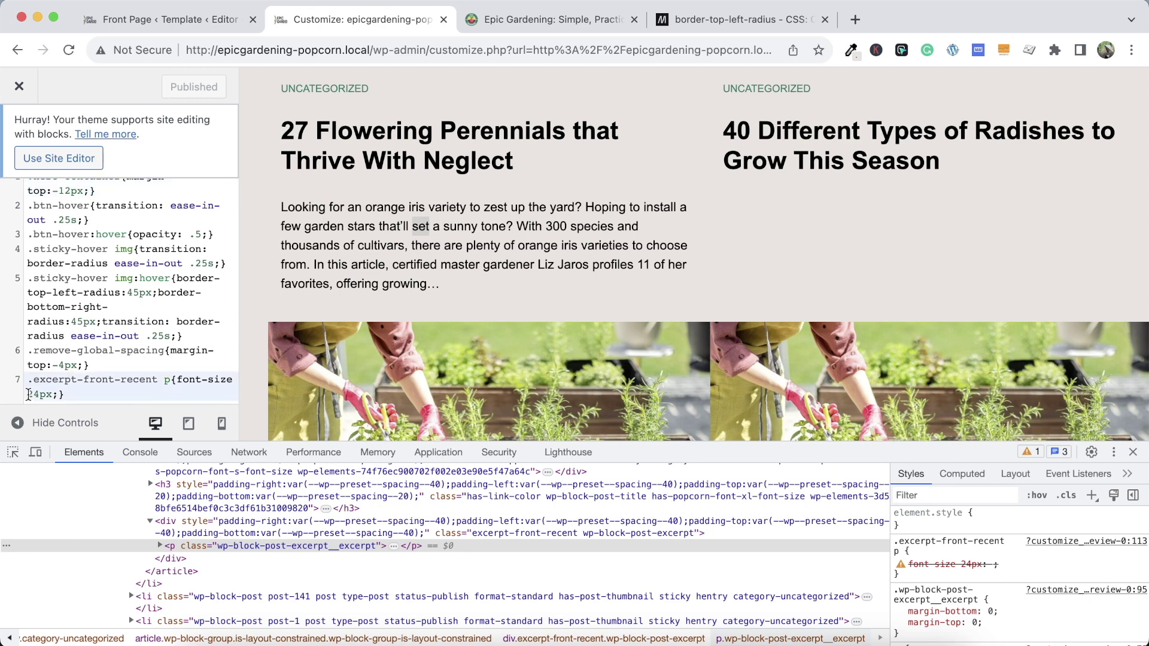
text(:)
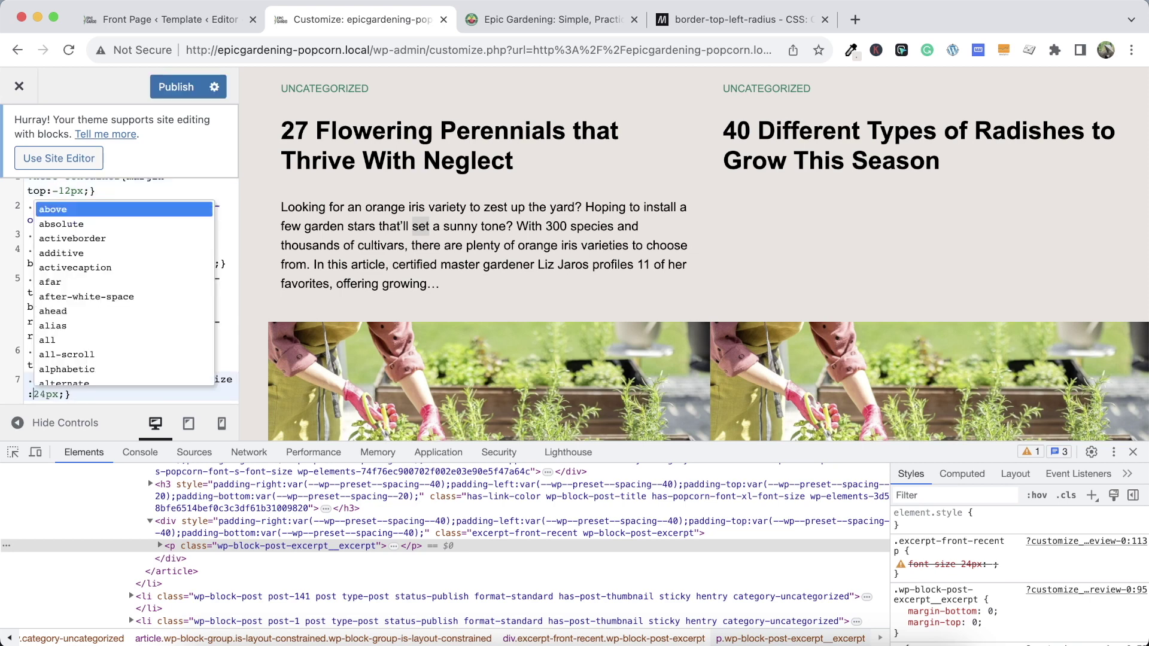
click(28, 394)
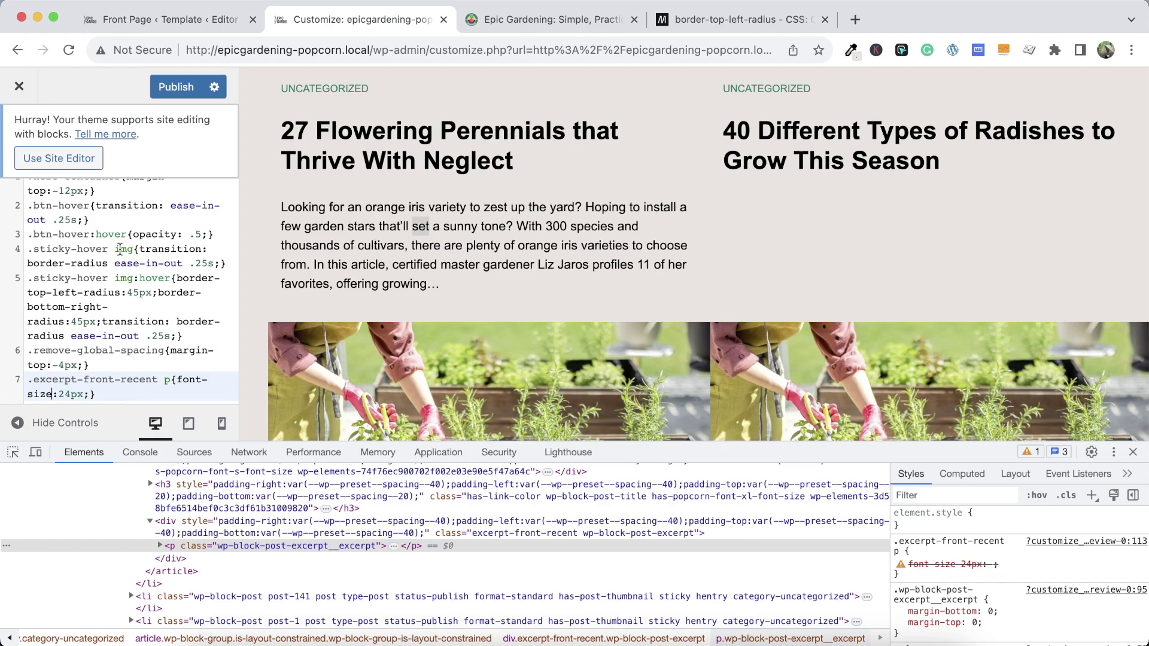
click(173, 89)
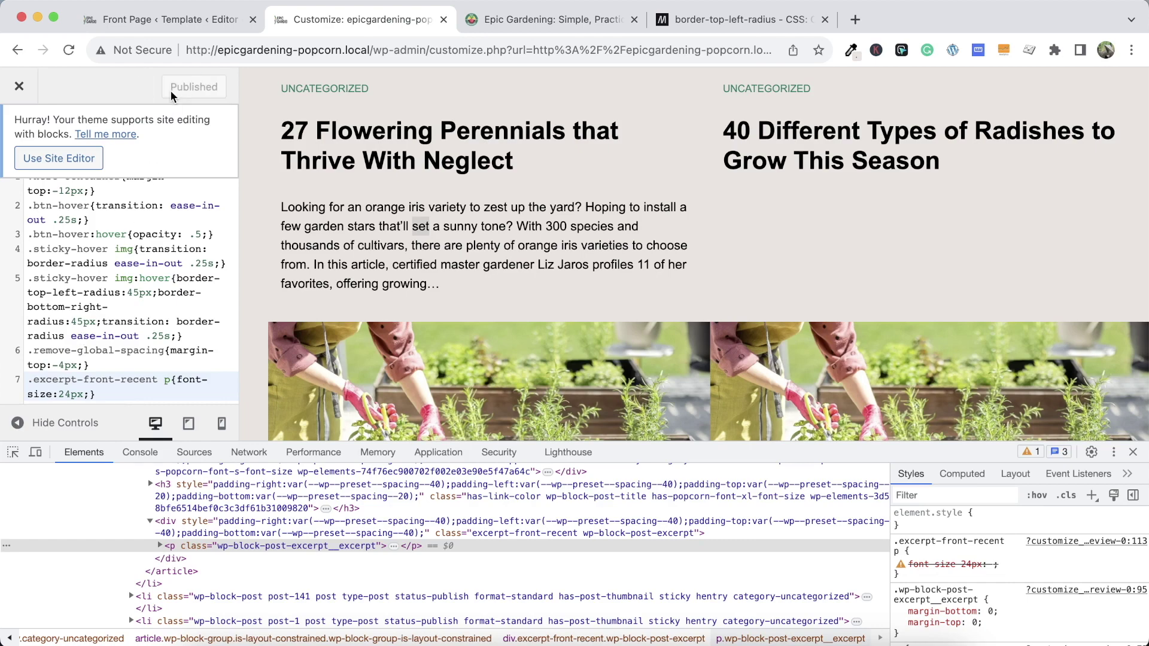
click(70, 53)
scroll(458, 289, down, 15)
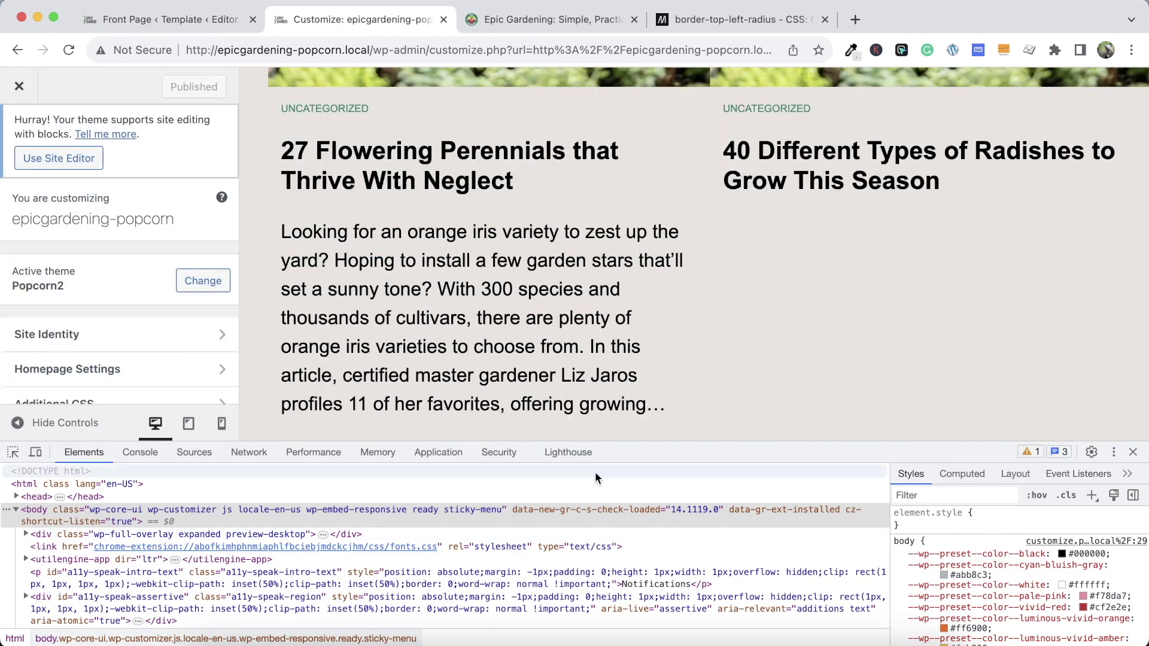
Inspect the excerpt paragraph and try smaller font sizes in its .excerpt-front-recent p rule, ending at 18px
scroll(503, 577, down, 4)
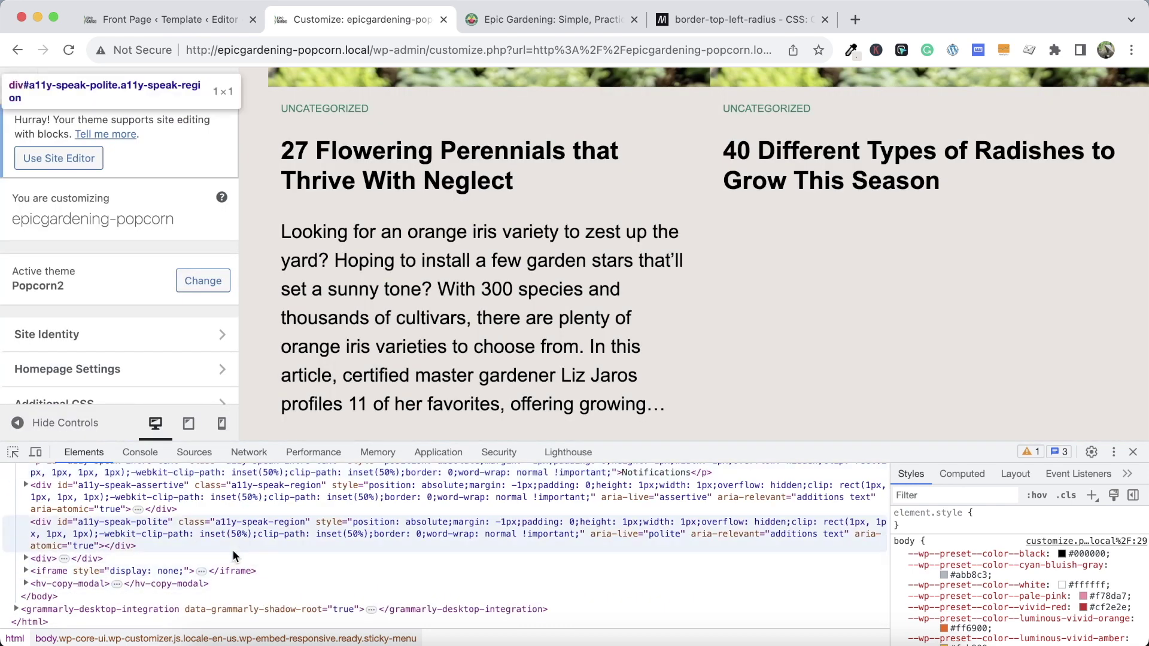
right_click(403, 317)
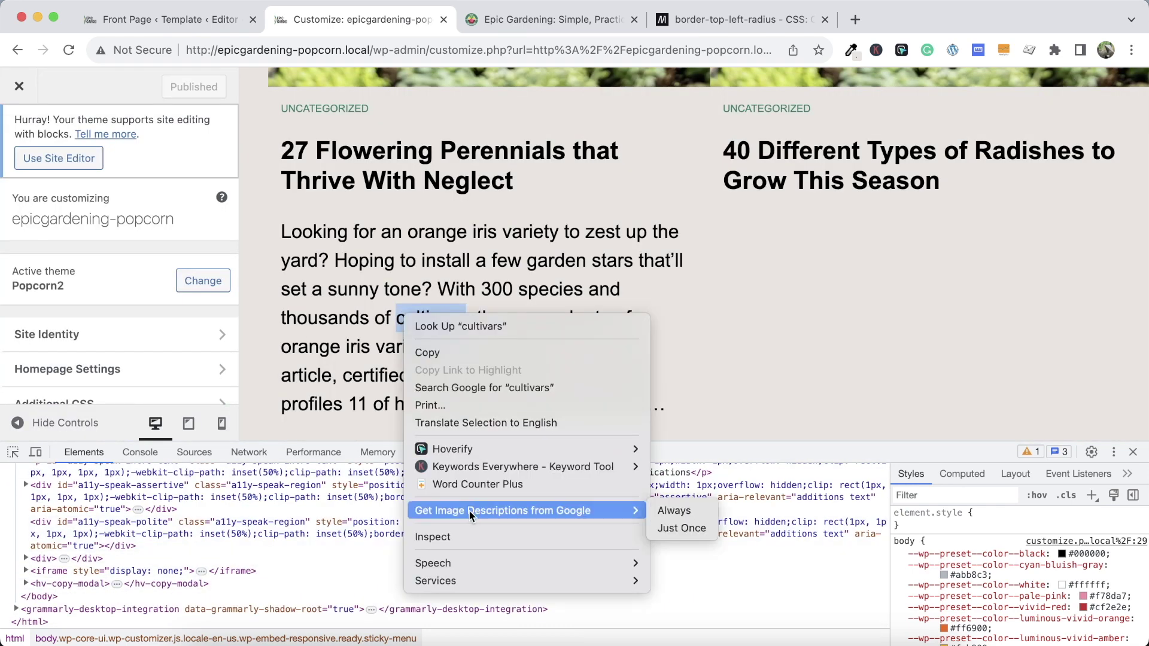
click(623, 538)
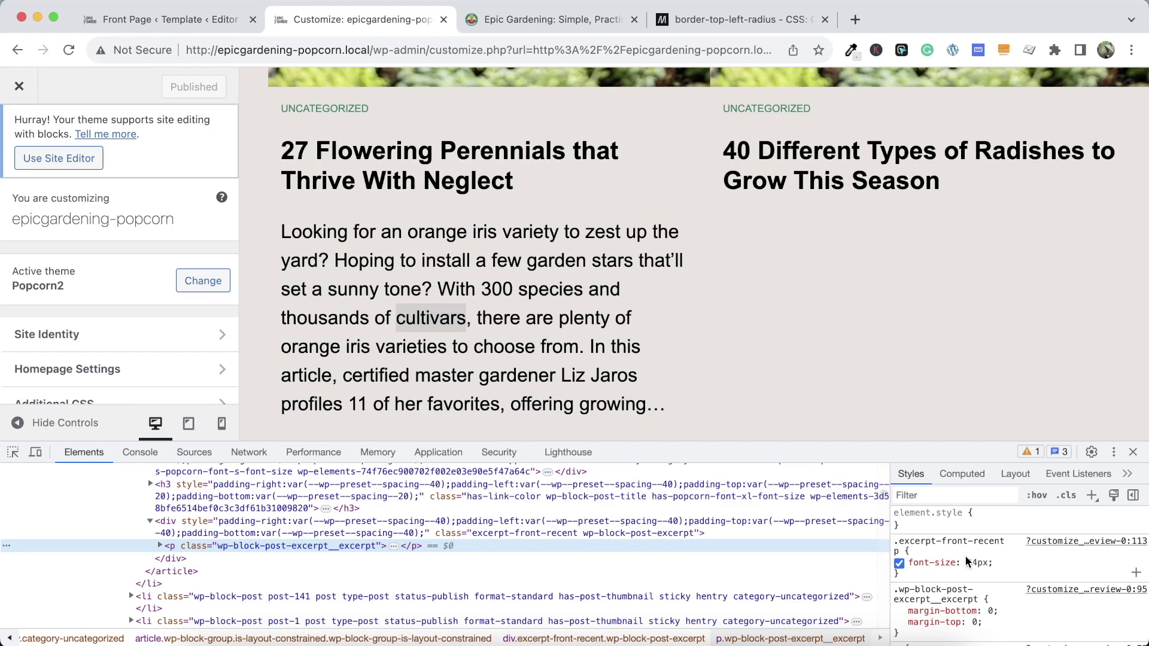
key(Down)
key(Down)
key(Down)
key(Down)
key(Down)
key(Down)
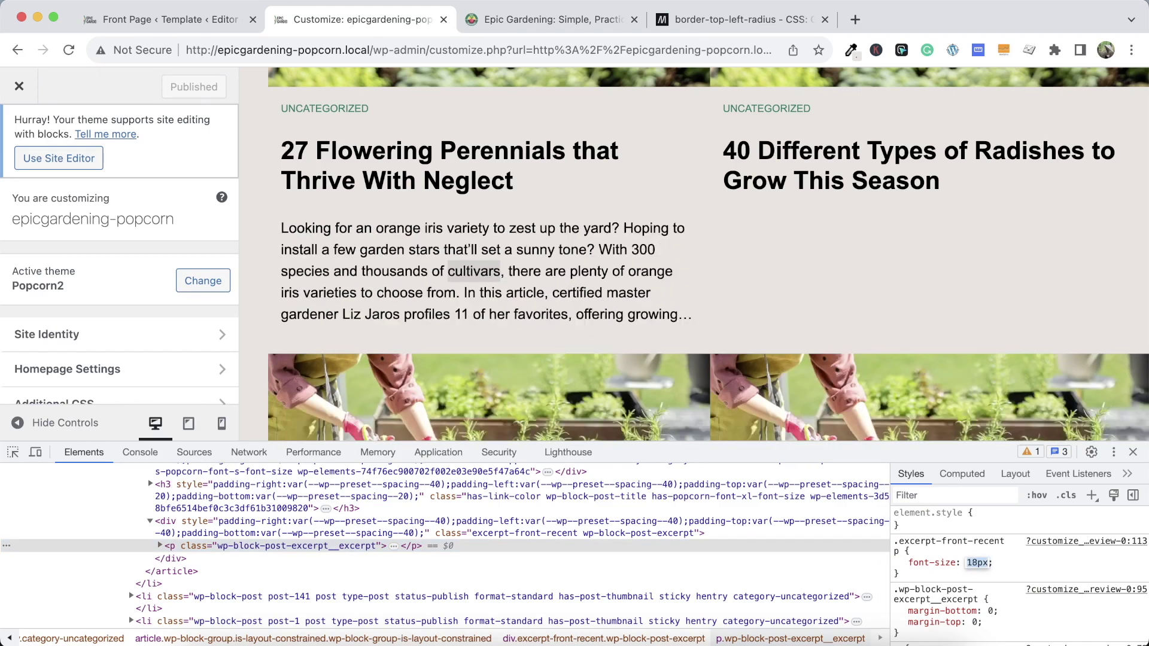
key(Up)
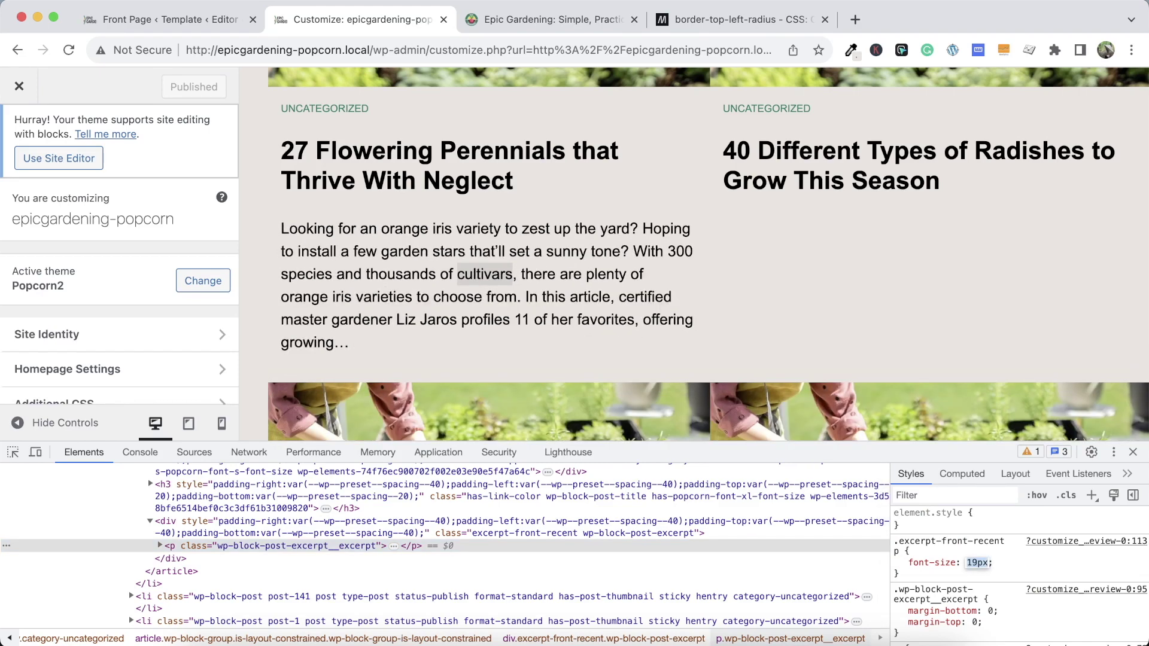
key(Down)
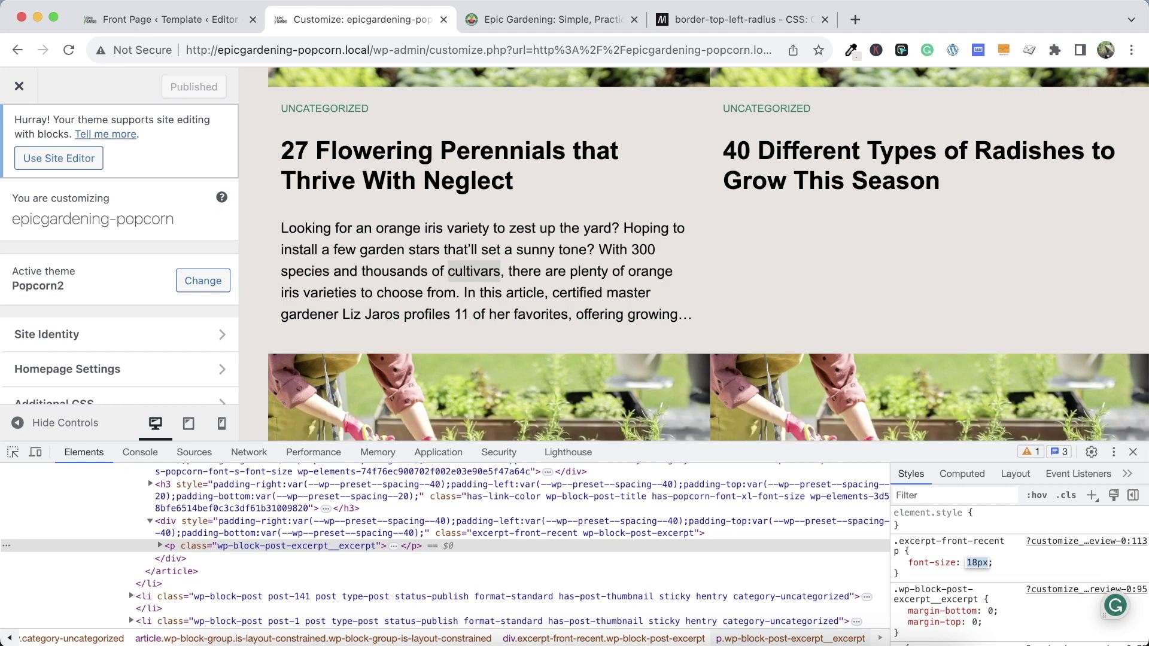
click(907, 578)
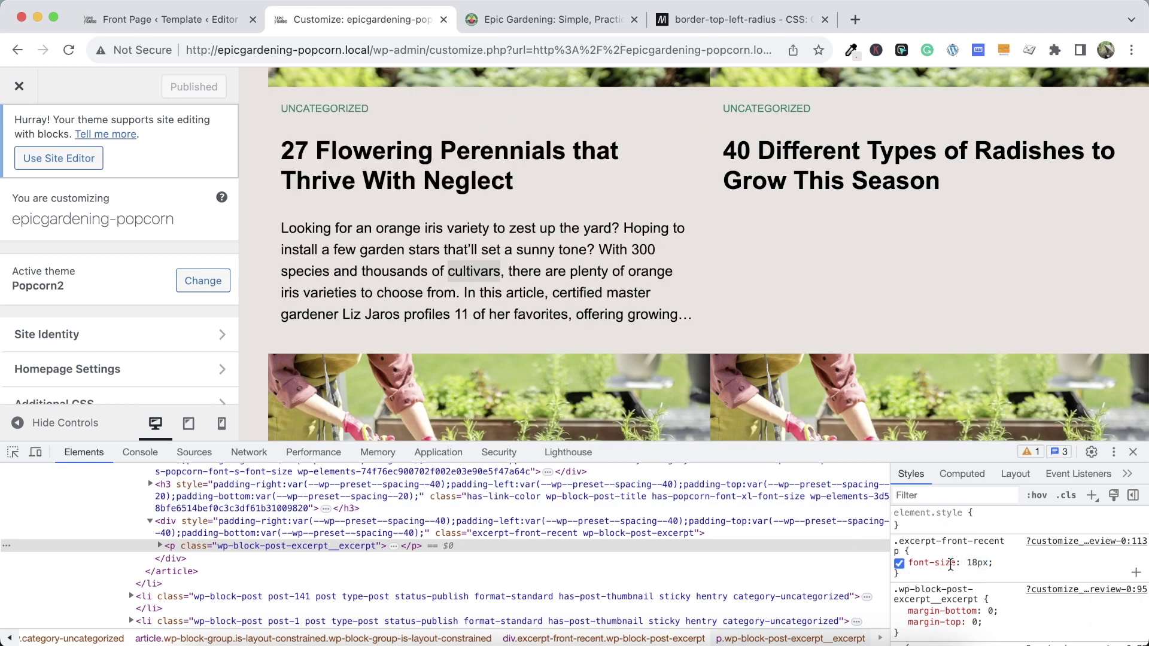
Set the .excerpt-front-recent p font size to 18px in the Additional CSS and publish the change
scroll(71, 281, down, 1)
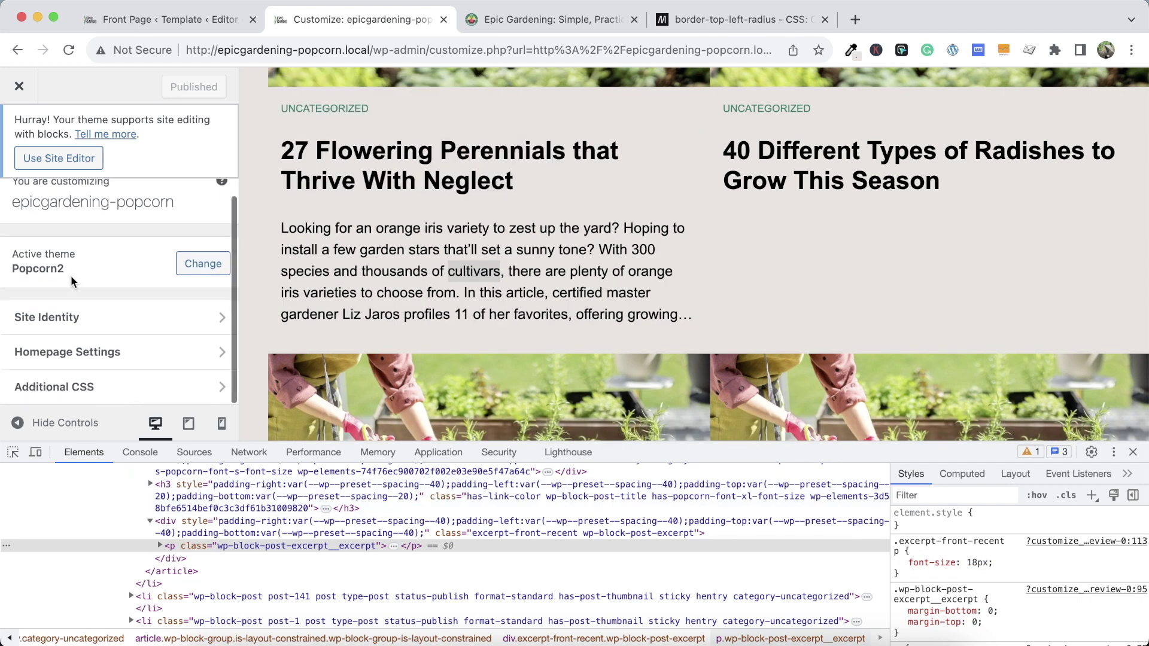
click(121, 388)
scroll(149, 388, down, 3)
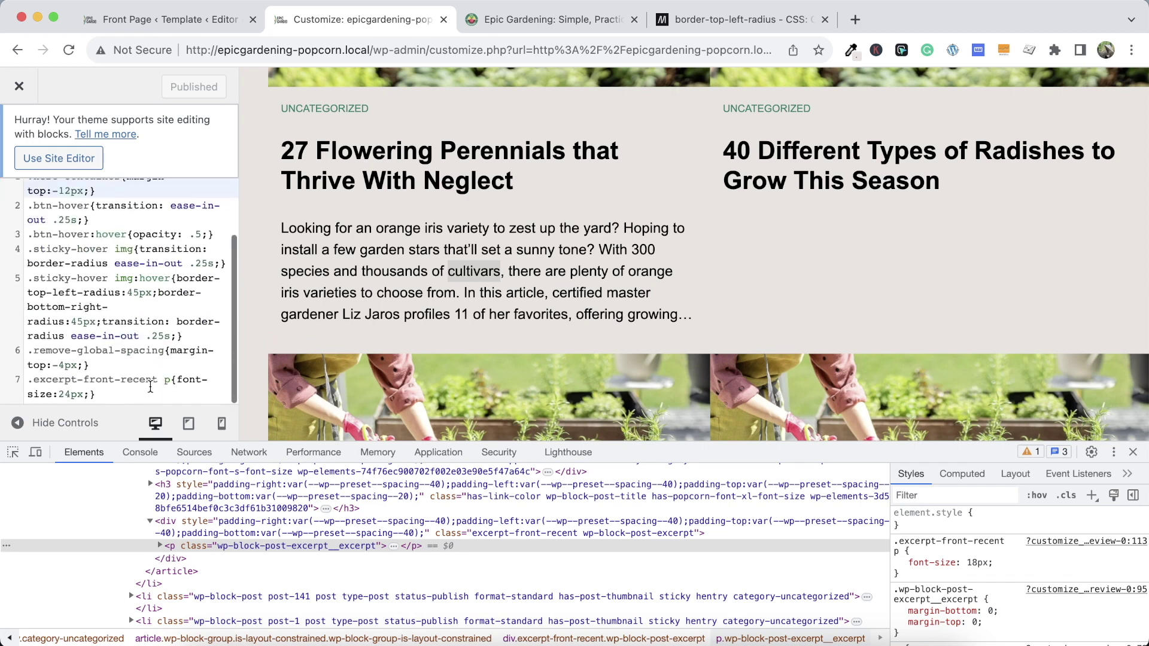
click(65, 397)
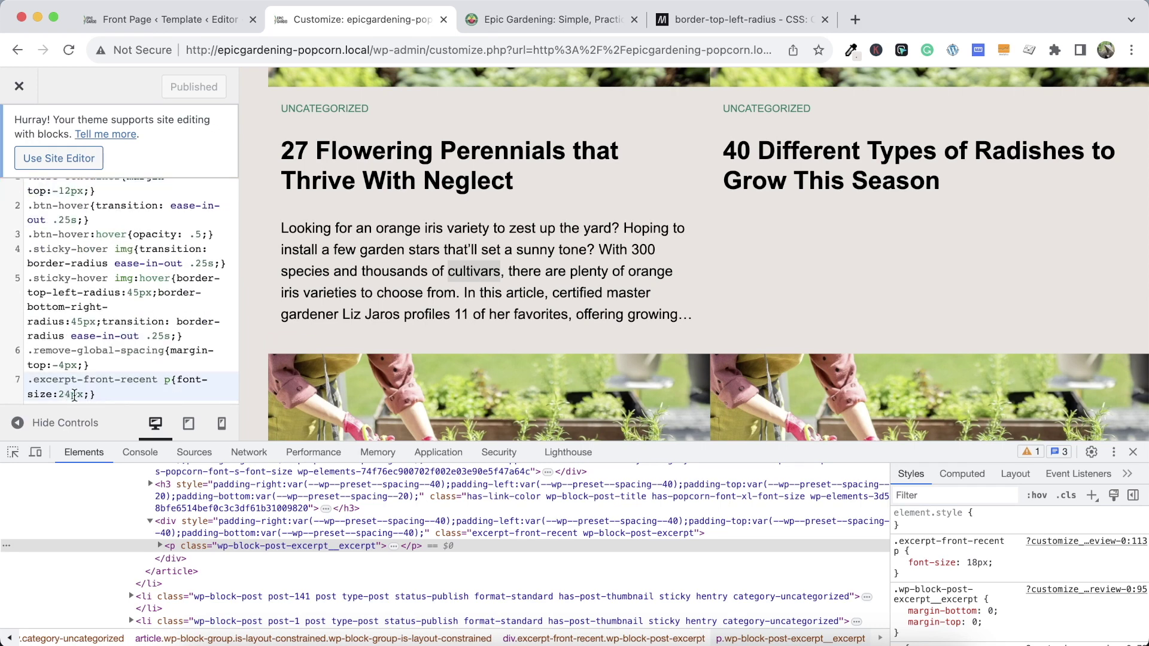
key(BackSpace)
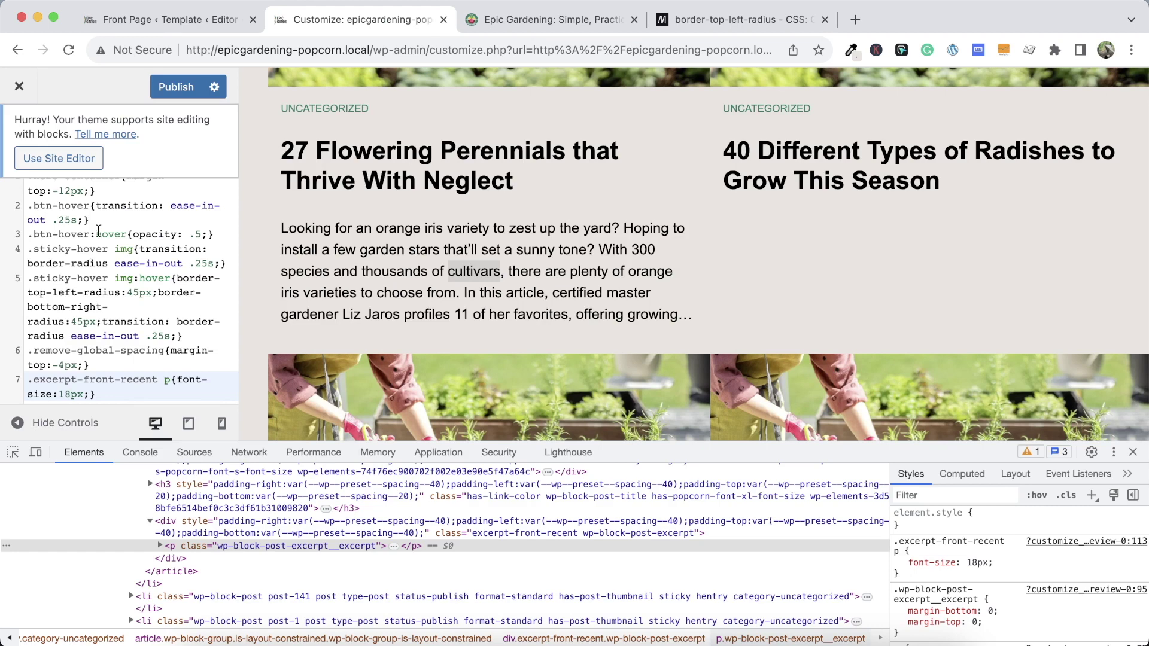
click(155, 91)
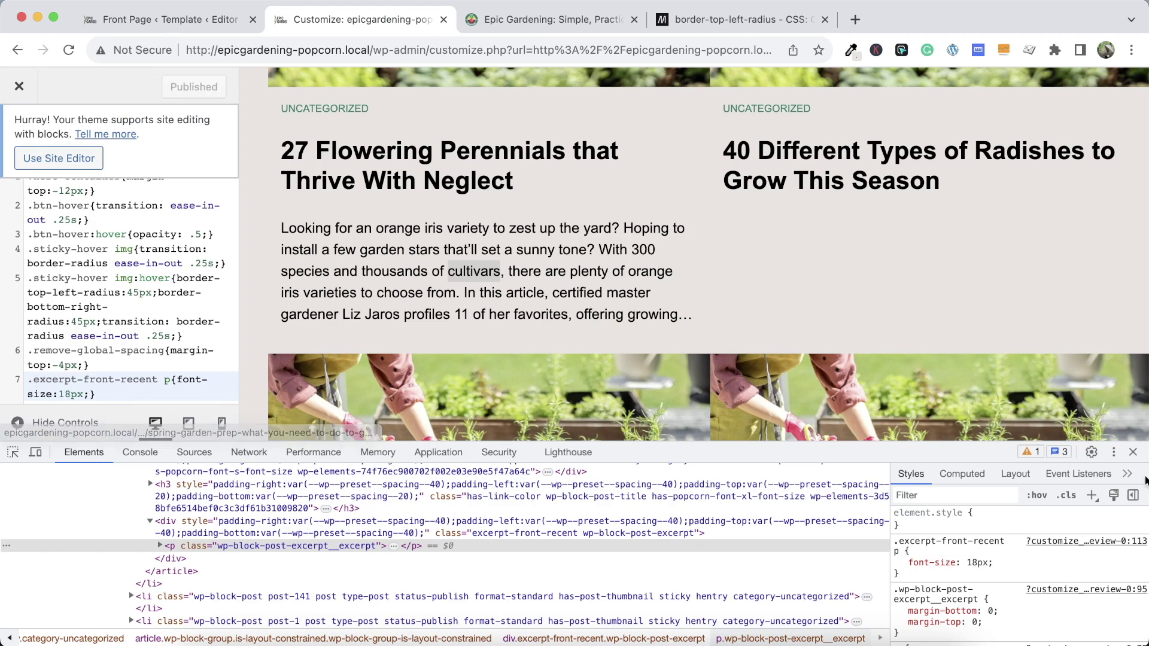
Close the inspector and the Customizer, reload the homepage and check its sections down to the Latest Posts excerpts and footer
click(1132, 451)
click(20, 86)
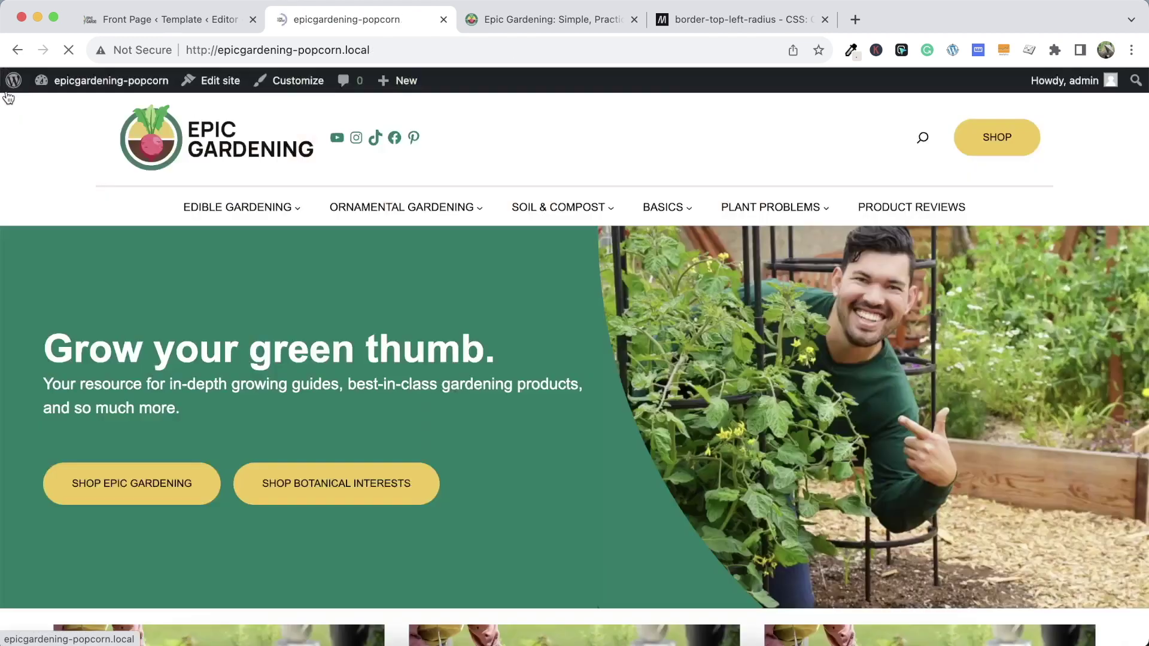
click(68, 49)
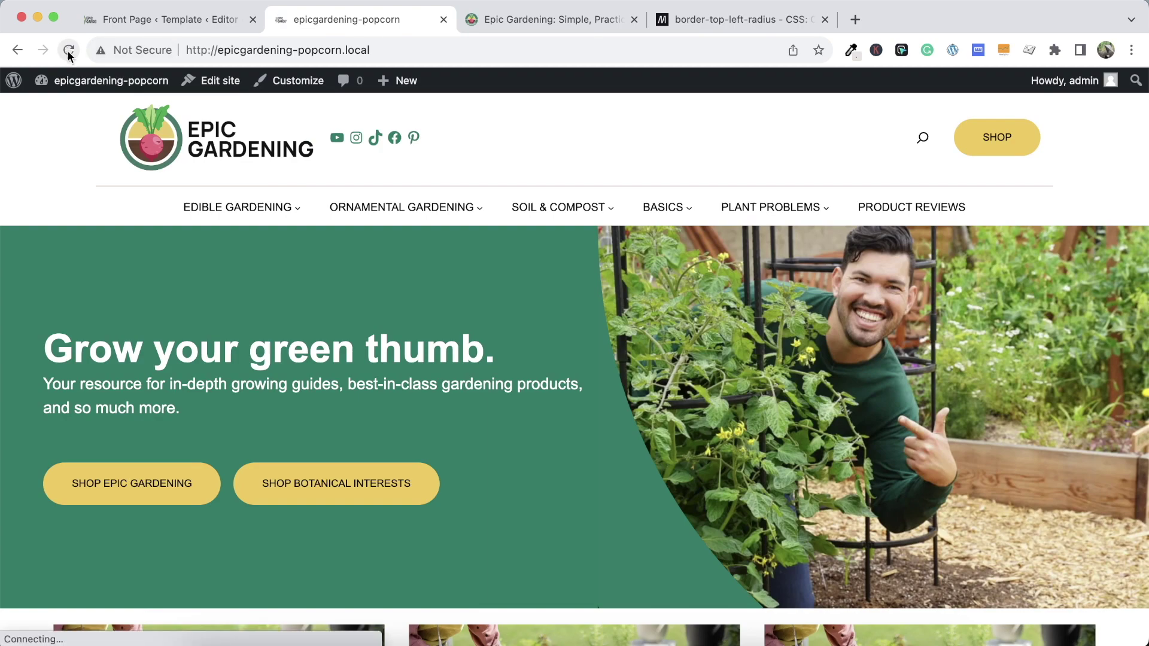
scroll(512, 431, down, 15)
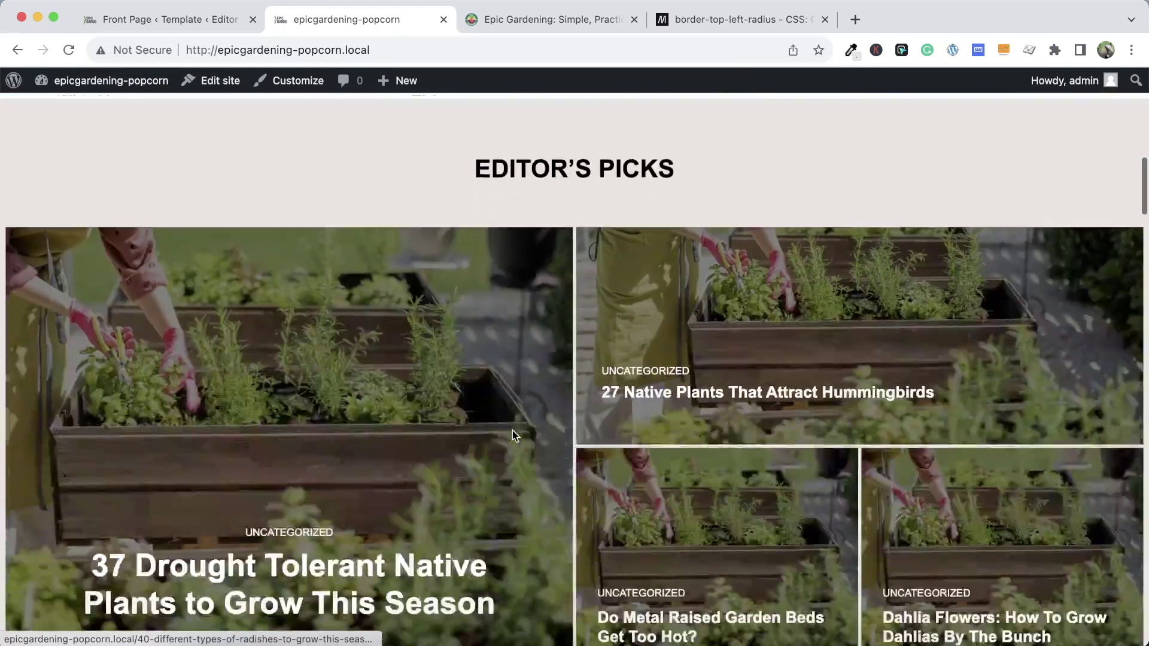
scroll(513, 436, down, 15)
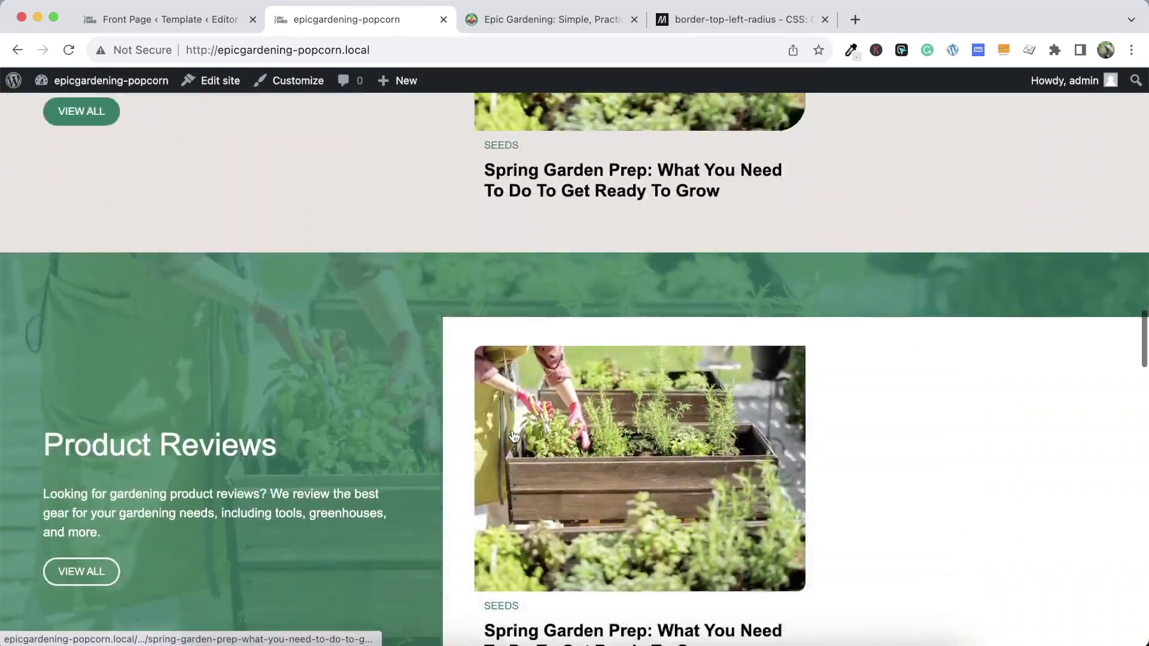
scroll(513, 436, down, 10)
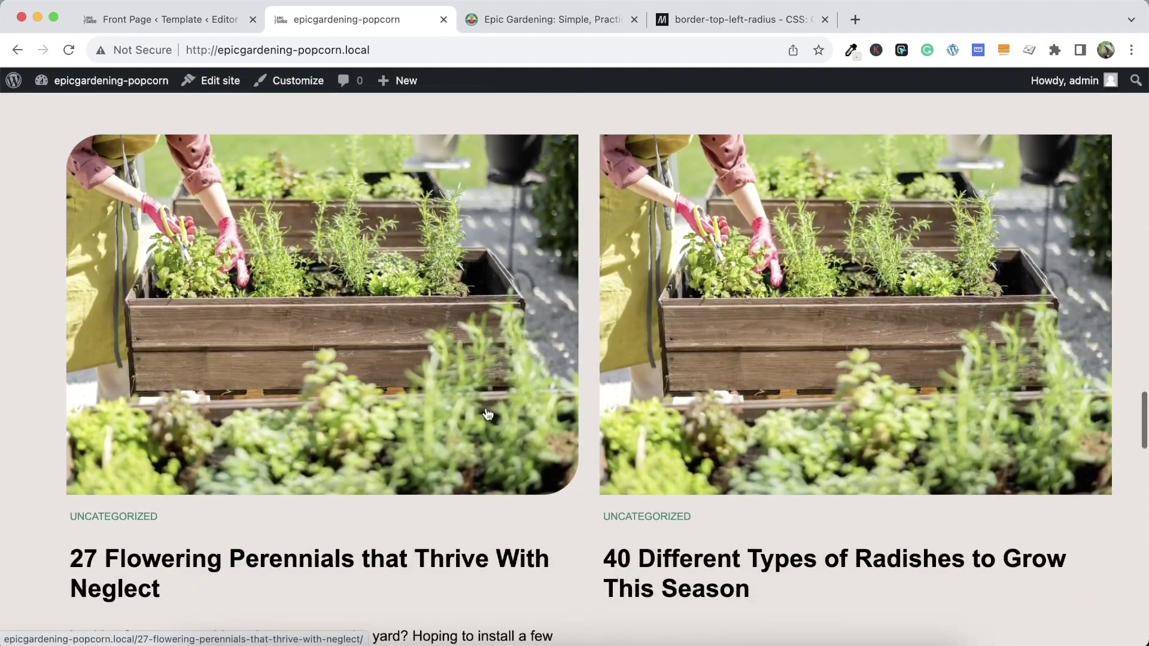
scroll(754, 406, down, 10)
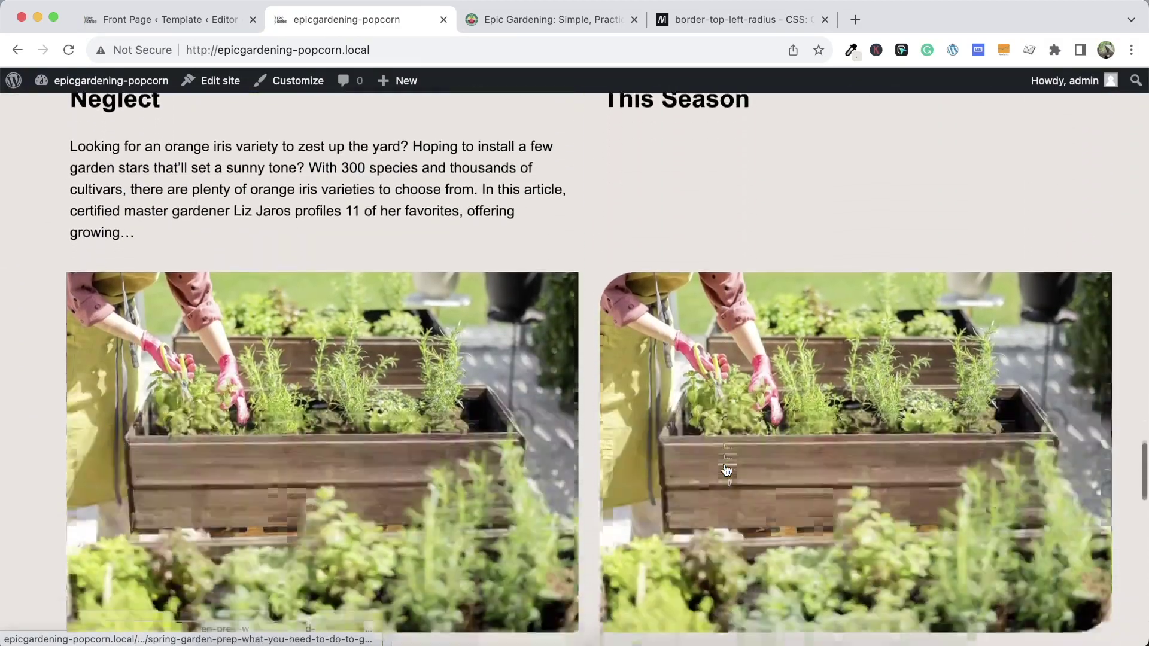
scroll(570, 407, down, 20)
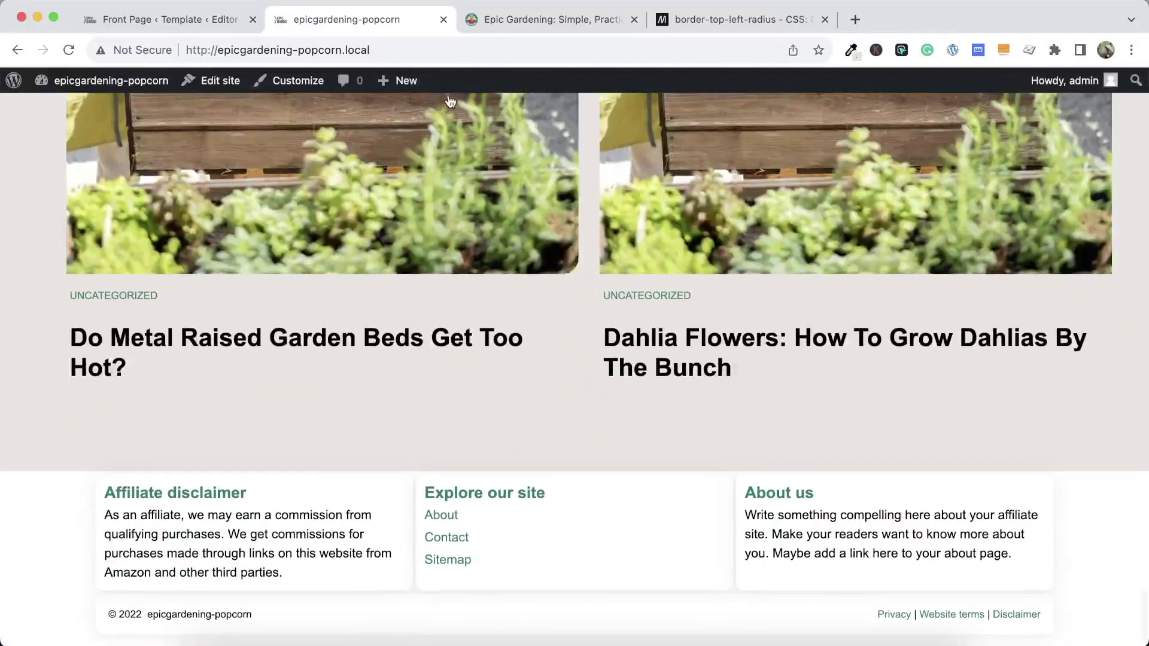
Close the inspector on the Epic Gardening site and examine its latest posts section down to the View All Articles button
click(480, 22)
scroll(493, 256, down, 2)
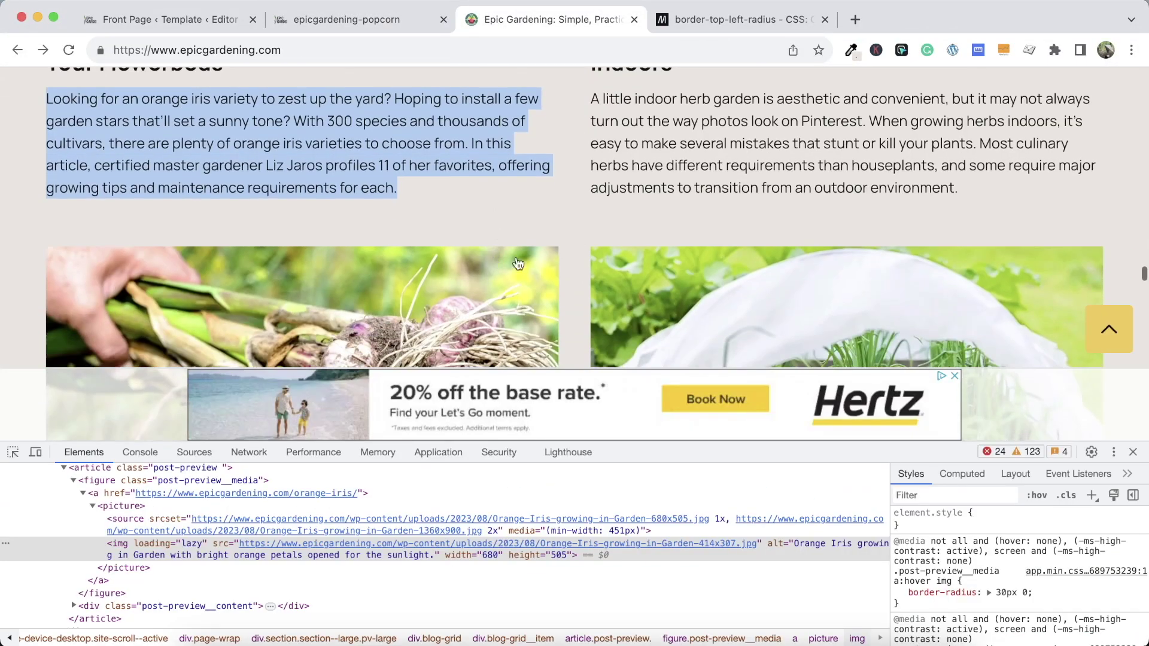
click(1132, 451)
scroll(631, 288, down, 12)
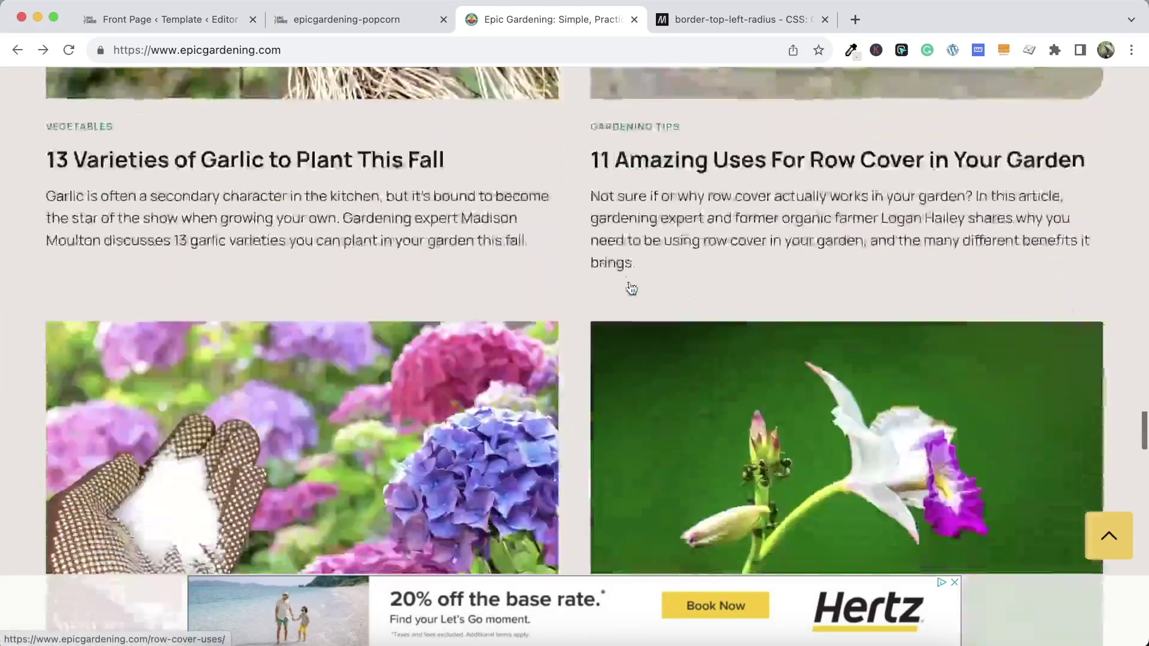
scroll(631, 288, down, 20)
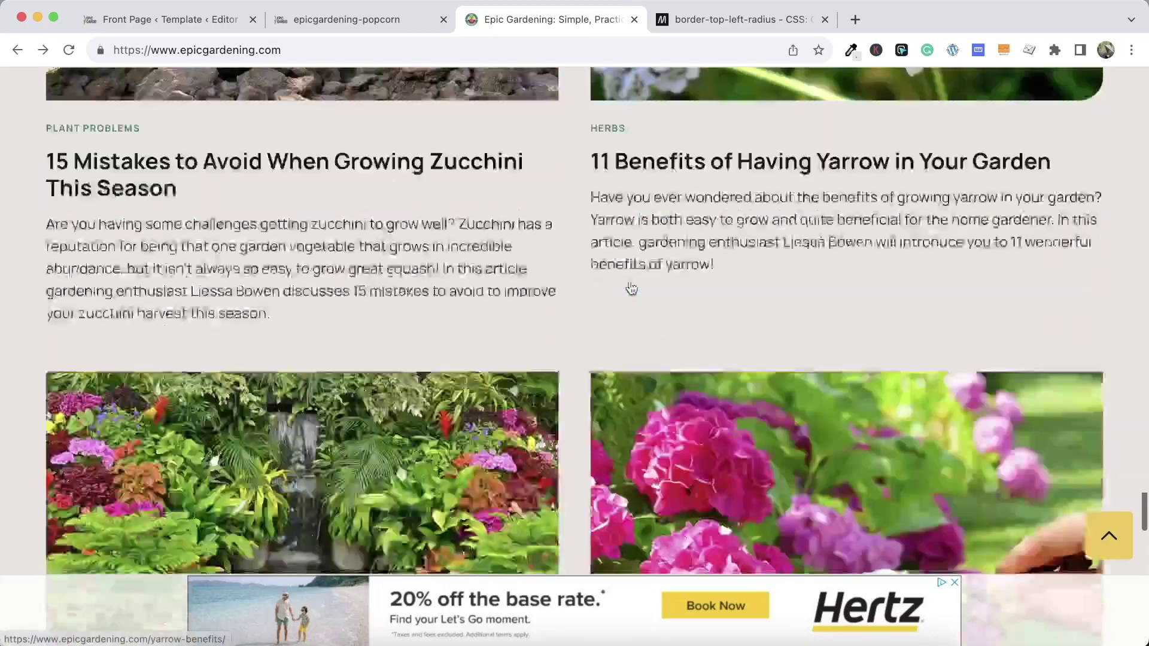
scroll(632, 288, down, 14)
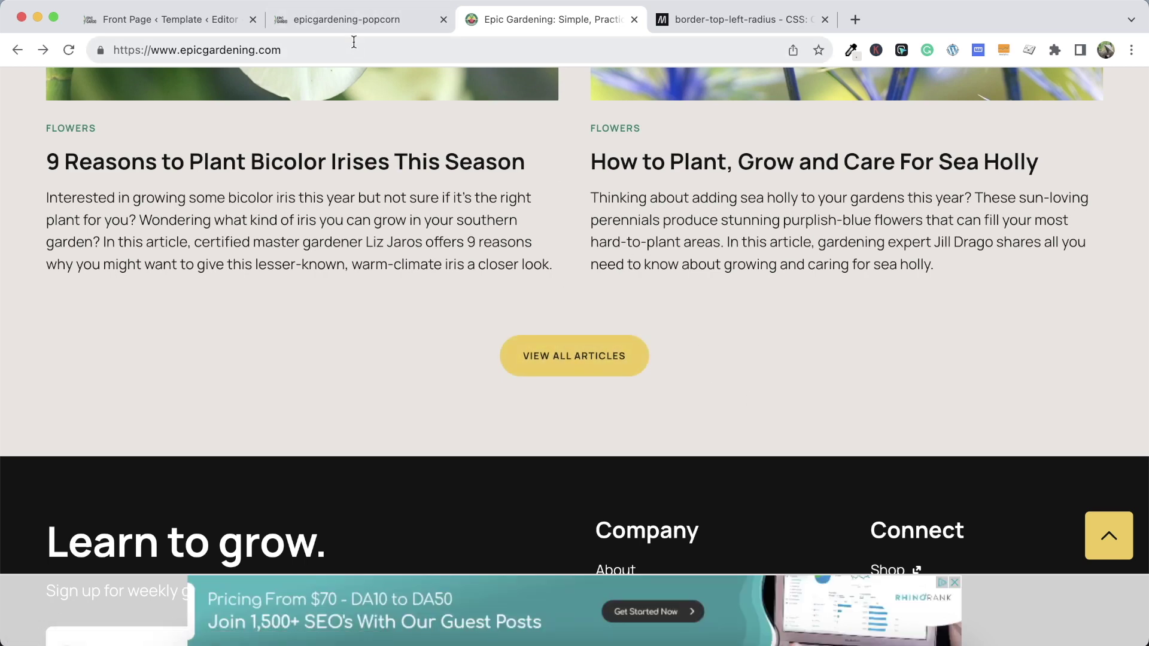
In the Front Page template, insert a Buttons block after the group holding the Latest Posts Query Loop
click(354, 24)
click(205, 15)
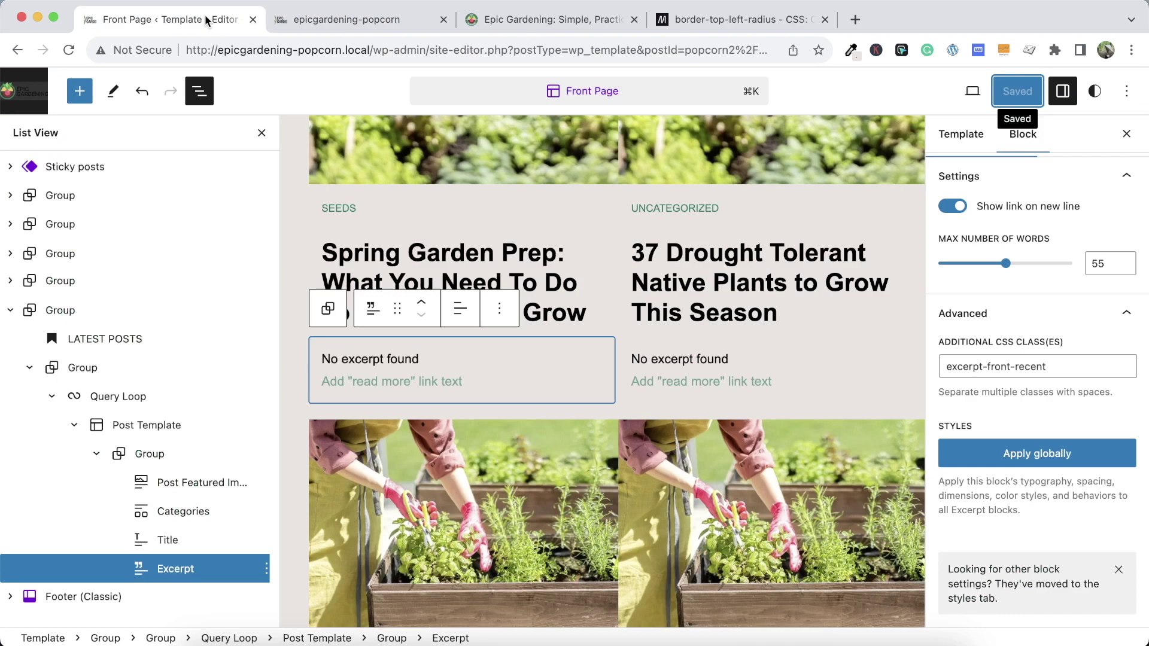
scroll(577, 371, down, 10)
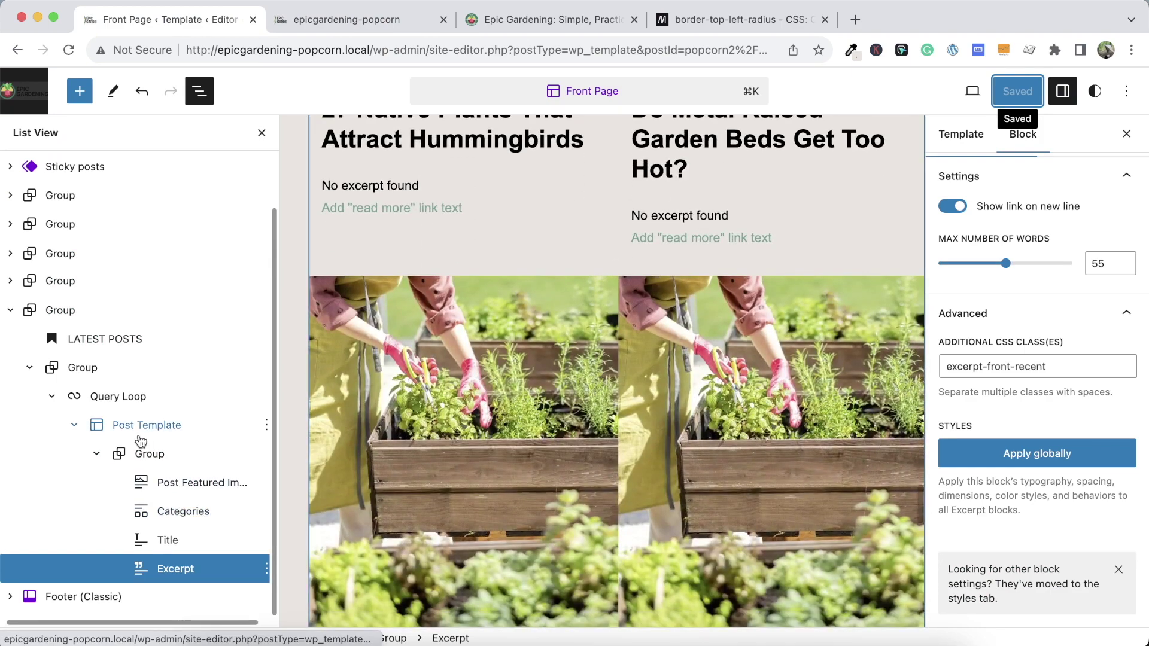
click(53, 395)
click(107, 432)
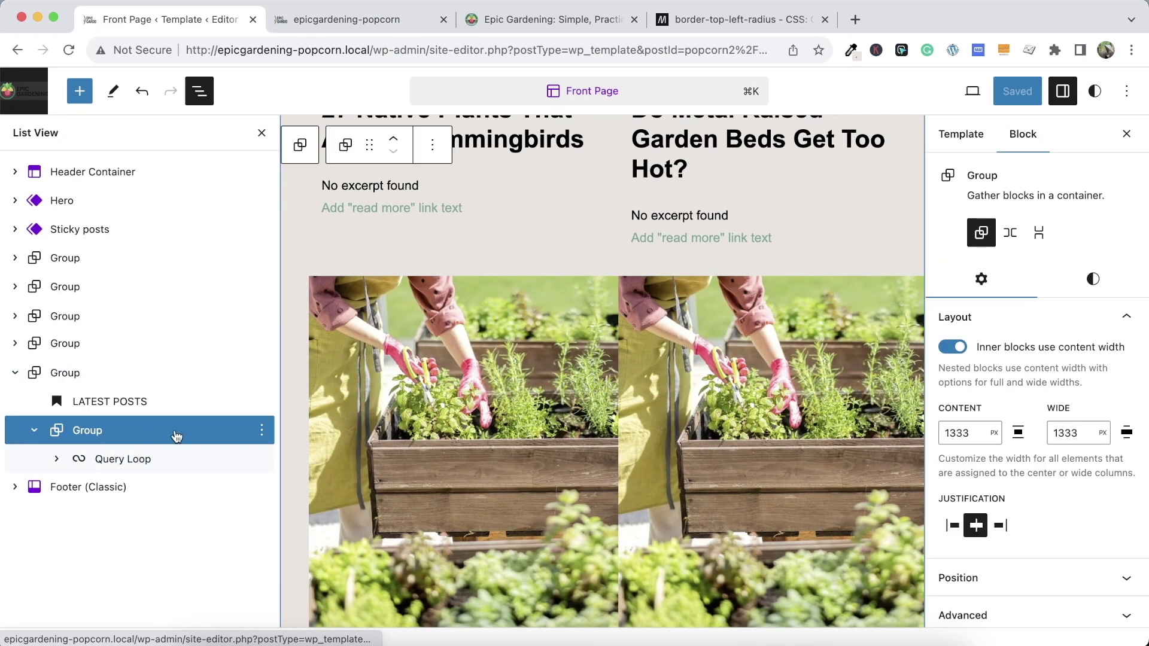
click(262, 429)
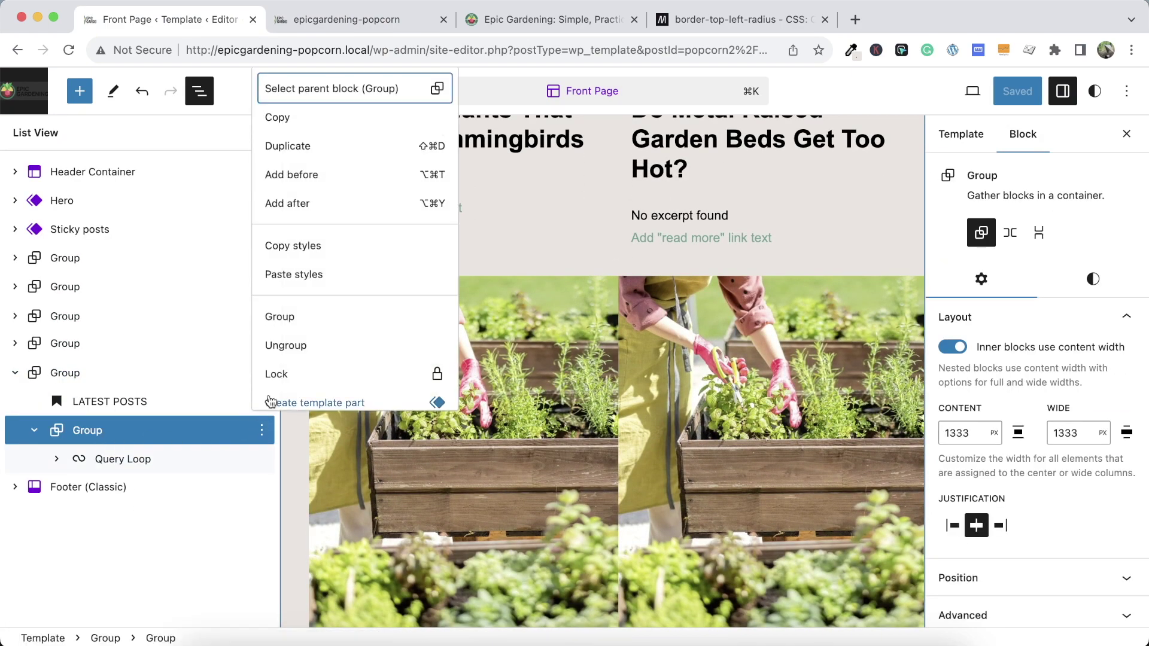
click(297, 203)
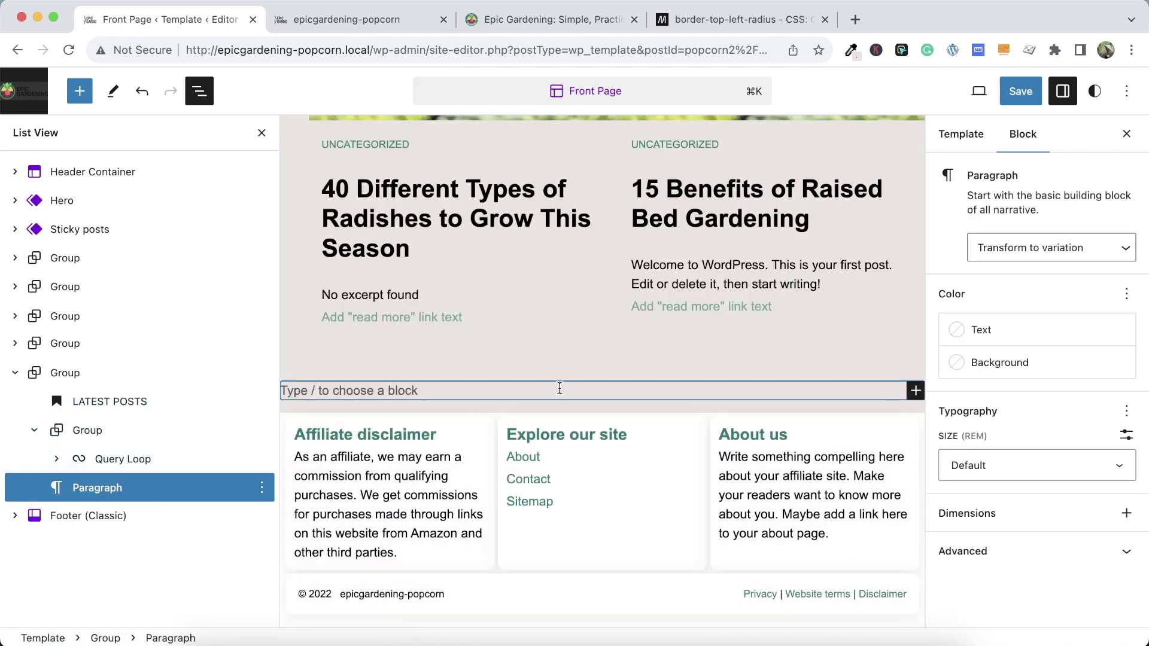
text(/but)
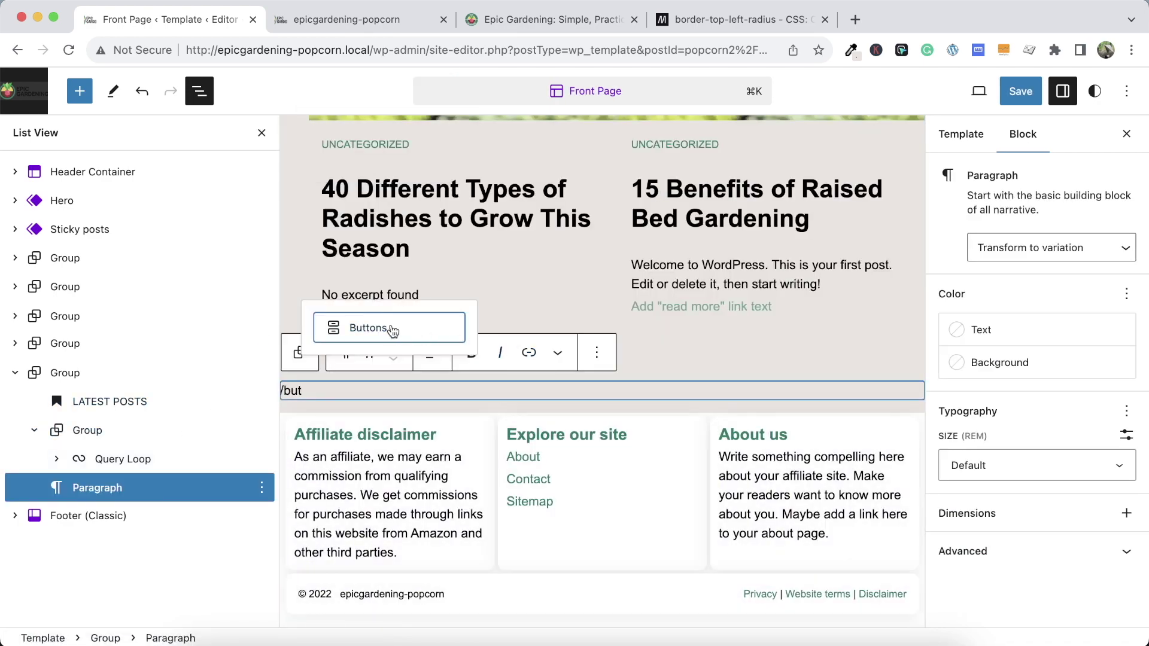
click(394, 331)
Center the new button's text and justify the Buttons block's items to the center
click(510, 381)
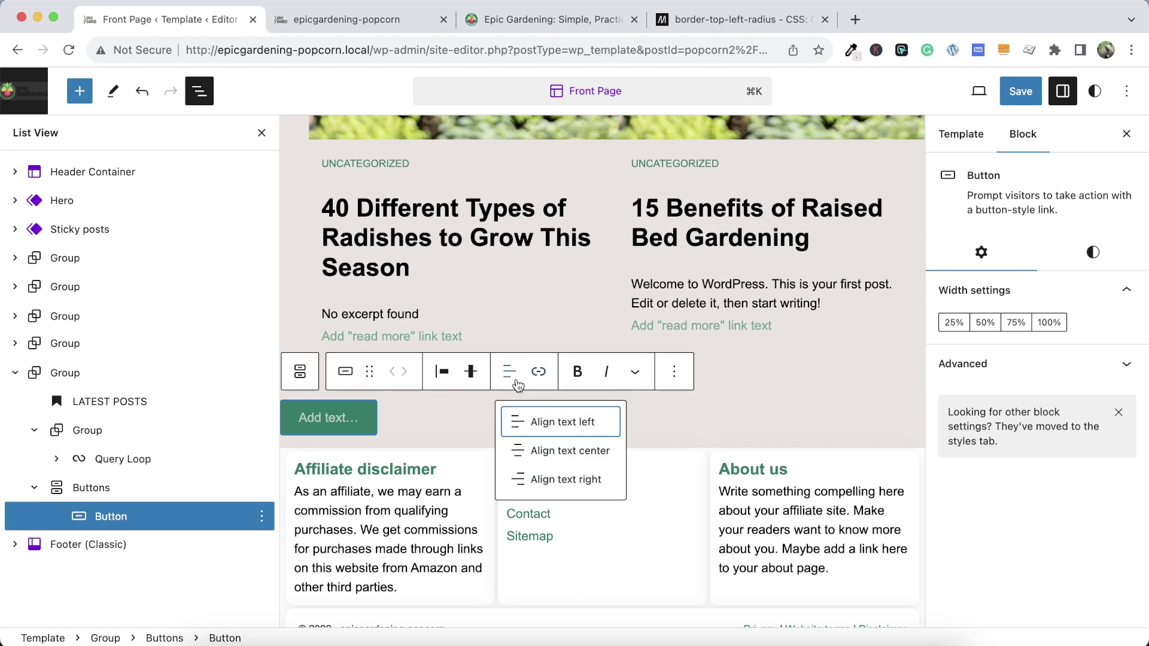
click(544, 448)
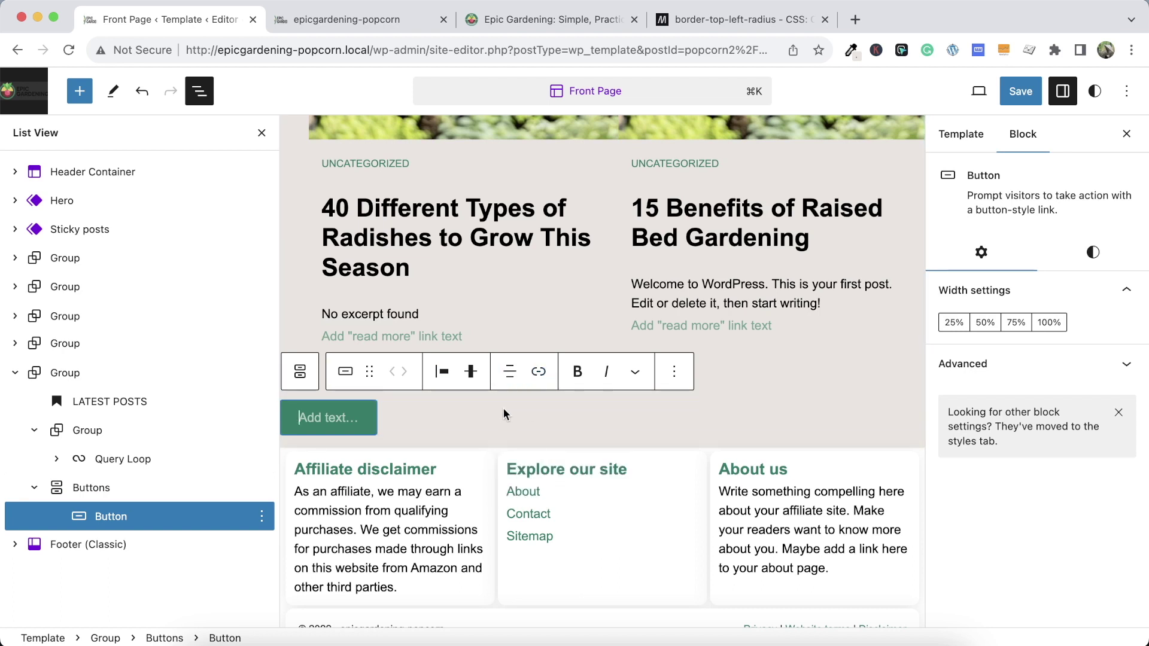
click(427, 422)
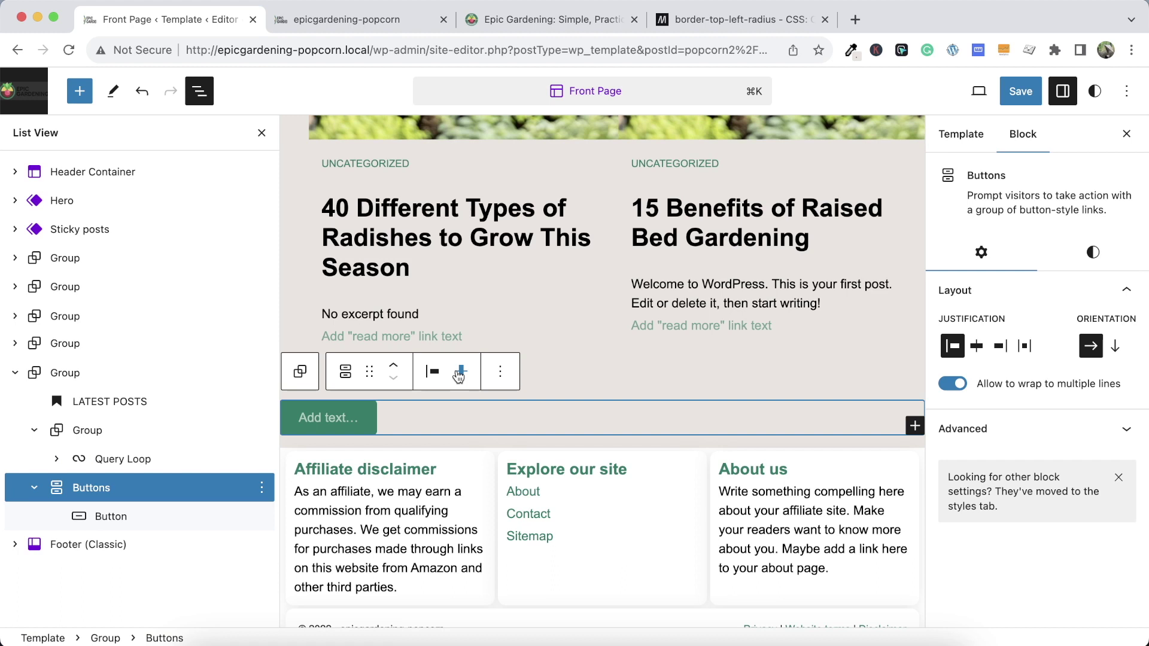
click(433, 372)
click(479, 453)
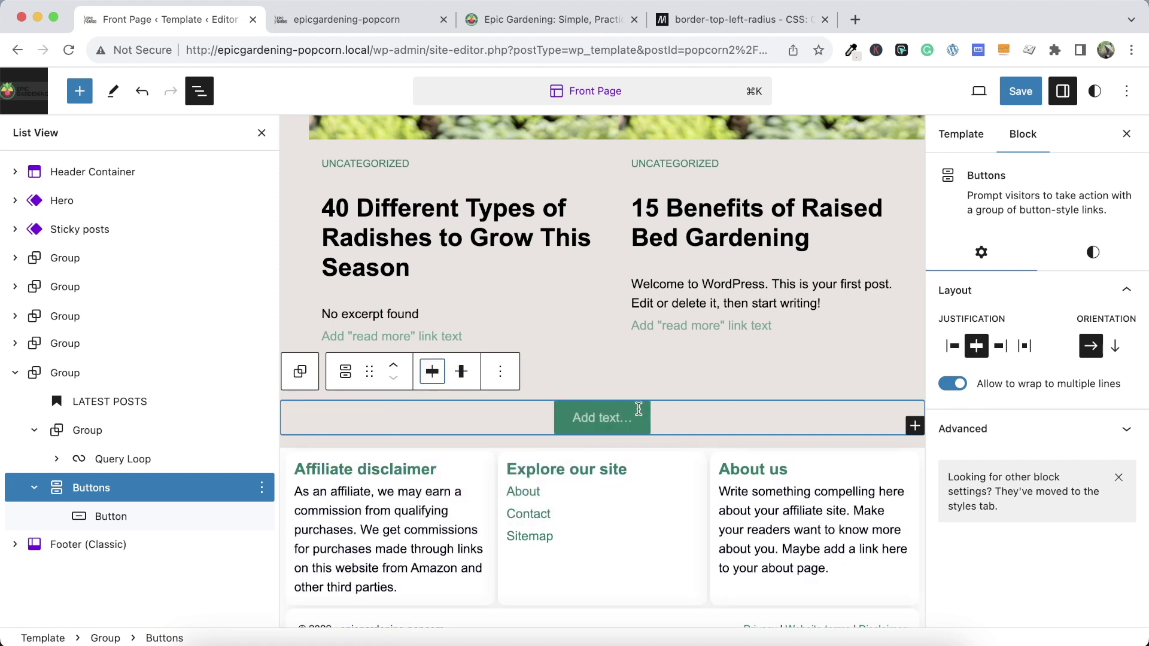
click(170, 515)
click(443, 373)
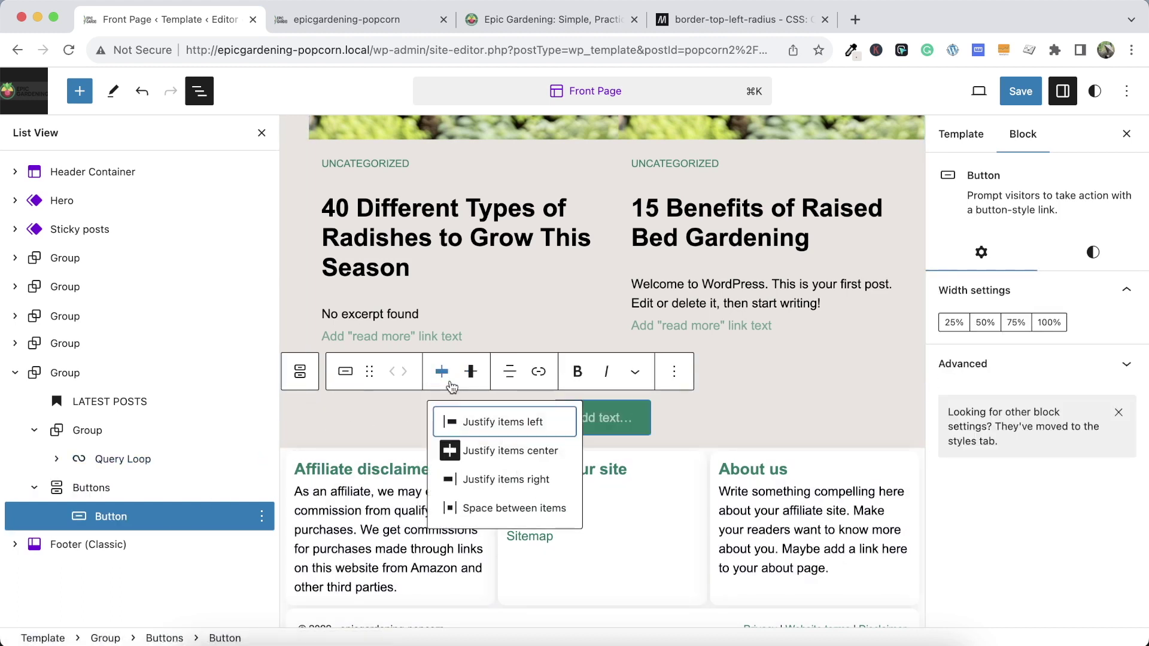
click(644, 414)
Check the View All Articles button on the Epic Gardening site, then return to the template editor
click(582, 27)
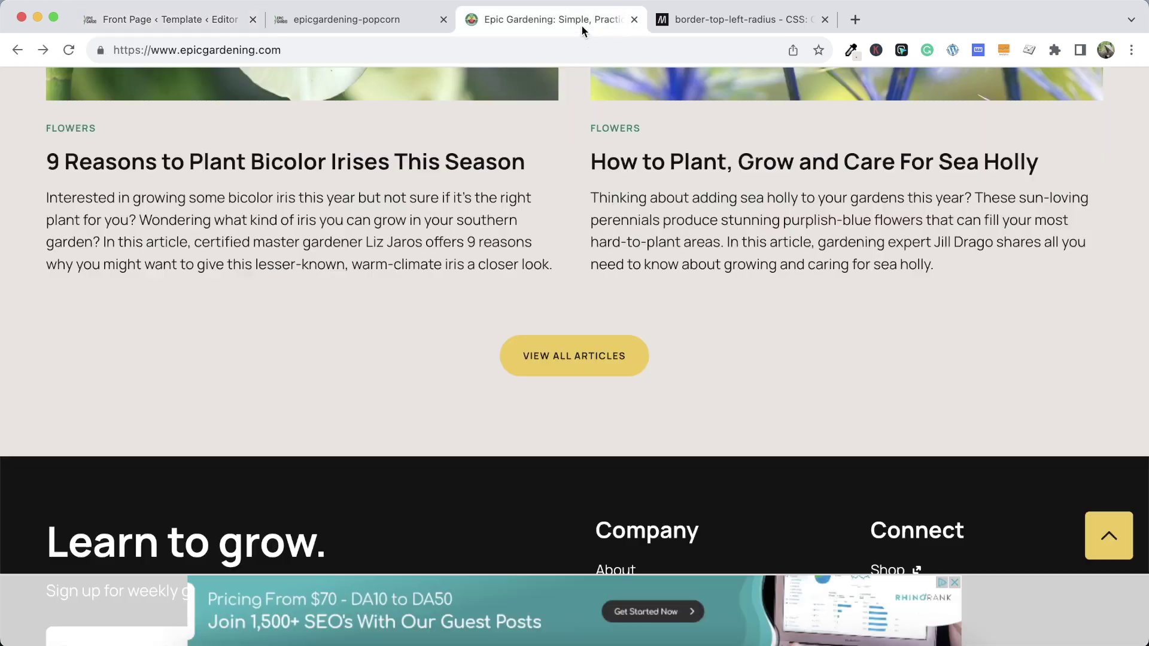
drag(687, 361, 553, 353)
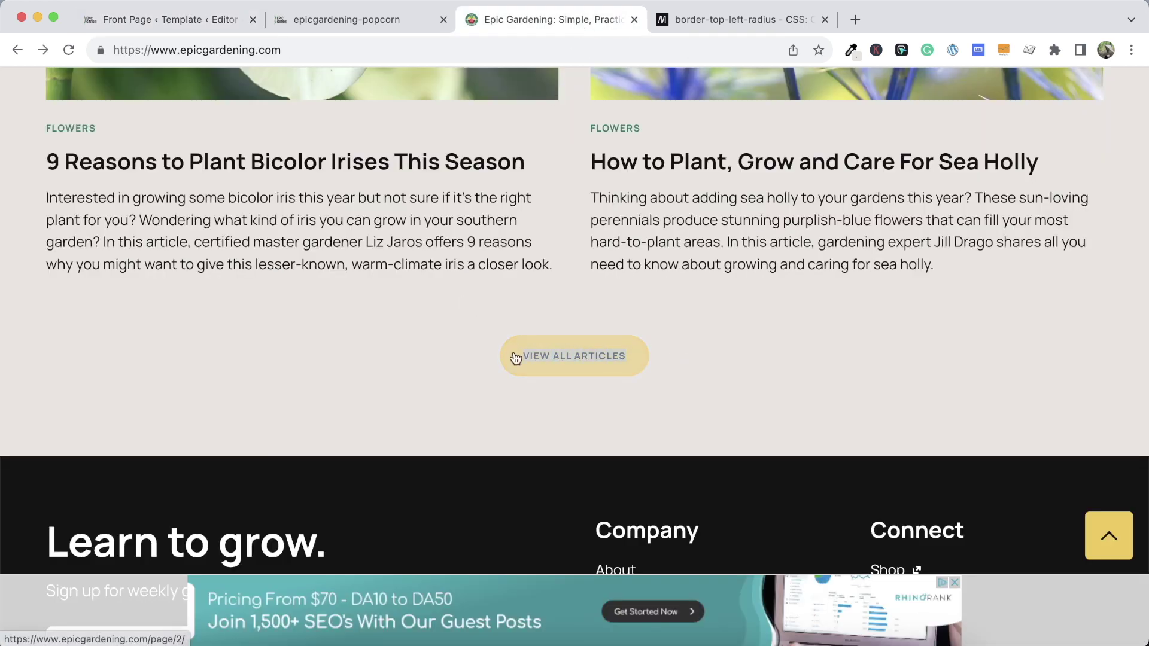
click(367, 19)
click(203, 19)
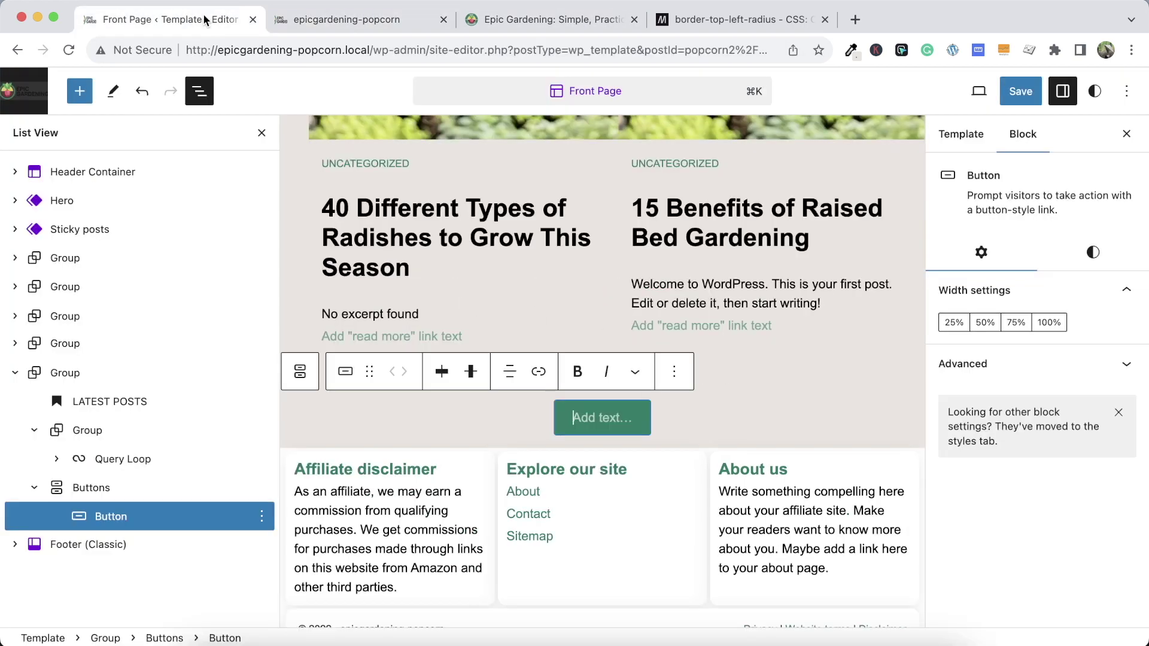
Select the Hero block in the template and expand its structure down to the group inside its first column
scroll(536, 326, up, 15)
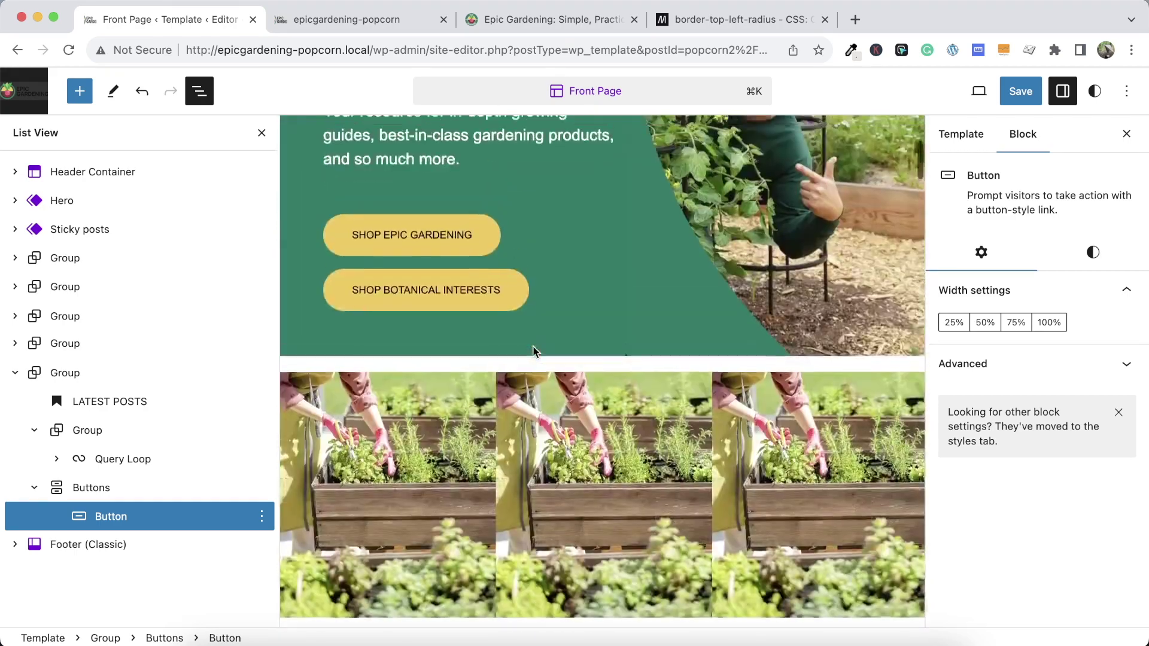
scroll(534, 351, up, 5)
scroll(508, 441, down, 2)
click(495, 433)
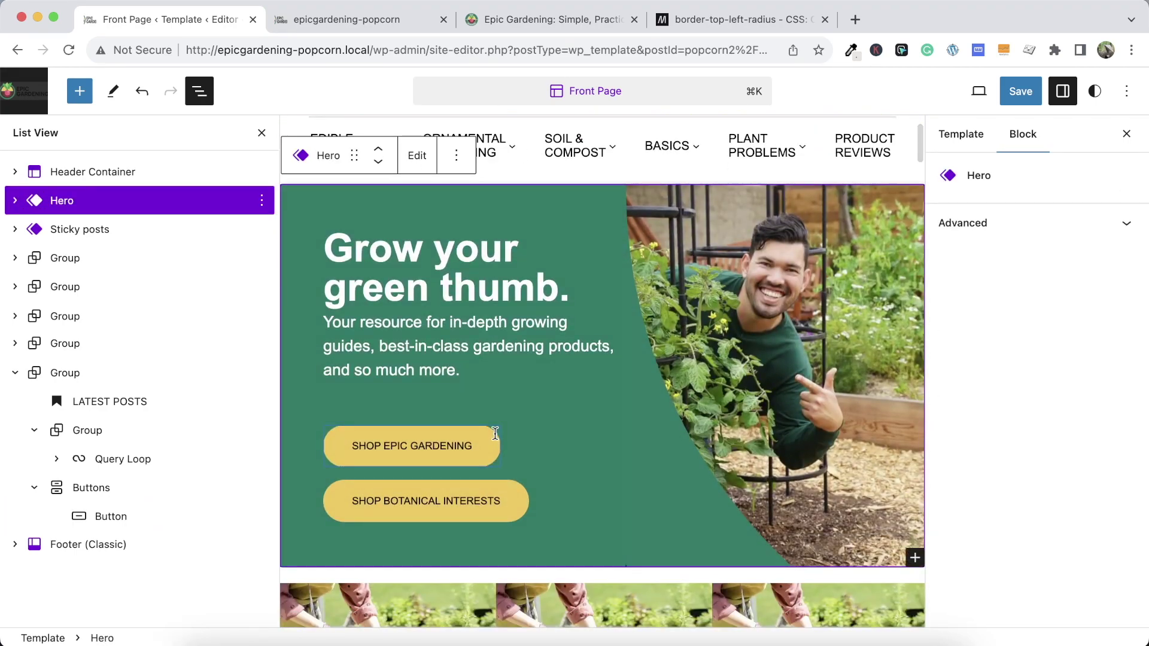
click(16, 200)
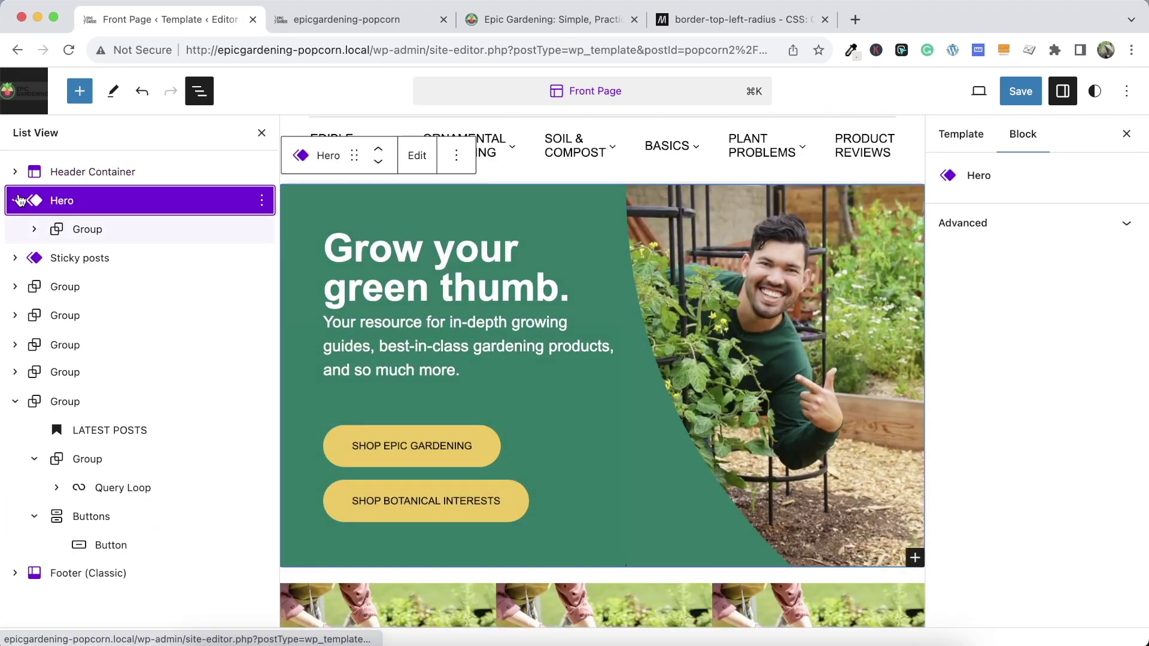
click(36, 231)
click(57, 258)
click(80, 288)
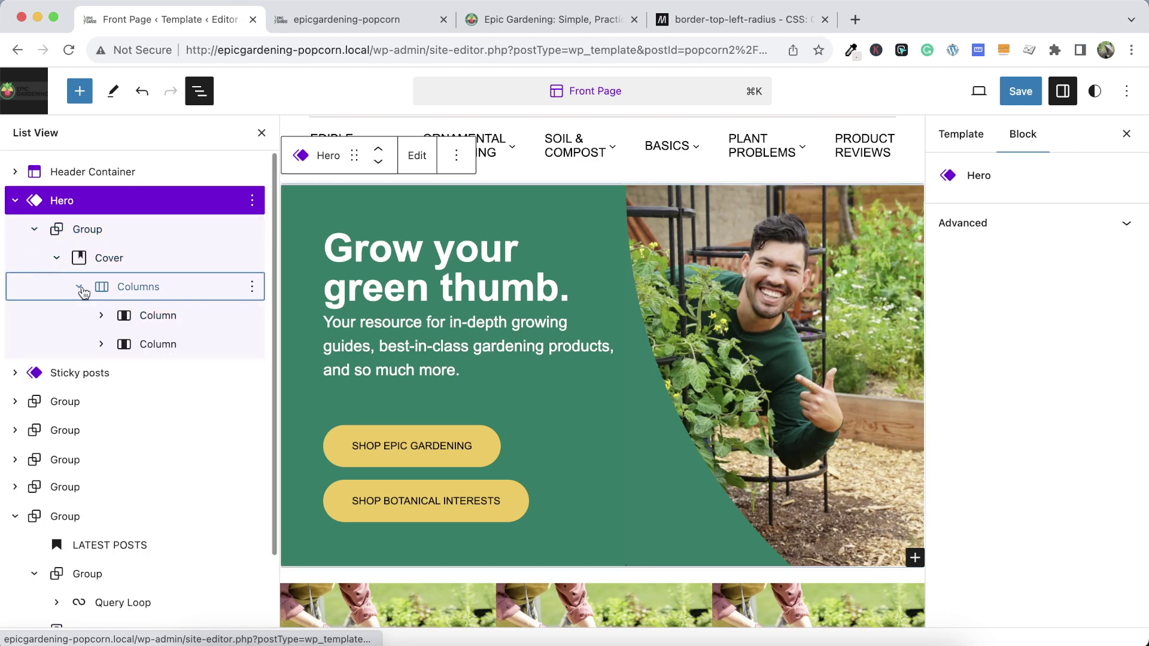
click(101, 315)
click(123, 344)
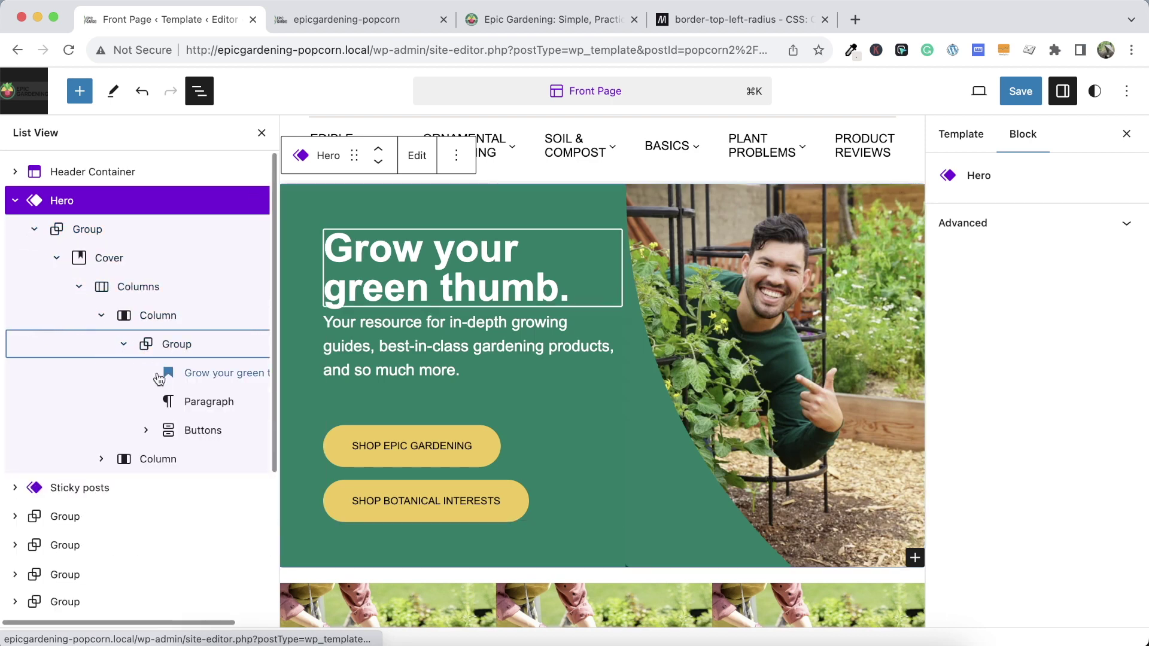
Copy the Hero's Buttons block with the two yellow shop buttons and collapse the Hero structure
click(191, 433)
click(146, 430)
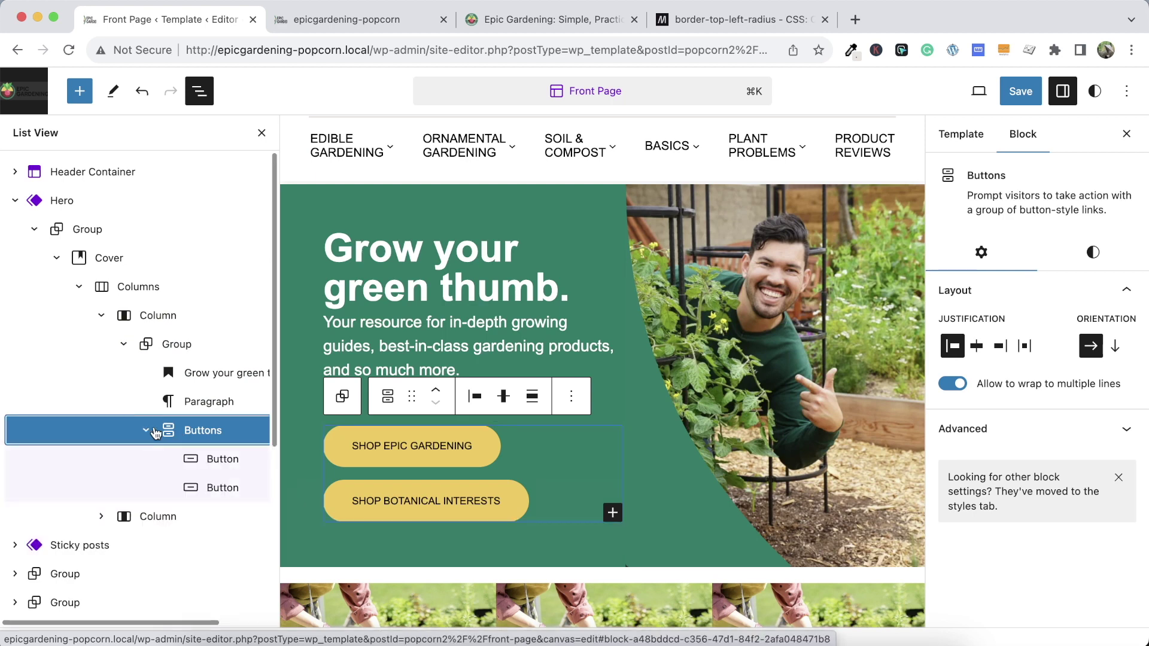
scroll(154, 441, right, 2)
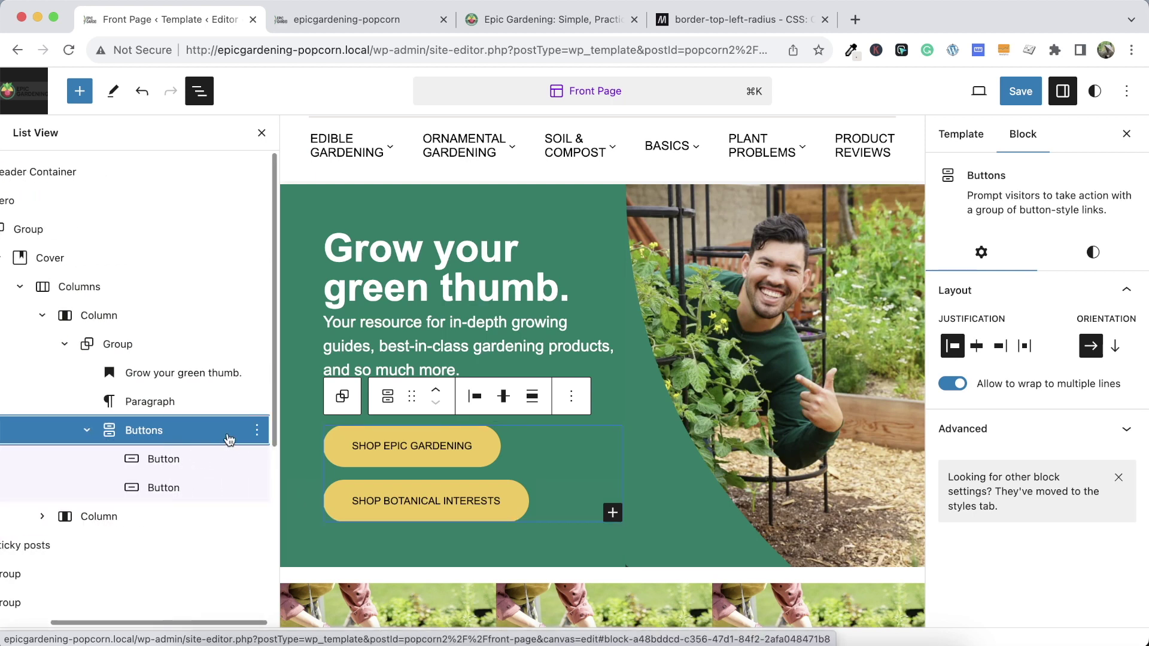
click(256, 431)
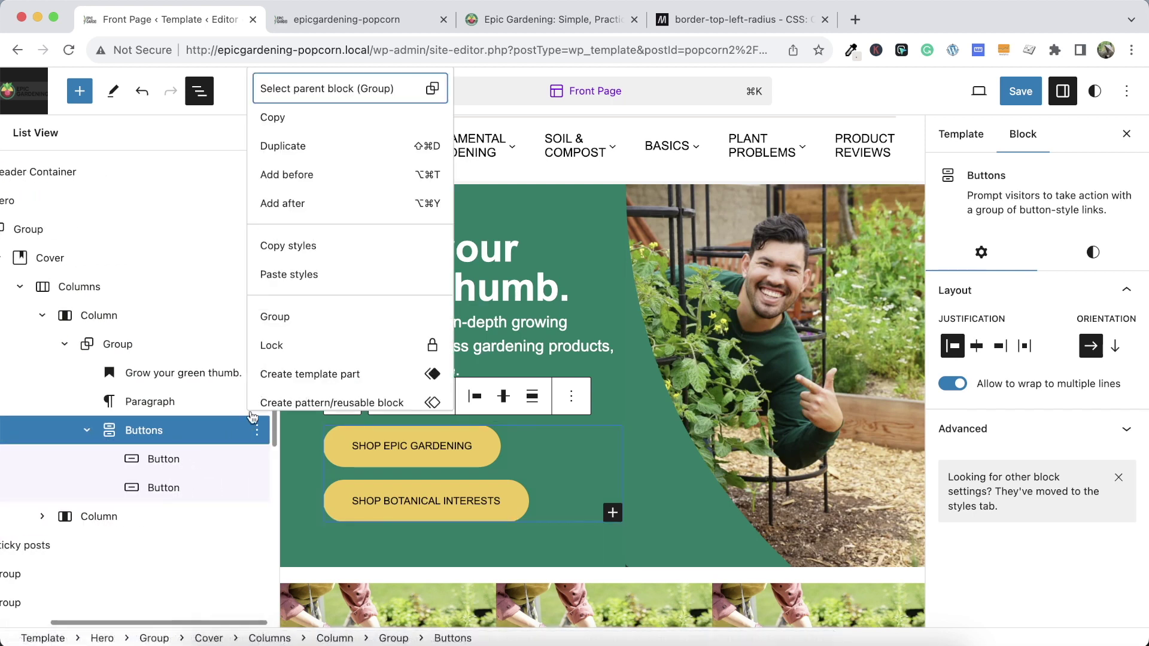
click(270, 118)
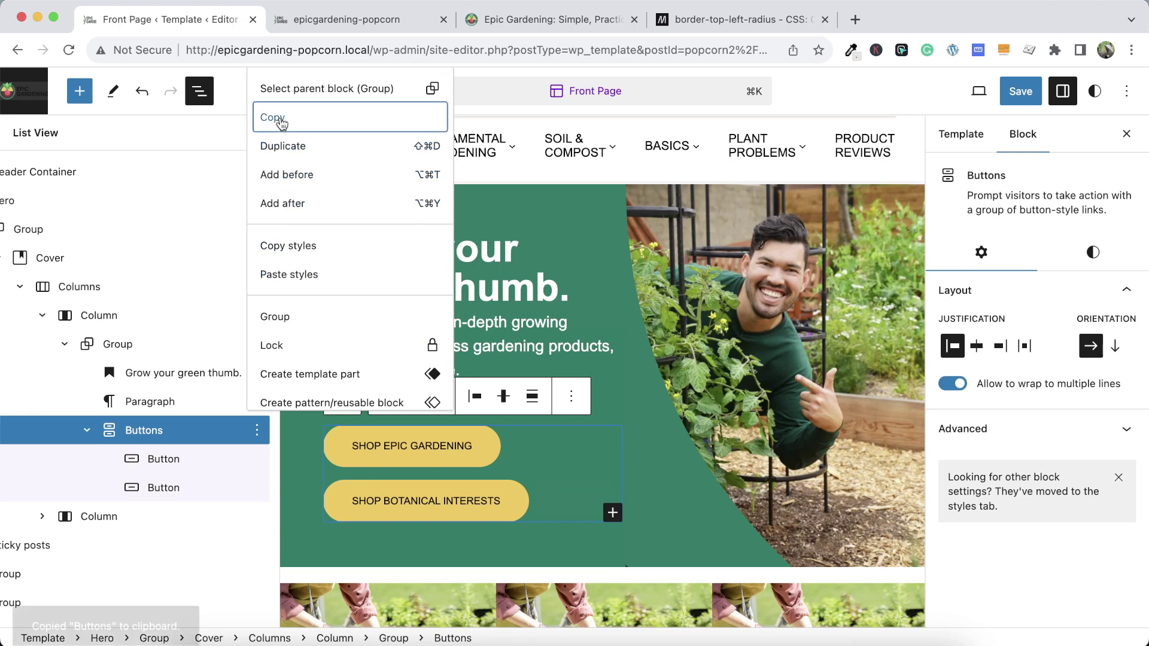
click(226, 133)
scroll(120, 239, left, 3)
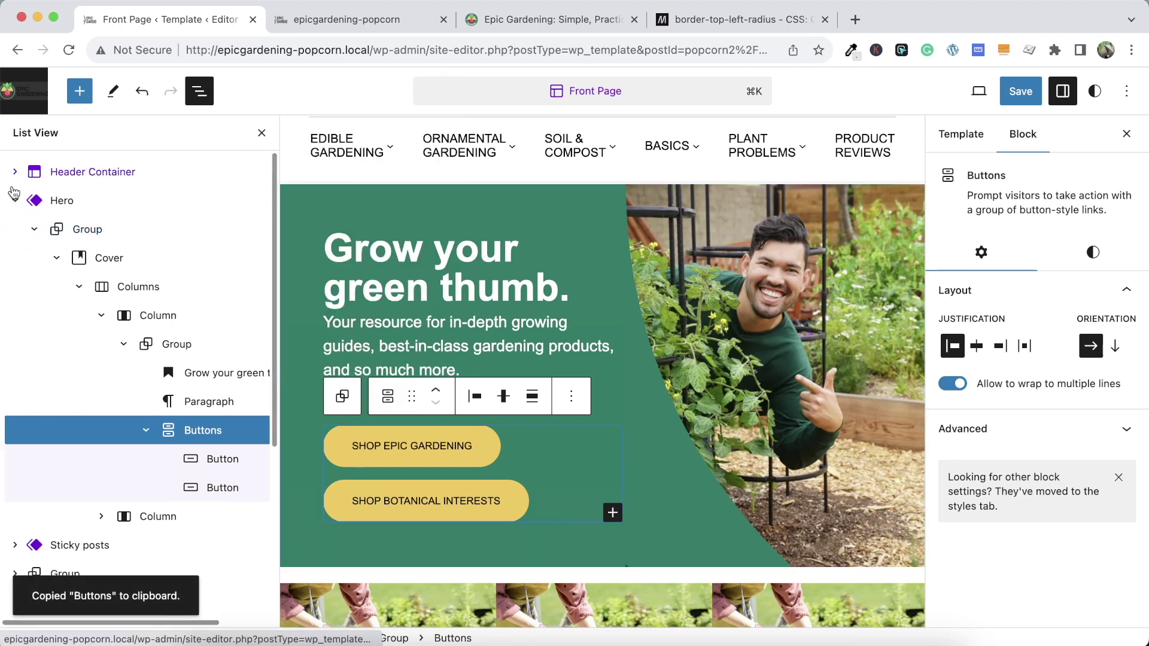
click(18, 201)
click(16, 202)
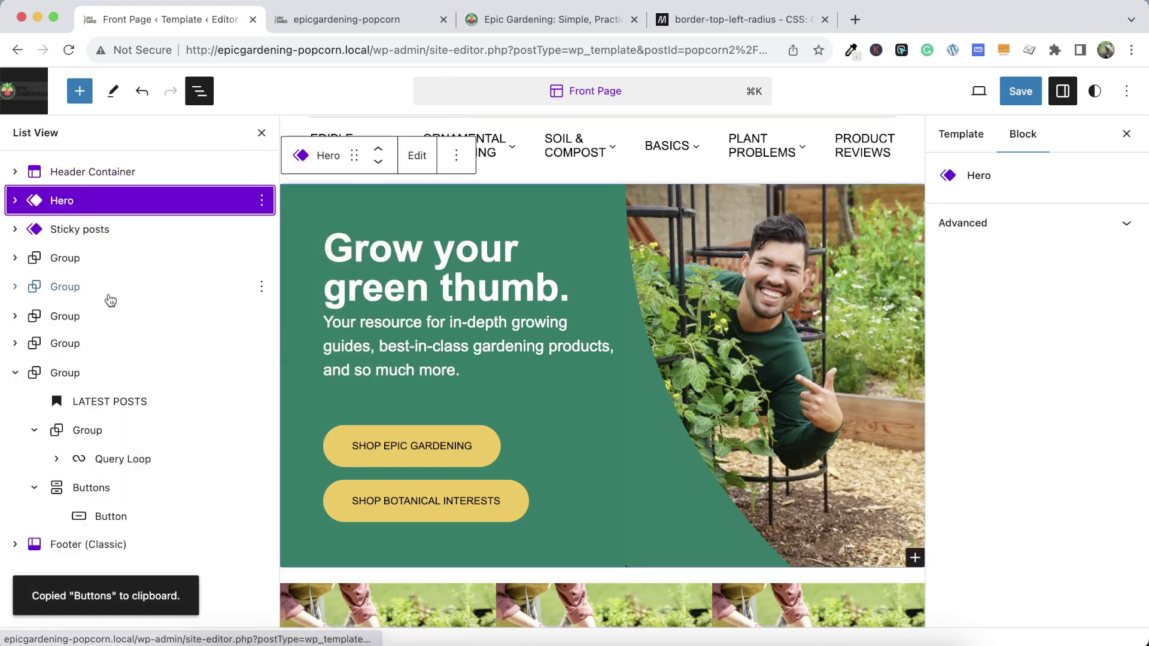
Paste the copied Buttons block directly before the empty green Buttons block in the Latest Posts group
click(123, 515)
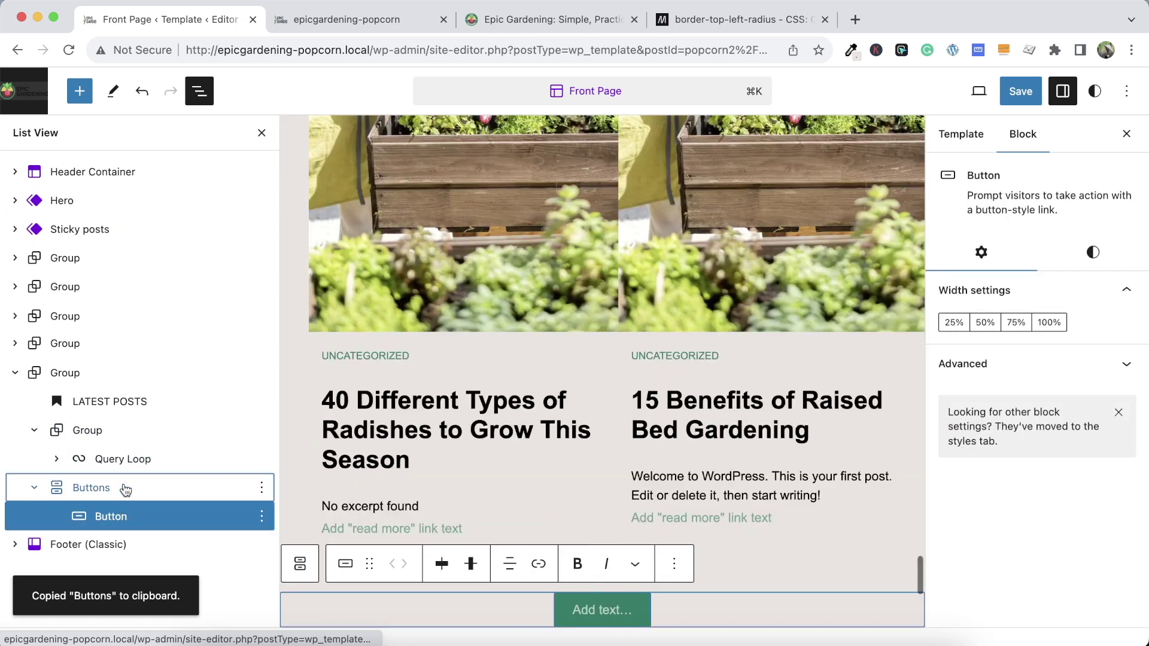
click(234, 495)
click(261, 488)
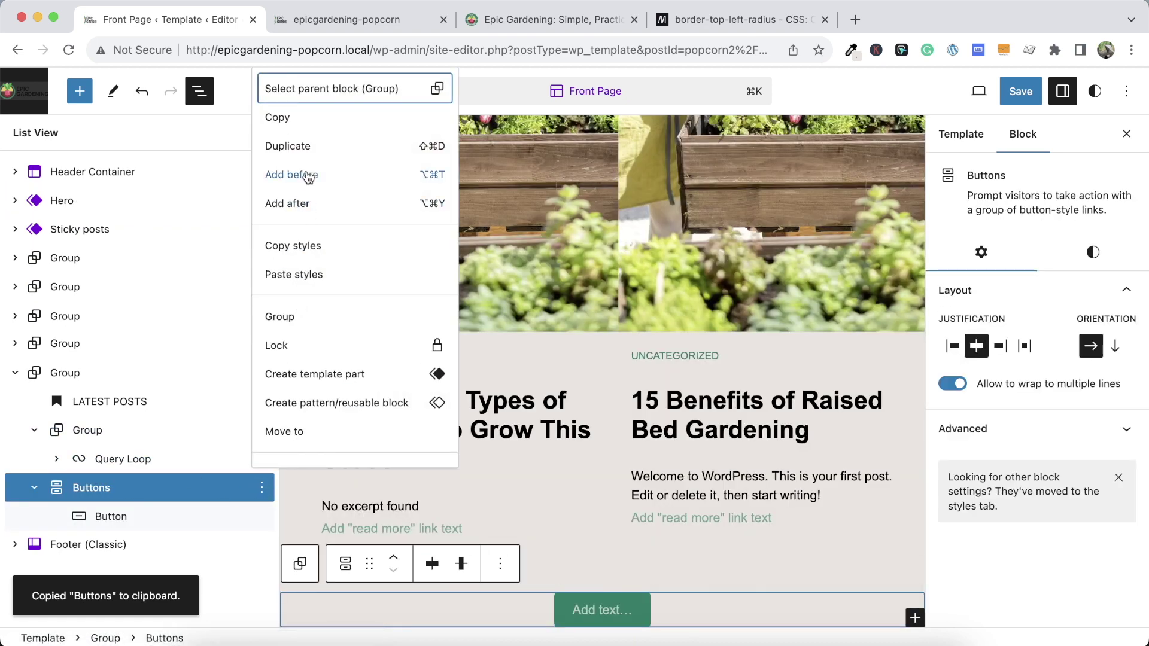
click(307, 175)
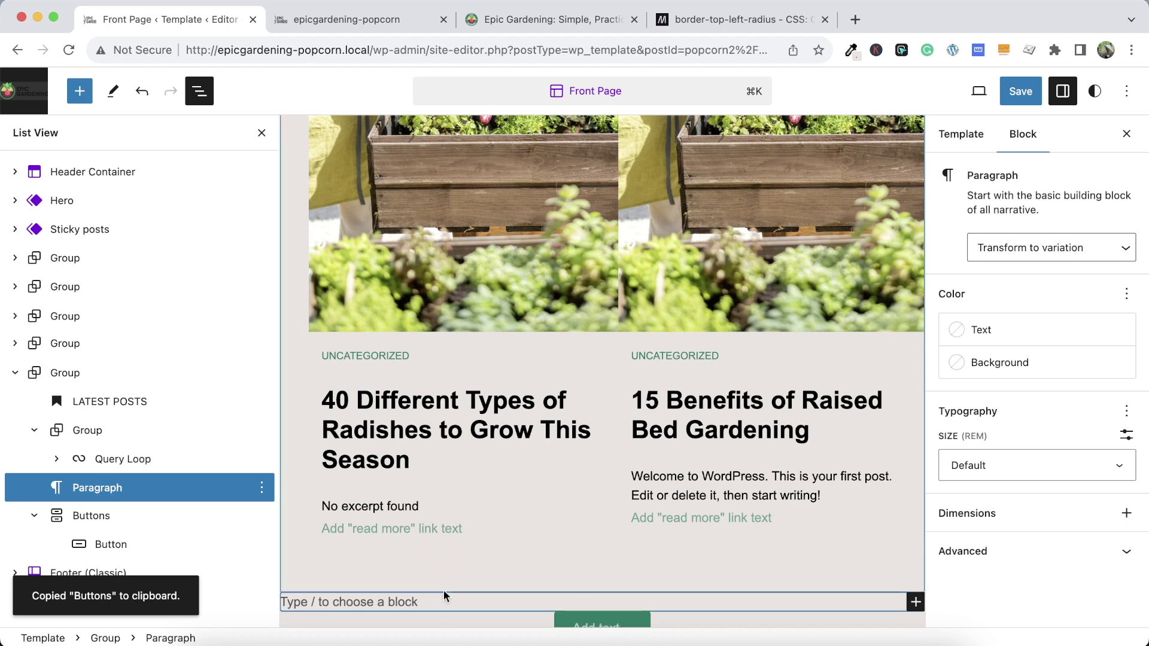
key(super+v)
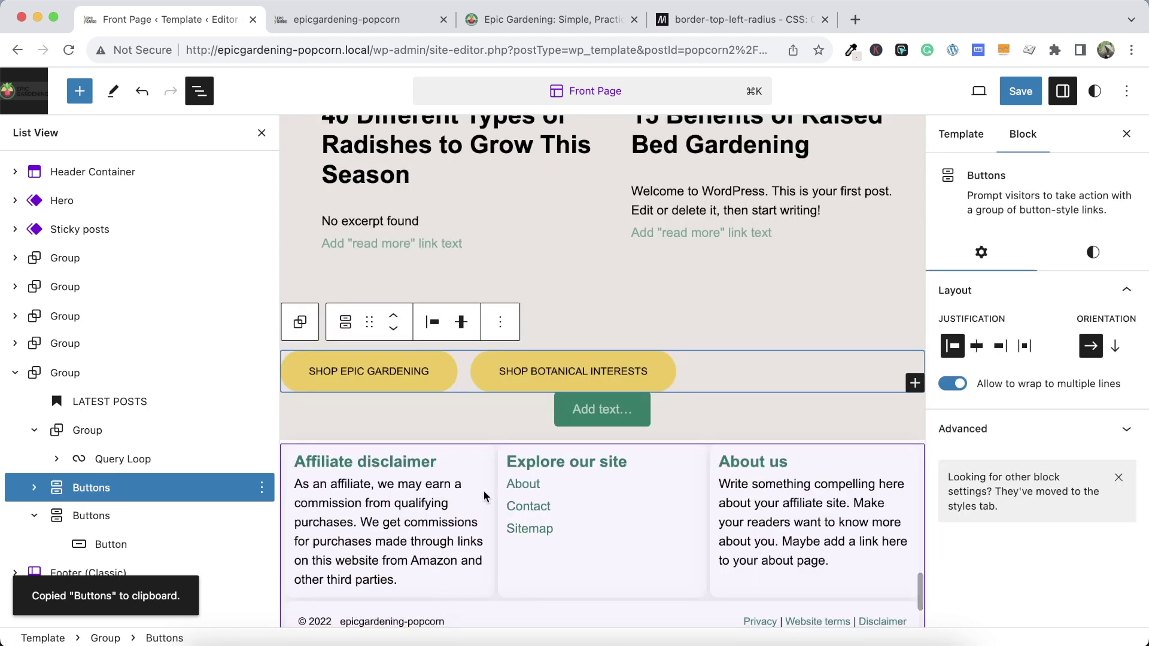
Delete the empty green Buttons block below the pasted yellow buttons
click(564, 411)
click(382, 405)
key(BackSpace)
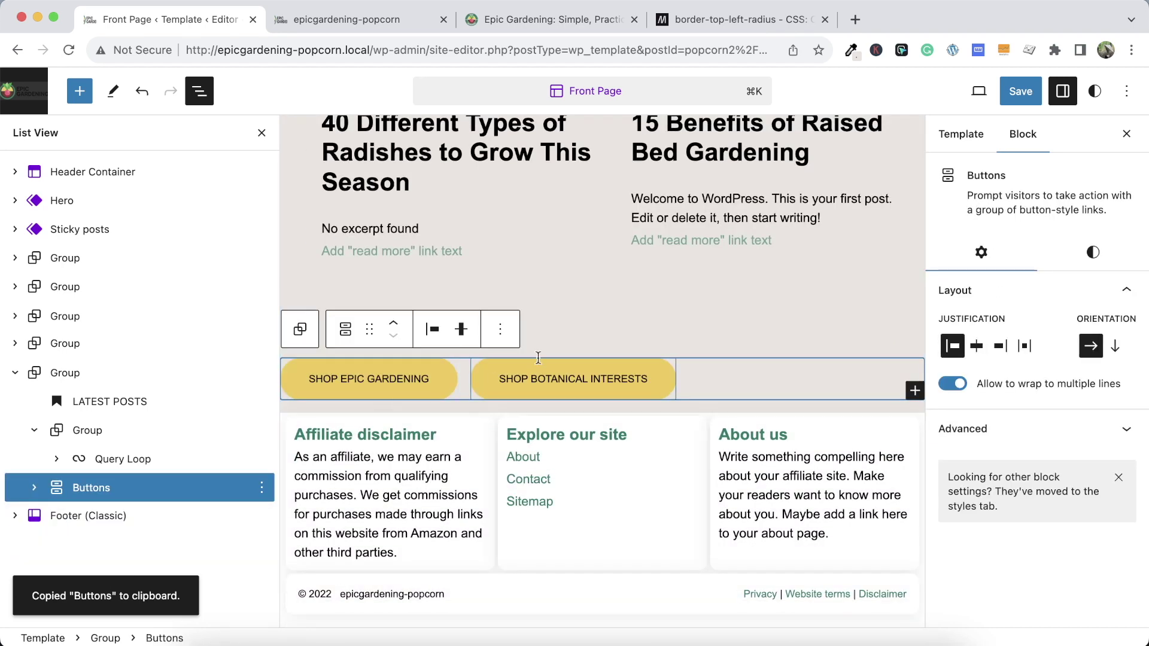
Delete the second yellow shop button below the Latest Posts and center the remaining one
click(34, 487)
click(262, 544)
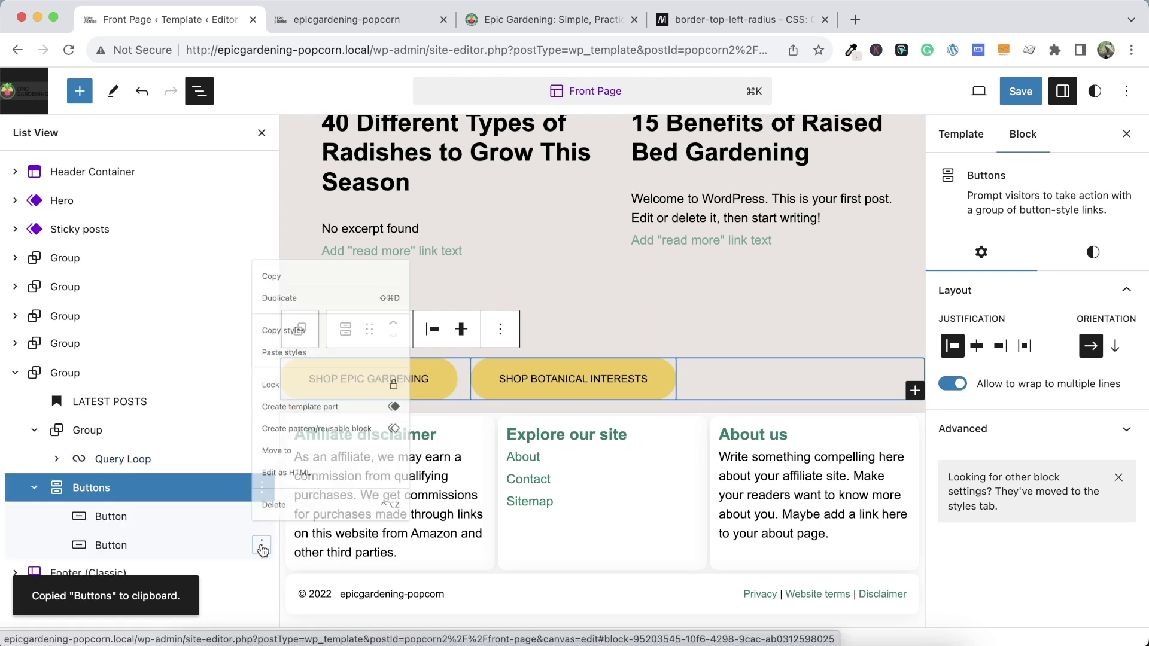
click(281, 505)
click(509, 379)
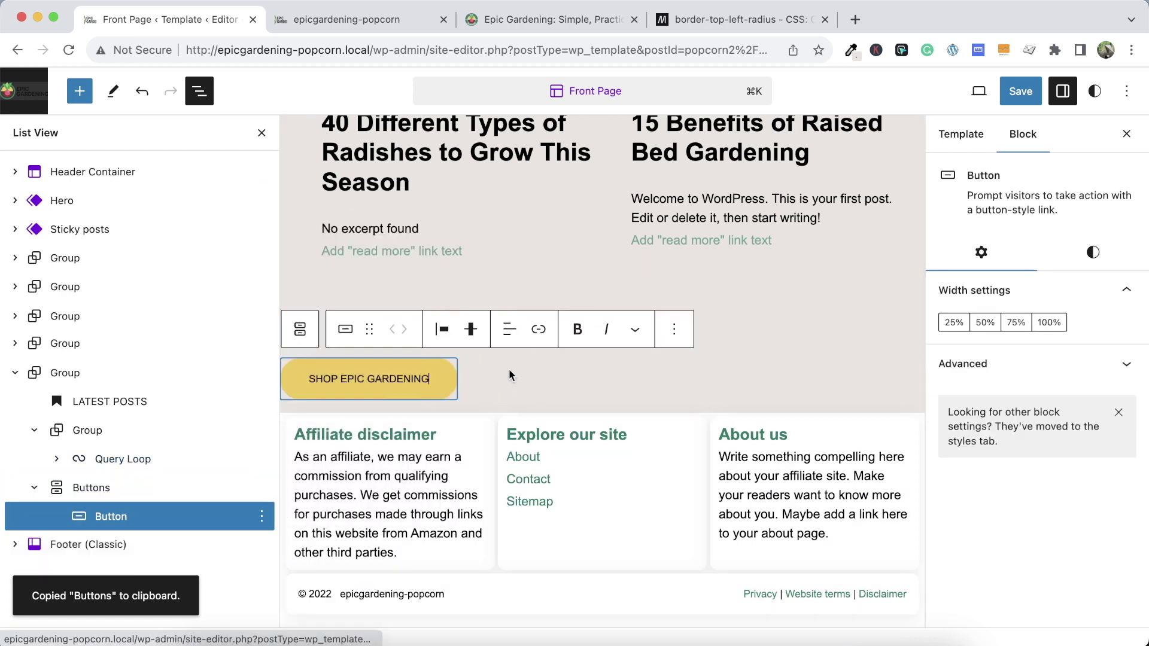
click(443, 330)
click(475, 410)
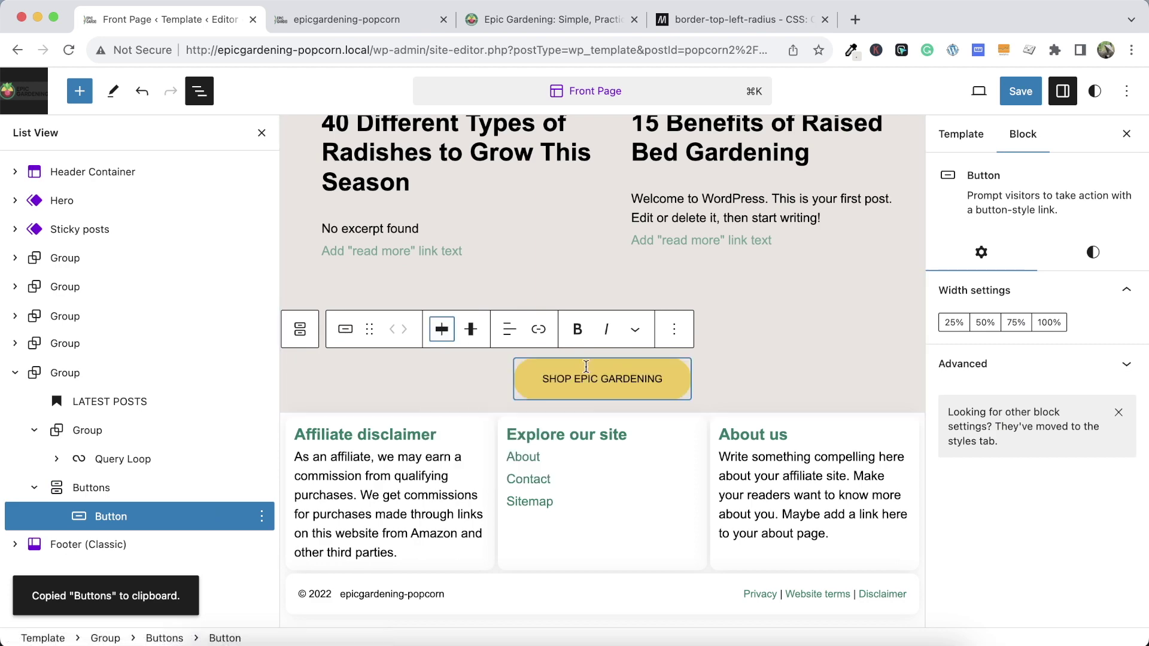
Replace the yellow button's label with VIEW ALL ARTICLES and compare it with the original Epic Gardening page
click(485, 24)
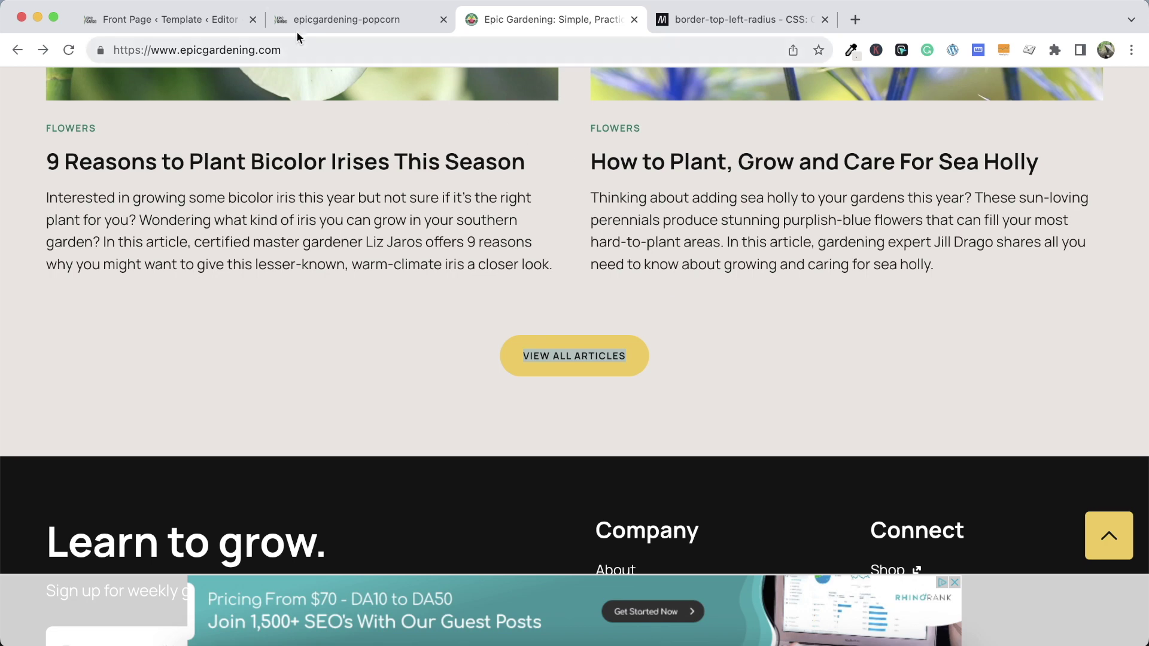
click(161, 19)
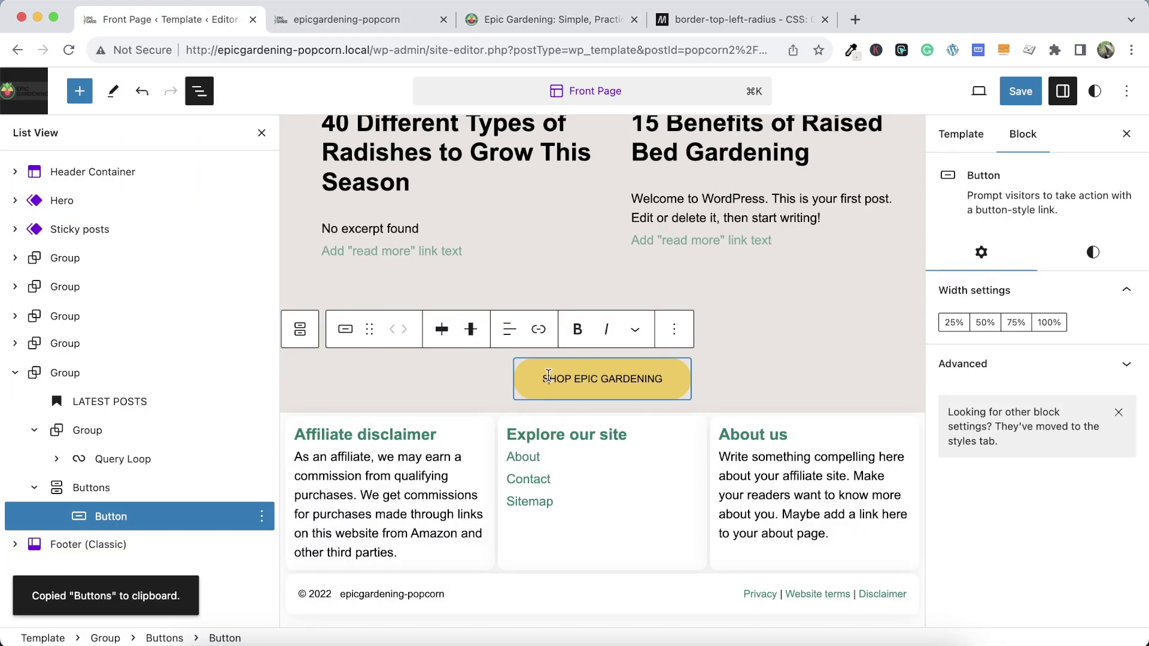
key(super+v)
click(724, 383)
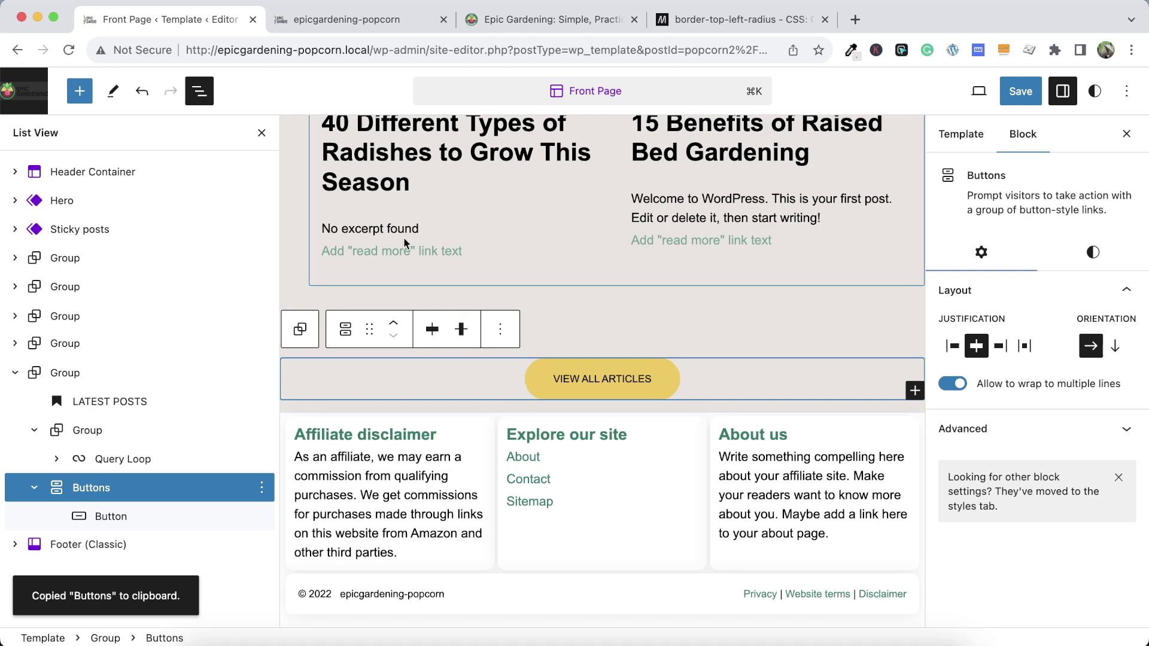
click(489, 20)
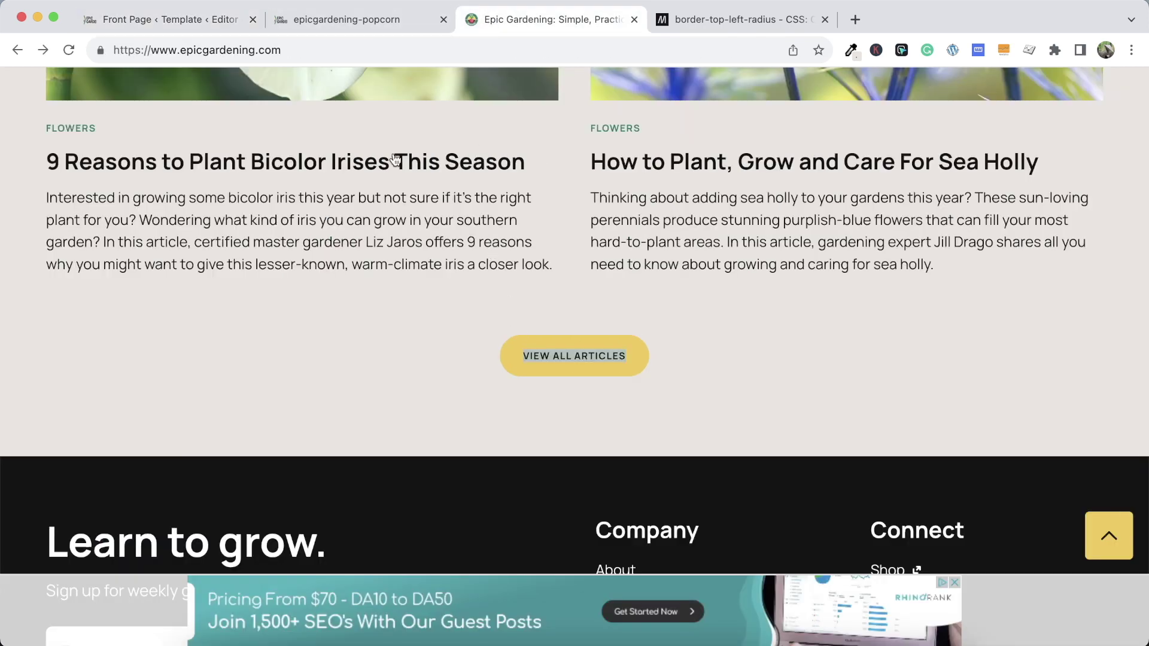
click(191, 20)
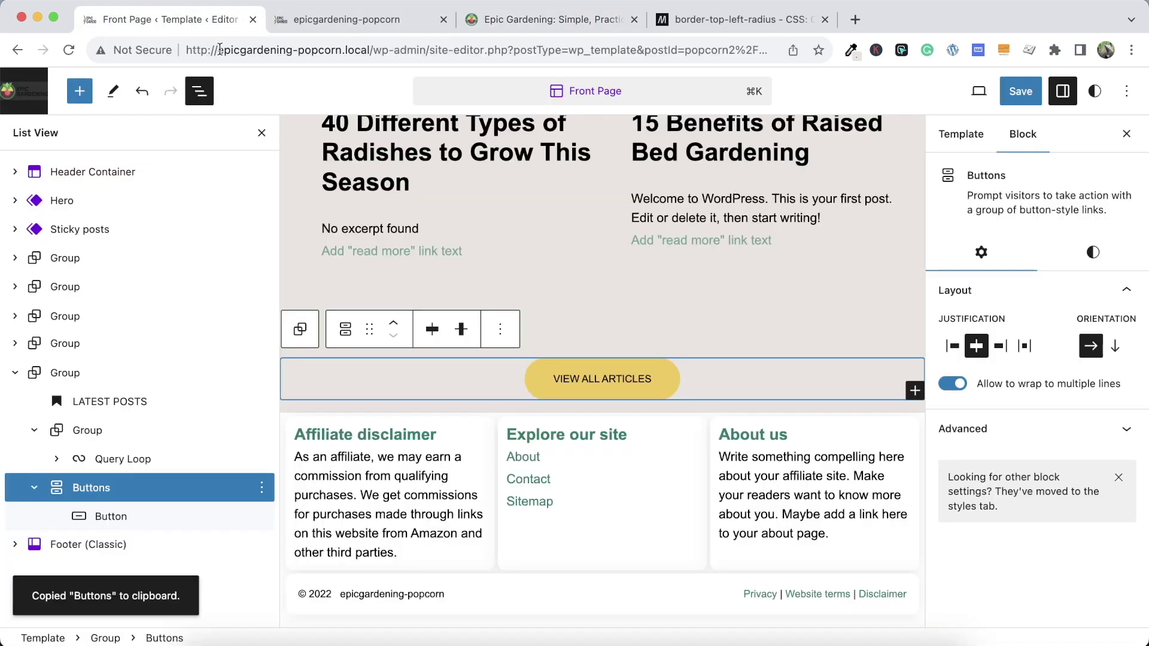
Adjust the vertical padding of the Latest Posts group, save the template and view the original site's footer
click(406, 403)
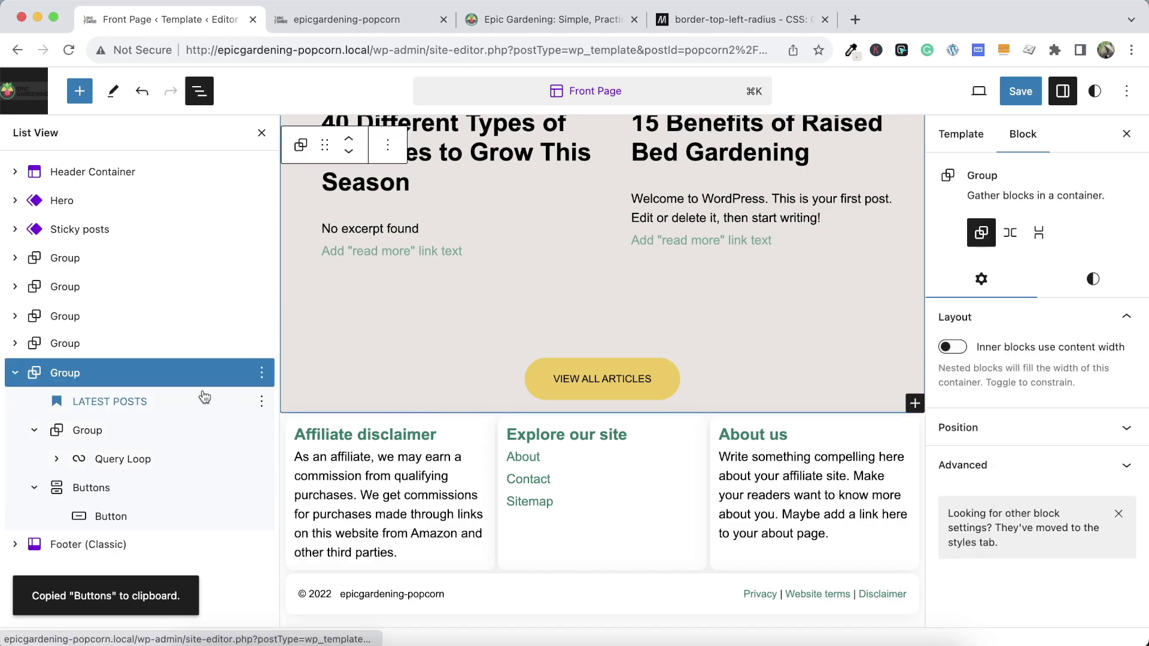
scroll(463, 235, up, 10)
scroll(464, 238, up, 15)
scroll(464, 239, up, 5)
key(super+3)
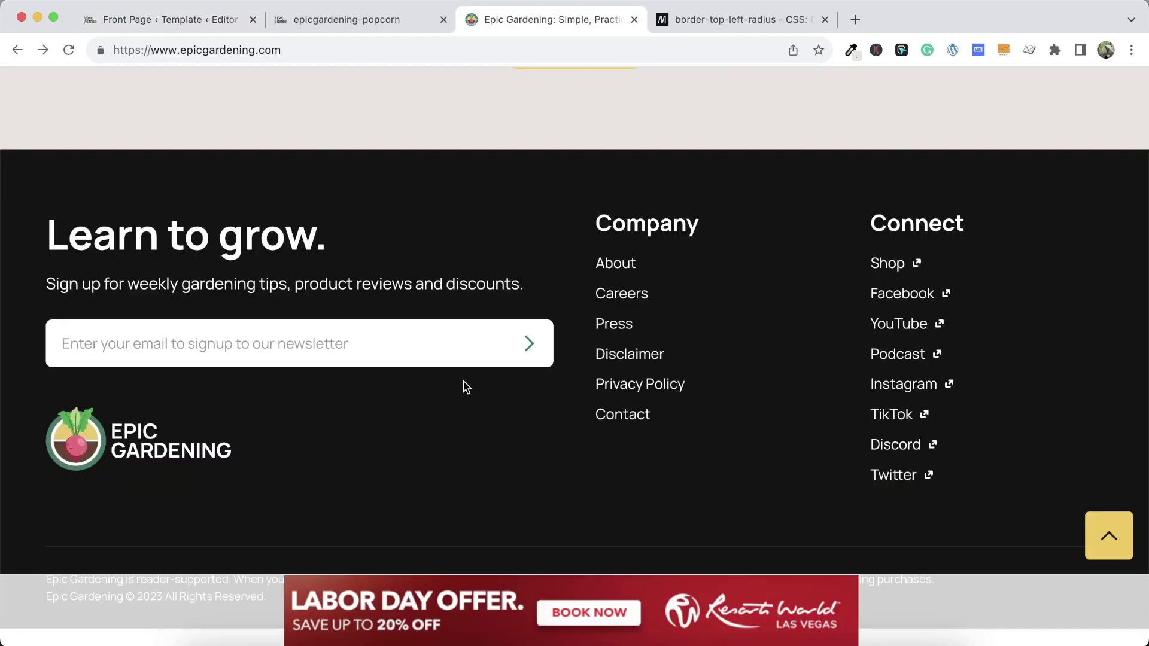
click(202, 19)
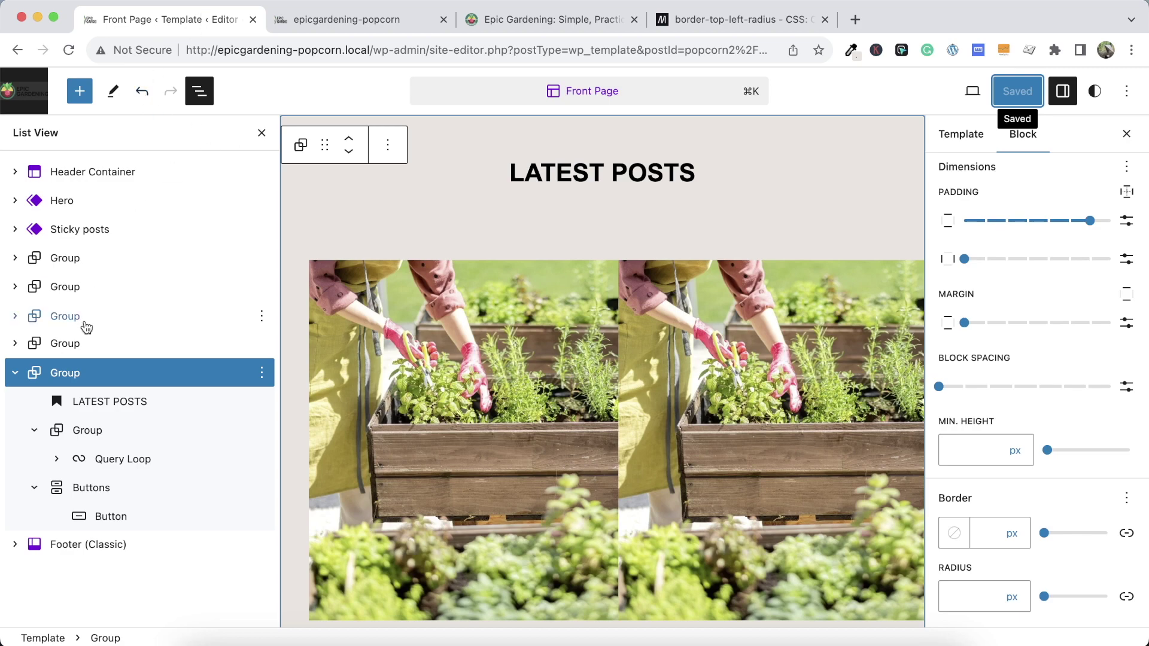
Collapse the Latest Posts group, expand Footer (Classic) with its inner group, and select the footer
click(17, 371)
click(15, 402)
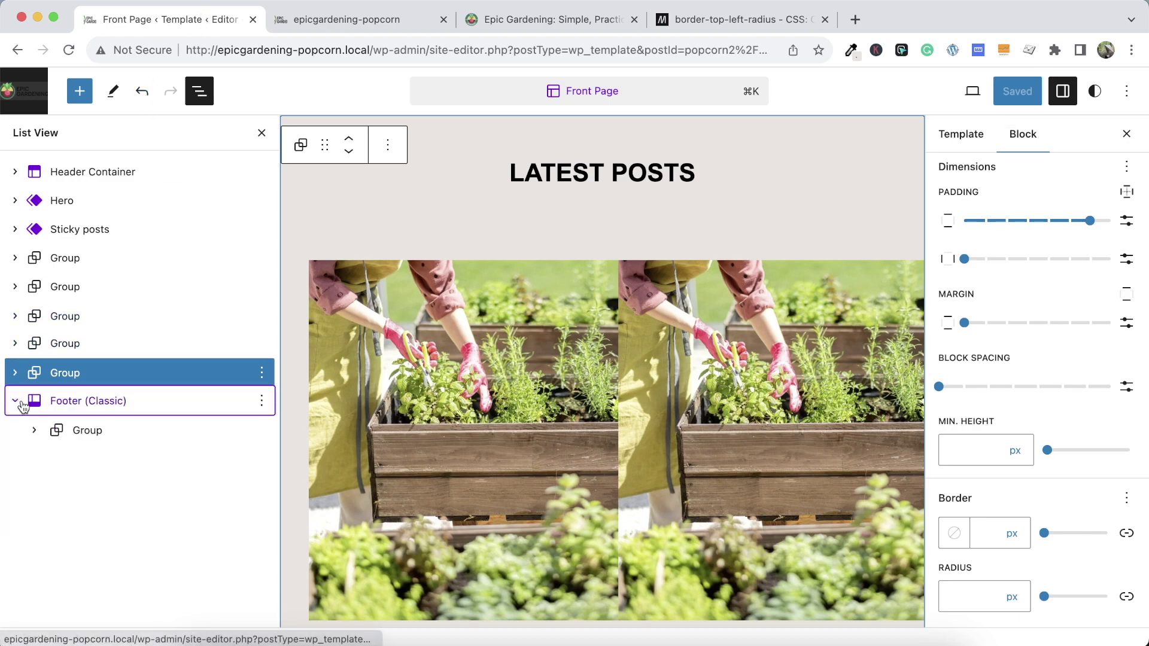
click(42, 429)
click(135, 400)
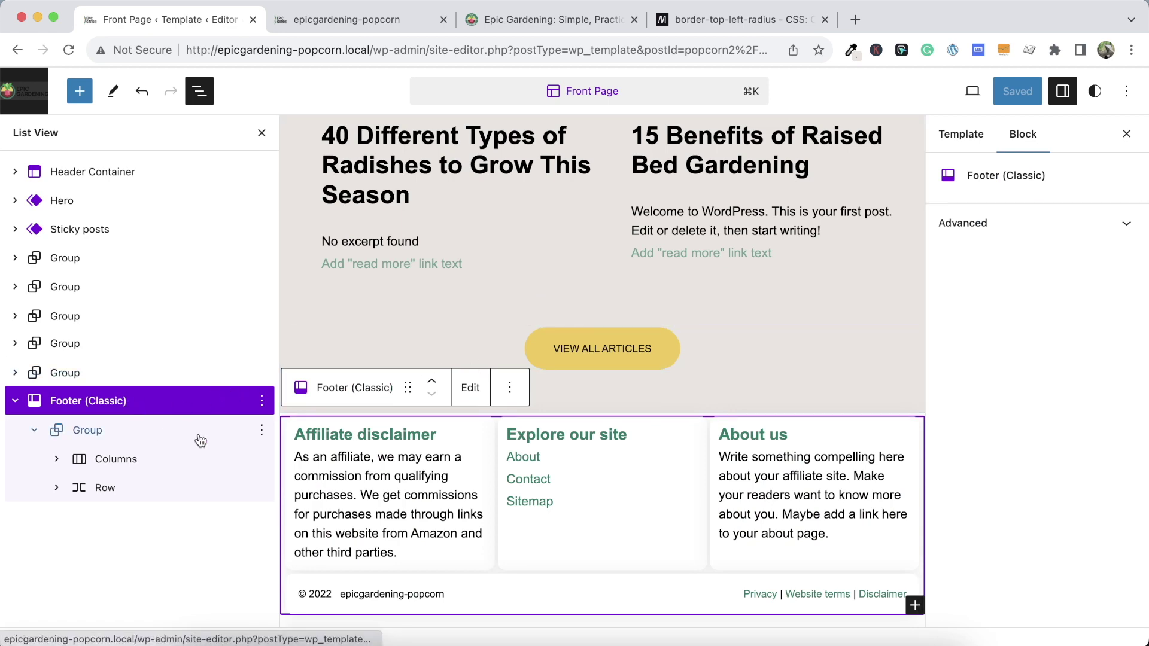
Copy the CSS class remove-global-spacing from the advanced settings of the Latest Posts group
click(99, 373)
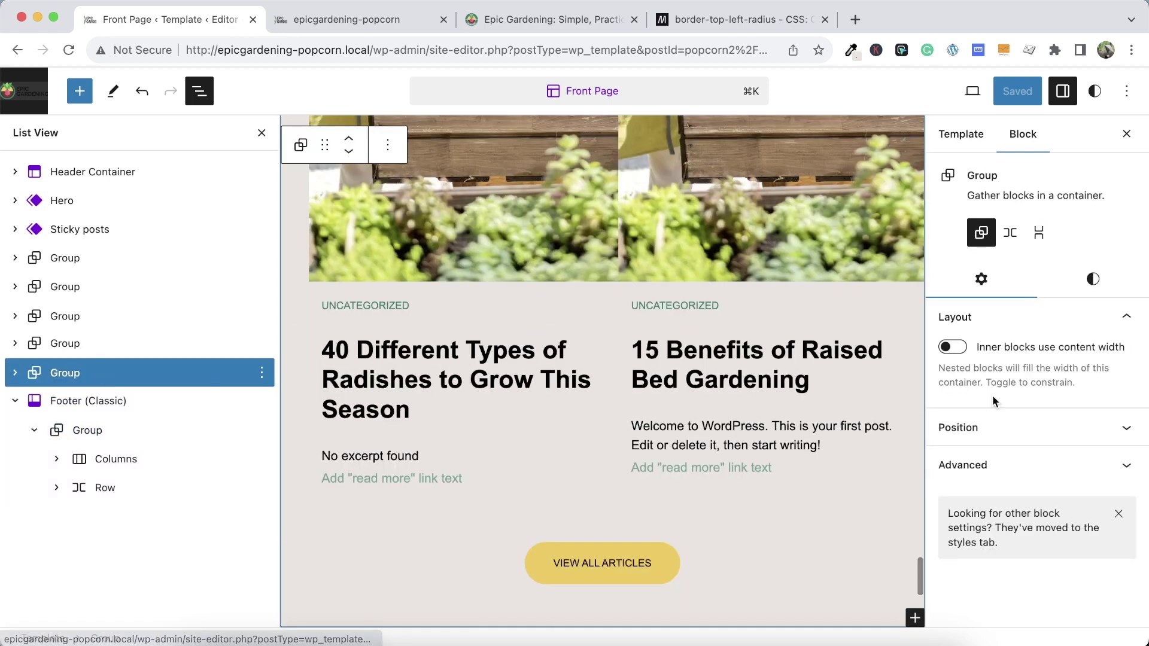
click(1005, 466)
scroll(1017, 449, down, 5)
click(1042, 367)
triple_click(1043, 367)
key(ctrl+c)
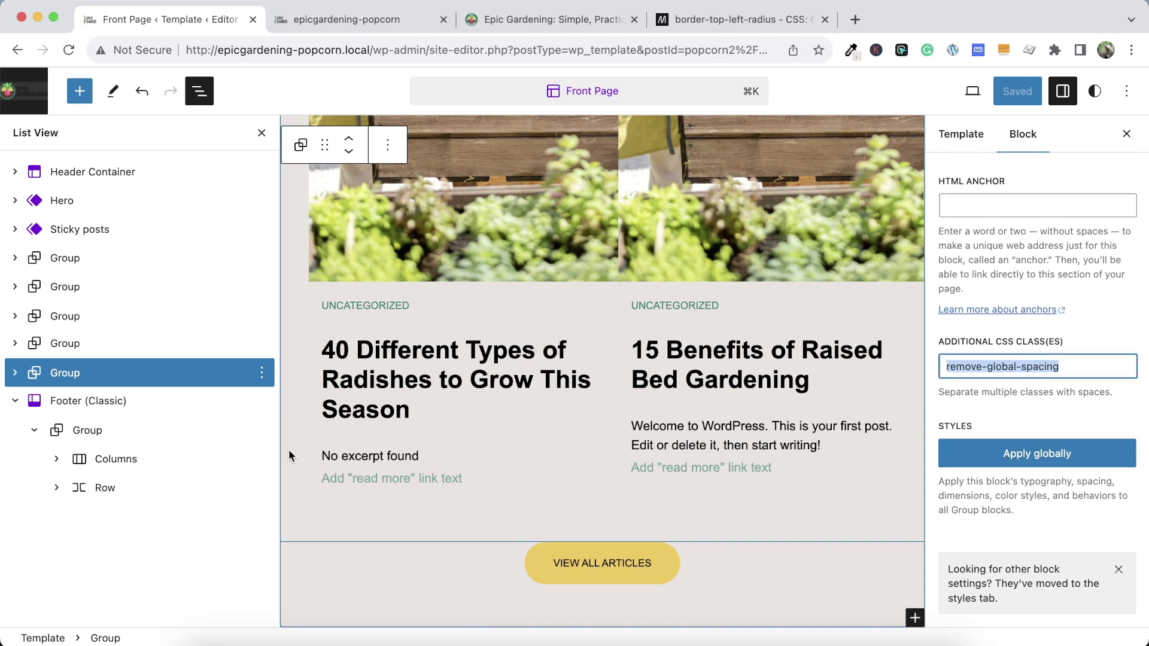
Add the CSS class remove-global-spacing to the group inside Footer (Classic)
click(217, 412)
click(171, 432)
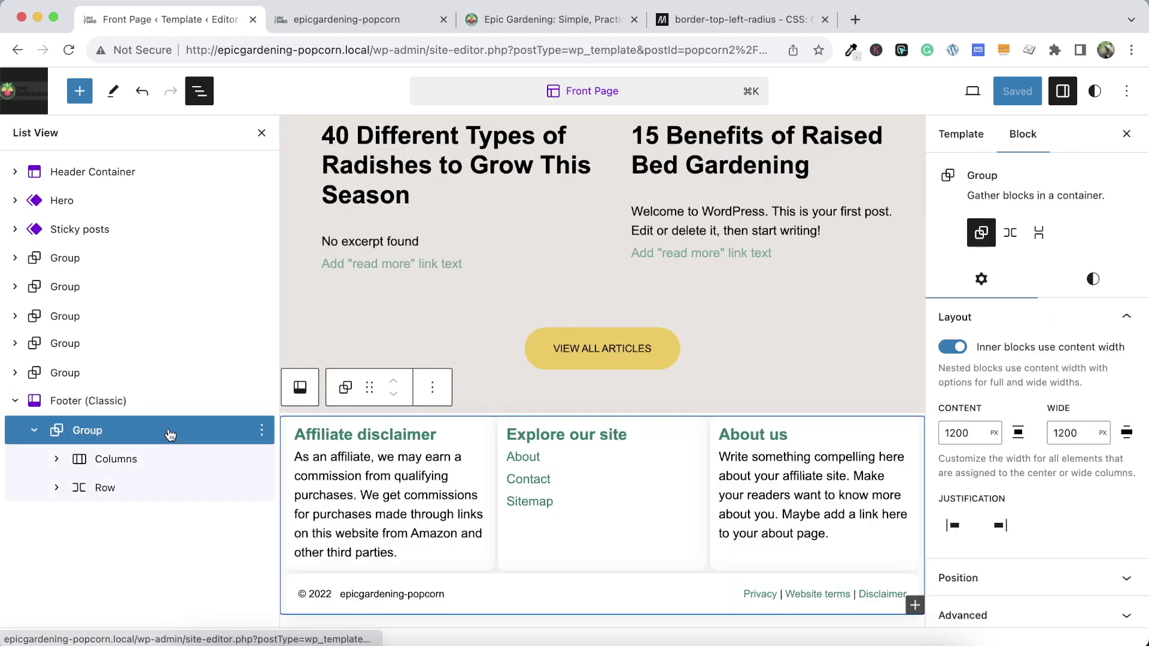
click(1083, 521)
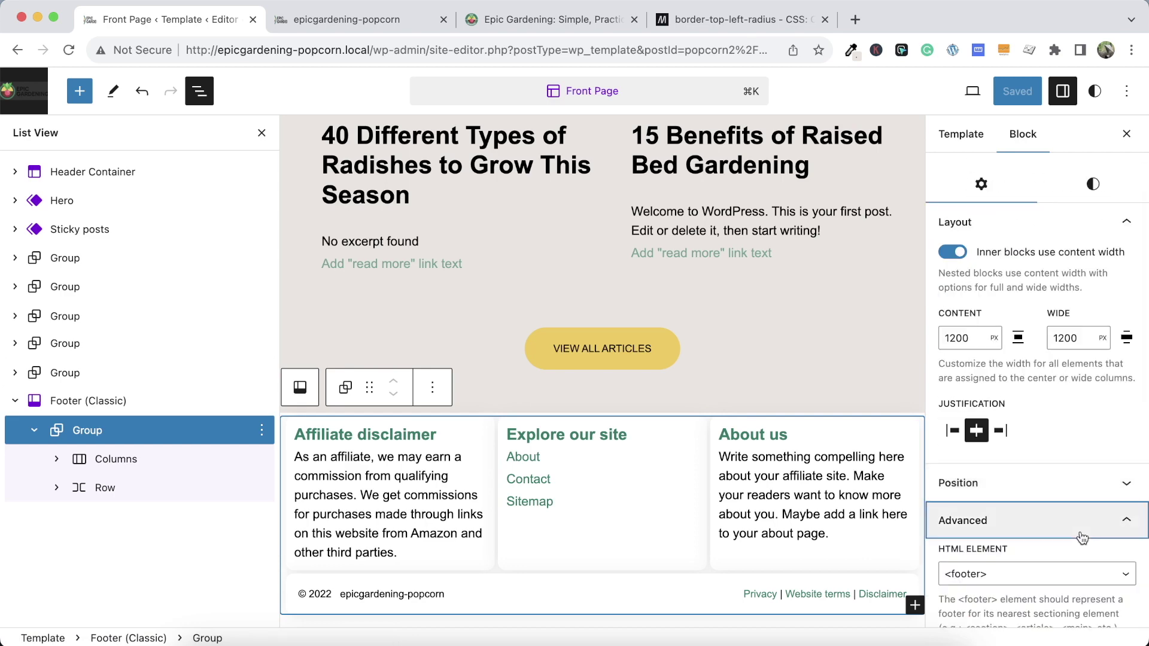
scroll(1083, 527, down, 5)
click(1013, 366)
key(ctrl+v)
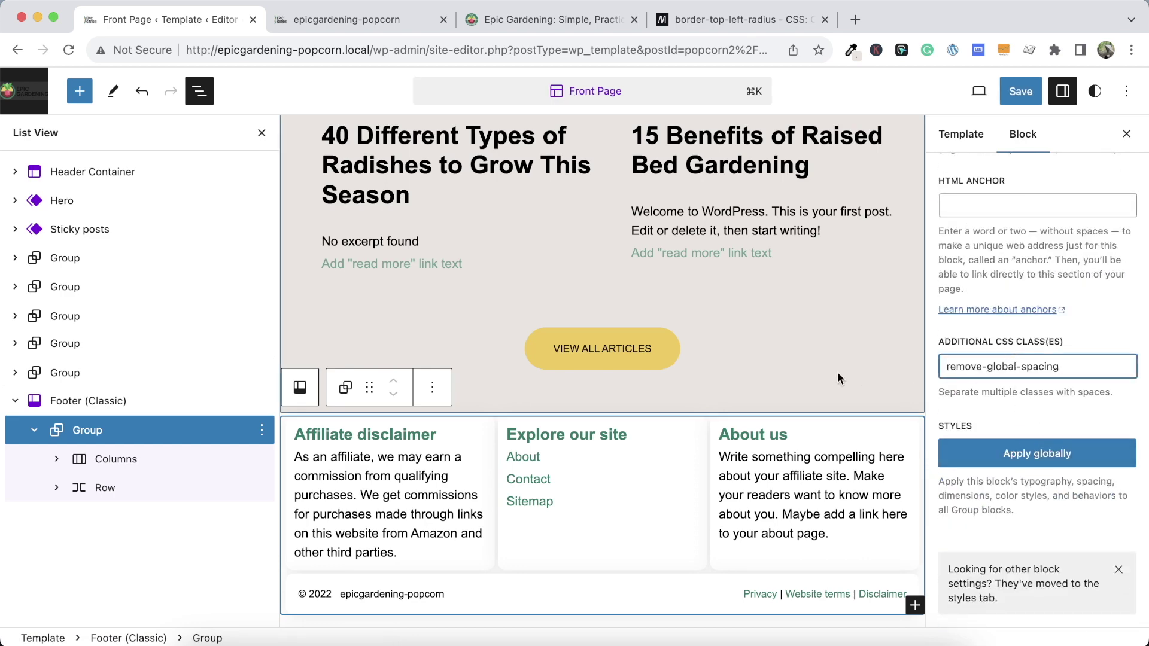
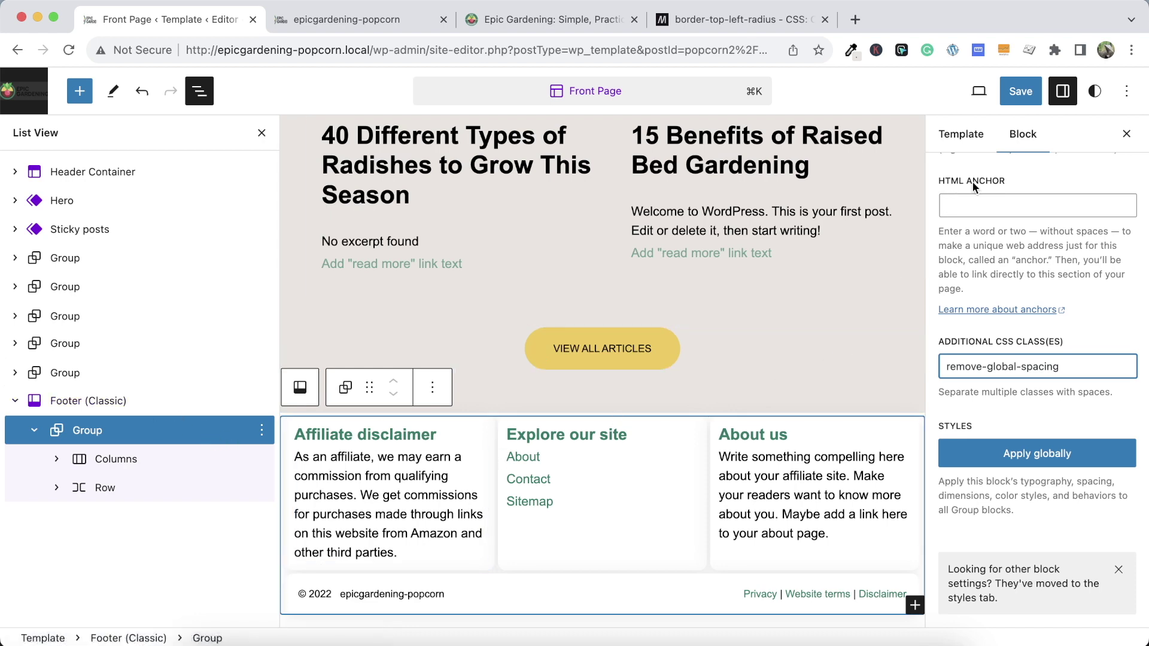
Set the footer group's background color to black (#000000) and save the template
scroll(1005, 197, up, 10)
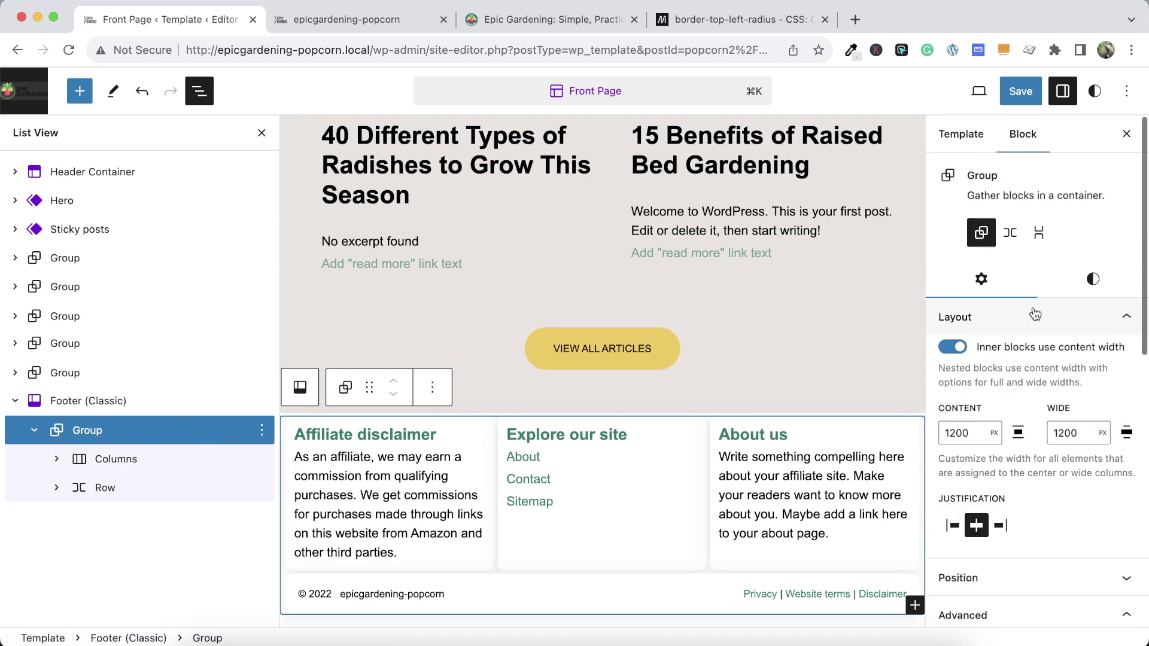
click(1069, 293)
click(975, 386)
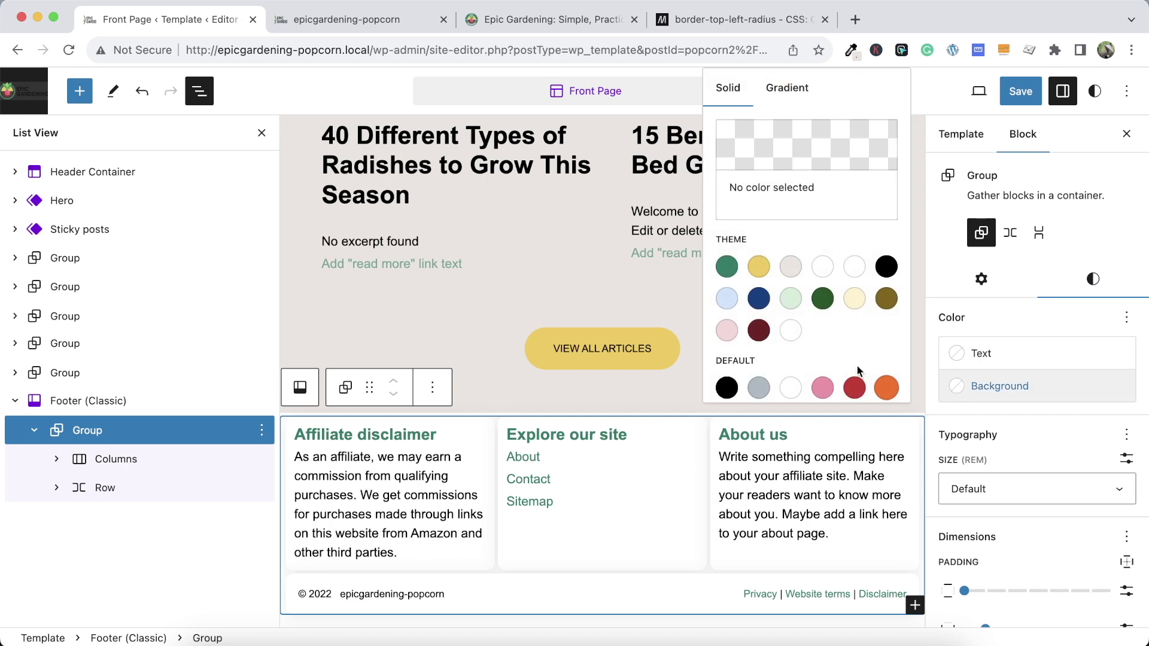
click(727, 387)
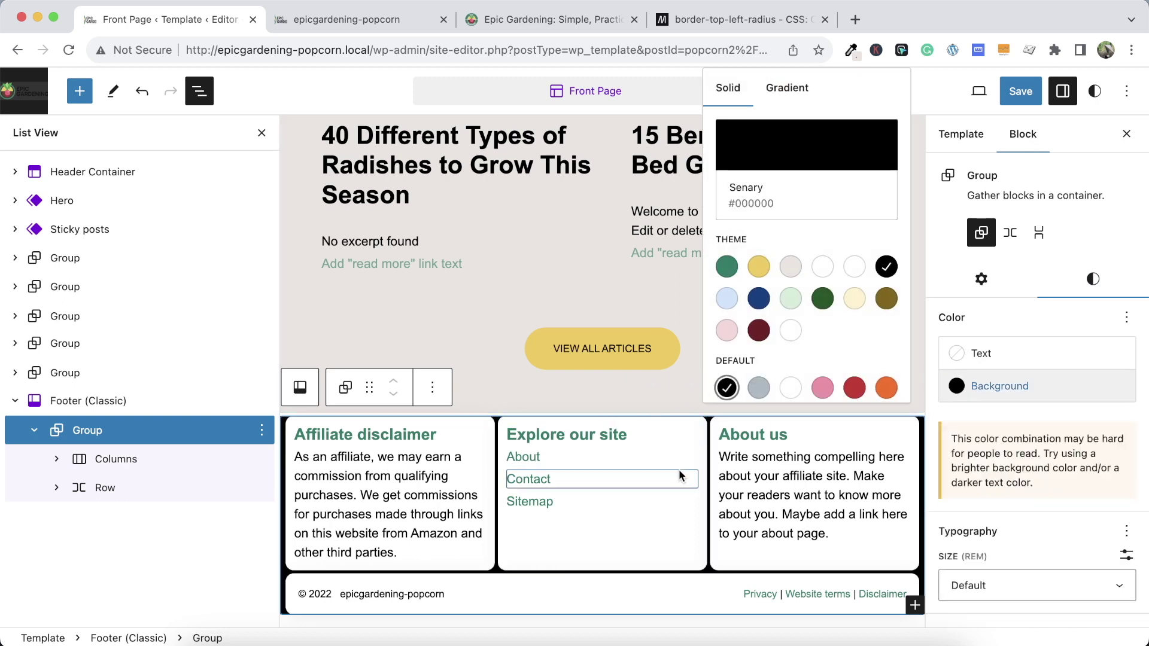
click(1012, 95)
click(981, 91)
Reload the live homepage and compare its footer with the footer of the original Epic Gardening site
click(355, 18)
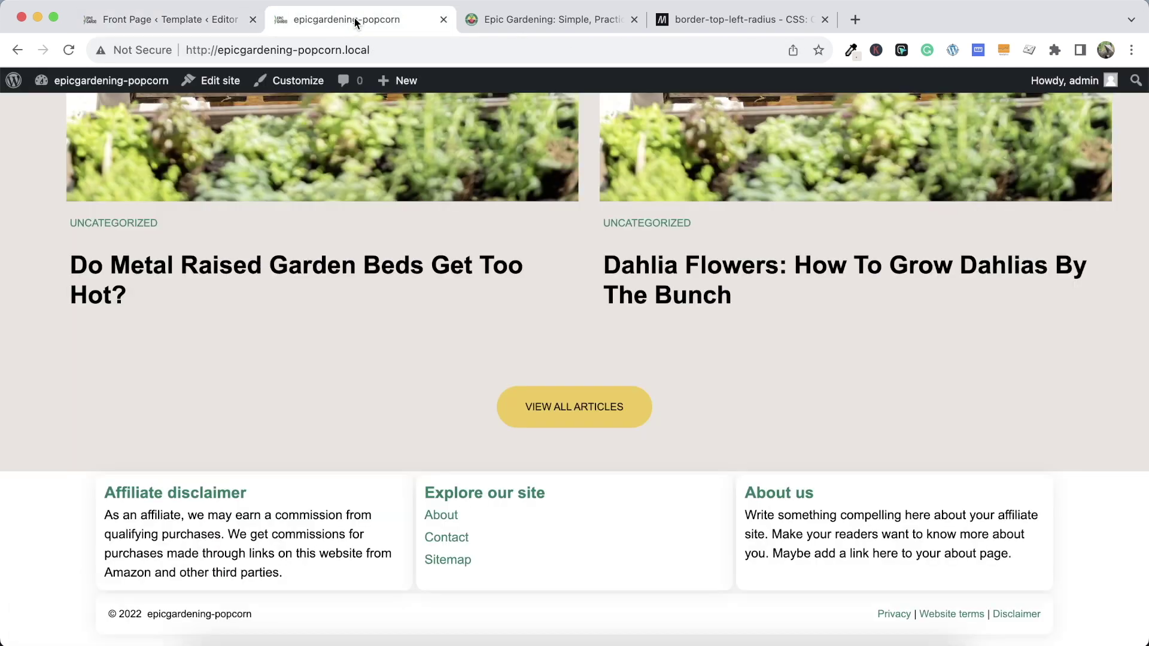
click(60, 44)
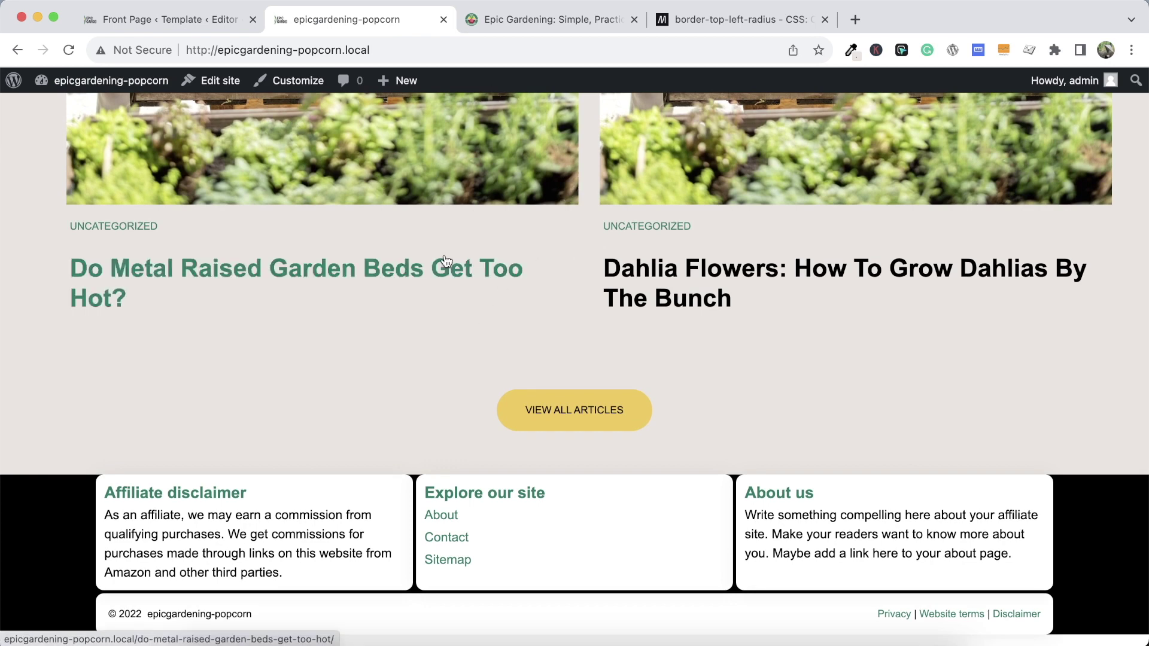
click(175, 19)
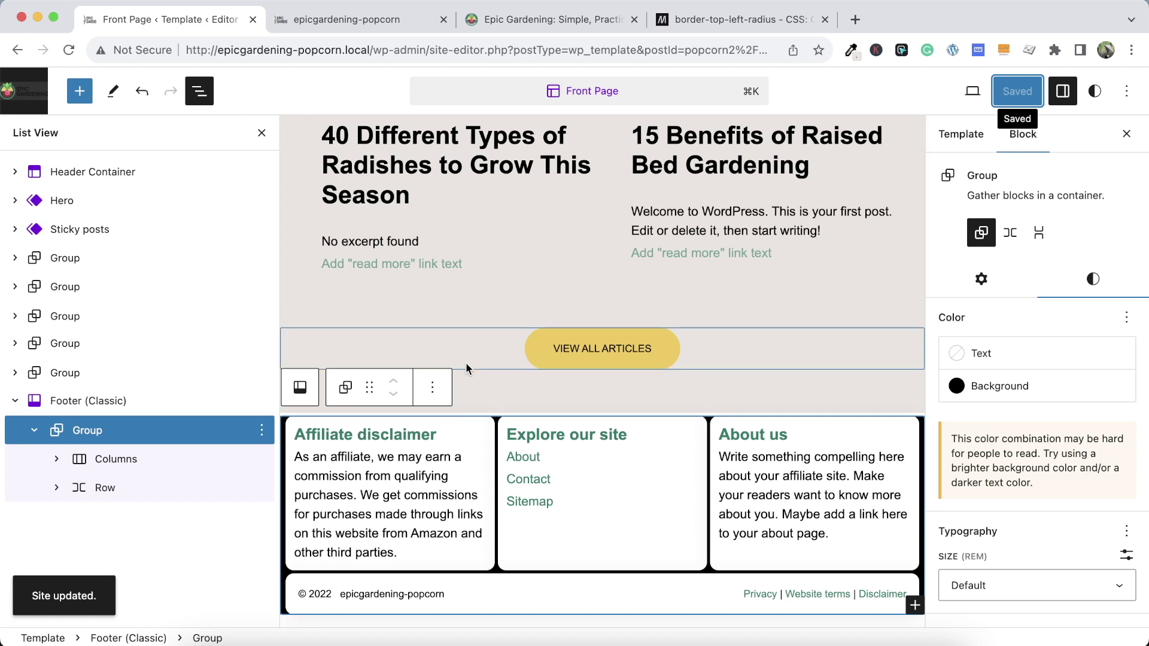
click(691, 623)
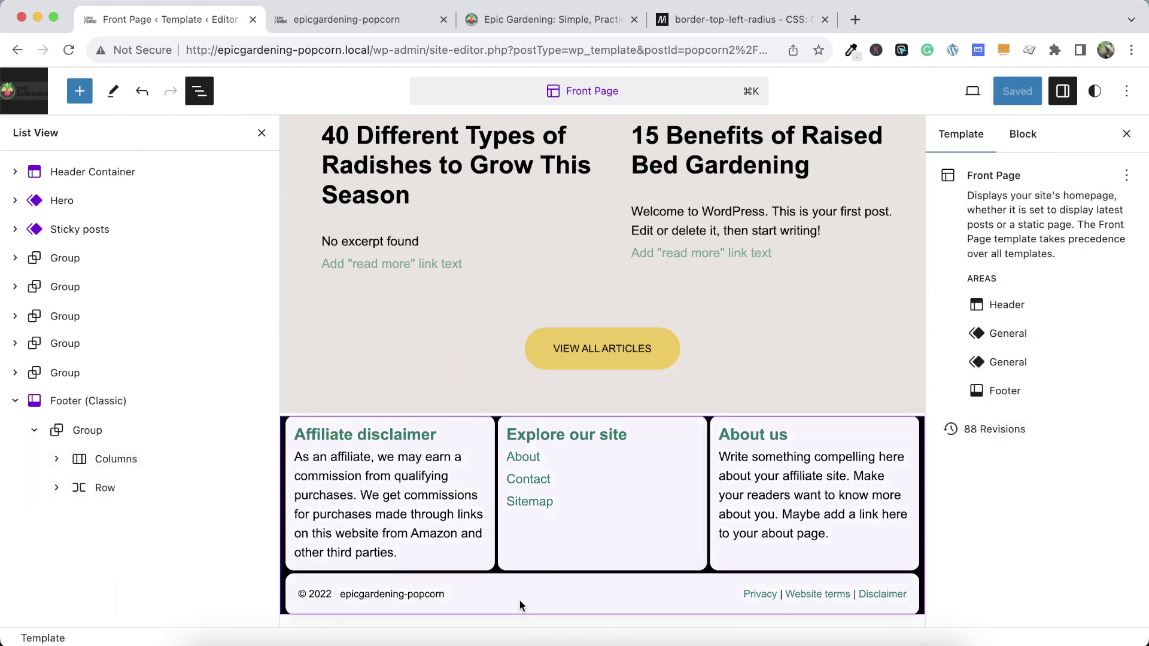
click(505, 14)
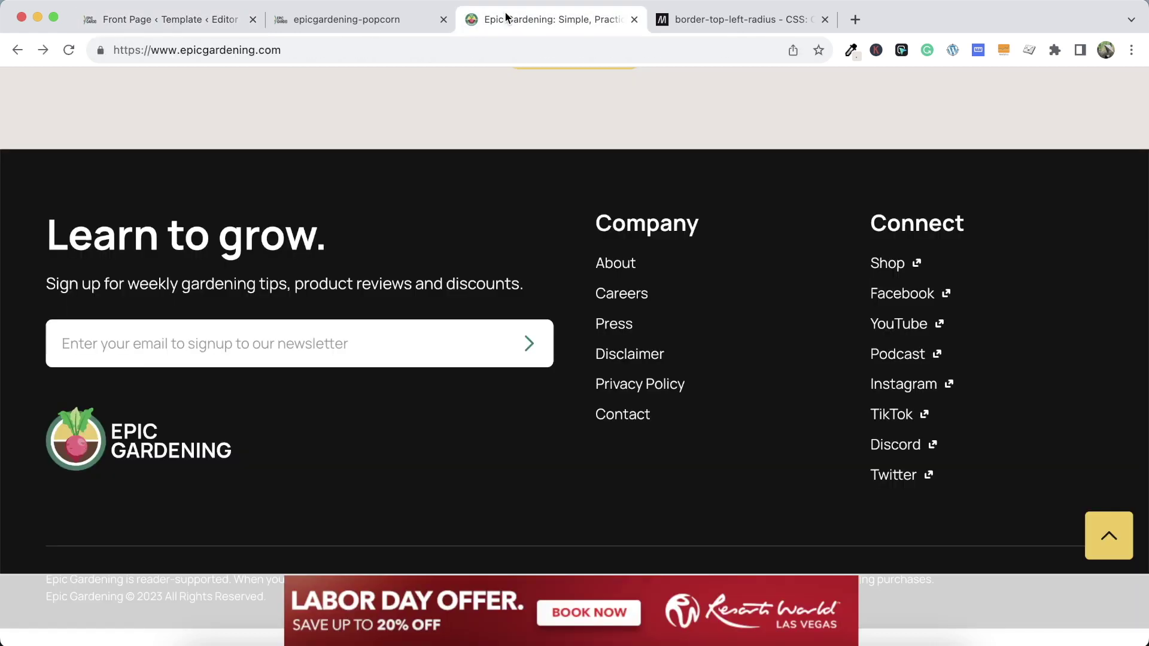
scroll(345, 456, down, 3)
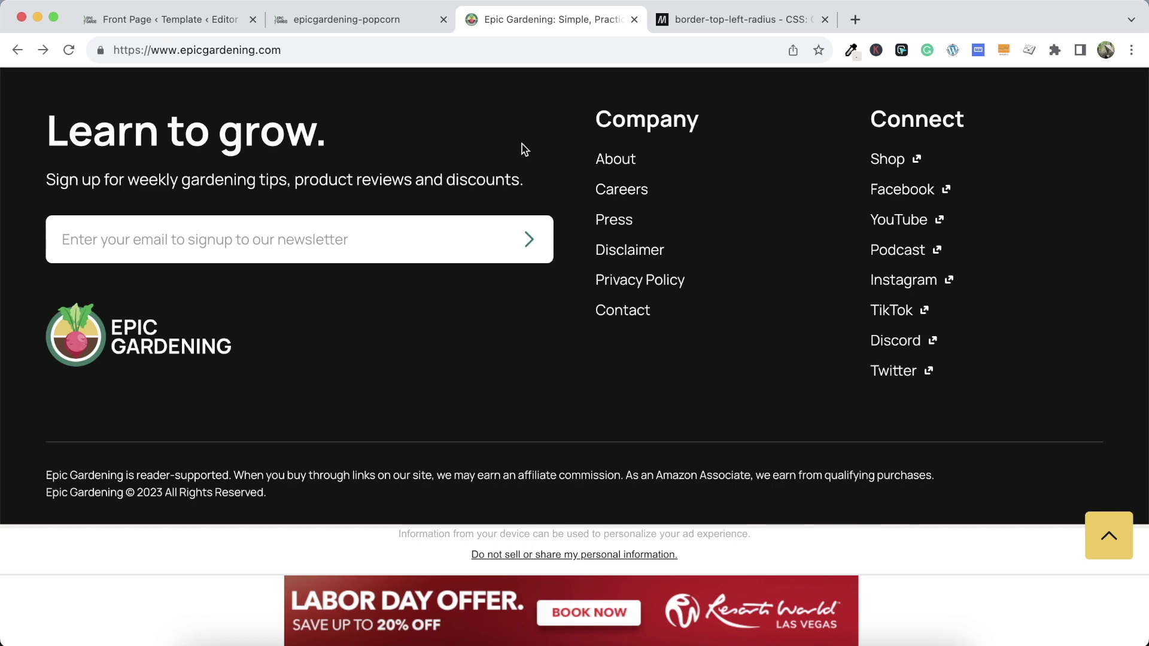
click(357, 24)
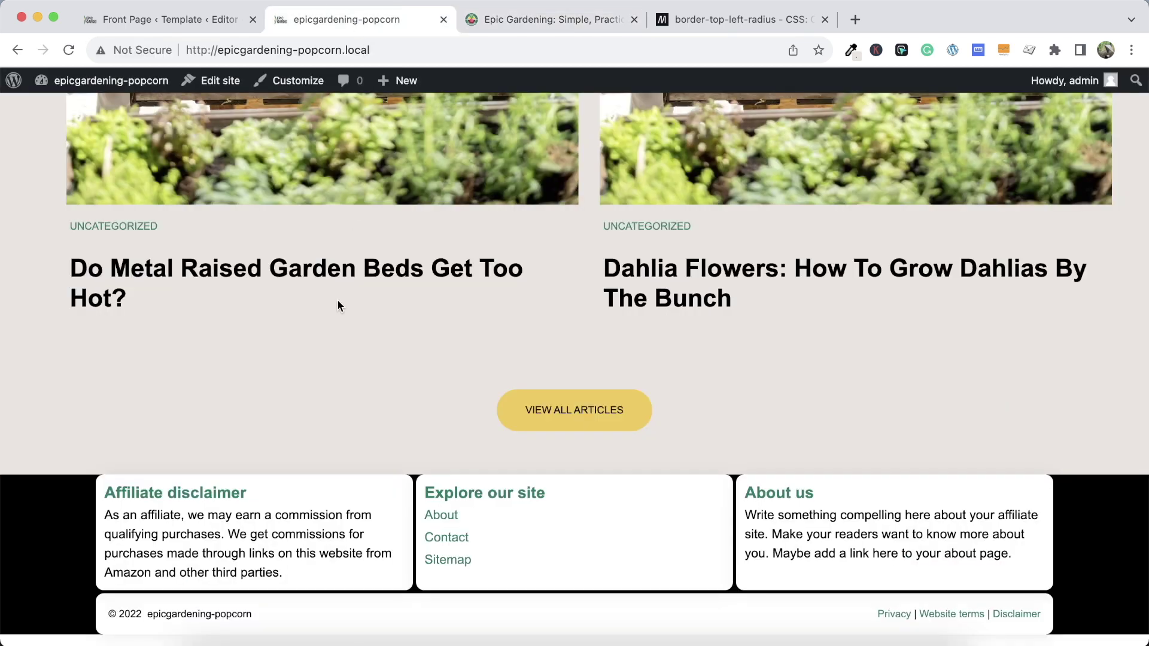
click(204, 12)
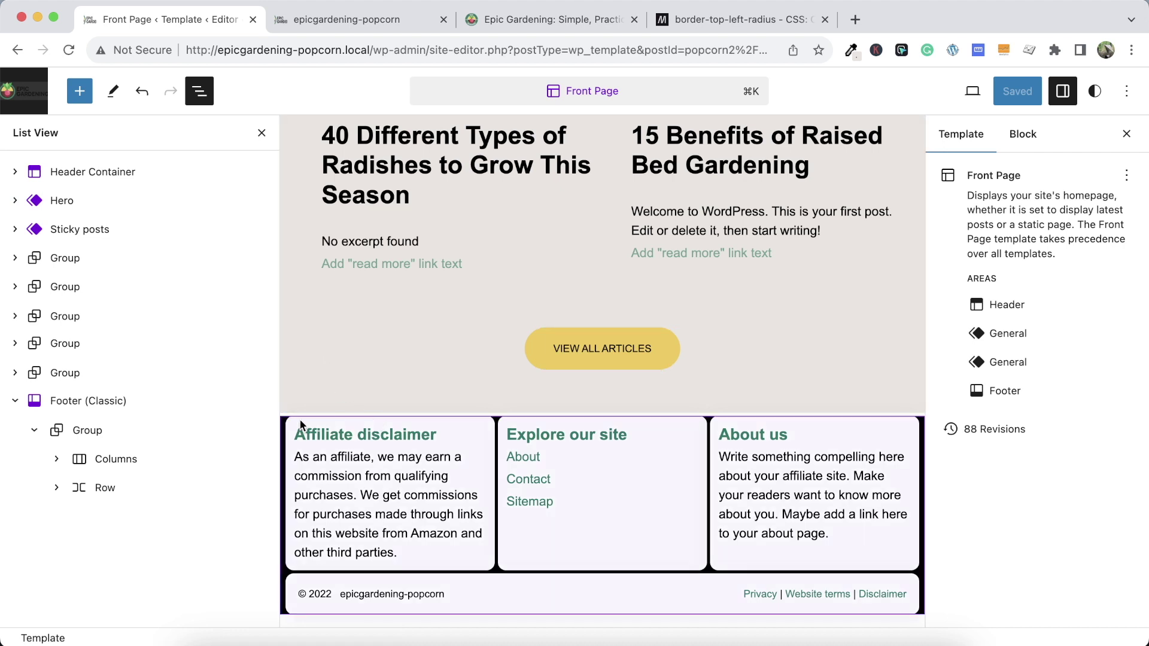
Delete the About us heading and its paragraph from the group in the third footer column
click(180, 438)
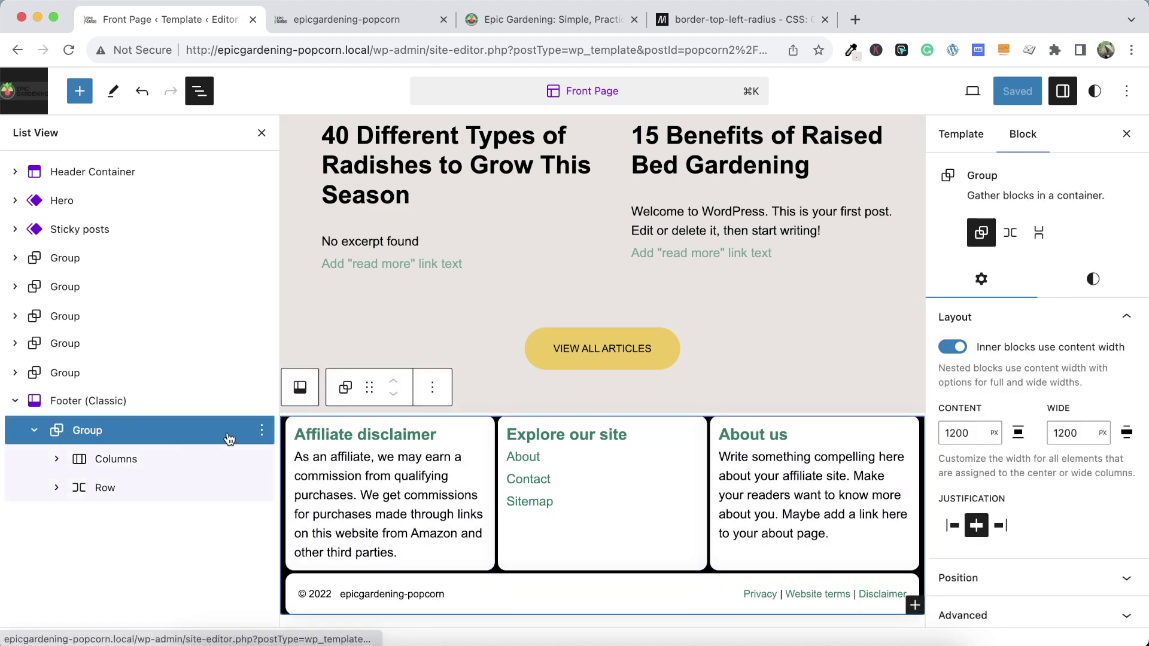
click(264, 431)
click(252, 462)
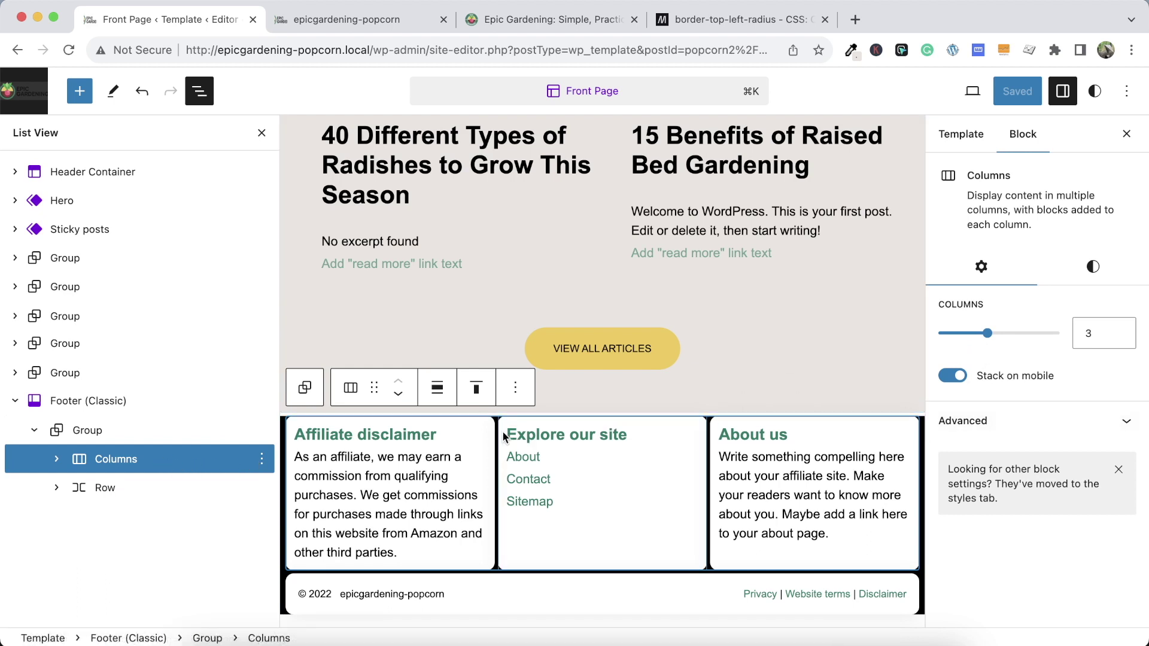
click(865, 428)
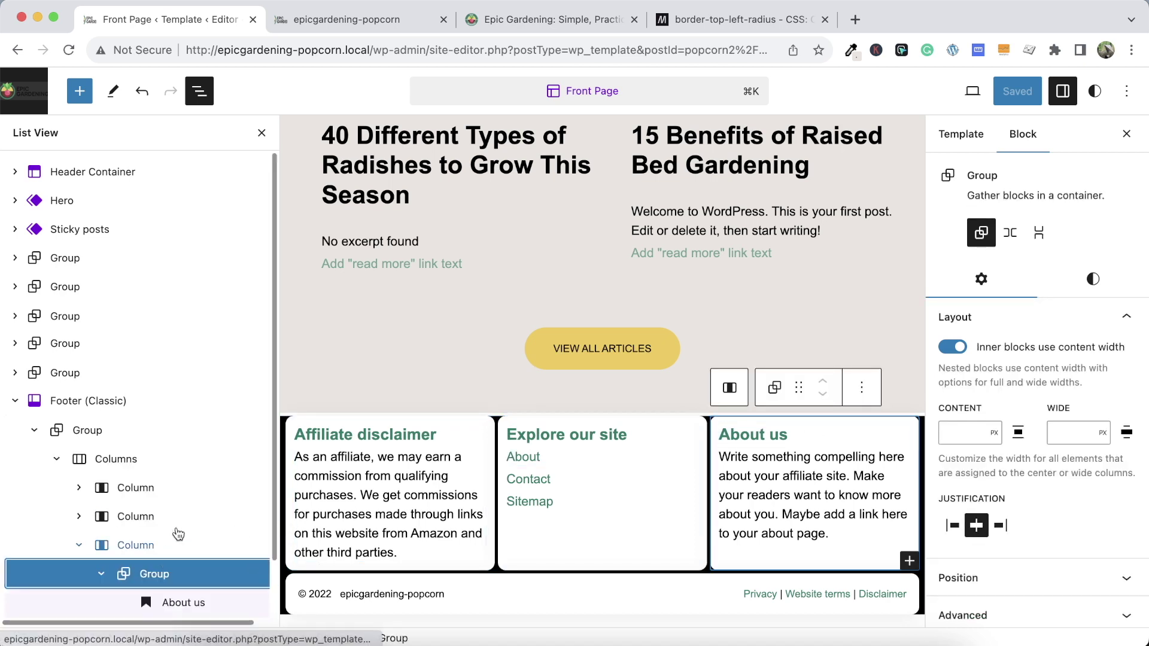
scroll(178, 533, down, 2)
scroll(192, 522, right, 1)
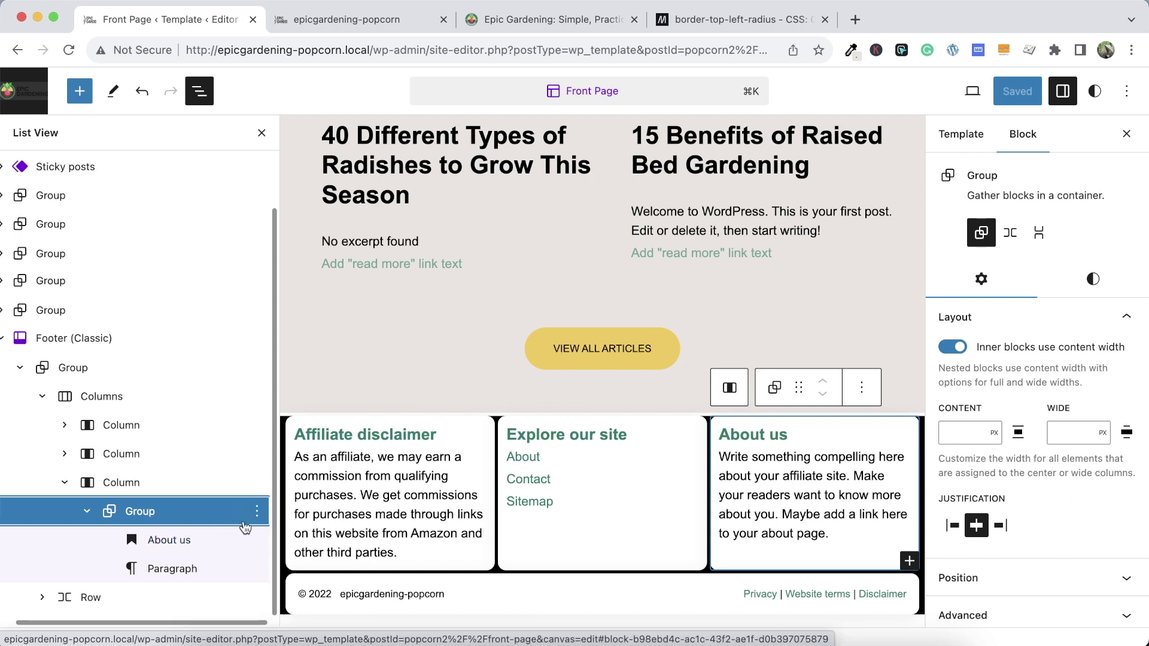
click(256, 539)
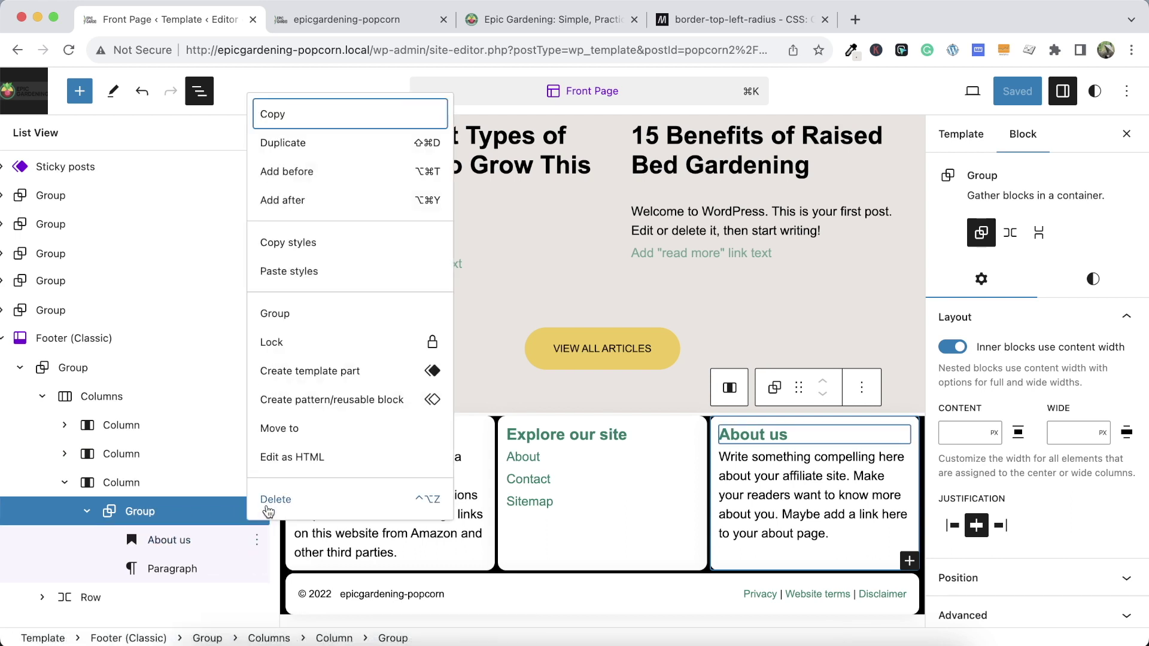
click(268, 499)
click(257, 569)
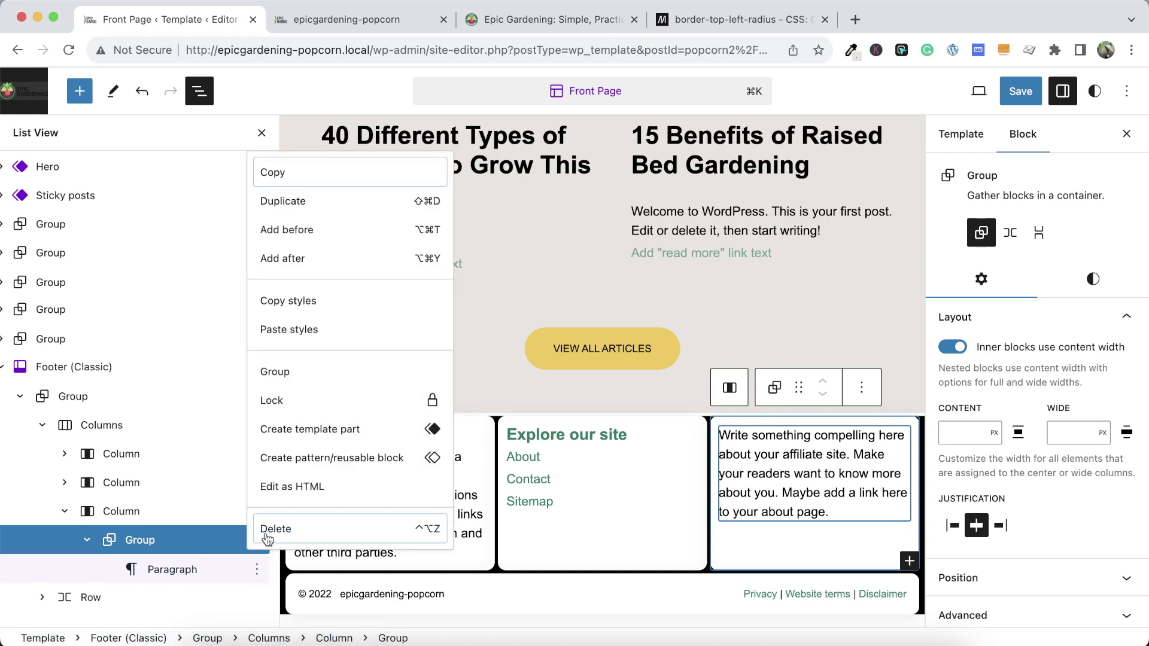
click(257, 494)
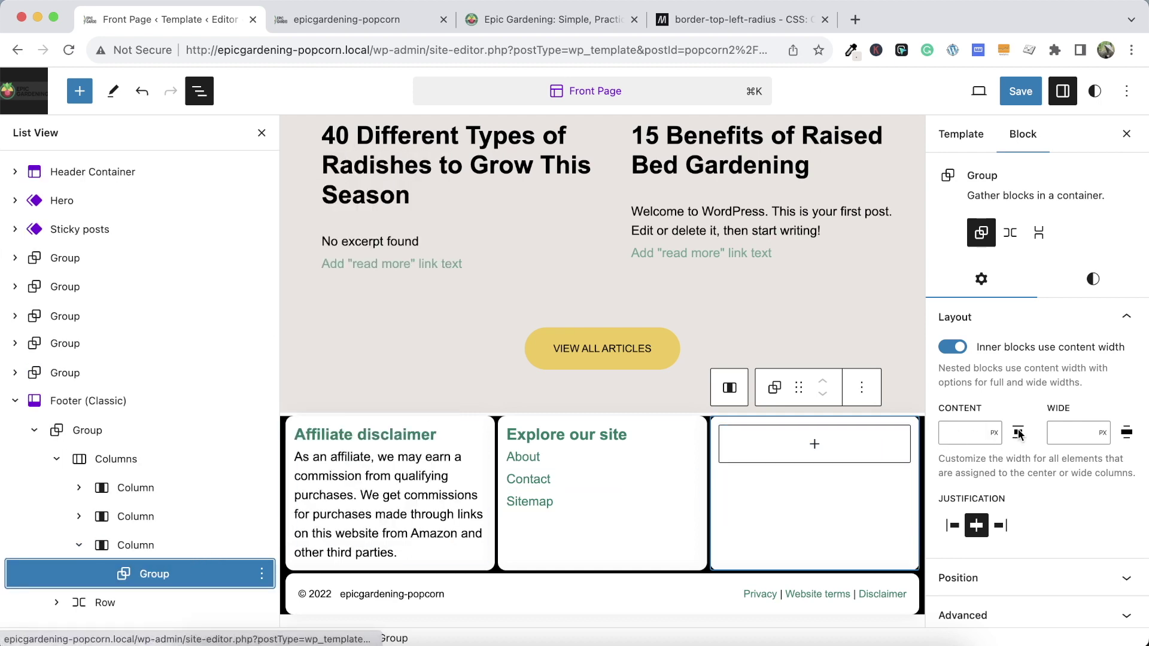
Remove all additional CSS classes from the emptied group in the third footer column
scroll(1005, 436, down, 3)
click(1006, 519)
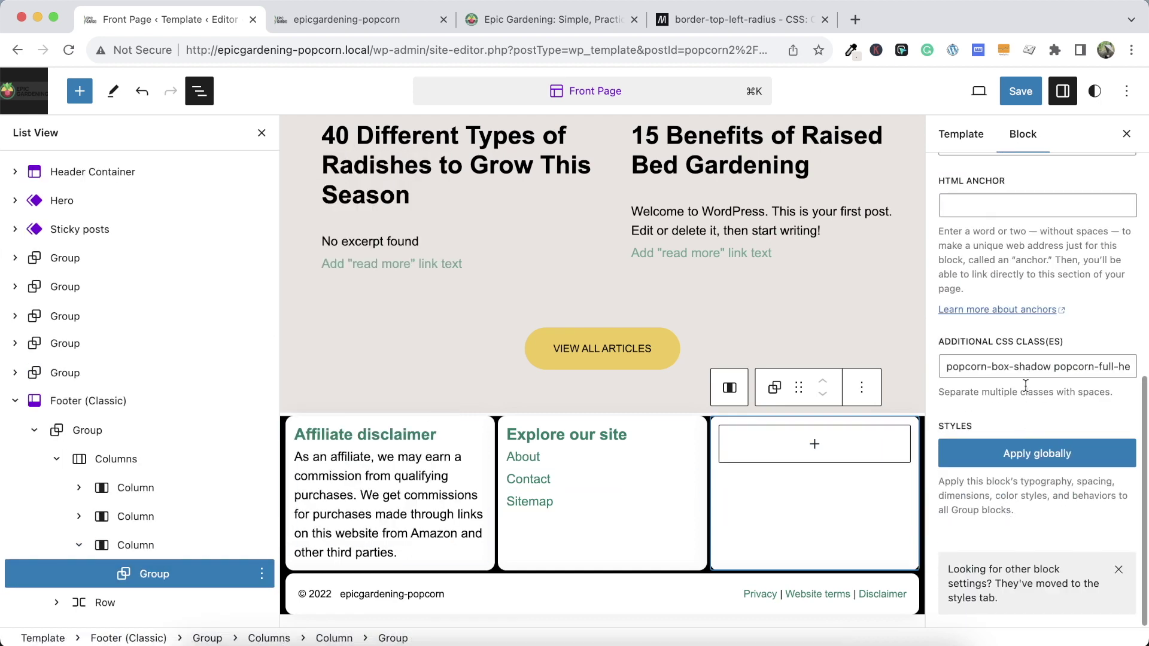
drag(951, 366, 1127, 364)
key(BackSpace)
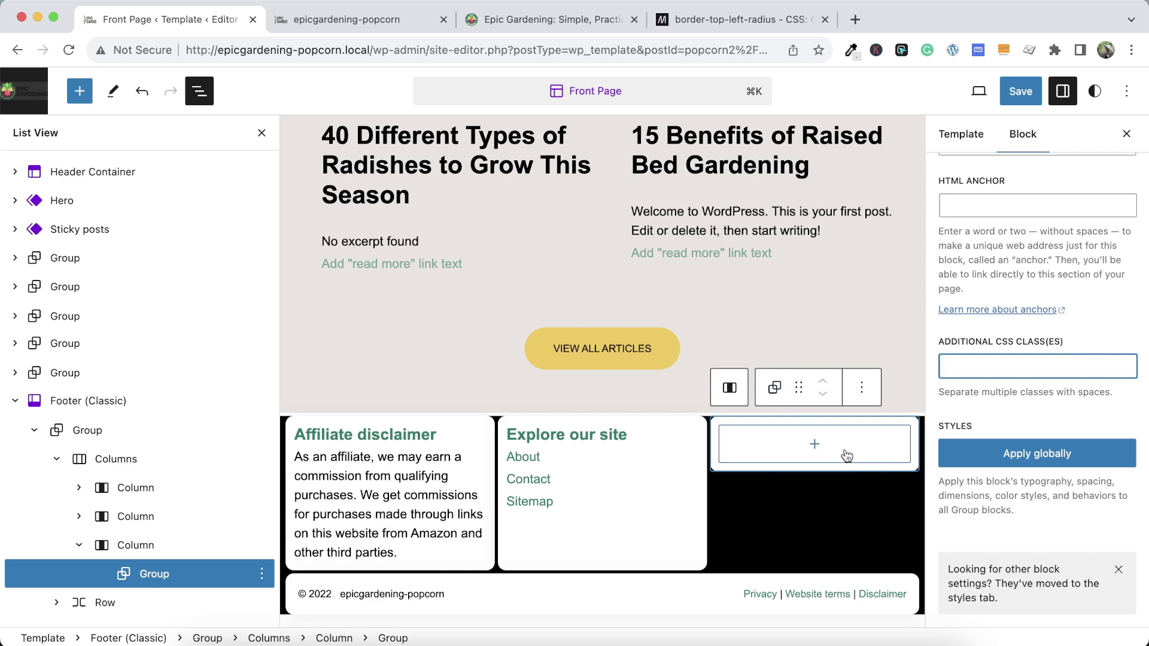
Clear the white Quaternary background color of the third footer column's group
scroll(1056, 232, up, 10)
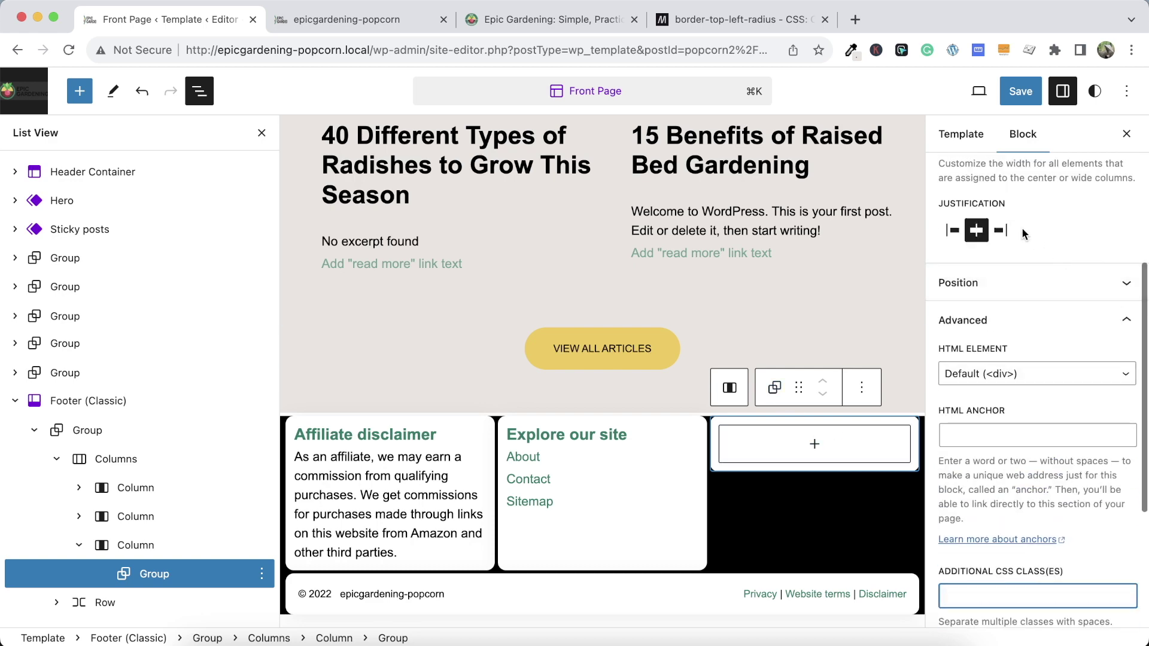
click(1092, 212)
scroll(1030, 389, down, 6)
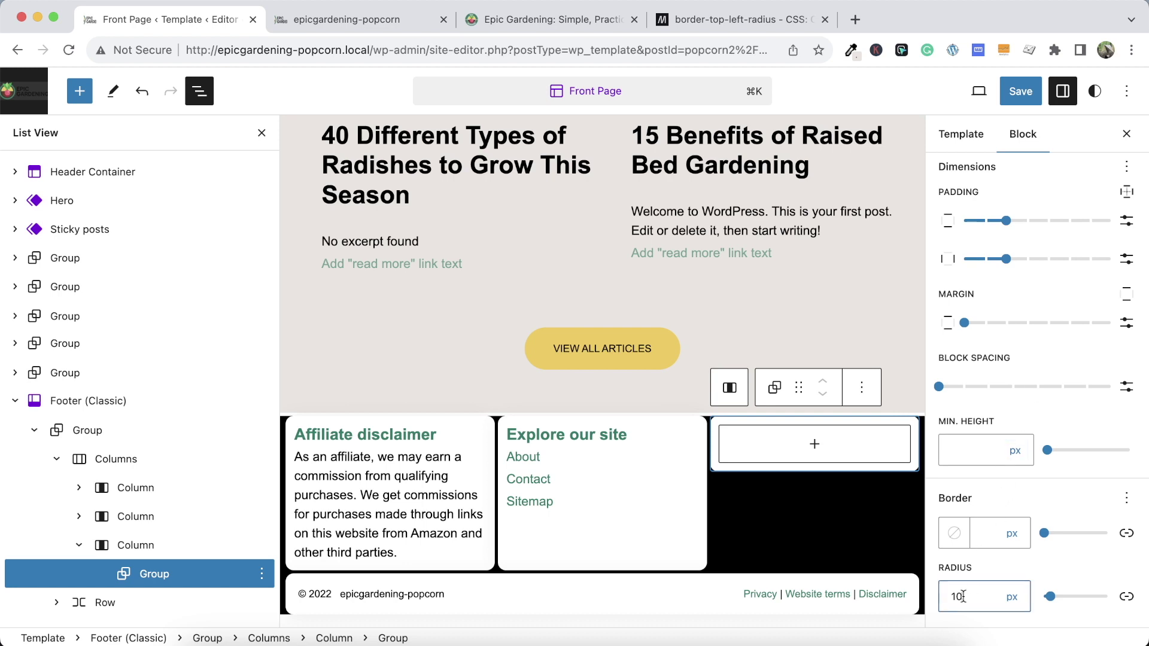
scroll(975, 350, up, 6)
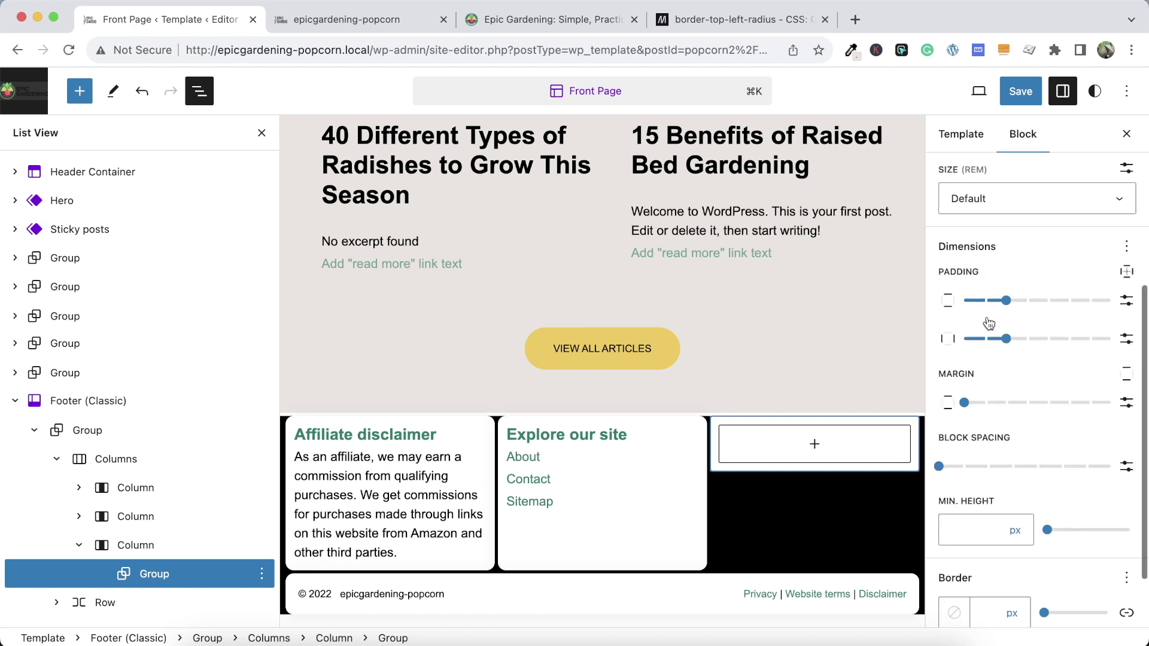
click(990, 365)
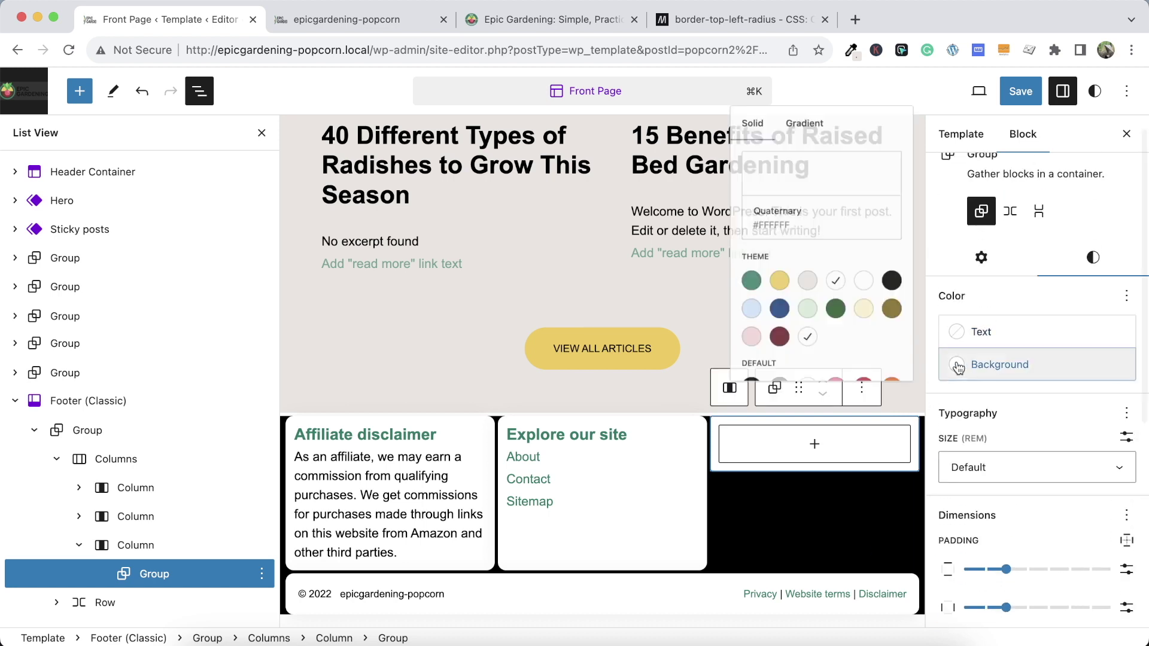
click(830, 265)
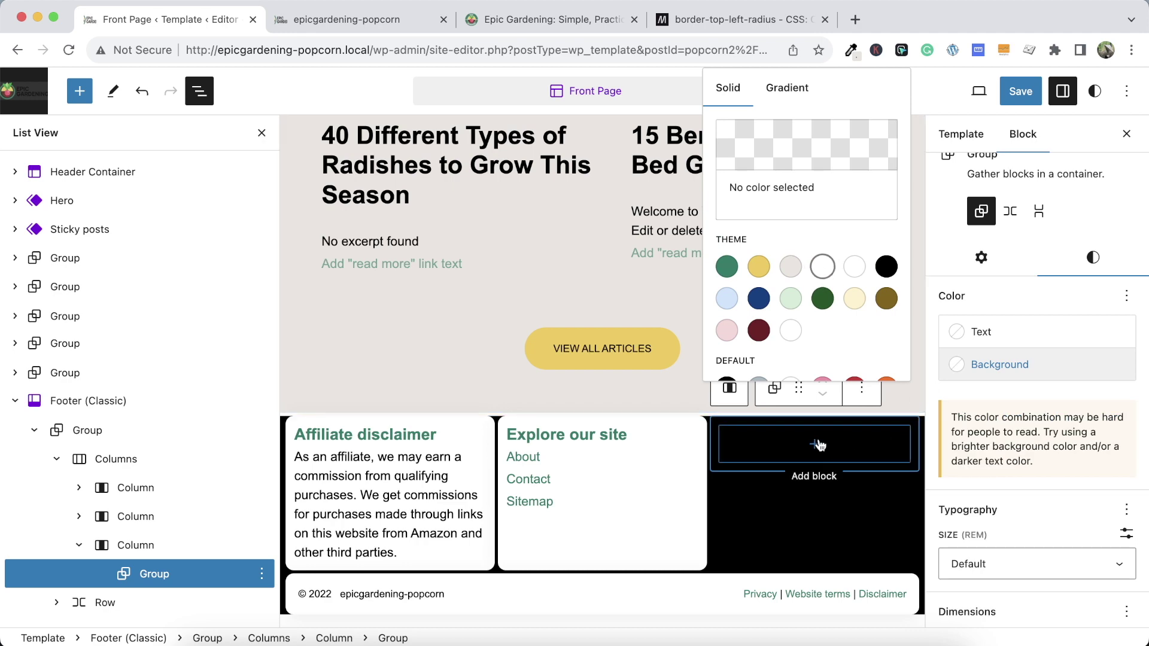
Copy the title Connect from the original Epic Gardening footer and add it as a heading in the third footer column's group
click(569, 21)
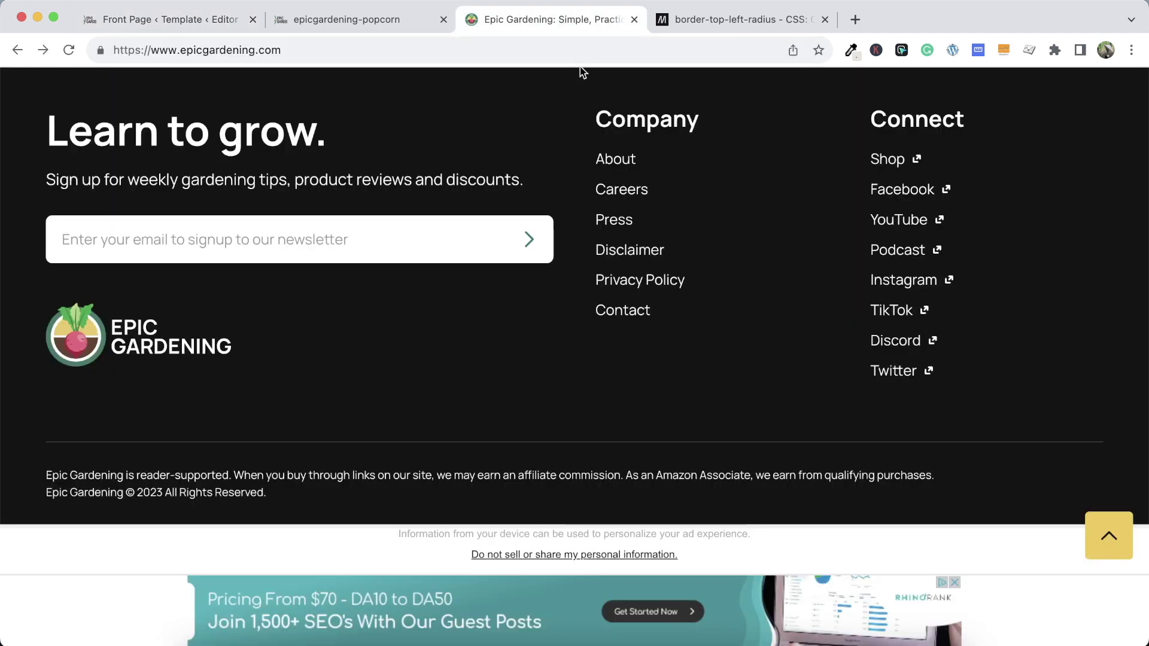
double_click(922, 119)
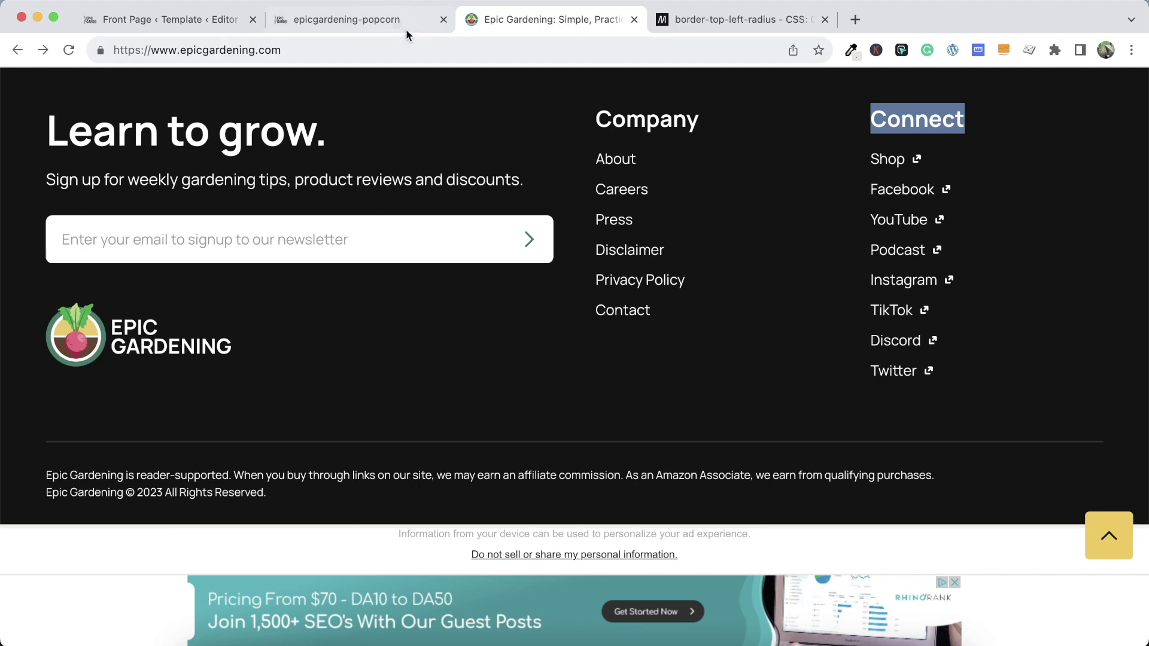
key(super+1)
click(807, 463)
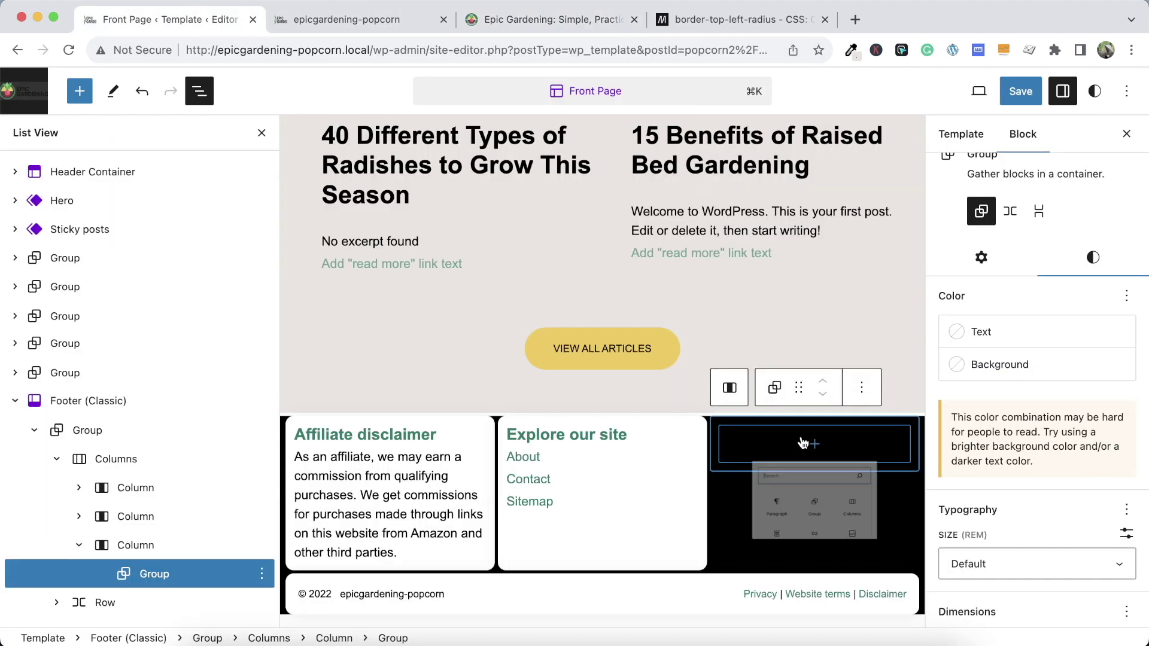
click(807, 444)
text(hea)
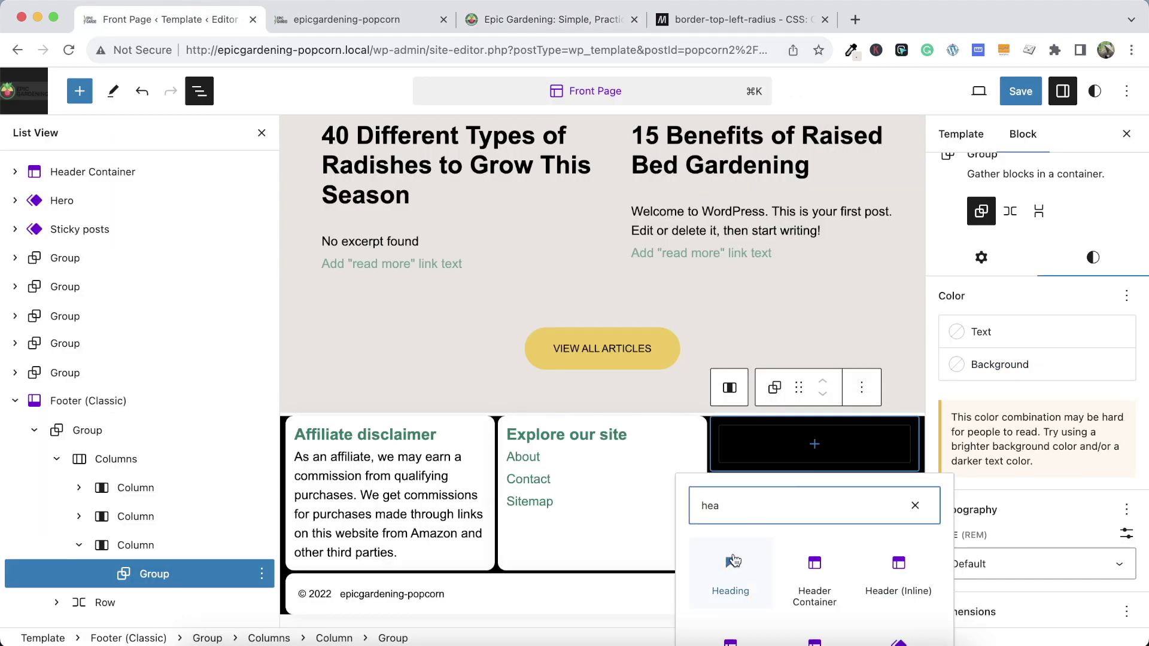
click(730, 571)
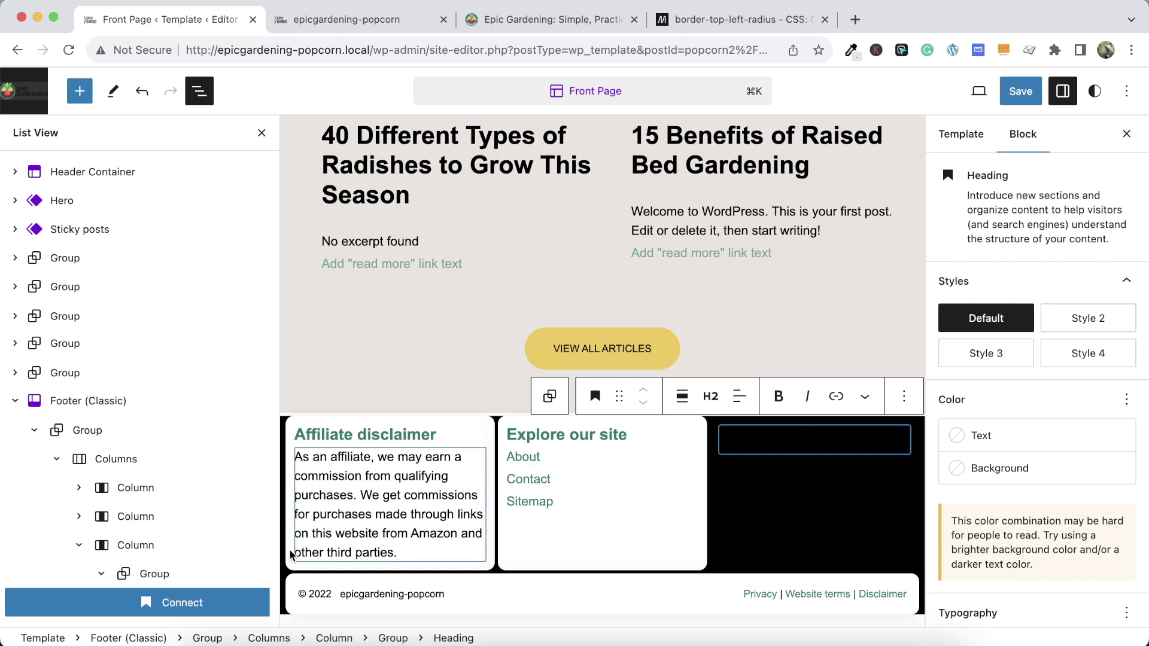
Try to set the text color of the group around the Connect heading to white
click(179, 573)
click(1121, 291)
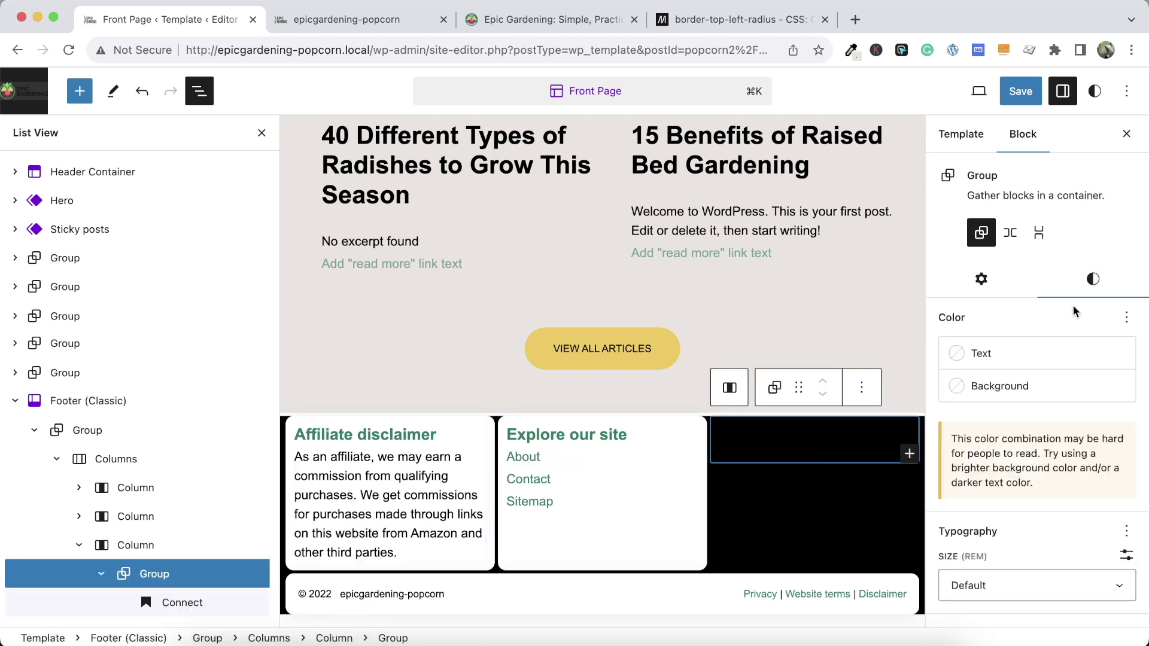
click(1017, 353)
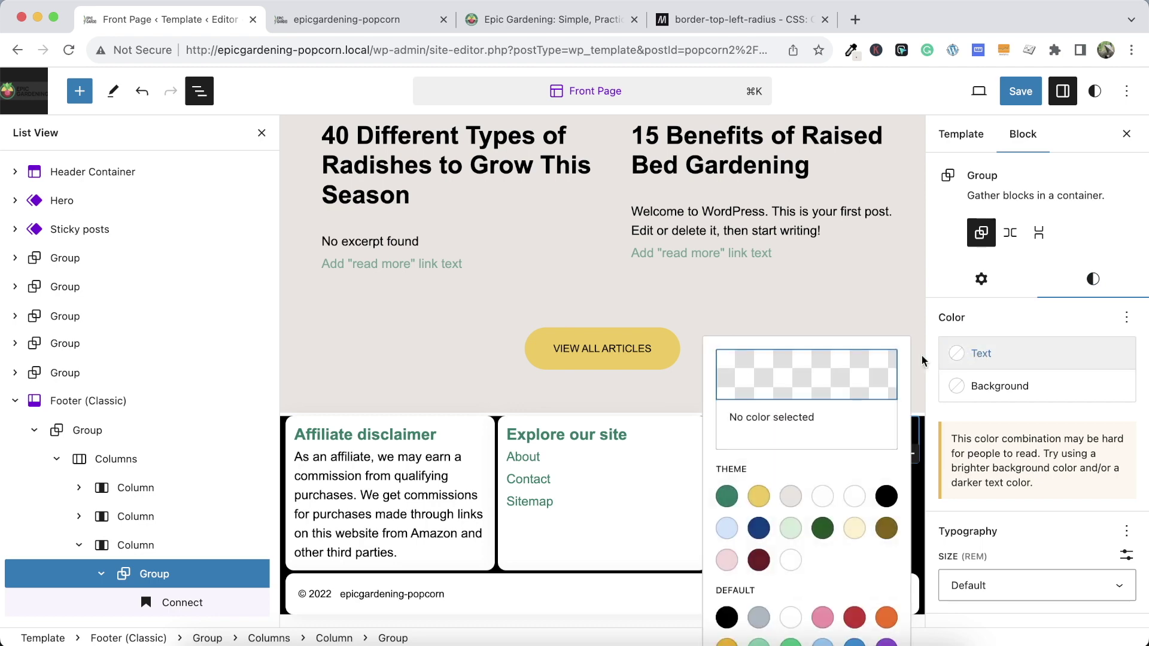
click(829, 500)
click(826, 303)
click(820, 433)
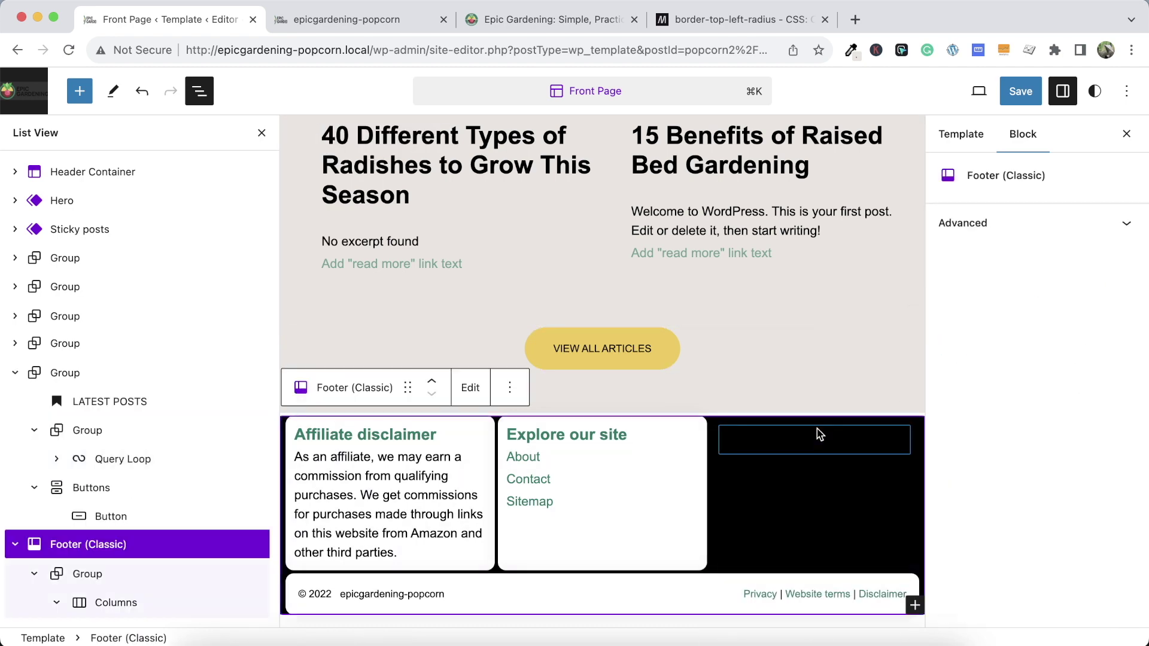
Set the Connect heading's text color to the white theme color Quaternary (#FFFFFF)
click(761, 443)
double_click(743, 439)
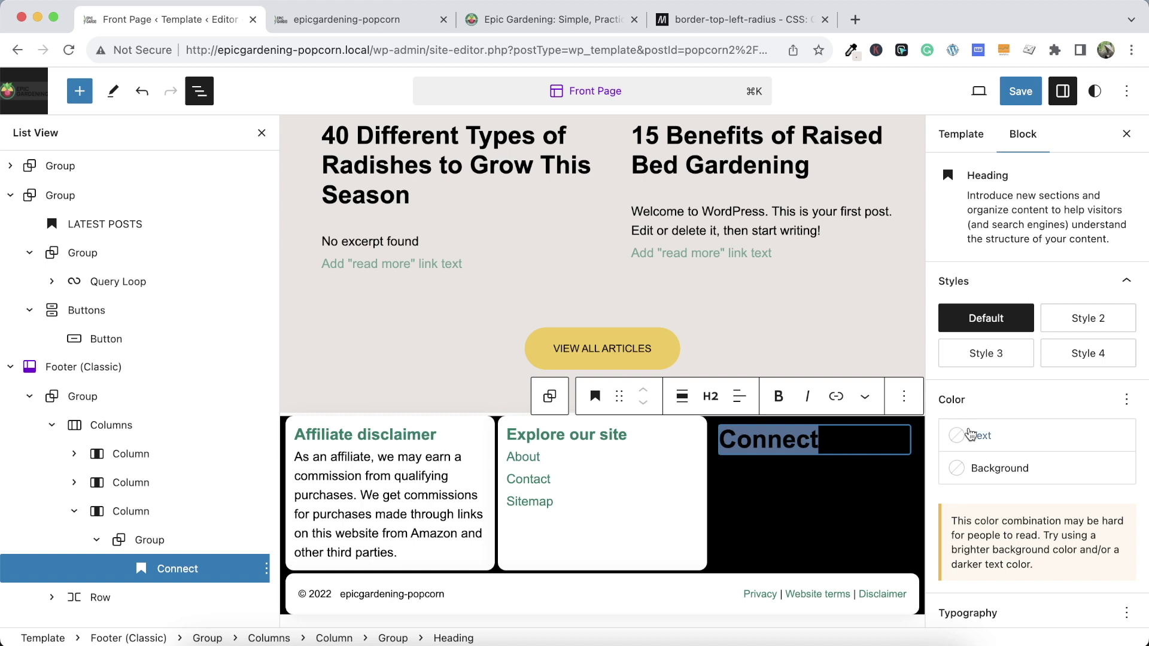
click(970, 435)
click(822, 236)
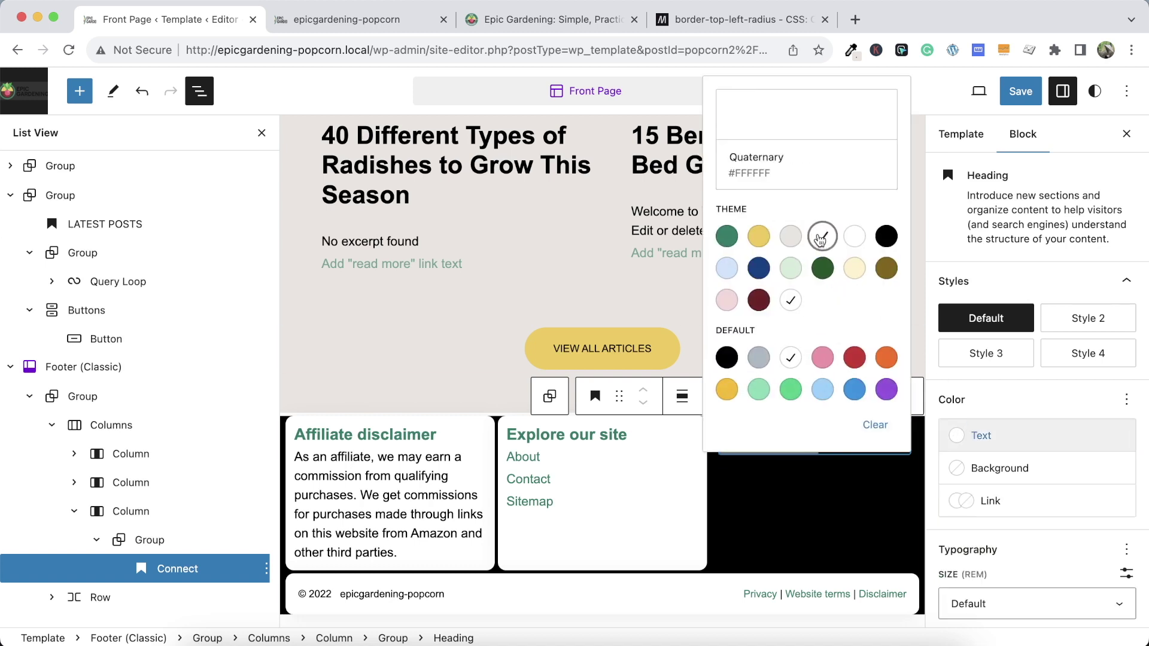
click(833, 537)
click(832, 432)
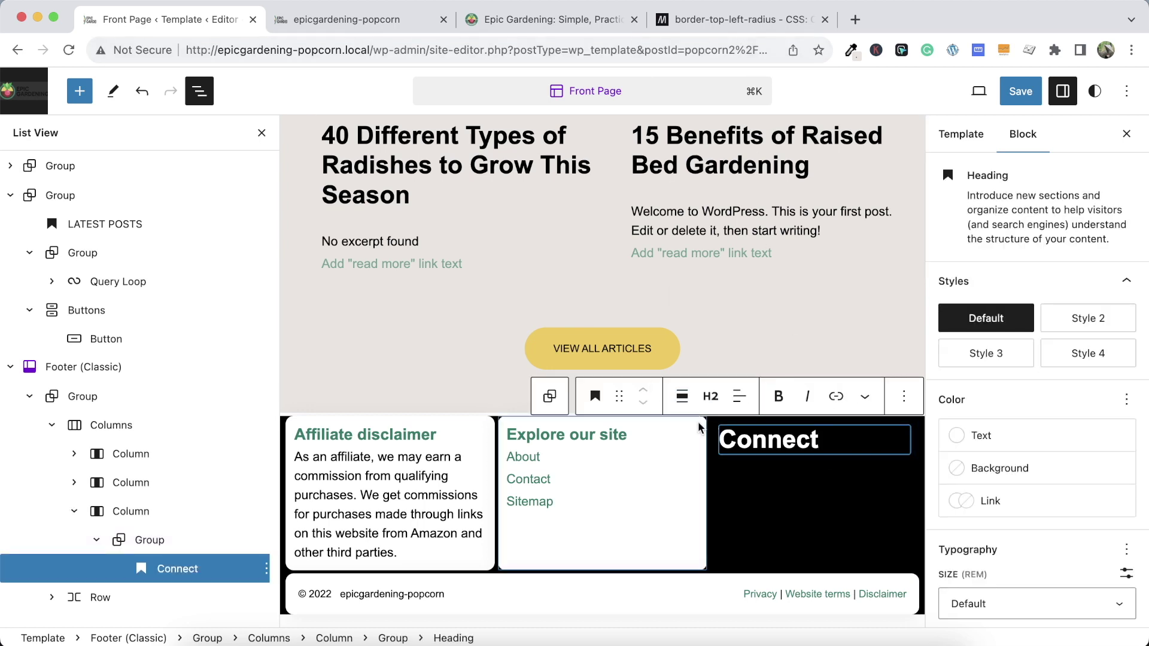
Copy the group containing the Connect heading and paste it below the existing group in the second footer column
click(266, 568)
click(226, 542)
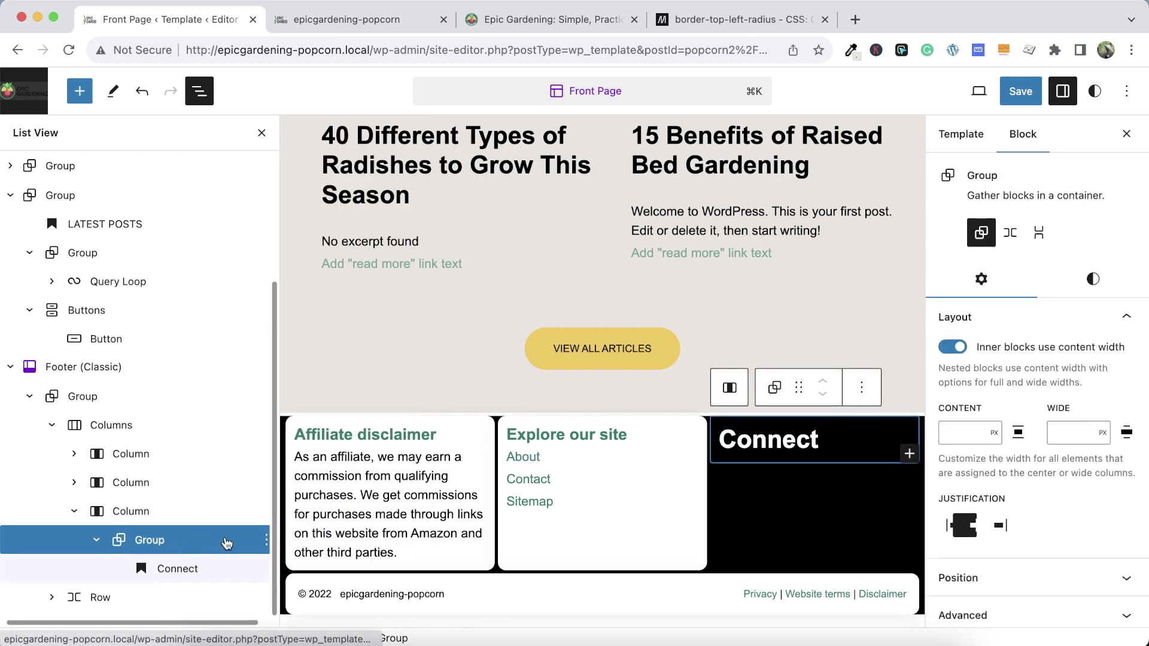
click(266, 539)
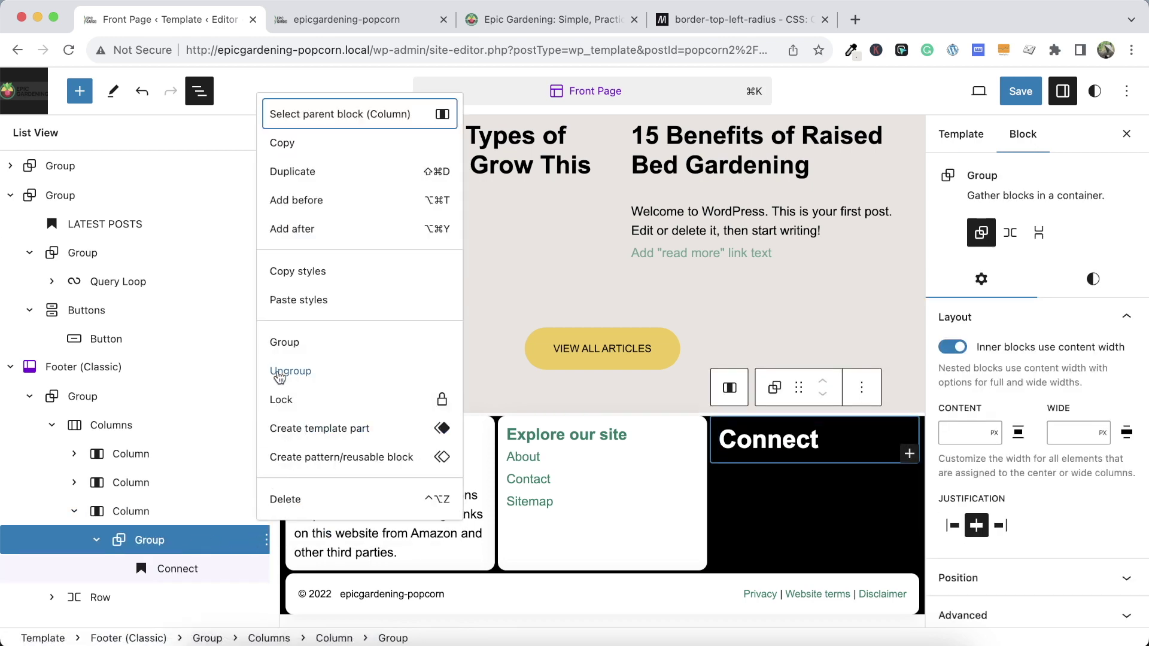
click(282, 142)
click(93, 482)
click(74, 482)
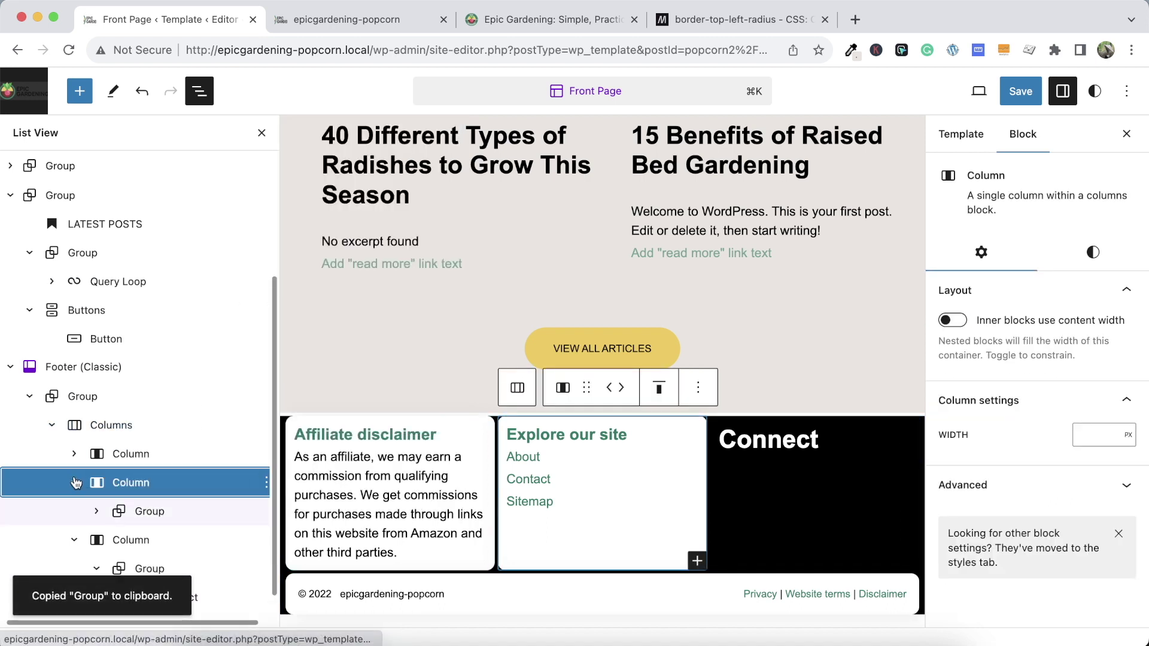
click(176, 512)
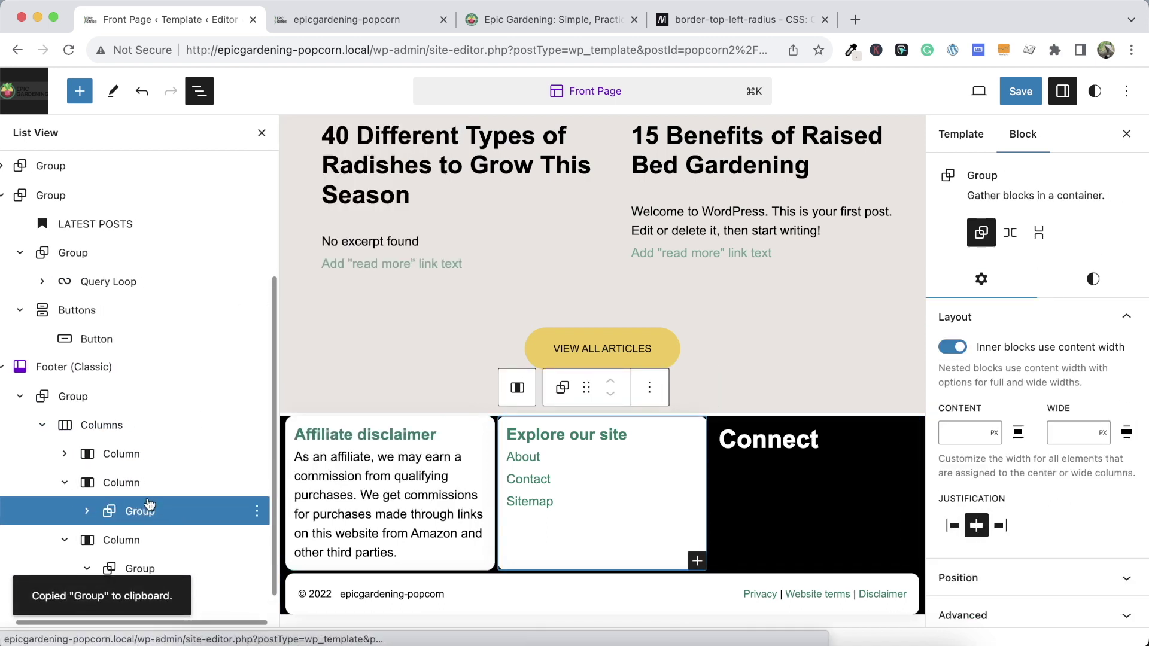
click(257, 511)
click(284, 203)
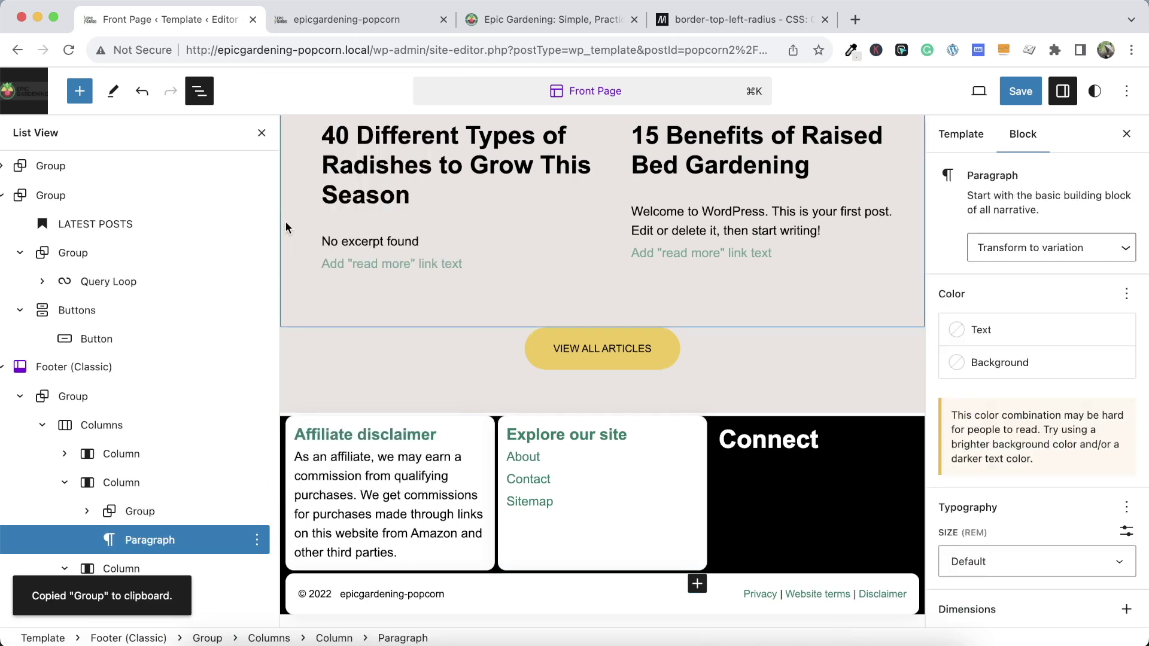
key(super+v)
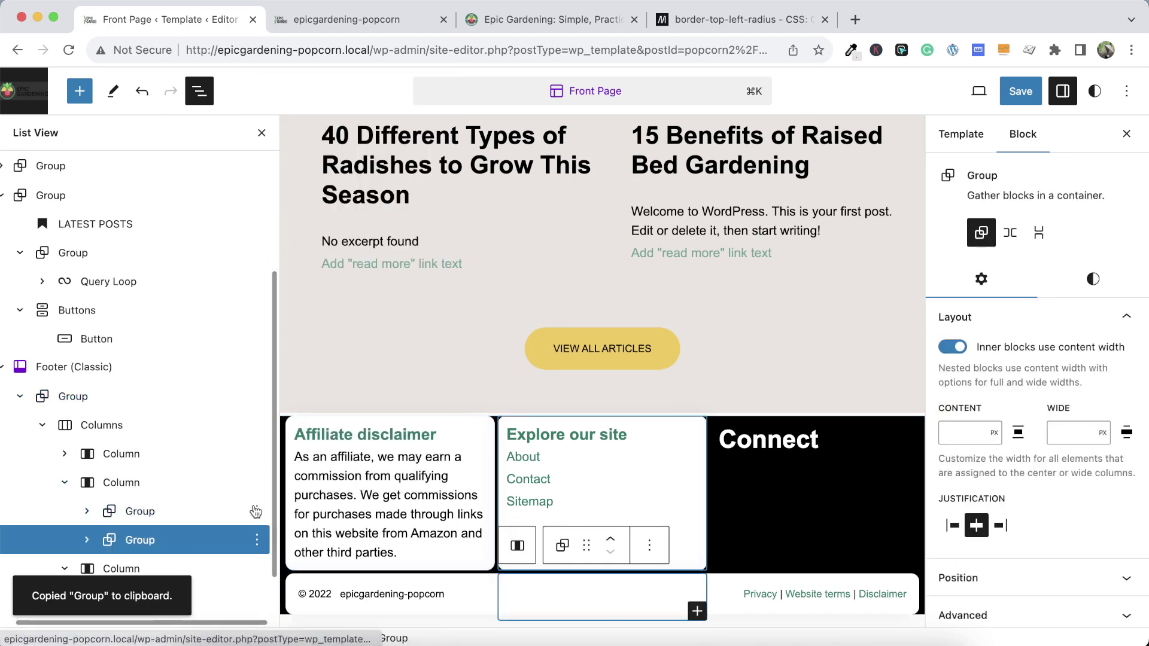
Delete the Explore our site group from the second footer column
click(256, 540)
click(435, 473)
scroll(435, 476, down, 3)
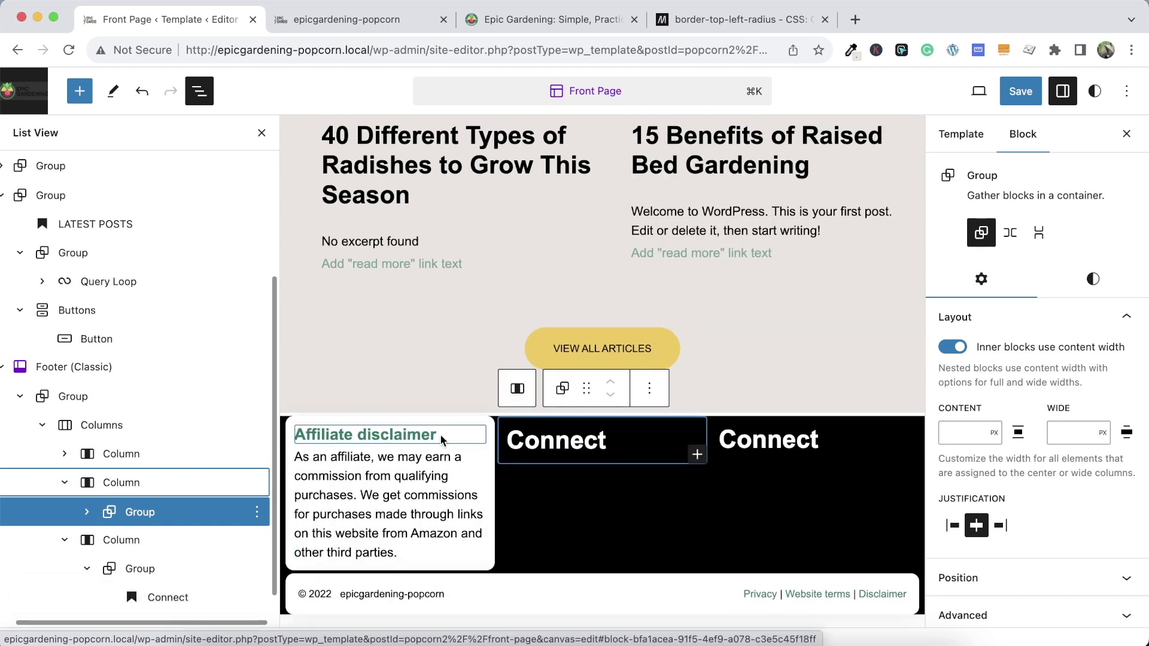
Set the third footer column's width to 25%
click(197, 540)
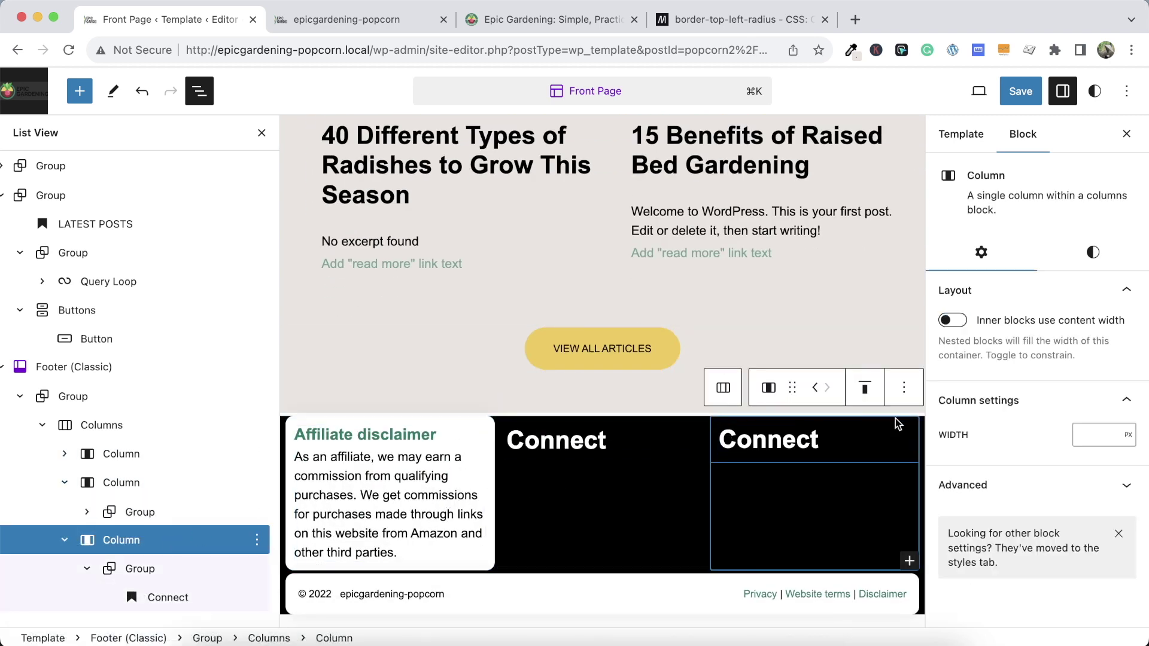
click(1127, 435)
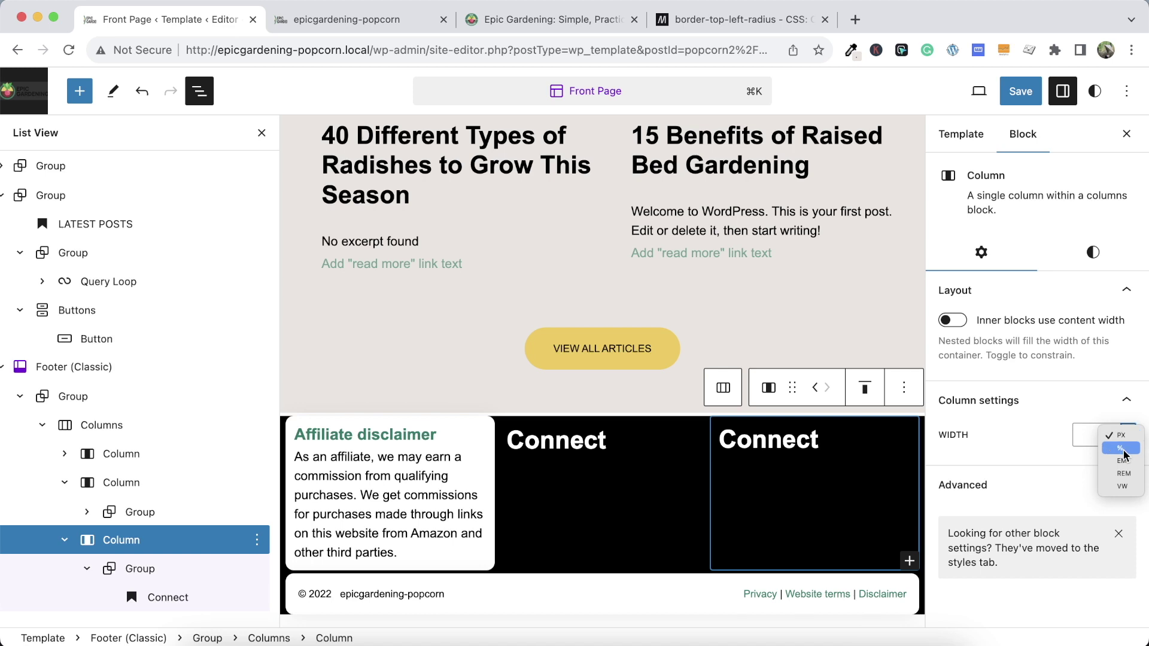
click(1122, 449)
text(25)
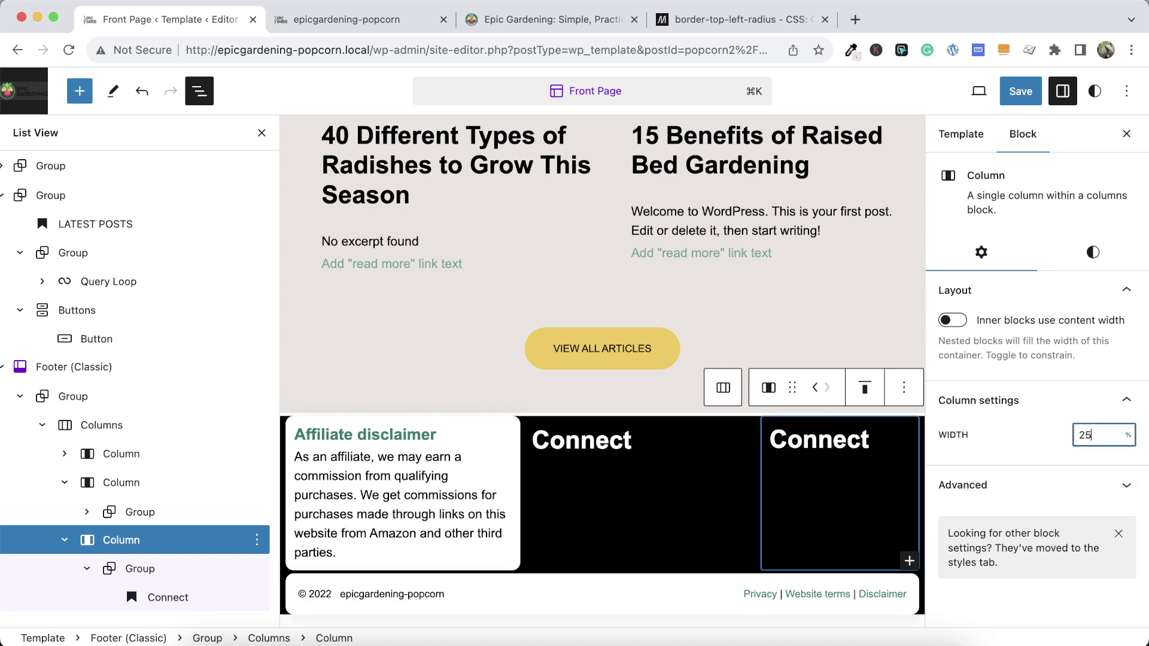
Set the second footer column's width to 25%
scroll(200, 576, down, 1)
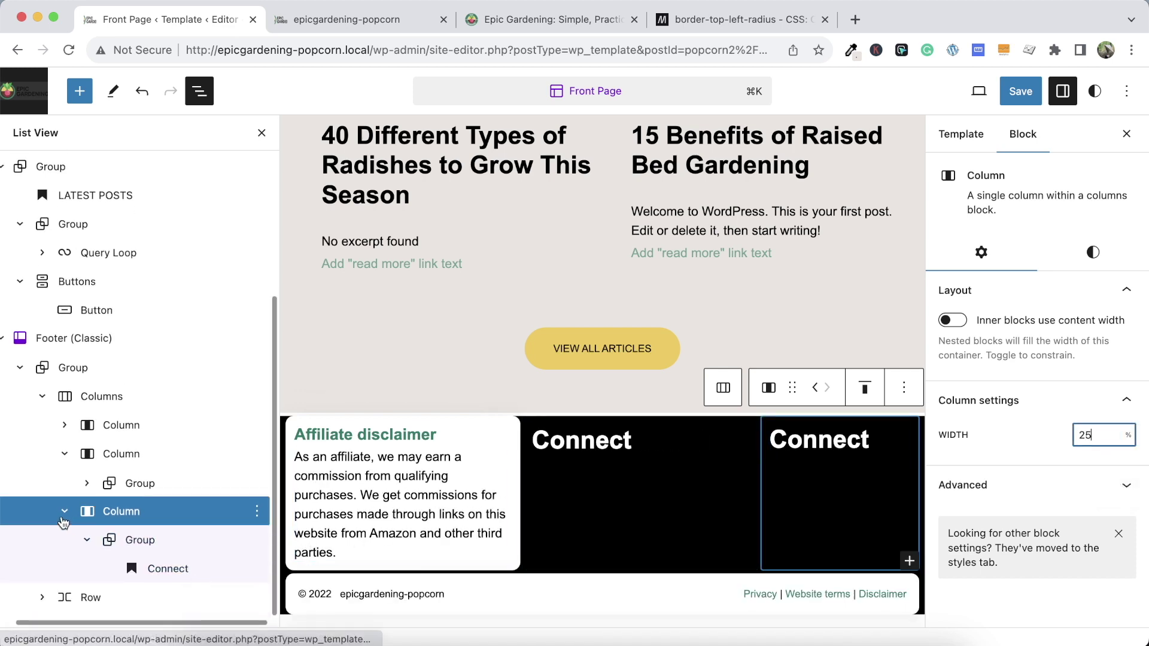
click(64, 512)
click(90, 518)
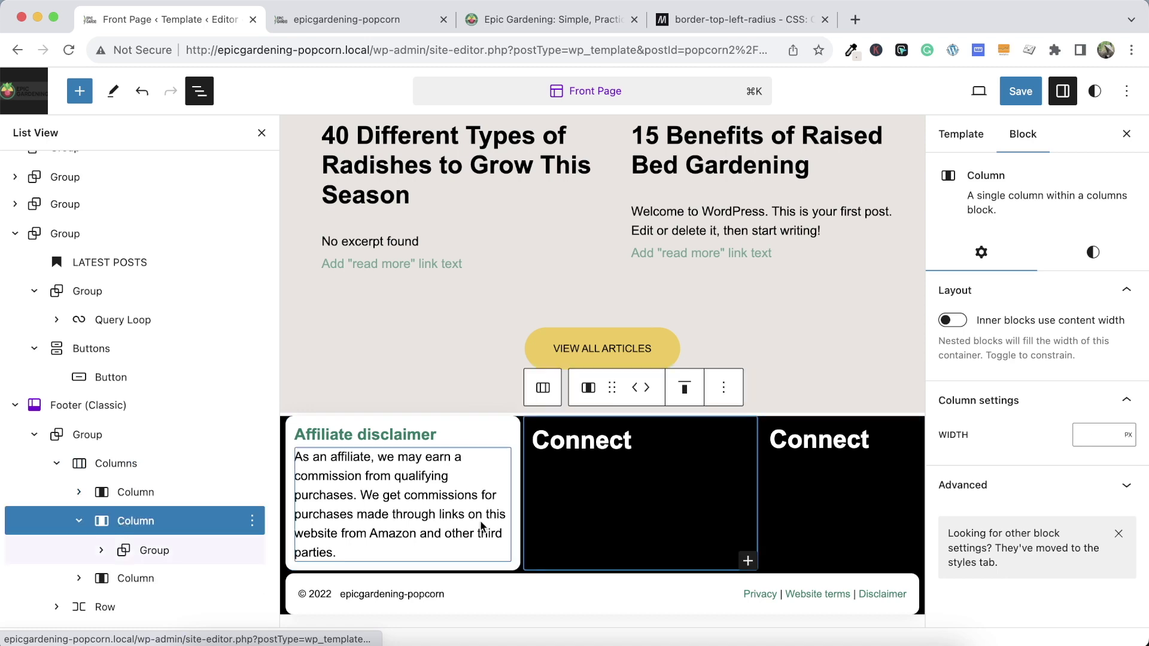
click(1126, 434)
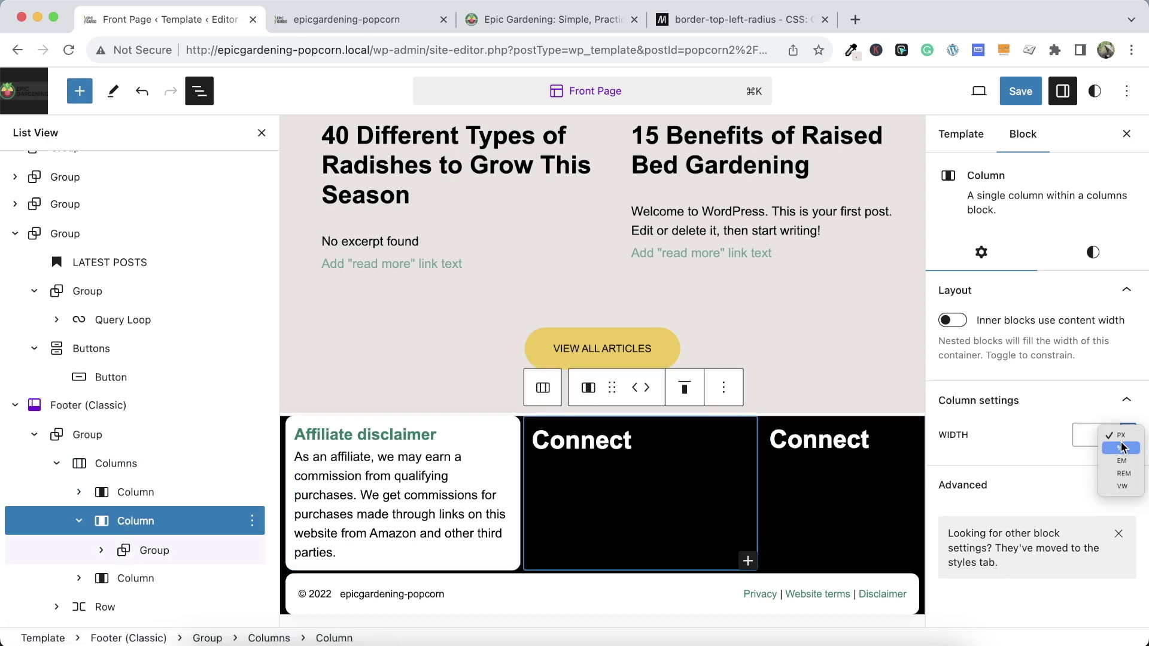
click(1121, 447)
text(25)
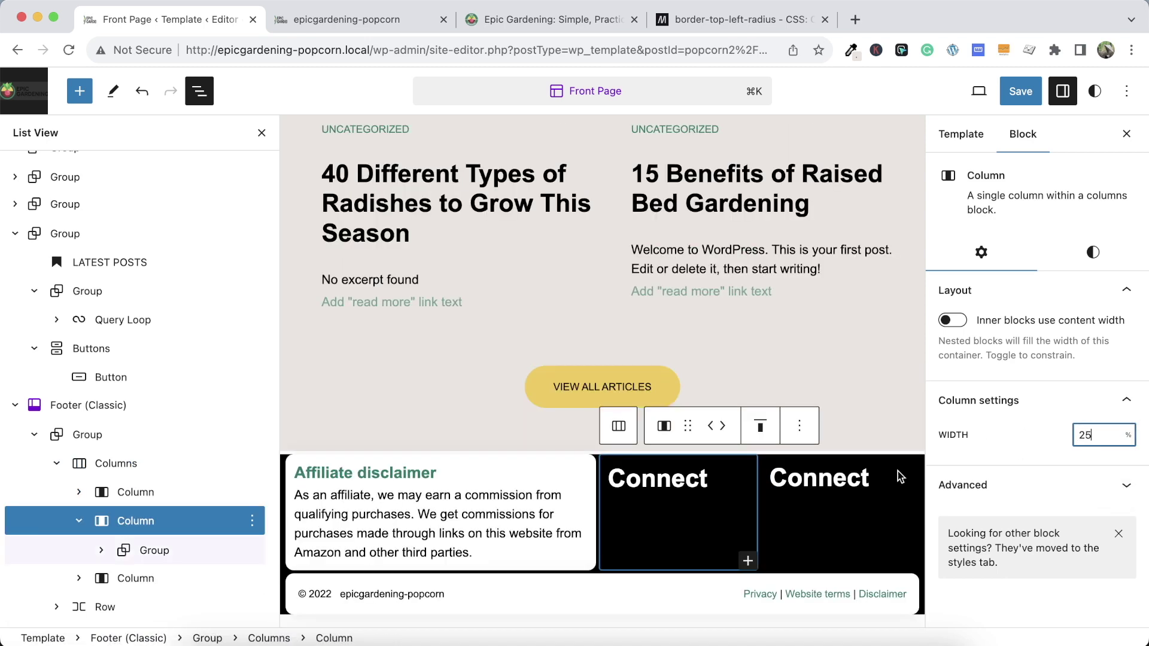
Set the width of the footer column holding the Affiliate disclaimer to 50%
click(587, 473)
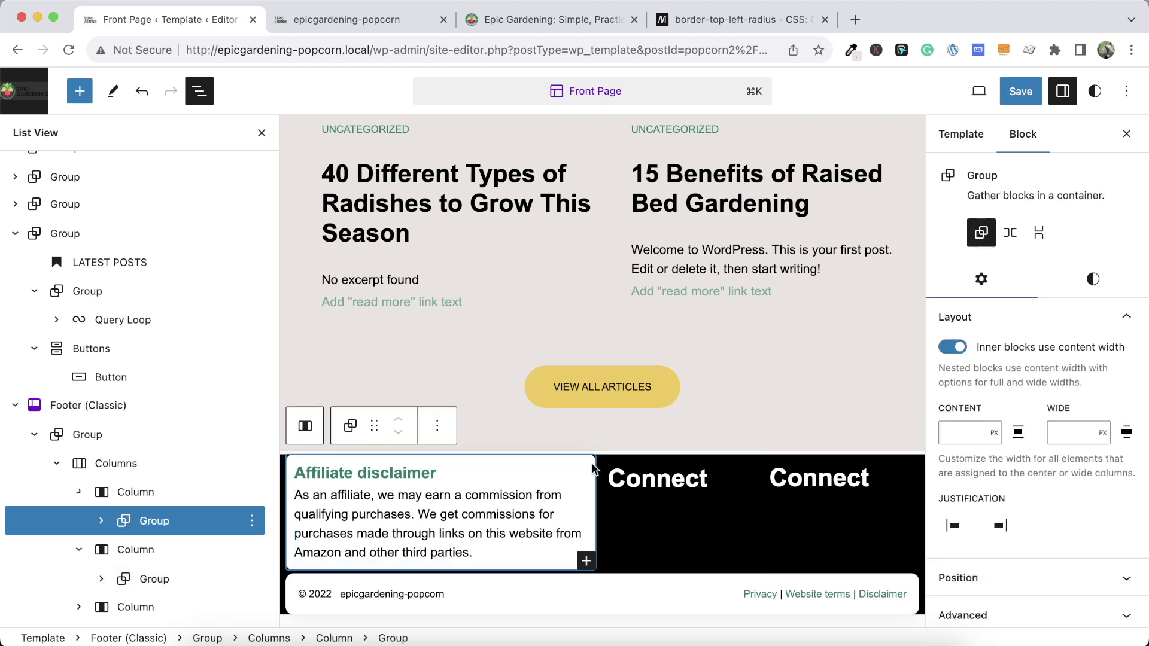
click(160, 472)
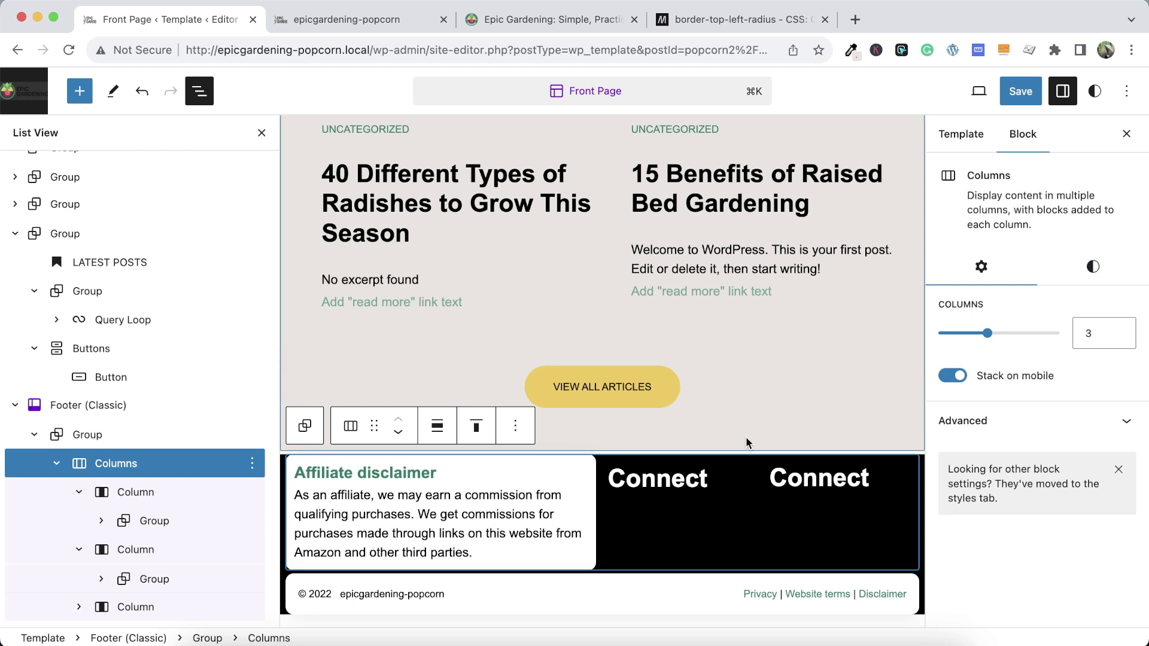
click(135, 491)
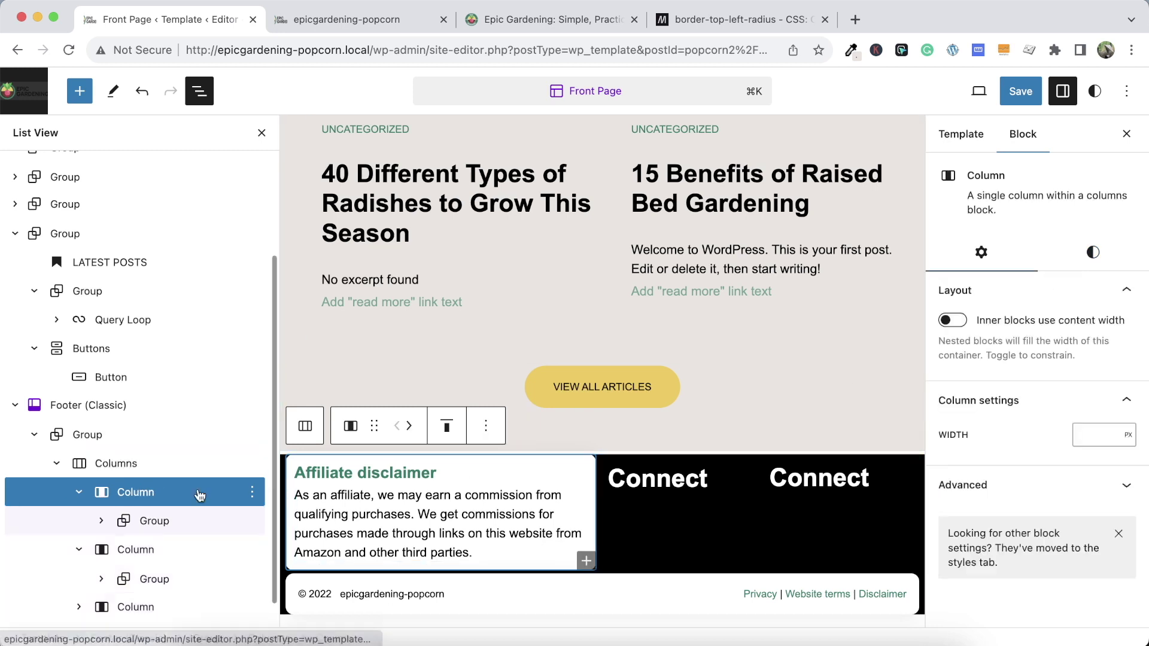
click(1124, 435)
click(1121, 448)
text(50)
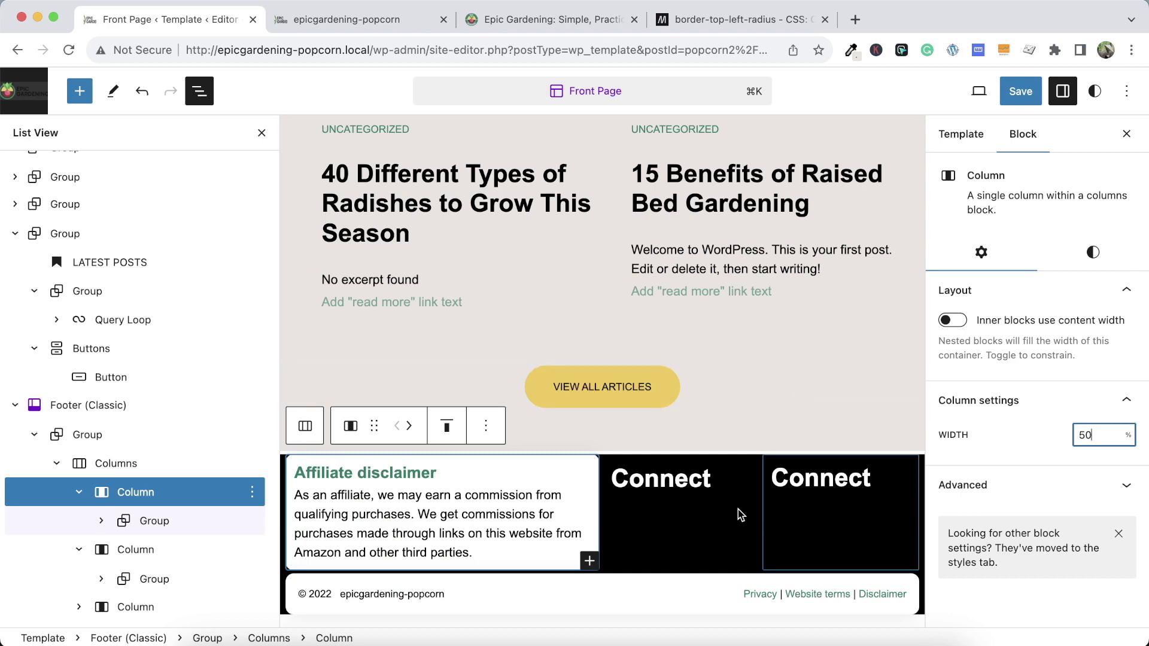
Save the template changes and reload the epicgardening-popcorn site to check the footer columns
click(1020, 91)
click(982, 90)
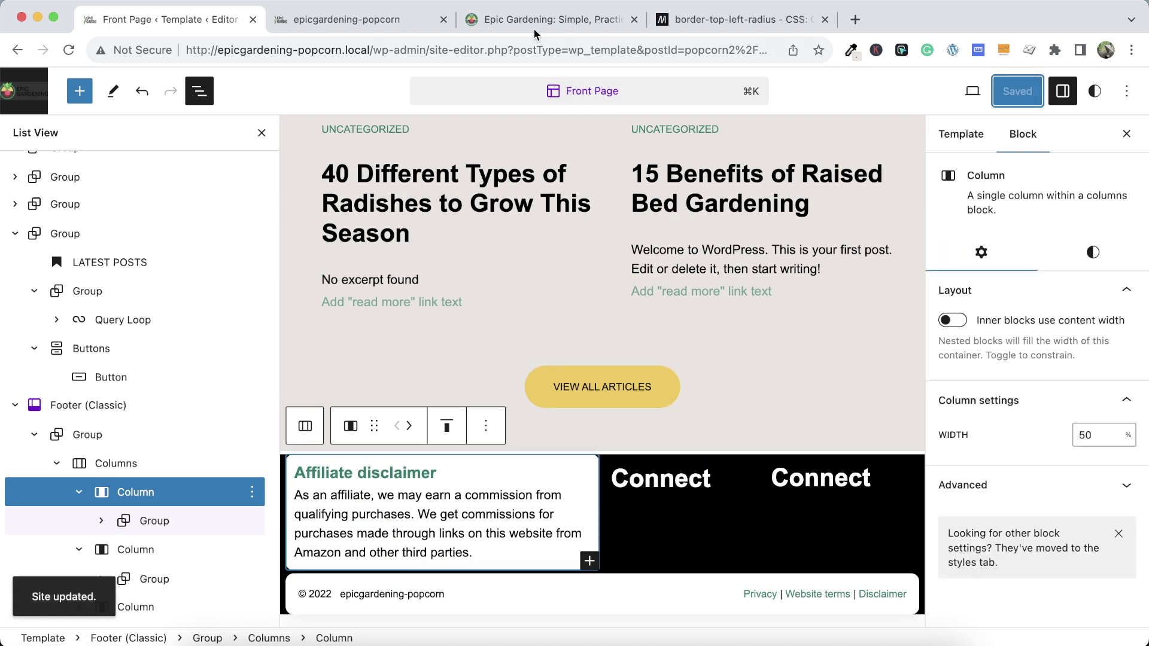
click(359, 19)
click(69, 51)
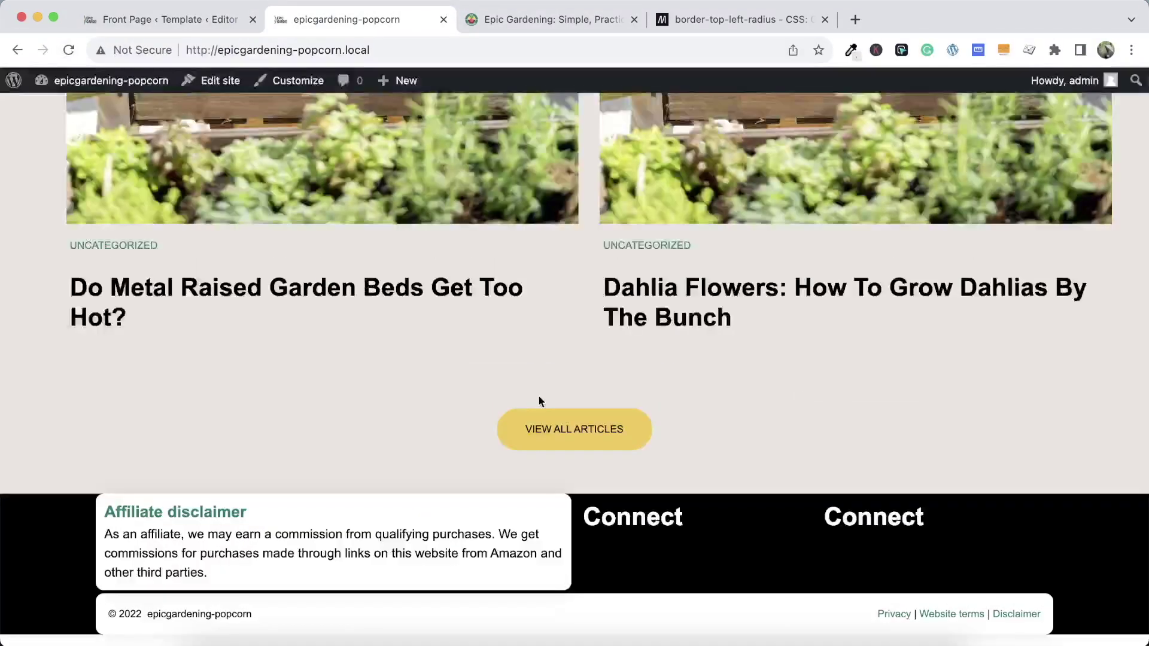
Copy the reader-supported notice and copyright line from the original Epic Gardening footer and return to the template editor
click(572, 28)
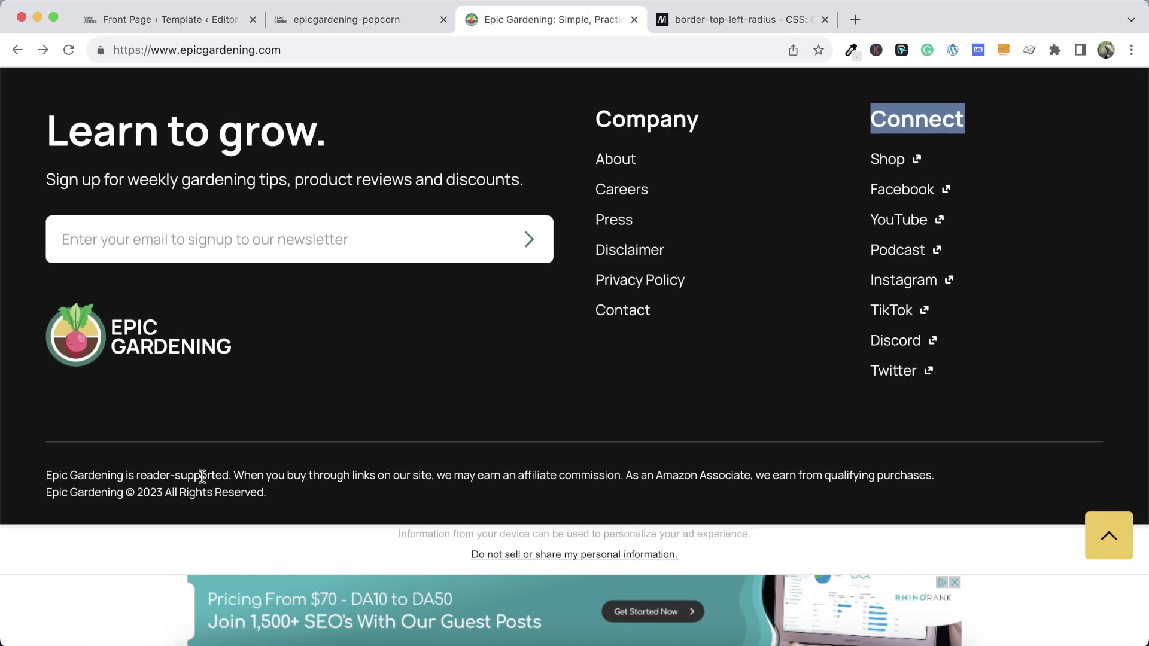
drag(296, 489, 61, 473)
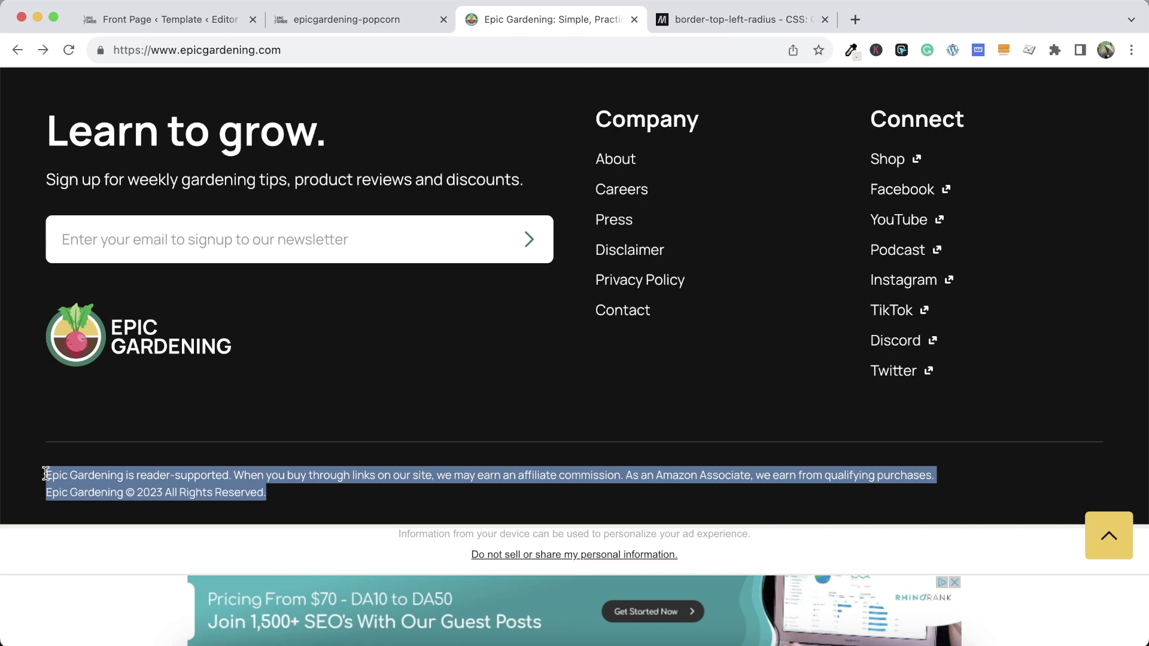
click(189, 21)
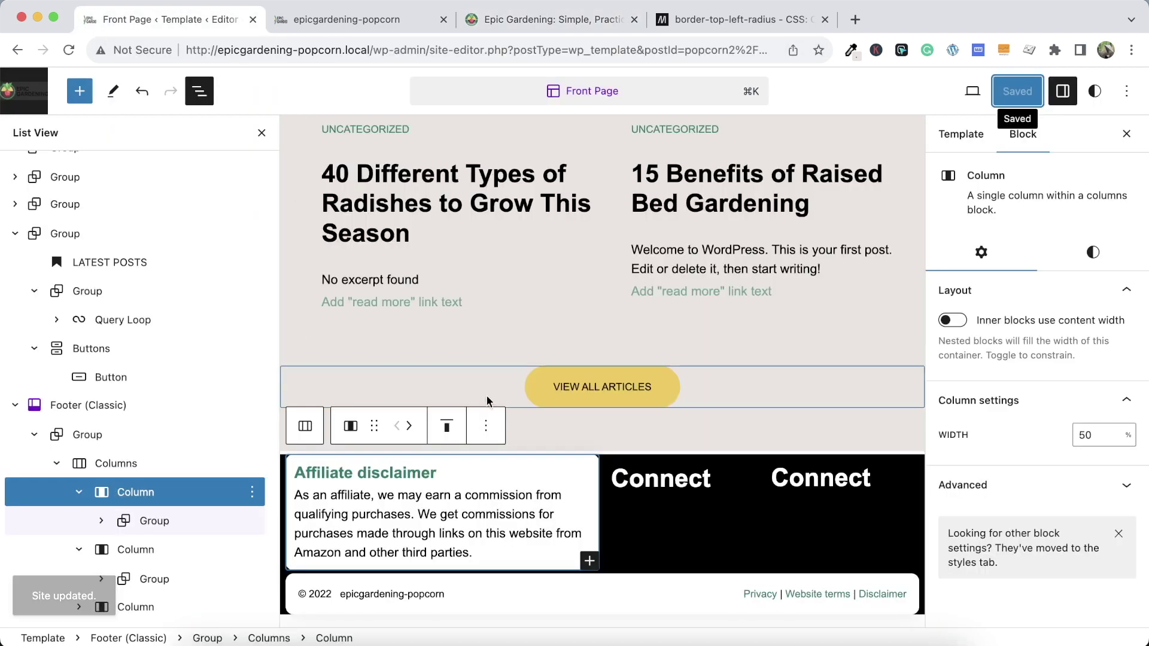
Delete the nested copyright and site title row and the policy links group from the footer's bottom row
click(630, 606)
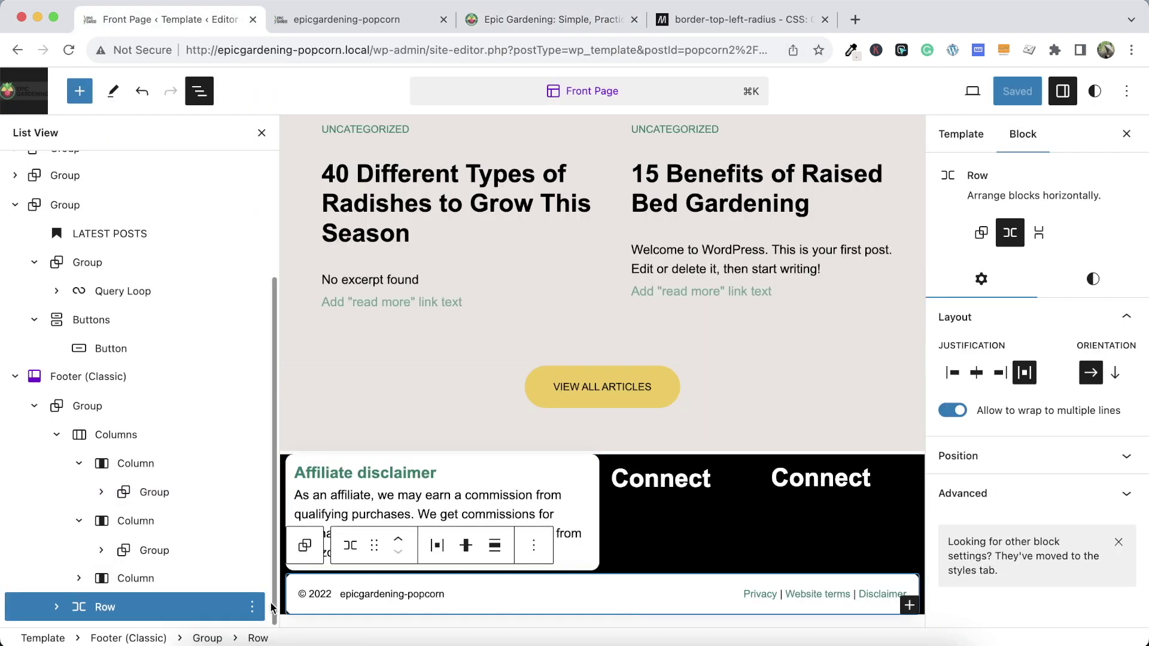
click(158, 610)
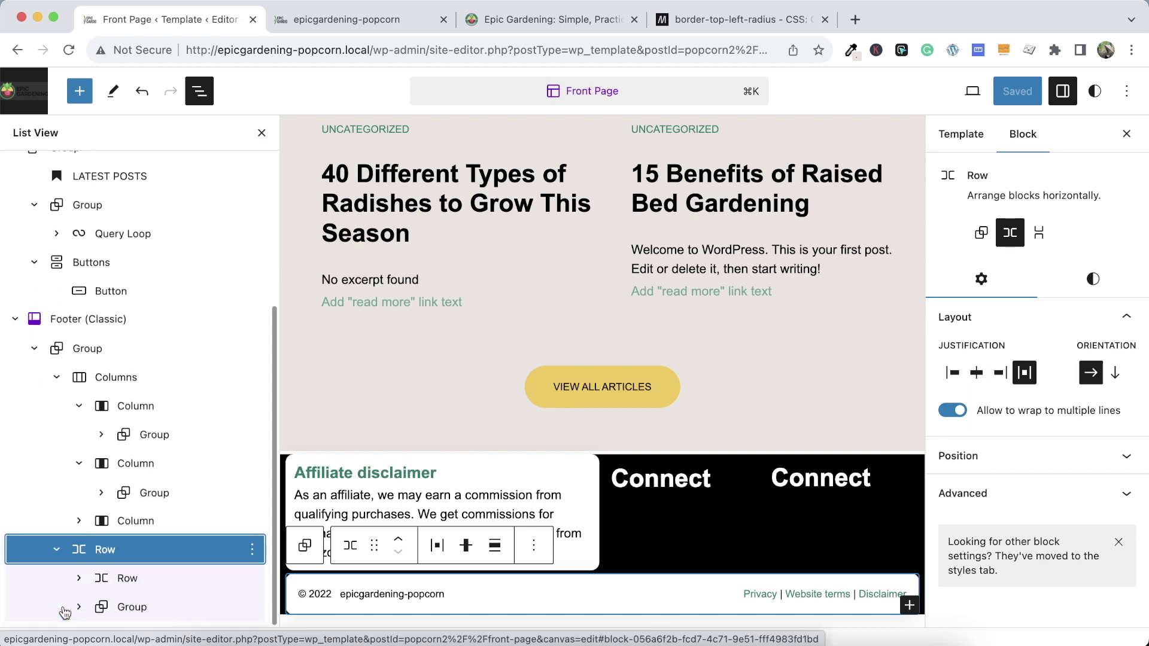
click(79, 578)
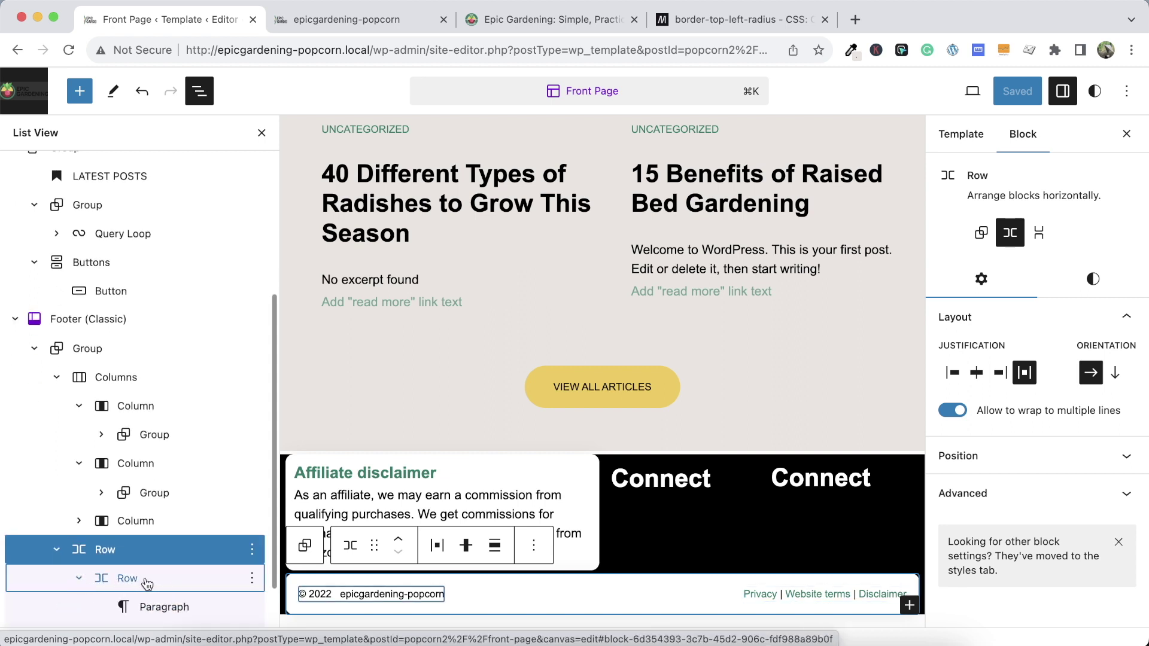
scroll(150, 580, down, 2)
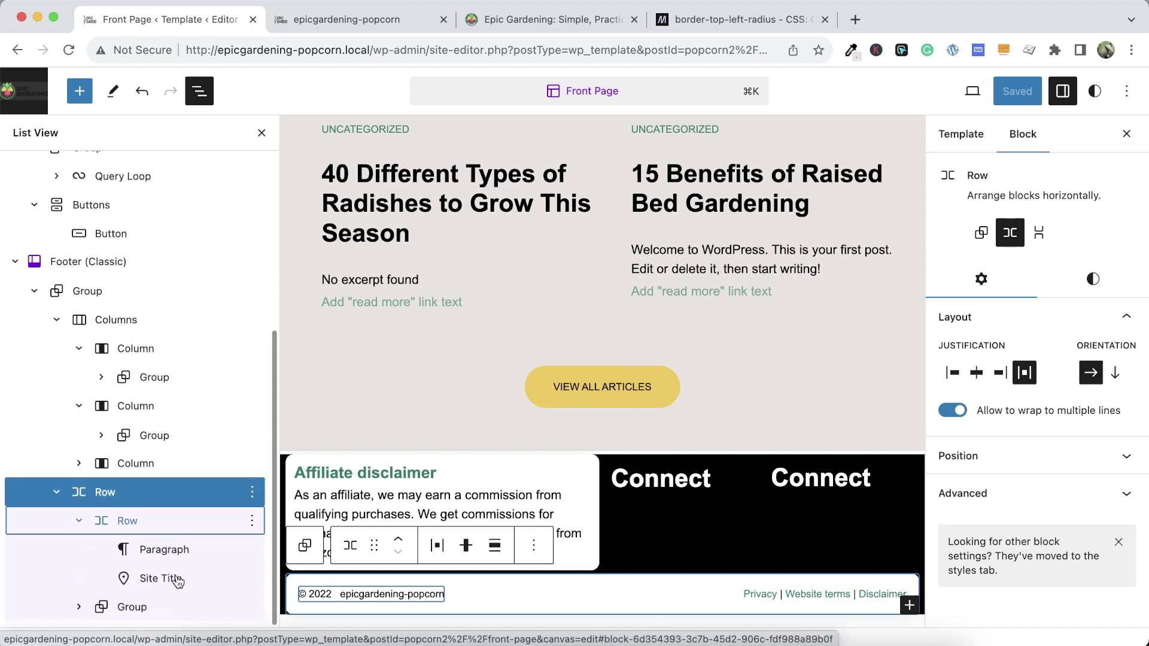
click(252, 521)
click(274, 477)
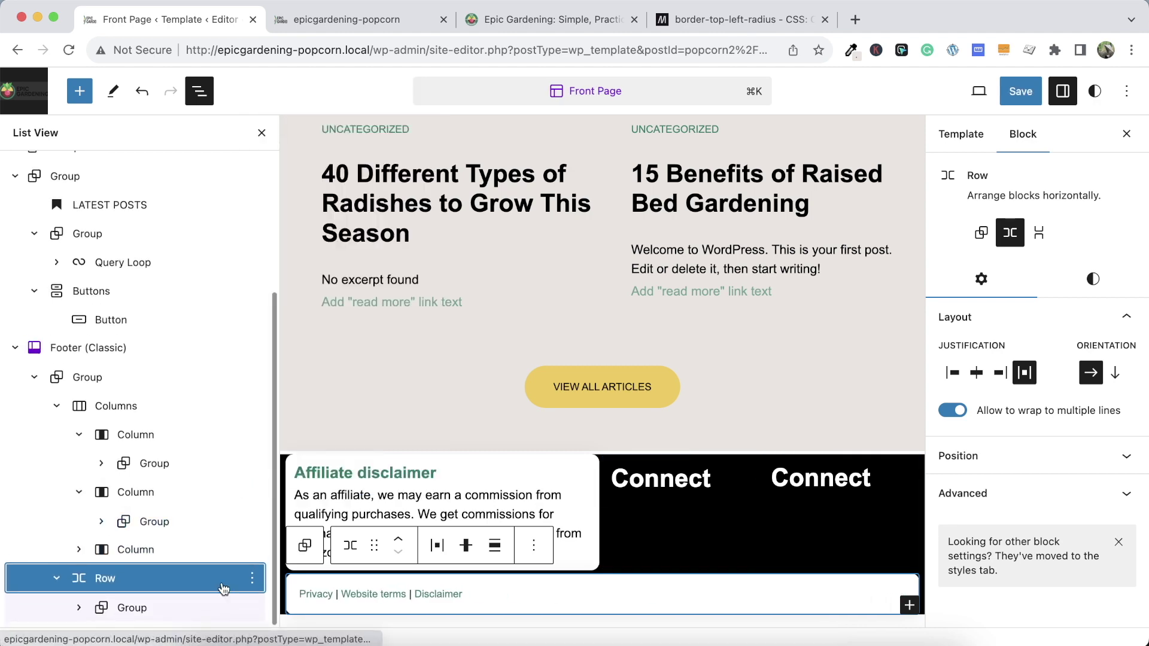
click(251, 607)
click(263, 567)
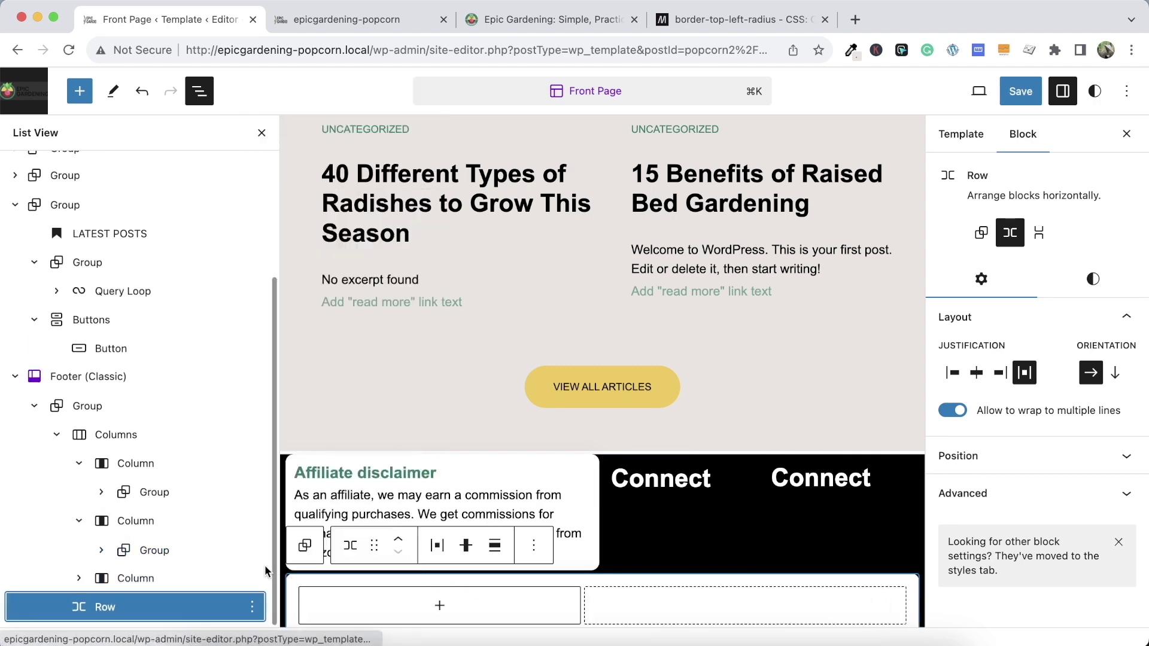
Add a paragraph to the empty footer row and paste the copied Epic Gardening reader-supported notice and copyright text into it
click(249, 607)
click(420, 603)
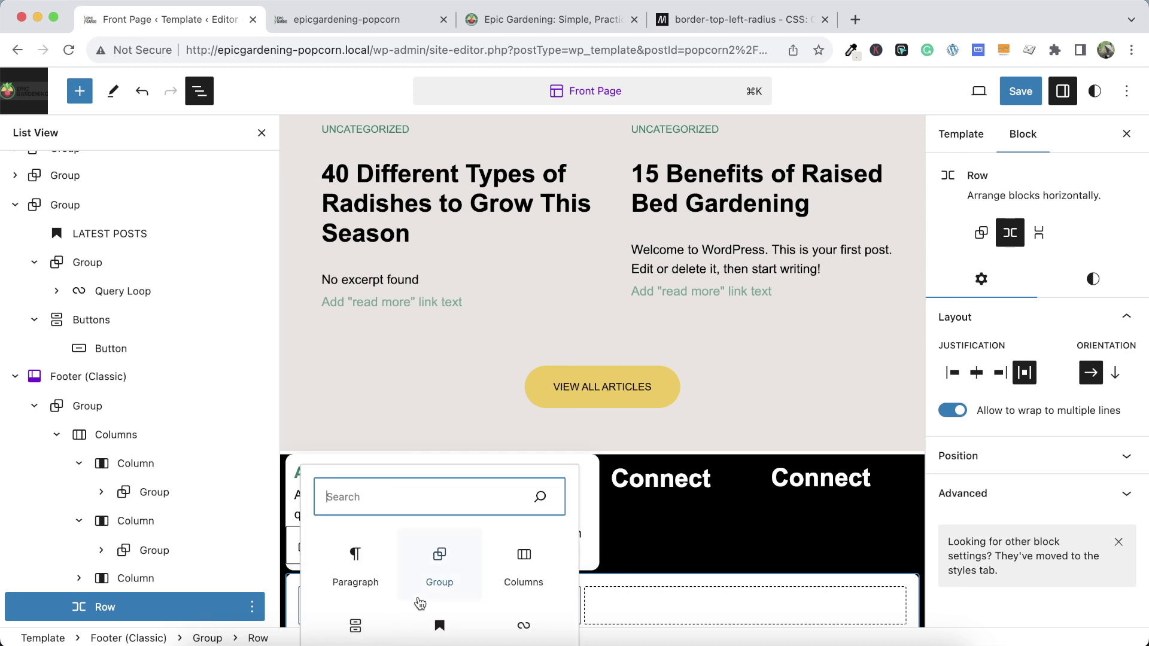
click(368, 573)
text(Epic Gardening is reader-supported. When you buy through links on our site, we may earn an affiliate commission. As an Amazon Associate, we earn from qualifying purchases.)
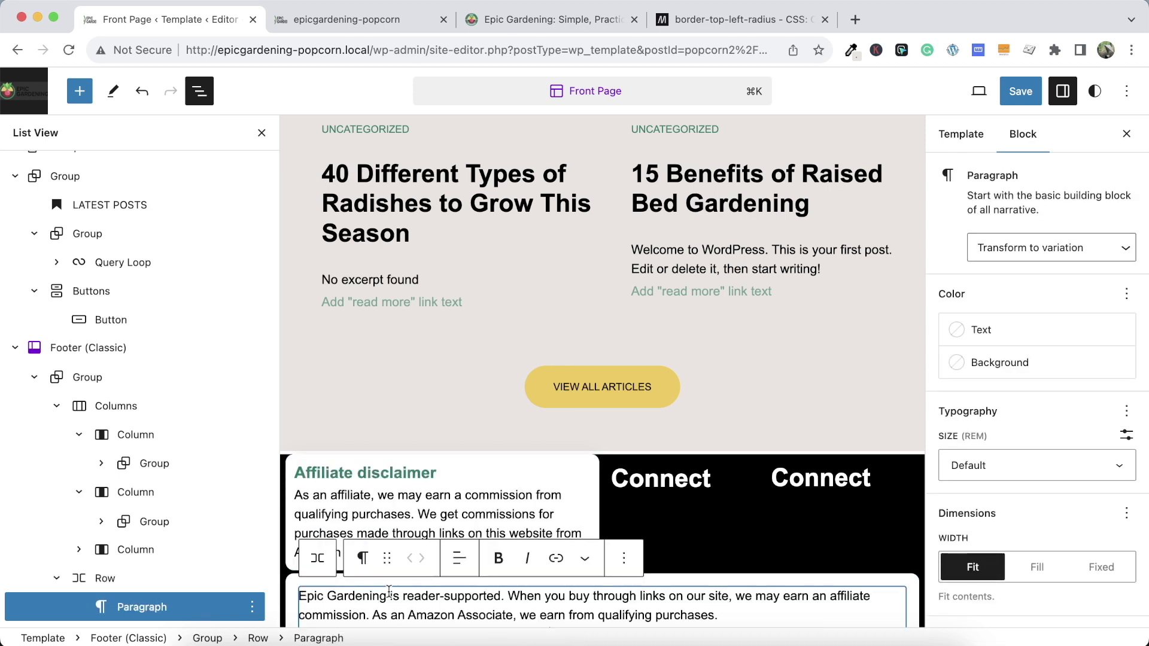
scroll(693, 513, down, 1)
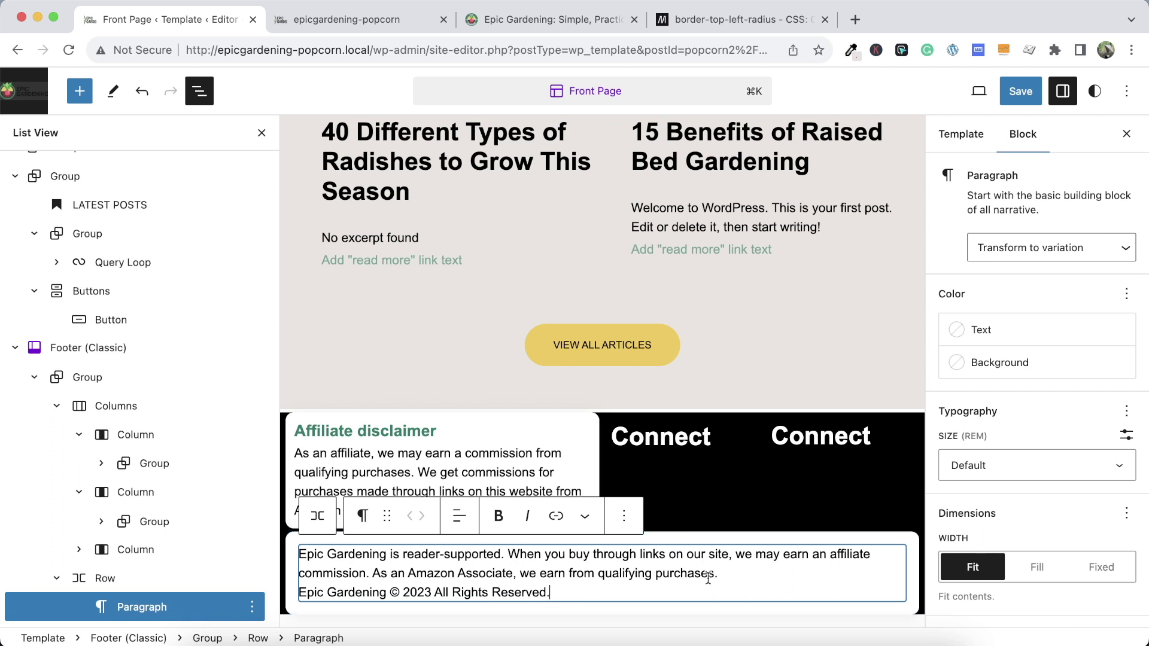
Remove the popcorn-box-shadow CSS class from the footer's bottom row
click(836, 607)
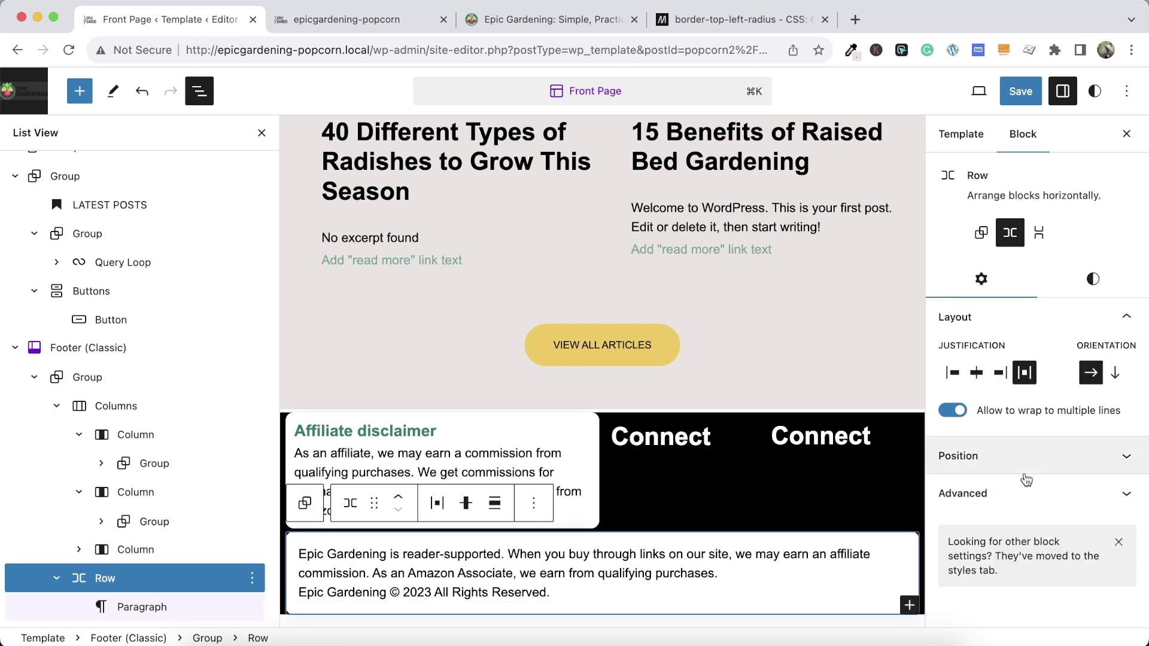
click(1022, 494)
triple_click(1044, 366)
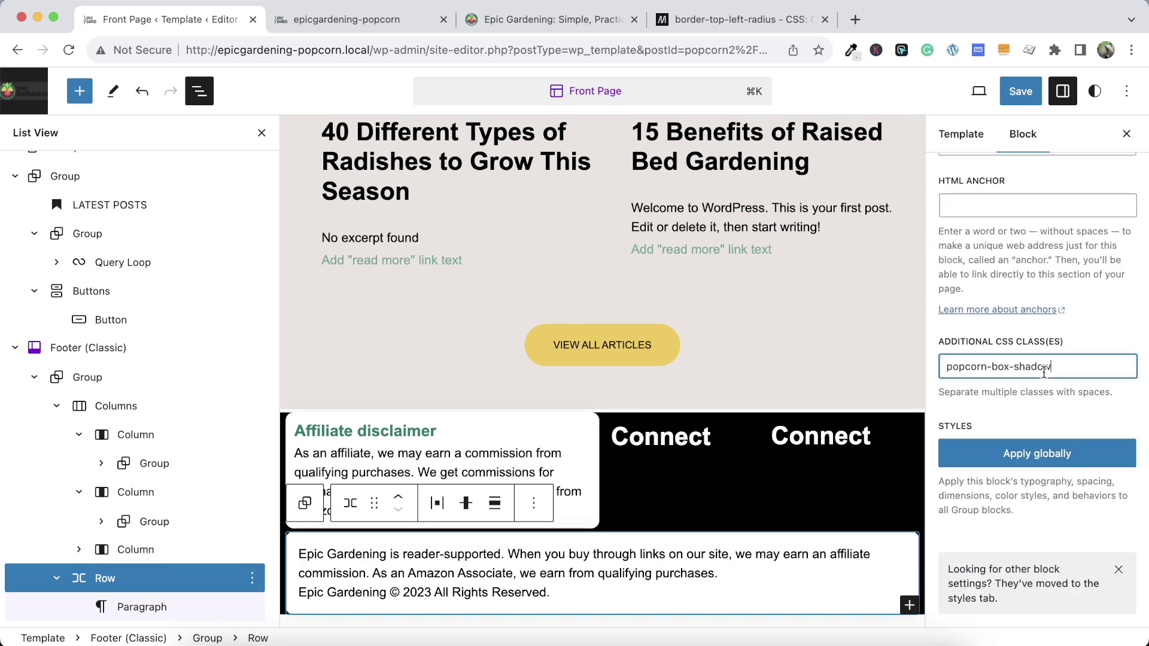
key(BackSpace)
Clear the bottom row's white background color and set its text color to the theme color Quaternary (#FFFFFF)
scroll(1052, 327, up, 10)
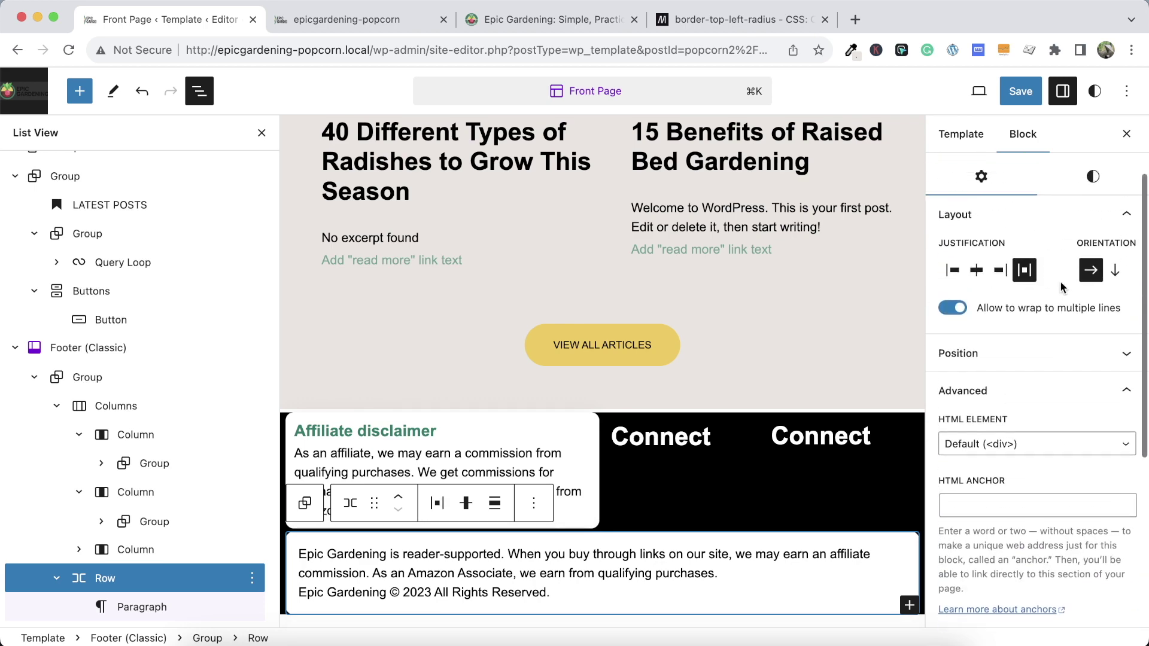
click(1106, 175)
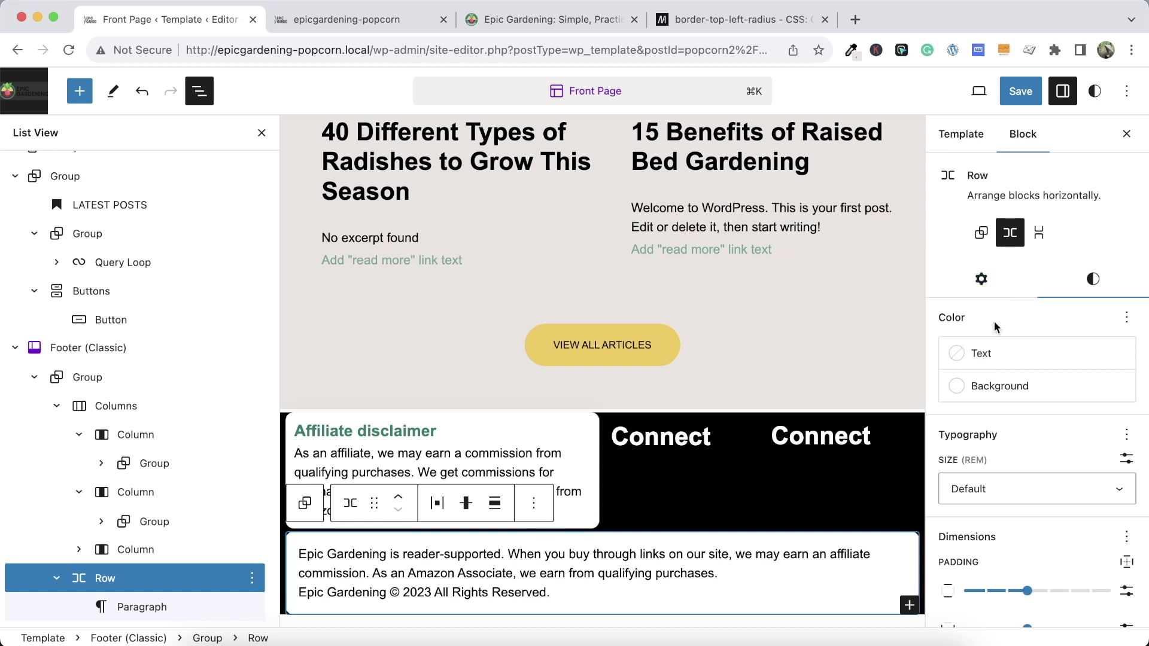
click(963, 386)
click(822, 267)
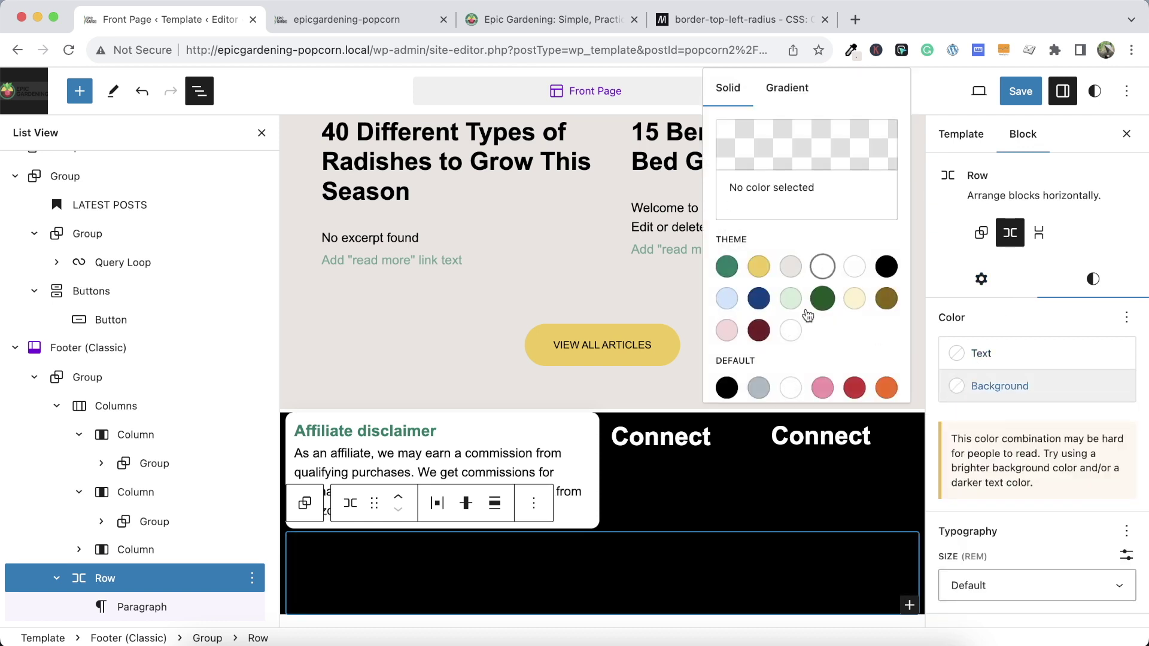
click(979, 354)
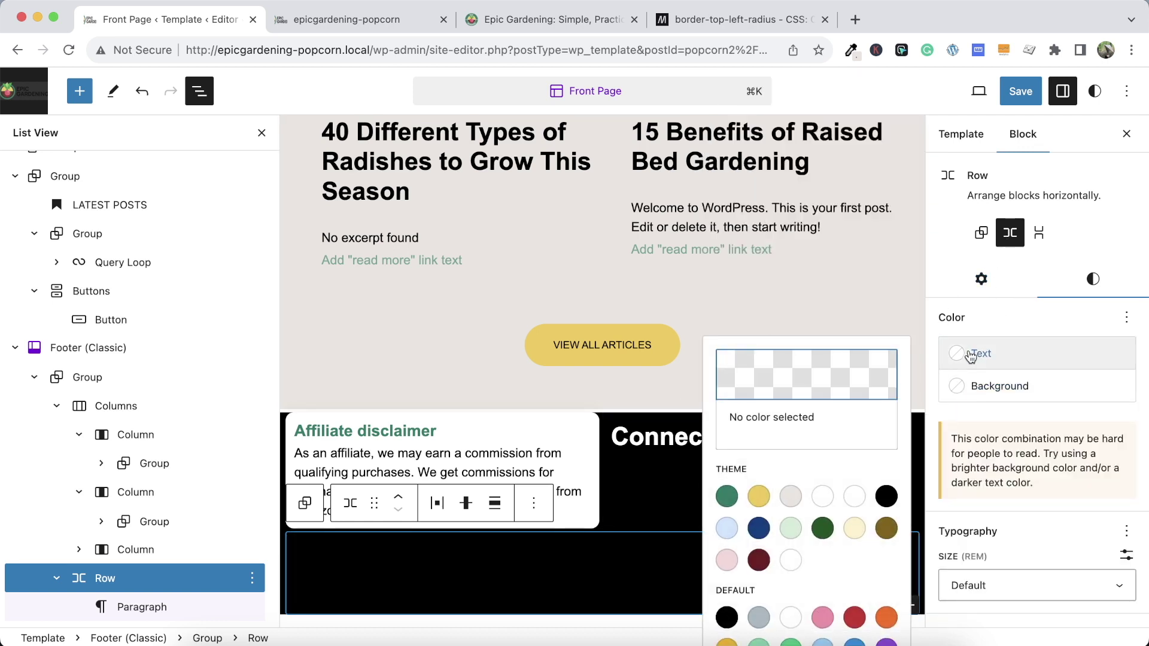
click(823, 497)
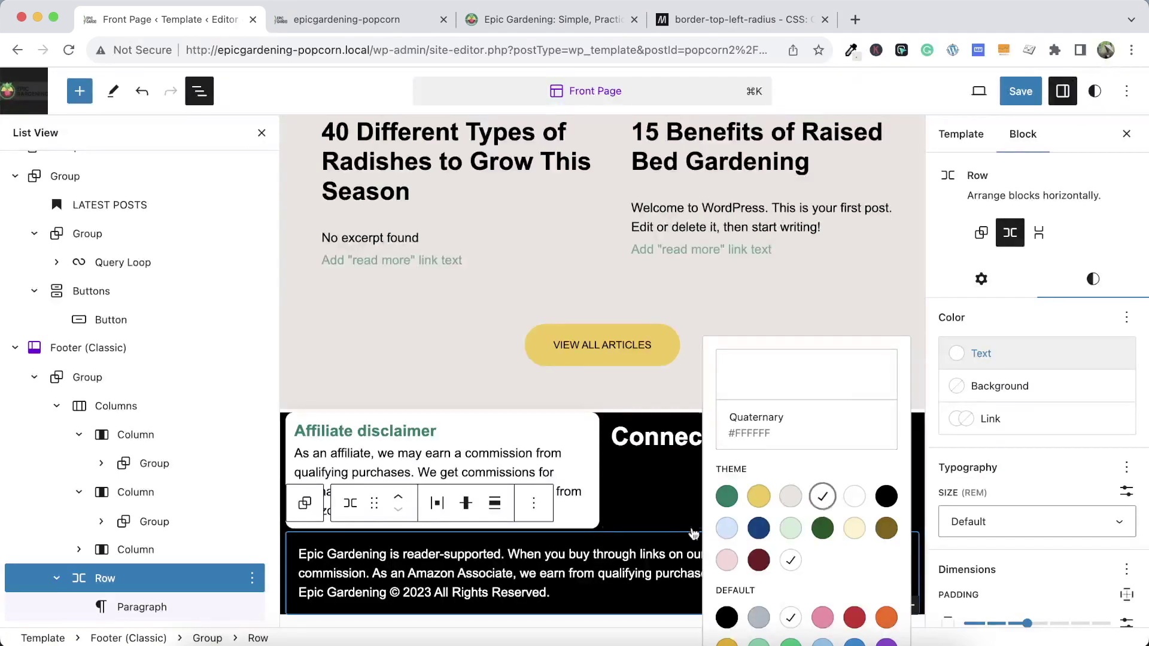
Compare the footer notice with the original Epic Gardening site and set the paragraph's font size to Small (0.8)
click(657, 552)
click(531, 21)
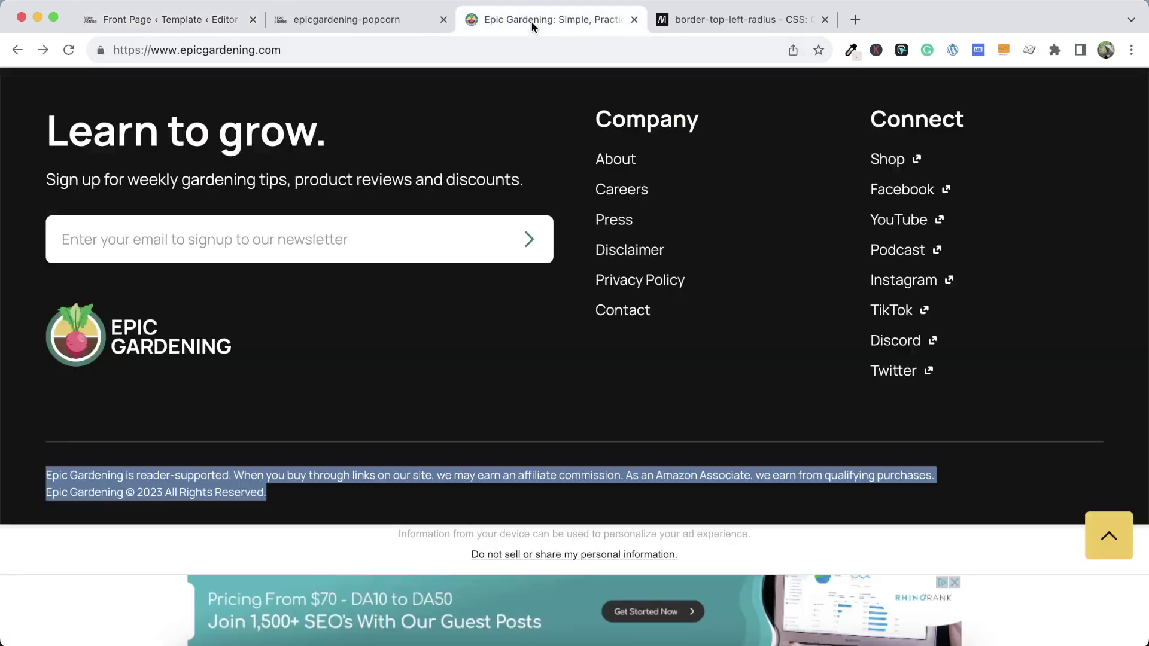
click(129, 23)
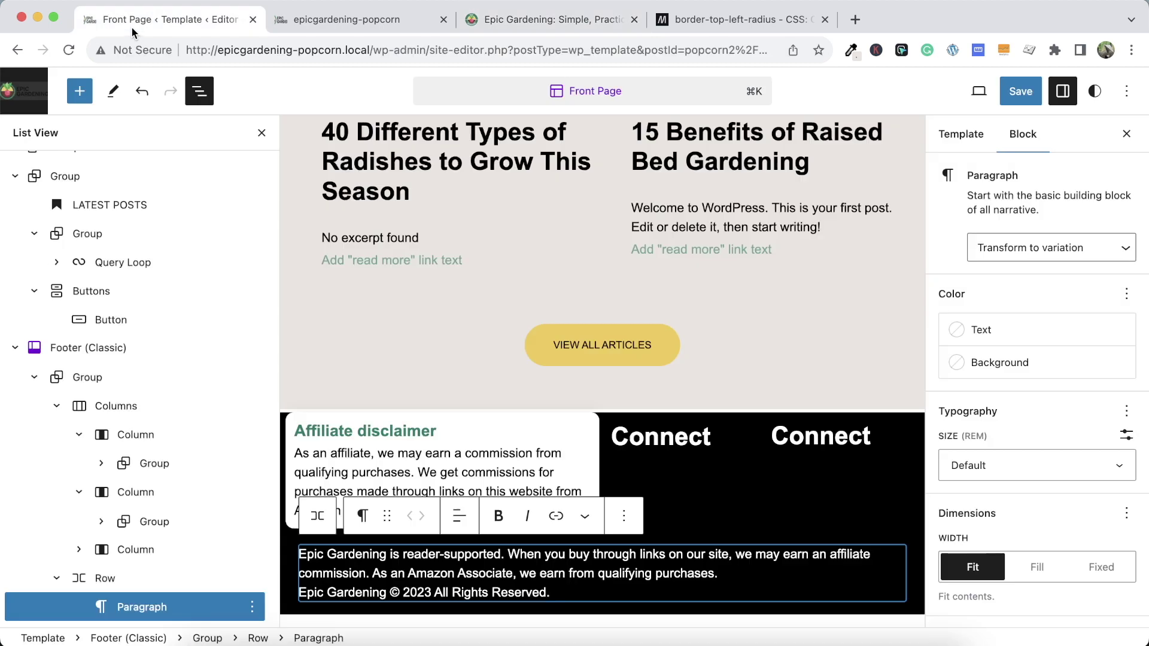
click(971, 459)
click(987, 404)
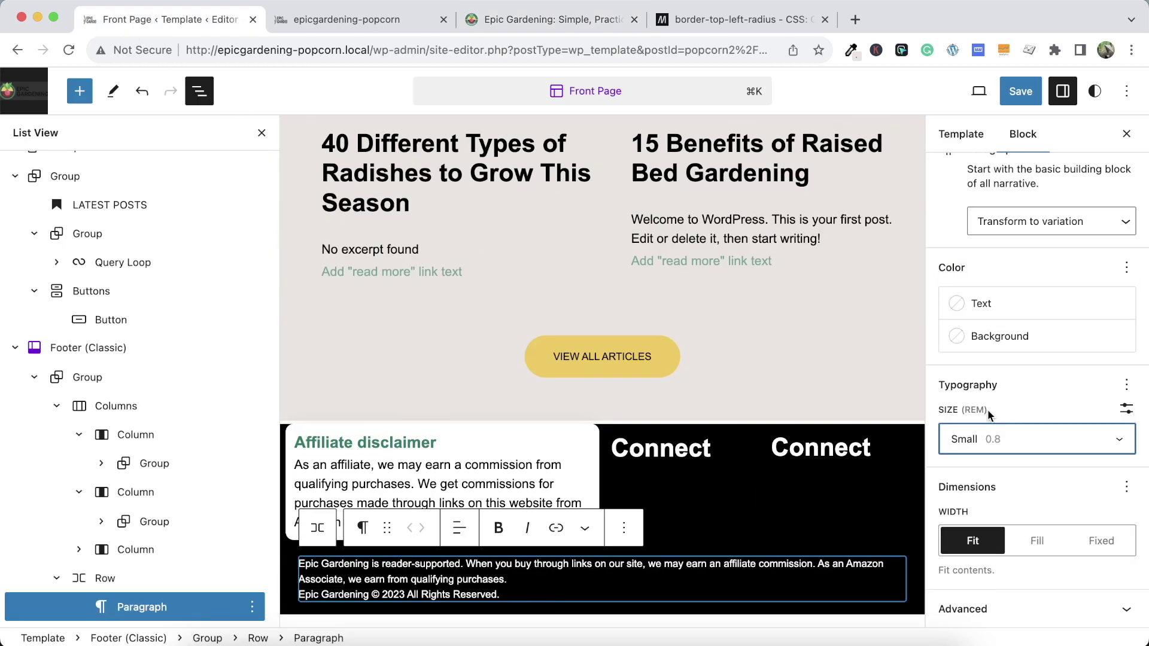
Split the copyright line "Epic Gardening © 2023 All Rights Reserved." into its own paragraph below the reader-supported notice
click(654, 586)
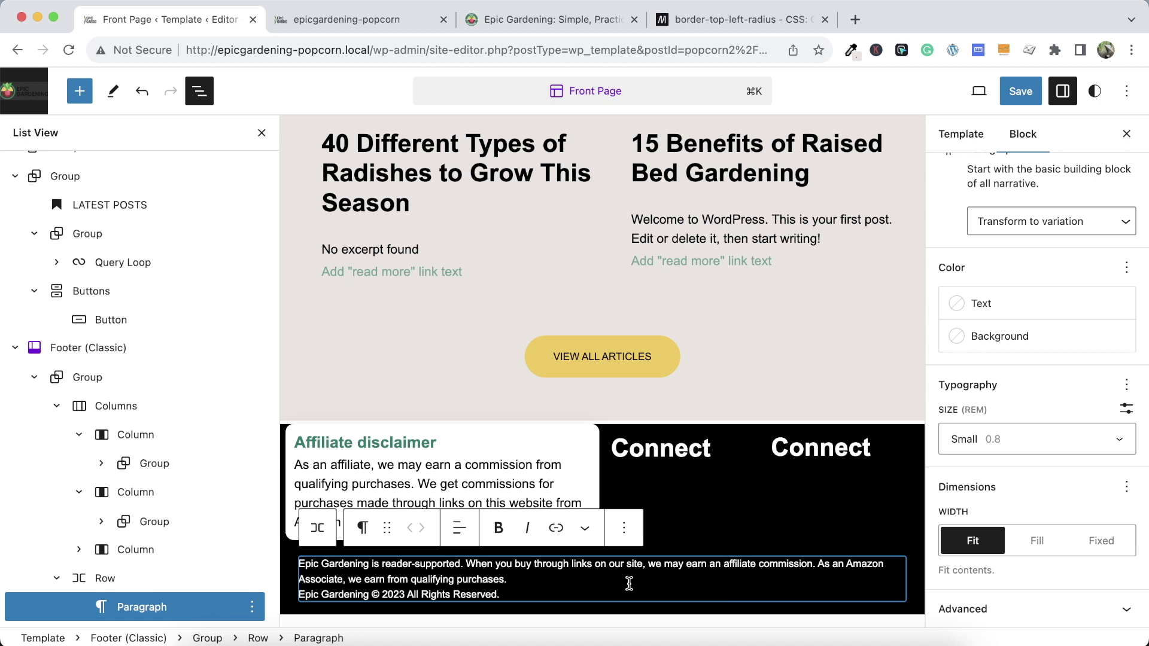
key(Up)
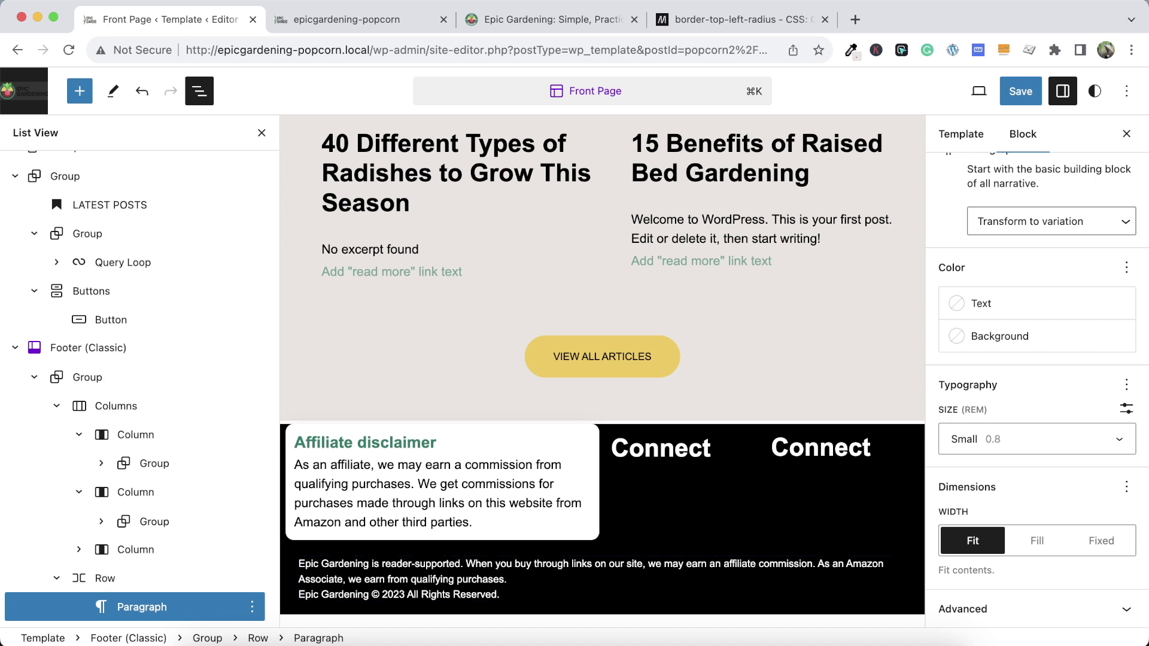
key(Return)
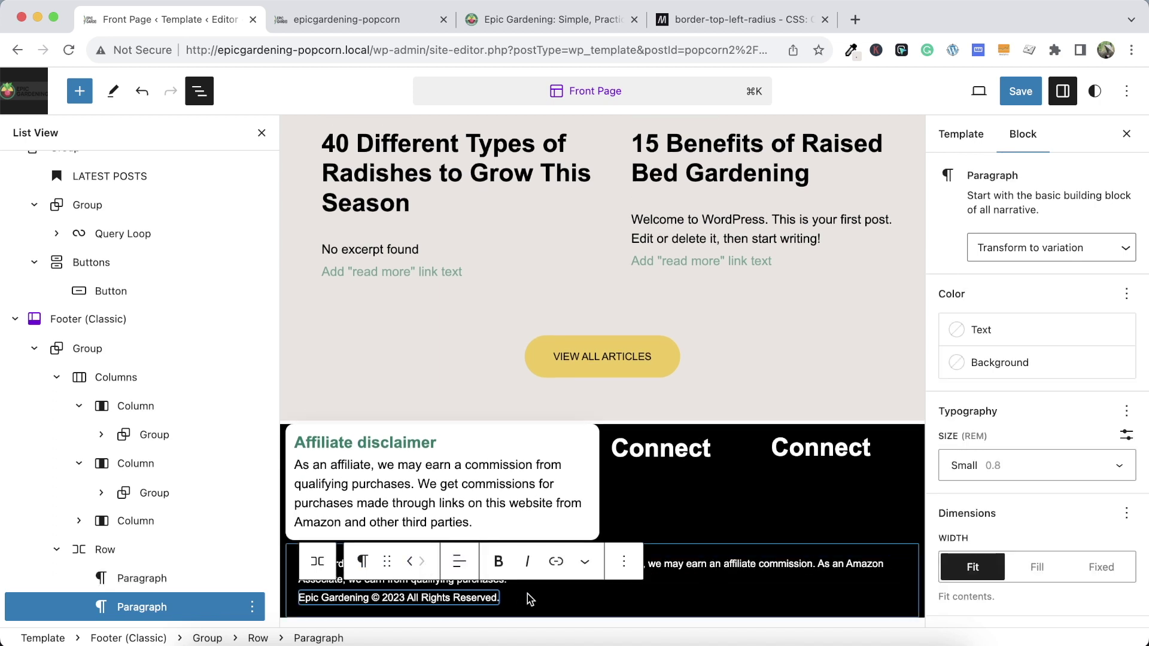
Check the Company links on the original Epic Gardening site and add an "About" paragraph below the middle footer column's Connect heading
click(667, 568)
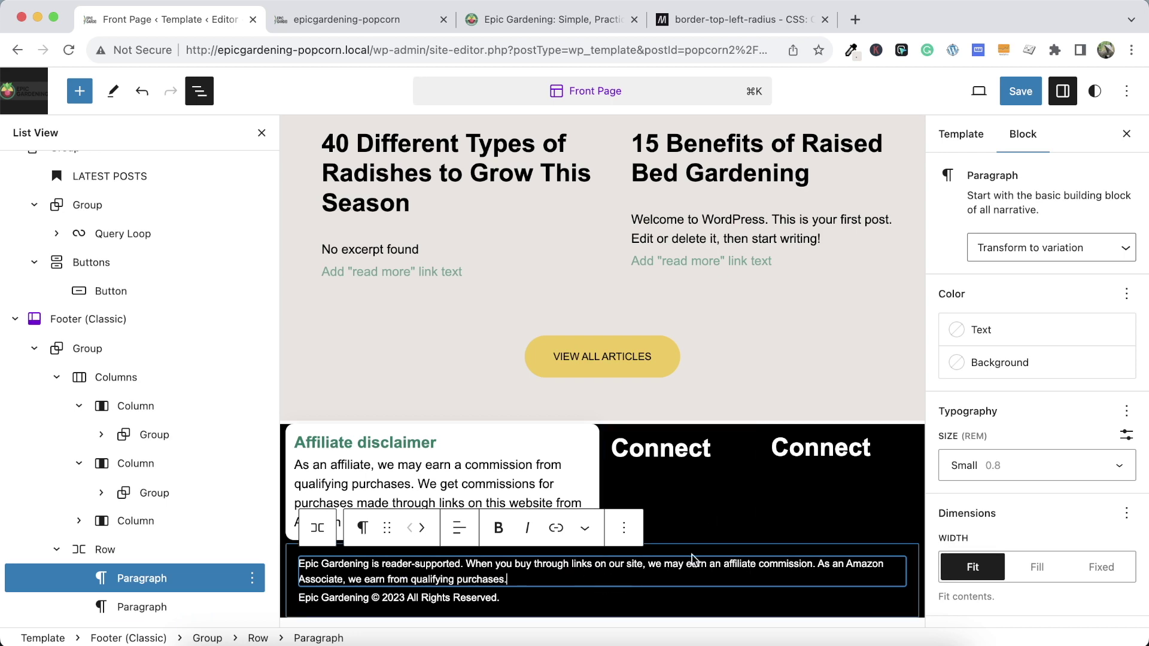
click(659, 515)
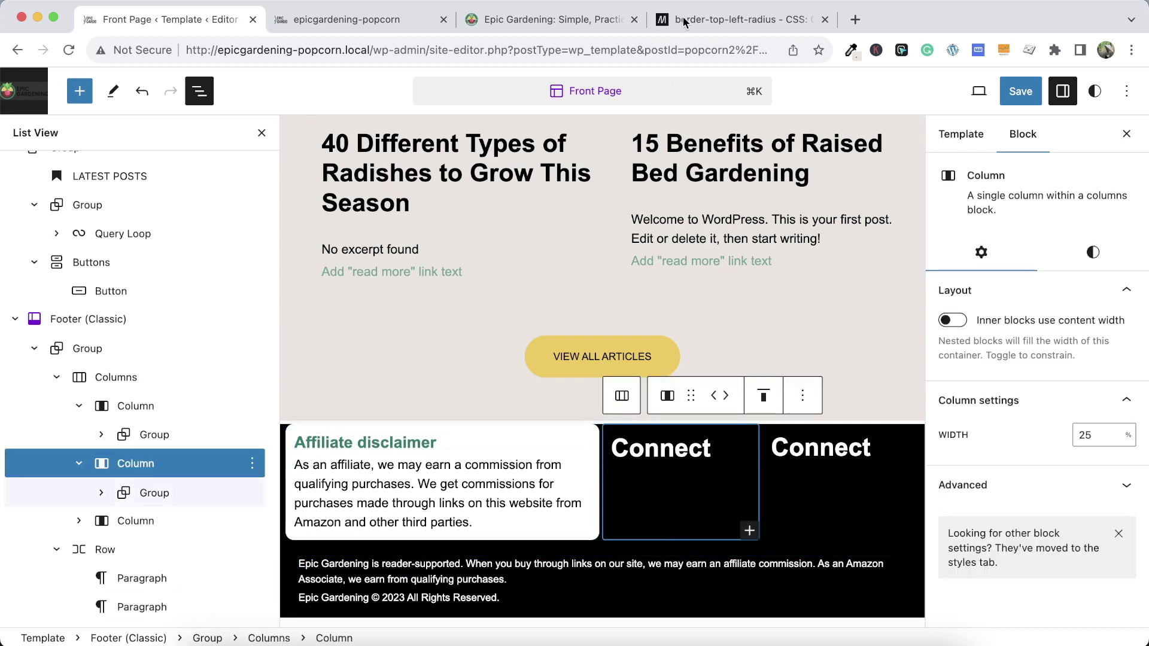
click(595, 20)
drag(654, 159, 591, 160)
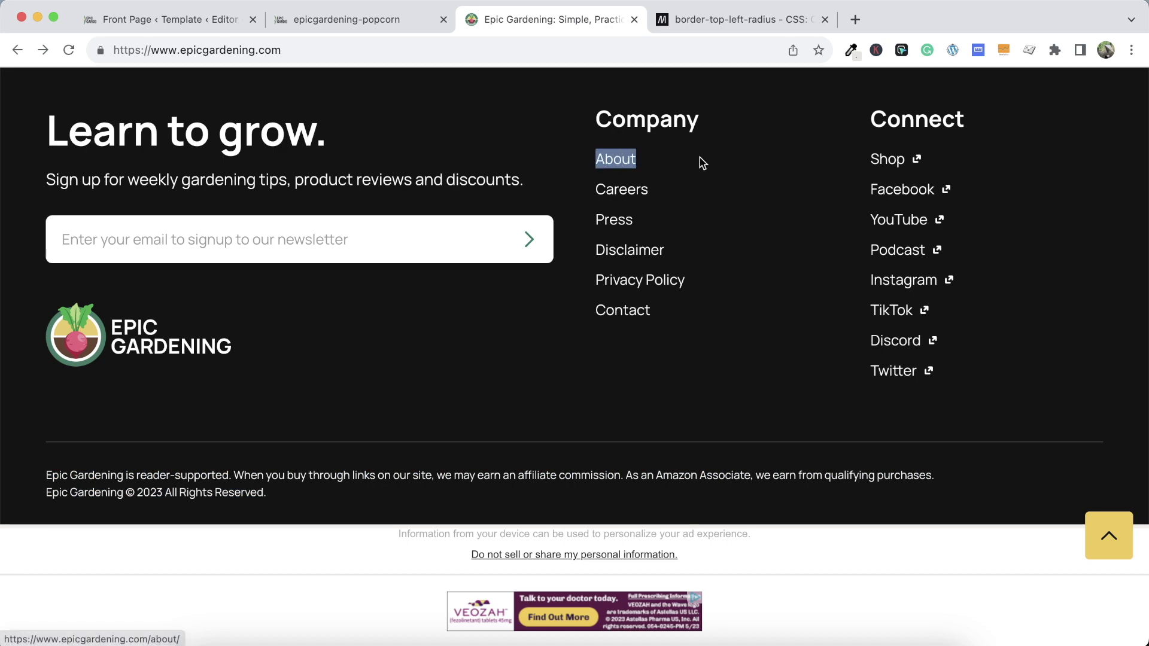
click(376, 17)
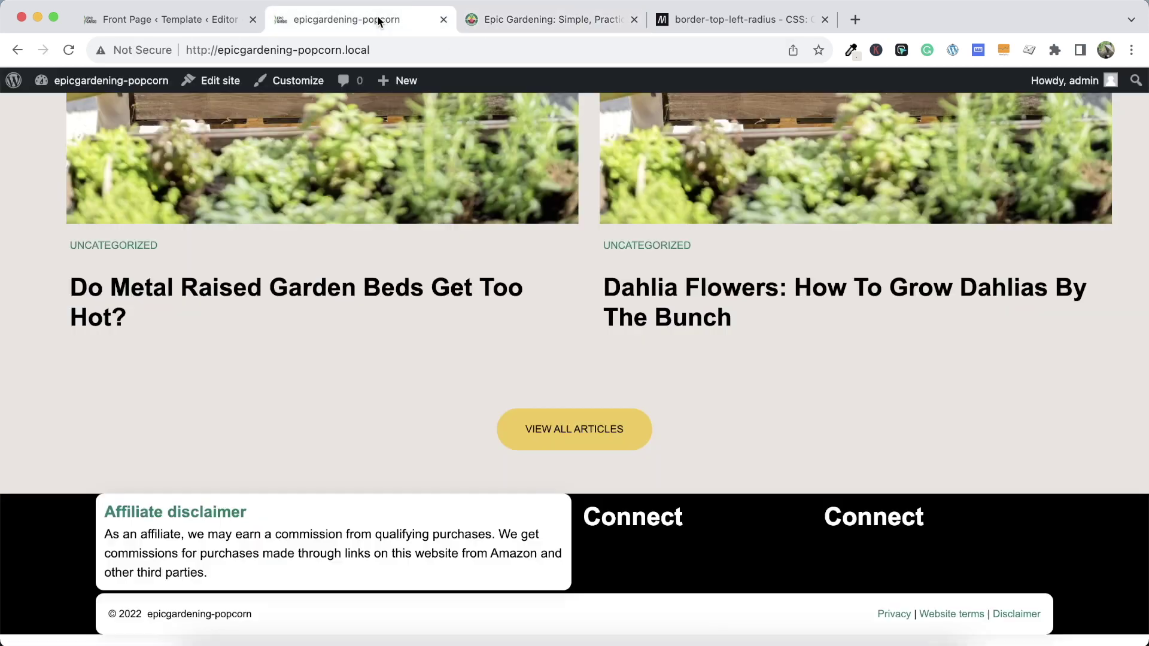
click(191, 17)
click(652, 464)
click(742, 466)
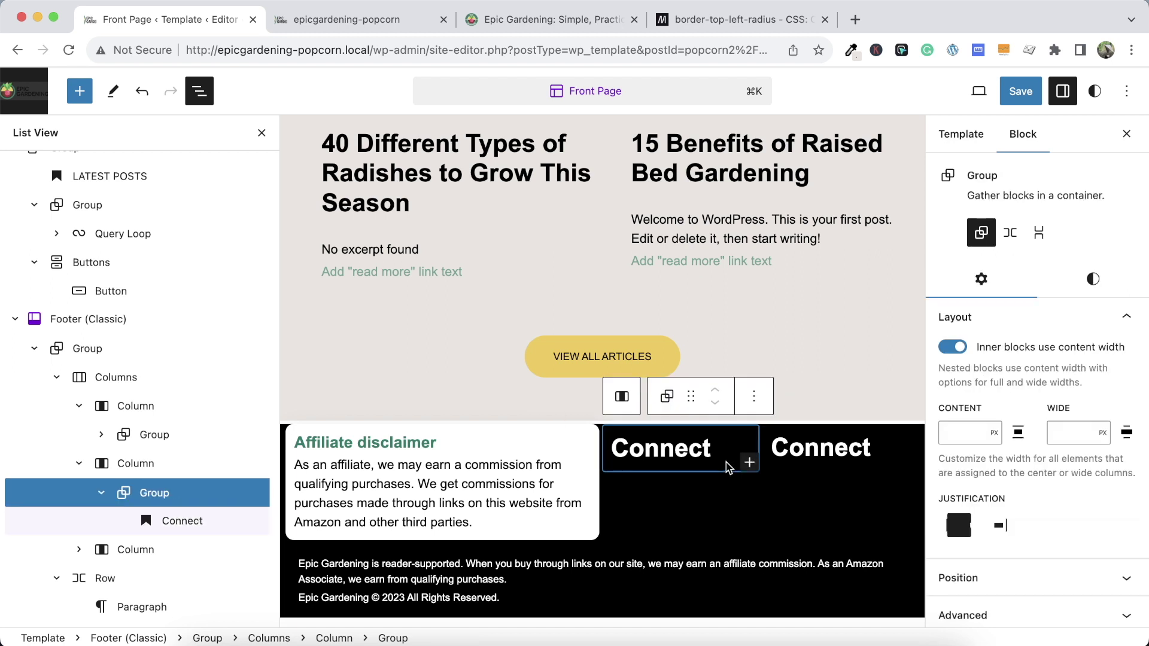
click(748, 464)
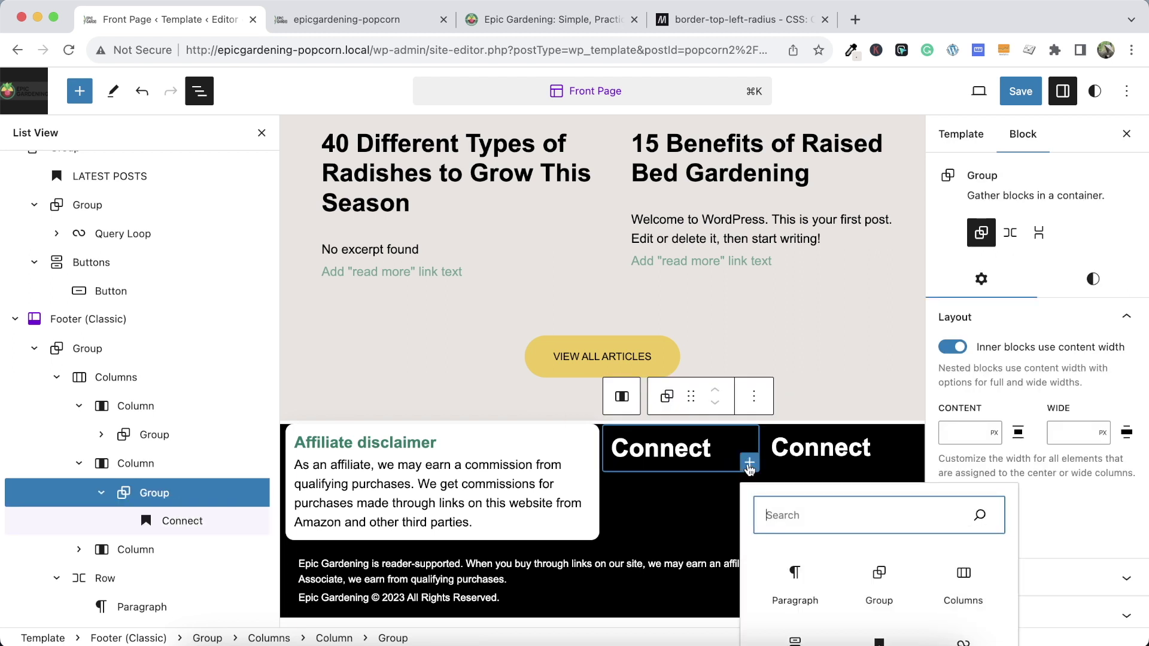
text(p)
click(794, 584)
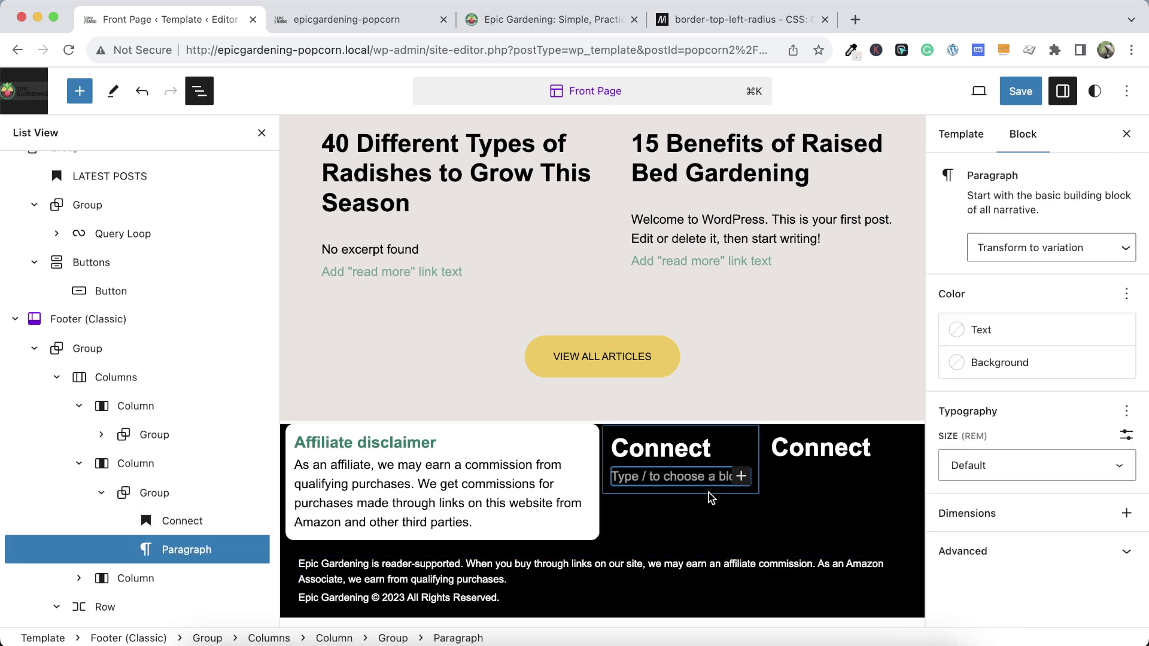
text(About)
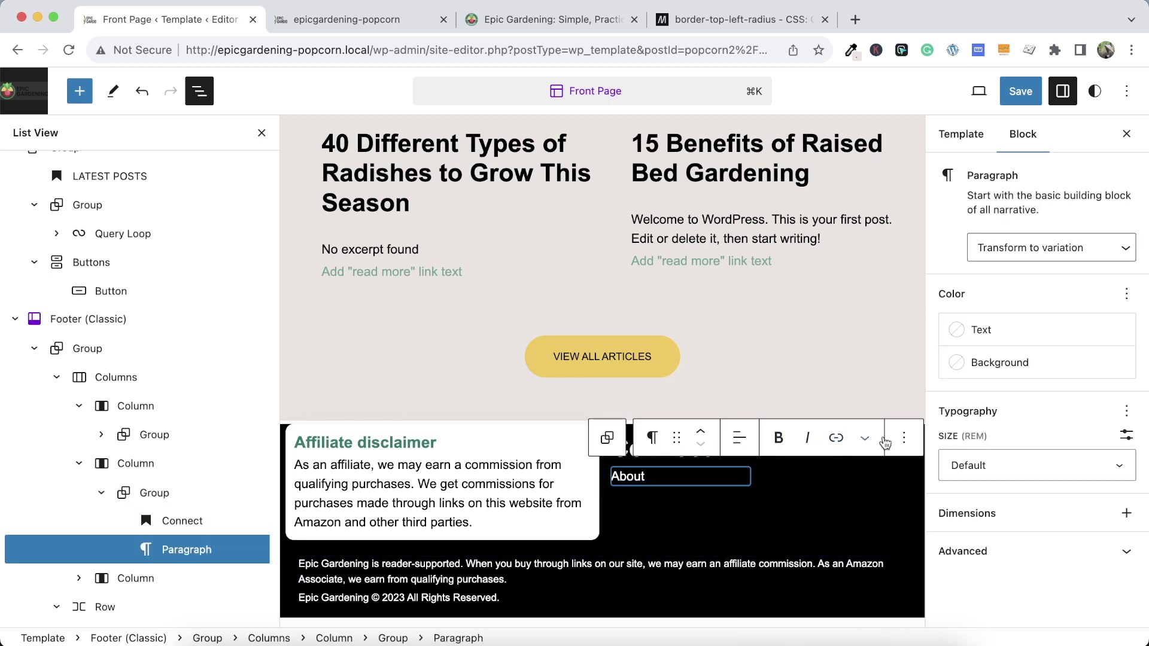
Duplicate the "About" paragraph four times in the middle footer column
click(901, 439)
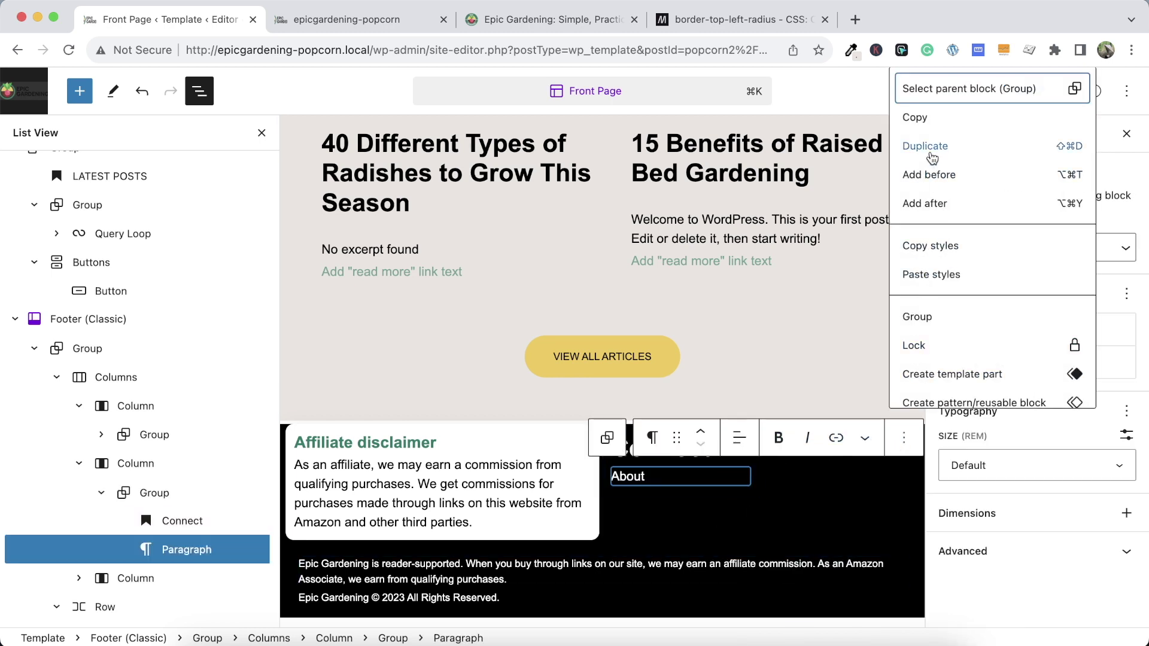
click(926, 146)
click(904, 459)
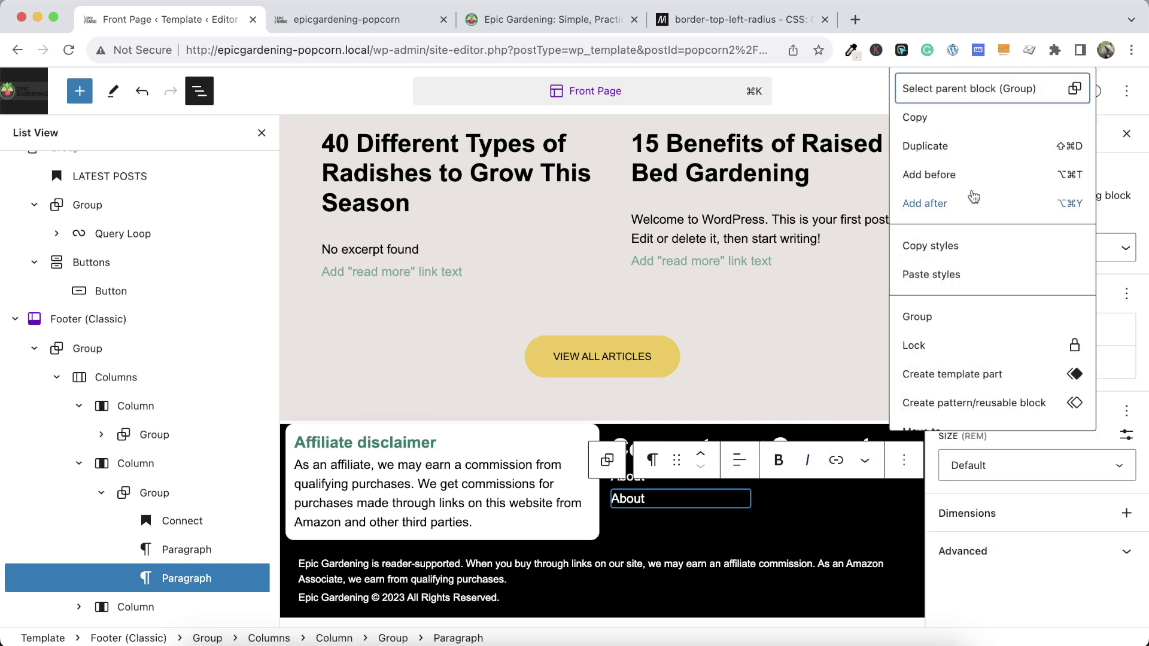
click(929, 149)
click(902, 483)
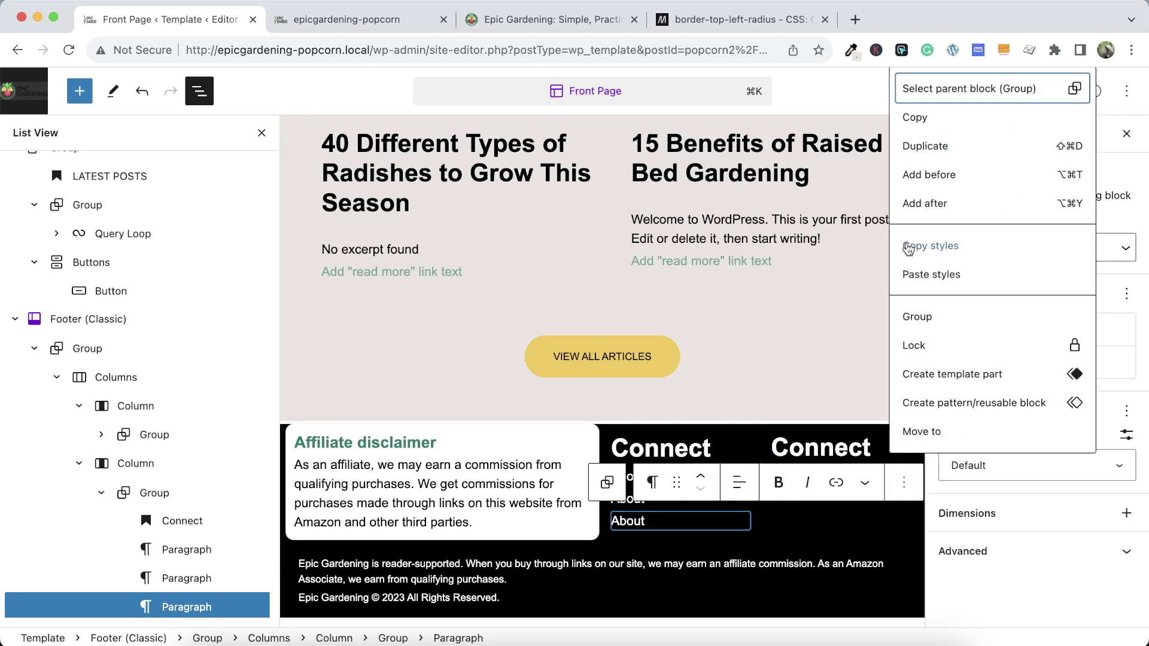
click(924, 146)
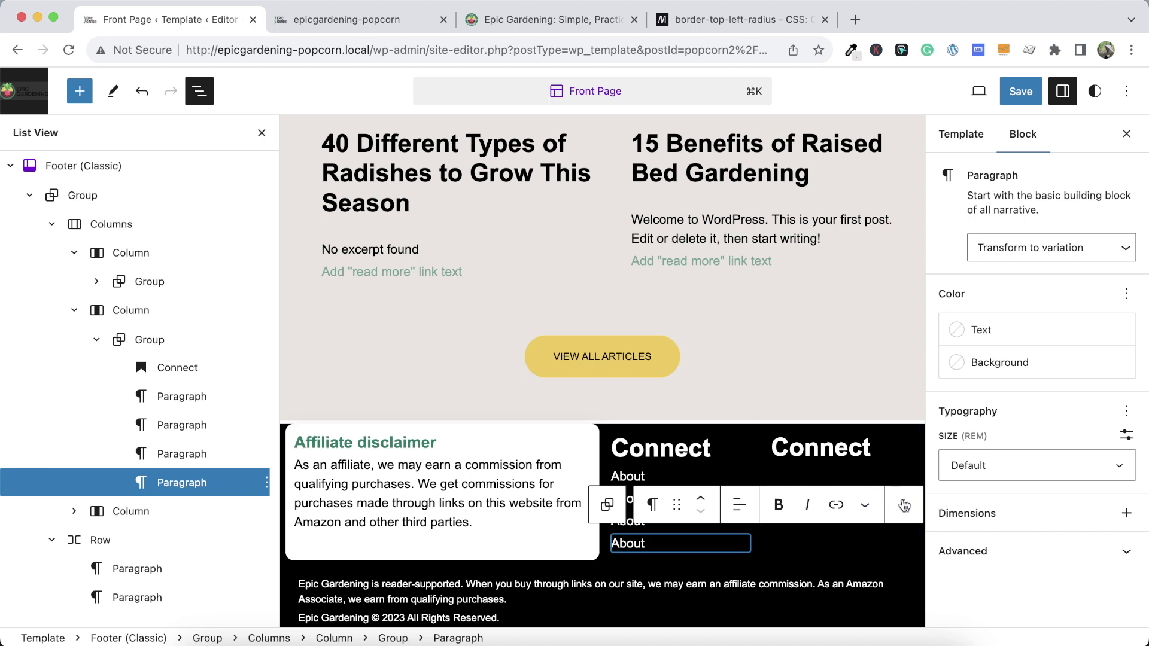
click(904, 504)
click(926, 146)
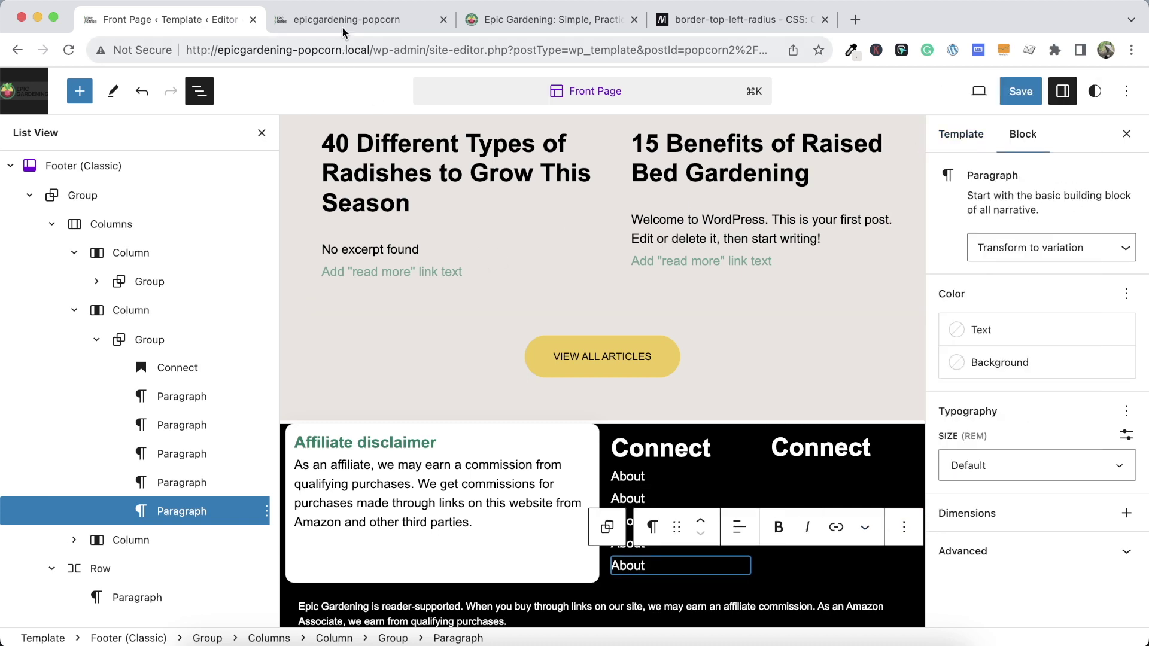
Replace the middle footer column's heading with "Company", copied from the original Epic Gardening footer
click(520, 13)
drag(841, 174, 900, 167)
double_click(666, 120)
key(super+c)
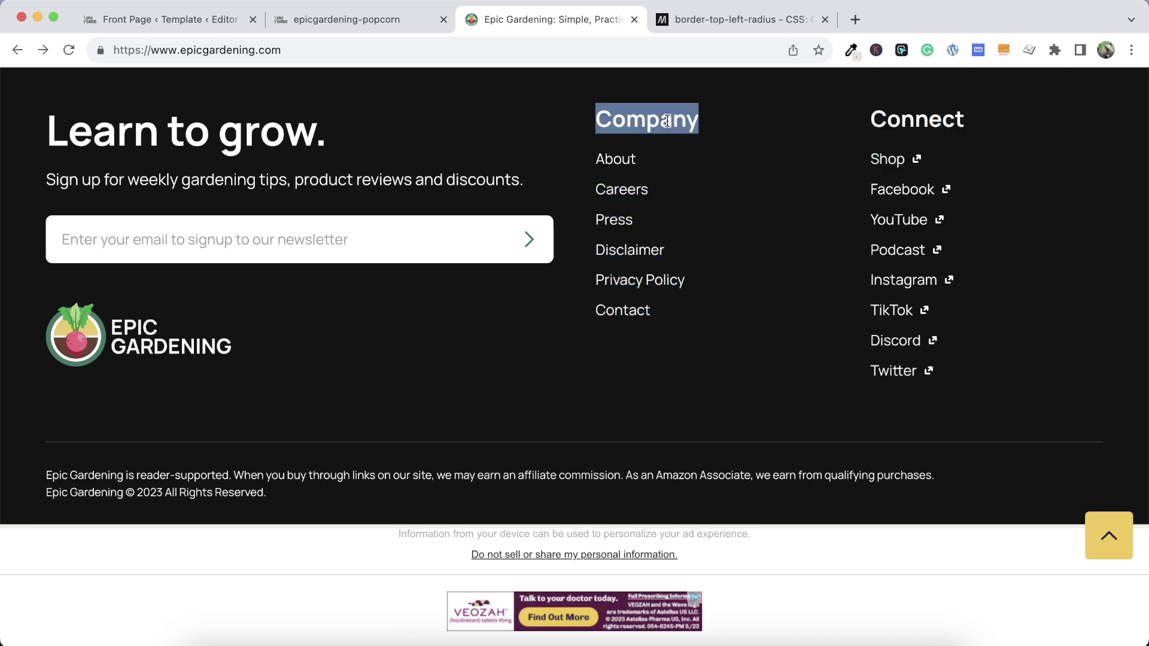
click(162, 19)
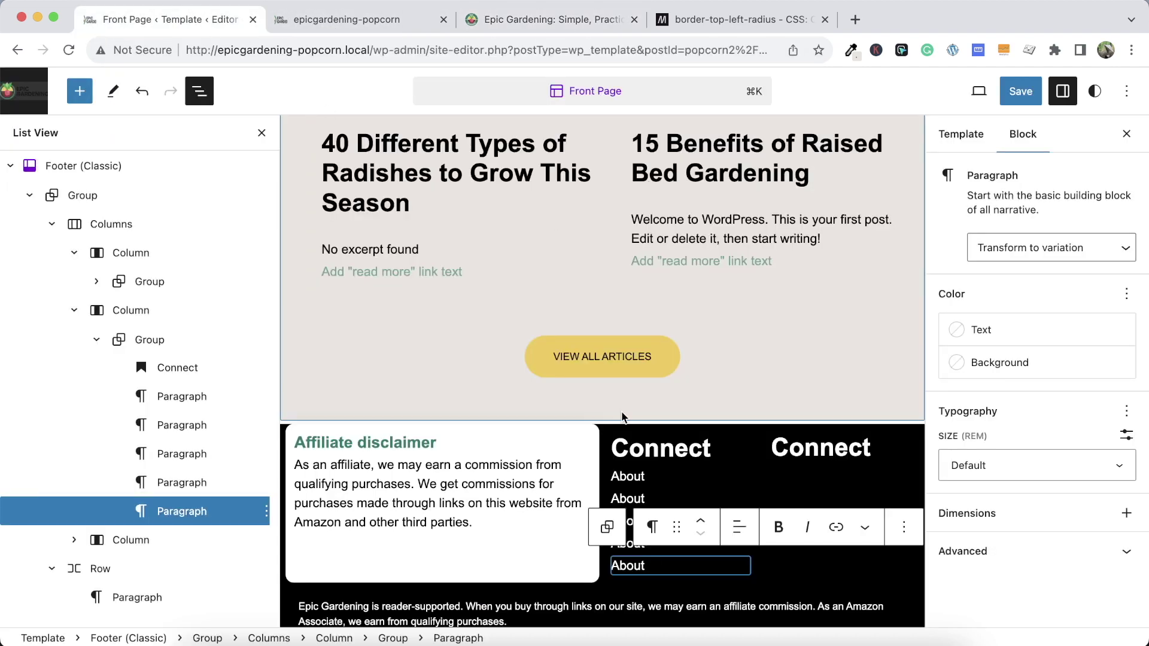
click(650, 460)
double_click(650, 459)
key(super+v)
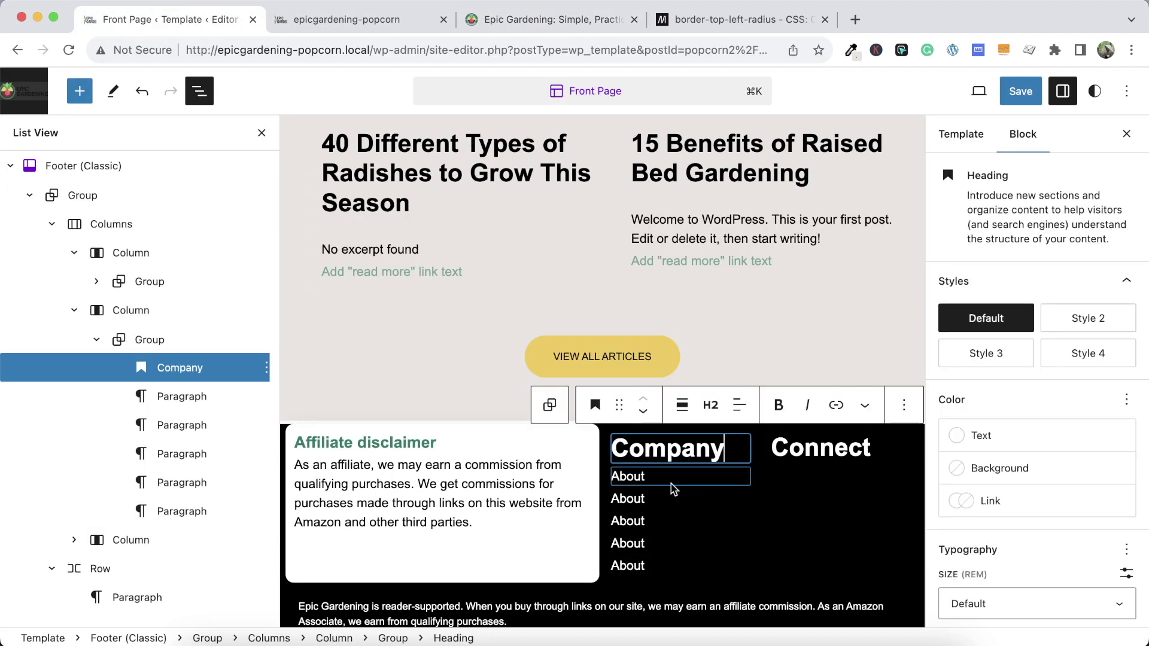
Switch back to the original Epic Gardening site to consult the links listed in its footer's Company column
click(514, 20)
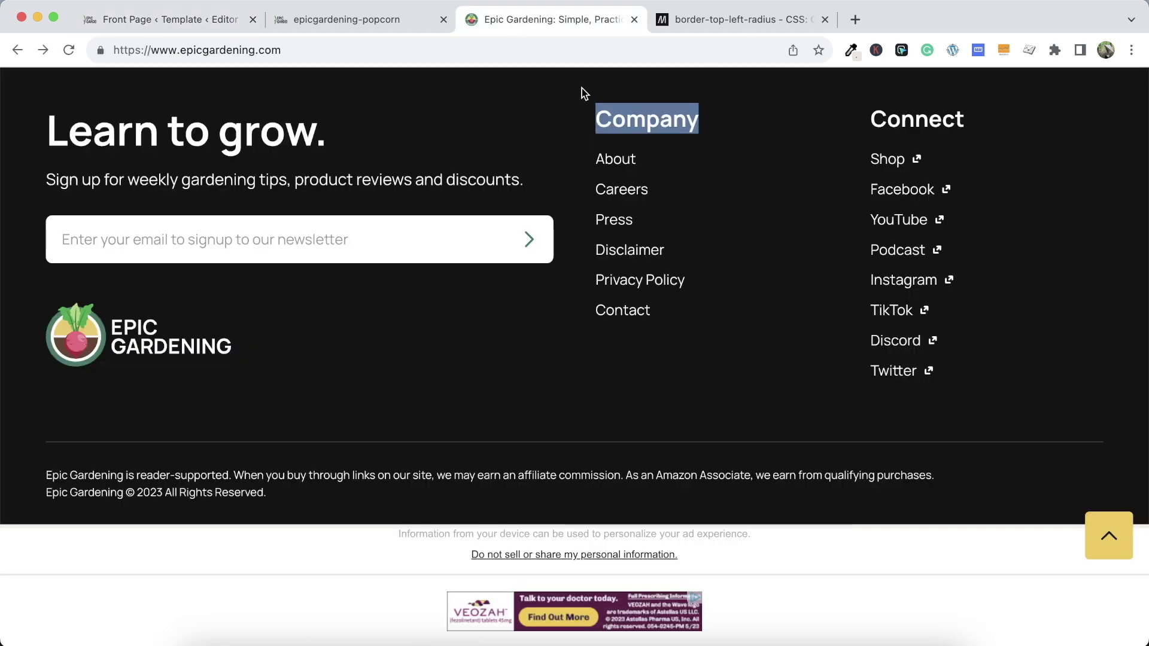
In the Front Page template editor, replace the second Company entry in the footer with Careers and remove its link
click(161, 19)
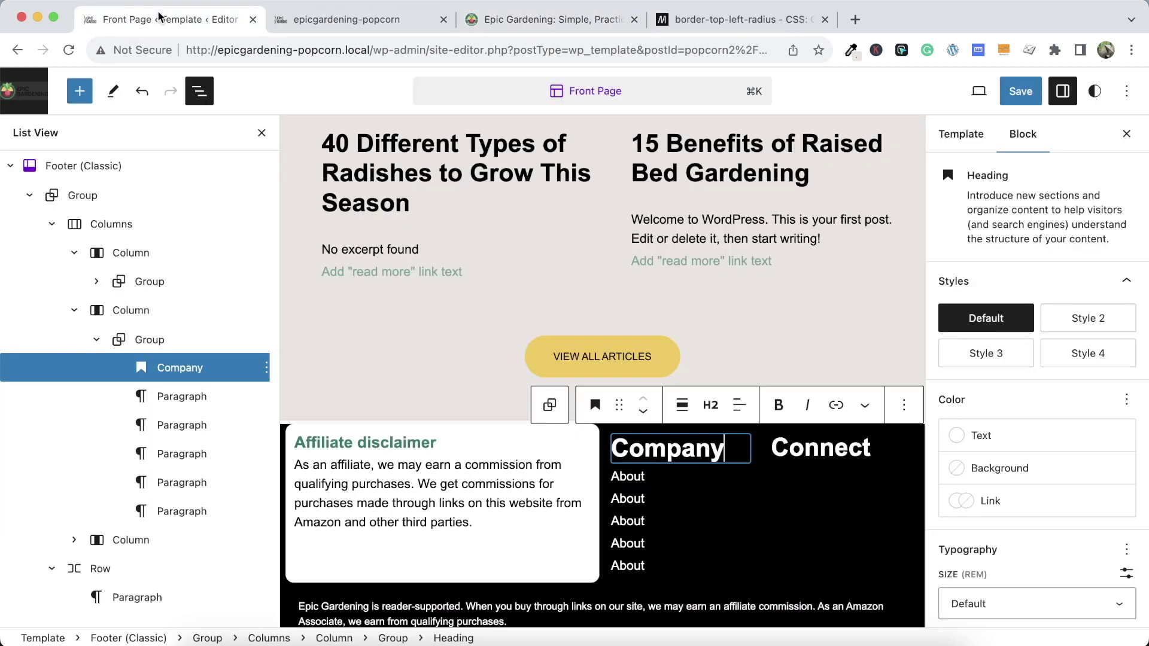
double_click(625, 497)
text(Careers)
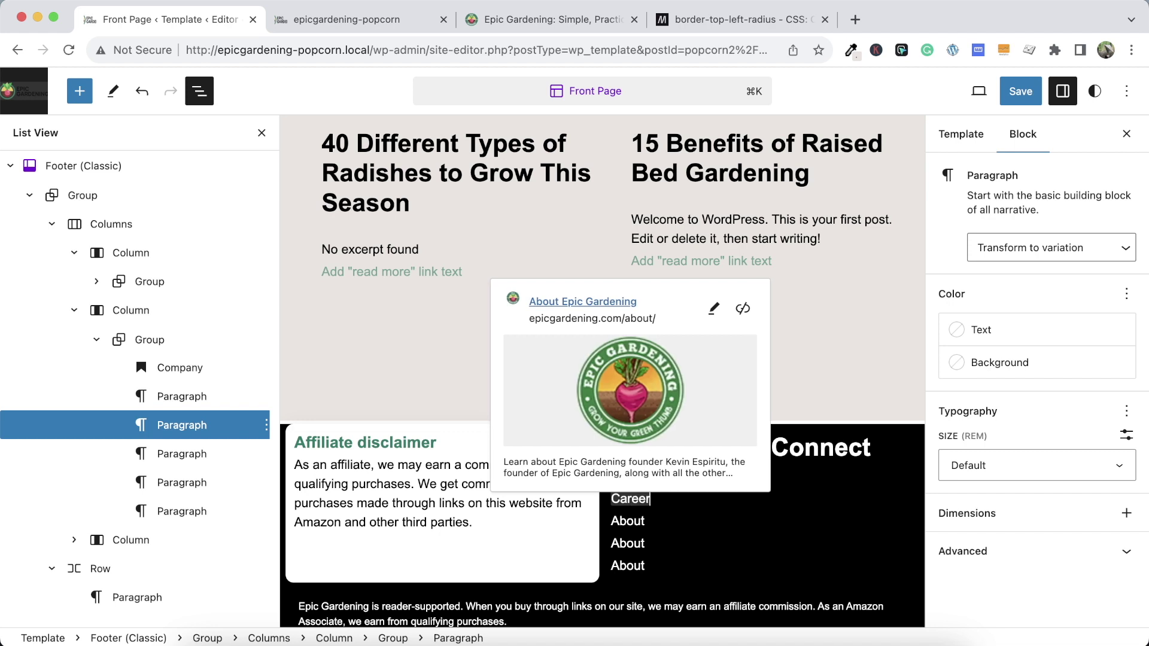
click(748, 307)
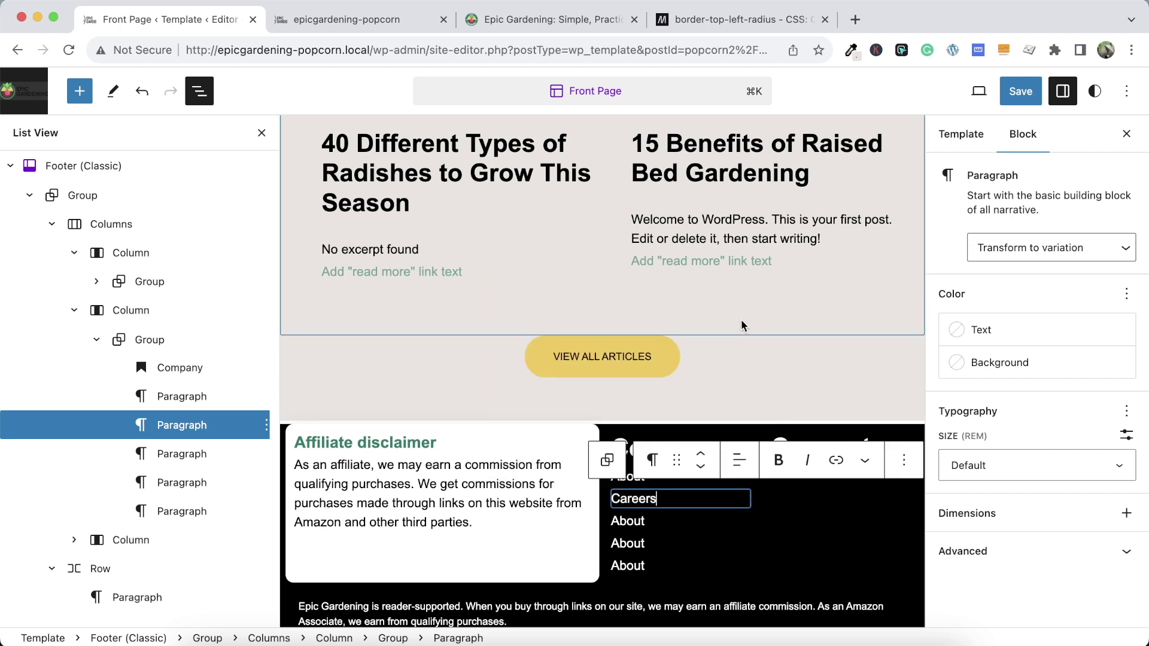
Remove the links from the four remaining About entries in the footer's Company column
click(632, 521)
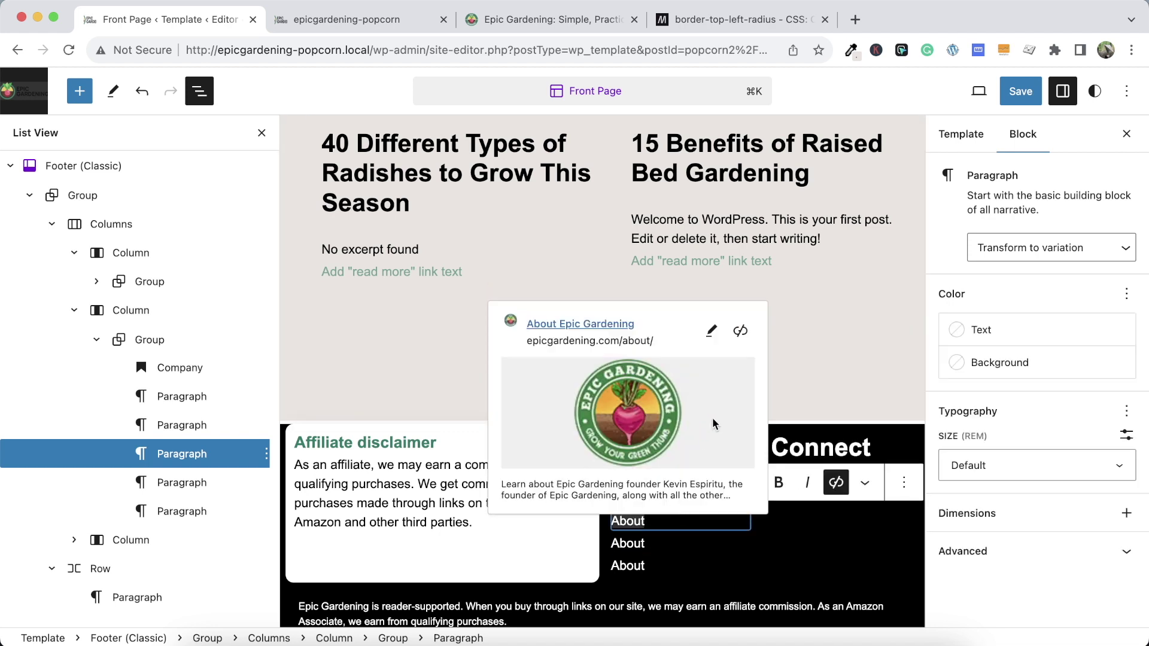
click(742, 336)
key(Down)
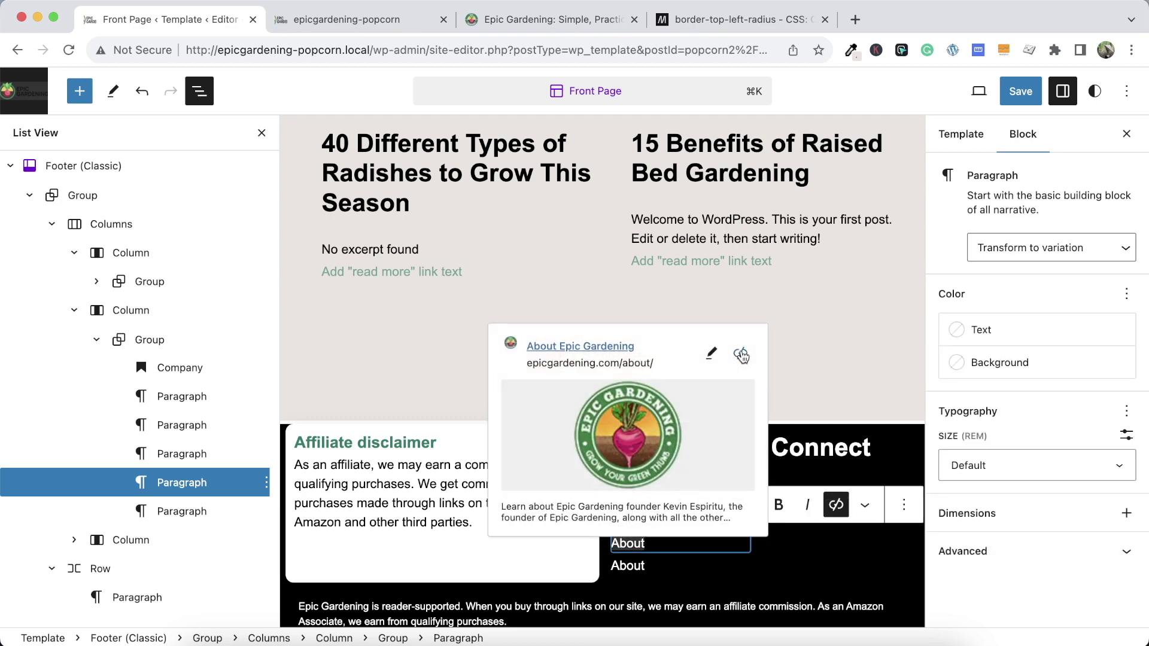
click(742, 357)
key(Down)
click(741, 382)
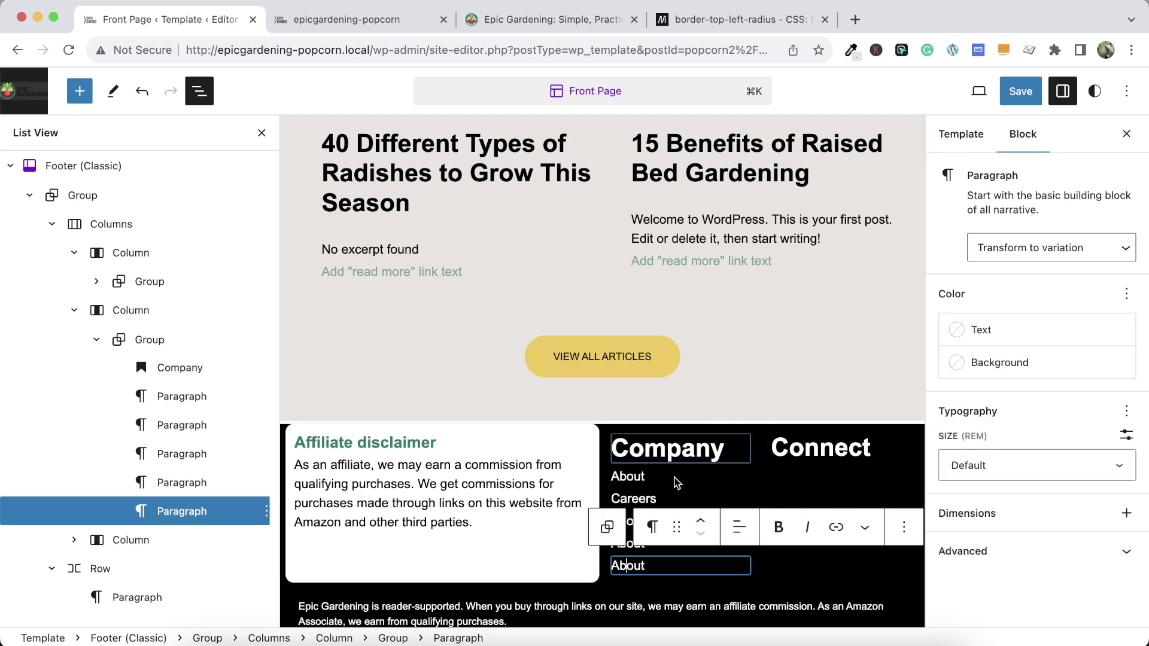
click(635, 477)
click(731, 296)
Replace the third Company entry with Press and the fourth with Disclaimer, matching the live Epic Gardening footer
double_click(634, 520)
text(Press)
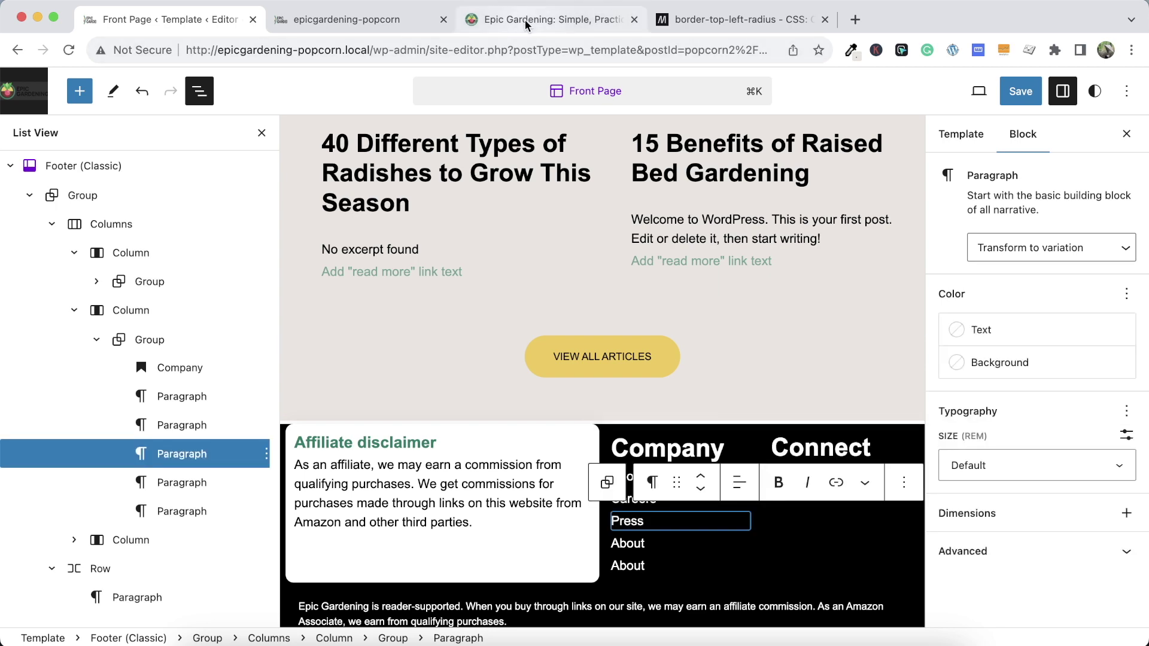
click(593, 10)
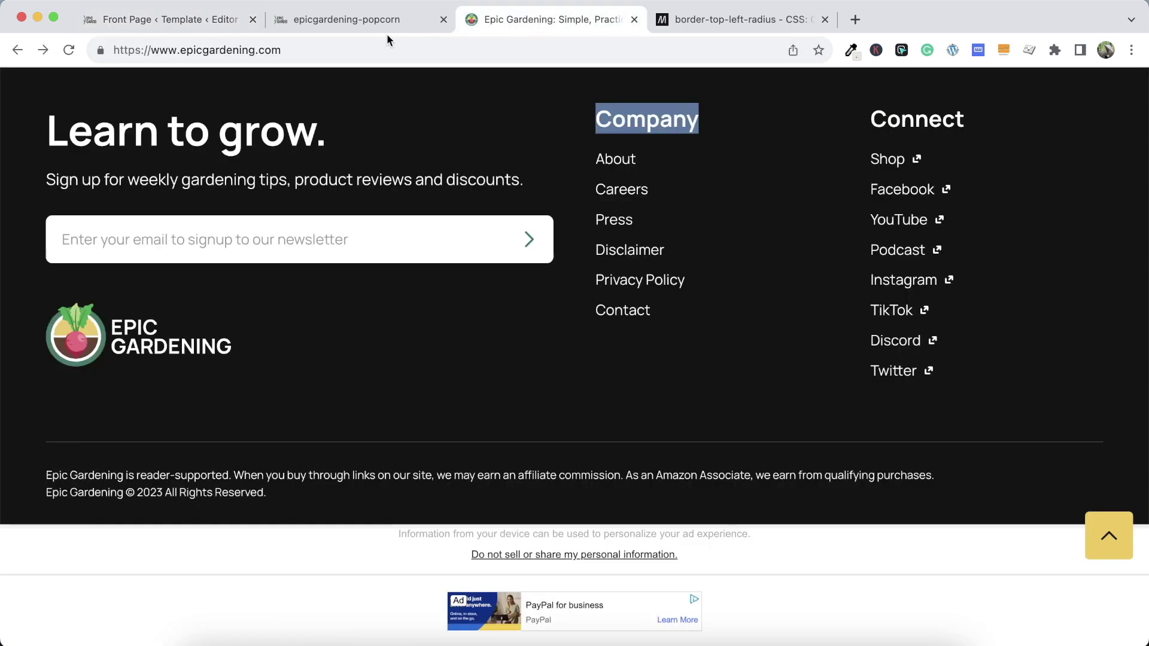
click(189, 23)
double_click(640, 550)
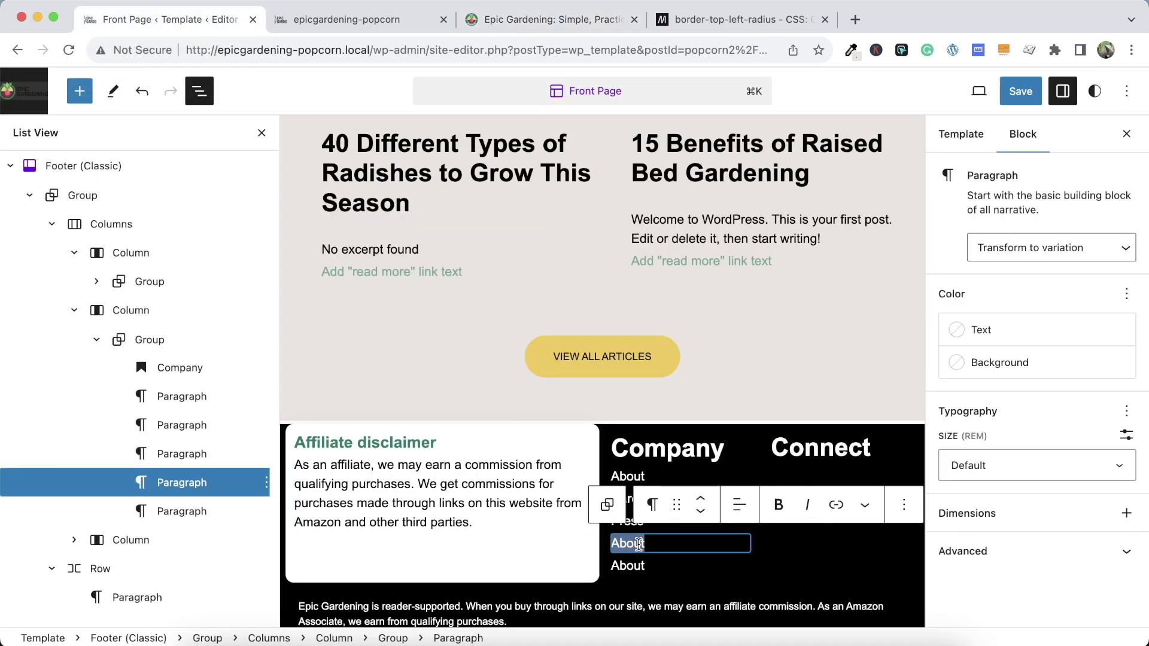
text(Disclaime)
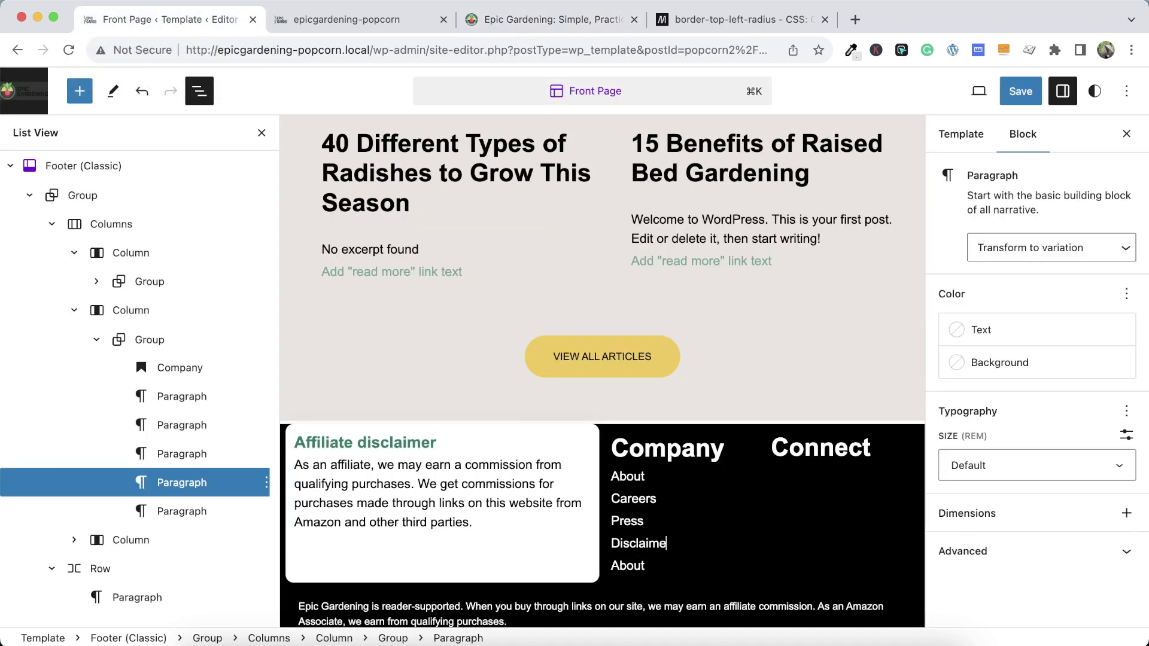
text(r)
Replace the last Company entry with Privacy Policy, then duplicate it and change the copy's text to Contact
double_click(637, 563)
text(Policy)
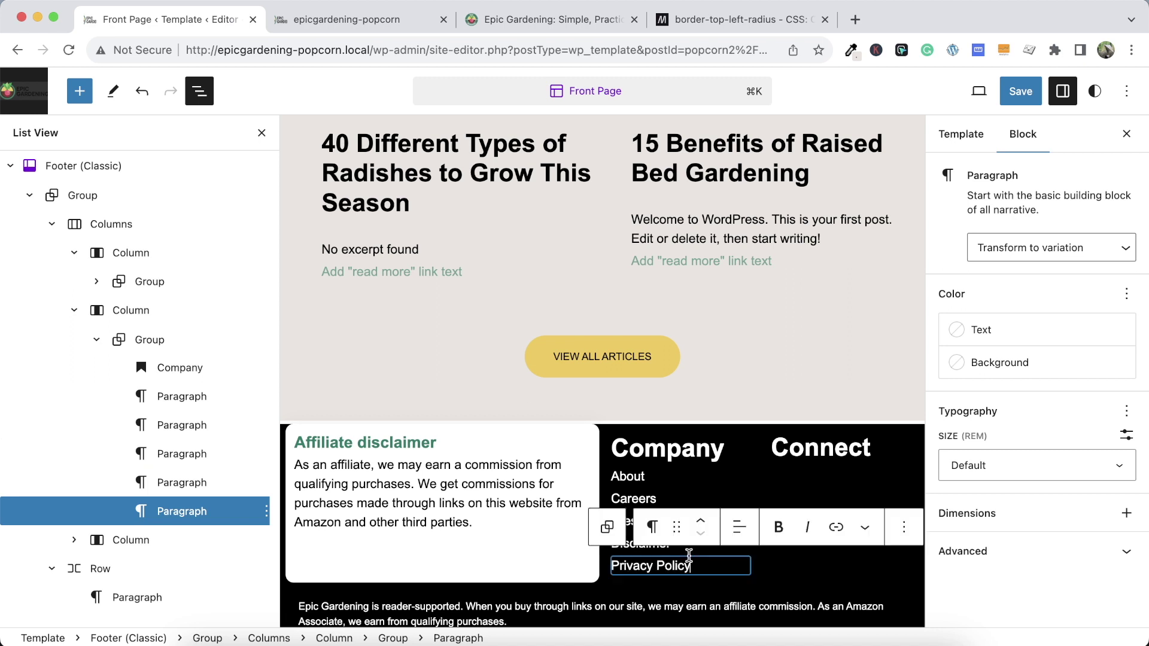
click(895, 527)
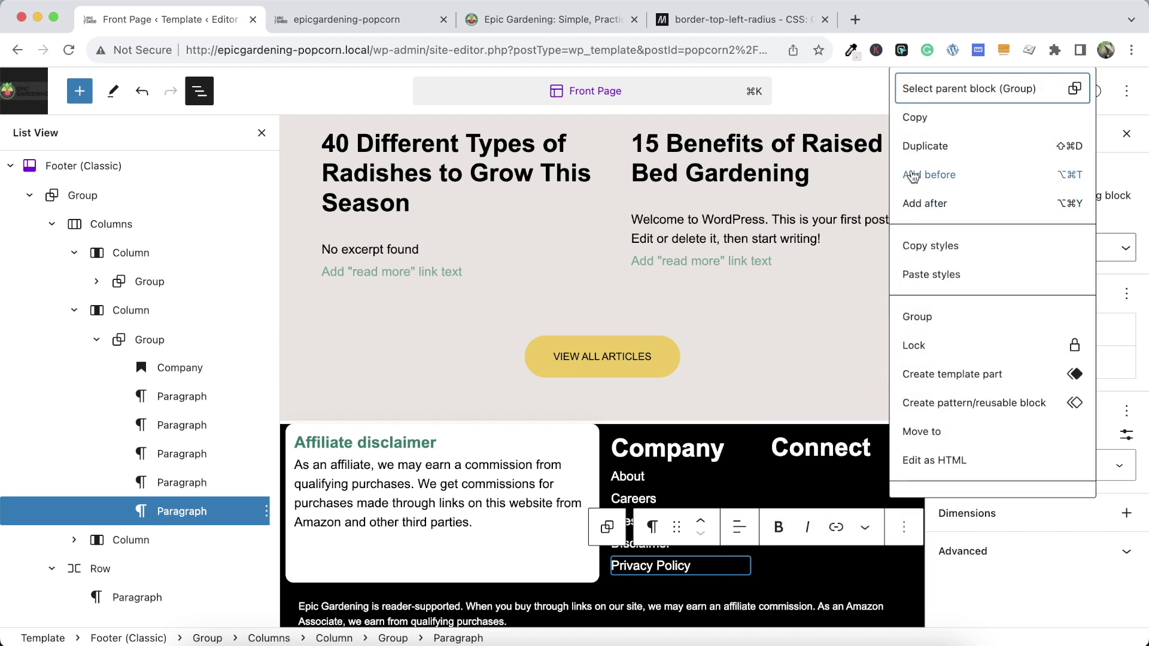
click(914, 144)
click(470, 20)
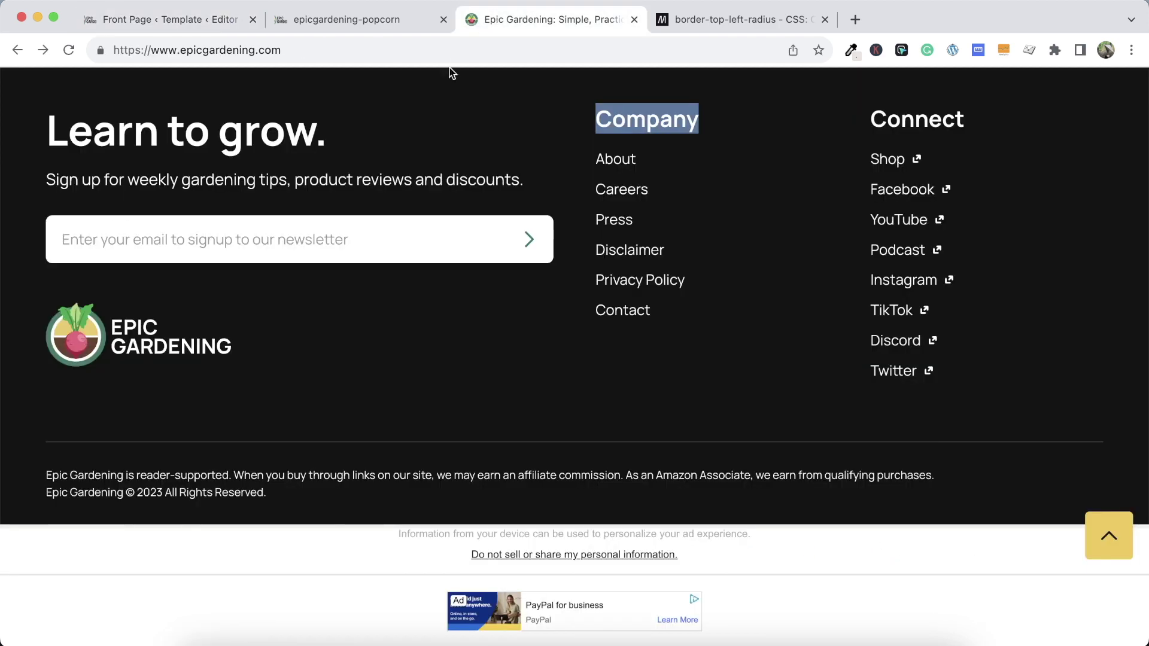
click(162, 18)
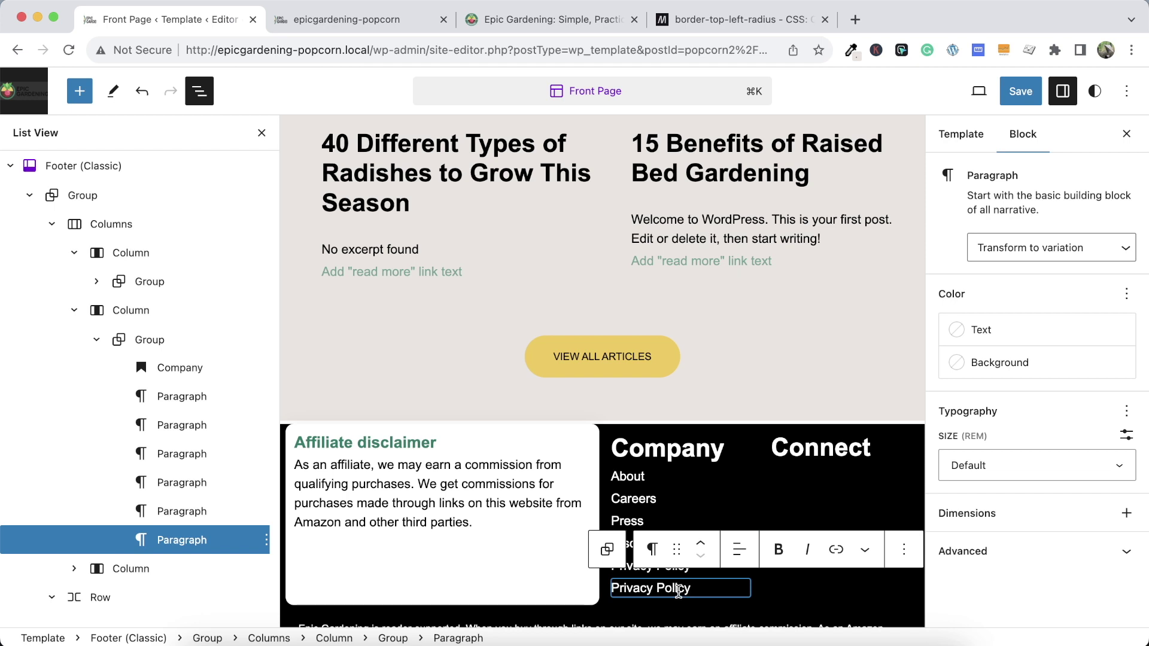
drag(666, 591, 611, 589)
text(Contact)
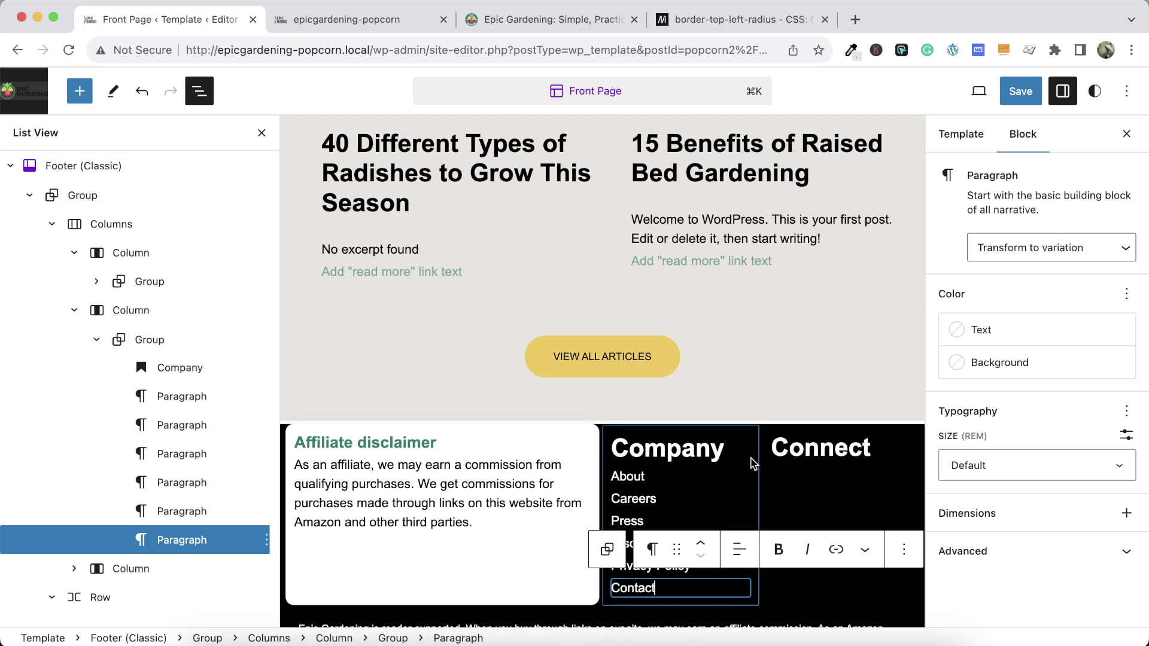
Save the template and review the updated footer on the local site's front page
click(1028, 91)
click(1028, 91)
click(497, 13)
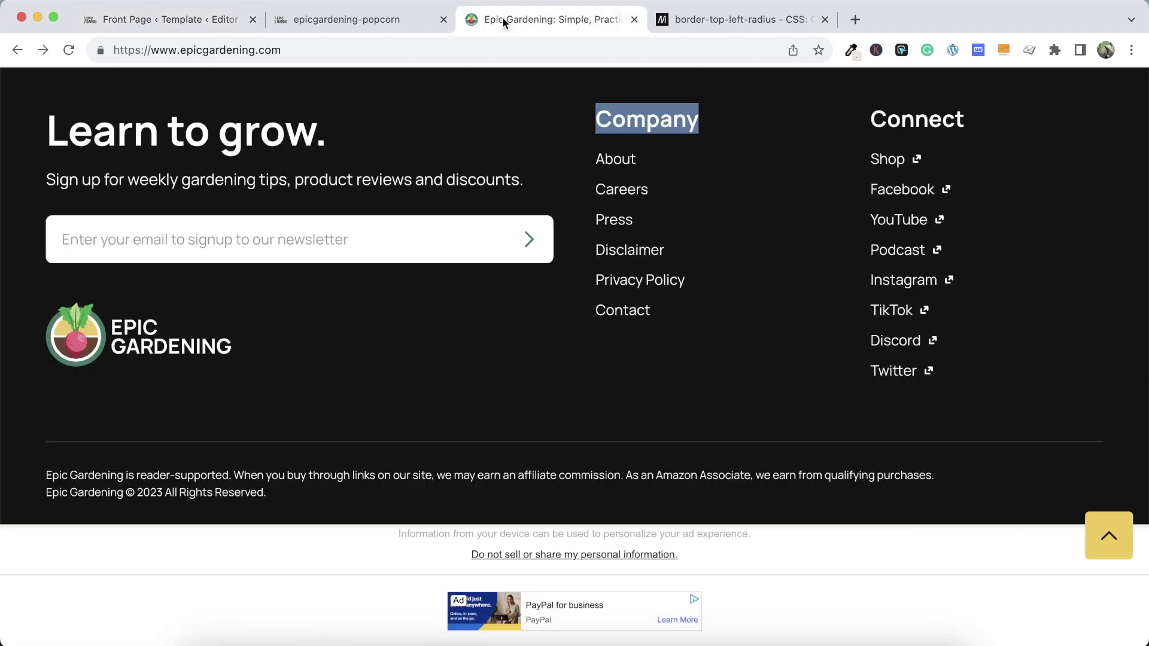
click(366, 24)
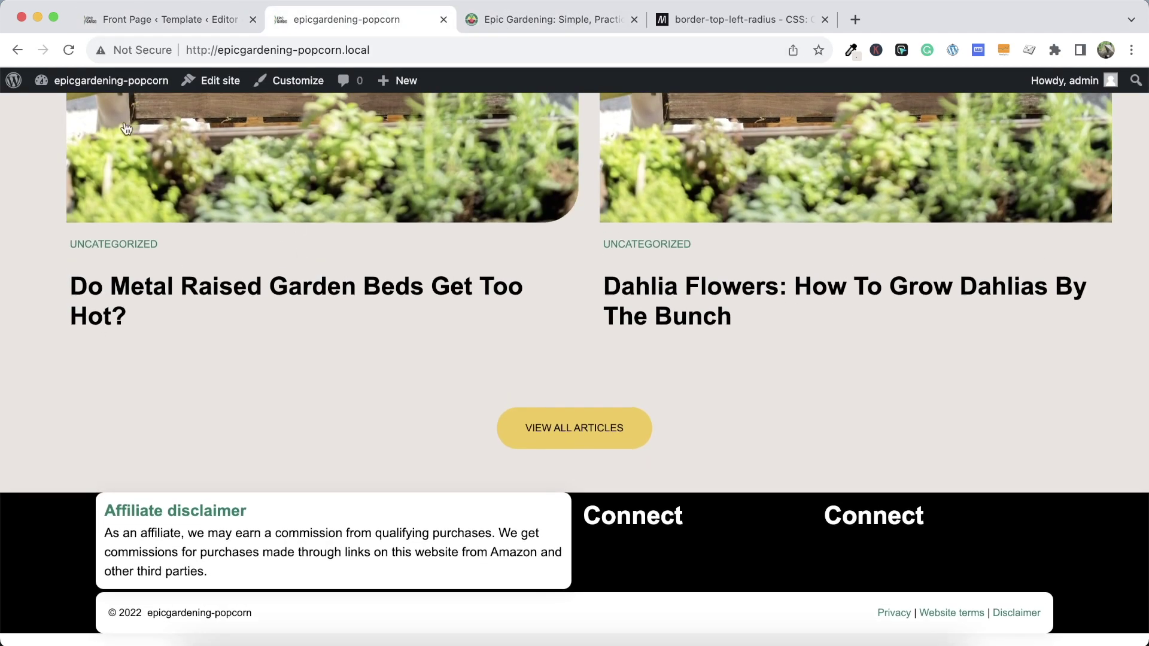
scroll(766, 447, down, 2)
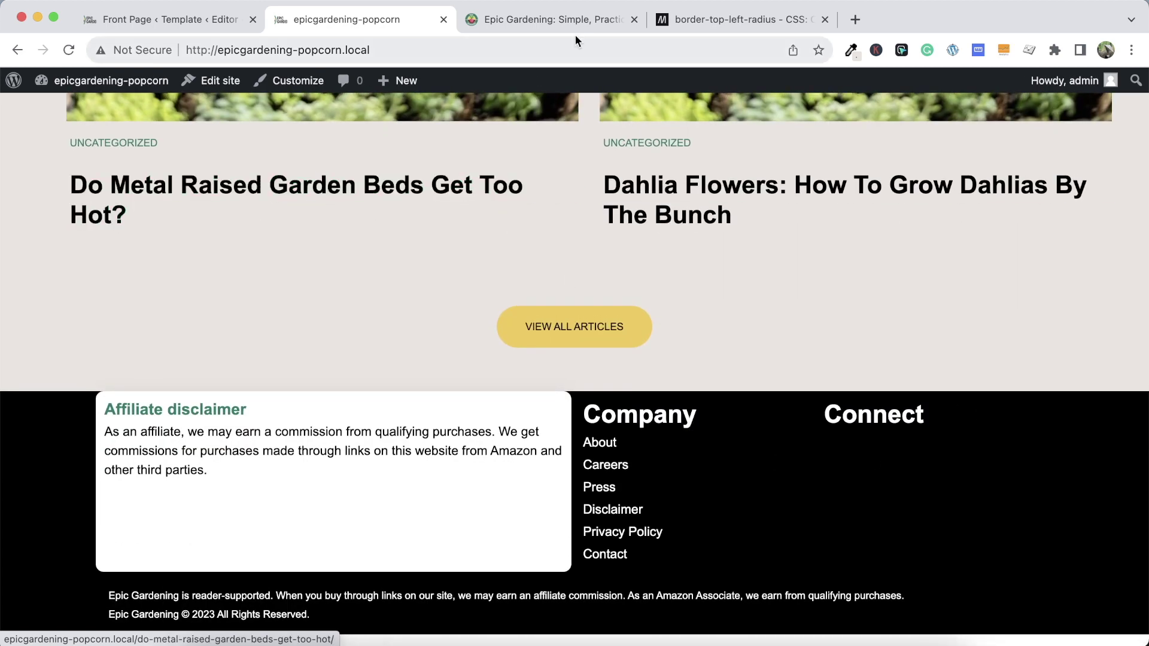
Copy the Shop to Twitter entries from the live Epic Gardening footer and paste them below the template's Connect heading
click(561, 21)
drag(951, 359, 871, 168)
key(super+c)
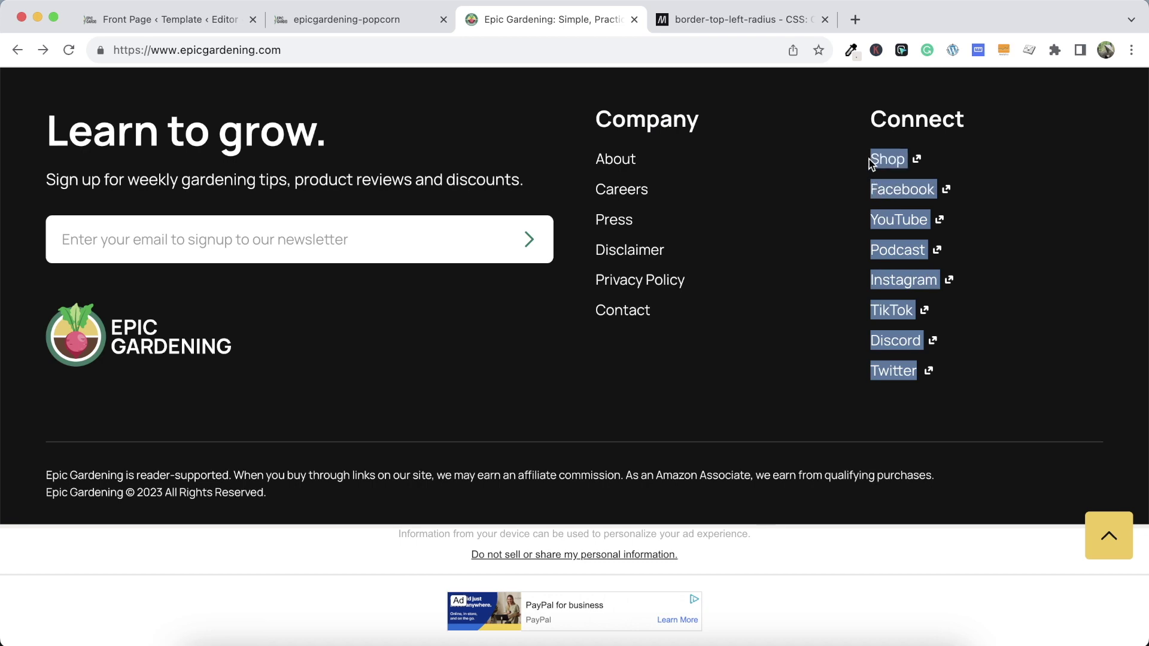
click(212, 24)
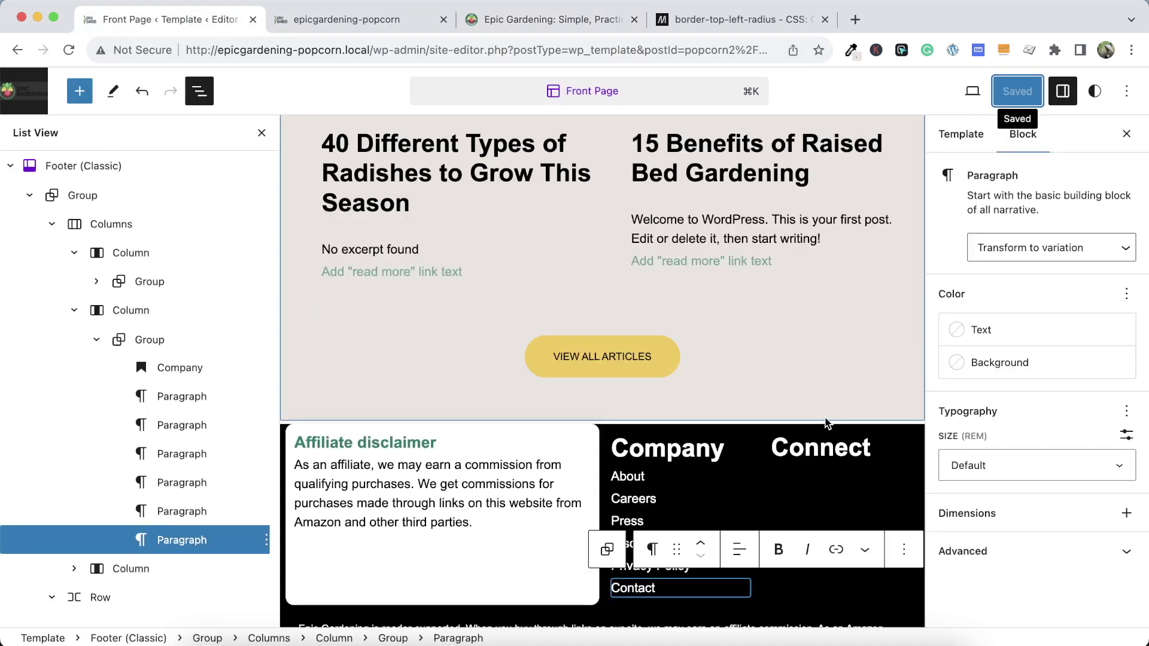
click(859, 449)
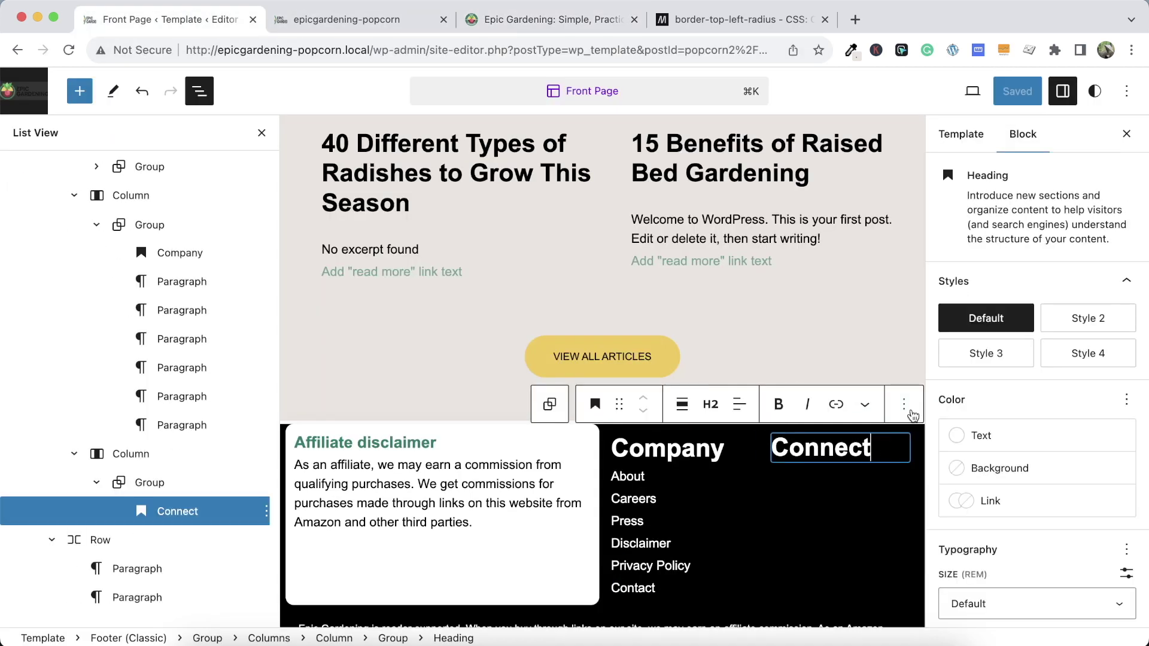
click(903, 404)
click(933, 199)
key(super+v)
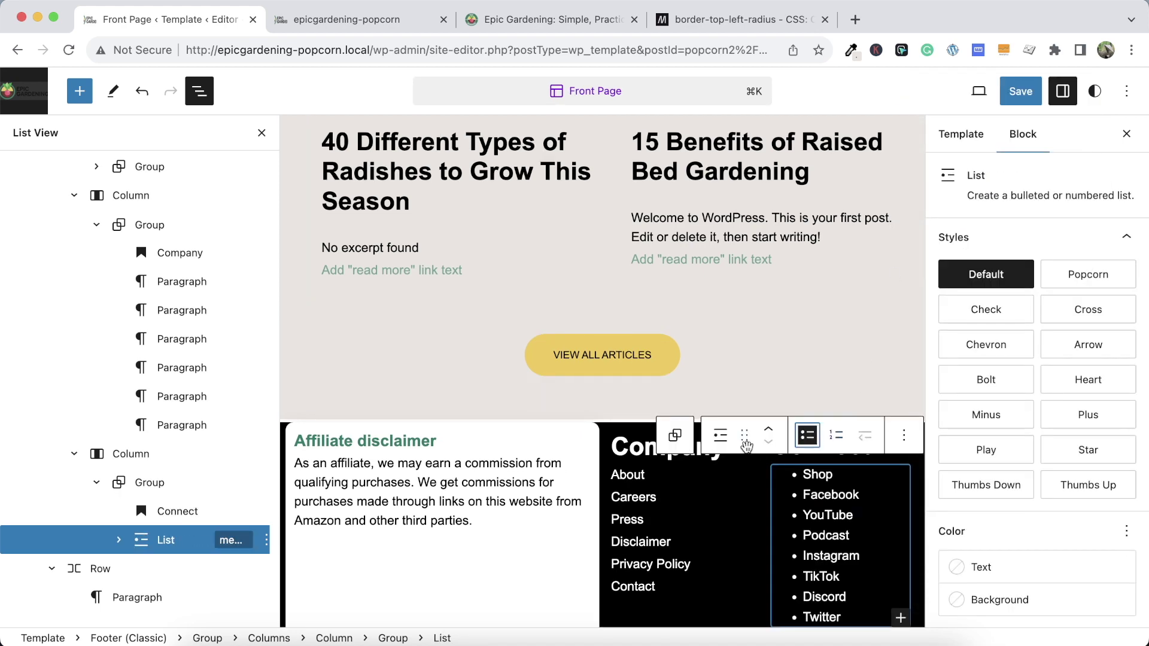
Transform the pasted Connect list into separate paragraphs
click(675, 435)
click(809, 461)
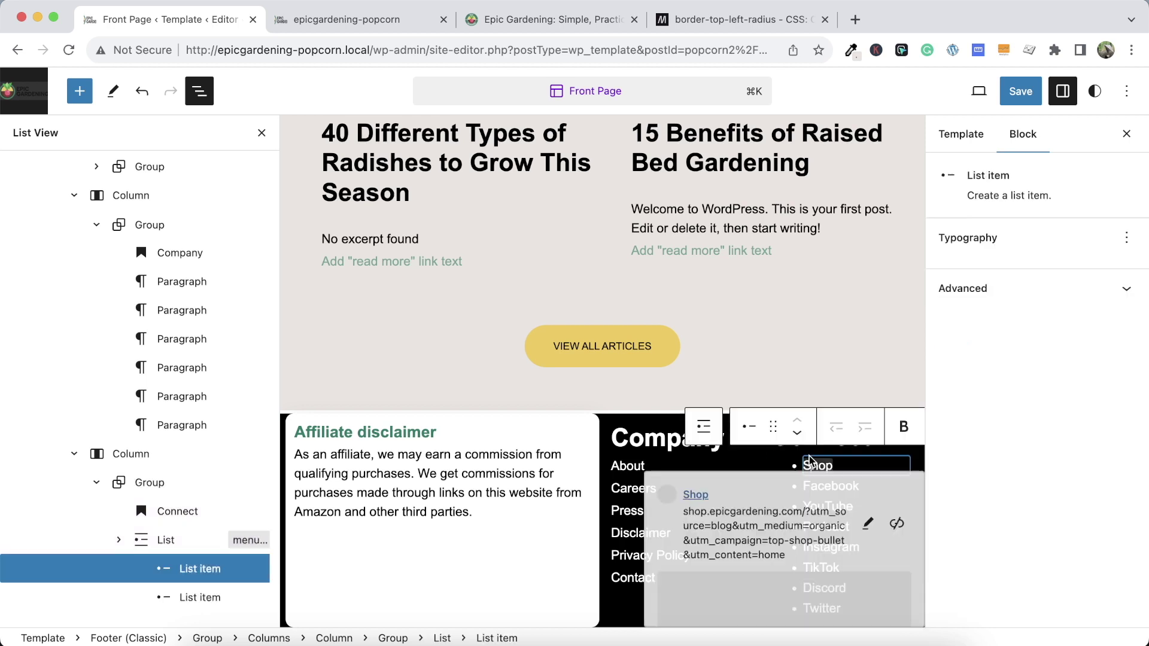
click(578, 429)
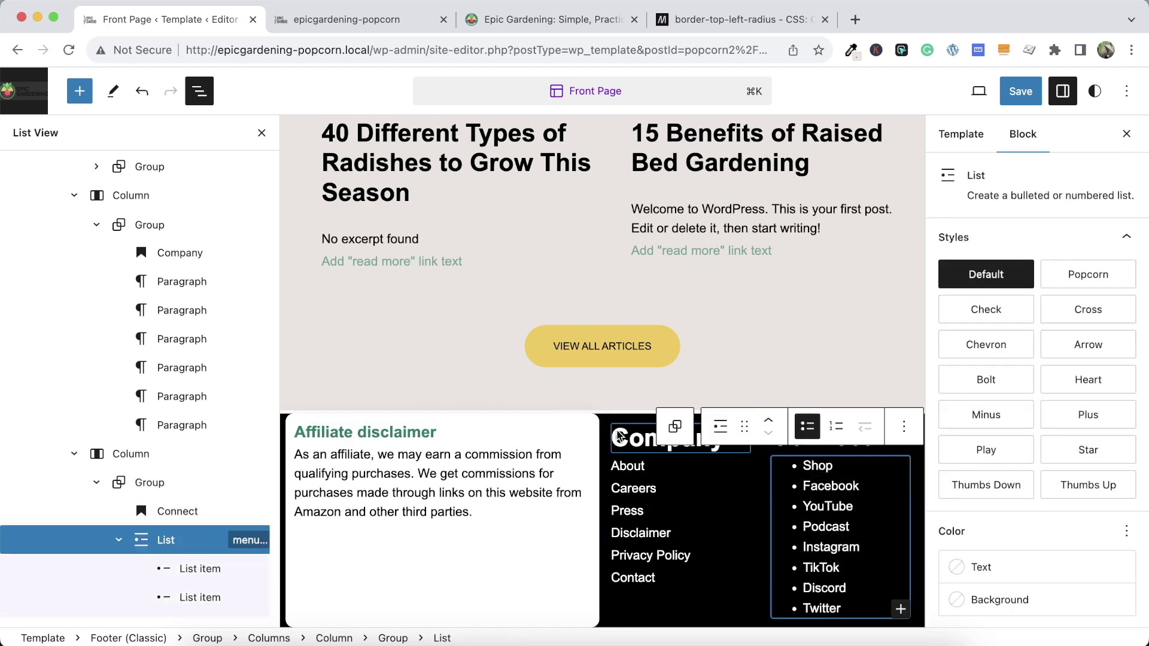
click(720, 426)
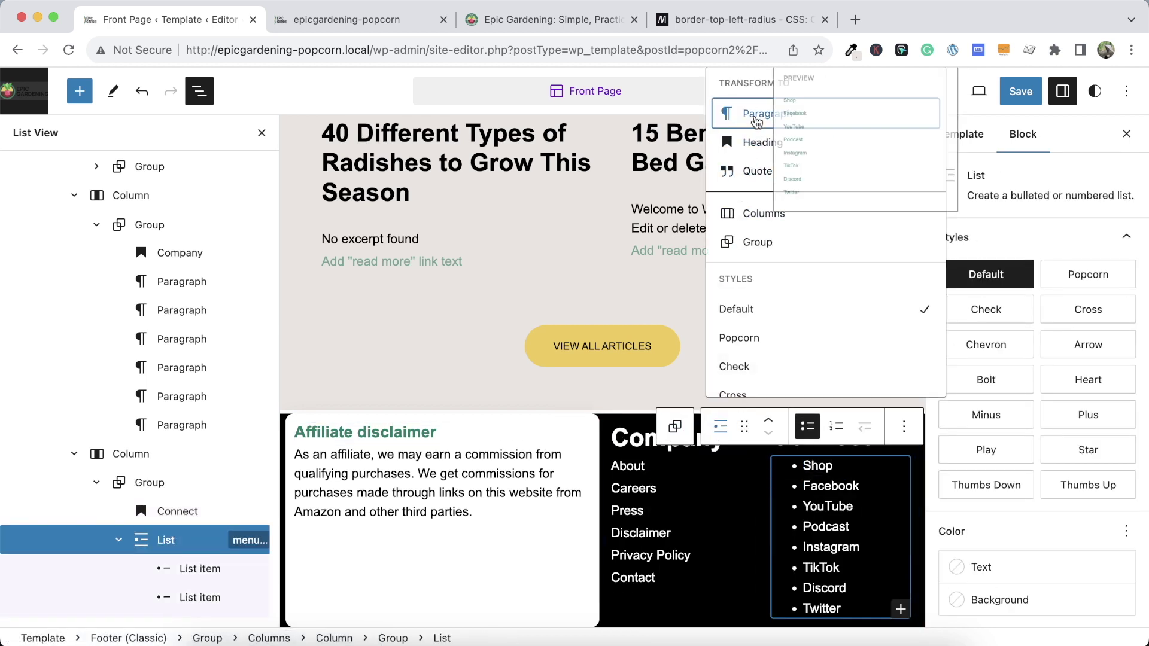
click(757, 119)
Remove the links from the Shop and Facebook entries in the Connect column
click(826, 466)
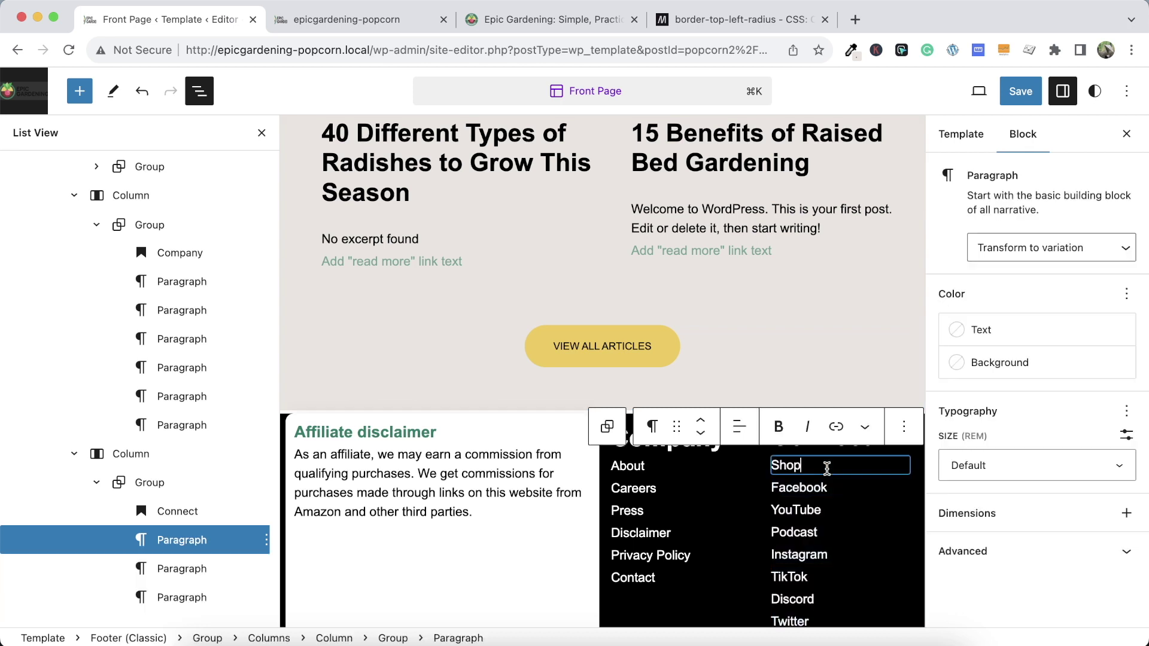
click(793, 465)
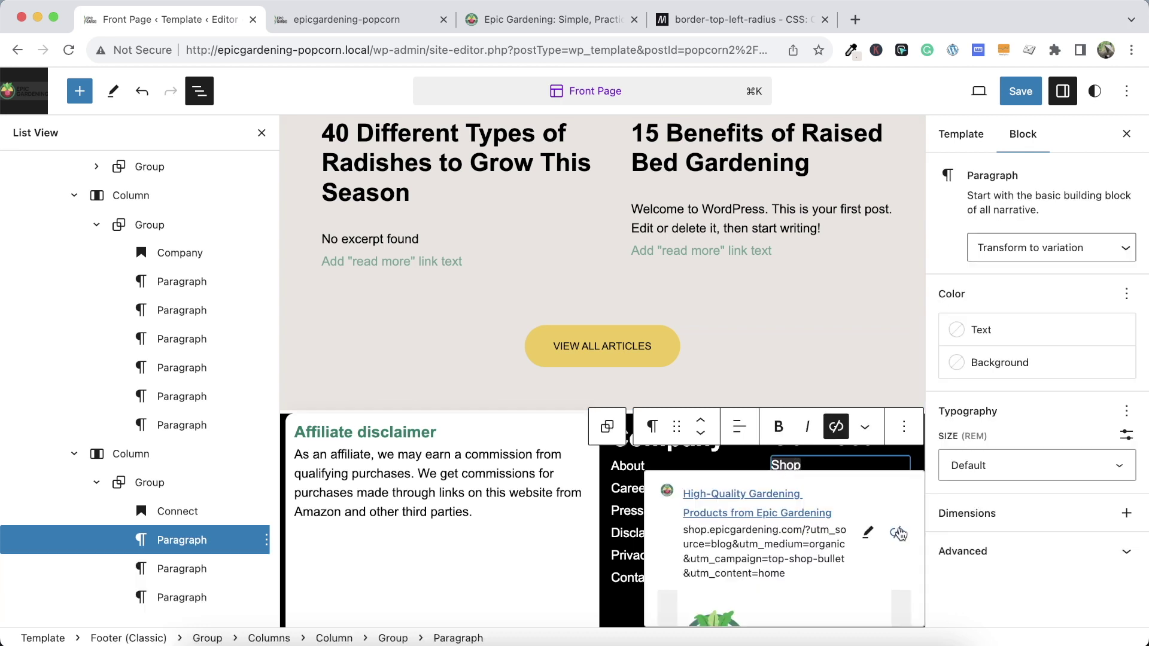
click(899, 533)
key(Down)
click(898, 296)
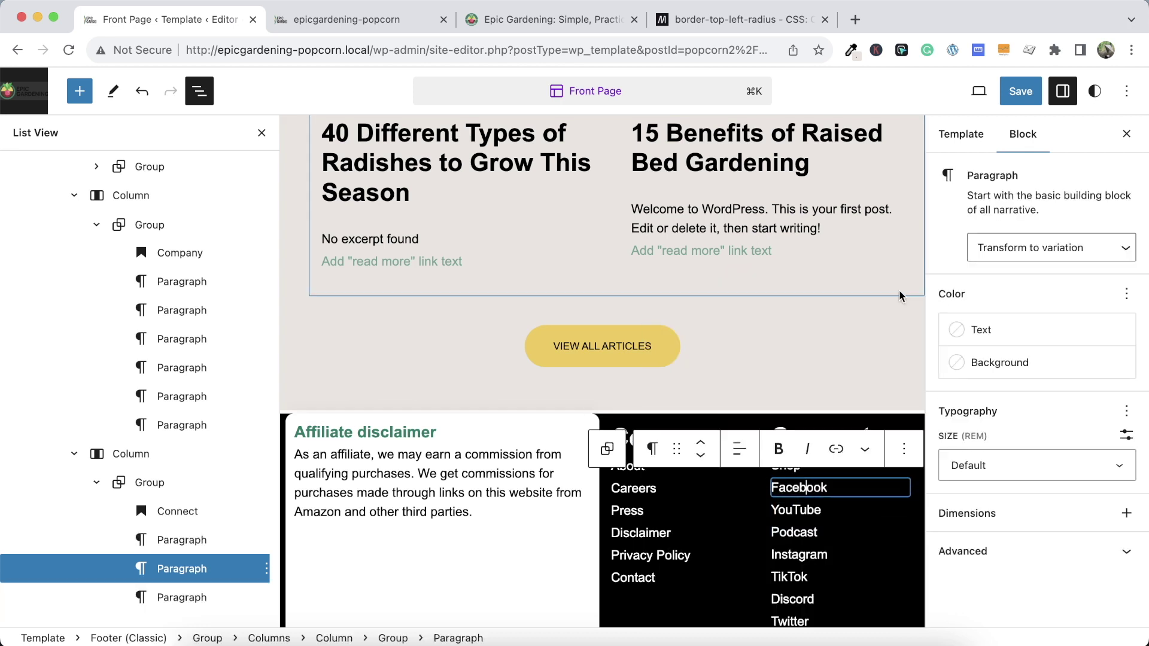
Remove the links from the YouTube and Podcast entries in the Connect column
key(Down)
click(898, 320)
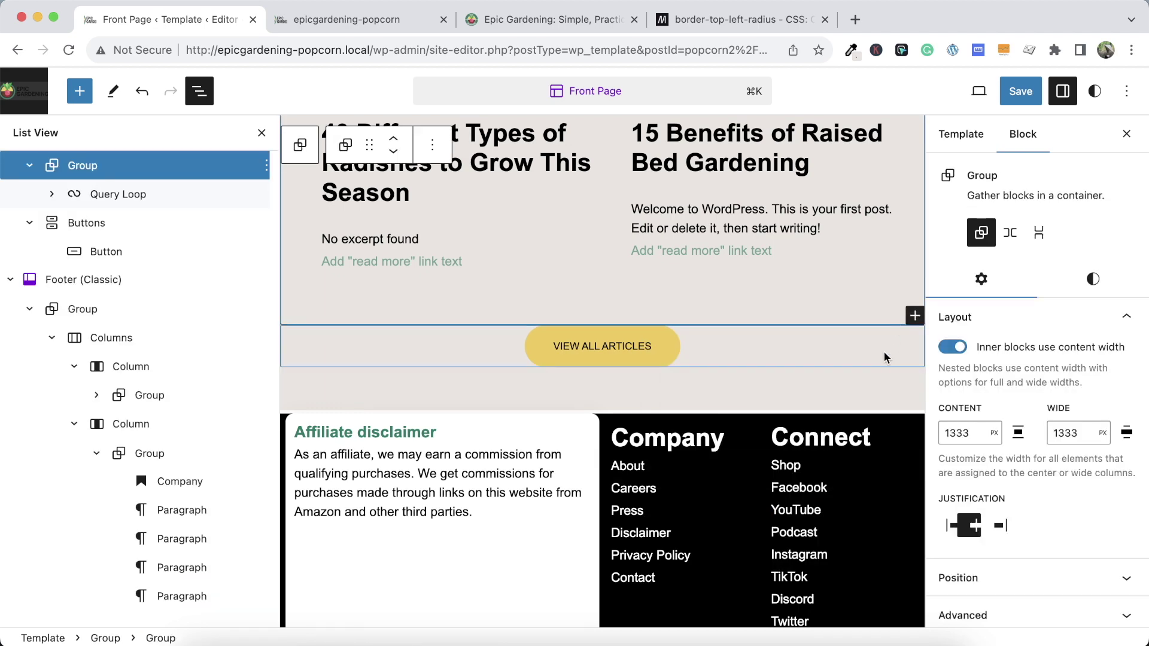
click(802, 487)
click(800, 509)
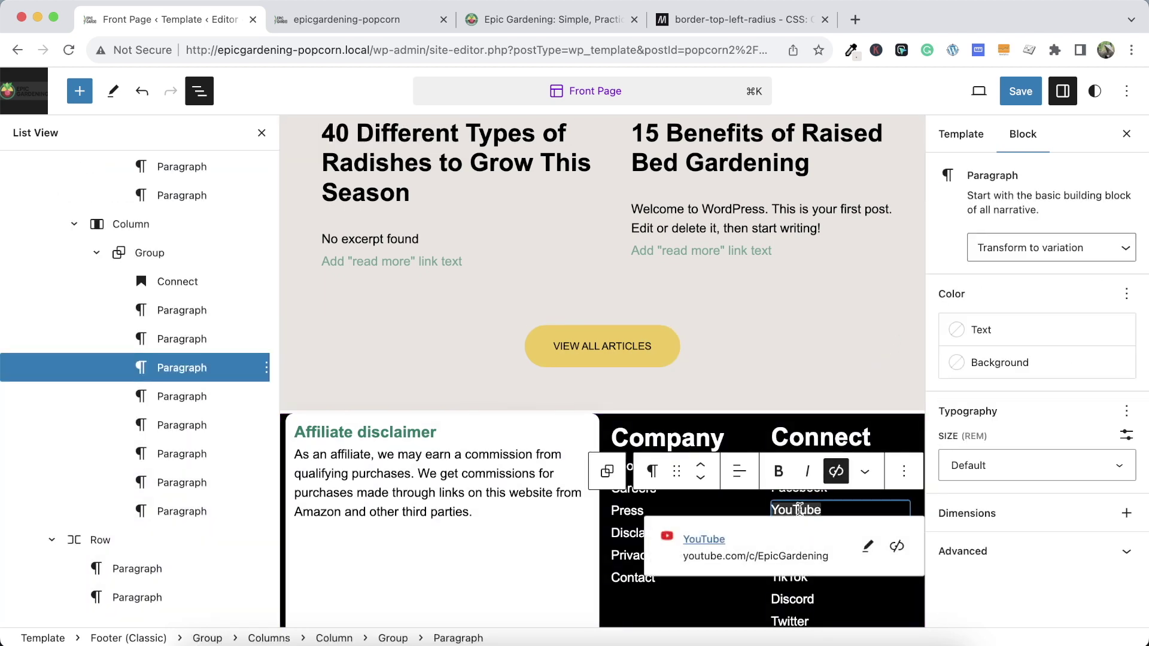
click(896, 547)
click(809, 491)
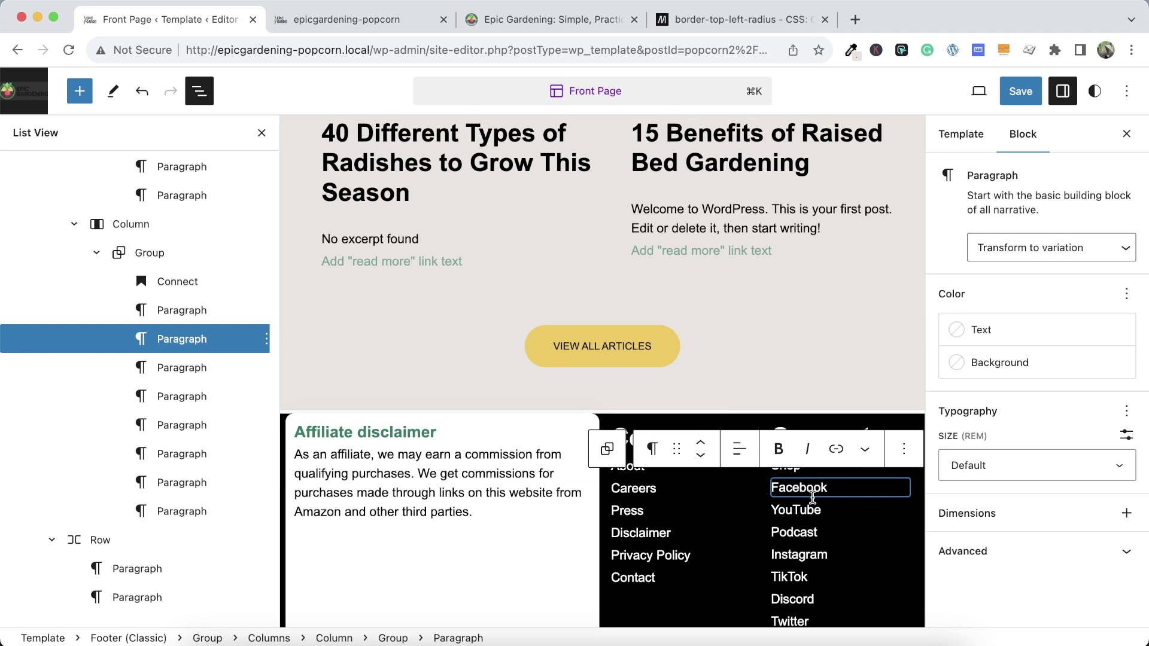
click(798, 538)
key(Escape)
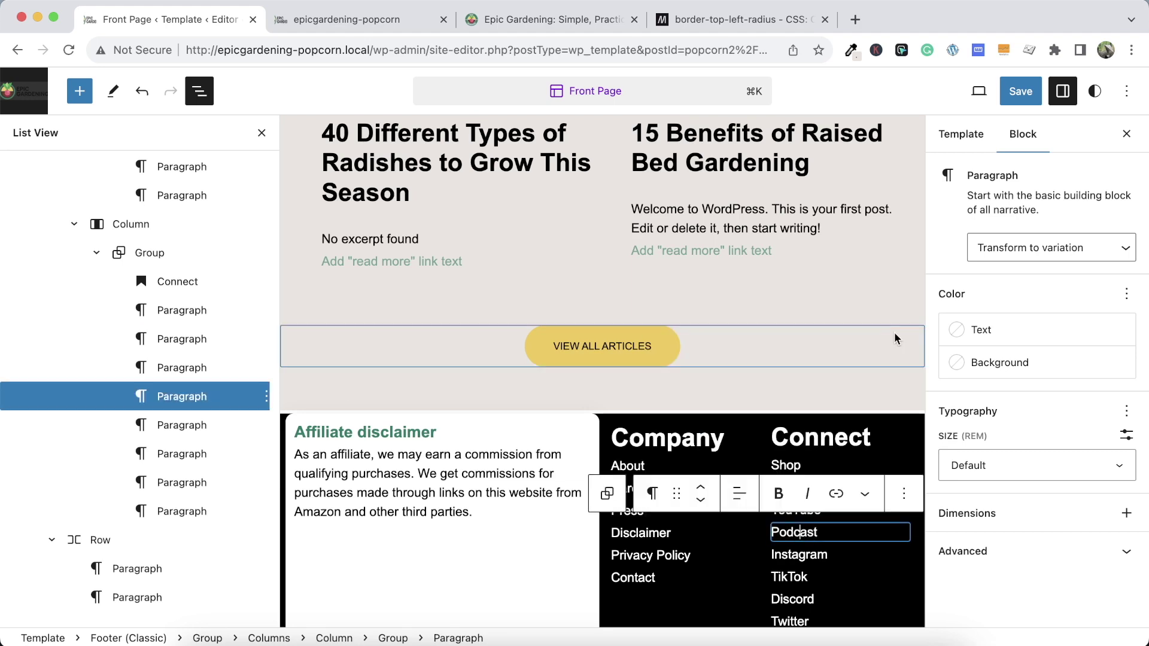
Remove the links from the Instagram and TikTok entries in the footer's Connect column
click(802, 549)
double_click(800, 555)
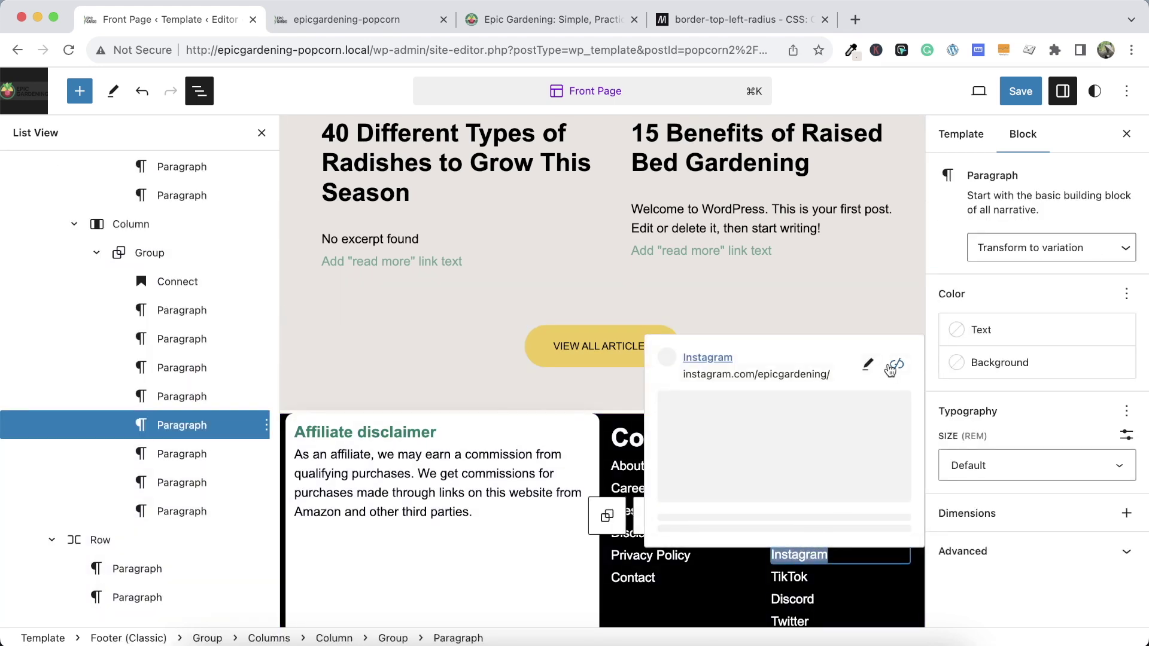
click(895, 365)
click(786, 576)
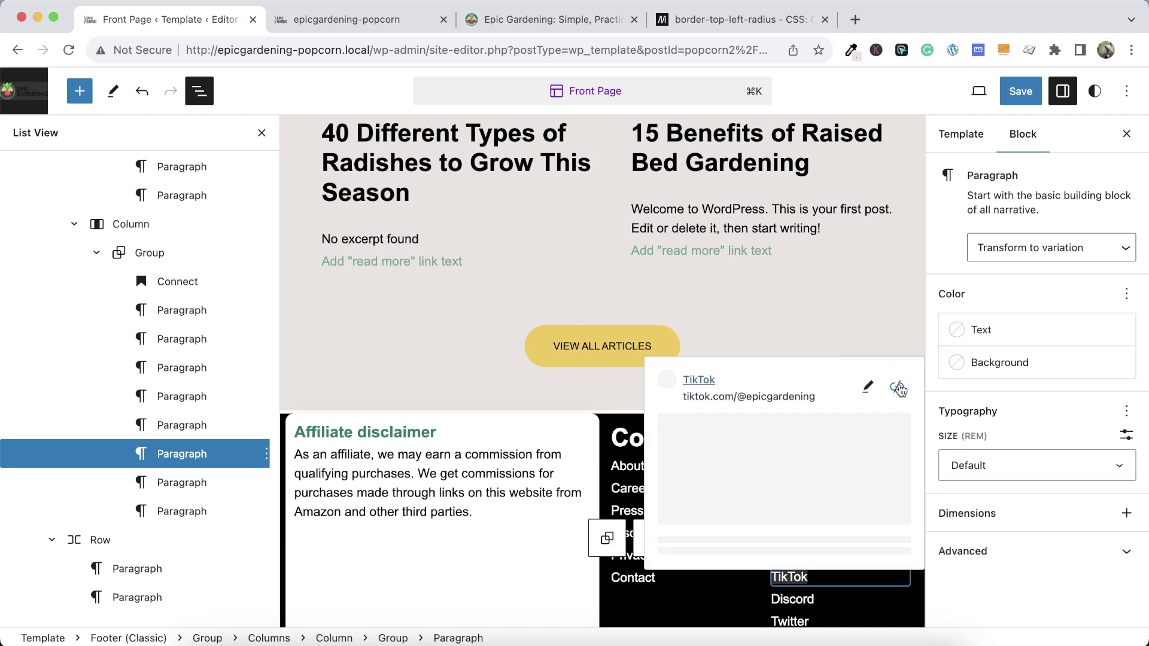
click(900, 389)
Remove the links from the Discord and Twitter entries in the footer's Connect column
click(778, 599)
click(897, 410)
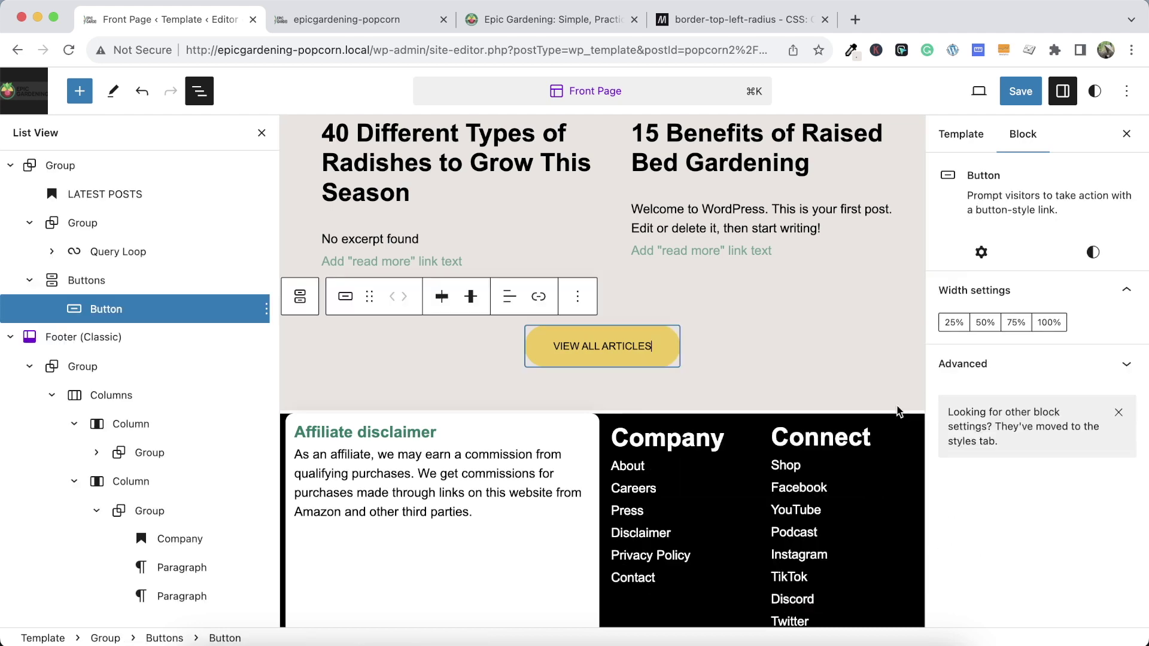
scroll(827, 431, down, 3)
click(800, 499)
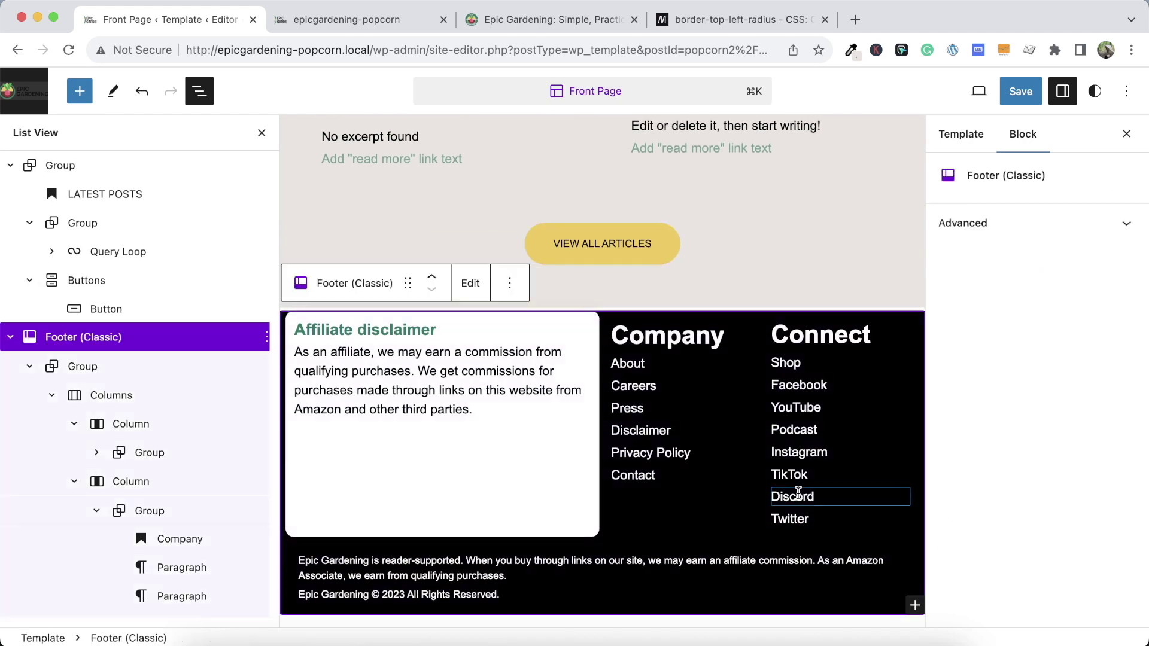
click(800, 495)
click(796, 516)
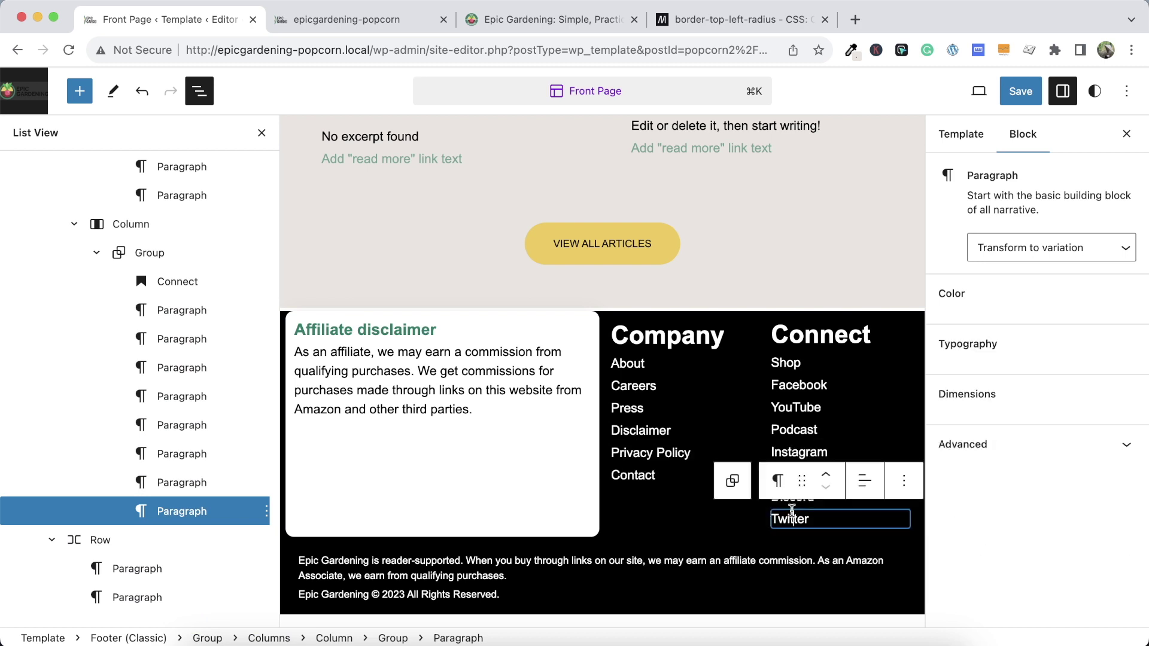
click(839, 489)
click(807, 480)
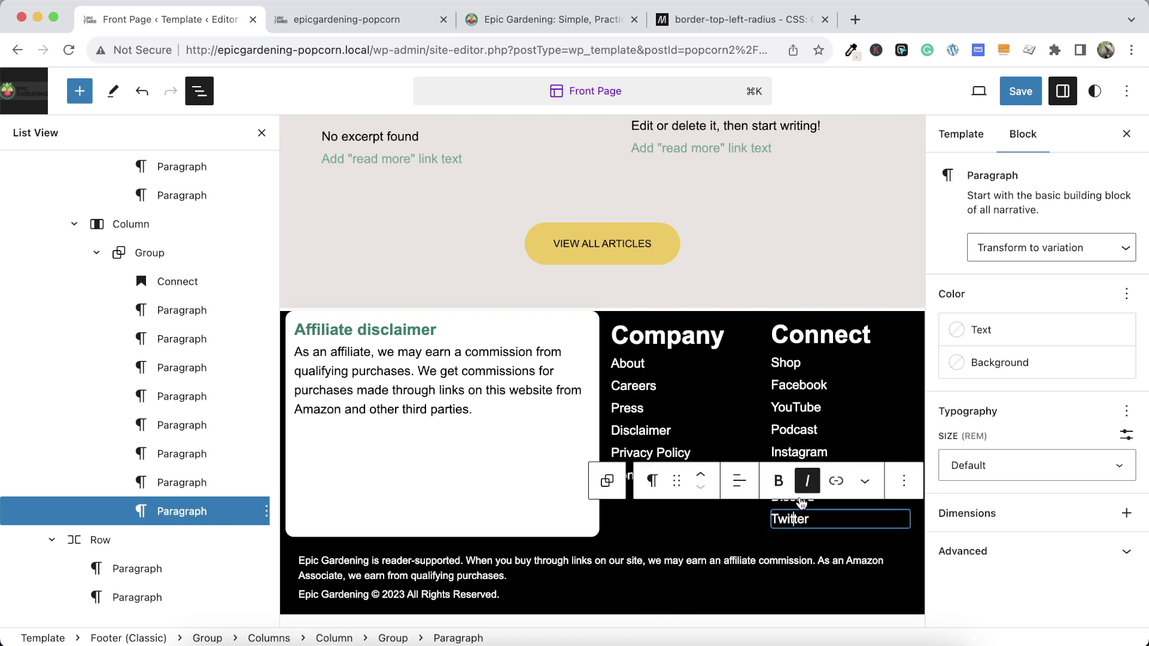
Save the Footer (Classic) template part and reload the local epicgardening-popcorn site to check its footer
click(1020, 91)
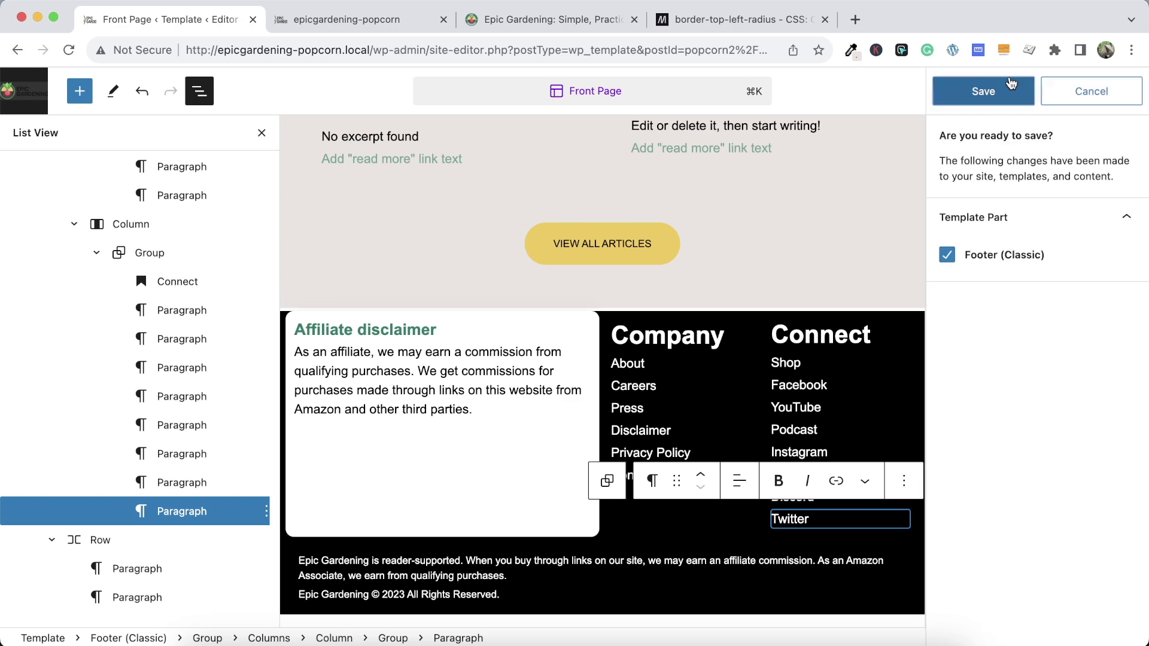
click(967, 90)
click(345, 20)
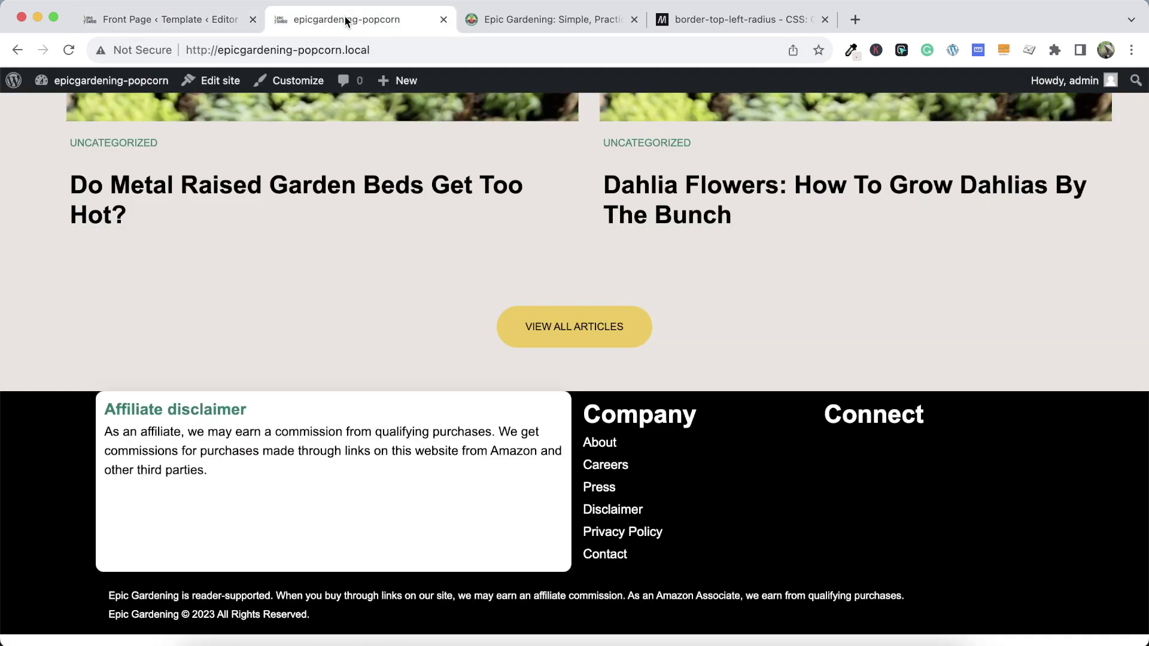
click(68, 49)
scroll(724, 370, down, 1)
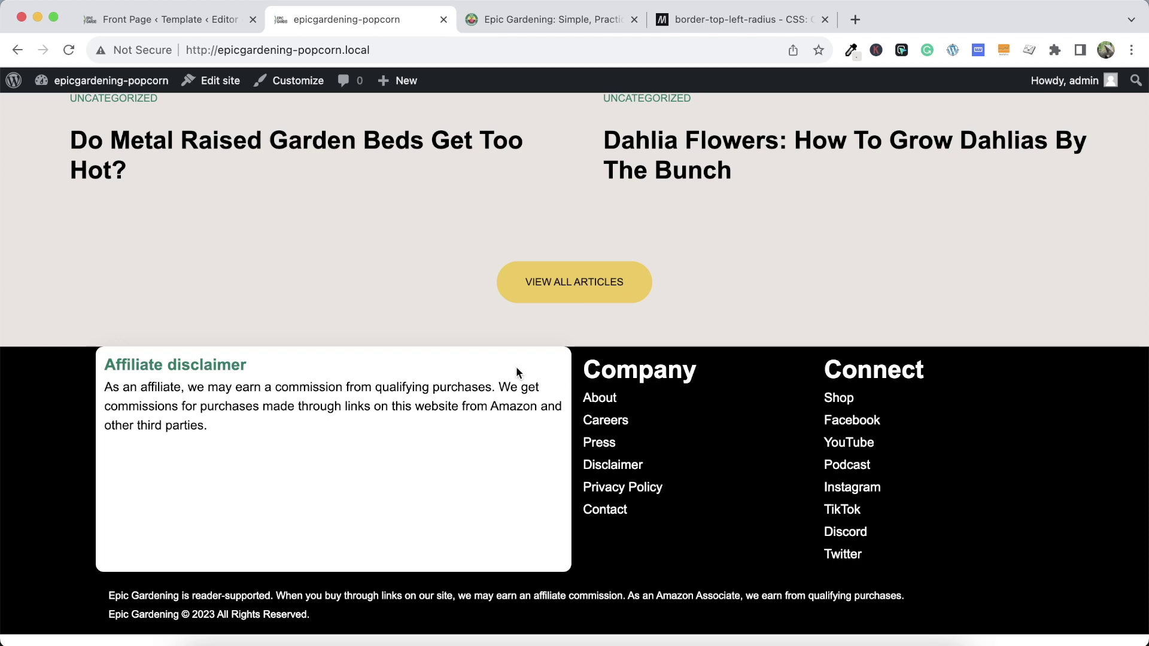
Copy the "Learn to grow." heading from the live Epic Gardening footer
click(698, 23)
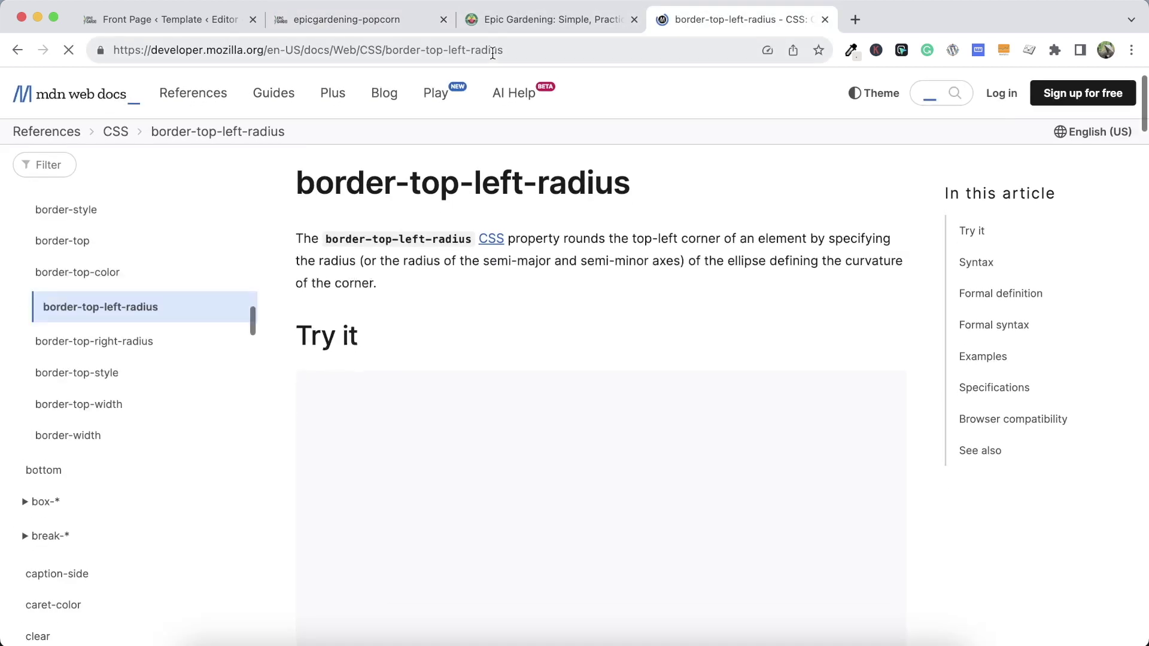
click(516, 24)
scroll(449, 191, up, 3)
drag(328, 209, 50, 206)
key(super+c)
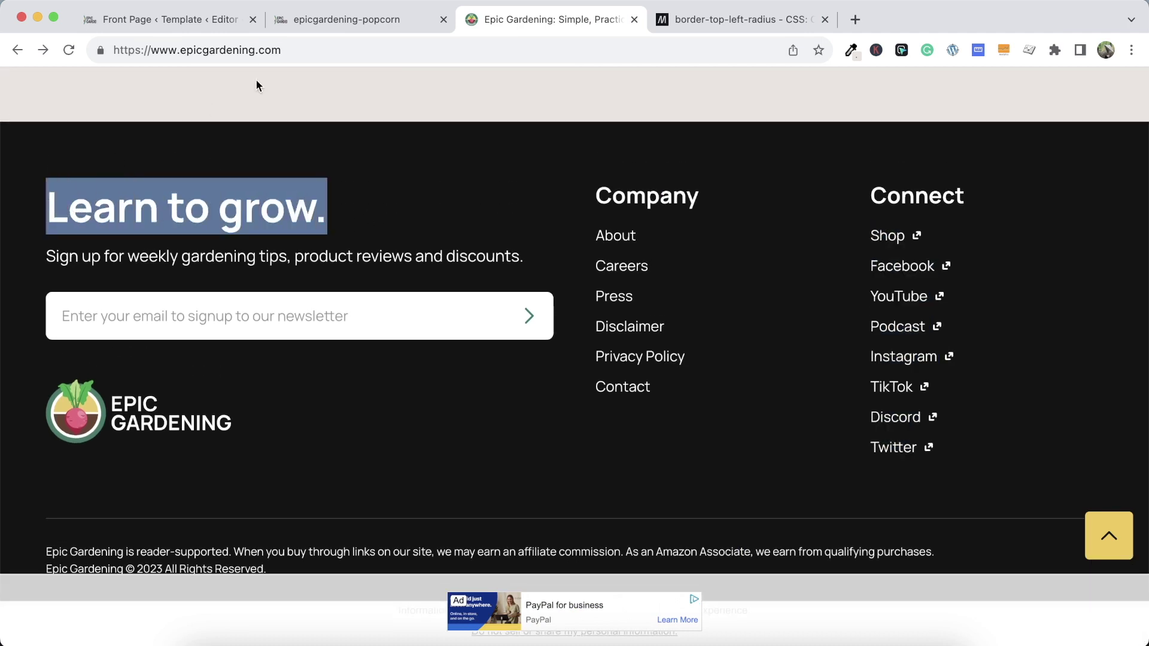
Delete the Affiliate disclaimer heading from the first footer column of the Front Page template
click(185, 22)
click(413, 346)
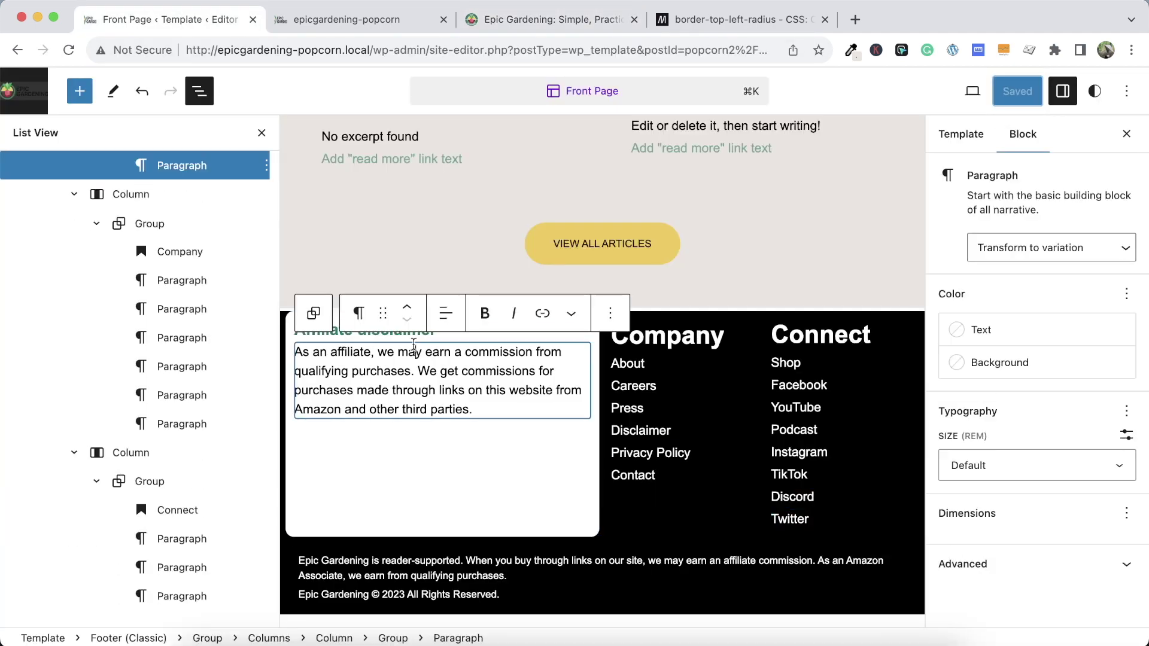
scroll(206, 355, up, 3)
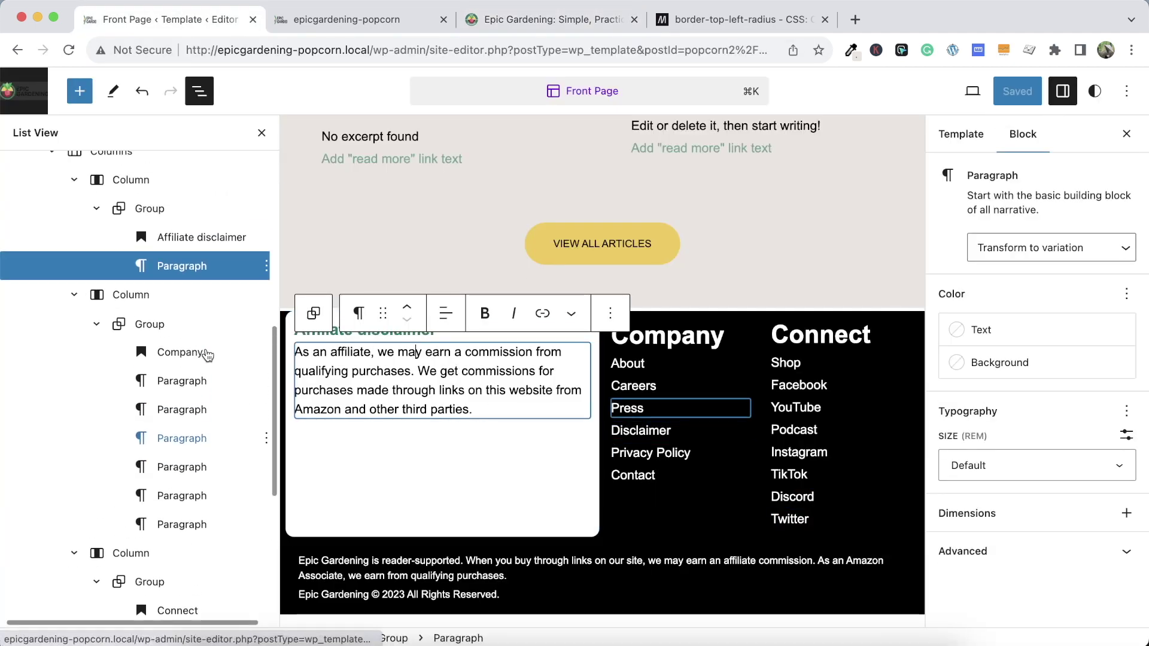
scroll(207, 355, up, 3)
click(262, 352)
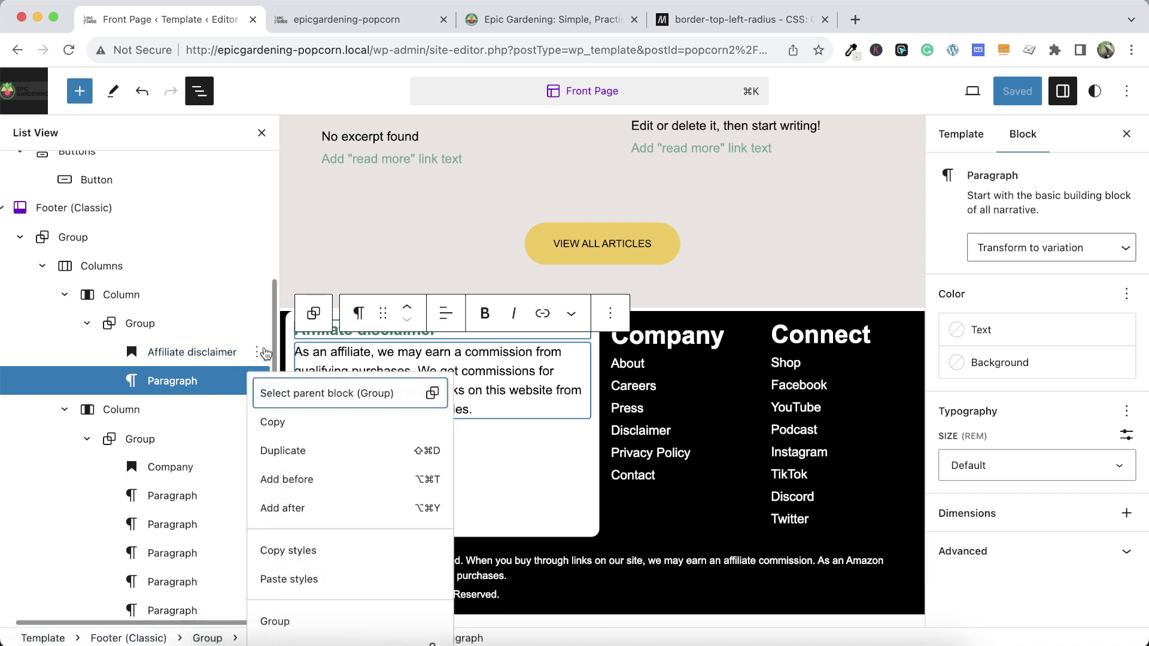
scroll(303, 622, down, 5)
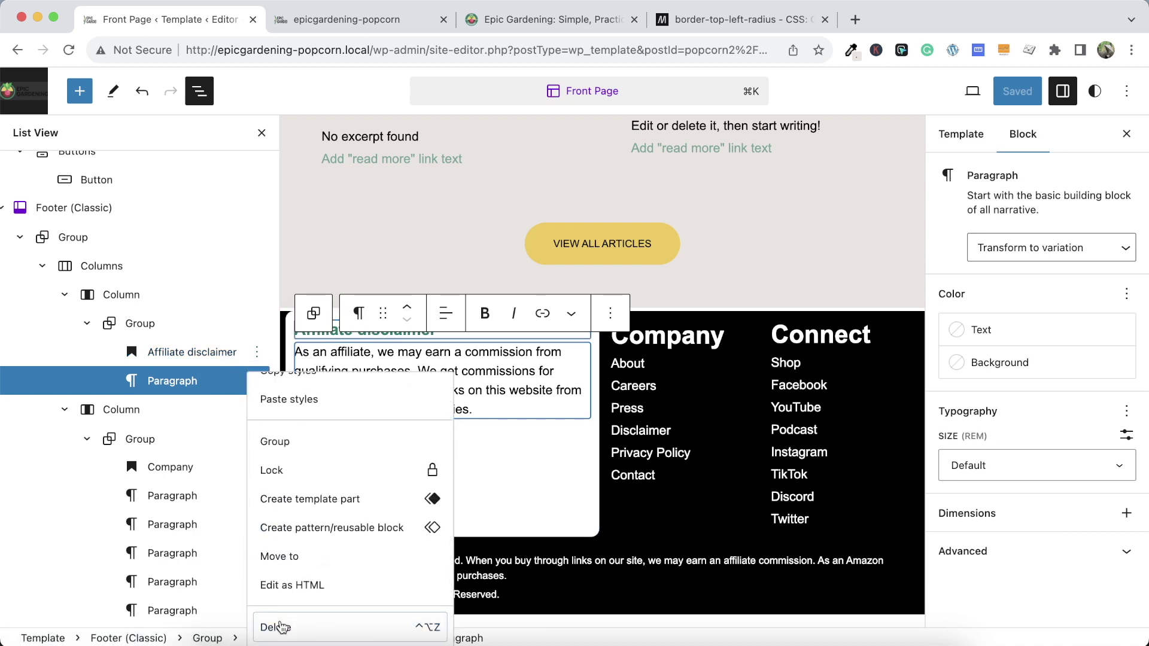
click(281, 627)
Replace the affiliate paragraph's text with the copied "Learn to grow." and duplicate that paragraph
triple_click(386, 376)
key(super+v)
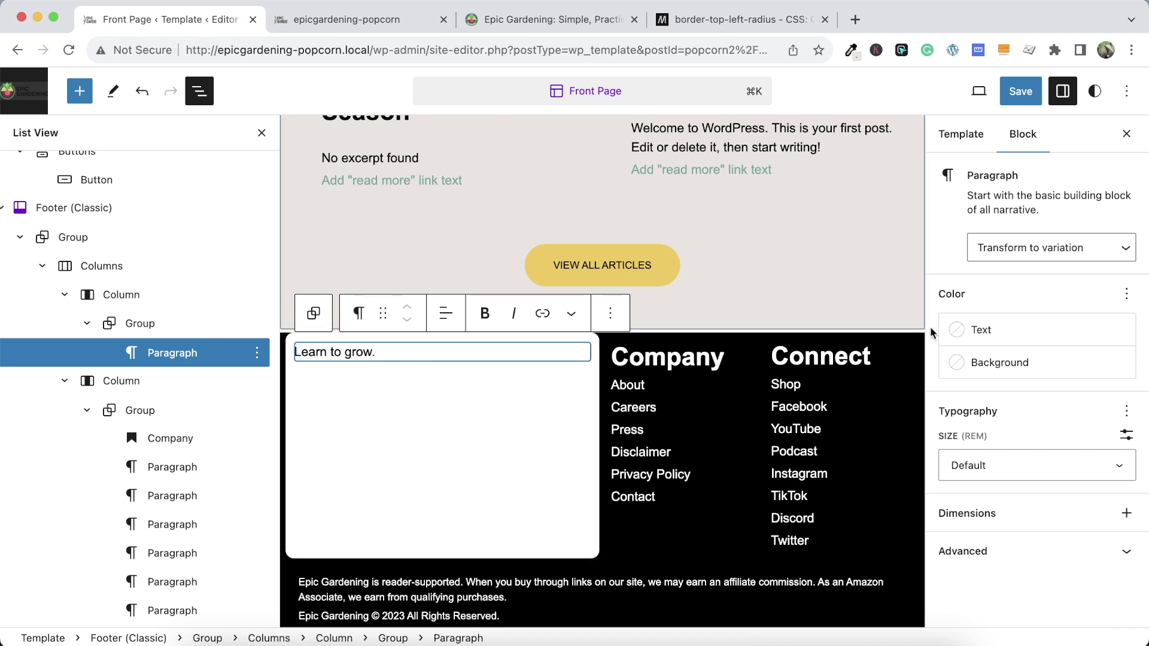
click(628, 305)
click(646, 422)
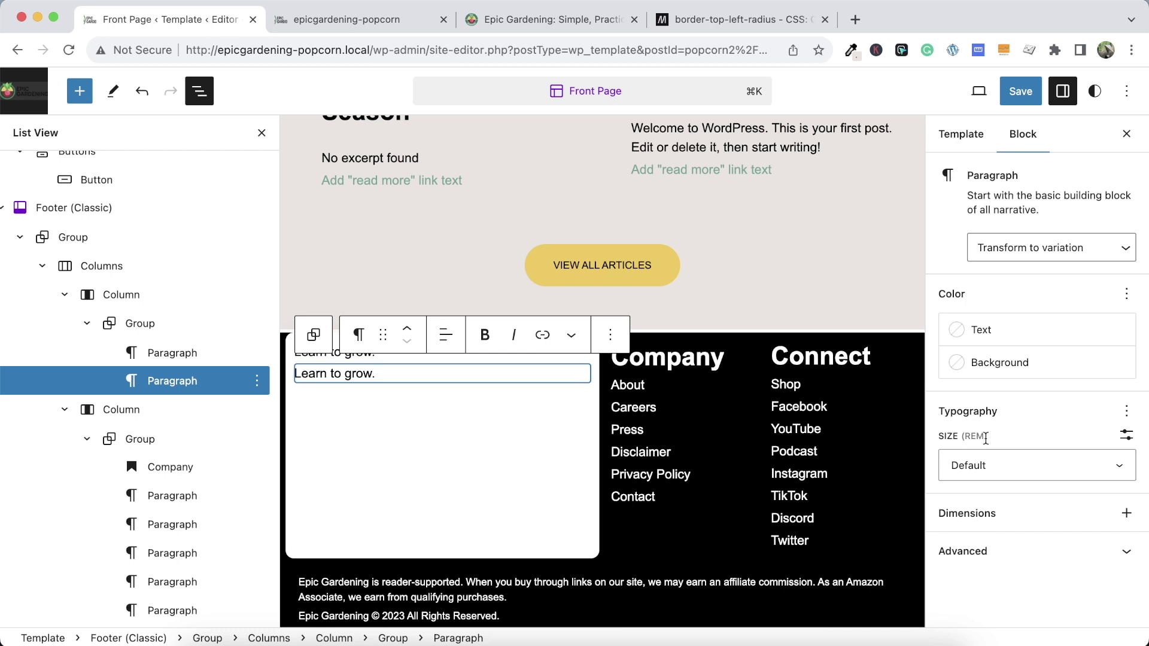
Set the upper "Learn to grow." paragraph to size XX Large with Bold appearance
click(501, 356)
click(1018, 467)
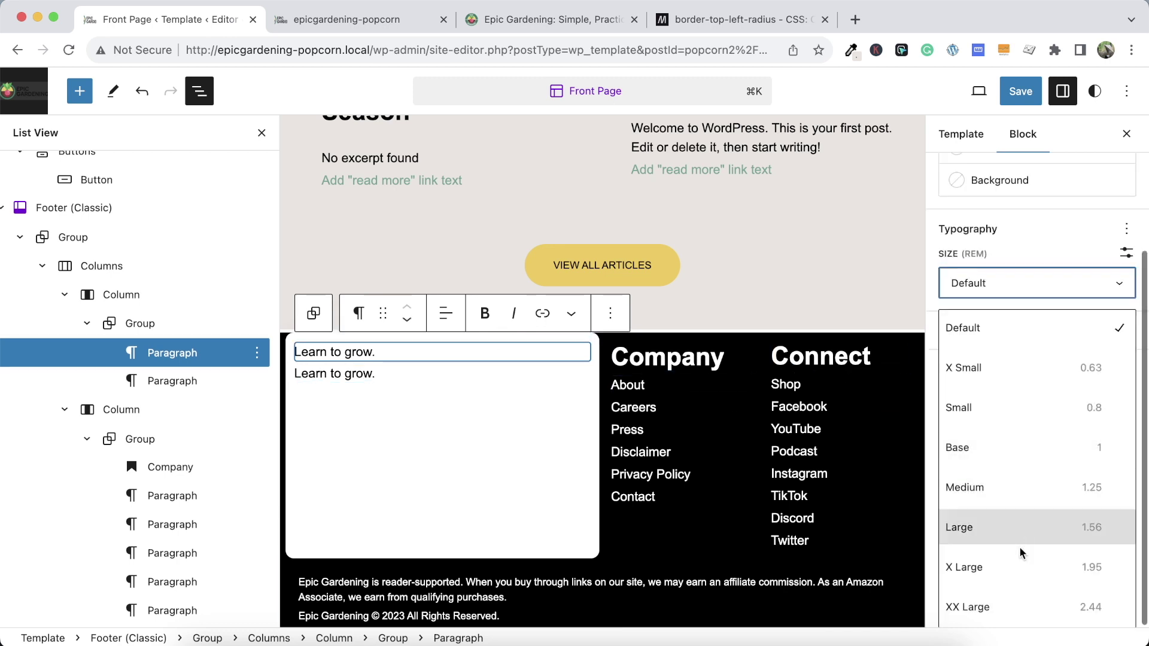
click(1013, 607)
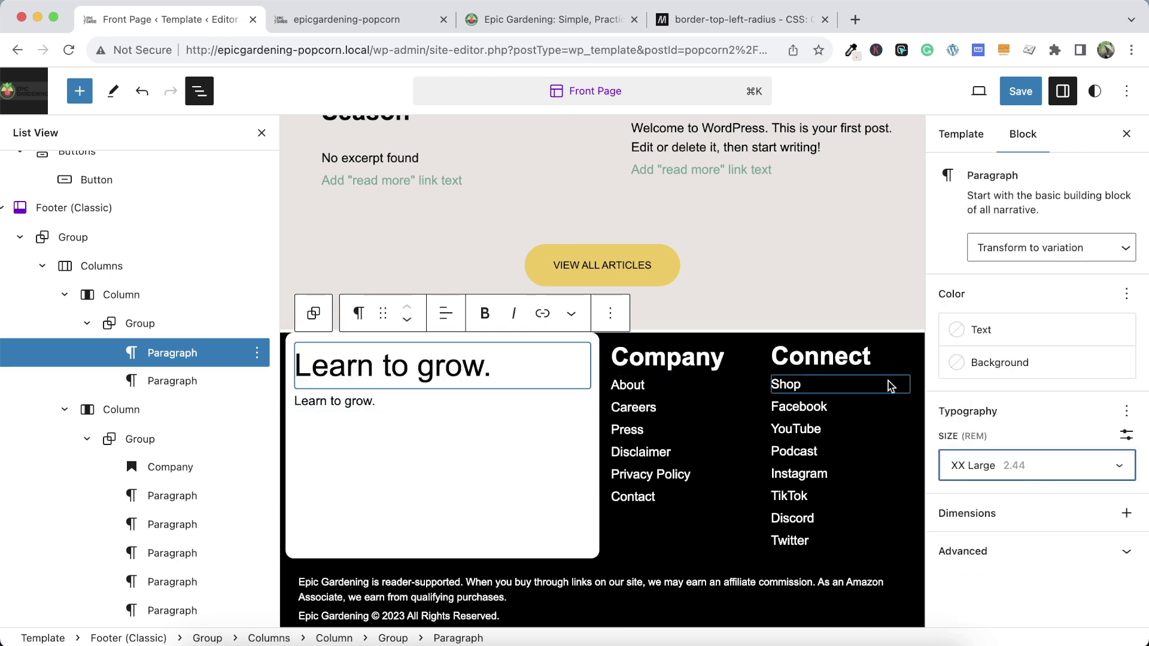
click(1125, 411)
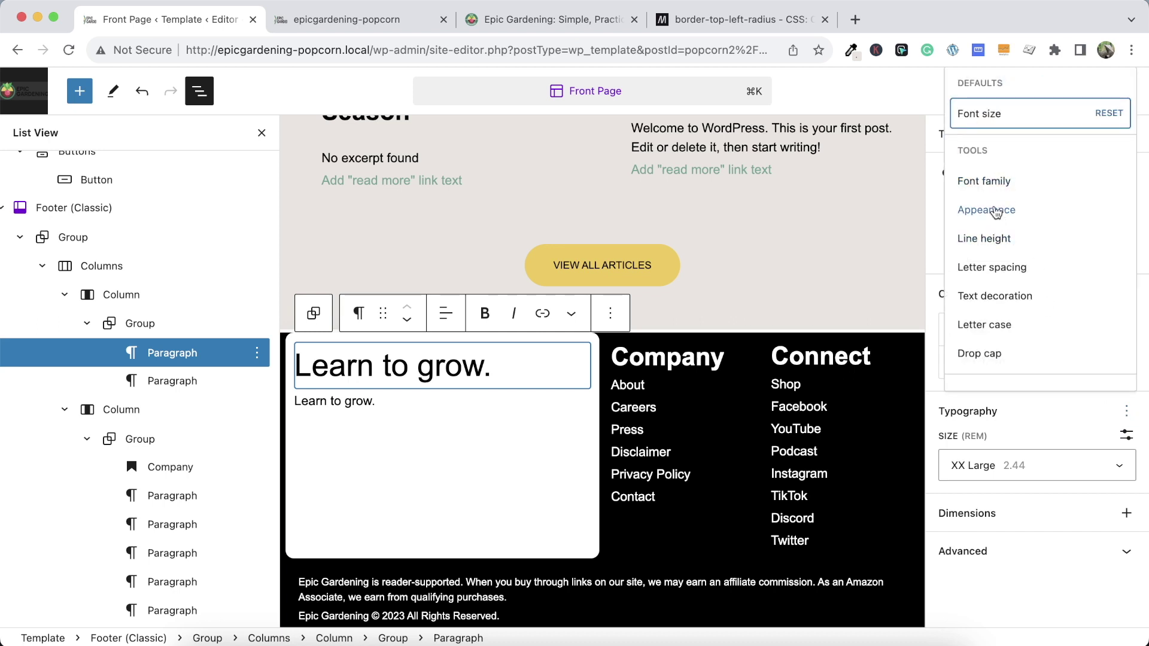
click(996, 212)
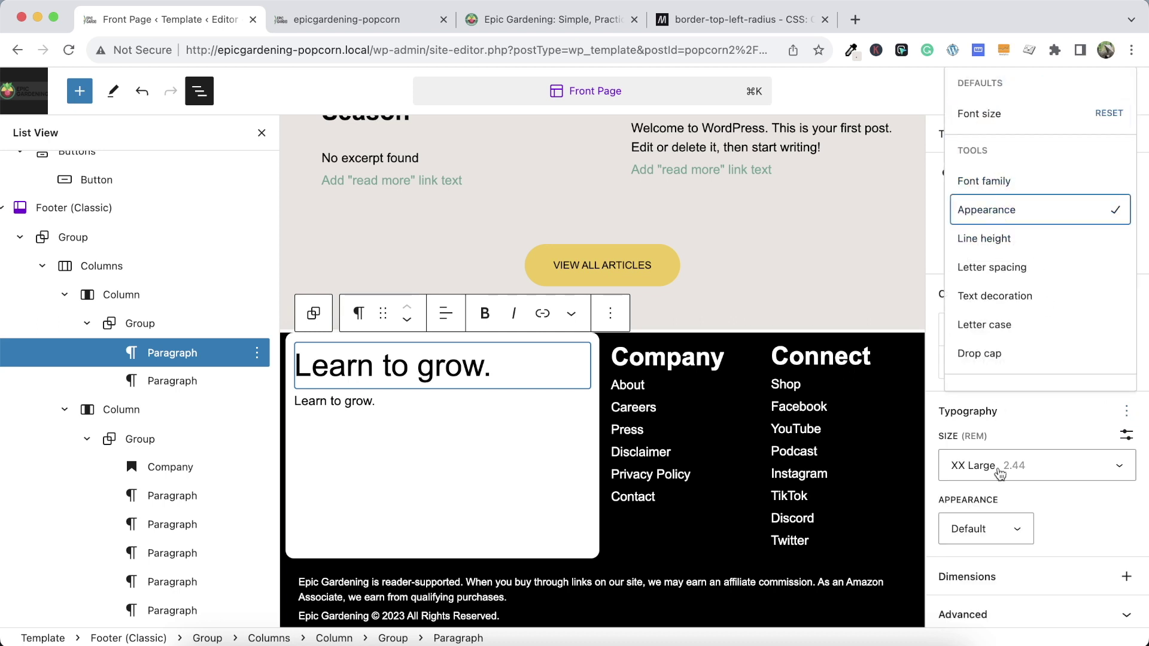
click(958, 526)
click(958, 526)
click(957, 605)
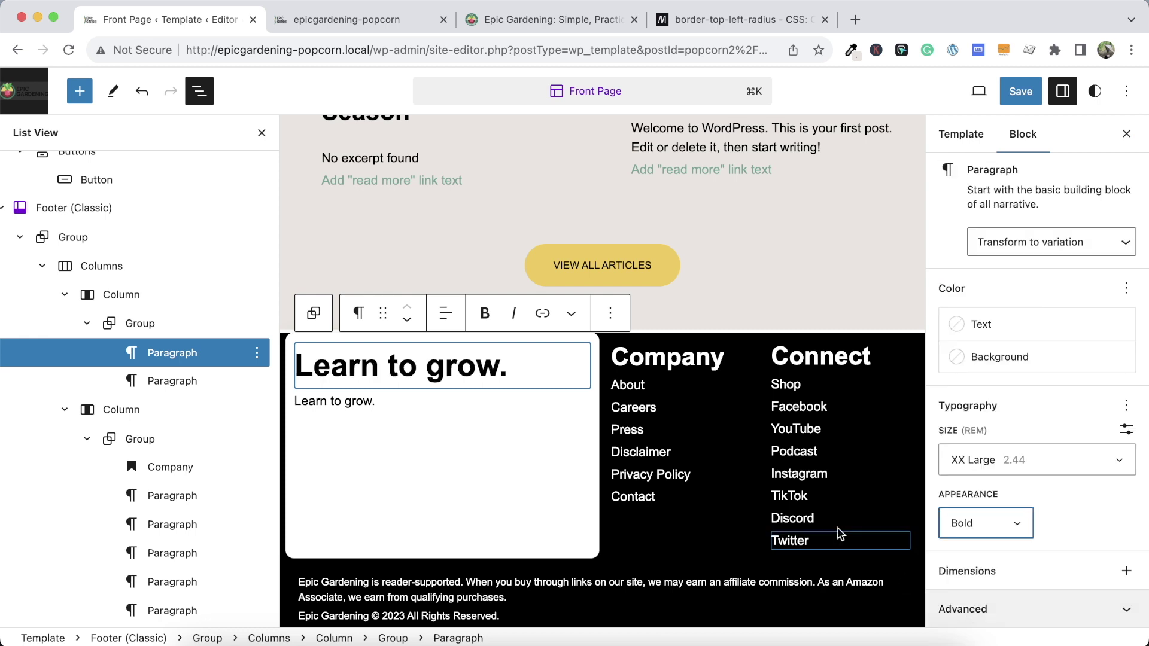
Set the first footer column group's text color to white and clear its background color
click(595, 480)
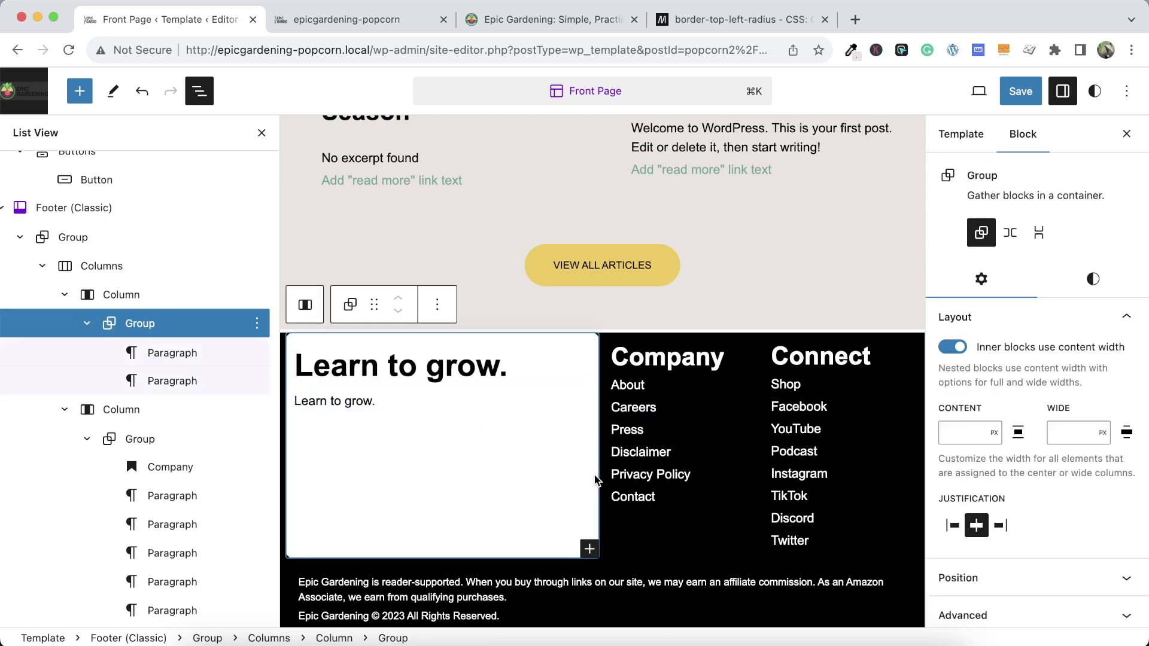
click(1092, 274)
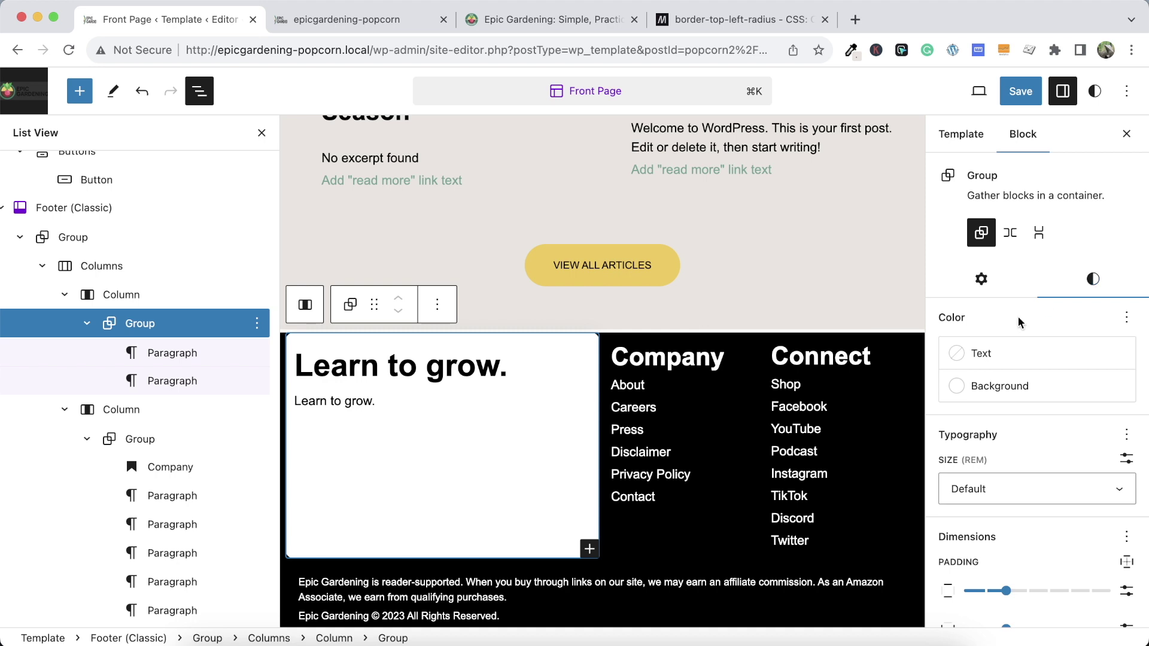
click(956, 365)
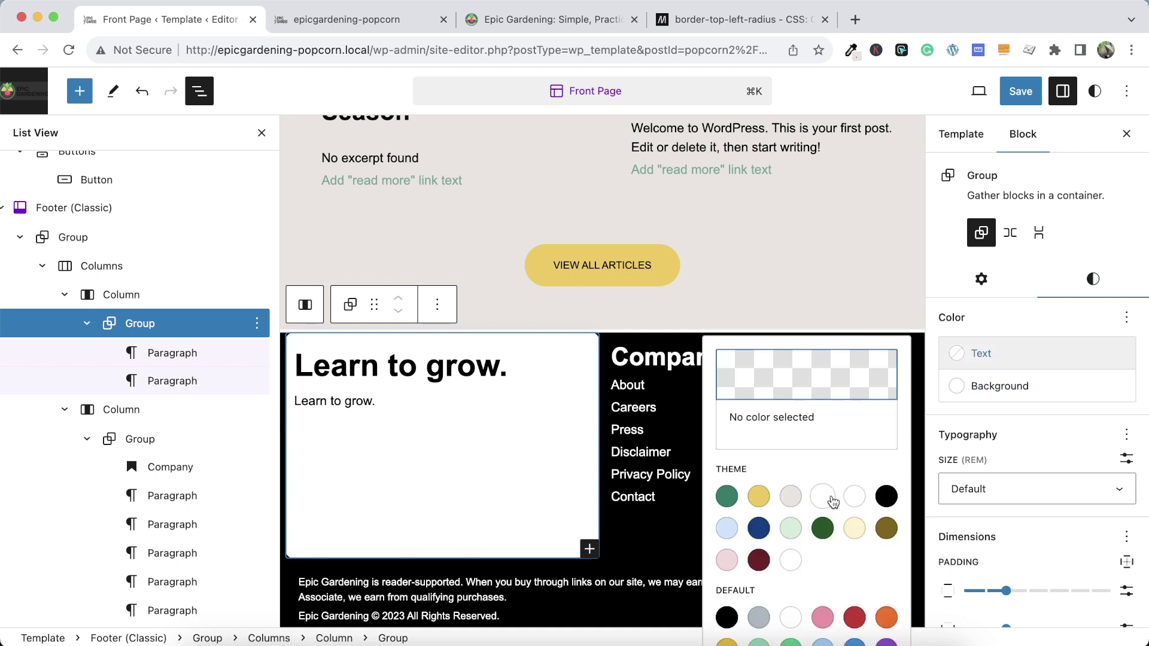
click(833, 498)
click(959, 385)
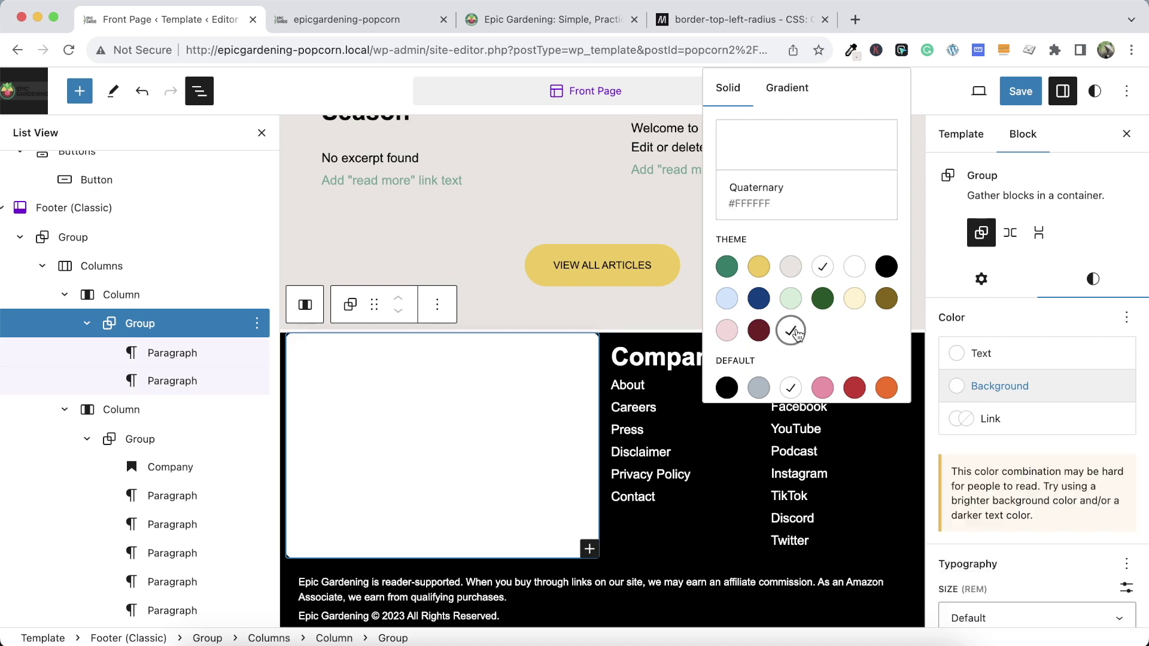
click(792, 331)
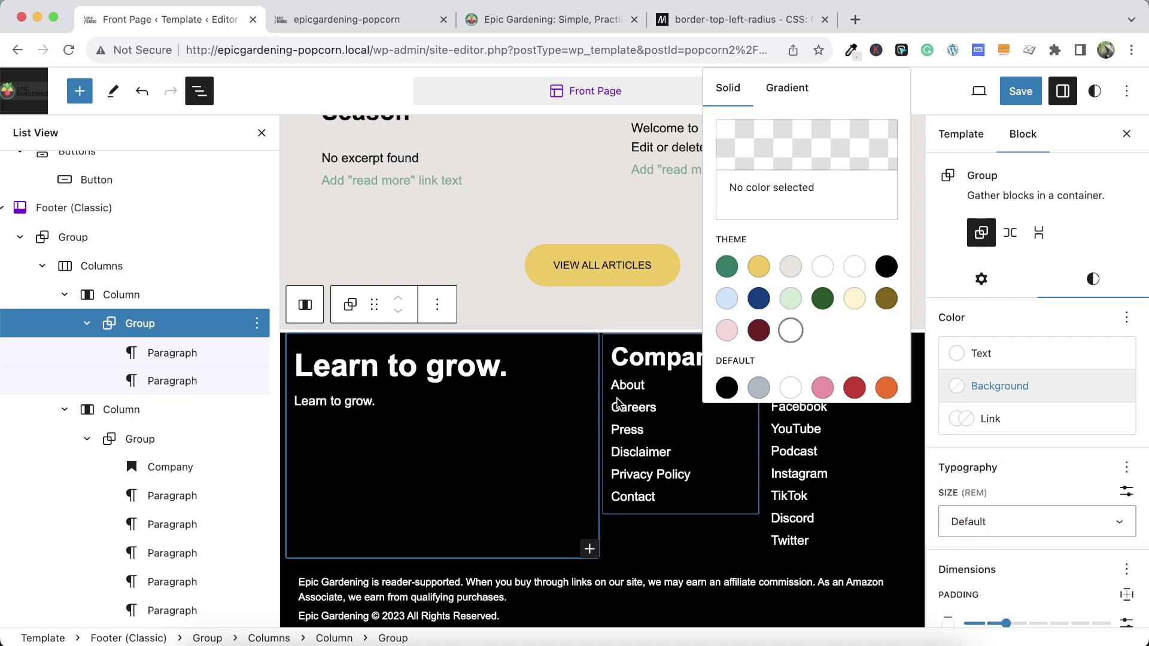
Copy "Sign up for weekly gardening tips, product reviews and discounts." from the live footer and replace the second paragraph's text with it
click(504, 19)
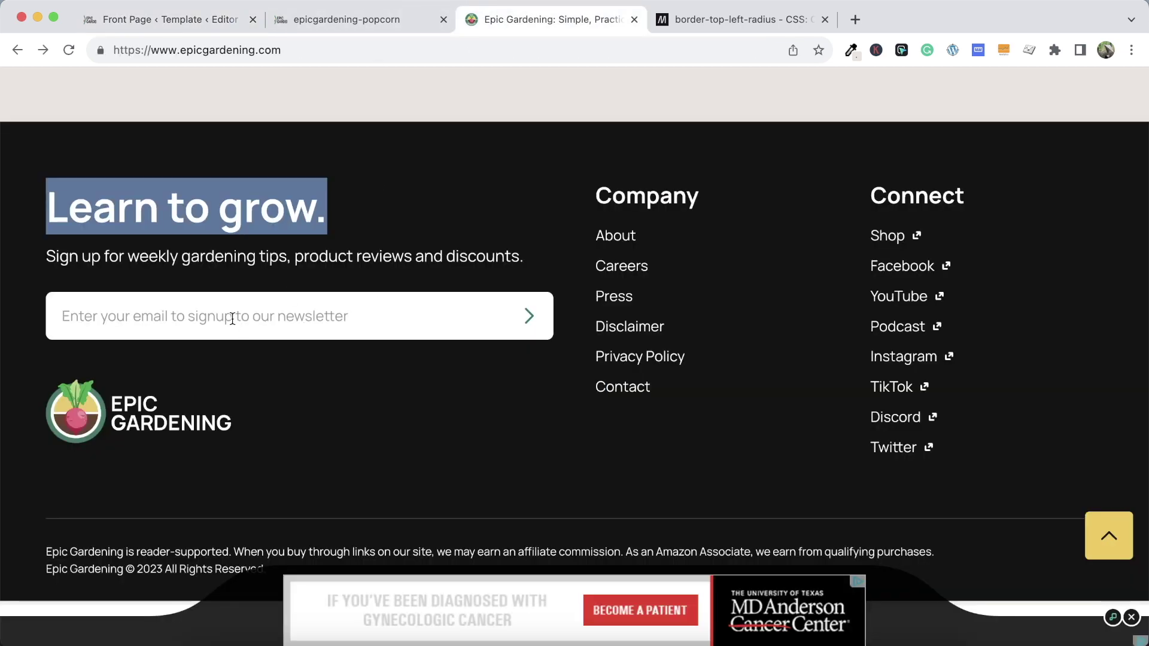
double_click(60, 257)
drag(60, 257, 458, 258)
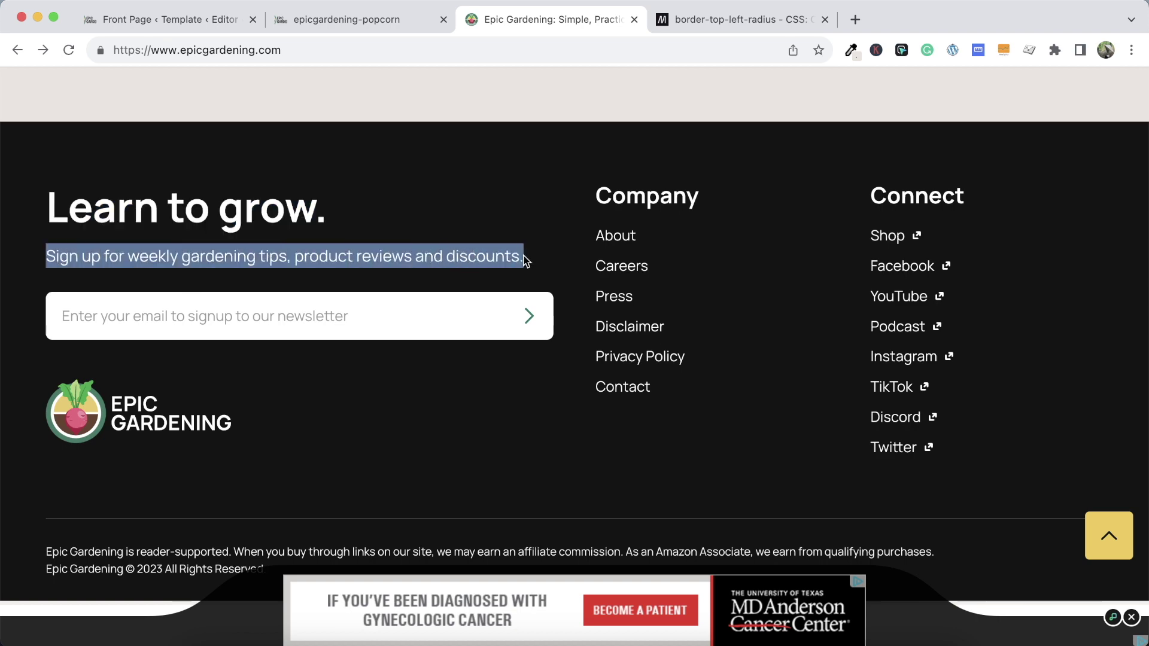
click(199, 22)
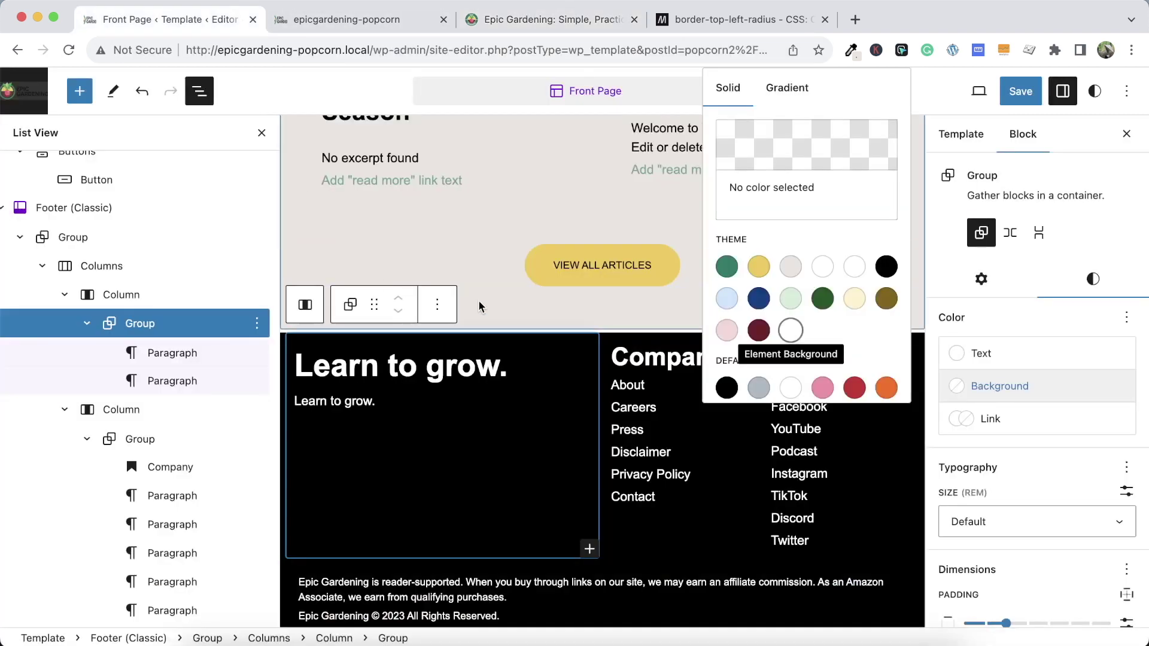
triple_click(353, 401)
text(Sign up for weekly gardening tips, product reviews and discounts.)
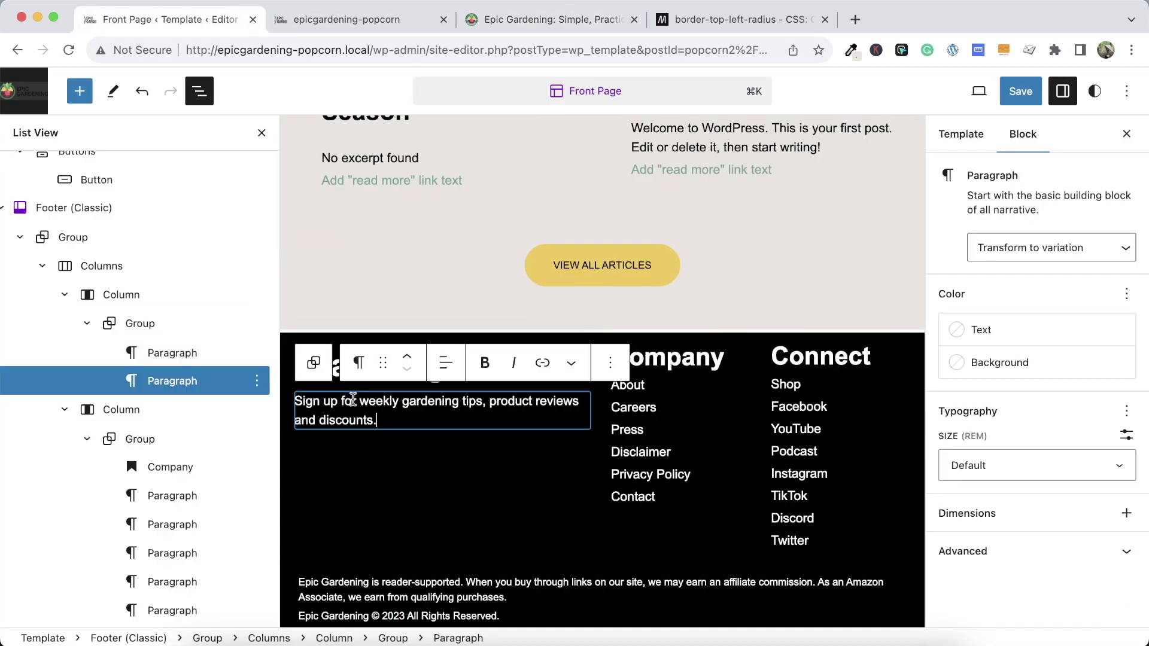
Add a Custom HTML block below the sign-up paragraph in the first footer column
click(432, 440)
click(425, 419)
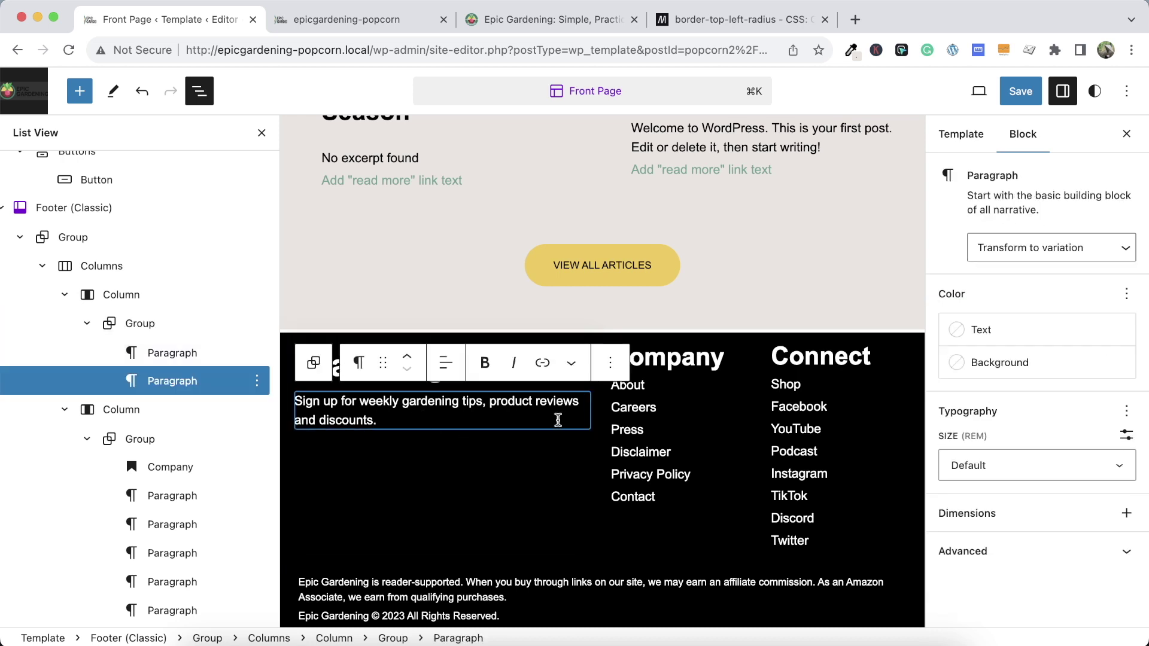
click(619, 374)
scroll(653, 299, down, 4)
scroll(648, 245, up, 4)
click(632, 203)
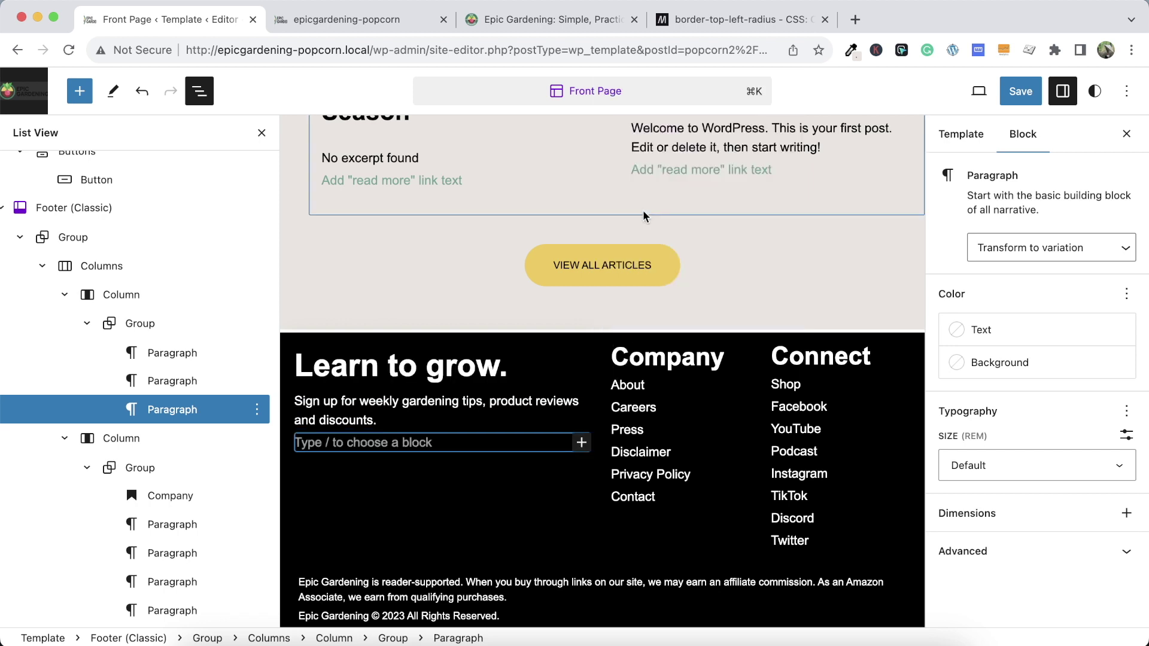
text(/html)
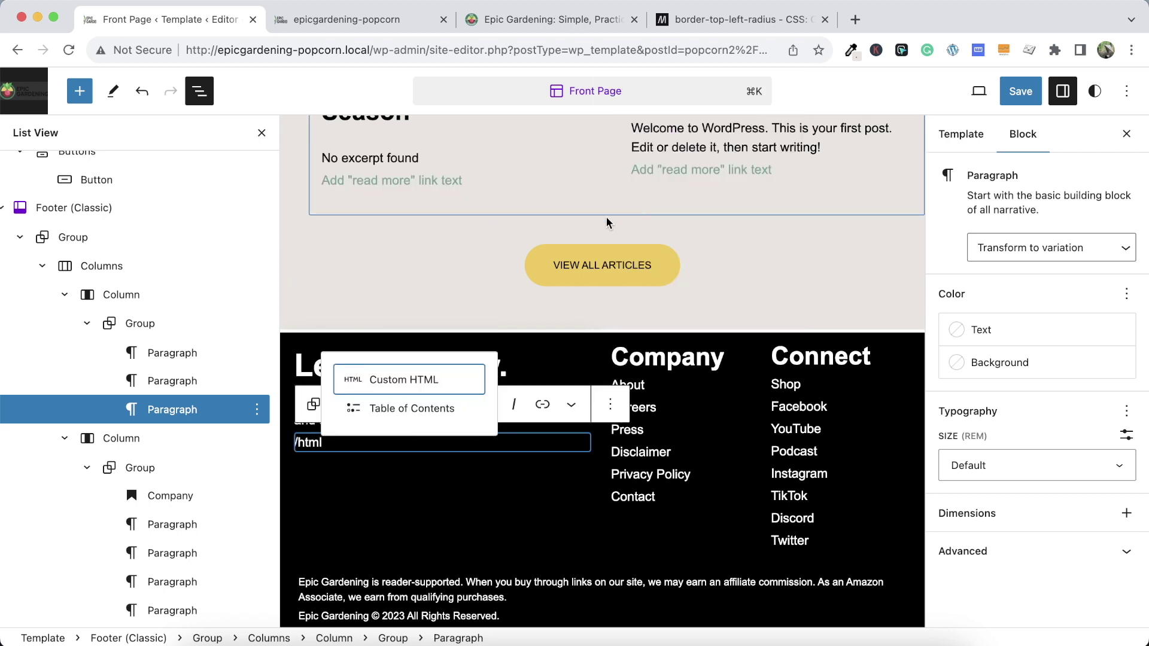
click(422, 378)
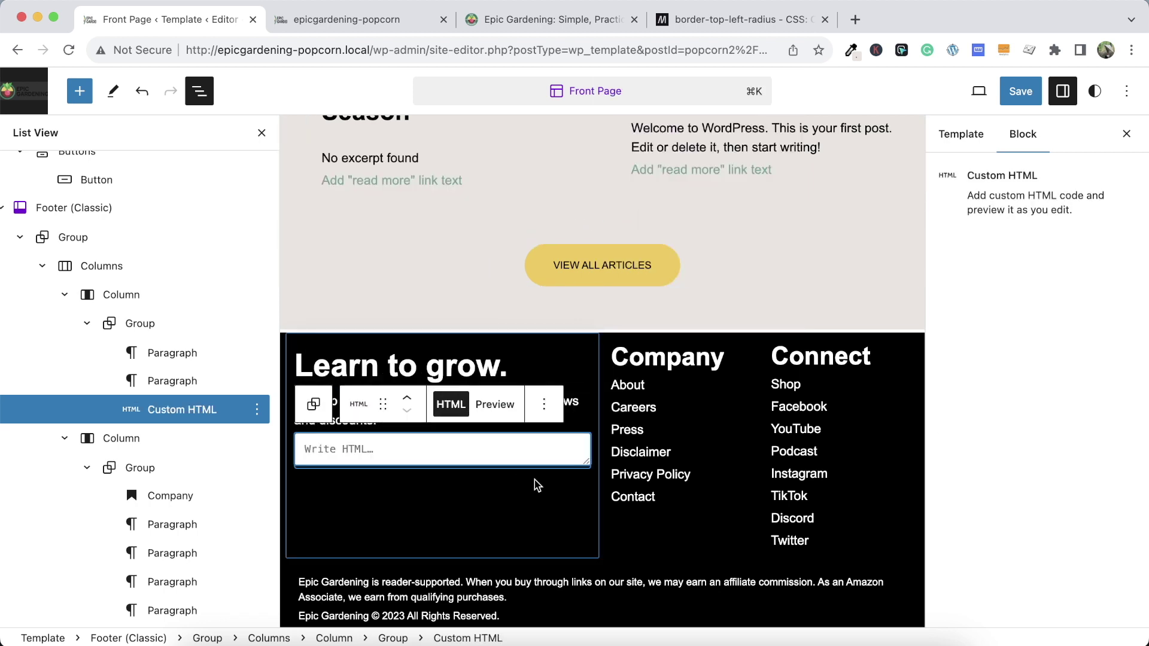
Enter "Insert Form Here From Email" in the Custom HTML block and insert a screenshot of the live footer's Epic Gardening logo below it
text(Insert Form Here From Email)
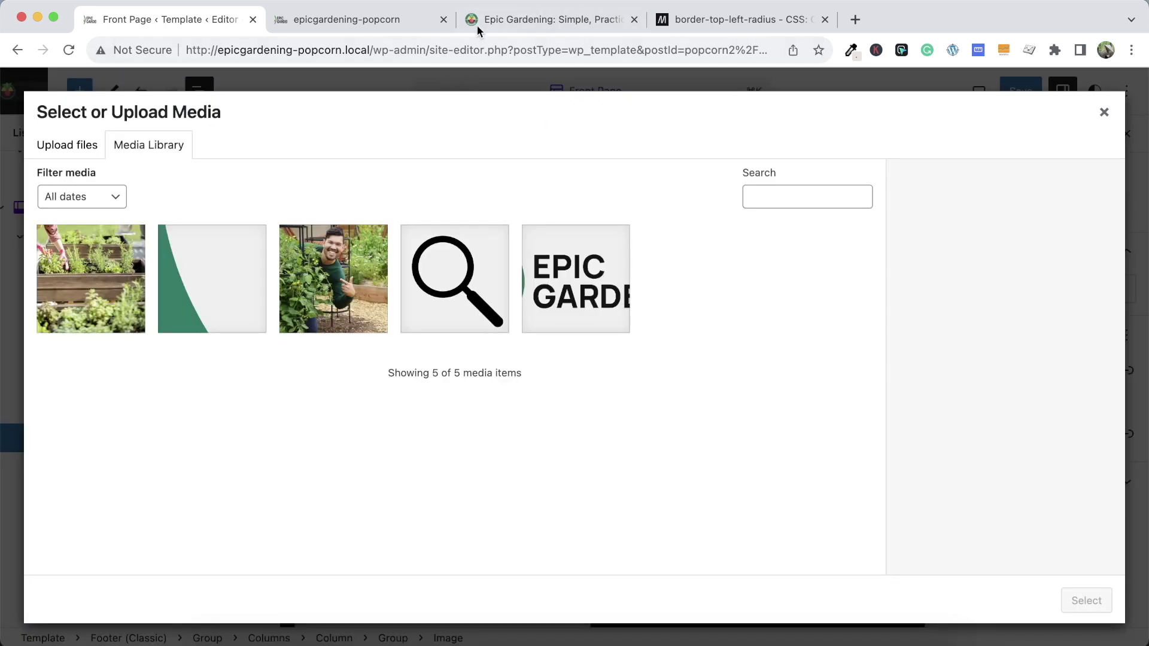
click(479, 21)
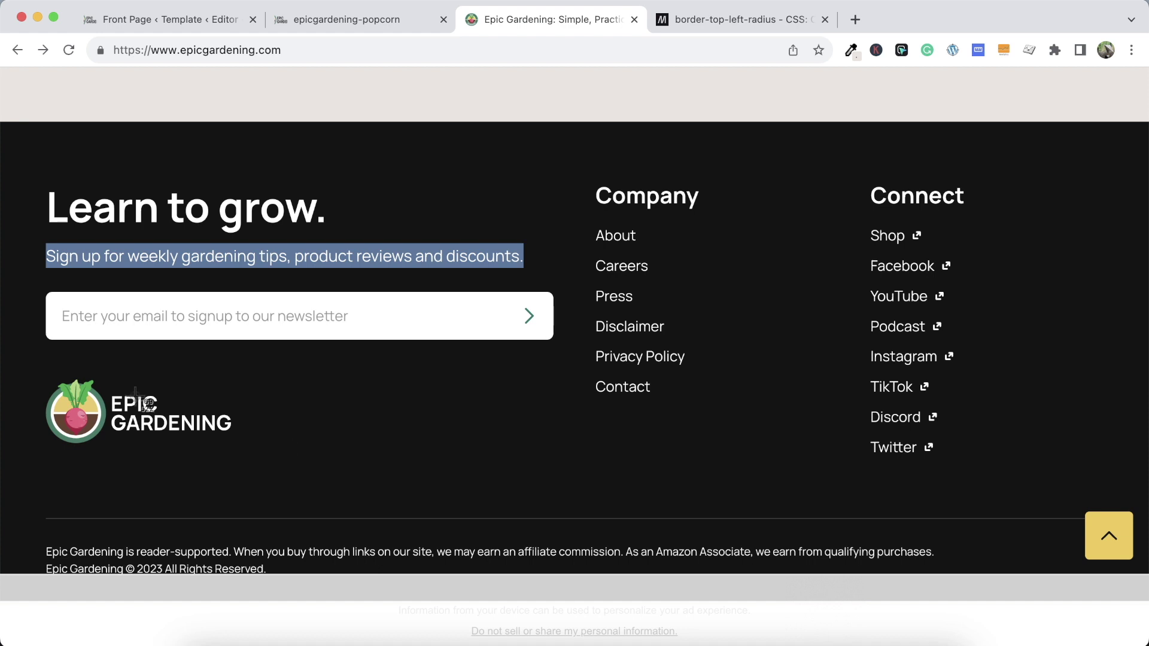
drag(41, 376, 258, 462)
click(206, 26)
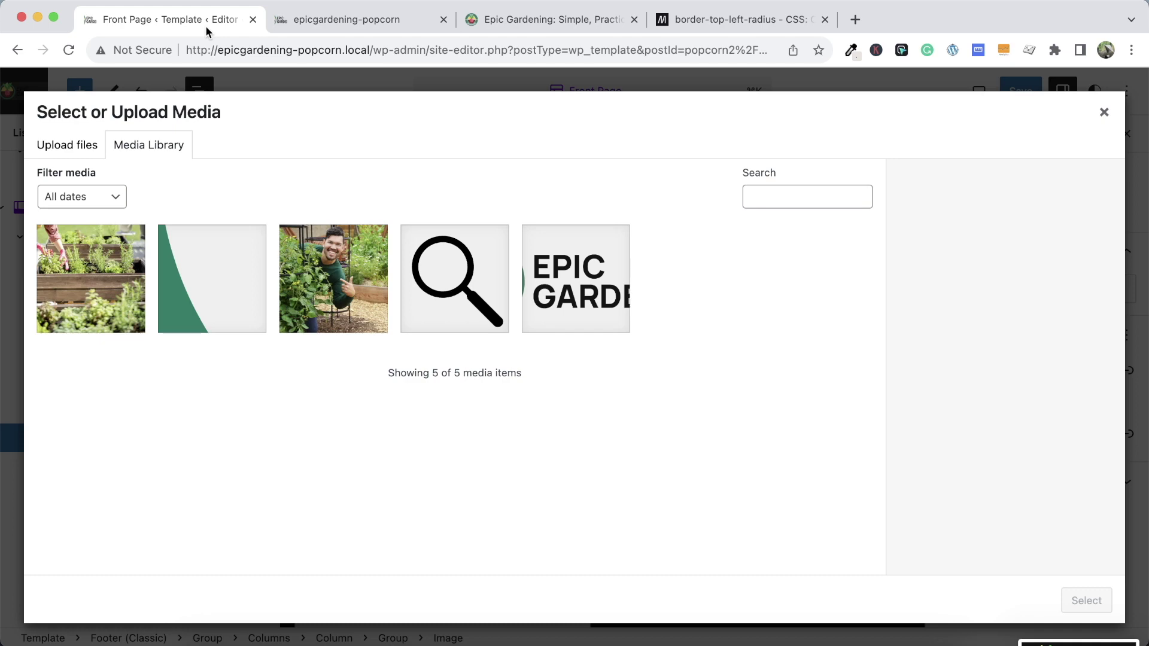
click(64, 147)
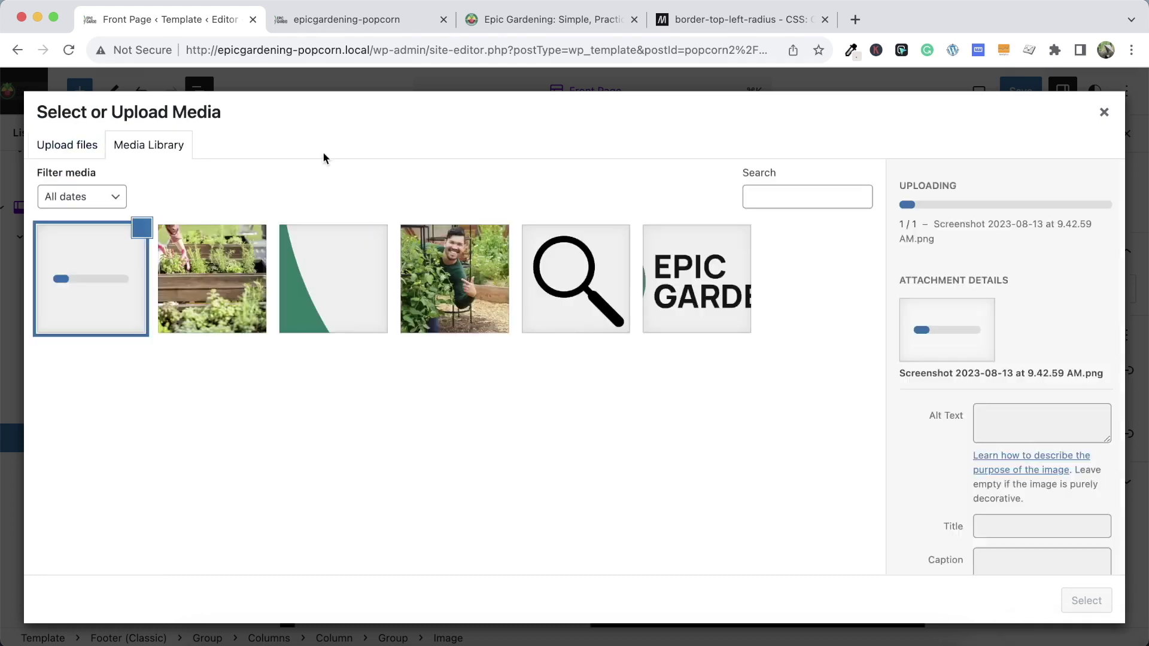
click(1086, 600)
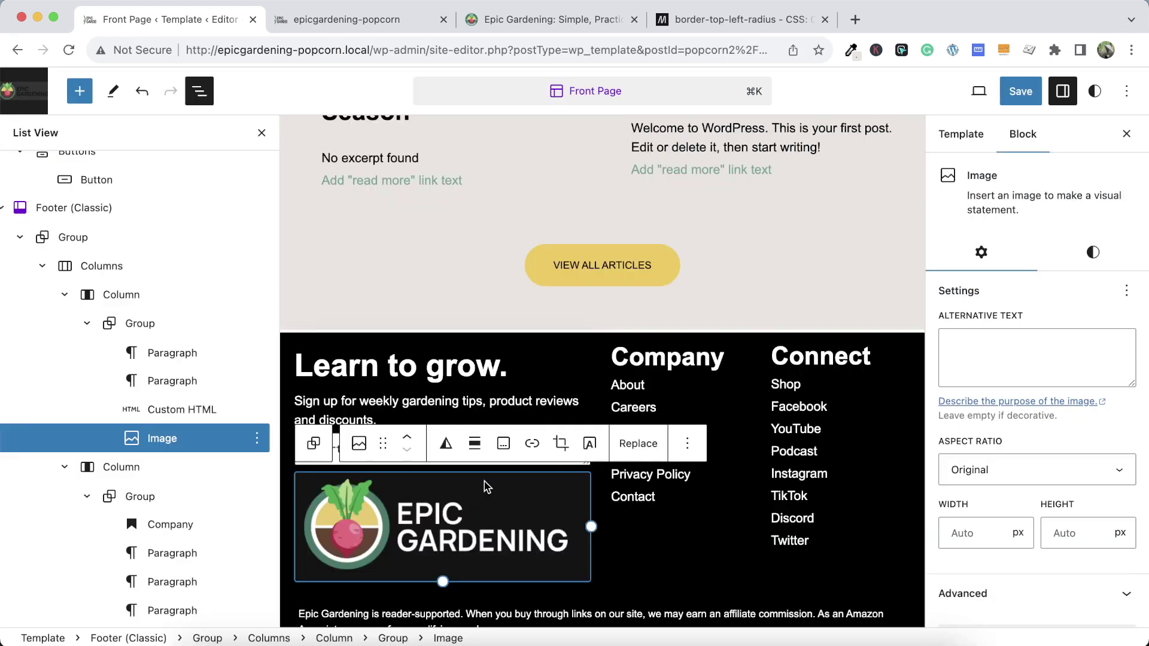
Resize the footer logo image to about 232 × 86 px, save the template, and check the footer on the published page
drag(592, 528, 479, 505)
click(1019, 91)
click(1013, 93)
click(351, 21)
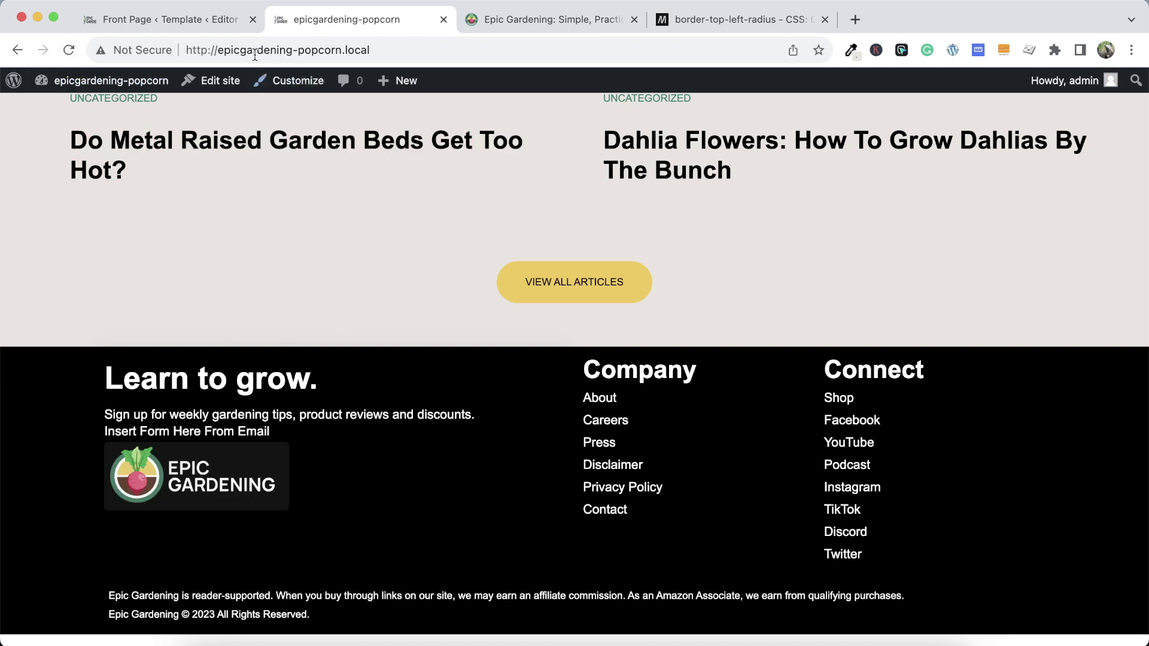
click(204, 19)
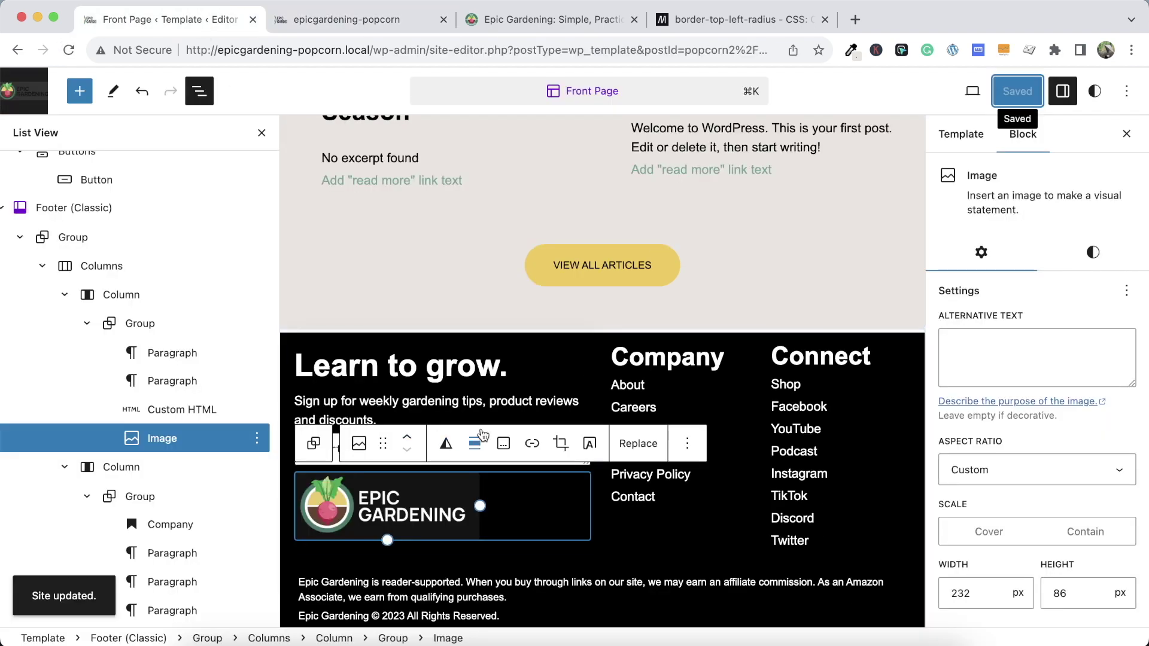
Review the published front page from header to footer, examining the hero, Editor's Picks, Featured Reads and Latest Posts sections
click(486, 401)
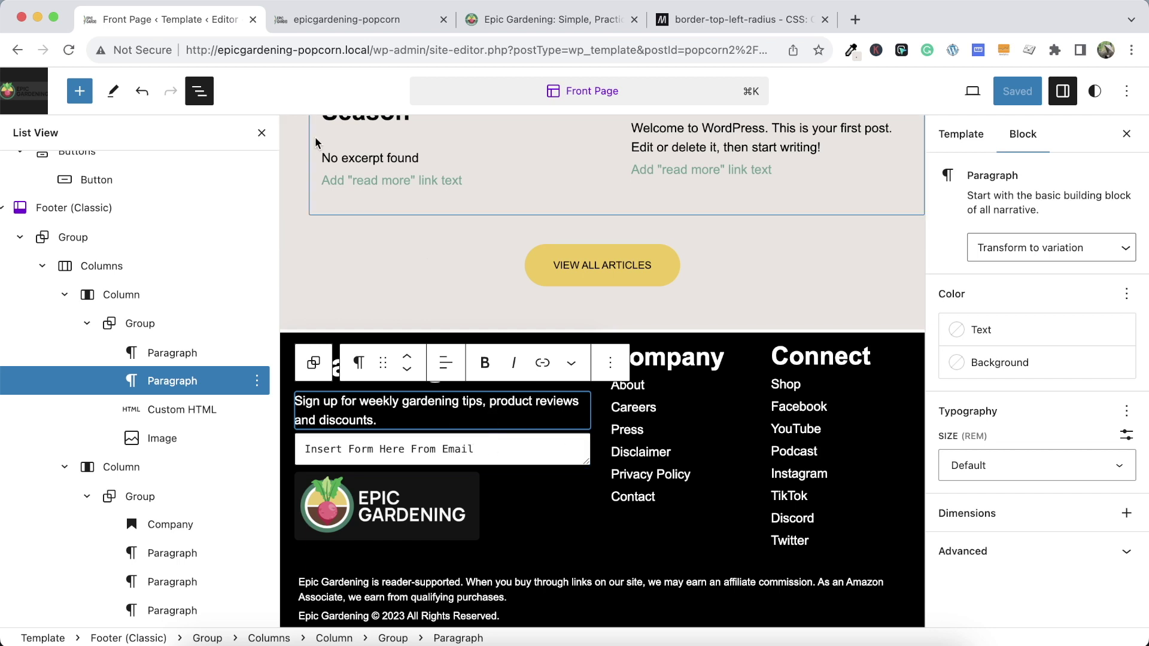
click(364, 27)
scroll(487, 249, up, 3)
scroll(487, 251, down, 5)
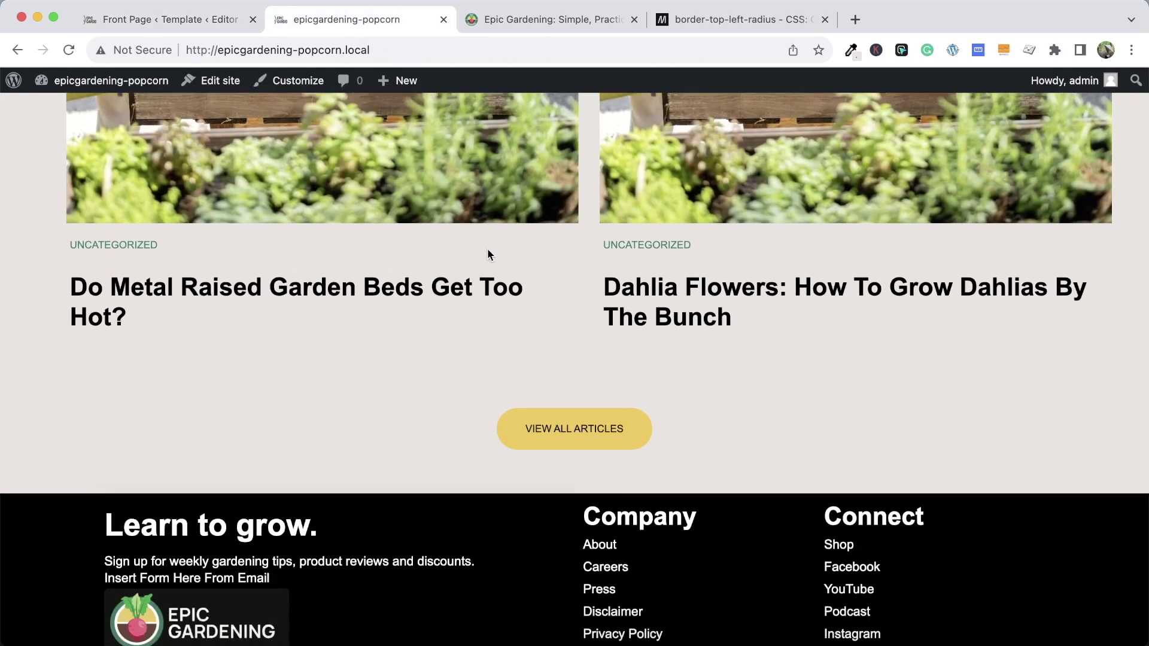
scroll(487, 251, up, 4)
scroll(489, 255, up, 10)
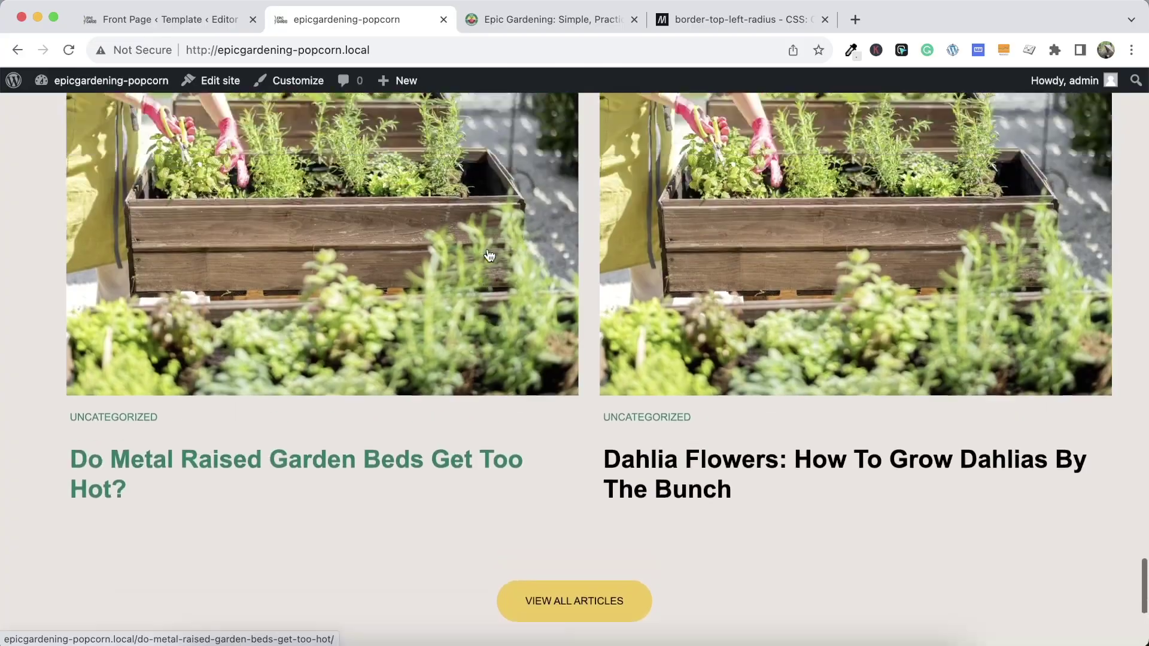
scroll(488, 254, up, 15)
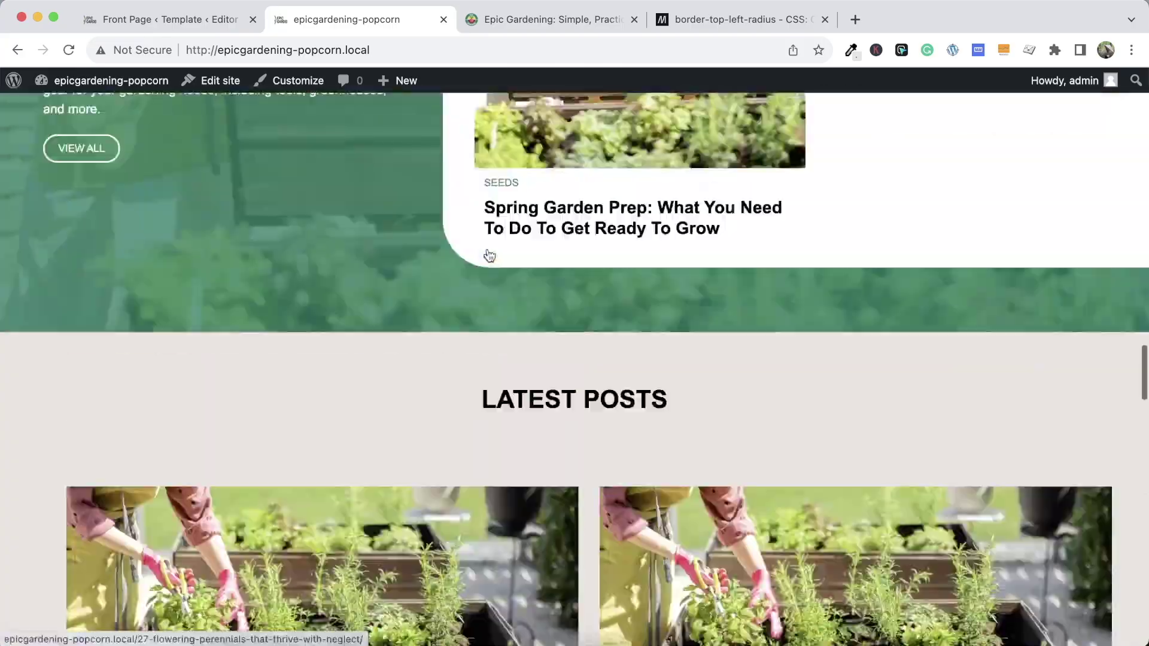
scroll(489, 255, up, 12)
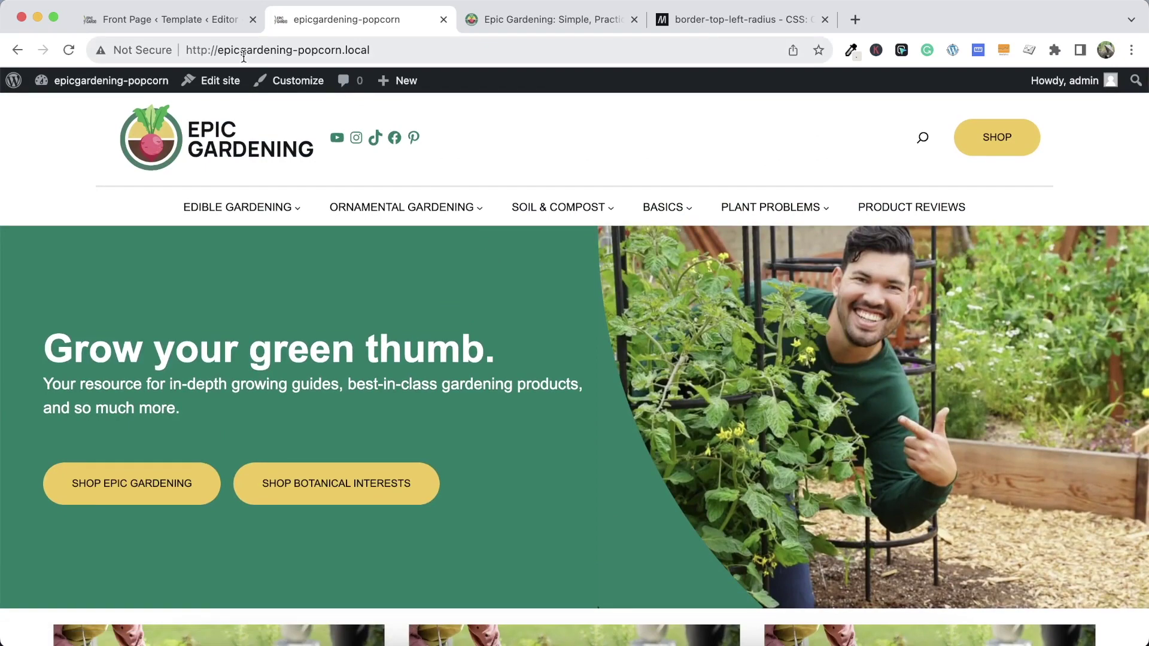
scroll(554, 174, down, 6)
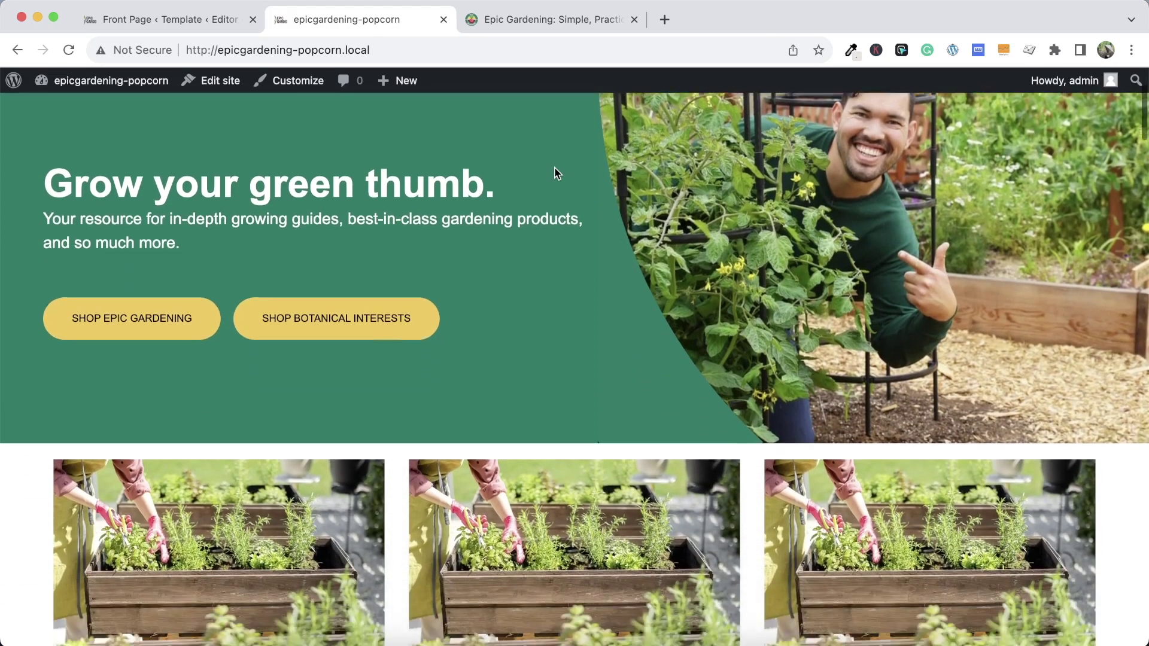
scroll(556, 174, down, 6)
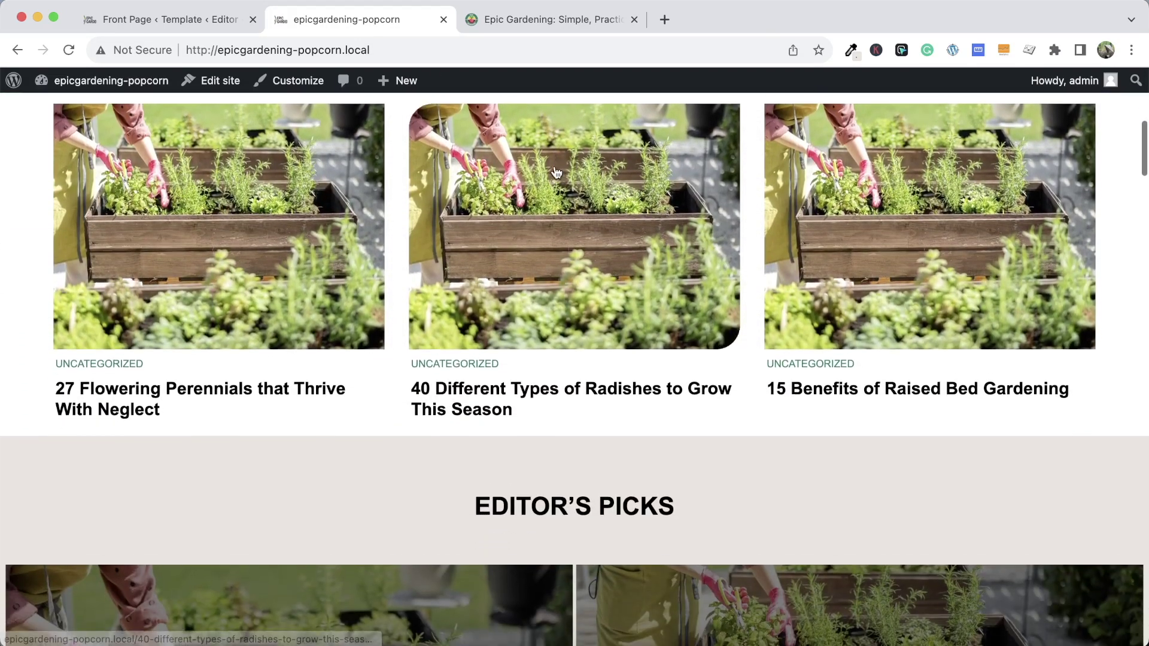
scroll(556, 173, down, 5)
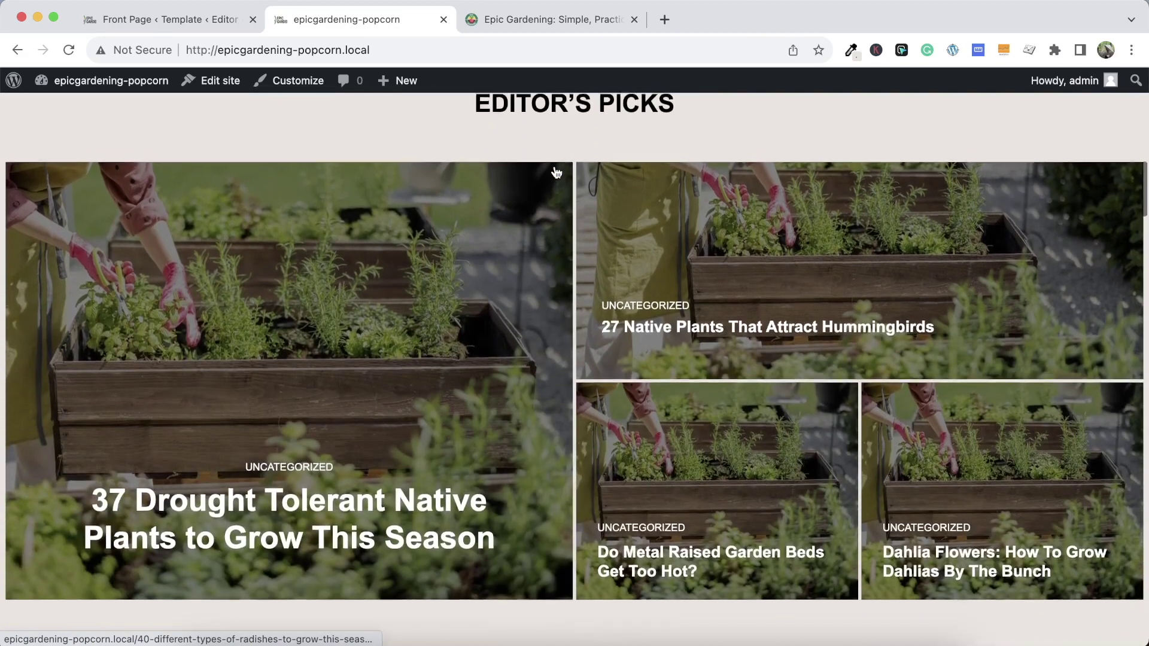
scroll(482, 354, down, 3)
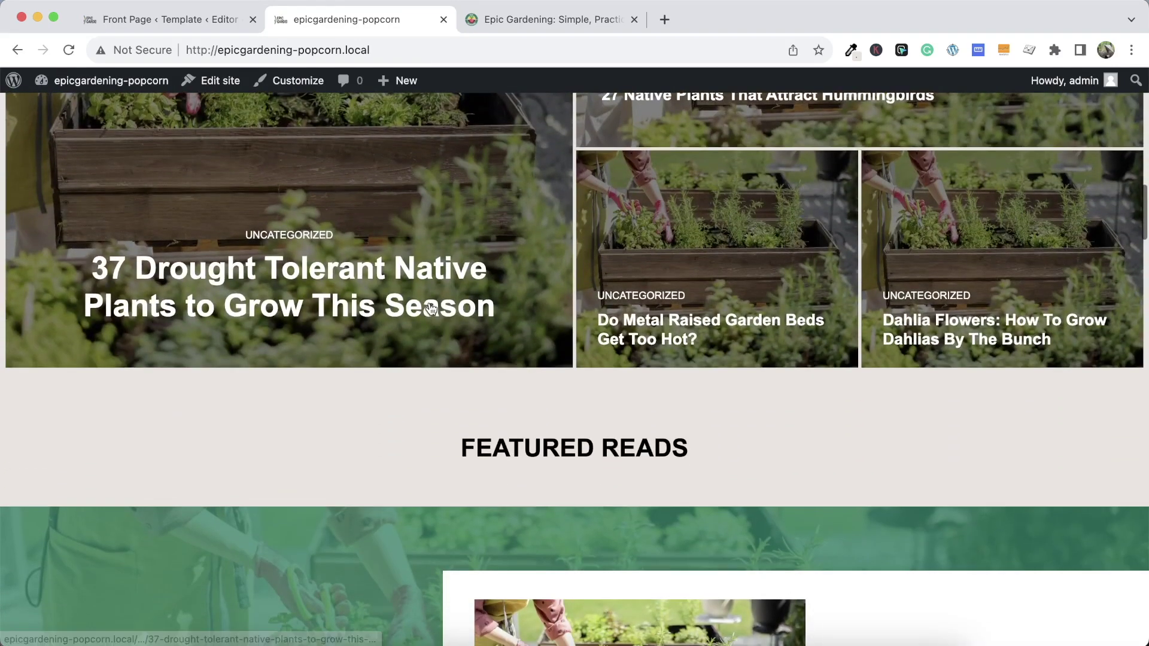
scroll(453, 339, down, 10)
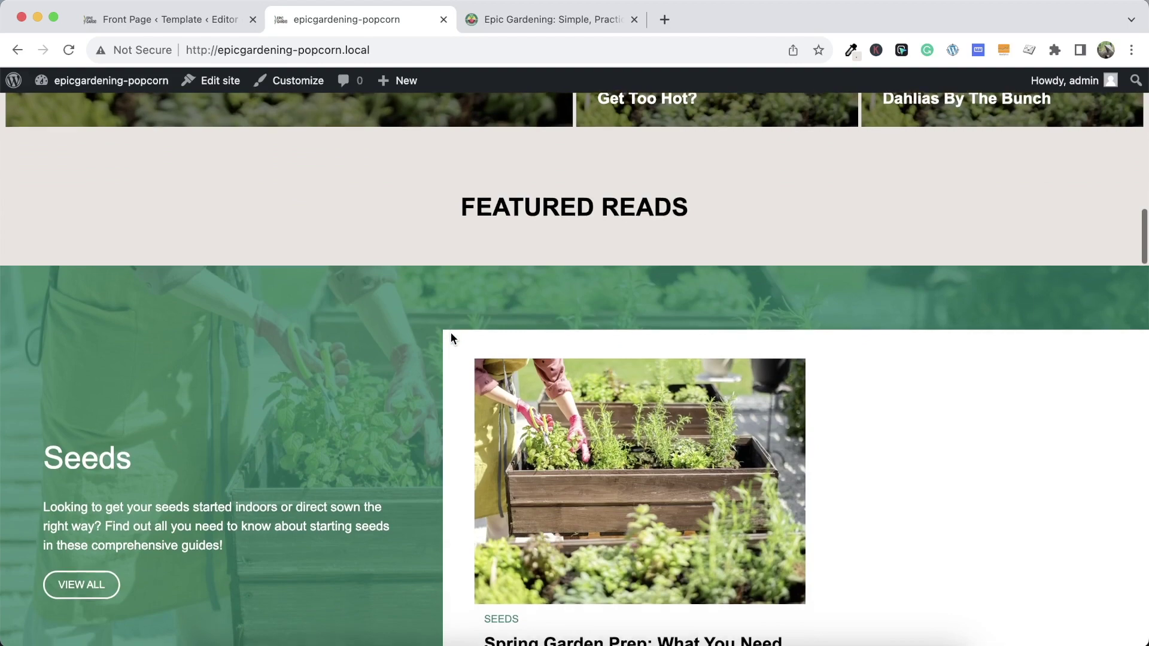
scroll(452, 335, down, 6)
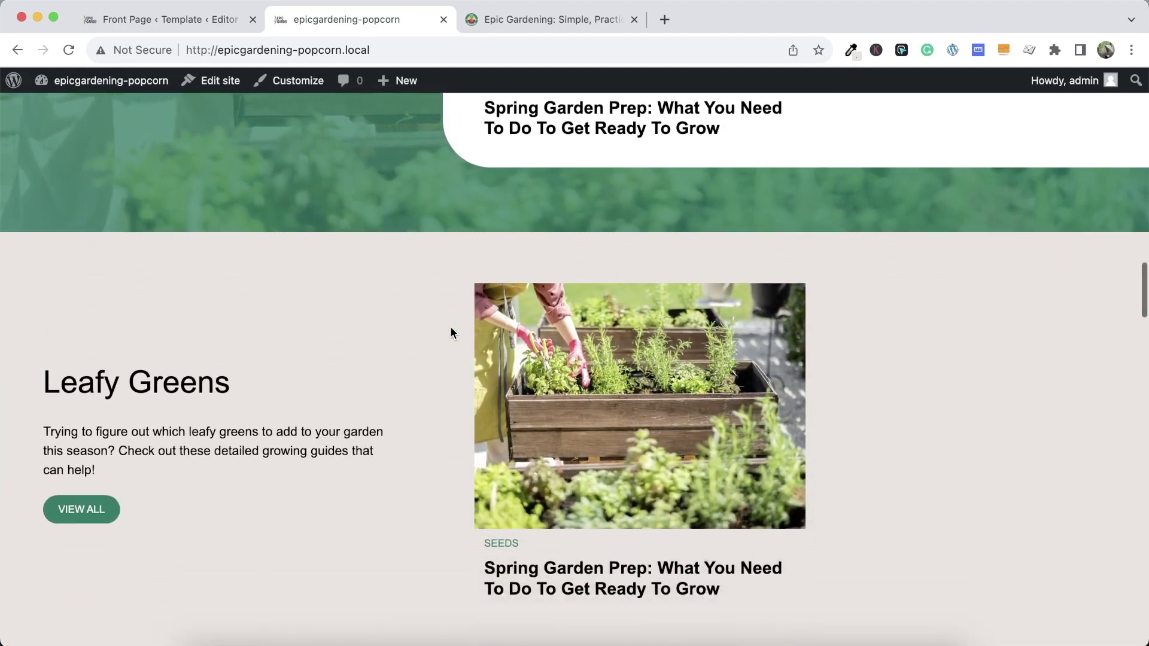
scroll(452, 333, down, 15)
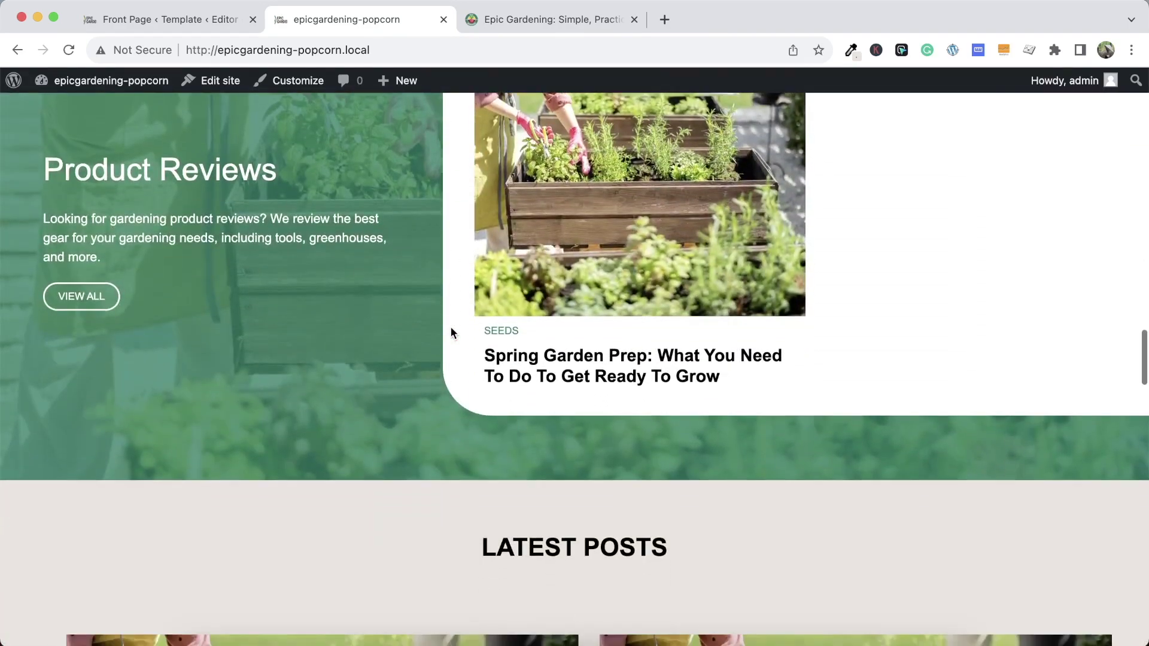
scroll(453, 333, down, 13)
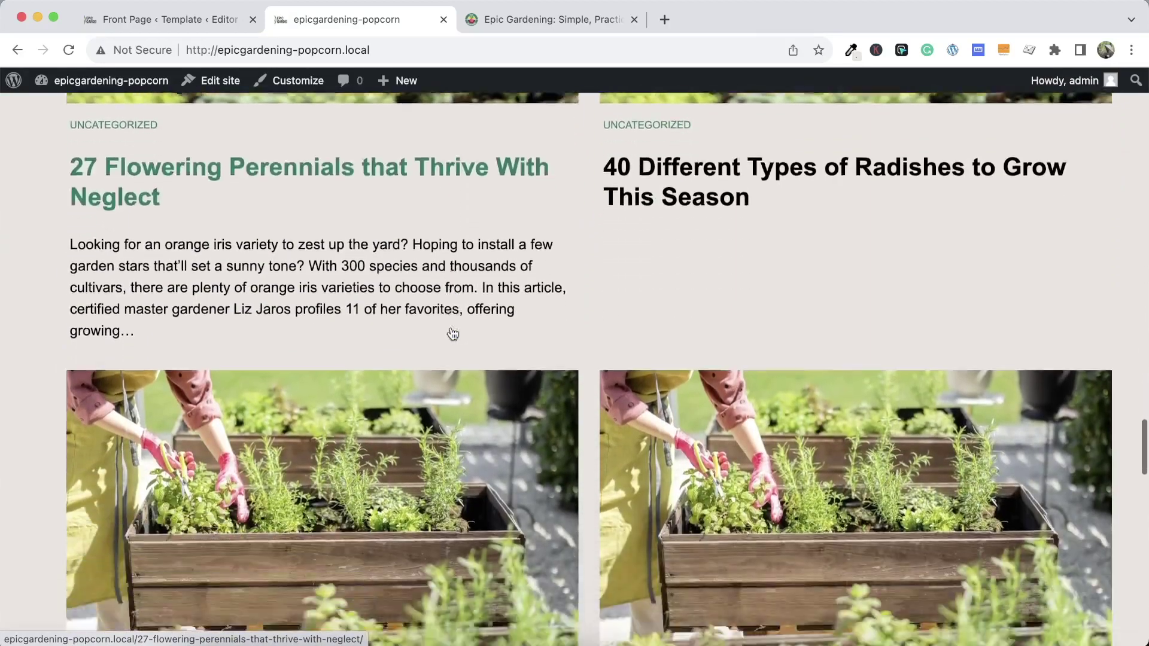
scroll(453, 334, down, 15)
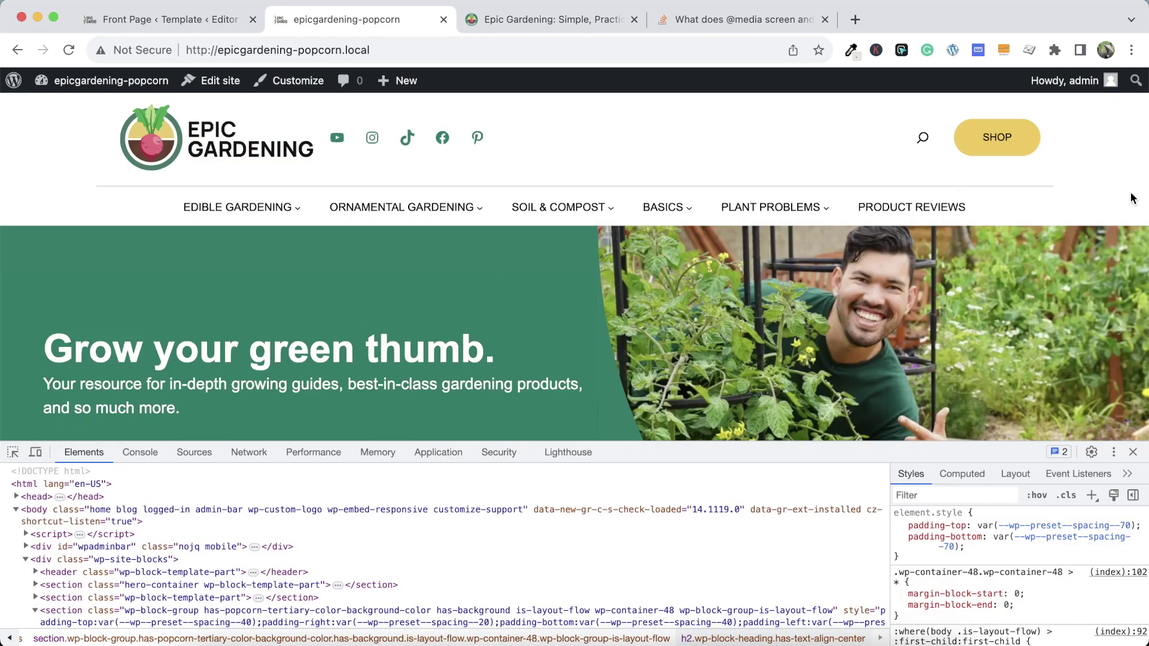
Examine the front page's responsive layout at a 1273 px width and in the iPad Air device preview
click(34, 454)
mouse_move(772, 264)
mouse_down()
mouse_move(798, 263)
mouse_move(683, 268)
mouse_move(760, 273)
mouse_up()
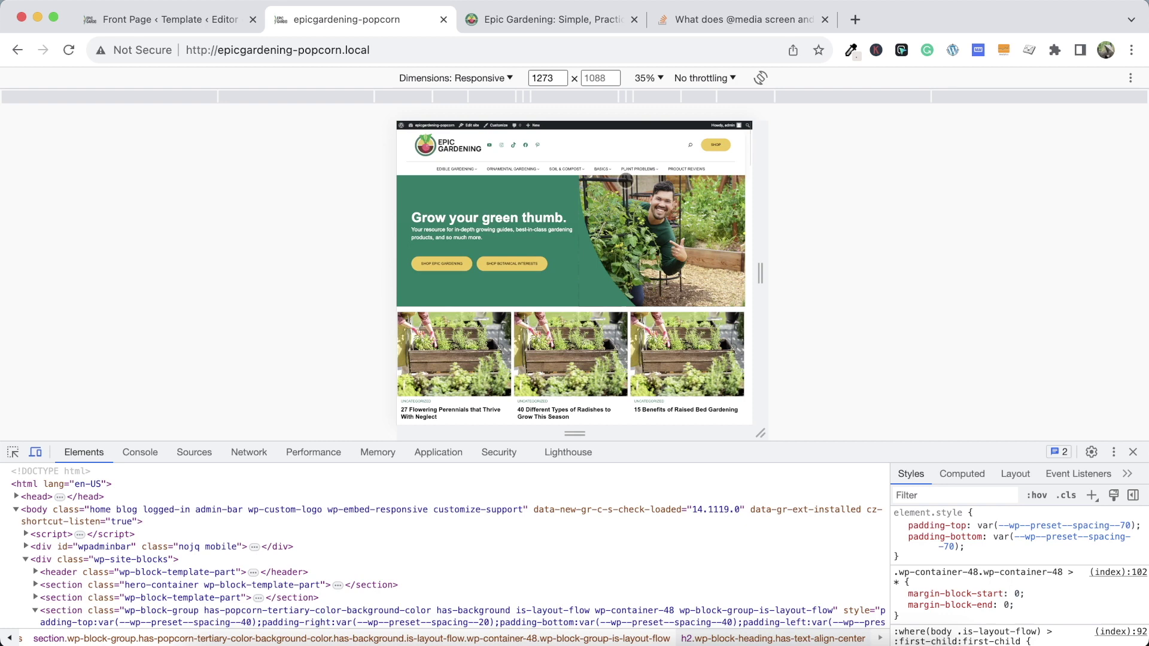
click(490, 80)
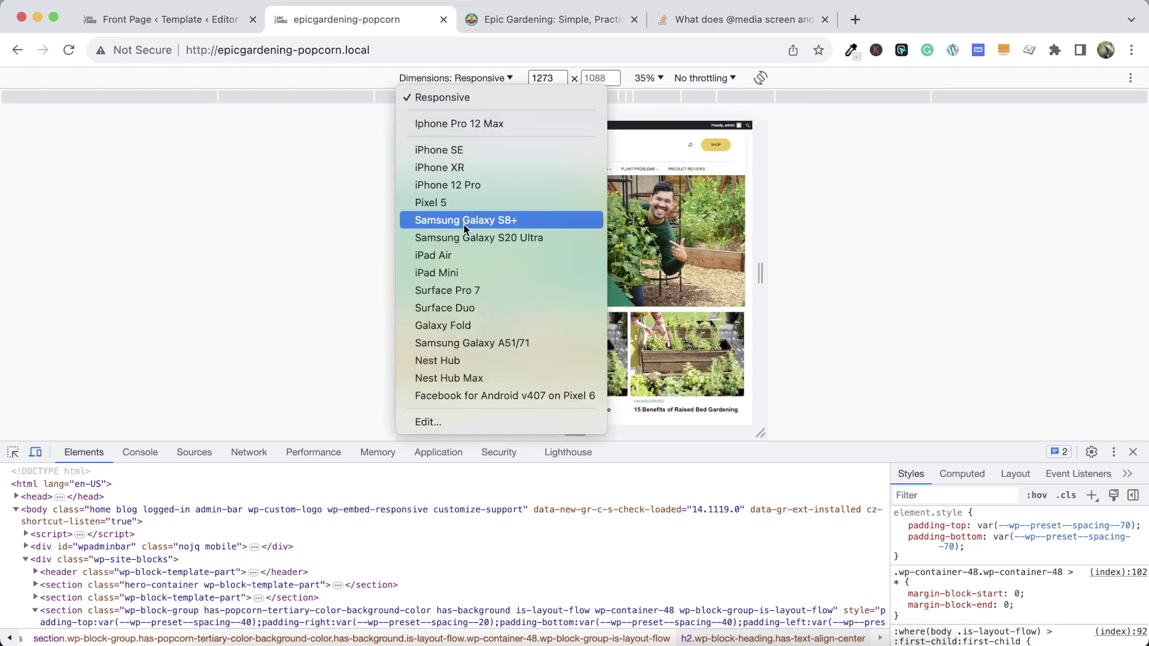
click(454, 255)
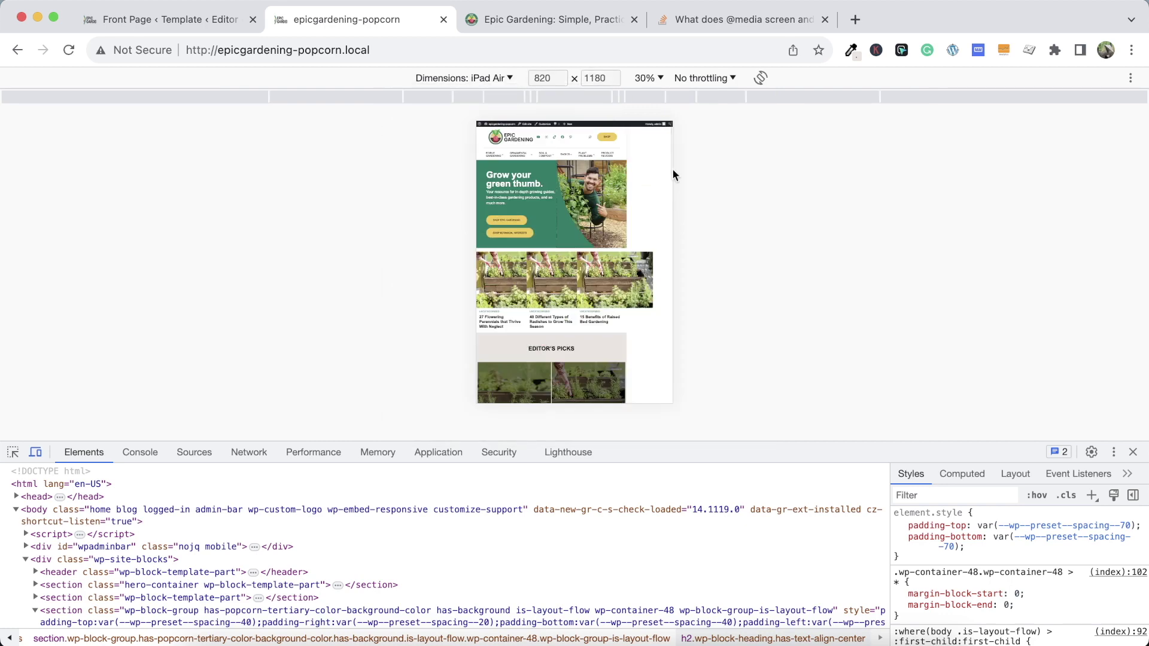
scroll(613, 318, down, 10)
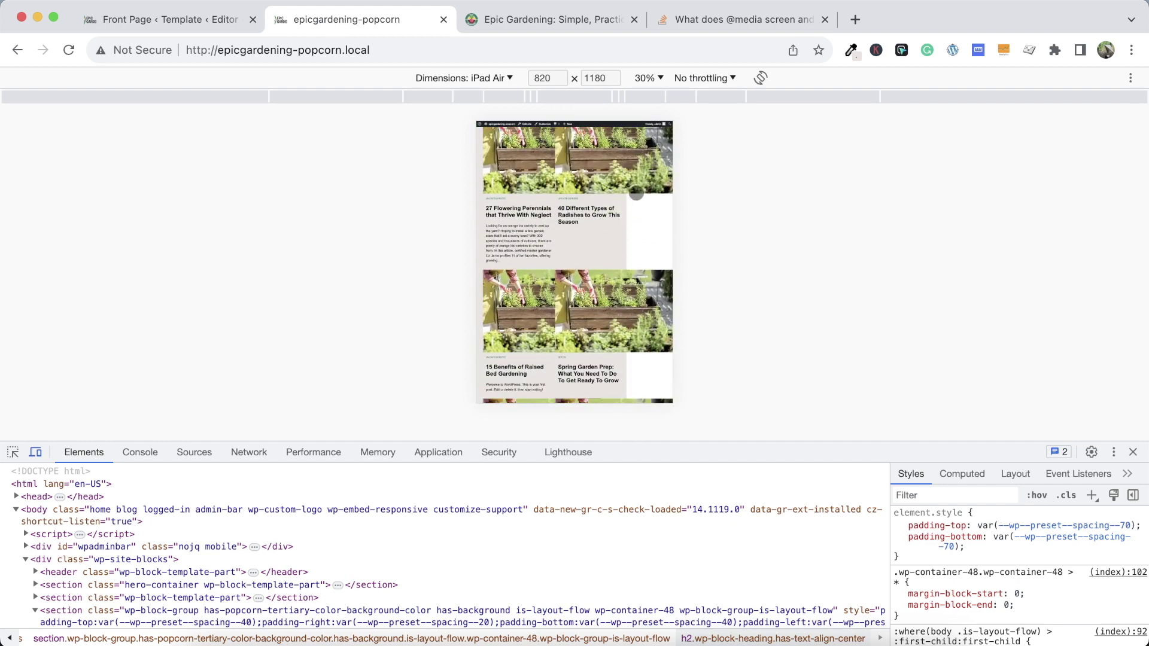
scroll(636, 193, down, 5)
scroll(636, 138, down, 6)
scroll(644, 255, up, 5)
scroll(644, 256, up, 15)
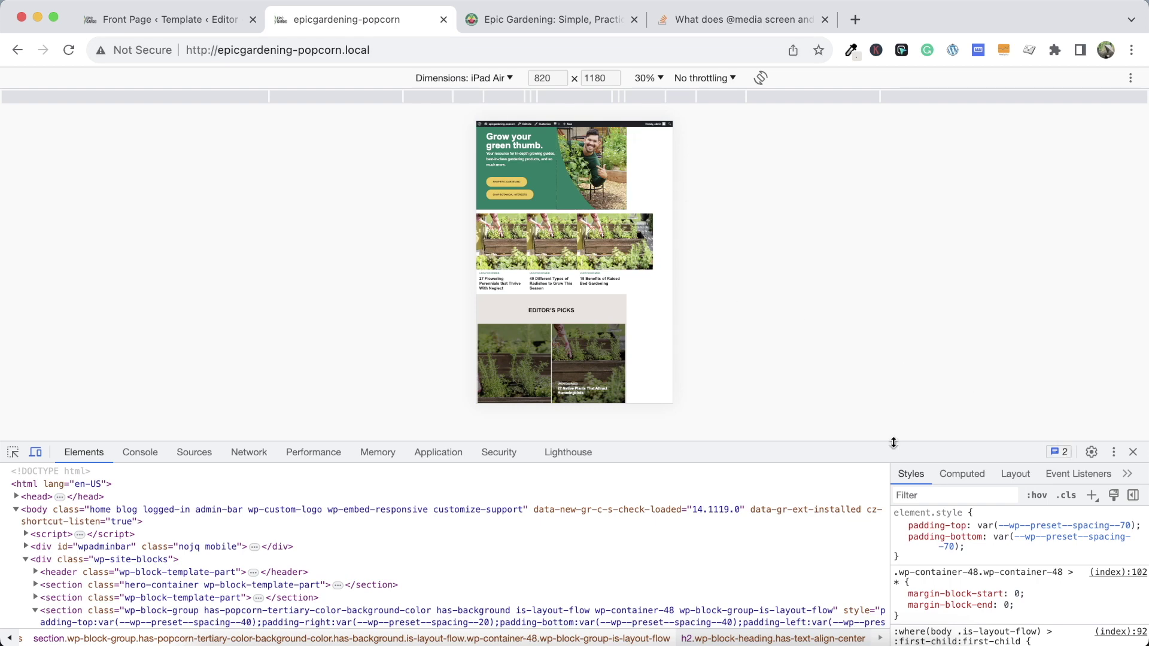
click(35, 452)
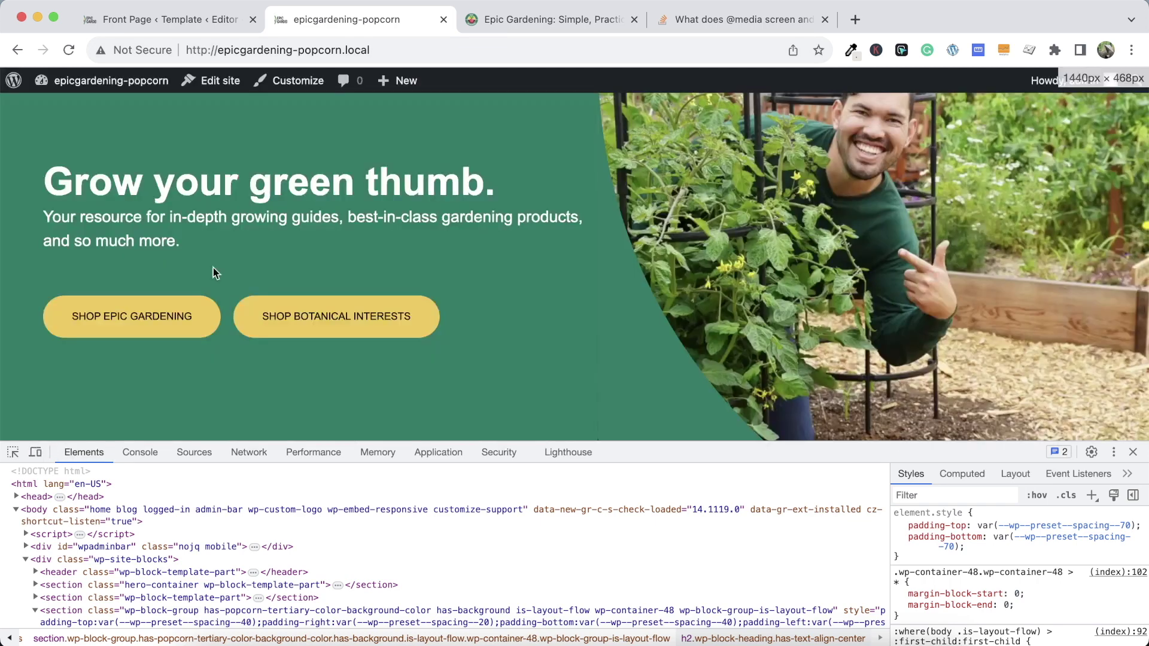
click(263, 90)
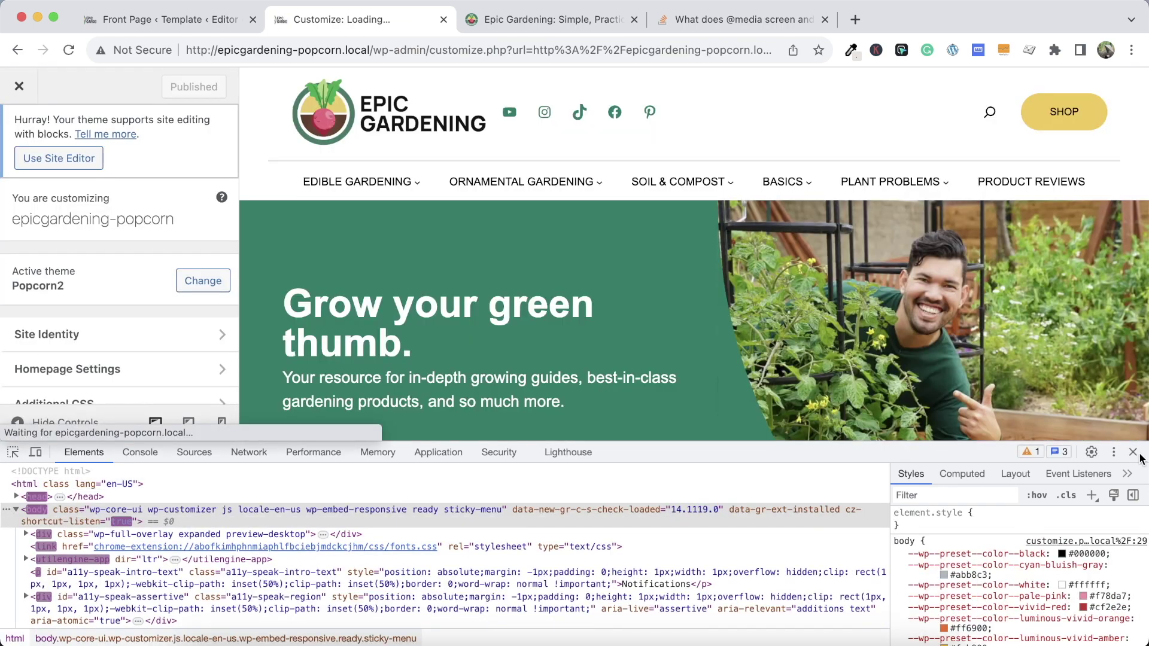
key(super+alt+i)
click(179, 412)
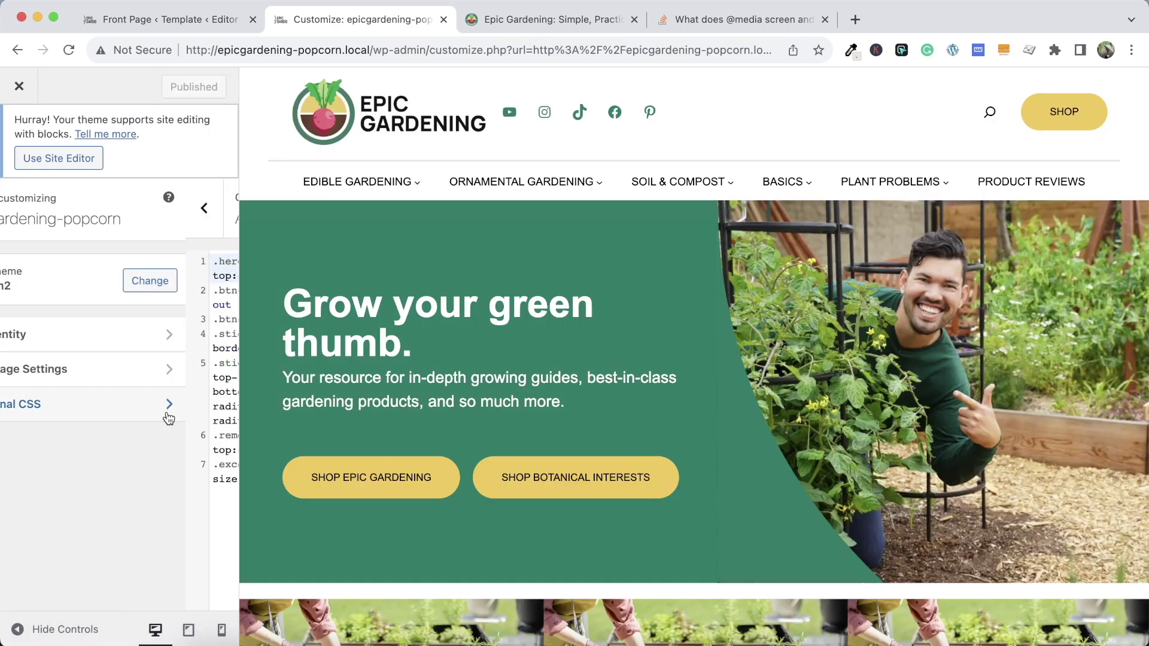
click(138, 479)
key(Return)
key(Return)
text(@media screen and (max-width: 1024px){)
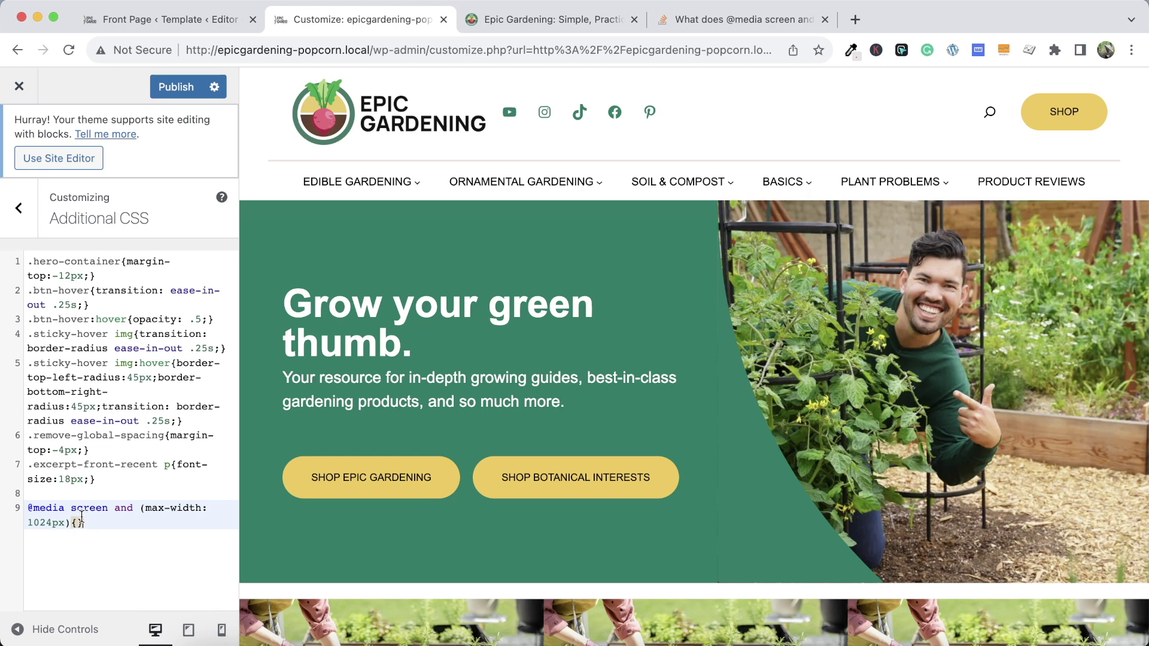
key(Return)
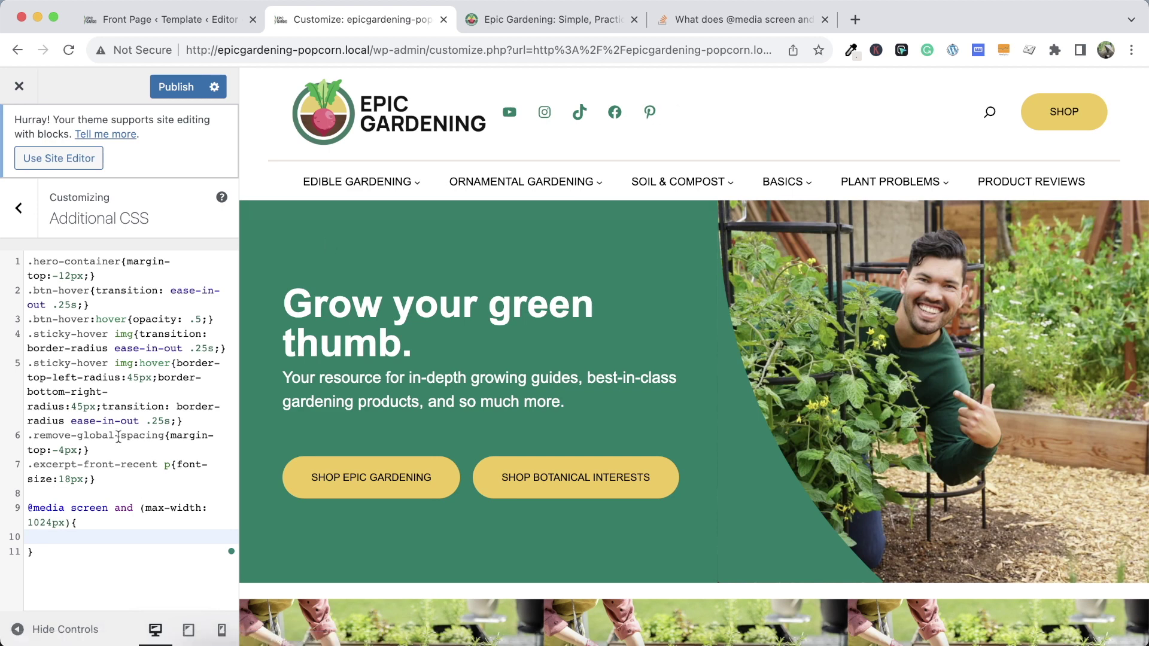
Inspect the header's social icons list in the Customizer preview and copy its class name "wp-block-social-links"
right_click(530, 112)
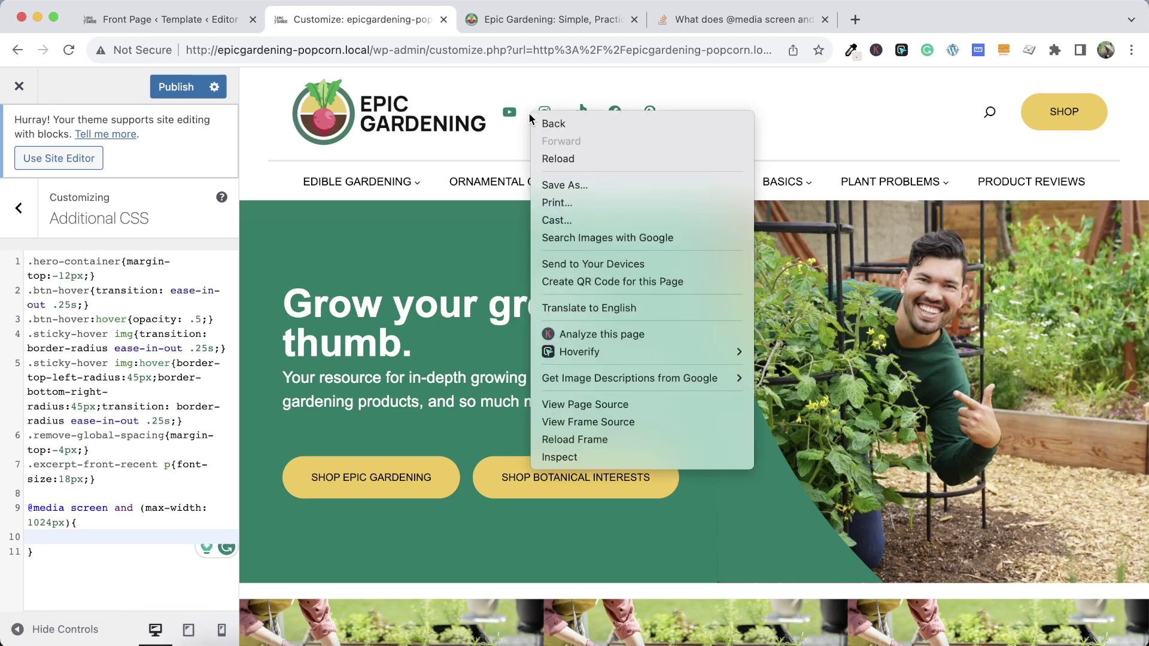
click(562, 455)
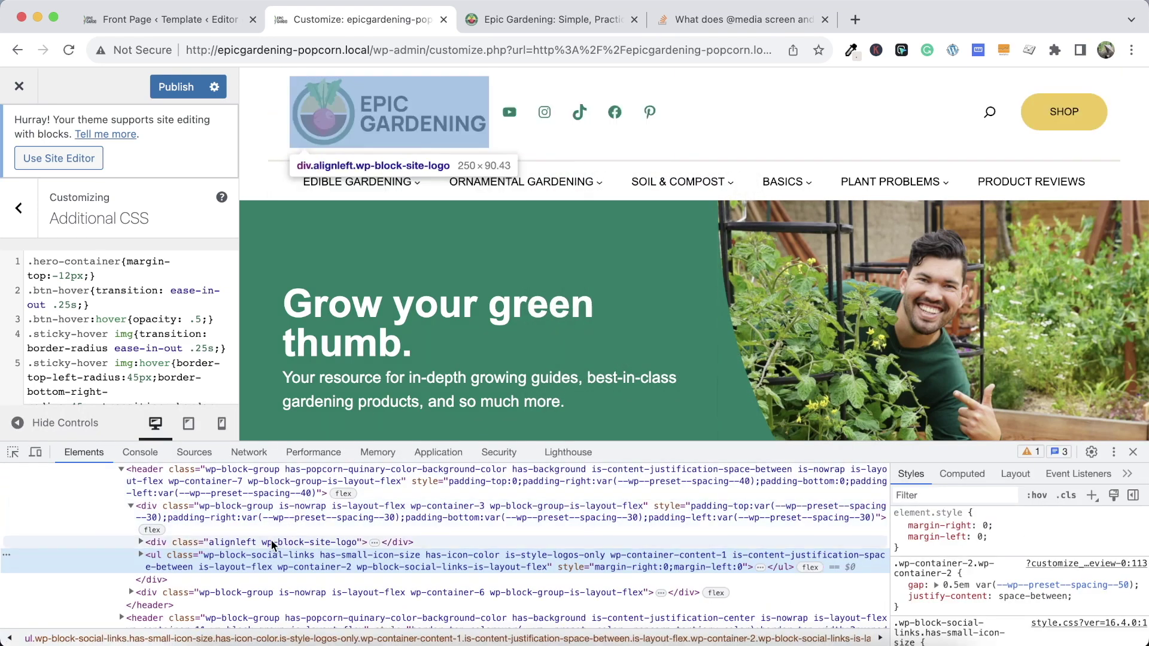
click(281, 541)
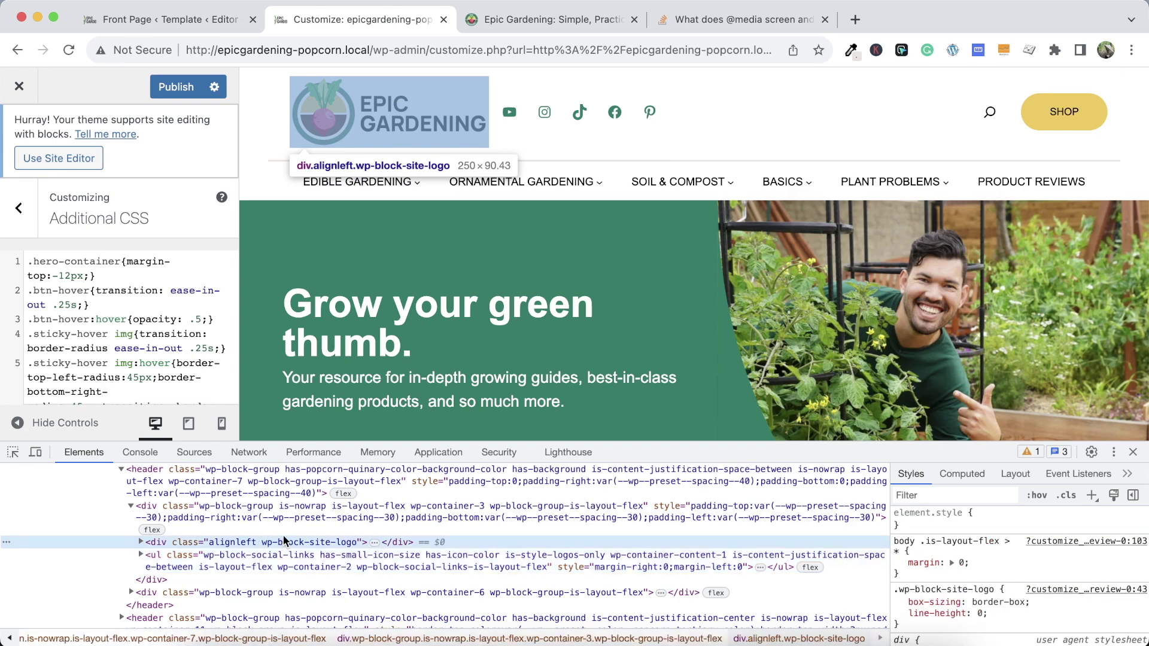
click(307, 555)
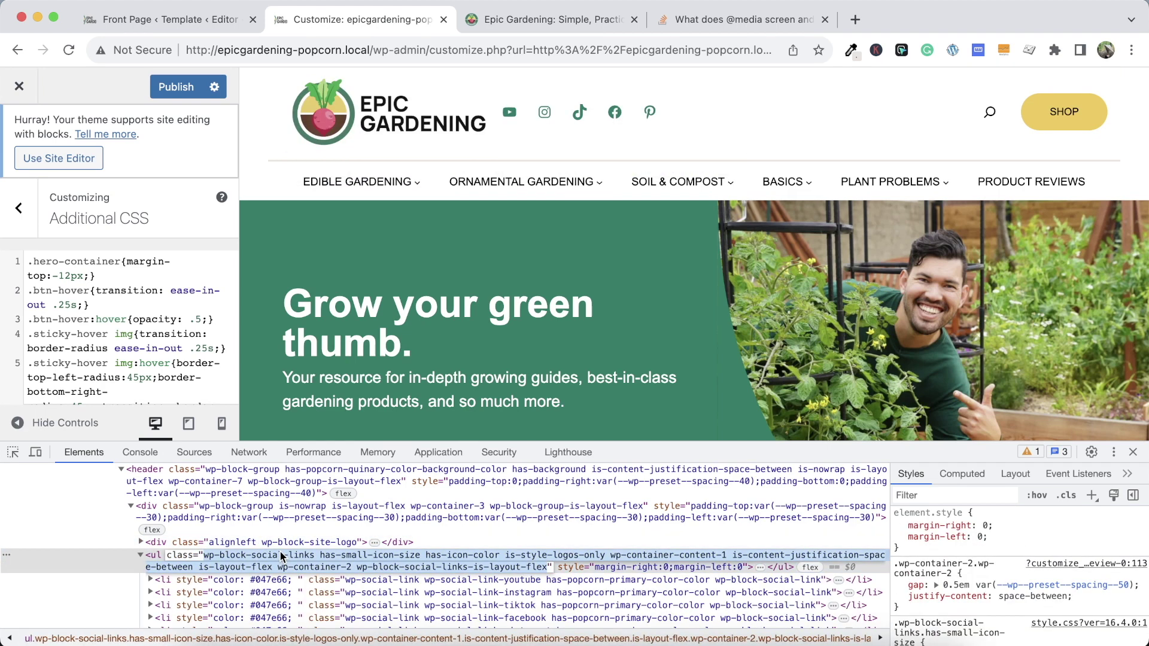
double_click(278, 555)
drag(300, 557, 204, 558)
key(super+c)
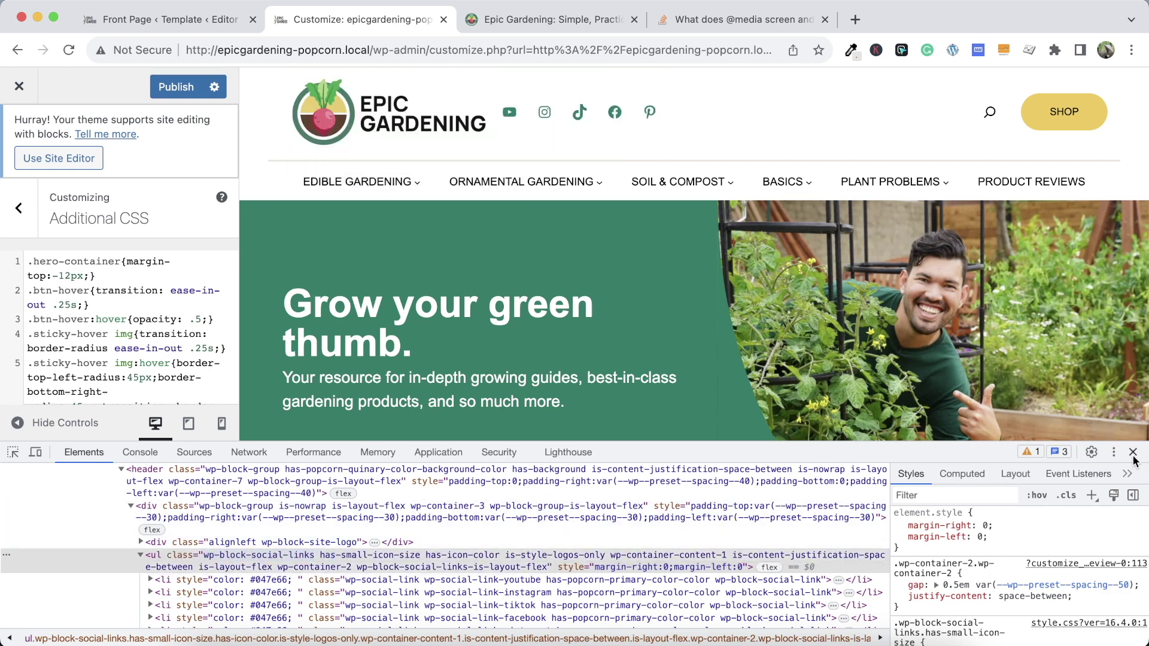
key(super+alt+i)
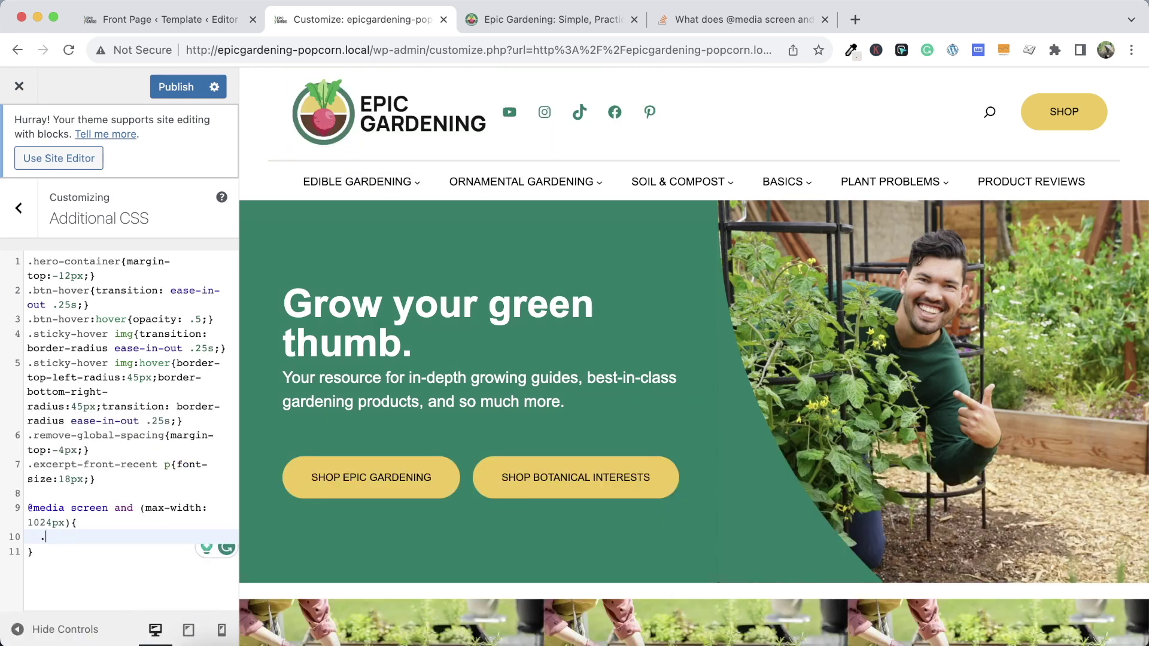
Add the rule ".wp-block-social-links{display:none;}" inside the 1024px media query and publish the CSS
key(super+v)
text({)
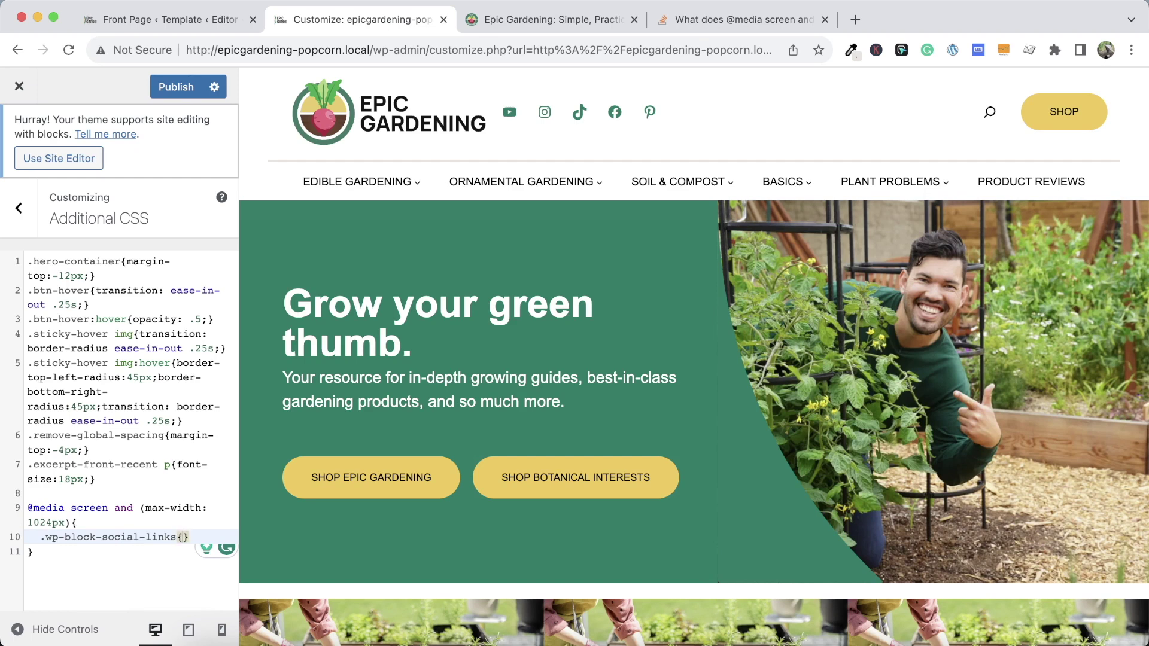
text(display:no)
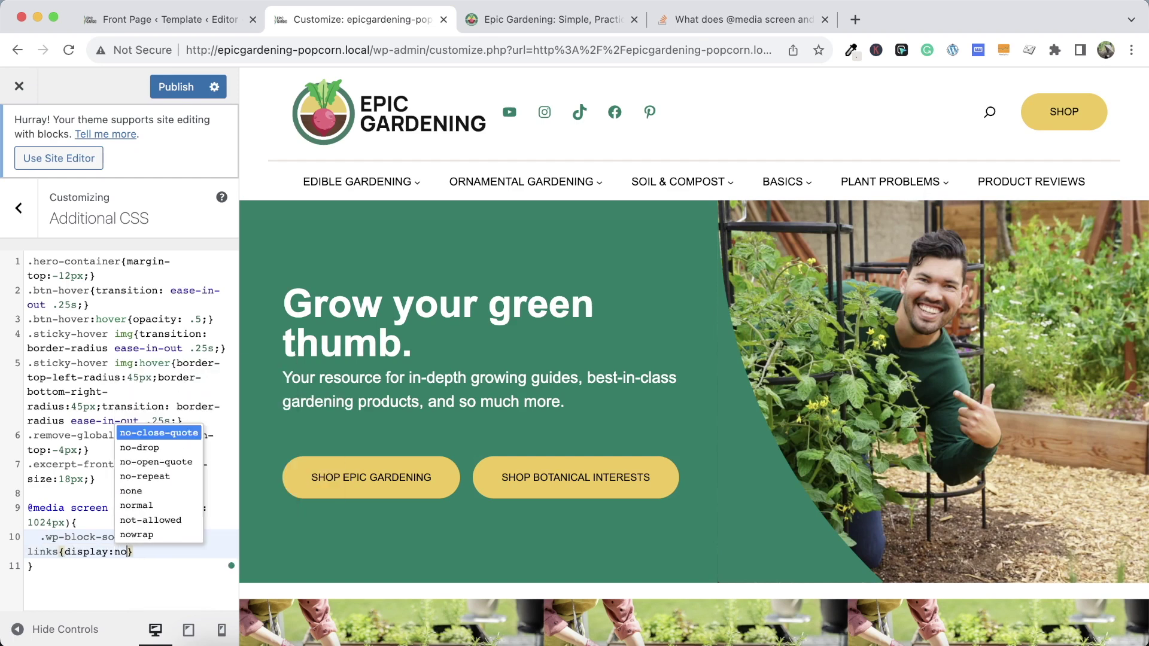
text(ne;)
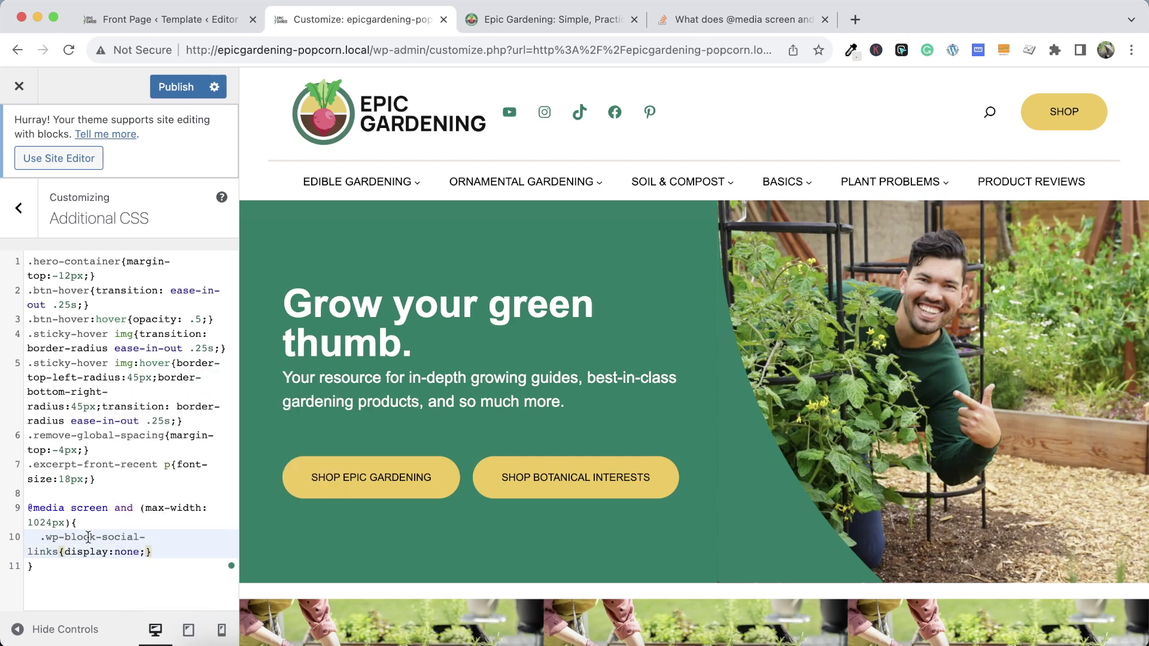
click(176, 88)
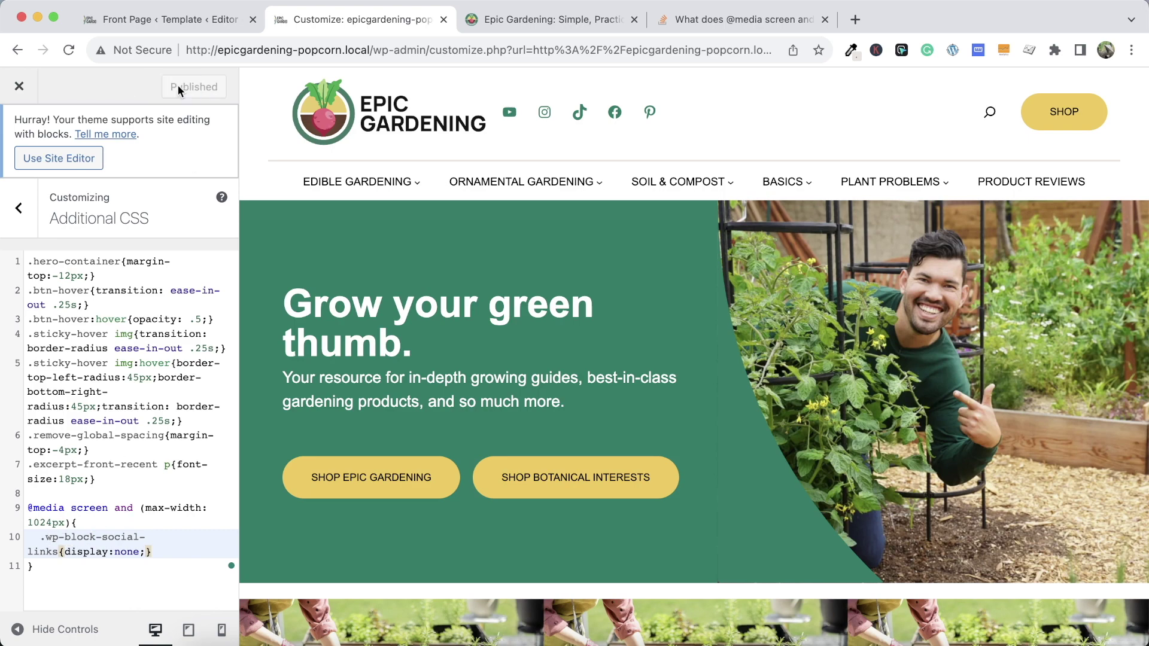
Check the published front page's header in the iPad Air device preview and at a responsive width of about 1472 px
click(19, 86)
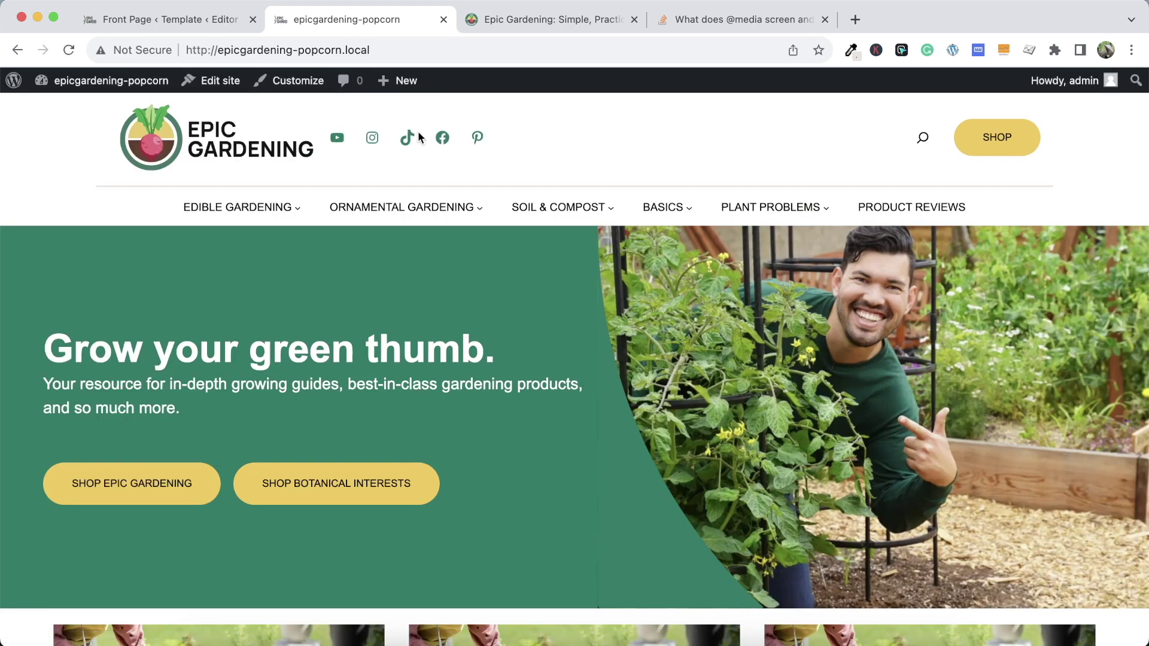
right_click(342, 564)
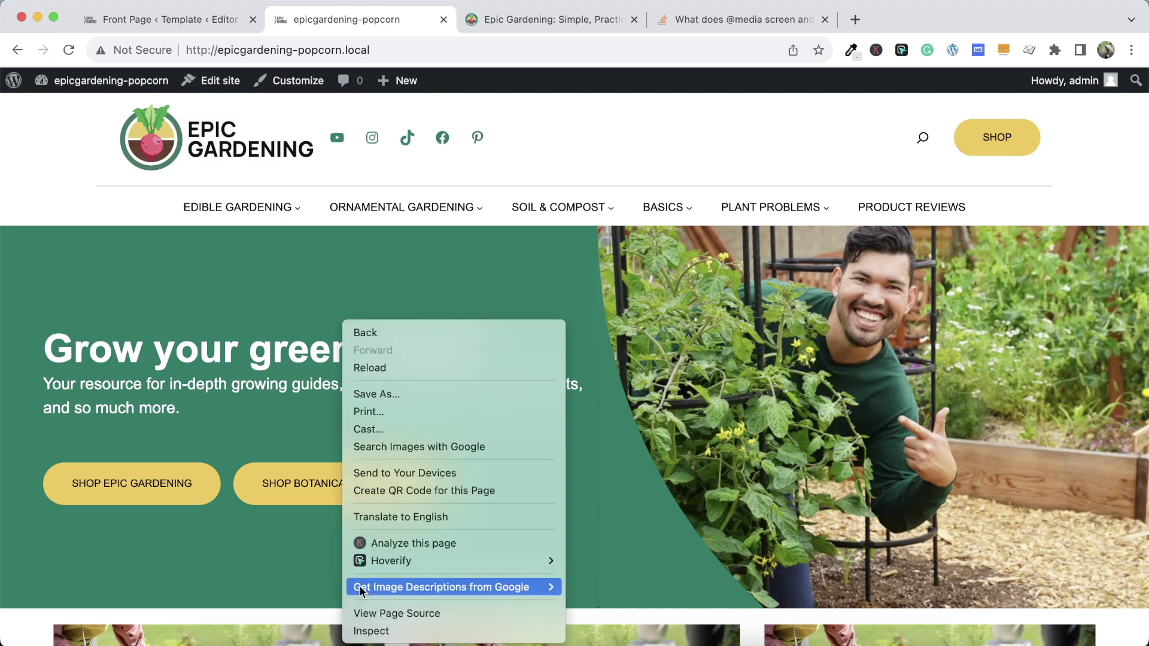
click(372, 631)
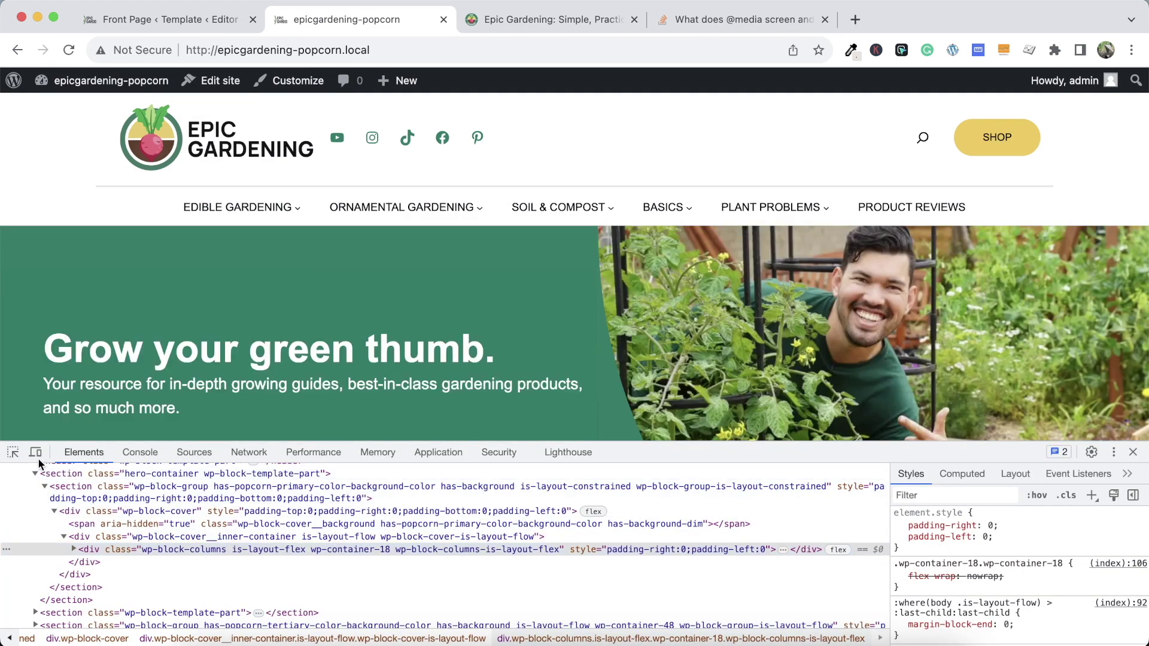
click(36, 453)
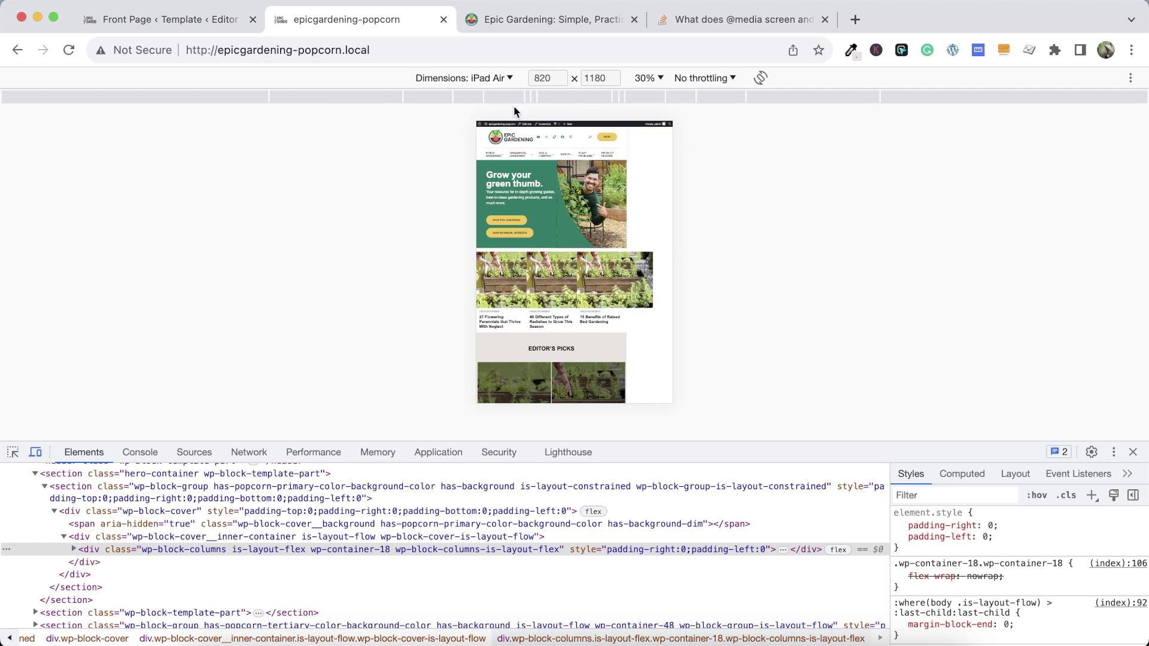
click(487, 77)
click(485, 94)
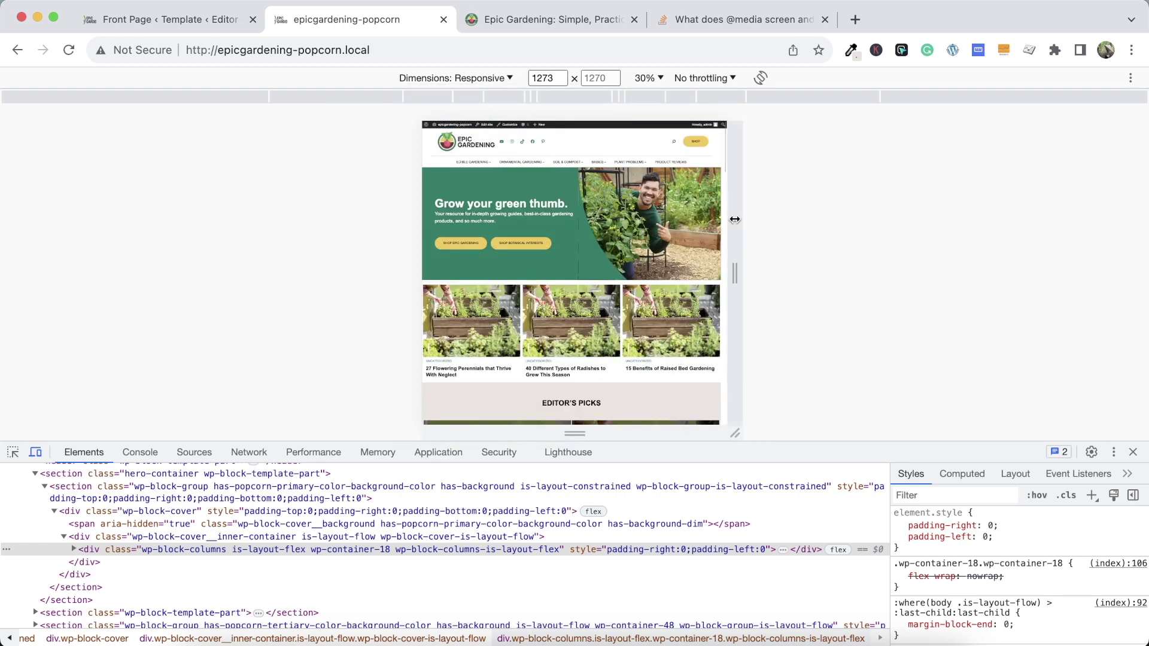
drag(741, 246, 766, 228)
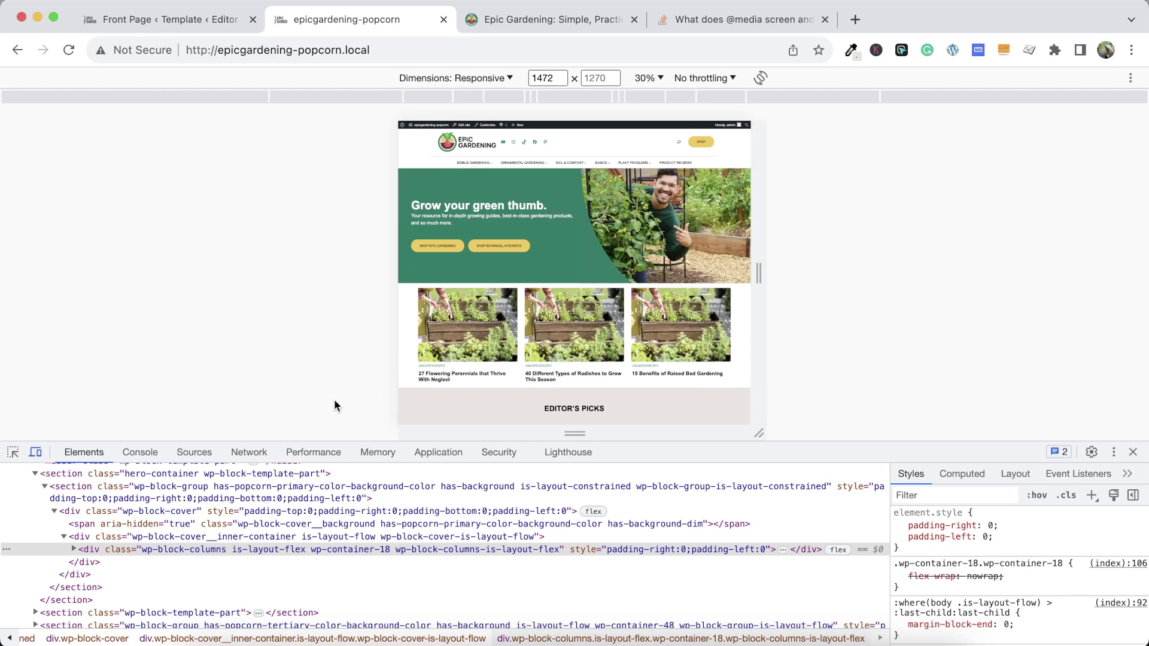
scroll(948, 569, down, 5)
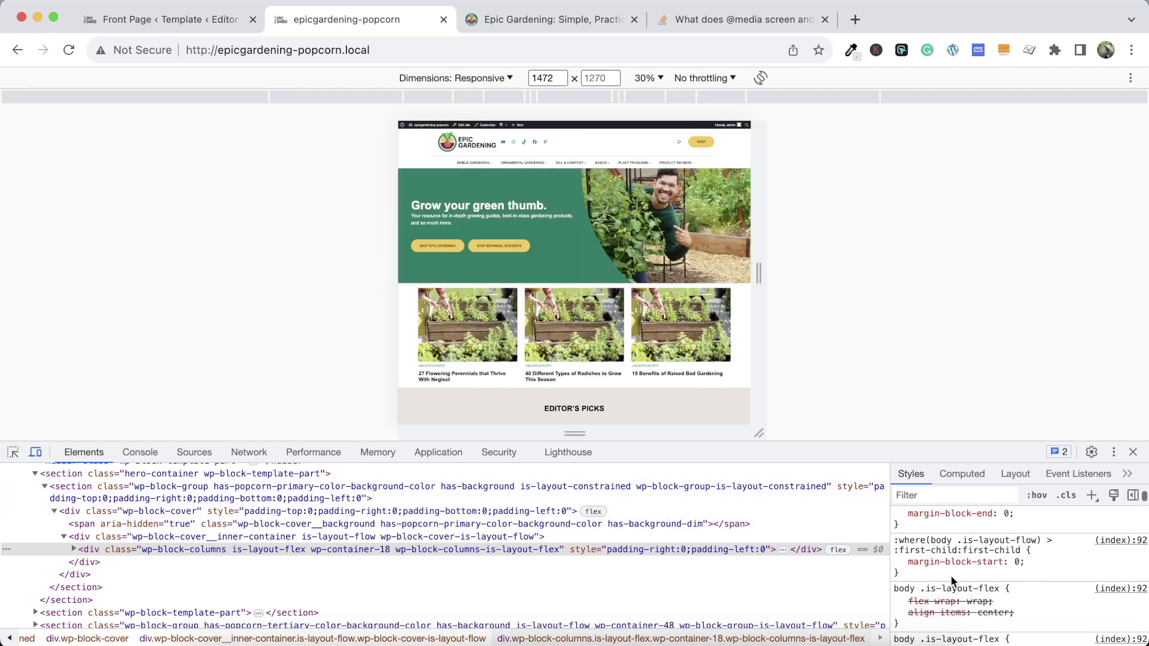
scroll(951, 581, up, 6)
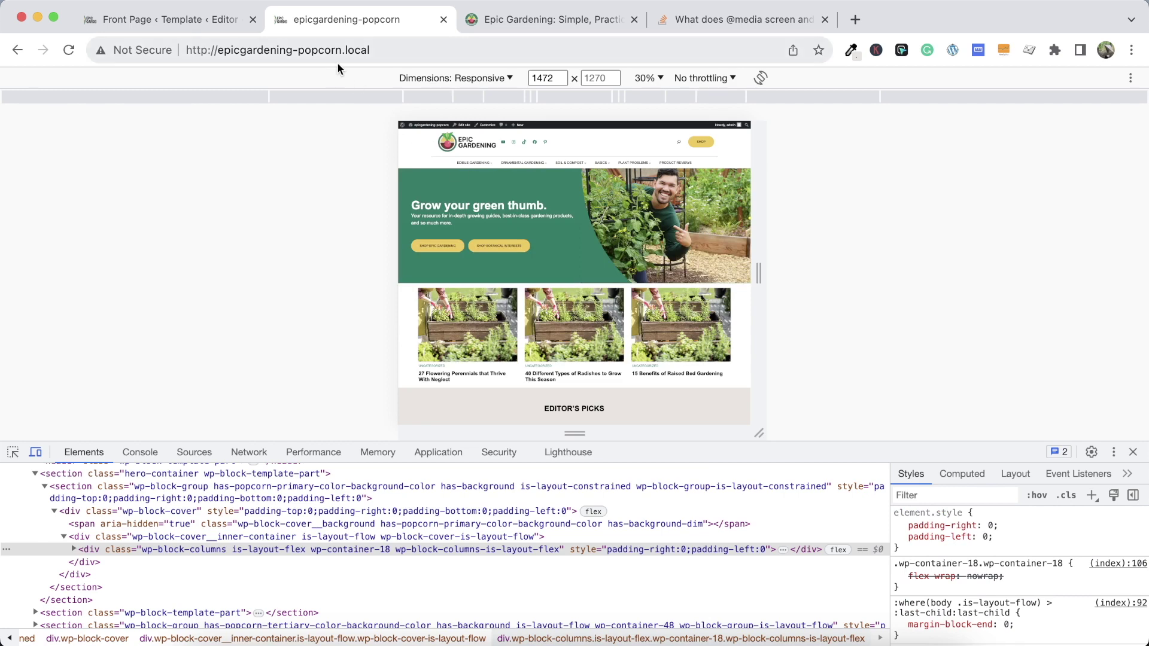
click(36, 453)
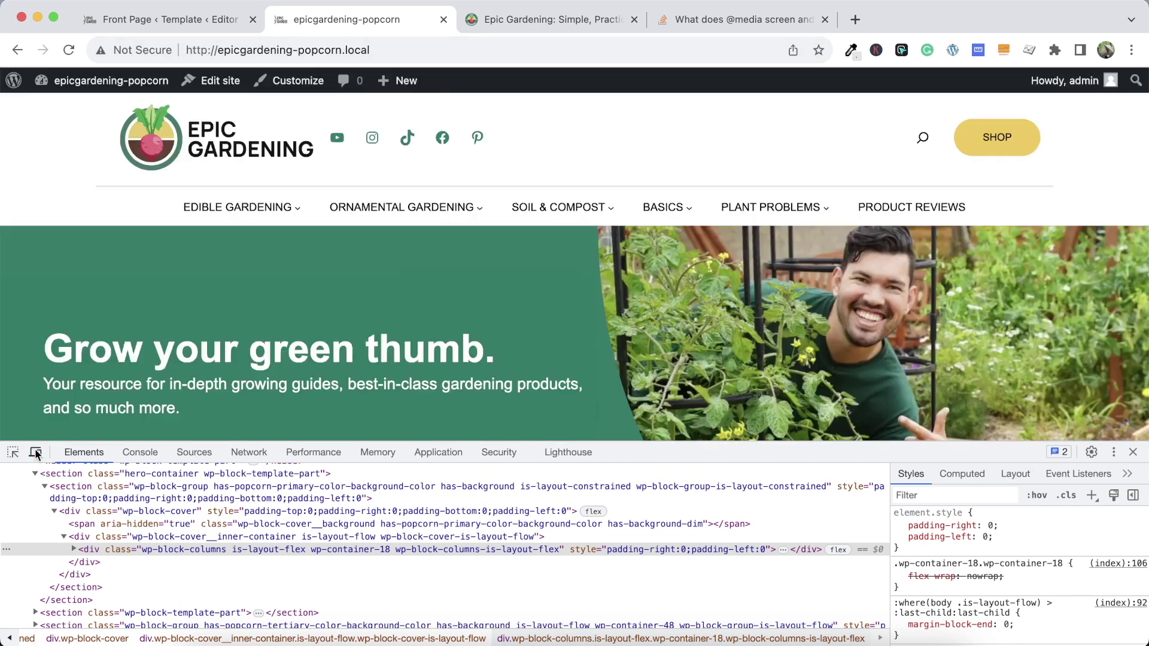
Reopen the site's Additional CSS in the Customizer at the max-width 1024px media query
click(294, 79)
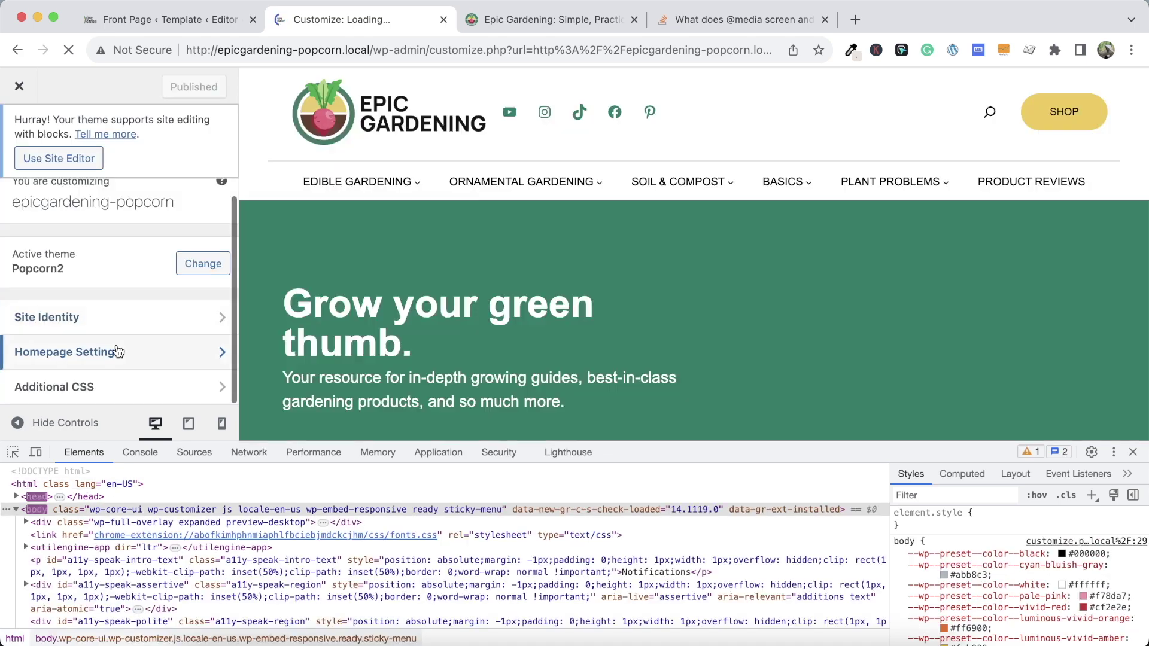
click(108, 387)
scroll(113, 324, down, 3)
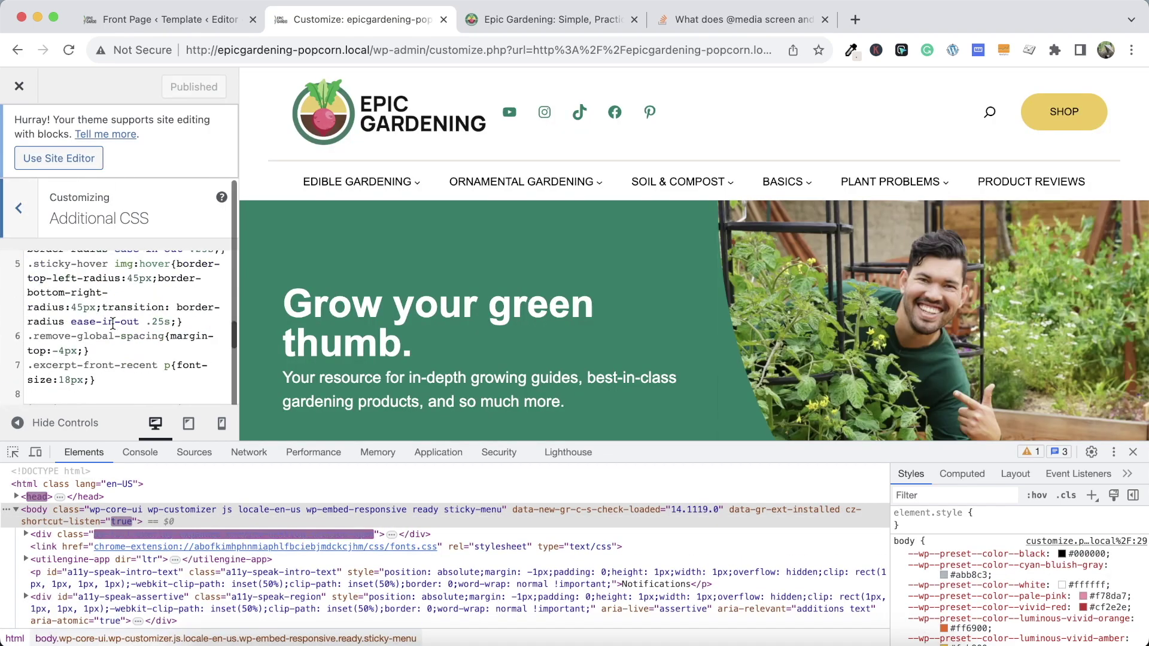
text(@media screen and (max-width: 1024px){   .wp-block-social-links{display:none;} })
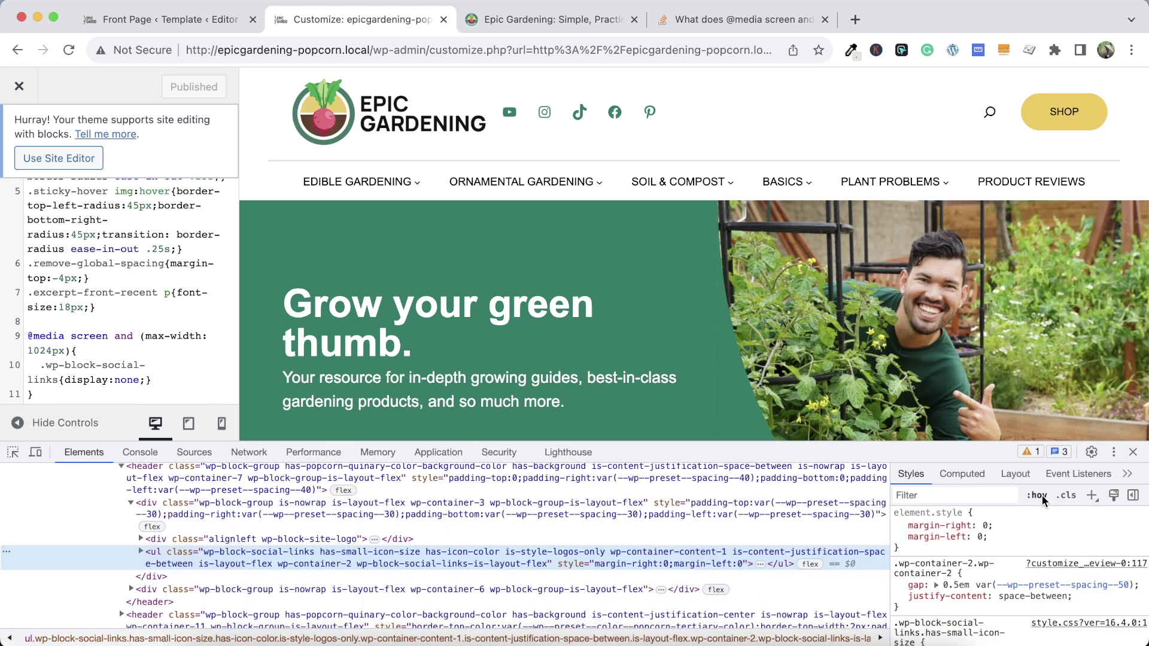
Test a new inspector style rule on the social icons list with selector ".wp-block-social-links" and "display: none;"
click(993, 563)
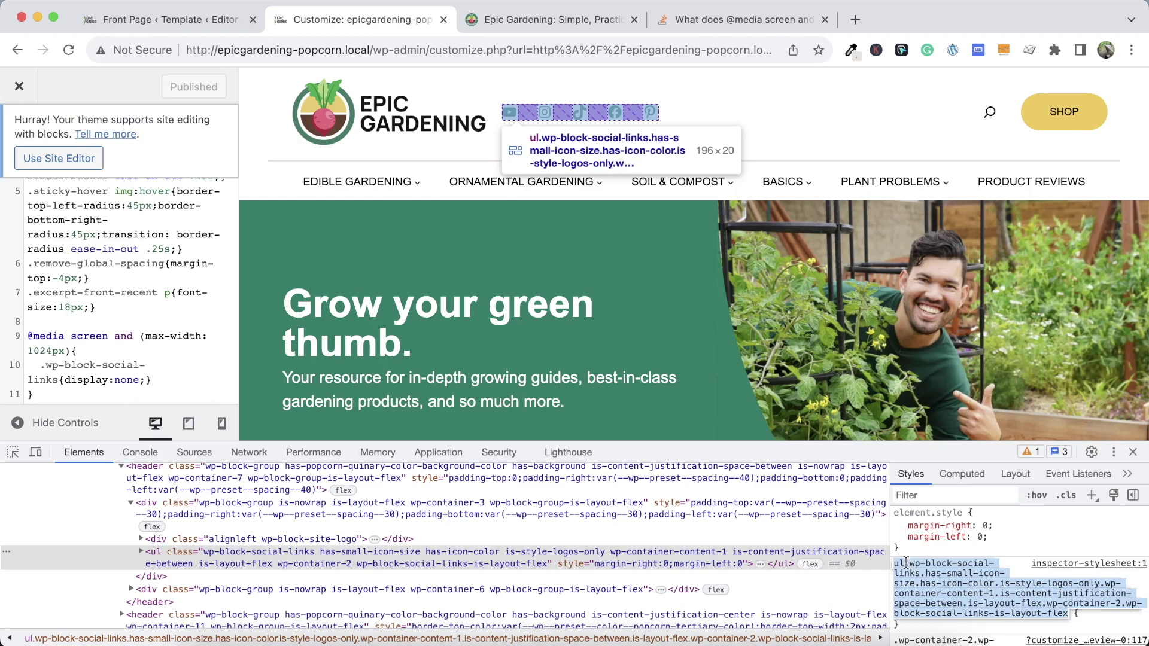
click(906, 562)
key(BackSpace)
key(BackSpace)
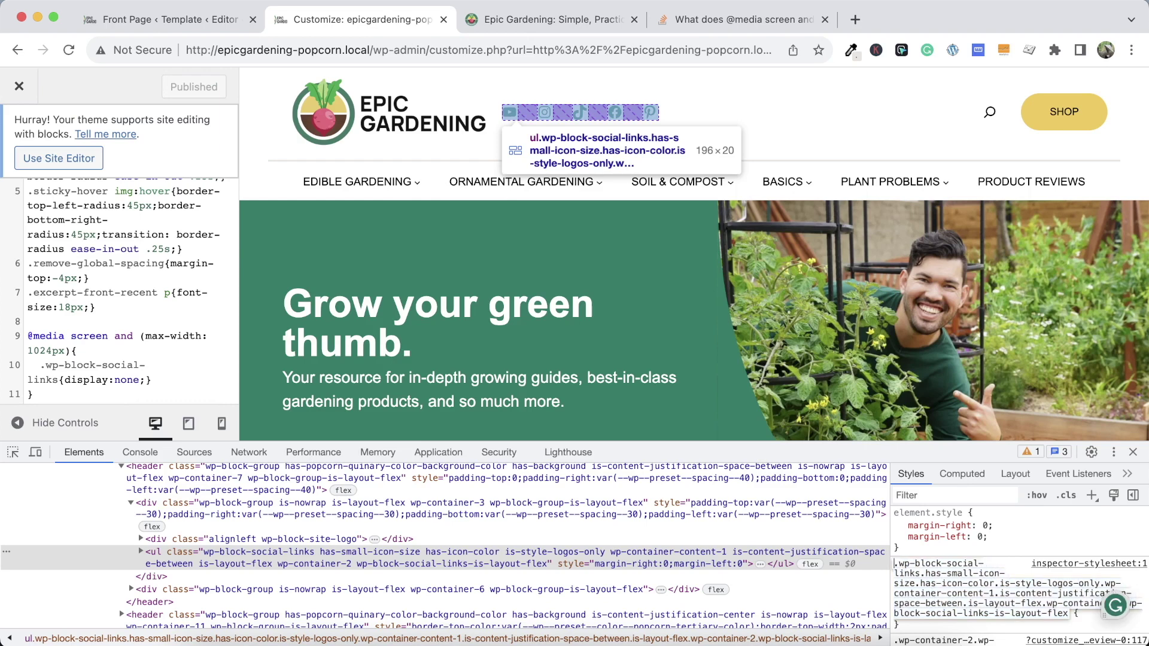
drag(926, 574, 1040, 613)
key(BackSpace)
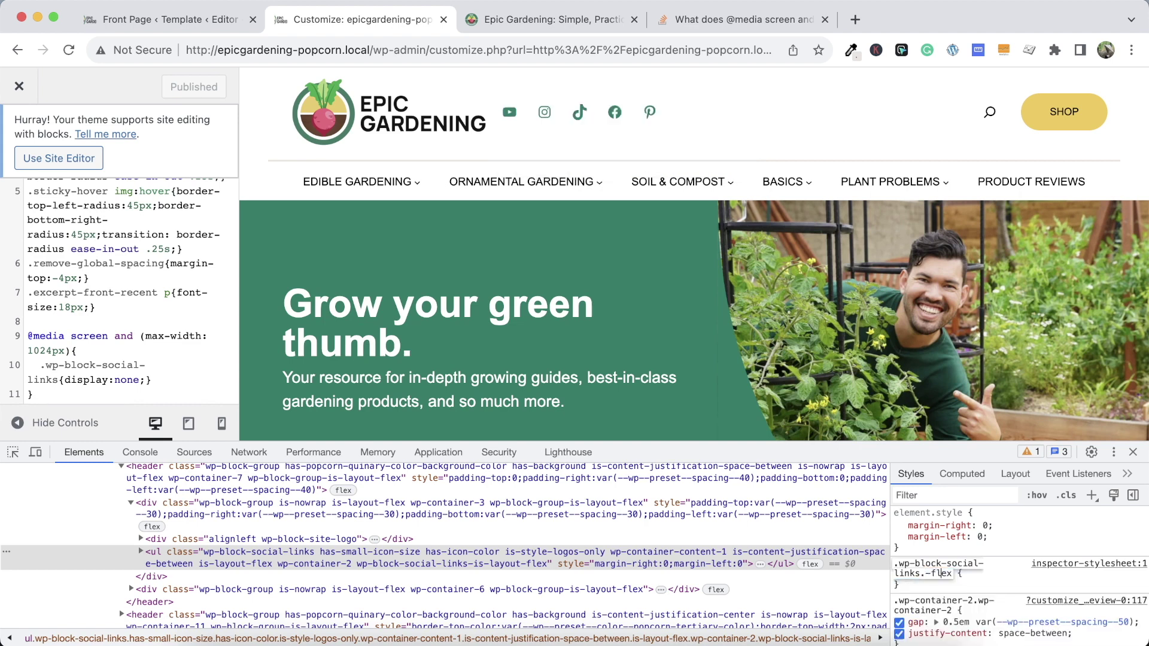
key(BackSpace)
key(BackSpace)
key(BackSpace)
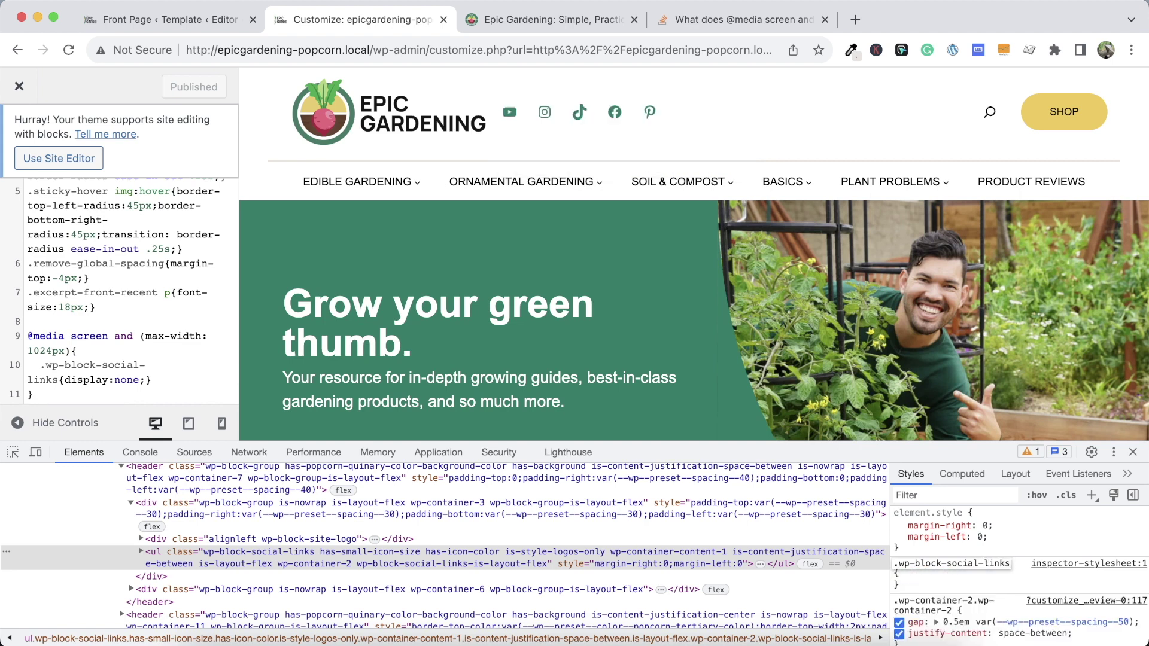
key(Return)
text(display:none;)
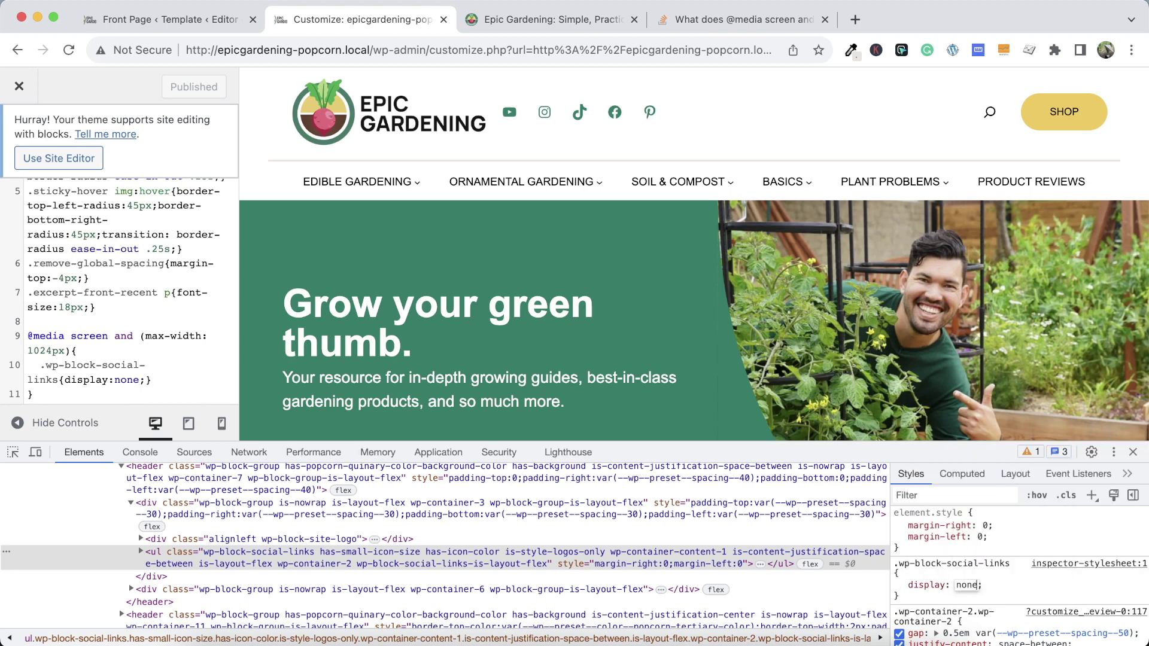
click(1025, 596)
Change the inspector test rule's selector to "ul.wp-block-social-links"
click(931, 566)
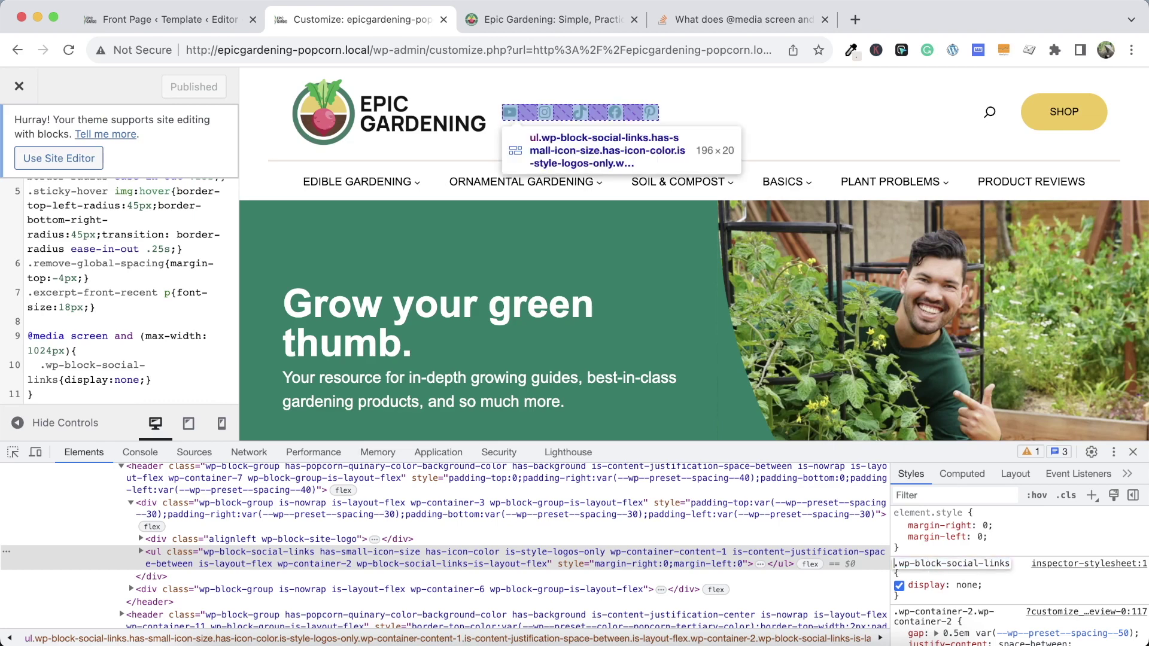
text(ul)
key(Return)
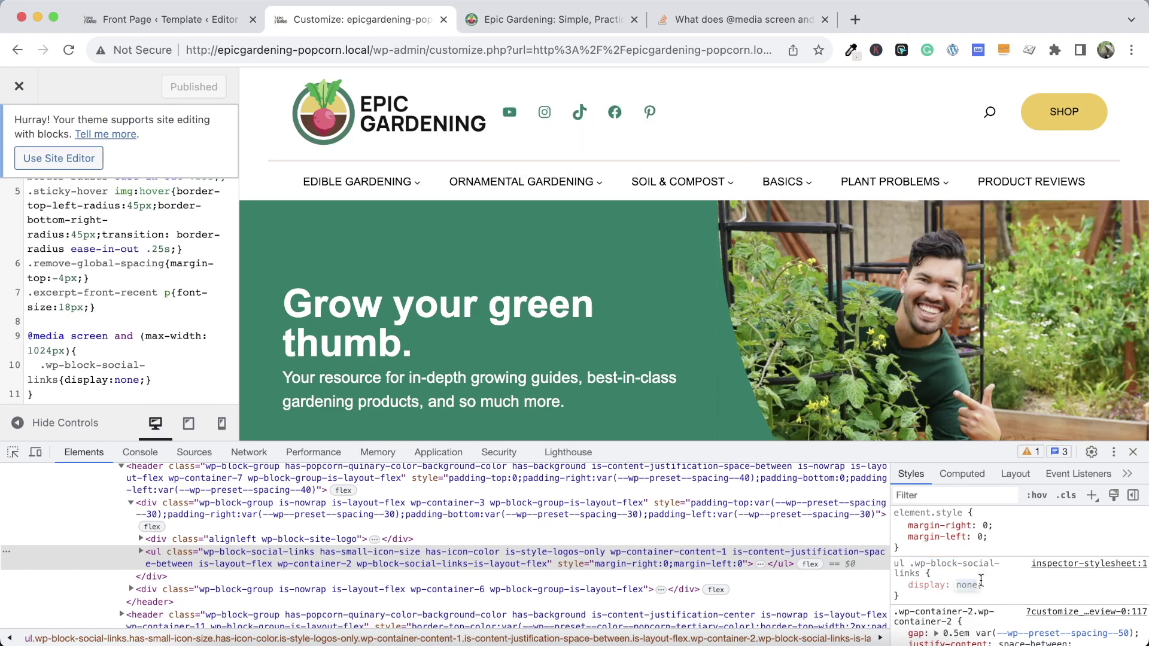
click(922, 564)
click(907, 564)
key(BackSpace)
key(BackSpace)
key(BackSpace)
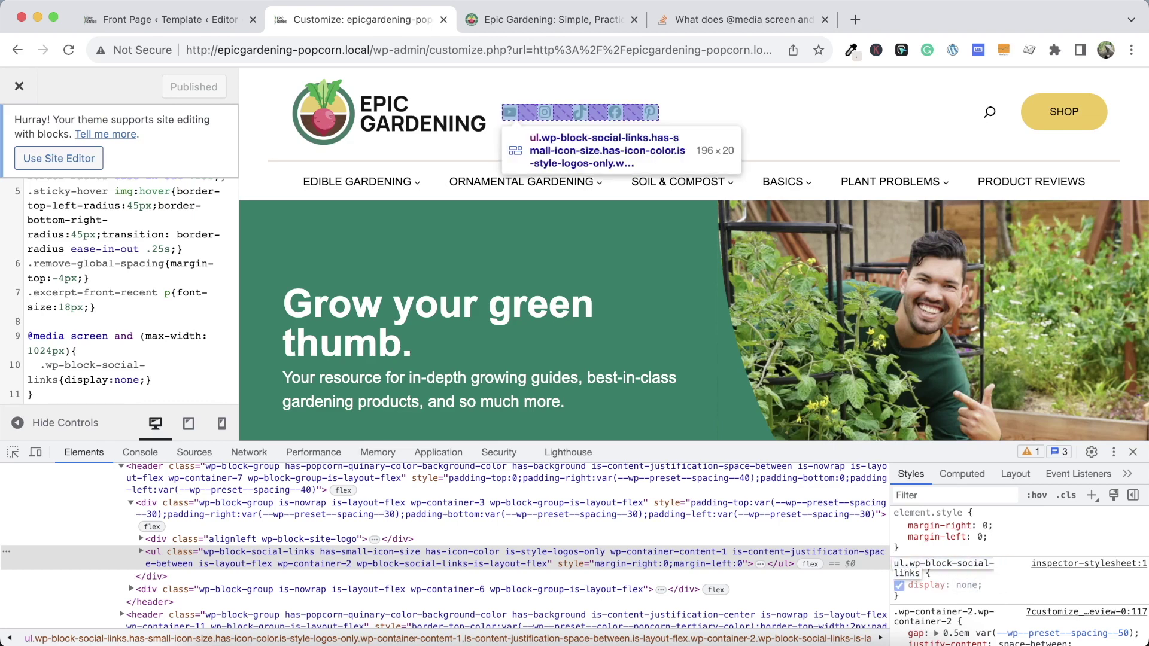
text(ul)
key(Return)
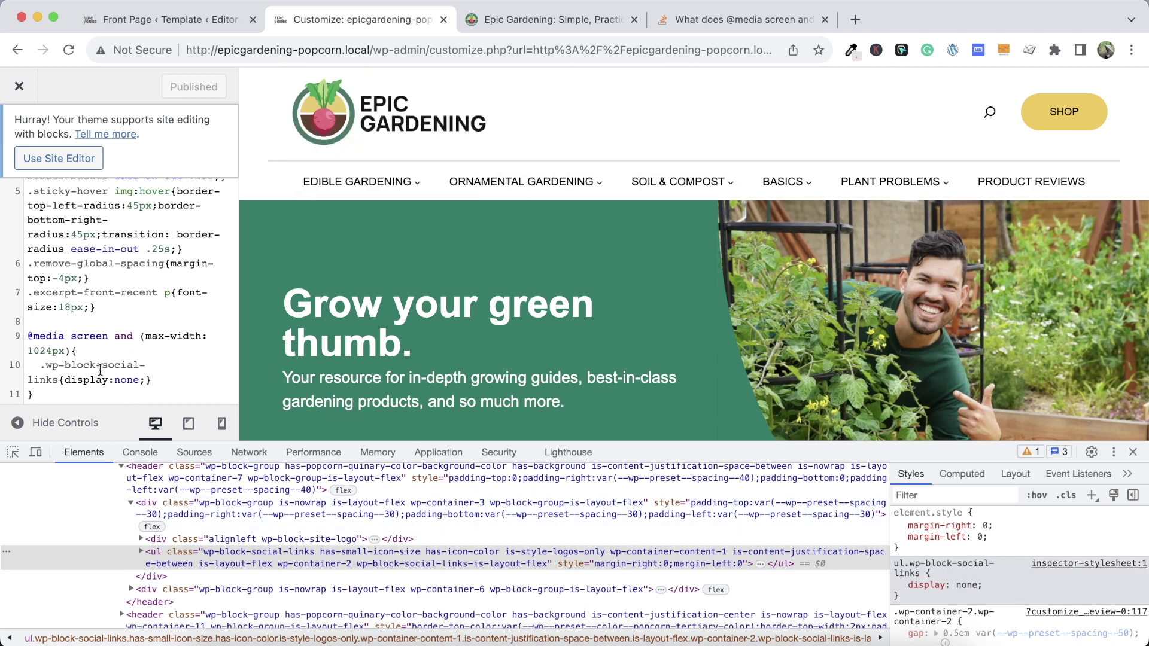
Change the media query rule's selector in Additional CSS to "ul.wp-block-social-links" and publish
click(41, 365)
text(ul)
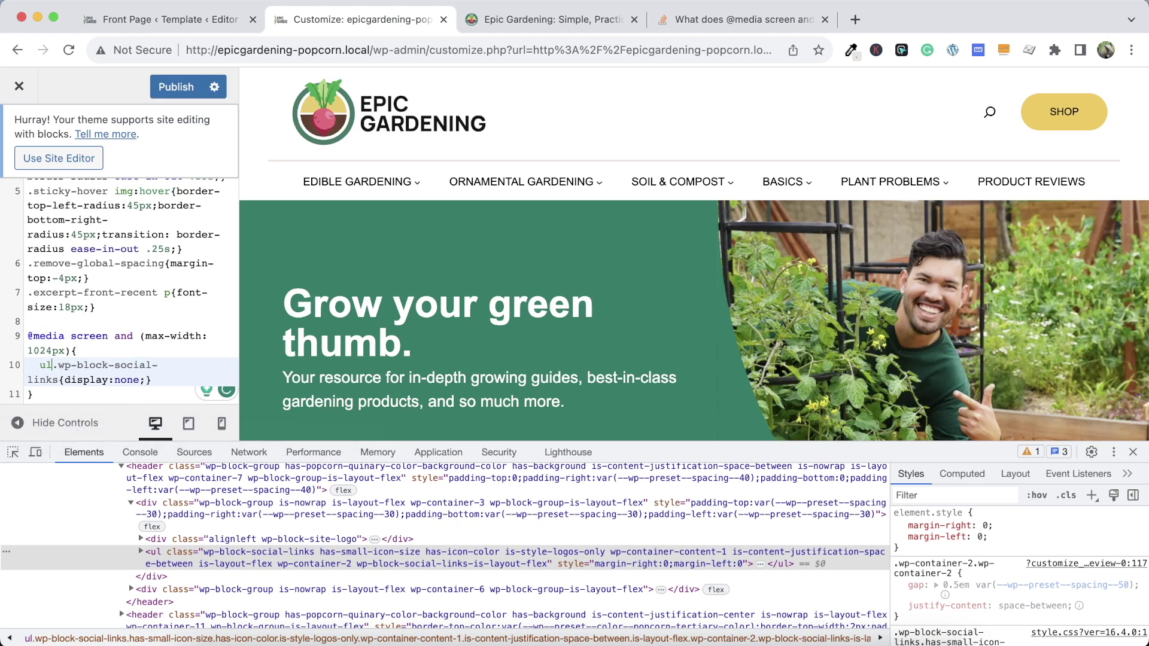
click(174, 88)
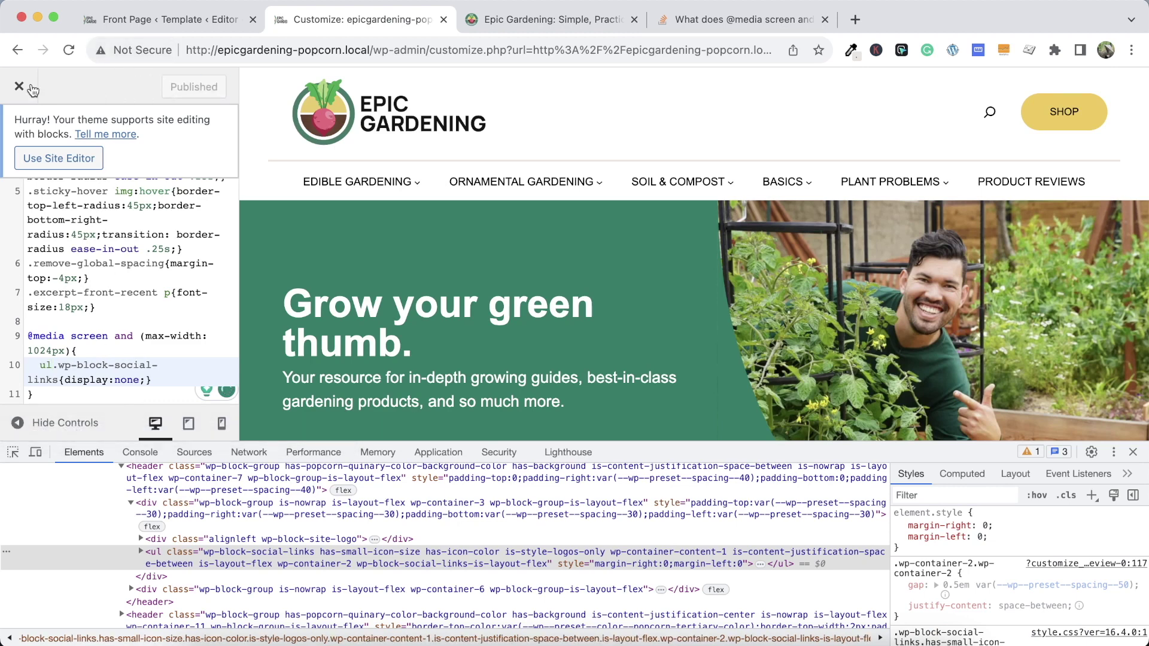
Inspect the live front page in responsive device emulation and narrow the viewport to about 1017 px to check the header's social icons
key(super+alt+i)
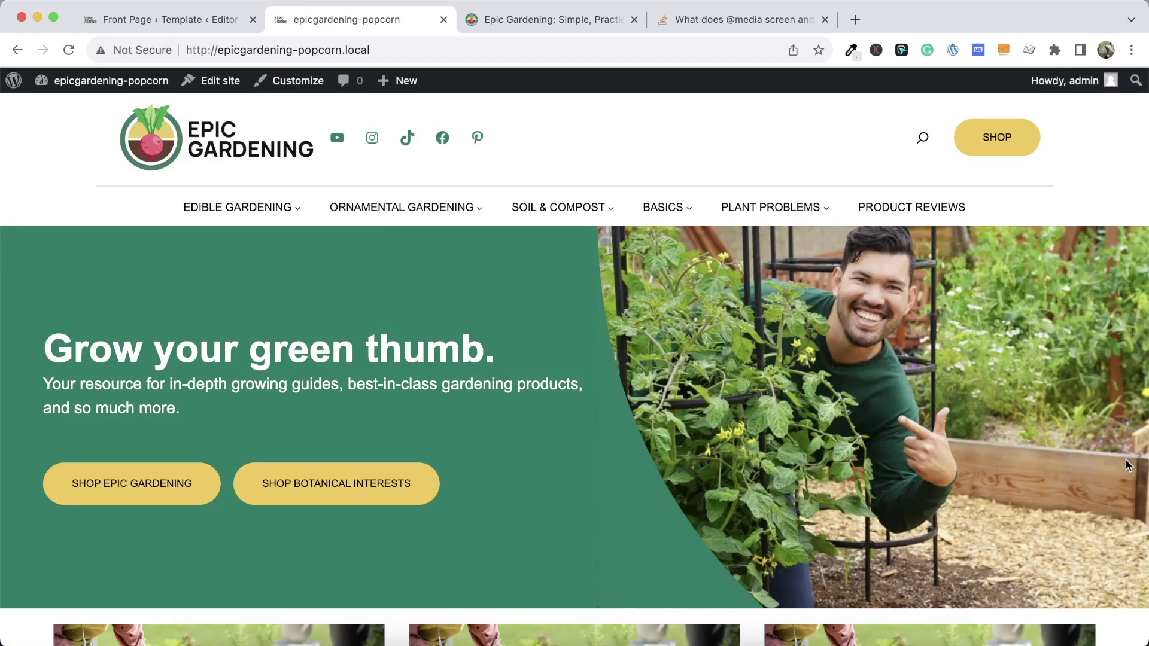
right_click(558, 146)
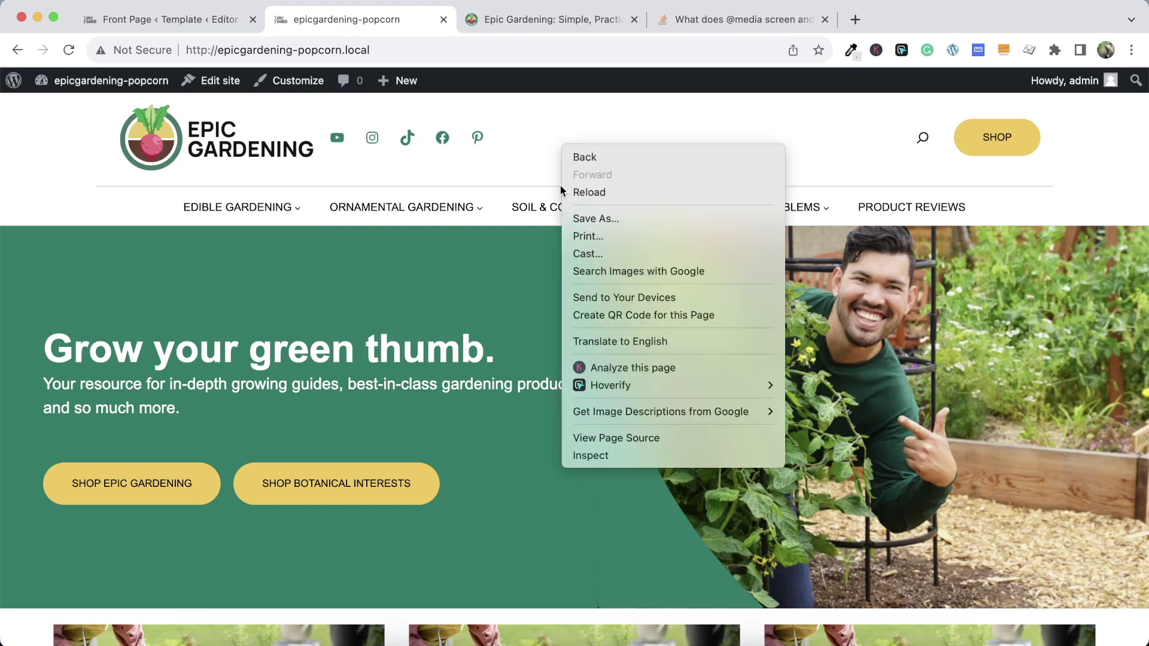
click(570, 453)
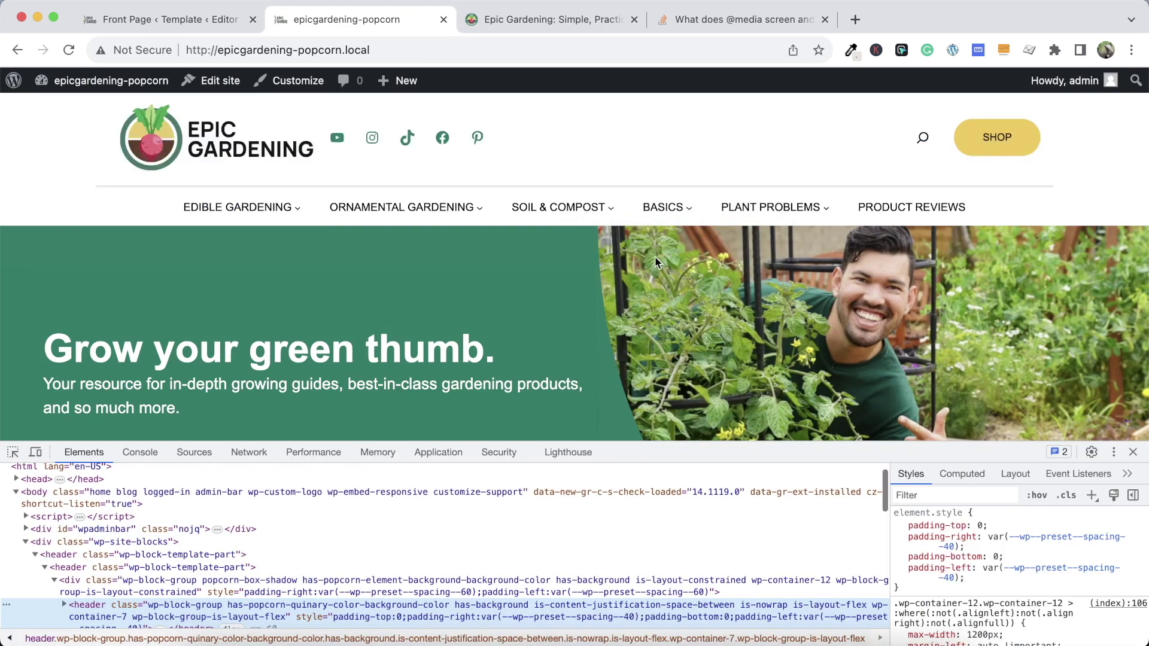
click(35, 452)
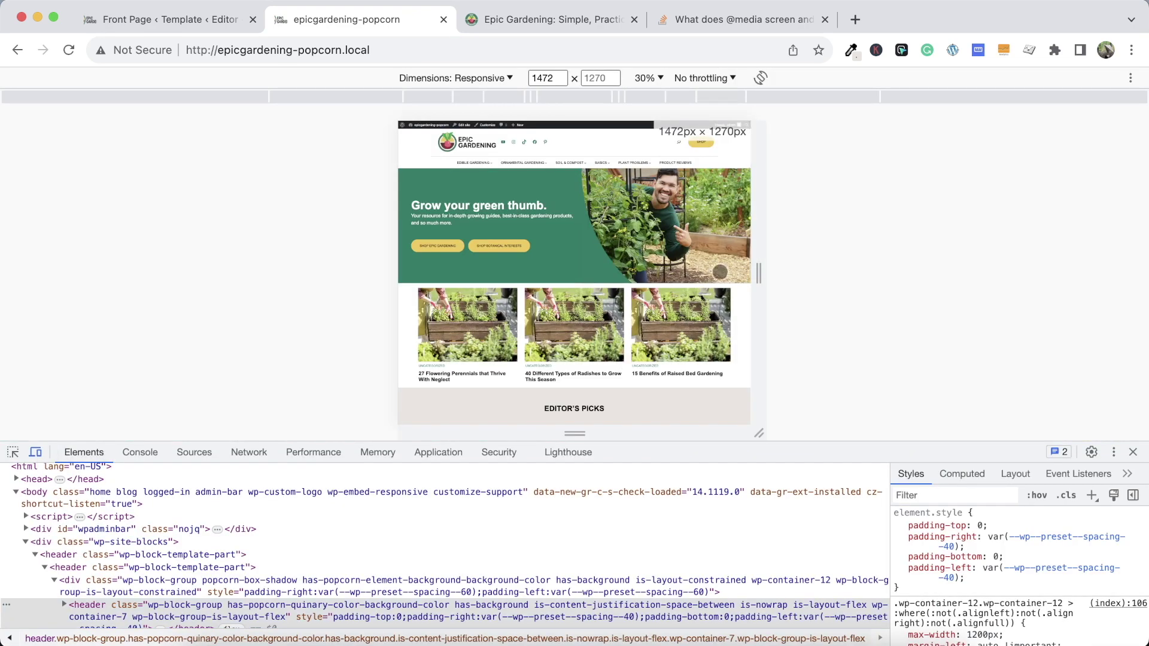
drag(760, 250, 688, 245)
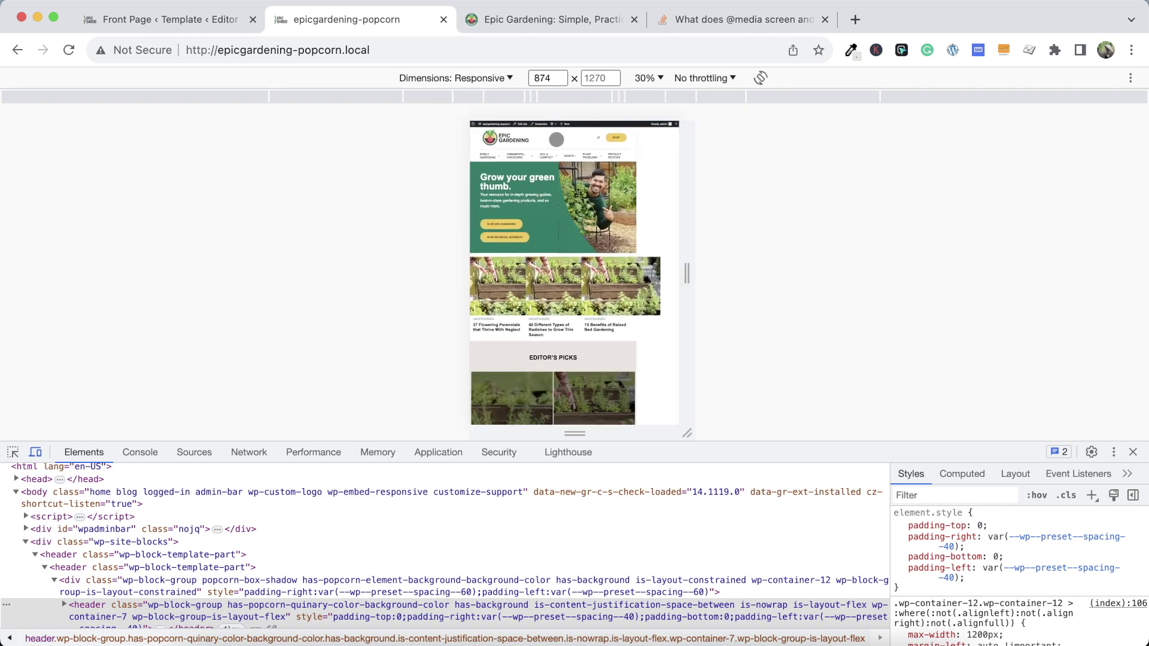
mouse_move(687, 274)
mouse_down()
mouse_move(733, 274)
mouse_move(674, 274)
mouse_move(707, 275)
mouse_up()
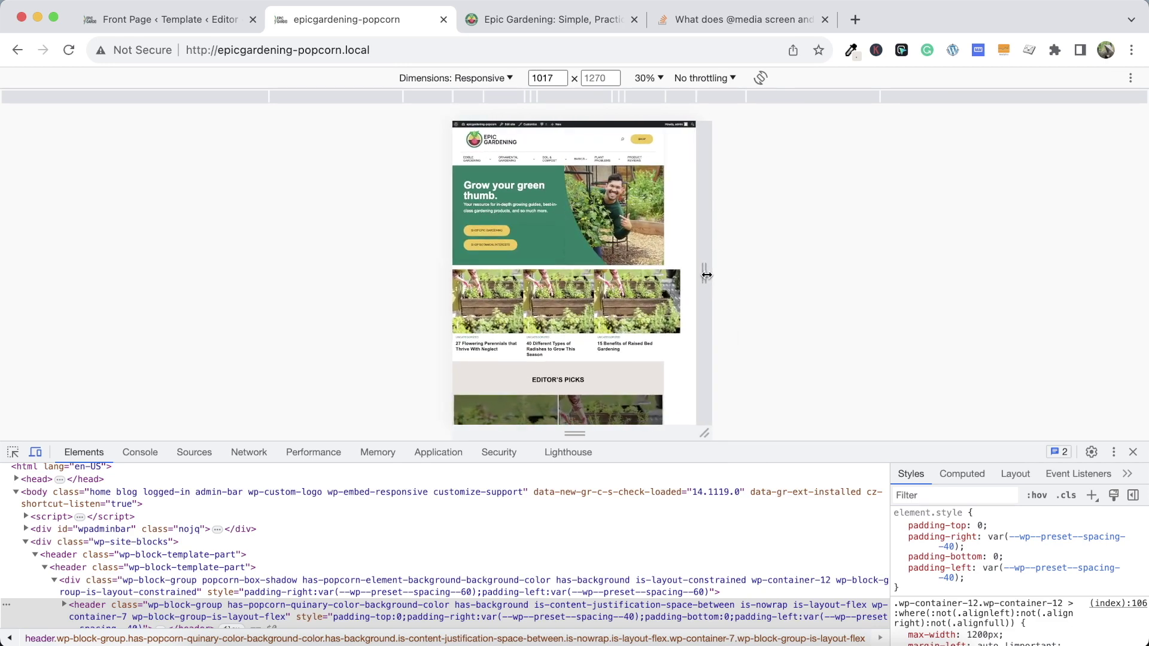
Set the emulated viewport width to exactly 1024 px to check the header at the media query breakpoint
click(551, 80)
key(Down)
key(Up)
key(Up)
key(Up)
key(Up)
key(Up)
key(Up)
key(Up)
key(Up)
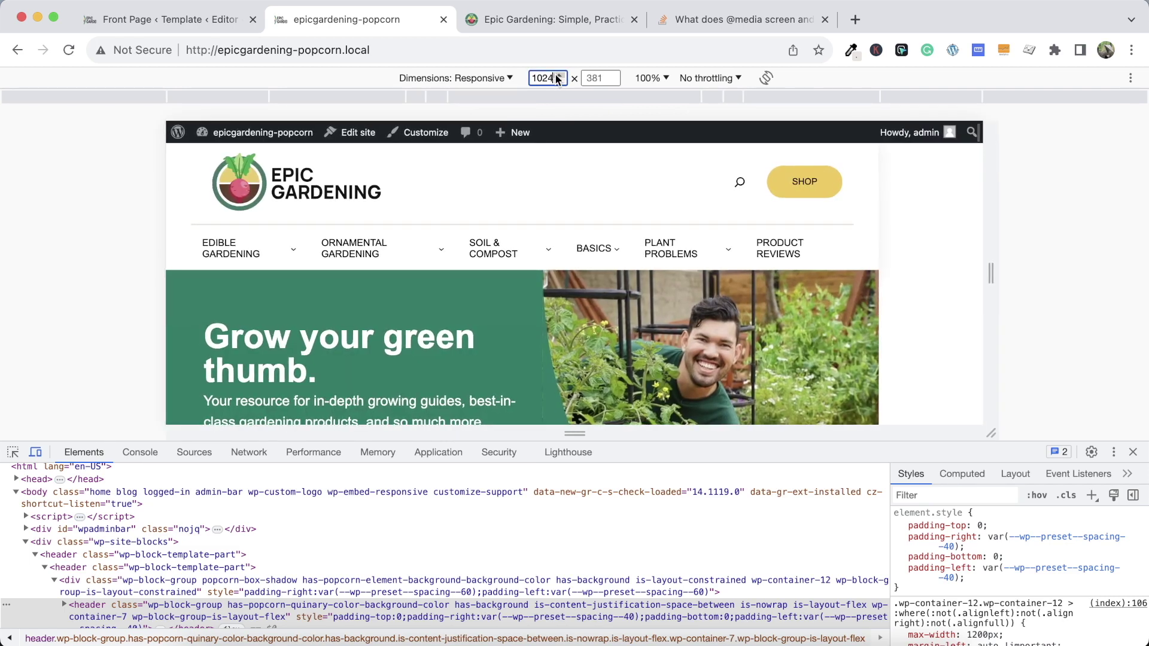
key(Up)
click(559, 82)
Examine the three-column sticky posts section below the hero at the 1024 px viewport width
scroll(670, 337, down, 3)
scroll(670, 337, down, 8)
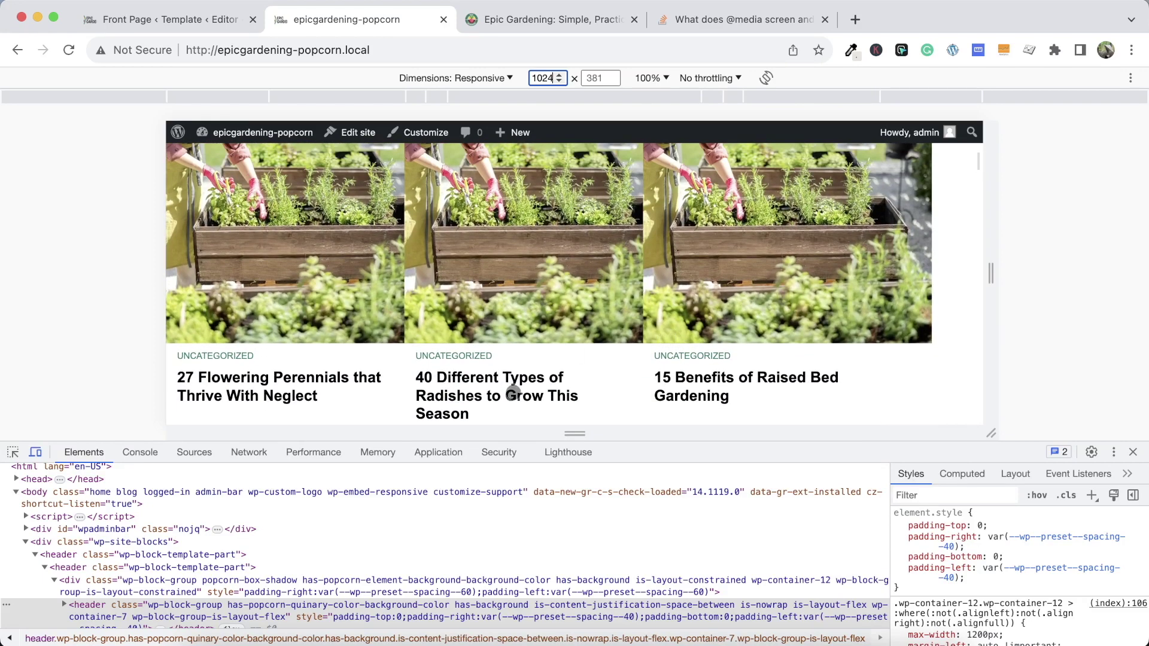
click(511, 378)
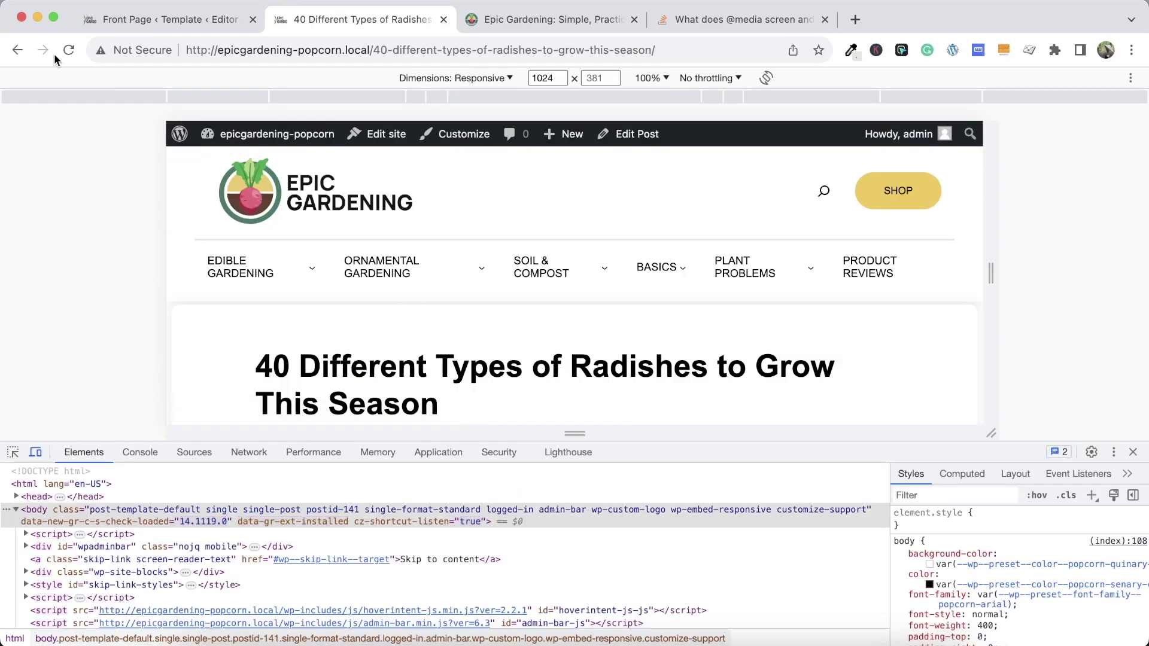
click(18, 50)
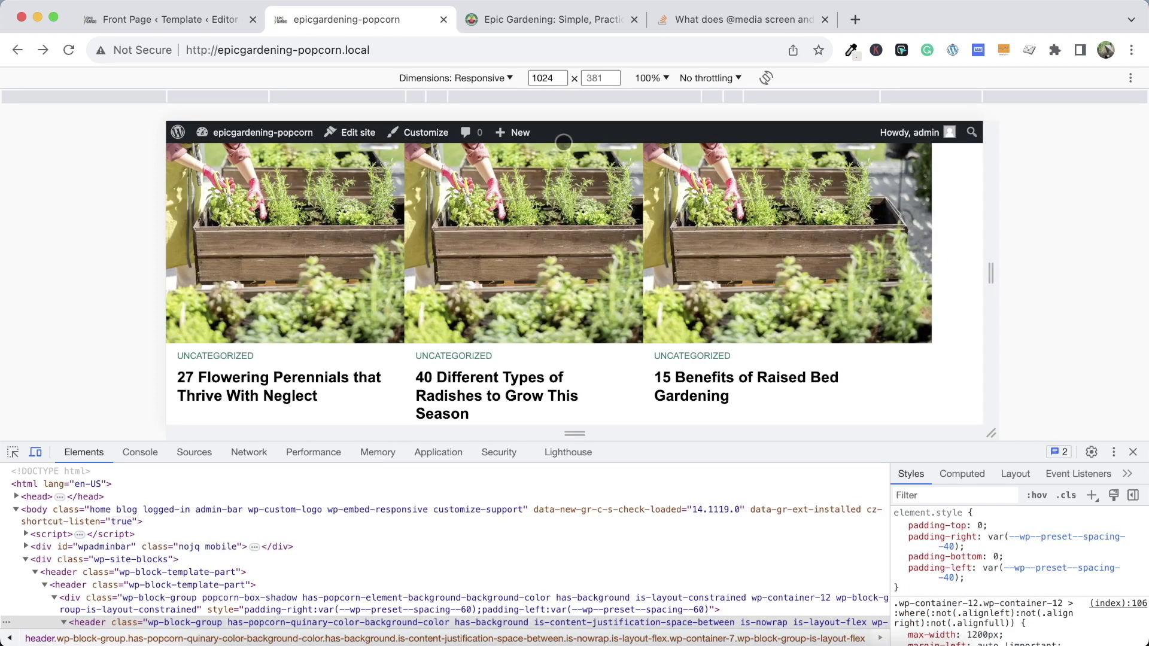
Inspect the first sticky post's featured image at full width and examine the inline width and height of its enclosing figure element
click(35, 453)
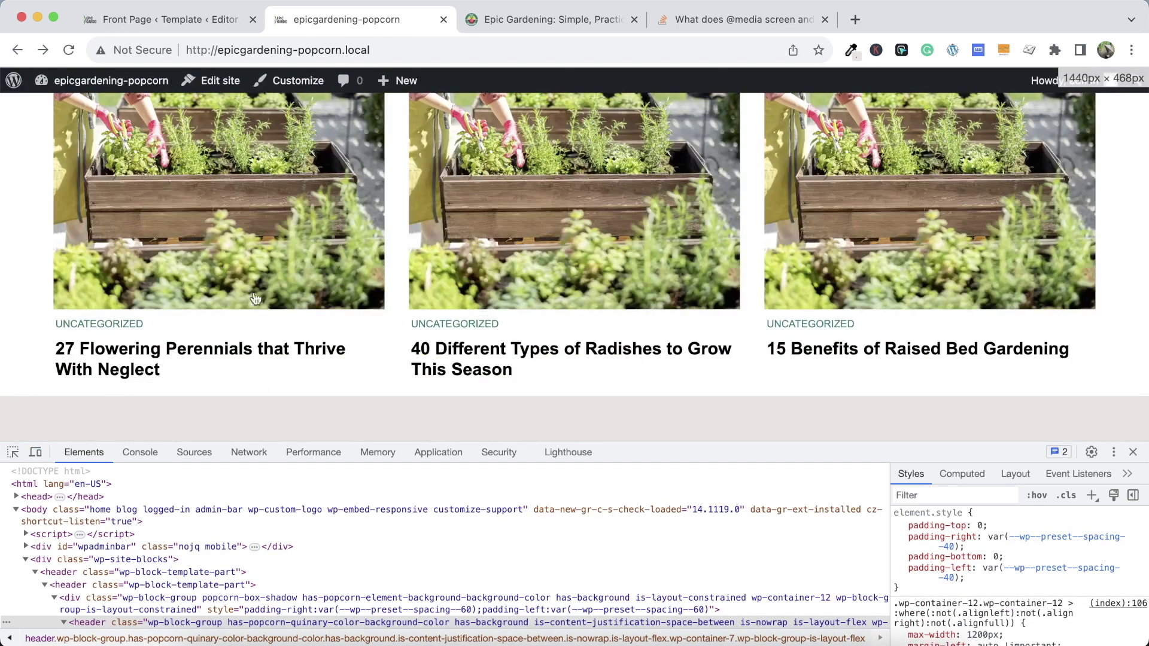
right_click(268, 219)
mouse_move(337, 510)
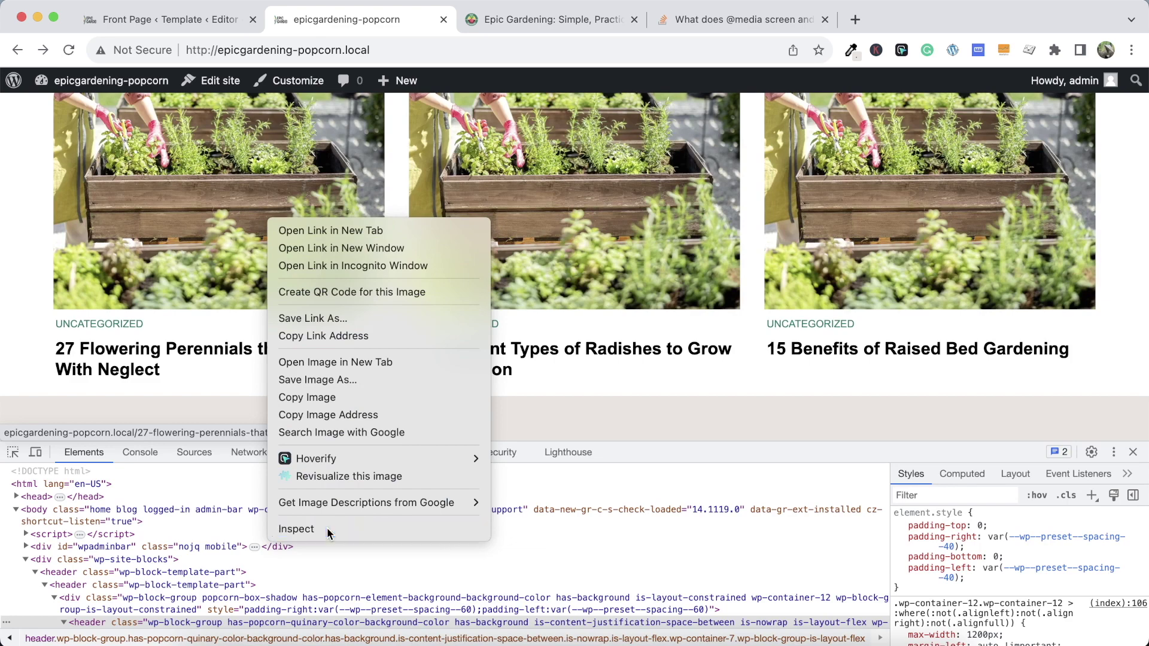
click(317, 529)
mouse_move(387, 537)
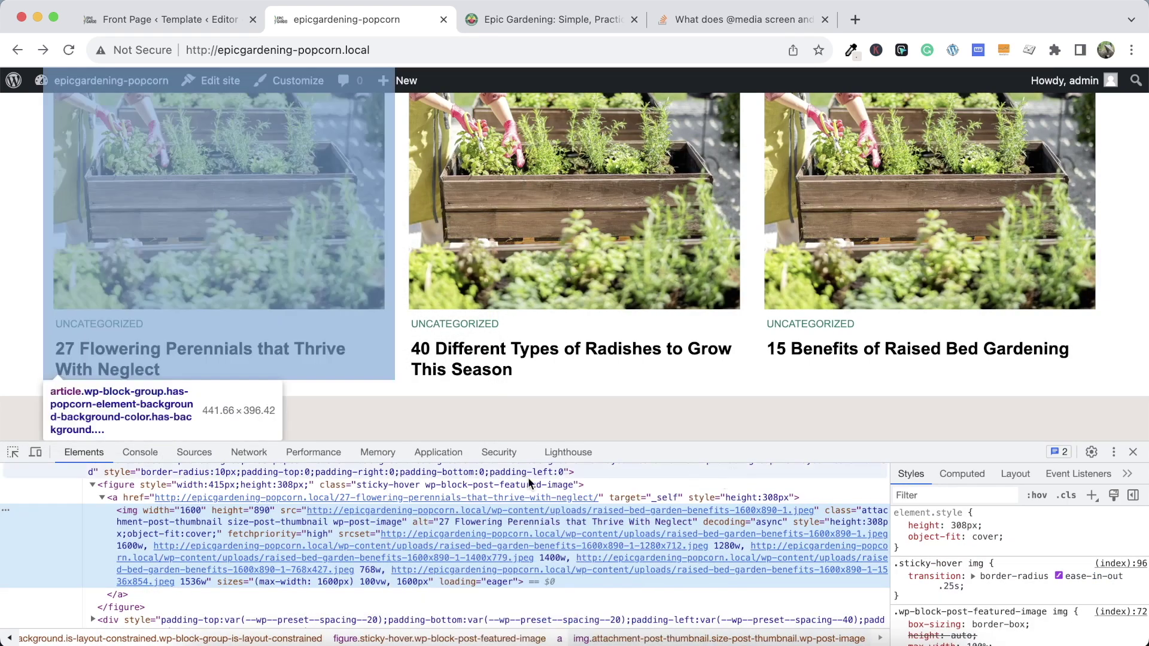
click(397, 485)
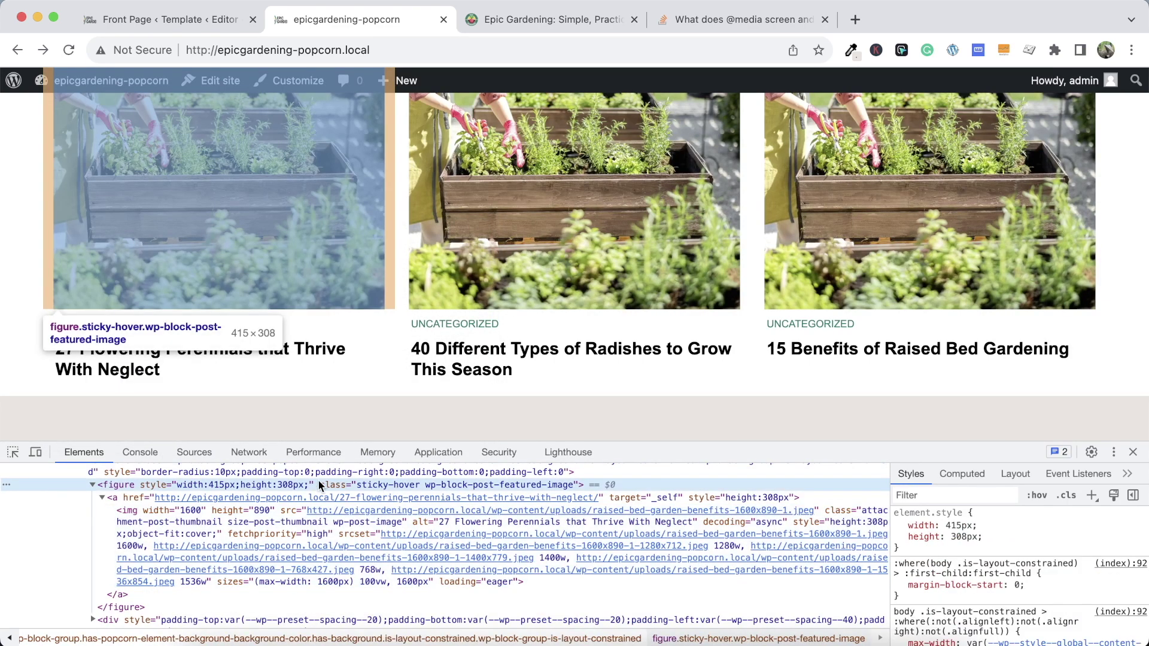
scroll(319, 481, up, 1)
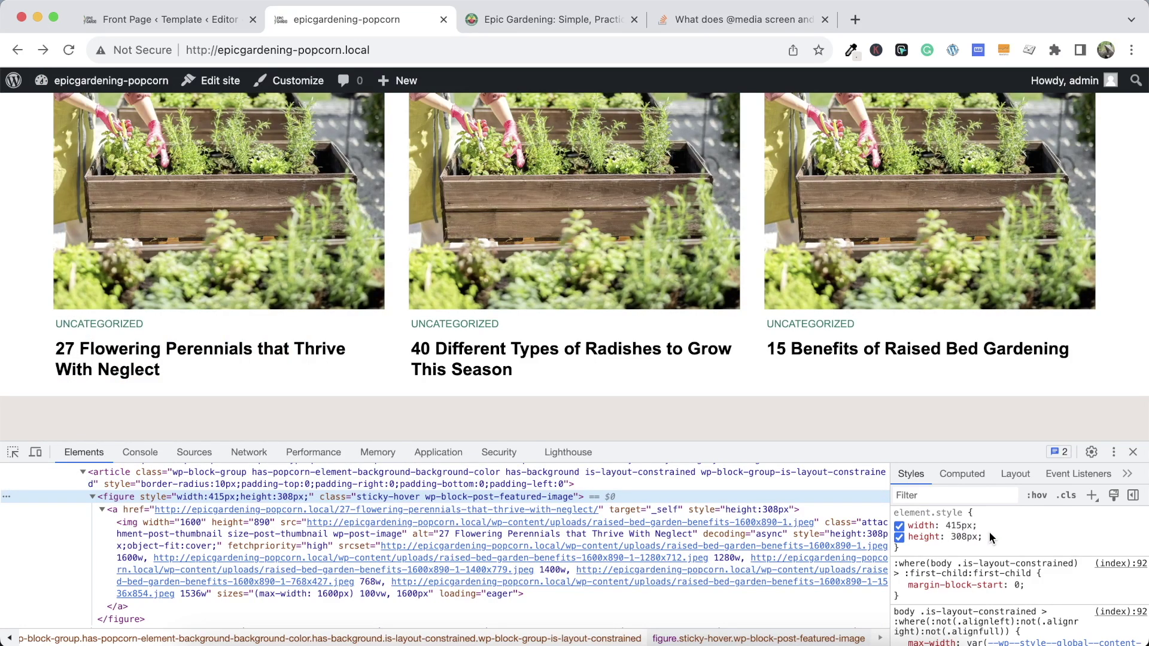
drag(988, 540, 907, 534)
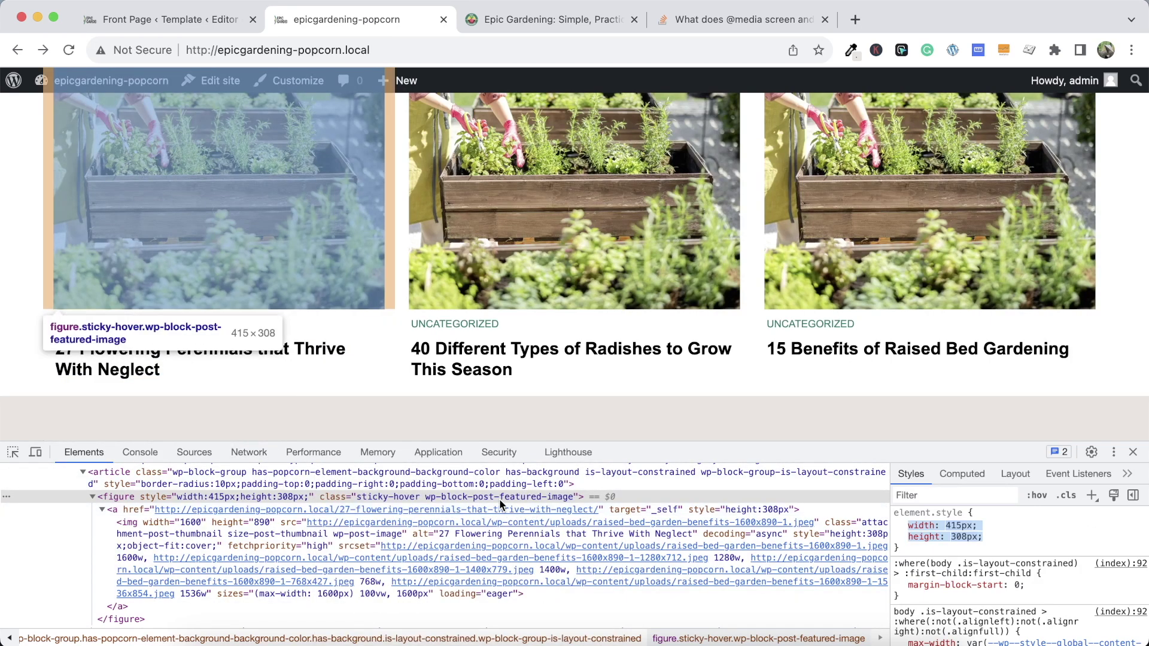
Copy the class name "wp-block-post-featured-image" from the inspected figure element
double_click(460, 497)
drag(573, 497, 428, 498)
key(super+c)
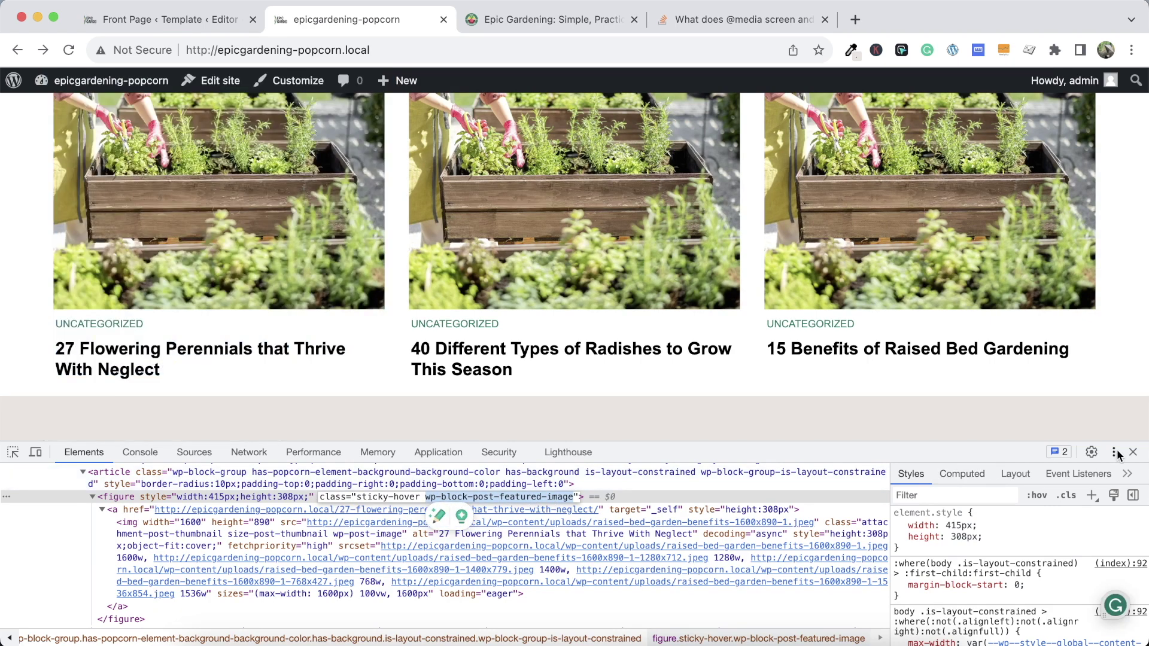
Return to the 1024 px device preview and add an inspector style rule with selector ".wp-block-post-featured-image"
click(36, 452)
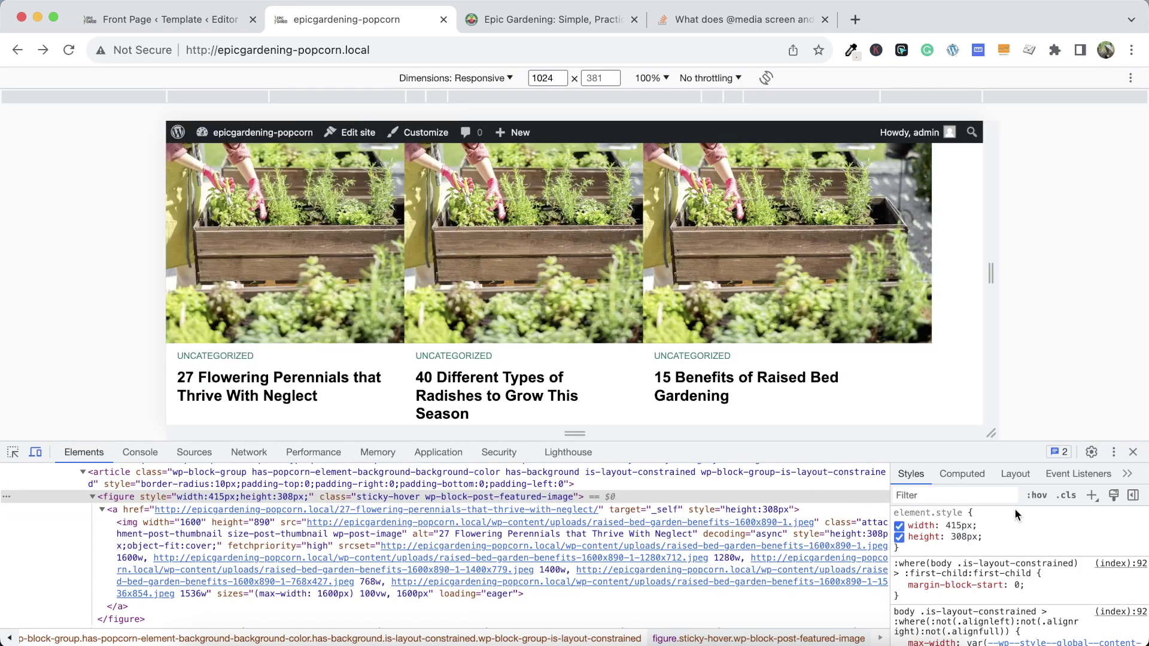
click(1093, 496)
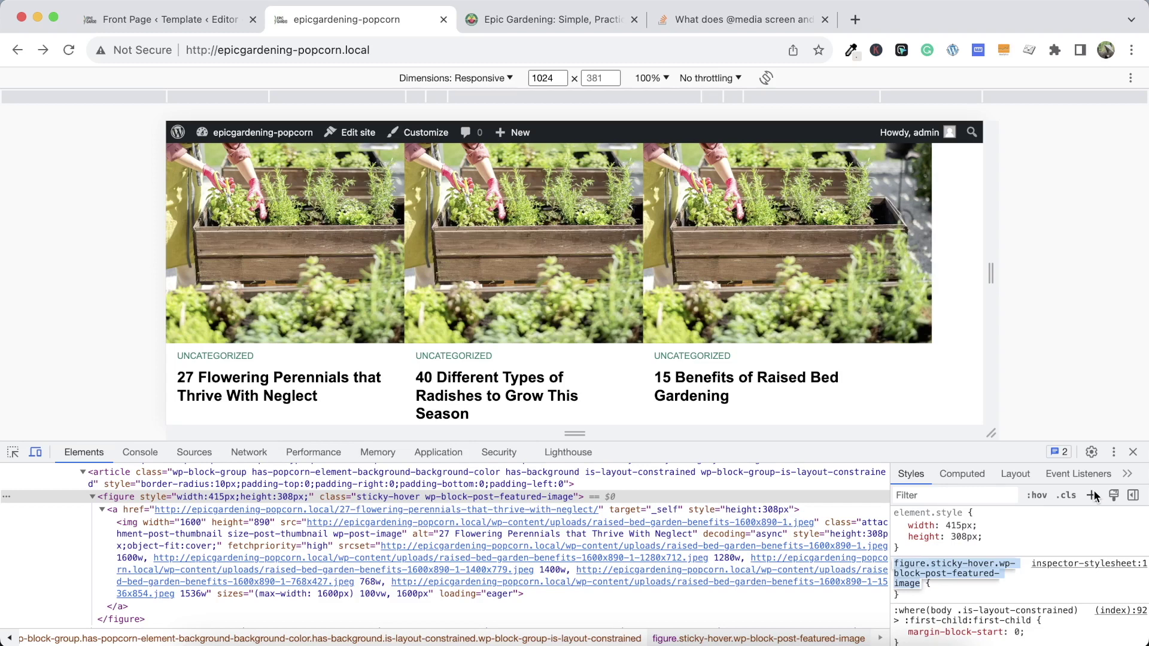
text(.)
key(super+v)
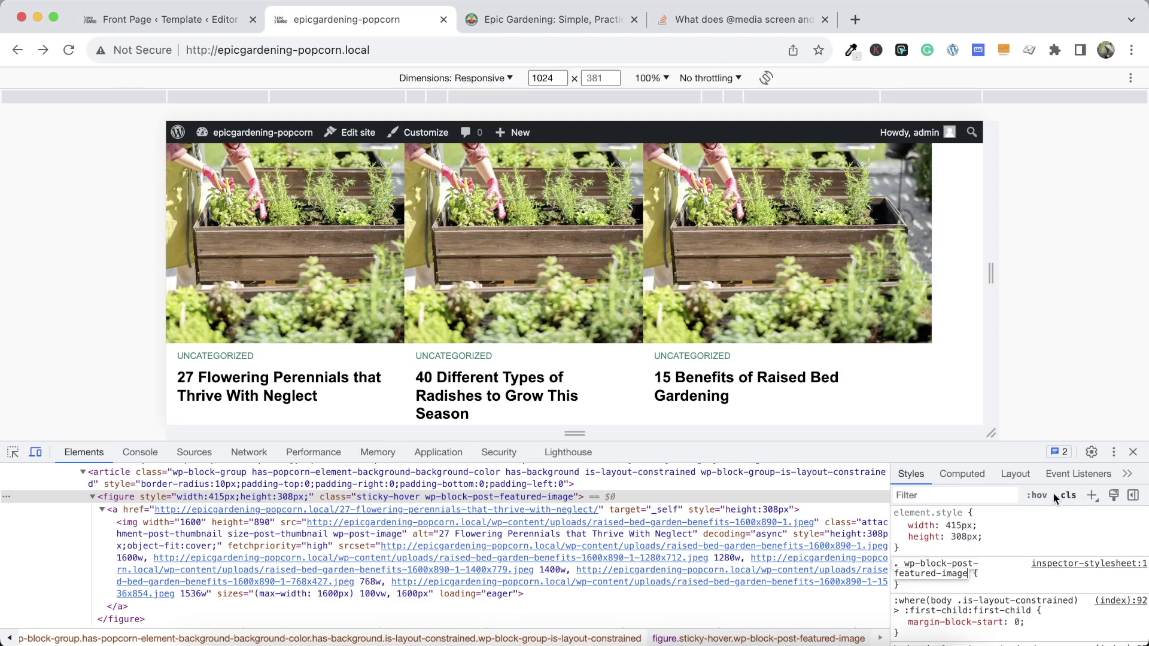
click(904, 563)
key(BackSpace)
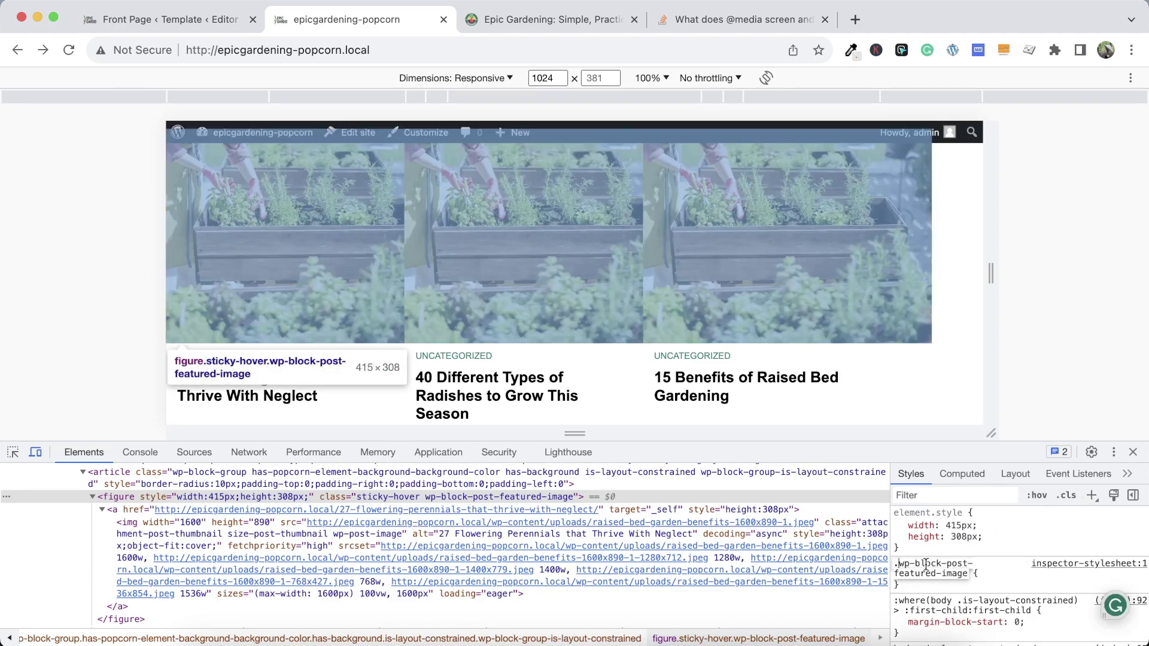
Add the declaration "width: 33%!important" to the featured image test rule
click(985, 573)
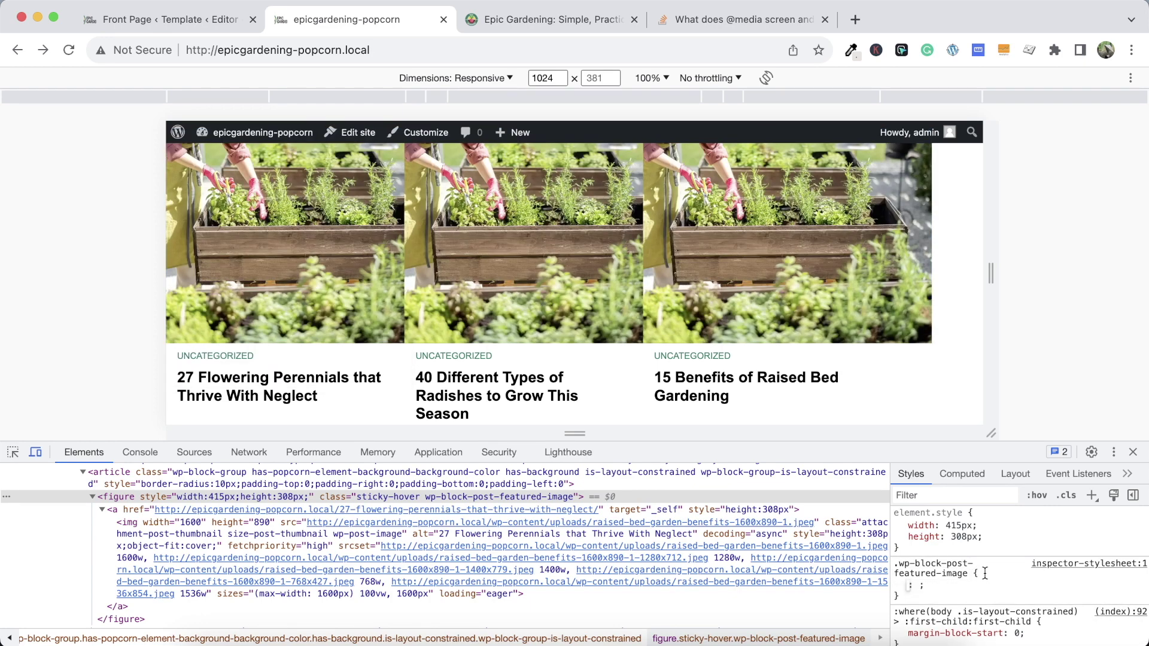
text(width)
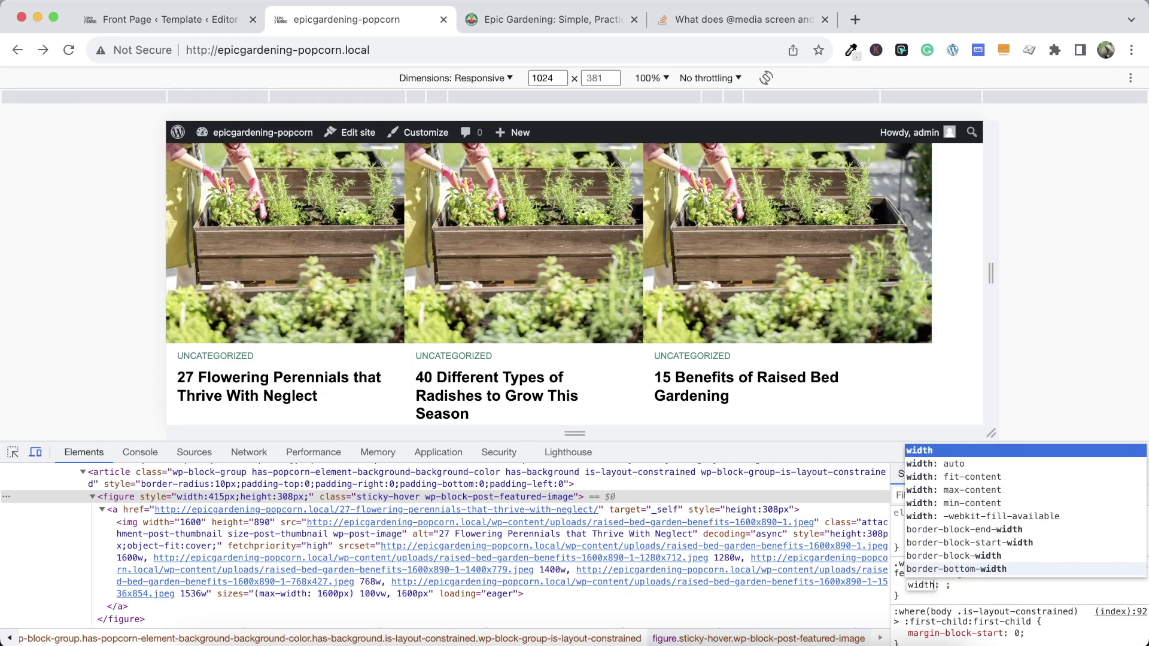
key(Tab)
text(3)
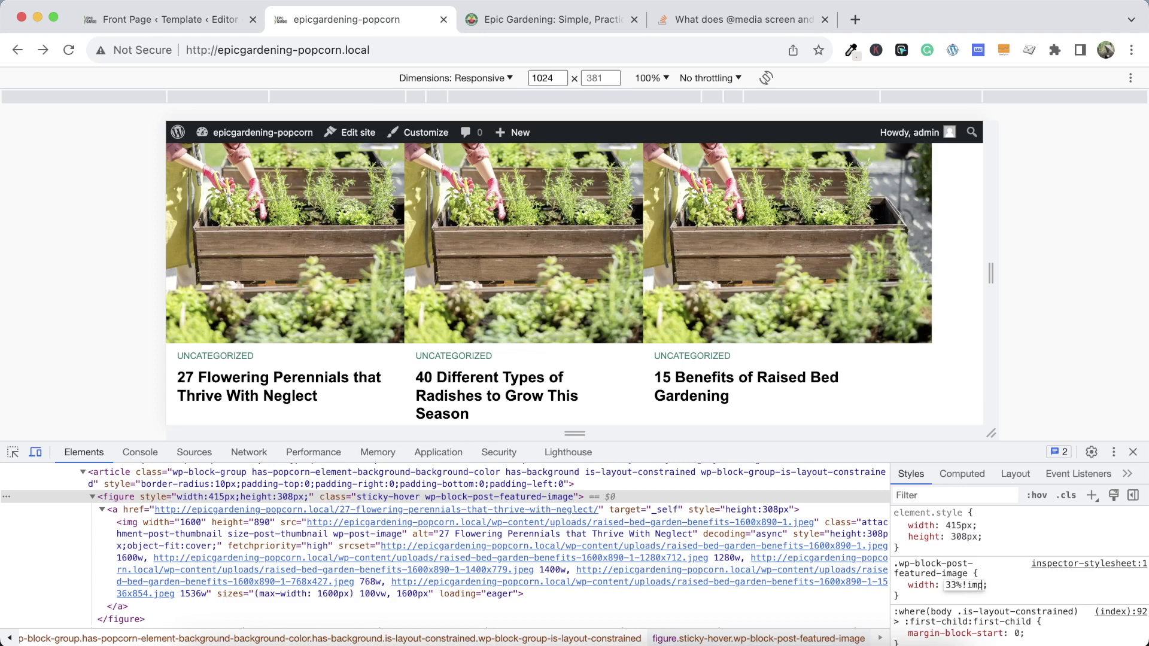
text(nt)
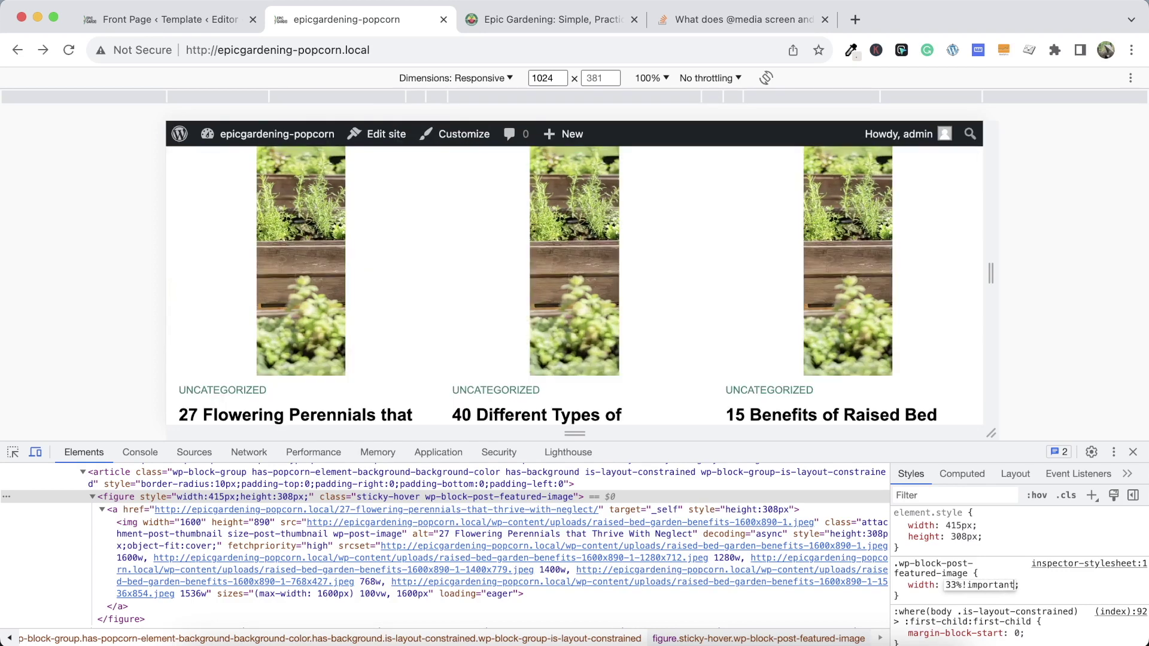
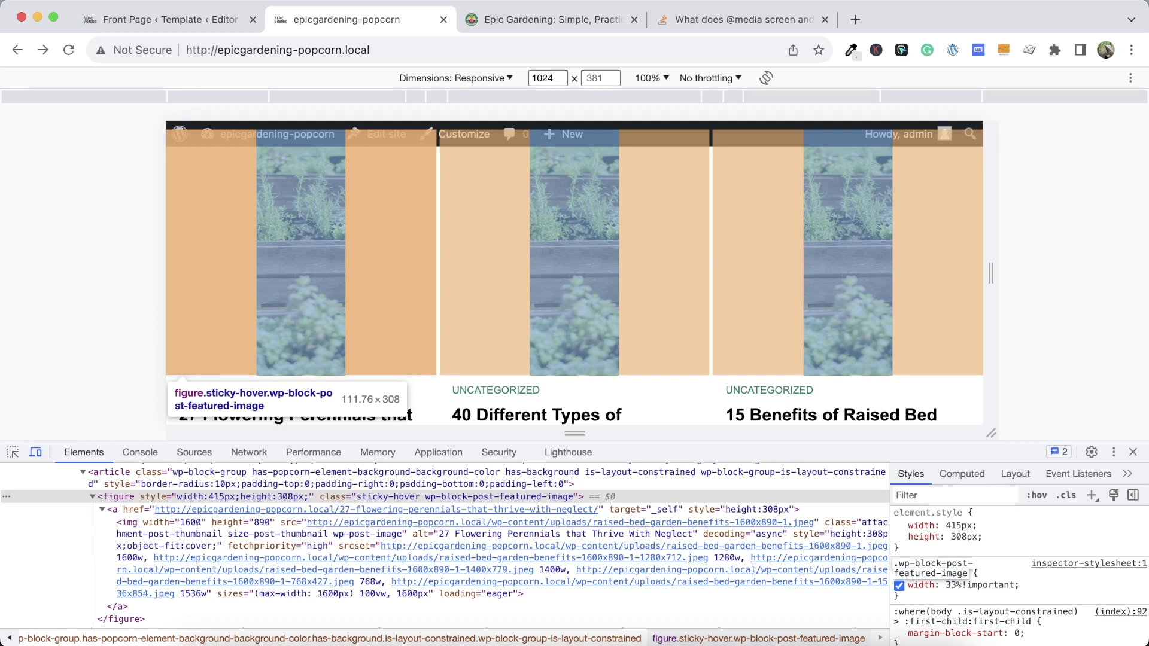
Change the test rule's selector to ".wp-block-post-featured-image img" and its width to "100%!important"
text(img)
key(Return)
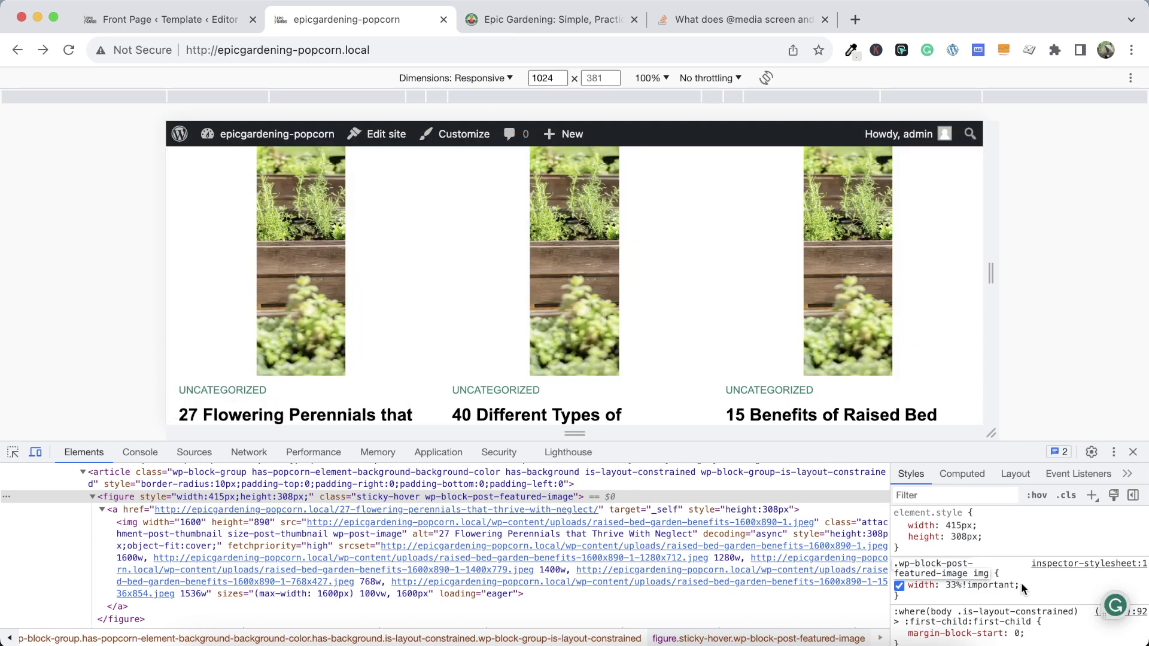
click(948, 585)
key(BackSpace)
text(100)
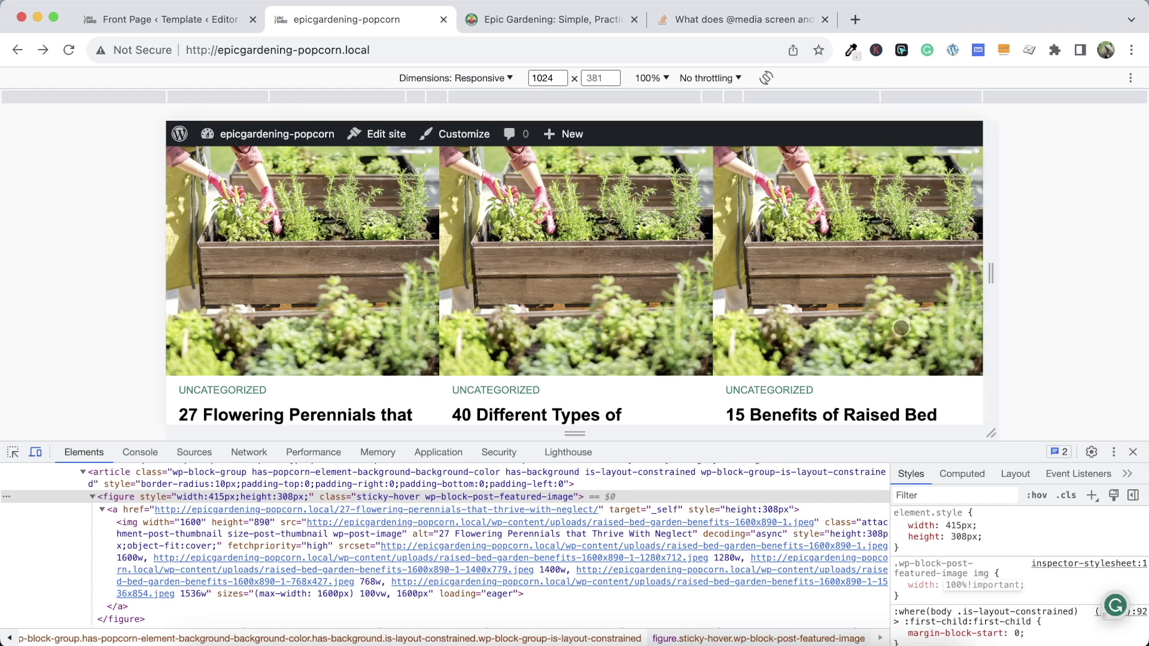
Narrow the emulated viewport to about 743 px and examine the sticky post images and their parent elements
scroll(900, 328, up, 3)
drag(990, 273, 875, 266)
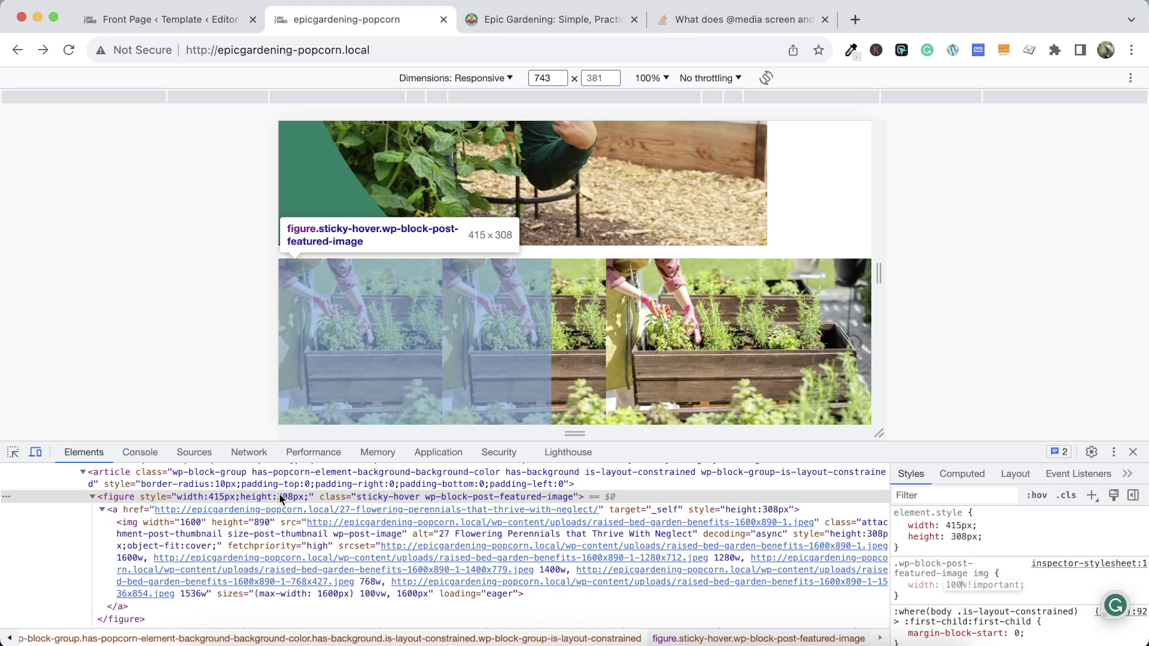
scroll(444, 288, down, 3)
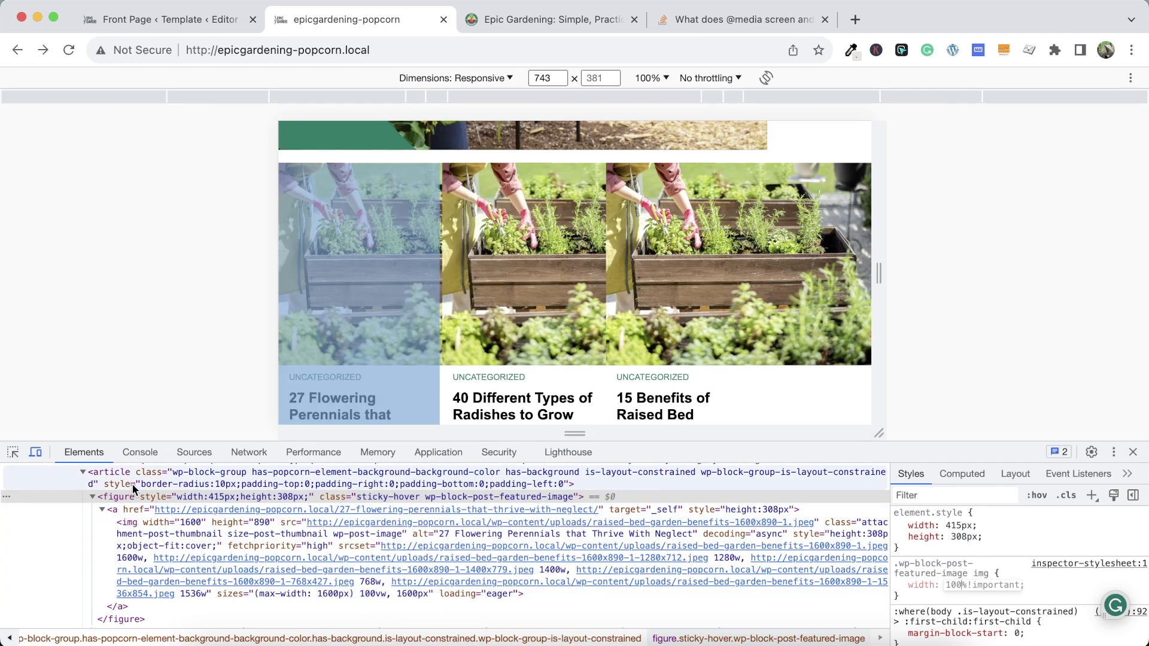
scroll(138, 496, up, 2)
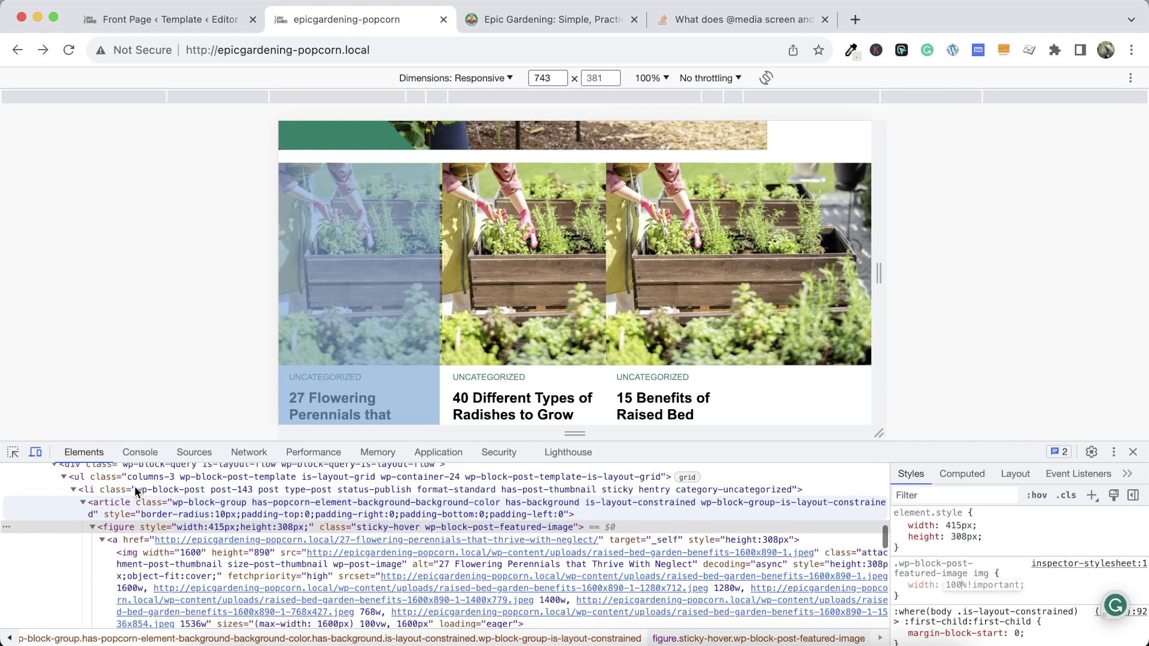
Switch to the Front Page template in the Site Editor and select the Group inside the sticky posts' Post Template
click(214, 30)
click(652, 348)
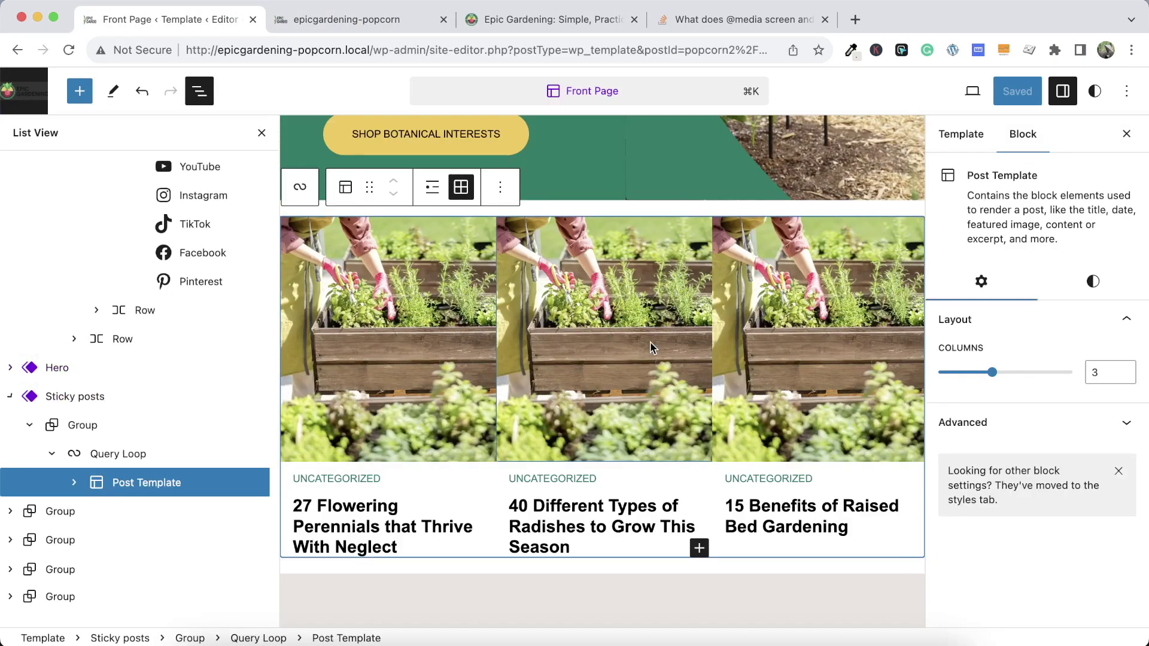
click(1093, 282)
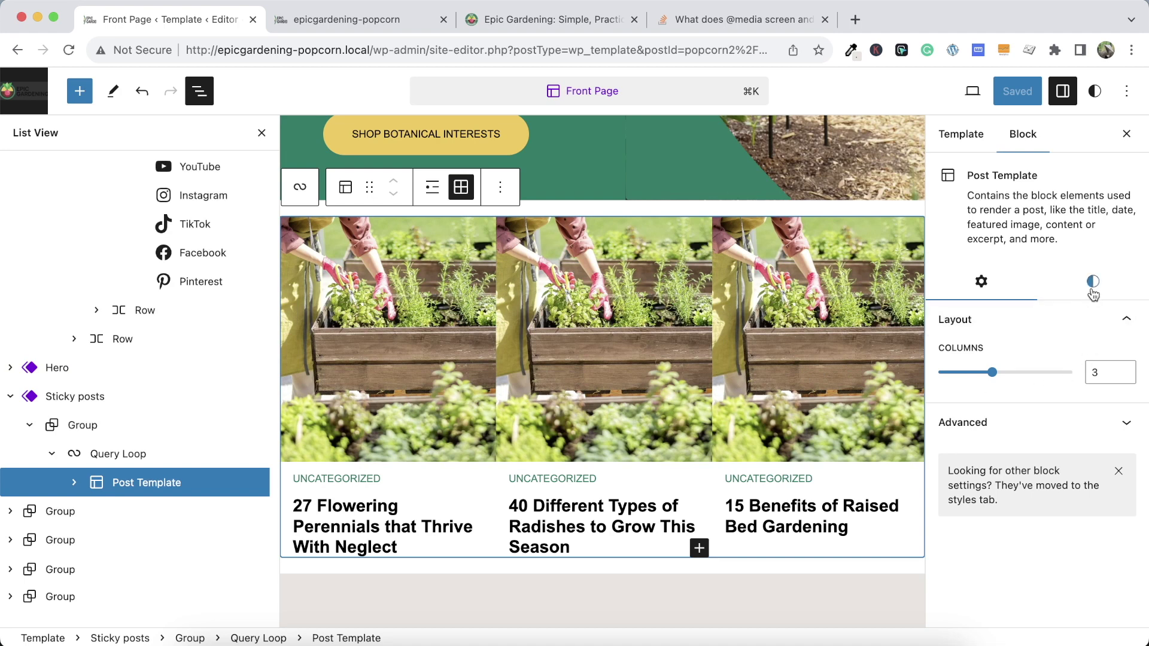
click(1005, 289)
click(74, 482)
click(96, 511)
scroll(144, 526, down, 2)
scroll(142, 526, down, 3)
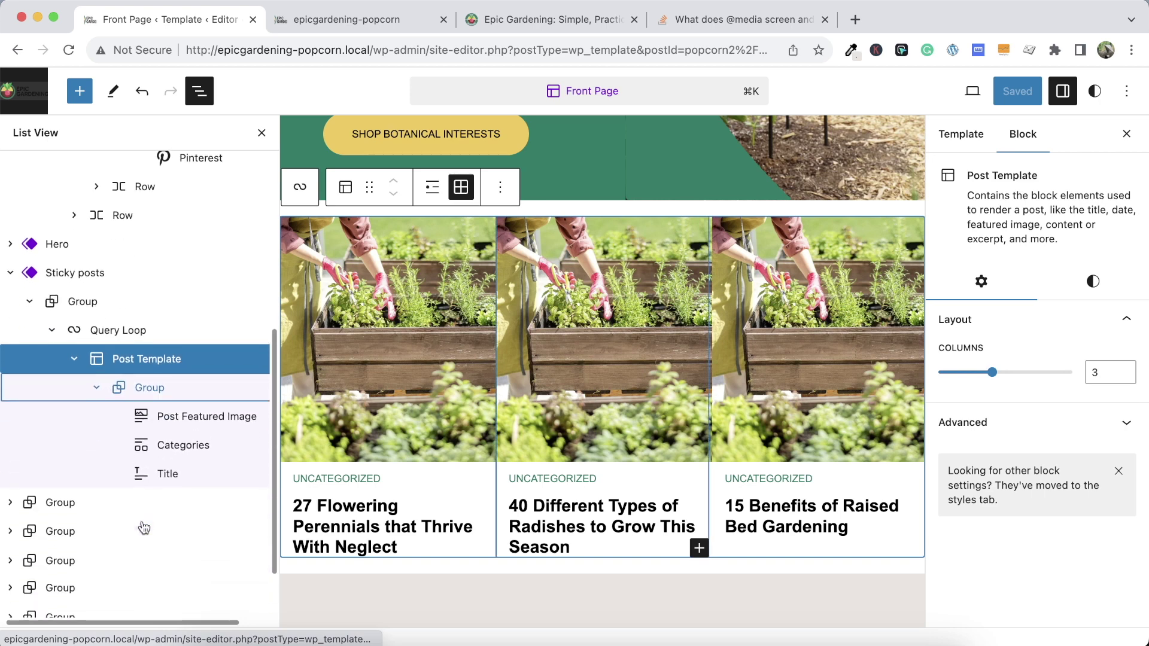
click(153, 392)
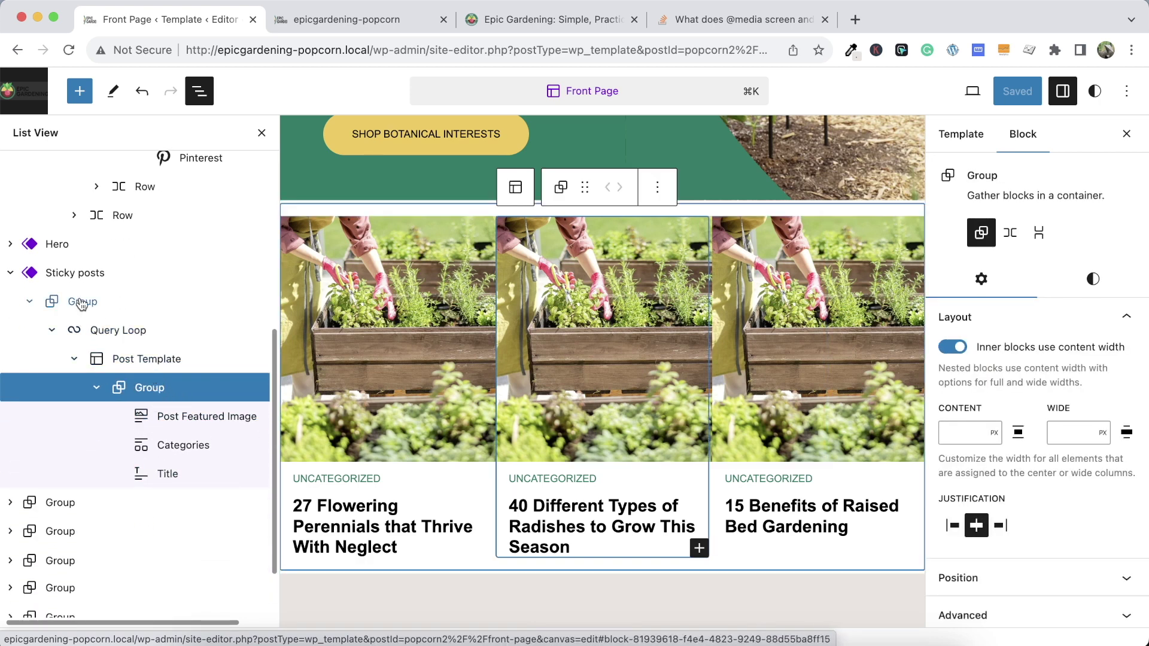
Check the column layout of the sticky posts' Post Template and the display and sticky settings of its Query Loop
click(172, 364)
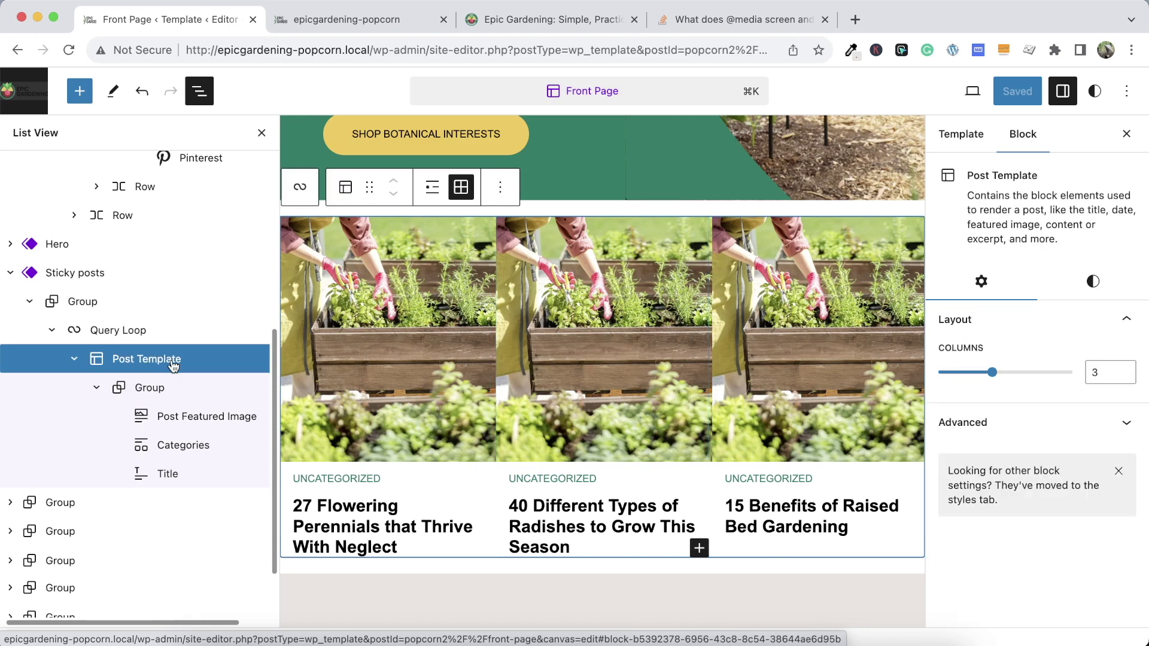
click(143, 332)
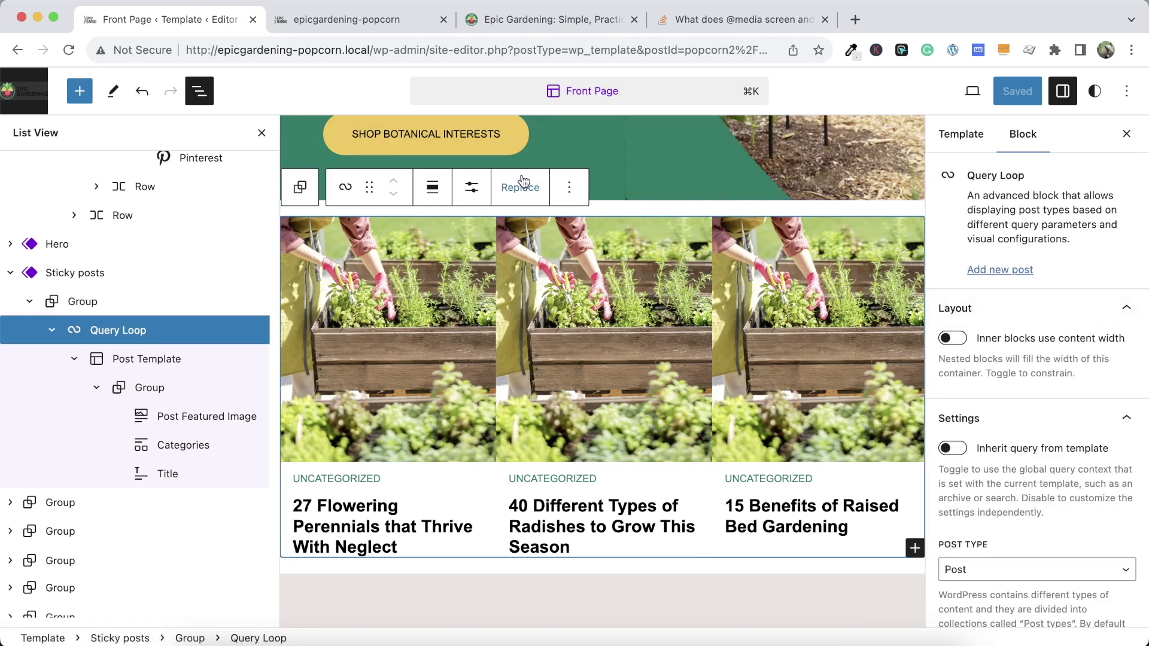
click(473, 188)
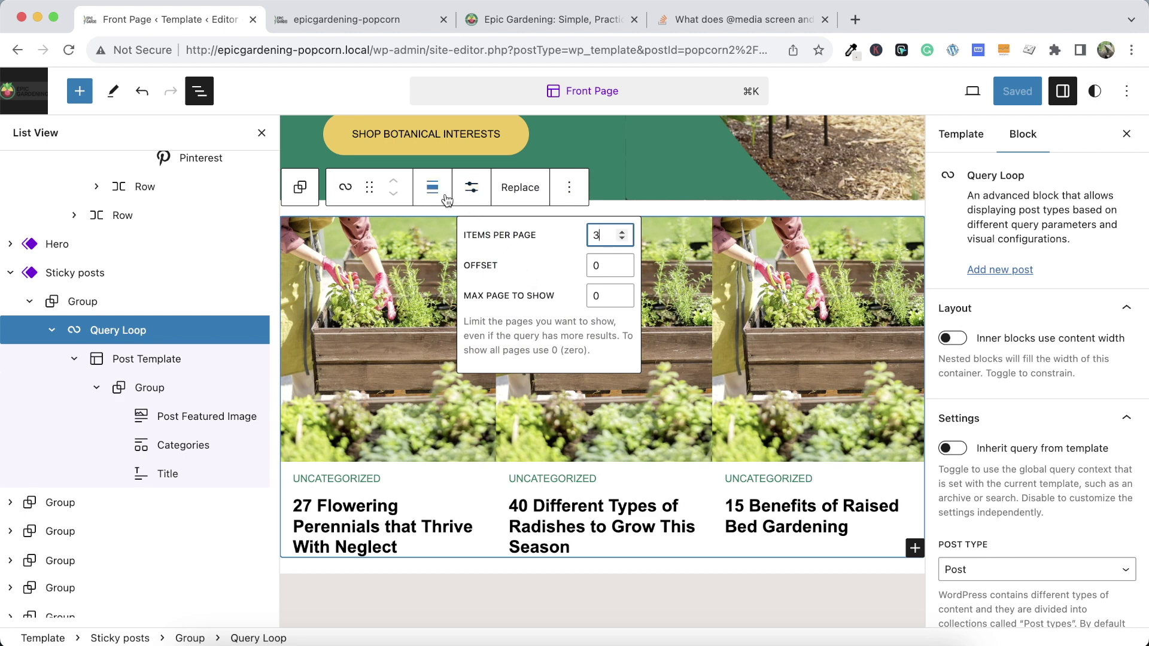
scroll(1021, 335, down, 10)
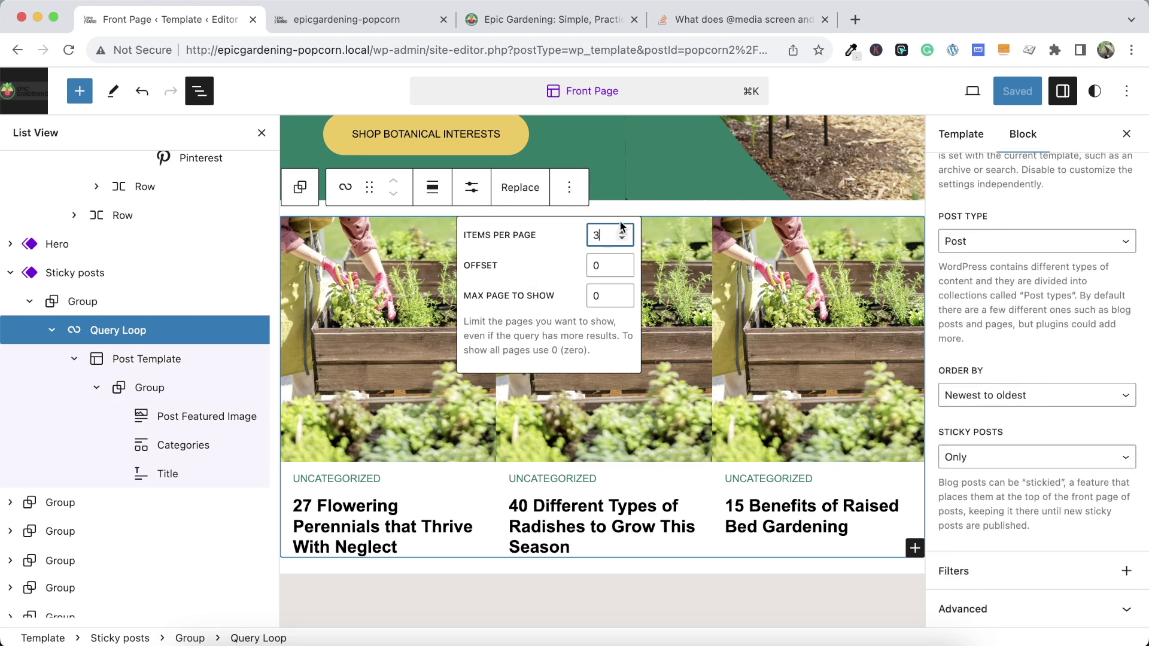
Clear the height and width of the sticky posts' Post Featured Image, keeping the Original aspect ratio, and save the Sticky posts template part
click(179, 415)
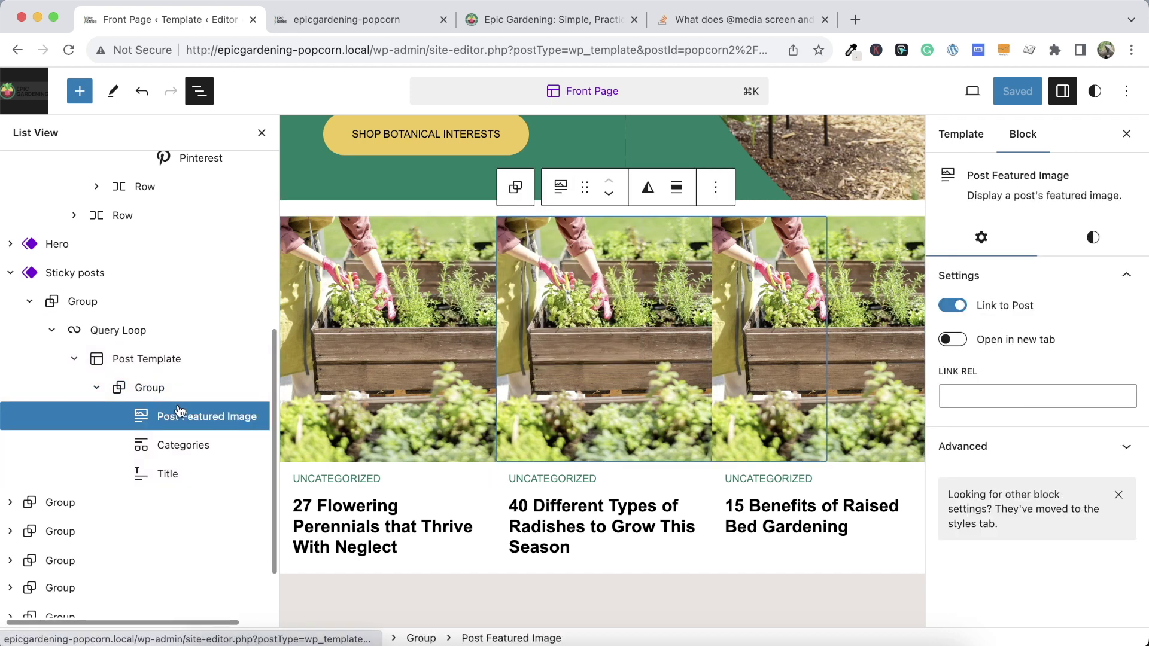
click(1017, 447)
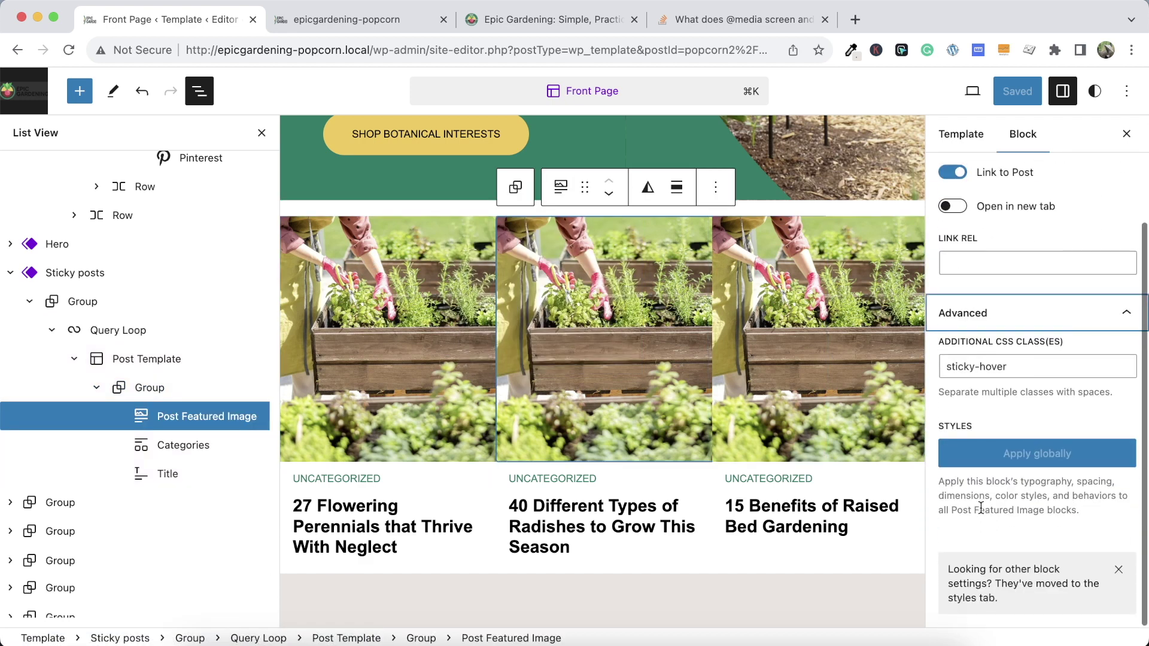
click(1097, 253)
scroll(1010, 436, down, 10)
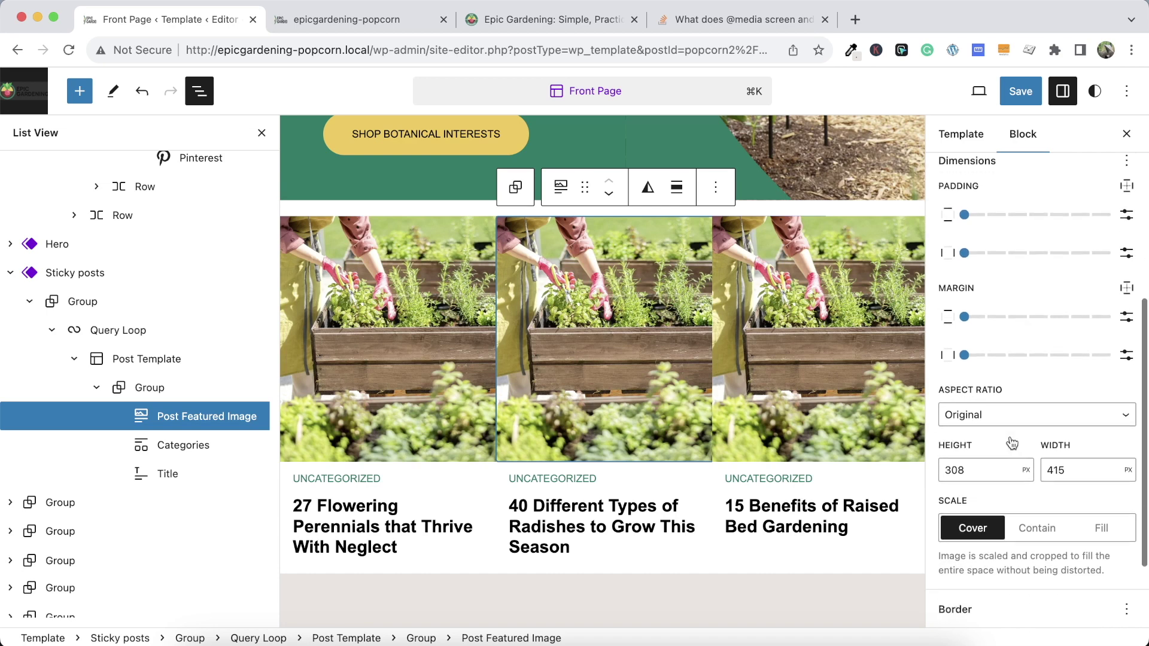
click(1004, 353)
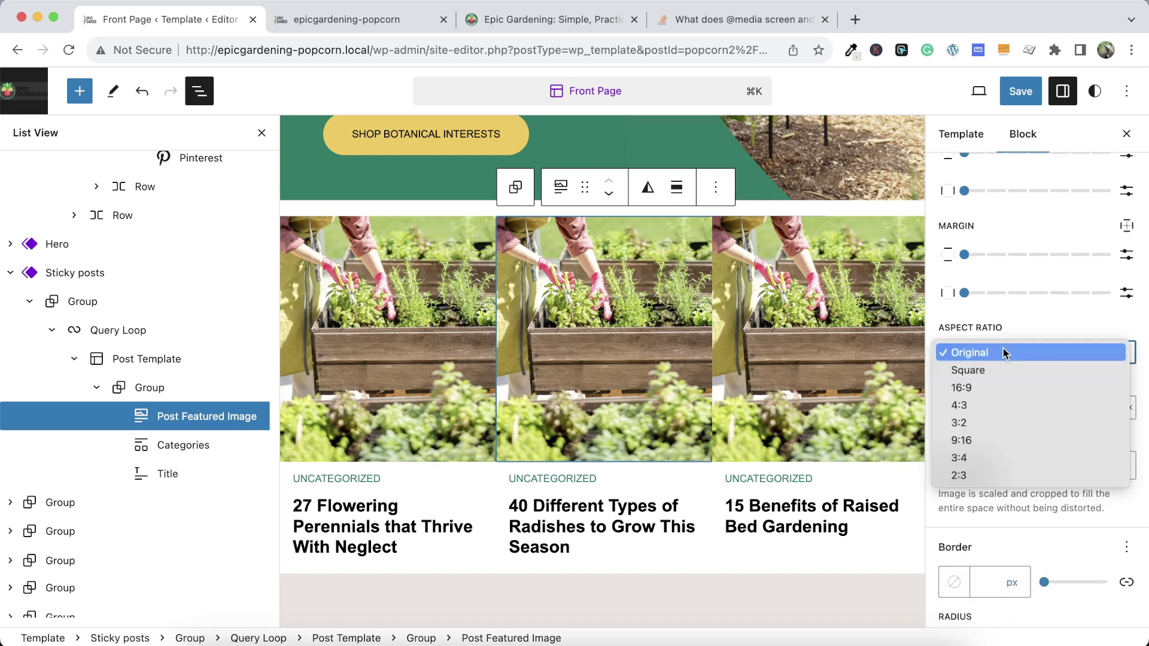
click(1004, 353)
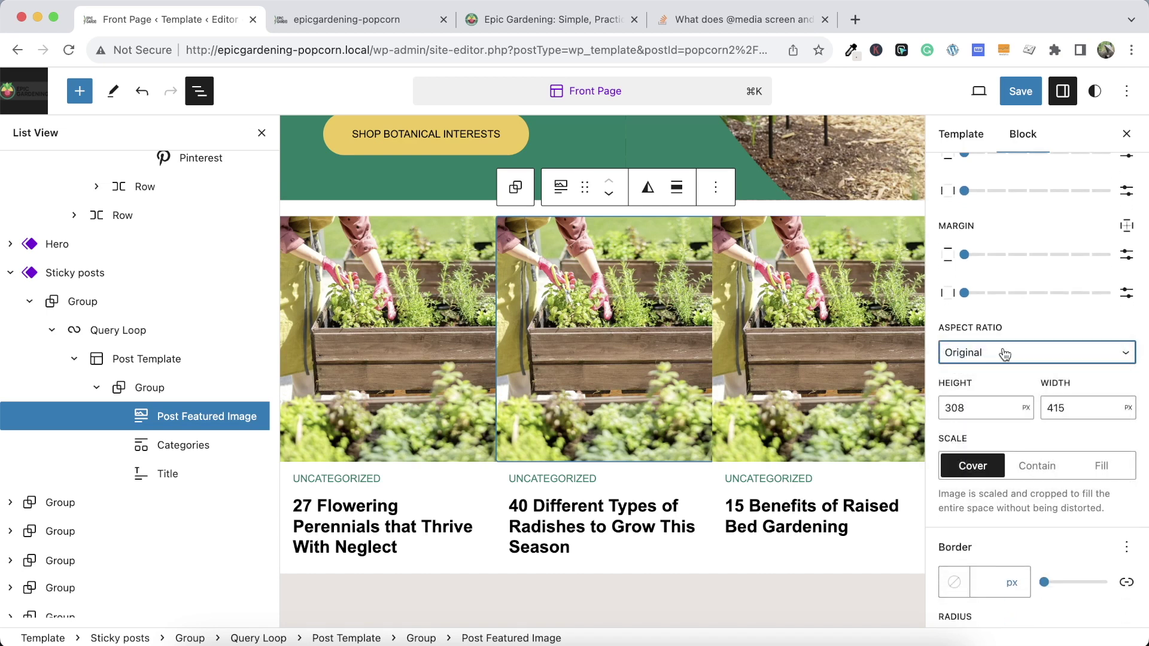
click(987, 405)
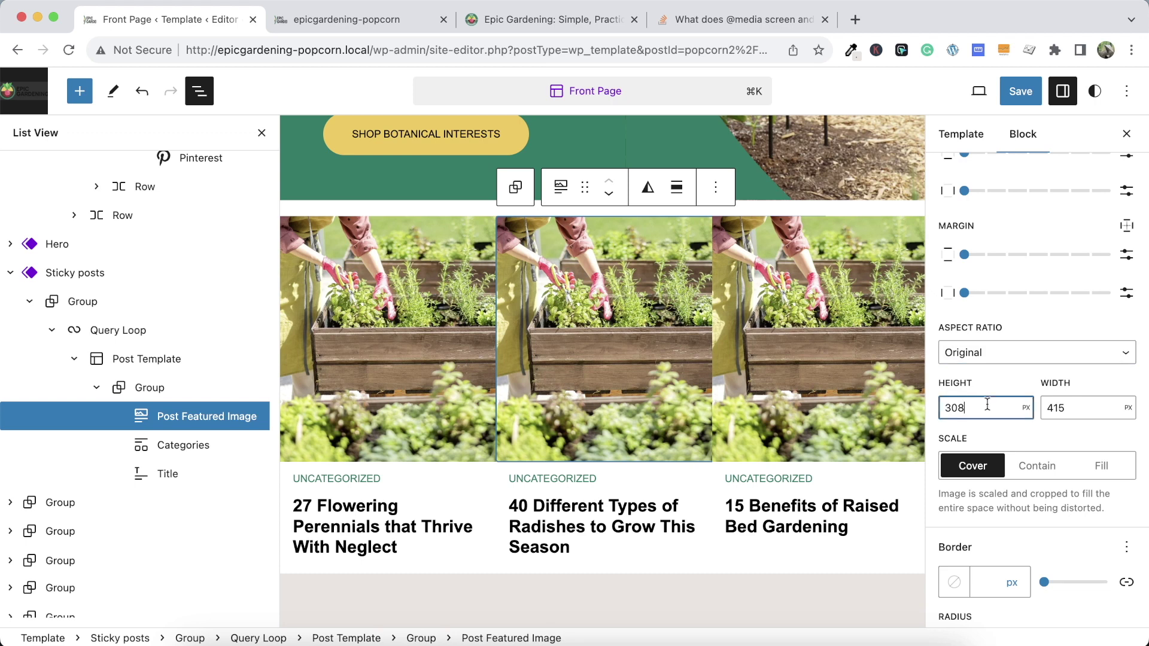
key(BackSpace)
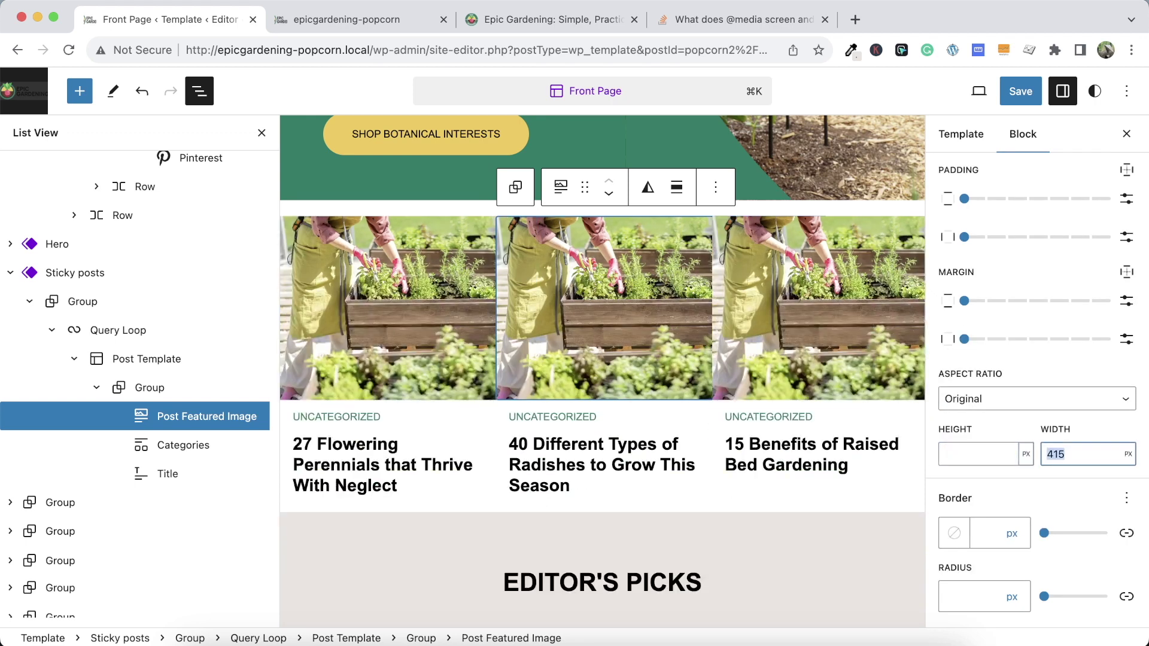
key(BackSpace)
click(1021, 91)
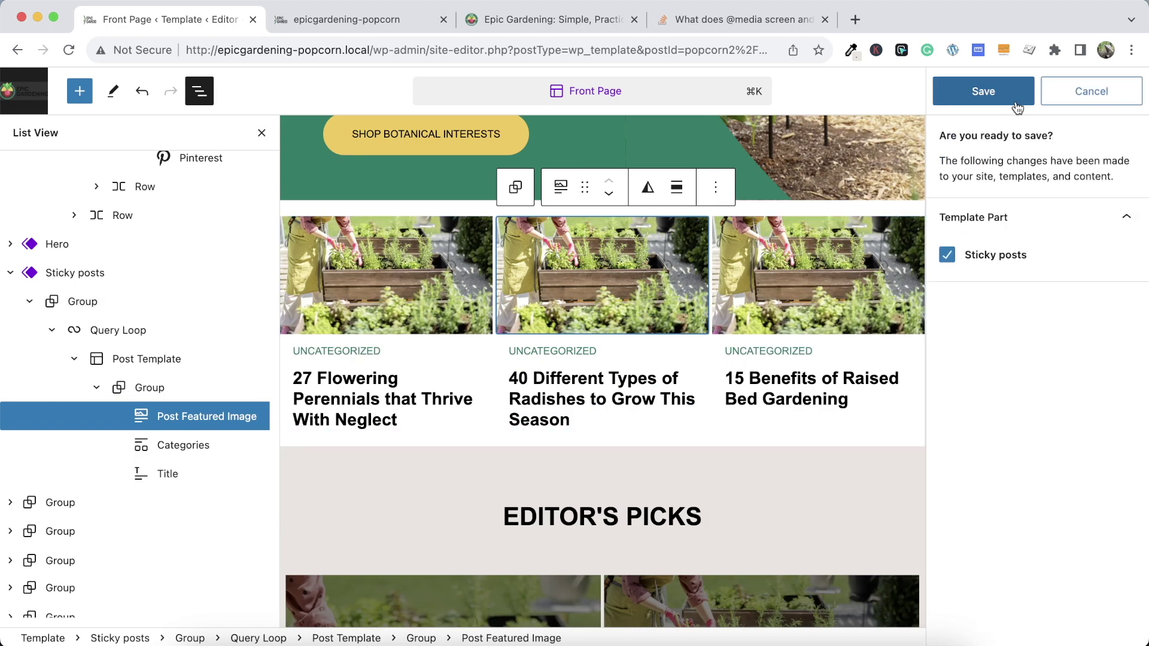
click(983, 91)
Reload the site's front page in the iPad Mini preview and examine the sticky posts and Editor's Picks sections
click(383, 20)
click(69, 49)
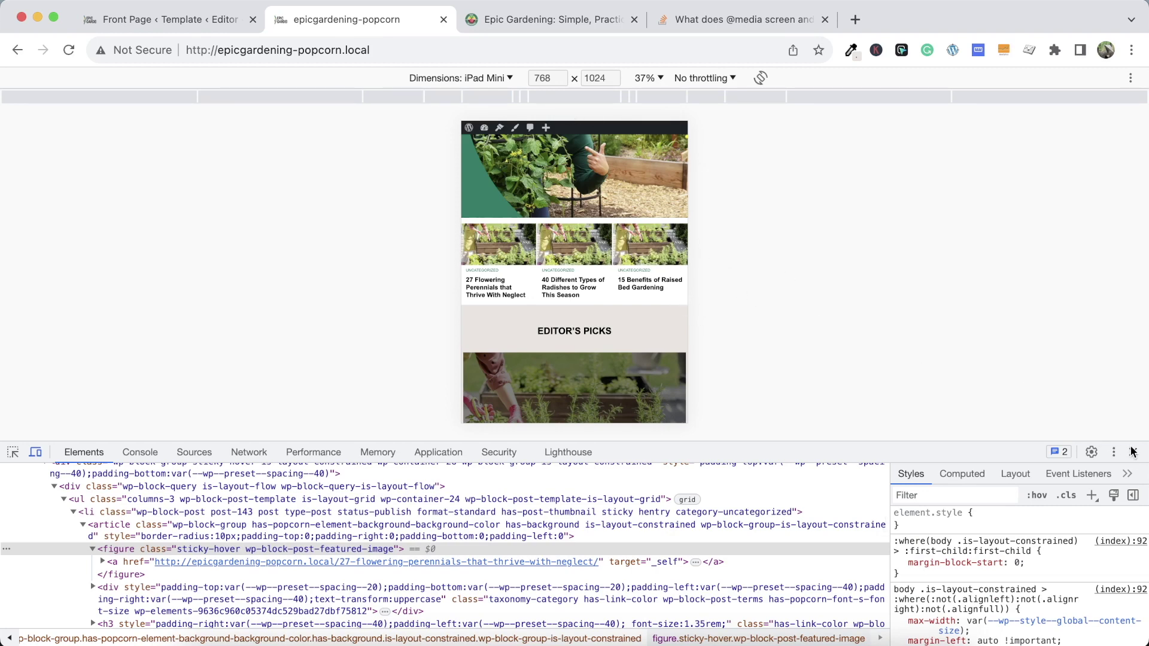
scroll(598, 316, down, 5)
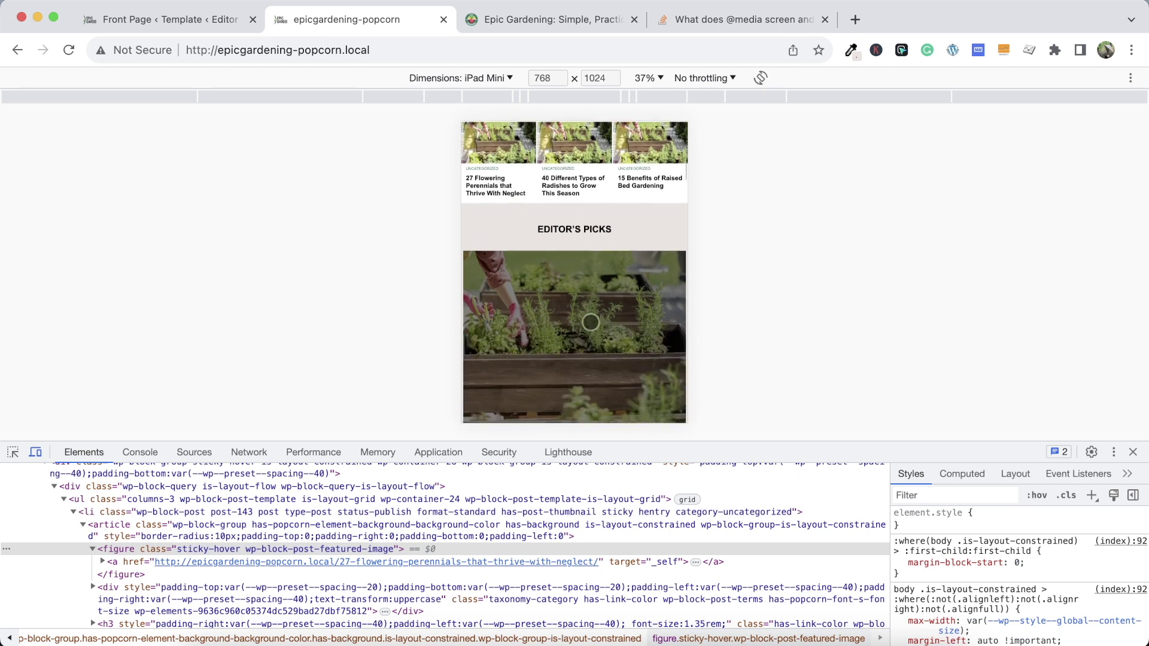
scroll(591, 323, down, 10)
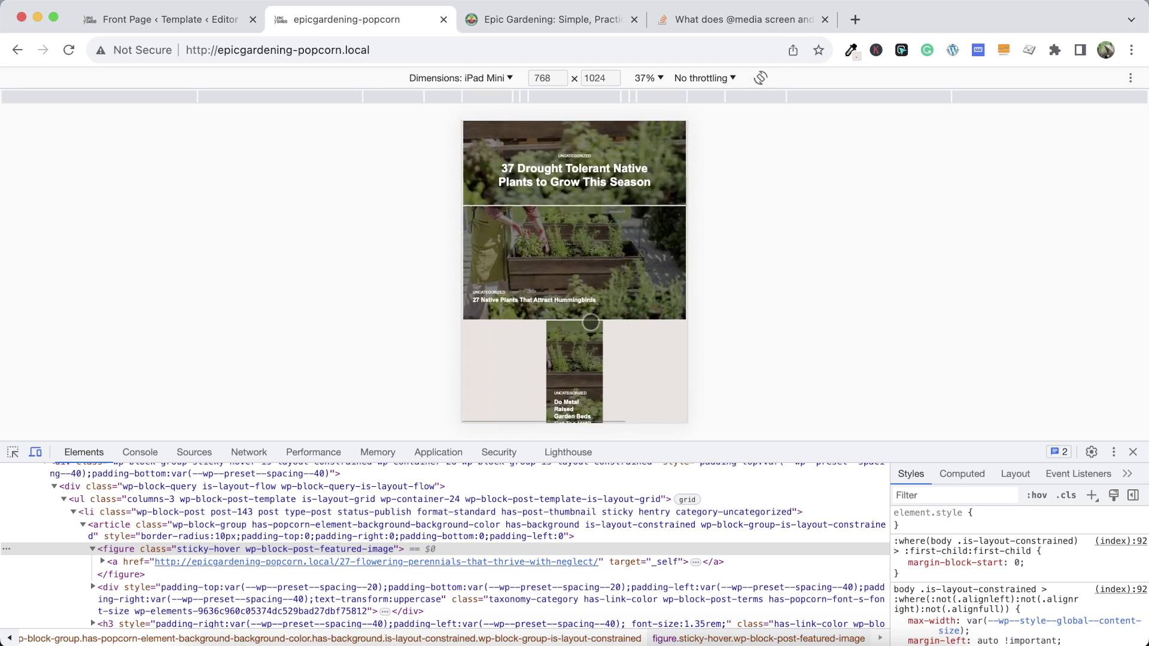
scroll(591, 323, up, 15)
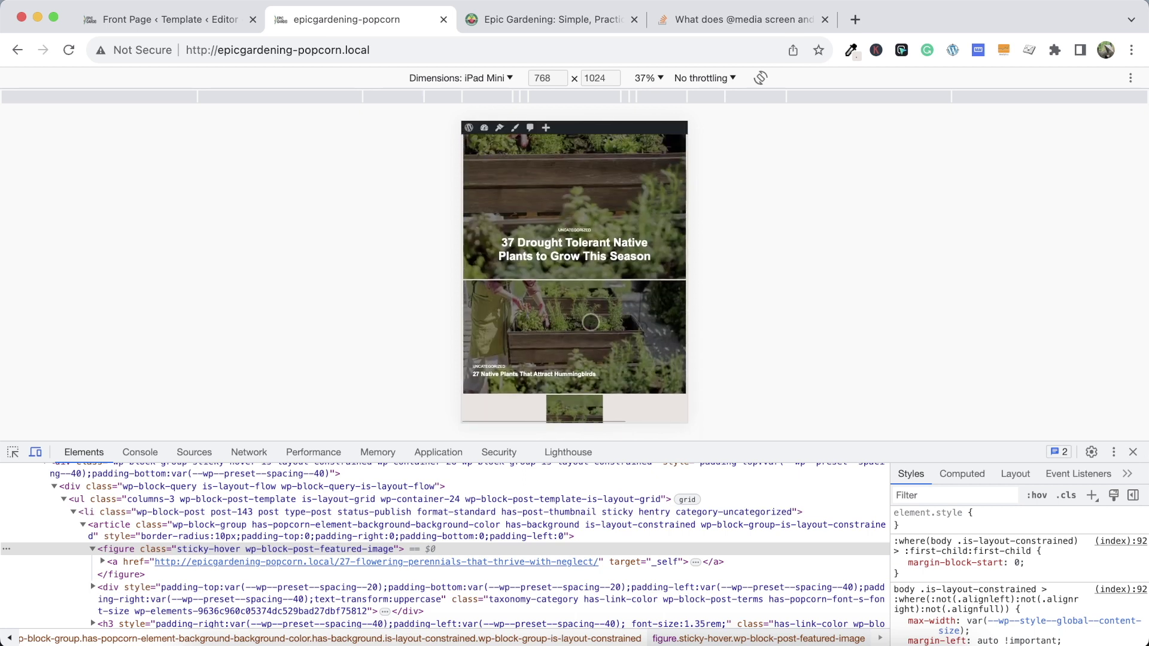
scroll(591, 322, up, 2)
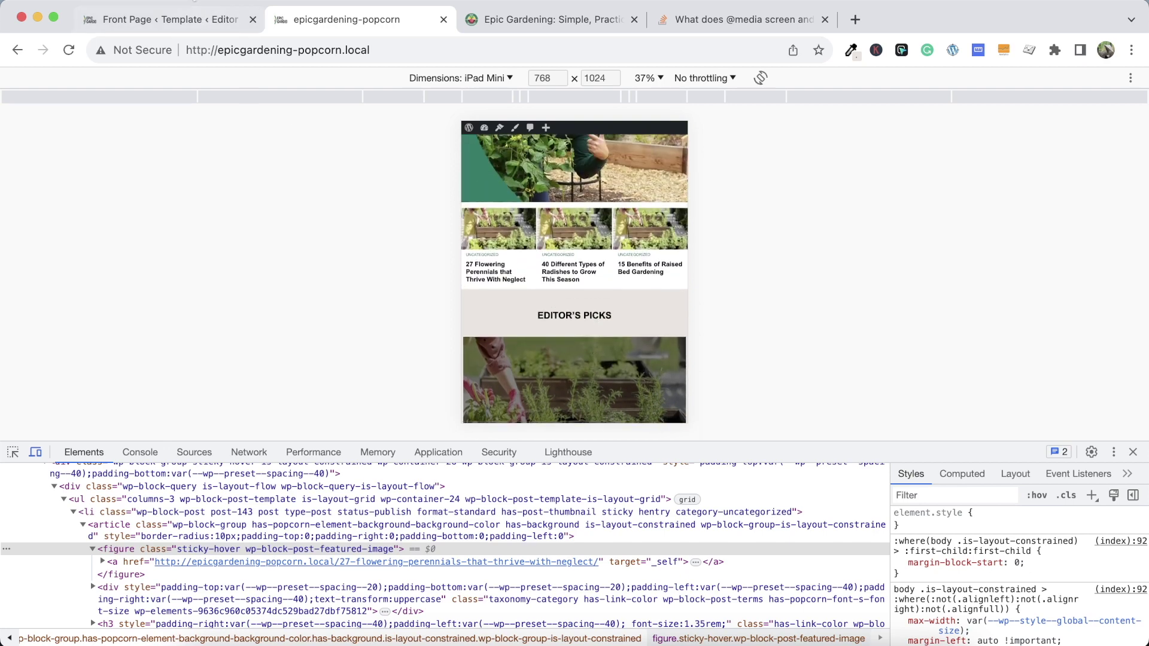
Return to the Front Page template and inspect the block structure of the Editor's Picks group and its Columns
click(188, 20)
scroll(569, 337, down, 2)
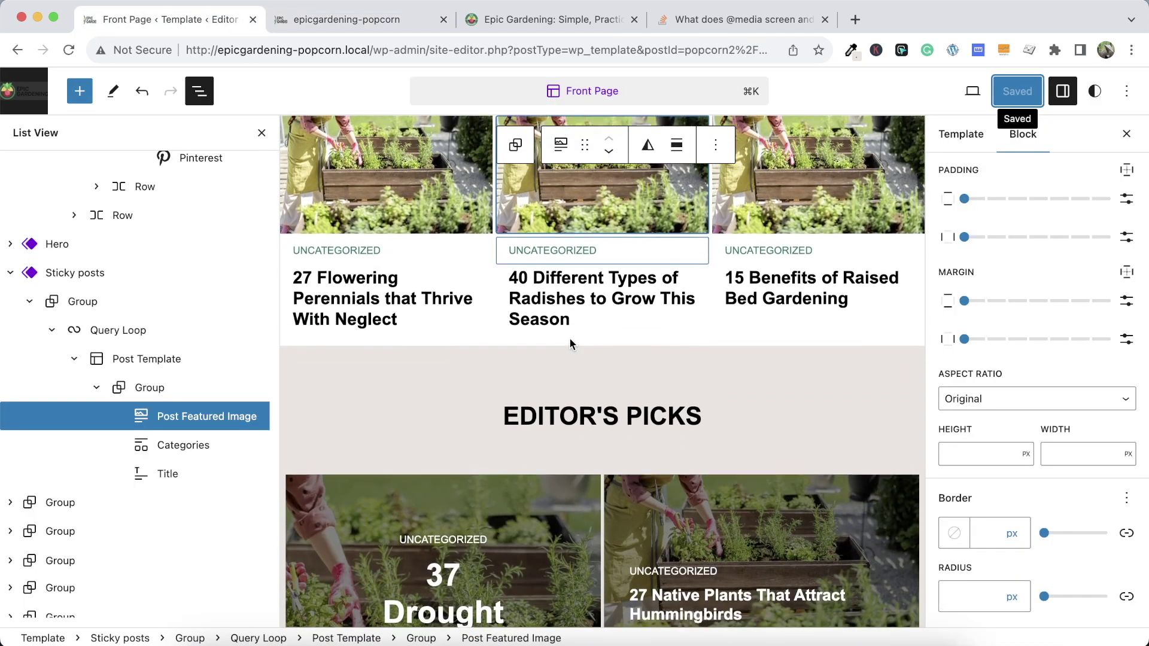
scroll(569, 338, up, 2)
click(10, 272)
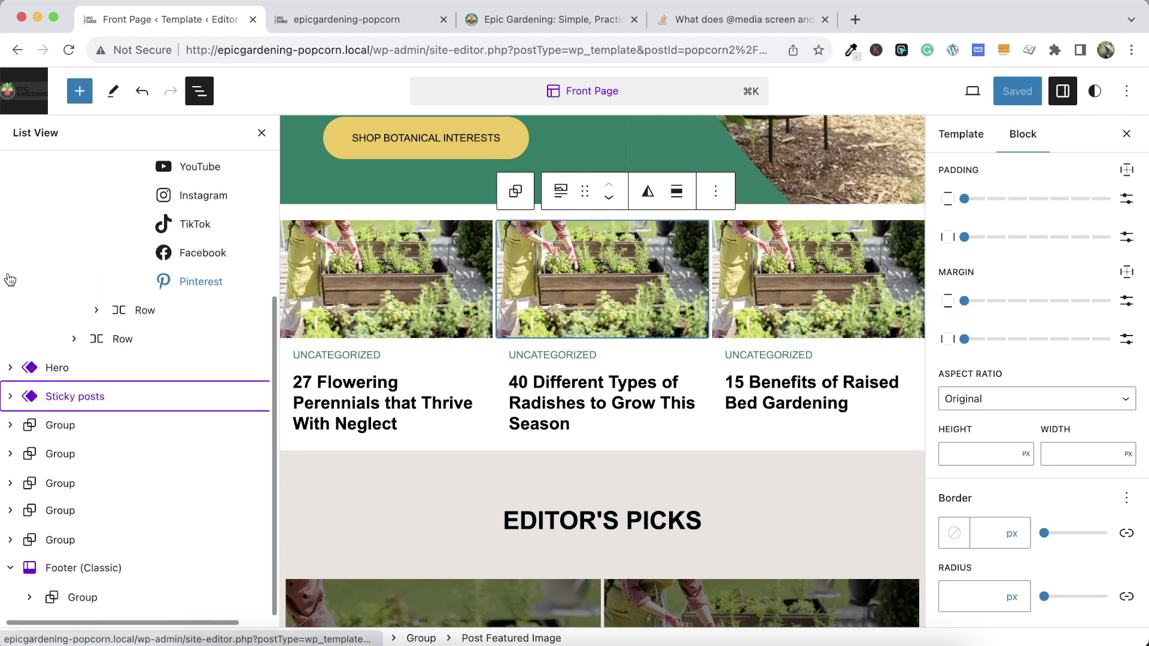
click(10, 425)
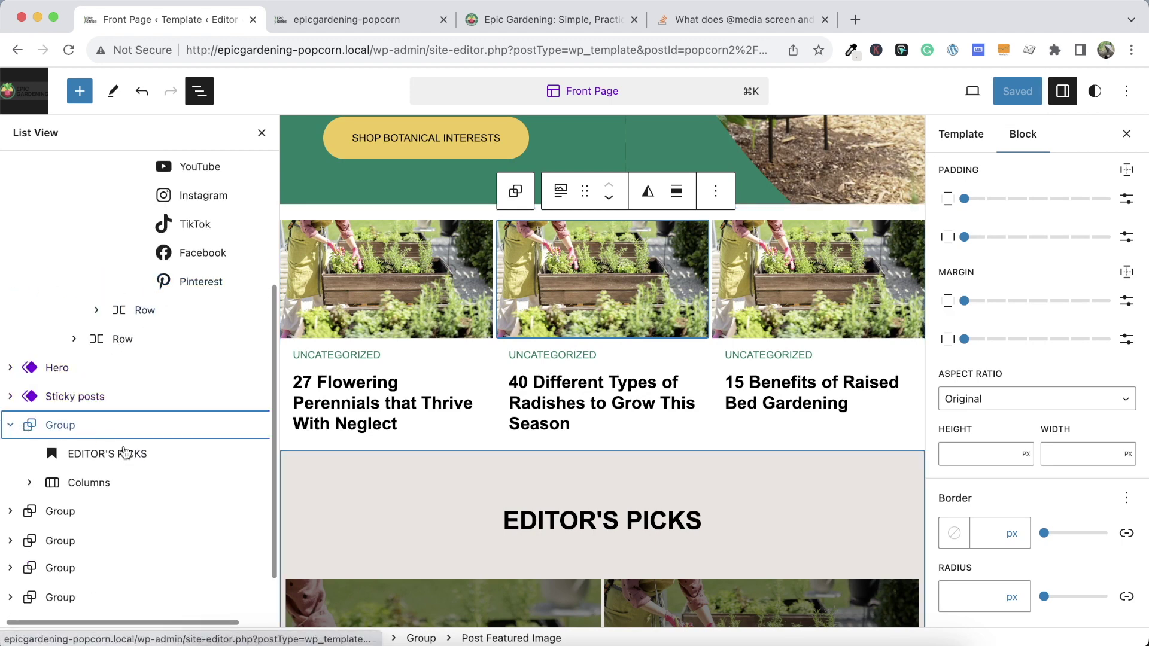
click(74, 482)
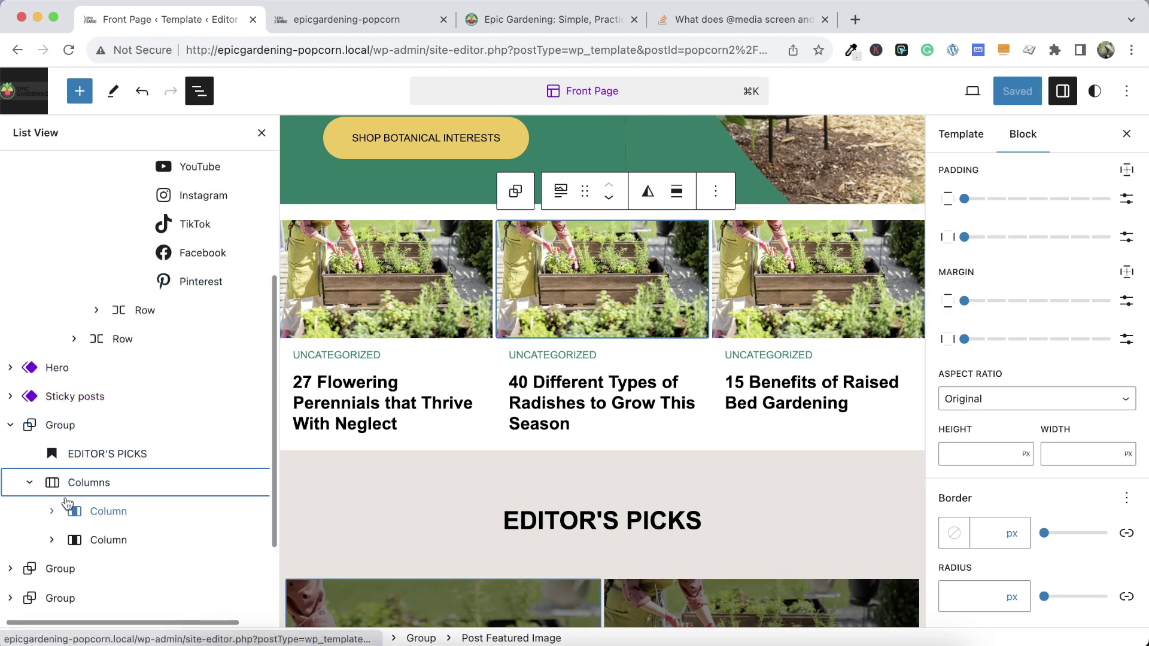
scroll(269, 398, down, 4)
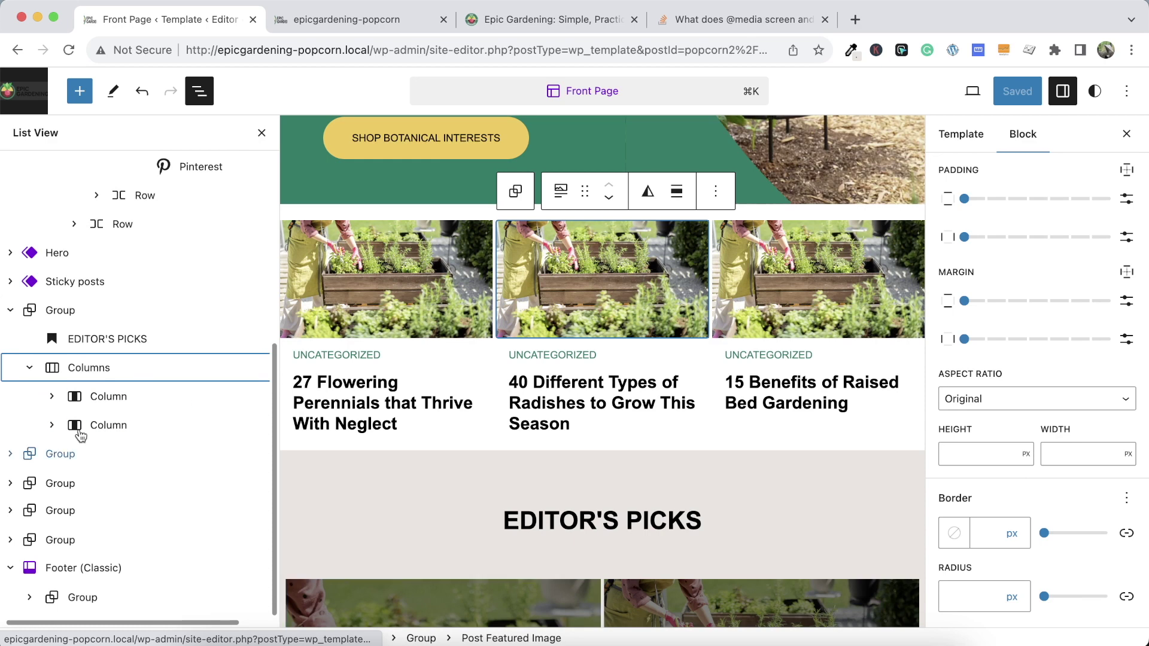
click(10, 310)
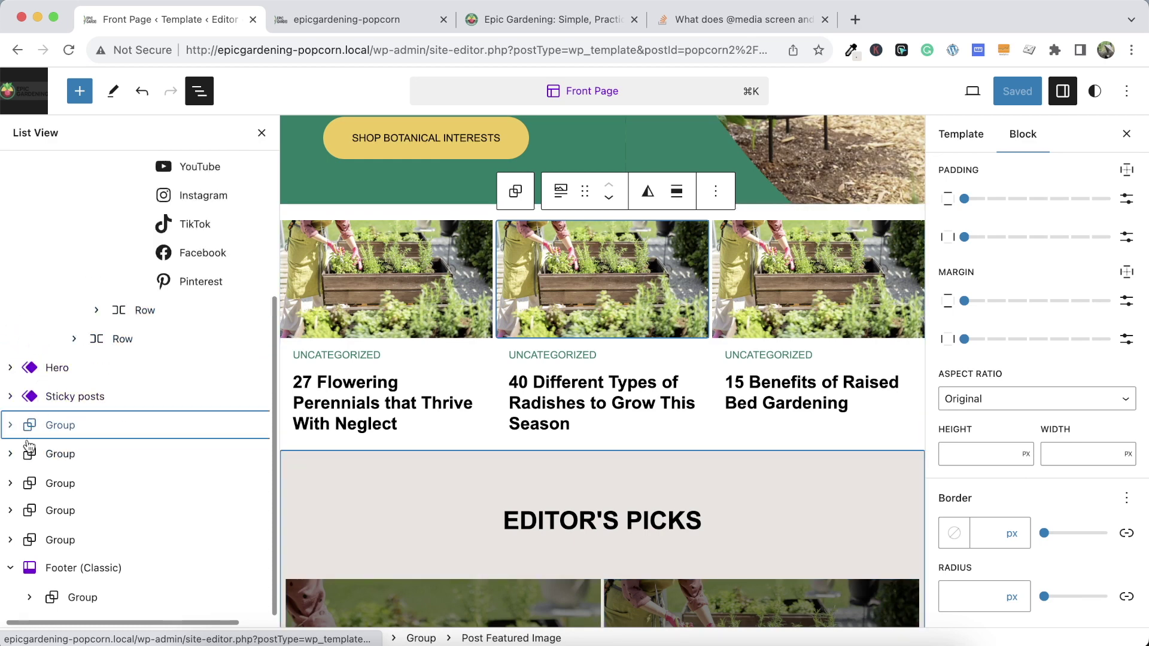
Select the Post Featured Image nested in the second column of the Seeds Cover within the Featured Reads group
click(9, 455)
click(78, 482)
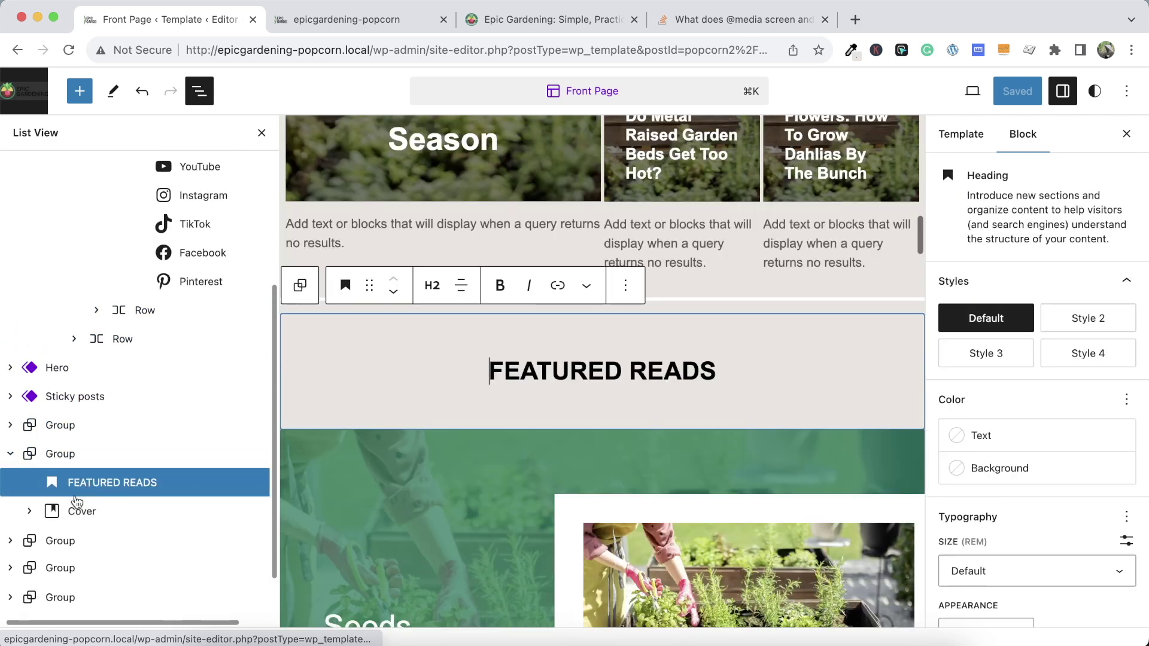
click(30, 512)
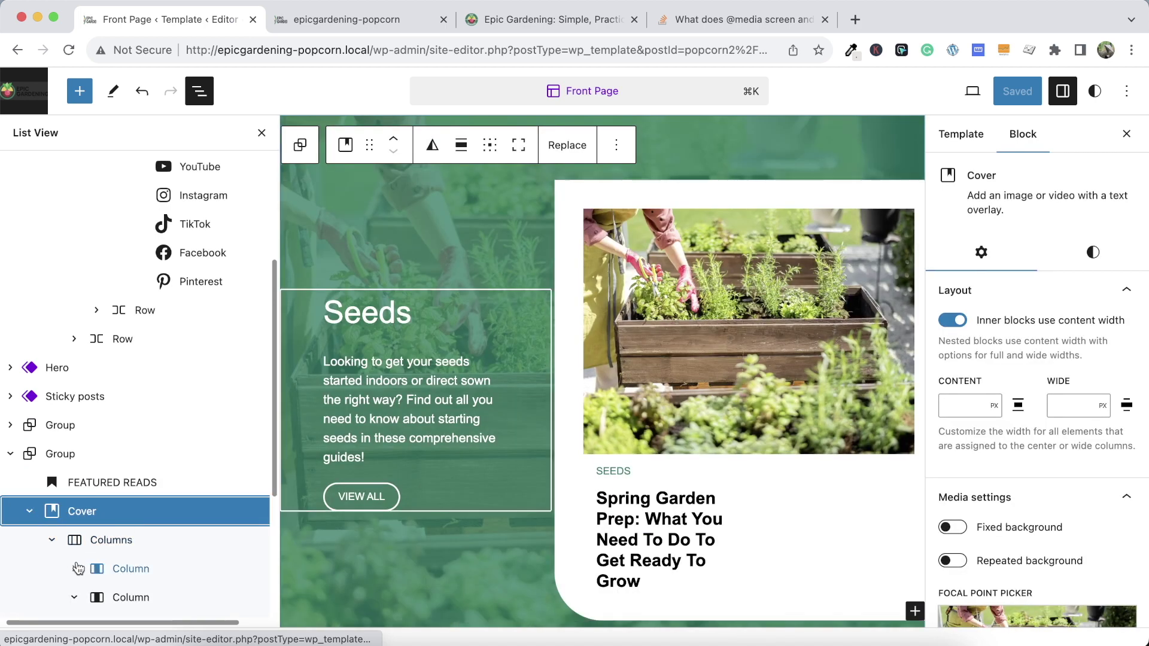
click(74, 597)
scroll(128, 583, down, 3)
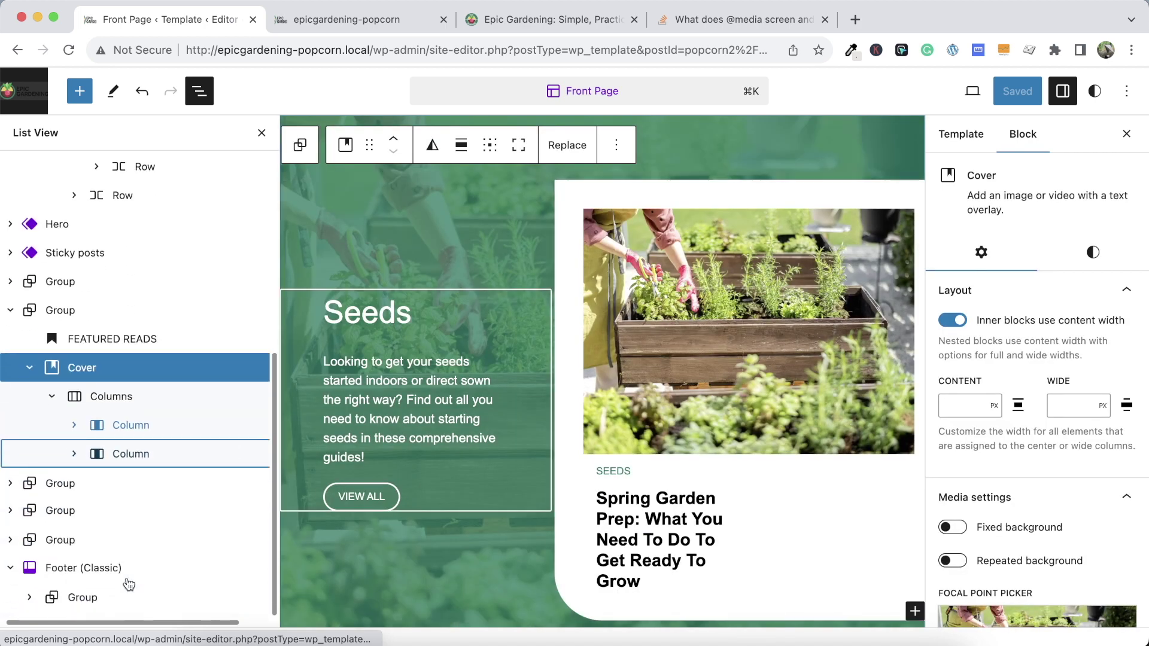
click(75, 454)
click(188, 542)
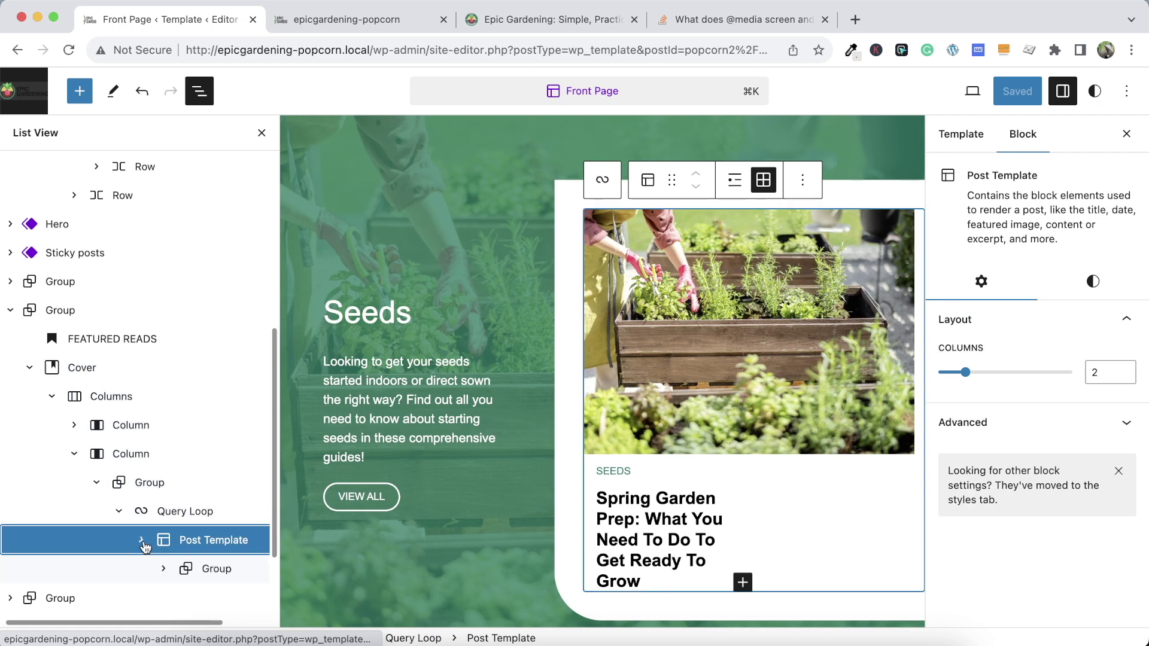
click(216, 569)
click(217, 596)
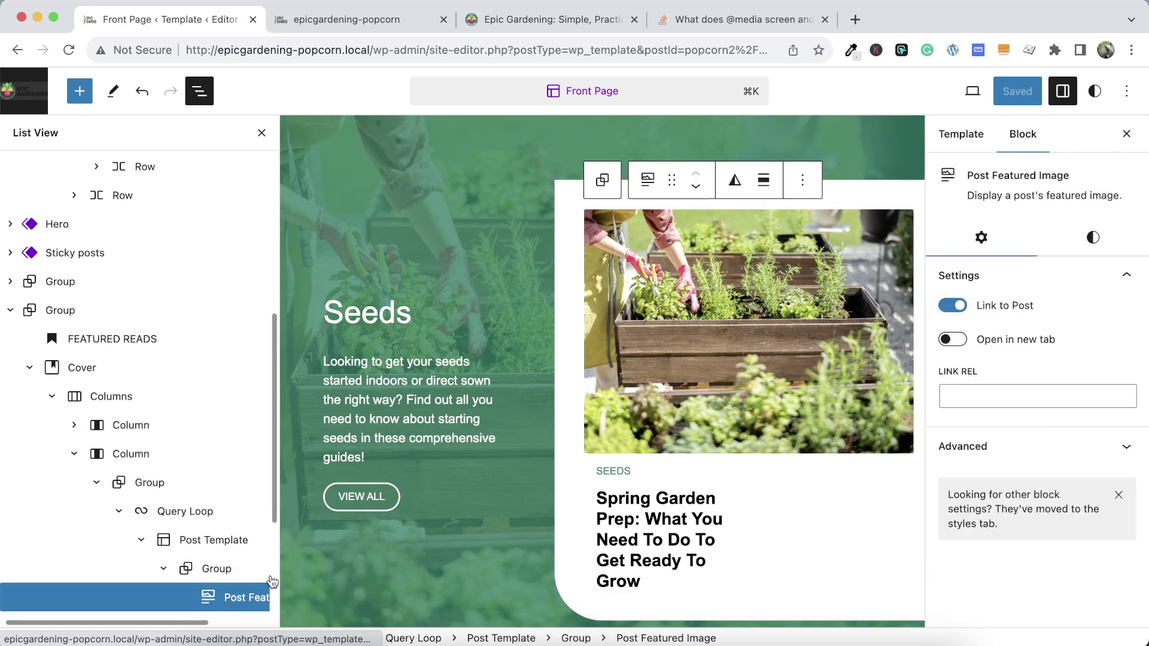
Clear the height and width of the Seeds section's Post Featured Image and save the Front Page template
click(1094, 238)
scroll(1036, 403, down, 8)
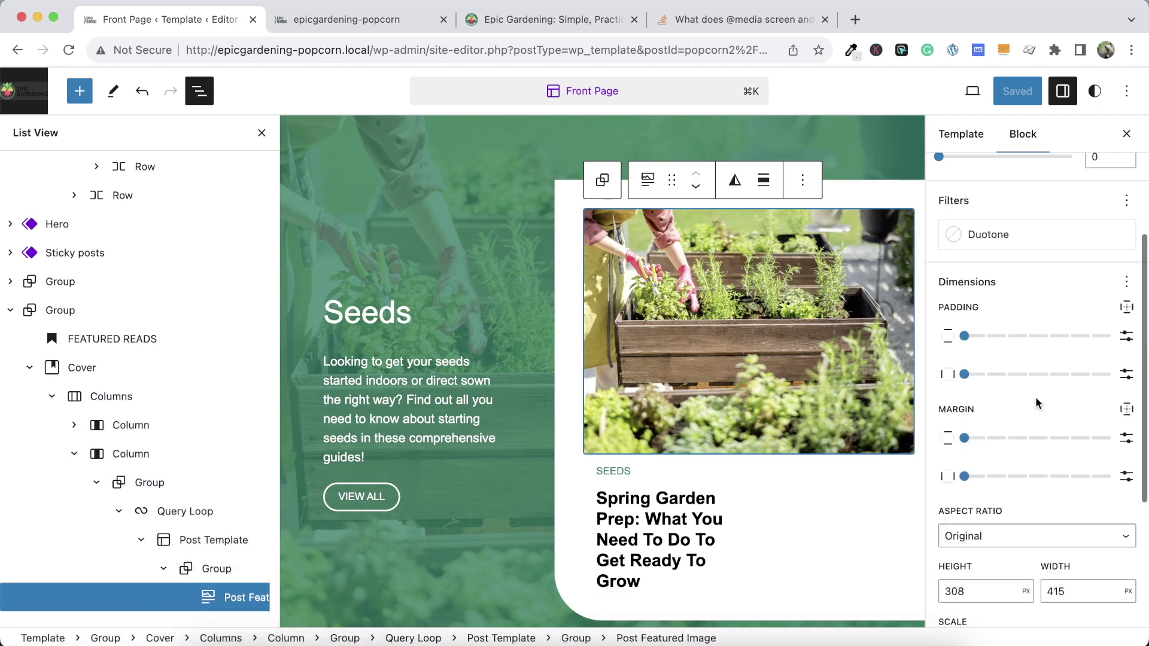
click(983, 359)
key(BackSpace)
key(BackSpace)
key(BackSpace)
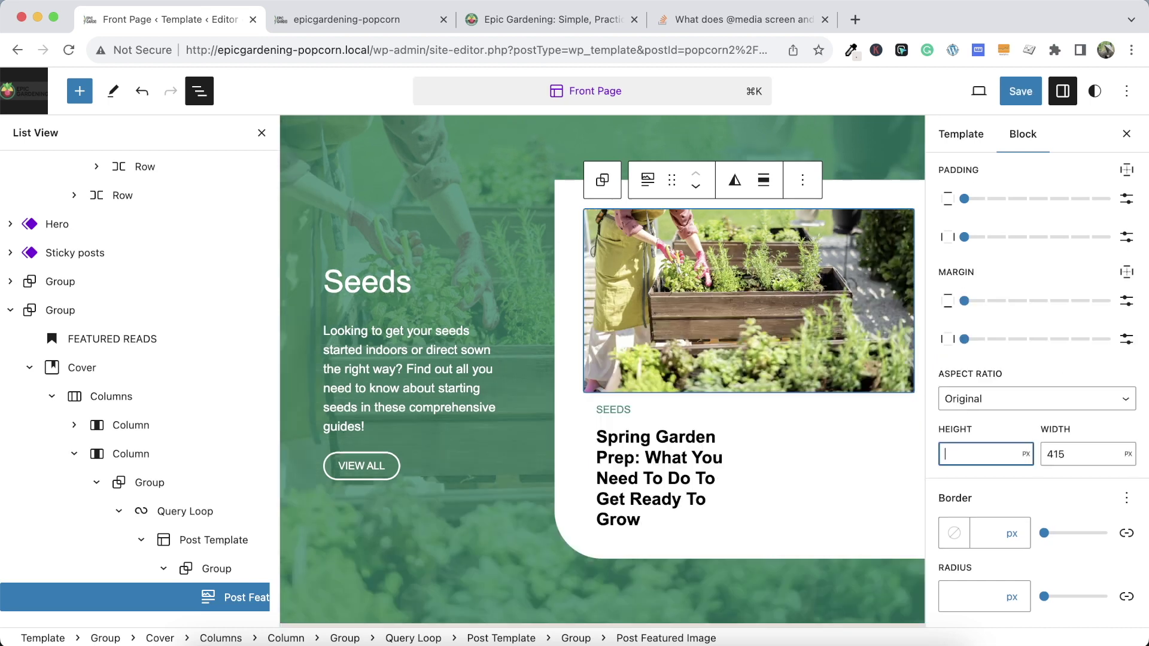
key(BackSpace)
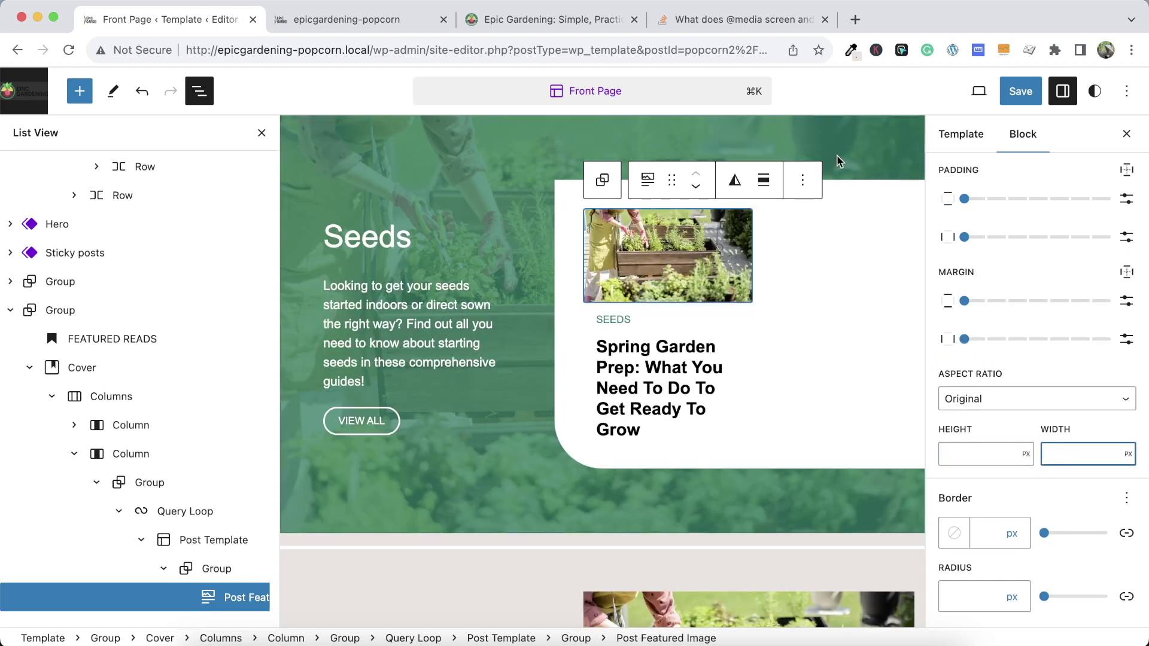
click(1005, 93)
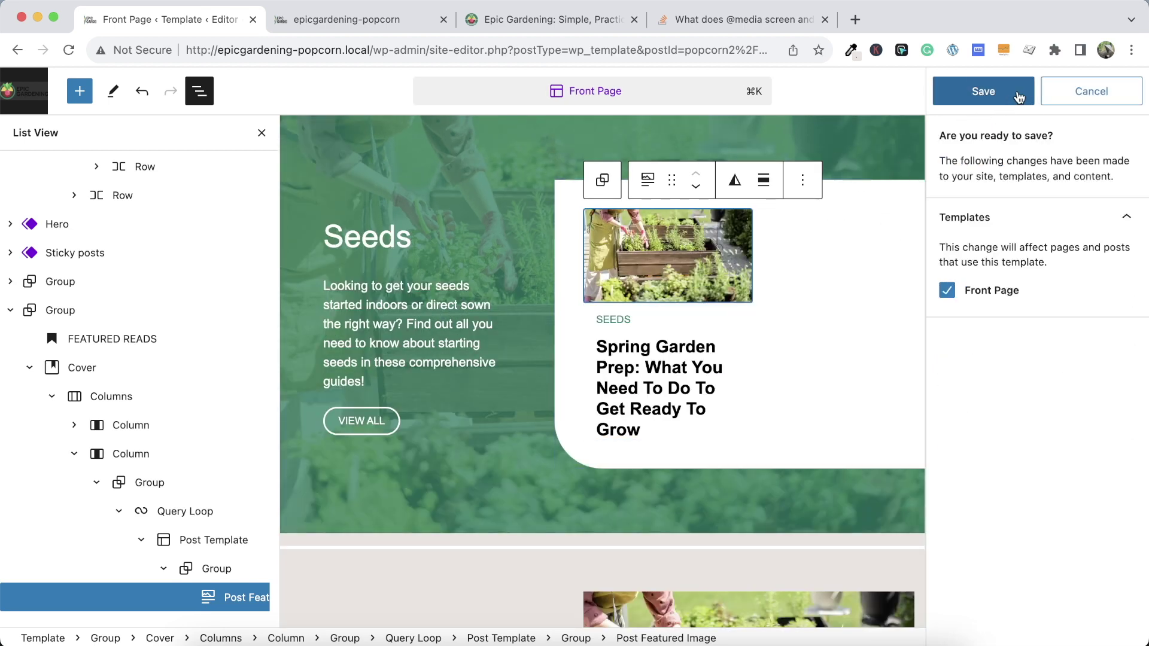
click(984, 92)
Reload the front page in the iPad Mini preview and check the Seeds post image under Featured Reads
click(386, 20)
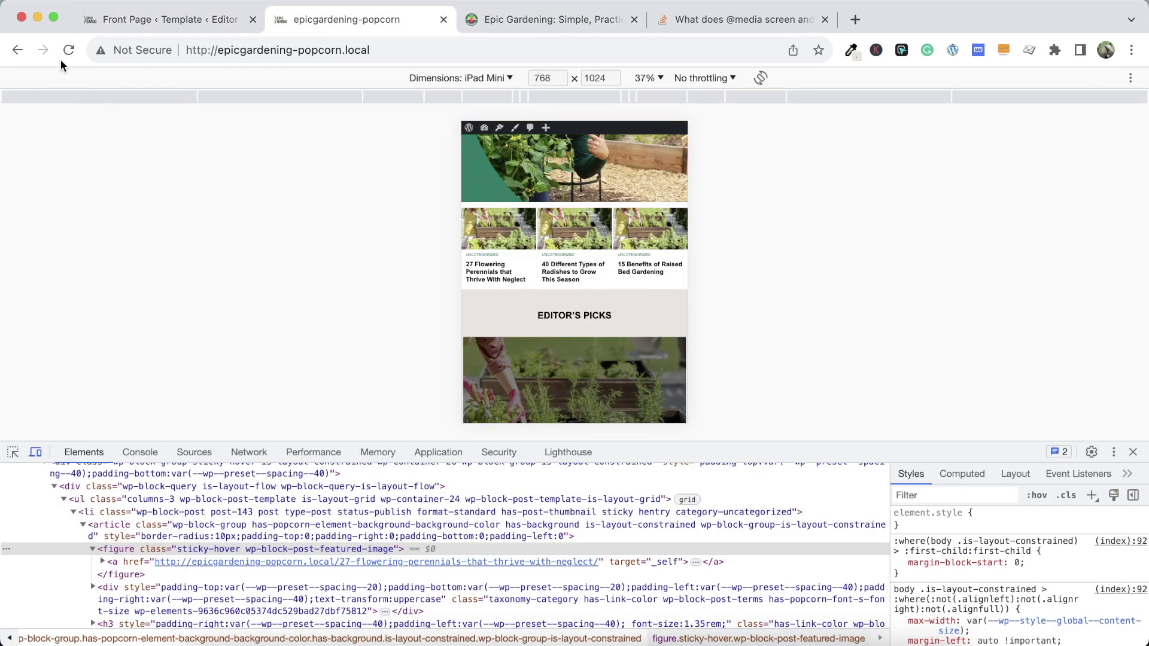
scroll(599, 338, down, 5)
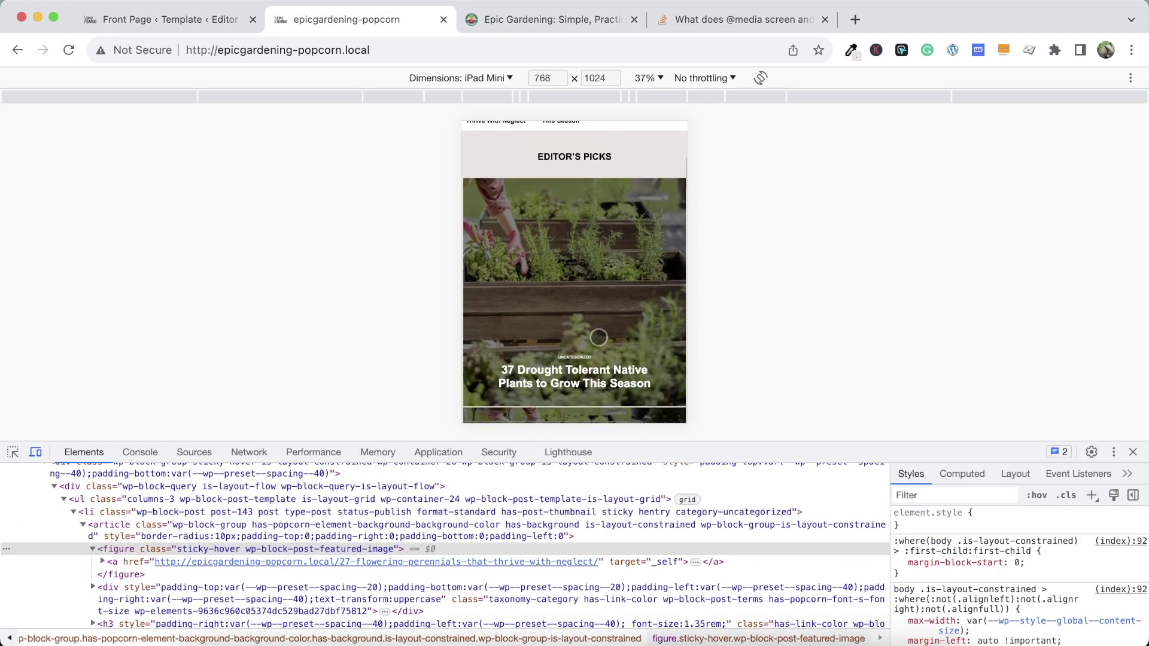
scroll(599, 338, down, 10)
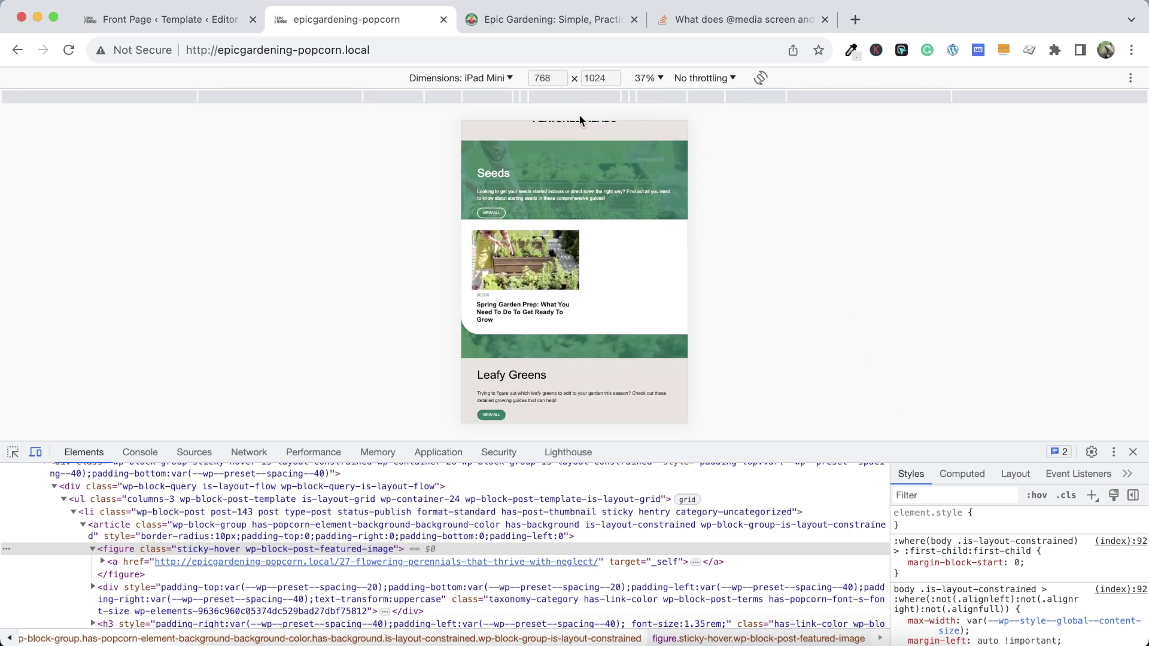
Turn off the iPad Mini preview and examine the Product Reviews and Latest Posts images at desktop width
click(36, 451)
scroll(433, 246, up, 5)
scroll(433, 246, down, 2)
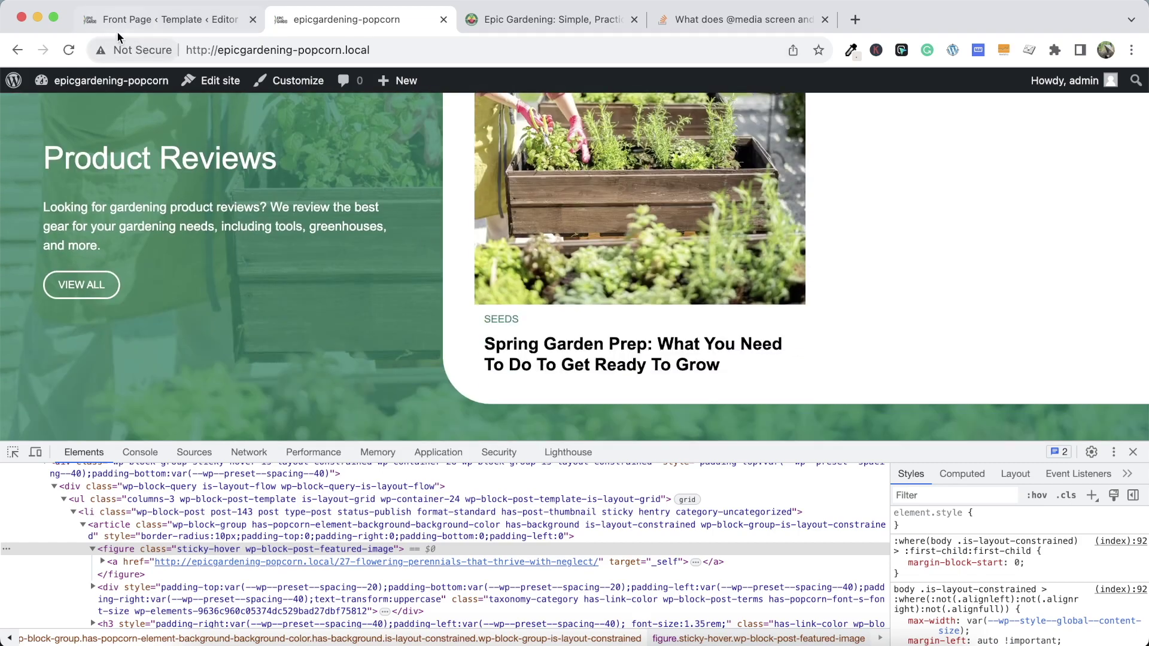
scroll(622, 301, down, 4)
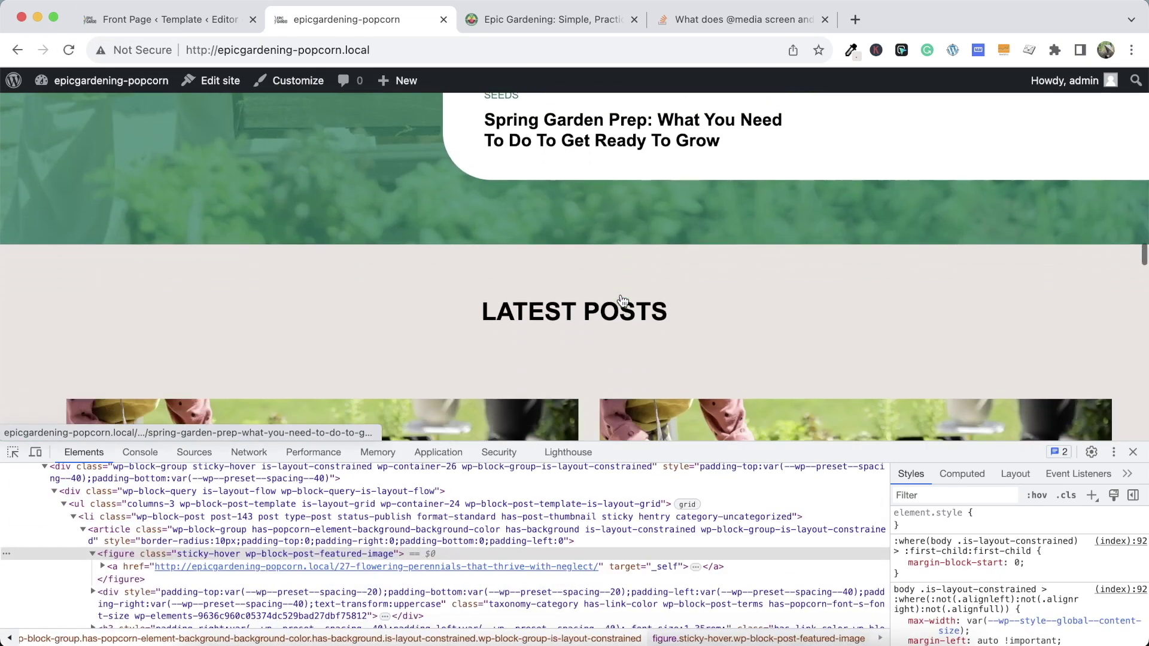
scroll(622, 301, down, 8)
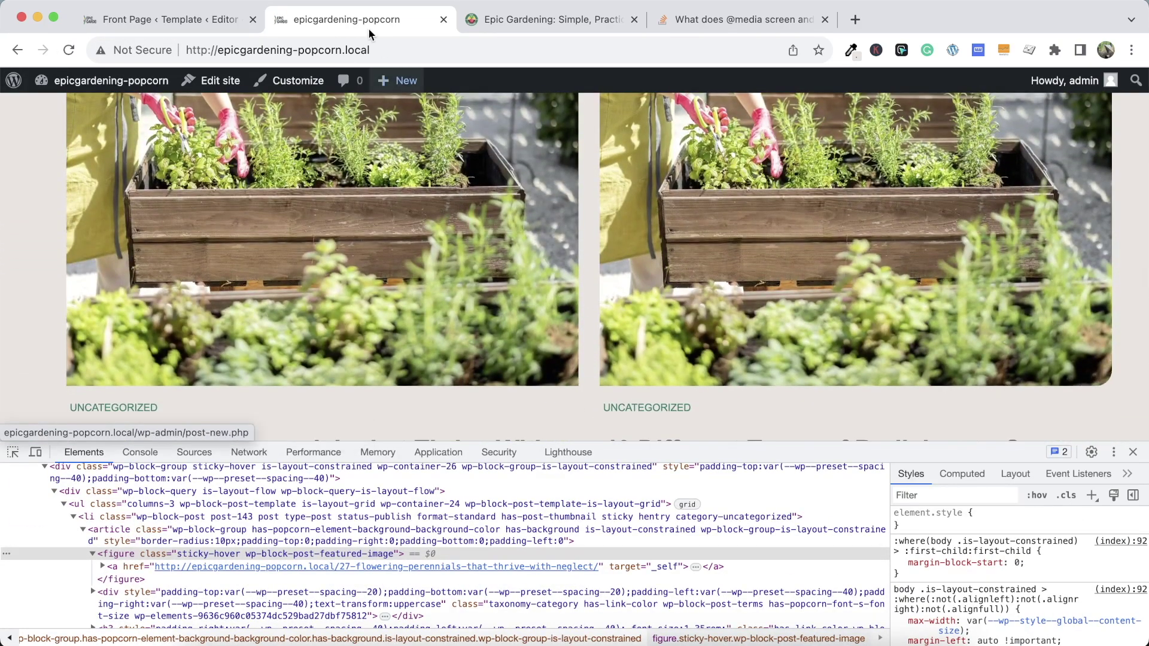
Clear the height and width of the Leafy Greens section's Post Featured Image in the Front Page template
click(210, 22)
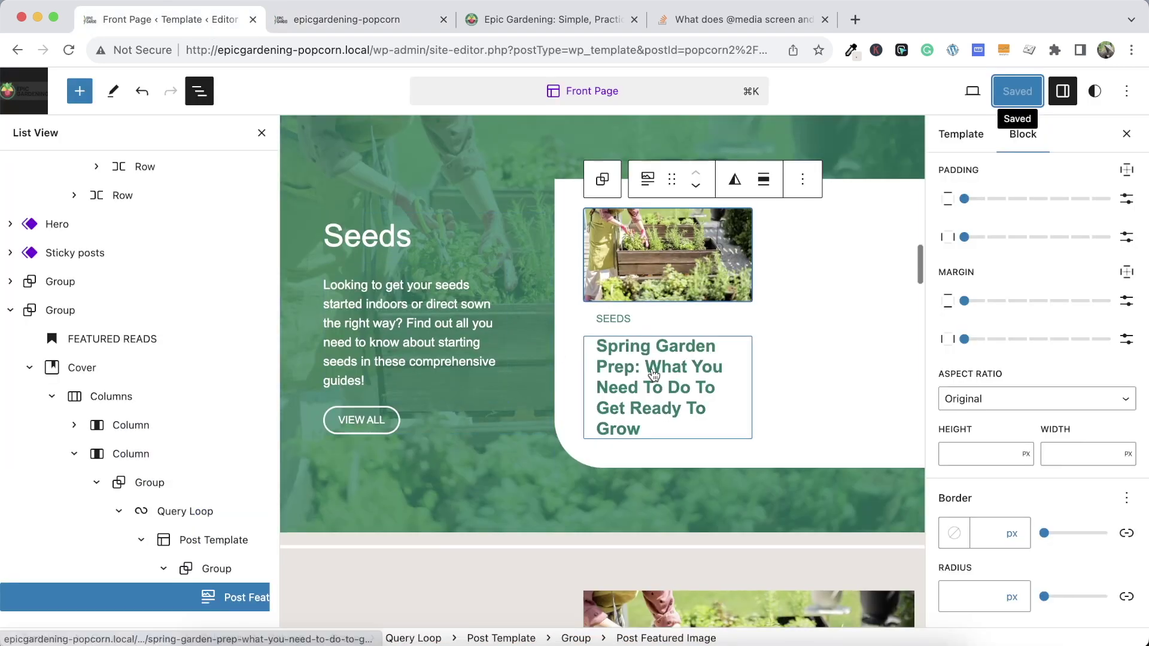
scroll(525, 343, down, 7)
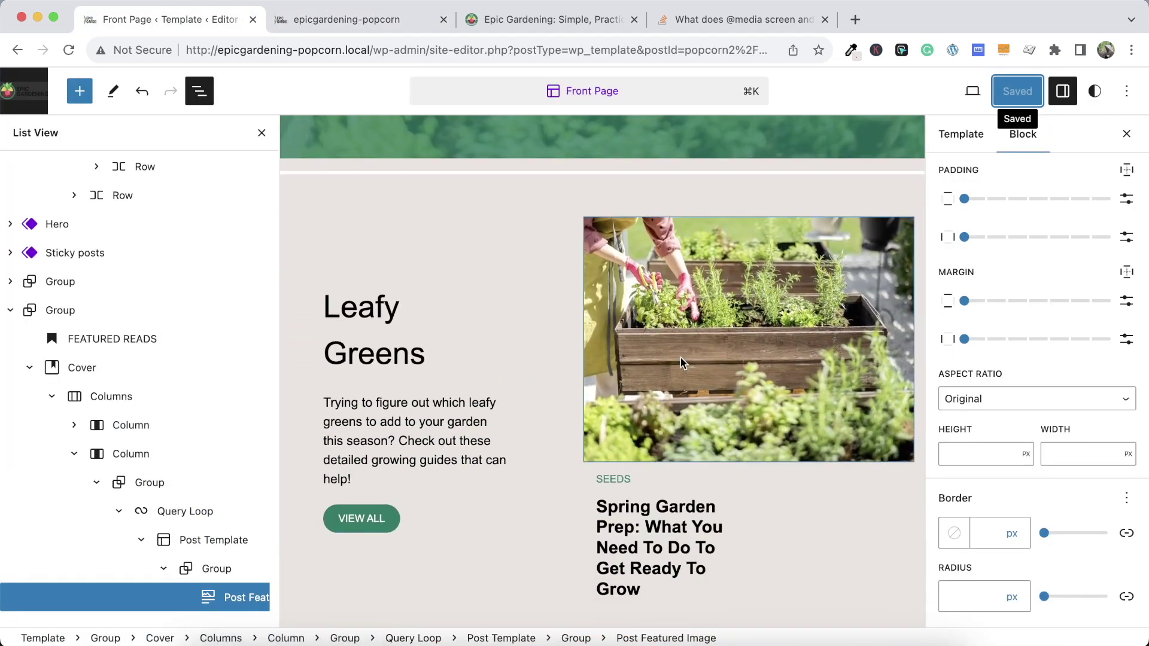
click(693, 429)
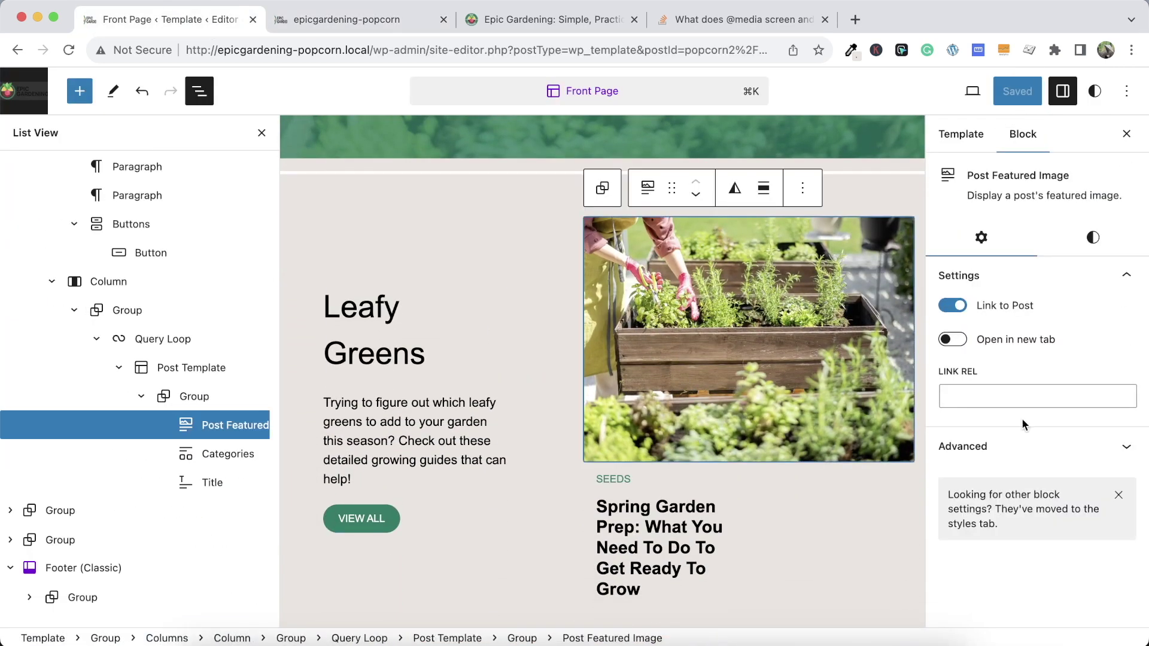
click(1095, 239)
scroll(1056, 492, down, 8)
click(984, 357)
key(BackSpace)
key(Tab)
key(BackSpace)
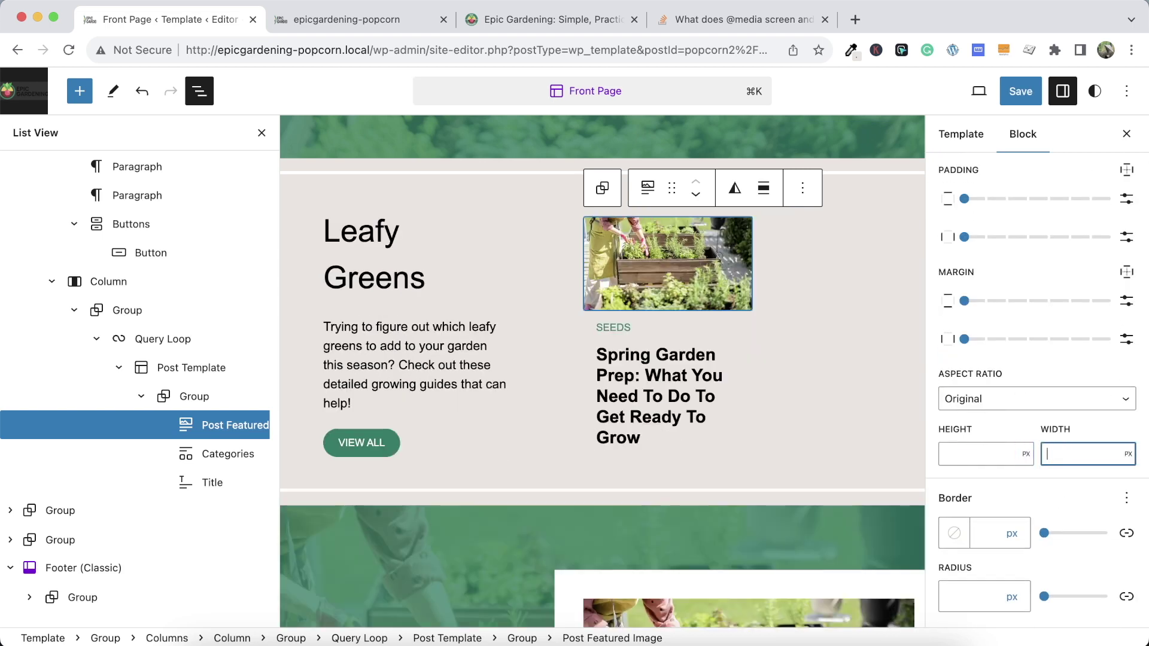
Clear the height and width of the Product Reviews section's Post Featured Image and save the Front Page template
scroll(767, 377, down, 1)
scroll(765, 359, down, 5)
click(760, 313)
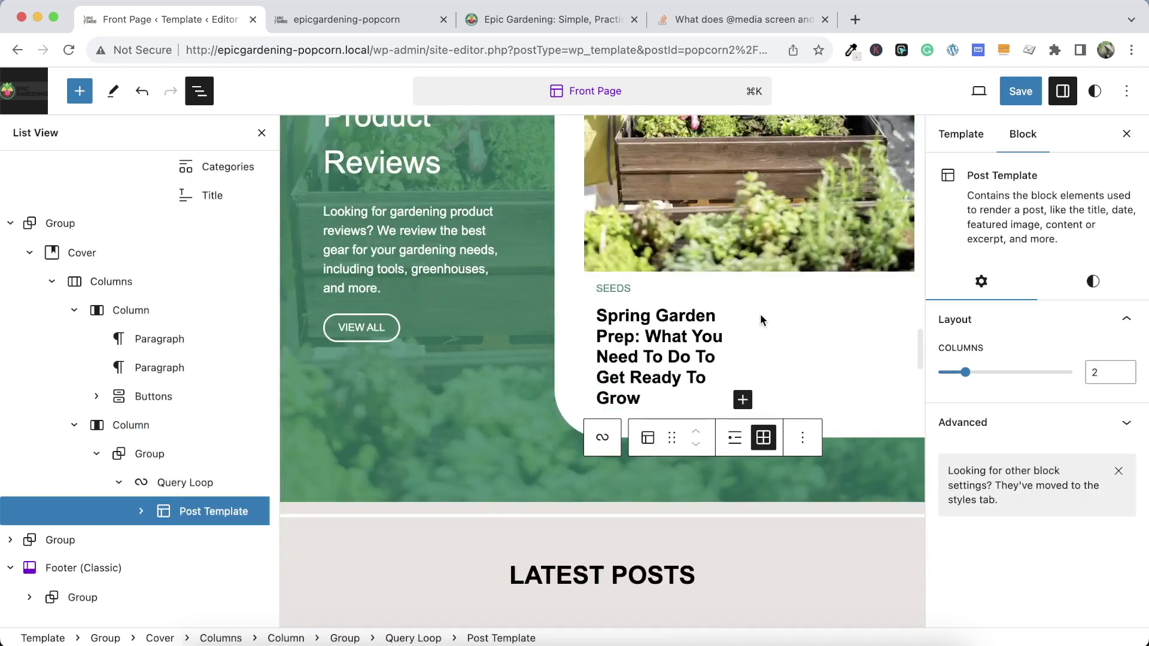
click(724, 230)
click(969, 524)
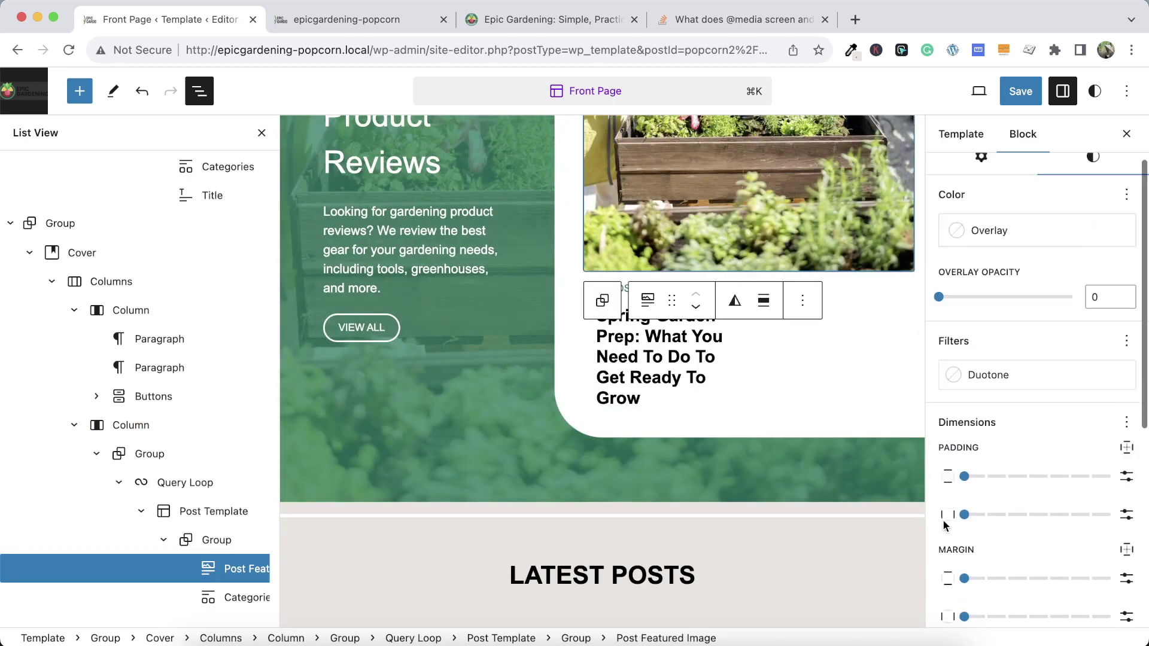
scroll(972, 496, down, 4)
click(975, 489)
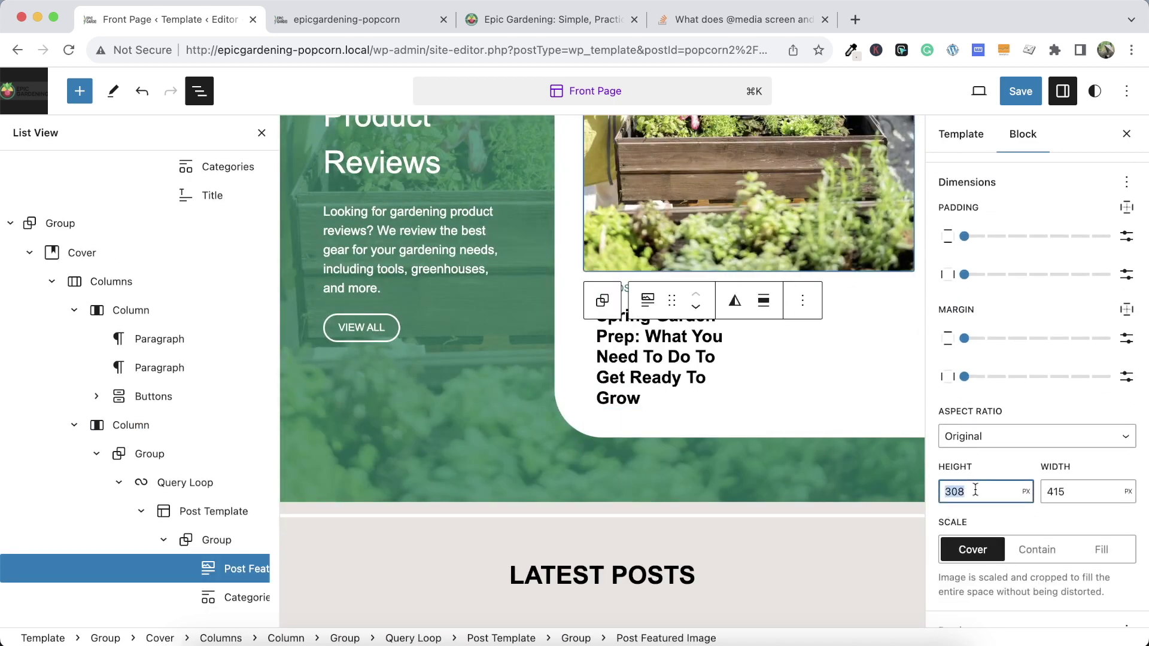
key(BackSpace)
key(BackSpace)
scroll(748, 308, down, 5)
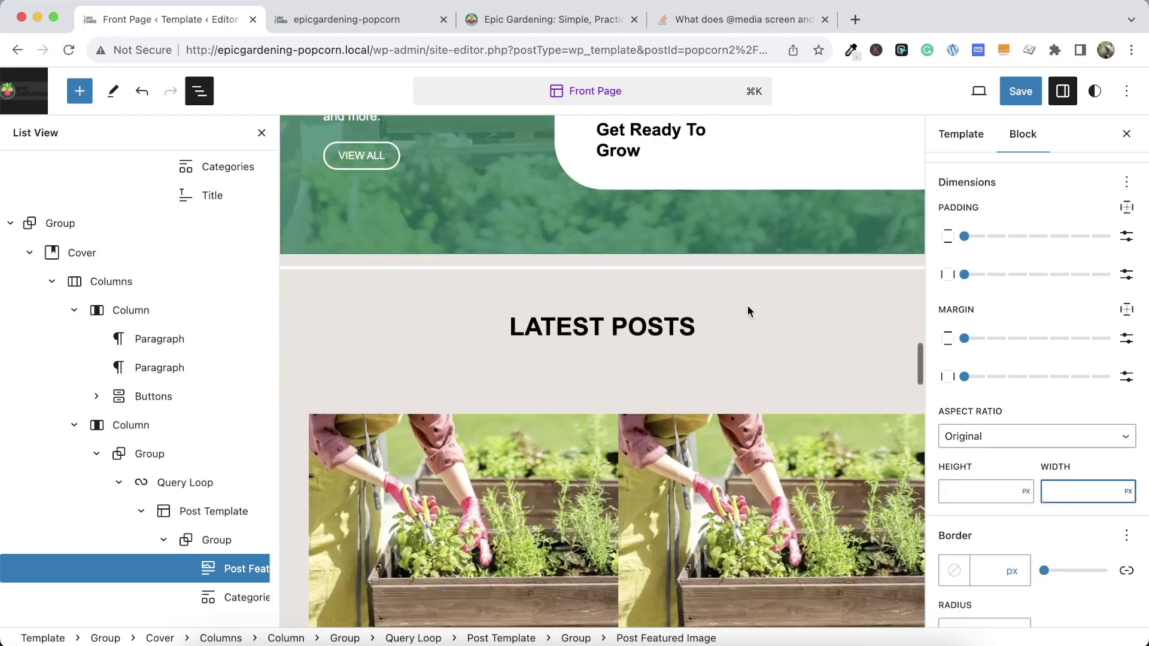
click(1020, 91)
click(982, 90)
Reload the front page, close the developer tools and check the Seeds, Leafy Greens and Product Reviews images at full size
click(386, 19)
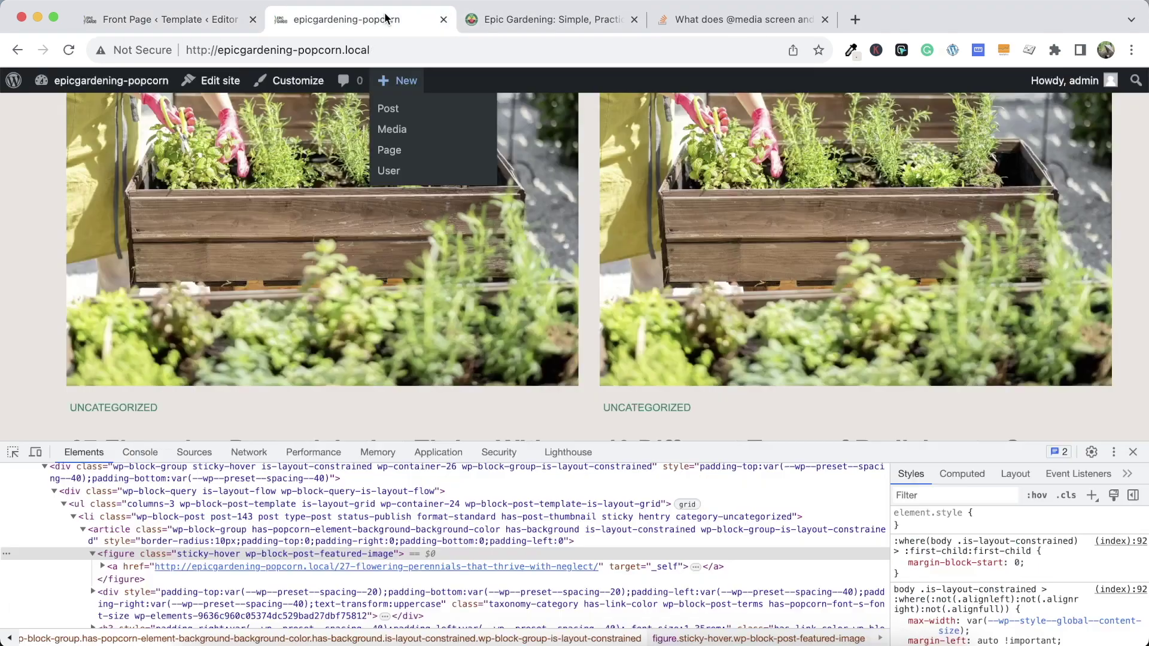
click(69, 51)
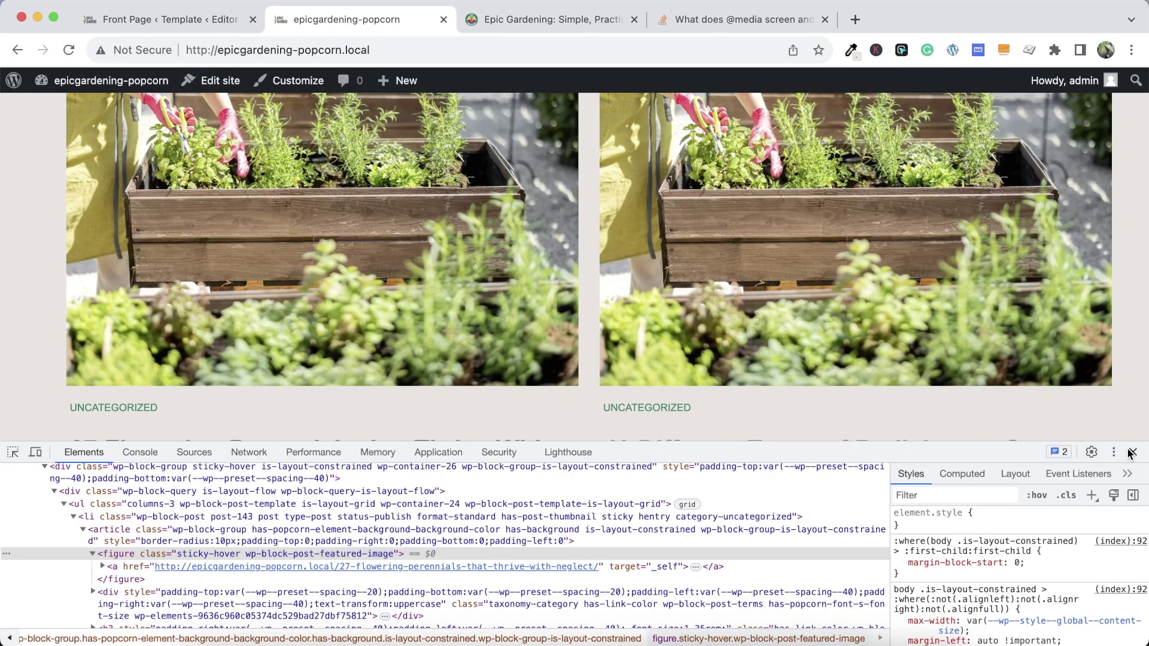
click(1132, 452)
scroll(1040, 332, up, 10)
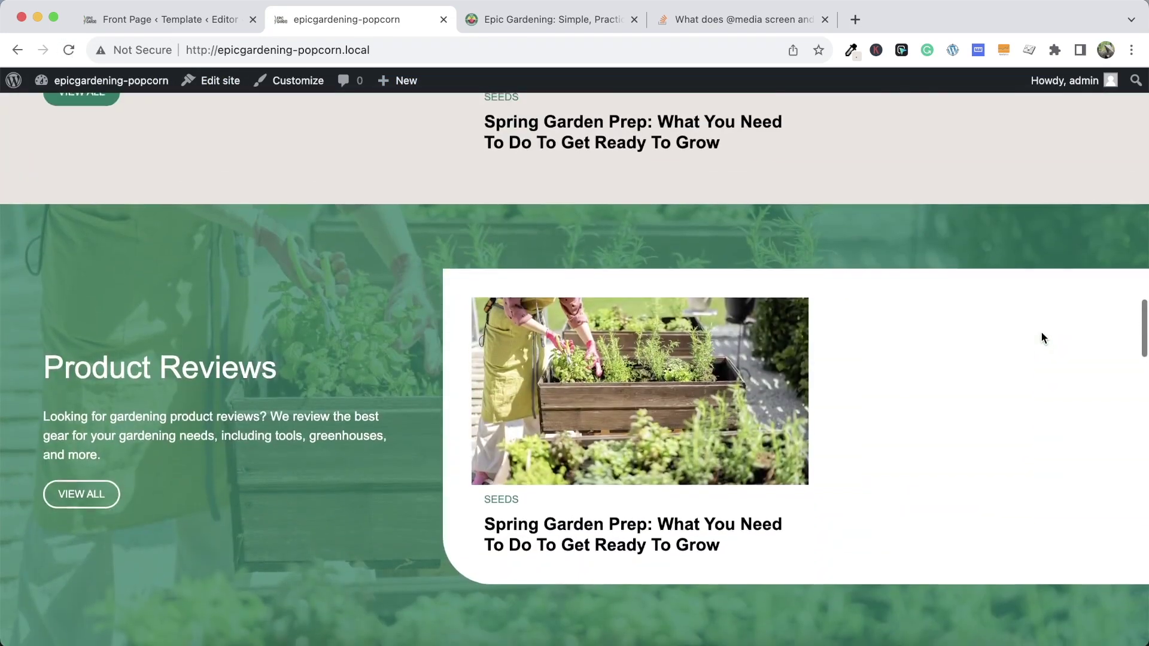
scroll(1041, 338, up, 10)
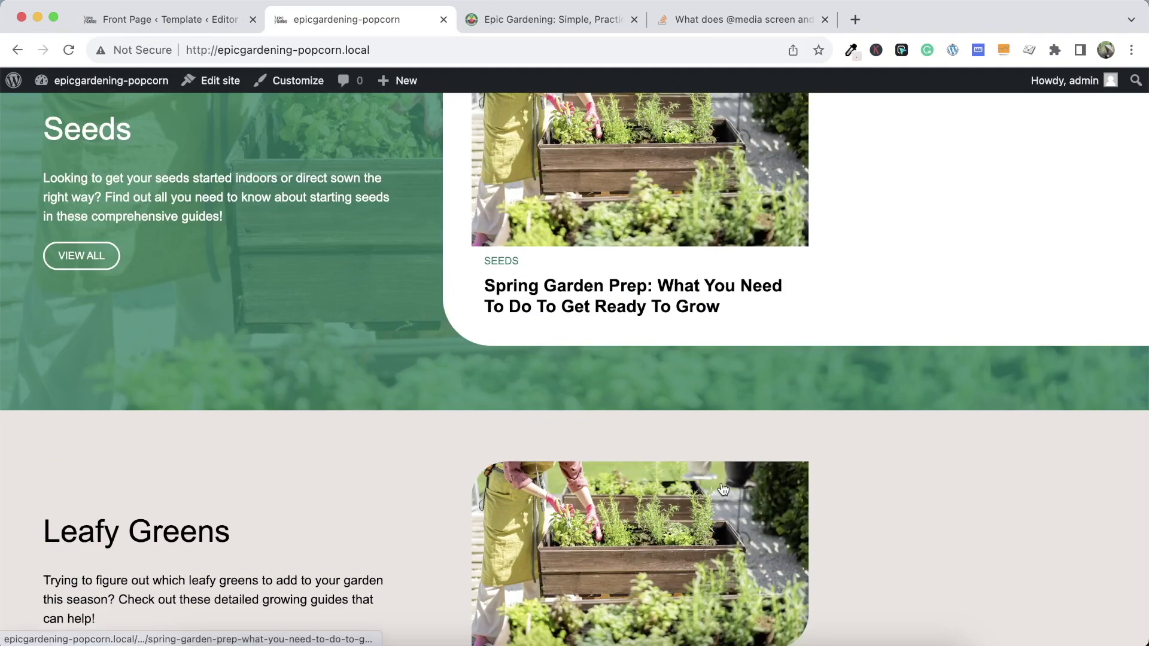
scroll(723, 489, down, 2)
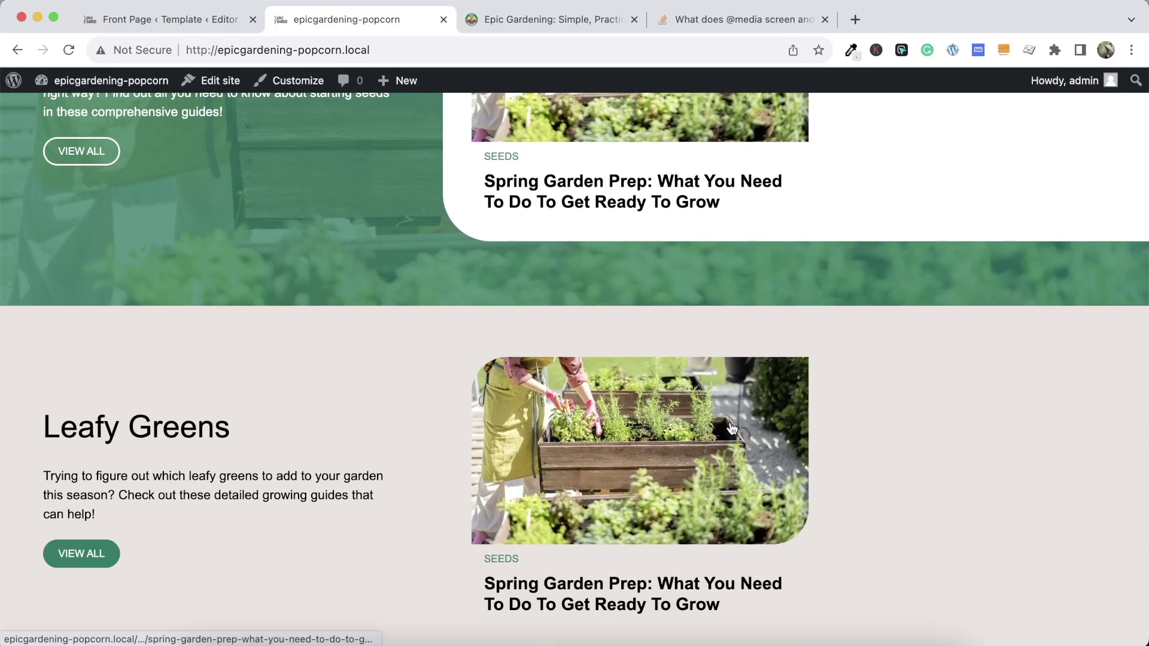
scroll(778, 246, up, 3)
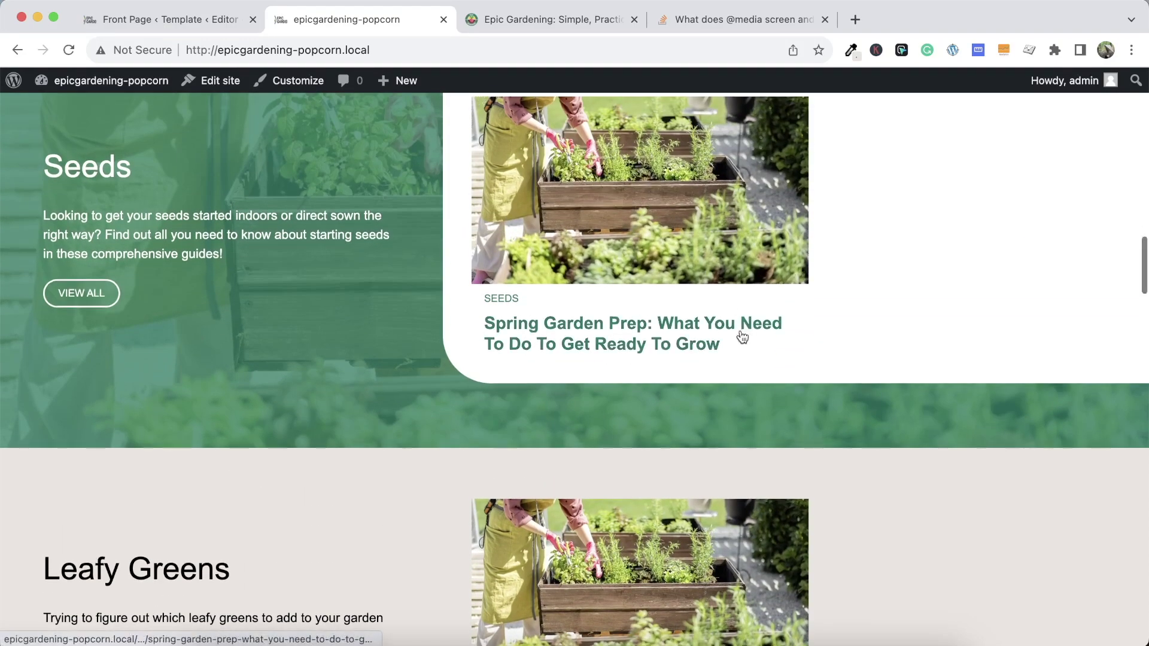
scroll(741, 337, down, 8)
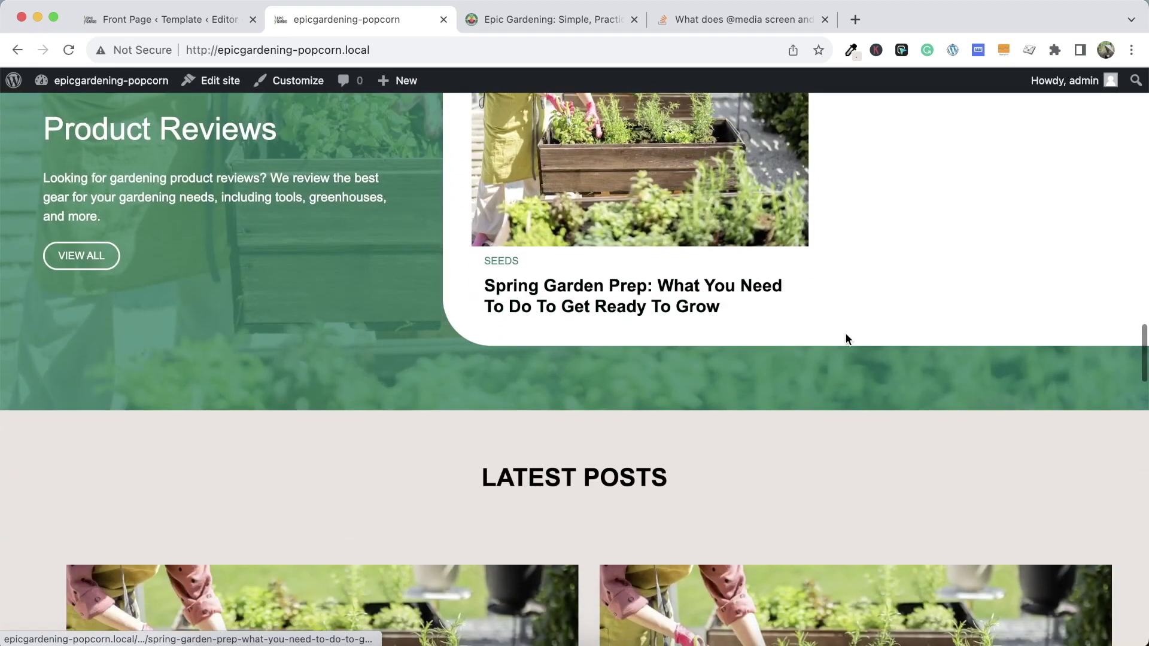
scroll(792, 401, down, 6)
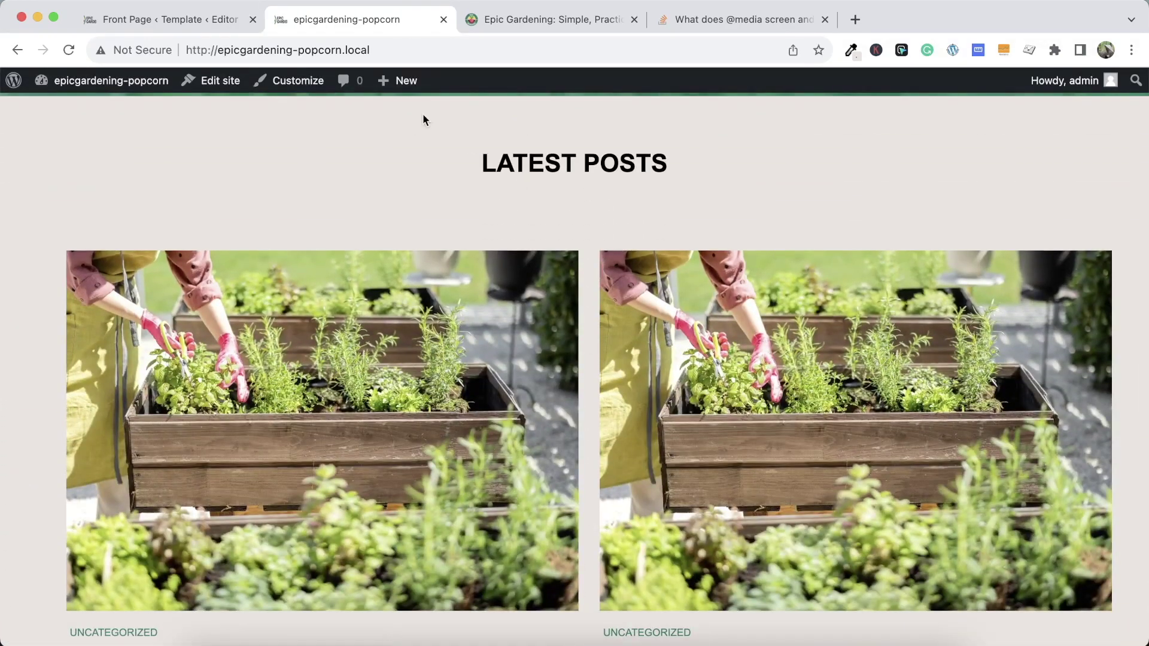
Clear the height and width of the Latest Posts section's Post Featured Image and save the Front Page template
click(170, 20)
click(383, 304)
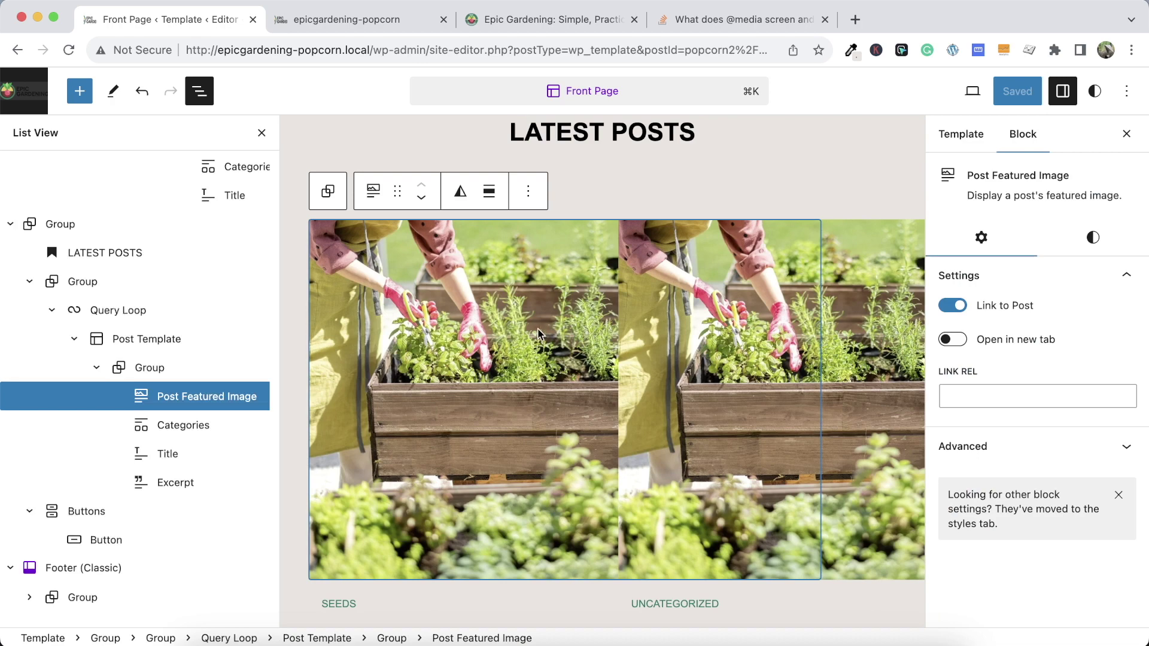
click(1093, 239)
scroll(1017, 359, down, 5)
click(980, 357)
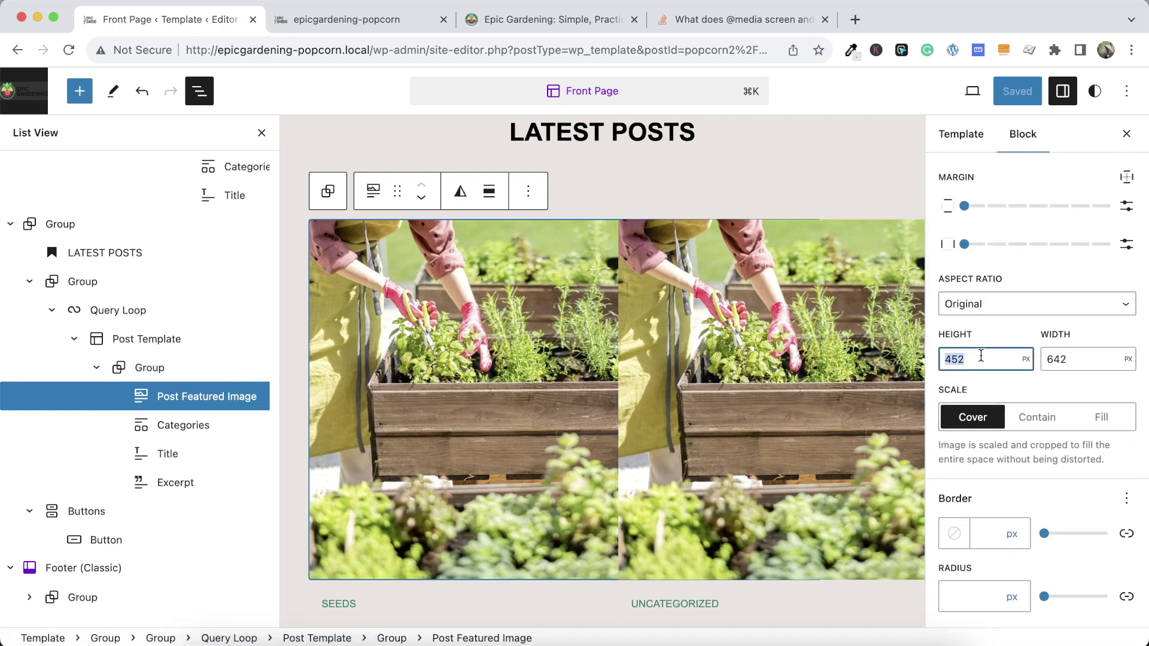
key(BackSpace)
key(Tab)
key(Tab)
key(BackSpace)
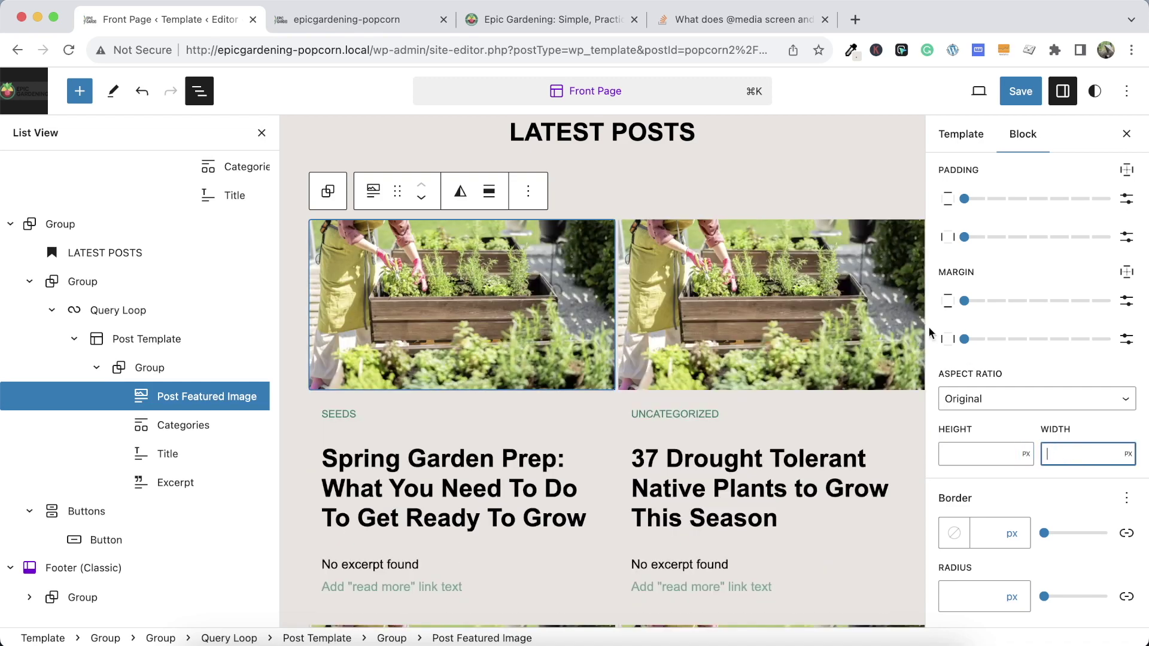
click(1020, 91)
click(982, 90)
Reload the front page and check the image sizes and the gap between columns under Latest Posts
click(347, 19)
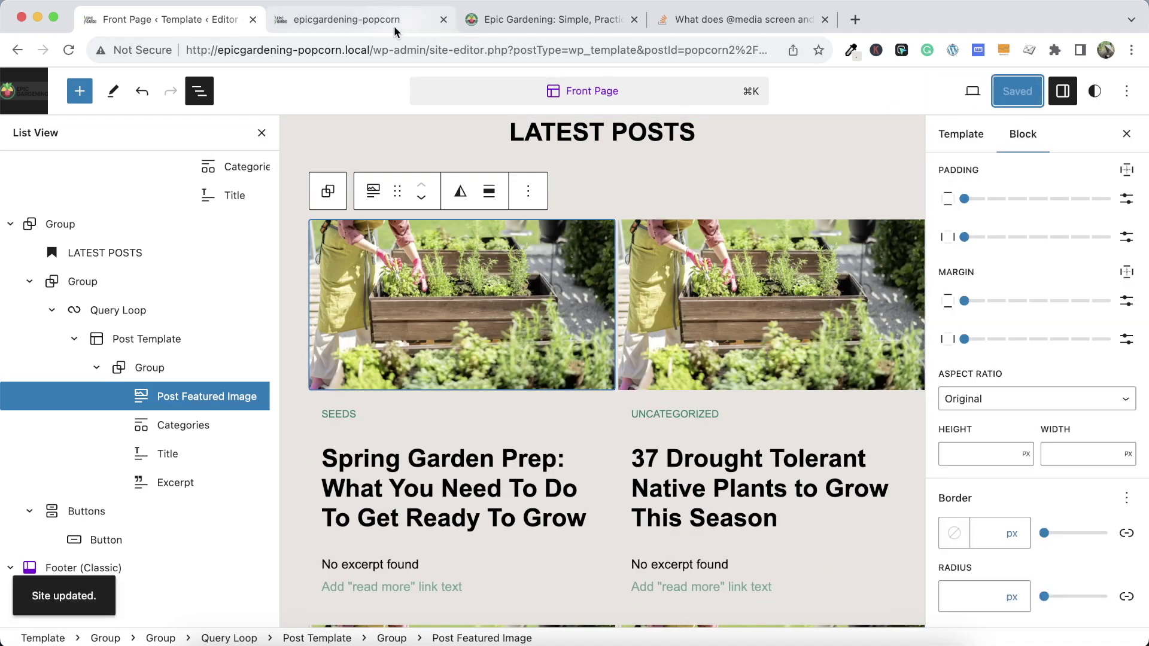
click(152, 78)
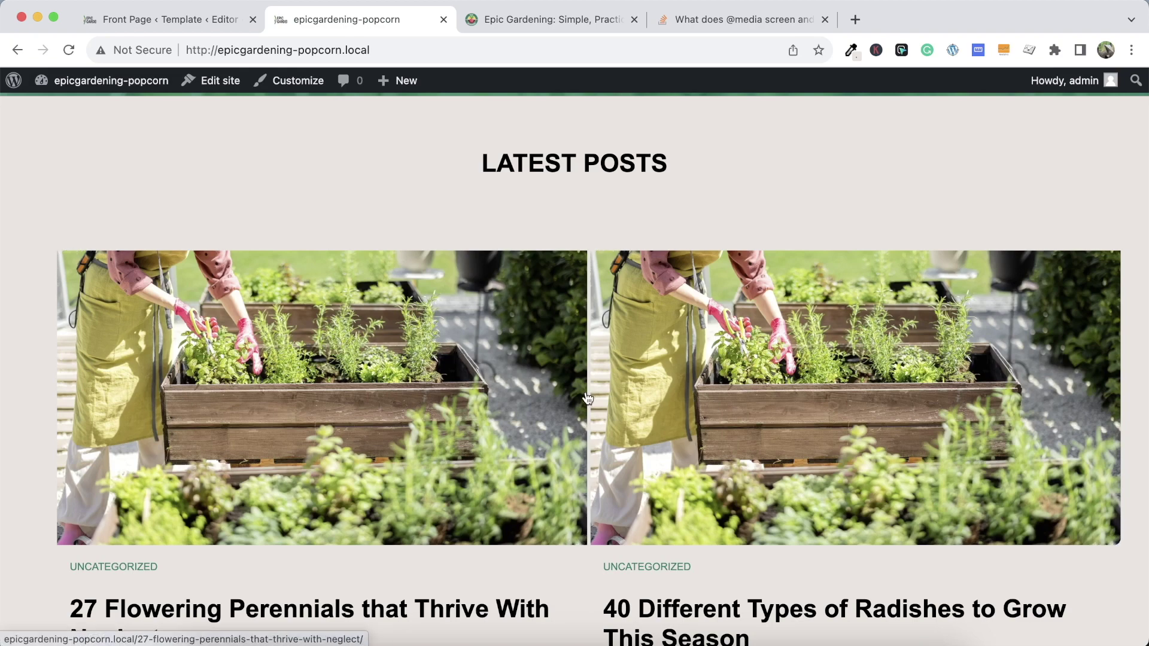
scroll(584, 419, down, 3)
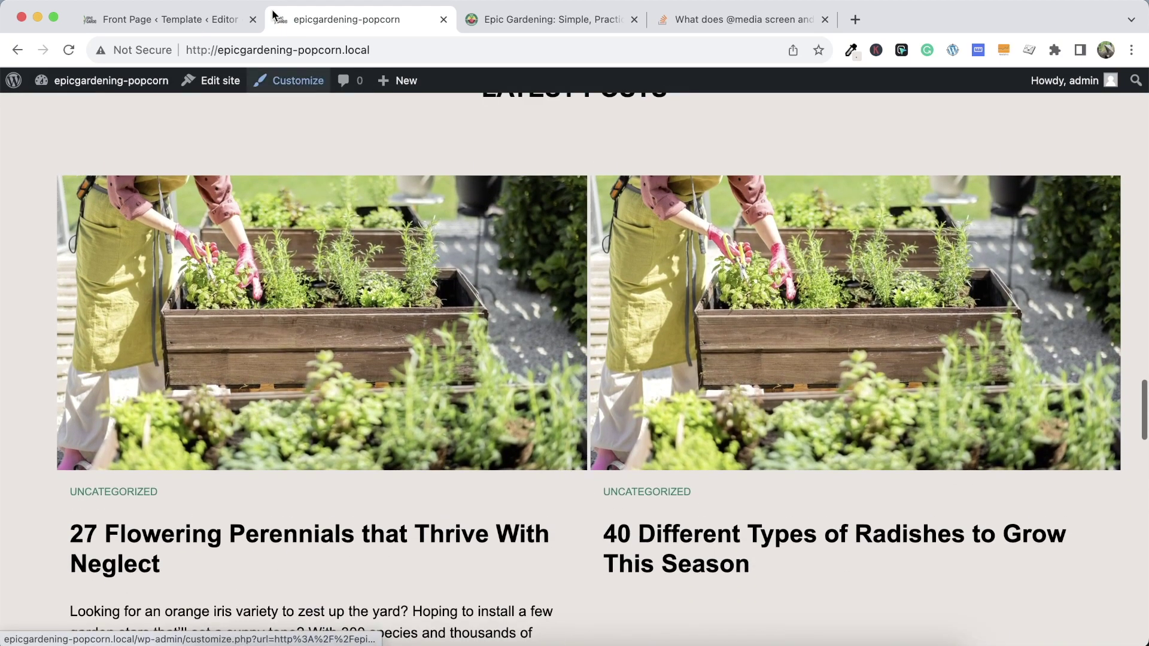
Set the block spacing of the Latest Posts section's Post Template to 4 and save the Front Page template
click(179, 16)
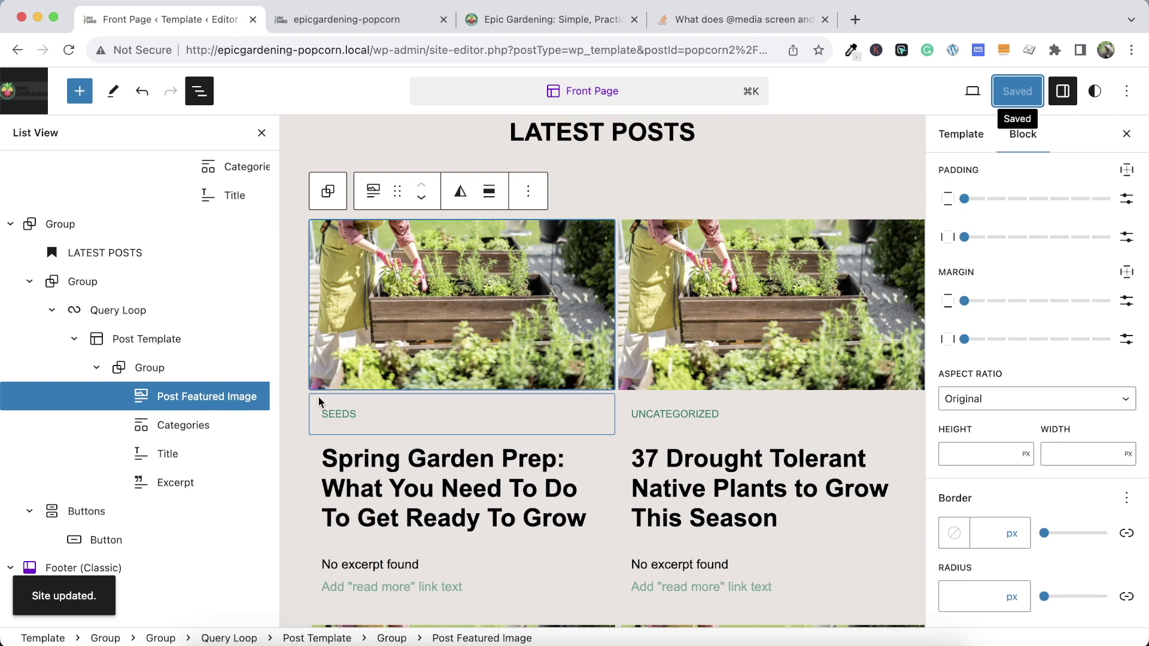
click(173, 369)
click(153, 339)
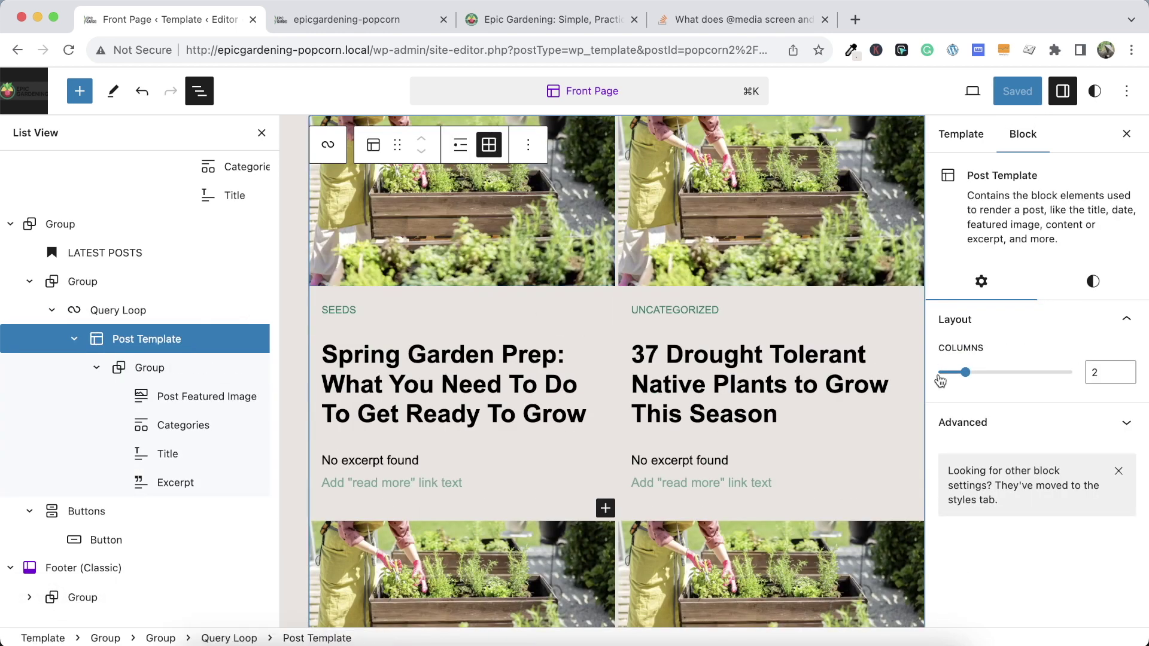
click(1093, 282)
scroll(1041, 443, down, 2)
drag(994, 600, 1032, 600)
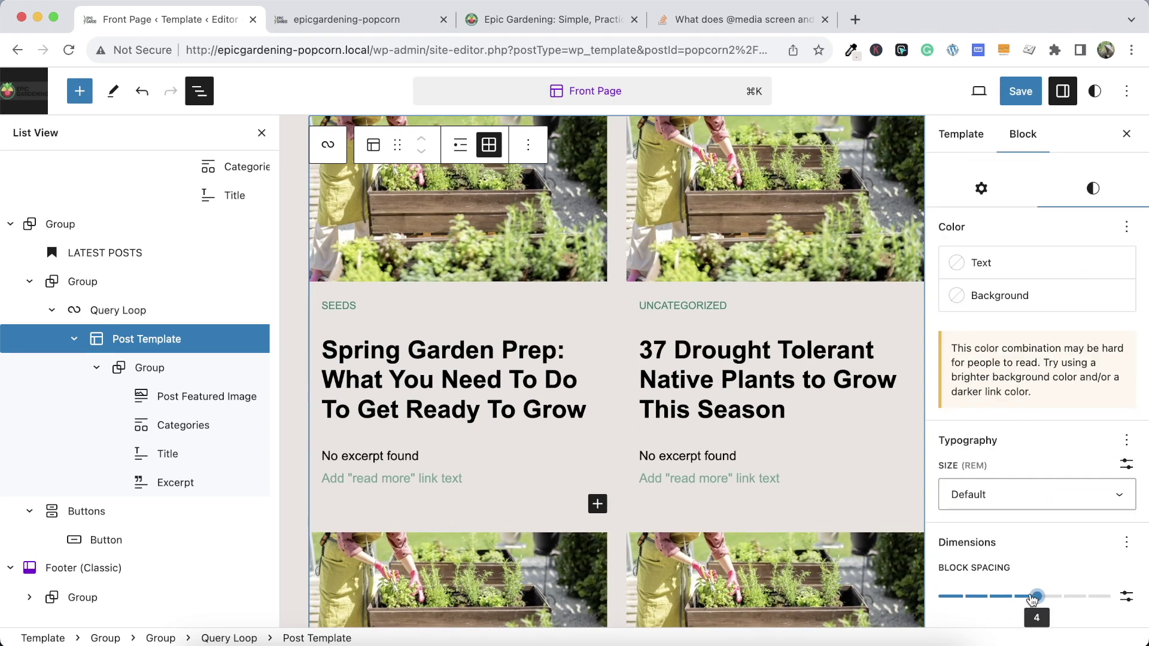
click(1021, 91)
click(982, 89)
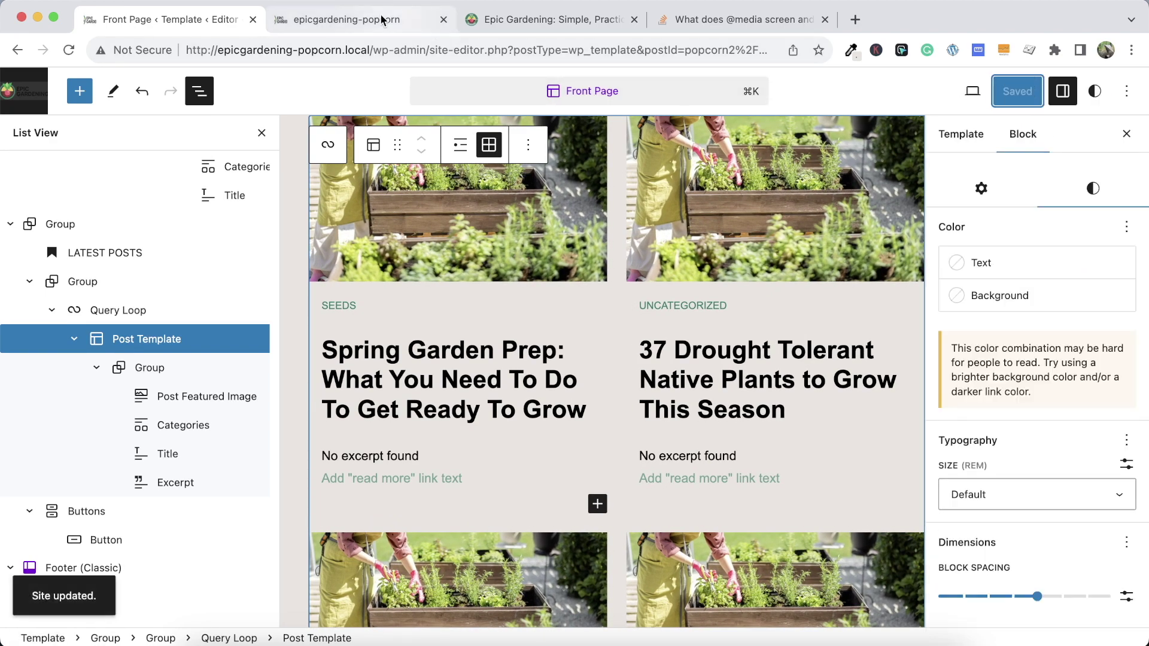
Reload the front page and check the Latest Posts grid spacing down to the footer
click(347, 19)
click(66, 48)
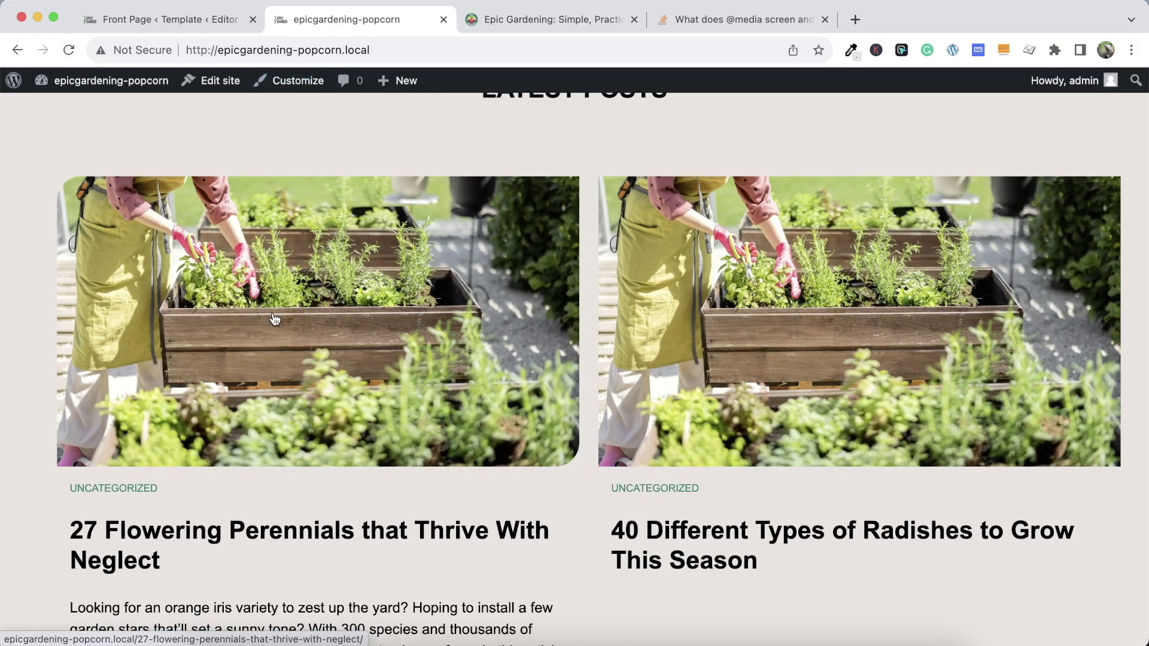
scroll(559, 525, down, 5)
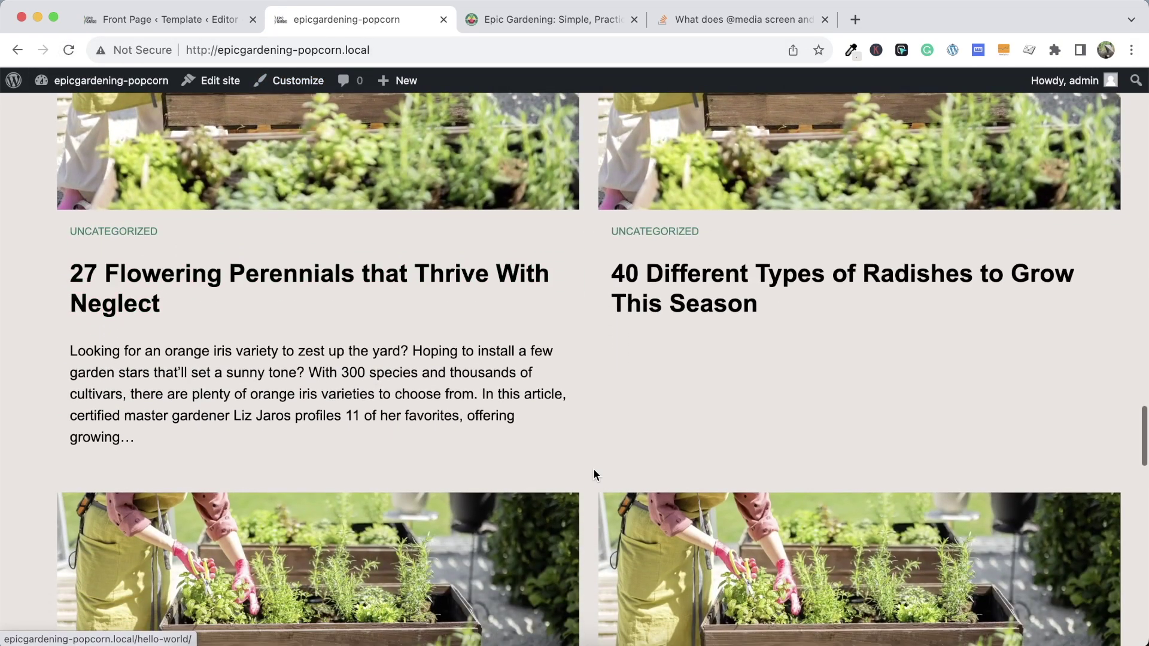
scroll(582, 385, down, 20)
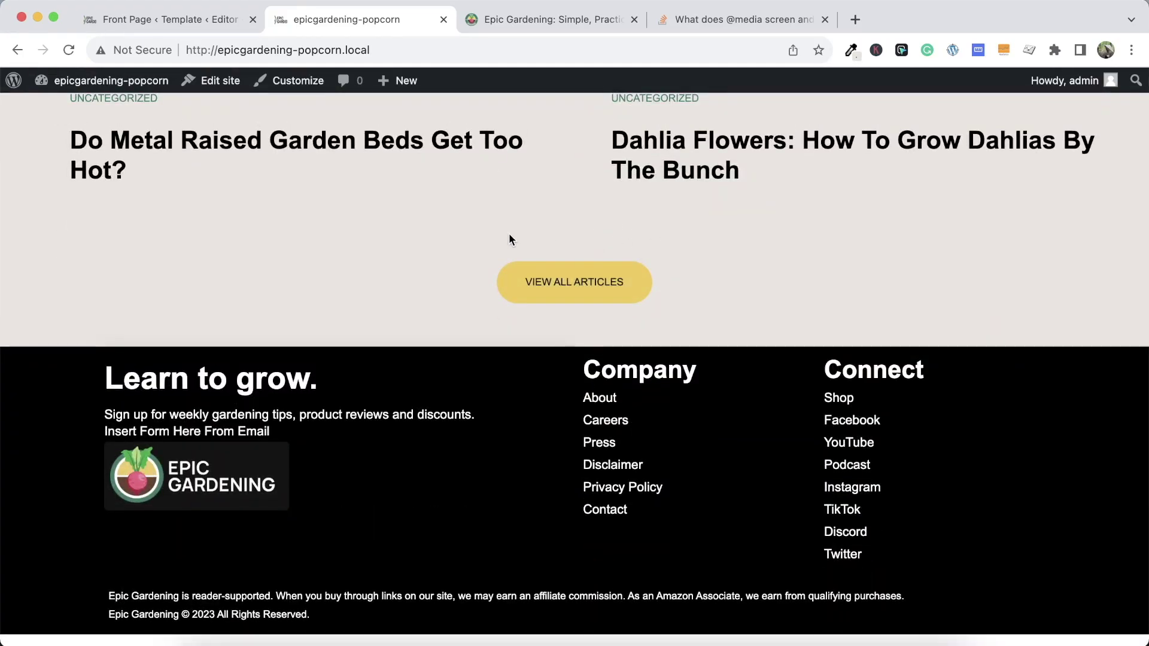
Review the Featured Reads and sticky posts sections, and switch to the live Epic Gardening site to compare the layout
scroll(512, 234, up, 10)
scroll(509, 236, up, 20)
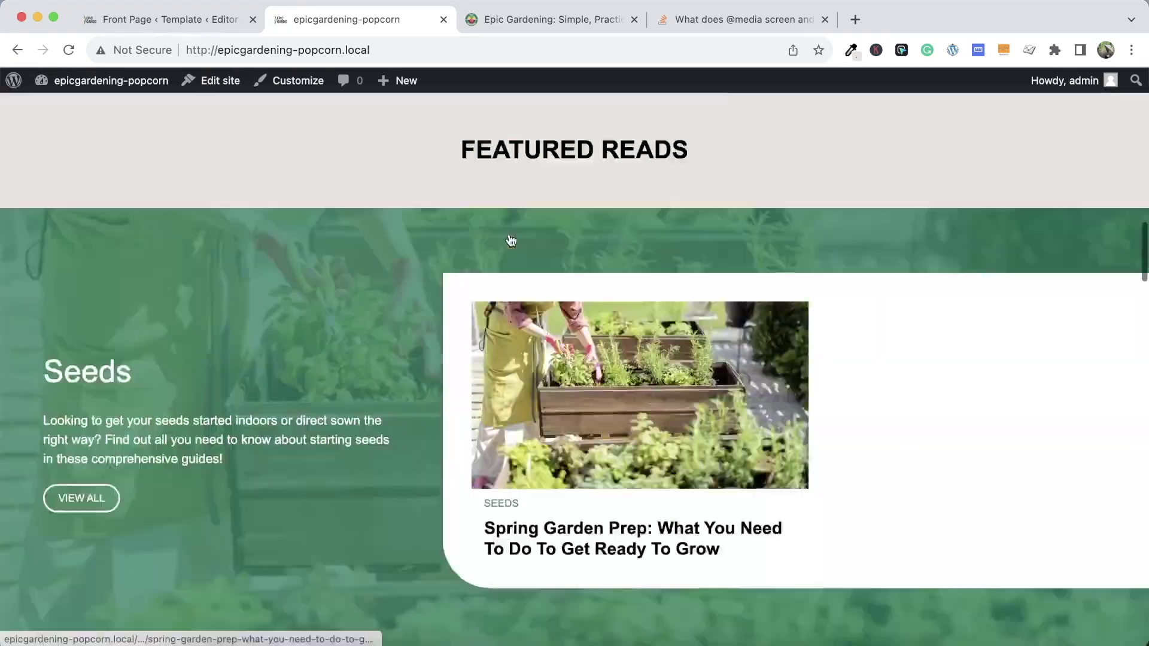
scroll(508, 238, down, 10)
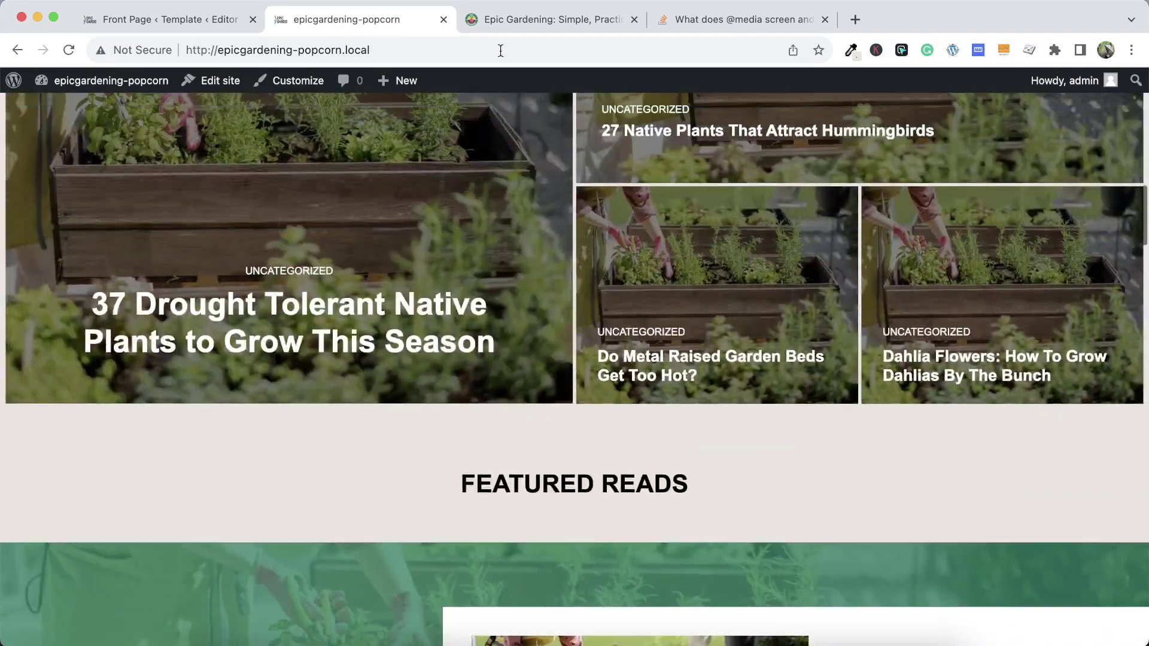
click(507, 19)
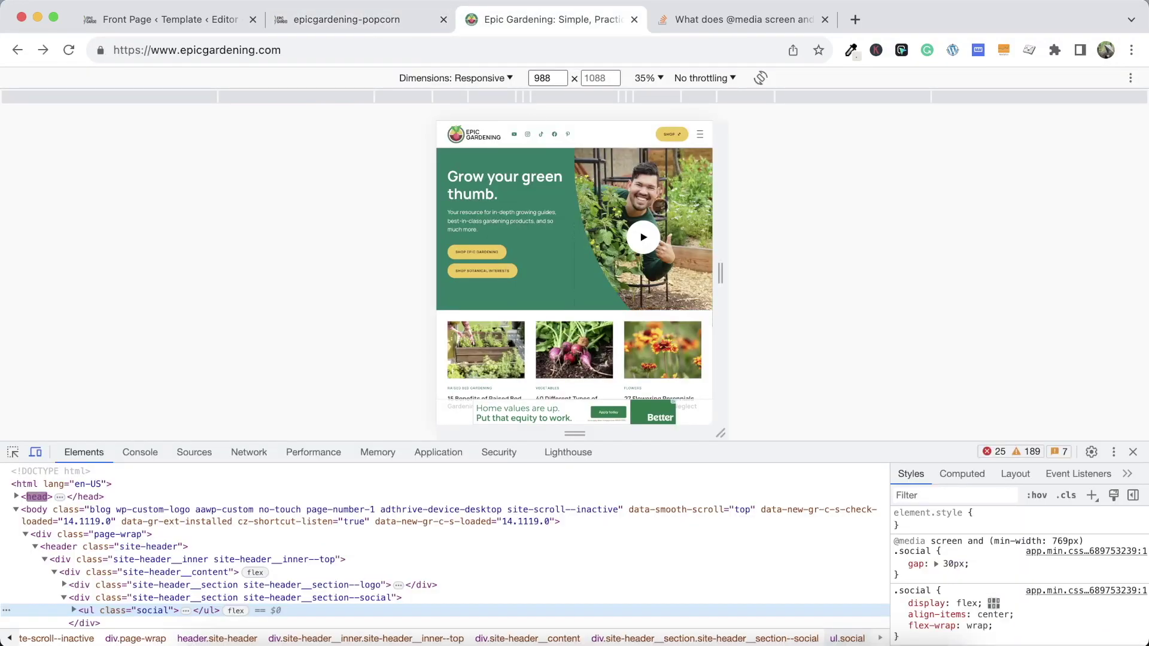
Narrow the live Epic Gardening site's responsive preview to 551 px and examine the hero, post list and Editor's Picks
drag(725, 266, 664, 265)
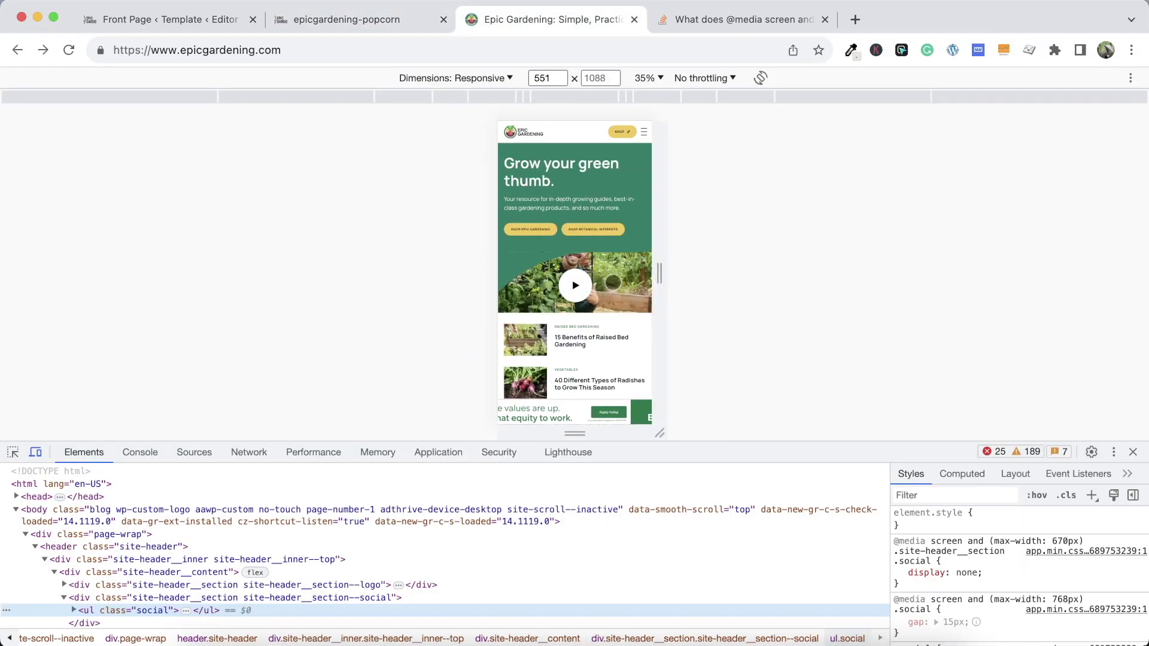
scroll(613, 282, down, 5)
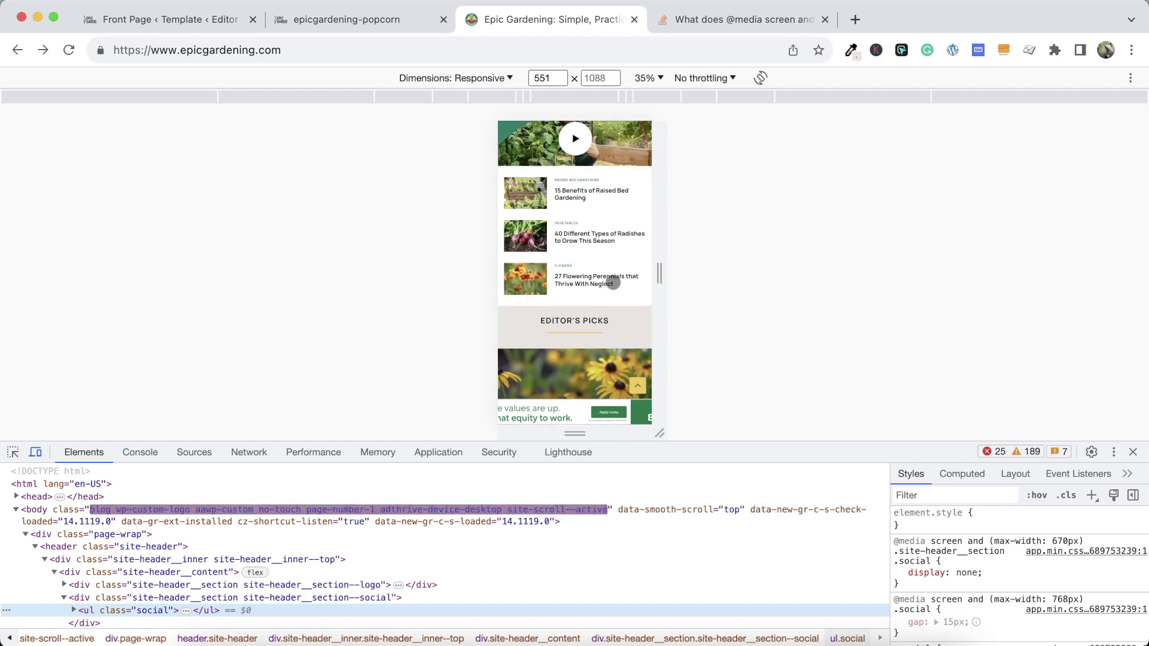
Switch to the local front page and open the developer tools with the device preview to check its upper sections
click(319, 24)
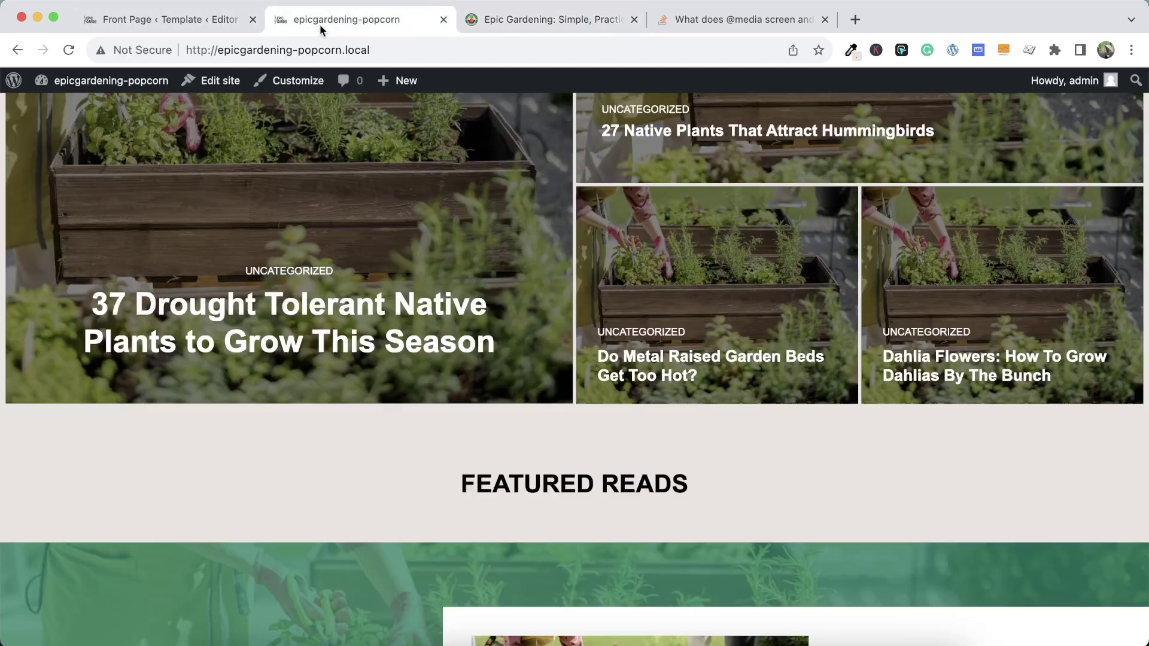
right_click(397, 461)
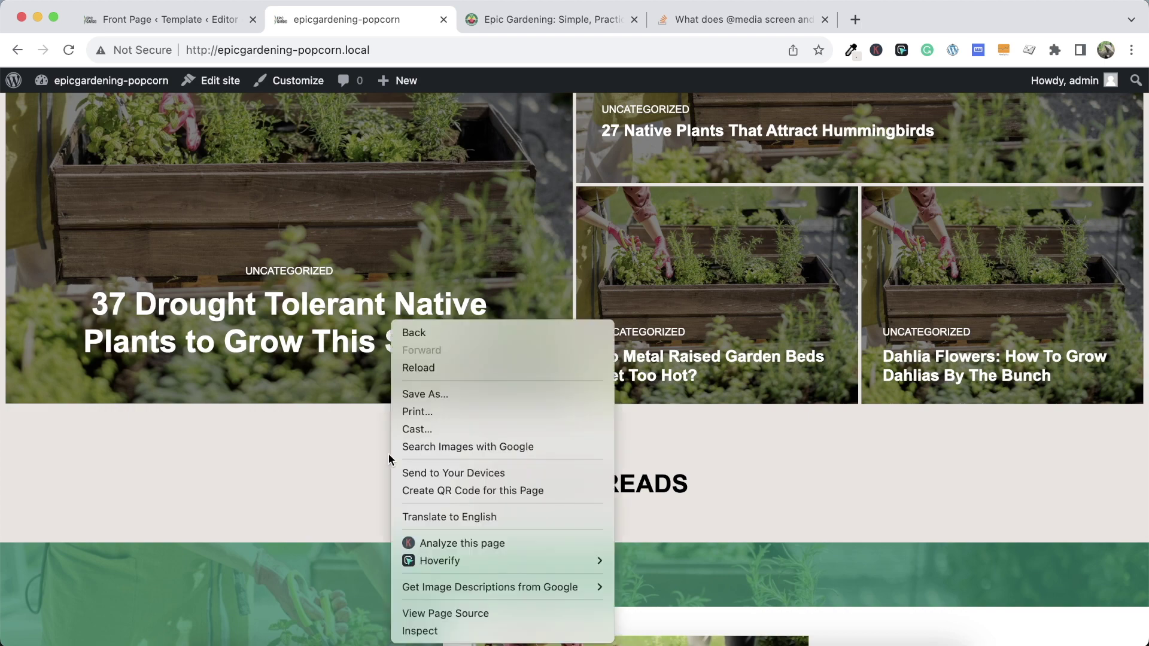
click(413, 628)
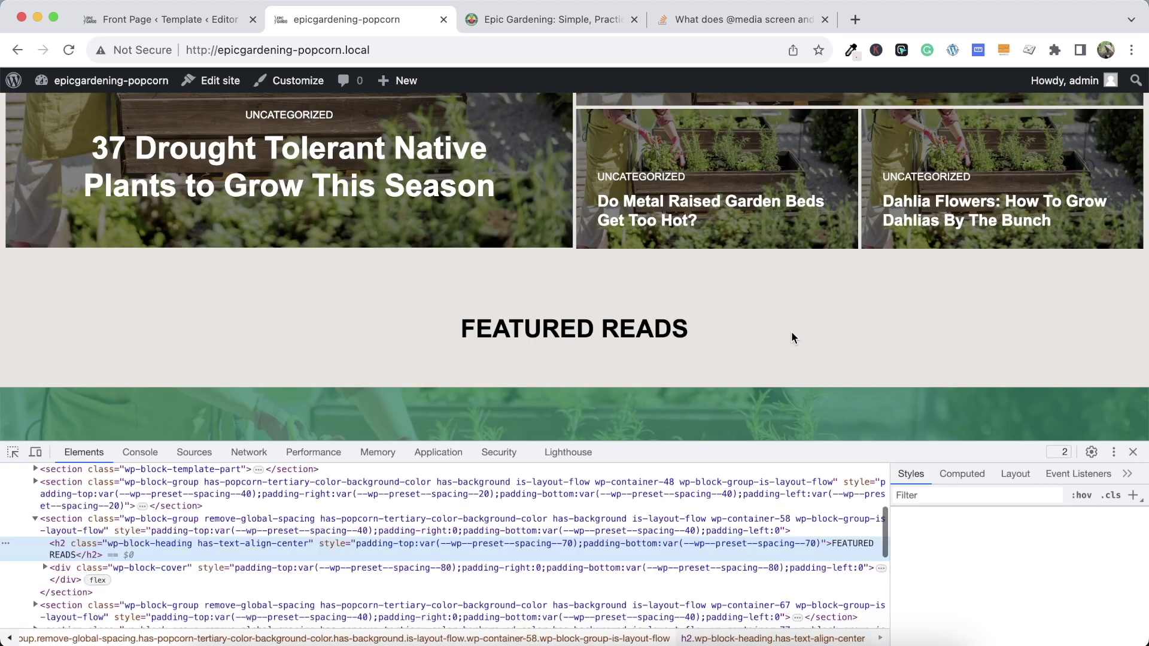
click(42, 453)
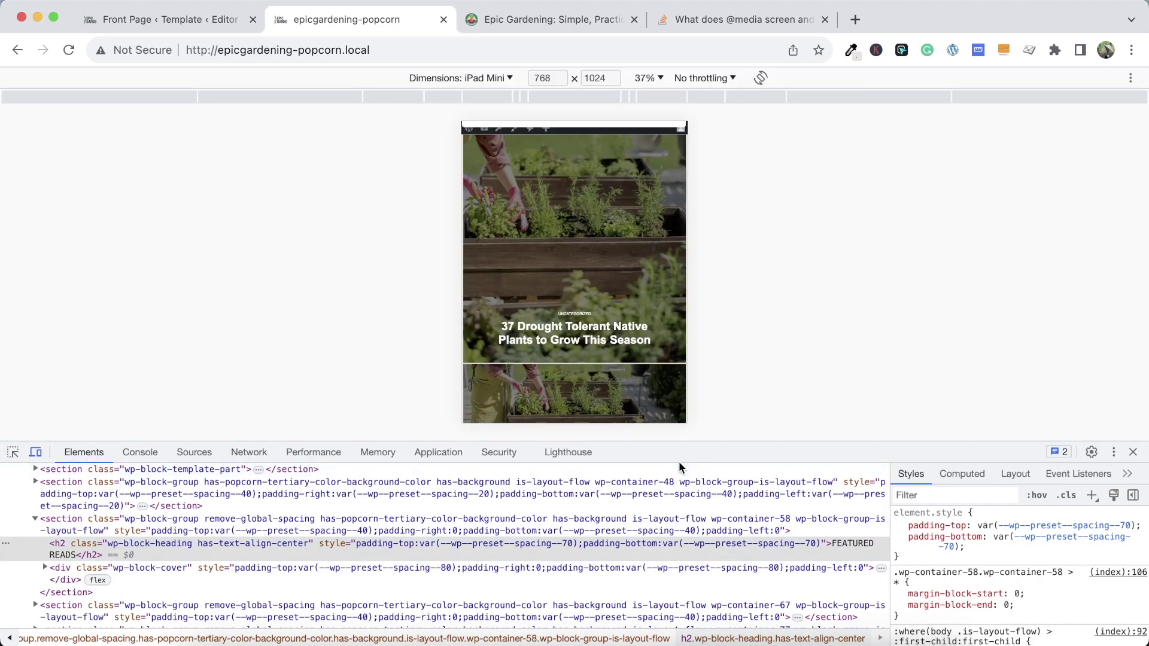
click(1133, 451)
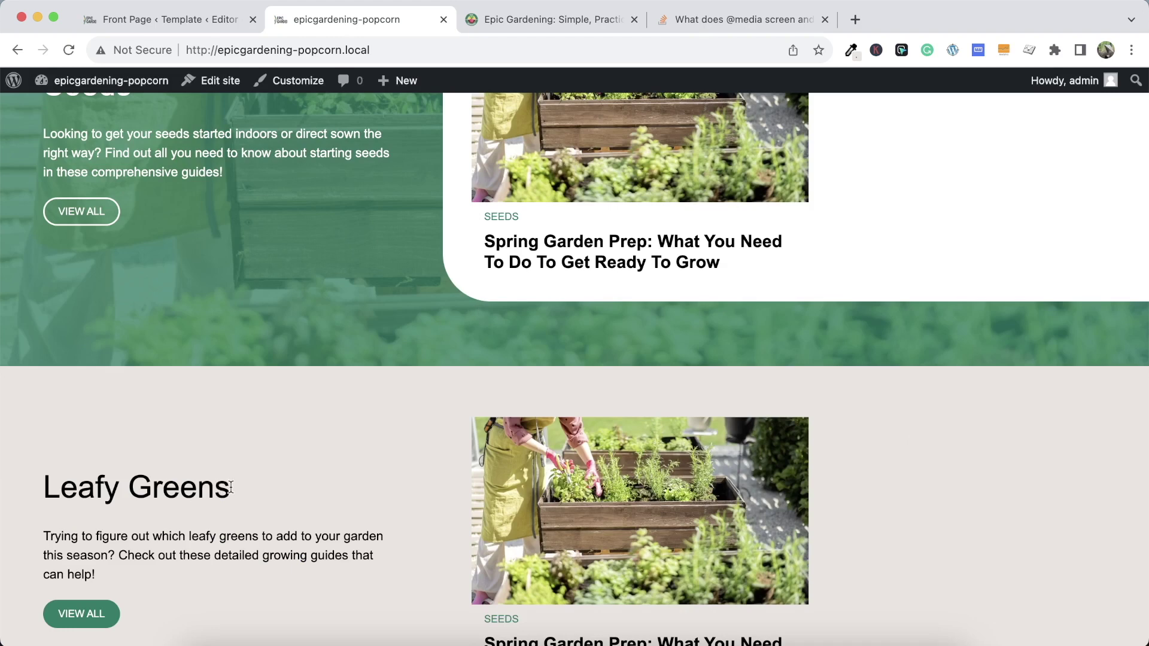
right_click(345, 420)
click(395, 631)
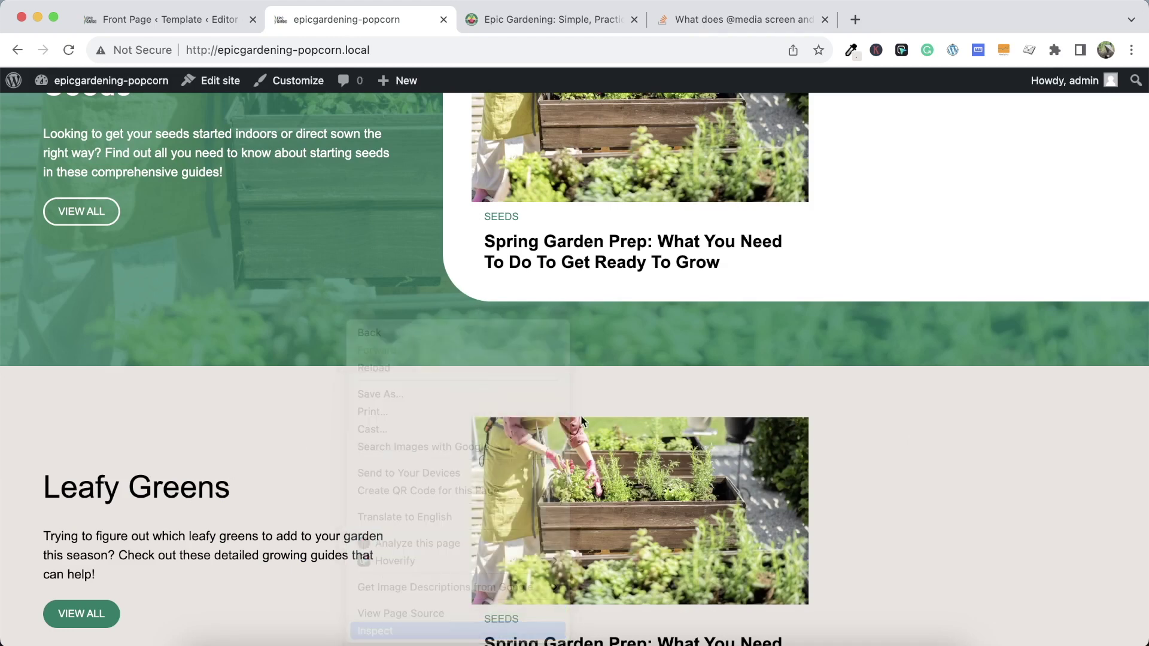
scroll(664, 288, up, 5)
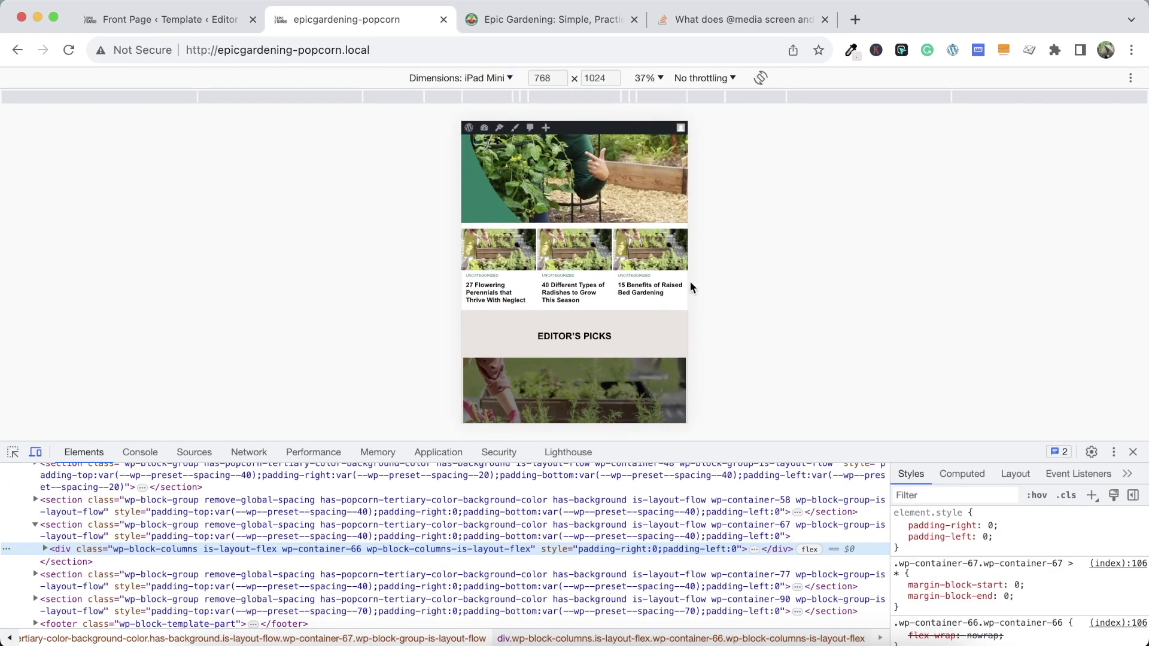
Set the device preview to Responsive, narrow it to 574 px and examine the hero's spacing on the local page
click(478, 78)
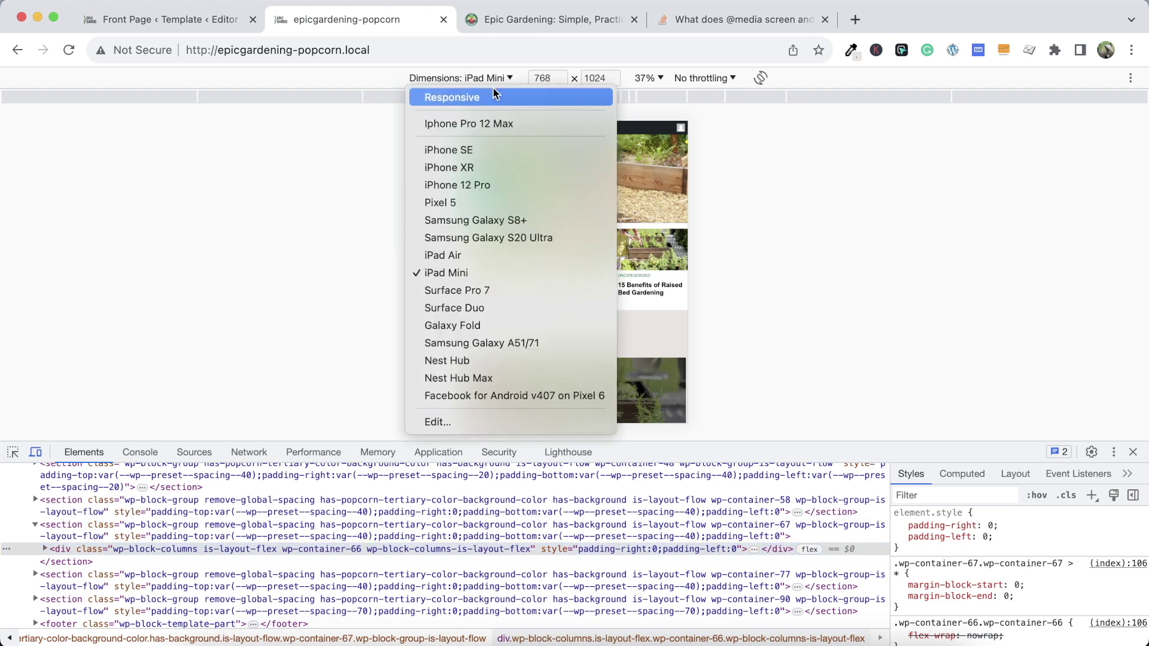
click(575, 98)
mouse_move(663, 273)
mouse_down()
mouse_move(852, 260)
mouse_move(694, 242)
mouse_move(688, 256)
mouse_move(669, 255)
mouse_up()
scroll(637, 336, down, 5)
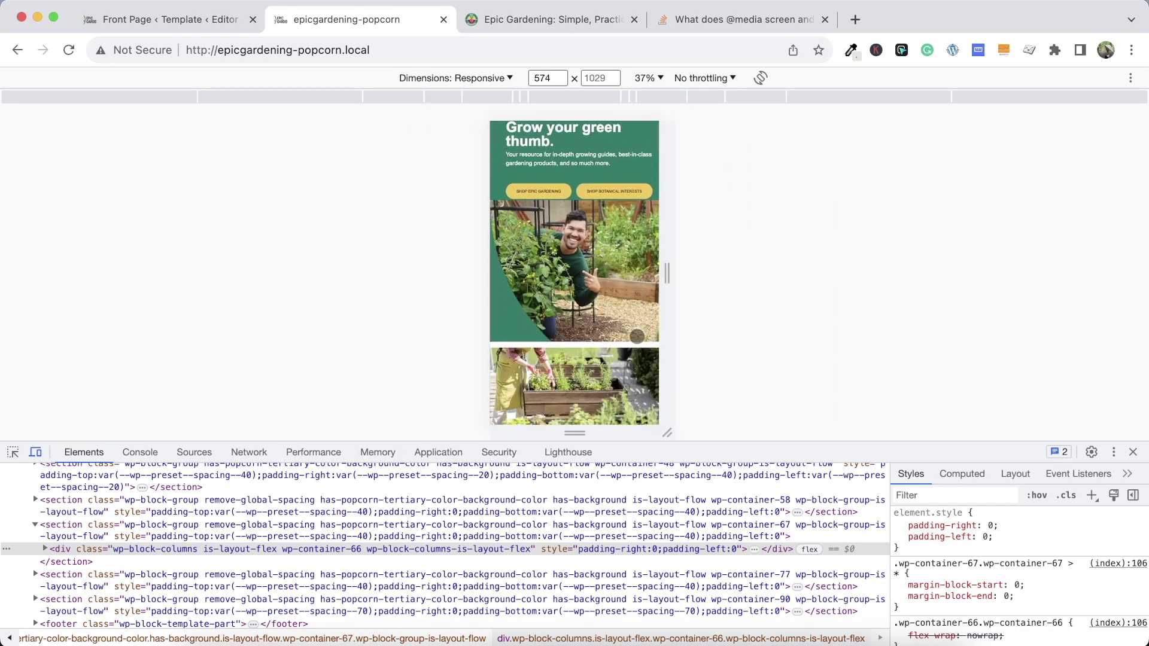
scroll(647, 279, up, 5)
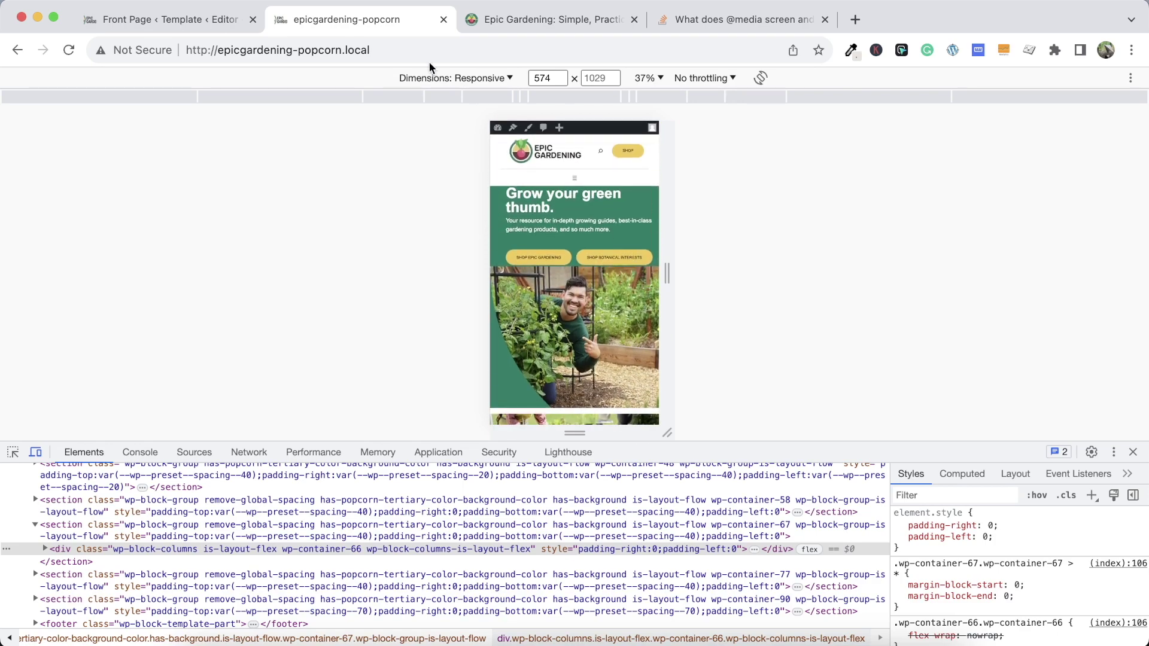
In the Front Page template, set the vertical padding of the Hero's text Group to 4 and save
click(223, 24)
scroll(650, 311, up, 3)
scroll(649, 314, down, 5)
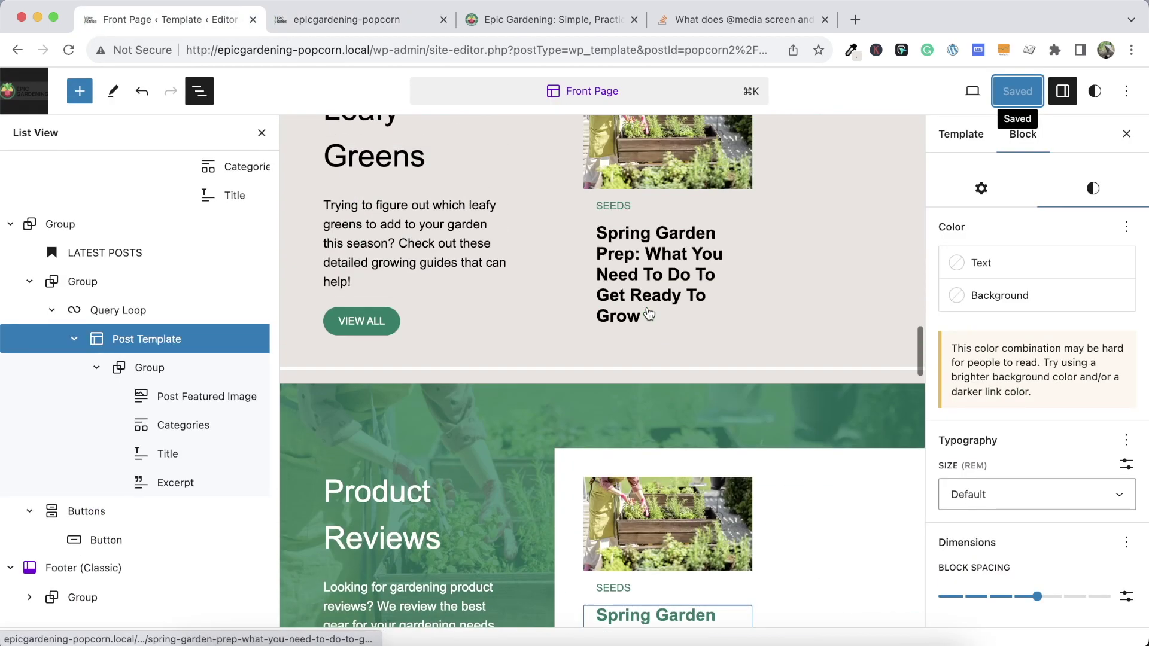
scroll(411, 428, up, 10)
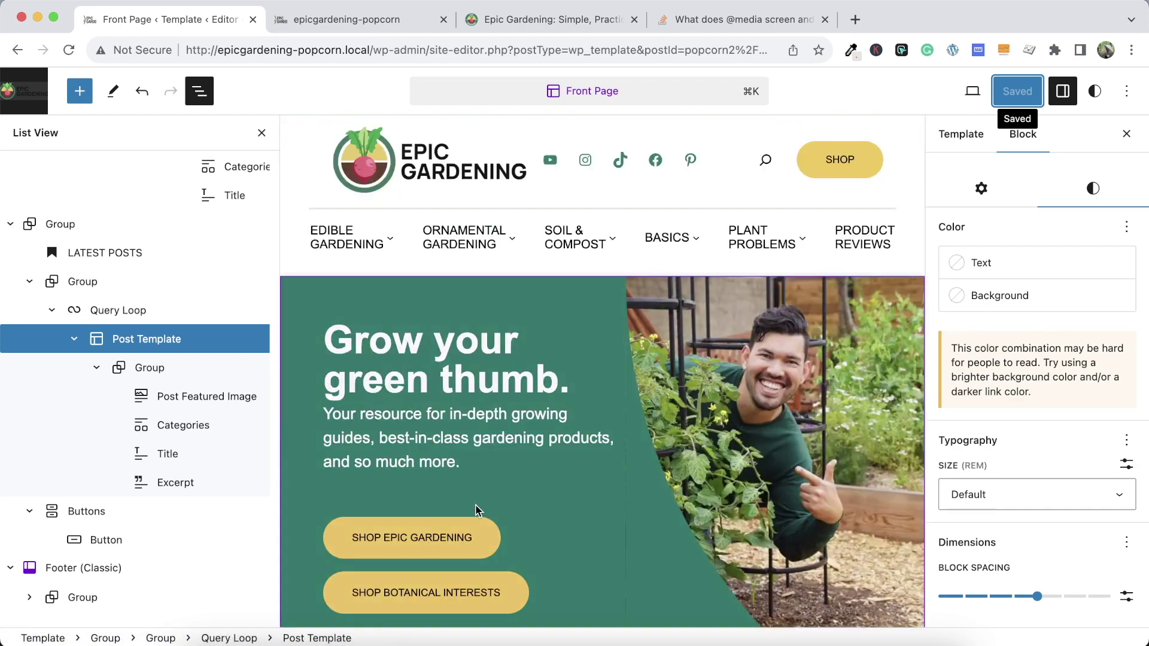
click(499, 354)
click(498, 354)
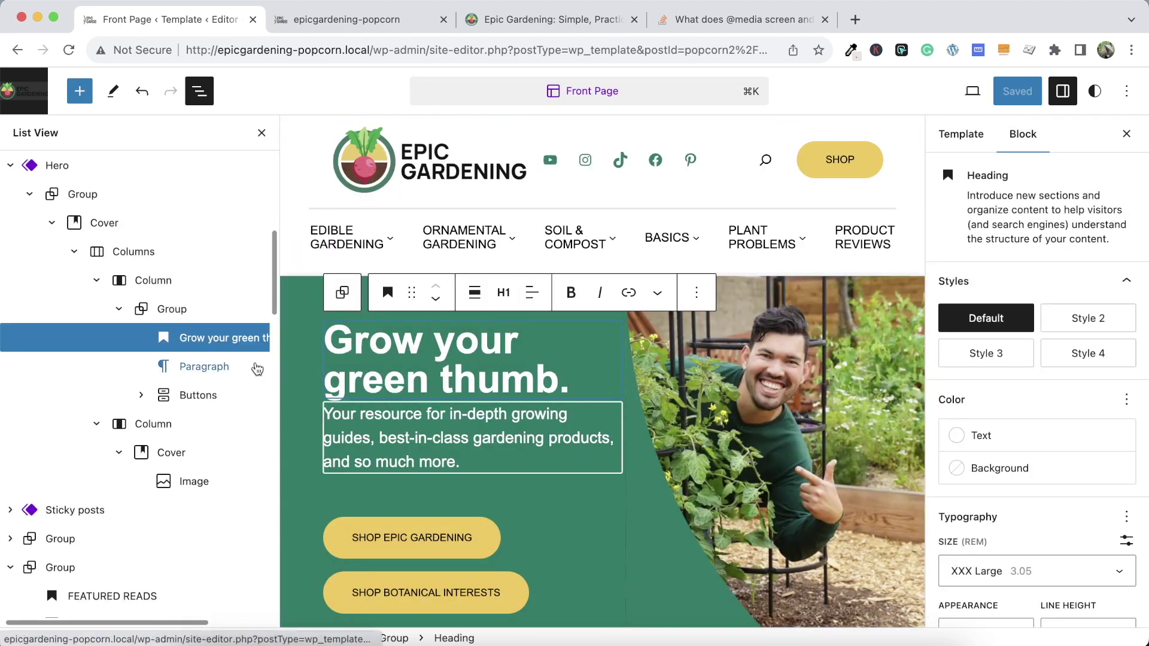
click(191, 310)
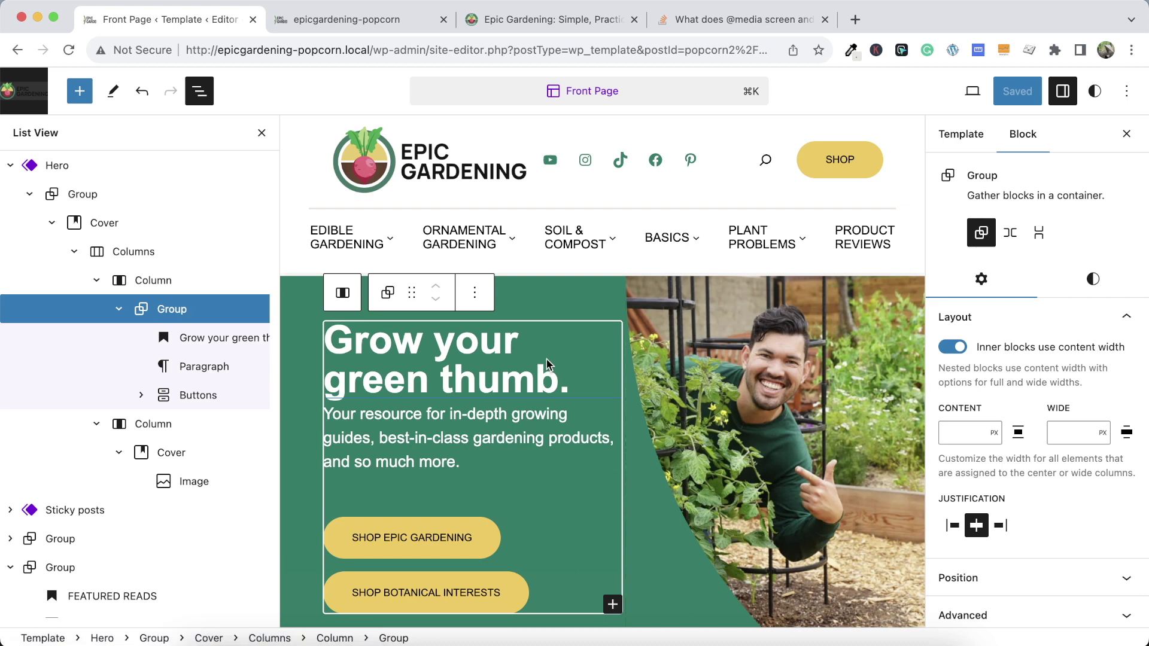
click(1093, 279)
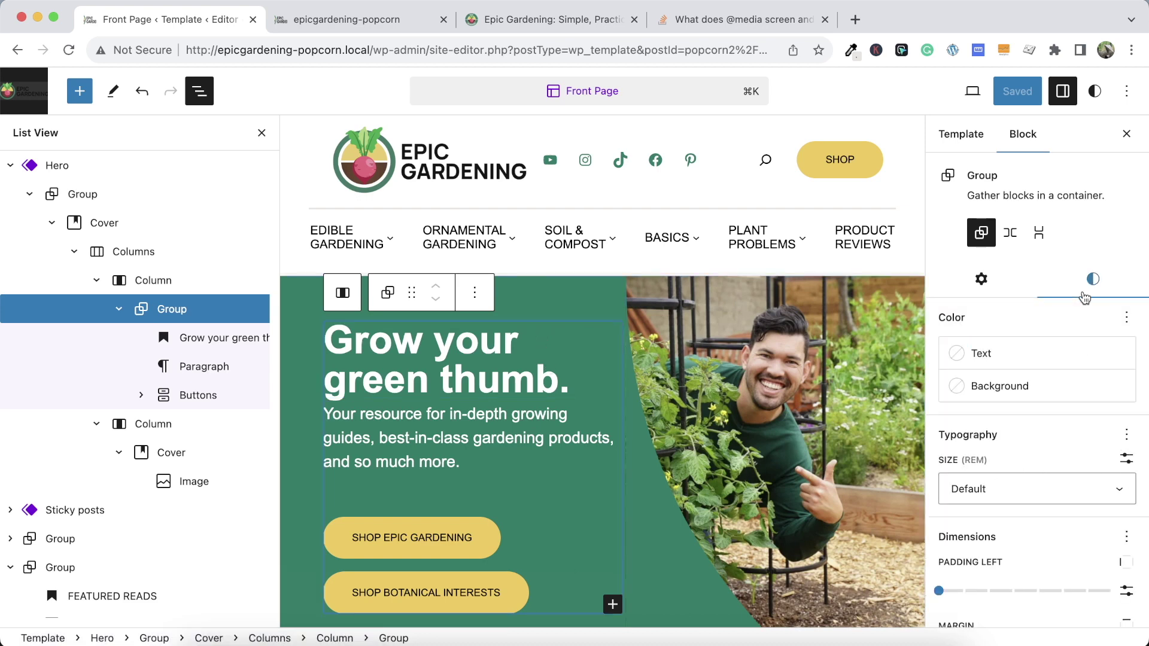
scroll(1015, 404, down, 5)
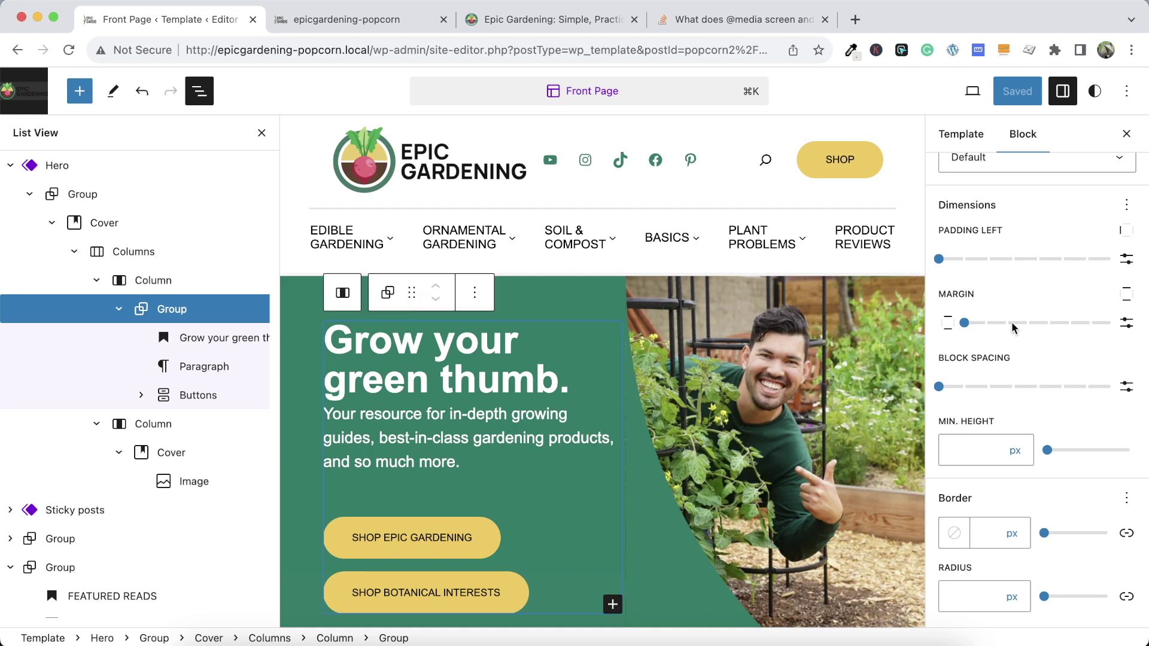
click(1126, 230)
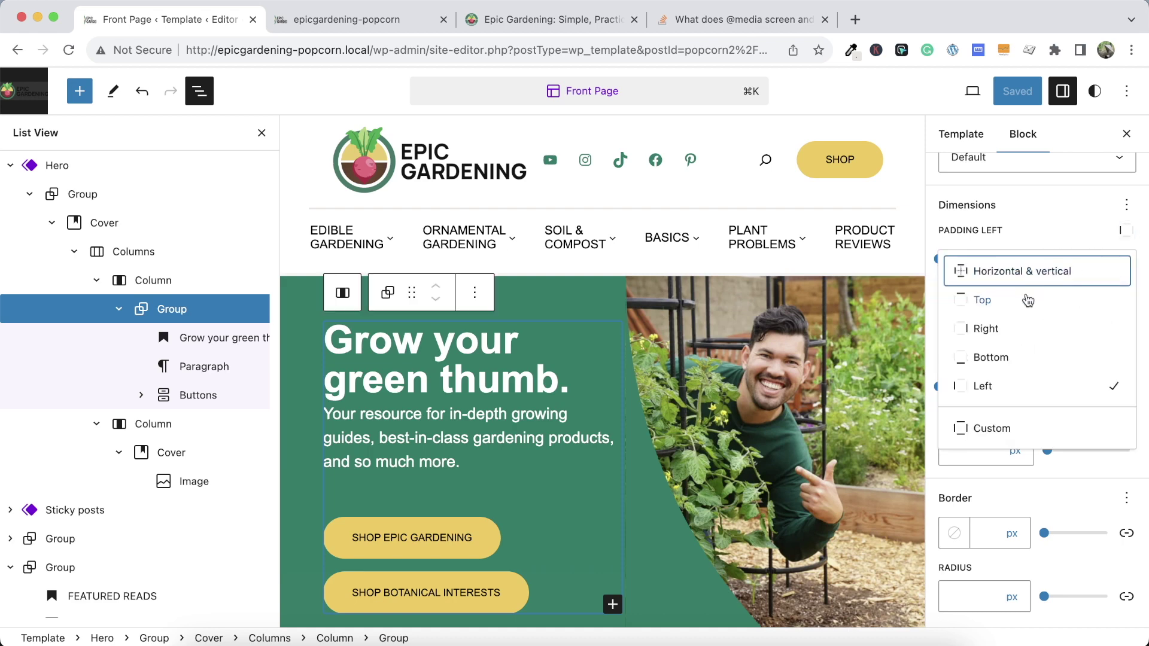
click(1019, 271)
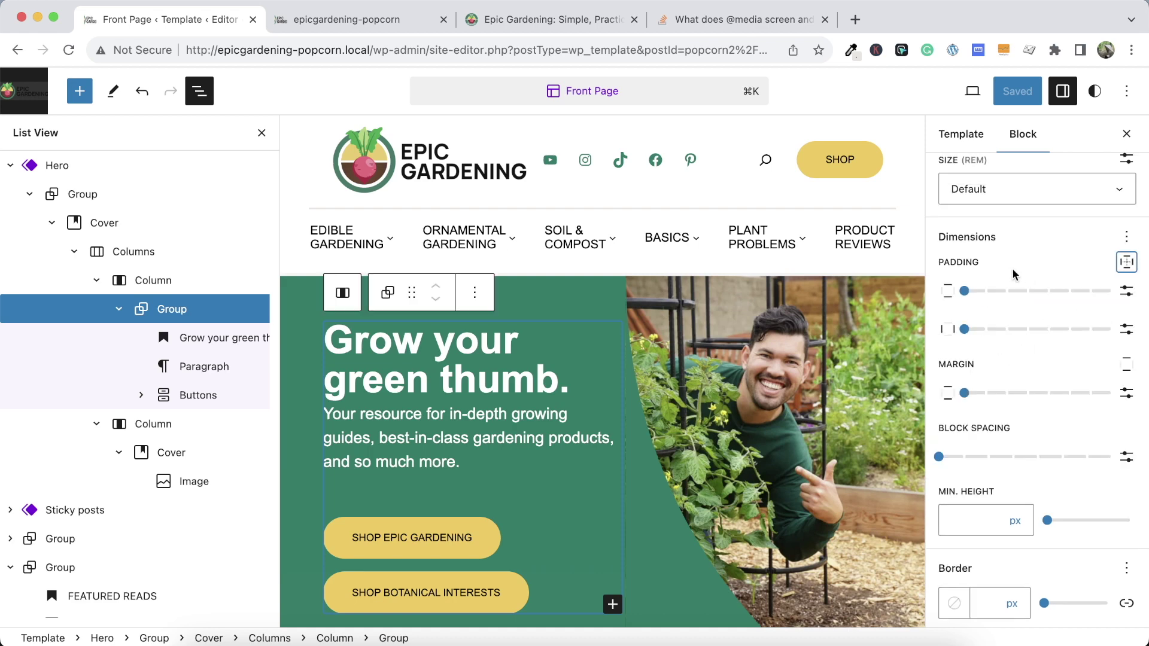
drag(968, 295, 1058, 292)
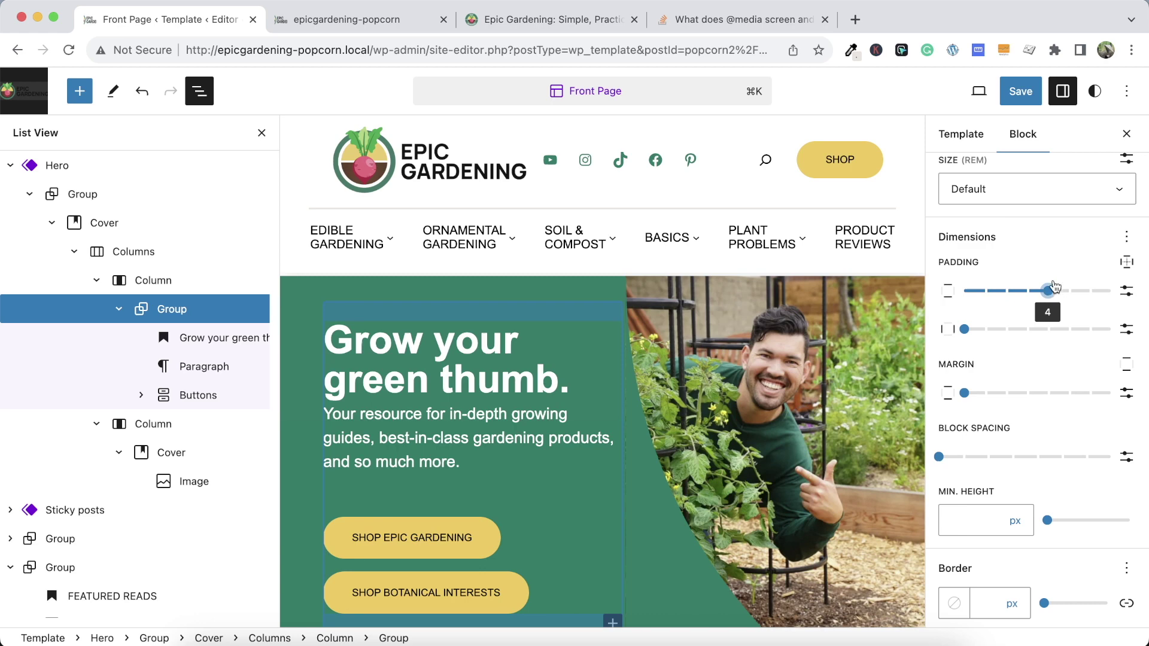
click(1020, 90)
click(984, 91)
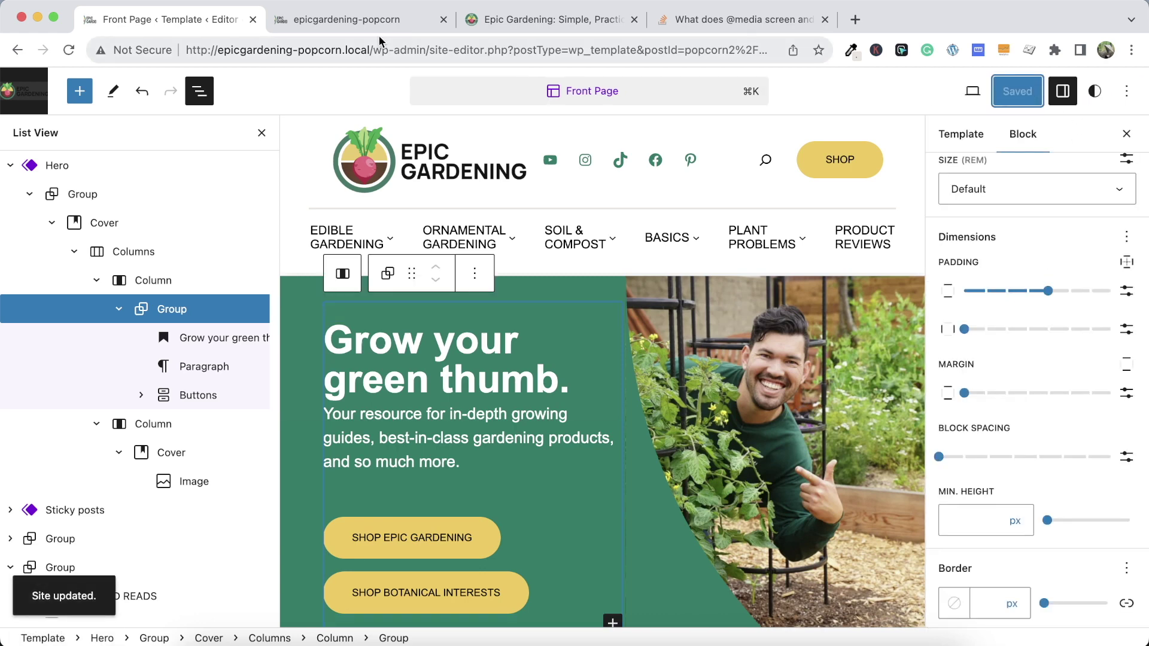
Reload the local front page and narrow its preview to 498 px to check the padding around the hero text
click(344, 19)
key(super+r)
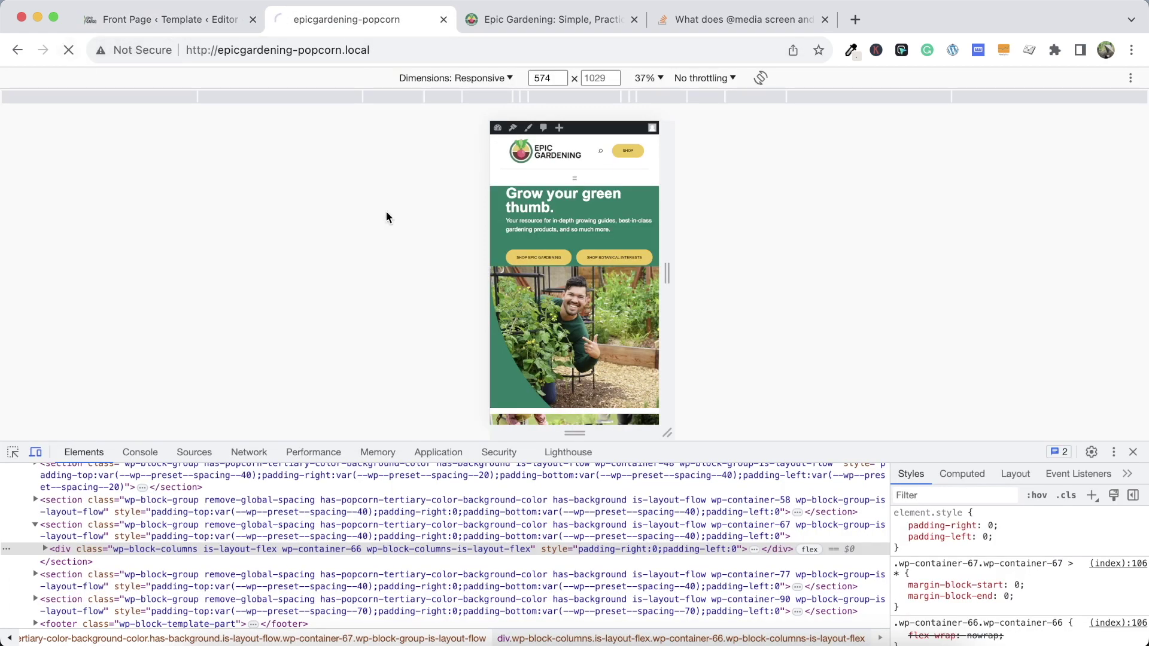
drag(667, 276, 655, 275)
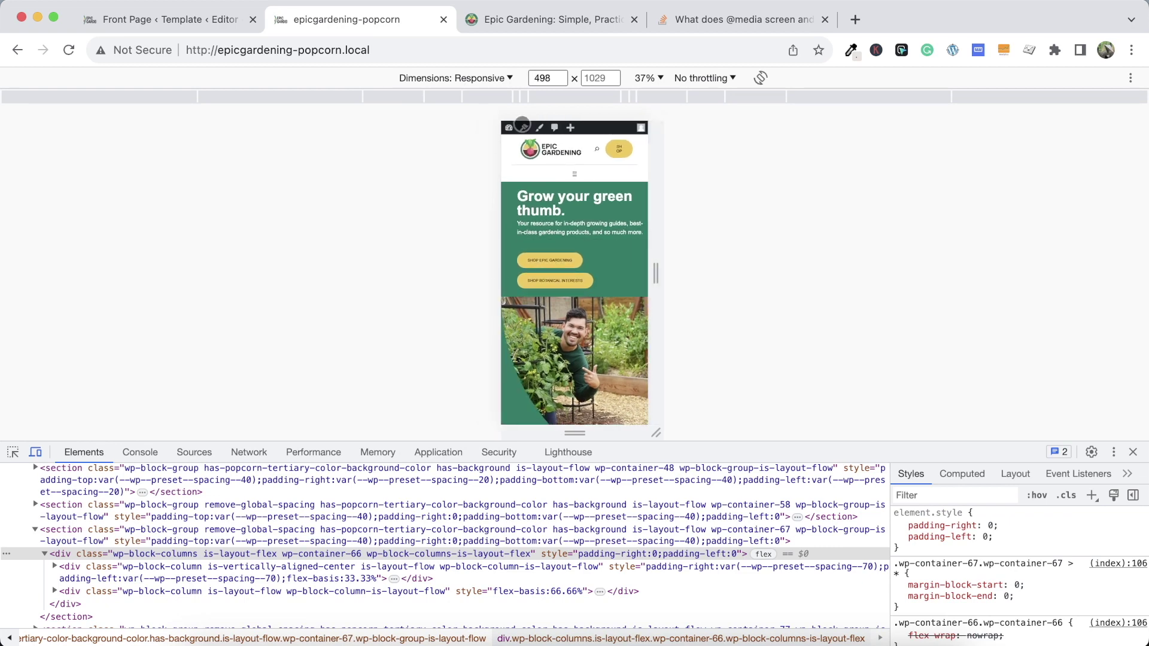
Return to the live Epic Gardening site and narrow its preview further to compare the mobile hero
click(524, 20)
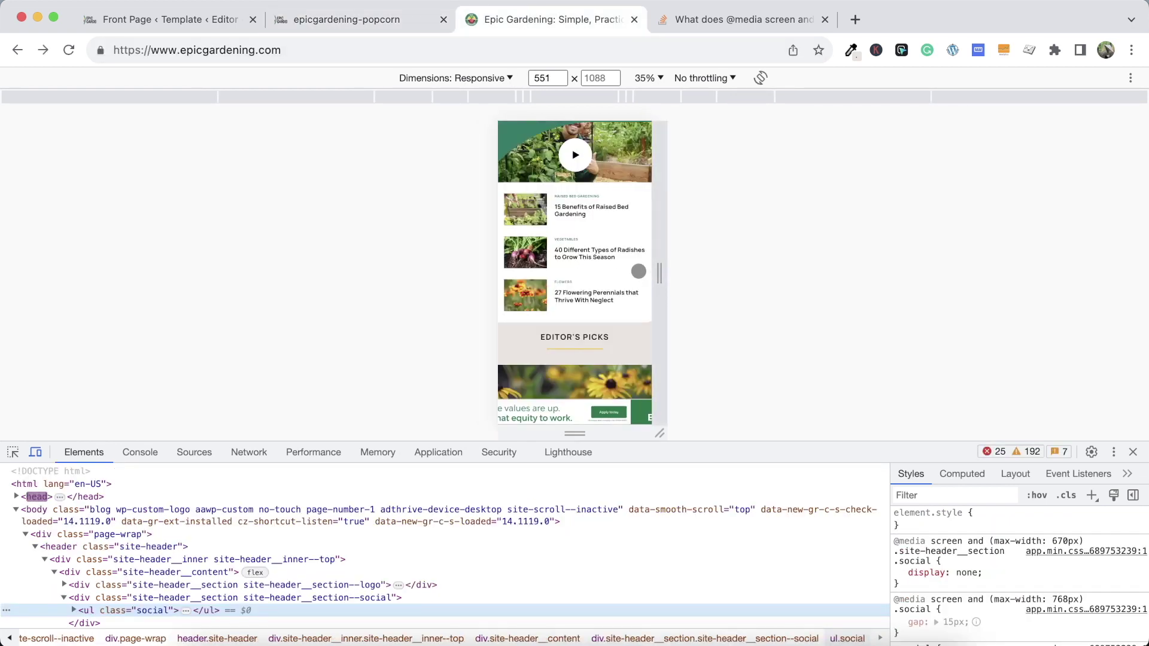
scroll(639, 271, up, 5)
drag(660, 269, 645, 248)
Return to the local front page, turn off the device preview and inspect the hero's page-curl image and its figure element
click(279, 22)
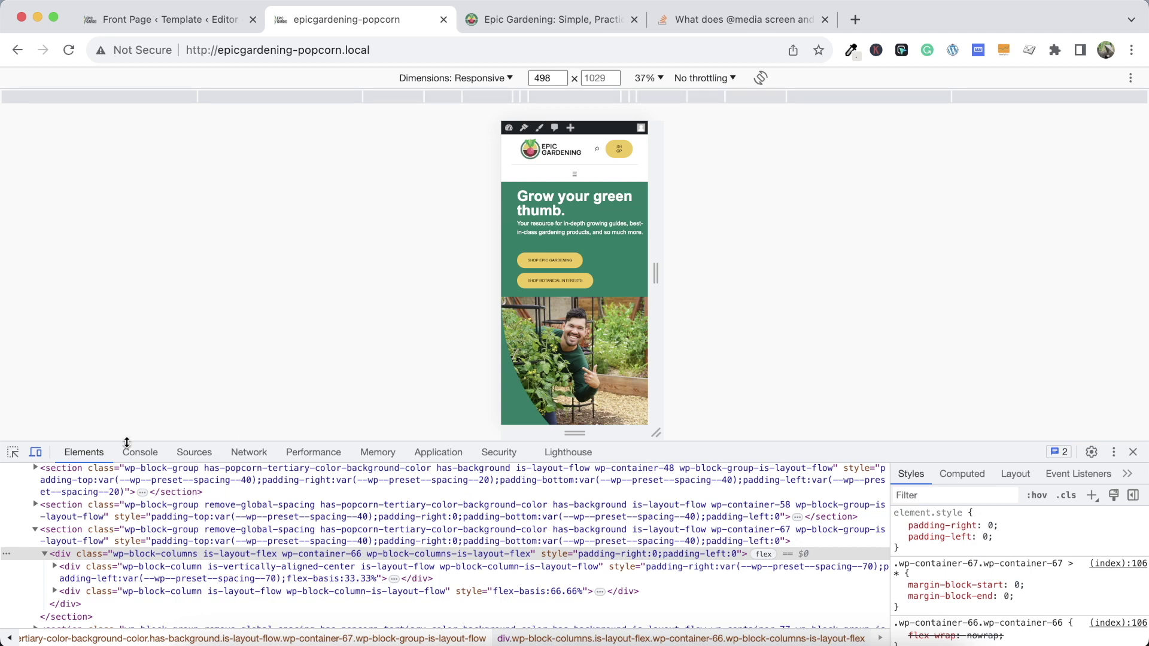
click(36, 452)
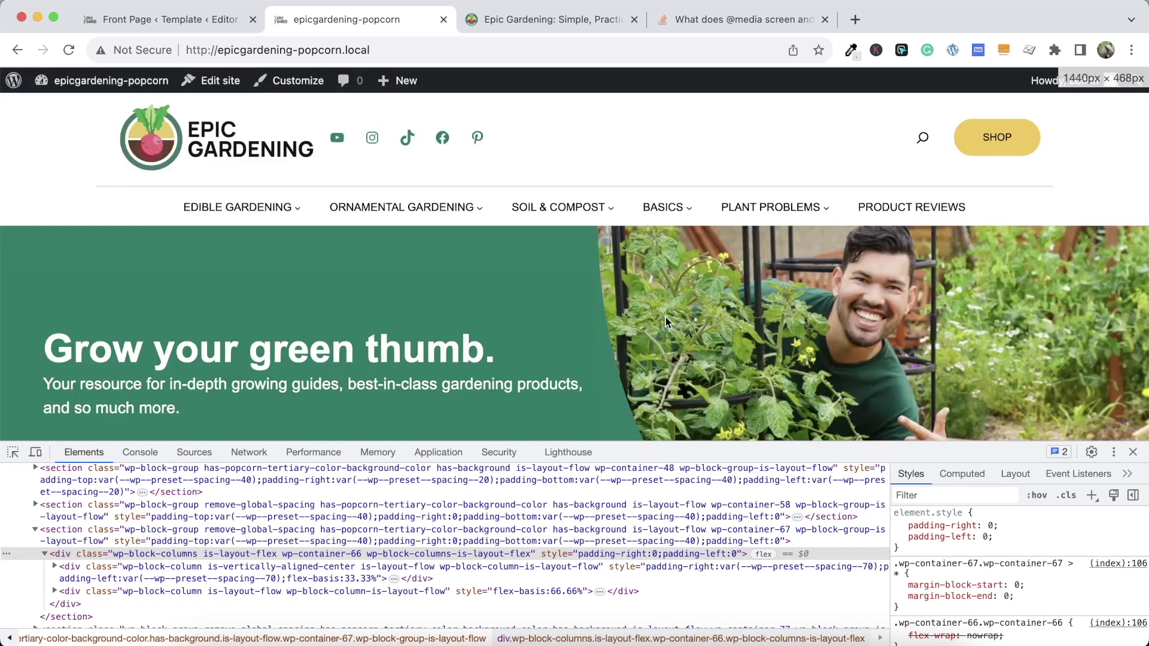
right_click(619, 386)
click(611, 399)
scroll(610, 395, down, 5)
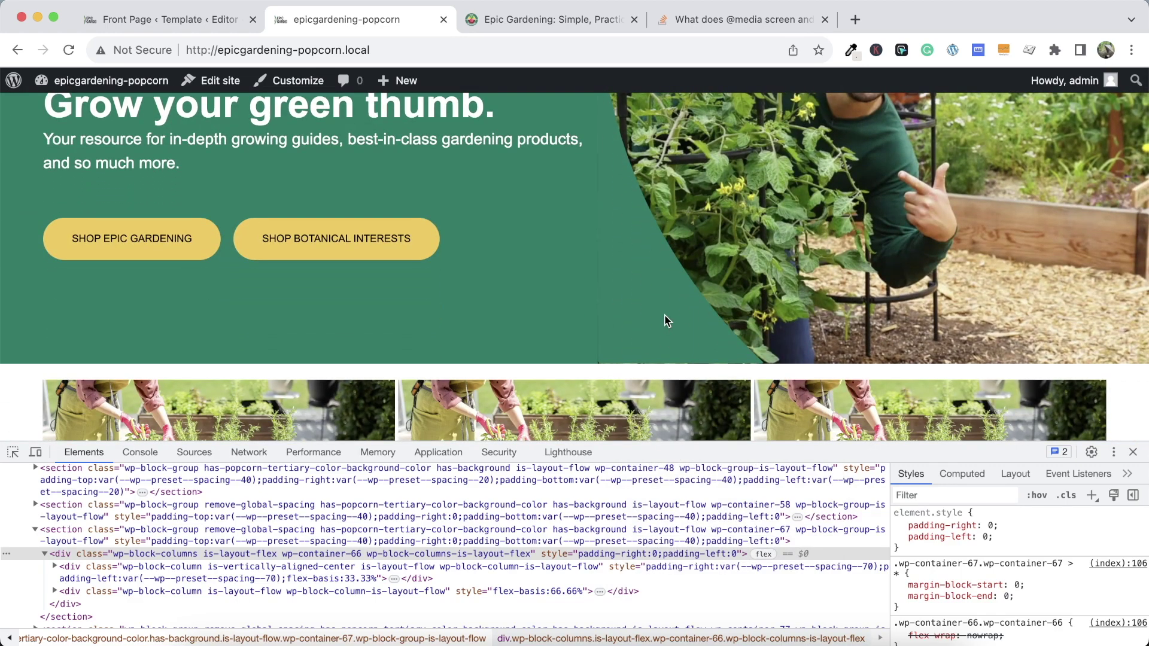
right_click(665, 317)
click(694, 509)
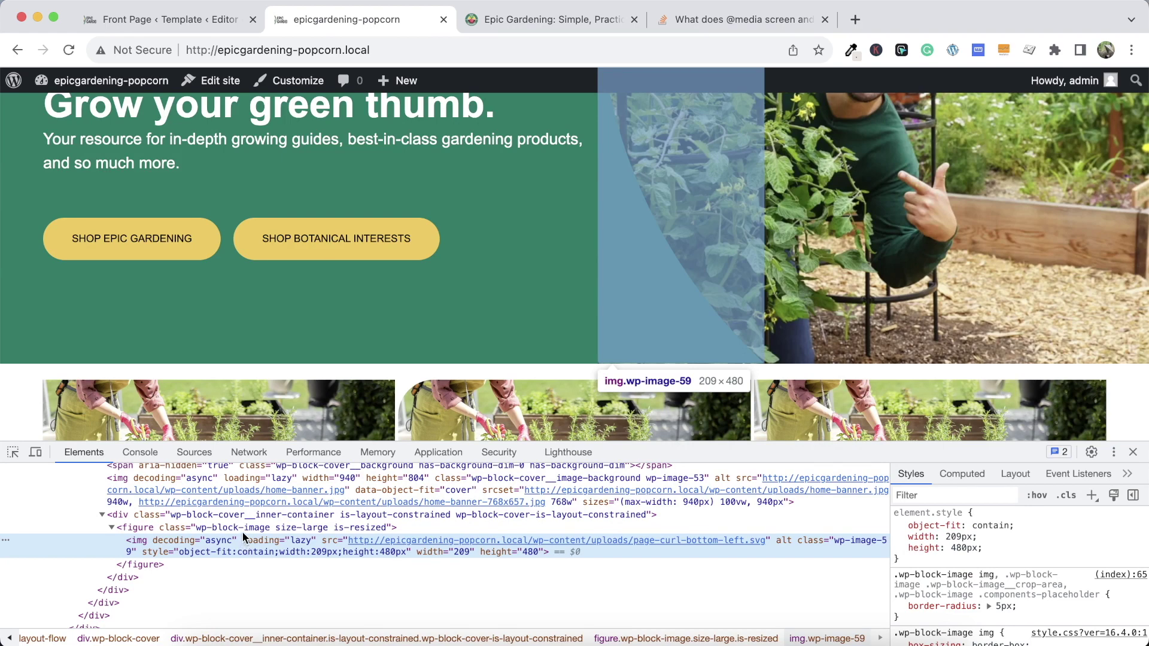
click(243, 527)
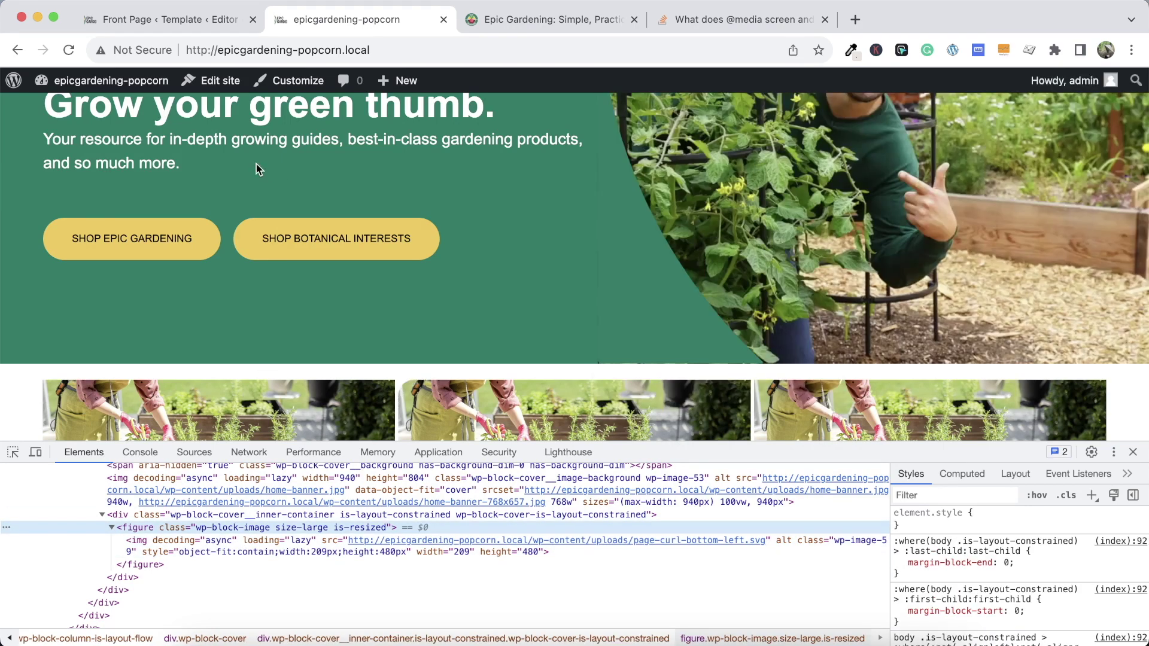
In the Front Page template, clear the width and height of the page-curl Image in the Hero's Cover and save
click(180, 20)
click(668, 517)
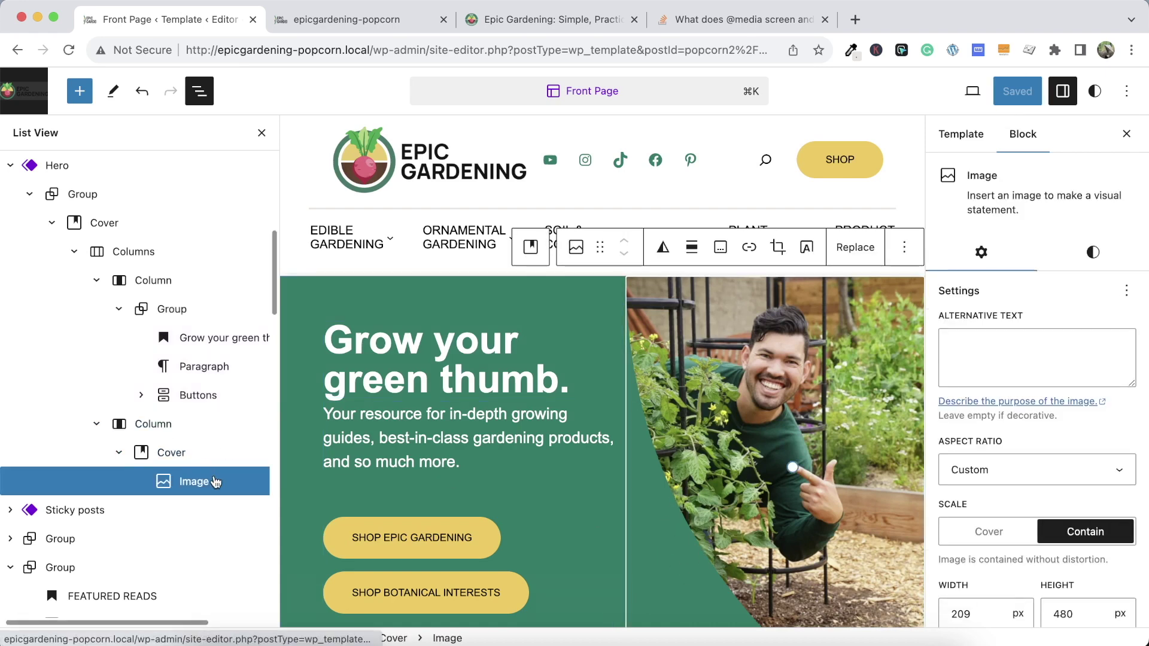
scroll(217, 481, down, 3)
scroll(605, 423, down, 4)
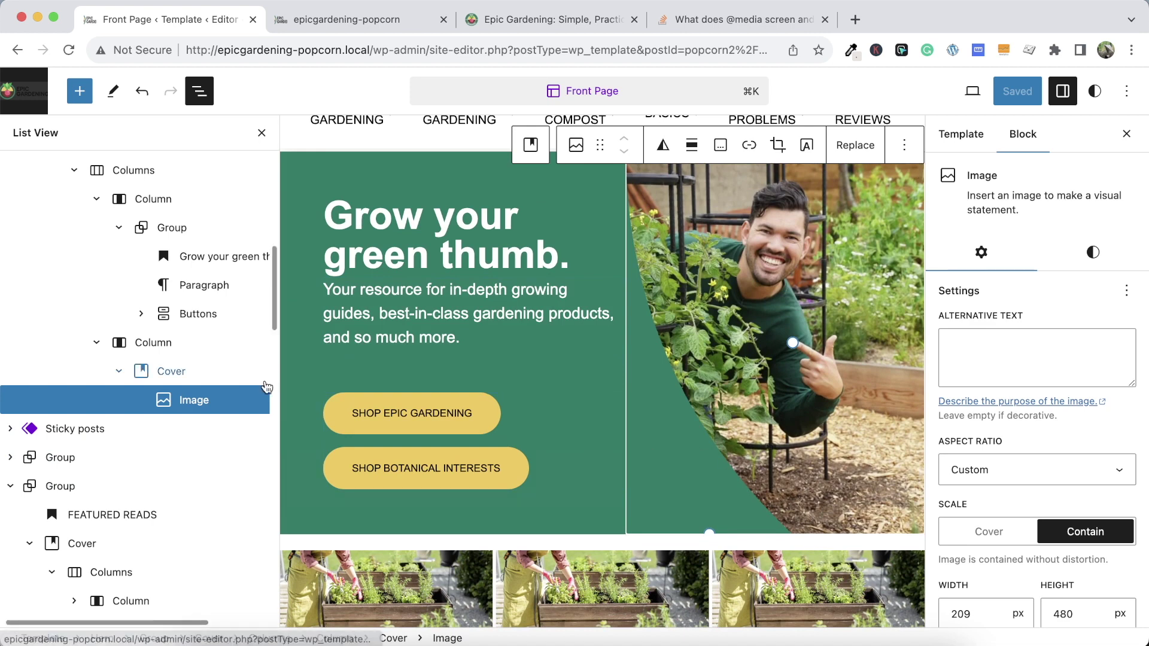
click(221, 372)
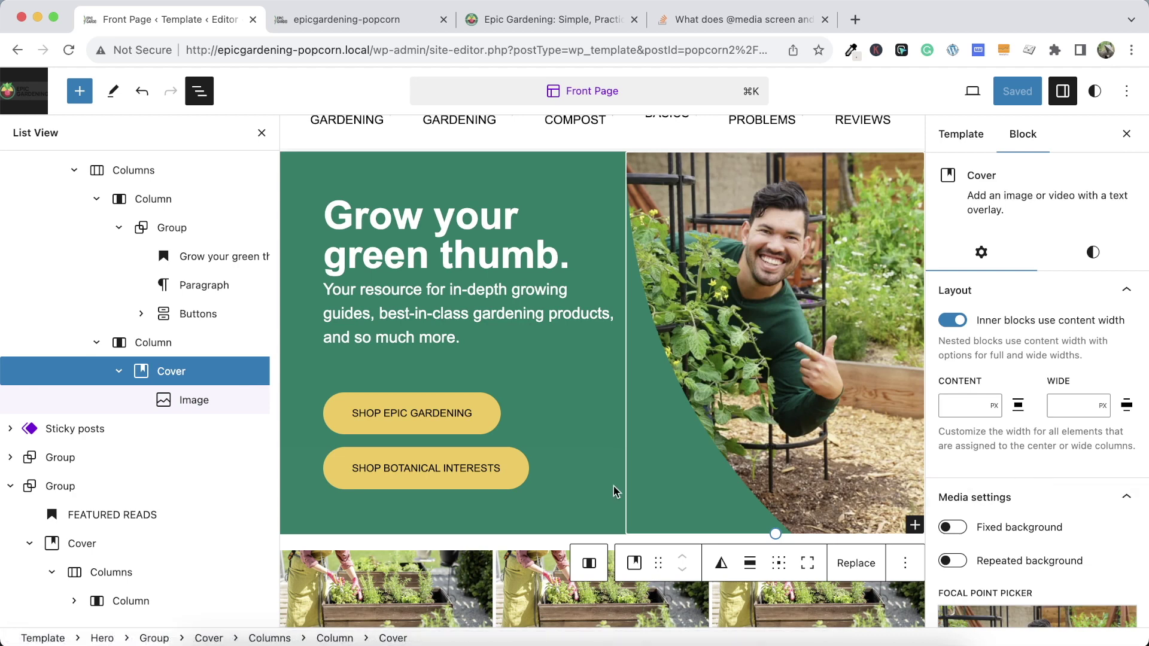
click(184, 393)
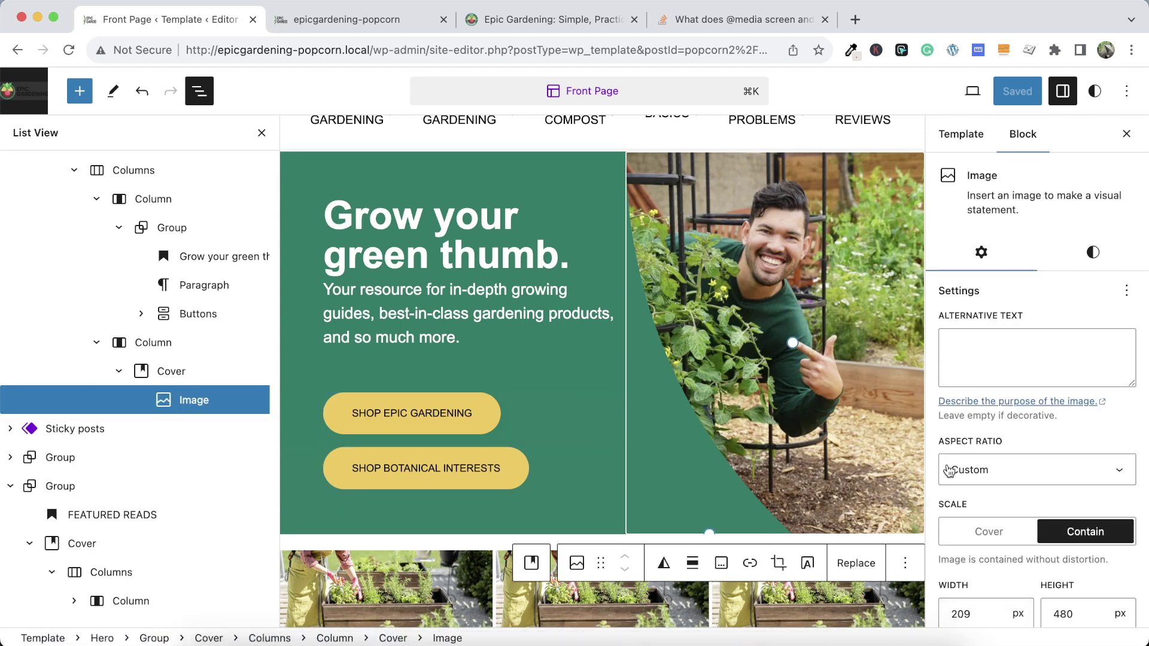
scroll(948, 469, down, 3)
click(964, 383)
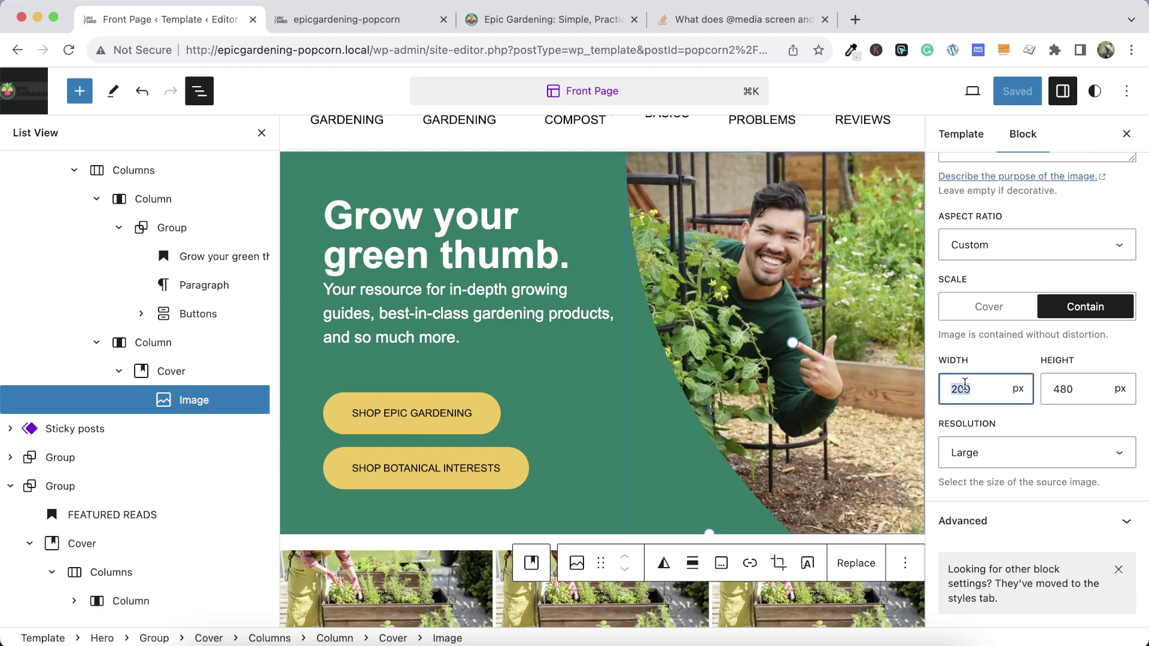
key(BackSpace)
key(Tab)
key(BackSpace)
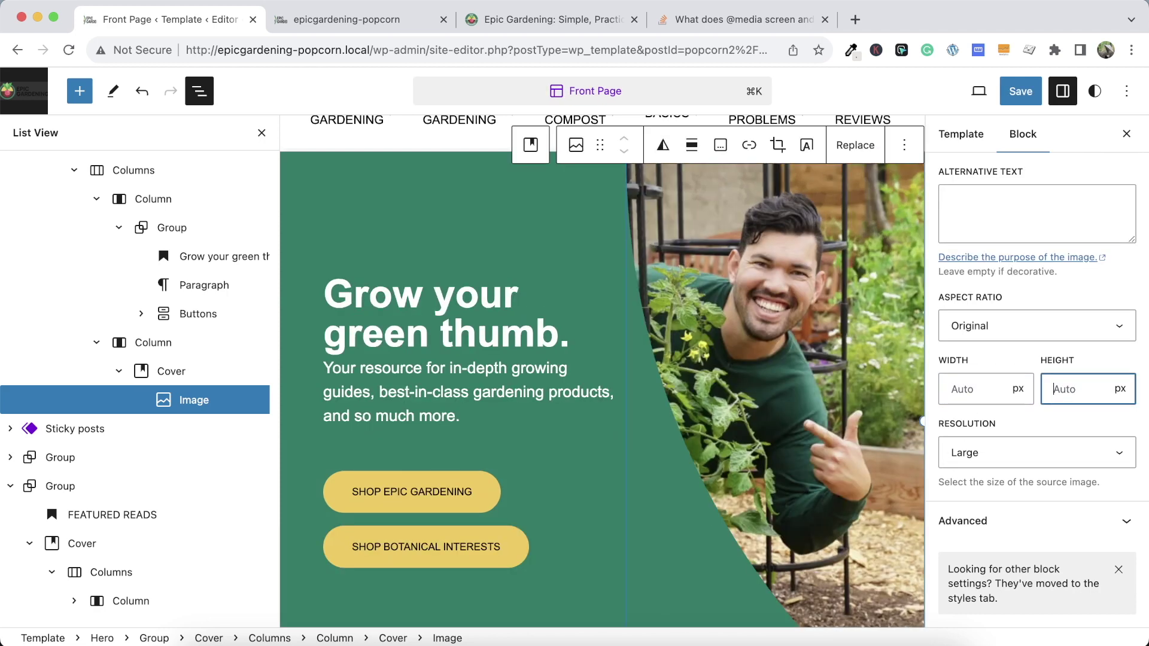
click(1020, 91)
click(984, 90)
Reload the local front page and check how the page-curl image fits the hero
click(323, 19)
click(69, 50)
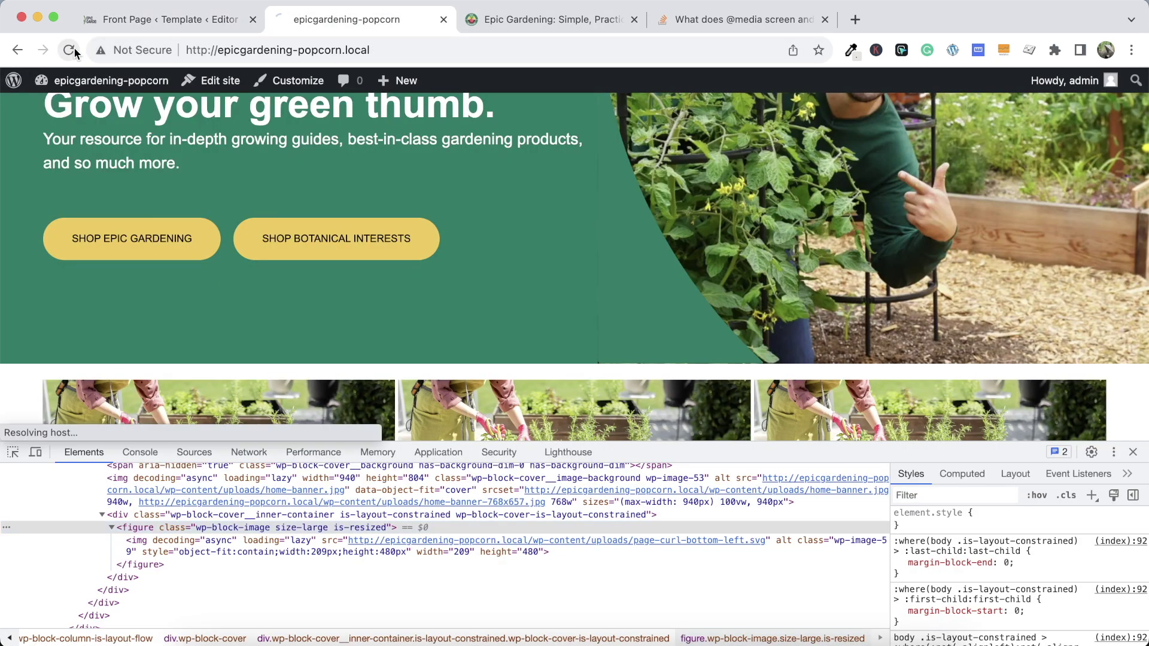
scroll(490, 295, down, 3)
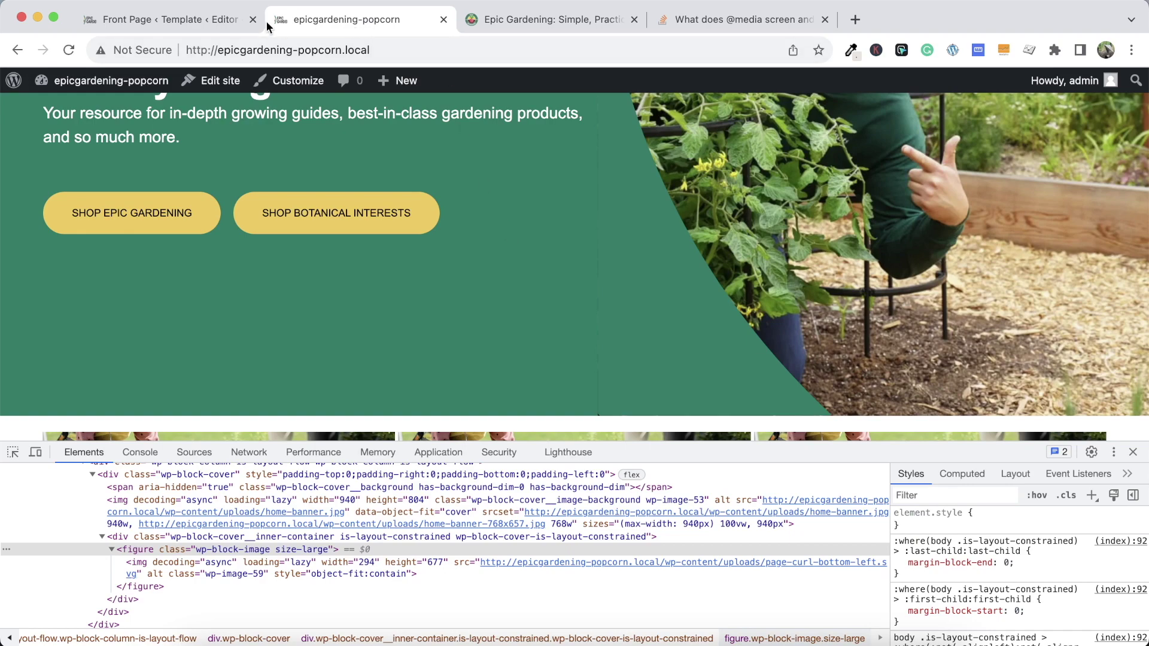
In the Front Page template, give the hero's page-curl Image the additional CSS class hero-angle-svg and save
click(222, 19)
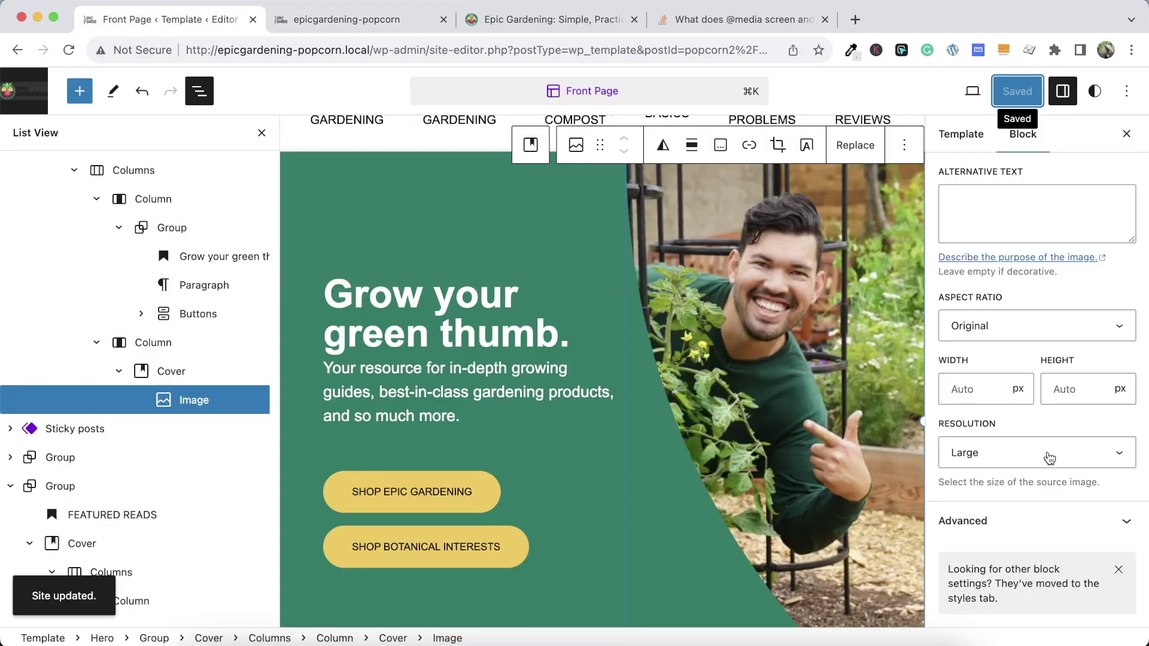
click(997, 520)
scroll(995, 520, down, 10)
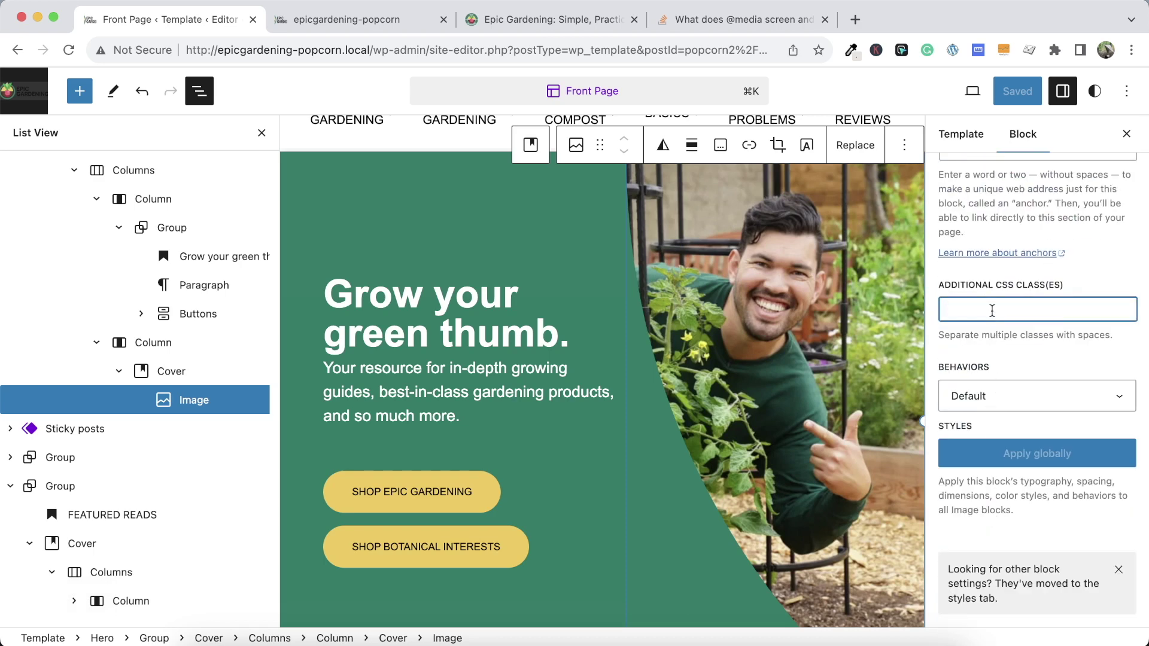
text(hero-angle-svg)
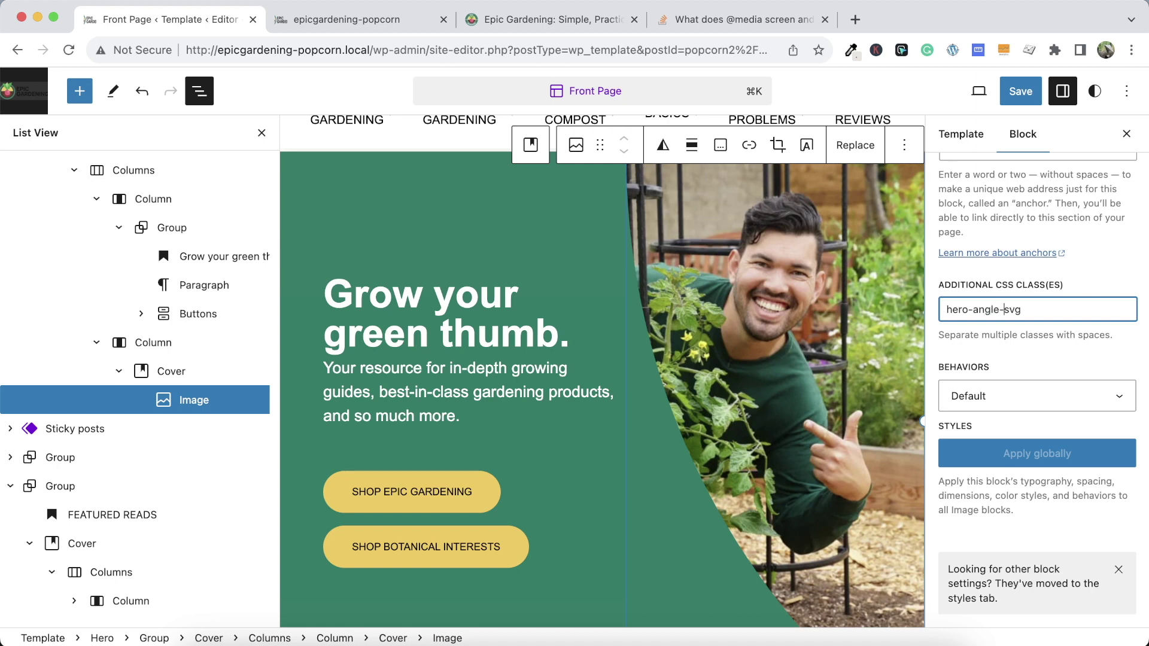
key(super+a)
click(1020, 90)
click(981, 91)
From the local front page, open the Customizer's Additional CSS at the end of the .excerpt-front-recent p rule
click(397, 20)
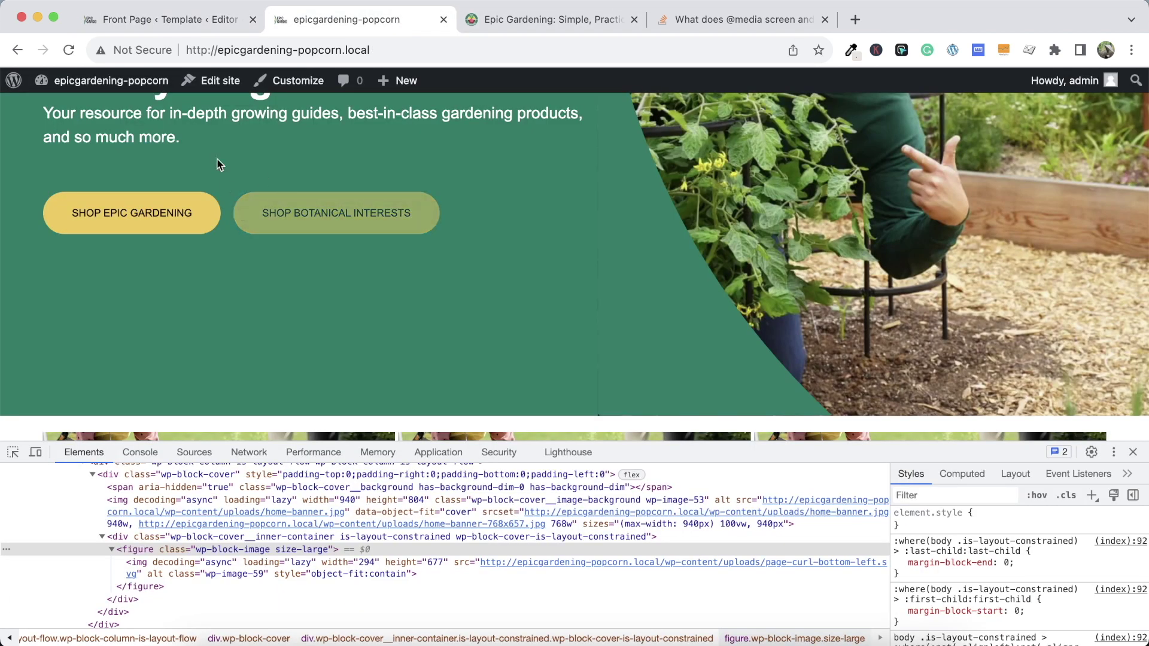
click(279, 81)
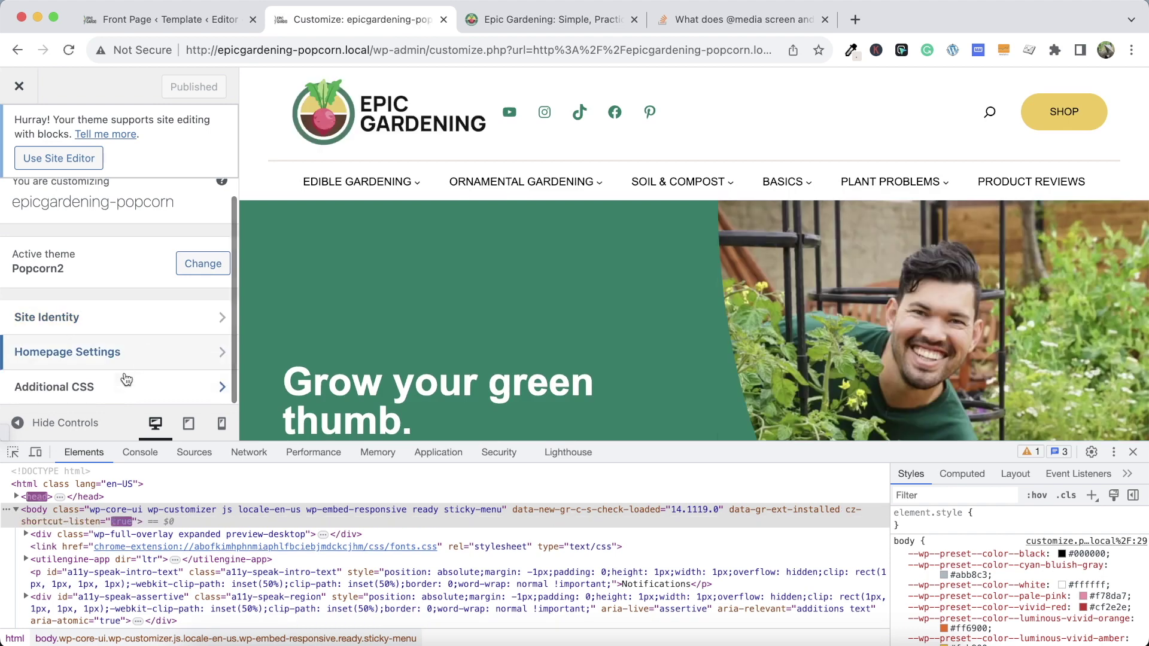
click(124, 384)
scroll(124, 384, down, 5)
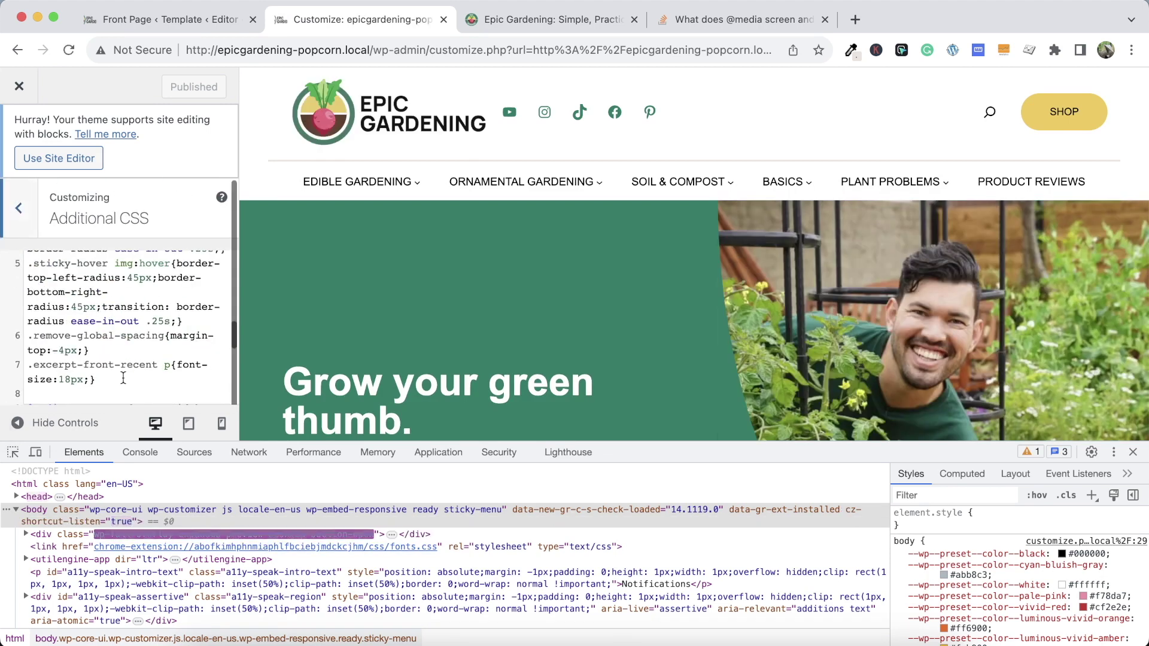
click(114, 312)
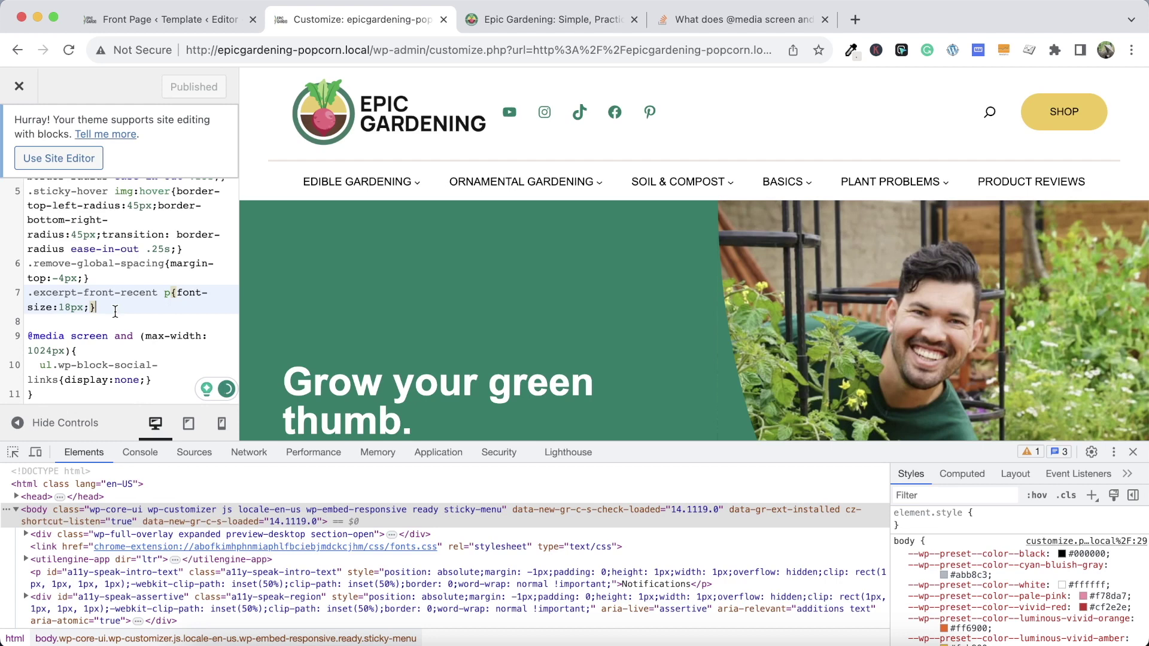
scroll(478, 362, down, 5)
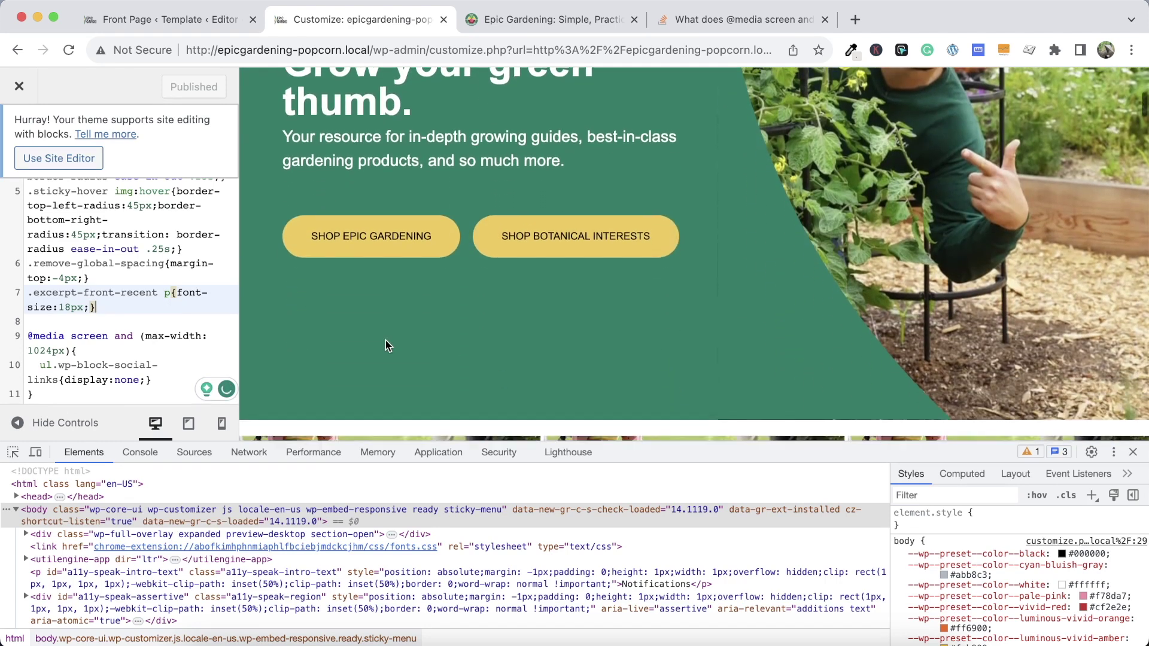
Add a .hero-angle-svg rule with padding-left:-10px; on a new line below the .excerpt-front-recent p rule
key(Return)
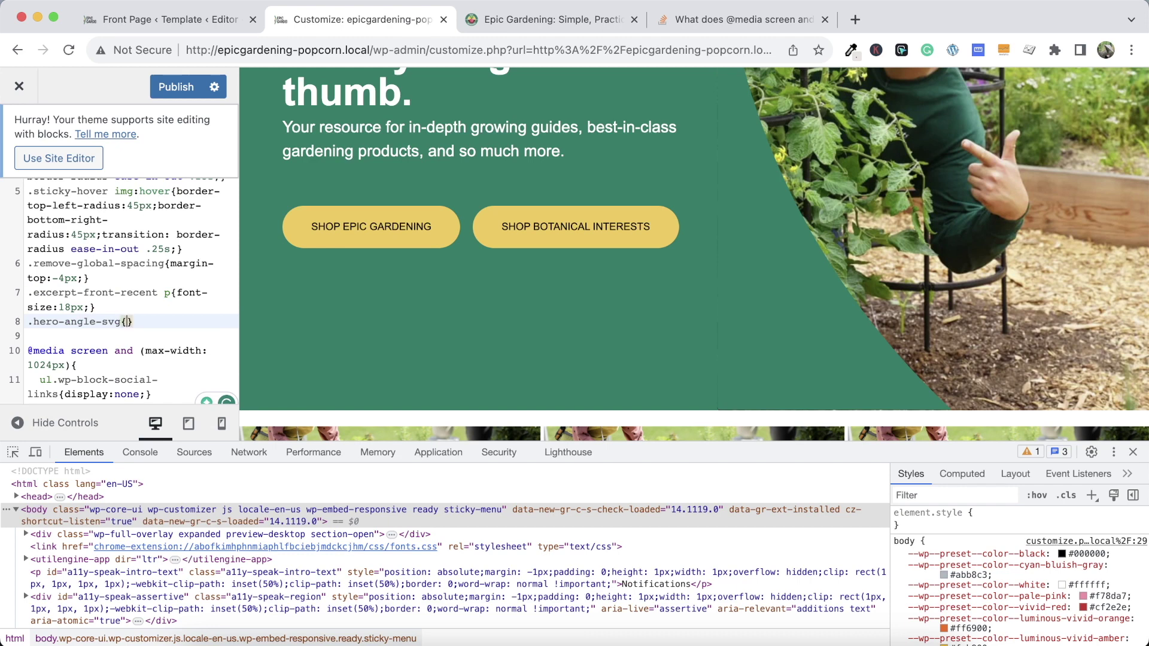
text(.hero-angle-svg{left)
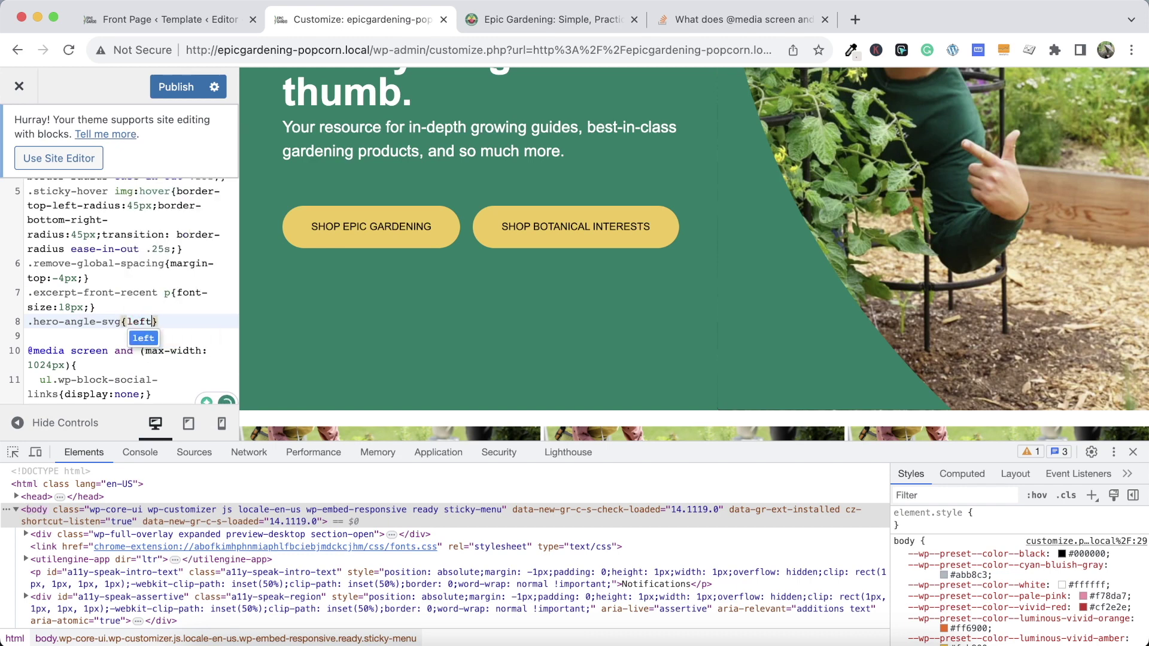
key(BackSpace)
key(BackSpace)
key(BackSpace)
key(BackSpace)
text(padding-left:)
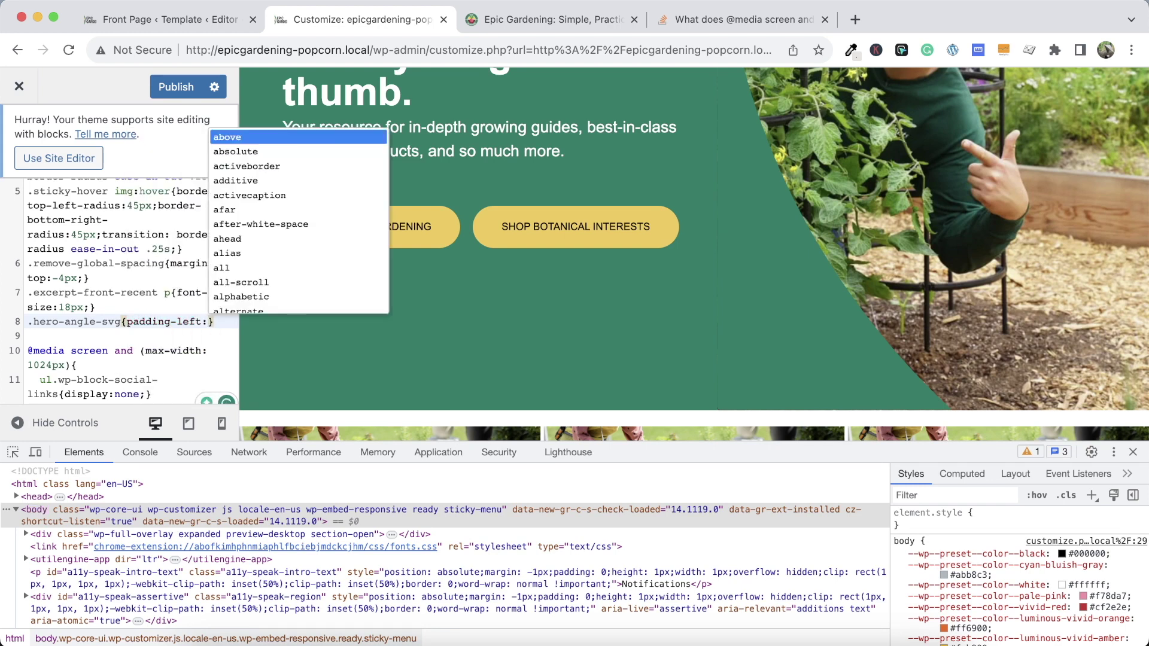
text(-1p)
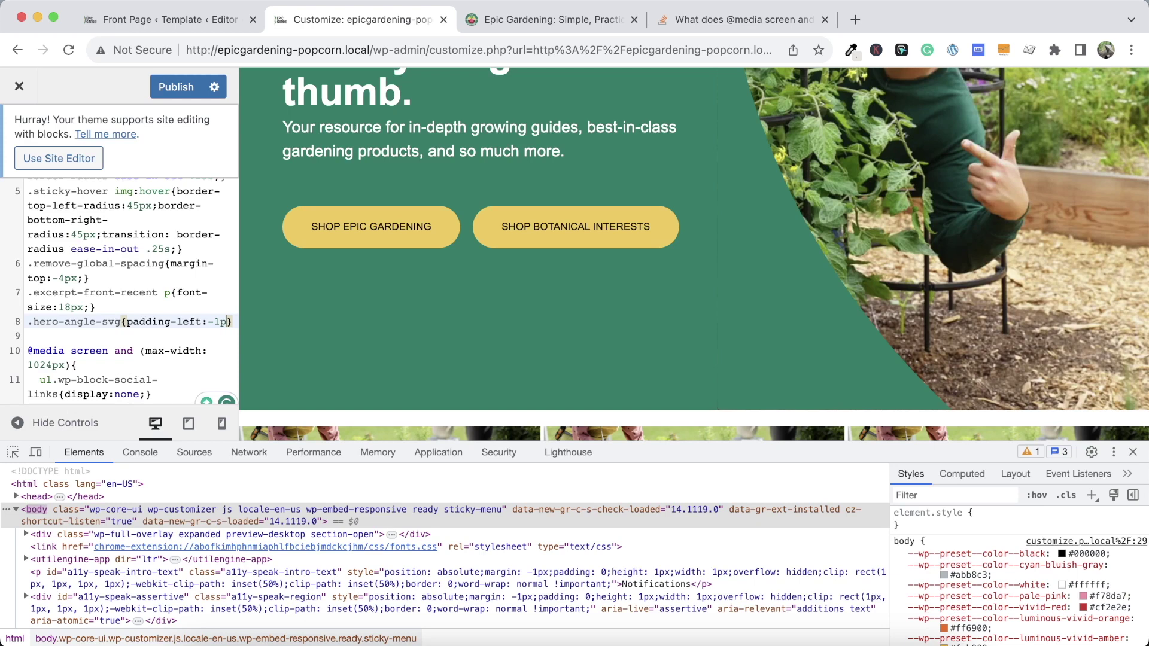
text(x;)
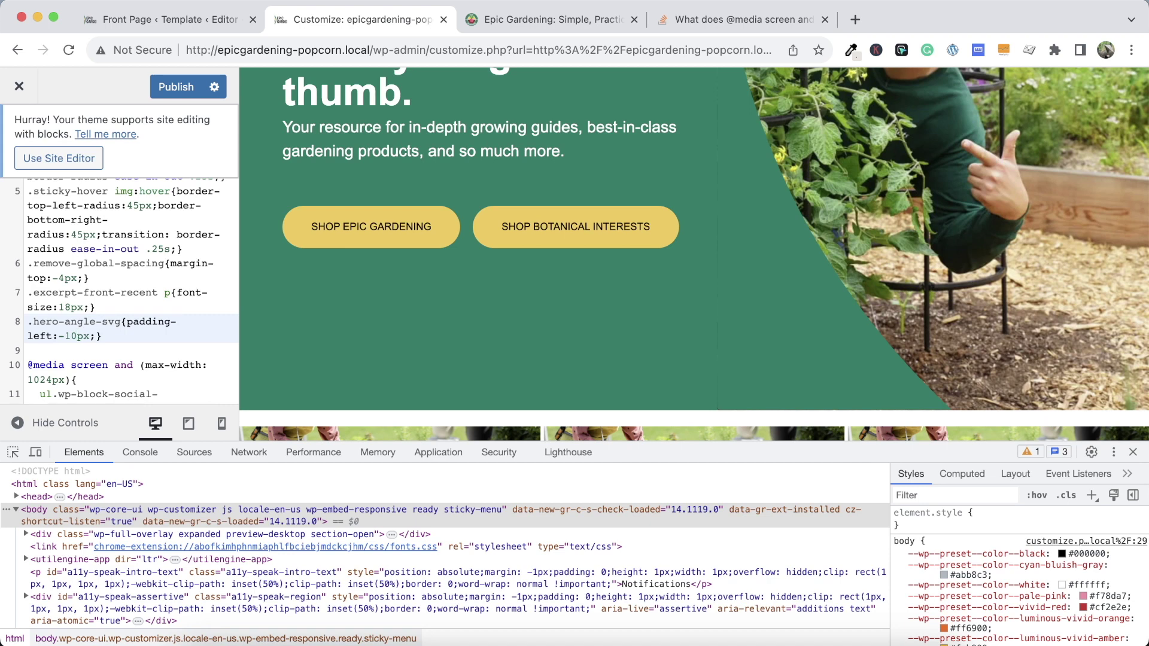
Replace the .hero-angle-svg rule's padding with margin-left: -1px; and publish the changes
key(BackSpace)
drag(142, 321, 37, 337)
text(margin-left: -1px;)
text(})
click(178, 89)
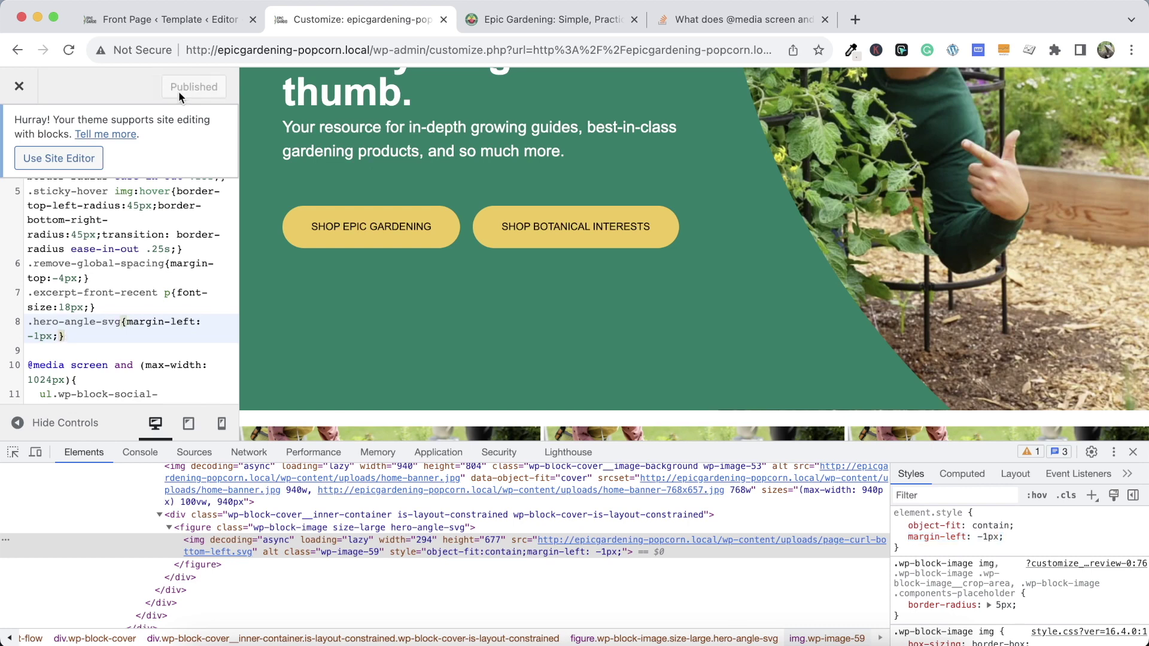
Reload the Customizer and inspect the hero's page-curl image and its figure element in the preview
click(70, 52)
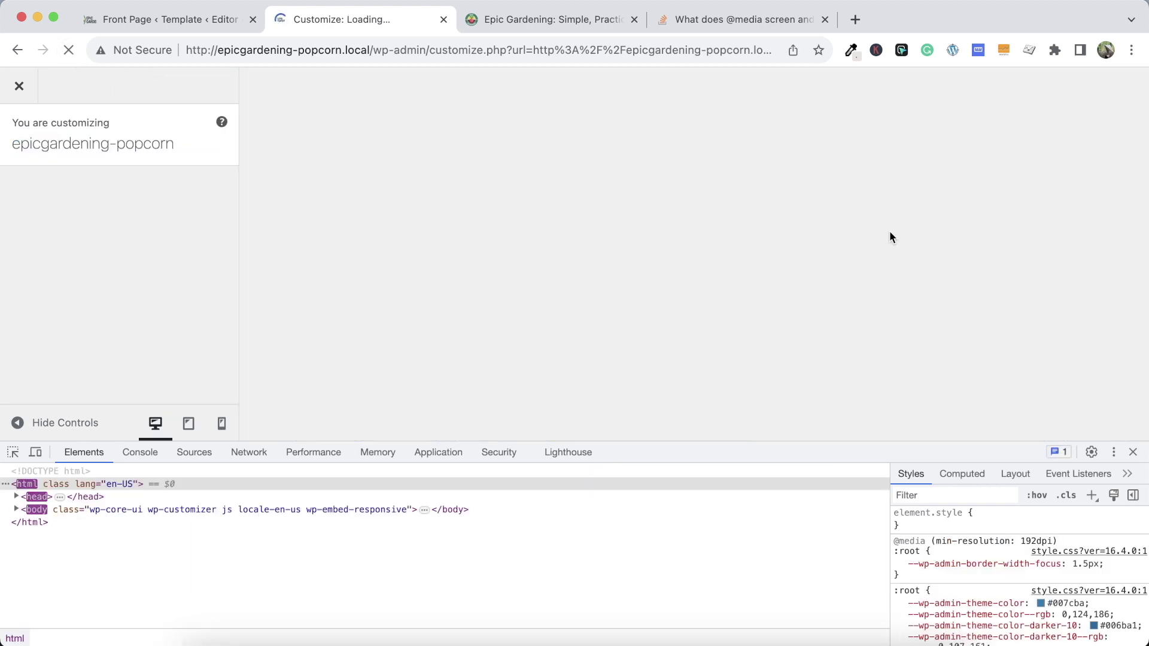
scroll(764, 303, down, 5)
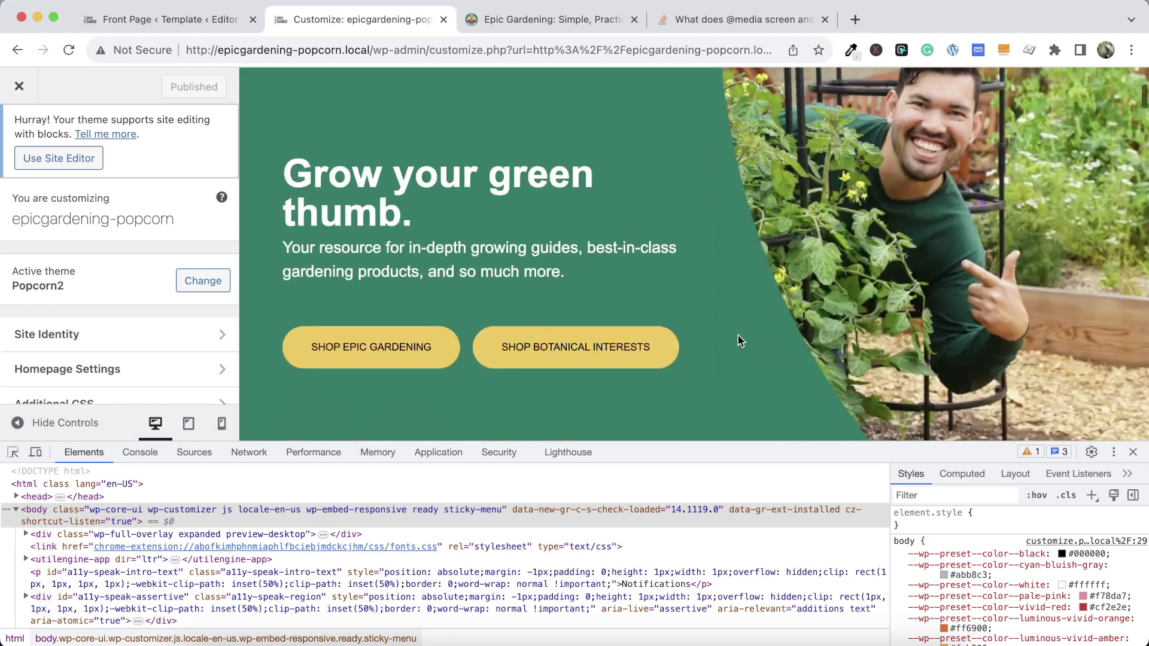
scroll(727, 353, down, 2)
scroll(726, 348, up, 1)
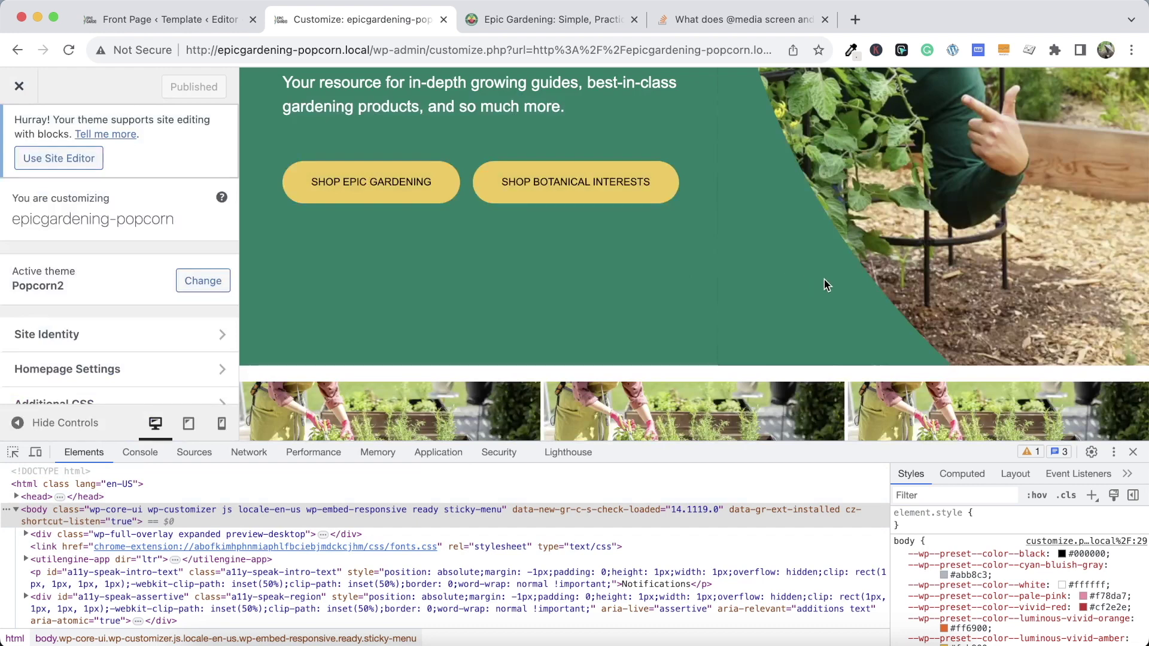
right_click(802, 285)
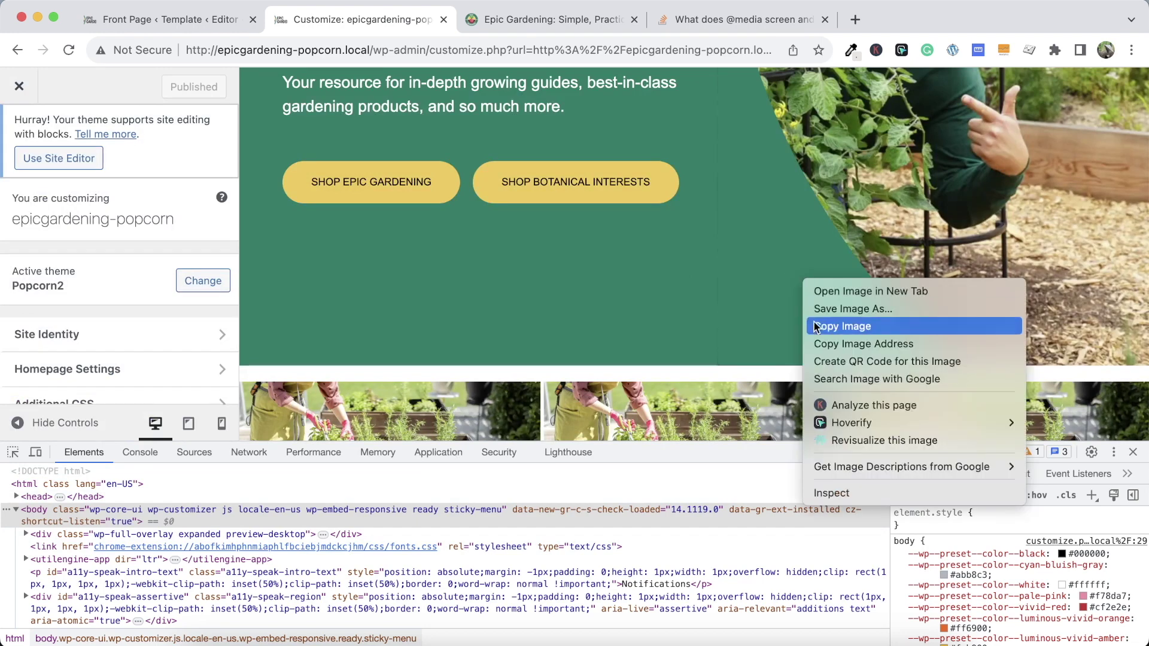
click(840, 499)
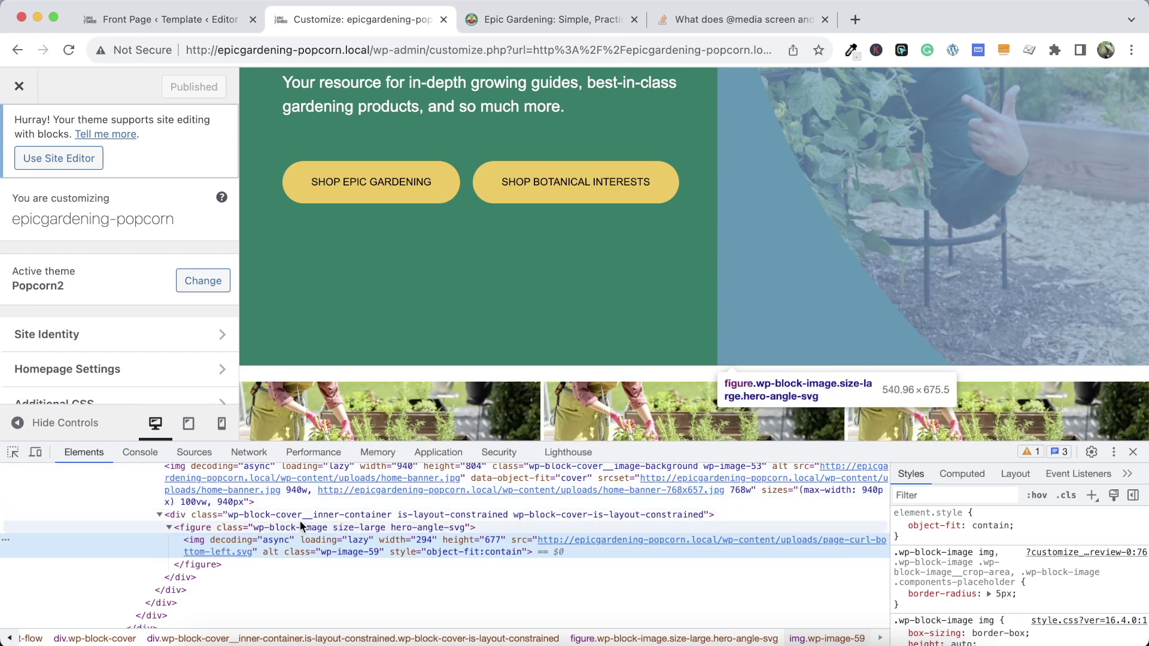
scroll(135, 366, down, 2)
Reopen Additional CSS and test a .hero-angle-svg img rule in the inspector with margin-left set to -1px!important
click(135, 385)
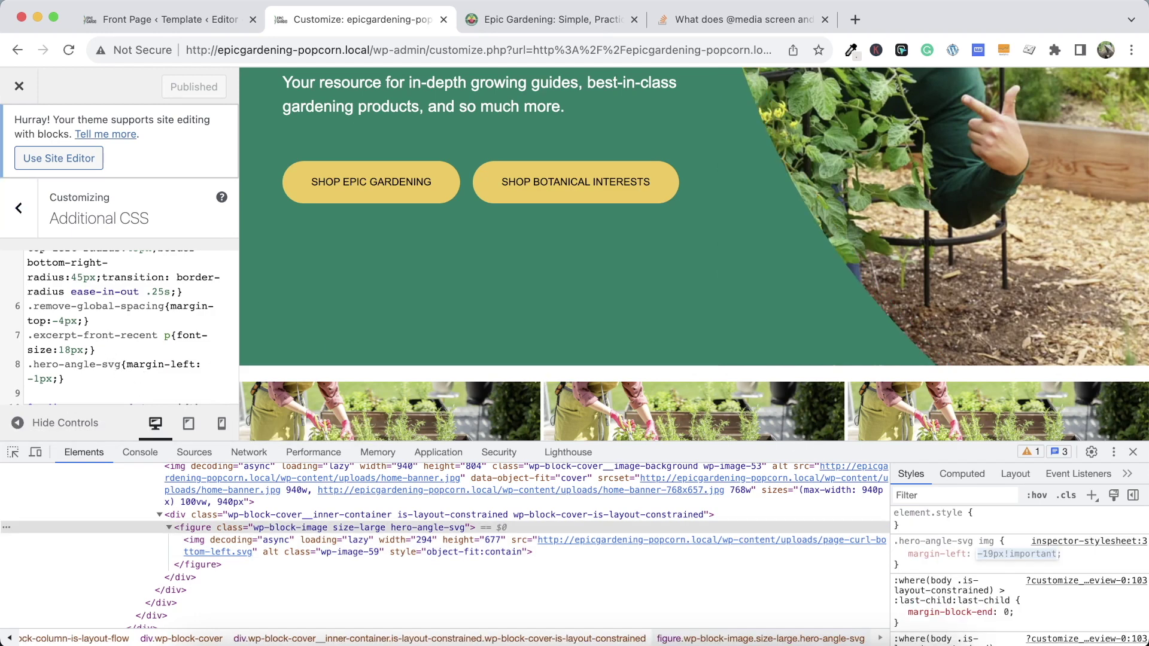
key(Up)
key(Up)
key(Up)
key(Up)
key(Up)
key(Up)
key(Up)
key(Up)
key(Up)
key(Up)
key(Up)
key(Up)
key(Up)
key(Up)
key(Up)
key(Up)
key(Up)
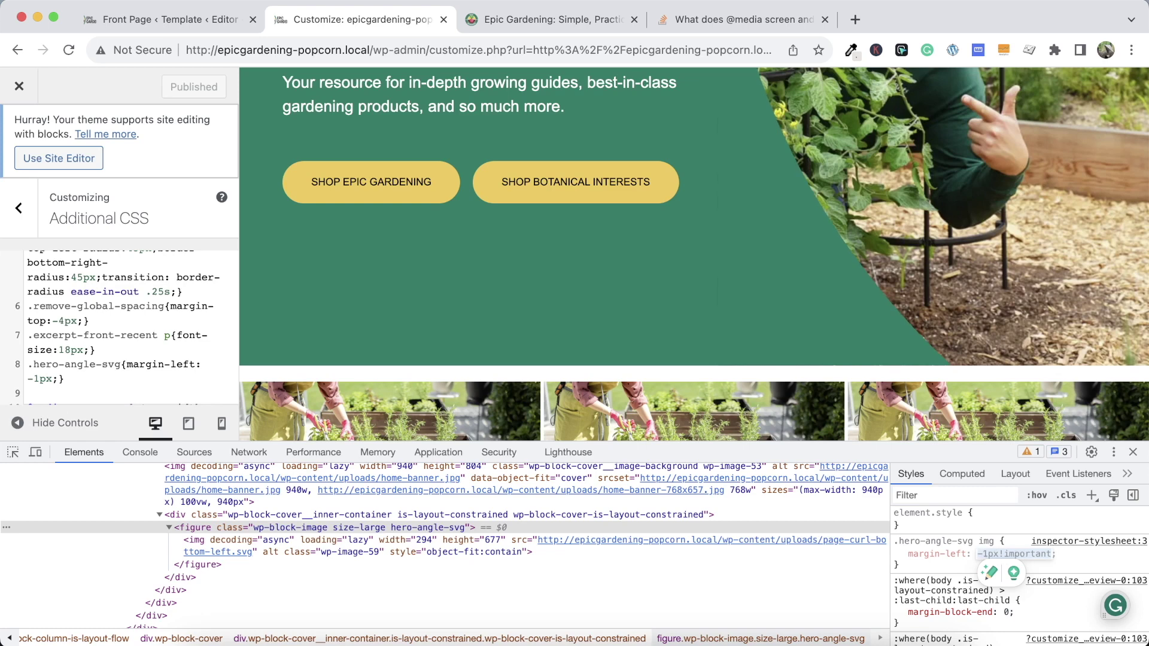
Copy the .hero-angle-svg img rule from the inspector and paste it over the .hero-angle-svg rule in Additional CSS
click(918, 564)
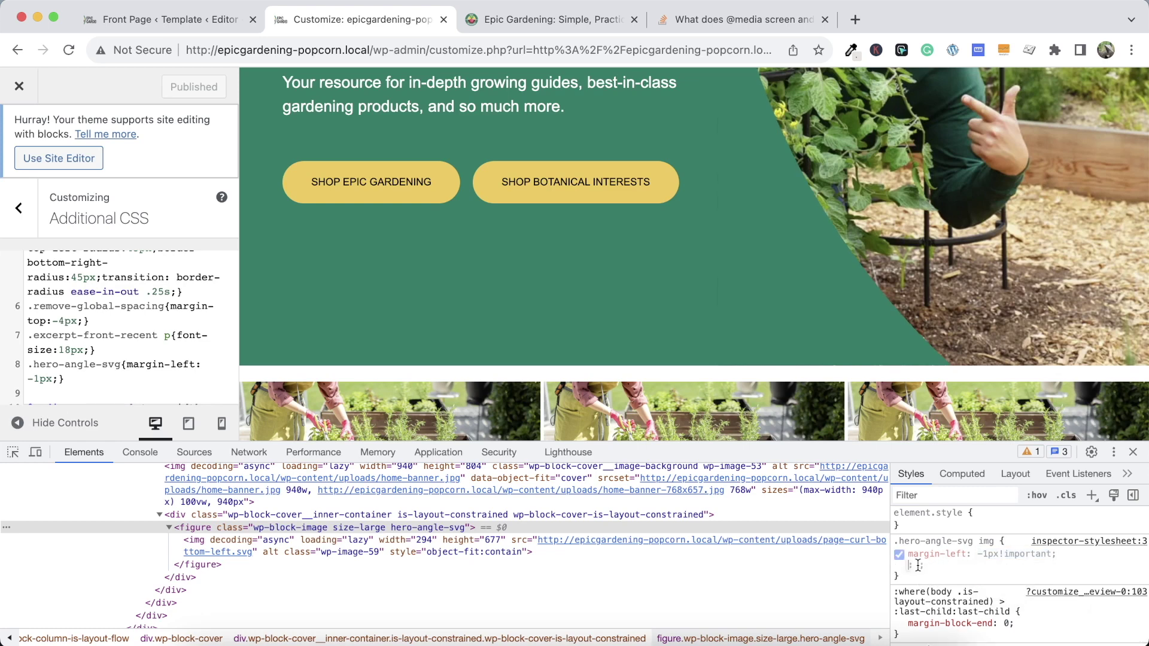
drag(918, 566, 893, 542)
key(super+c)
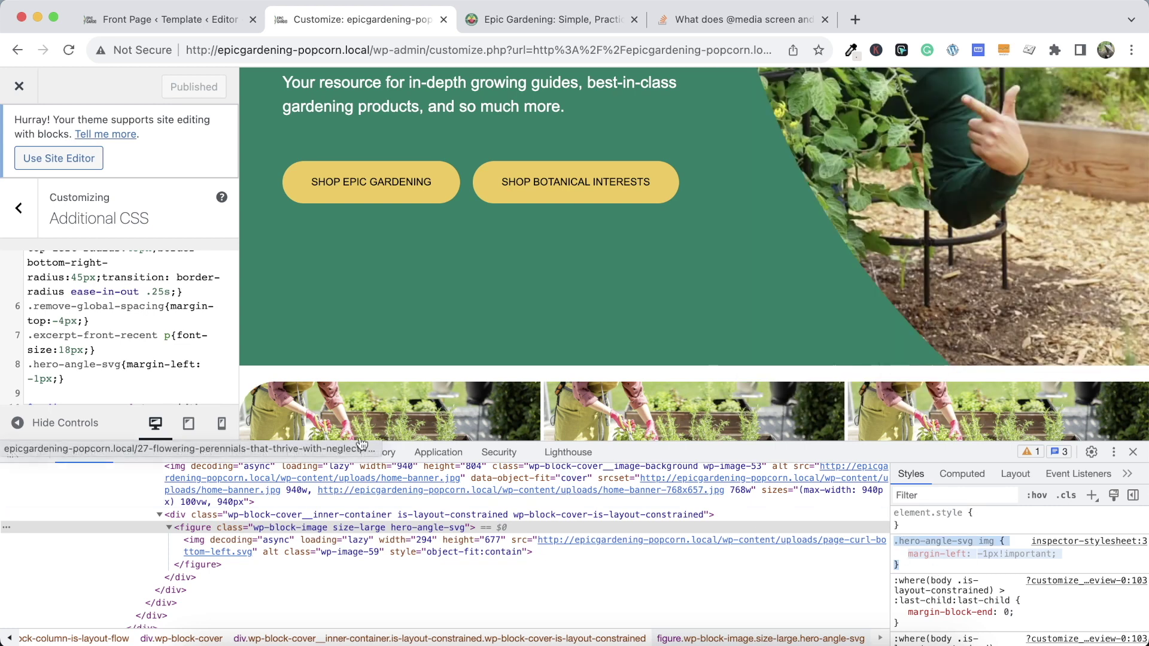
drag(65, 381, 33, 367)
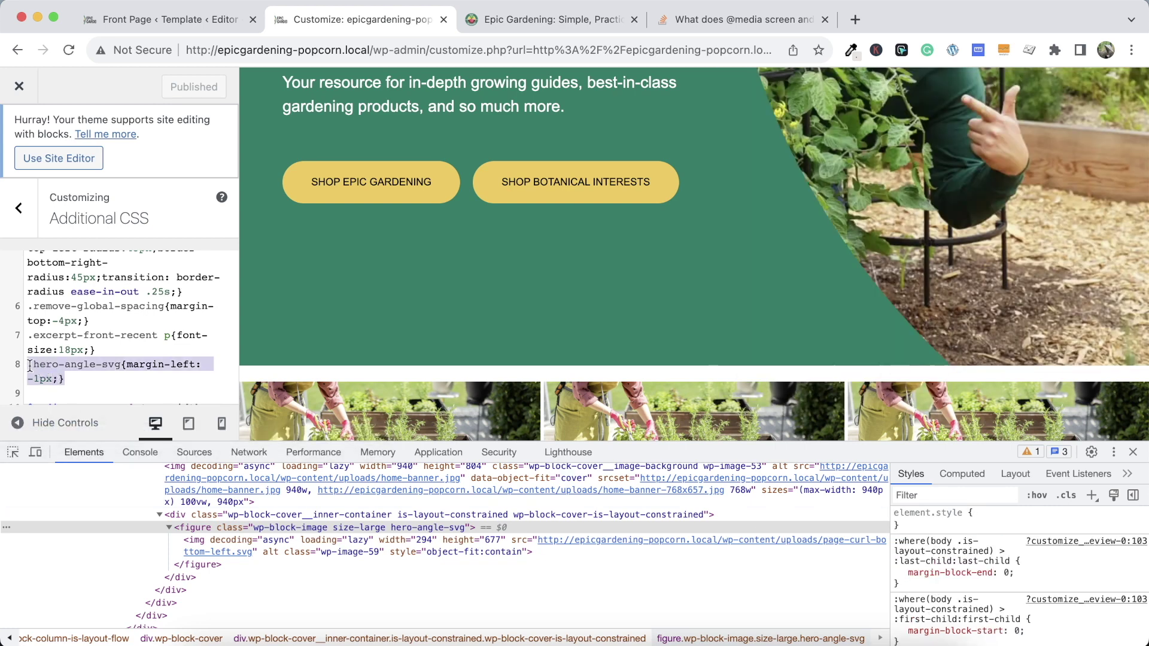
key(super+v)
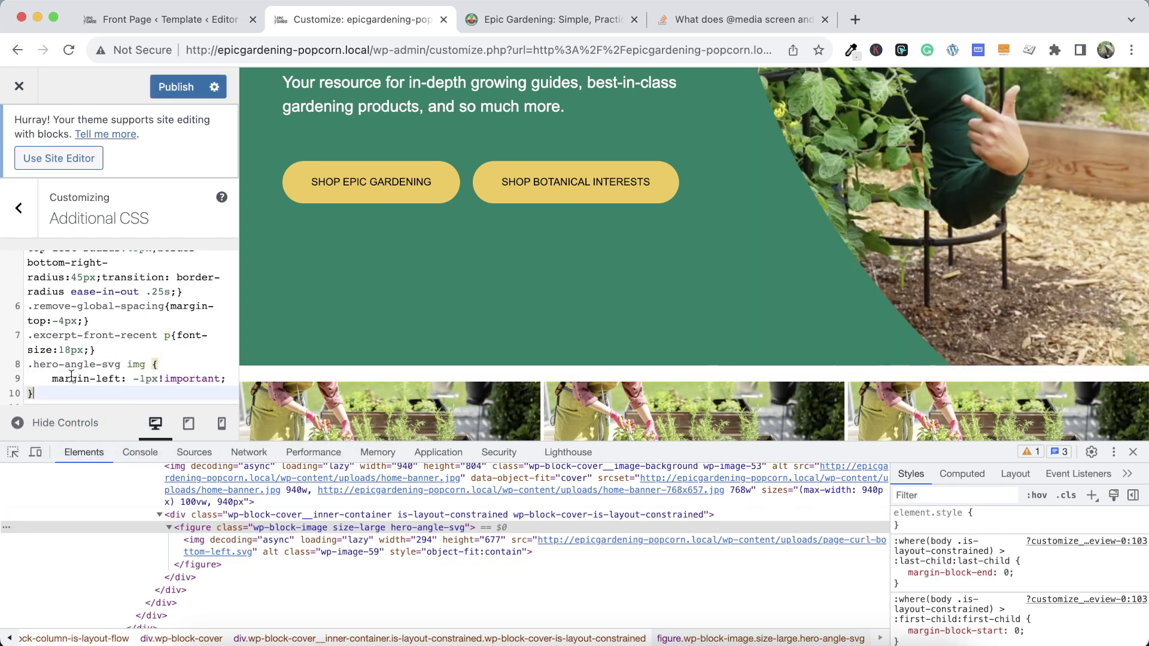
Remove the line breaks and indentation inside the pasted .hero-angle-svg img rule so it forms one continuous line
click(38, 377)
key(BackSpace)
key(BackSpace)
key(BackSpace)
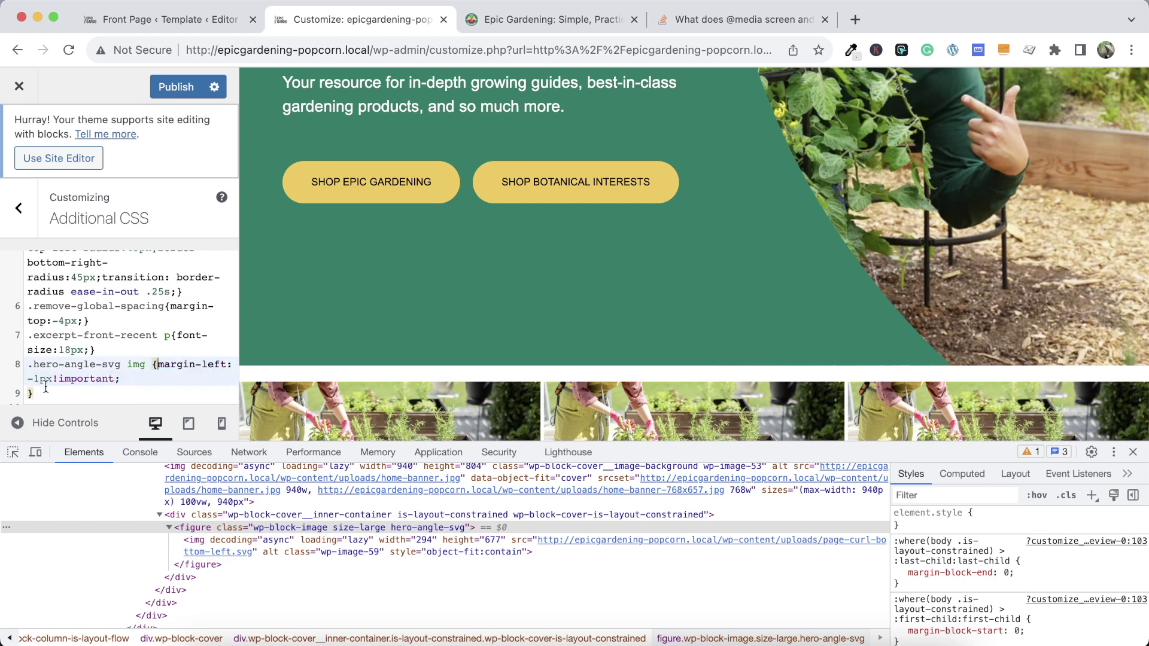
click(64, 389)
key(Left)
key(BackSpace)
scroll(126, 273, down, 2)
scroll(127, 273, down, 1)
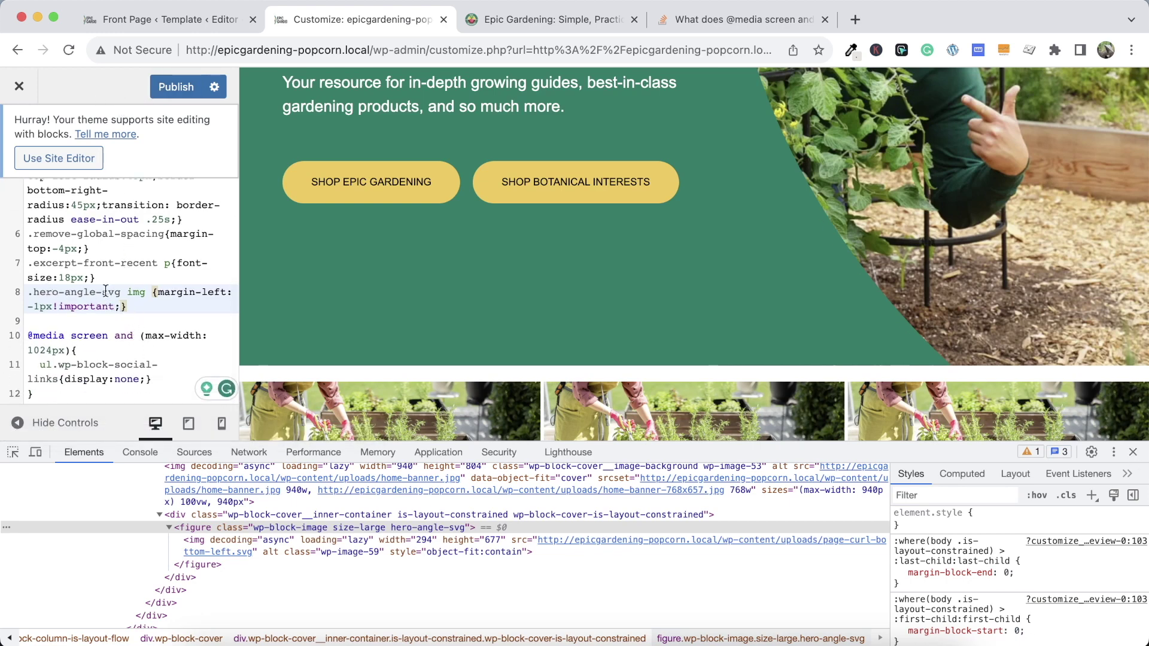
Copy the .hero-angle-svg img rule into the max-width 1024px media query, below the ul.wp-block-social-links rule
drag(147, 290, 28, 297)
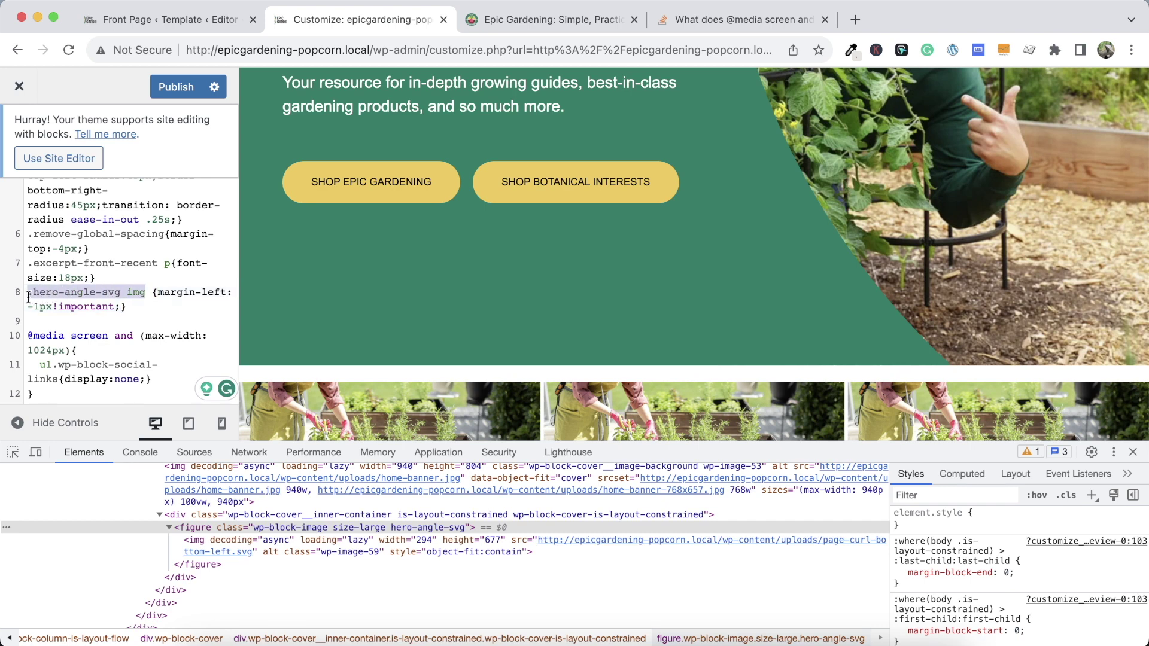
drag(132, 304, 29, 292)
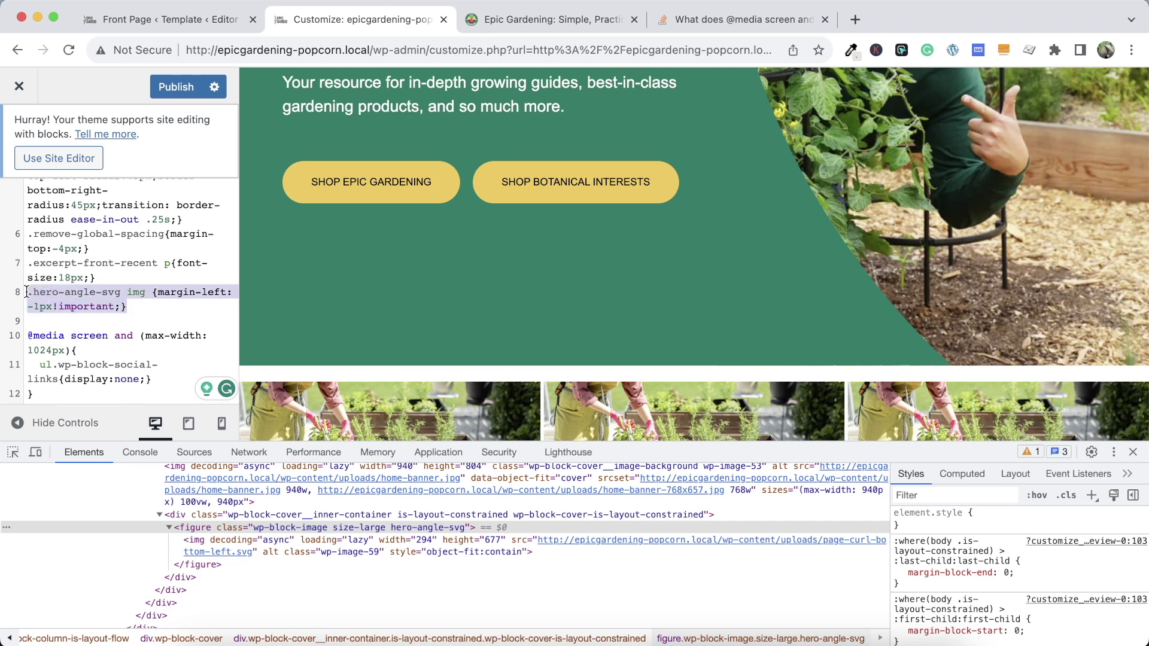
click(160, 378)
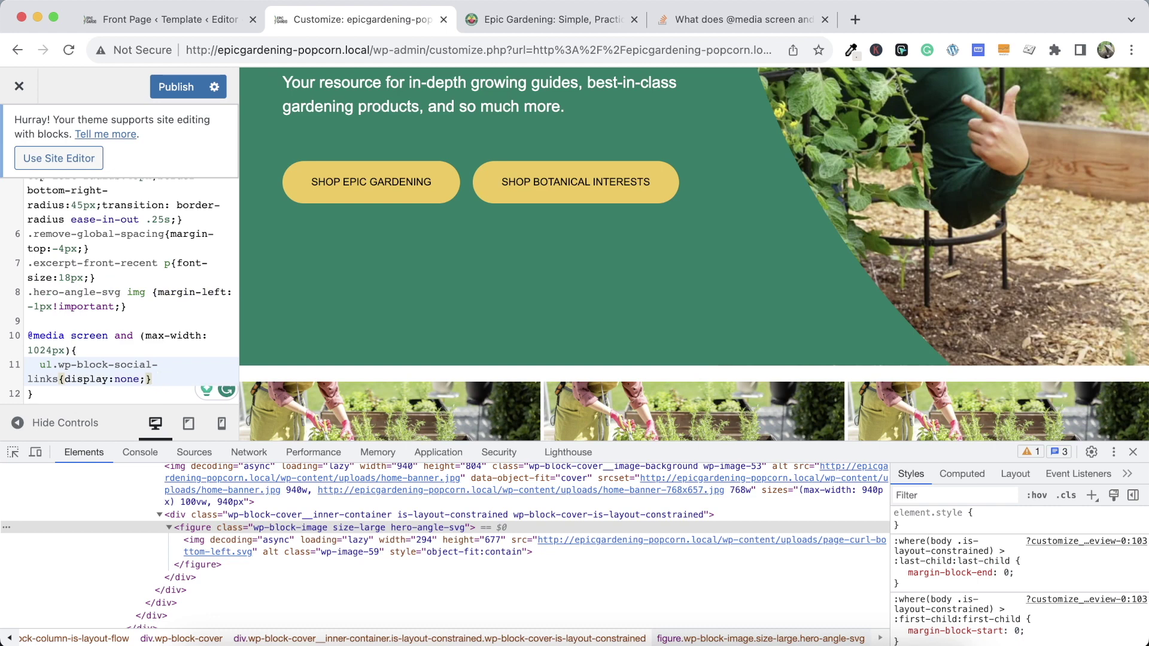
key(Return)
text(.hero-angle-svg img {margin-left: -1px!important;})
Replace the declaration in the media query's .hero-angle-svg img rule with display:none and publish the CSS
double_click(133, 397)
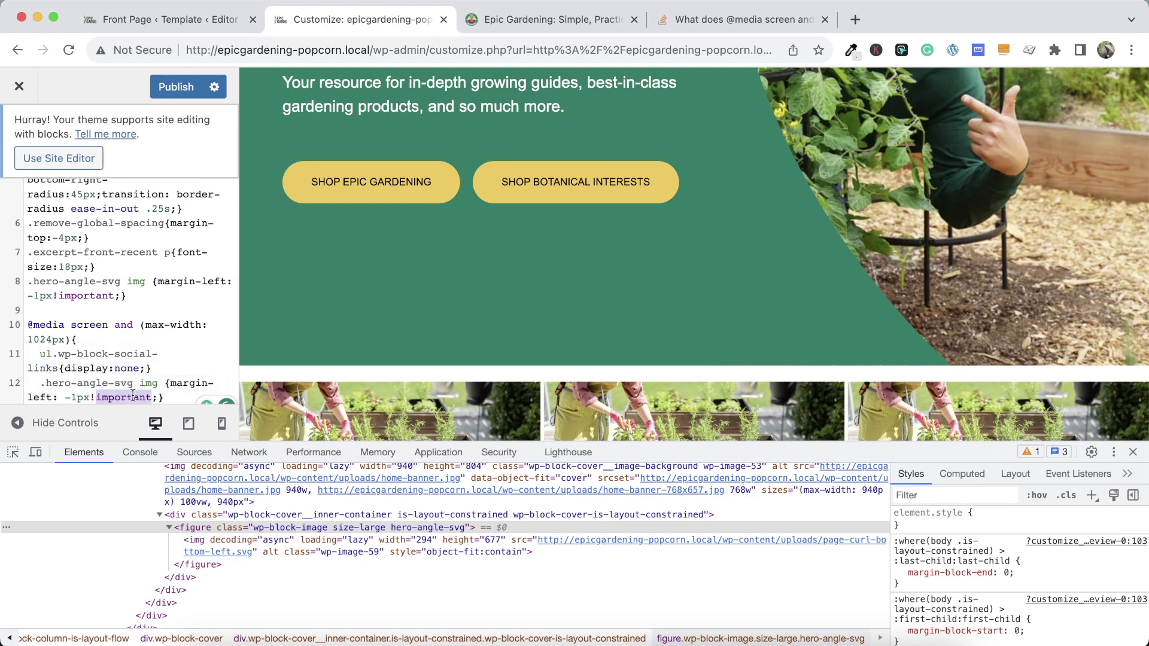
drag(133, 397, 172, 385)
text(dis)
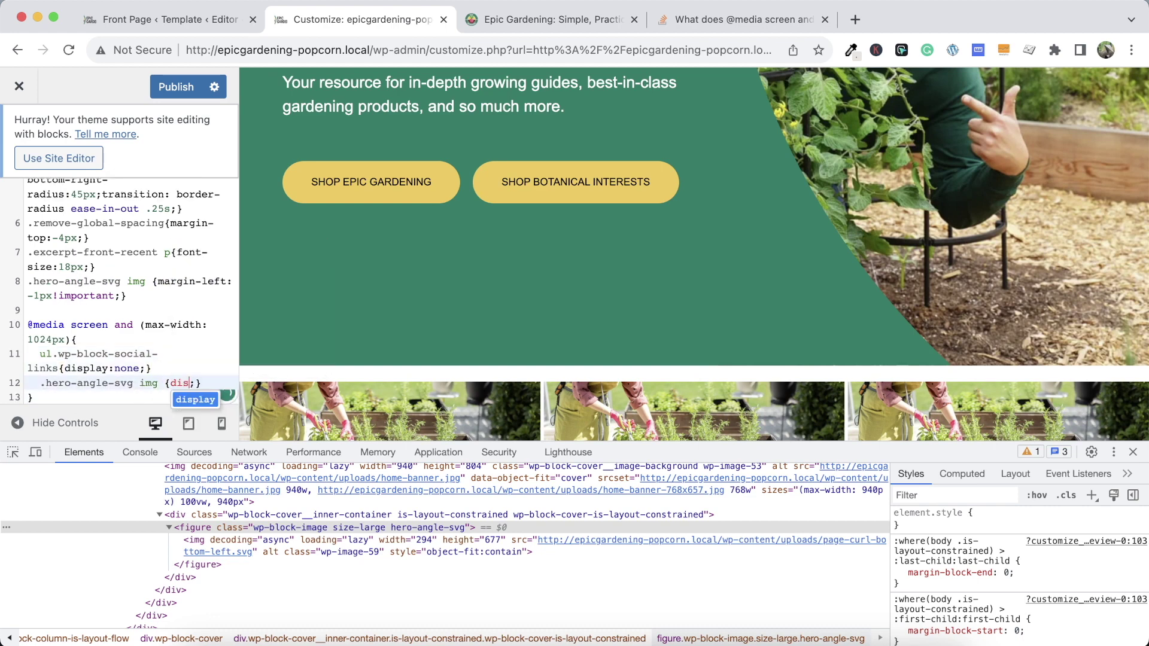
text(play:none)
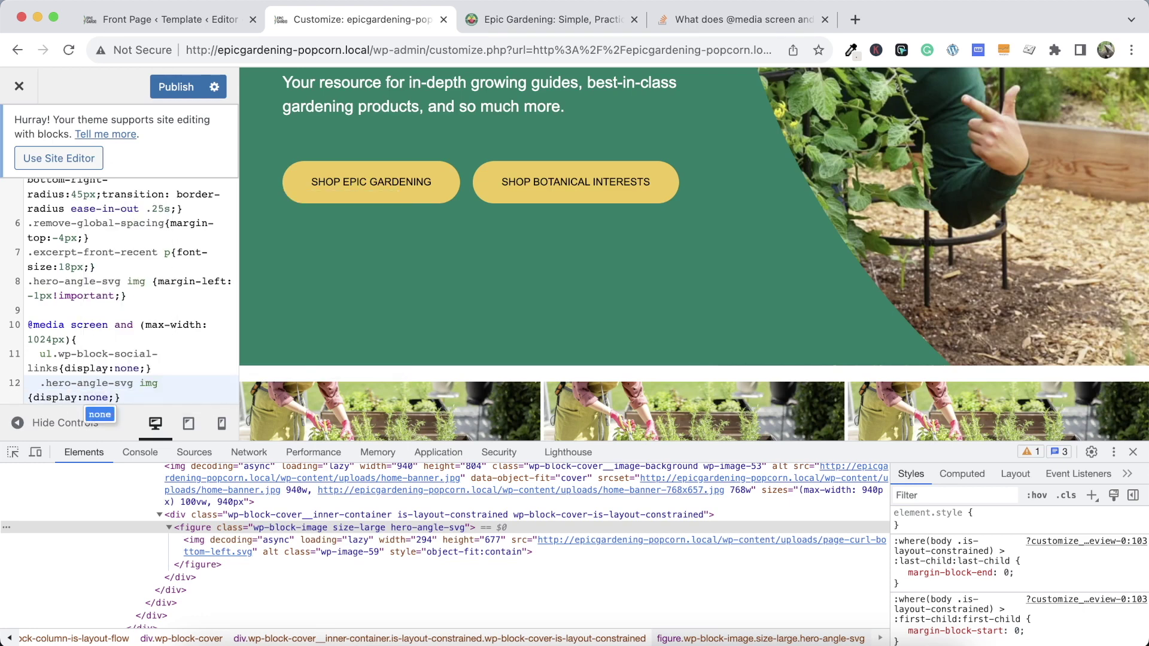
click(182, 345)
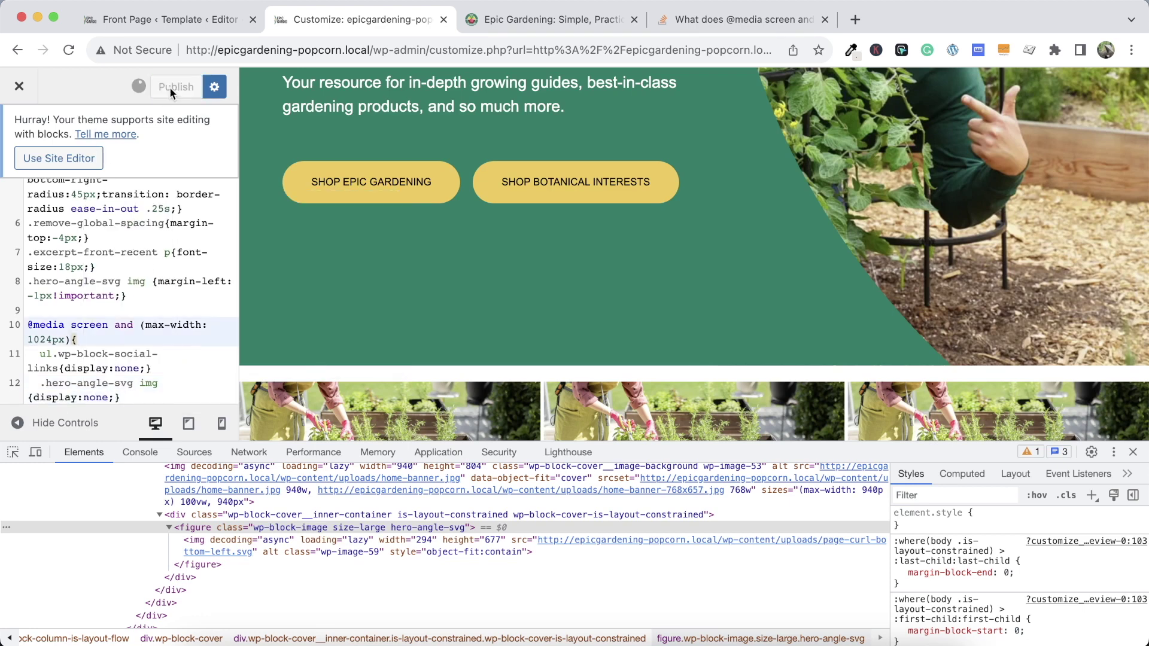
Leave the Customizer, close the inspector and examine the hero's page-curl edge and height on the live front page
click(19, 86)
scroll(835, 191, down, 7)
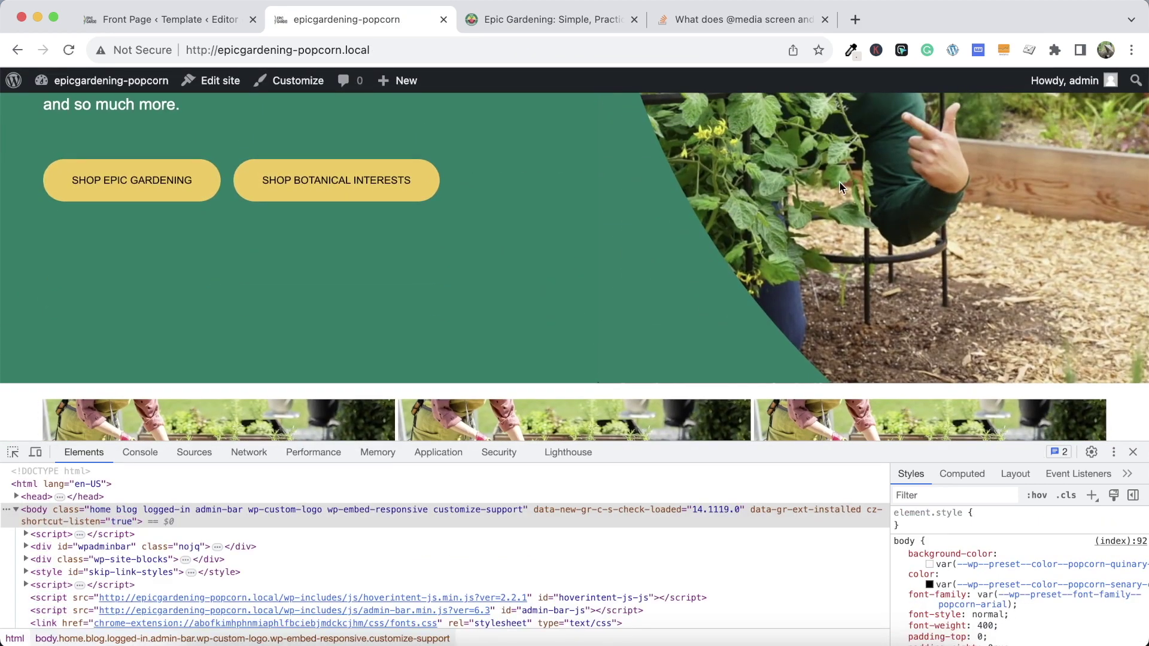
scroll(839, 185, up, 5)
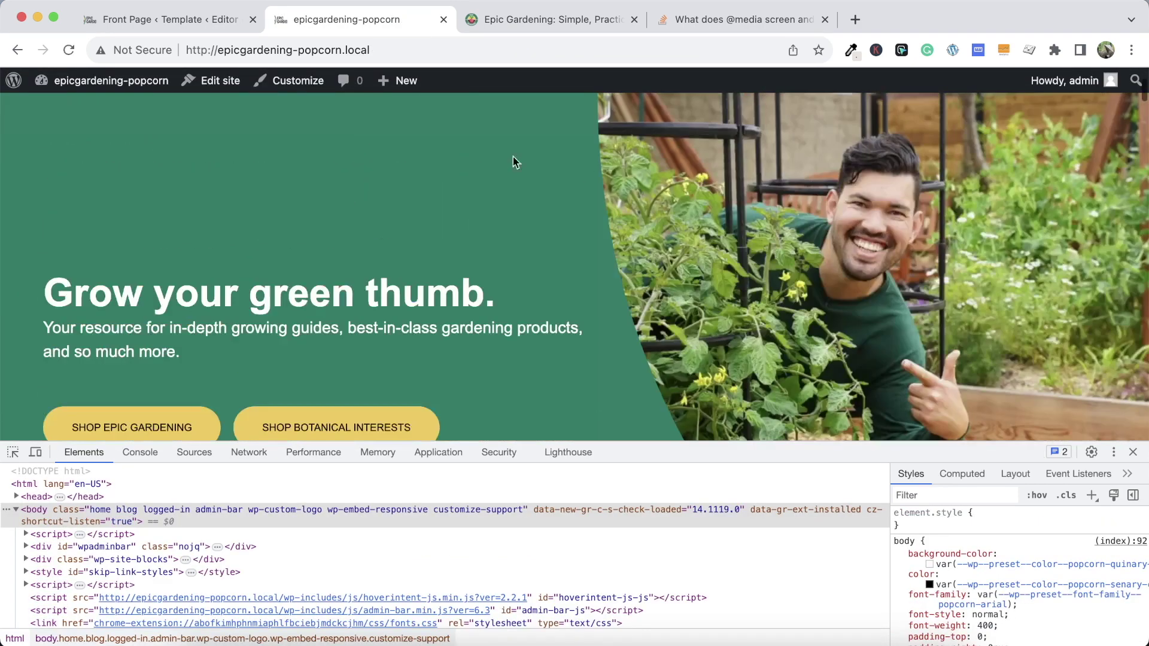
click(1133, 452)
scroll(712, 413, up, 3)
scroll(712, 414, down, 2)
scroll(712, 414, down, 5)
scroll(712, 414, up, 6)
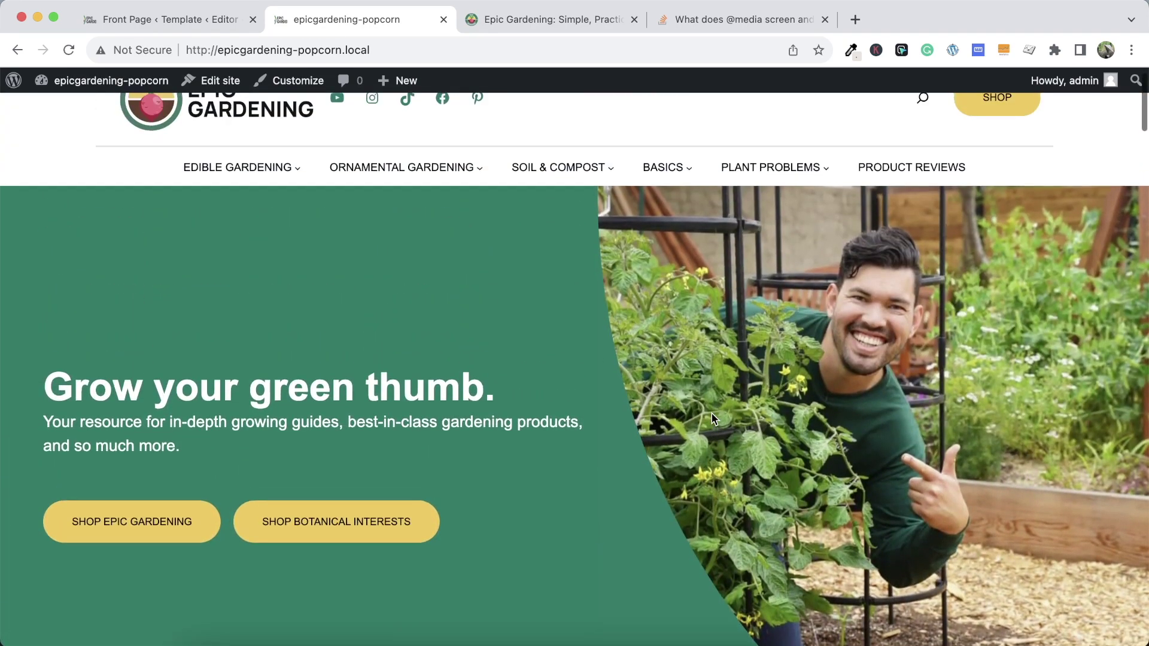
scroll(712, 414, down, 4)
scroll(712, 414, up, 4)
scroll(712, 414, down, 2)
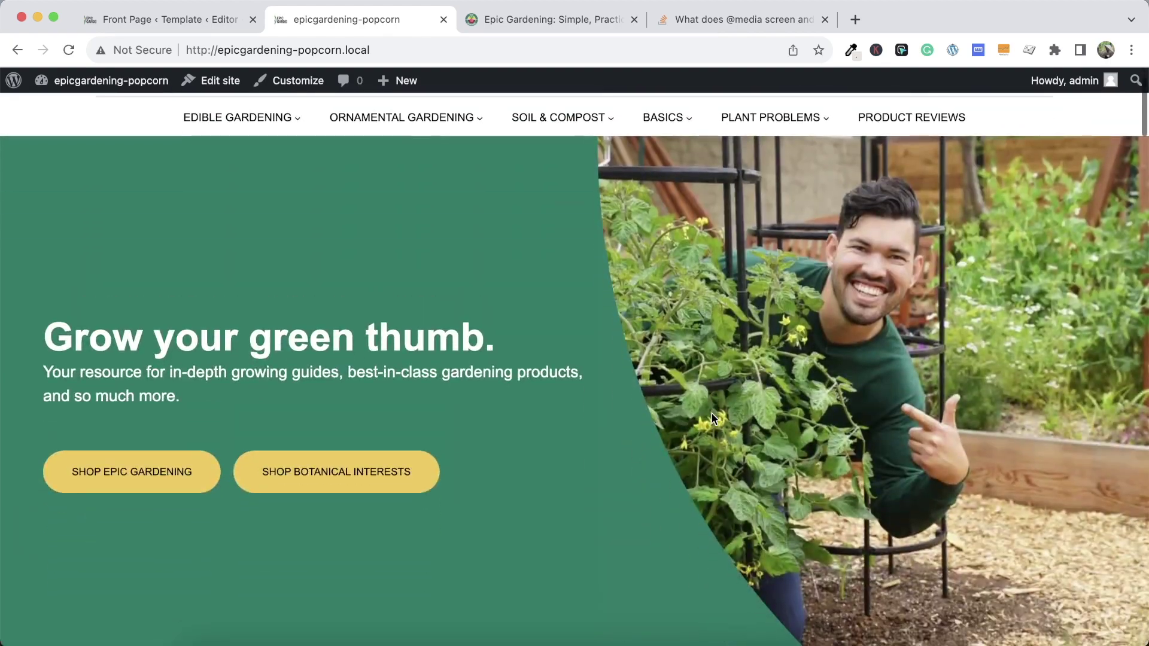
scroll(712, 414, down, 1)
scroll(712, 414, down, 5)
scroll(712, 414, up, 7)
scroll(713, 420, down, 1)
Close the inspector on the original epicgardening.com page and compare its full-width hero
click(550, 19)
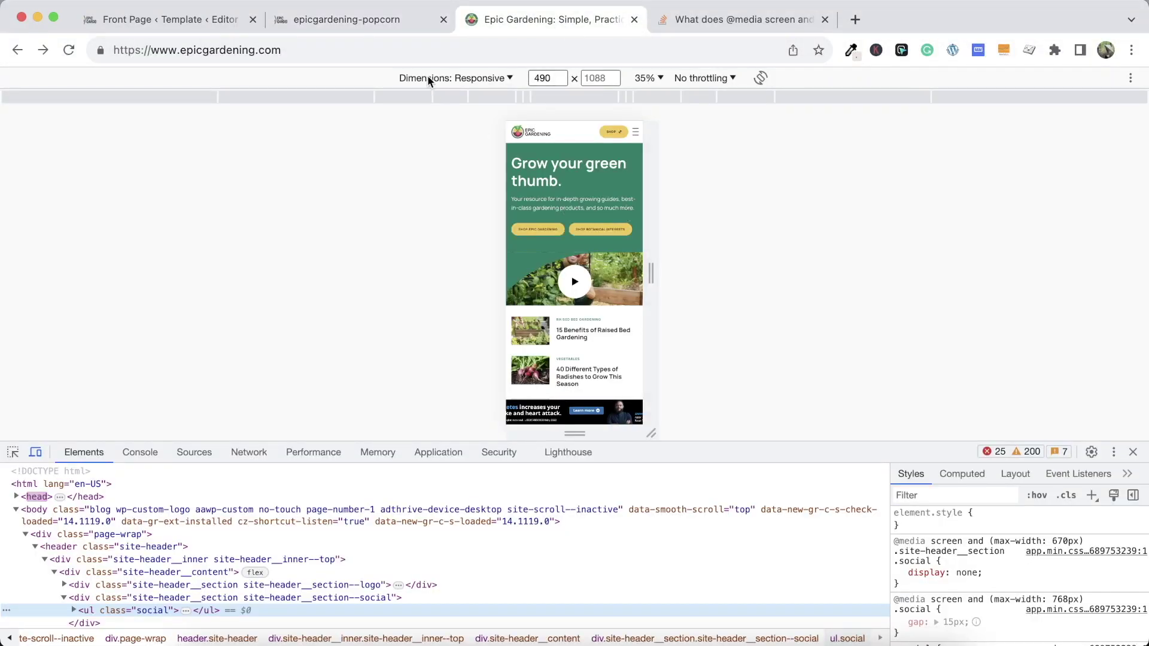
click(1132, 452)
scroll(855, 390, down, 2)
scroll(777, 335, up, 2)
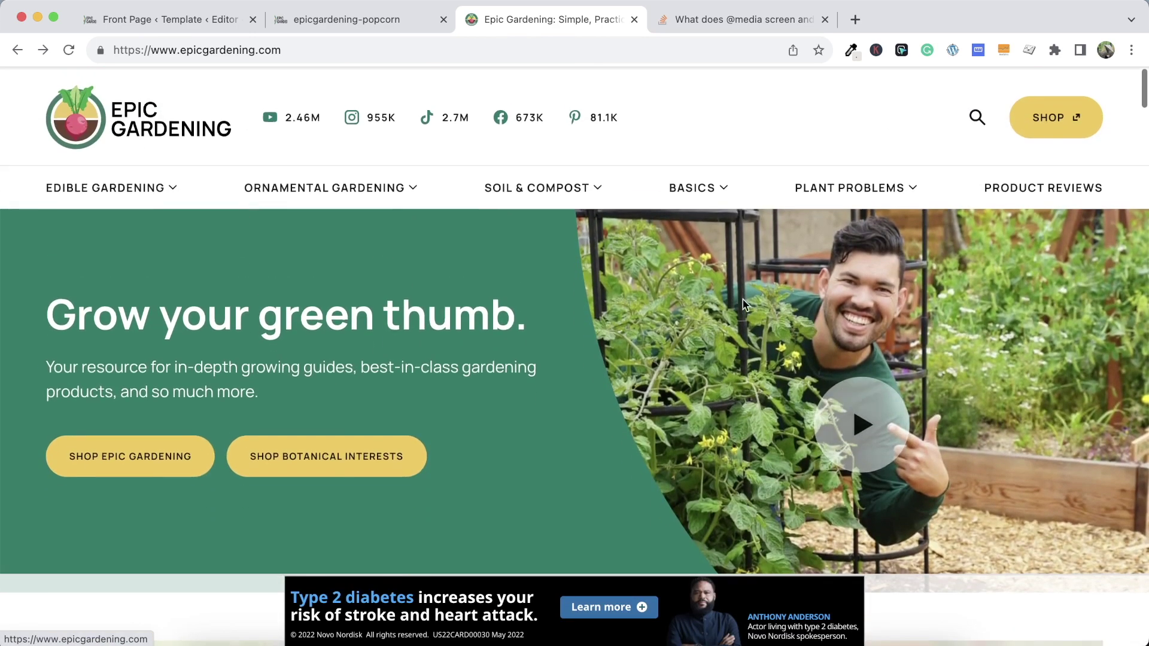
Select the Cover block around the hero photo in the Front Page template and try its Fixed background option
click(193, 20)
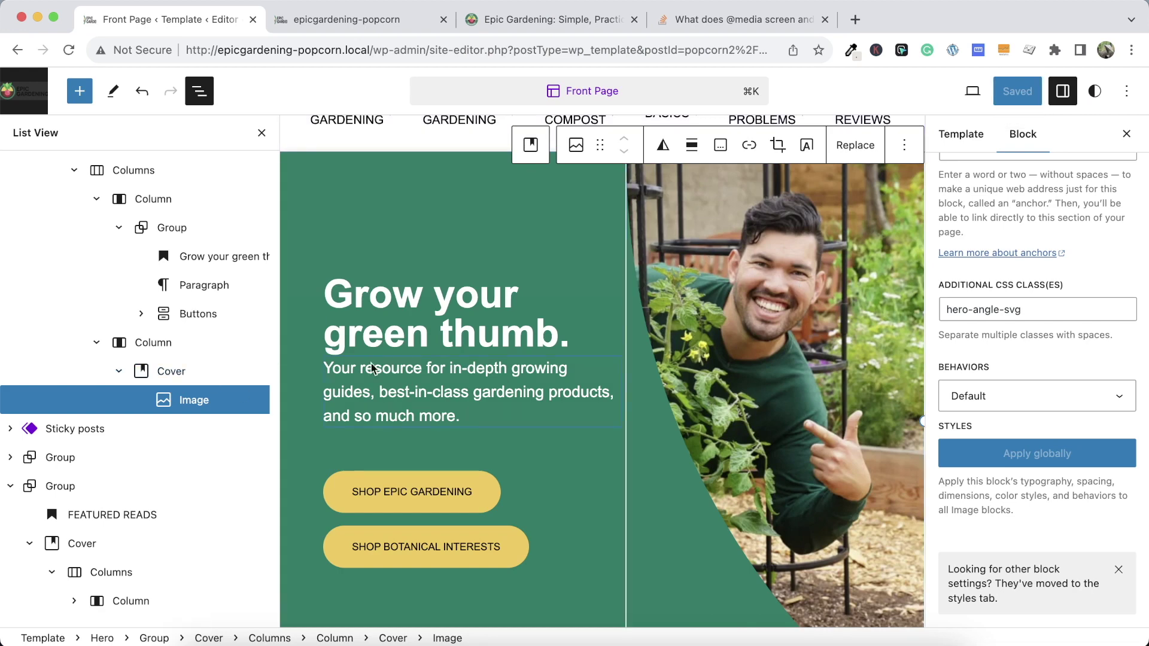
click(171, 371)
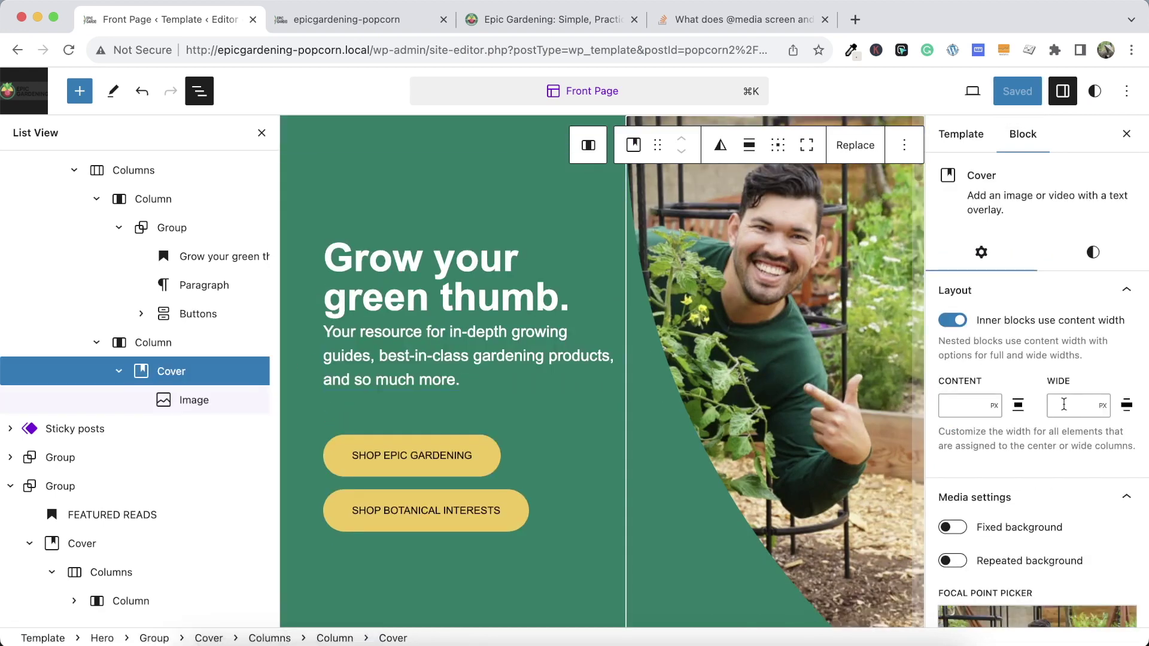
scroll(1029, 359, down, 7)
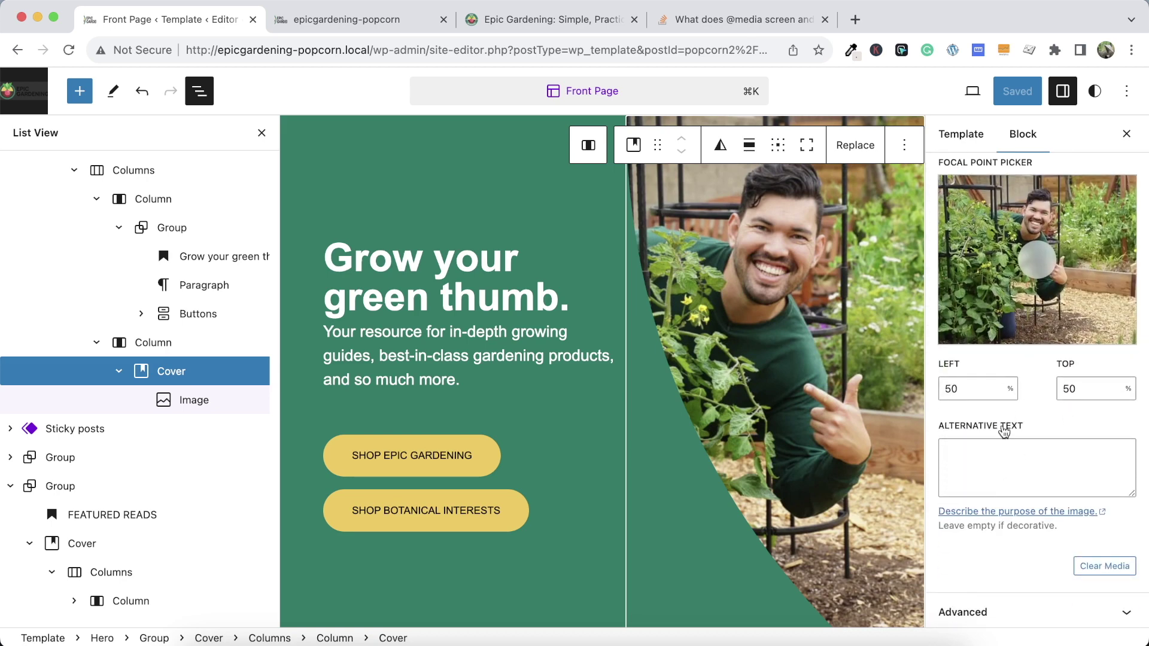
scroll(1005, 389, up, 4)
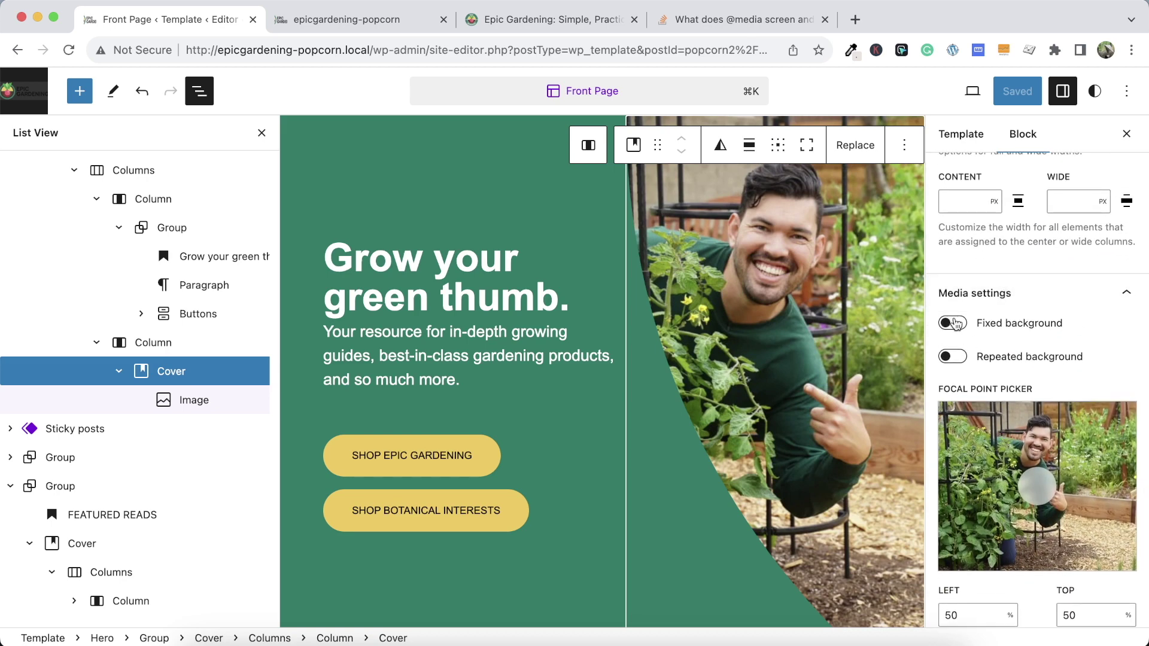
click(956, 323)
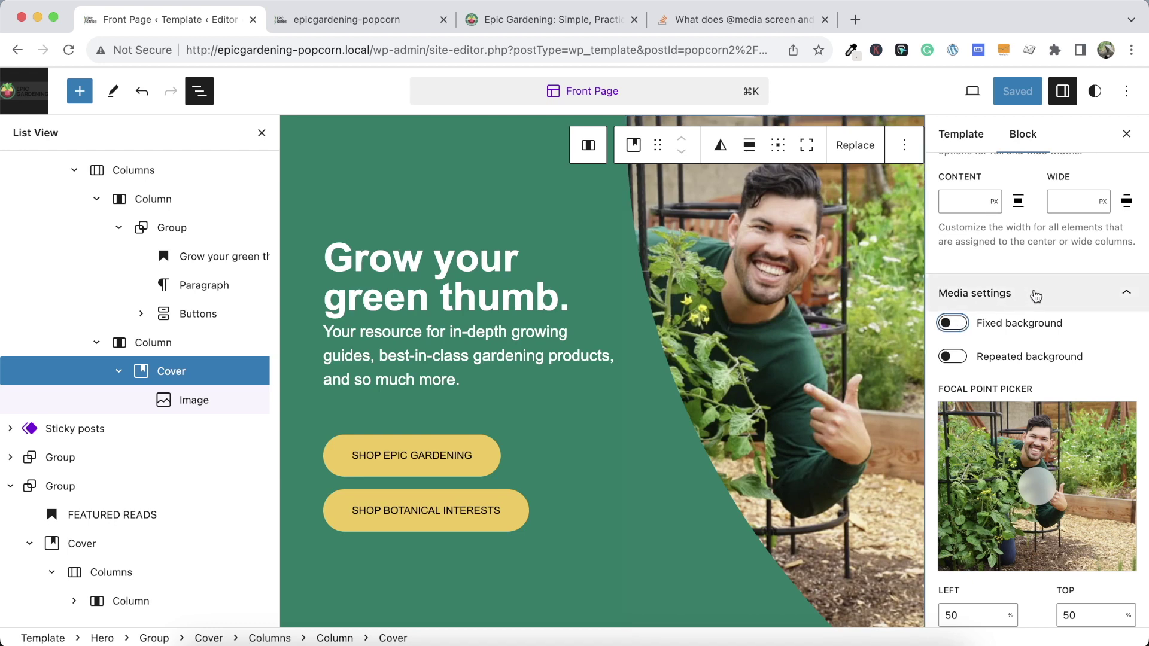
Give the hero photo's Cover block the additional CSS class hero-cover-image and save the template
scroll(999, 521, down, 10)
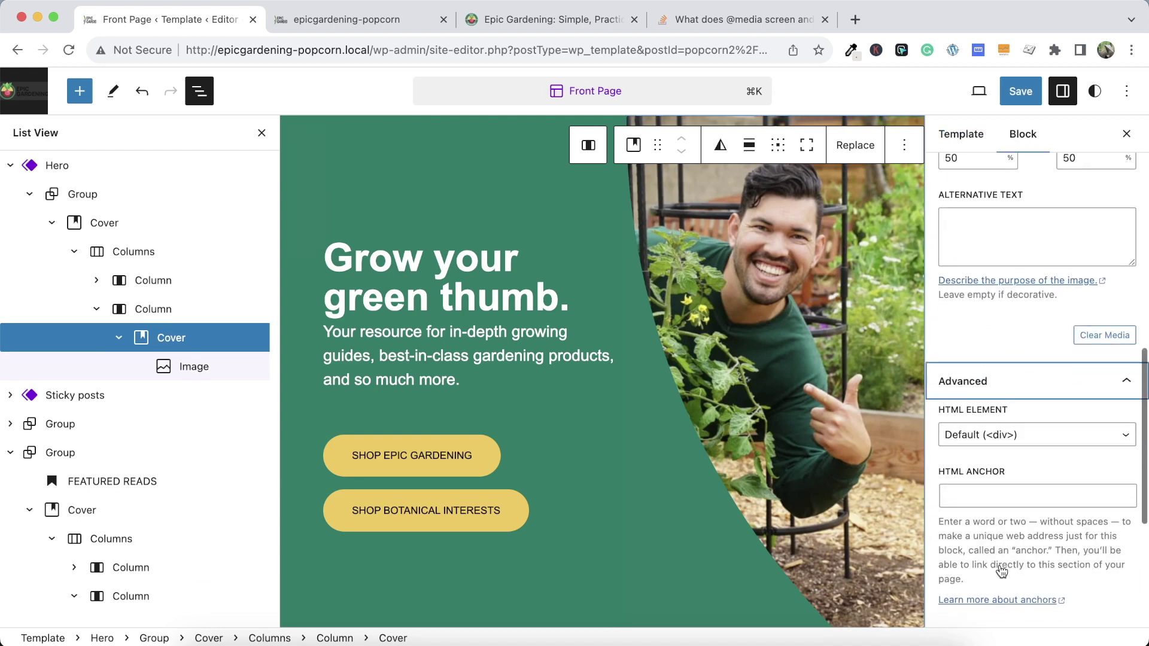
click(987, 504)
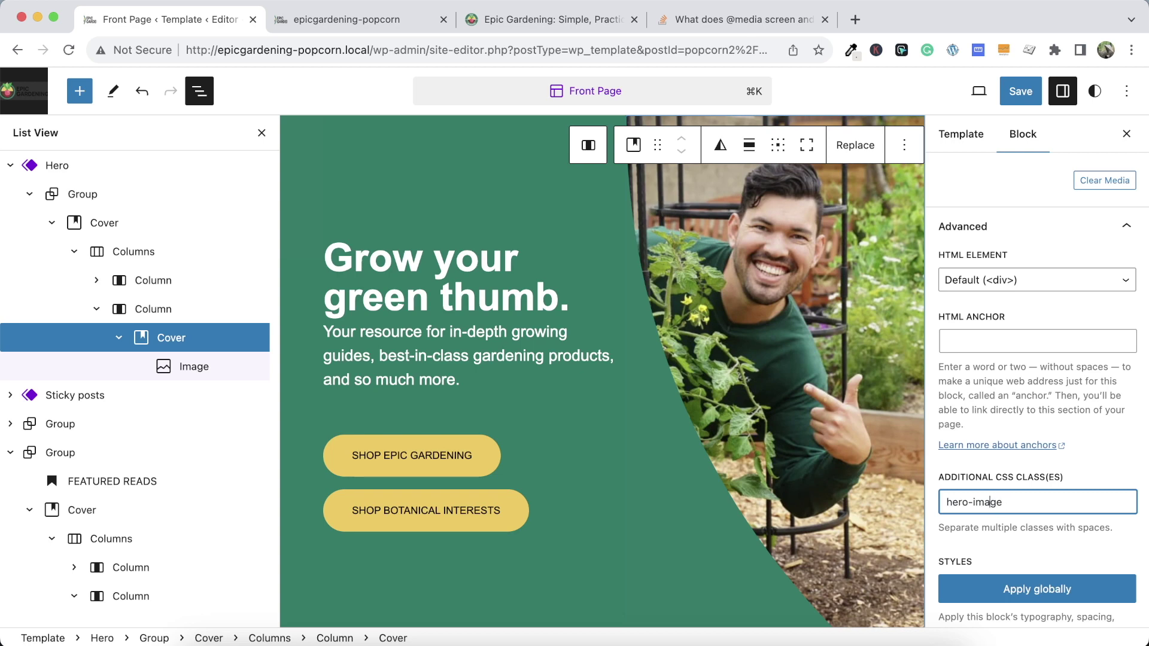
text(cover-)
key(super+a)
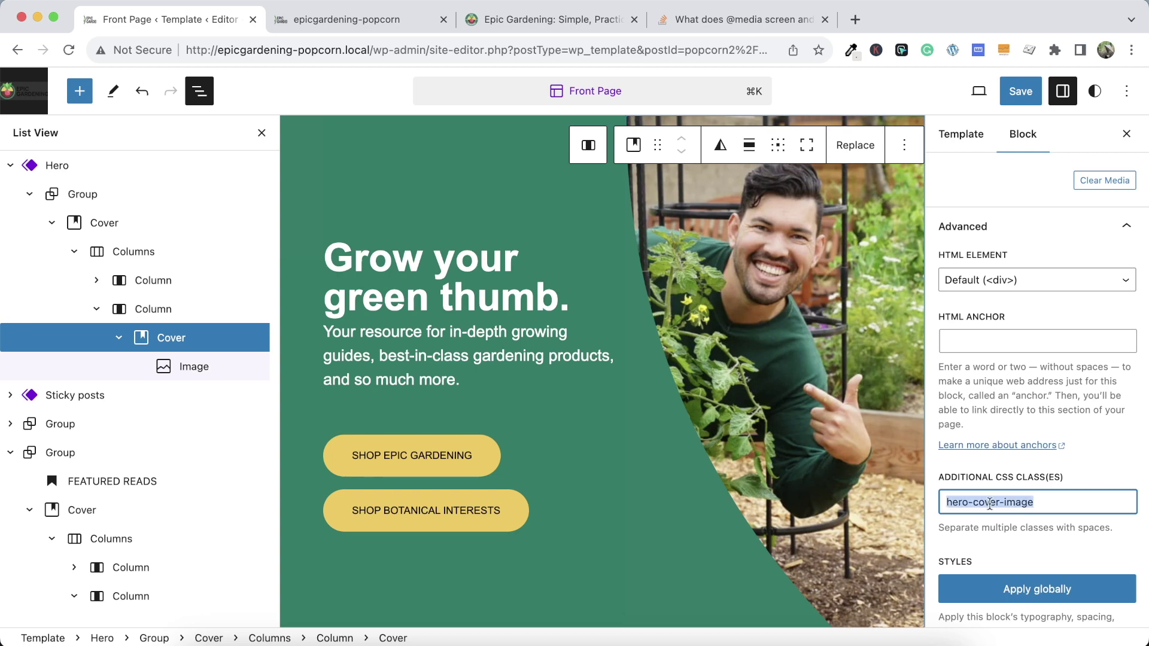
click(1020, 91)
click(1017, 91)
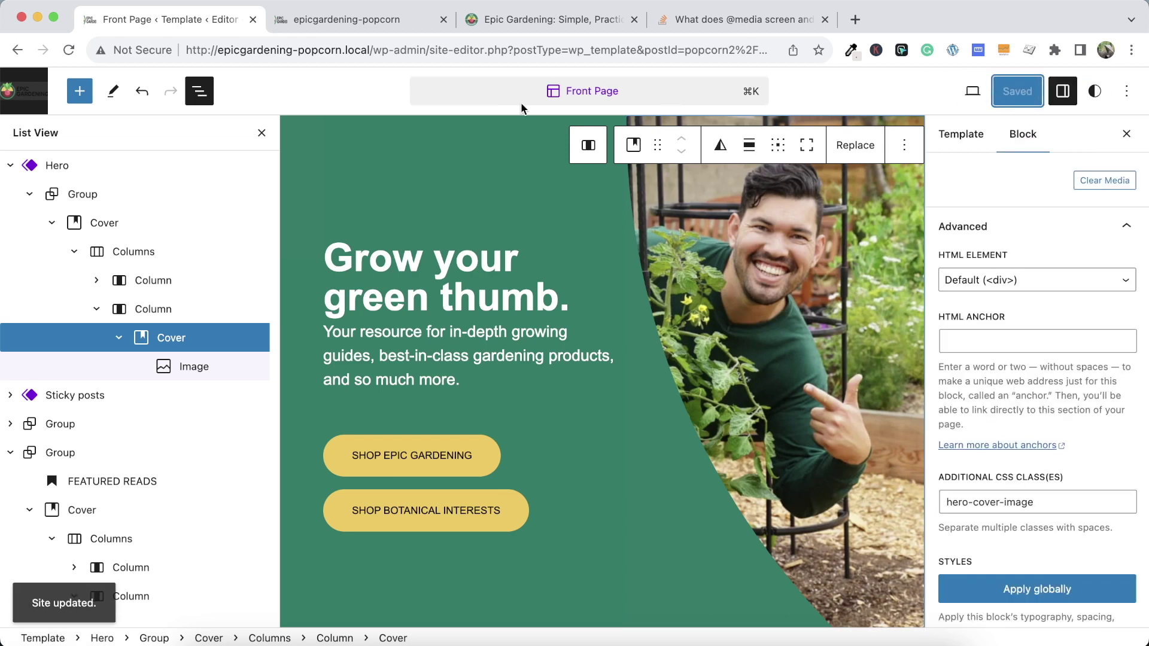
Reload the local site's front page and open its Additional CSS in the Customizer
click(347, 20)
click(68, 50)
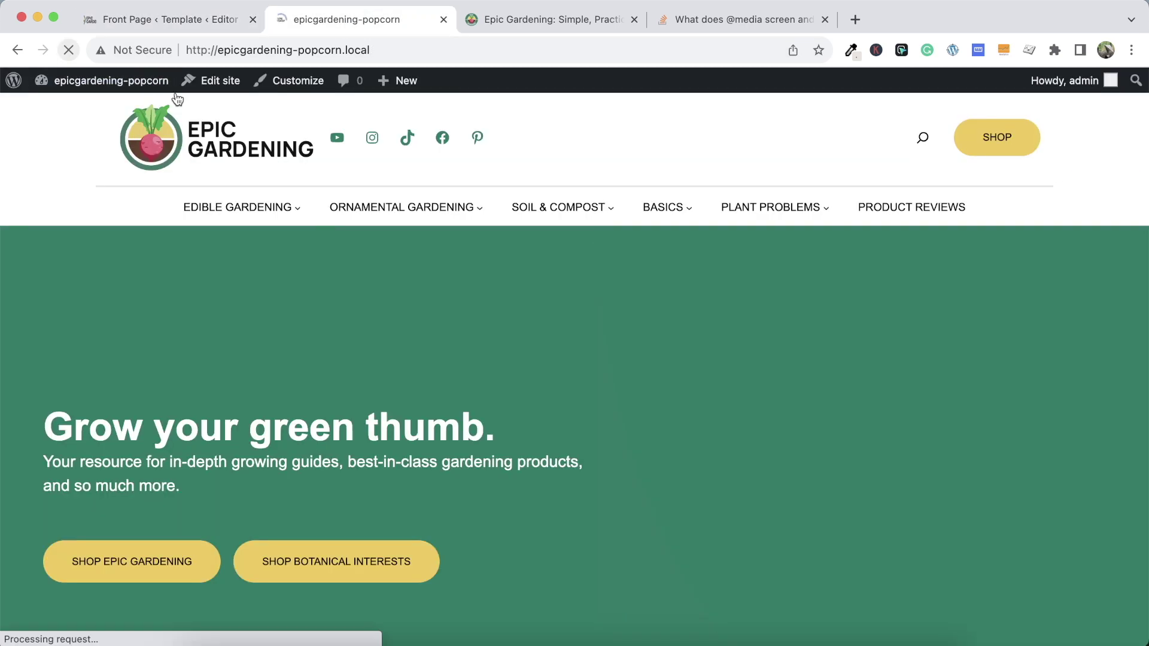
click(293, 80)
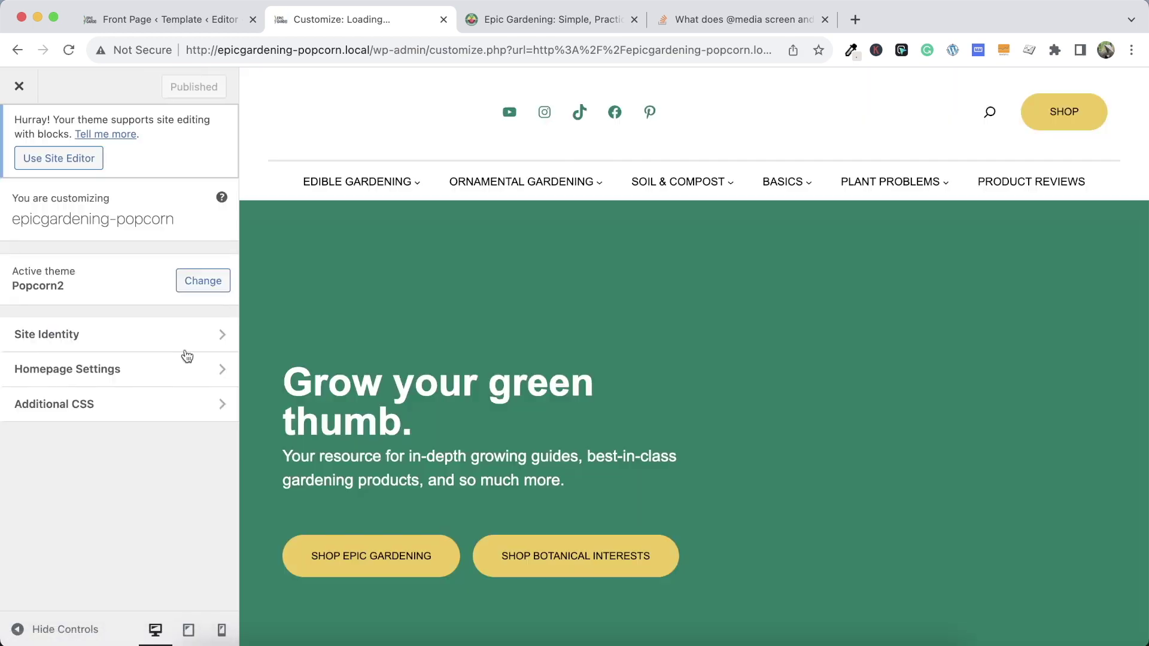
click(154, 405)
scroll(443, 398, down, 3)
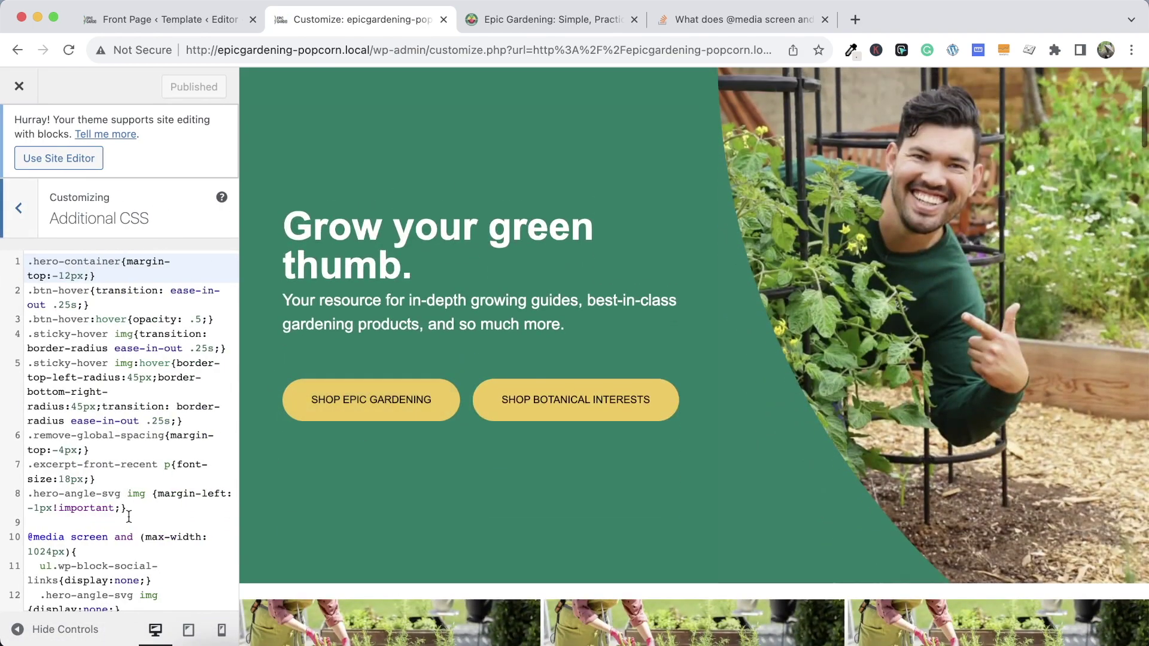
scroll(128, 516, down, 2)
Add a .hero-cover-image img{height:50vh;} rule after the .hero-angle-svg img rule, publish it and reload the Customizer
click(128, 438)
key(Return)
text(.hero-cover-image)
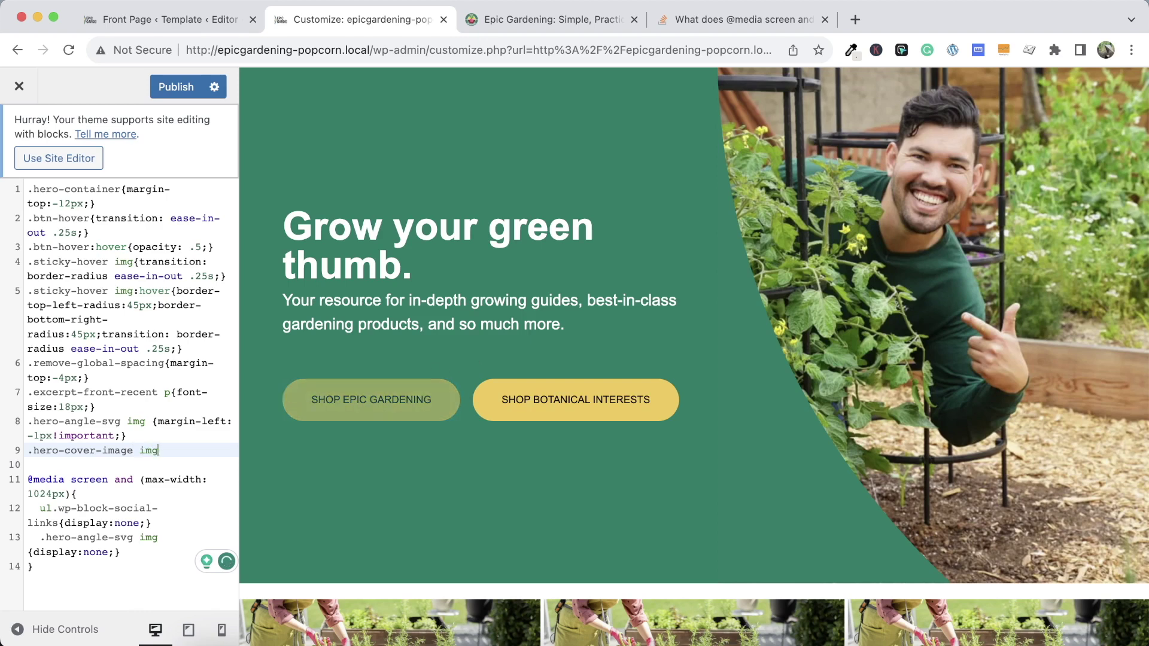
text(img{height)
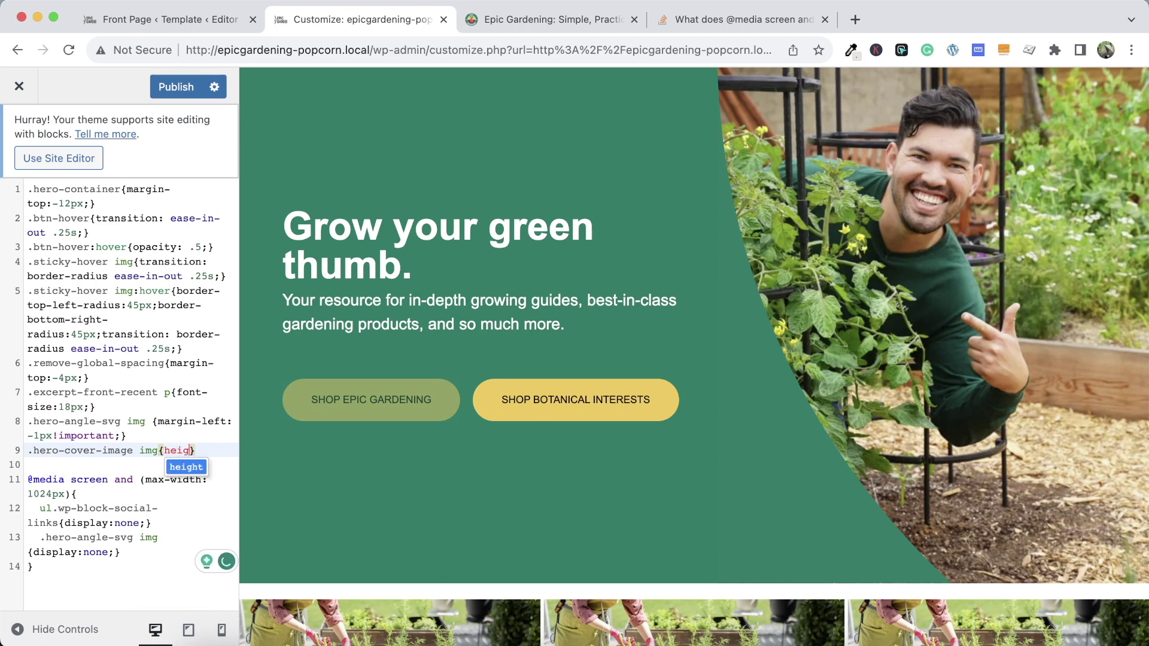
text(:5)
text(0vh;)
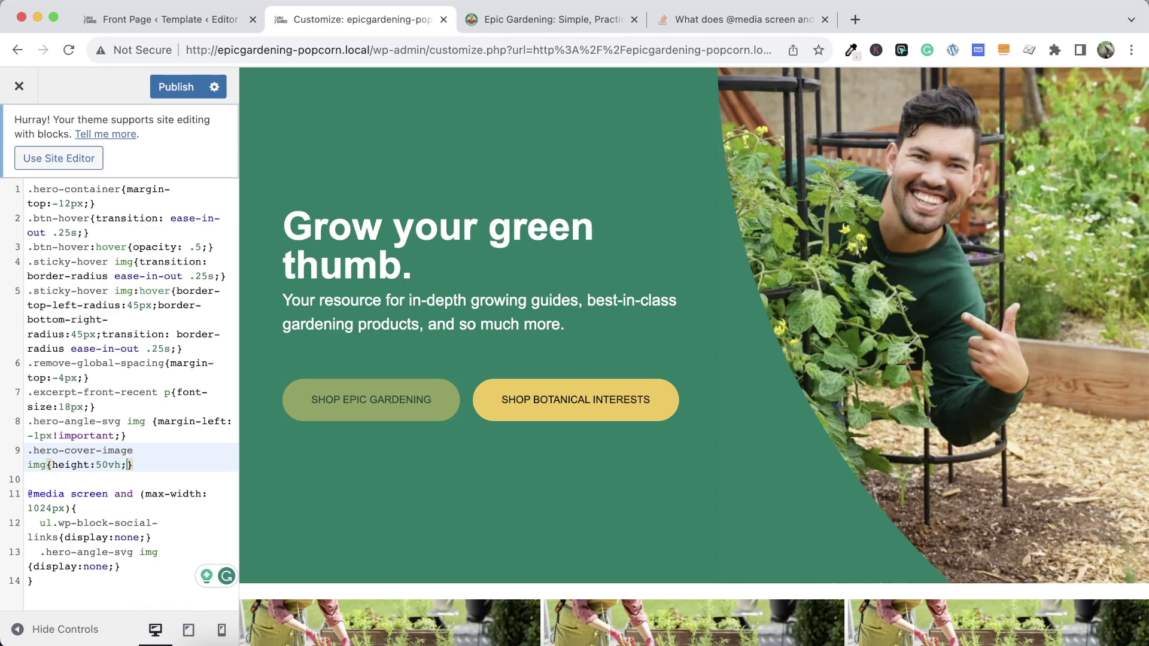
click(173, 87)
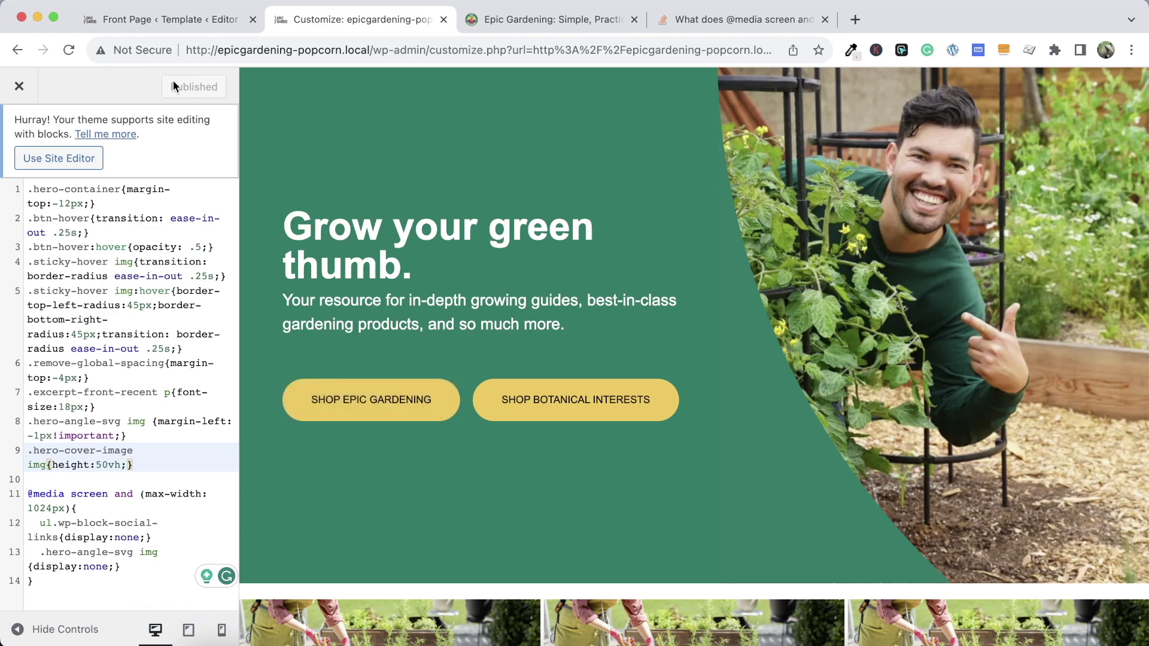
click(69, 49)
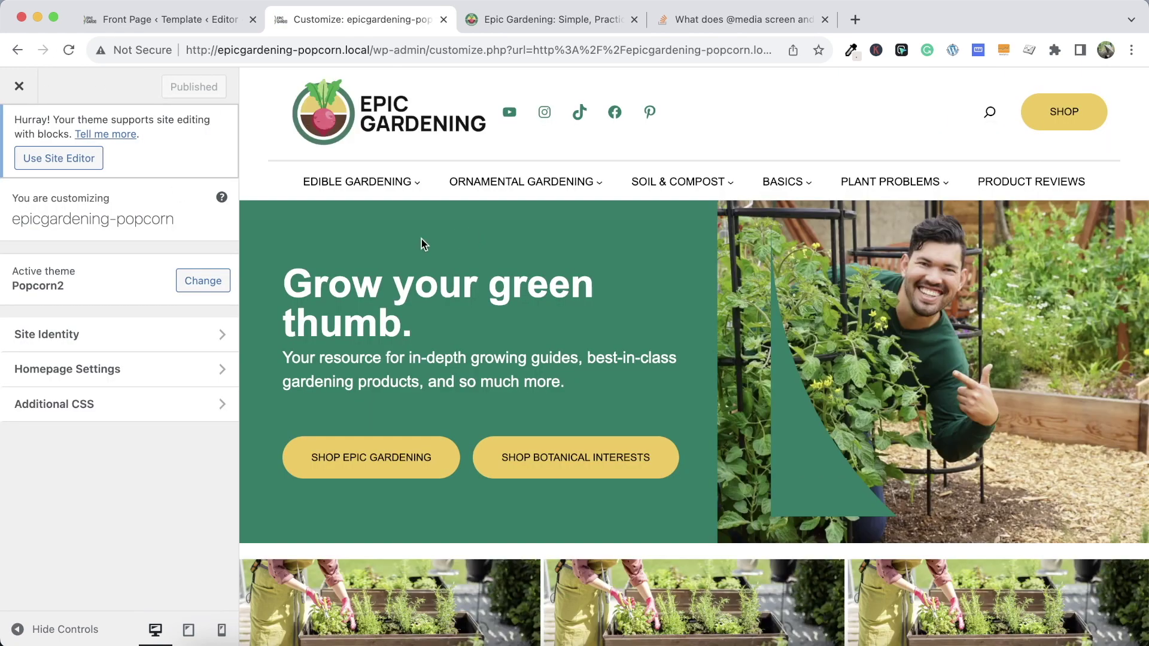
Reopen Additional CSS and copy height:50vh; from the .hero-cover-image img rule into the main .hero-angle-svg img rule
click(141, 404)
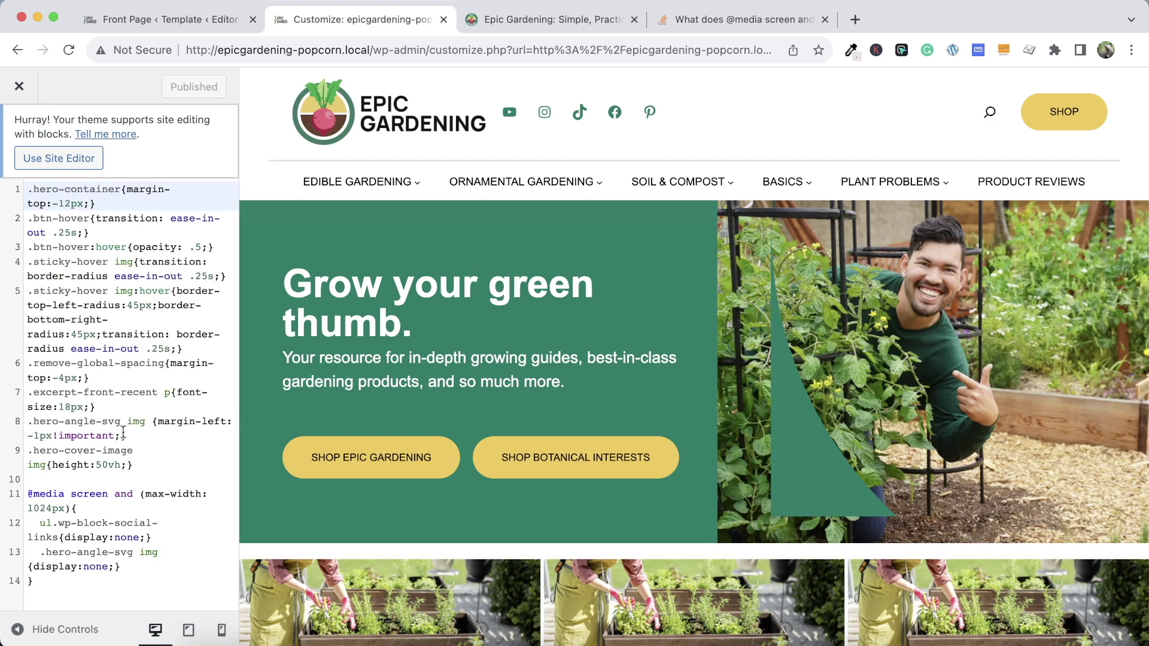
click(122, 432)
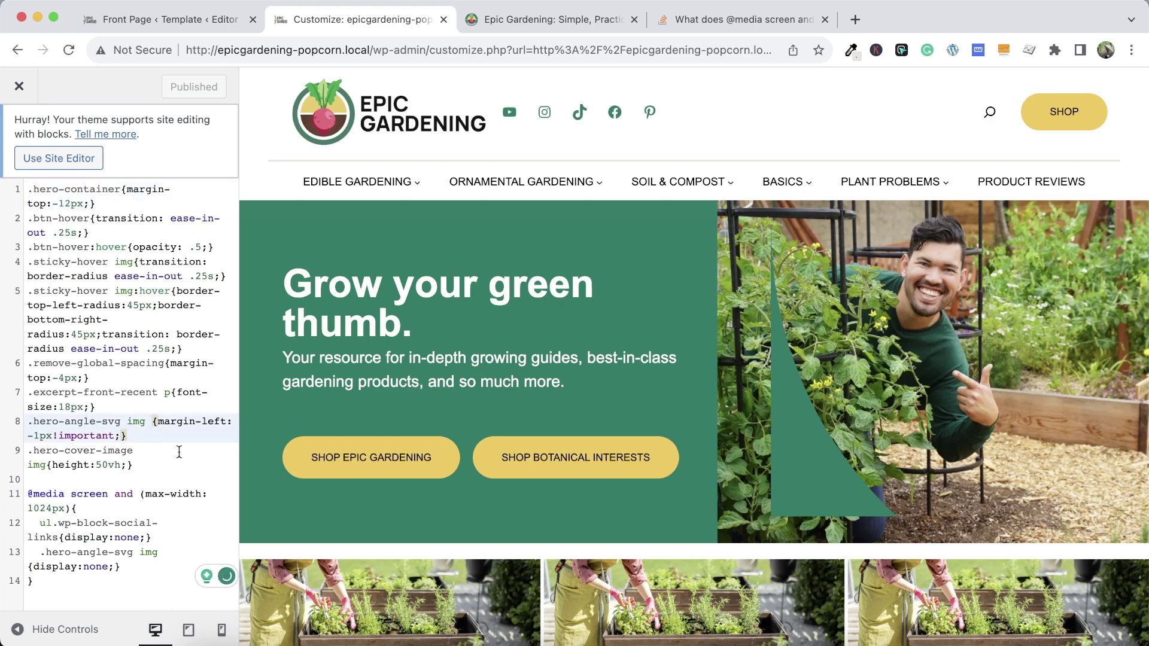
drag(129, 465, 52, 464)
click(130, 465)
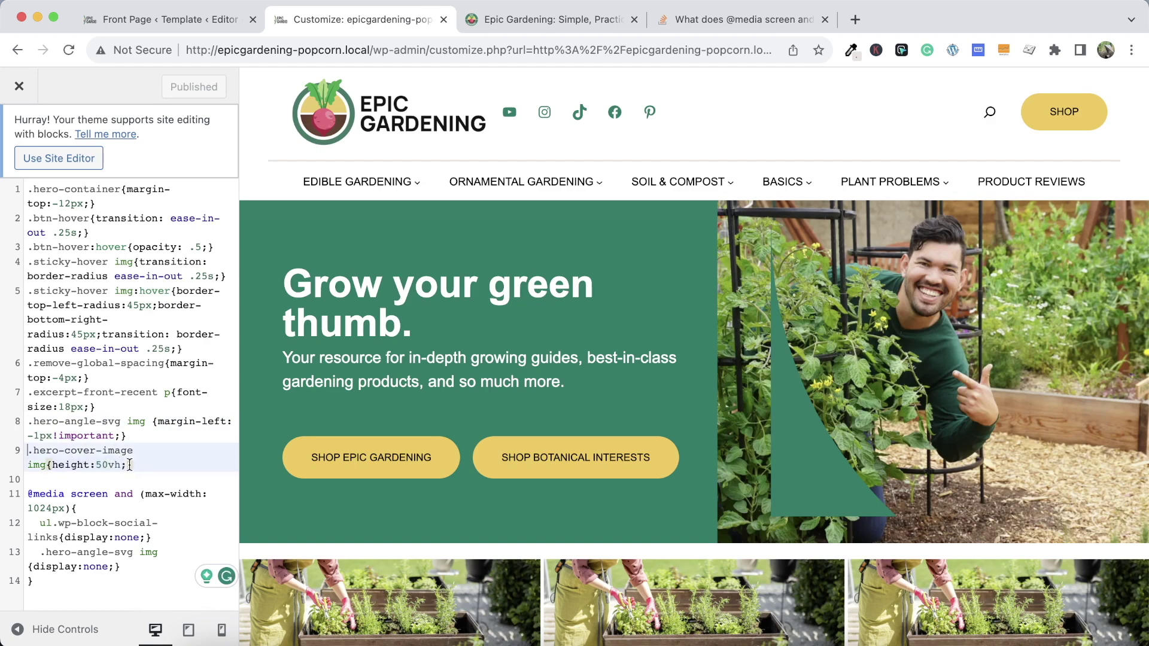
drag(127, 465, 55, 465)
key(ctrl+c)
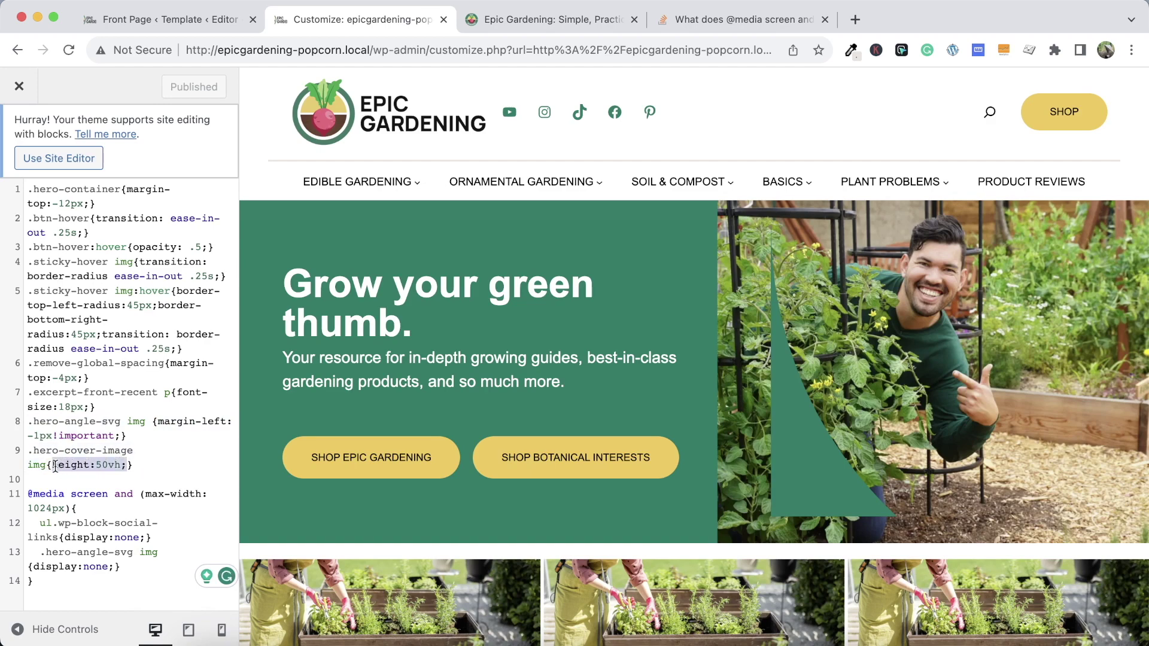
click(119, 435)
key(ctrl+v)
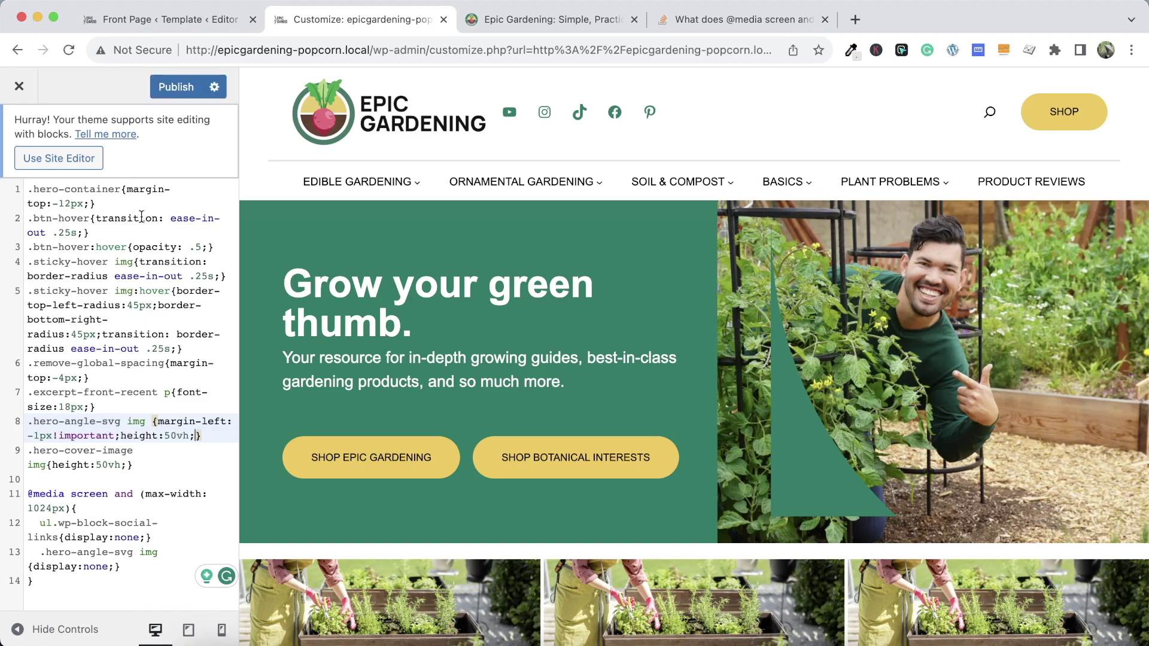
Publish the height:50vh; addition to the .hero-angle-svg img rule, reload the Customizer and check the hero preview
click(162, 85)
click(69, 49)
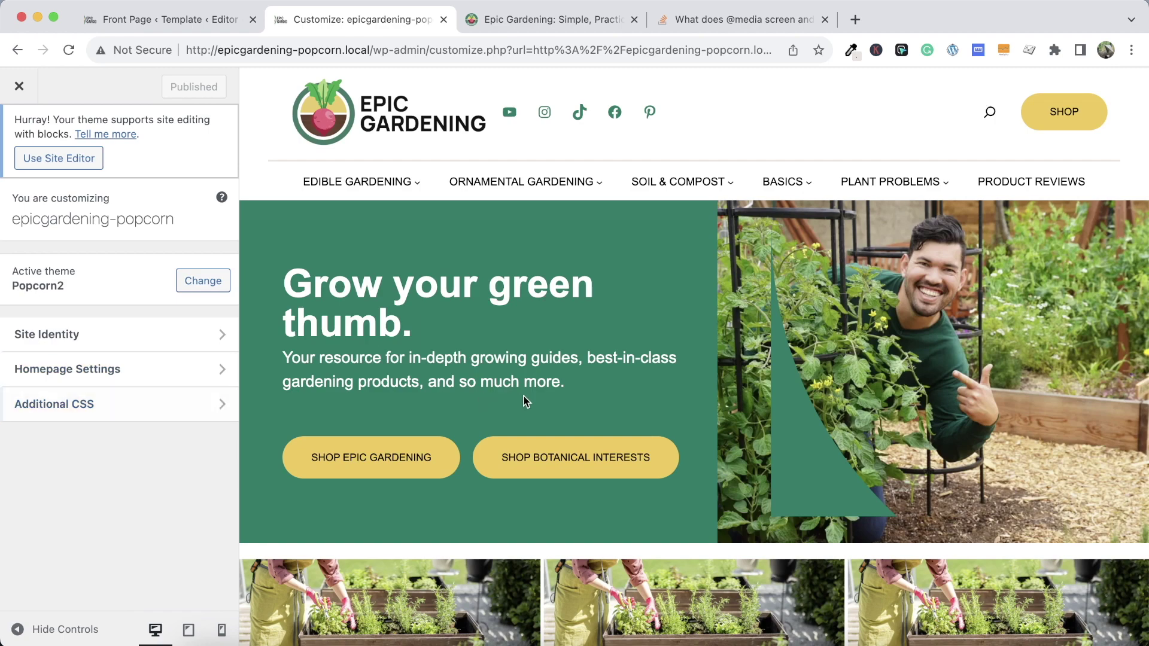
scroll(524, 398, down, 7)
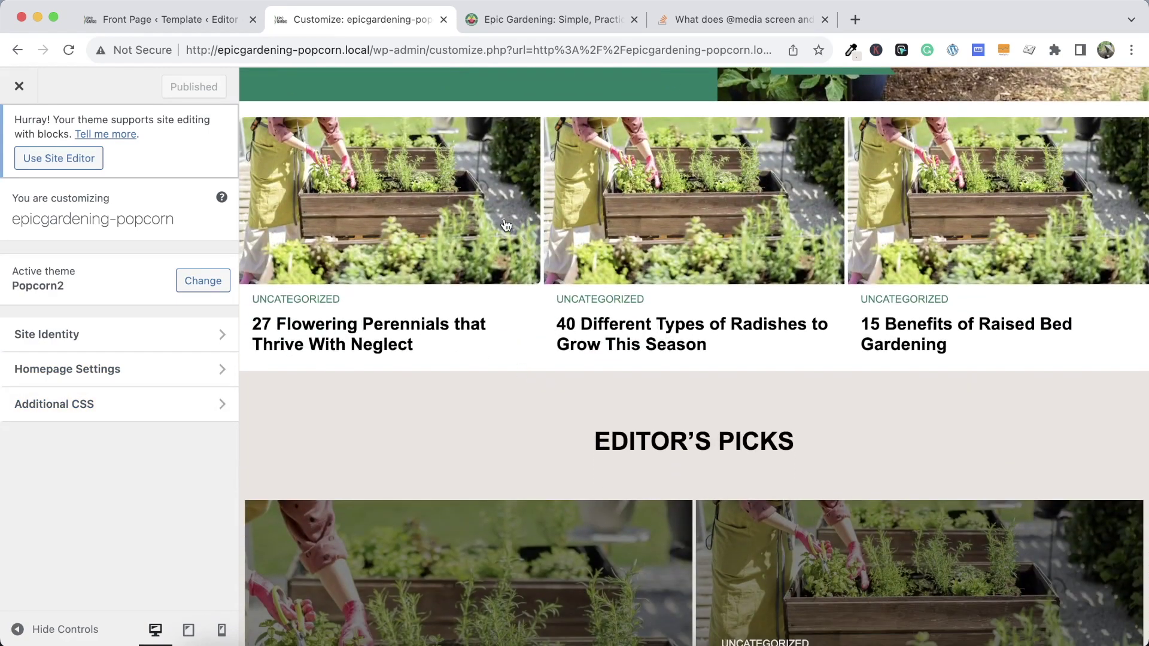
scroll(546, 208, up, 4)
scroll(547, 207, up, 4)
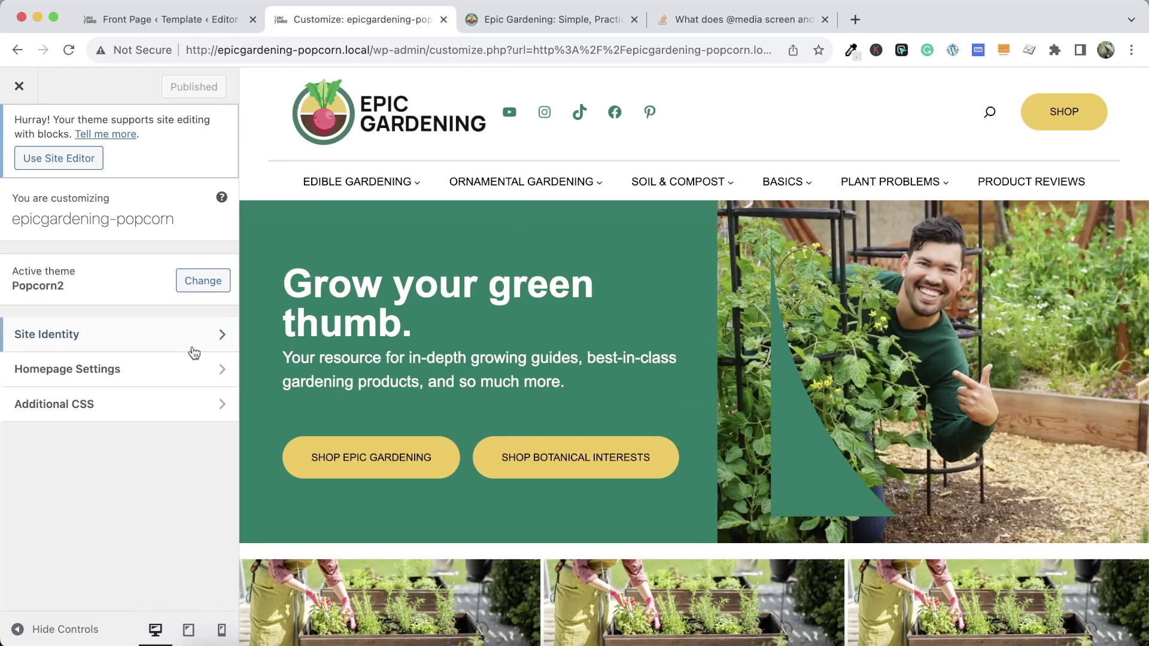
Review the Additional CSS, leave the Customizer and inspect the page-curl image on the live front page
click(146, 402)
scroll(122, 470, down, 2)
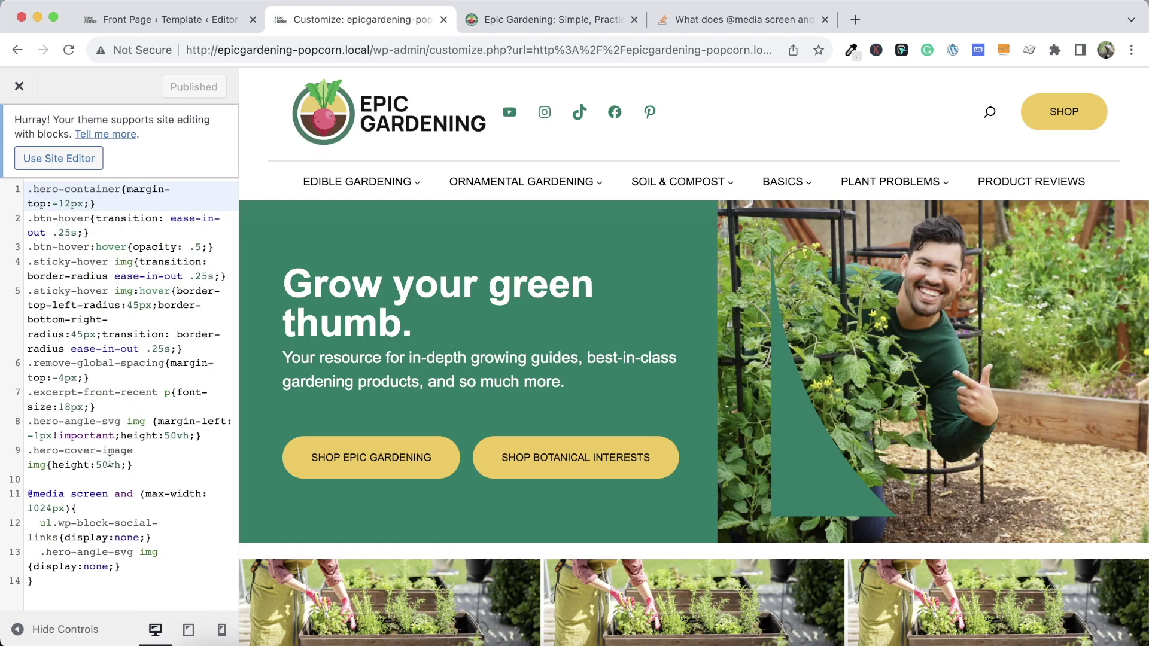
click(19, 93)
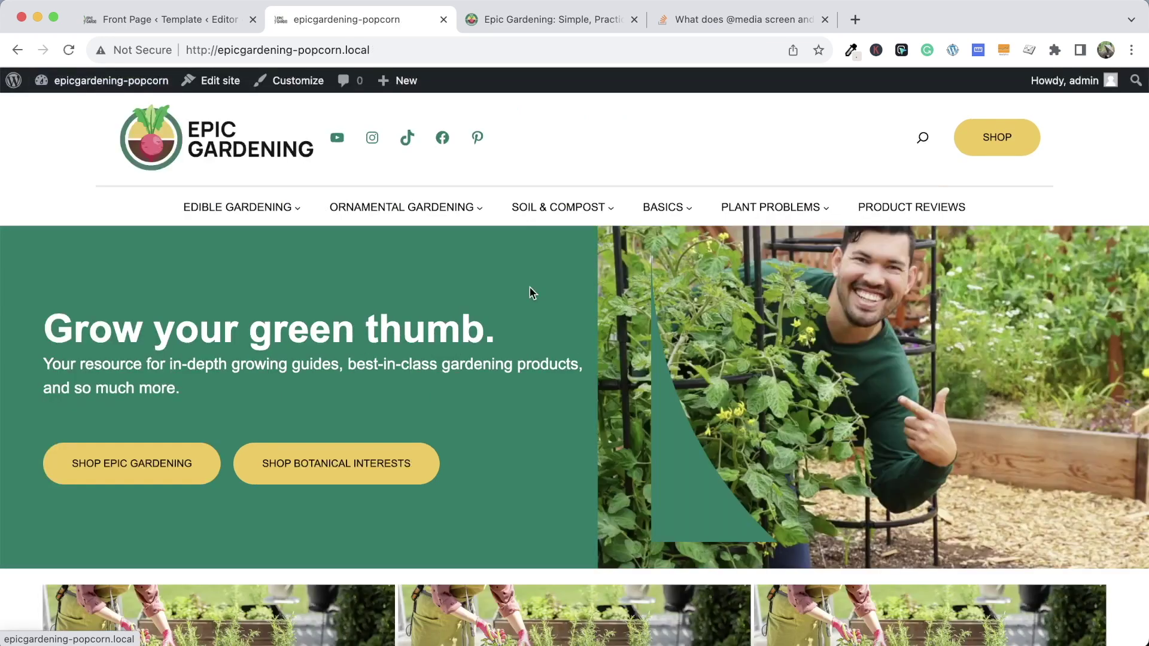
right_click(704, 428)
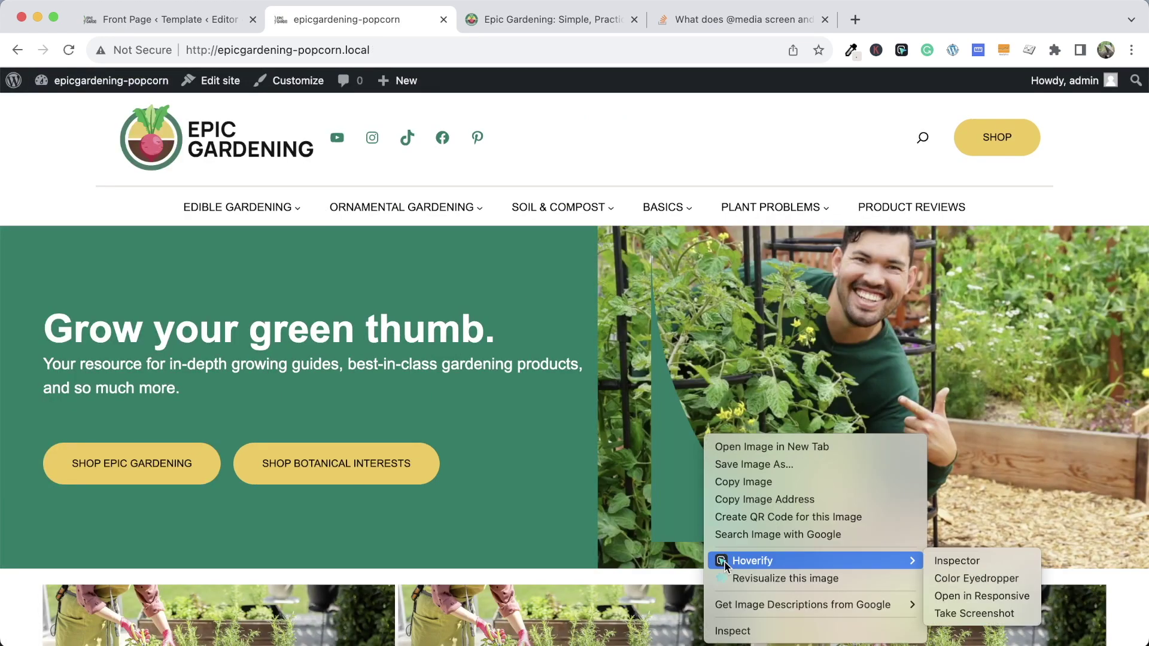
click(688, 498)
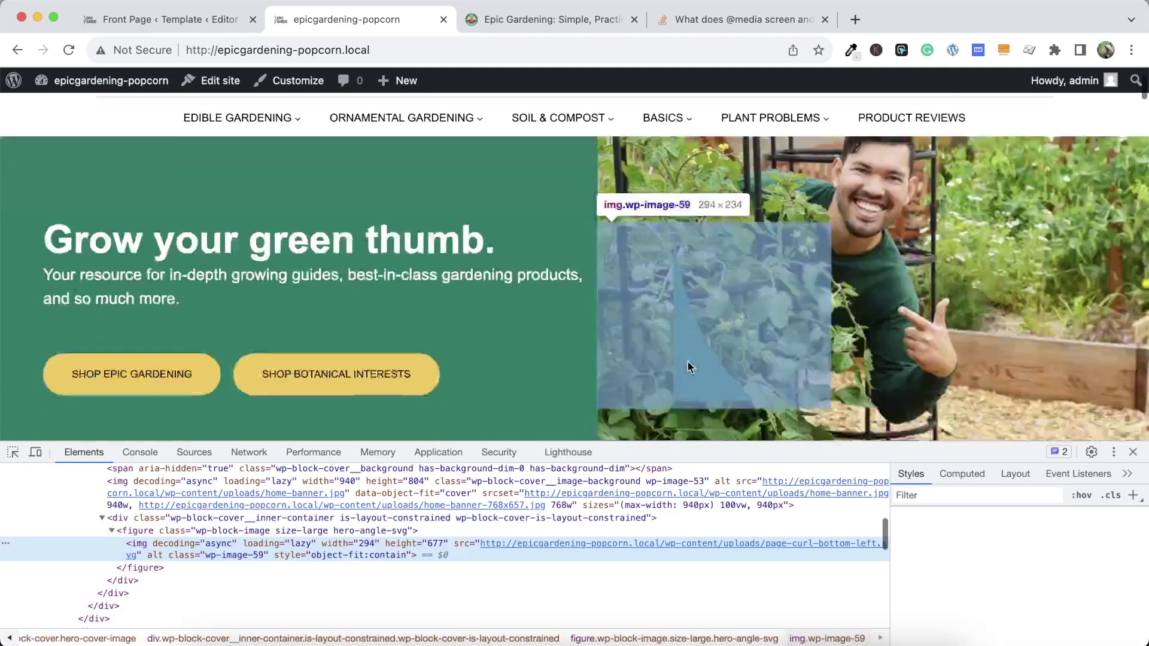
scroll(687, 365, down, 5)
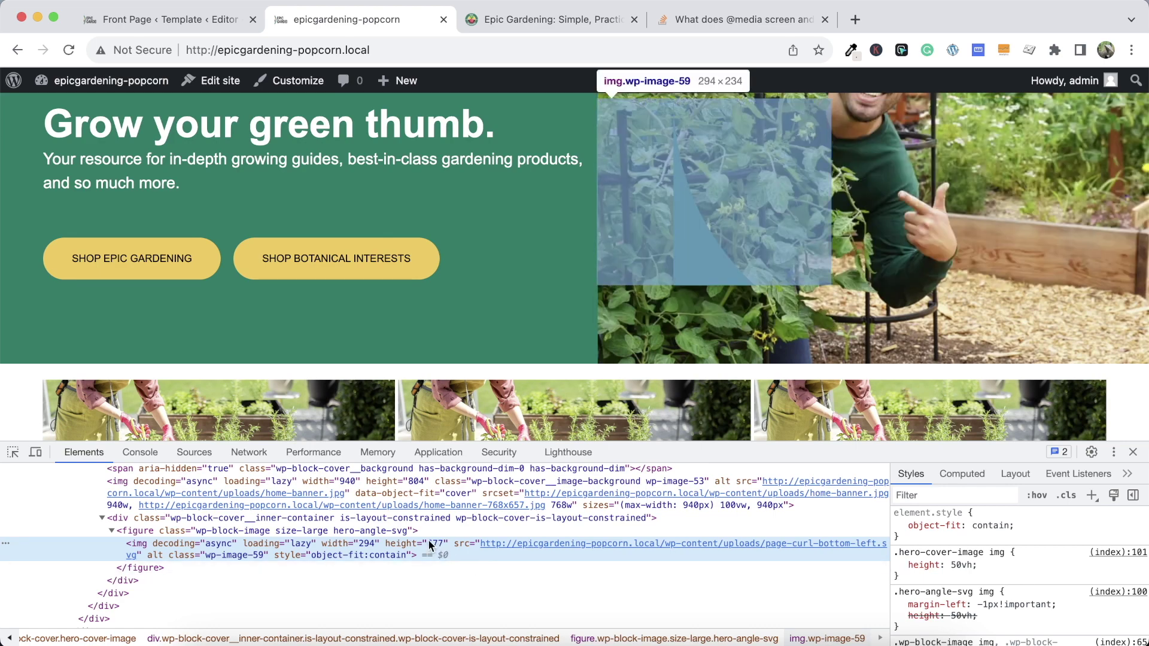
Try removing img from the inspected .hero-cover-image img selector and disabling its height:50vh declaration
click(985, 552)
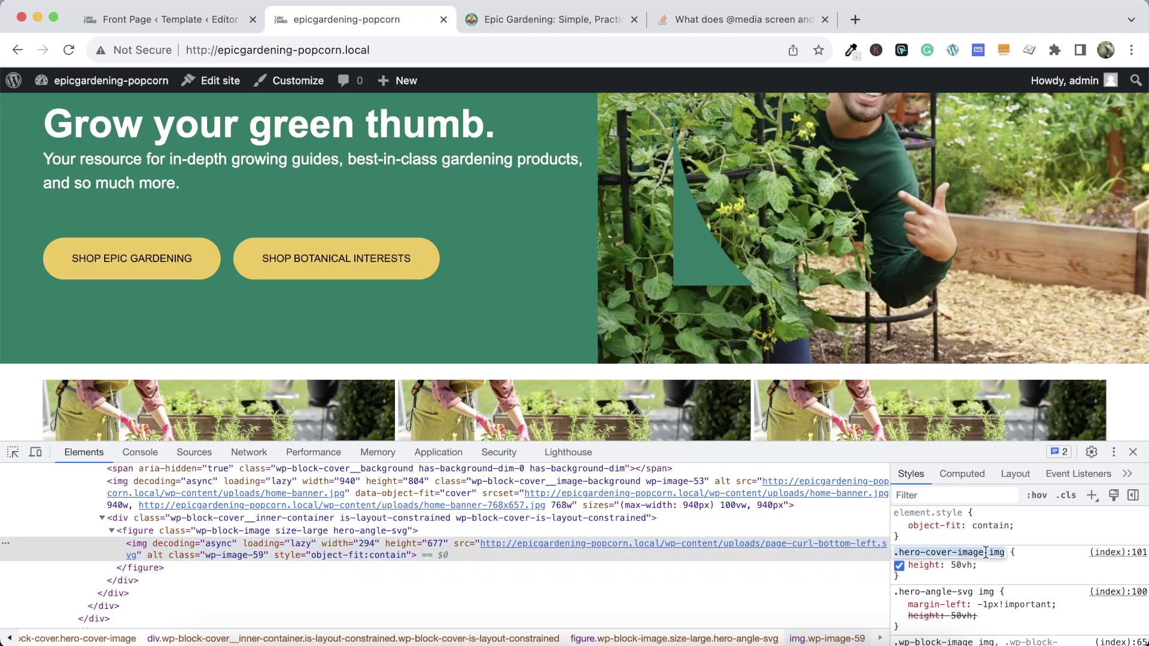
key(Delete)
key(Delete)
key(Delete)
key(Delete)
key(Return)
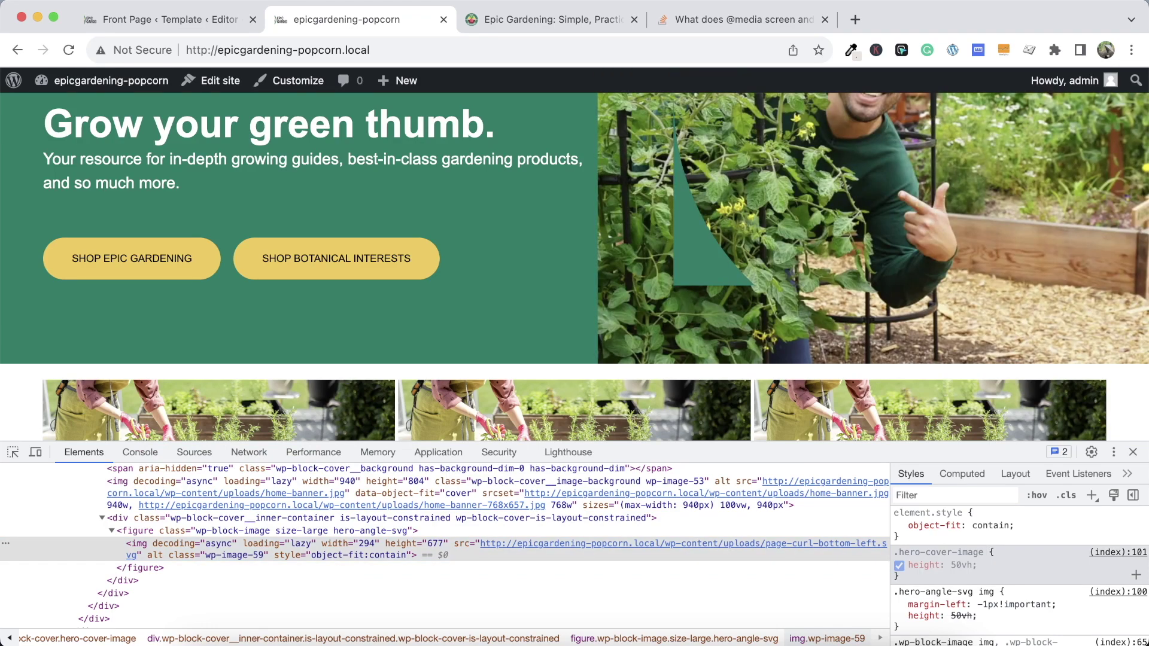
click(899, 566)
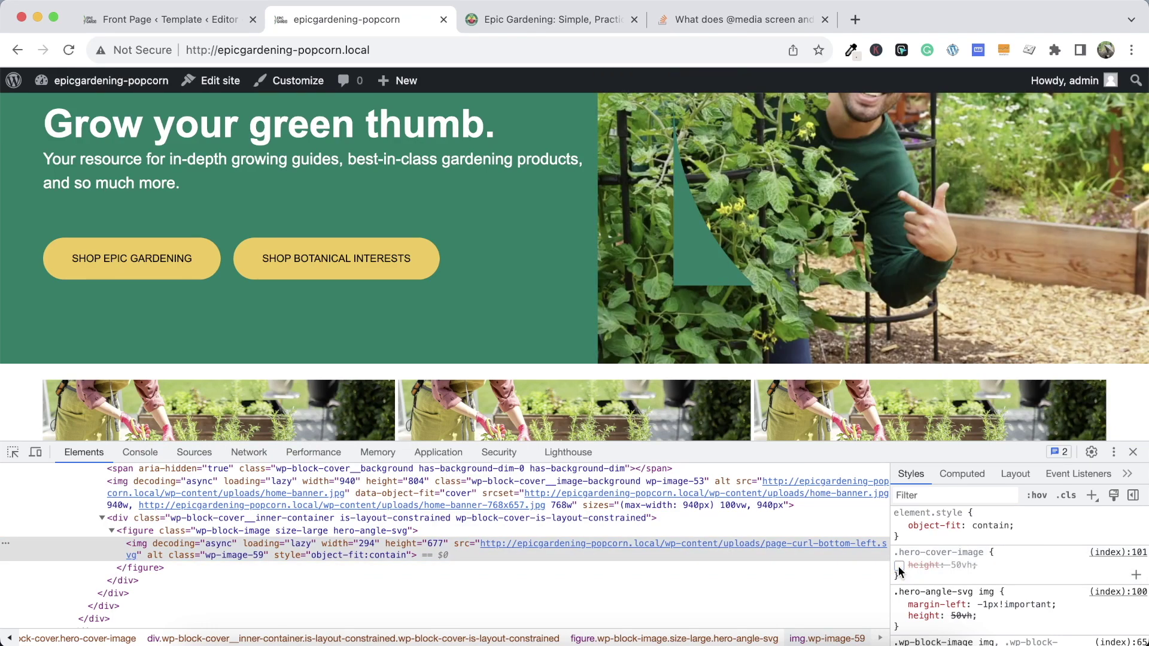
click(988, 573)
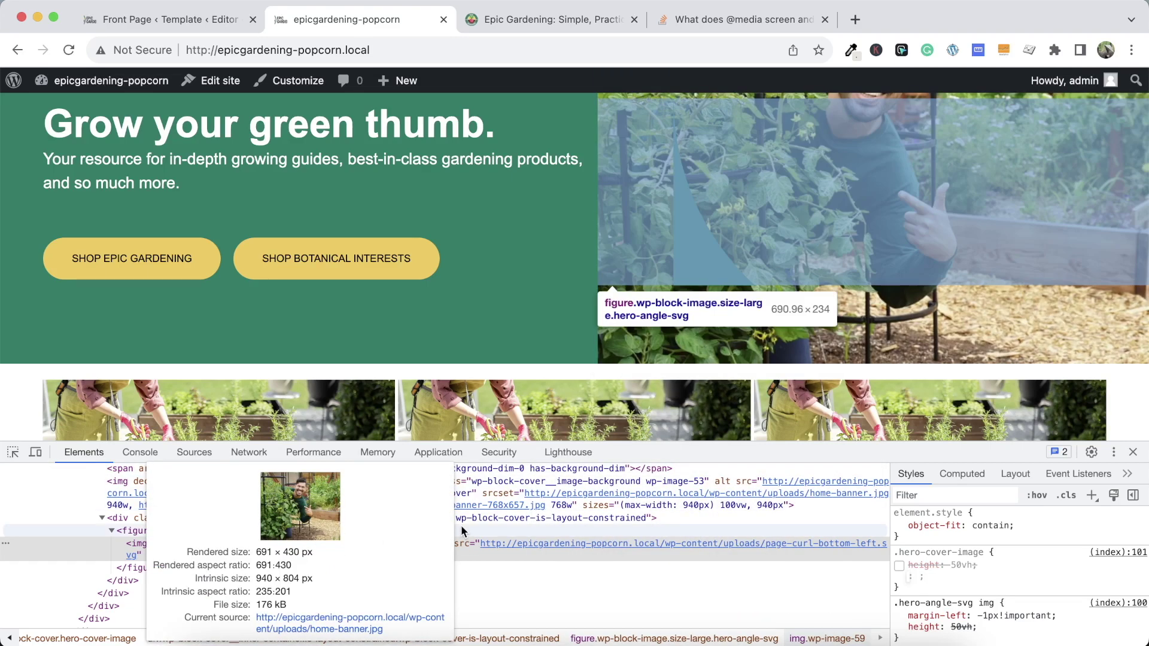
Inspect the hero photo's overlay span and its parent Cover block with the hero-cover-image class in the page markup
scroll(462, 517, up, 1)
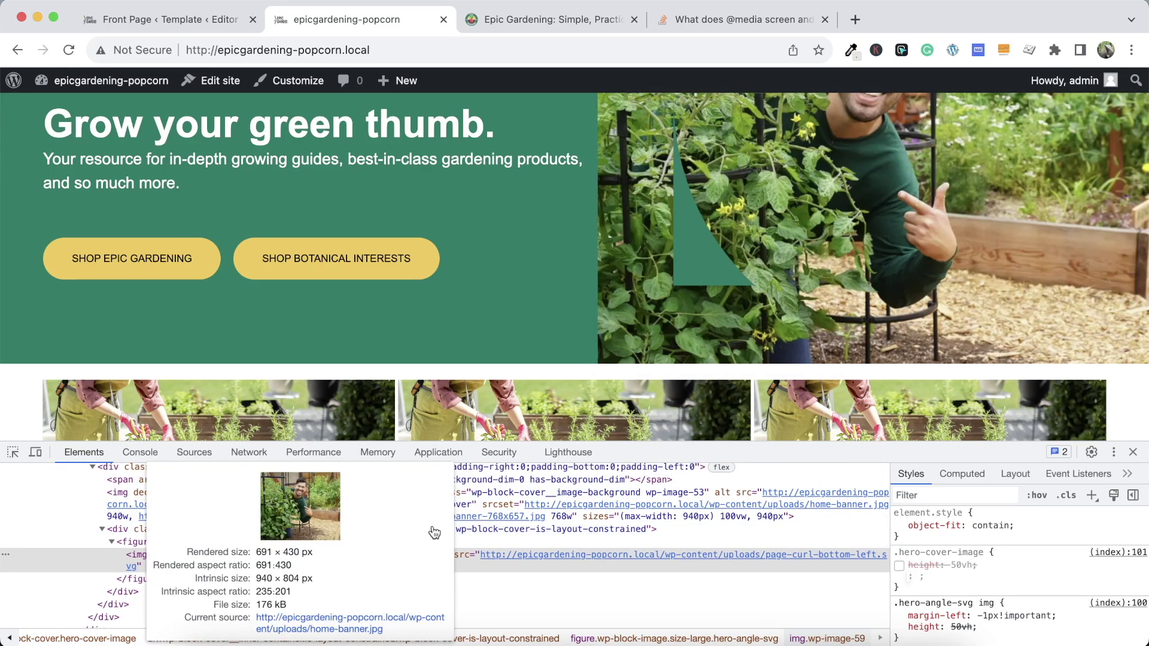
click(335, 480)
scroll(335, 509, up, 5)
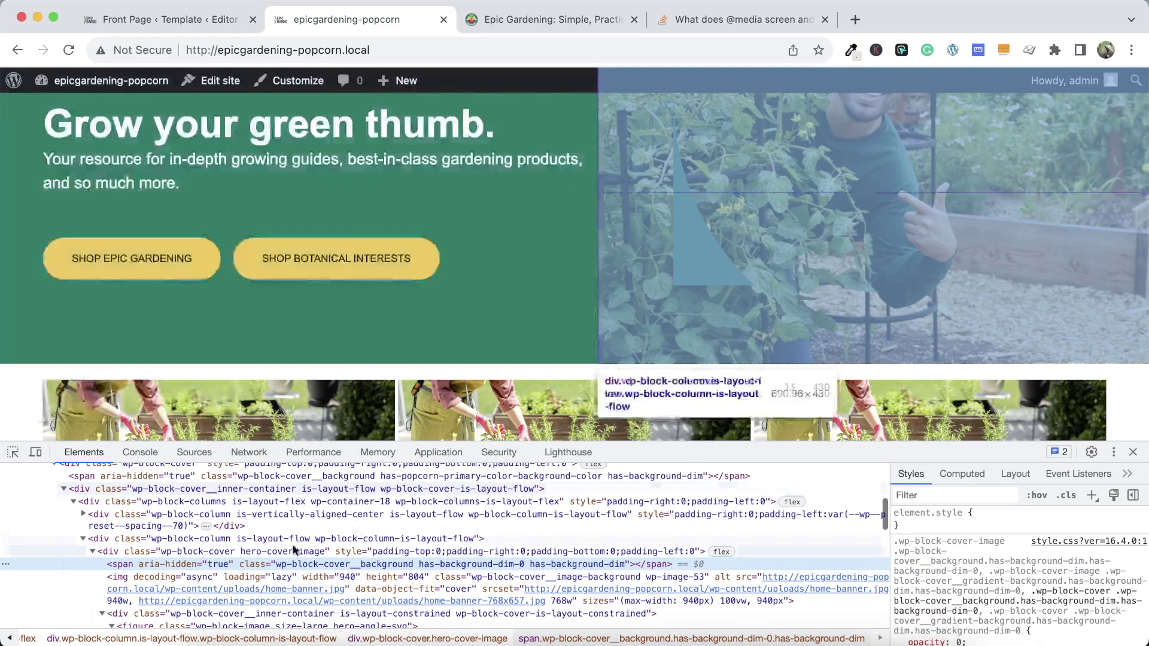
click(323, 553)
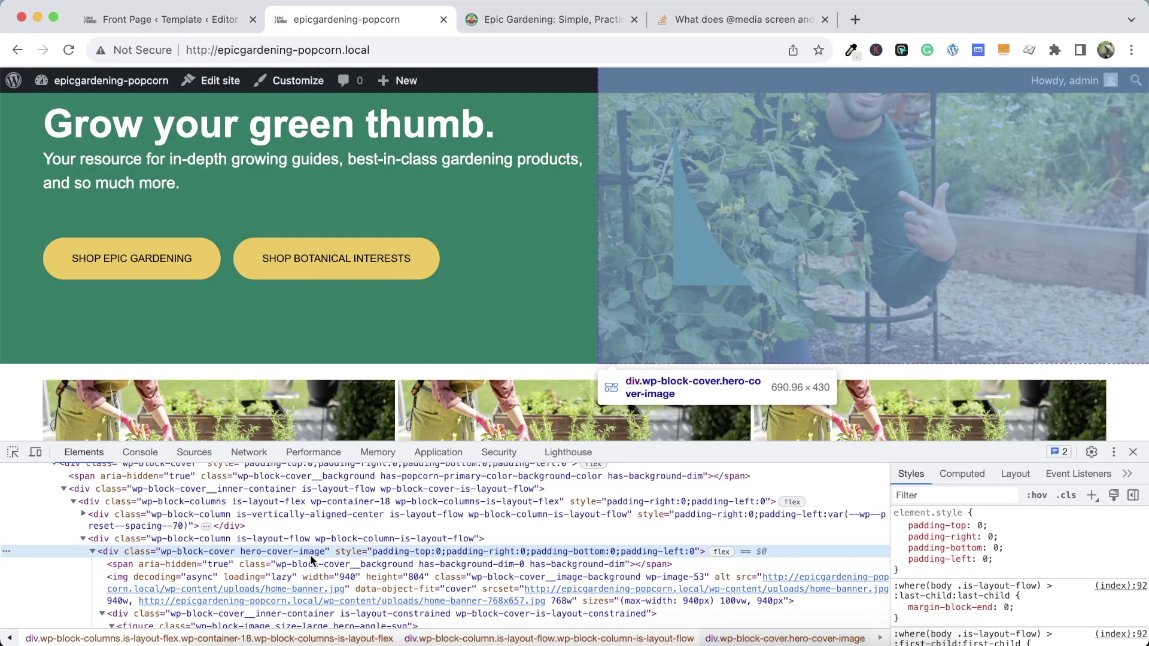
scroll(310, 554, down, 2)
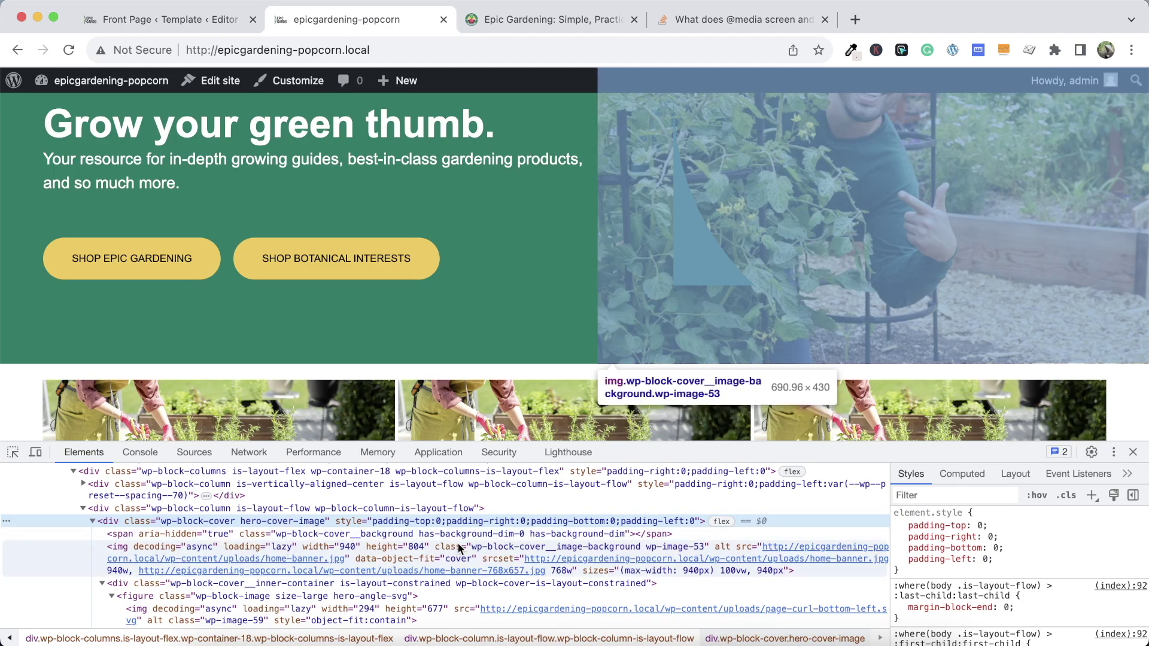
mouse_move(768, 559)
Return to the Customizer, close the developer tools and open Additional CSS
click(296, 80)
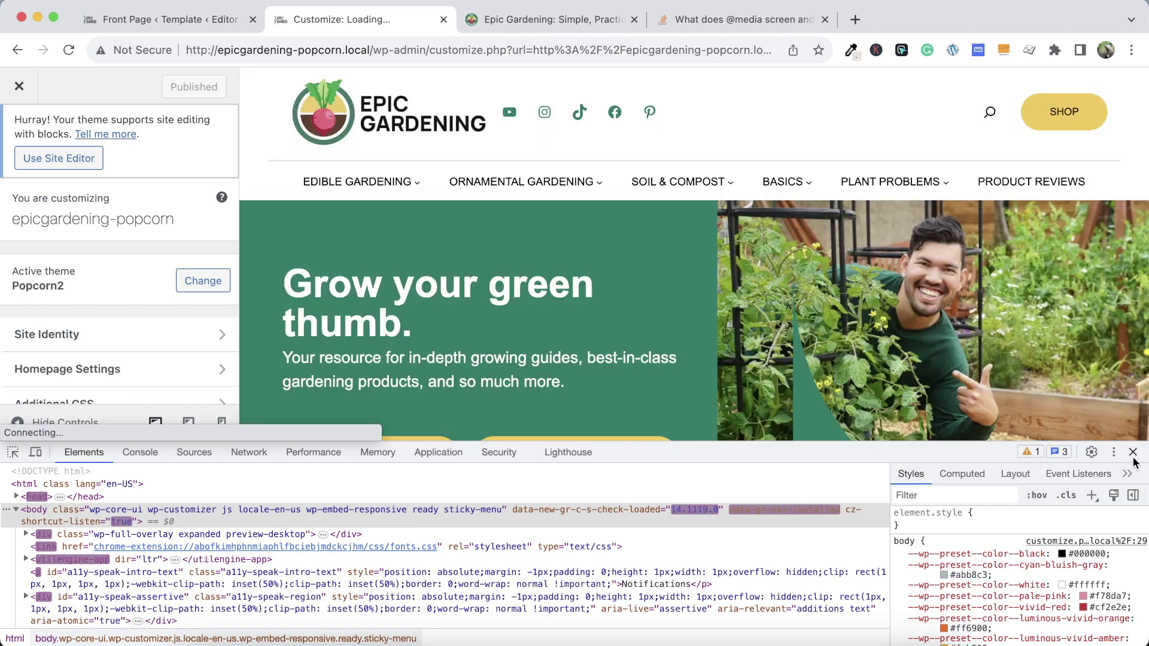
click(1132, 452)
click(114, 402)
scroll(136, 466, down, 2)
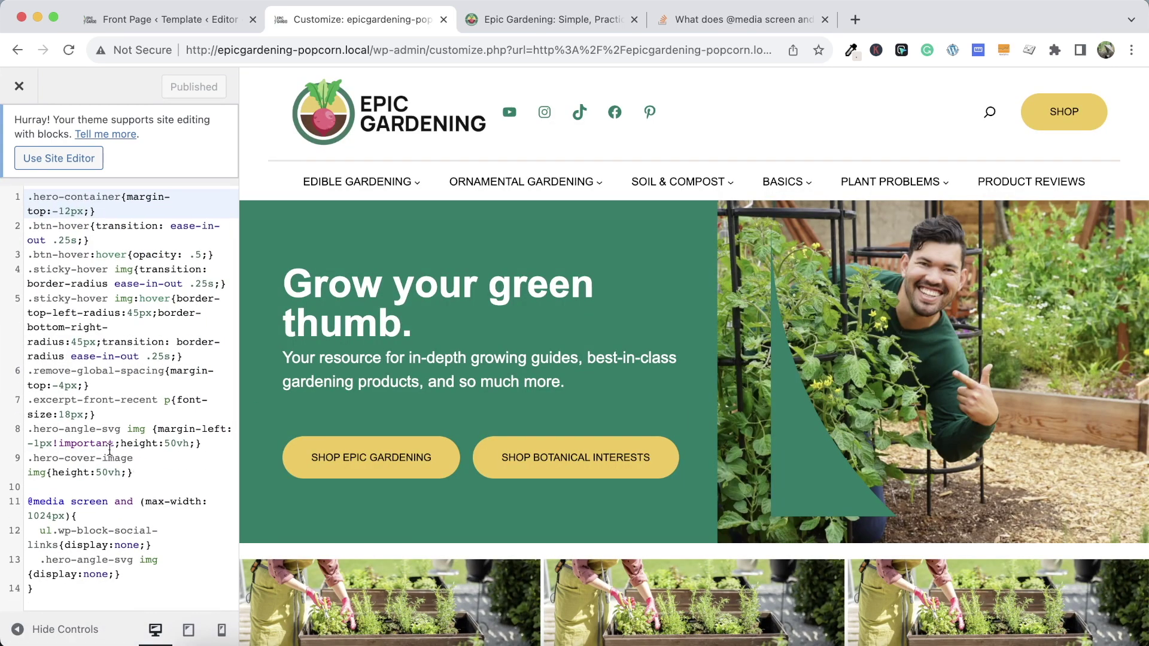
Delete height:50vh; from the .hero-angle-svg img rule, publish the change, reload the Customizer and reopen Additional CSS
click(162, 443)
drag(196, 443, 120, 444)
text(h)
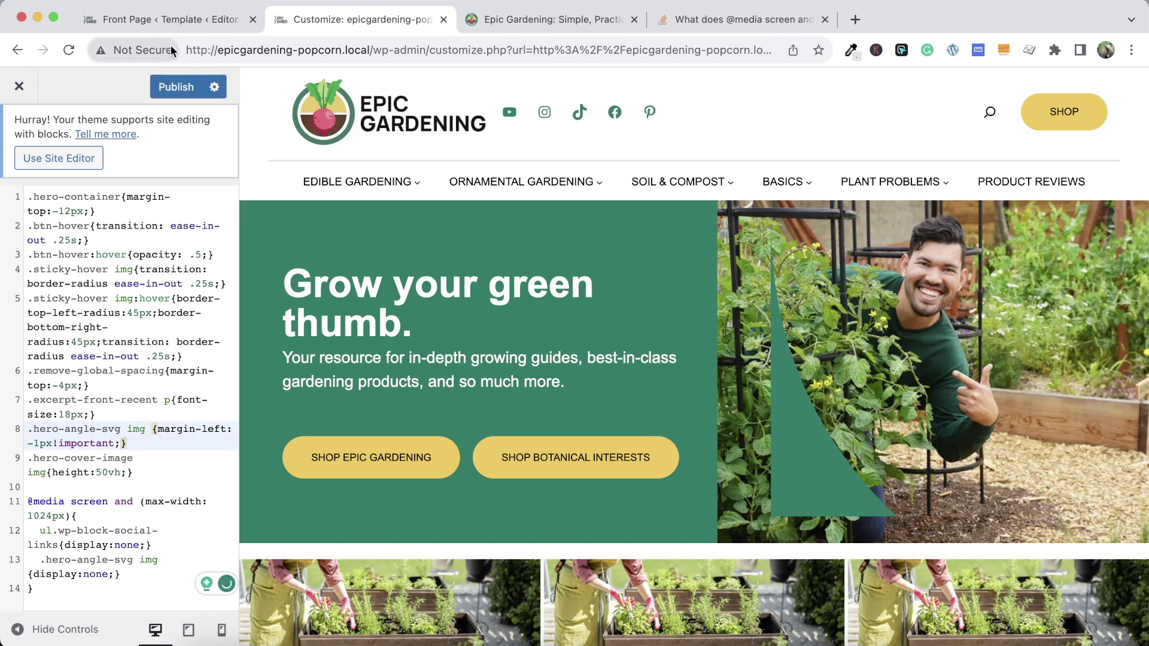
click(176, 87)
click(70, 51)
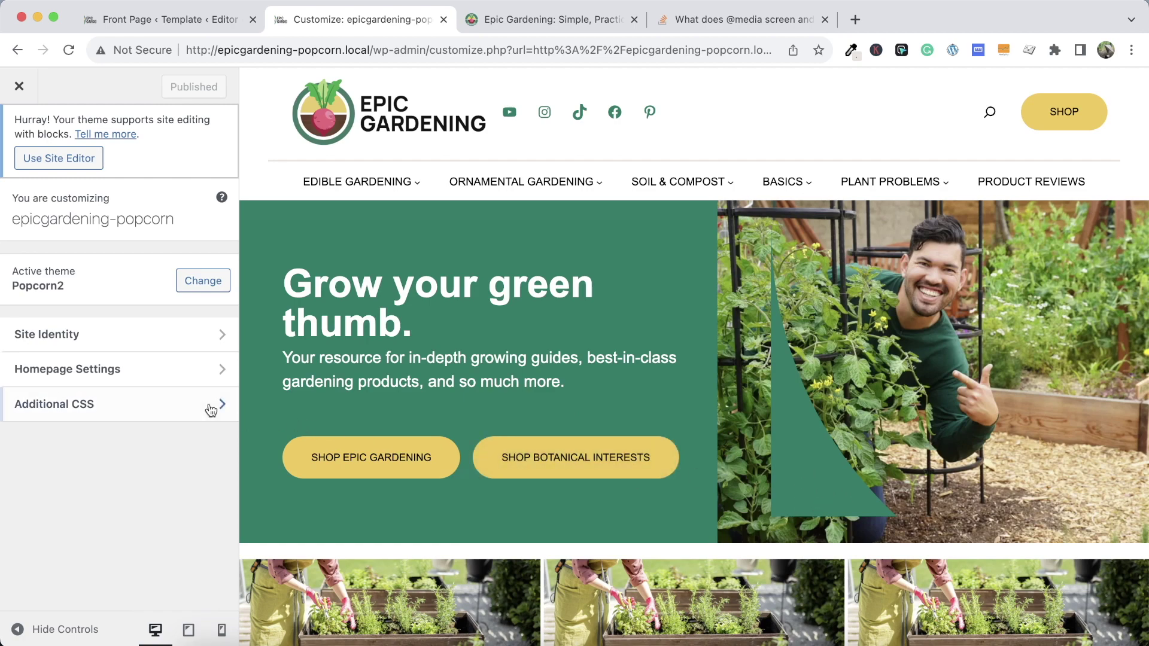
click(162, 402)
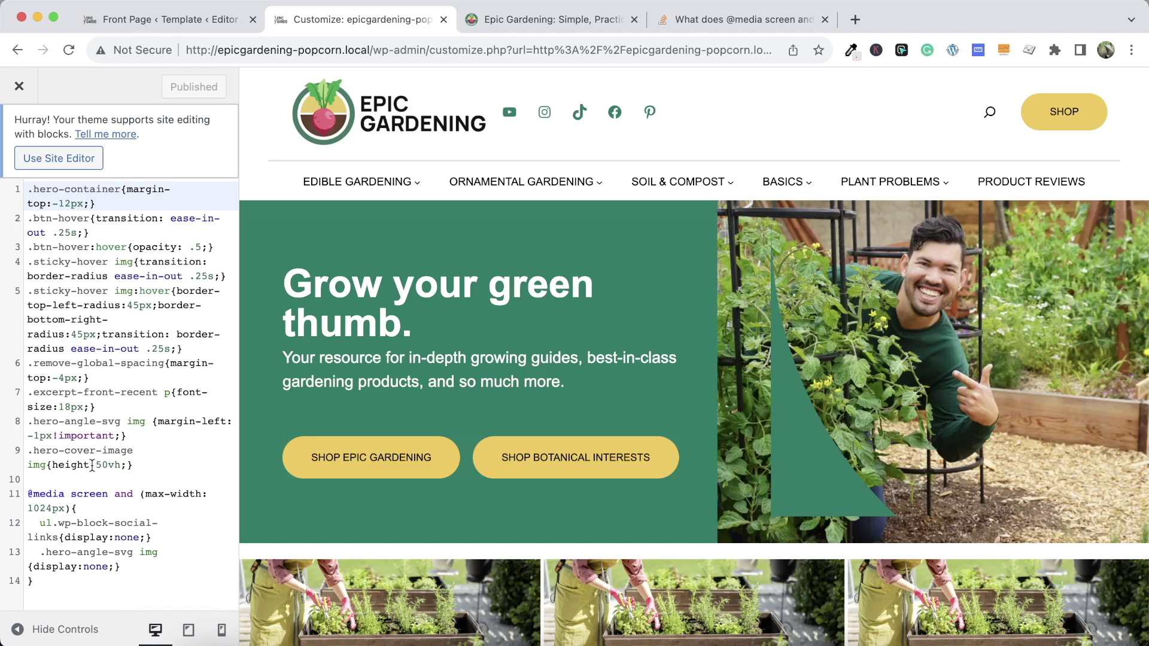
Inspect the page-curl image and its parent figure in the Customizer preview
right_click(815, 454)
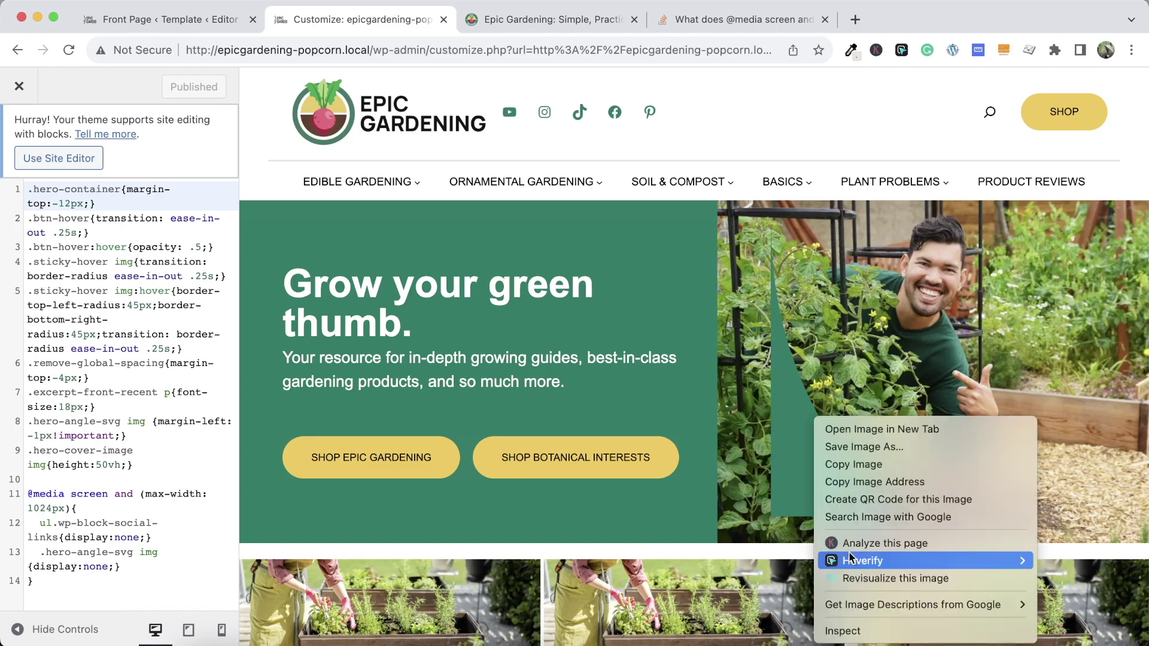
click(834, 627)
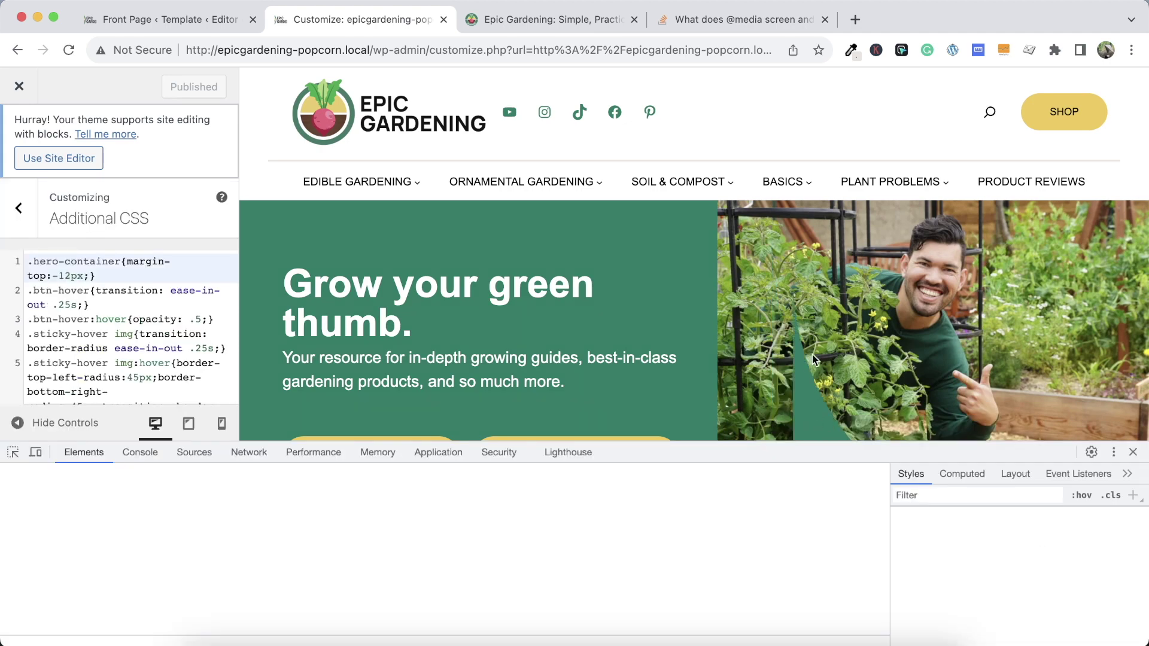
scroll(812, 359, down, 5)
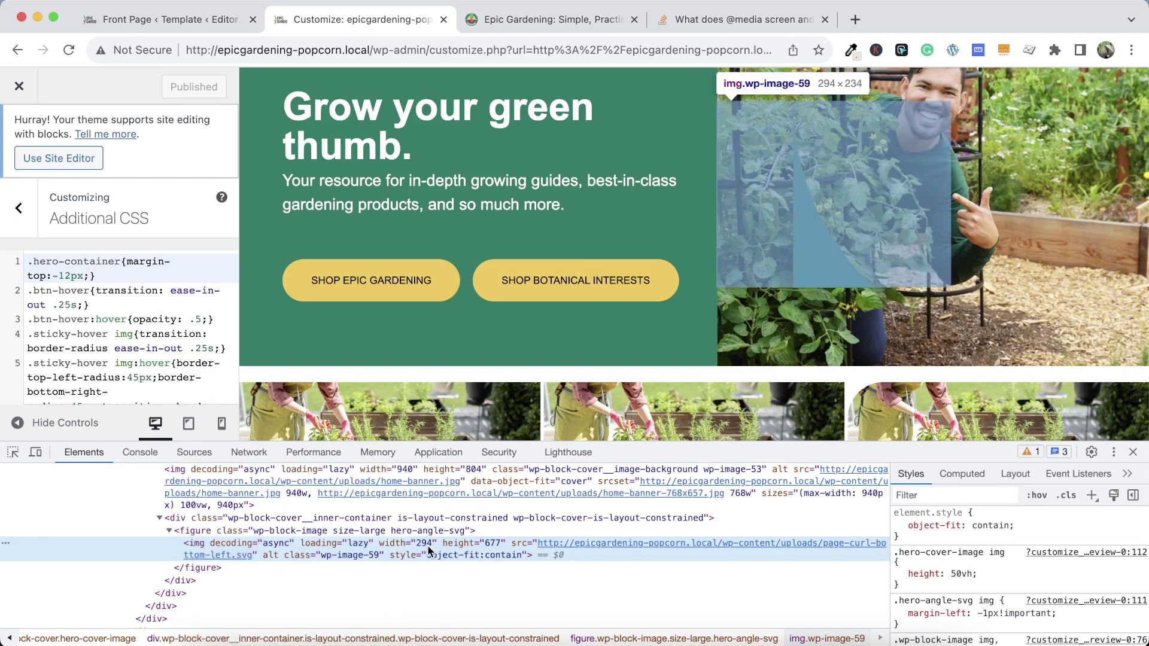
click(314, 533)
click(312, 547)
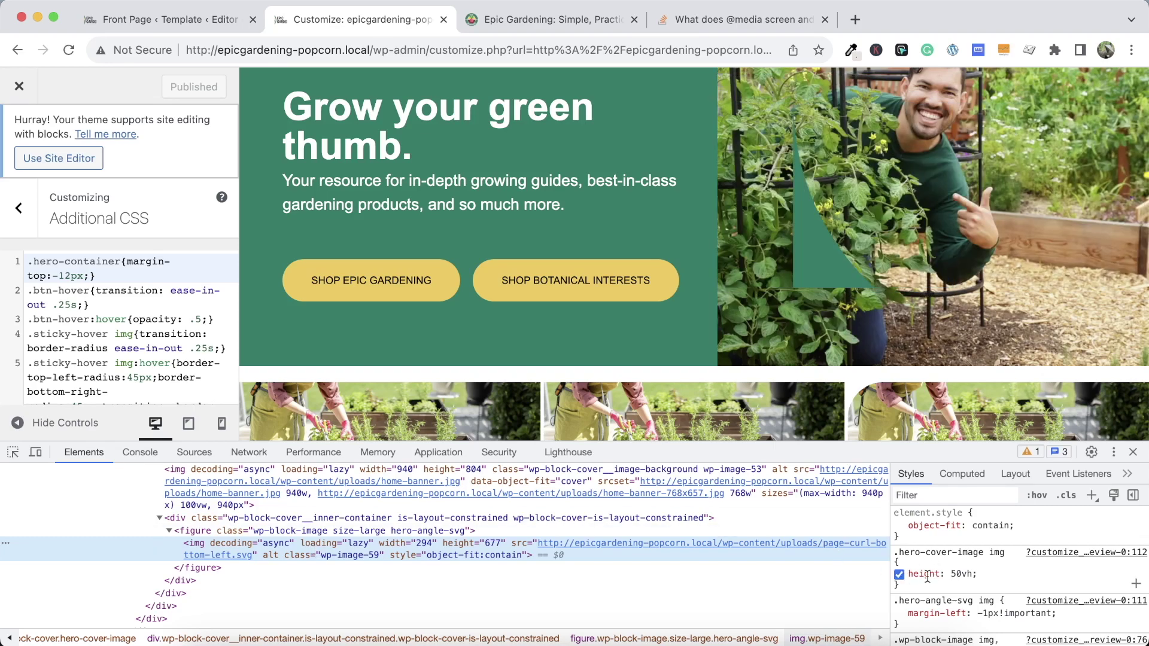
Try disabling margin-left in the inspected .hero-angle-svg img rule and select the image's parent figure
scroll(927, 595, down, 1)
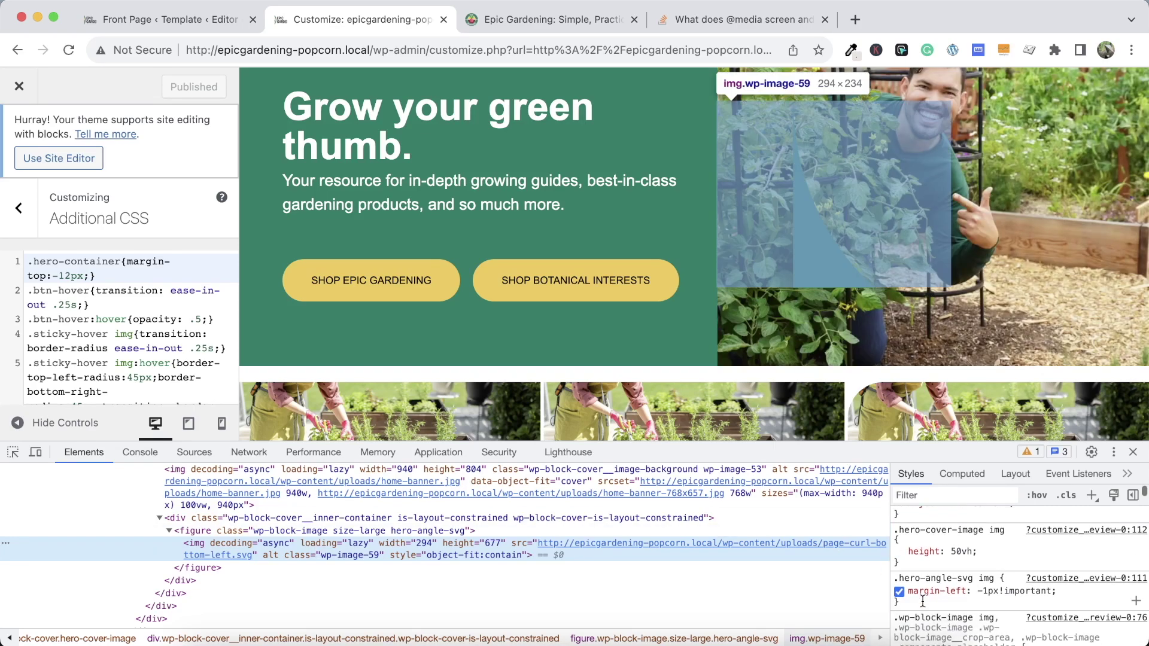
click(899, 583)
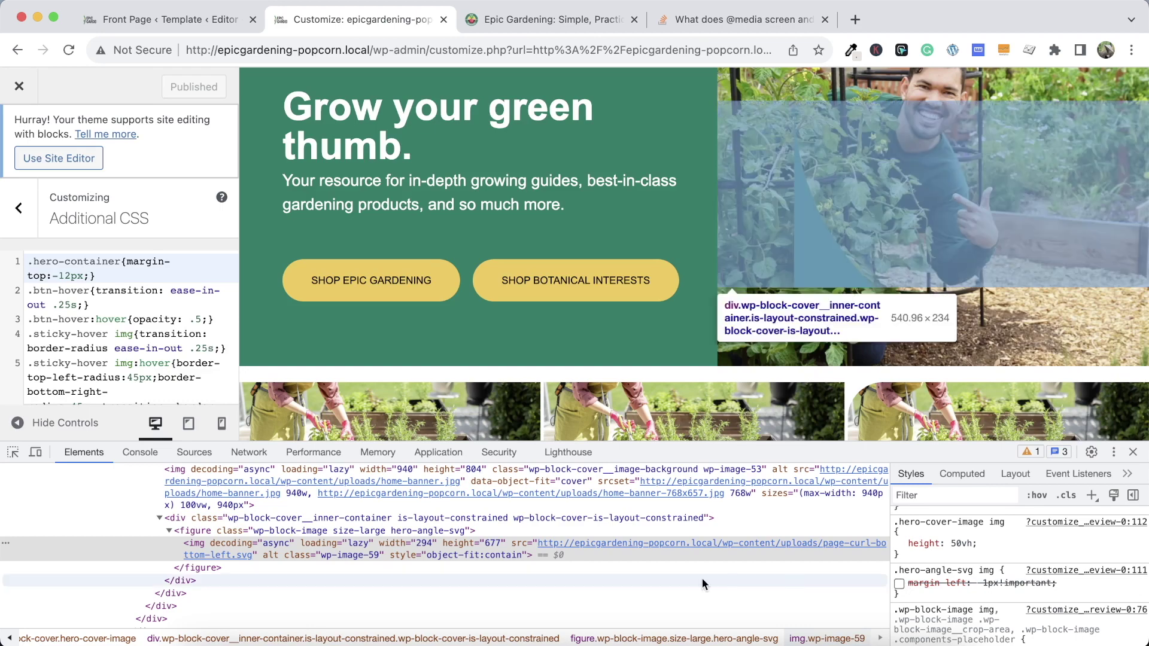
click(399, 532)
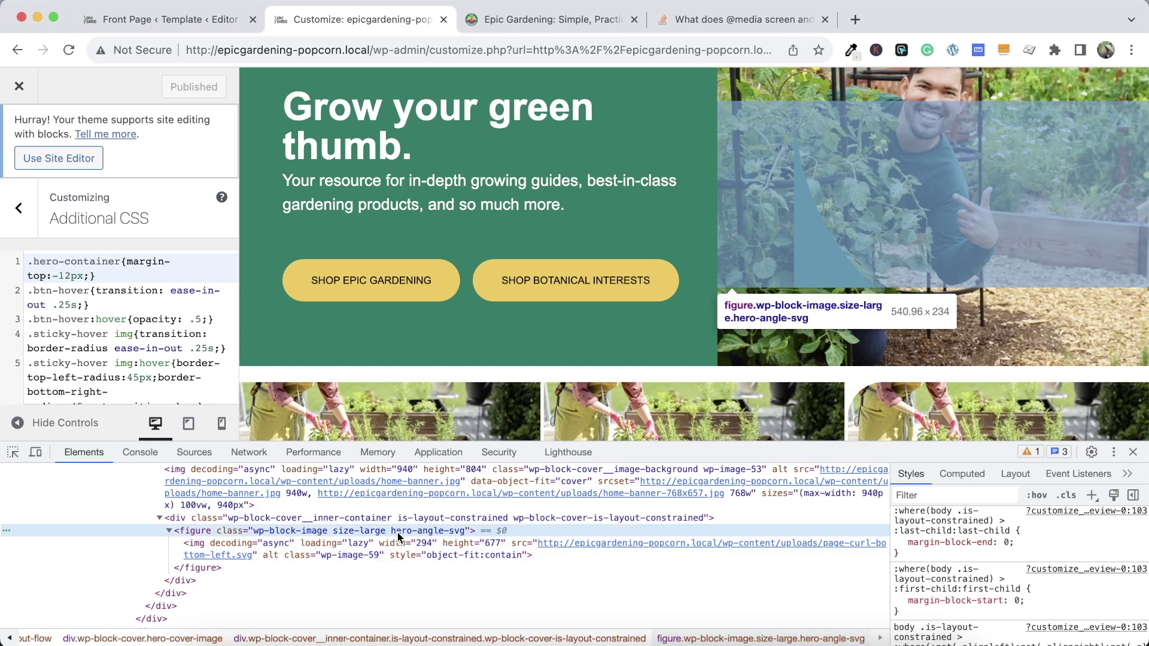
Add height:100vh!important; to the .hero-angle-svg img rule in Additional CSS, publish it and reload the Customizer
scroll(138, 370, down, 5)
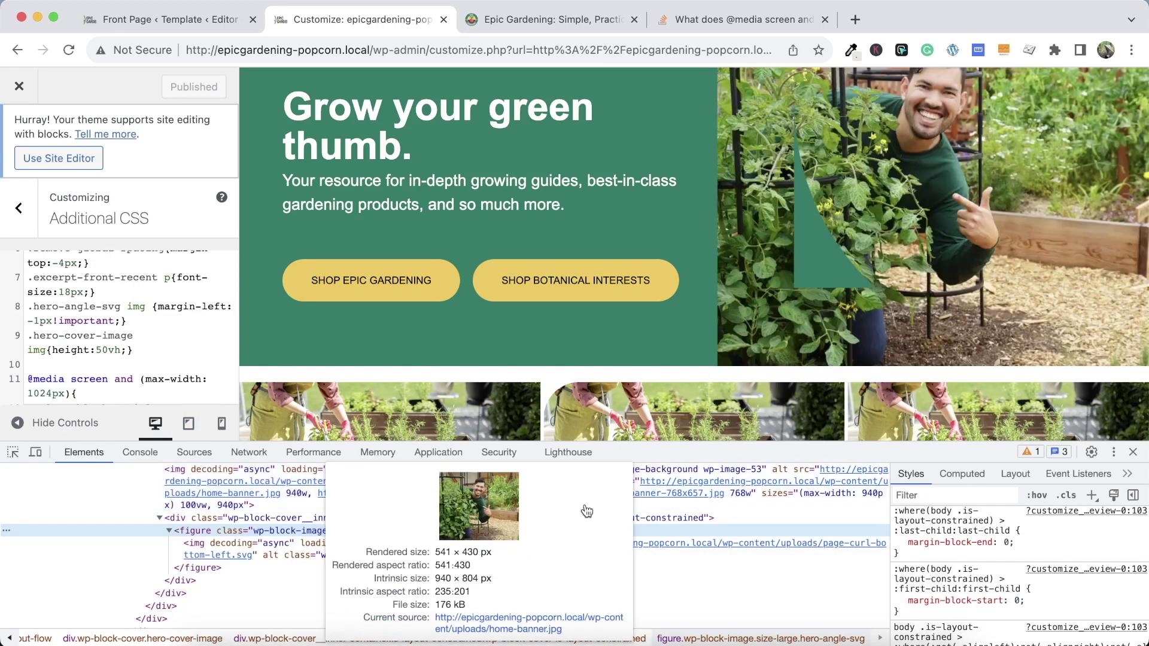
scroll(990, 527, up, 1)
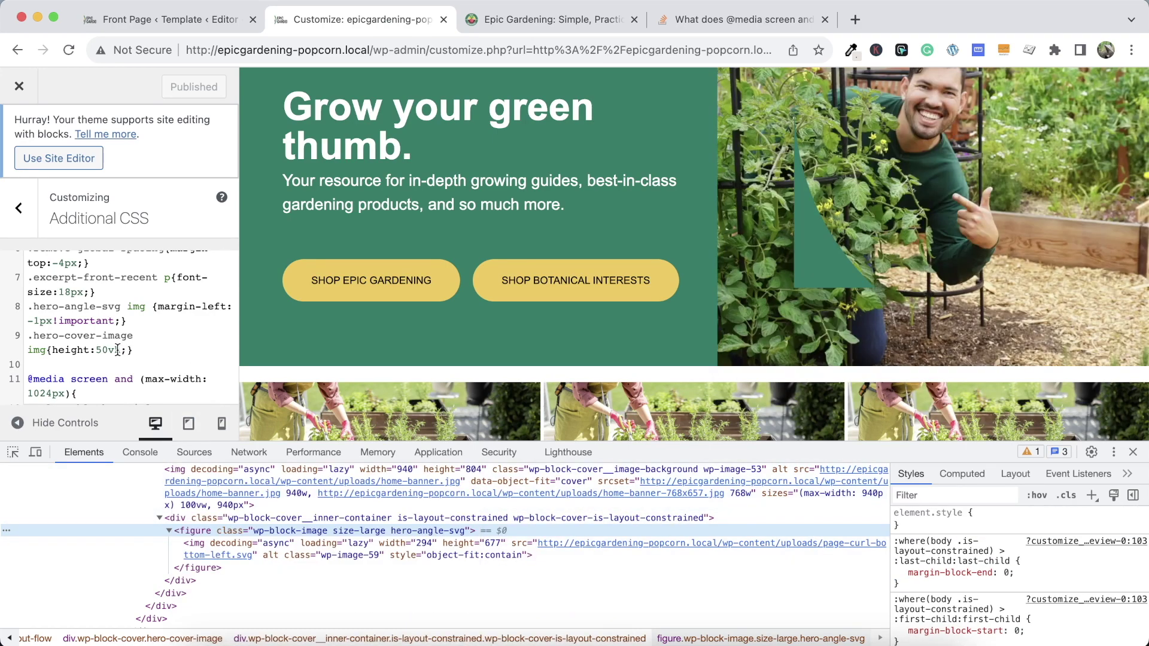
drag(126, 351, 60, 352)
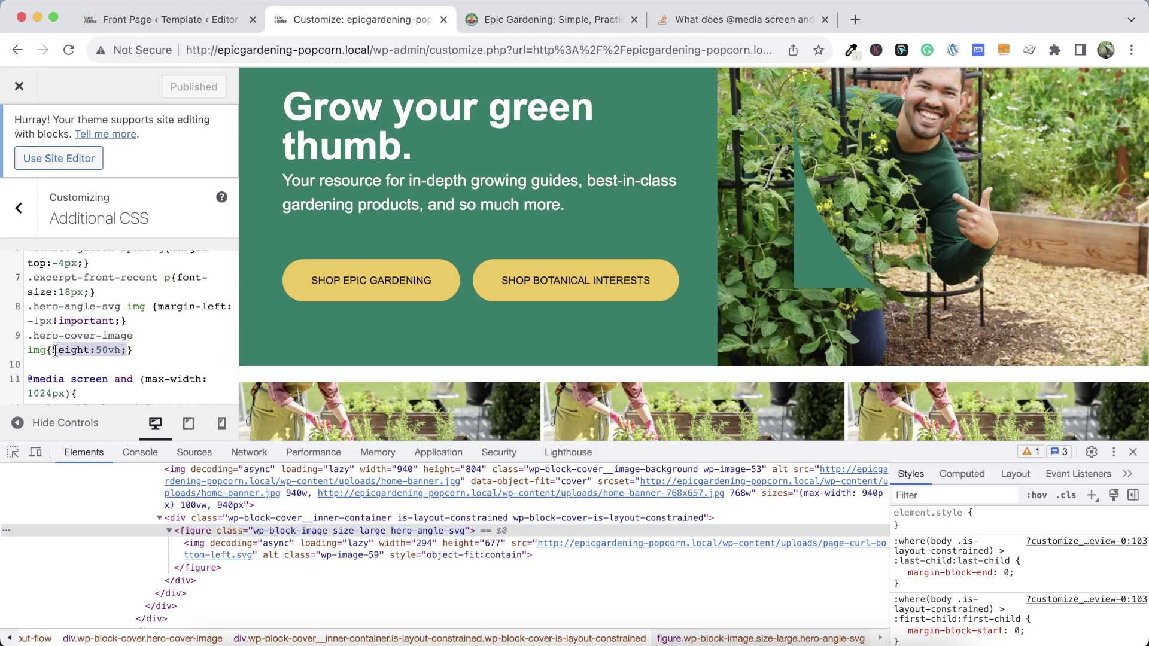
click(119, 321)
text(height:50vh;)
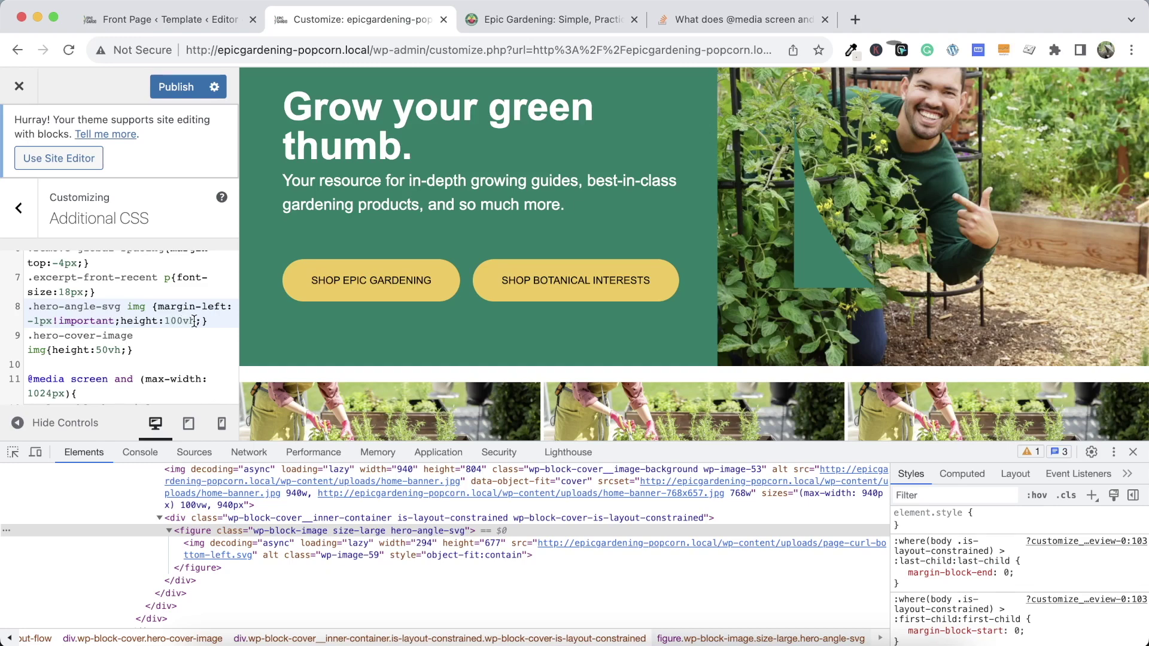
text(!important)
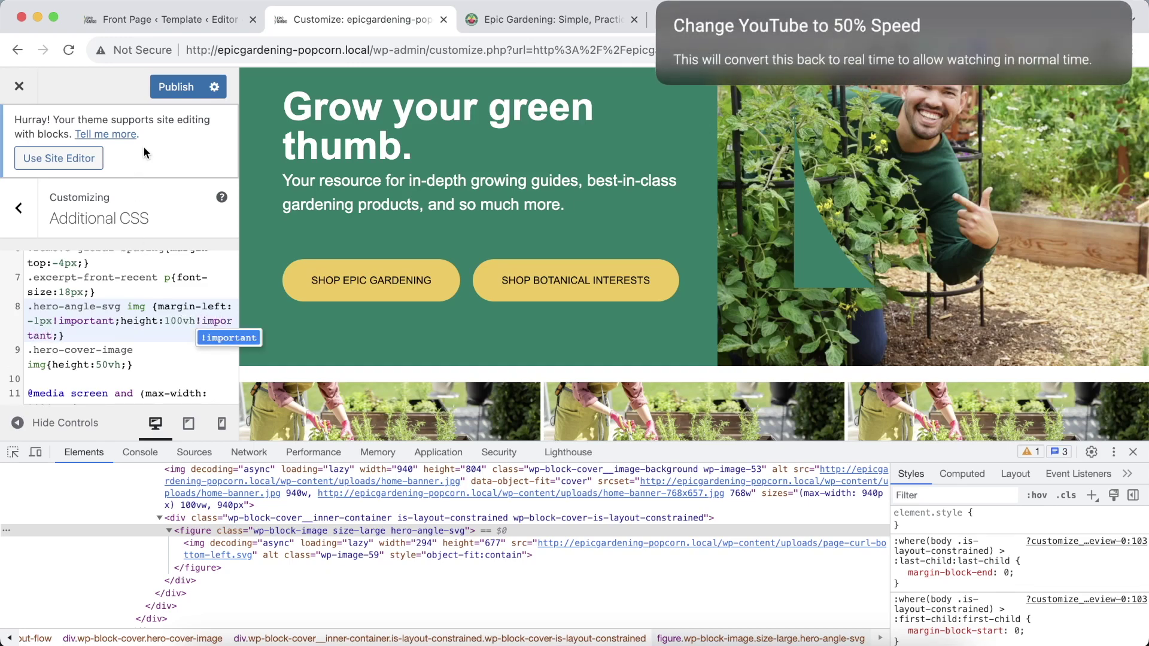
click(175, 87)
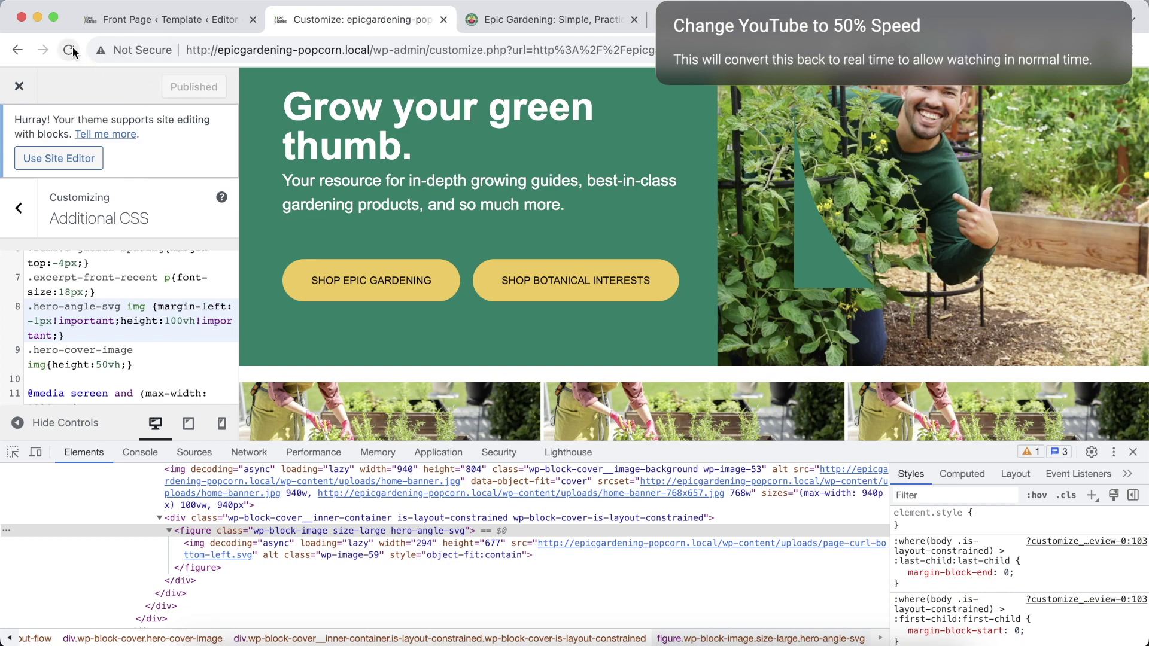
click(69, 50)
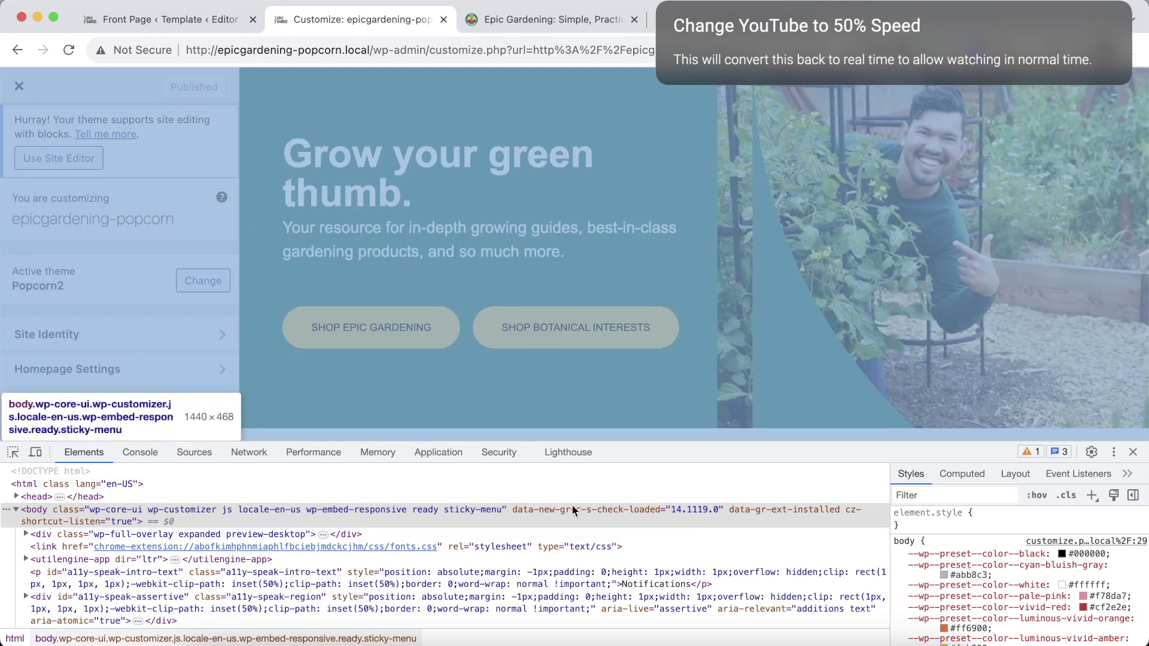
Inspect the page-curl image in the Customizer preview and lower margin-left to -46px in the inspected .hero-angle-svg img rule
scroll(115, 328, down, 1)
right_click(806, 396)
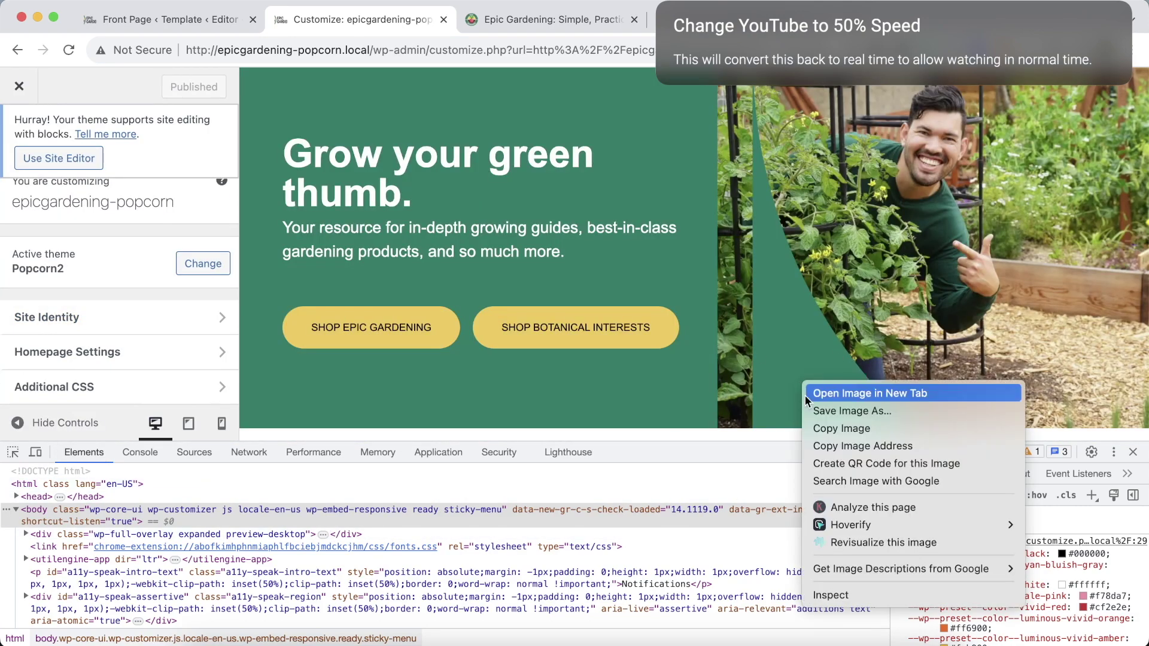
click(819, 595)
scroll(992, 546, down, 1)
click(997, 583)
key(Down)
key(Down)
key(Down)
key(Down)
key(Down)
key(Down)
key(Down)
key(Down)
key(Down)
key(Down)
key(Down)
key(Down)
key(Down)
key(Down)
key(Down)
key(Down)
key(Down)
key(Down)
key(Down)
key(Down)
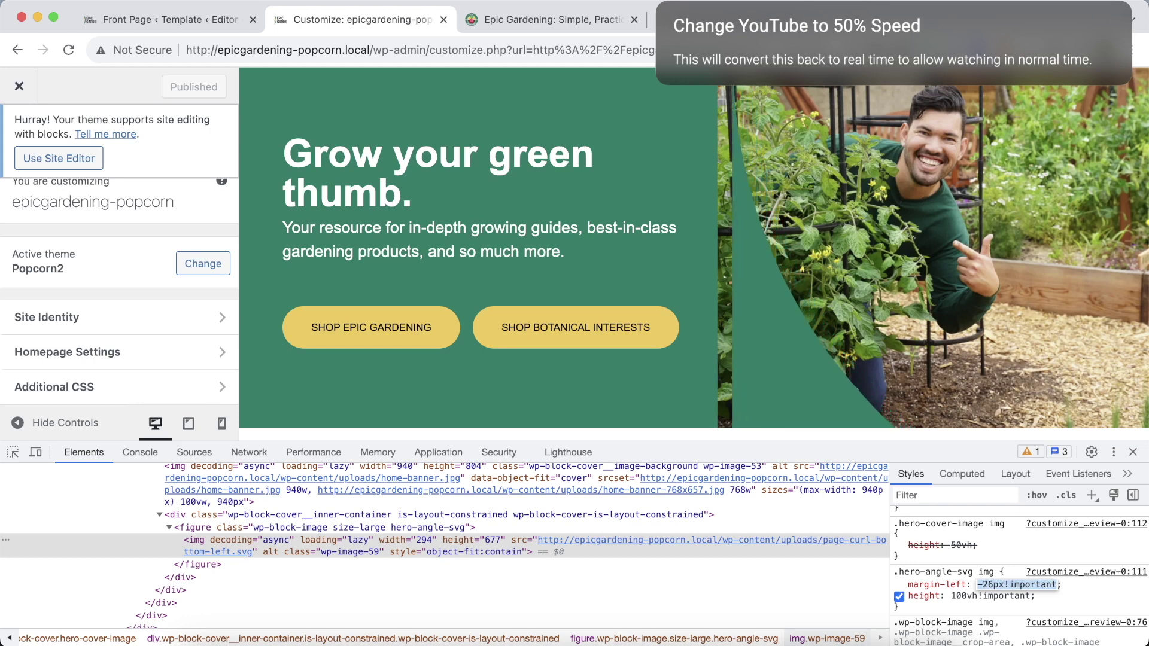
key(Down)
key(Down)
key(Down)
key(Down)
key(Down)
key(Down)
key(Down)
key(Down)
key(Down)
key(Down)
key(Down)
key(Down)
key(Down)
key(Down)
key(Down)
key(Down)
key(Down)
key(Down)
key(Down)
key(Down)
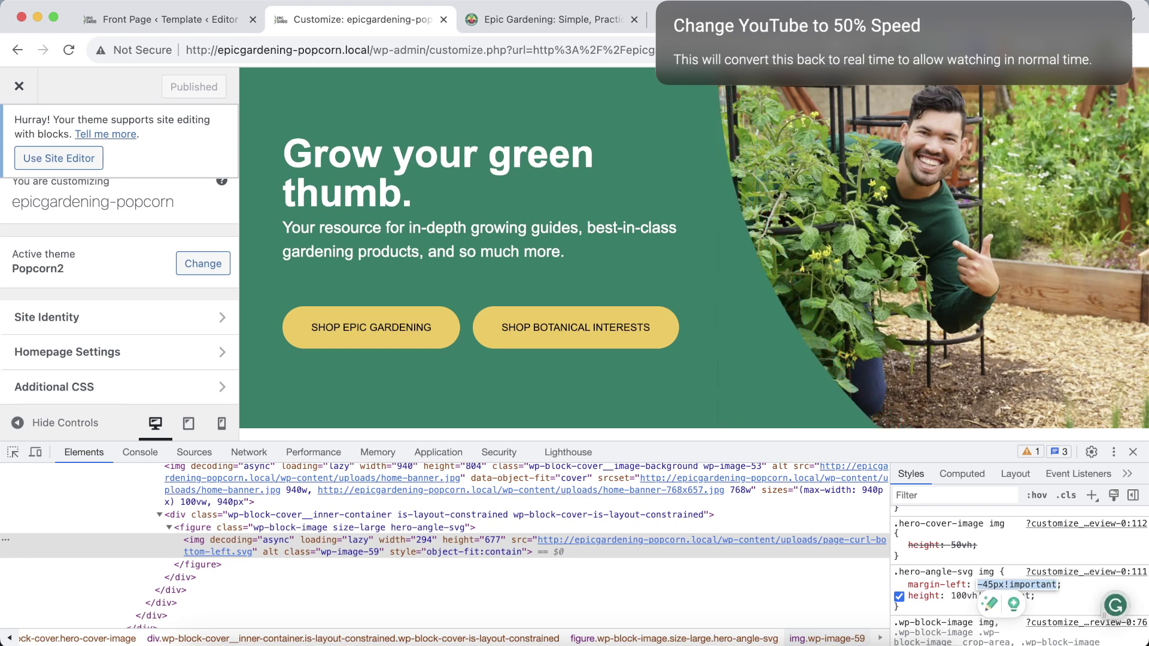
scroll(985, 392, down, 3)
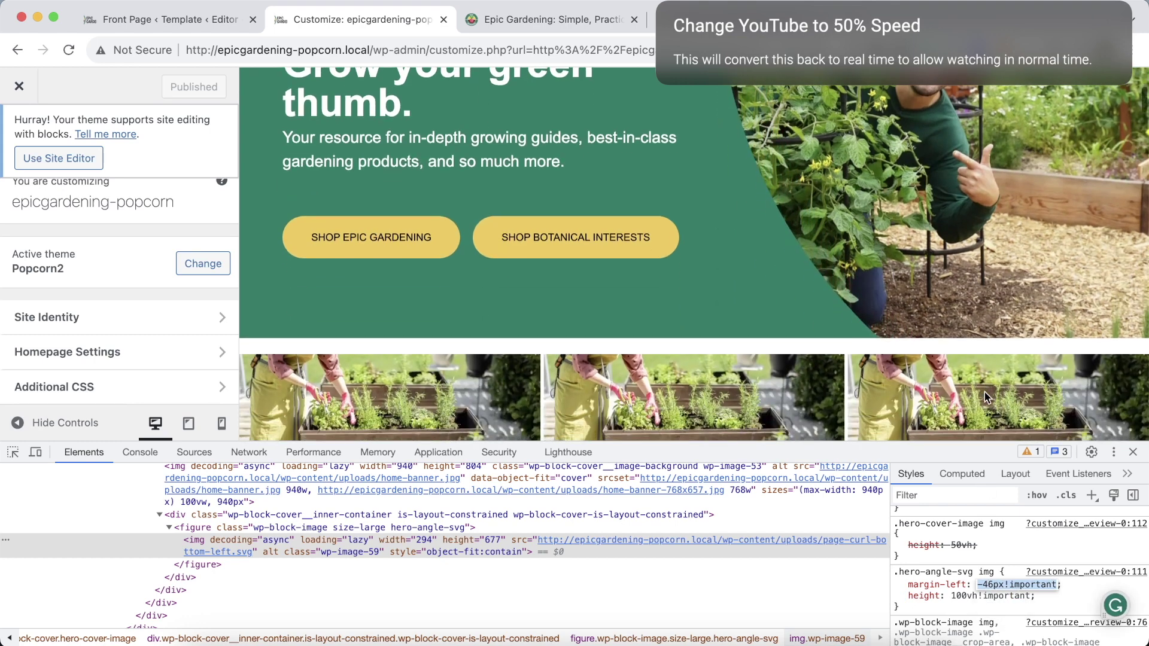
Set margin-left to -46px in the .hero-angle-svg img rule in Additional CSS, publish it and close the Customizer
click(167, 395)
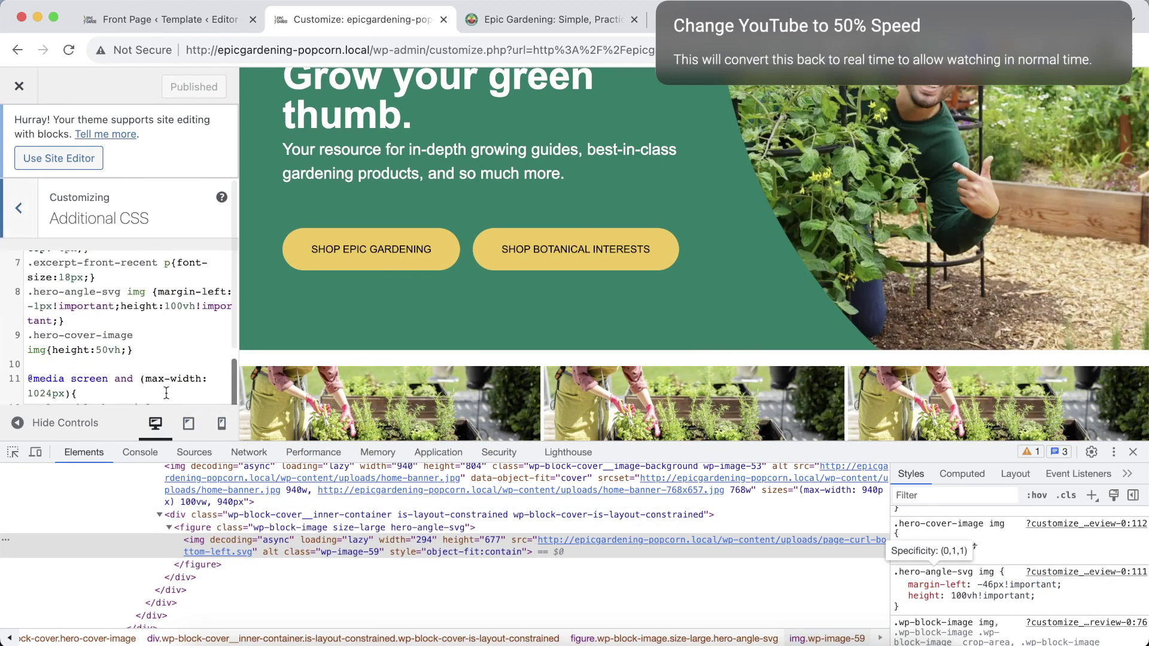
double_click(42, 303)
text(46px)
click(179, 90)
click(17, 87)
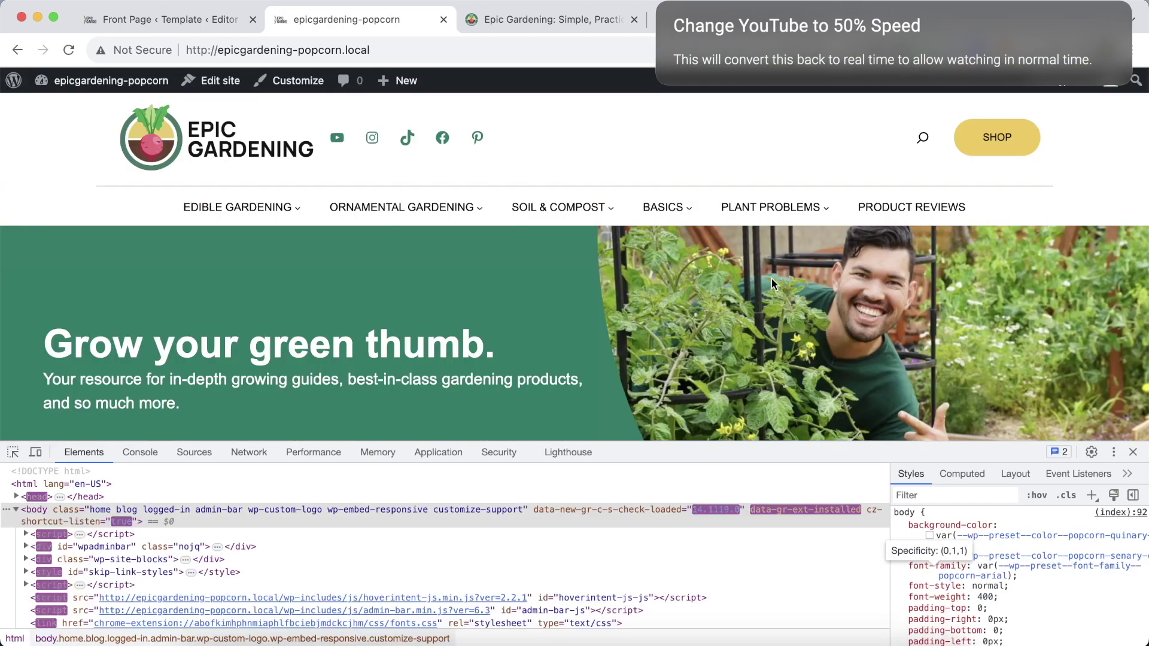
Check the hero on the live page and inspect the page-curl image, its inner container and the hero-cover-image div
click(1133, 451)
scroll(855, 442, down, 4)
scroll(855, 441, up, 1)
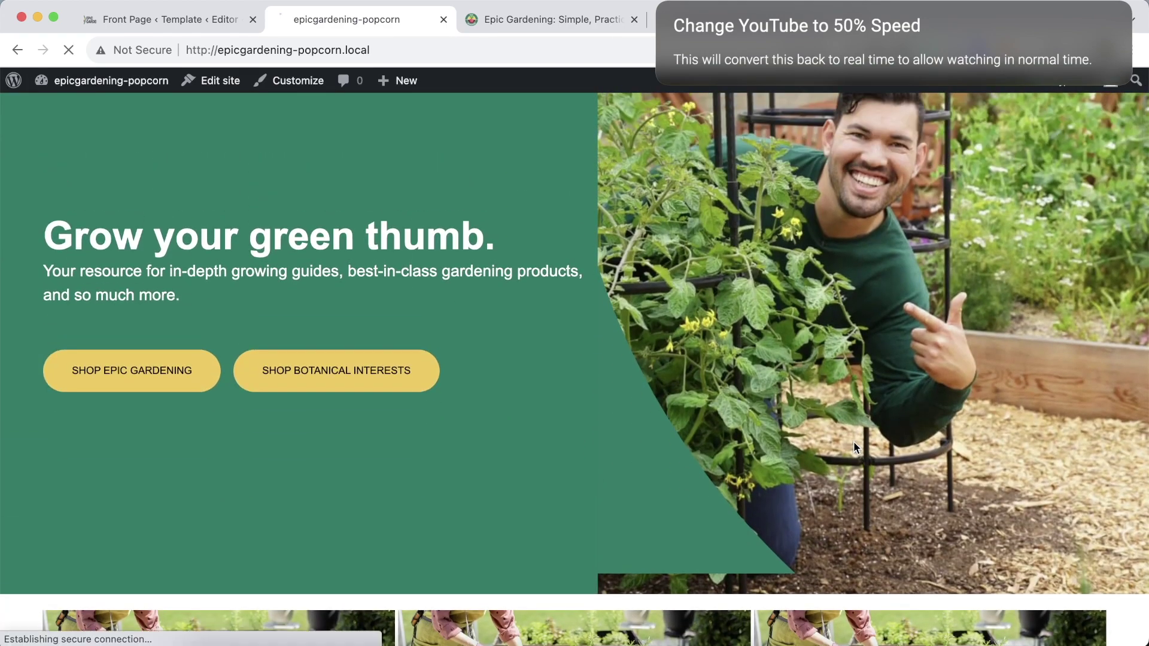
right_click(717, 298)
click(740, 498)
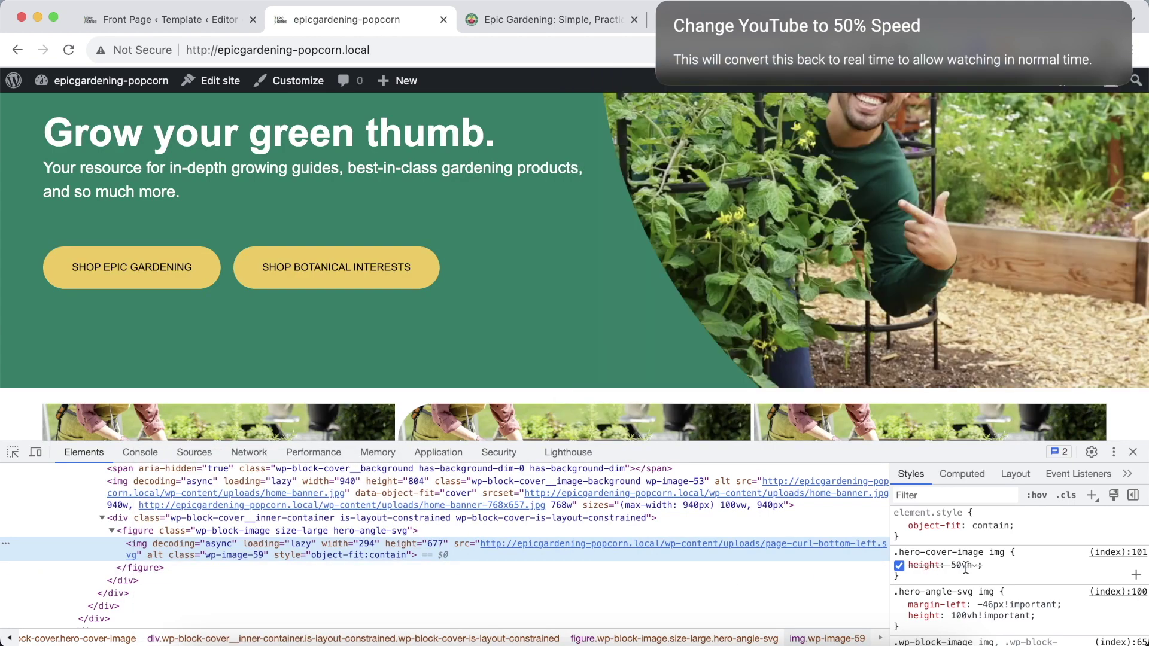
click(966, 566)
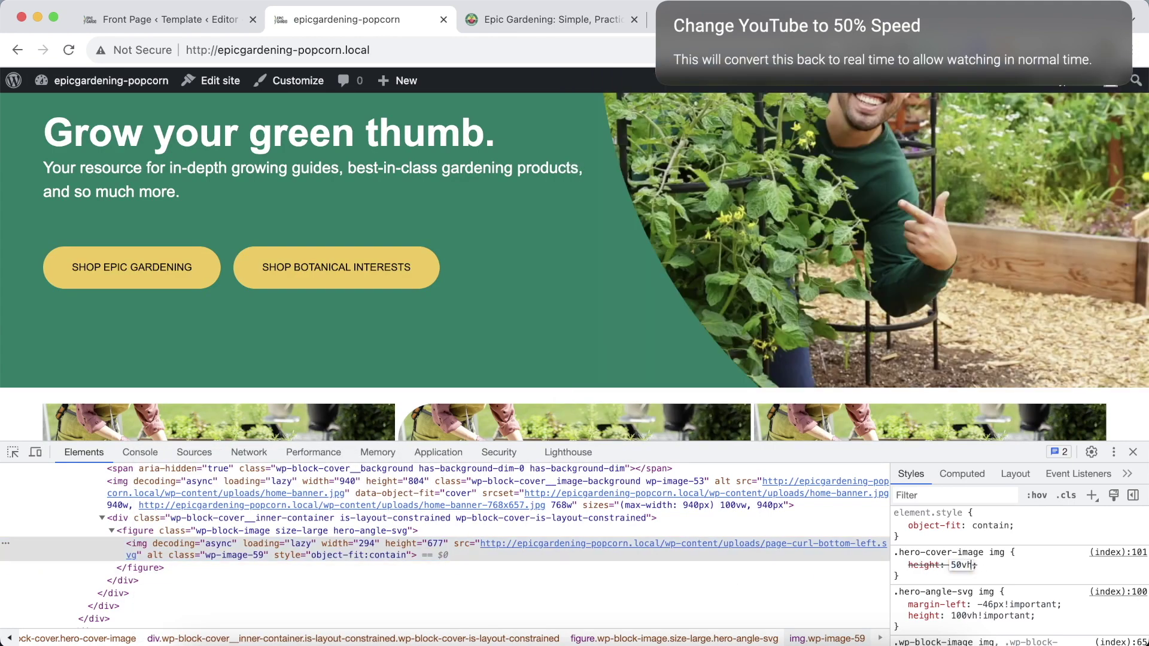
click(313, 517)
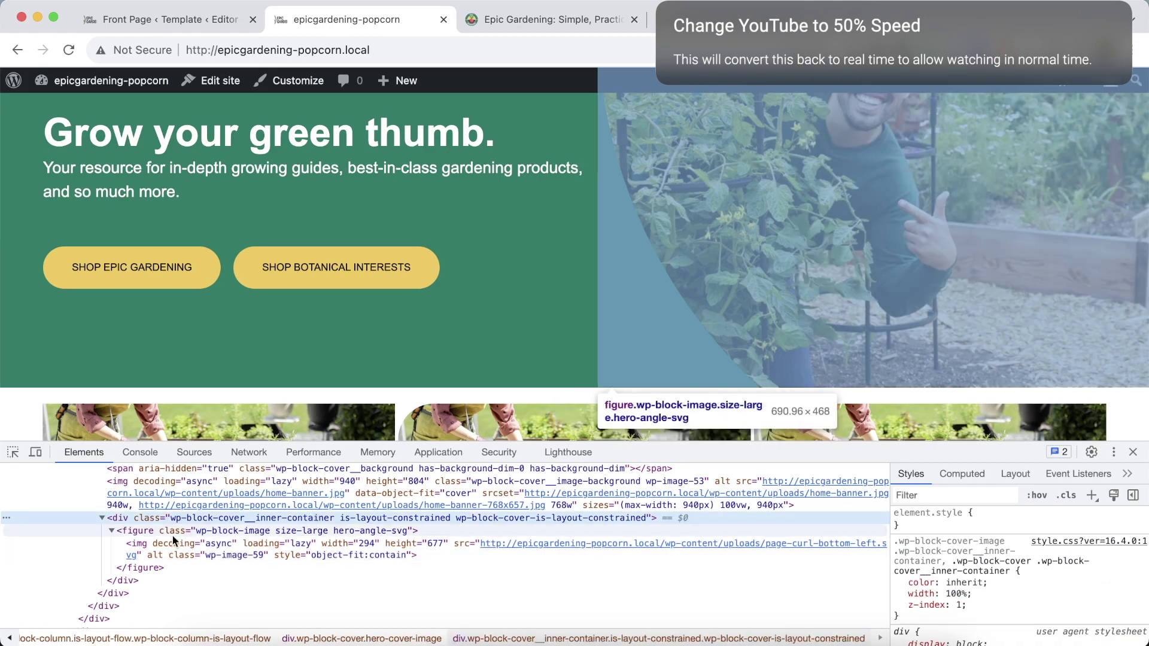
scroll(259, 544, up, 3)
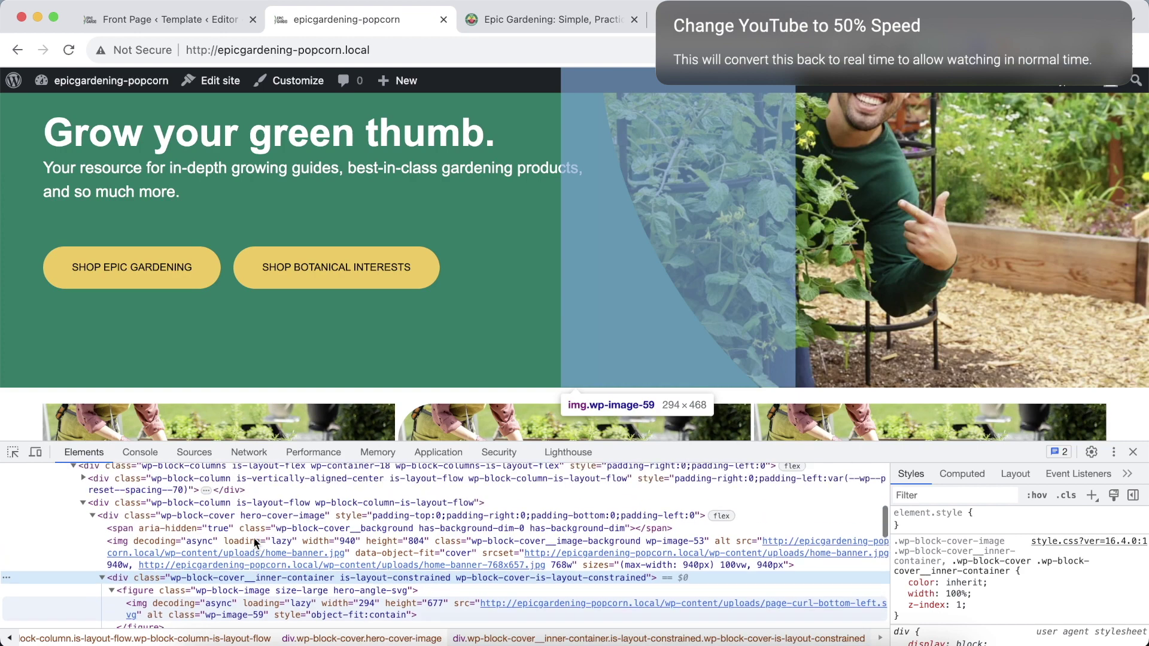
click(236, 517)
scroll(1039, 599, down, 2)
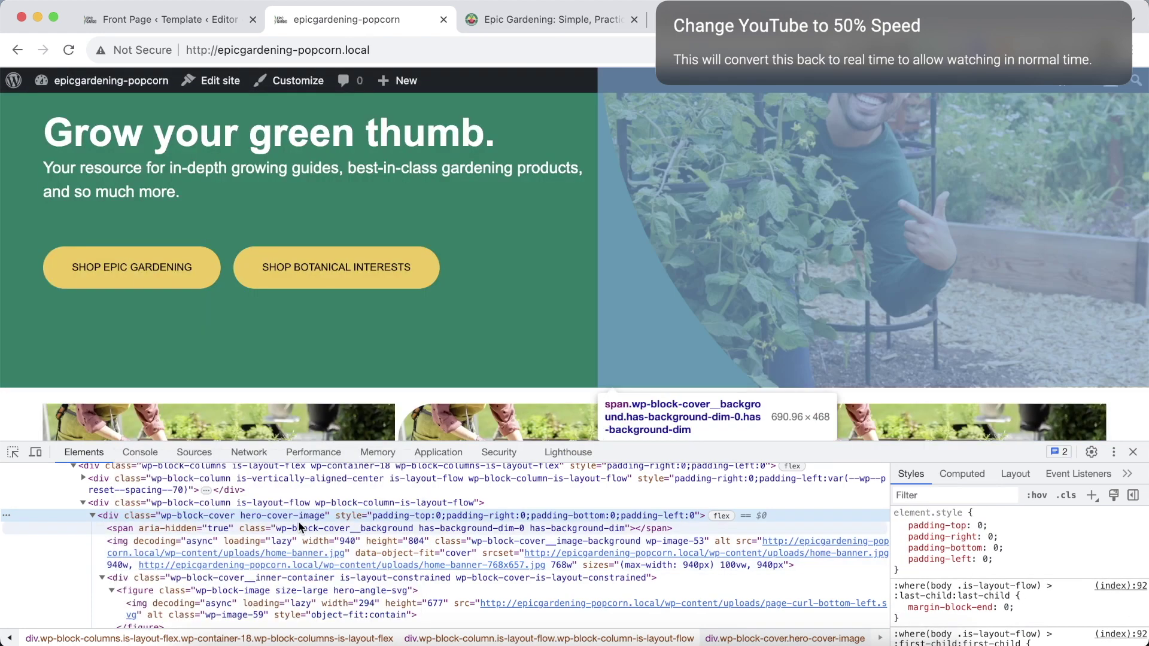
scroll(455, 238, down, 2)
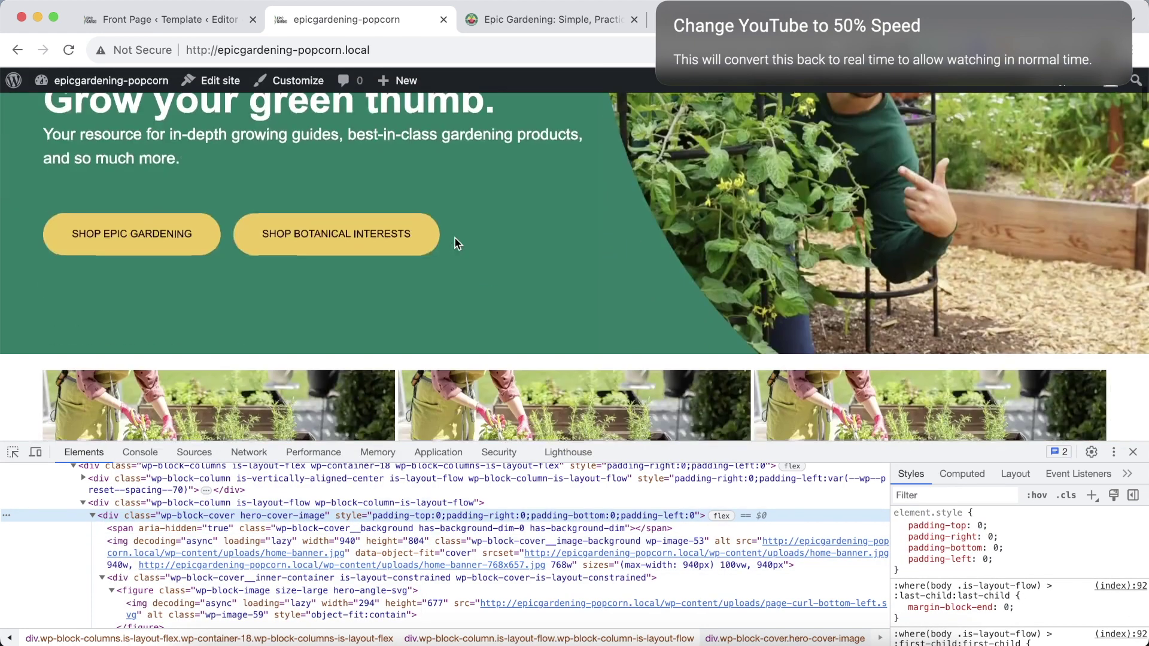
View the hero without the inspector, inspect the curl image again and select the class of the hero-cover-image div
scroll(455, 239, up, 4)
click(1132, 453)
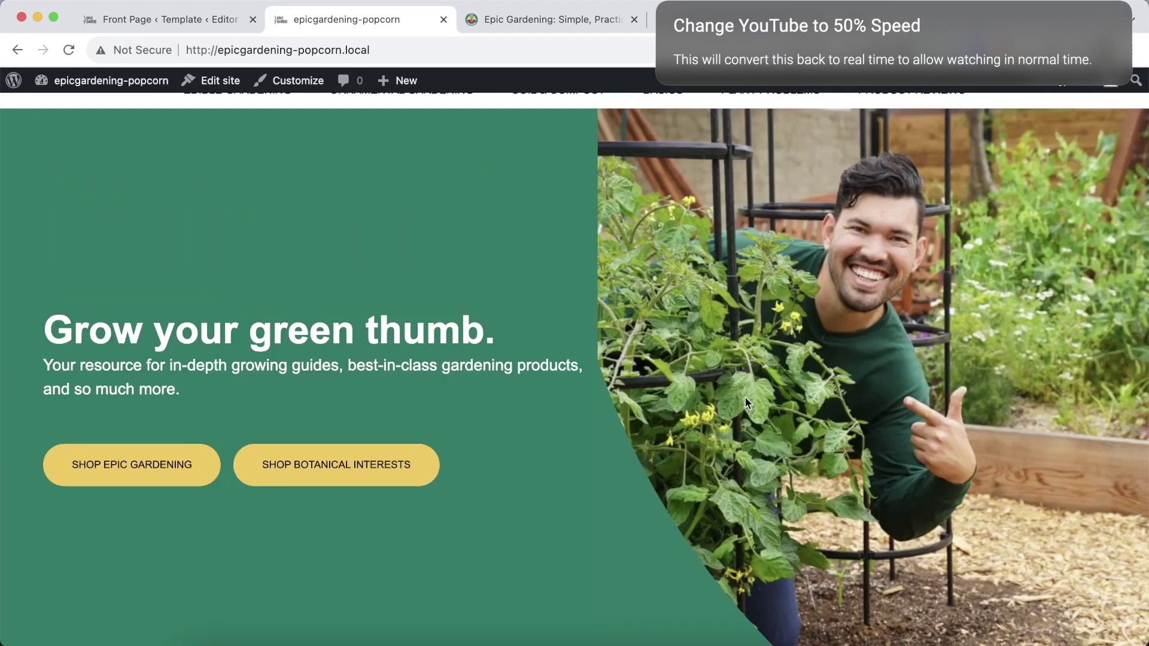
scroll(696, 388, down, 3)
scroll(556, 344, up, 2)
right_click(677, 314)
click(748, 507)
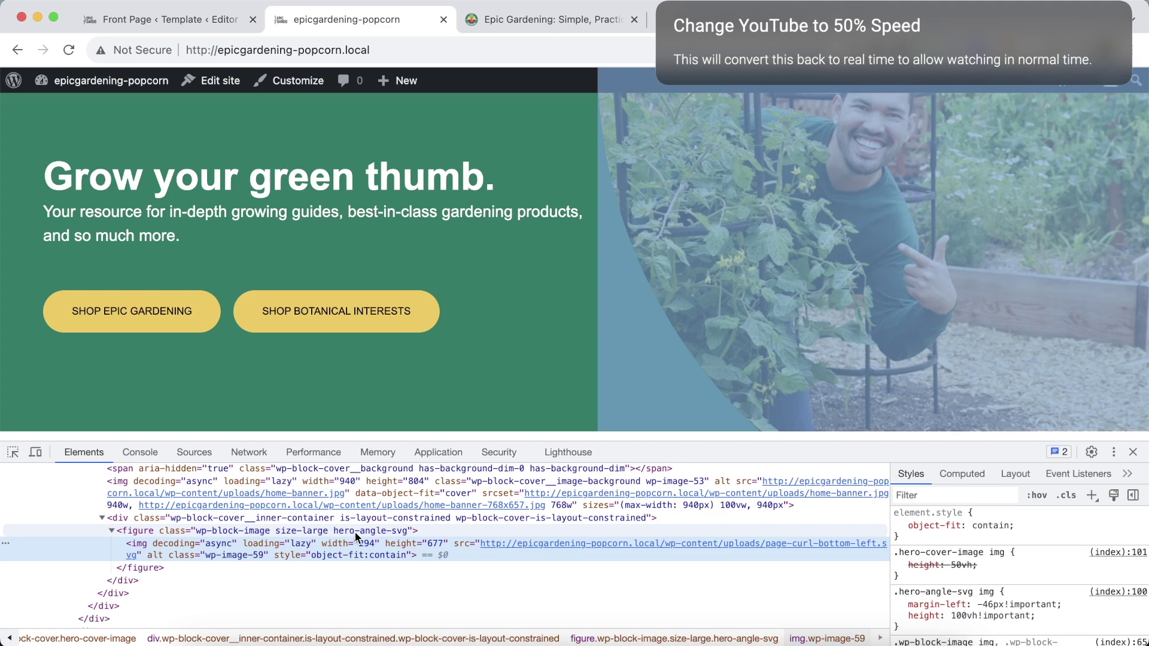
scroll(356, 536, up, 2)
click(305, 487)
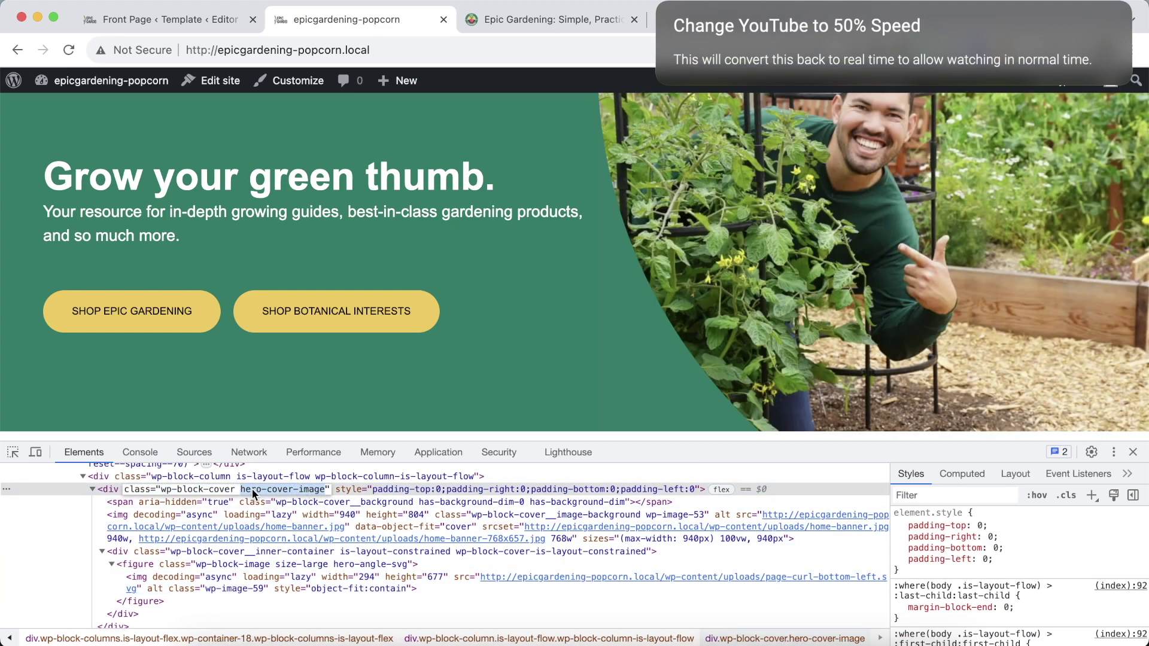
Remove img from the .hero-cover-image selector in Additional CSS, publish the change, reload and close the Customizer
click(293, 80)
click(120, 402)
scroll(86, 315, down, 5)
click(147, 335)
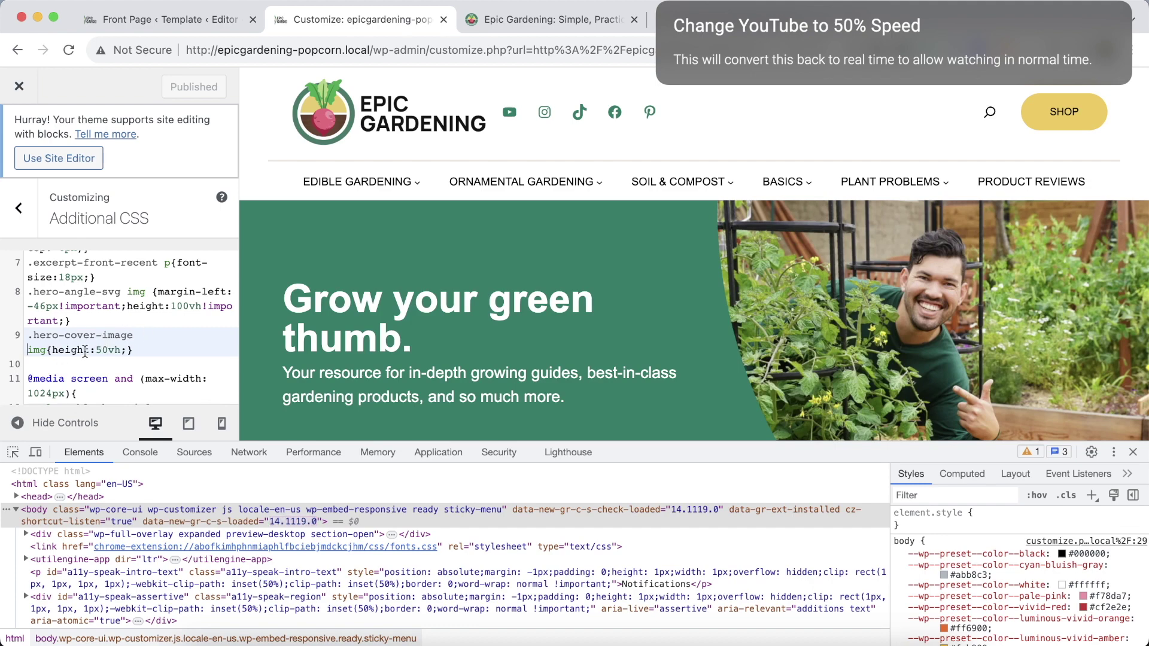
key(Delete)
key(Delete)
key(Delete)
key(super+s)
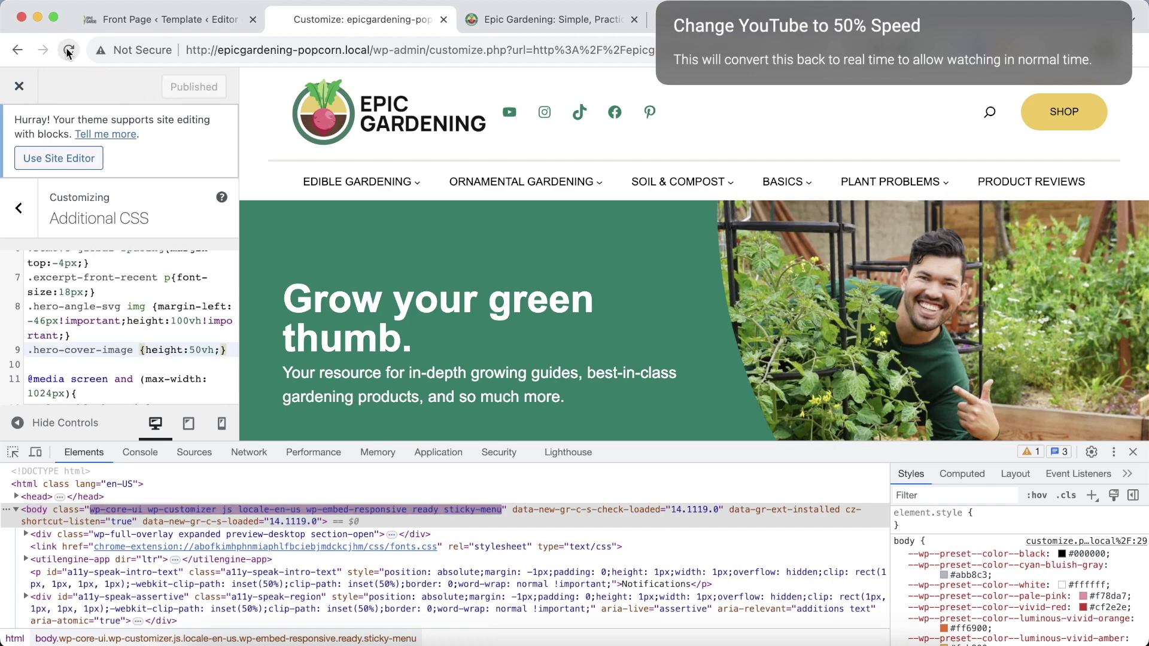
click(69, 52)
click(19, 86)
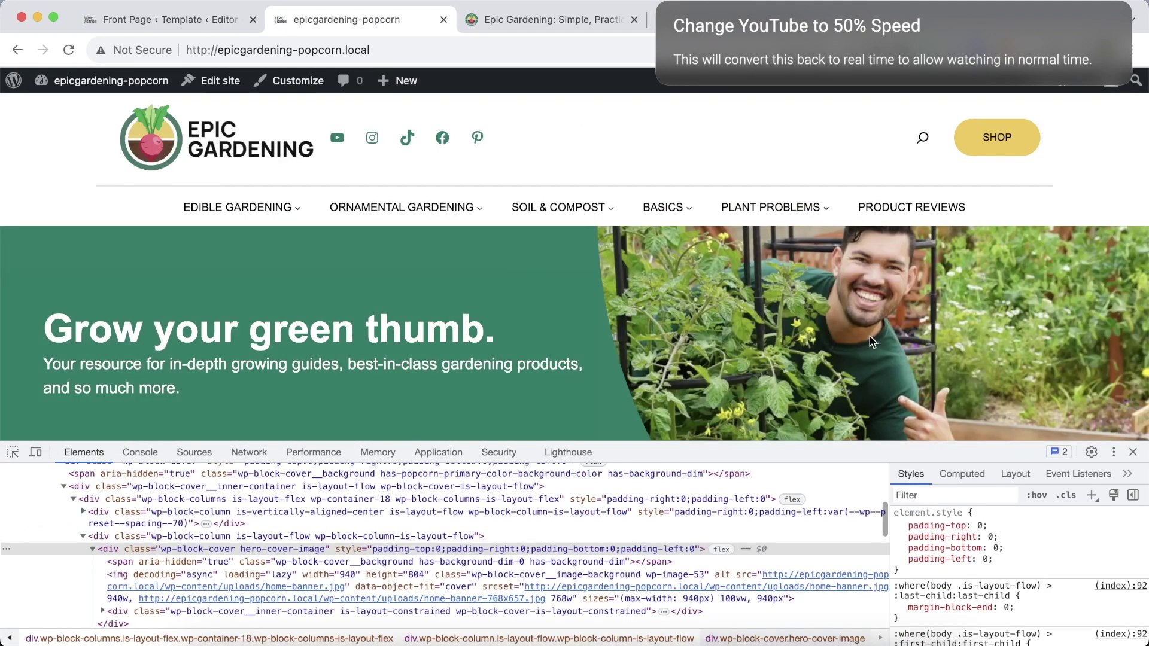
Inspect the page-curl image on the live page and try raising its margin-left to -11px at different inspector heights
click(1133, 453)
scroll(944, 432, down, 2)
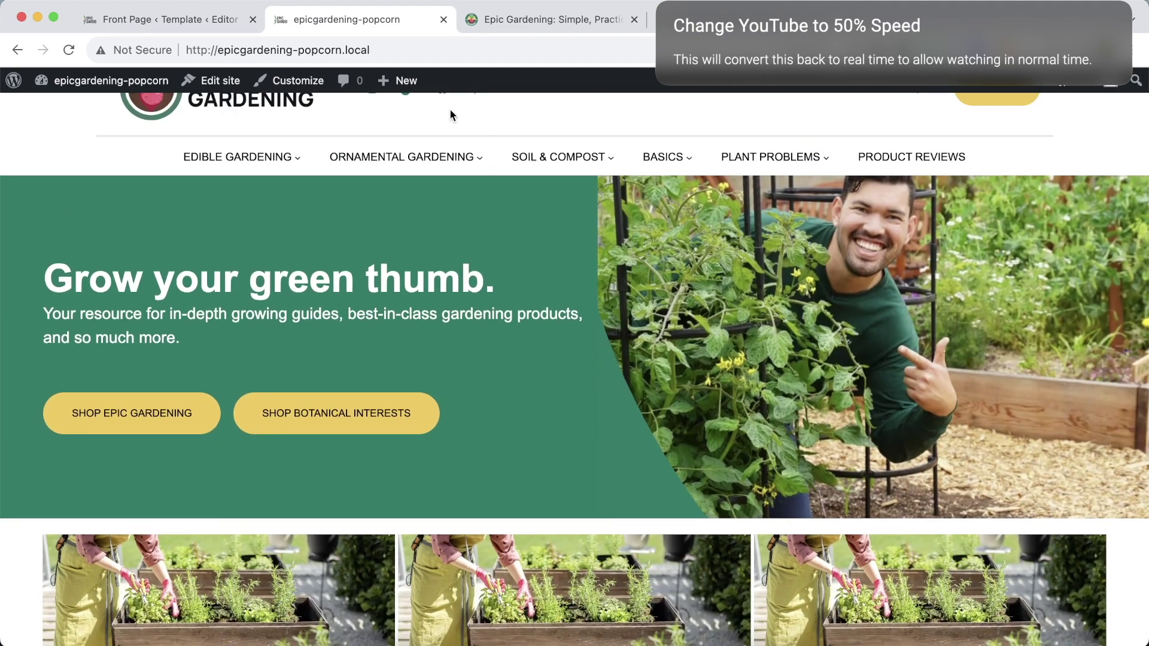
right_click(636, 466)
click(652, 629)
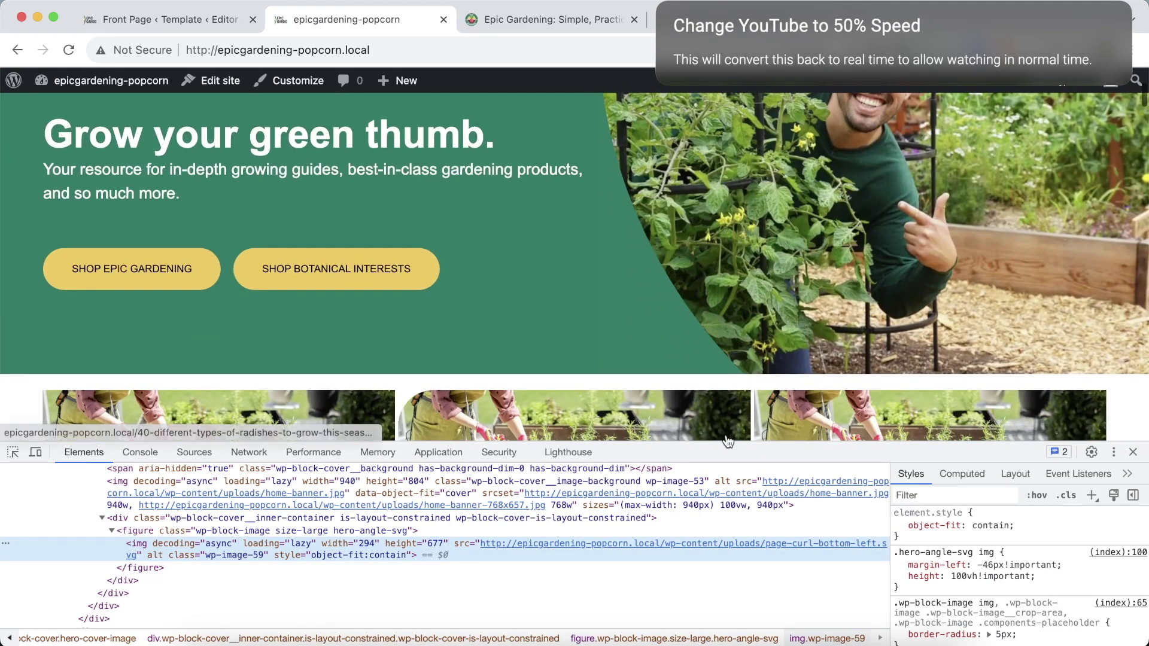
drag(727, 444, 822, 498)
click(993, 615)
key(Up)
key(Up)
key(Up)
key(Up)
key(Up)
key(Up)
key(Up)
key(Up)
key(Up)
key(Up)
key(Up)
key(Up)
key(Up)
key(Up)
key(Up)
key(Up)
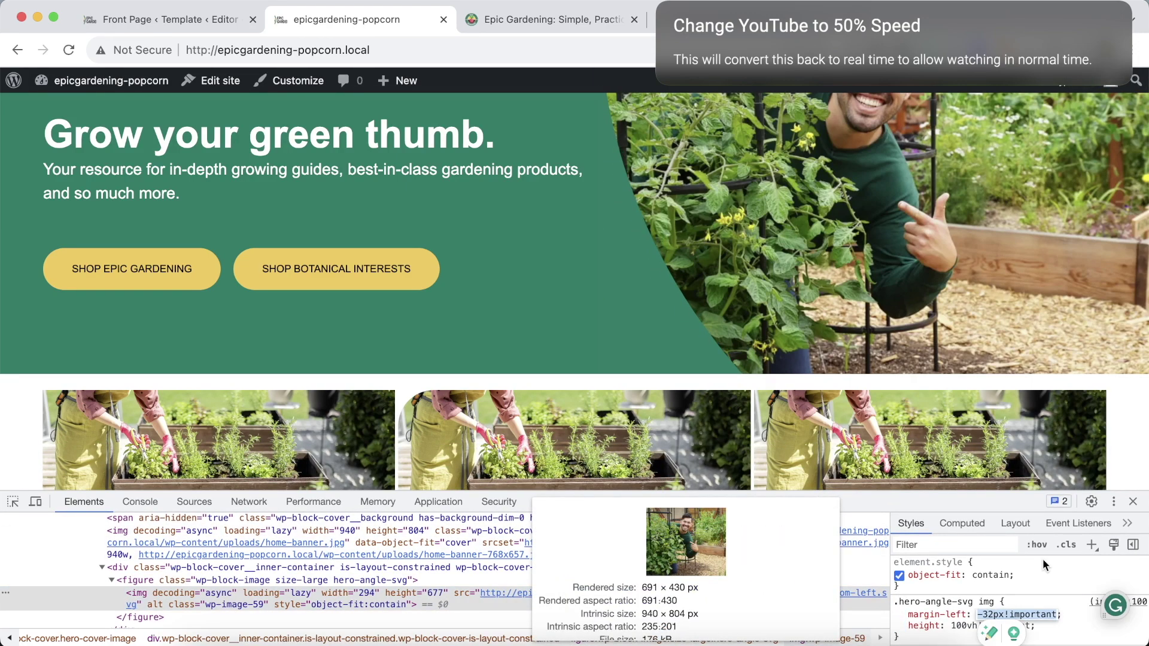
drag(1030, 496, 957, 468)
key(Up)
key(Up)
key(Up)
key(Up)
key(Up)
key(Up)
key(Up)
key(Up)
key(Up)
key(Up)
key(Up)
key(Up)
key(Up)
key(Up)
key(Up)
key(Up)
key(Up)
key(Up)
key(Up)
key(Up)
key(Up)
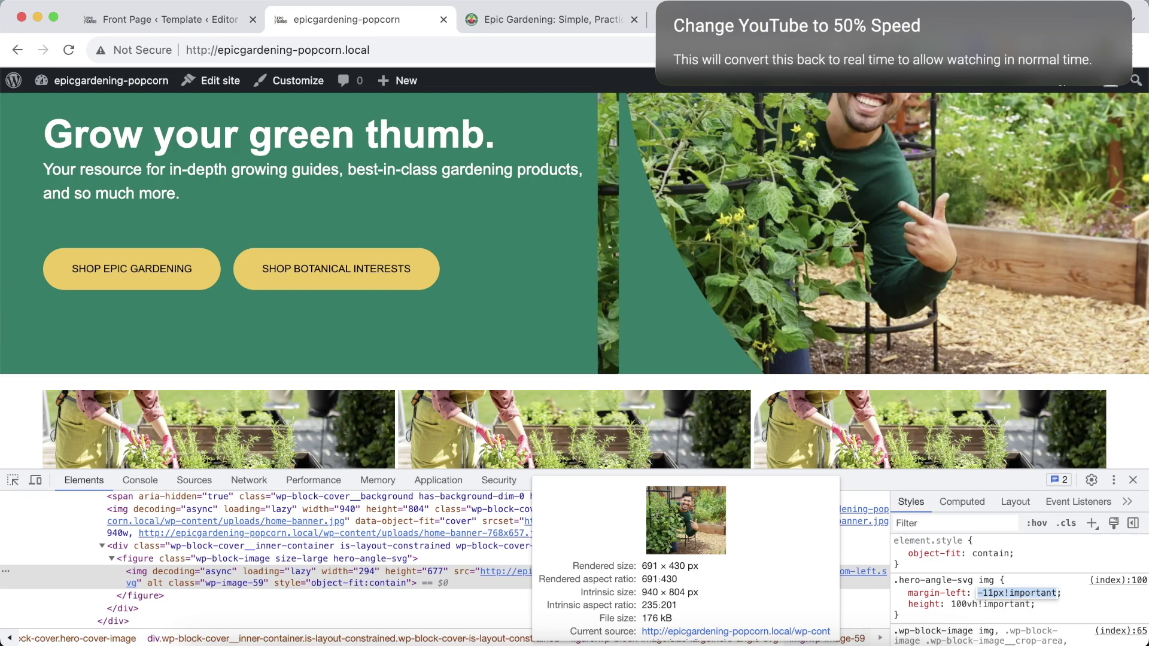
Close the inspector, check the hero at full window height and reopen the Customizer
click(1132, 480)
scroll(835, 328, down, 3)
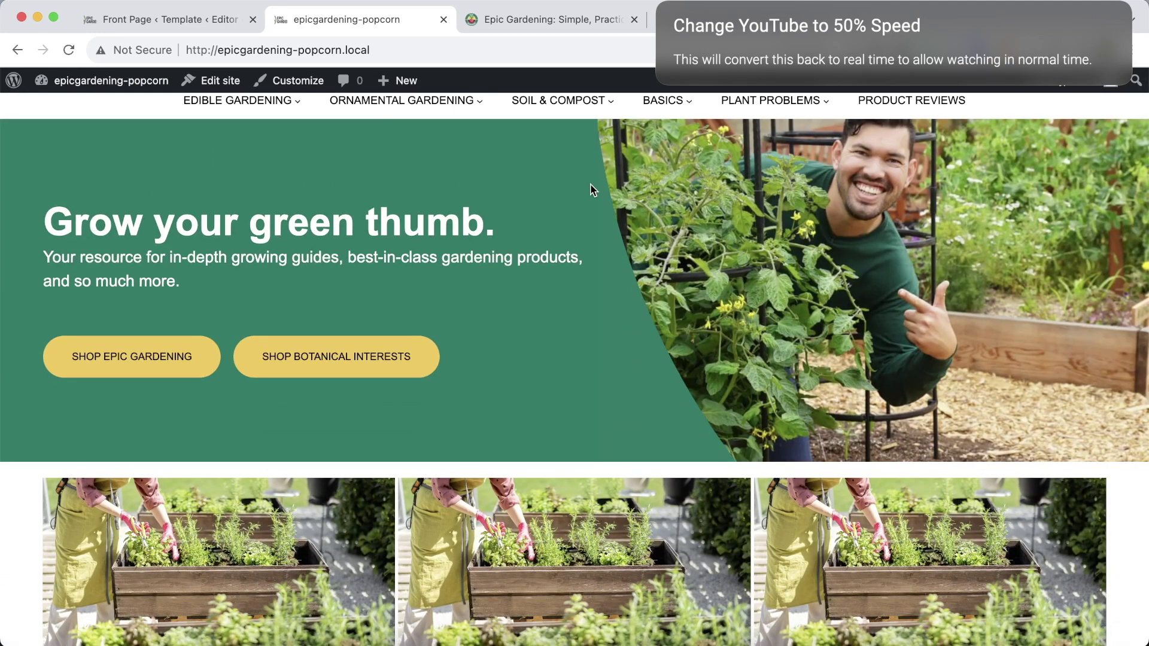
click(293, 80)
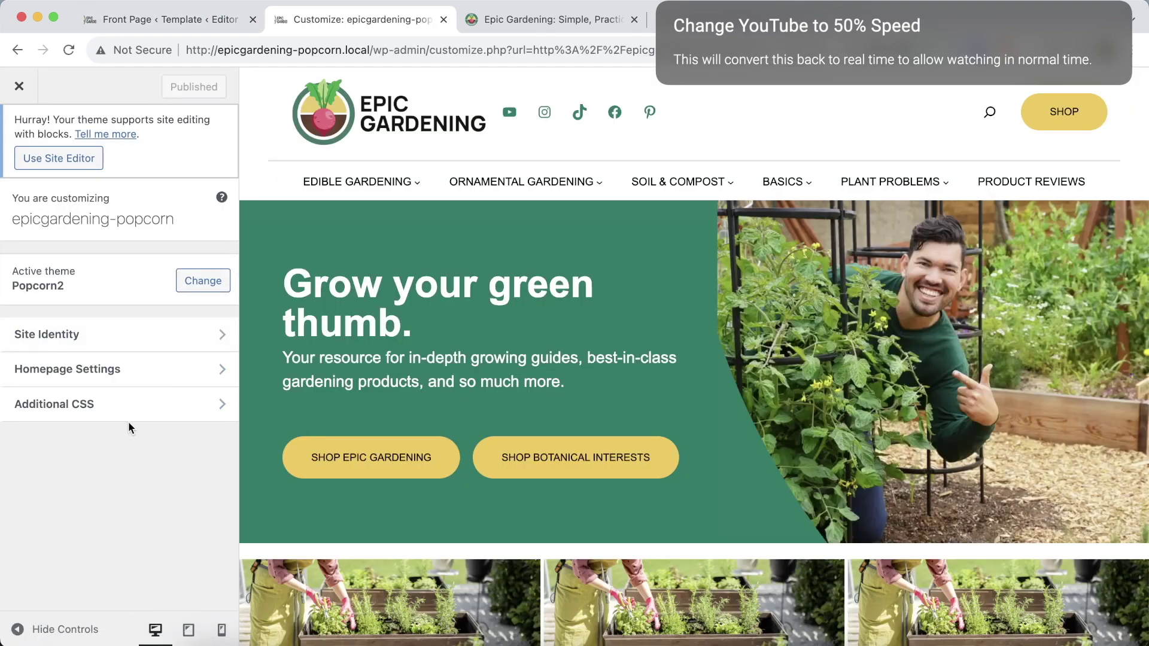